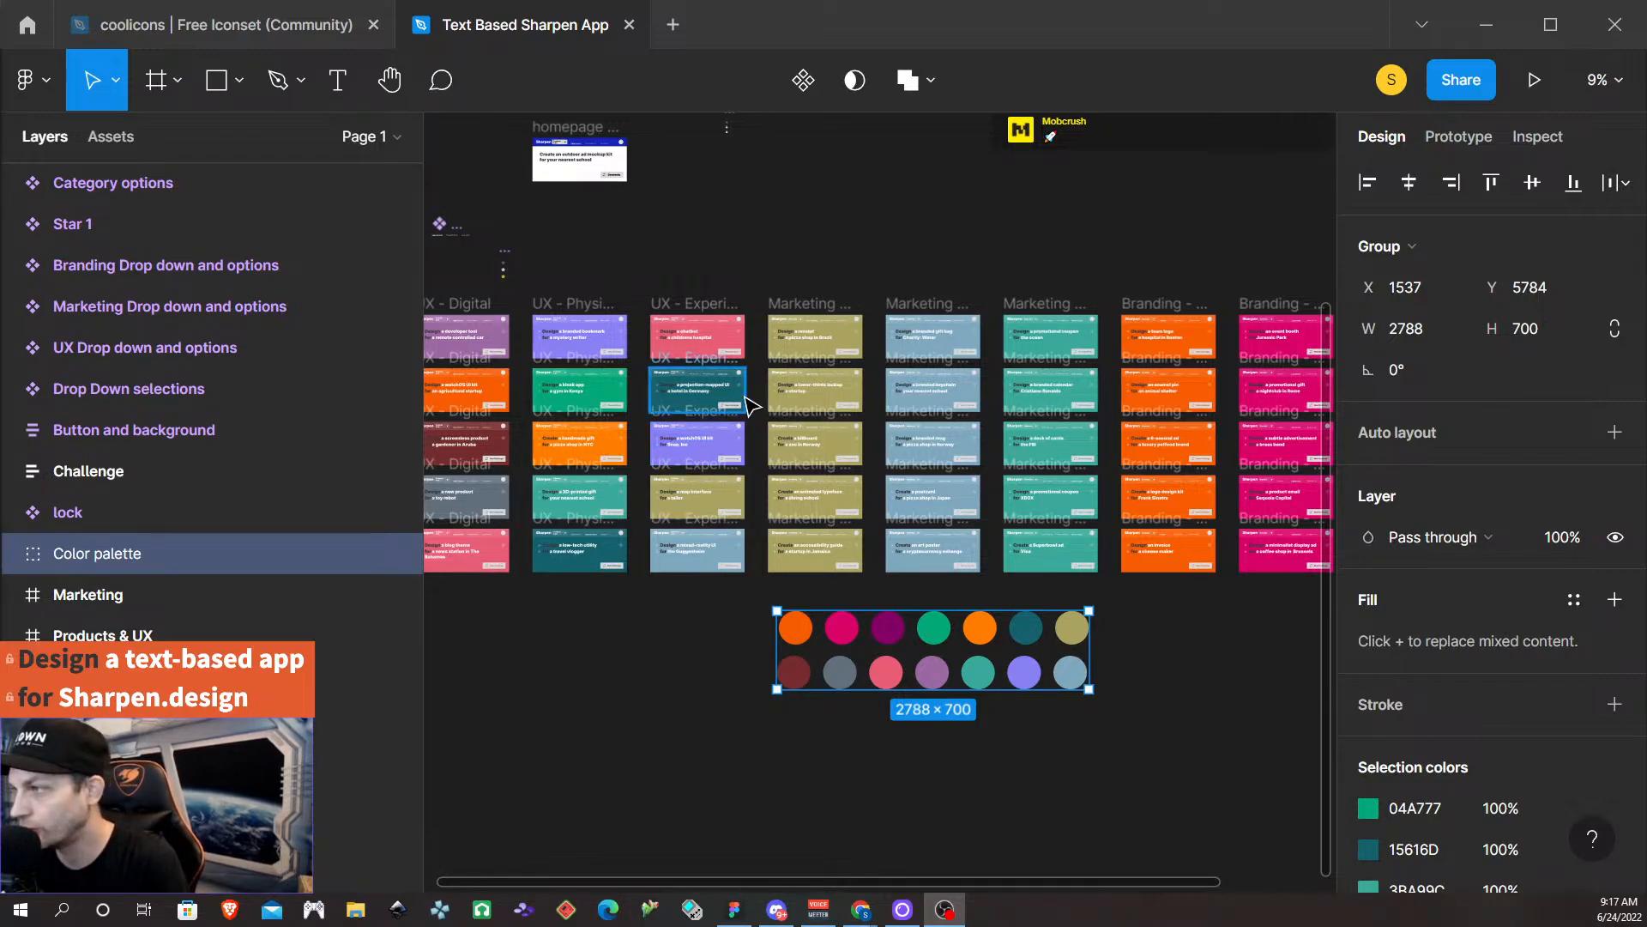
# Review the background colors across the UX, Marketing and Branding frame columns against the color palette.
pyautogui.hscroll(1, 730, 409)
pyautogui.hscroll(2, 725, 403)
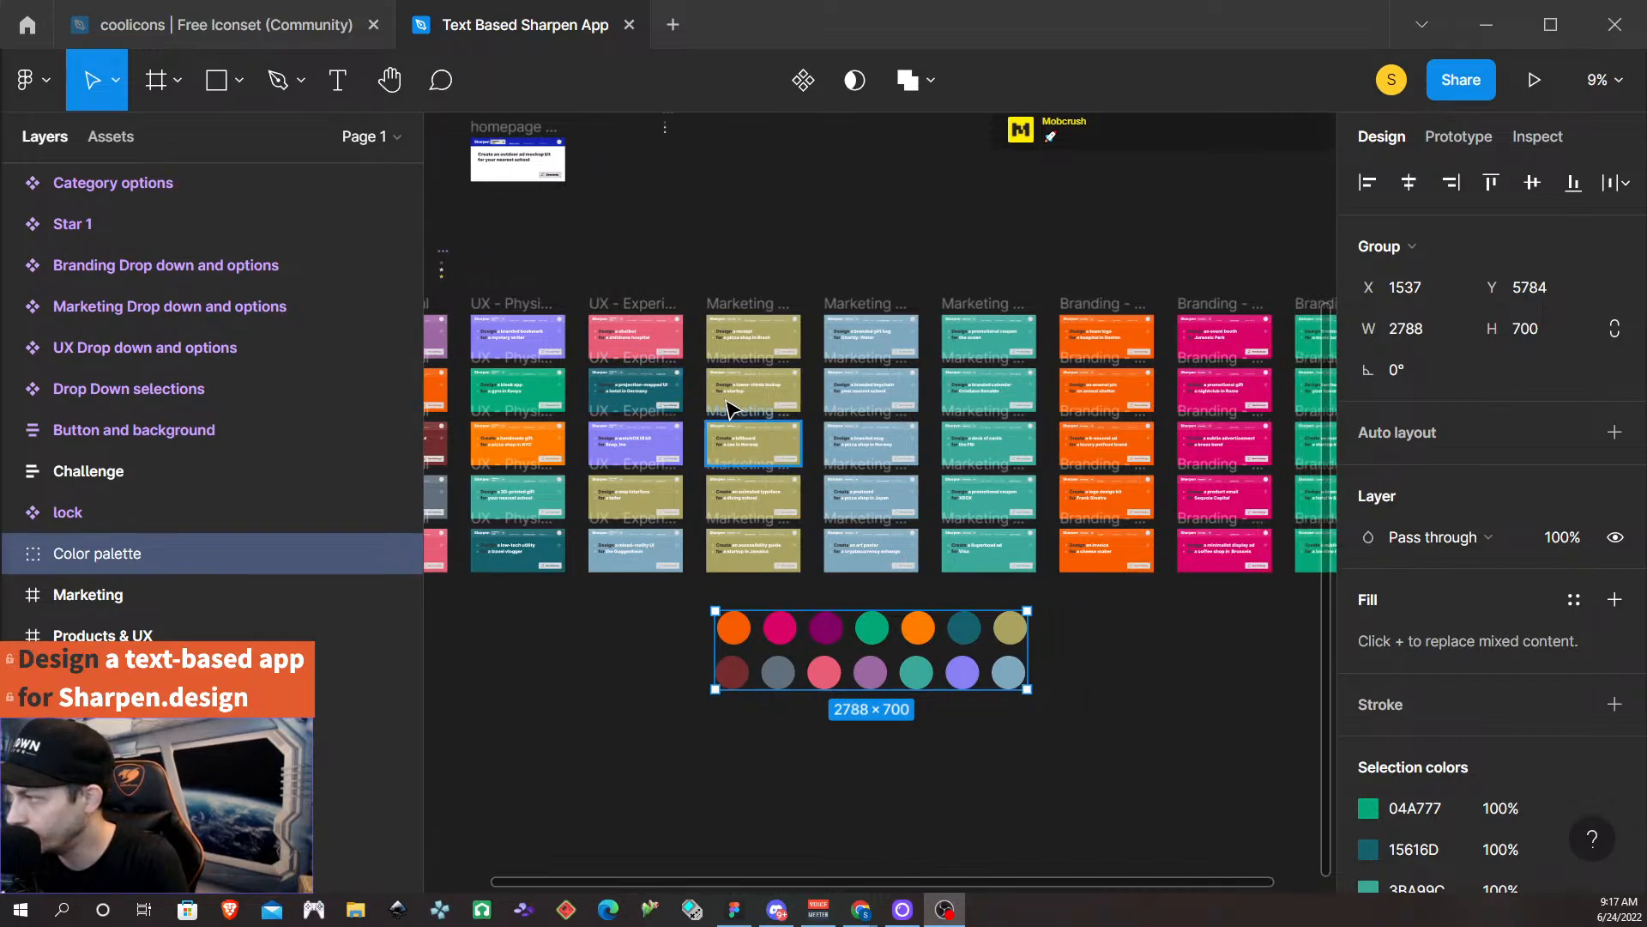
pyautogui.hscroll(-5, 725, 415)
pyautogui.hscroll(-3, 709, 464)
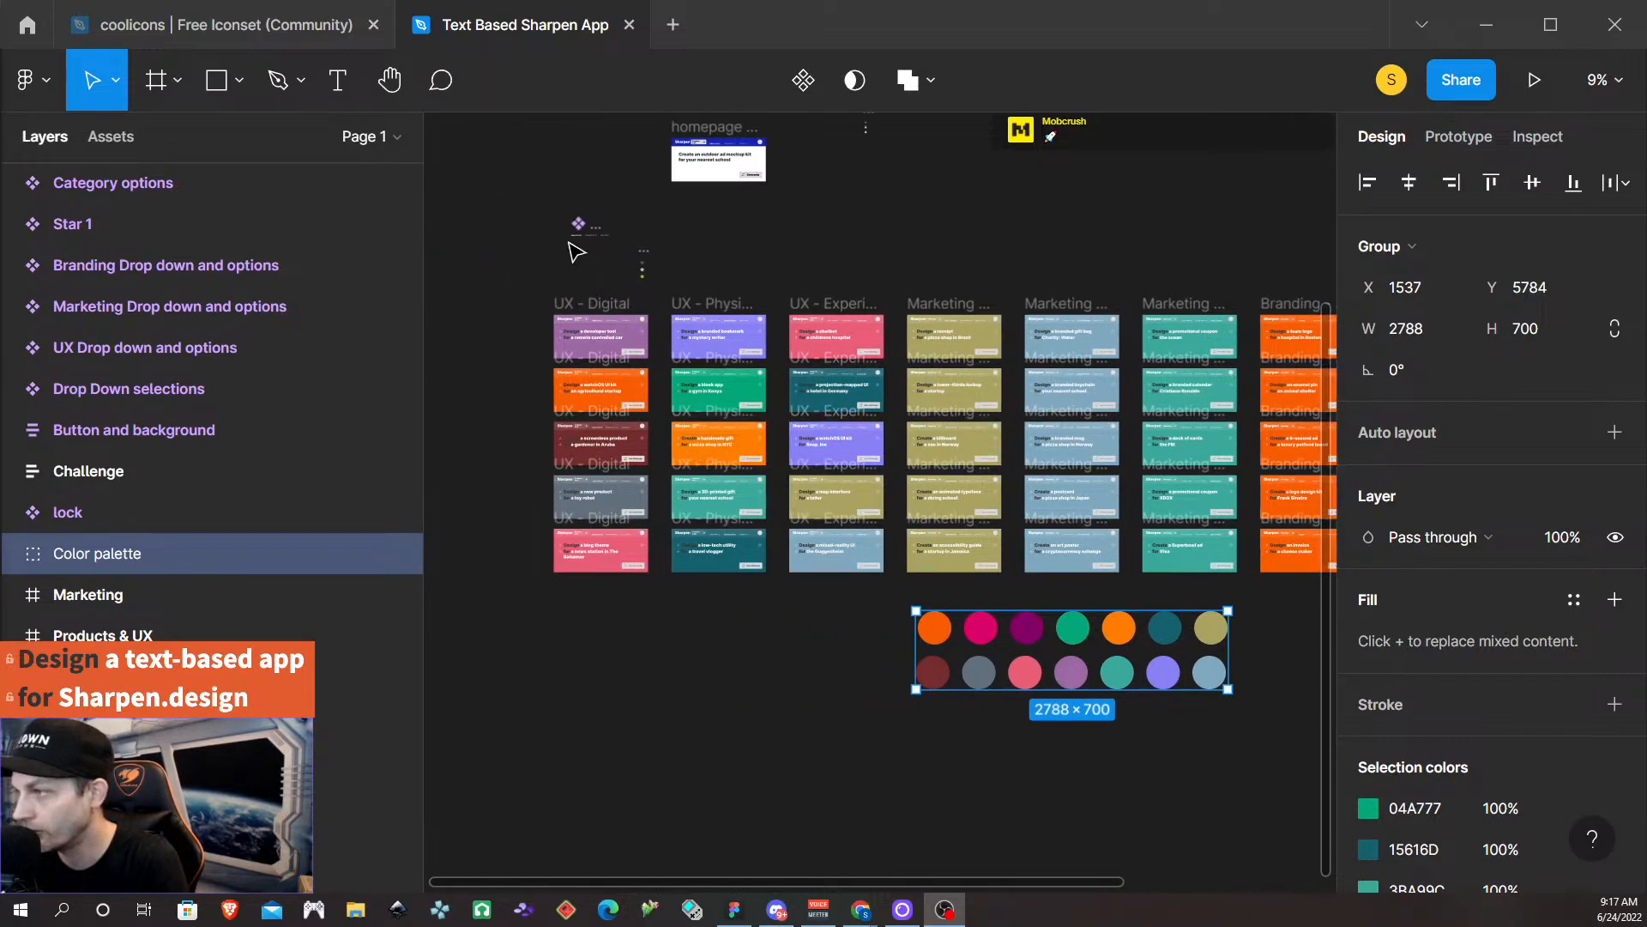
pyautogui.moveTo(504, 370); pyautogui.dragTo(890, 736)
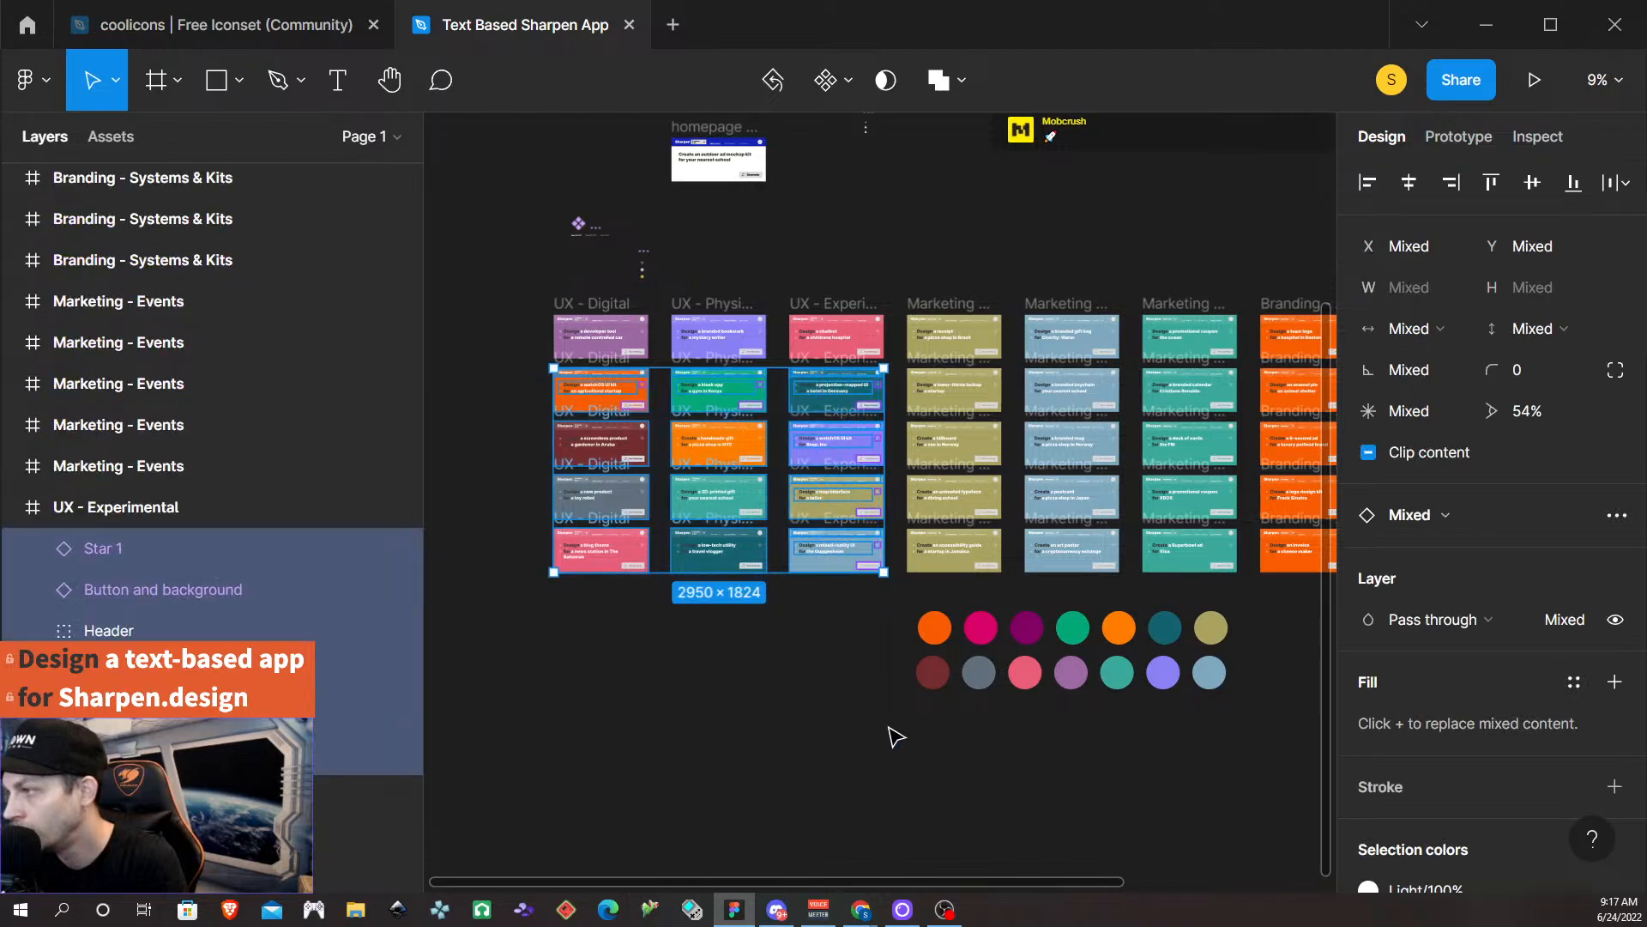
pyautogui.click(912, 612)
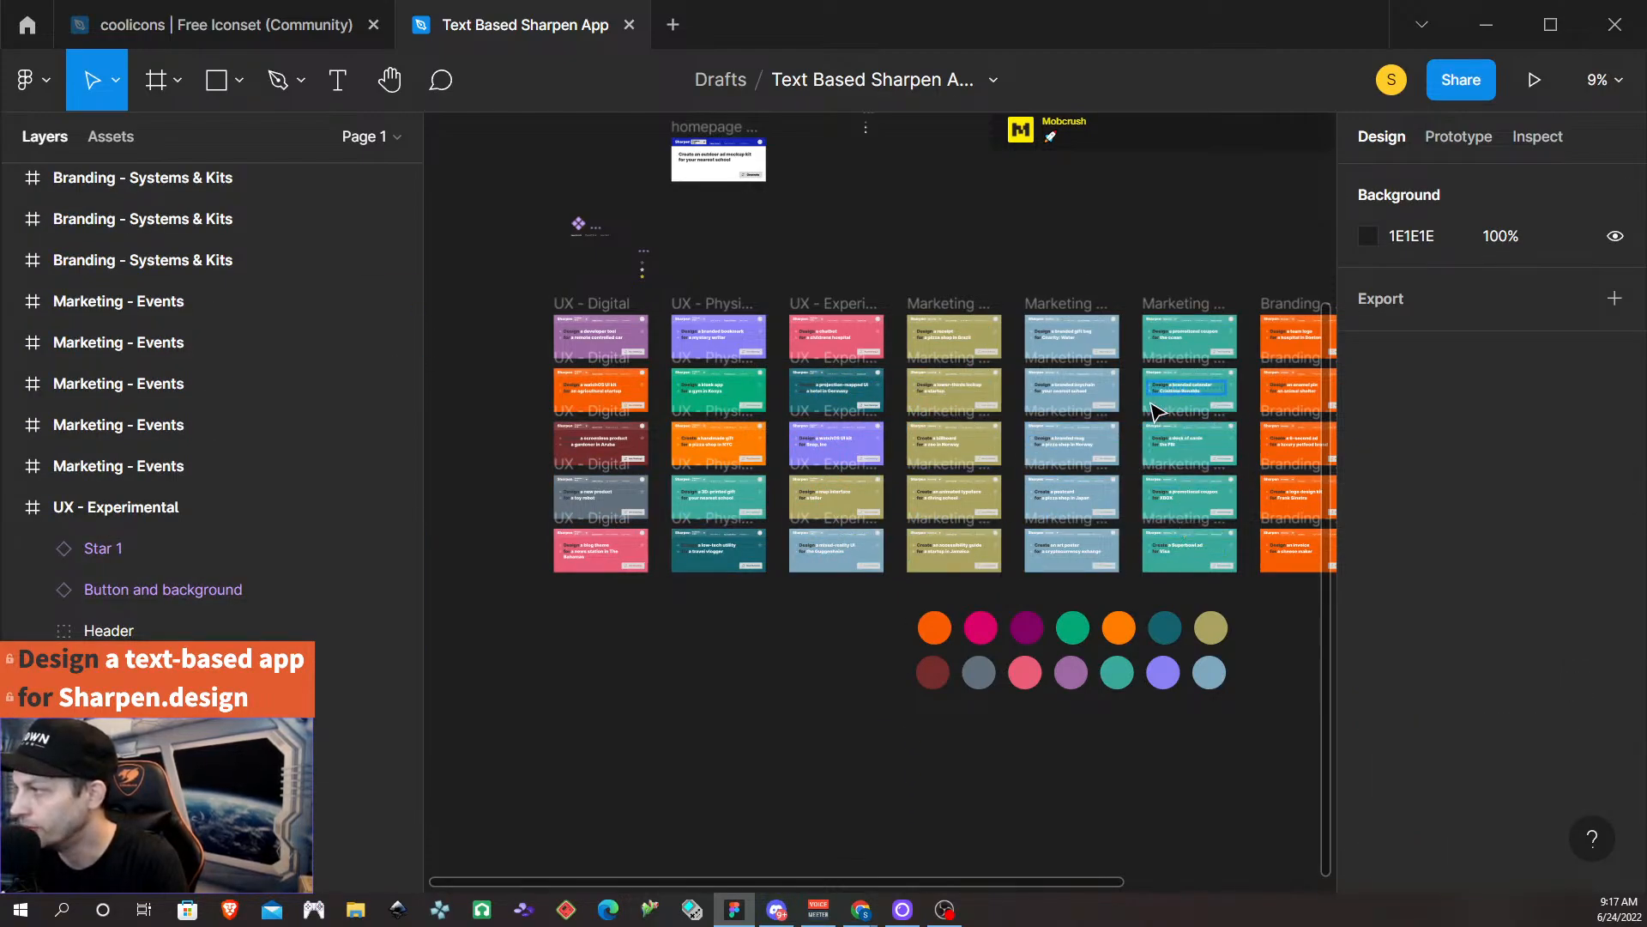
pyautogui.hscroll(5, 949, 515)
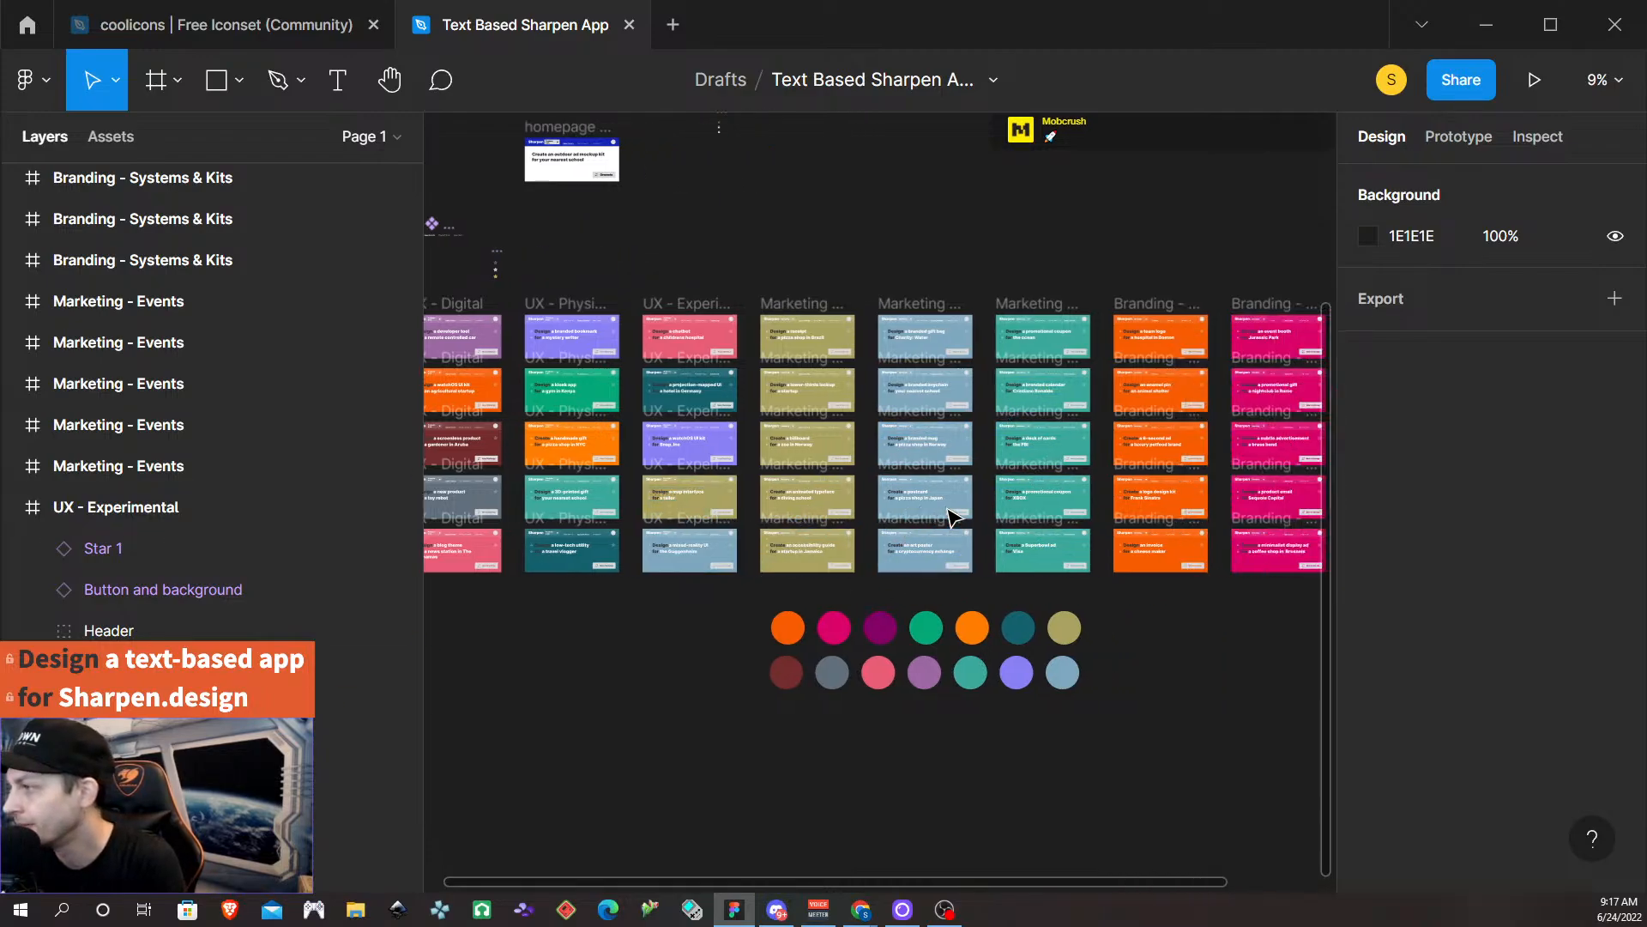
pyautogui.hscroll(2, 949, 515)
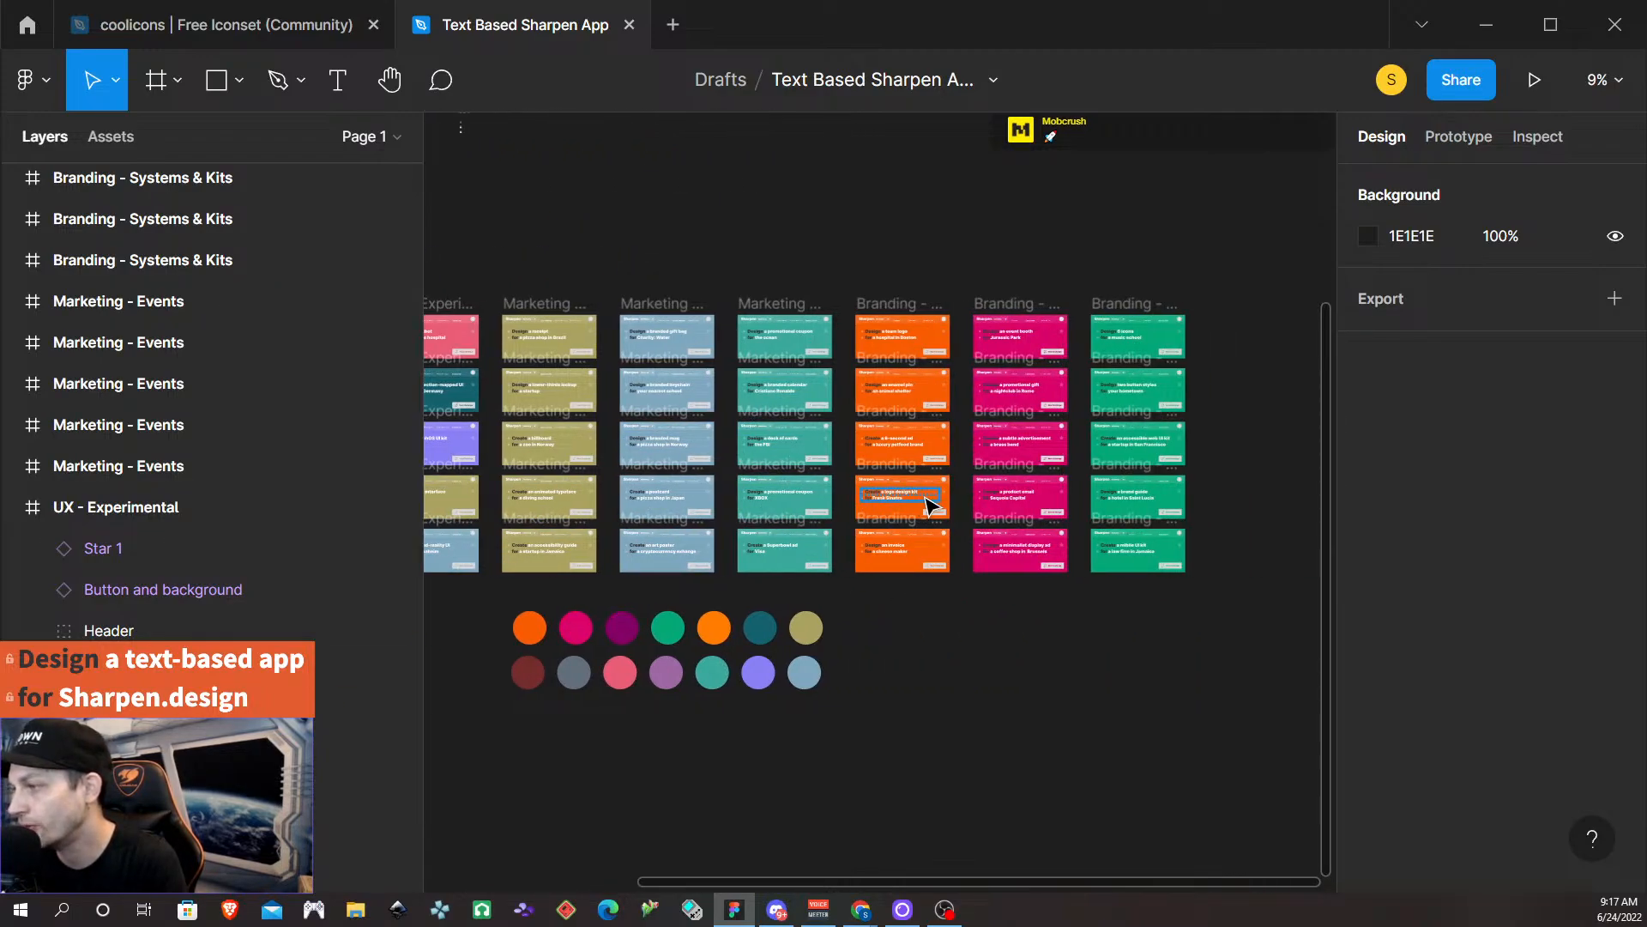
pyautogui.hscroll(1, 892, 453)
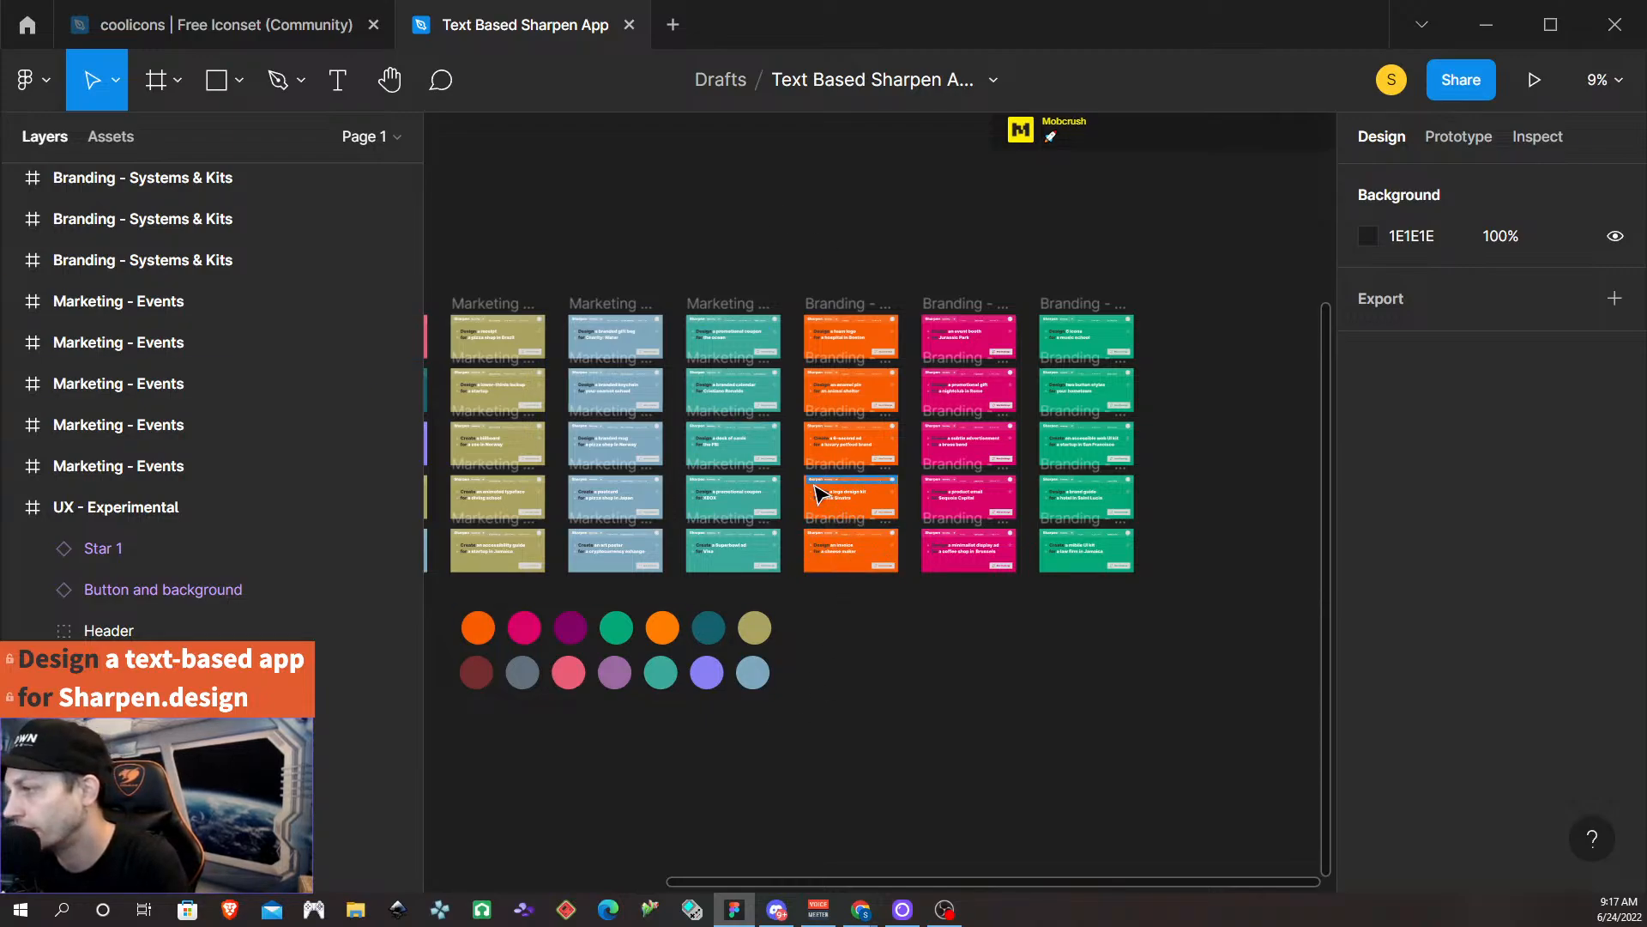
pyautogui.hscroll(-3, 810, 487)
pyautogui.hscroll(-7, 772, 472)
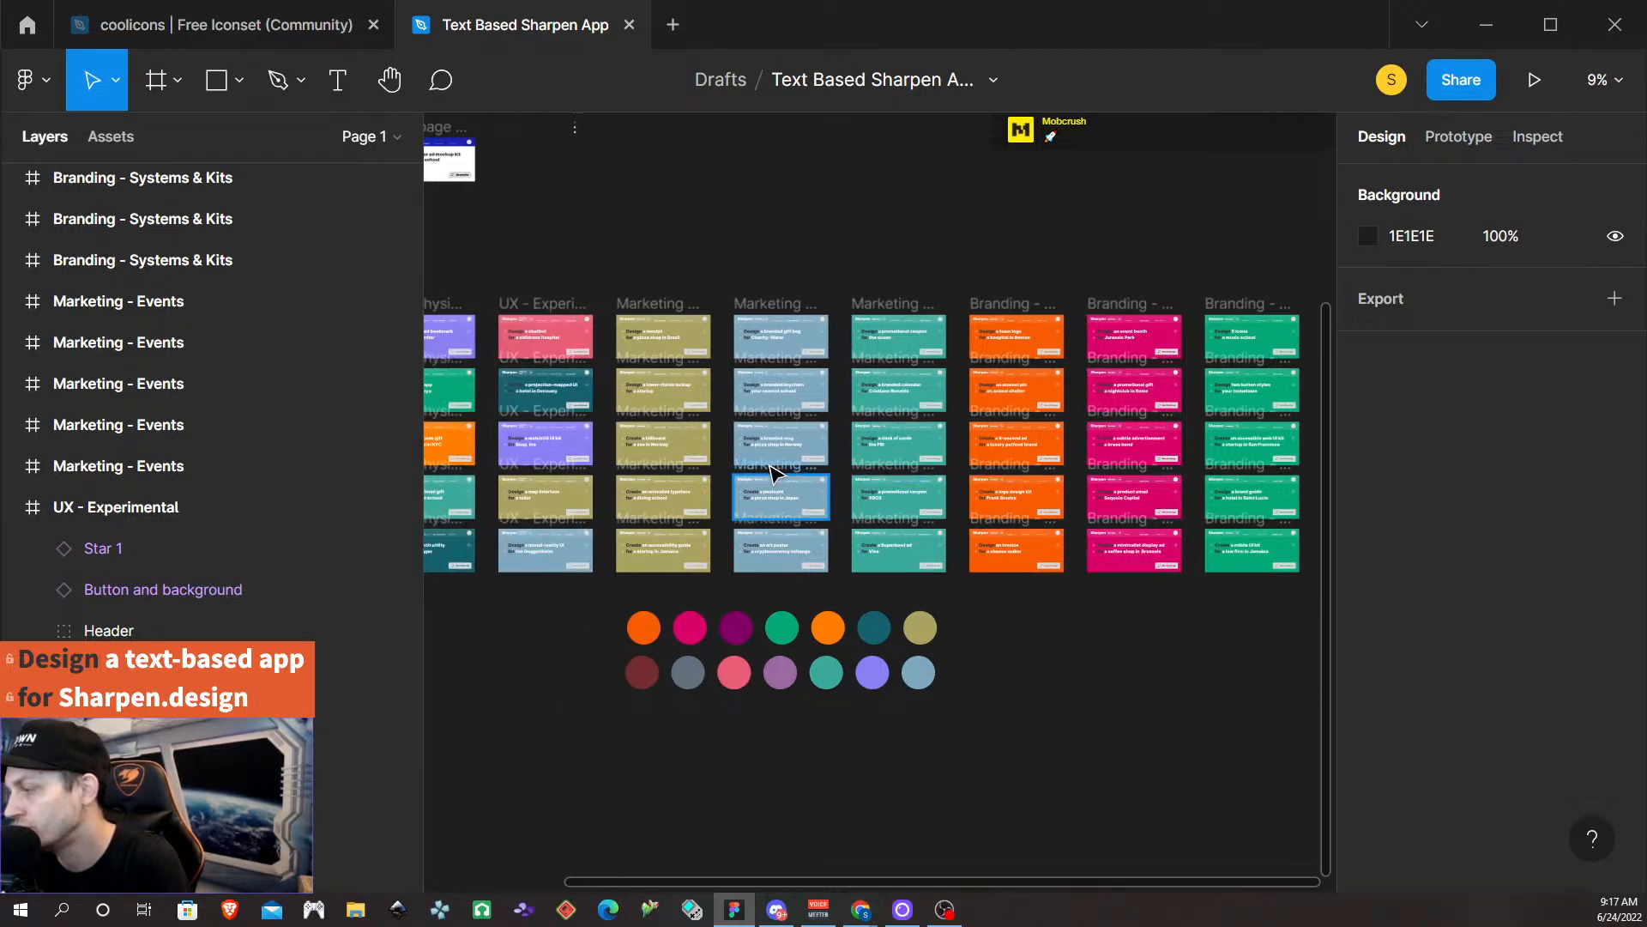
pyautogui.hscroll(4, 772, 471)
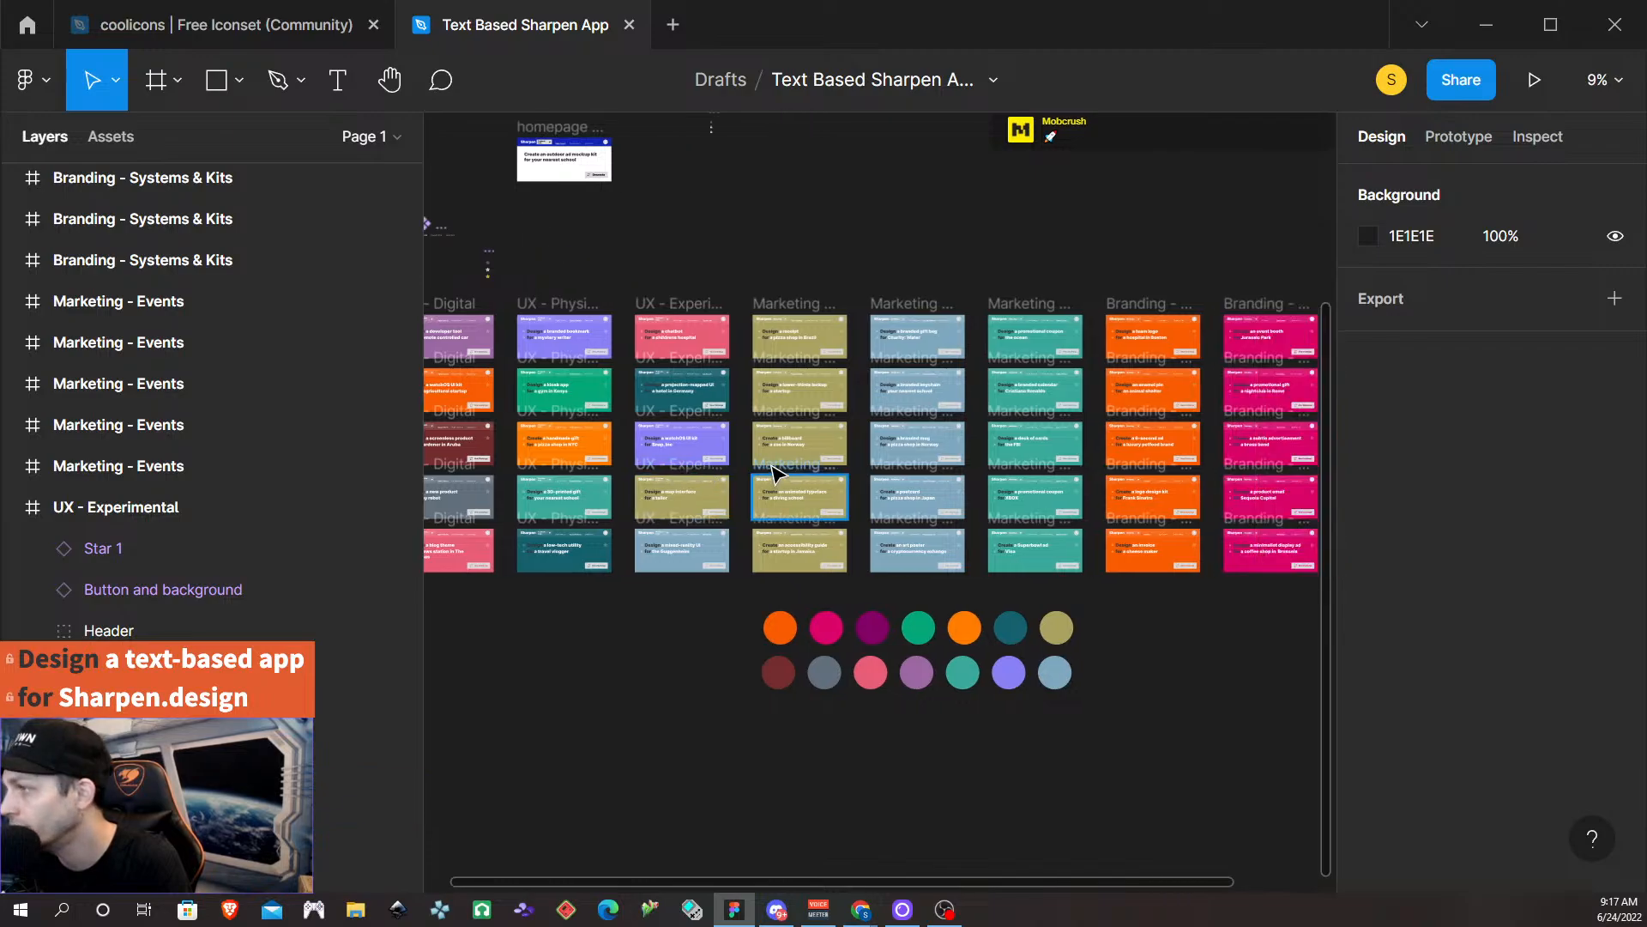
# Inspect the Marketing - Digital frames up close, including the header's category links, and compare them with the UX frames.
pyautogui.scroll(3, 829, 326)
pyautogui.scroll(4, 830, 326)
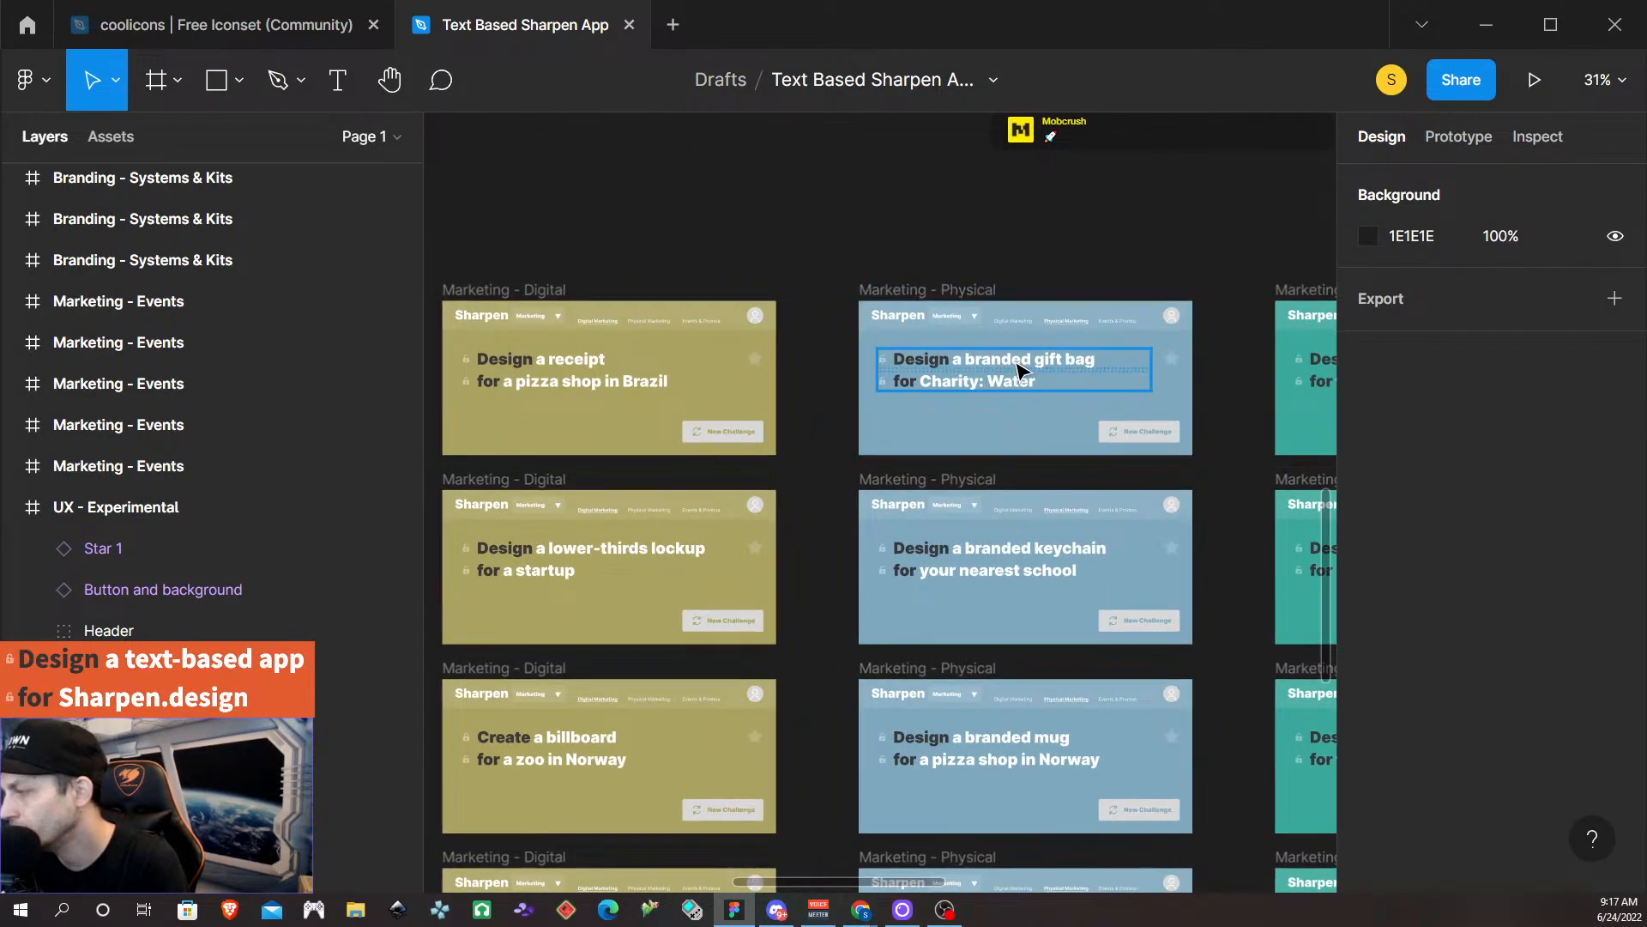
pyautogui.scroll(2, 804, 393)
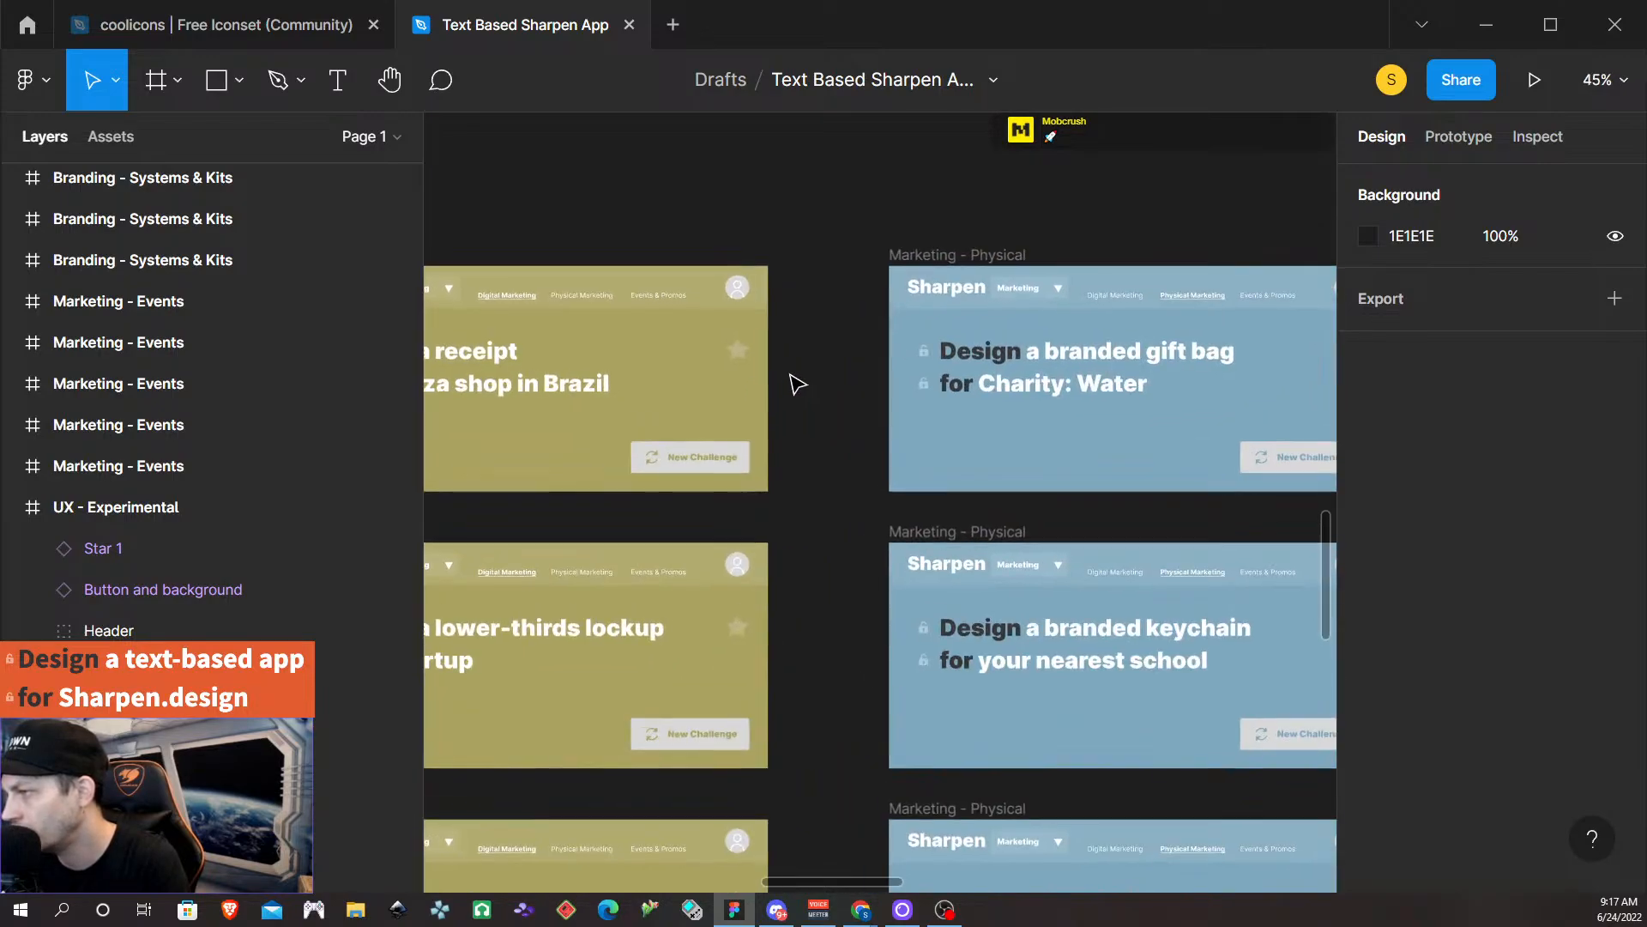
pyautogui.hscroll(-5, 772, 357)
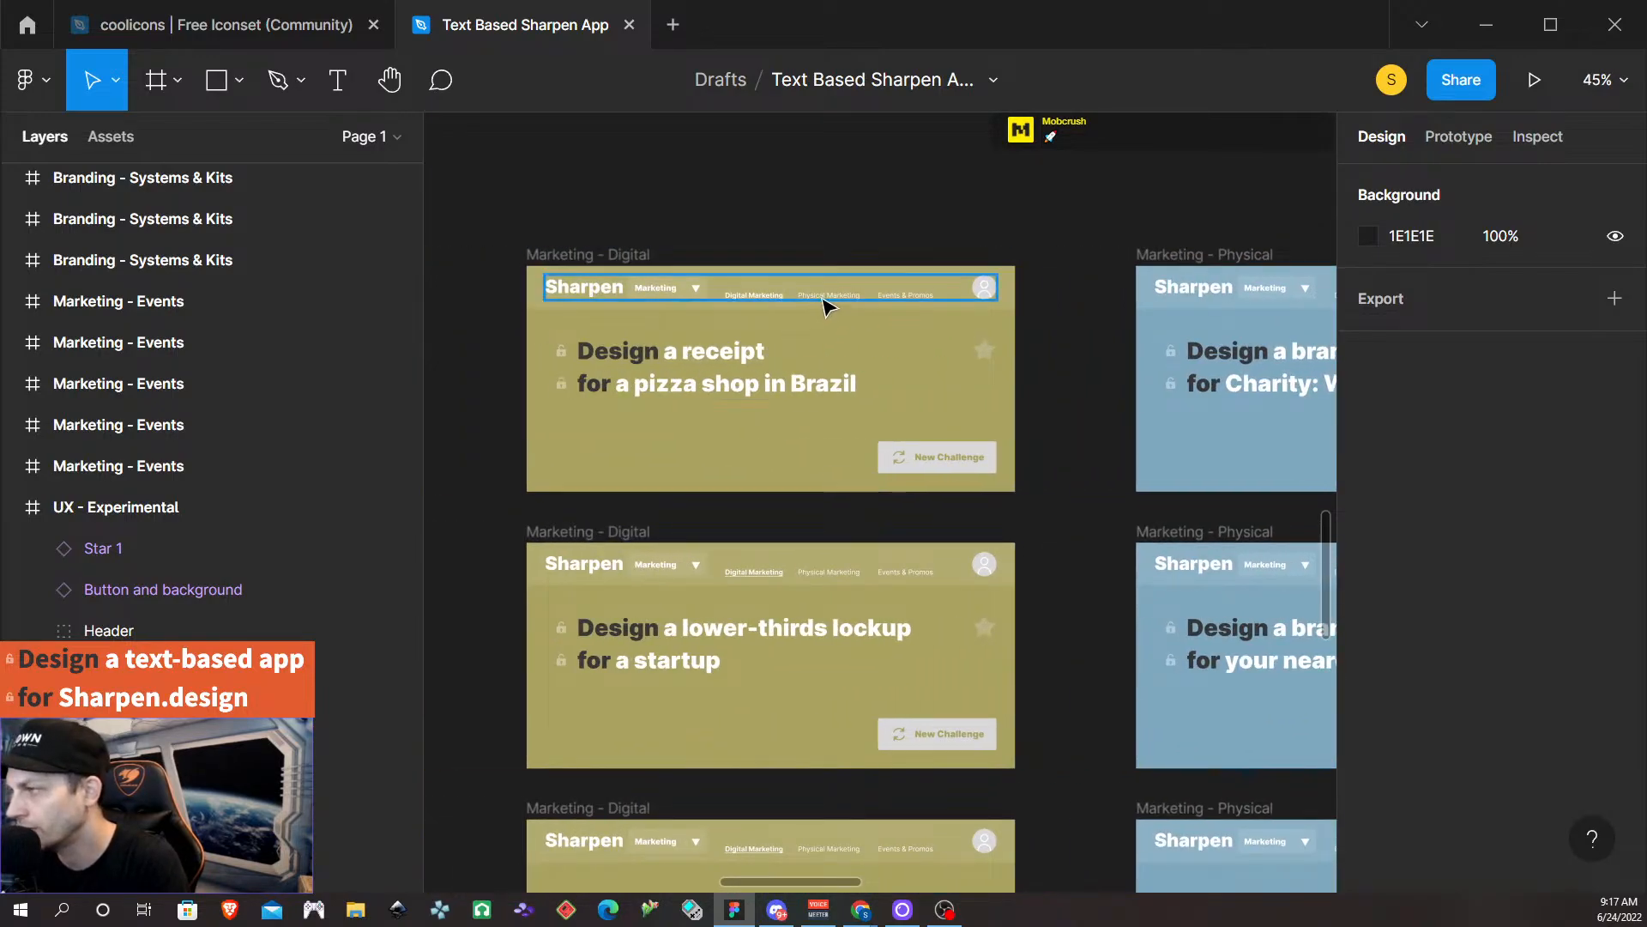
pyautogui.keyDown('ctrl'); pyautogui.click(824, 301); pyautogui.keyUp('ctrl')
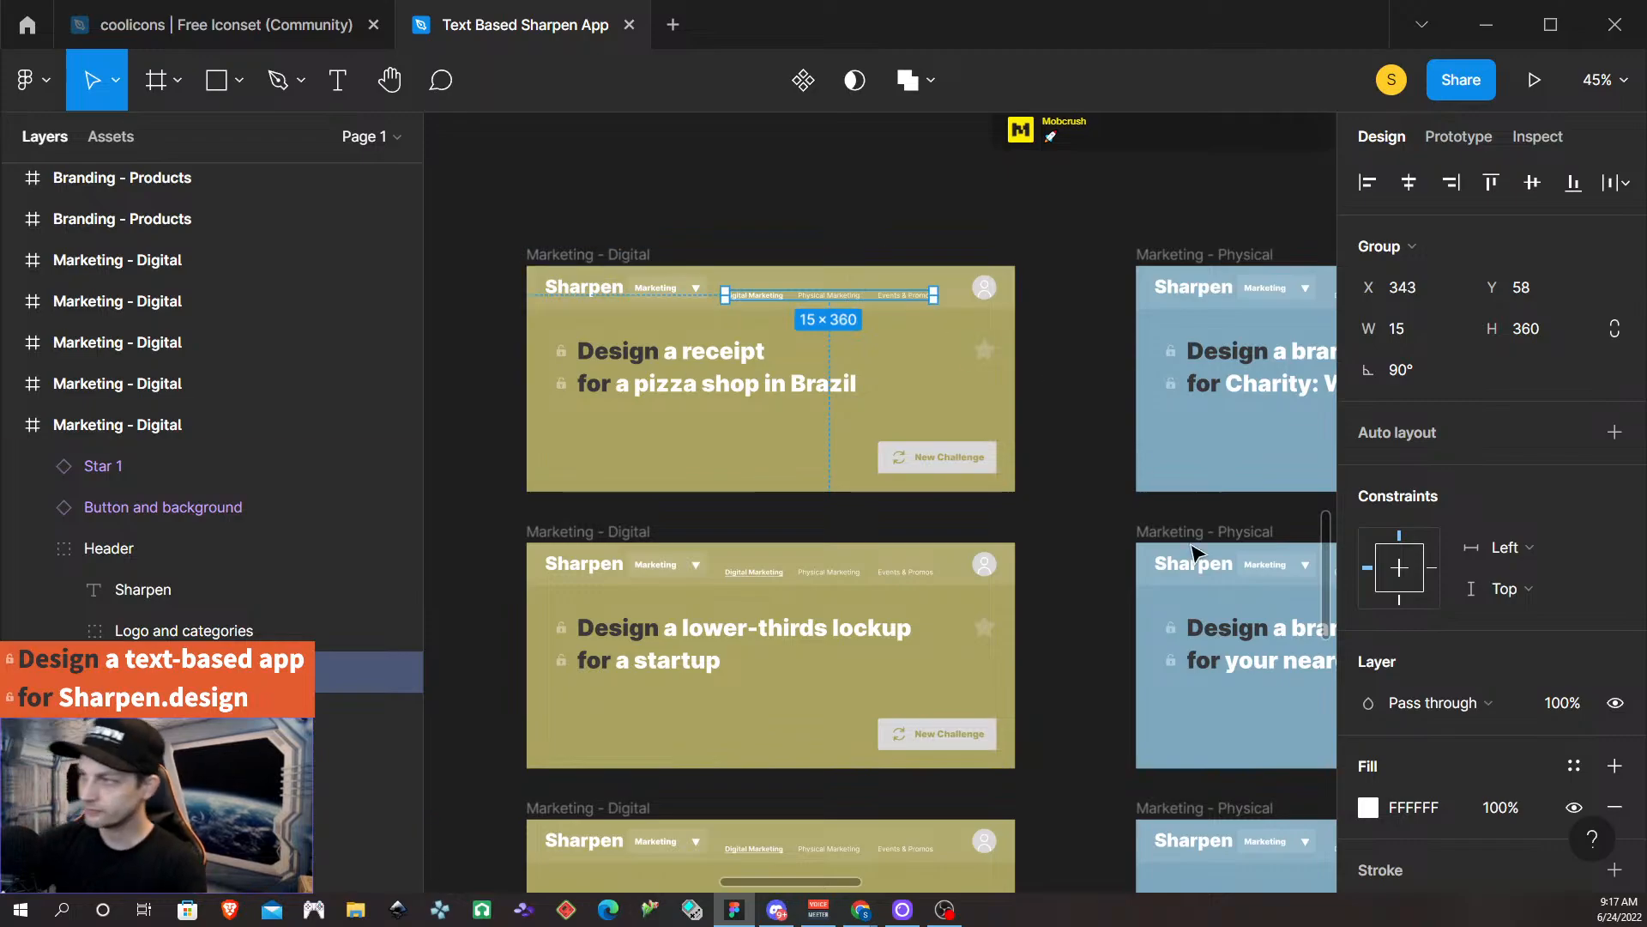
pyautogui.scroll(-5, 815, 326)
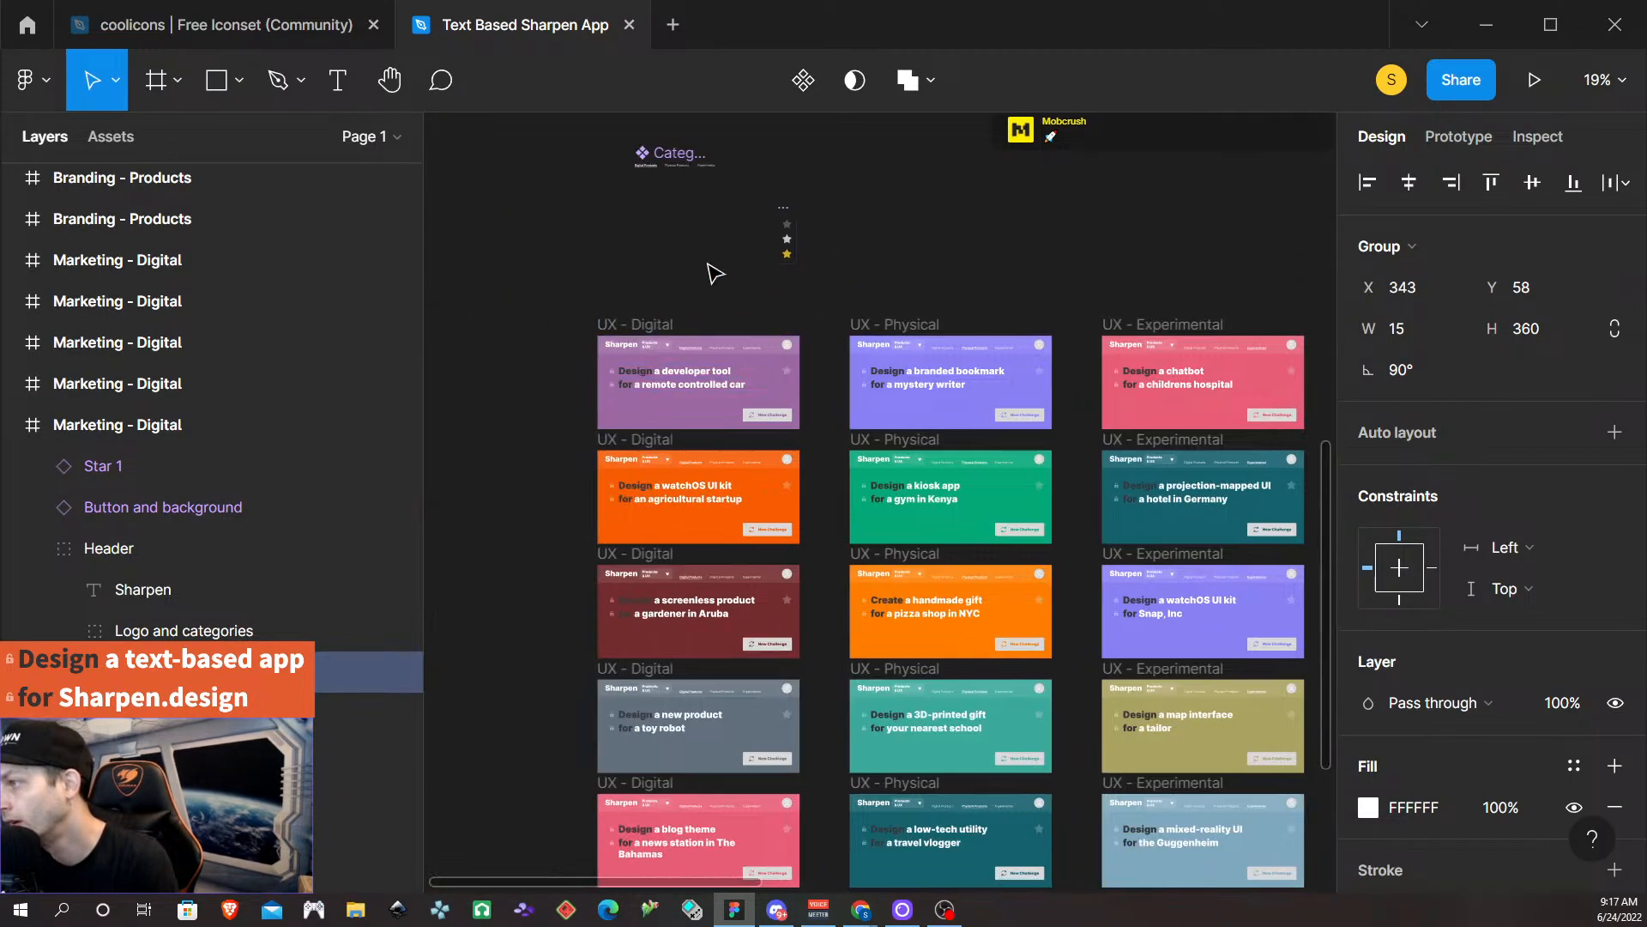
pyautogui.scroll(4, 710, 268)
pyautogui.scroll(-4, 692, 374)
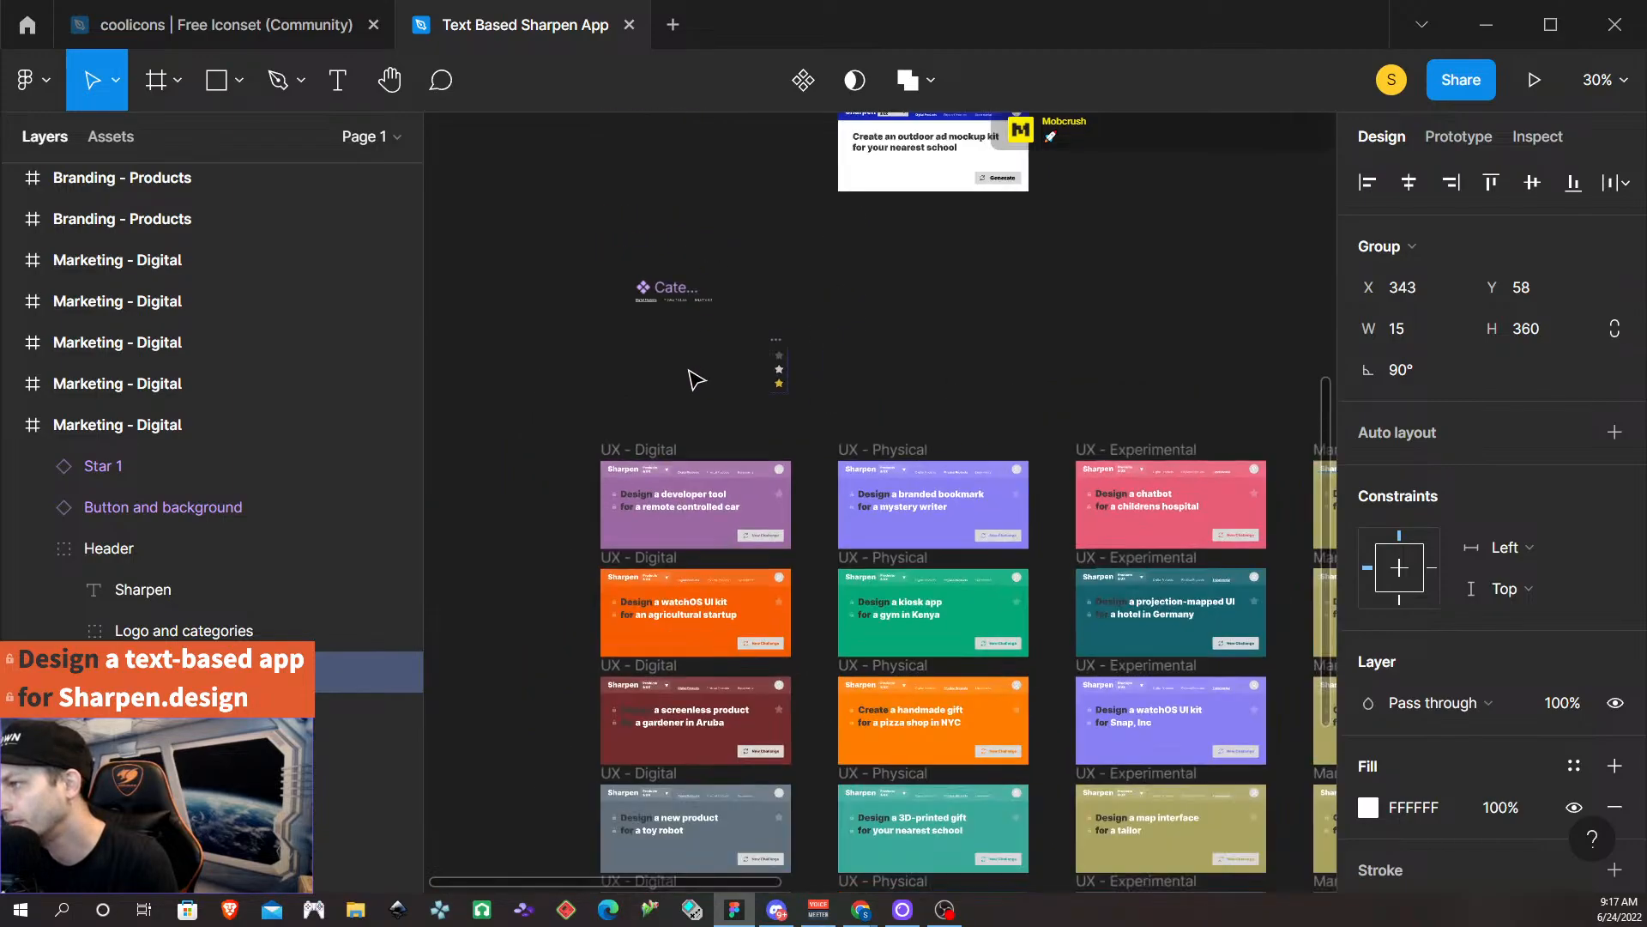
pyautogui.hscroll(8, 691, 379)
pyautogui.scroll(-1, 693, 398)
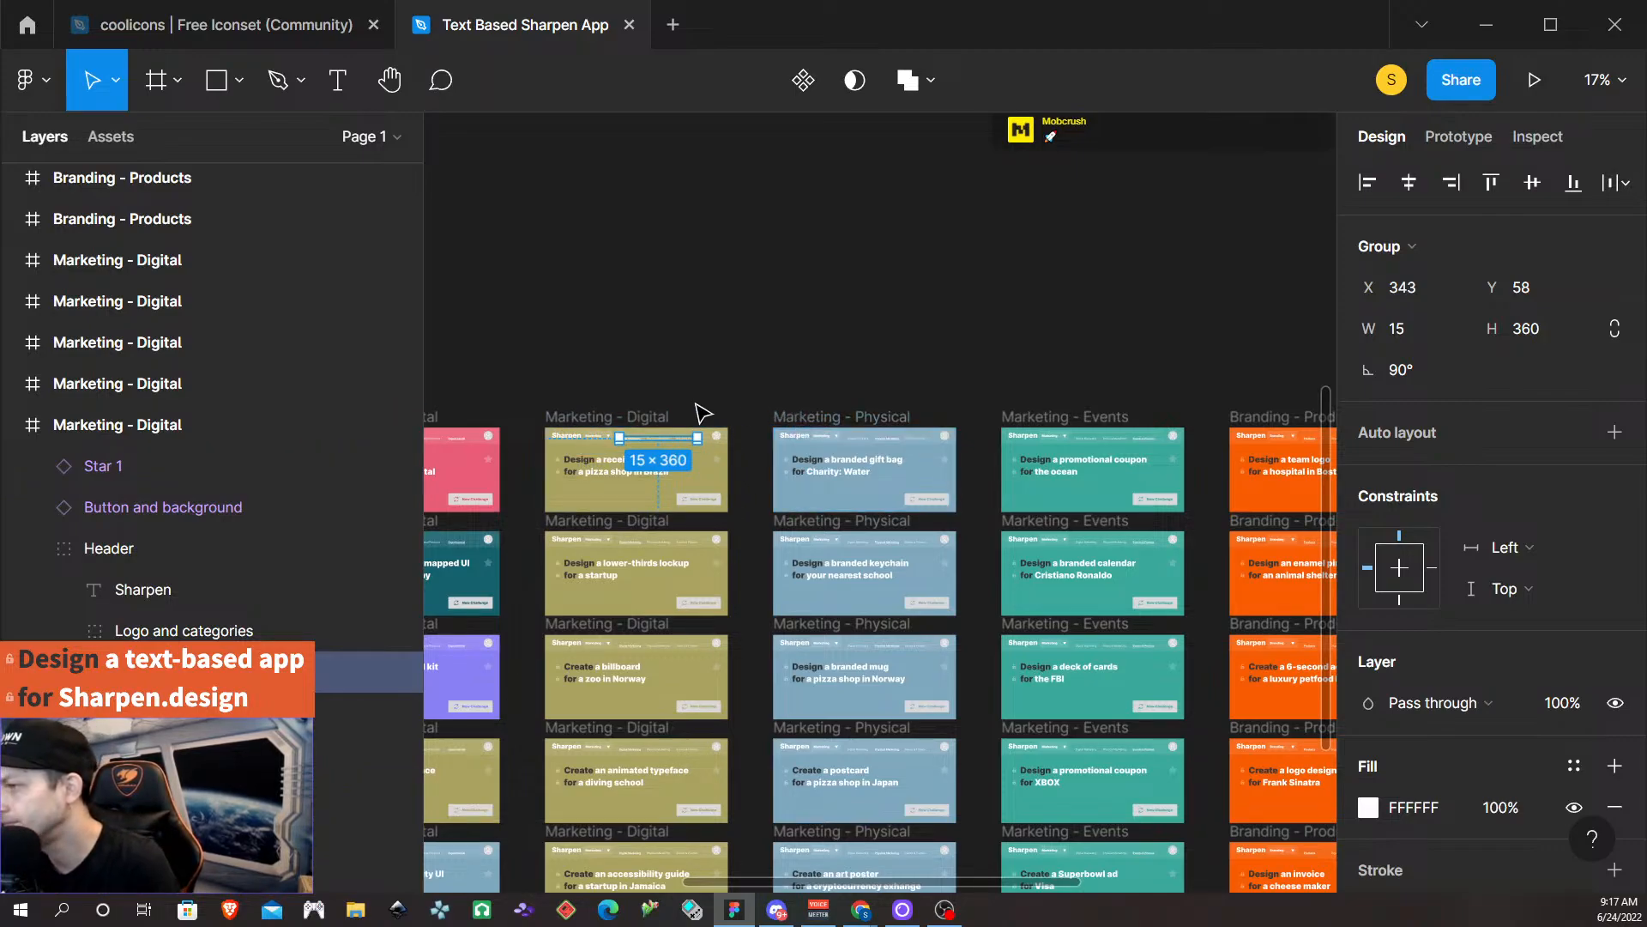
pyautogui.keyDown('ctrl'); pyautogui.scroll(3, 655, 522); pyautogui.keyUp('ctrl')
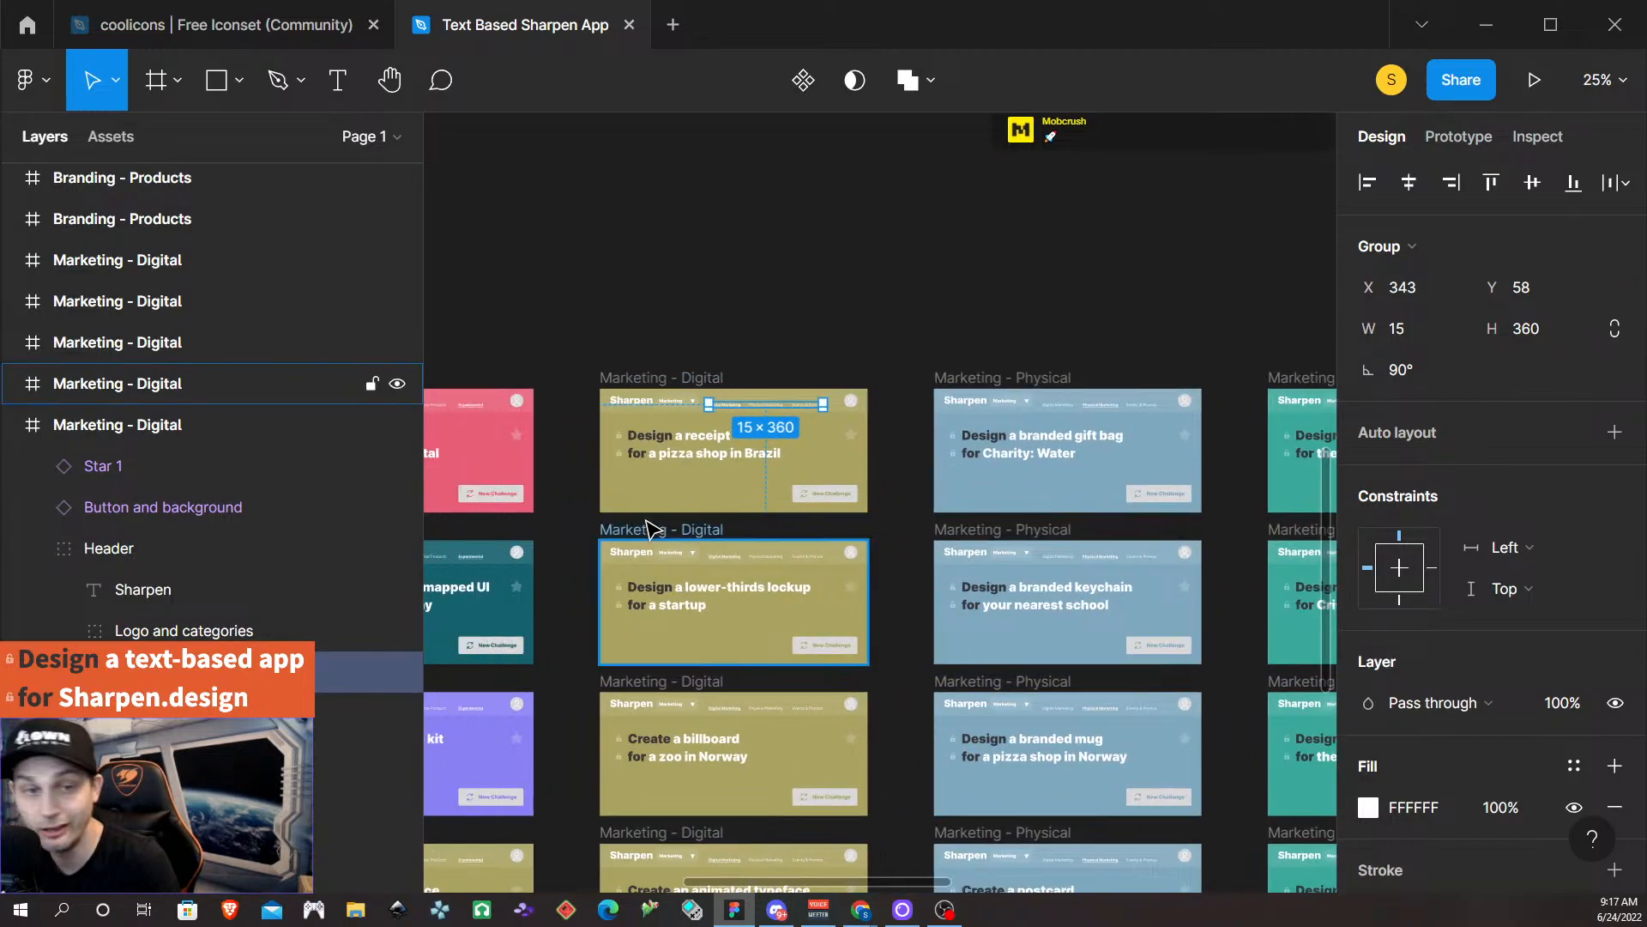
pyautogui.scroll(-2, 639, 532)
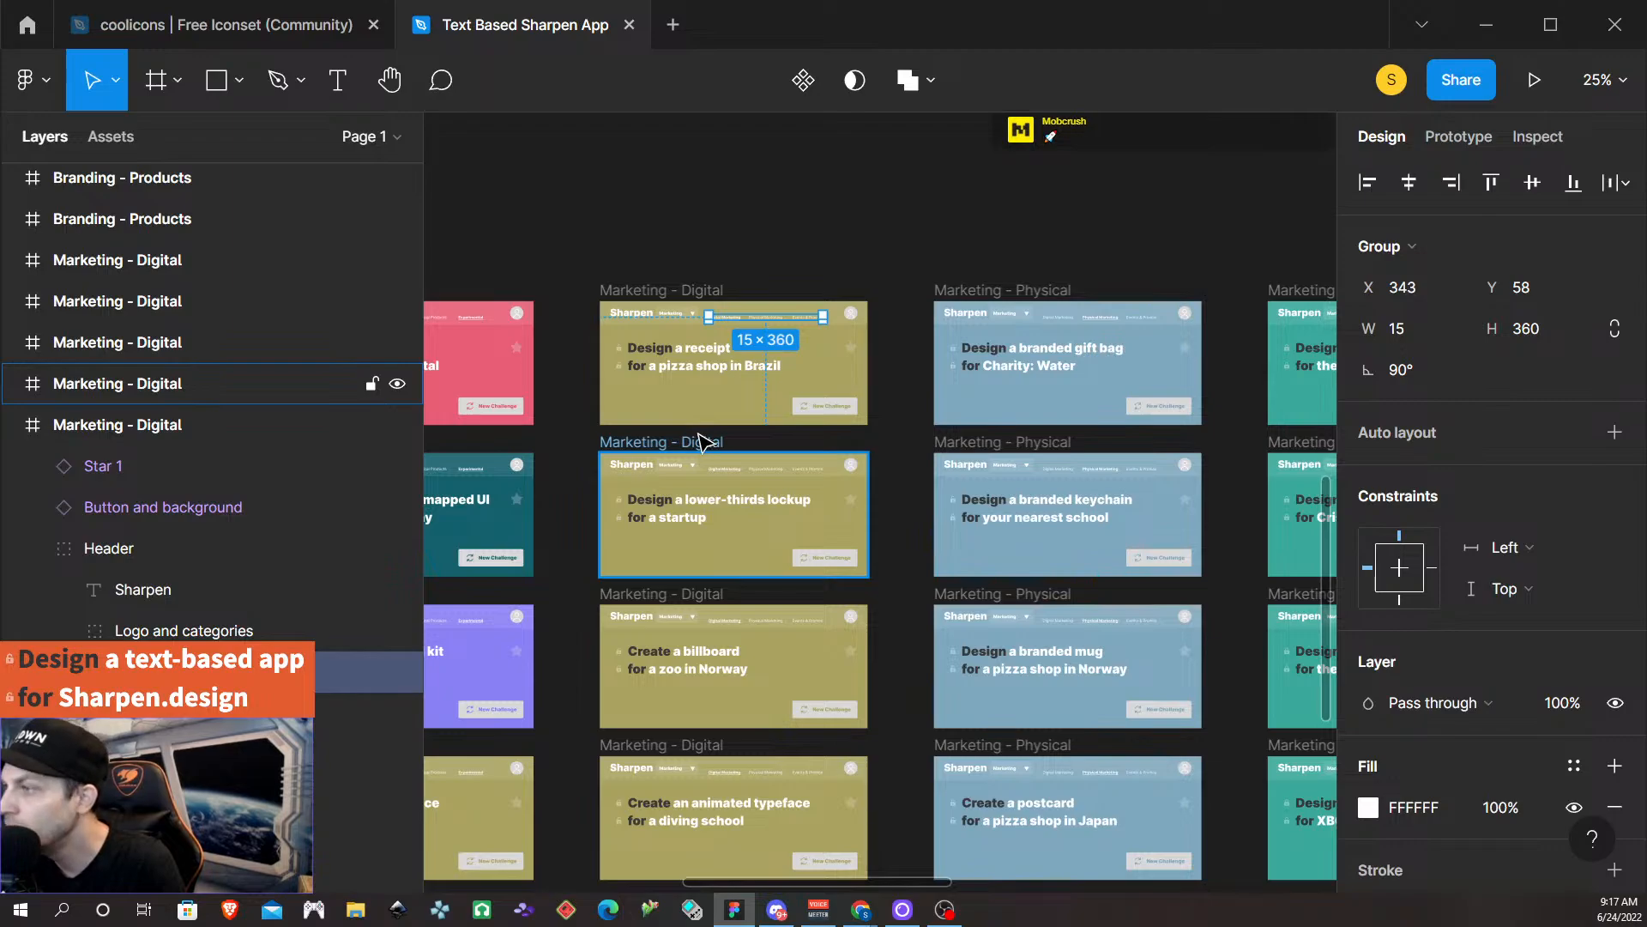
# Fill the Color Change rectangle of the "lower-thirds lockup for a startup" frame with the palette's blue-gray, 7EA8BE.
pyautogui.click(702, 441)
pyautogui.keyDown('ctrl'); pyautogui.scroll(-2, 742, 476); pyautogui.keyUp('ctrl')
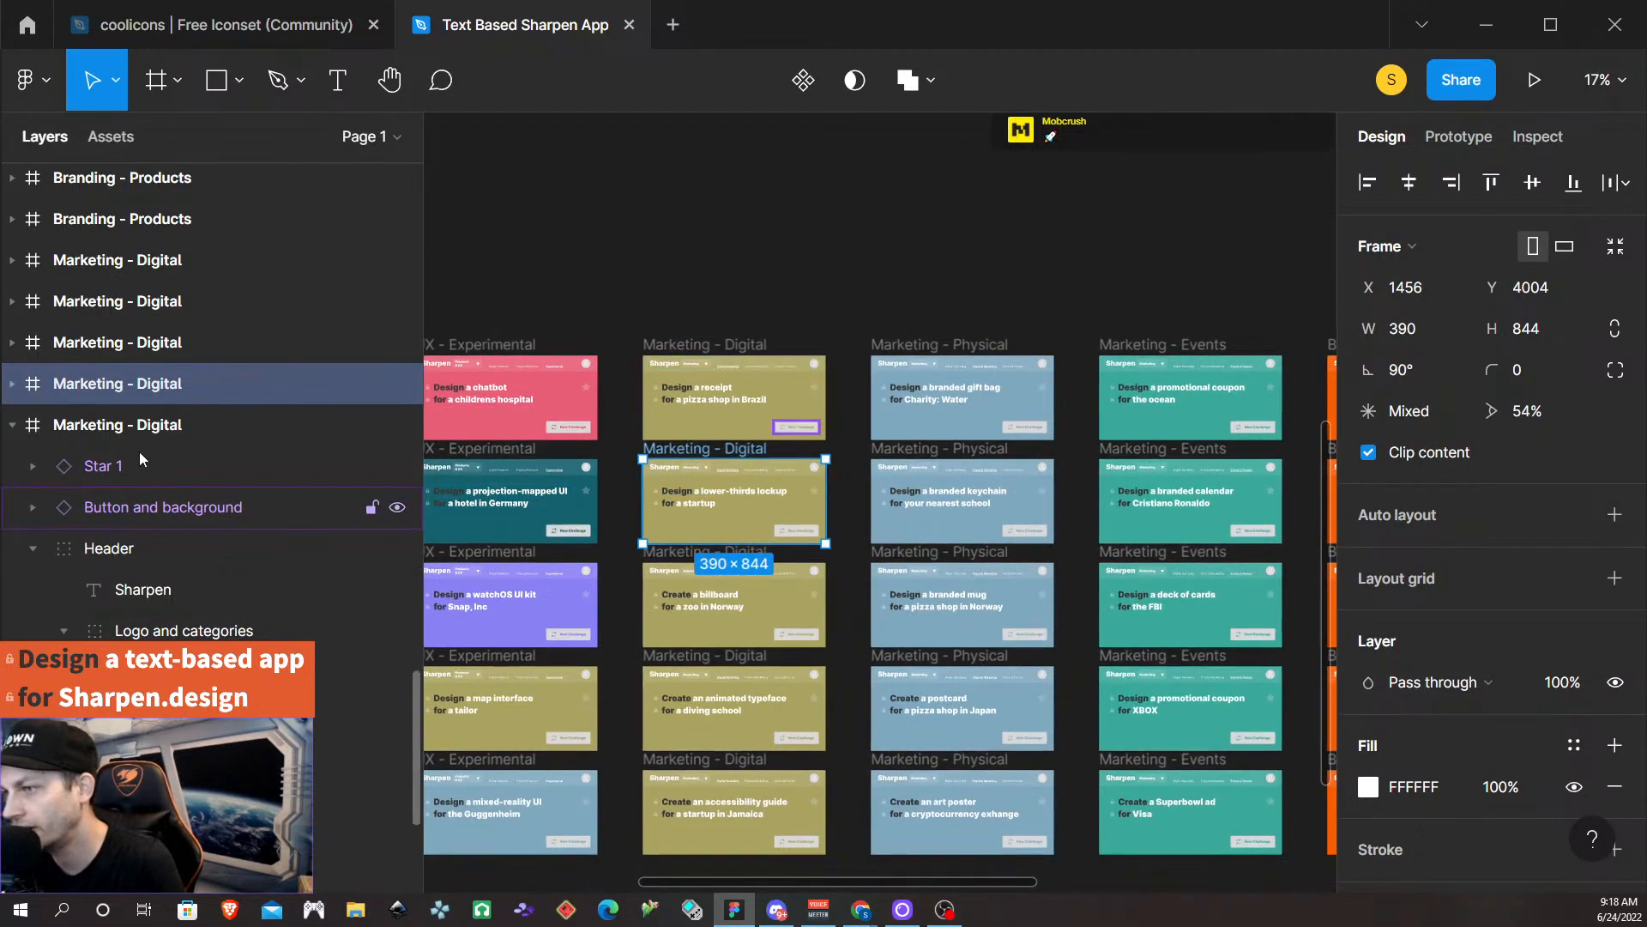
pyautogui.click(12, 387)
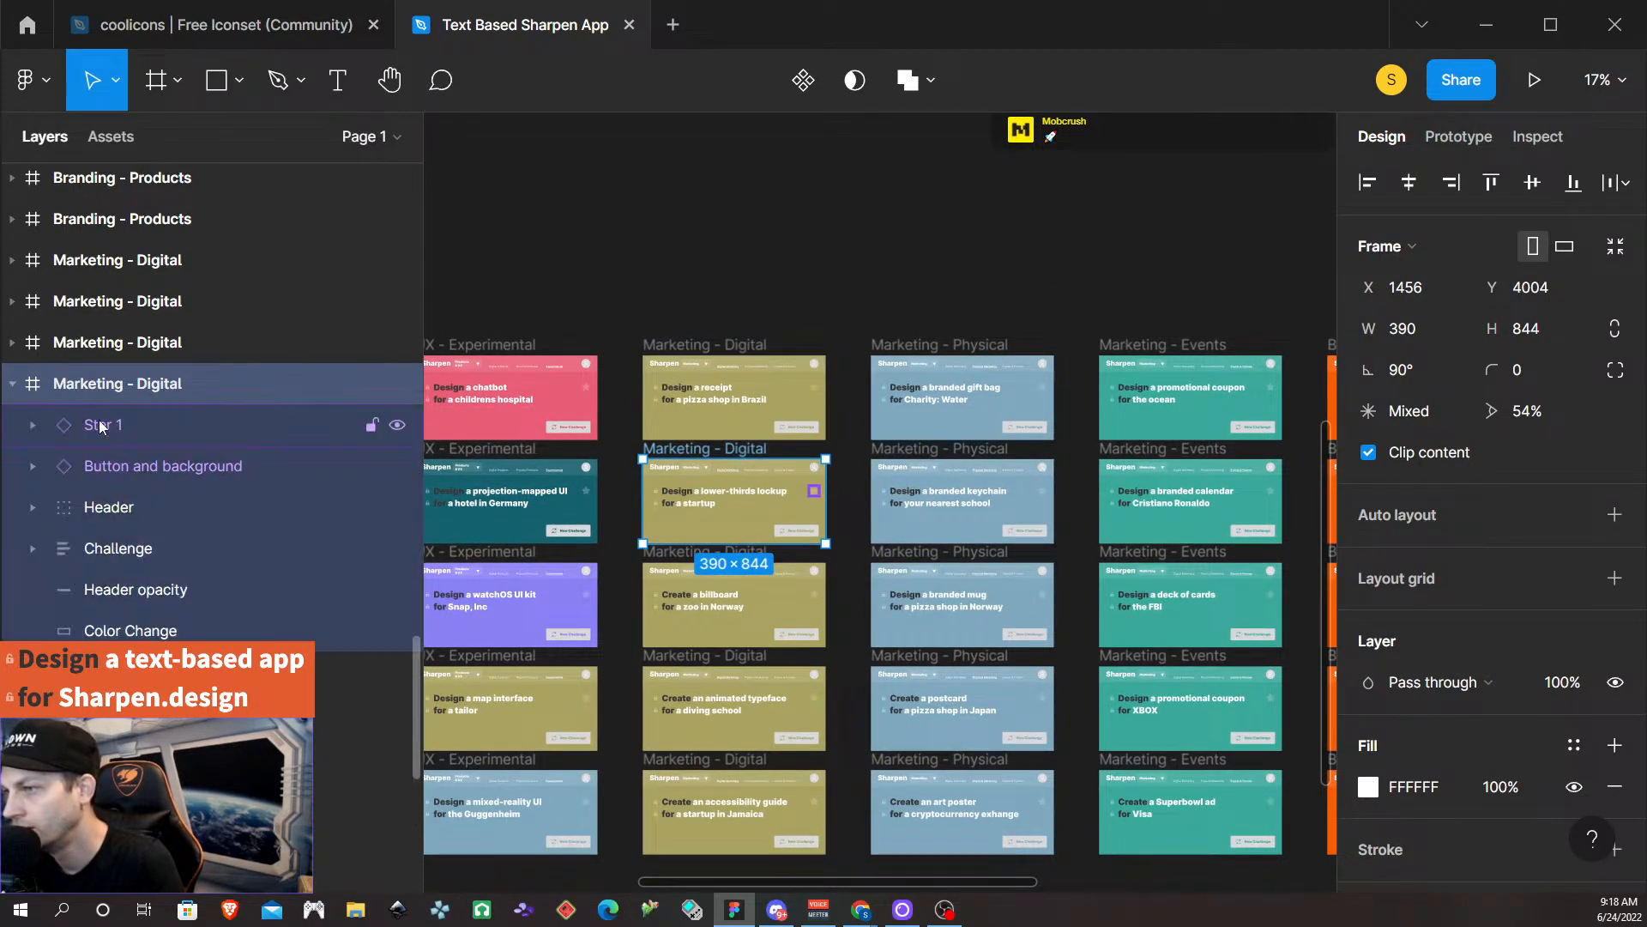
pyautogui.click(120, 630)
pyautogui.scroll(-1, 683, 589)
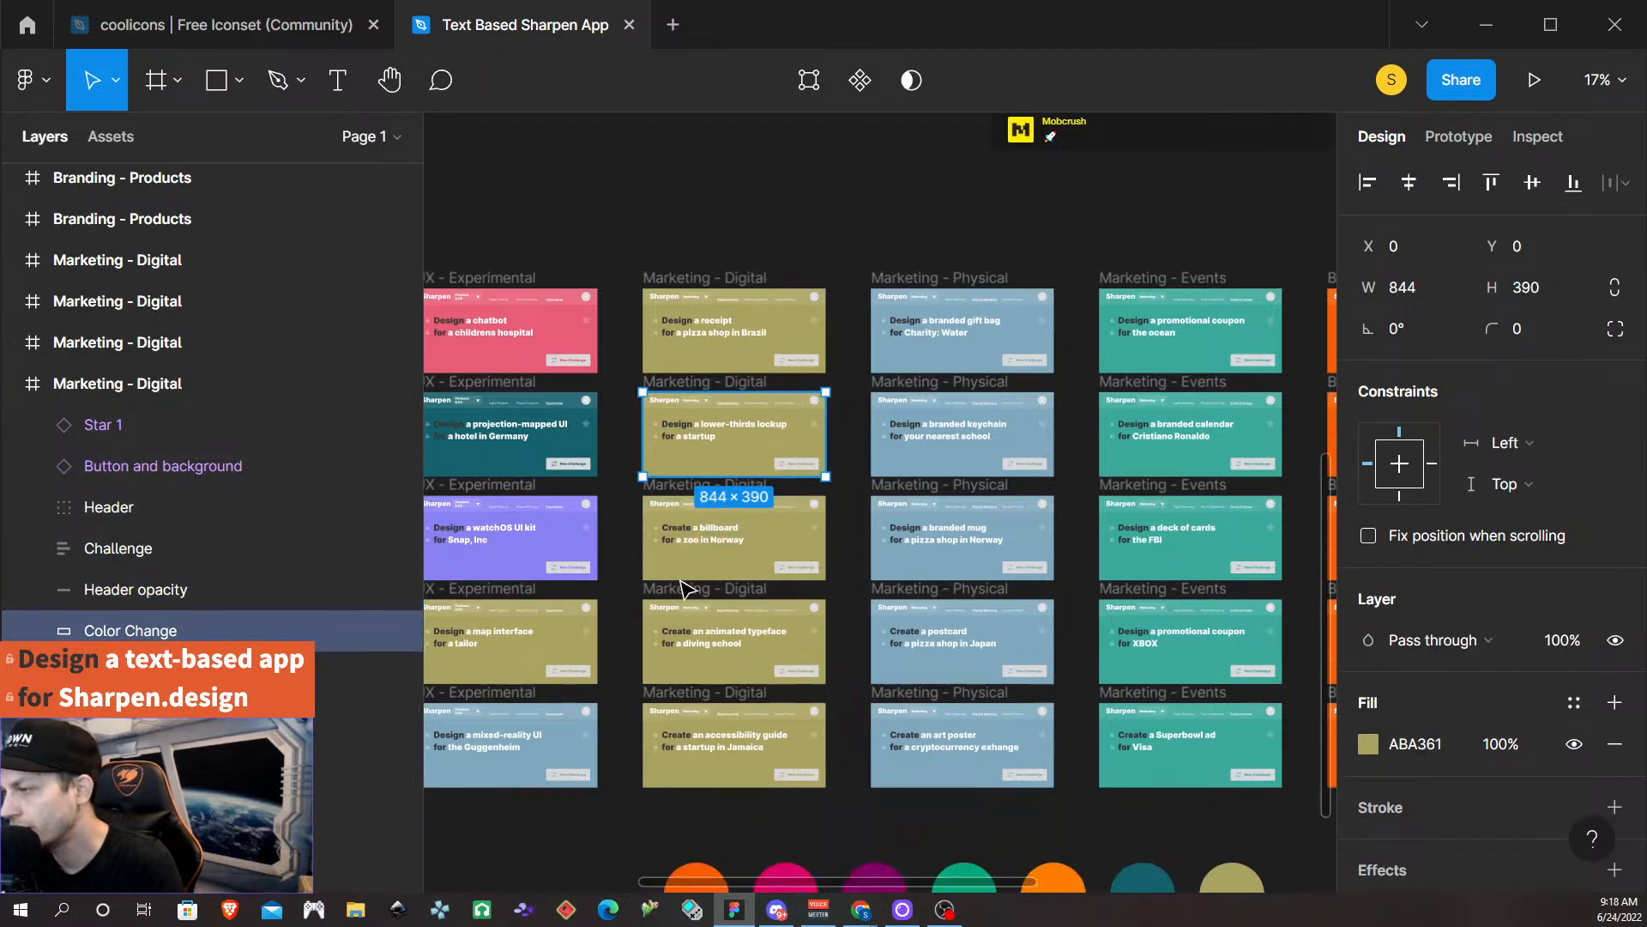
pyautogui.scroll(-3, 684, 588)
pyautogui.keyDown('ctrl'); pyautogui.scroll(-2, 684, 589); pyautogui.keyUp('ctrl')
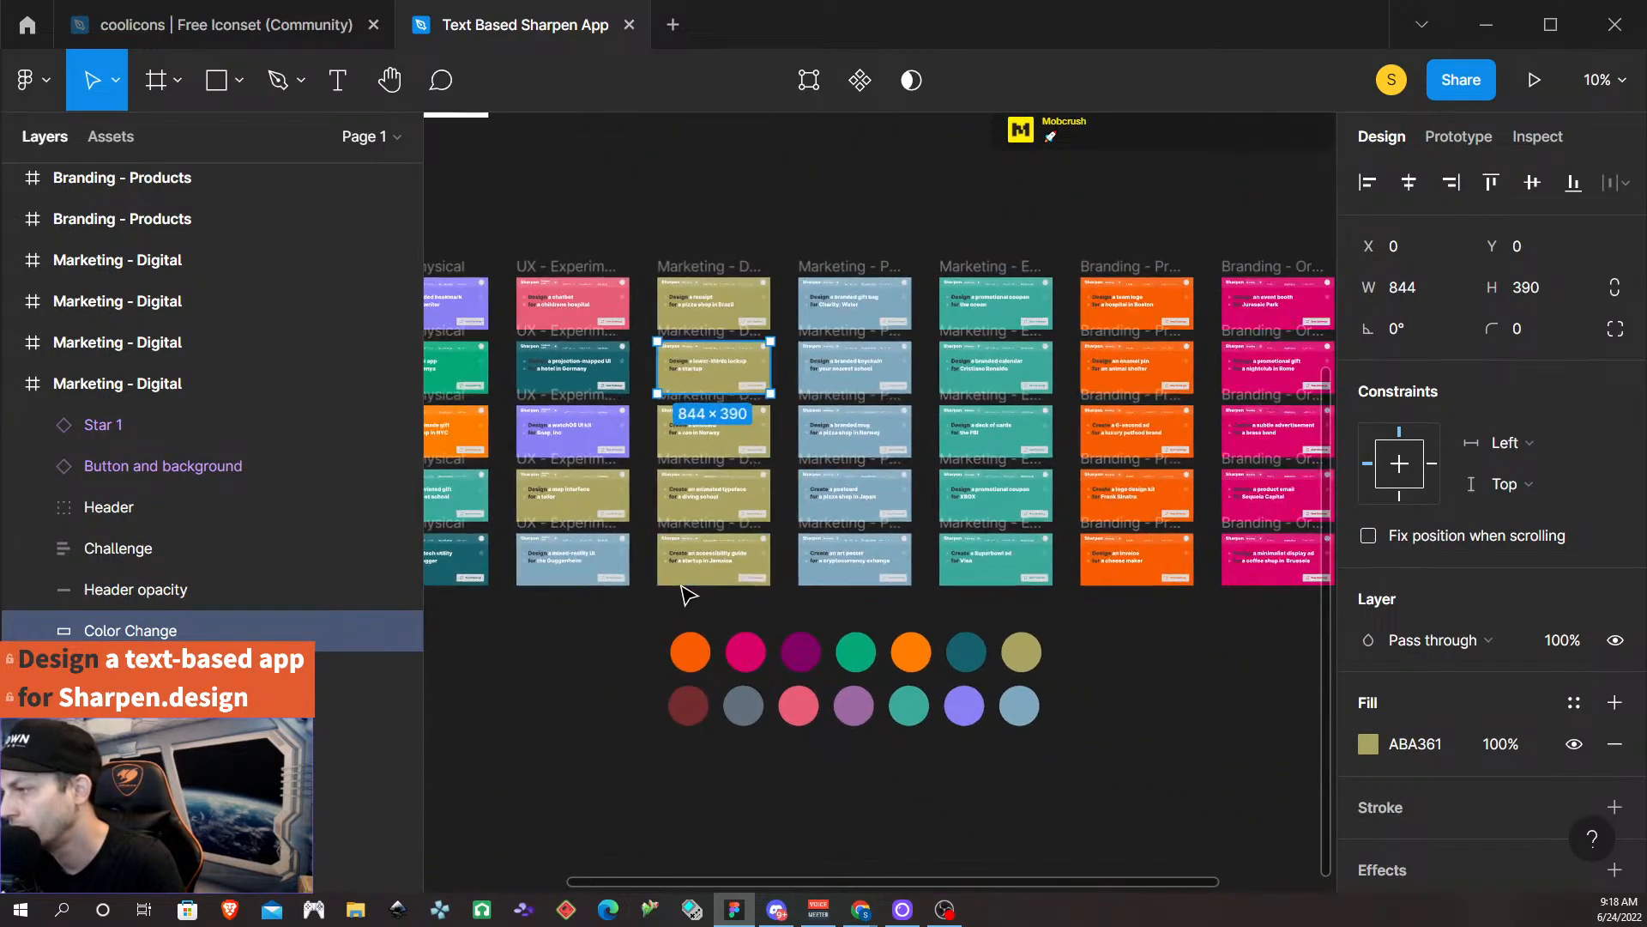
pyautogui.hscroll(1, 686, 592)
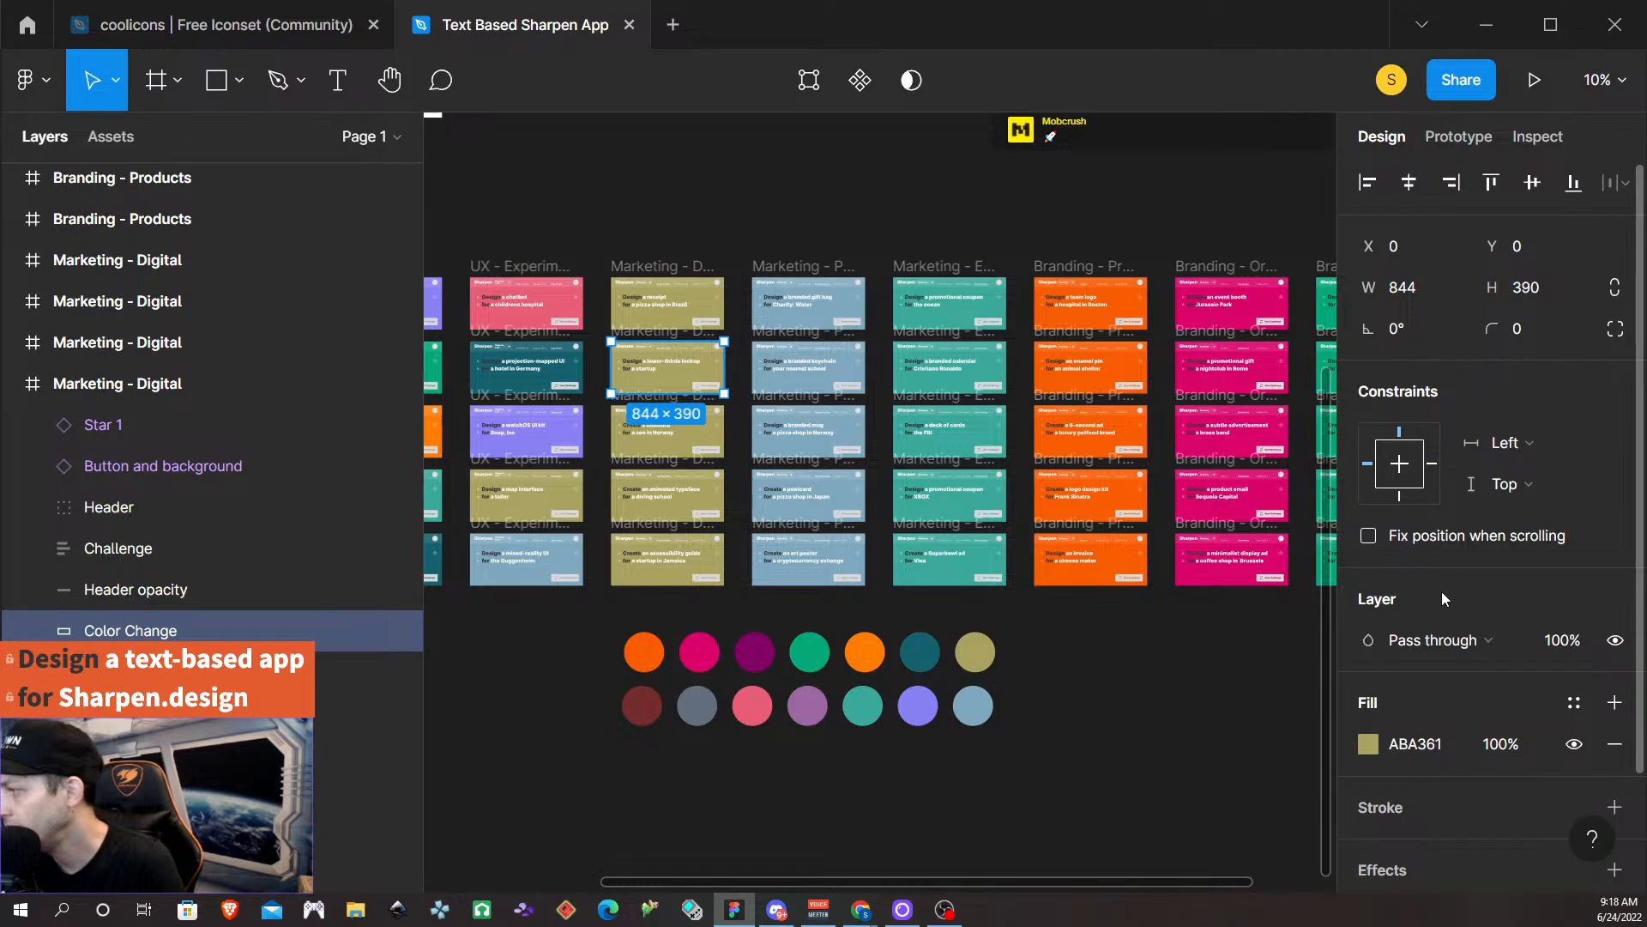
pyautogui.click(1366, 744)
pyautogui.click(1063, 603)
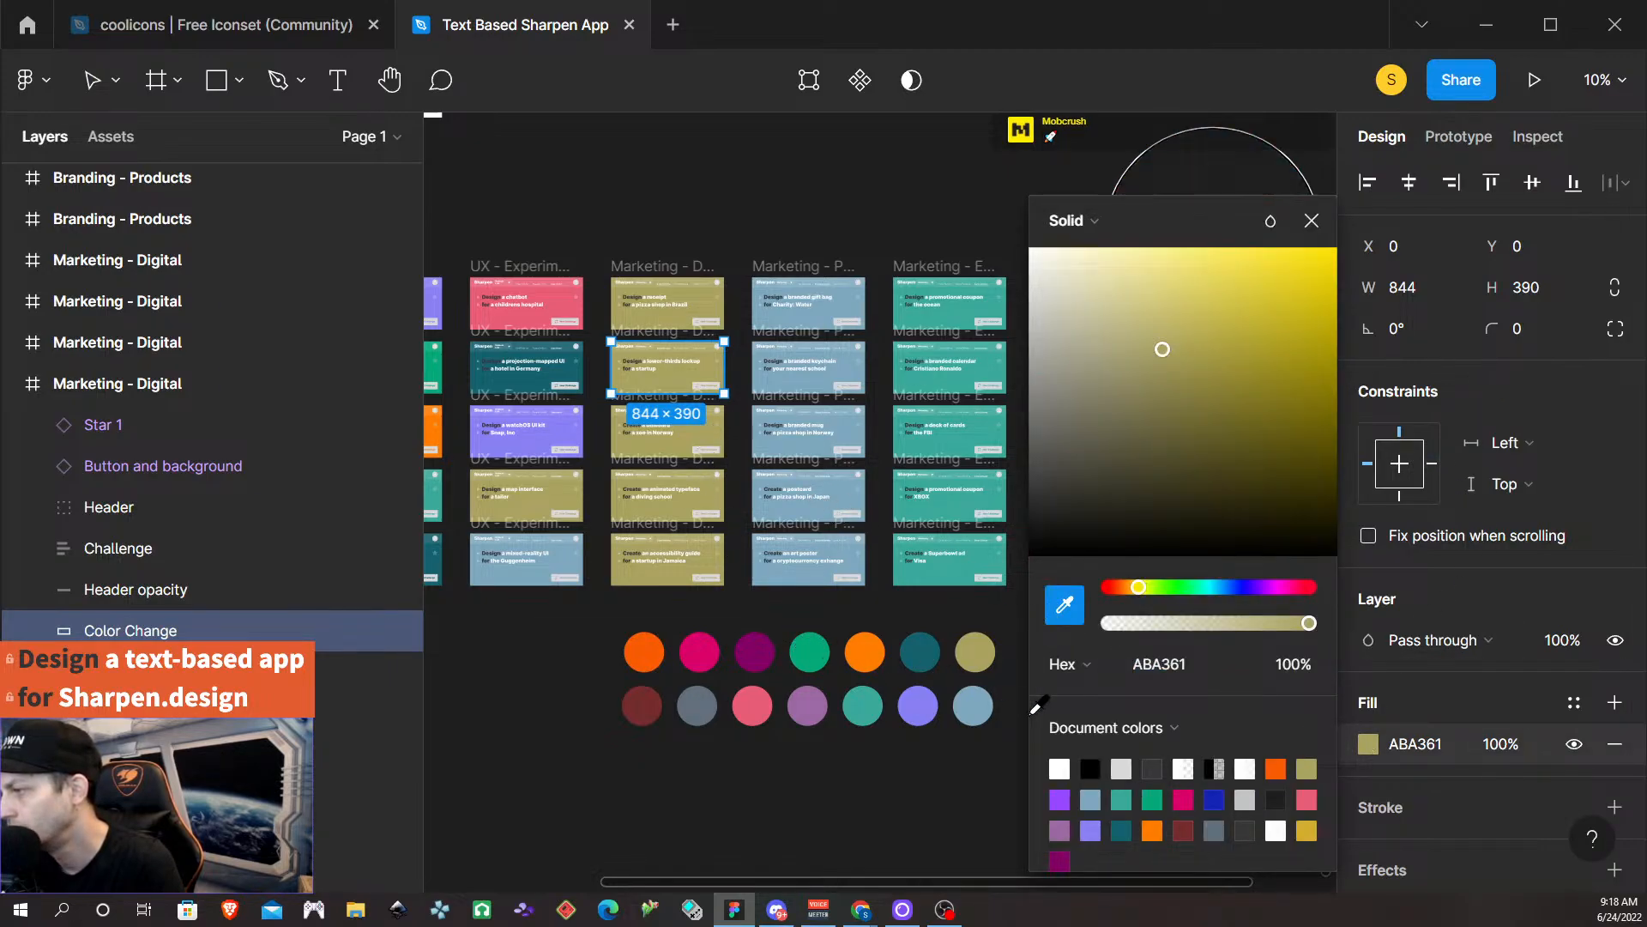
pyautogui.click(981, 709)
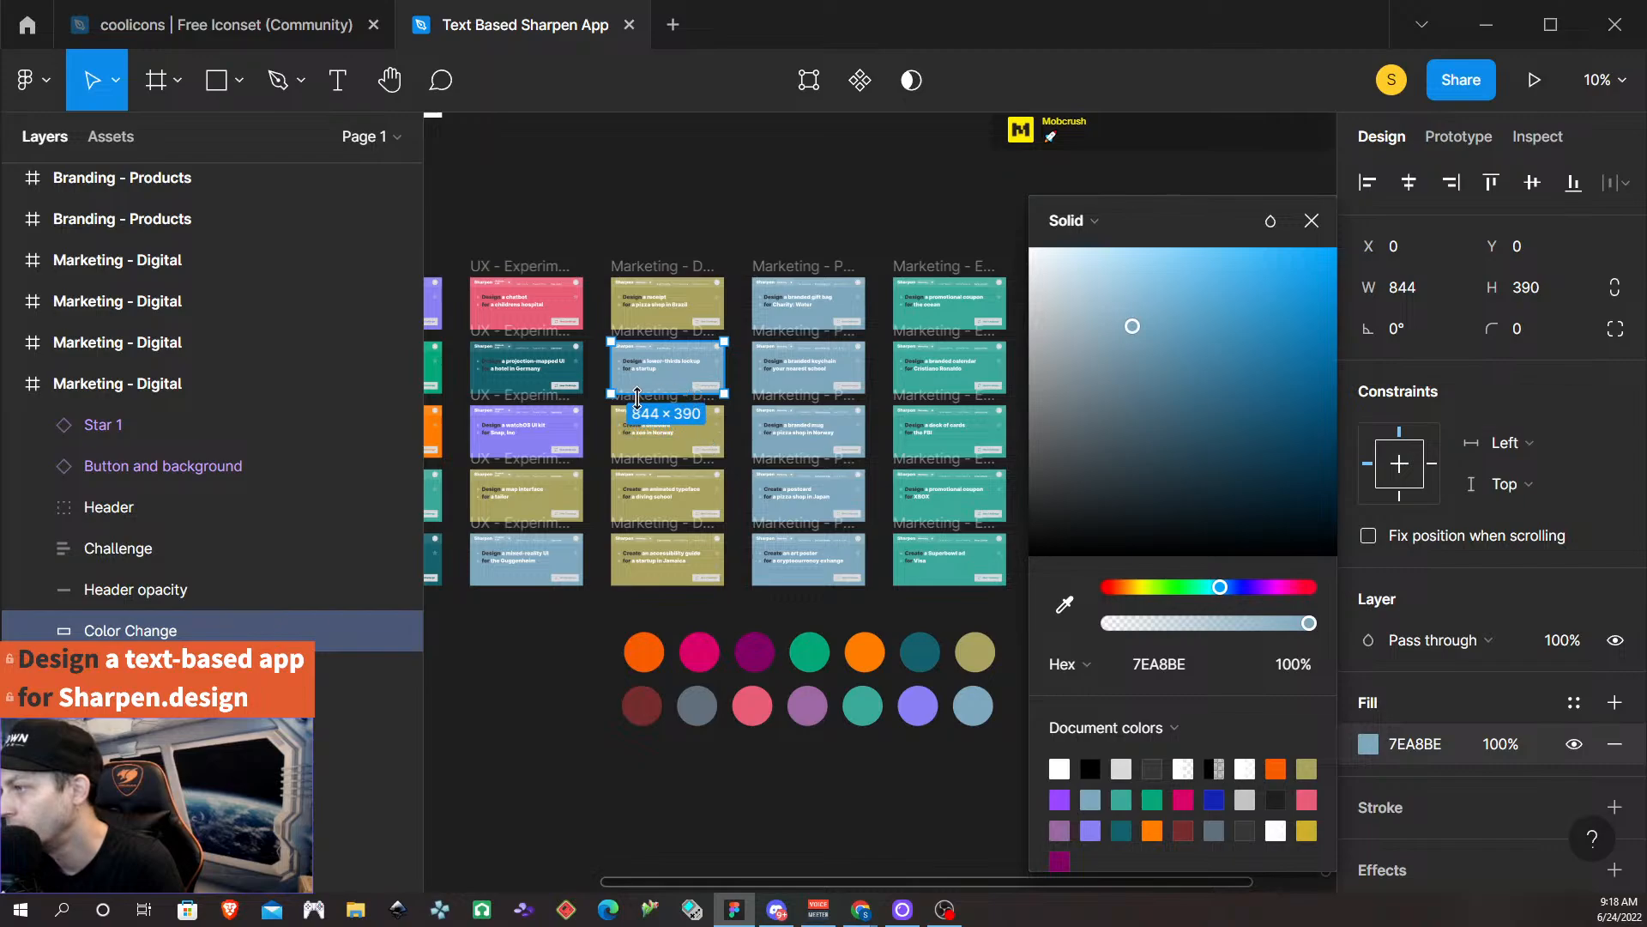
pyautogui.click(600, 442)
# Fill the Color Change rectangle of the "billboard for a zoo in Norway" frame with the palette's light purple, 8980F5.
pyautogui.click(103, 342)
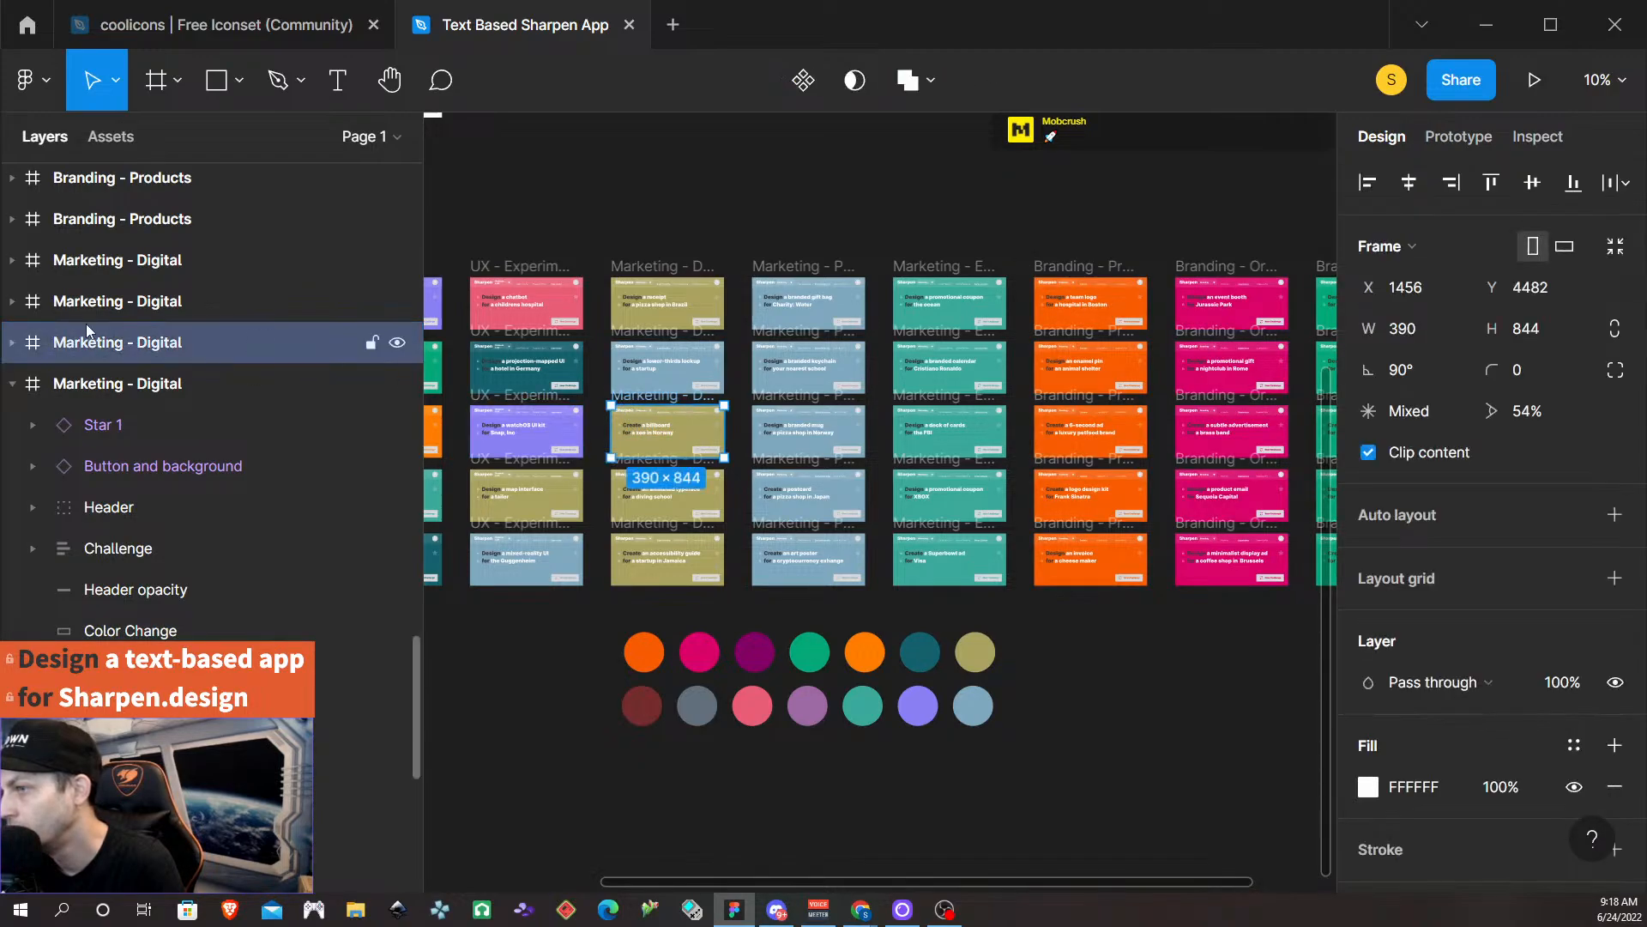
pyautogui.click(8, 341)
pyautogui.click(139, 588)
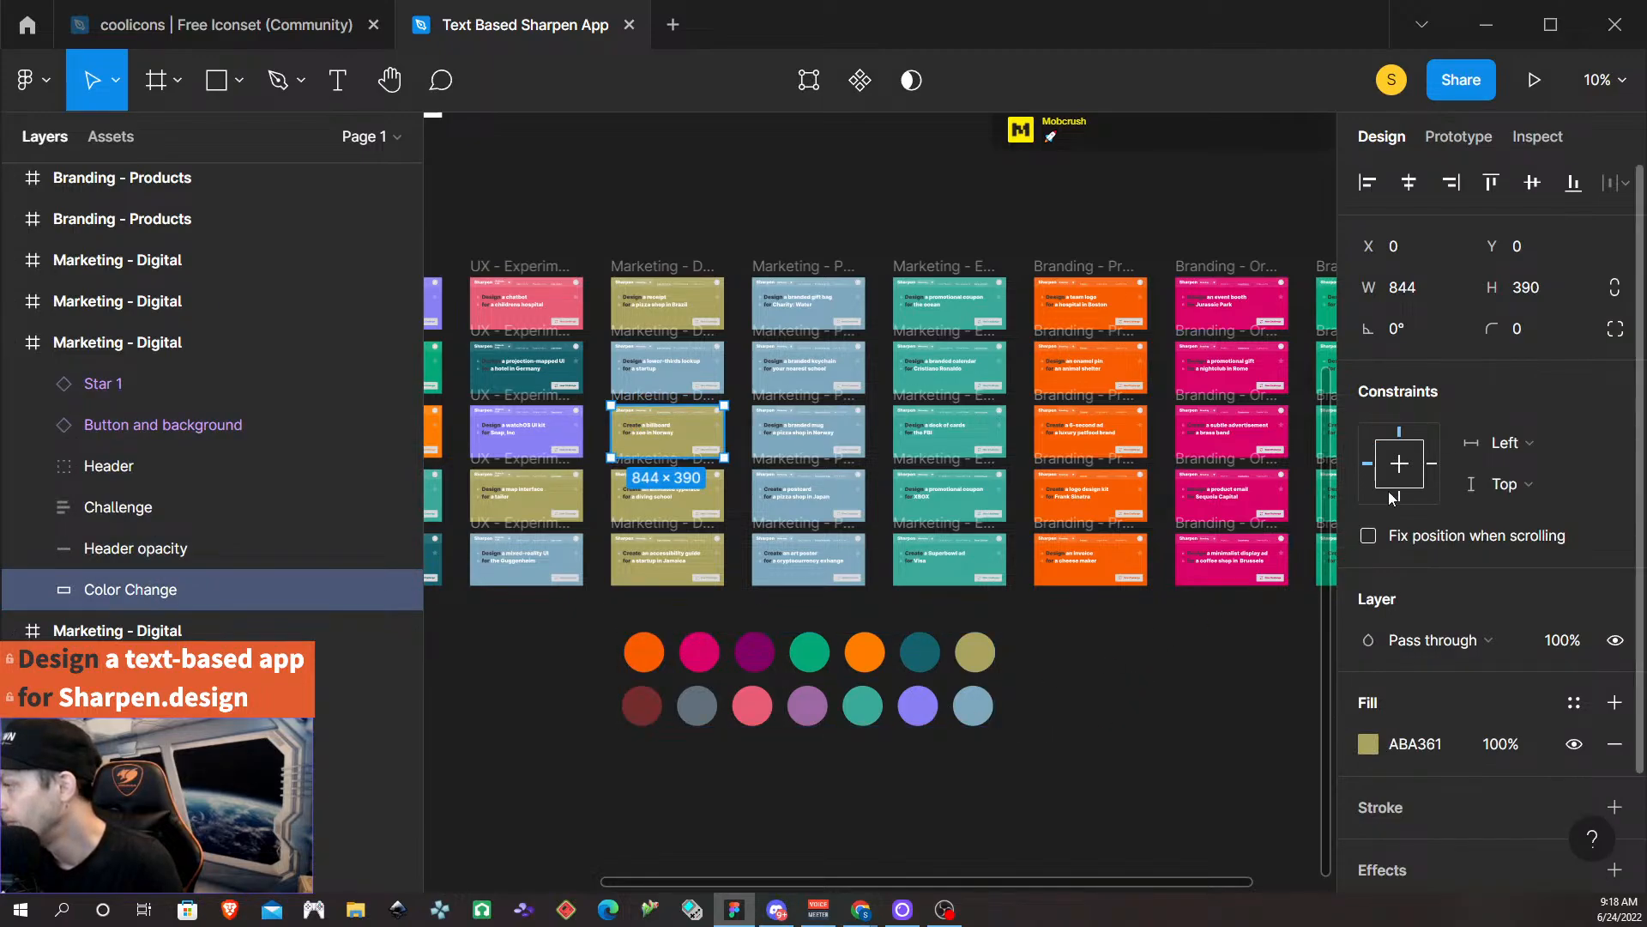
pyautogui.click(1368, 743)
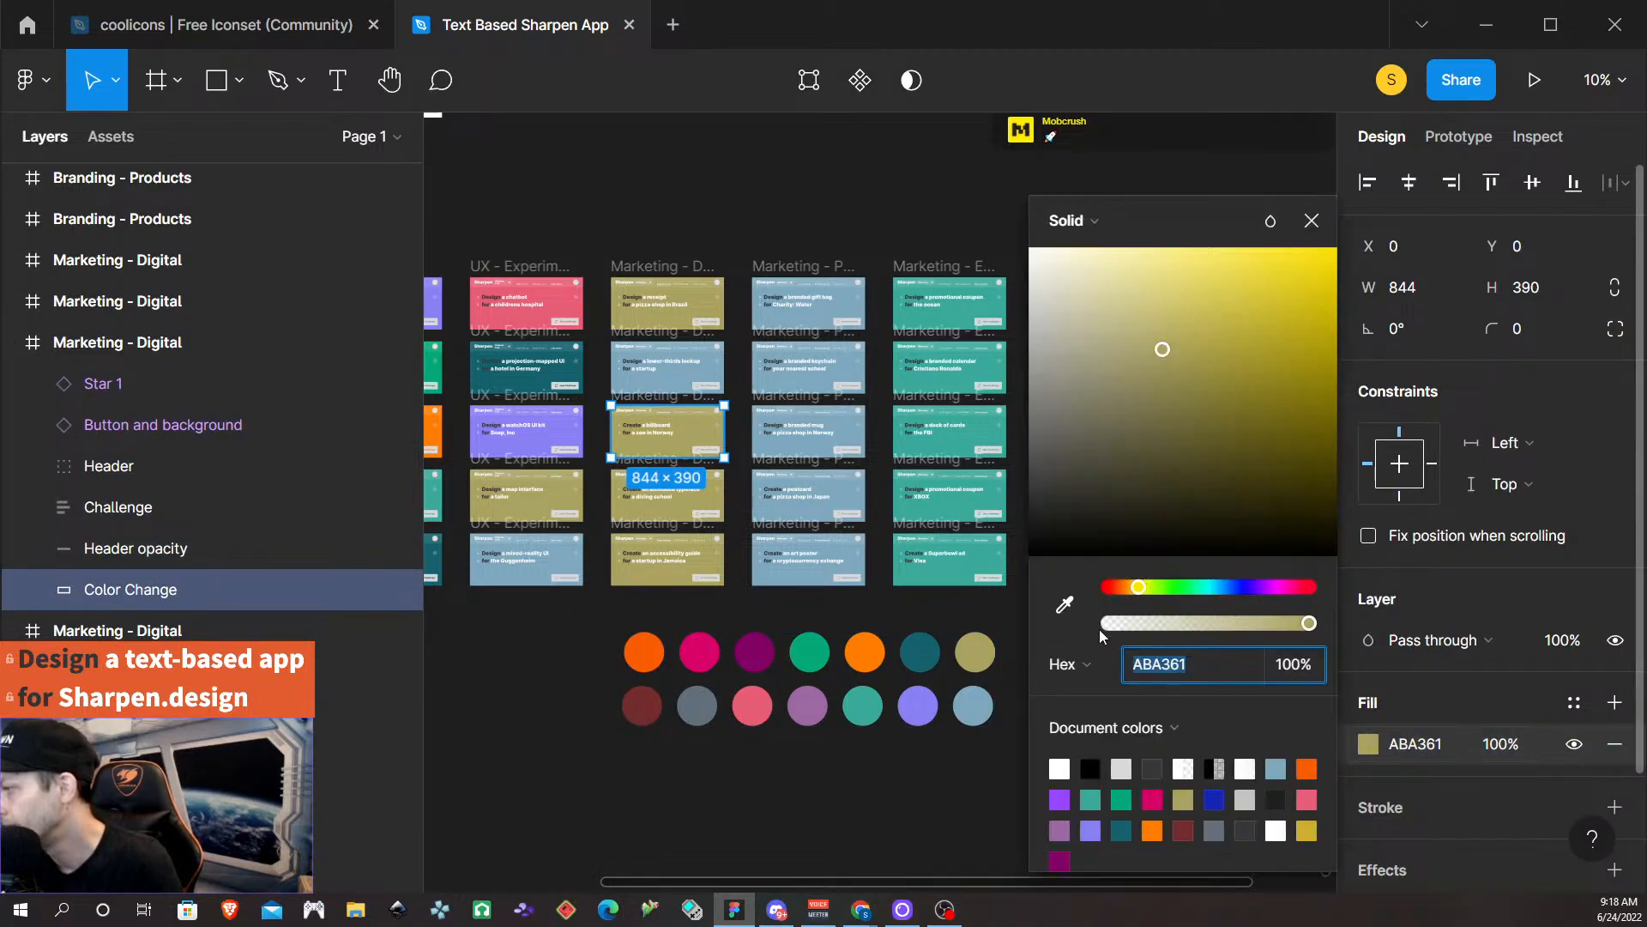
pyautogui.click(1065, 605)
pyautogui.click(920, 704)
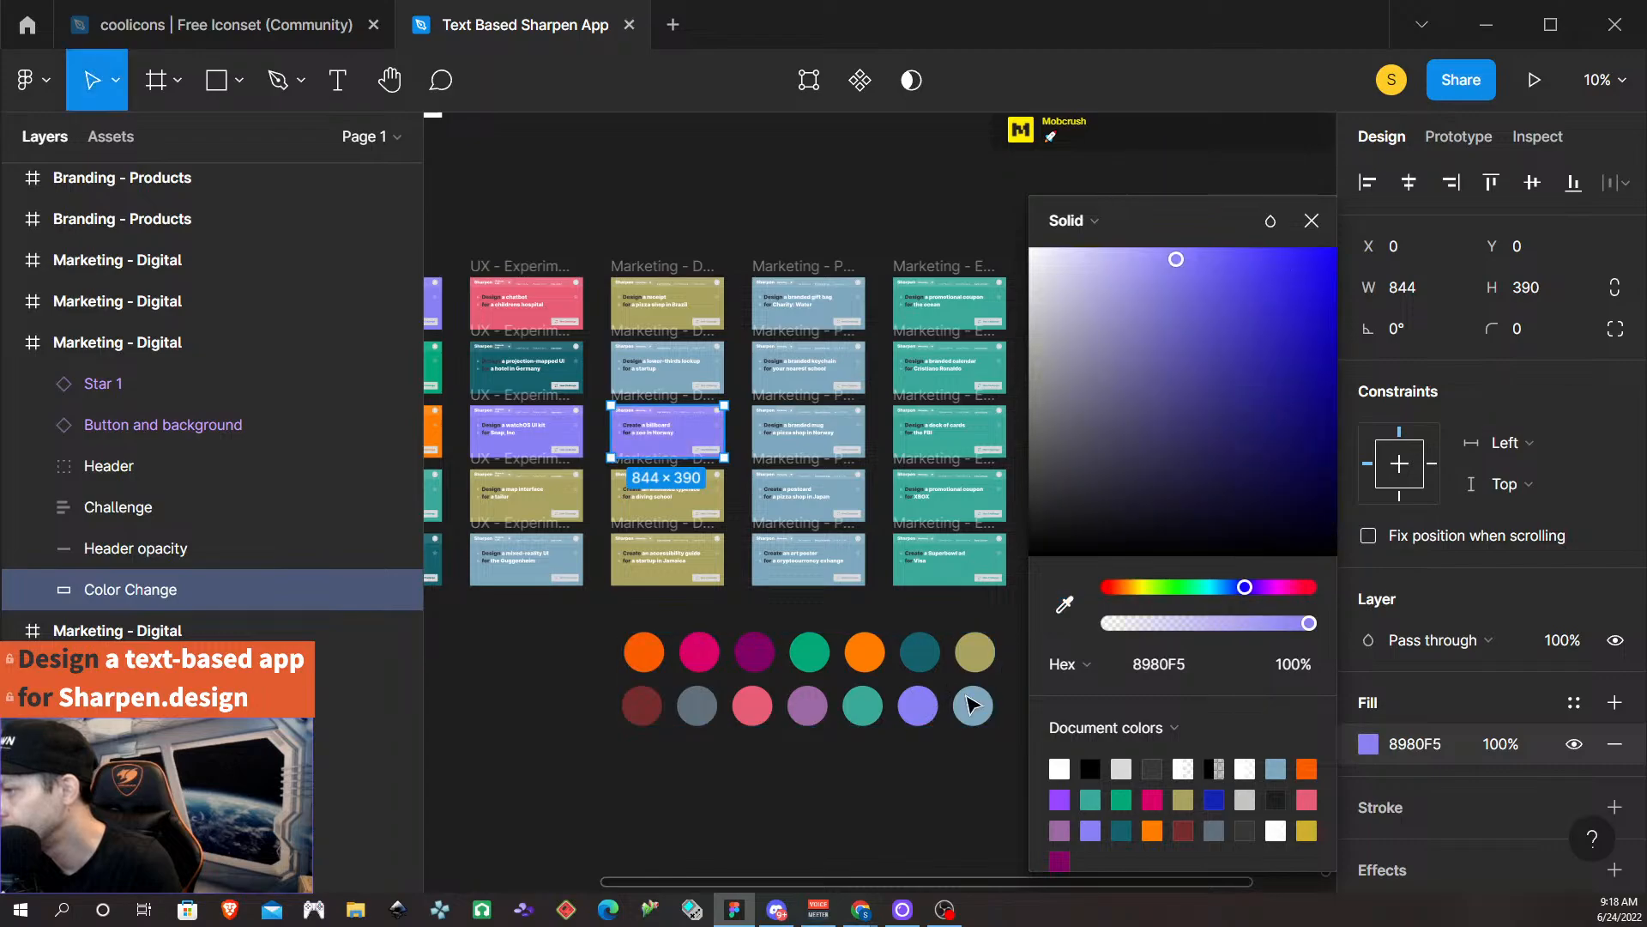
pyautogui.click(743, 506)
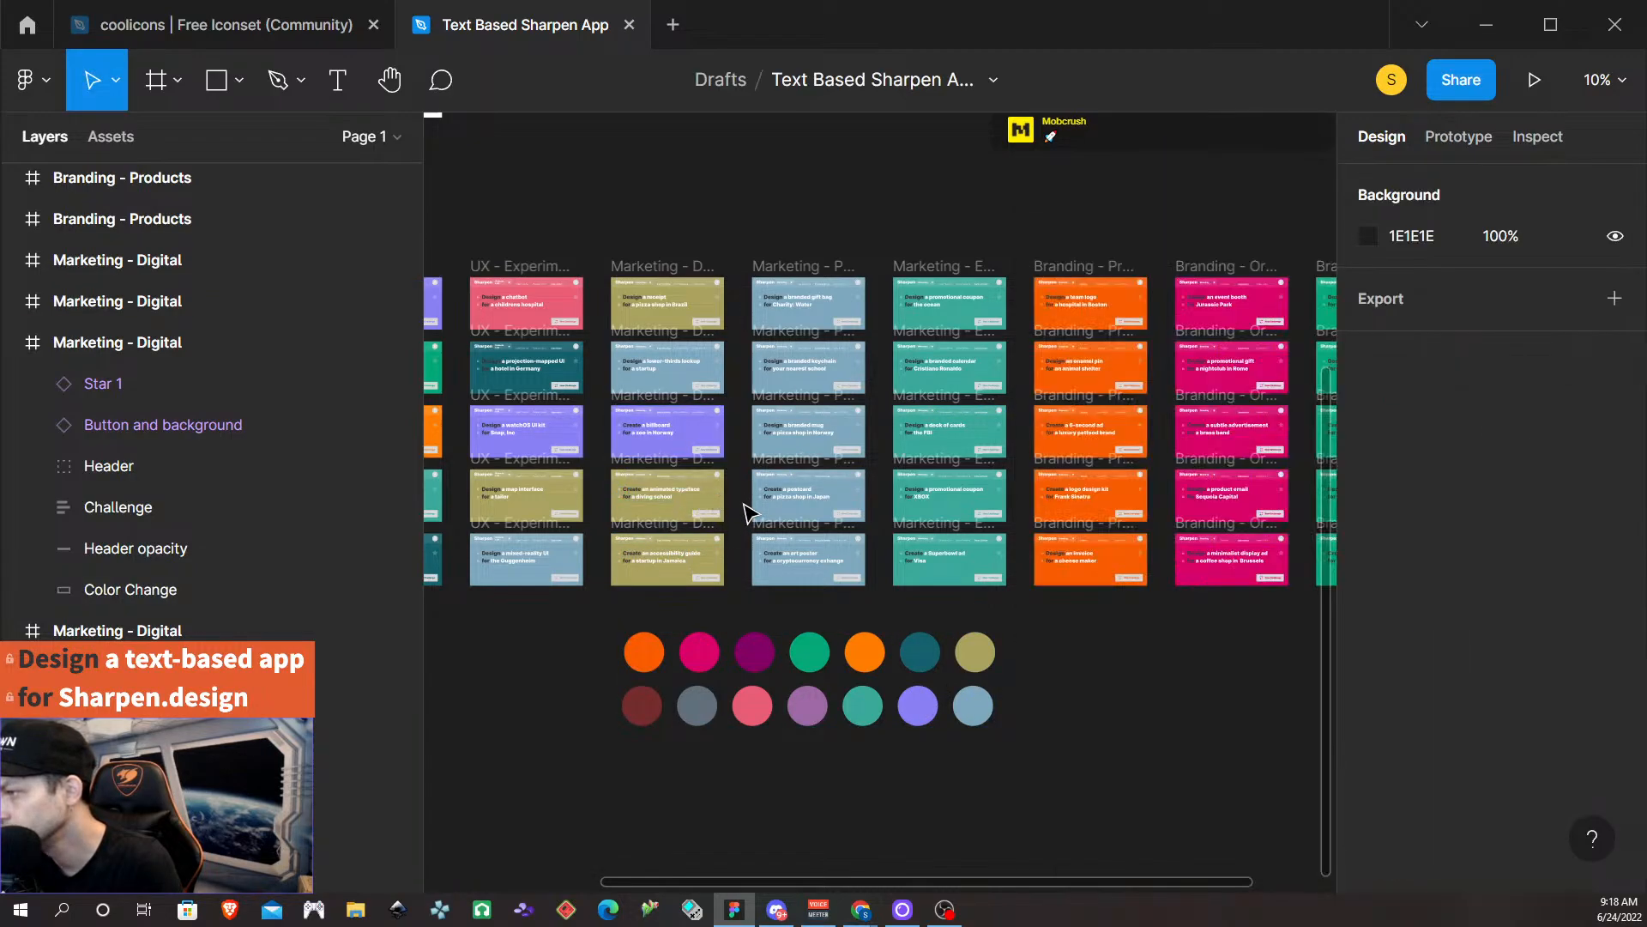
# Fill the Color Change rectangle of the "animated typeface for a diving school" frame with the palette's dark teal, 15616D.
pyautogui.click(656, 475)
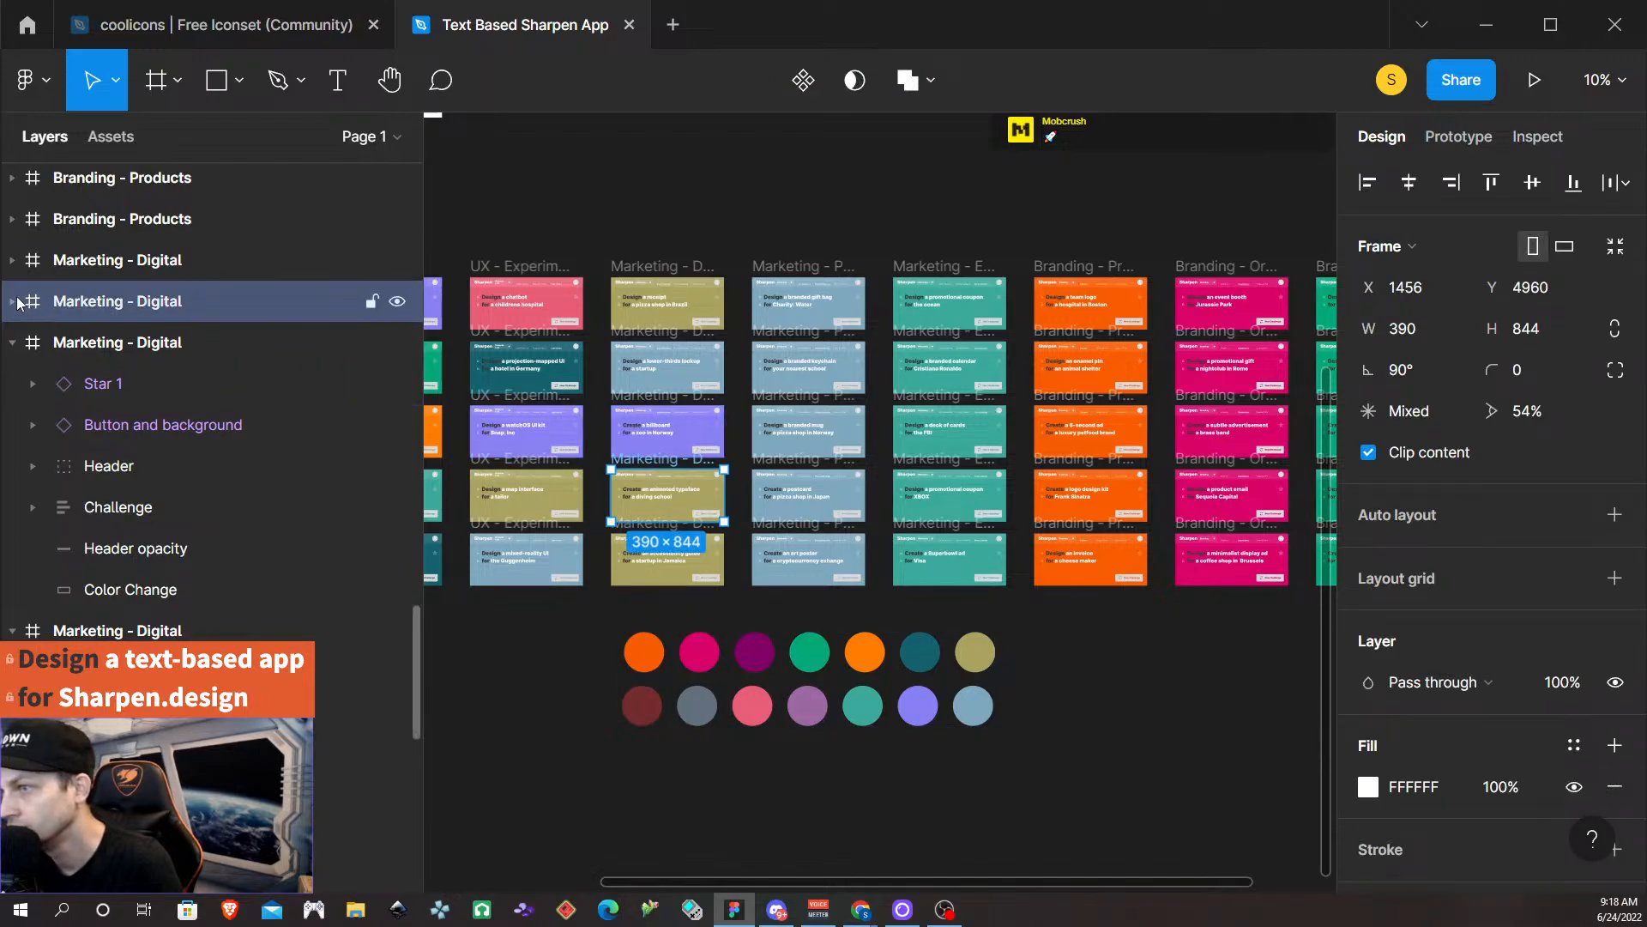
pyautogui.click(17, 303)
pyautogui.click(185, 550)
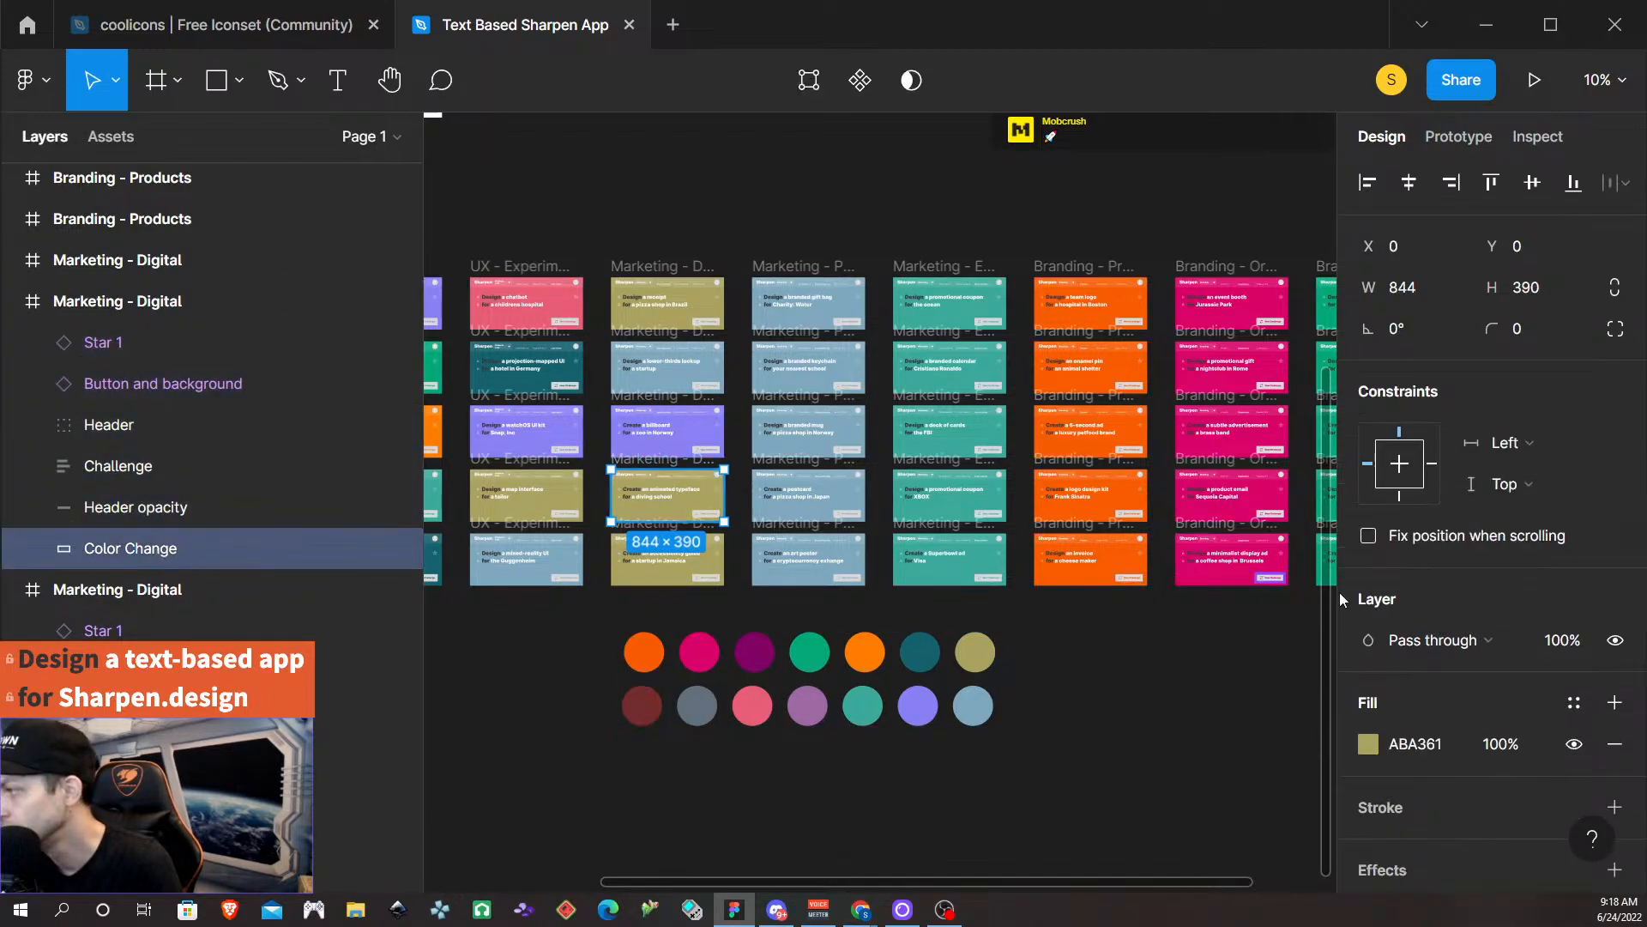
pyautogui.click(1370, 745)
pyautogui.click(1065, 605)
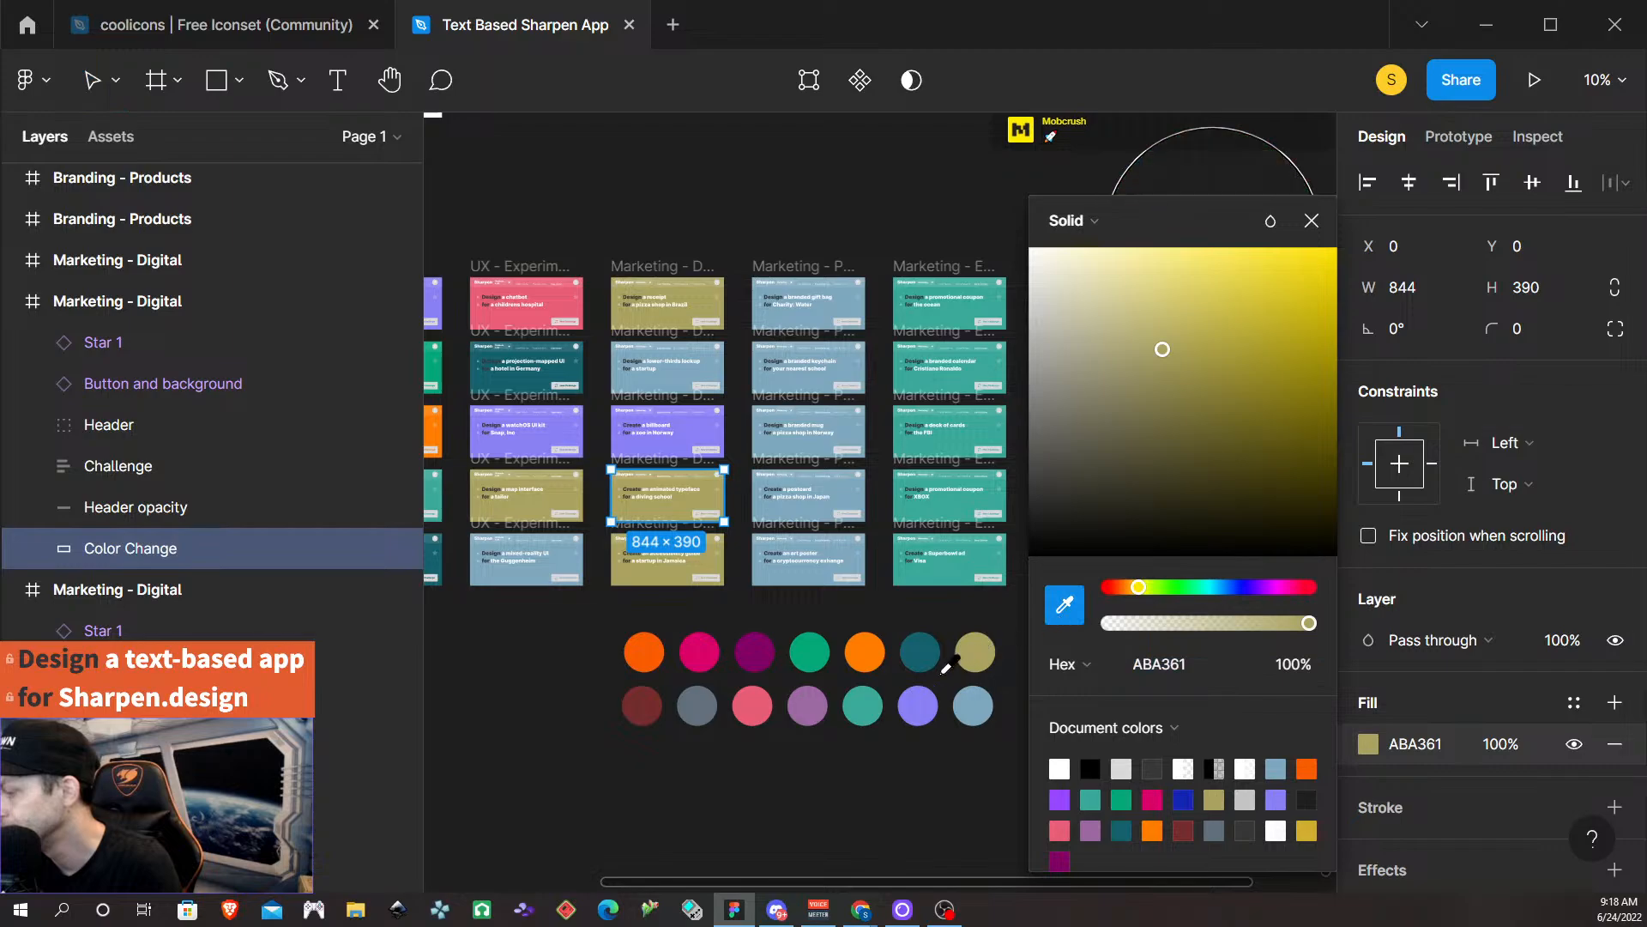
pyautogui.click(919, 654)
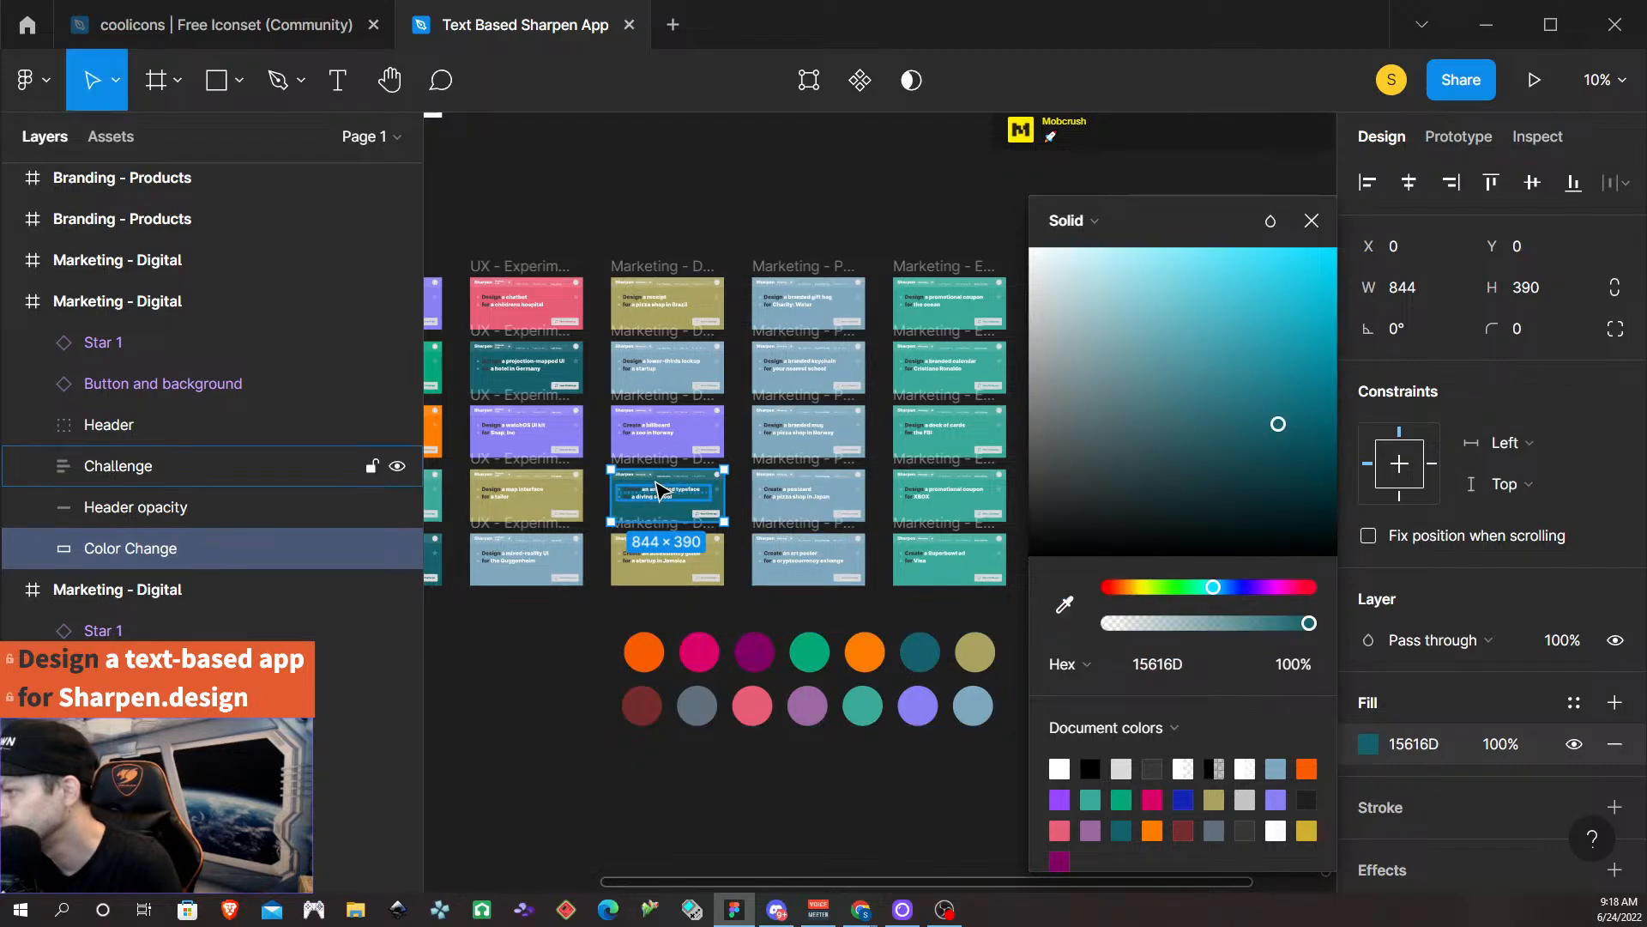
pyautogui.click(640, 603)
# Fill the Color Change rectangle of the "accessibility guide for a startup in Jamaica" frame with the palette's light orange, FF7D00.
pyautogui.click(643, 580)
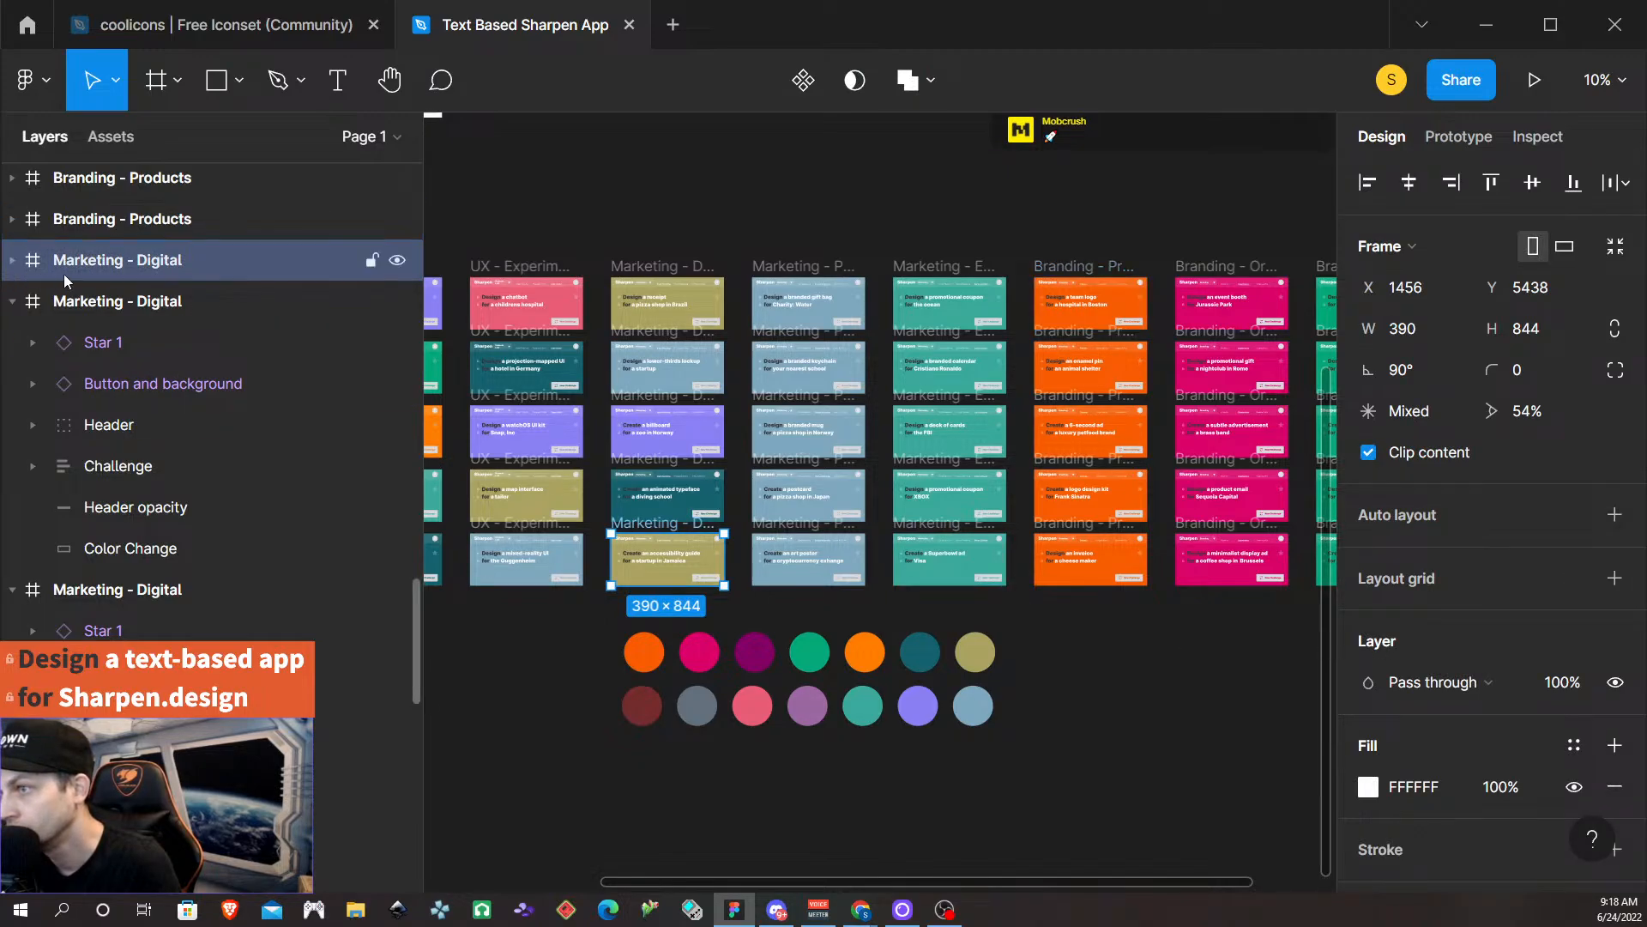
pyautogui.click(12, 261)
pyautogui.click(127, 506)
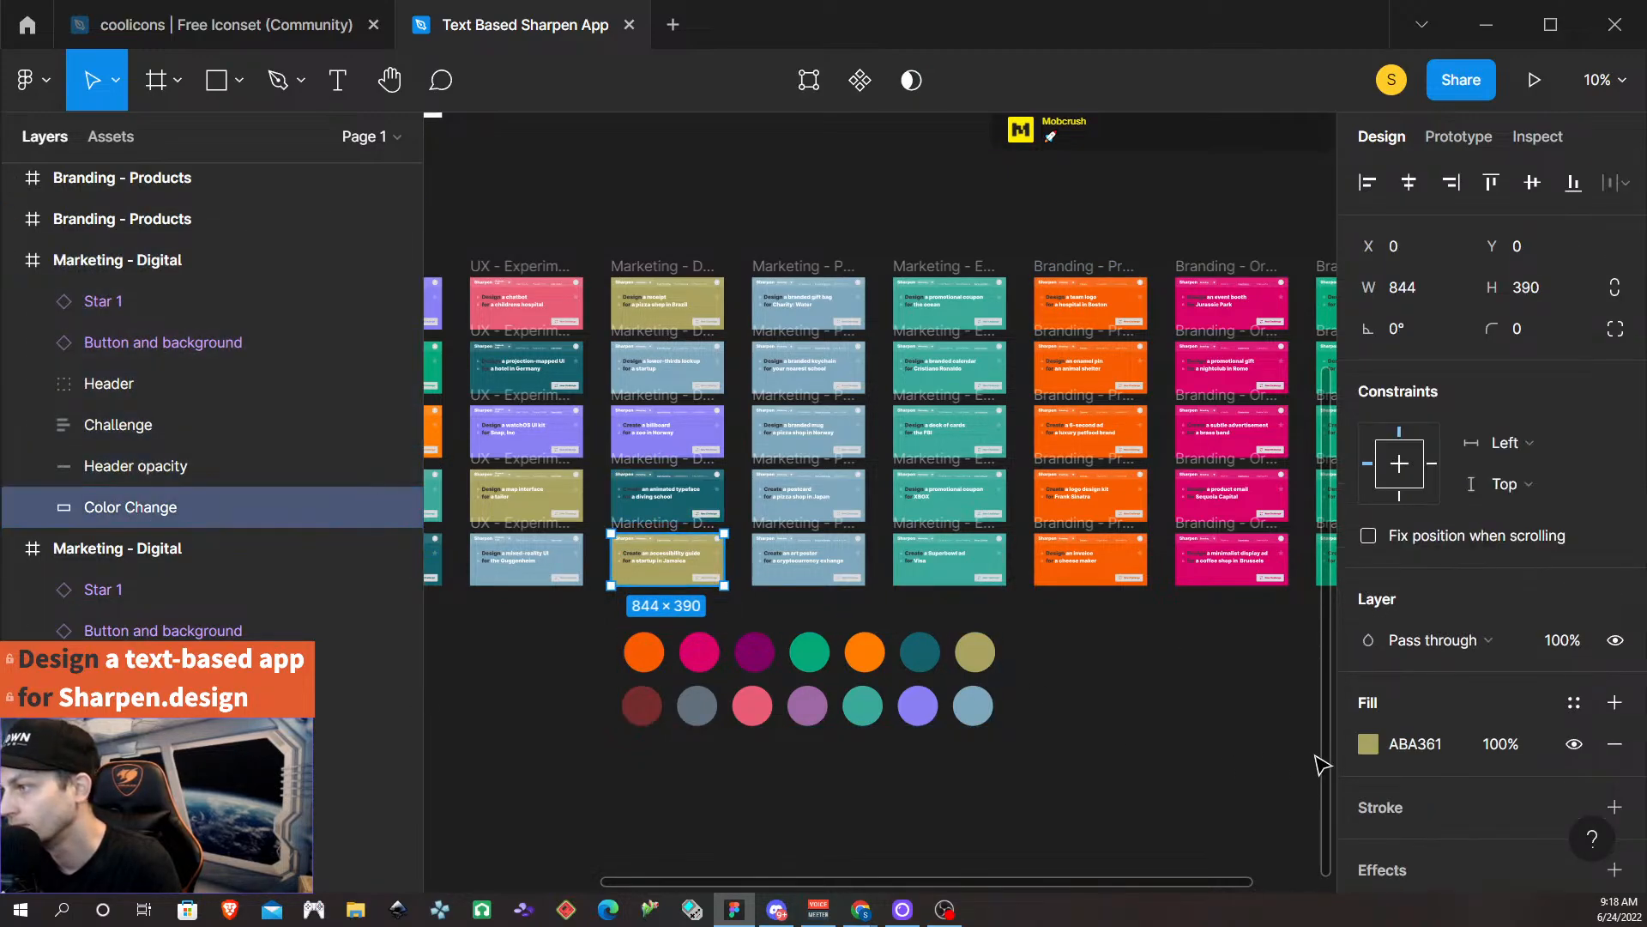
pyautogui.scroll(-2, 1452, 731)
pyautogui.click(1368, 615)
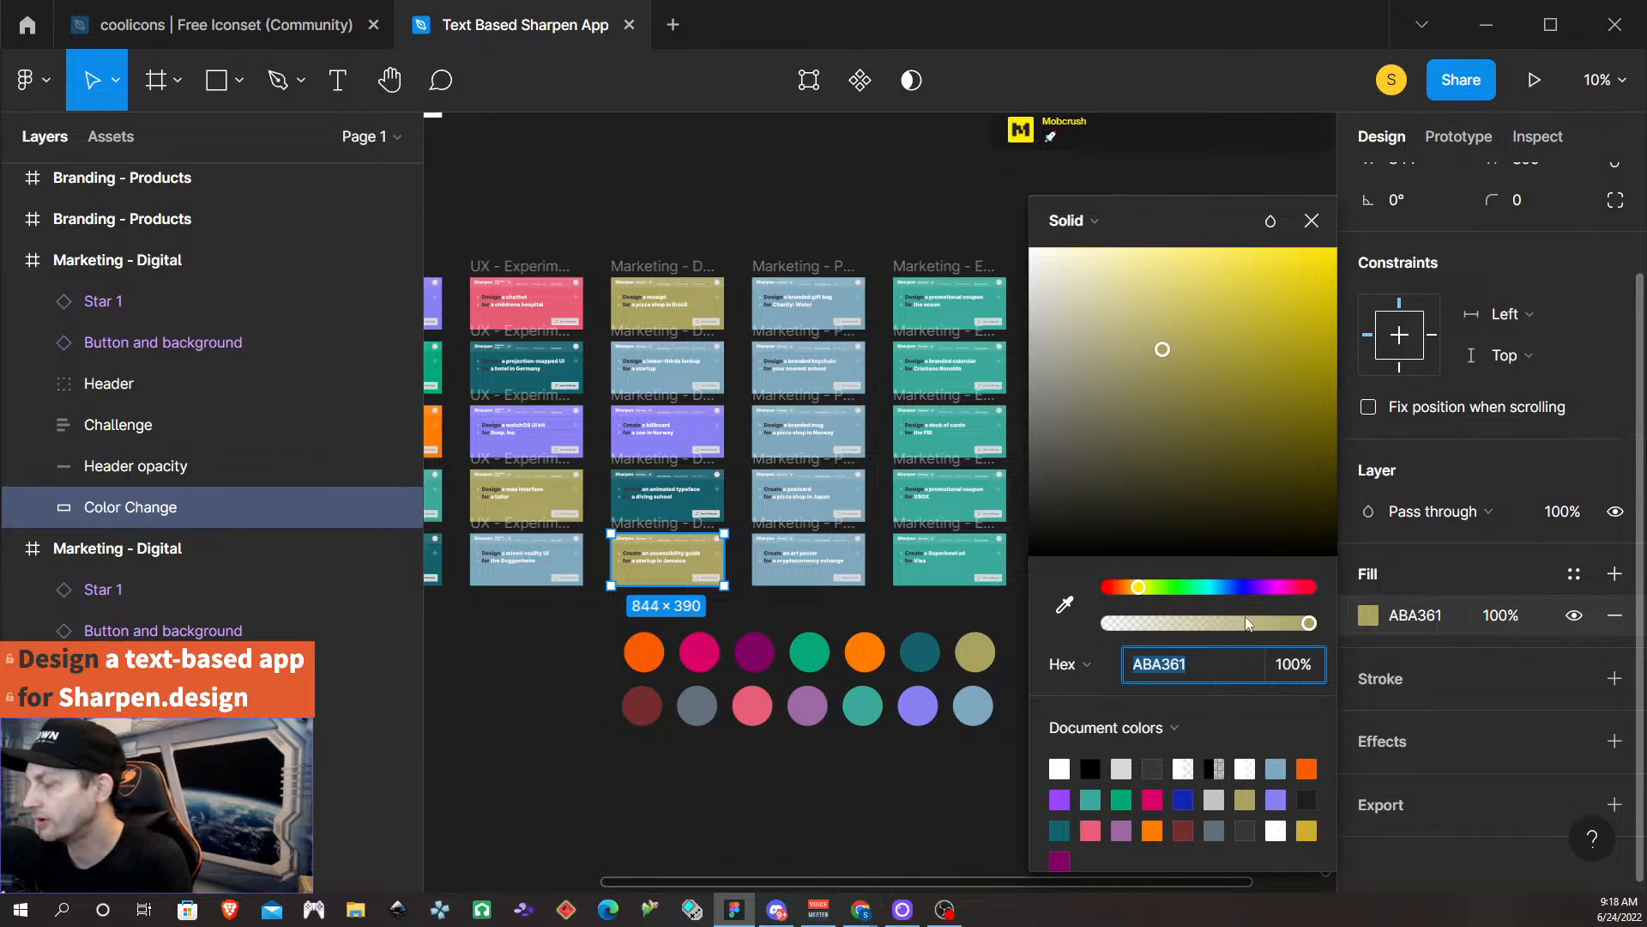
pyautogui.click(1067, 611)
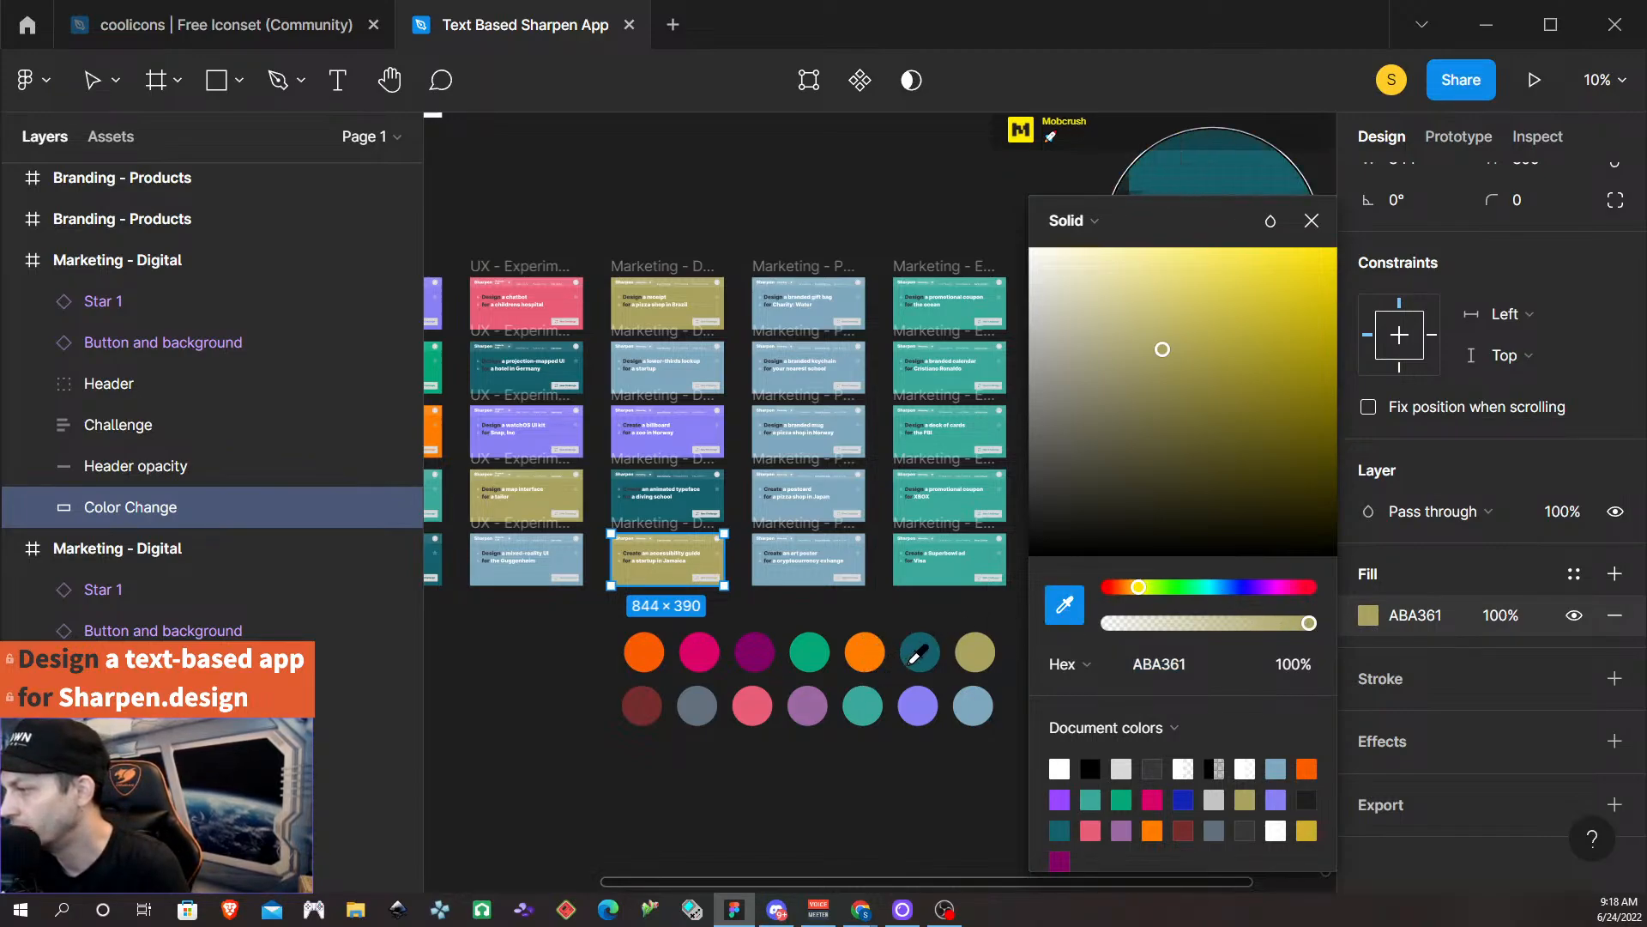
pyautogui.click(864, 655)
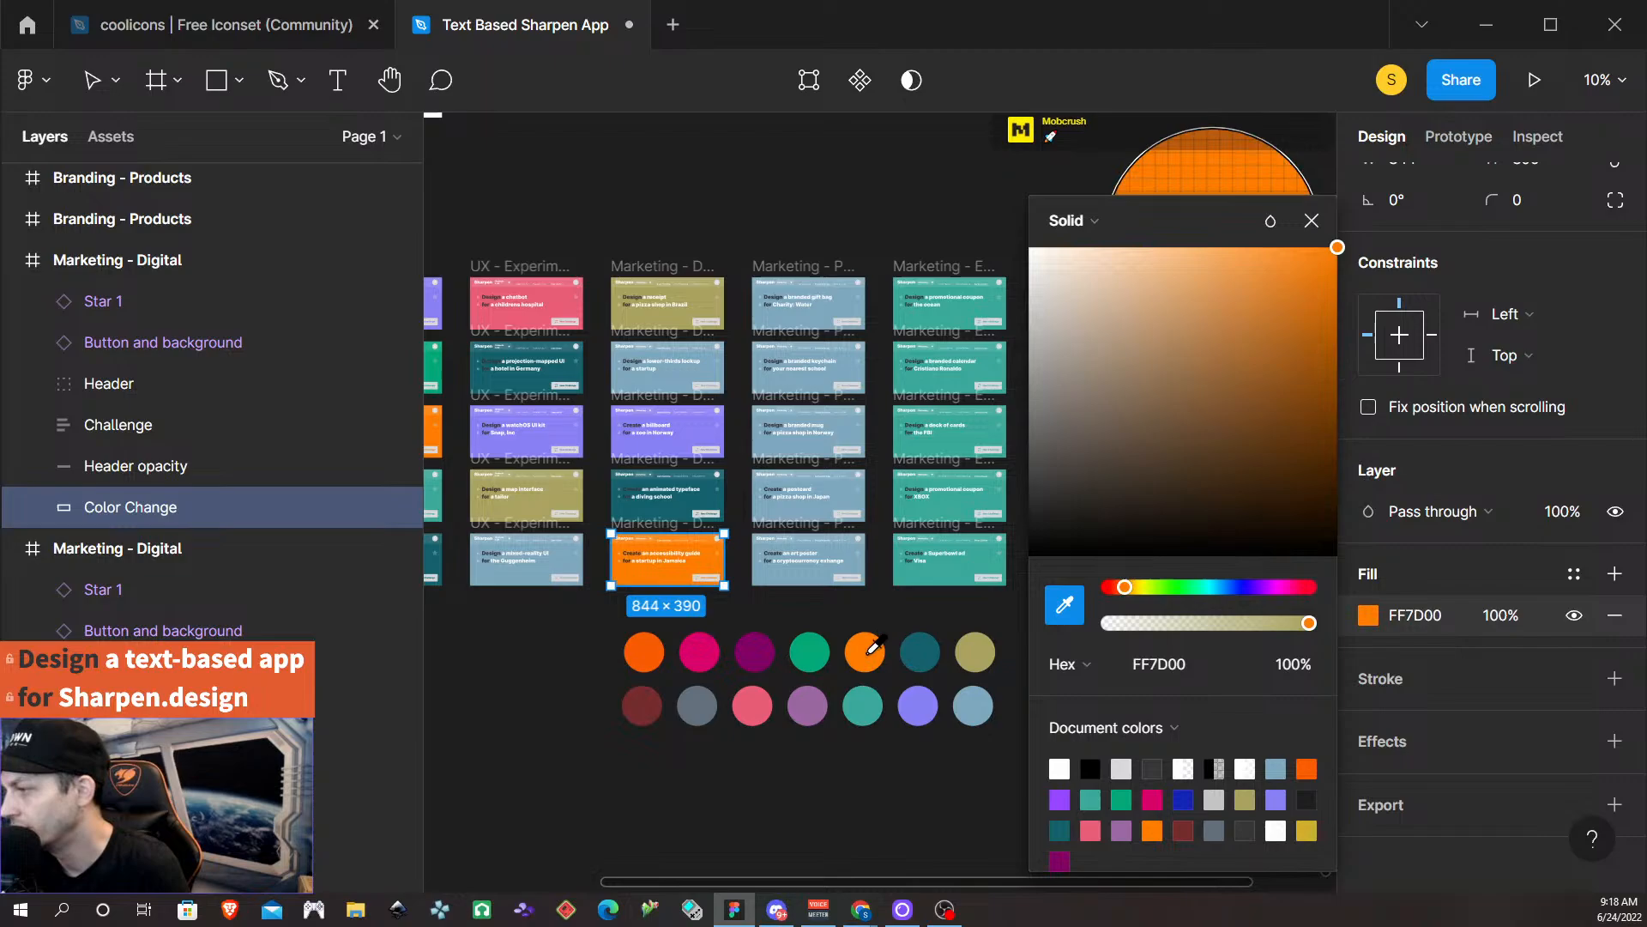
pyautogui.click(800, 227)
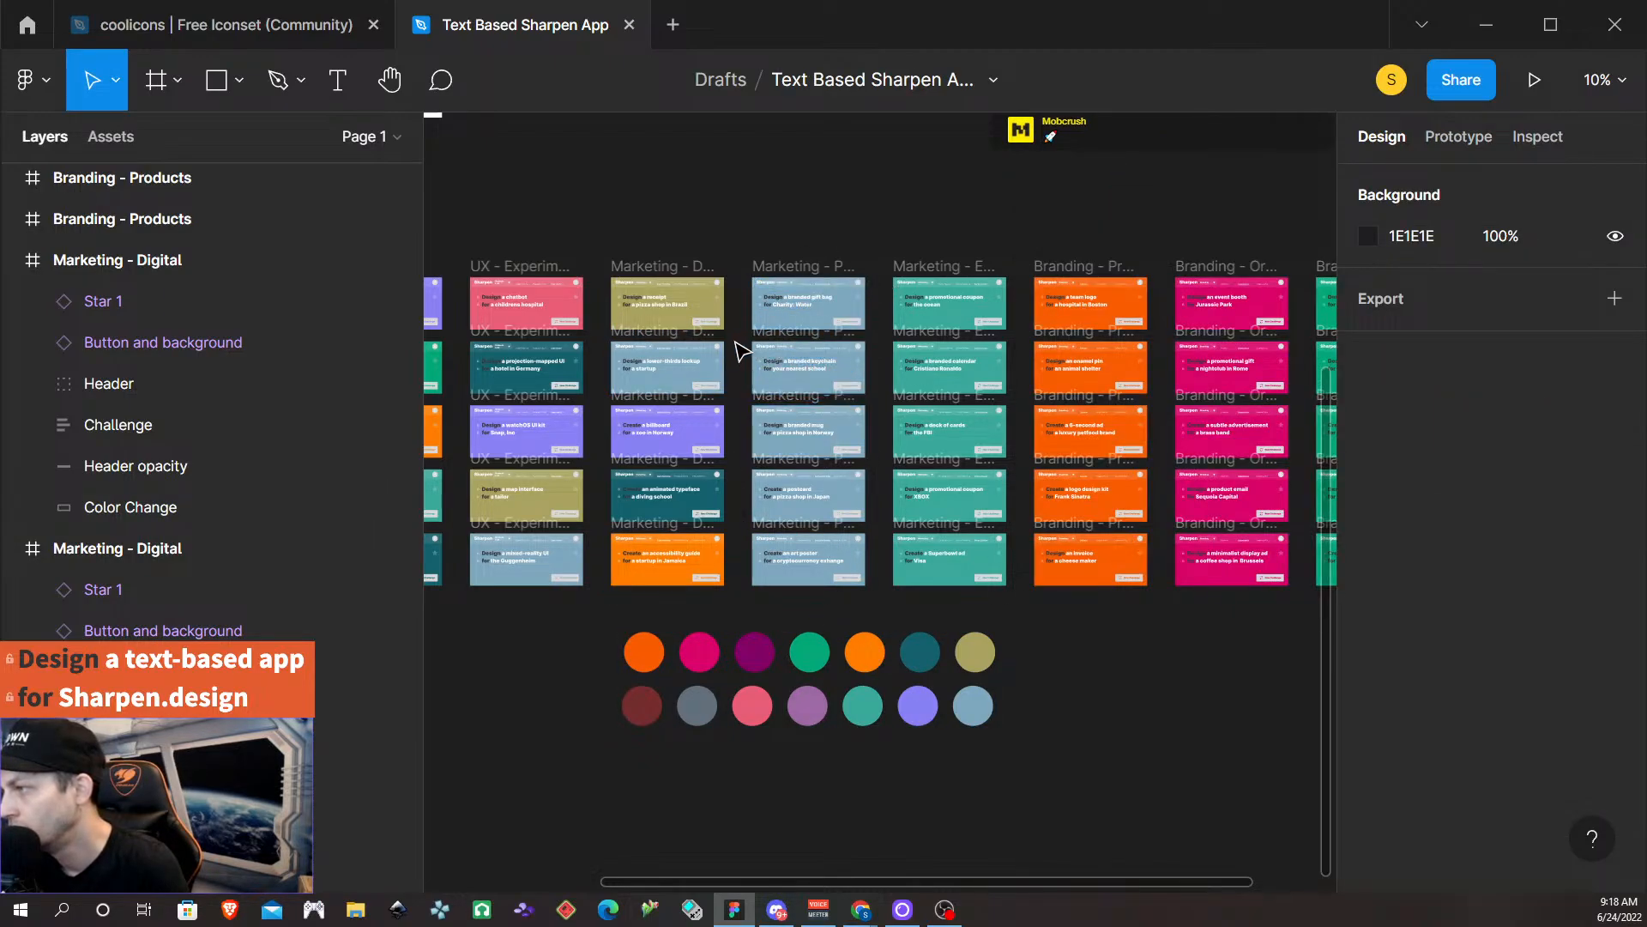
# Fill the Color Change rectangle of the Marketing - Physical "branded keychain" frame with the palette's pink, E85D75.
pyautogui.click(764, 344)
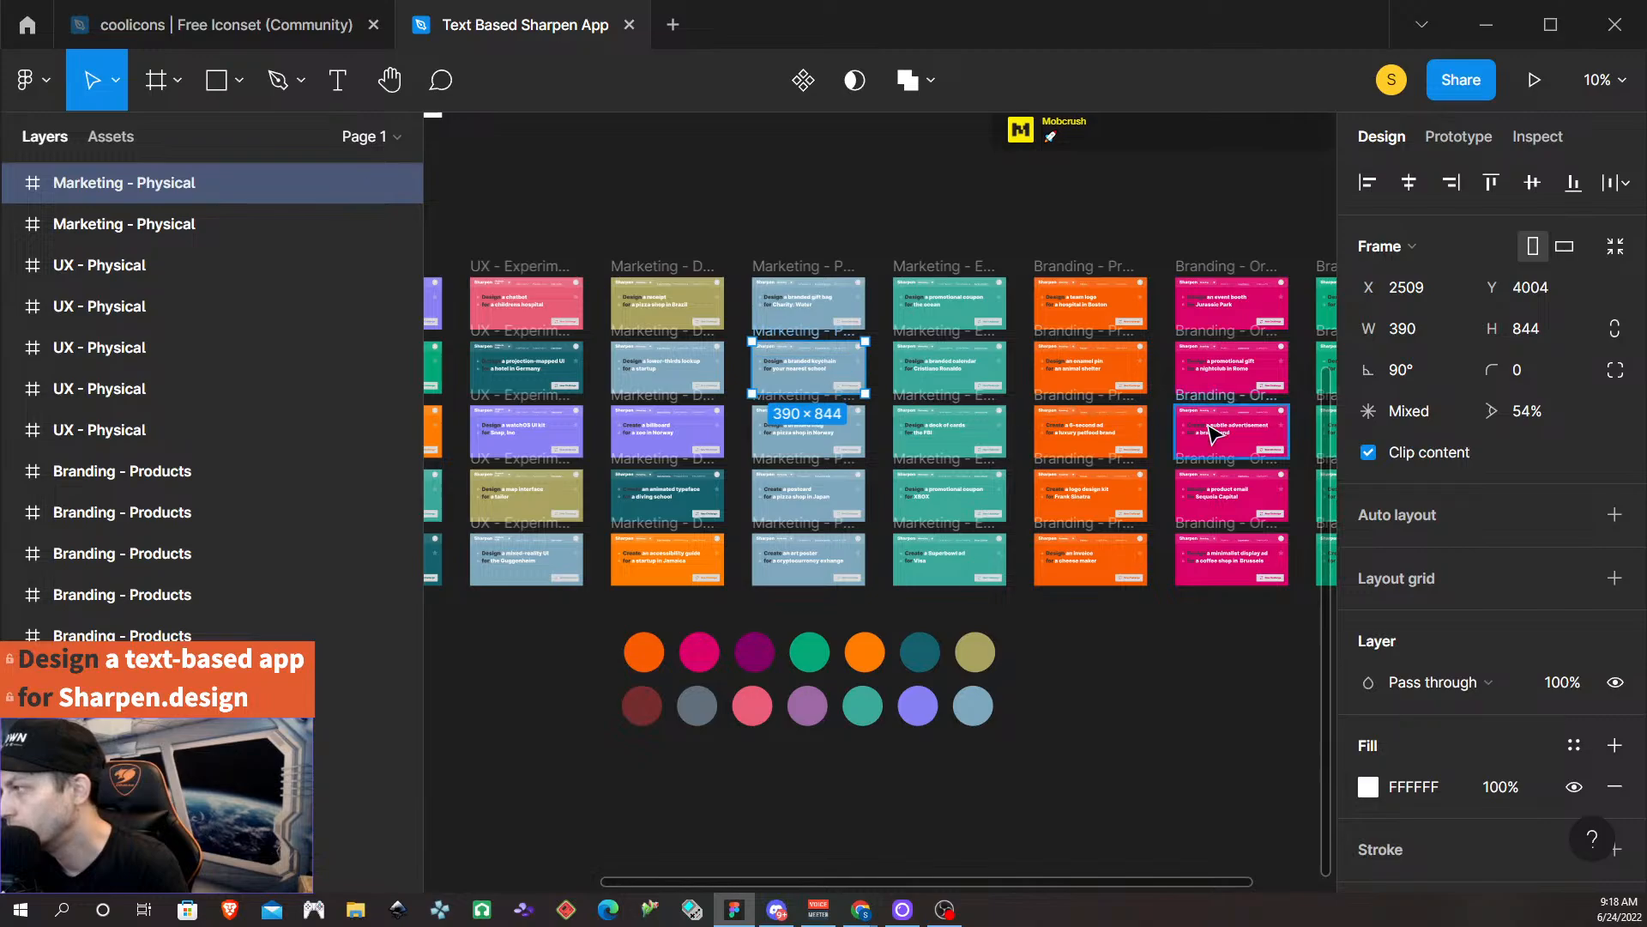
pyautogui.click(11, 185)
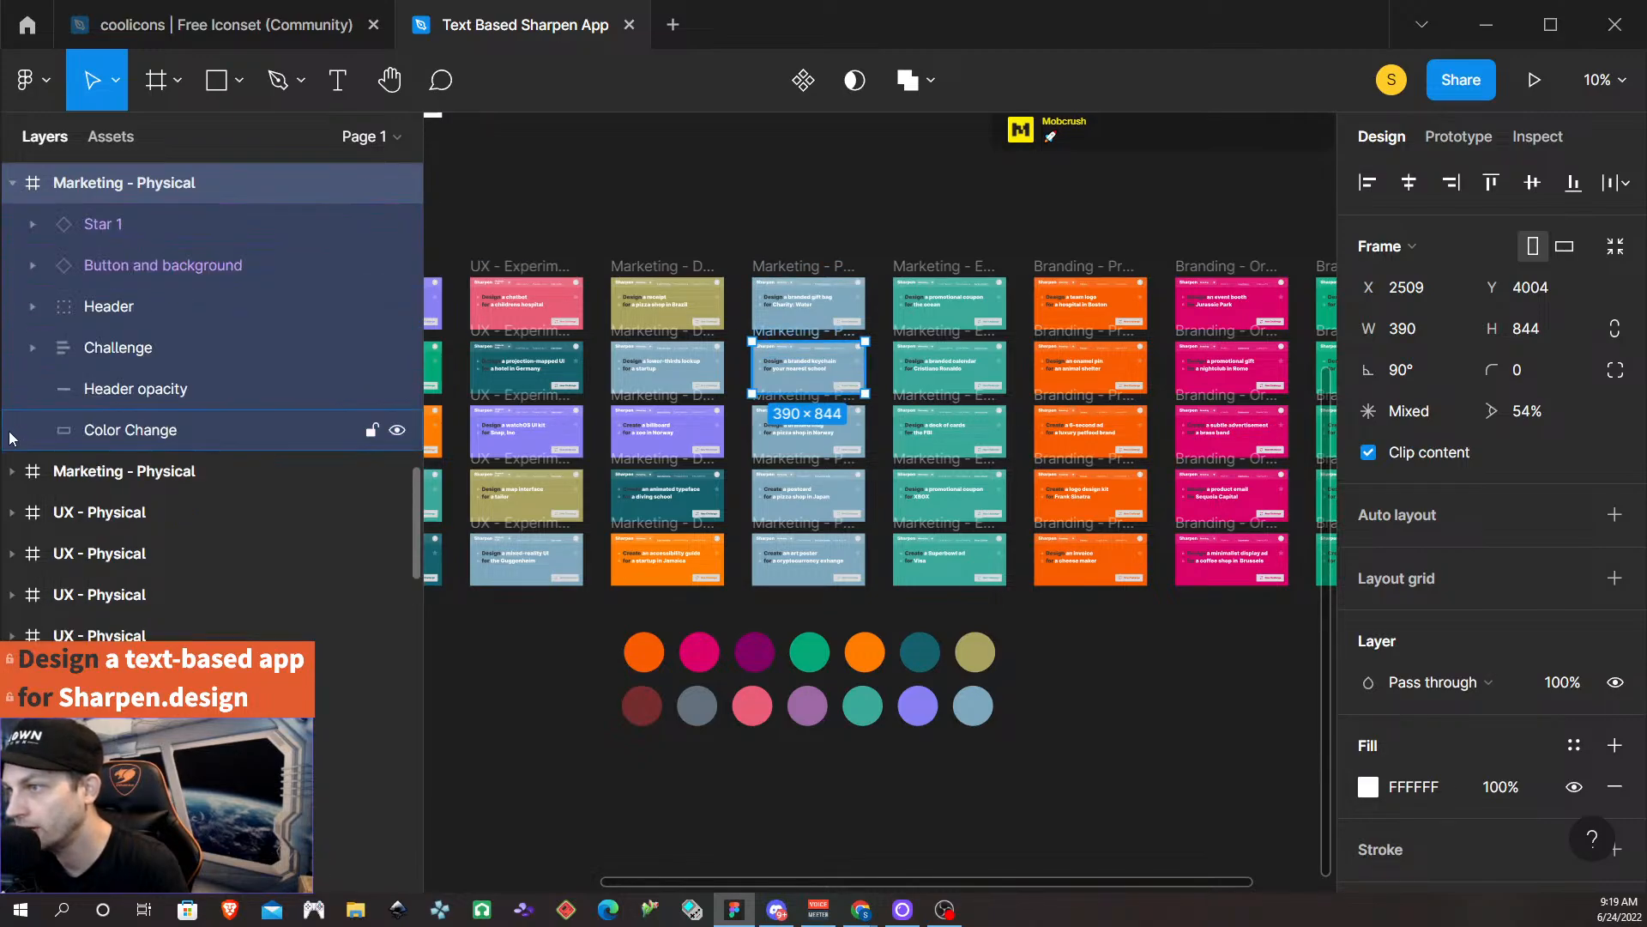
pyautogui.click(137, 434)
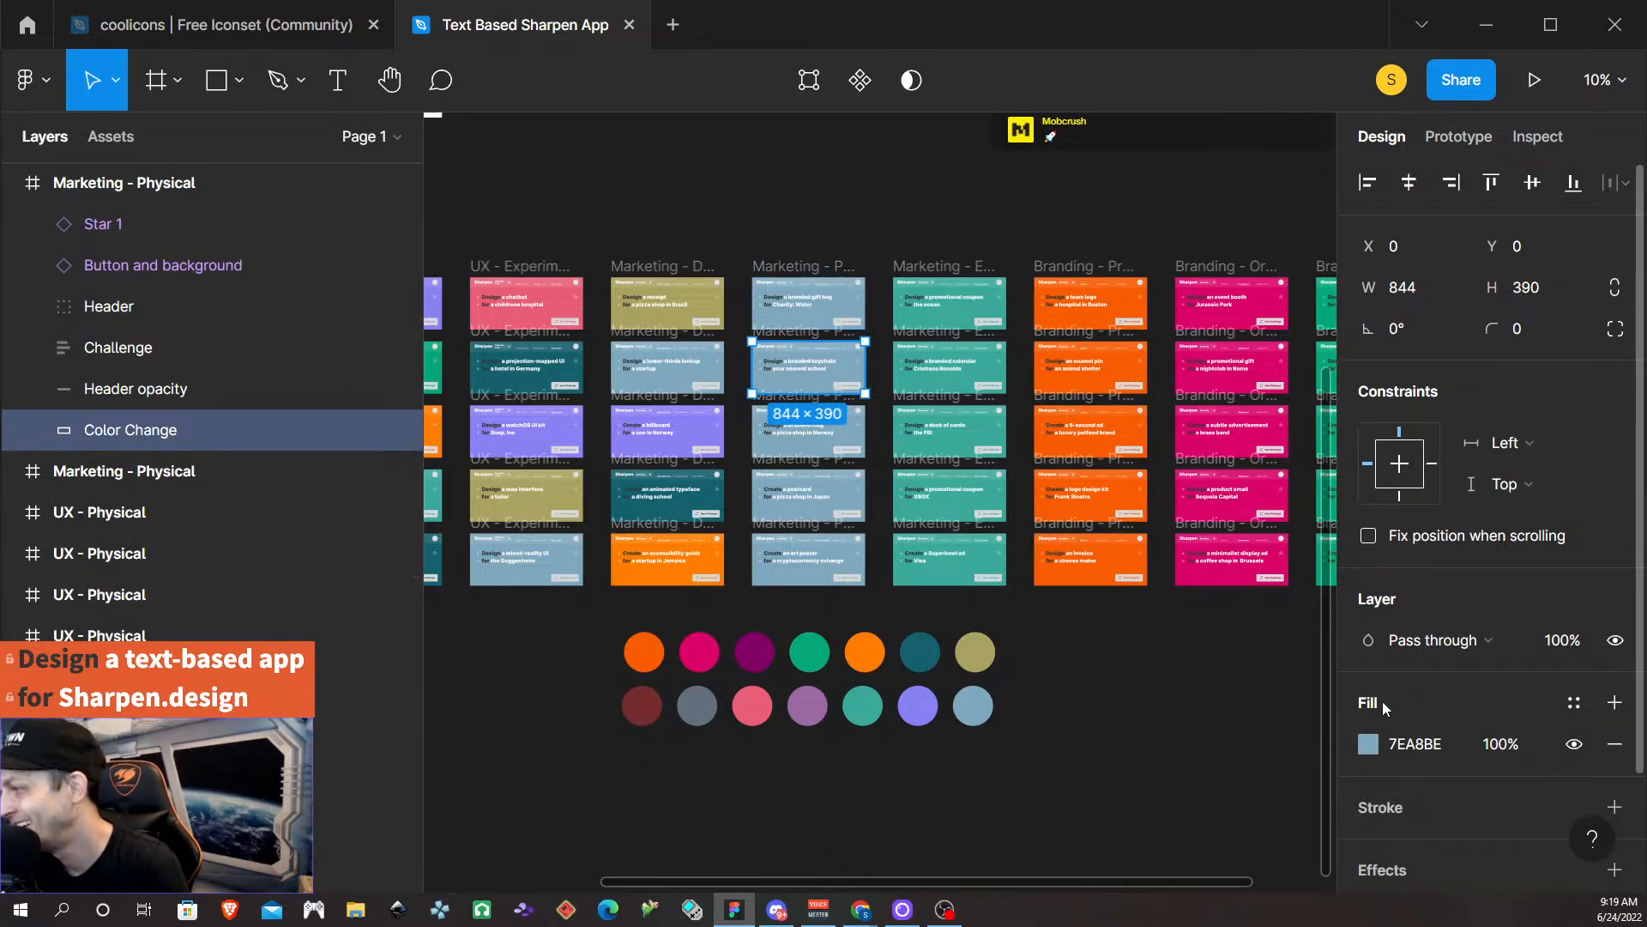
pyautogui.click(1368, 743)
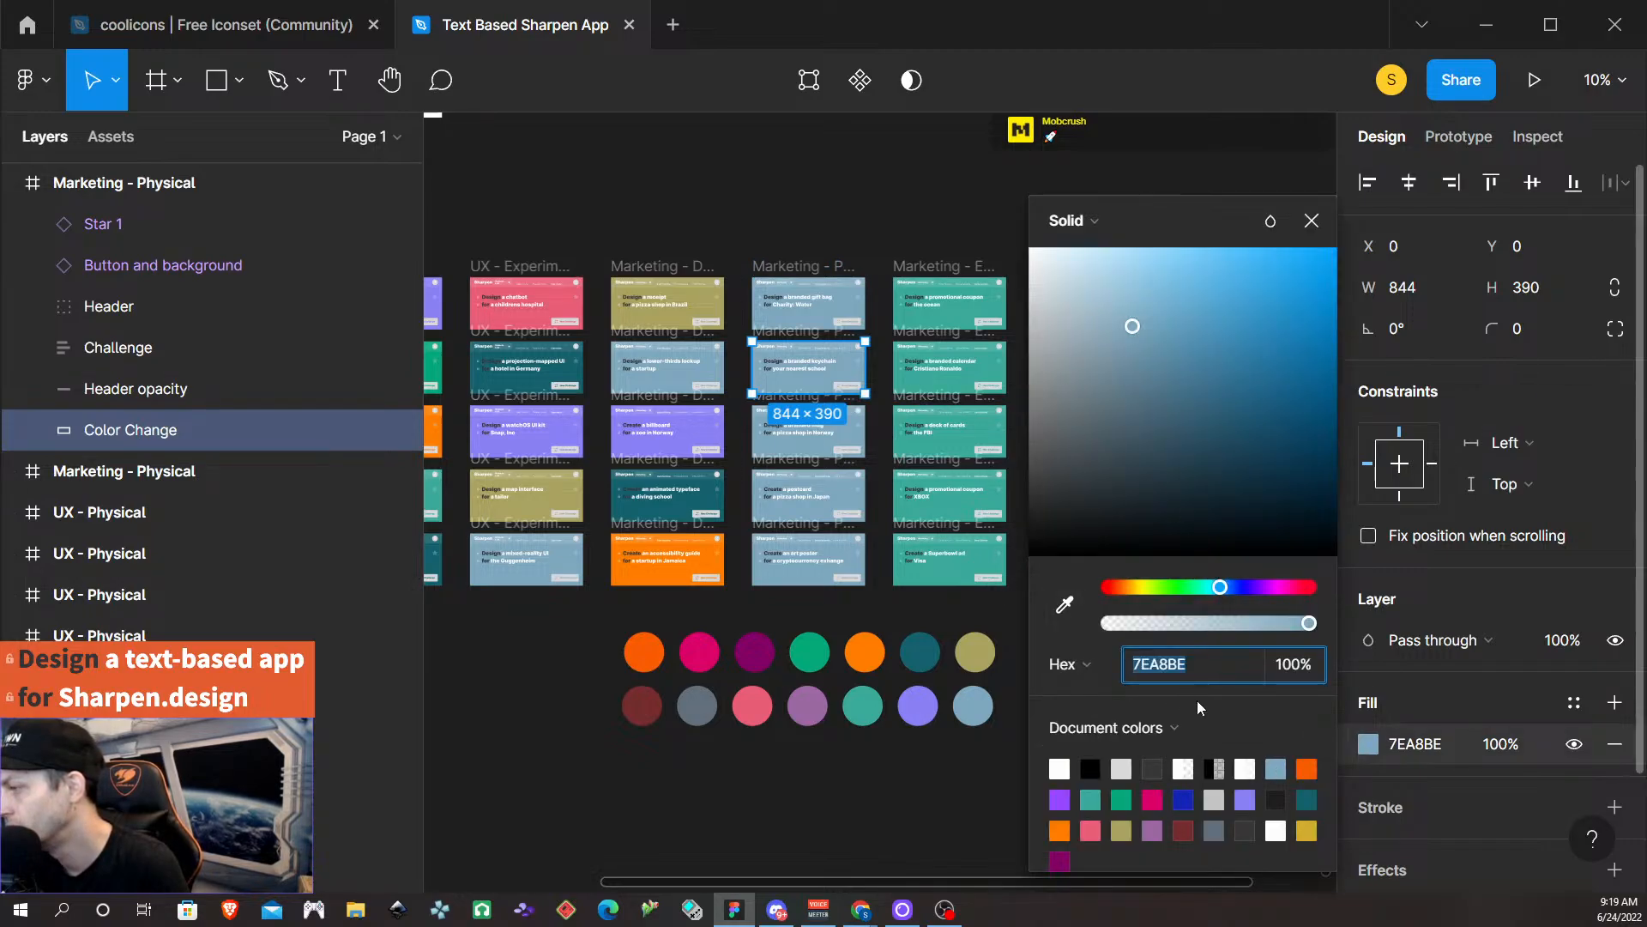
pyautogui.click(1064, 607)
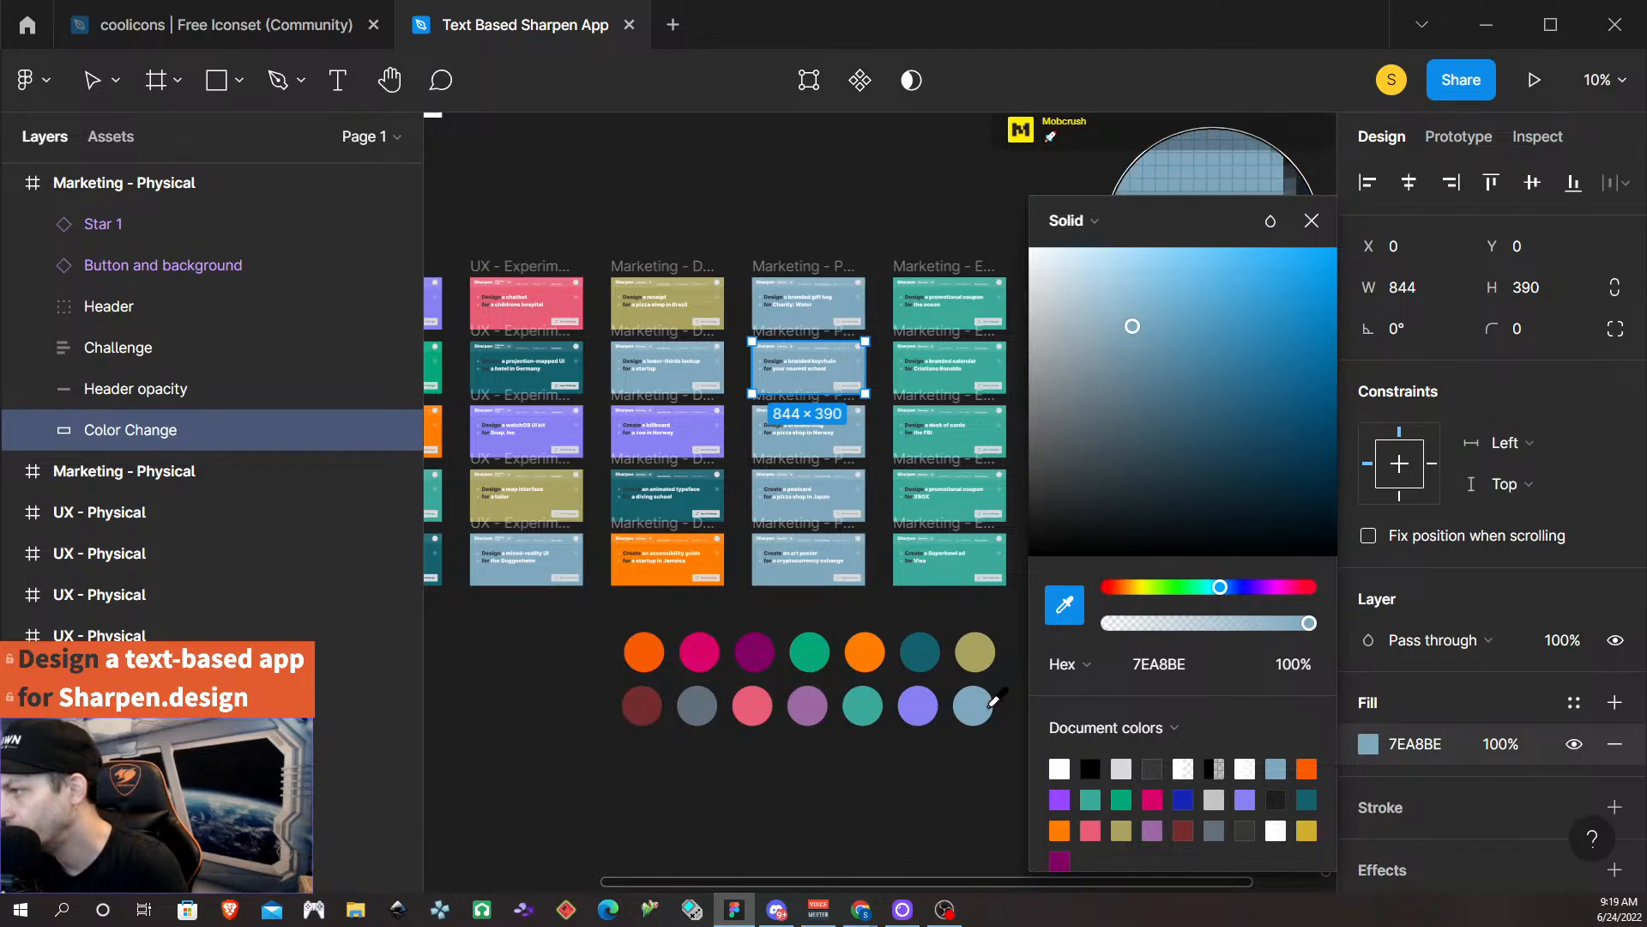
pyautogui.click(757, 700)
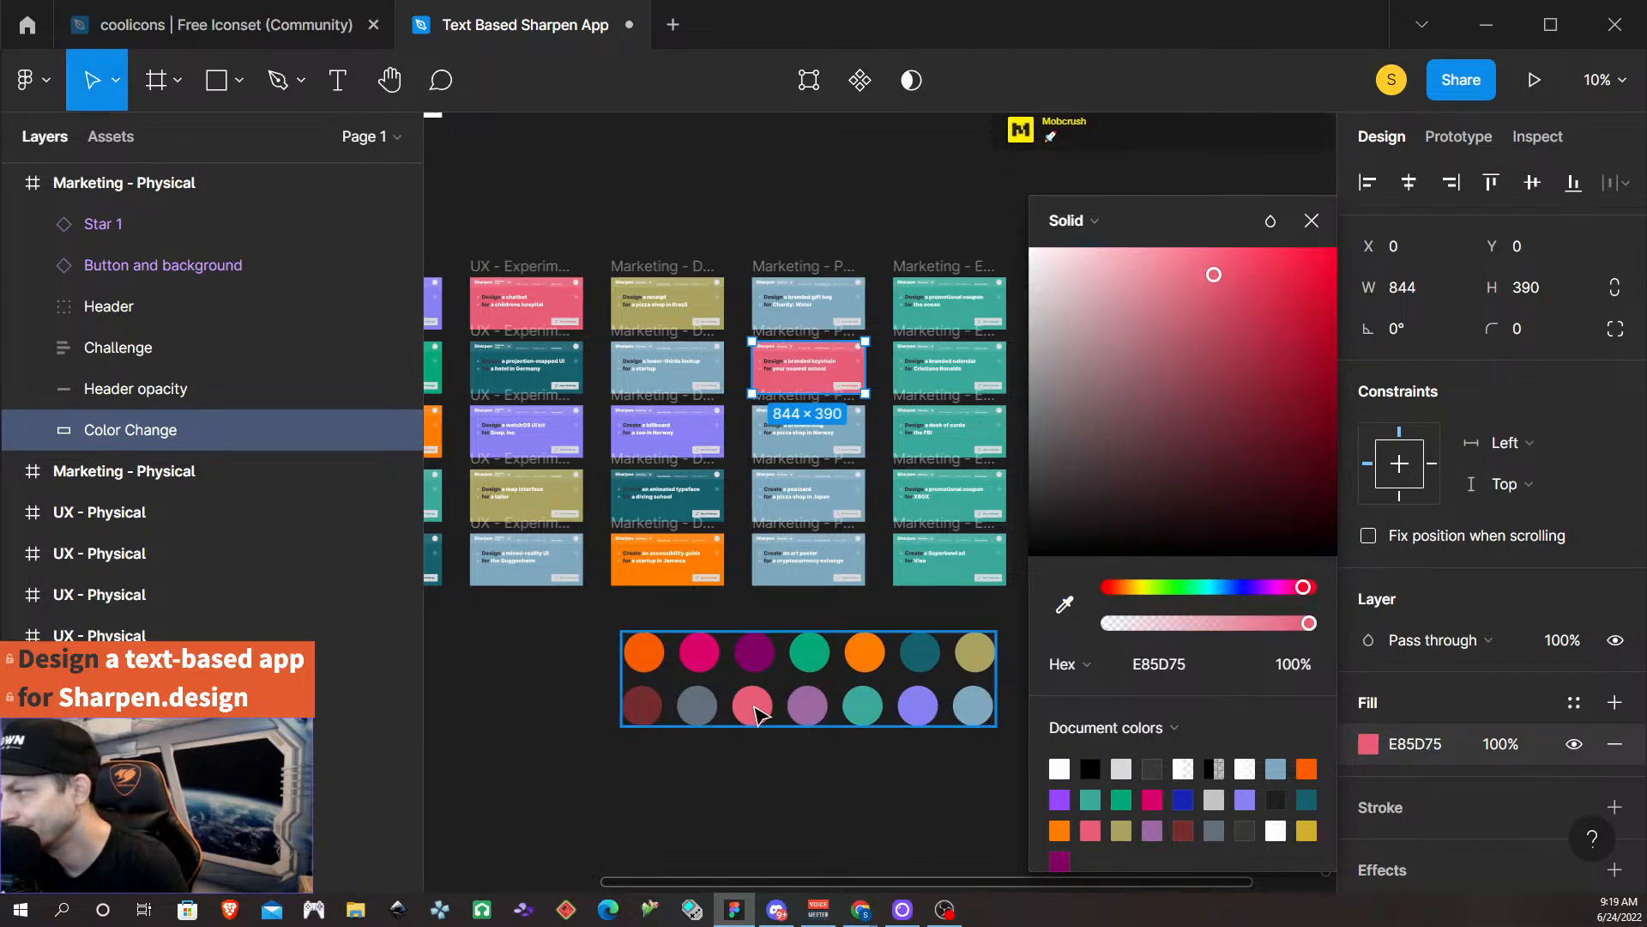
pyautogui.click(886, 420)
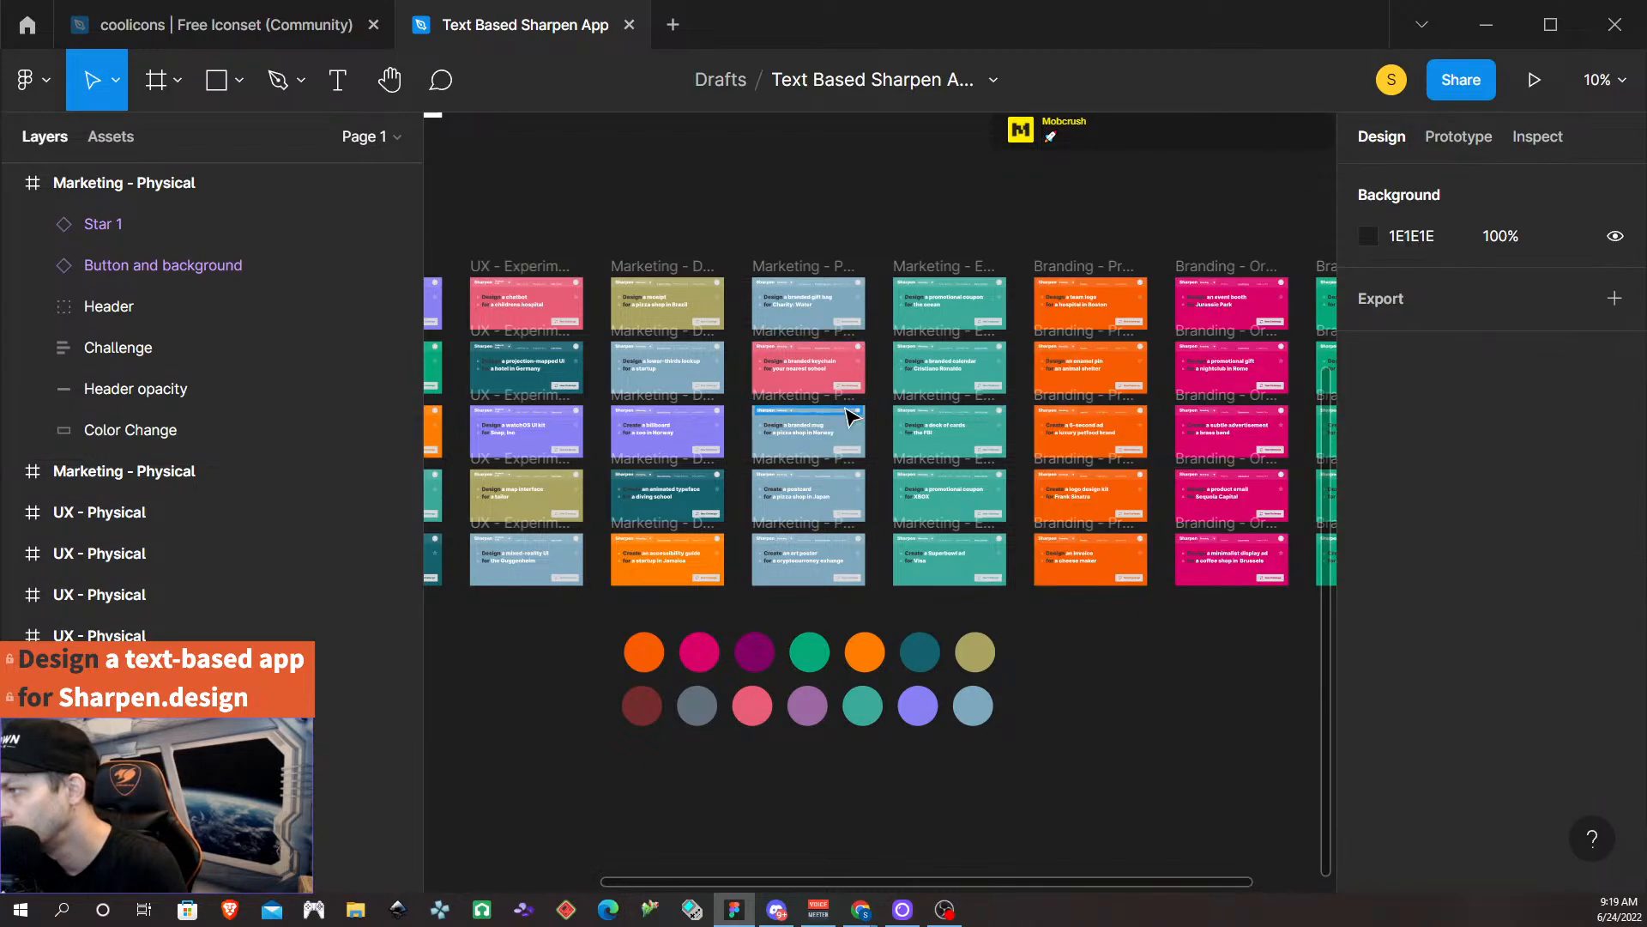
# Fill the Color Change rectangle of the "branded mug for a pizza shop in Norway" frame with the palette's muted purple.
pyautogui.click(804, 403)
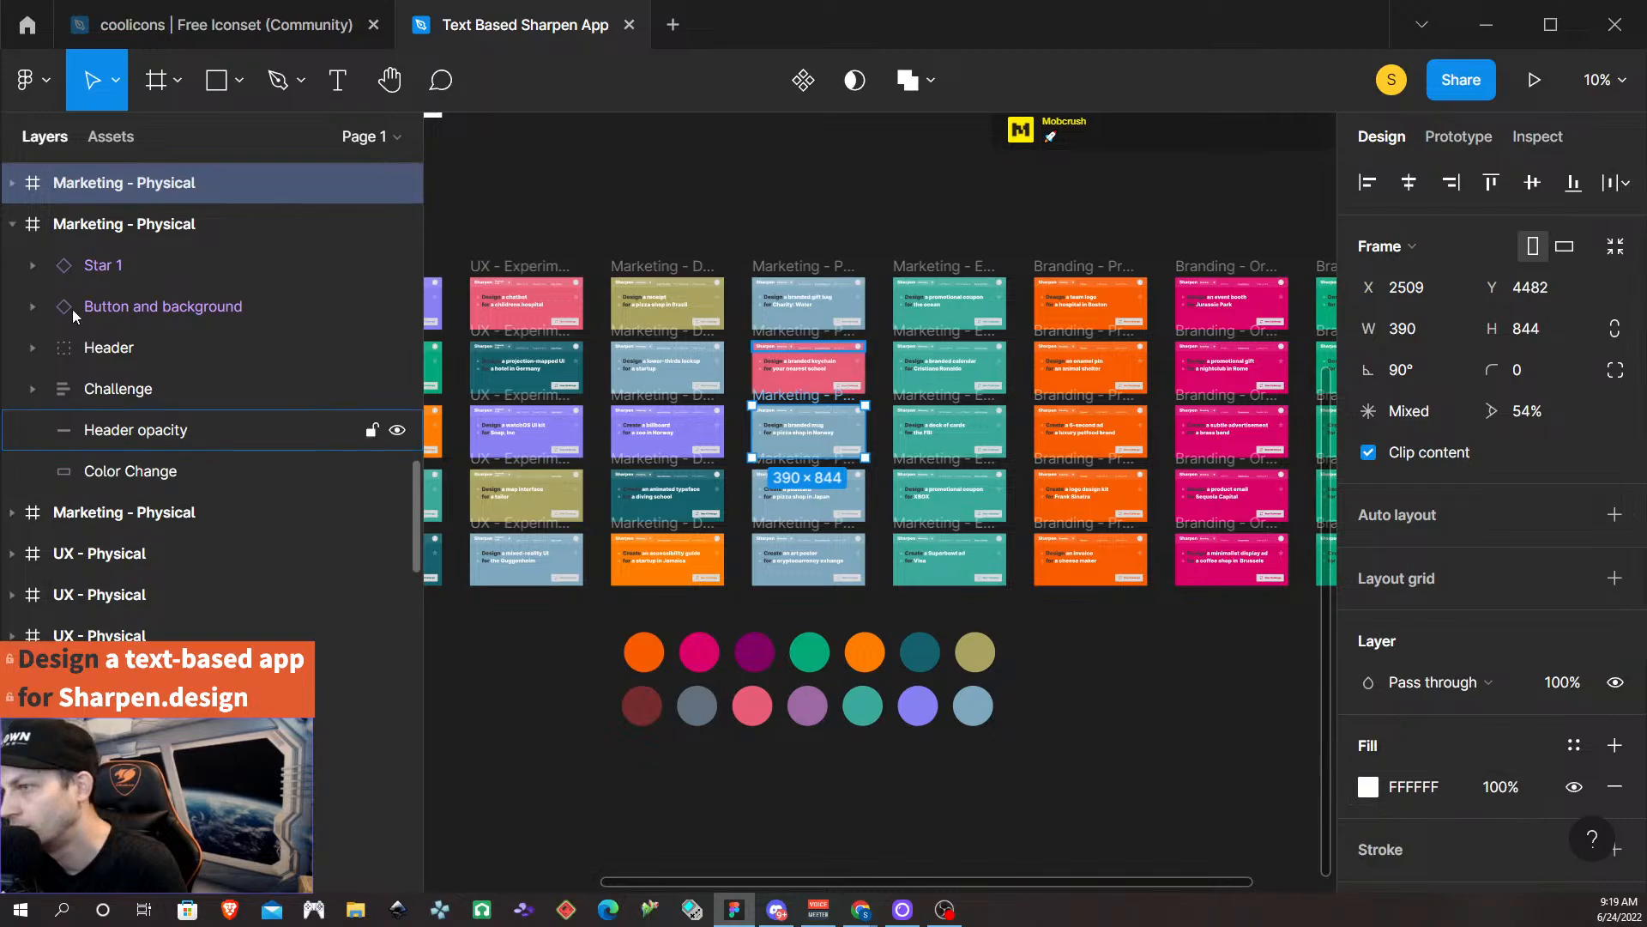
pyautogui.click(12, 184)
pyautogui.click(113, 430)
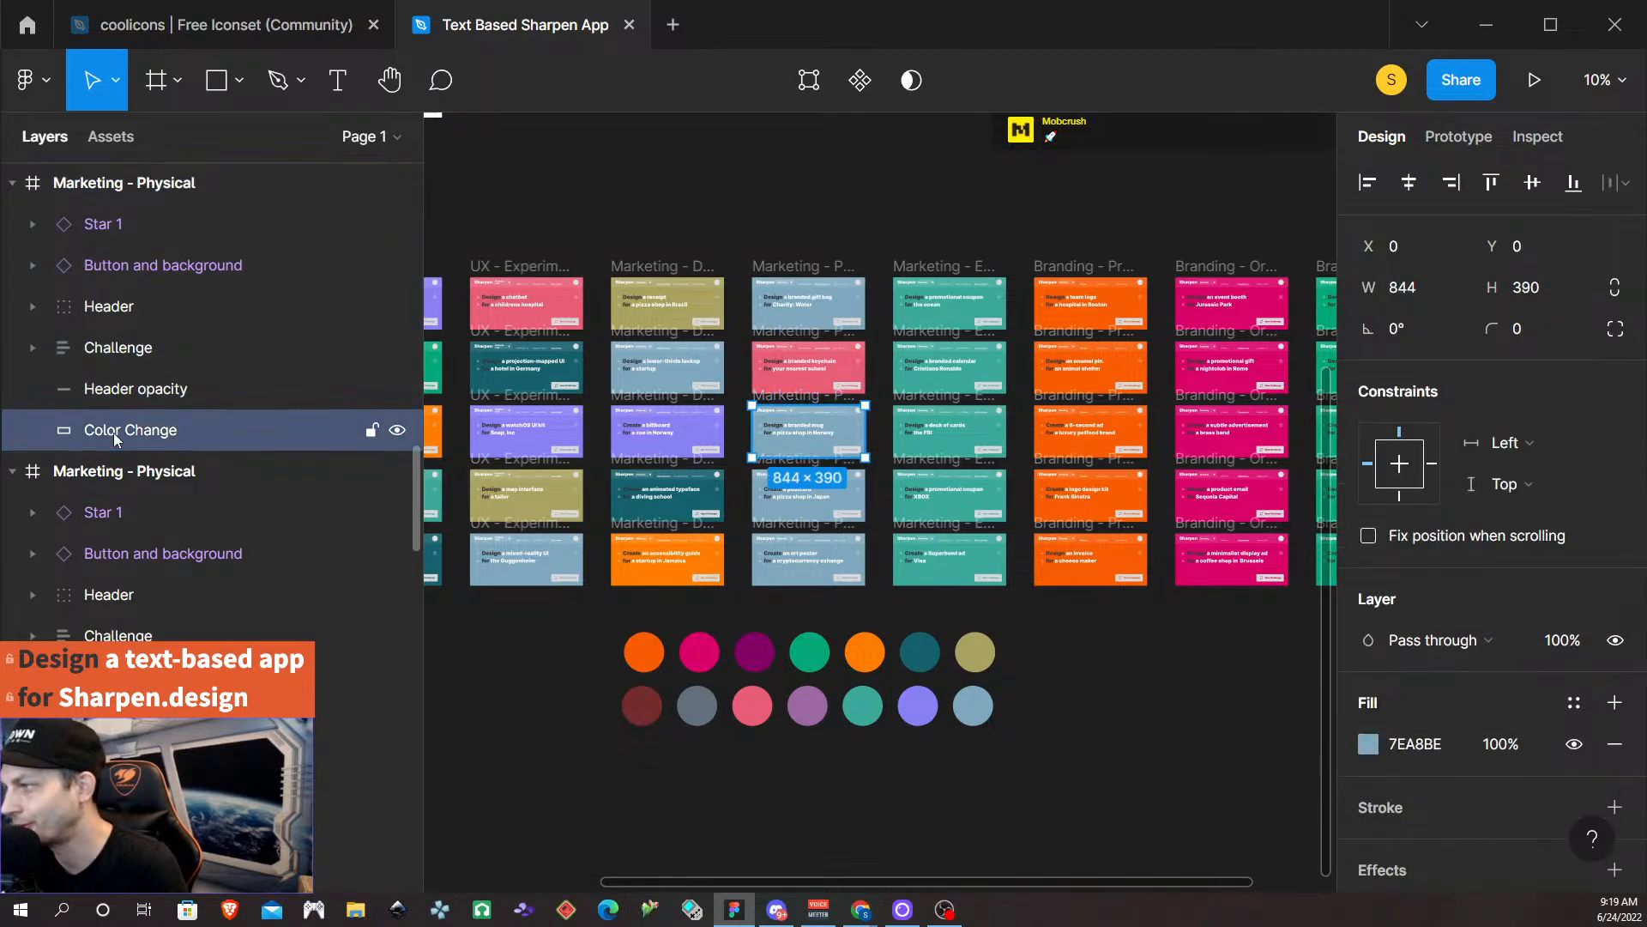
pyautogui.click(1370, 746)
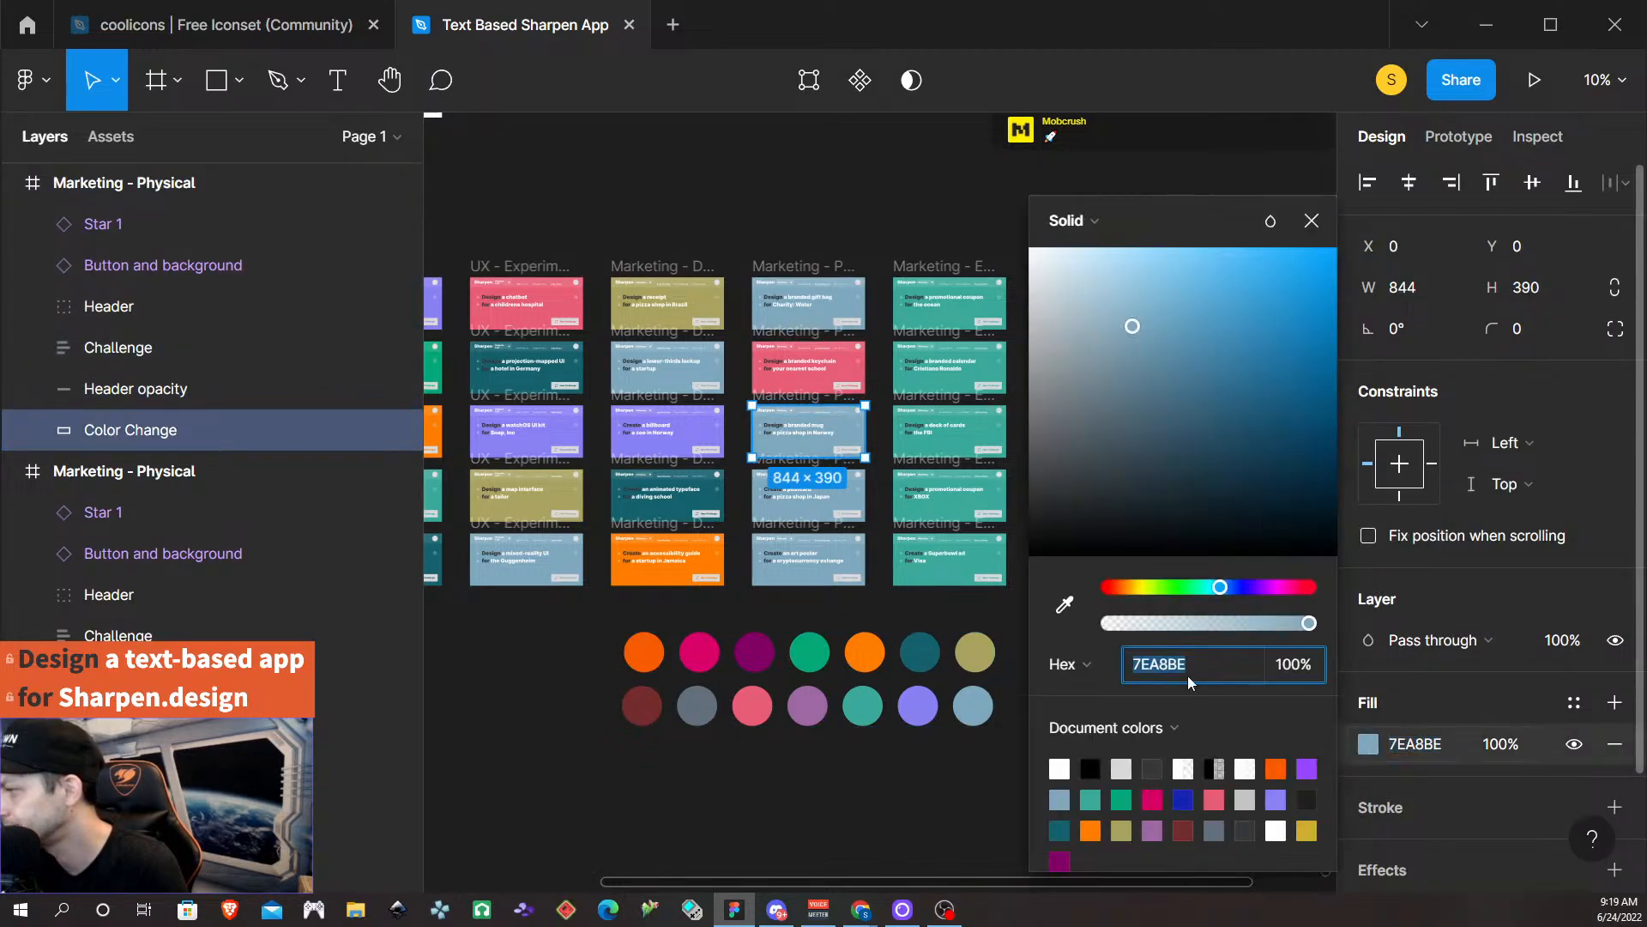
pyautogui.click(1064, 604)
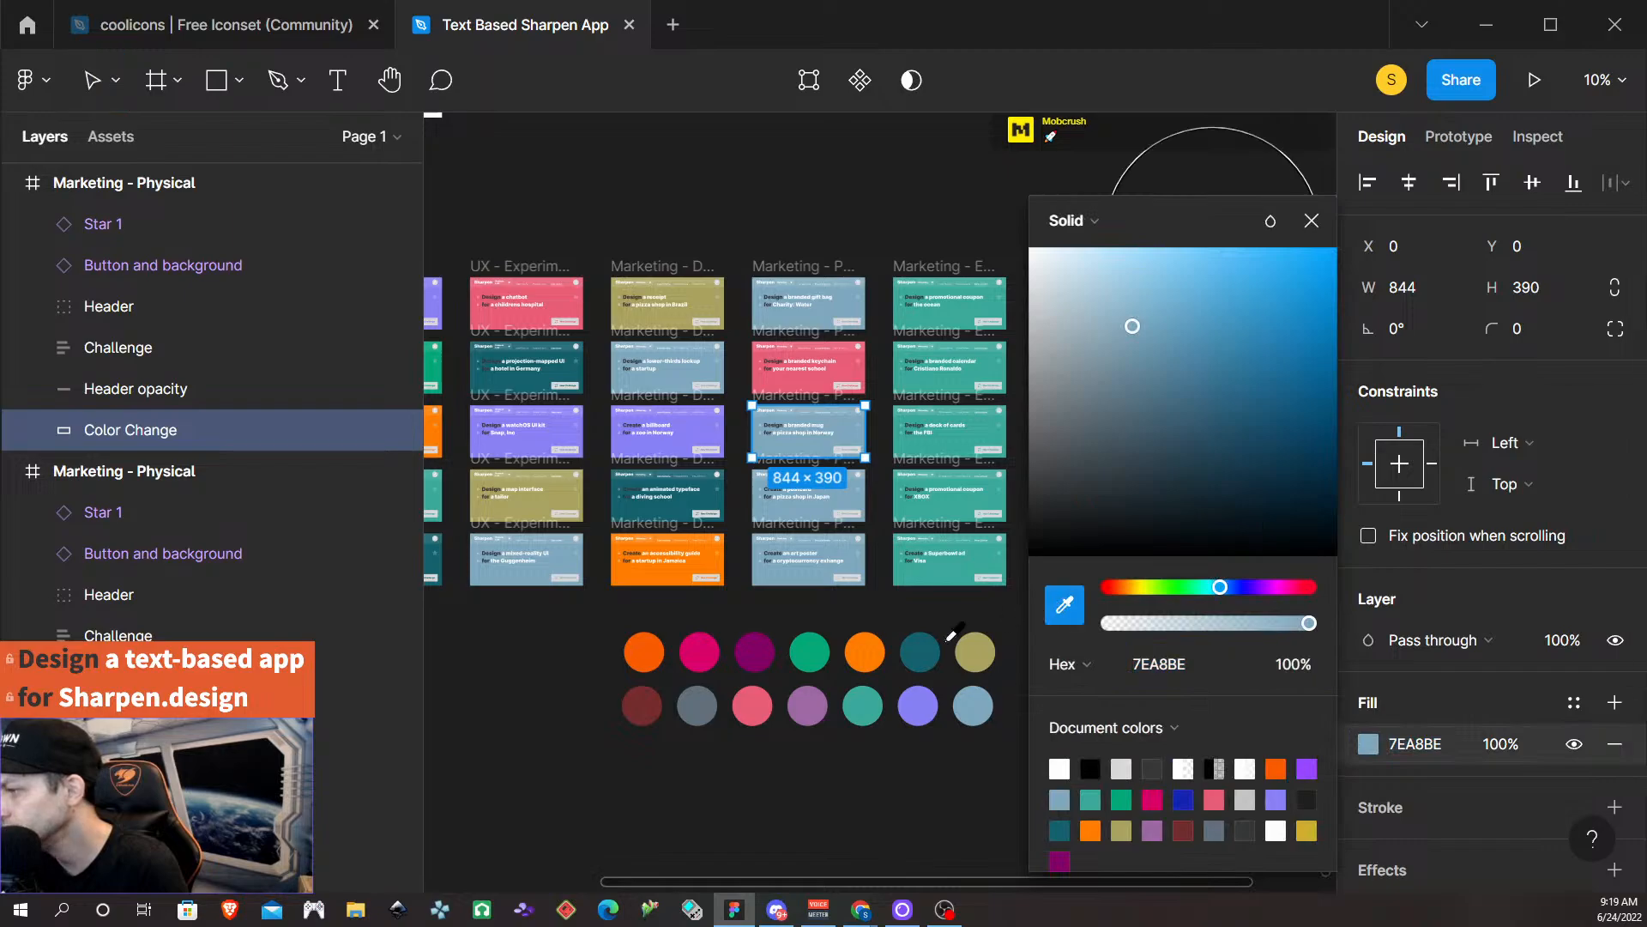
pyautogui.click(798, 707)
pyautogui.click(877, 502)
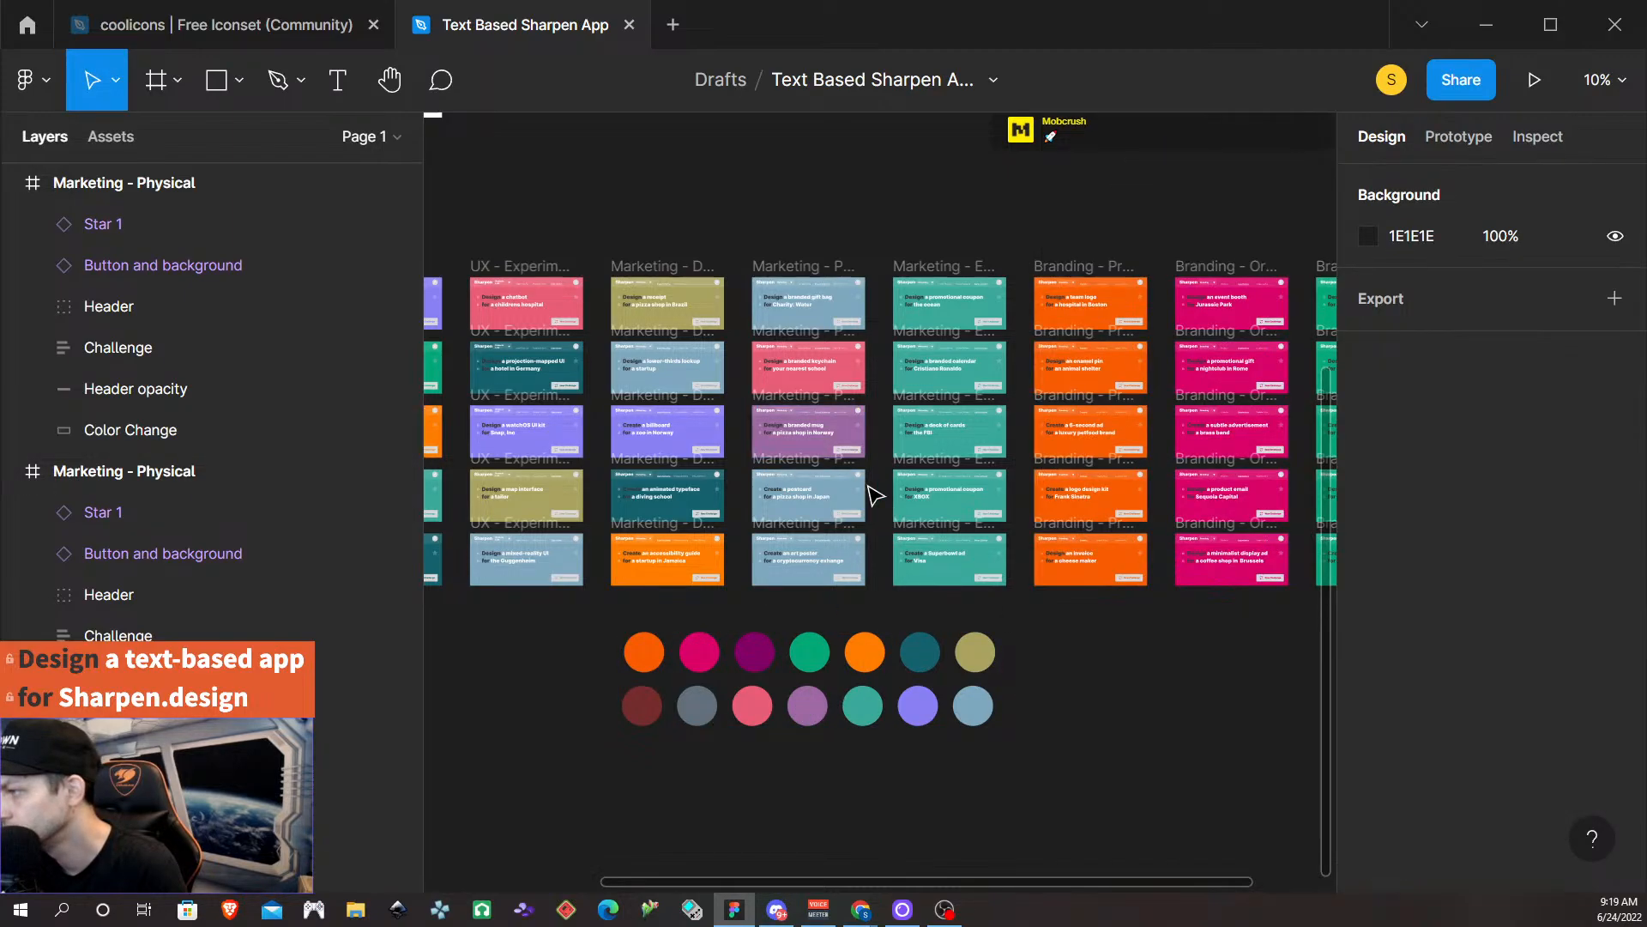
# Fill the Color Change rectangle of the "postcard for a pizza shop in Japan" frame with the palette's slate gray, 61707D.
pyautogui.click(802, 467)
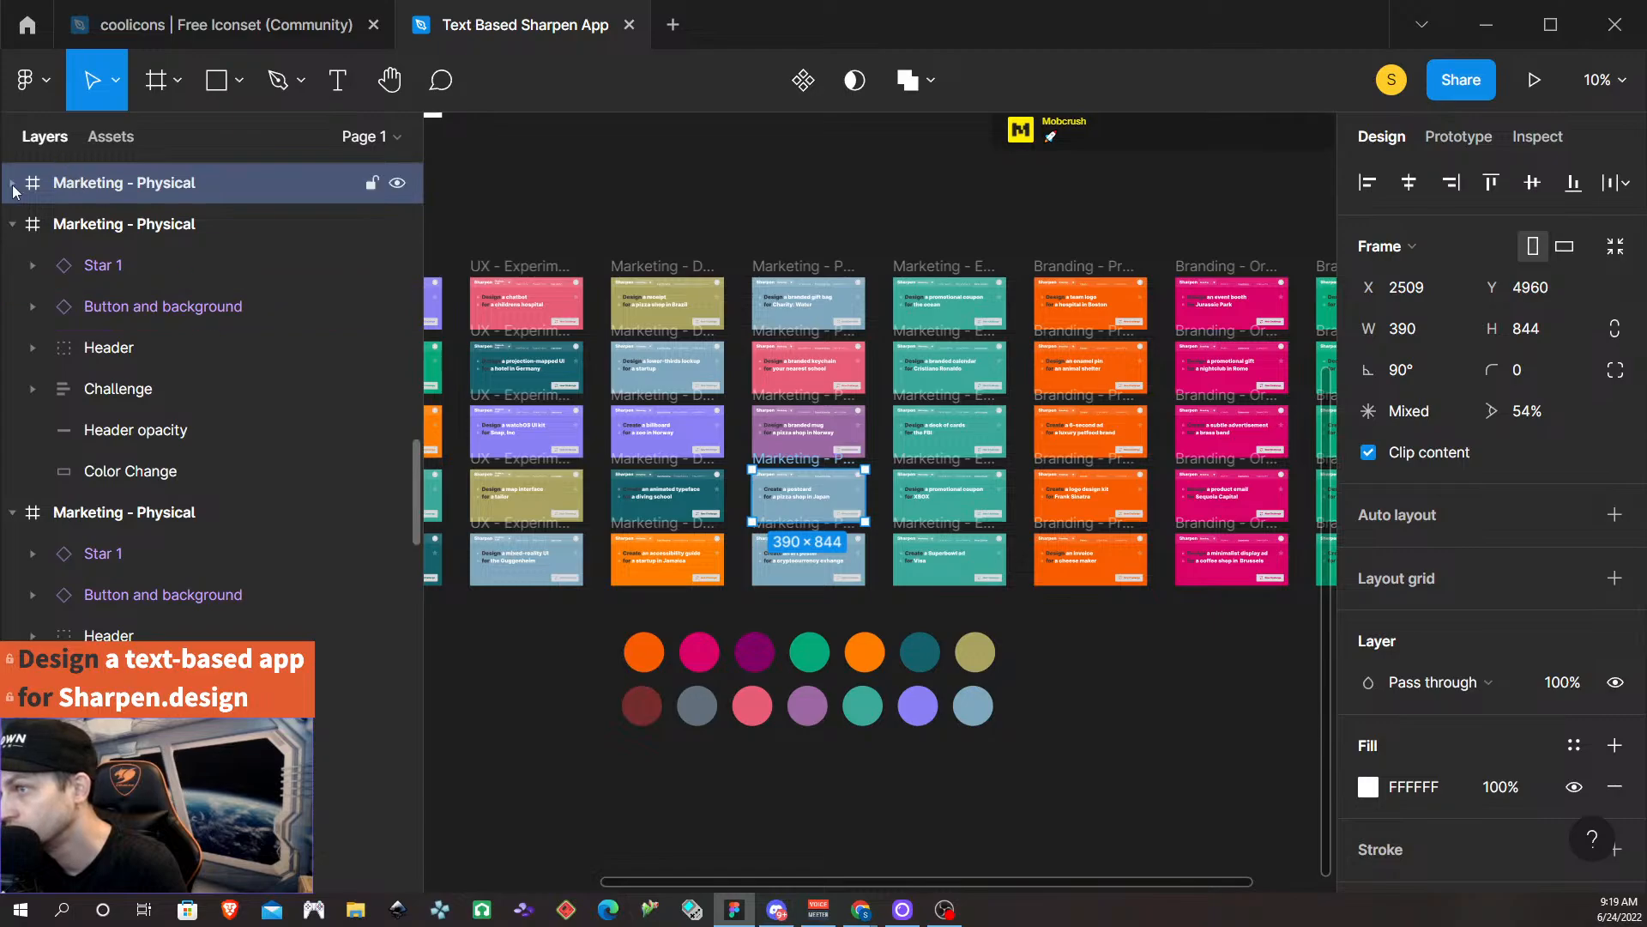
pyautogui.click(142, 429)
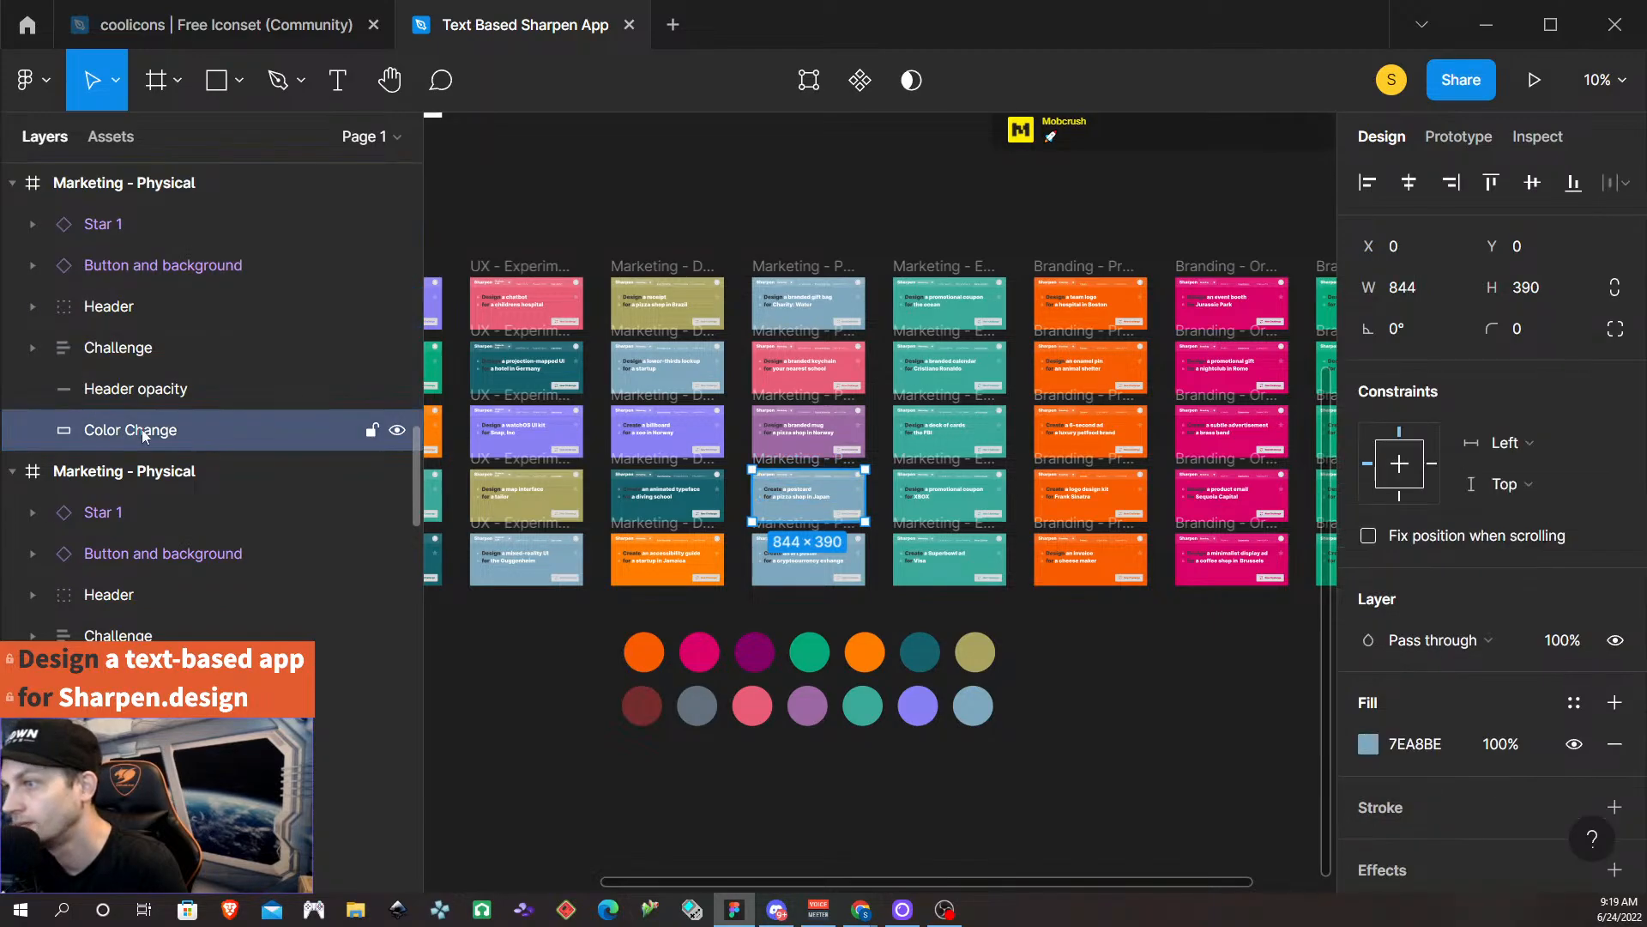
pyautogui.click(1368, 743)
pyautogui.click(1065, 614)
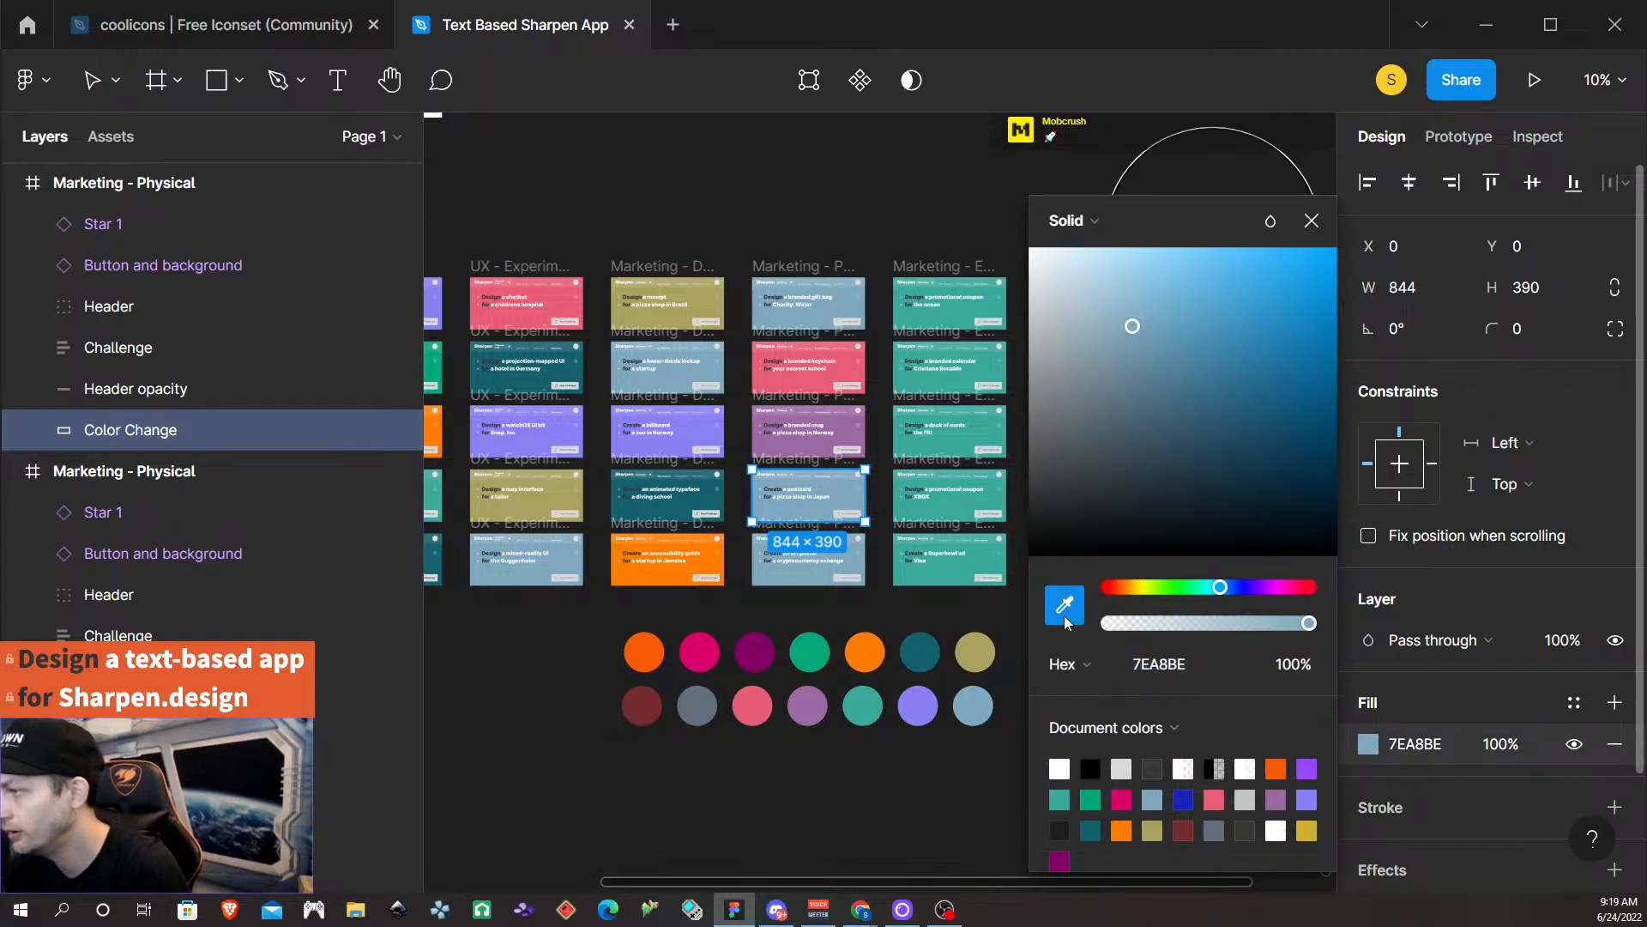
pyautogui.click(712, 708)
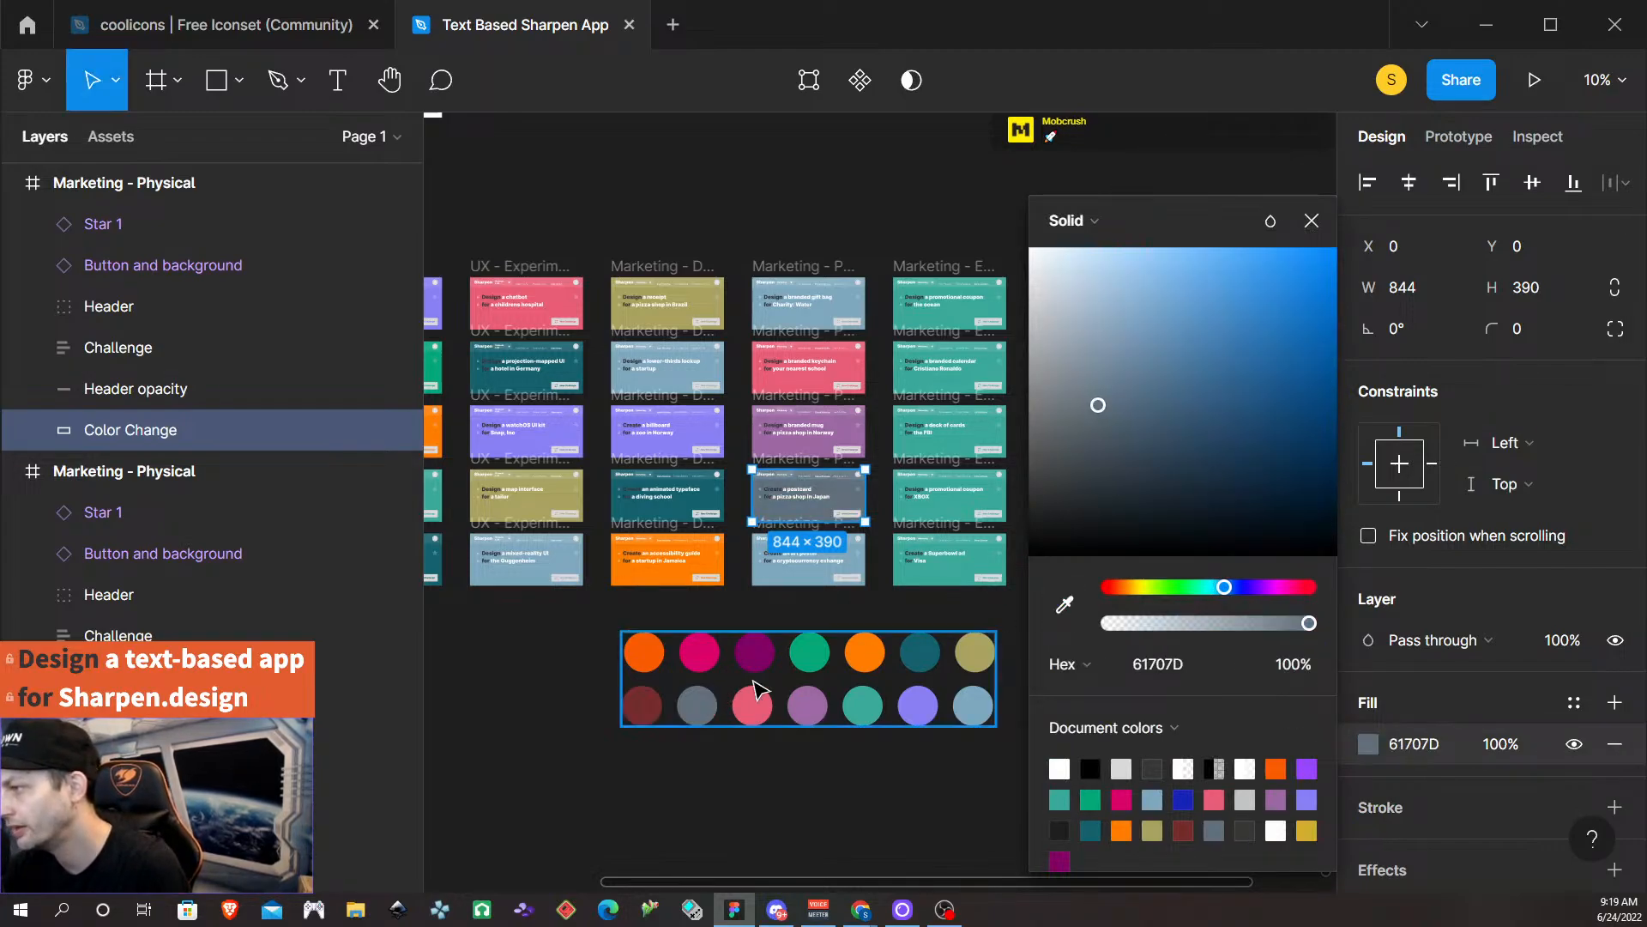
# Fill the Color Change rectangle of the "art poster for a cryptocurrency exchange" frame with the palette's red-orange, F75C03.
pyautogui.click(765, 584)
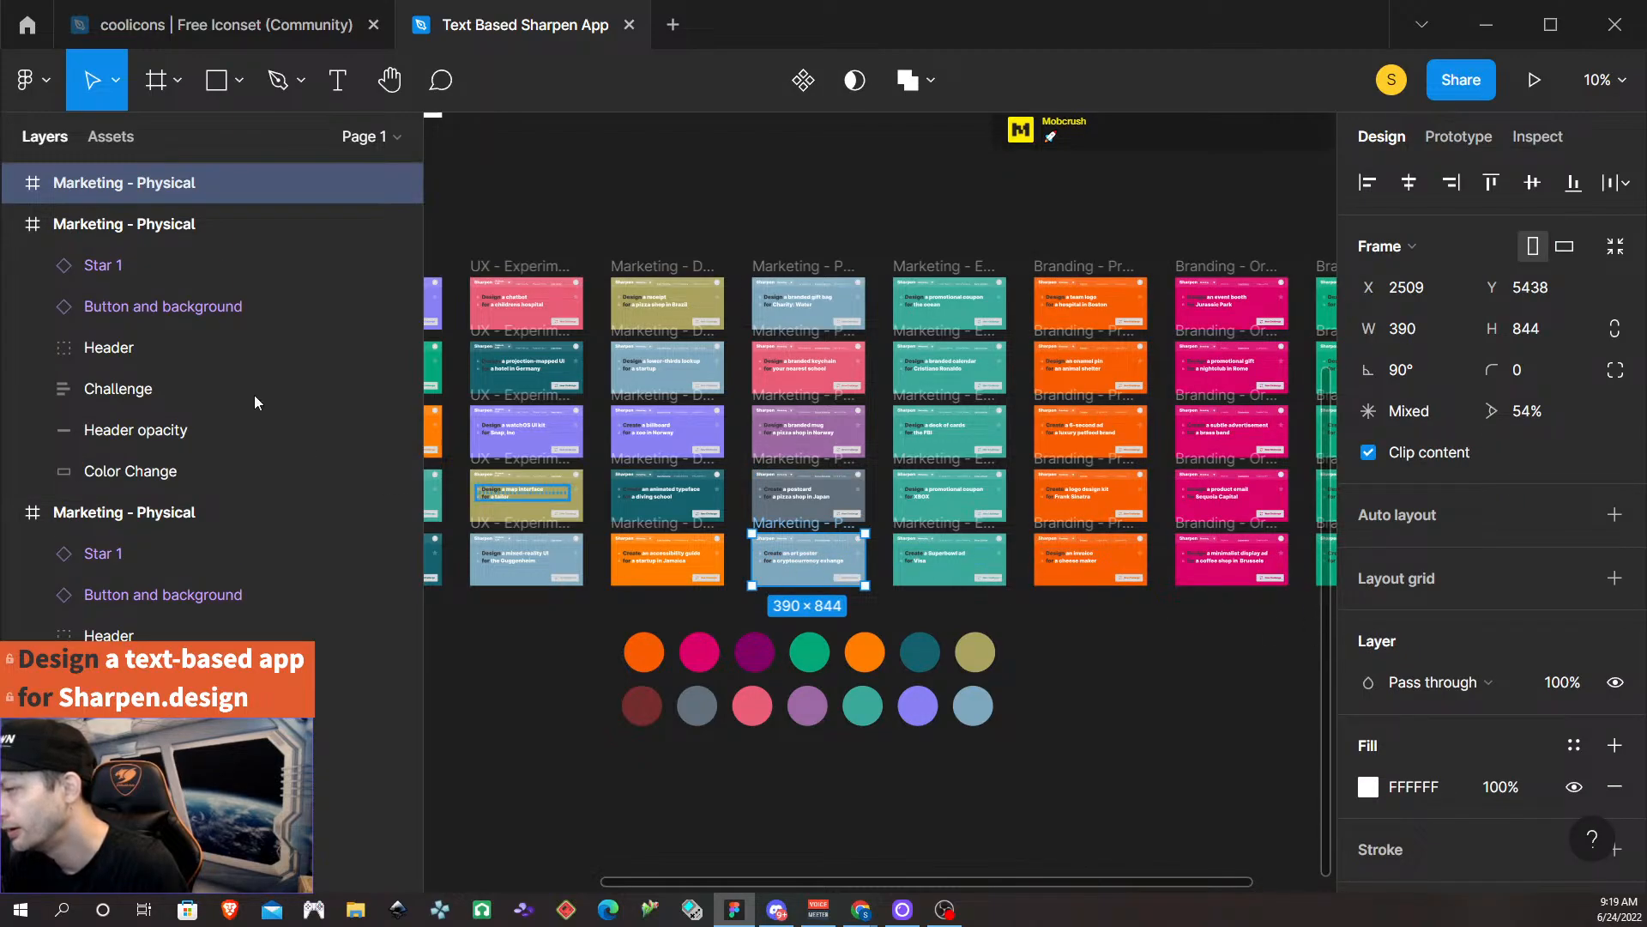
pyautogui.click(12, 183)
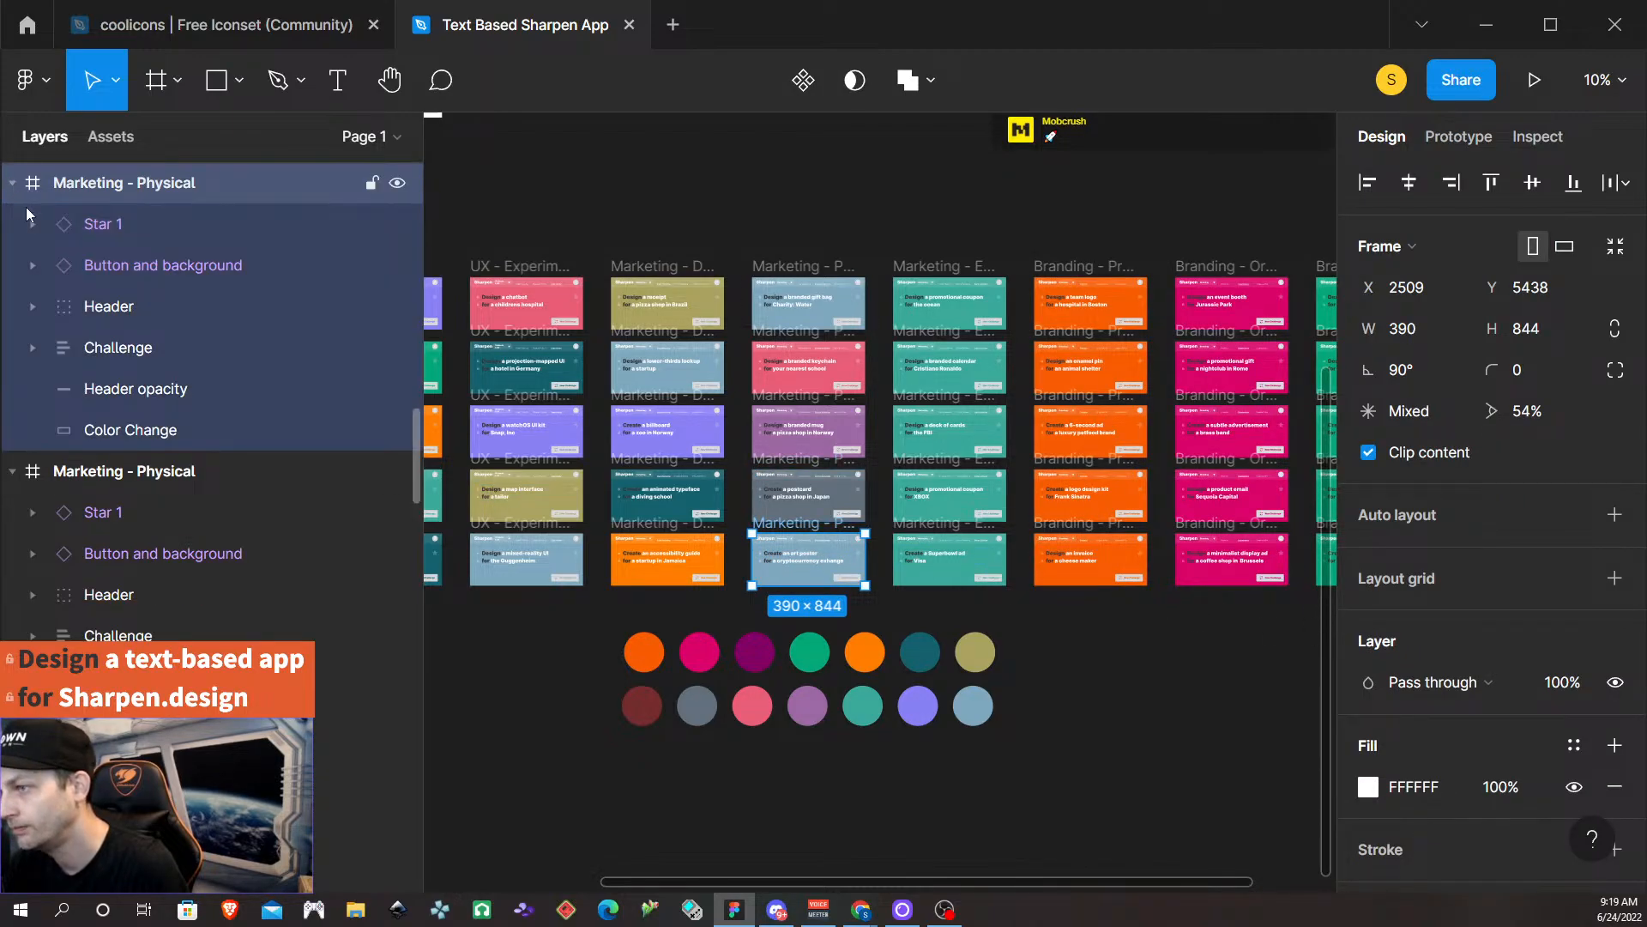
pyautogui.click(141, 429)
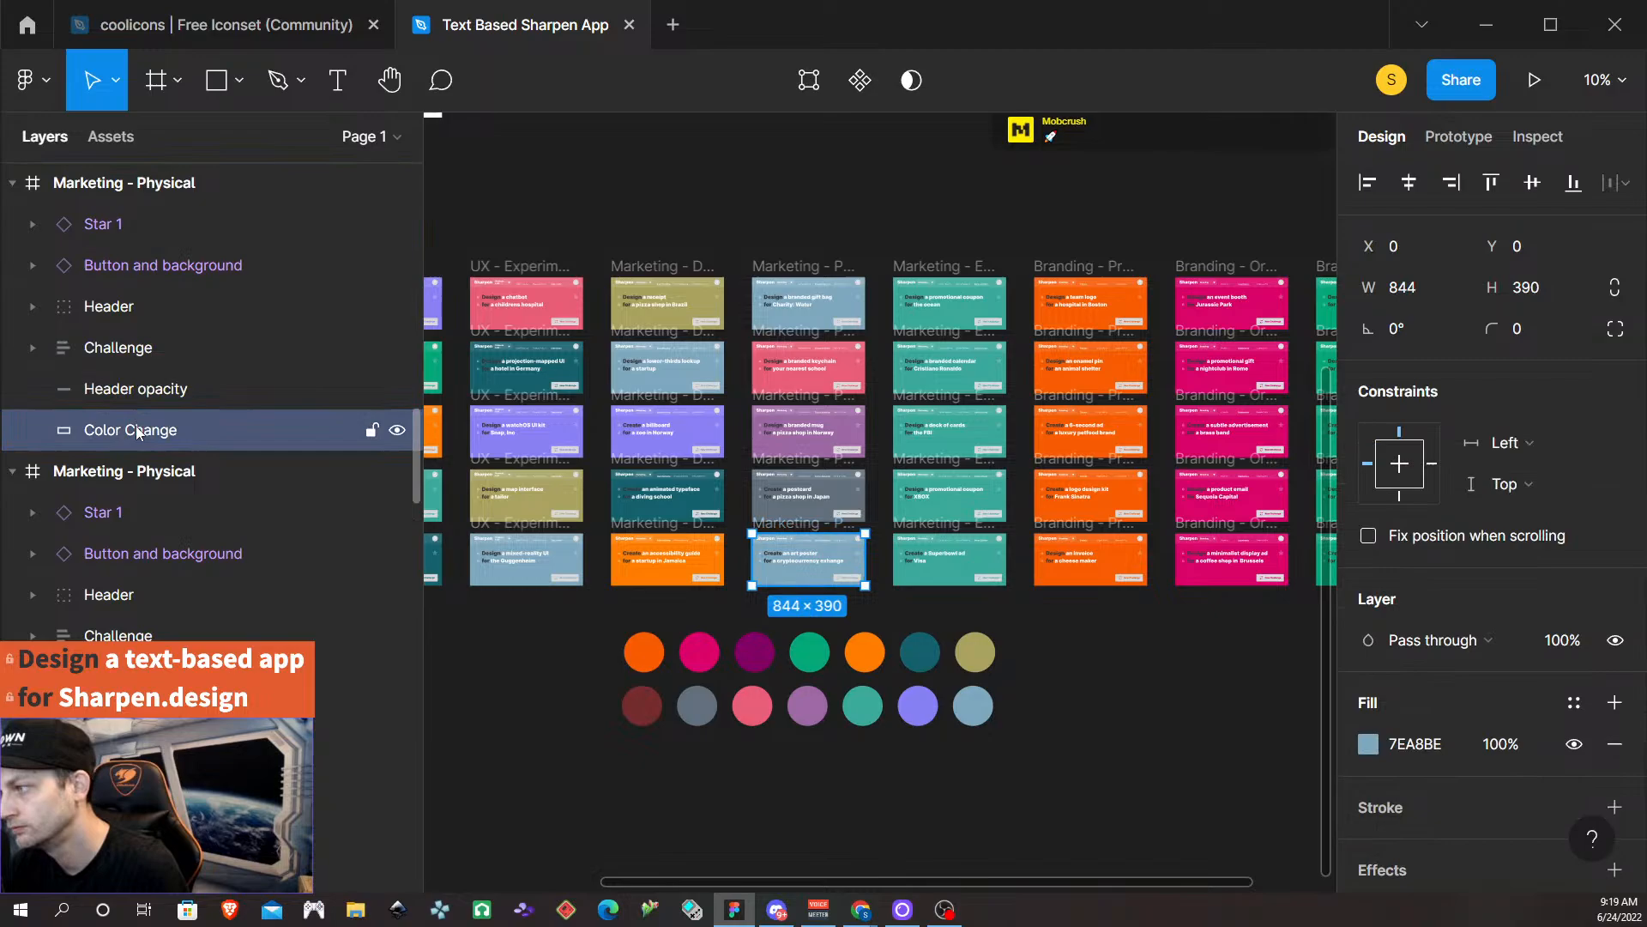
pyautogui.click(1368, 744)
pyautogui.click(1066, 606)
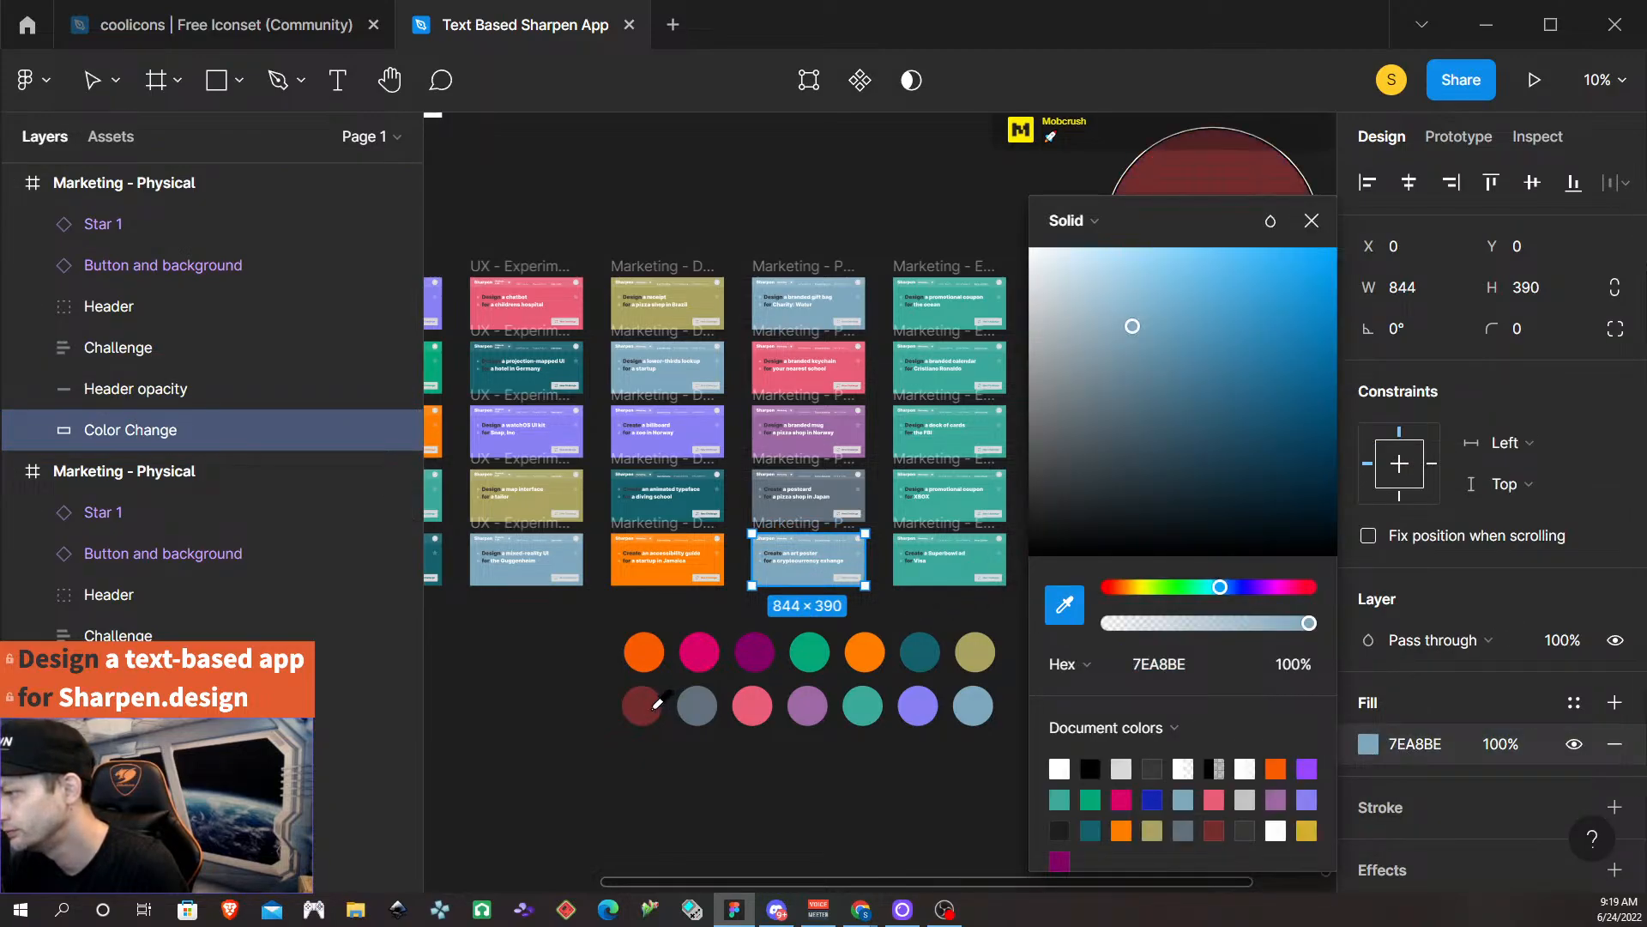
pyautogui.click(644, 652)
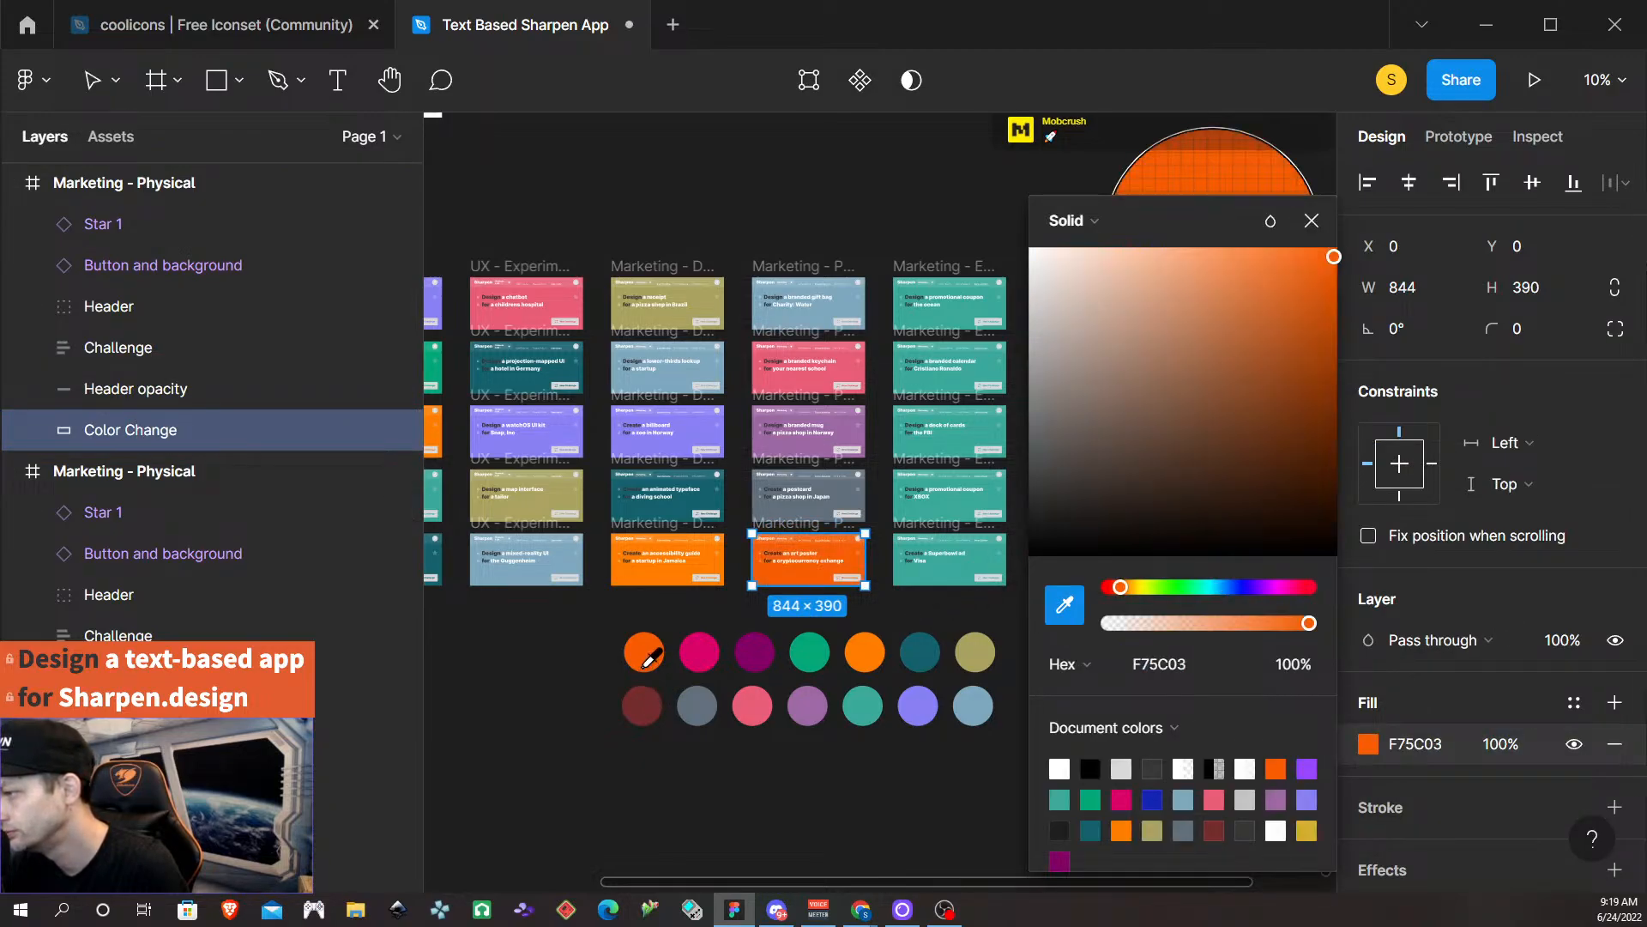
pyautogui.click(986, 203)
# Fill the Color Change rectangle of the Marketing - Events "branded calendar" frame with the palette's dark teal, 15616D.
pyautogui.hscroll(3, 978, 206)
pyautogui.hscroll(1, 955, 230)
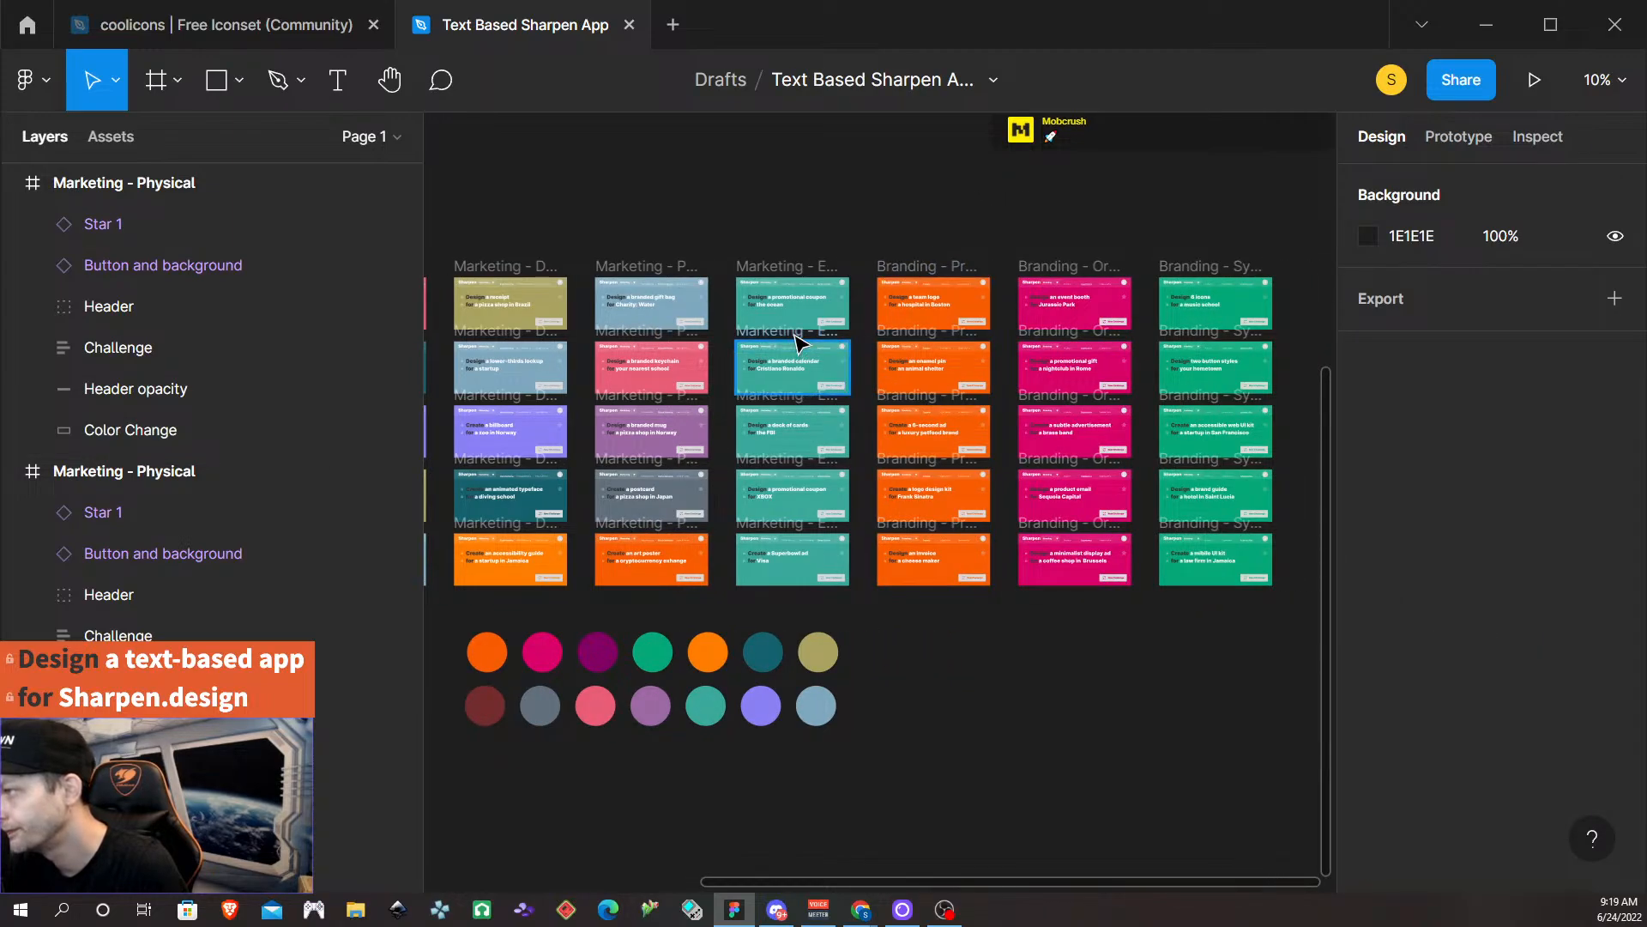
pyautogui.click(798, 343)
pyautogui.click(12, 183)
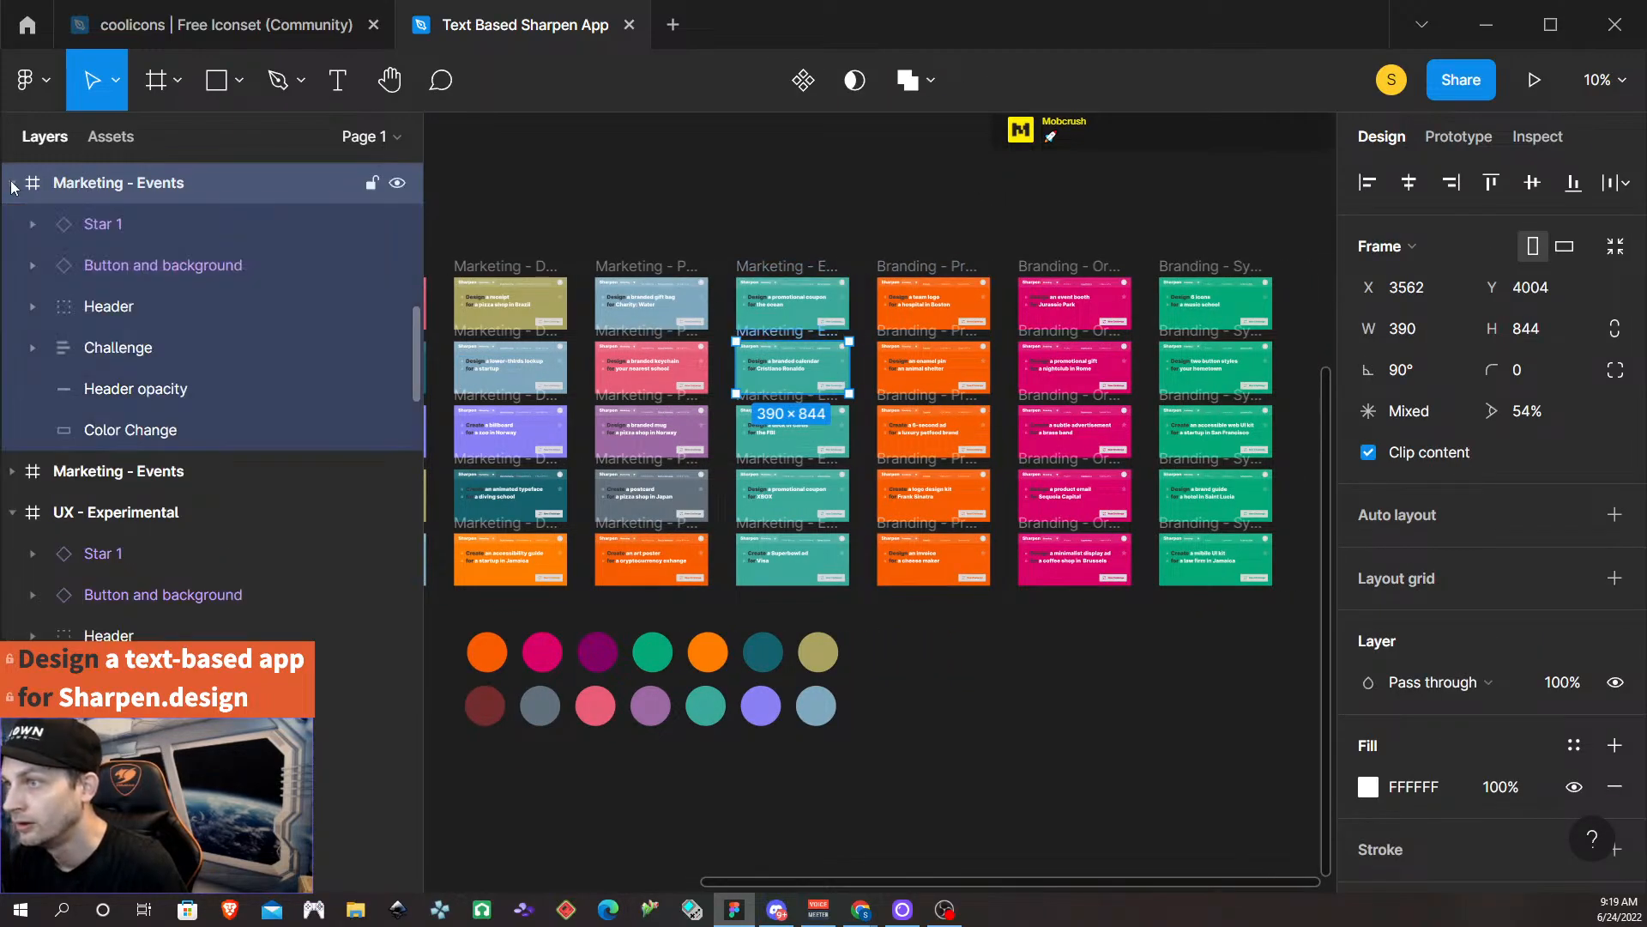
pyautogui.click(120, 434)
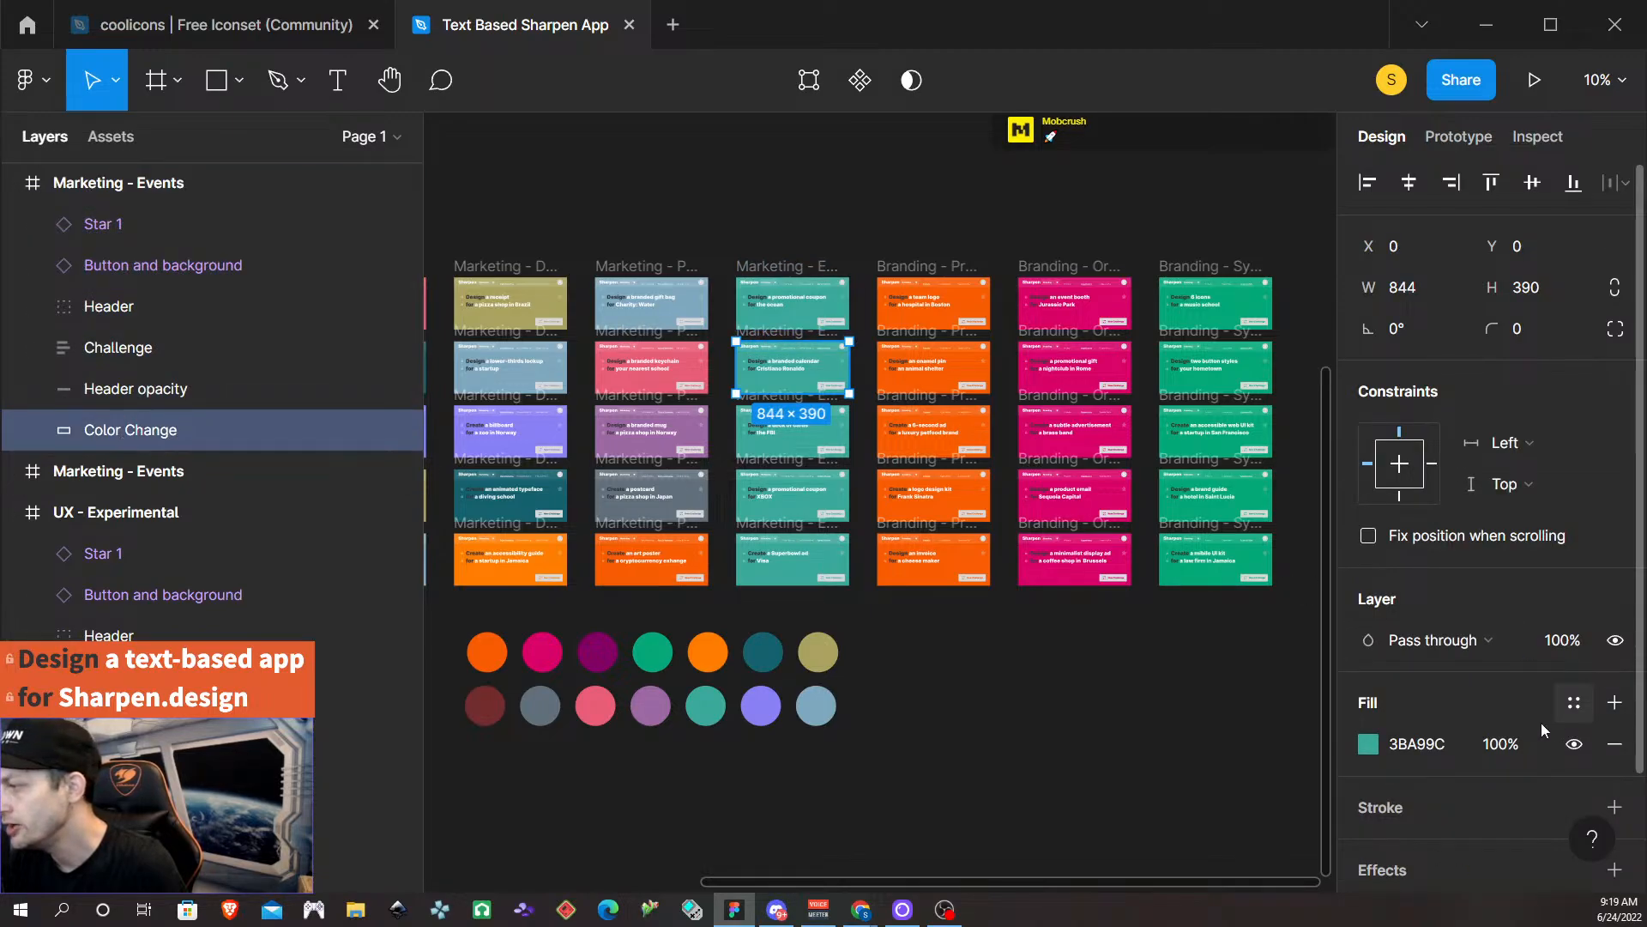
pyautogui.scroll(-2, 1501, 703)
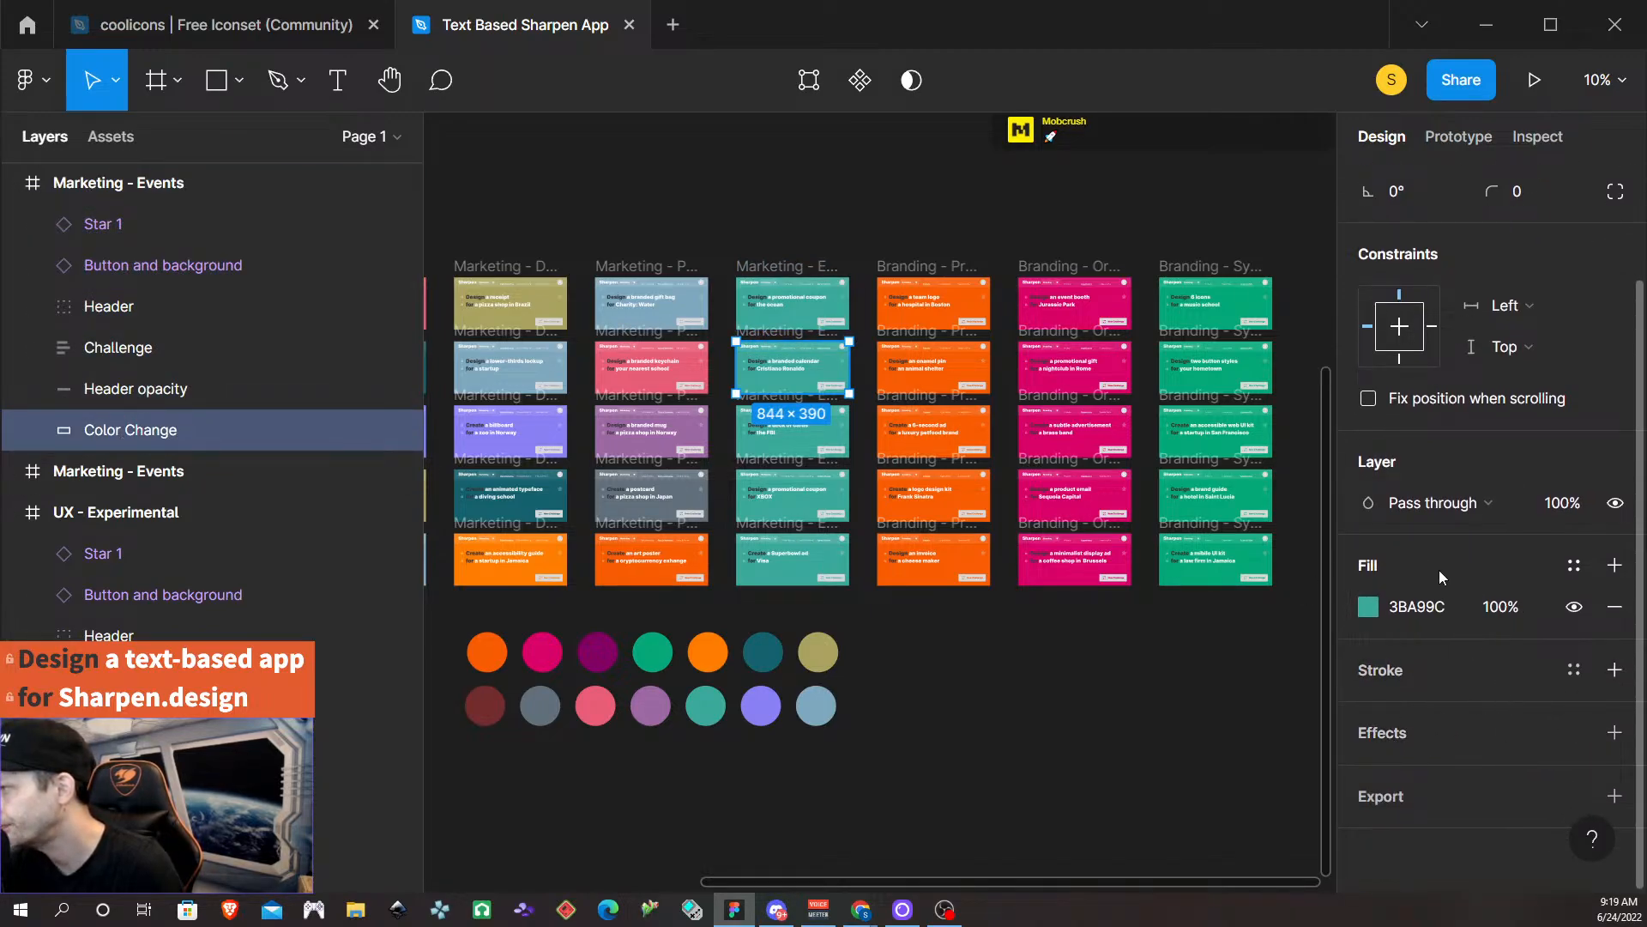
pyautogui.click(1369, 607)
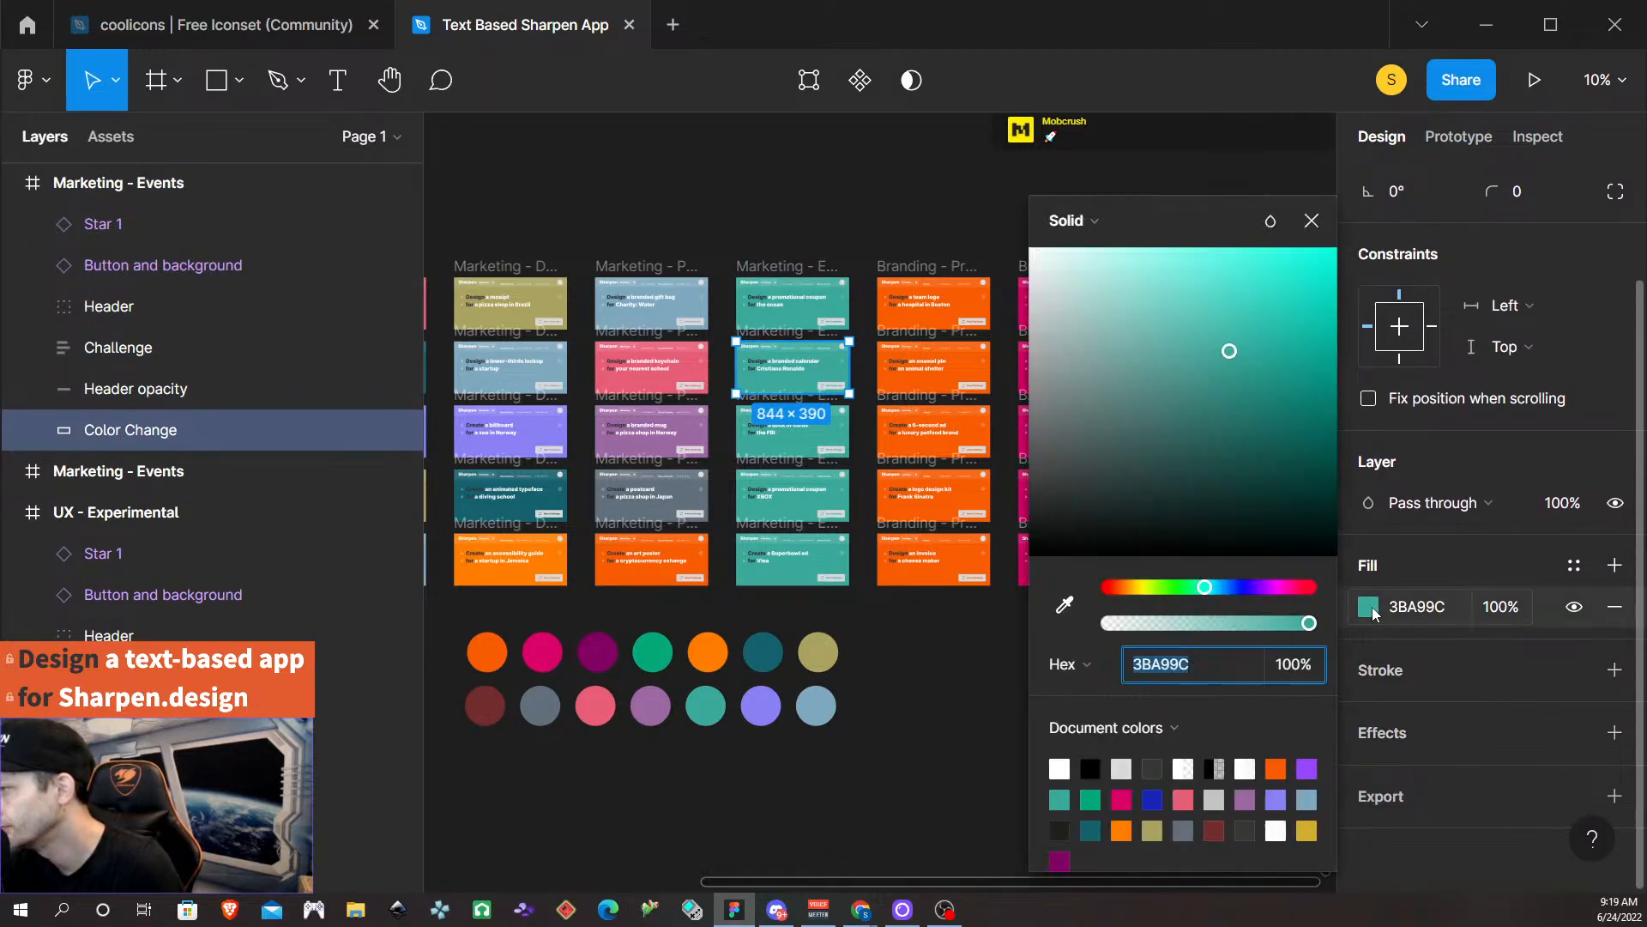
pyautogui.click(1066, 607)
pyautogui.click(756, 656)
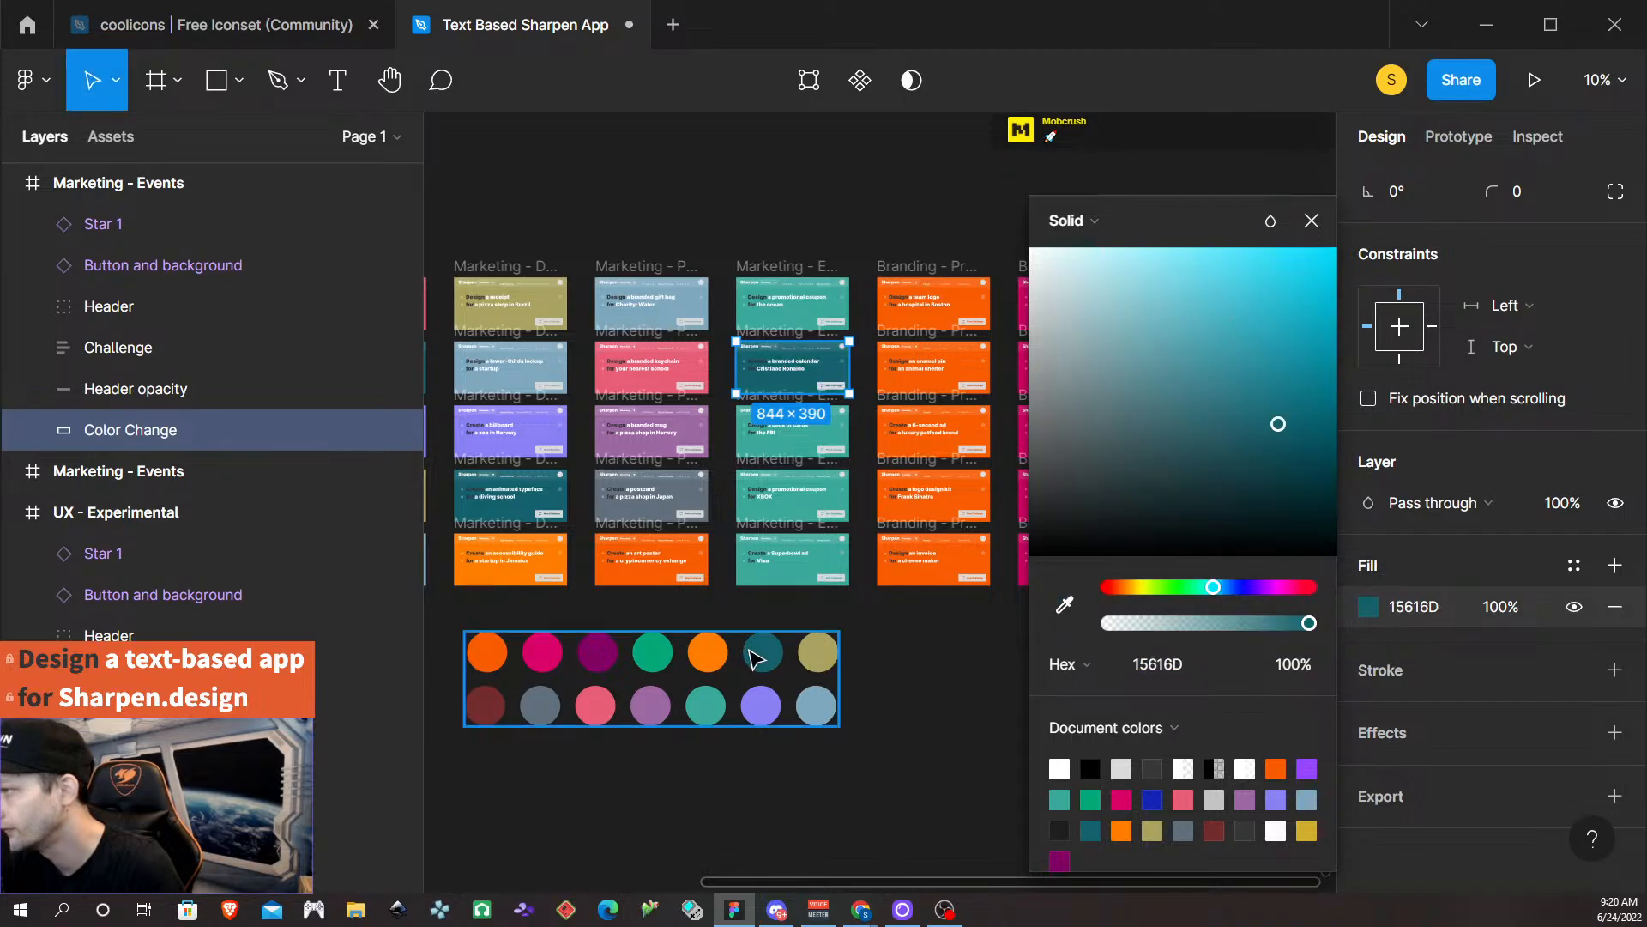
pyautogui.click(728, 432)
# Fill the Color Change rectangle of the Marketing - Events "deck of cards" frame with the palette's magenta.
pyautogui.click(750, 425)
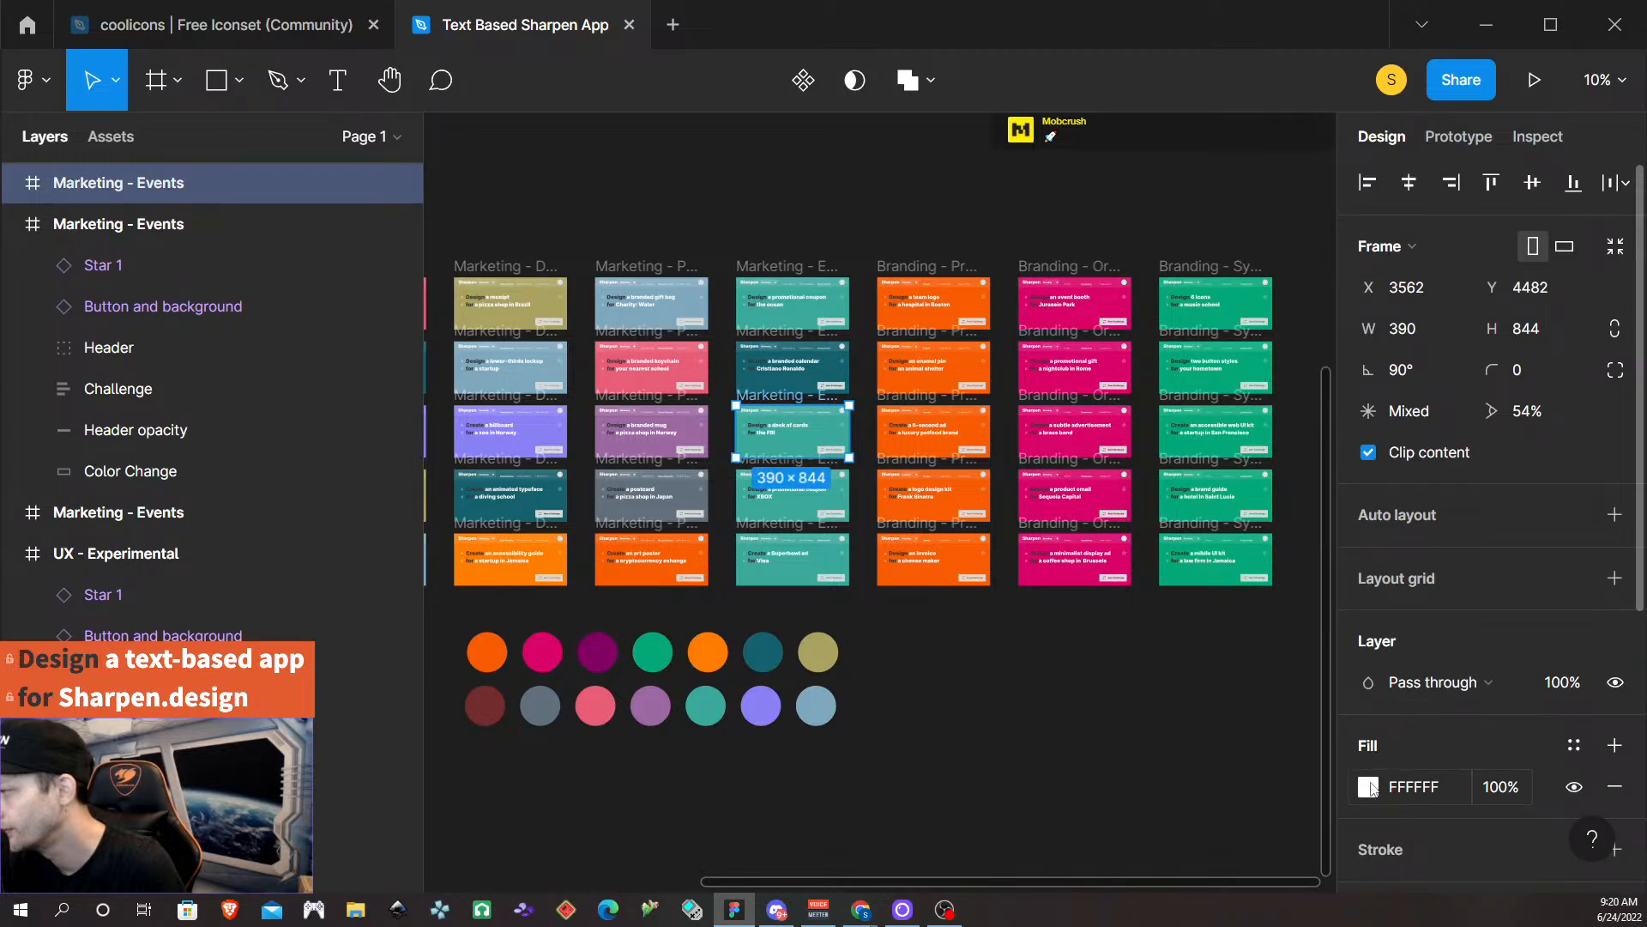
pyautogui.click(12, 183)
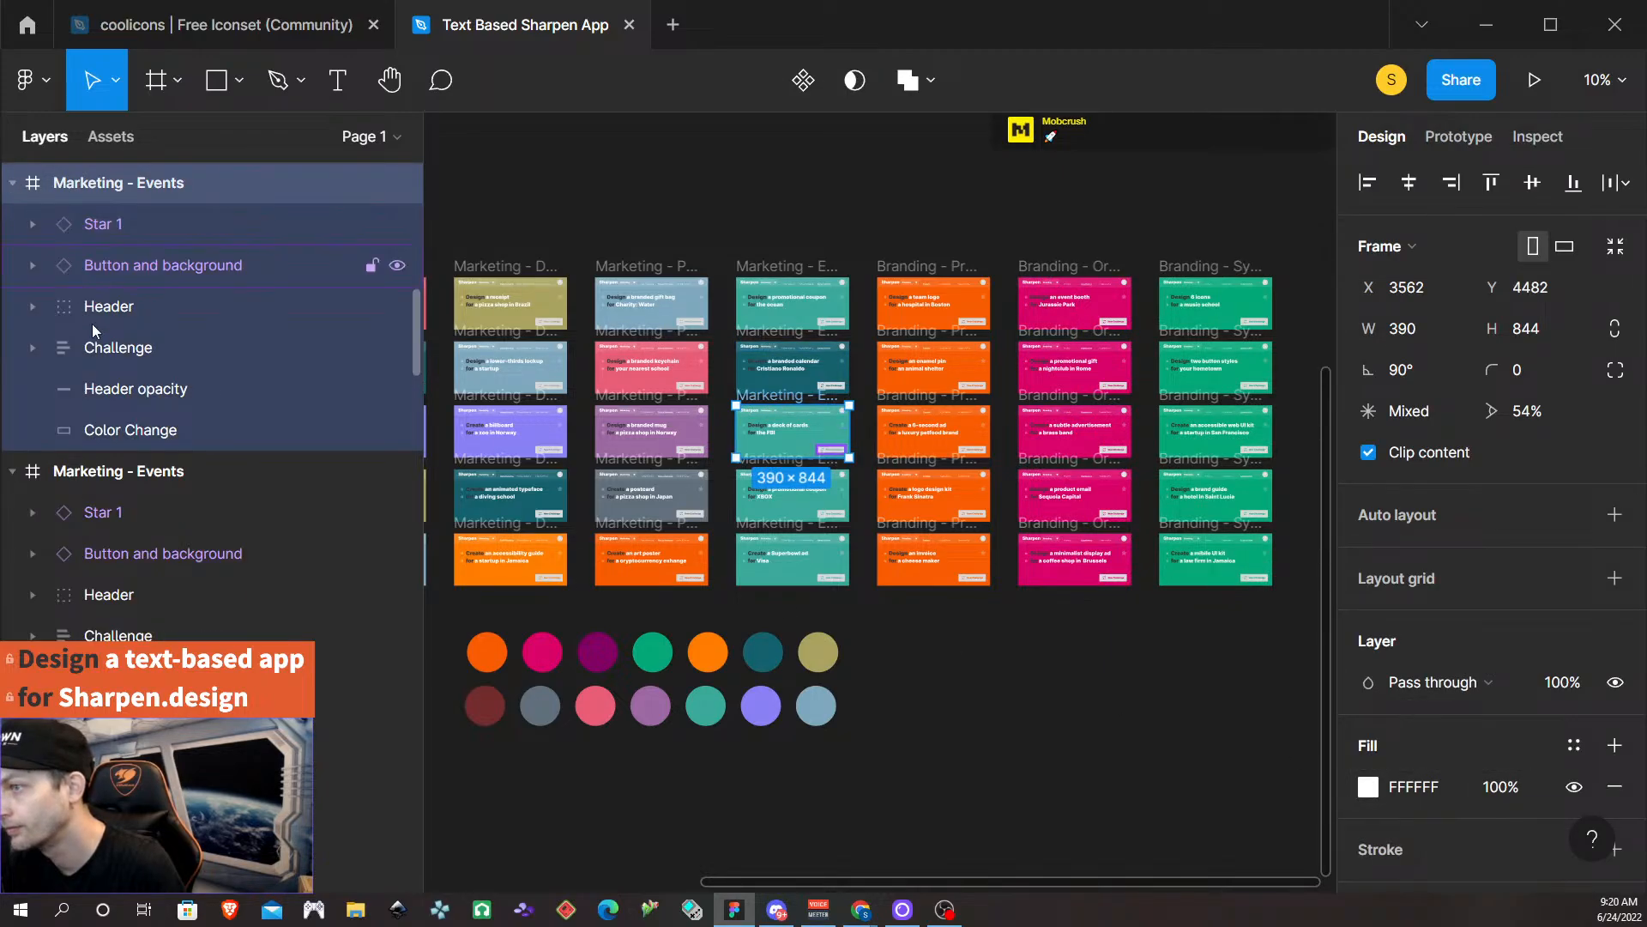
pyautogui.click(112, 432)
pyautogui.click(1368, 744)
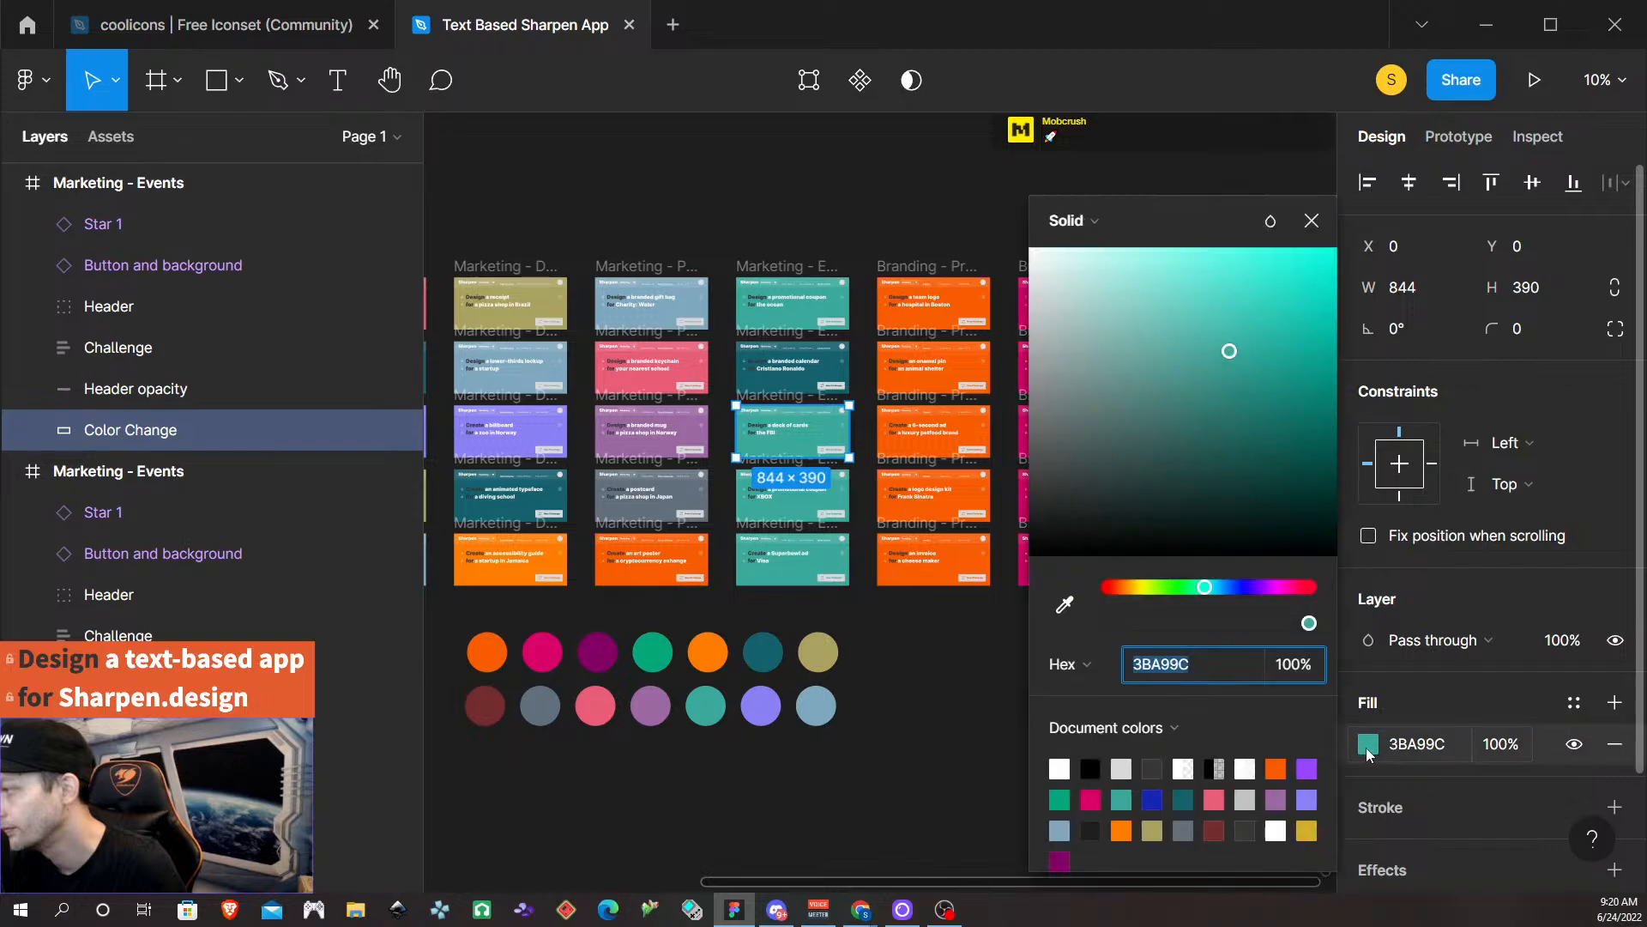
pyautogui.click(1068, 614)
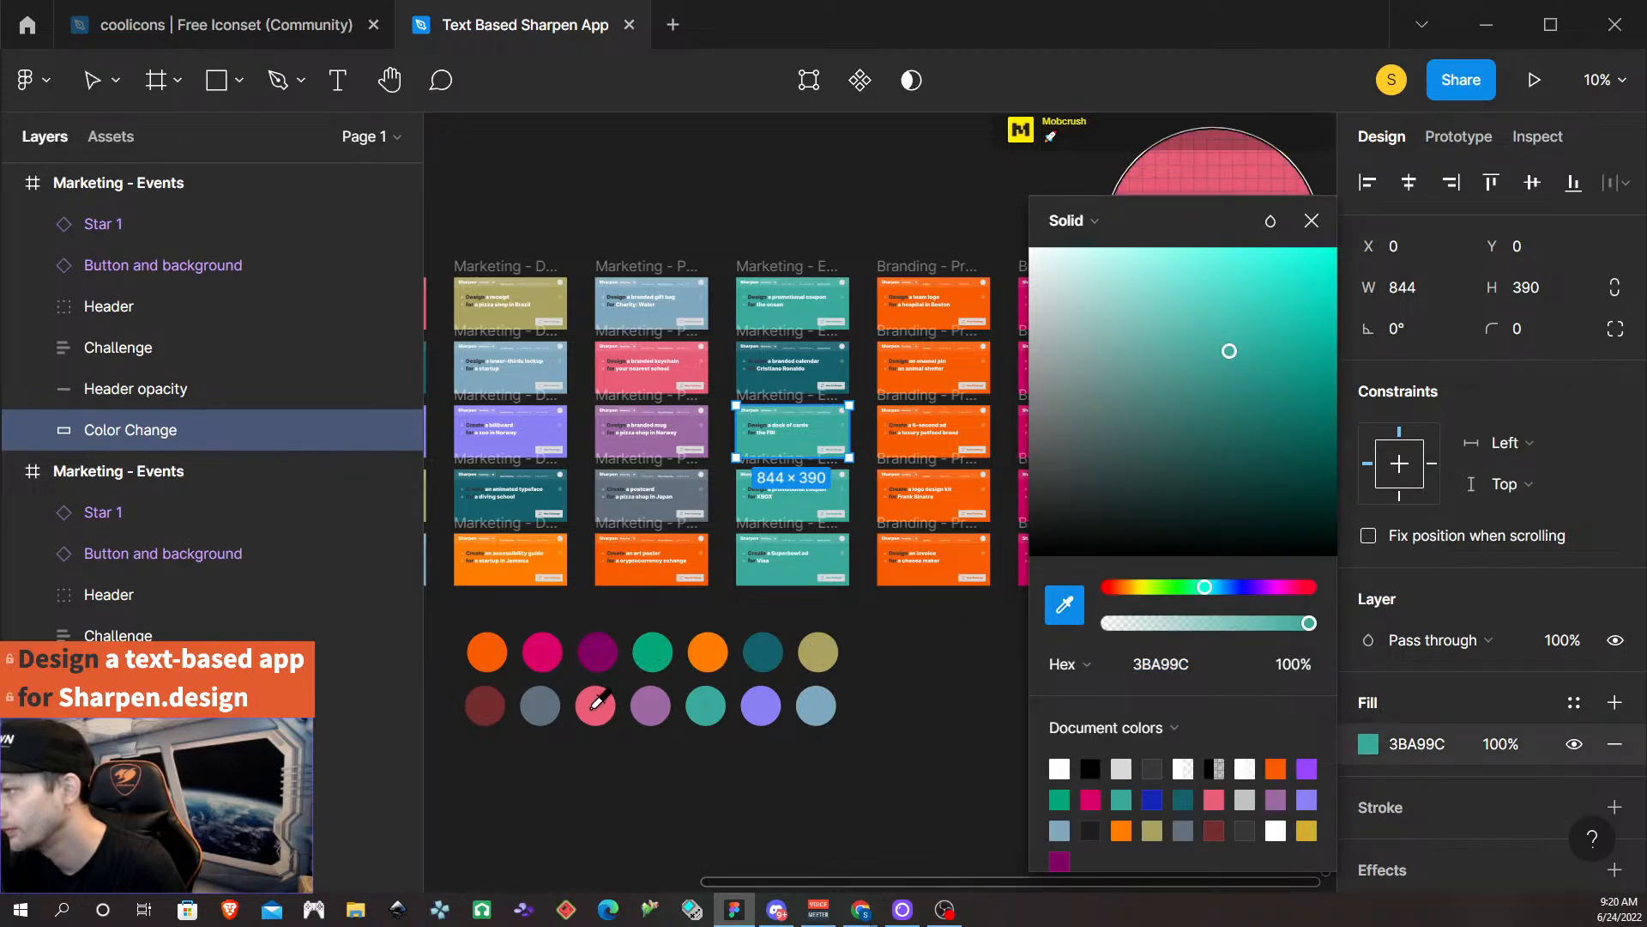
pyautogui.click(542, 652)
pyautogui.click(871, 519)
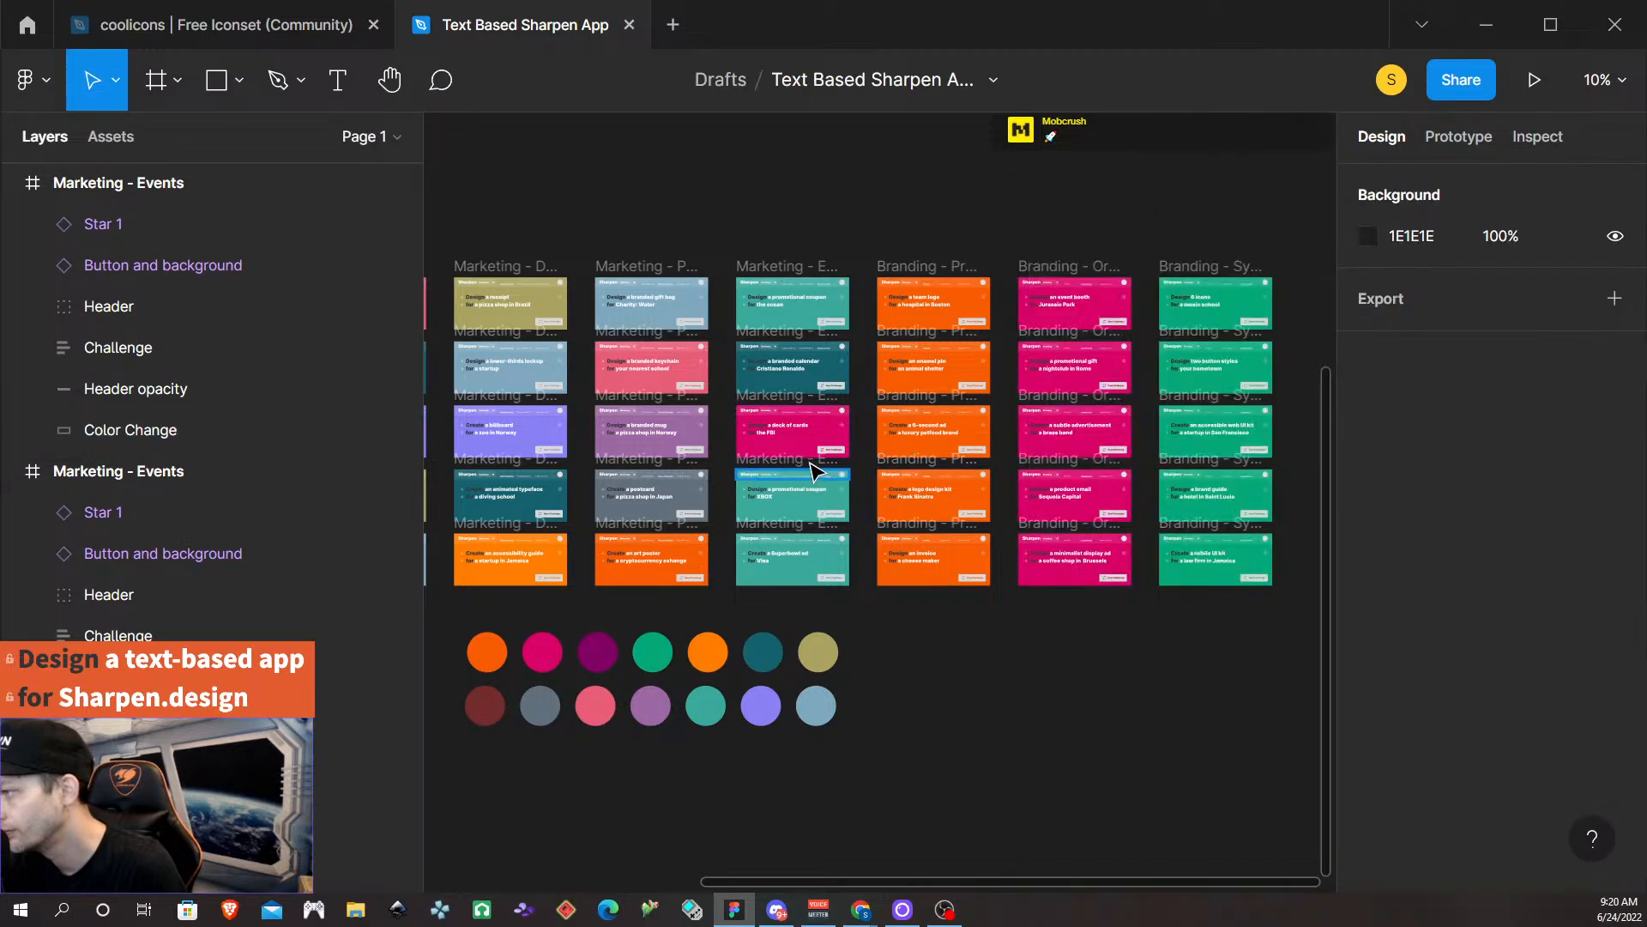
# Fill the Color Change rectangle of the fourth Marketing - Events frame, the lower "promotional coupon" one, with the palette's pink, E85D75.
pyautogui.click(790, 467)
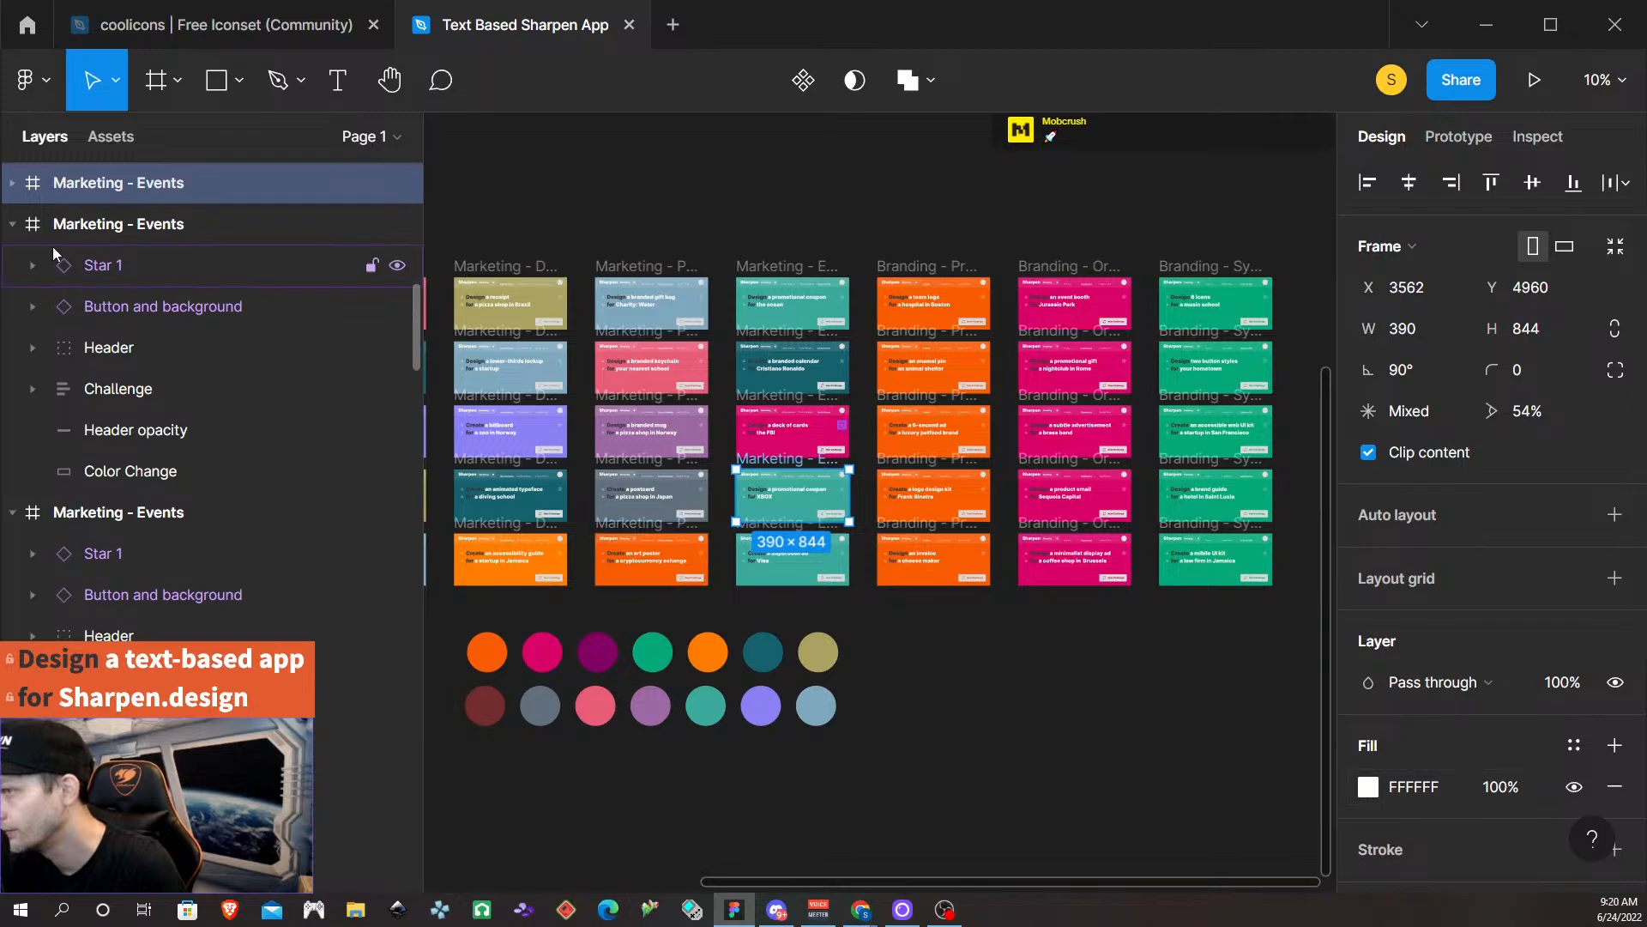
pyautogui.click(12, 183)
pyautogui.click(114, 429)
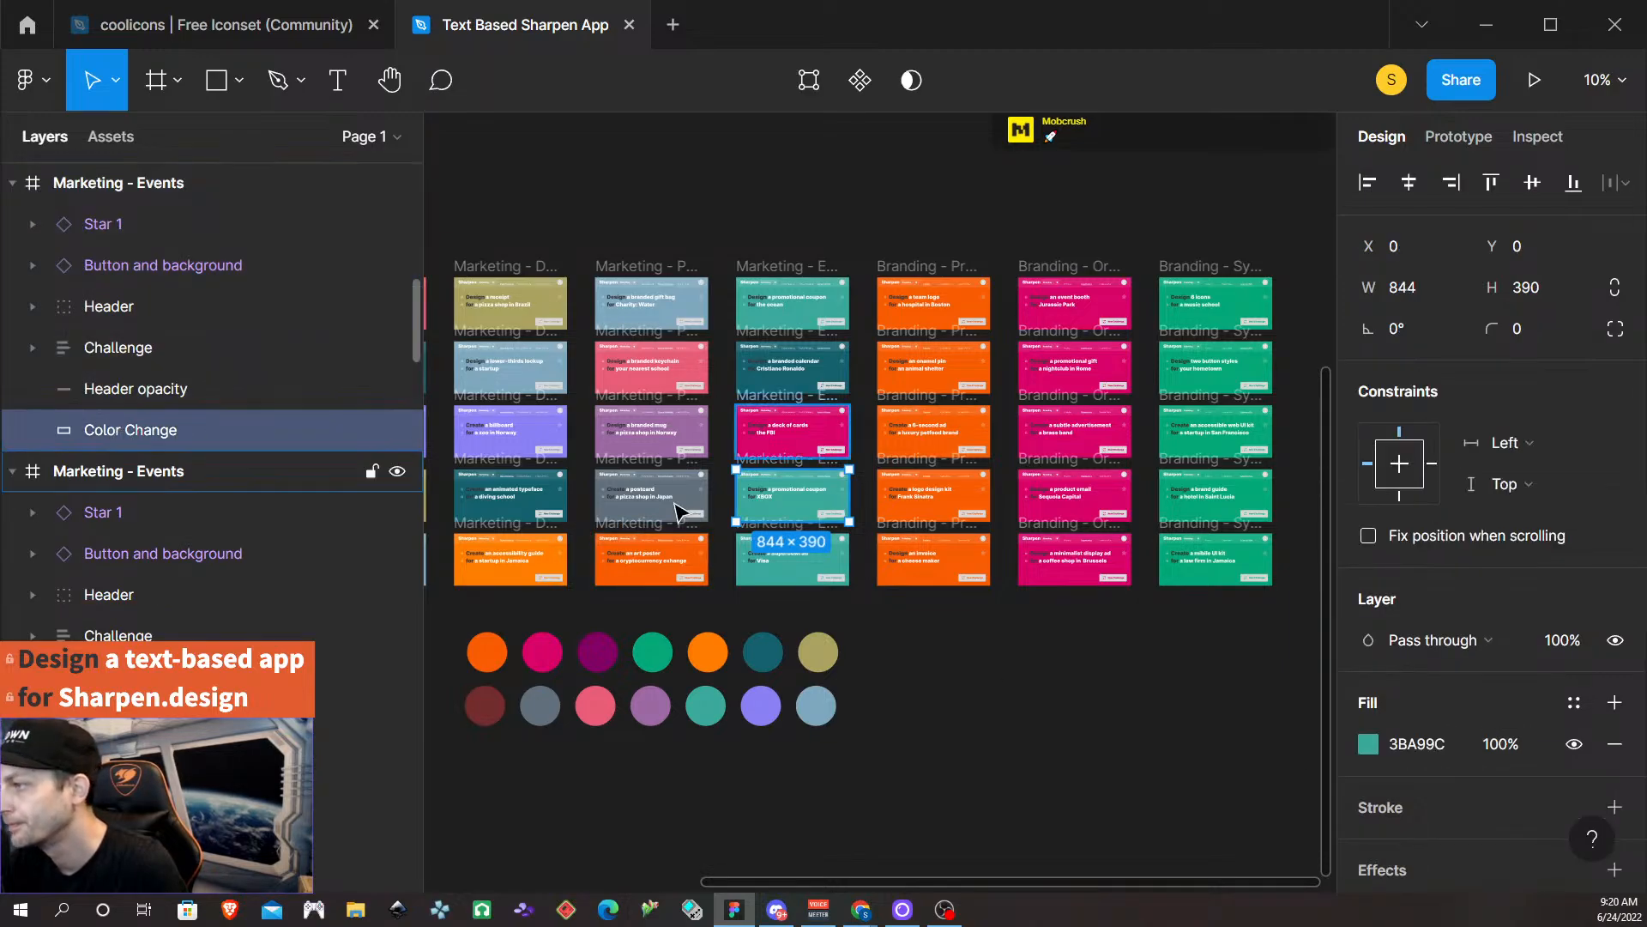
pyautogui.click(1376, 749)
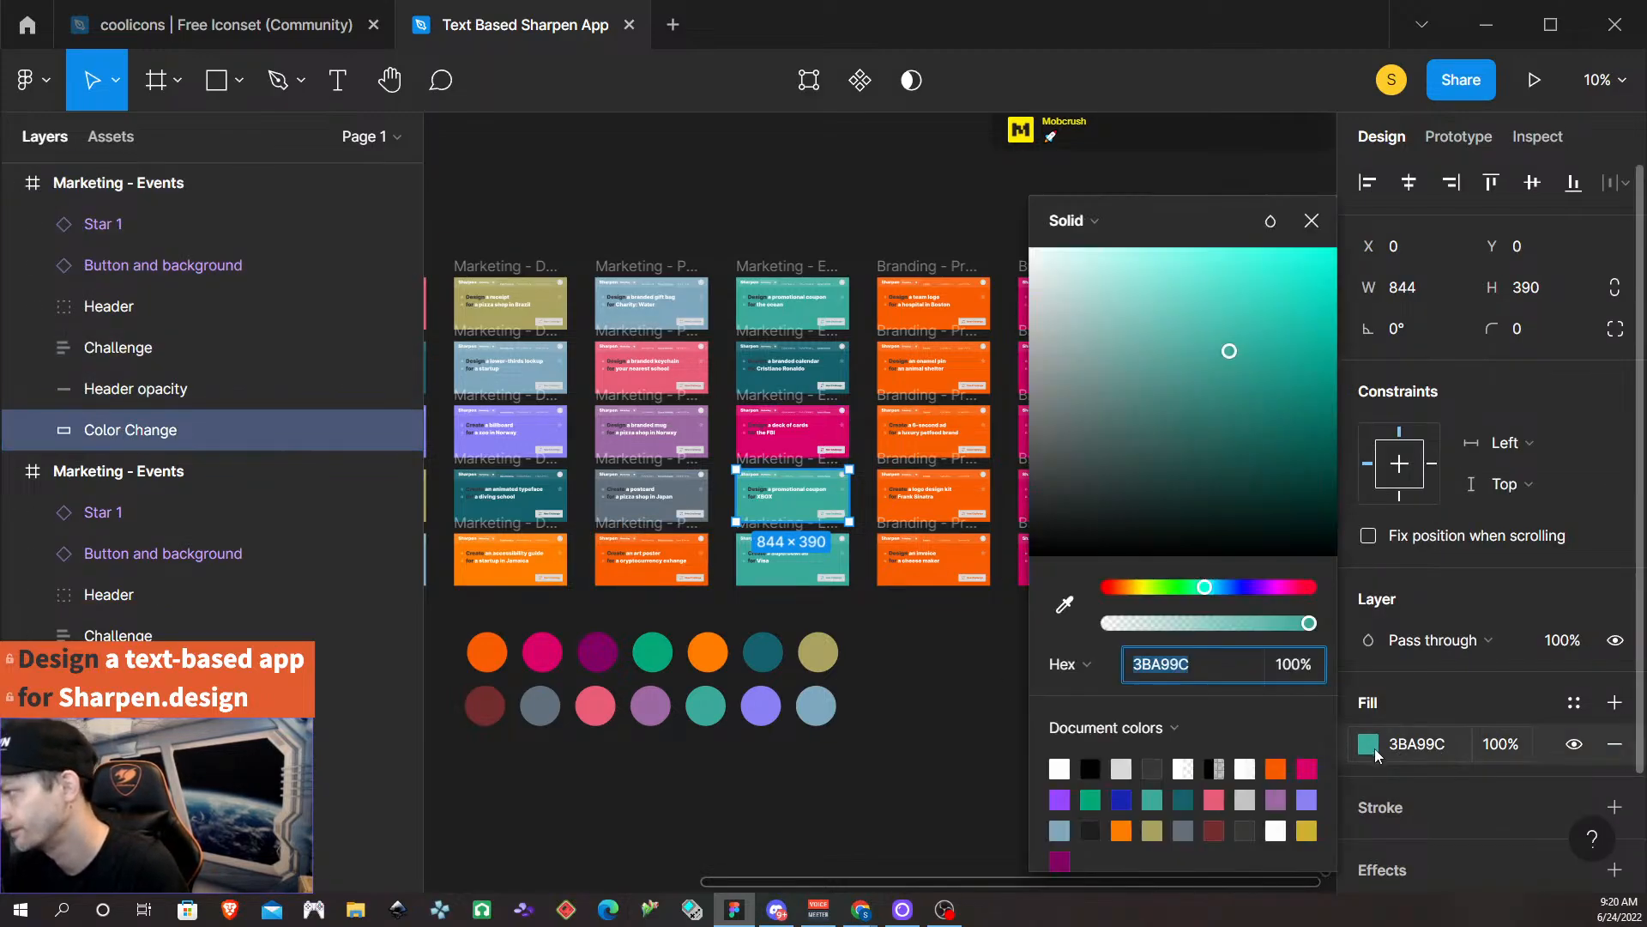
pyautogui.click(1062, 609)
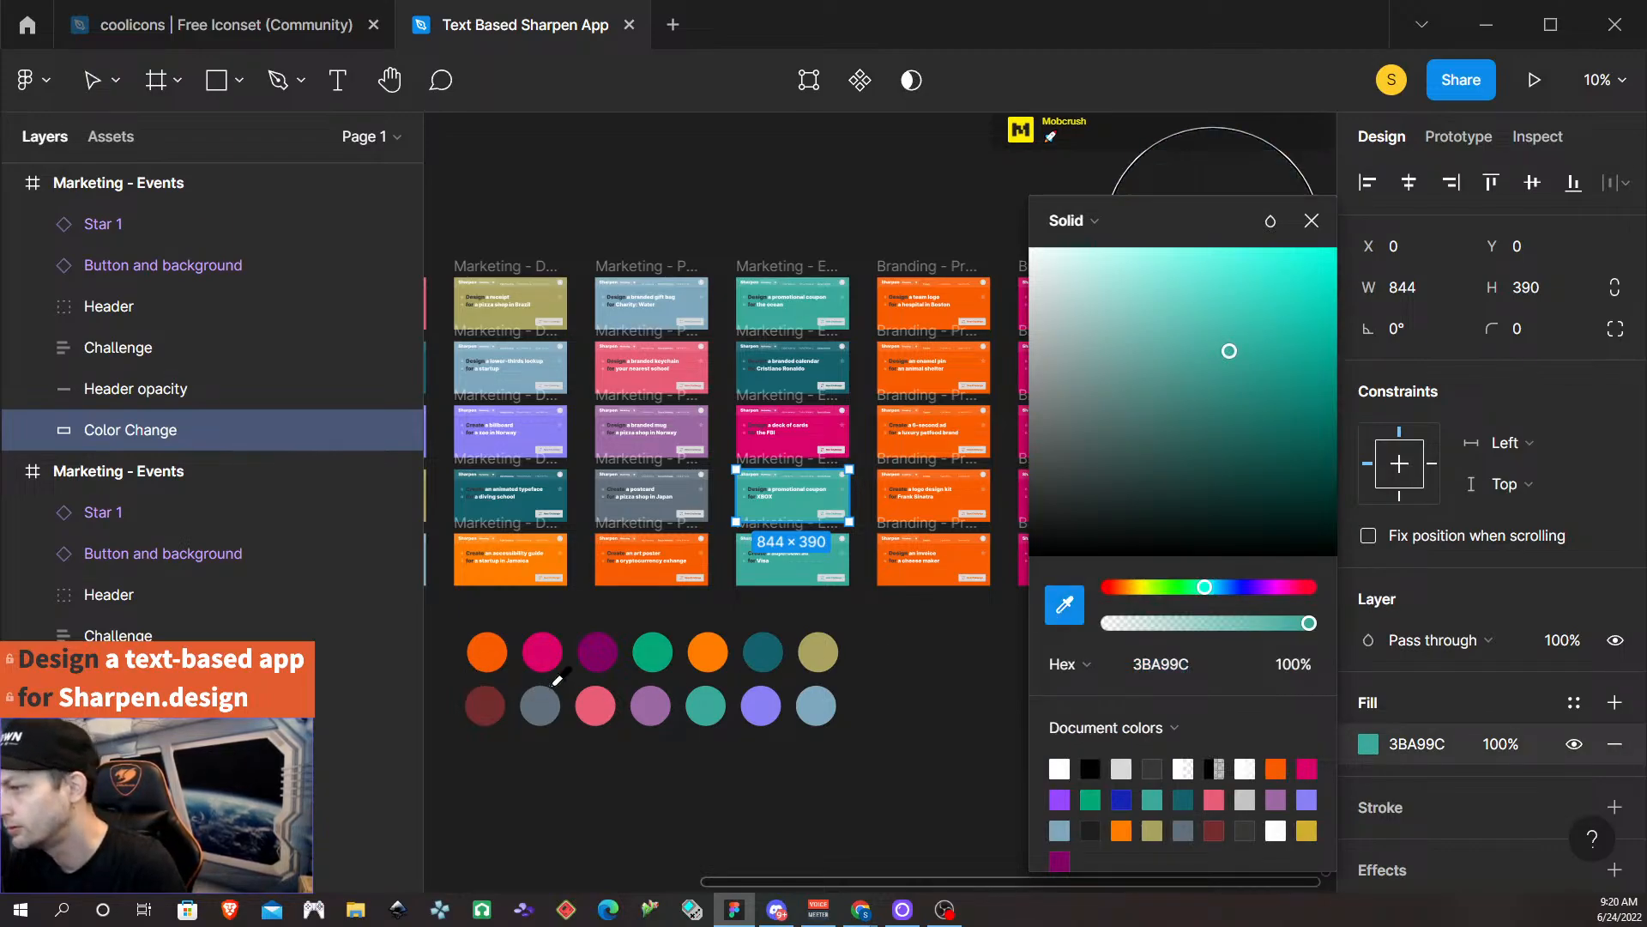
pyautogui.click(601, 711)
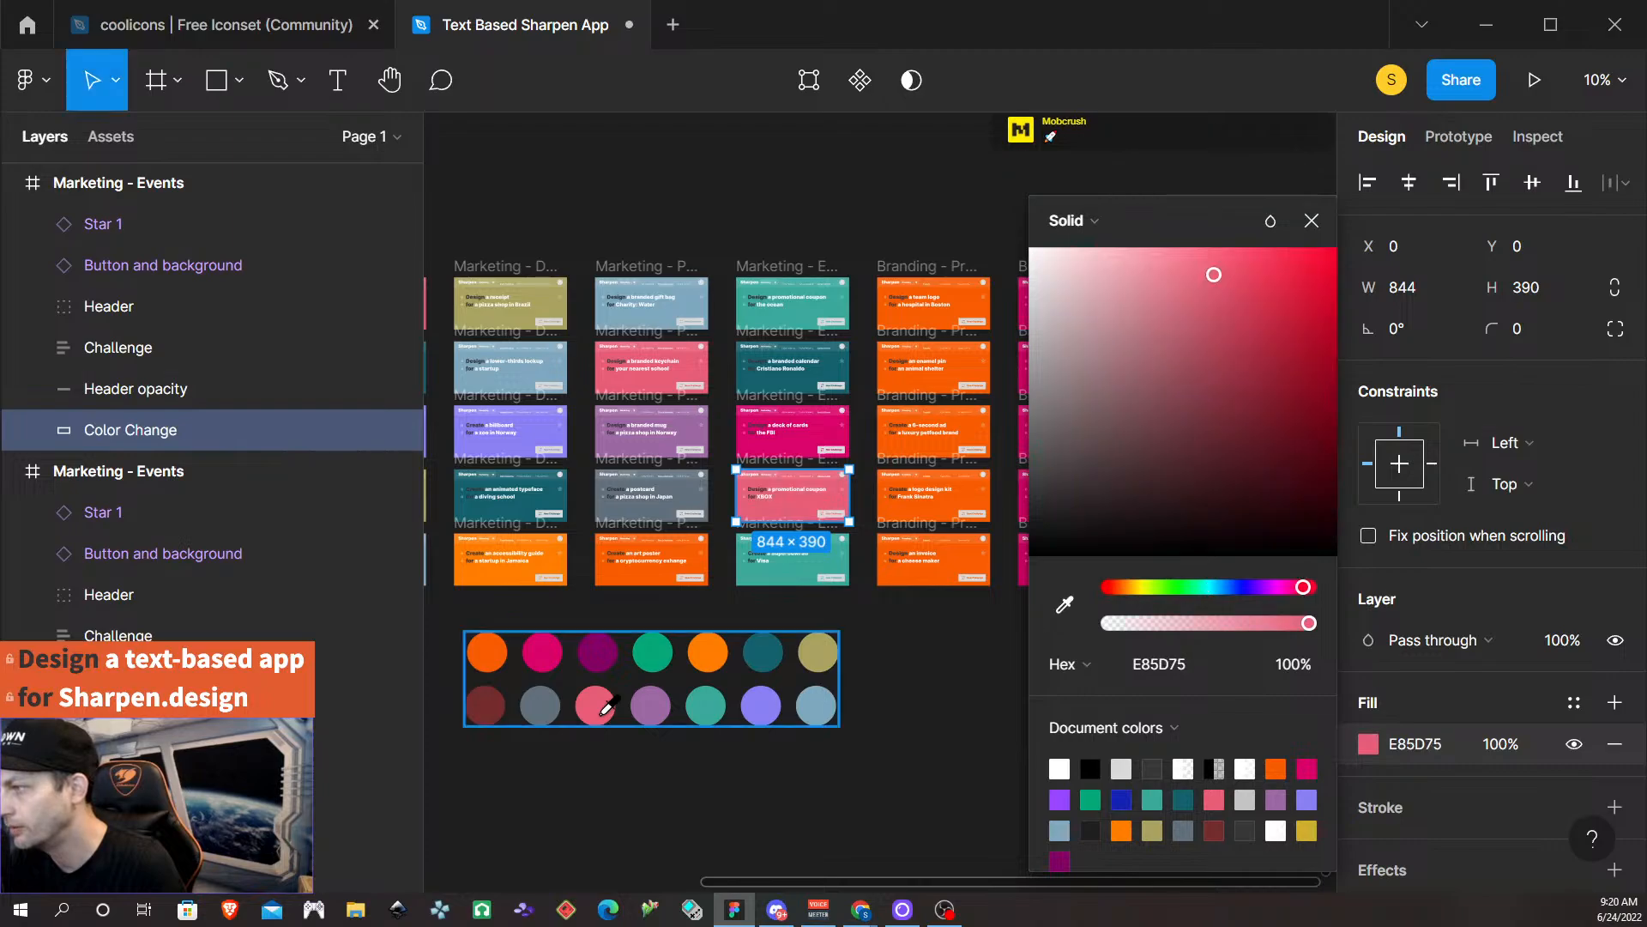
pyautogui.click(862, 605)
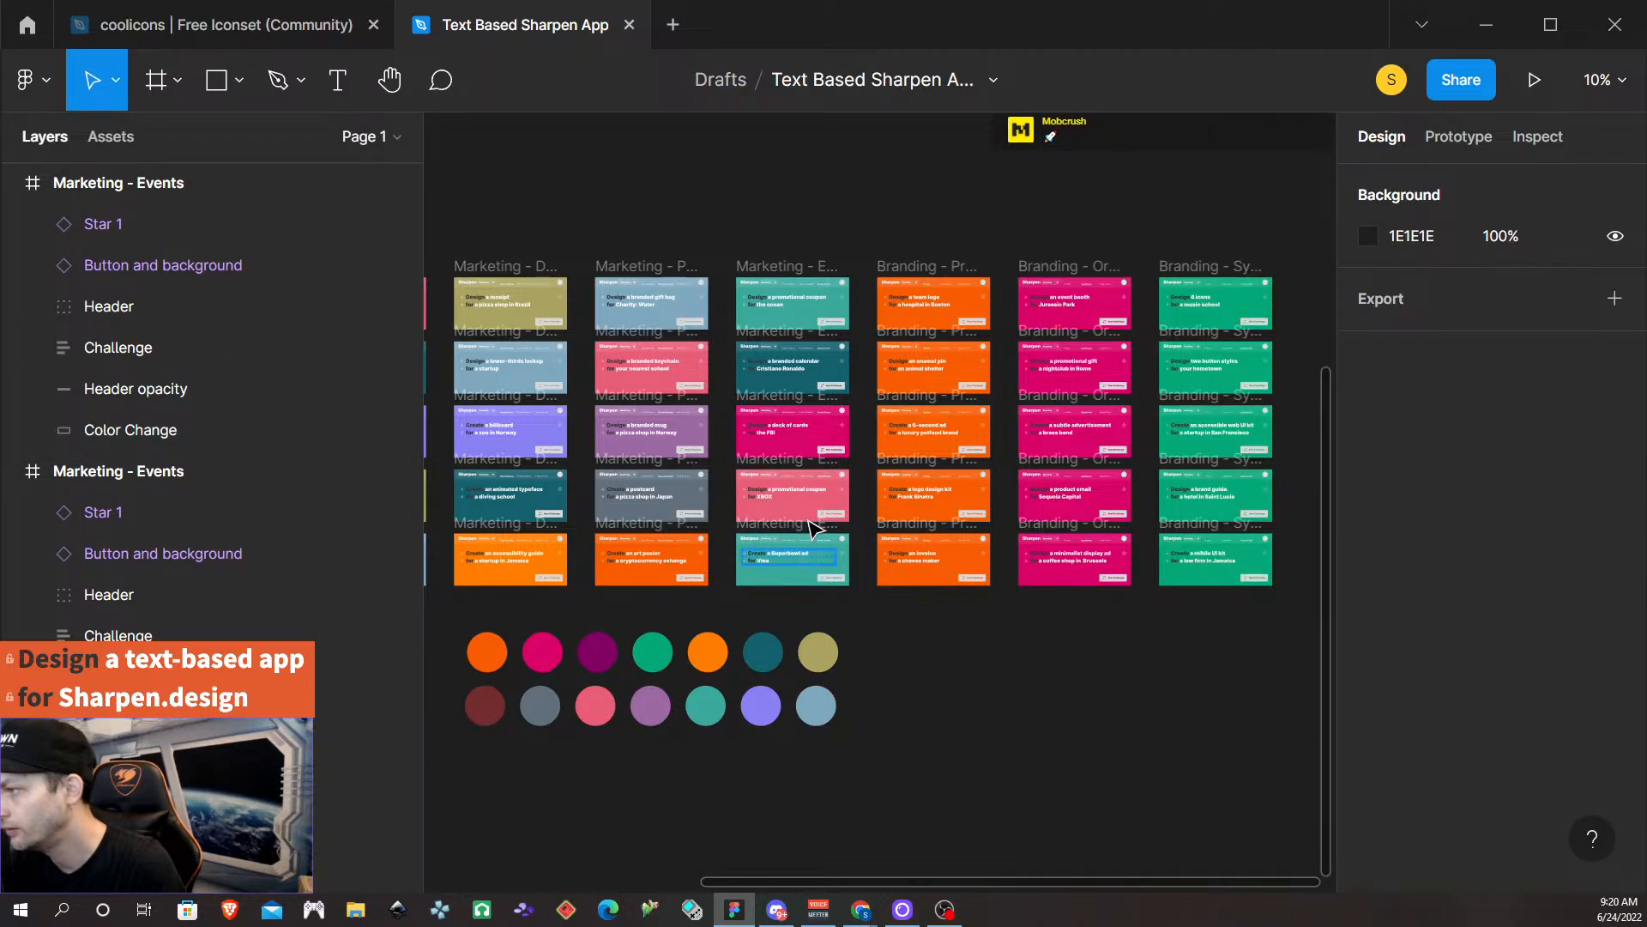
# Fill the Color Change rectangle of the last Marketing - Events frame, the "Superbowl ad" one, with the palette's olive.
pyautogui.click(760, 532)
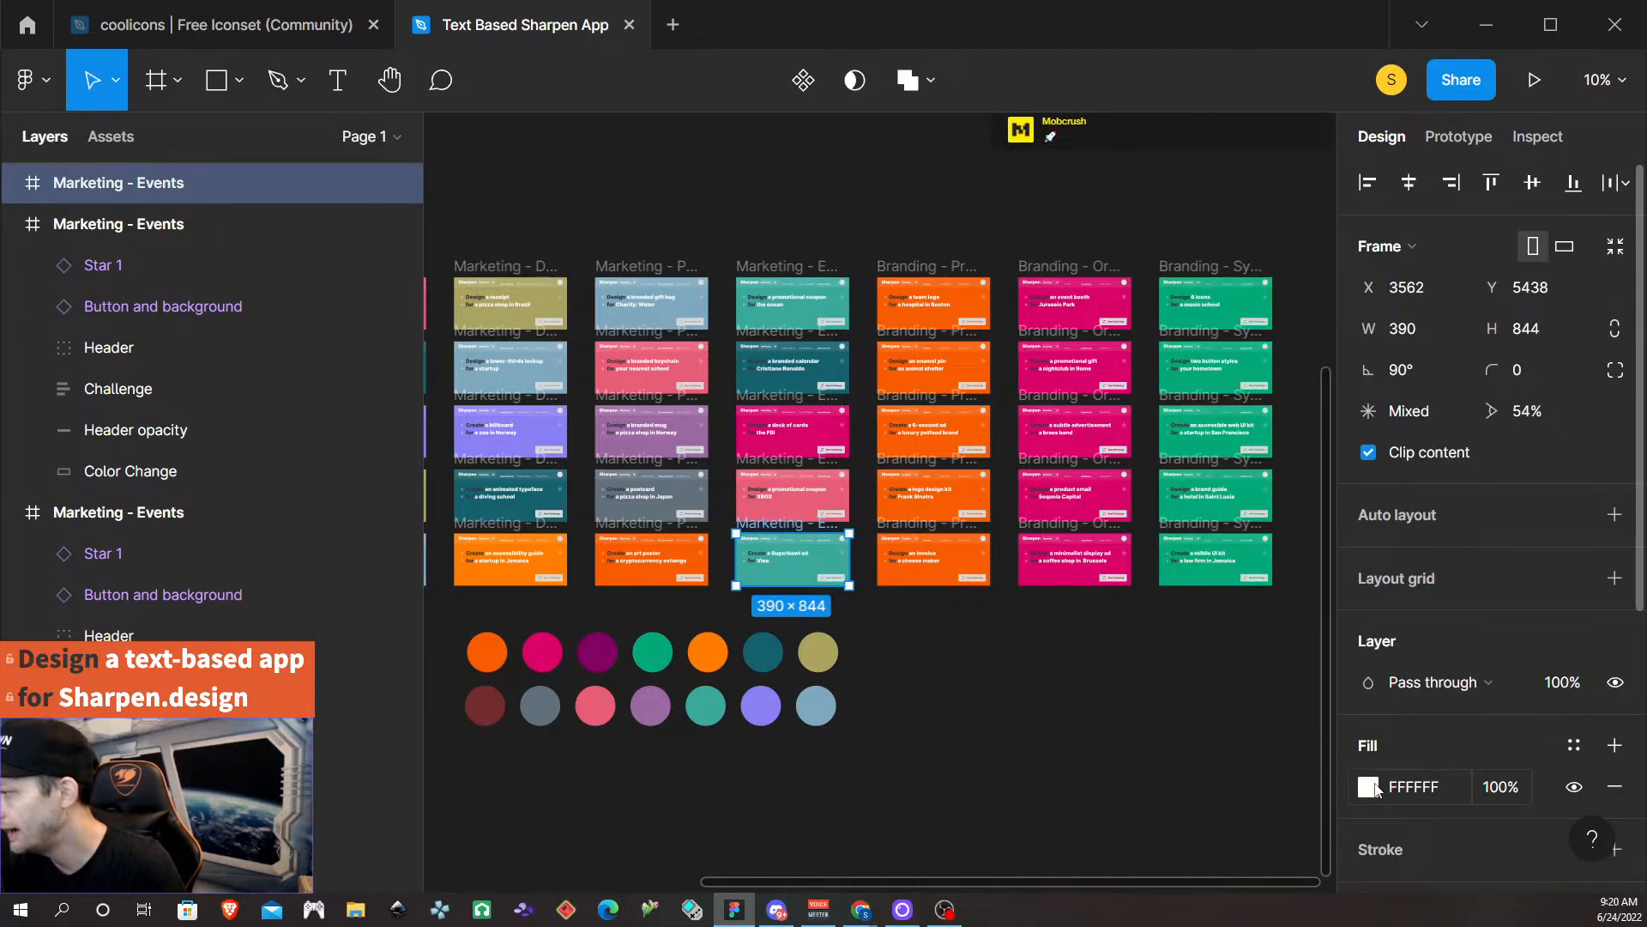
pyautogui.click(14, 186)
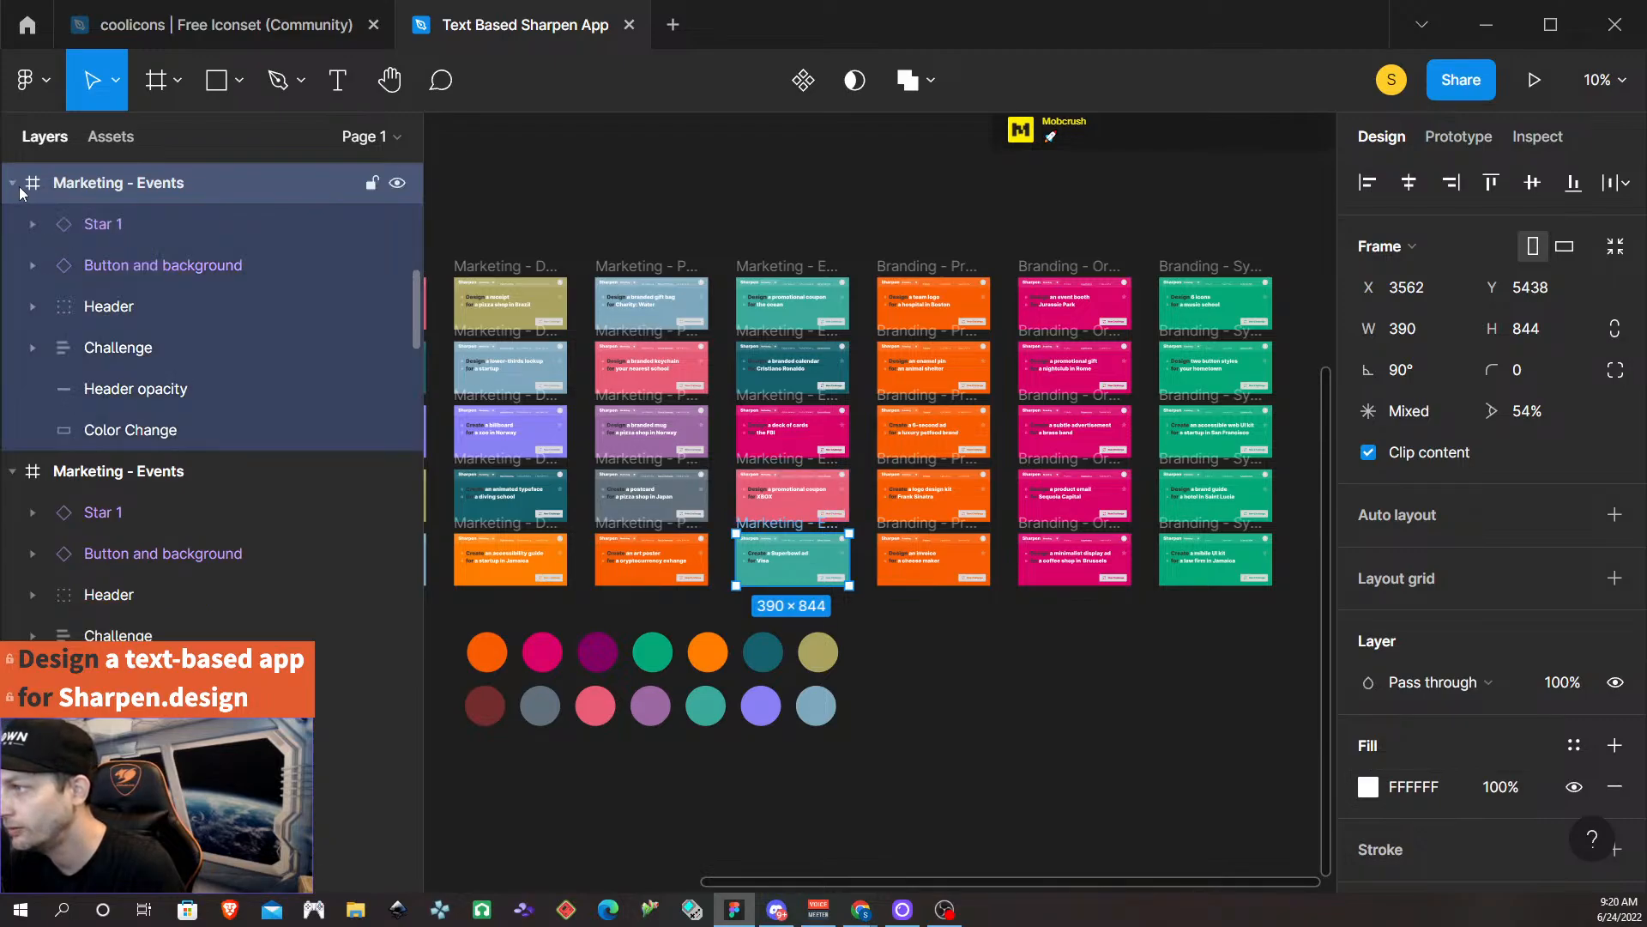
pyautogui.click(185, 426)
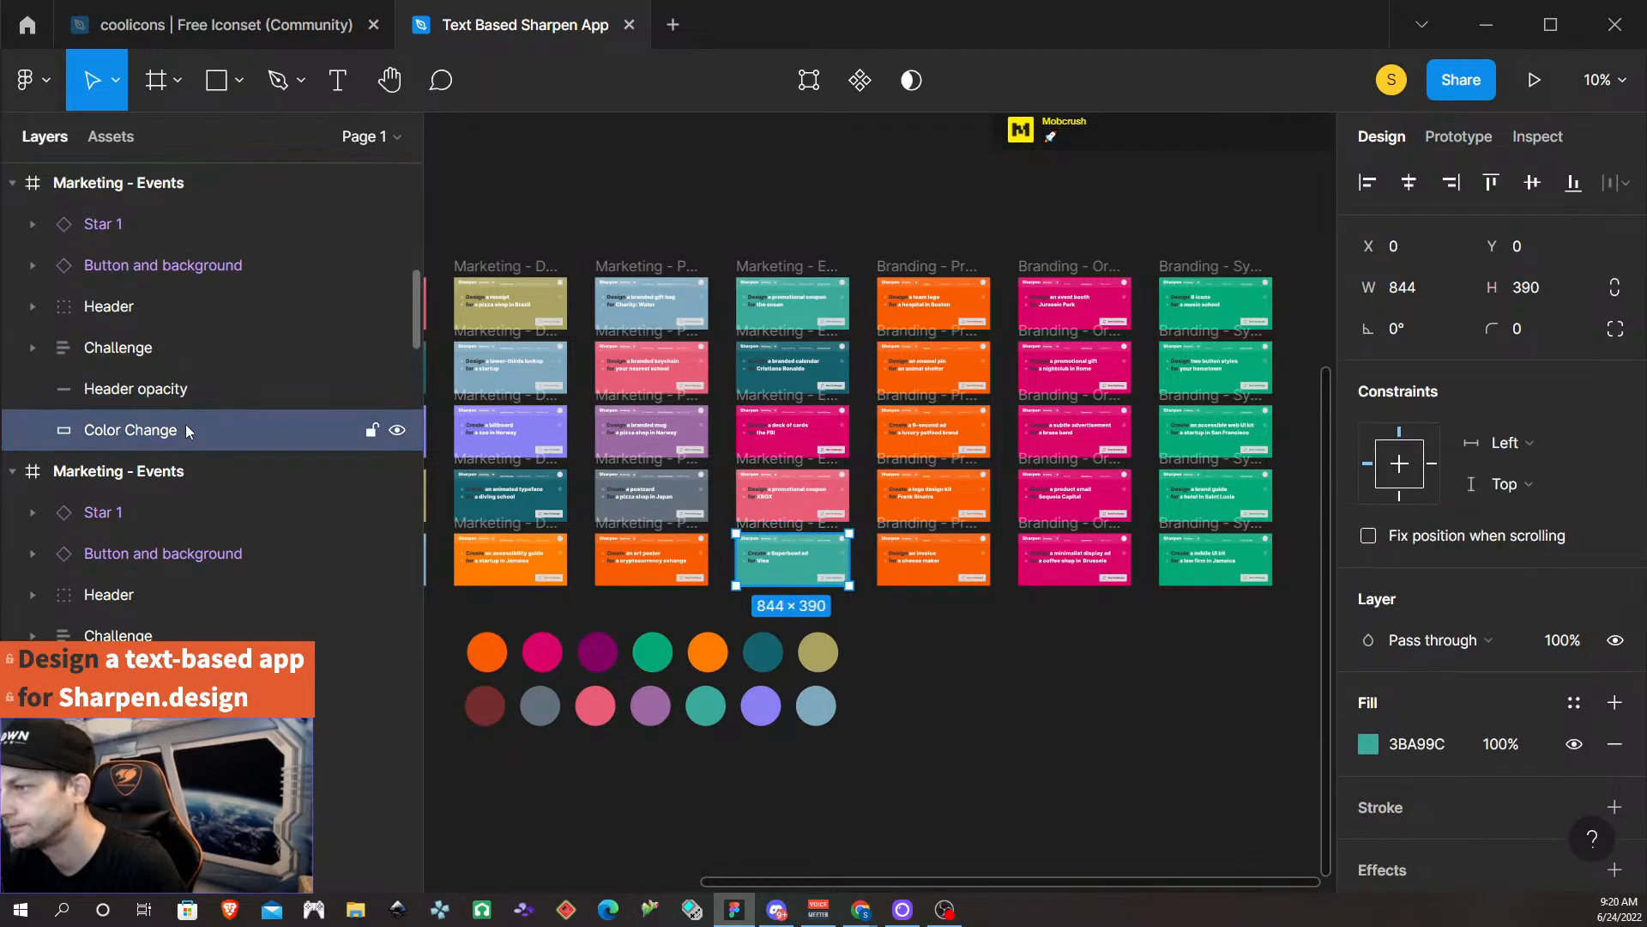
pyautogui.click(1367, 745)
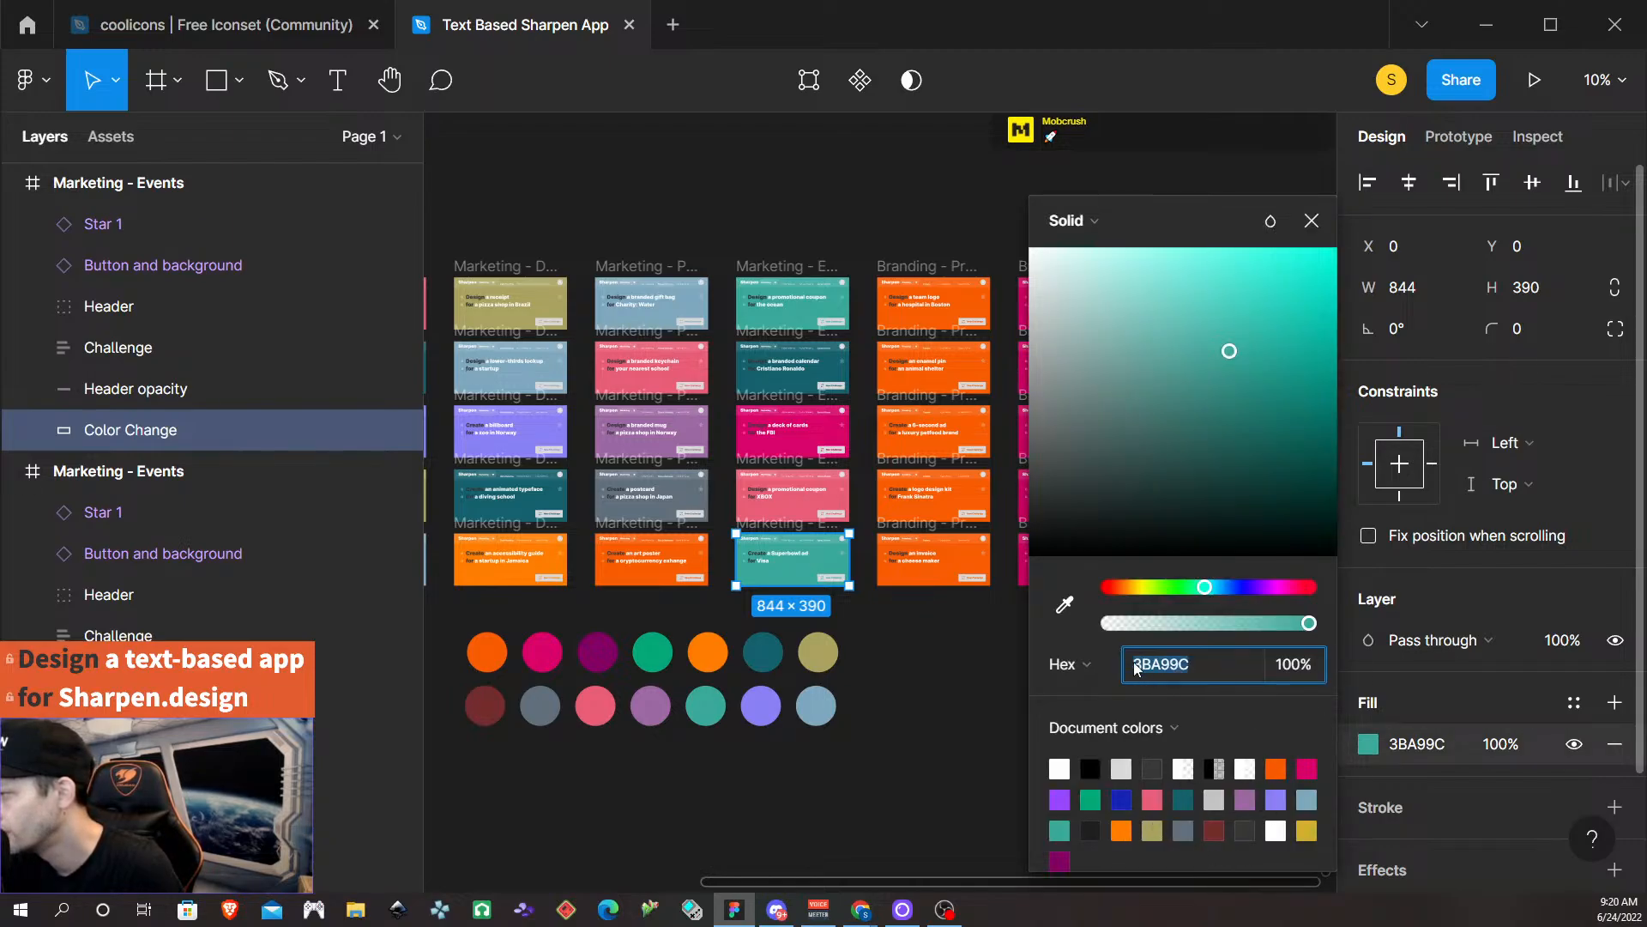
pyautogui.click(1065, 604)
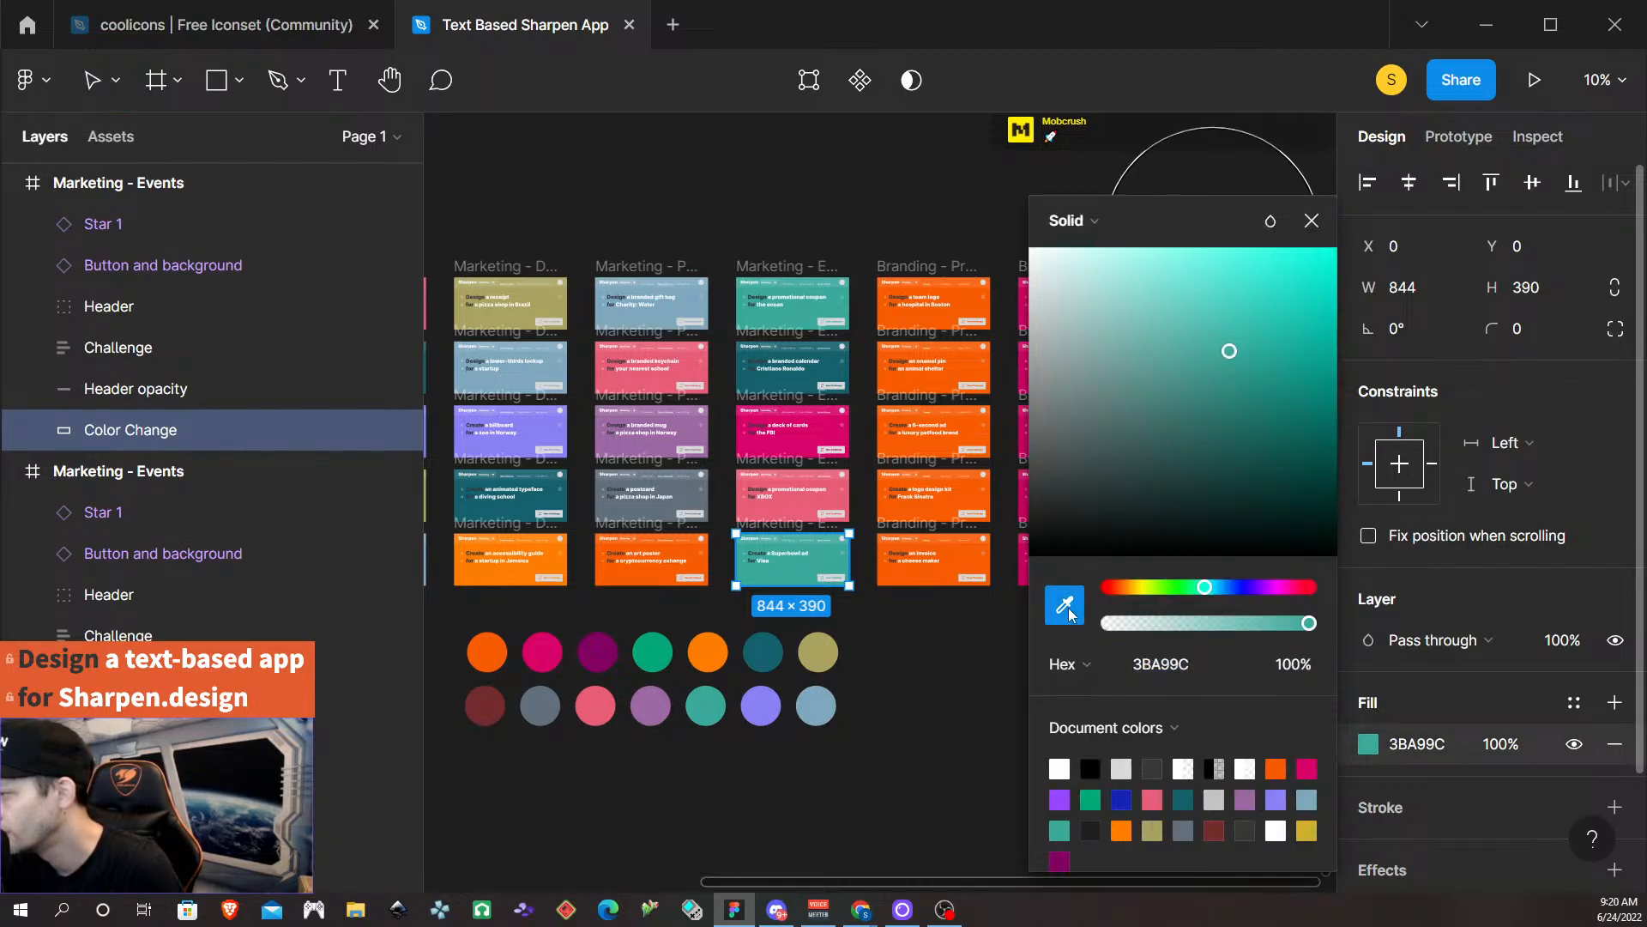
pyautogui.click(822, 653)
pyautogui.click(866, 659)
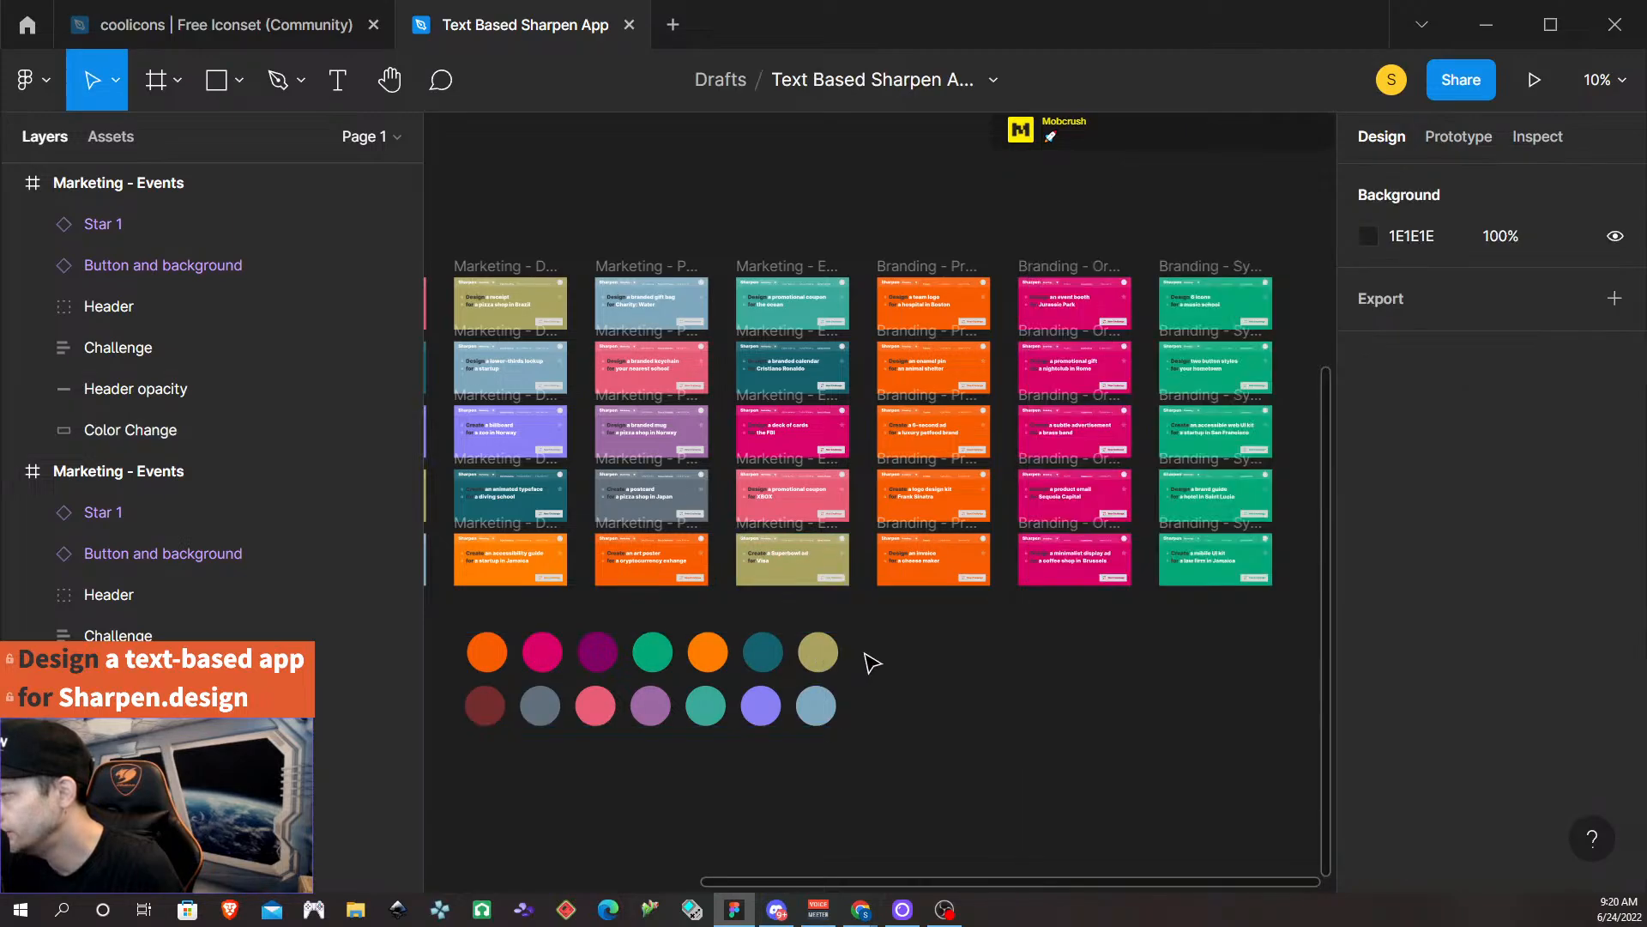
# Move the Color palette group beneath the Branding frames, to X 4696, Y 5707.
pyautogui.hscroll(2, 872, 658)
pyautogui.hscroll(5, 872, 658)
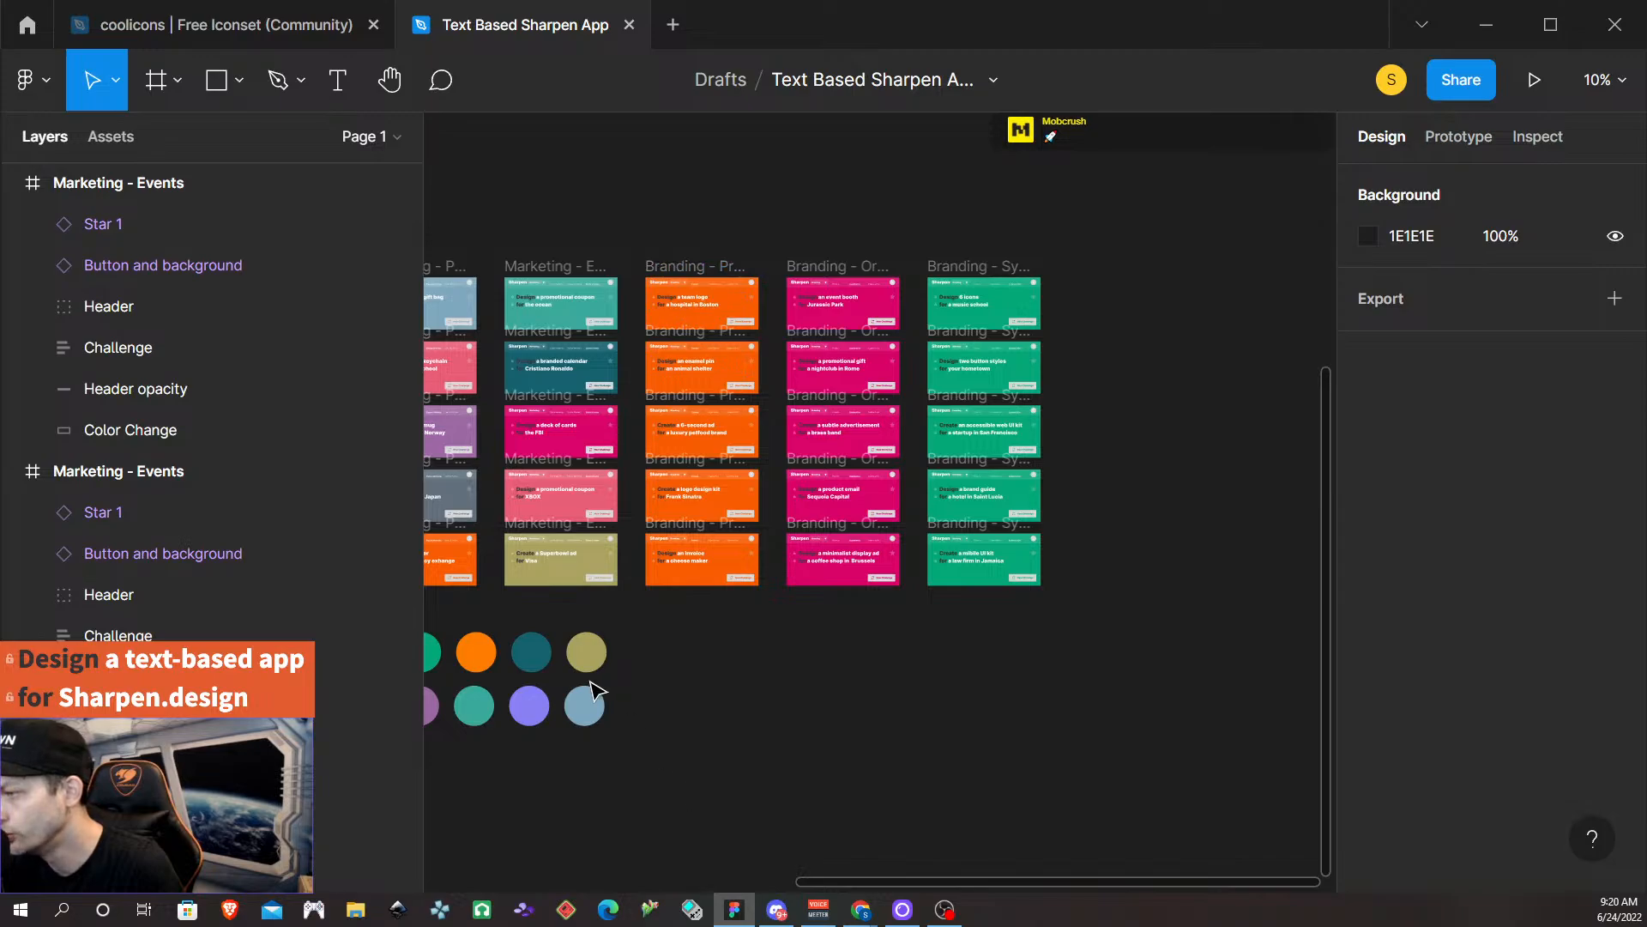
pyautogui.click(598, 689)
pyautogui.moveTo(598, 689); pyautogui.dragTo(956, 654)
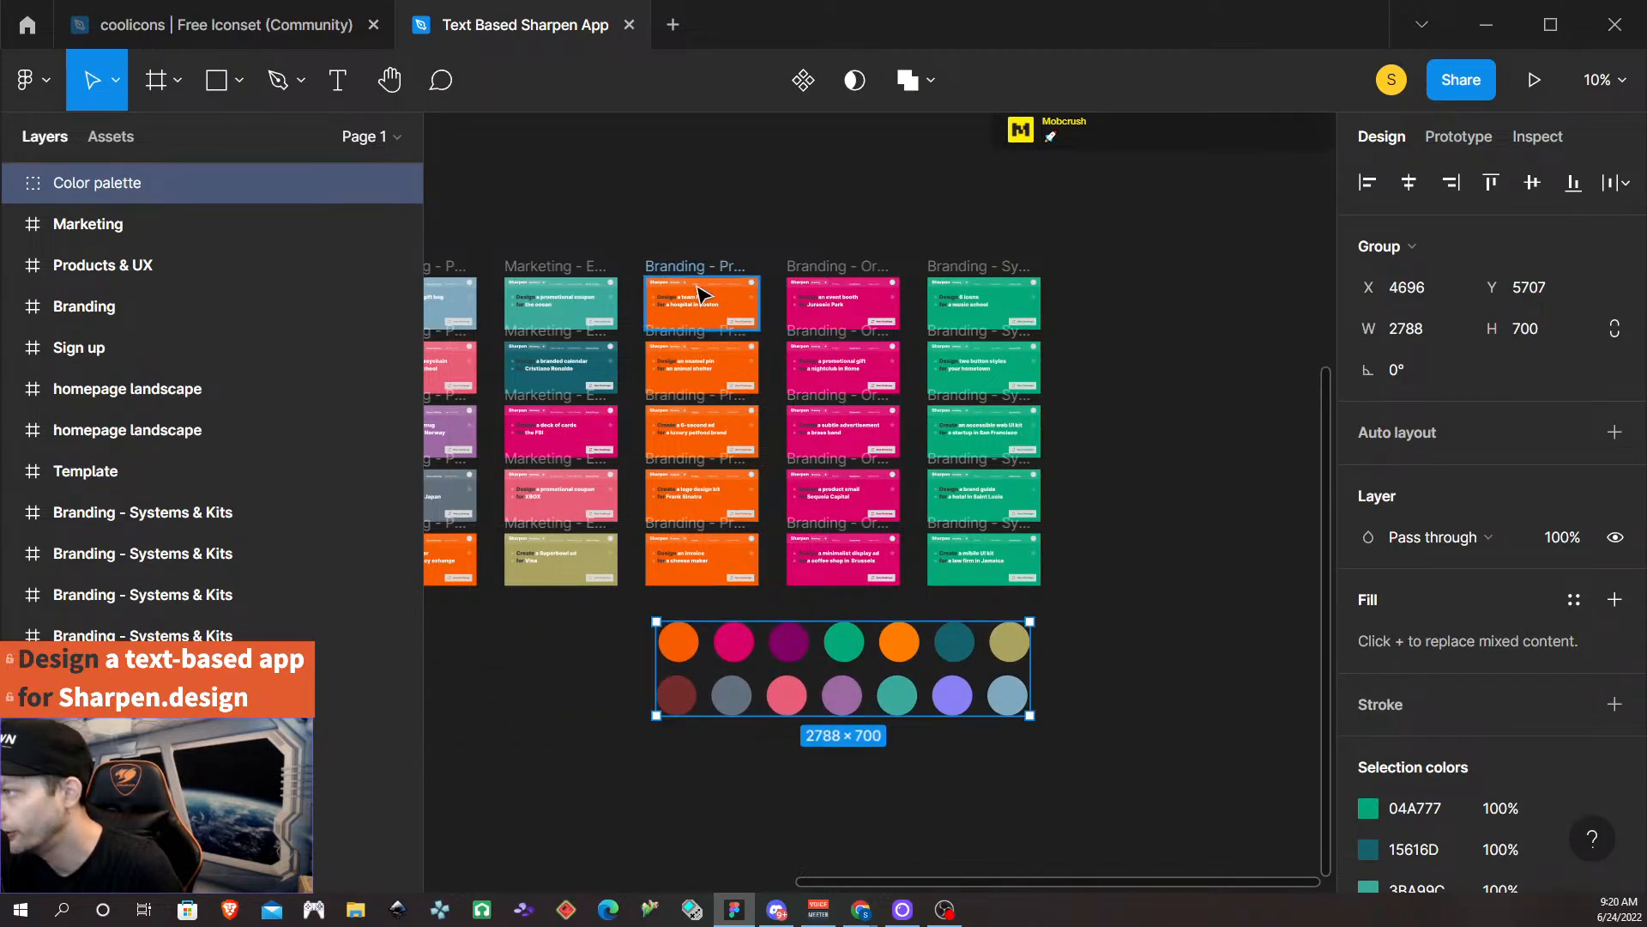
# Fill the Color Change rectangle of the Branding - Products "enamel pin for an animal shelter" frame with the palette's slate gray, 61707D.
pyautogui.click(700, 333)
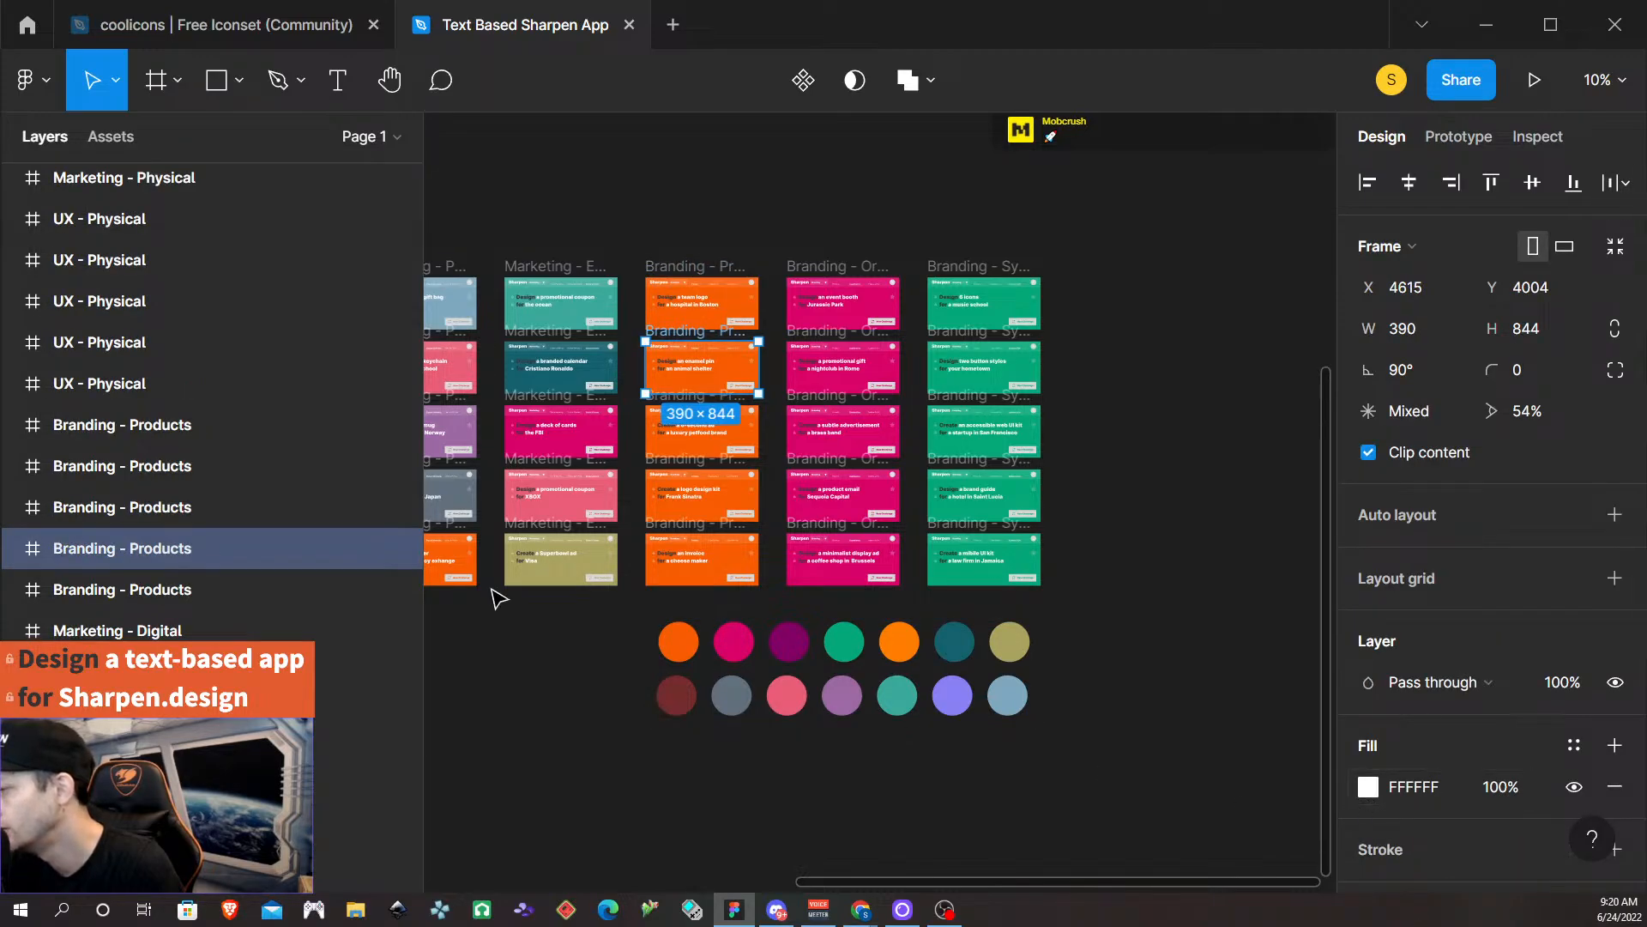
pyautogui.click(13, 549)
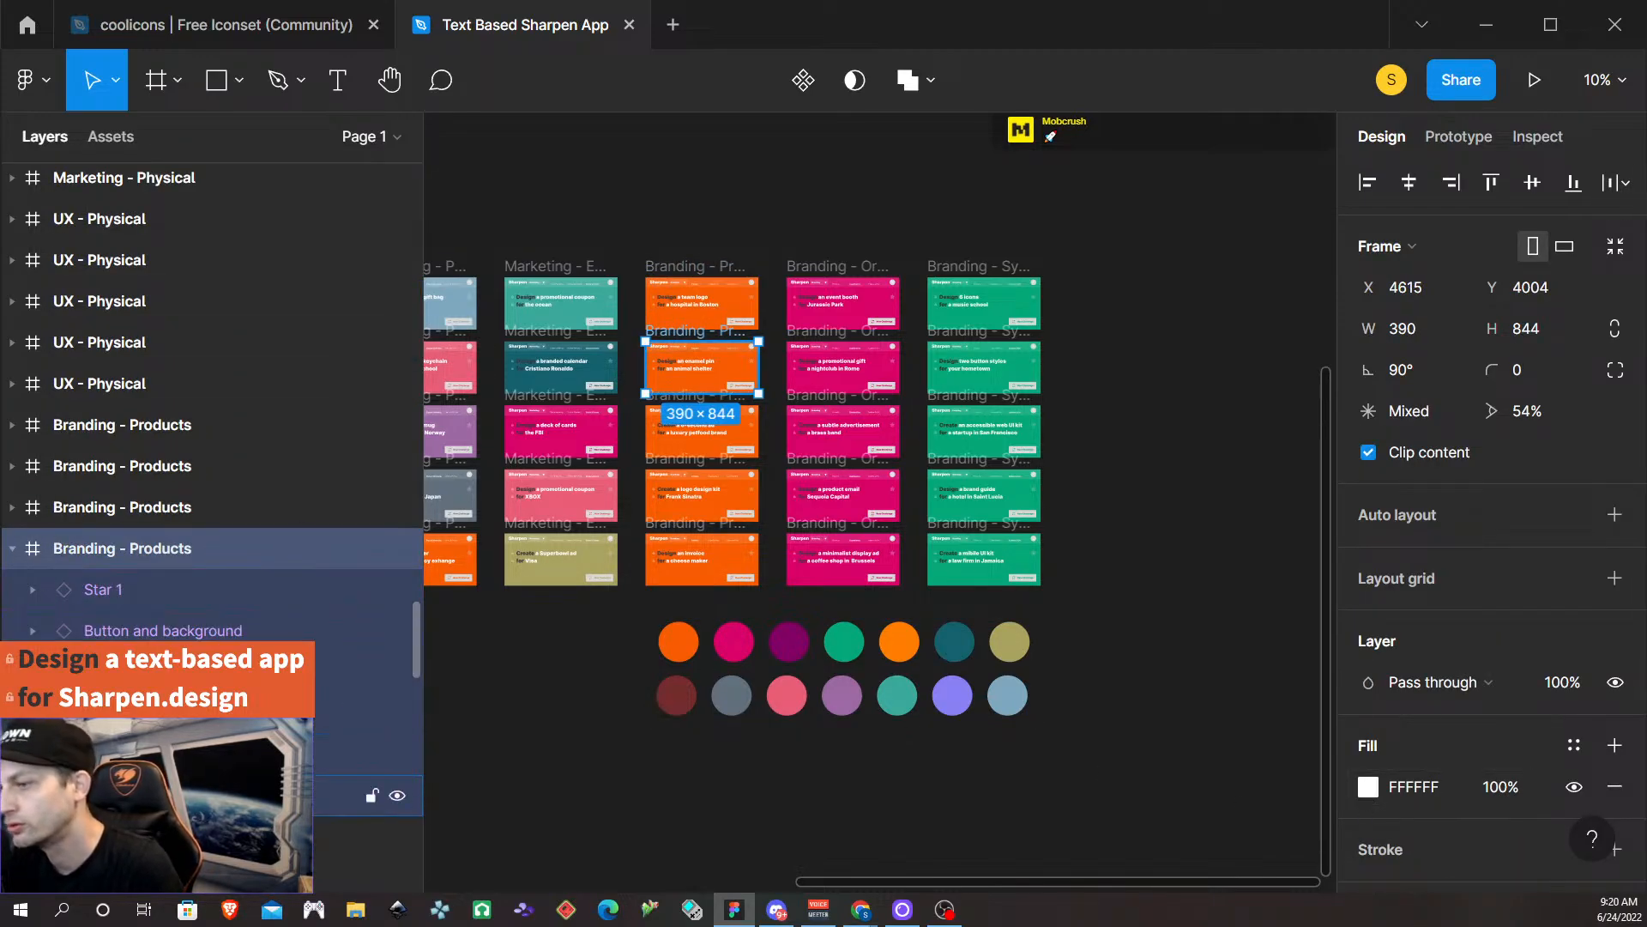
pyautogui.click(215, 795)
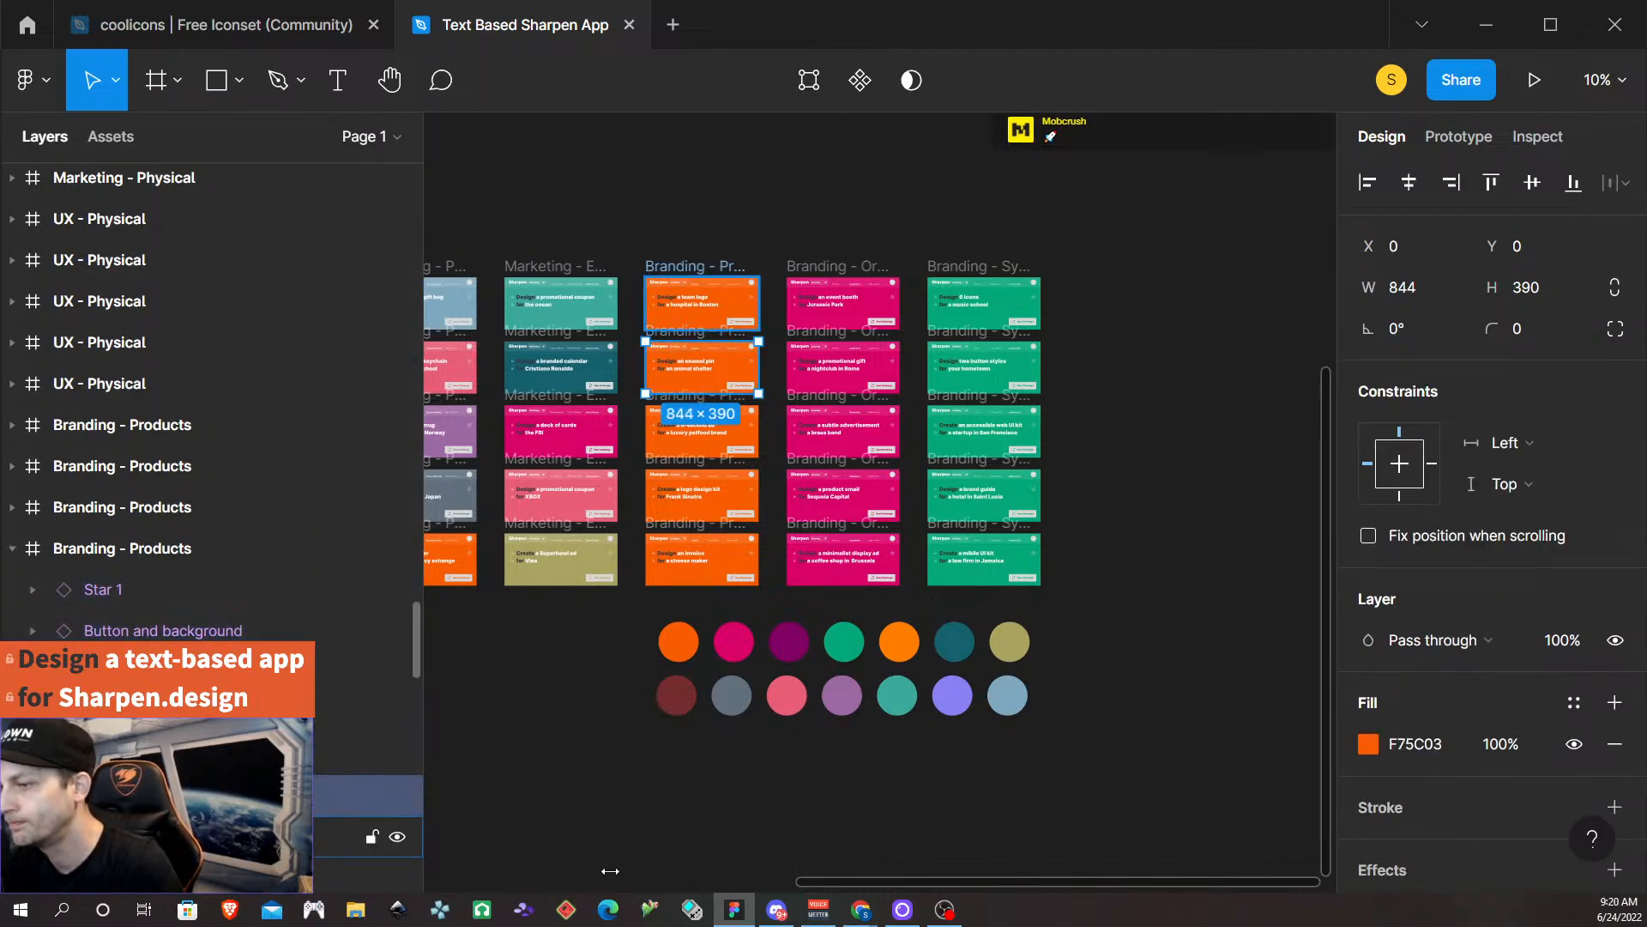
pyautogui.click(1372, 745)
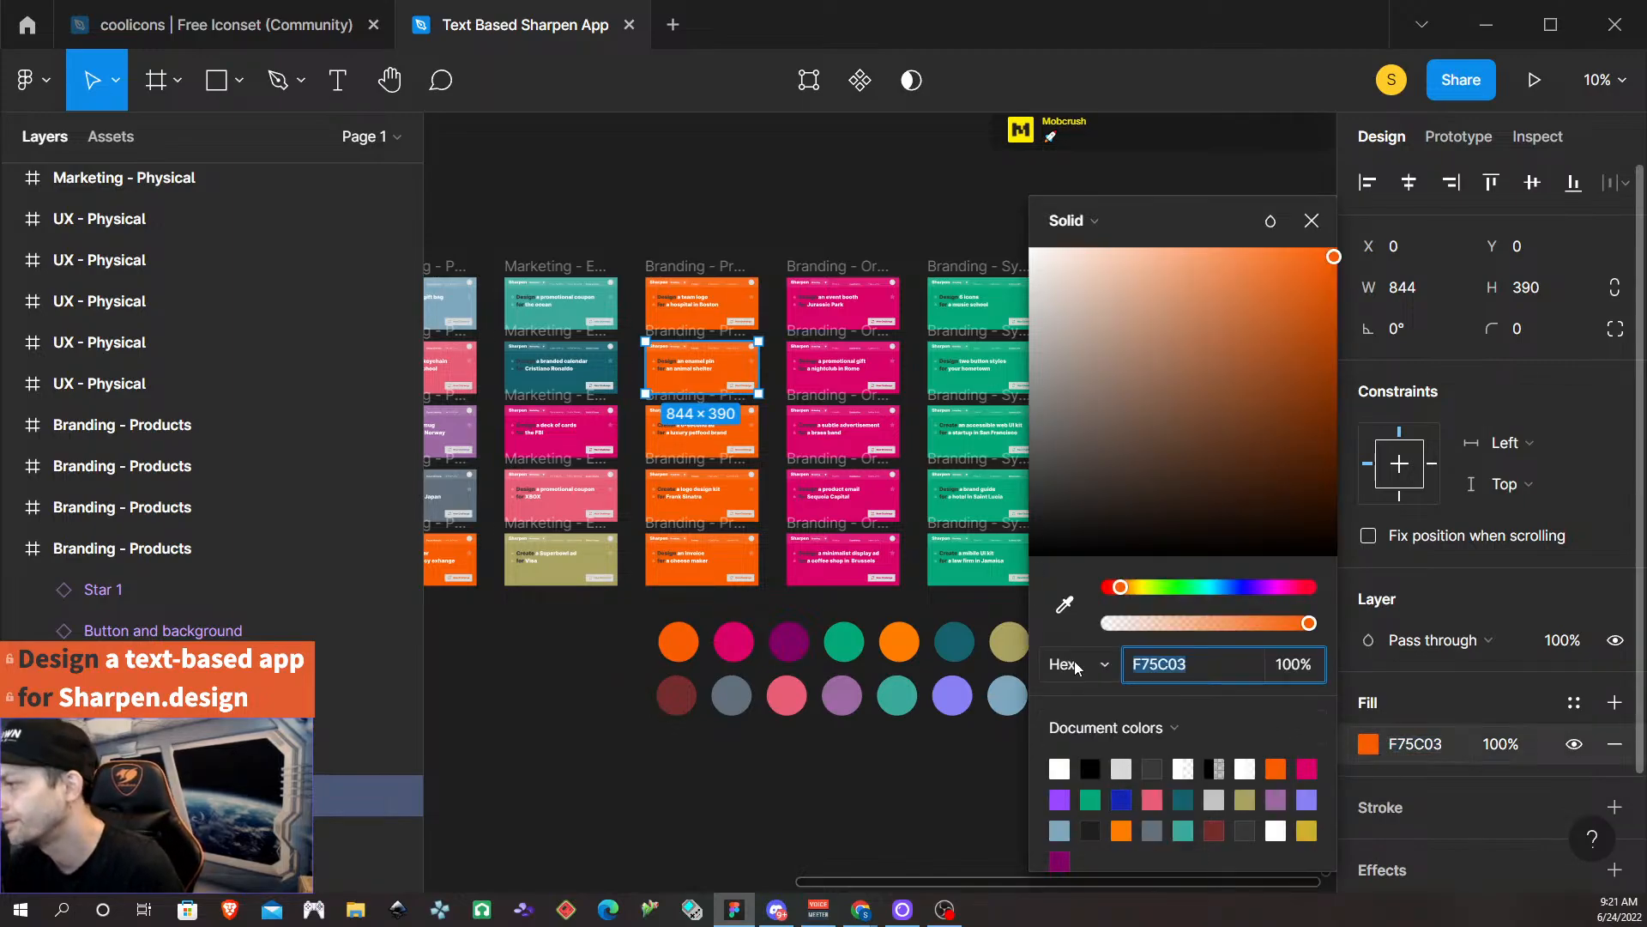
pyautogui.click(1065, 605)
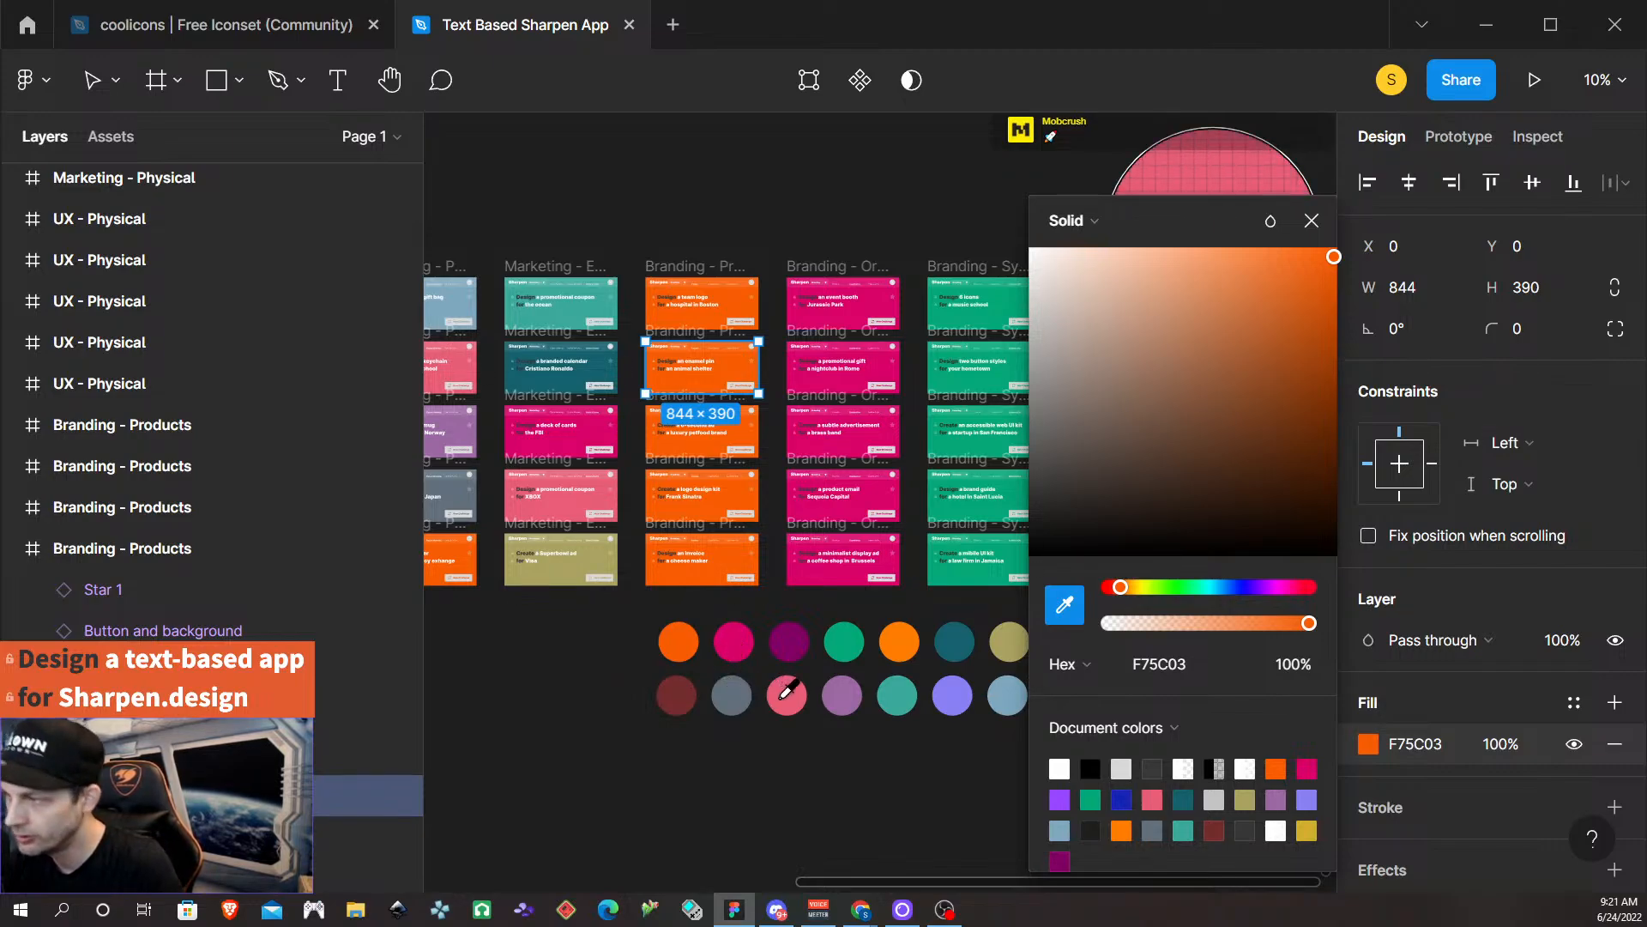
pyautogui.click(733, 693)
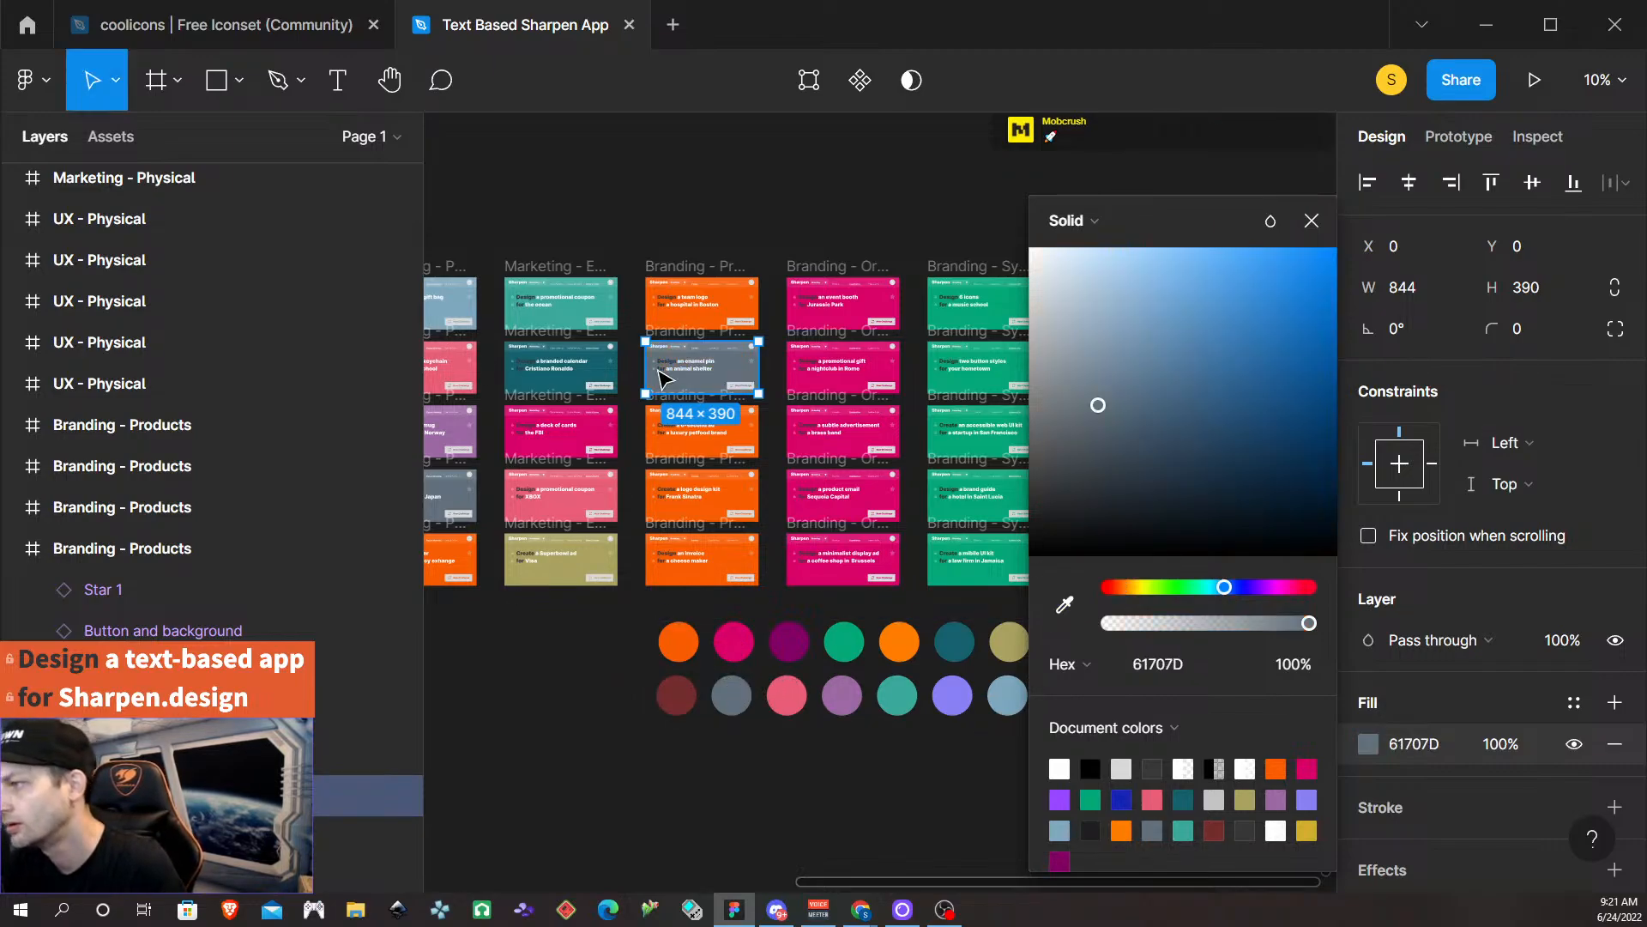
pyautogui.click(783, 433)
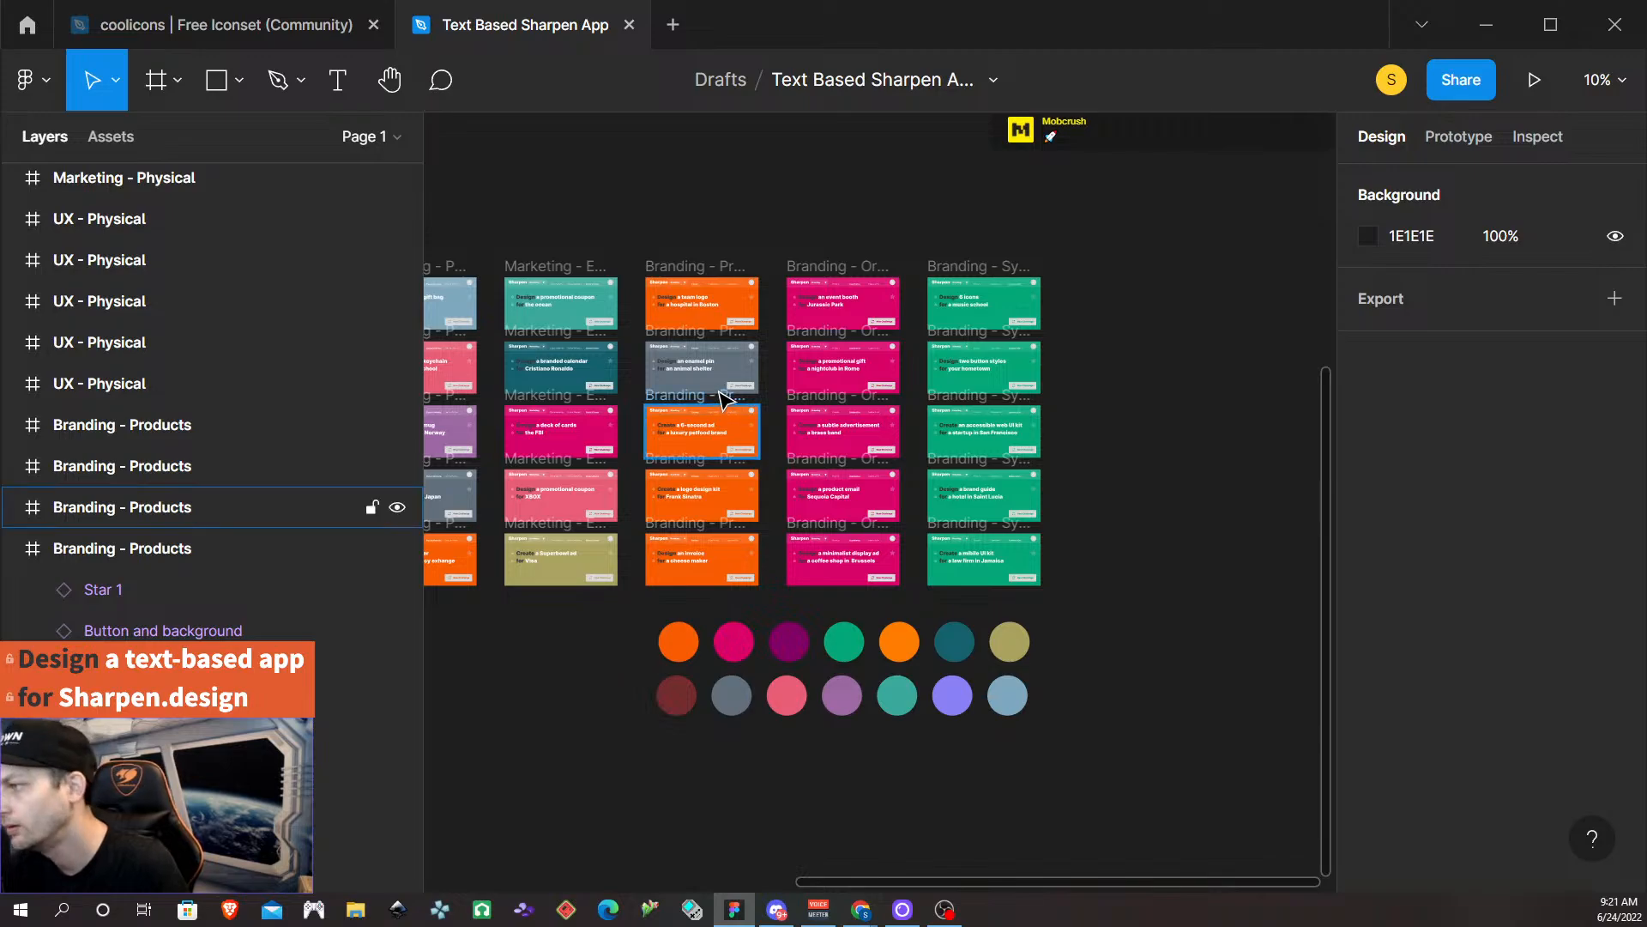
# Fill the Color Change rectangle of the third Branding - Products frame, the "6-second ad" one, with the palette's green, 04A777.
pyautogui.click(721, 396)
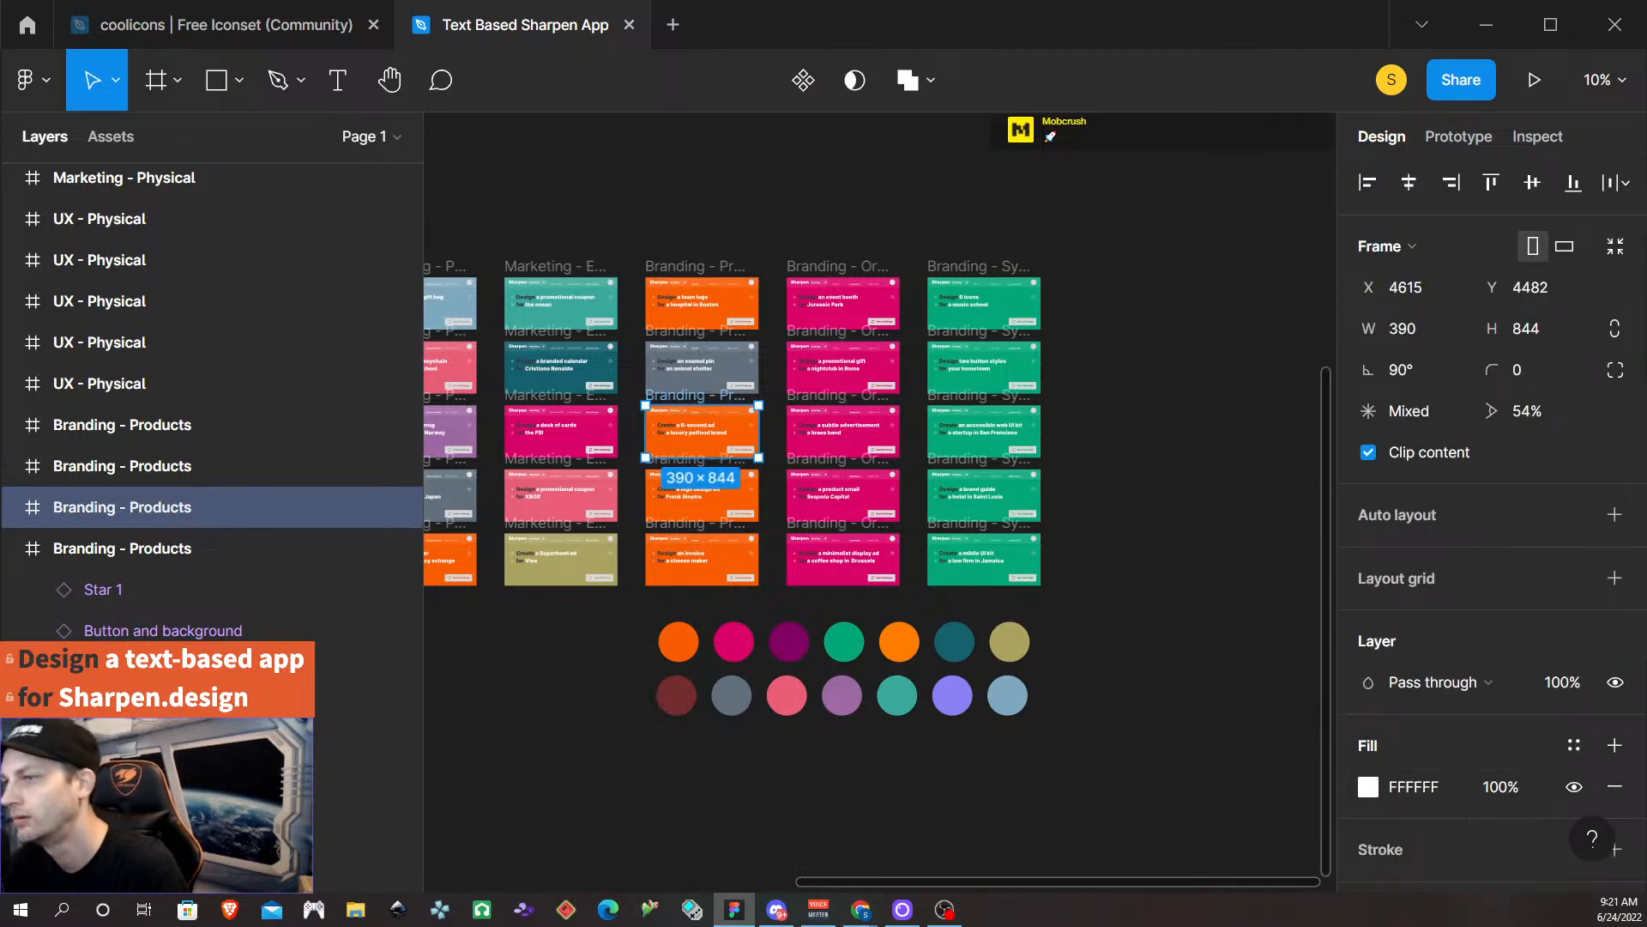
pyautogui.click(12, 509)
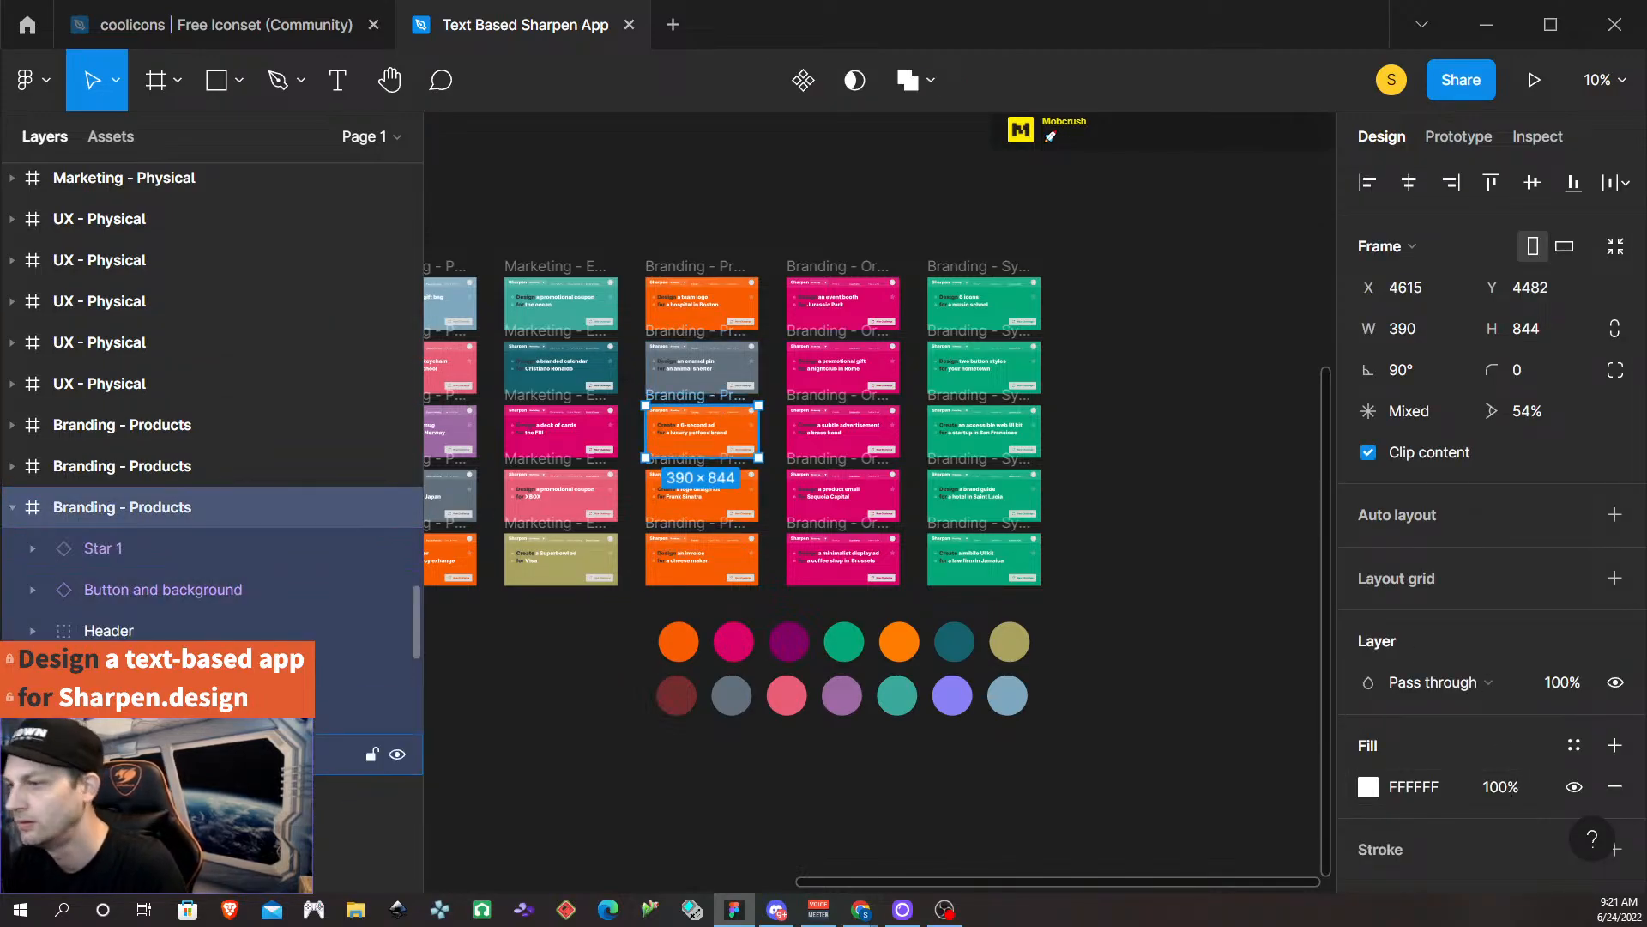
pyautogui.click(361, 755)
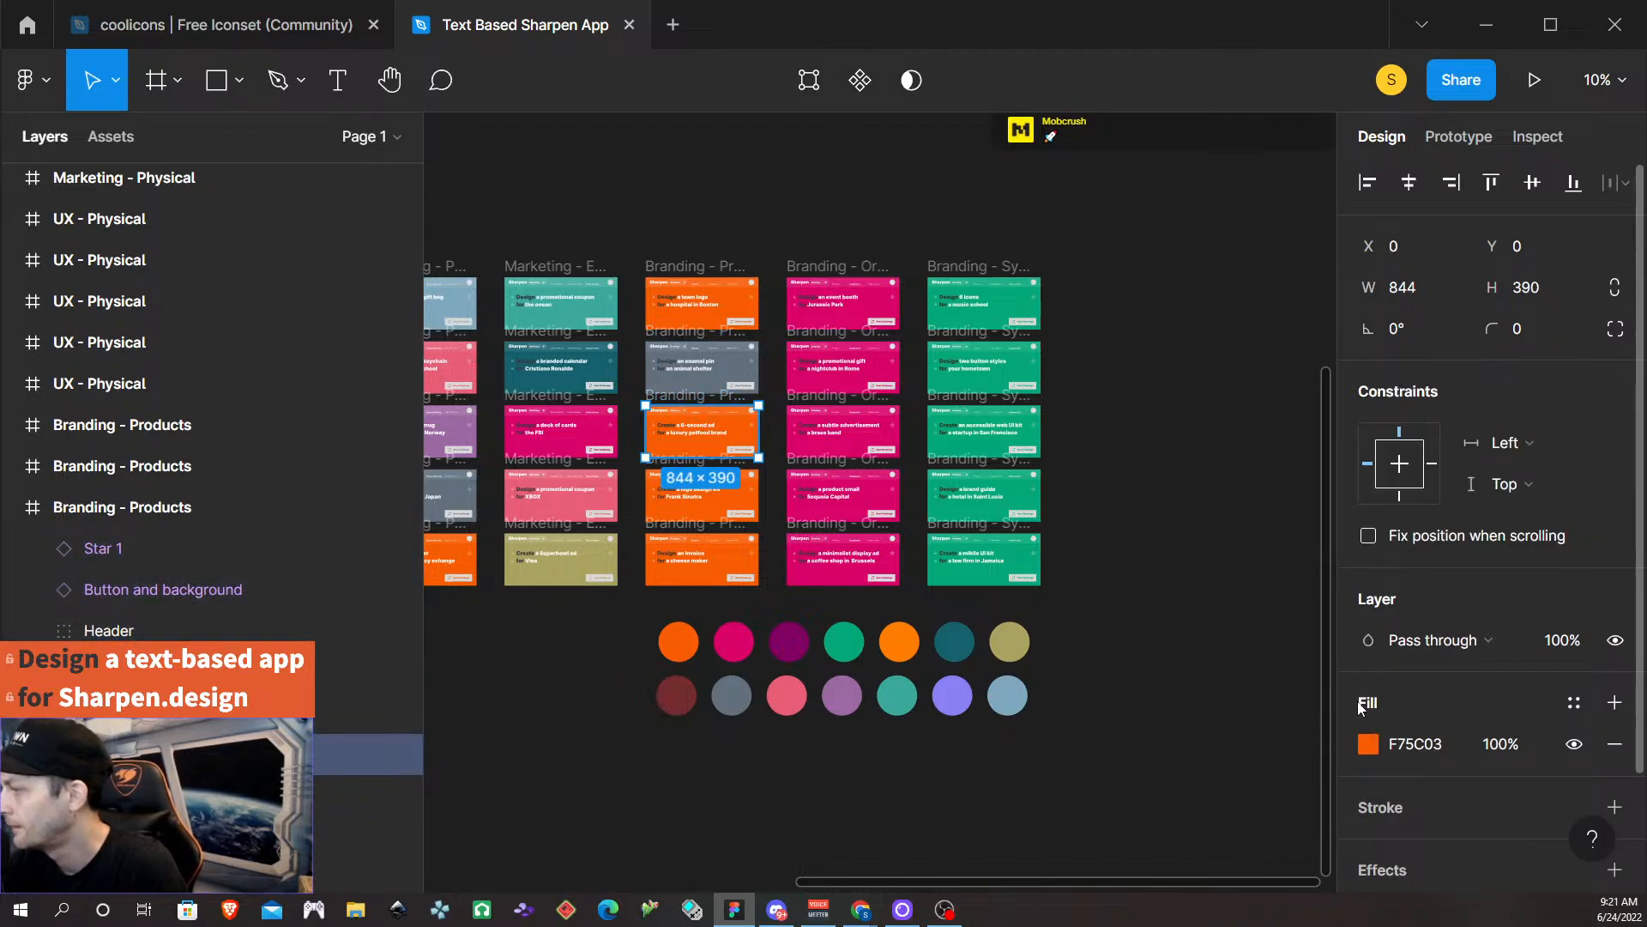
pyautogui.click(1369, 745)
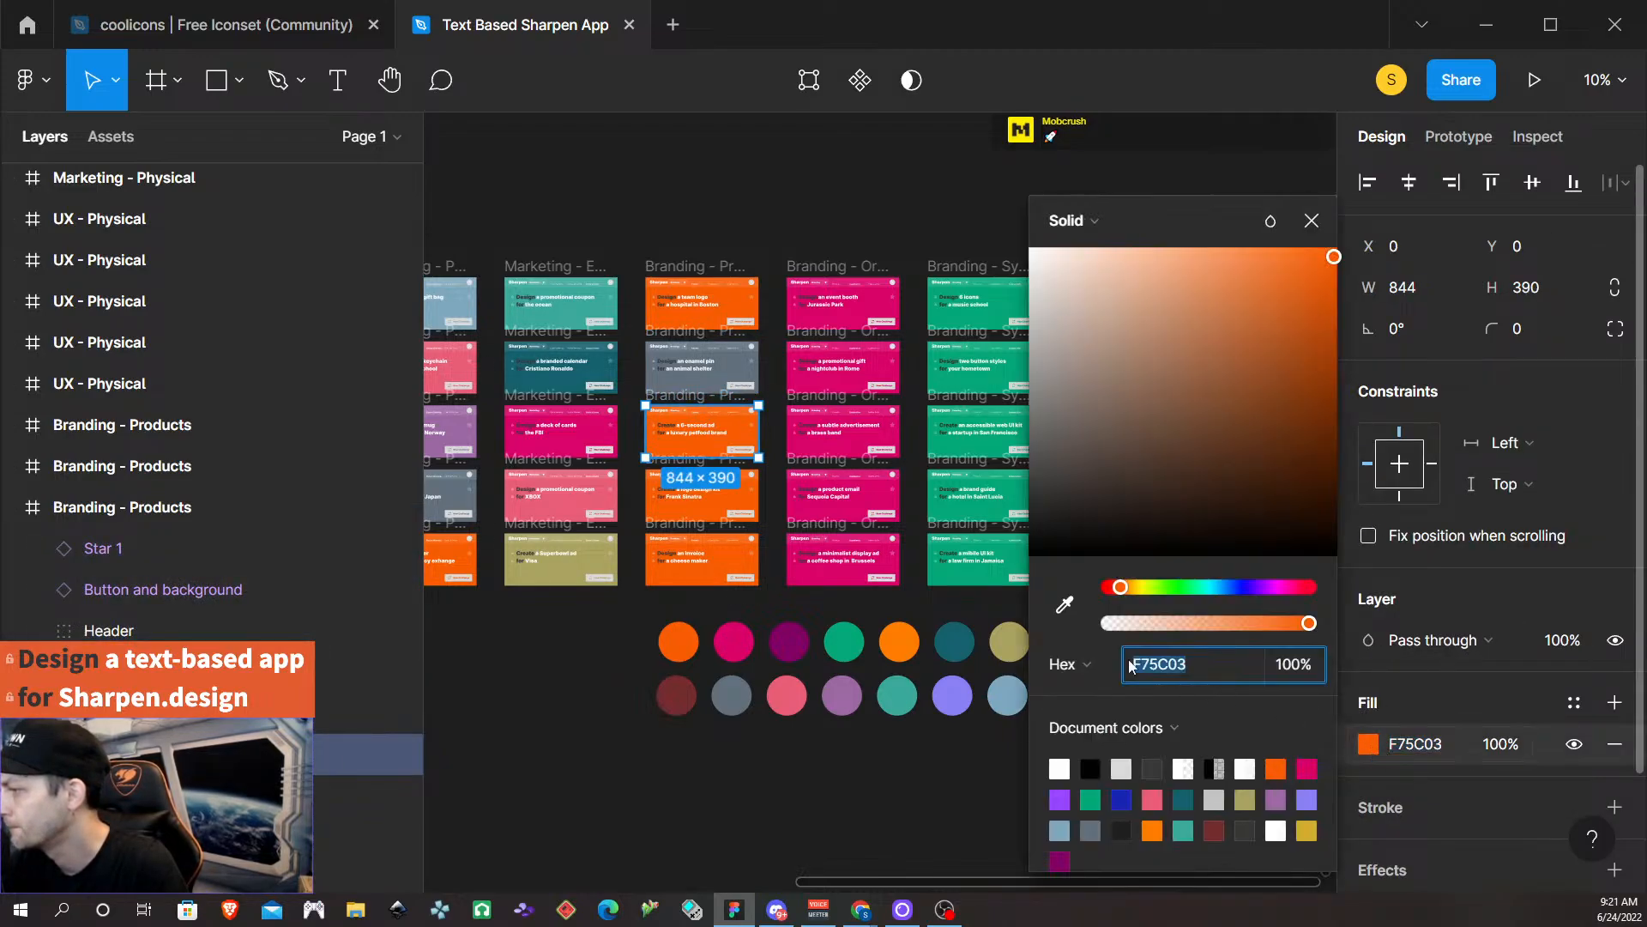
pyautogui.click(1069, 606)
pyautogui.click(844, 642)
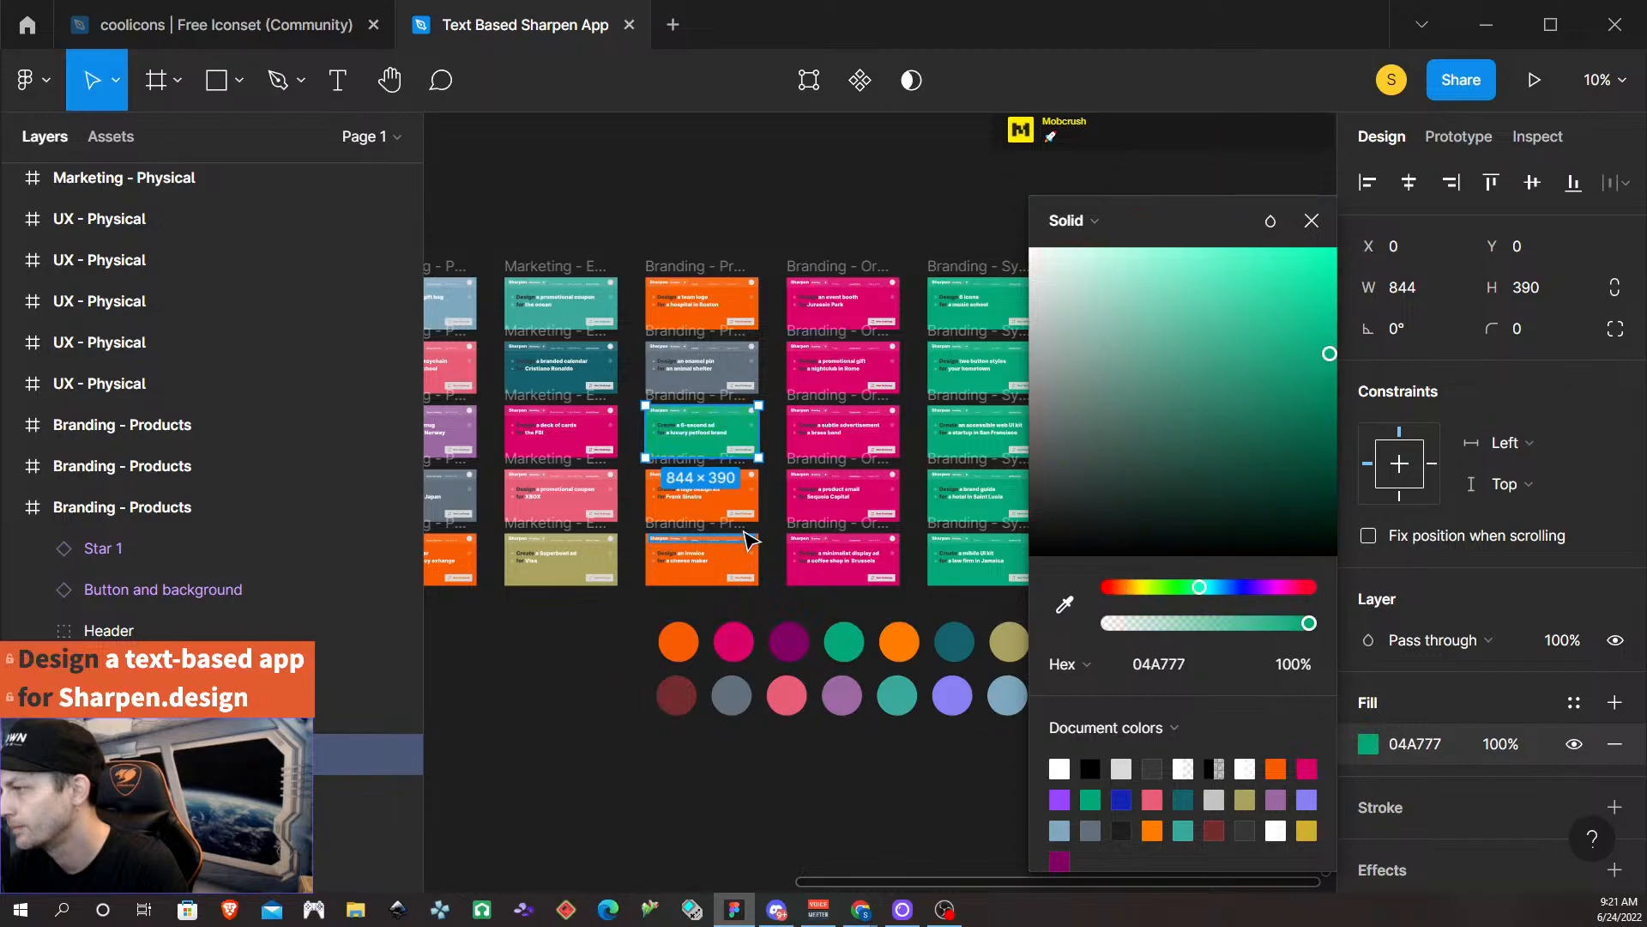
pyautogui.click(764, 502)
# Fill the Color Change rectangle of the fourth Branding - Products frame, the "logo design kit" one, with the palette's periwinkle.
pyautogui.click(735, 477)
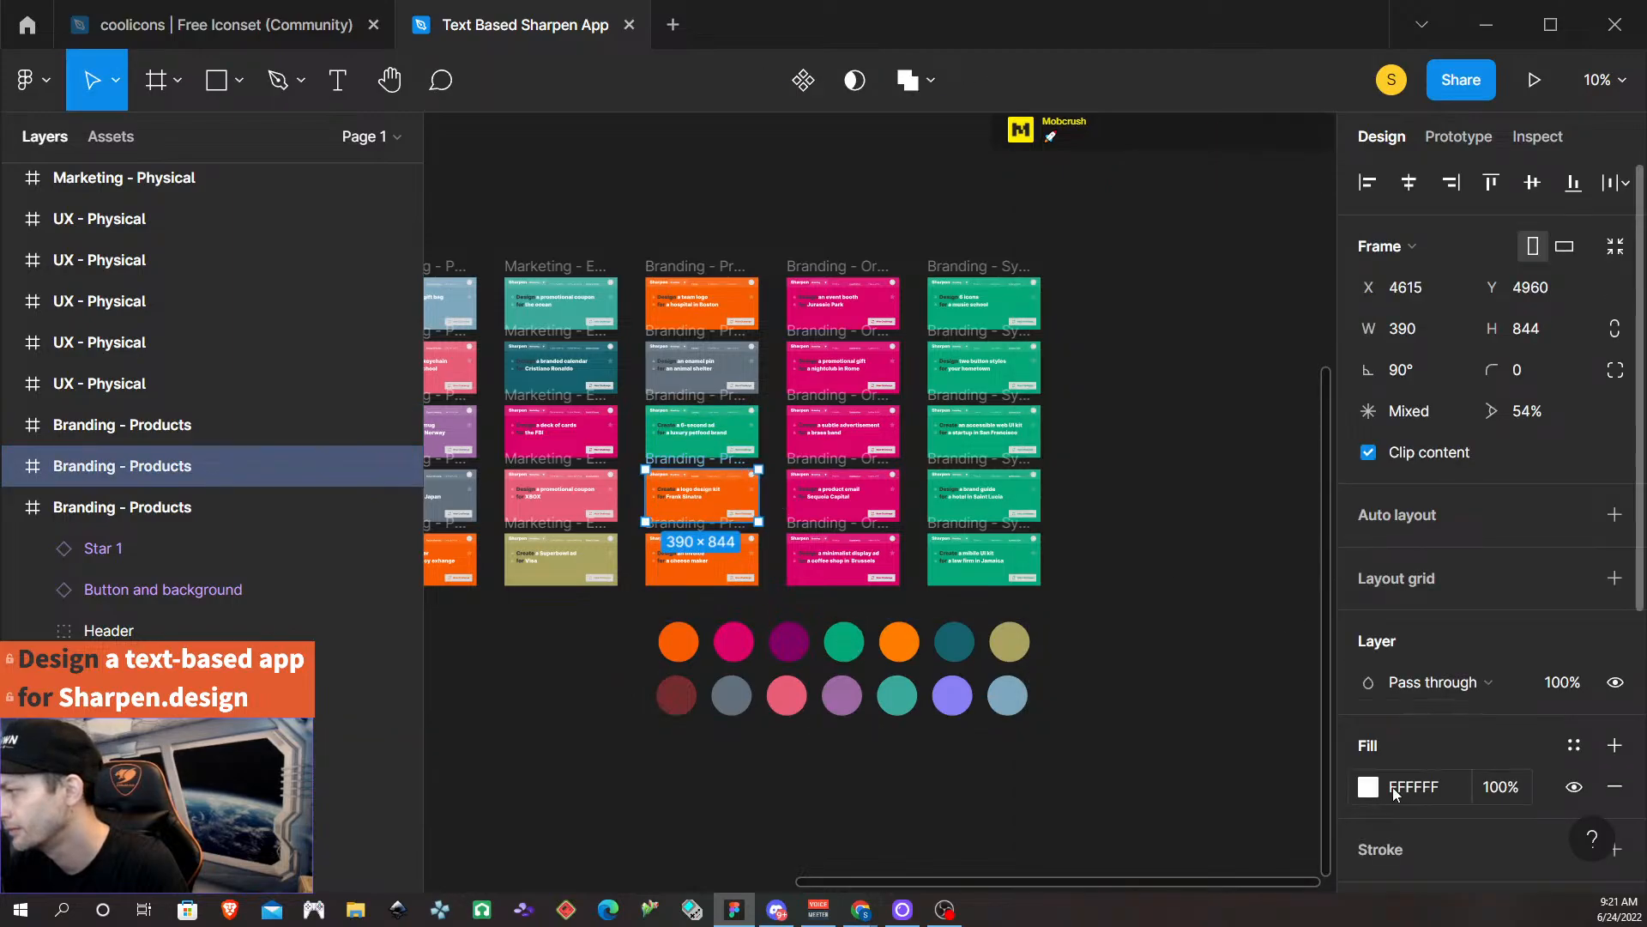
pyautogui.click(11, 467)
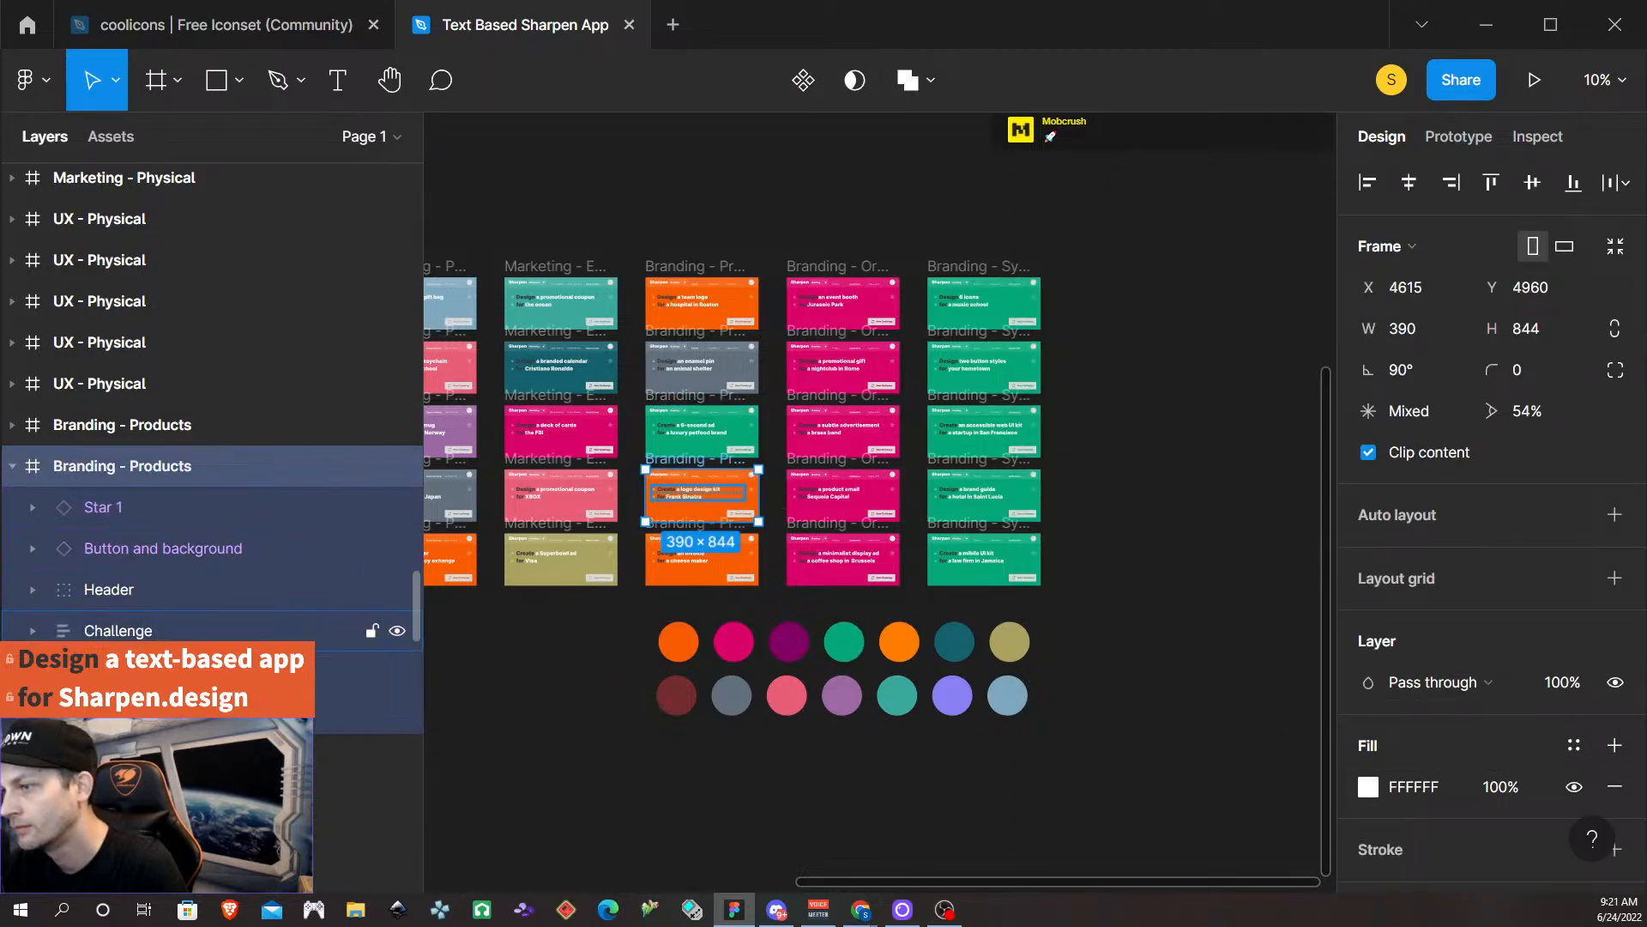
pyautogui.click(369, 712)
pyautogui.click(1369, 744)
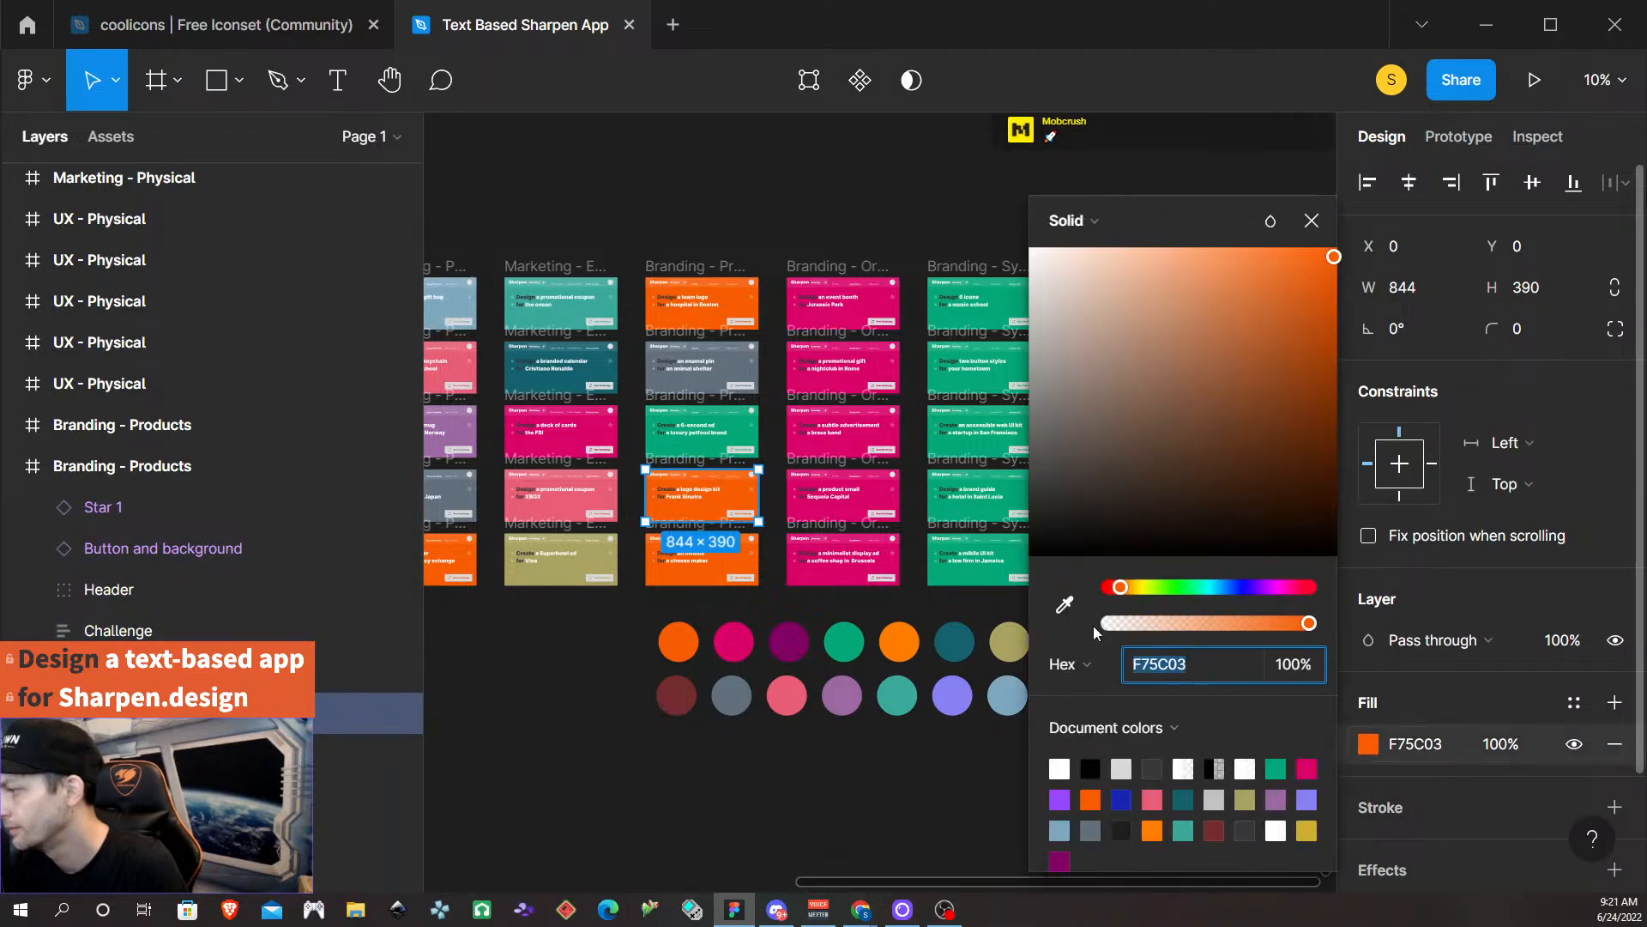
pyautogui.click(1064, 605)
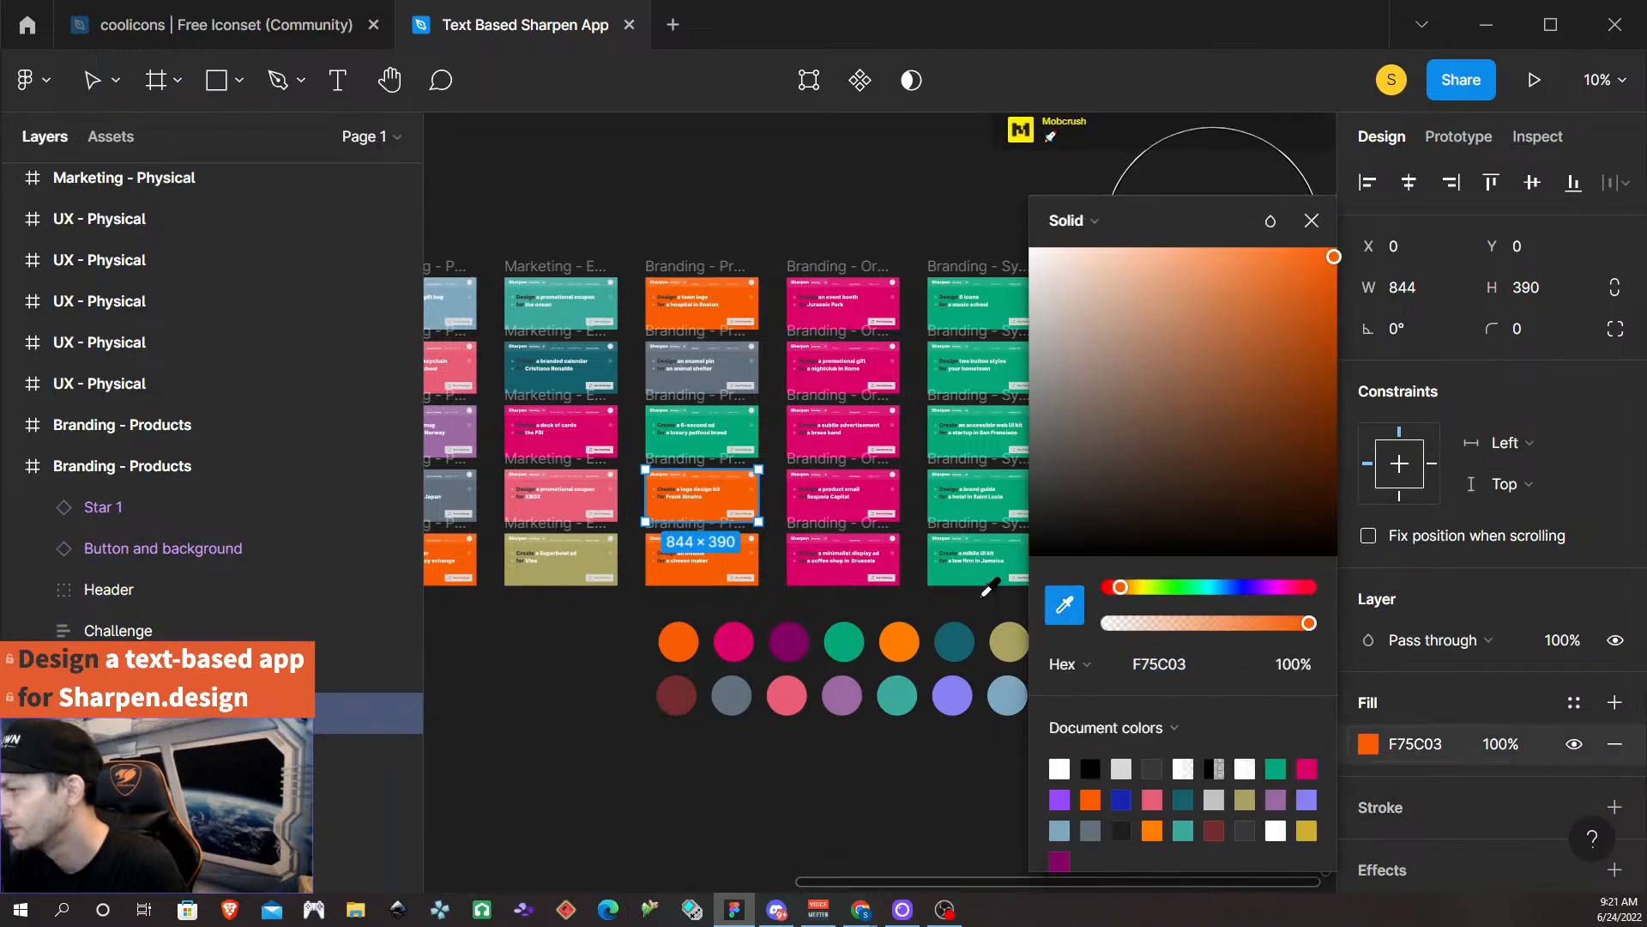
pyautogui.click(953, 695)
pyautogui.click(622, 603)
pyautogui.click(682, 549)
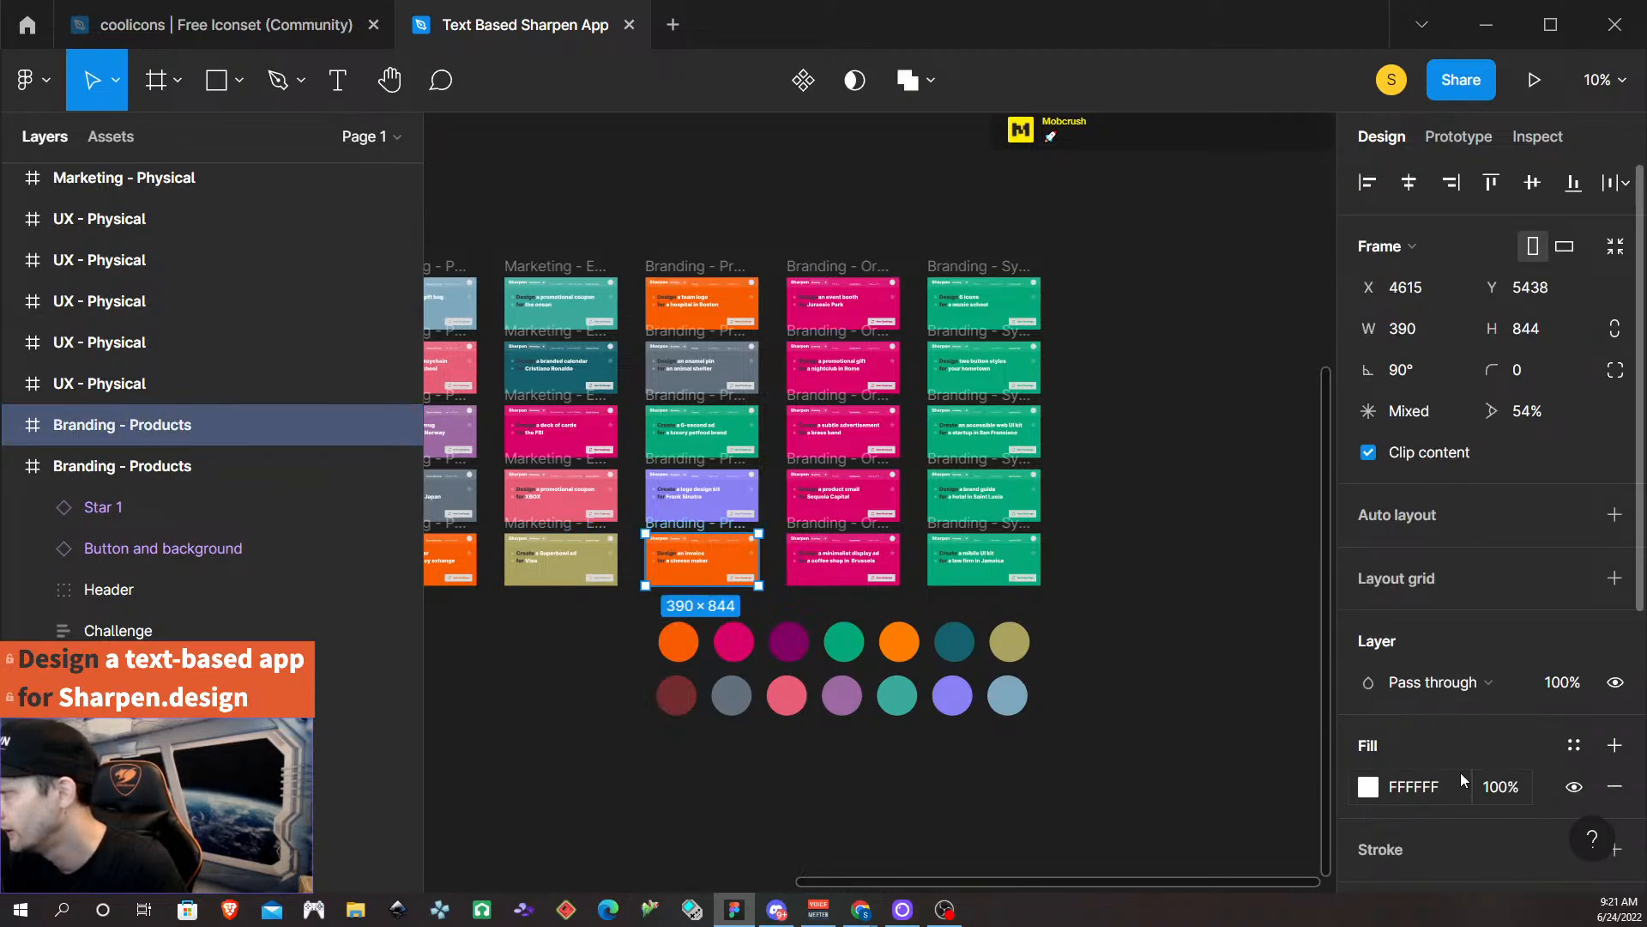
pyautogui.click(1577, 750)
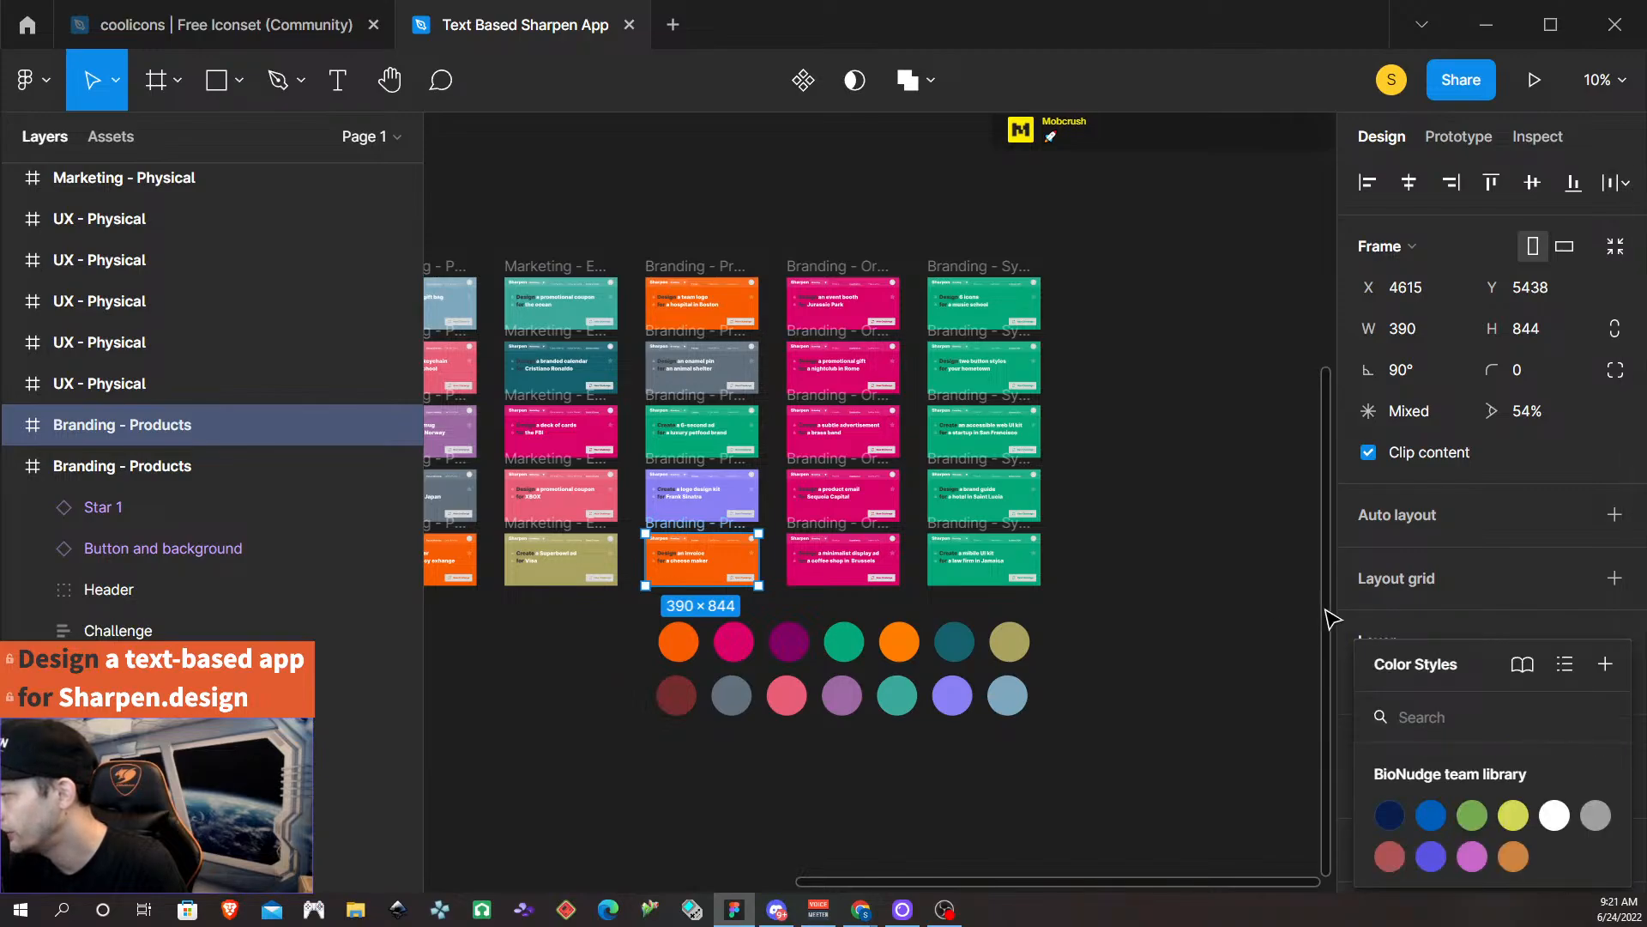
pyautogui.click(589, 704)
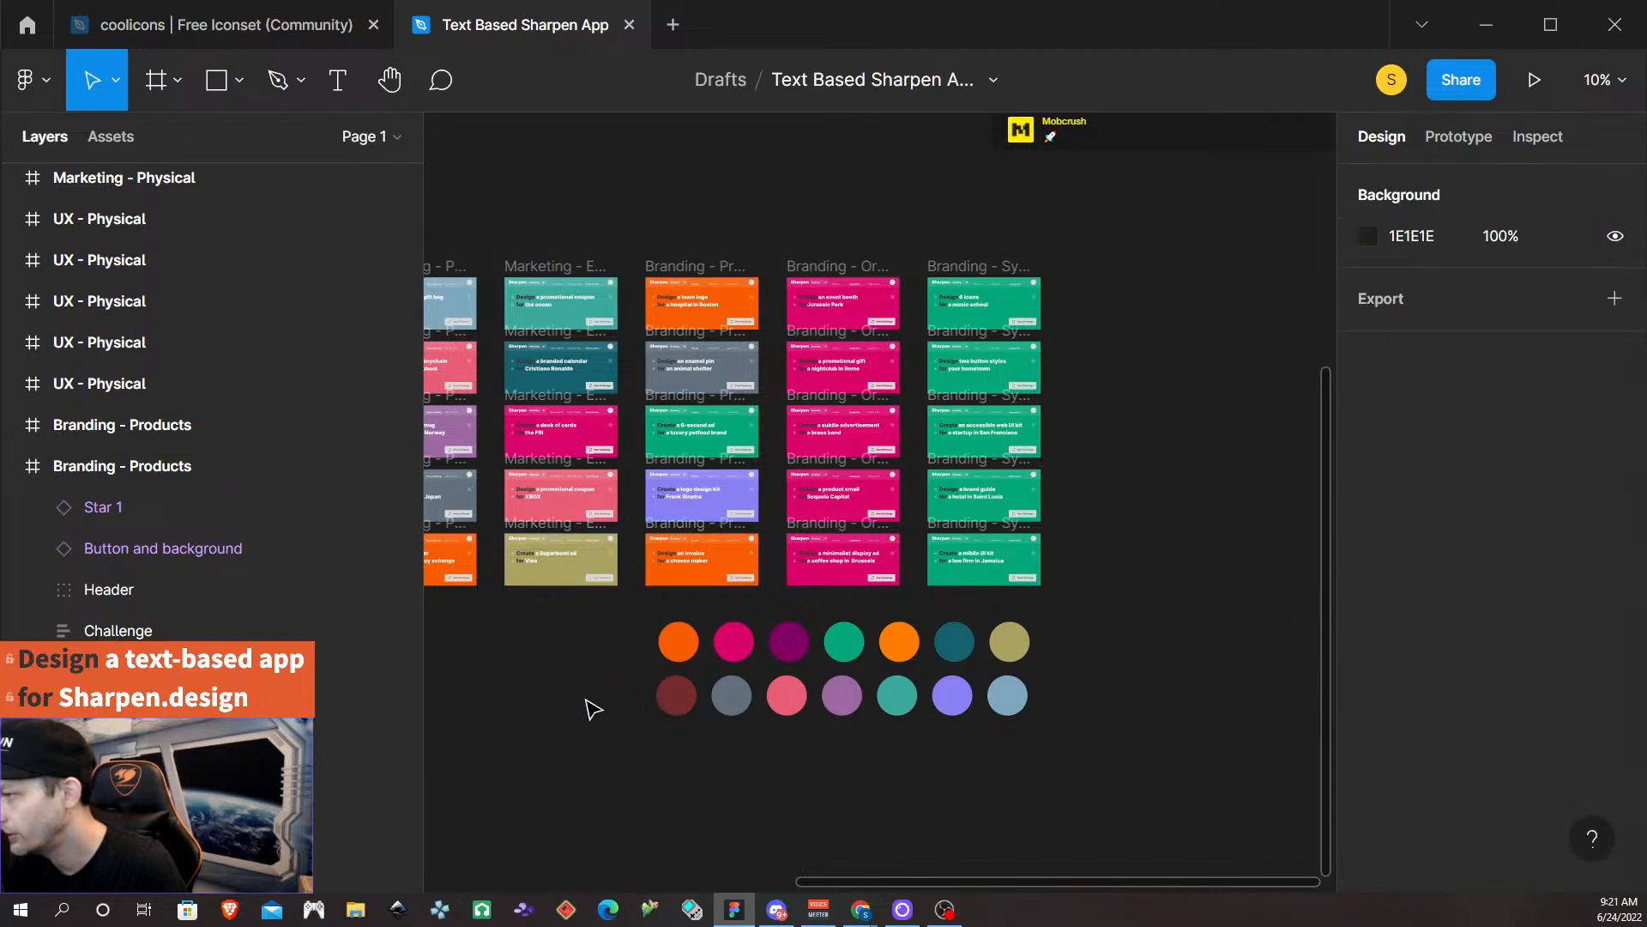
# Fill the Color Change rectangle of the last Branding - Products frame with the palette's light blue, 7EA8BE.
pyautogui.click(701, 532)
pyautogui.click(12, 425)
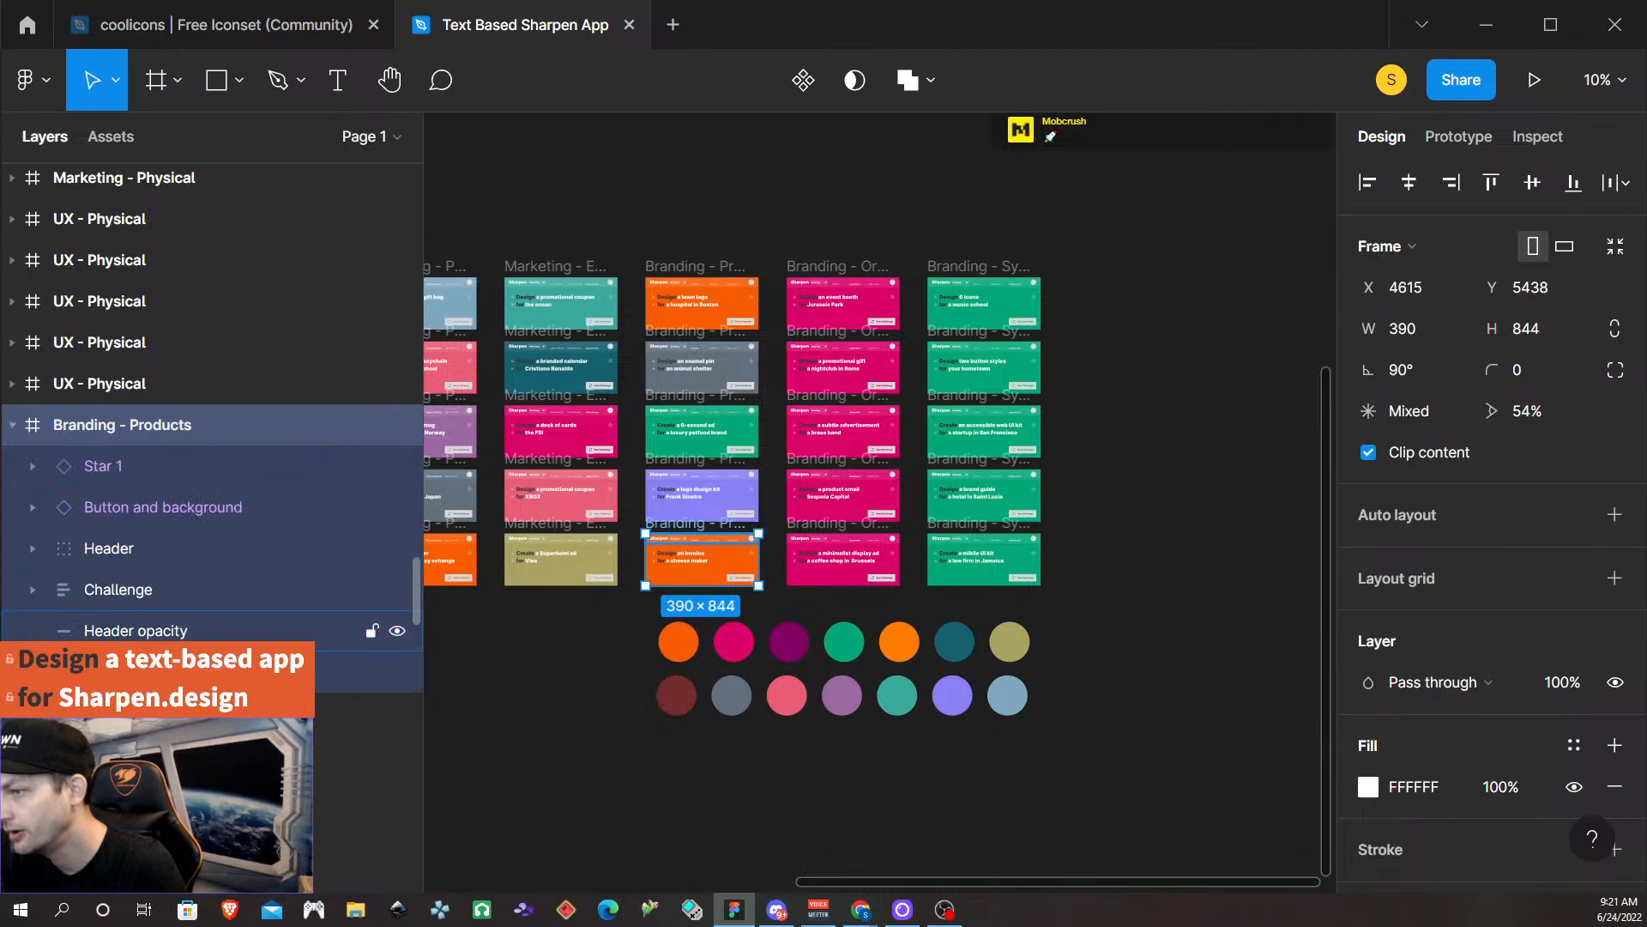
pyautogui.click(172, 671)
pyautogui.click(1368, 744)
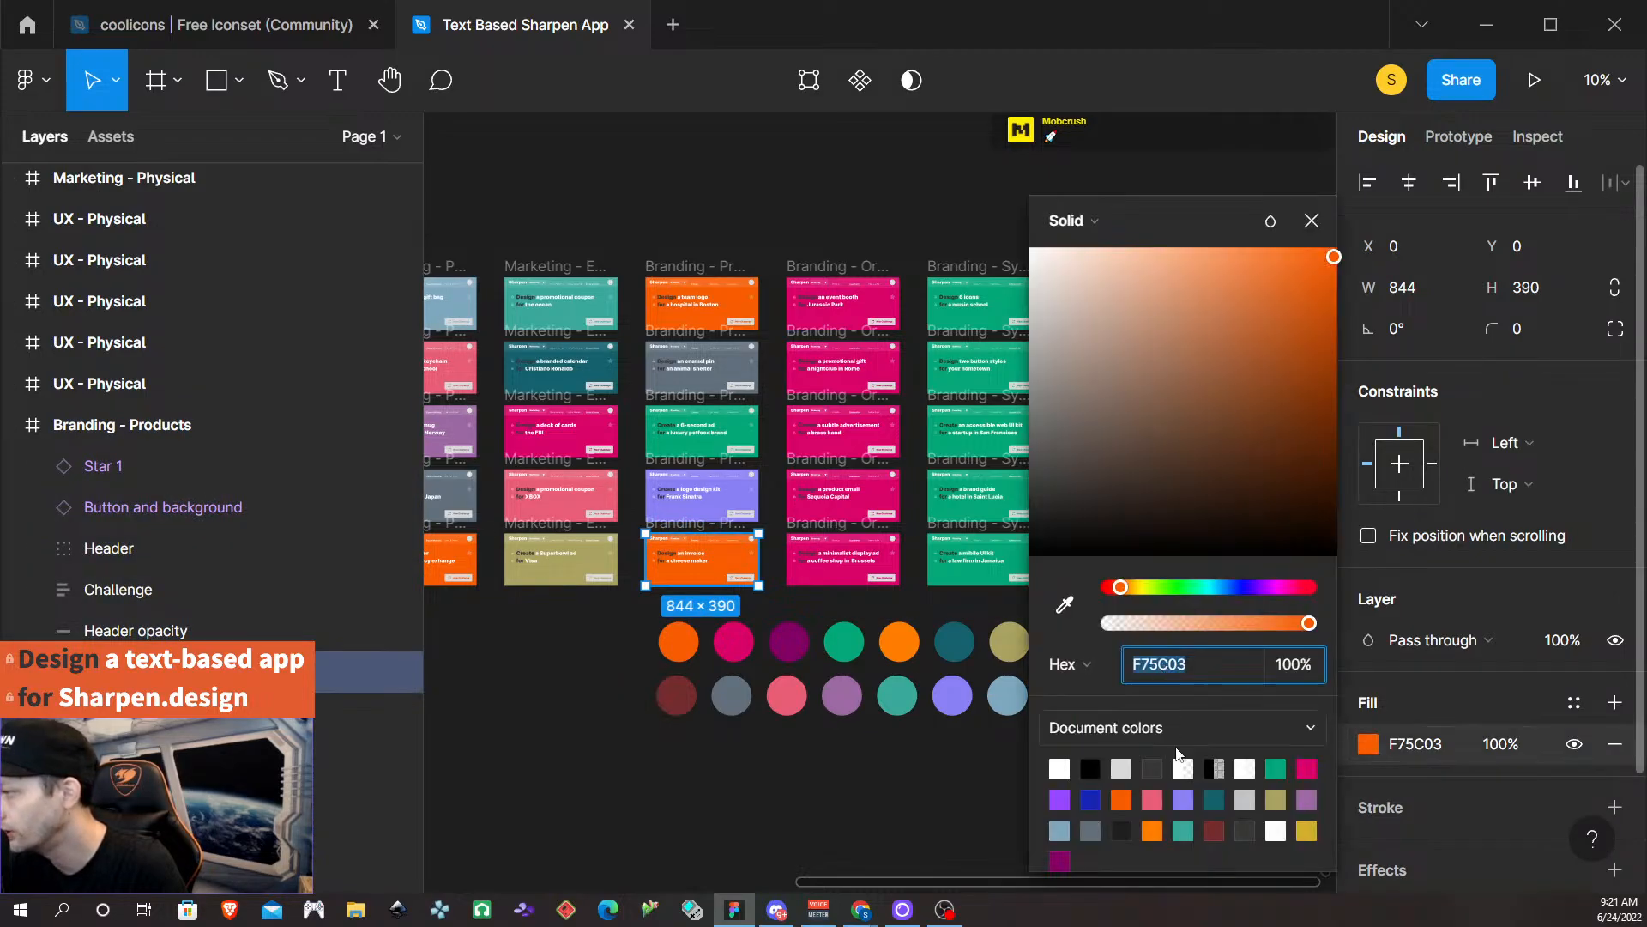
pyautogui.click(1073, 602)
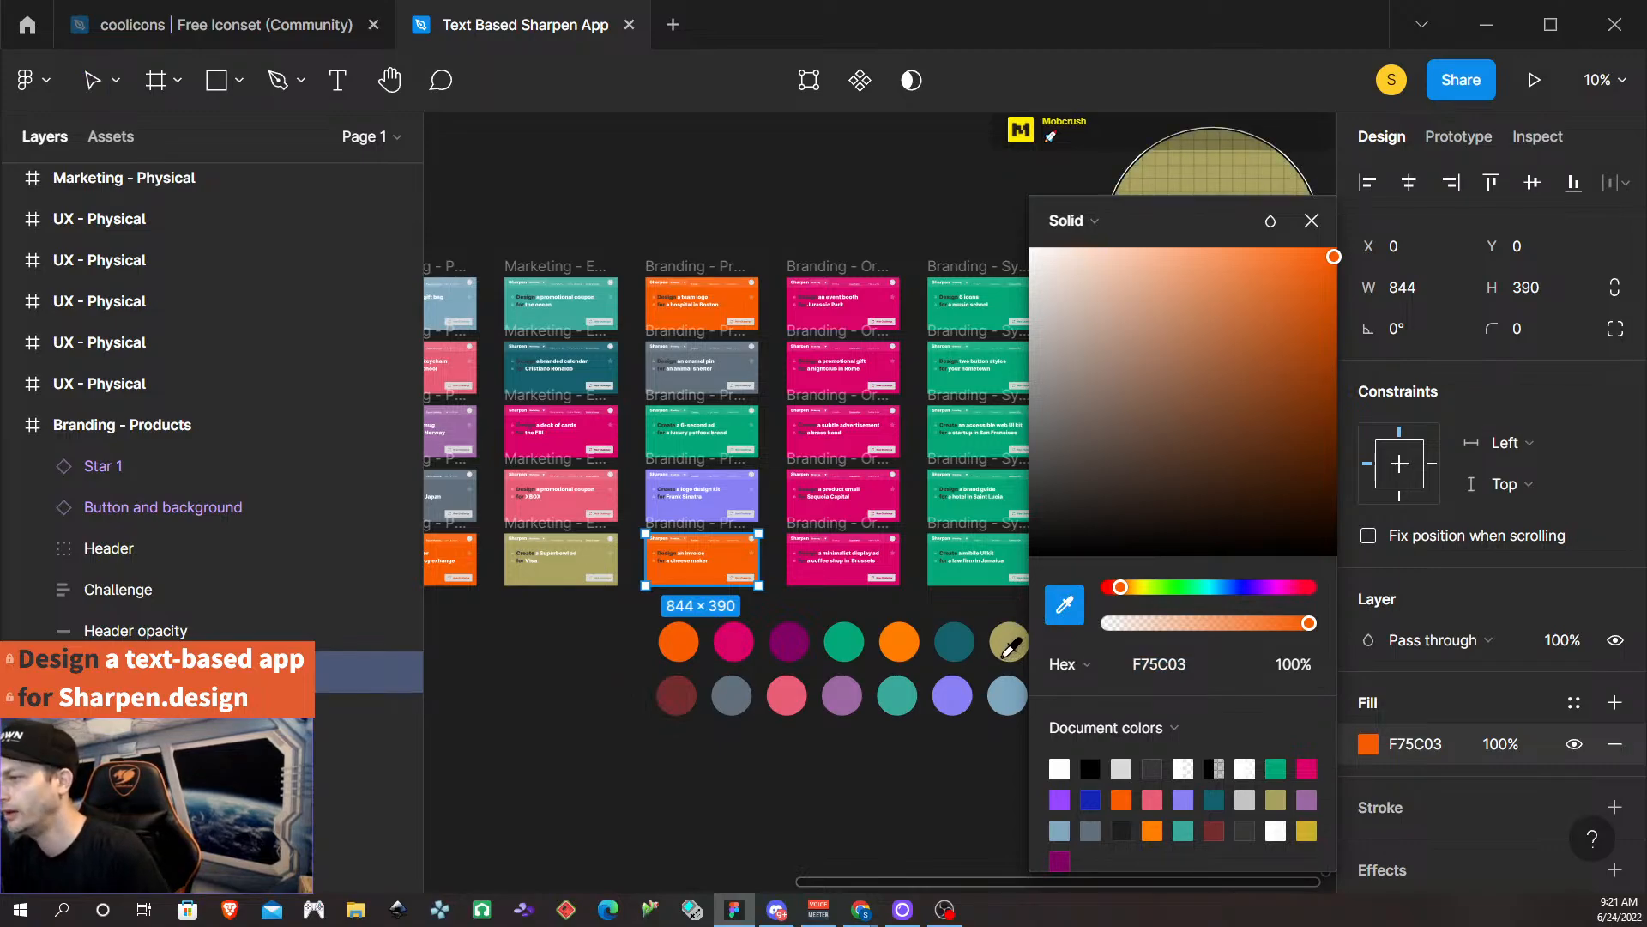
pyautogui.click(1000, 701)
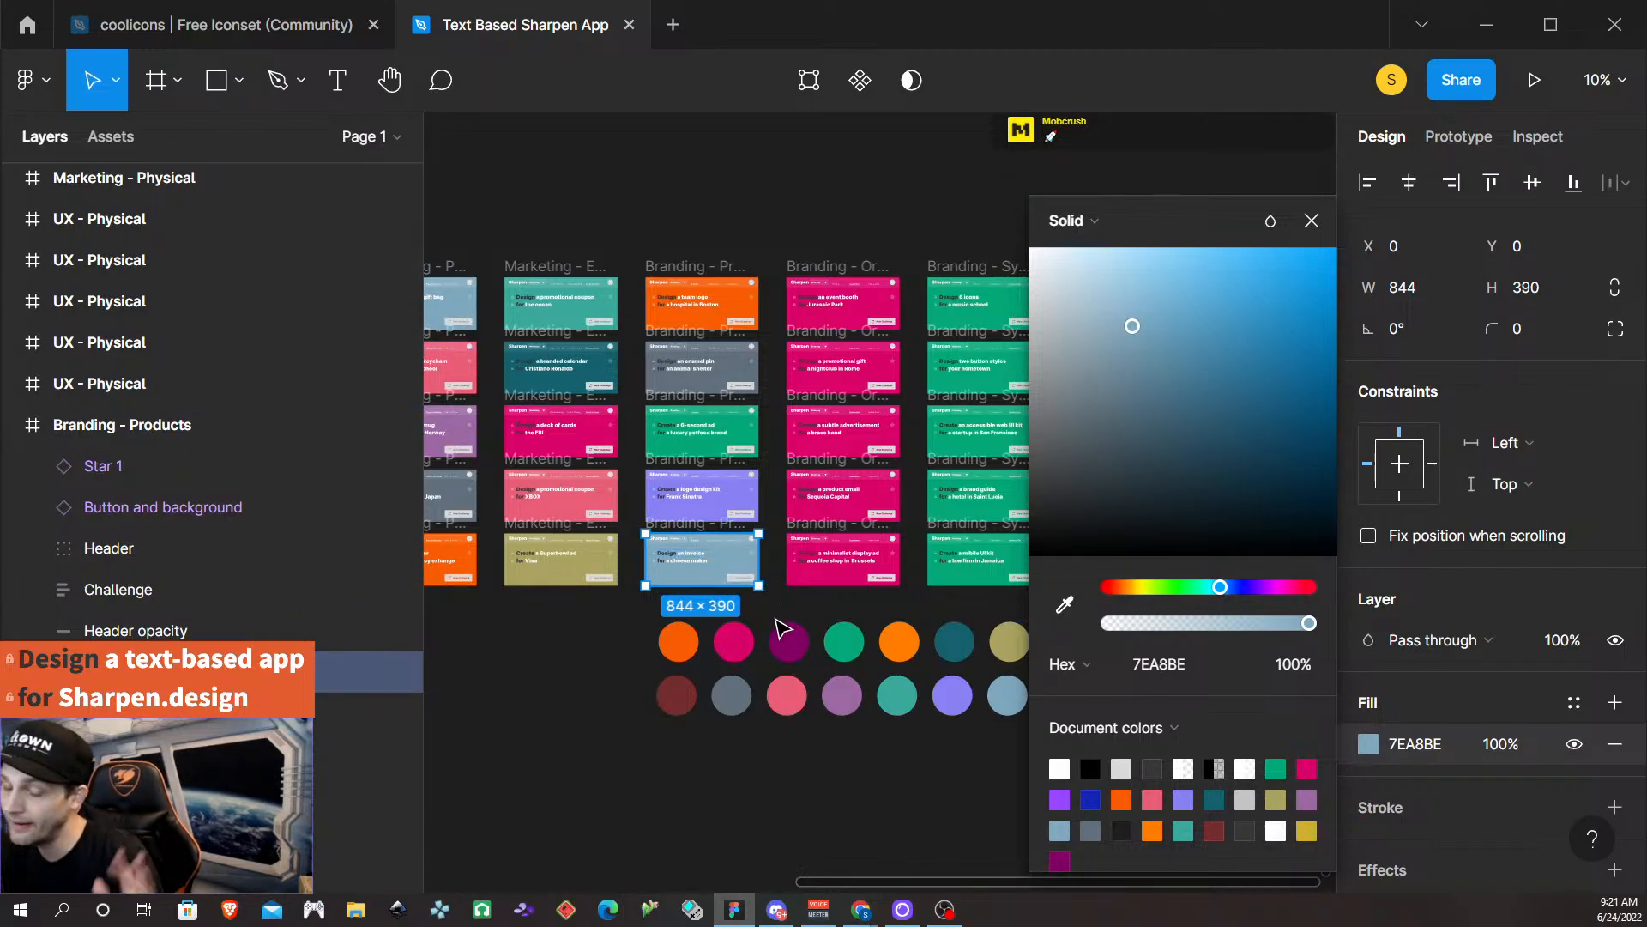
pyautogui.click(726, 794)
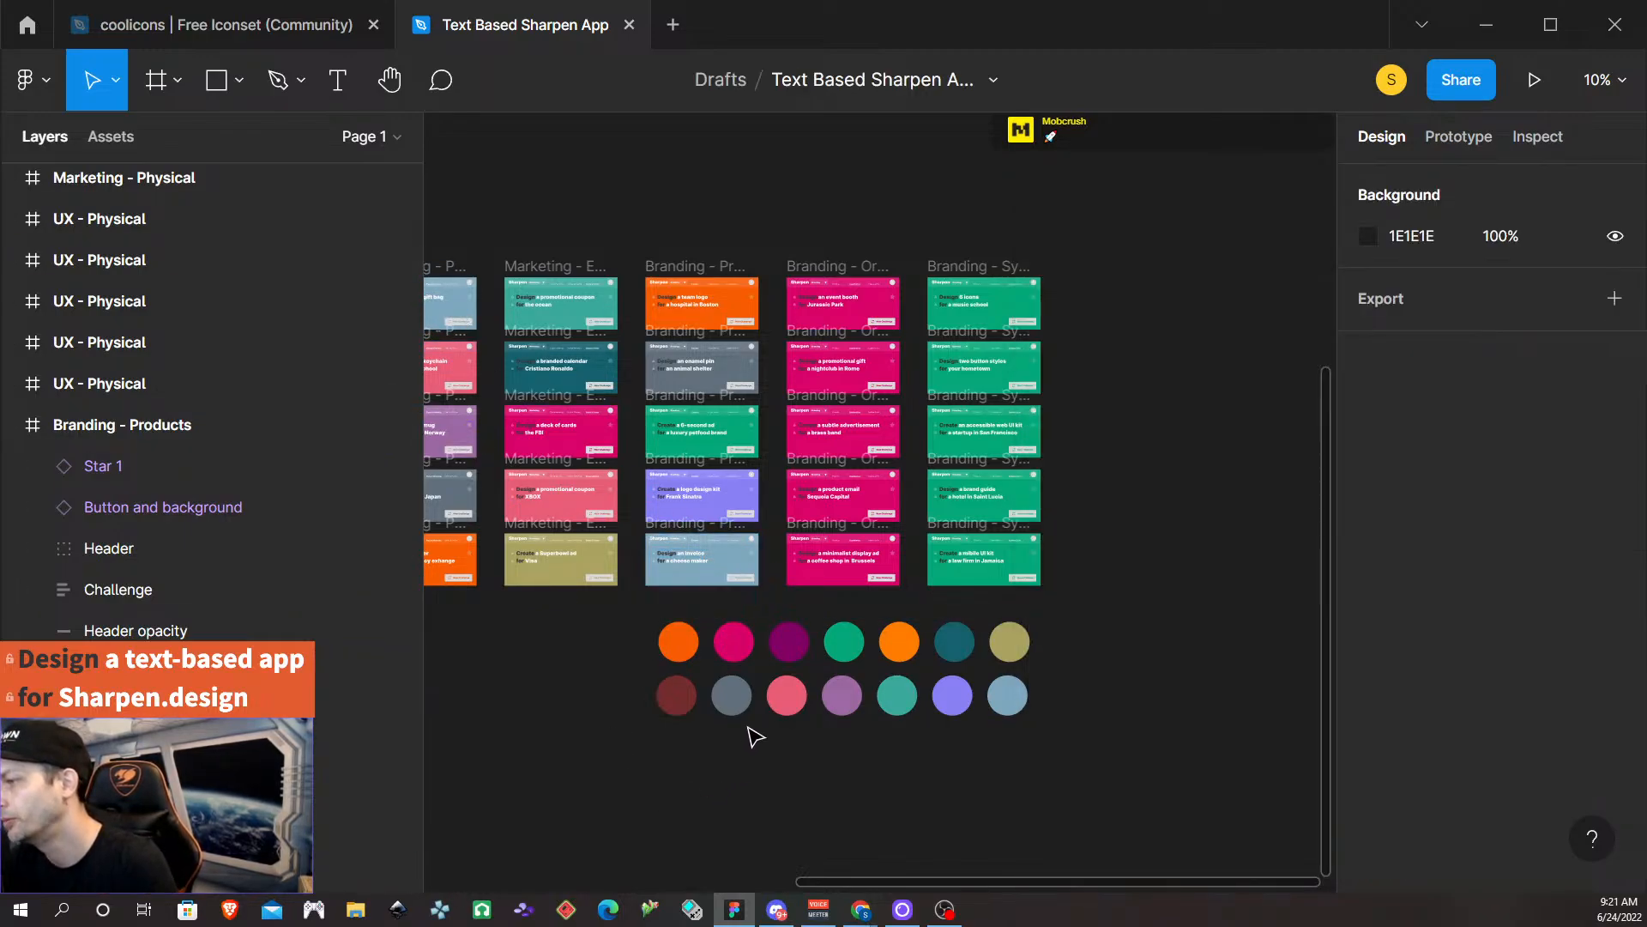
# Fill the Color Change rectangle of the second Branding - Organizations frame, the "promotional gift" one, with the palette's olive, ABA361.
pyautogui.hscroll(2, 777, 360)
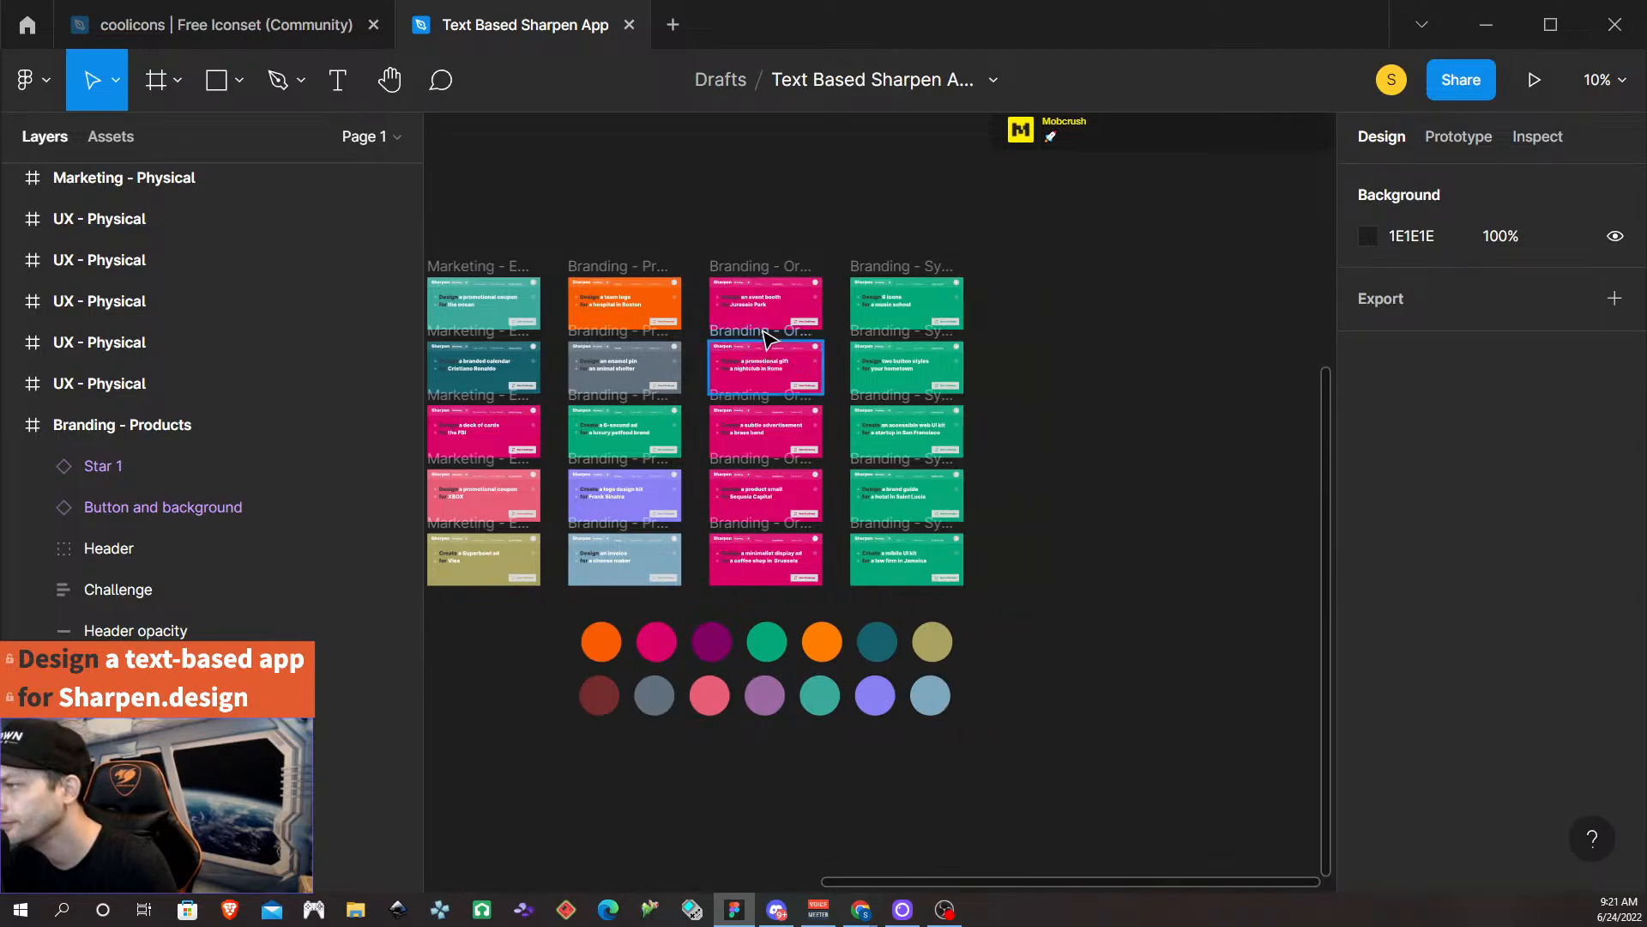
pyautogui.click(767, 350)
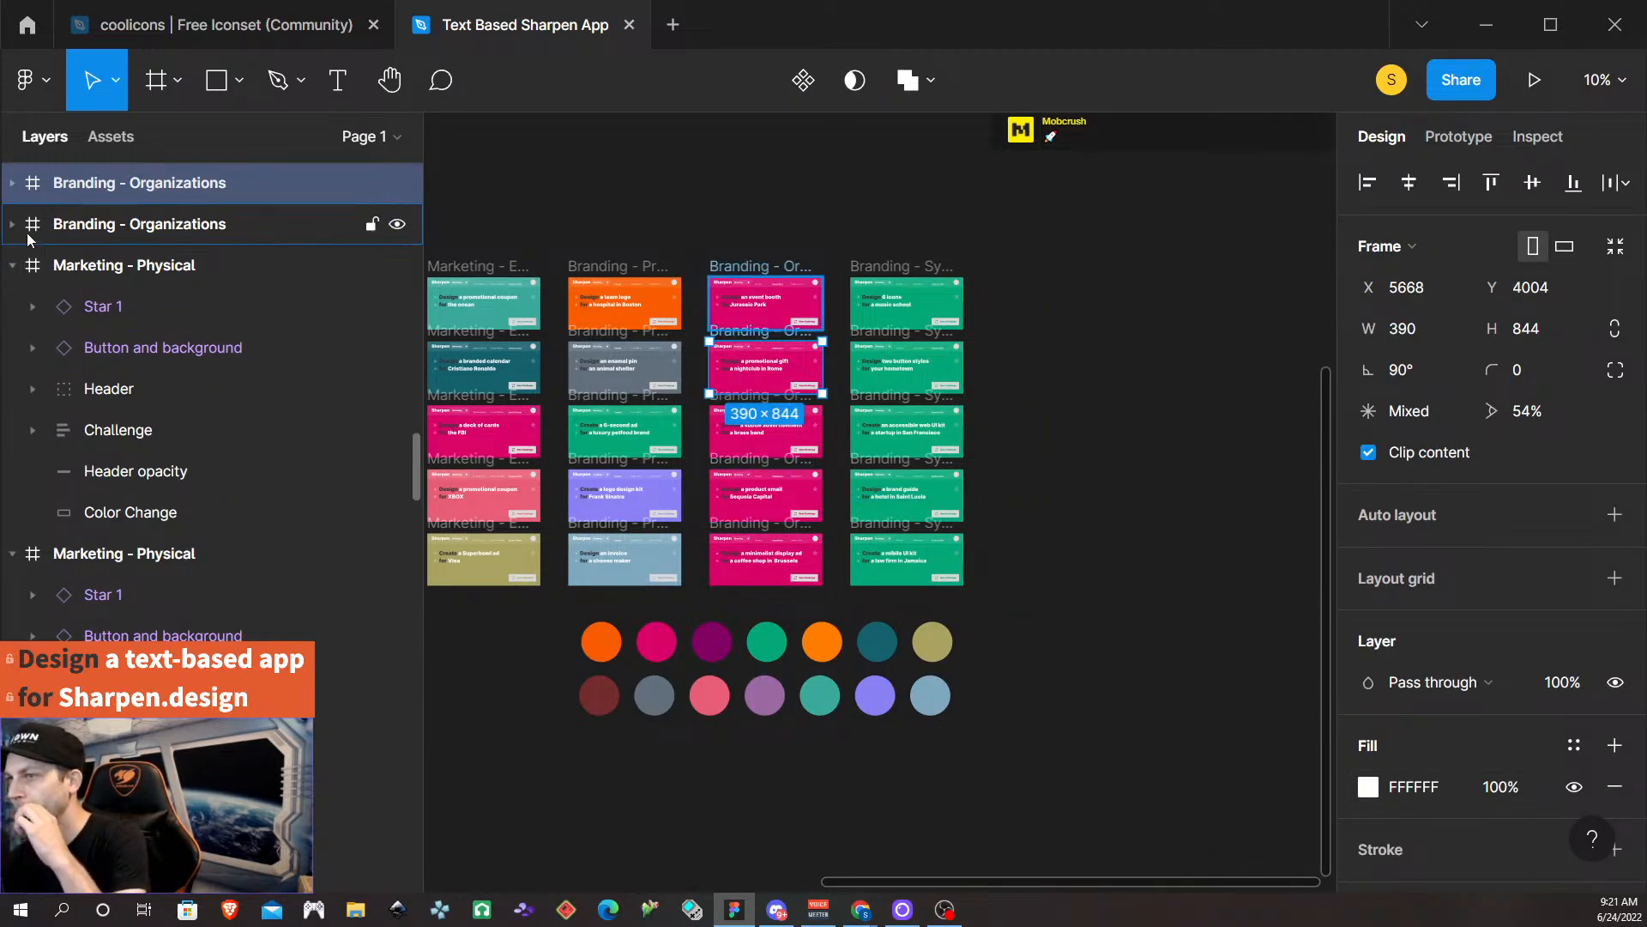
pyautogui.click(12, 183)
pyautogui.click(101, 435)
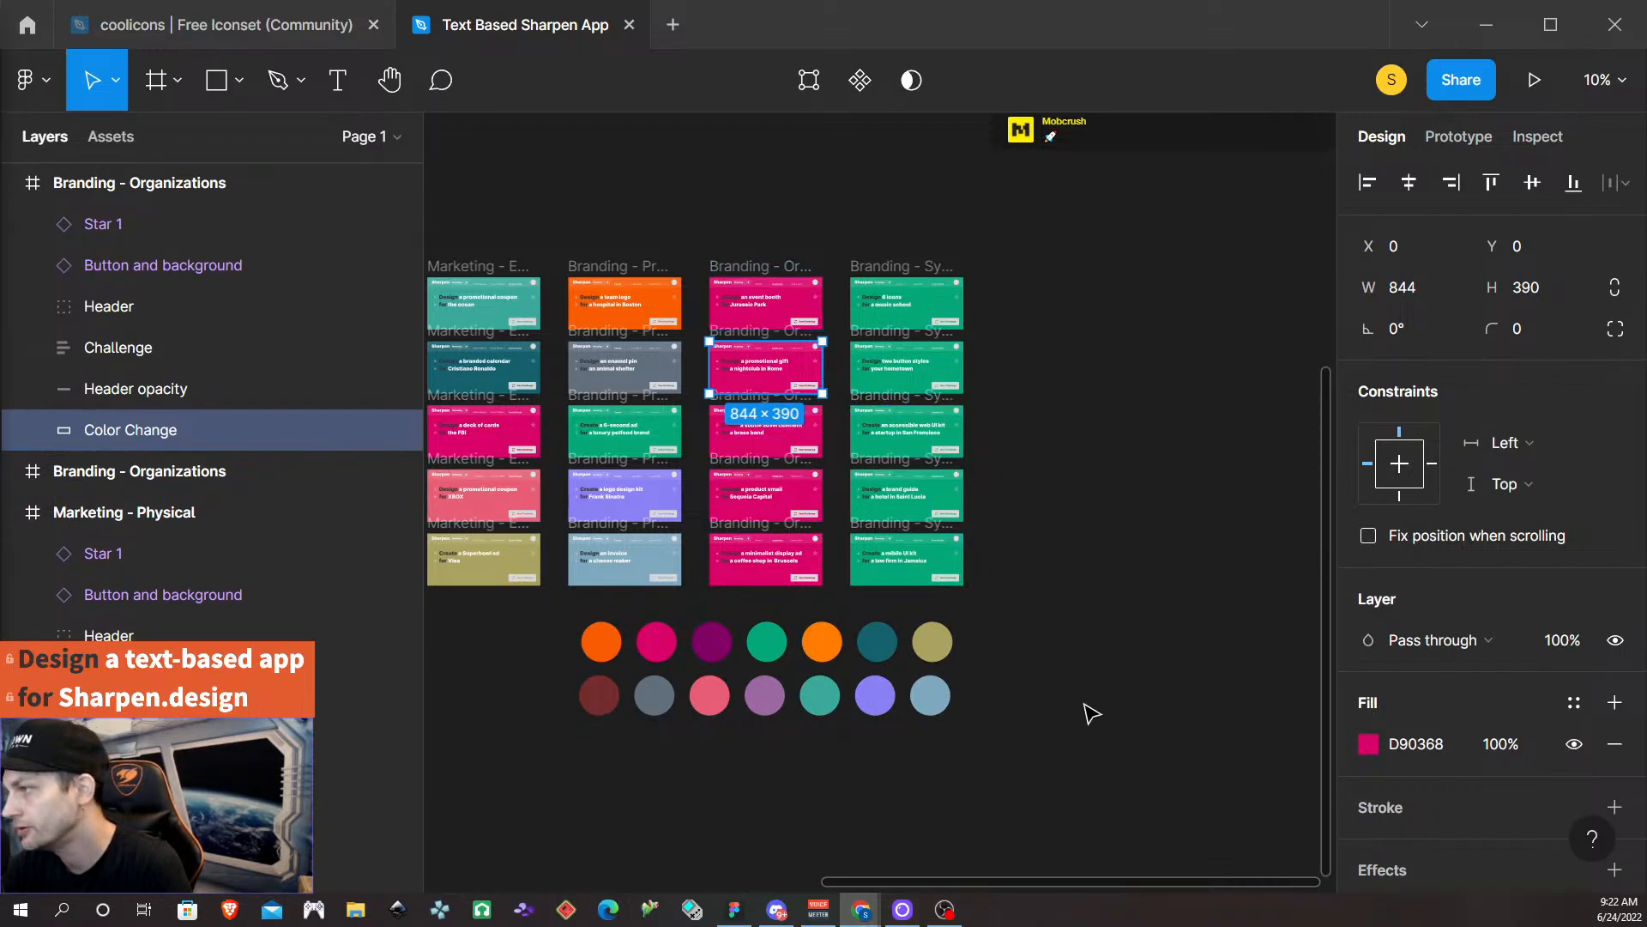
pyautogui.click(1370, 744)
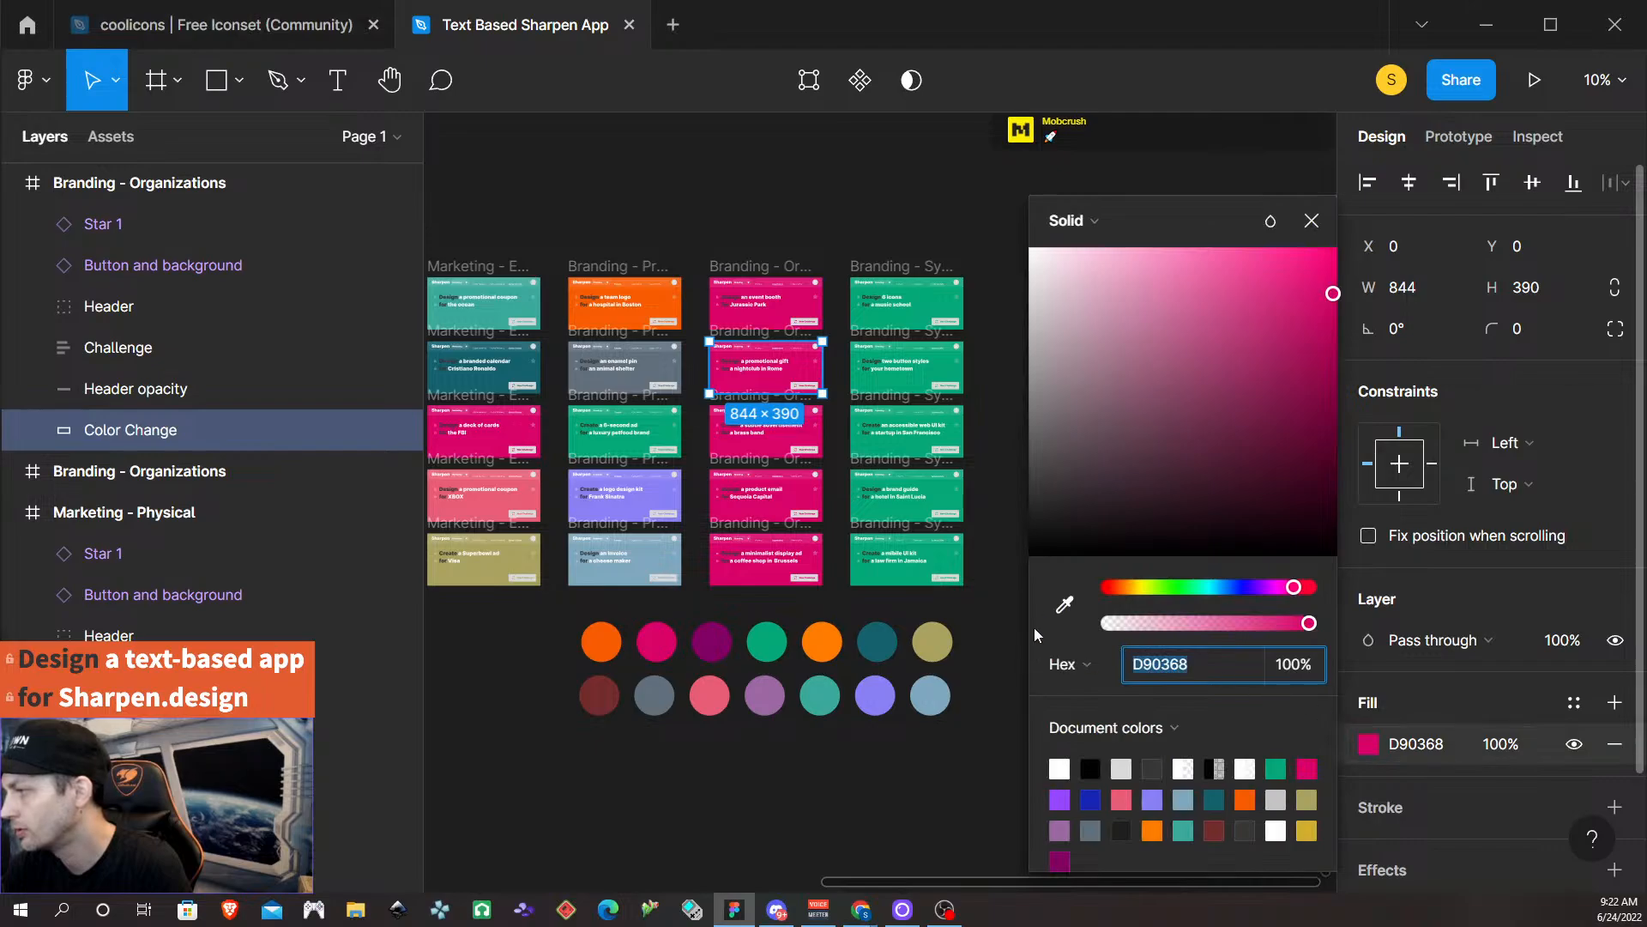
pyautogui.click(1065, 605)
pyautogui.click(930, 653)
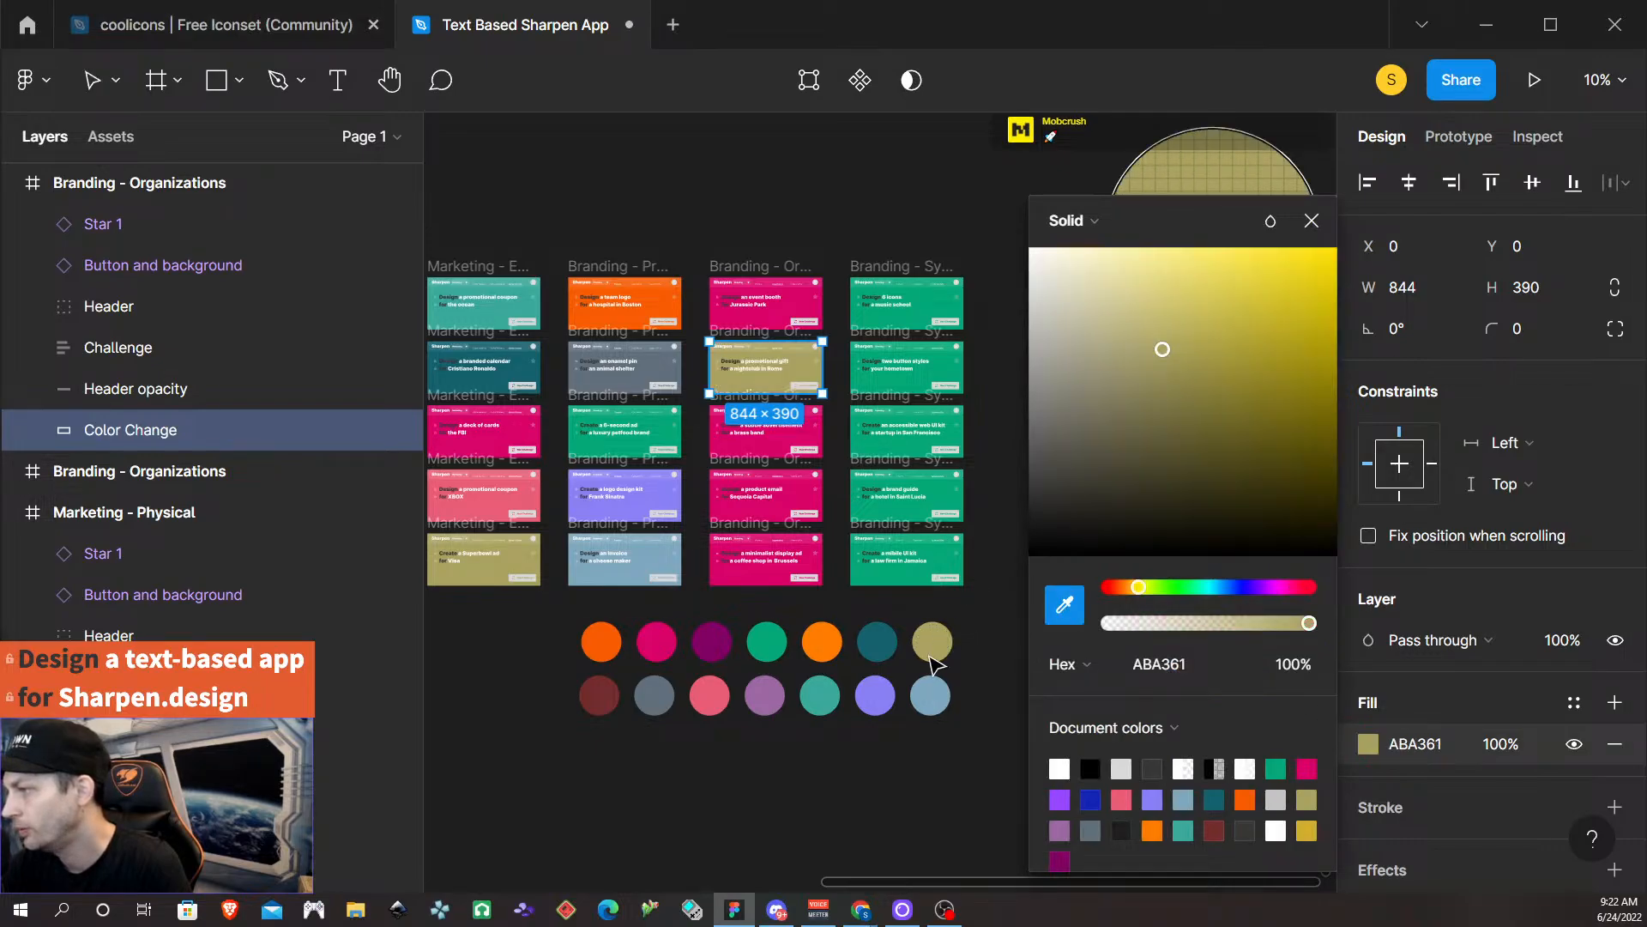
pyautogui.click(837, 436)
# Fill the Color Change rectangle of the third Branding - Organizations frame, the "subtle advertisement" one, with the palette's light blue.
pyautogui.click(768, 402)
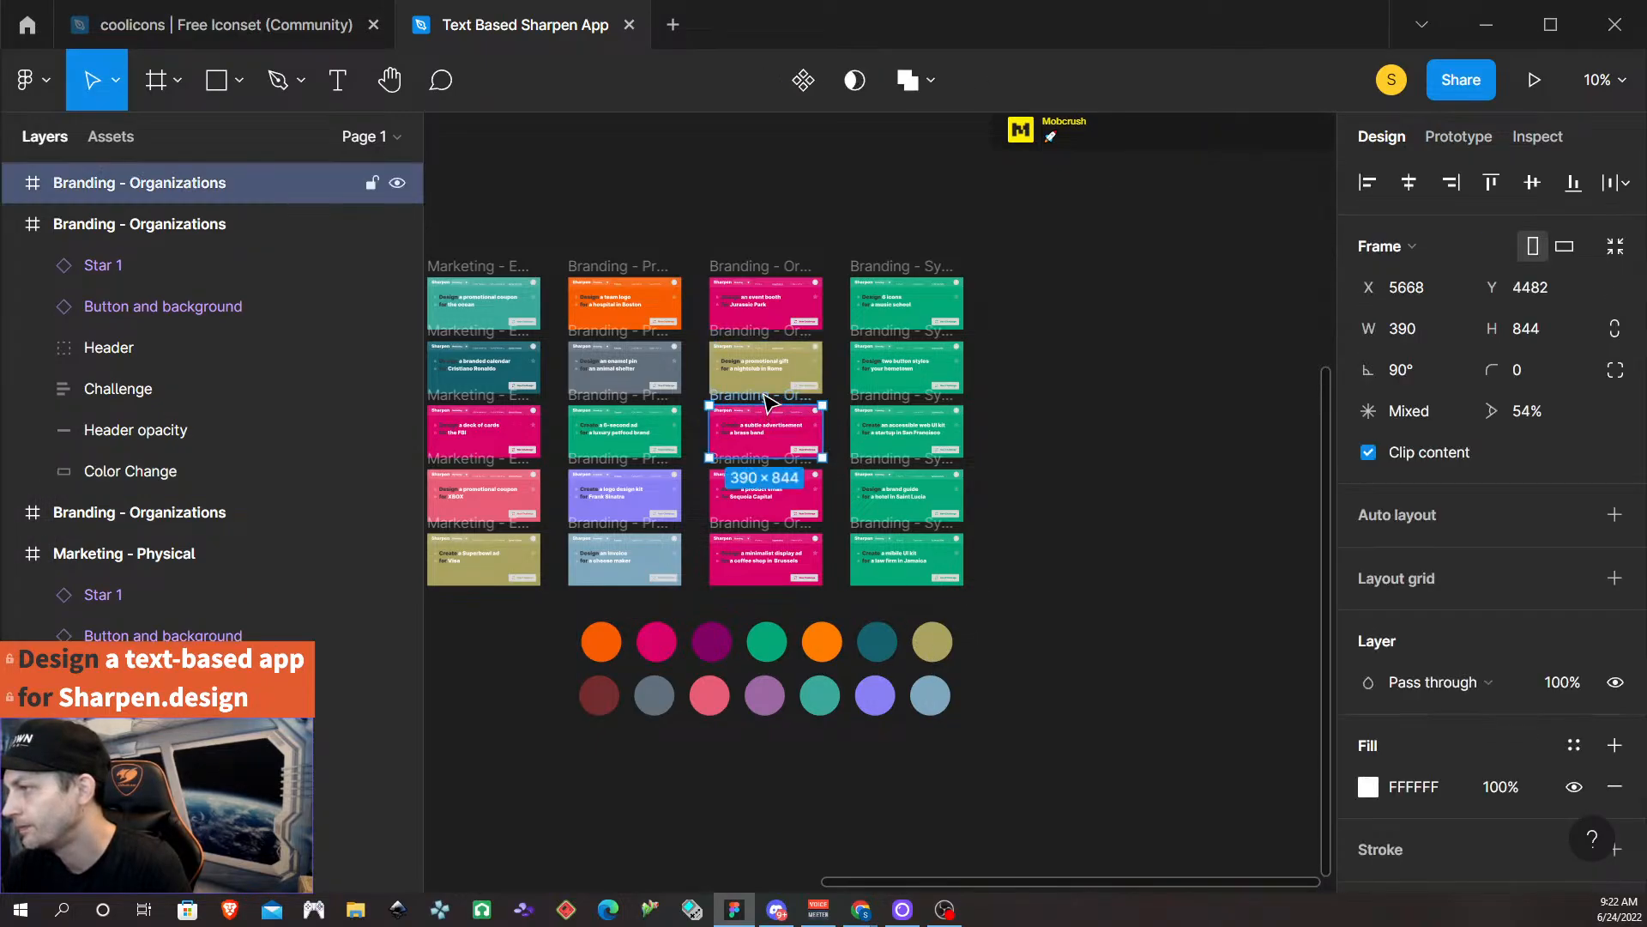
pyautogui.click(12, 183)
pyautogui.click(321, 430)
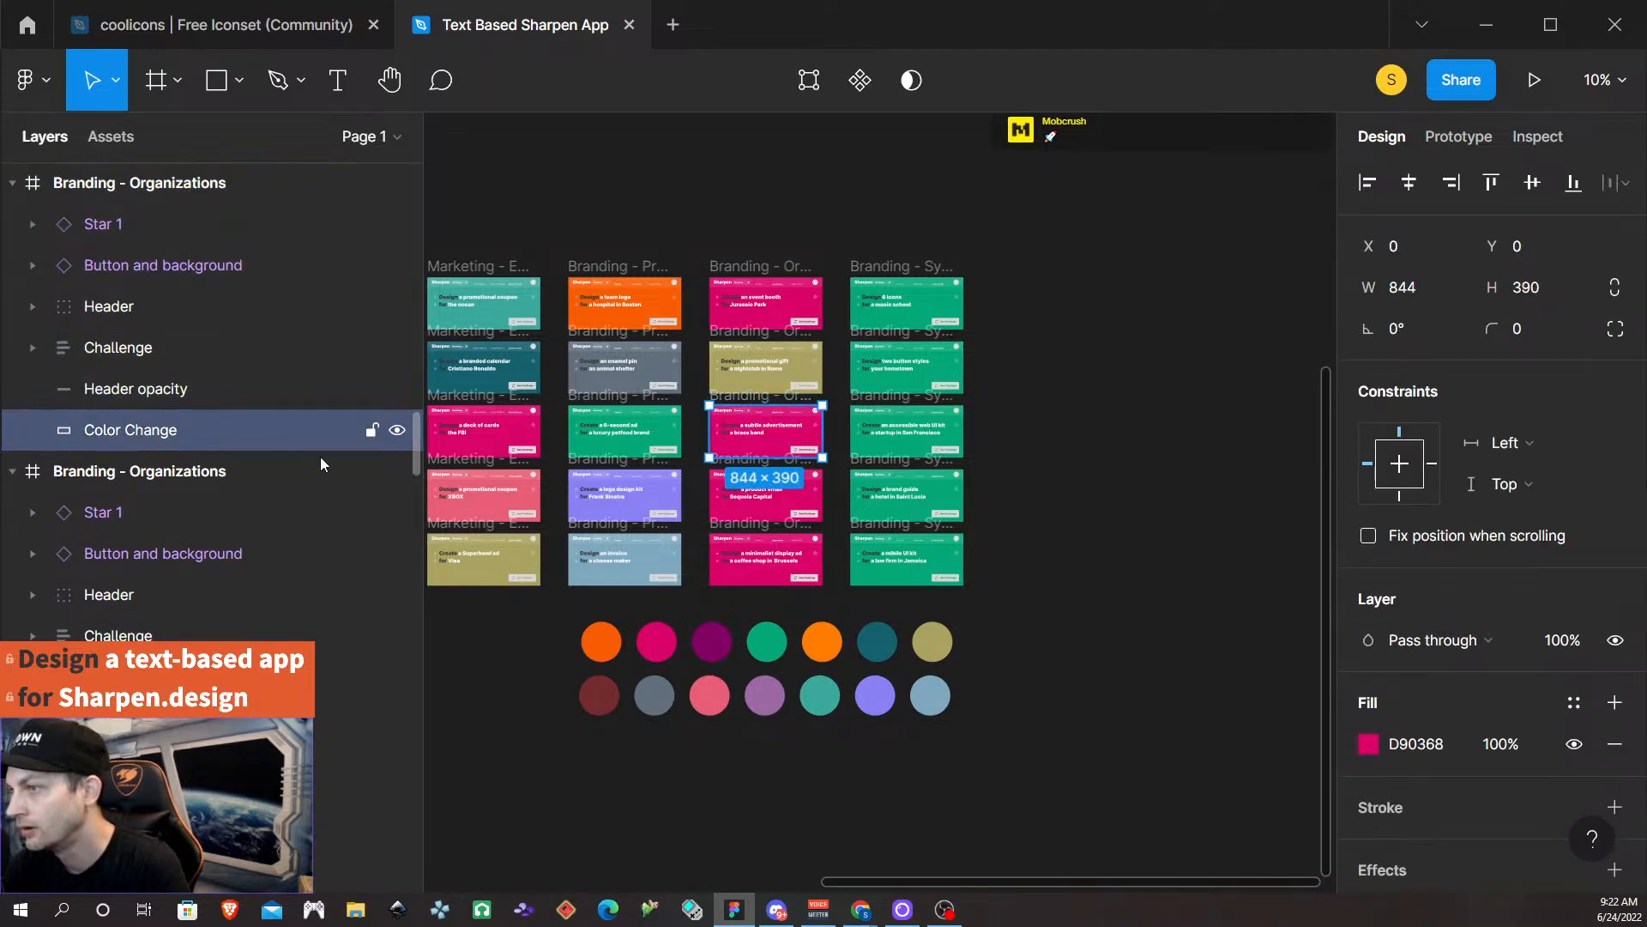
pyautogui.click(1371, 743)
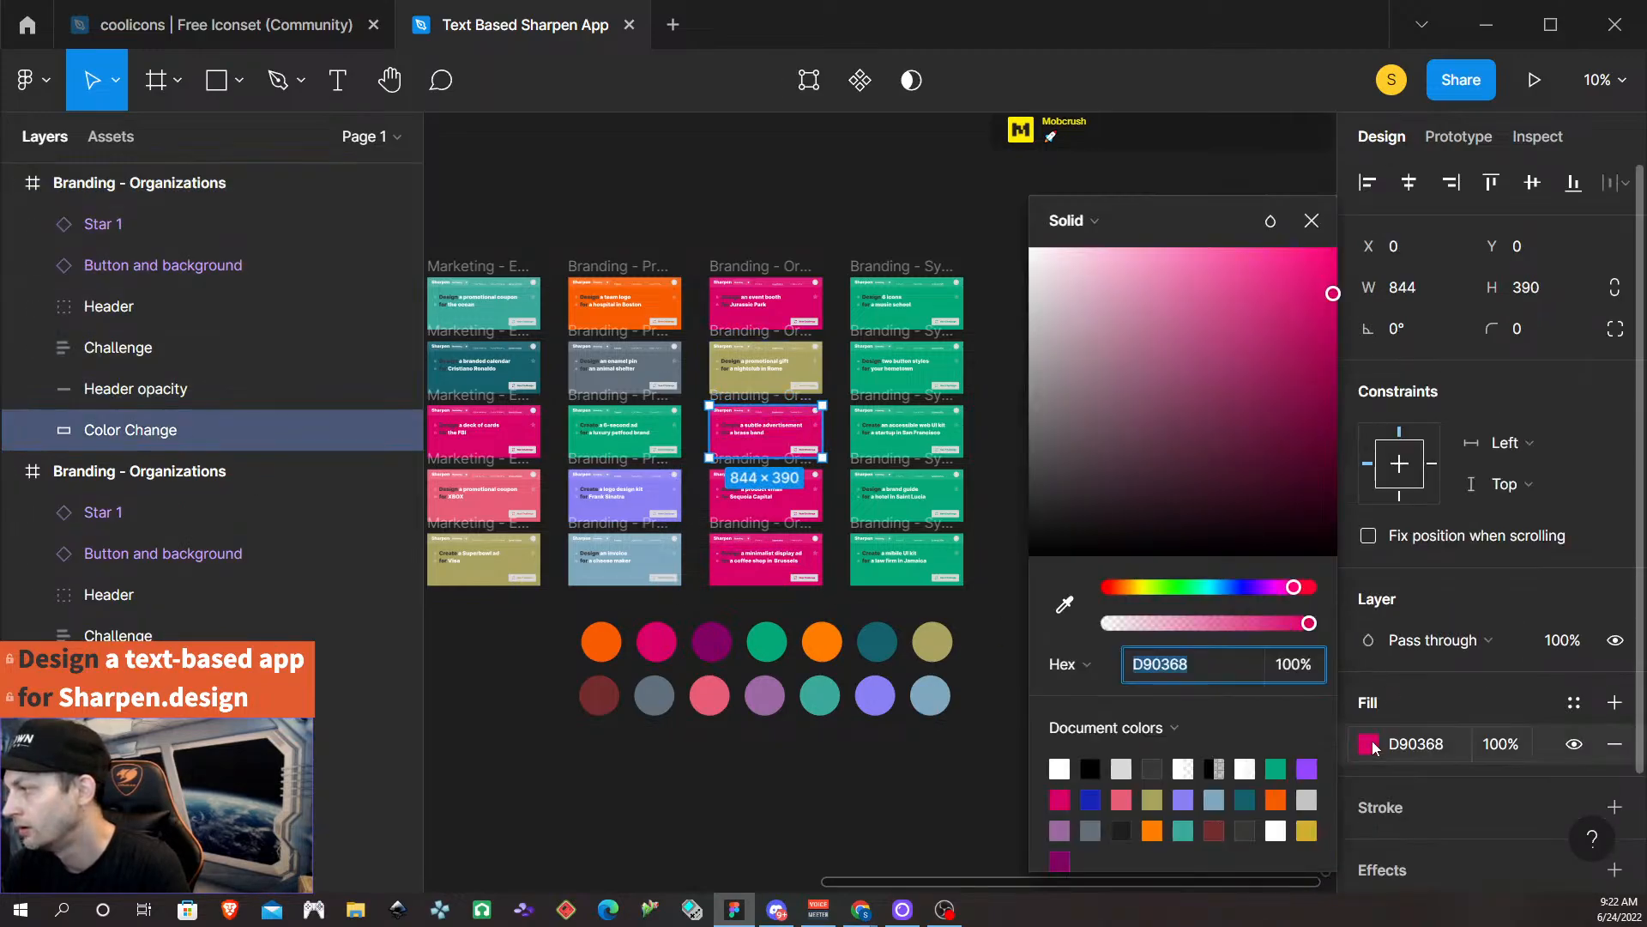
pyautogui.click(1067, 604)
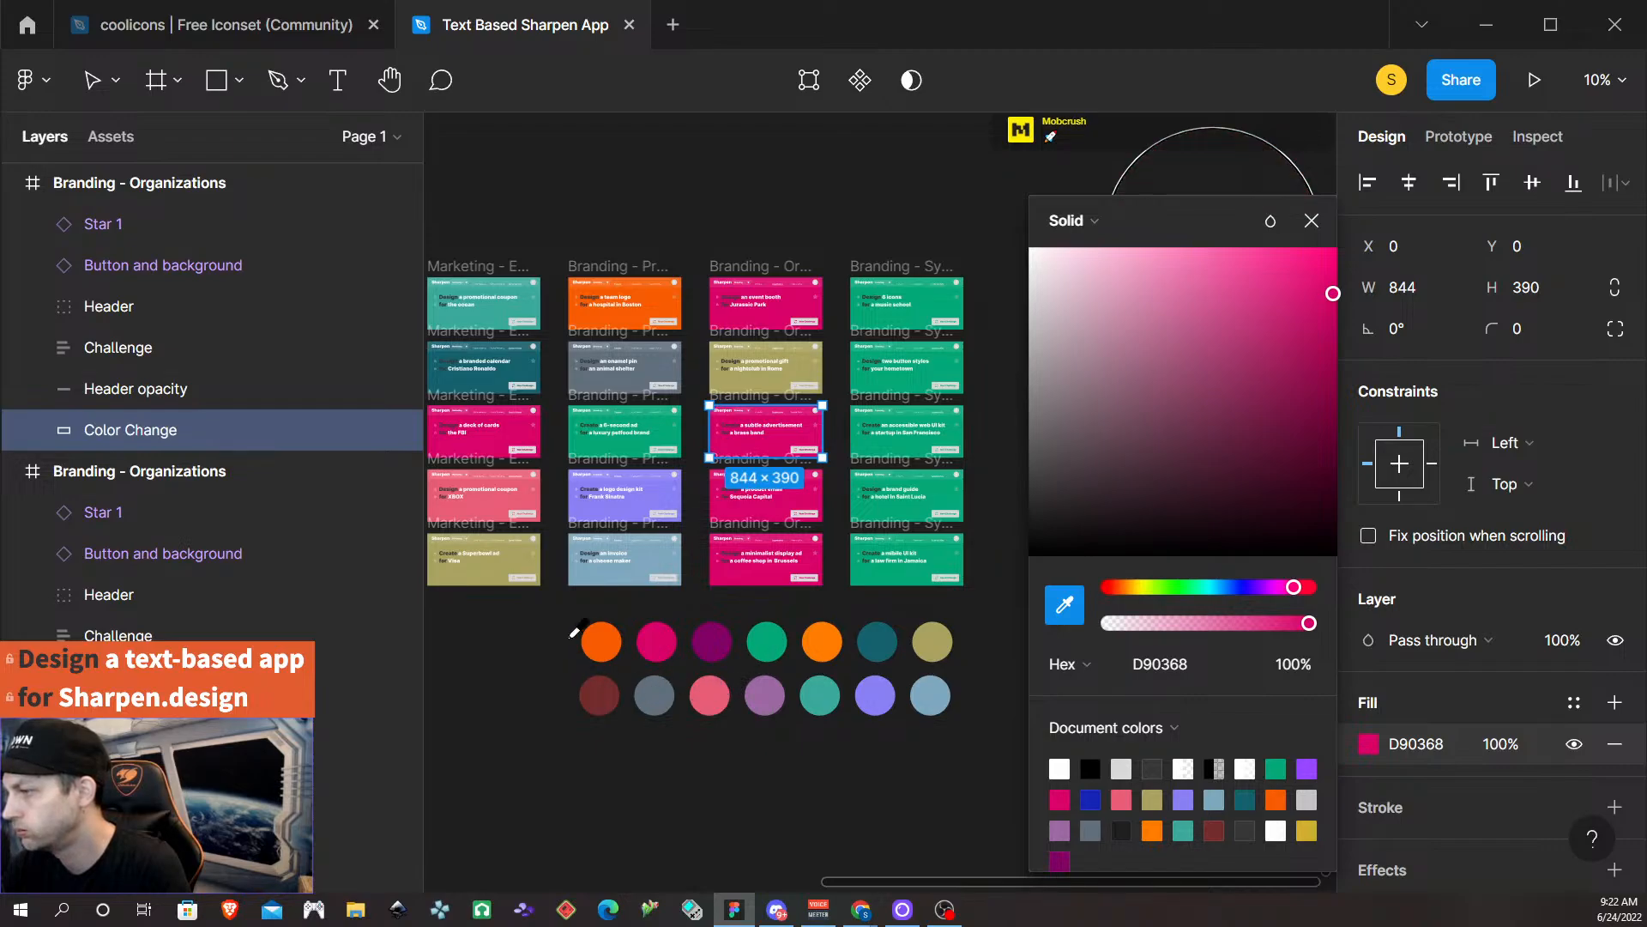
pyautogui.click(939, 693)
pyautogui.click(837, 528)
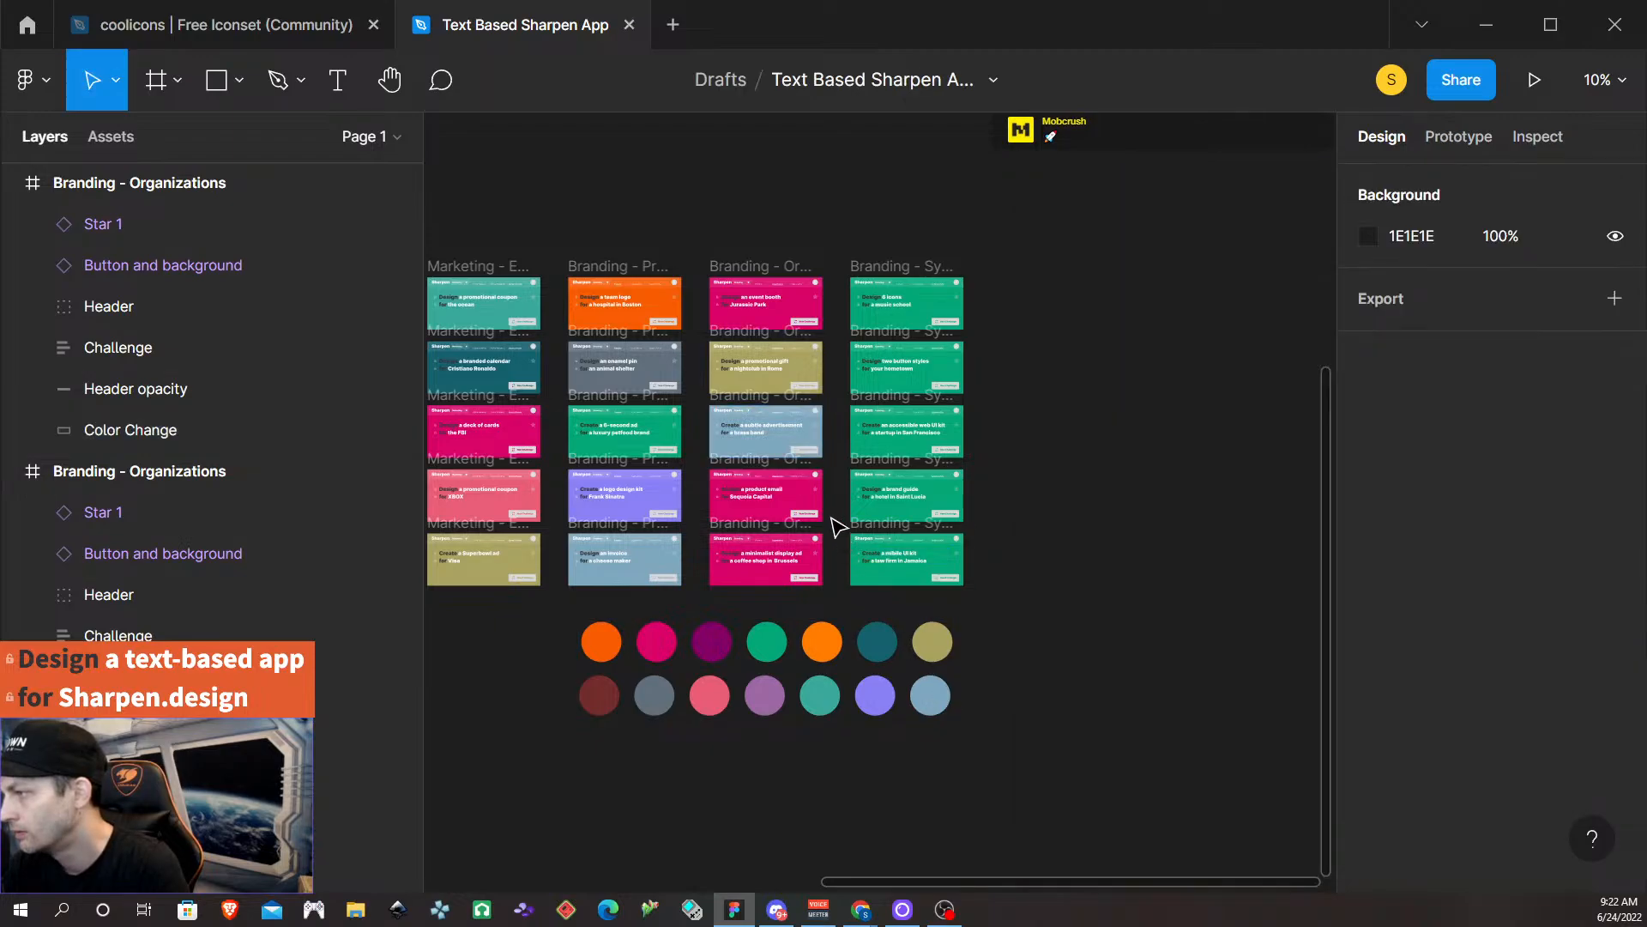
# Fill the Color Change rectangle of the fourth Branding - Organizations frame, the "product email" one, with the palette's lighter orange, FF7D00.
pyautogui.click(758, 463)
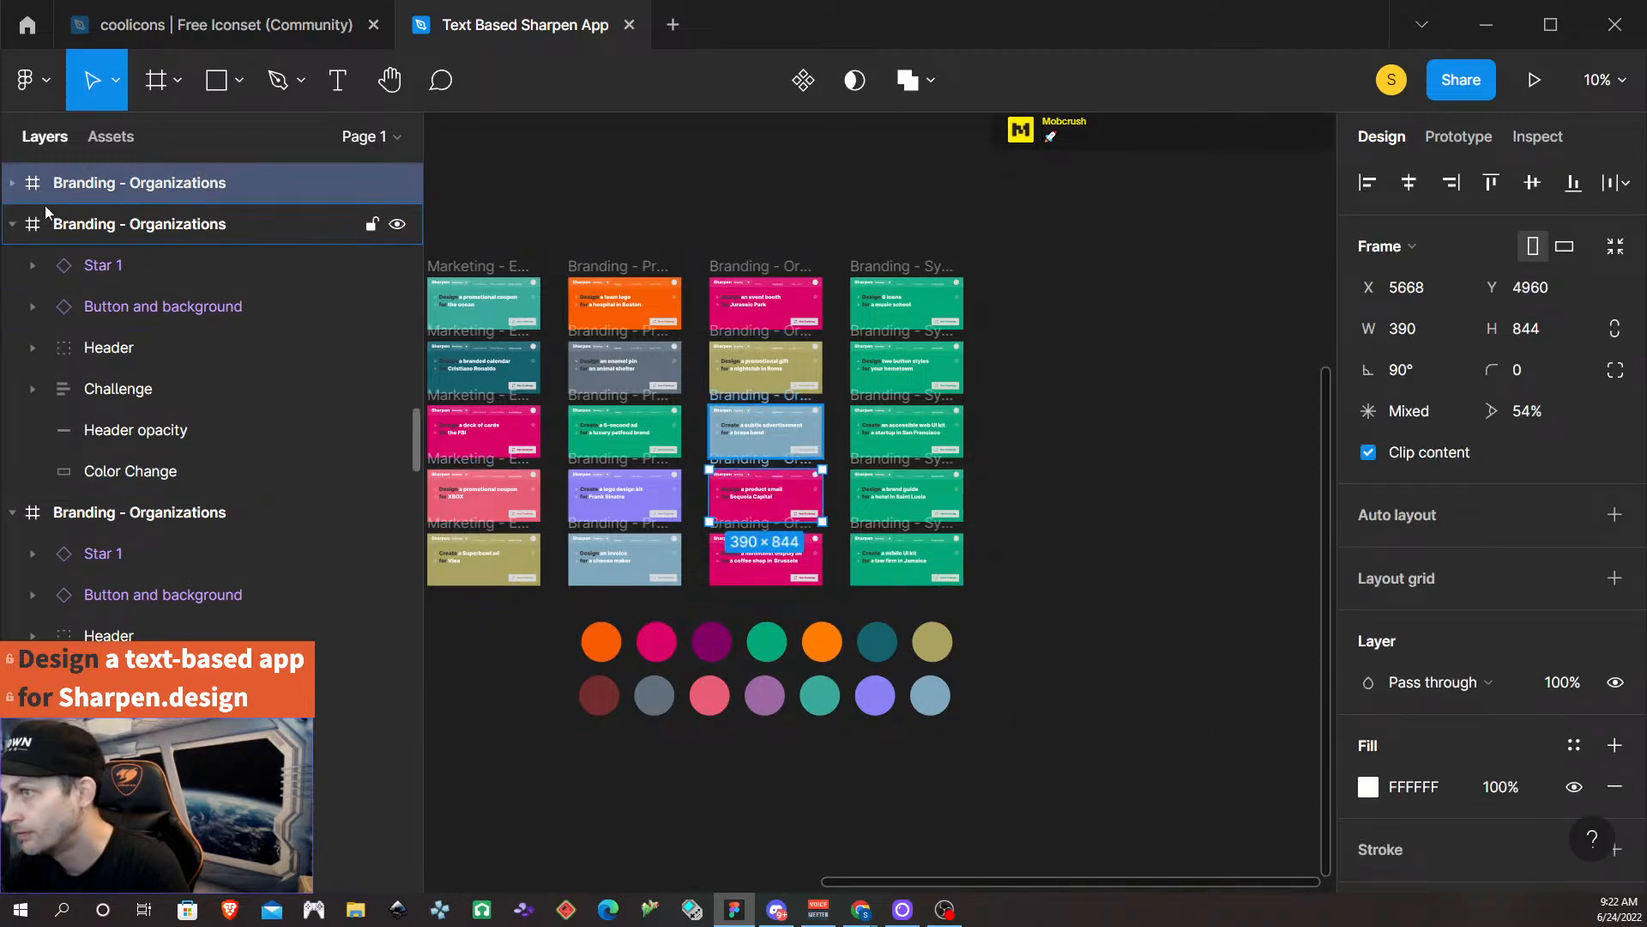
pyautogui.click(12, 183)
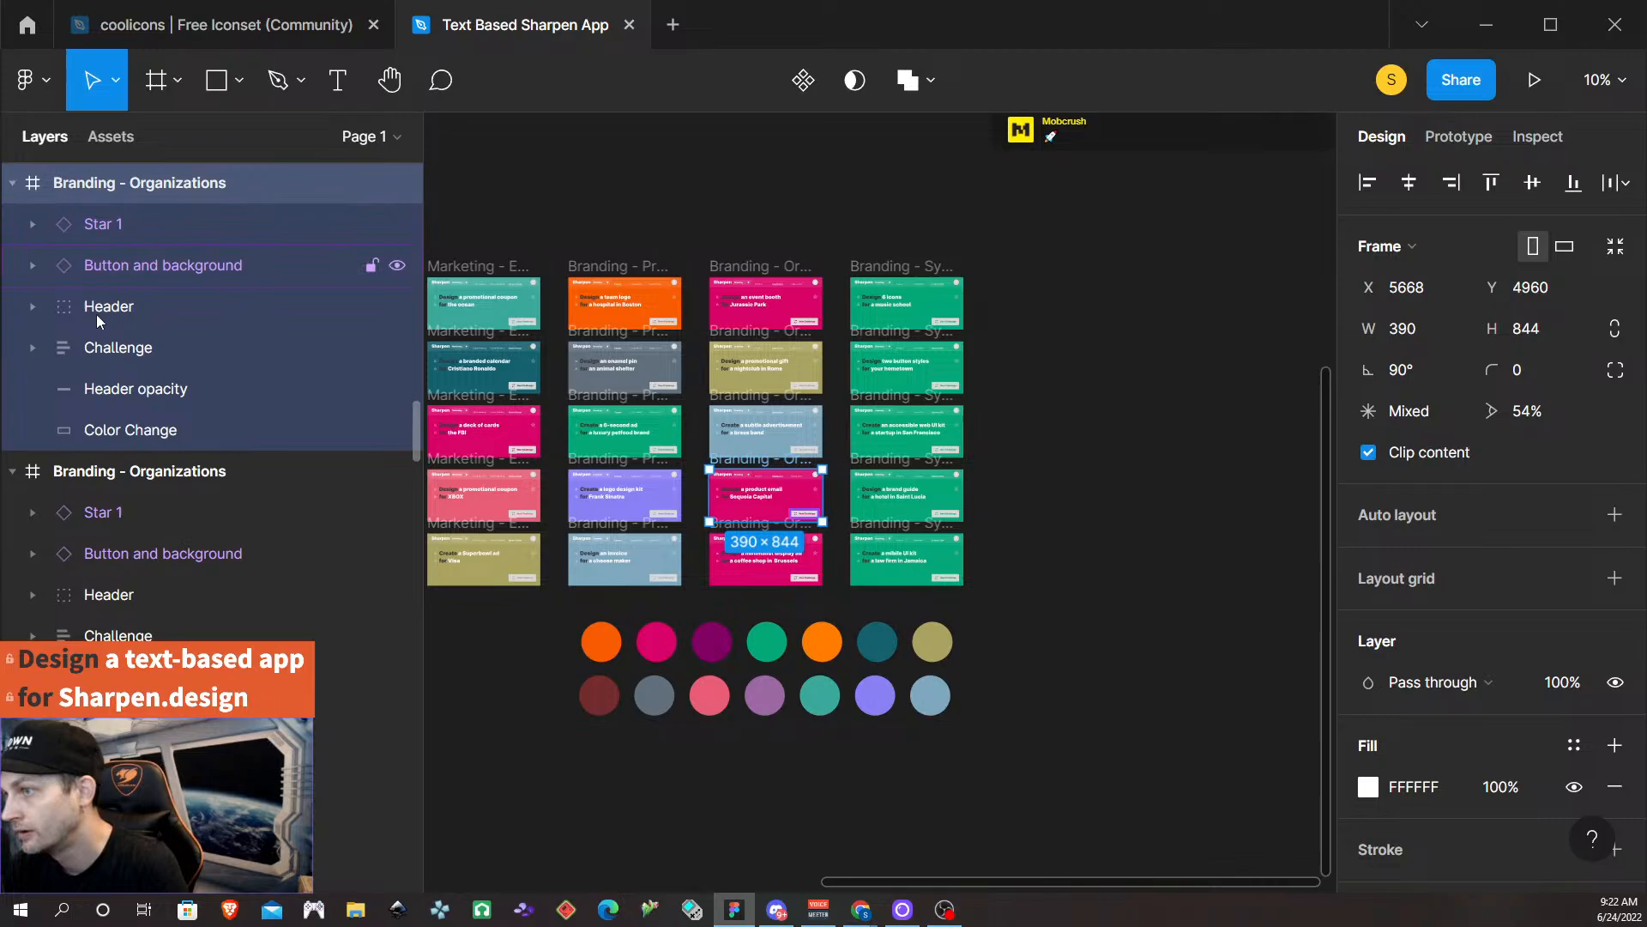
pyautogui.click(152, 429)
pyautogui.click(1372, 744)
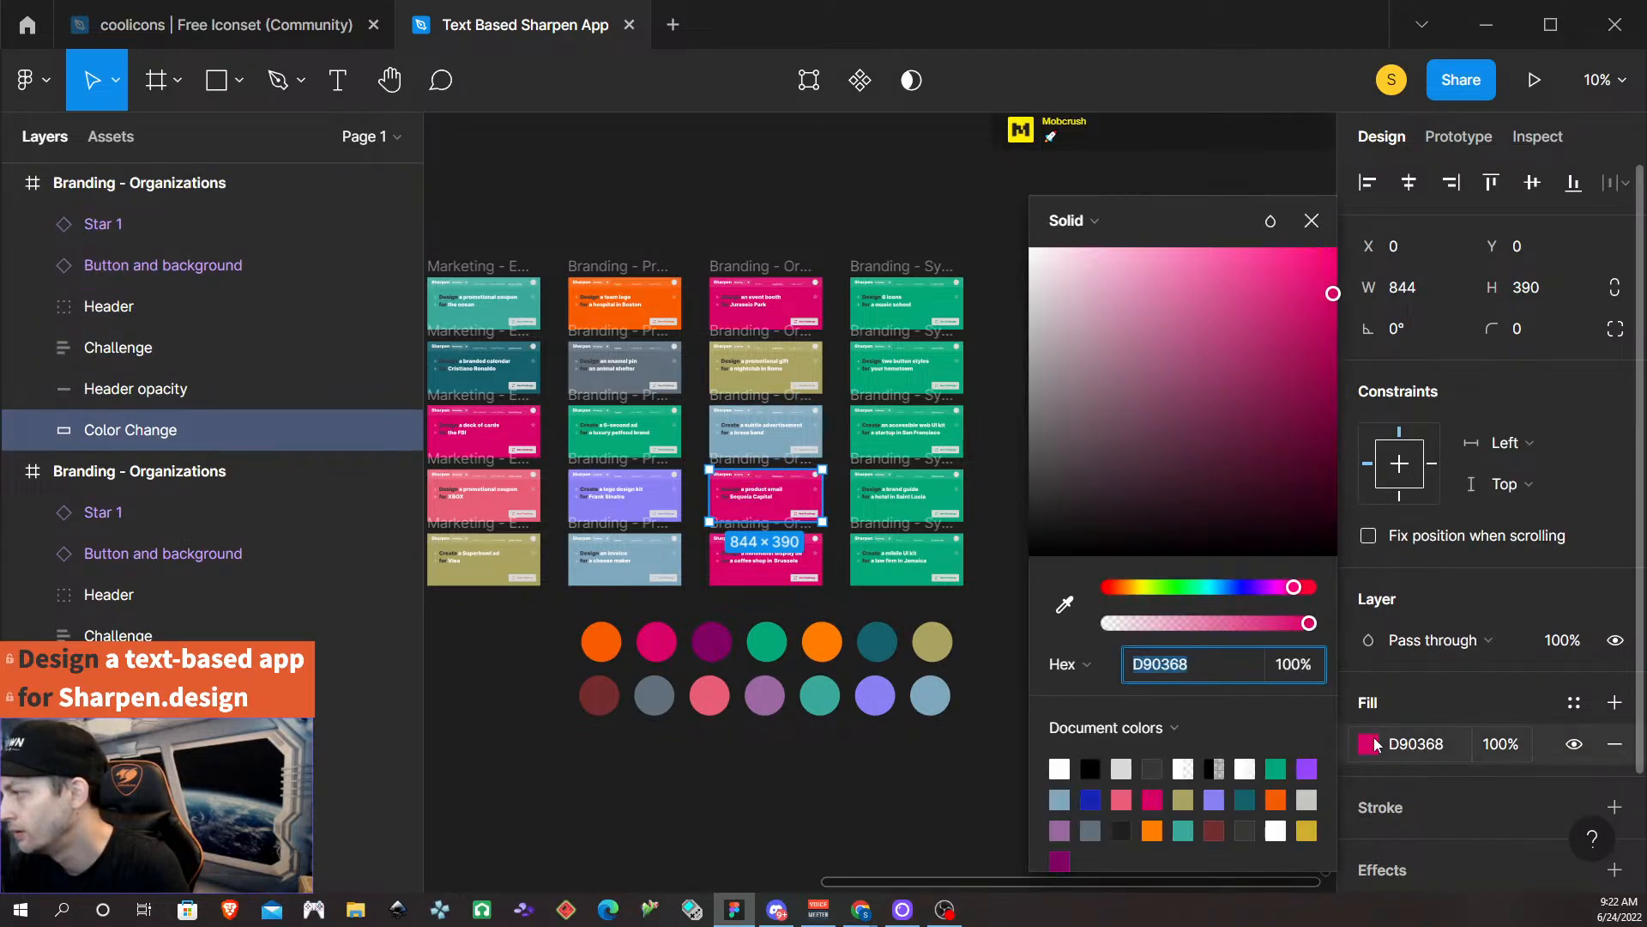
pyautogui.click(1064, 604)
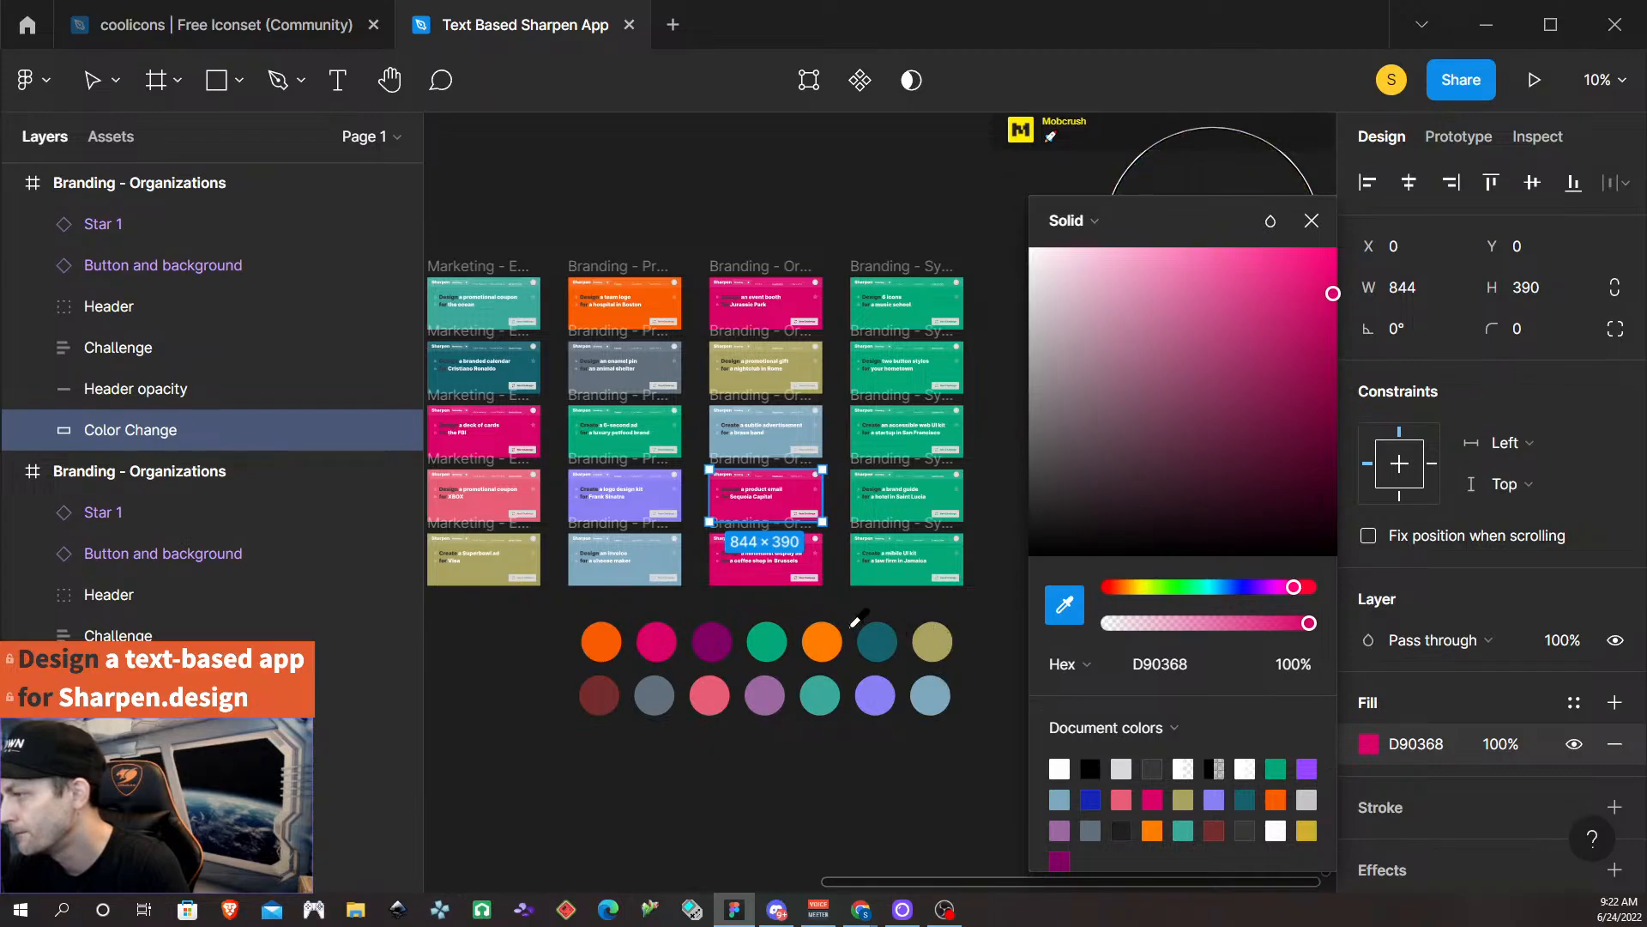
pyautogui.click(822, 640)
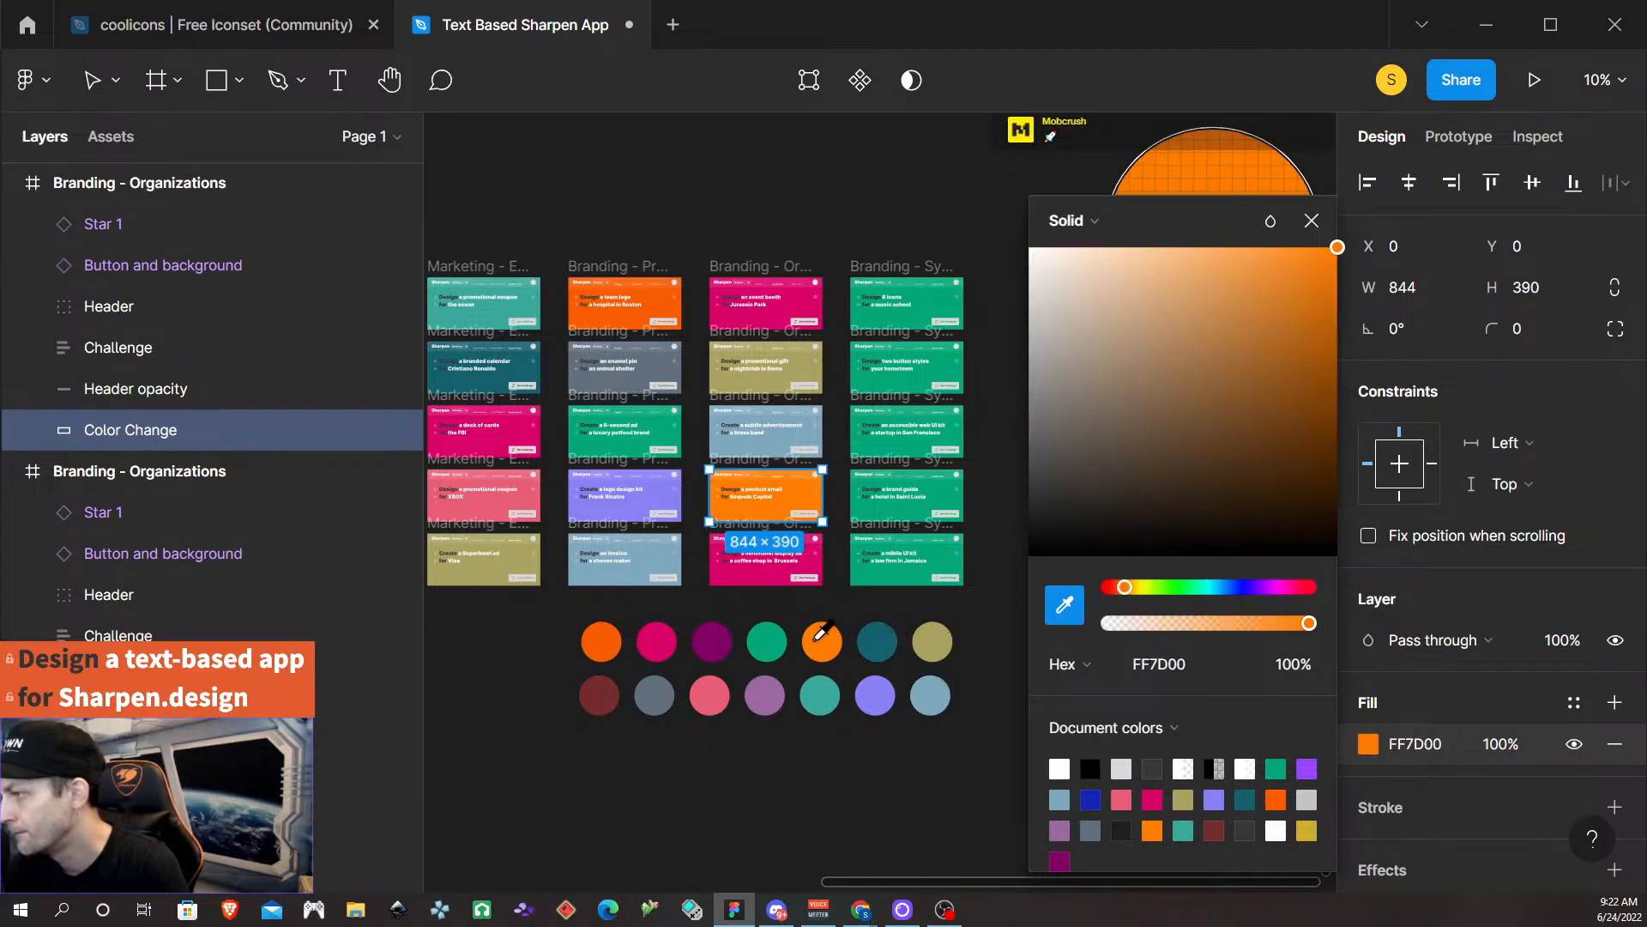
pyautogui.click(861, 610)
# Fill the Color Change rectangle of the last Branding - Organizations frame, the "minimalist display ad" one, with the palette's dark purple, 820263.
pyautogui.click(738, 533)
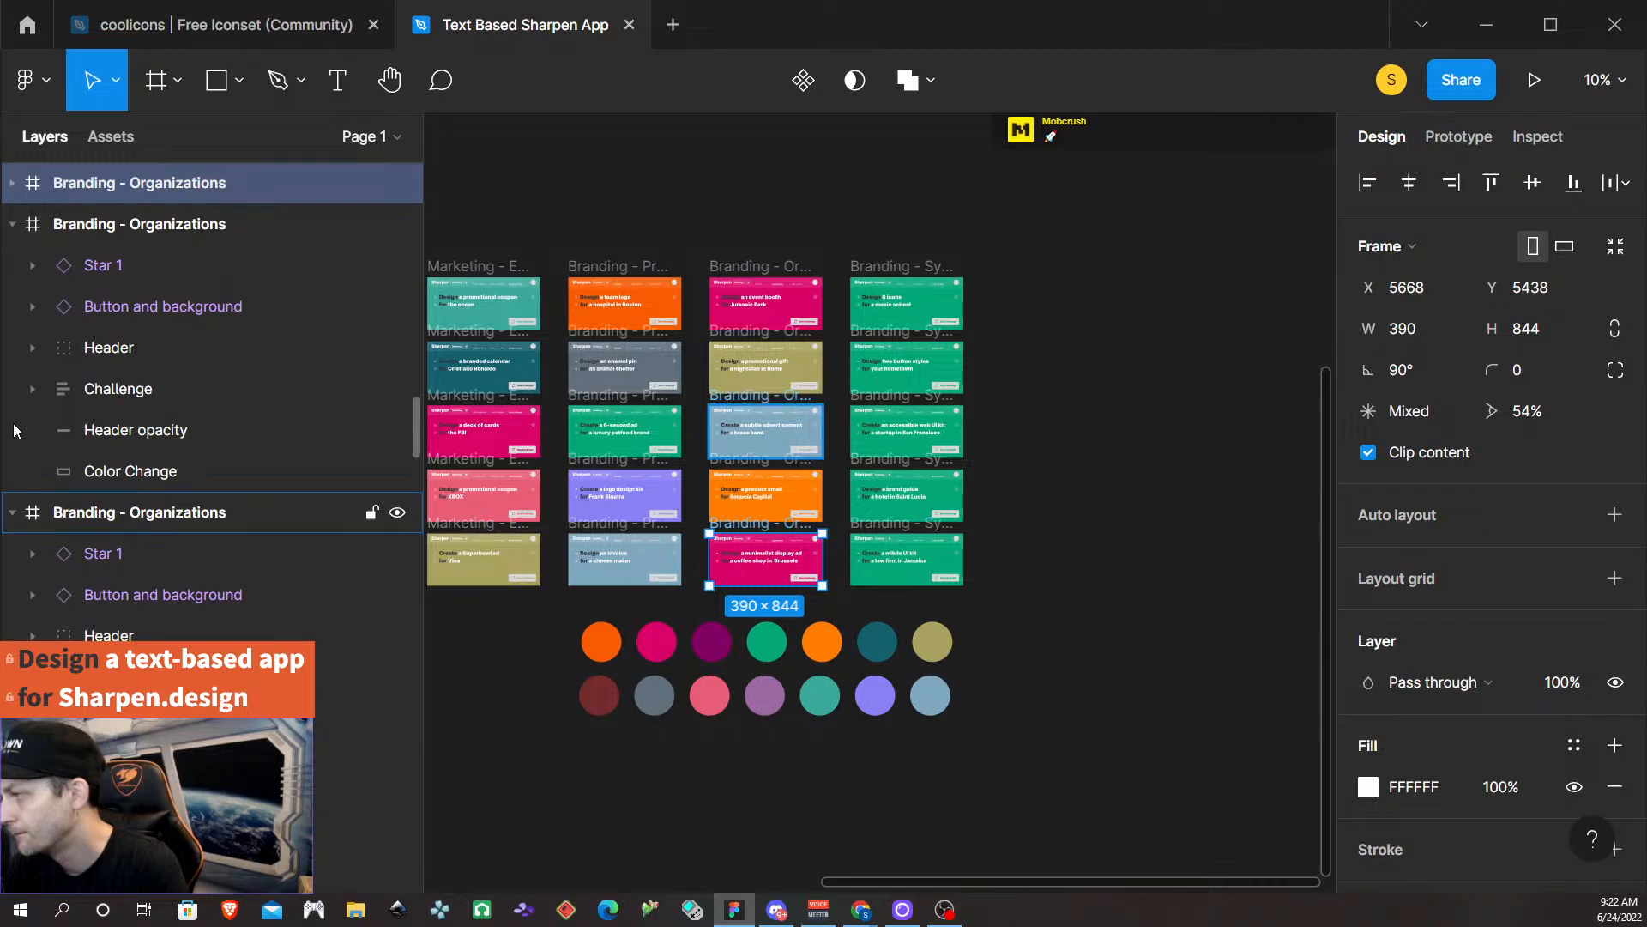
pyautogui.click(14, 187)
pyautogui.click(128, 430)
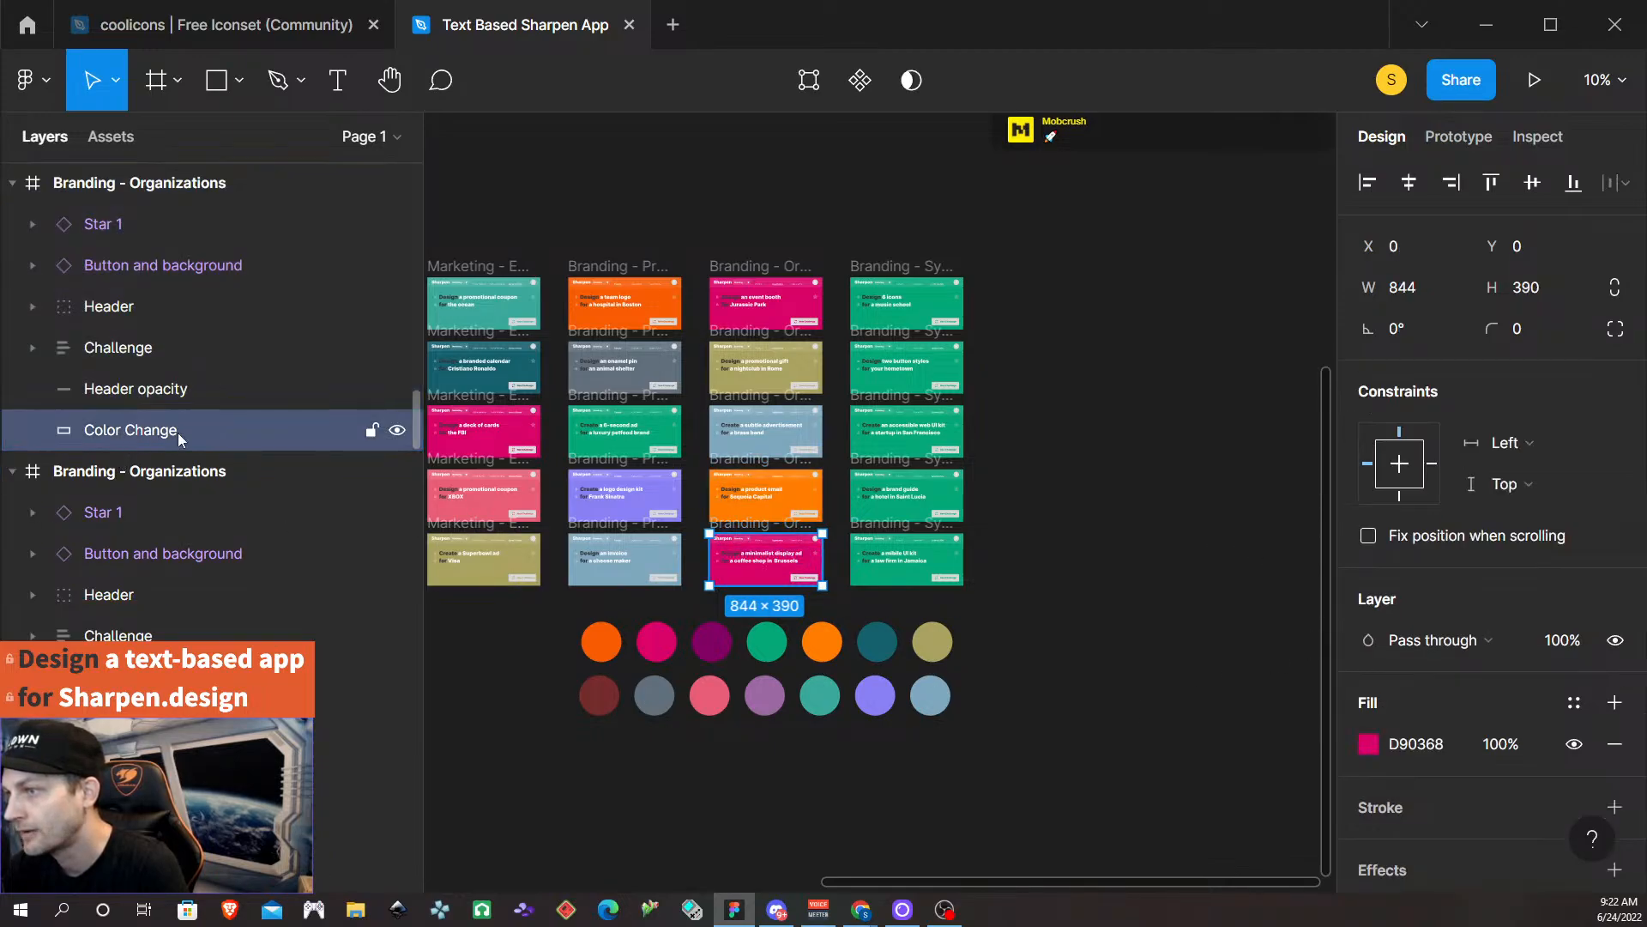
pyautogui.click(1369, 743)
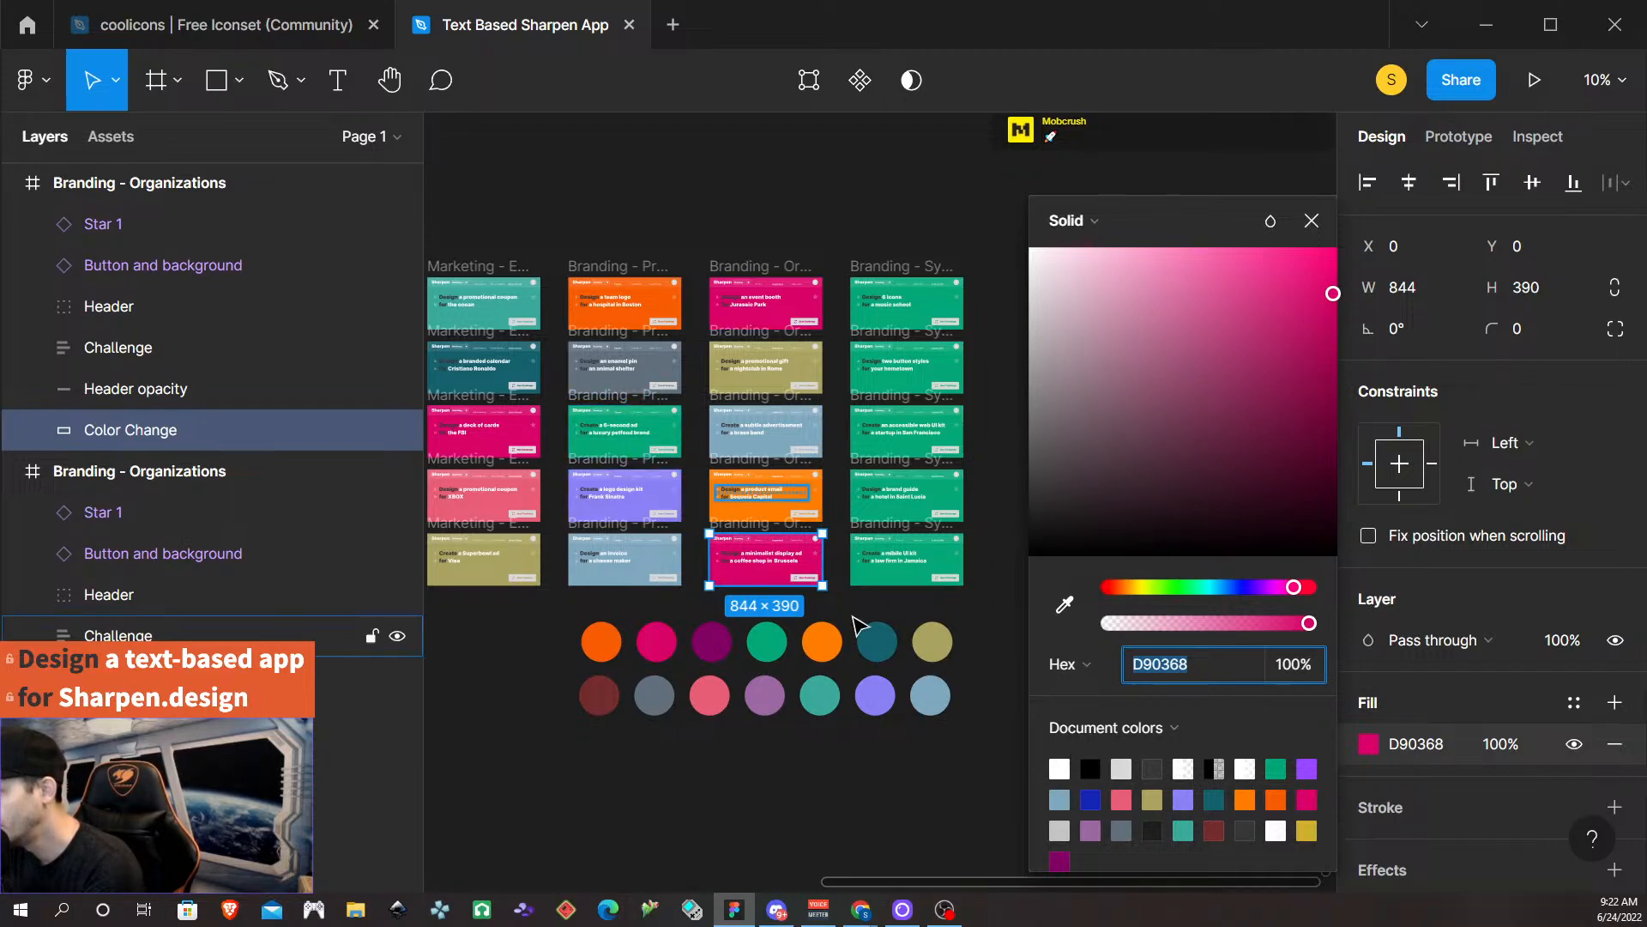
pyautogui.click(1067, 606)
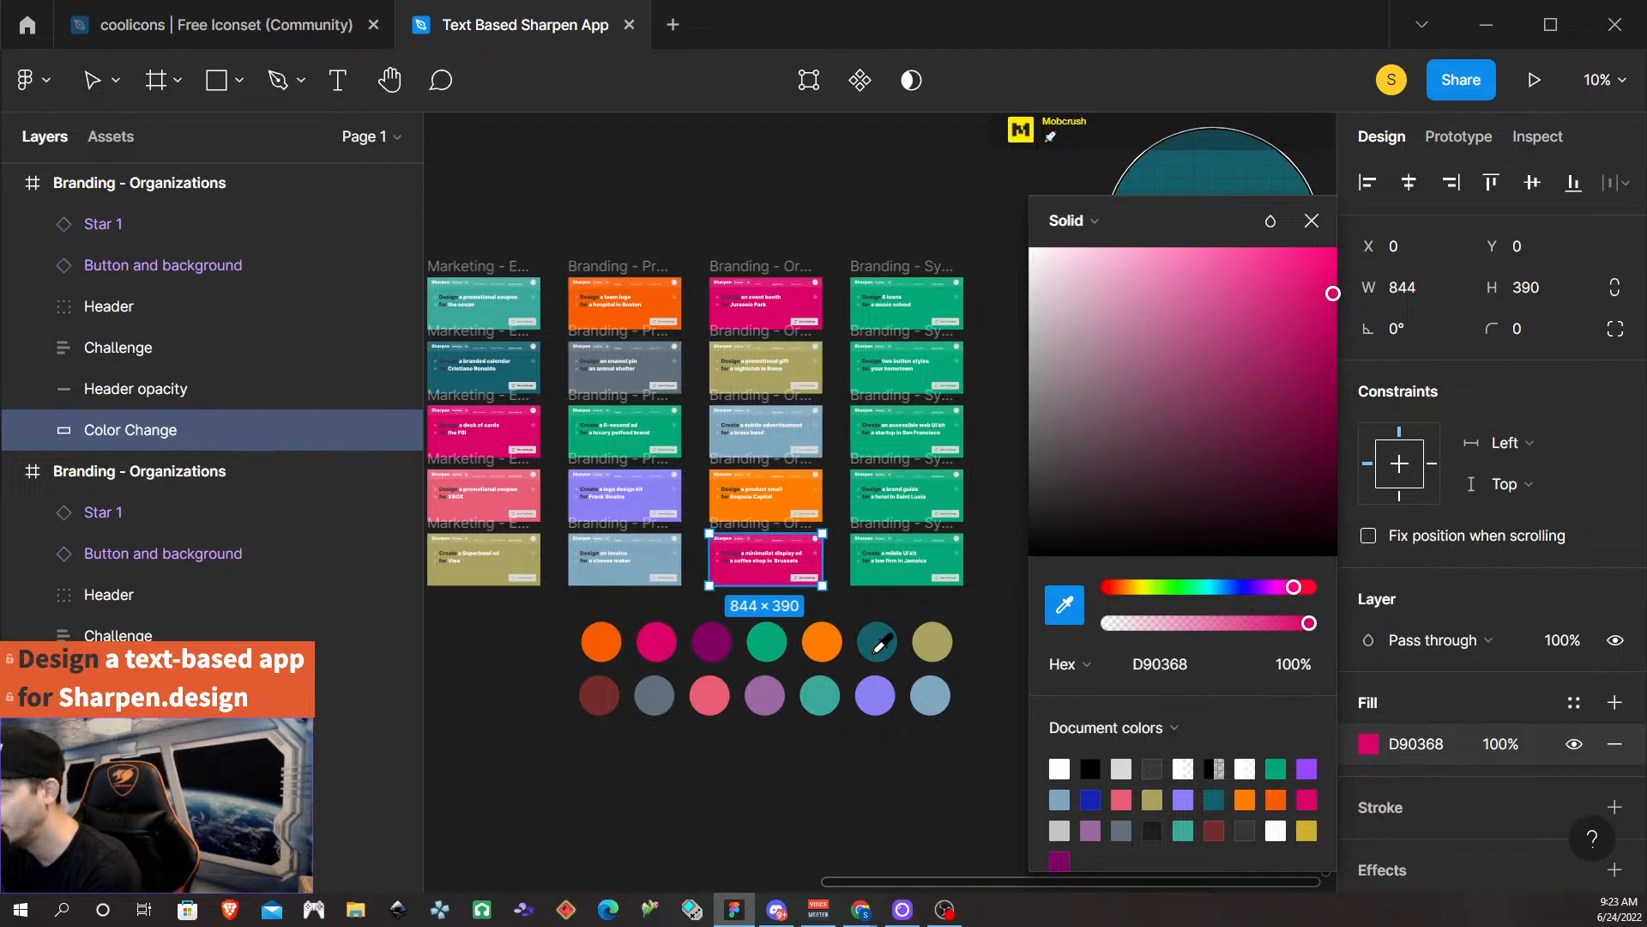
pyautogui.click(730, 639)
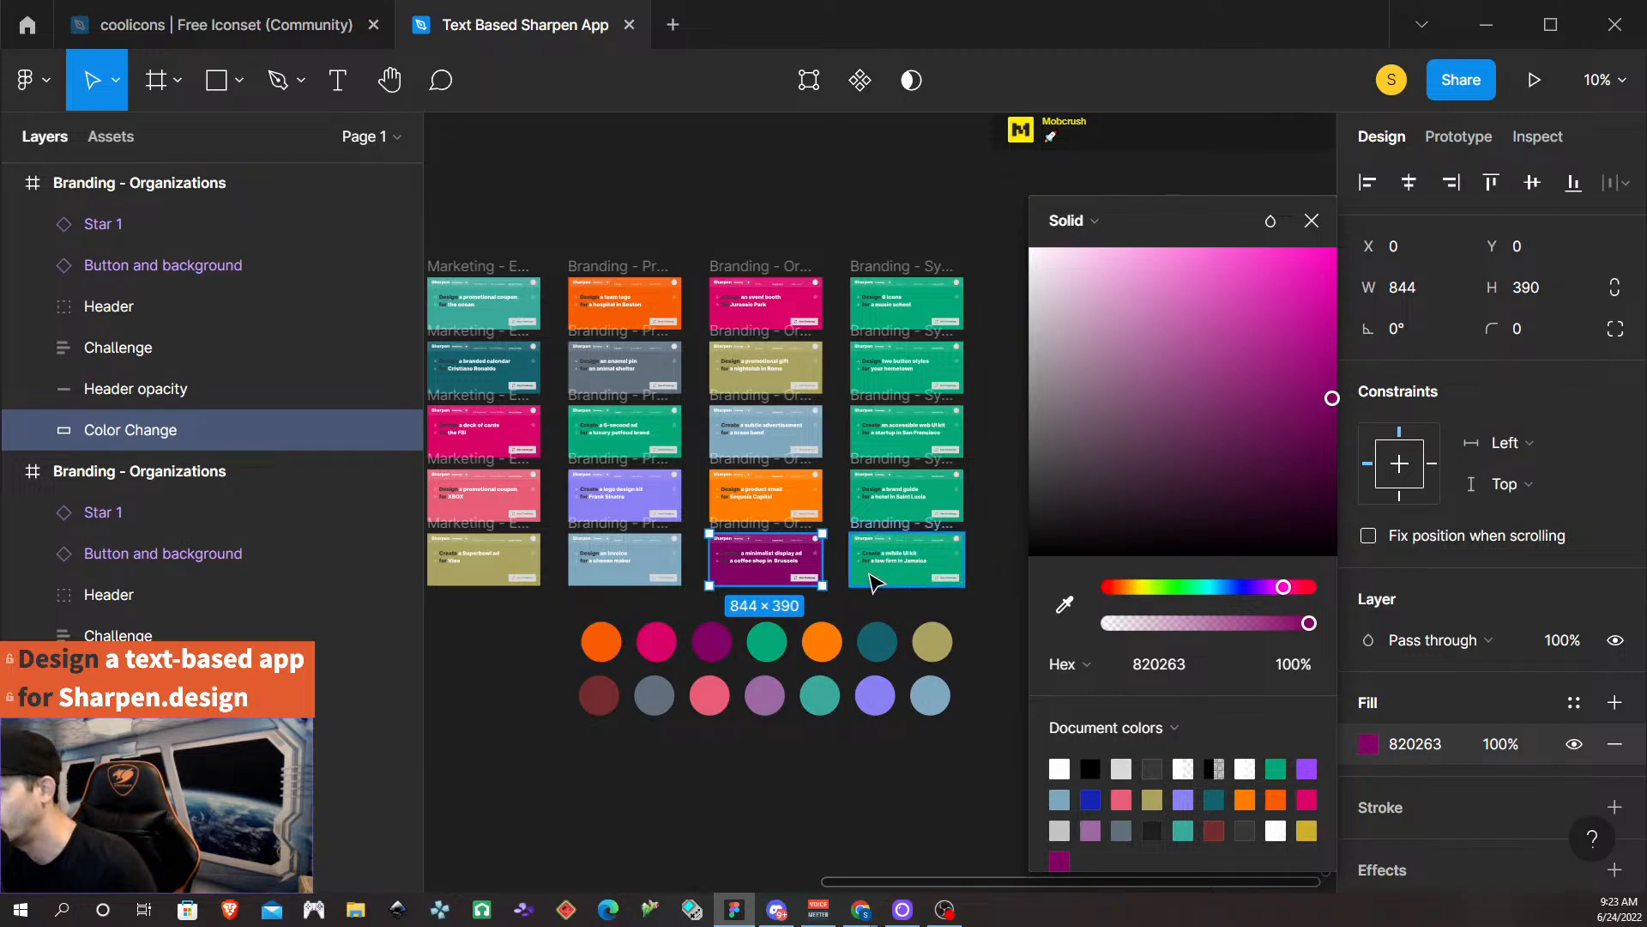
# Fill the Color Change rectangle of the second Branding - Systems & Kits frame, the "two button styles" one, with the palette's teal, 3BA99C.
pyautogui.click(899, 336)
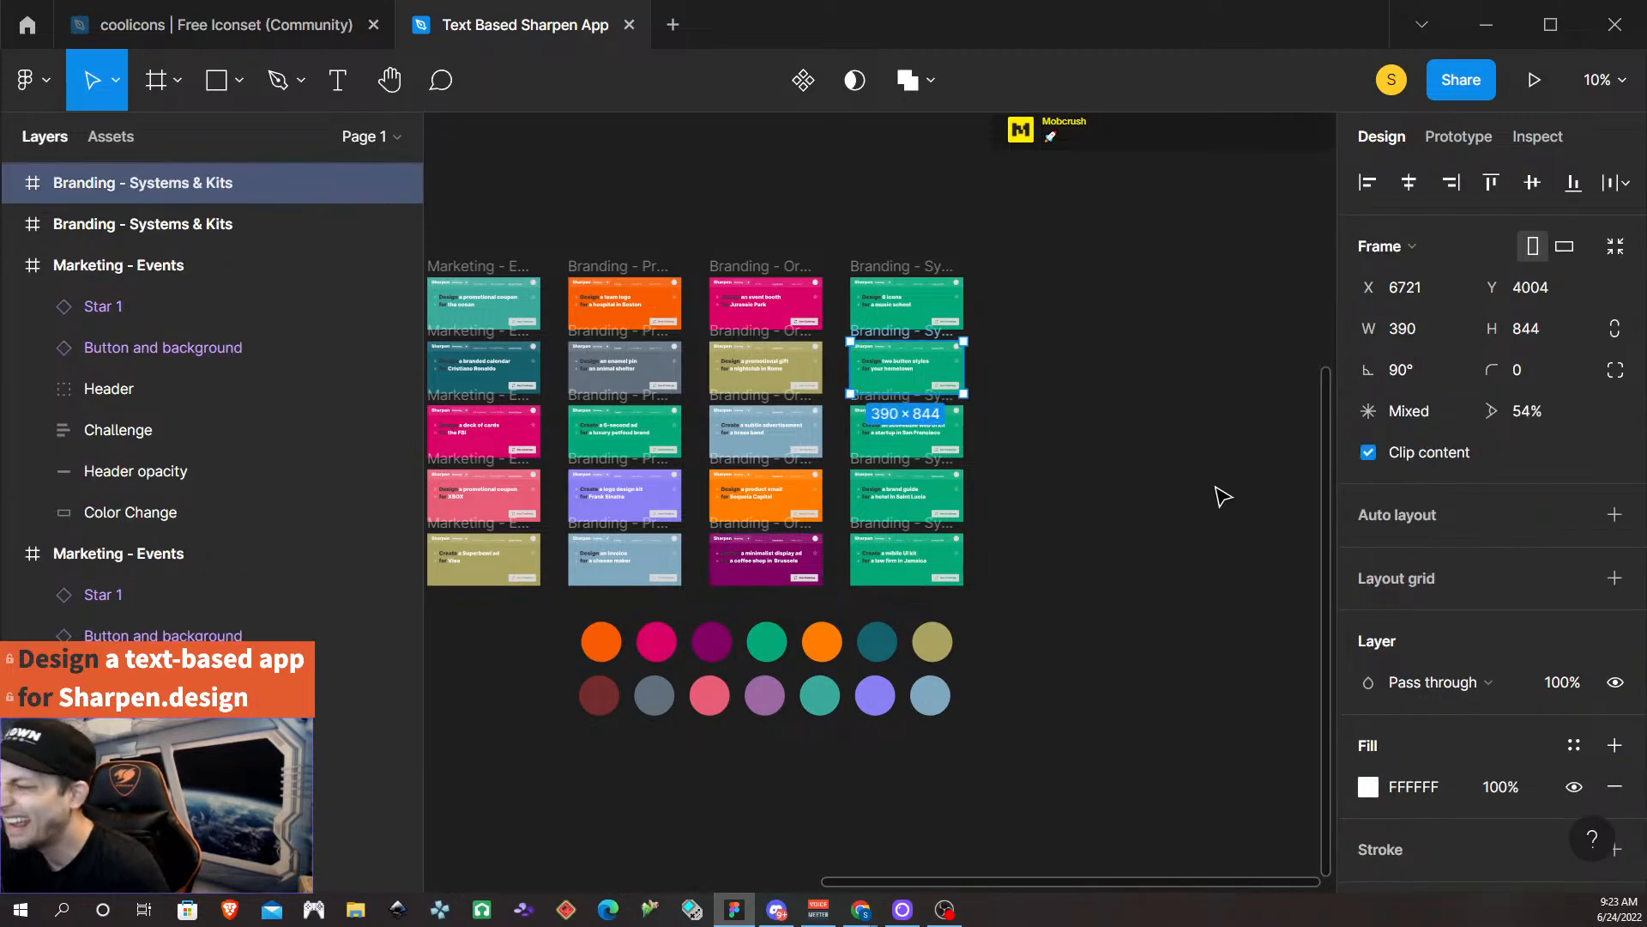
pyautogui.click(12, 183)
pyautogui.click(127, 430)
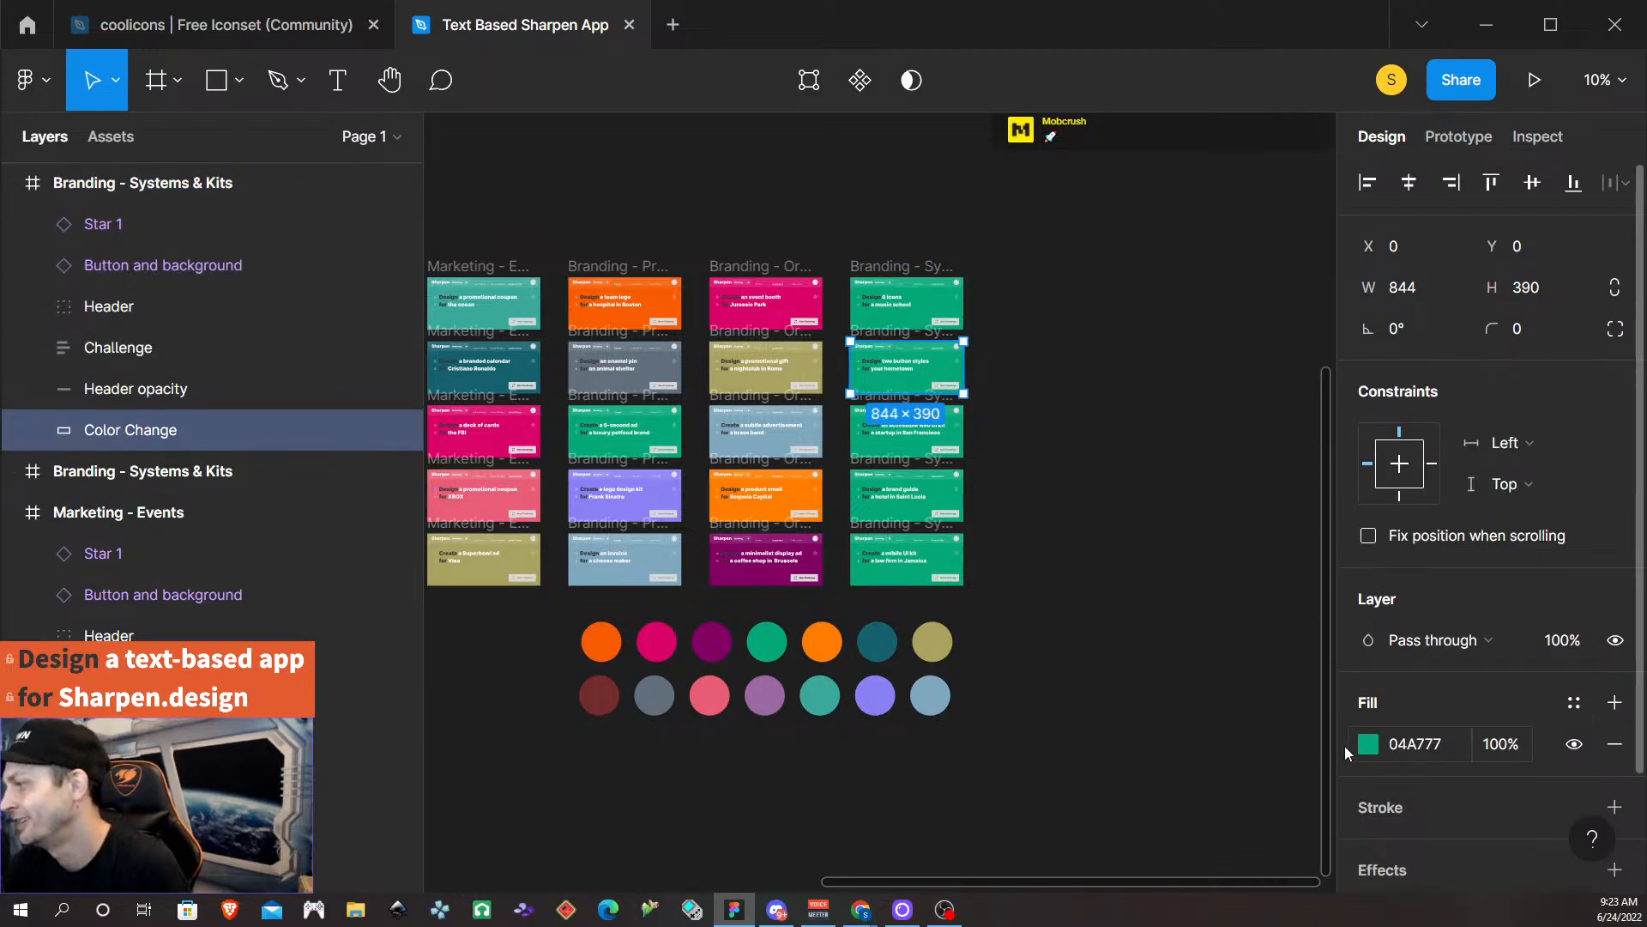
pyautogui.click(1369, 744)
pyautogui.press('i')
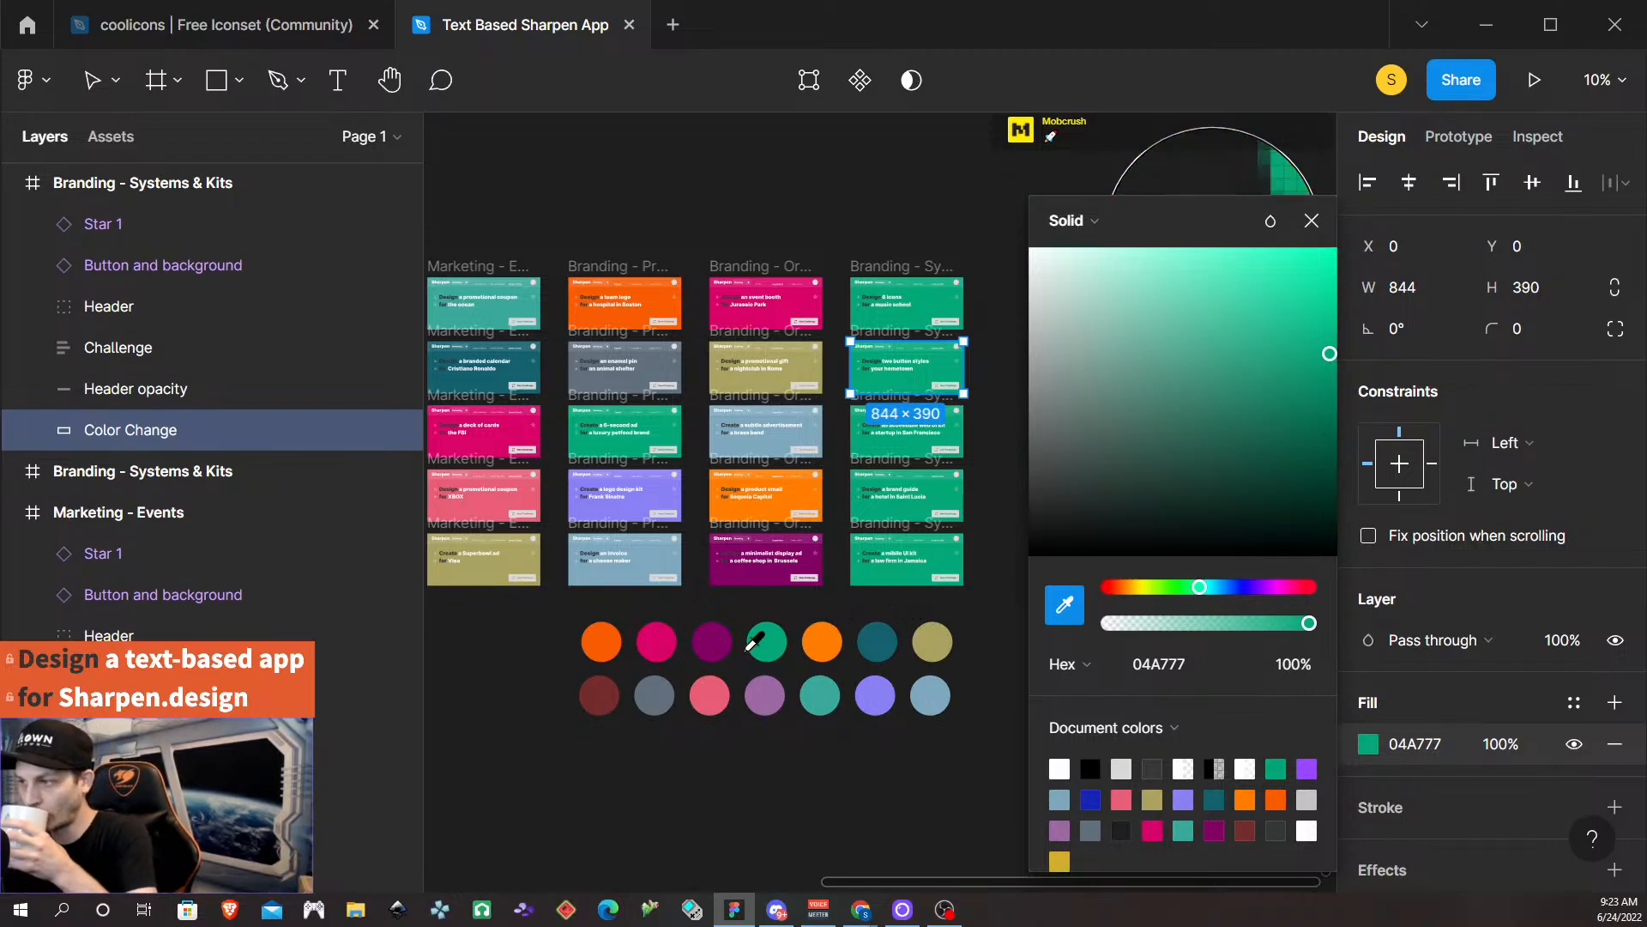
pyautogui.click(819, 695)
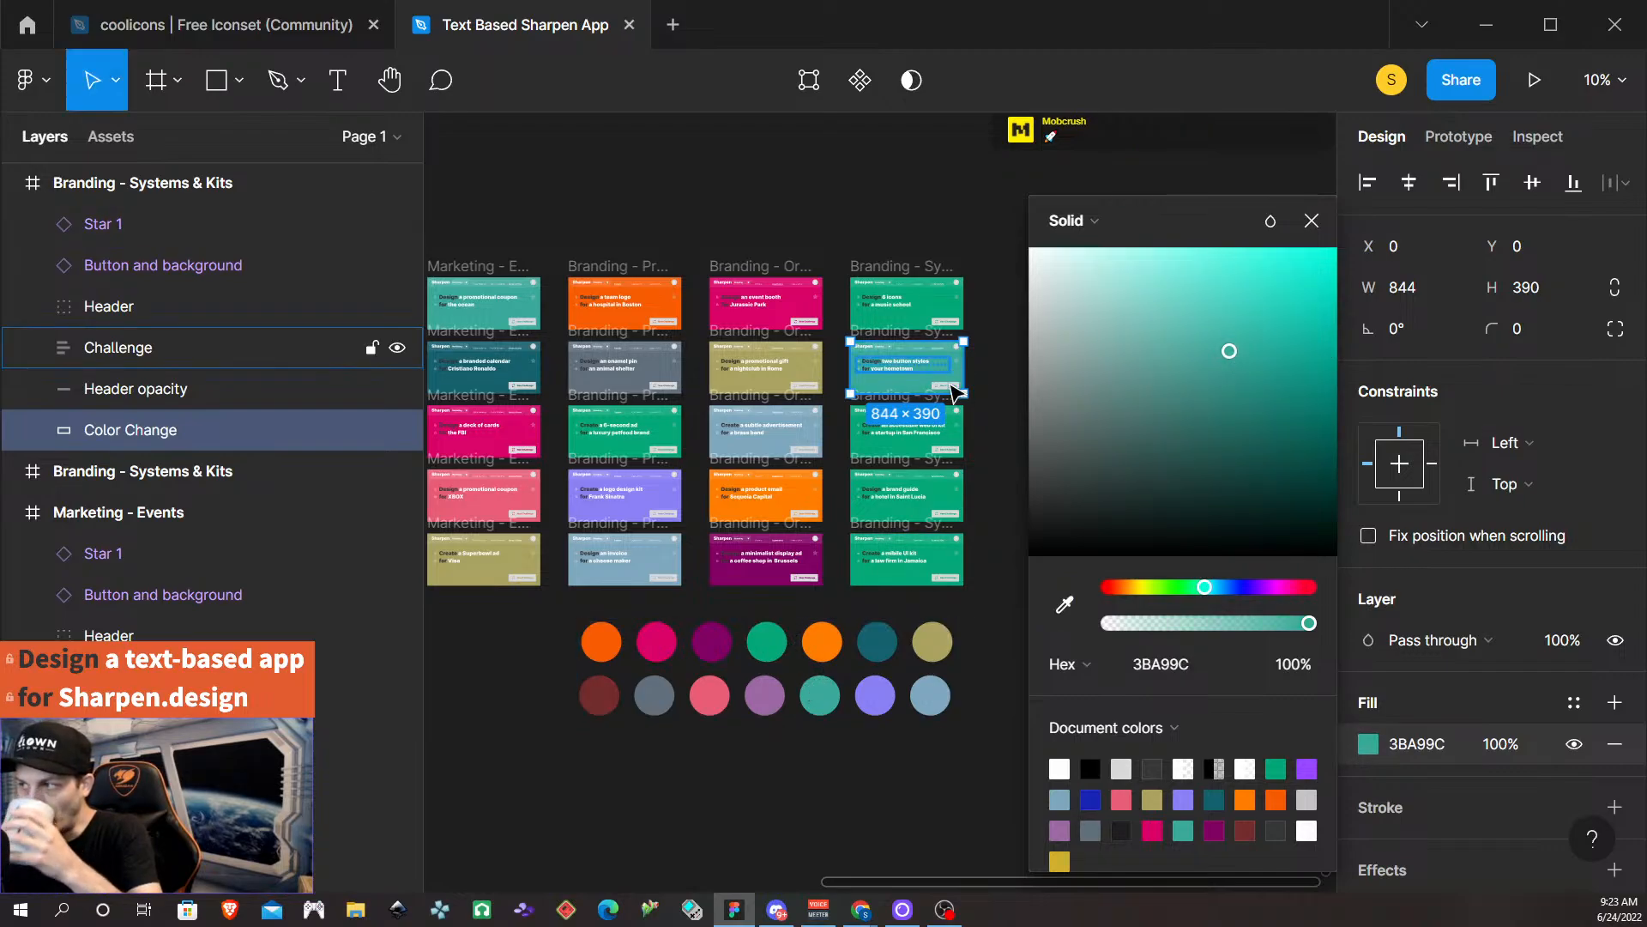
pyautogui.click(991, 427)
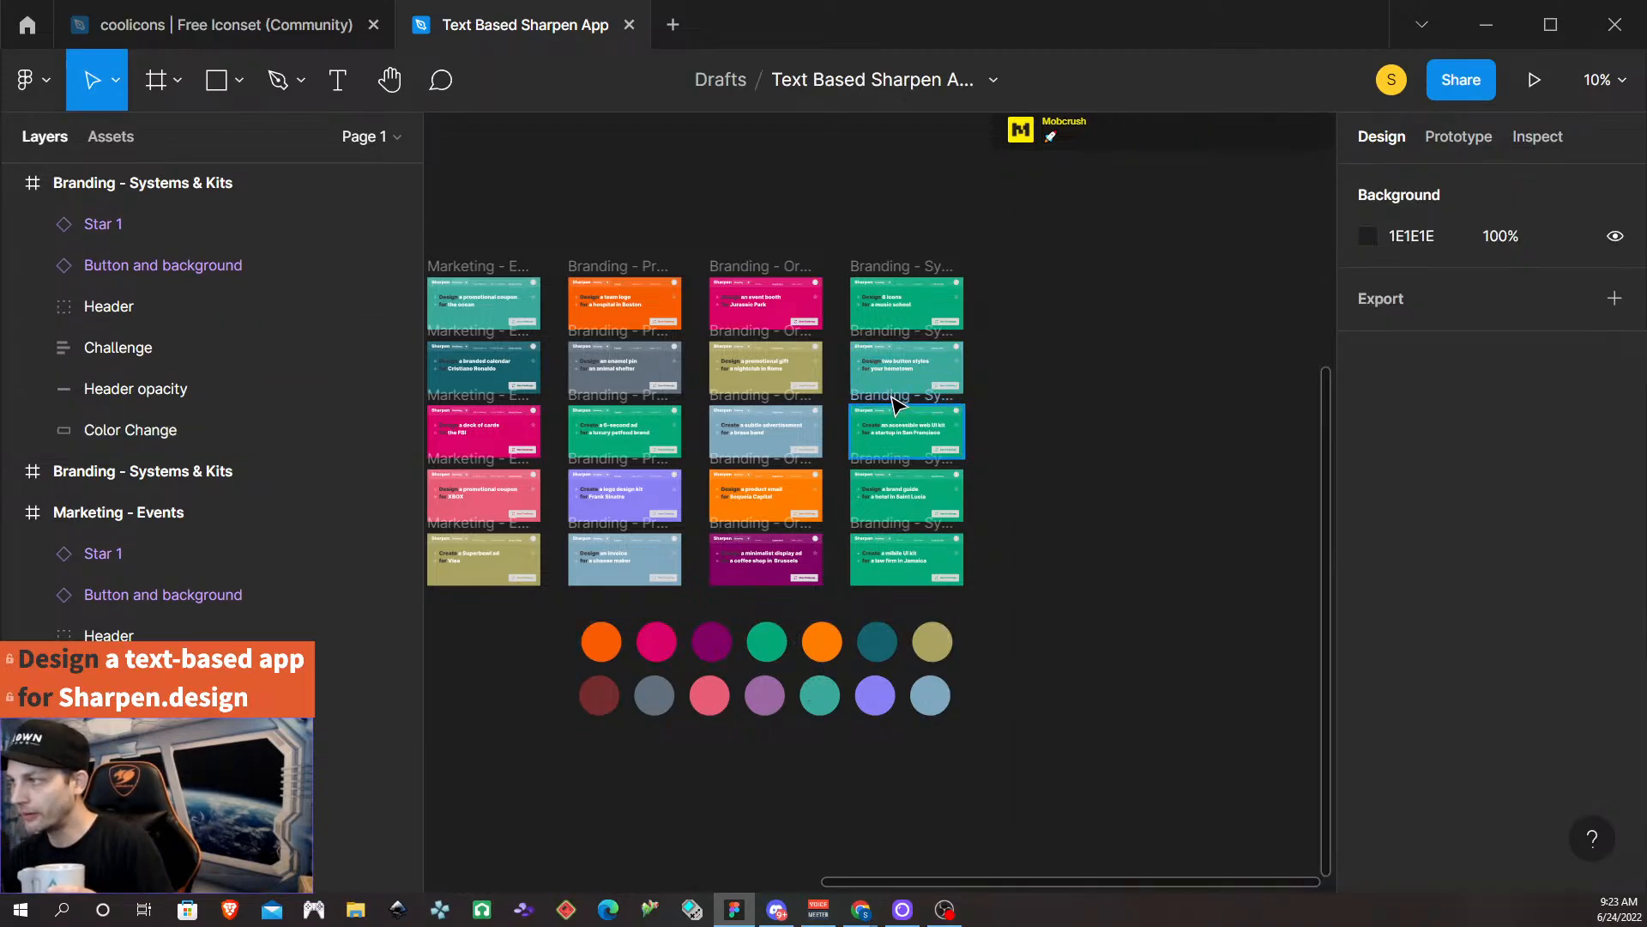
# Fill the Color Change rectangle of the third Branding - Systems & Kits frame, the "accessible web UI kit" one, with the palette's coral pink, E85D75.
pyautogui.click(894, 397)
pyautogui.click(24, 183)
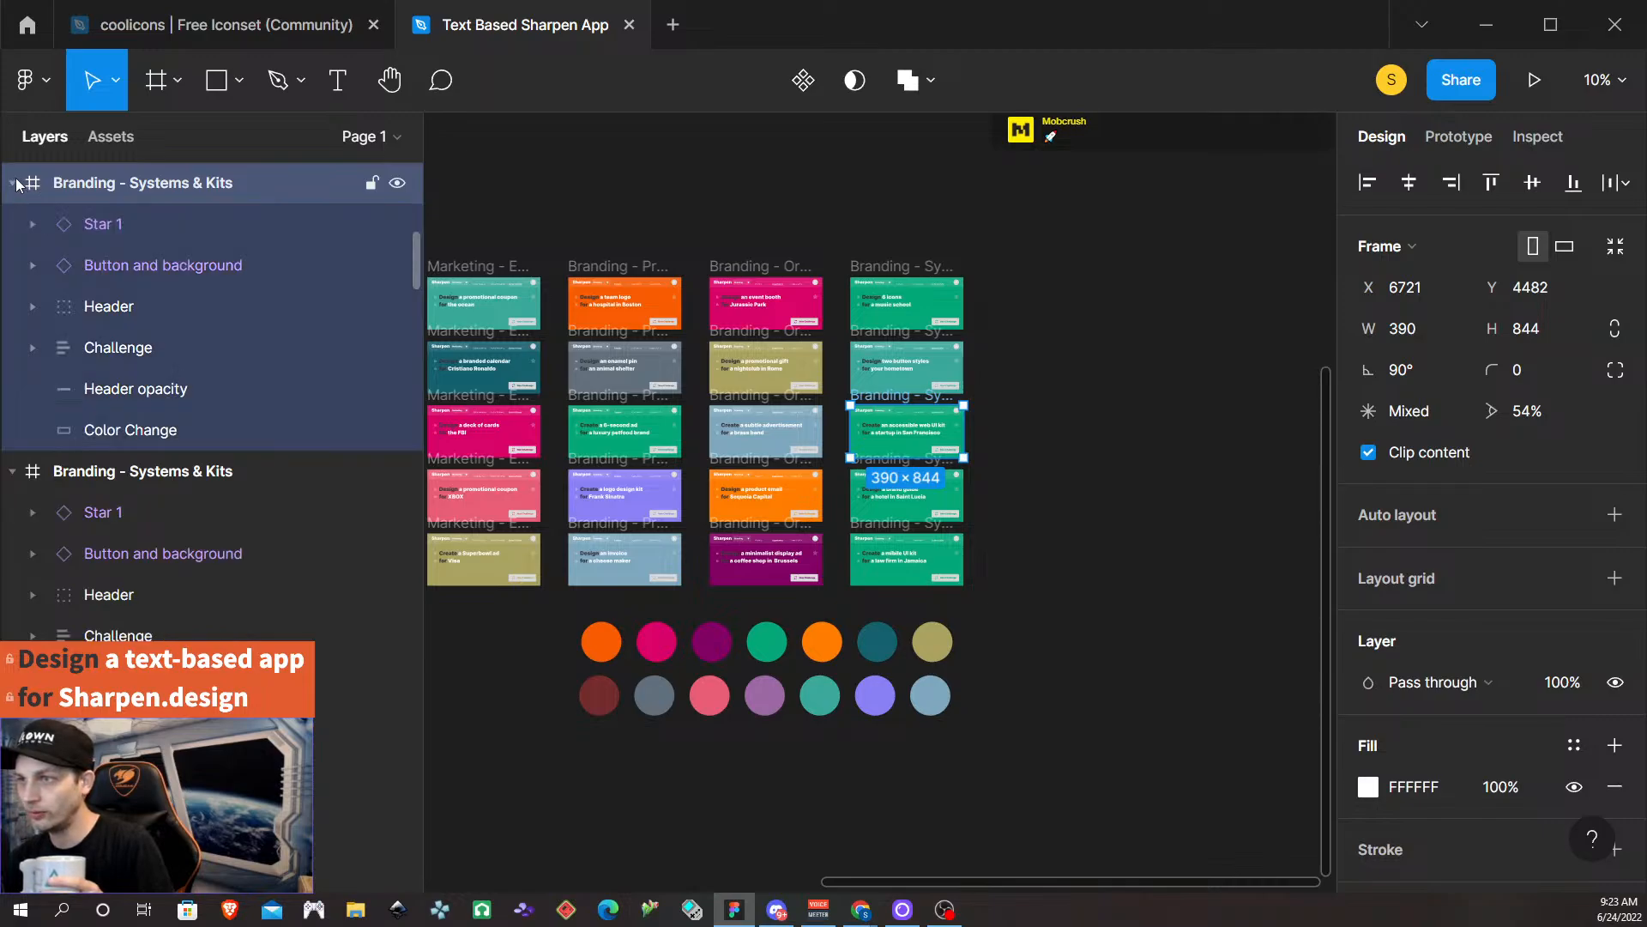
pyautogui.click(132, 433)
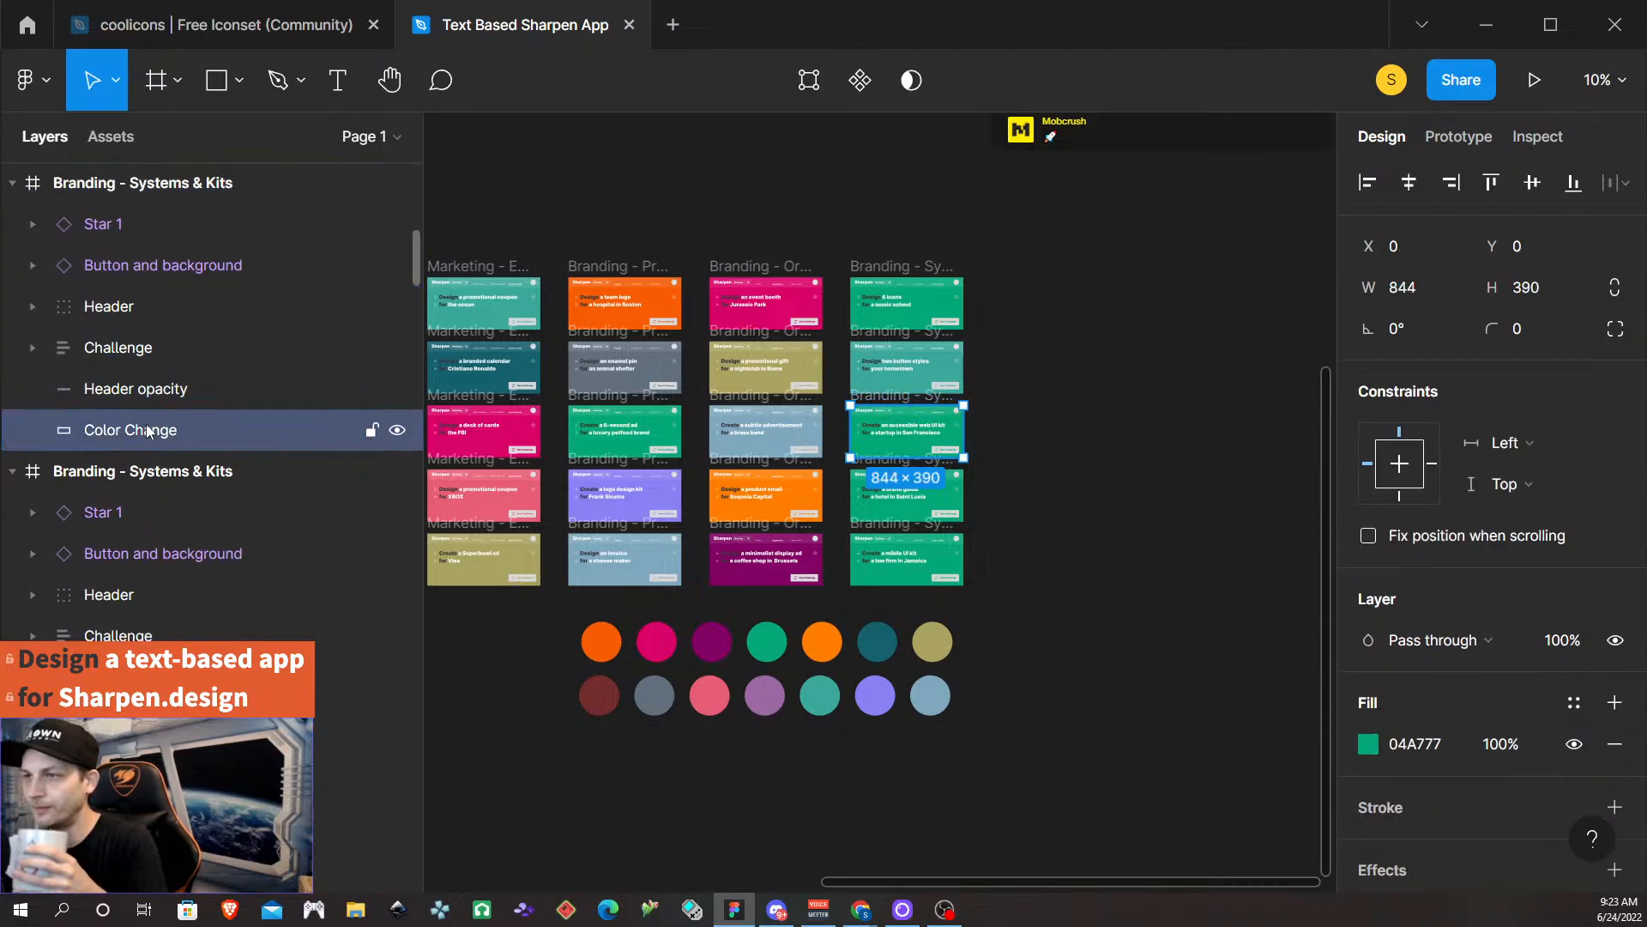
pyautogui.click(1368, 744)
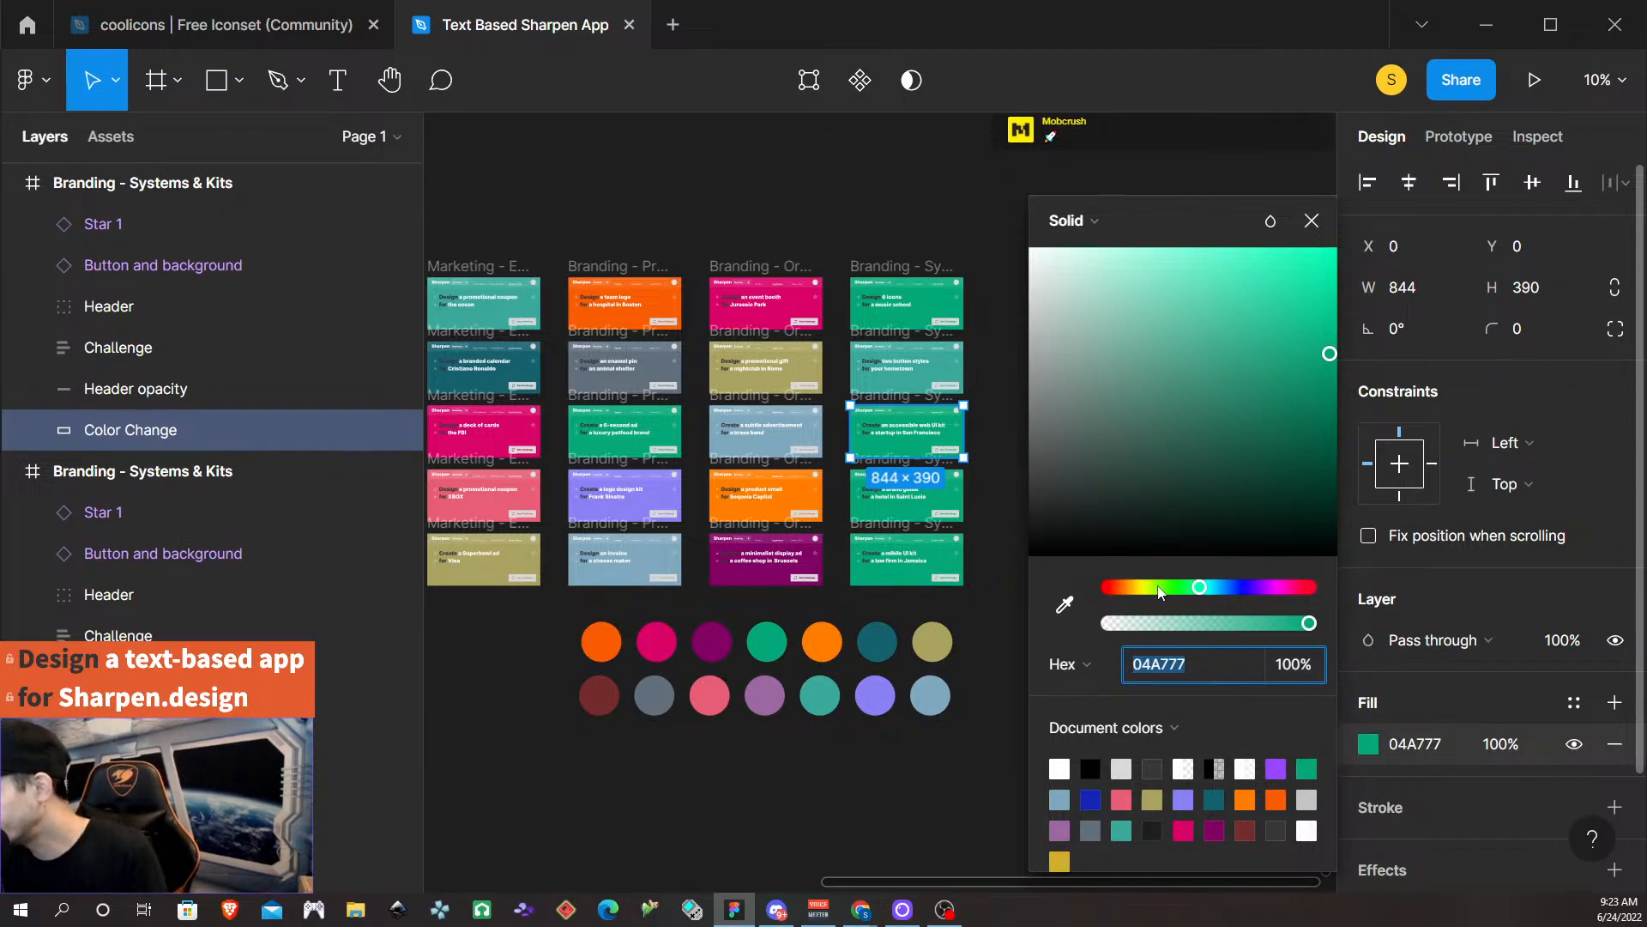
pyautogui.click(1076, 610)
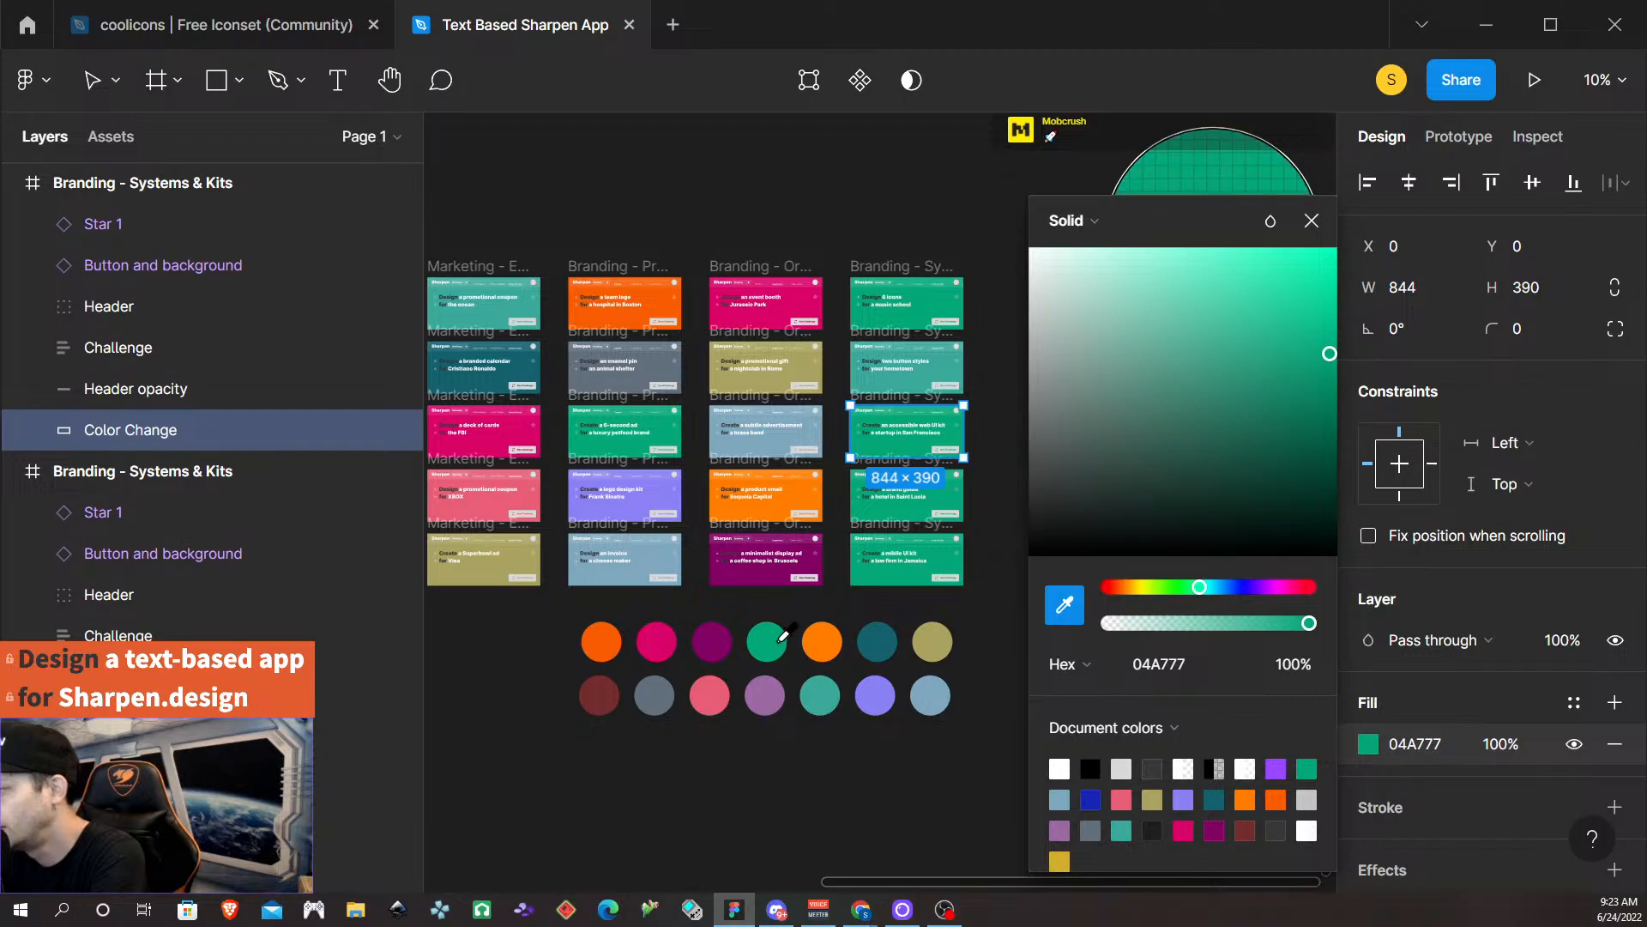
pyautogui.click(709, 692)
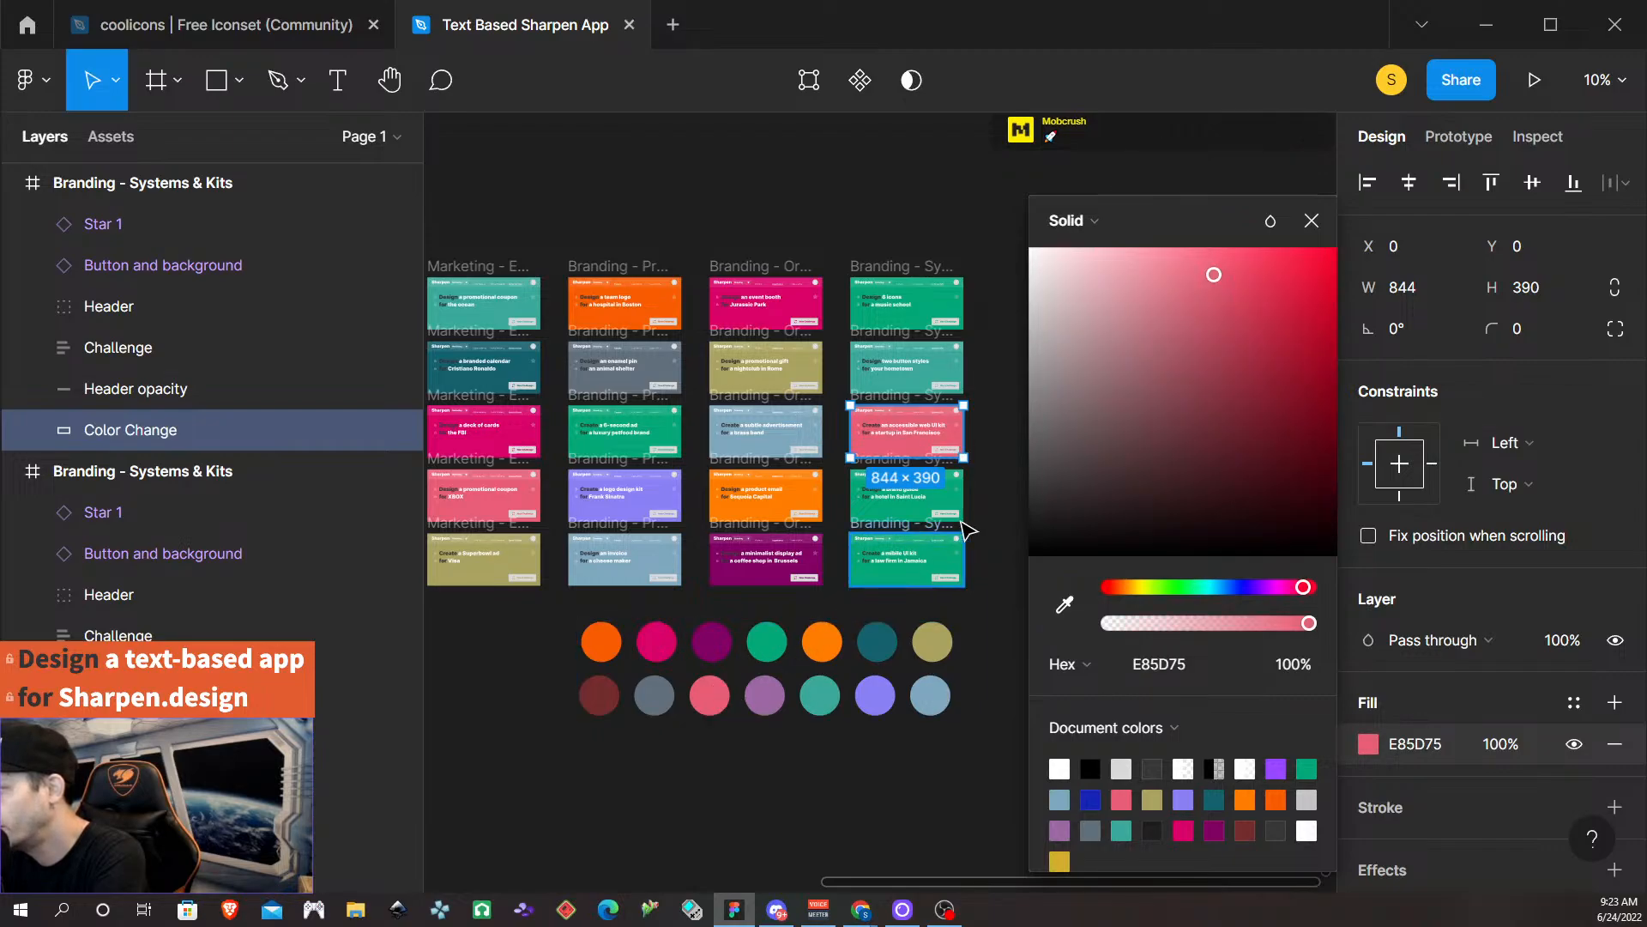
pyautogui.click(1006, 525)
# Fill the Color Change rectangle of the fourth Branding - Systems & Kits frame, the "brand guide" one, with the palette's light violet.
pyautogui.click(903, 464)
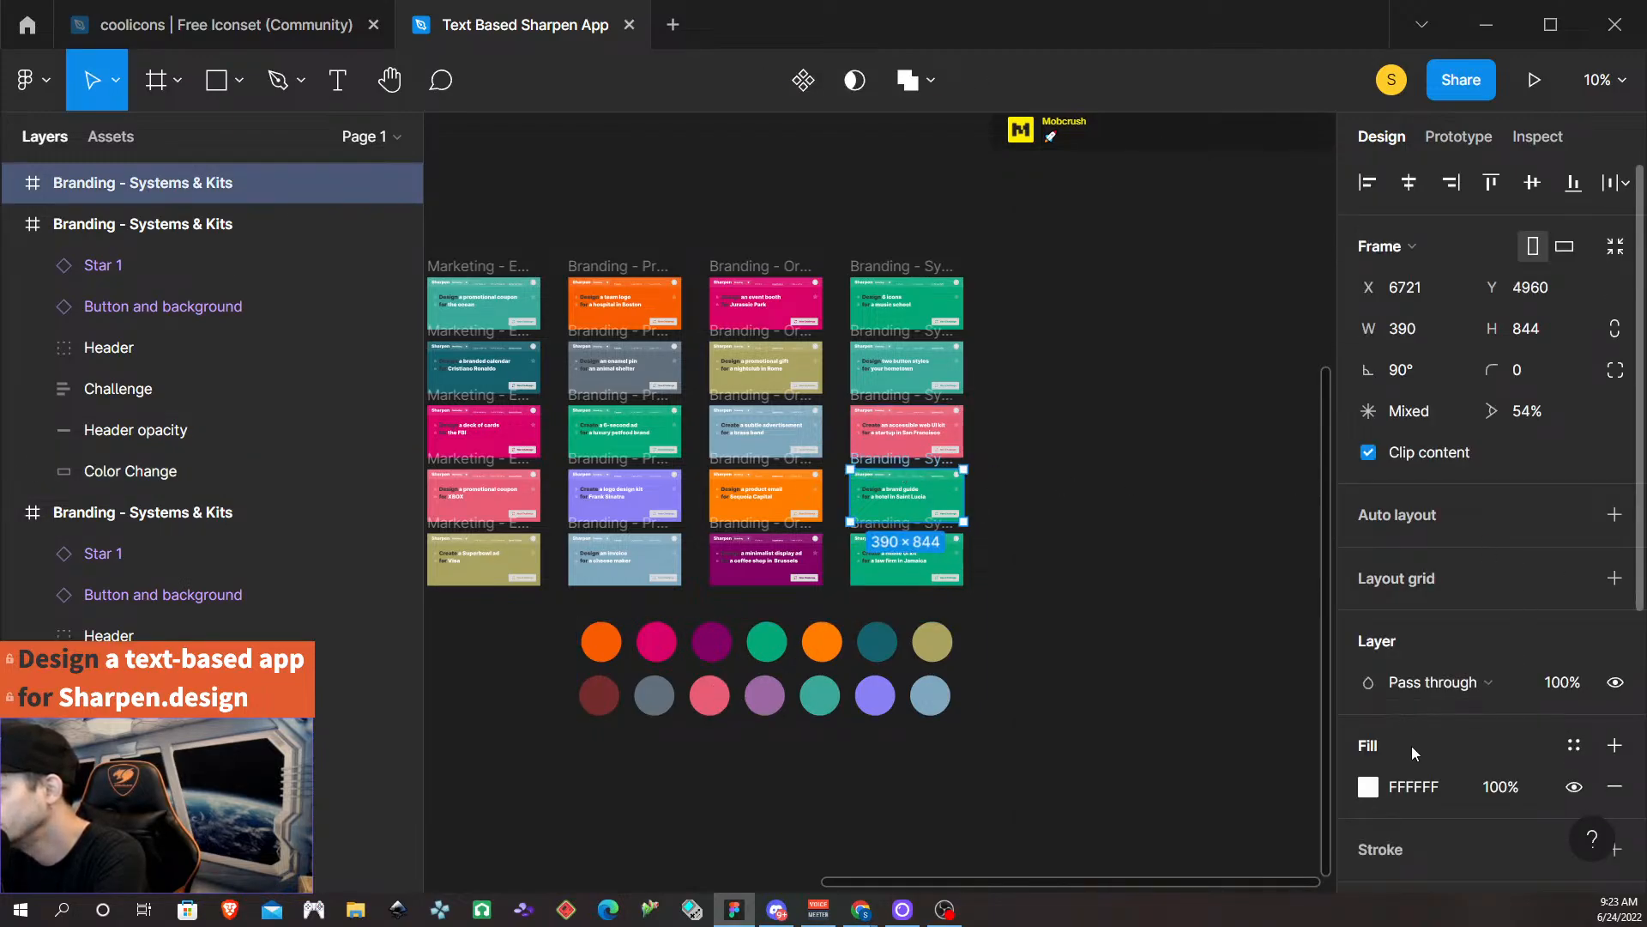
pyautogui.click(13, 183)
pyautogui.click(127, 427)
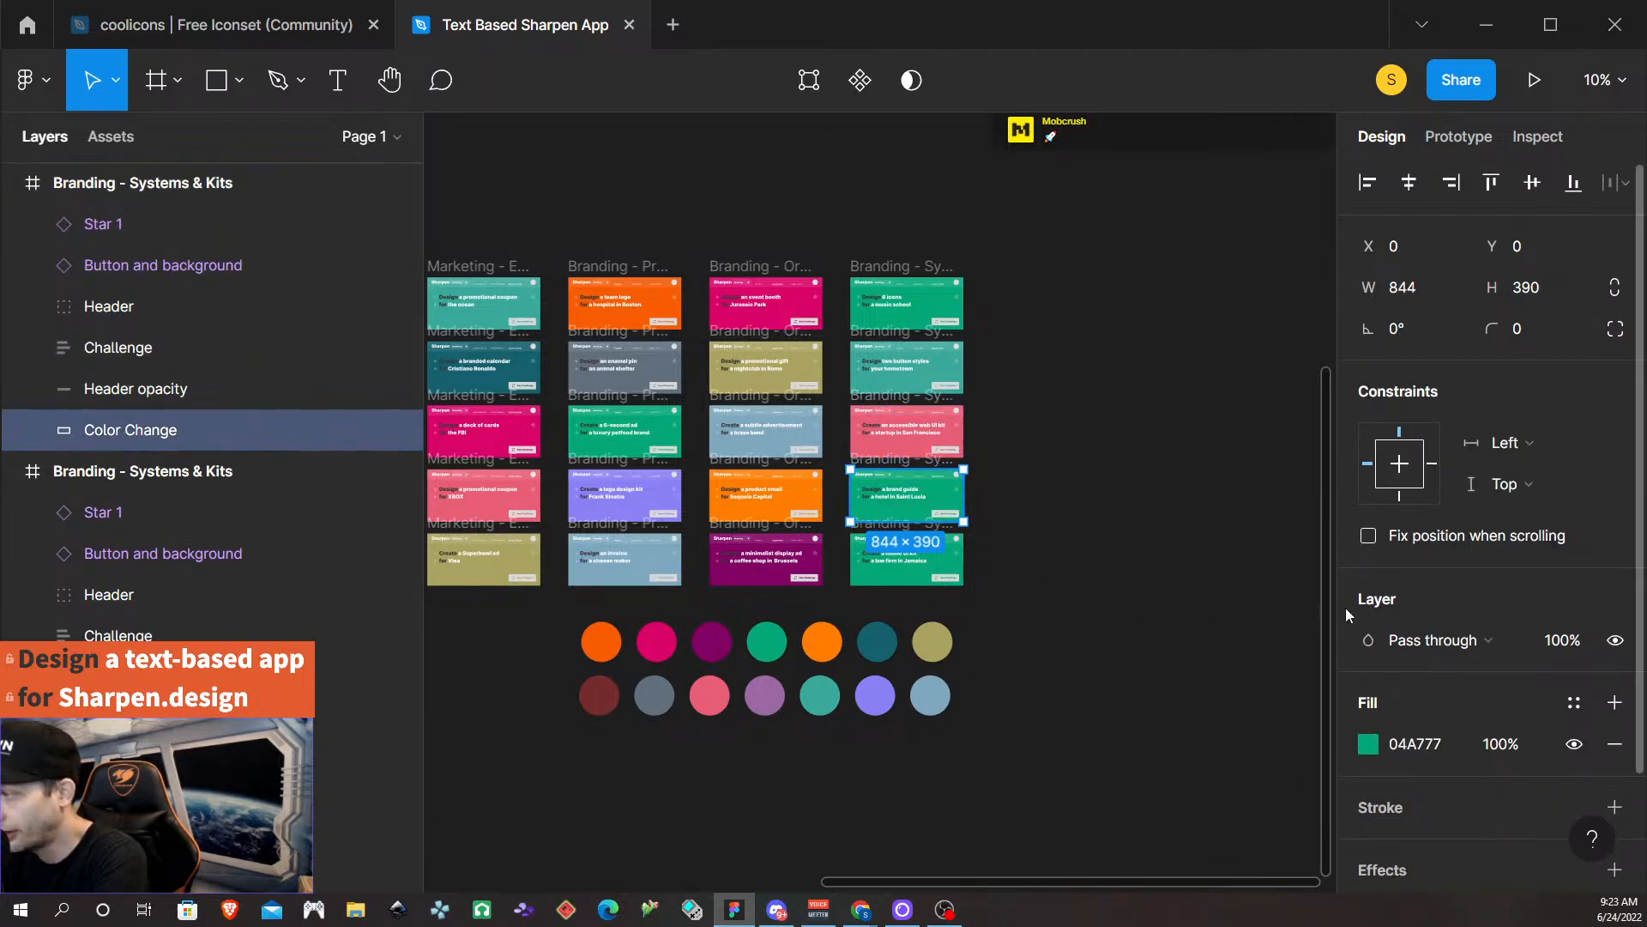
pyautogui.click(1369, 745)
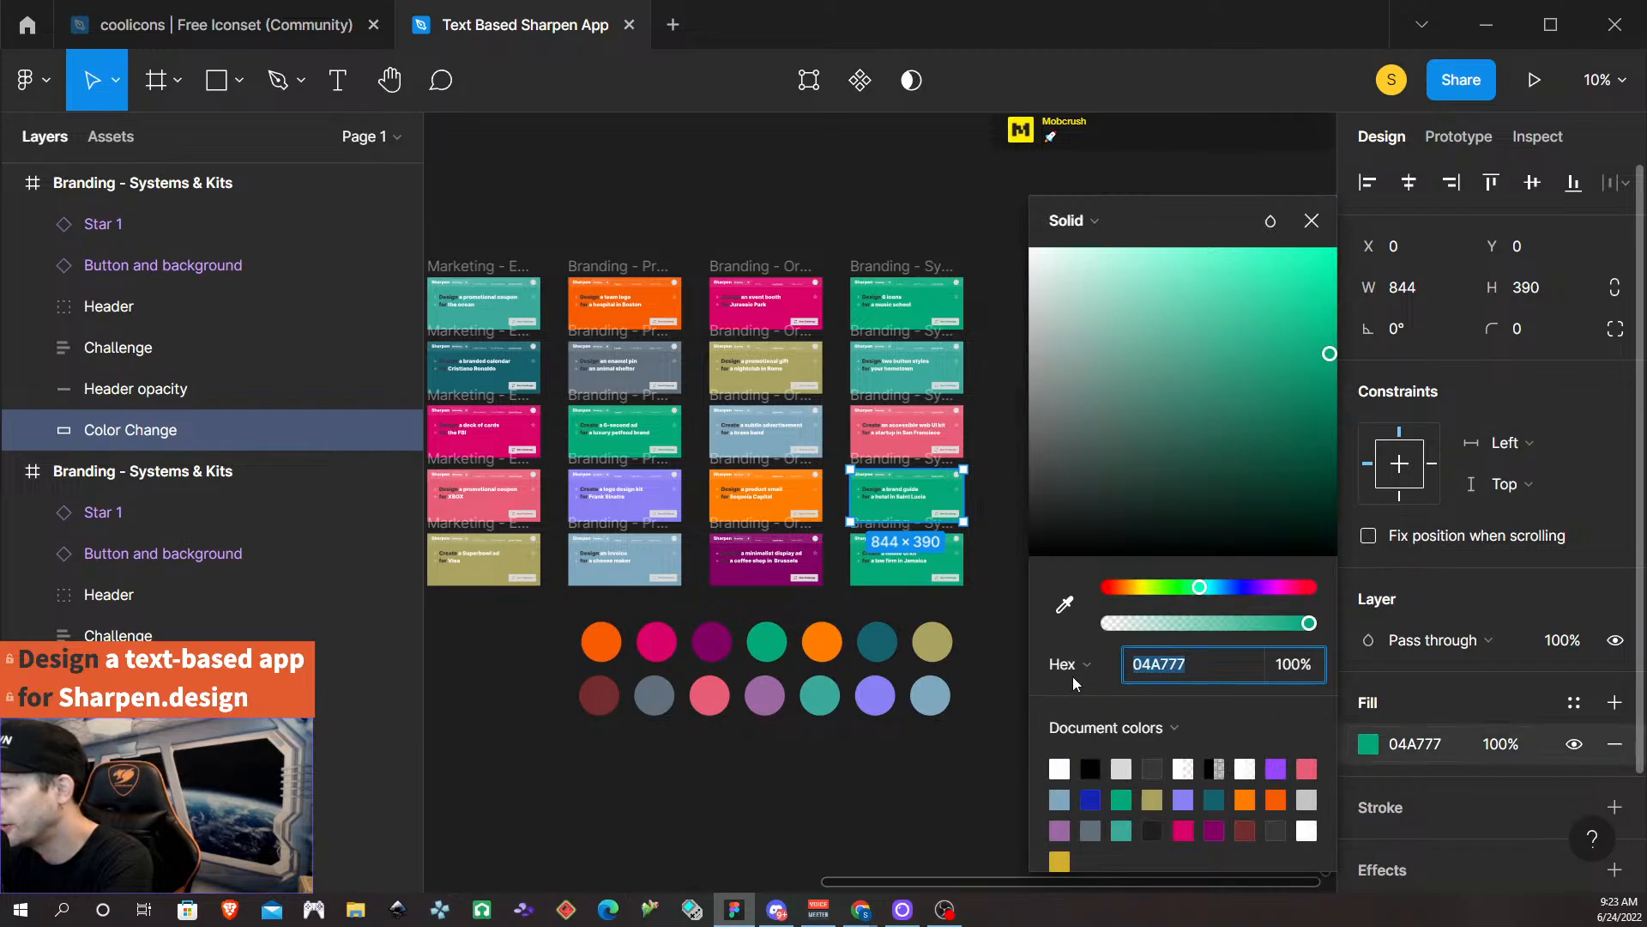
pyautogui.click(1064, 605)
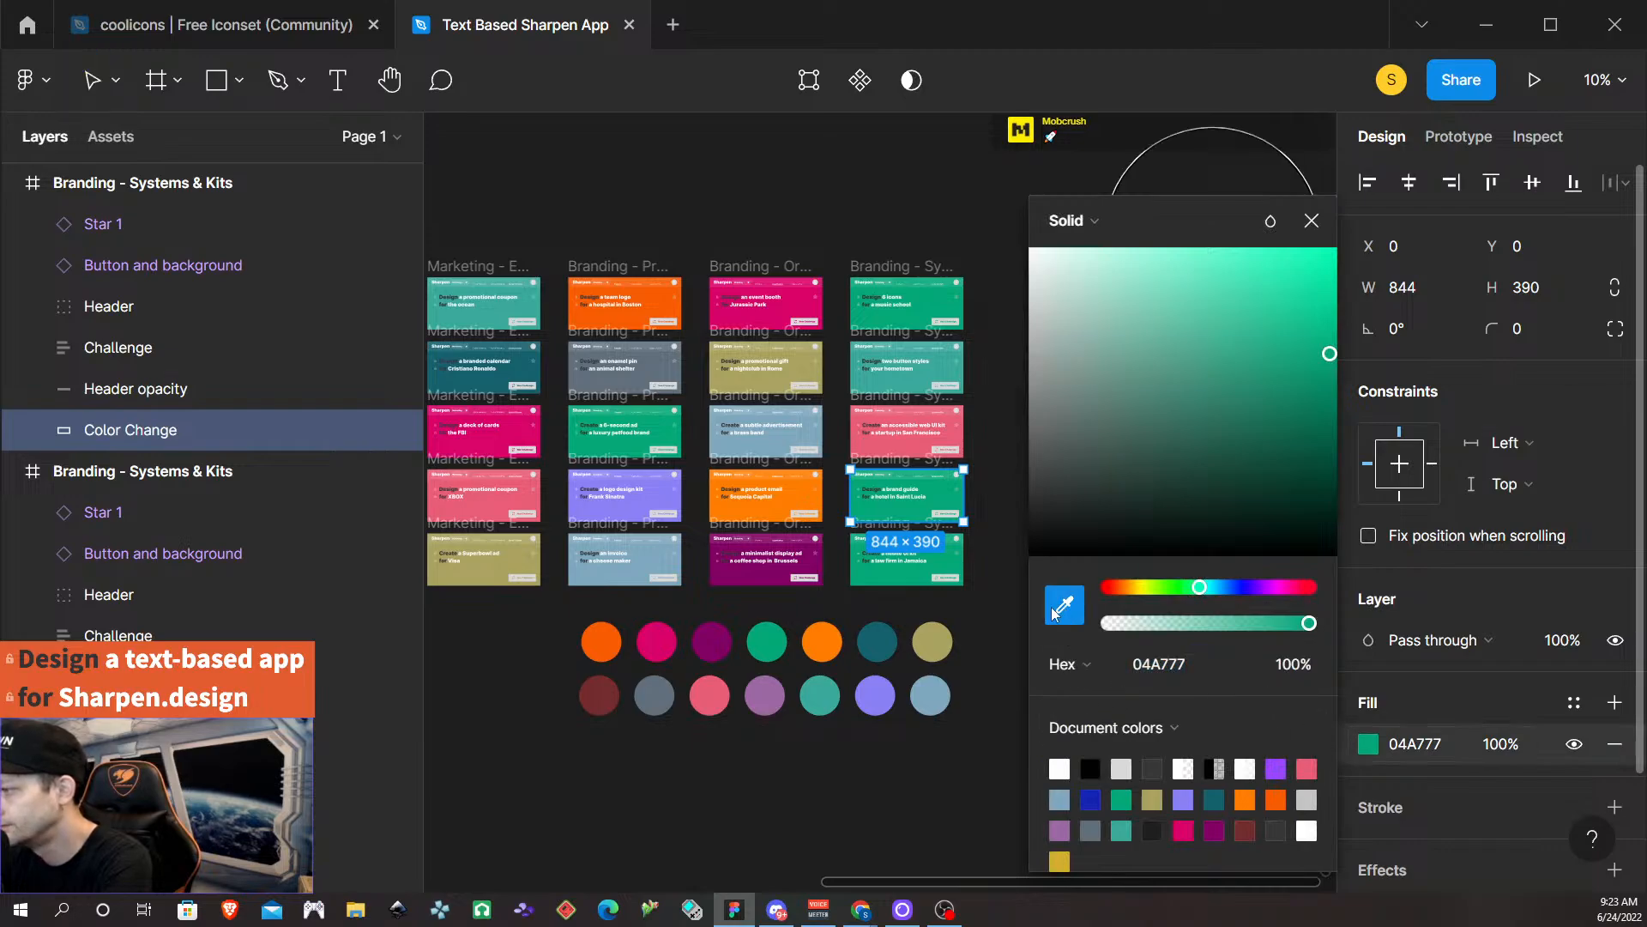
pyautogui.click(873, 690)
pyautogui.click(979, 598)
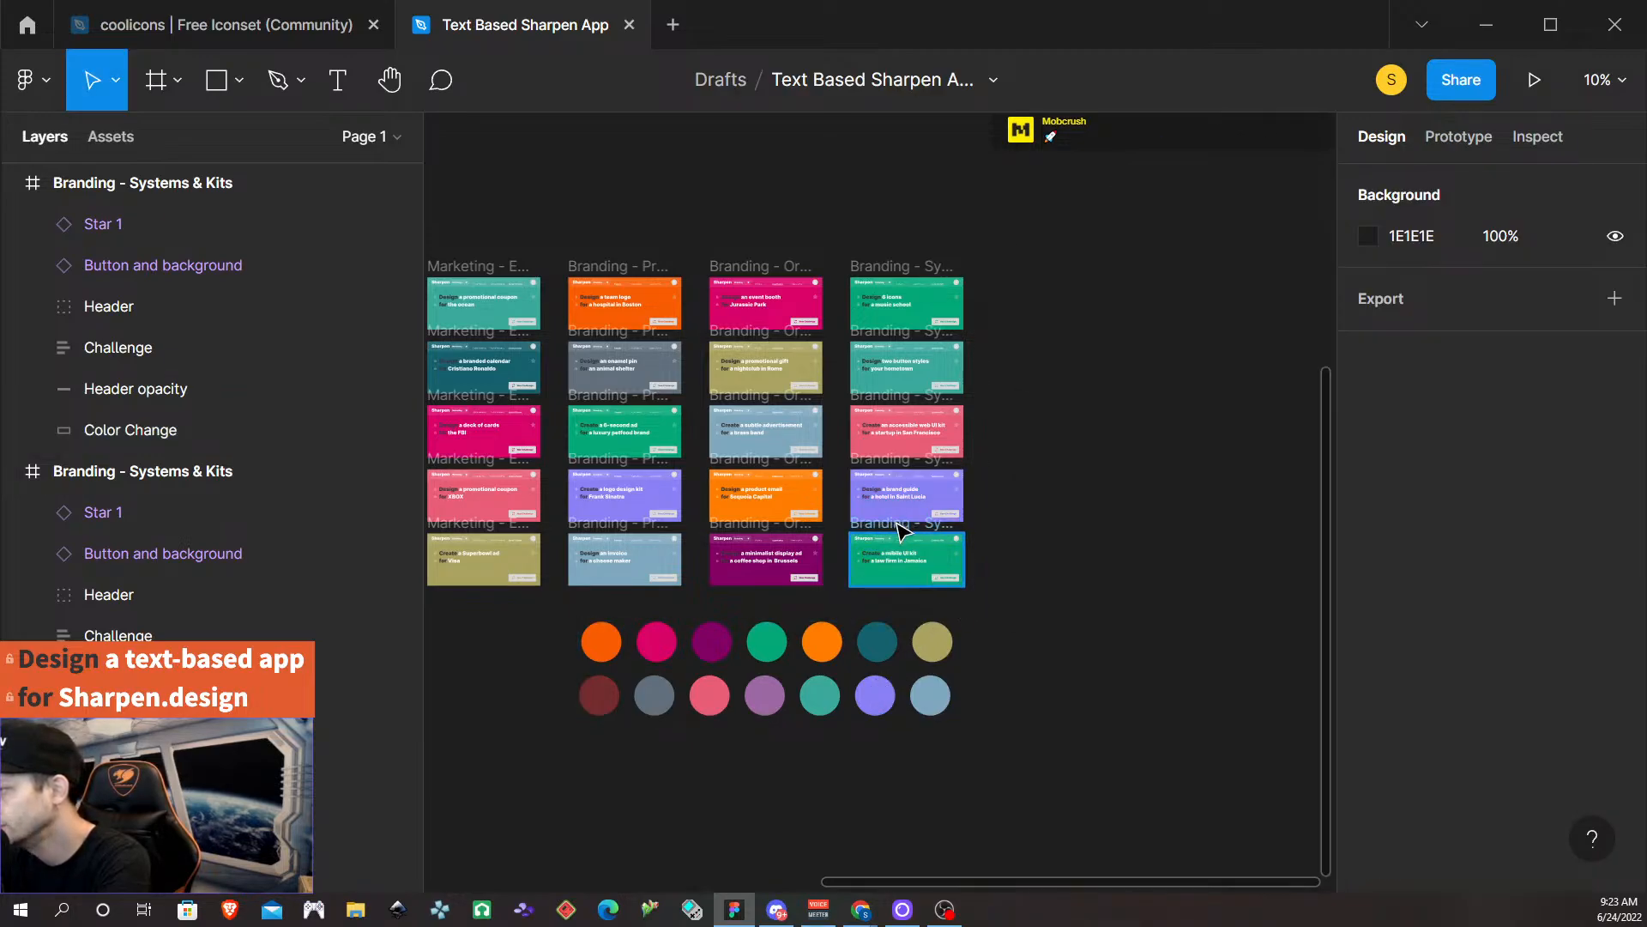
# Fill the Color Change rectangle of the last Branding - Systems & Kits frame, the Jamaica law firm one, with the palette's dark red, 732C2C.
pyautogui.click(901, 530)
pyautogui.scroll(-2, 1356, 755)
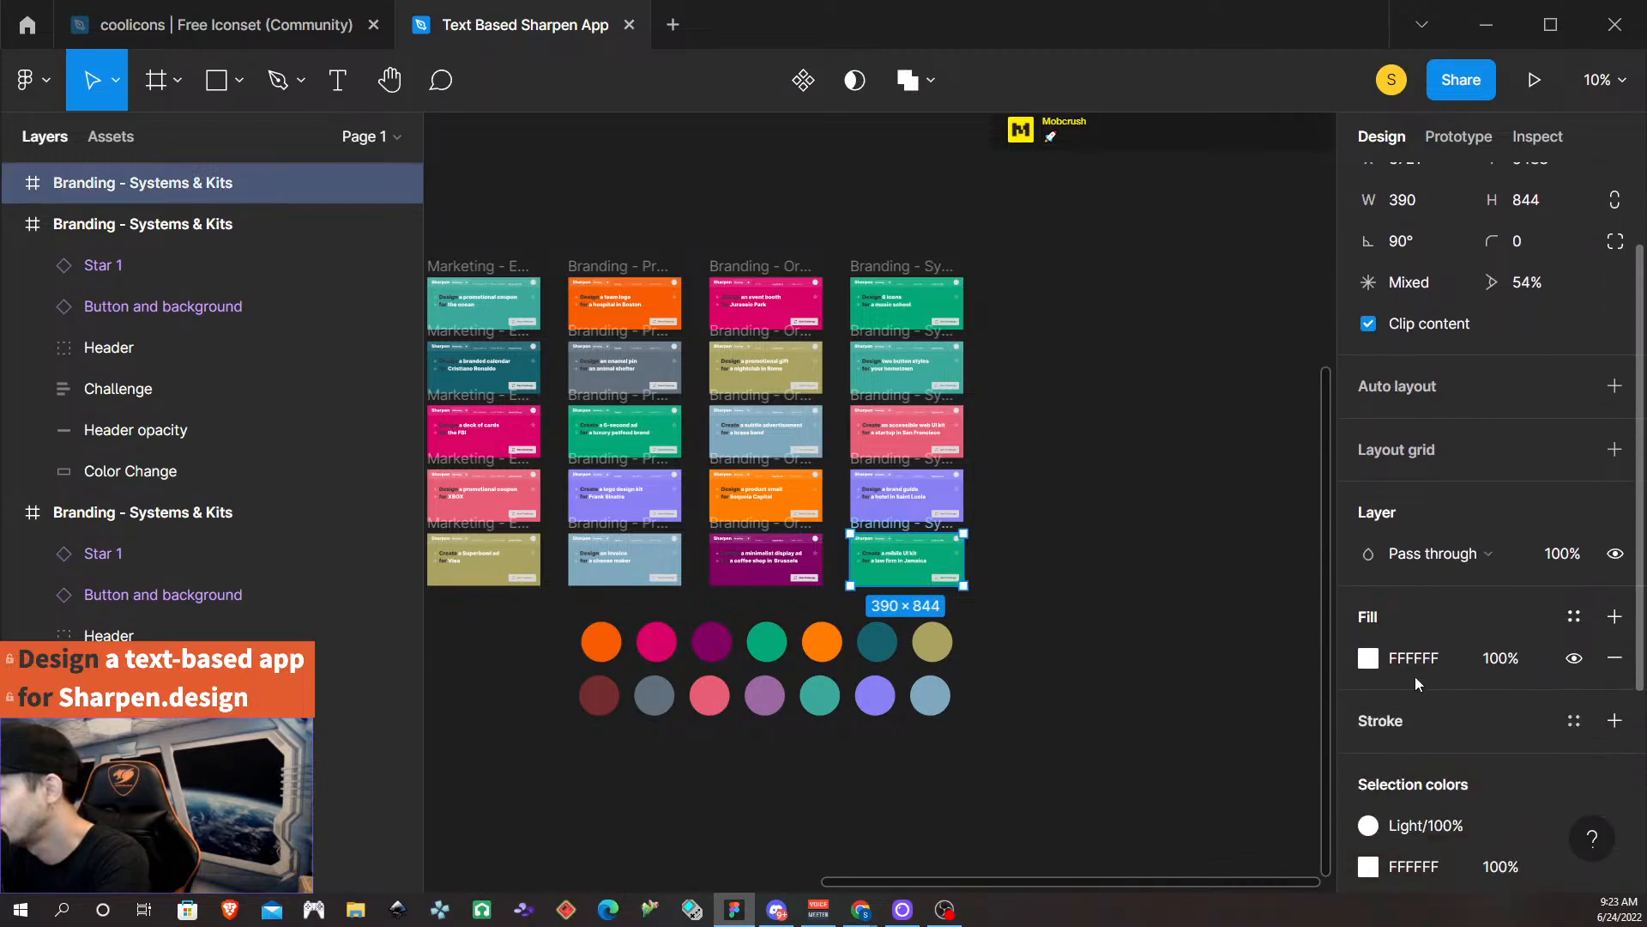
pyautogui.click(10, 184)
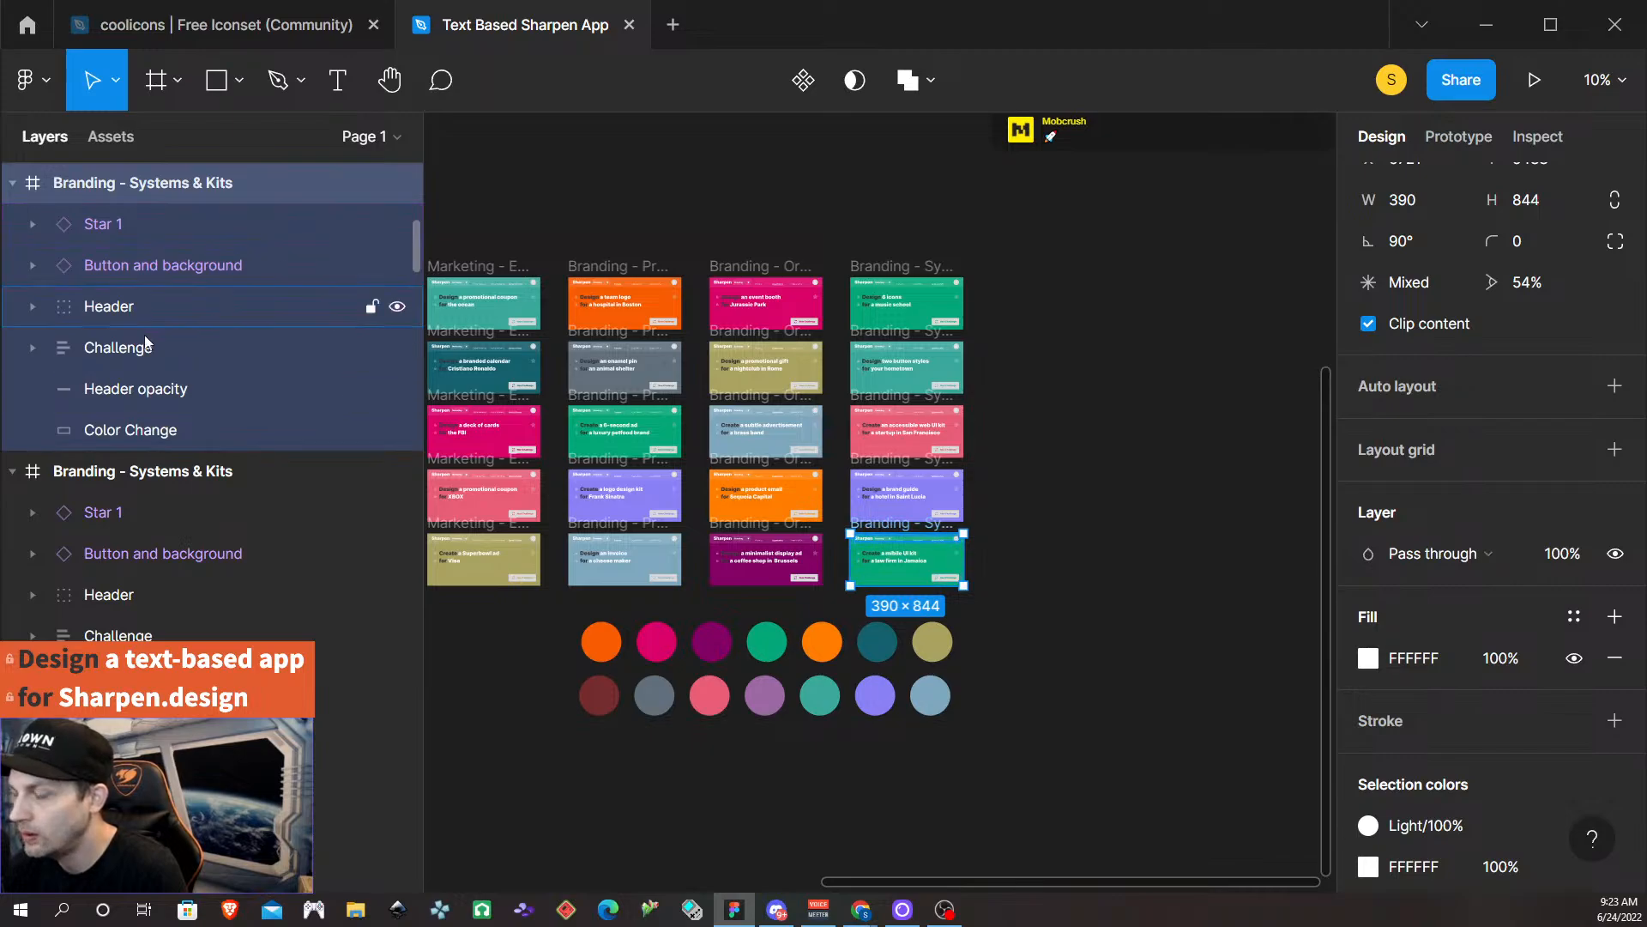
pyautogui.click(137, 434)
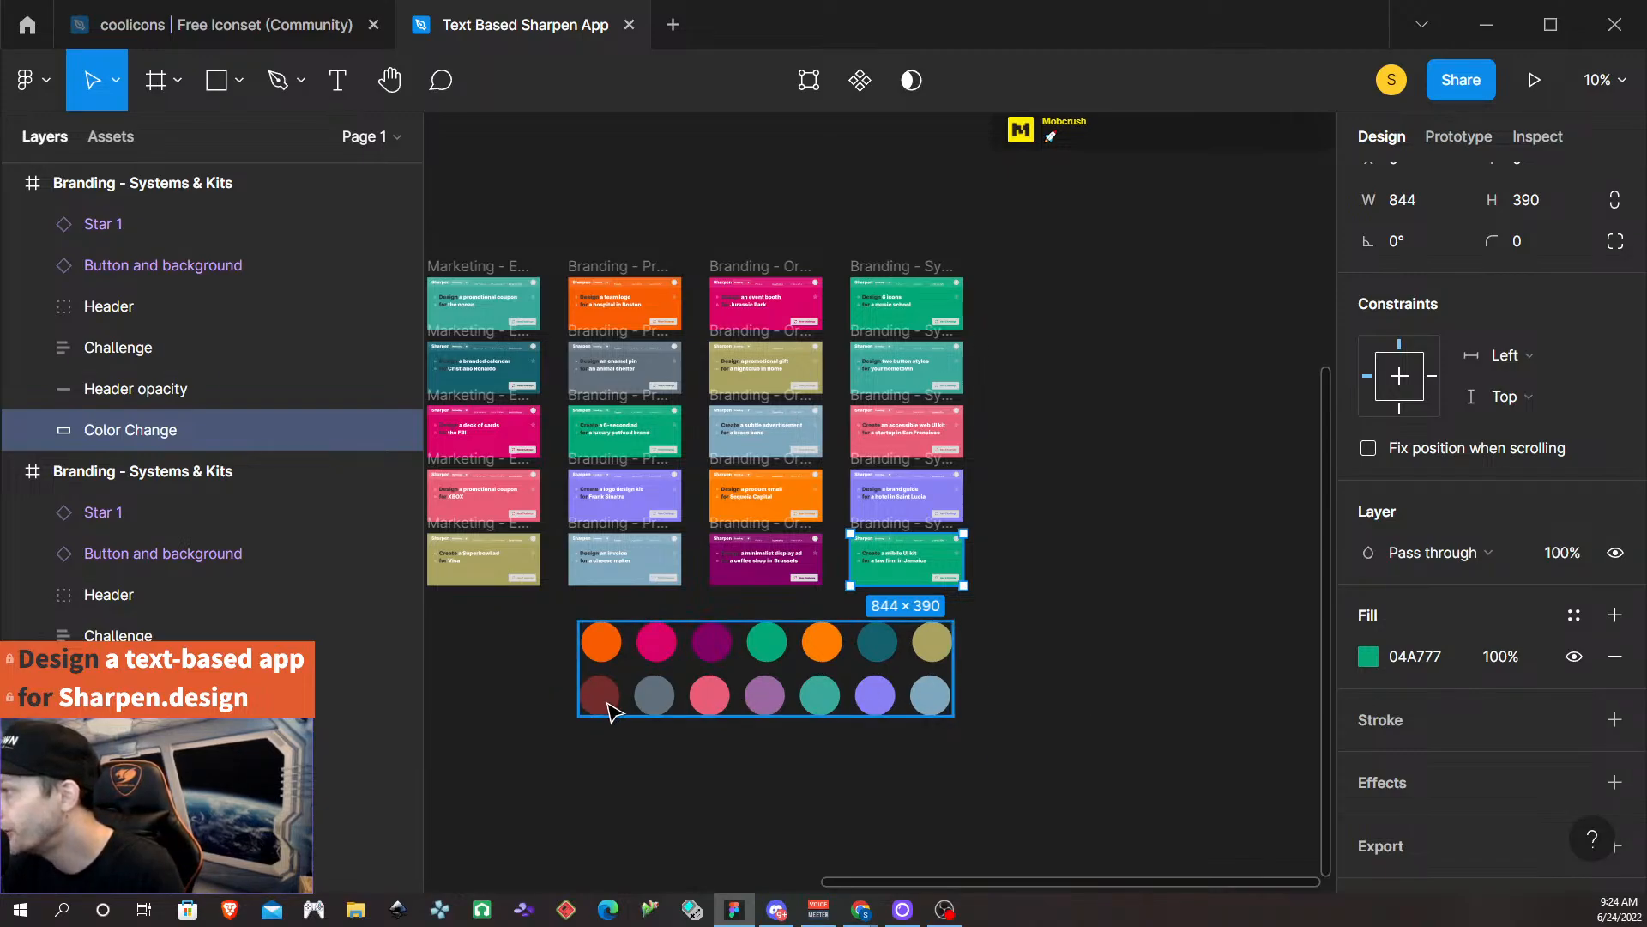
pyautogui.click(1370, 658)
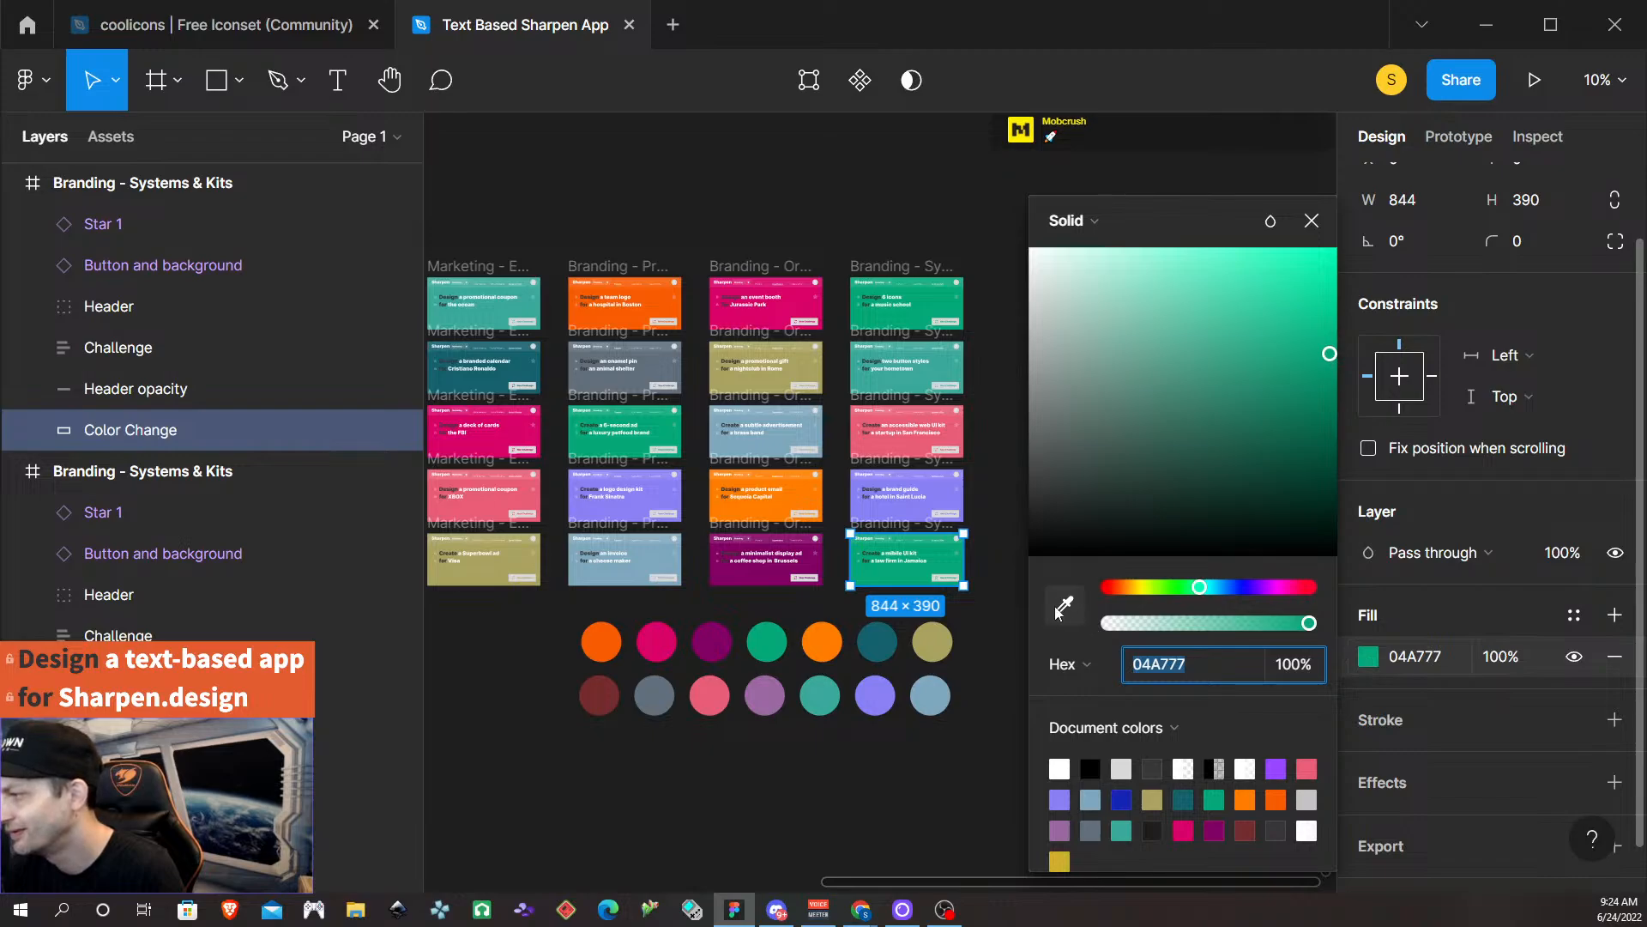
pyautogui.click(1065, 605)
pyautogui.click(599, 699)
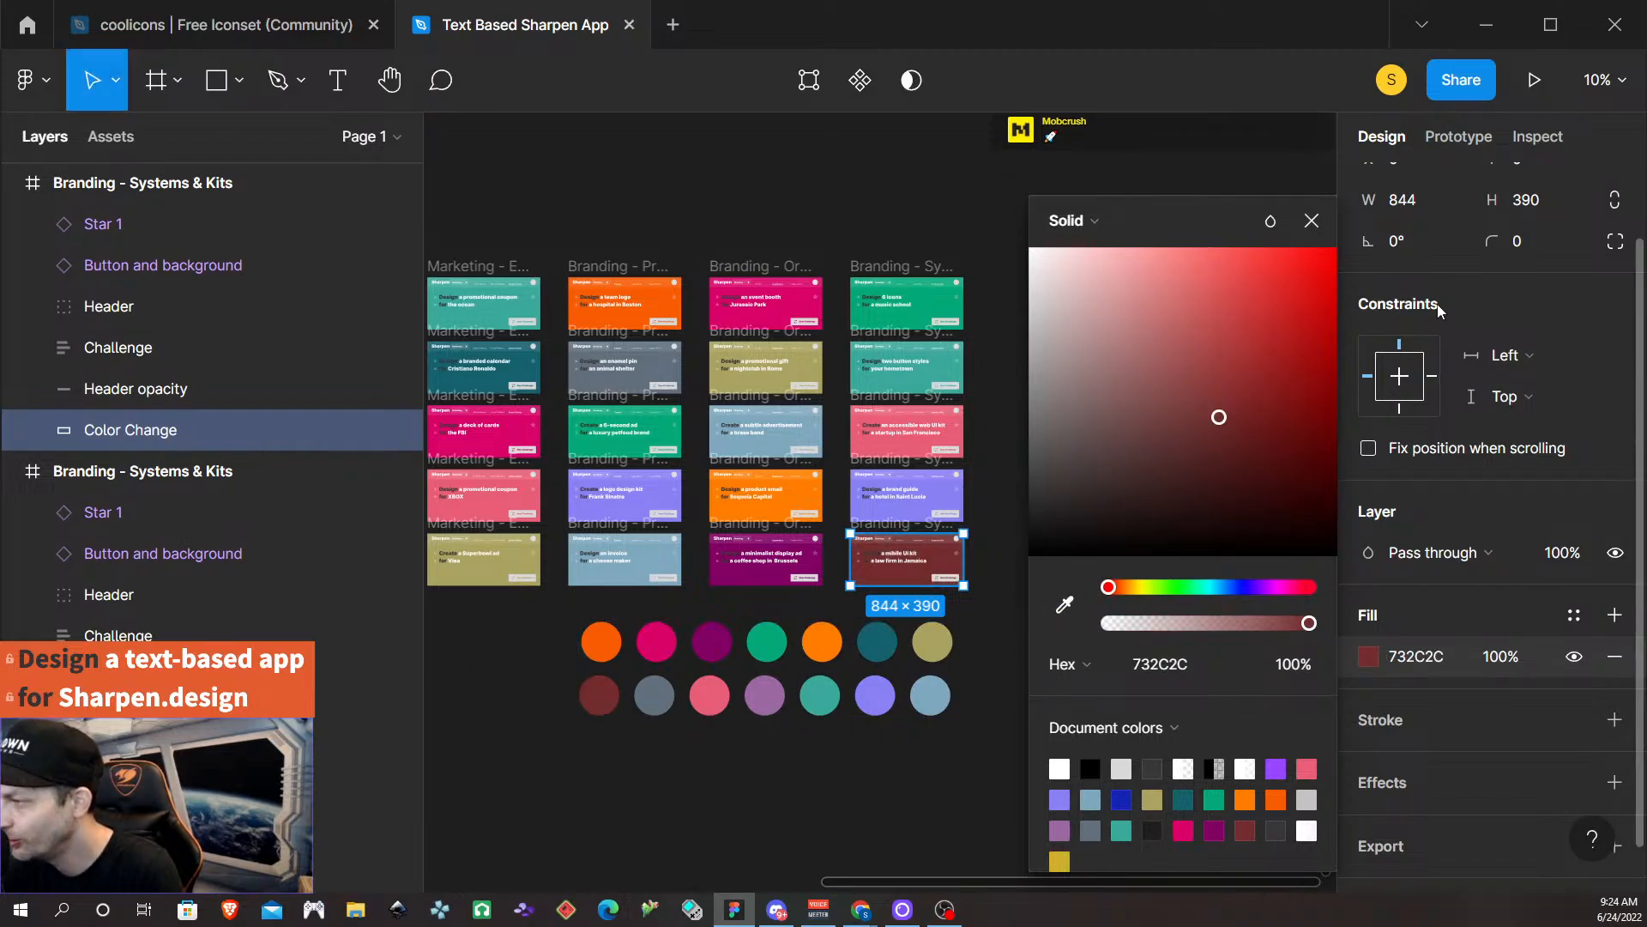
pyautogui.click(1314, 222)
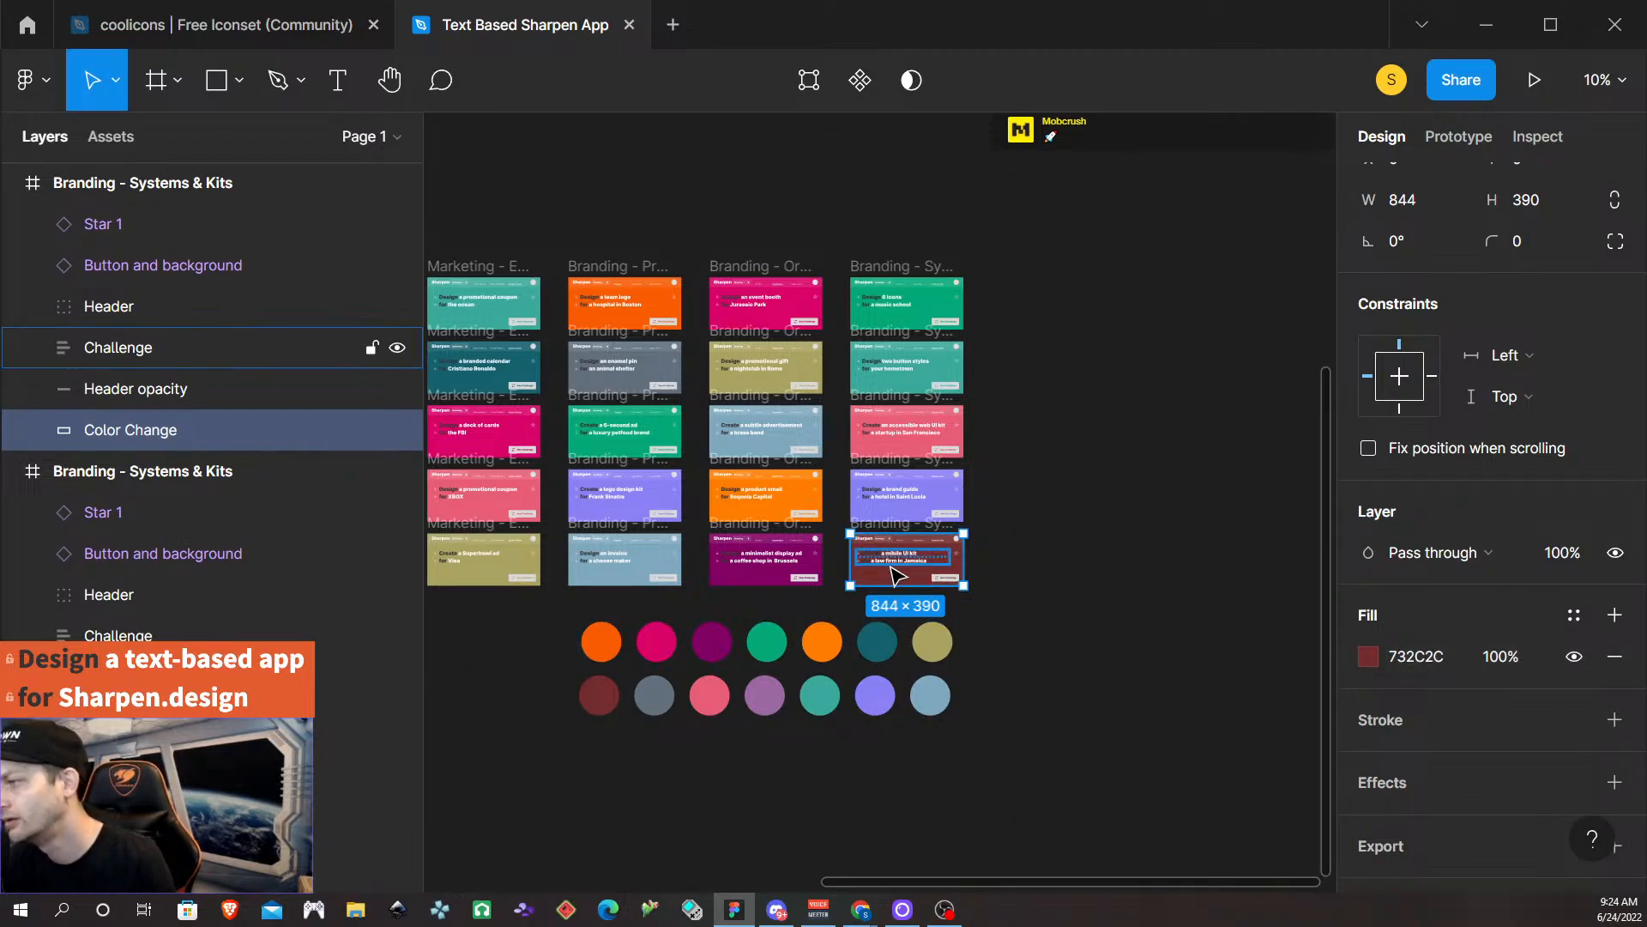
# Examine the recolored Marketing and Branding frames, including the dark red law firm frame and the Marketing headers.
pyautogui.scroll(10, 892, 570)
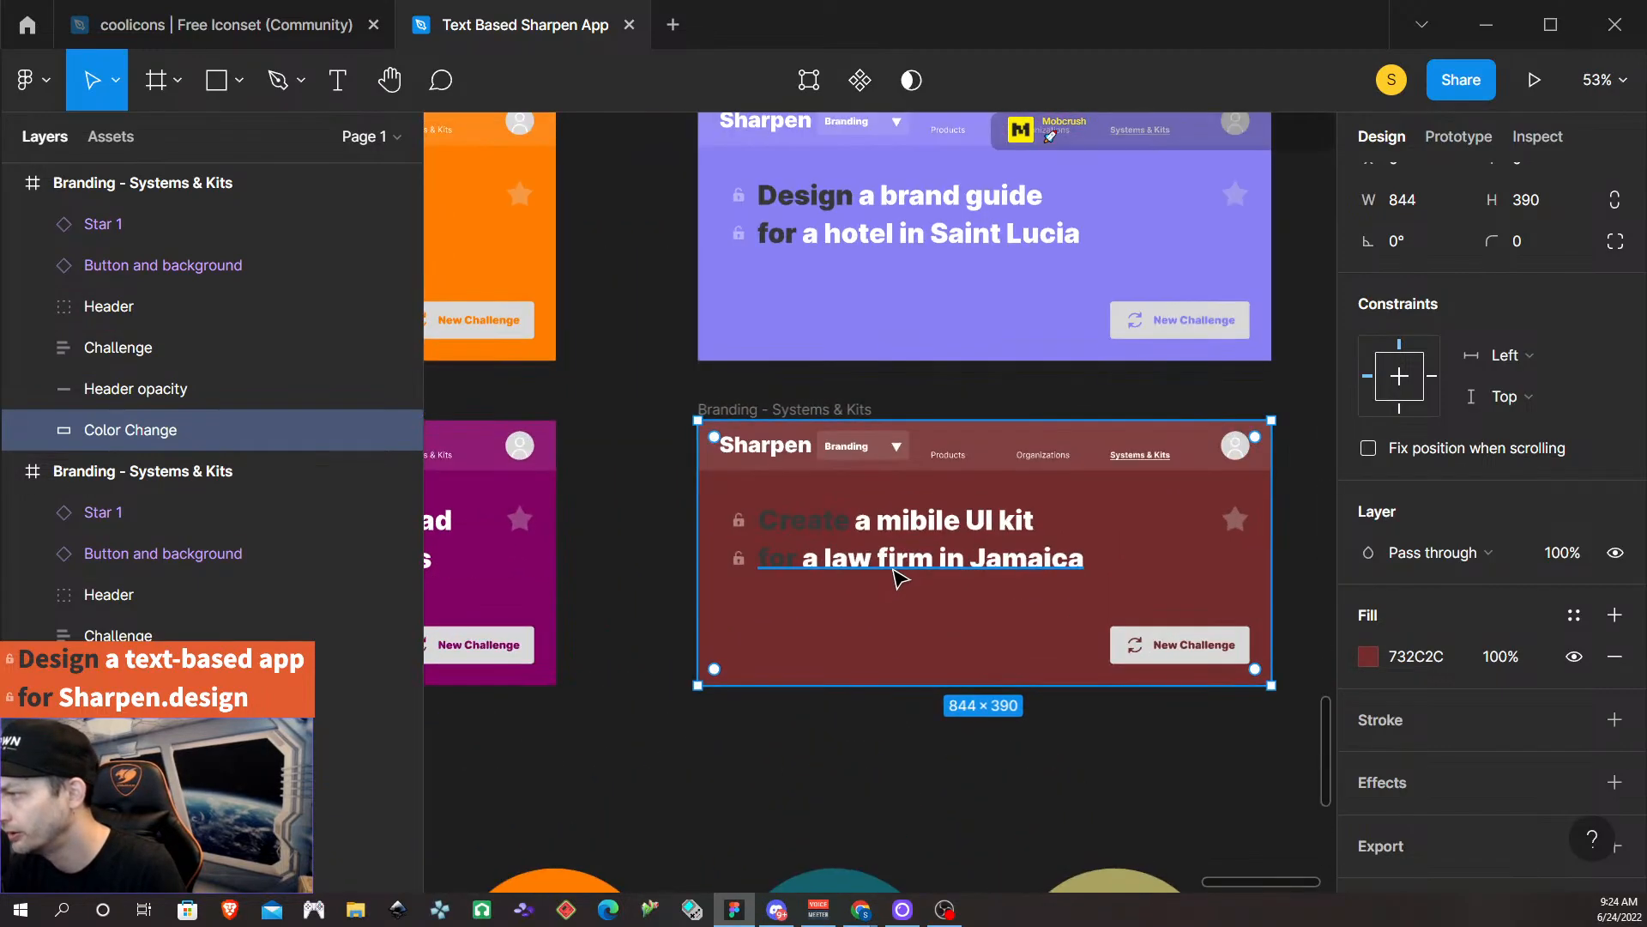
pyautogui.scroll(-10, 893, 572)
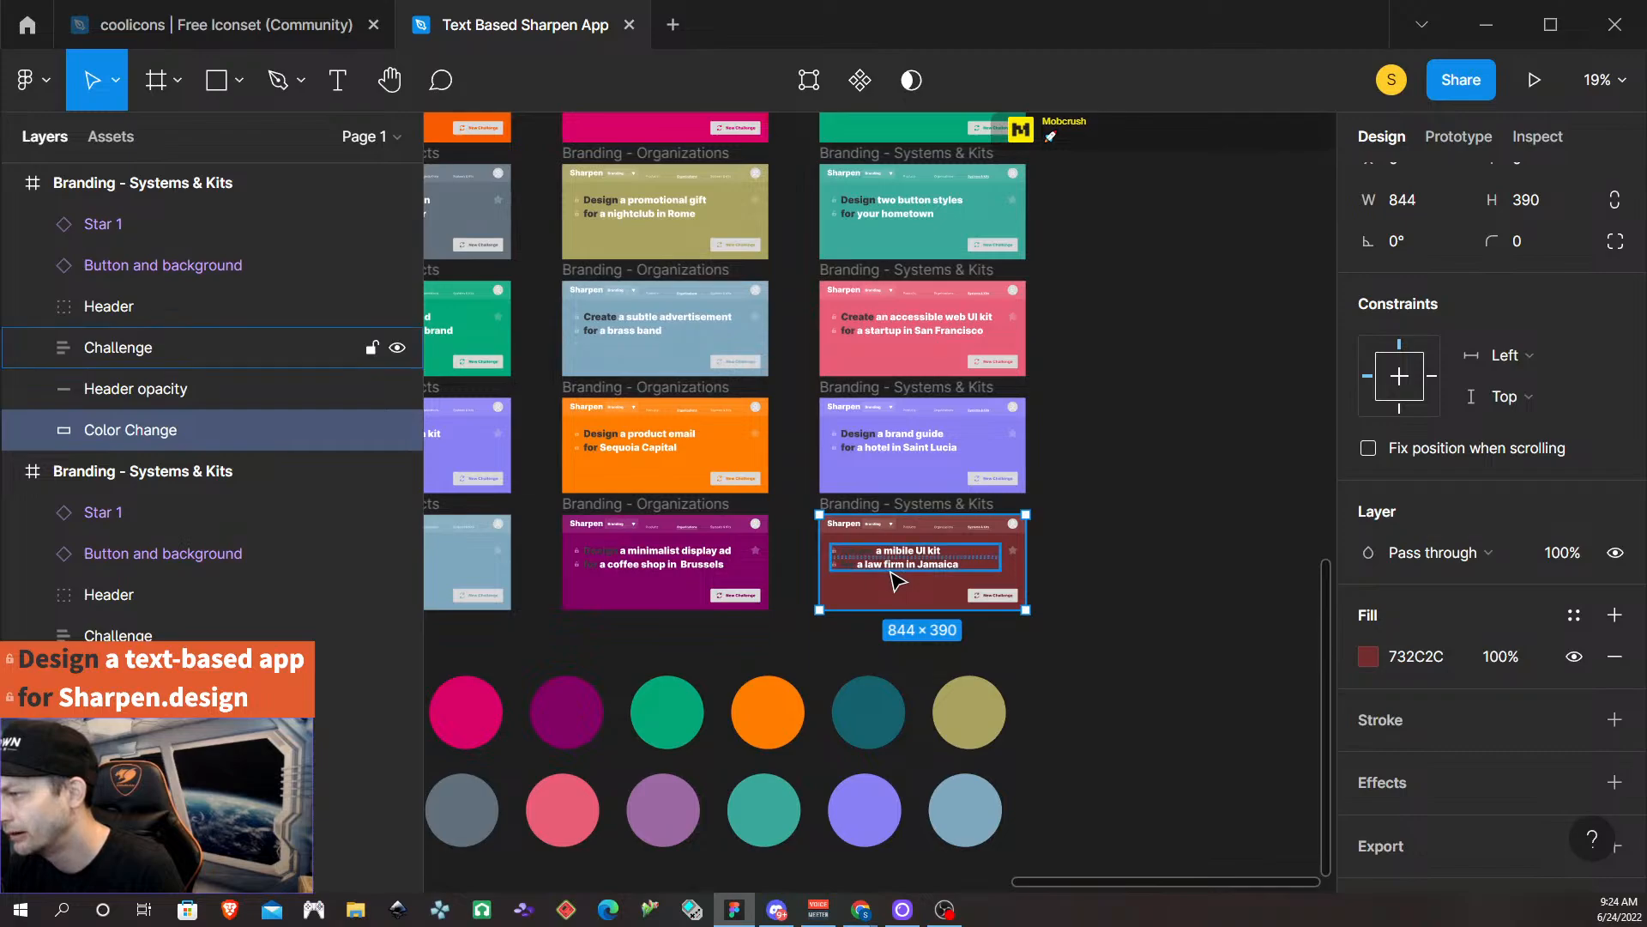
pyautogui.hscroll(-10, 893, 576)
pyautogui.scroll(-5, 893, 577)
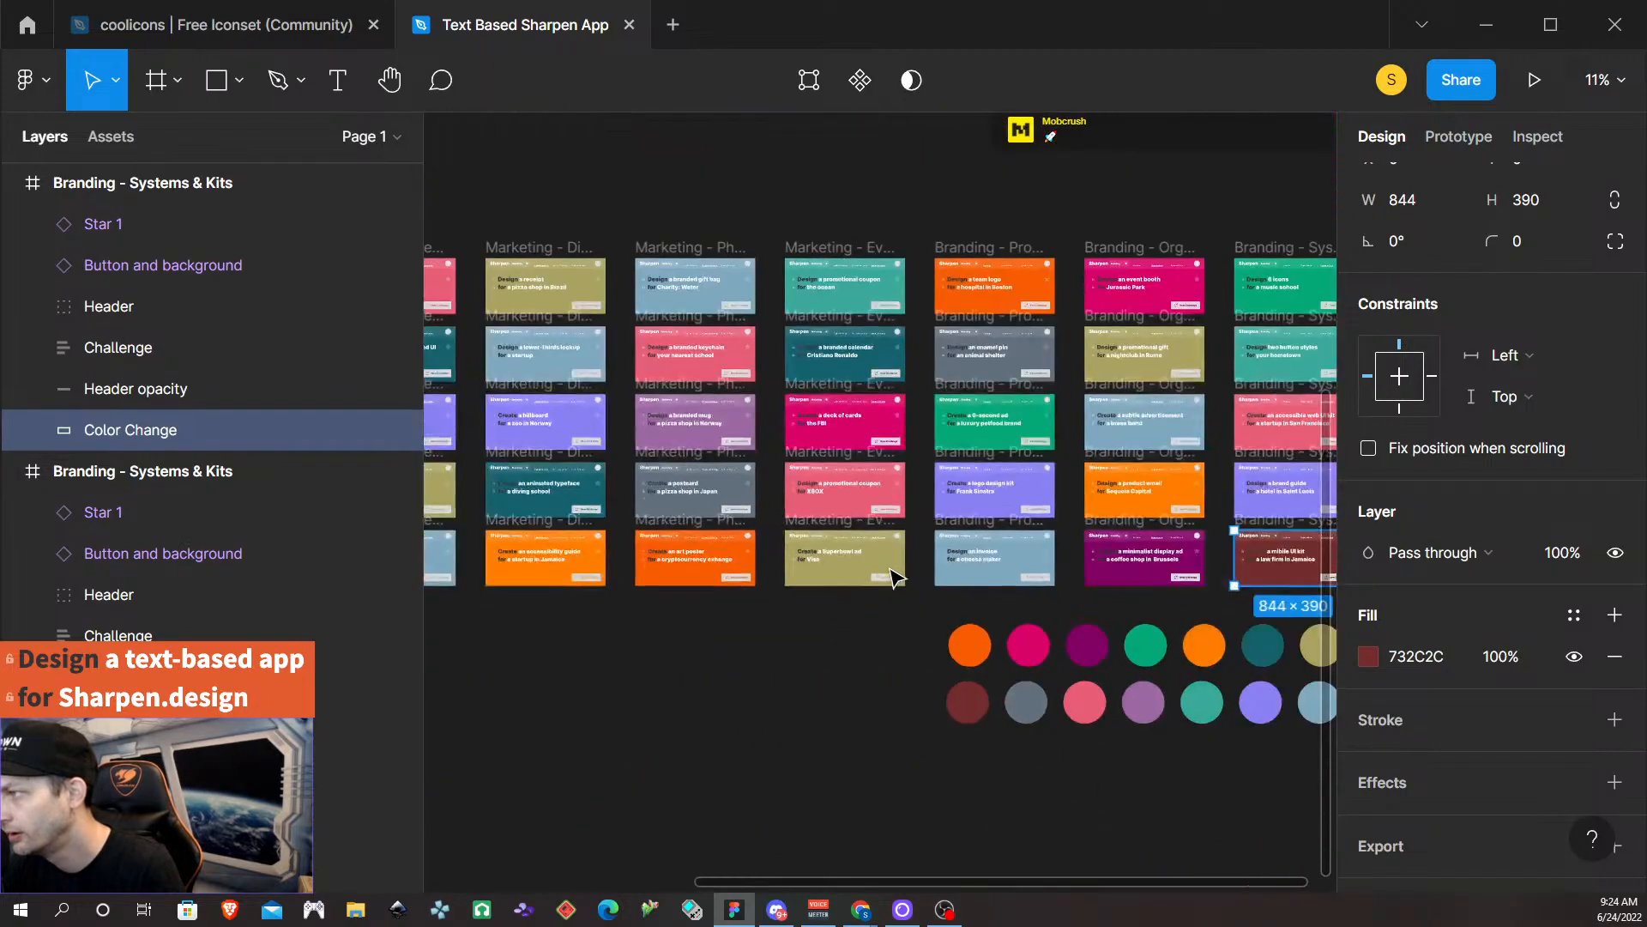
pyautogui.click(866, 643)
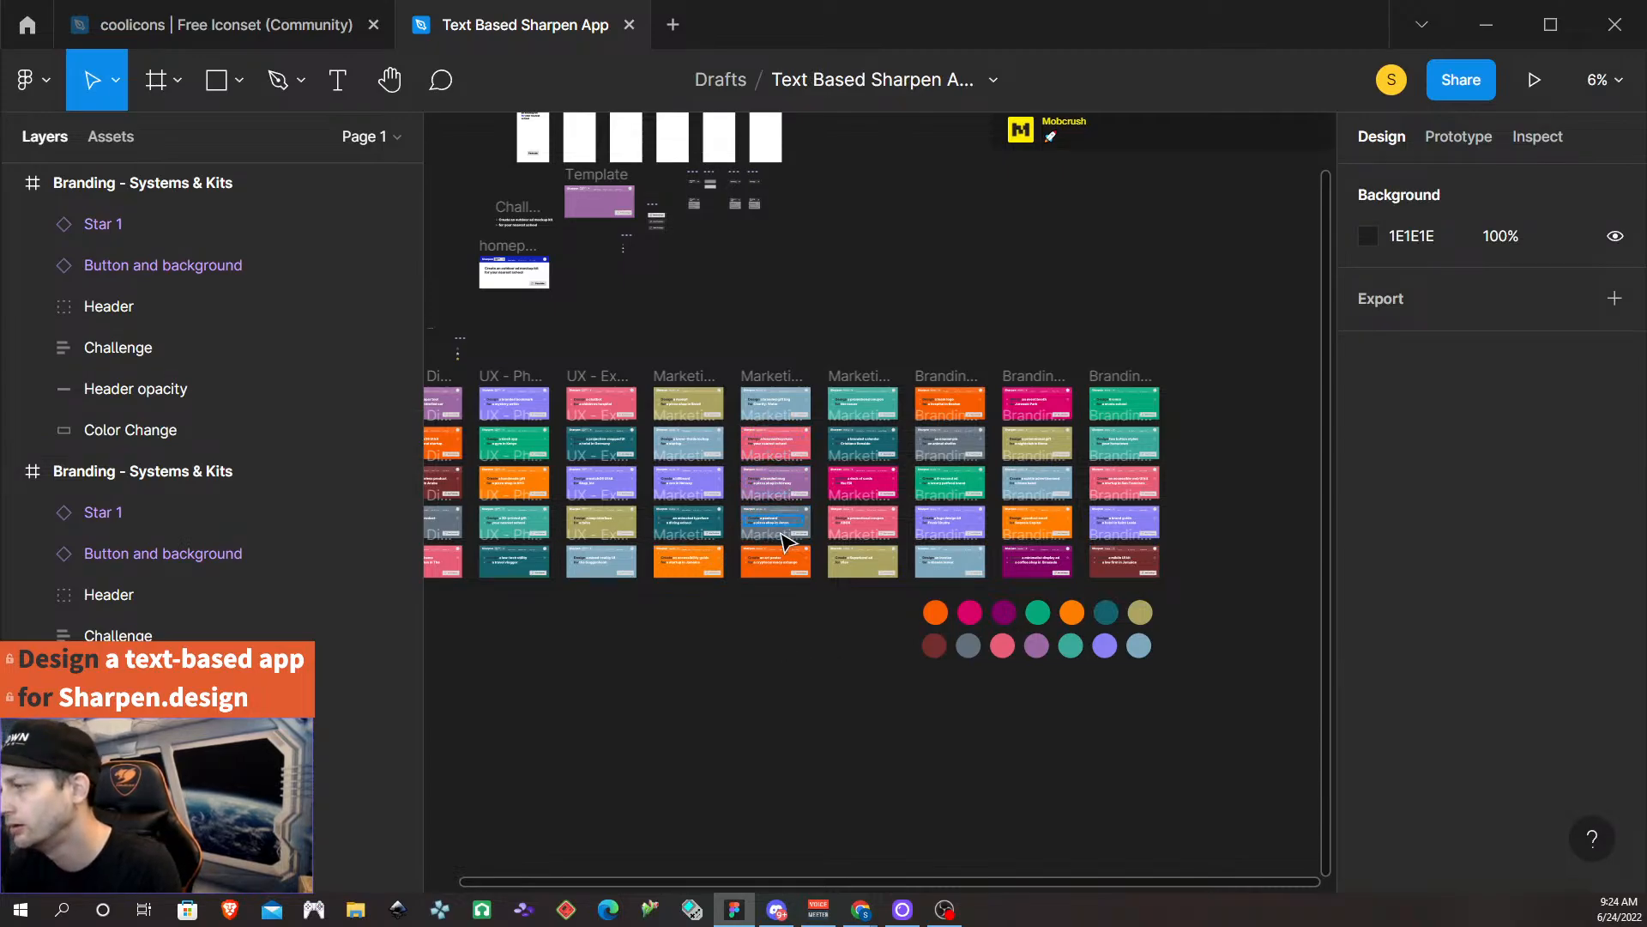
pyautogui.scroll(3, 784, 541)
pyautogui.scroll(2, 841, 331)
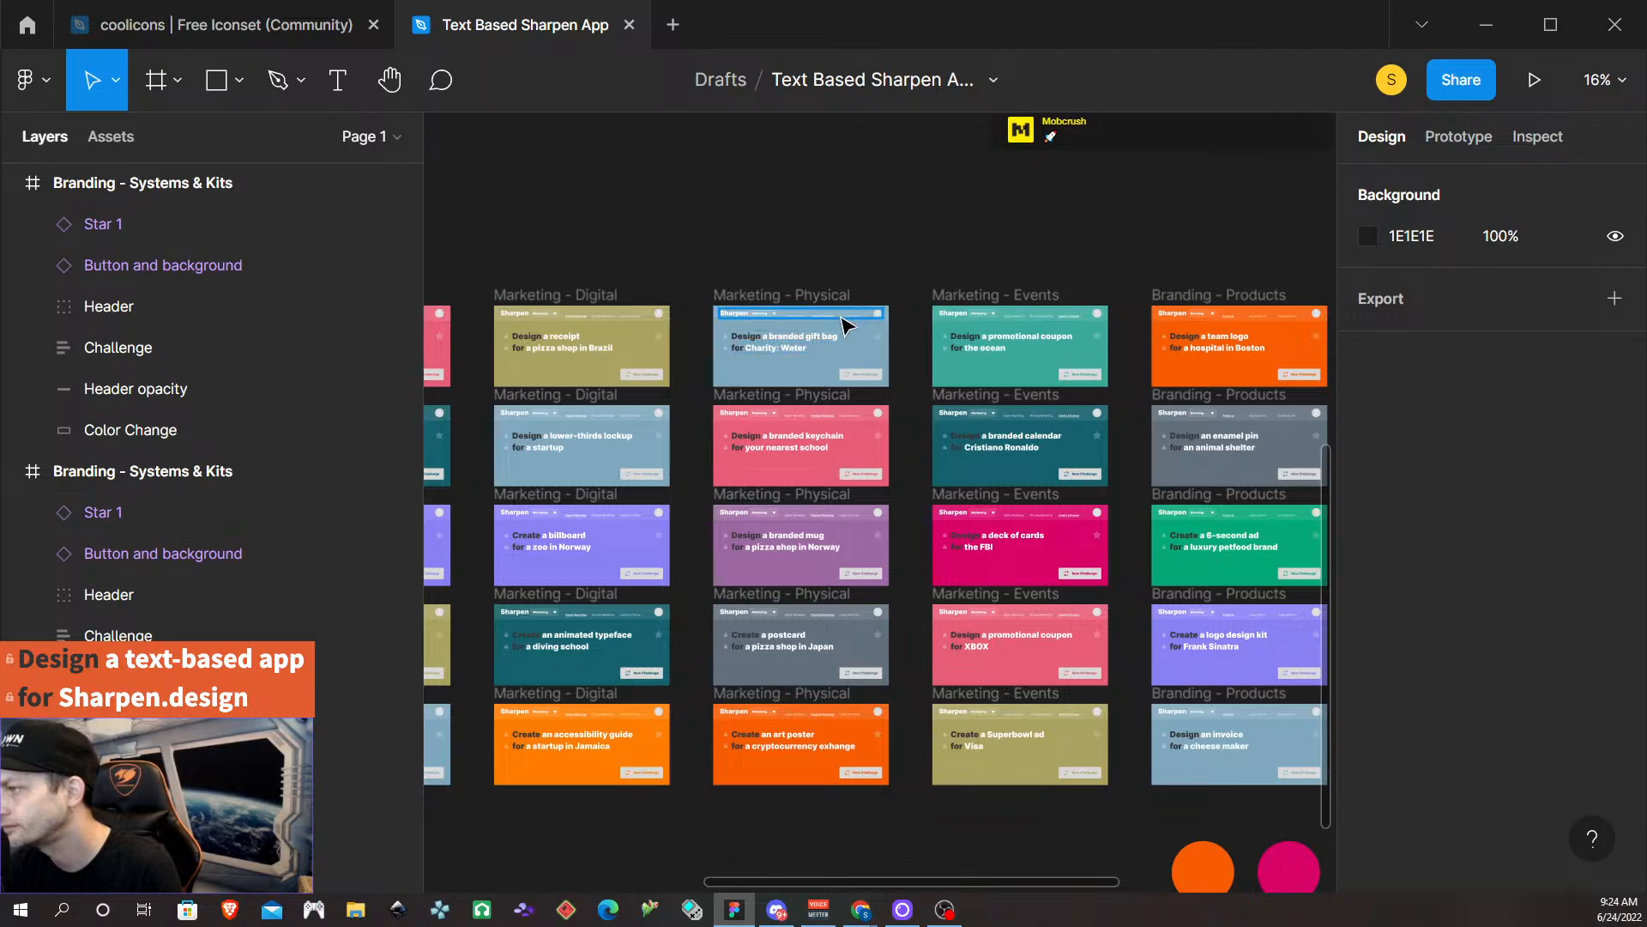
pyautogui.scroll(1, 828, 308)
pyautogui.hscroll(-5, 782, 357)
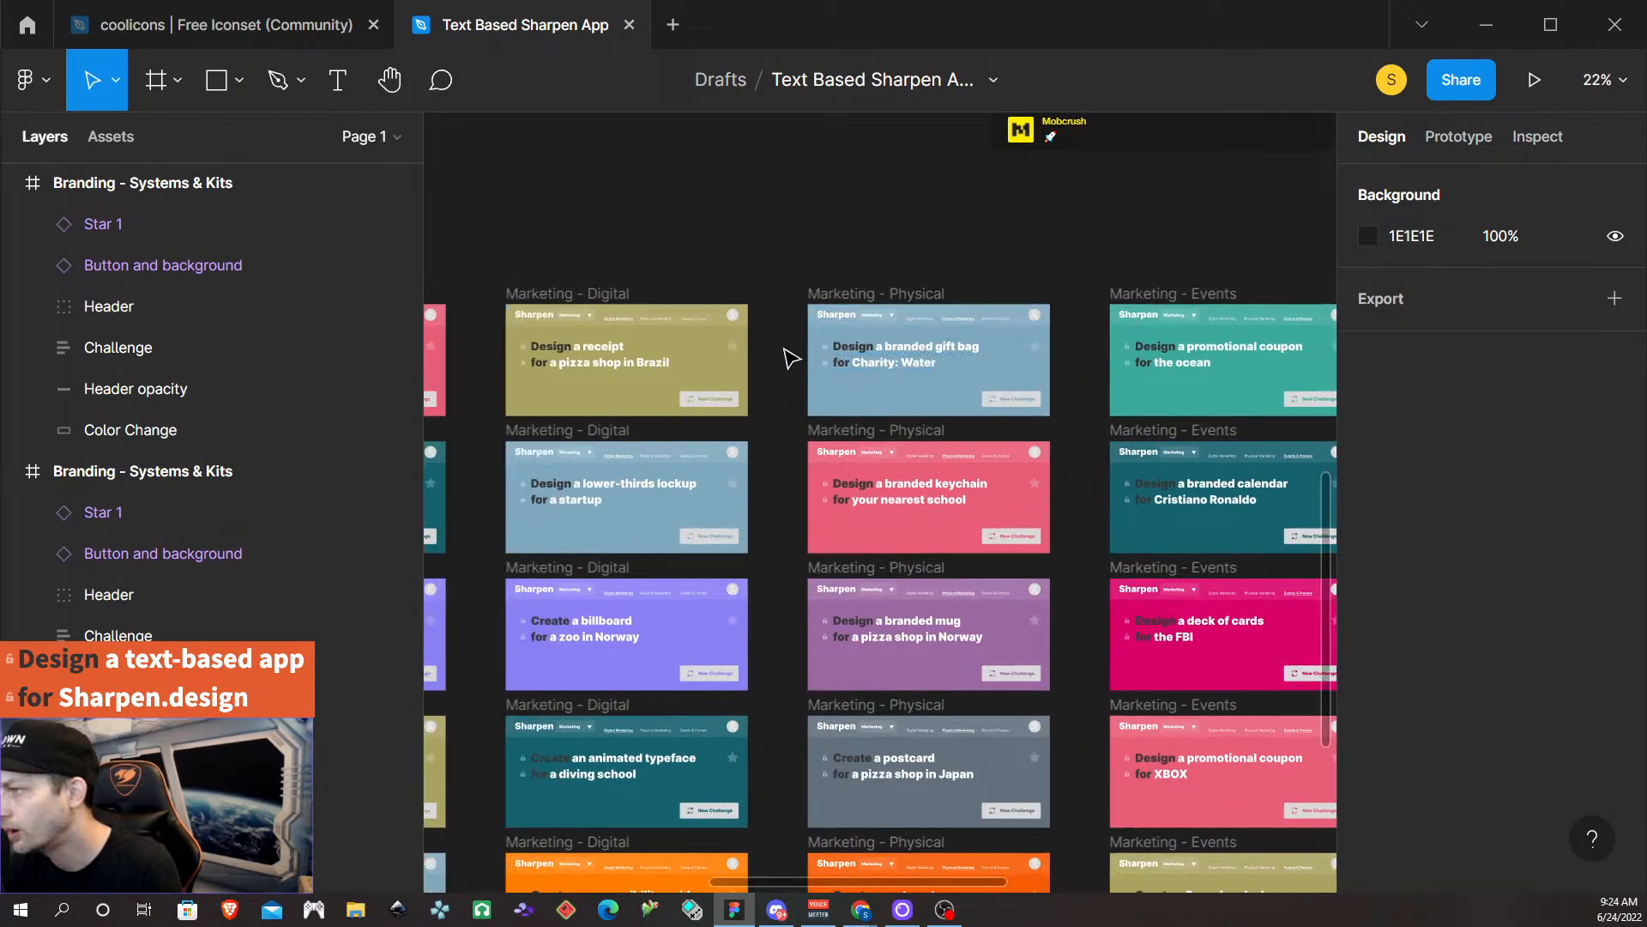
pyautogui.hscroll(-1, 776, 352)
pyautogui.hscroll(3, 776, 354)
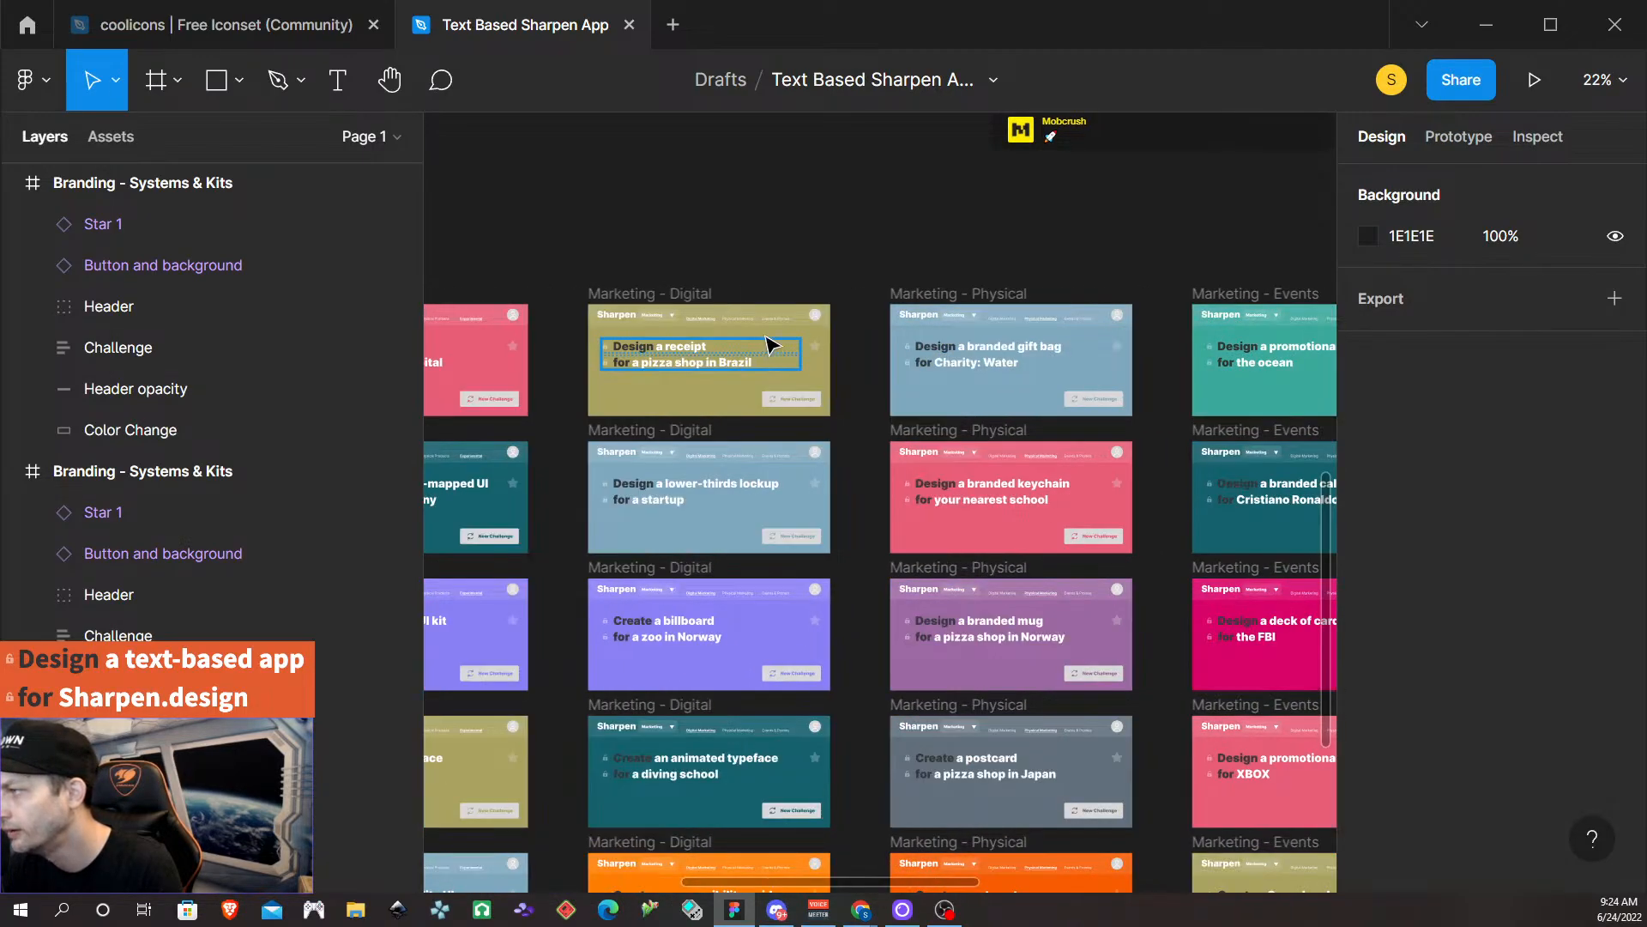
# Copy the Category options group from the header of the first Marketing - Digital frame onto the empty canvas above it.
pyautogui.doubleClick(744, 322)
pyautogui.doubleClick(745, 323)
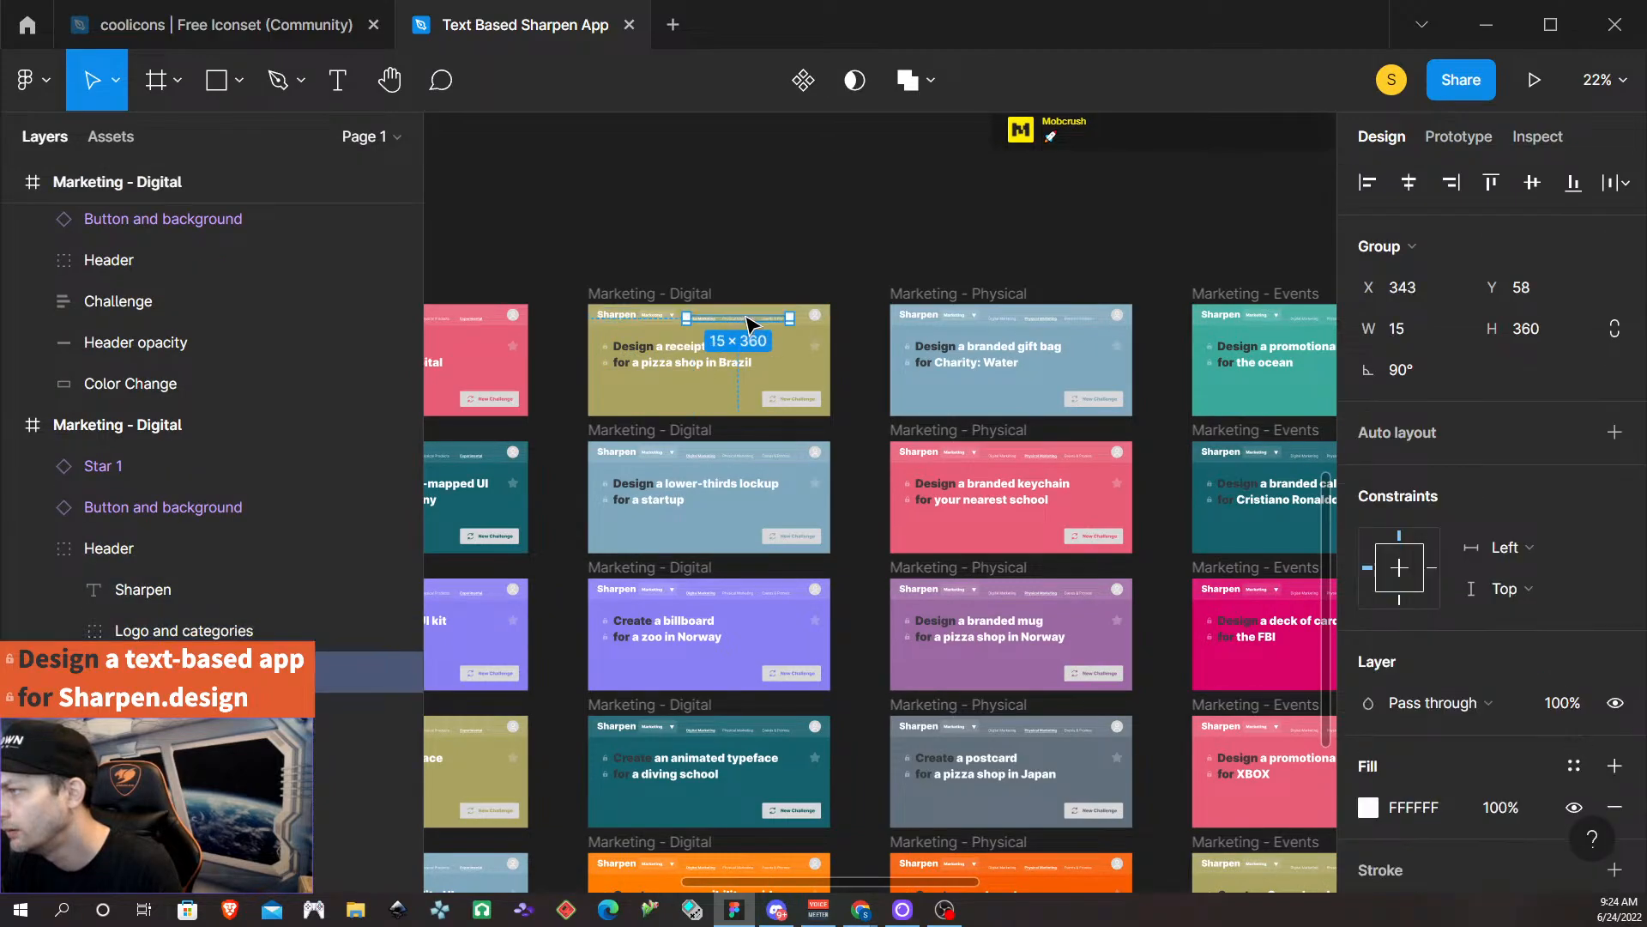
pyautogui.scroll(5, 750, 314)
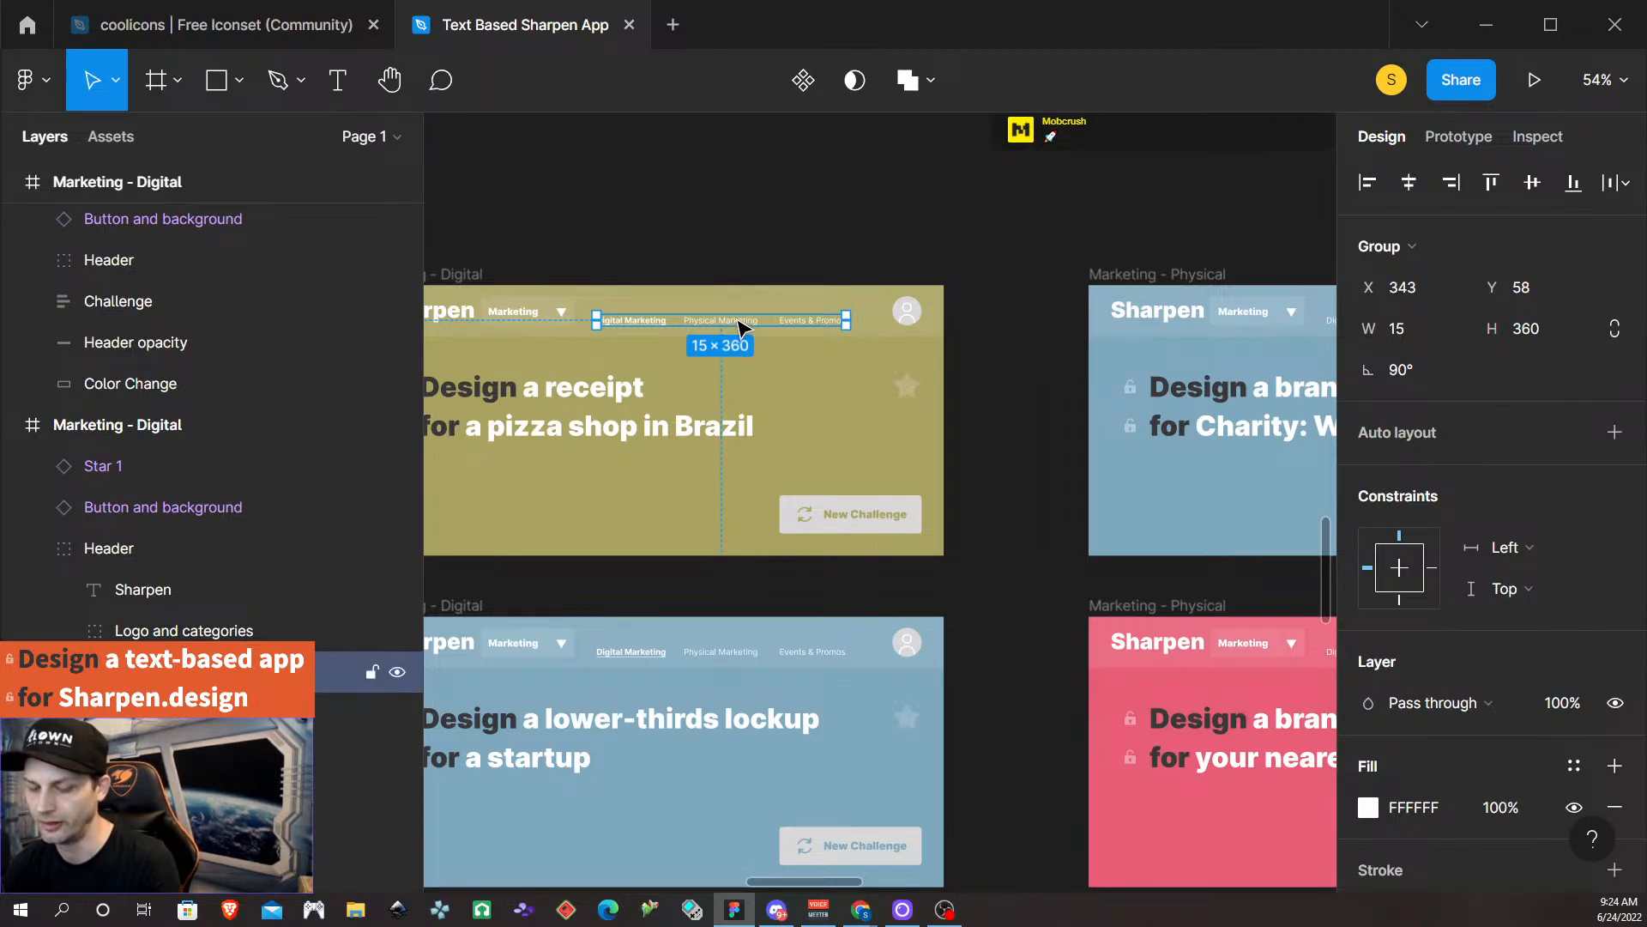
pyautogui.moveTo(739, 327); pyautogui.dragTo(750, 176)
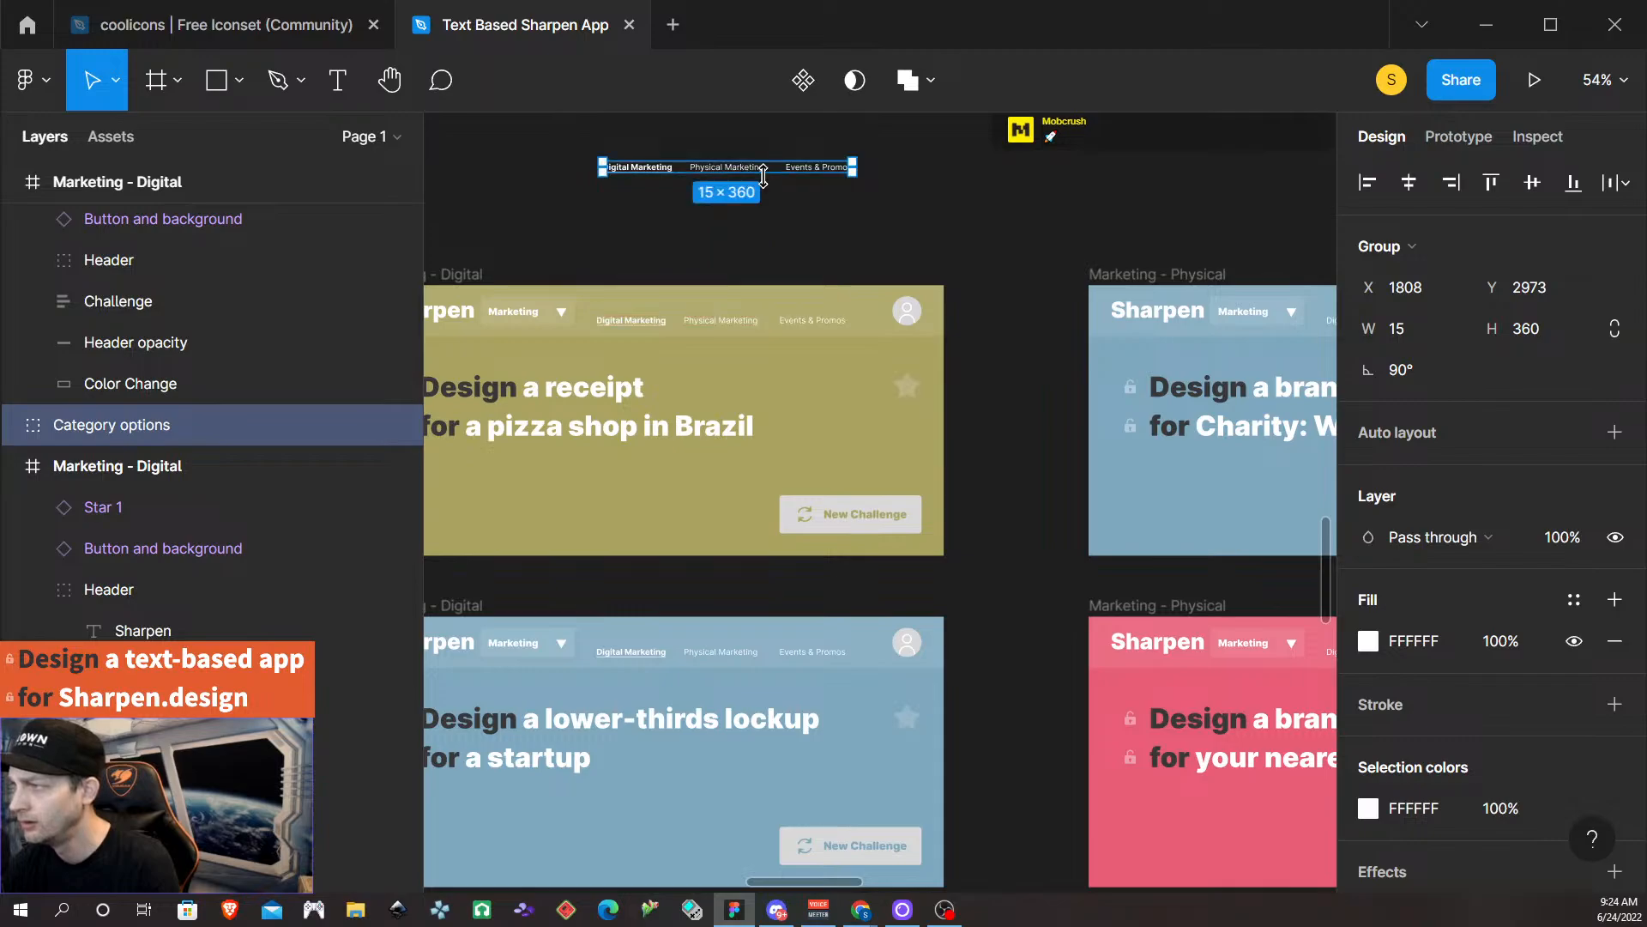
# Copy the Category options group from the header of the first Marketing - Physical frame onto the empty canvas above it.
pyautogui.hscroll(8, 755, 184)
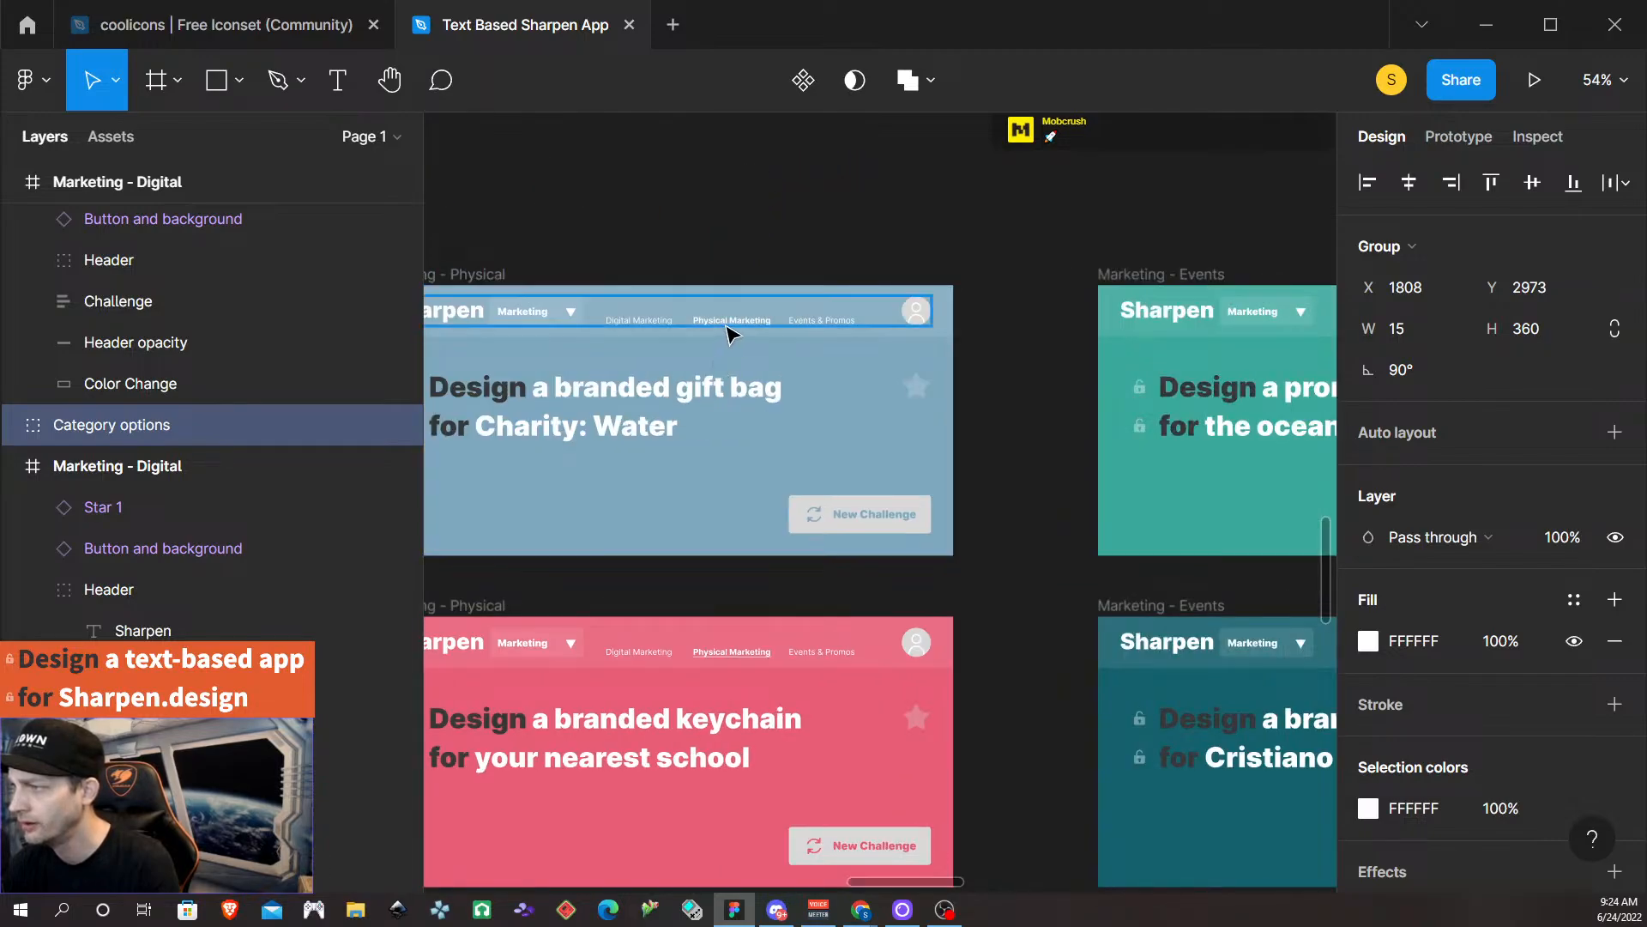
pyautogui.click(727, 329)
pyautogui.doubleClick(772, 331)
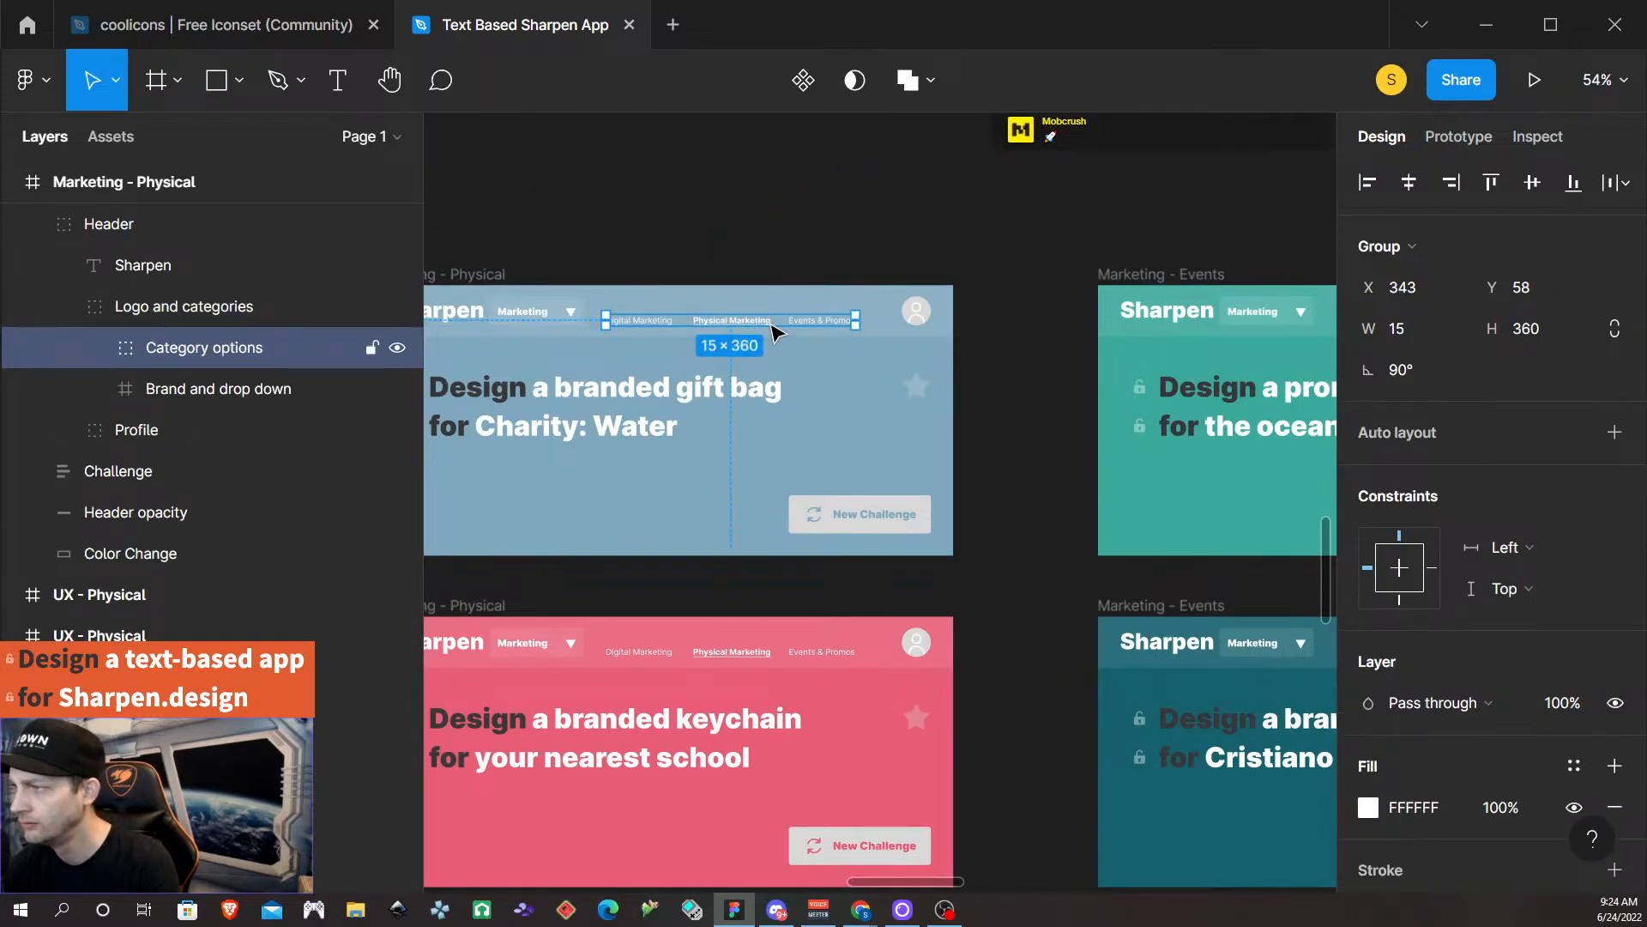
pyautogui.moveTo(774, 329); pyautogui.dragTo(781, 183)
# Copy the Category options group from the header of the first Marketing - Events frame onto the empty canvas above it.
pyautogui.hscroll(6, 778, 187)
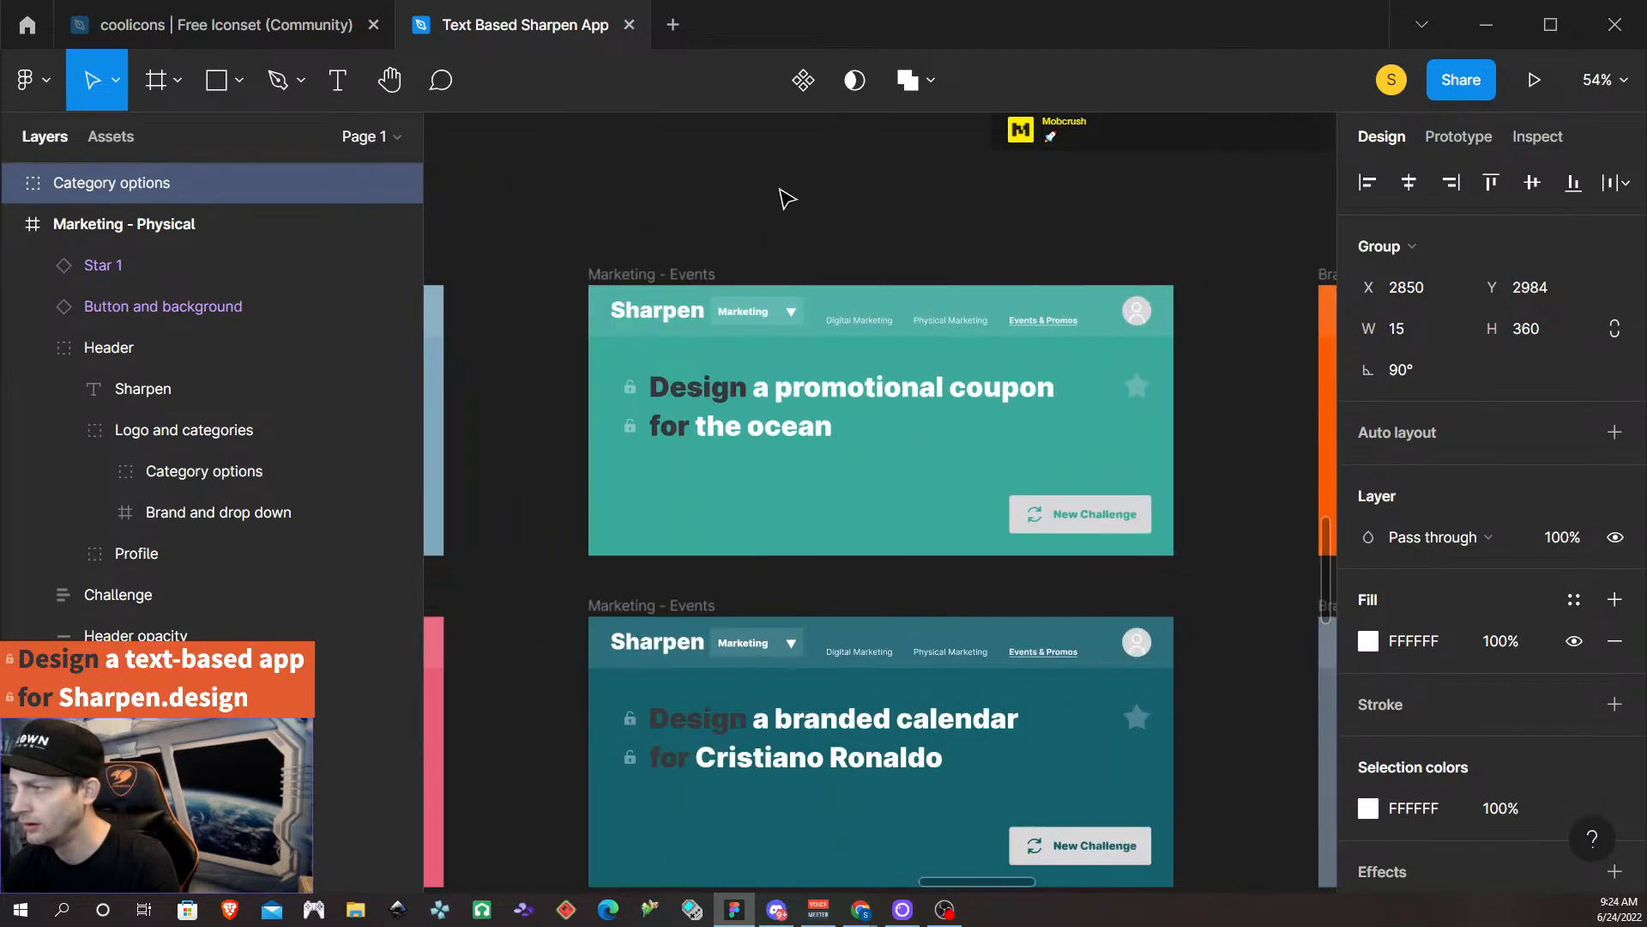
pyautogui.doubleClick(907, 324)
pyautogui.press('Escape')
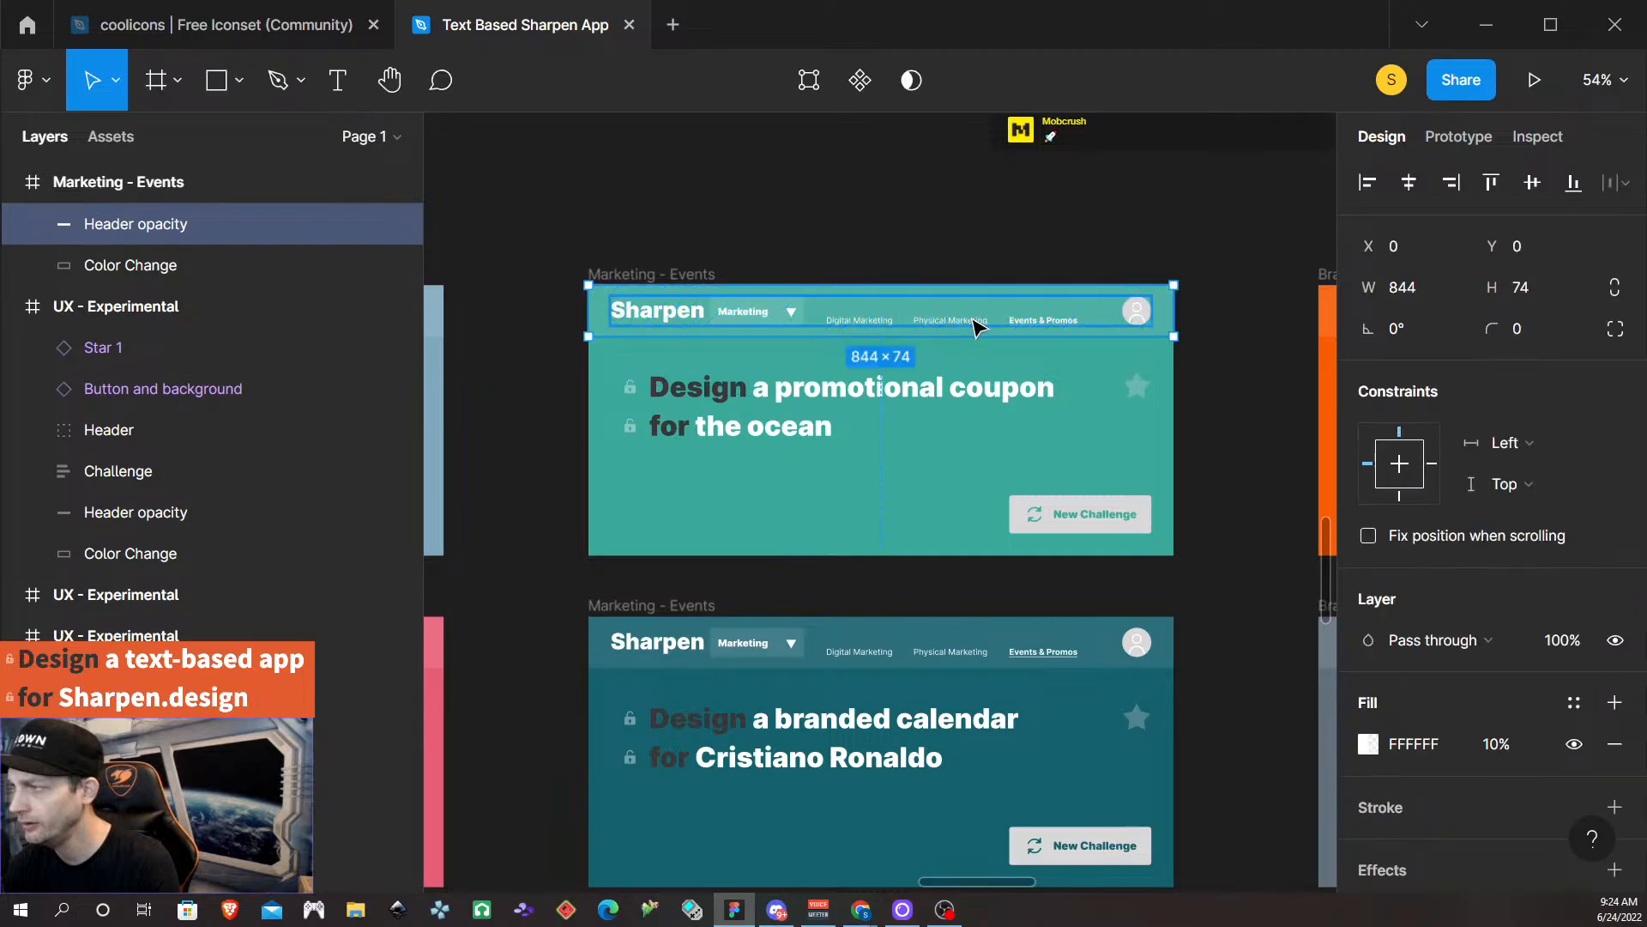
pyautogui.click(974, 325)
pyautogui.doubleClick(972, 326)
pyautogui.moveTo(974, 326); pyautogui.dragTo(974, 242)
# Turn the Category options copy above the Marketing - Digital column into a component, and undo the extra variant added to it.
pyautogui.hscroll(-11, 968, 245)
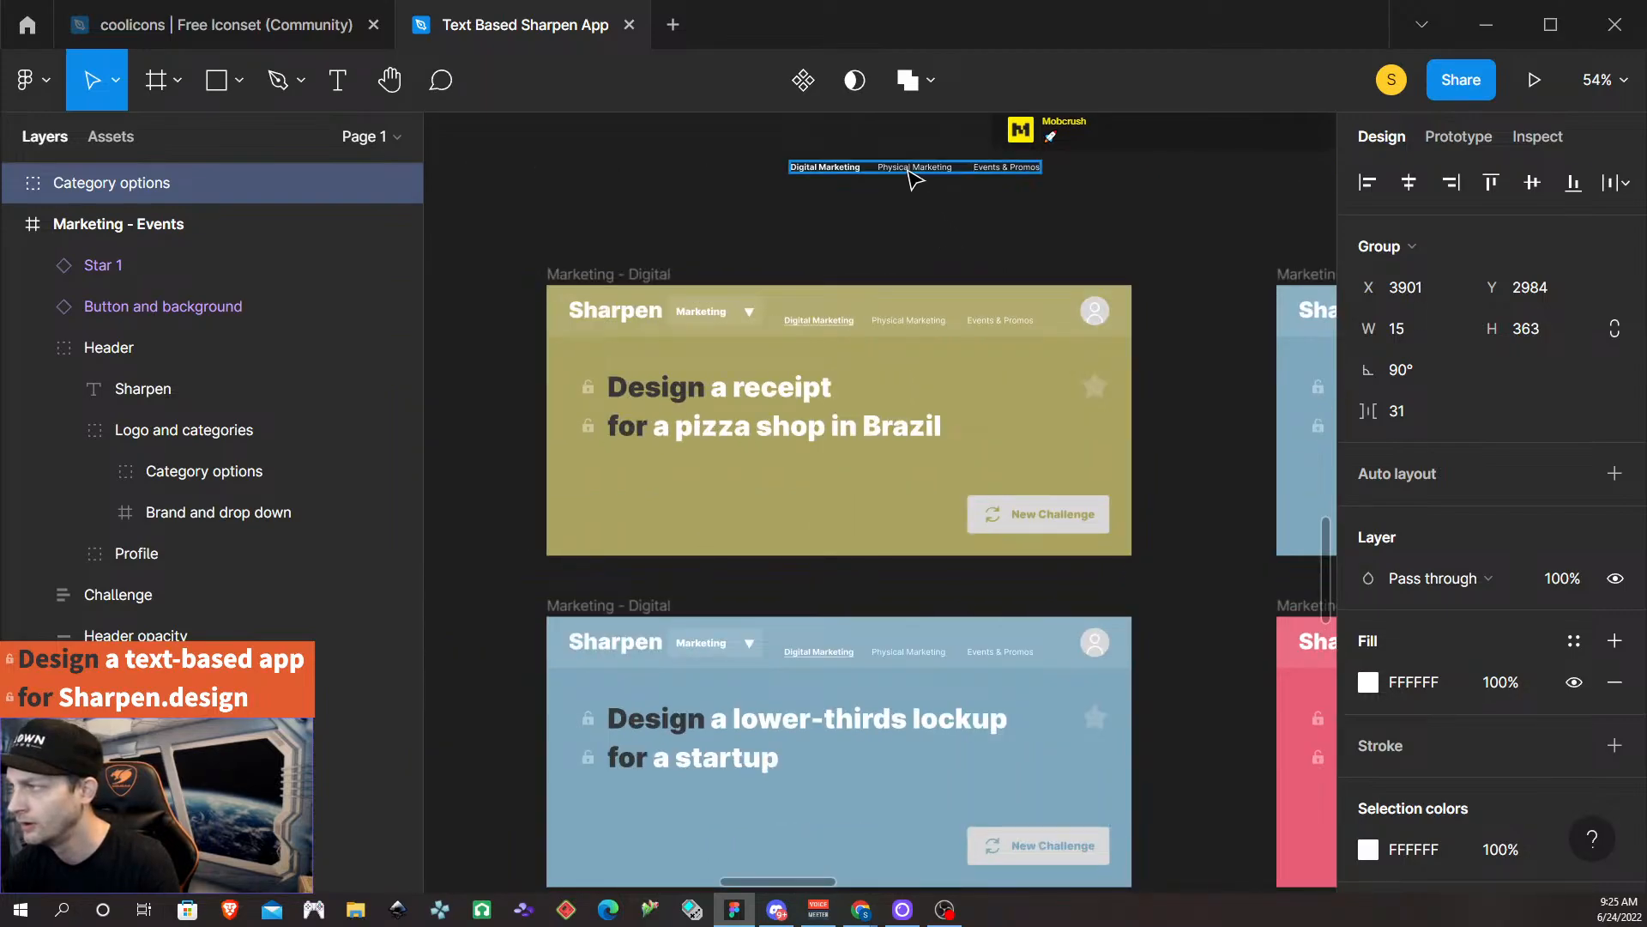
pyautogui.click(911, 171)
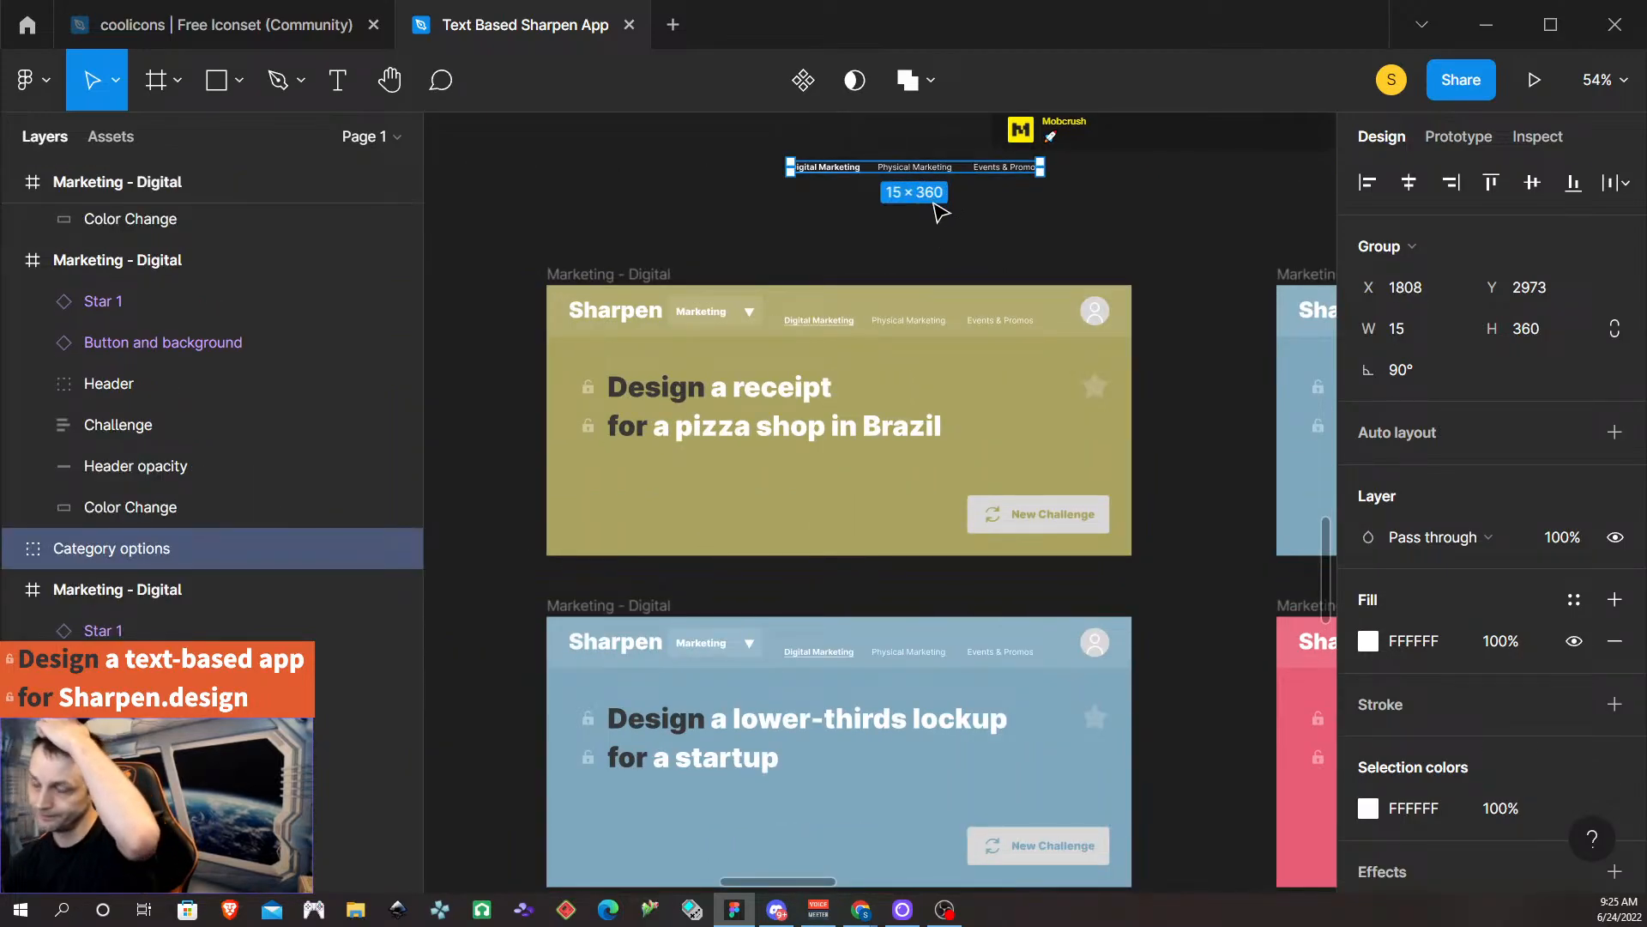
pyautogui.click(803, 79)
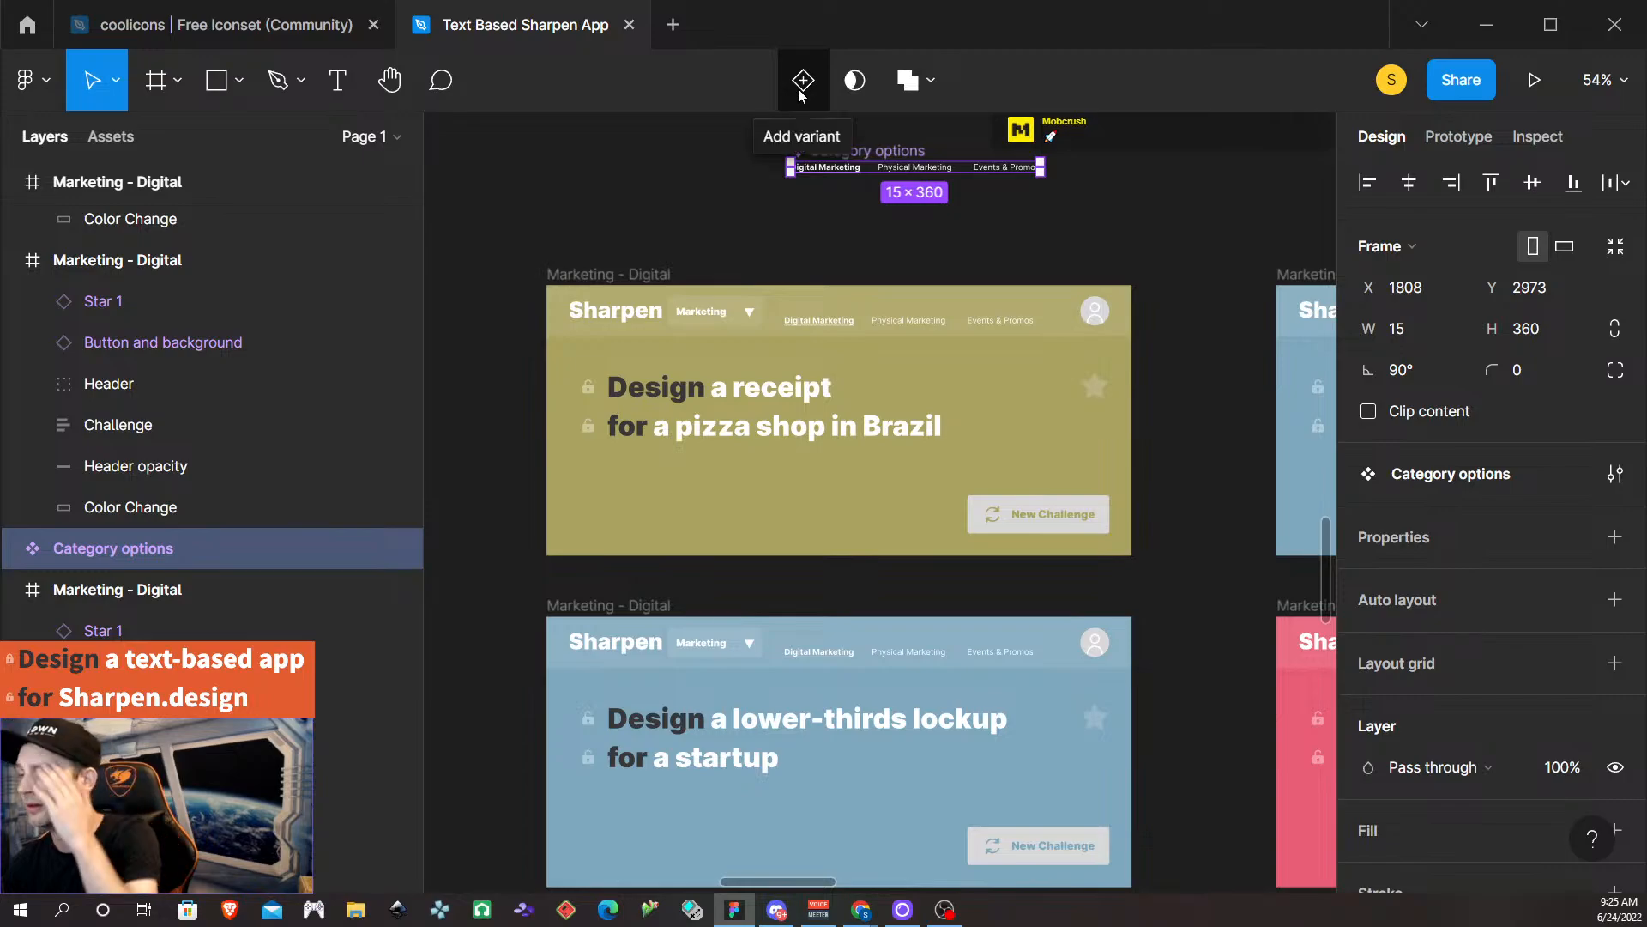
pyautogui.click(798, 90)
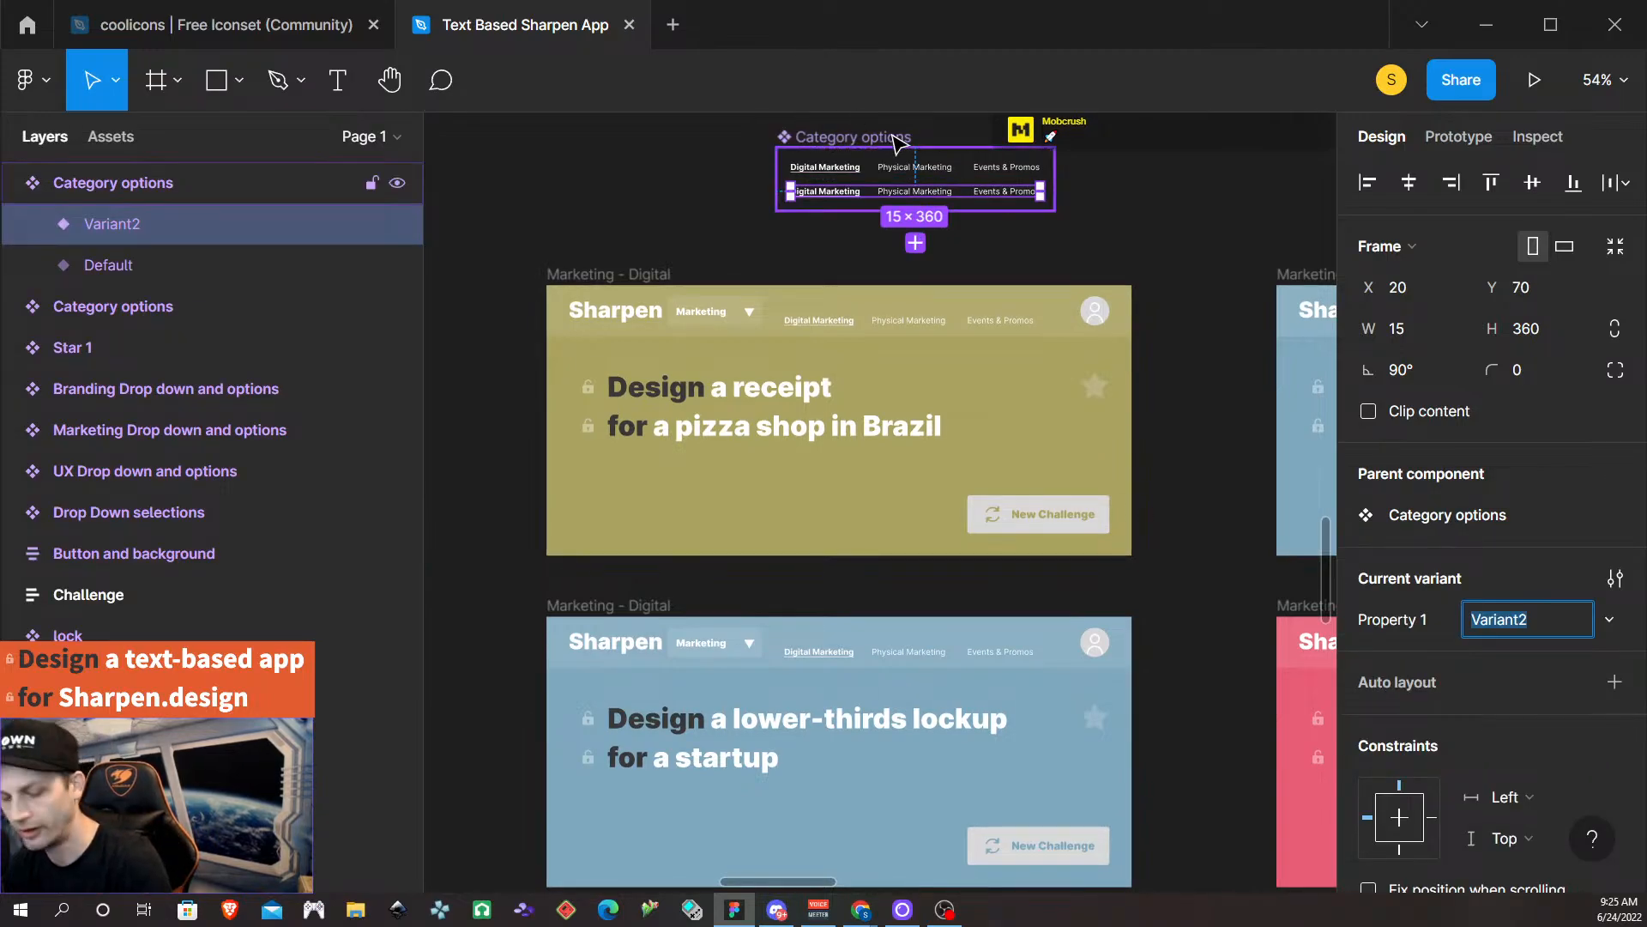
pyautogui.hotkey('ctrl', 'z')
# Link the component's Digital Marketing text to the first Marketing - Digital frame on tap, with a Dissolve animation easing in and out.
pyautogui.click(1459, 137)
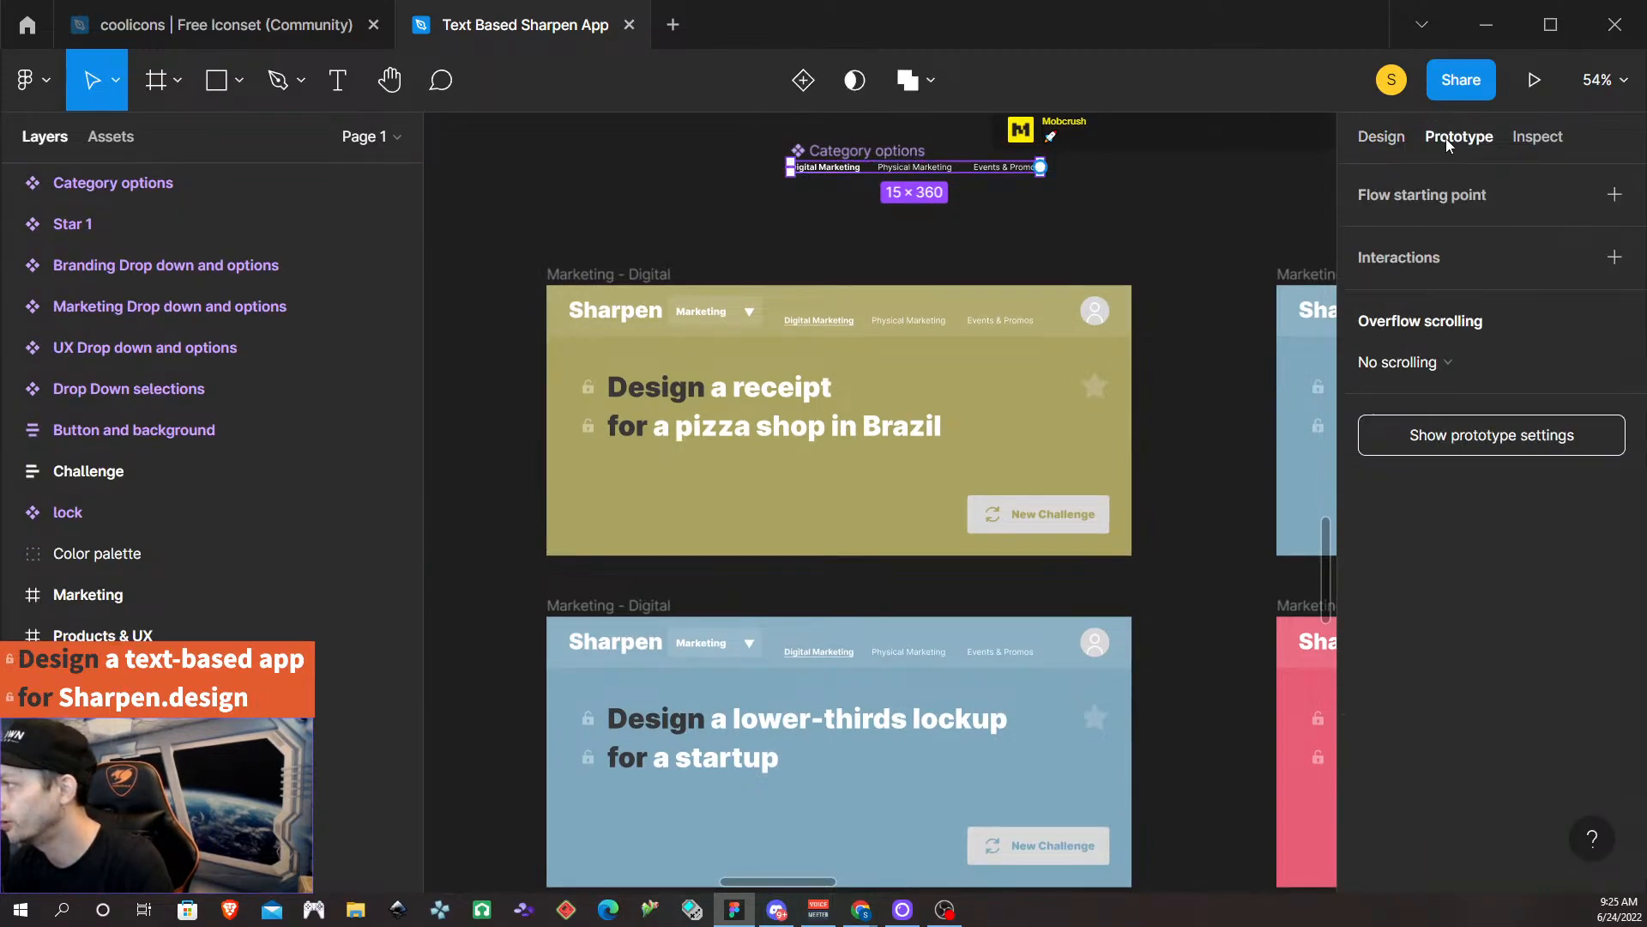
pyautogui.doubleClick(832, 170)
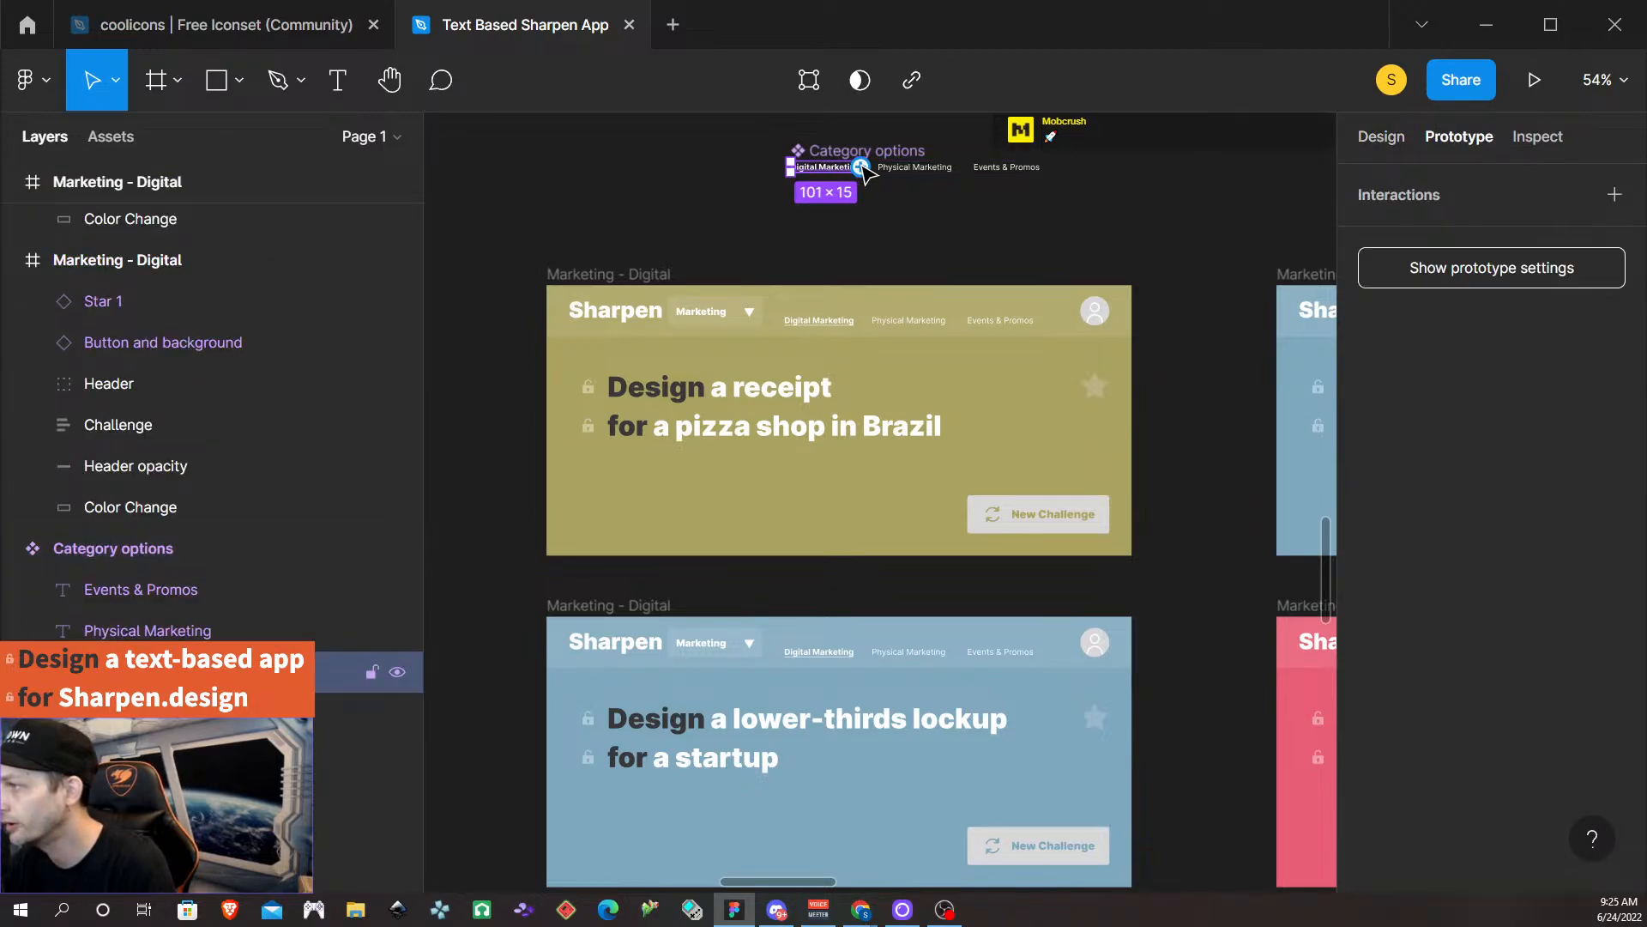
pyautogui.moveTo(861, 167); pyautogui.dragTo(893, 375)
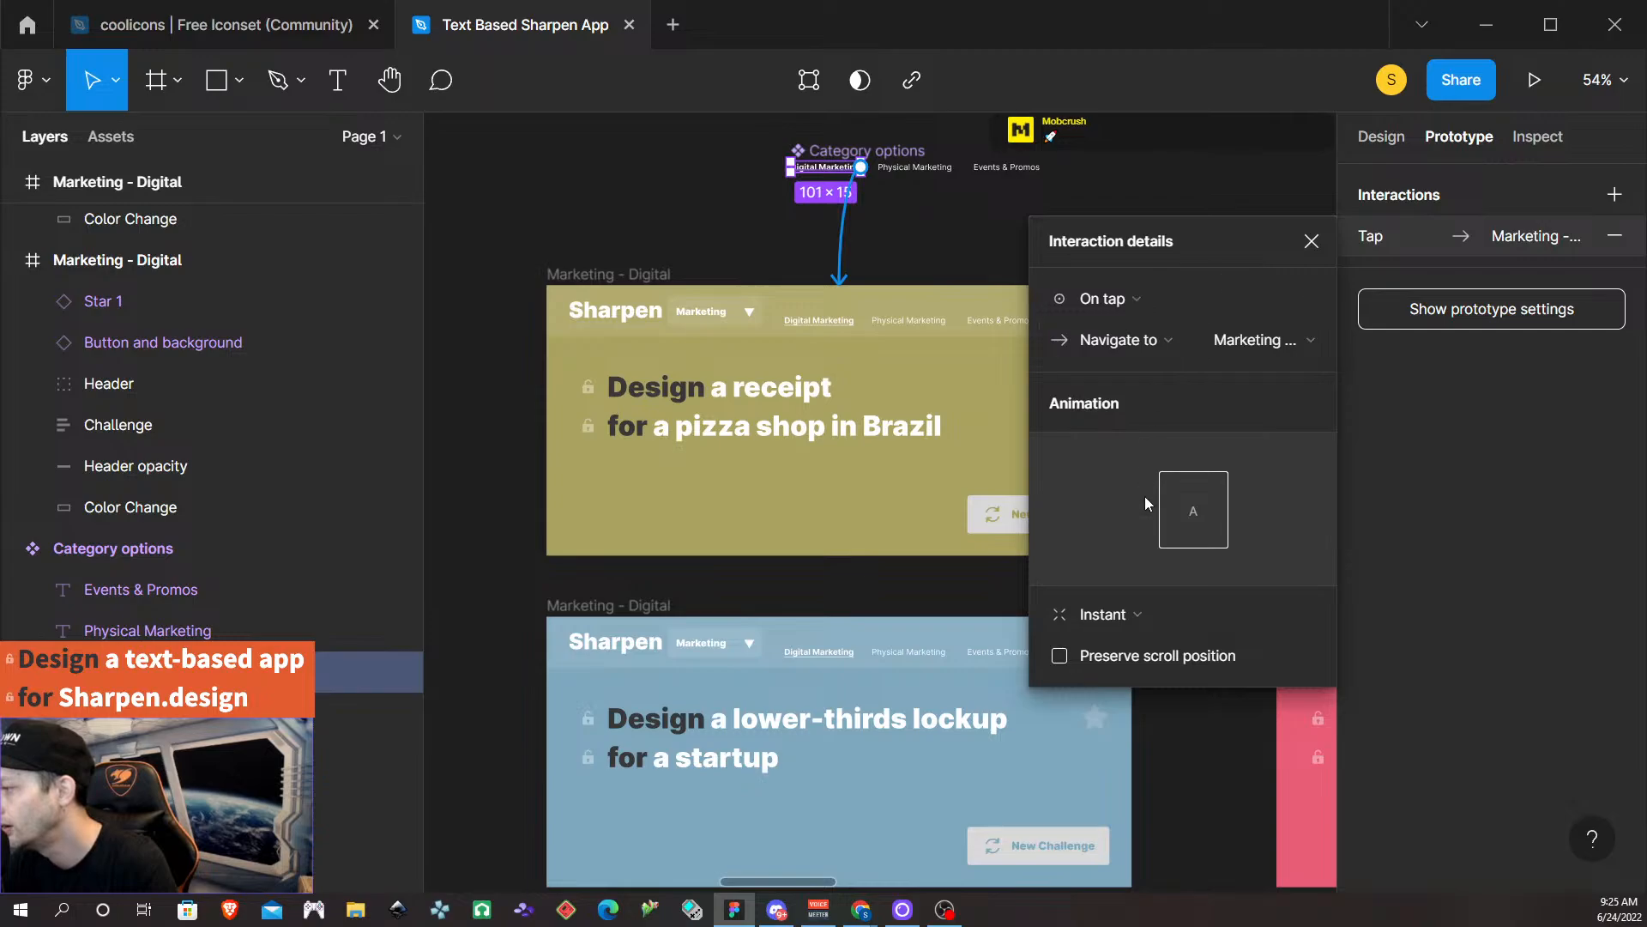
pyautogui.click(1141, 618)
pyautogui.click(1134, 652)
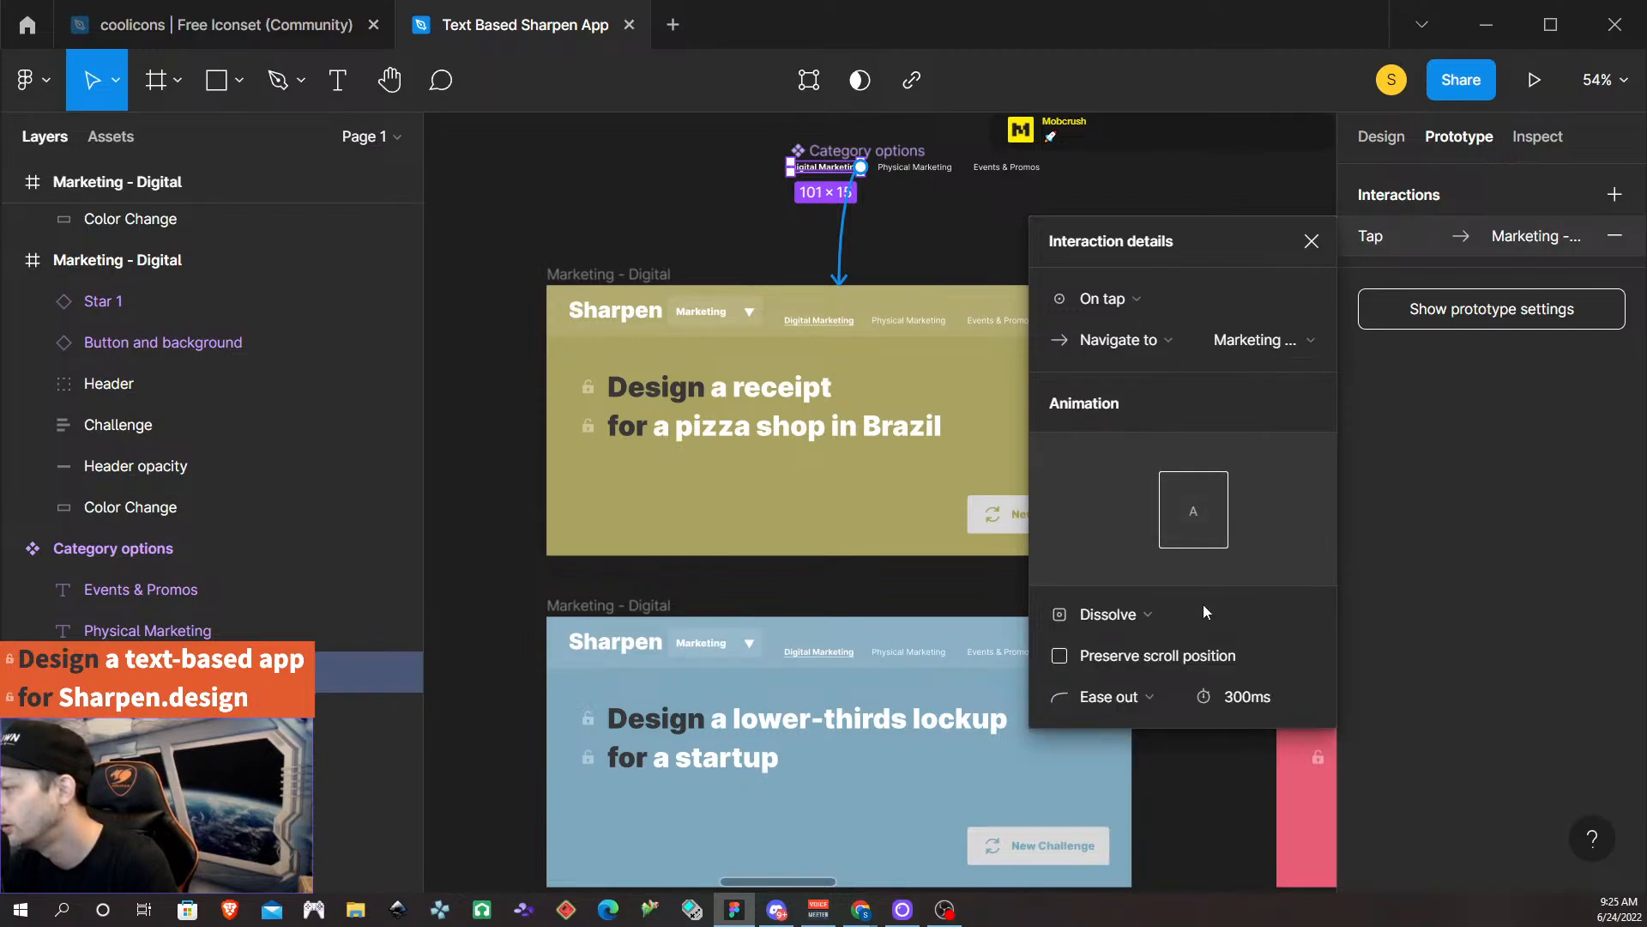
pyautogui.click(1150, 698)
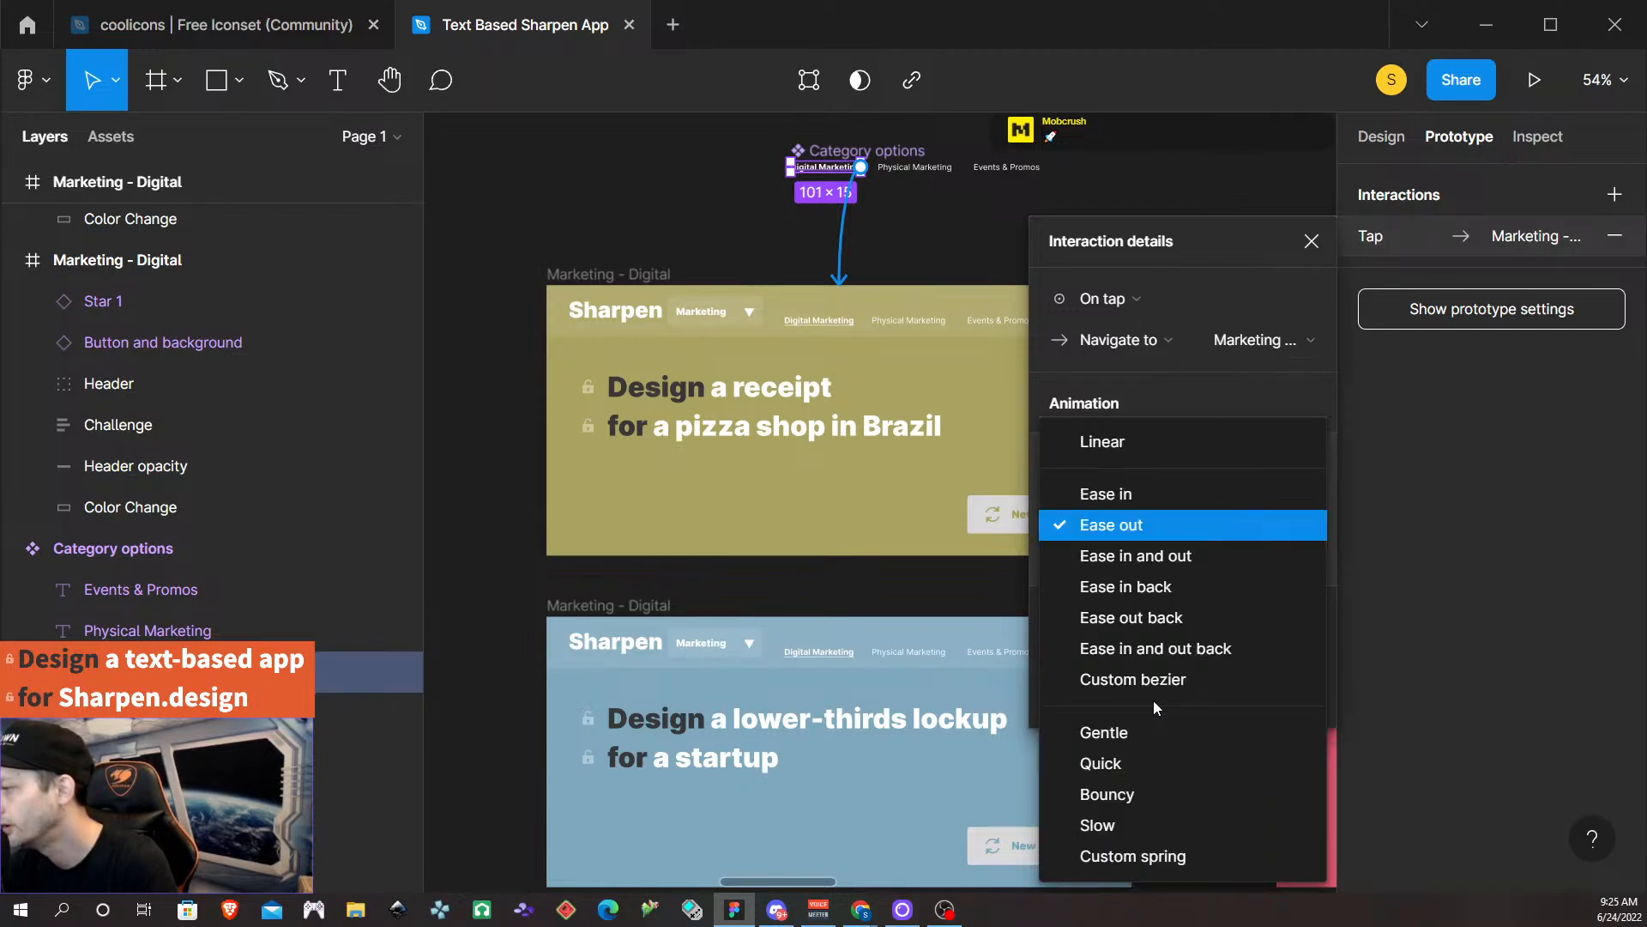
pyautogui.click(1141, 559)
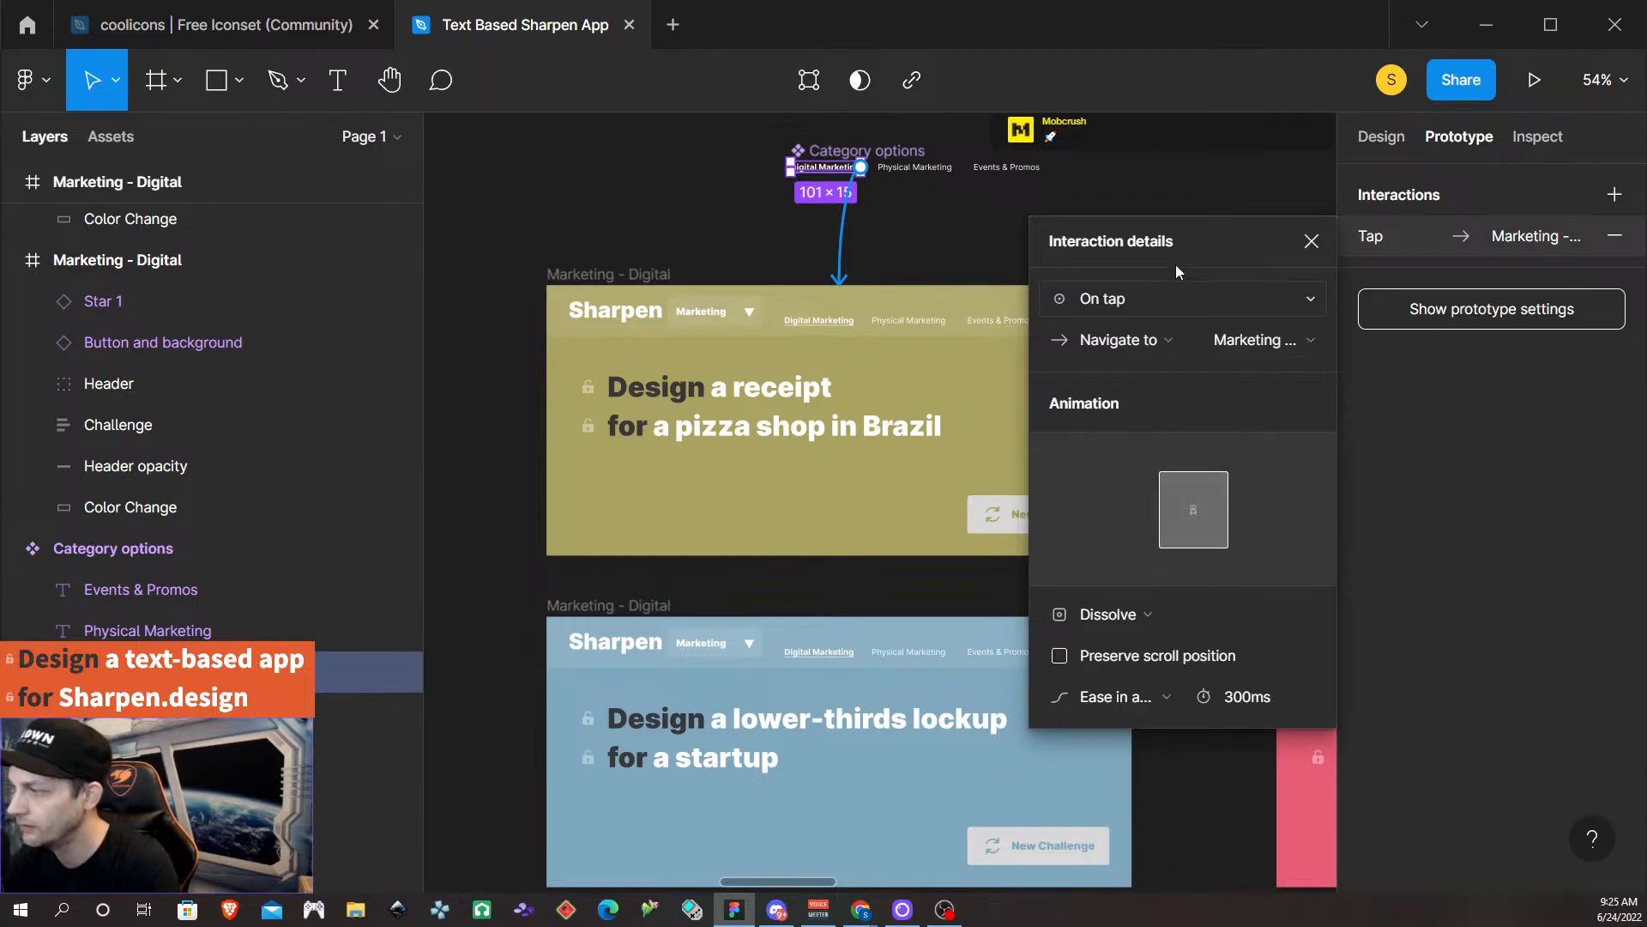
pyautogui.click(1311, 241)
# Link the component's Physical Marketing text to the first Marketing - Physical frame, the branded gift bag one, with an on-tap Dissolve.
pyautogui.click(925, 176)
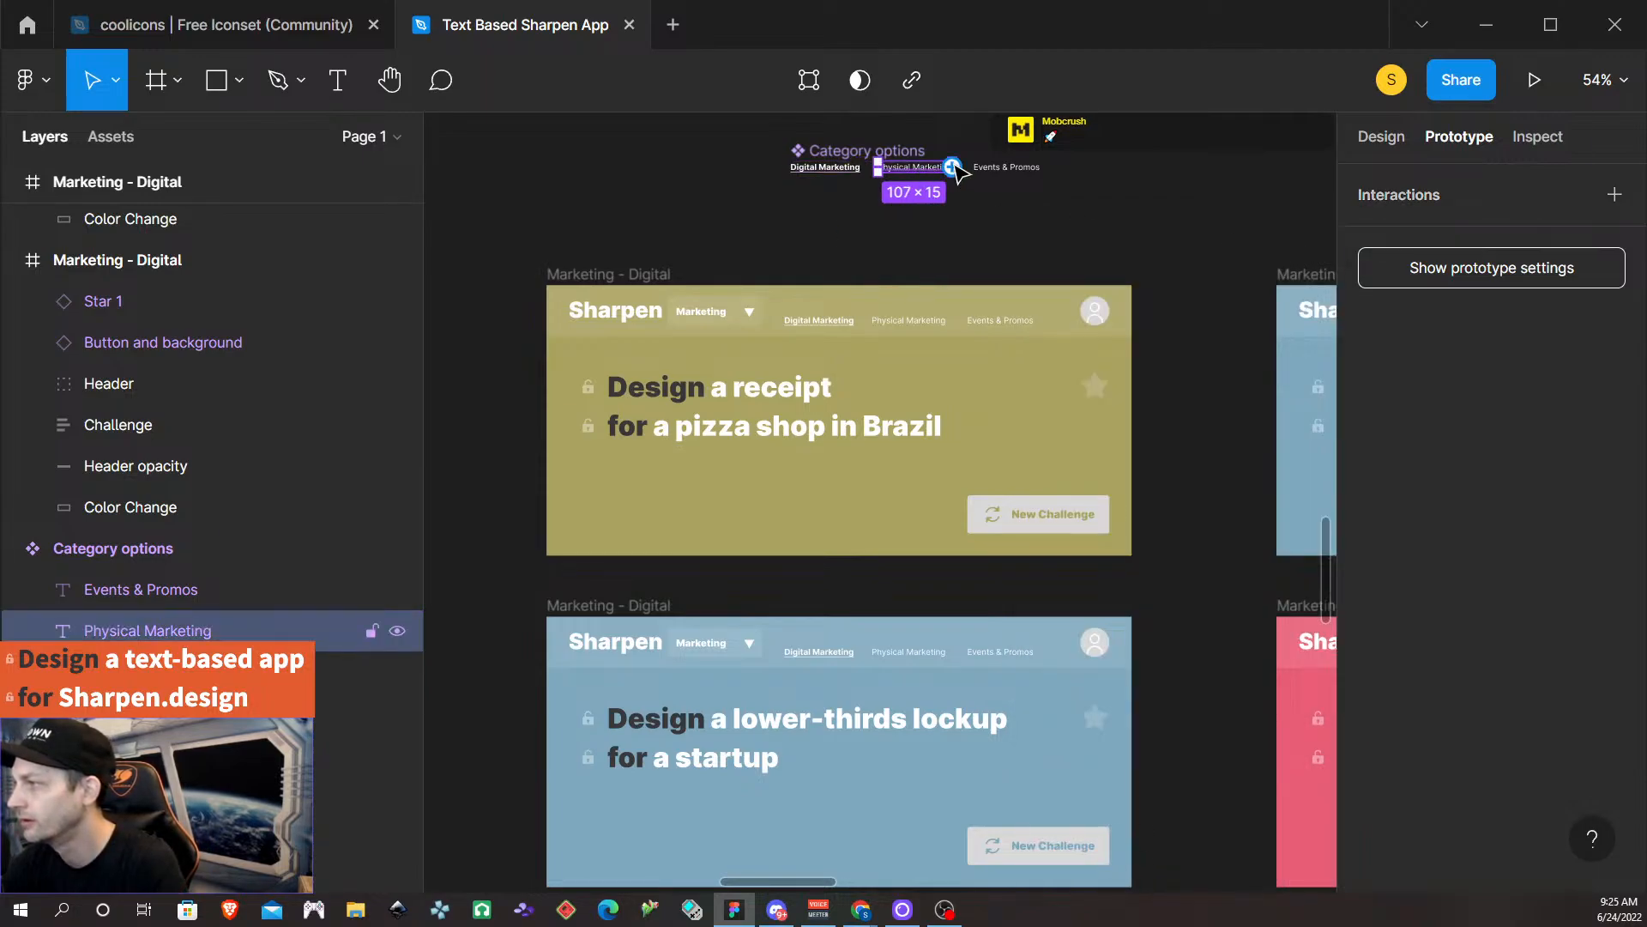
pyautogui.moveTo(953, 168); pyautogui.dragTo(1227, 343)
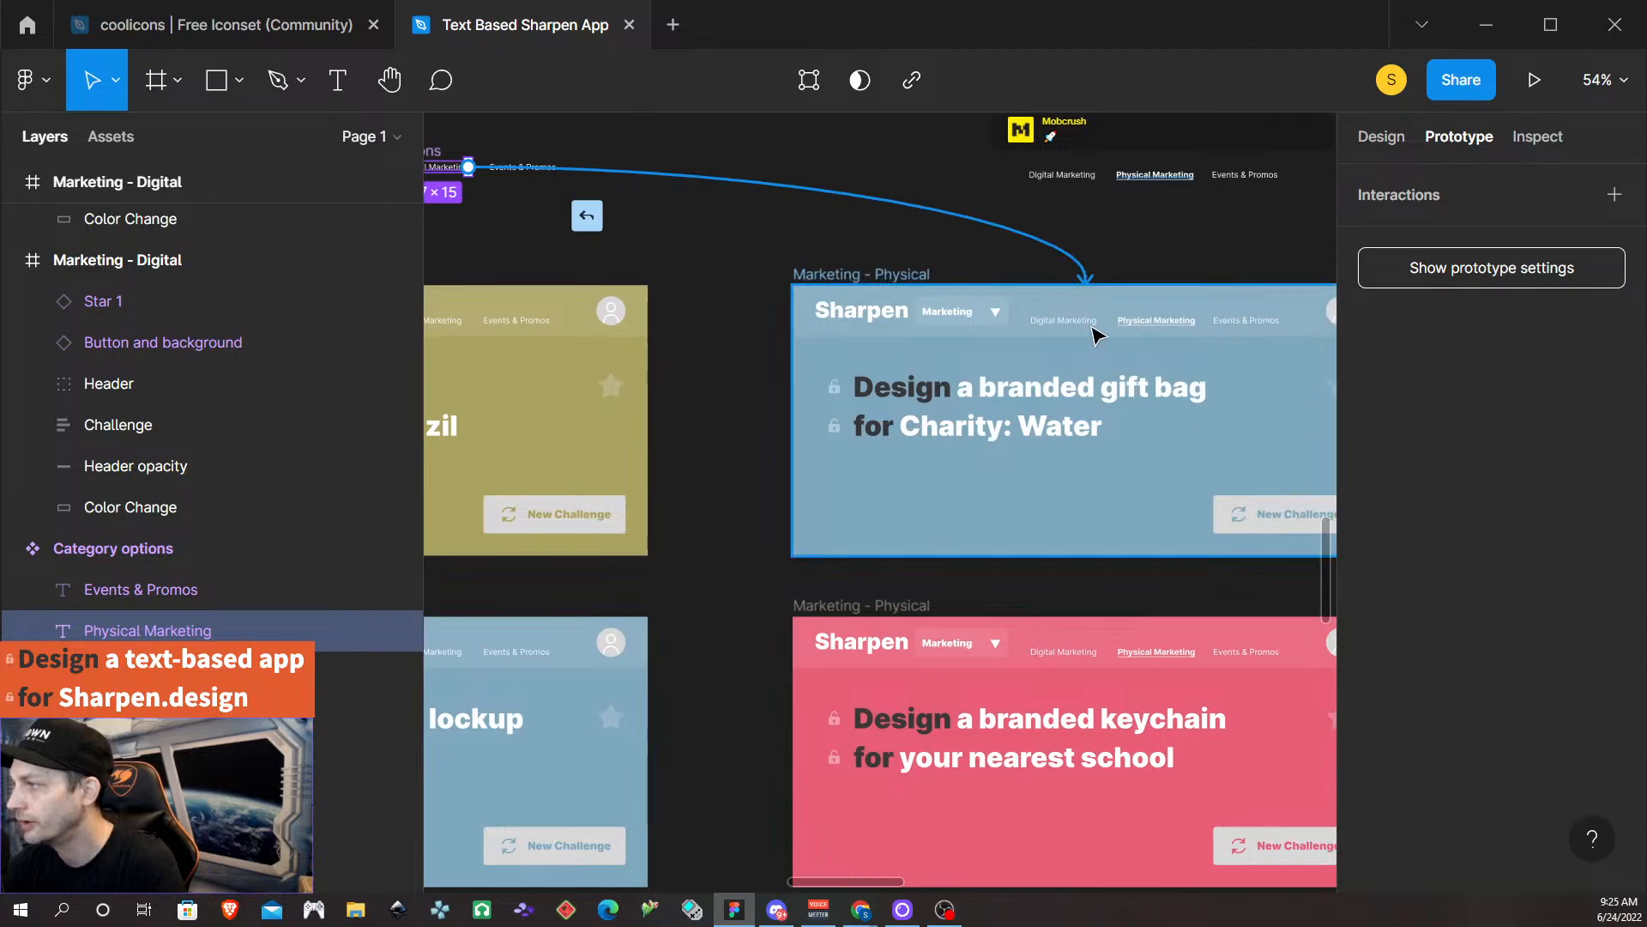
pyautogui.moveTo(1095, 335); pyautogui.dragTo(1104, 332)
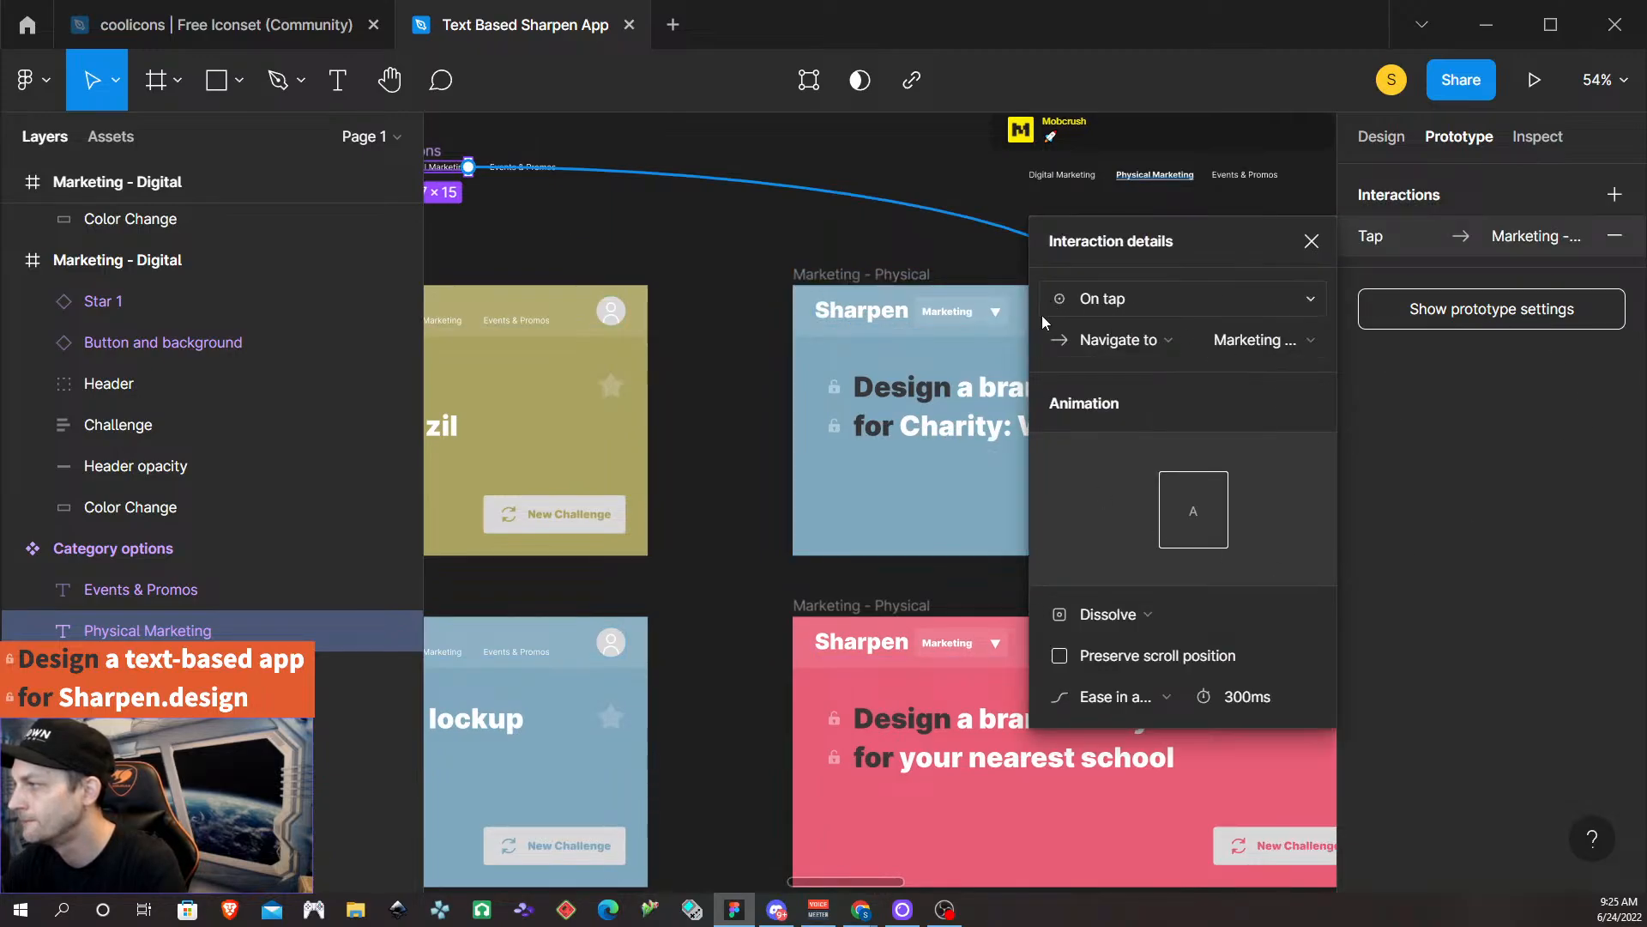
# Link the component's Events & Promos text to the first Marketing - Events frame, the promotional coupon one, with an on-tap Dissolve.
pyautogui.hscroll(-3, 776, 433)
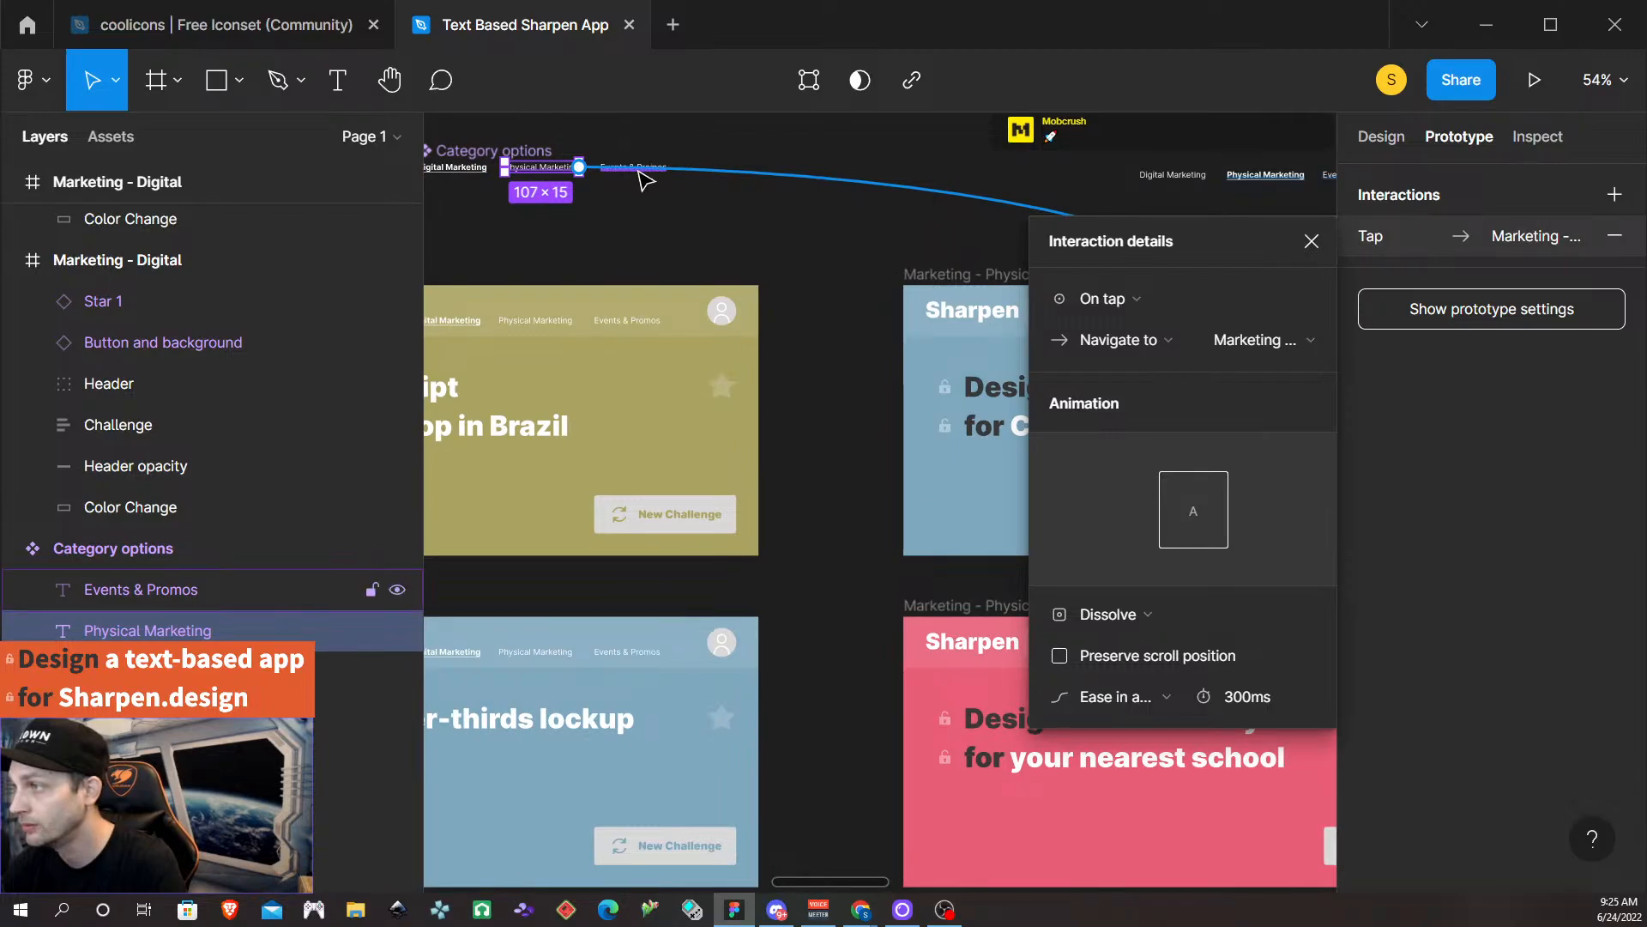
pyautogui.click(647, 204)
pyautogui.hscroll(-8, 738, 203)
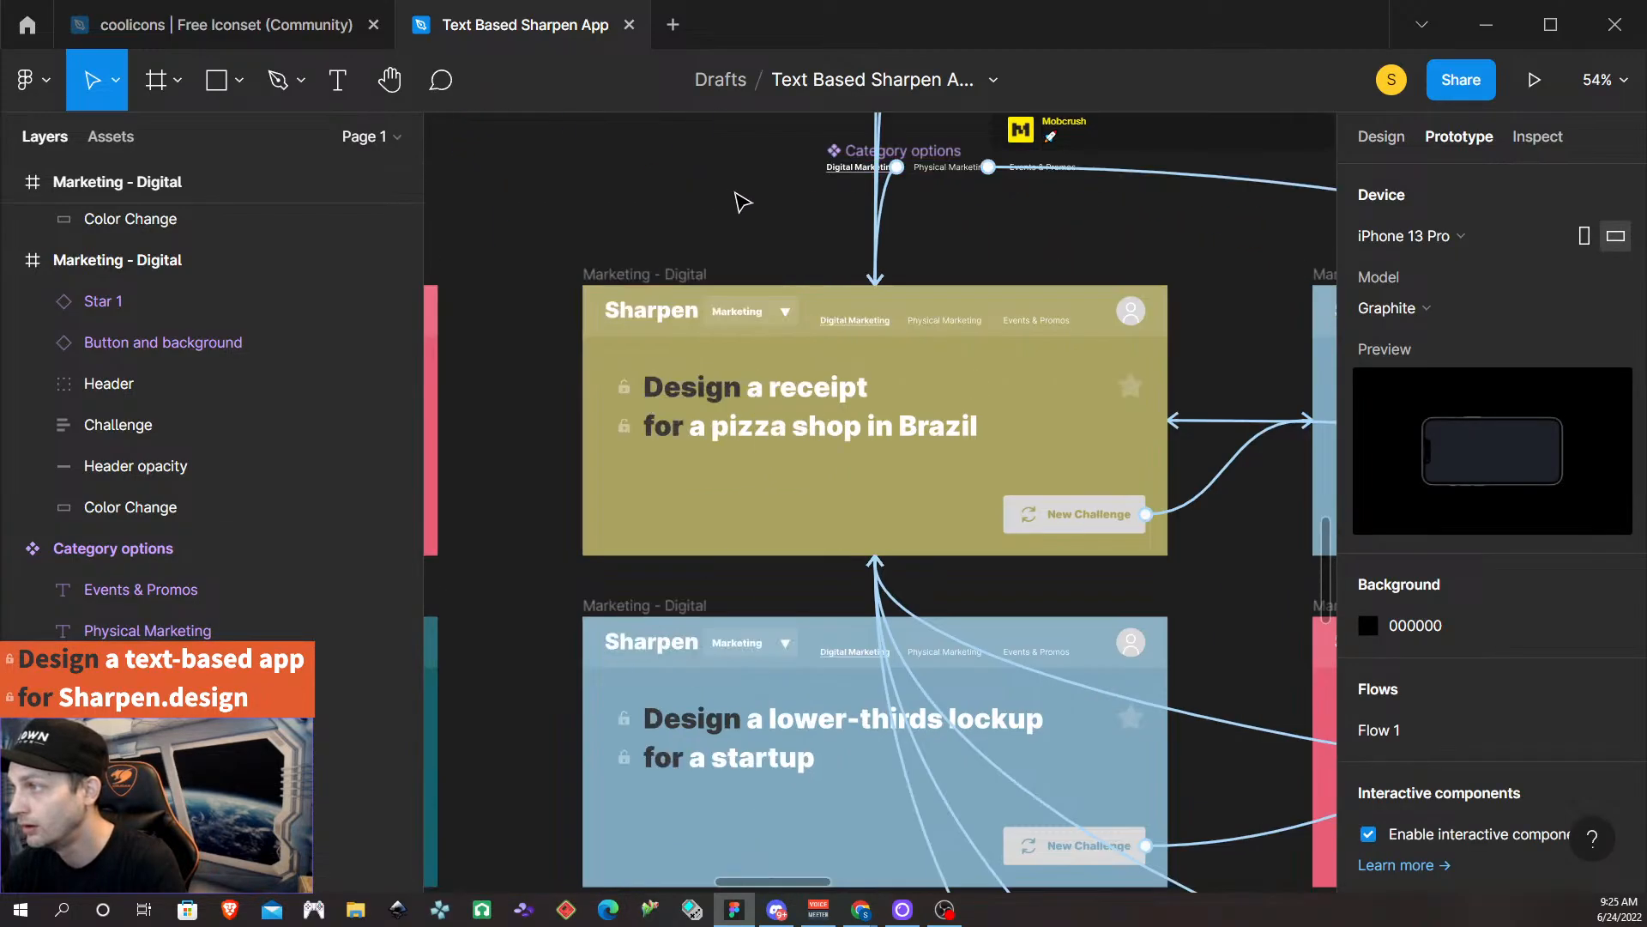
pyautogui.hscroll(4, 951, 173)
pyautogui.scroll(5, 841, 189)
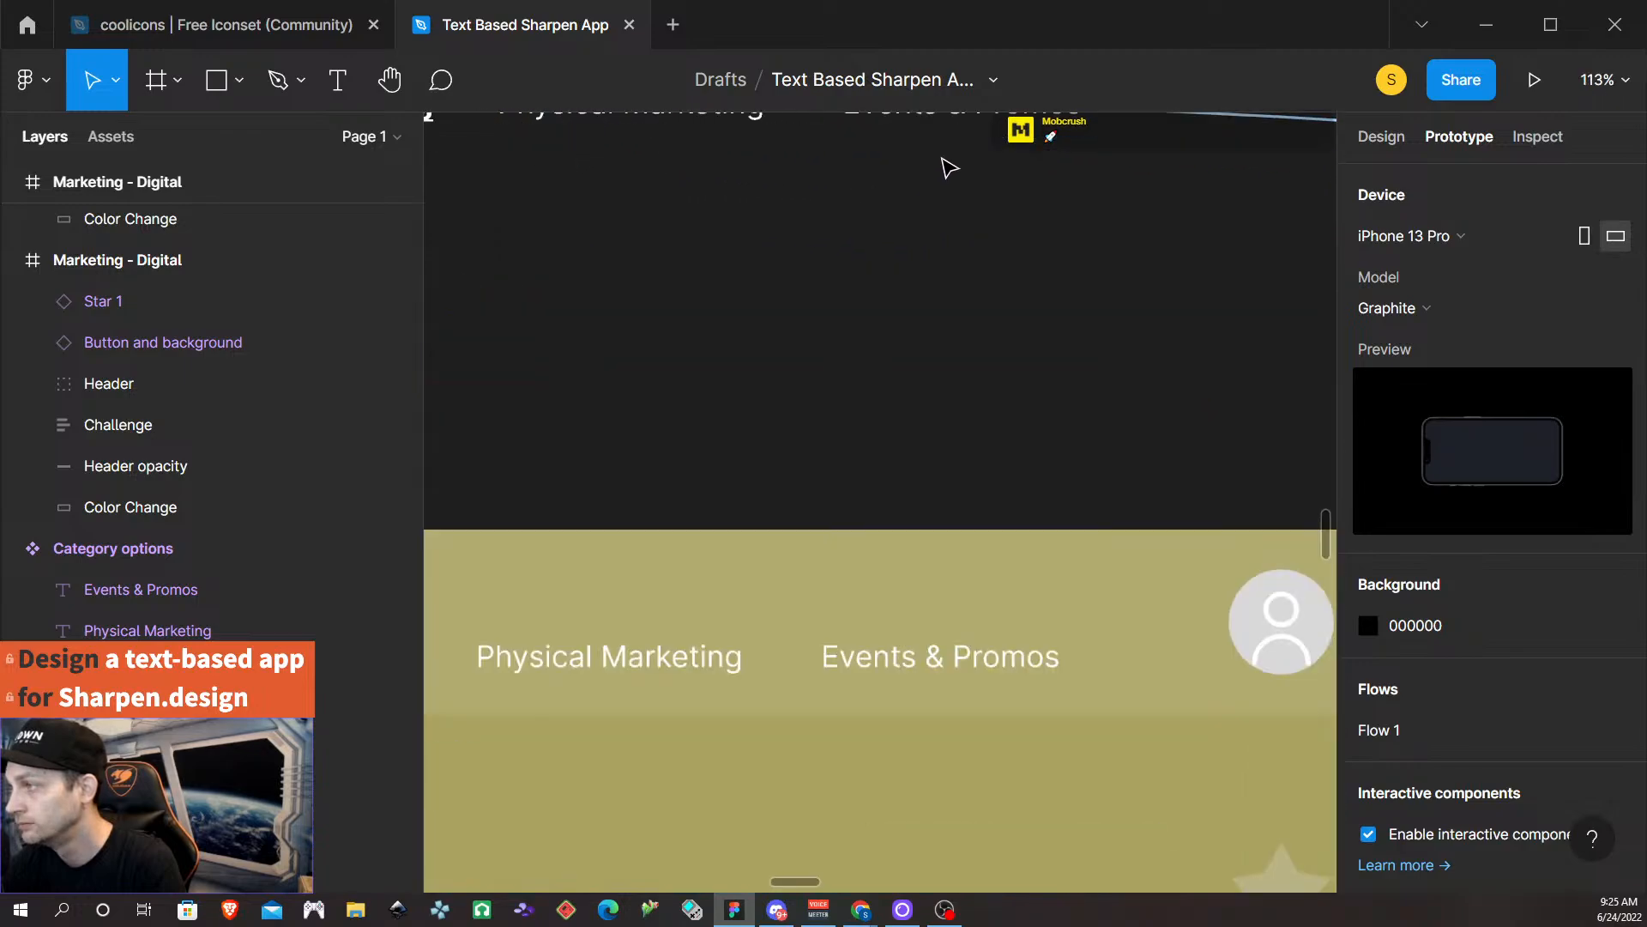
pyautogui.scroll(-5, 987, 244)
pyautogui.click(991, 347)
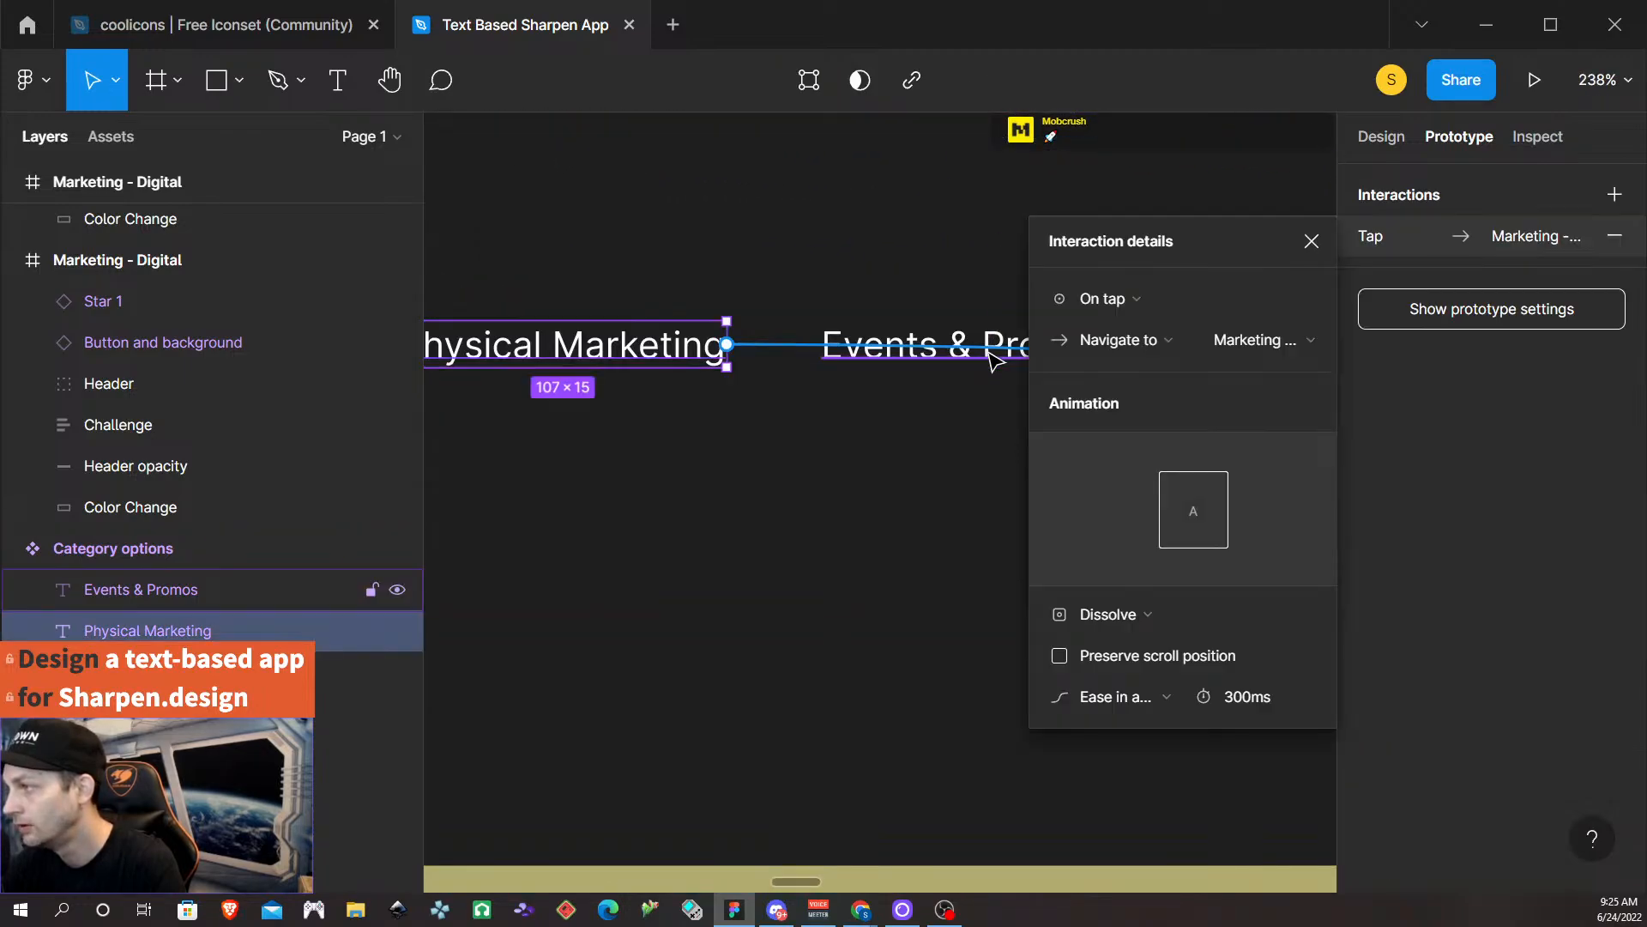
pyautogui.click(961, 358)
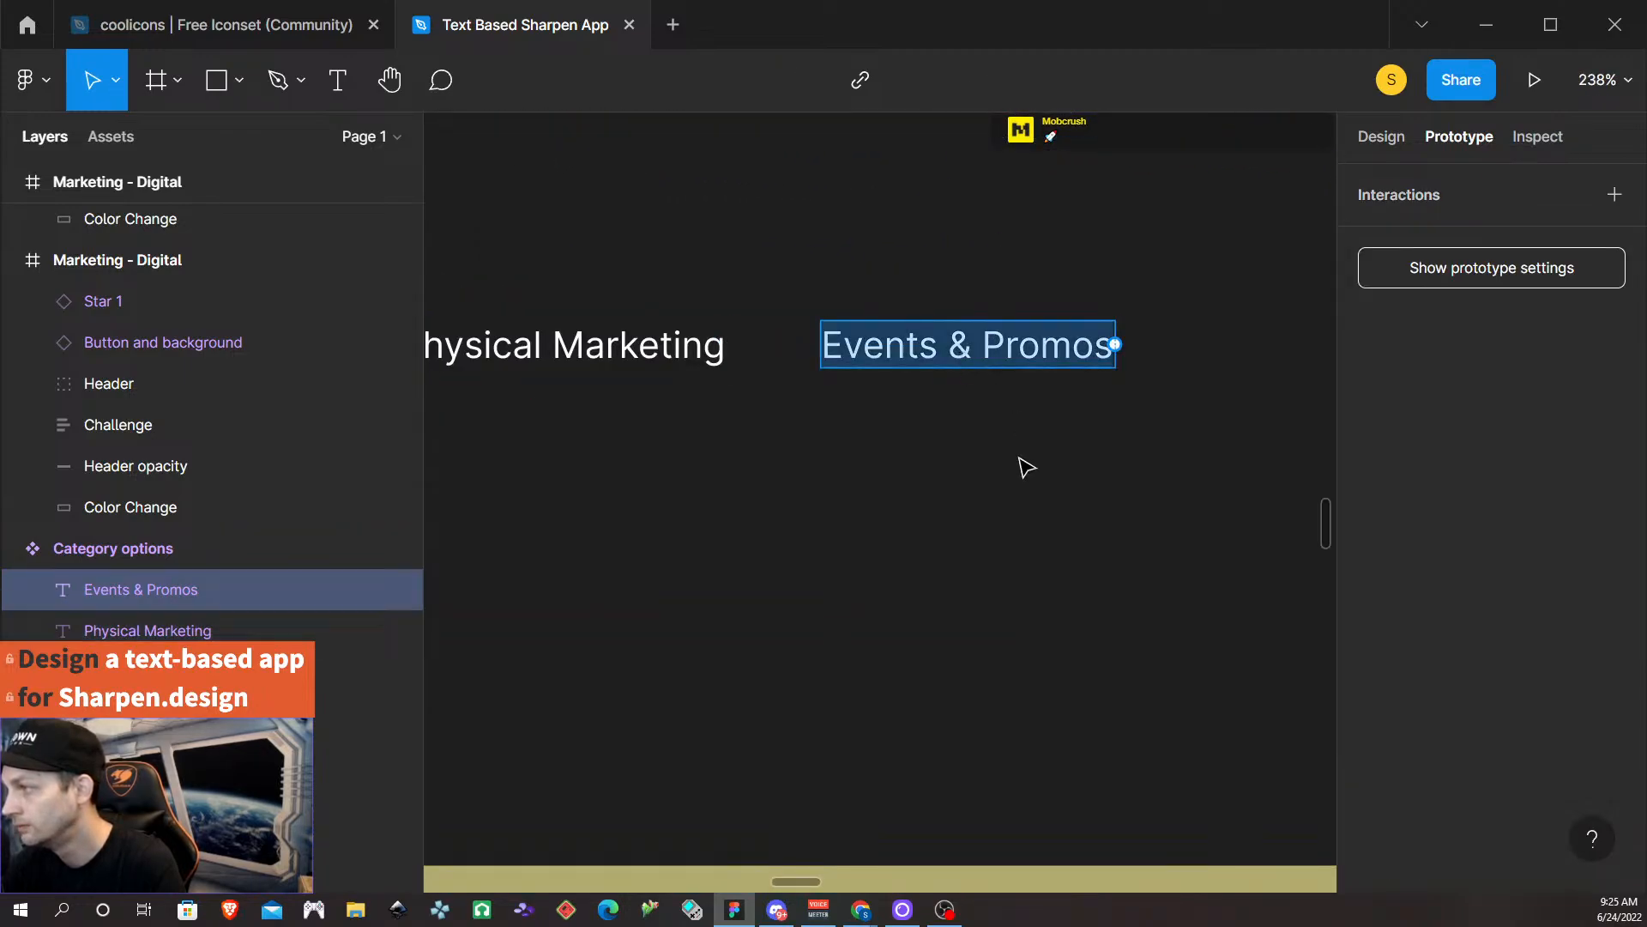
pyautogui.scroll(-5, 1128, 357)
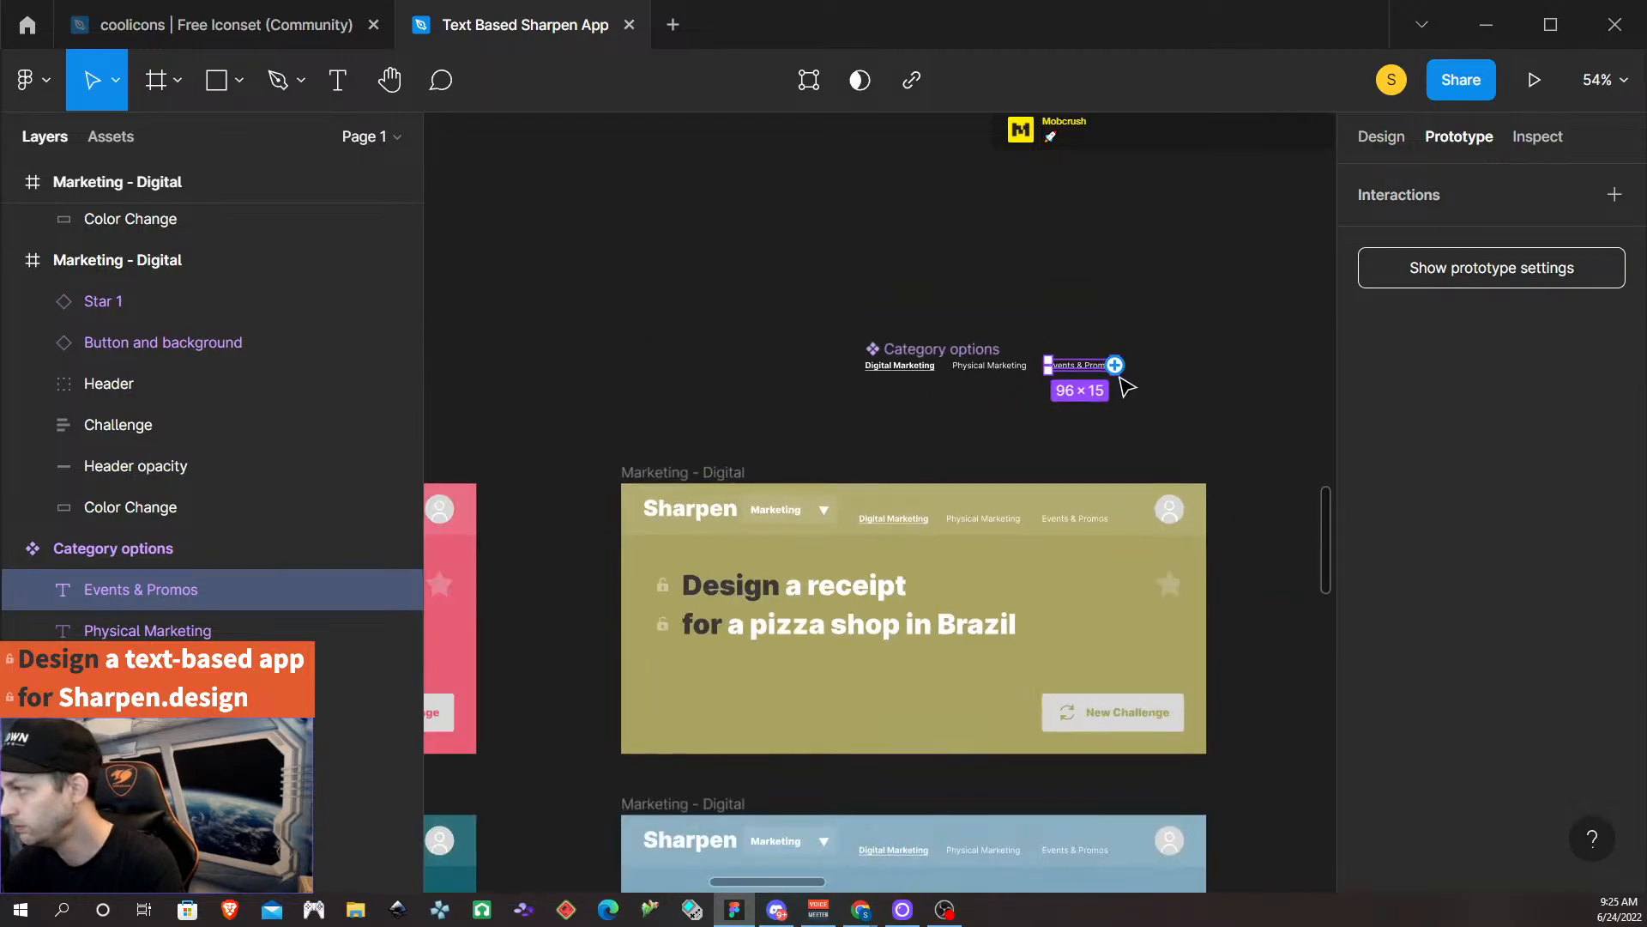
pyautogui.hscroll(3, 1127, 387)
pyautogui.hscroll(4, 1086, 381)
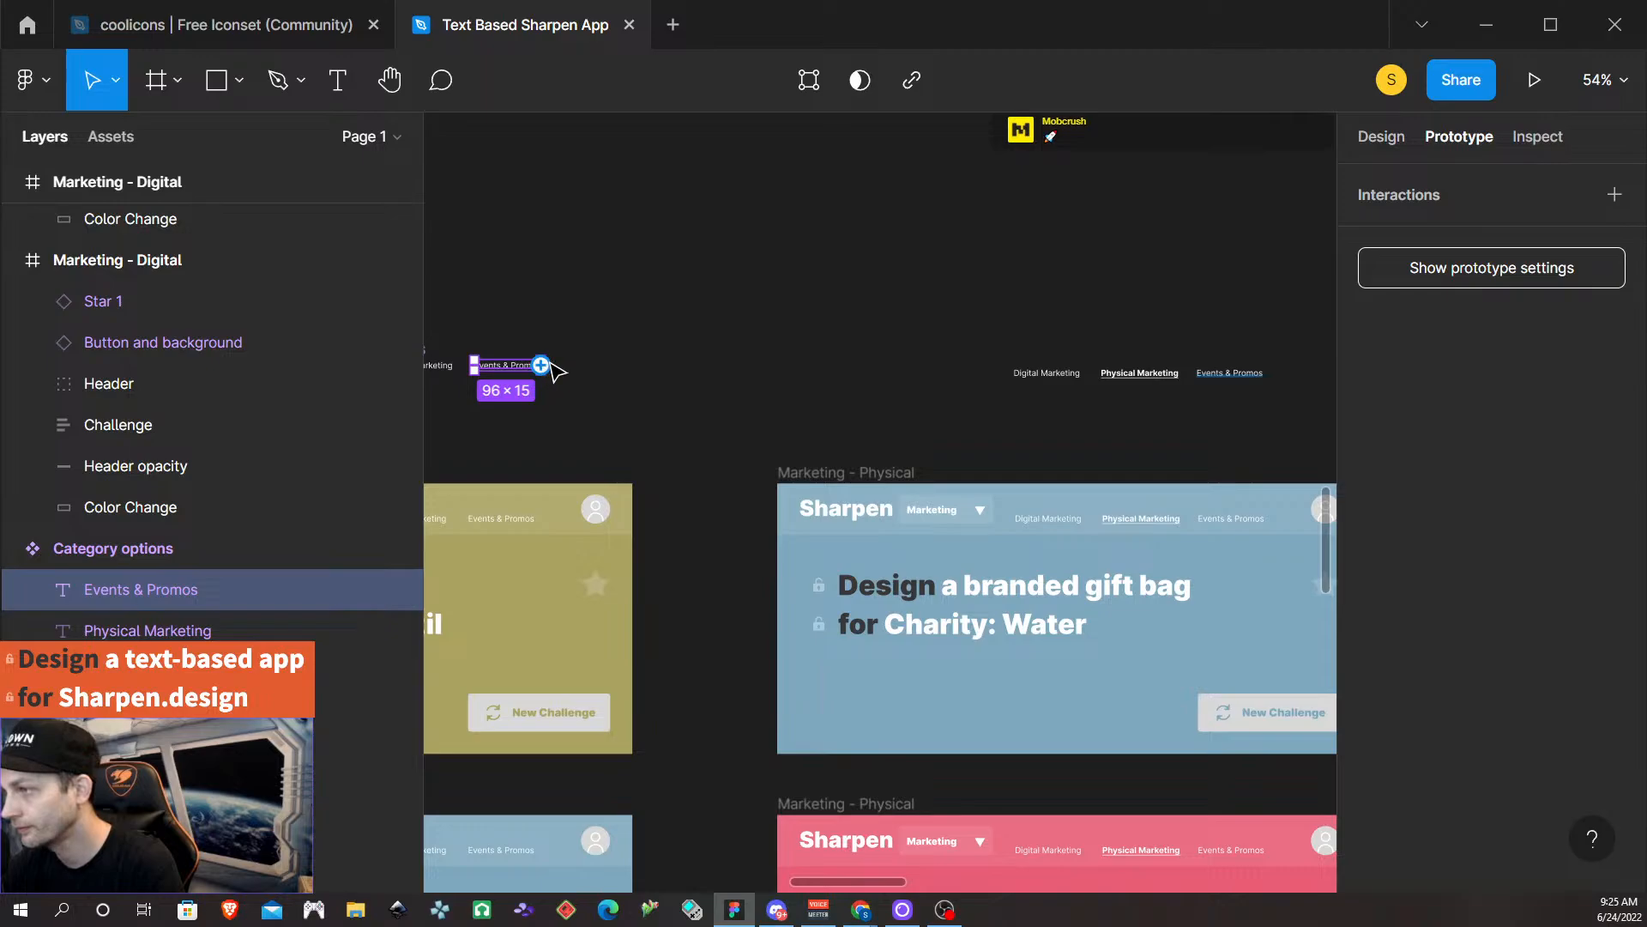
pyautogui.moveTo(541, 365); pyautogui.dragTo(1107, 523)
pyautogui.moveTo(1204, 546); pyautogui.dragTo(1204, 546)
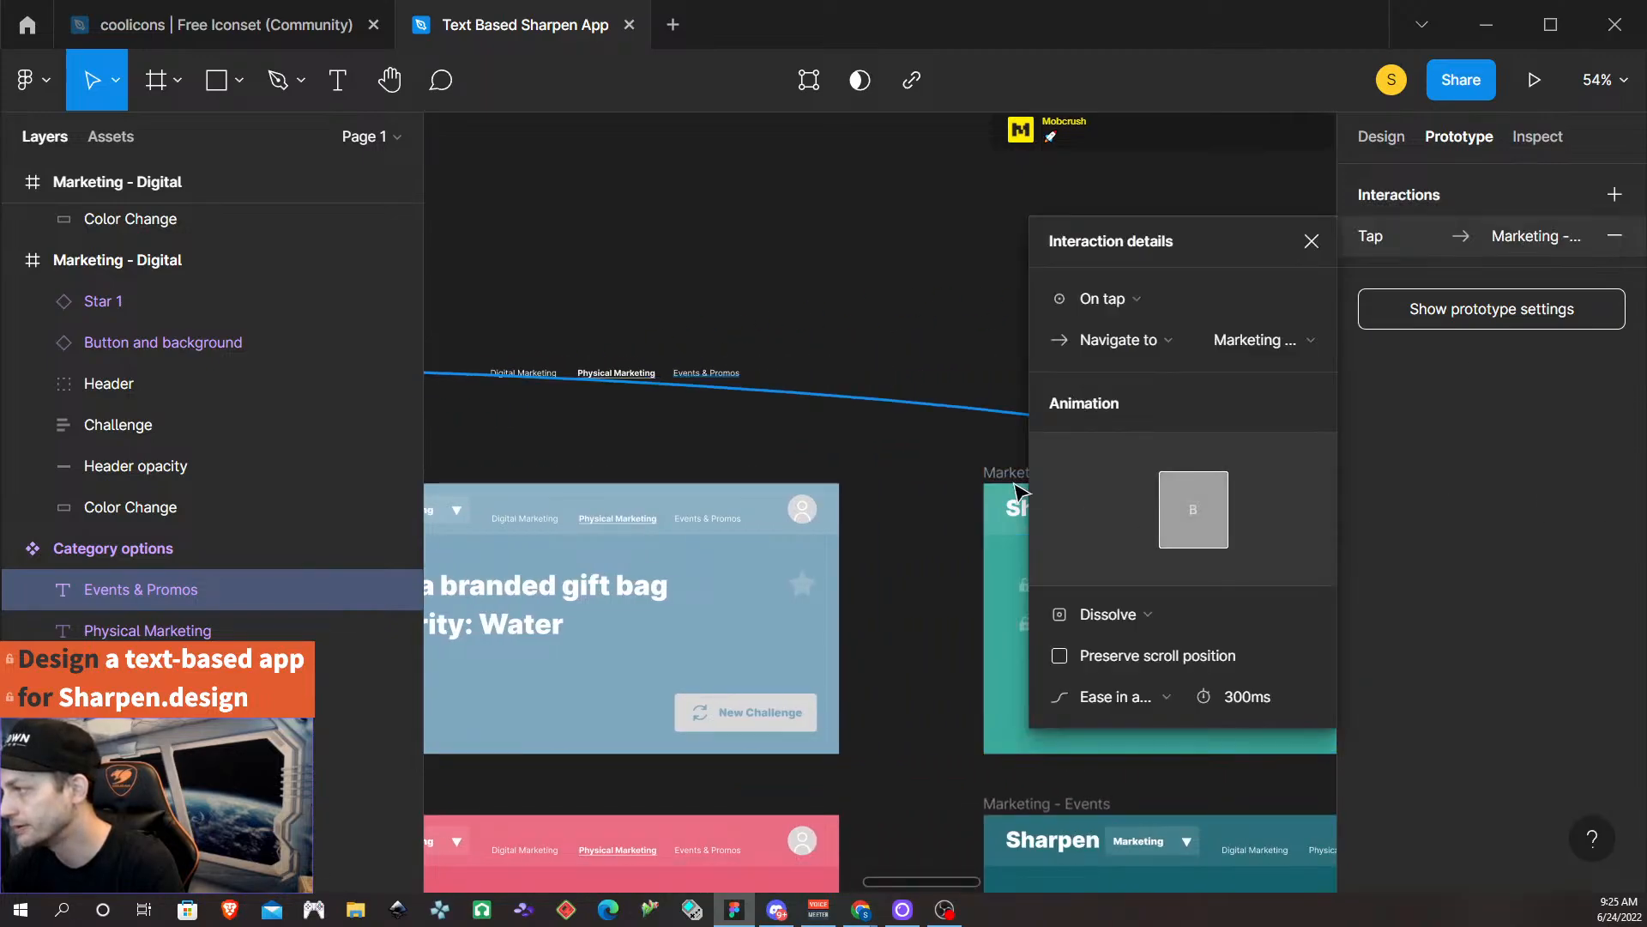
pyautogui.click(1311, 241)
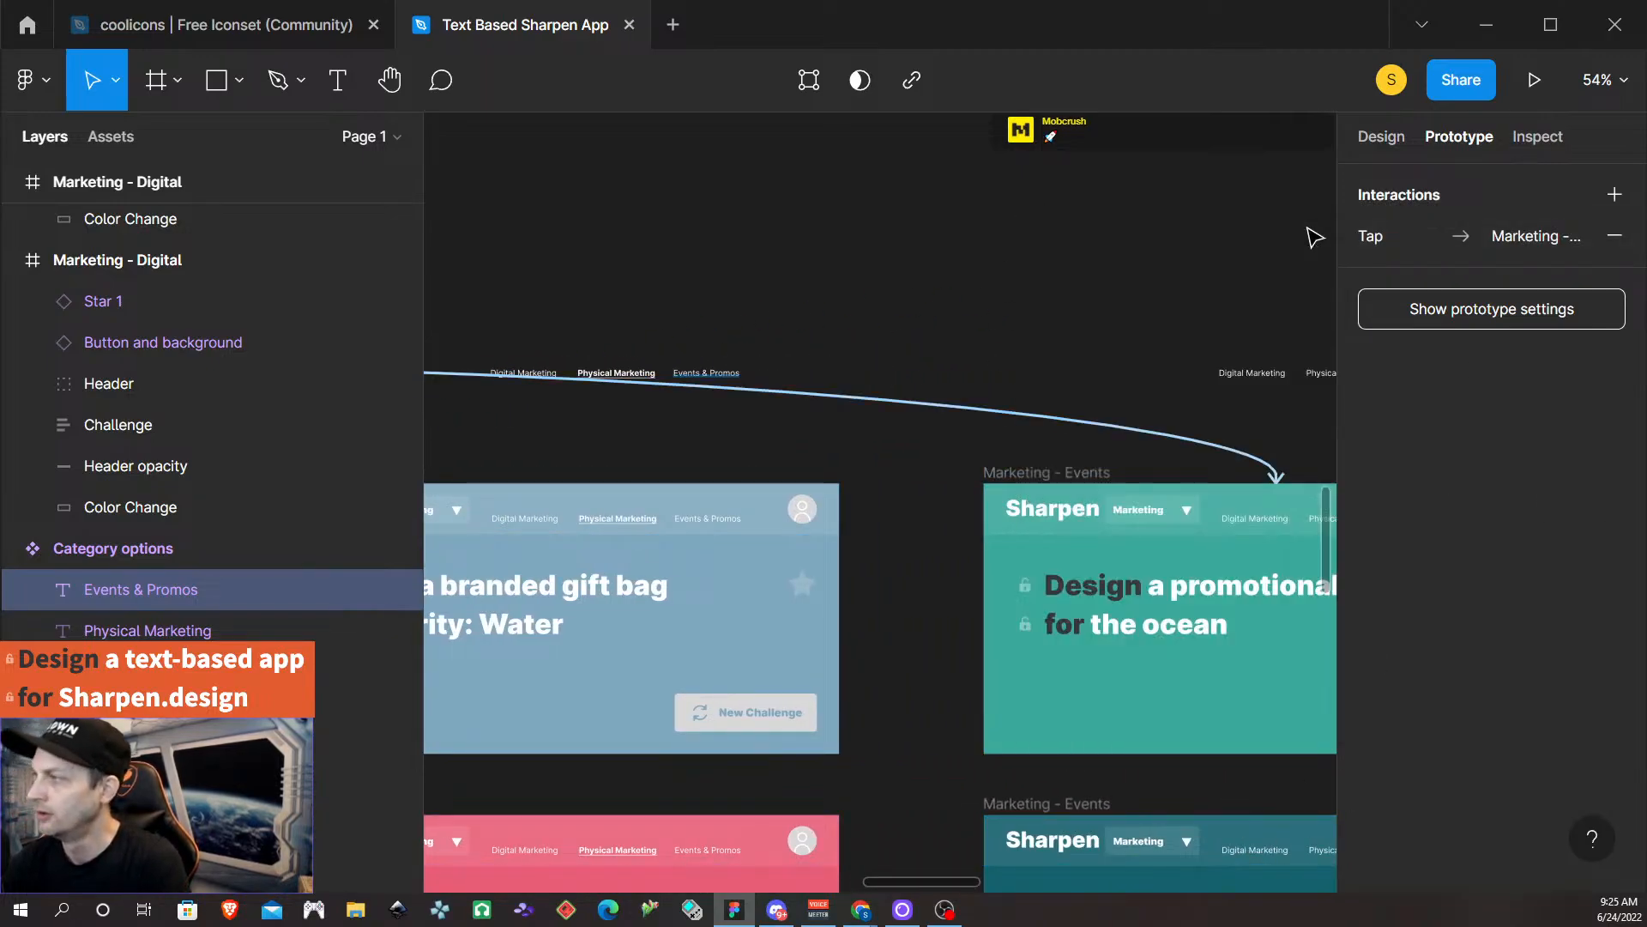
# Copy the linked Category options component and replace the Category options group in the pizza shop receipt frame's header with it.
pyautogui.hscroll(-10, 815, 396)
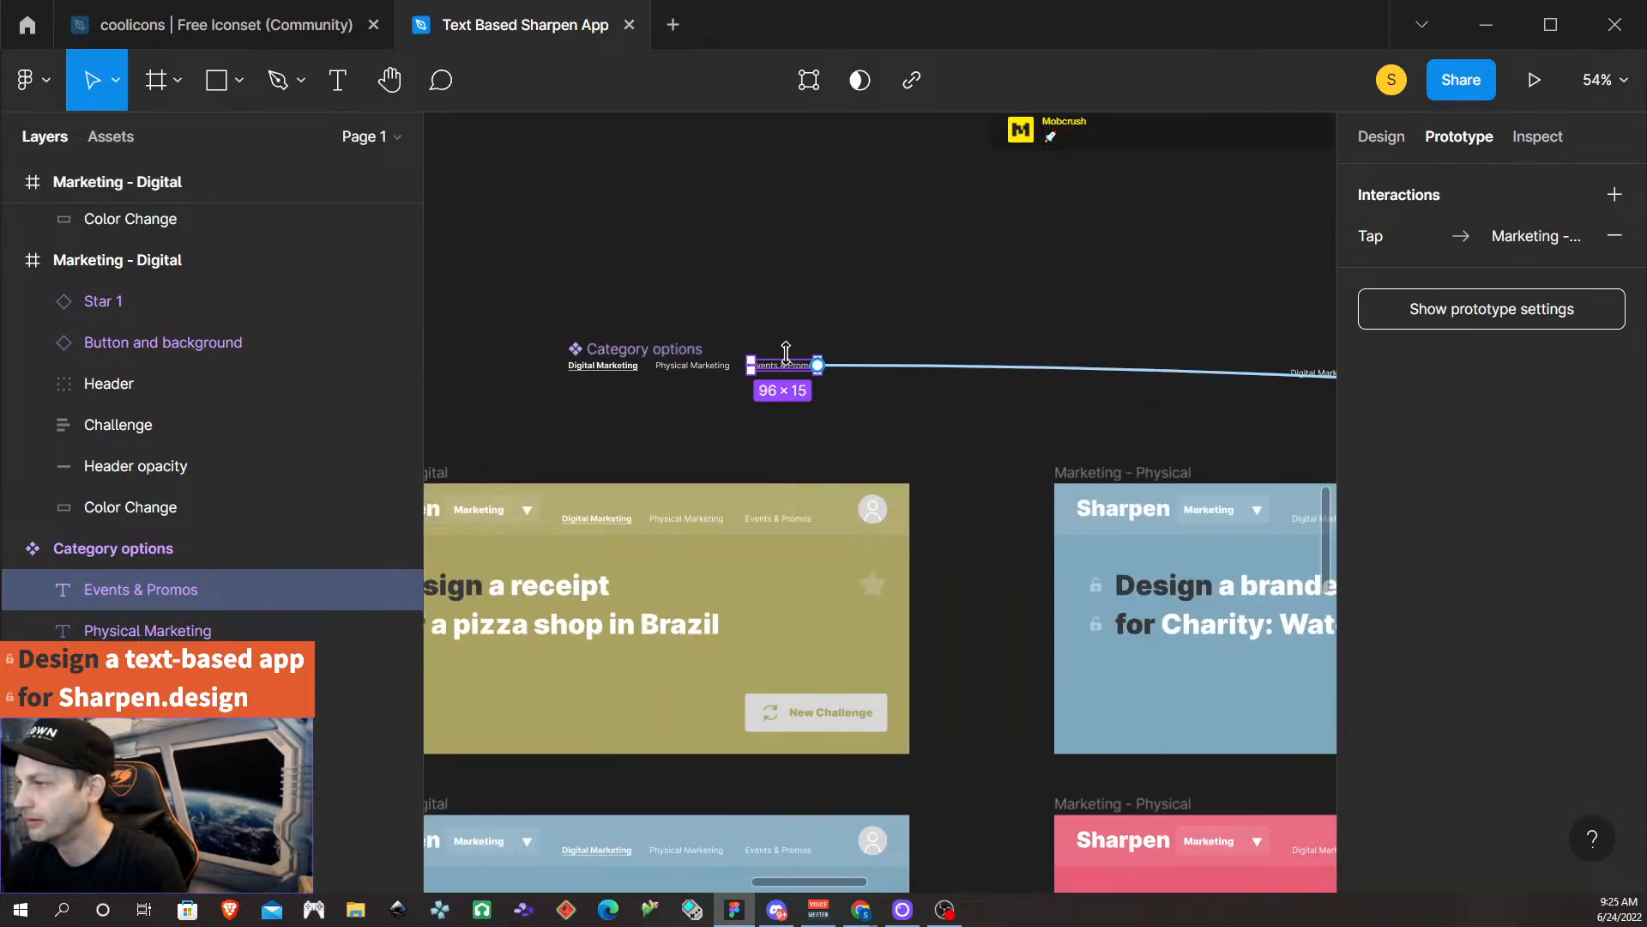
pyautogui.press('Escape')
pyautogui.scroll(-2, 678, 353)
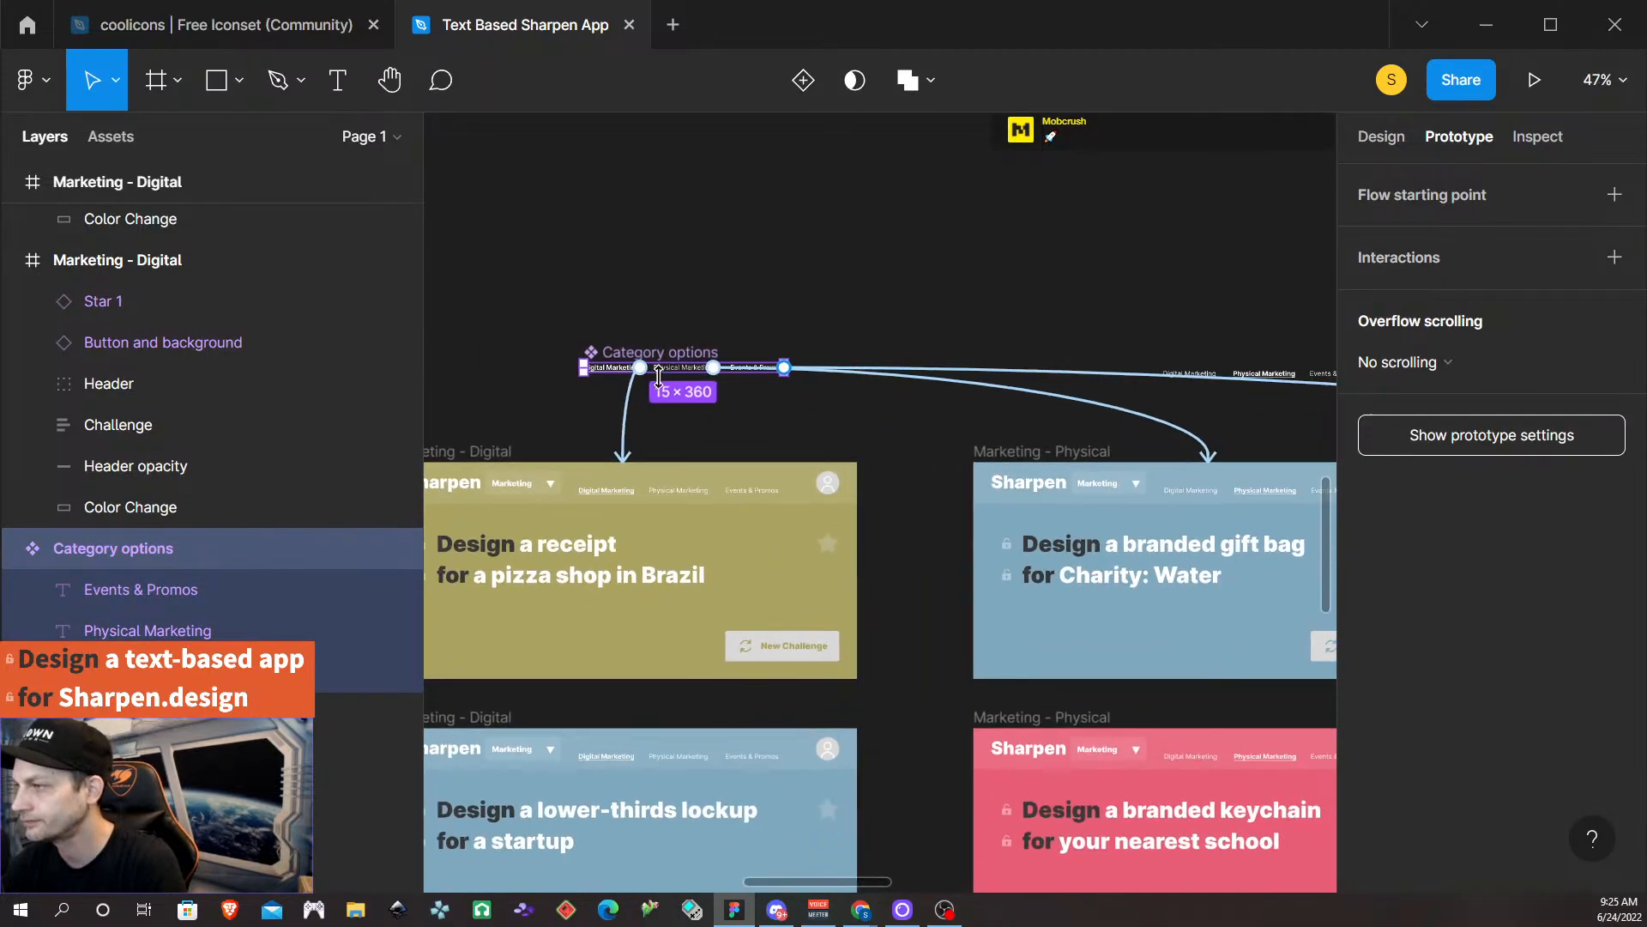
pyautogui.click(1381, 139)
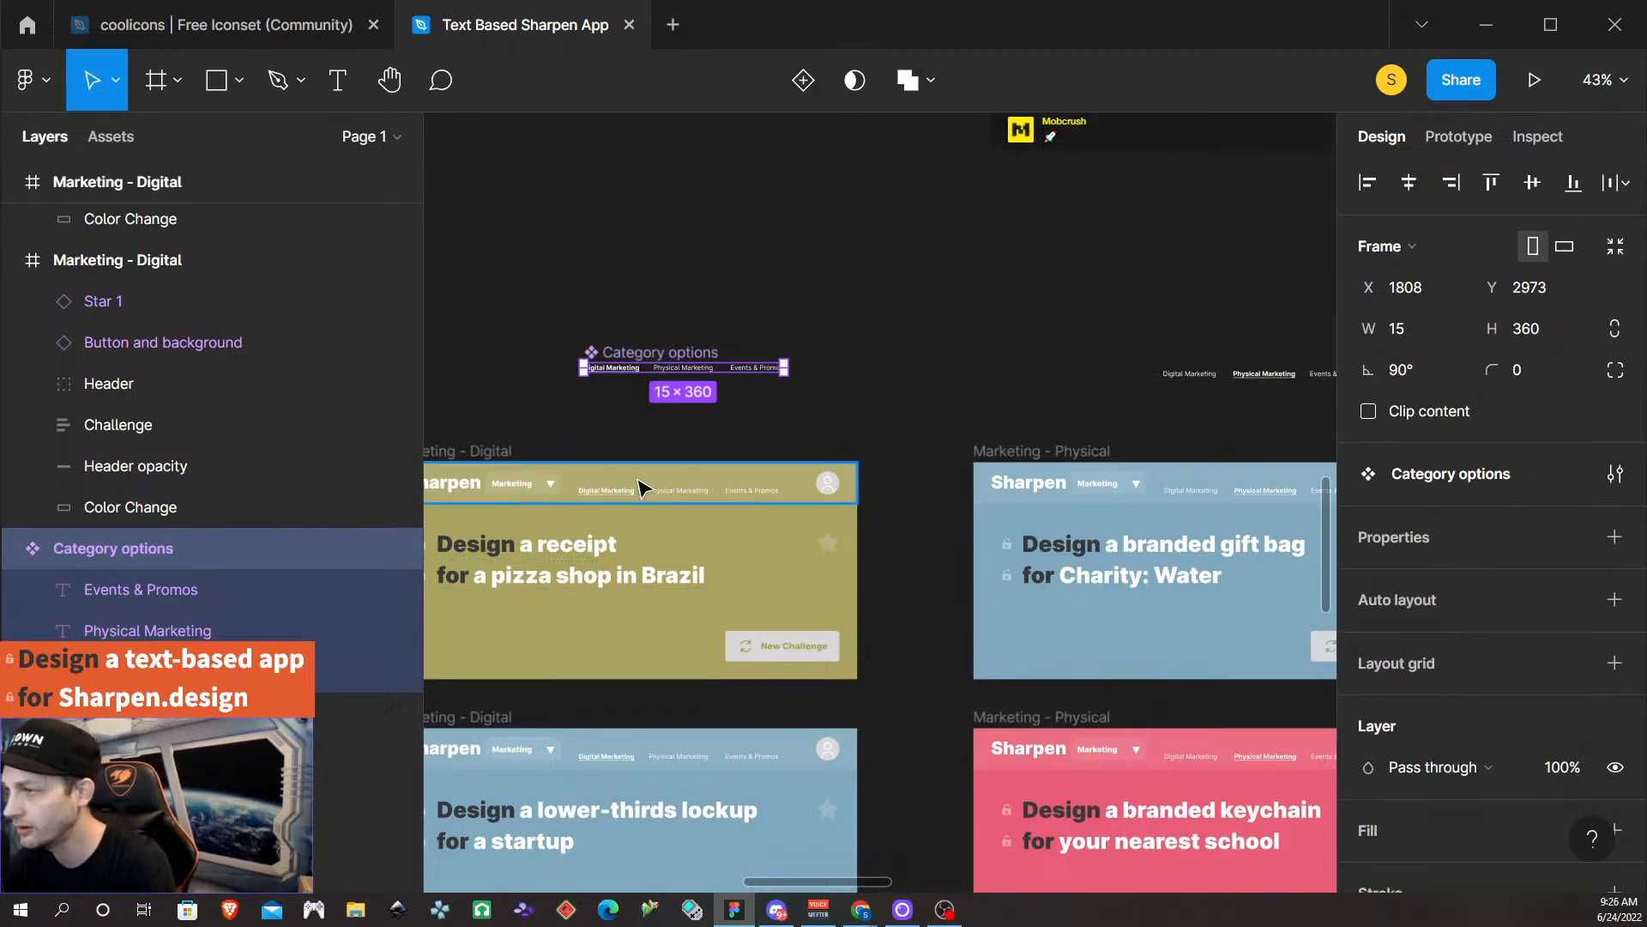
pyautogui.keyDown('ctrl'); pyautogui.click(666, 488); pyautogui.keyUp('ctrl')
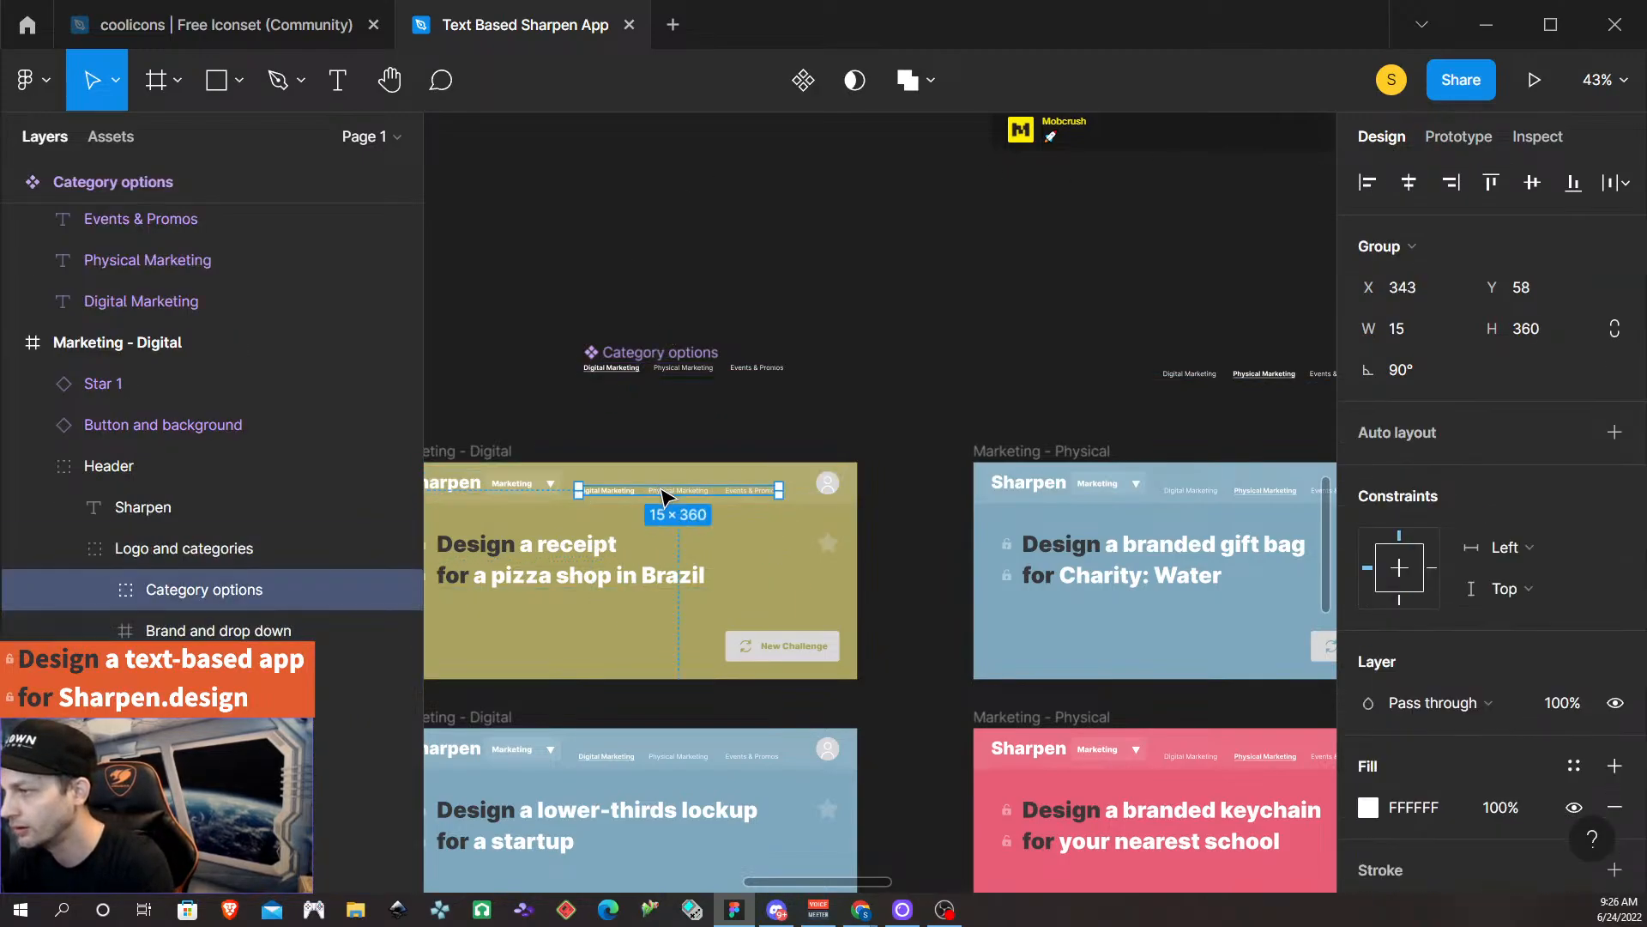
pyautogui.click(863, 396)
pyautogui.click(697, 494)
pyautogui.click(697, 494)
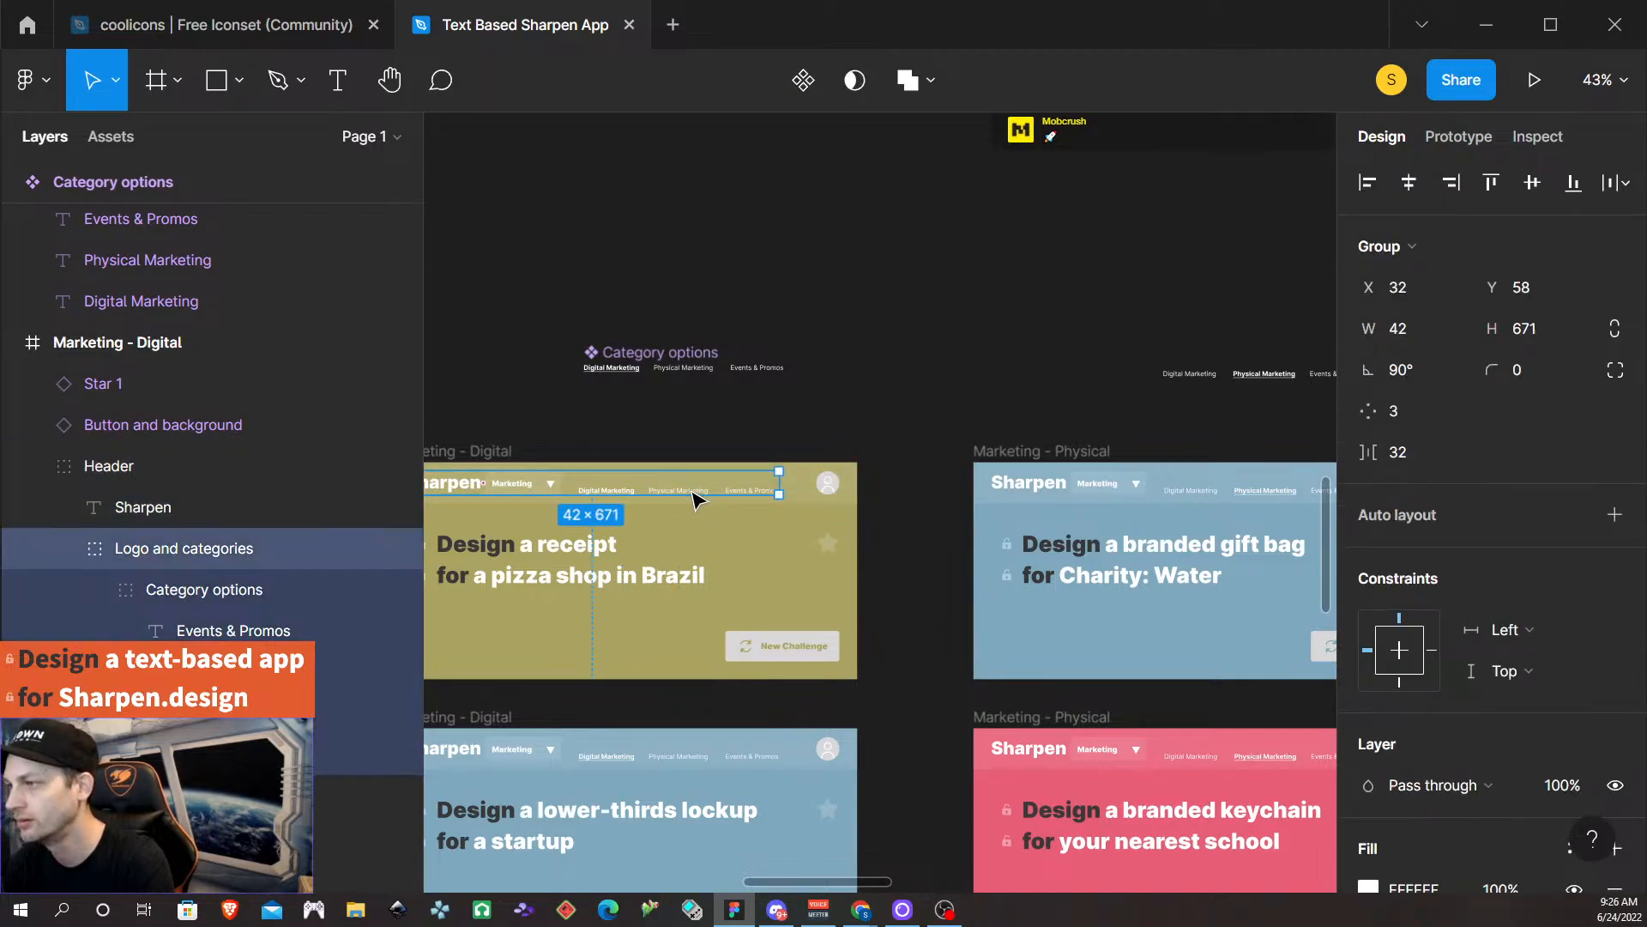
pyautogui.click(696, 495)
pyautogui.hotkey('ctrl', 'shift', 'r')
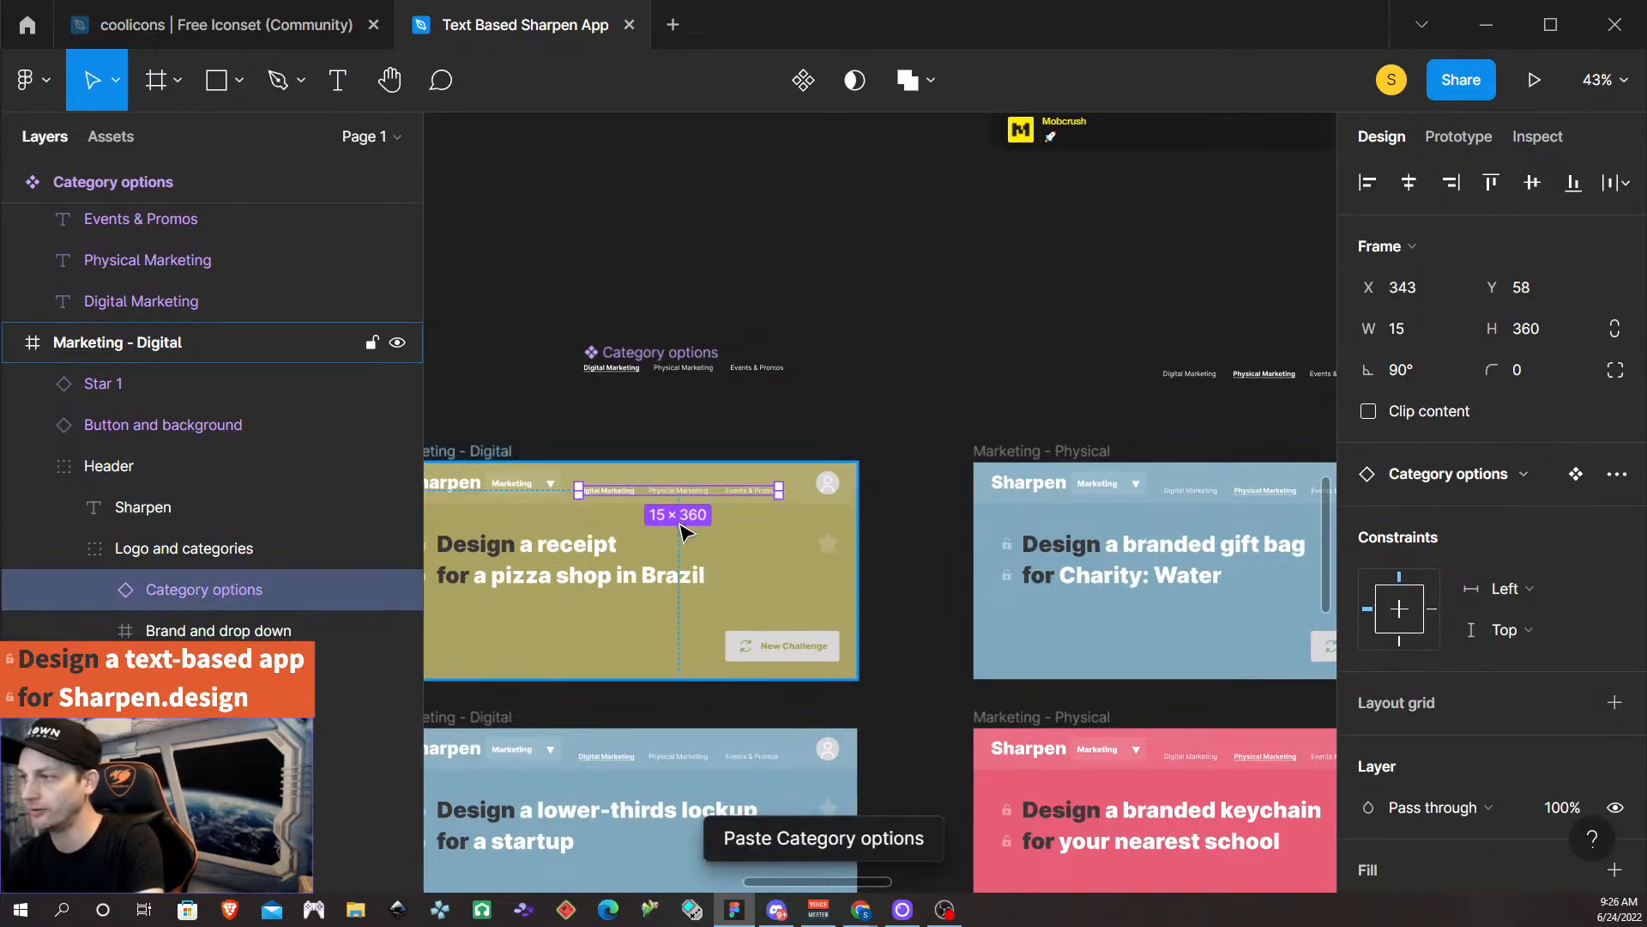
# Replace the Category options group in the header of the lower-thirds lockup Marketing - Digital frame with the copied component.
pyautogui.scroll(-3, 678, 549)
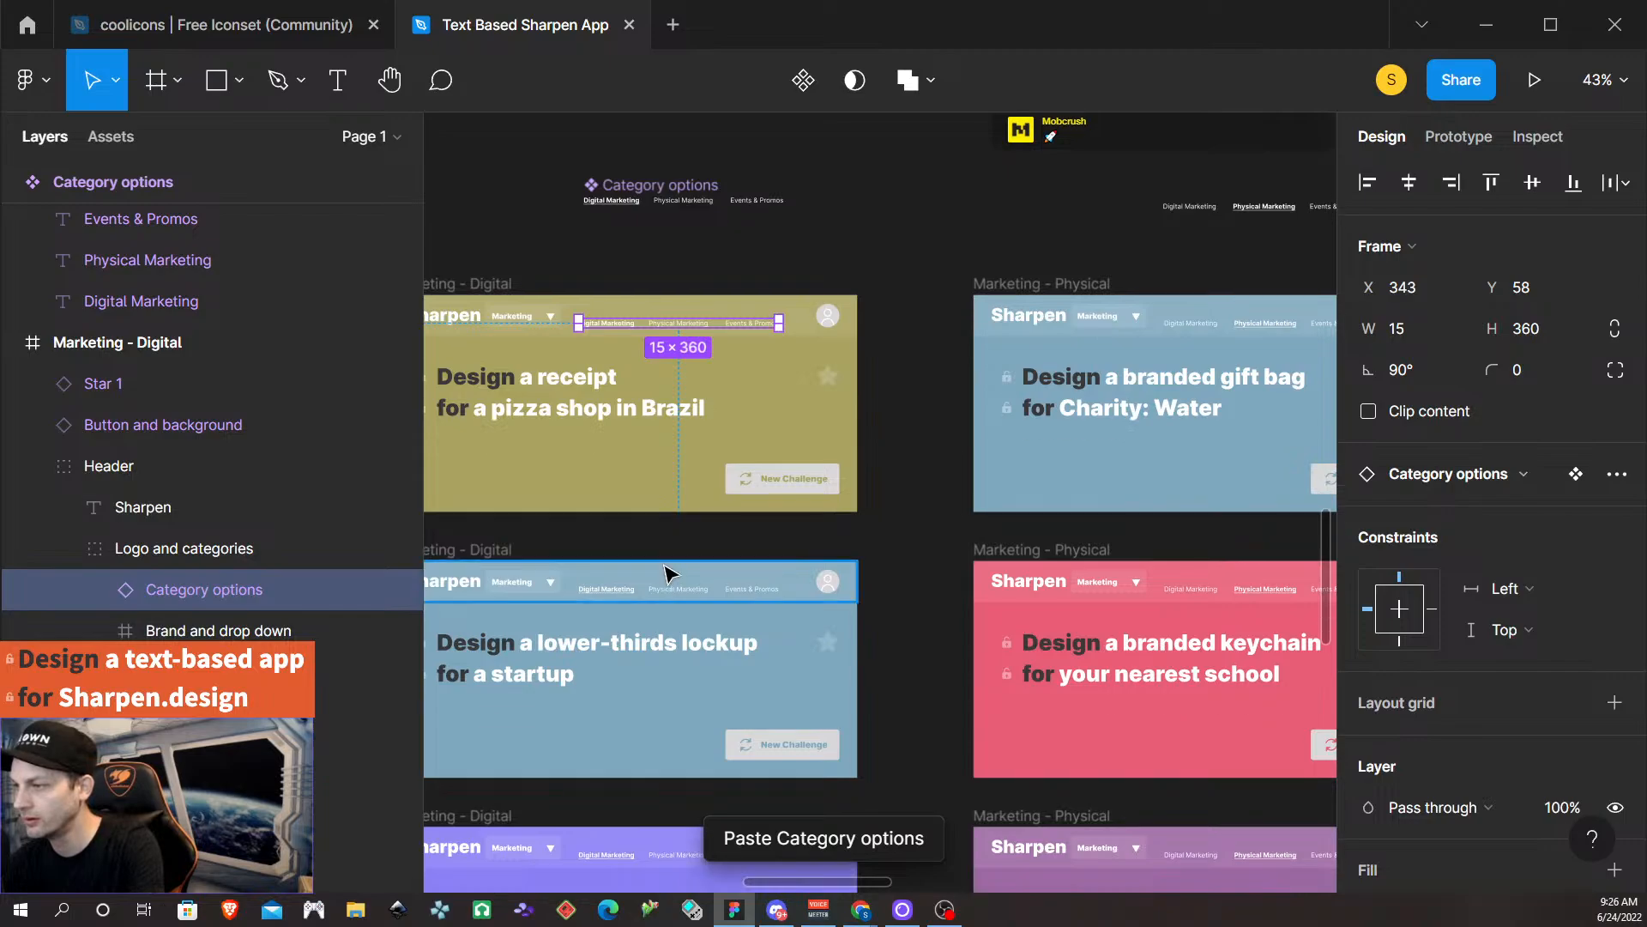
pyautogui.click(678, 590)
pyautogui.click(680, 592)
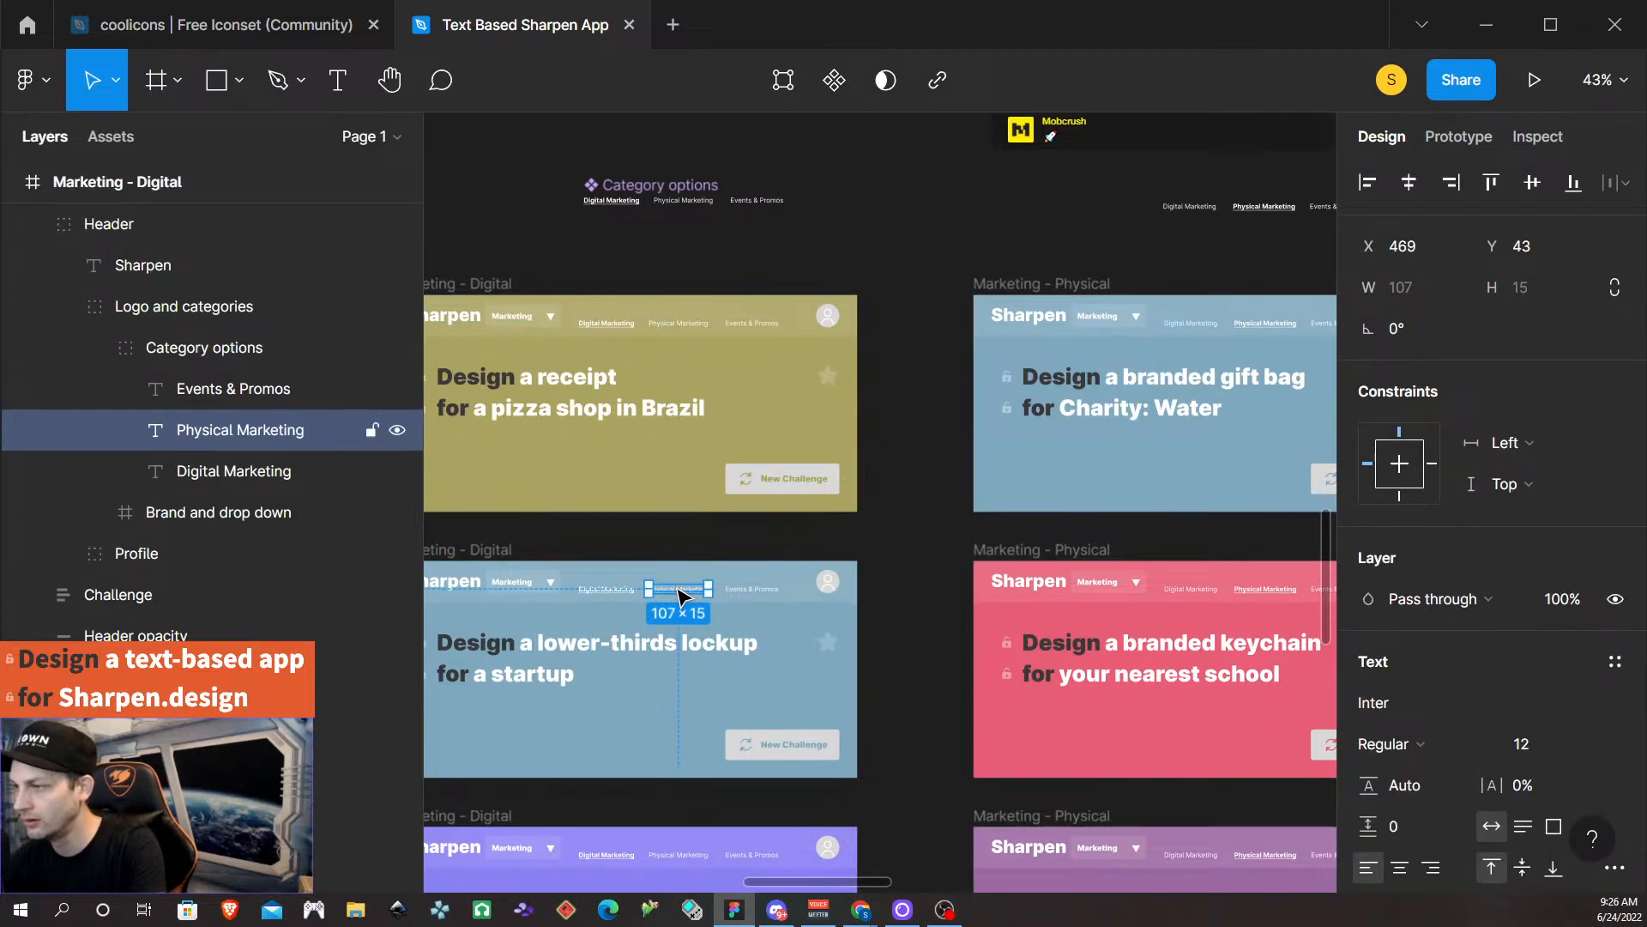
pyautogui.click(745, 543)
pyautogui.click(684, 588)
pyautogui.doubleClick(683, 587)
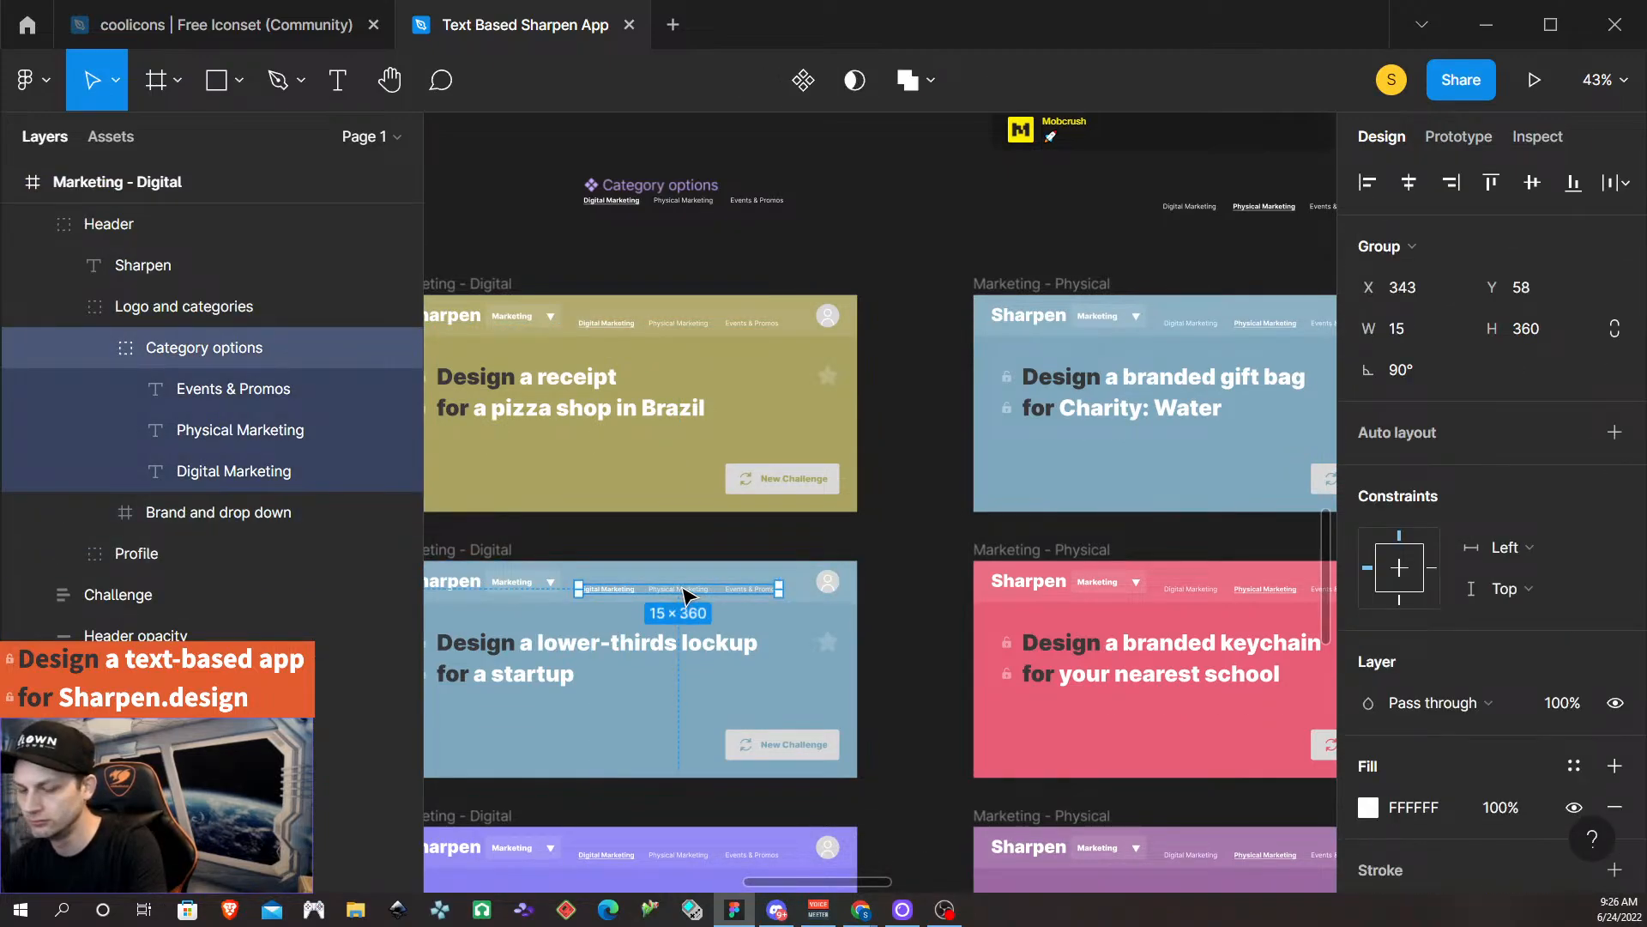
pyautogui.hotkey('ctrl', 'shift', 'r')
# Replace the Category options group in the header of the billboard Marketing - Digital frame with the copied component.
pyautogui.scroll(-3, 684, 589)
pyautogui.scroll(-1, 684, 592)
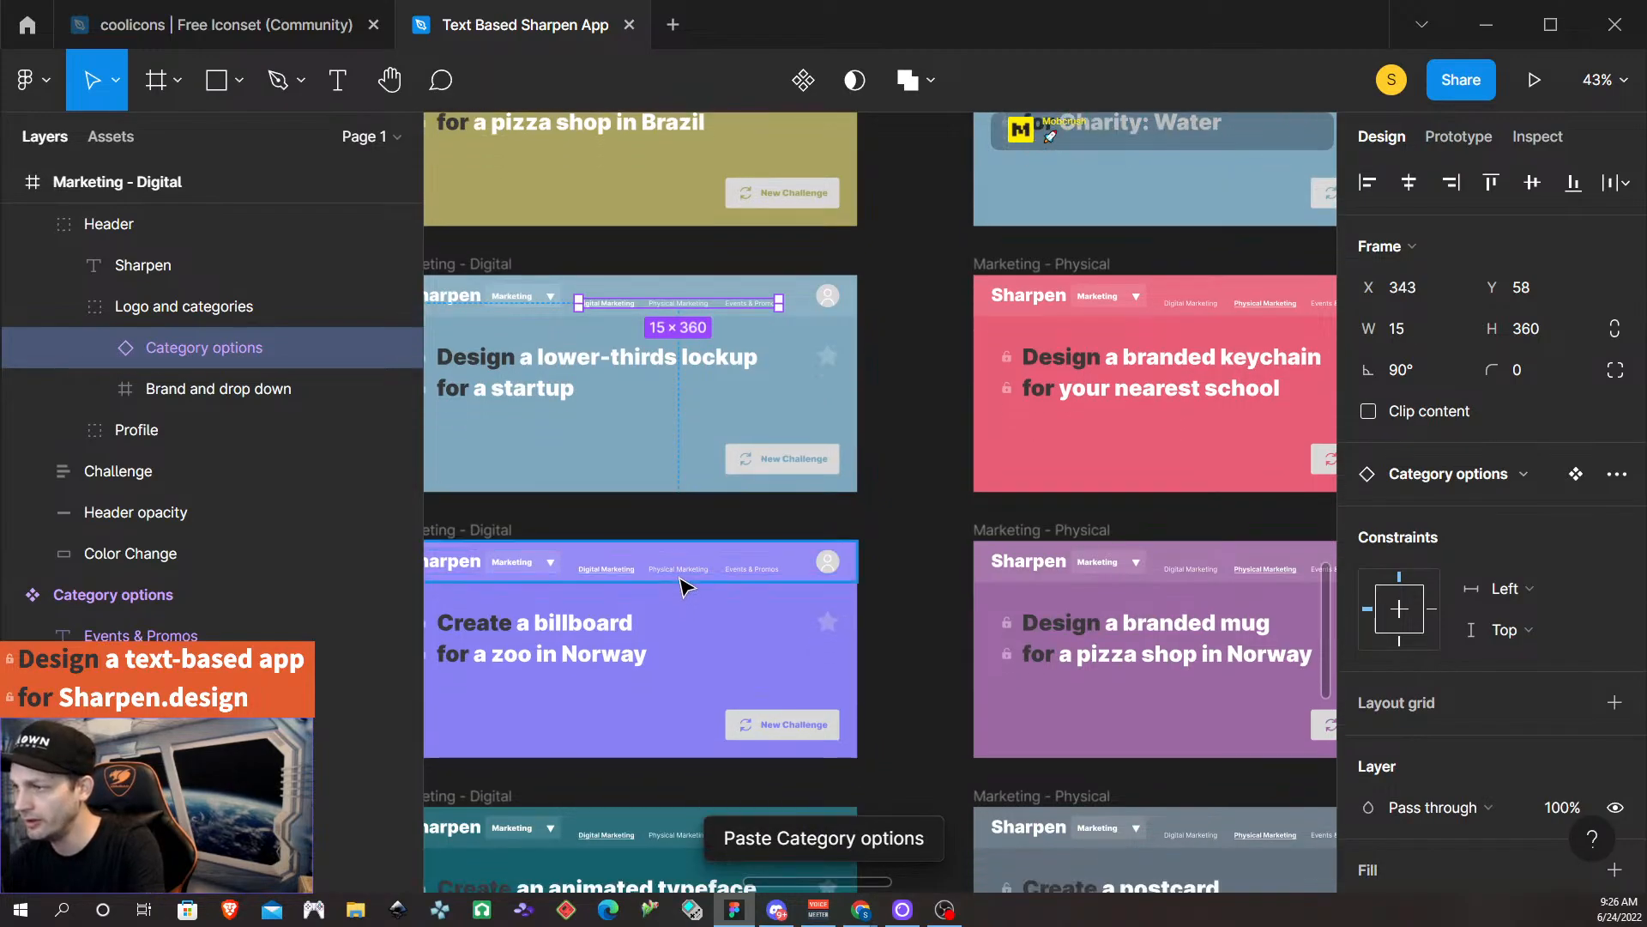
pyautogui.click(684, 571)
pyautogui.doubleClick(689, 576)
pyautogui.doubleClick(689, 576)
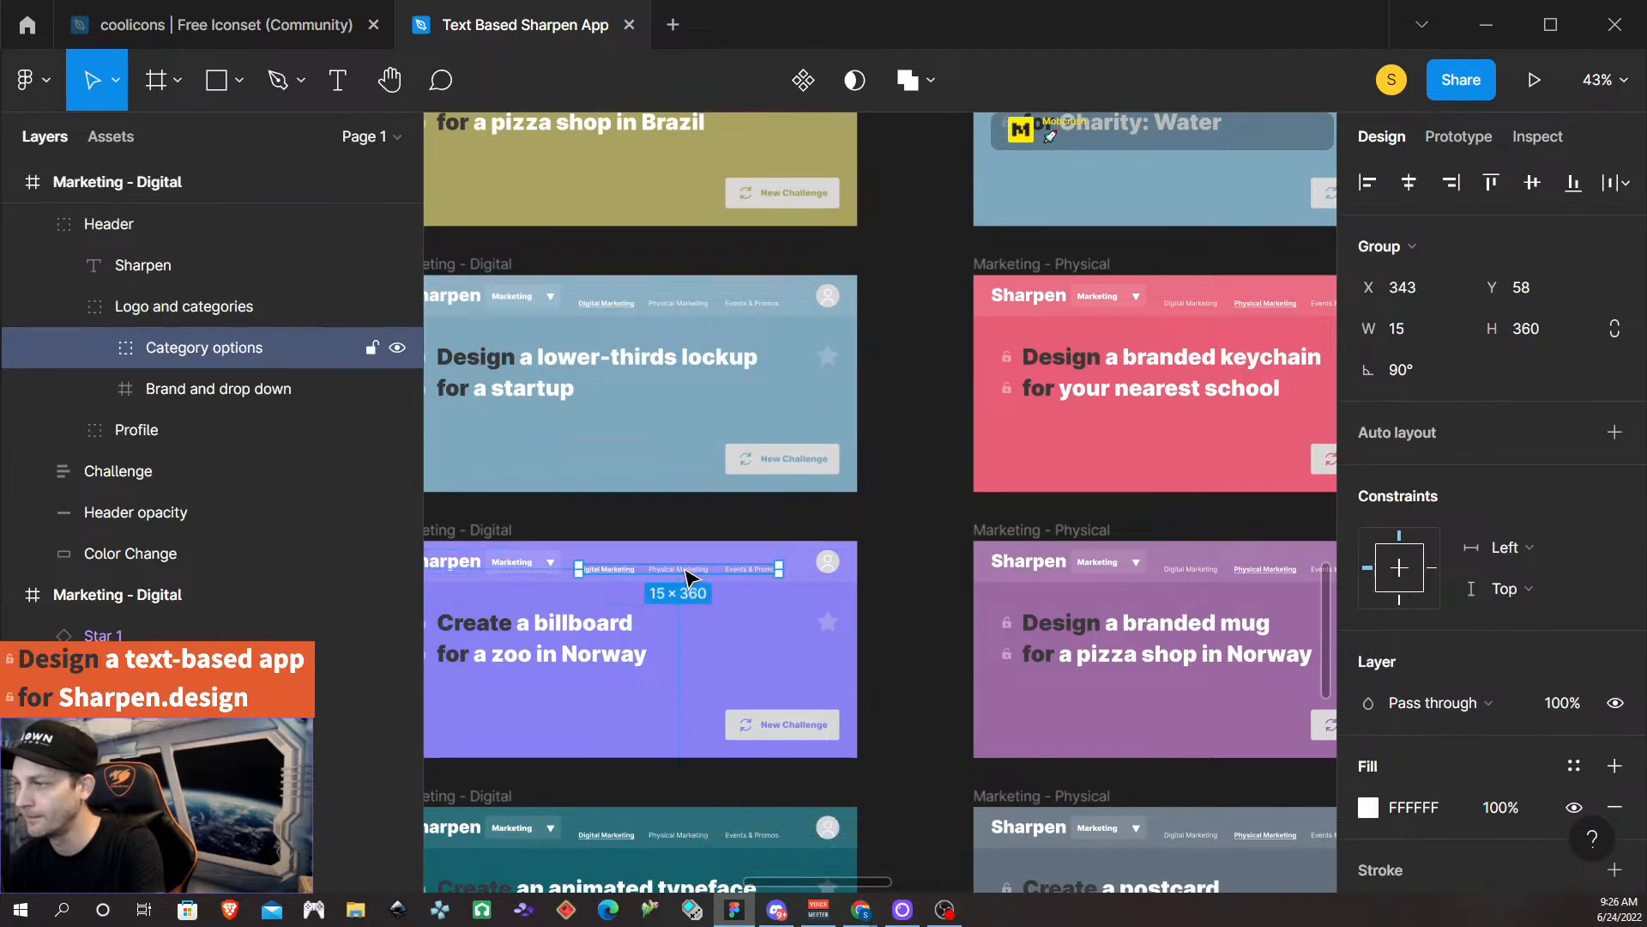
pyautogui.hotkey('ctrl', 'shift', 'r')
# Replace the Category options group in the header of the animated typeface Marketing - Digital frame with the copied component.
pyautogui.scroll(-3, 685, 573)
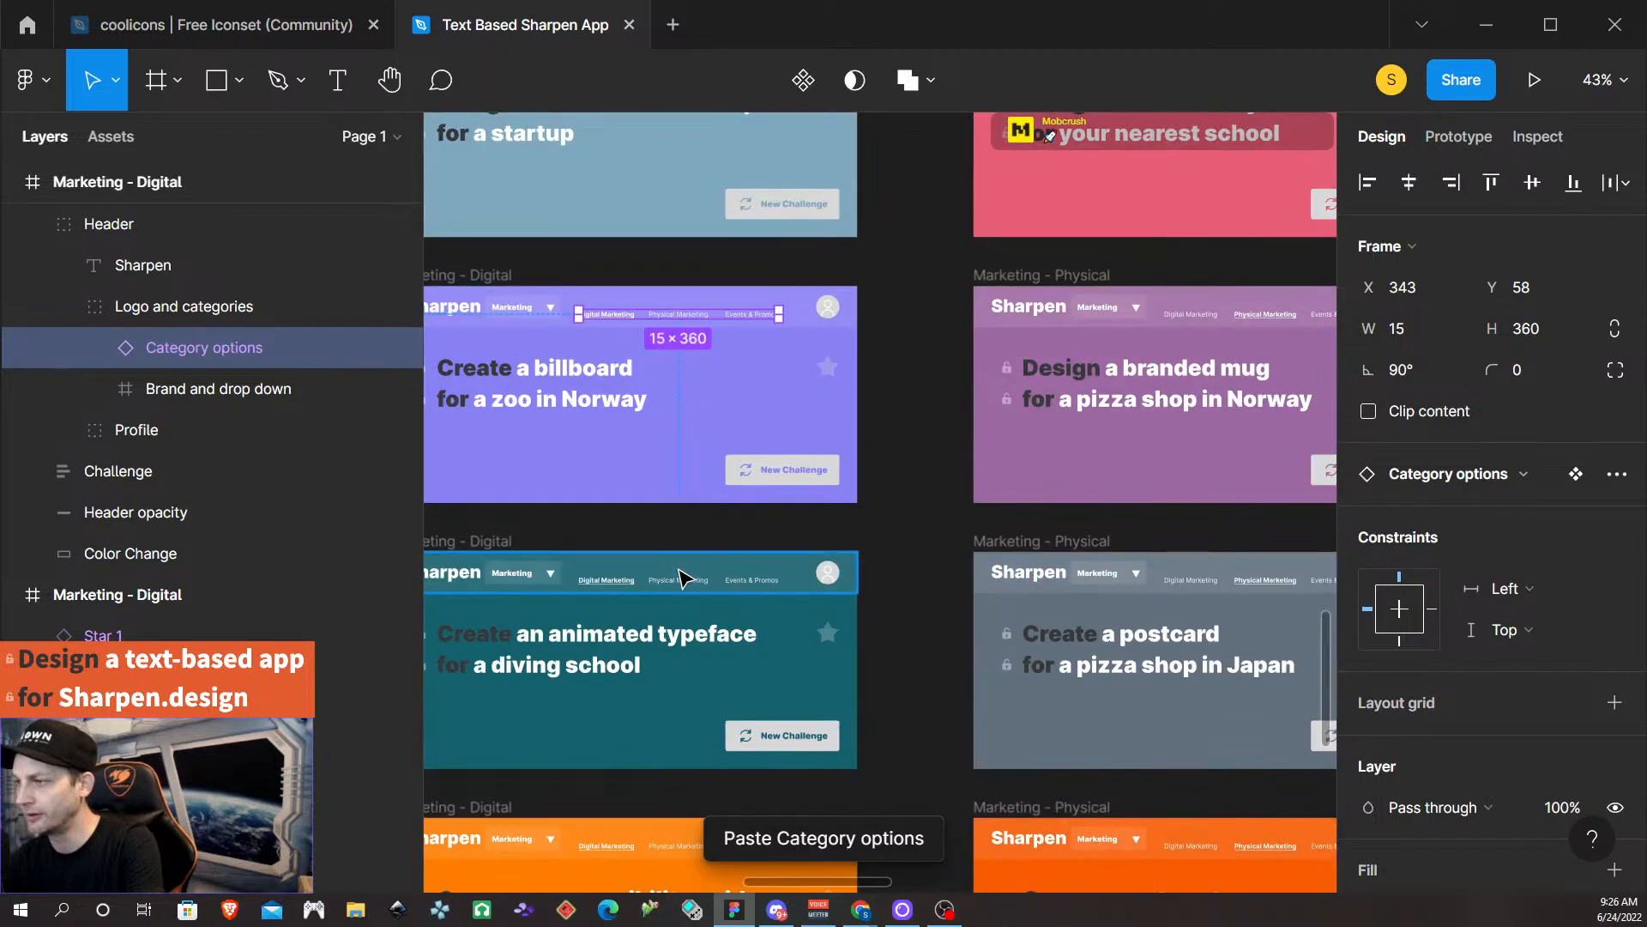
pyautogui.doubleClick(679, 571)
pyautogui.doubleClick(679, 570)
pyautogui.hotkey('ctrl', 'shift', 'r')
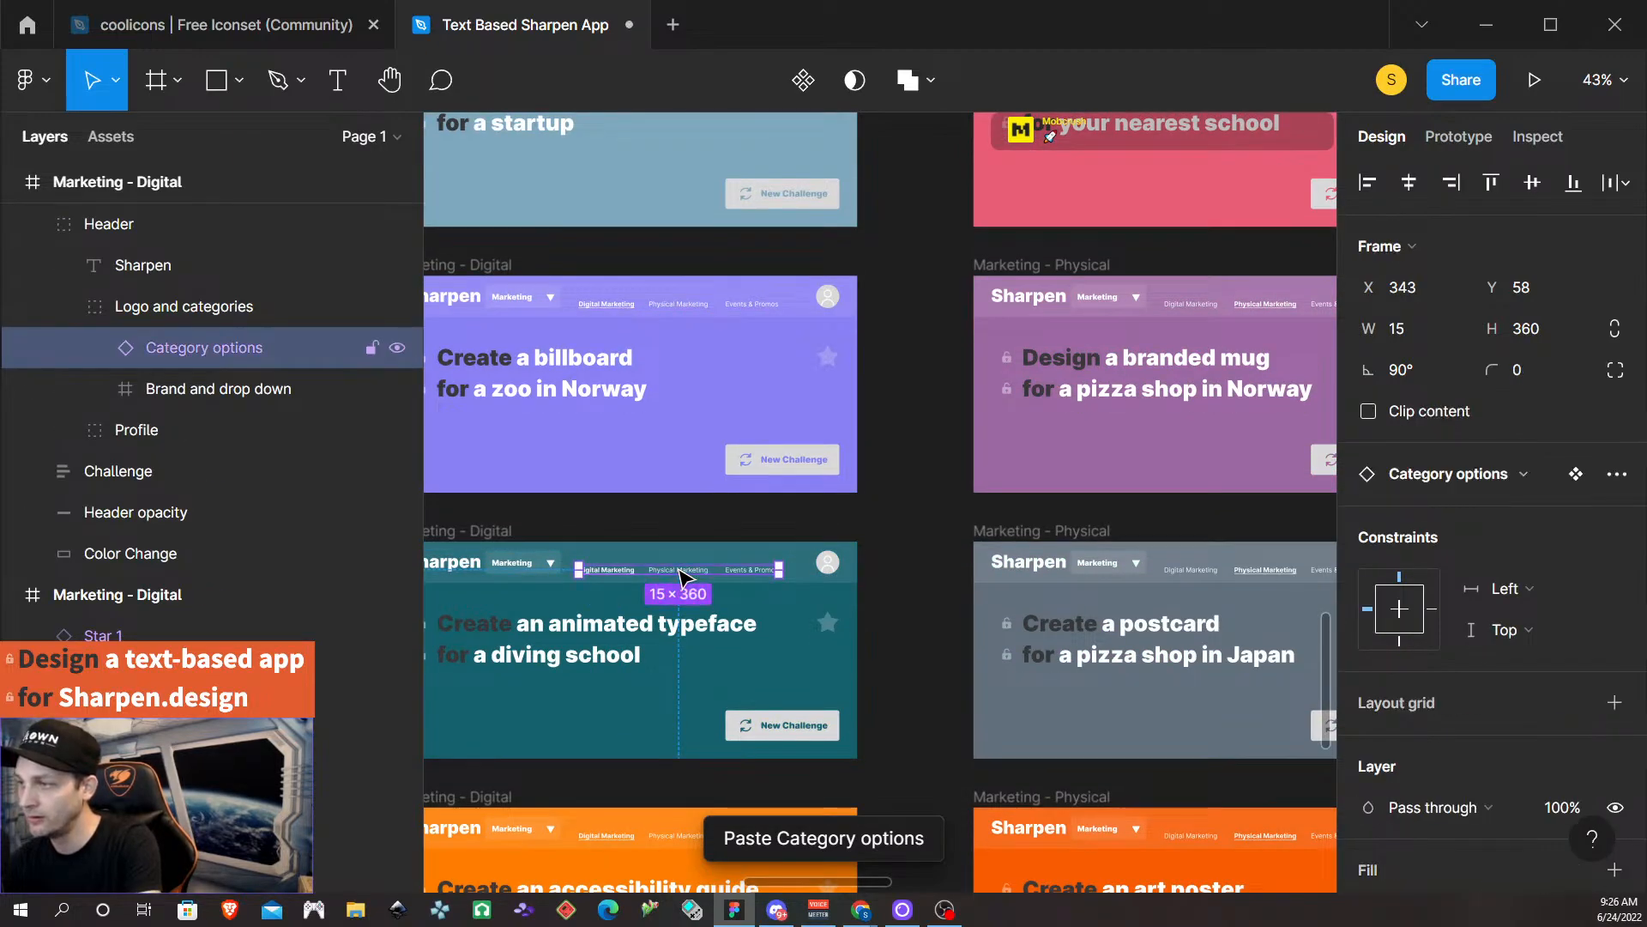
# Replace the Category options group in the header of the accessibility guide Marketing - Digital frame with the copied component.
pyautogui.scroll(-3, 682, 573)
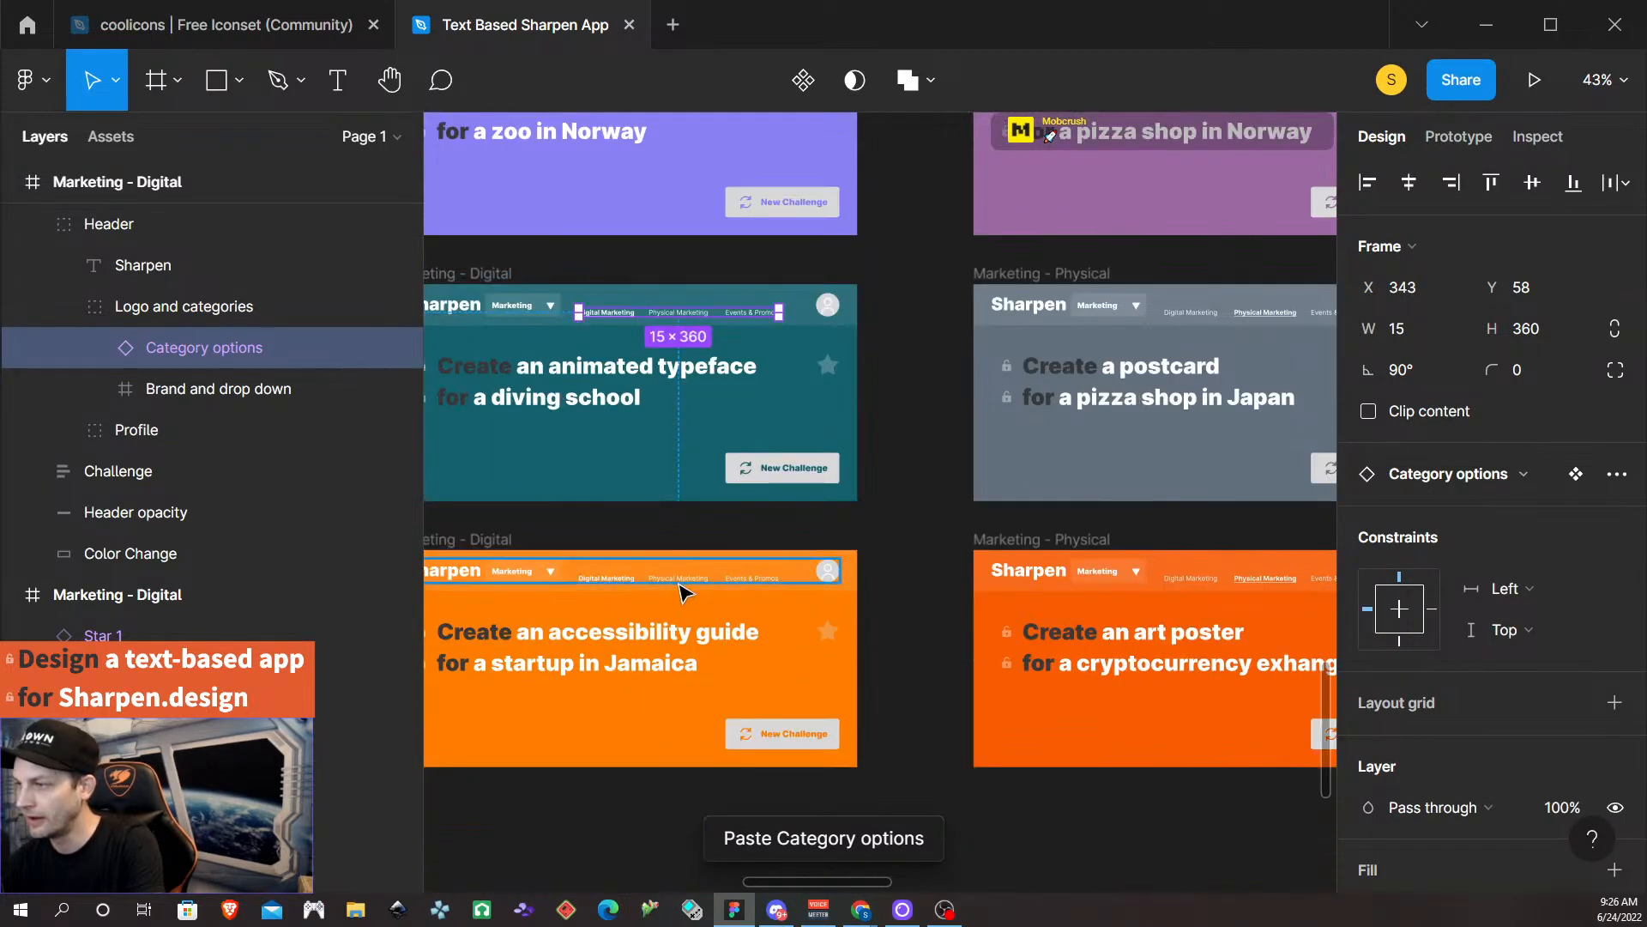
pyautogui.click(684, 581)
pyautogui.doubleClick(684, 581)
pyautogui.doubleClick(684, 581)
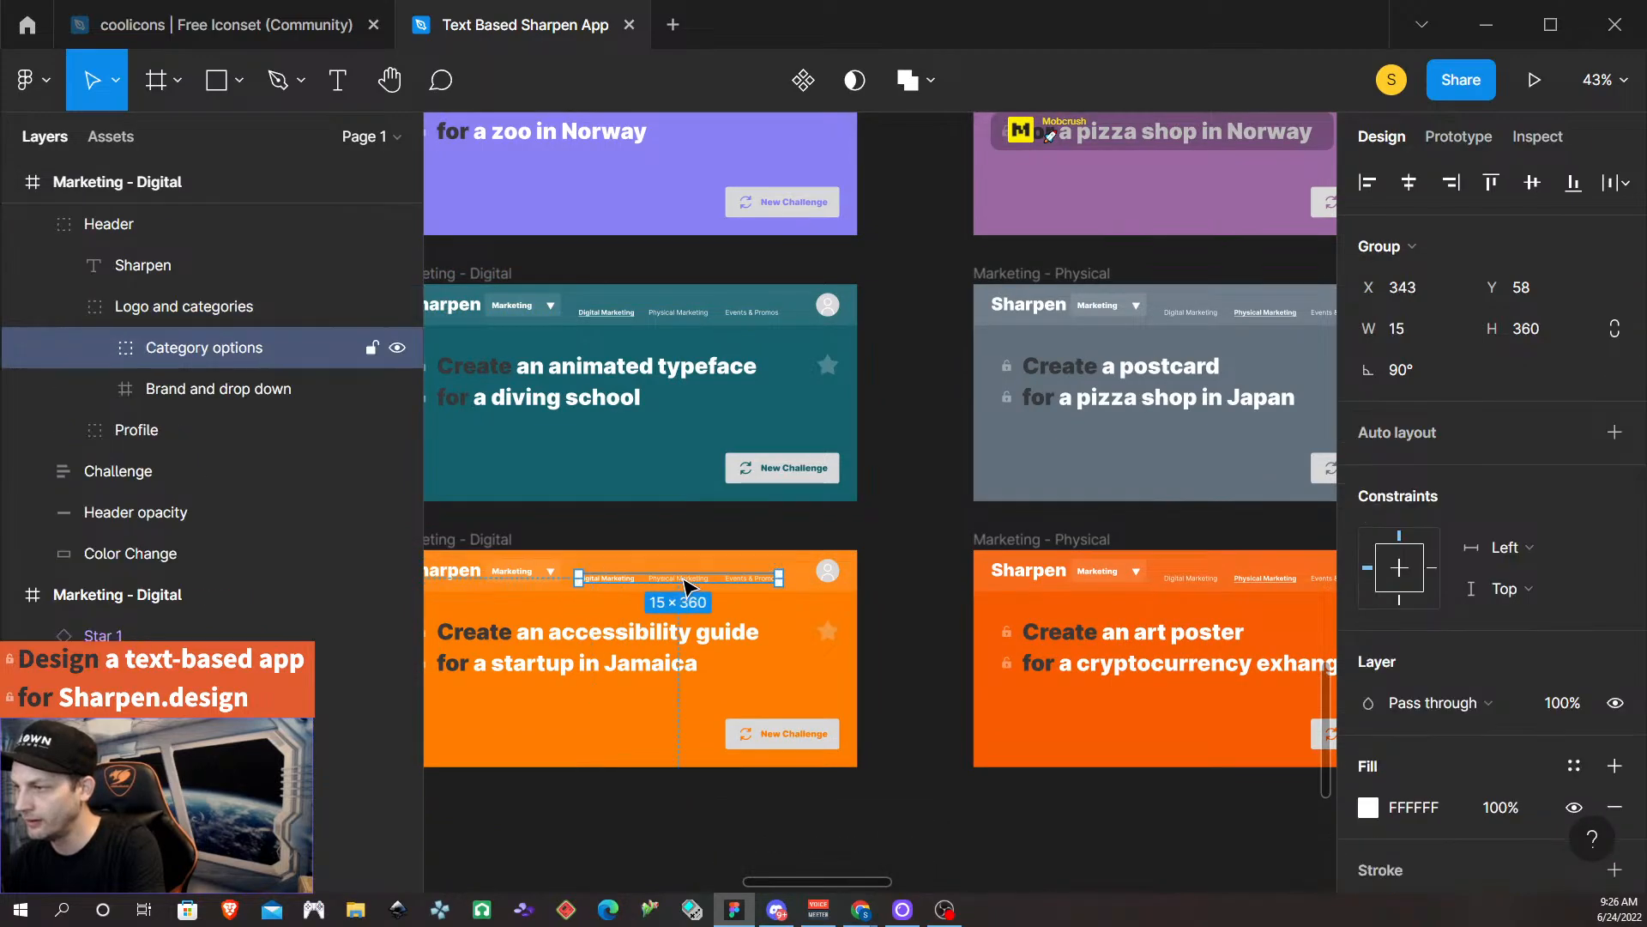
pyautogui.hotkey('ctrl', 'shift', 'r')
# Turn the loose Category options group above the Marketing - Physical column into a component.
pyautogui.hscroll(2, 761, 541)
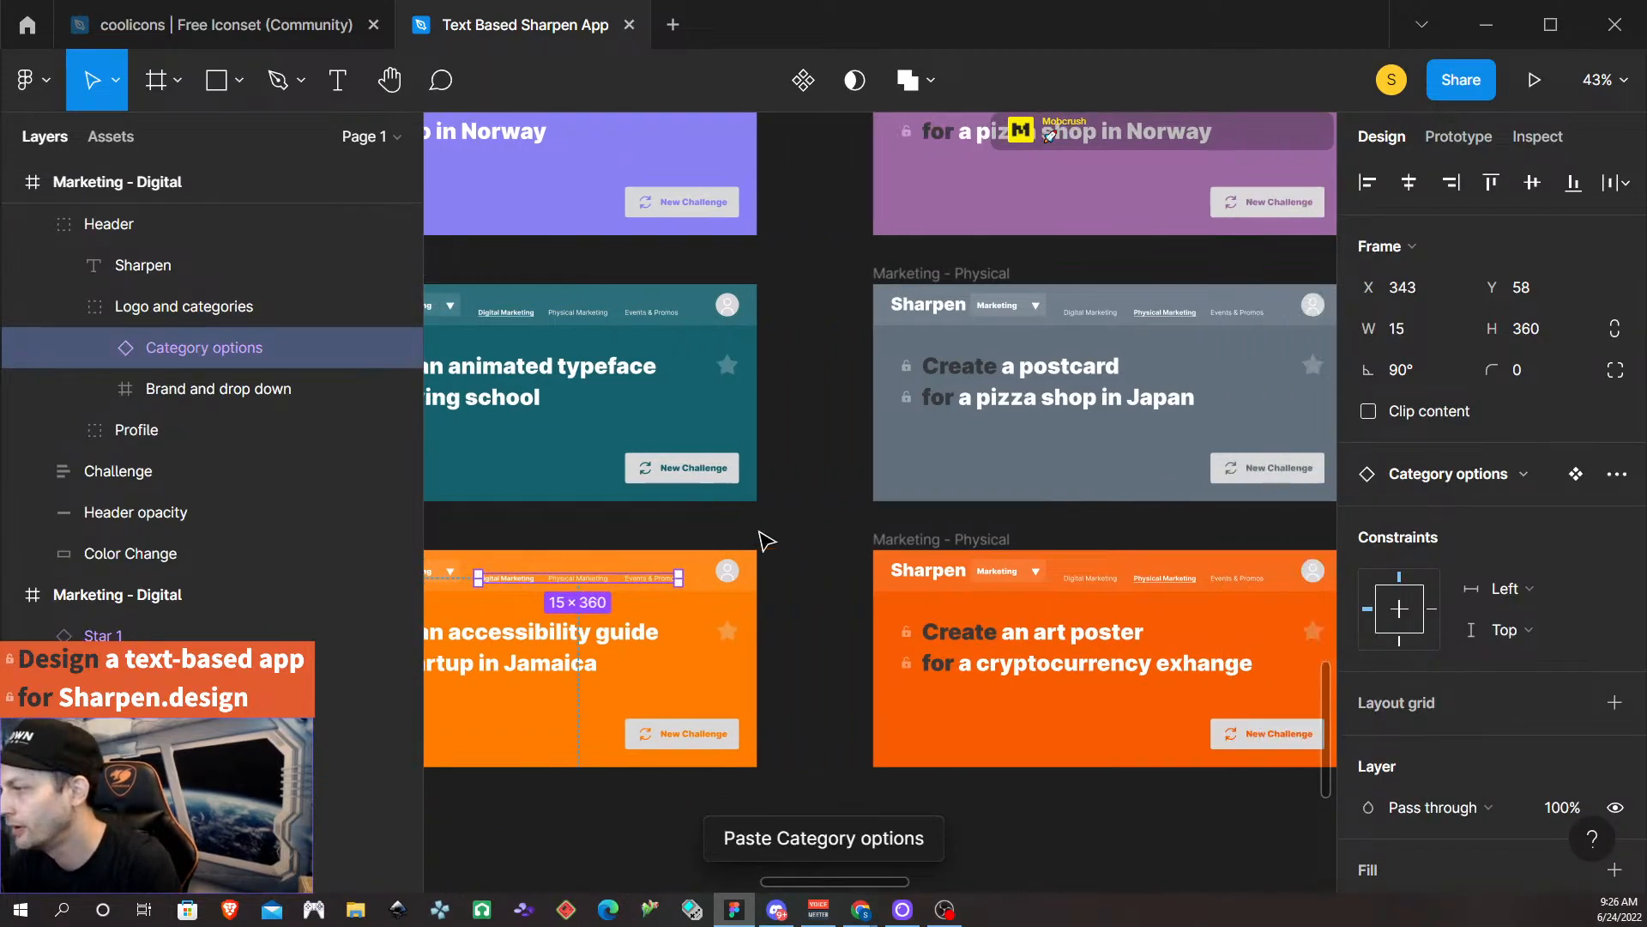
pyautogui.scroll(3, 817, 522)
pyautogui.scroll(9, 818, 515)
pyautogui.hscroll(2, 815, 515)
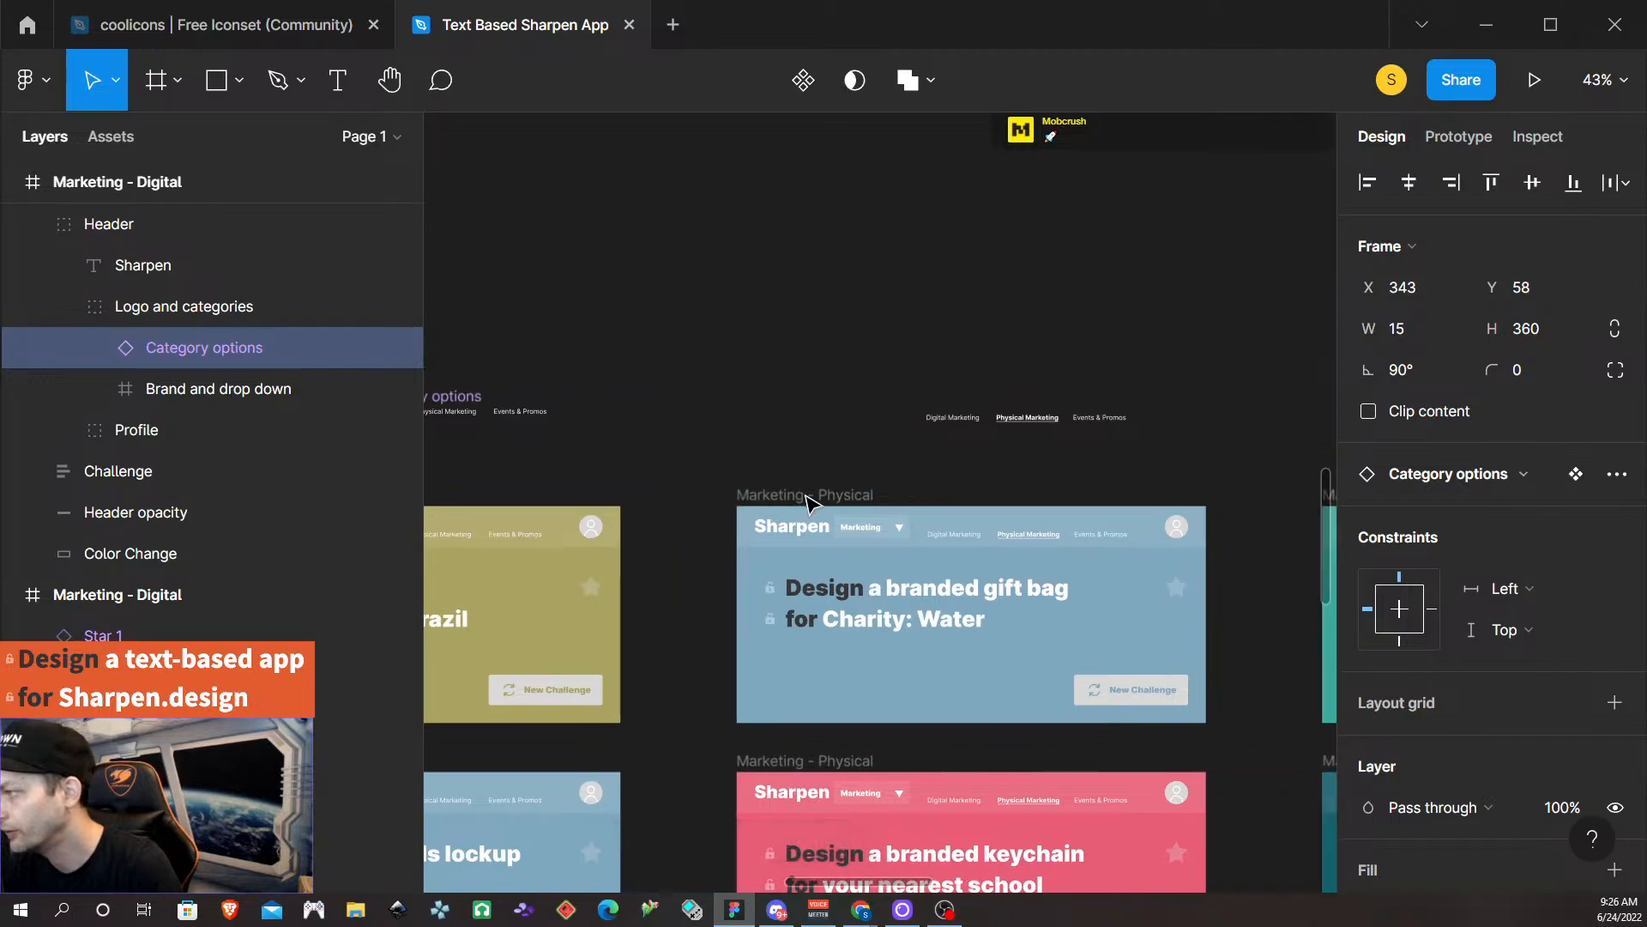
pyautogui.hscroll(-2, 584, 481)
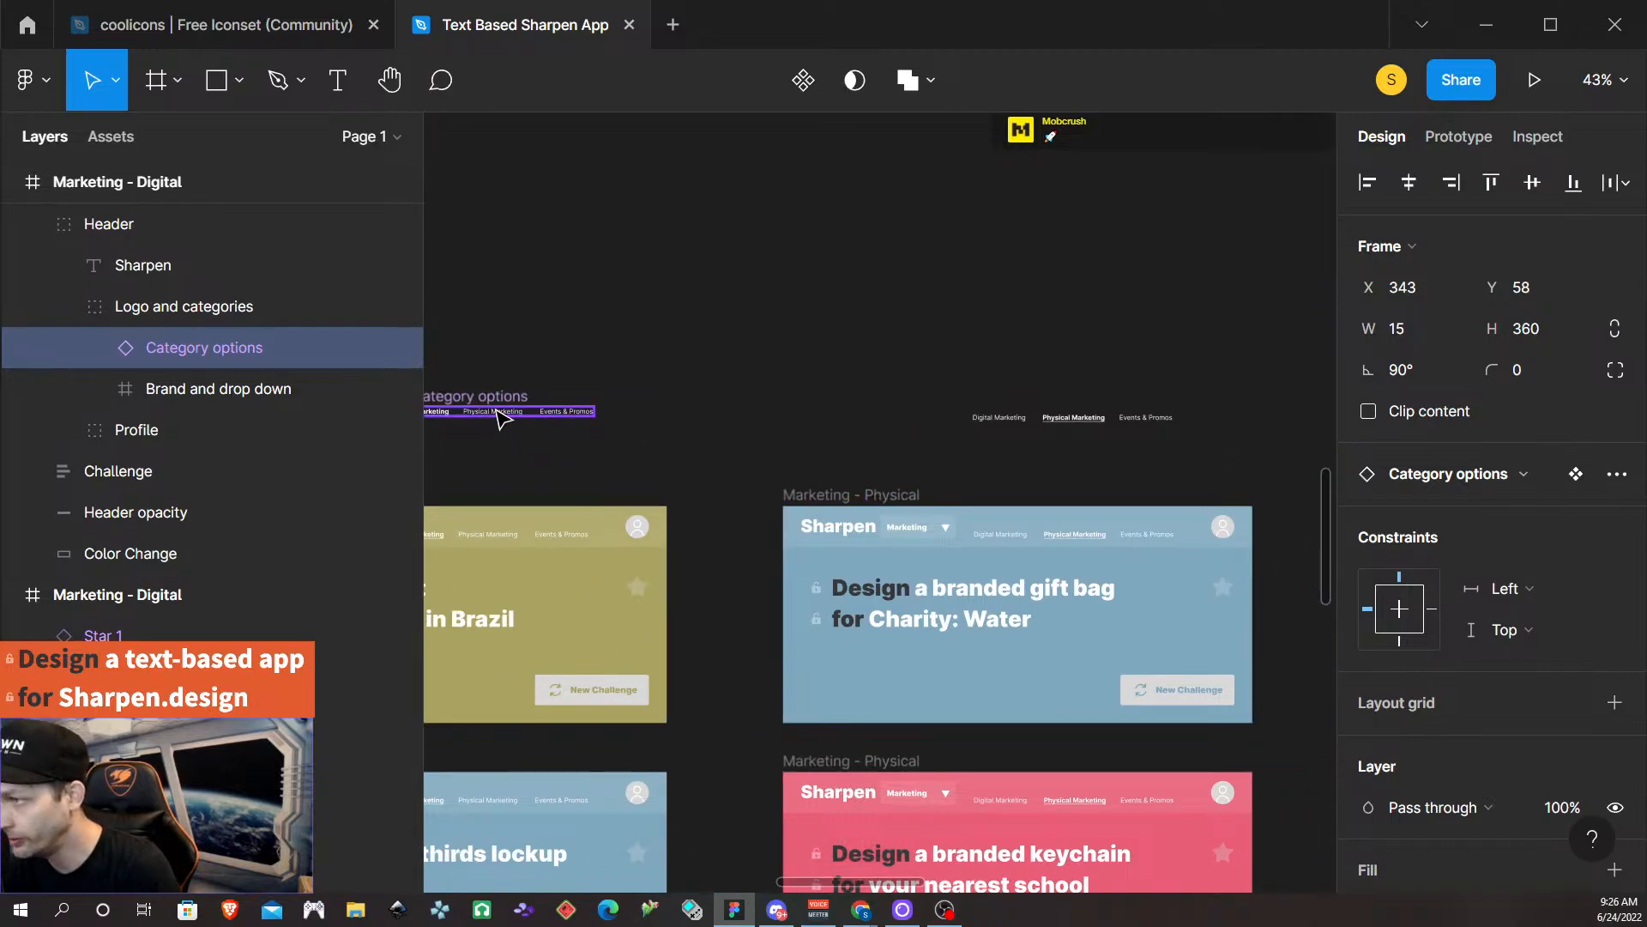
pyautogui.hscroll(5, 749, 417)
pyautogui.hscroll(-5, 749, 417)
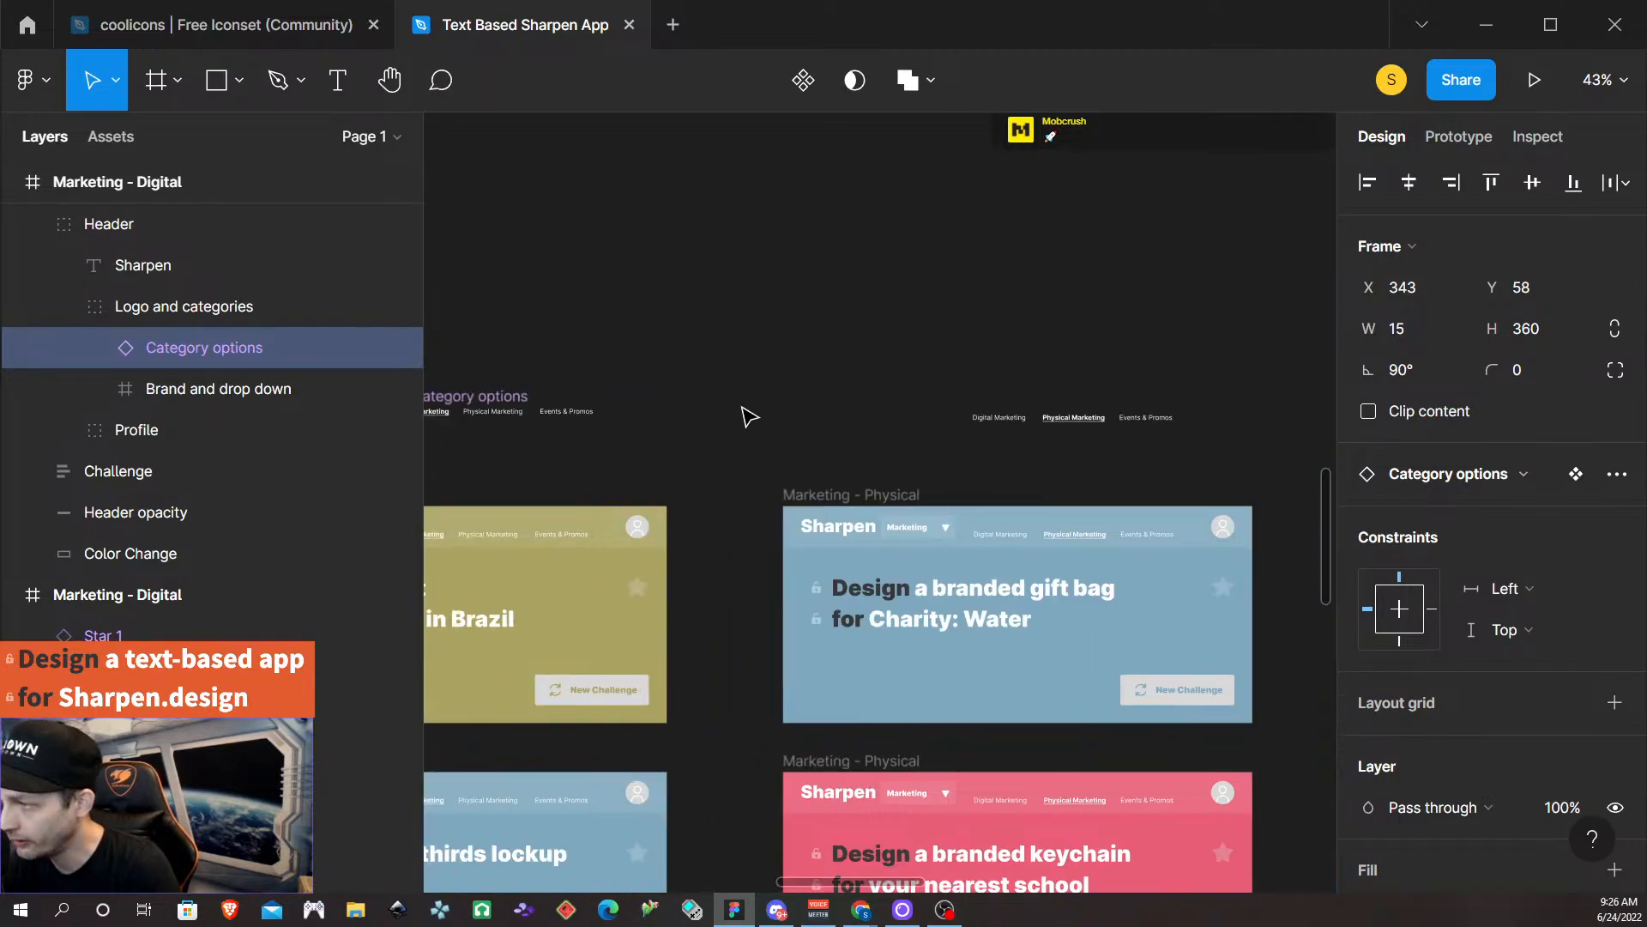
pyautogui.hscroll(-3, 749, 417)
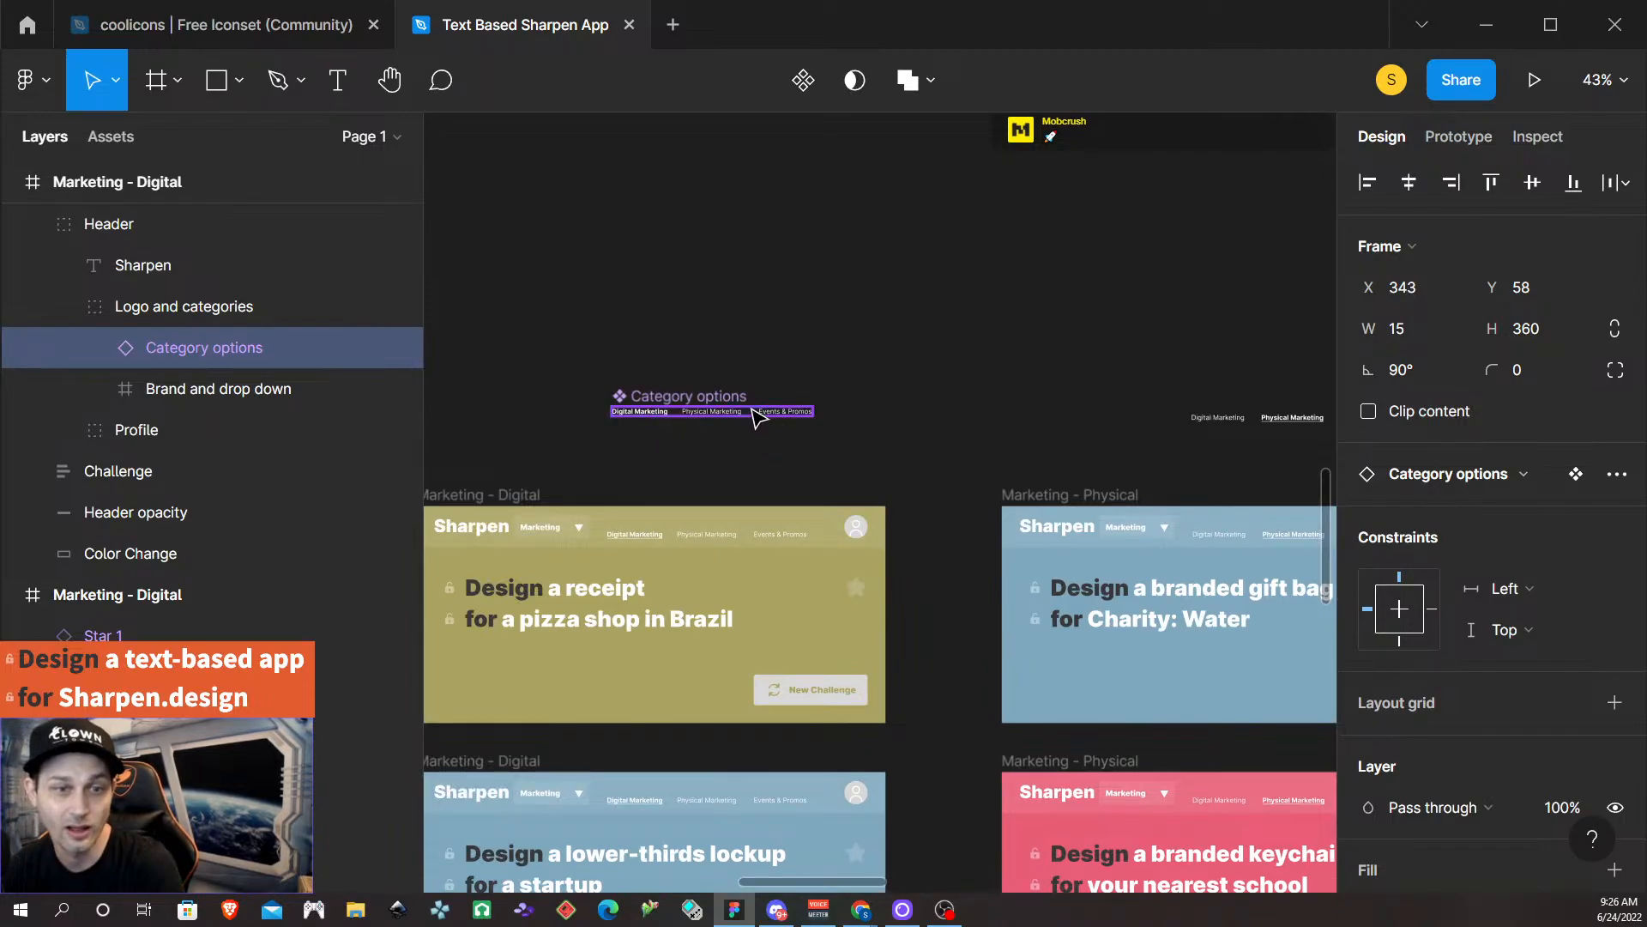
pyautogui.hscroll(4, 893, 390)
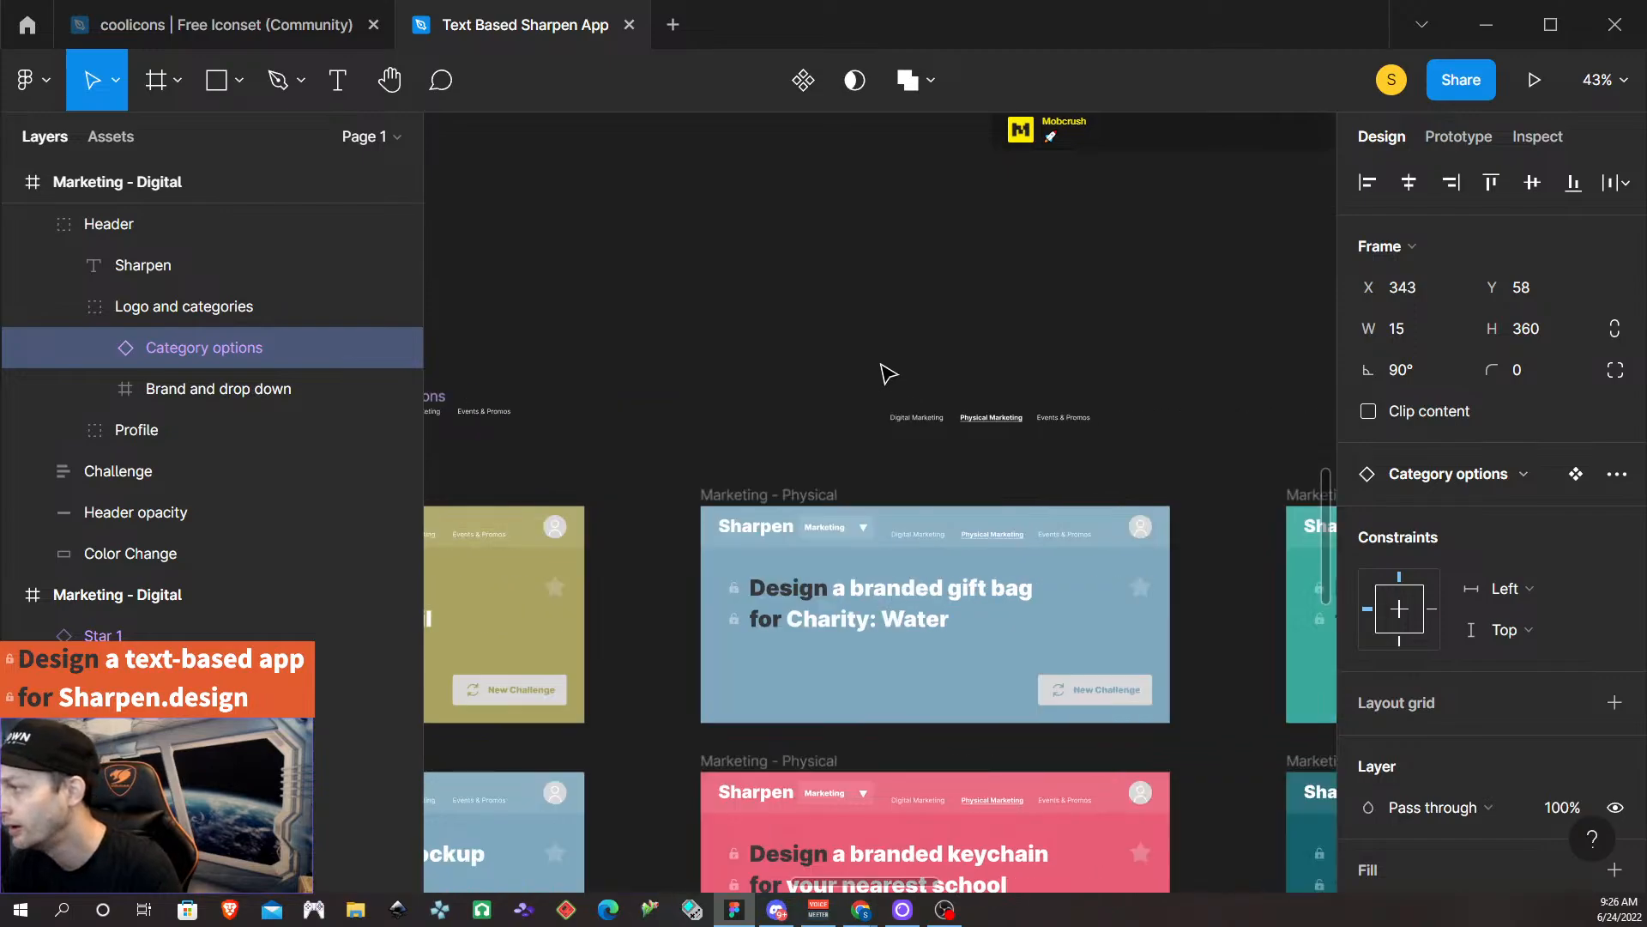
pyautogui.click(985, 418)
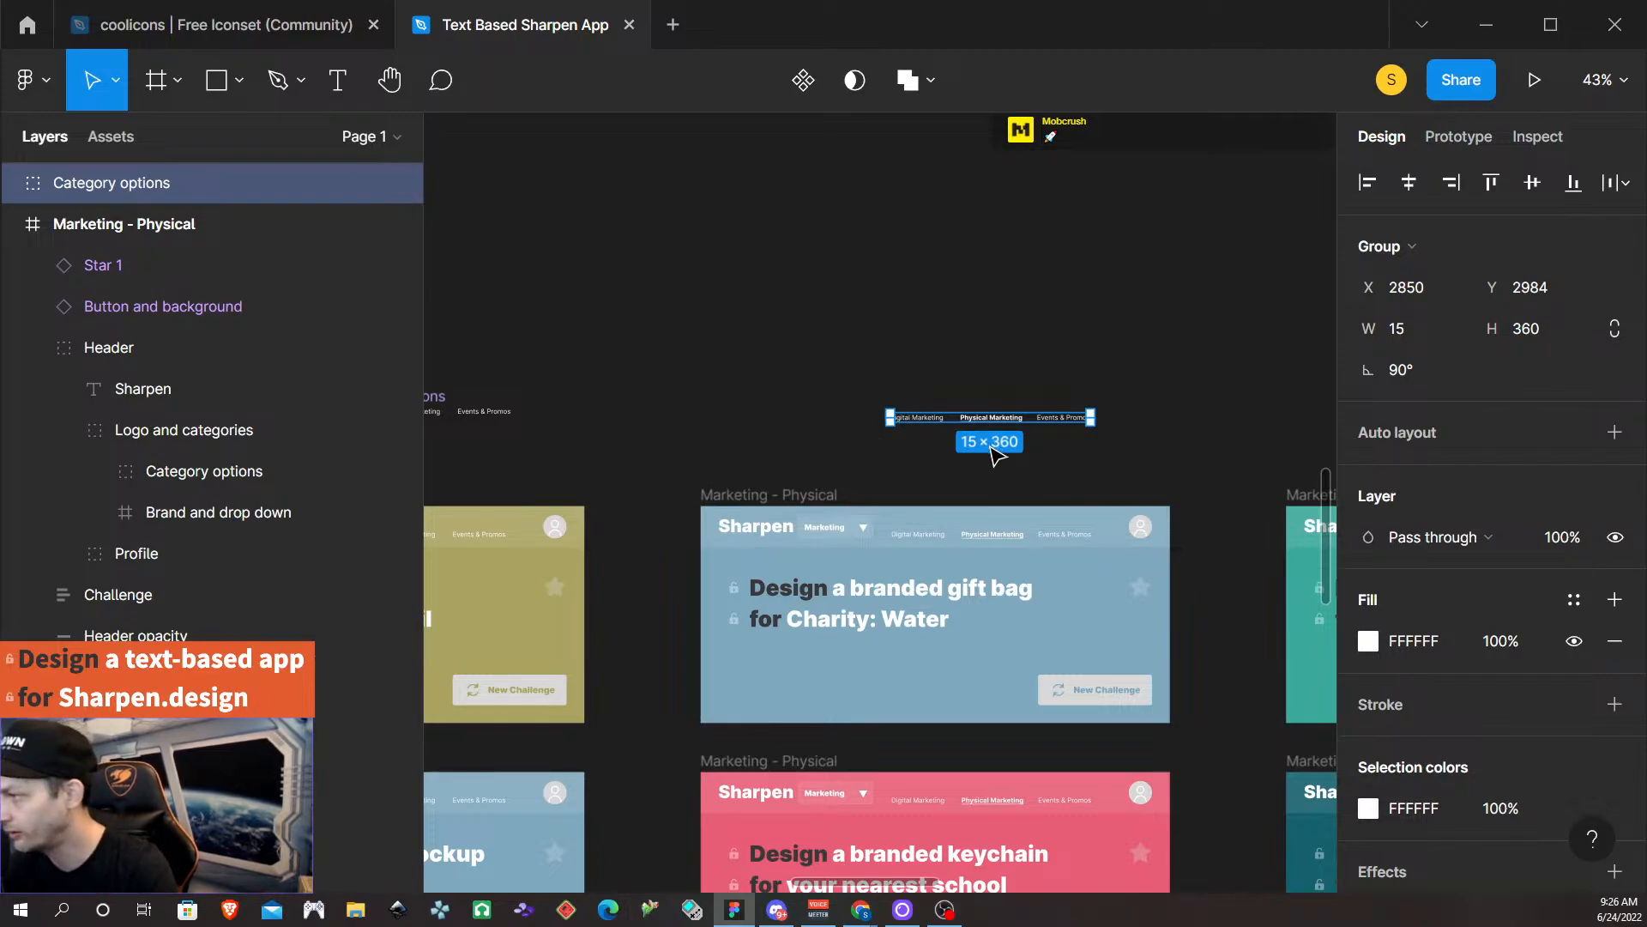
pyautogui.click(803, 80)
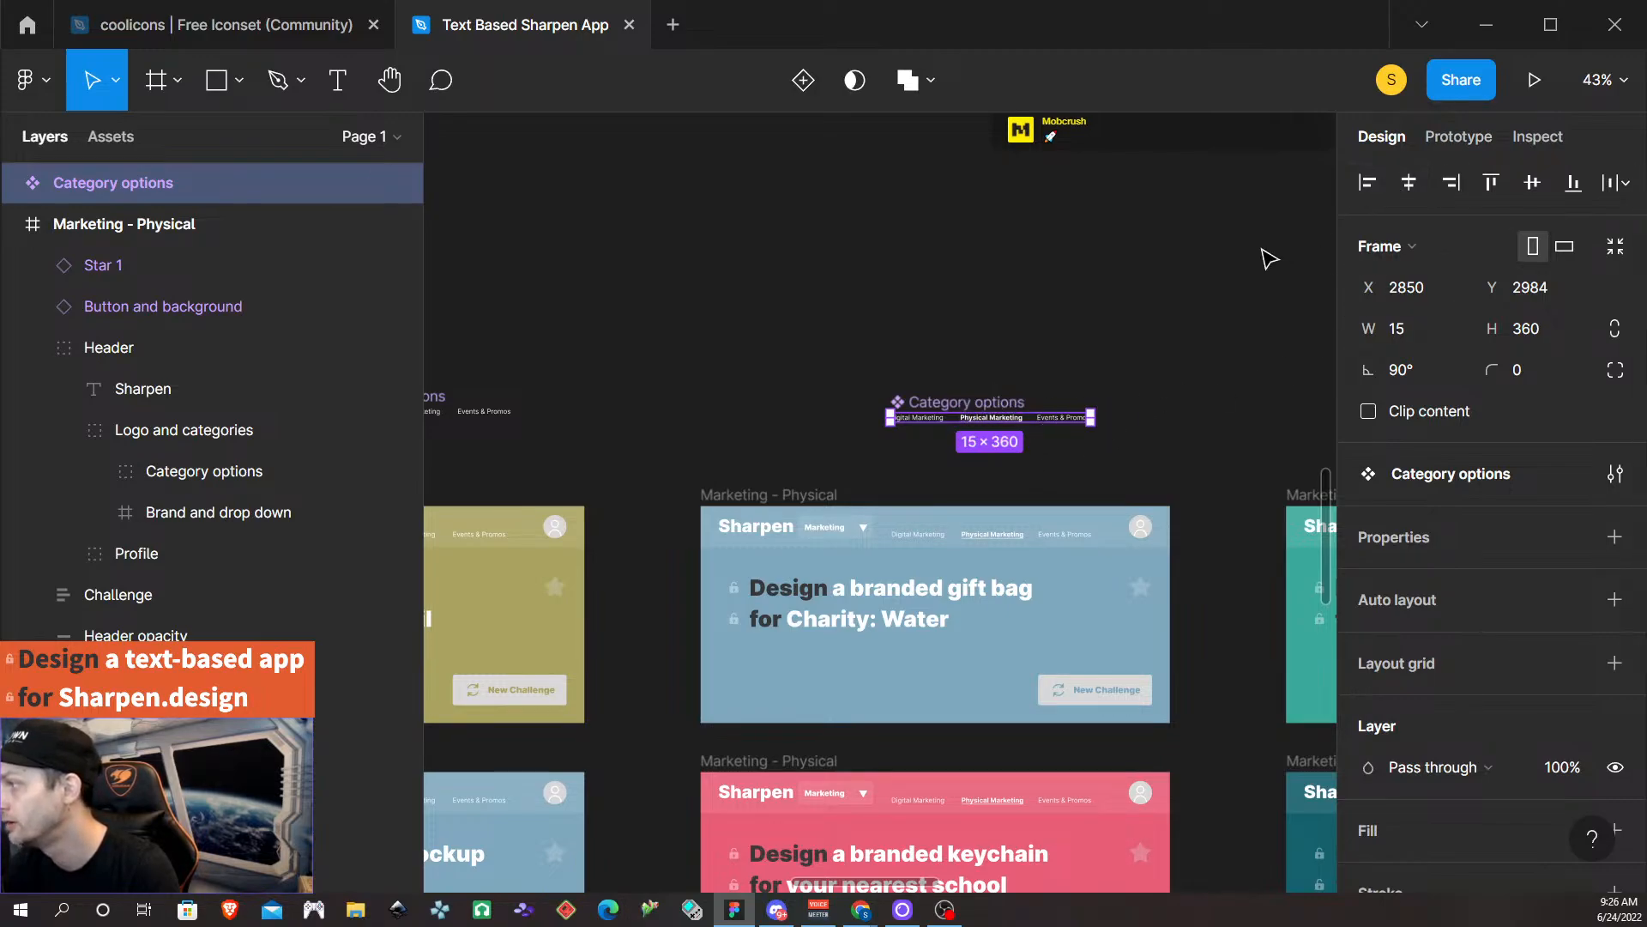
# Link the new component's Digital Marketing text to the pizza shop receipt Marketing - Digital frame with an on-tap Dissolve.
pyautogui.click(1458, 138)
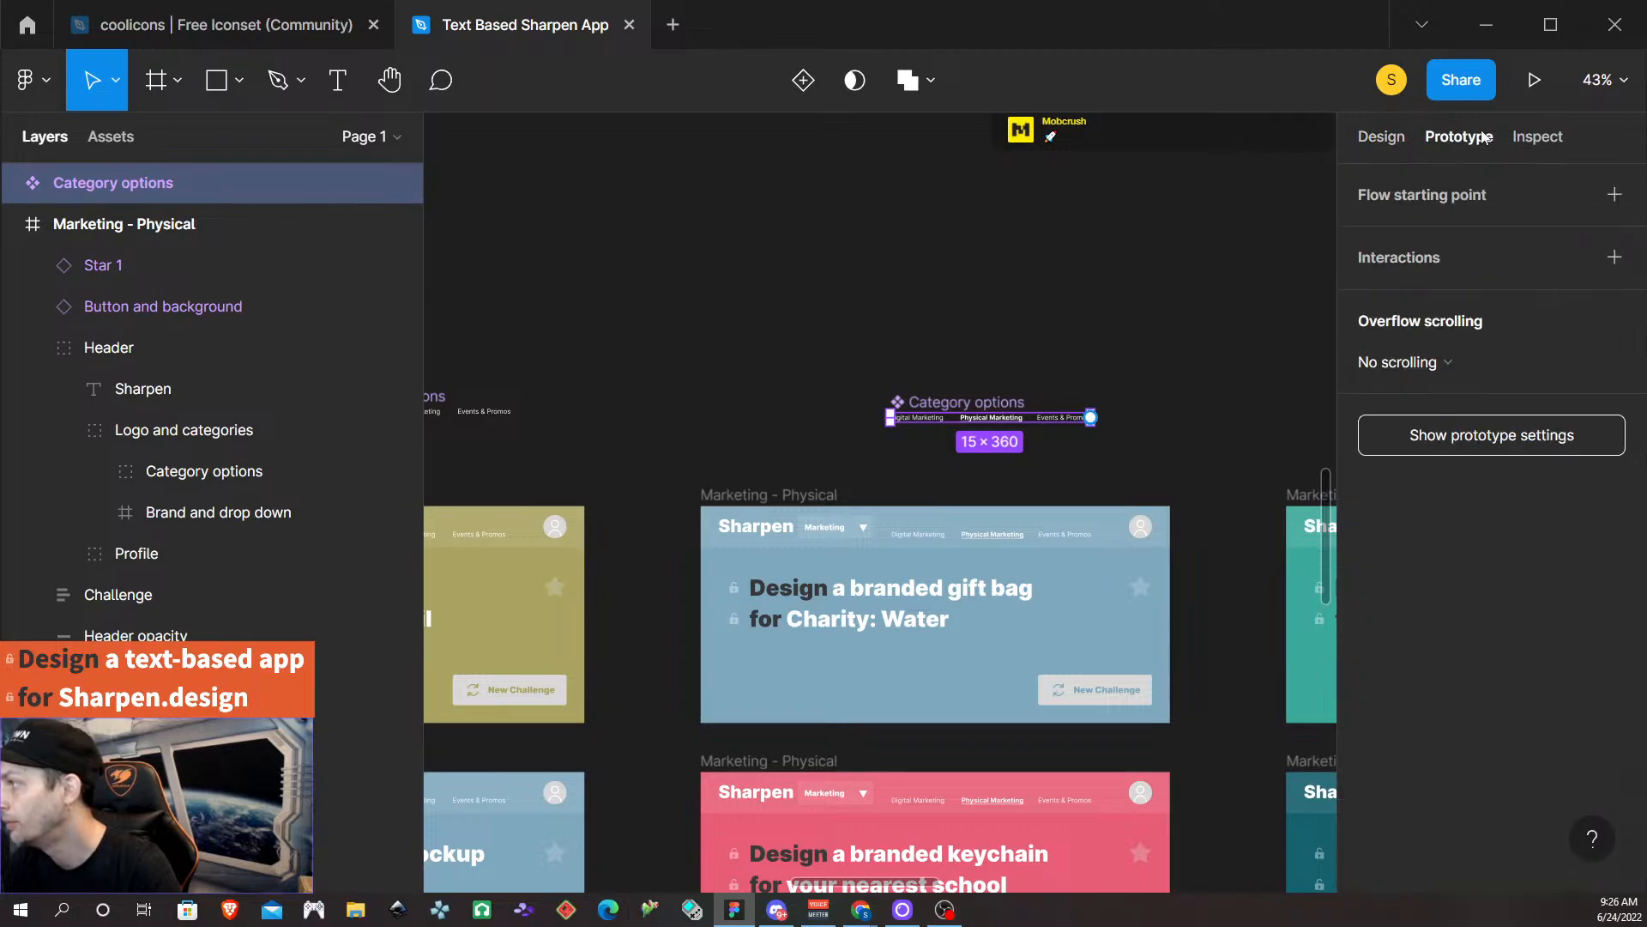
pyautogui.doubleClick(927, 420)
pyautogui.moveTo(944, 422); pyautogui.dragTo(703, 523)
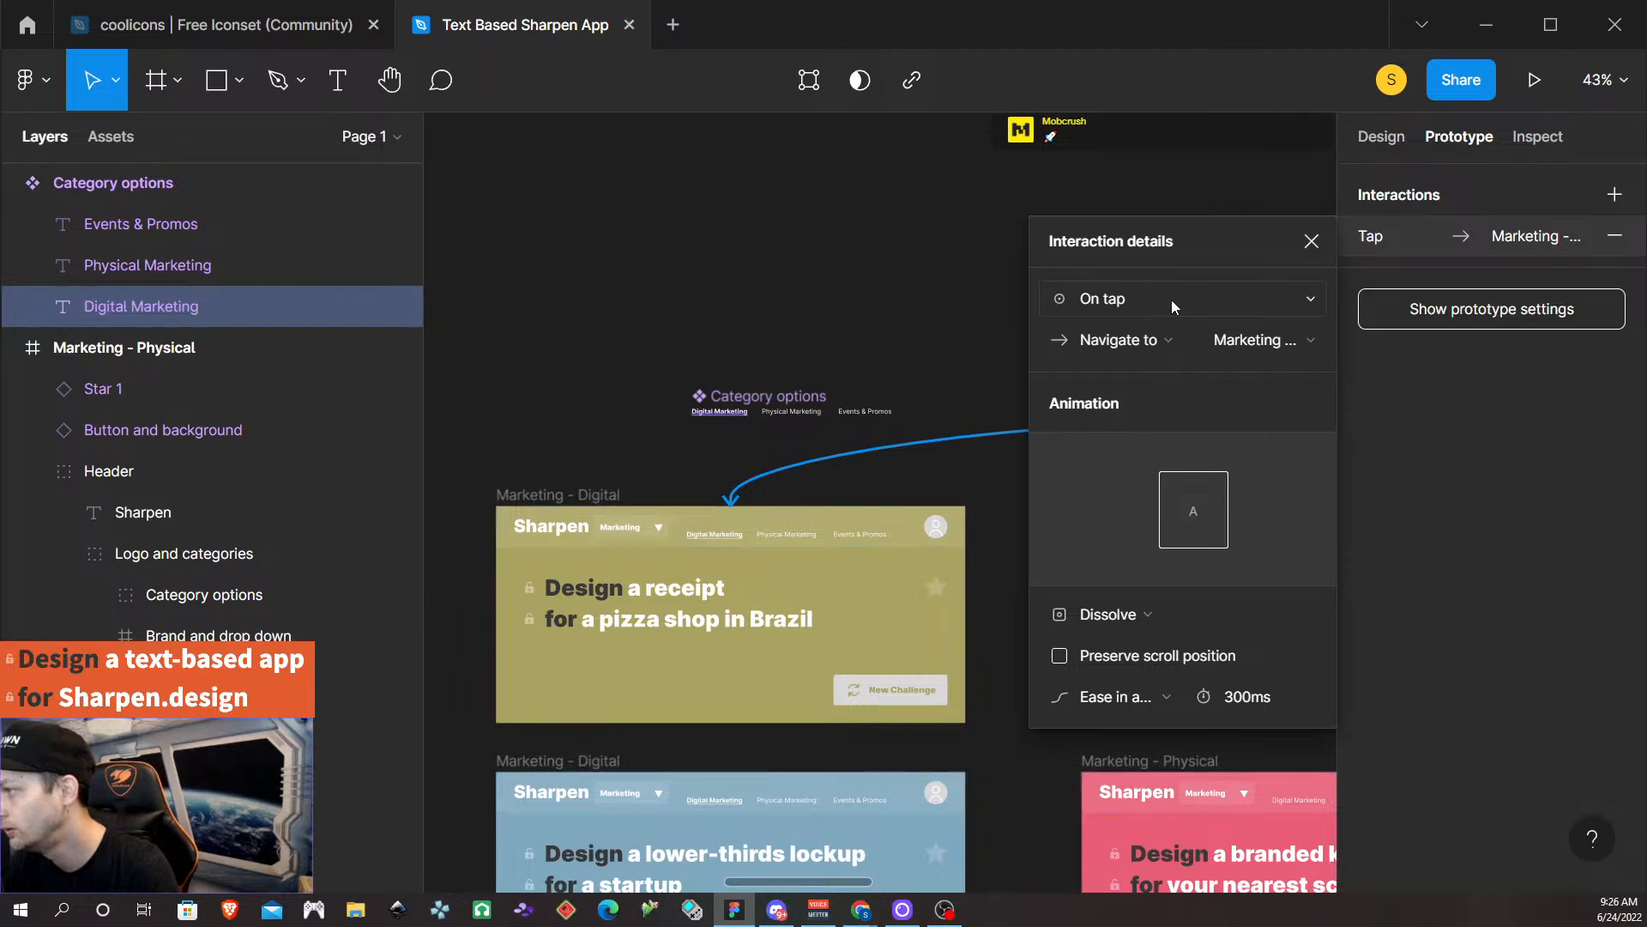
# Link the Physical Marketing text of the component above the Physical column to the branded gift bag frame.
pyautogui.hscroll(5, 852, 403)
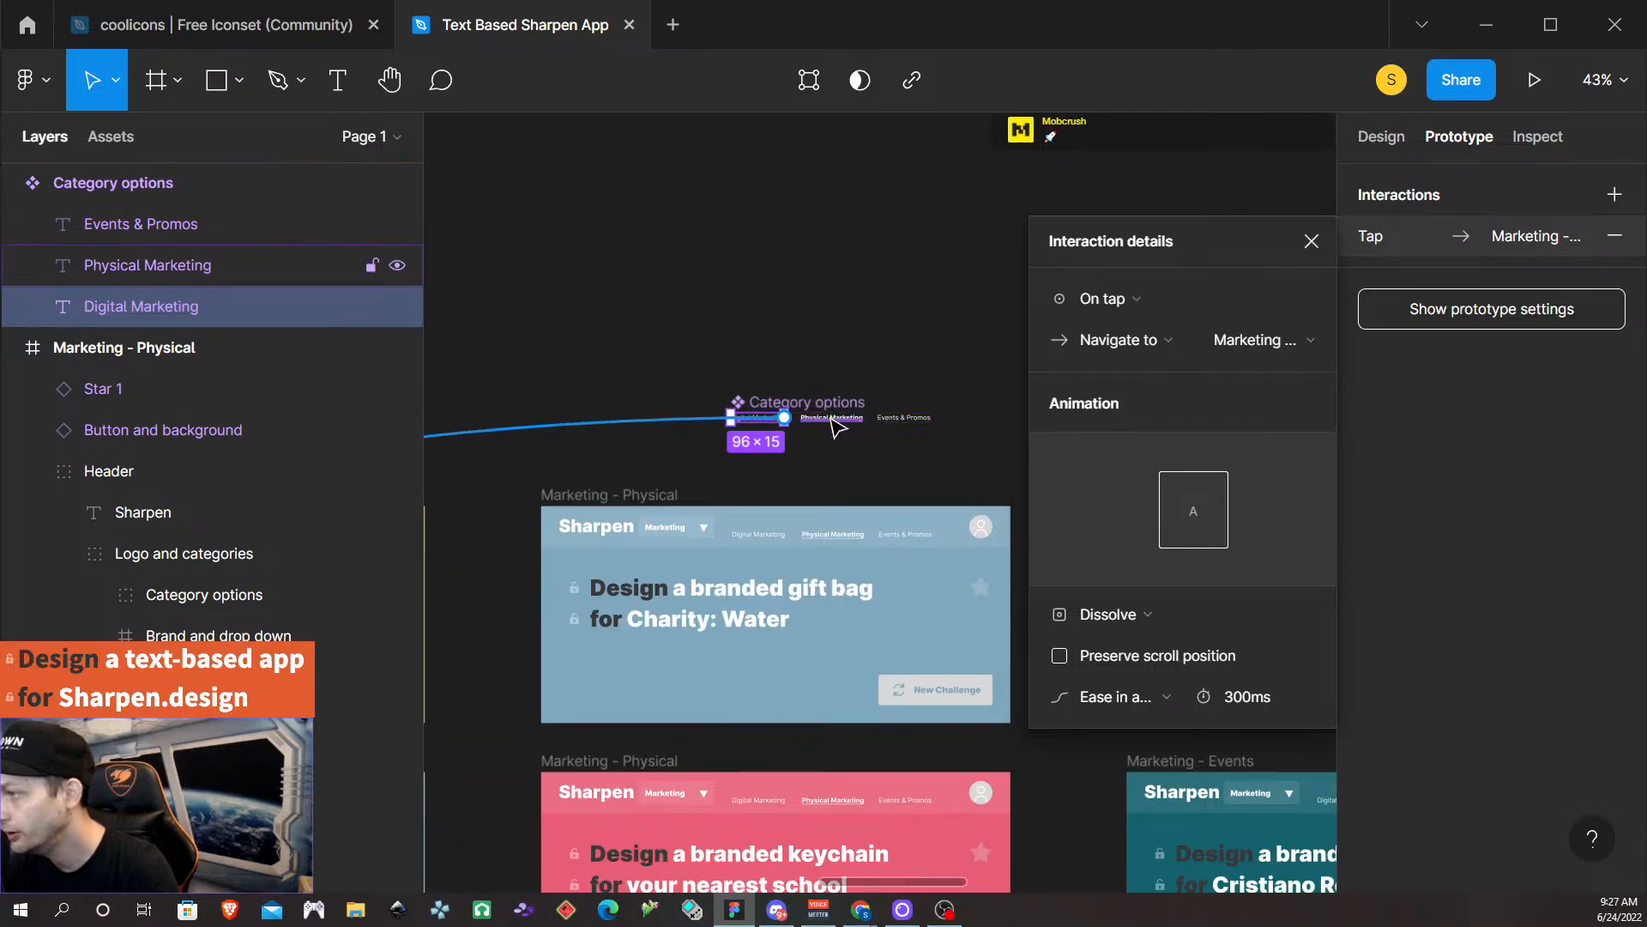
pyautogui.click(832, 421)
pyautogui.moveTo(863, 417); pyautogui.dragTo(815, 560)
pyautogui.click(815, 559)
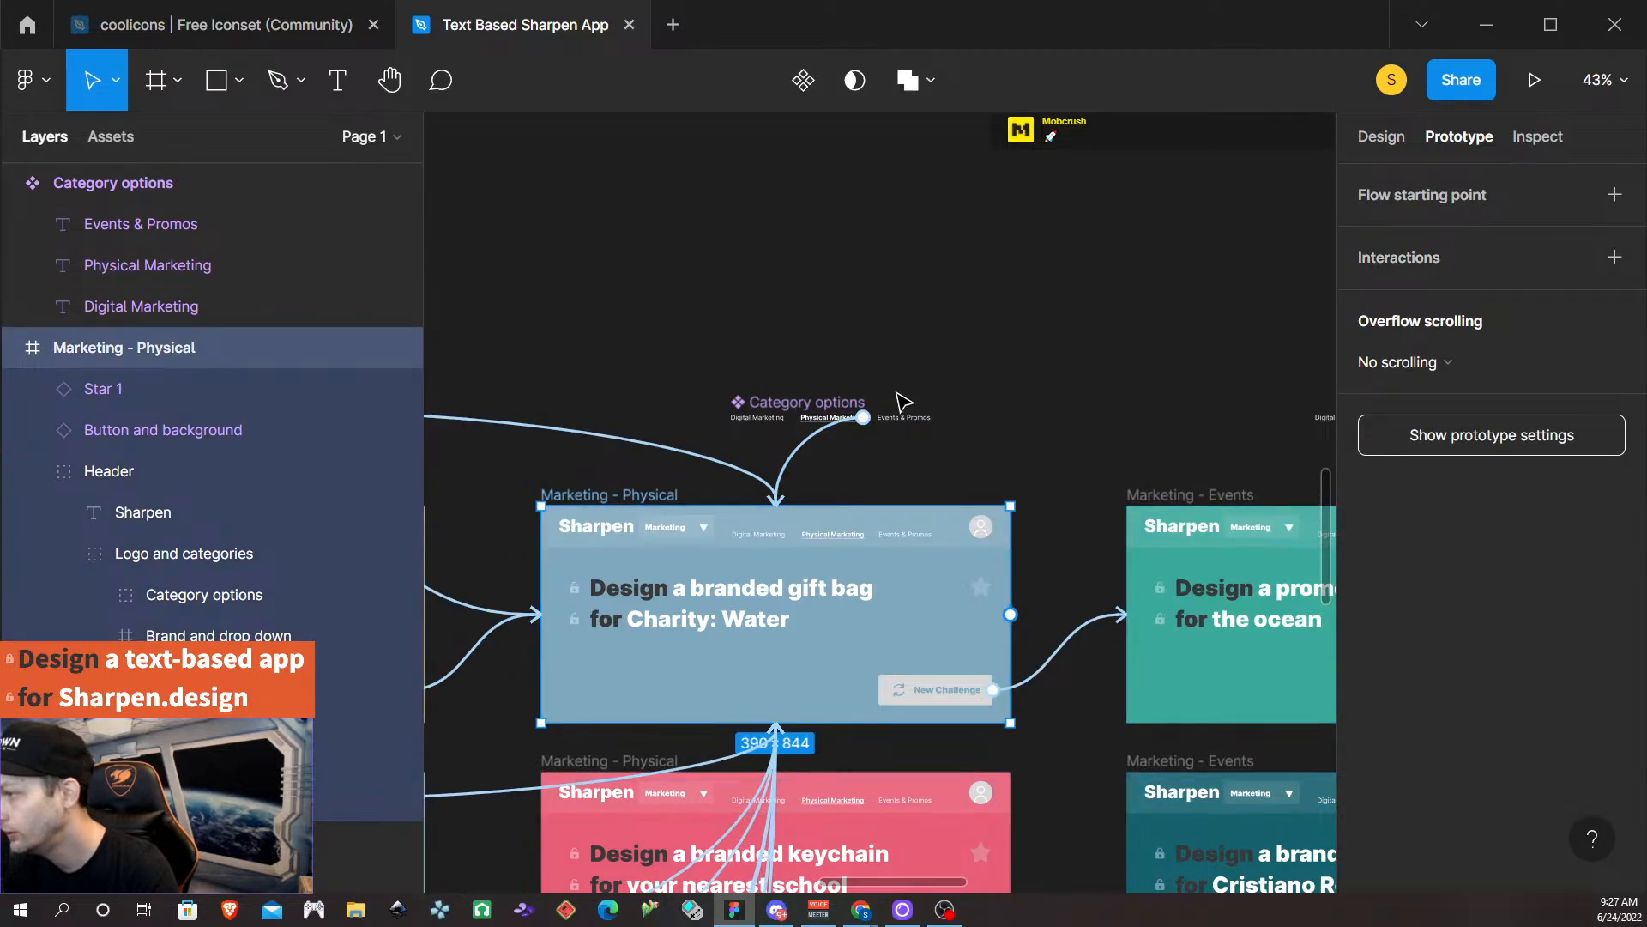
# Link the same component's Events & Promos text to the first Marketing - Events frame with an on-tap Dissolve.
pyautogui.click(911, 438)
pyautogui.click(915, 427)
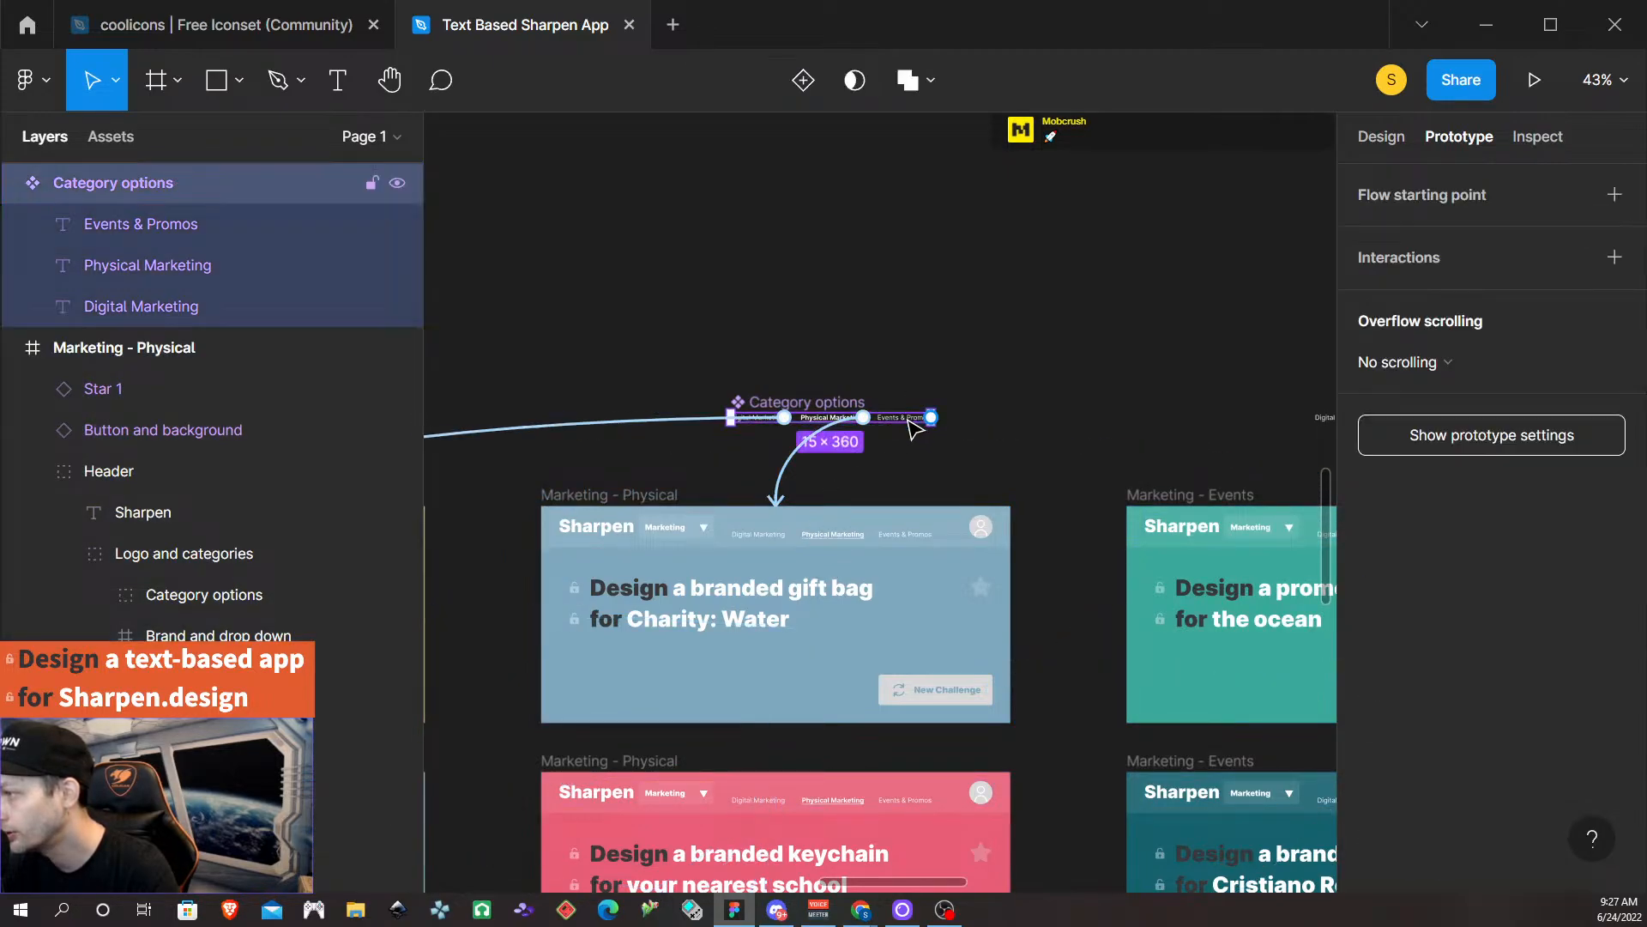
pyautogui.doubleClick(909, 424)
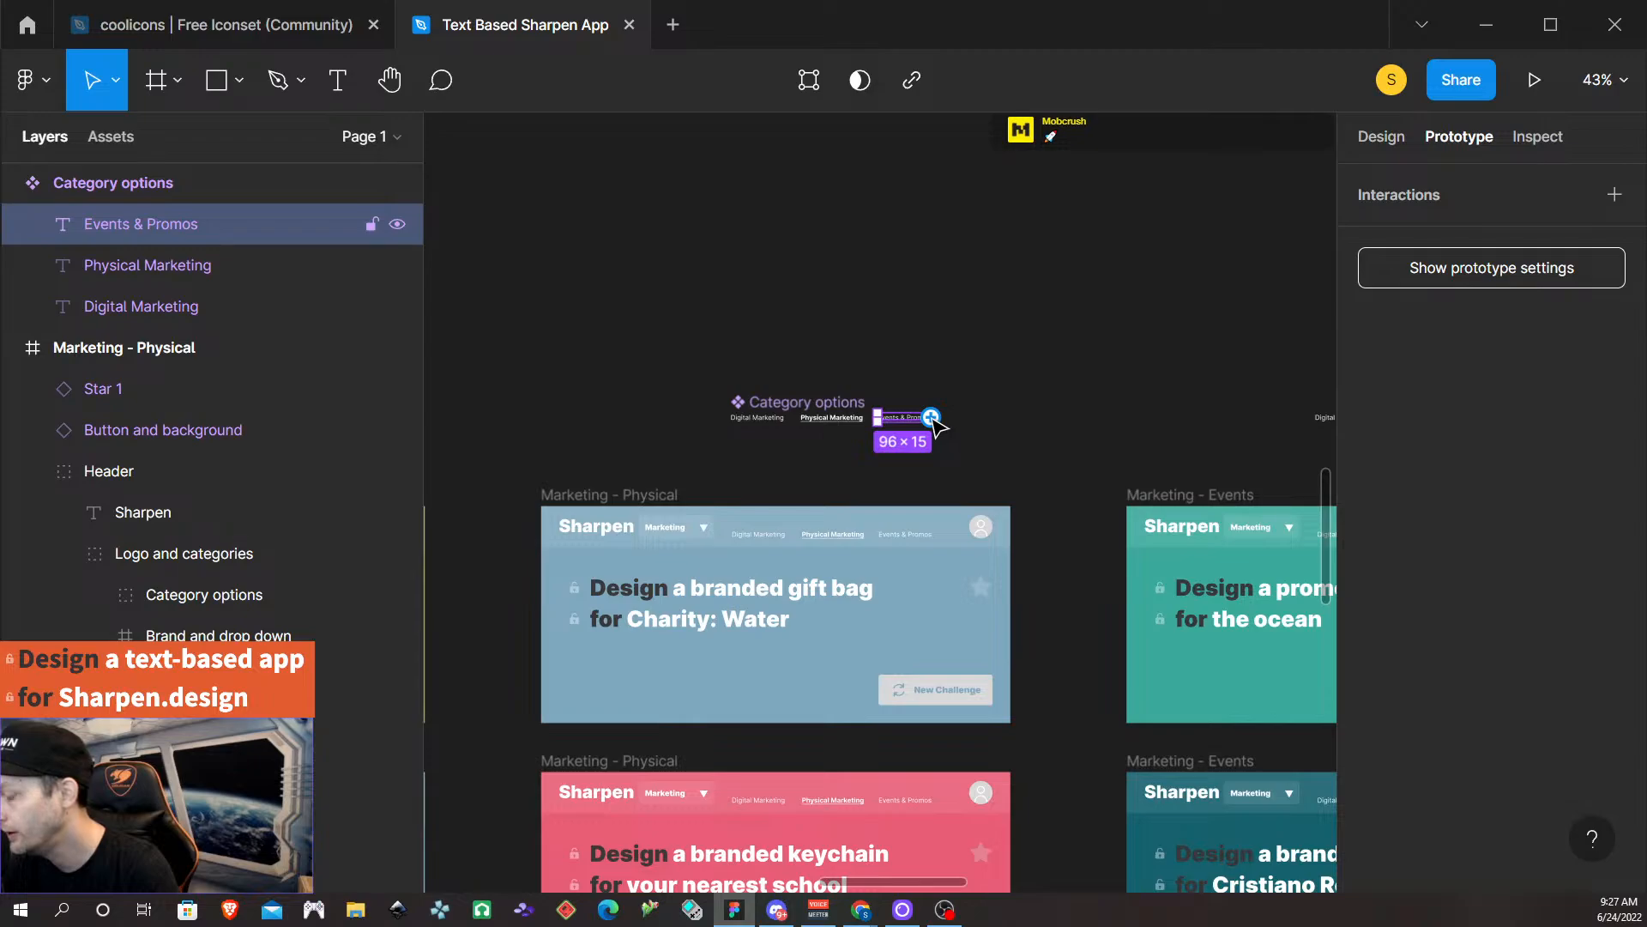
pyautogui.moveTo(932, 417); pyautogui.dragTo(1241, 467)
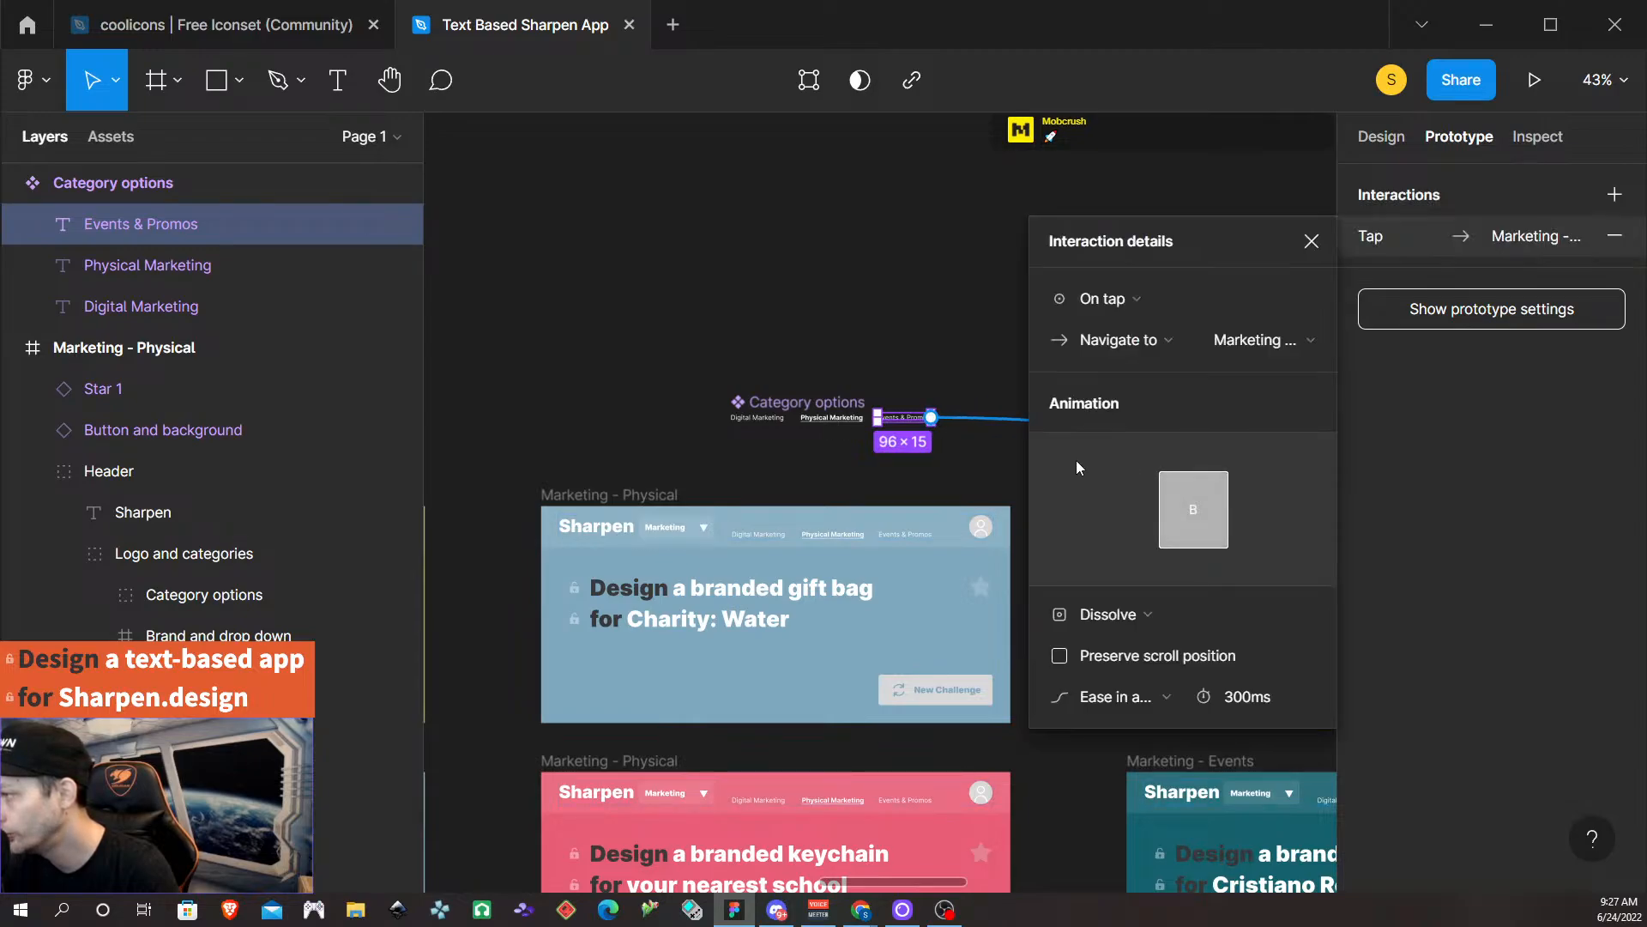
pyautogui.click(1313, 241)
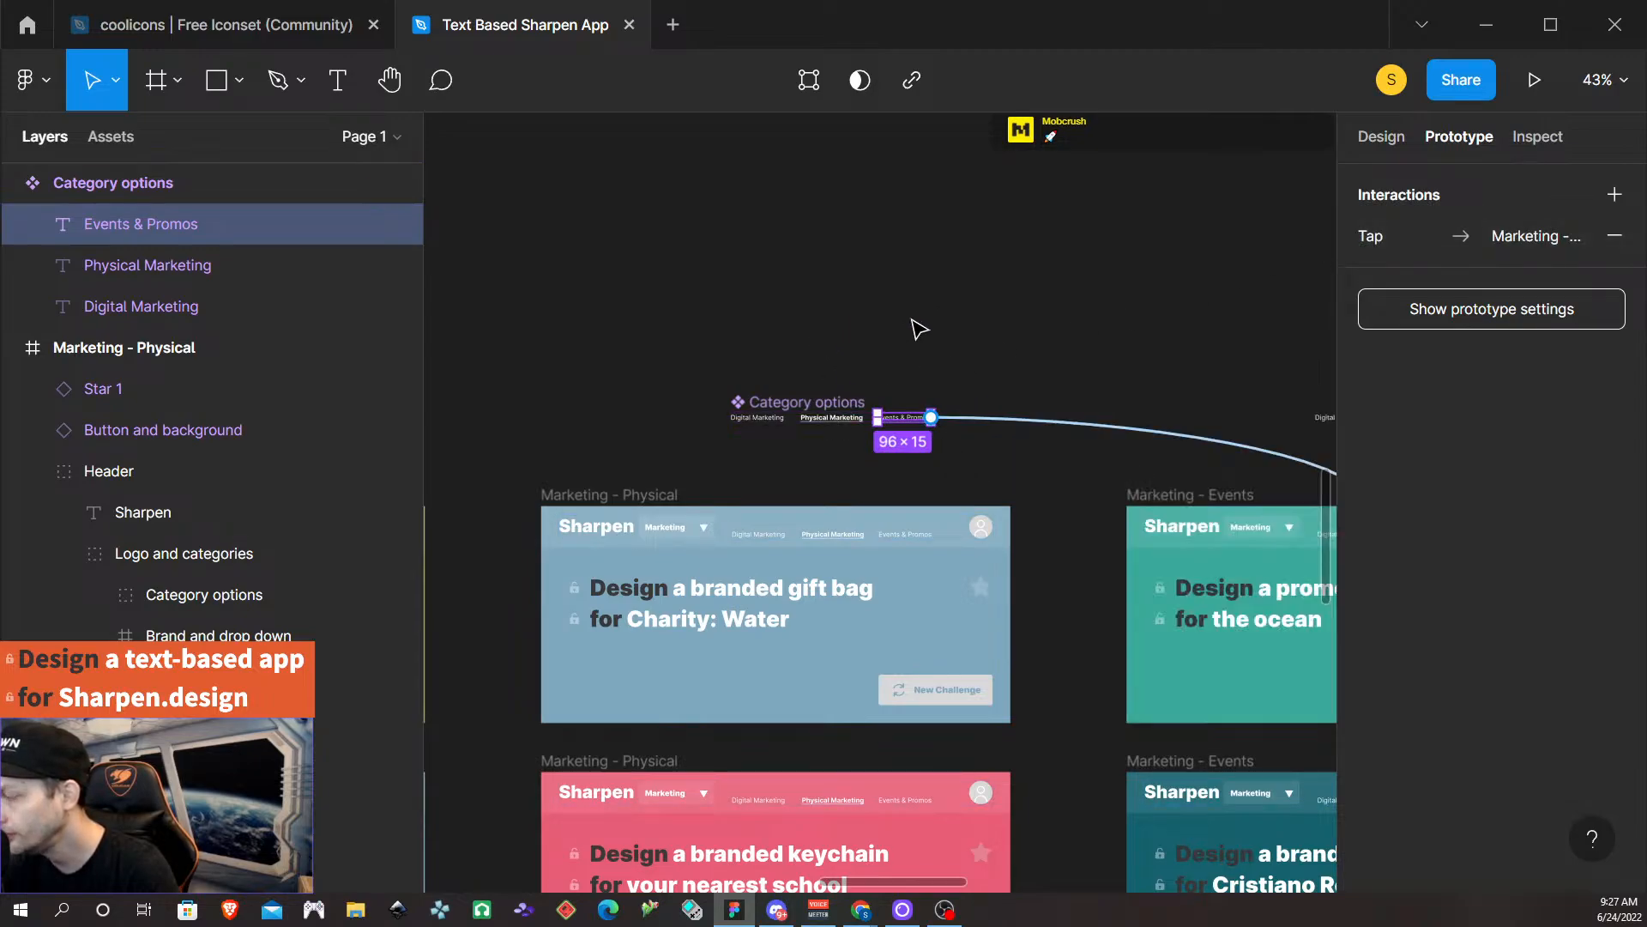
# Copy the Physical column's Category options component and replace the Category options group in the branded gift bag frame's header with it.
pyautogui.click(1373, 136)
pyautogui.click(776, 331)
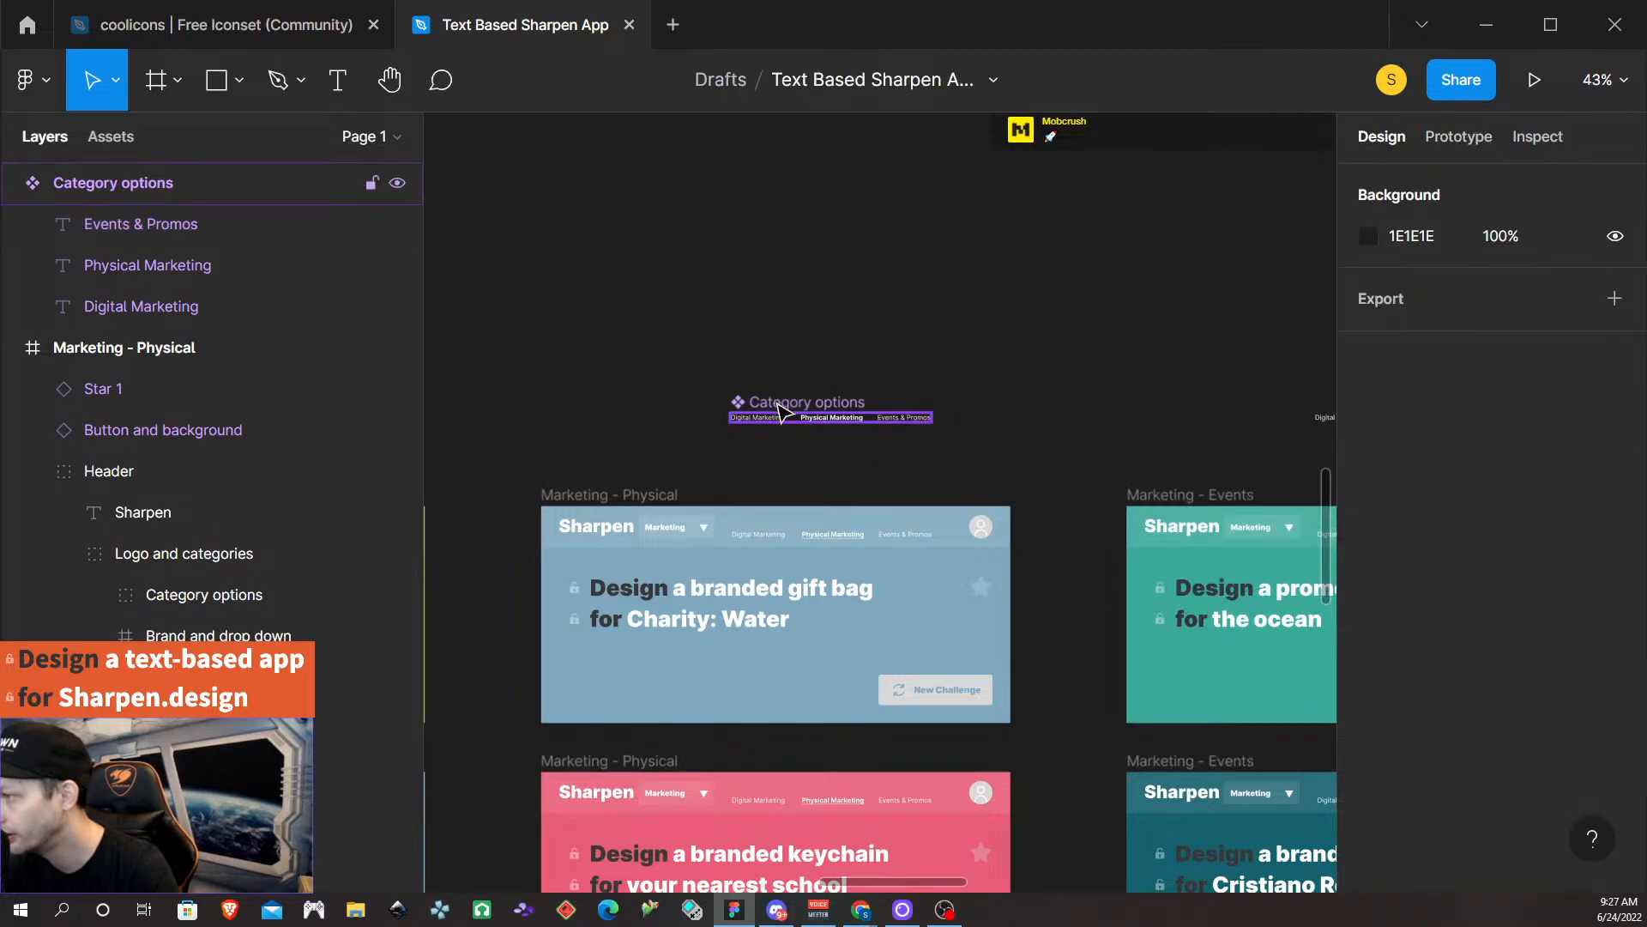
pyautogui.click(778, 404)
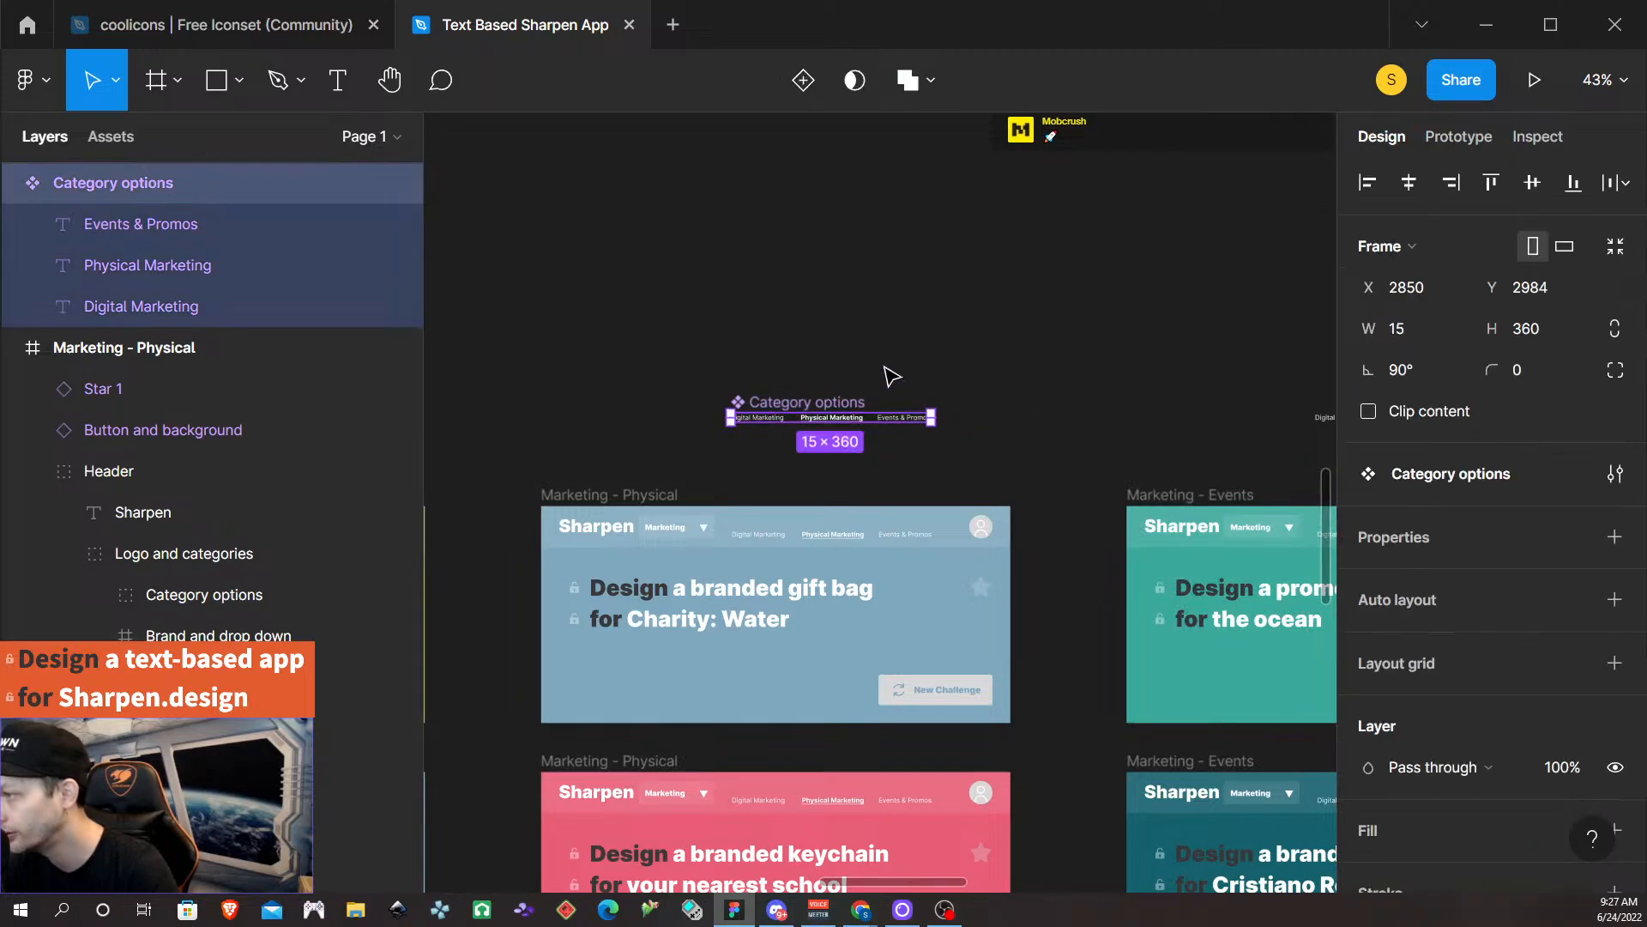
pyautogui.click(843, 542)
pyautogui.doubleClick(842, 542)
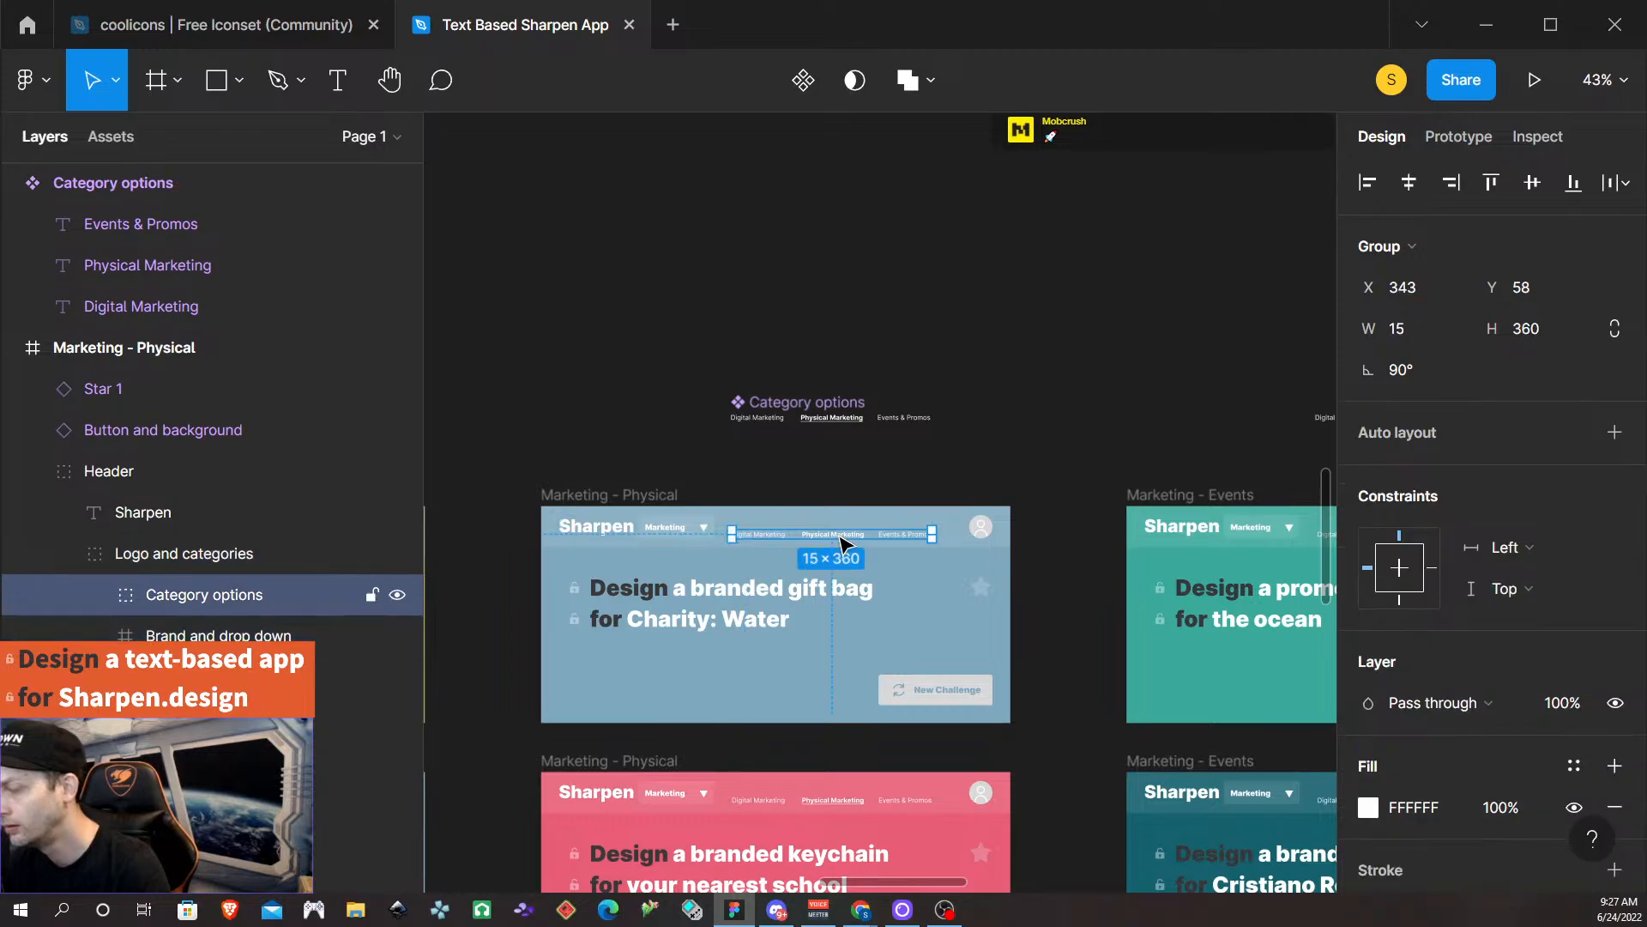
pyautogui.hotkey('ctrl', 'shift', 'r')
# Replace the Category options group in the header of the branded keychain Marketing - Physical frame with the copied component.
pyautogui.scroll(-5, 830, 530)
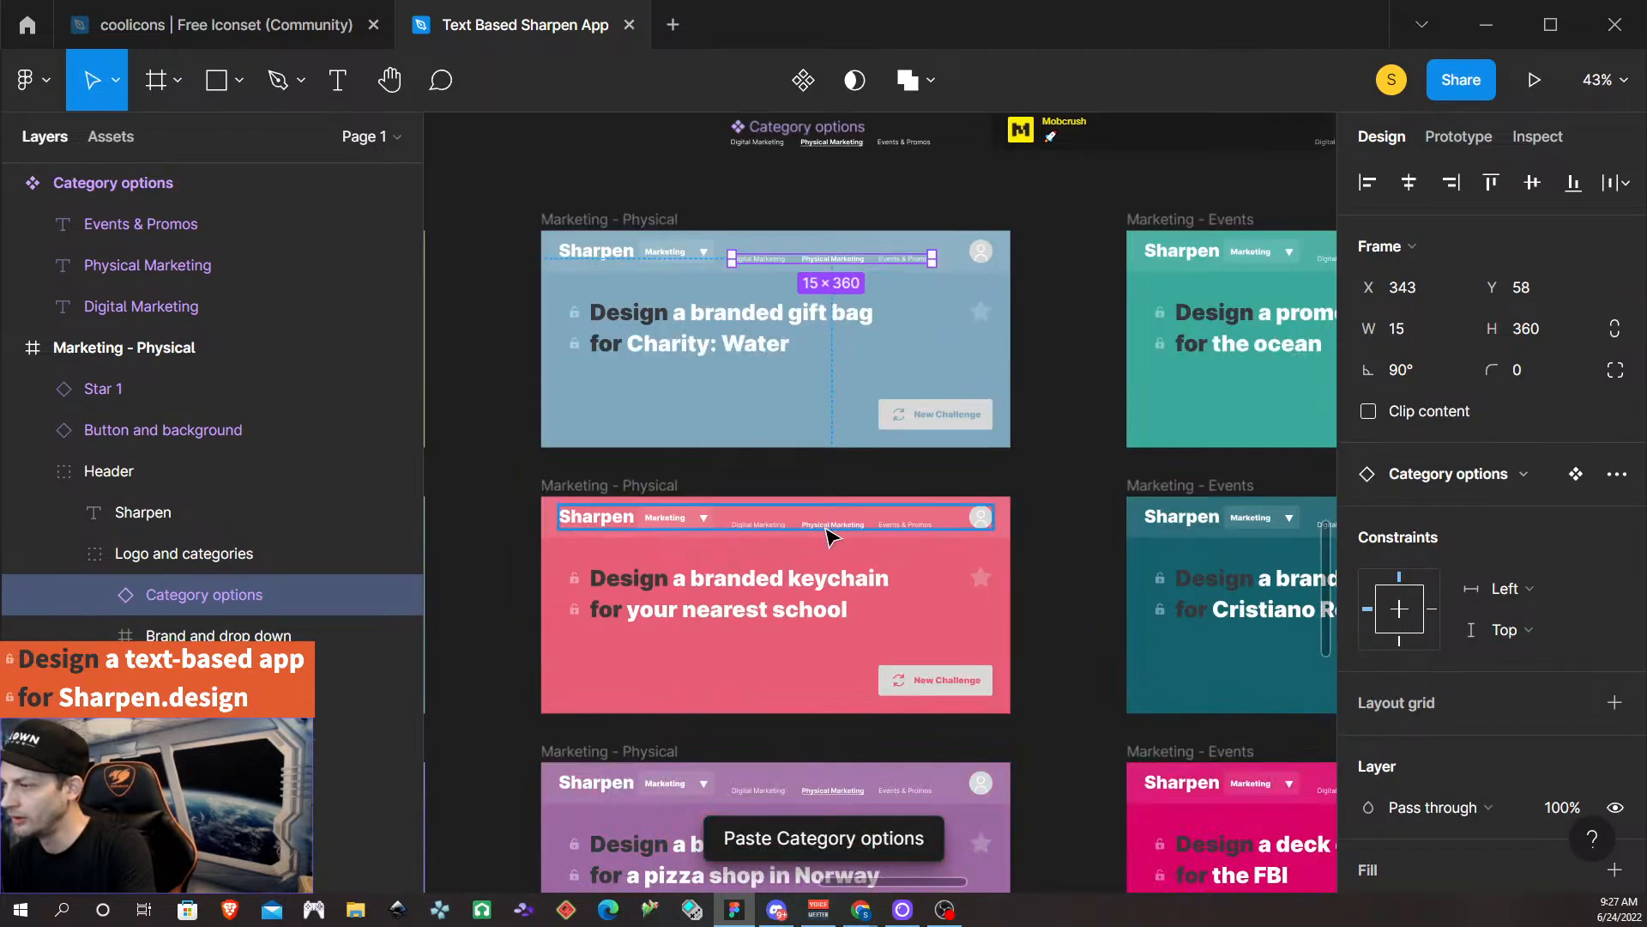
pyautogui.doubleClick(826, 527)
pyautogui.doubleClick(829, 527)
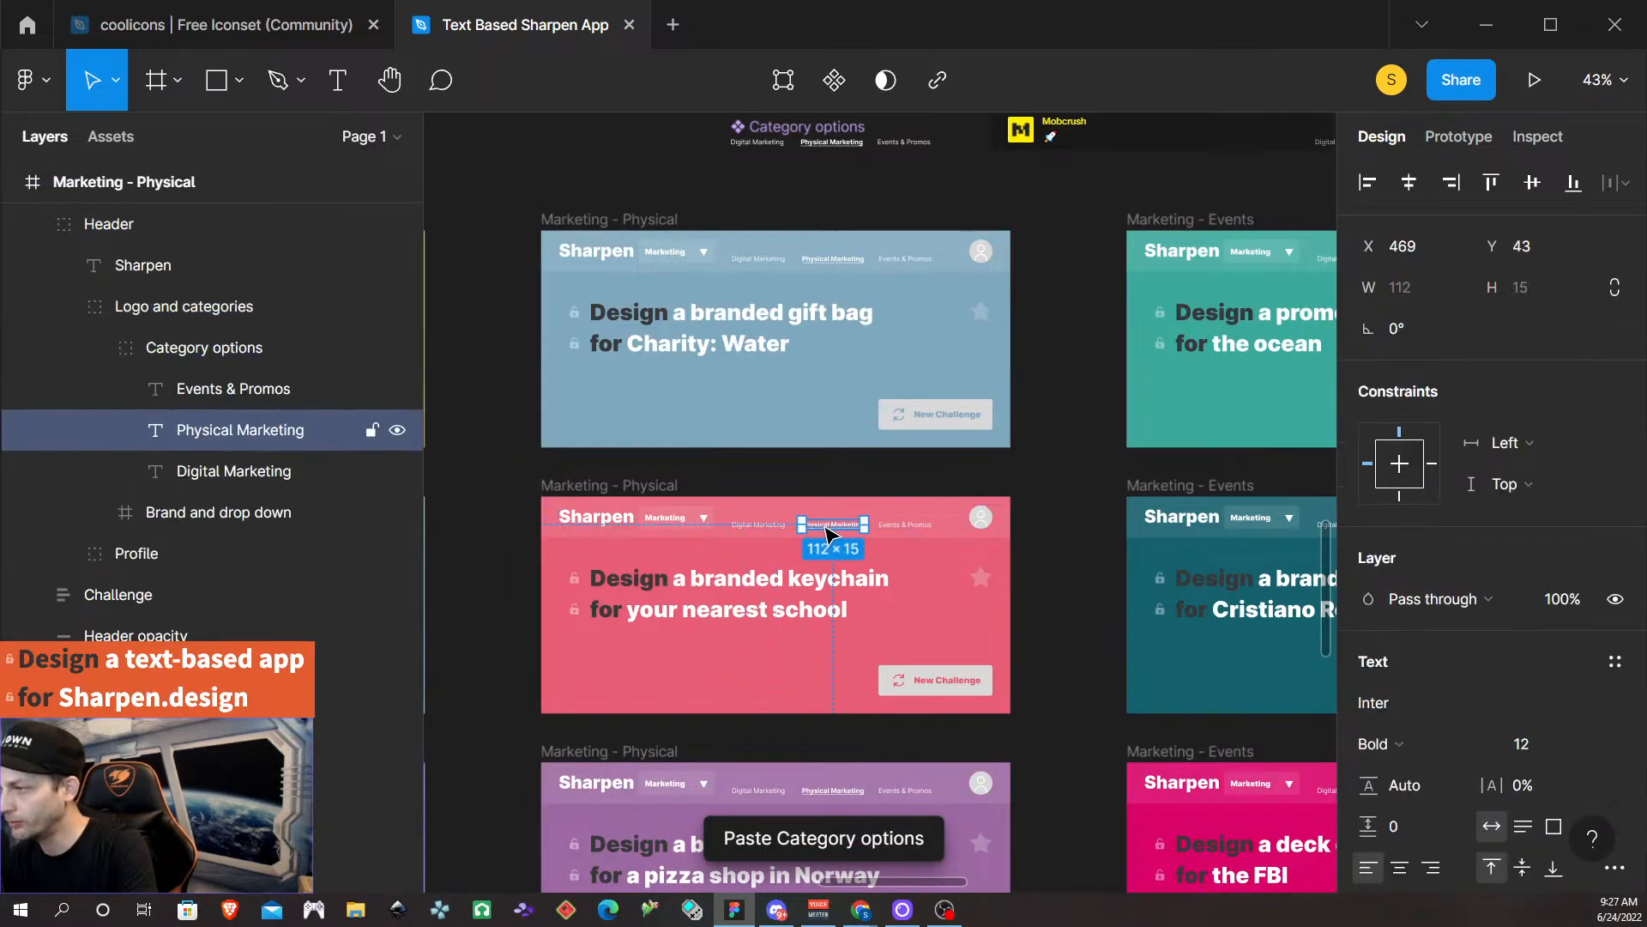
pyautogui.click(851, 466)
pyautogui.doubleClick(836, 531)
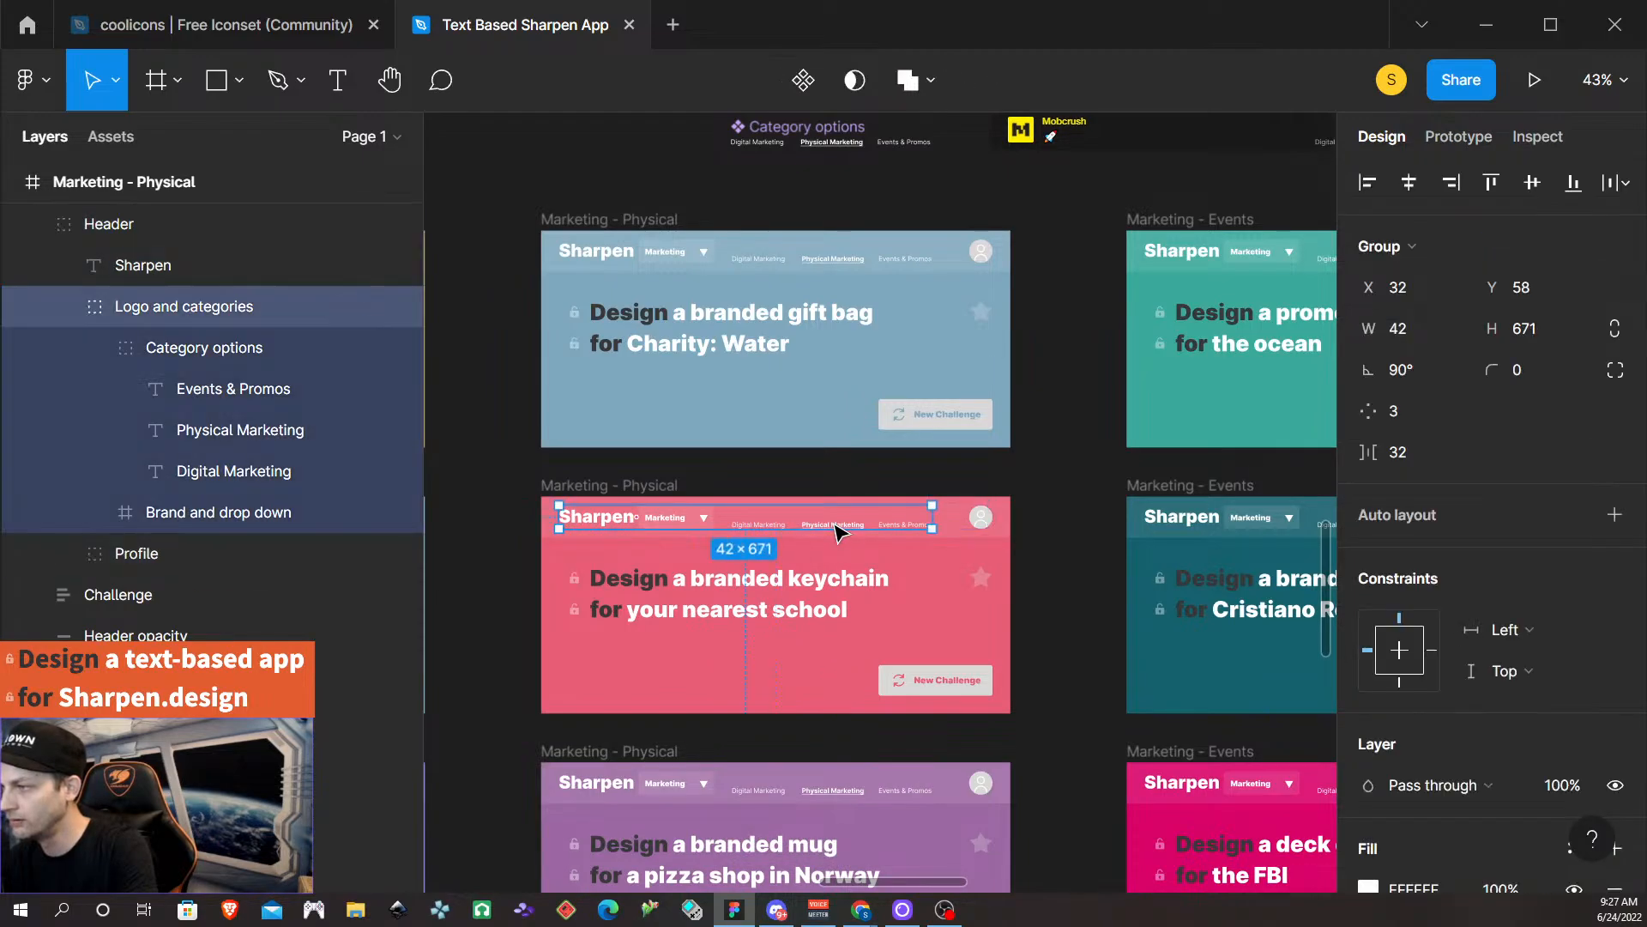
pyautogui.doubleClick(834, 521)
pyautogui.hotkey('ctrl', 'shift', 'r')
# Replace the Category options group in the header of the branded mug Marketing - Physical frame with the copied component.
pyautogui.scroll(-4, 831, 521)
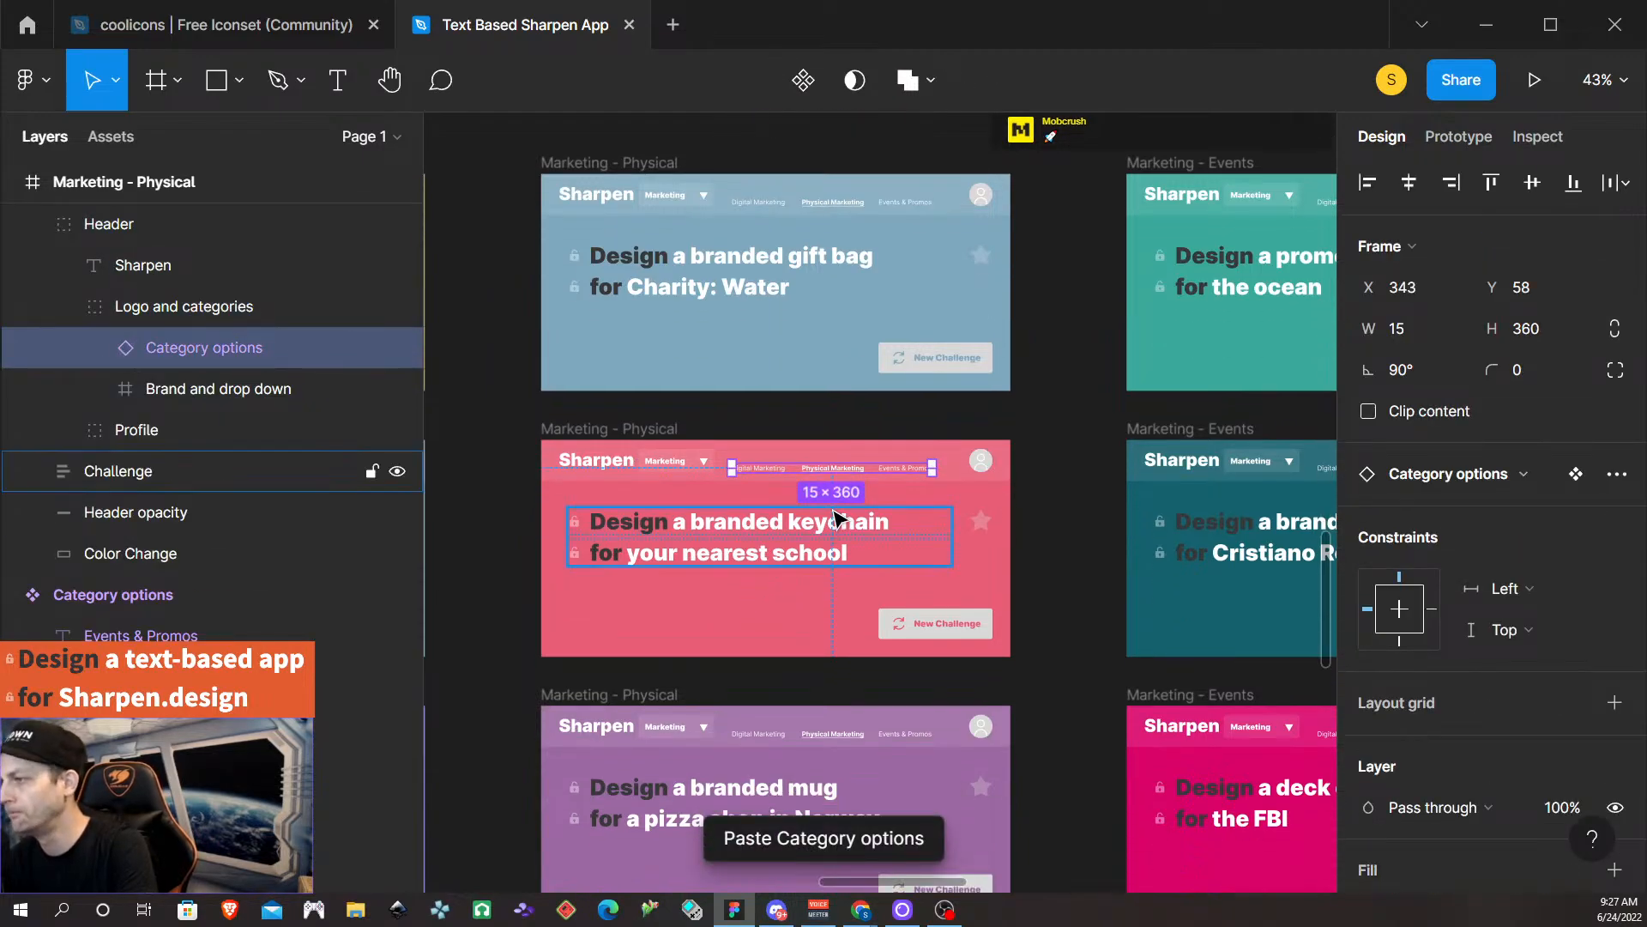
pyautogui.scroll(-2, 832, 519)
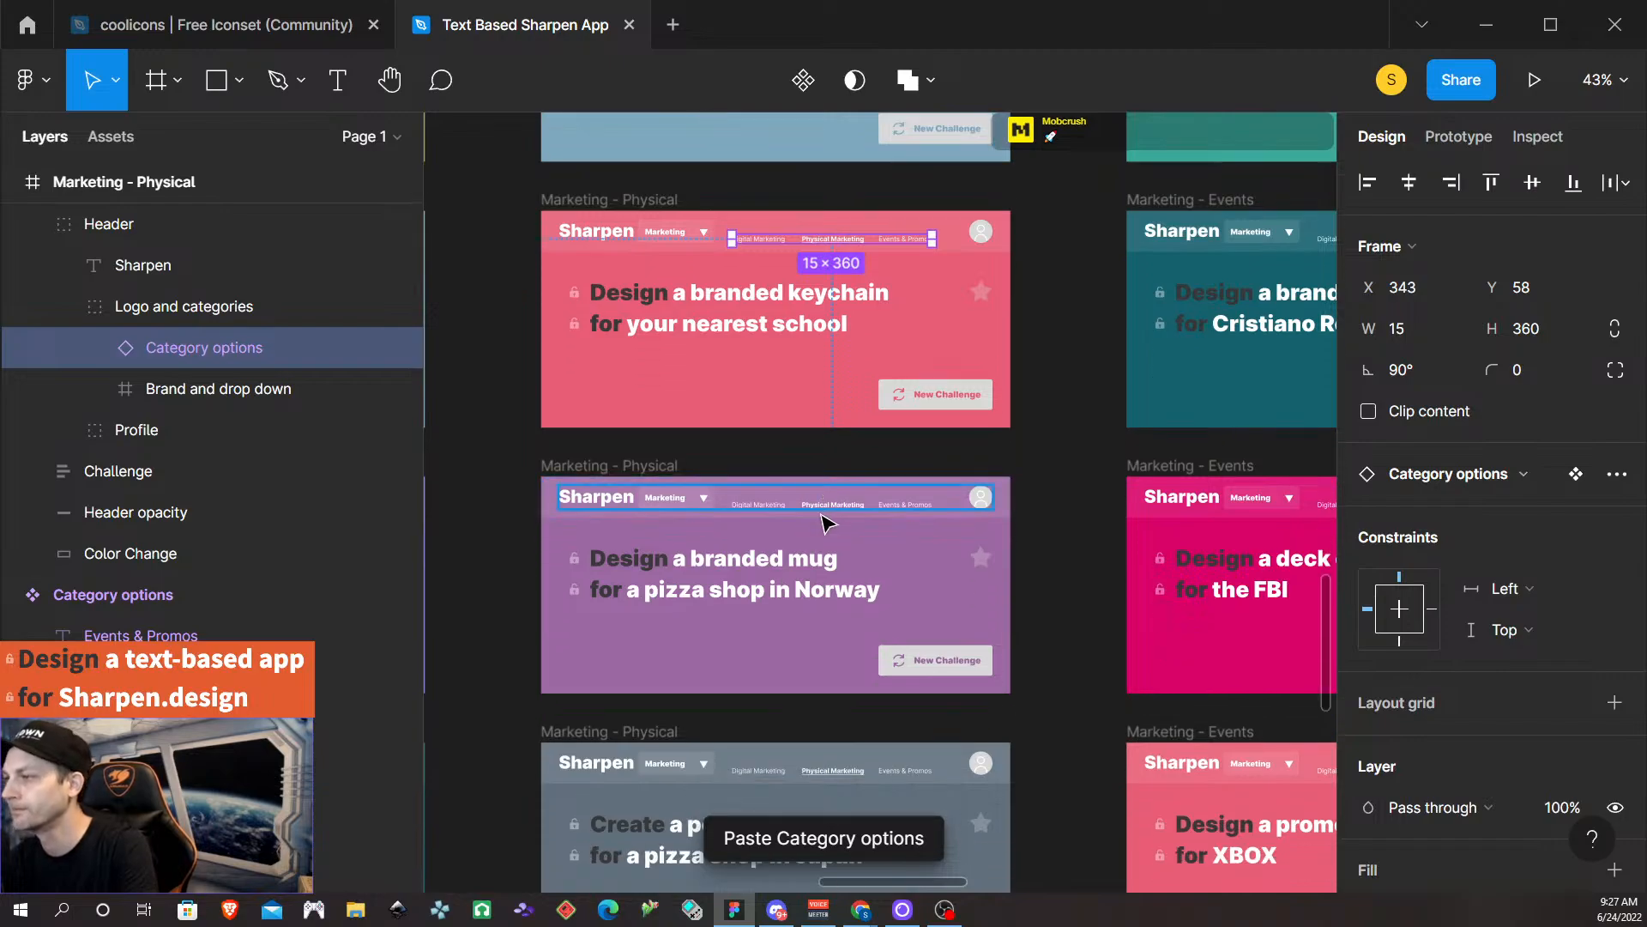
pyautogui.doubleClick(830, 506)
pyautogui.doubleClick(831, 507)
pyautogui.hotkey('ctrl', 'shift', 'r')
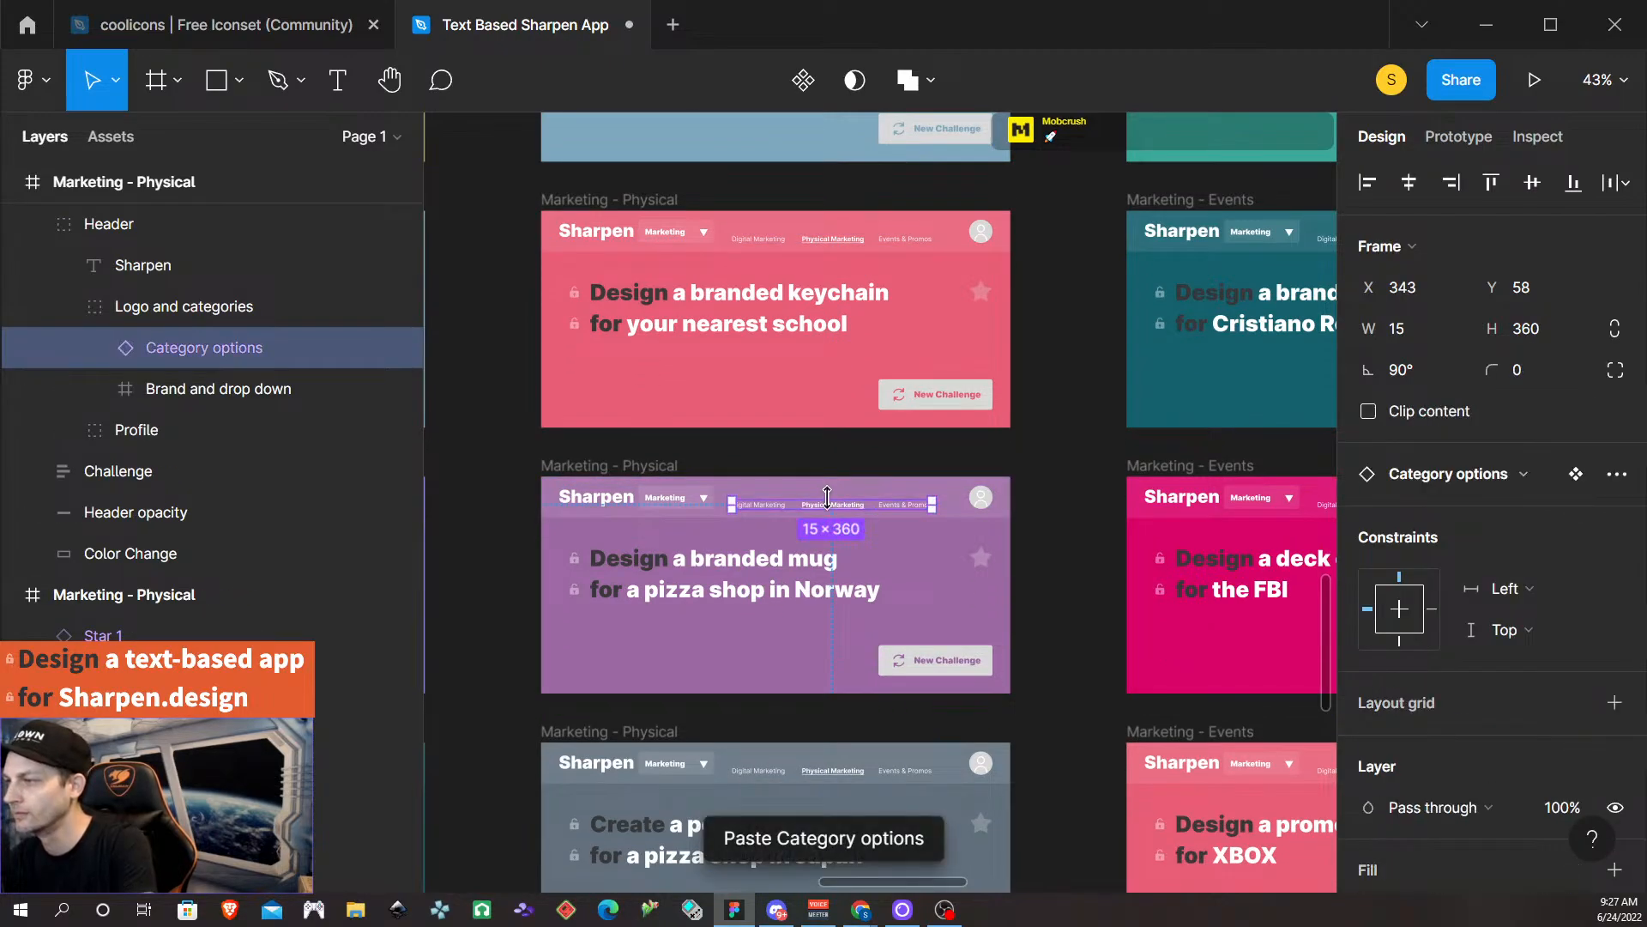
# Replace the Category options group in the header of the postcard Marketing - Physical frame with the copied component.
pyautogui.scroll(-3, 832, 513)
pyautogui.scroll(-2, 831, 519)
pyautogui.doubleClick(825, 507)
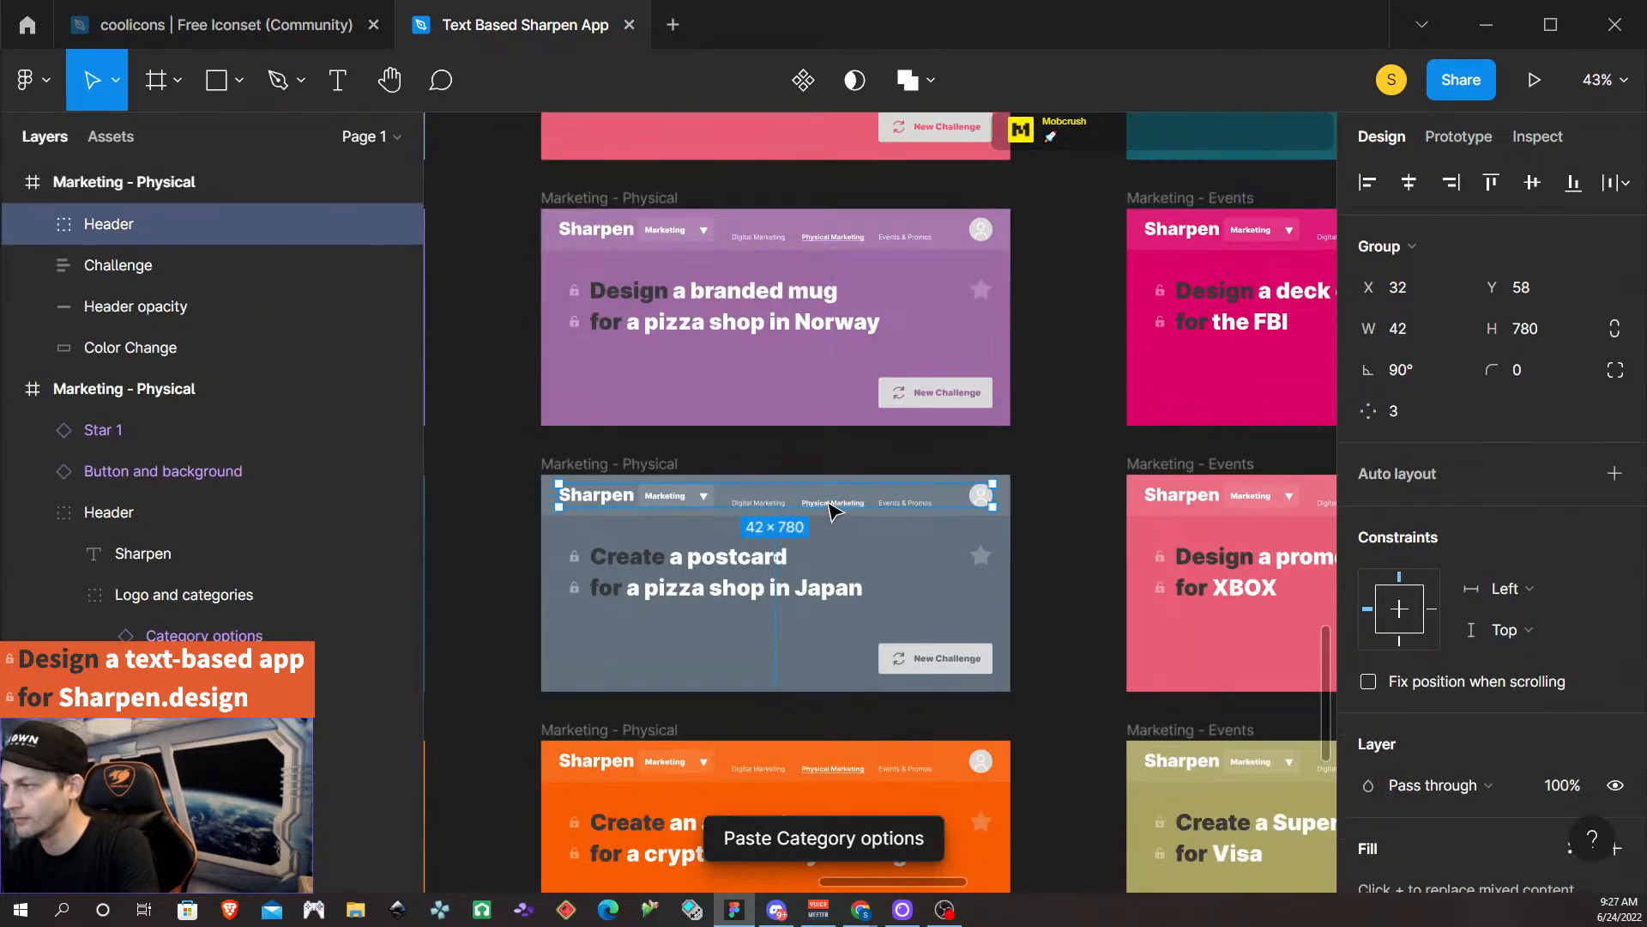
pyautogui.doubleClick(833, 506)
pyautogui.doubleClick(831, 502)
pyautogui.doubleClick(829, 502)
pyautogui.click(842, 456)
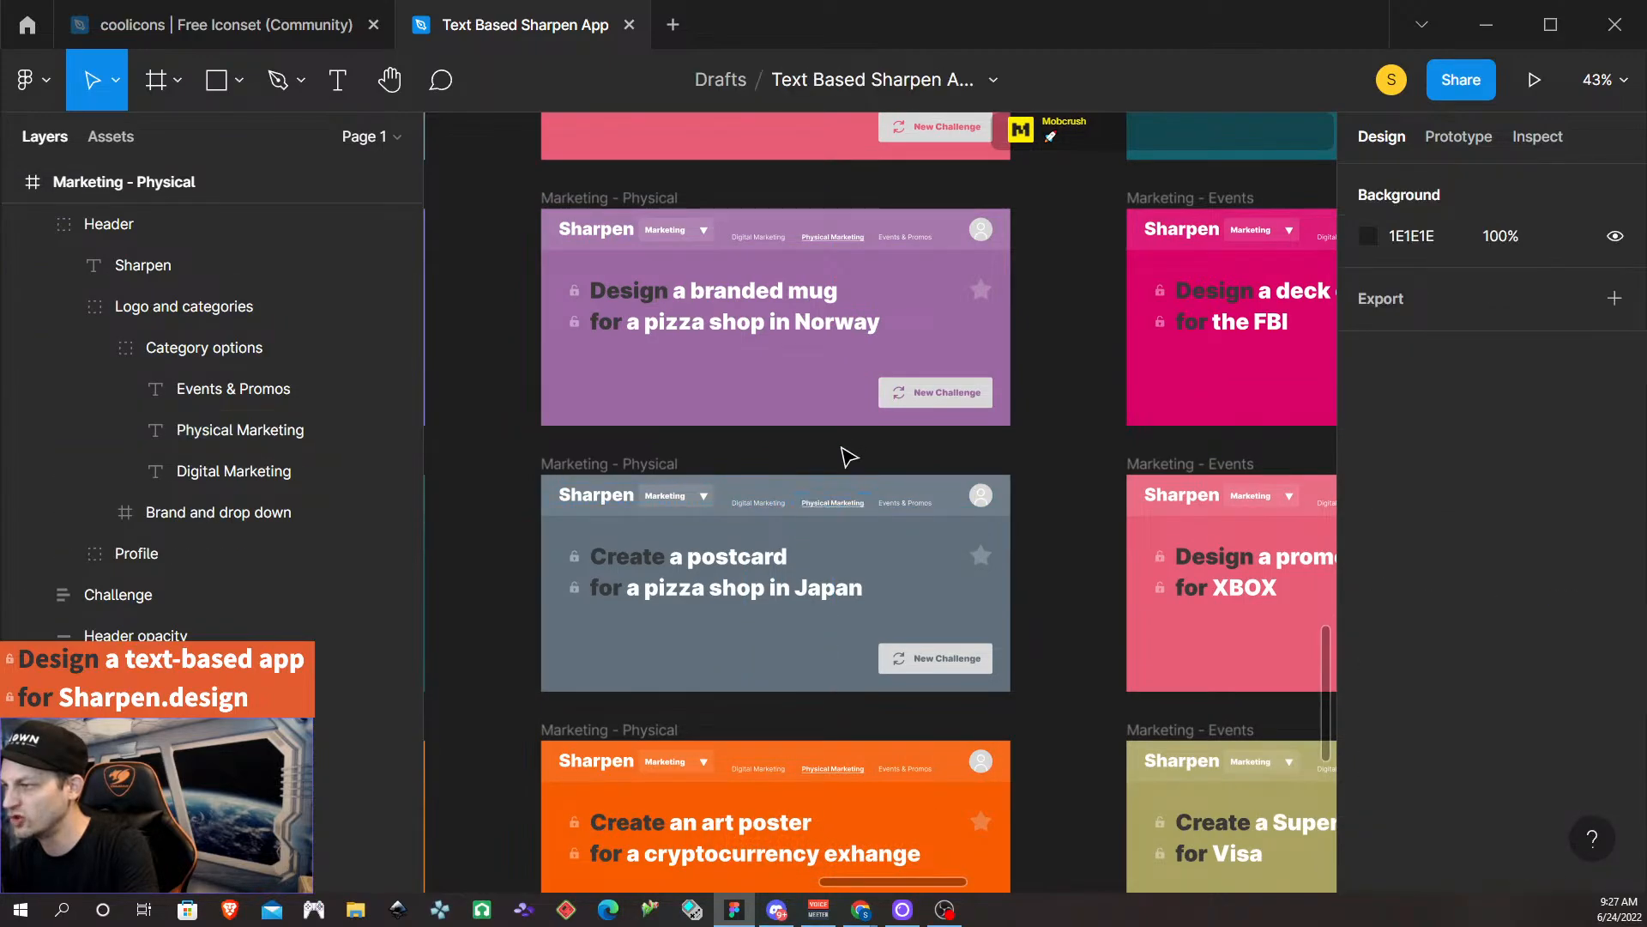
pyautogui.doubleClick(836, 510)
pyautogui.doubleClick(834, 506)
pyautogui.hotkey('ctrl', 'shift', 'r')
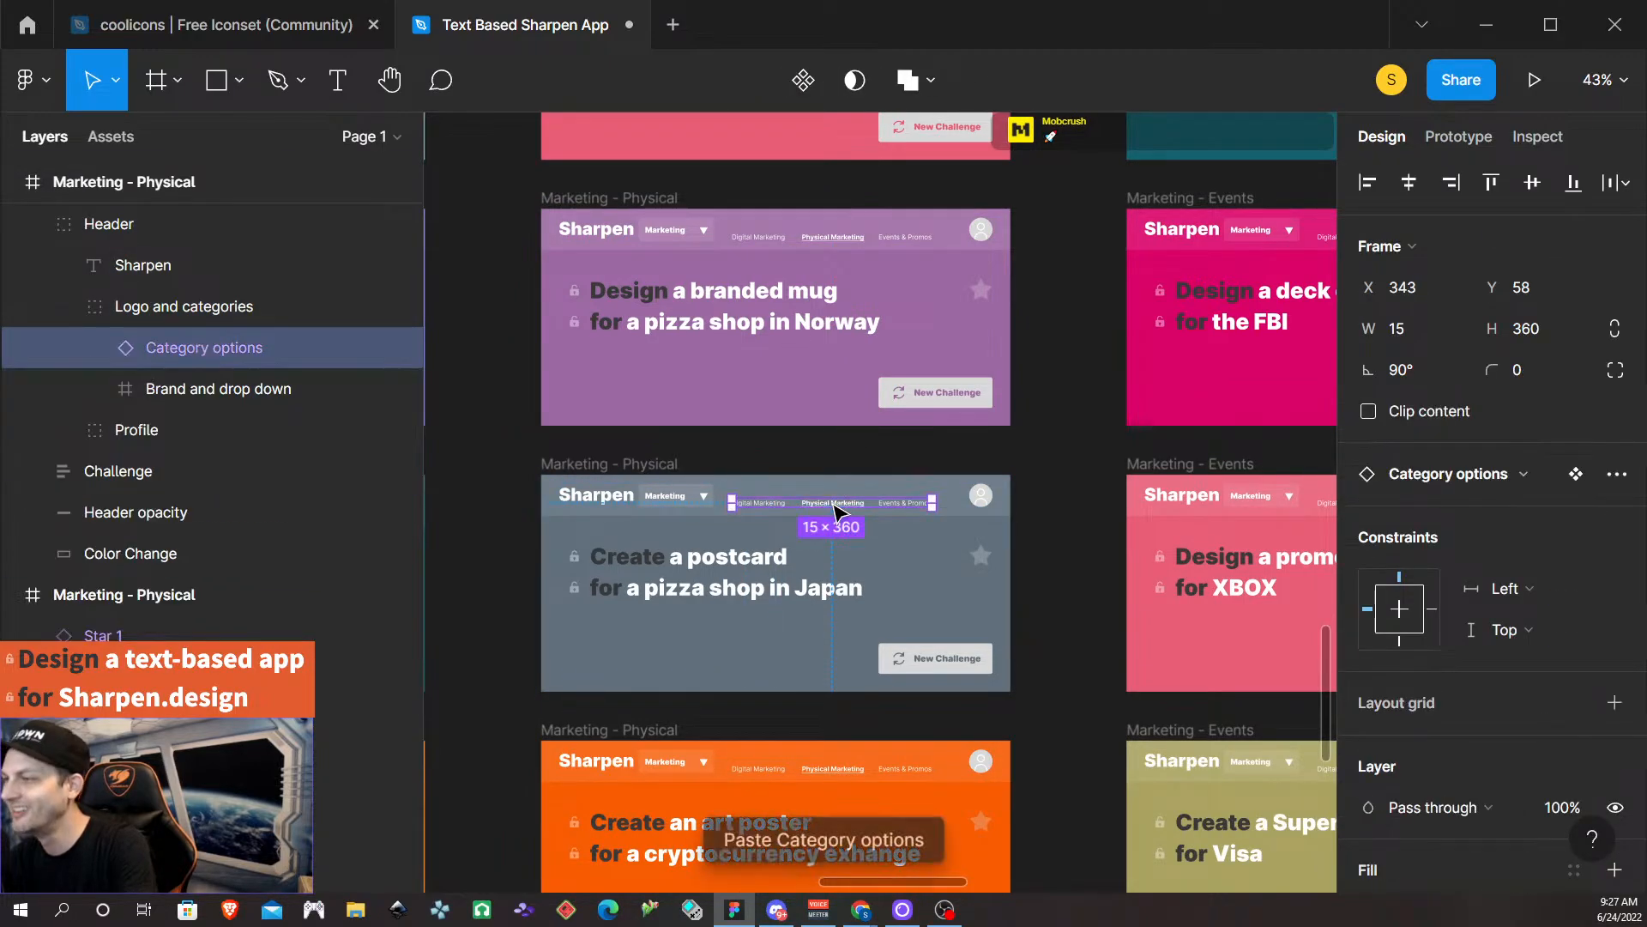
# Replace the Category options group in the header of the art poster Marketing - Physical frame with the copied component.
pyautogui.scroll(-2, 836, 515)
pyautogui.scroll(-1, 836, 515)
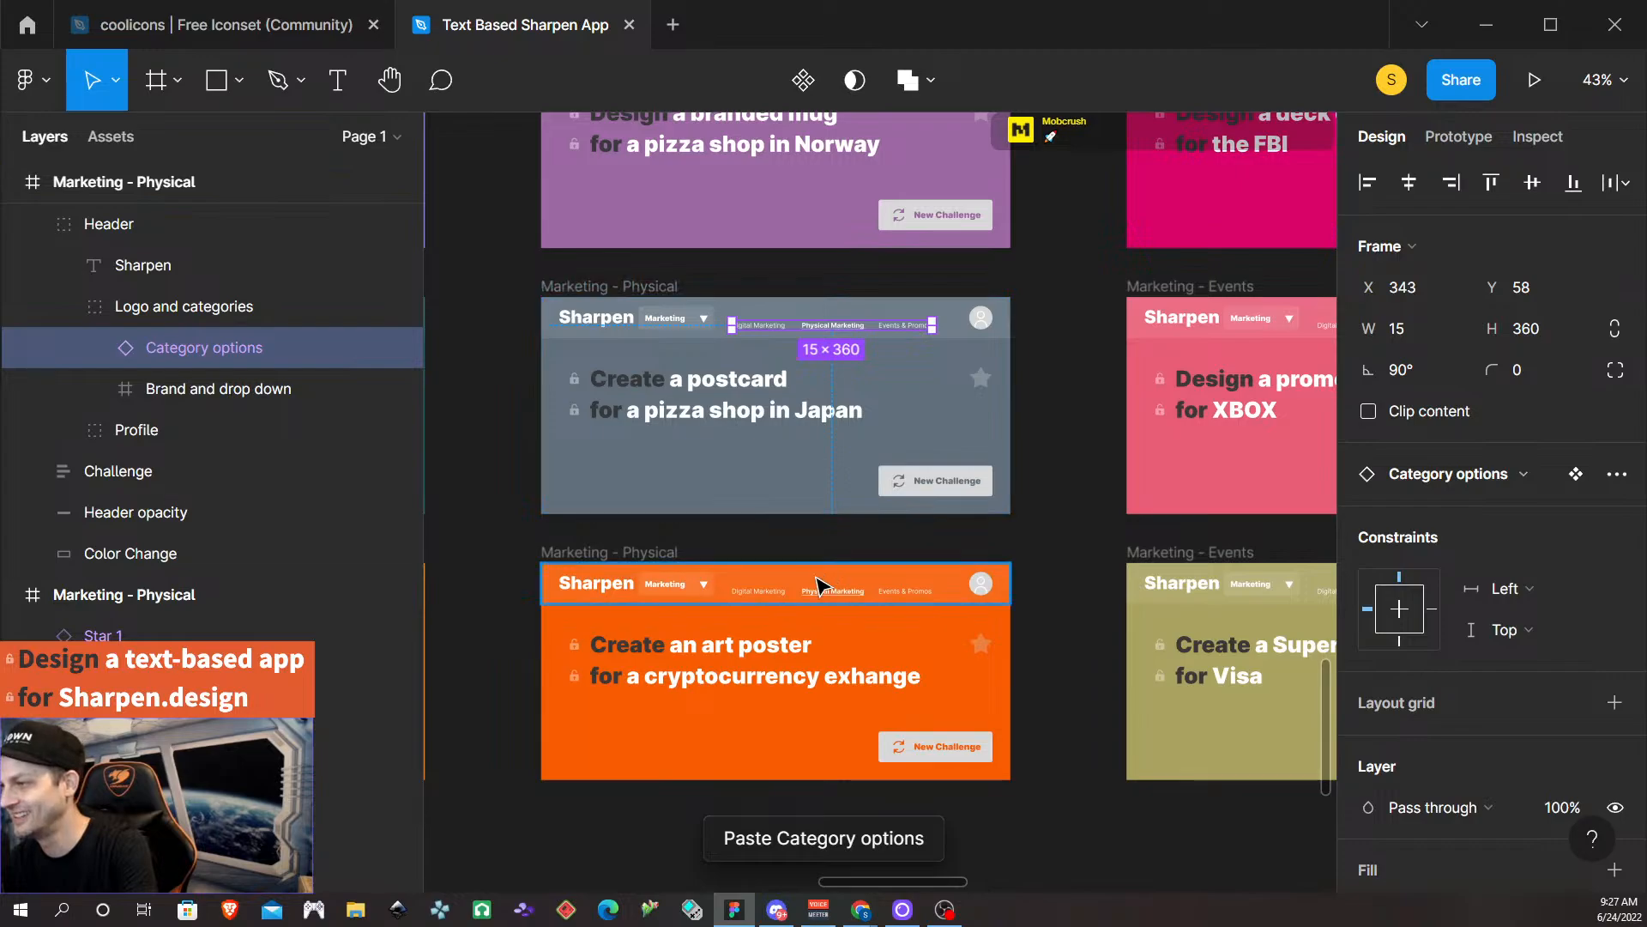
pyautogui.click(816, 598)
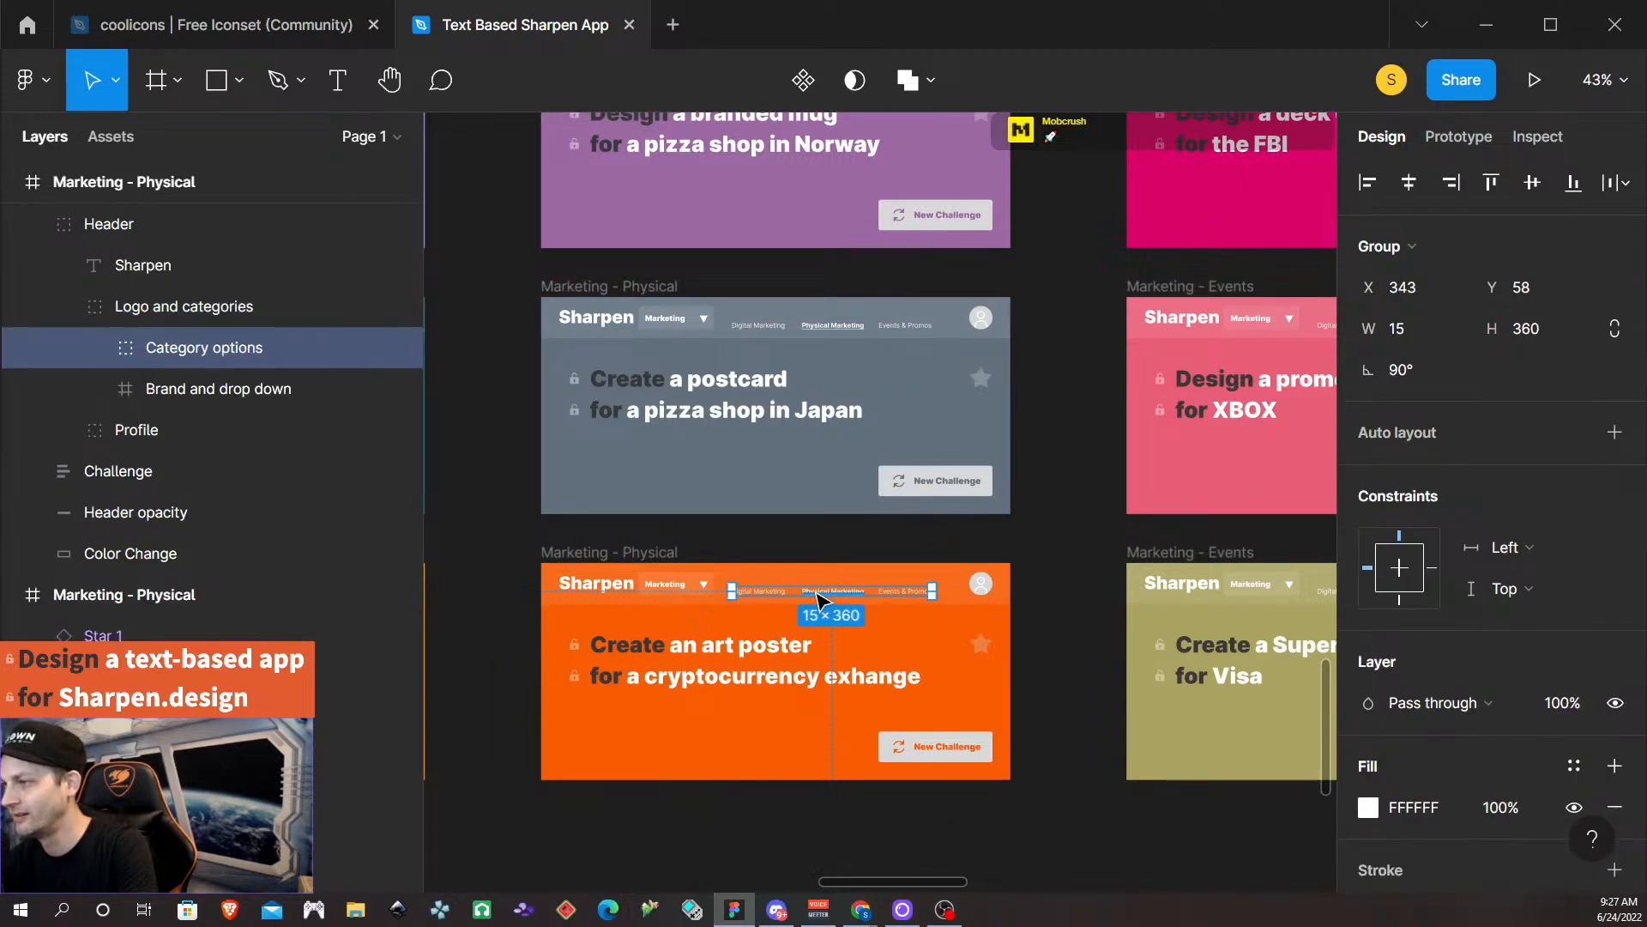
pyautogui.hotkey('ctrl', 'shift', 'r')
# Turn the loose Category options group above the Marketing - Events column into a component.
pyautogui.hscroll(-2, 1055, 513)
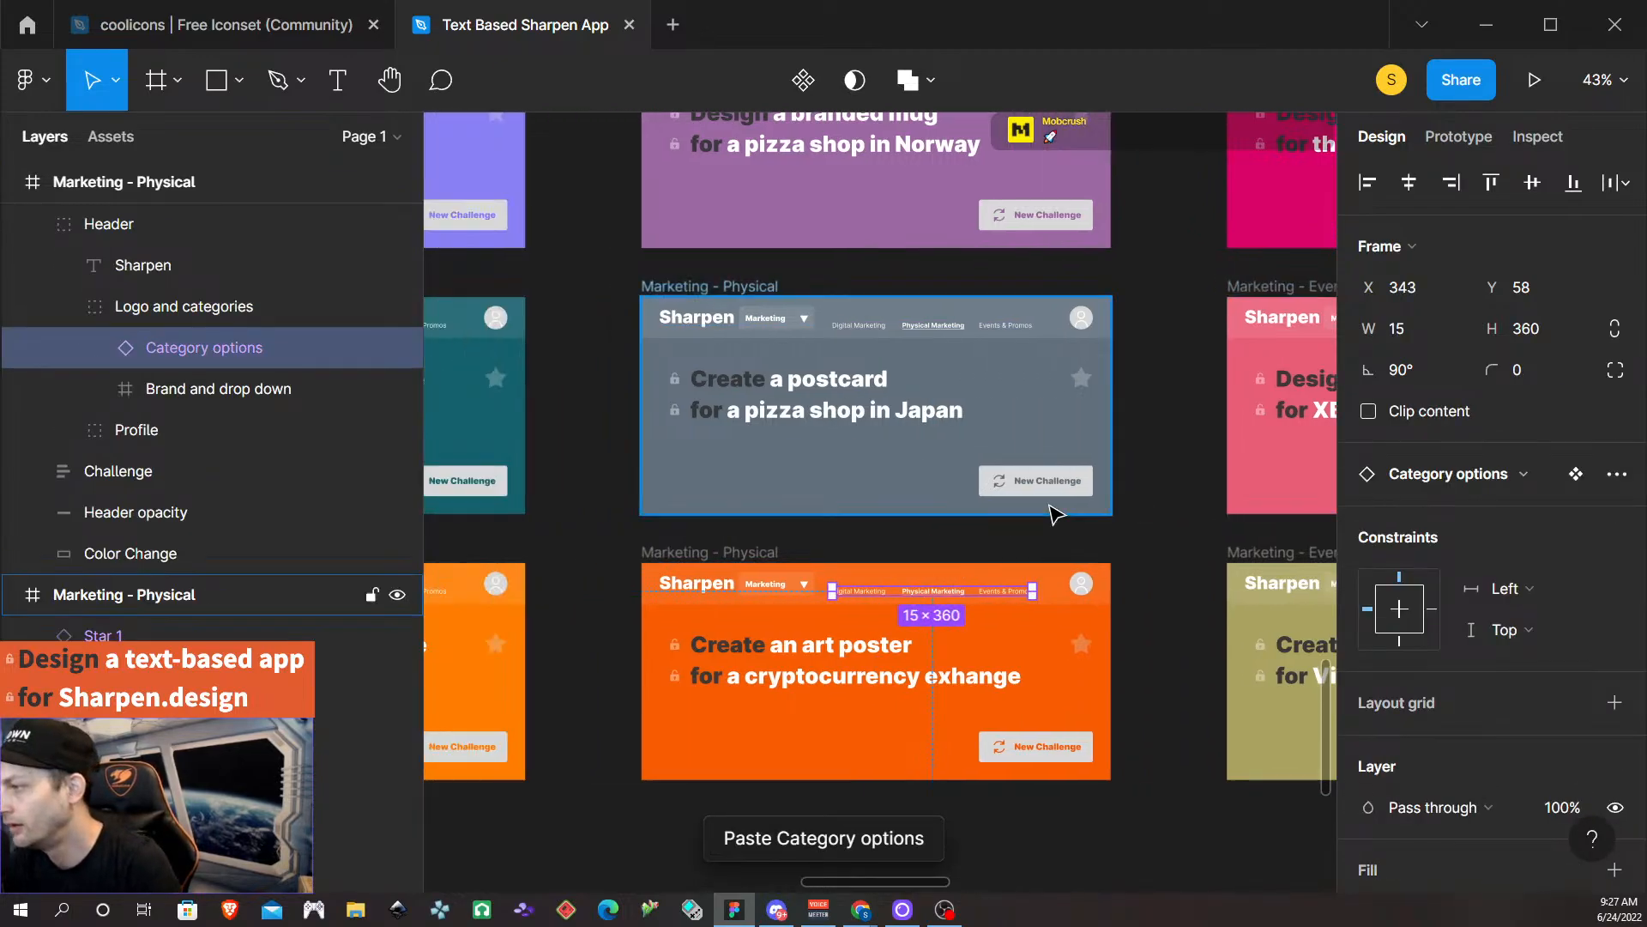
pyautogui.hscroll(5, 1064, 508)
pyautogui.scroll(1, 913, 464)
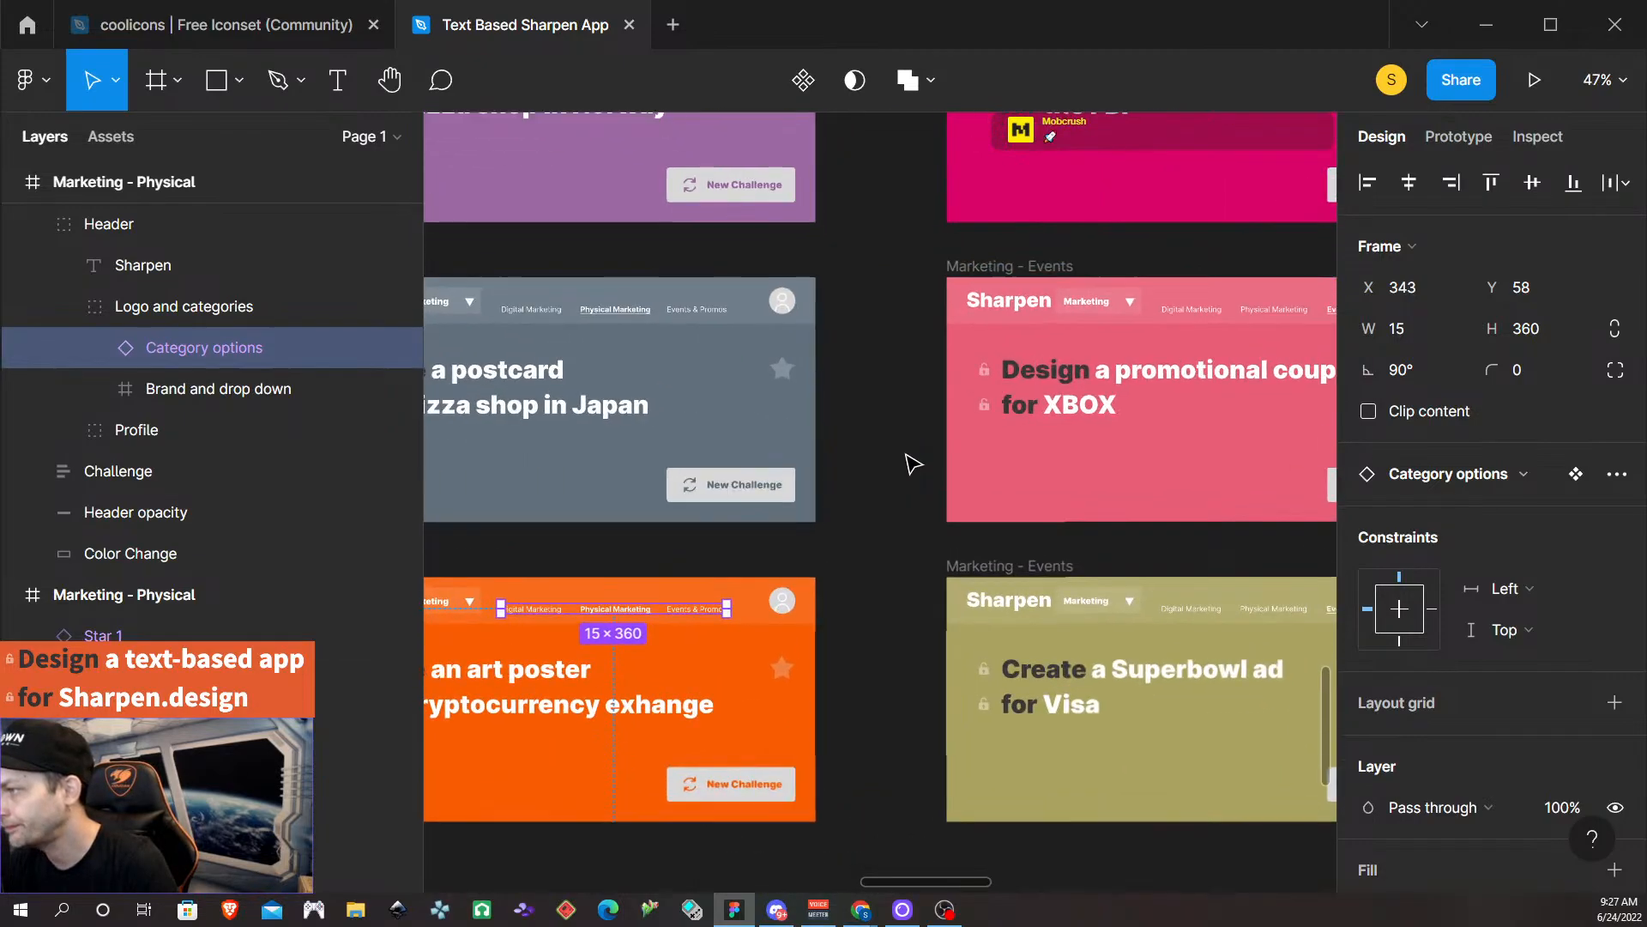
pyautogui.scroll(-5, 912, 464)
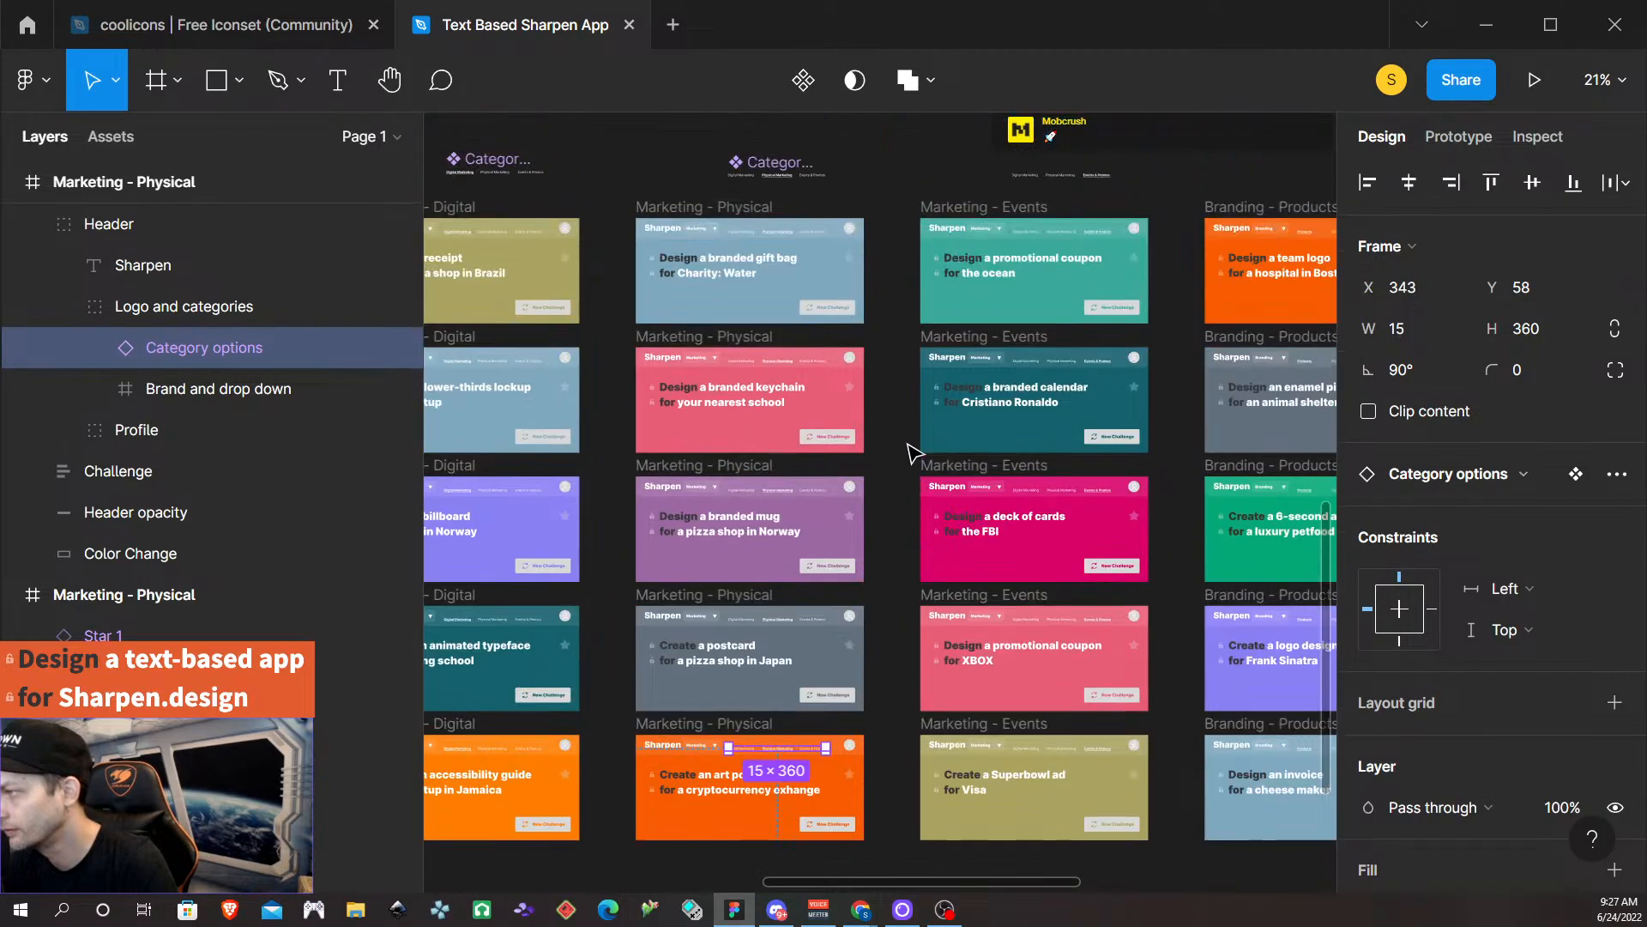
pyautogui.scroll(3, 911, 450)
pyautogui.hscroll(3, 886, 431)
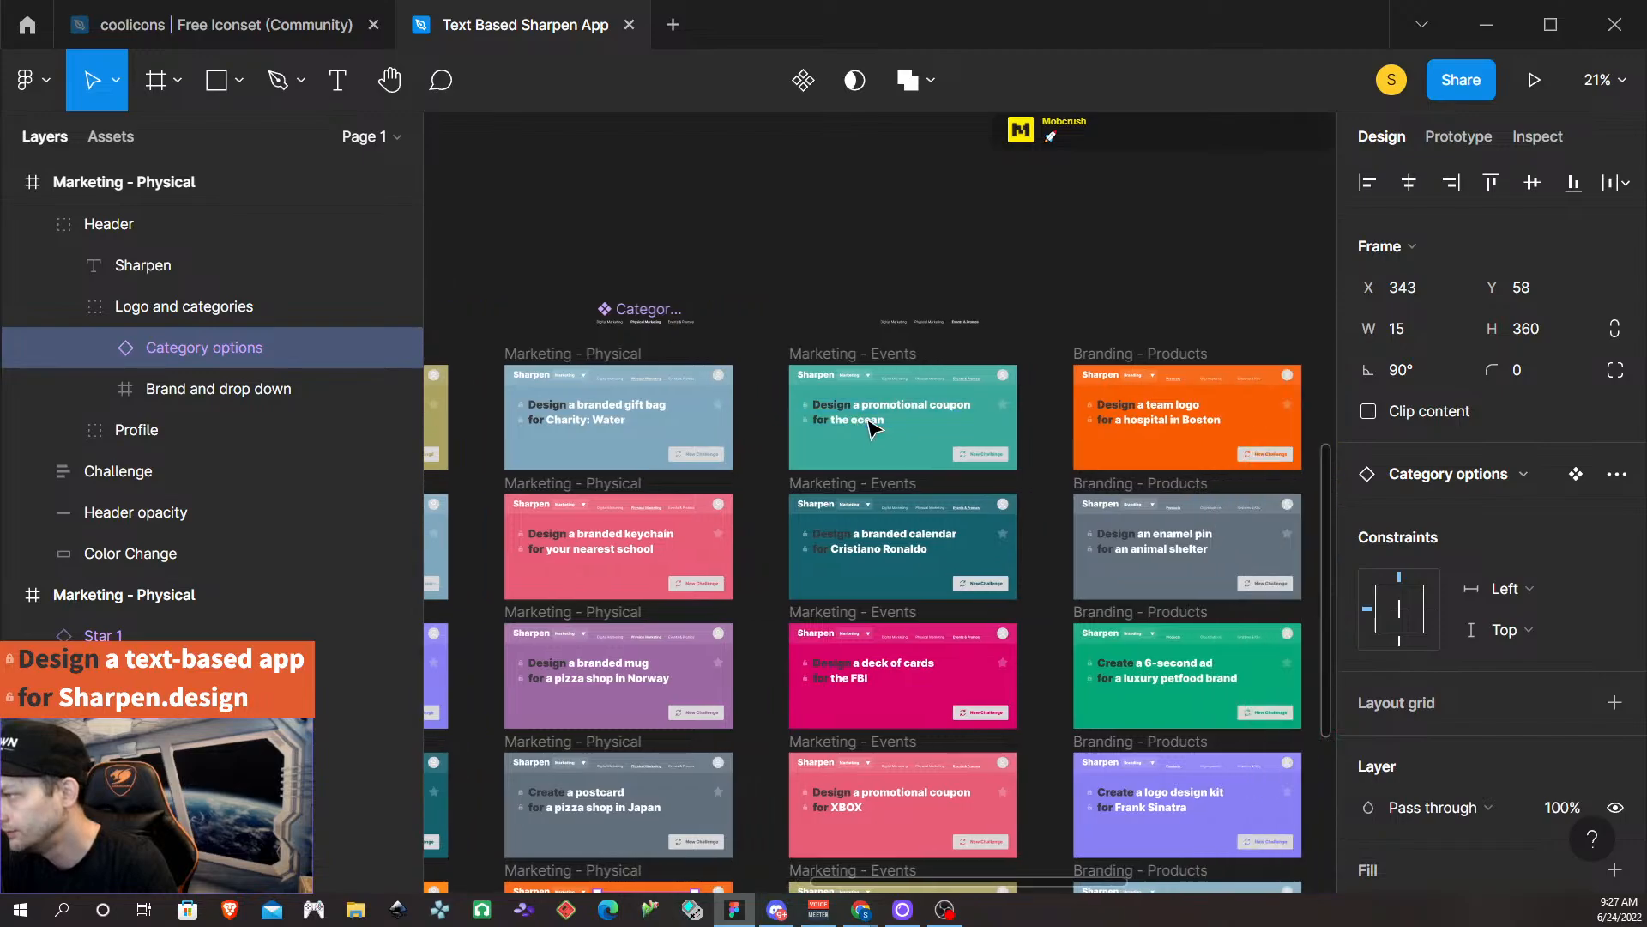
pyautogui.hscroll(5, 871, 426)
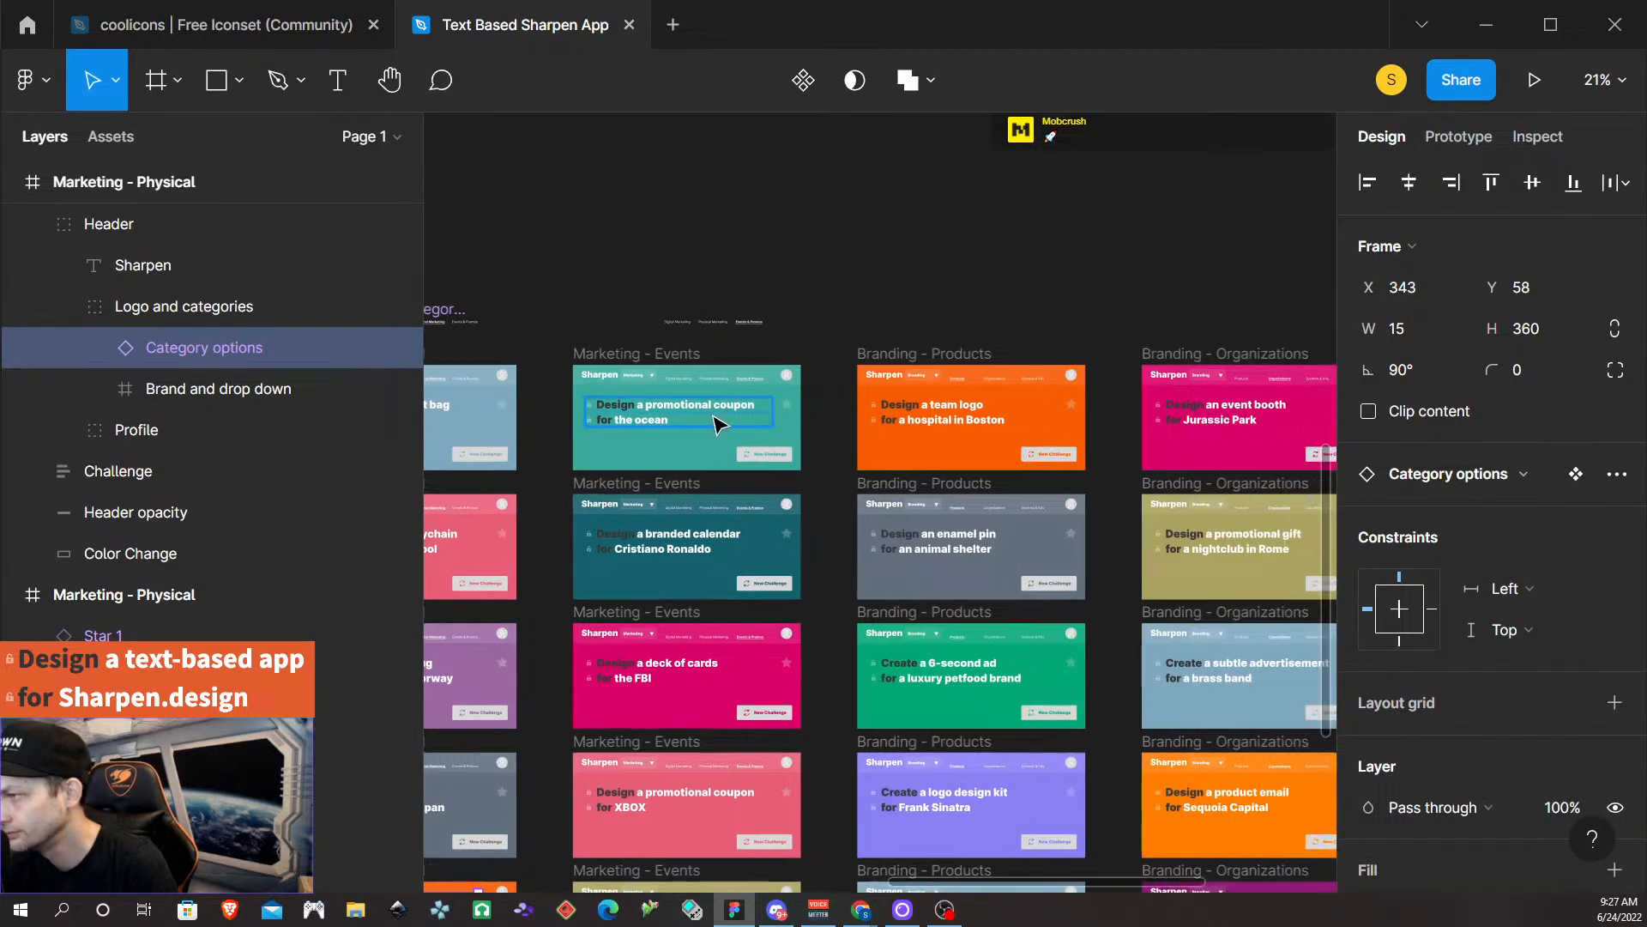
pyautogui.scroll(5, 714, 423)
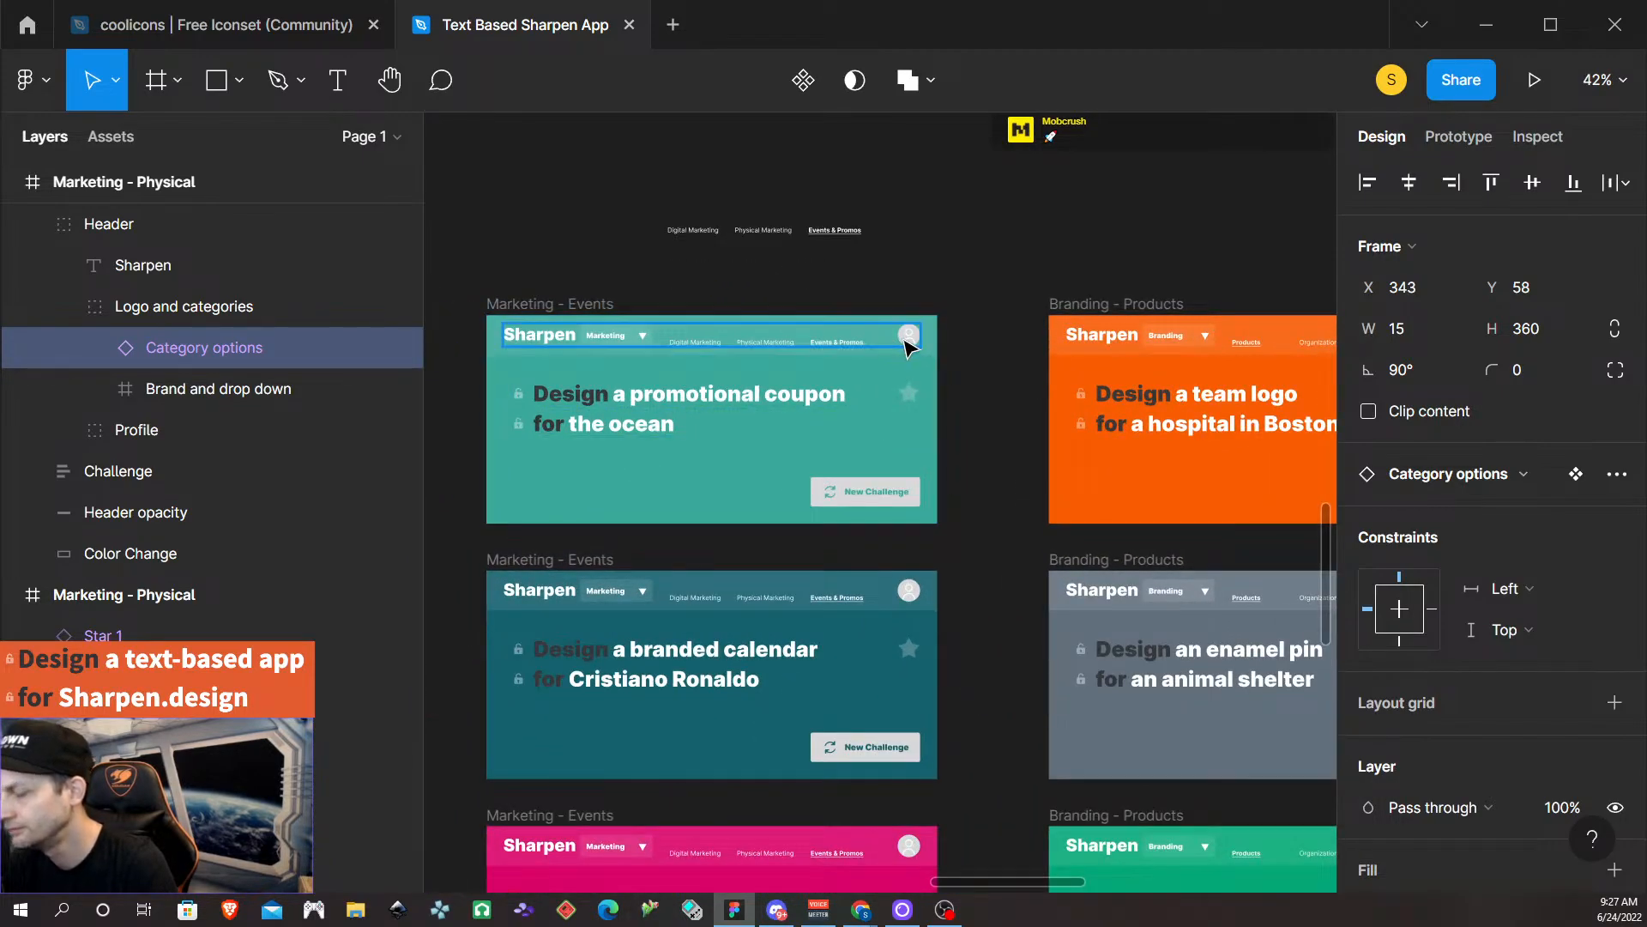
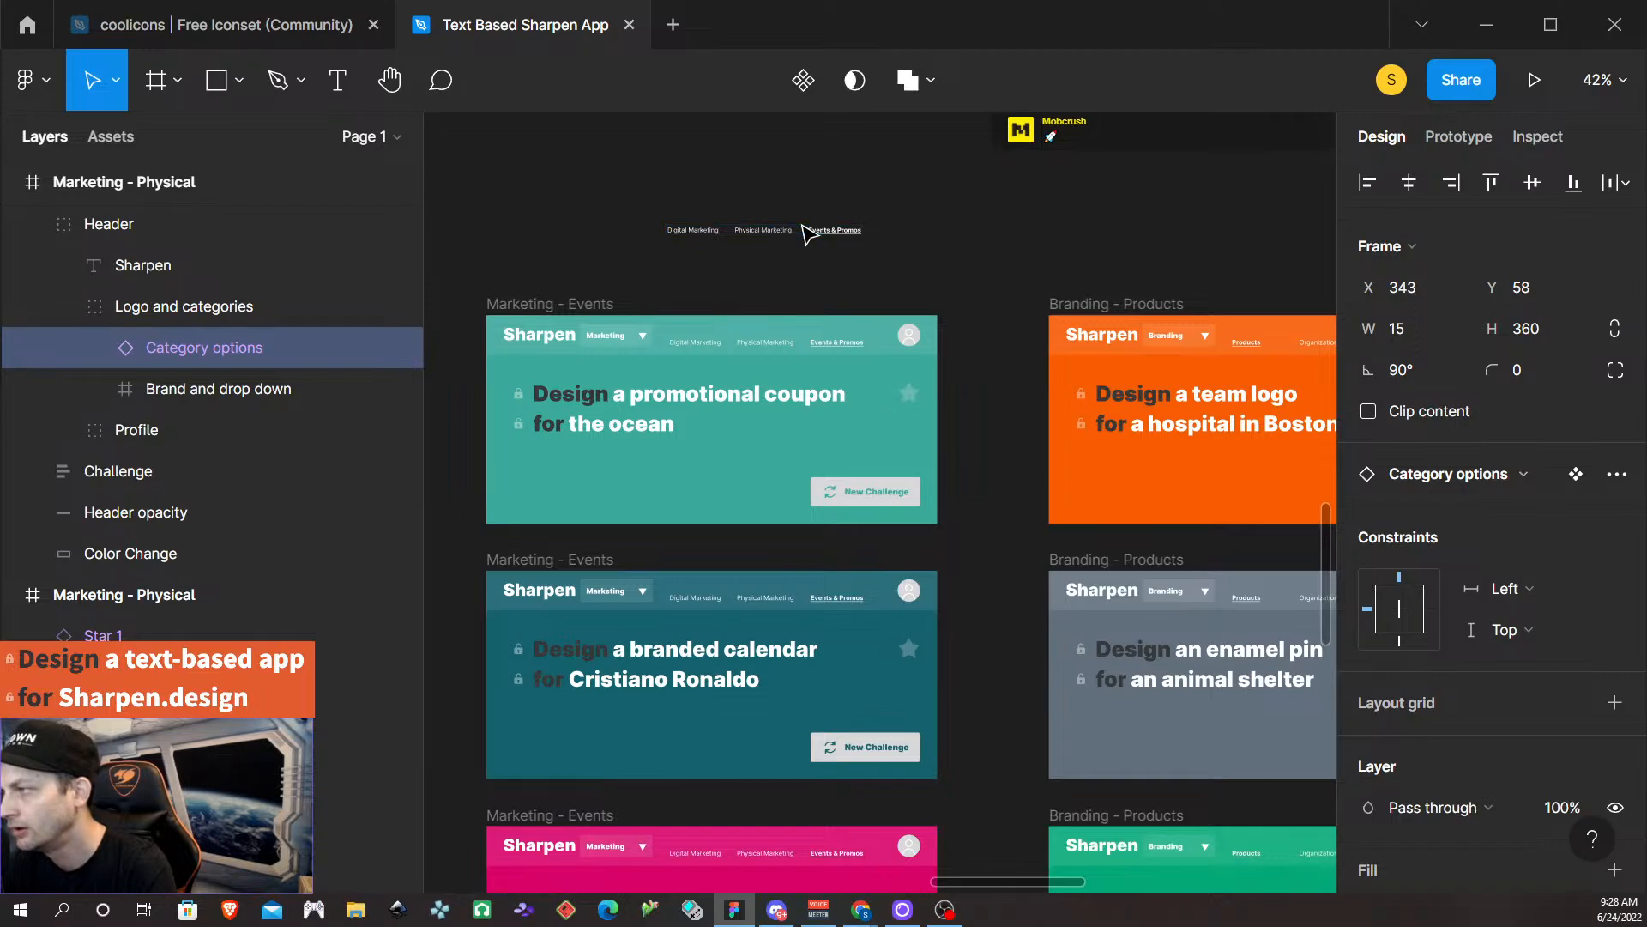
pyautogui.click(815, 256)
pyautogui.click(766, 231)
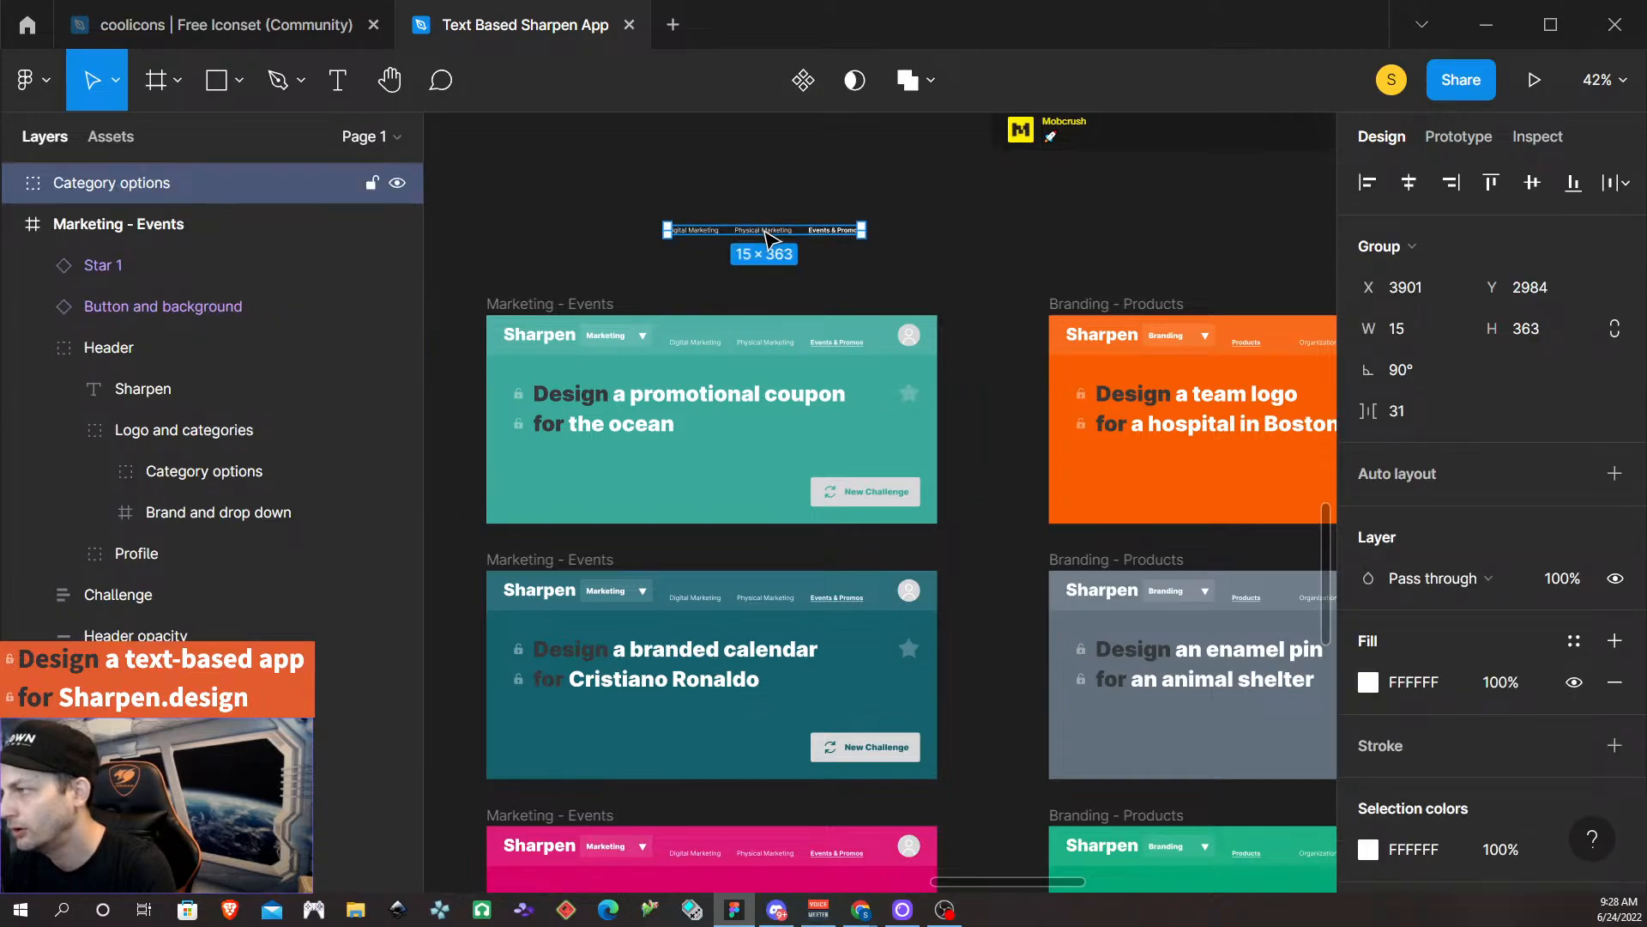
pyautogui.click(803, 80)
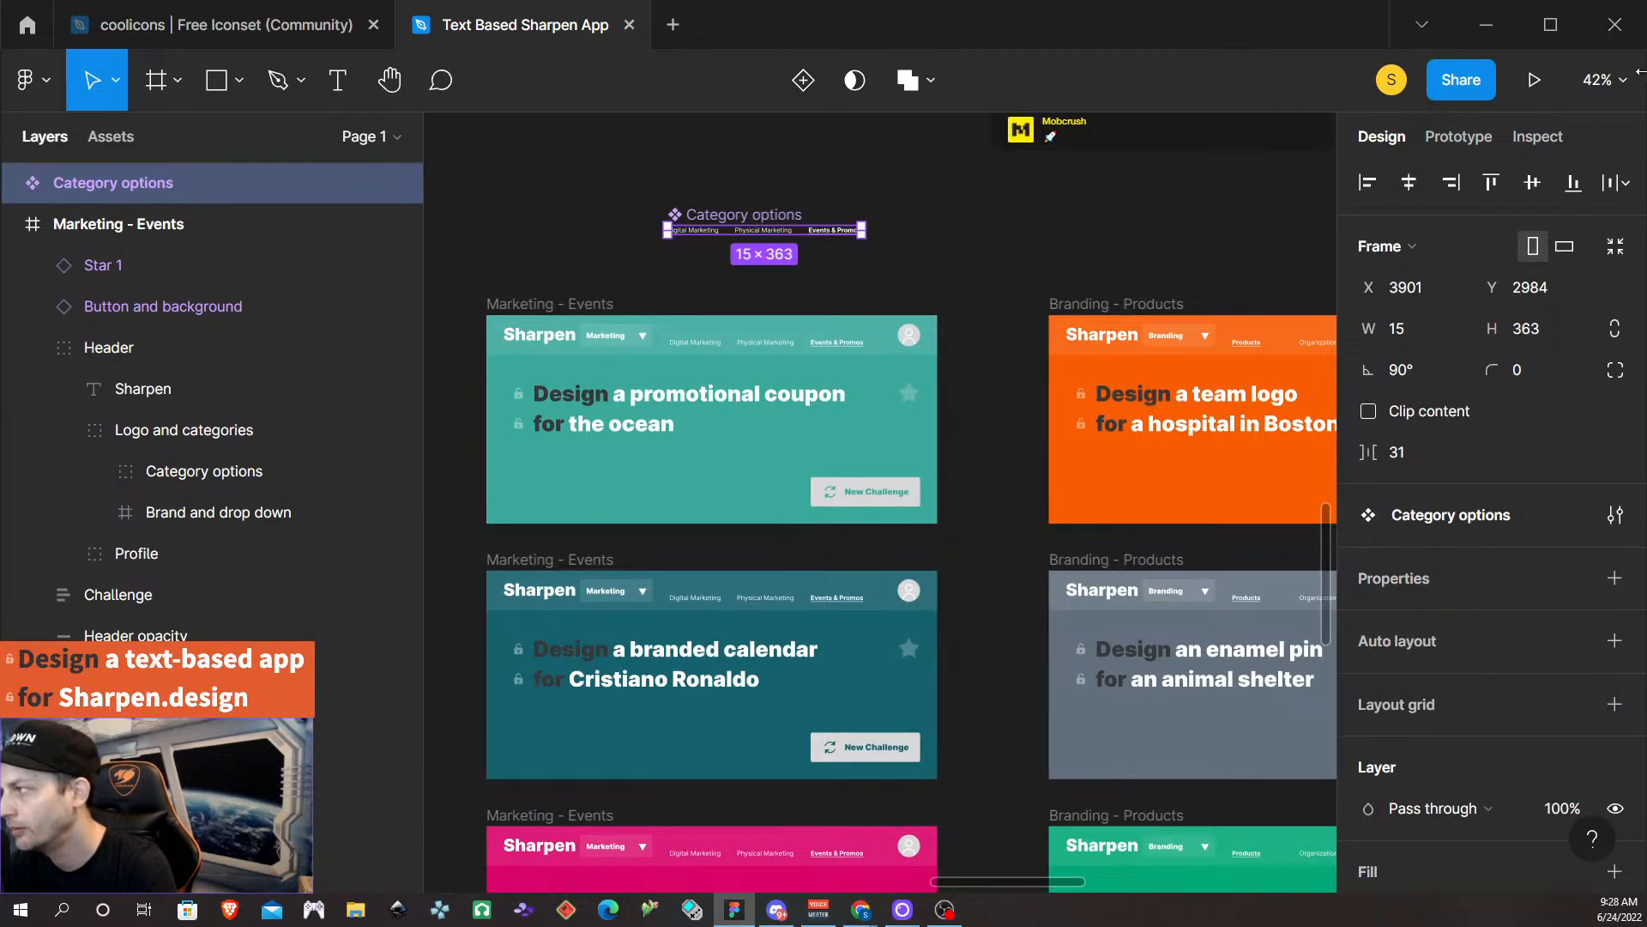
# Link the Digital Marketing text in the Events column's Category options component to the first Marketing - Digital frame in the prototype.
pyautogui.click(1461, 139)
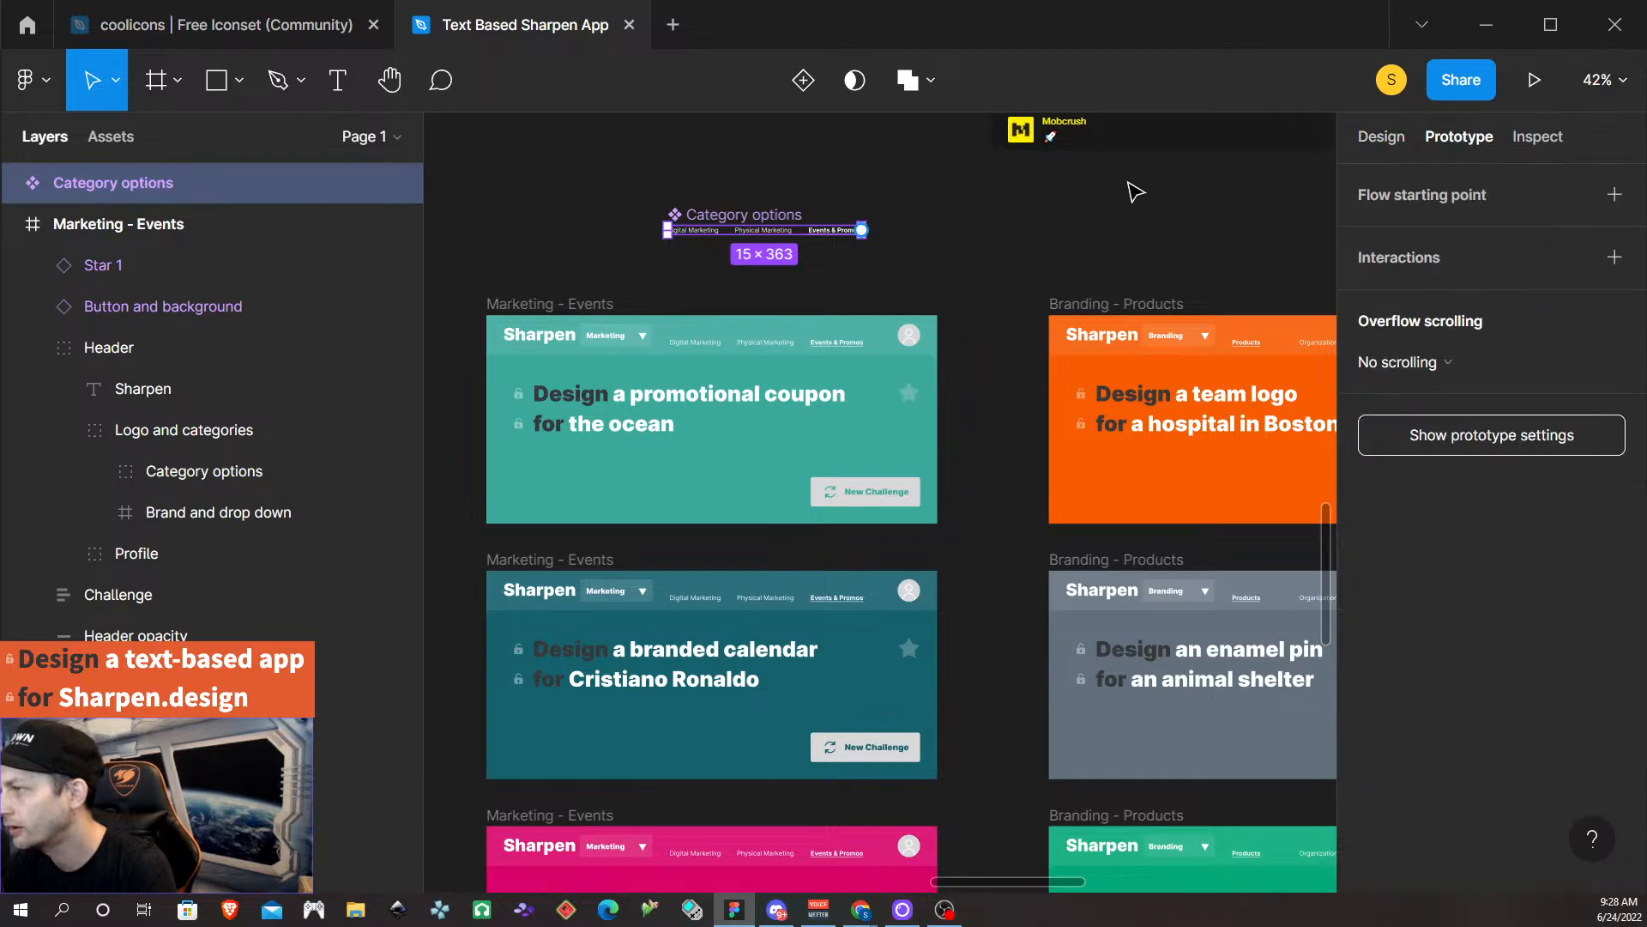
pyautogui.doubleClick(692, 224)
pyautogui.moveTo(719, 230); pyautogui.dragTo(694, 444)
pyautogui.hscroll(10, 712, 403)
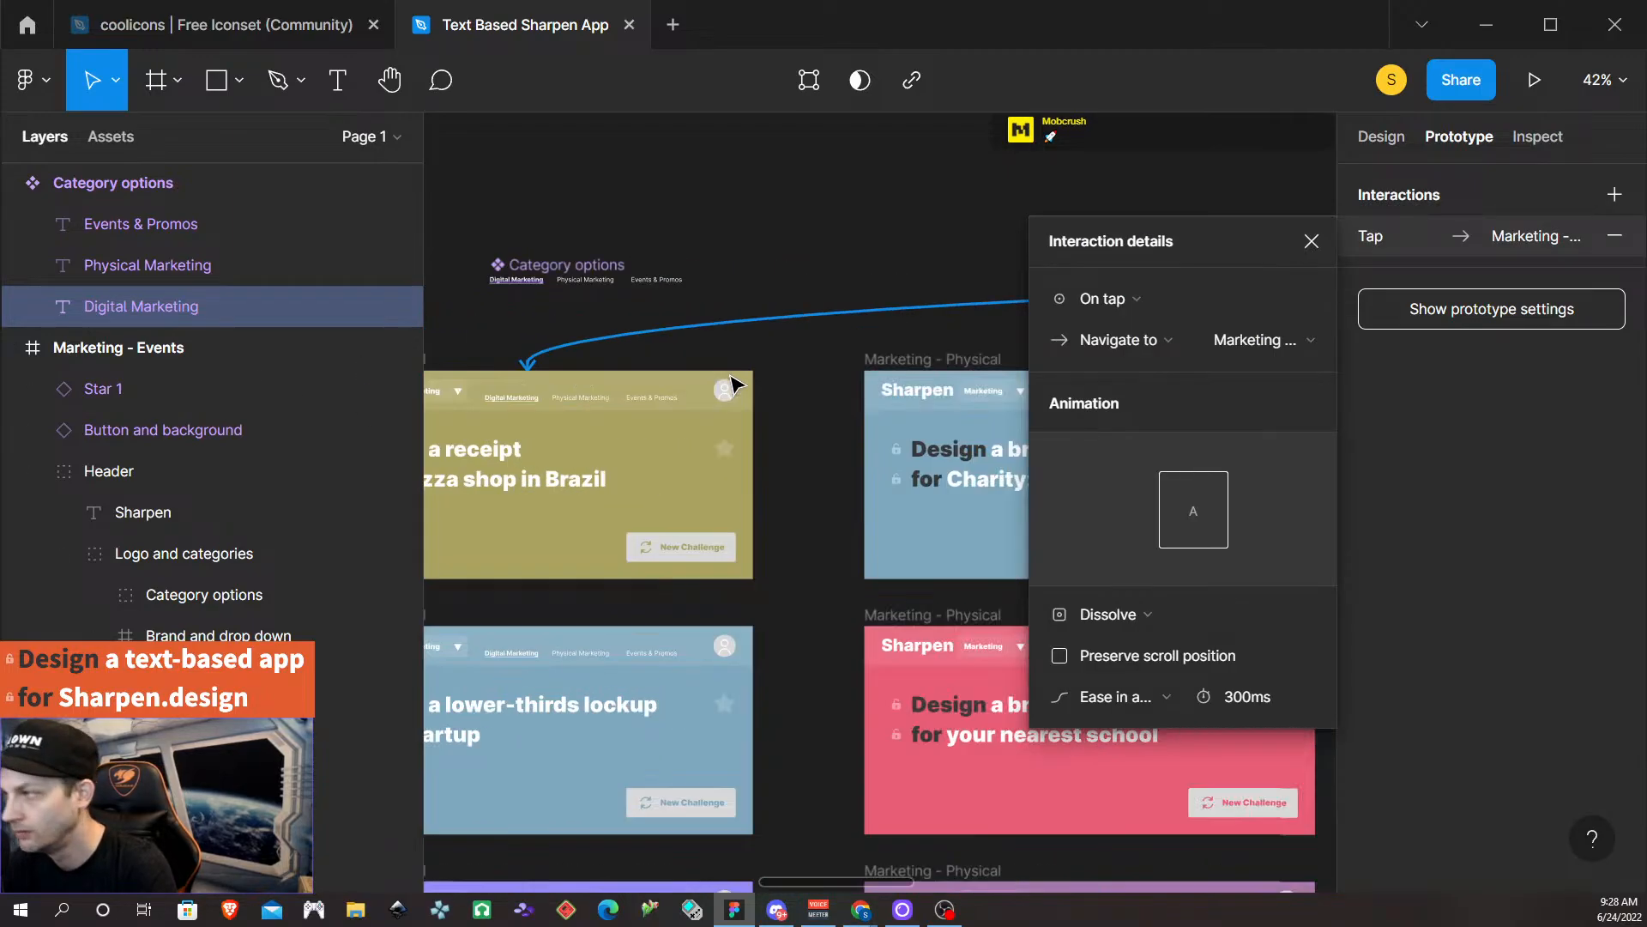
pyautogui.hscroll(4, 736, 370)
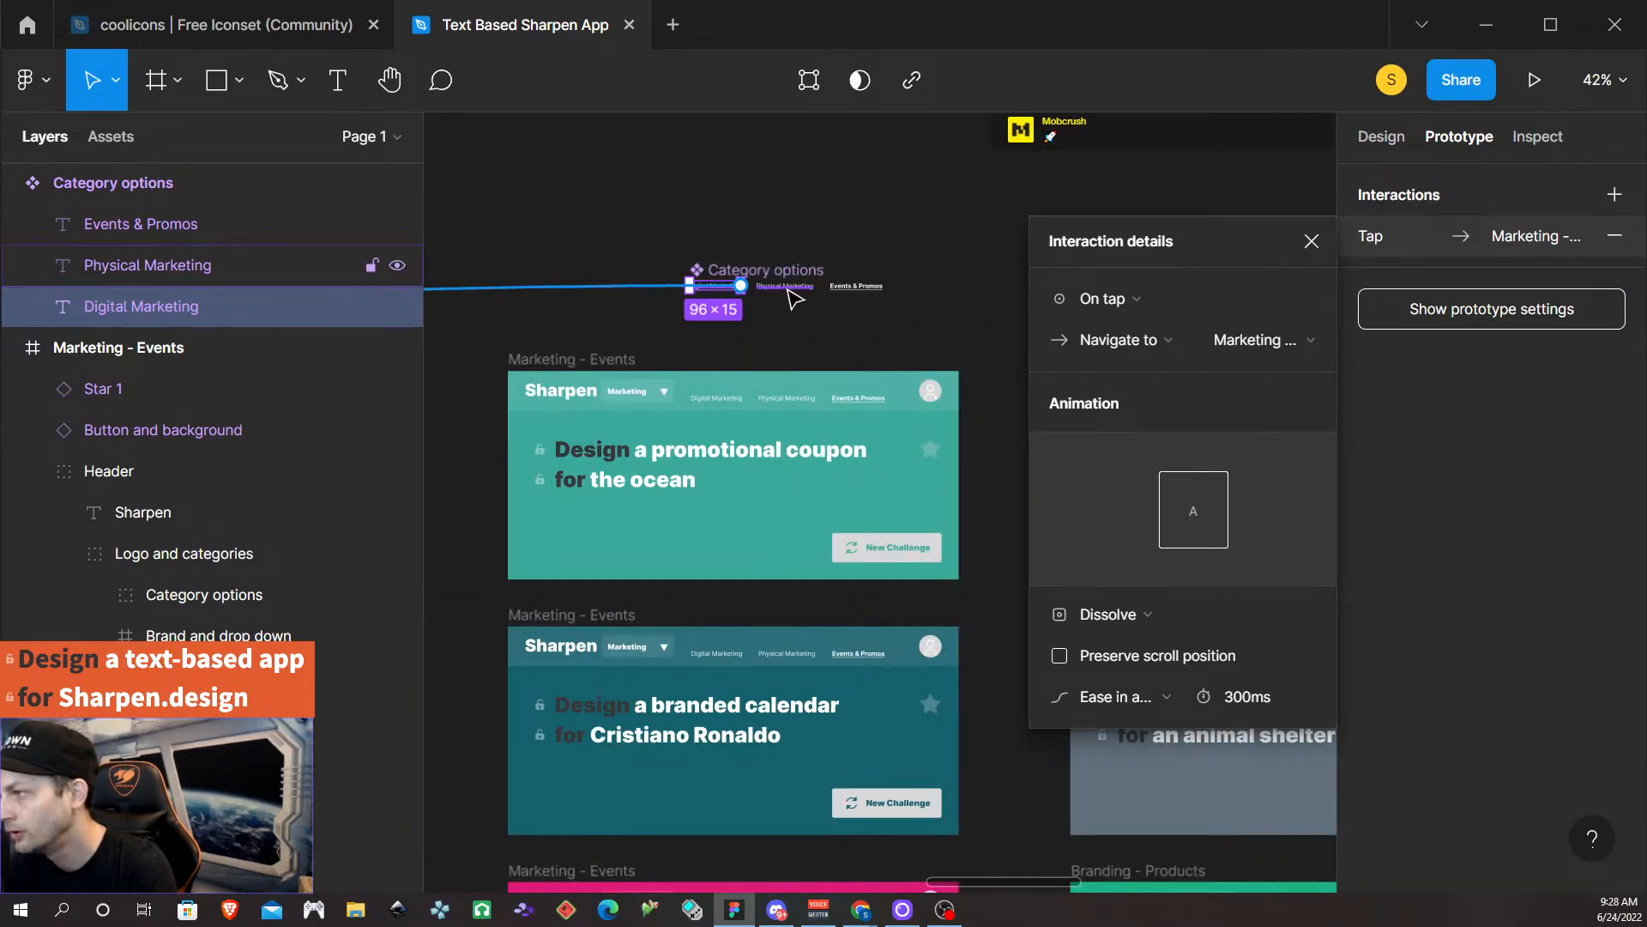
# Link the component's Physical Marketing text to the first Marketing - Physical frame and its Events & Promos text to the first Marketing - Events frame.
pyautogui.click(789, 288)
pyautogui.moveTo(813, 286); pyautogui.dragTo(684, 496)
pyautogui.hscroll(10, 695, 437)
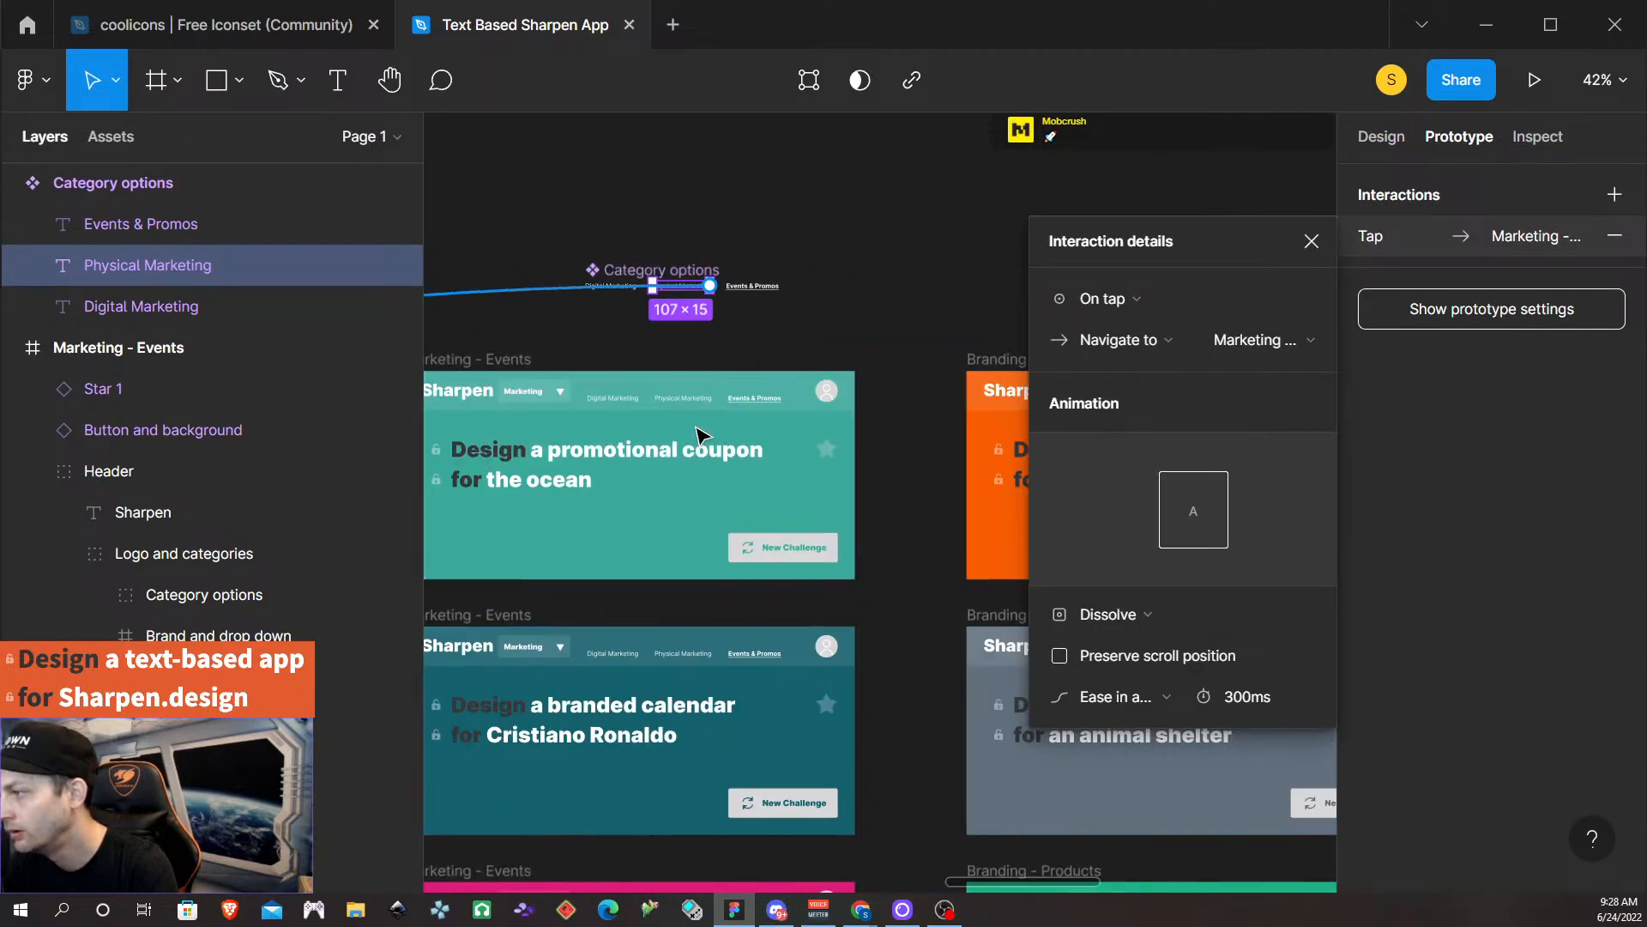
pyautogui.click(755, 288)
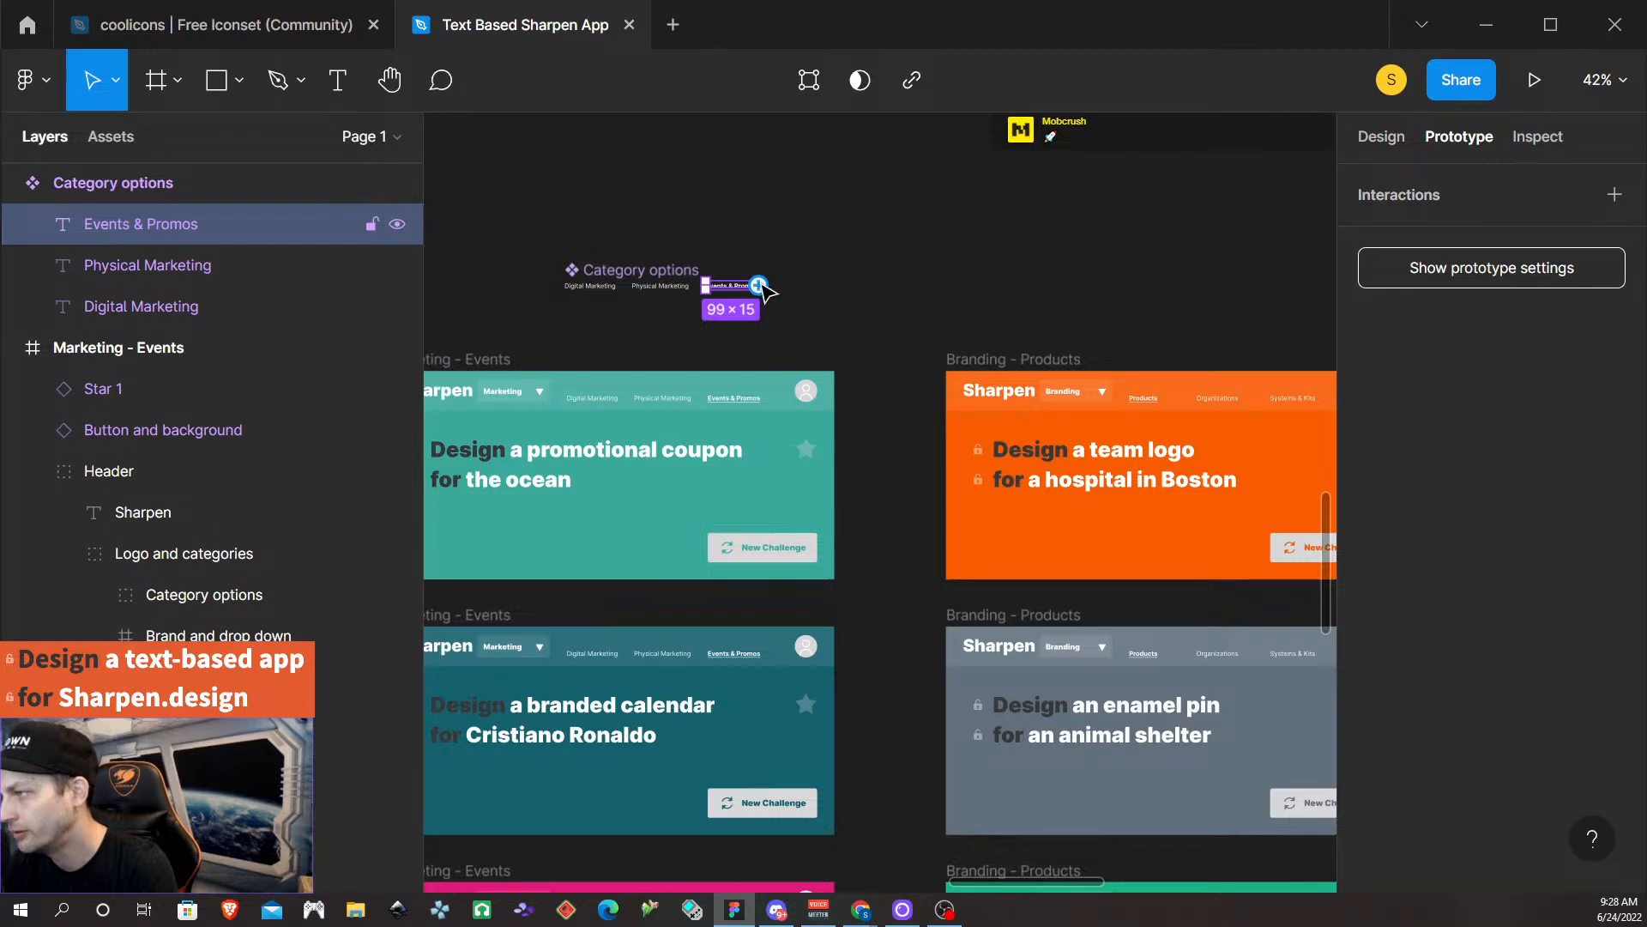
pyautogui.moveTo(758, 286); pyautogui.dragTo(747, 435)
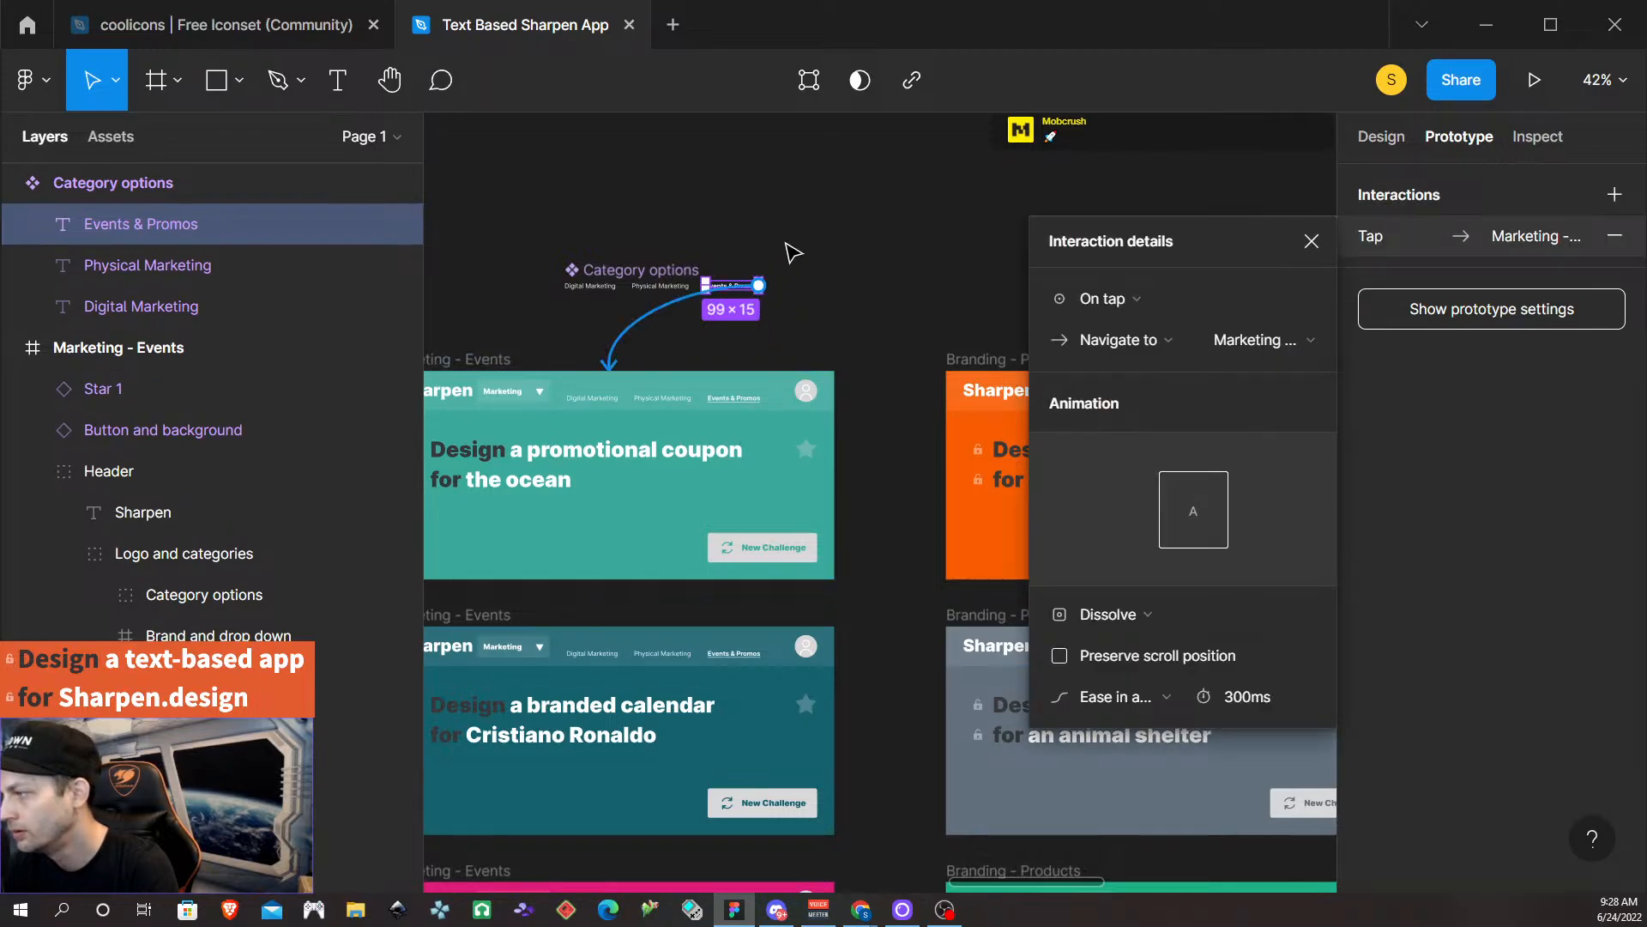
pyautogui.click(794, 252)
# Copy the Events column's Category options component and replace the Category options group in the ocean promotional coupon frame's header with it.
pyautogui.click(652, 285)
pyautogui.click(1382, 137)
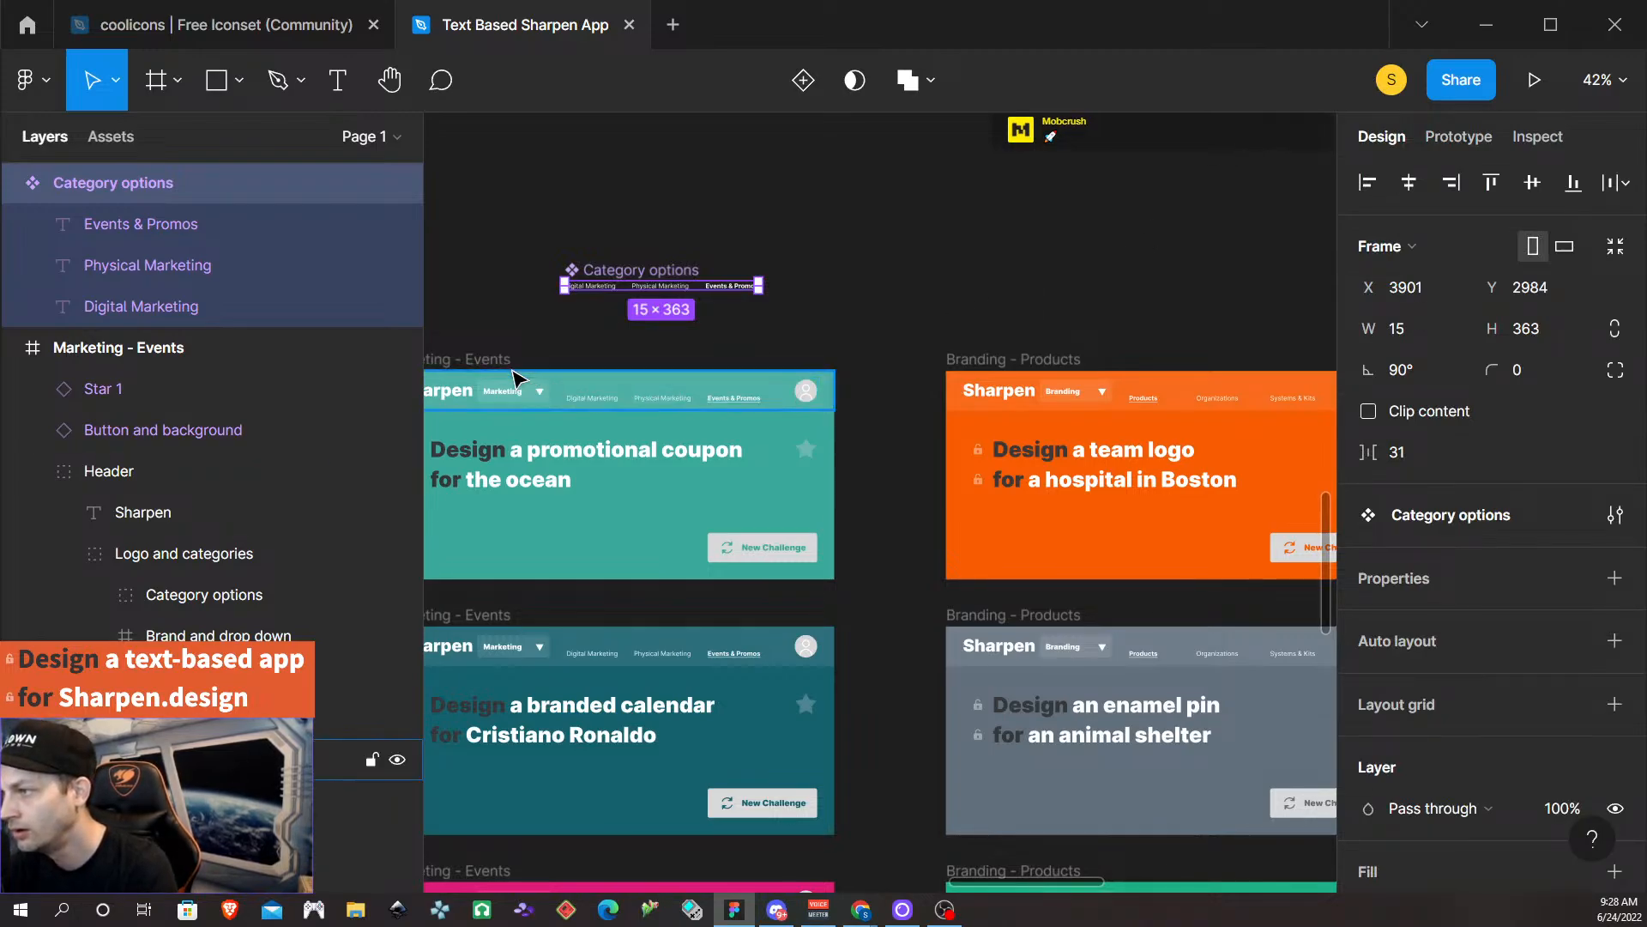
pyautogui.doubleClick(683, 406)
pyautogui.doubleClick(679, 405)
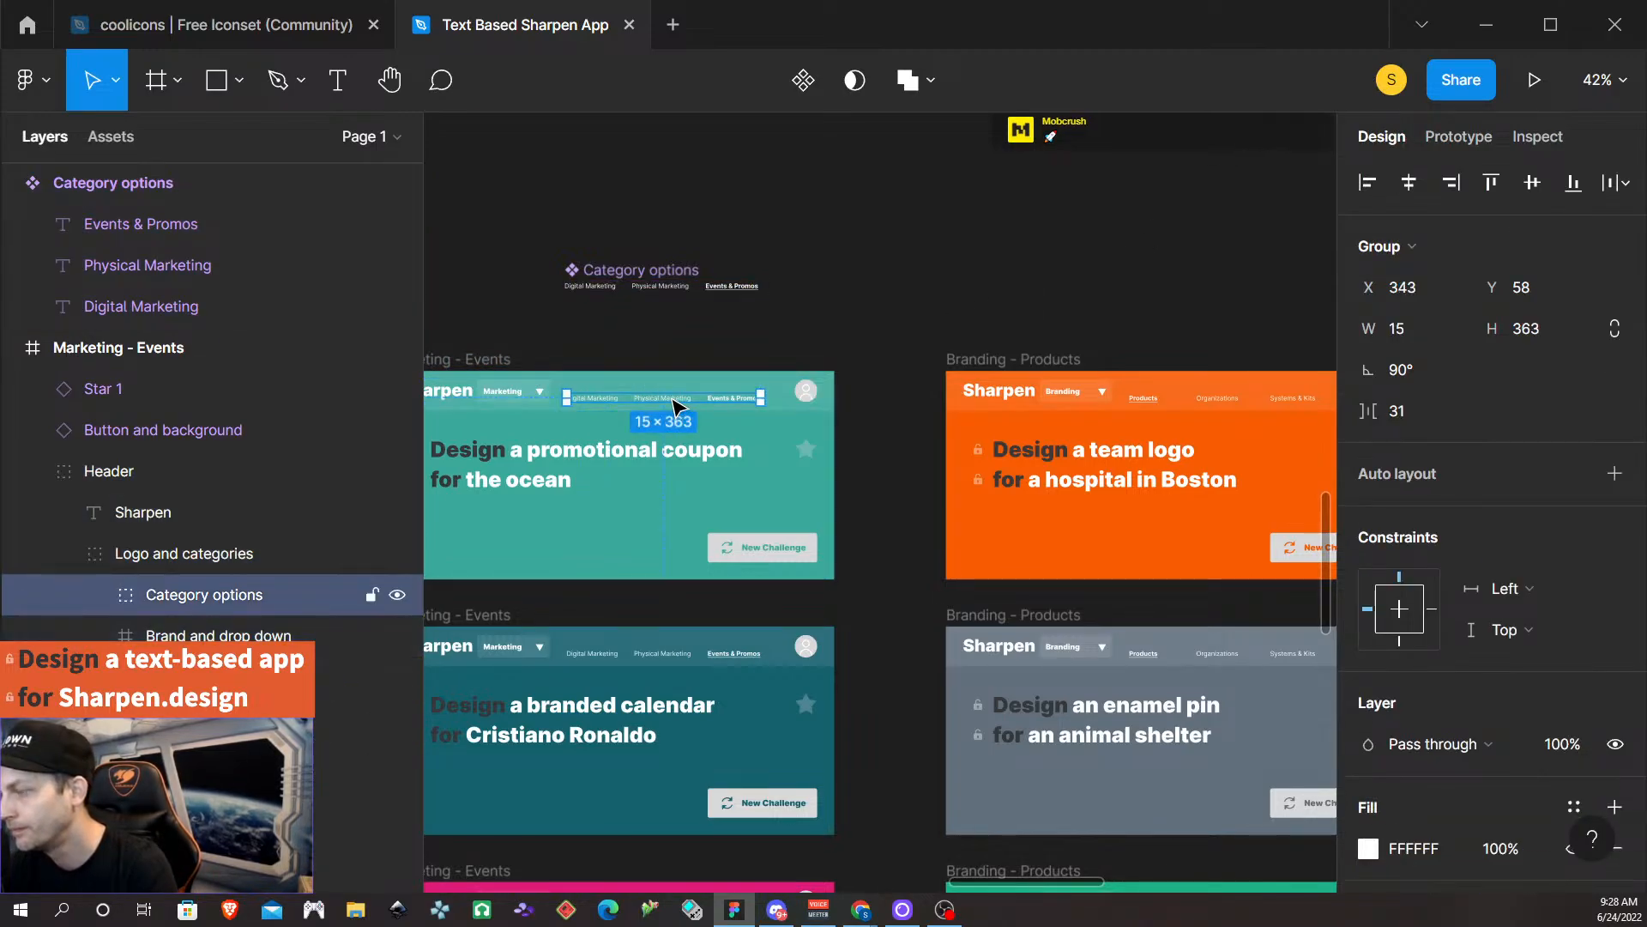
pyautogui.hotkey('ctrl', 'shift', 'r')
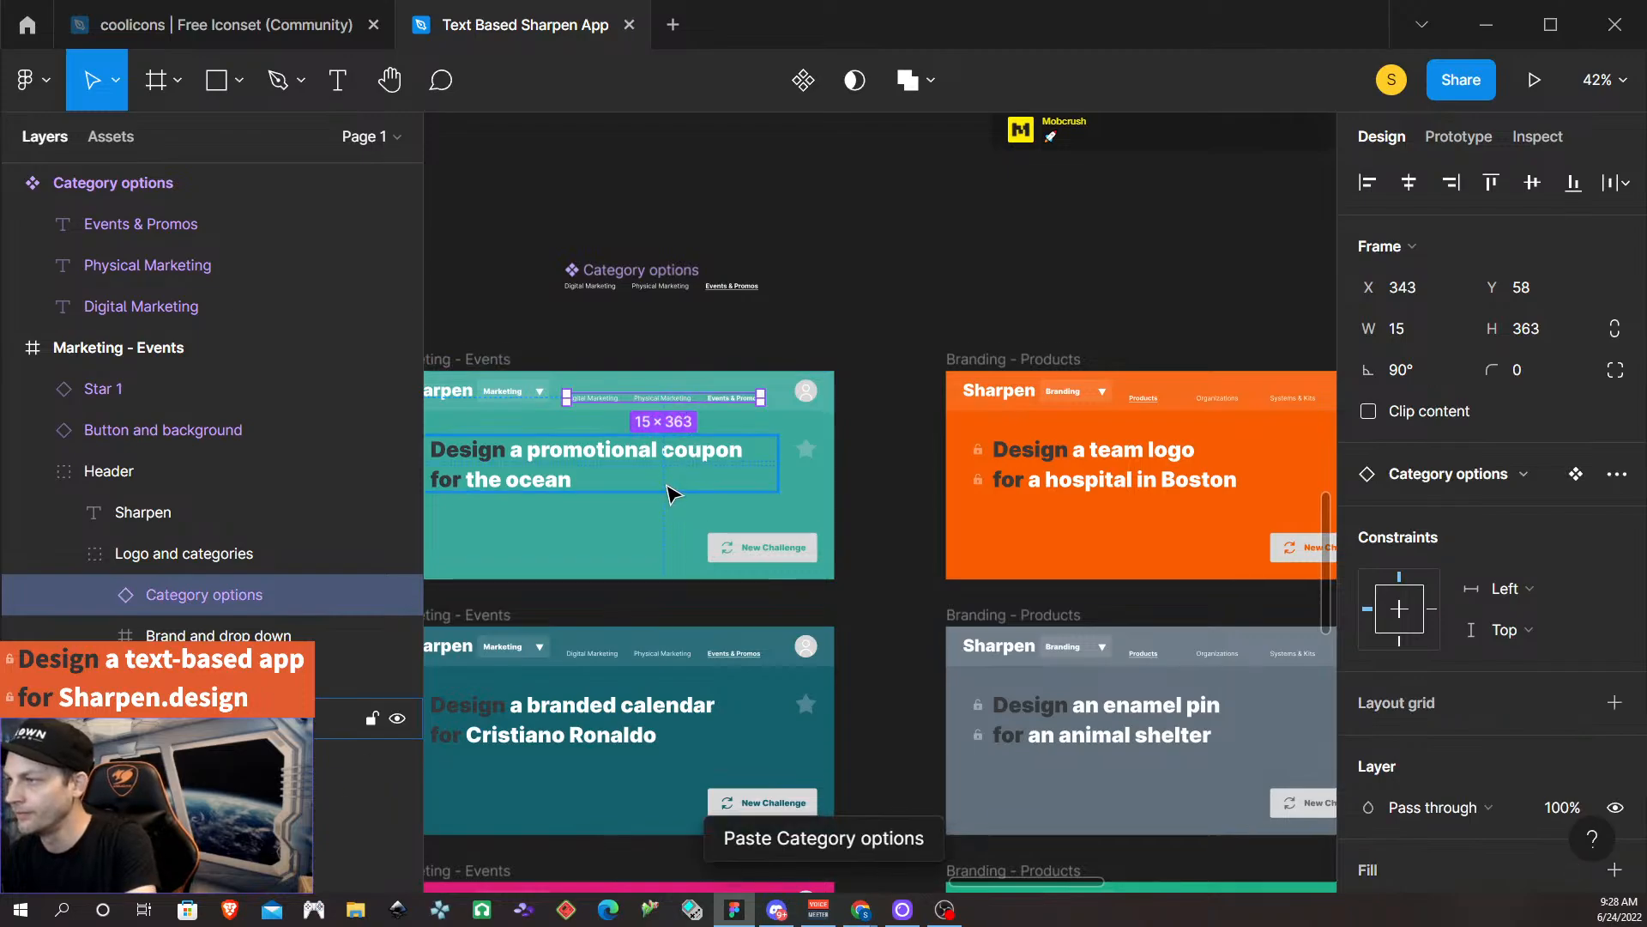
# Replace the Category options group in the header of the branded calendar Marketing - Events frame with the copied component.
pyautogui.scroll(-3, 669, 486)
pyautogui.click(669, 523)
pyautogui.doubleClick(666, 523)
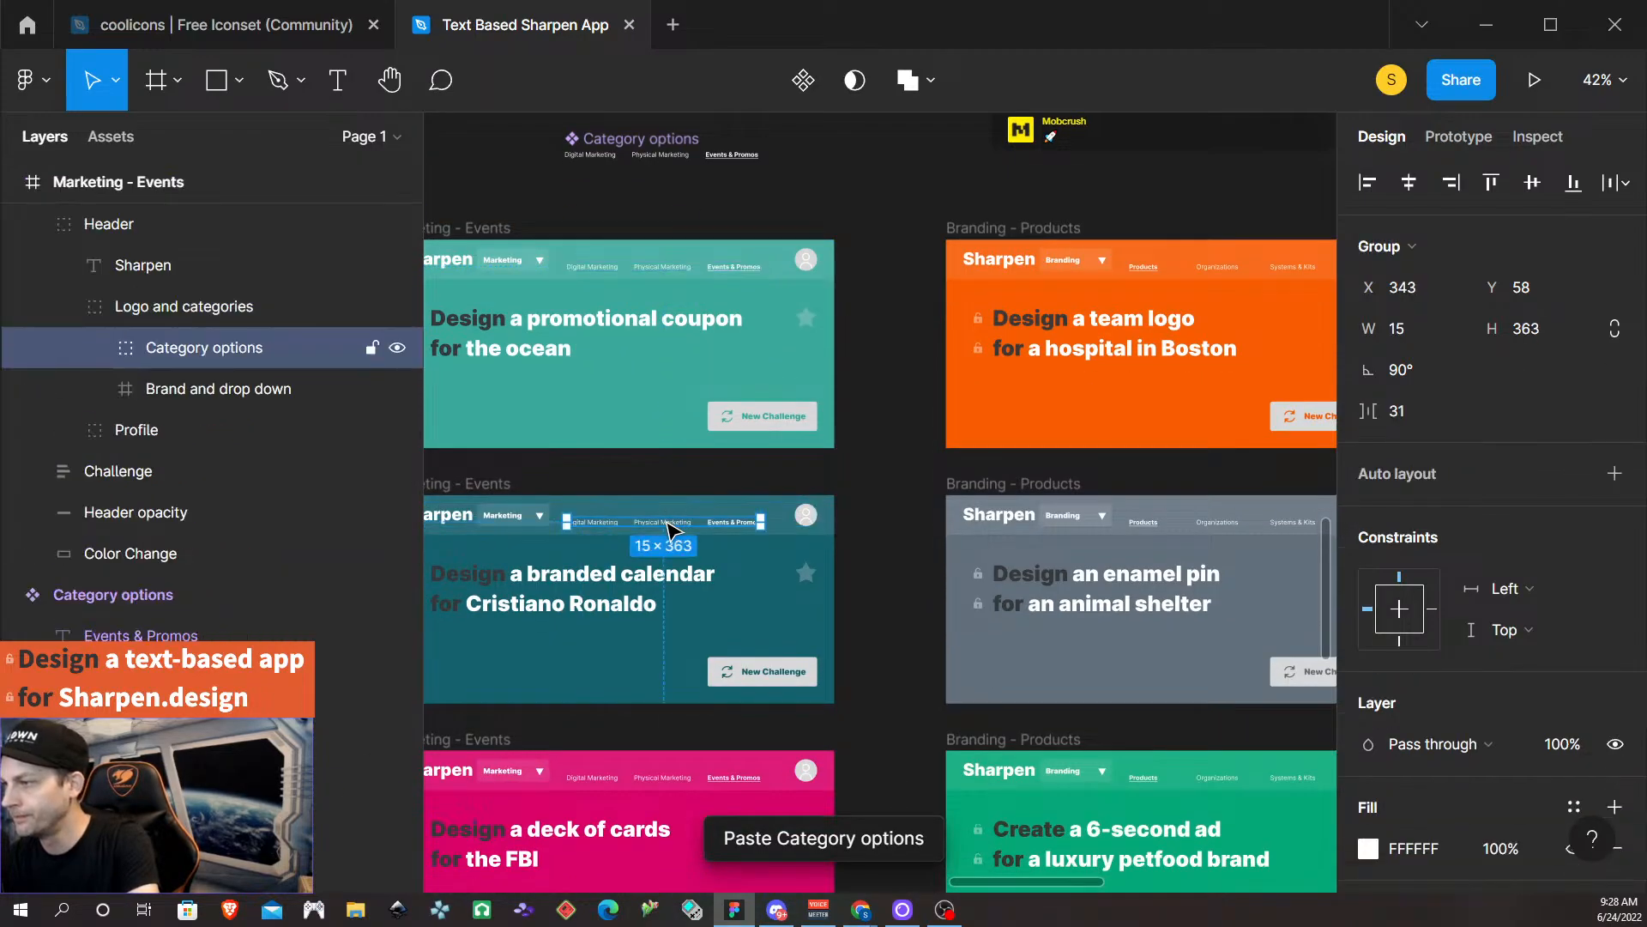
pyautogui.scroll(-1, 663, 525)
# Replace the Category options group in the header of the deck of cards Marketing - Events frame with the copied component.
pyautogui.scroll(-5, 665, 532)
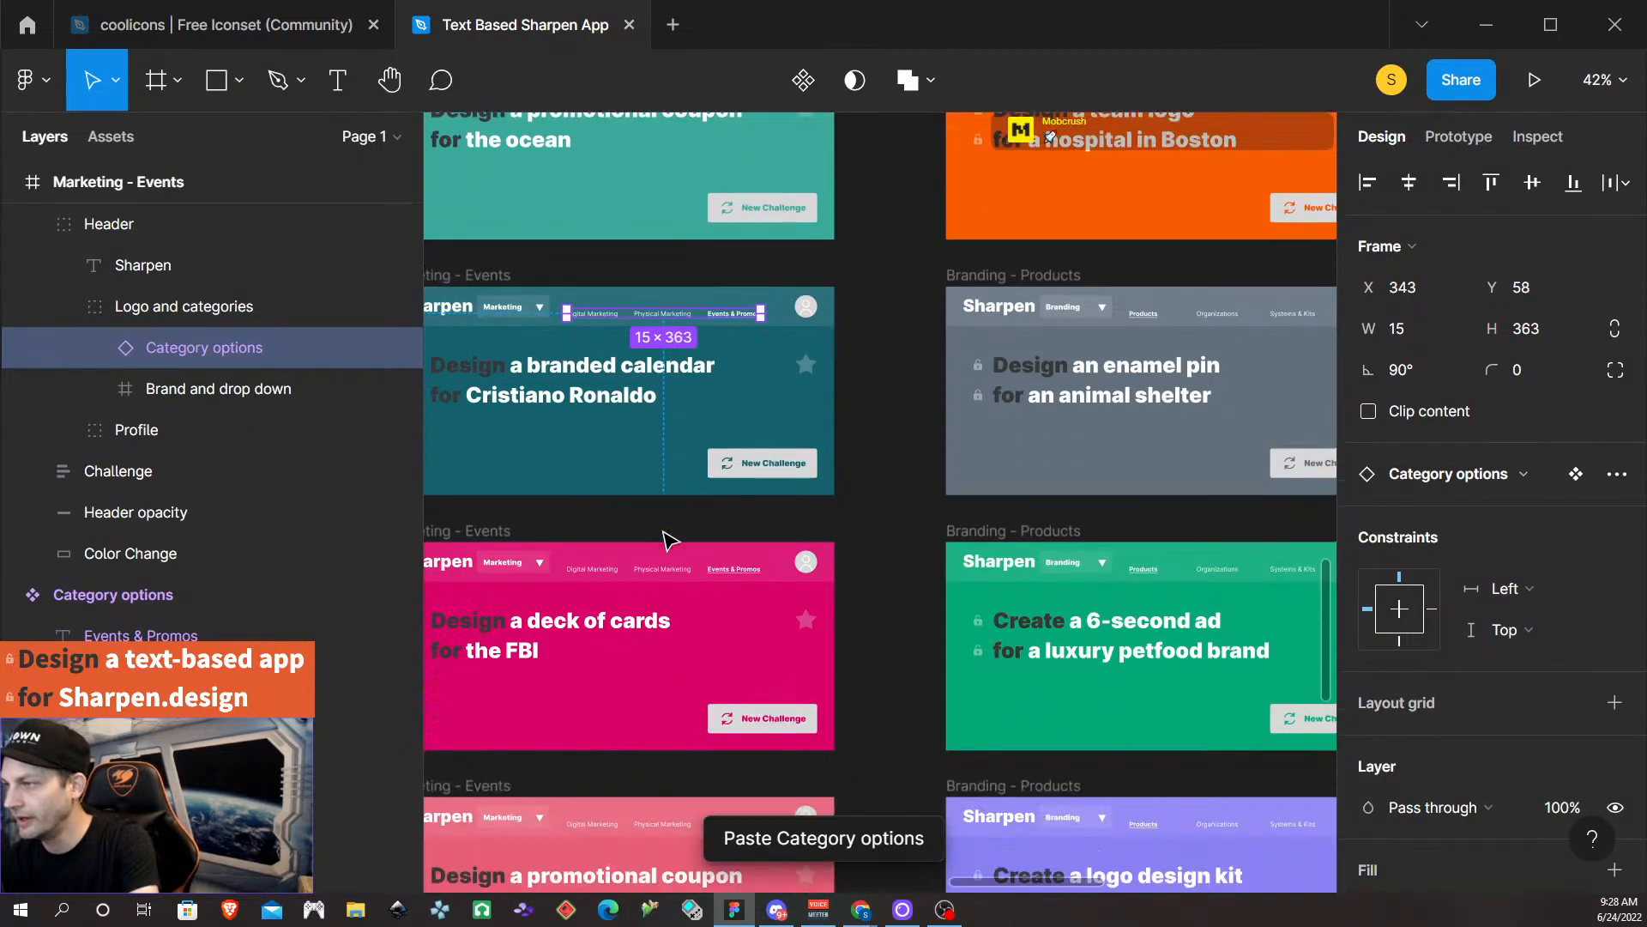
pyautogui.click(672, 534)
pyautogui.doubleClick(672, 536)
pyautogui.doubleClick(672, 533)
pyautogui.hotkey('ctrl', 'shift', 'r')
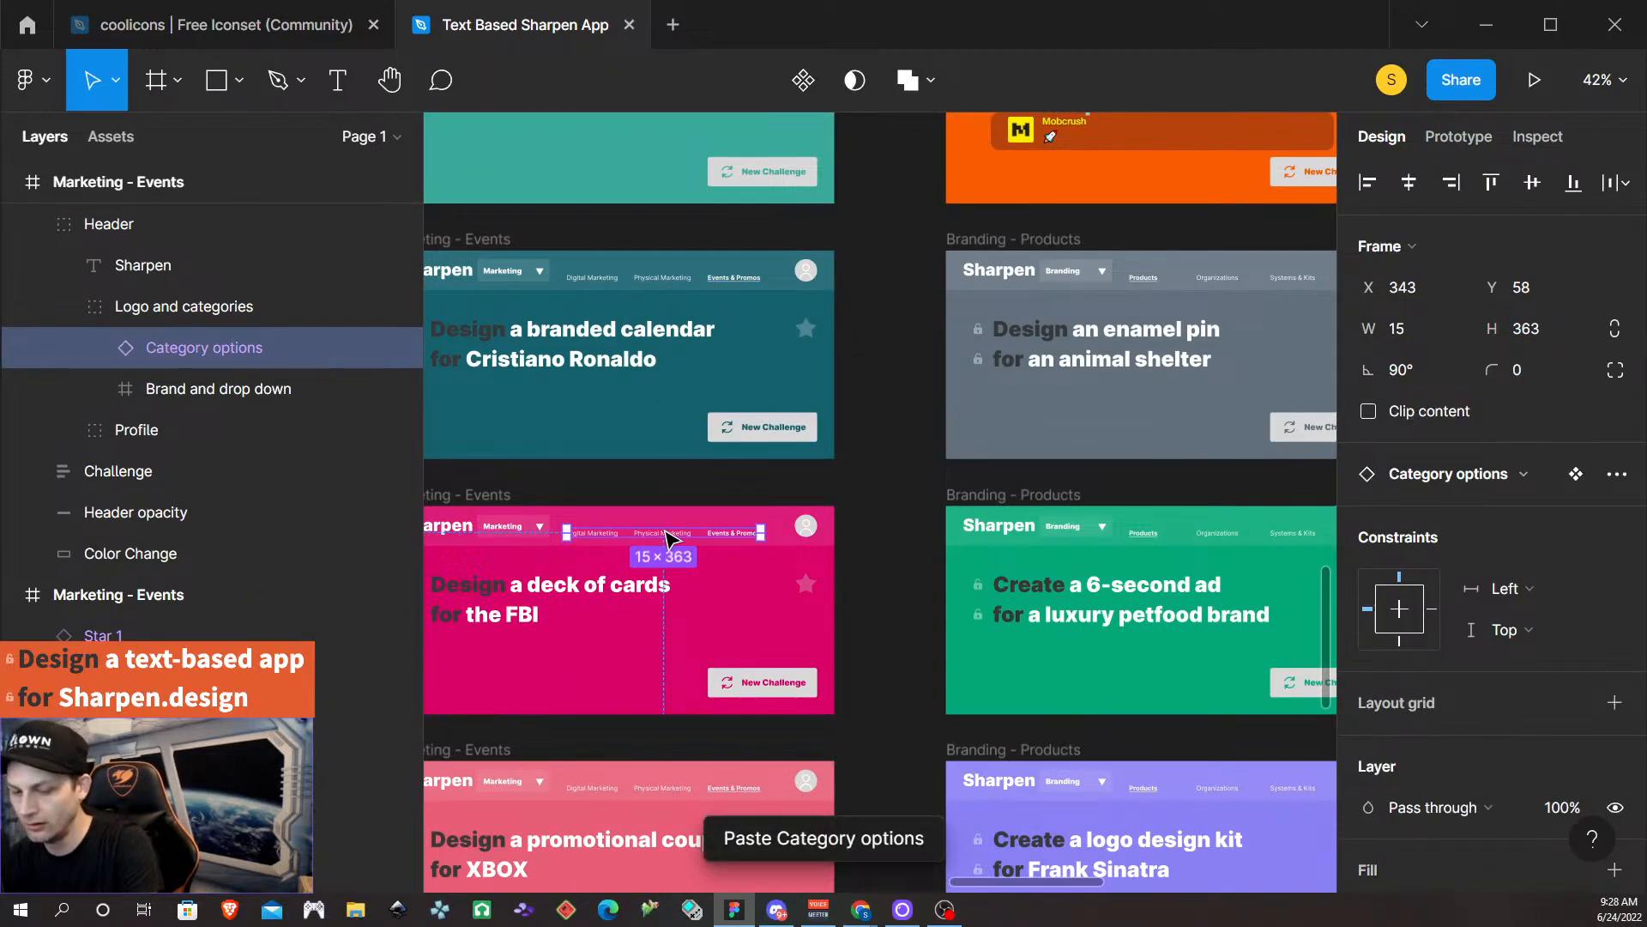
# Replace the Category options group in the header of the XBOX promotional coupon Marketing - Events frame with the copied component.
pyautogui.scroll(-7, 669, 536)
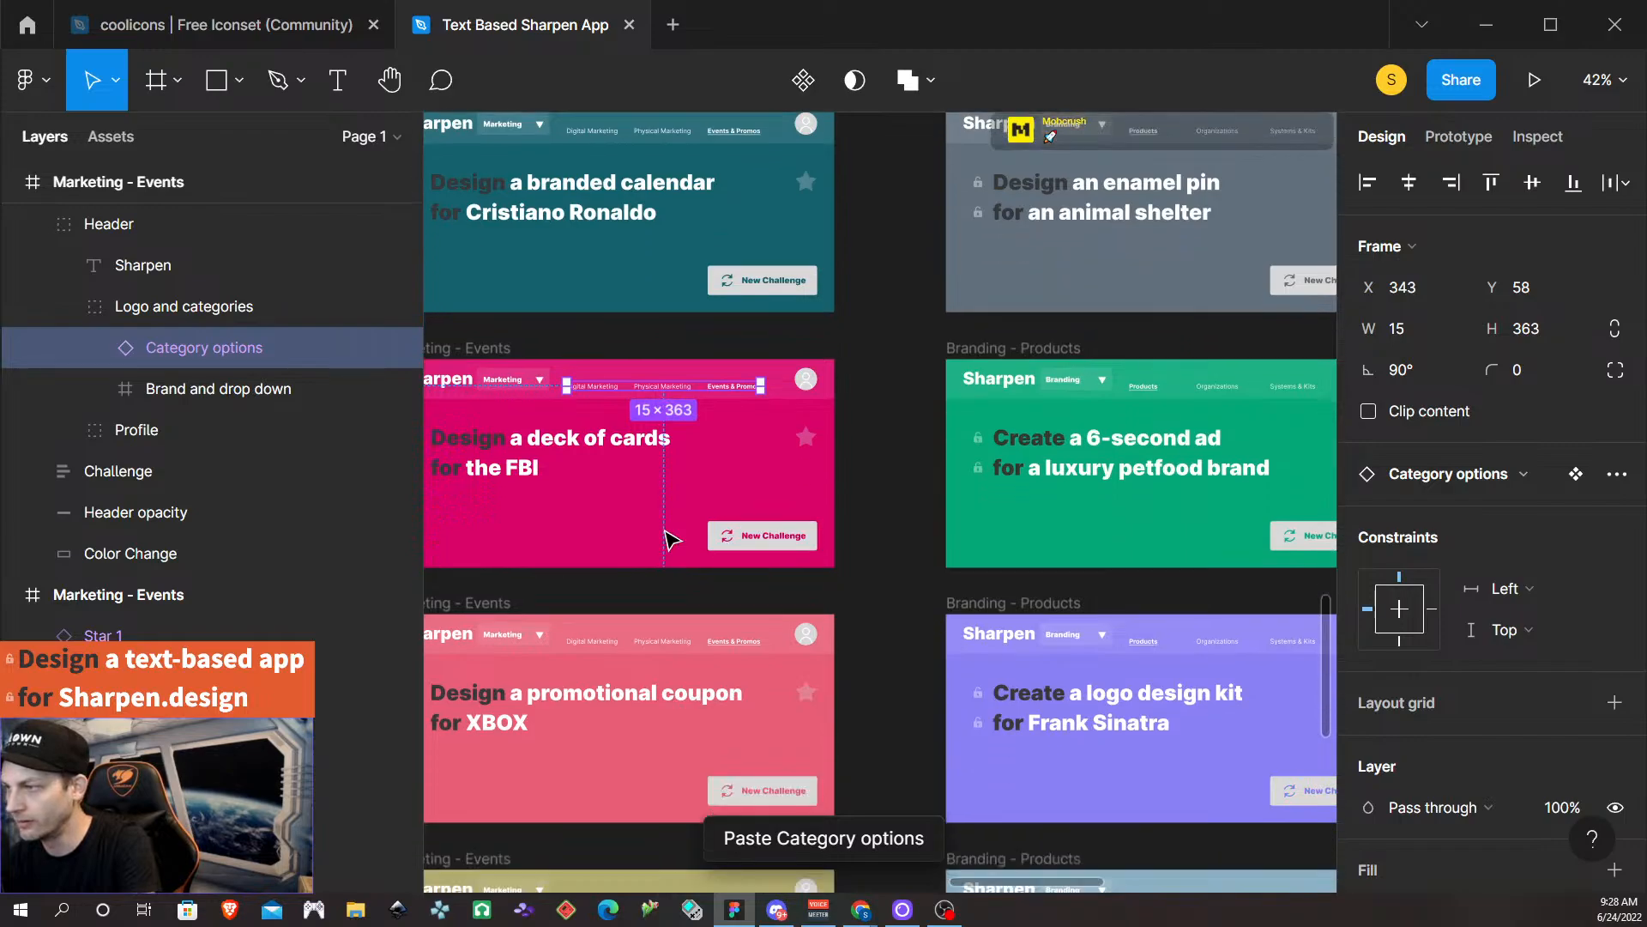
pyautogui.click(672, 515)
pyautogui.doubleClick(672, 515)
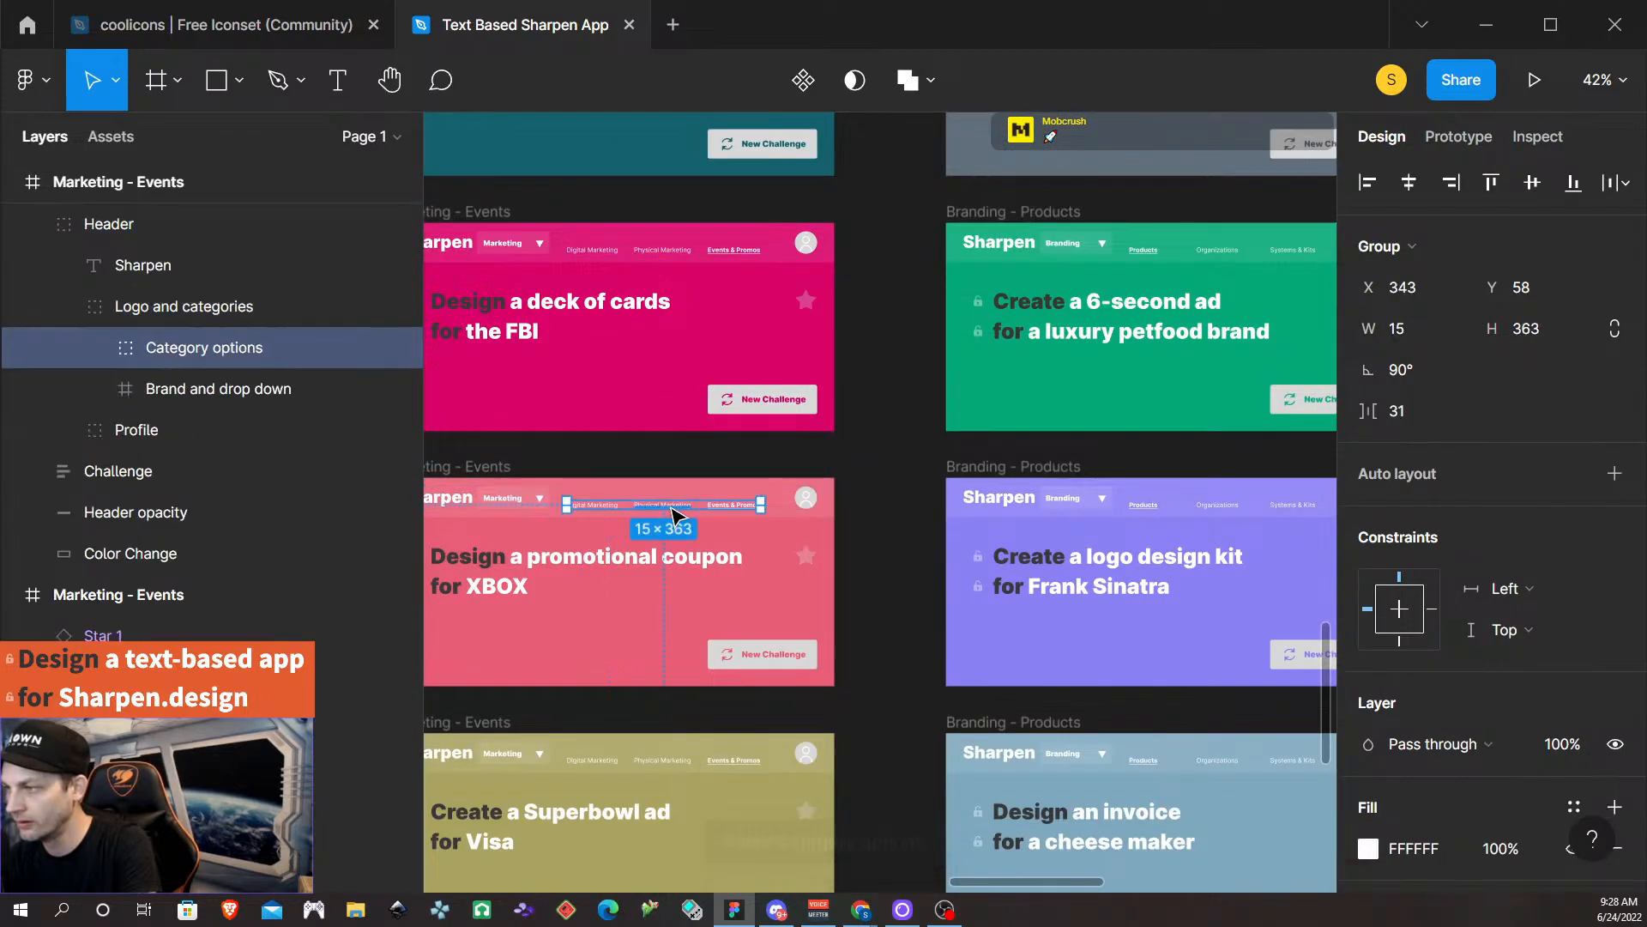
pyautogui.hotkey('ctrl', 'shift', 'r')
# Replace the Category options group in the header of the Superbowl ad Marketing - Events frame with the copied component.
pyautogui.scroll(-6, 676, 515)
pyautogui.click(671, 513)
pyautogui.doubleClick(672, 513)
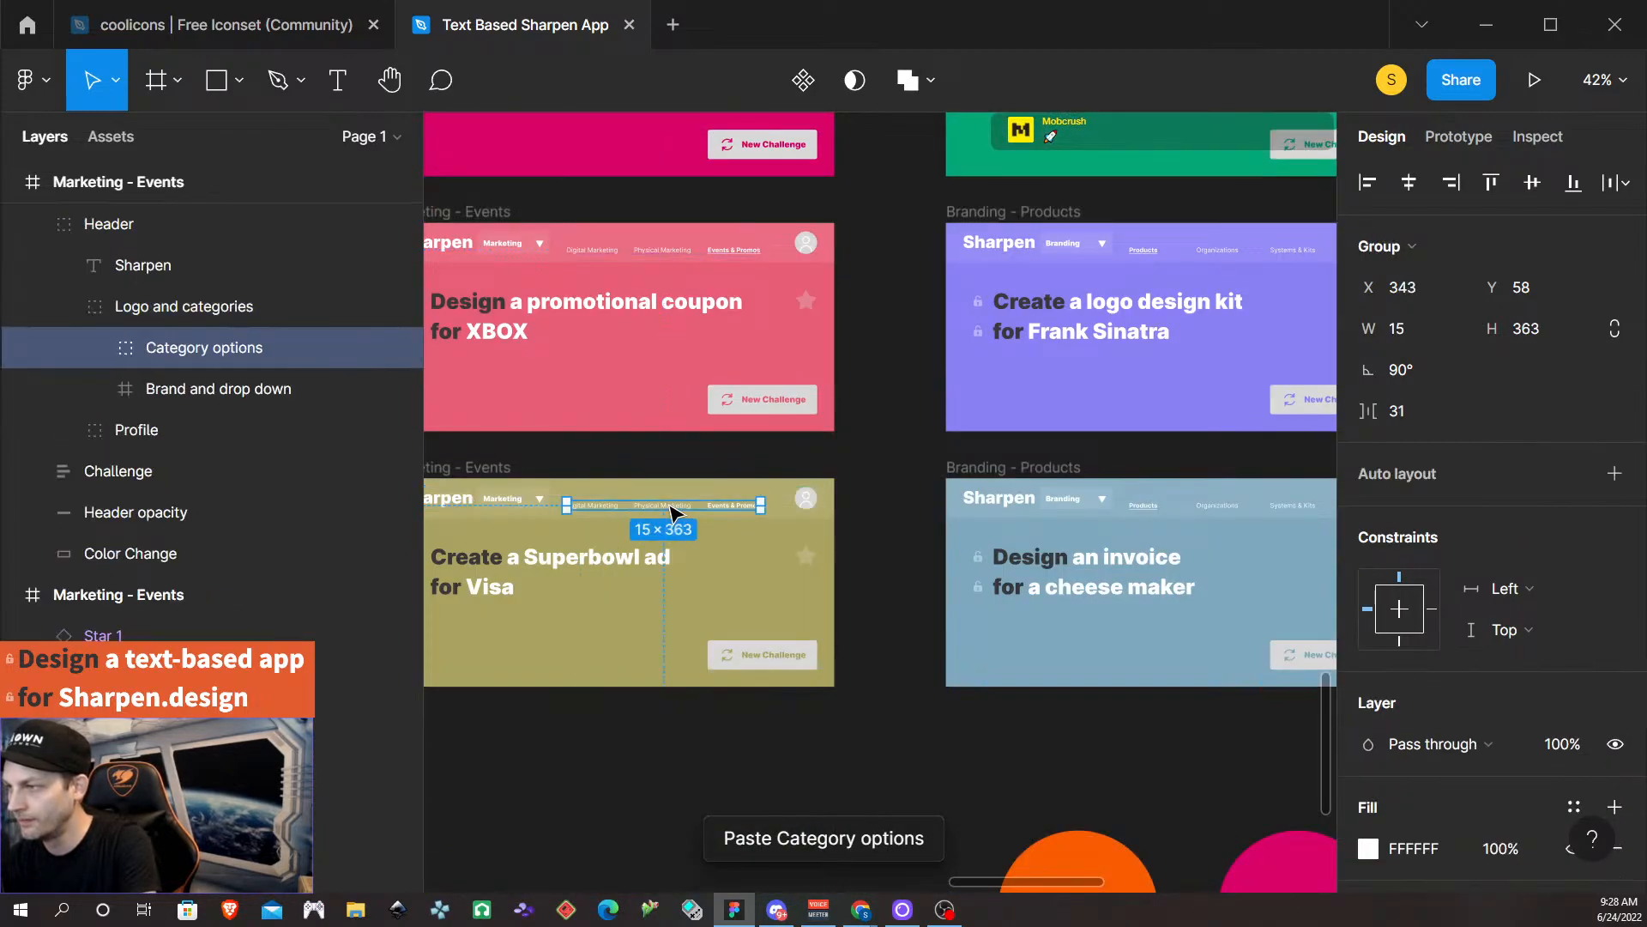
pyautogui.hotkey('ctrl', 'shift', 'r')
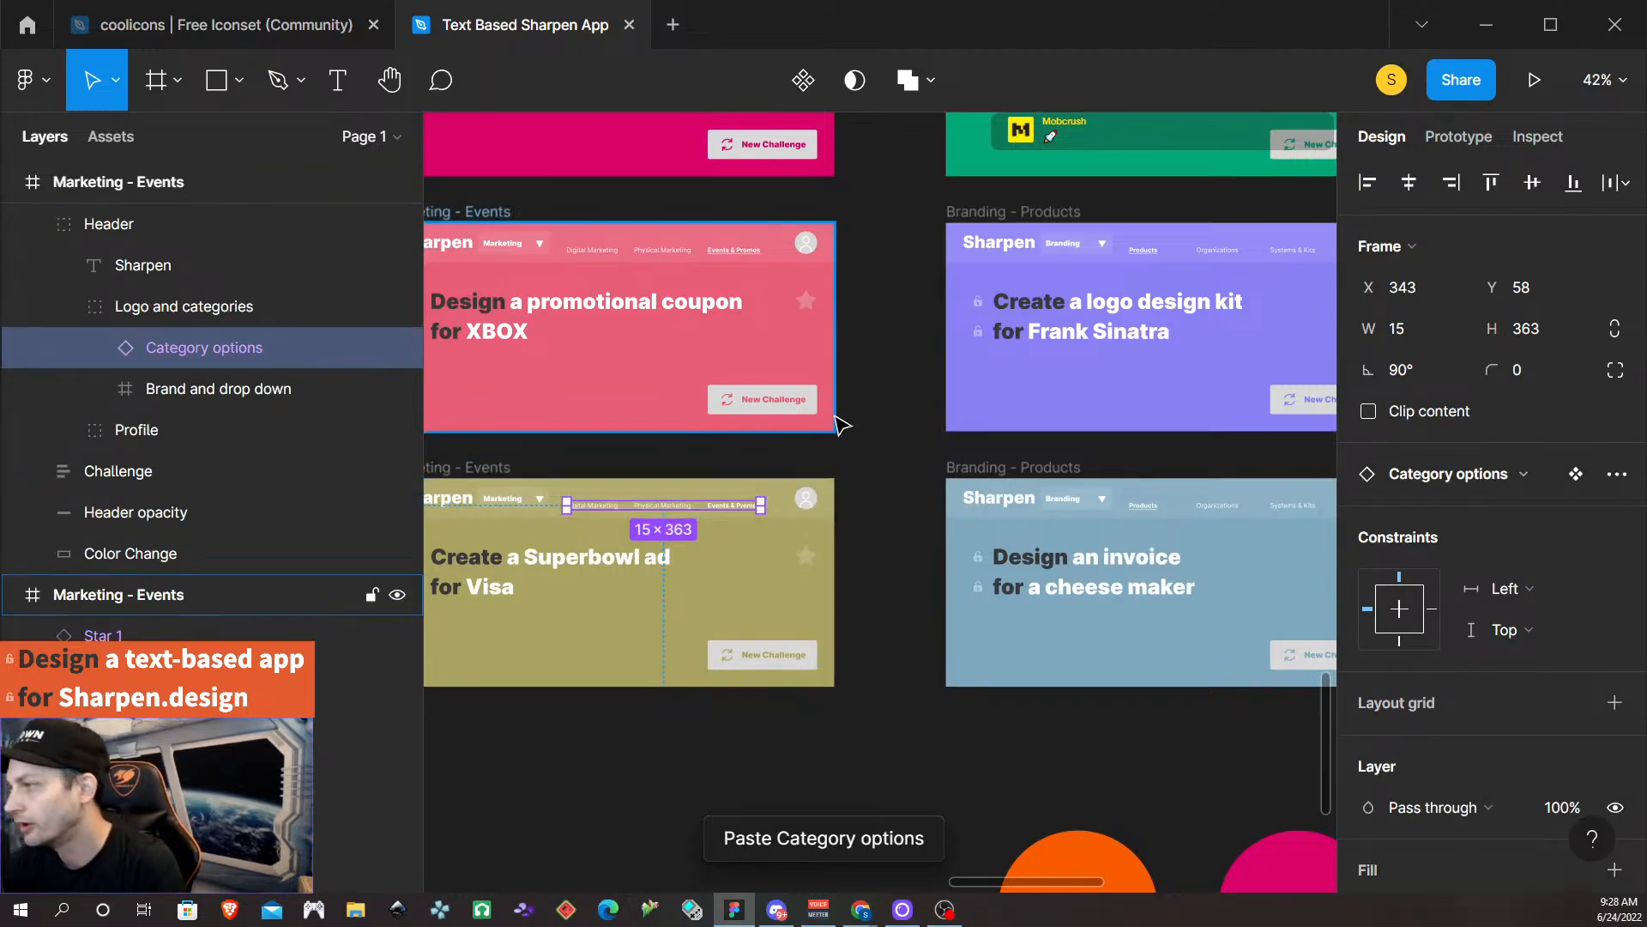
# Duplicate the Category options group from the team logo Branding - Products frame's header onto the empty canvas above that frame.
pyautogui.scroll(-4, 917, 446)
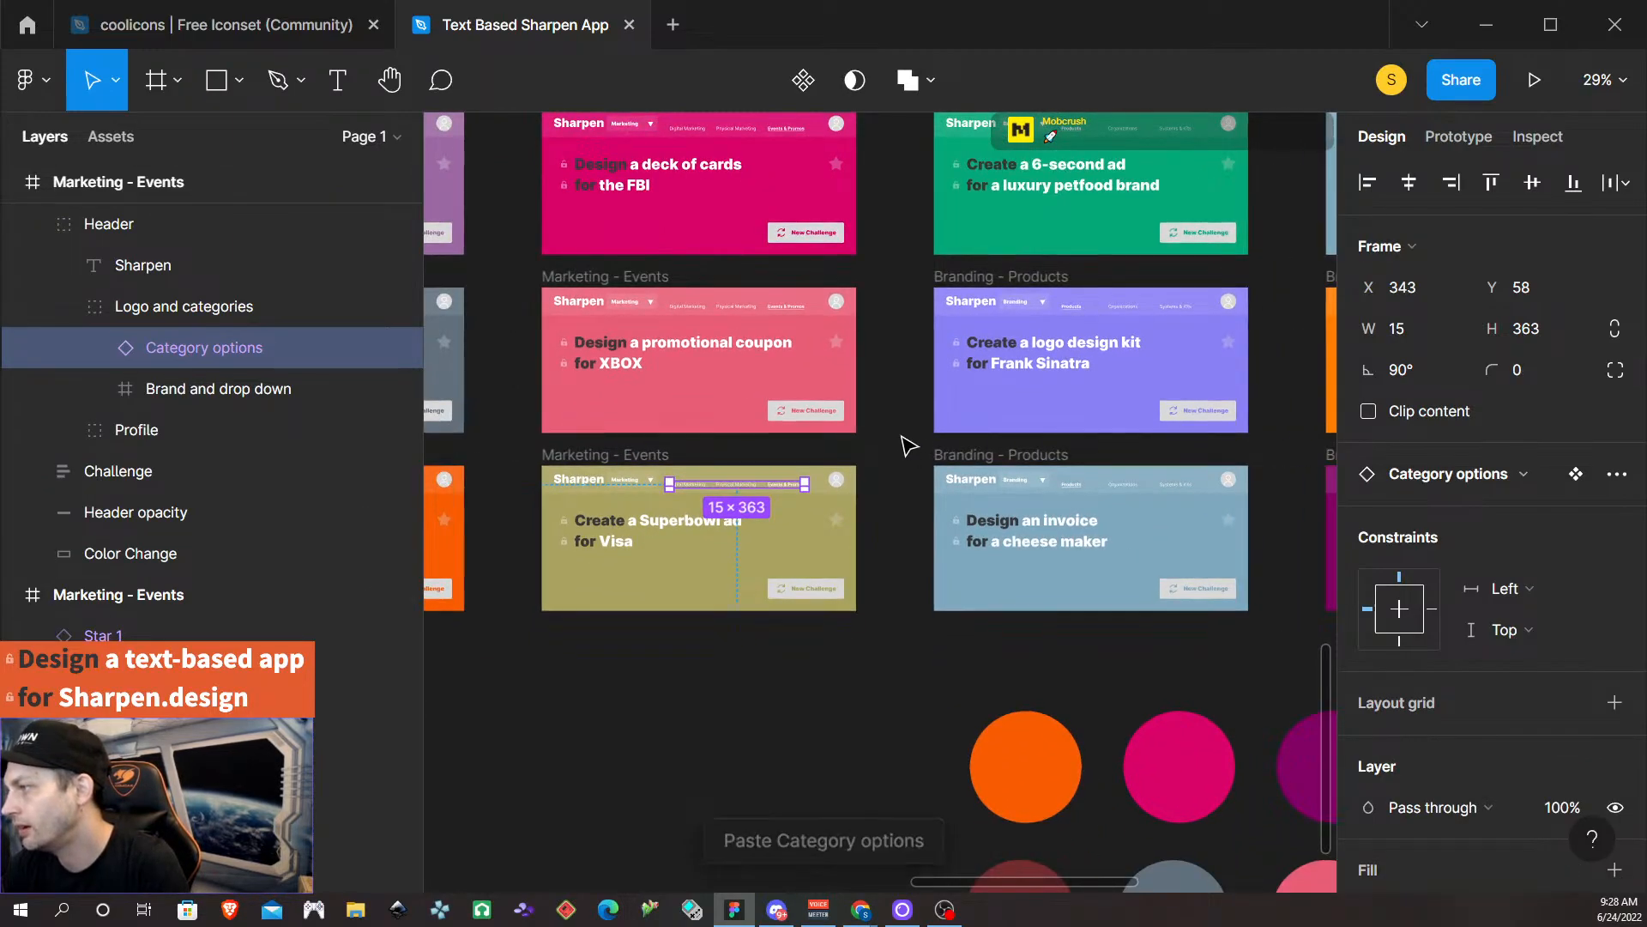
pyautogui.hscroll(3, 910, 446)
pyautogui.hscroll(2, 909, 446)
pyautogui.scroll(6, 858, 421)
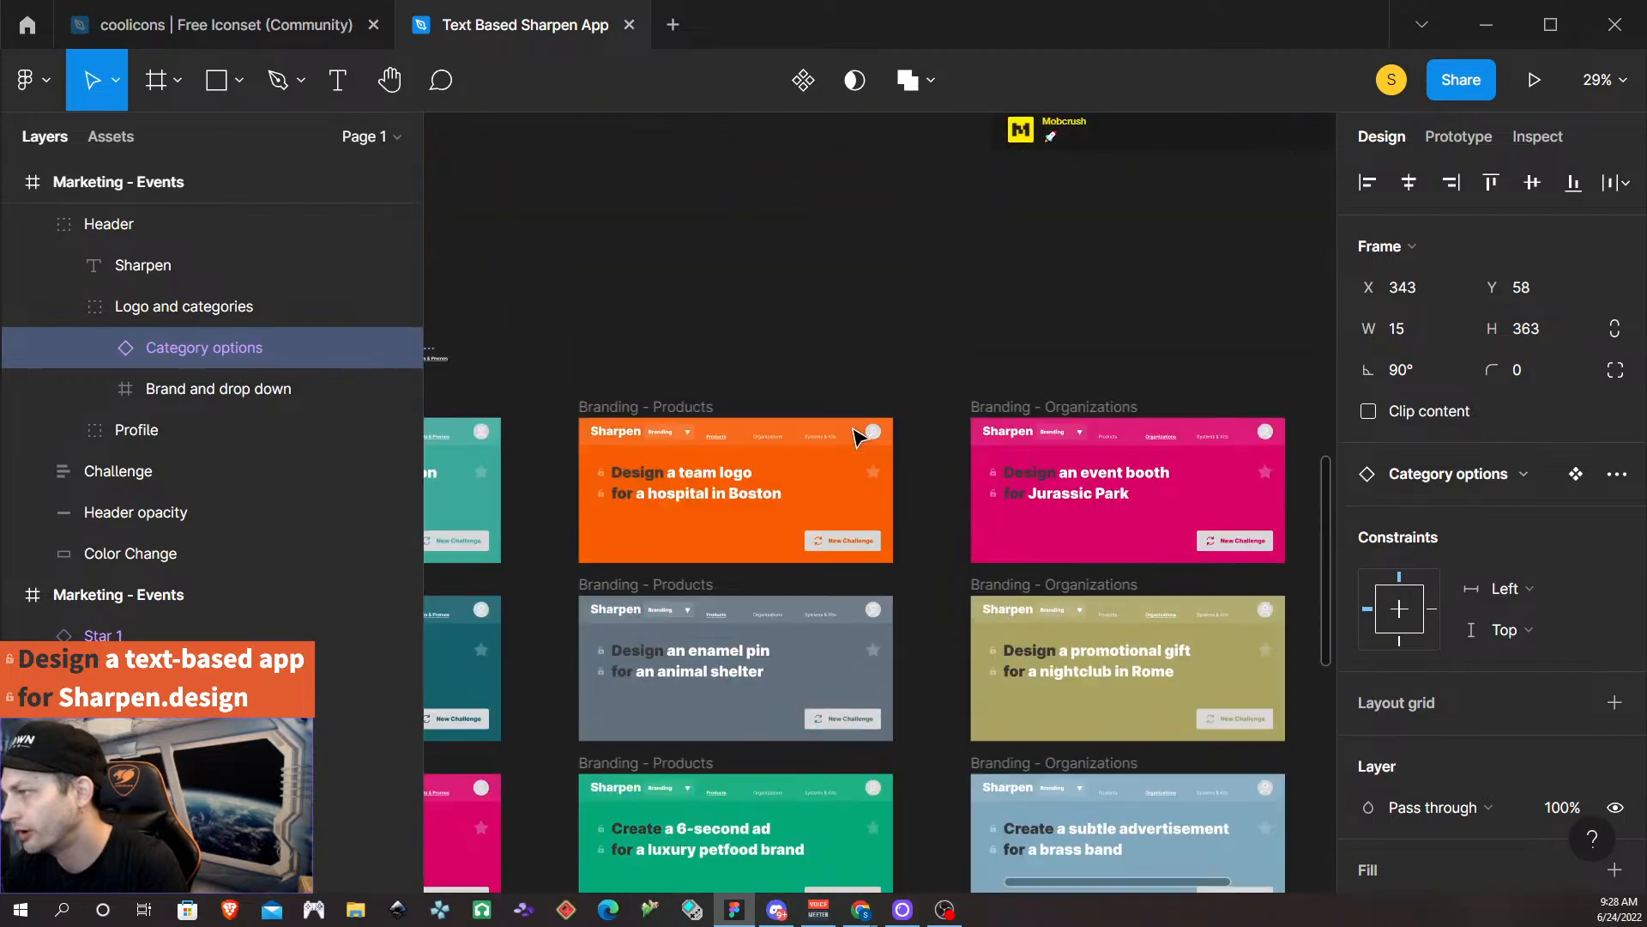
pyautogui.click(684, 409)
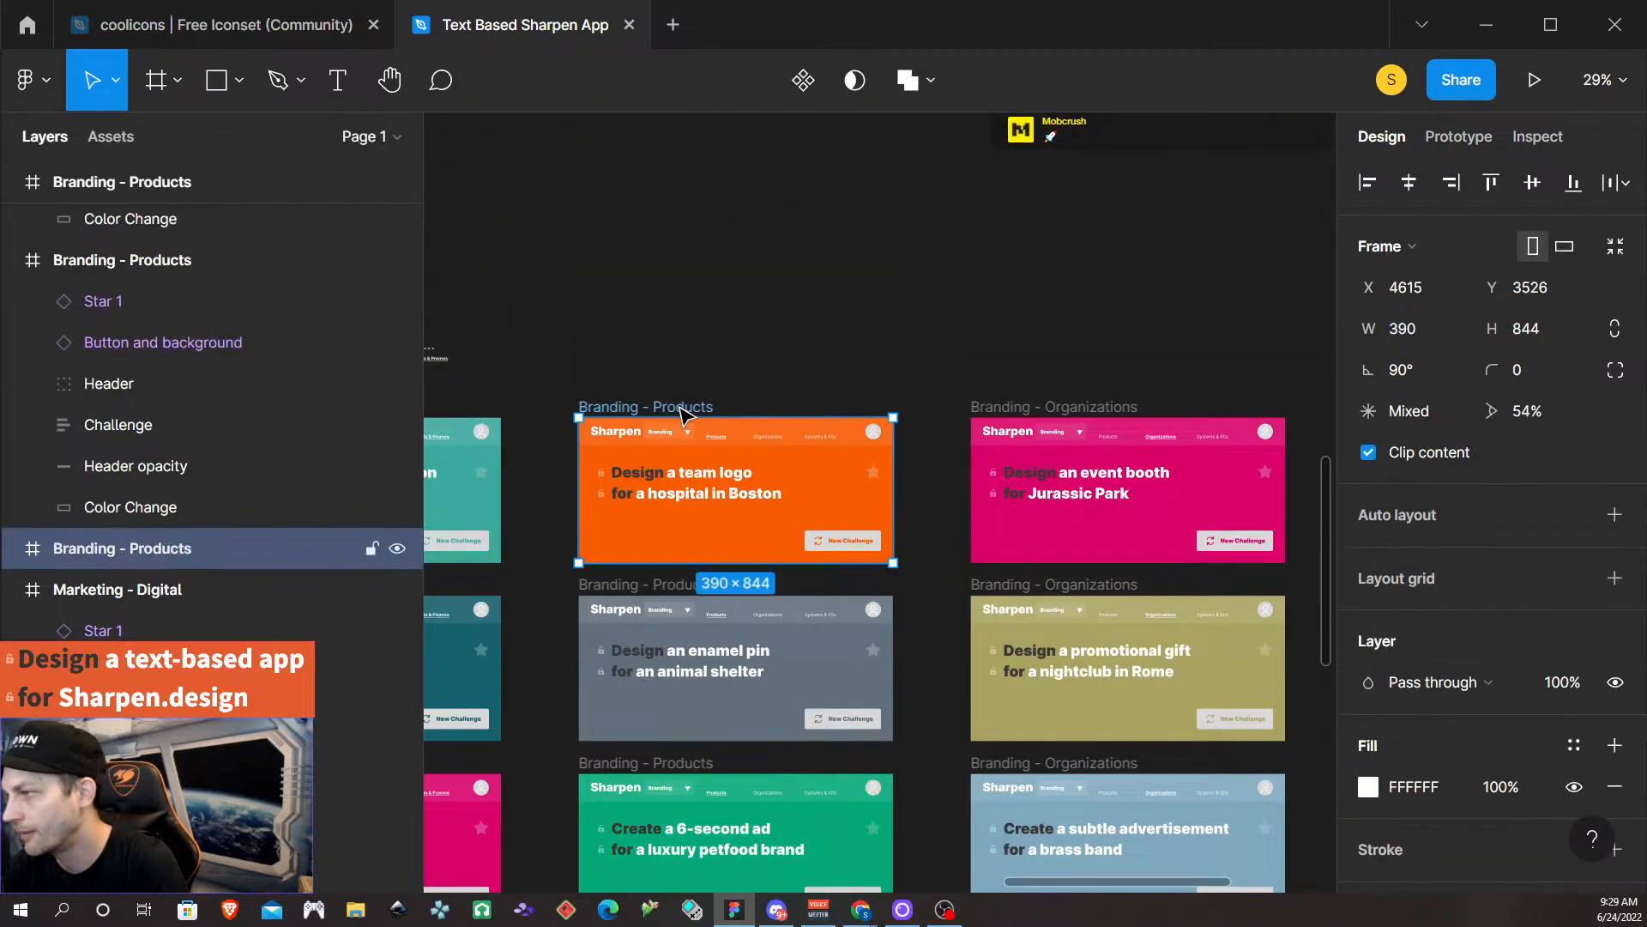
pyautogui.scroll(3, 782, 450)
pyautogui.click(755, 439)
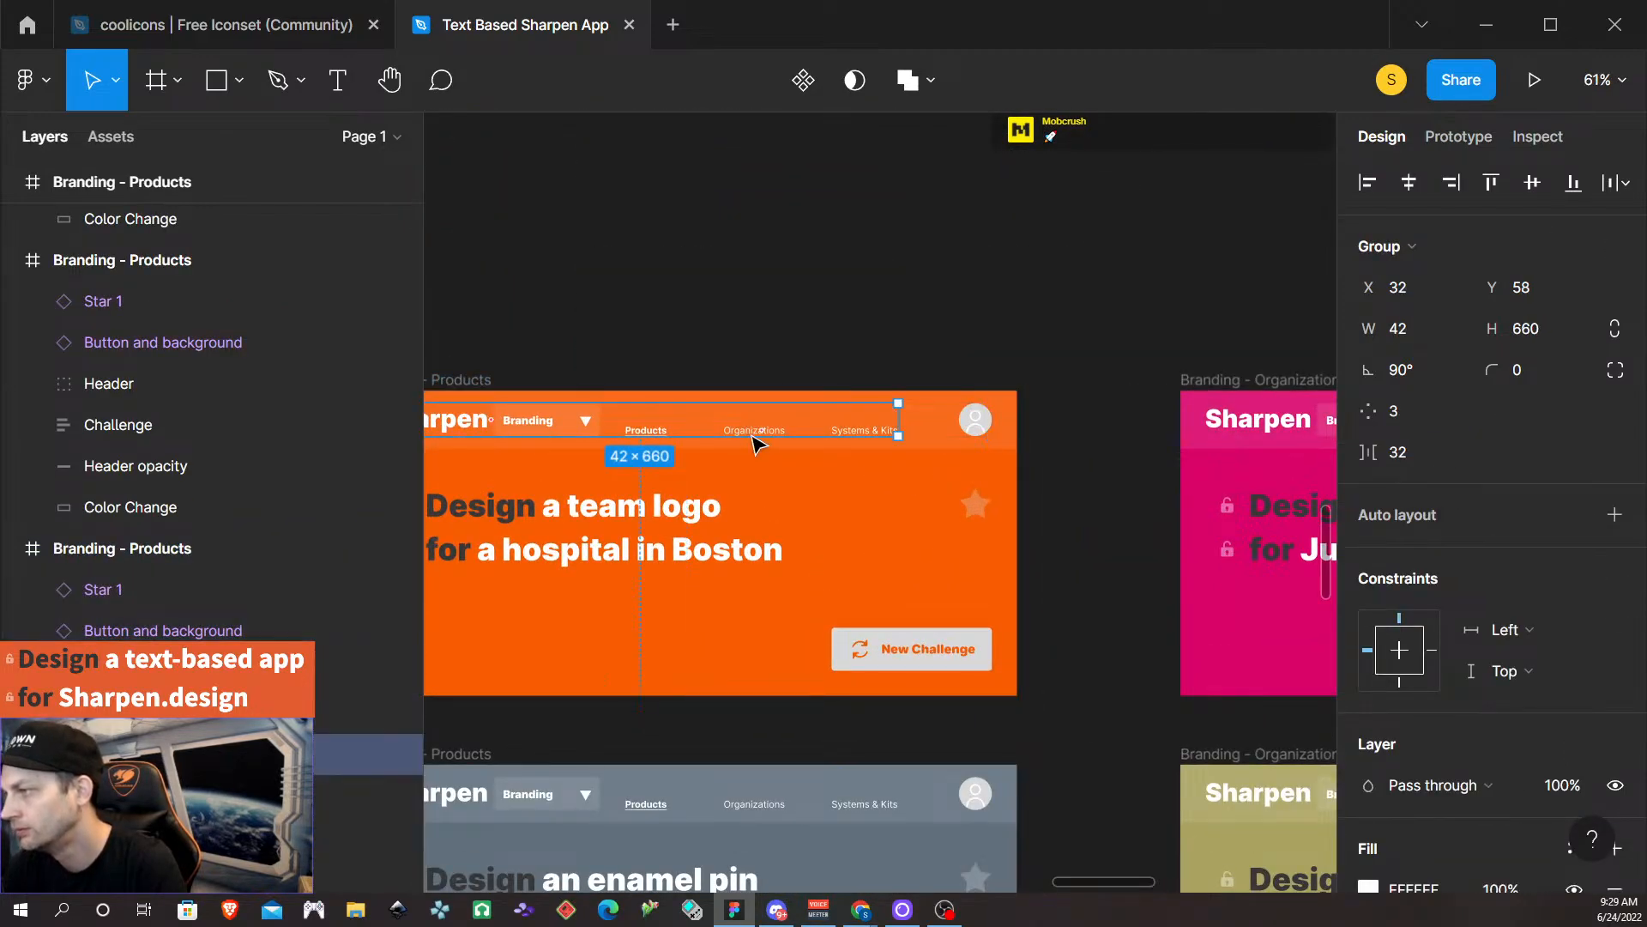
pyautogui.doubleClick(731, 436)
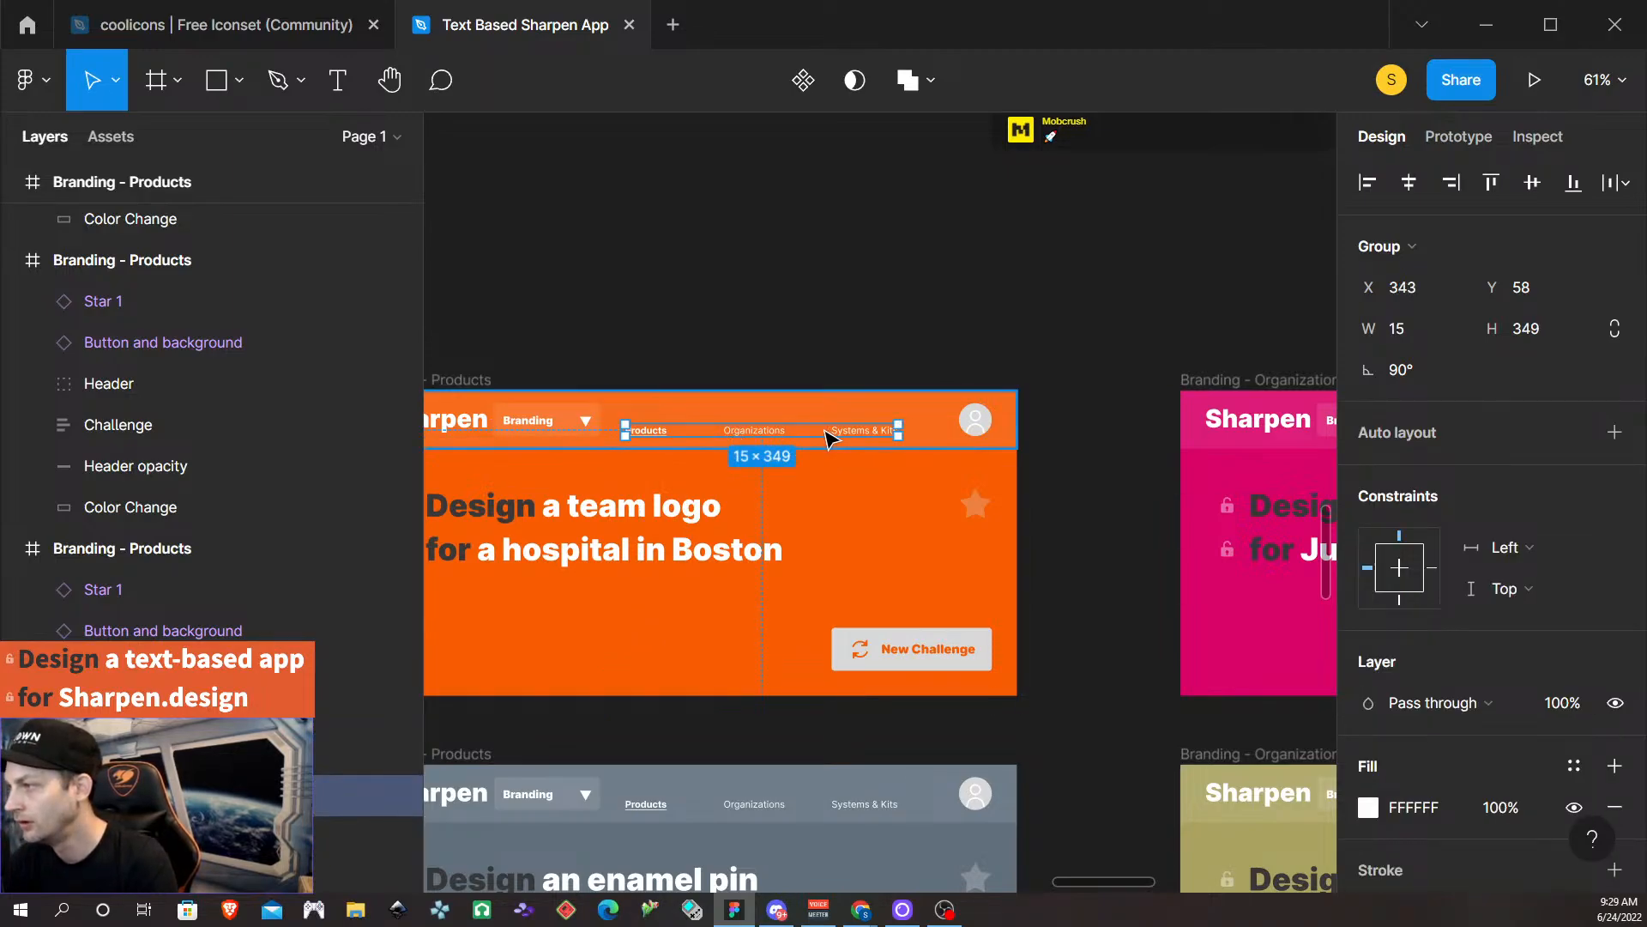
pyautogui.moveTo(838, 432); pyautogui.dragTo(841, 240)
# Duplicate the Category options group from the event booth Branding - Organizations frame's header onto the empty canvas above that frame.
pyautogui.hscroll(3, 929, 288)
pyautogui.hscroll(6, 929, 287)
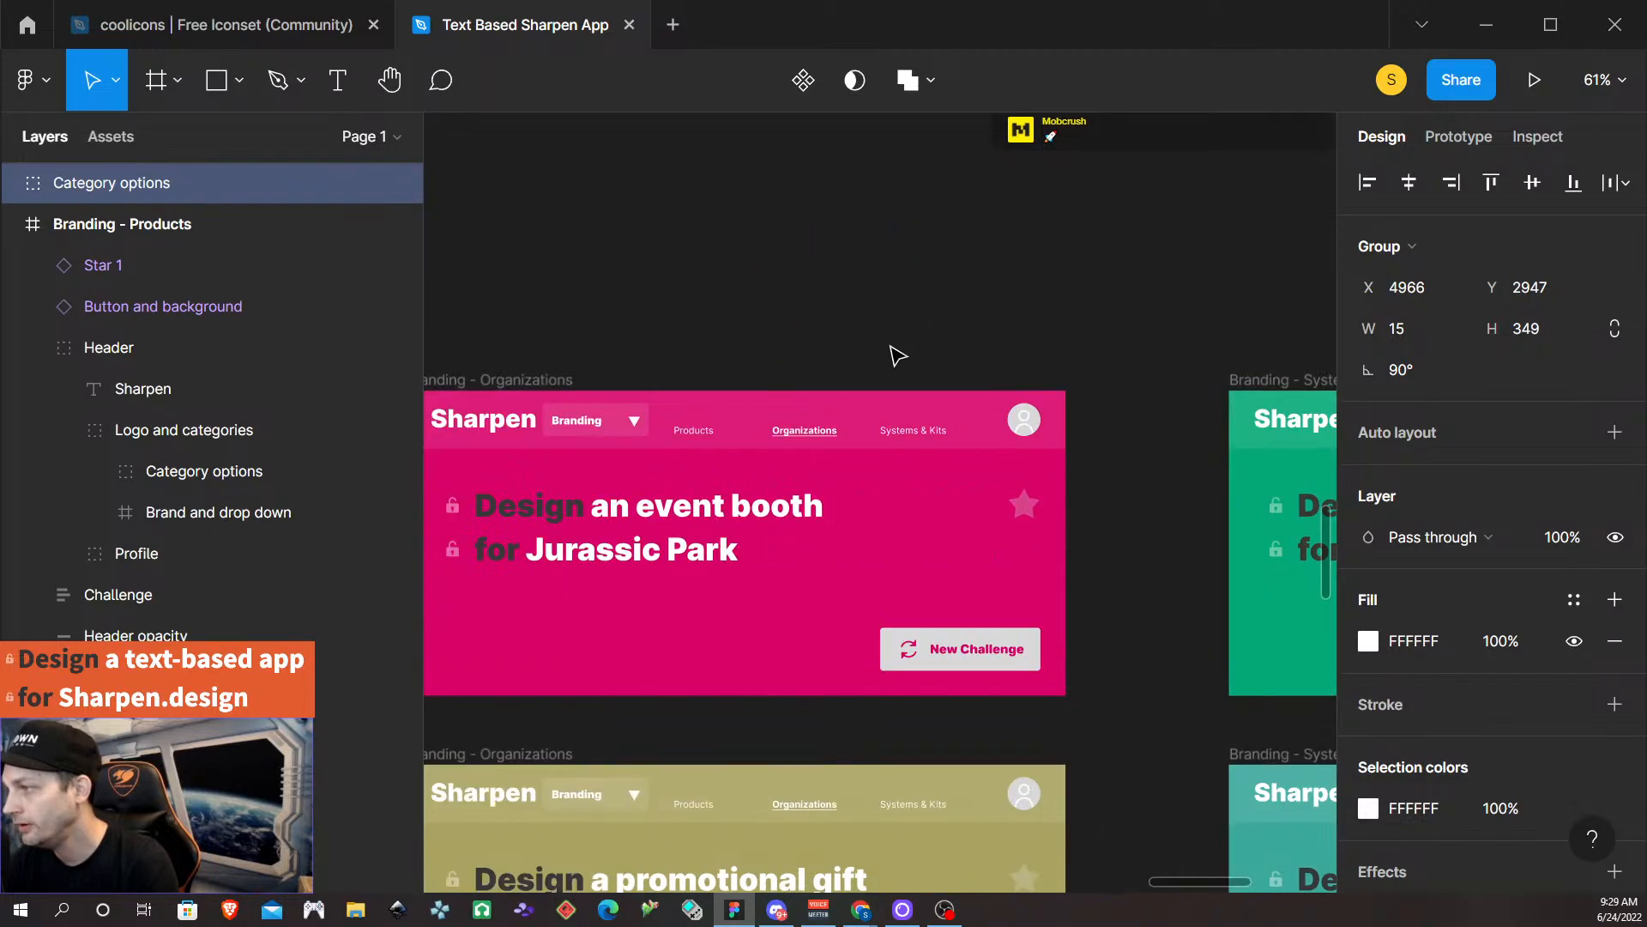
pyautogui.click(808, 431)
pyautogui.doubleClick(809, 432)
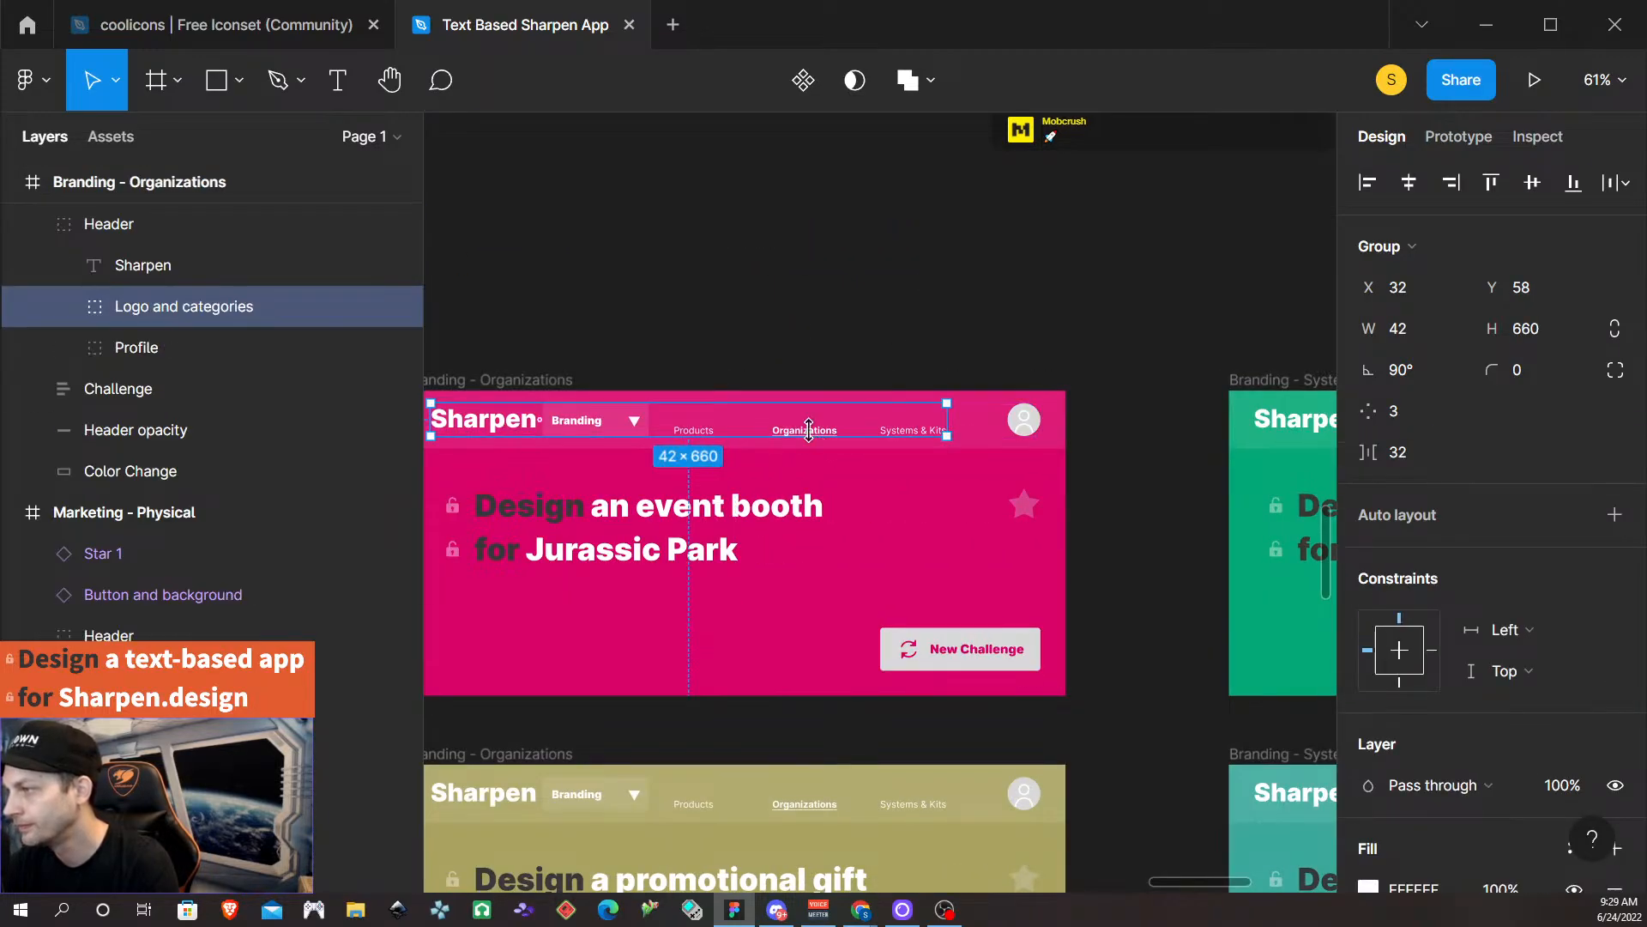
pyautogui.doubleClick(809, 431)
pyautogui.moveTo(813, 437); pyautogui.dragTo(832, 225)
pyautogui.hscroll(10, 851, 277)
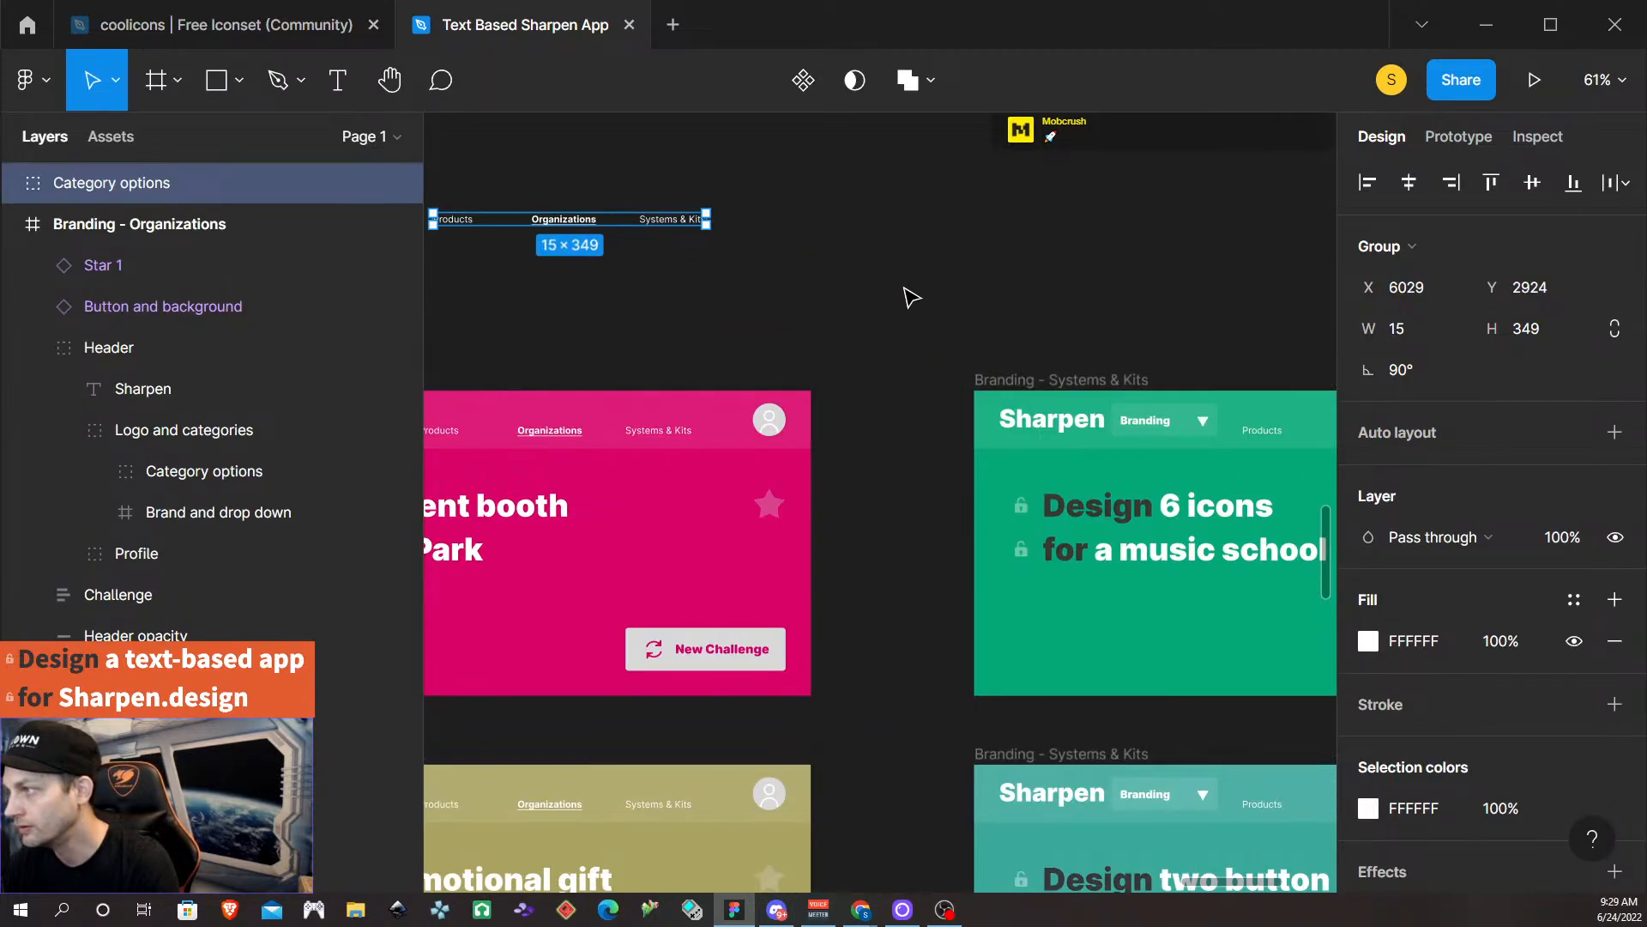
# Duplicate the Category options group from the 6 icons Branding - Systems & Kits frame's header onto the empty canvas above that frame.
pyautogui.doubleClick(831, 439)
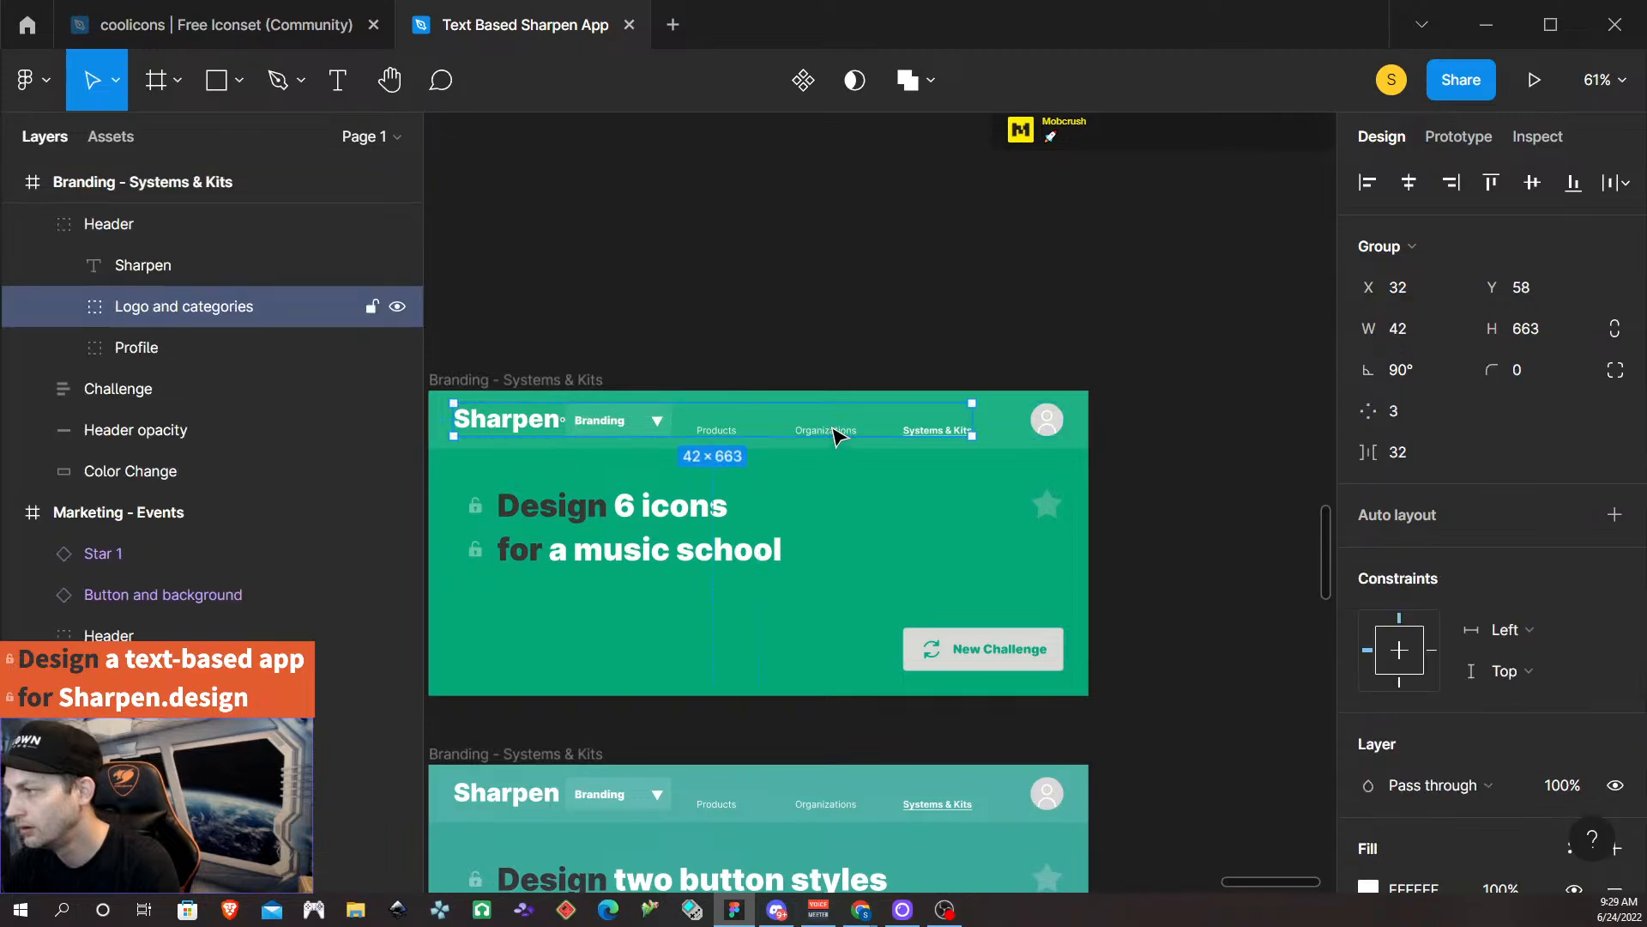
pyautogui.doubleClick(839, 429)
pyautogui.click(860, 338)
pyautogui.click(836, 437)
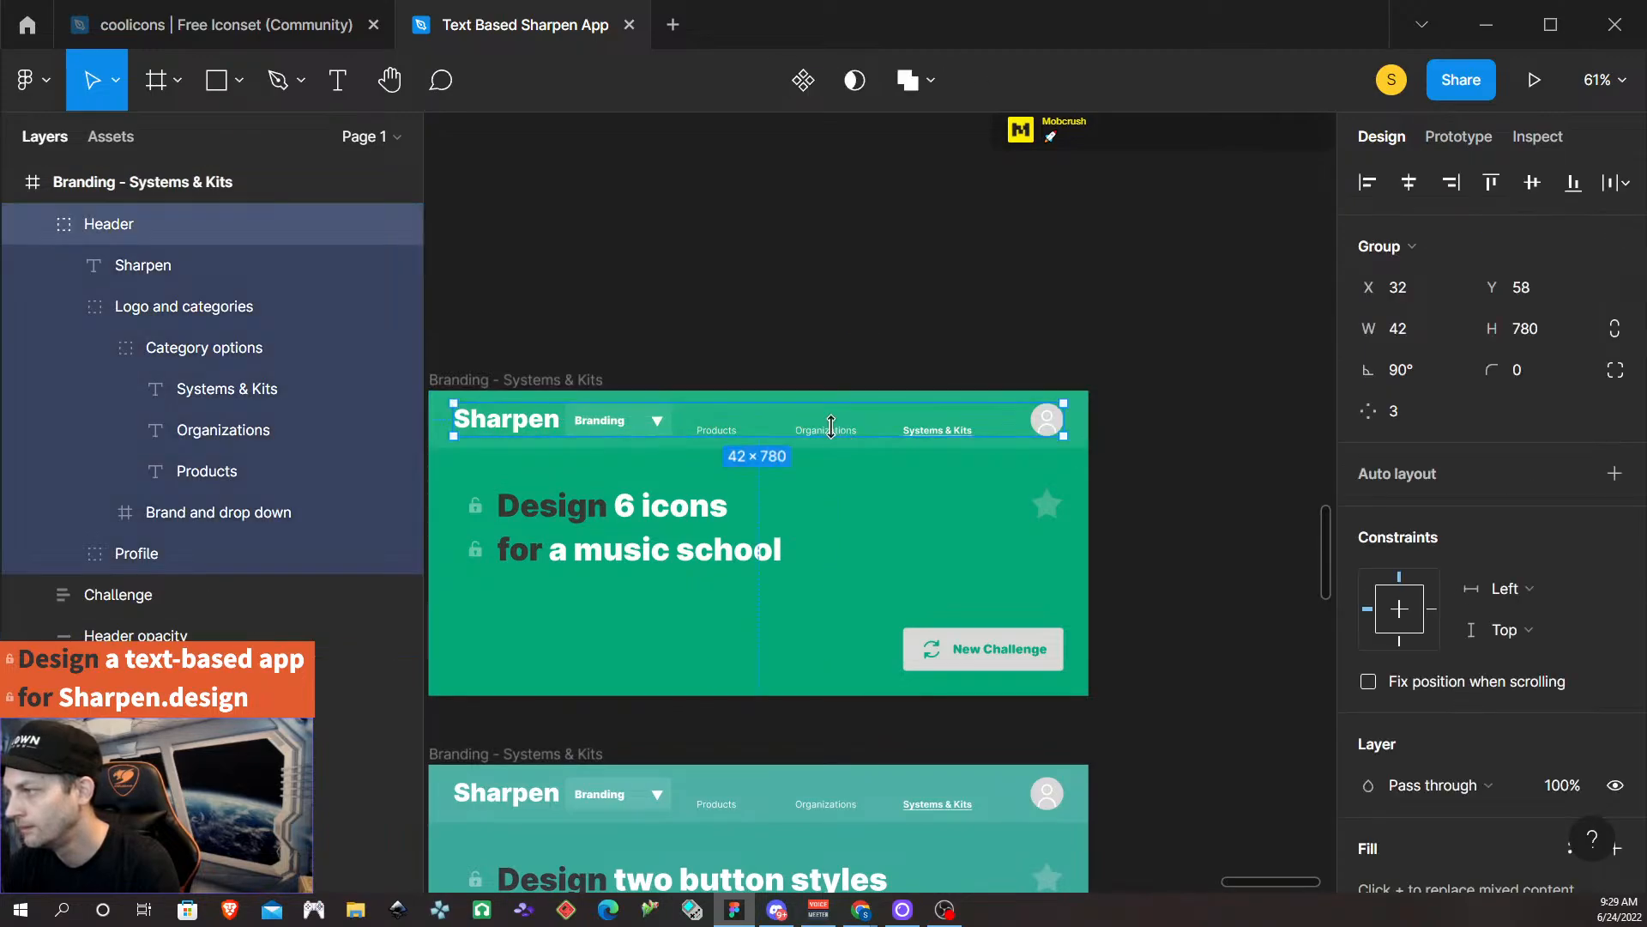
pyautogui.click(831, 427)
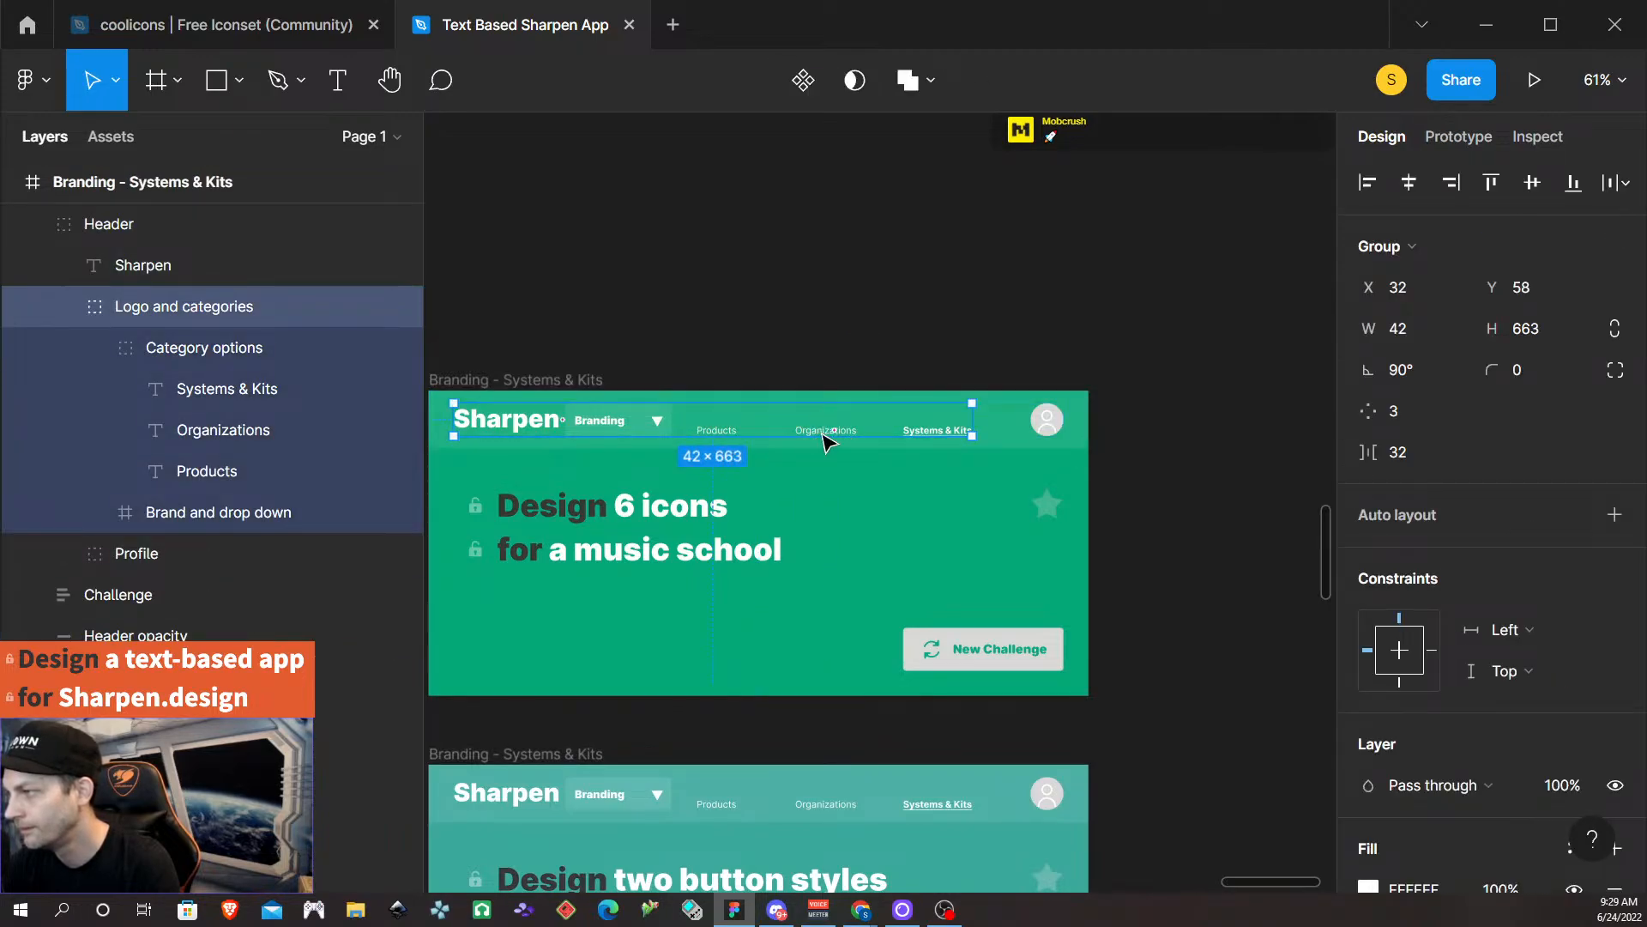
pyautogui.click(826, 439)
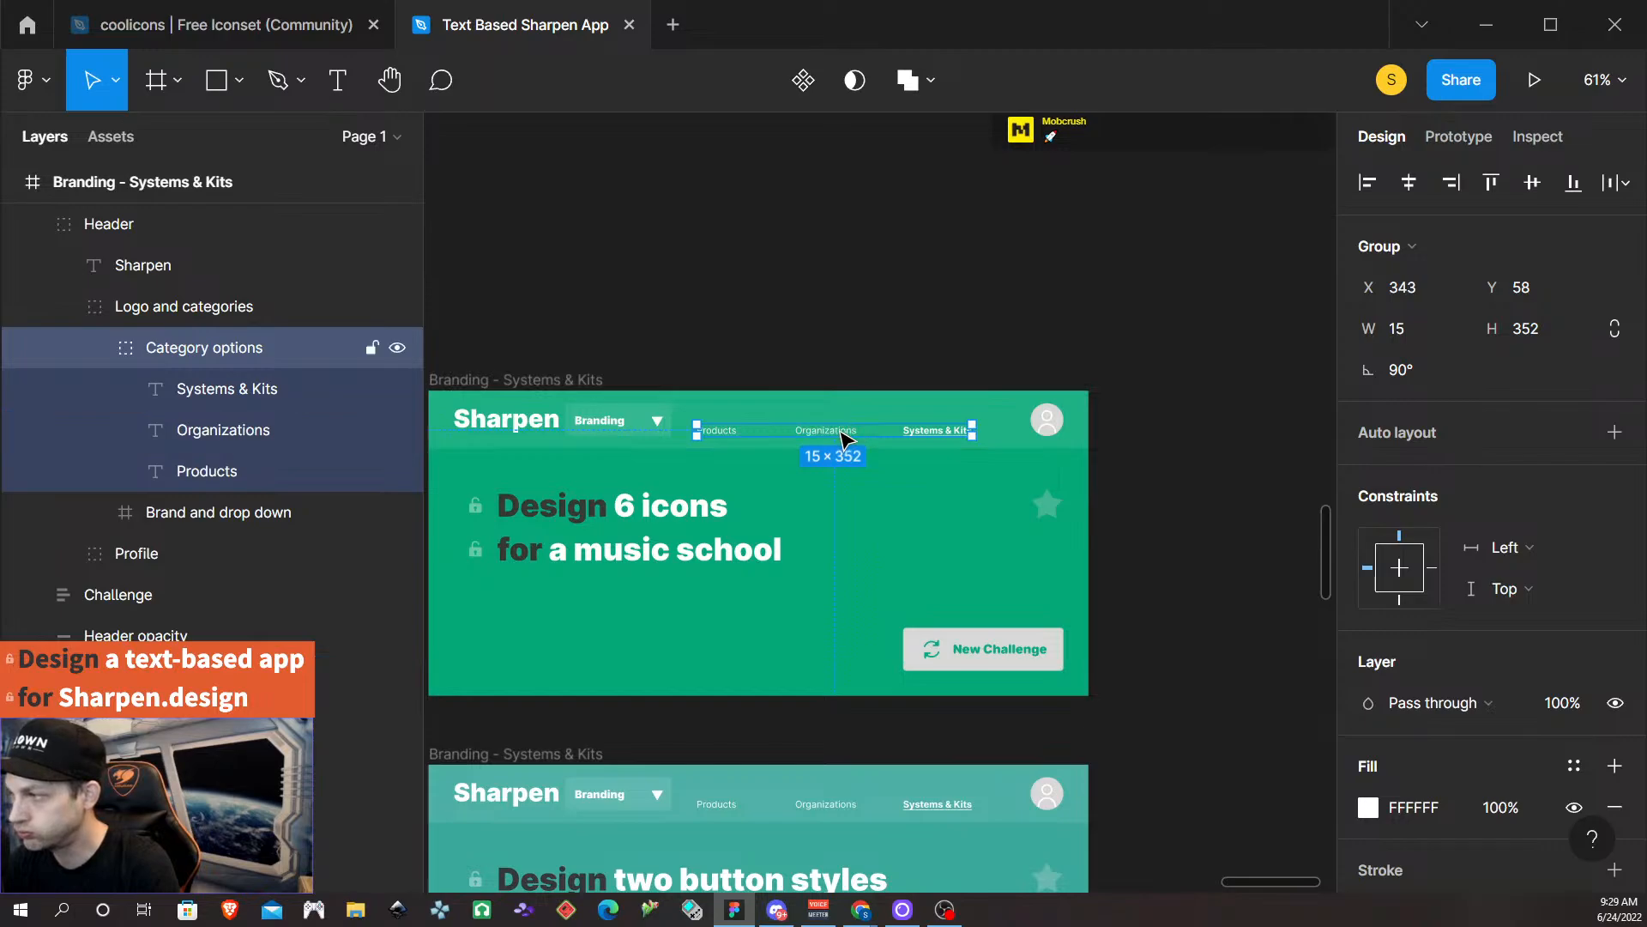
pyautogui.moveTo(845, 439); pyautogui.dragTo(857, 236)
# Turn the Category options group above the team logo Branding - Products frame into a component.
pyautogui.hscroll(-15, 855, 283)
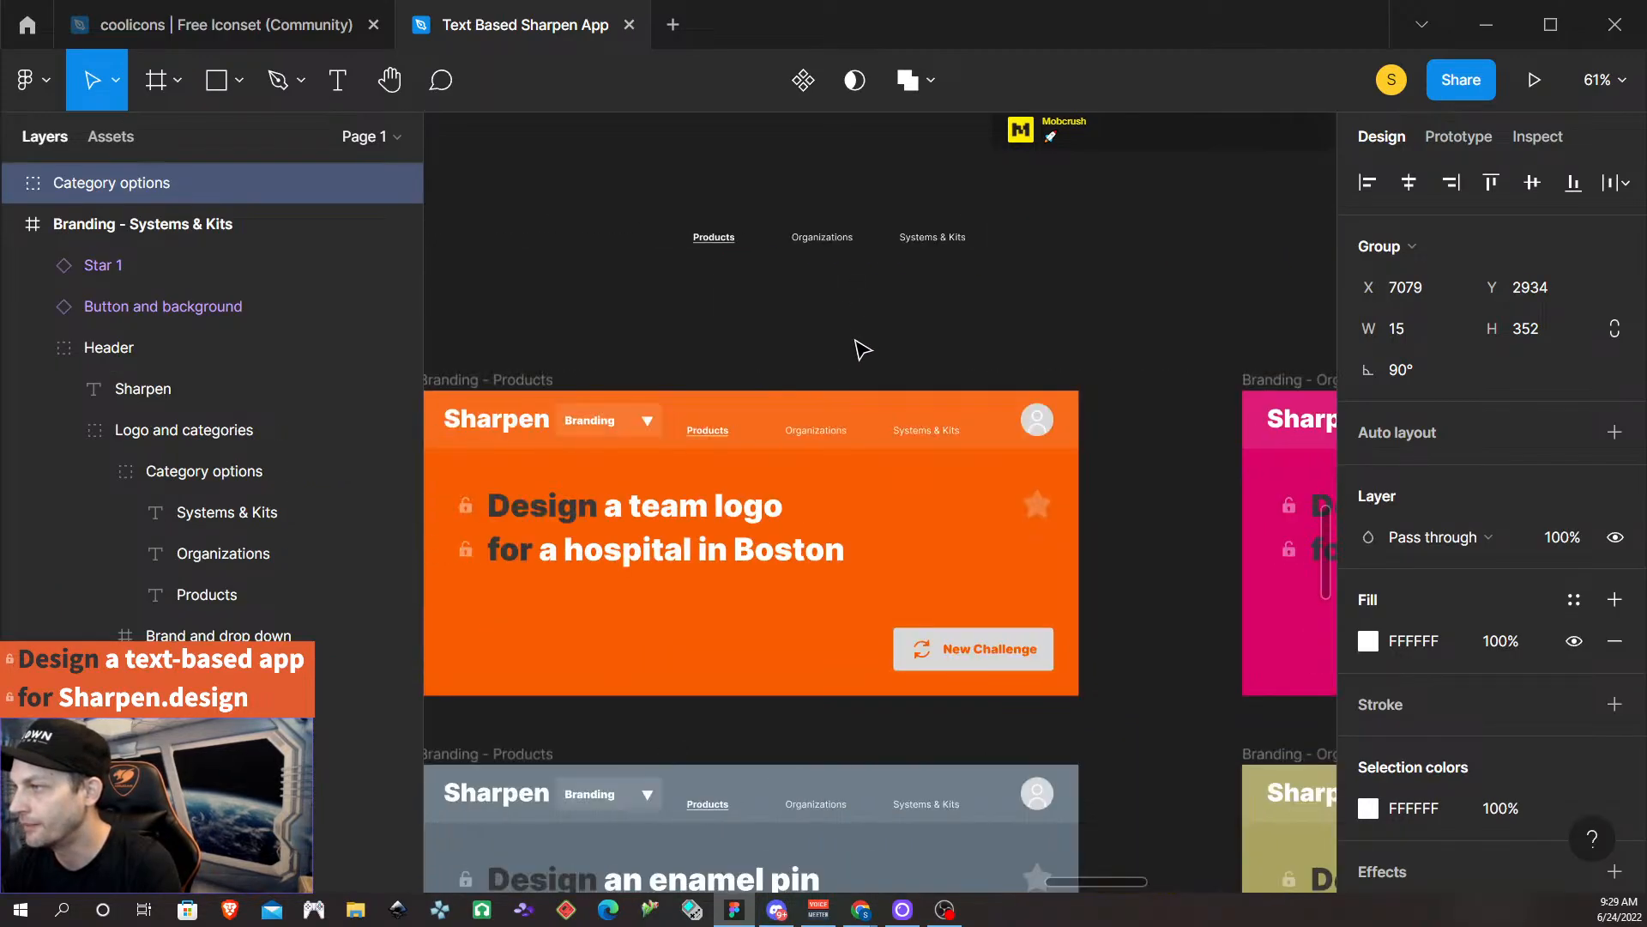
pyautogui.hscroll(4, 863, 351)
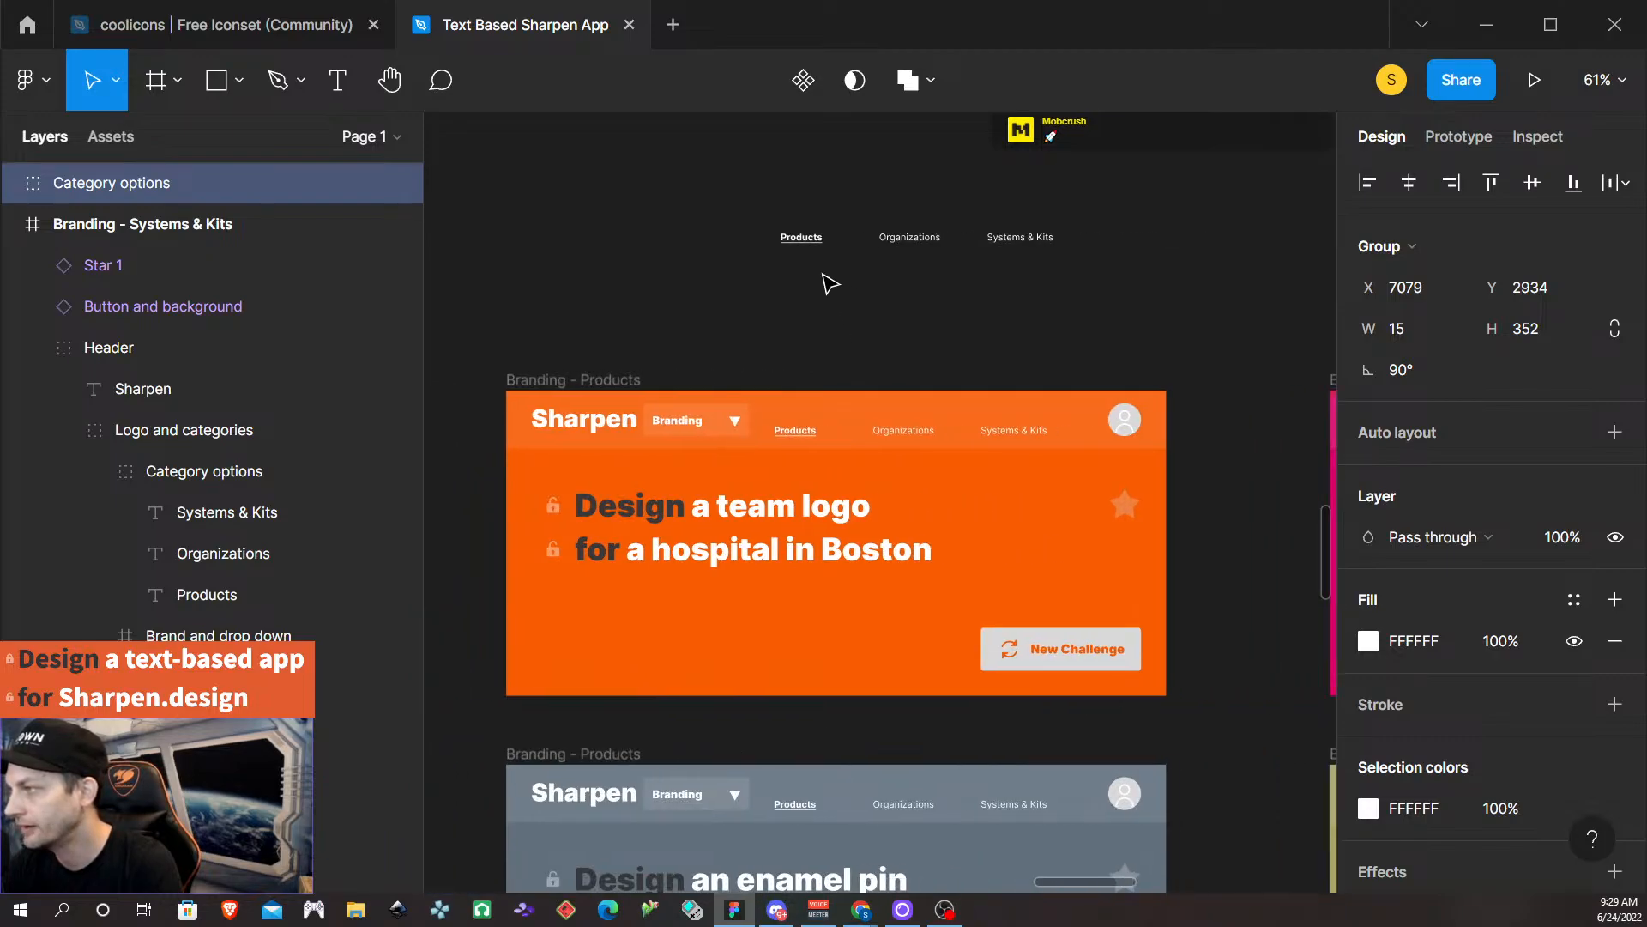
pyautogui.click(803, 79)
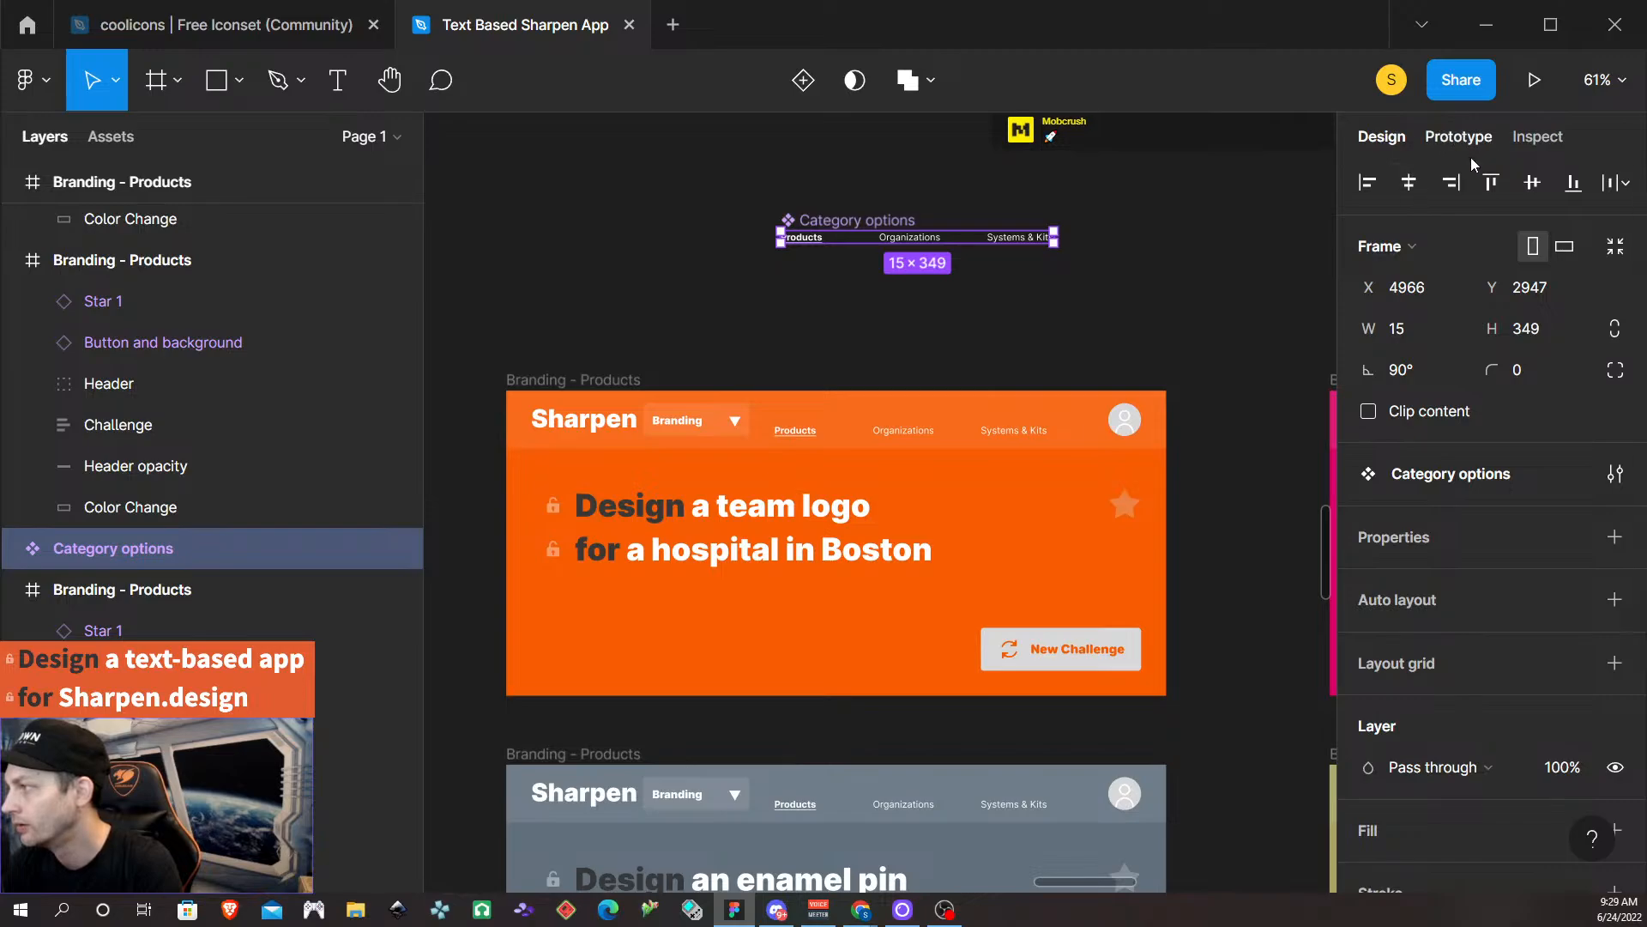
# Link that component's Systems & Kits, Organizations and Products labels on tap to the matching Branding frames in the top row.
pyautogui.click(1433, 142)
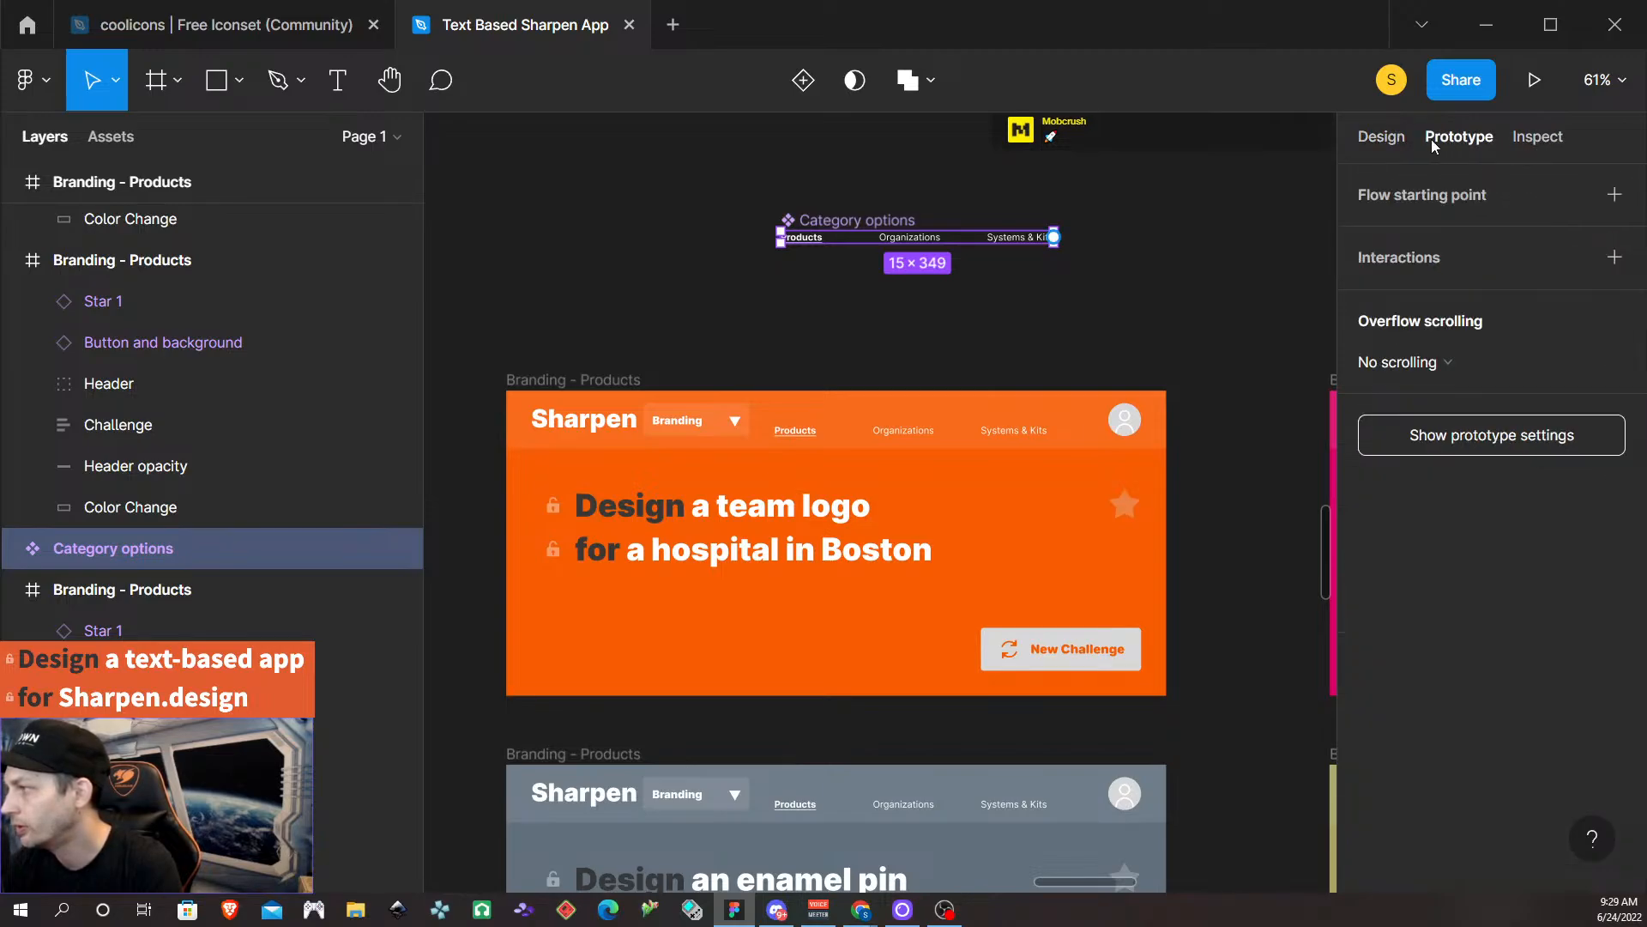
pyautogui.doubleClick(1013, 239)
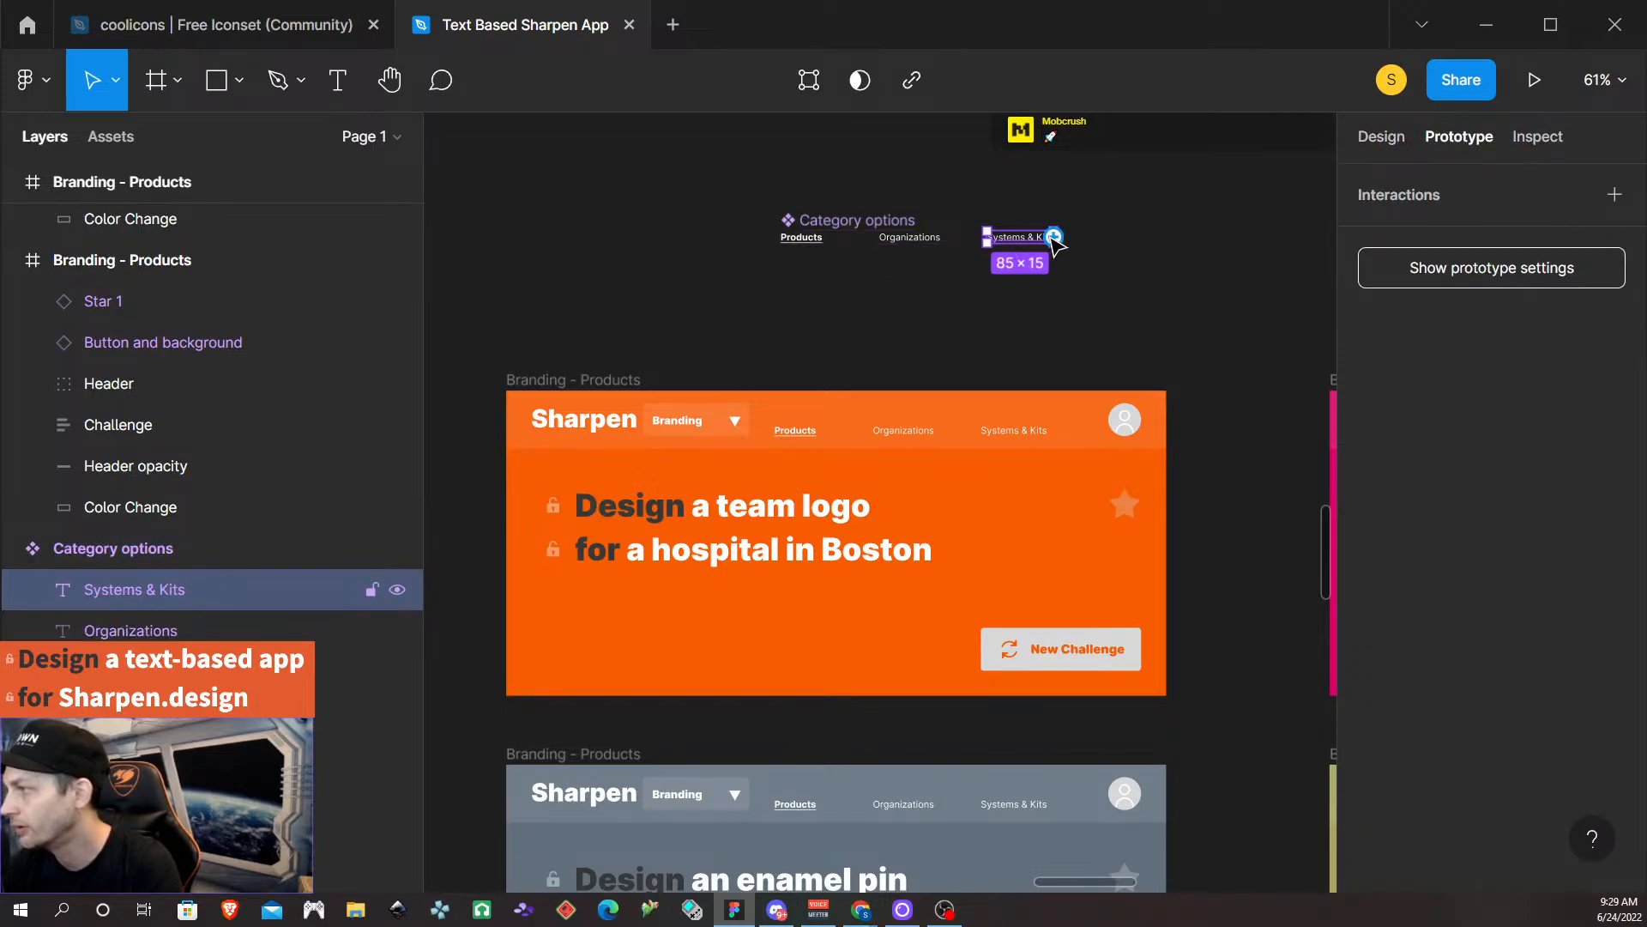
pyautogui.moveTo(1056, 240); pyautogui.dragTo(1241, 469)
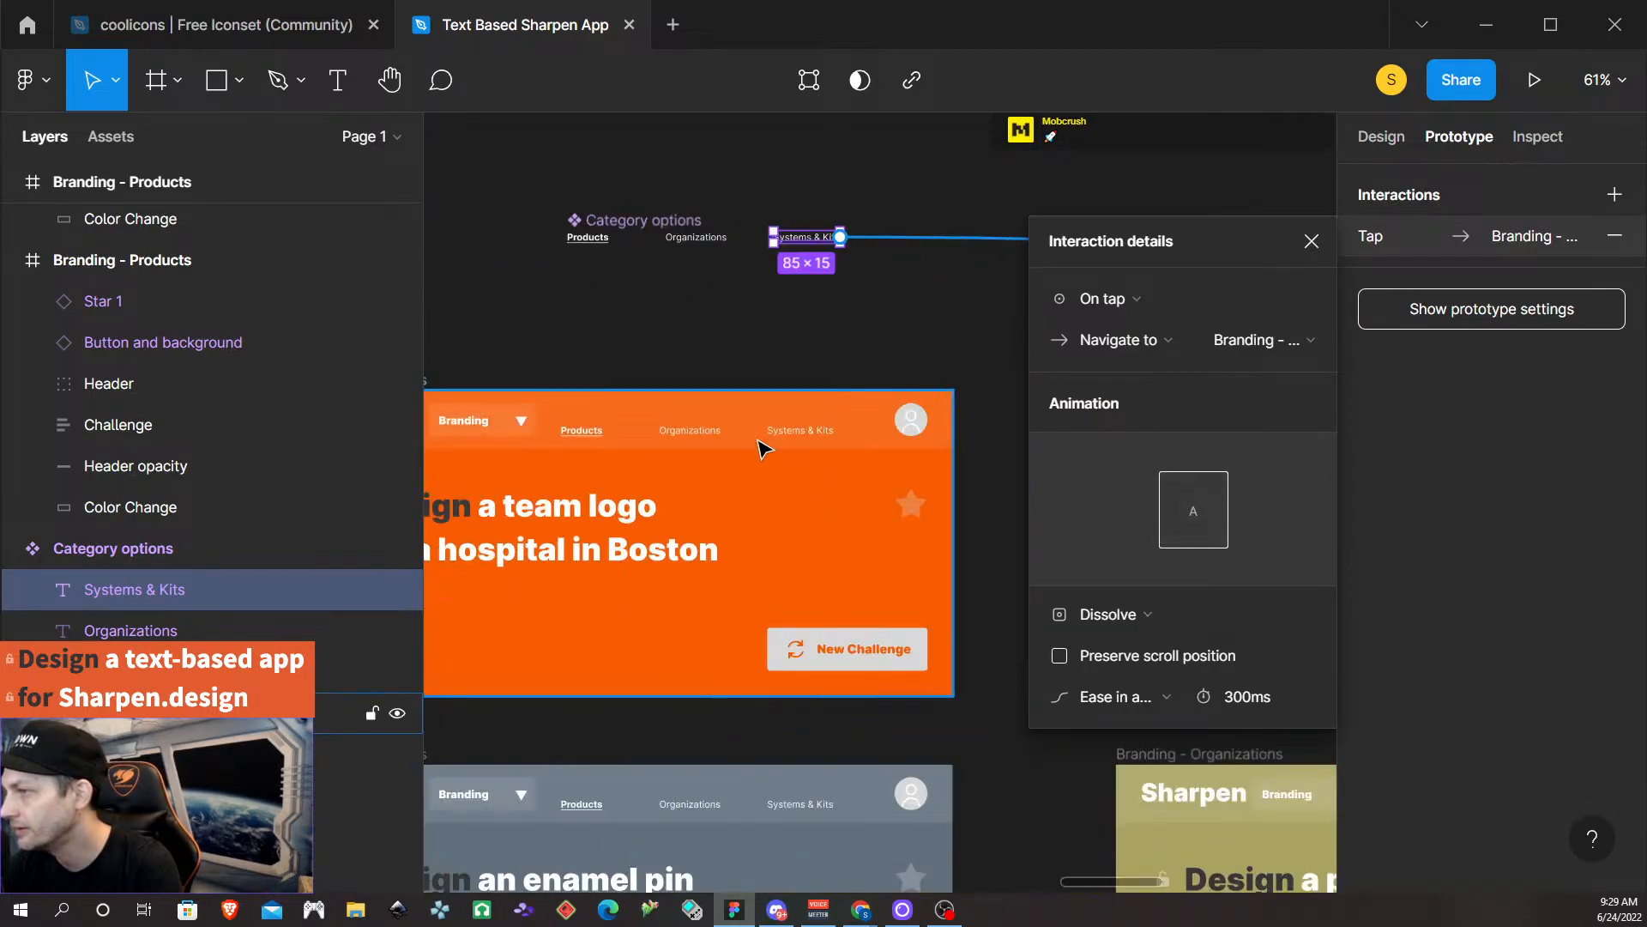
pyautogui.click(709, 242)
pyautogui.moveTo(740, 238); pyautogui.dragTo(1235, 440)
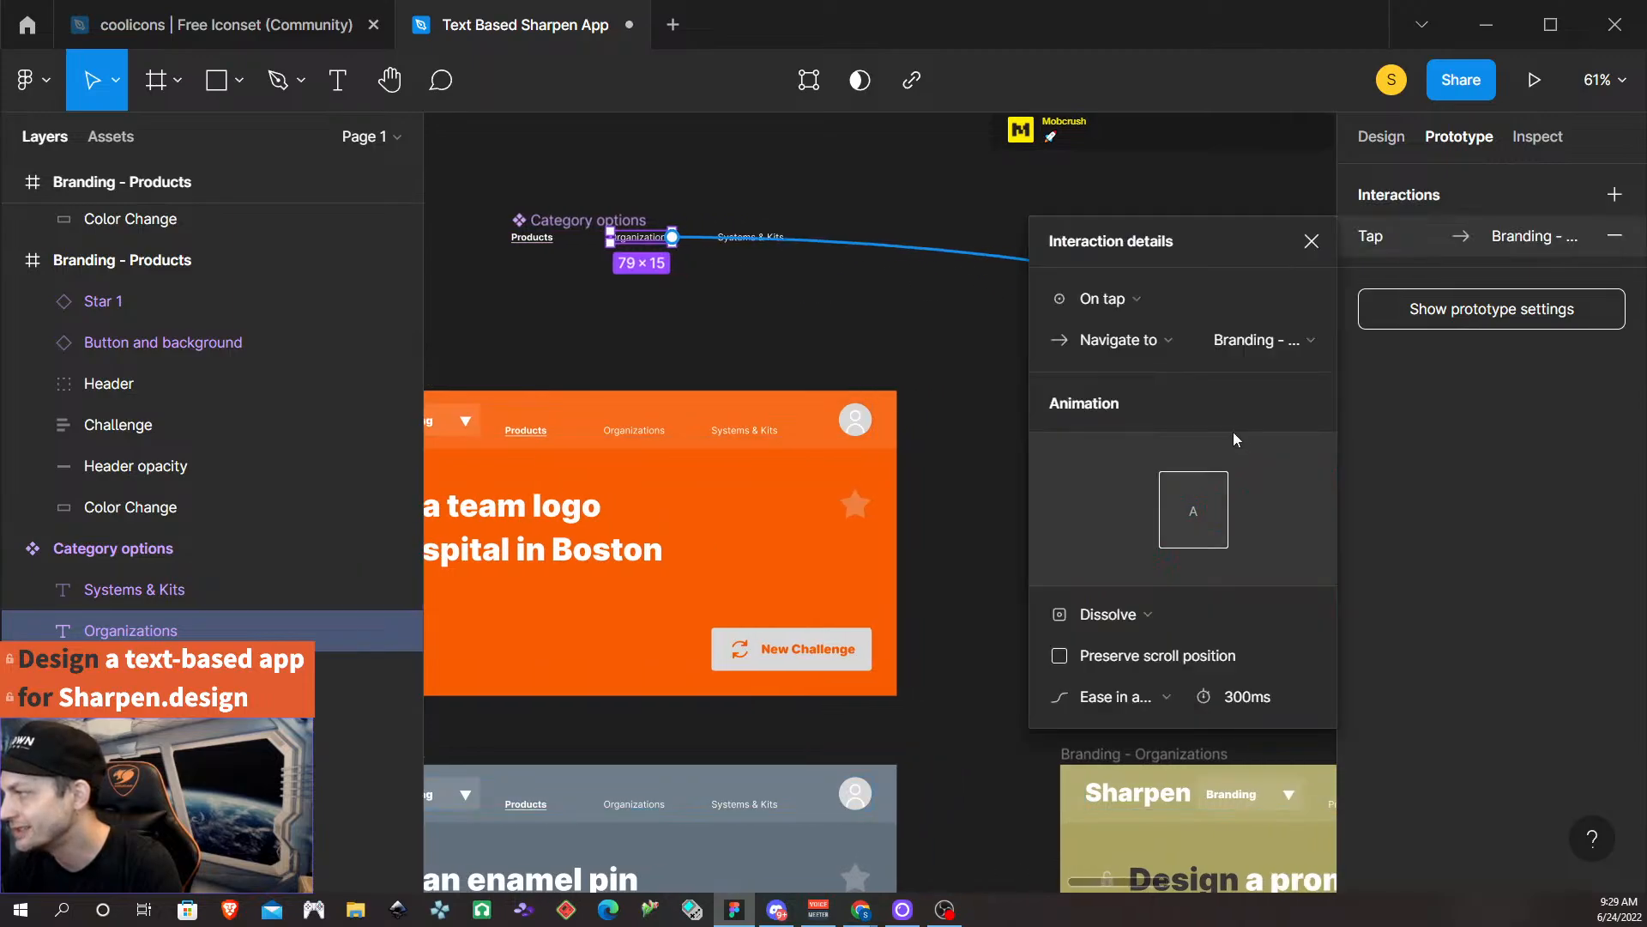
pyautogui.click(532, 237)
pyautogui.moveTo(554, 236); pyautogui.dragTo(747, 368)
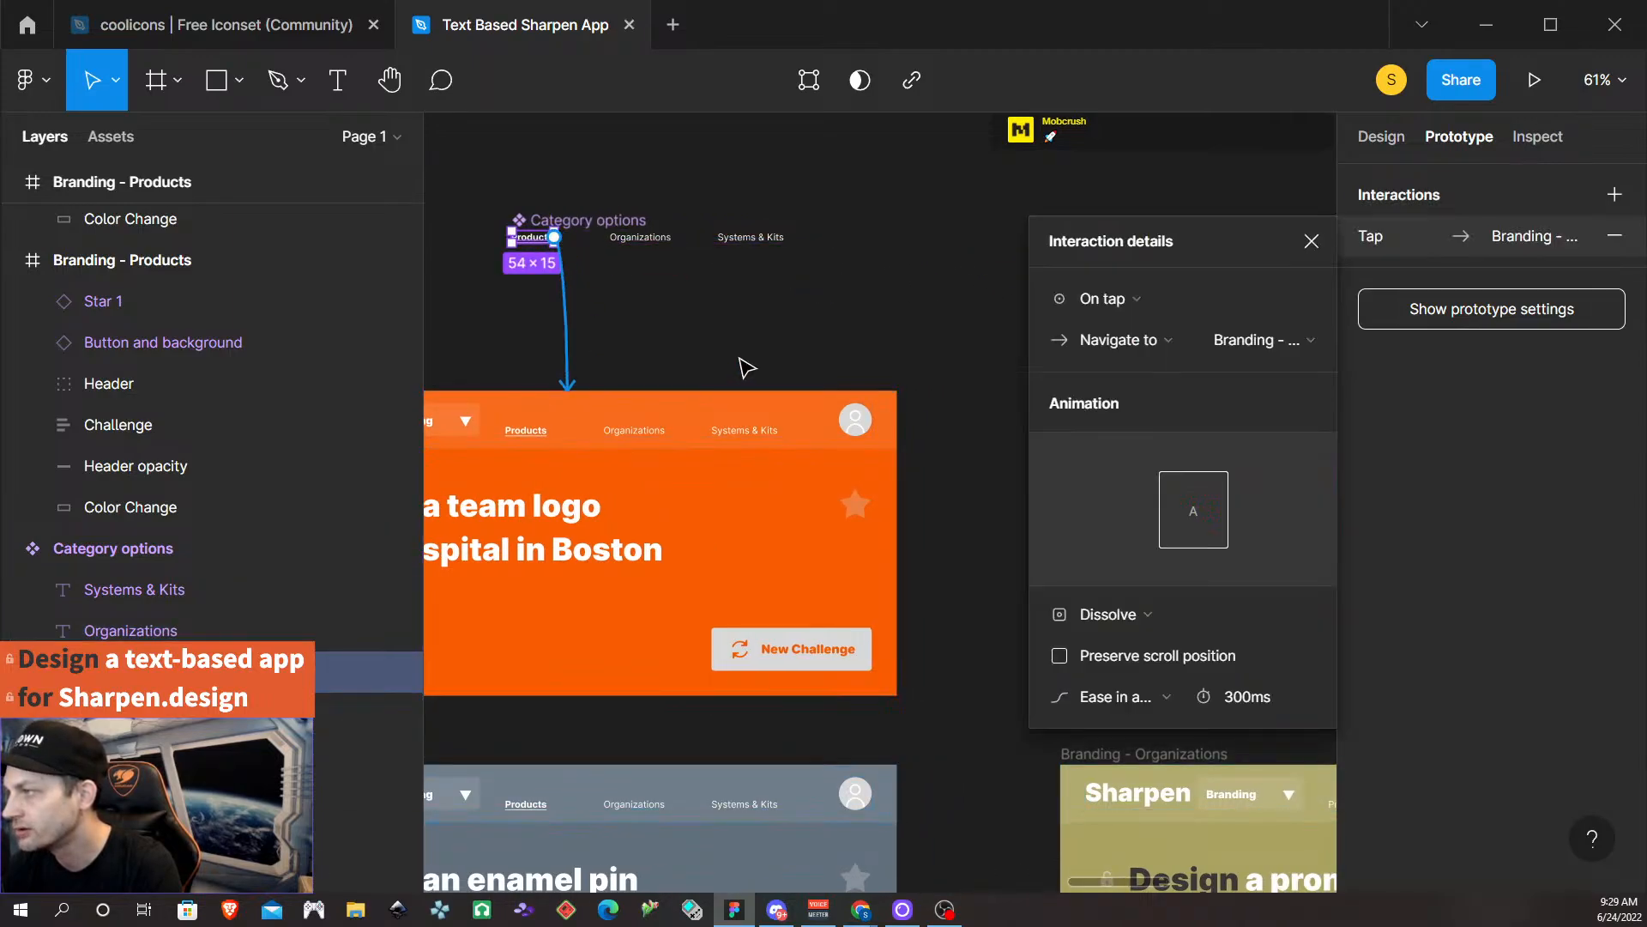
pyautogui.hscroll(6, 840, 305)
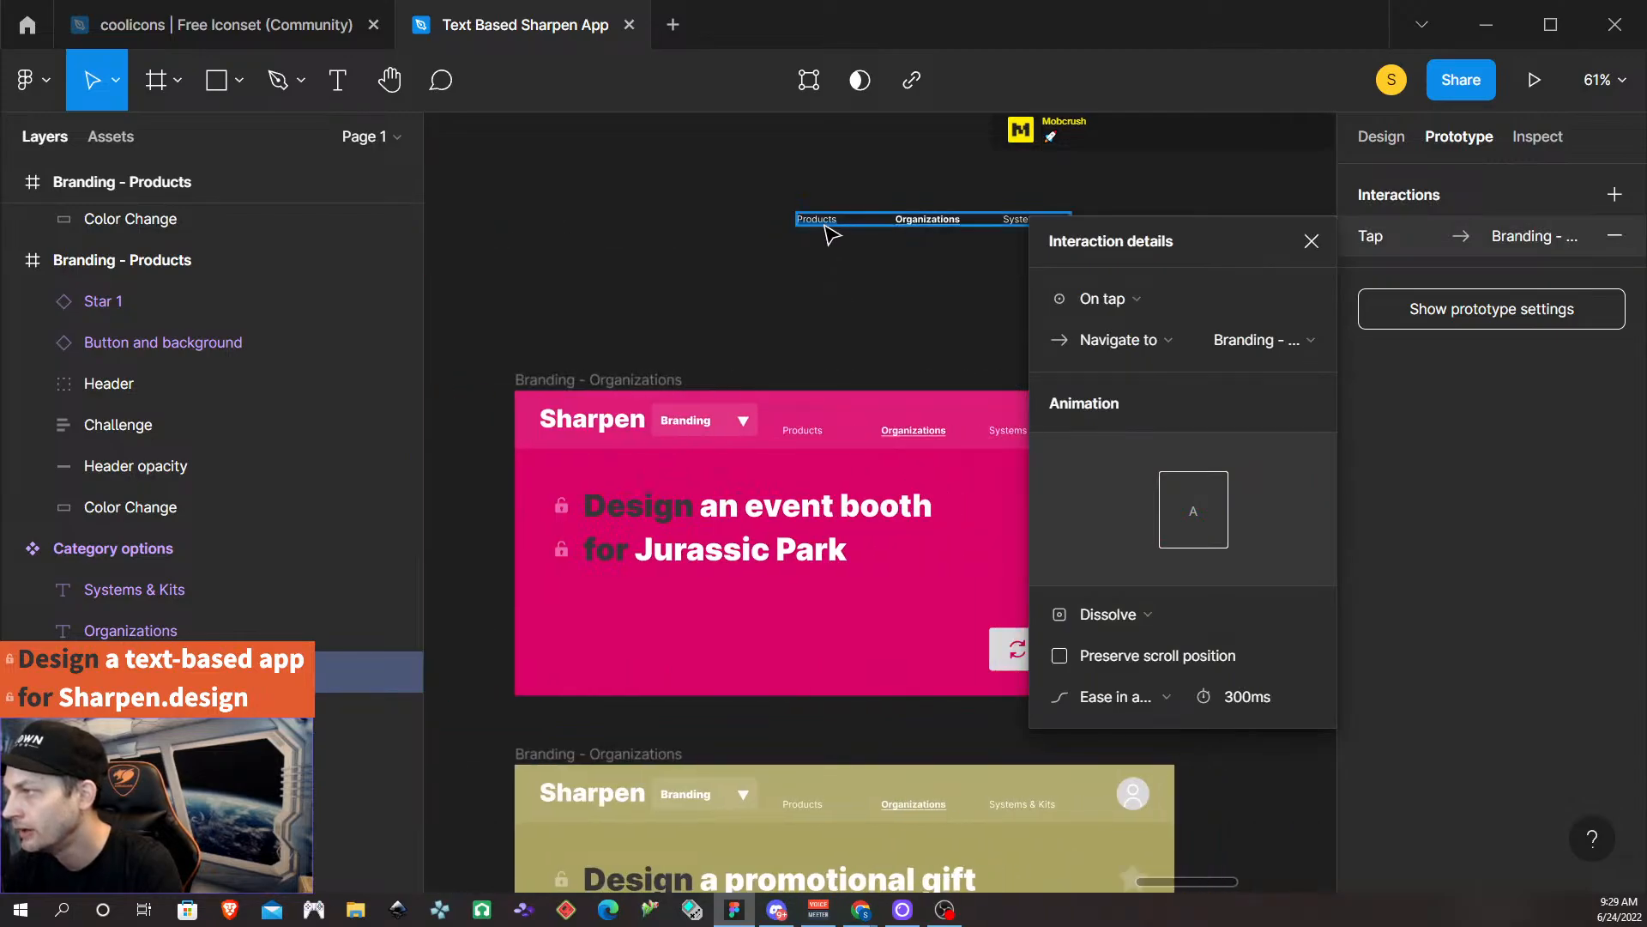
pyautogui.click(829, 221)
pyautogui.click(829, 221)
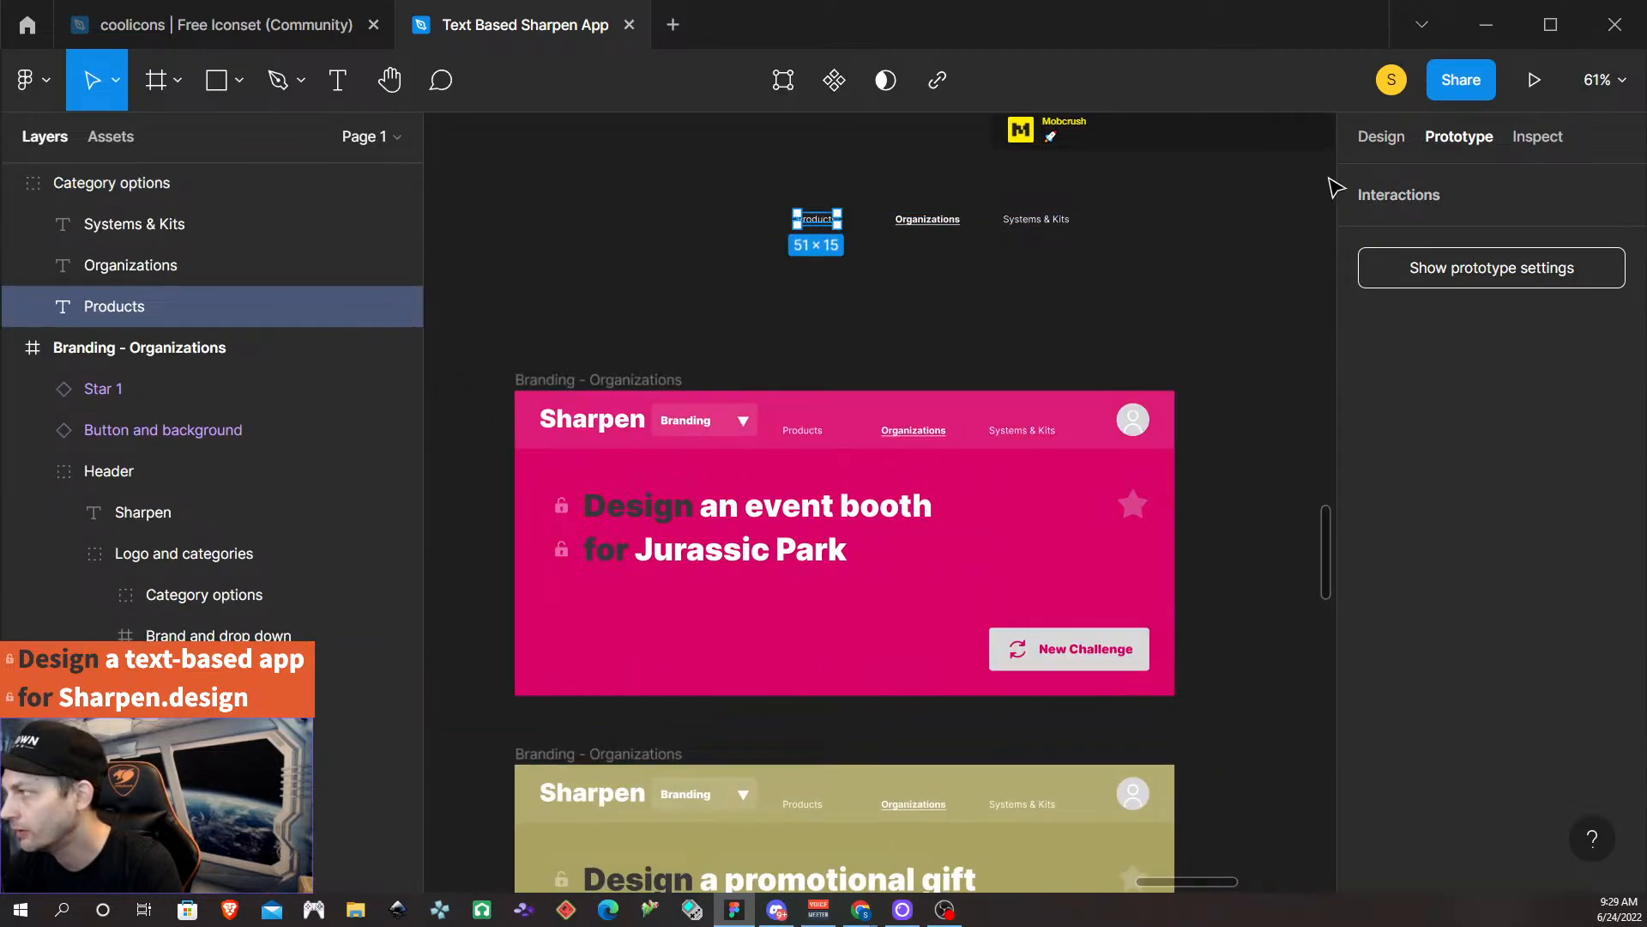
pyautogui.click(810, 311)
pyautogui.click(820, 222)
pyautogui.click(822, 225)
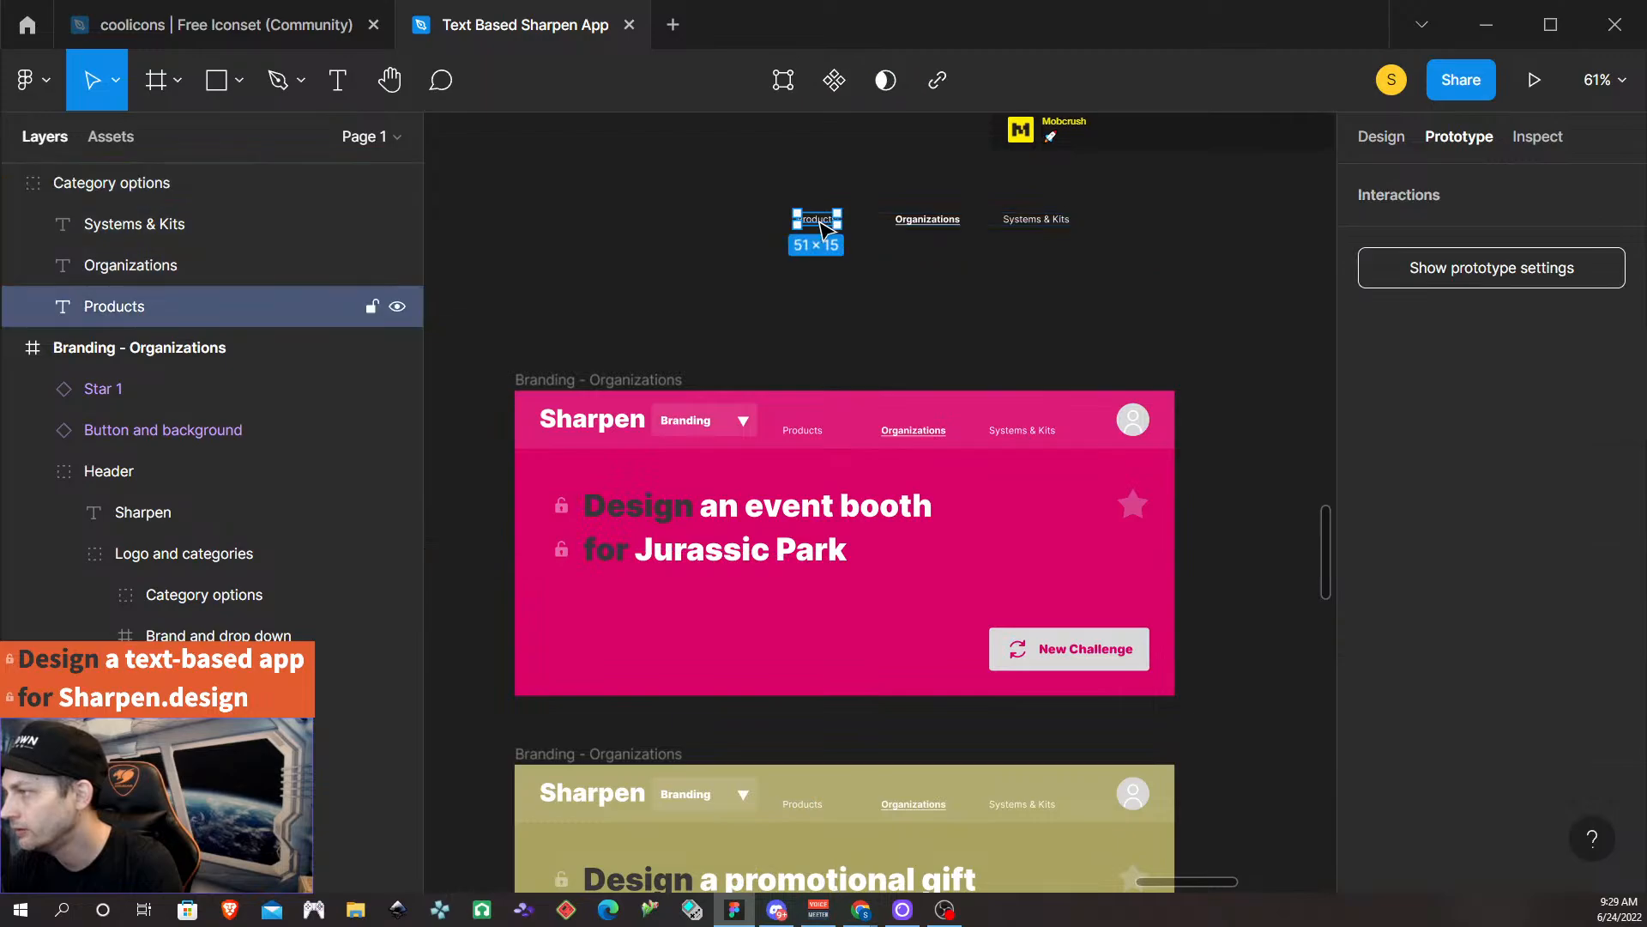
pyautogui.click(1010, 276)
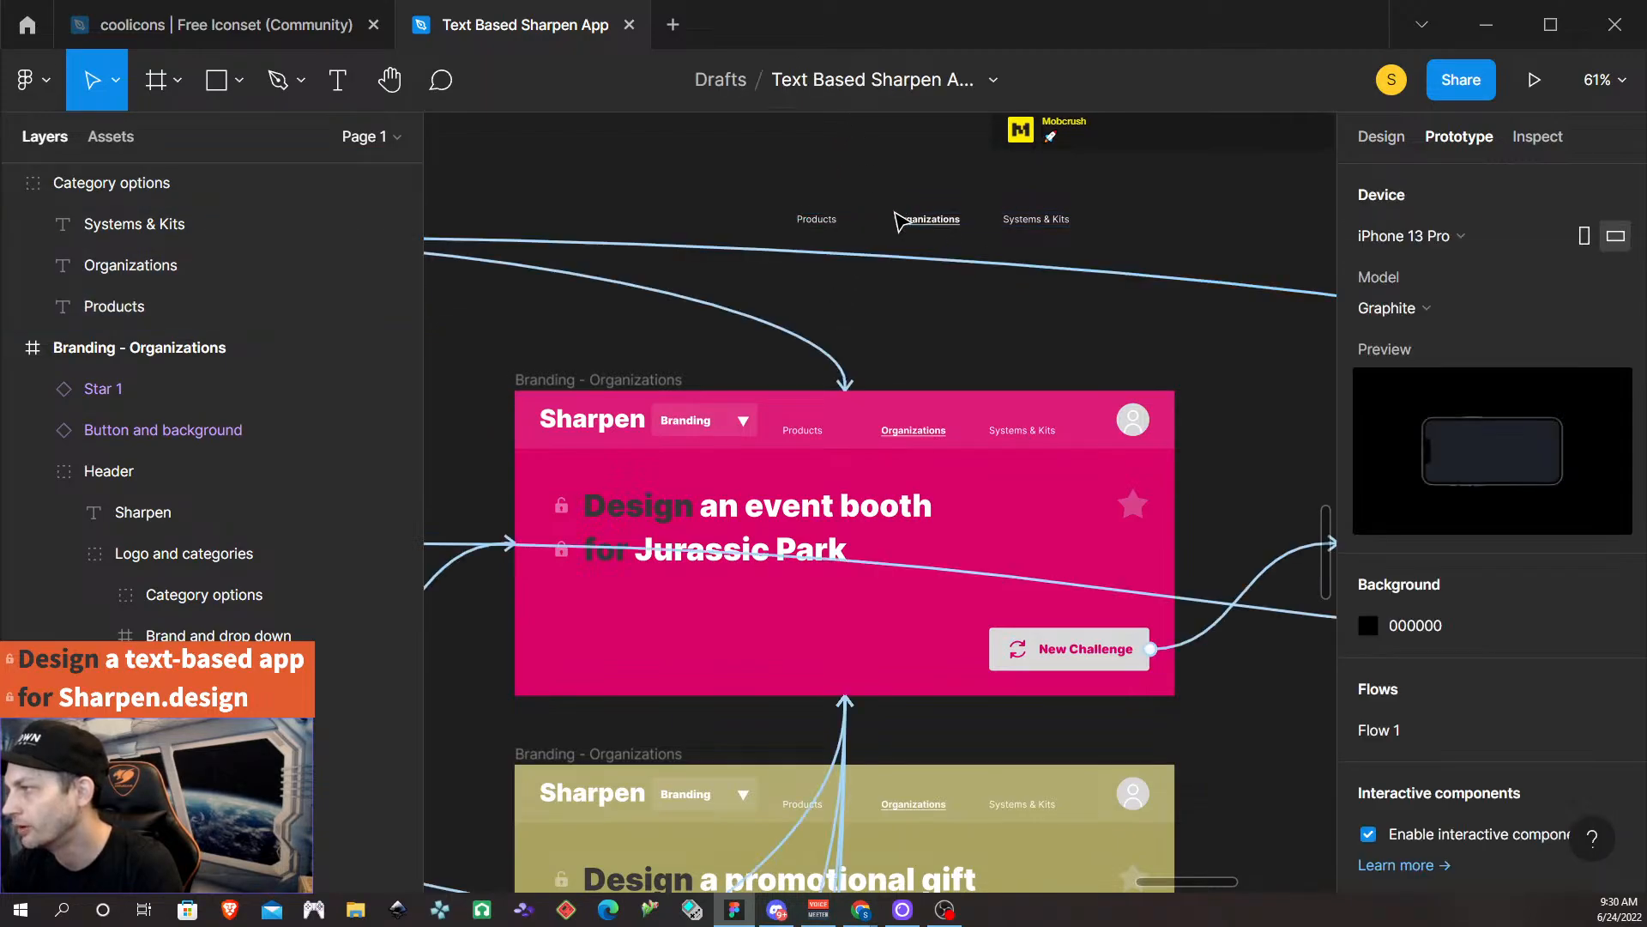
# Make the Category options group above the event booth frame a component and link Products, Organizations and Systems & Kits to their matching top-row Branding frames.
pyautogui.click(906, 220)
pyautogui.click(803, 80)
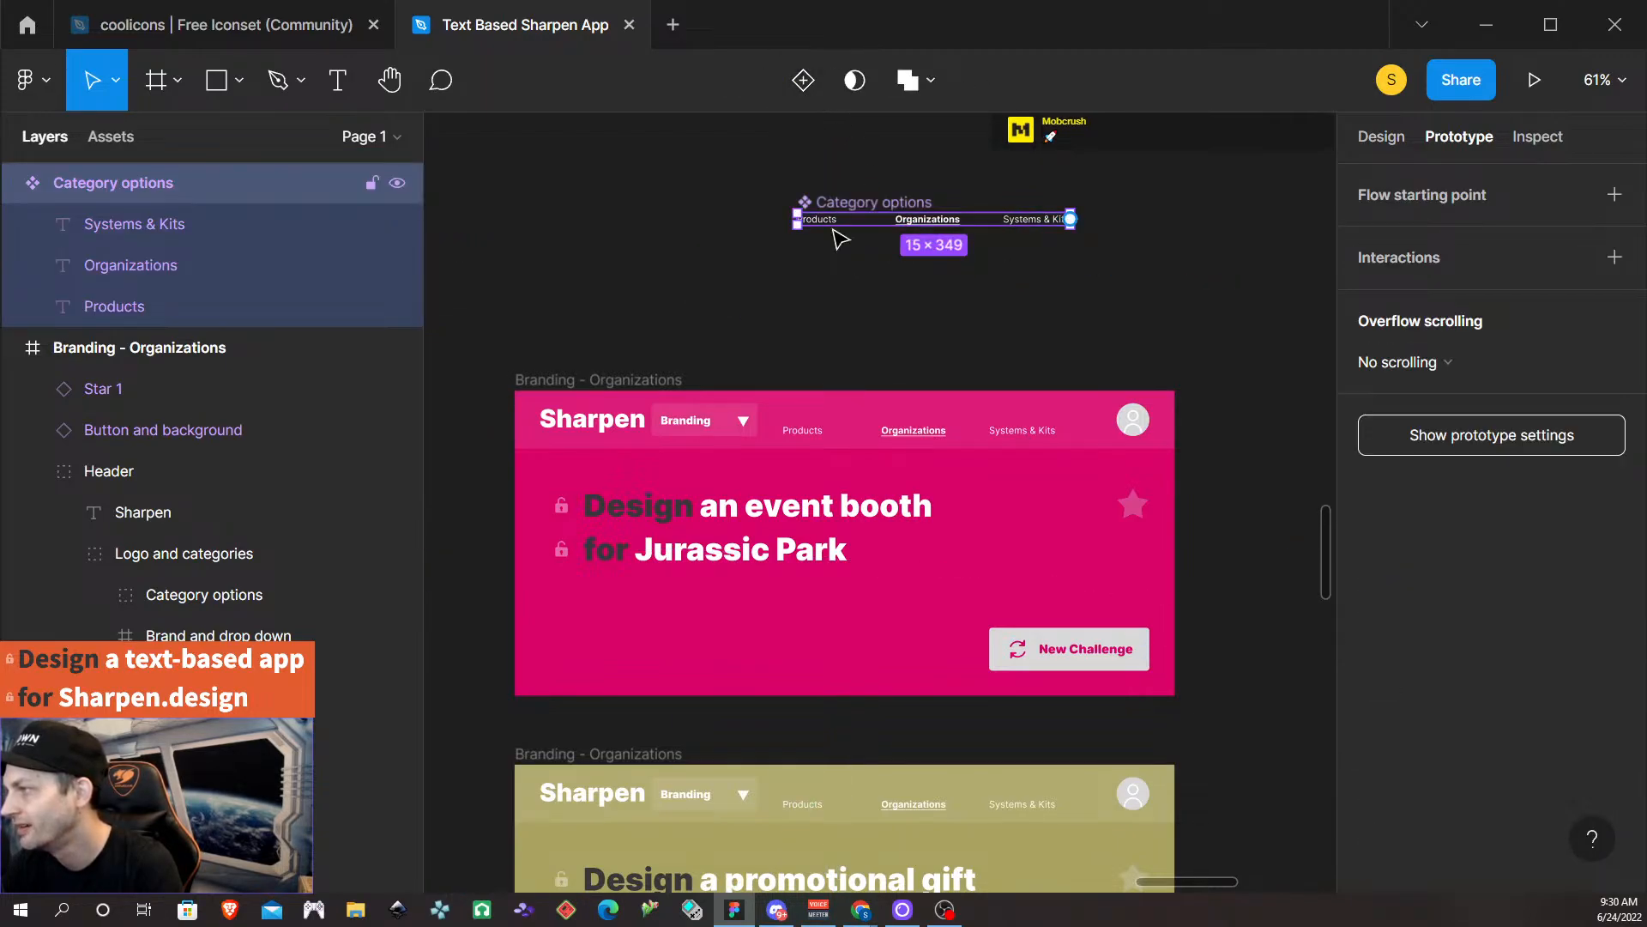
pyautogui.doubleClick(822, 221)
pyautogui.moveTo(845, 225); pyautogui.dragTo(556, 520)
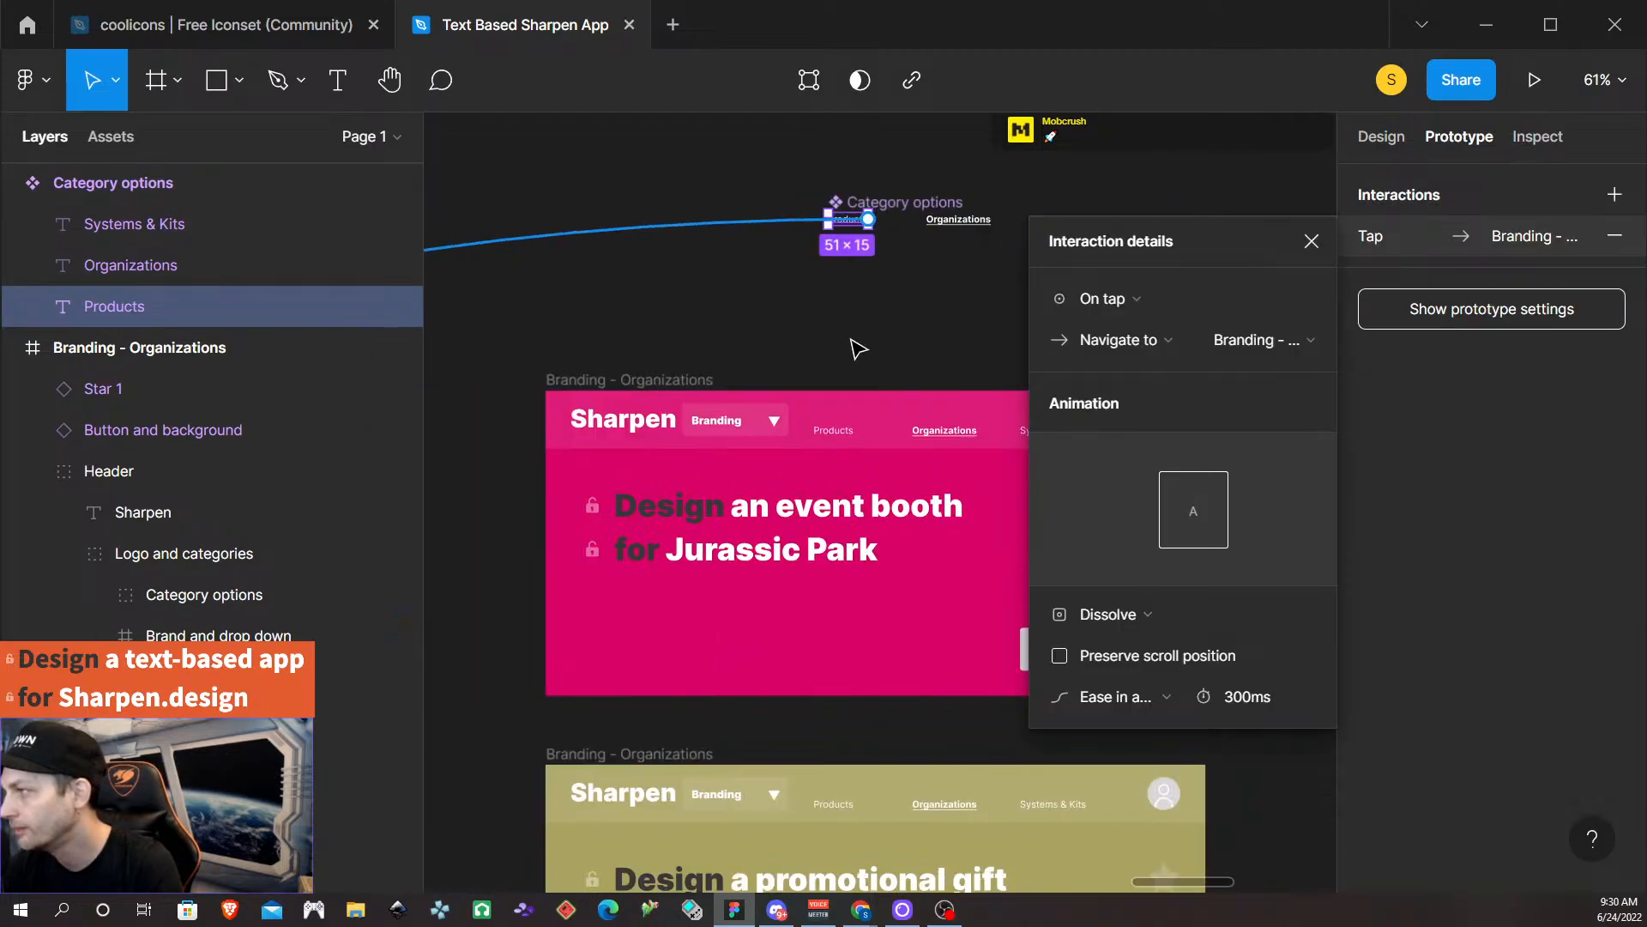
pyautogui.click(873, 225)
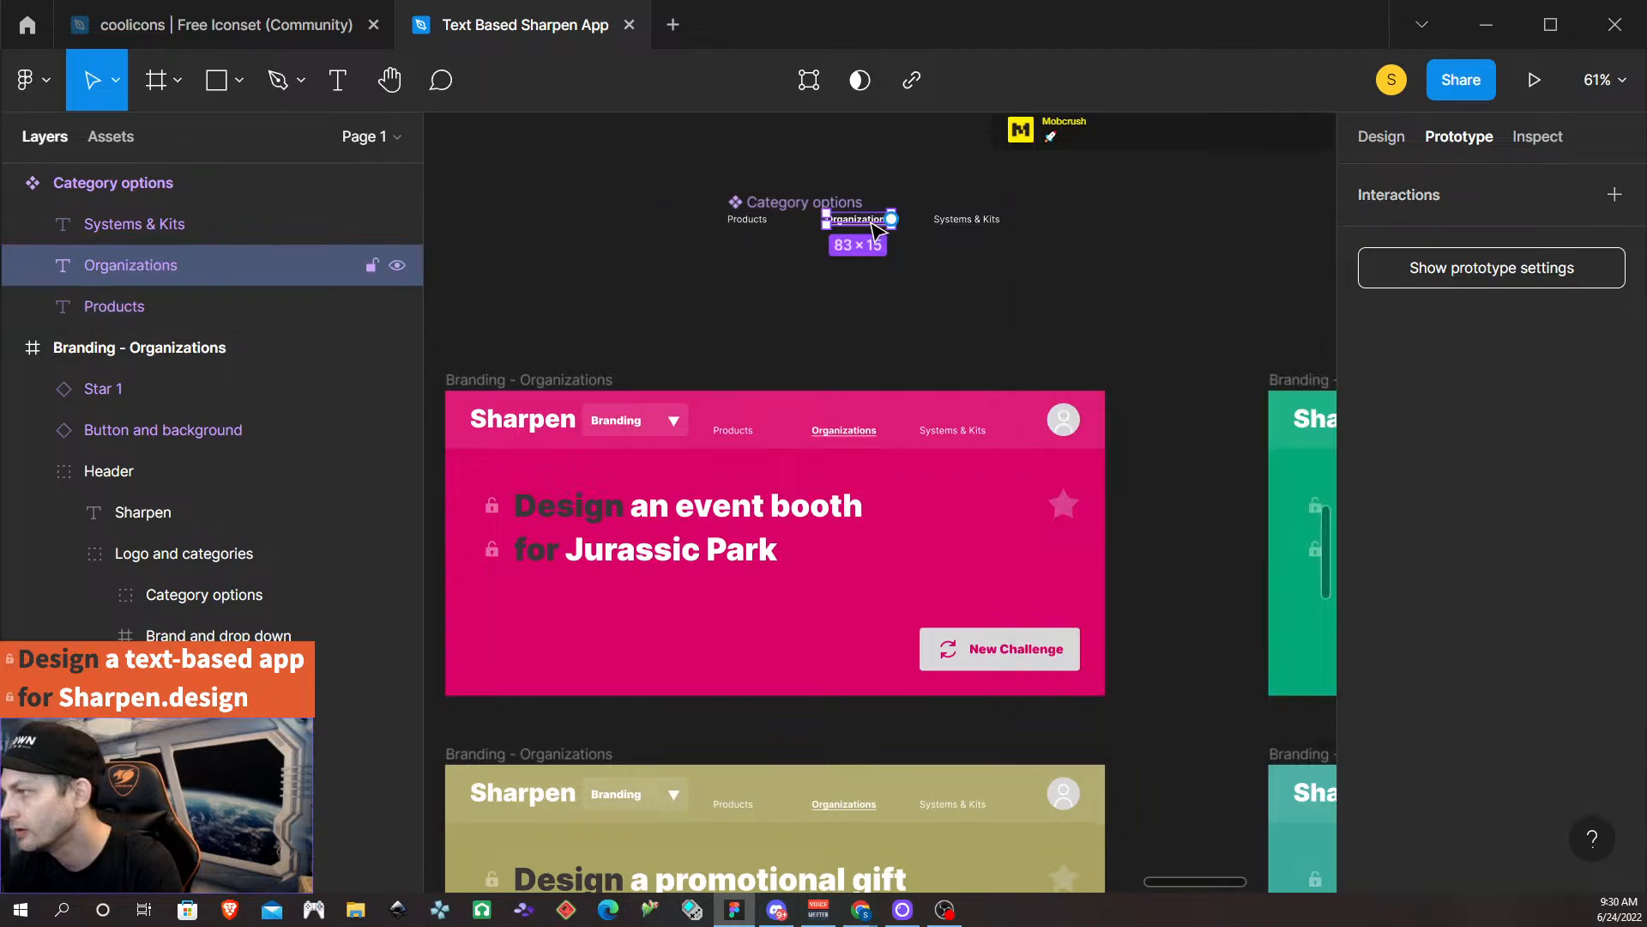
pyautogui.moveTo(895, 222); pyautogui.dragTo(830, 478)
pyautogui.hscroll(3, 867, 427)
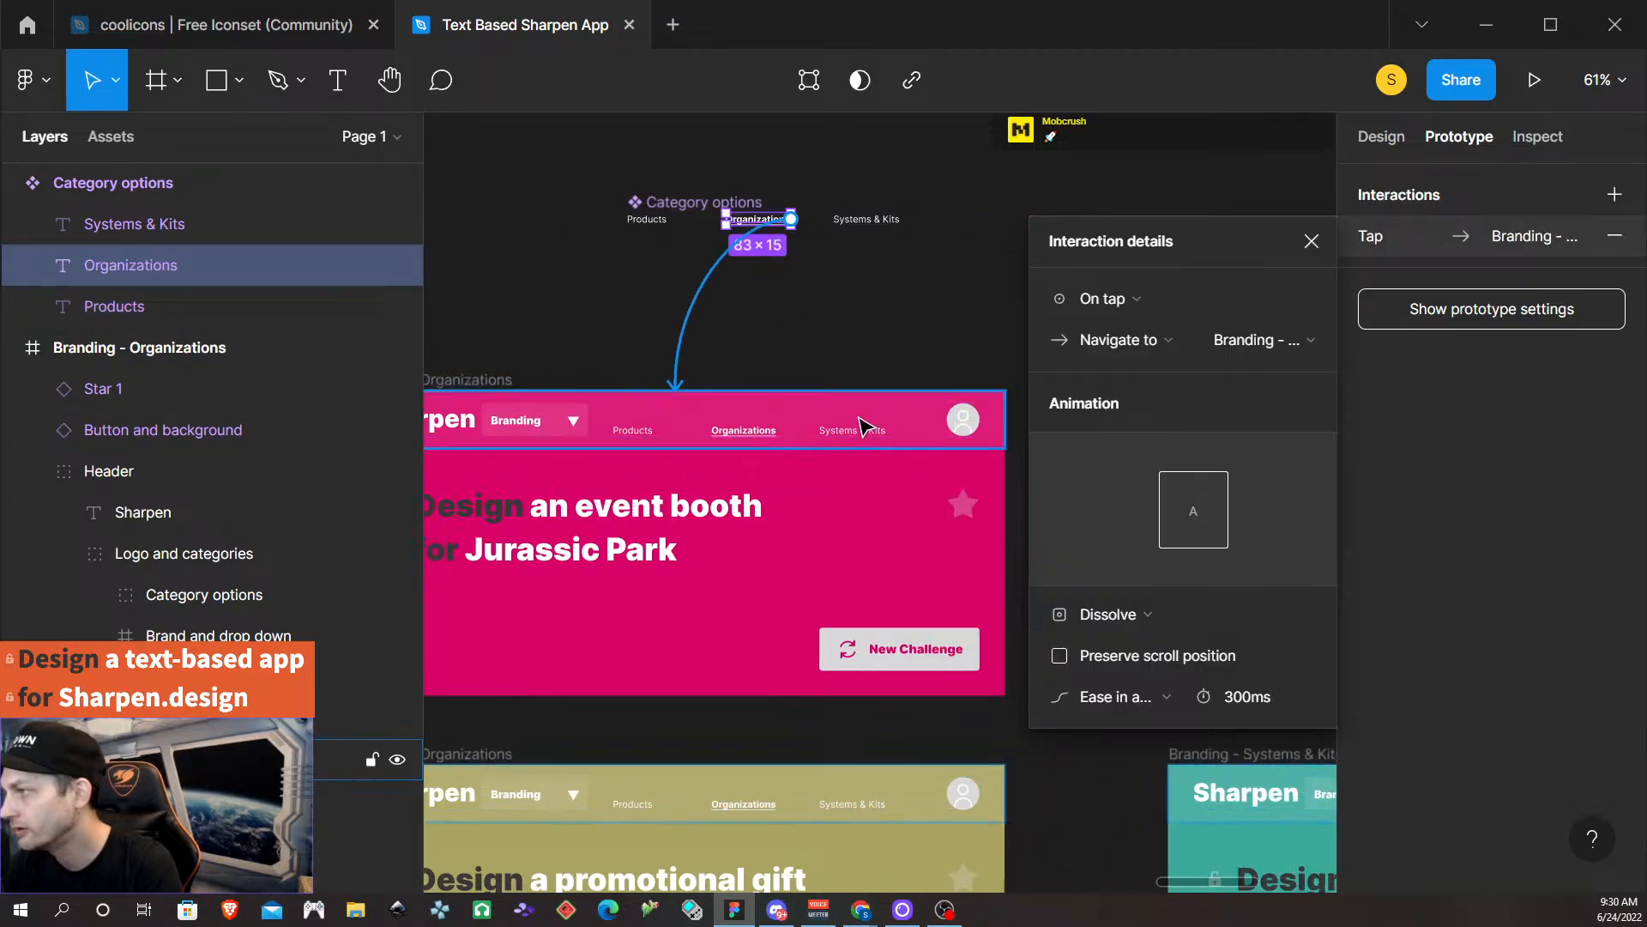
pyautogui.click(778, 218)
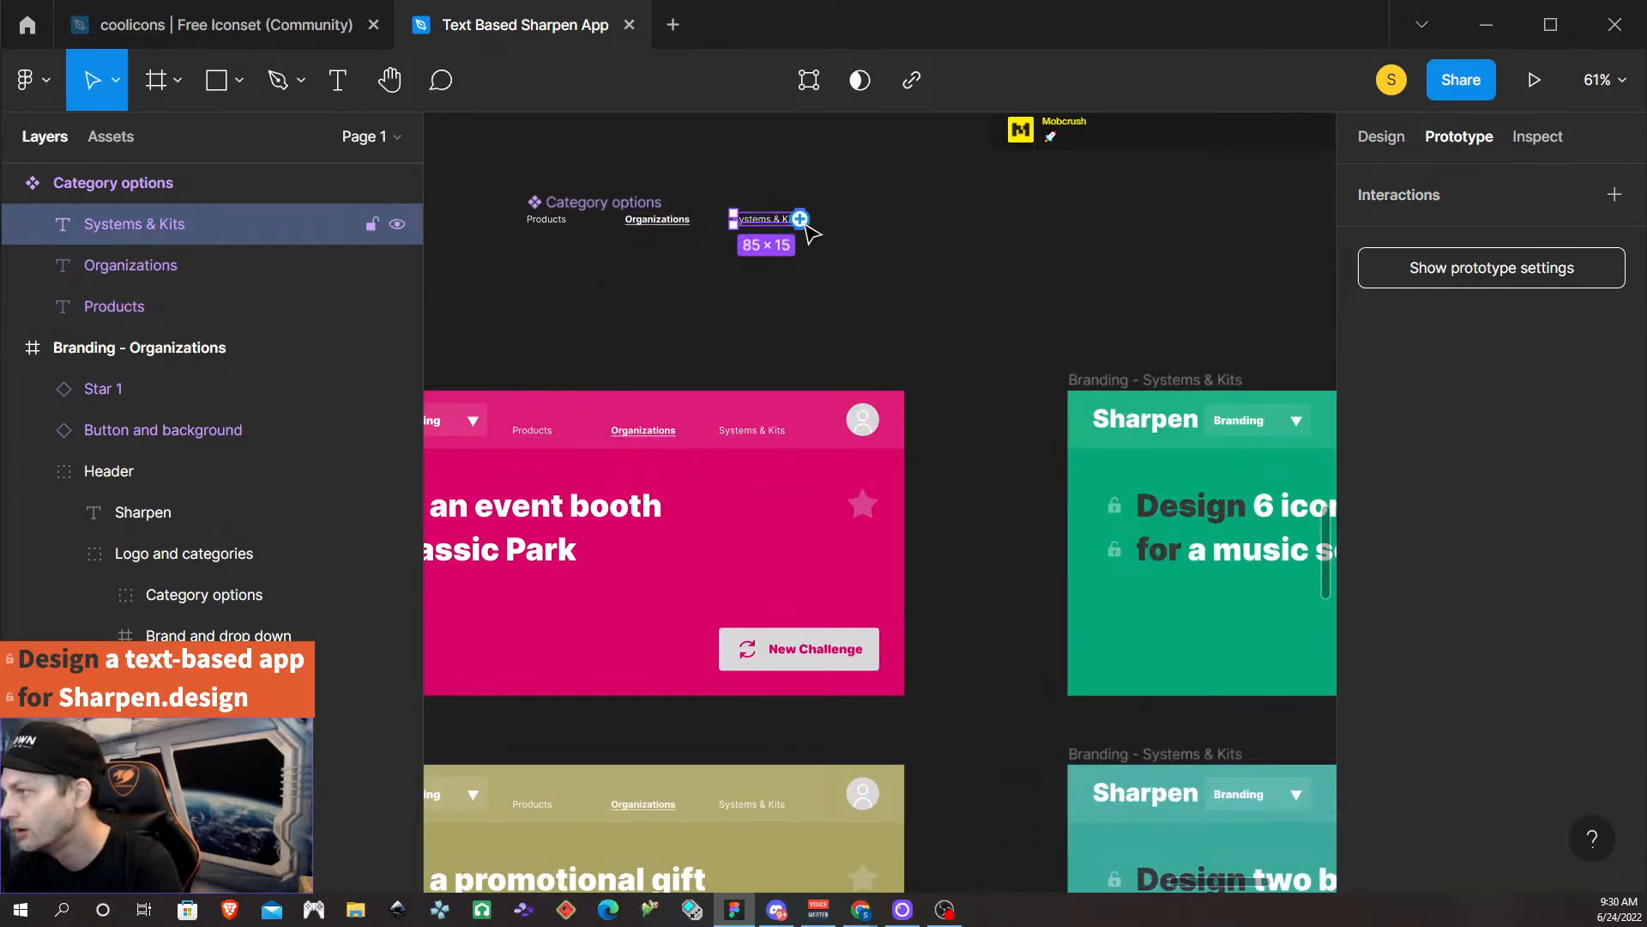
pyautogui.moveTo(800, 218); pyautogui.dragTo(1179, 378)
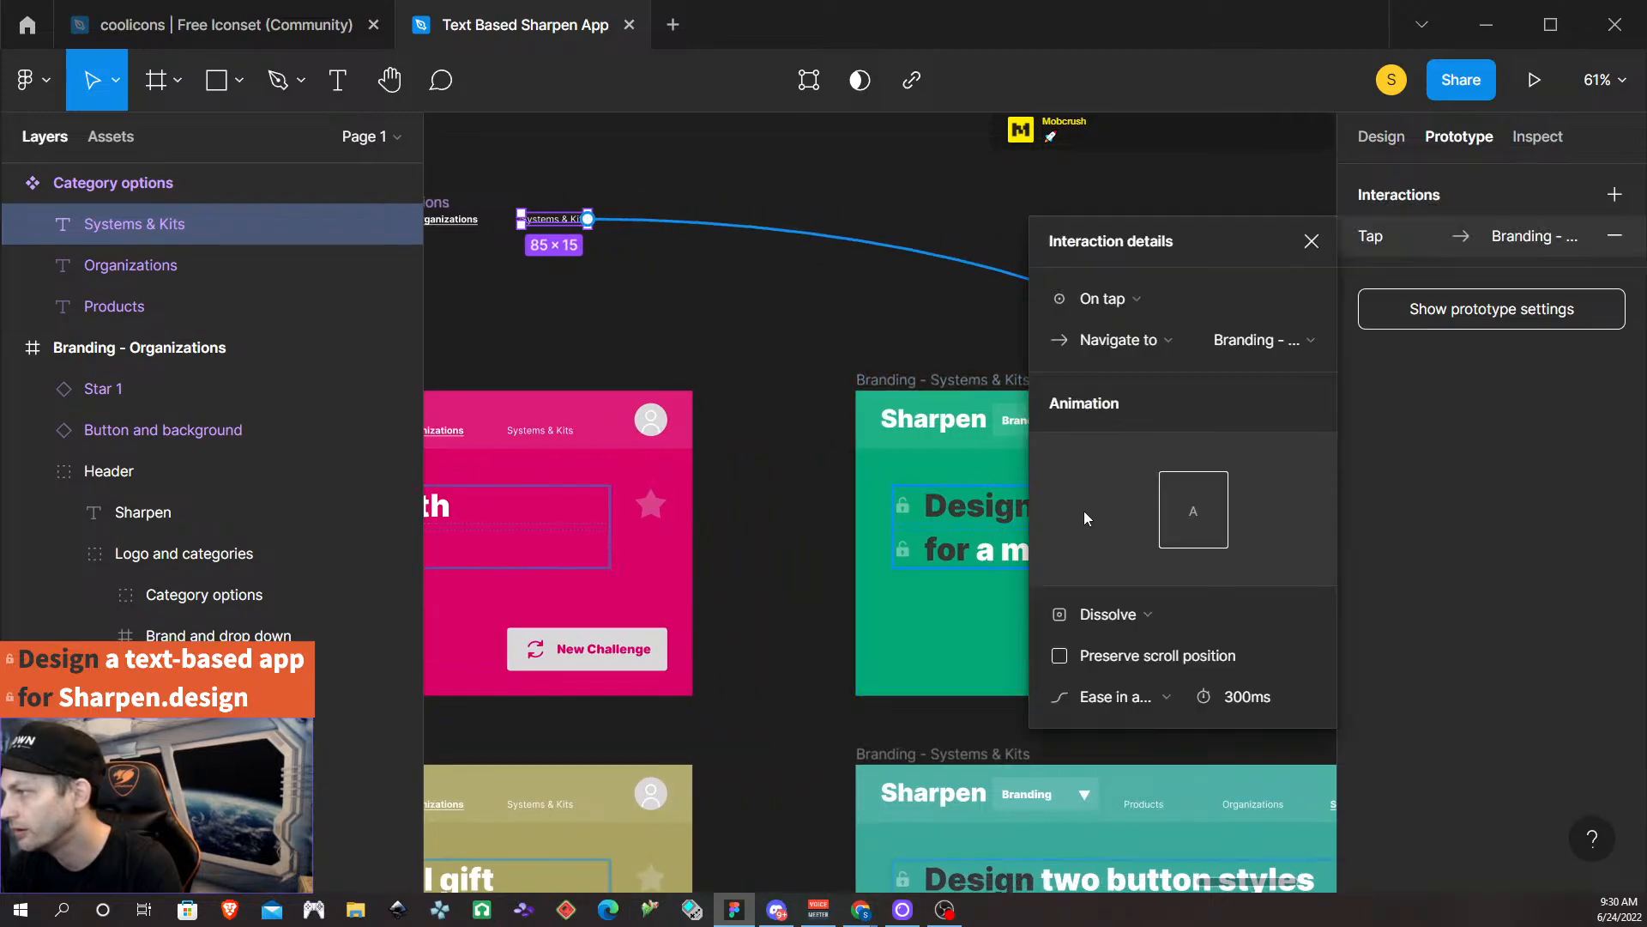
pyautogui.click(1317, 241)
# Turn the Category options group above the 6 icons Branding - Systems & Kits frame into a component.
pyautogui.hscroll(5, 882, 234)
pyautogui.click(882, 228)
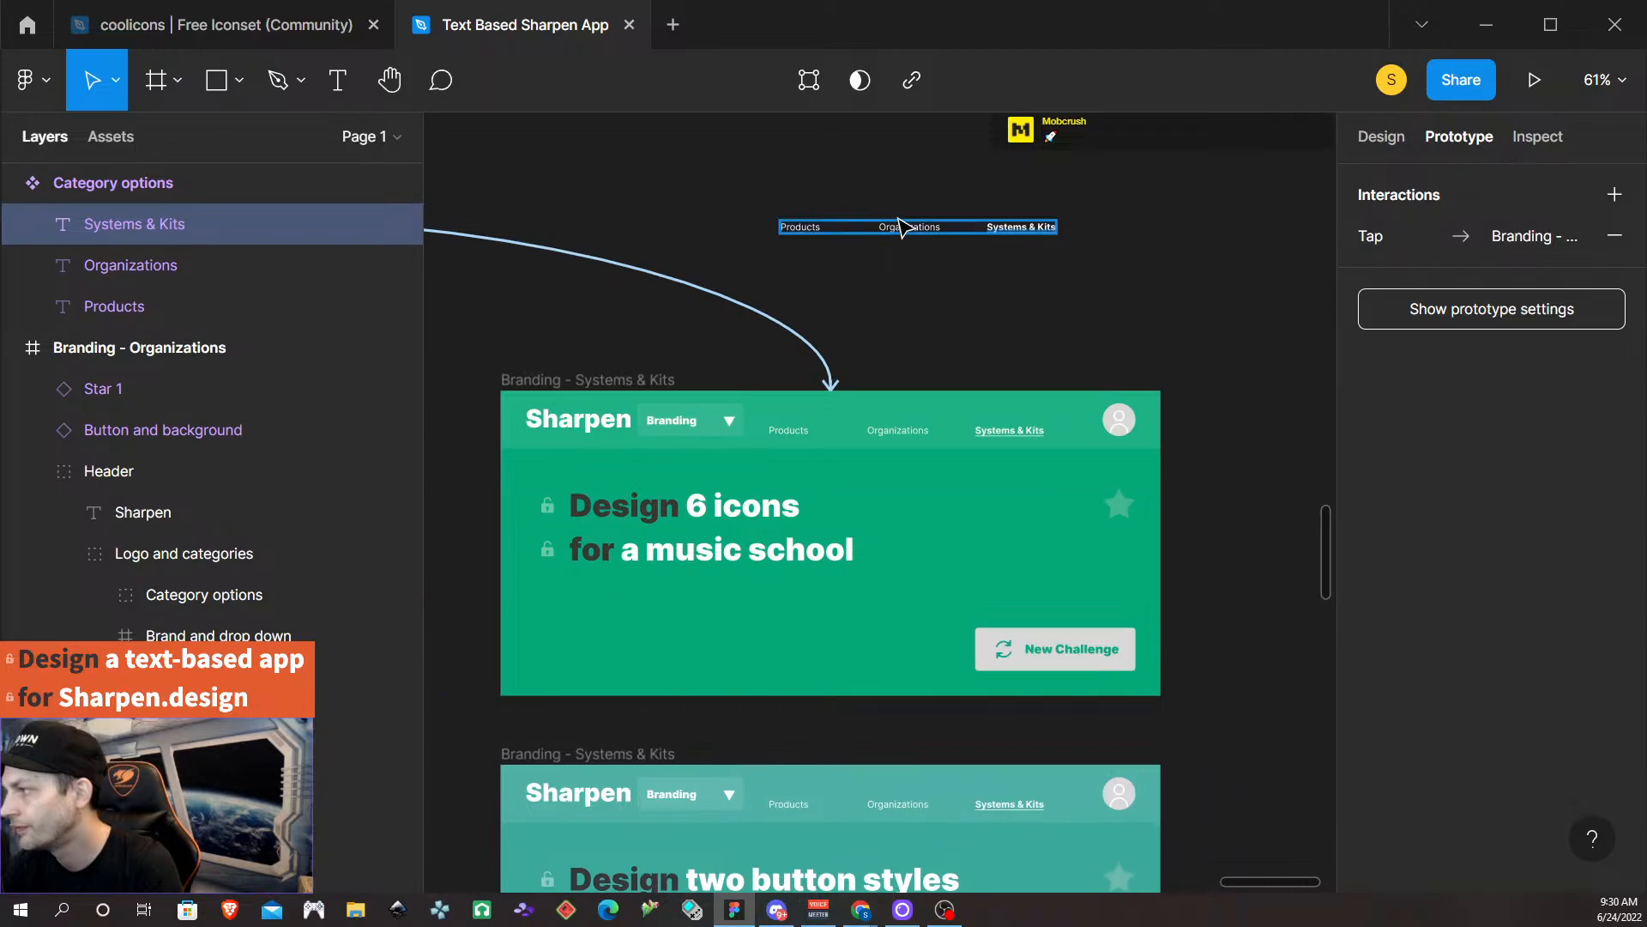
pyautogui.click(803, 80)
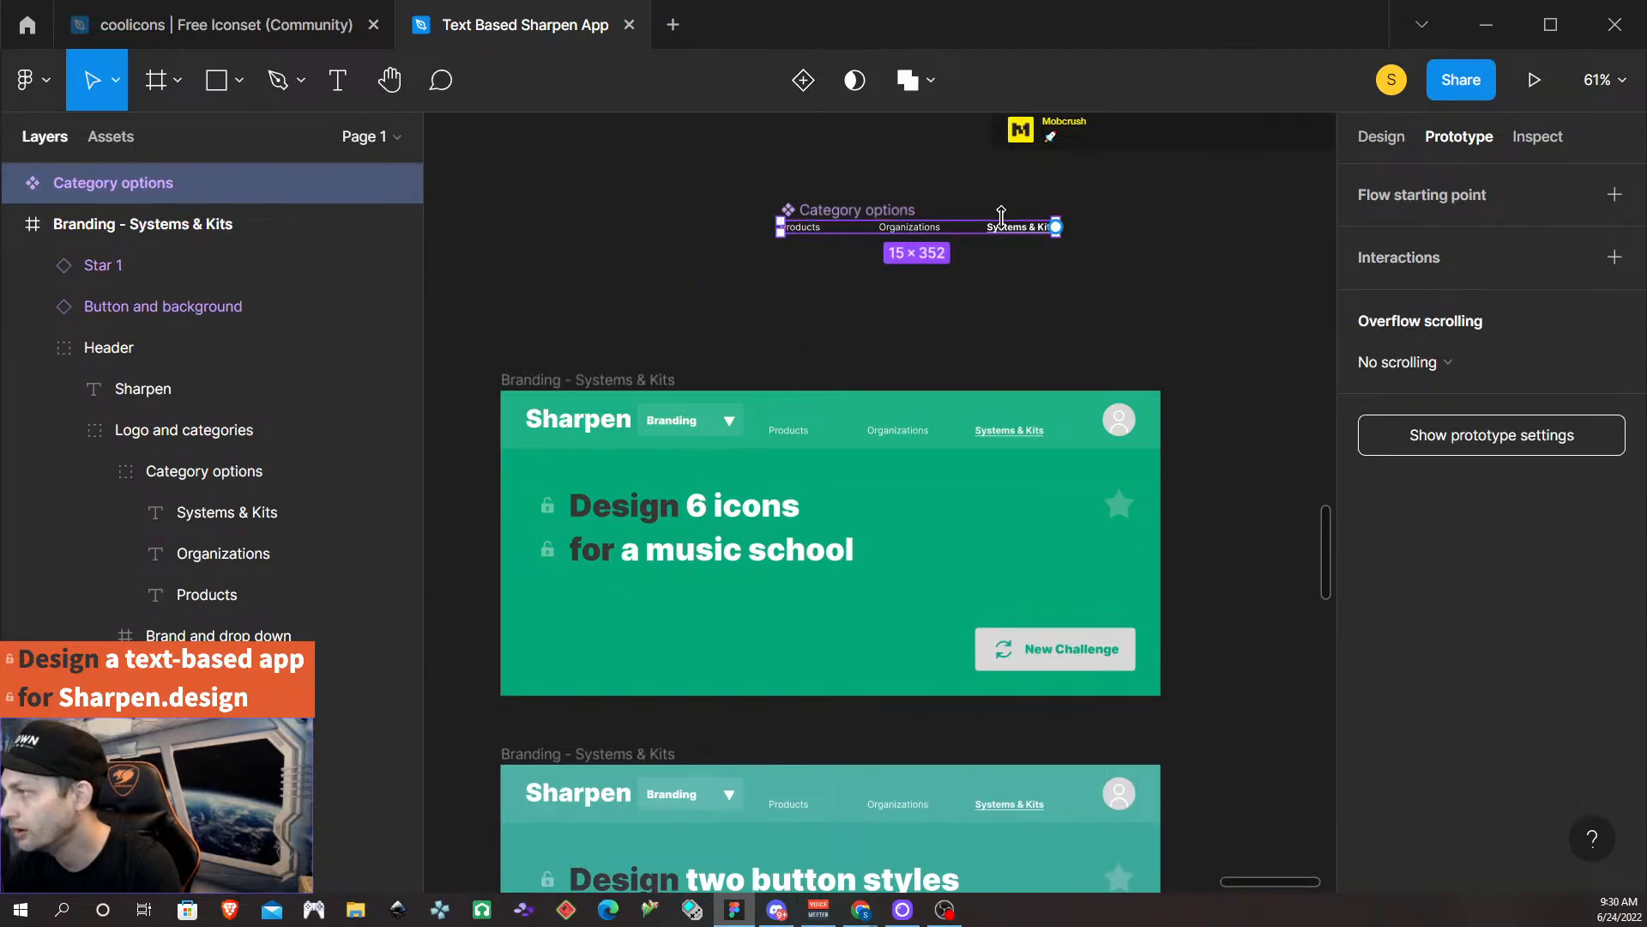
# Link the 6 icons column component's Systems & Kits, Organizations and Products labels on tap to their matching top-row Branding frames.
pyautogui.doubleClick(1030, 230)
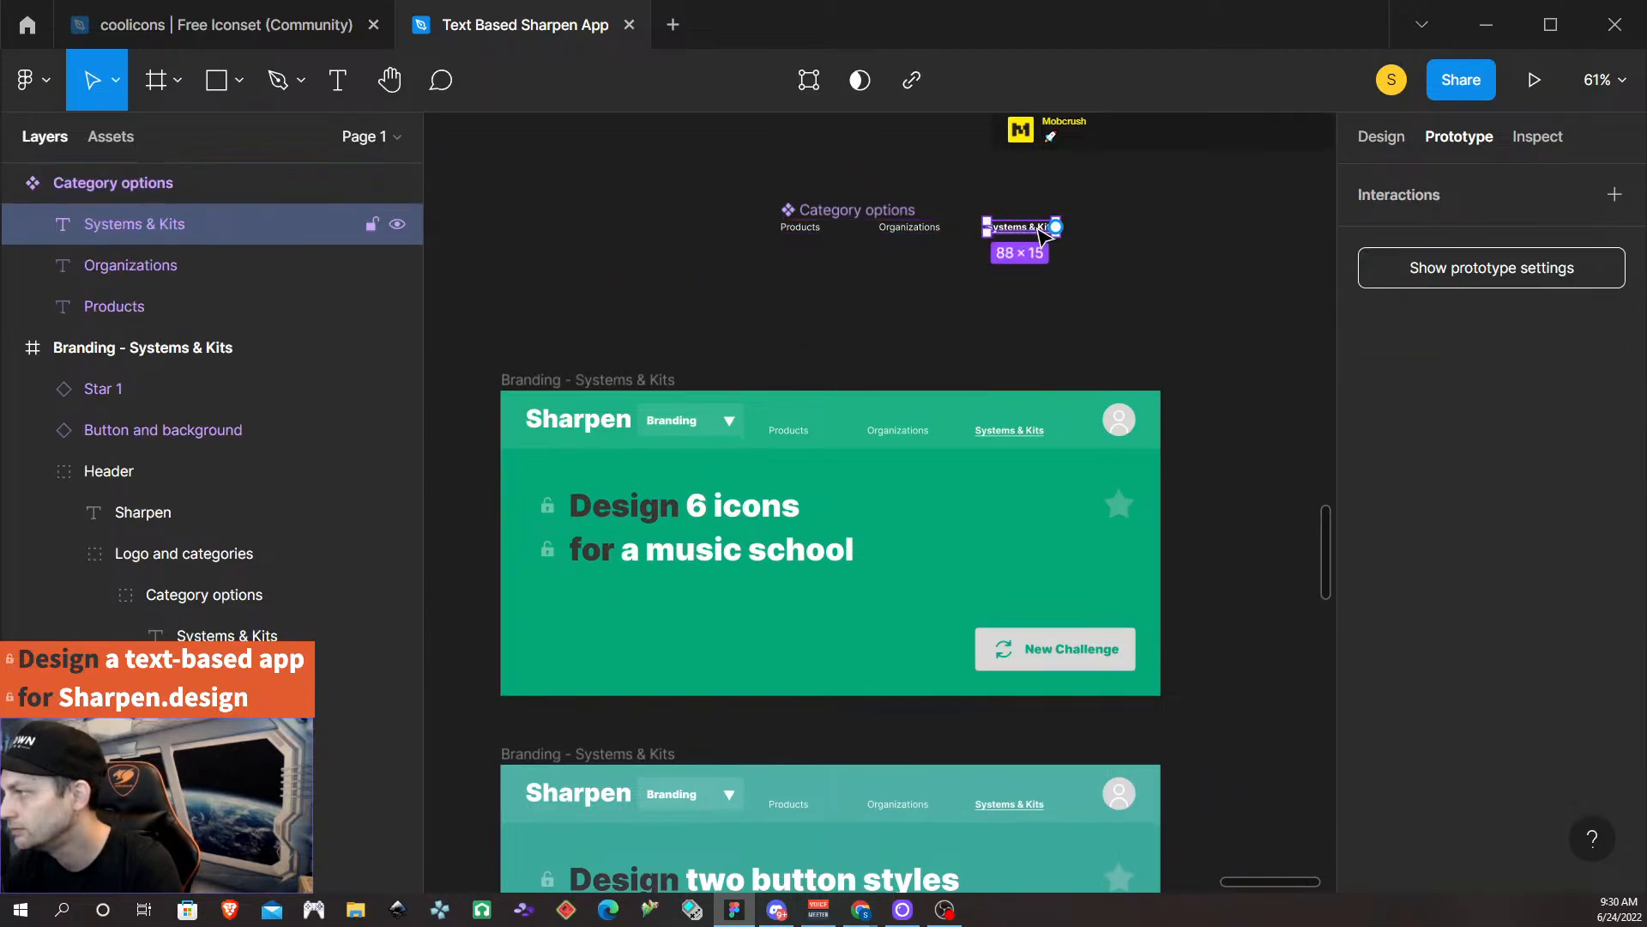
pyautogui.moveTo(1056, 227); pyautogui.dragTo(1027, 481)
pyautogui.click(917, 230)
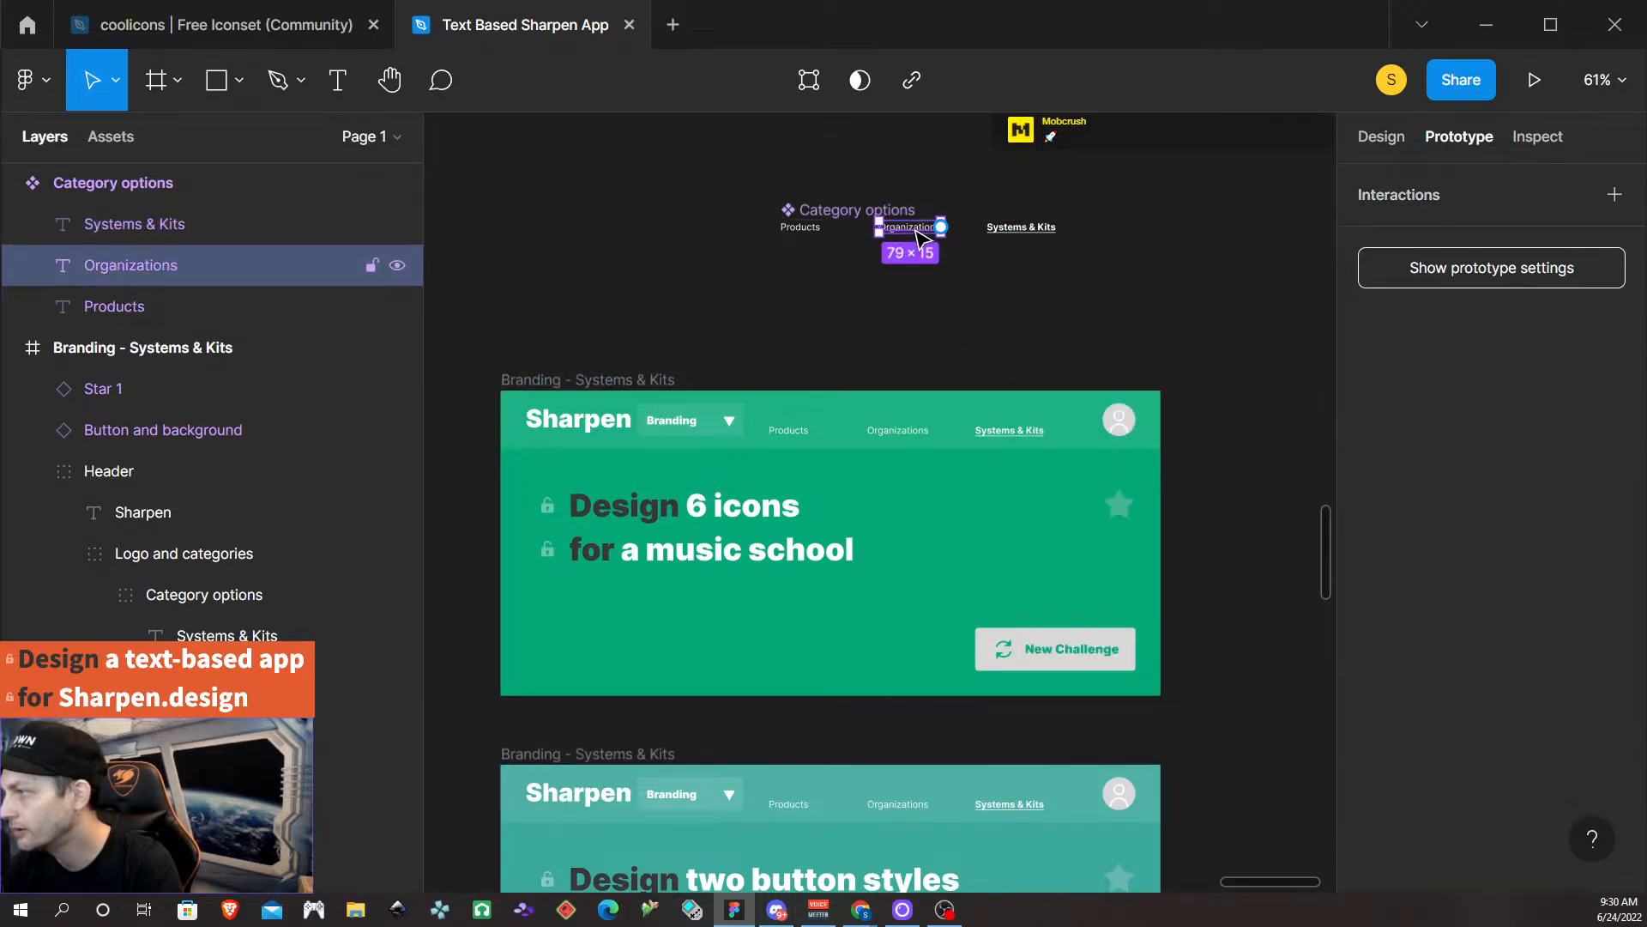
pyautogui.moveTo(942, 228); pyautogui.dragTo(736, 517)
pyautogui.hscroll(5, 743, 495)
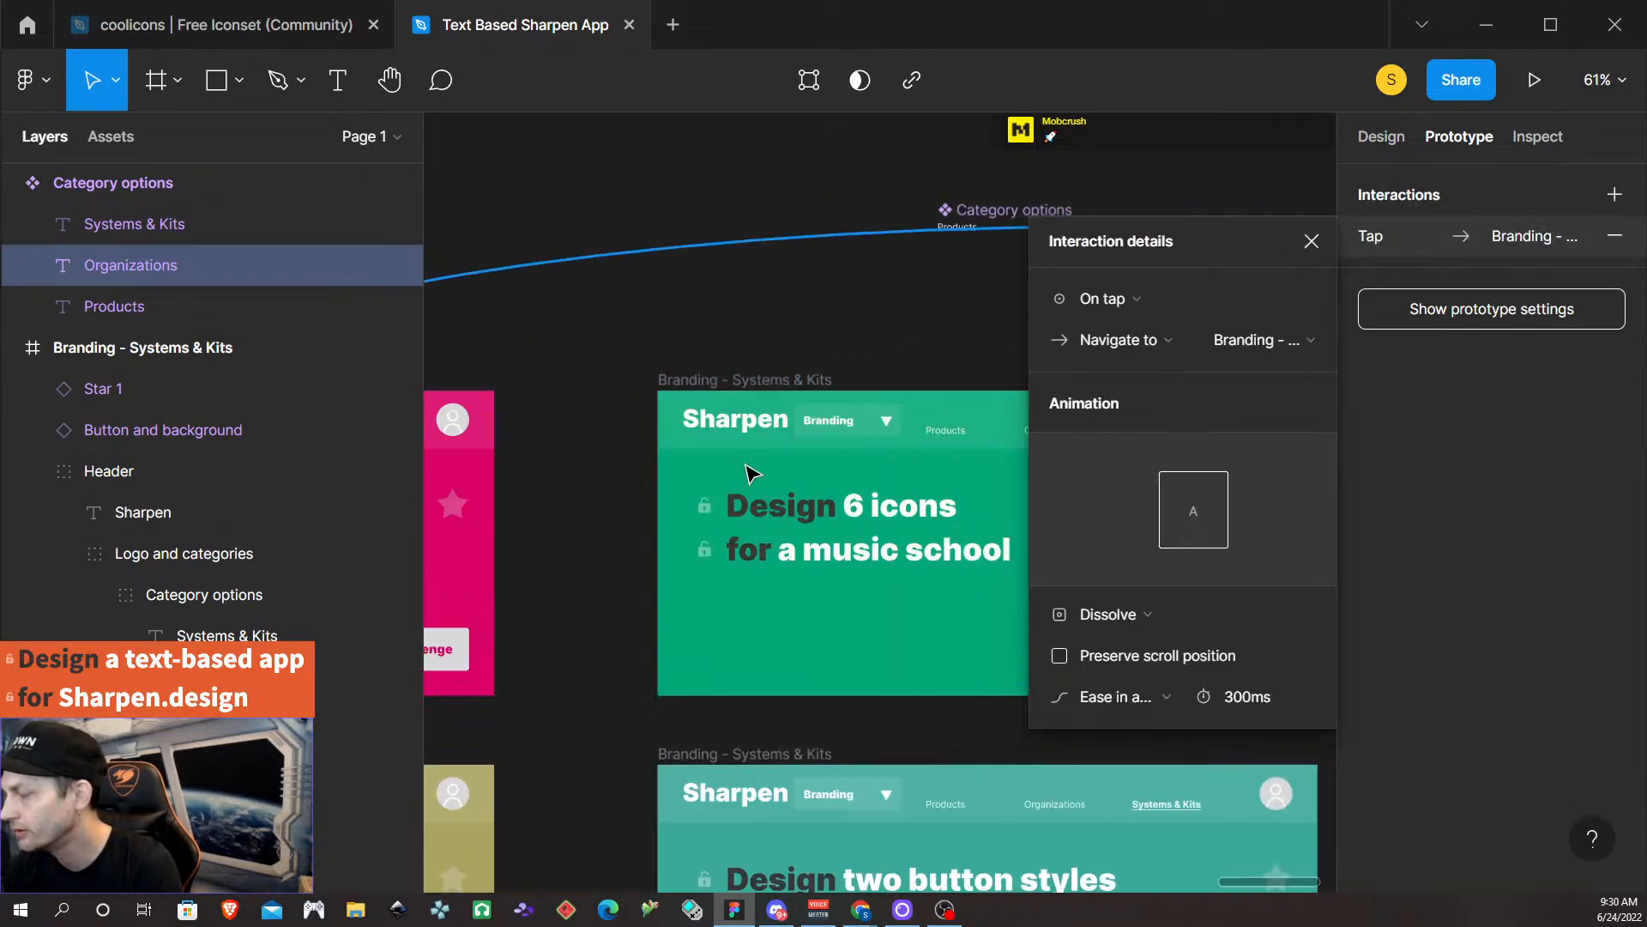
pyautogui.click(955, 233)
pyautogui.moveTo(983, 233); pyautogui.dragTo(554, 431)
pyautogui.hscroll(-4, 597, 444)
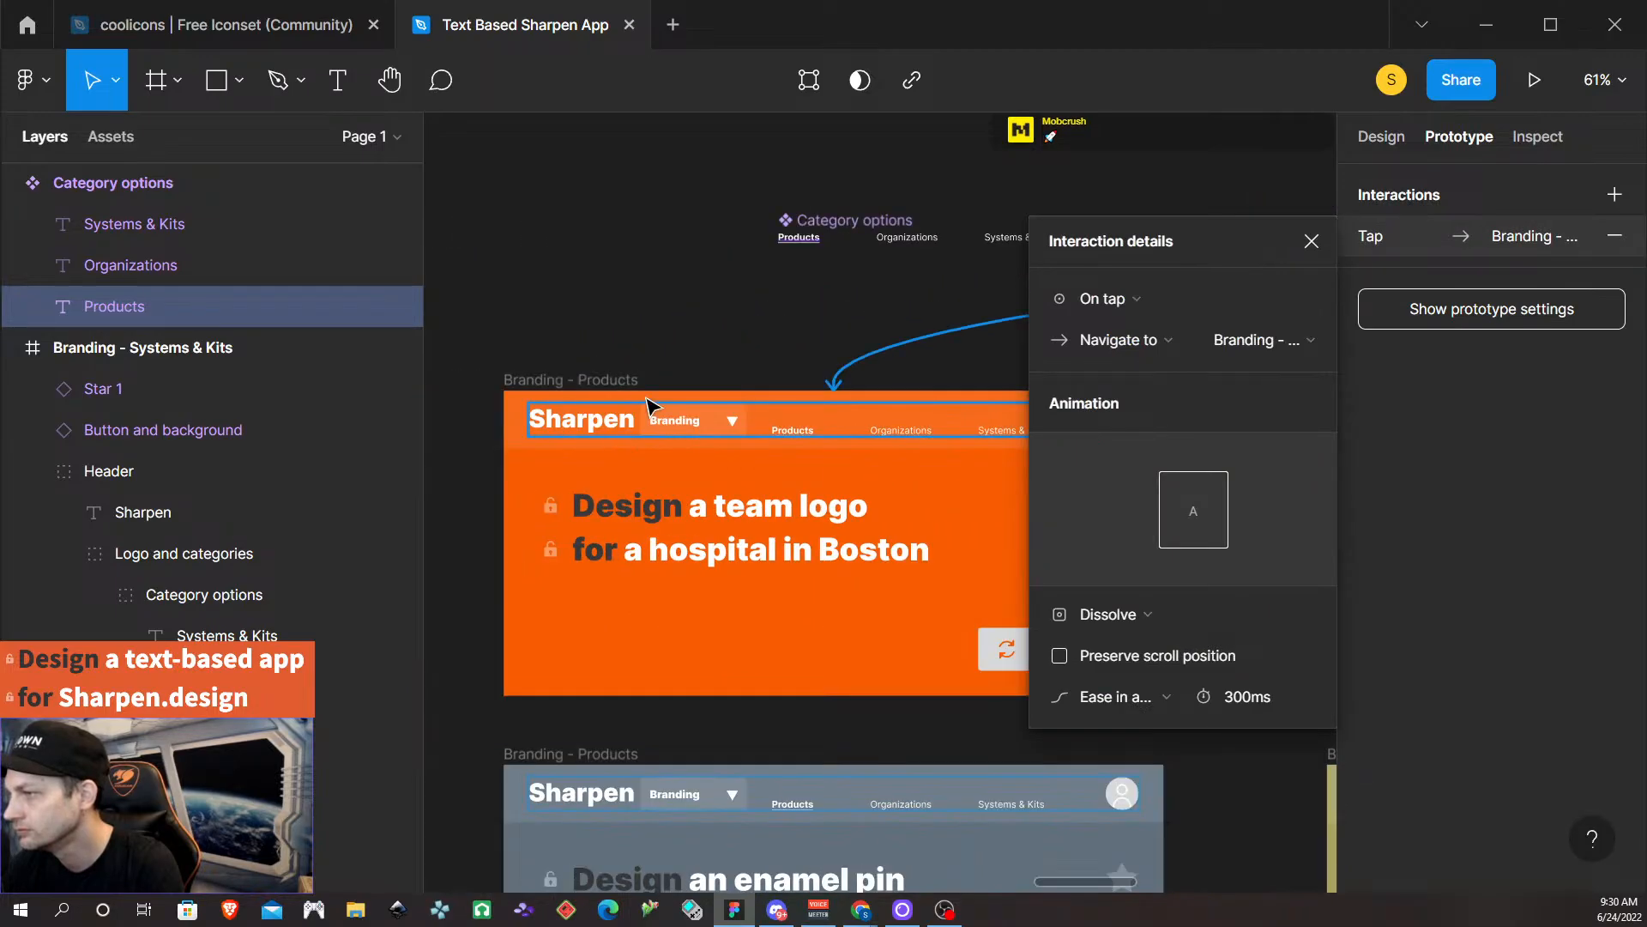
# Copy the component above the team logo Branding - Products frame and replace the Category options group in that frame's header with it.
pyautogui.click(790, 291)
pyautogui.click(802, 221)
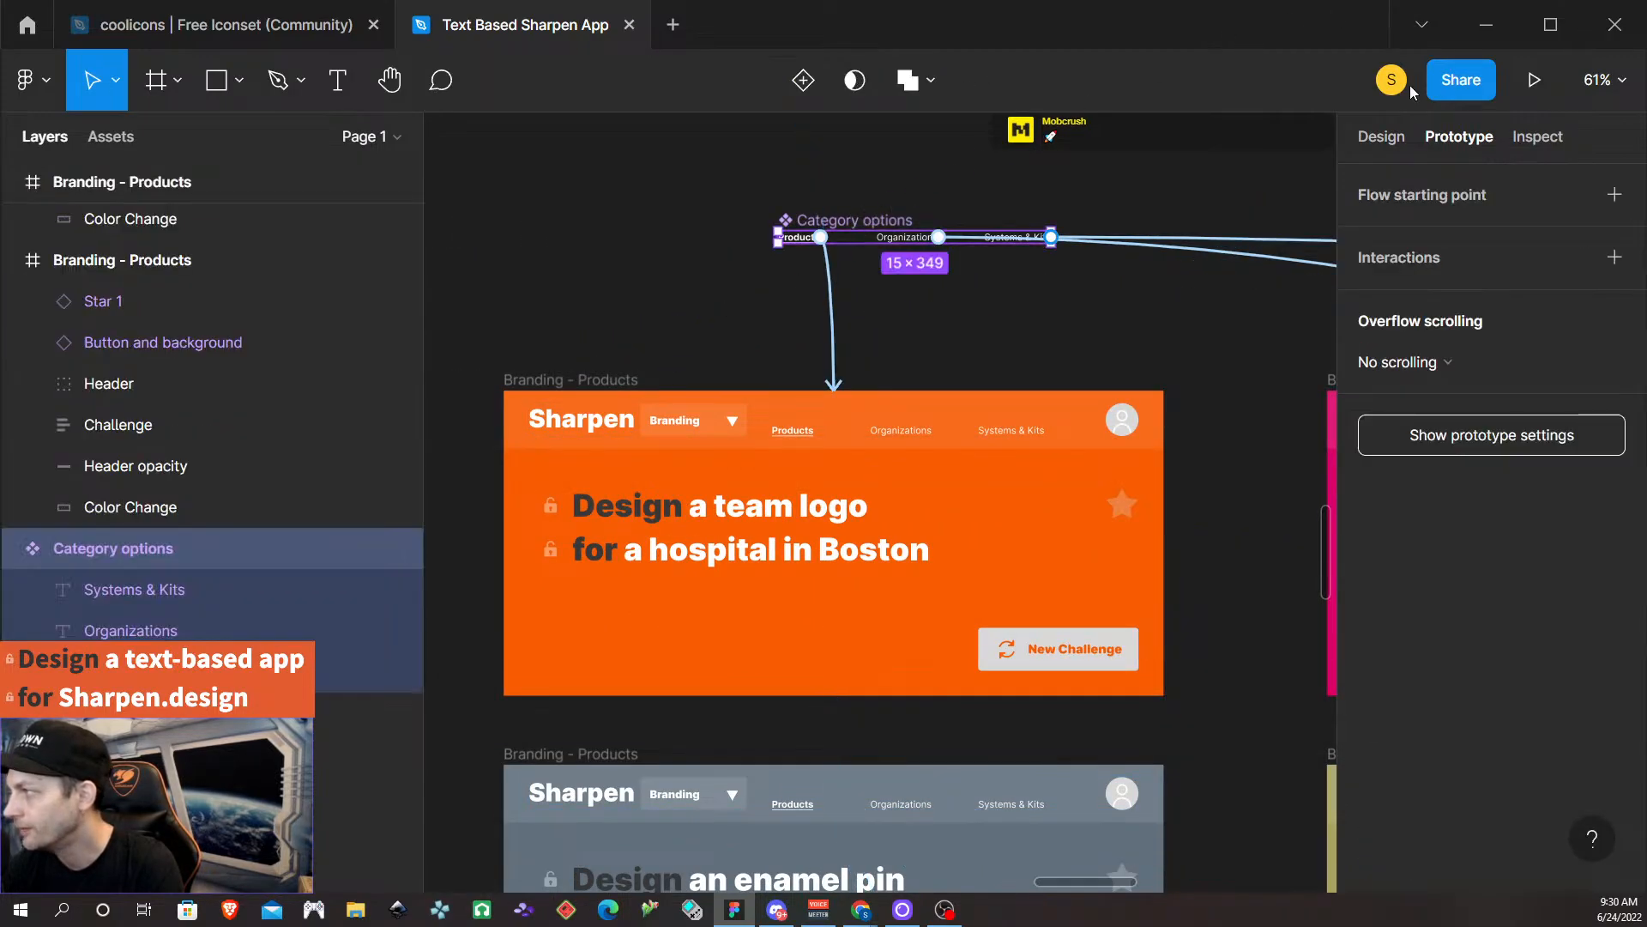
pyautogui.click(1384, 137)
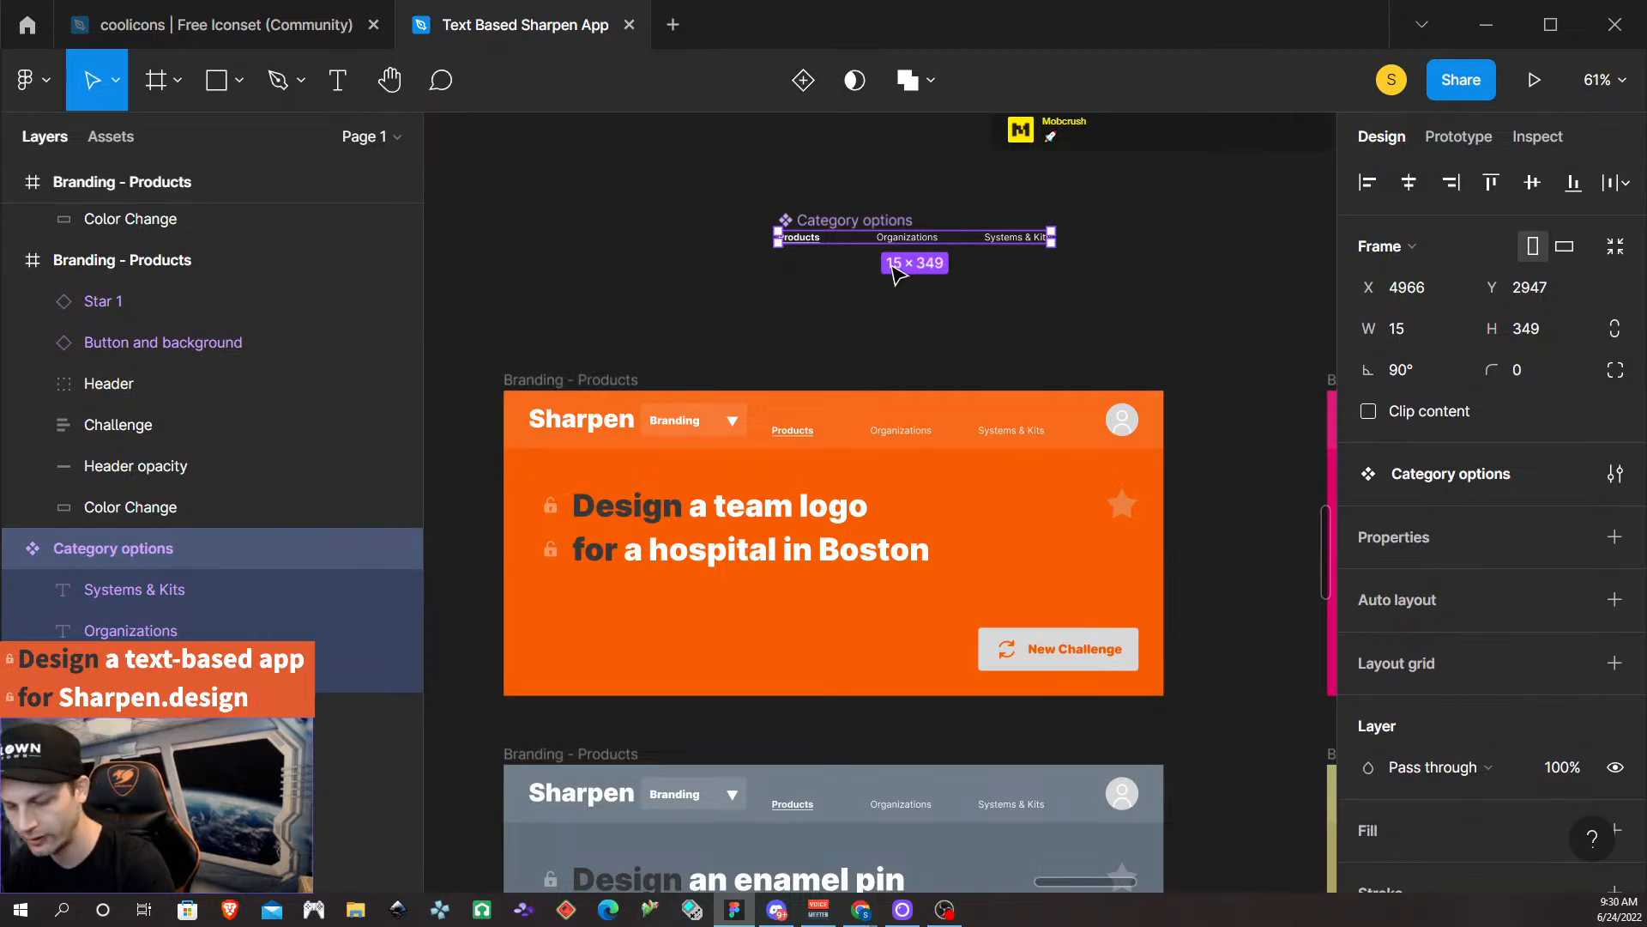
pyautogui.click(892, 431)
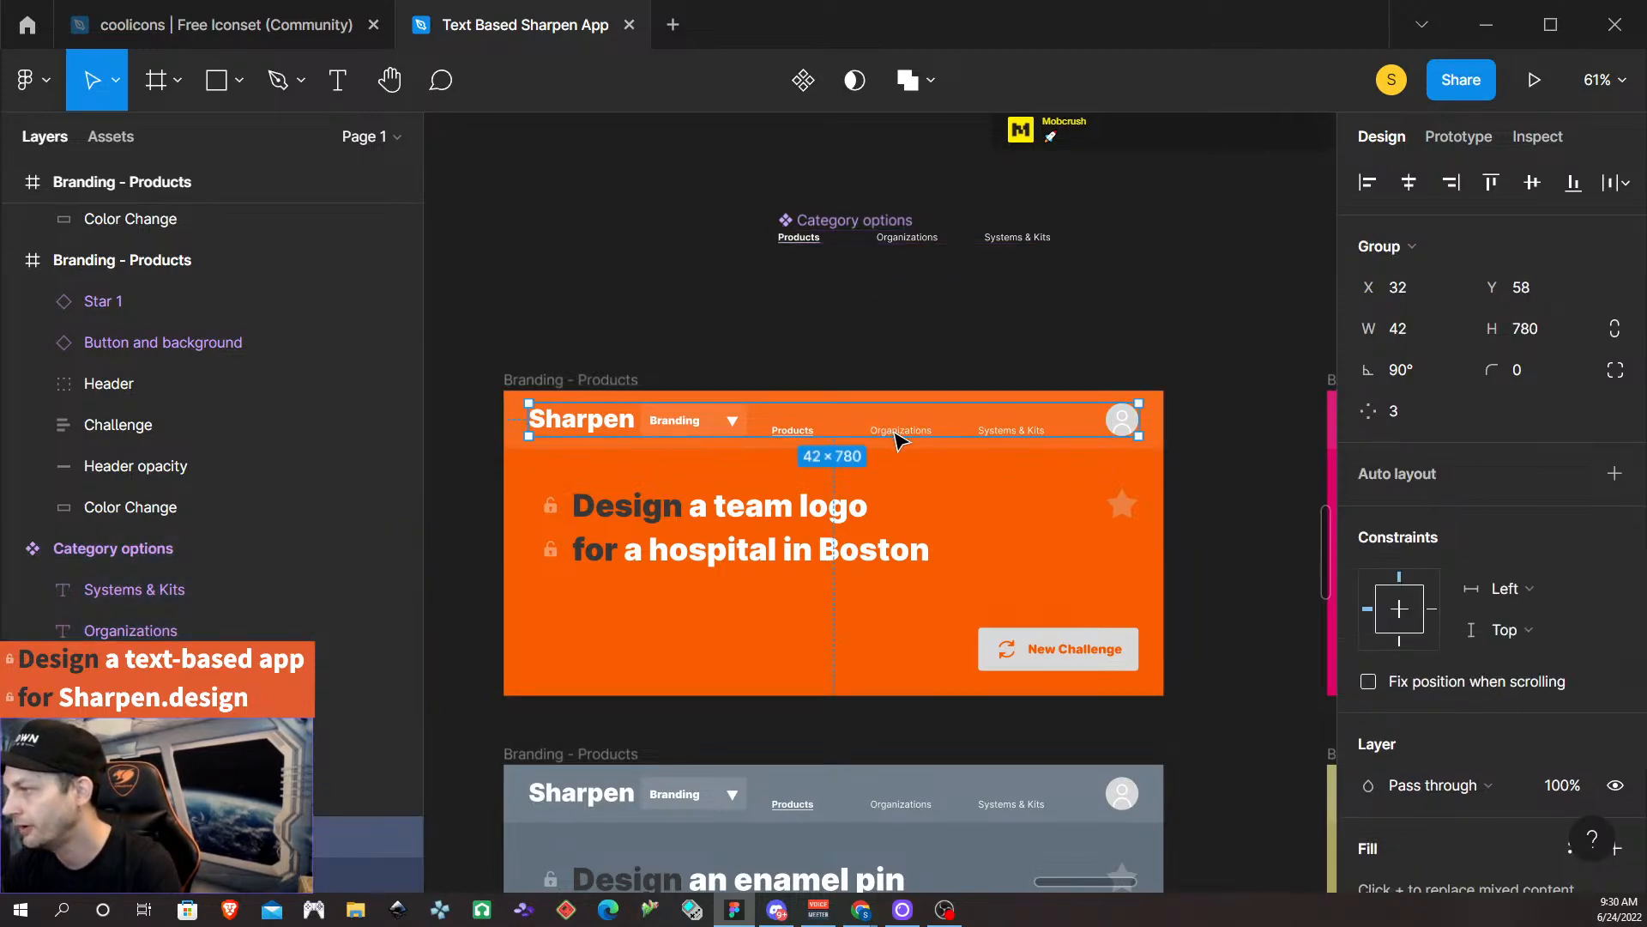
pyautogui.doubleClick(888, 432)
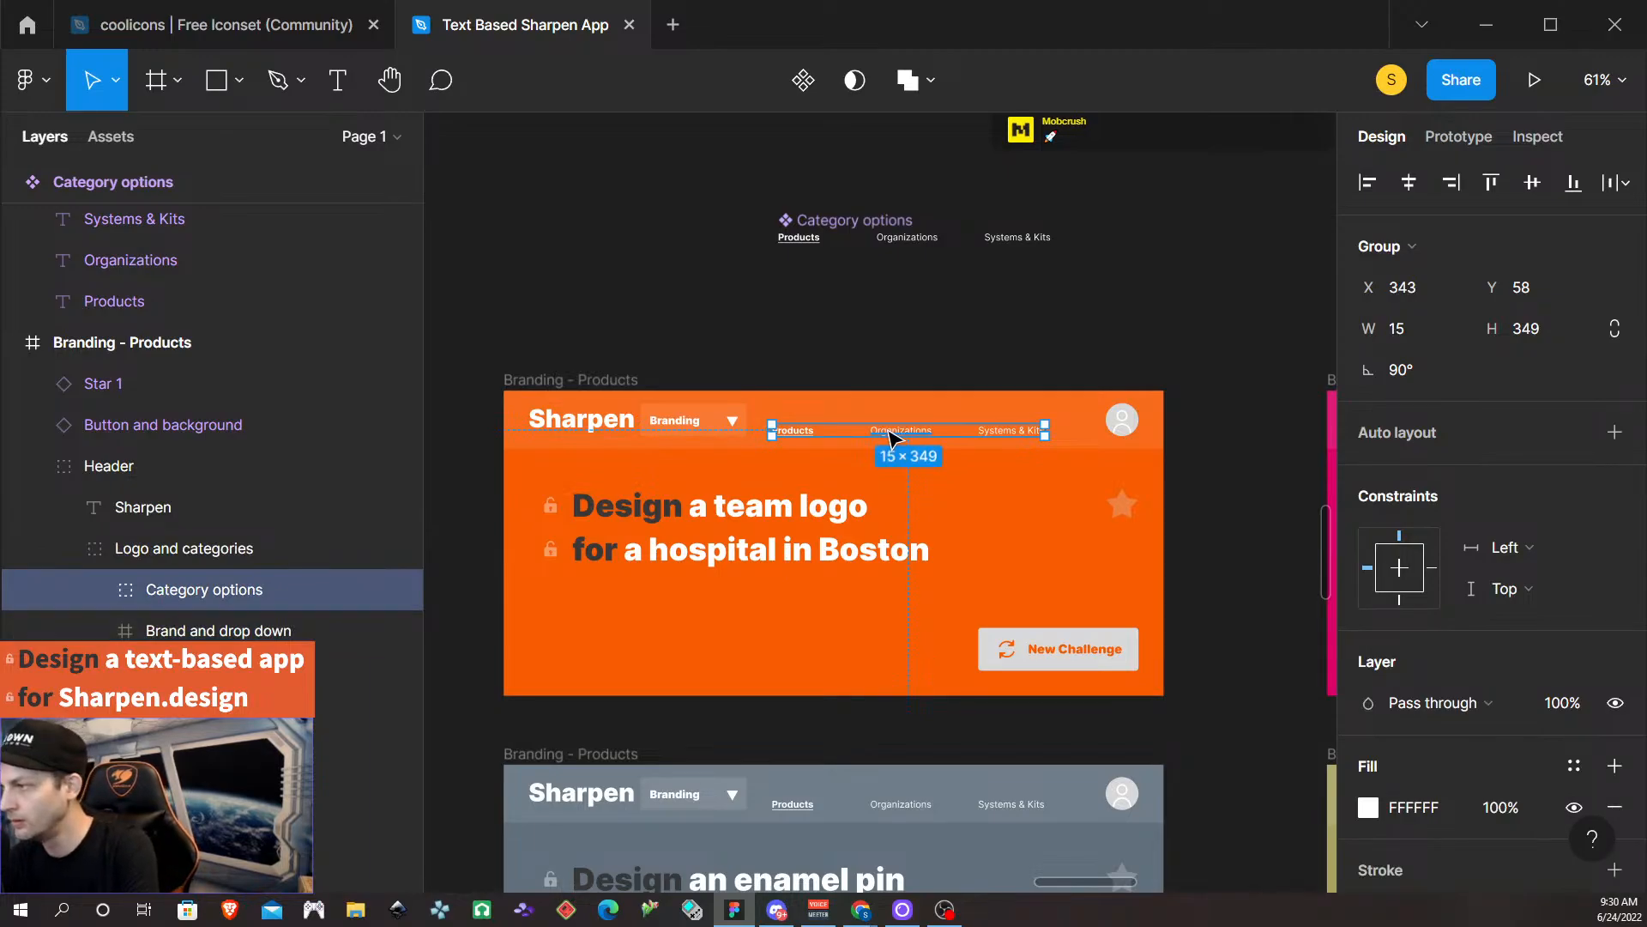
pyautogui.hotkey('ctrl', 'shift', 'r')
# Replace the Category options group in the header of the enamel pin Branding - Products frame with the copied component.
pyautogui.scroll(-4, 862, 489)
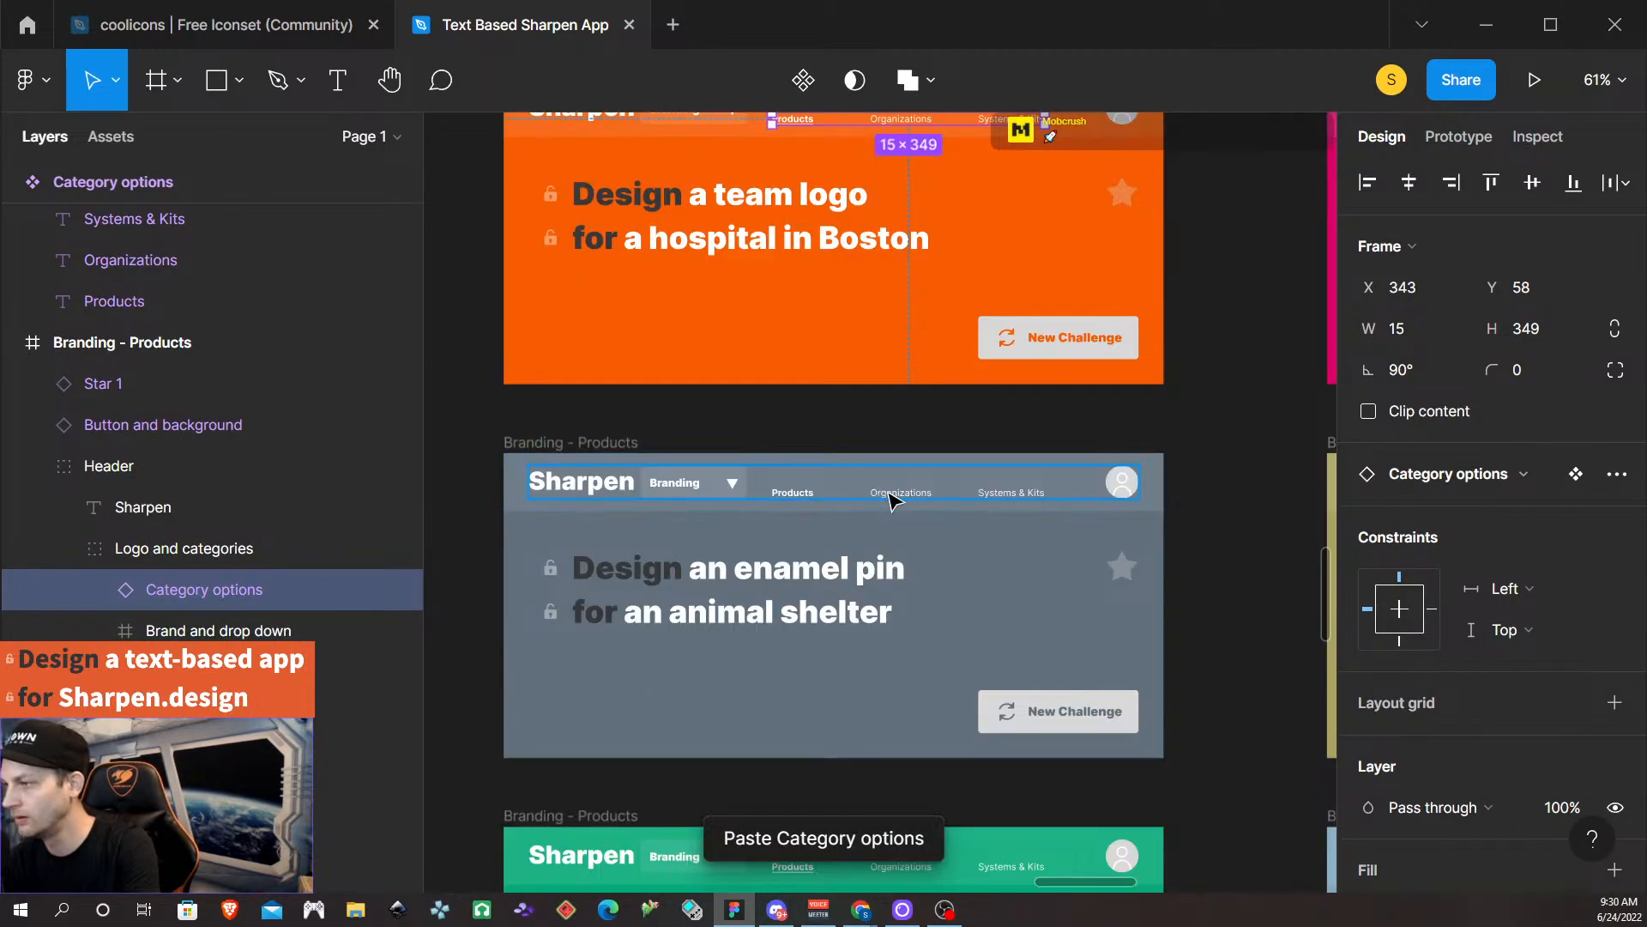
pyautogui.click(893, 496)
pyautogui.doubleClick(892, 496)
pyautogui.doubleClick(892, 496)
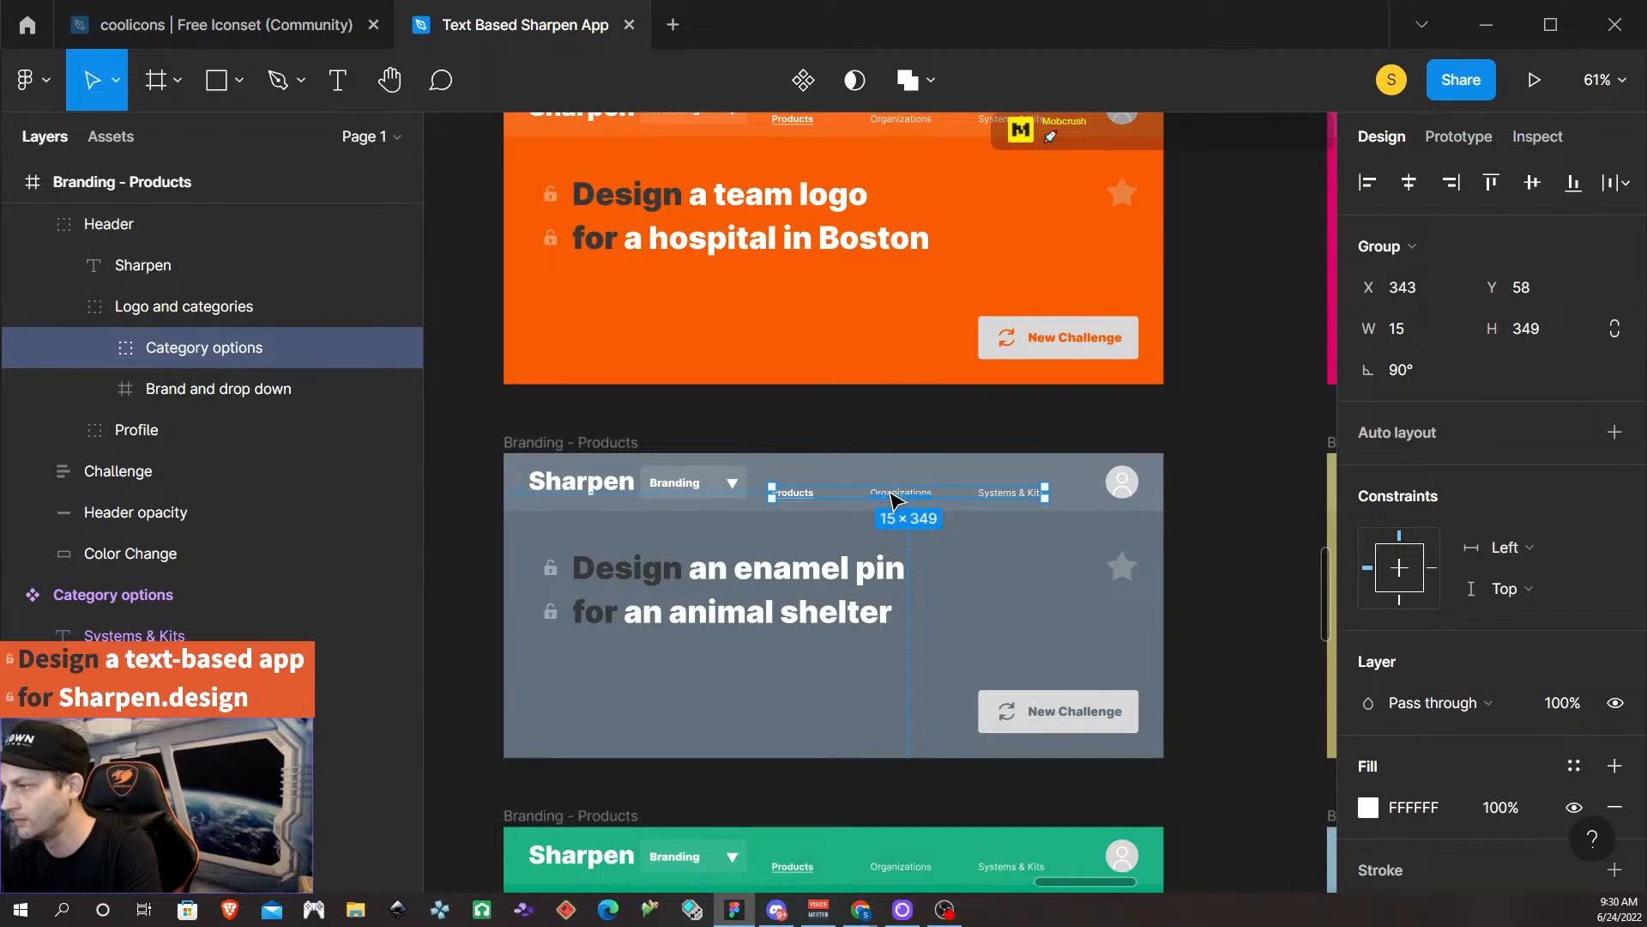
pyautogui.hotkey('ctrl', 'shift', 'r')
pyautogui.scroll(-4, 893, 498)
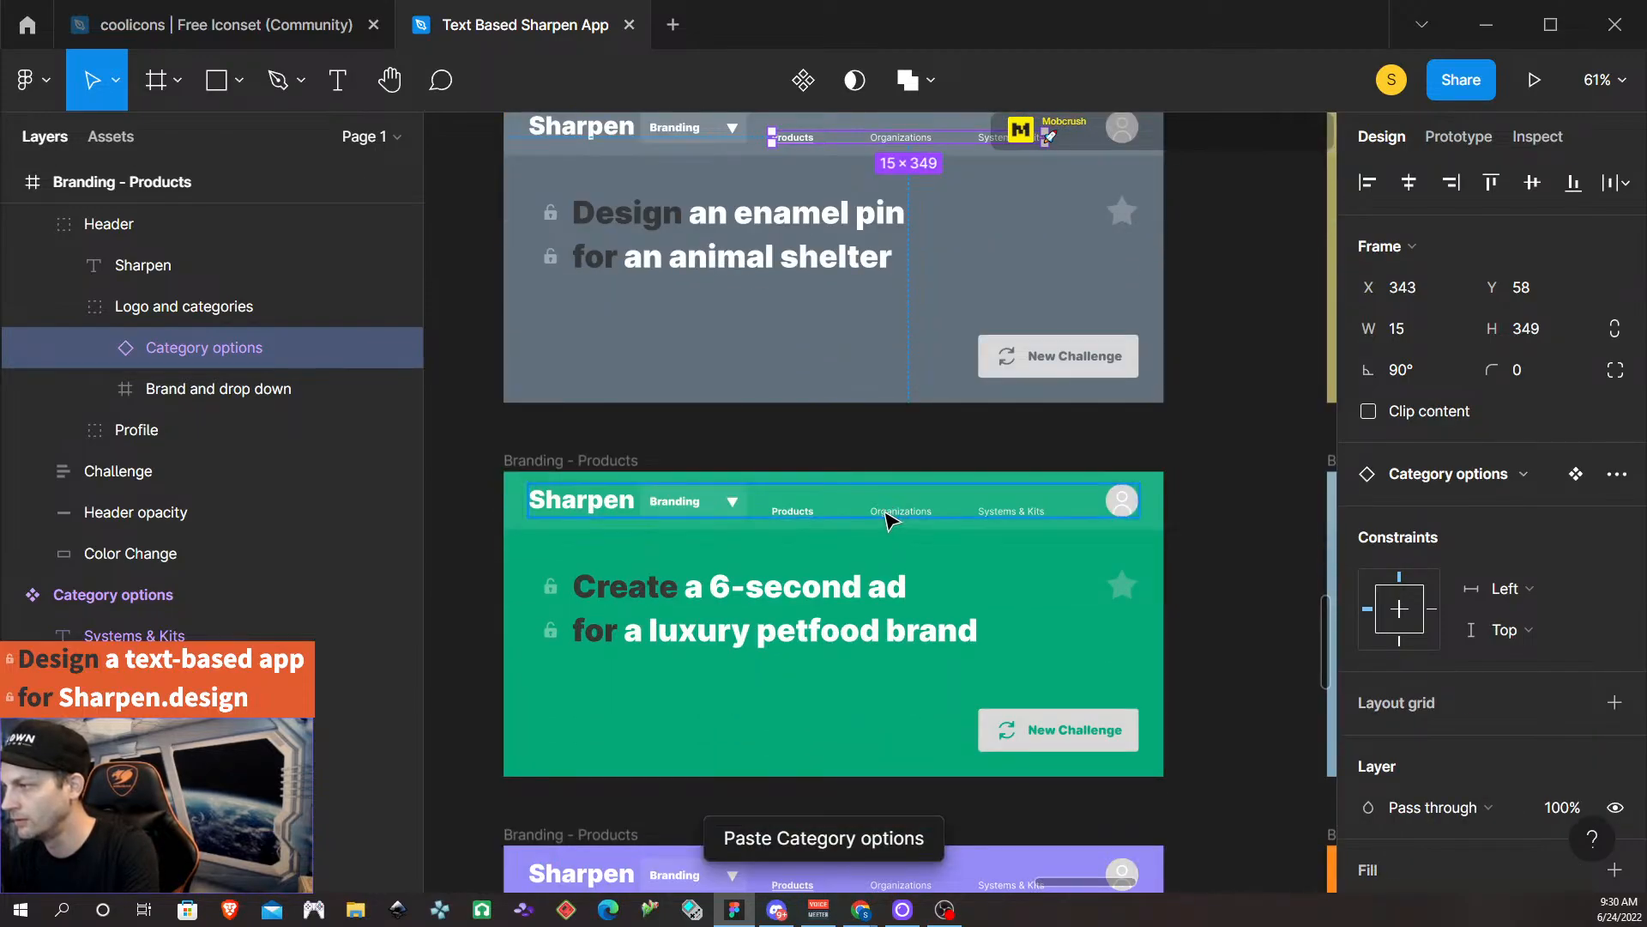
# Replace the Category options group in the header of the 6-second ad Branding - Products frame with the copied component.
pyautogui.click(888, 513)
pyautogui.doubleClick(889, 513)
pyautogui.doubleClick(888, 513)
pyautogui.hotkey('ctrl', 'shift', 'r')
# Replace the Category options group in the header of the logo design kit Branding - Products frame with the copied component.
pyautogui.scroll(-4, 888, 515)
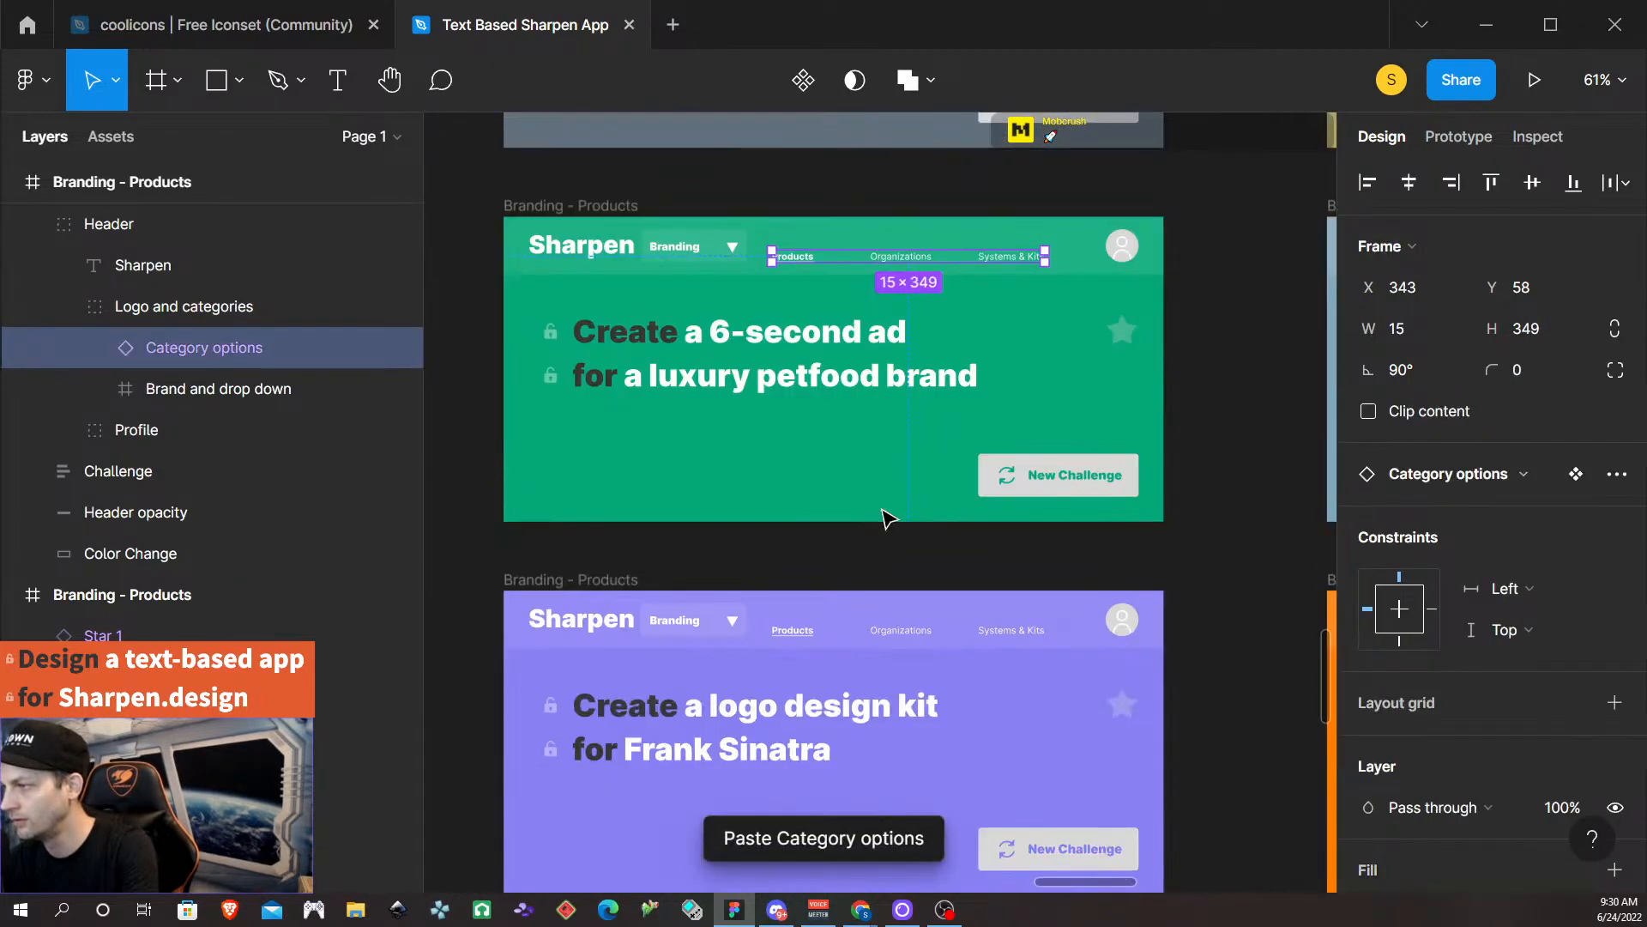
pyautogui.scroll(-2, 887, 517)
pyautogui.click(883, 562)
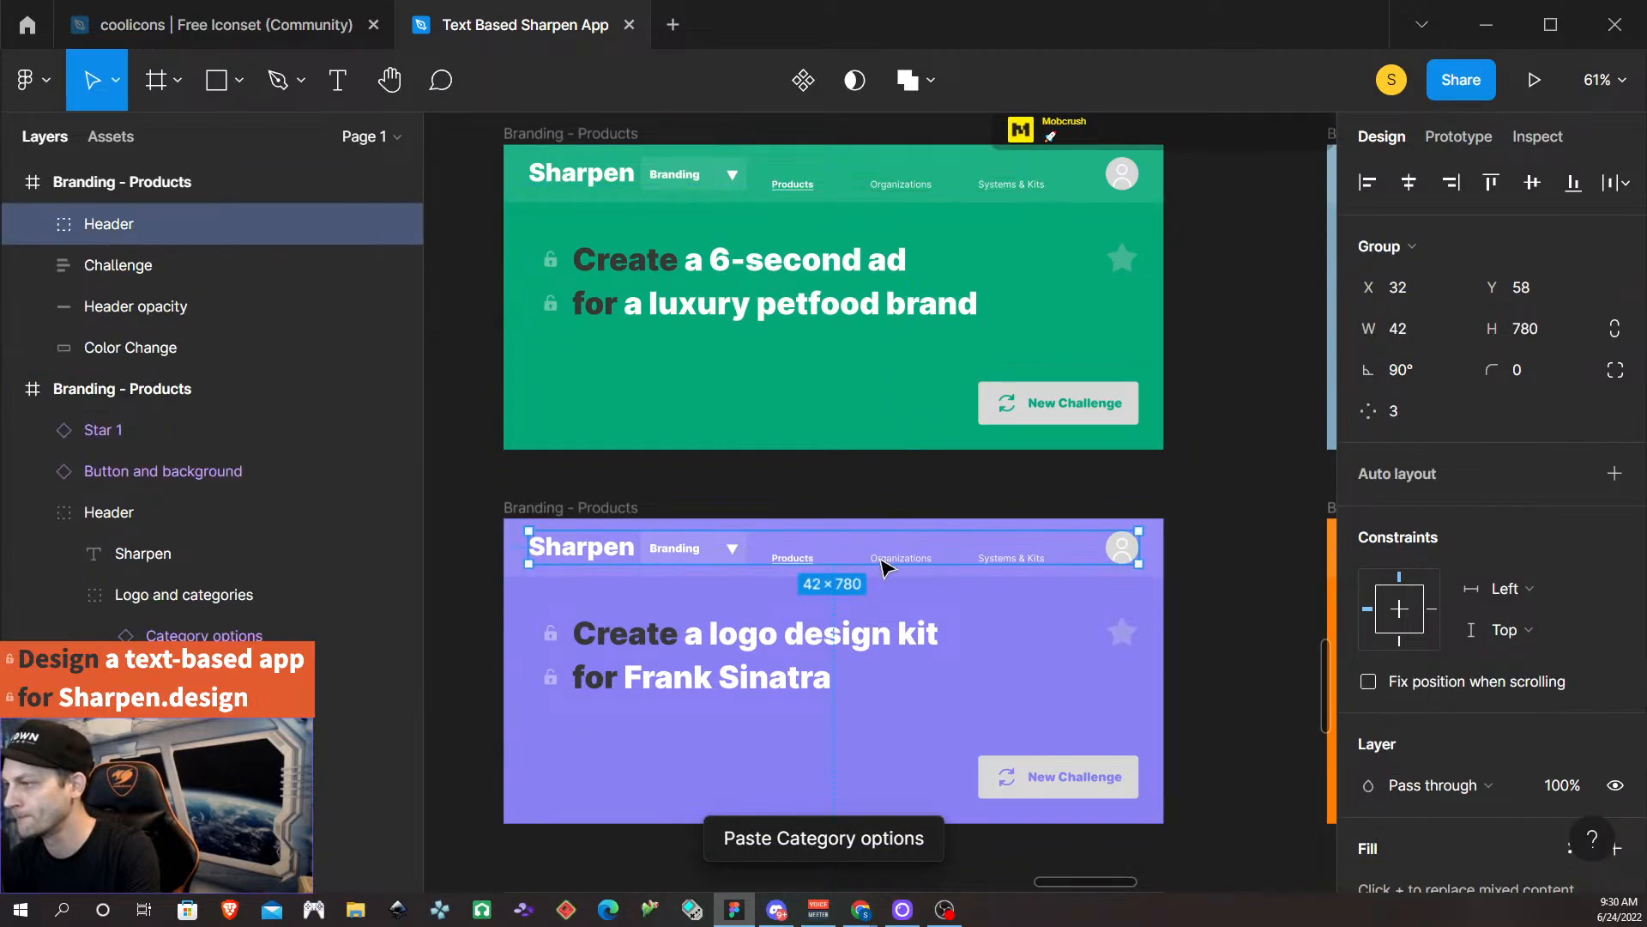
pyautogui.doubleClick(884, 562)
pyautogui.doubleClick(884, 562)
pyautogui.hotkey('ctrl', 'shift', 'r')
# Replace the Category options group in the header of the invoice Branding - Products frame with the copied component, leaving nothing selected.
pyautogui.scroll(-6, 884, 562)
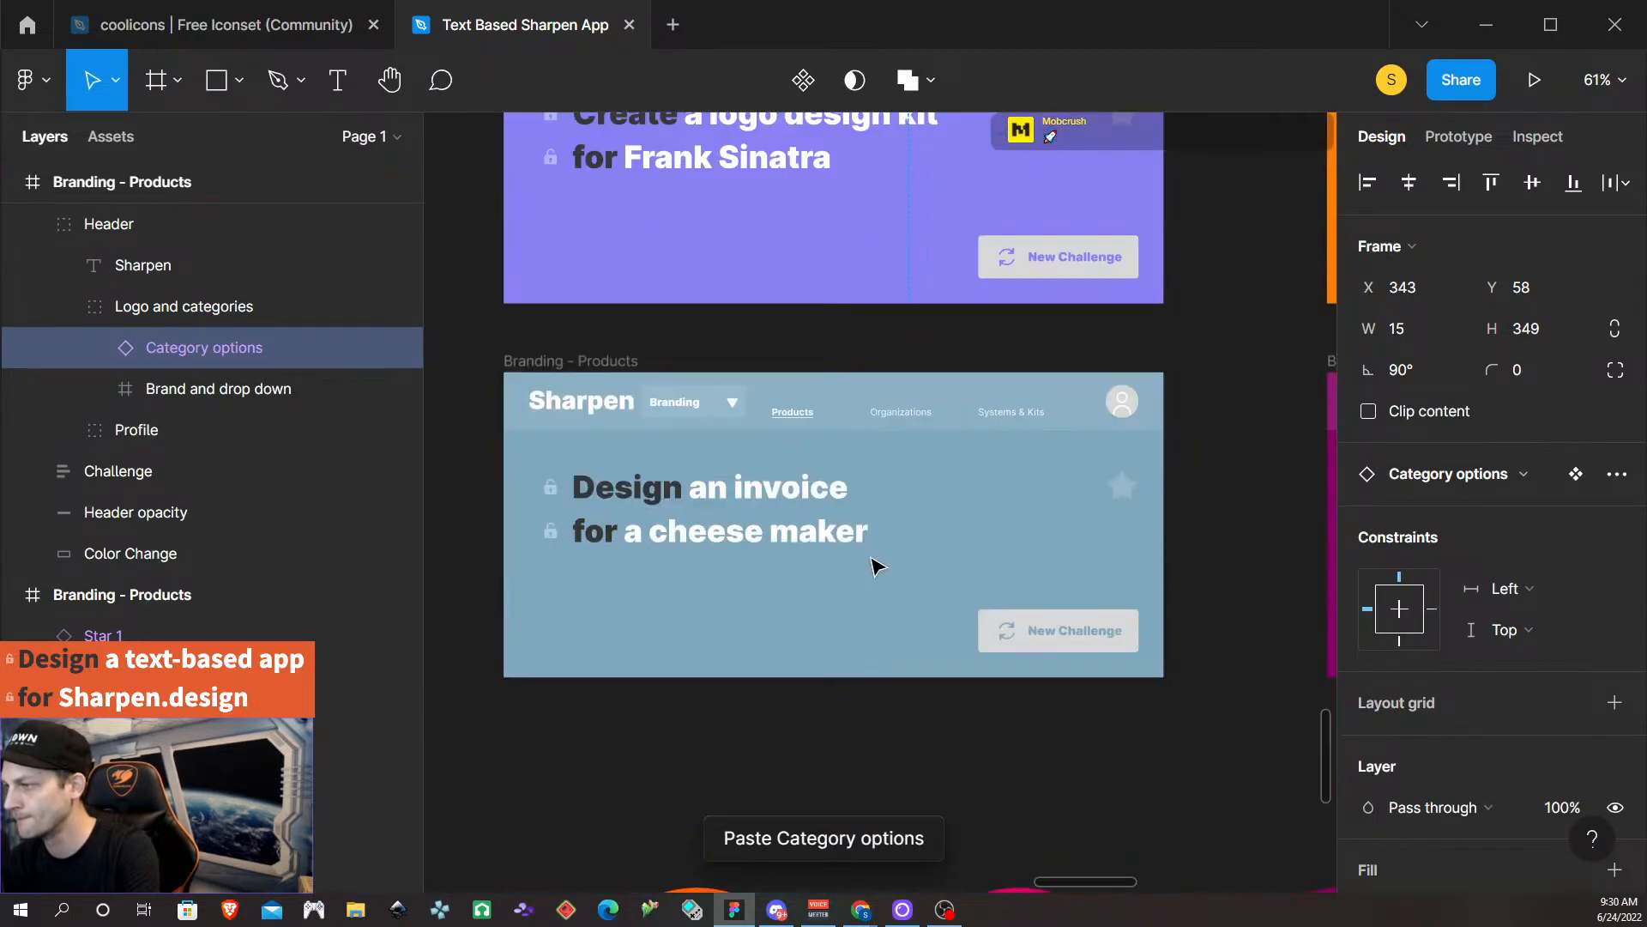
pyautogui.click(901, 413)
pyautogui.doubleClick(901, 414)
pyautogui.doubleClick(901, 413)
pyautogui.doubleClick(900, 414)
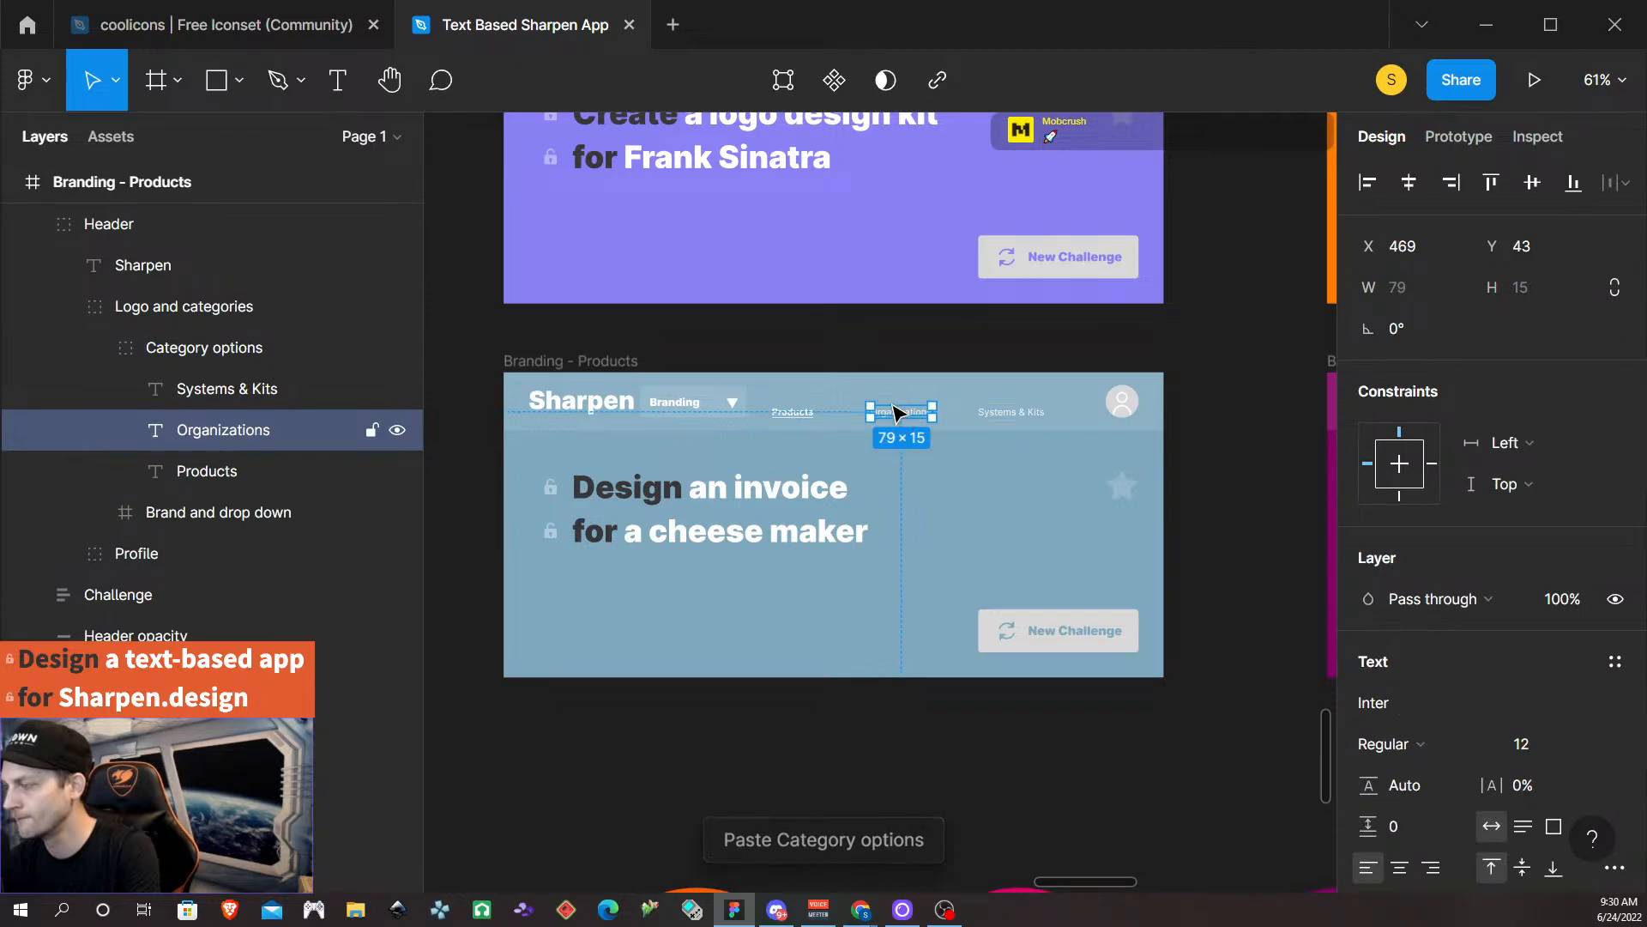
pyautogui.click(901, 356)
pyautogui.click(901, 415)
pyautogui.doubleClick(901, 416)
pyautogui.doubleClick(902, 417)
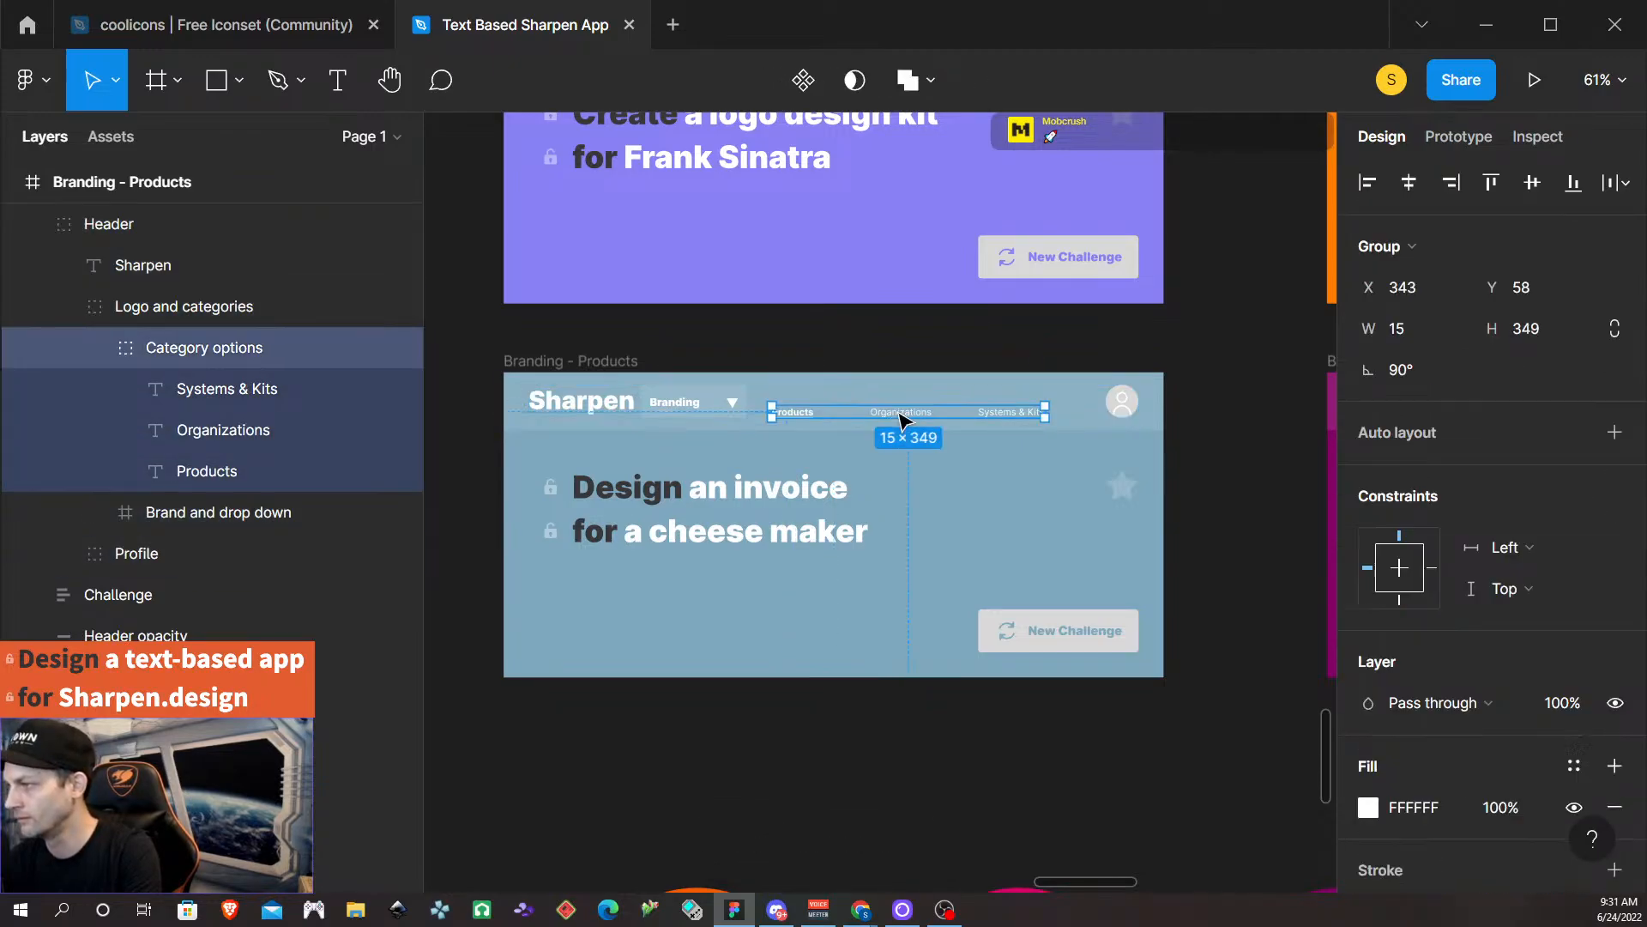
pyautogui.hotkey('ctrl', 'shift', 'r')
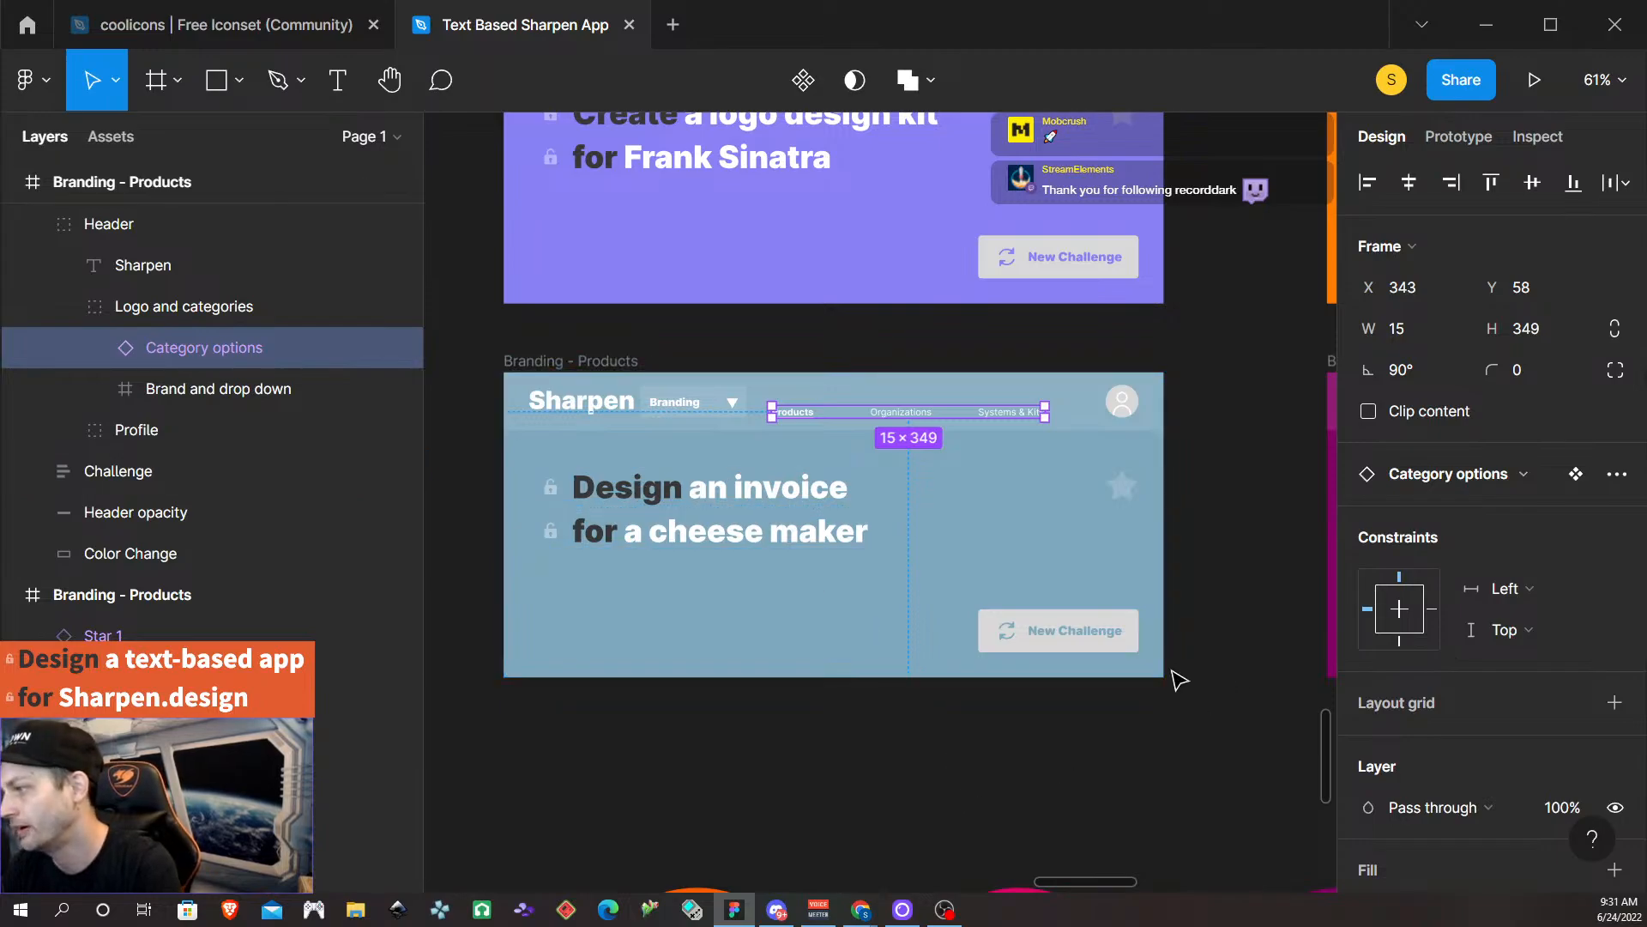
pyautogui.click(836, 754)
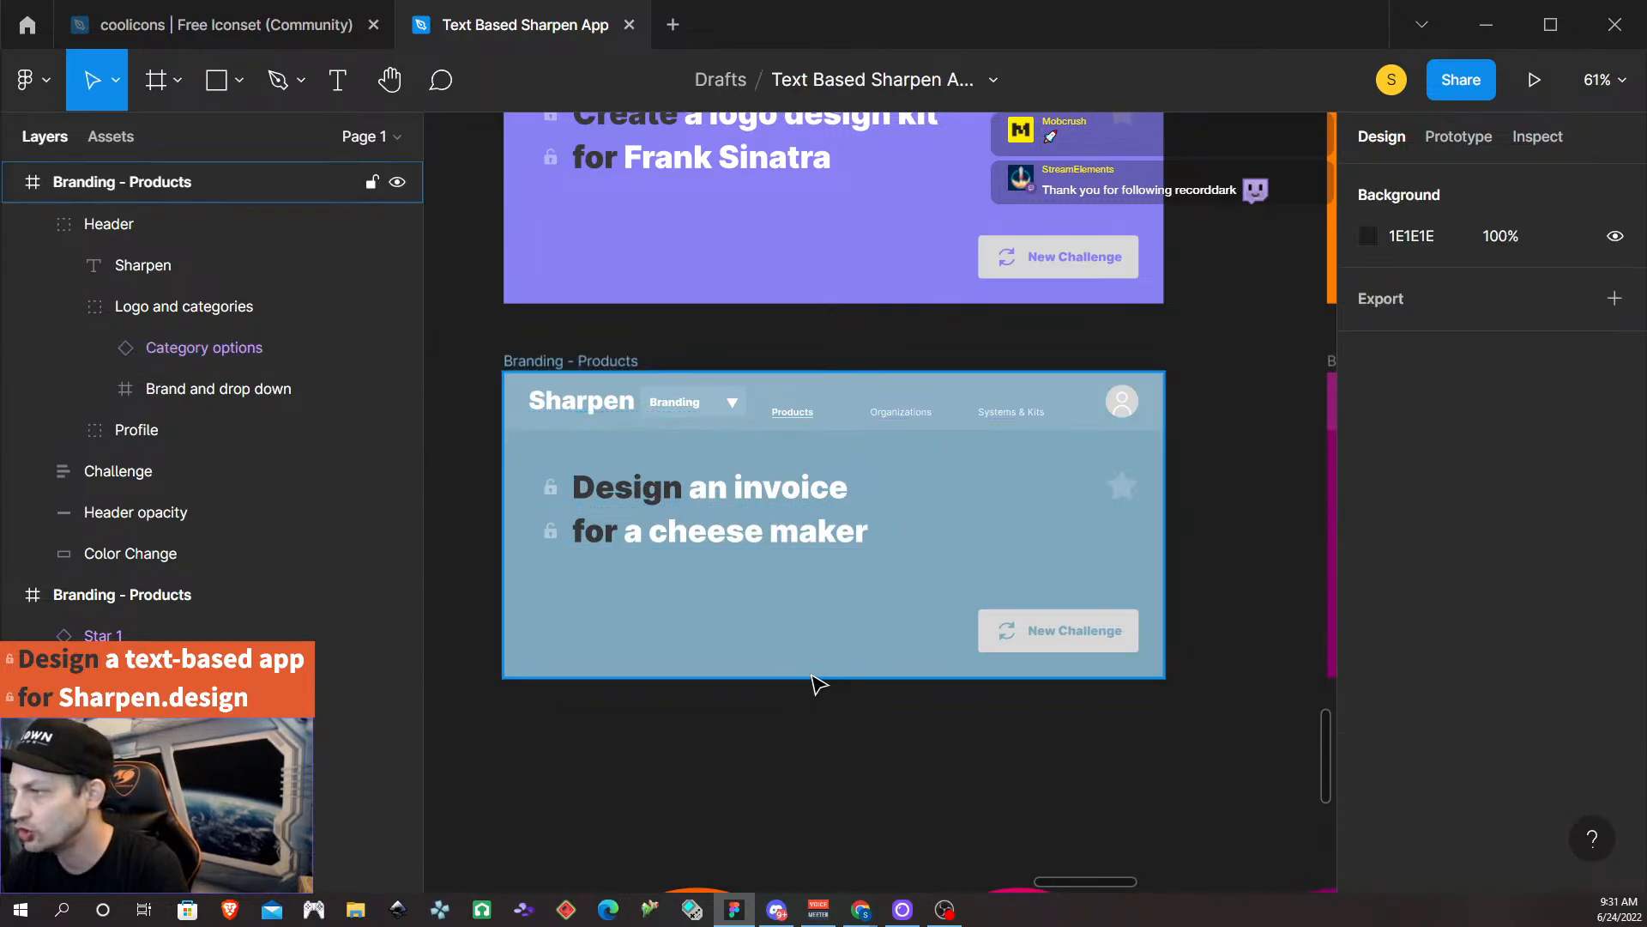
# Look over the Branding, Marketing and UX frame columns and the Category options components above them.
pyautogui.hscroll(6, 816, 677)
pyautogui.hscroll(4, 811, 674)
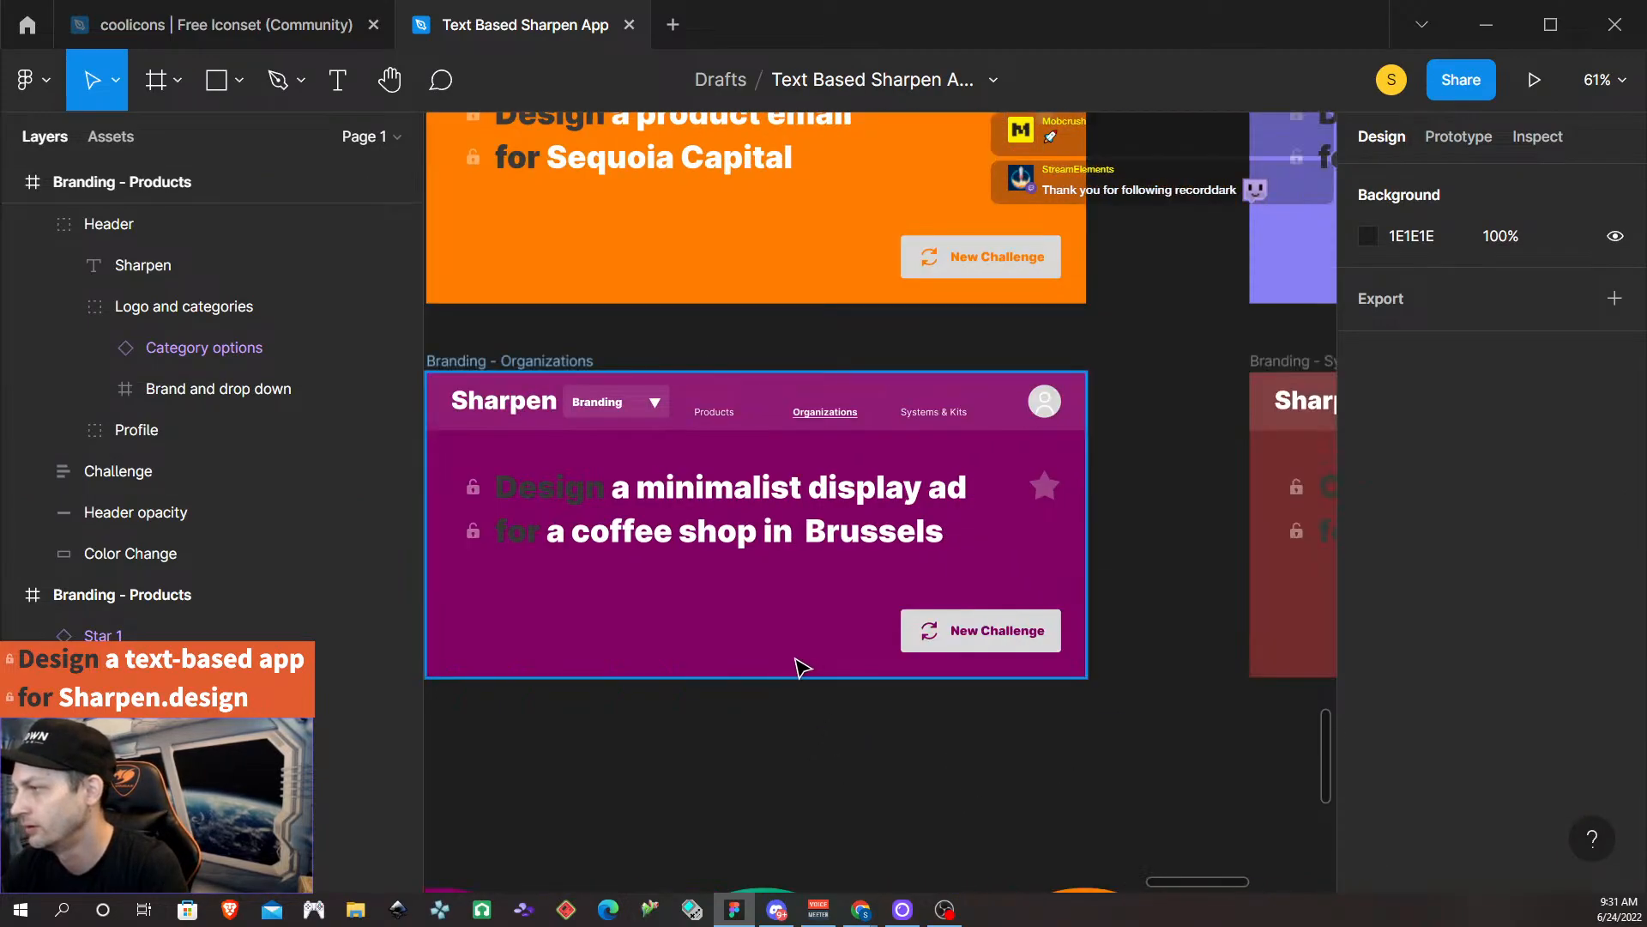
pyautogui.scroll(-6, 711, 633)
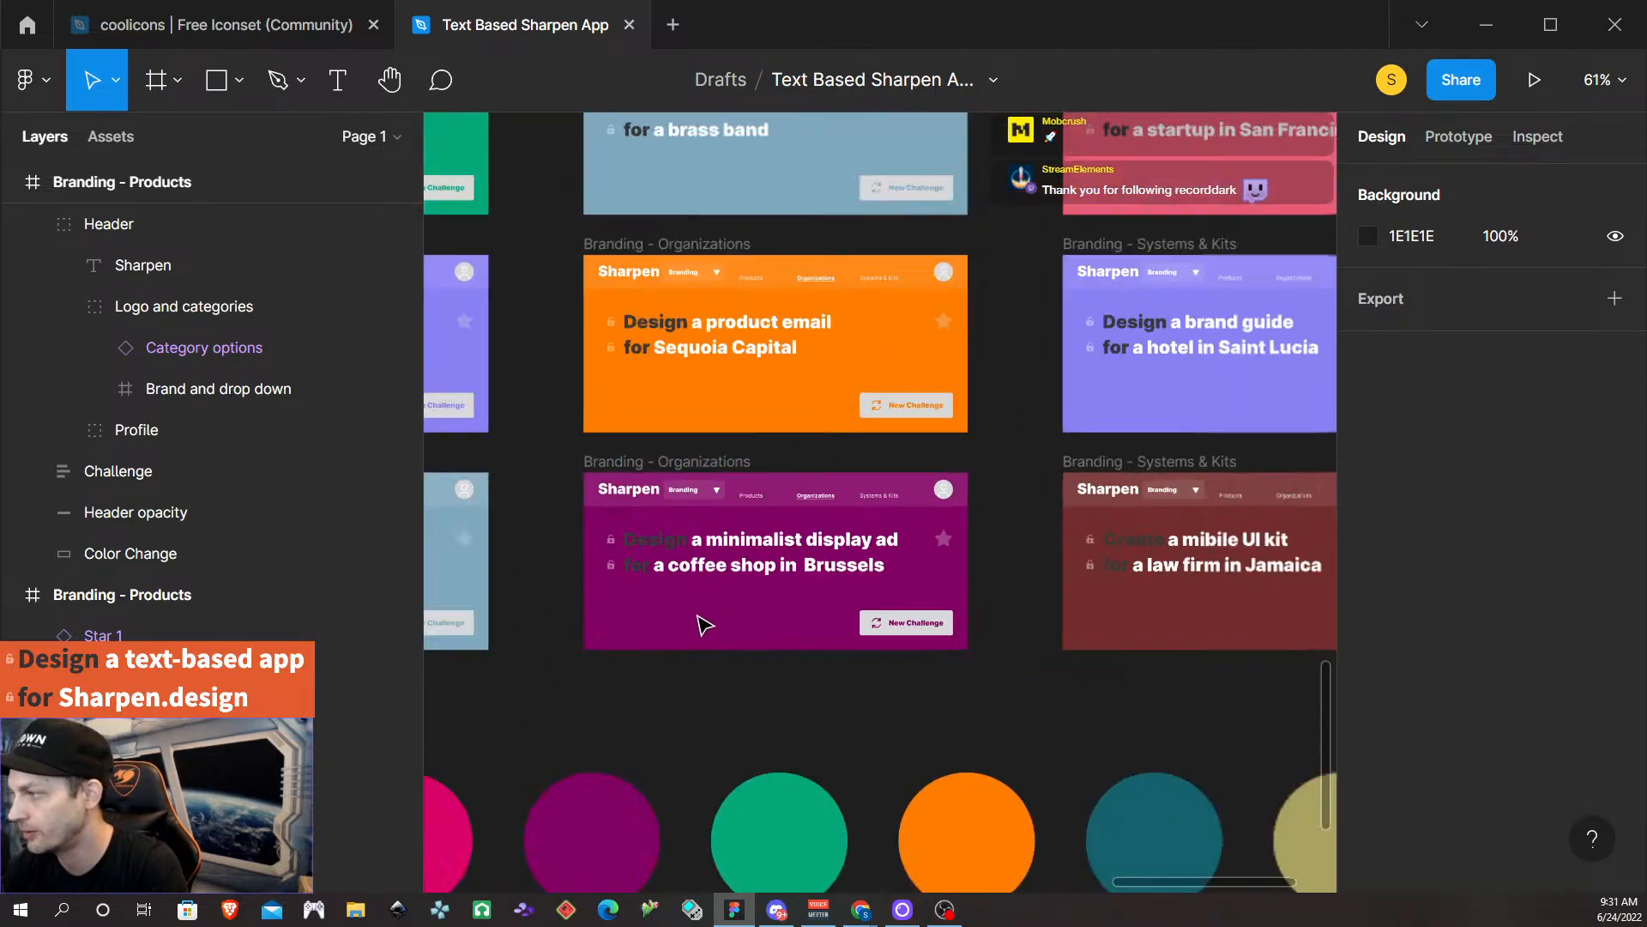
pyautogui.scroll(-3, 679, 611)
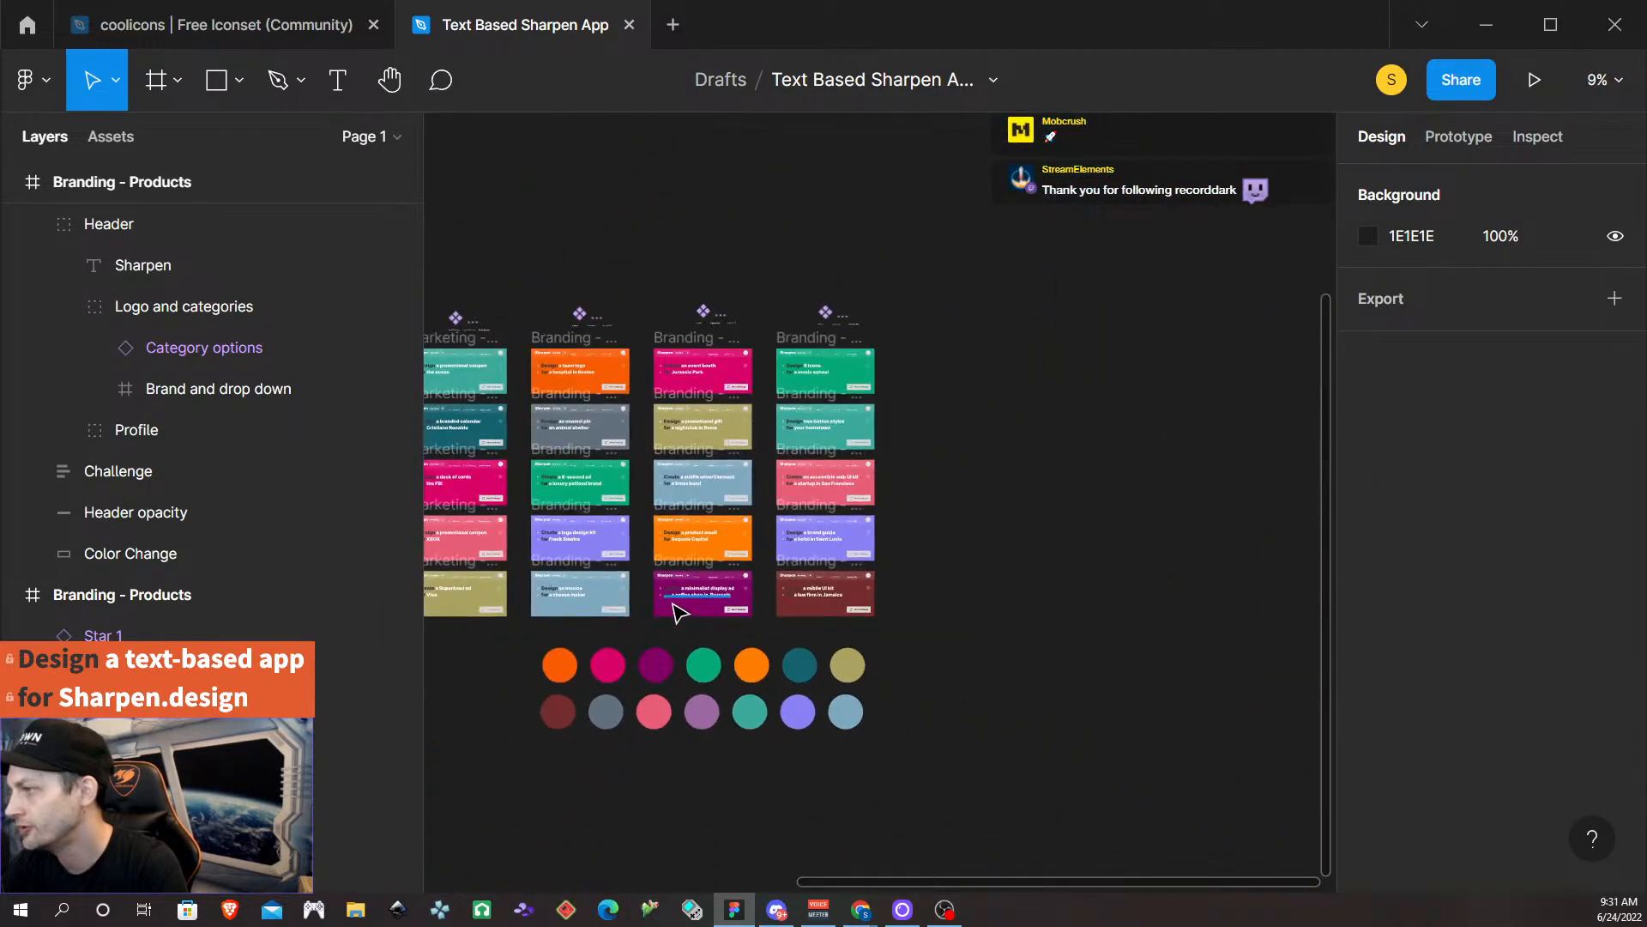
pyautogui.hscroll(-10, 681, 609)
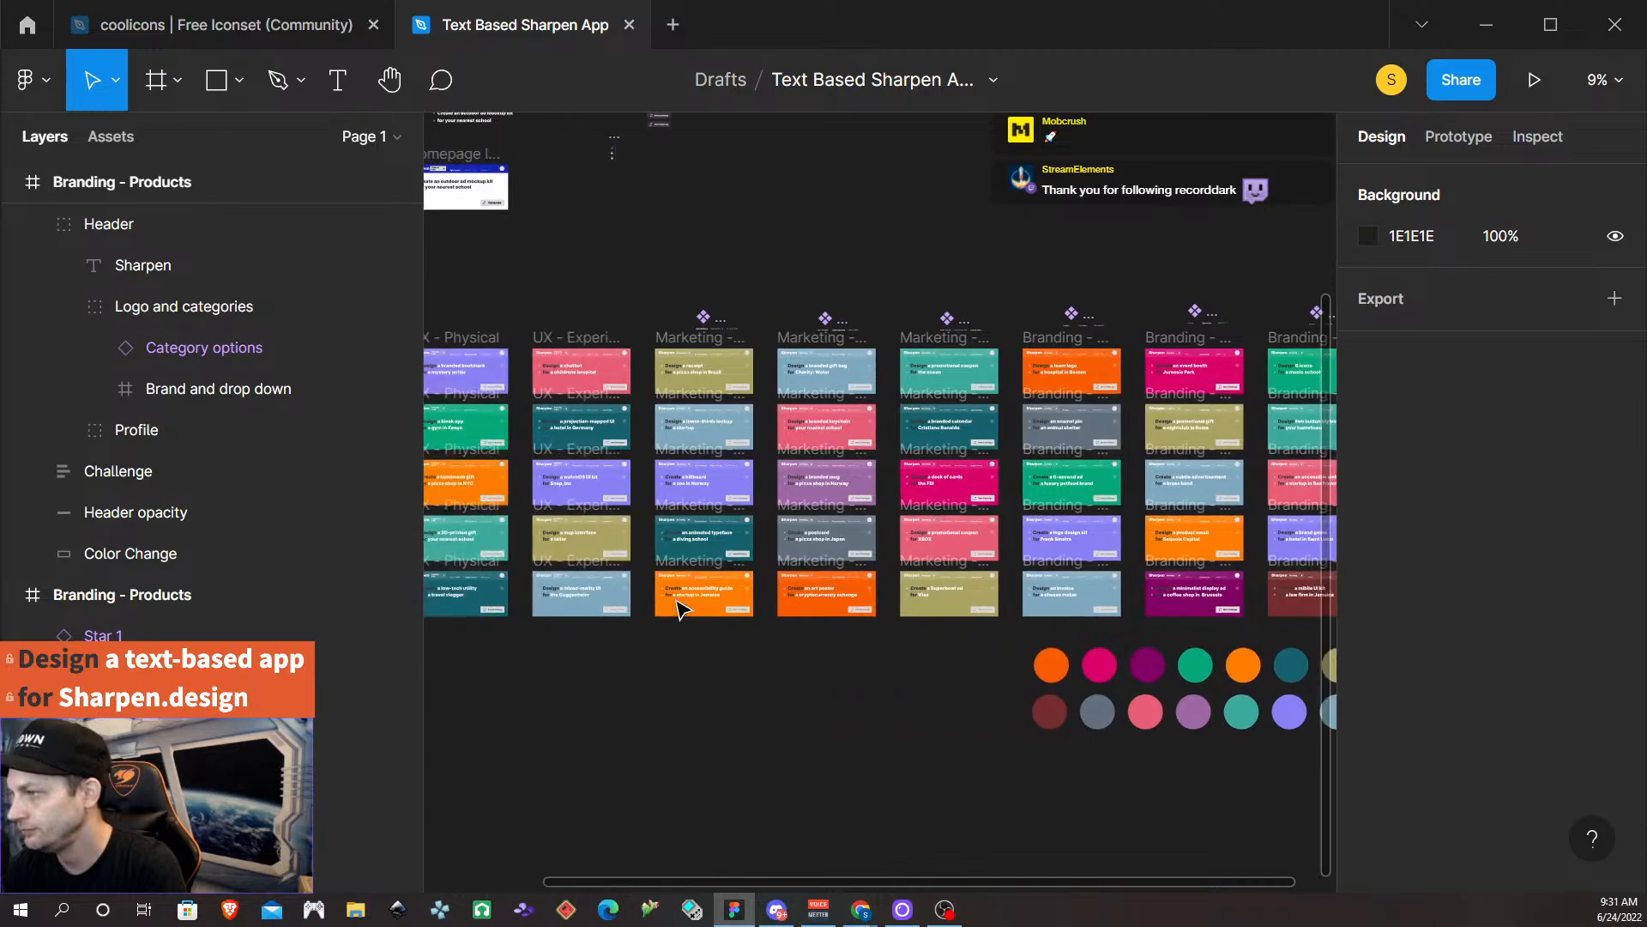
pyautogui.scroll(-3, 679, 606)
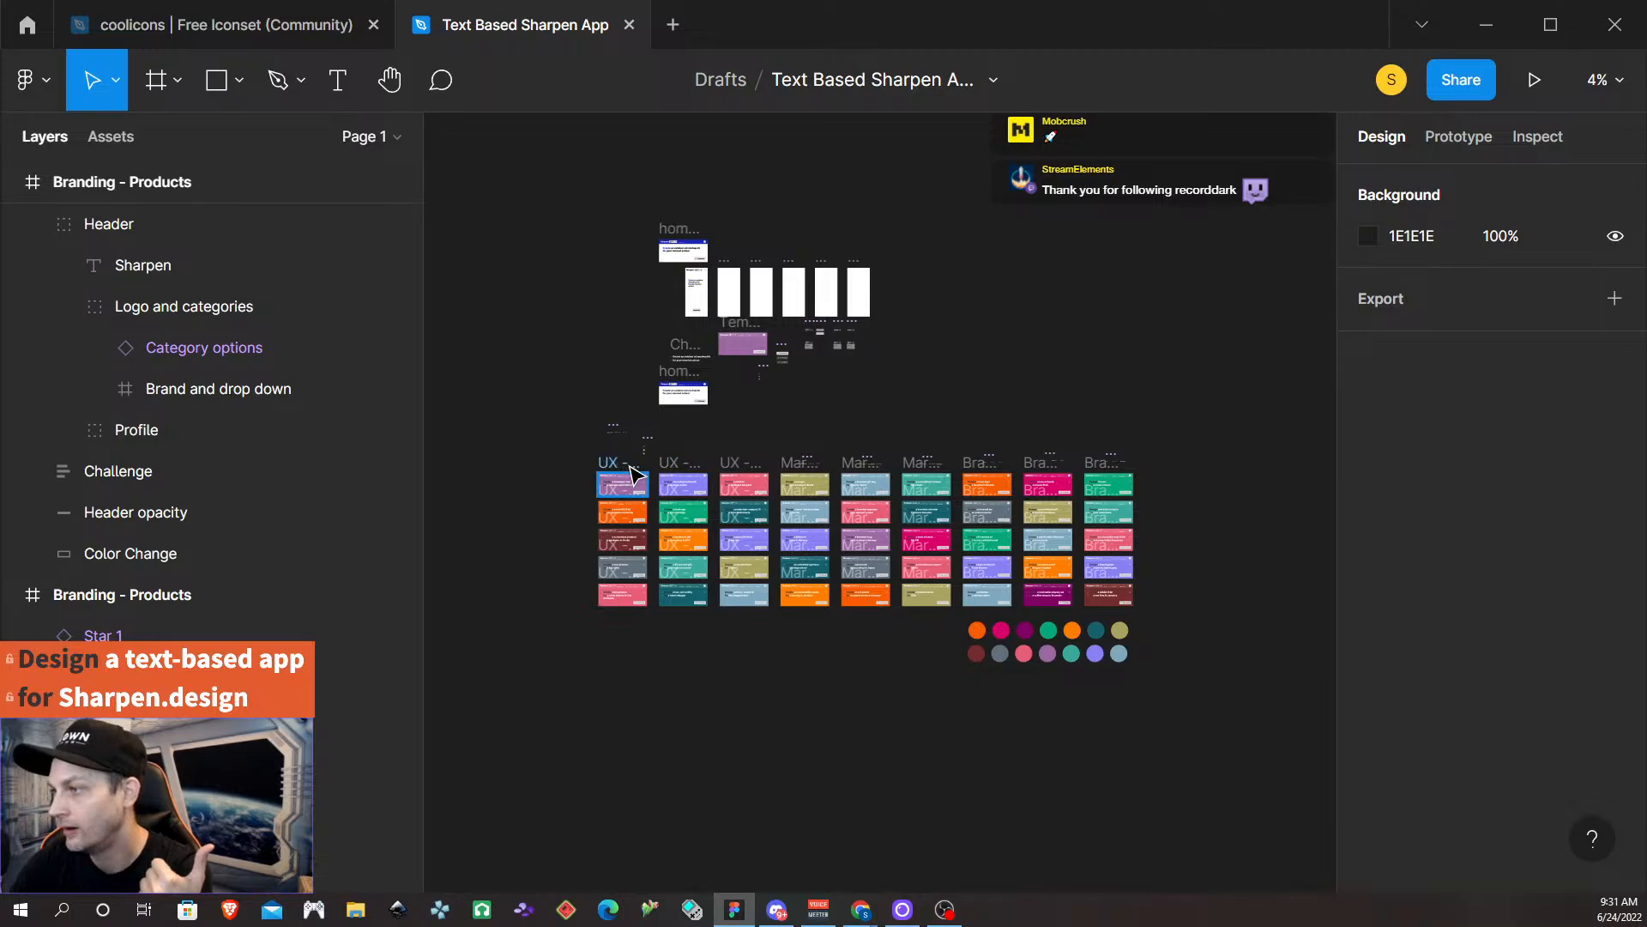
pyautogui.scroll(10, 624, 488)
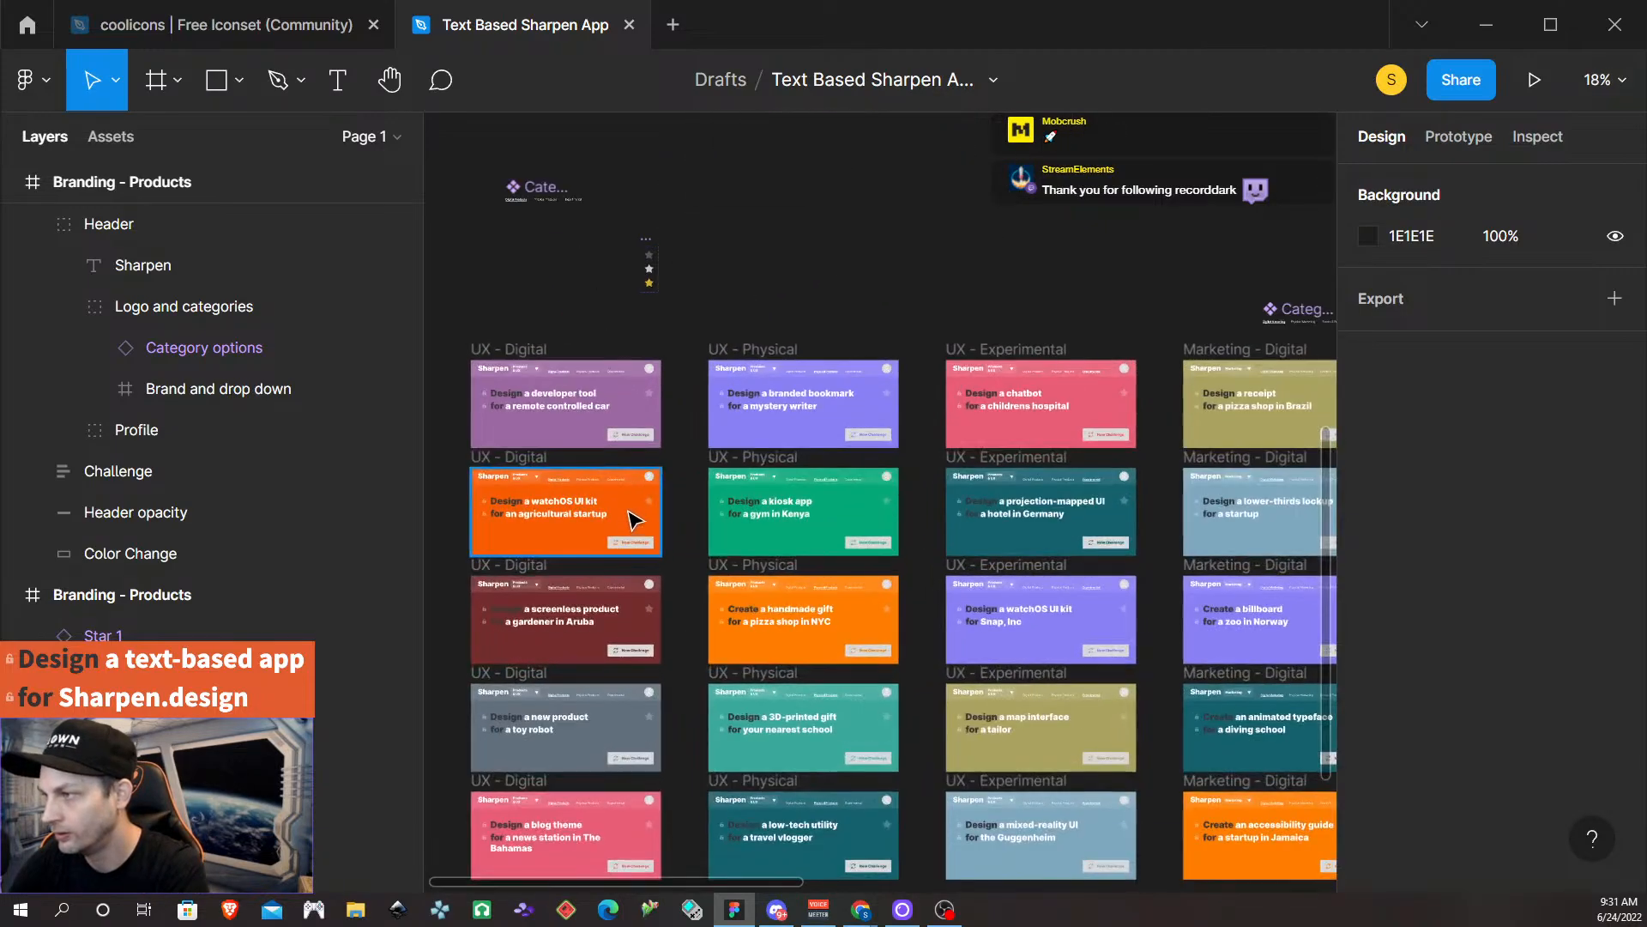
pyautogui.scroll(2, 616, 444)
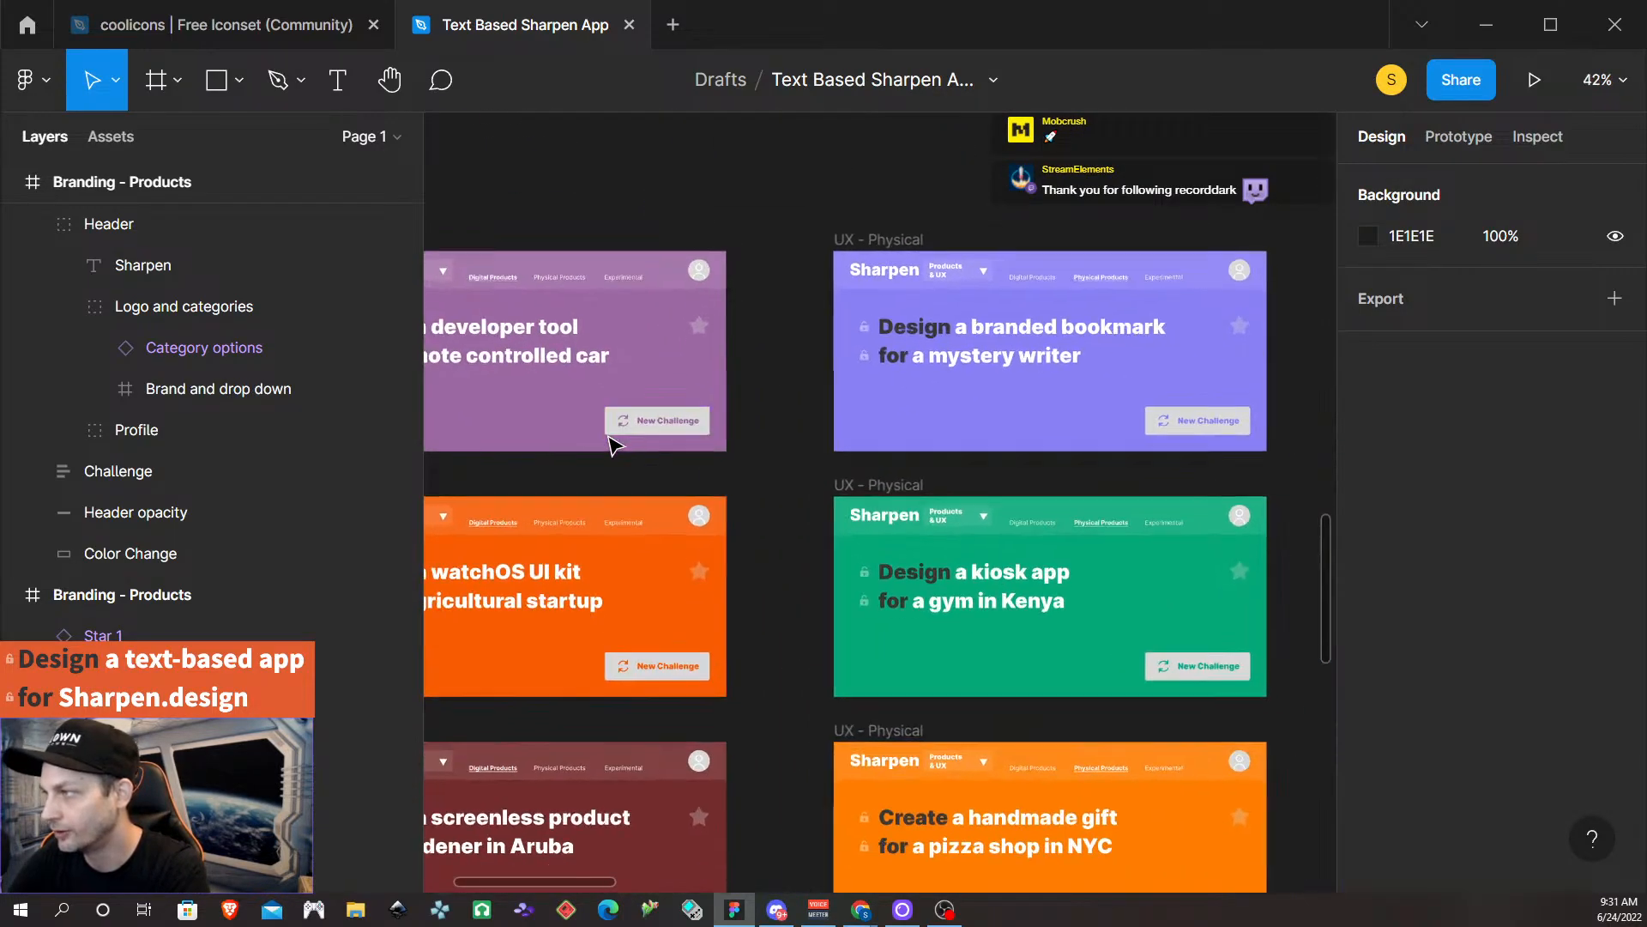
pyautogui.scroll(-3, 616, 443)
pyautogui.hscroll(5, 616, 442)
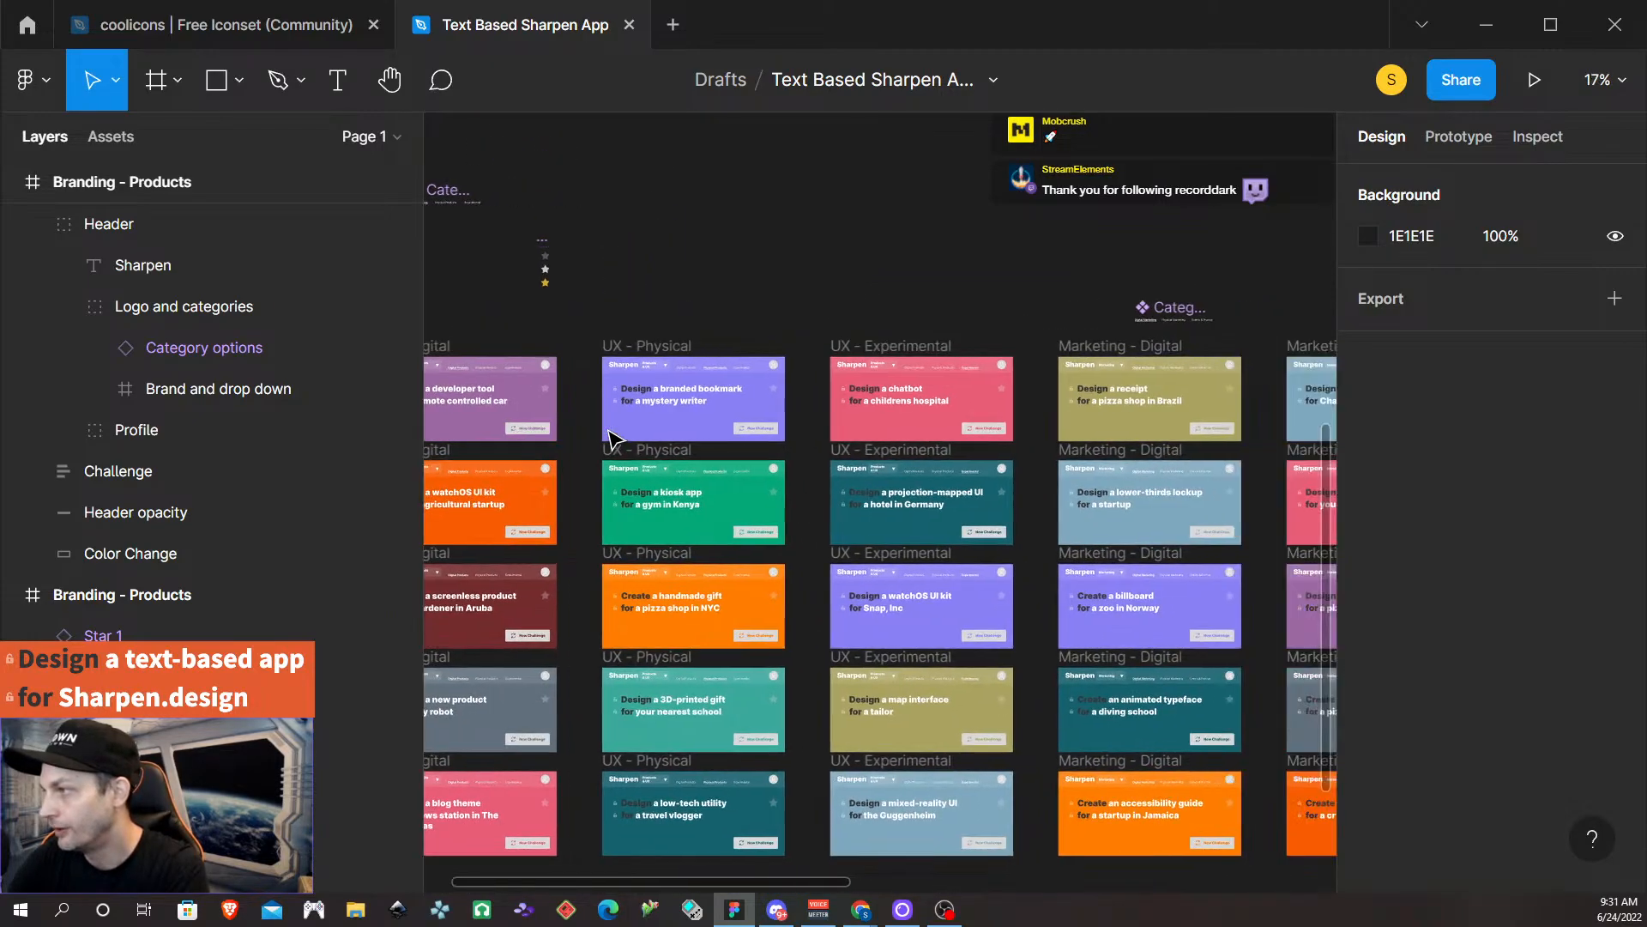
pyautogui.hscroll(4, 616, 442)
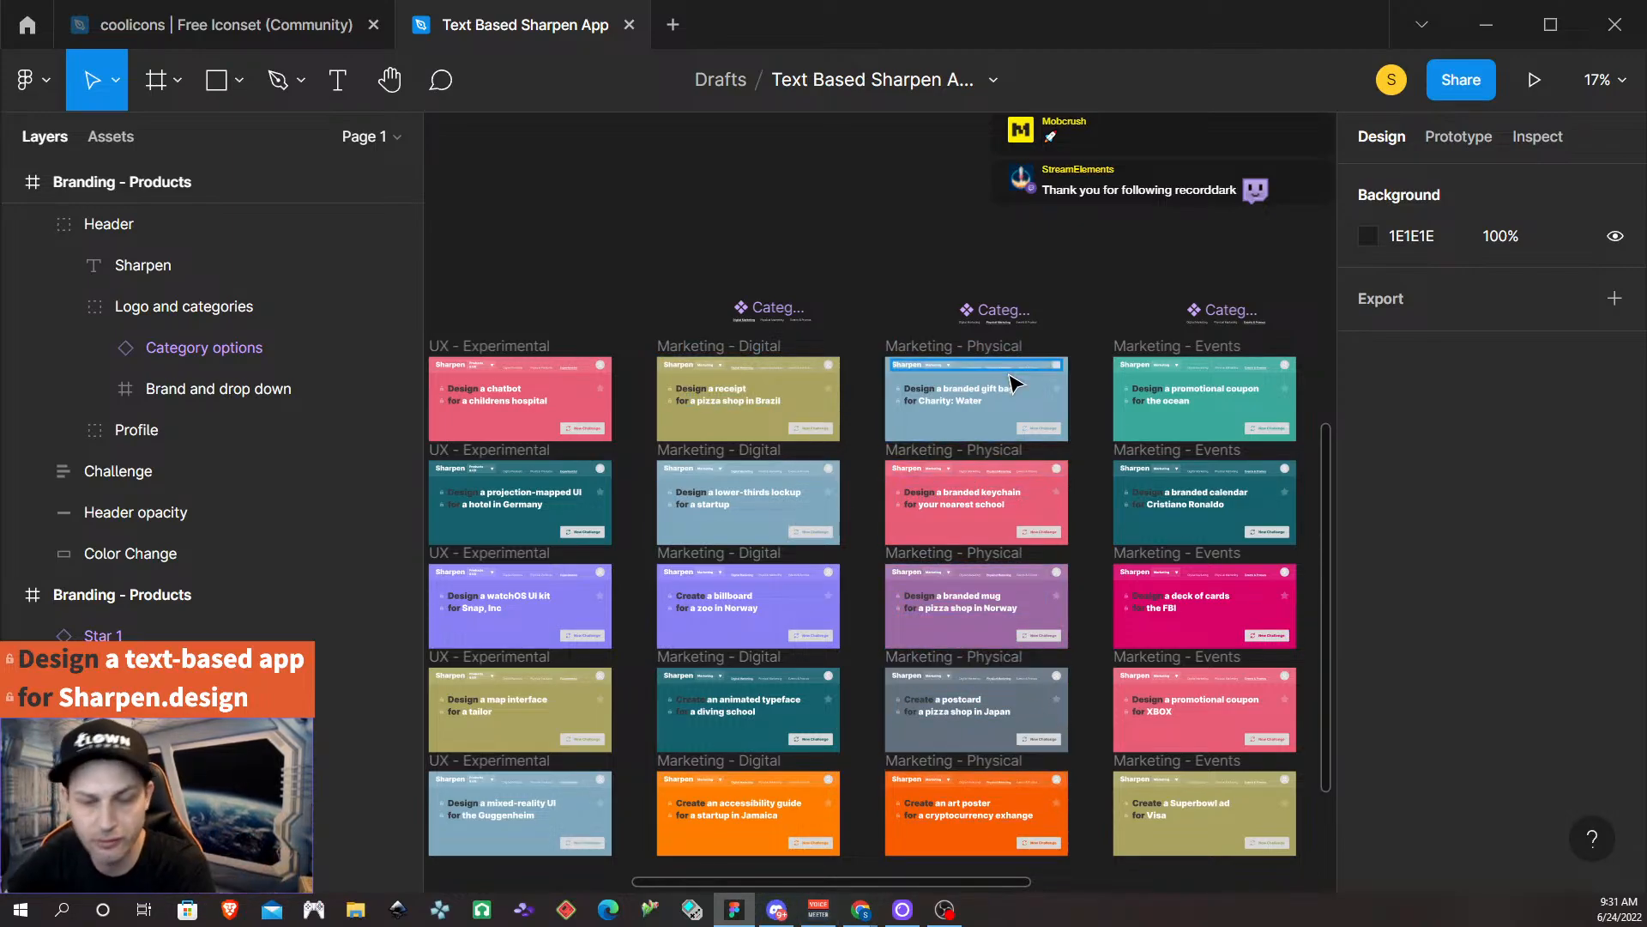
pyautogui.hscroll(1, 1088, 433)
pyautogui.hscroll(10, 1088, 433)
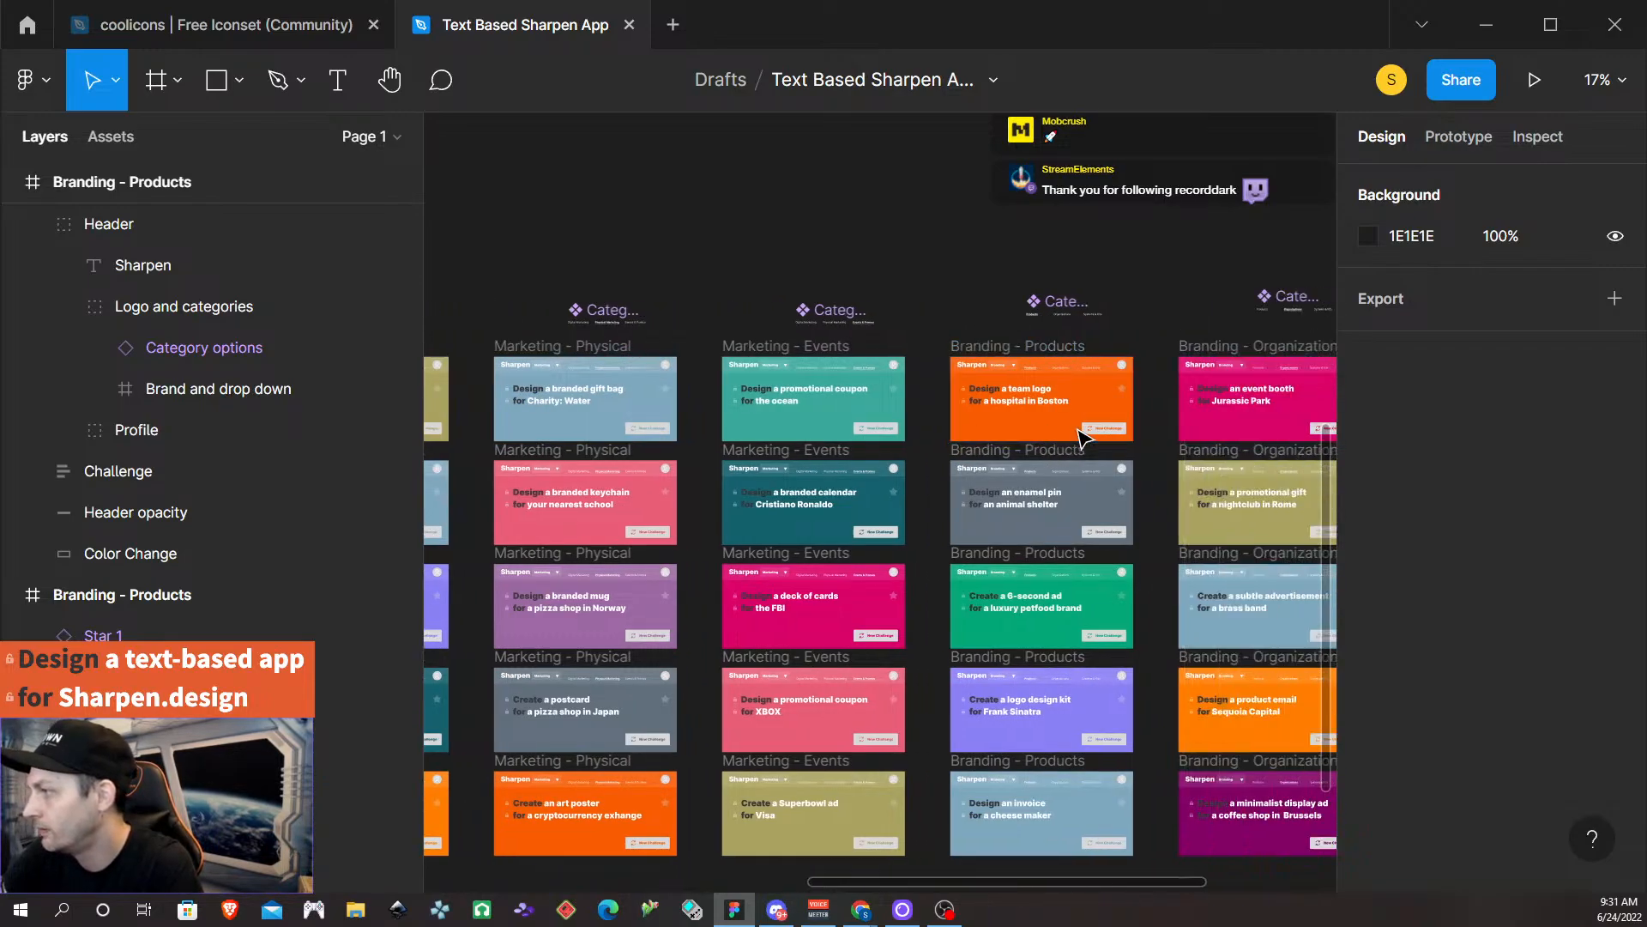
pyautogui.hscroll(4, 1088, 433)
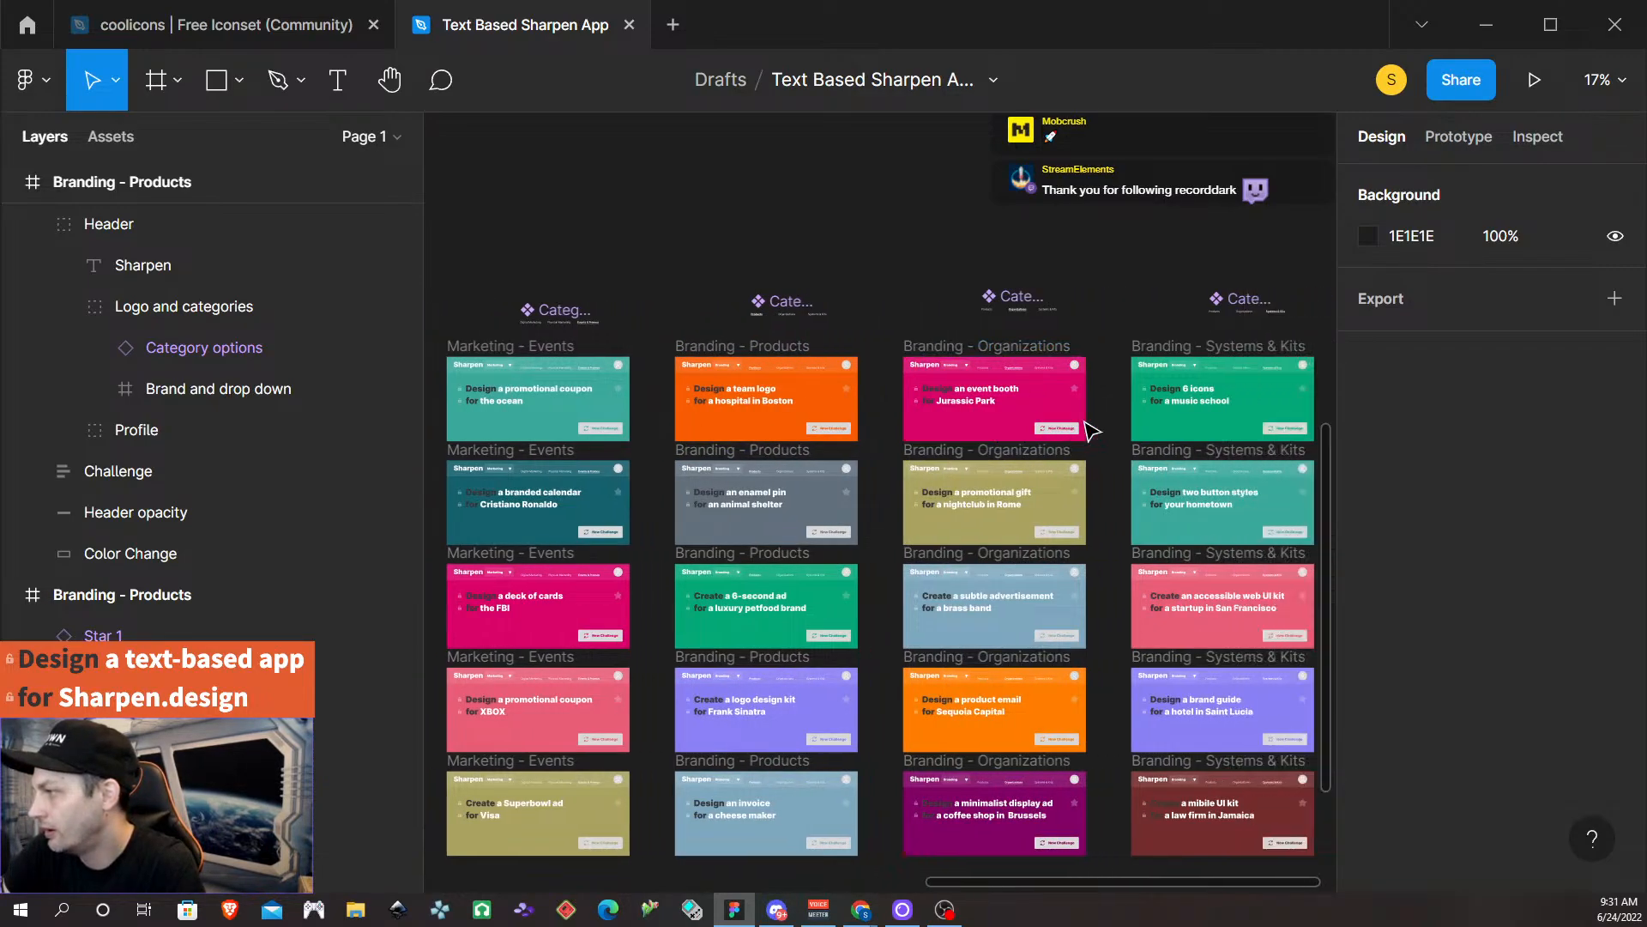
pyautogui.hscroll(-3, 1085, 435)
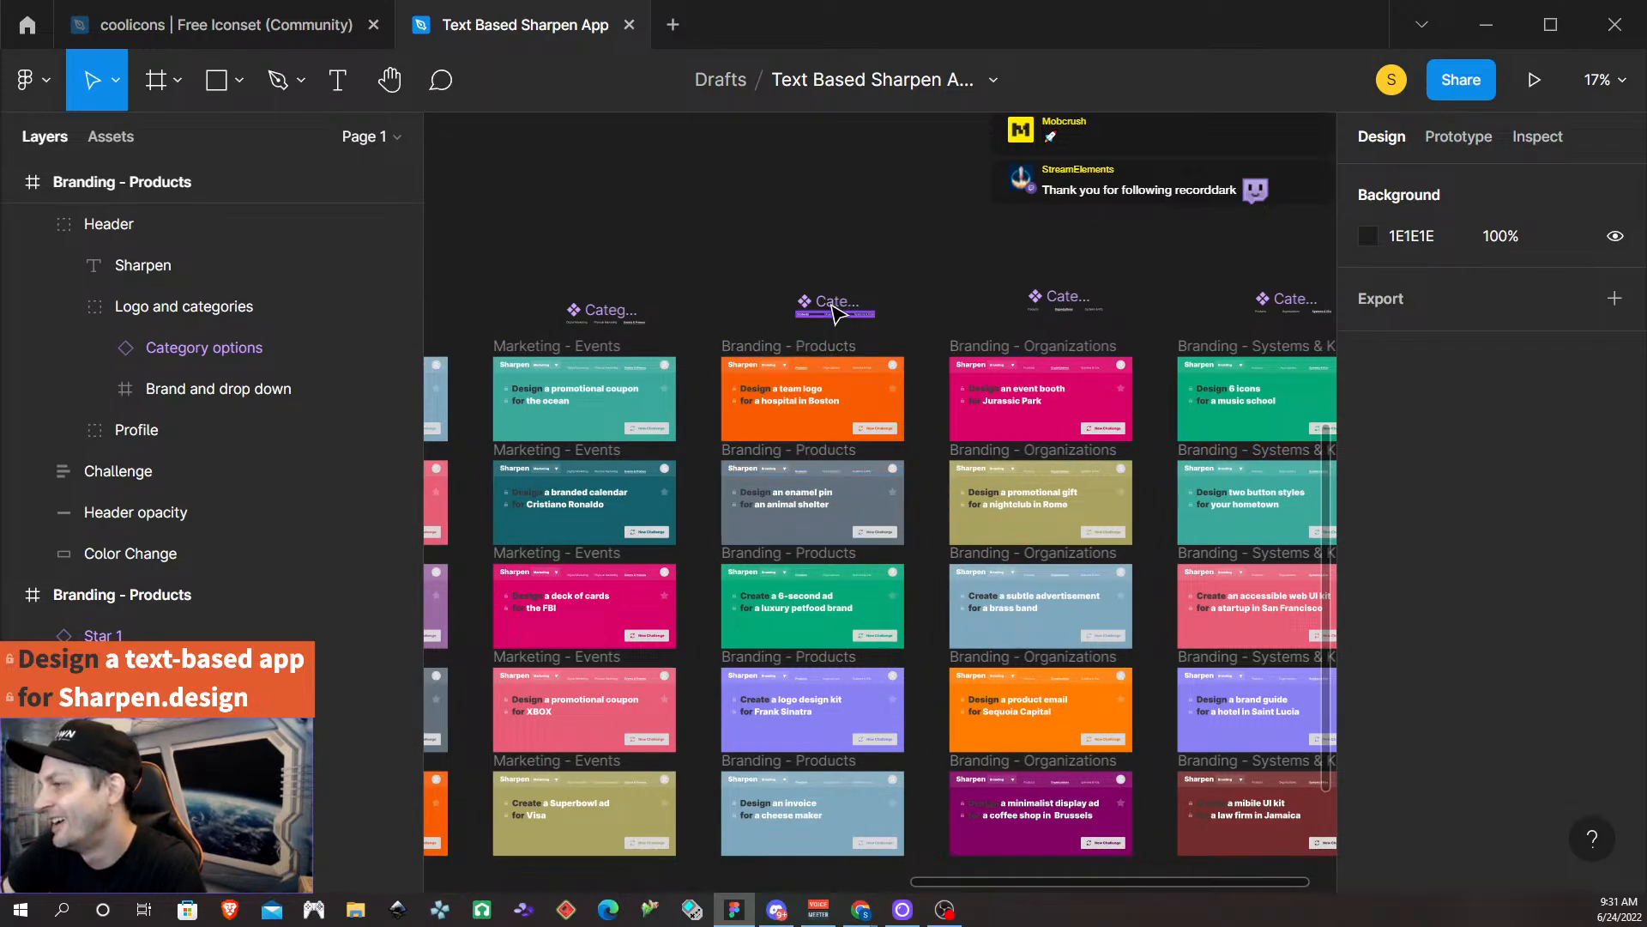
pyautogui.scroll(6, 589, 372)
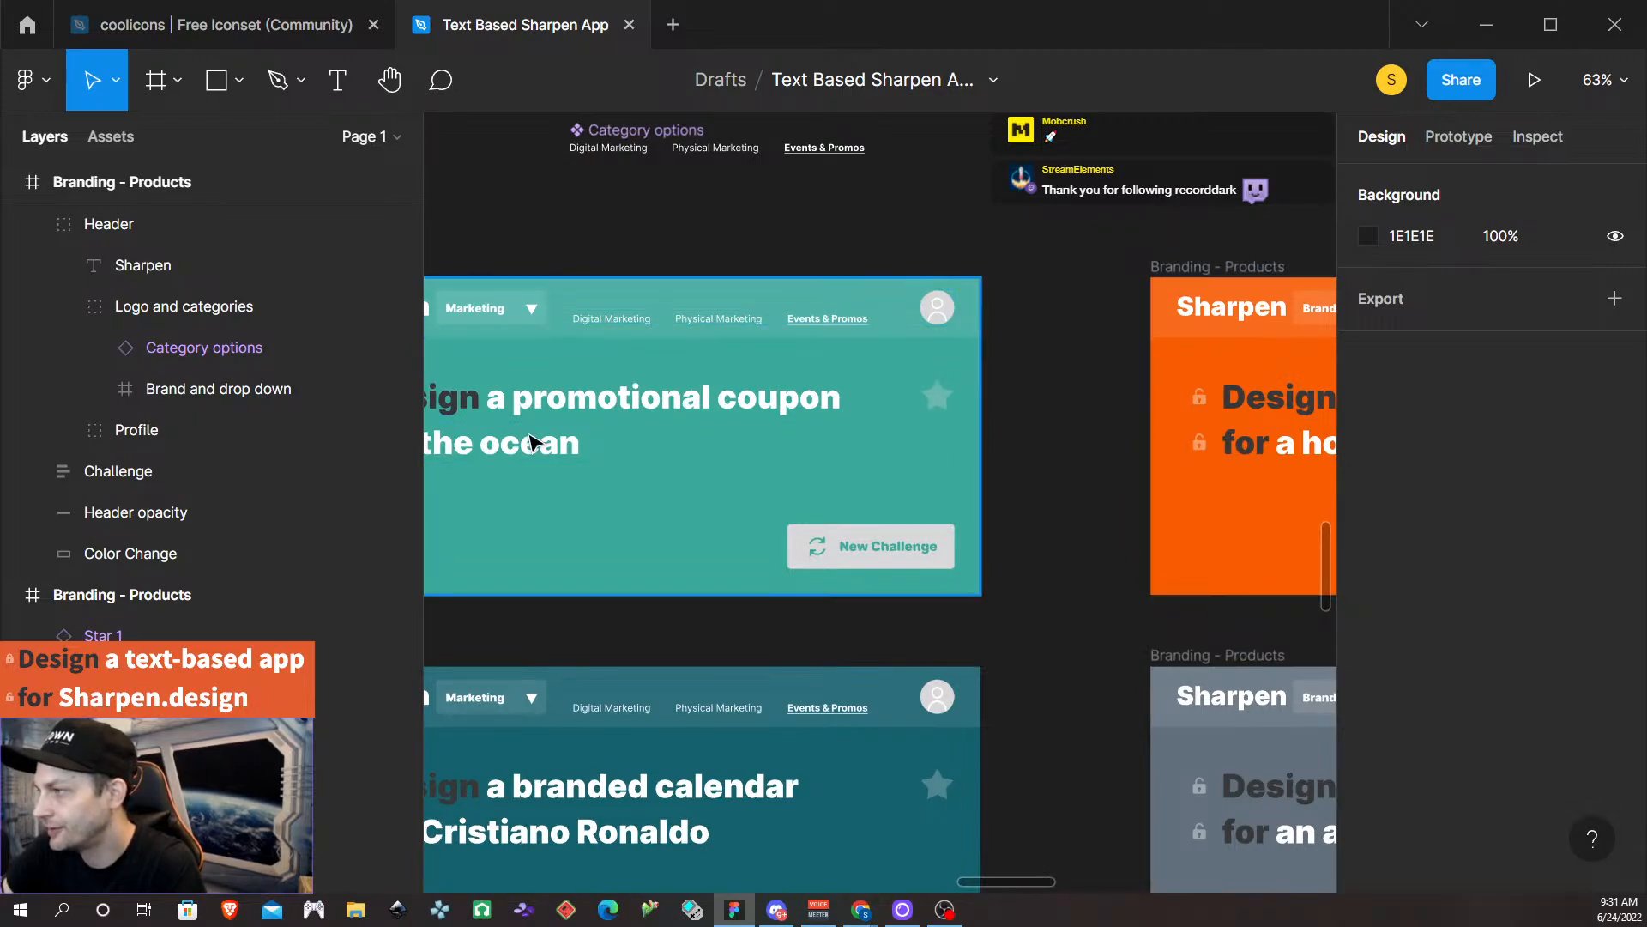
pyautogui.scroll(-4, 1106, 459)
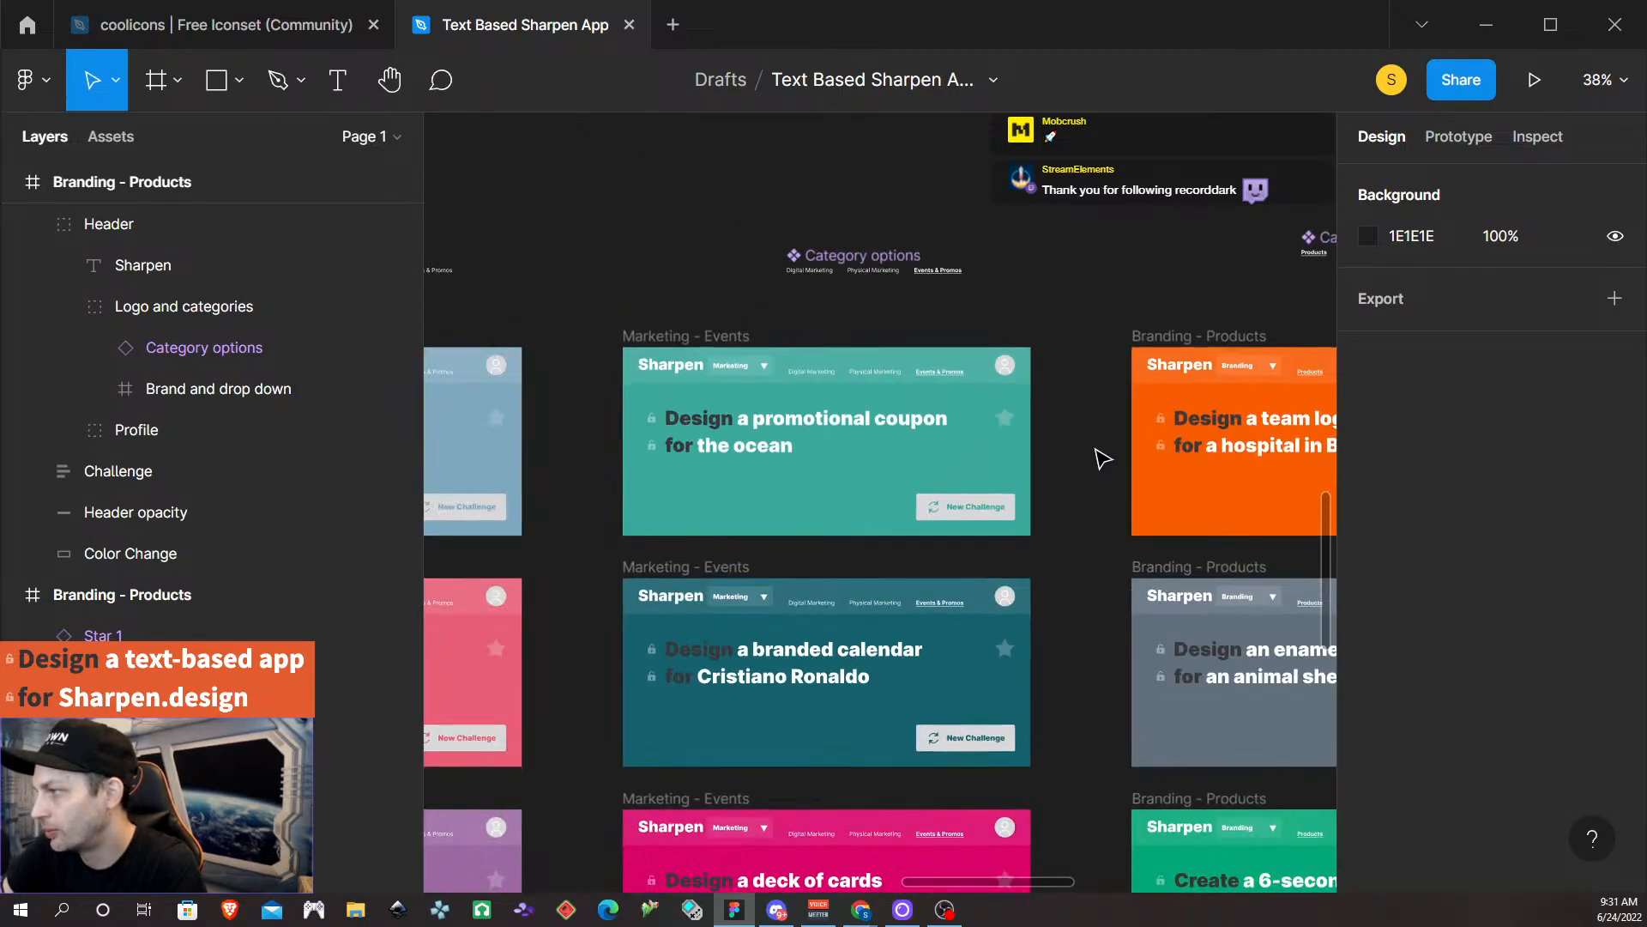
pyautogui.scroll(-1, 1105, 459)
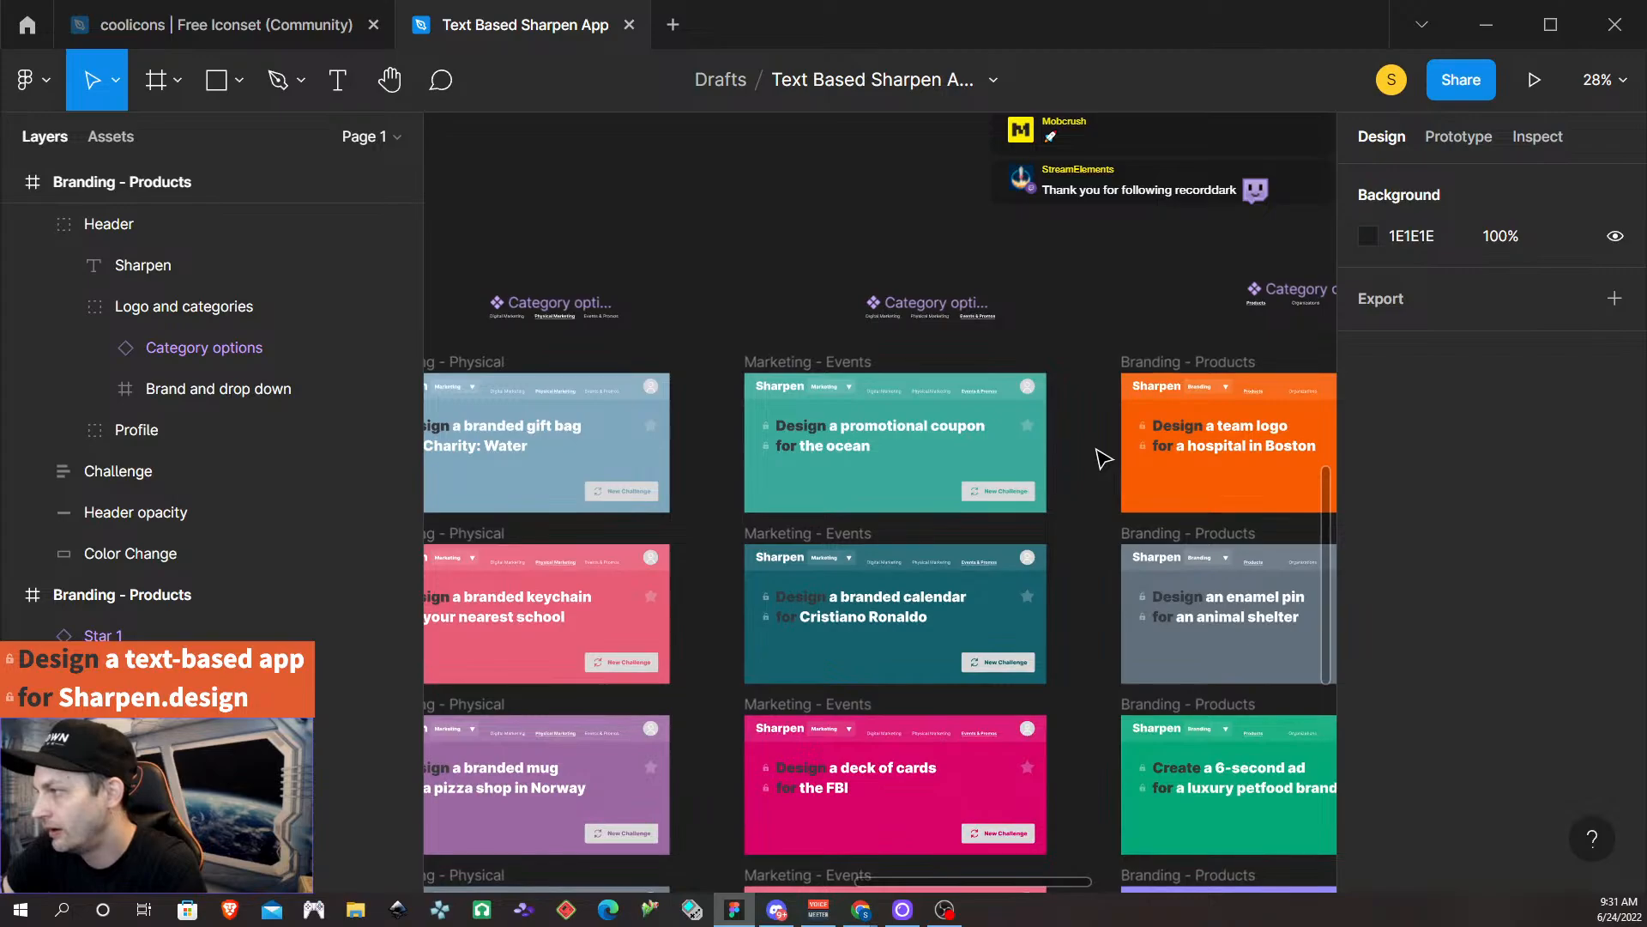
pyautogui.hscroll(-15, 740, 515)
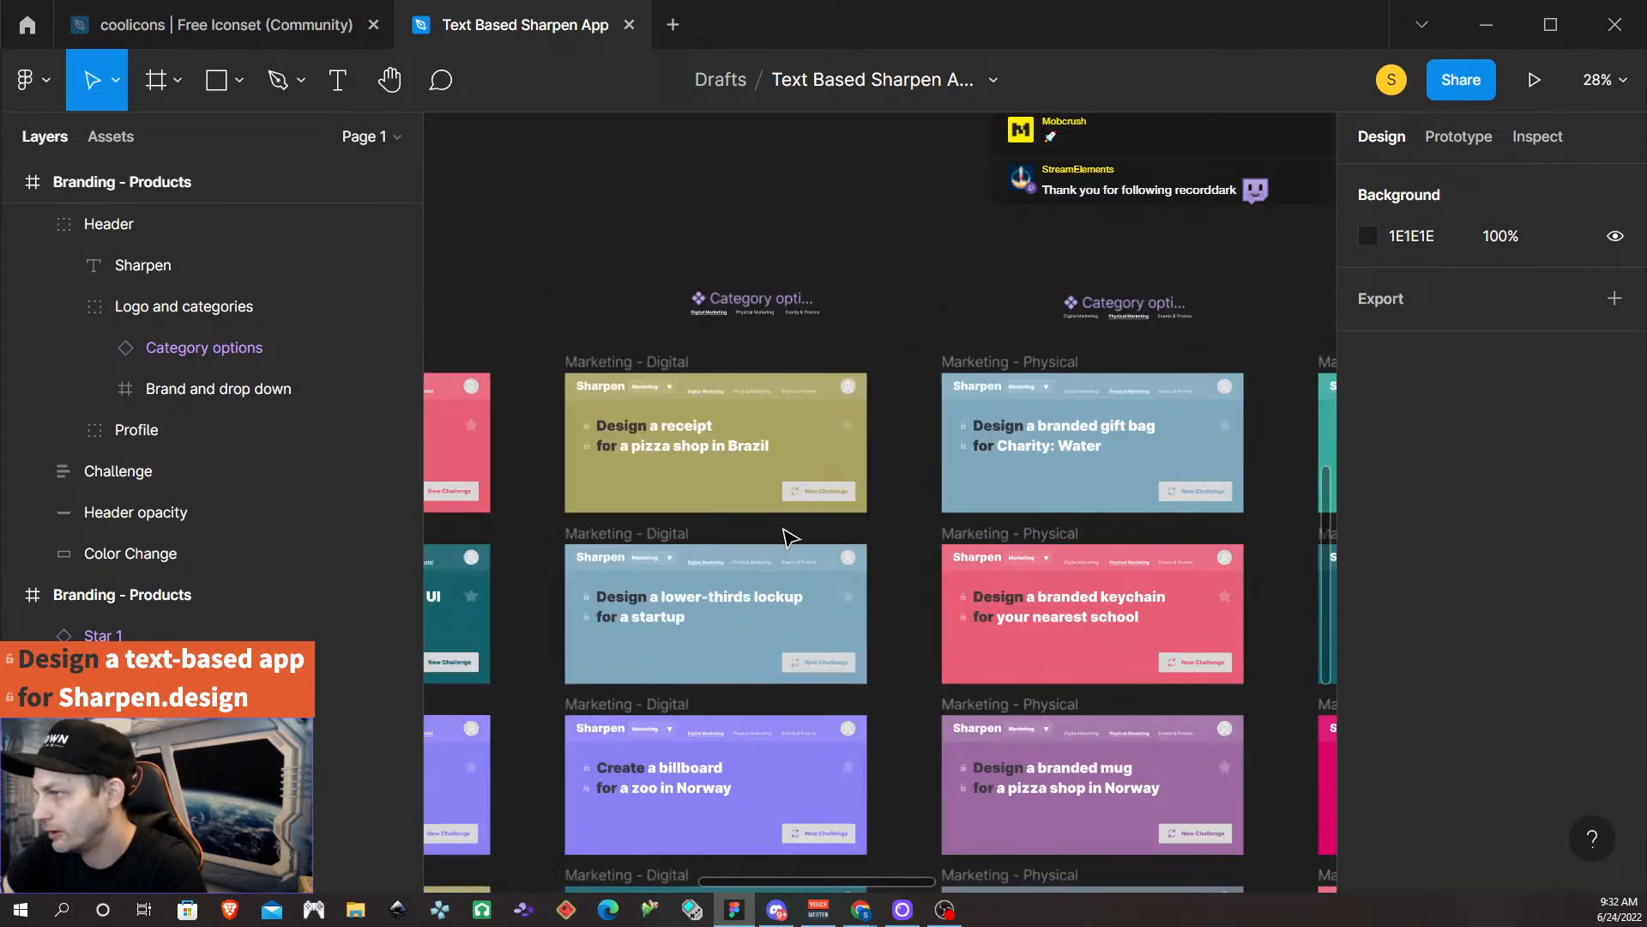
pyautogui.hscroll(1, 781, 519)
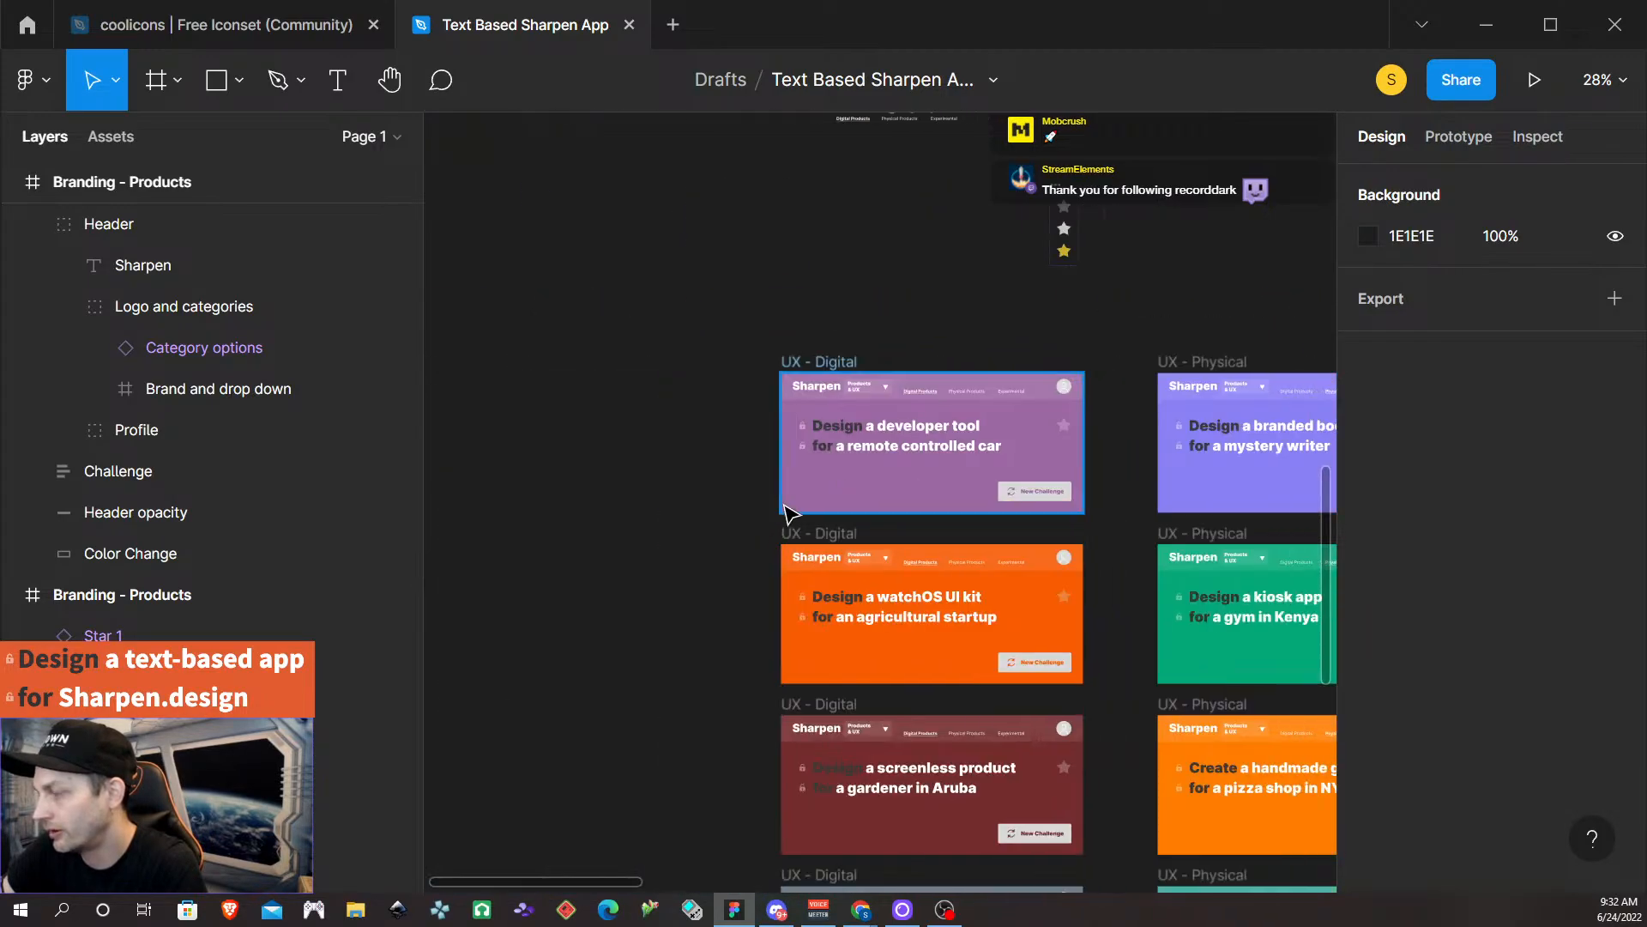
# Preview the prototype from the developer tool UX - Digital frame and advance to a new challenge.
pyautogui.click(833, 362)
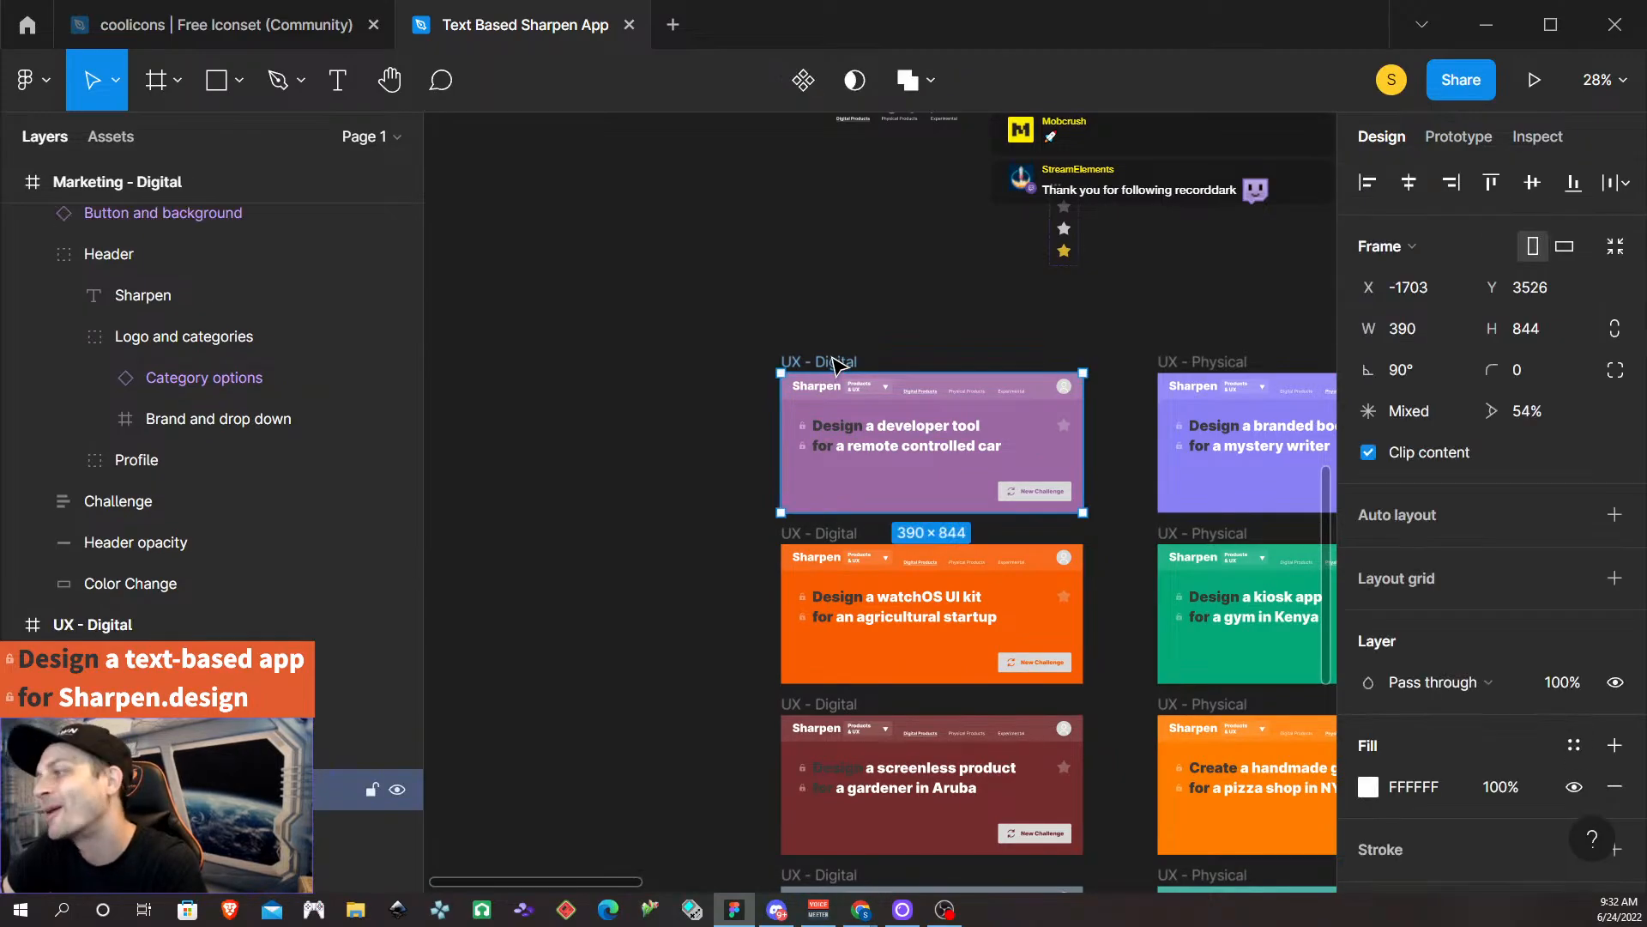
pyautogui.click(1533, 80)
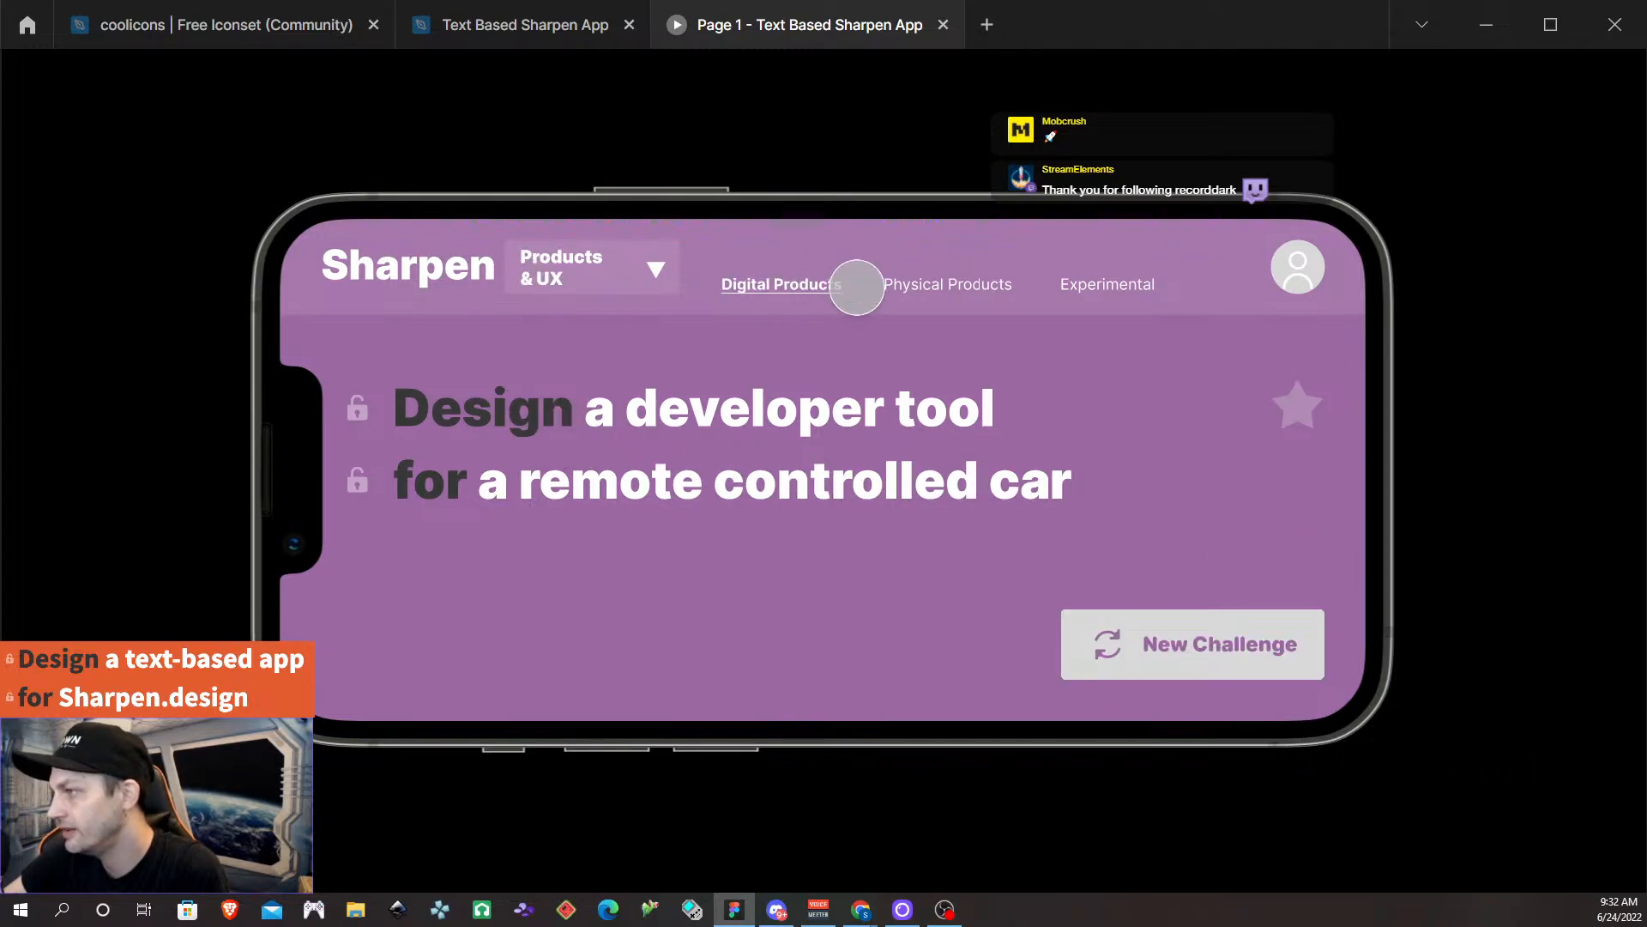
pyautogui.click(1295, 656)
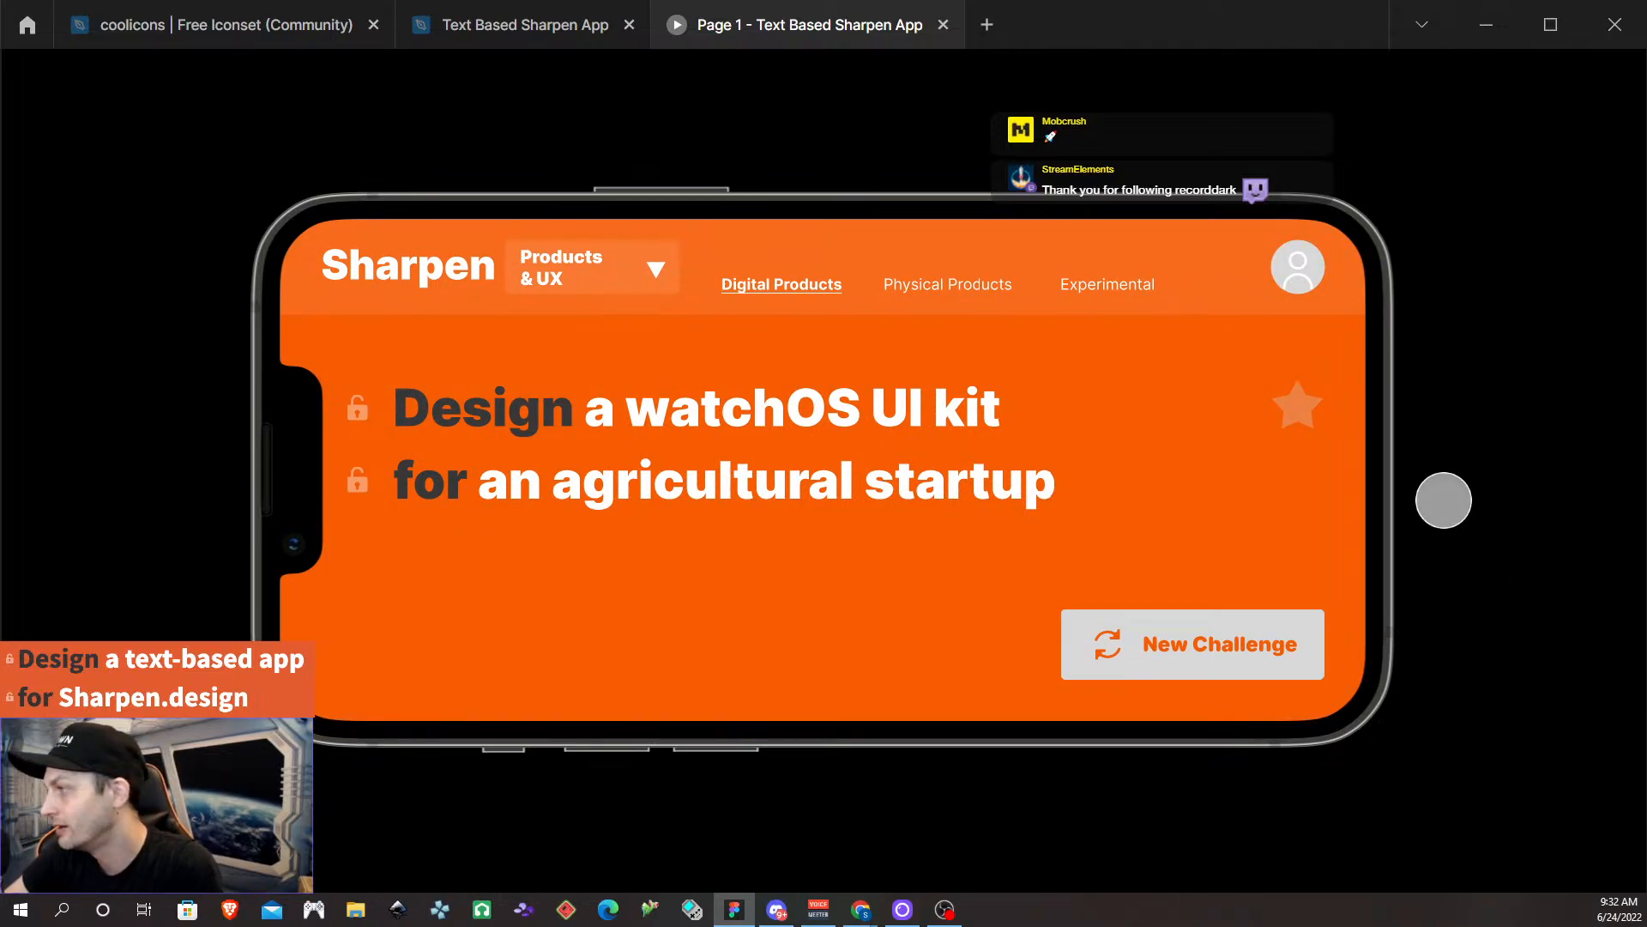
# Test the favorite star and the Design line's lock toggle on the watchOS UI kit challenge in the preview.
pyautogui.click(1298, 407)
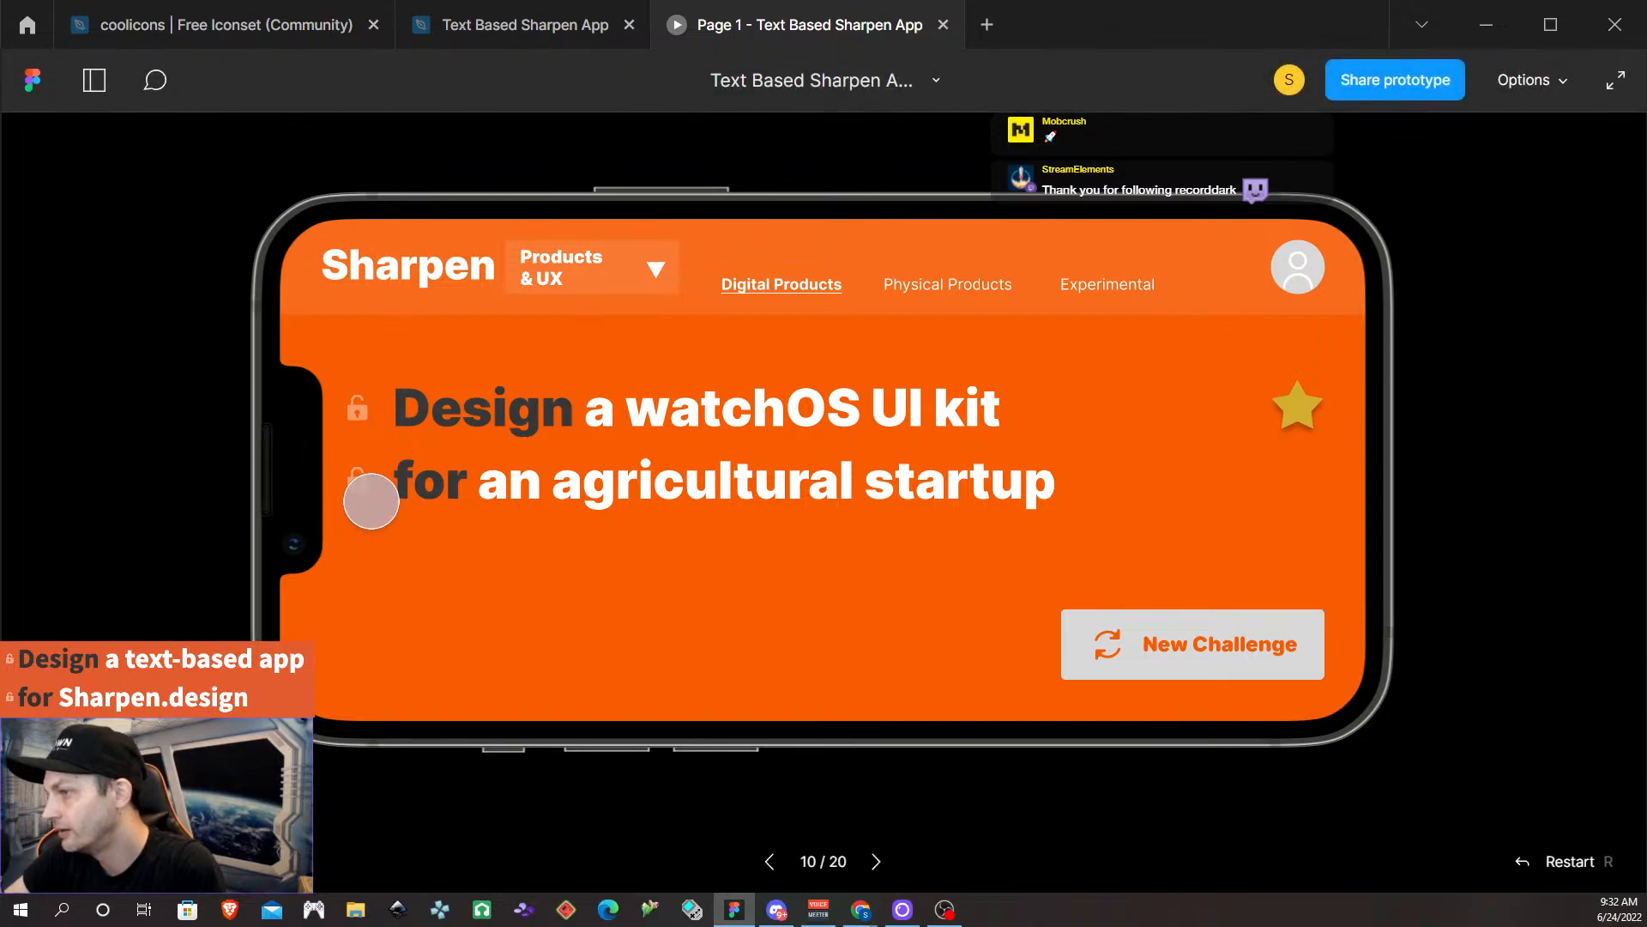
pyautogui.click(358, 408)
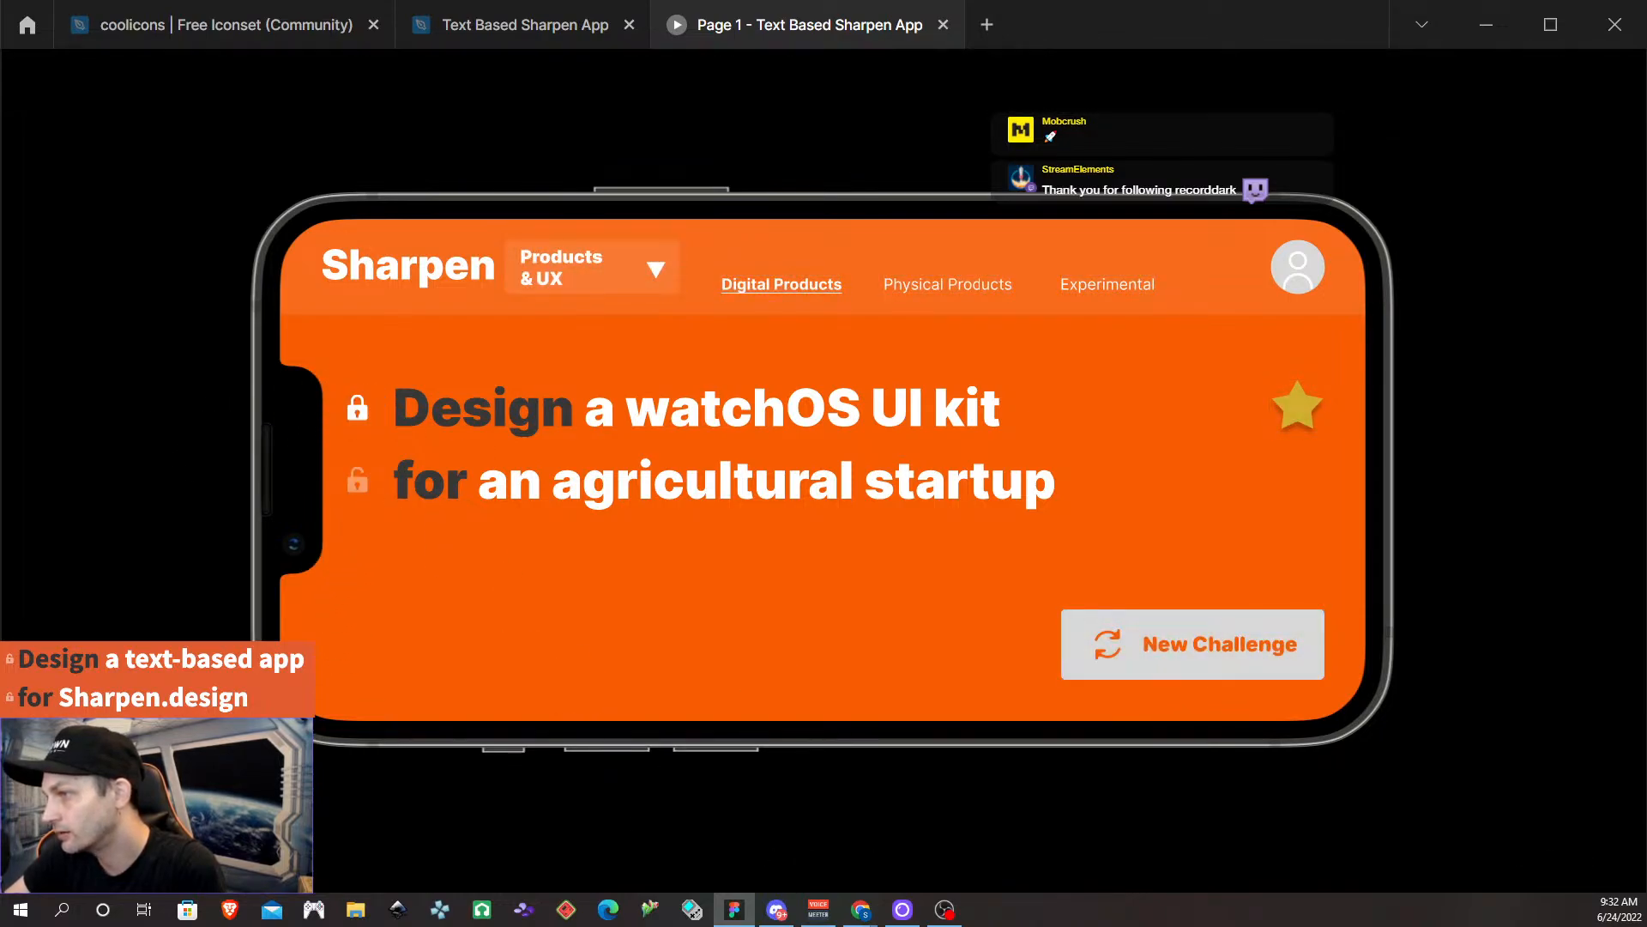
pyautogui.click(358, 407)
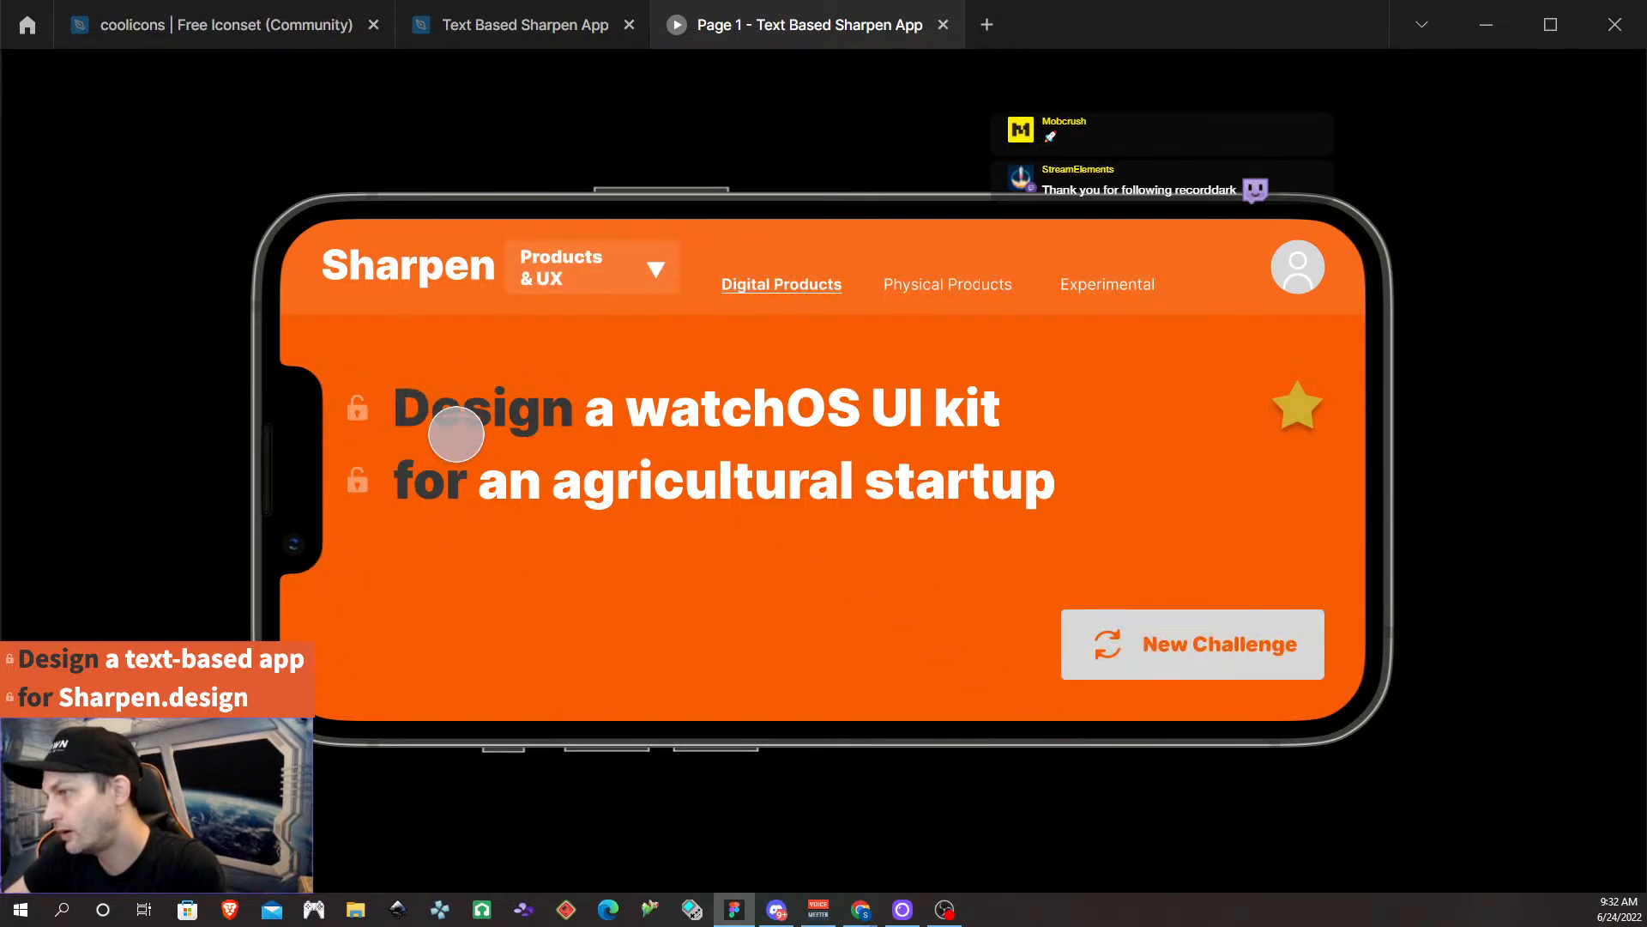
pyautogui.click(1297, 405)
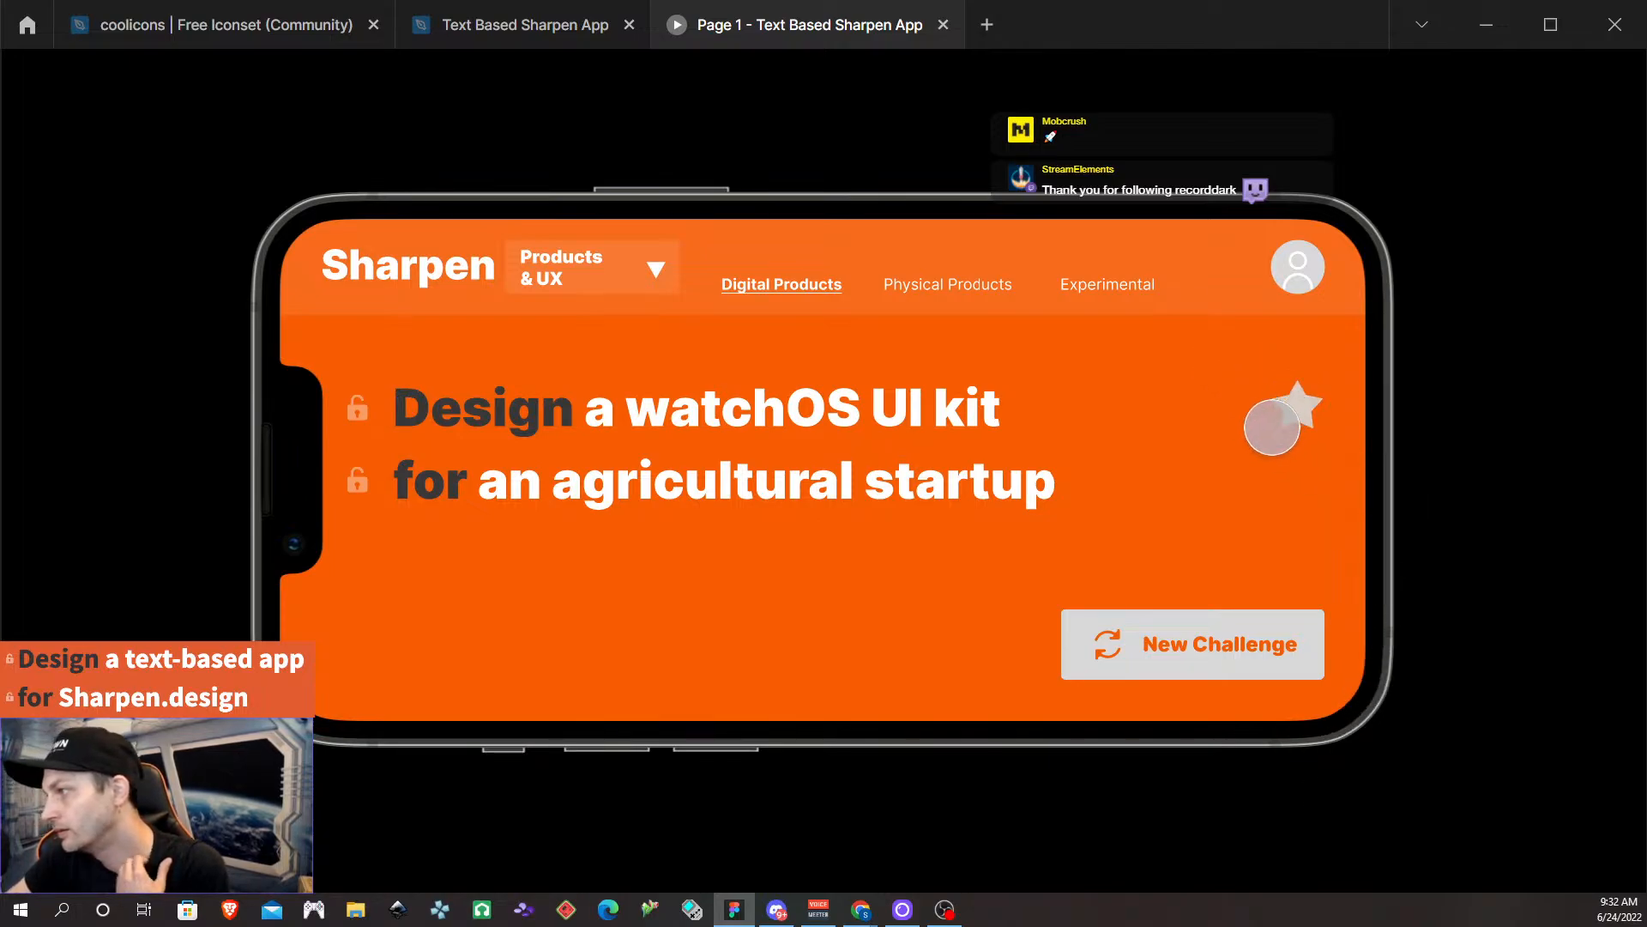
pyautogui.click(1295, 405)
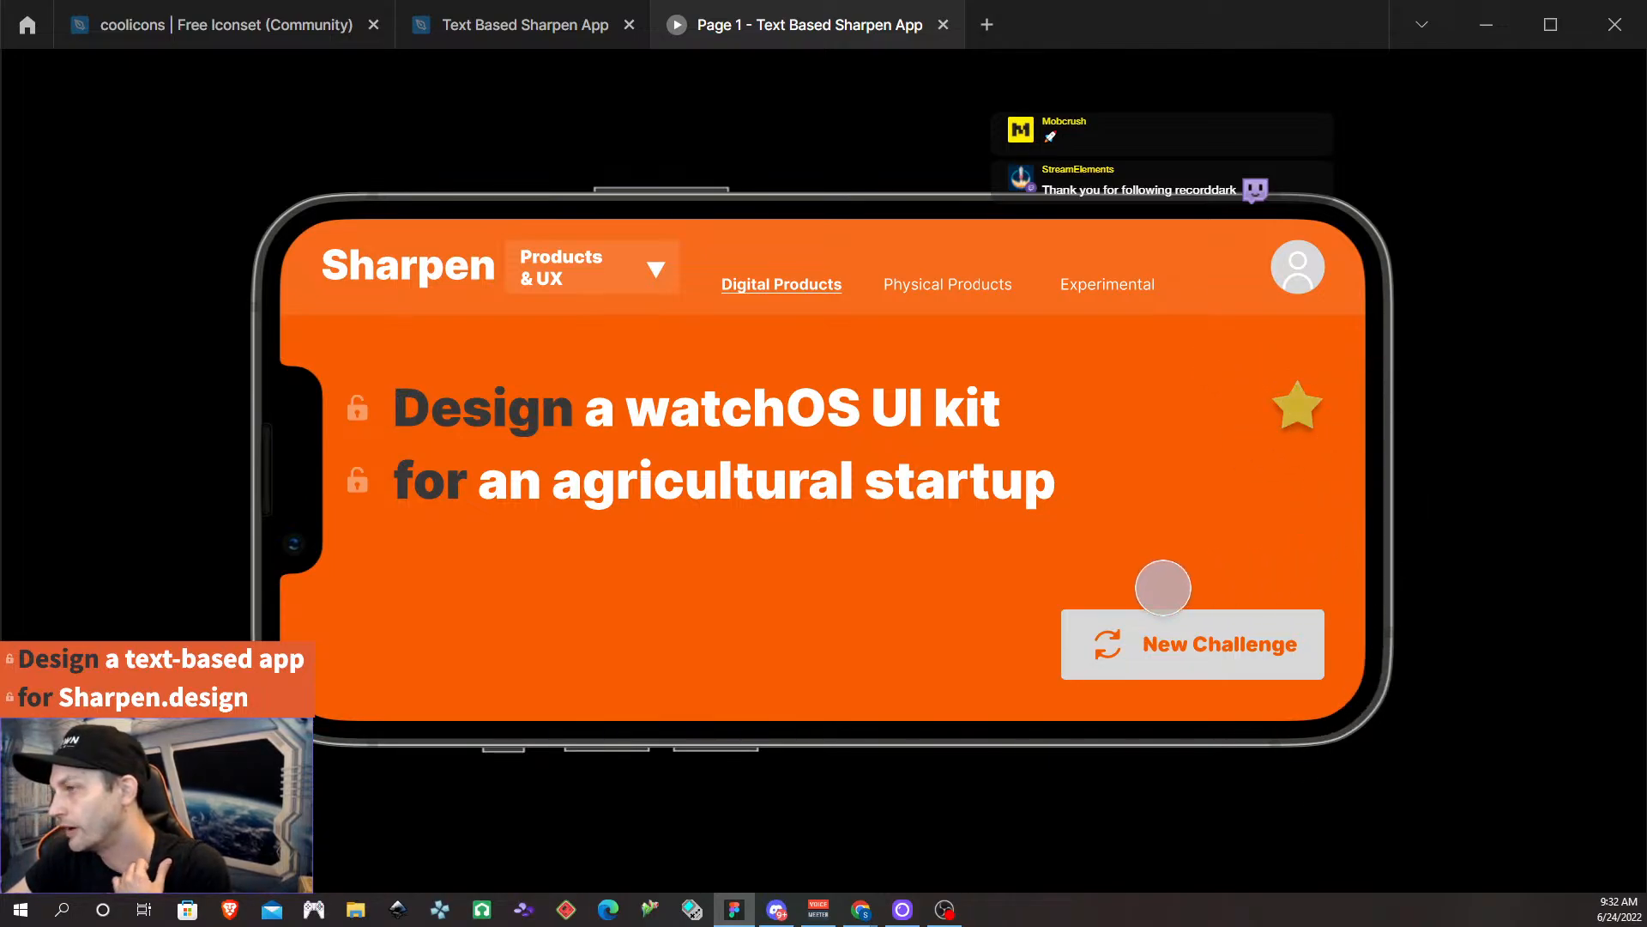
# Test the New Challenge button and the Physical Products category link in the running preview.
pyautogui.click(1187, 632)
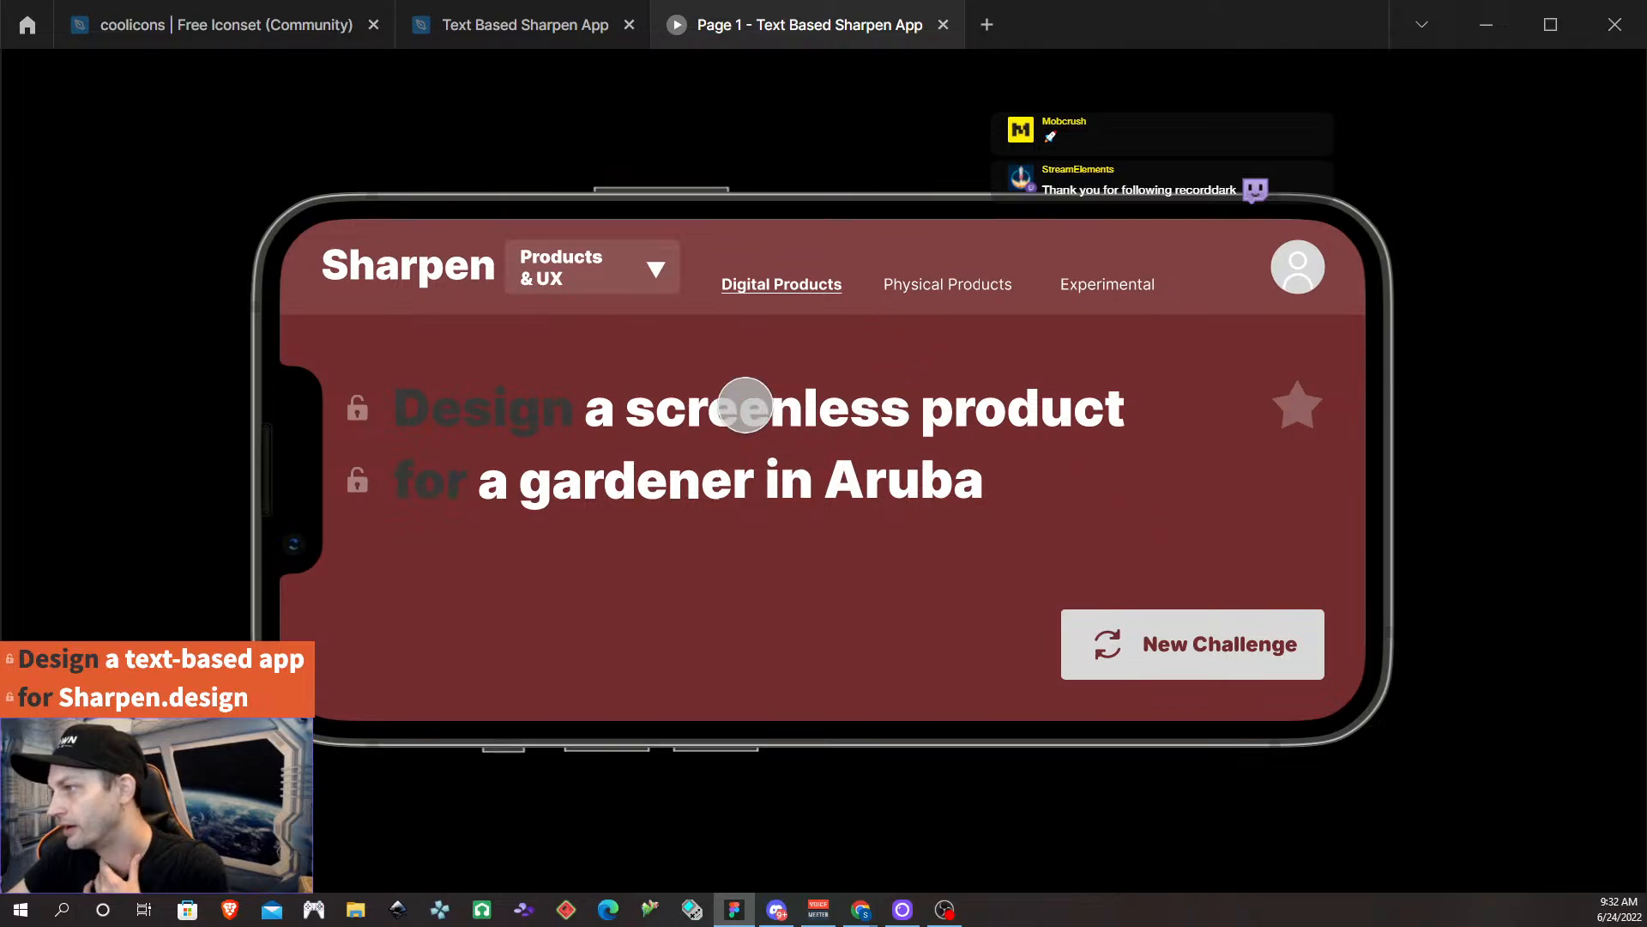
pyautogui.click(948, 283)
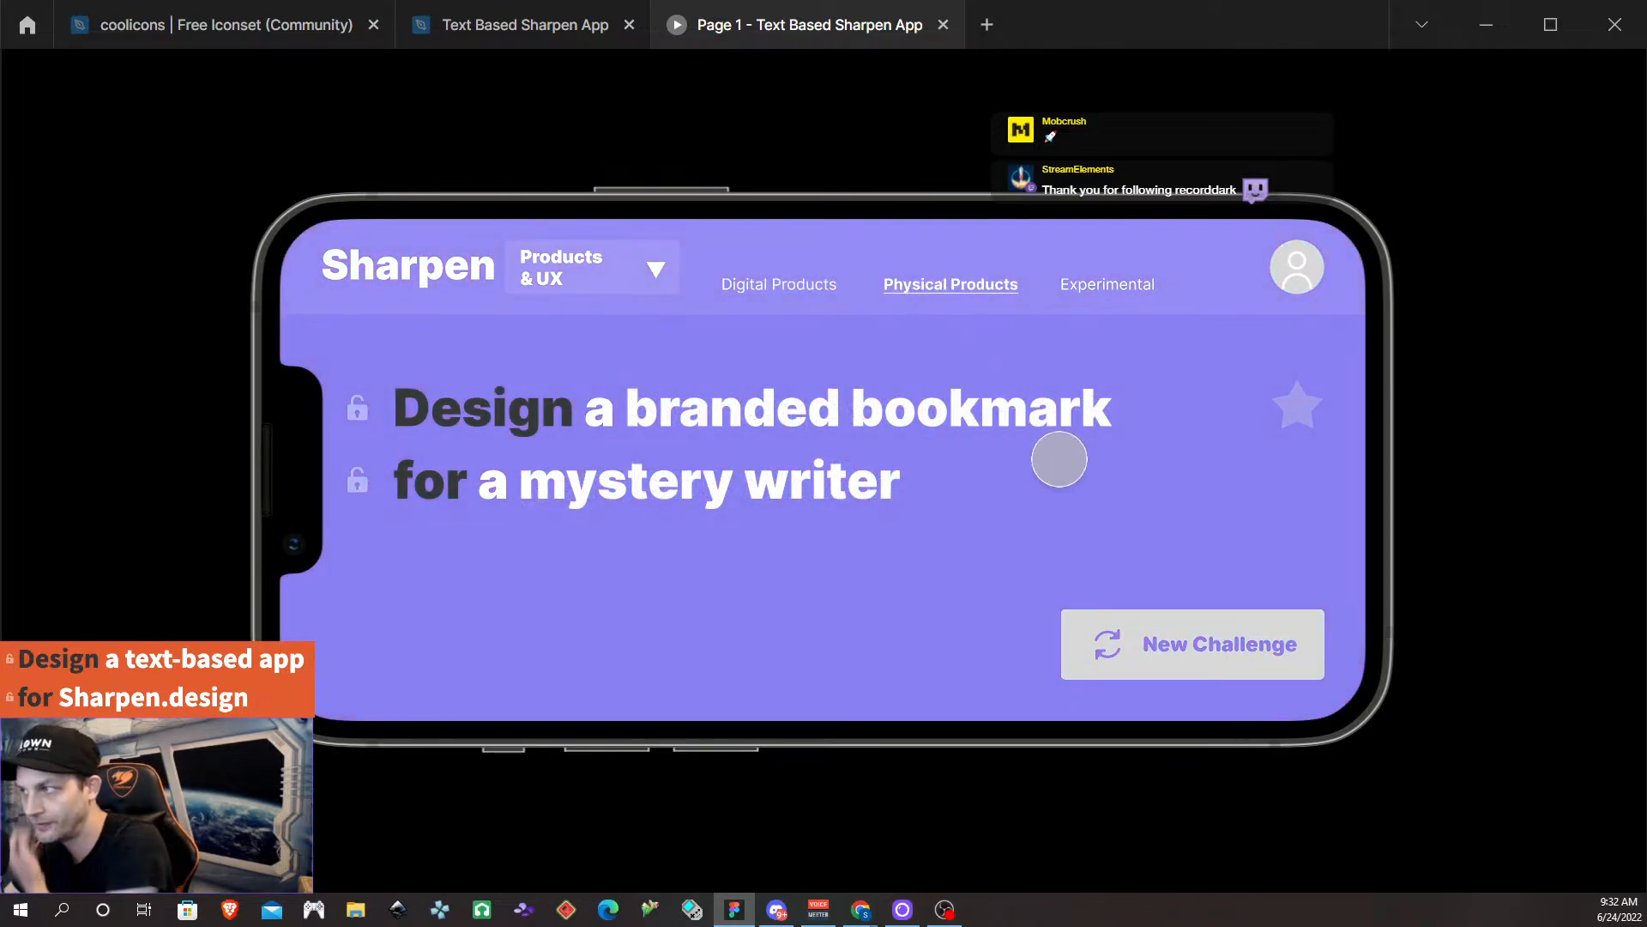
pyautogui.click(1206, 655)
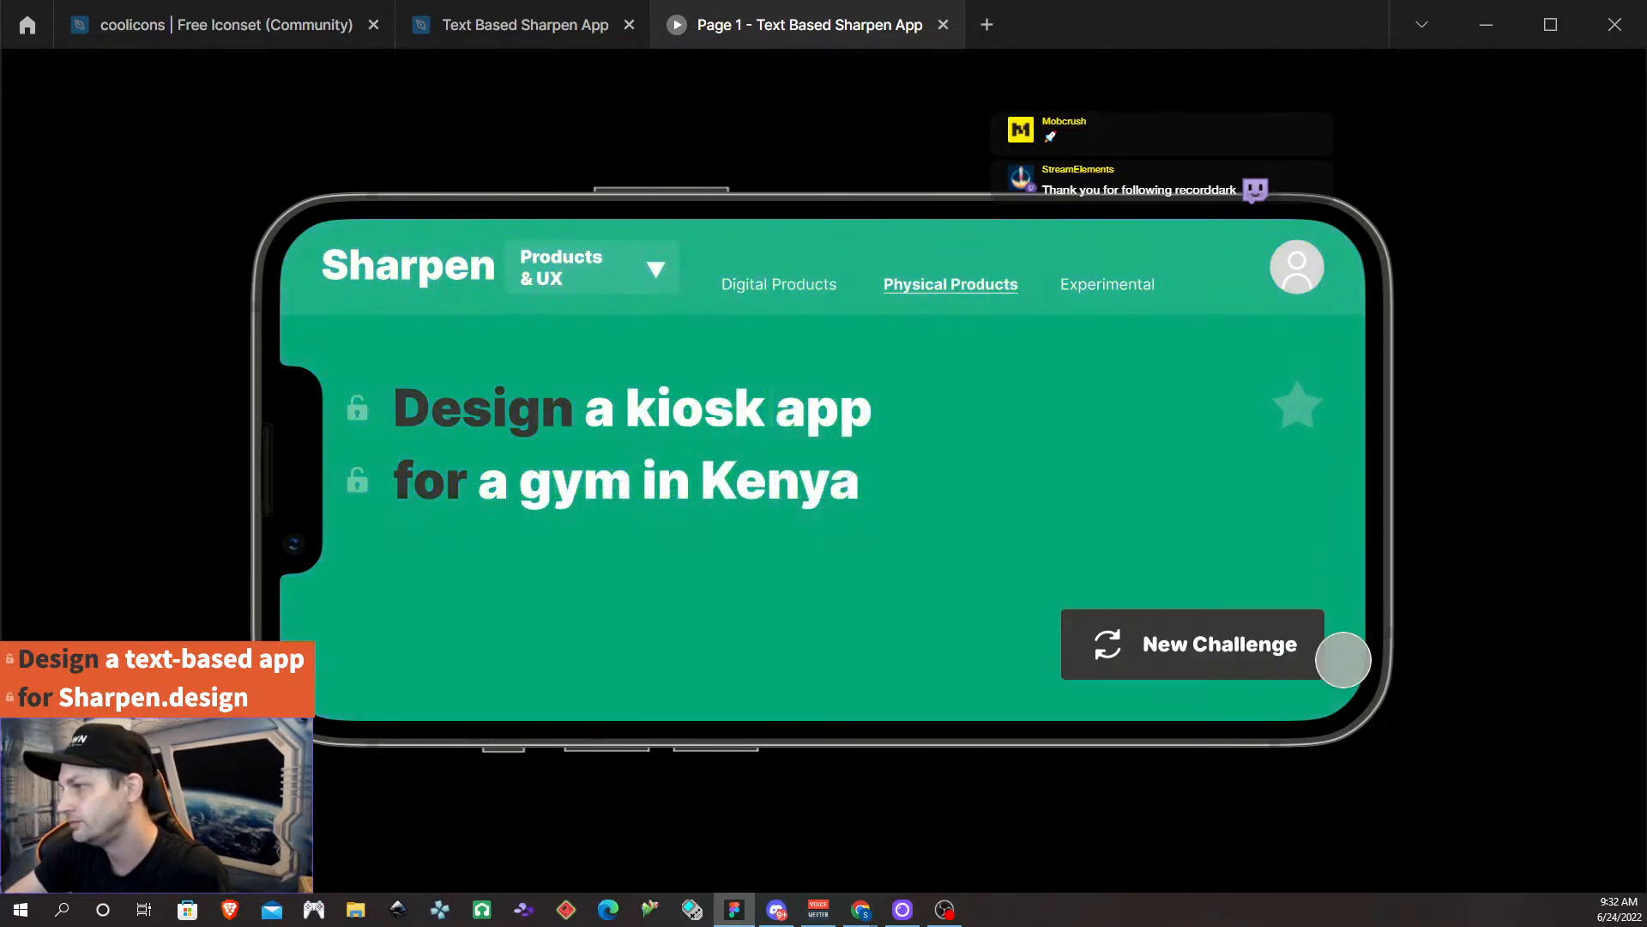
# Test New Challenge on the kiosk app screen and switch the category from Products & UX to Marketing in the preview.
pyautogui.click(1294, 667)
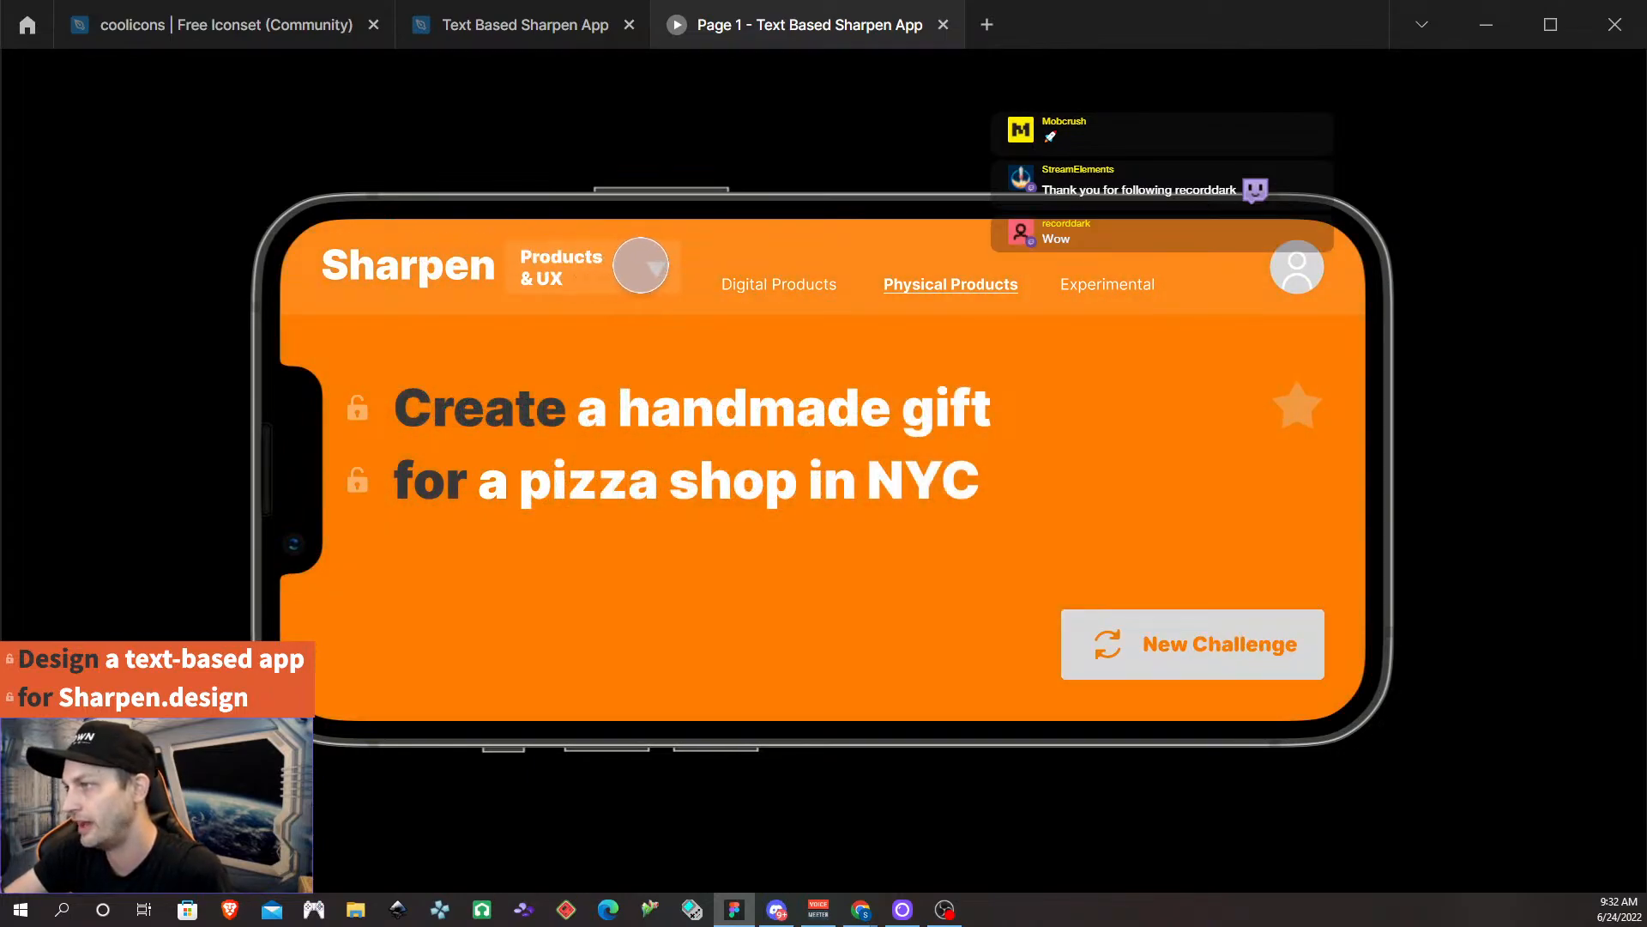
pyautogui.click(662, 265)
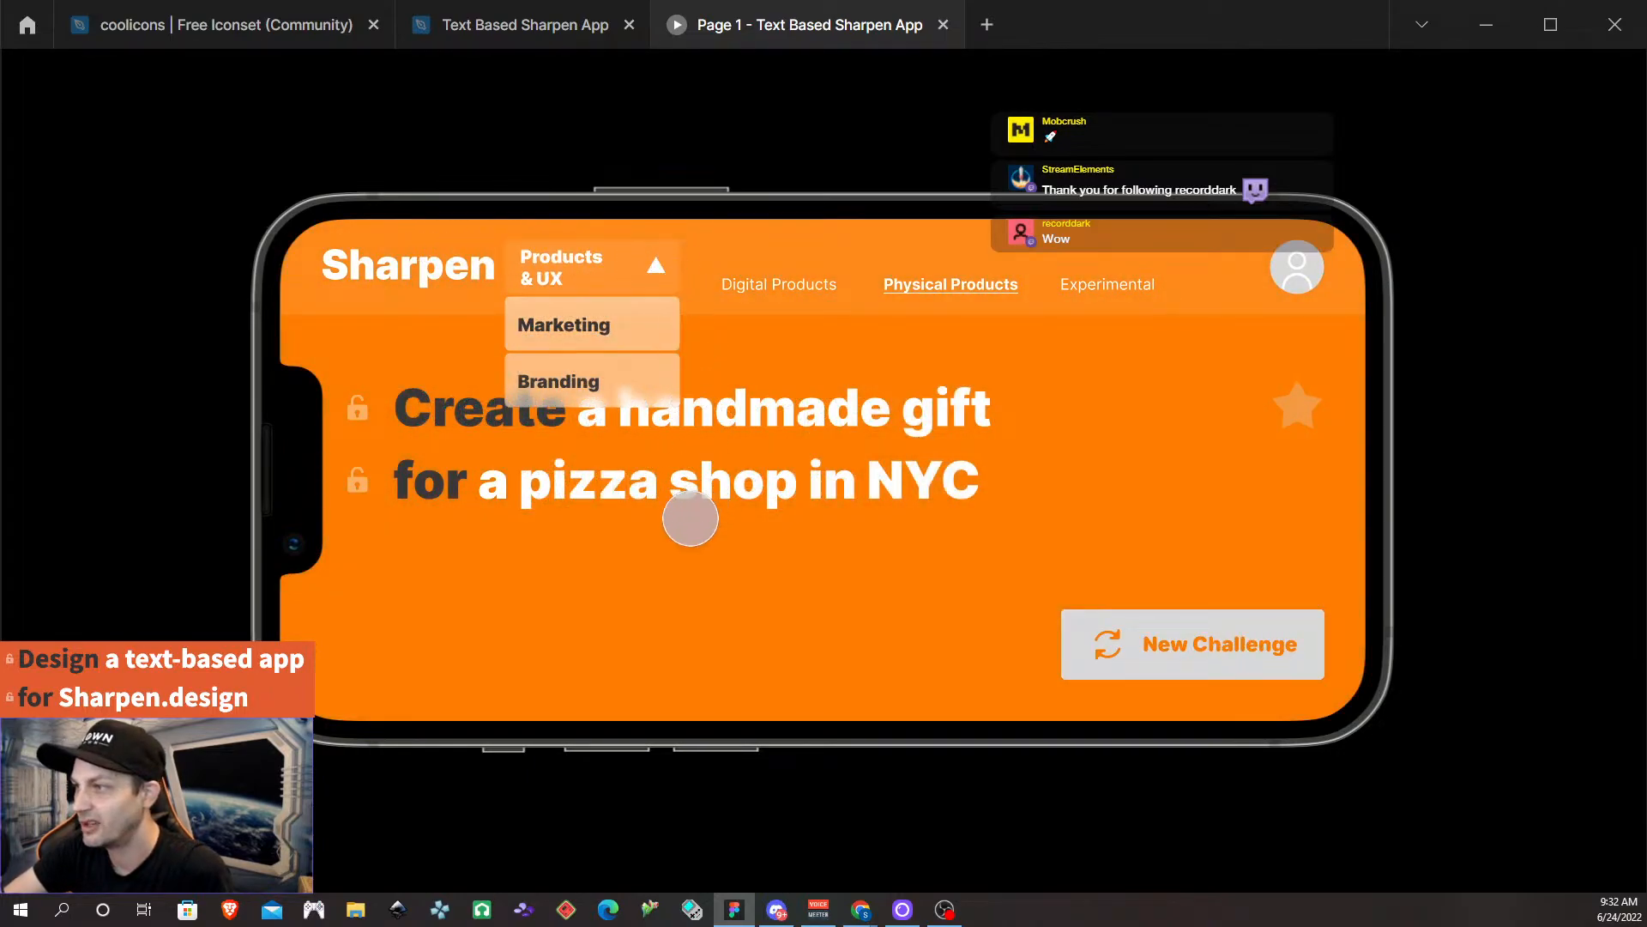
pyautogui.click(661, 327)
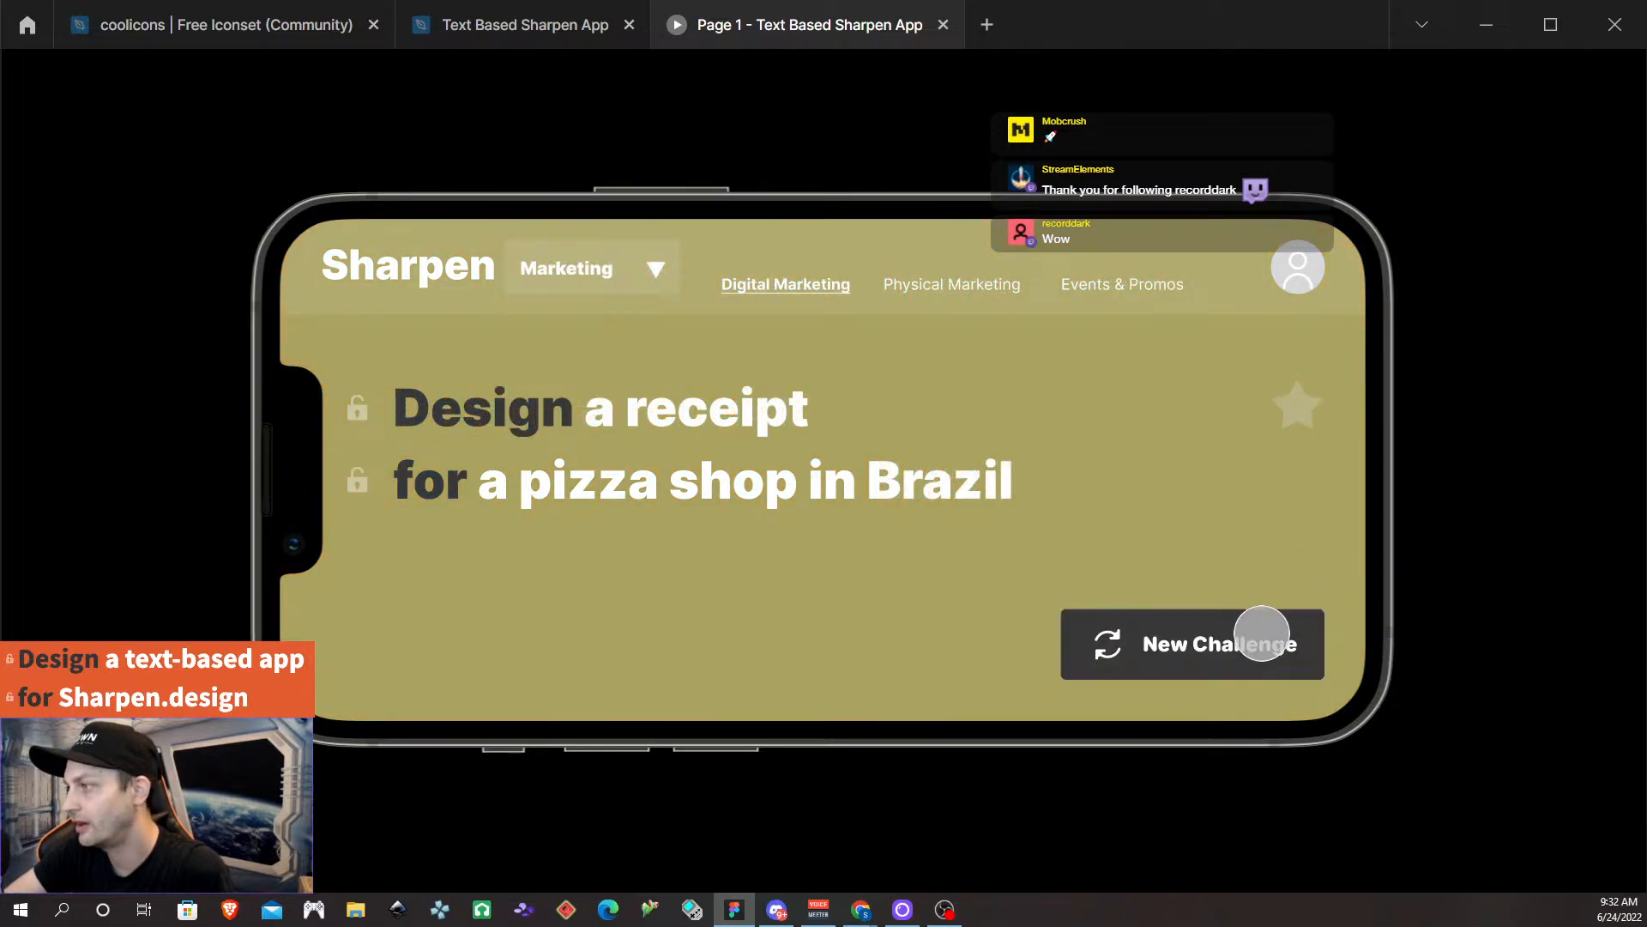
# Test the New Challenge button on the Digital Marketing, Physical Marketing and Events & Promos screens.
pyautogui.click(1261, 634)
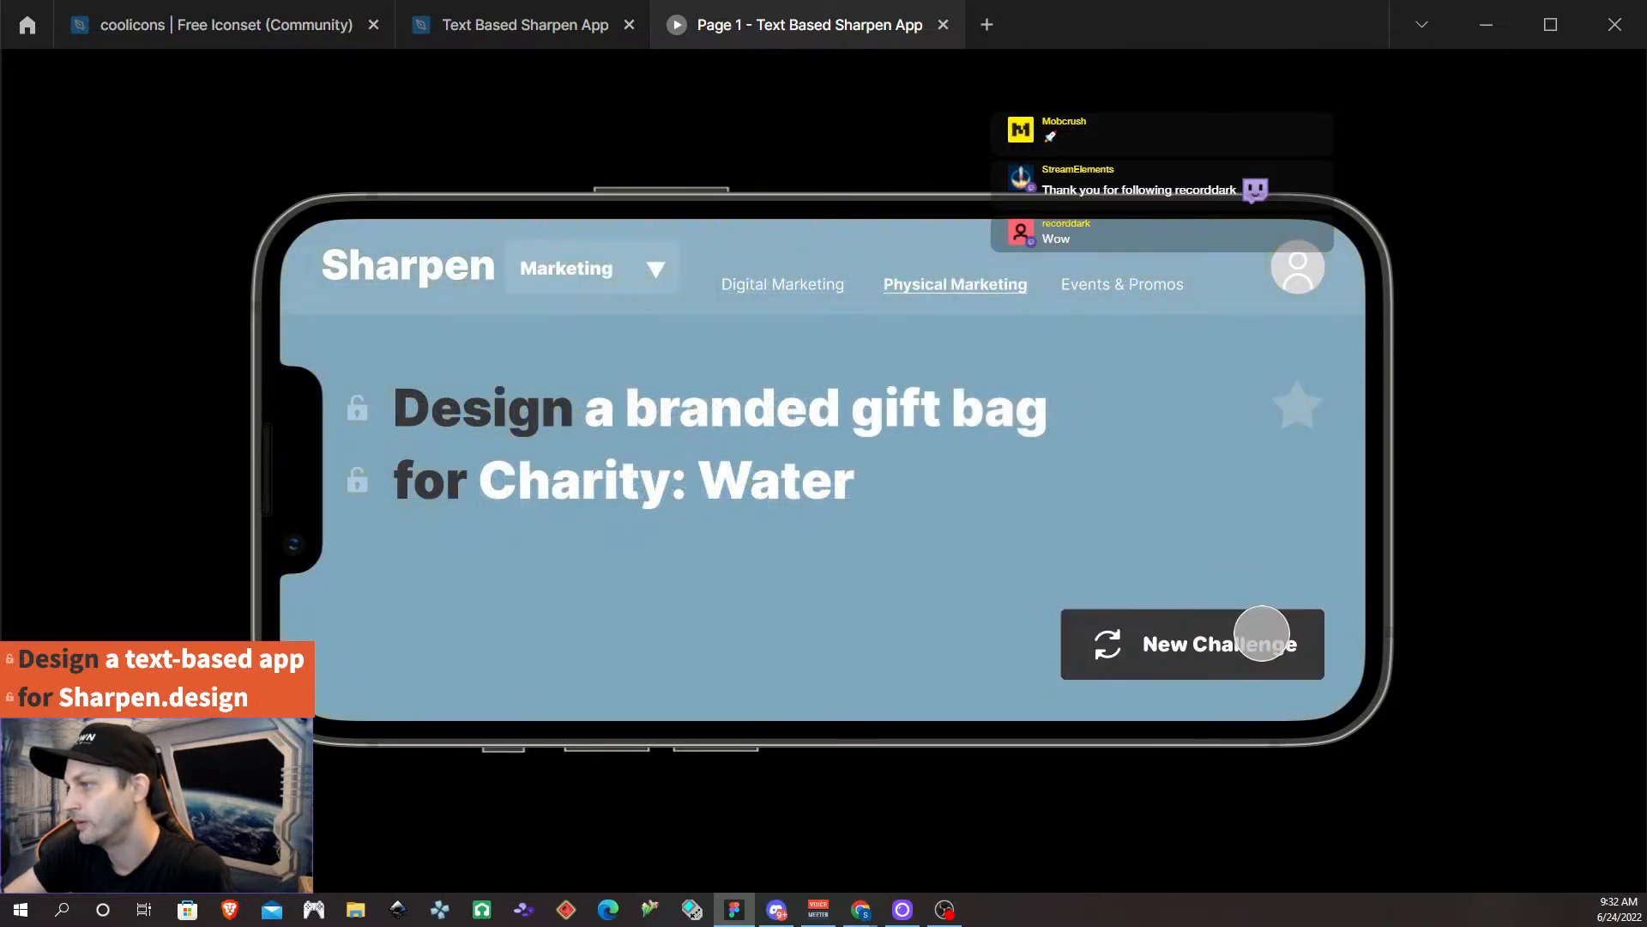
pyautogui.click(1263, 628)
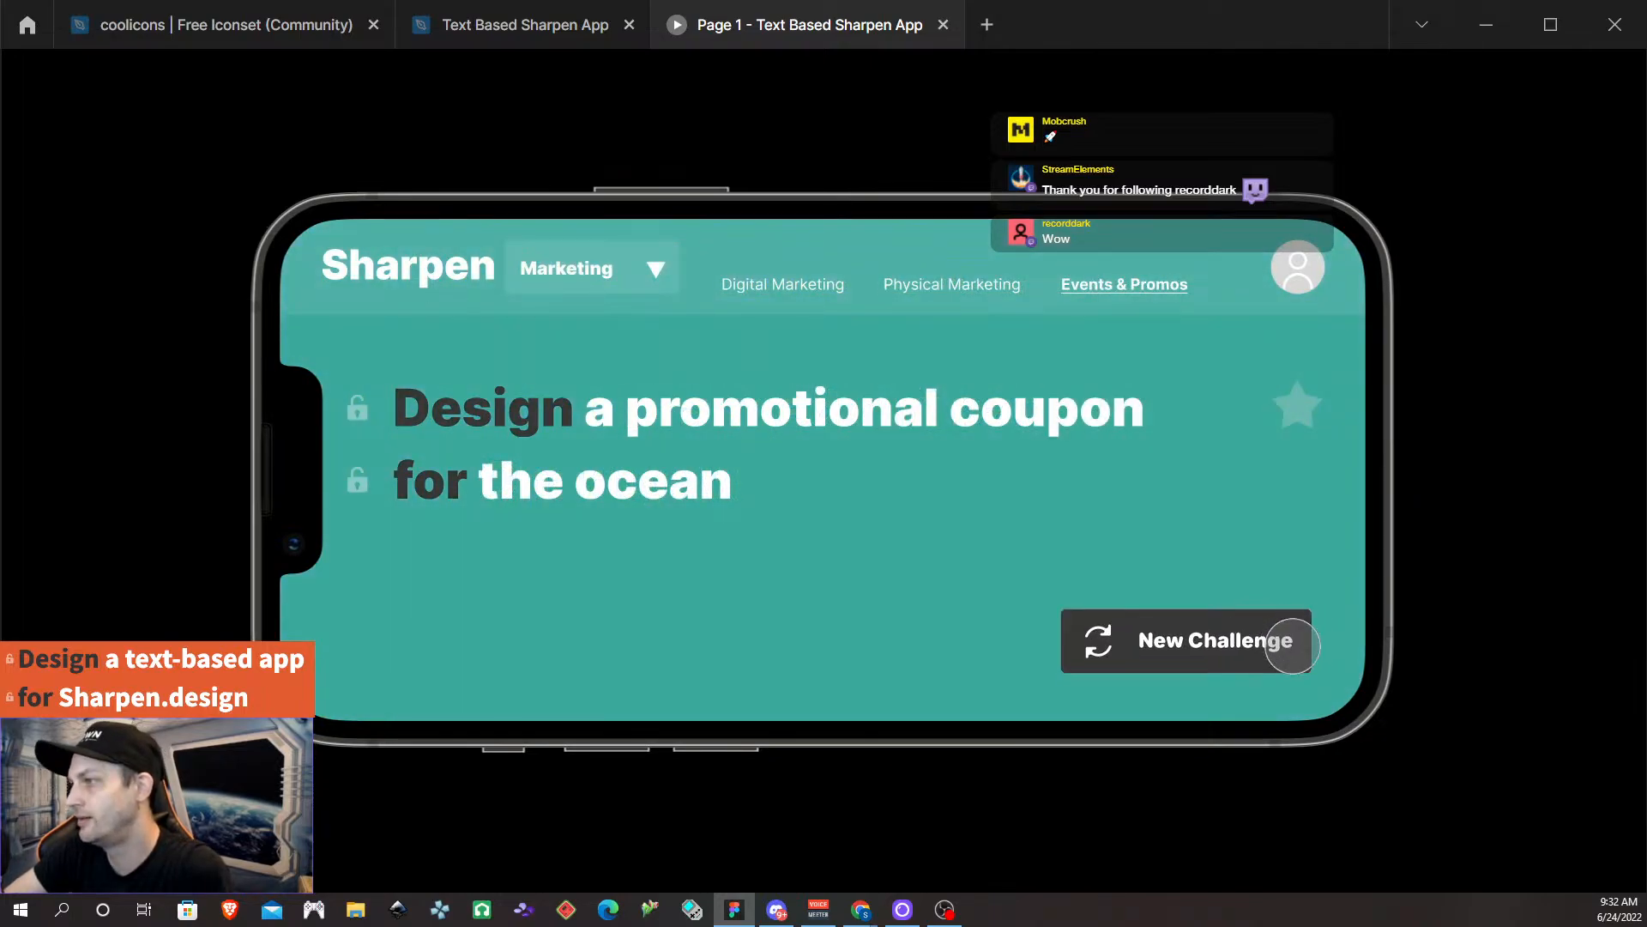
pyautogui.click(1291, 645)
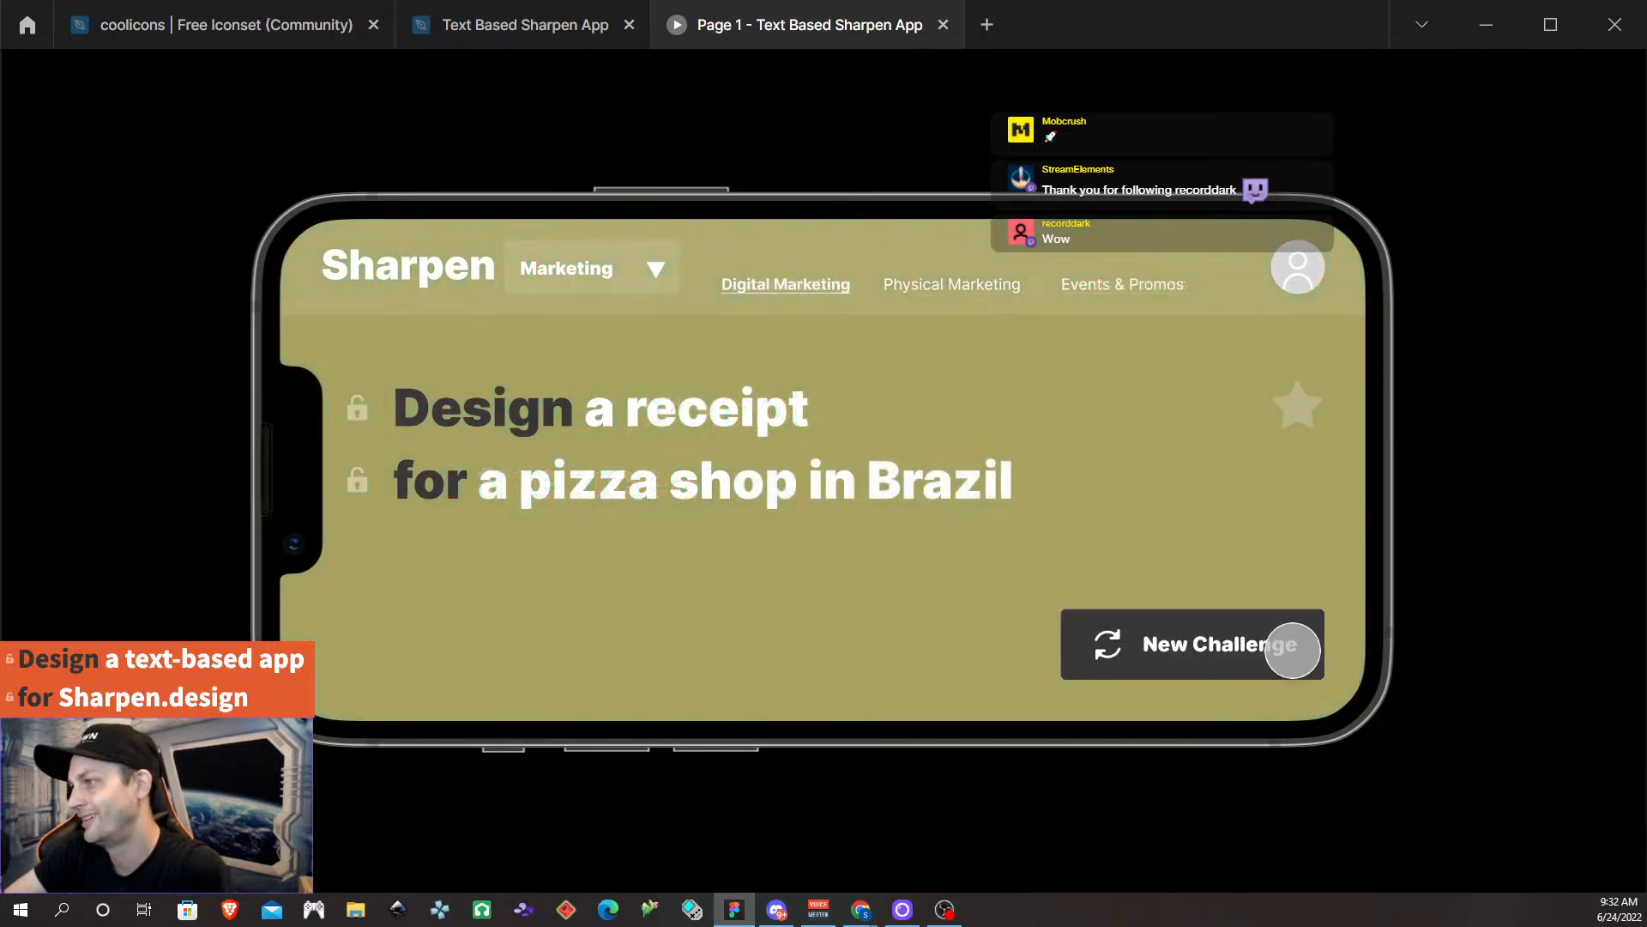
# Close the prototype preview and look over the UX frame columns across to Marketing - Digital.
pyautogui.click(943, 25)
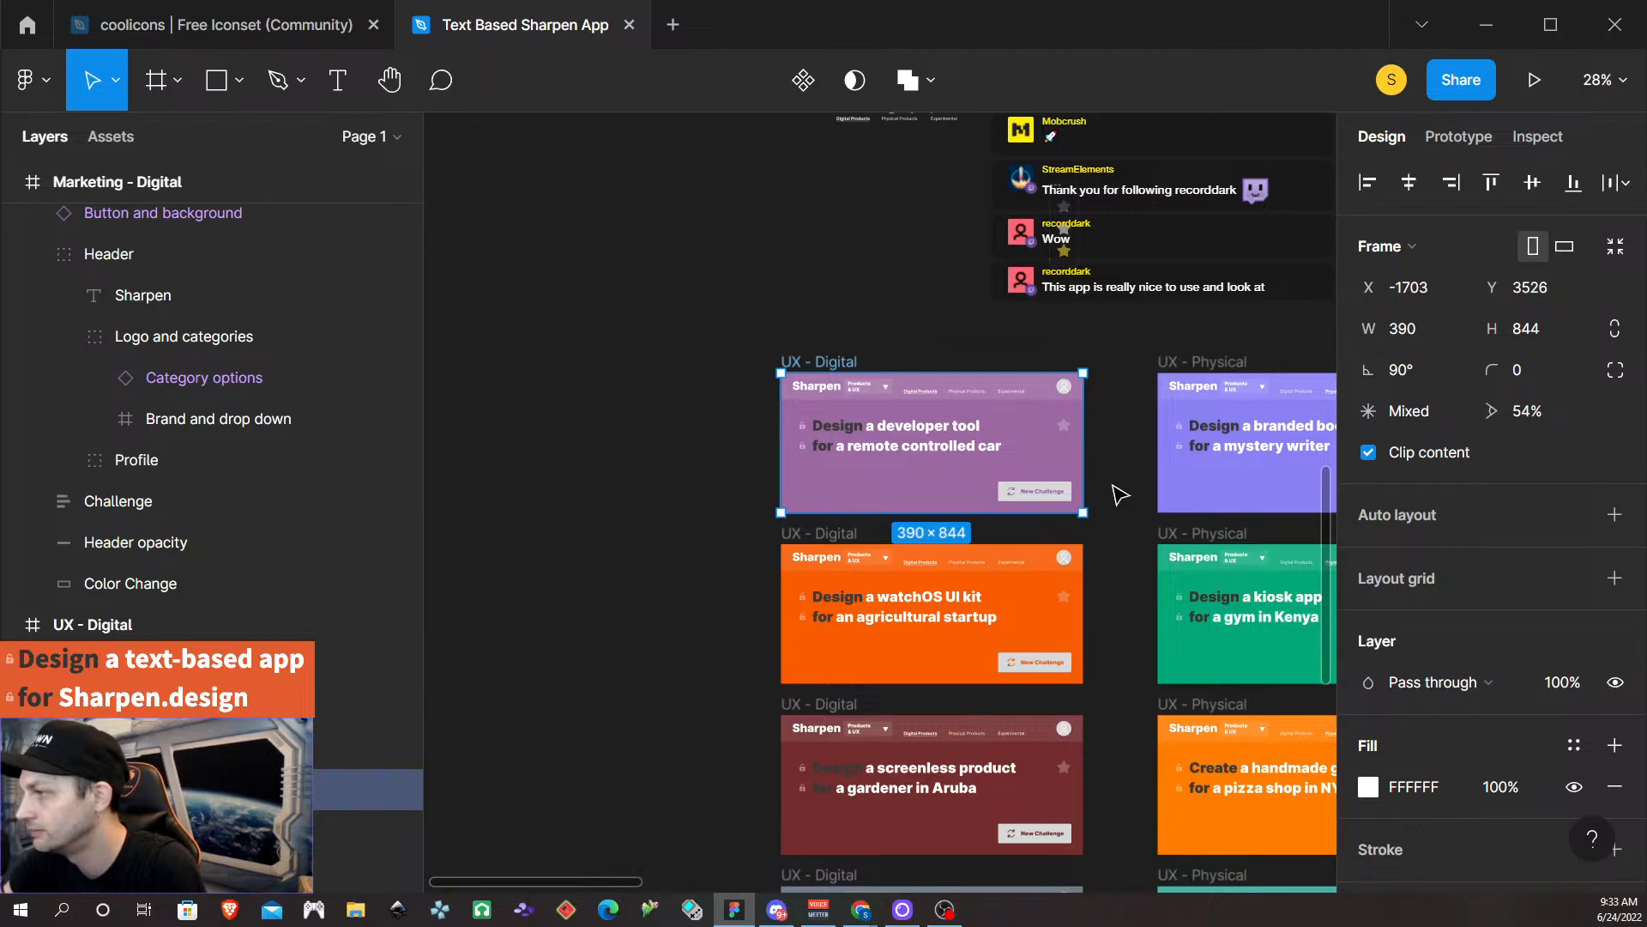
pyautogui.hscroll(5, 1090, 412)
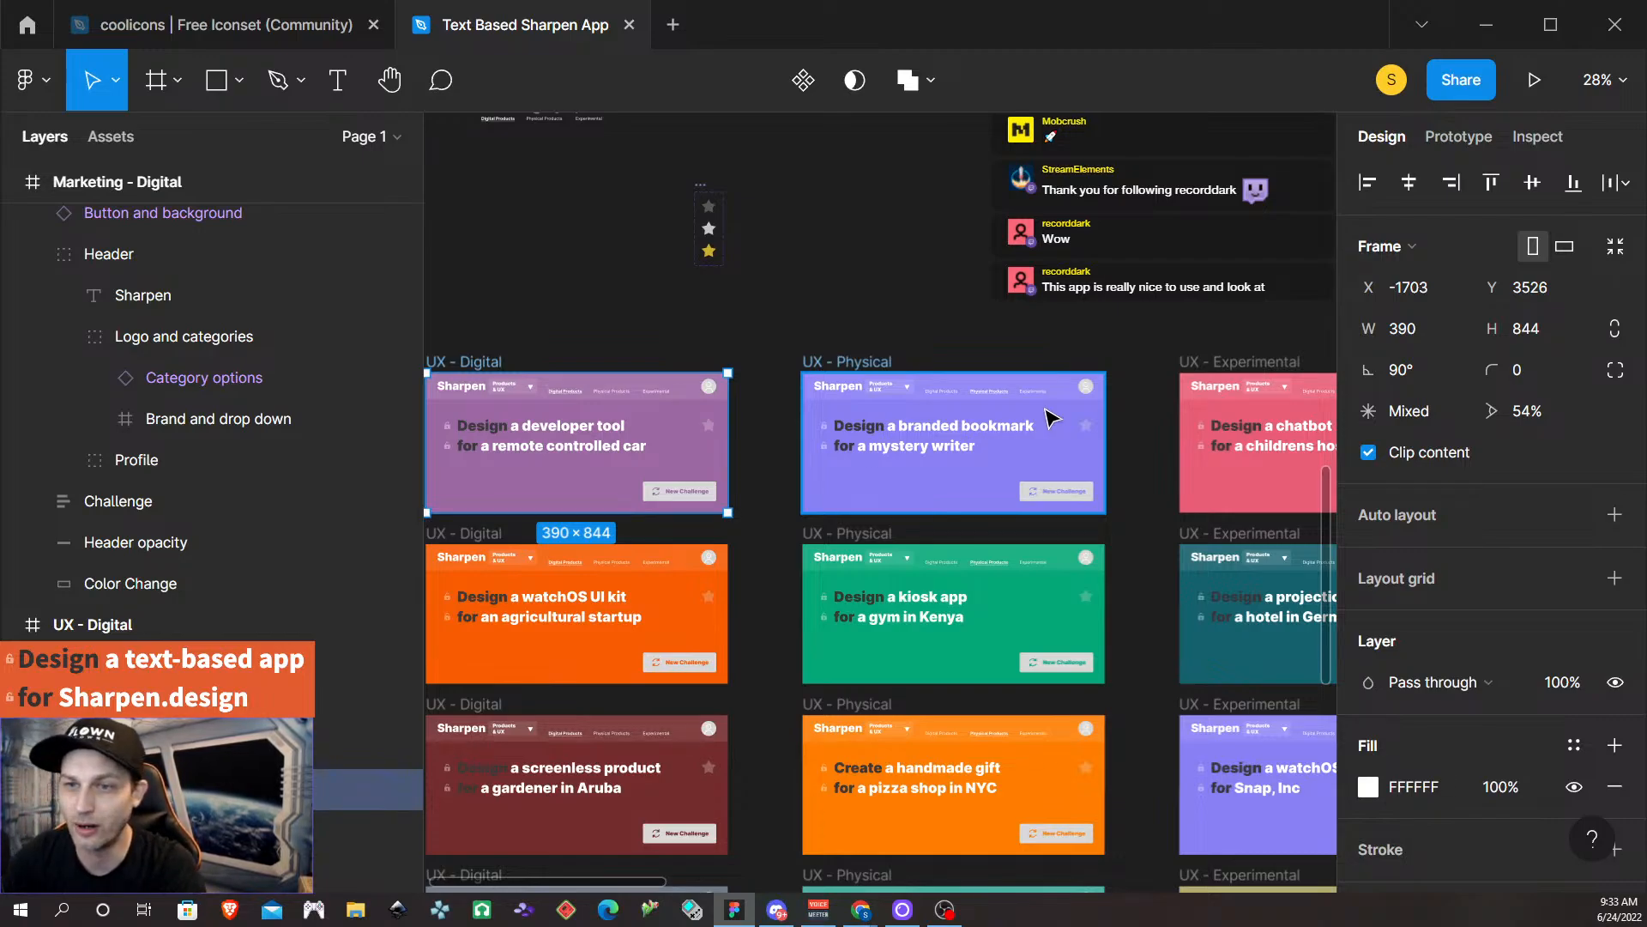
pyautogui.hscroll(4, 1118, 502)
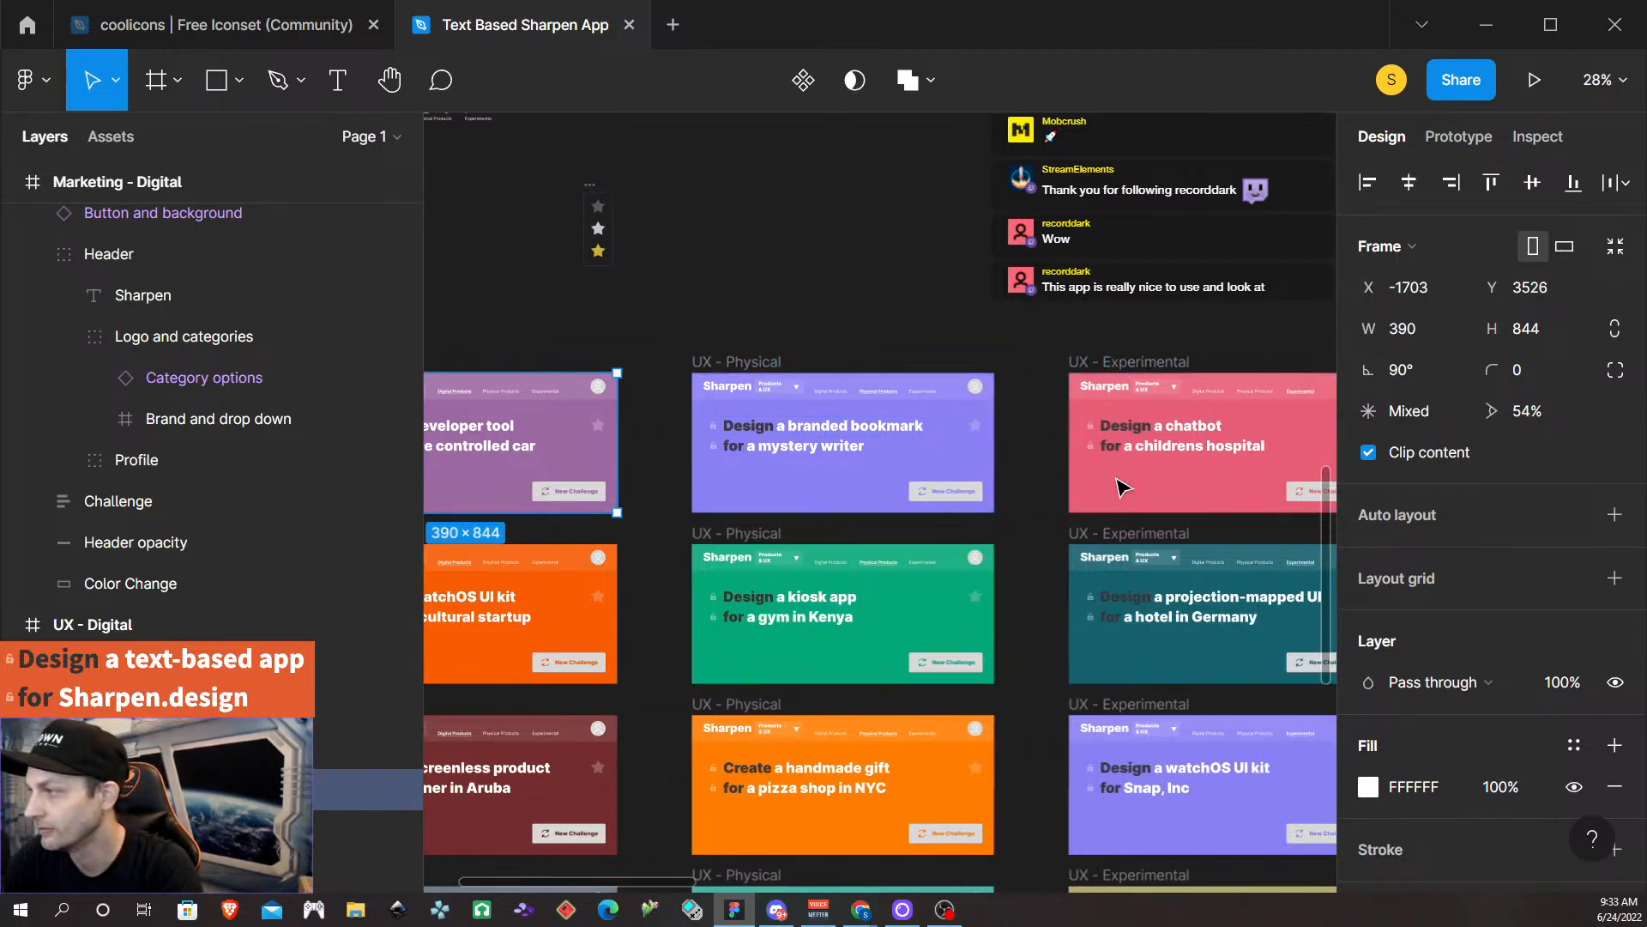
pyautogui.hscroll(6, 1085, 491)
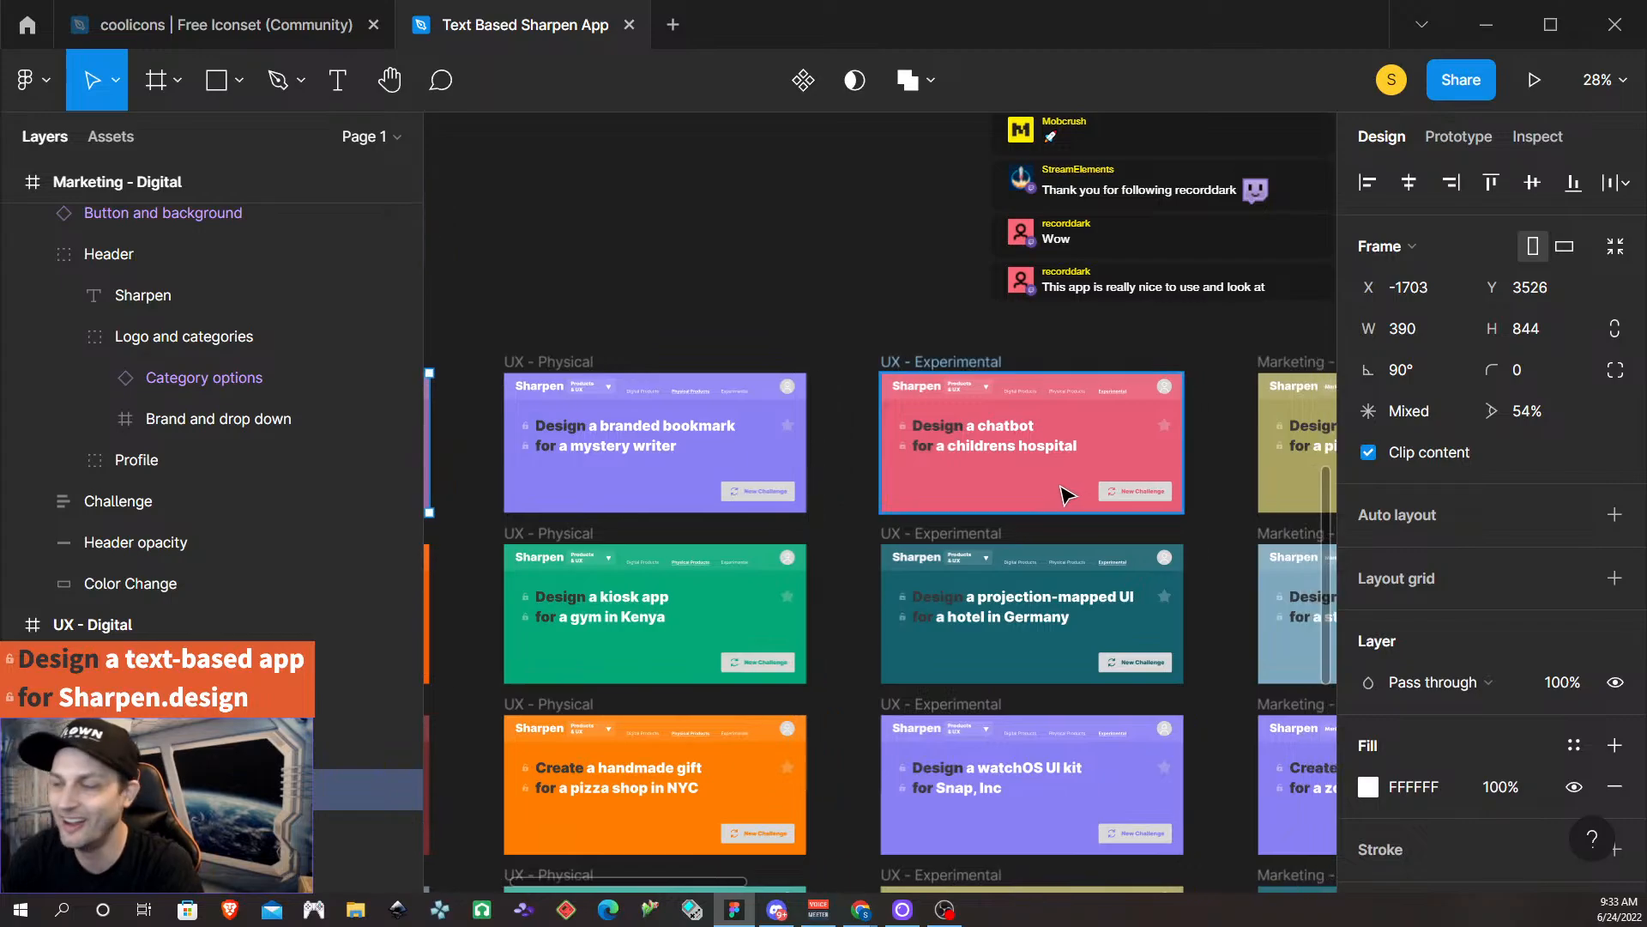
pyautogui.hscroll(1, 1053, 498)
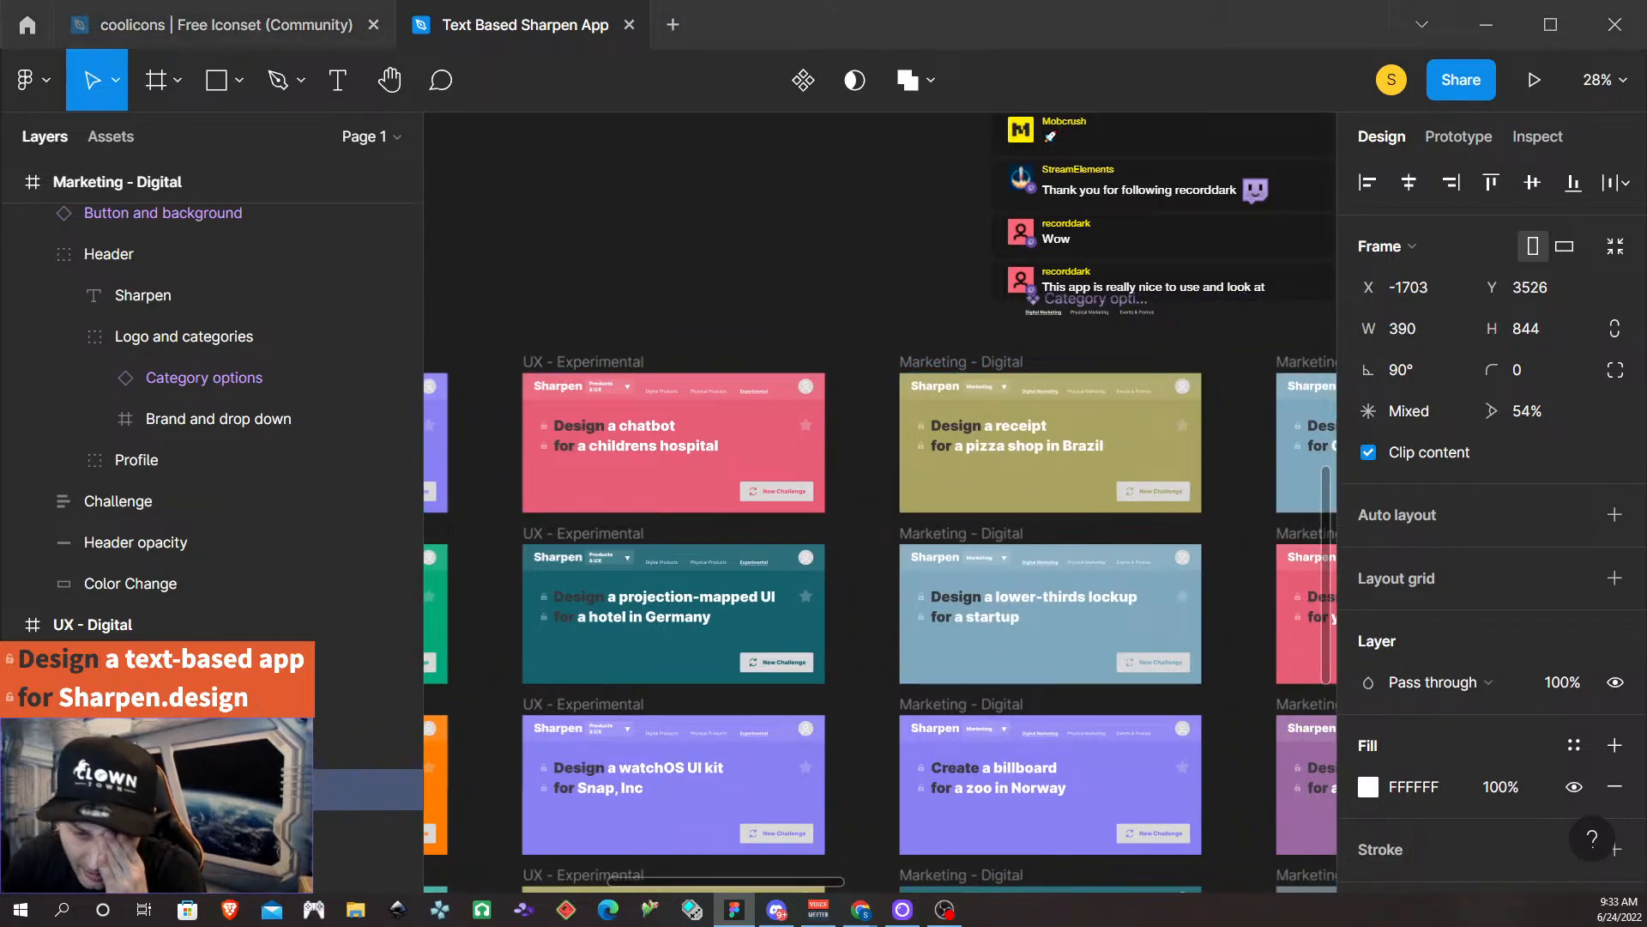
# Switch to the Chrome window showing sharpen.design and maximize it.
pyautogui.hotkey('alt', 'F4')
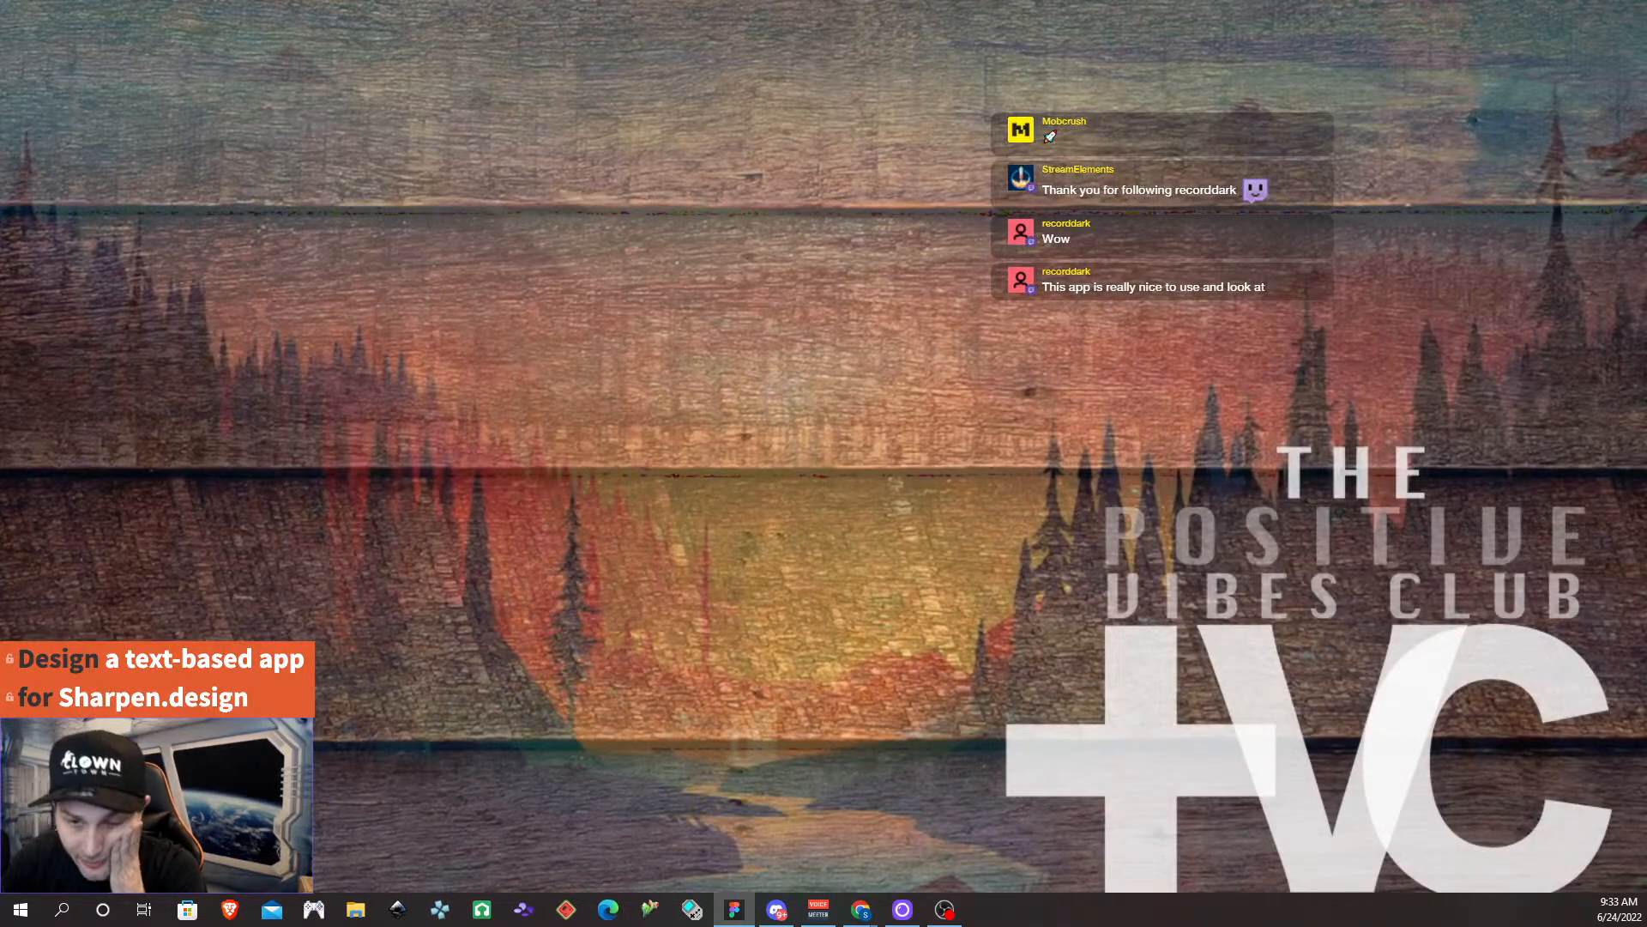
pyautogui.hotkey('alt', 'Tab')
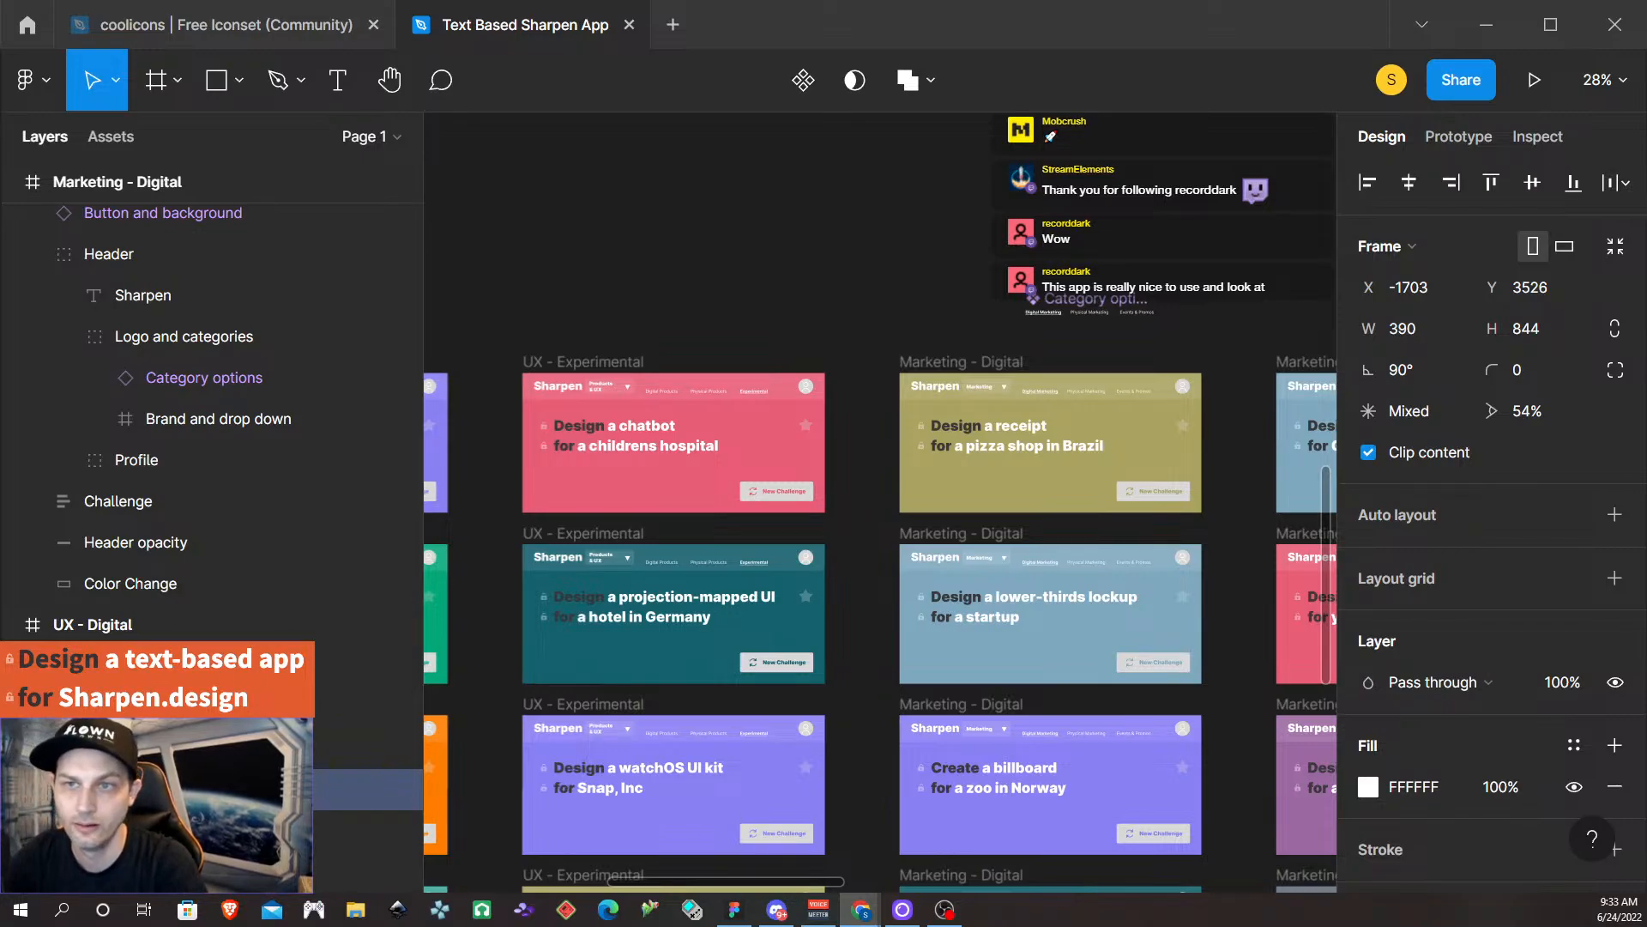
pyautogui.moveTo(0, 150); pyautogui.dragTo(913, 42)
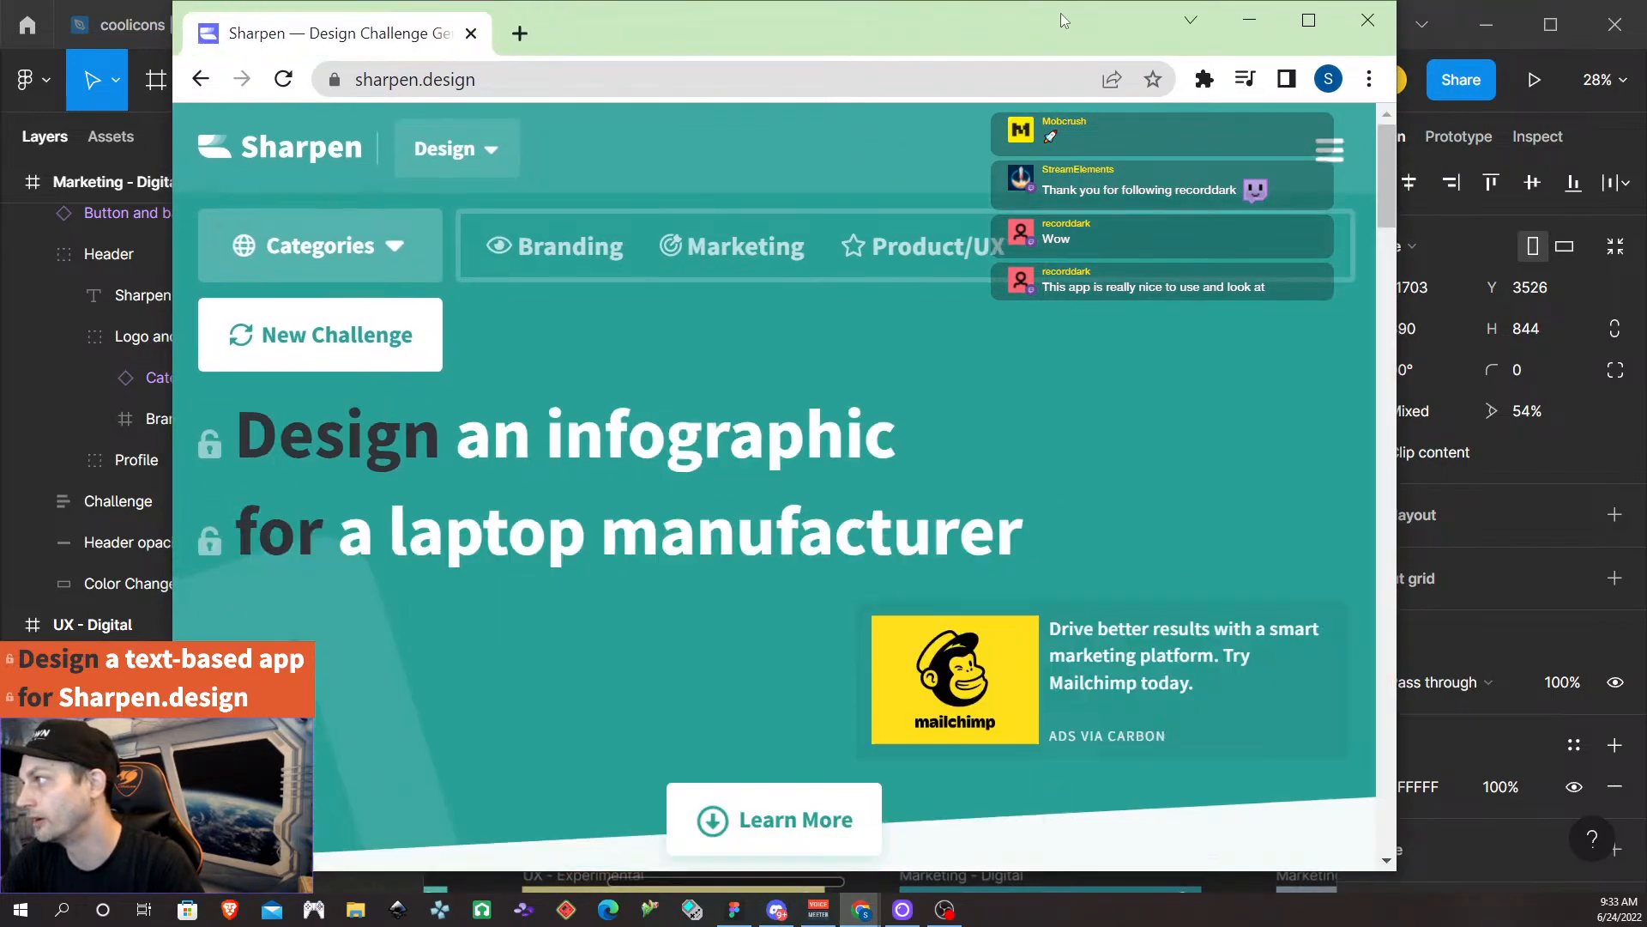
pyautogui.click(1307, 24)
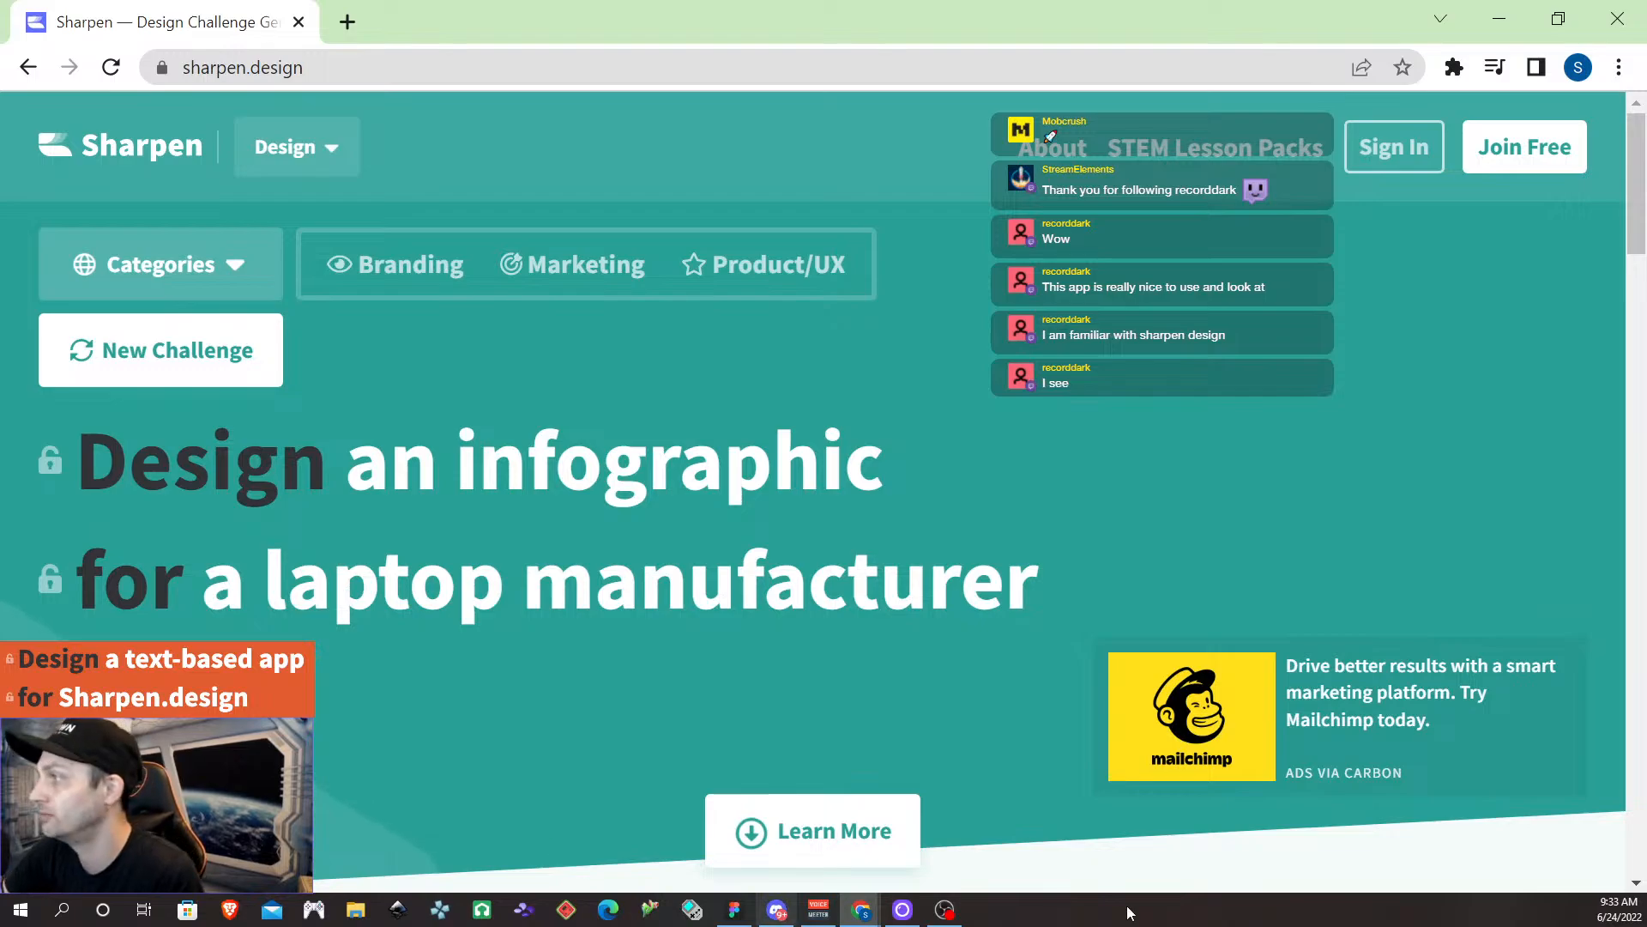
# Generate new design challenges on the Sharpen website with no category filter chosen.
pyautogui.click(188, 373)
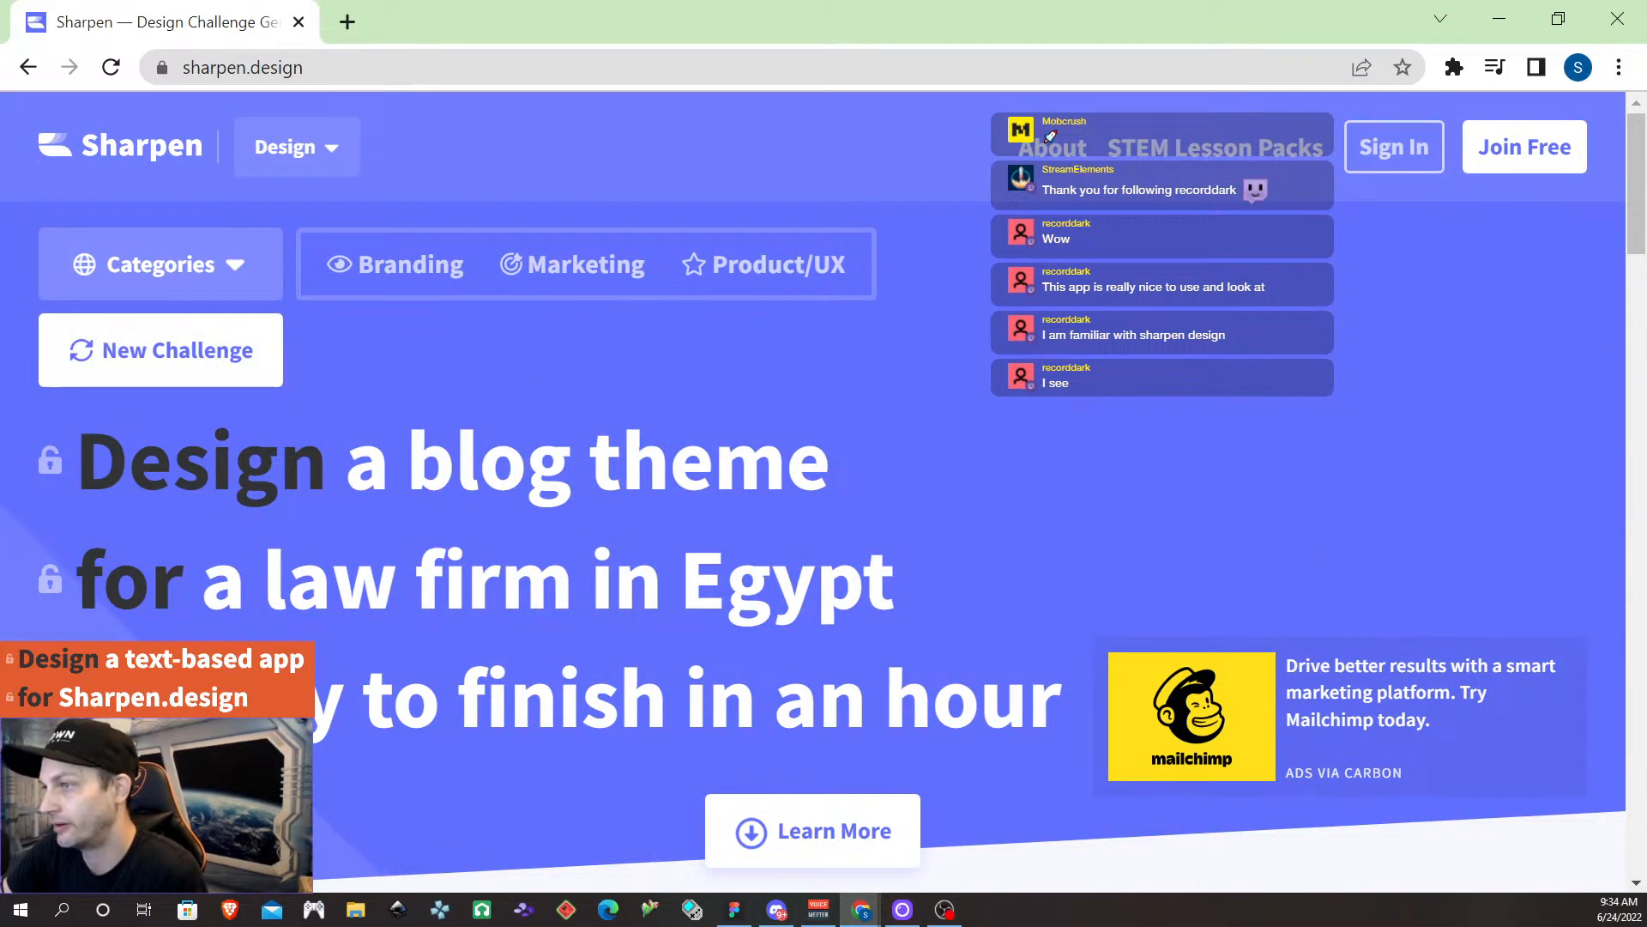
pyautogui.scroll(-1, 374, 690)
pyautogui.scroll(1, 362, 657)
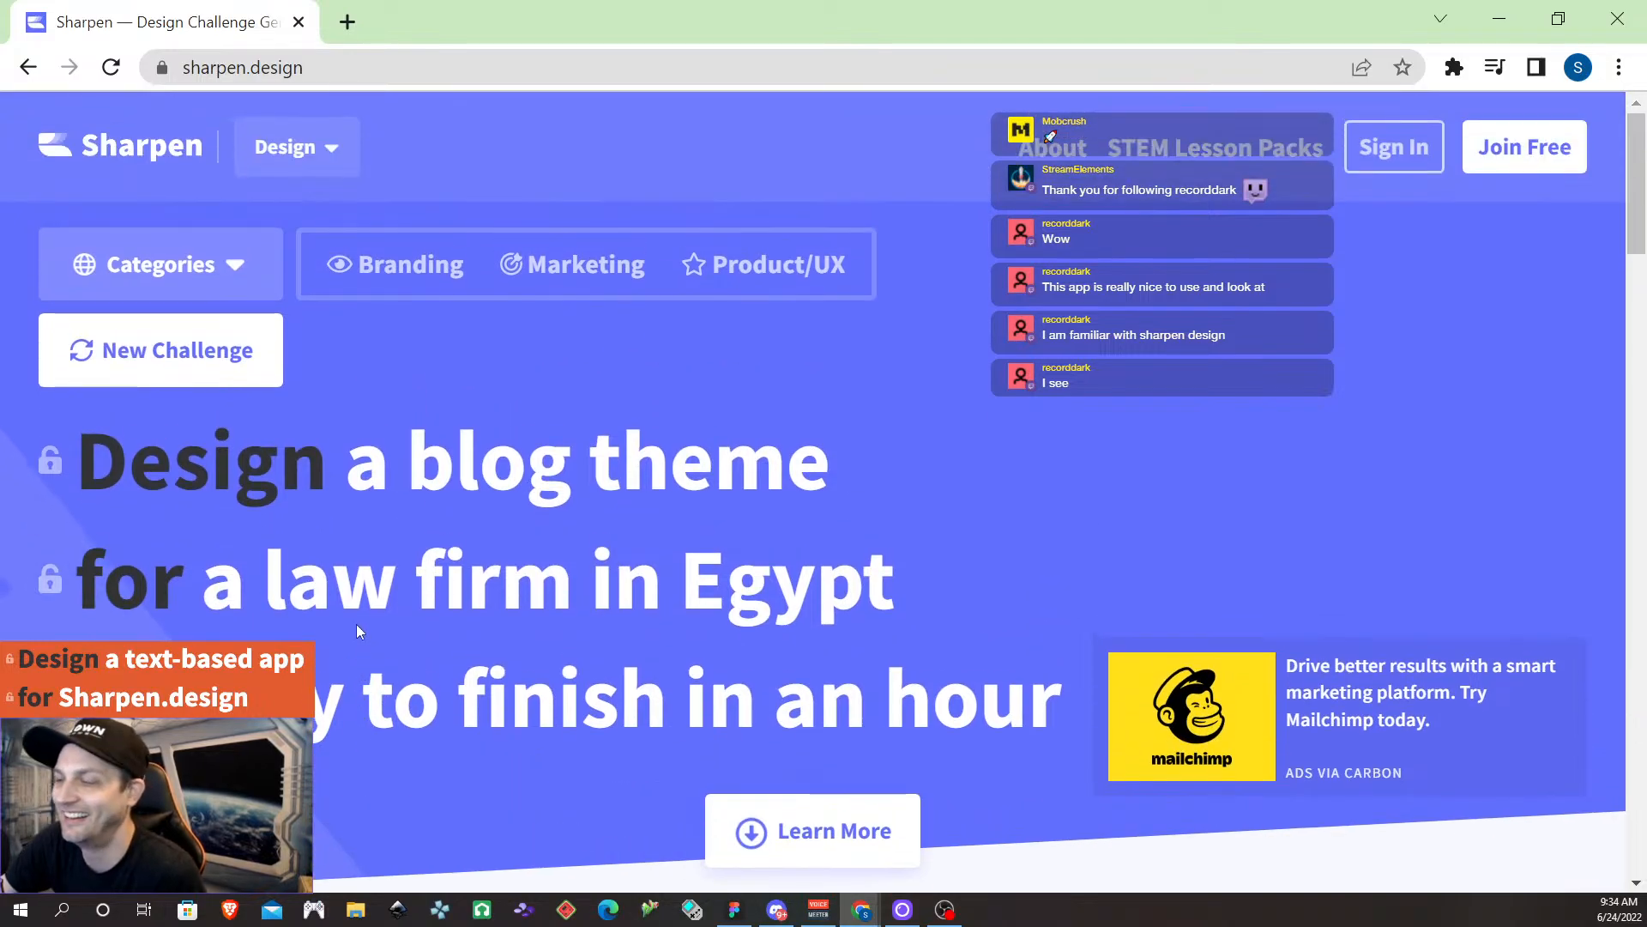
pyautogui.click(212, 363)
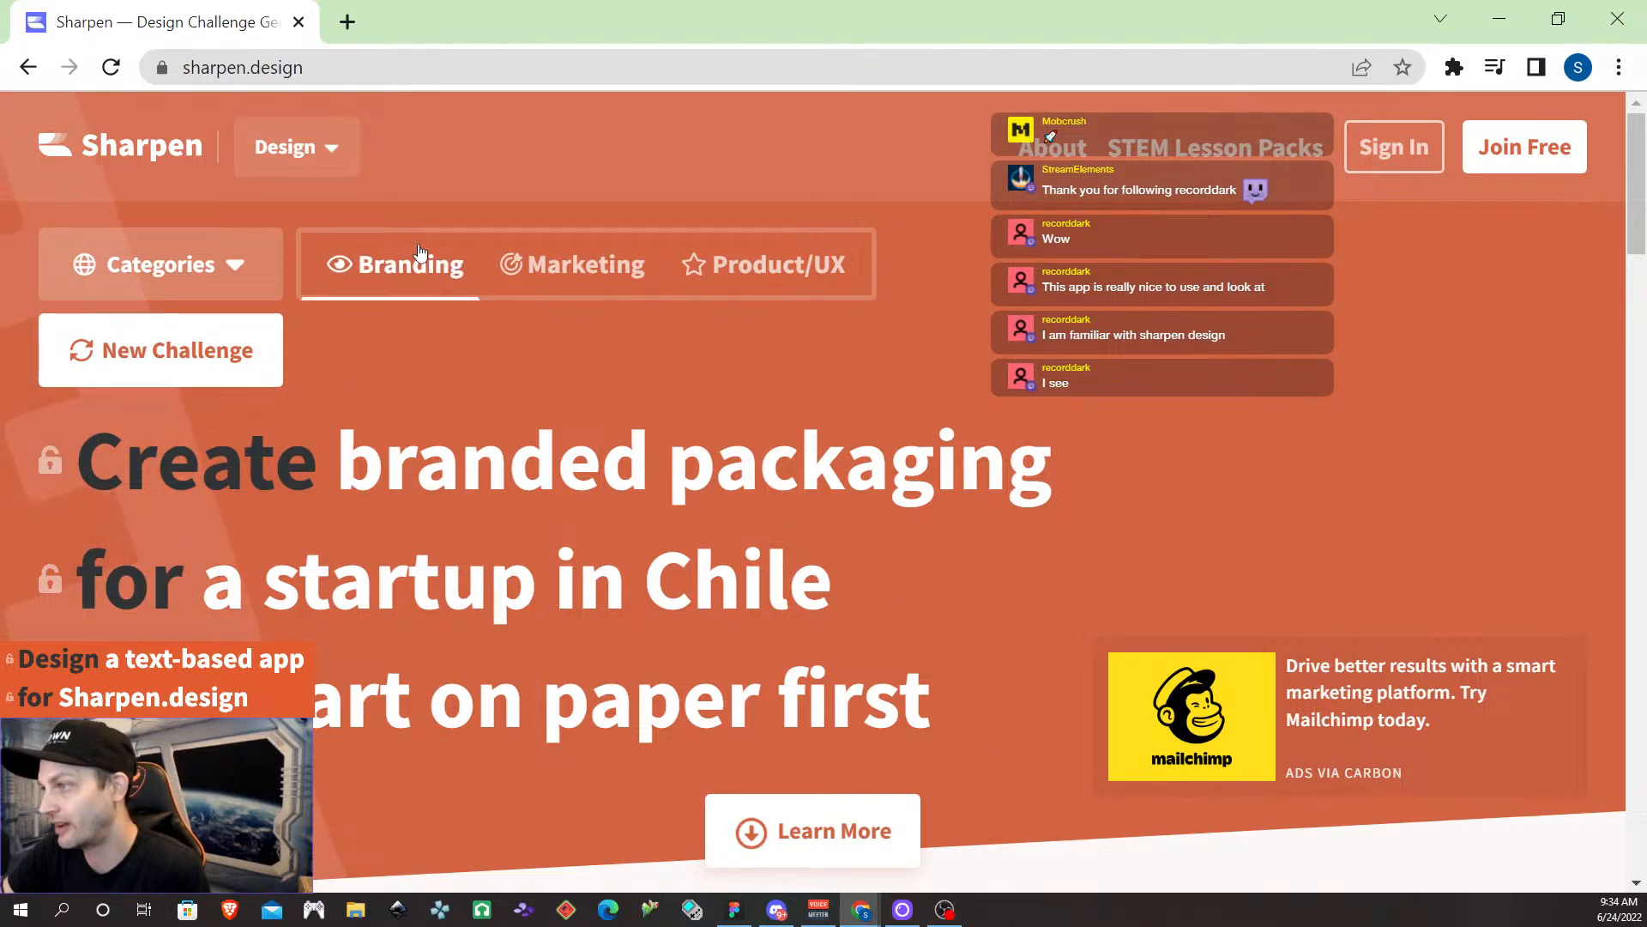
# Generate new challenges on the website in the Branding category and in the Marketing category.
pyautogui.click(249, 353)
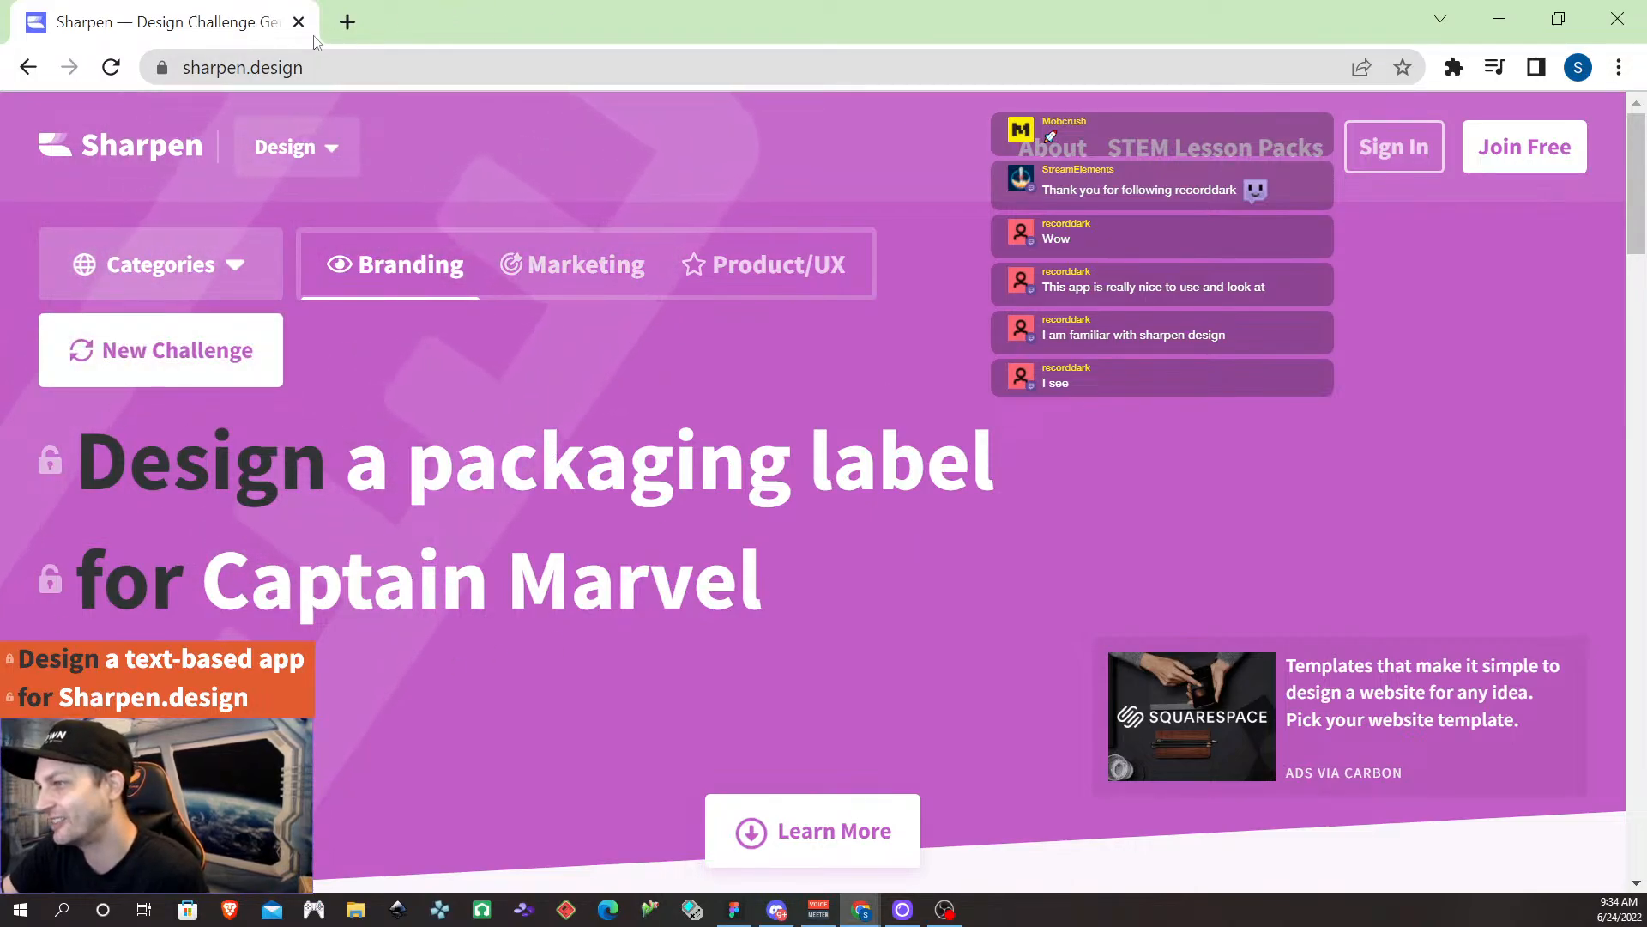
pyautogui.click(248, 353)
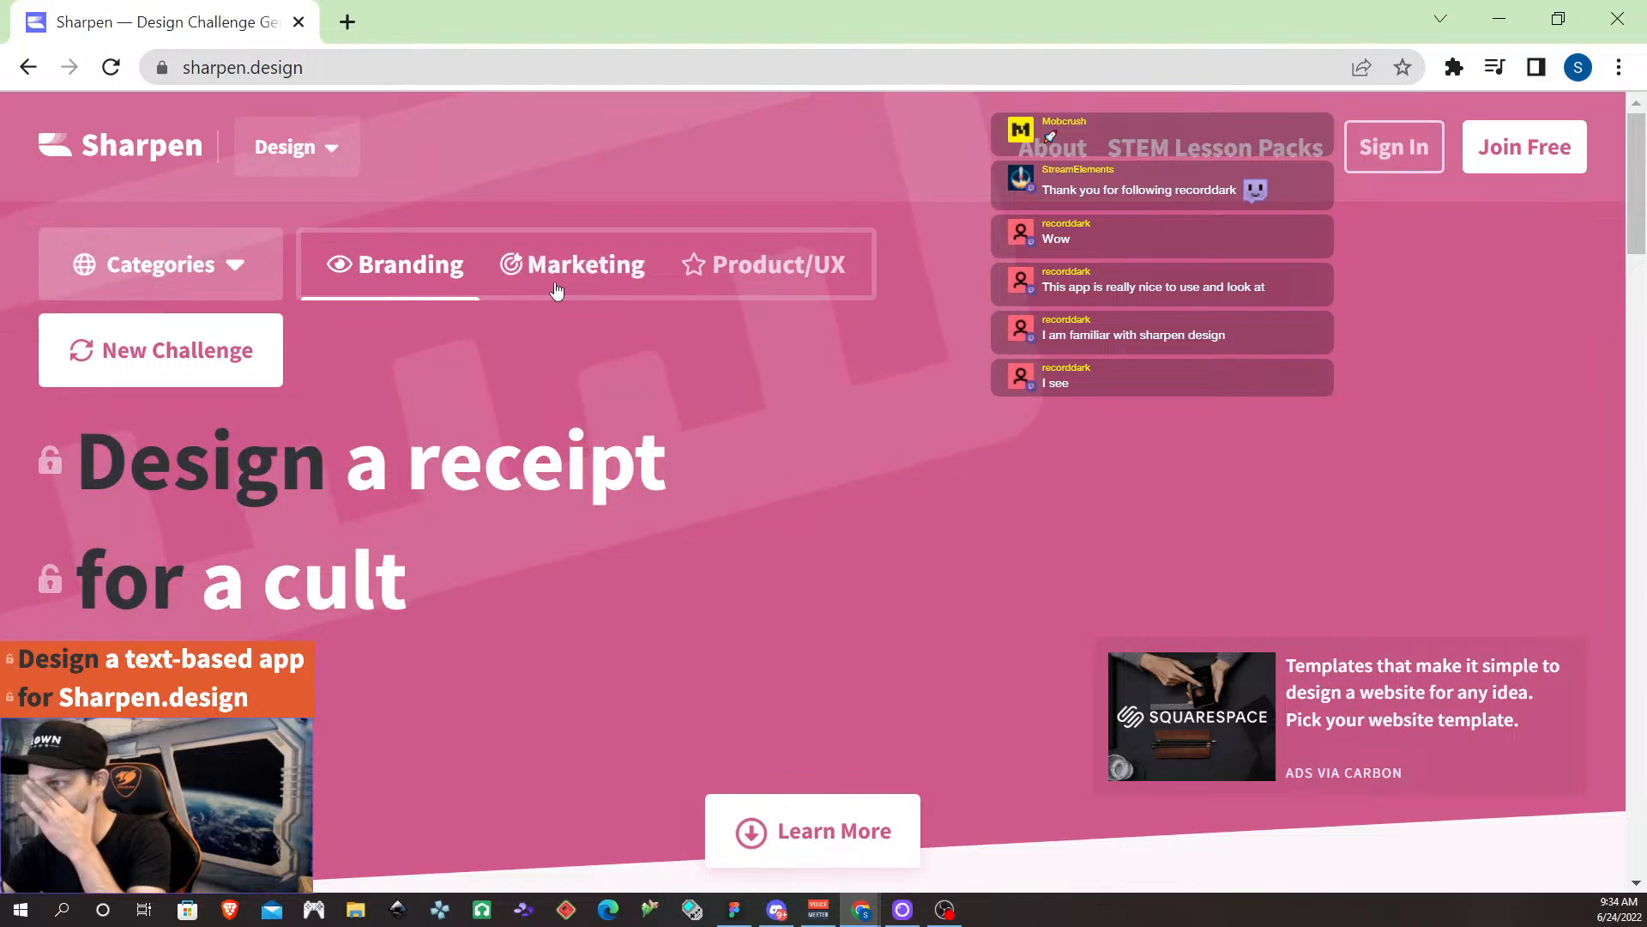
pyautogui.click(608, 266)
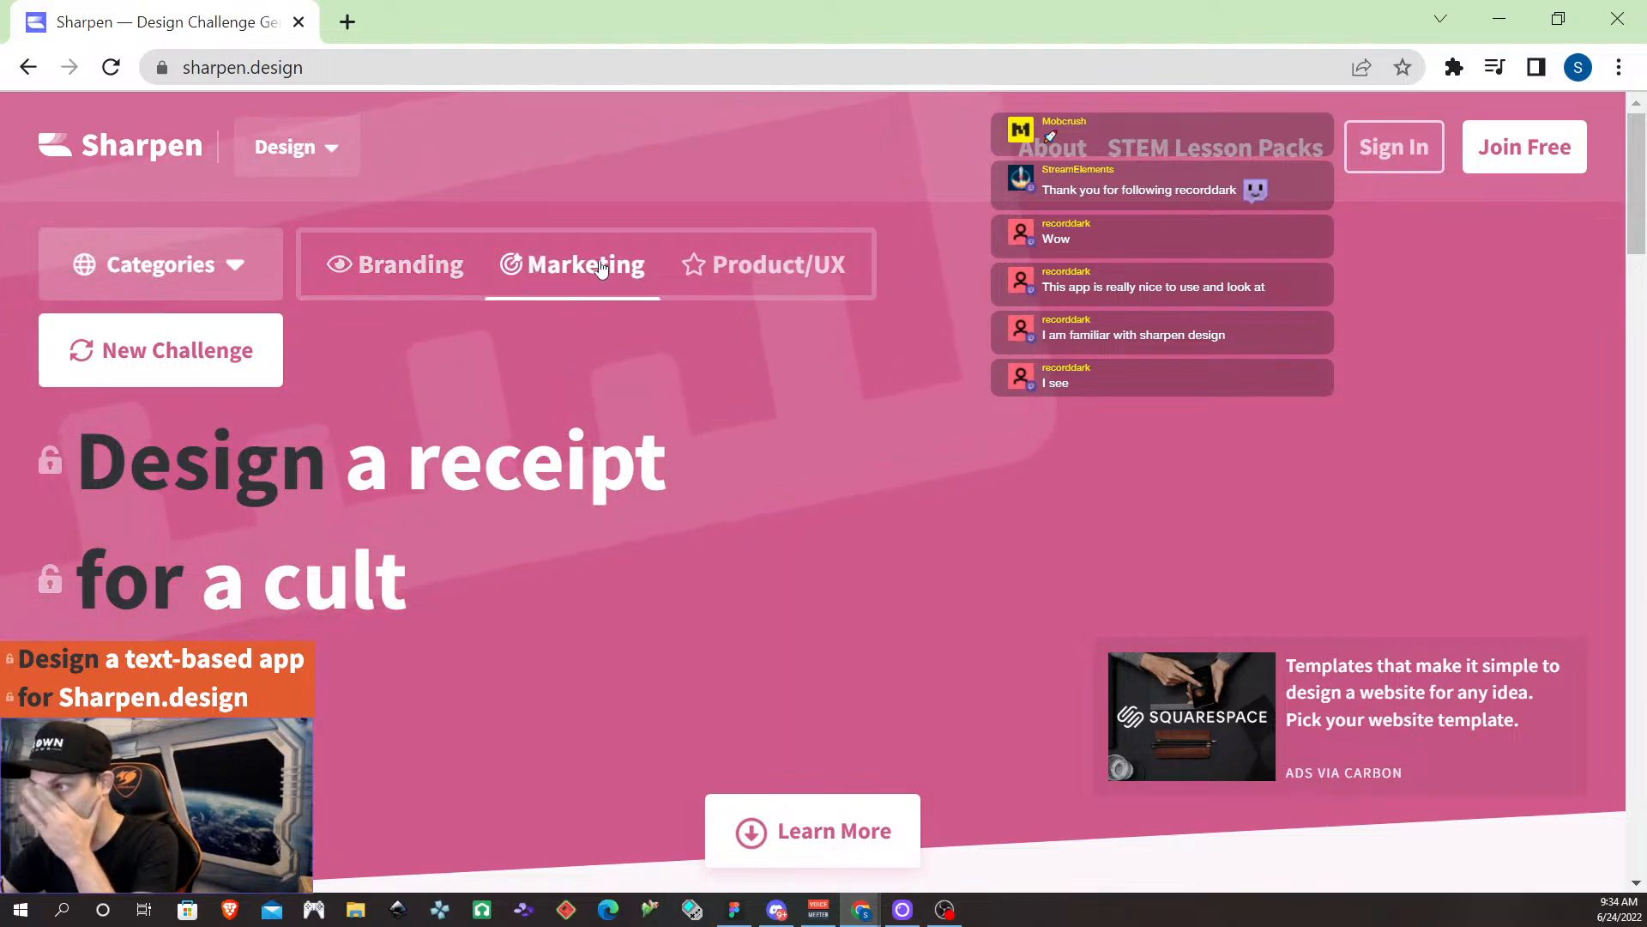
pyautogui.click(172, 343)
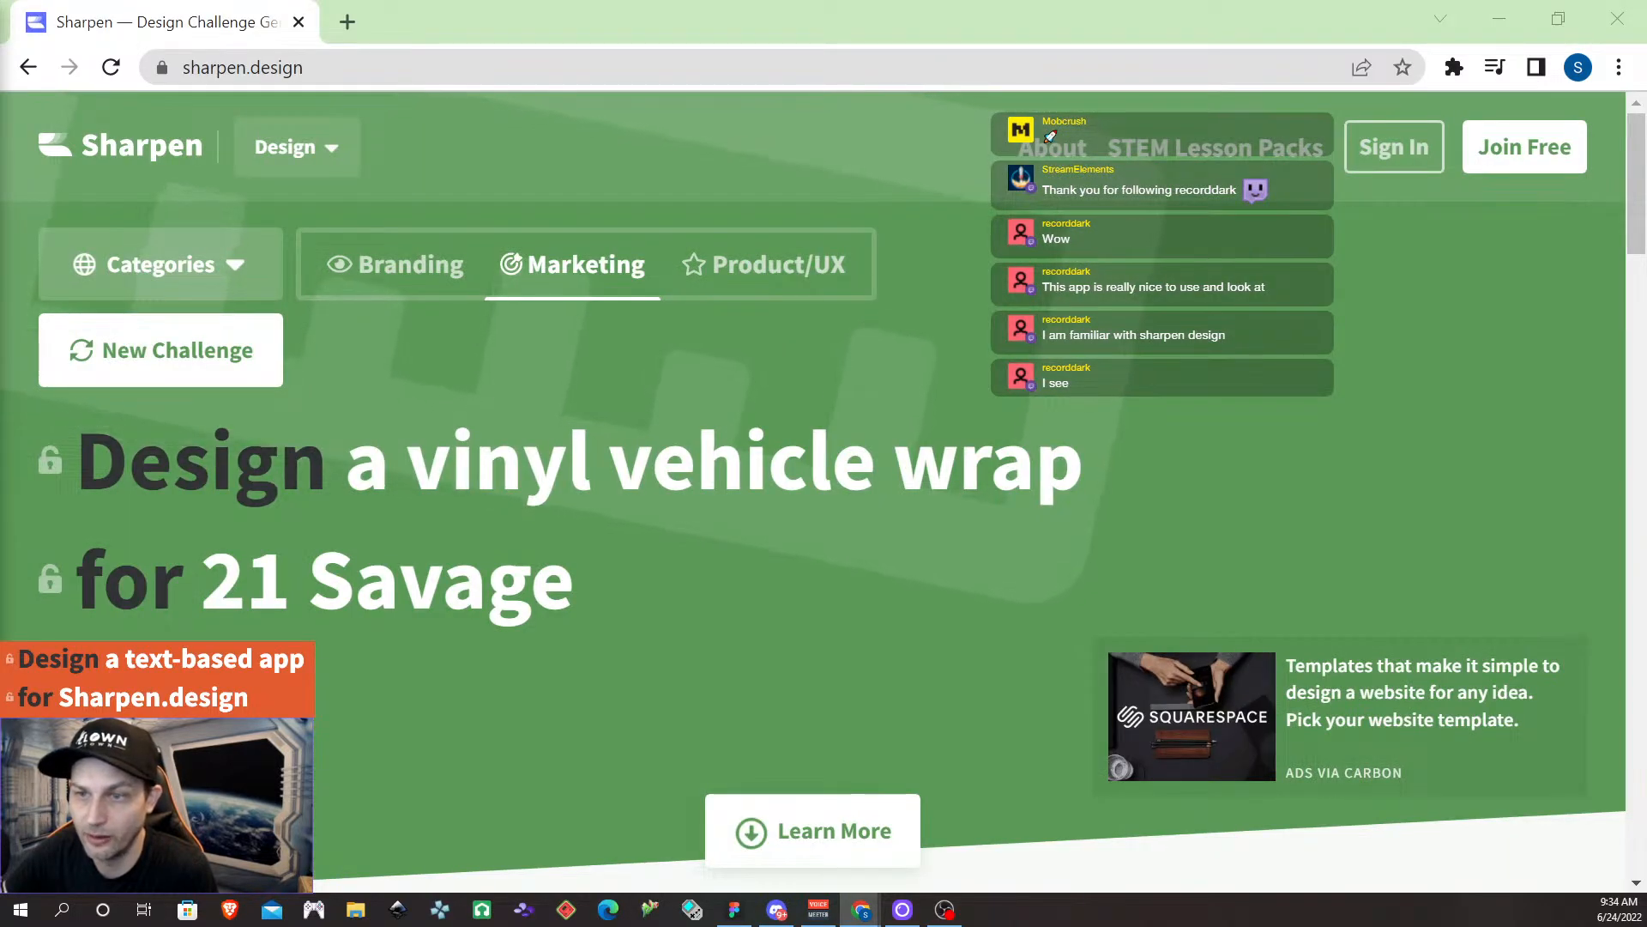
# Return to the Figma design file by minimizing the browser and look over the UX - Experimental and Marketing frame columns.
pyautogui.click(1498, 19)
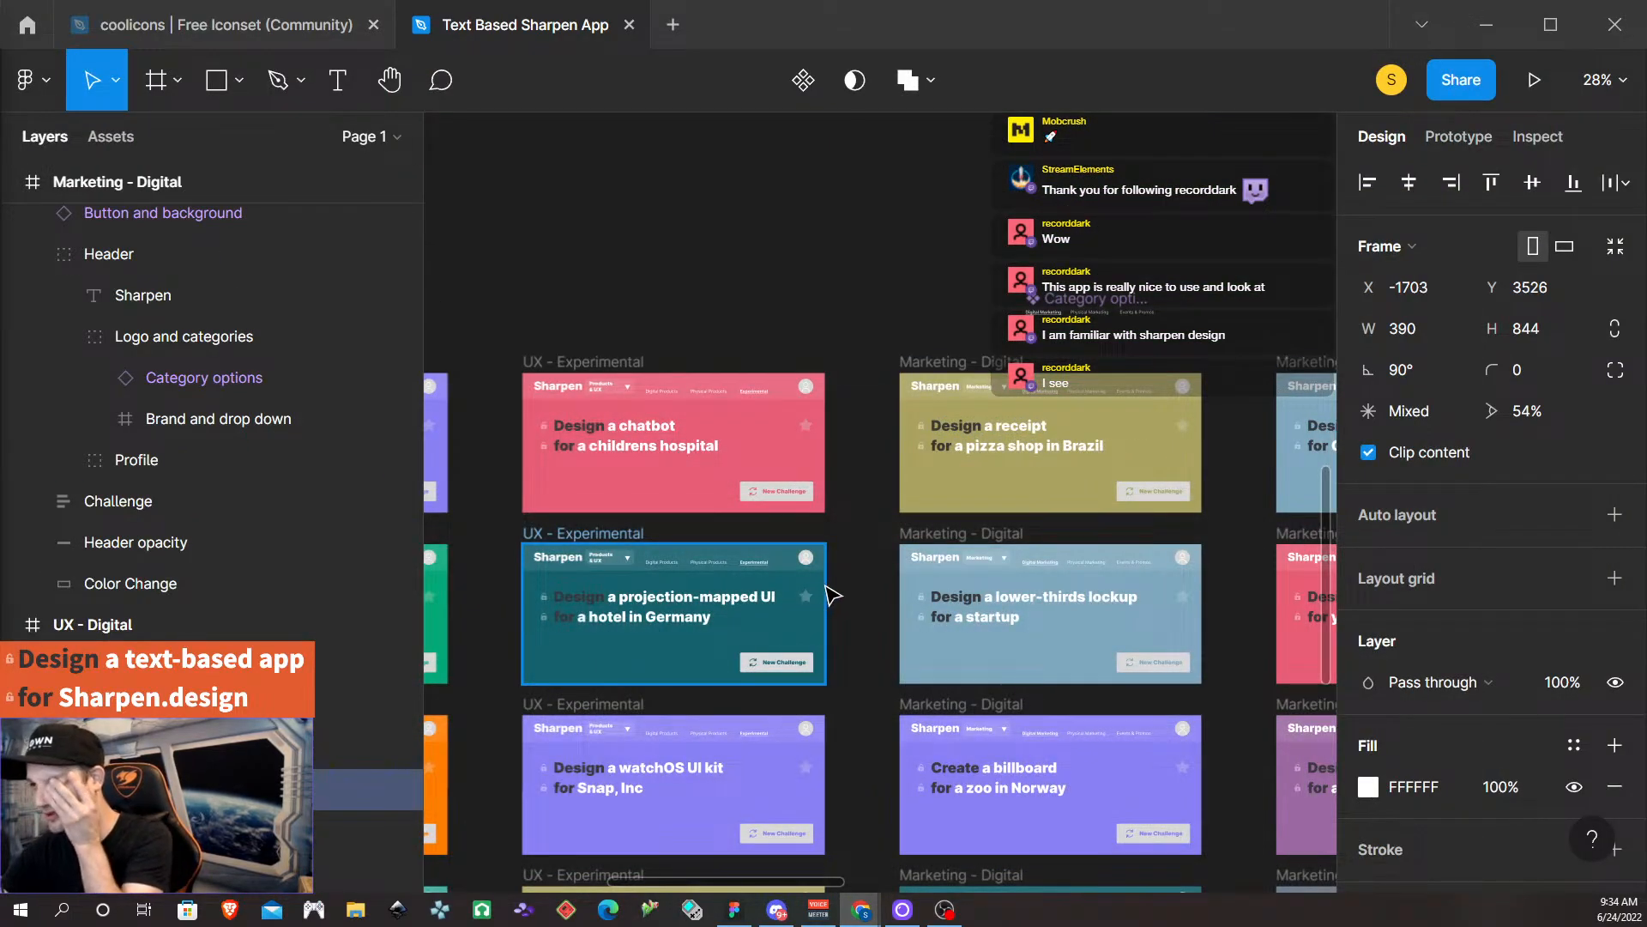
pyautogui.scroll(-3, 867, 502)
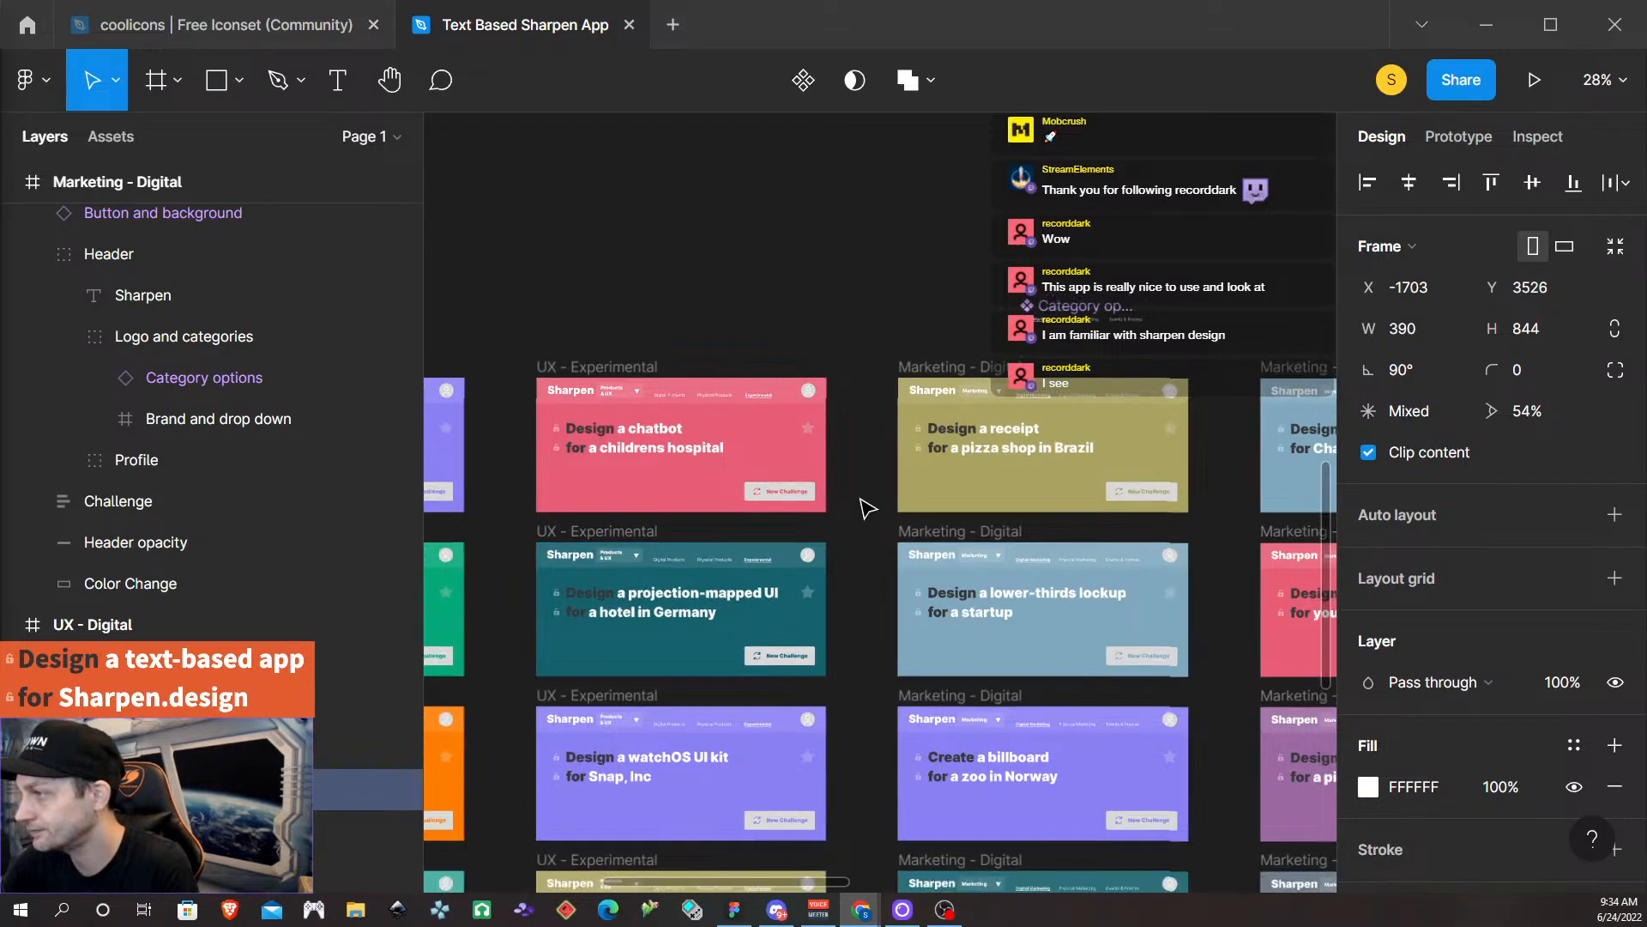
pyautogui.scroll(-5, 862, 521)
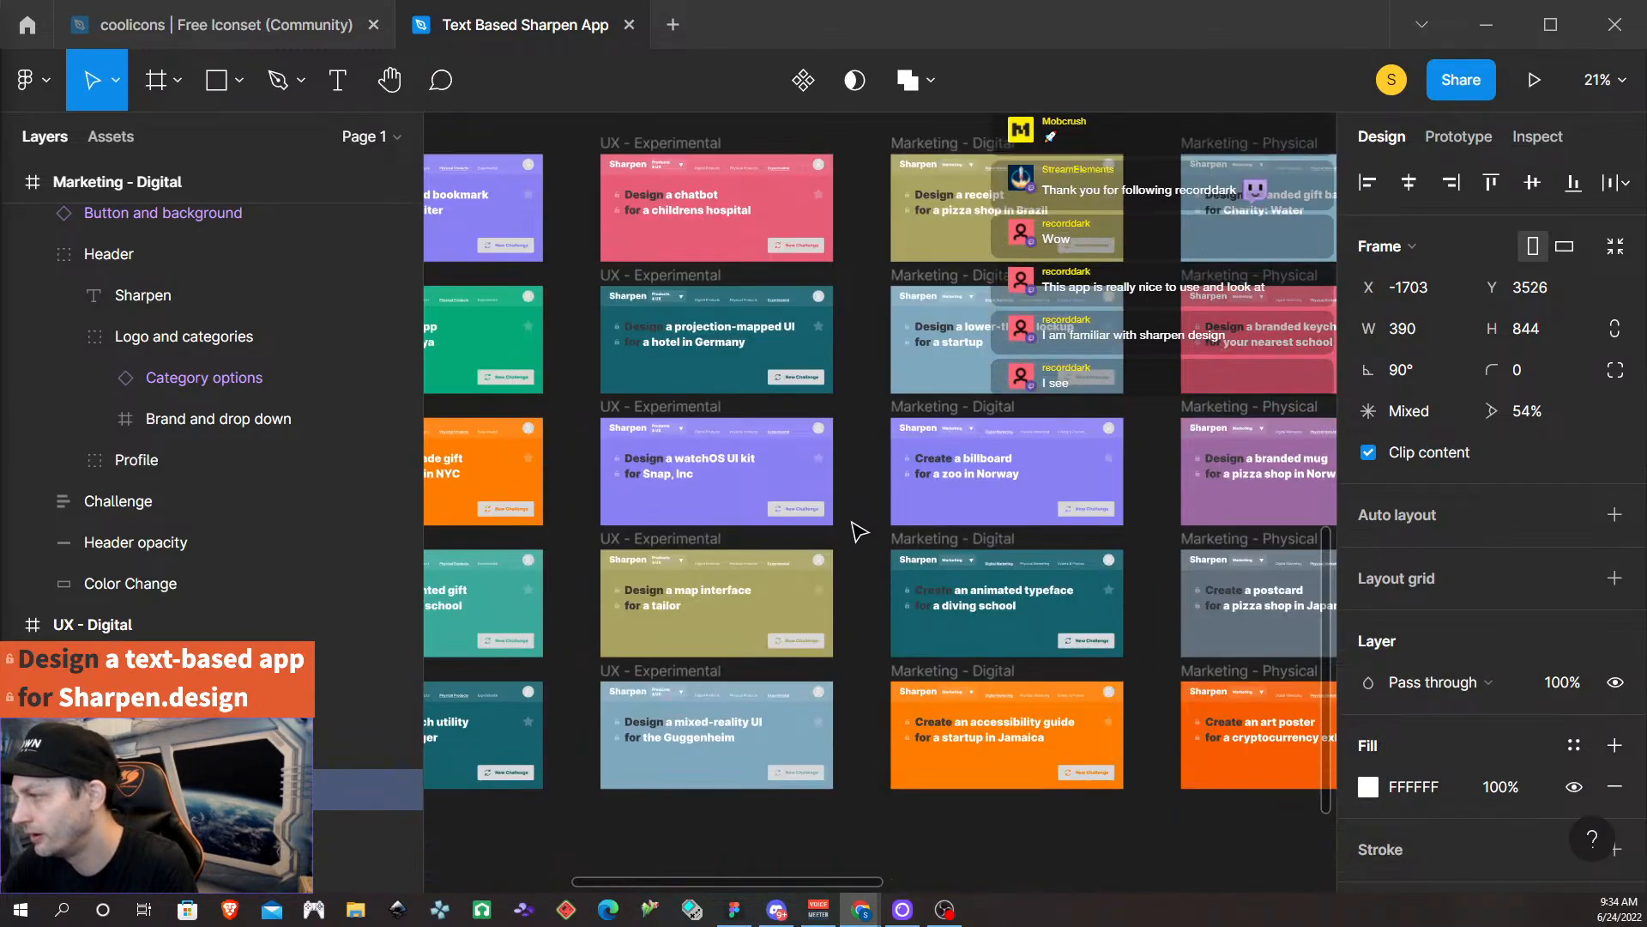
# Look over the UX, Marketing and Branding challenge frames and the Category options components above their columns.
pyautogui.hscroll(2, 858, 525)
pyautogui.hscroll(15, 849, 526)
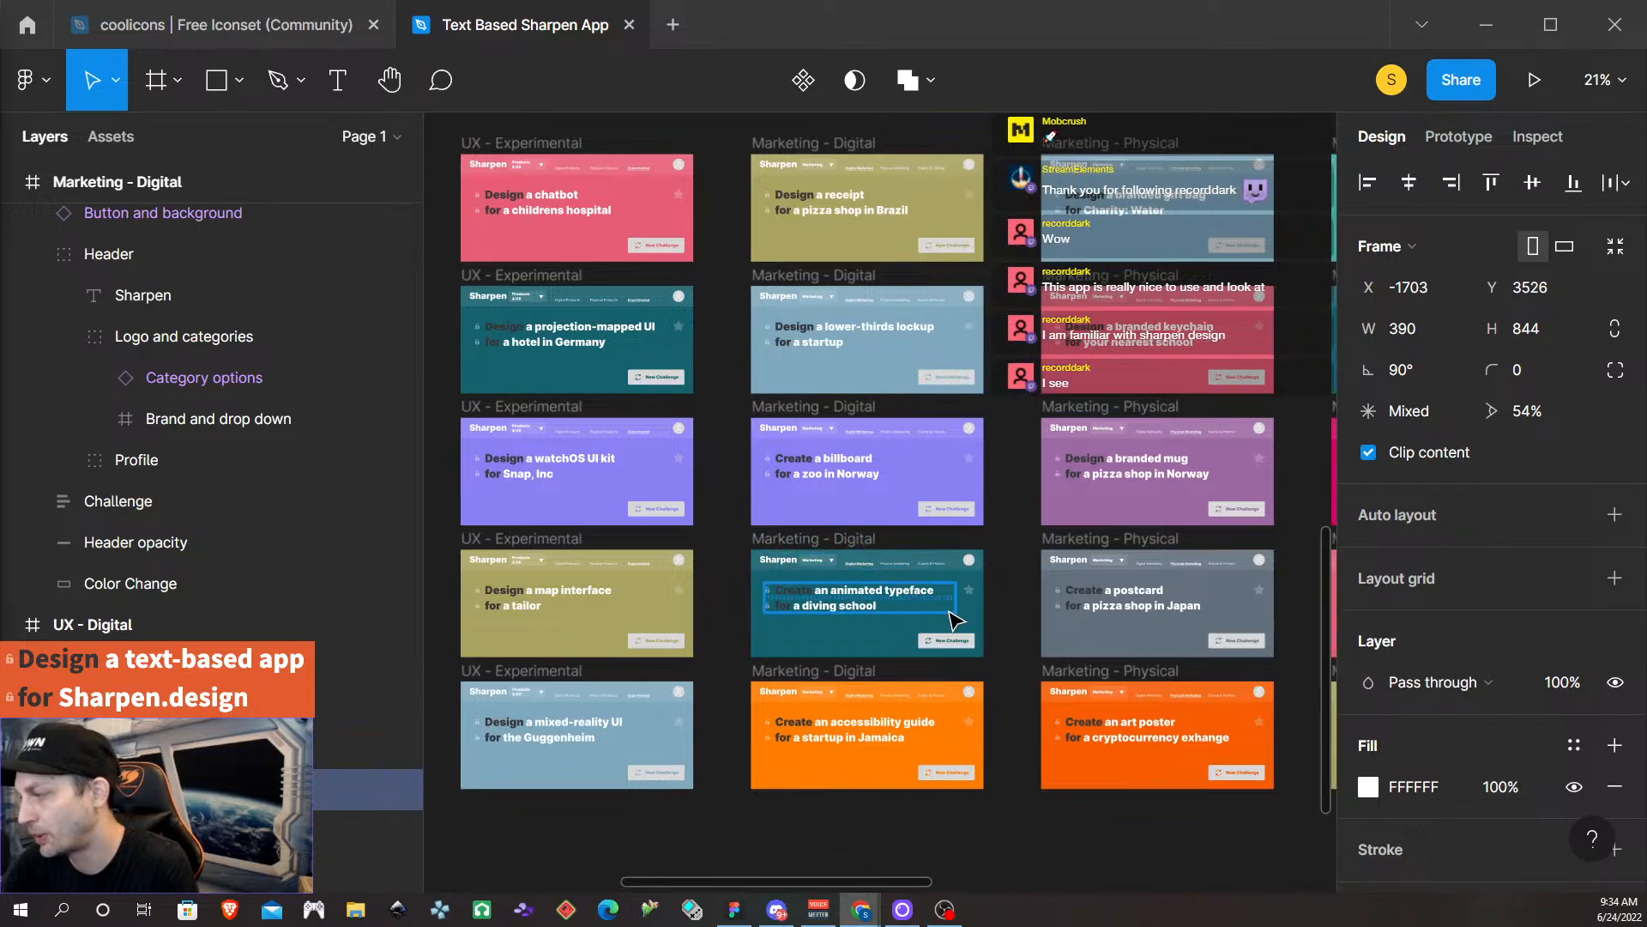
pyautogui.hscroll(6, 941, 611)
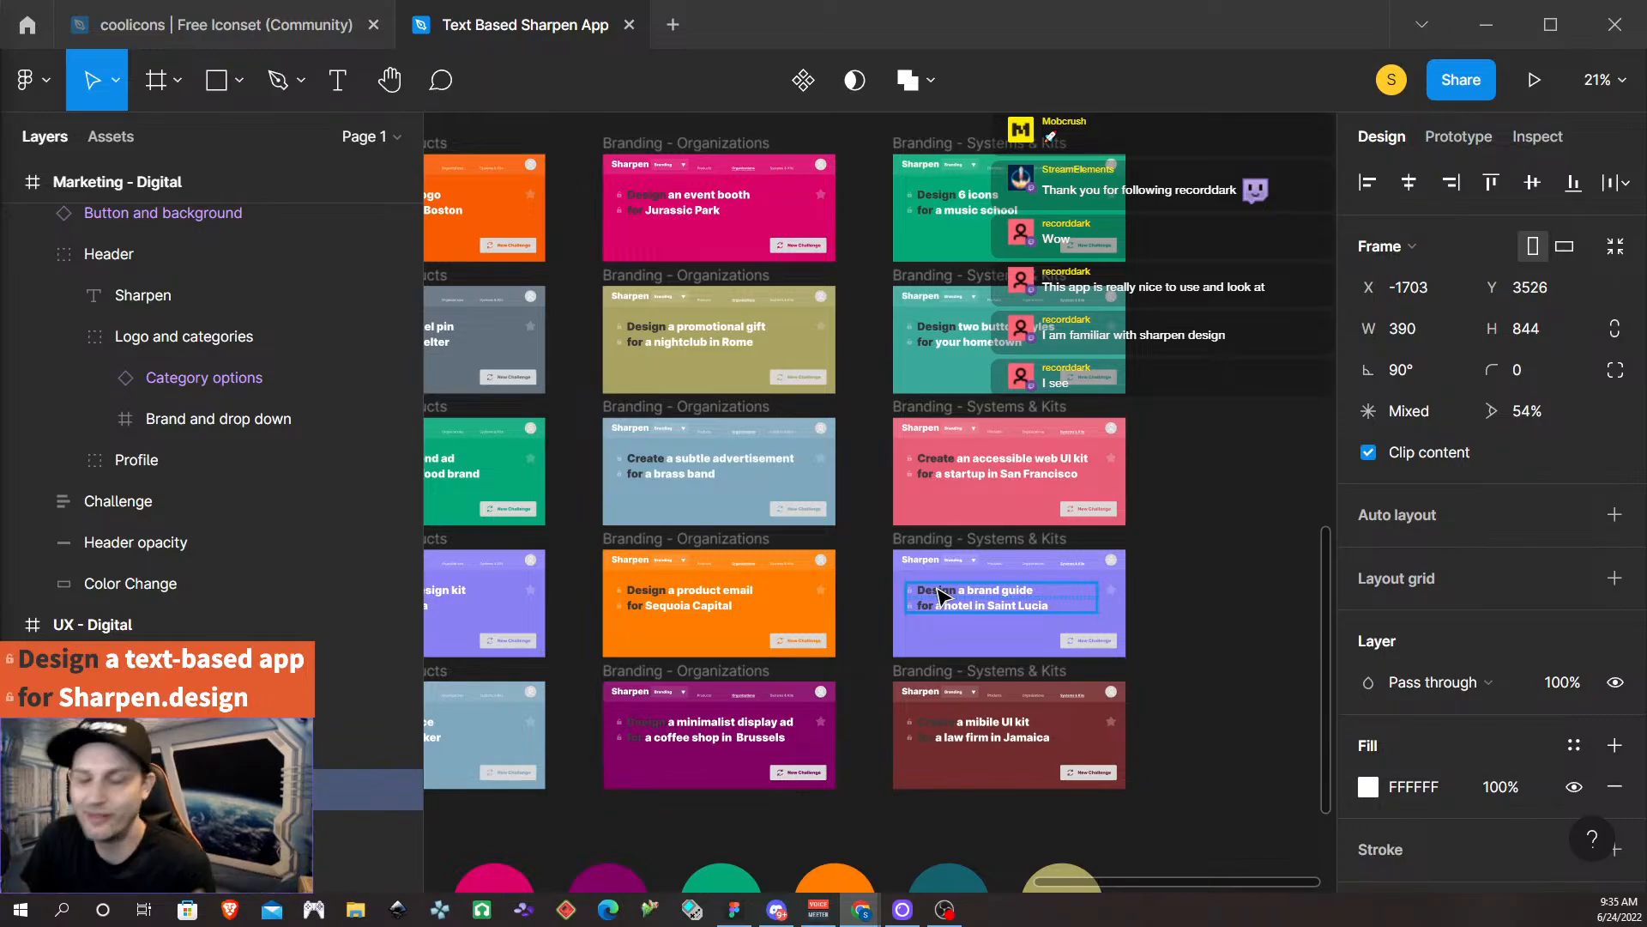
pyautogui.scroll(-3, 1136, 559)
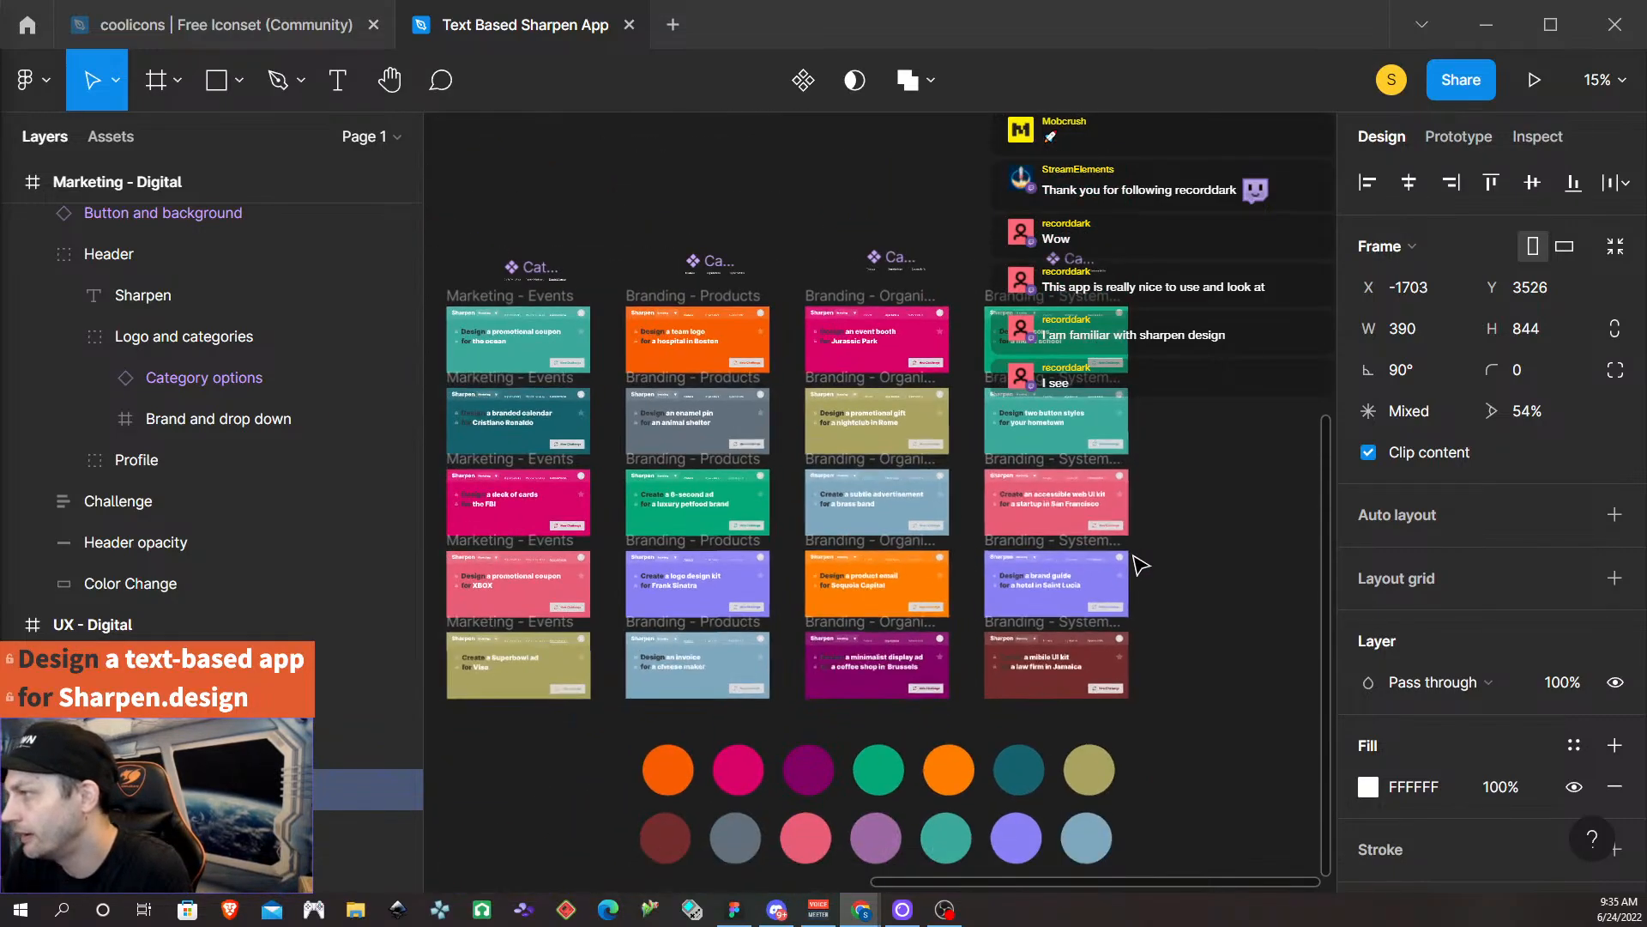
pyautogui.hscroll(-11, 1085, 621)
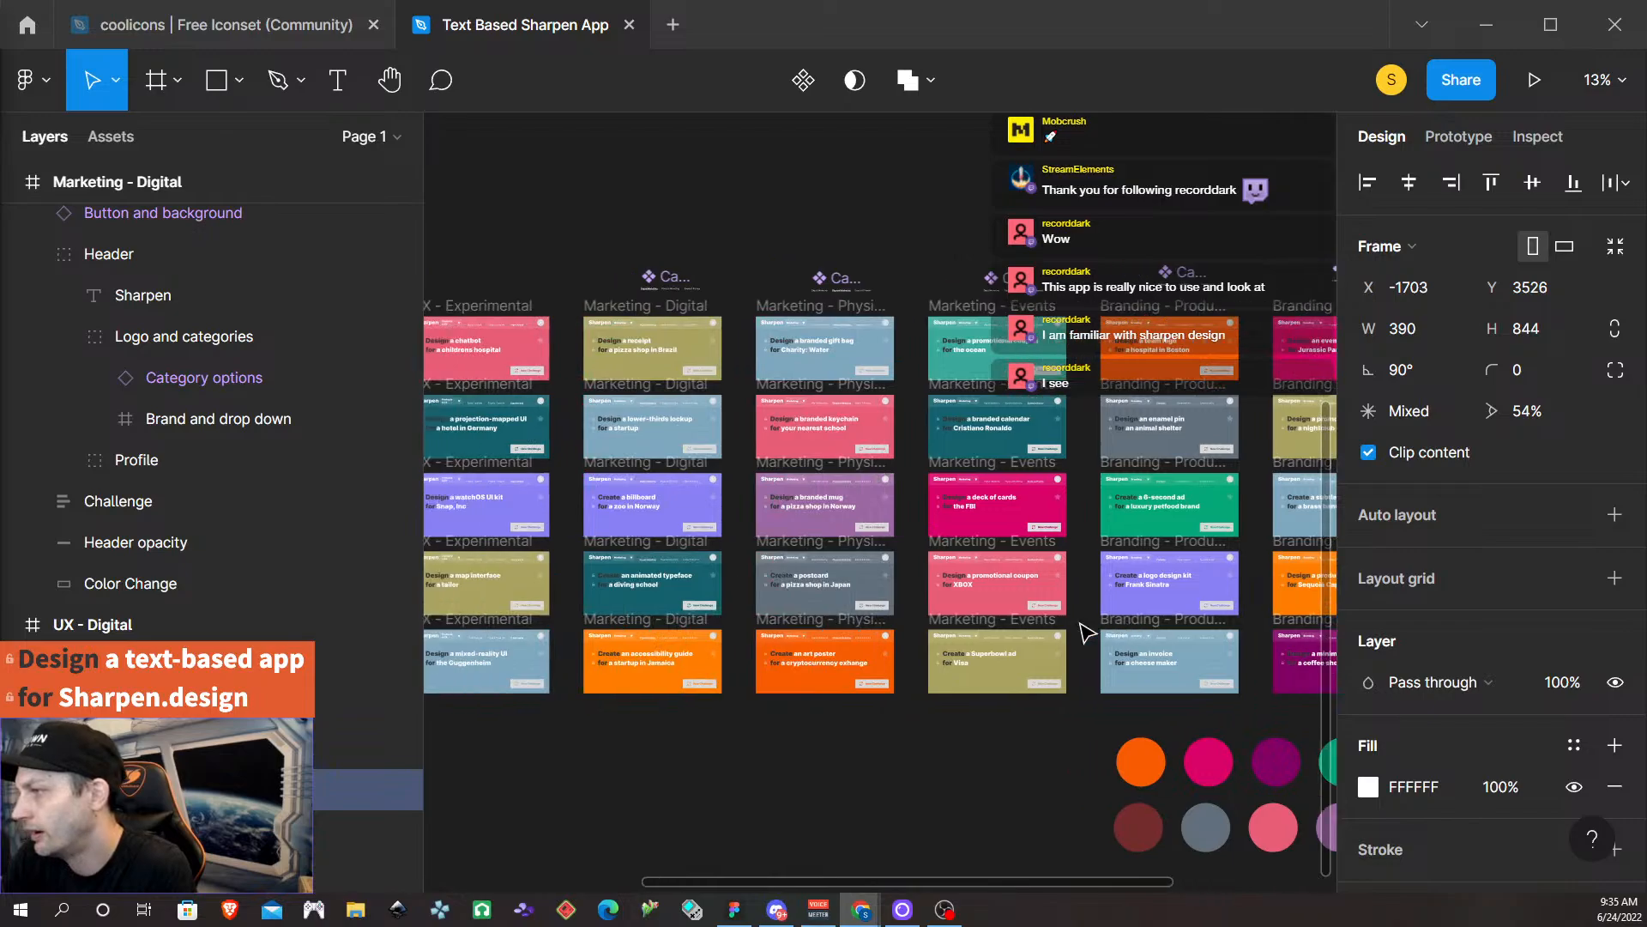
pyautogui.scroll(5, 515, 412)
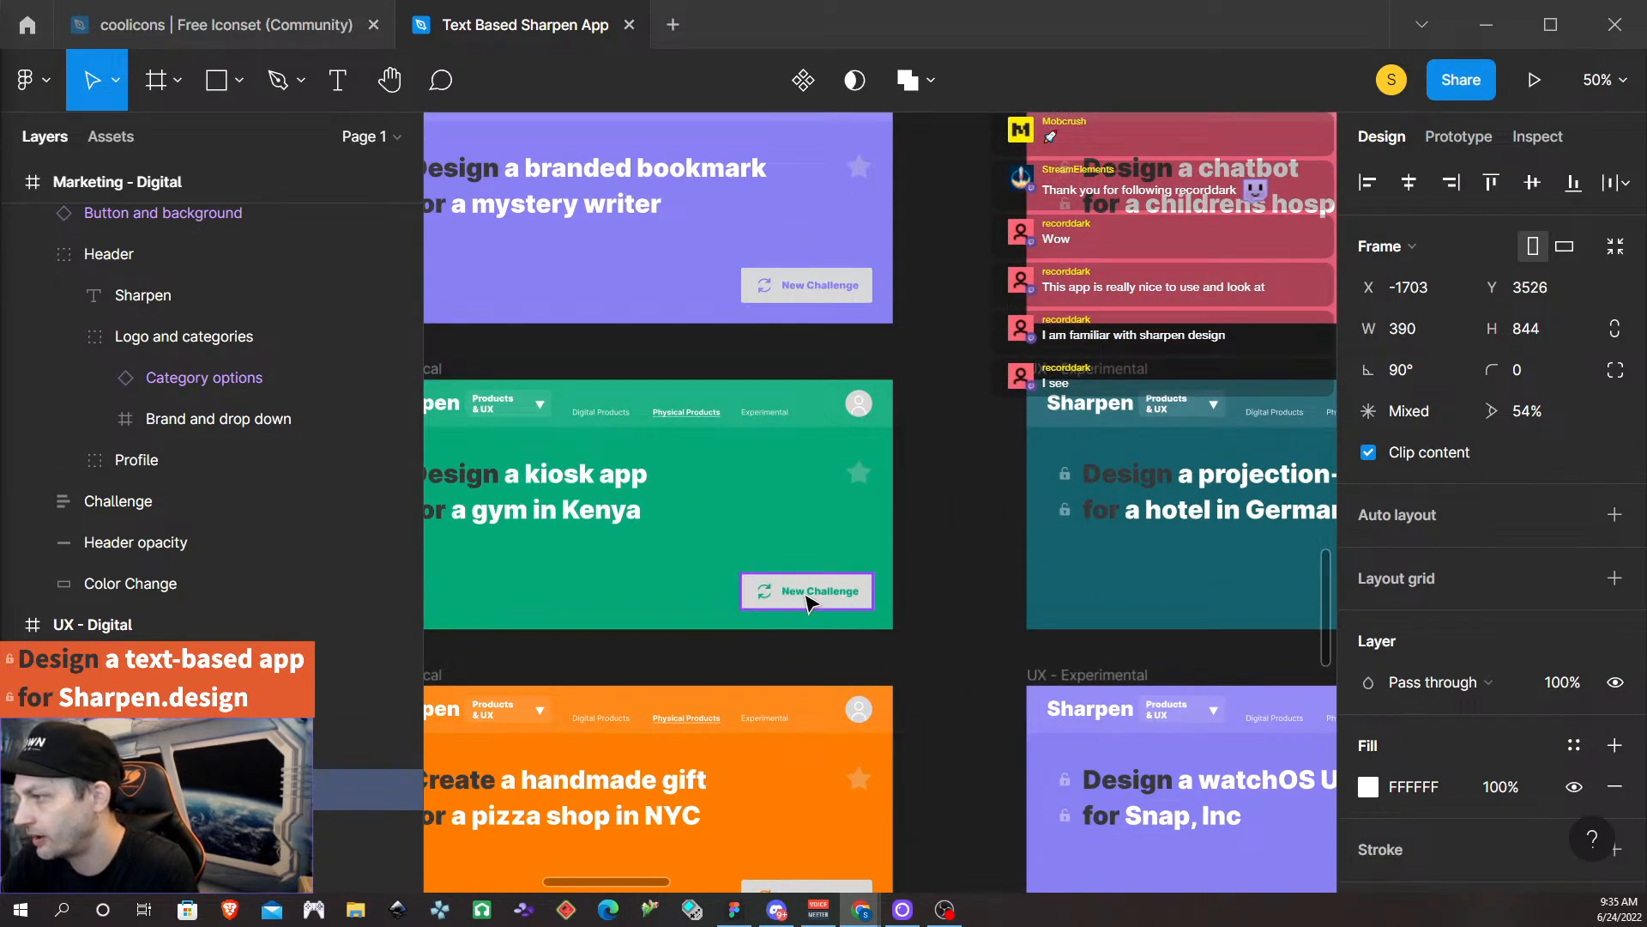
pyautogui.scroll(-3, 933, 689)
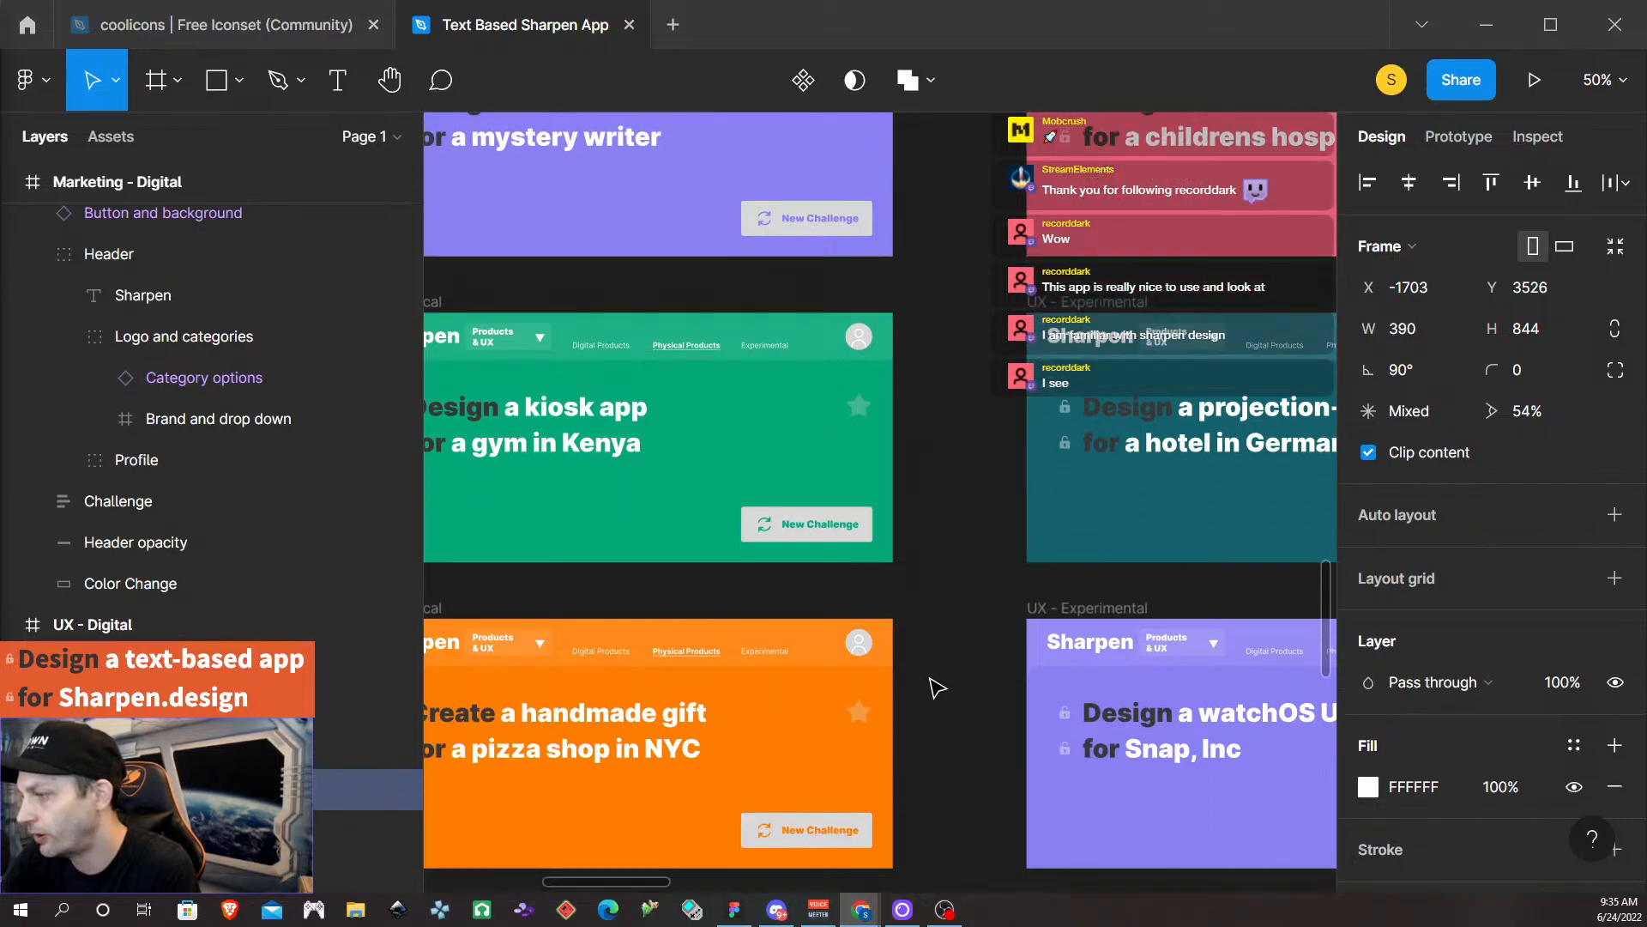
pyautogui.scroll(-5, 961, 755)
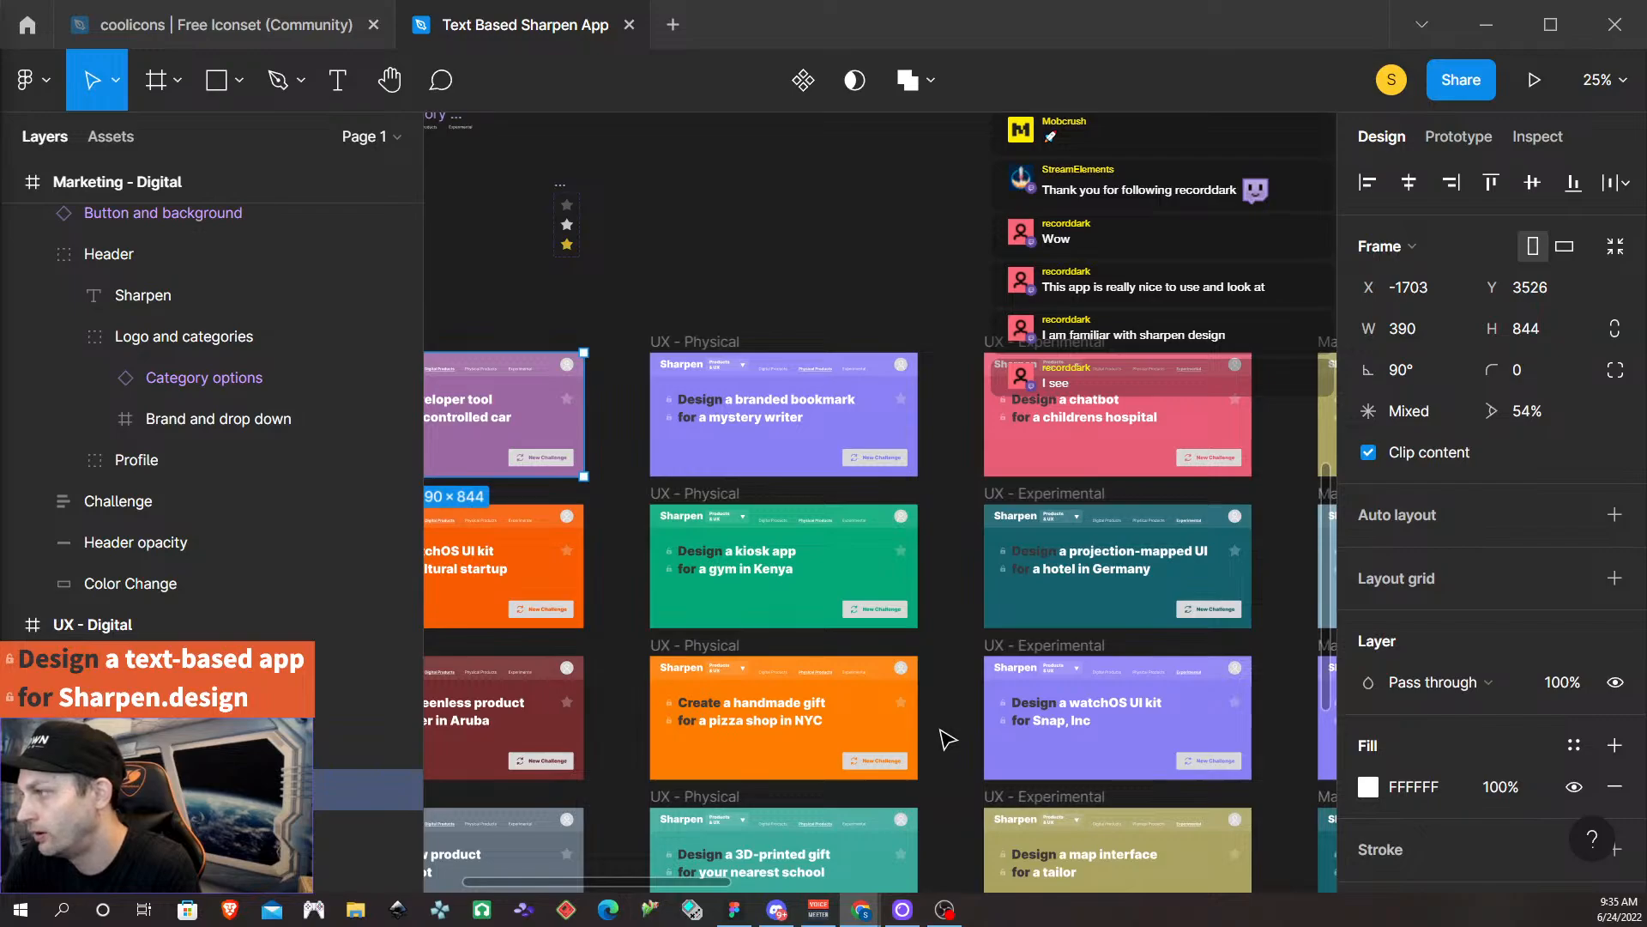
pyautogui.hscroll(1, 948, 740)
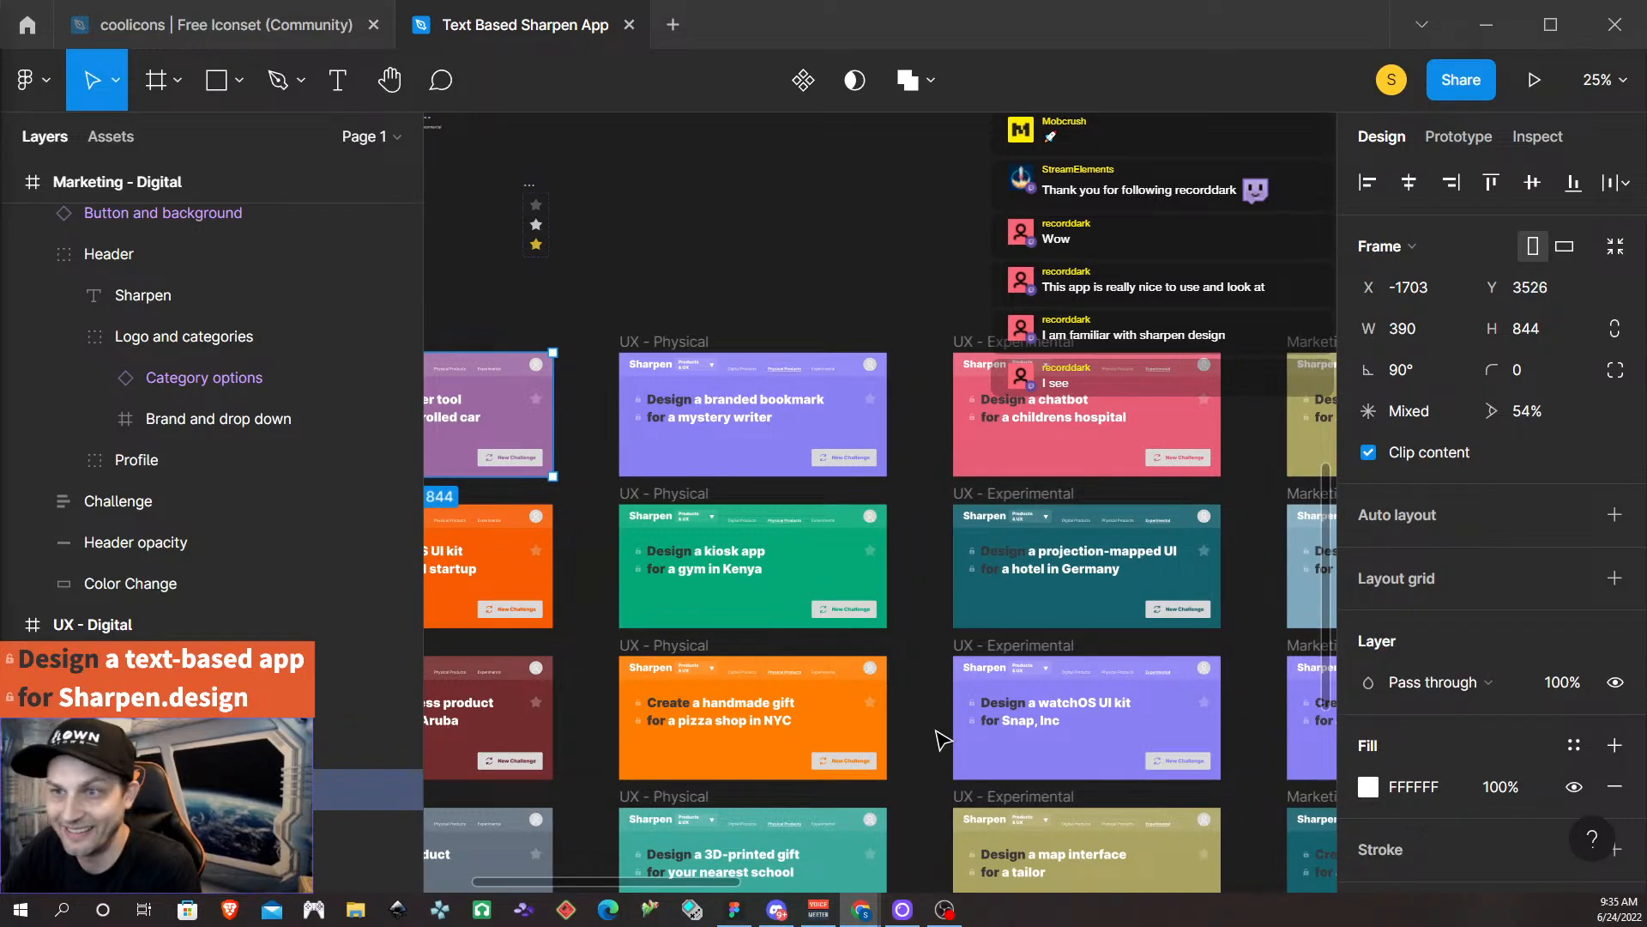
pyautogui.hscroll(5, 937, 740)
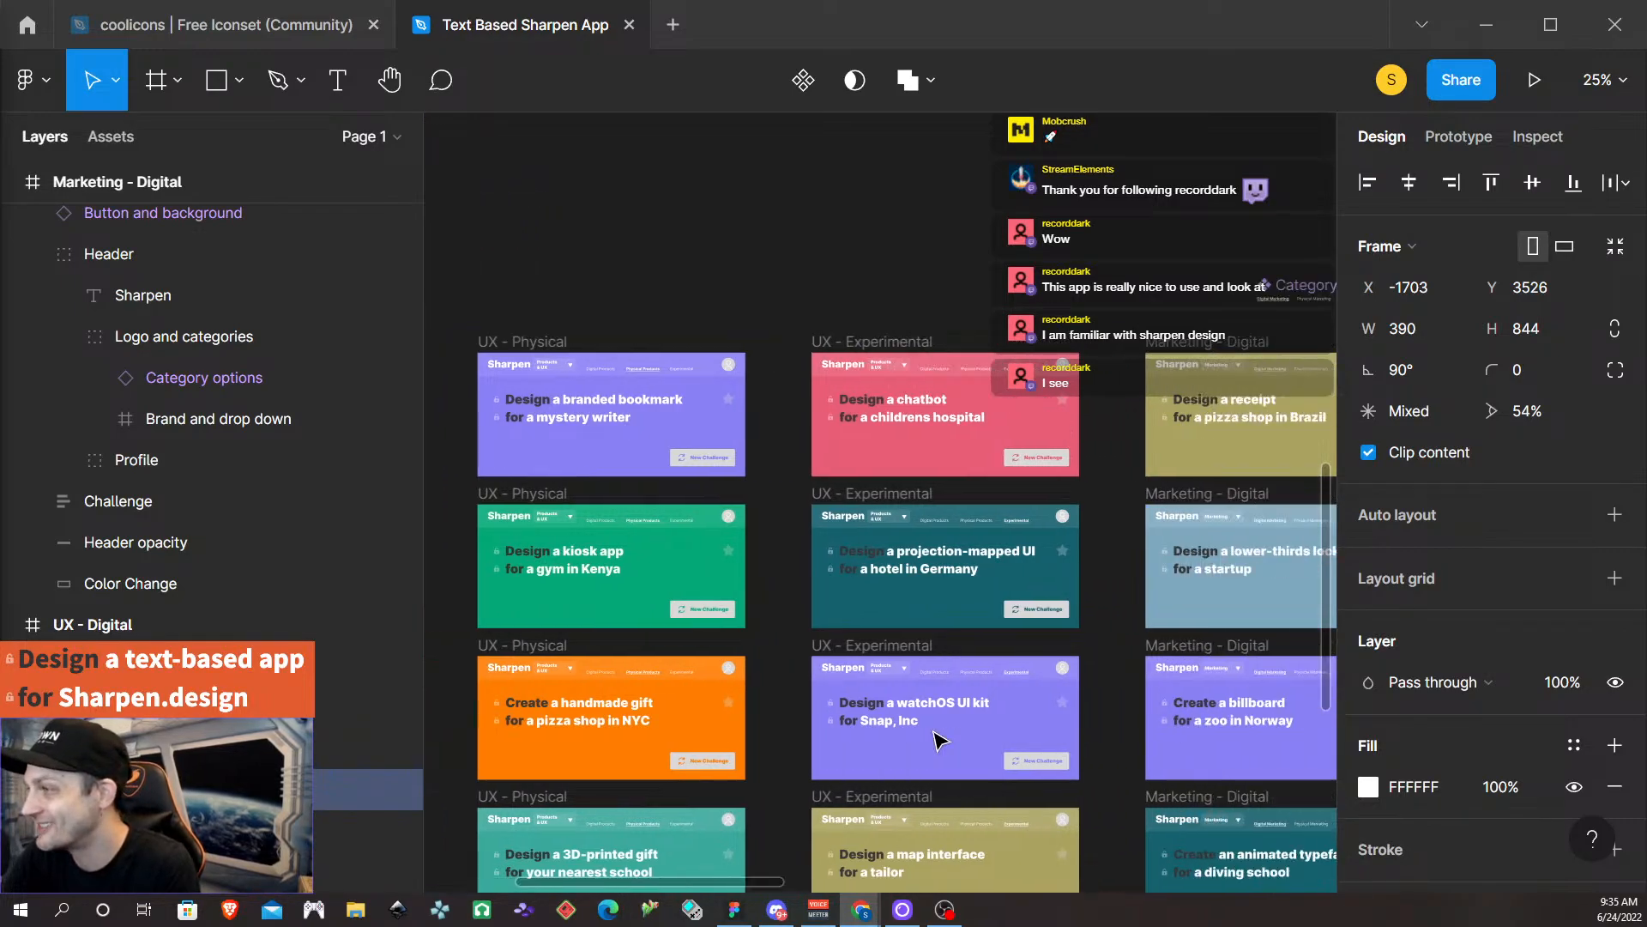
pyautogui.hscroll(4, 938, 740)
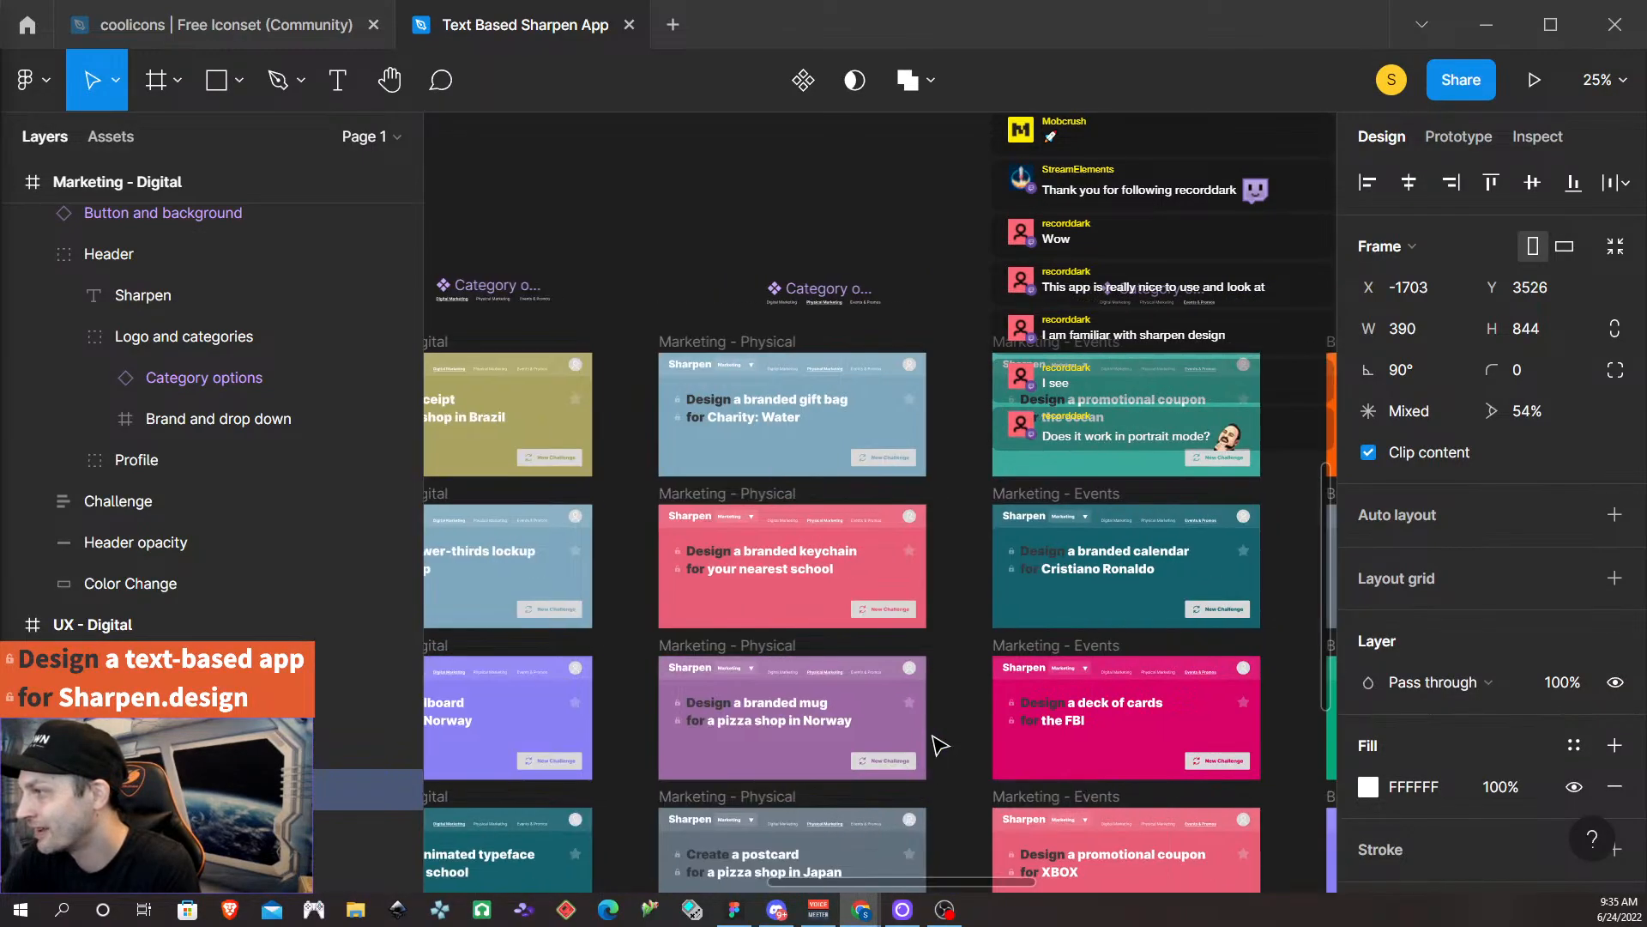
pyautogui.hscroll(5, 938, 743)
pyautogui.scroll(-2, 938, 743)
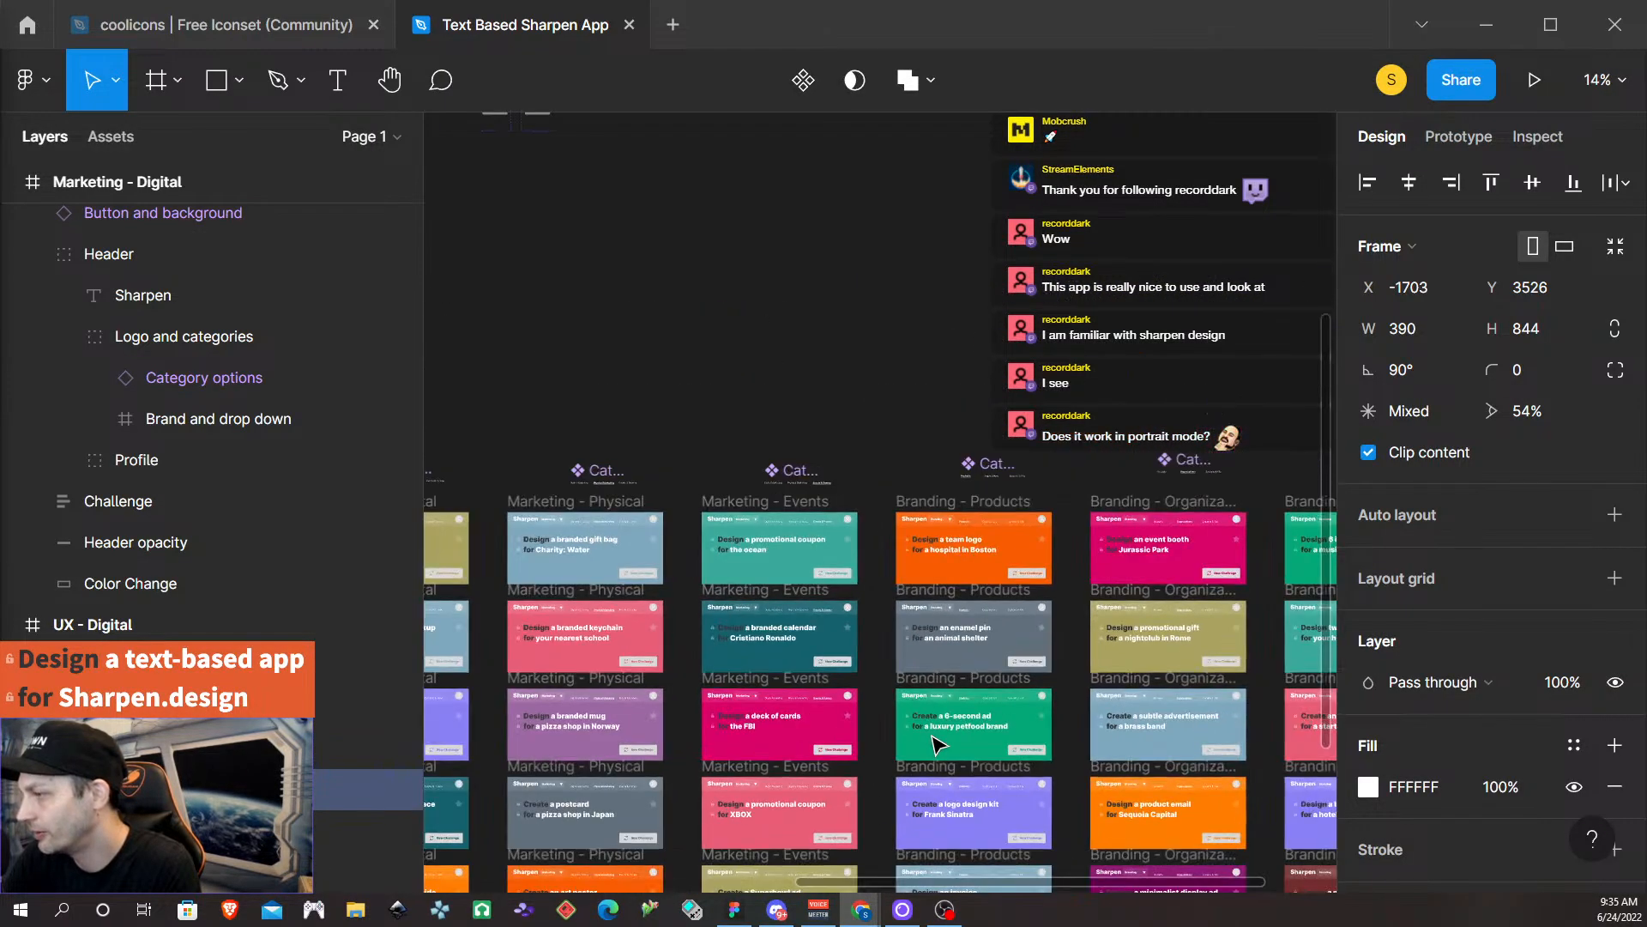
# Check whether the header category options in the Branding - Products and Branding - Organizations frames are component instances or plain groups.
pyautogui.click(772, 480)
pyautogui.scroll(5, 766, 519)
pyautogui.scroll(-7, 786, 800)
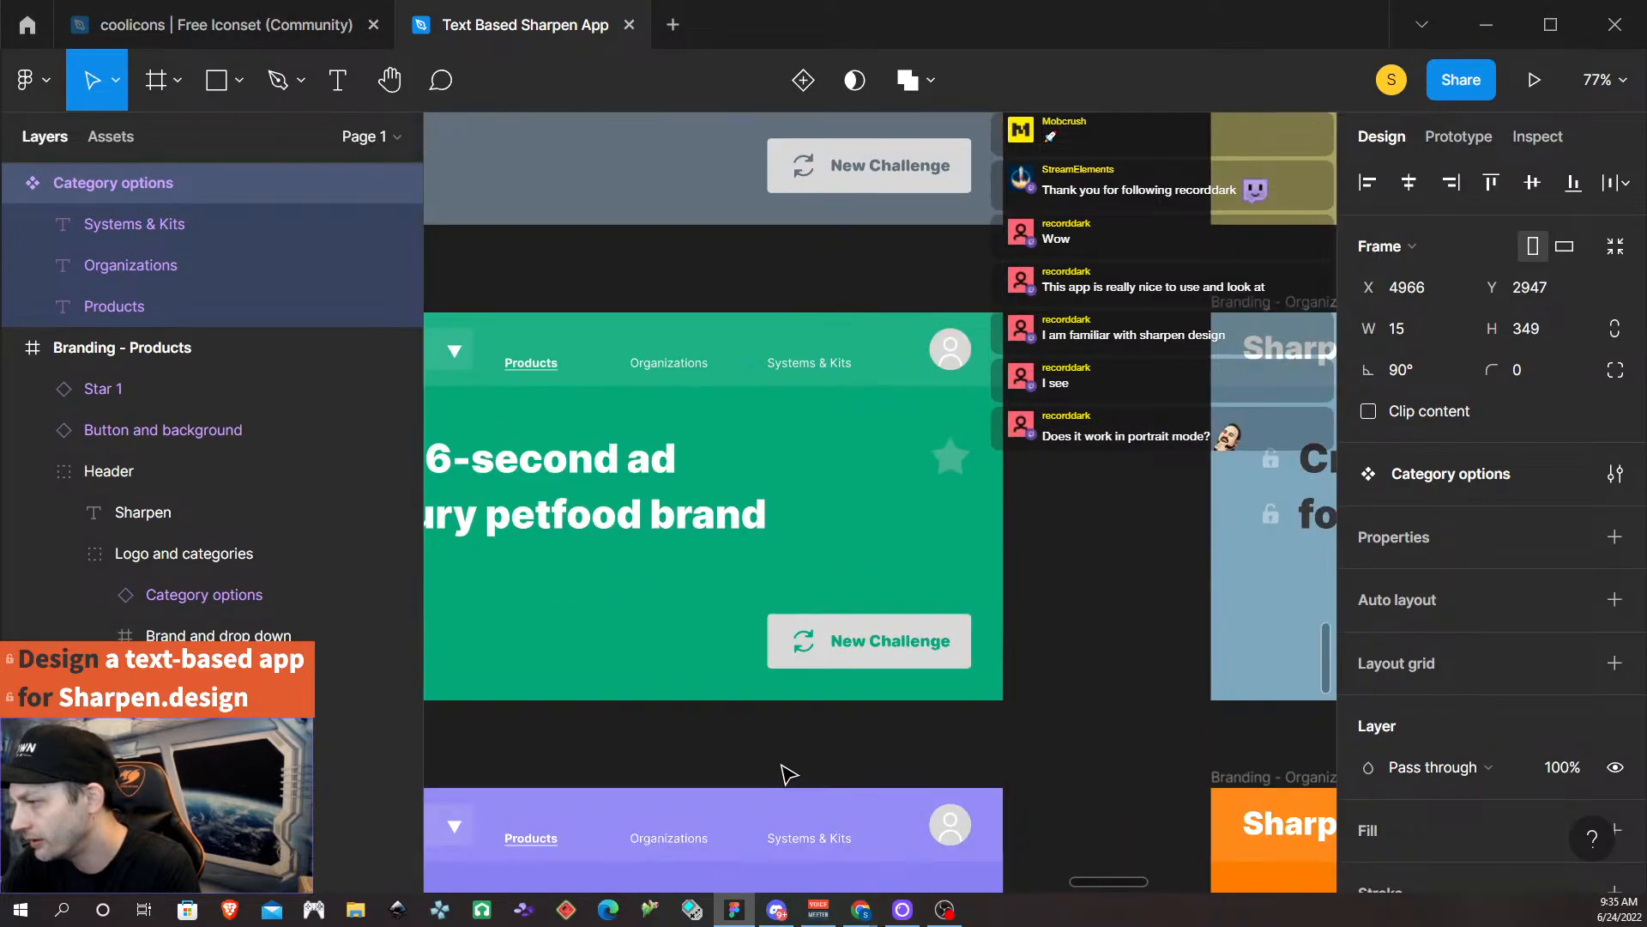
pyautogui.click(777, 638)
pyautogui.doubleClick(777, 639)
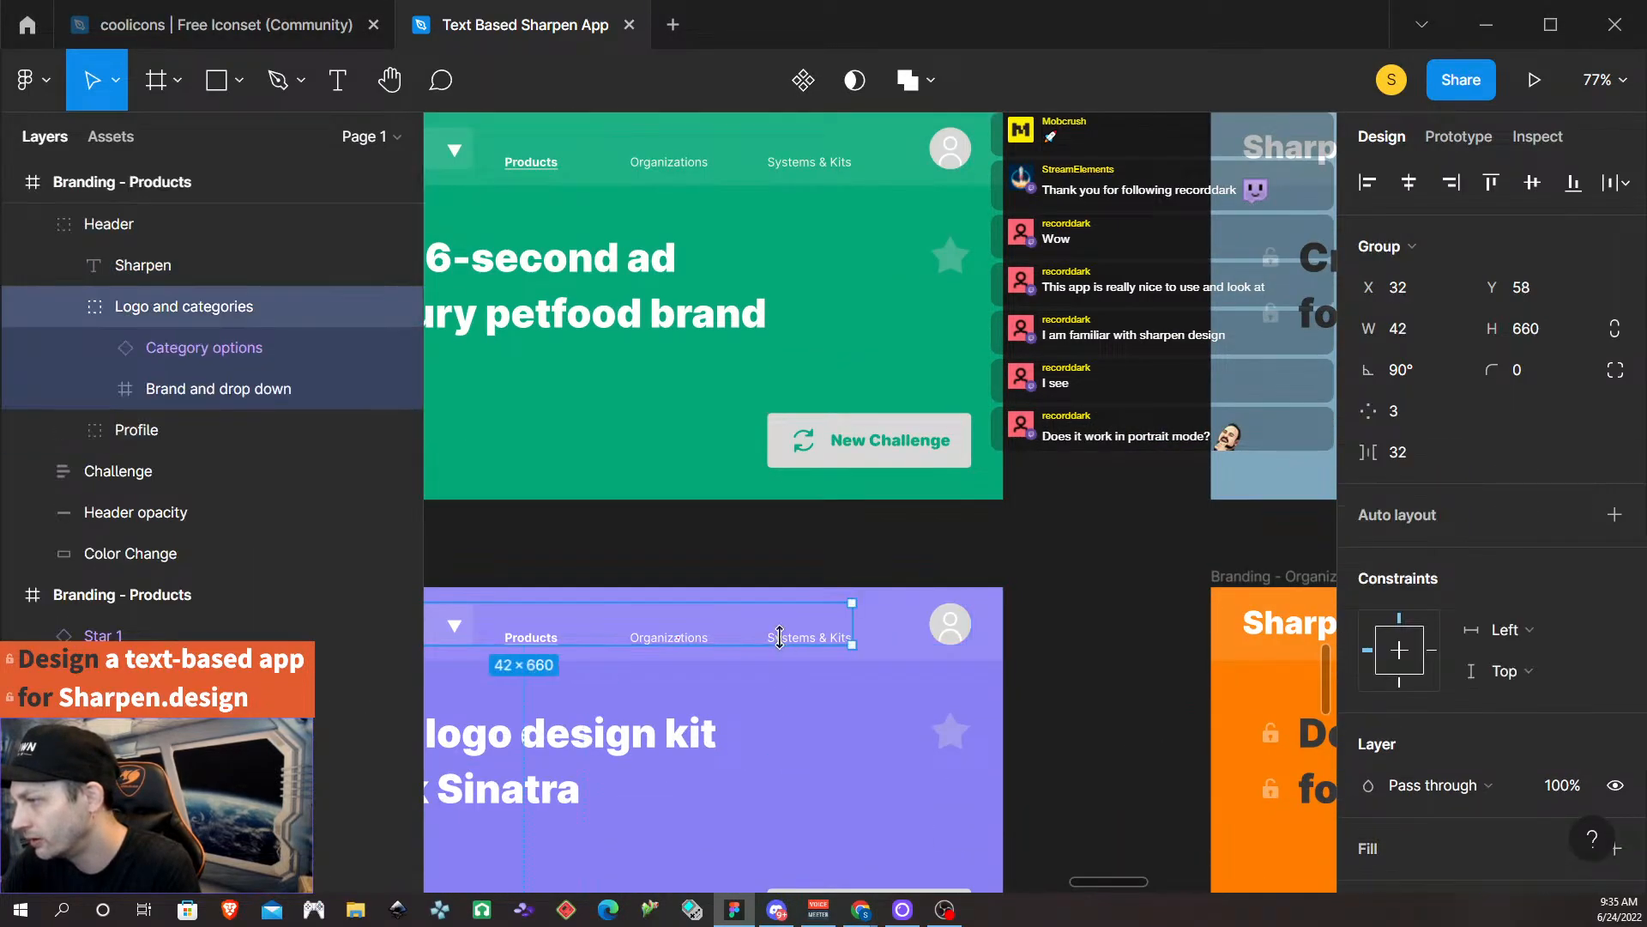
pyautogui.doubleClick(785, 645)
pyautogui.hscroll(10, 836, 619)
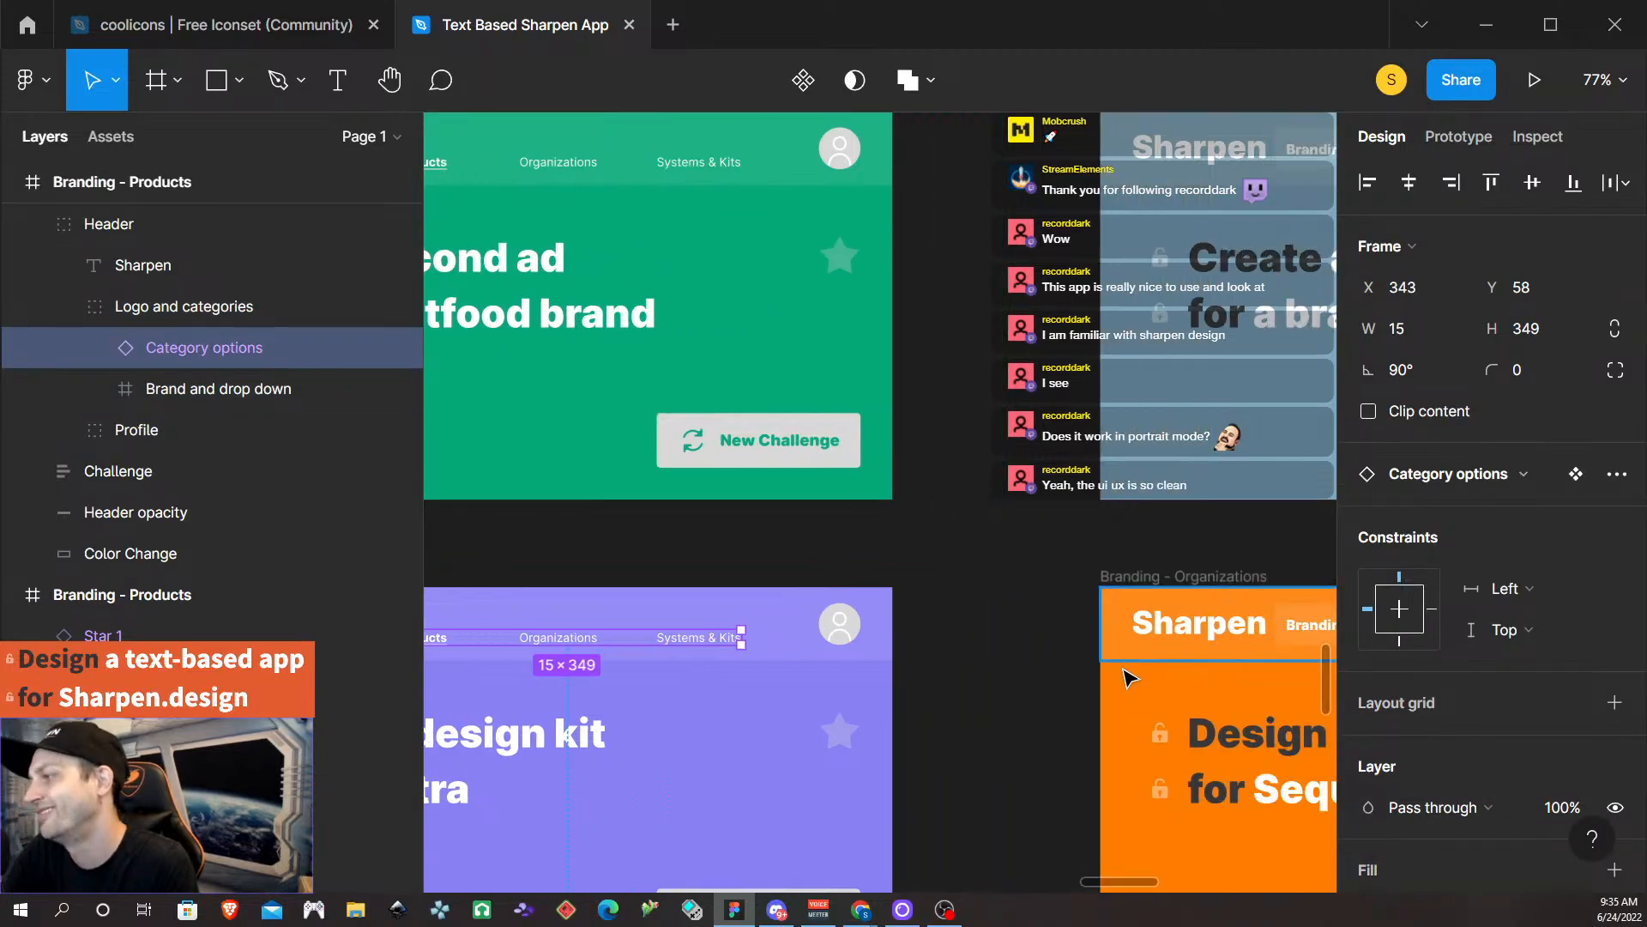
pyautogui.doubleClick(1191, 644)
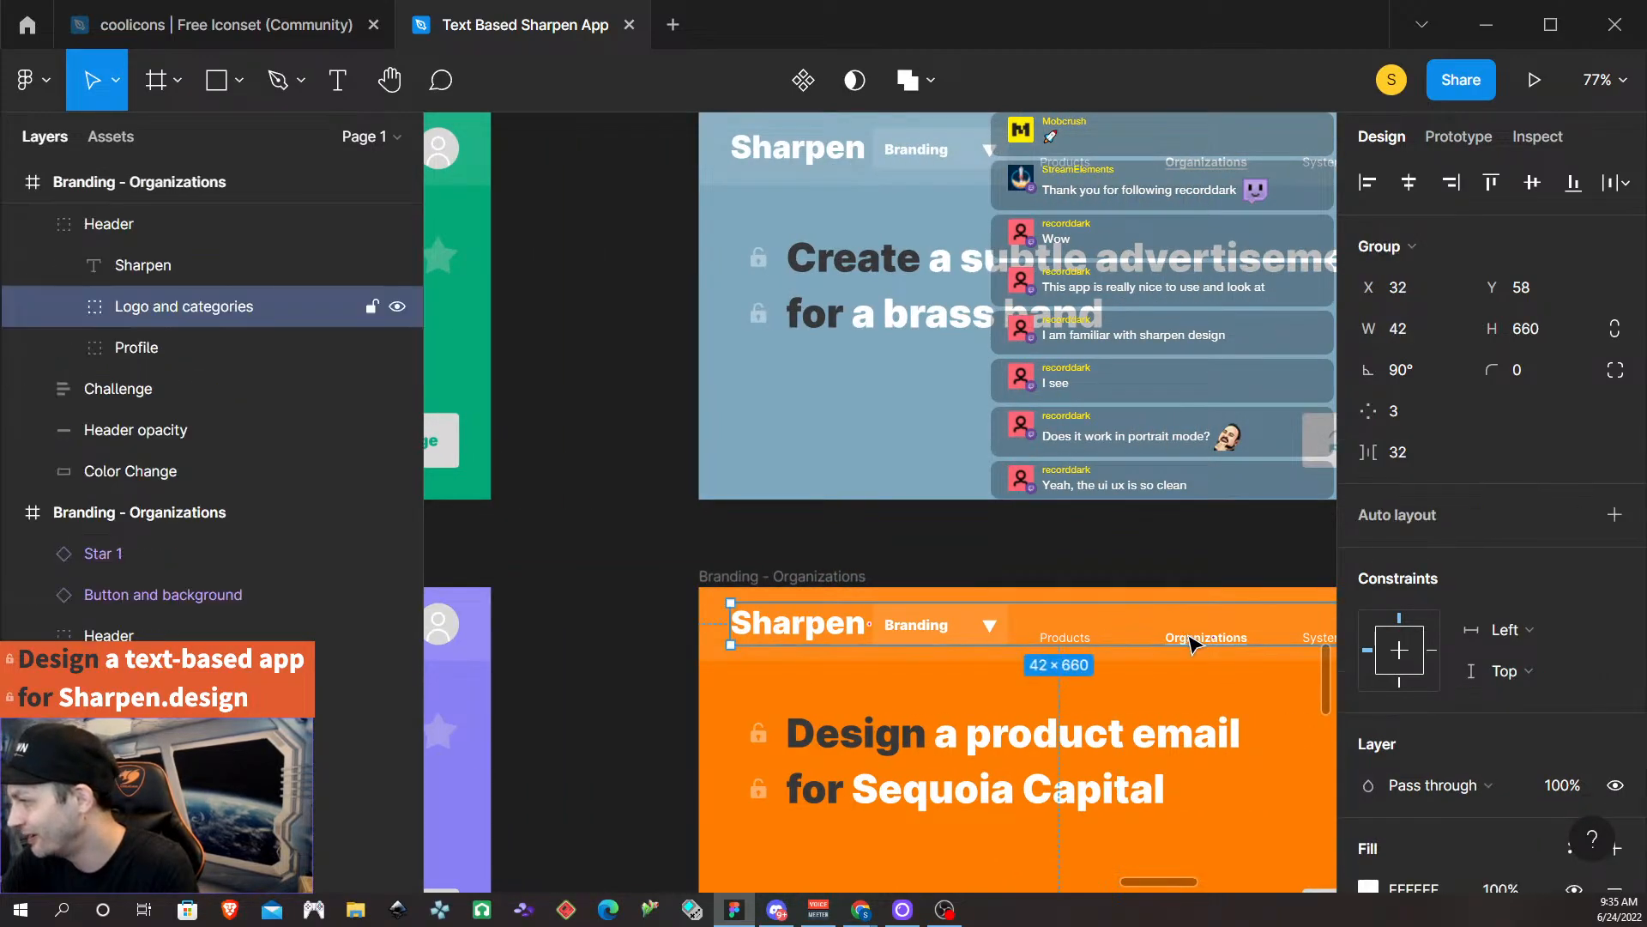
pyautogui.doubleClick(1189, 642)
pyautogui.scroll(10, 1192, 567)
pyautogui.scroll(5, 1193, 549)
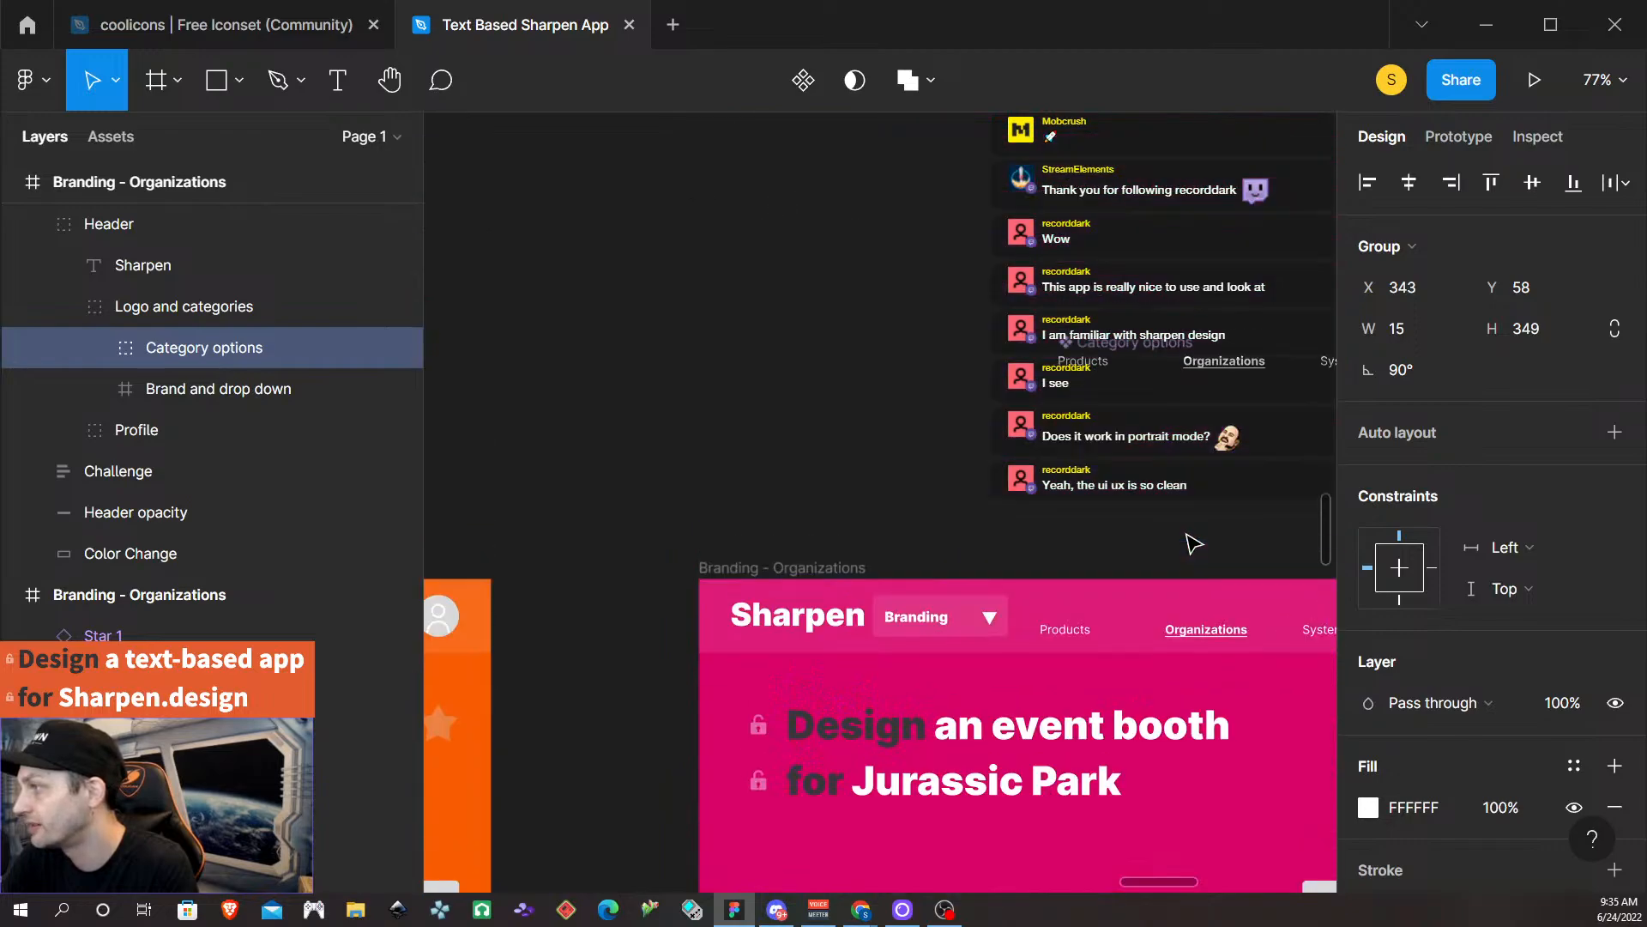
# Copy the Category options component above the Branding - Organizations column and replace the Jurassic Park frame's header category group with it.
pyautogui.click(1166, 348)
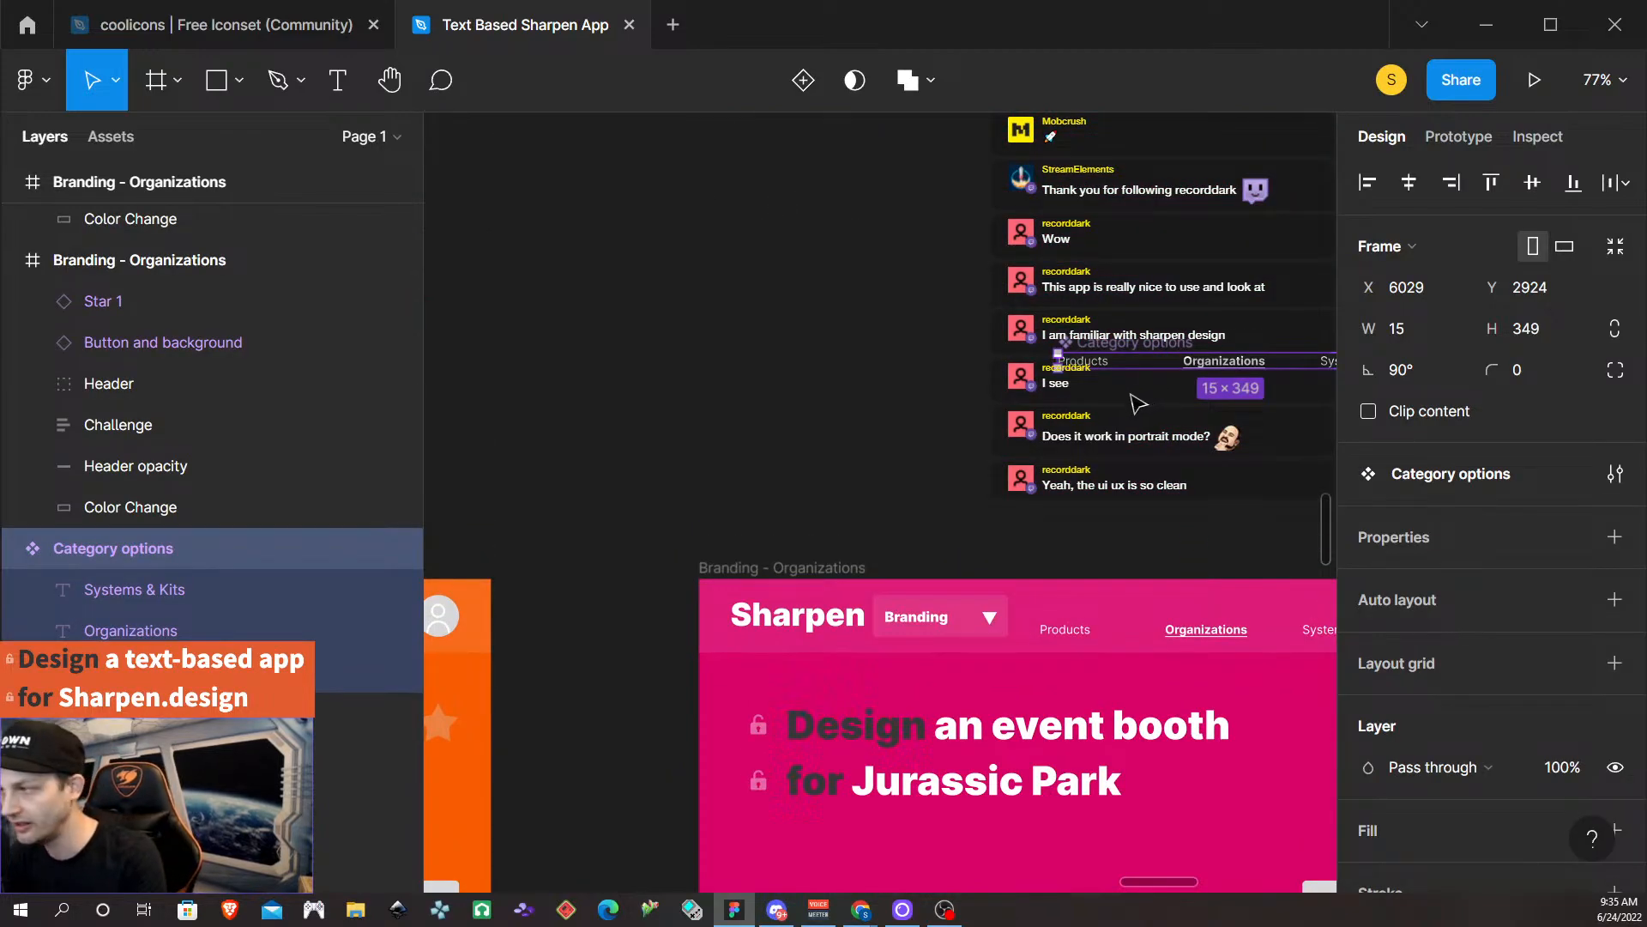
pyautogui.hscroll(7, 1138, 403)
pyautogui.hscroll(-5, 944, 575)
pyautogui.hscroll(2, 1056, 586)
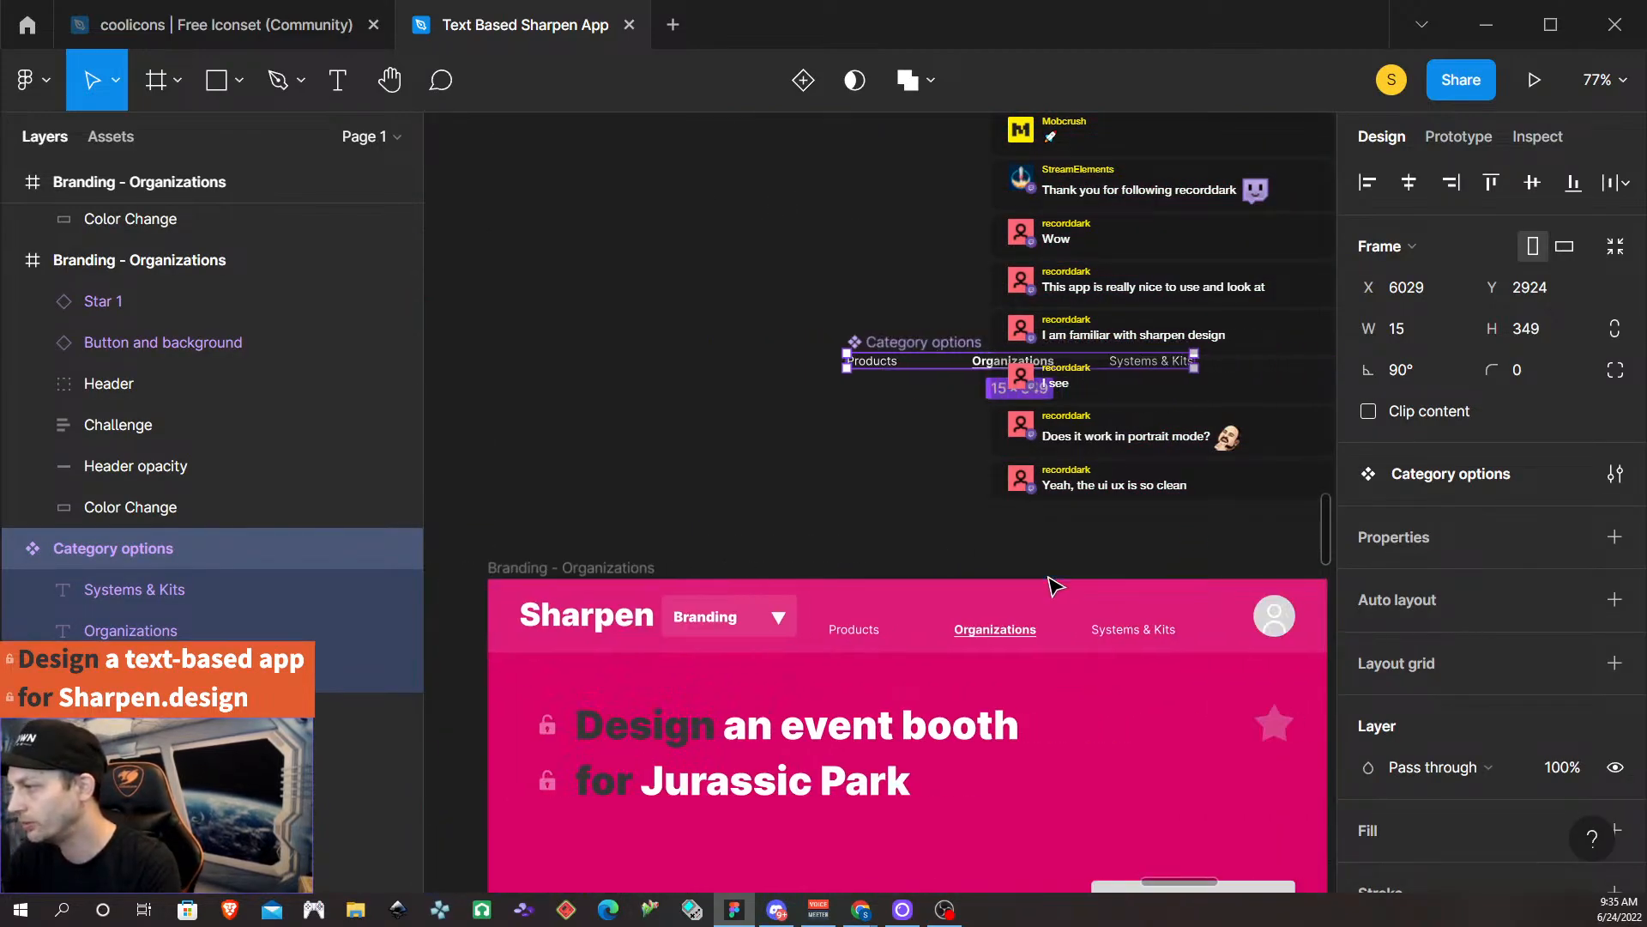
pyautogui.scroll(-3, 1056, 586)
pyautogui.scroll(-3, 1034, 618)
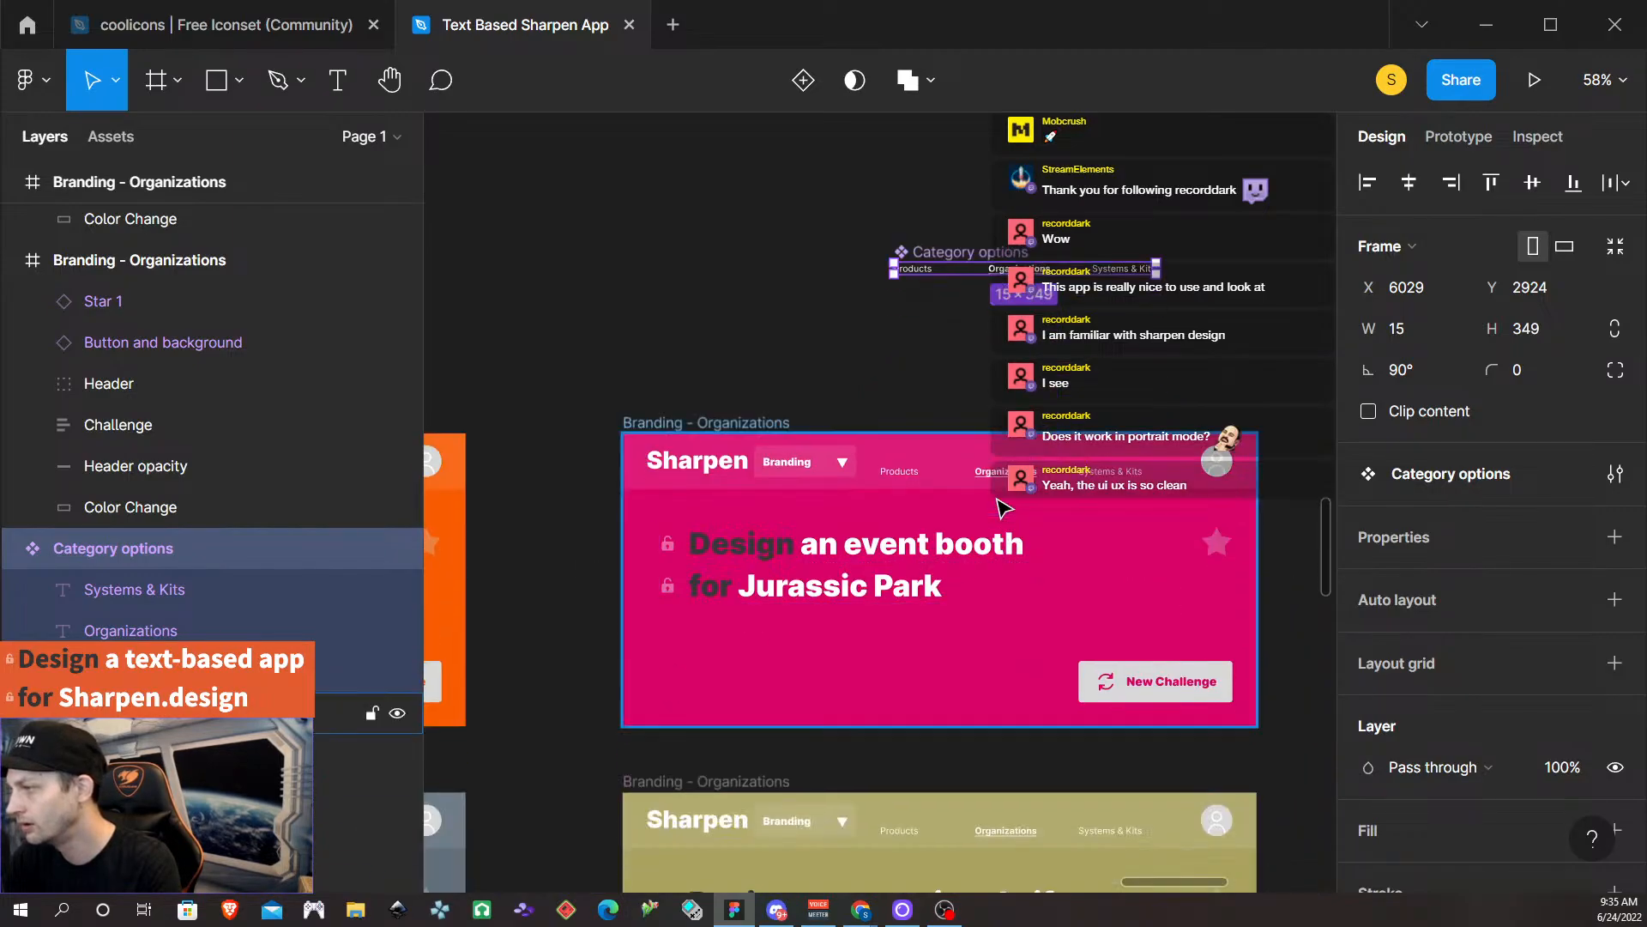
pyautogui.doubleClick(996, 470)
pyautogui.doubleClick(996, 469)
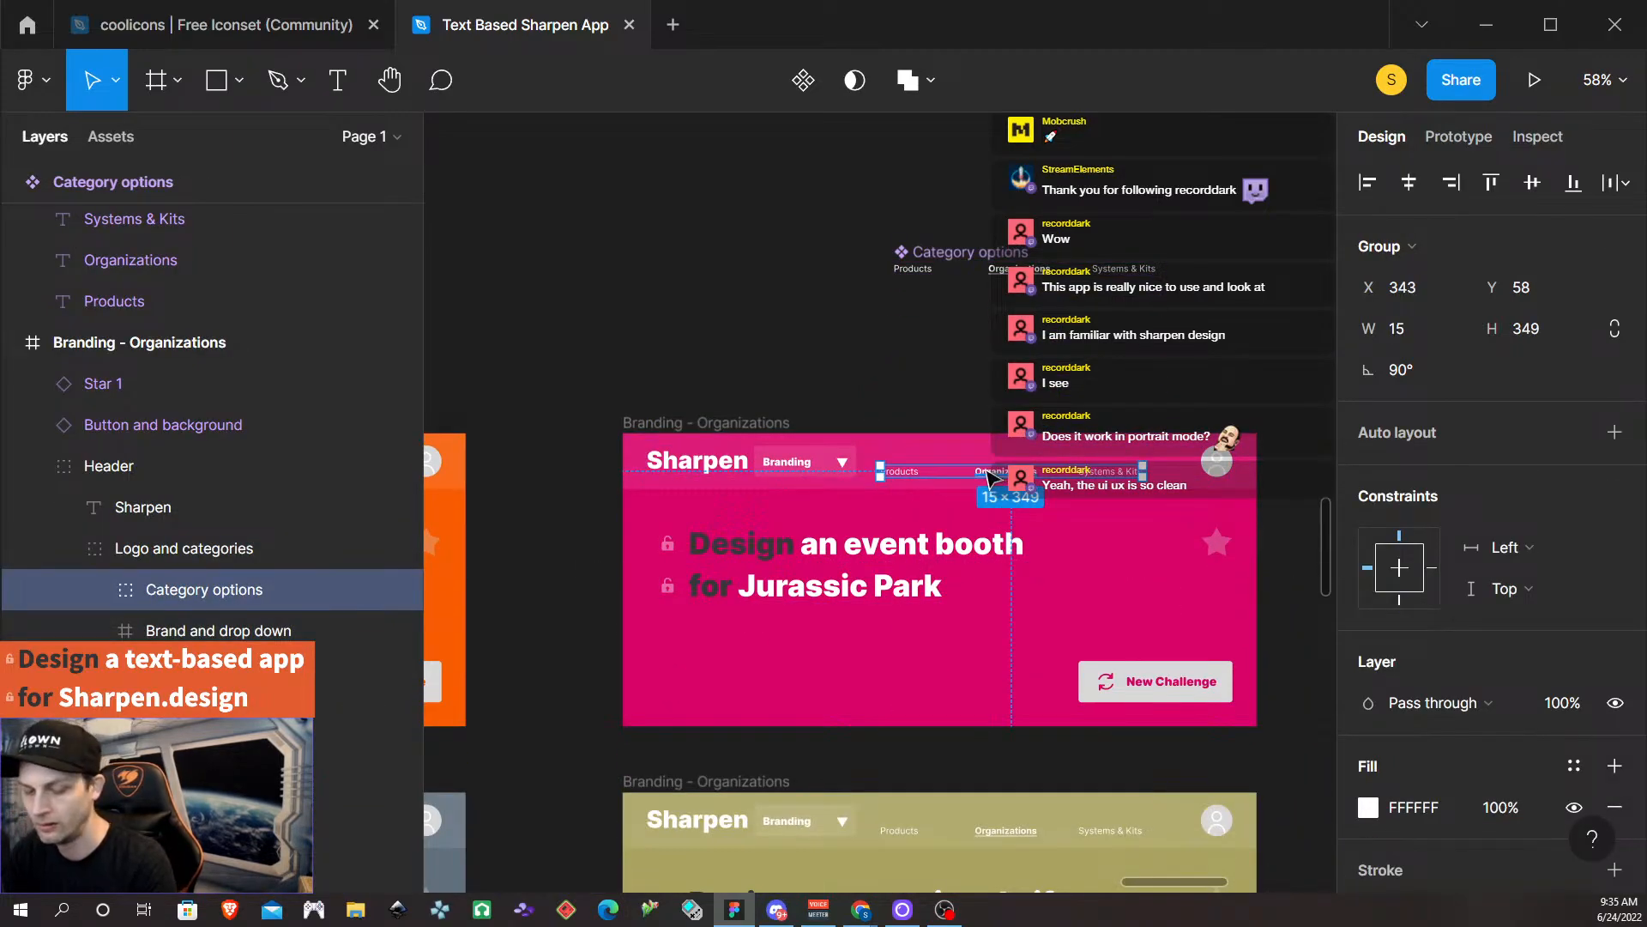
pyautogui.hotkey('ctrl', 'shift', 'r')
# Replace the Category options group in the header of the "nightclub in Rome" frame with the copied component.
pyautogui.scroll(-3, 993, 544)
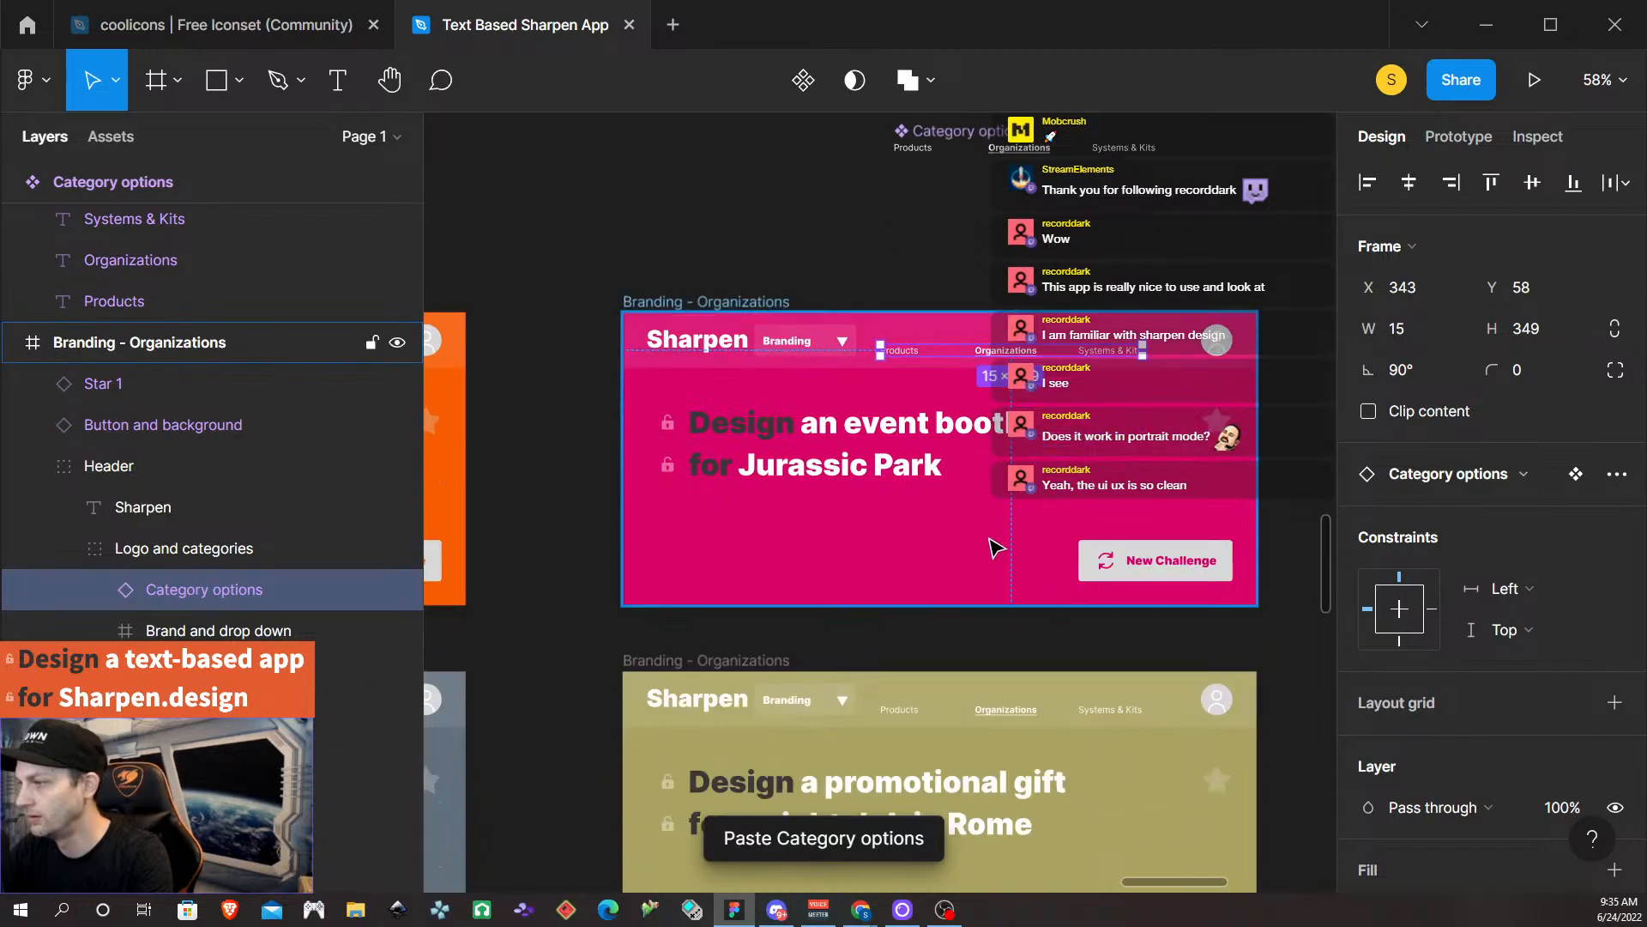
pyautogui.scroll(-1, 998, 648)
pyautogui.click(999, 632)
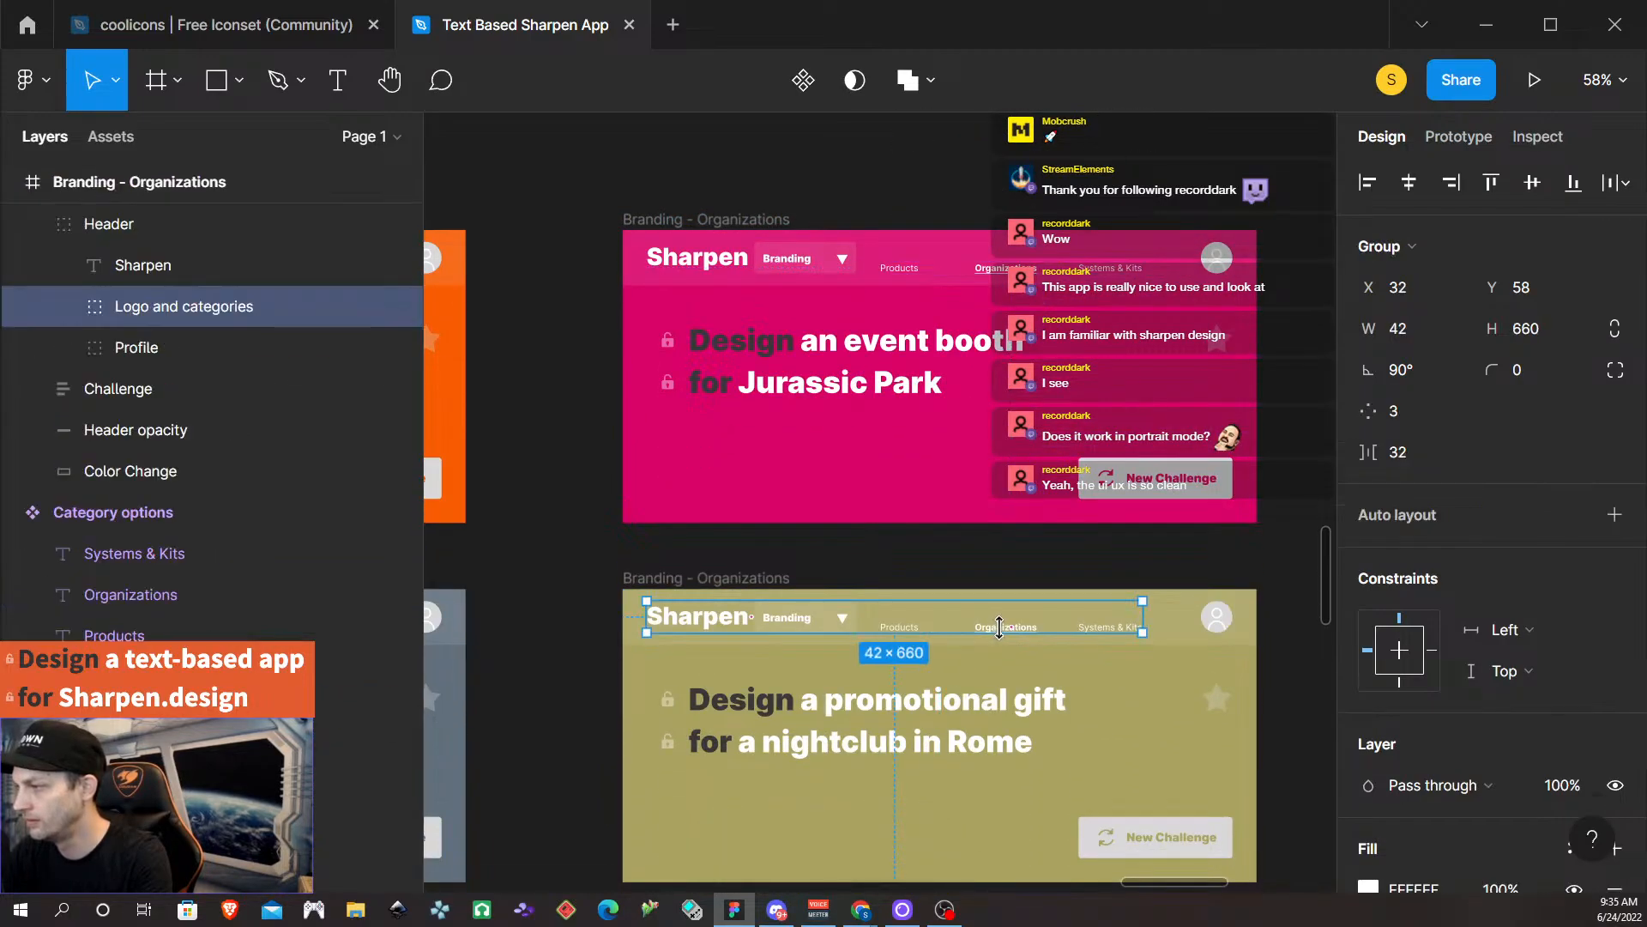
pyautogui.doubleClick(997, 629)
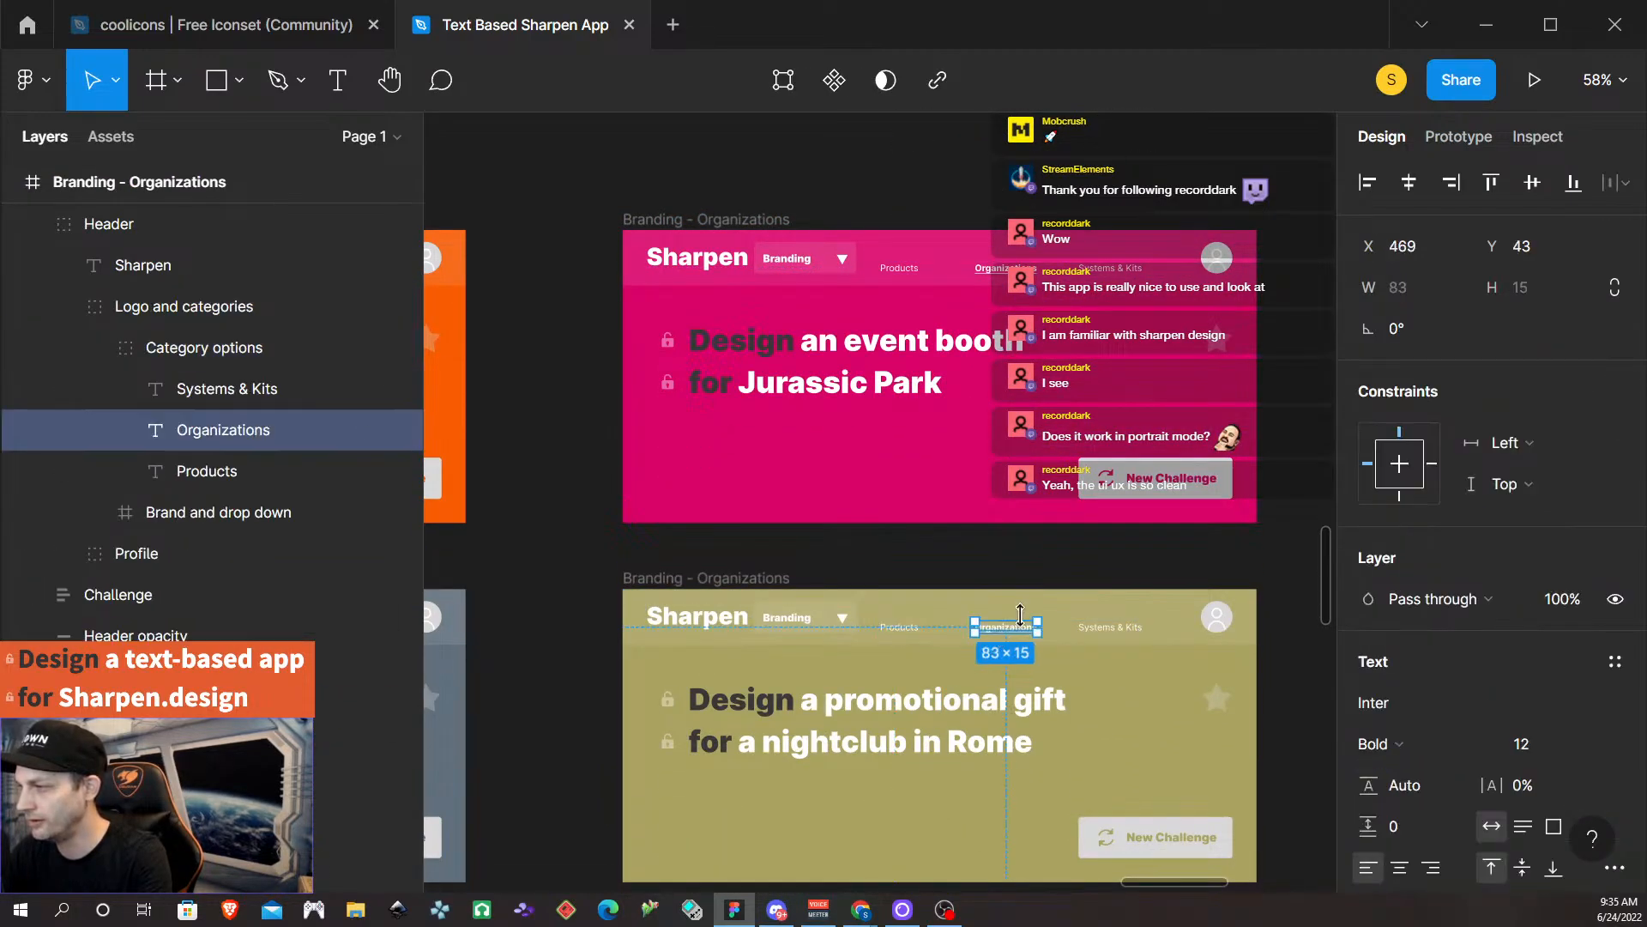
pyautogui.click(1041, 570)
pyautogui.click(1102, 635)
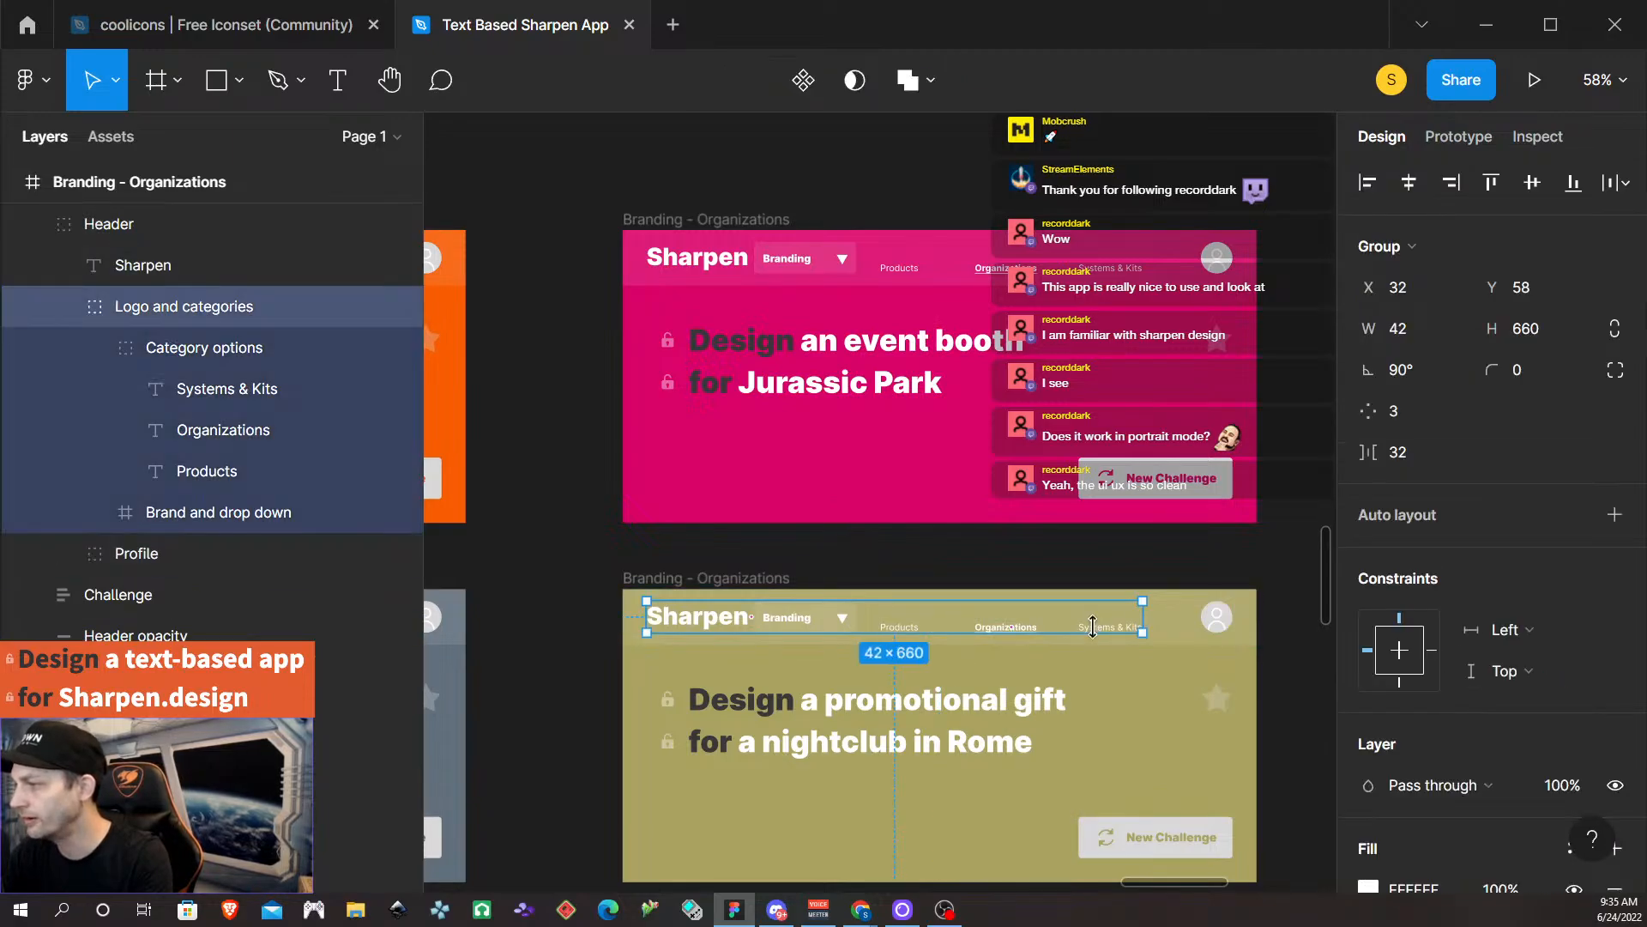
pyautogui.click(1103, 635)
pyautogui.hotkey('ctrl', 'shift', 'r')
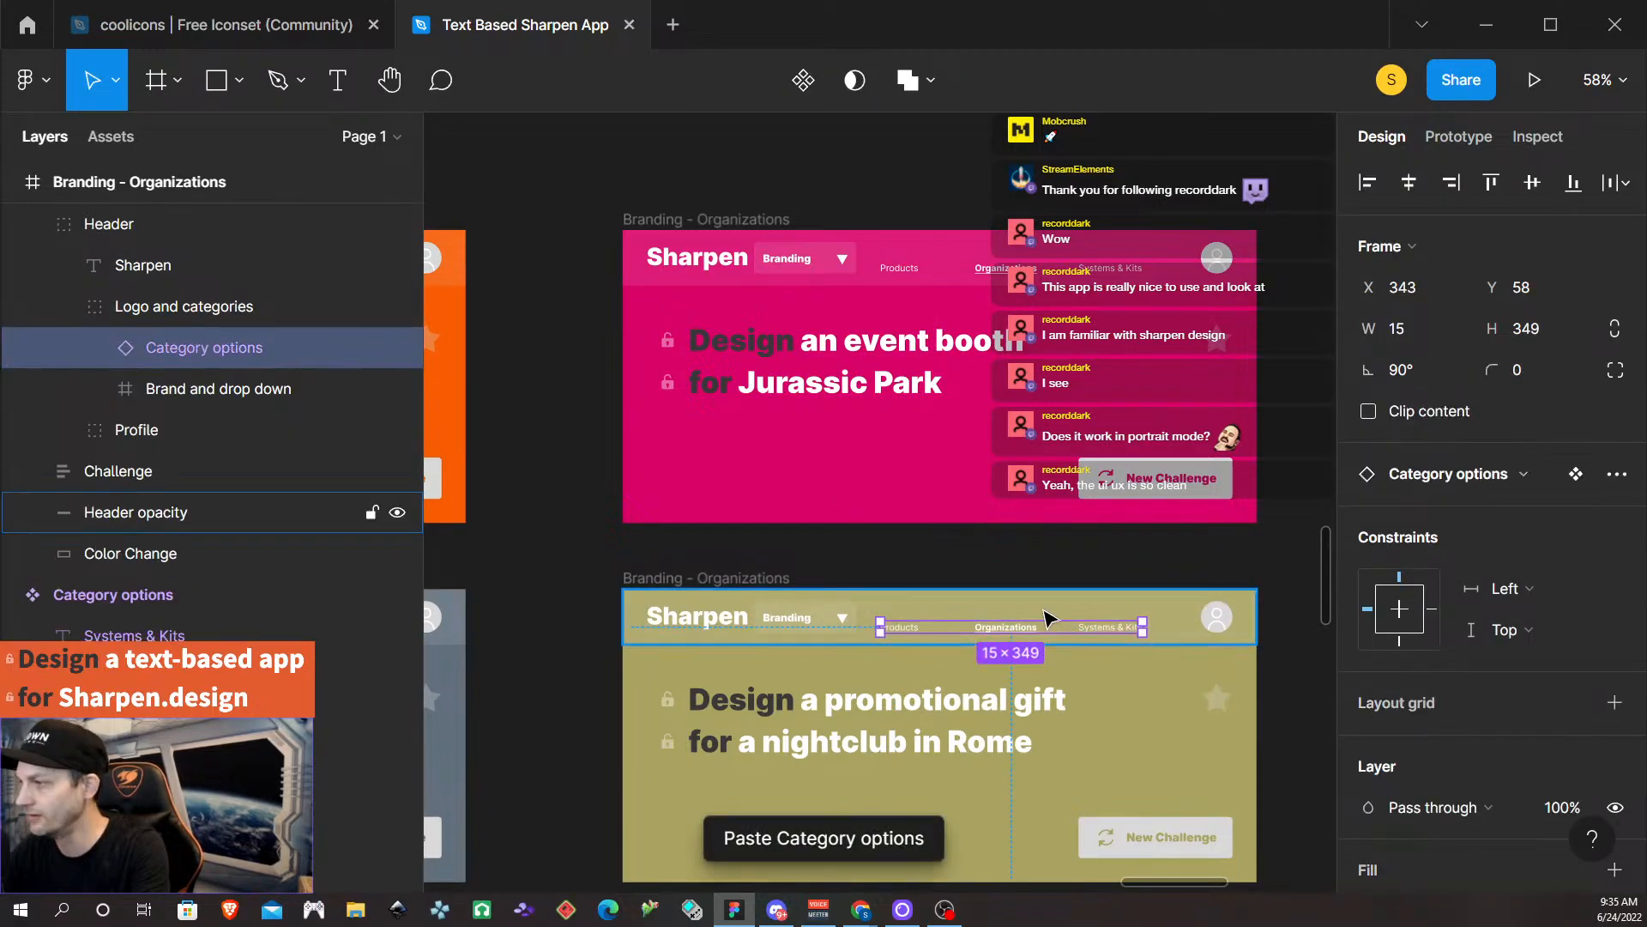
# Replace the Category options group in the header of the "brass band" frame with the copied component.
pyautogui.scroll(-2, 1032, 626)
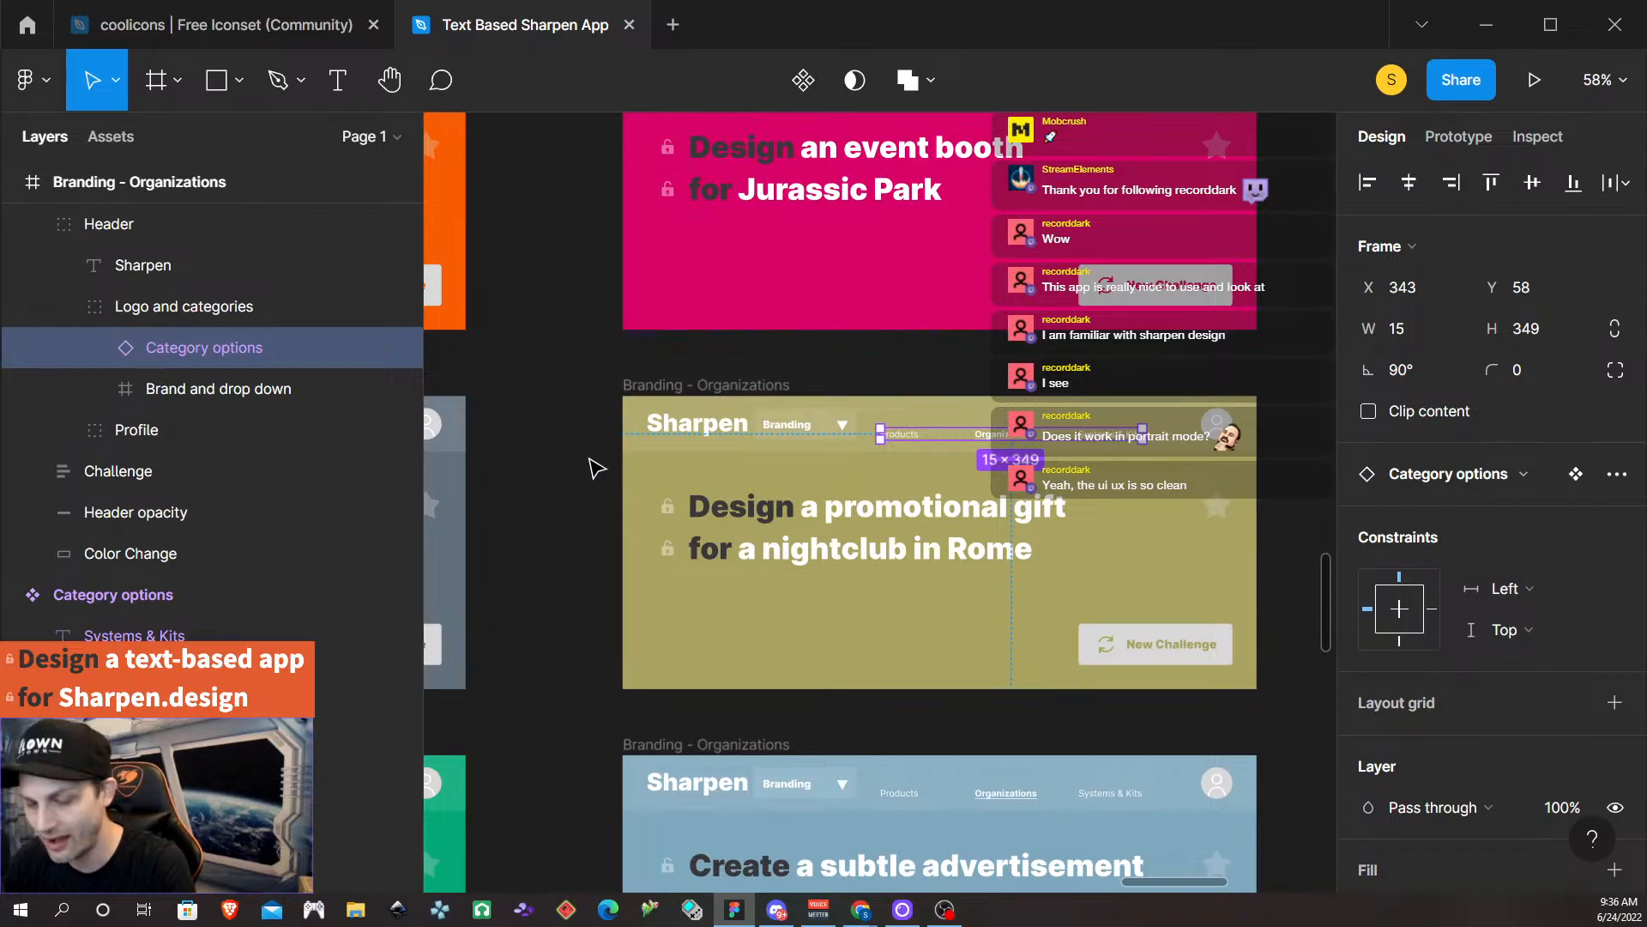
pyautogui.scroll(-10, 592, 467)
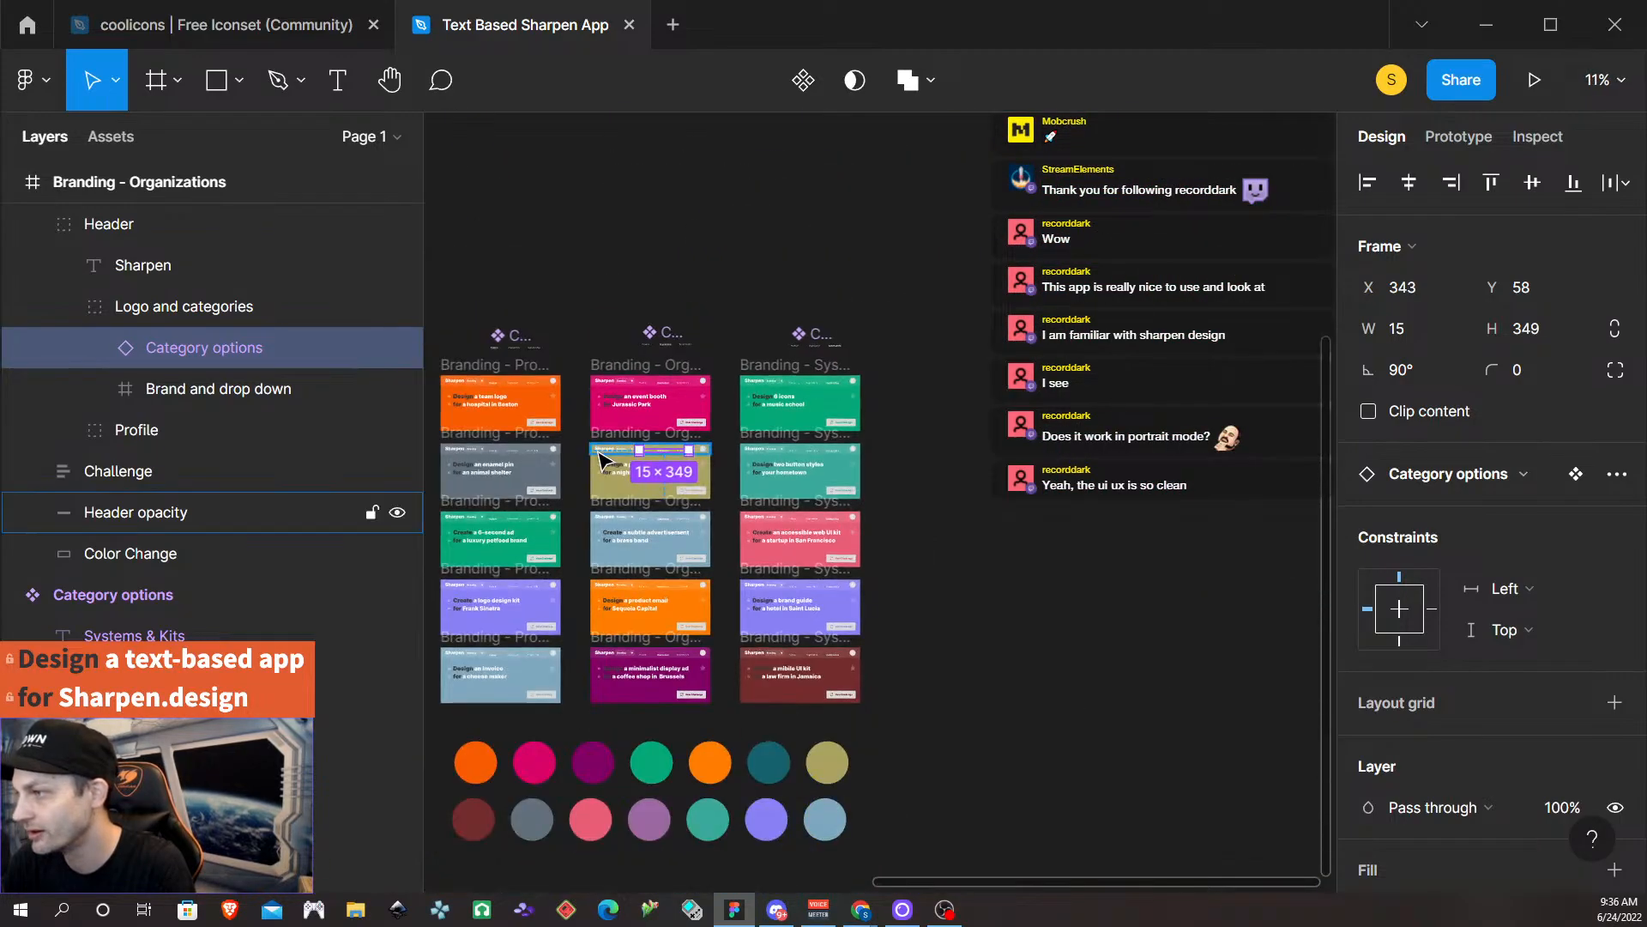
pyautogui.scroll(2, 635, 515)
pyautogui.hscroll(-6, 669, 645)
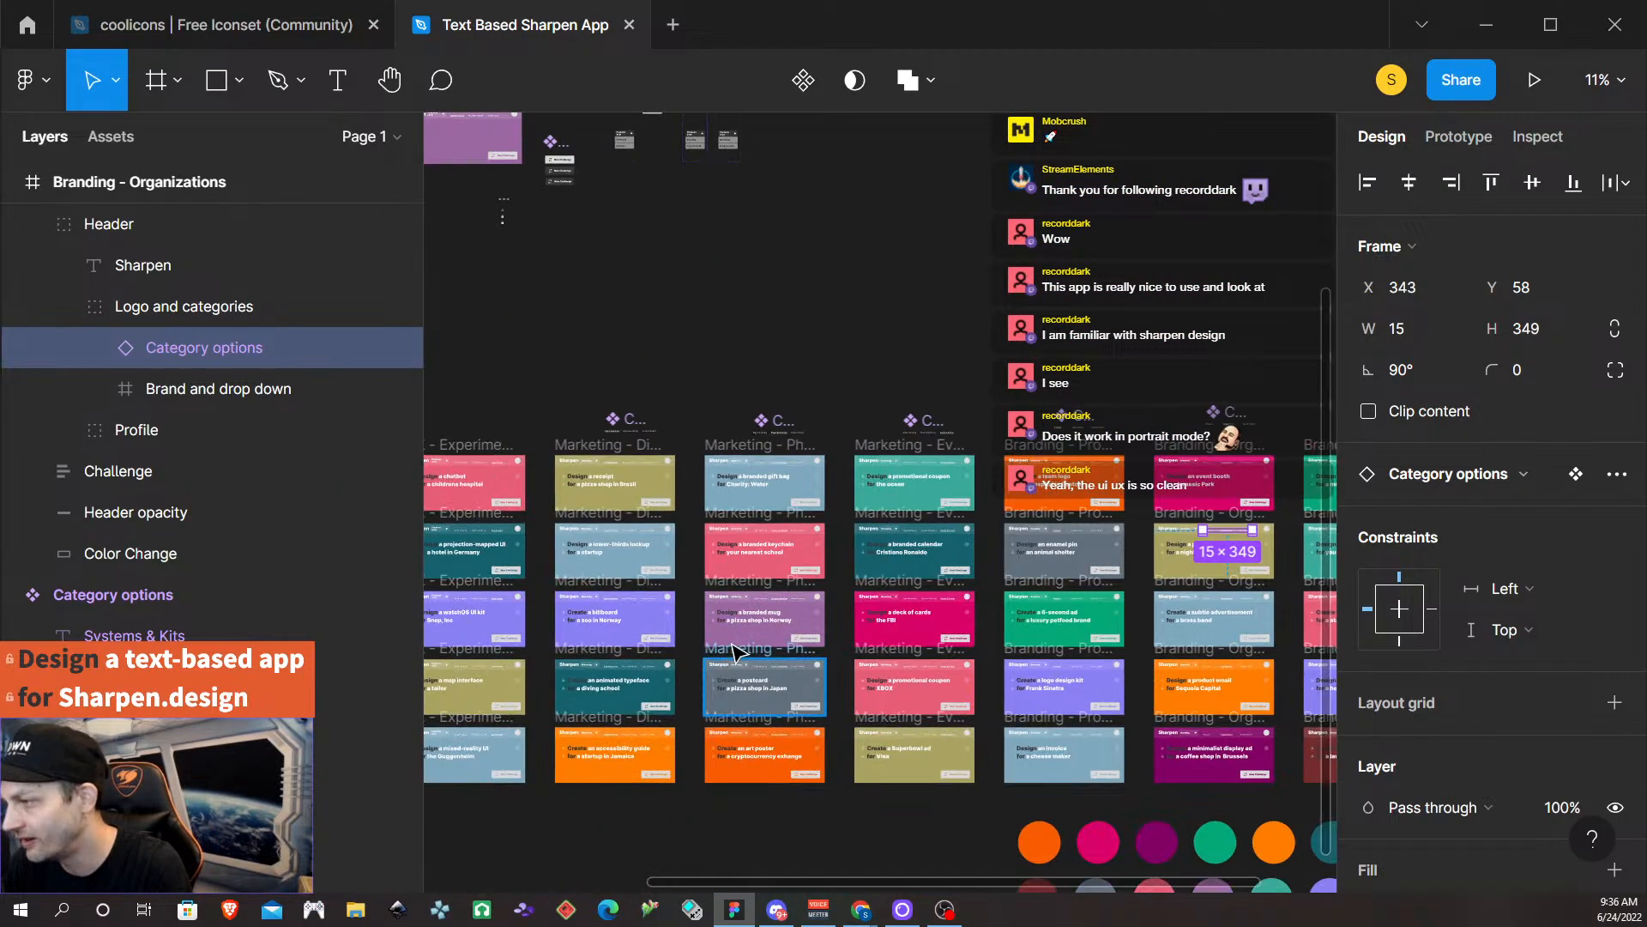
pyautogui.hscroll(3, 858, 665)
pyautogui.scroll(5, 941, 631)
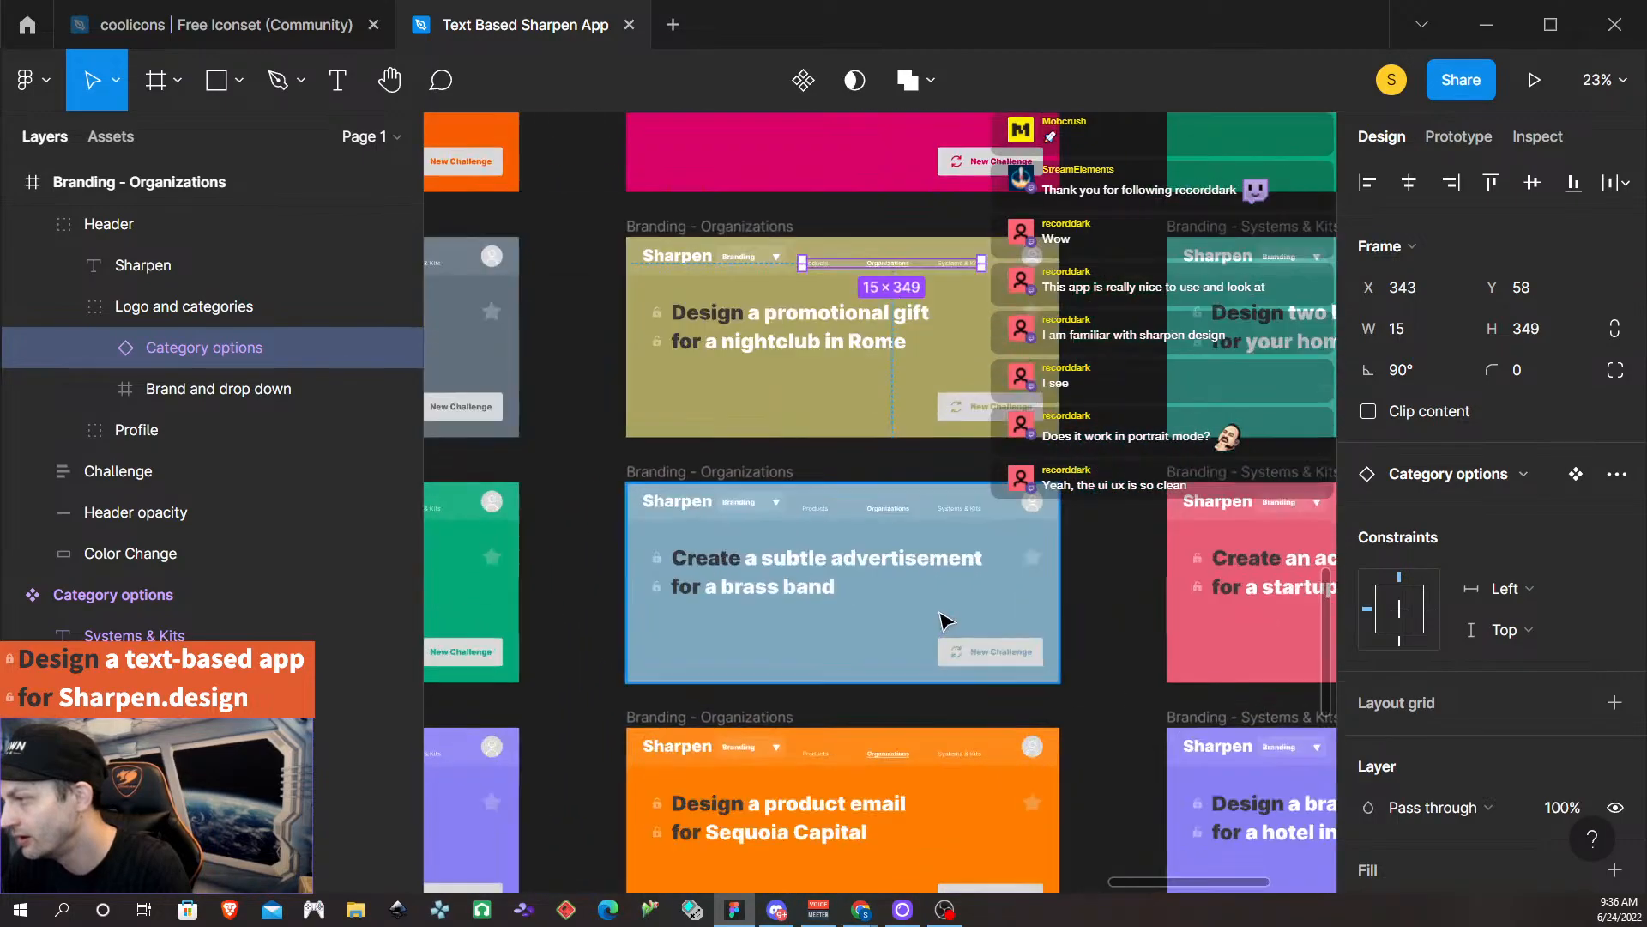
pyautogui.click(912, 515)
pyautogui.doubleClick(912, 515)
pyautogui.doubleClick(912, 513)
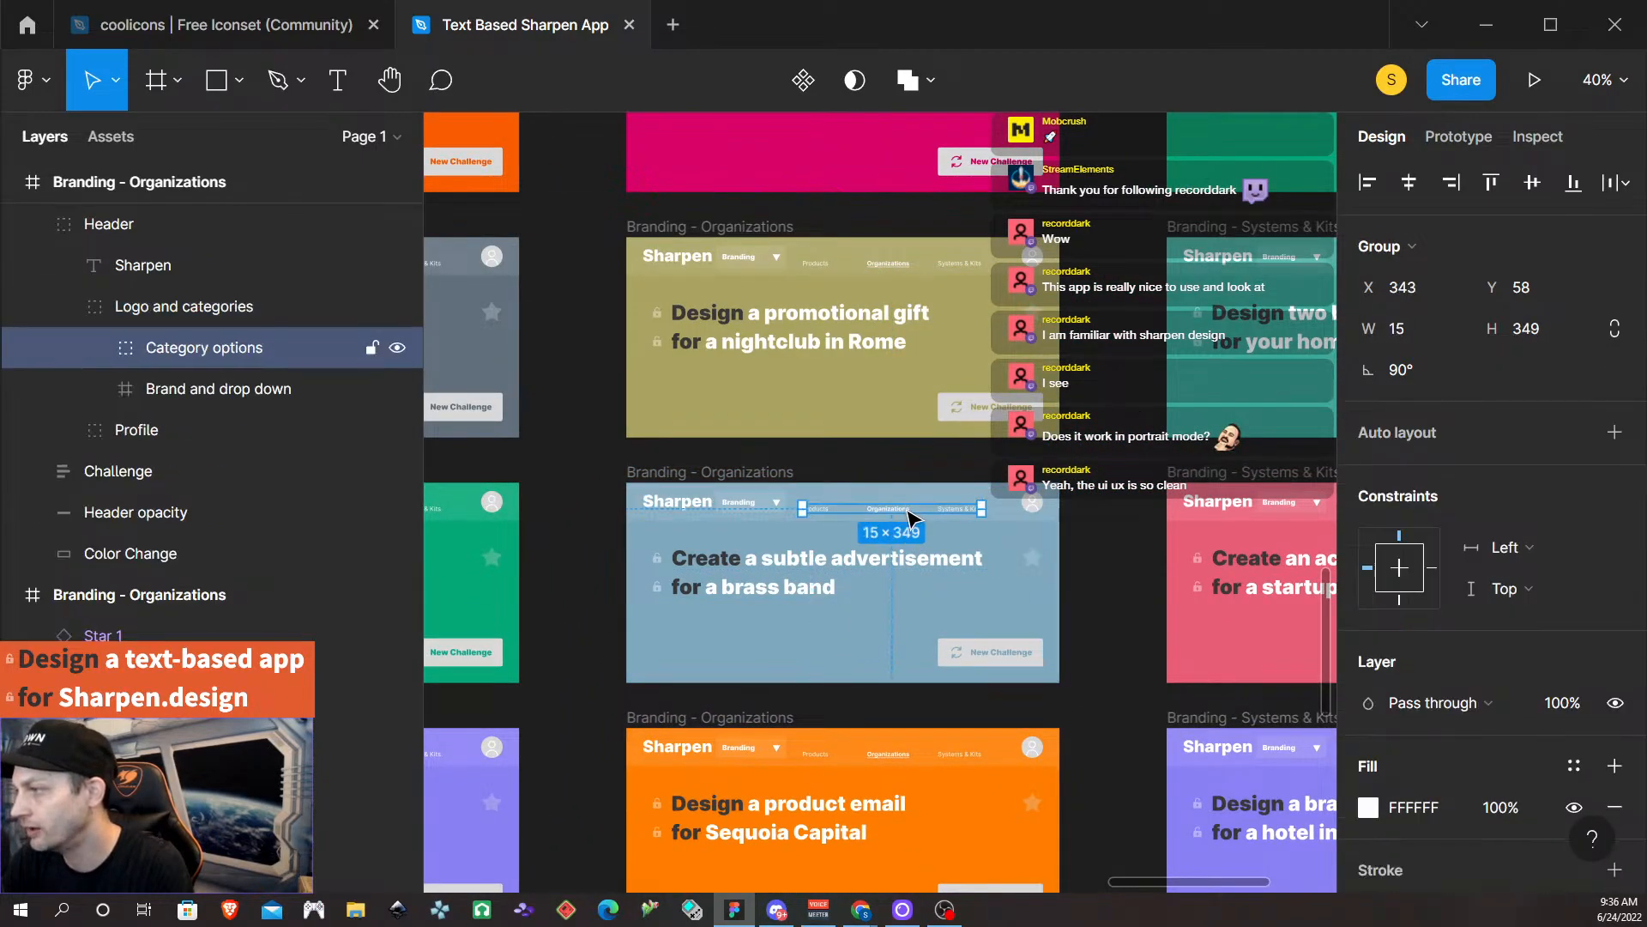
pyautogui.doubleClick(914, 512)
pyautogui.click(940, 478)
pyautogui.click(912, 513)
pyautogui.doubleClick(912, 513)
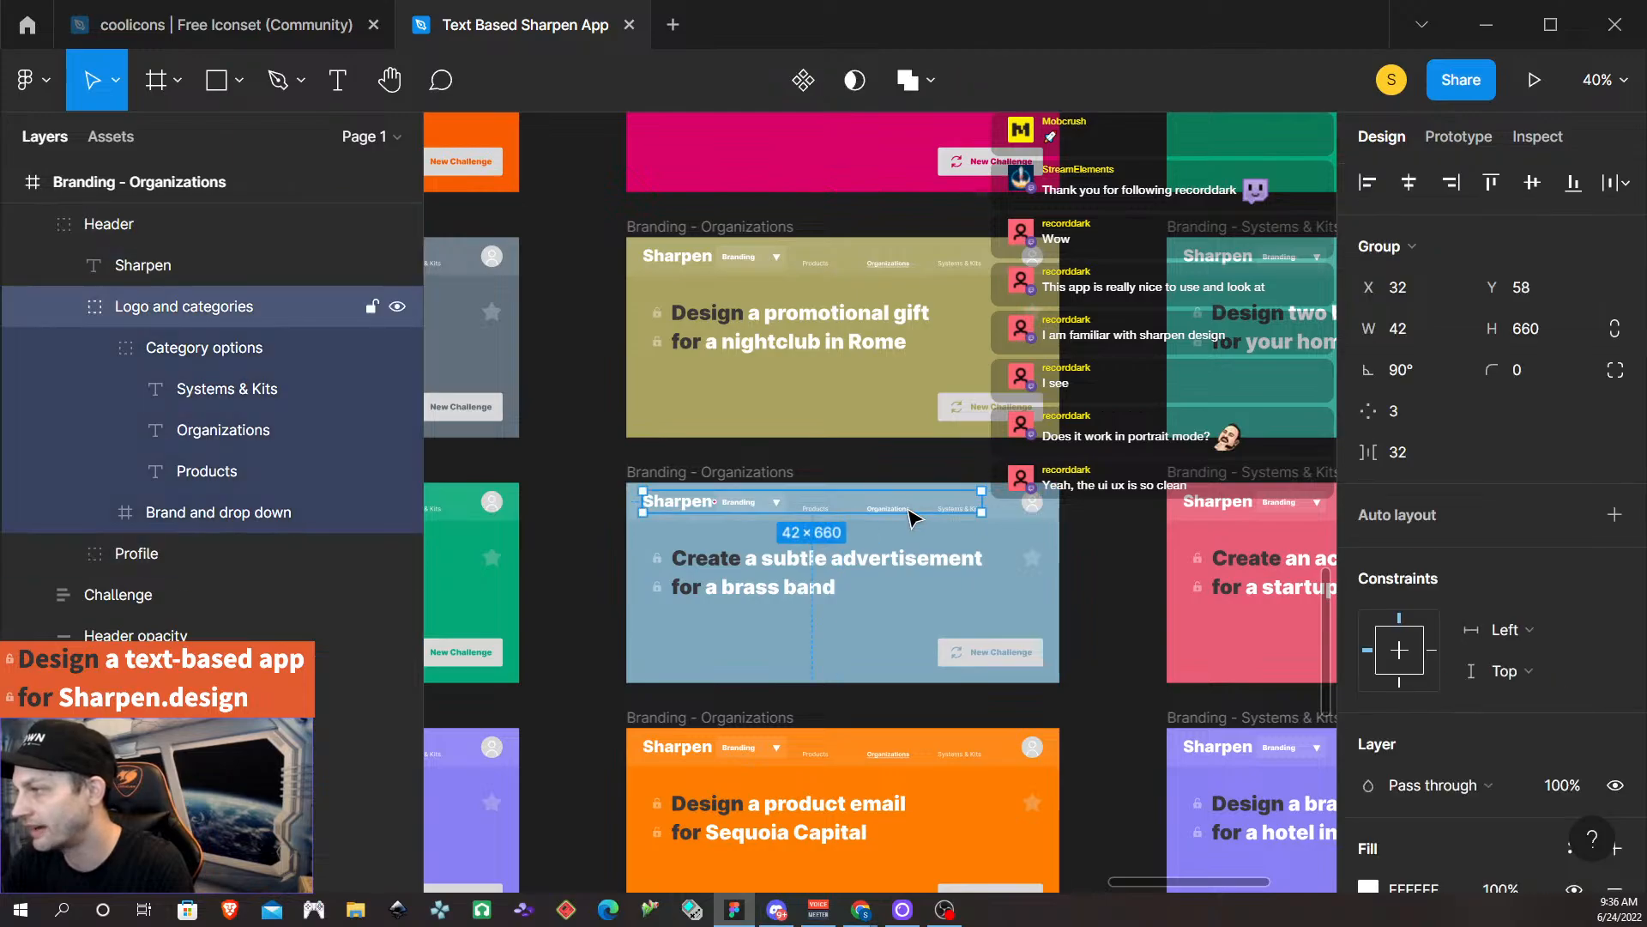
pyautogui.doubleClick(912, 513)
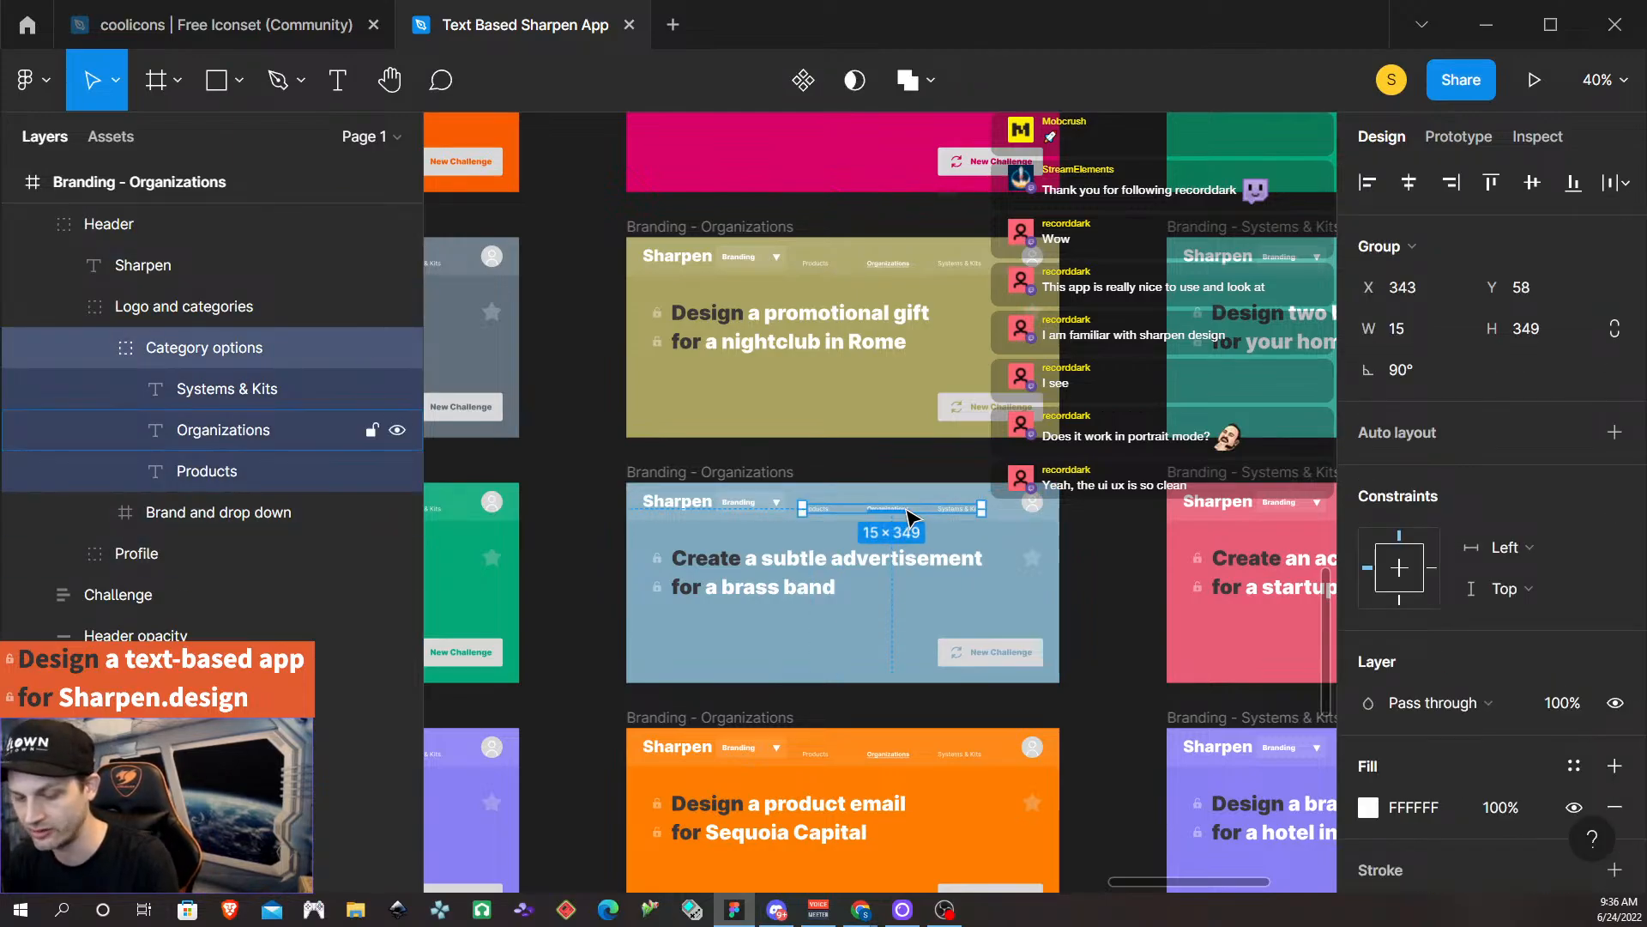
pyautogui.hotkey('ctrl', 'shift', 'r')
# Replace the Category options group in the header of the "Sequoia Capital" frame with the copied component.
pyautogui.scroll(-1, 910, 639)
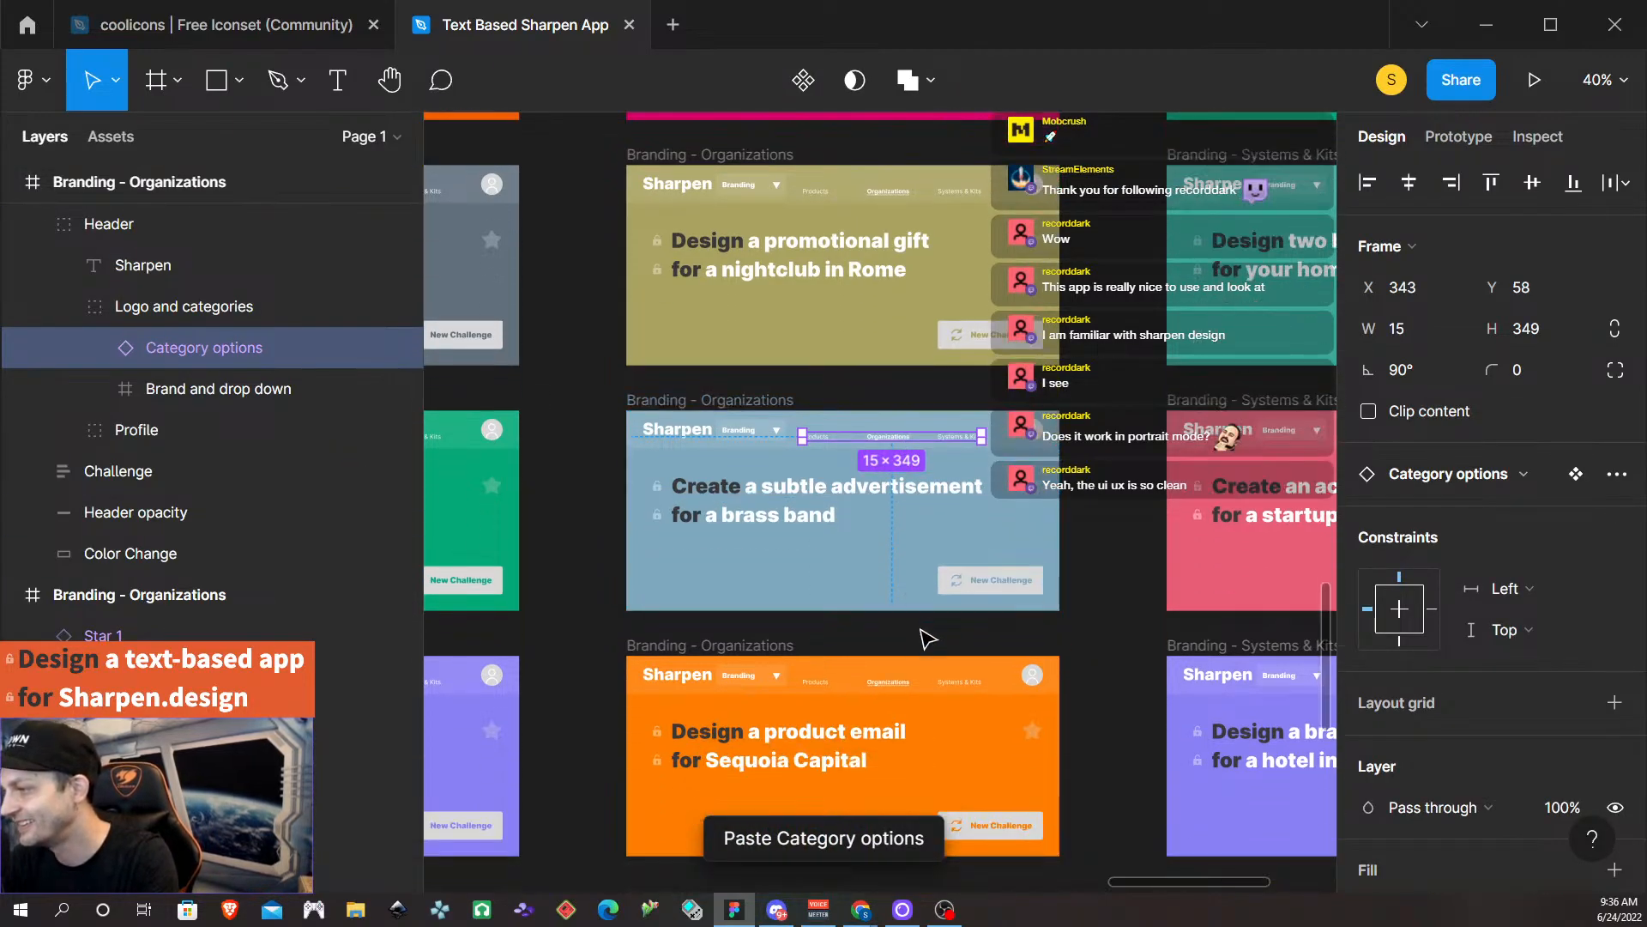
pyautogui.doubleClick(901, 686)
pyautogui.doubleClick(901, 686)
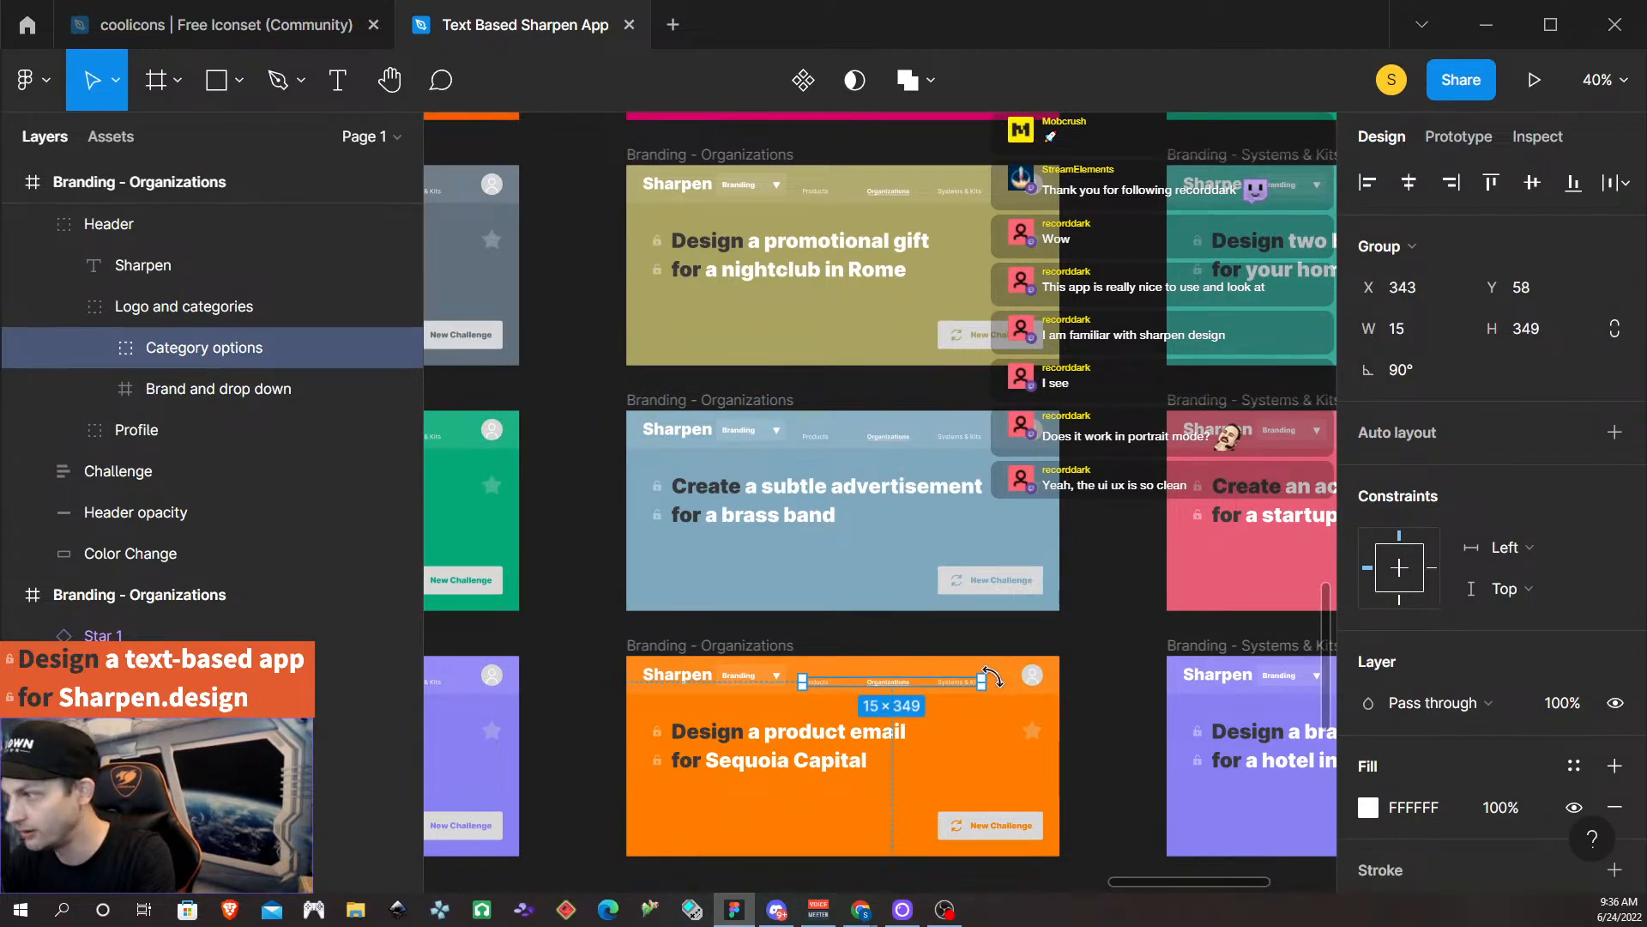
pyautogui.hotkey('ctrl', 'shift', 'r')
# Replace the Category options group in the header of the "coffee shop in Brussels" frame with the copied component.
pyautogui.scroll(-3, 991, 678)
pyautogui.doubleClick(937, 682)
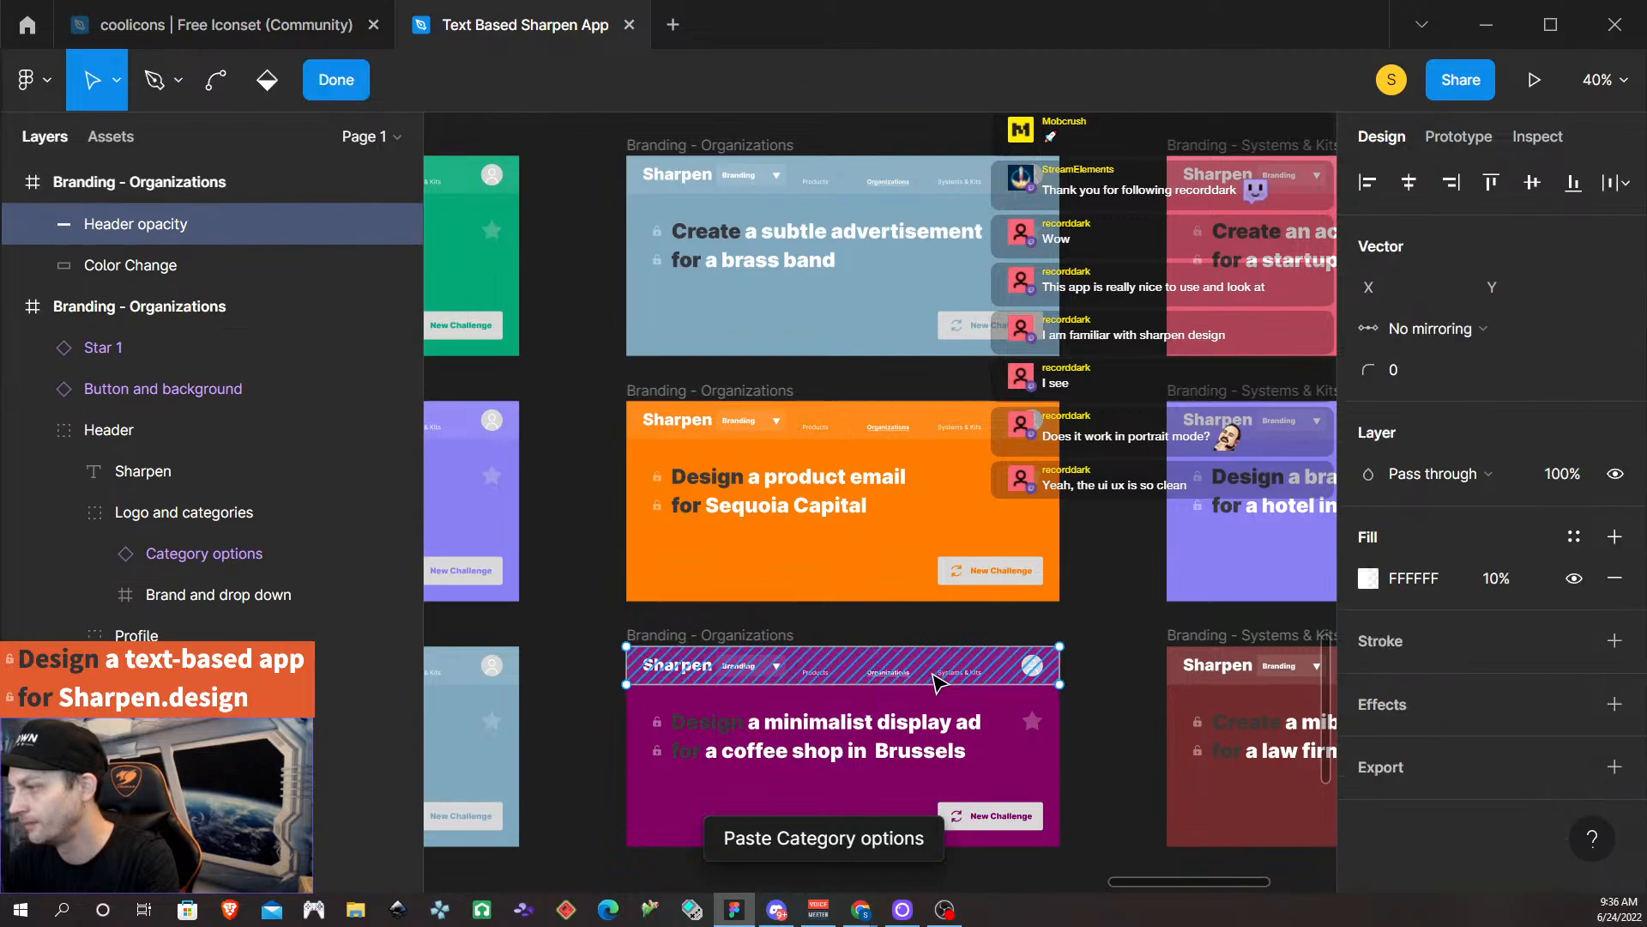
pyautogui.press('Escape')
pyautogui.doubleClick(901, 674)
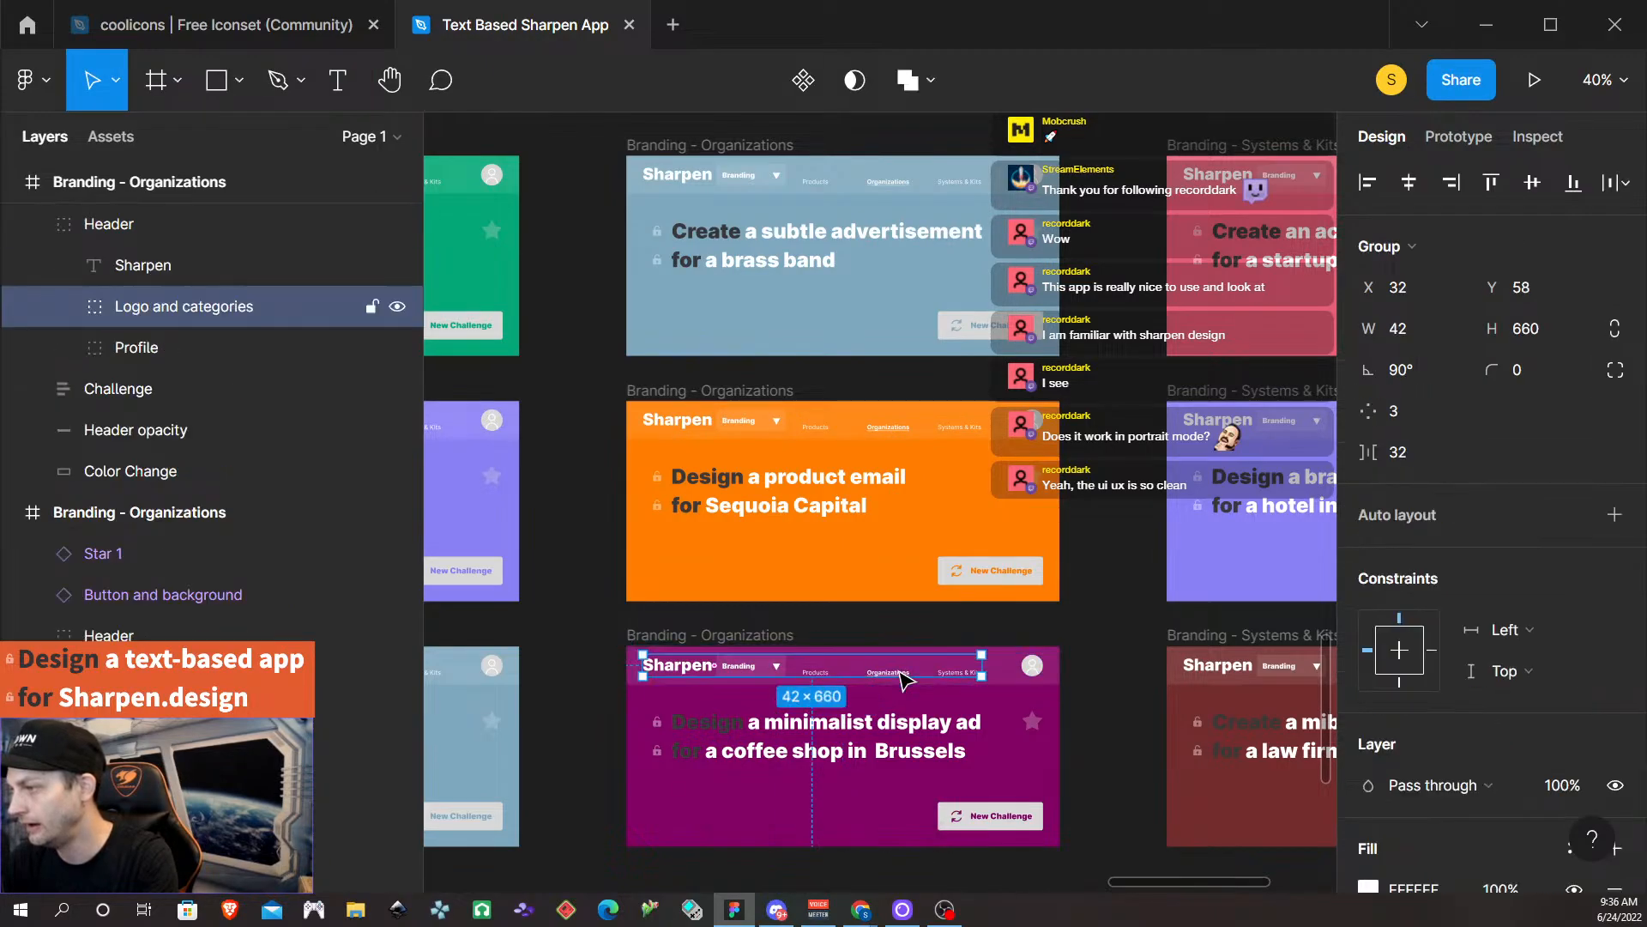
pyautogui.doubleClick(901, 681)
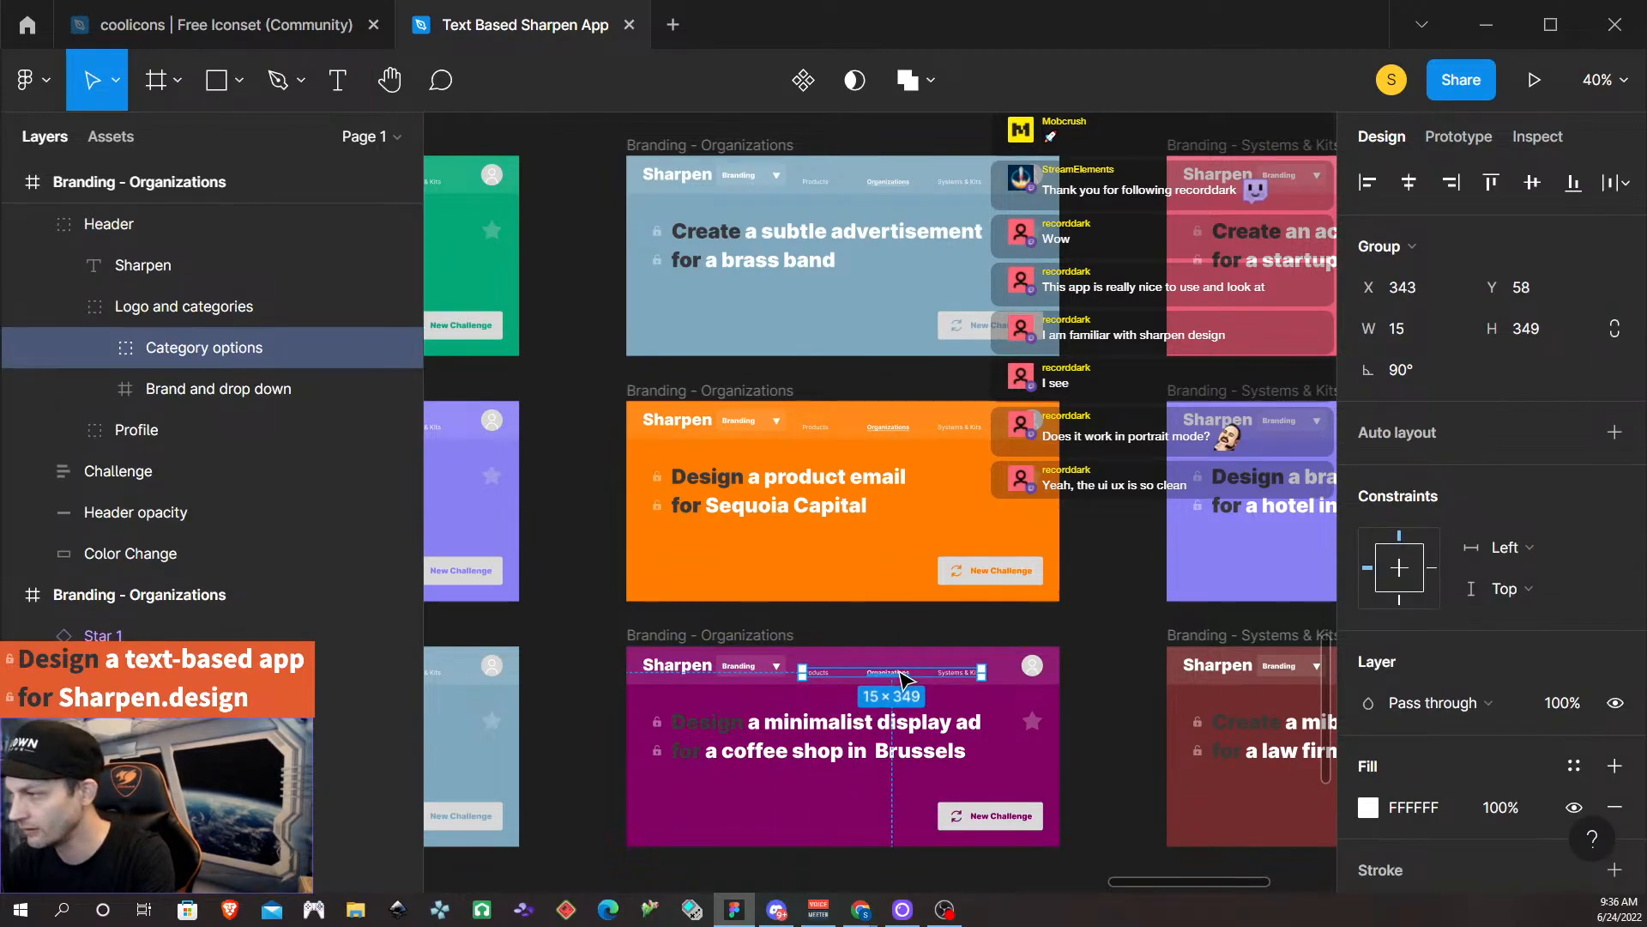
pyautogui.hotkey('ctrl', 'shift', 'r')
# Examine the landscape and portrait homepage frames, the blank Sign in and Sign up frames, and the Template frame.
pyautogui.scroll(-4, 901, 678)
pyautogui.scroll(-3, 680, 651)
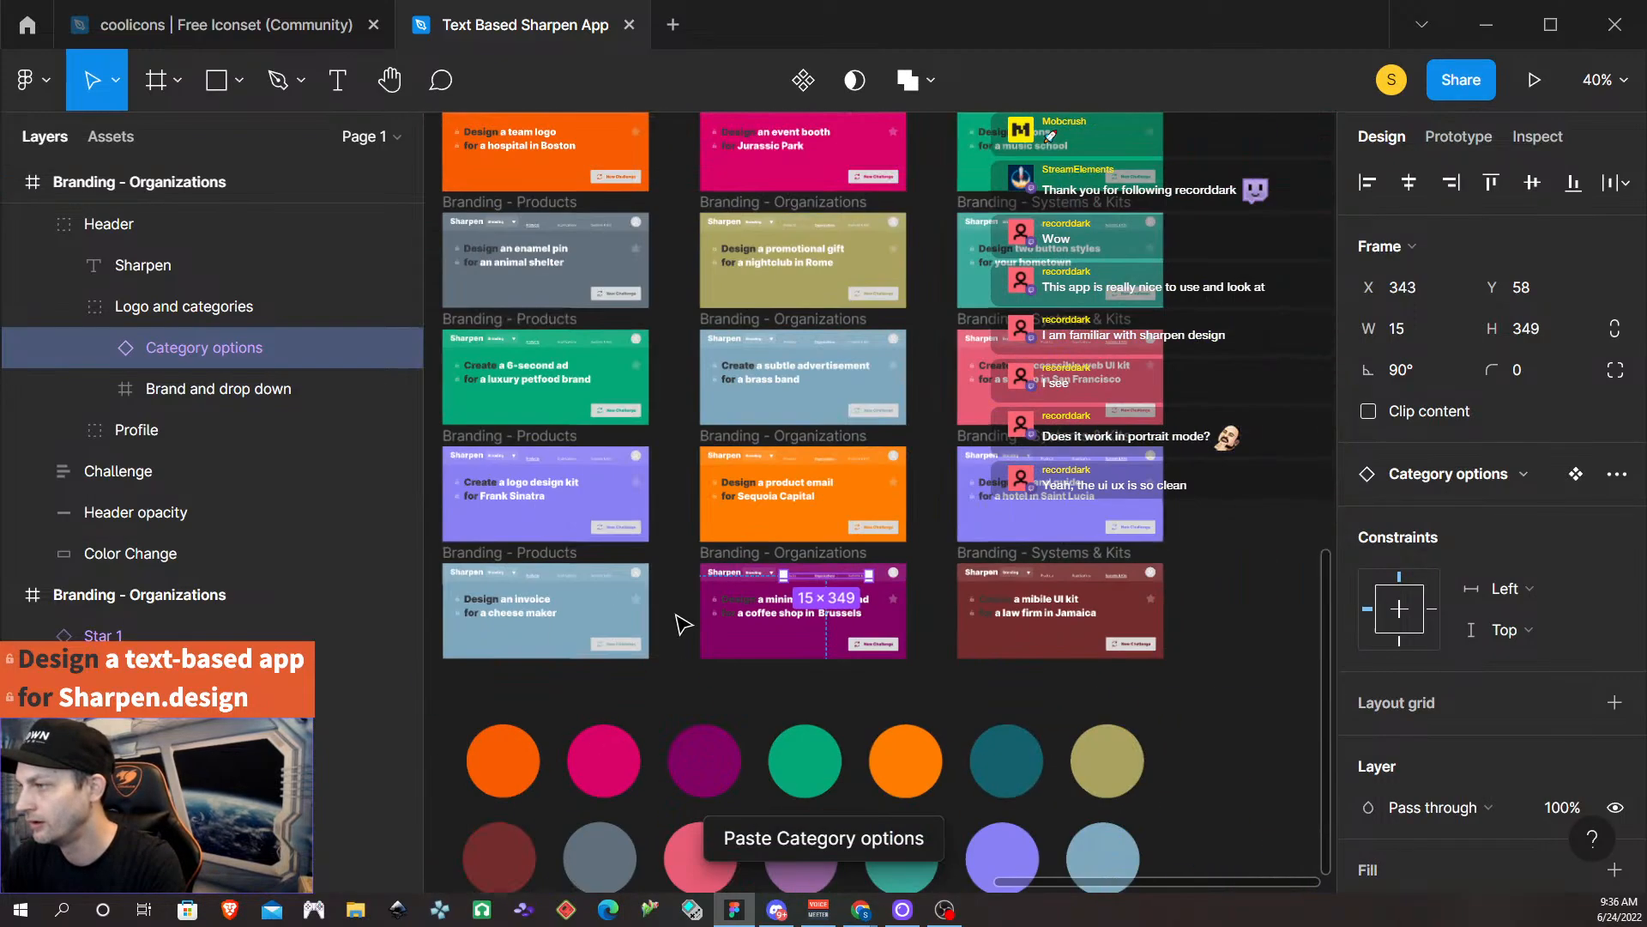
pyautogui.scroll(-5, 681, 622)
pyautogui.hscroll(-8, 666, 589)
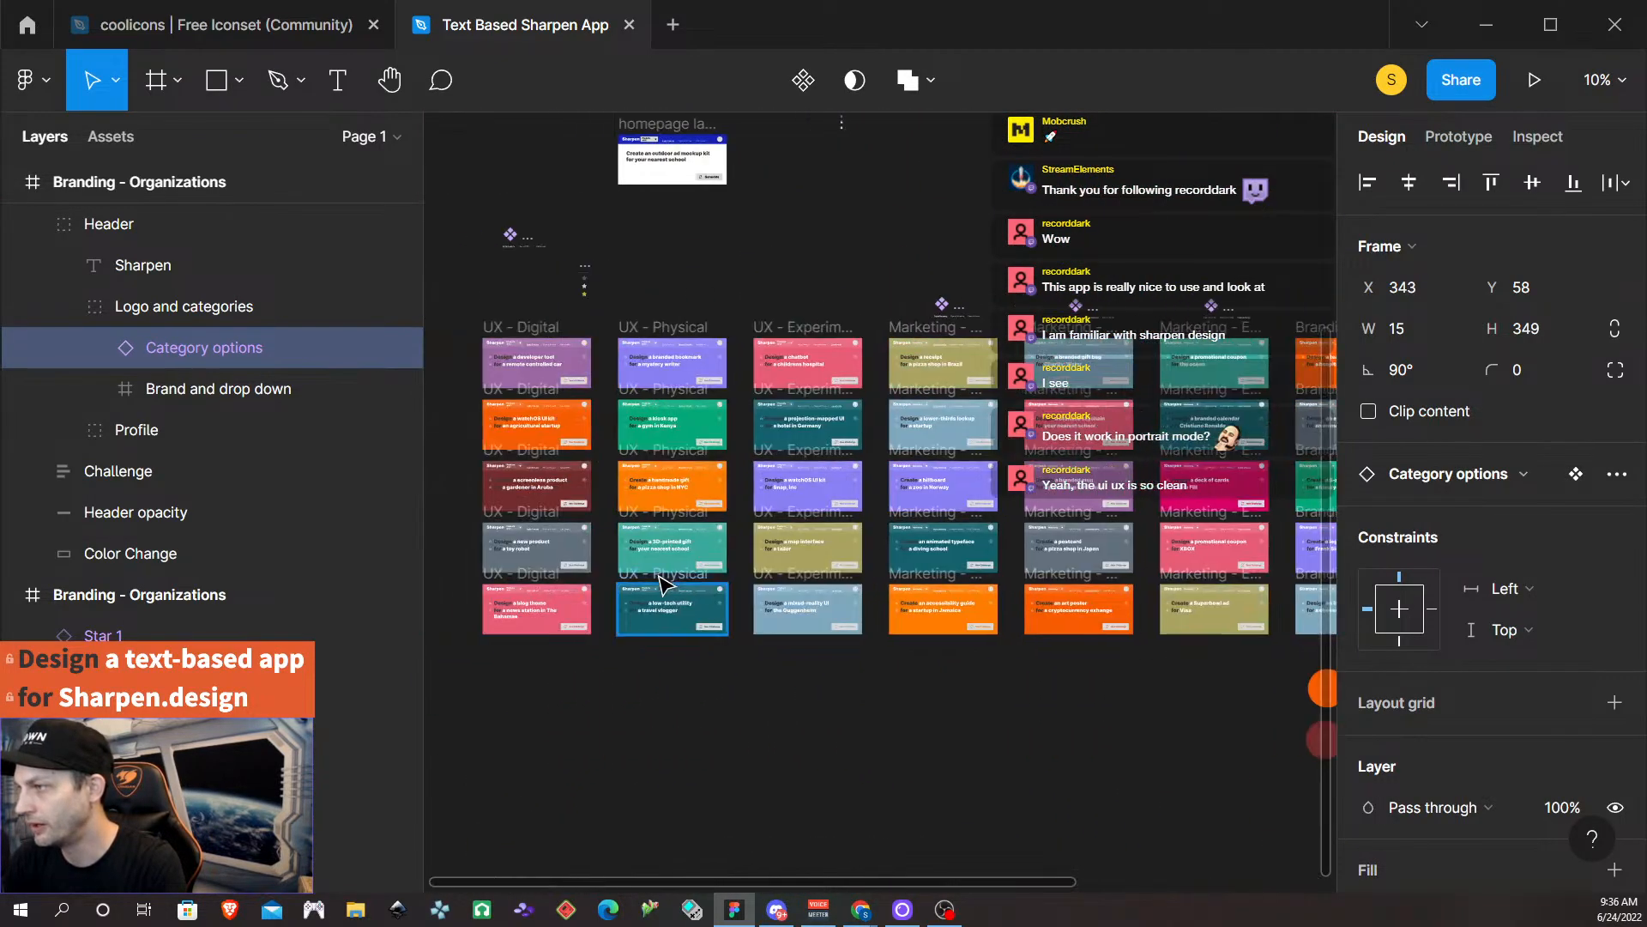
pyautogui.scroll(5, 669, 577)
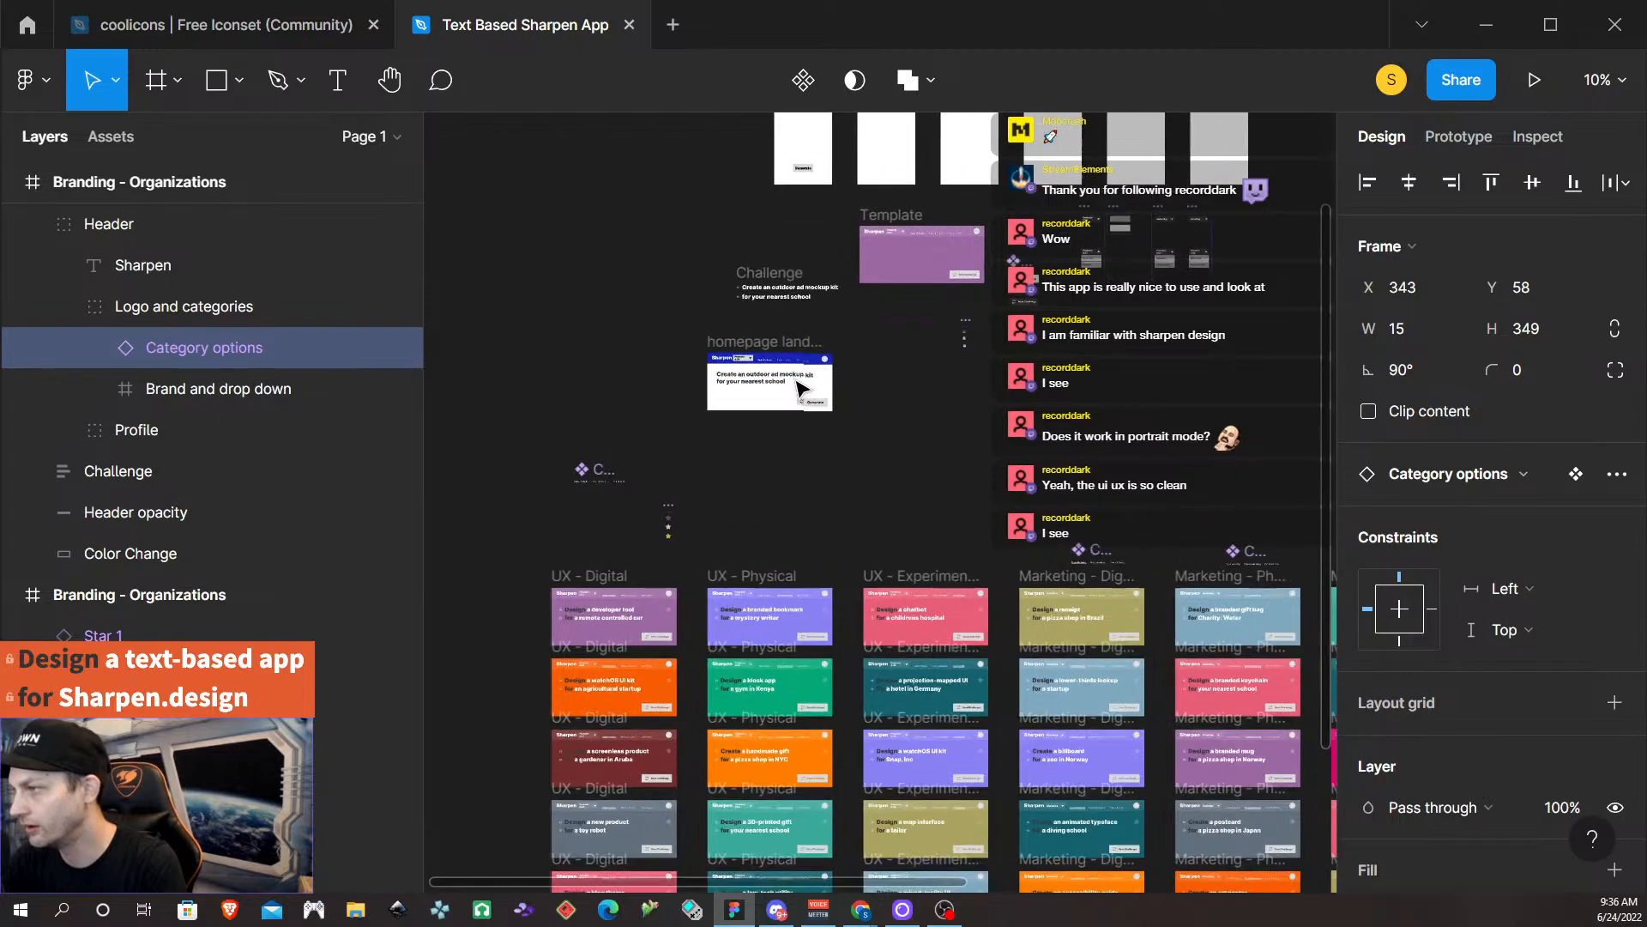
pyautogui.scroll(5, 801, 388)
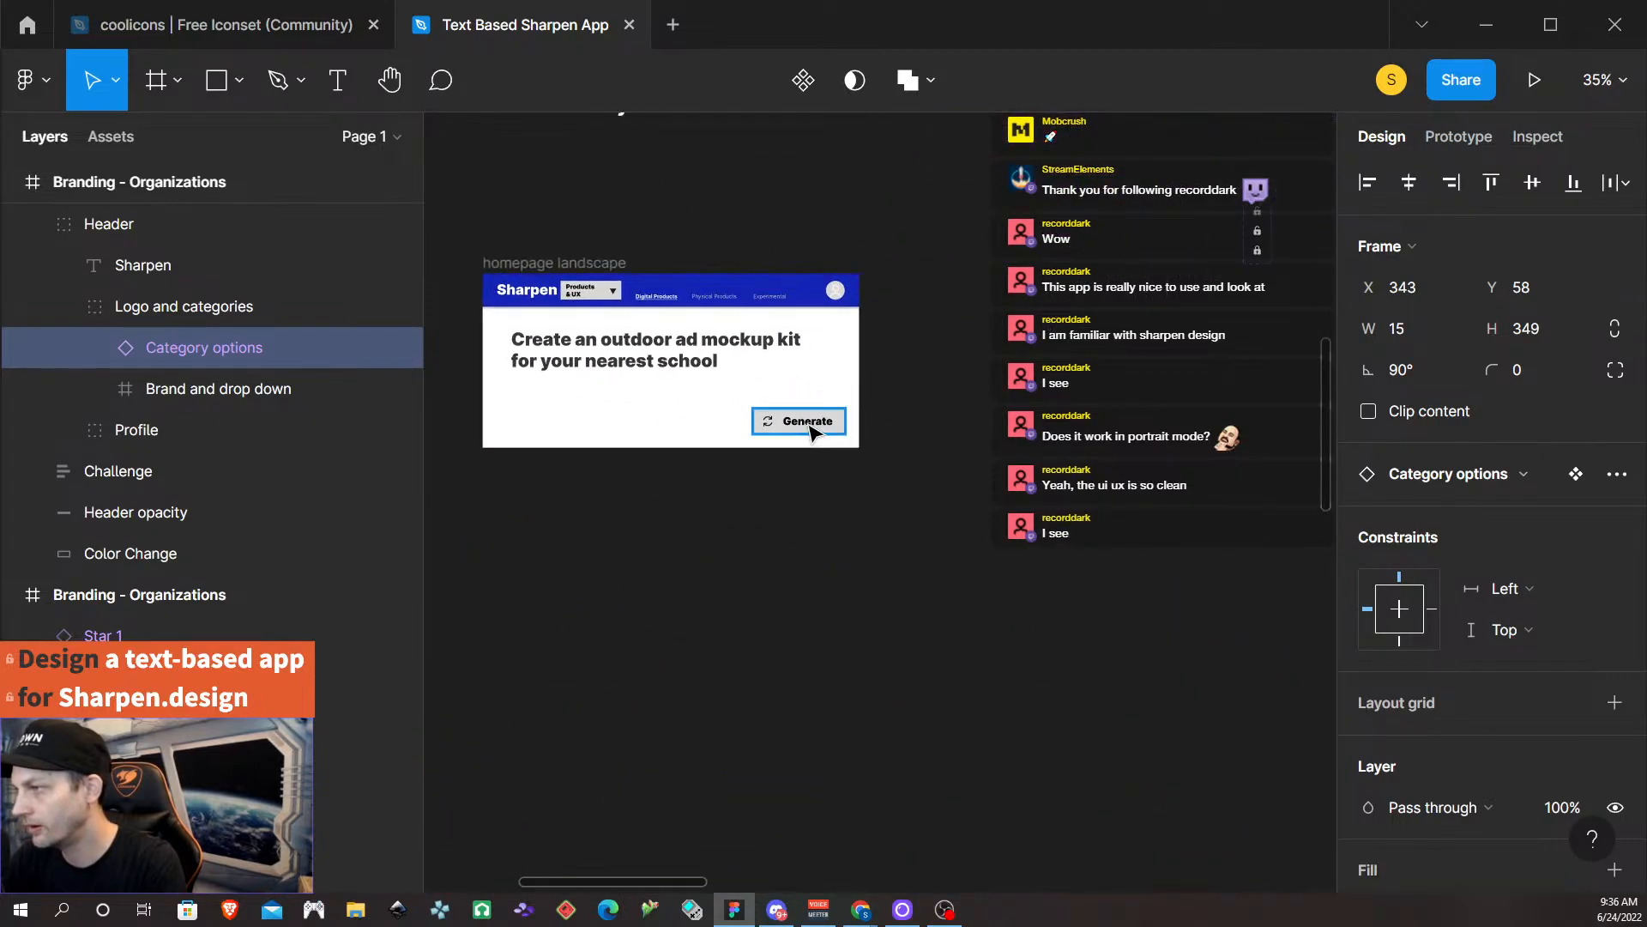
pyautogui.scroll(1, 811, 432)
pyautogui.scroll(6, 751, 383)
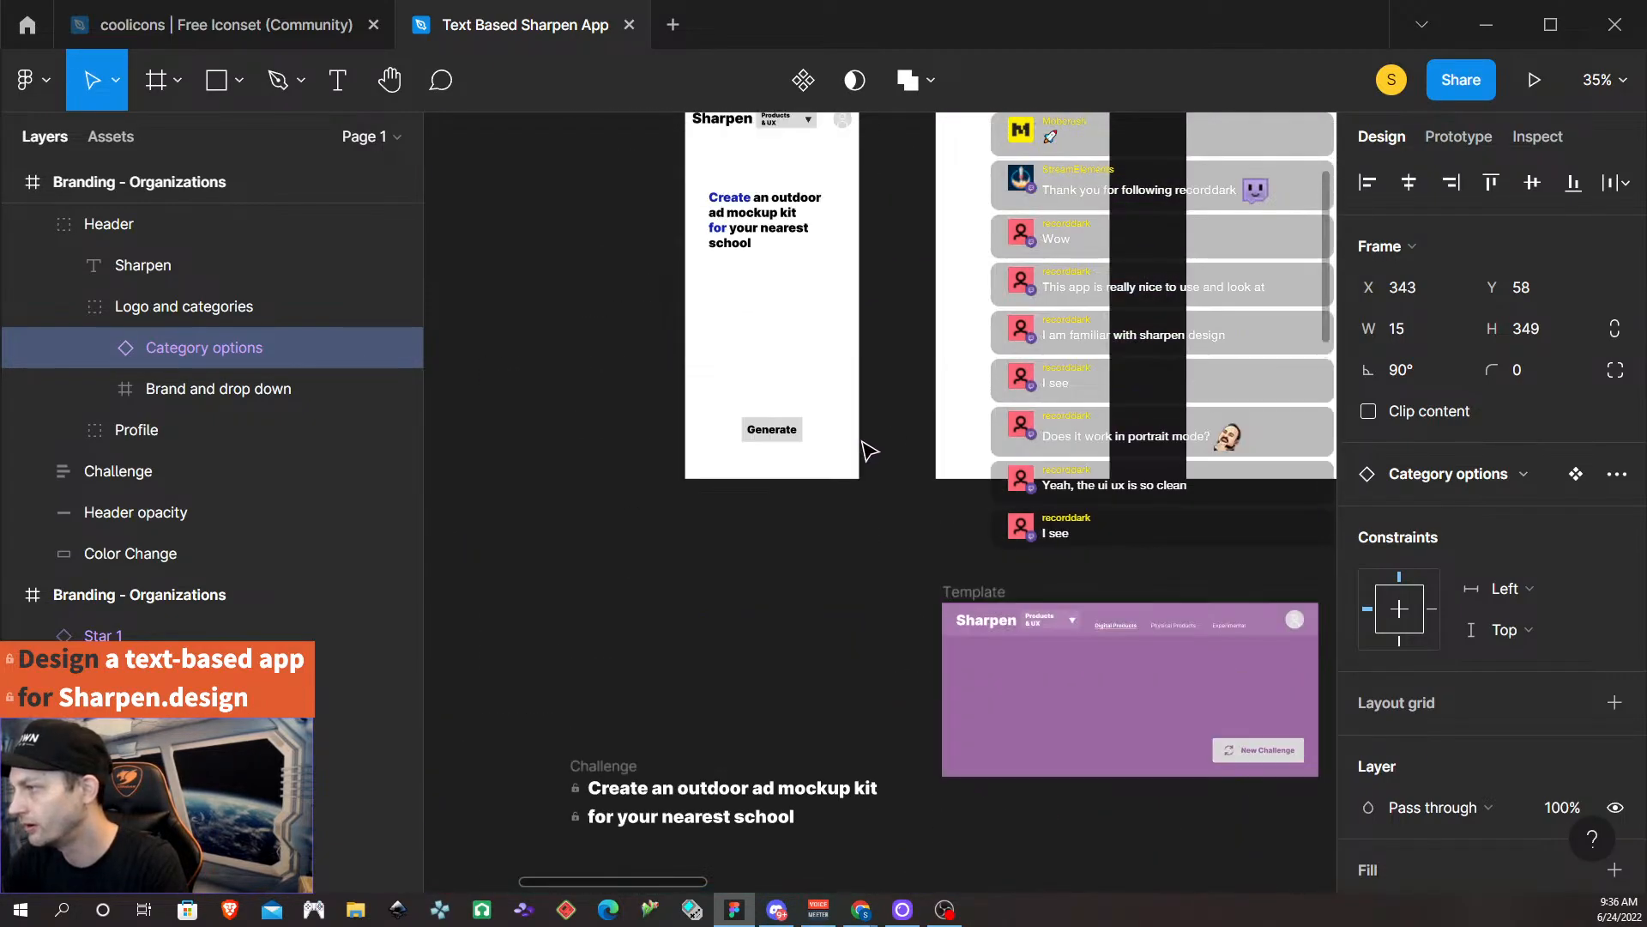
pyautogui.scroll(3, 869, 447)
pyautogui.scroll(2, 914, 338)
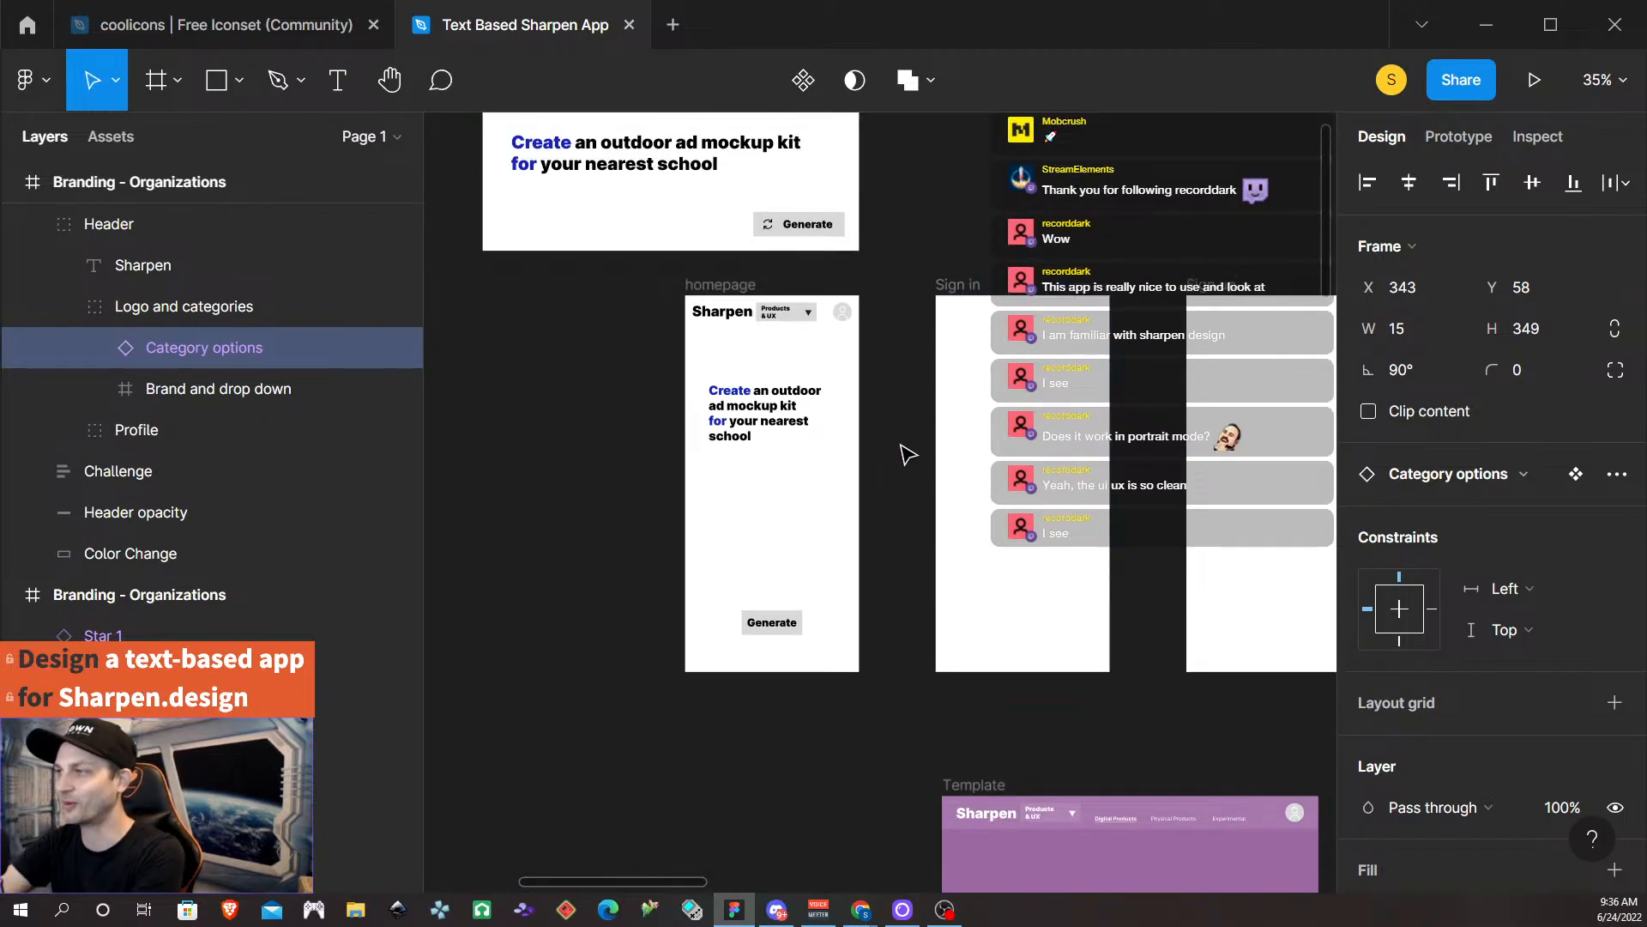
pyautogui.hscroll(1, 889, 438)
pyautogui.hscroll(4, 890, 435)
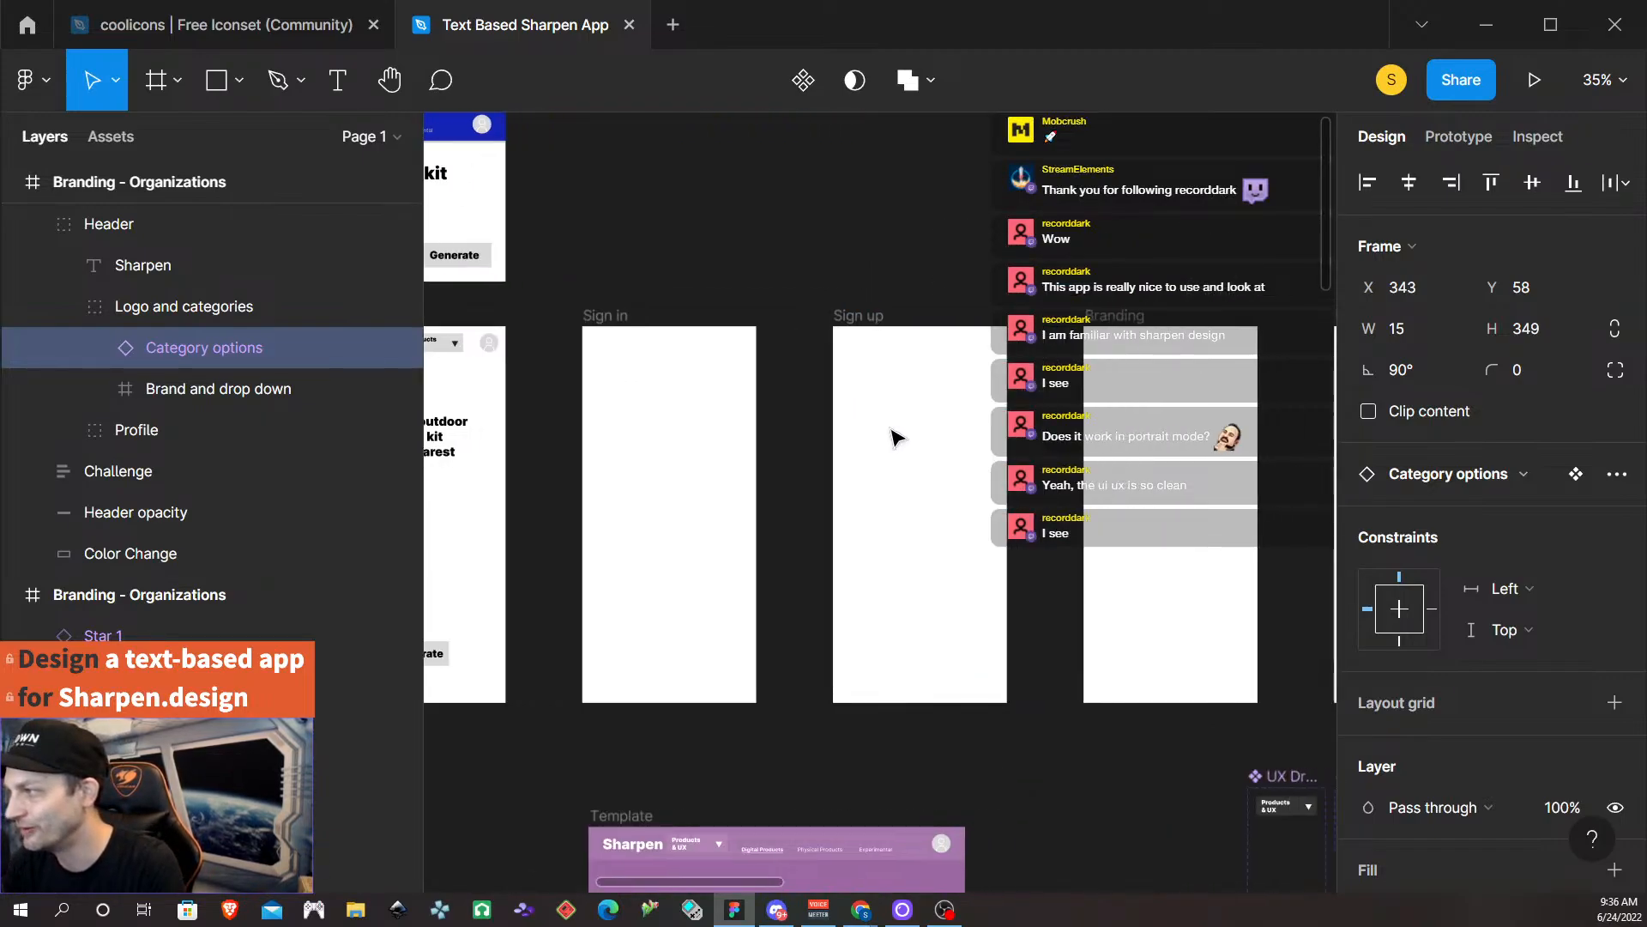
pyautogui.hscroll(-5, 901, 421)
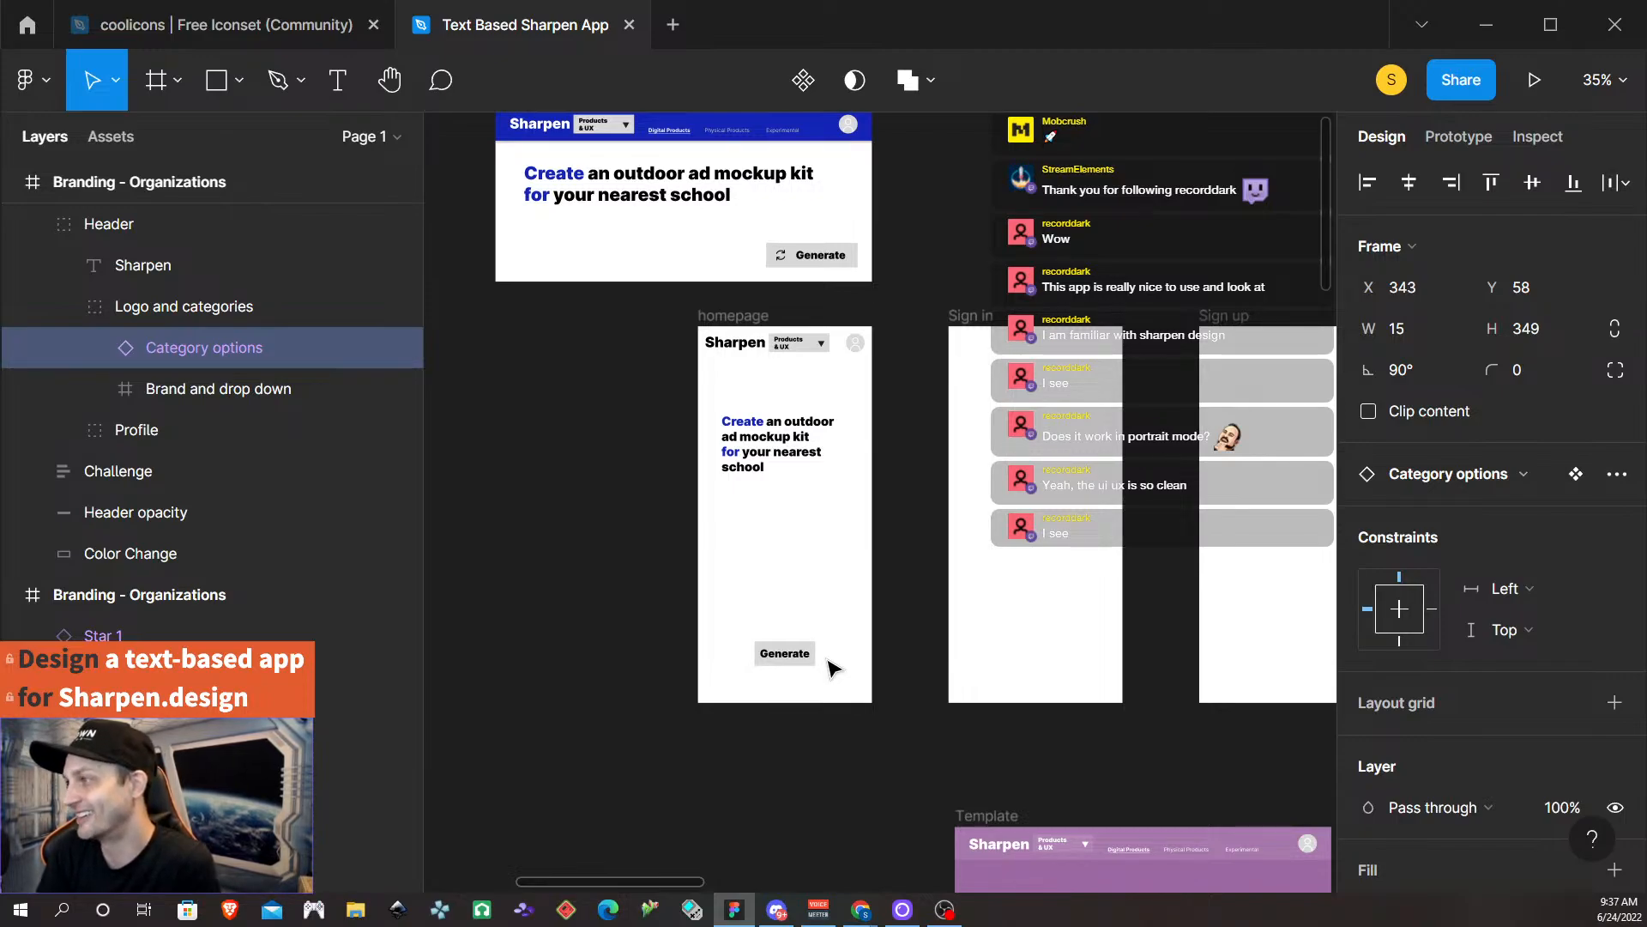
pyautogui.scroll(2, 670, 647)
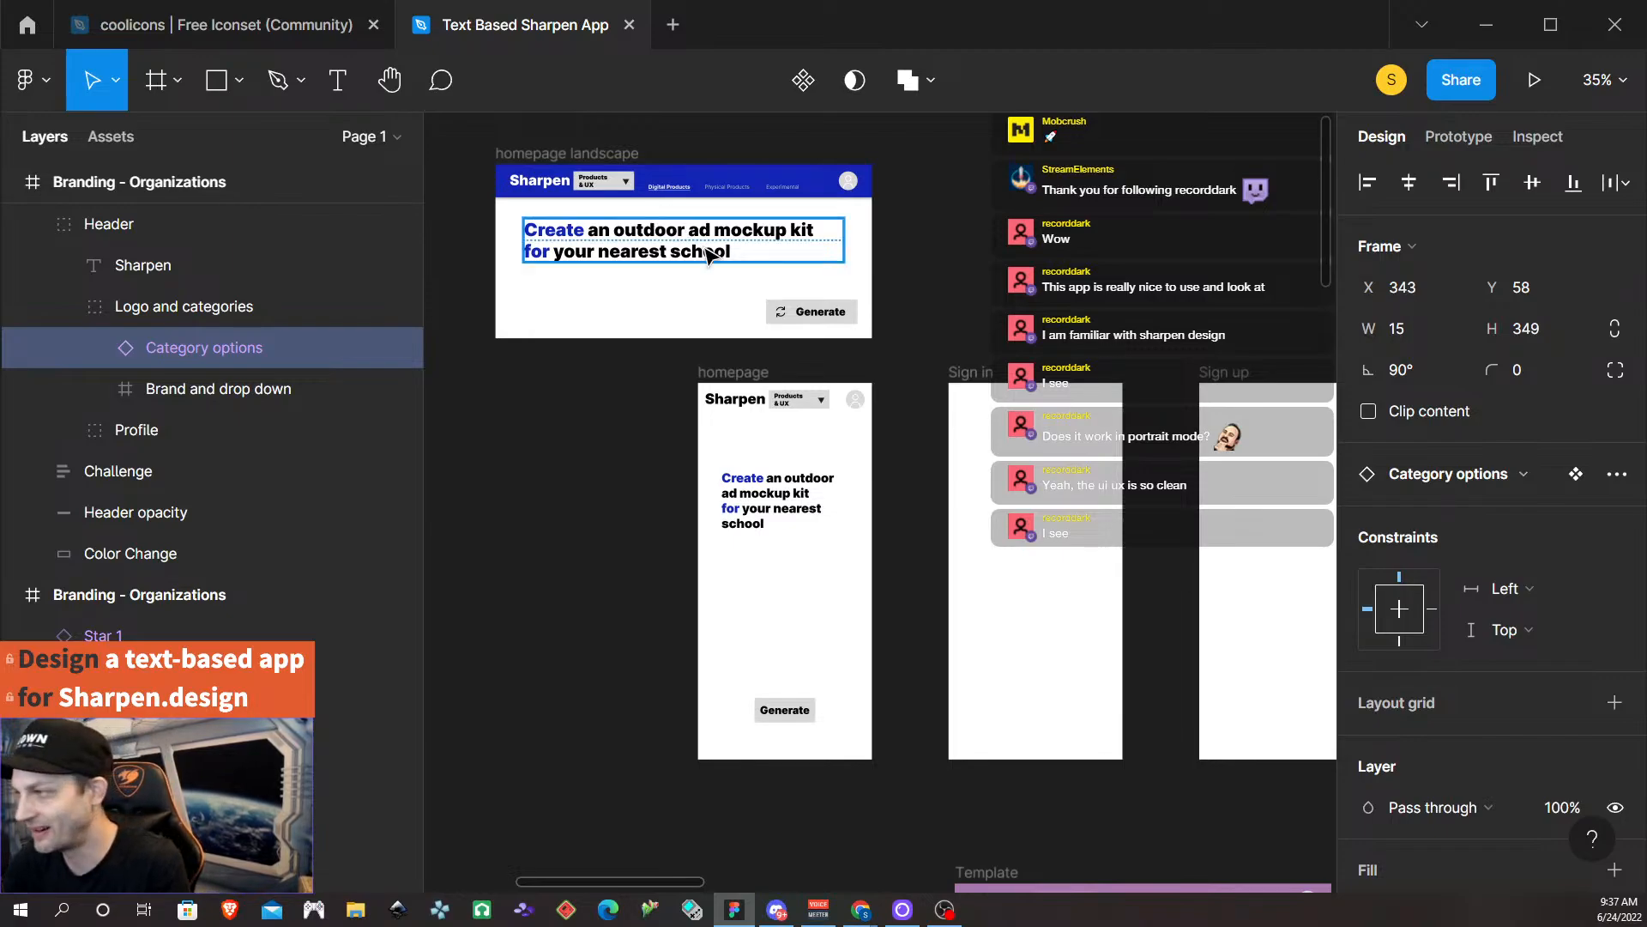
pyautogui.scroll(-1, 915, 577)
pyautogui.scroll(-1, 915, 577)
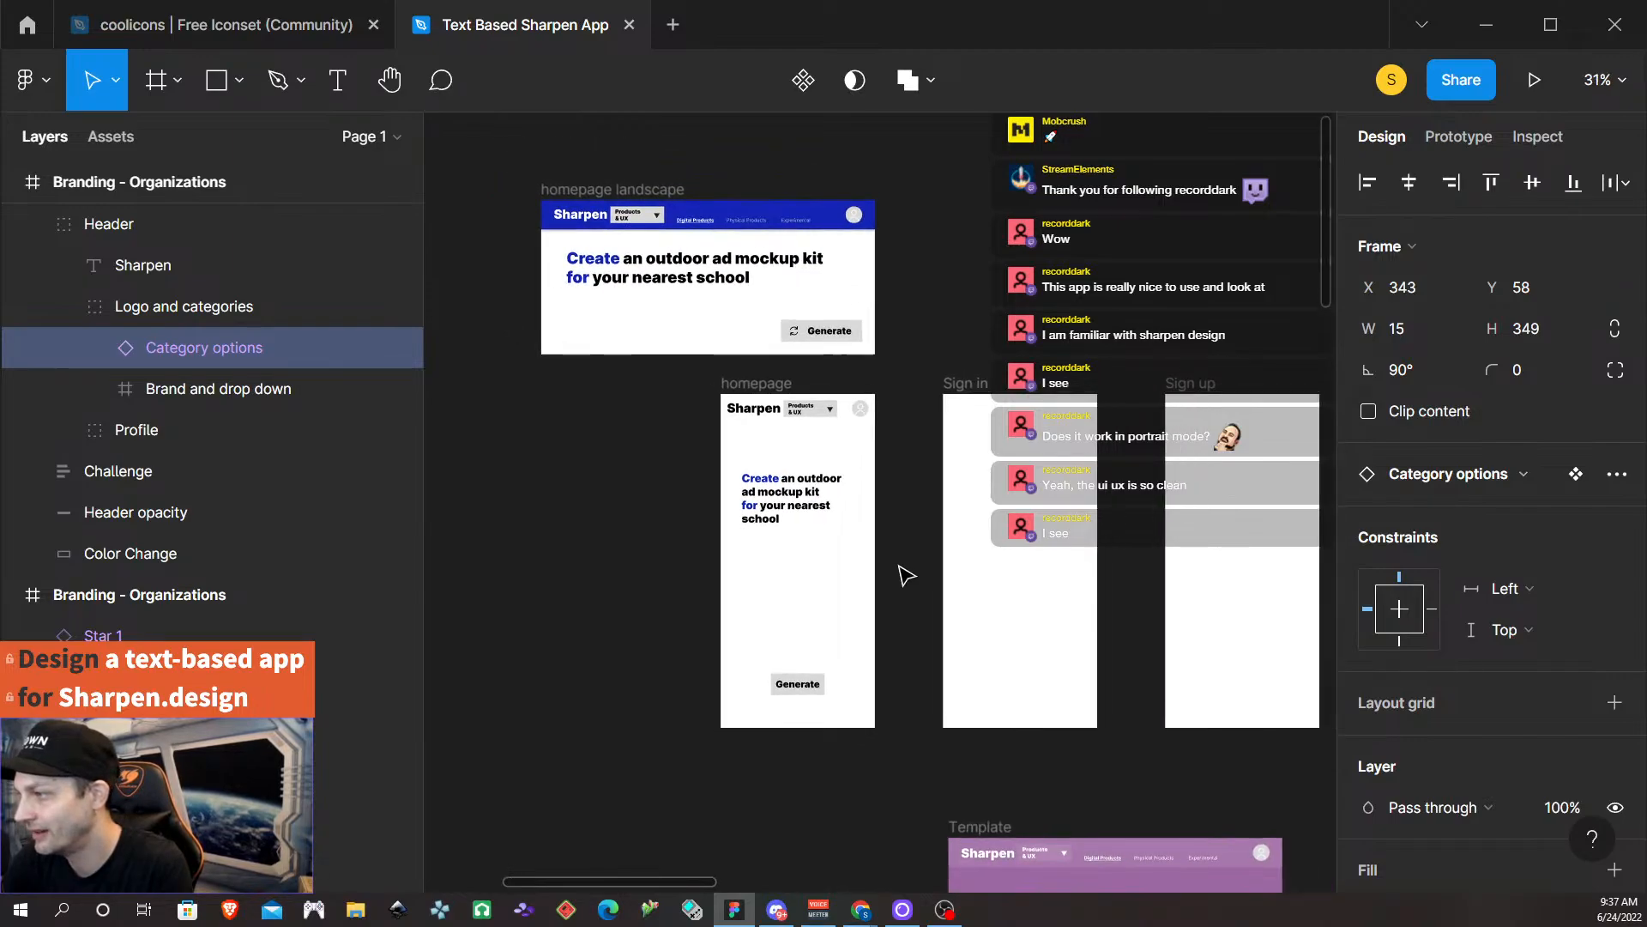
pyautogui.scroll(-1, 811, 570)
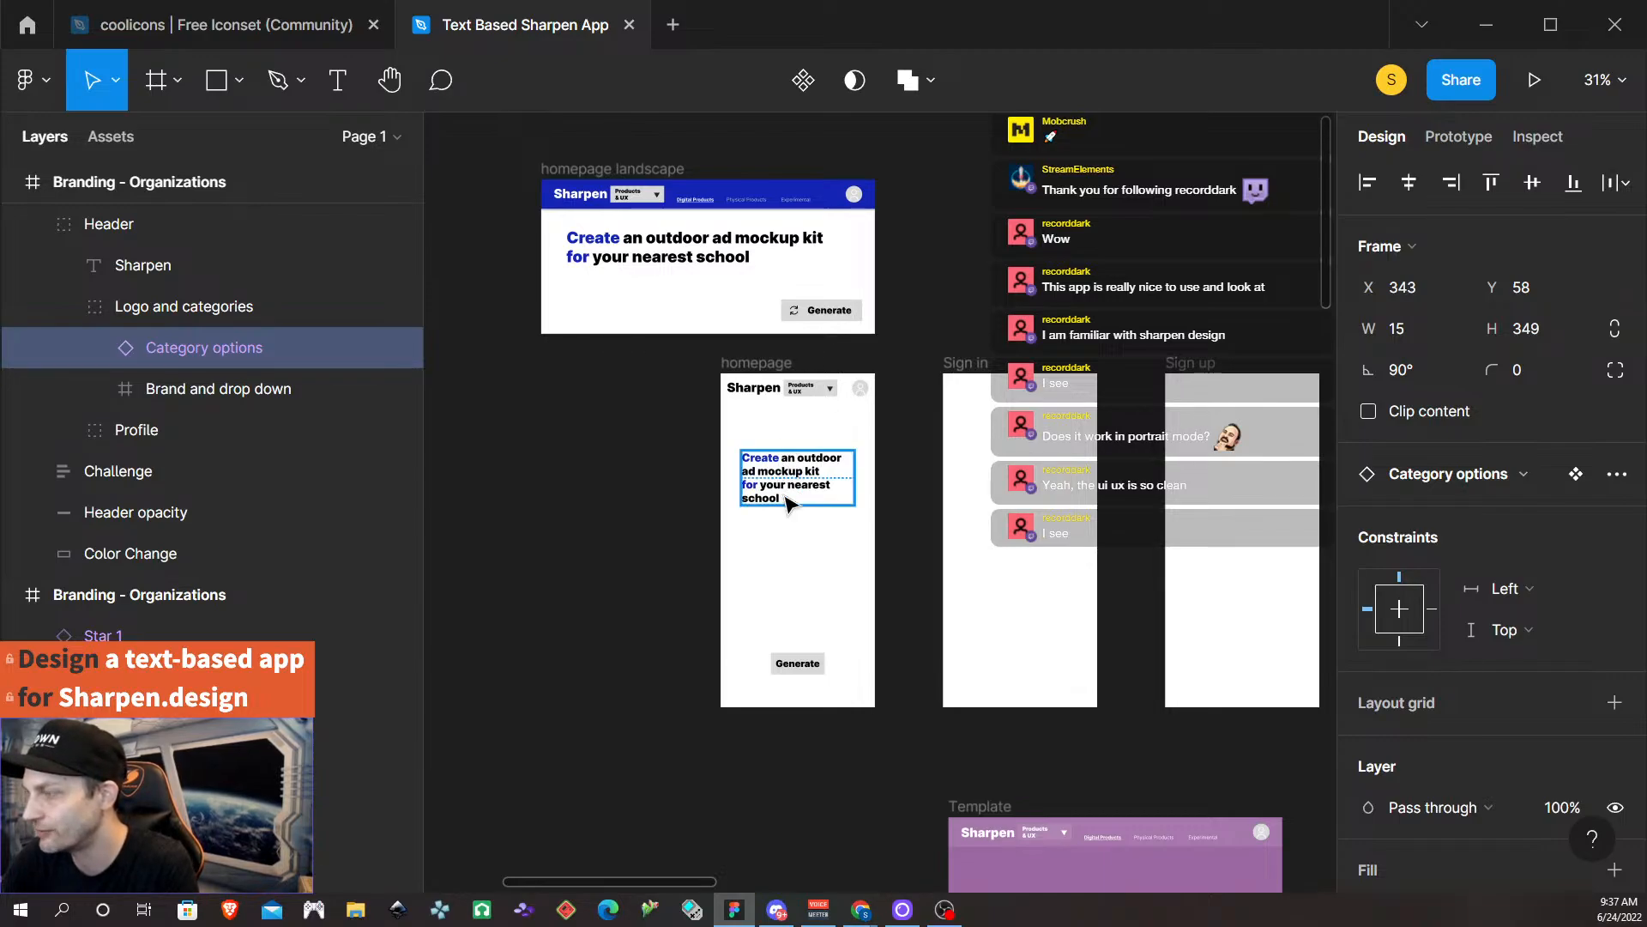
pyautogui.scroll(-1, 824, 566)
pyautogui.hscroll(5, 884, 611)
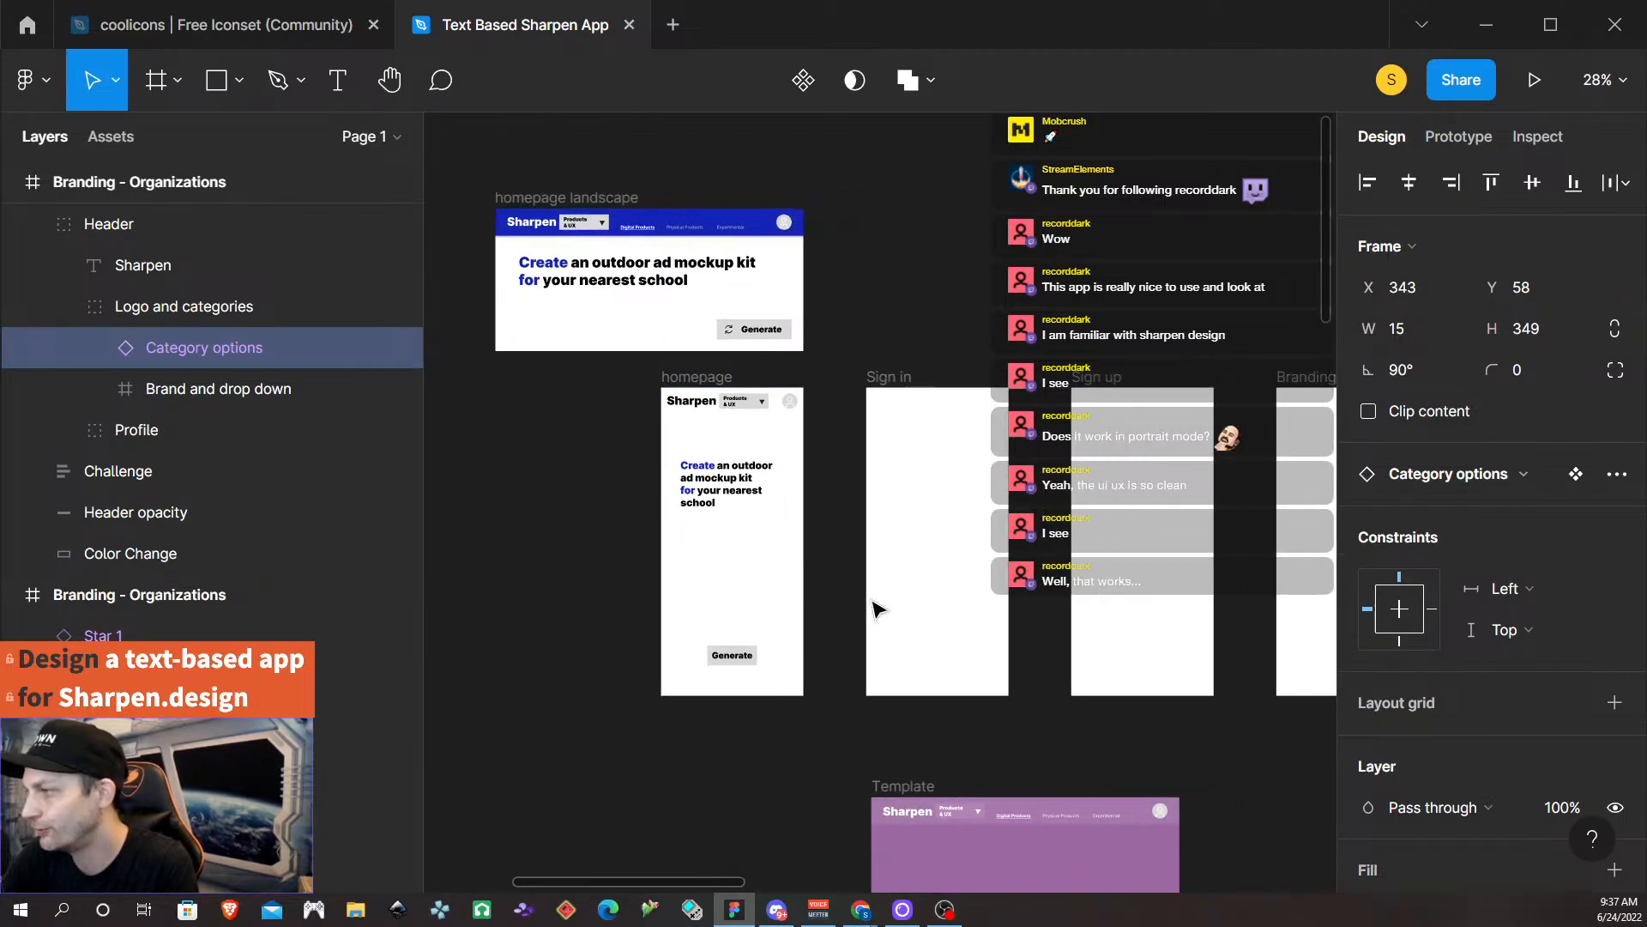
pyautogui.scroll(-5, 884, 624)
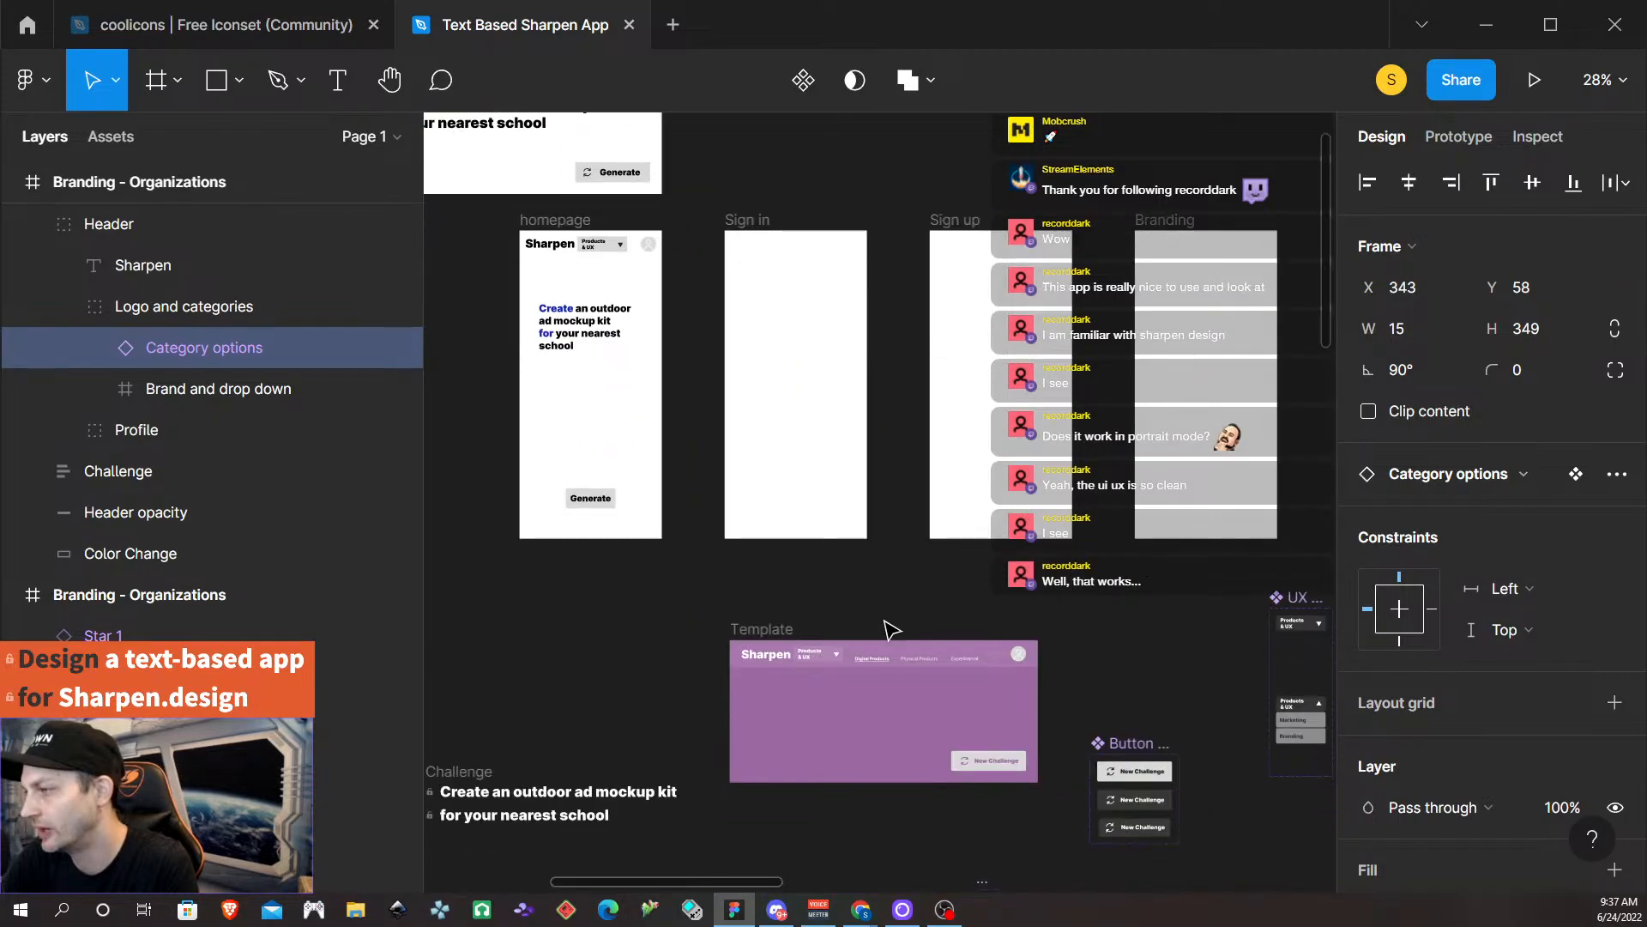
pyautogui.scroll(-1, 890, 629)
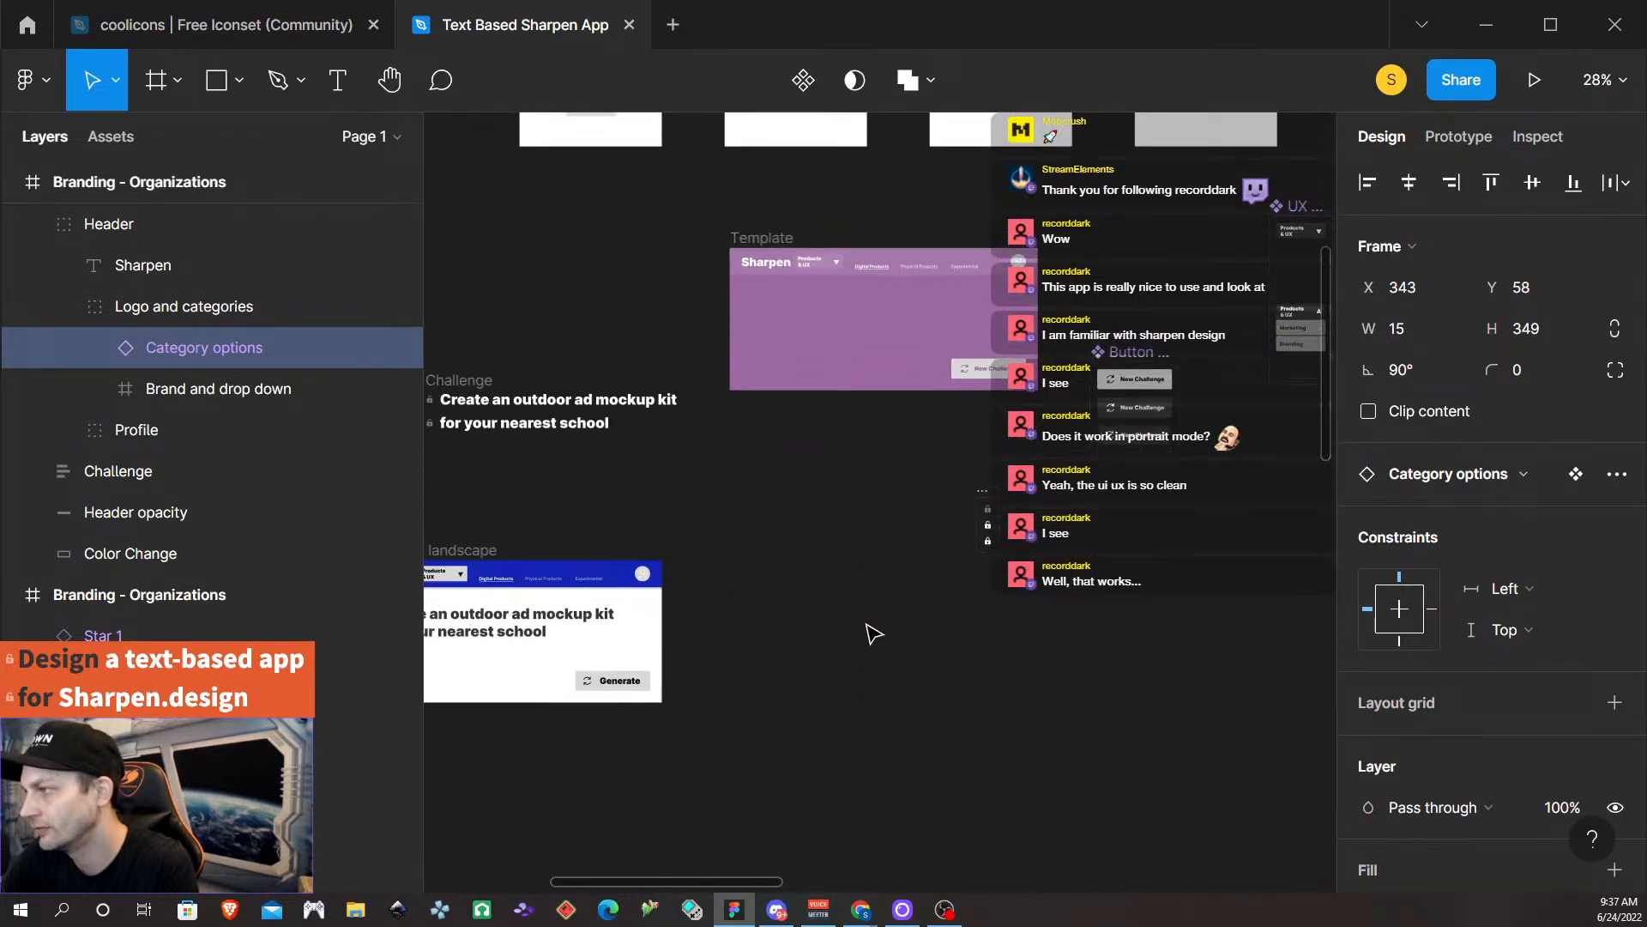
pyautogui.scroll(-1, 862, 637)
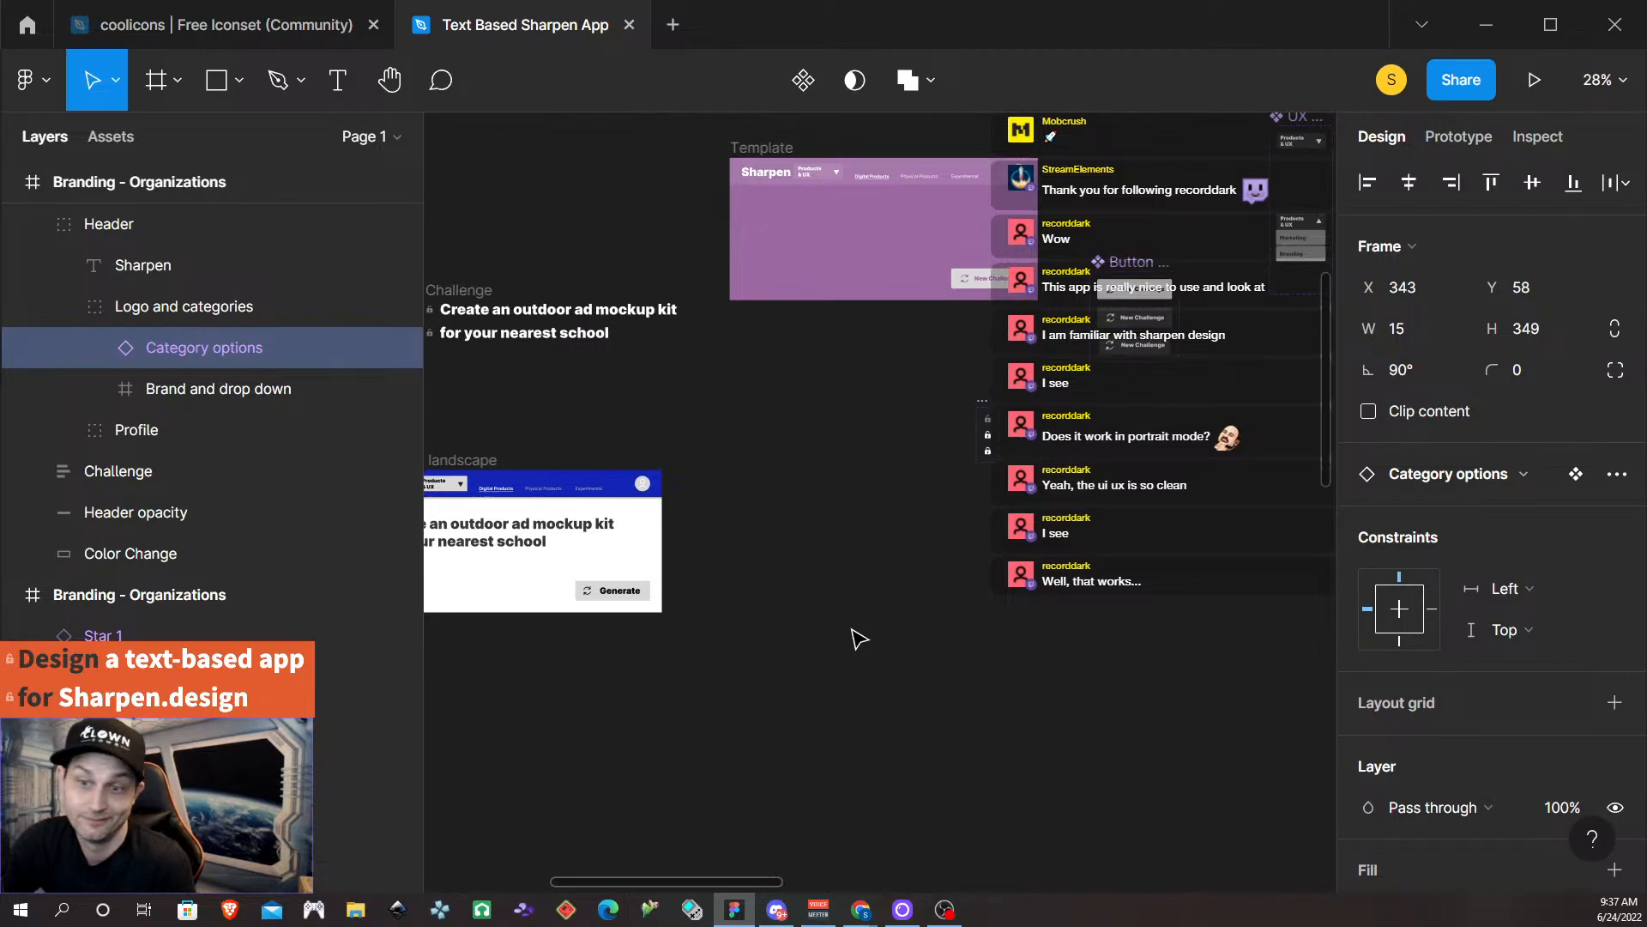
pyautogui.scroll(-4, 843, 563)
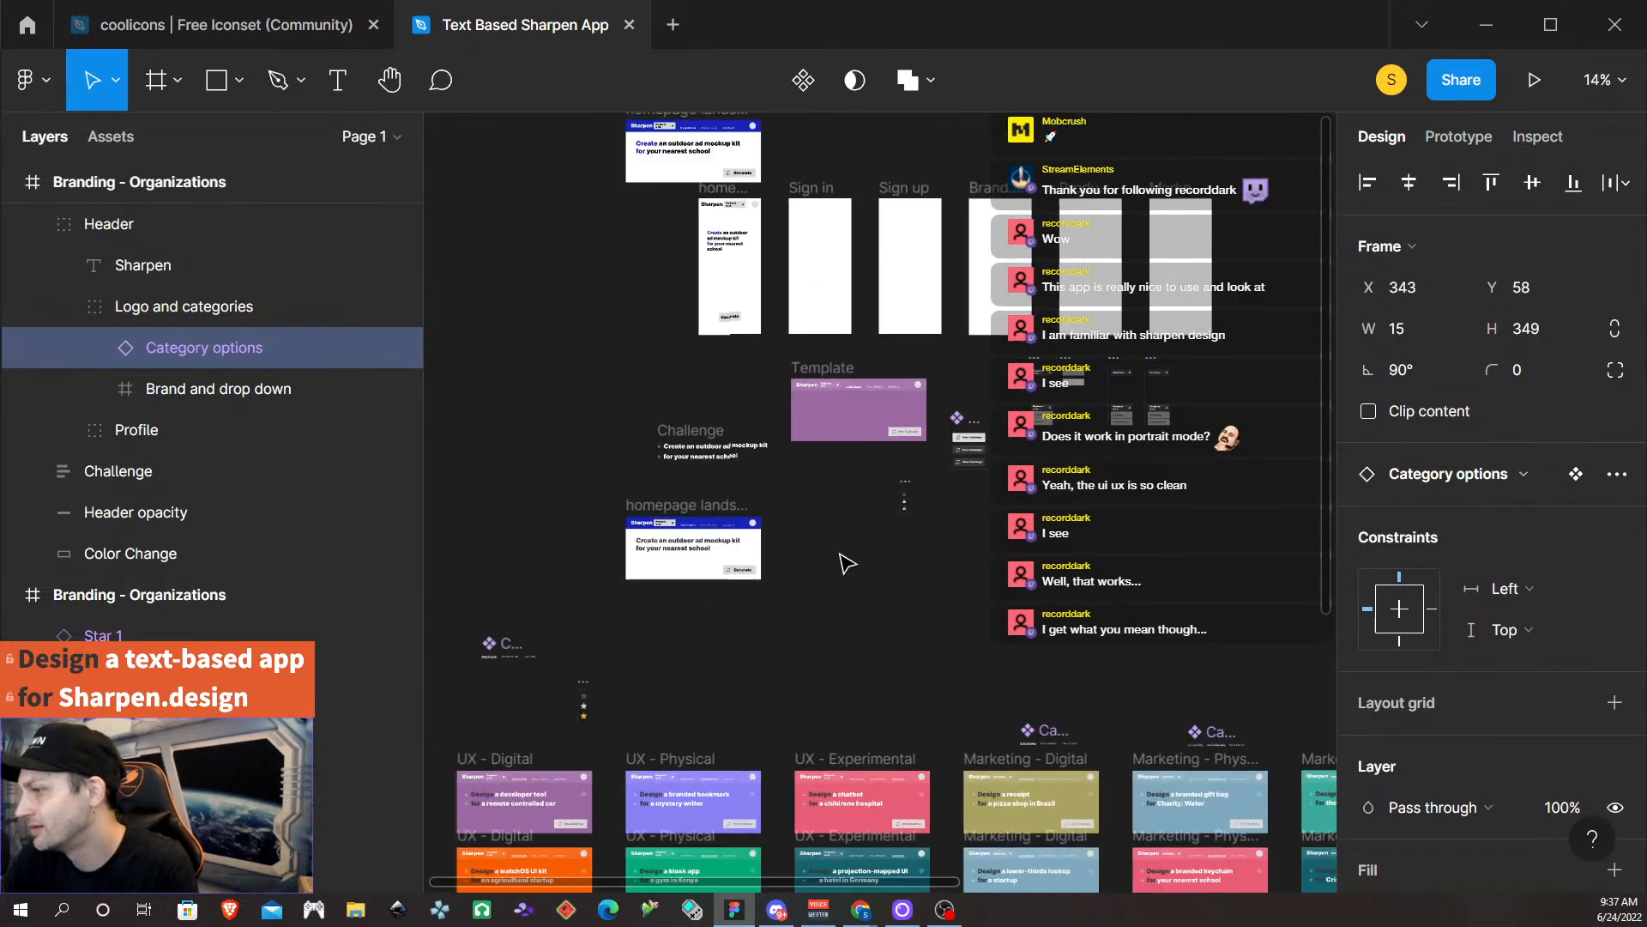
# Copy the Category options component above the Branding - Systems & Kits column and replace the "music school" frame's header category group with it.
pyautogui.scroll(-1, 845, 563)
pyautogui.scroll(-5, 845, 564)
pyautogui.hscroll(6, 839, 559)
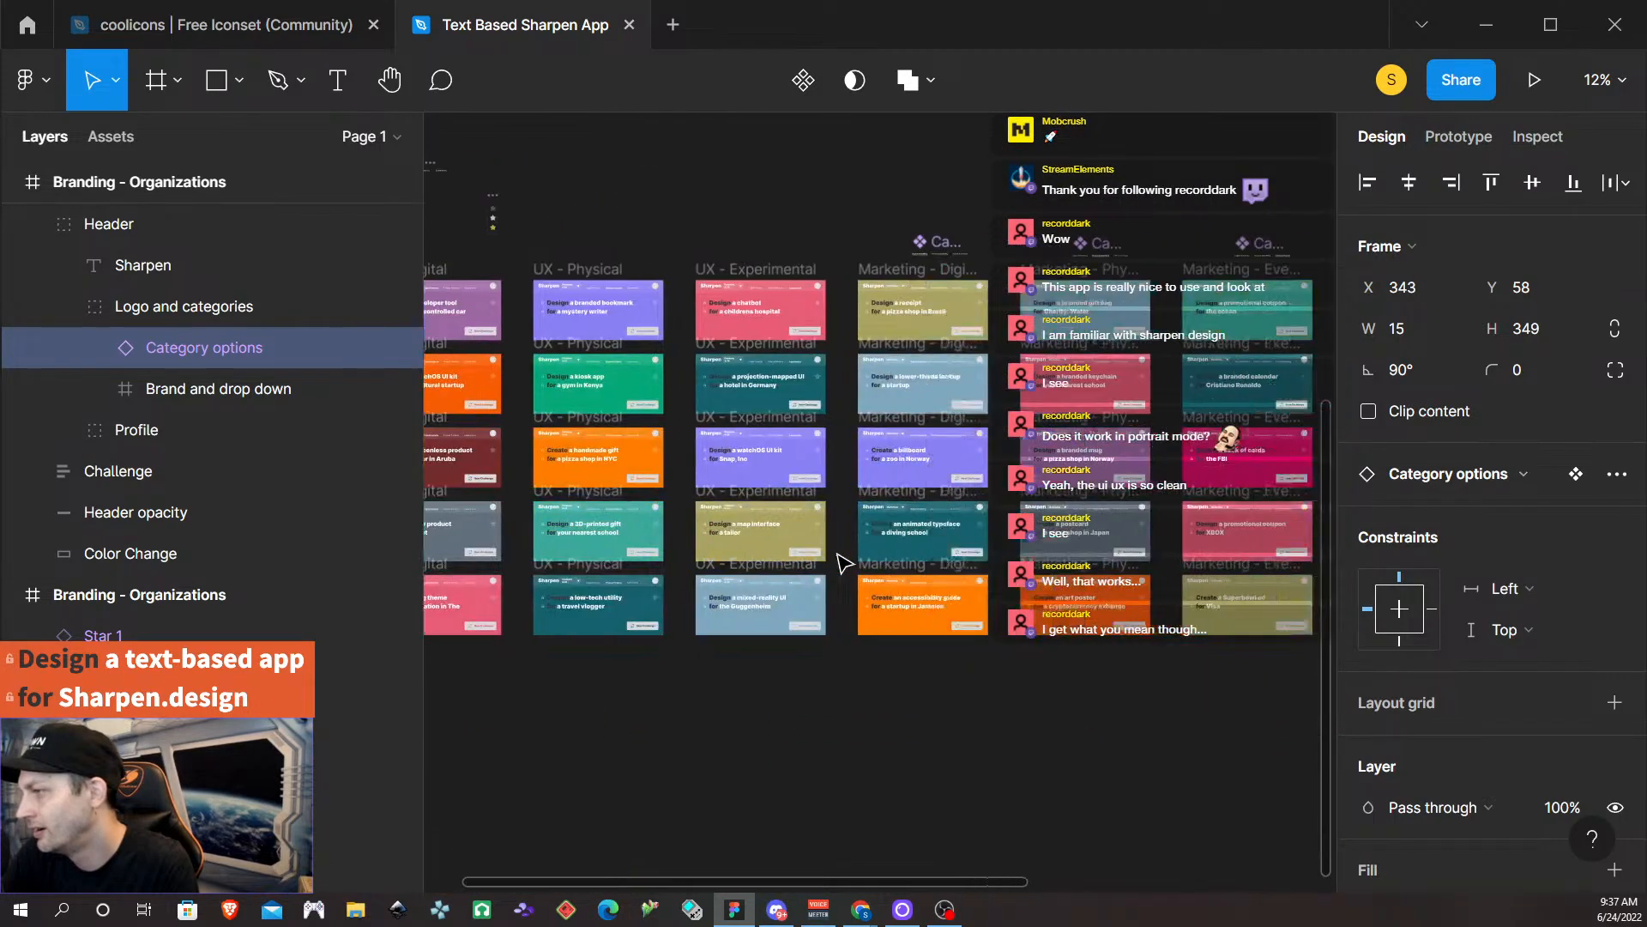
pyautogui.hscroll(3, 839, 562)
pyautogui.scroll(2, 984, 305)
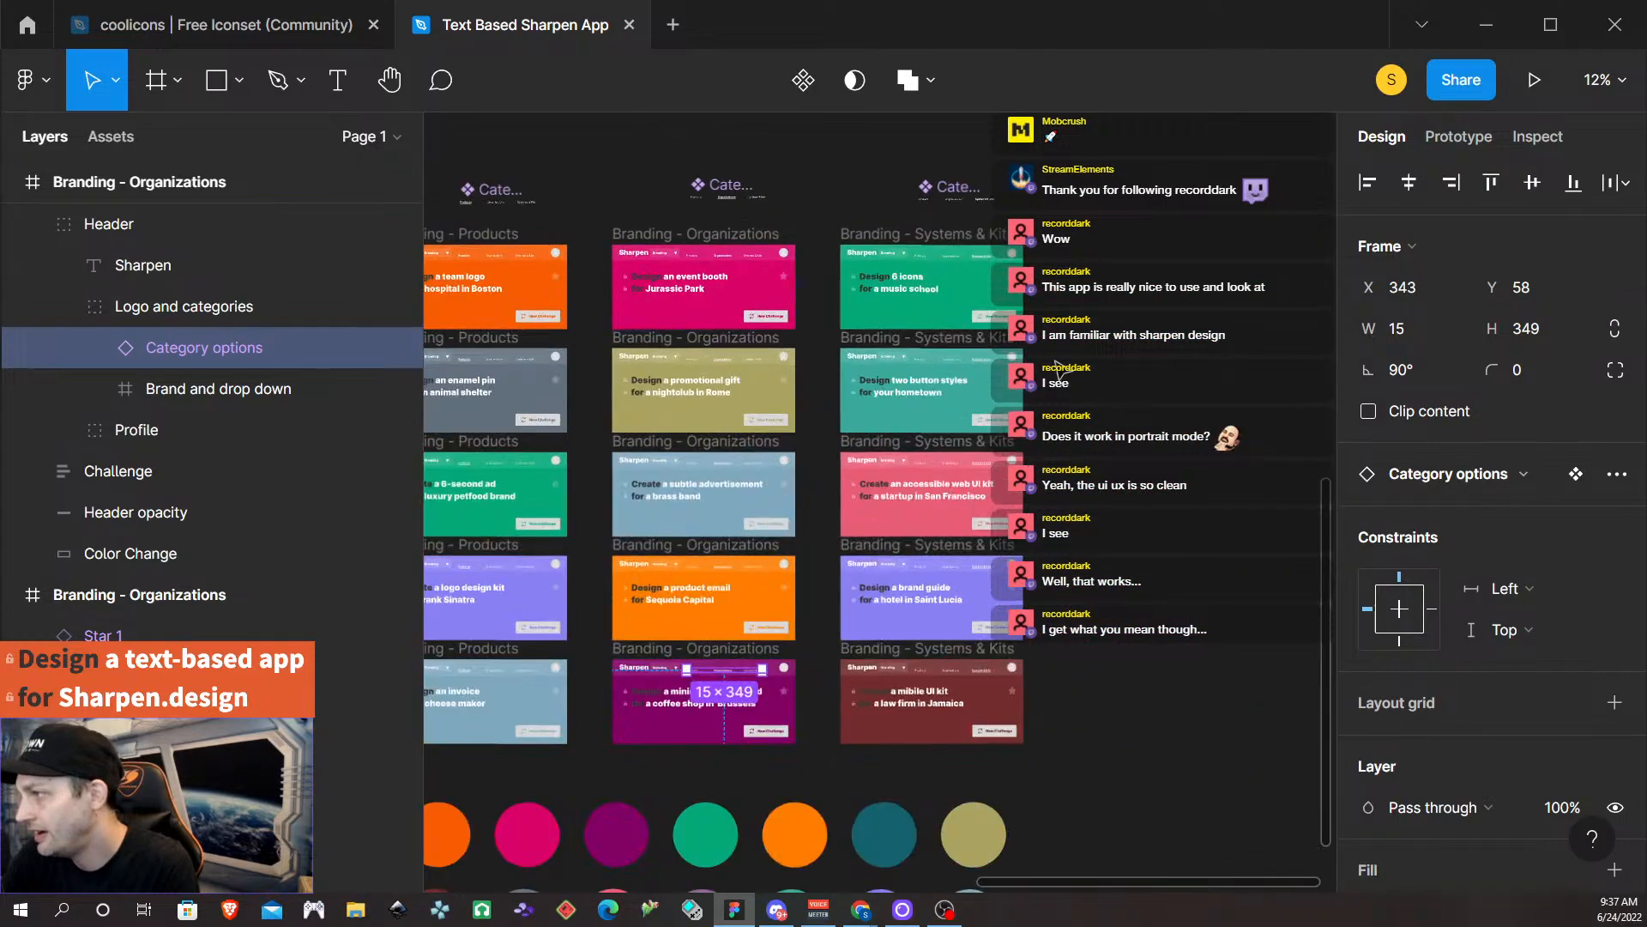
pyautogui.scroll(3, 984, 305)
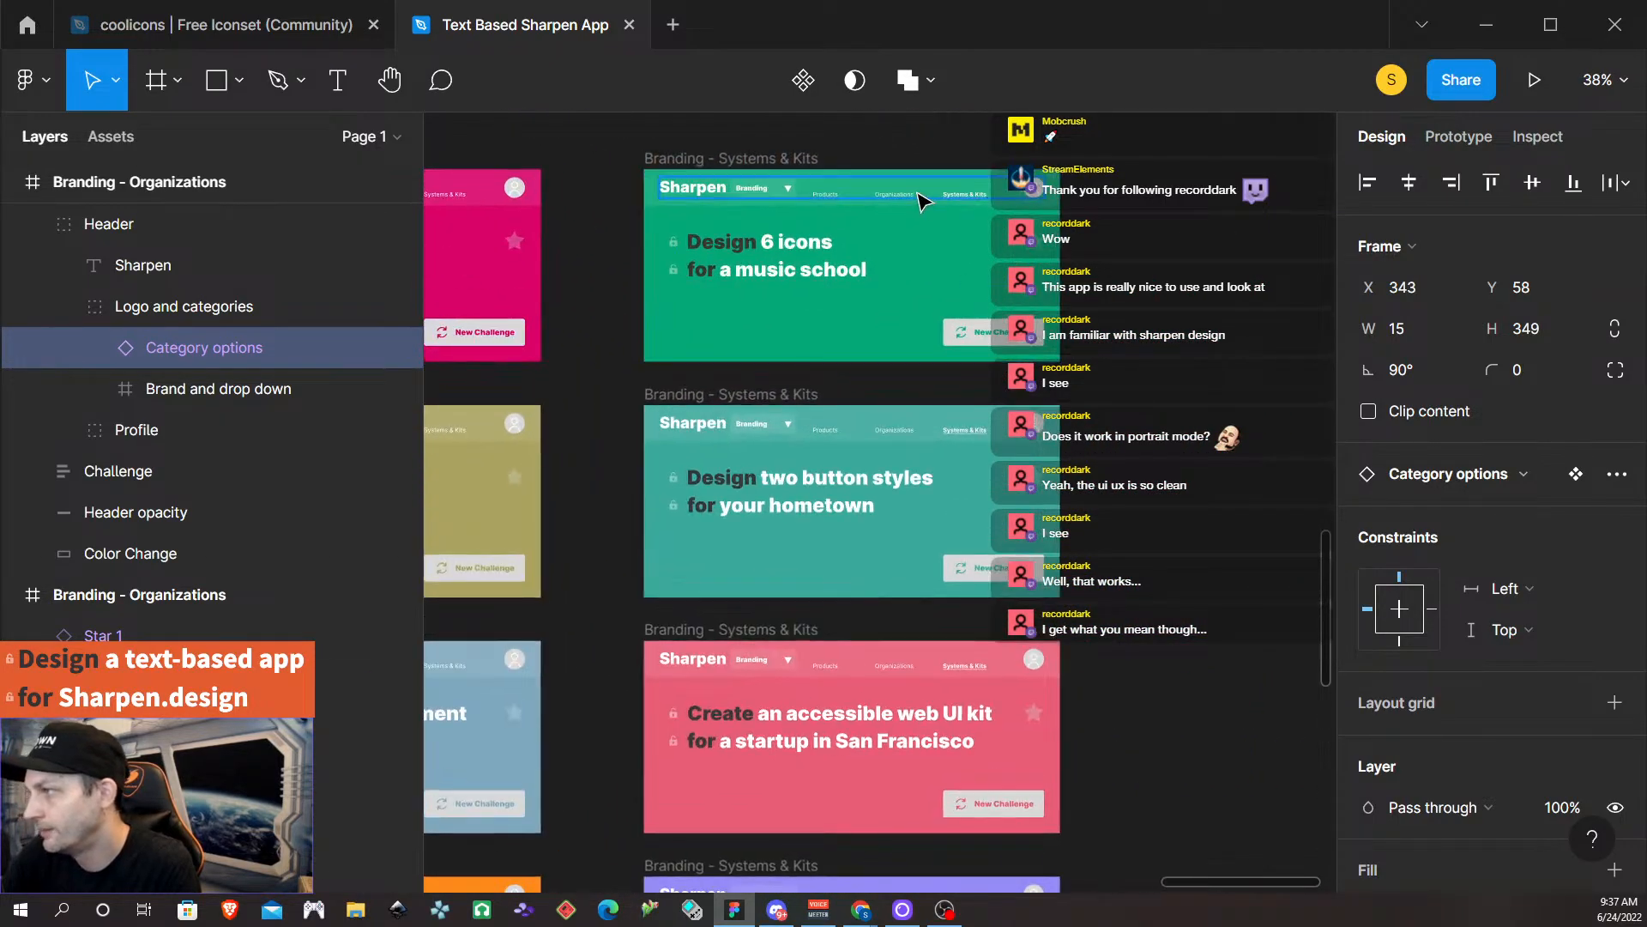
pyautogui.click(914, 201)
pyautogui.click(914, 202)
pyautogui.scroll(3, 912, 210)
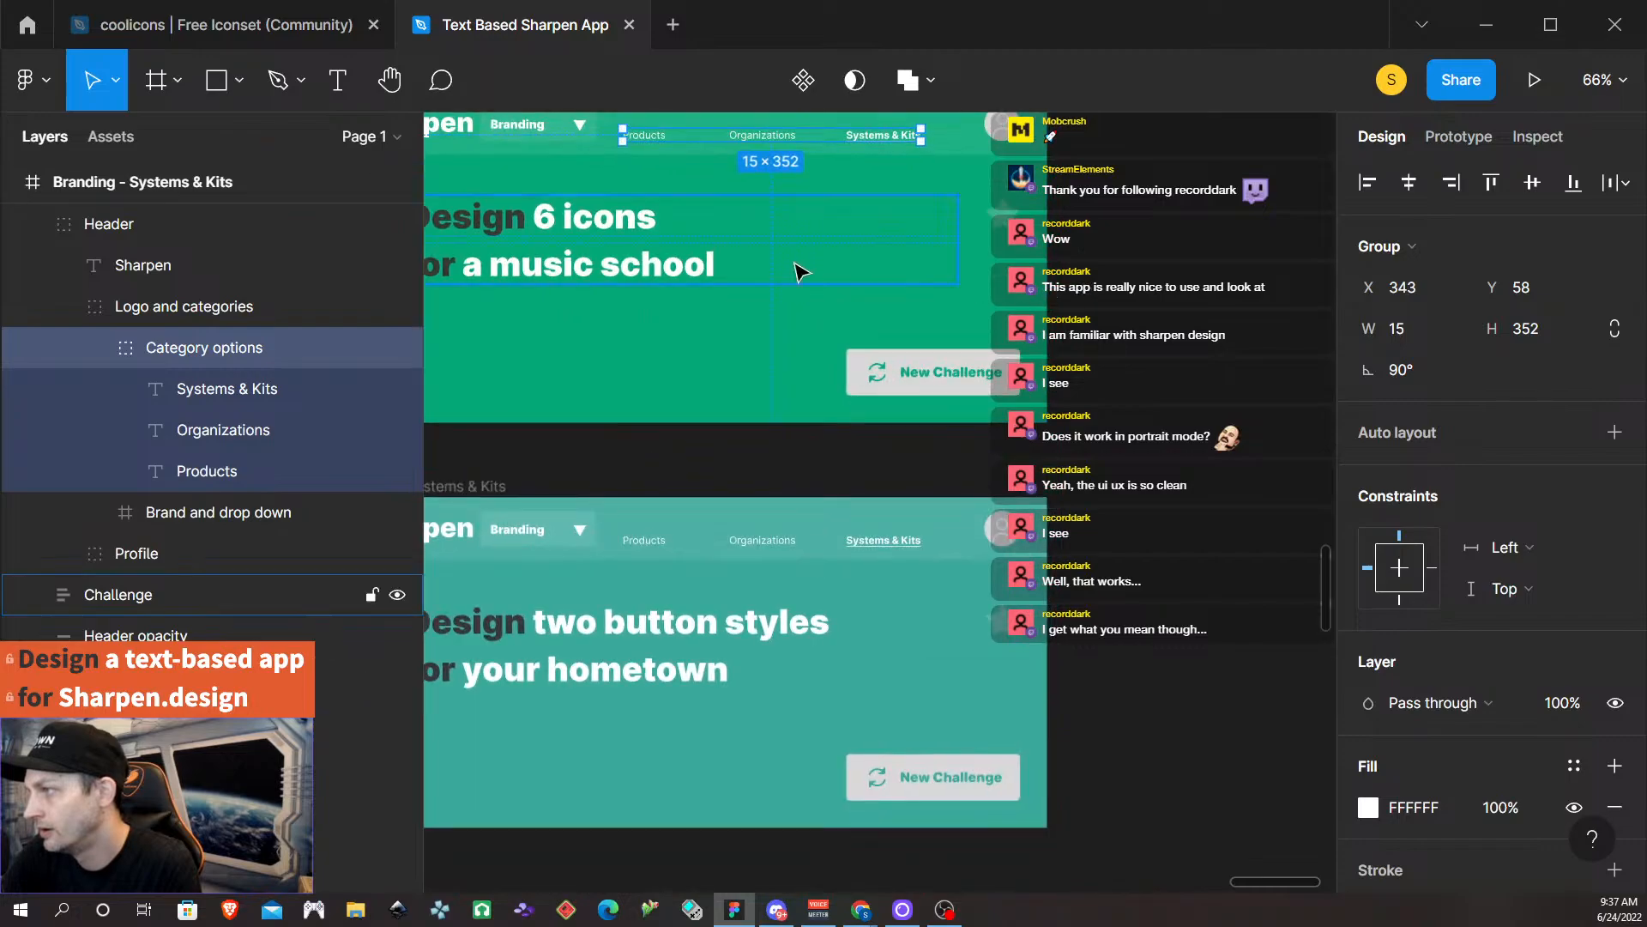
pyautogui.hscroll(-3, 731, 519)
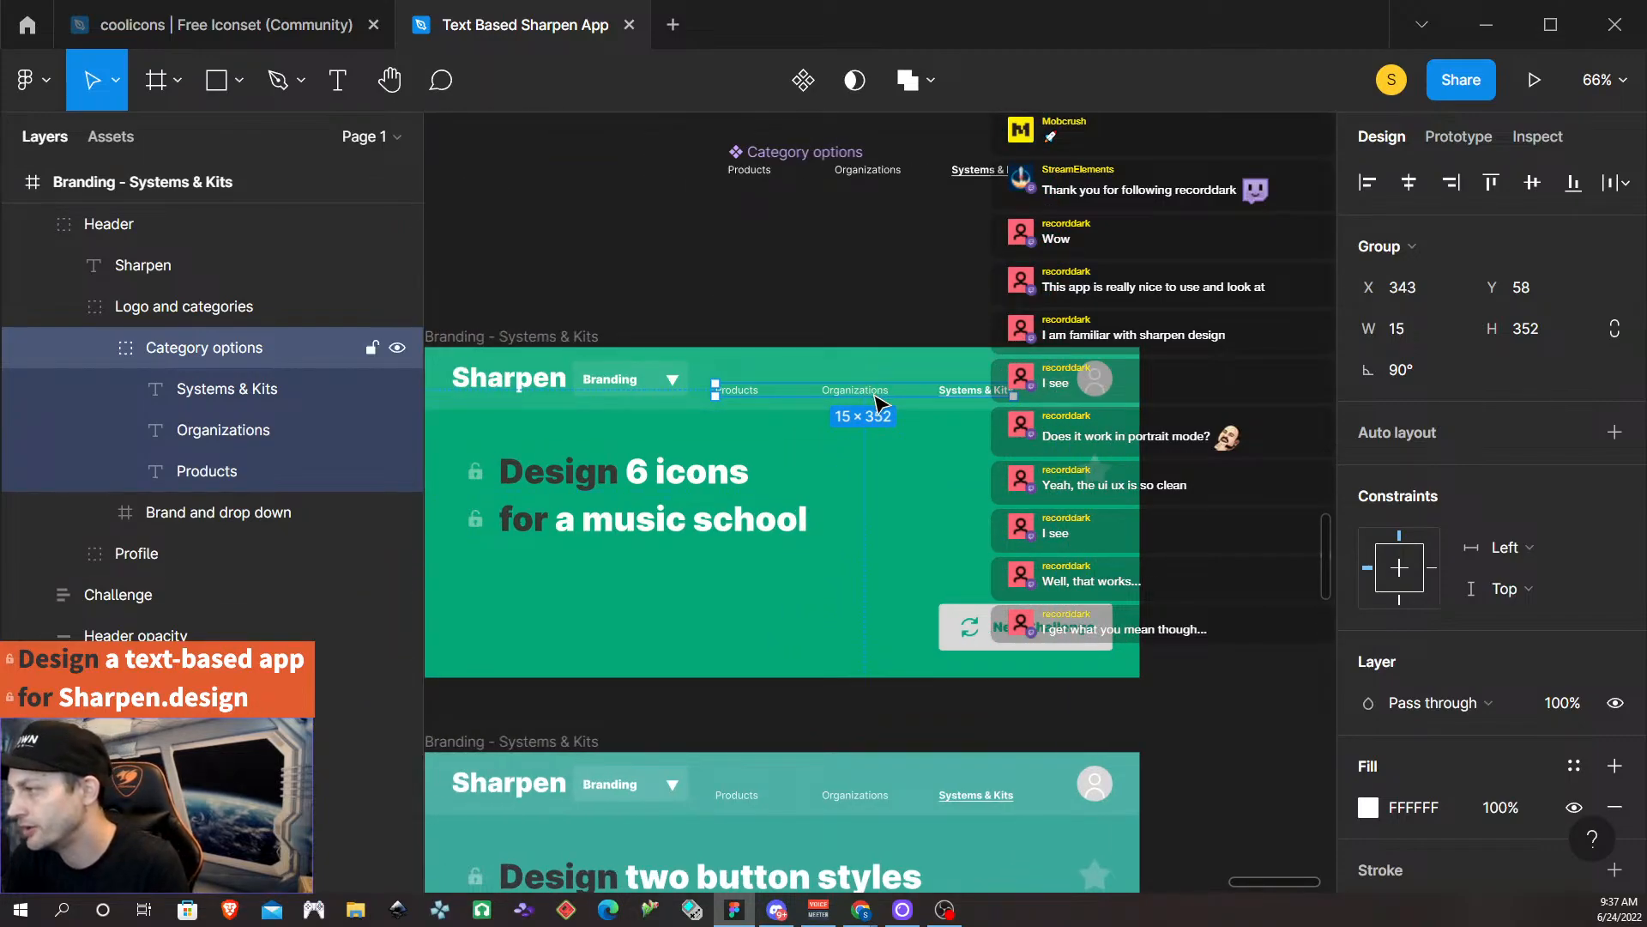
pyautogui.click(836, 161)
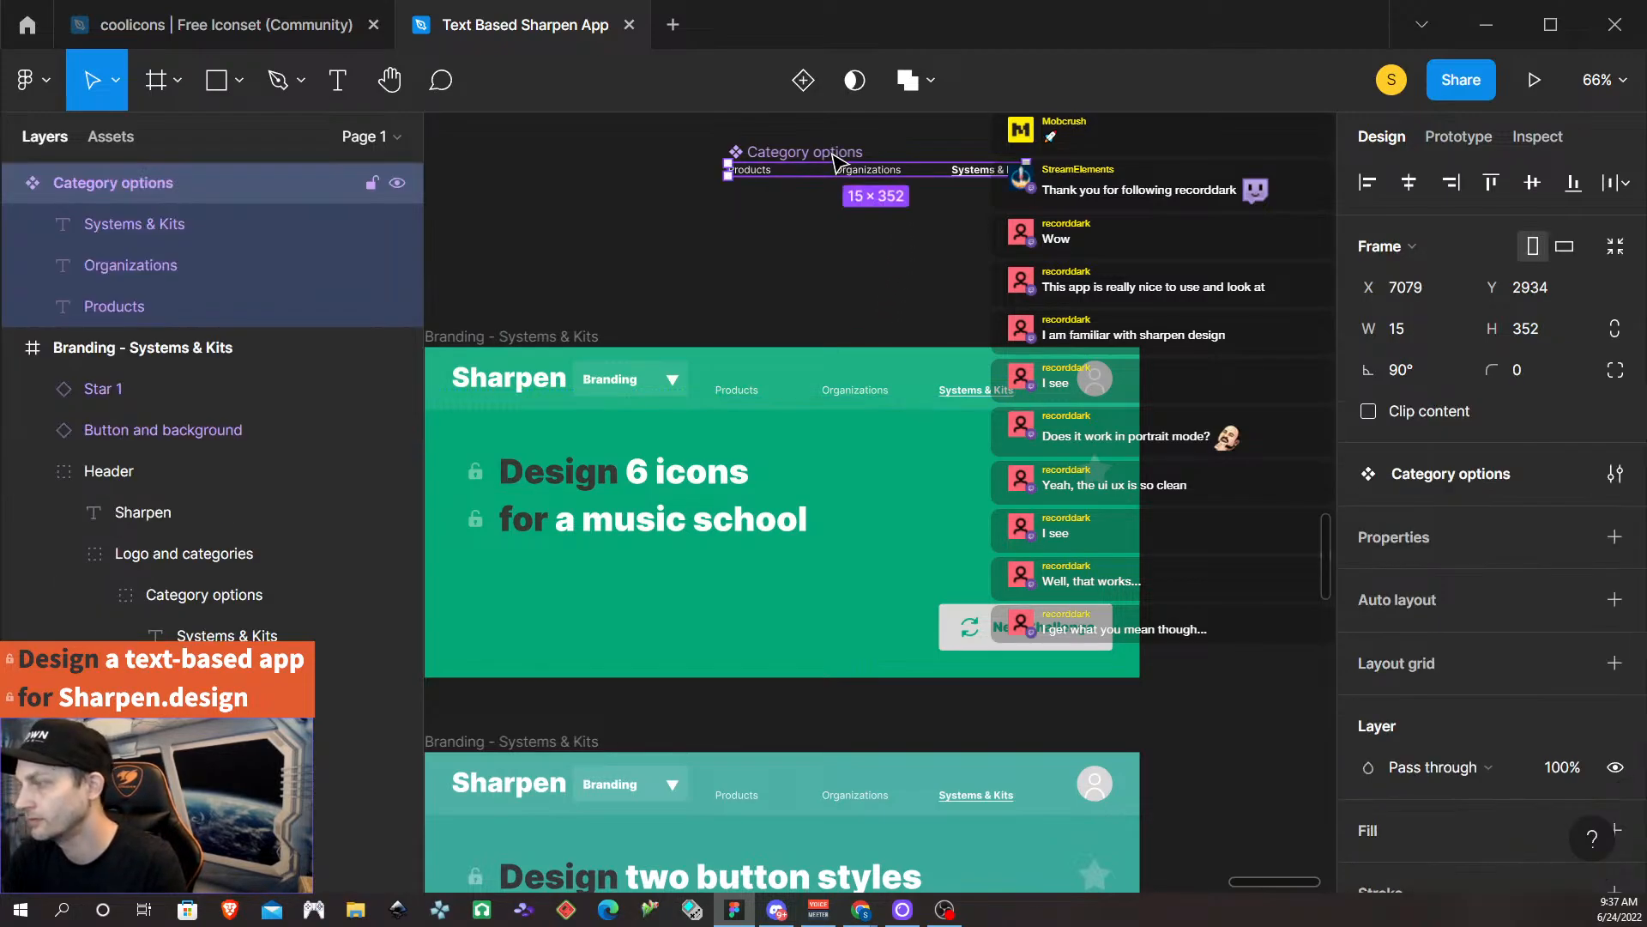
pyautogui.click(854, 393)
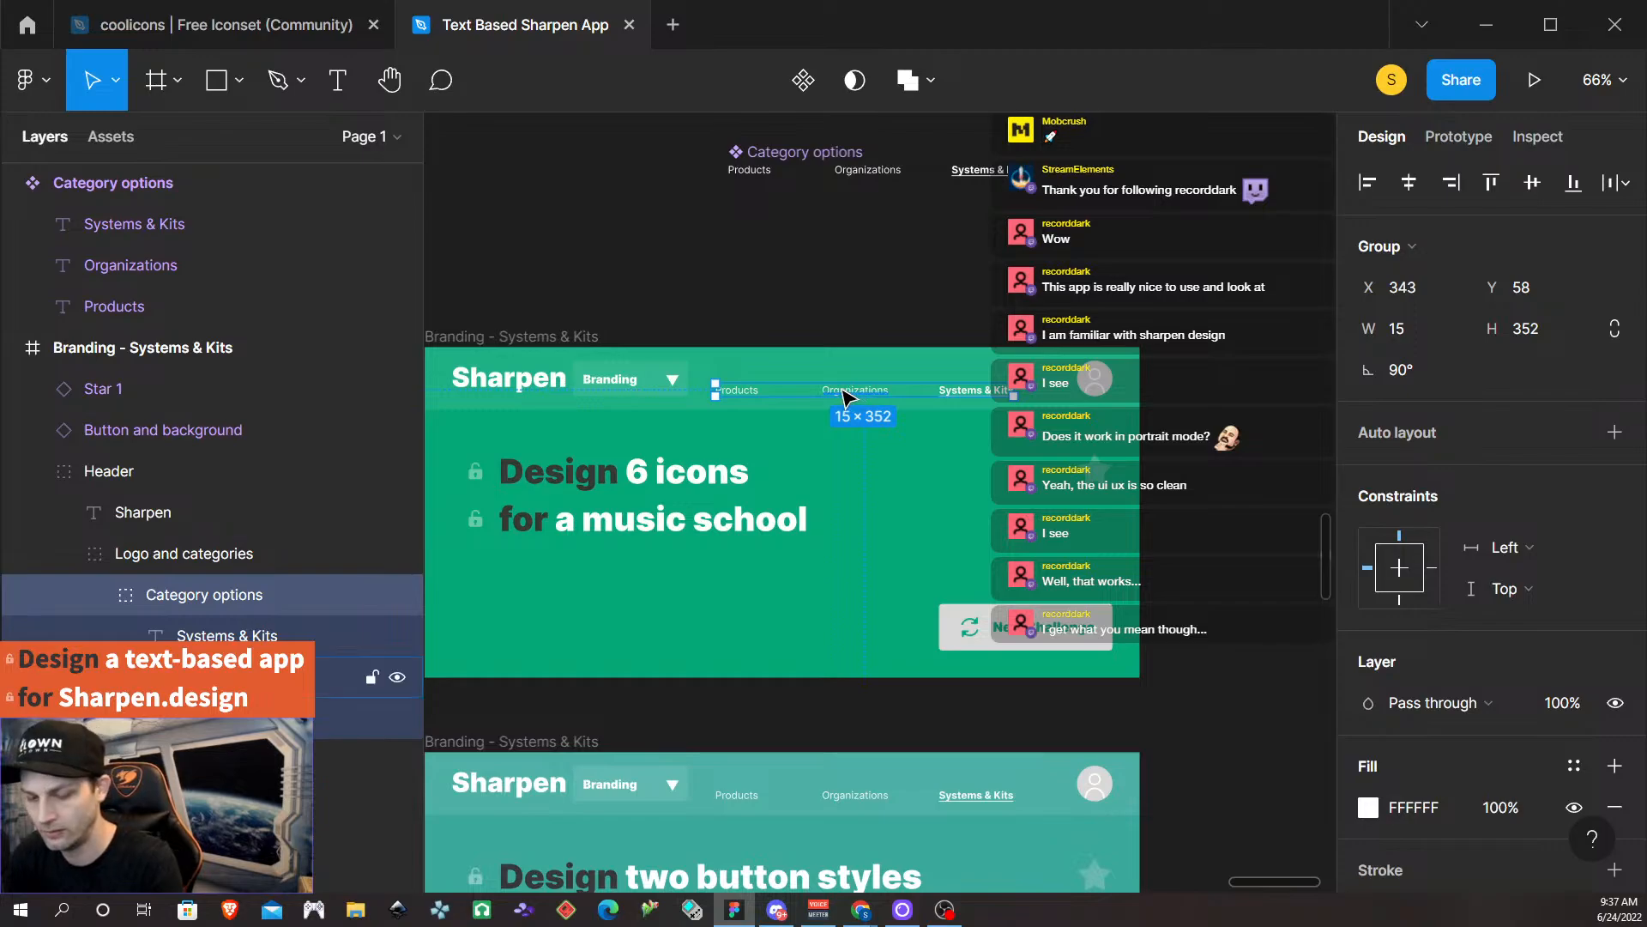
pyautogui.hotkey('ctrl', 'shift', 'r')
pyautogui.scroll(-4, 848, 429)
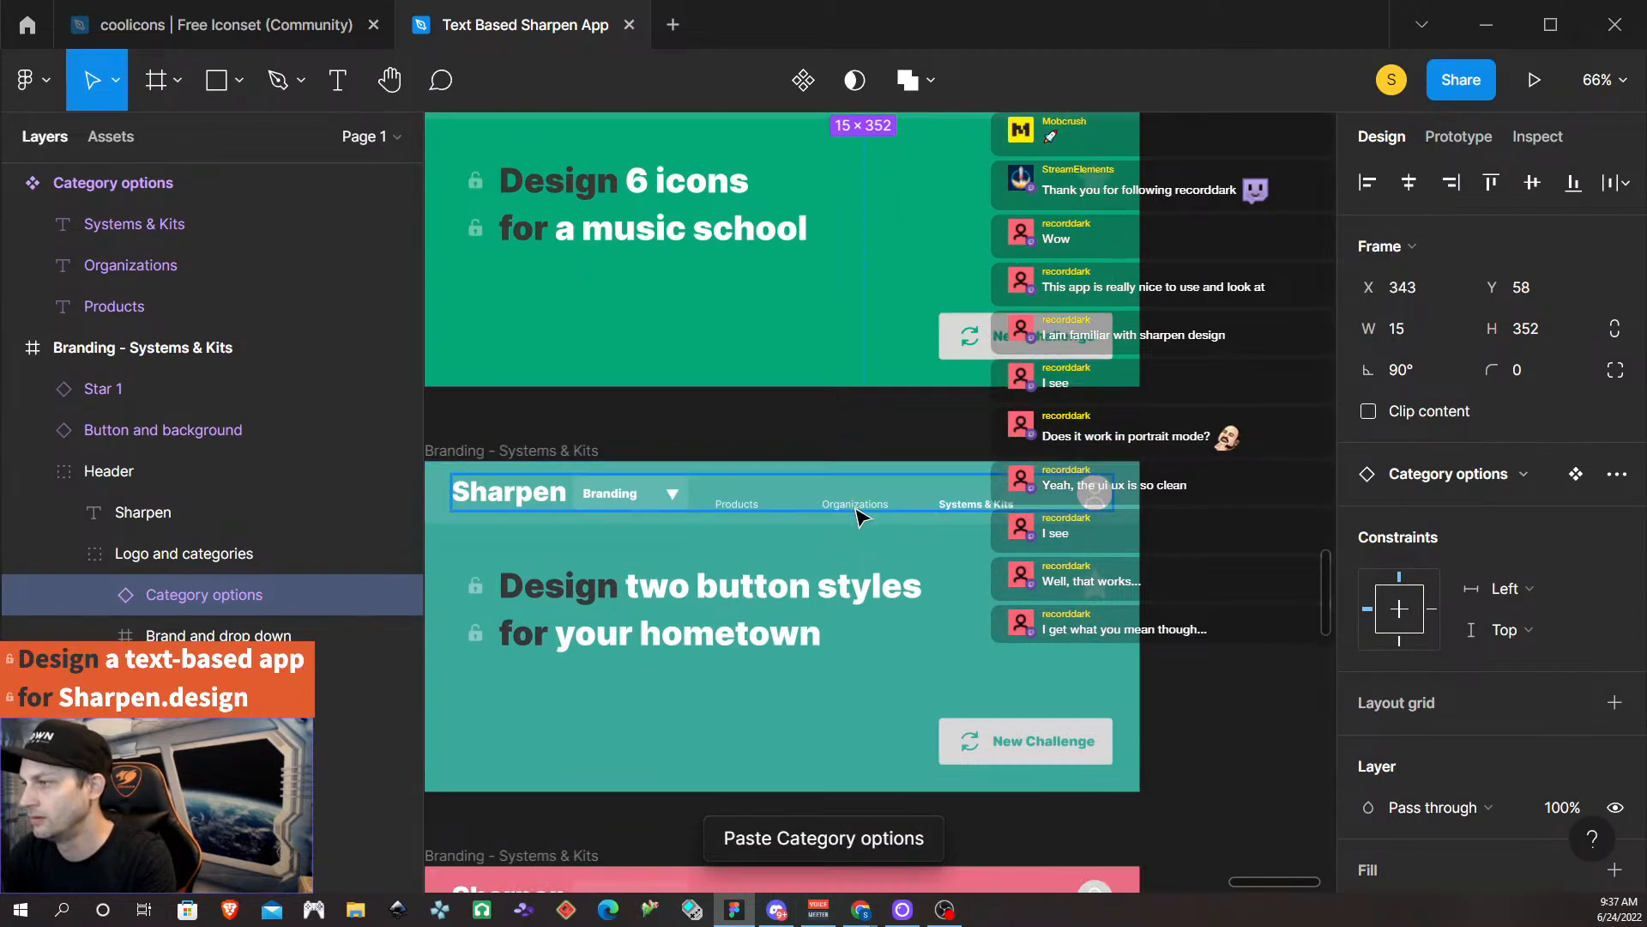
pyautogui.click(858, 507)
pyautogui.doubleClick(858, 508)
pyautogui.doubleClick(858, 510)
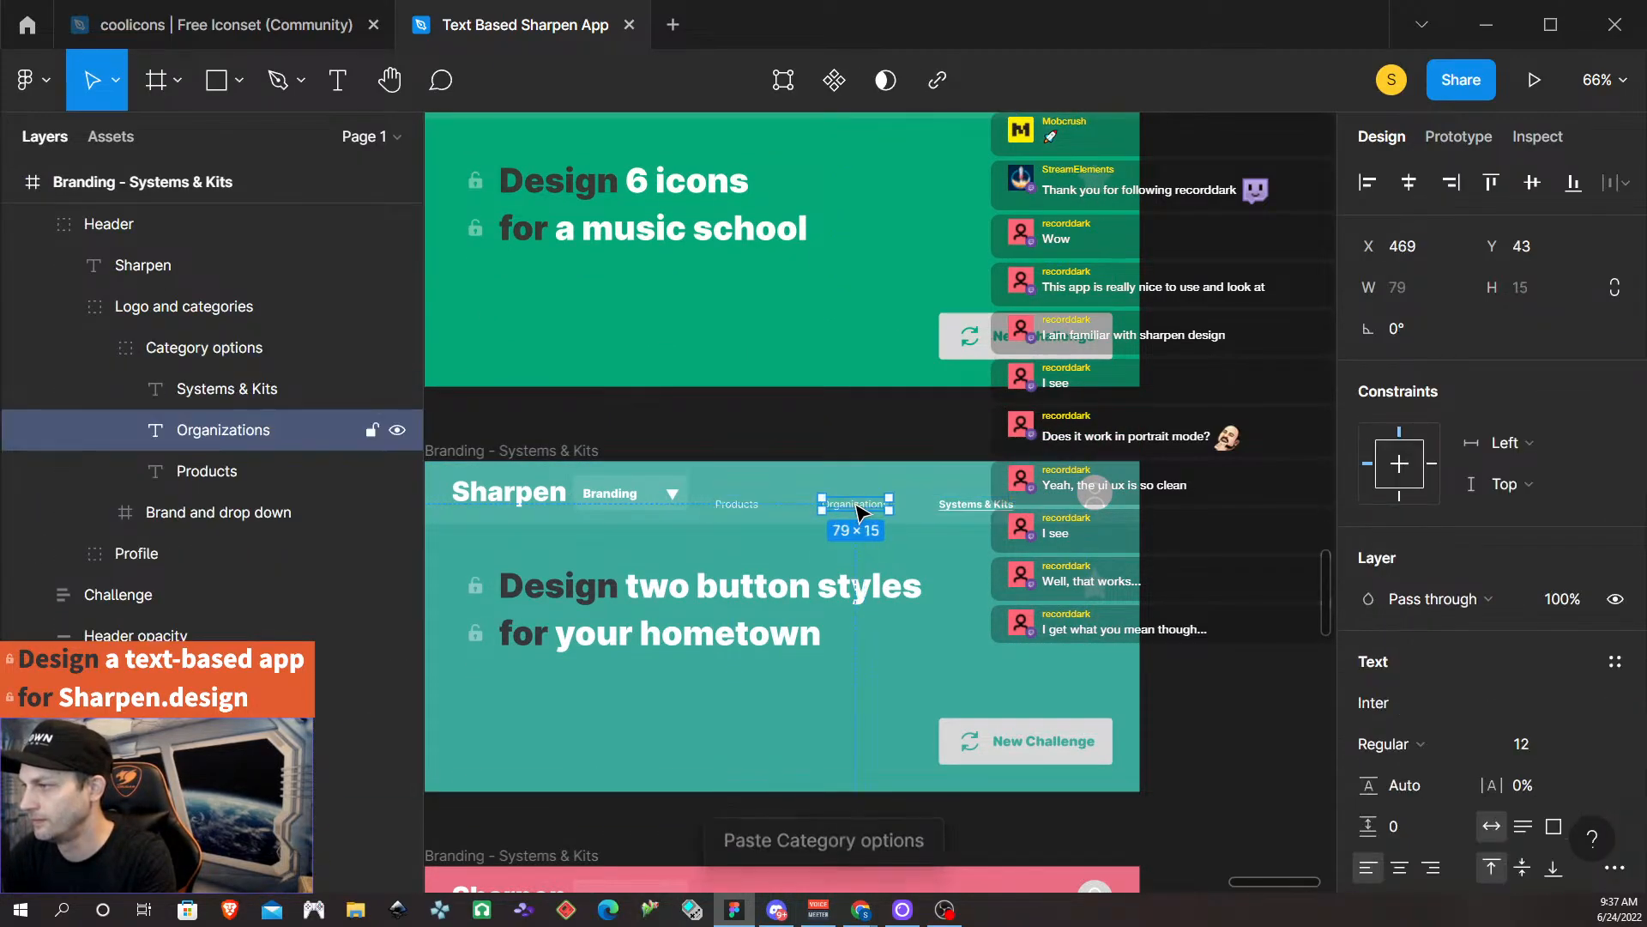
pyautogui.click(915, 416)
pyautogui.click(842, 506)
pyautogui.doubleClick(842, 506)
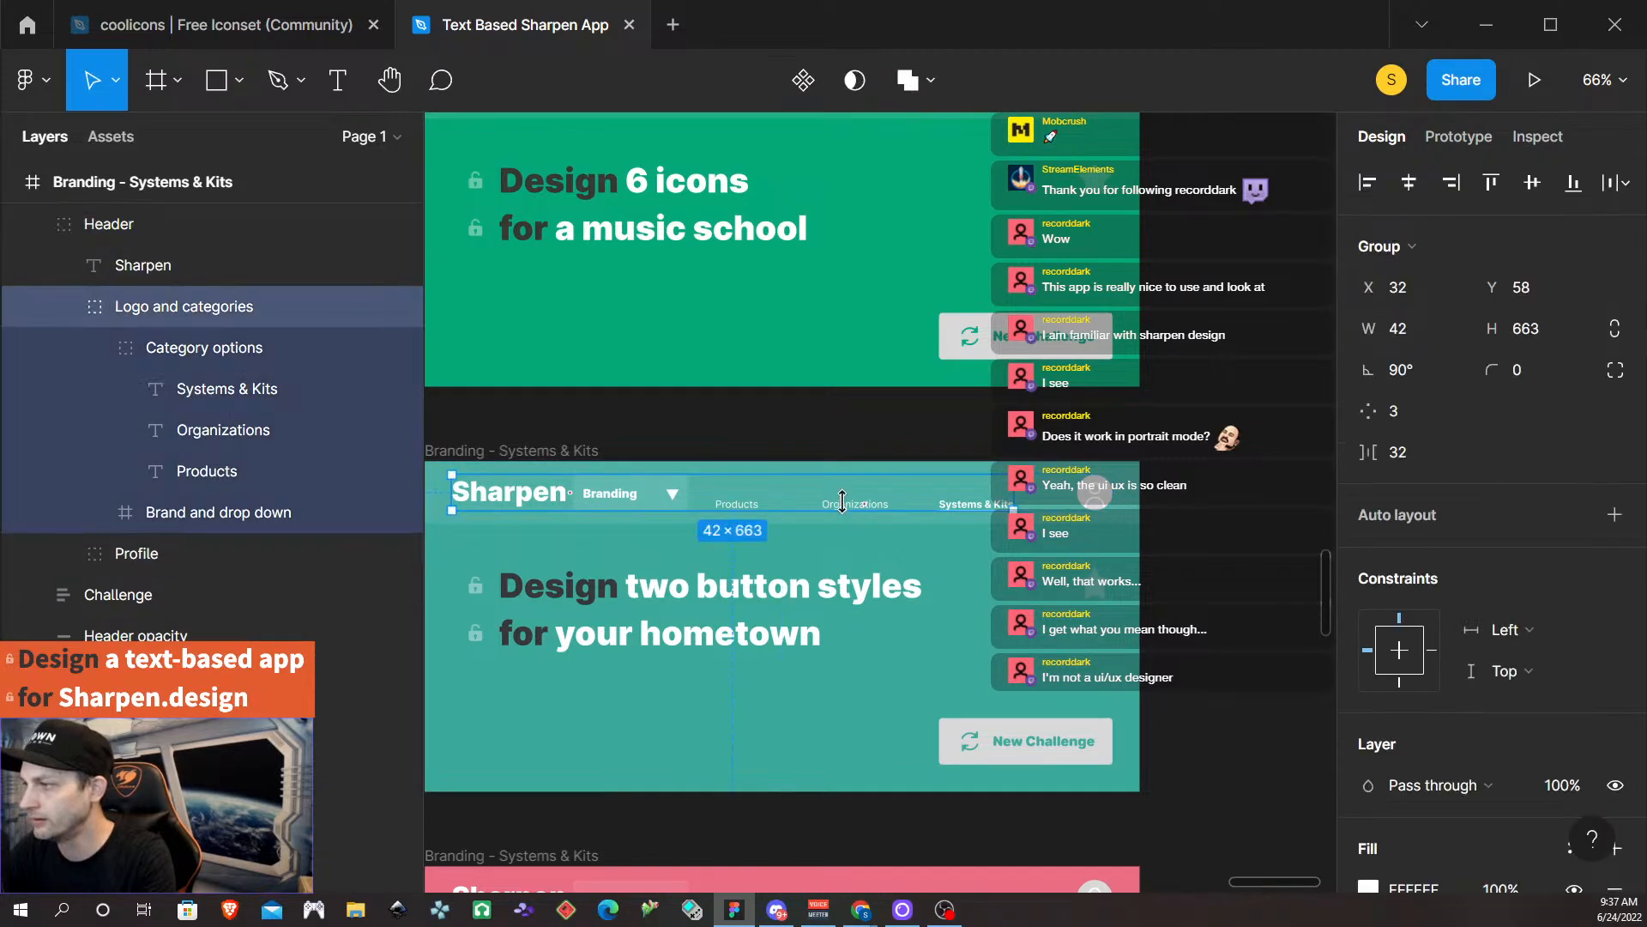
pyautogui.doubleClick(840, 504)
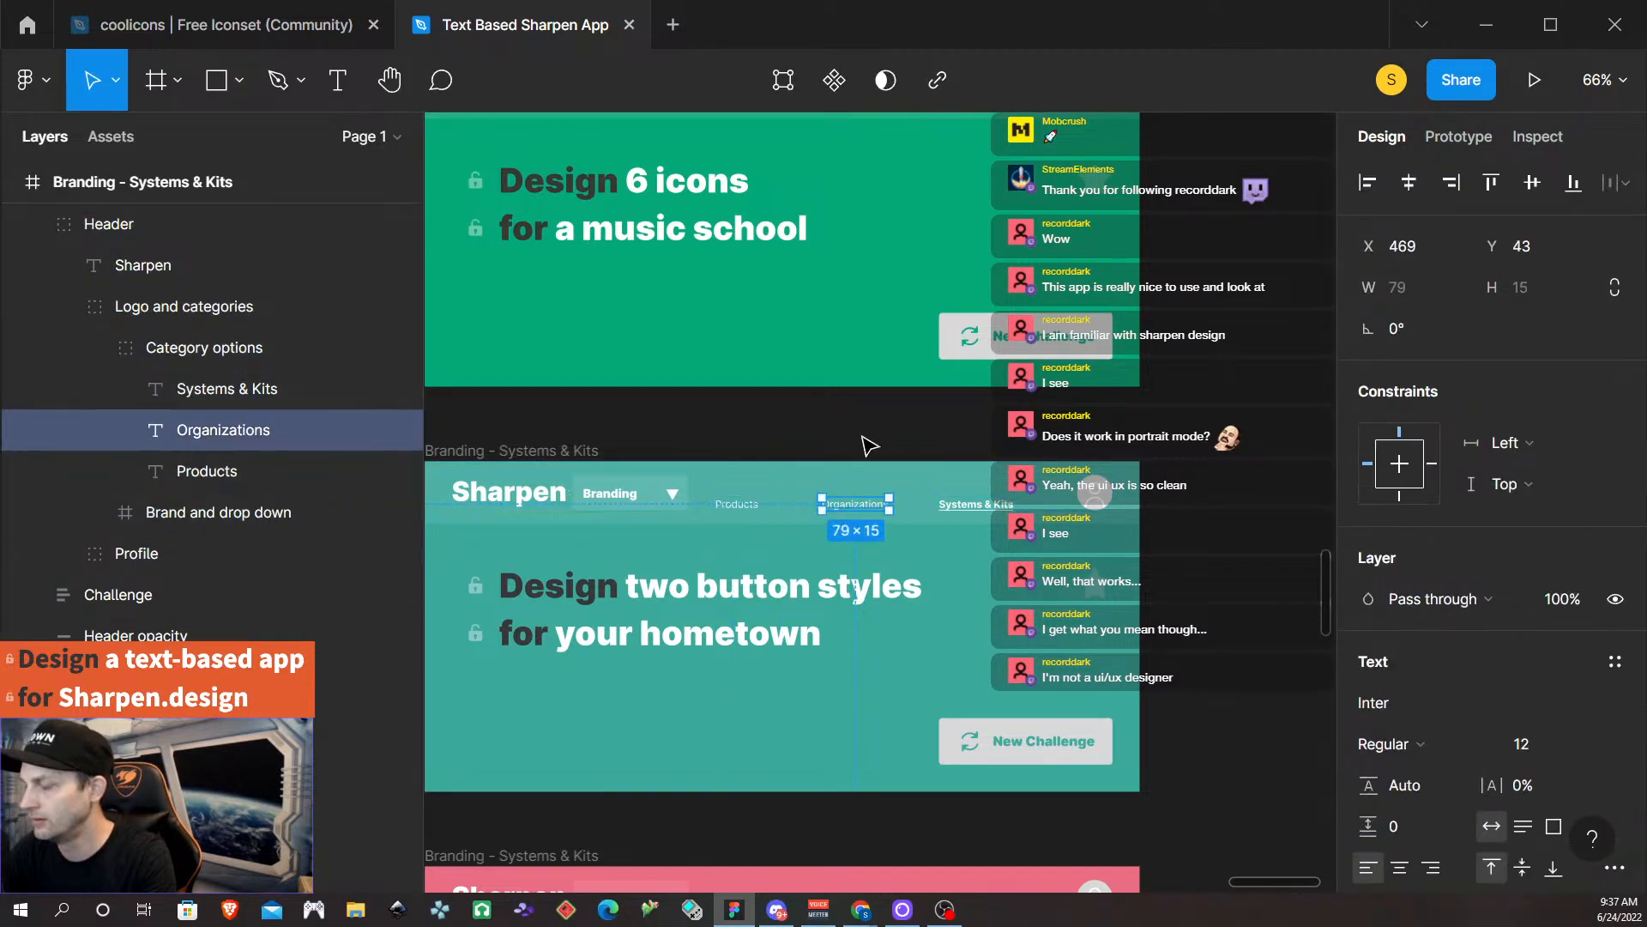
pyautogui.click(865, 442)
# Replace the Category options group in the header of the "two button styles for your hometown" frame with the copied component.
pyautogui.click(738, 515)
pyautogui.doubleClick(739, 513)
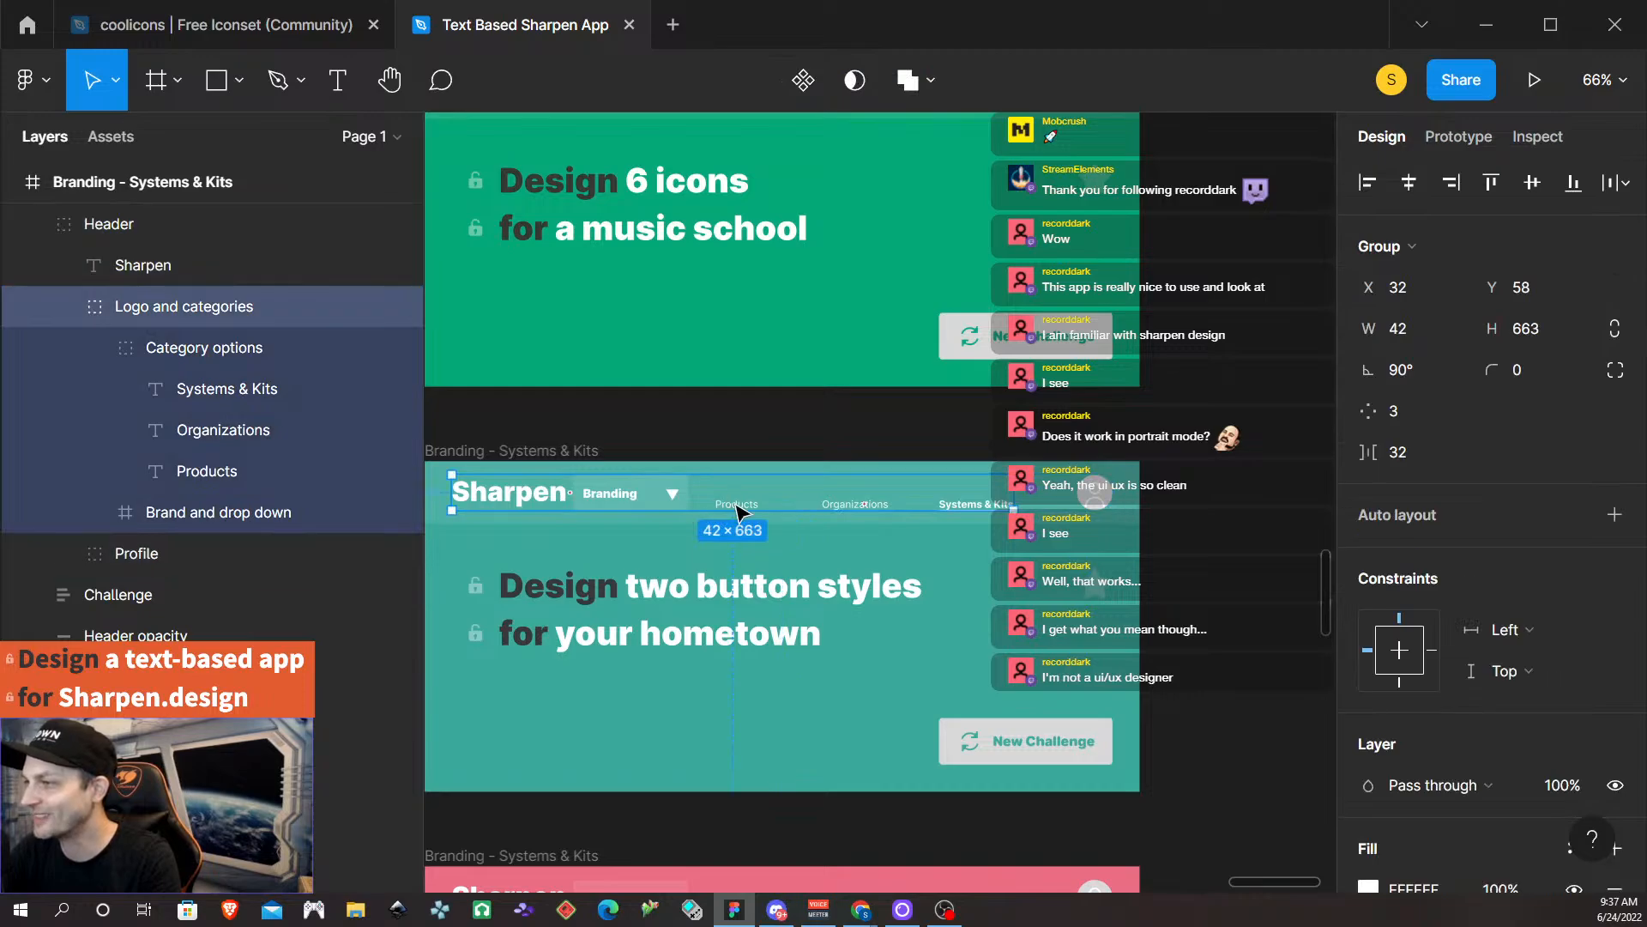
pyautogui.doubleClick(738, 511)
pyautogui.hotkey('ctrl', 'shift', 'r')
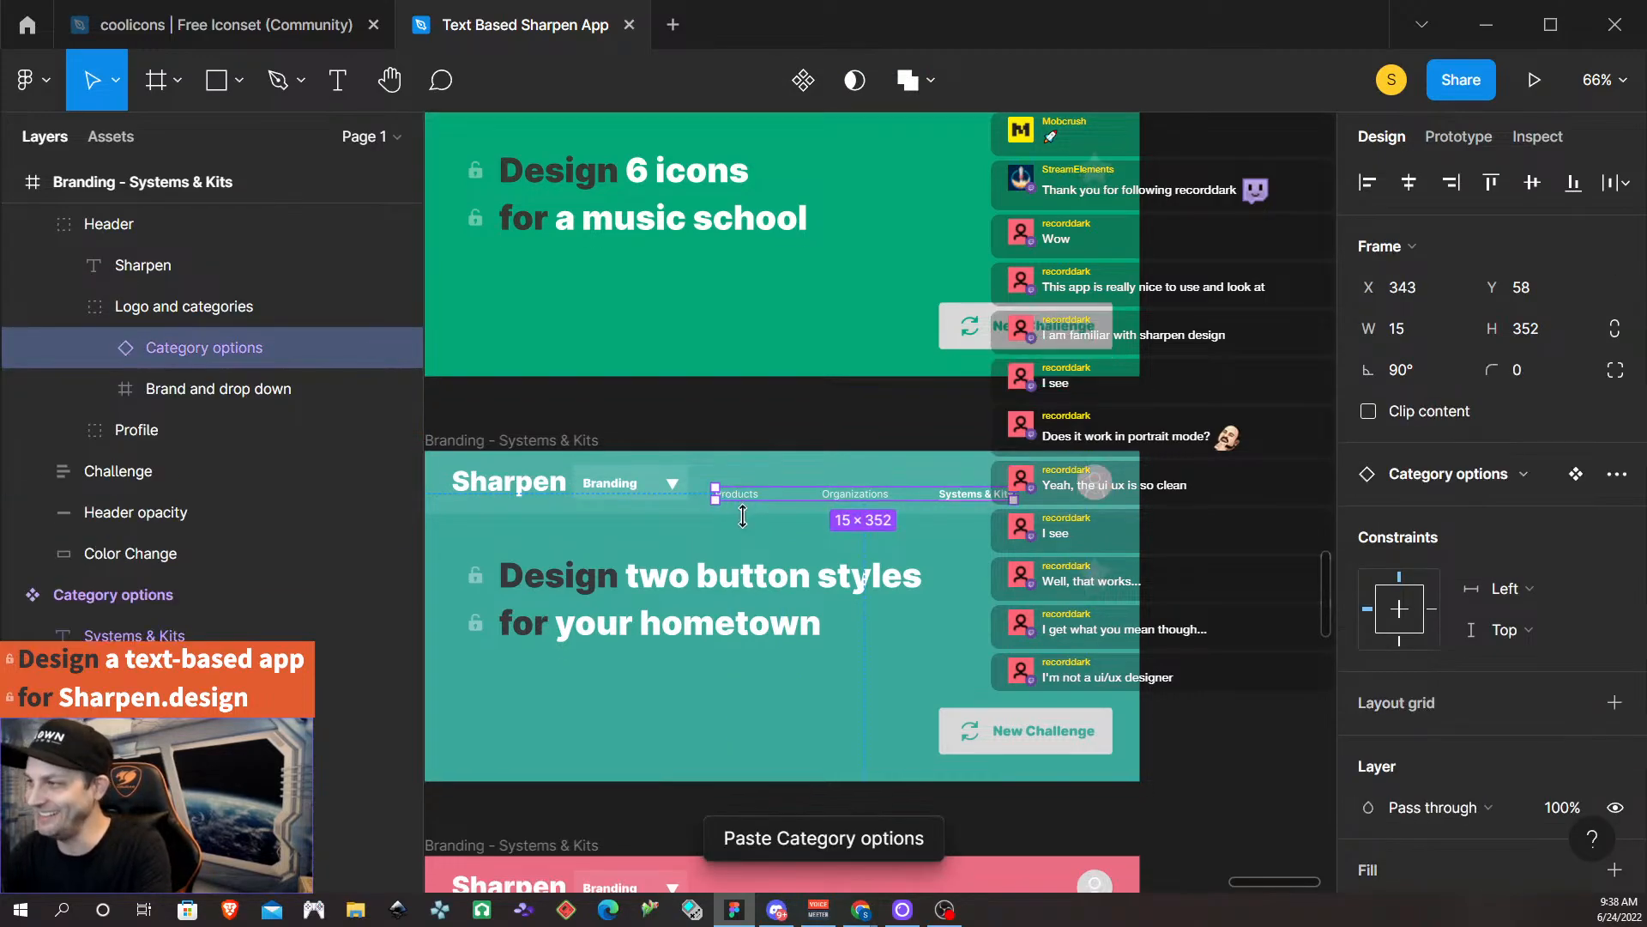
# Replace the Category options group in the header of the "startup in San Francisco" frame with the copied component.
pyautogui.scroll(-4, 772, 558)
pyautogui.scroll(-1, 758, 549)
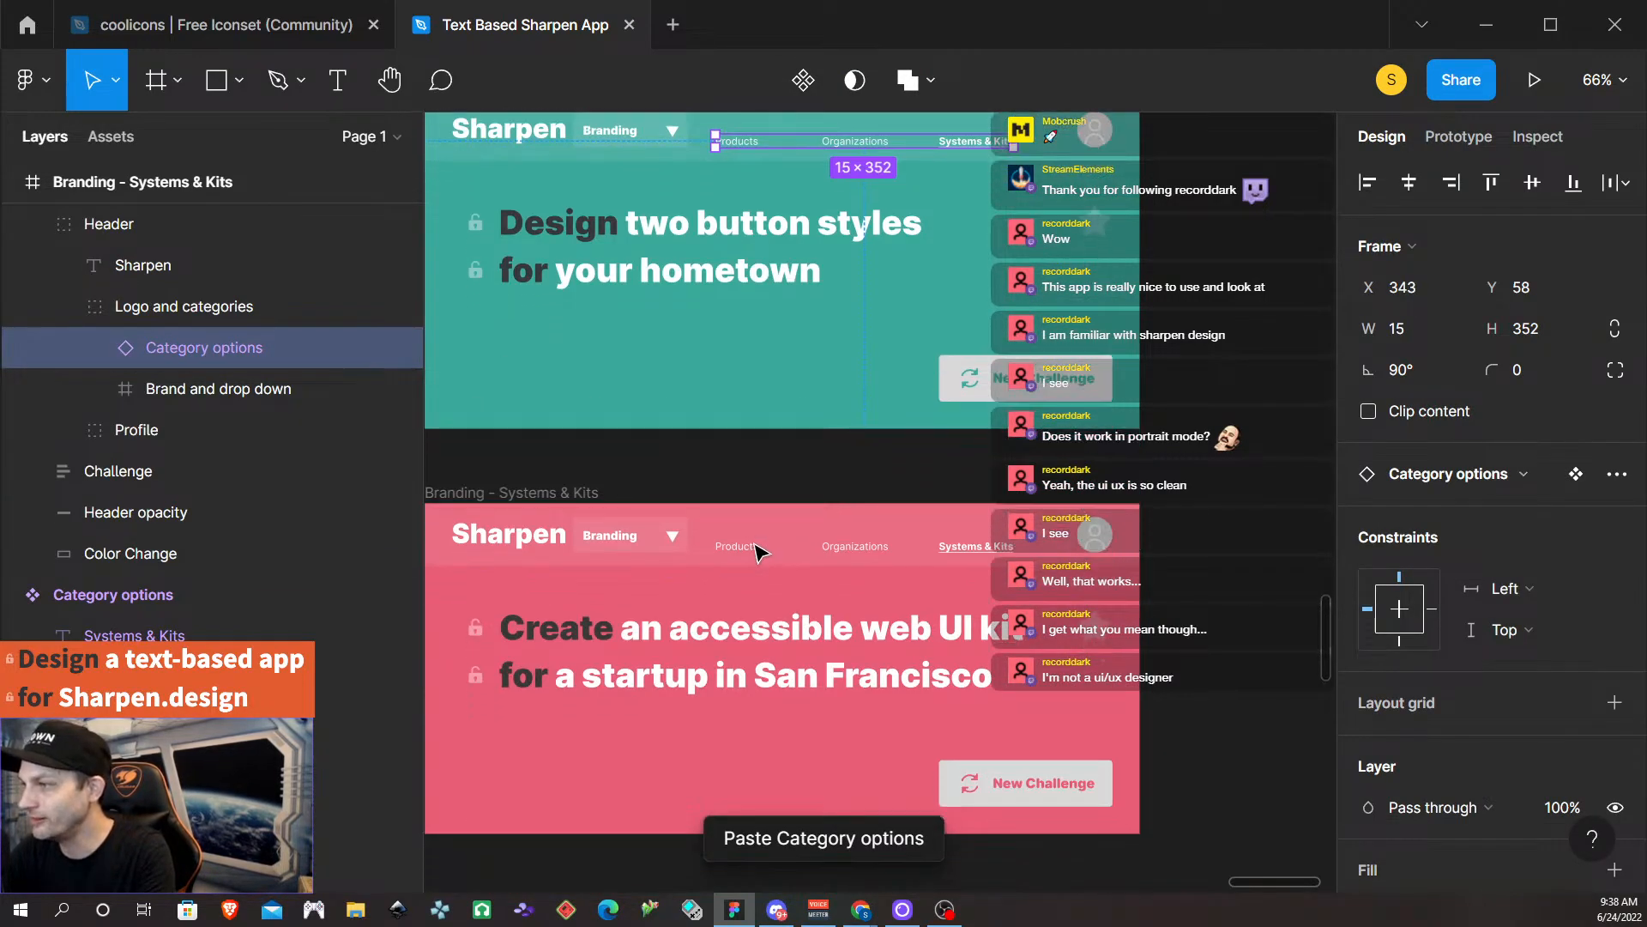
pyautogui.click(755, 551)
pyautogui.doubleClick(755, 551)
pyautogui.doubleClick(756, 552)
pyautogui.hotkey('ctrl', 'shift', 'r')
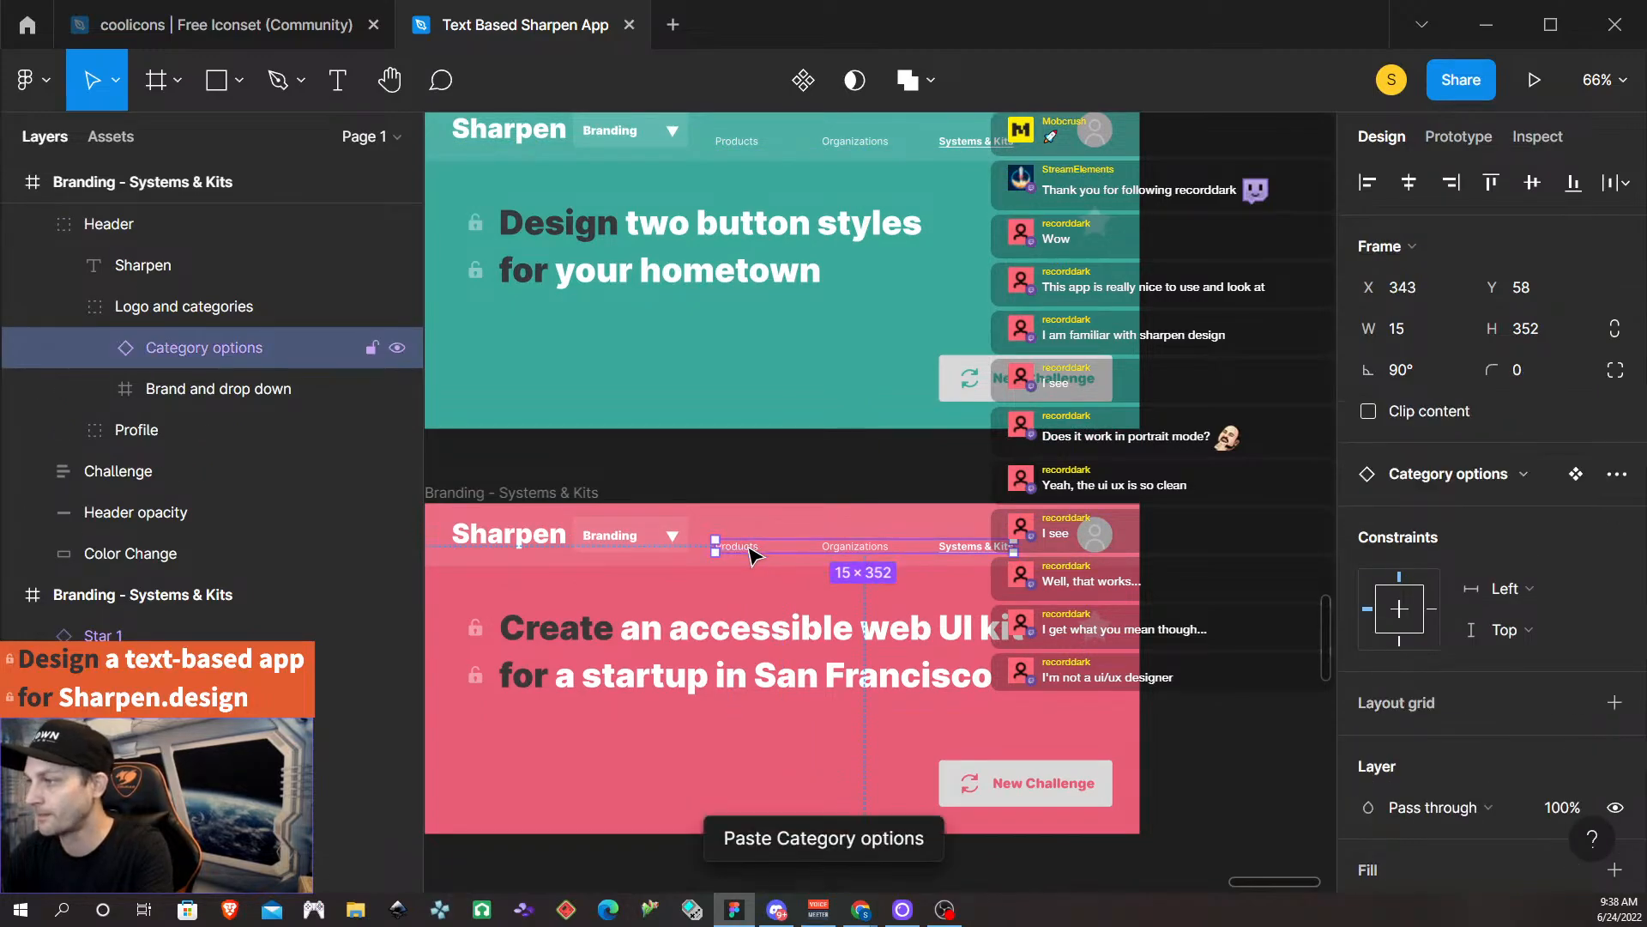
# Replace the Category options group in the header of the "hotel in Saint Lucia" frame with the copied component.
pyautogui.scroll(-3, 755, 553)
pyautogui.scroll(-3, 755, 556)
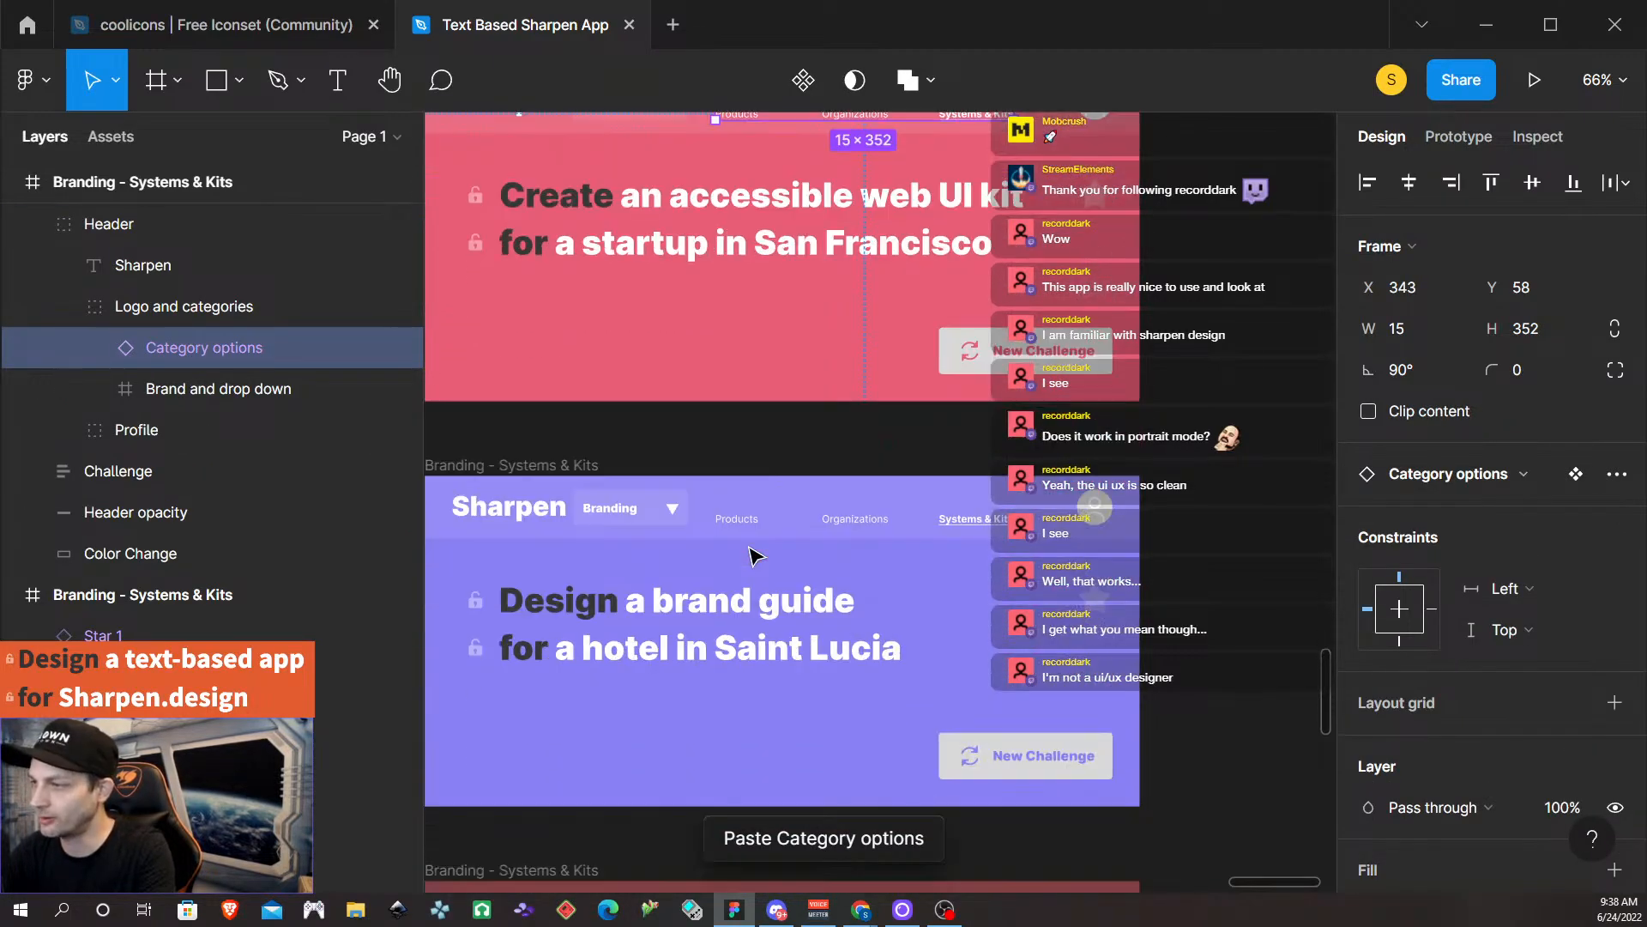
pyautogui.click(752, 532)
pyautogui.doubleClick(754, 532)
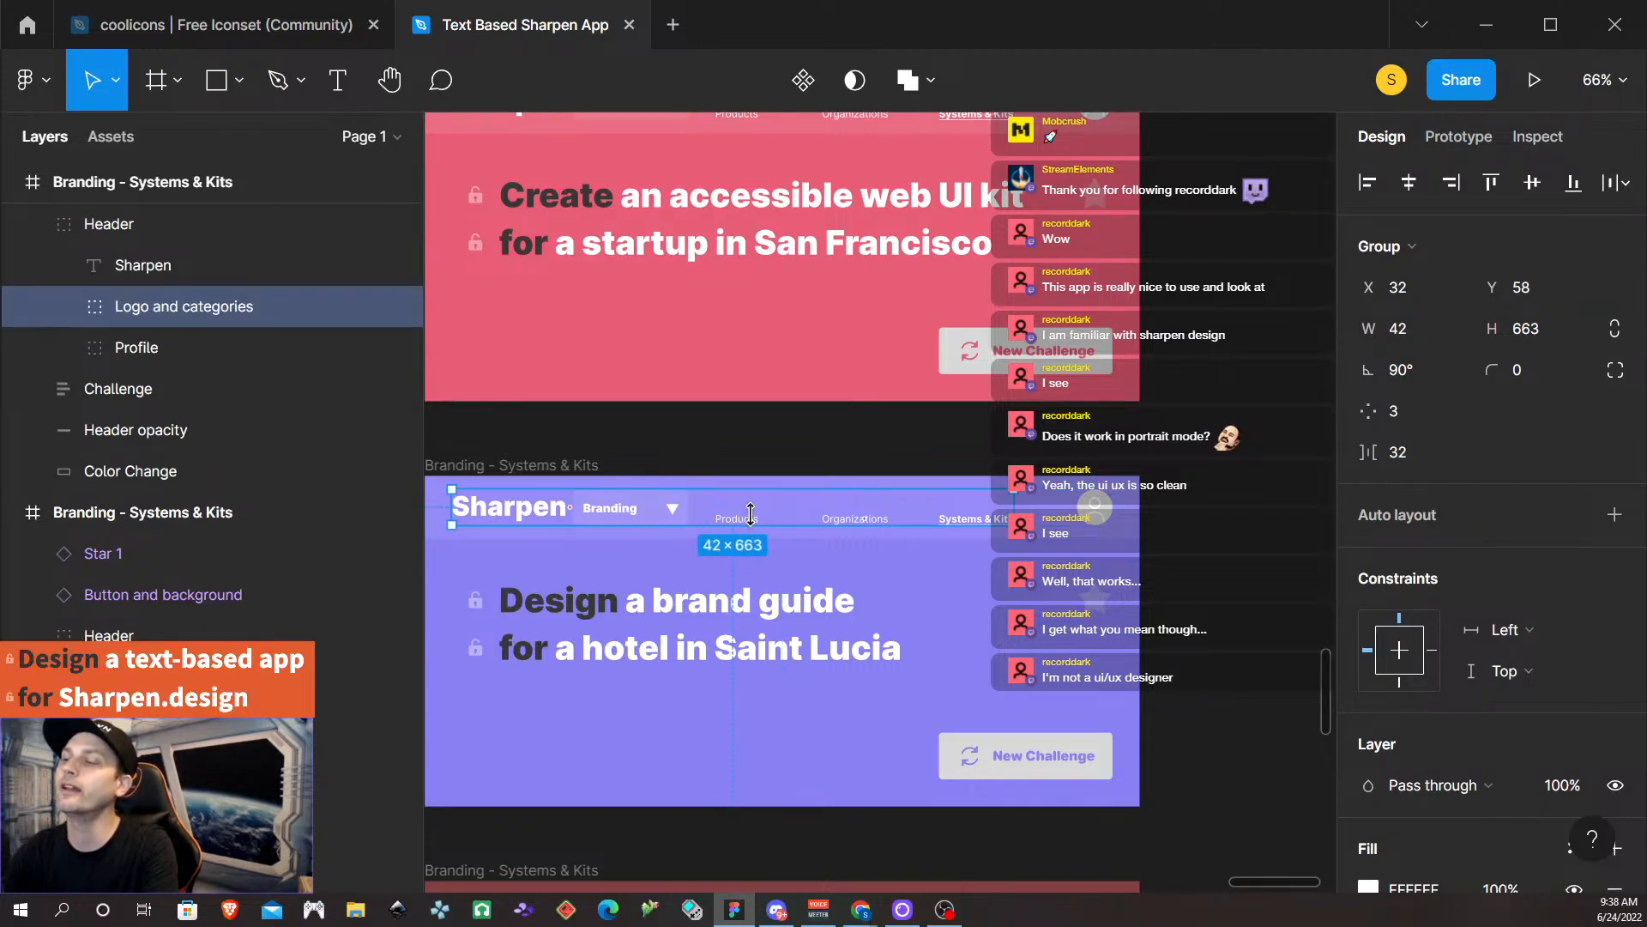
pyautogui.doubleClick(755, 519)
pyautogui.hotkey('ctrl', 'shift', 'r')
# Replace the Category options group in the header of the "law firm in Jamaica" frame with the copied component.
pyautogui.scroll(-5, 755, 525)
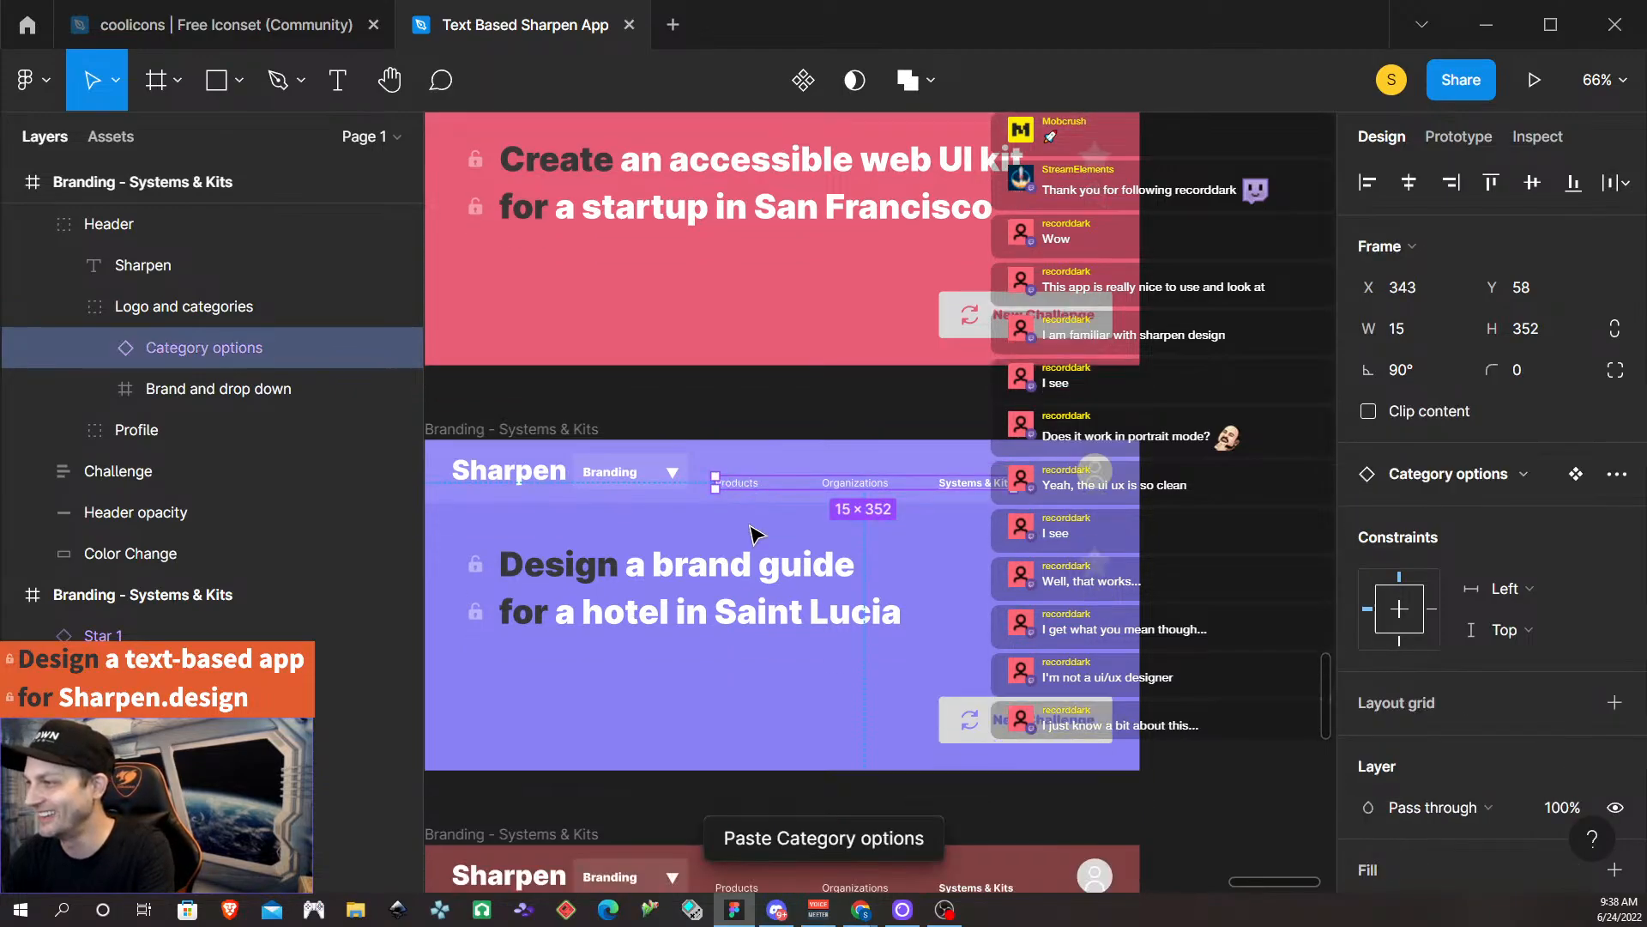
pyautogui.click(752, 520)
pyautogui.doubleClick(749, 519)
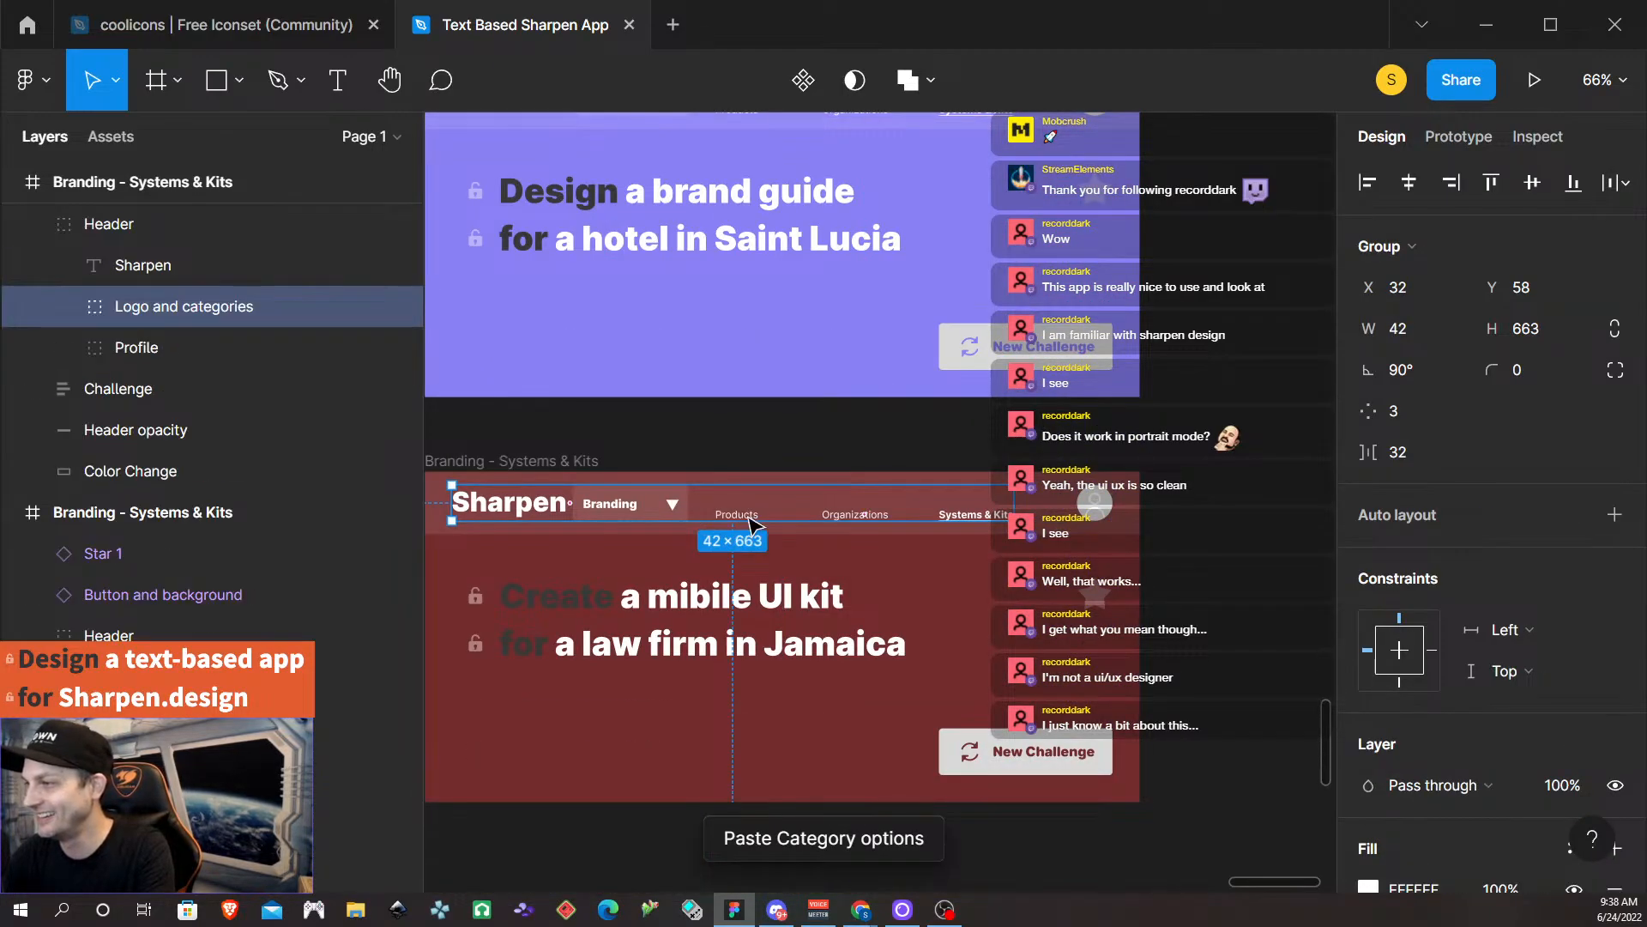
pyautogui.doubleClick(749, 519)
pyautogui.doubleClick(749, 519)
pyautogui.click(787, 453)
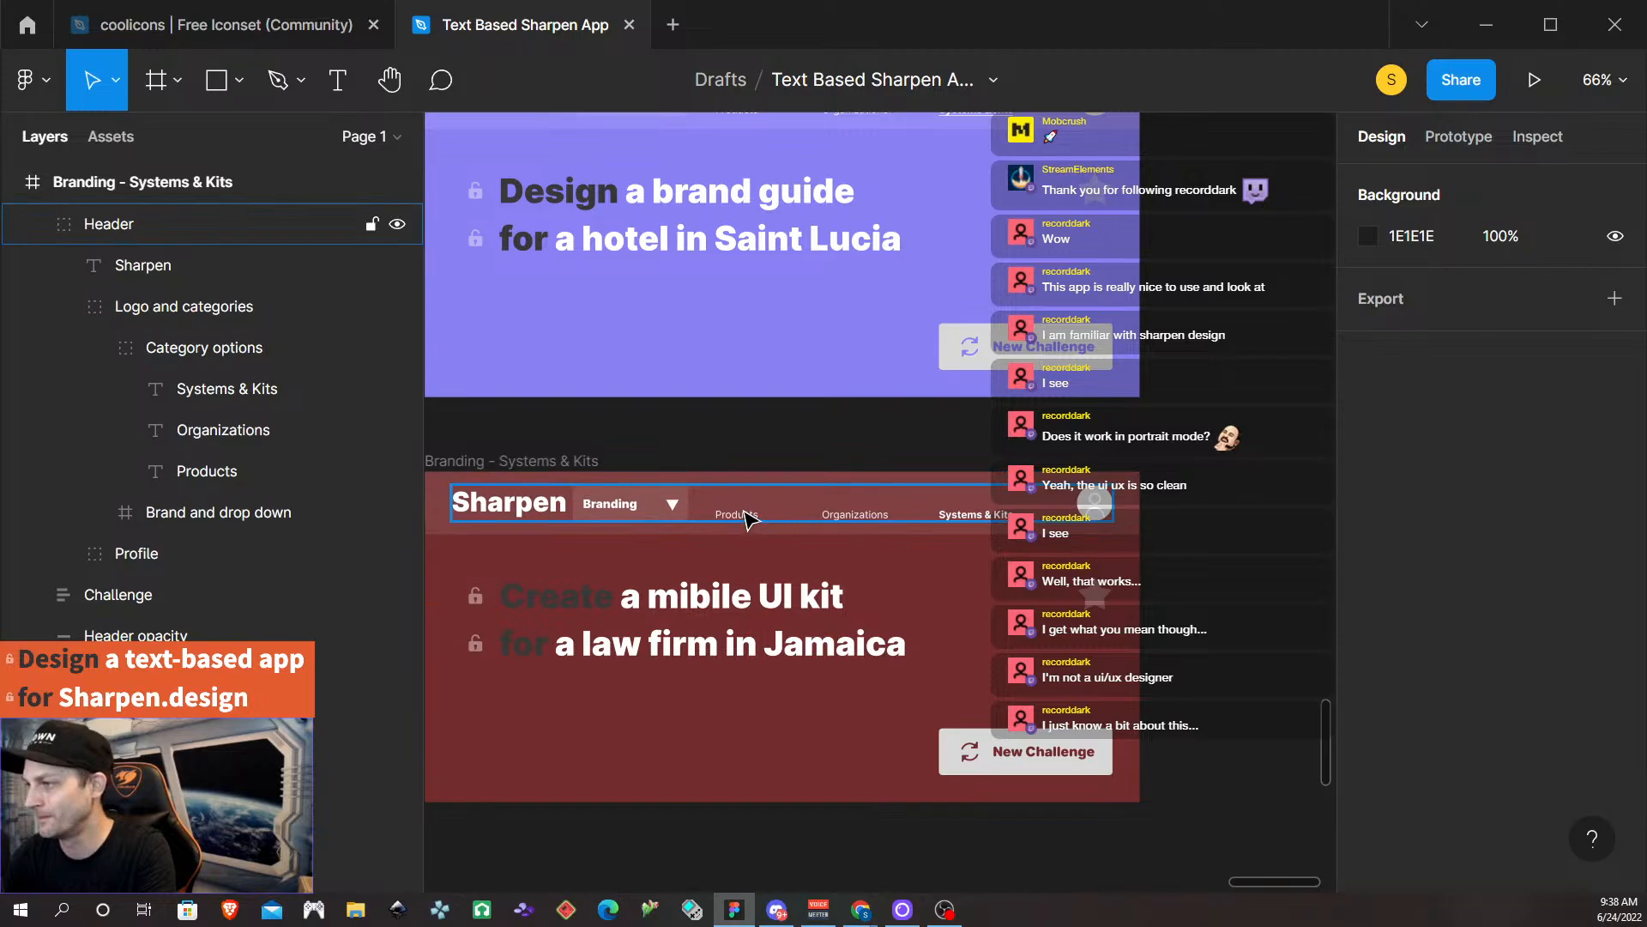
pyautogui.doubleClick(749, 519)
pyautogui.doubleClick(749, 519)
pyautogui.hotkey('ctrl', 'shift', 'r')
# Examine the Branding - Products, Organizations and Systems & Kits columns together with the Category options components above them.
pyautogui.scroll(-4, 747, 522)
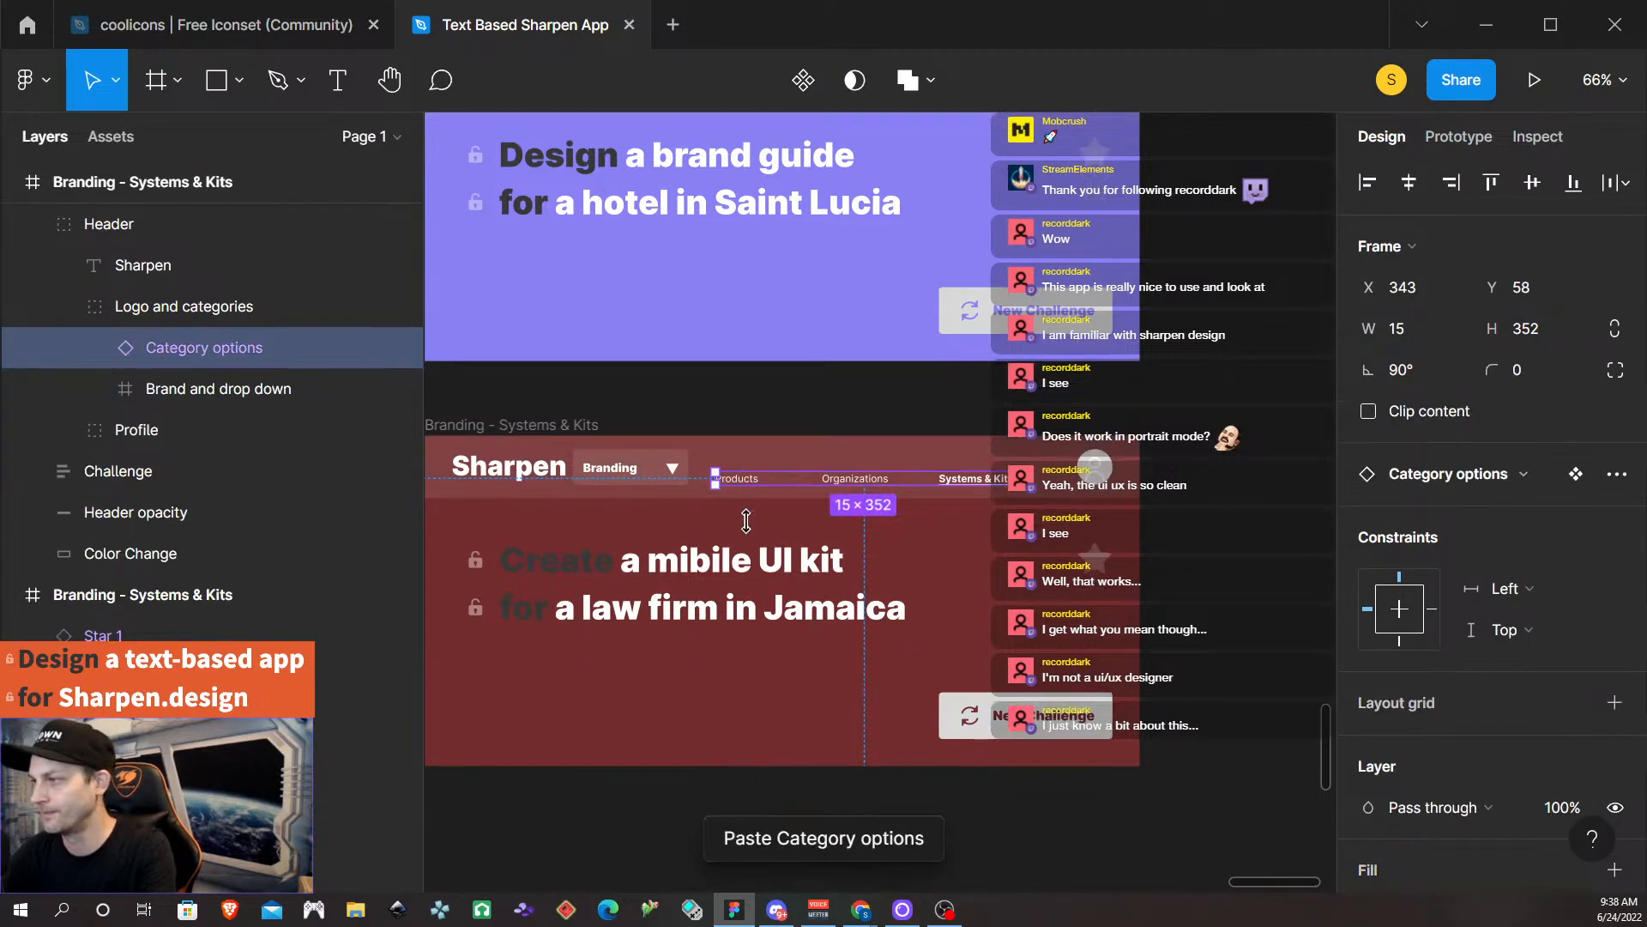
pyautogui.scroll(-4, 749, 523)
pyautogui.scroll(-3, 755, 534)
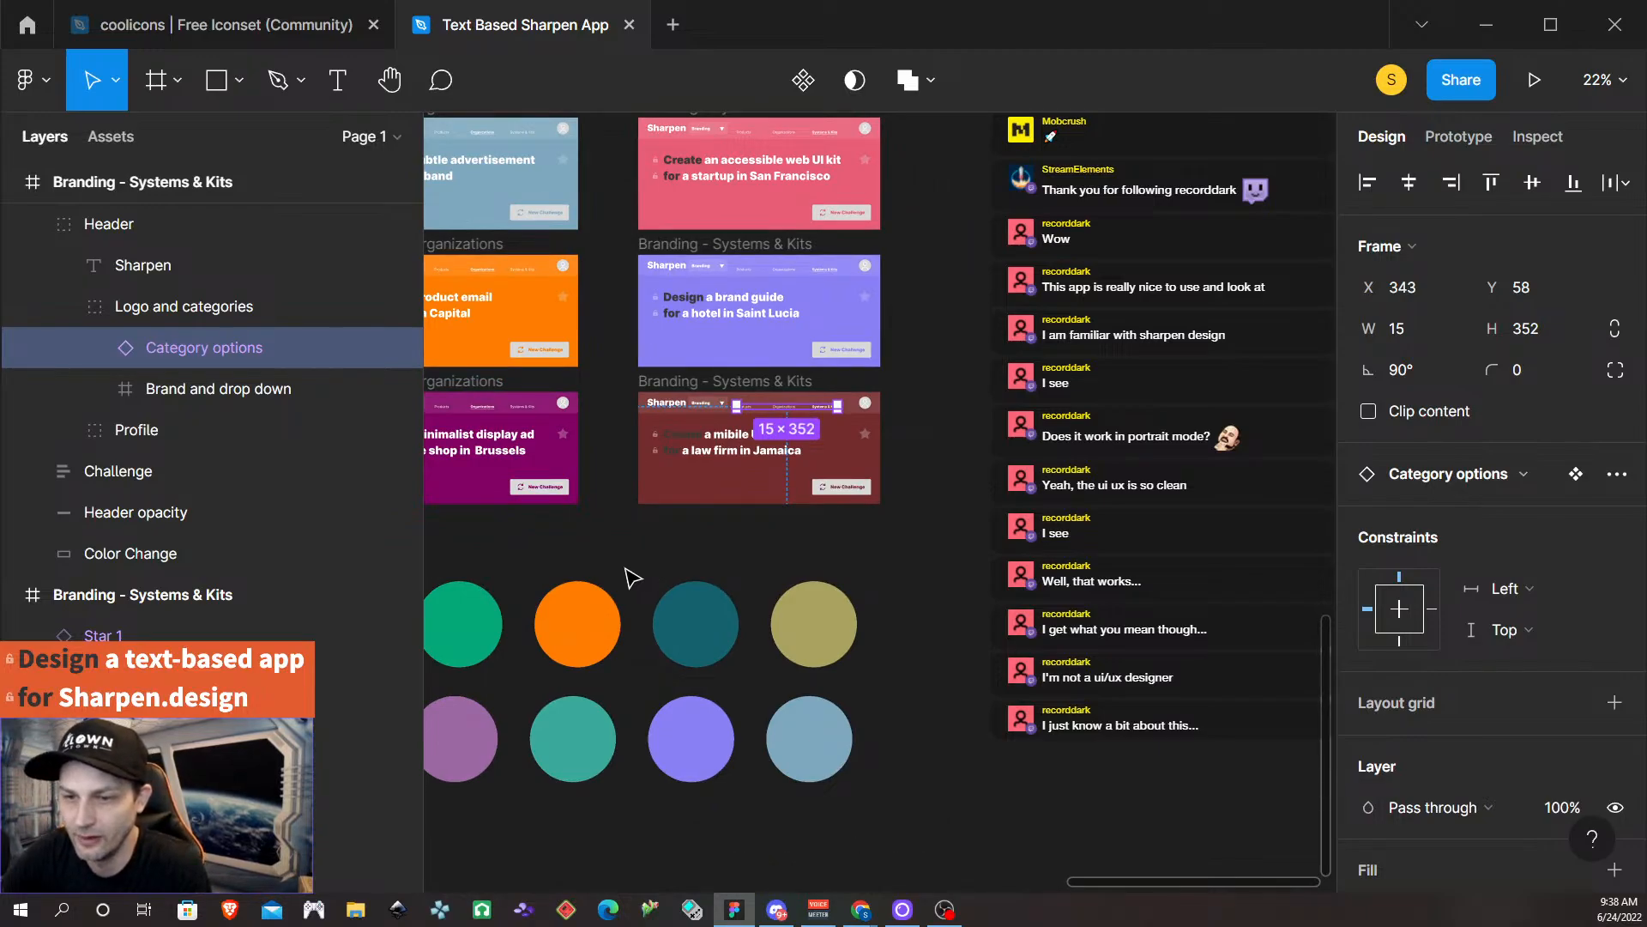
pyautogui.scroll(-1, 632, 577)
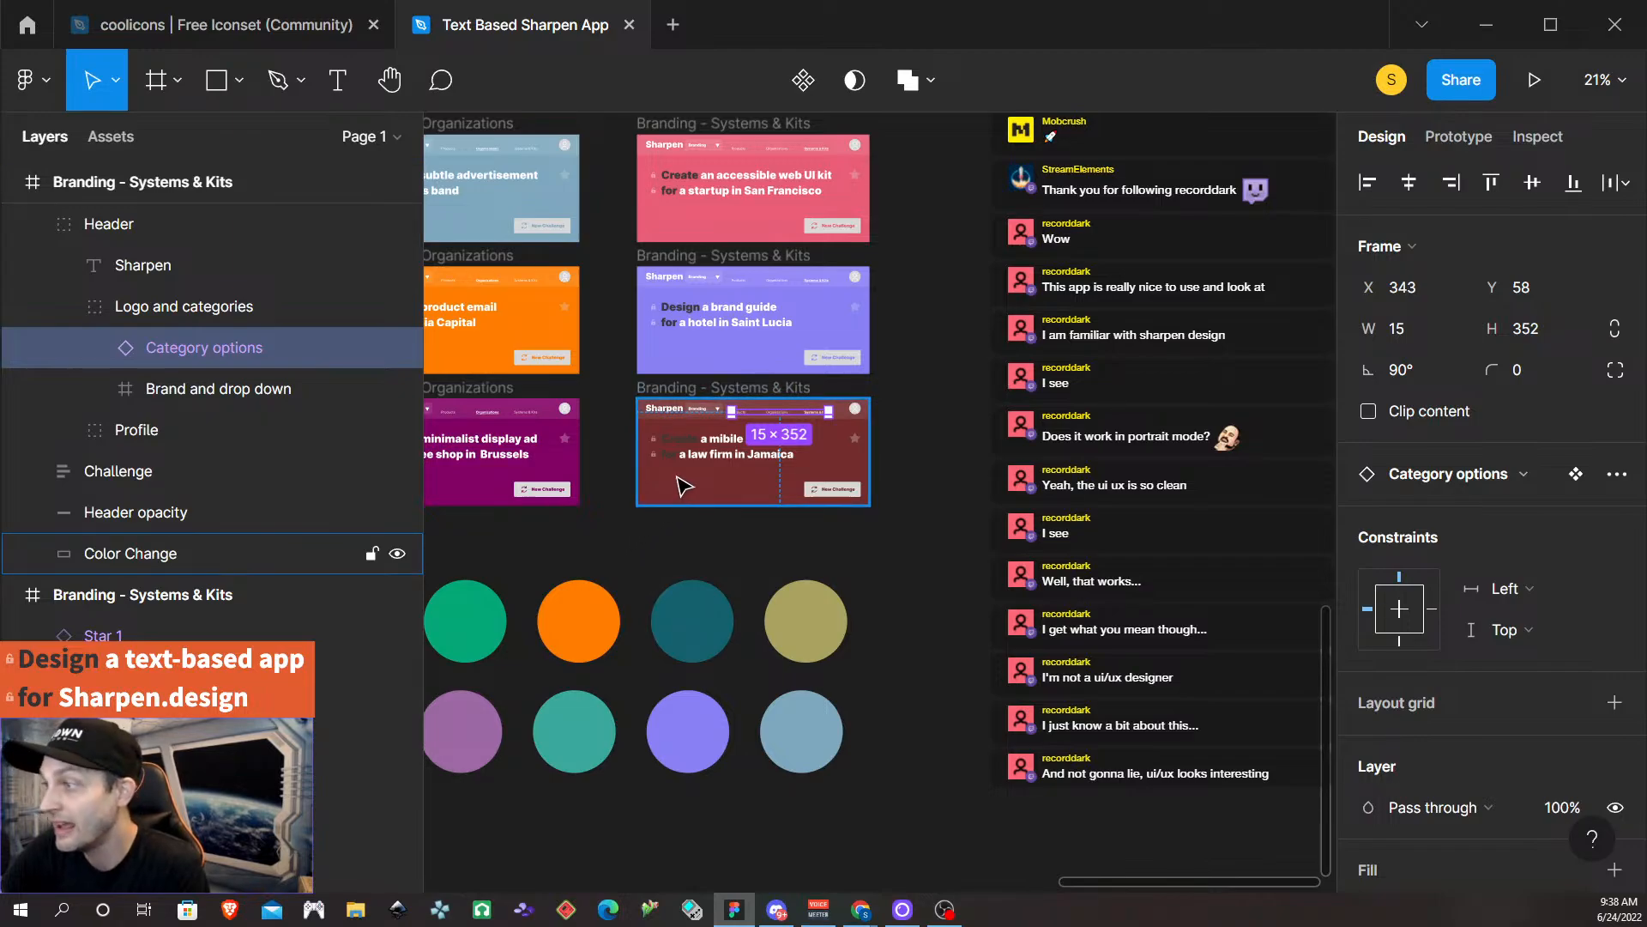
pyautogui.scroll(2, 677, 477)
pyautogui.scroll(-2, 673, 472)
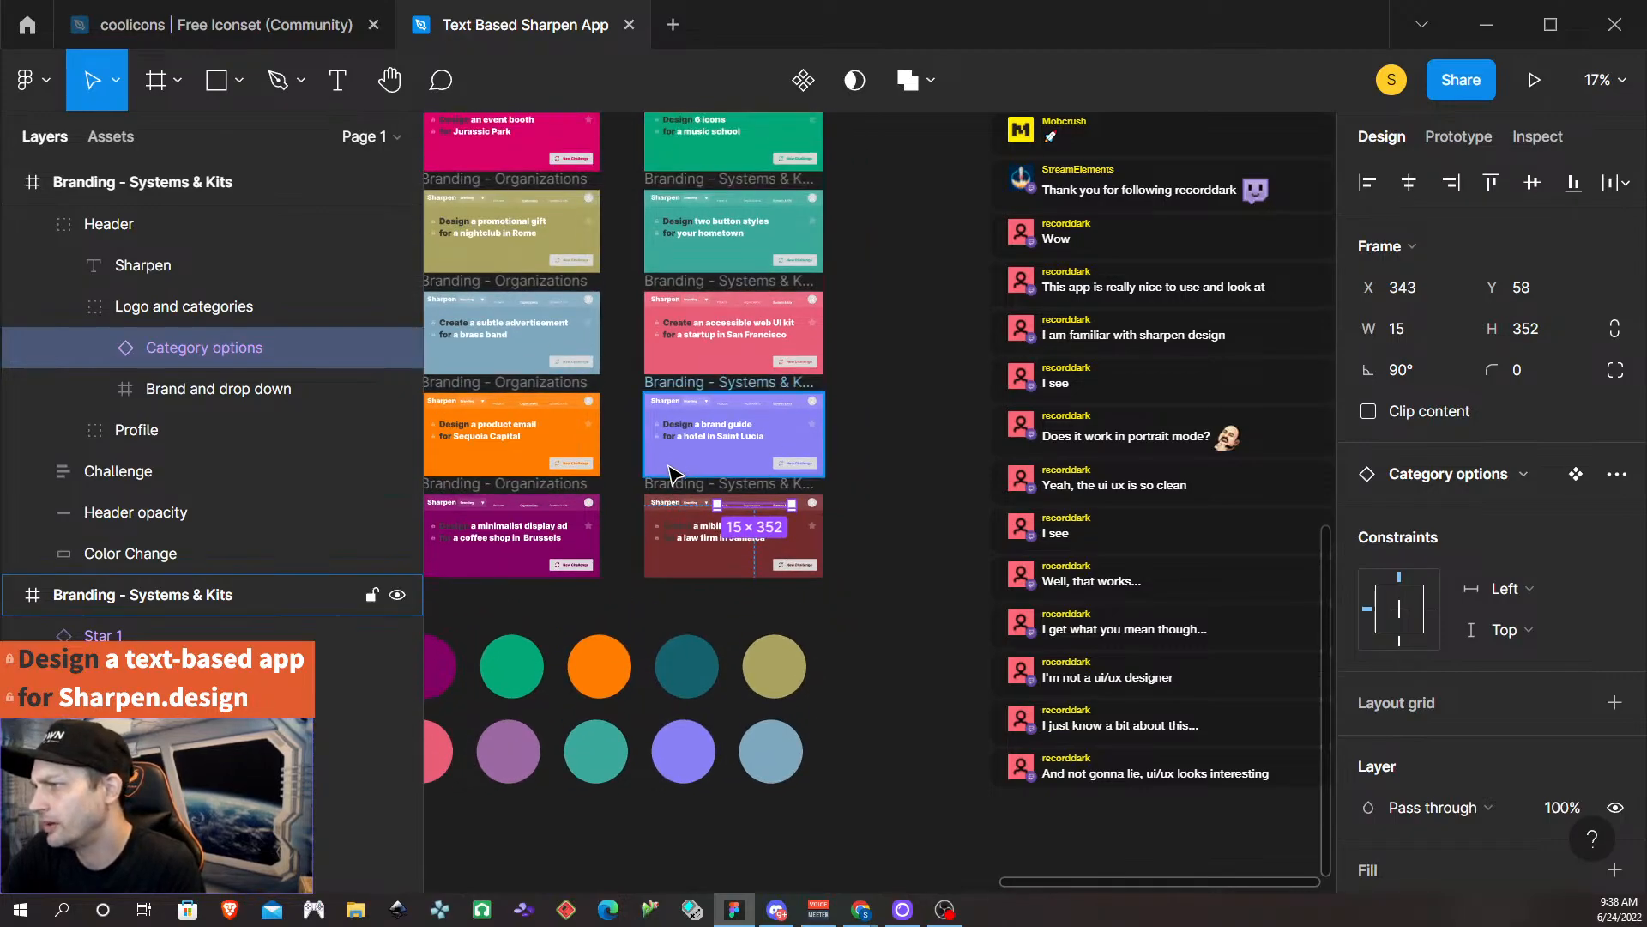
pyautogui.scroll(3, 668, 474)
pyautogui.hscroll(-1, 662, 480)
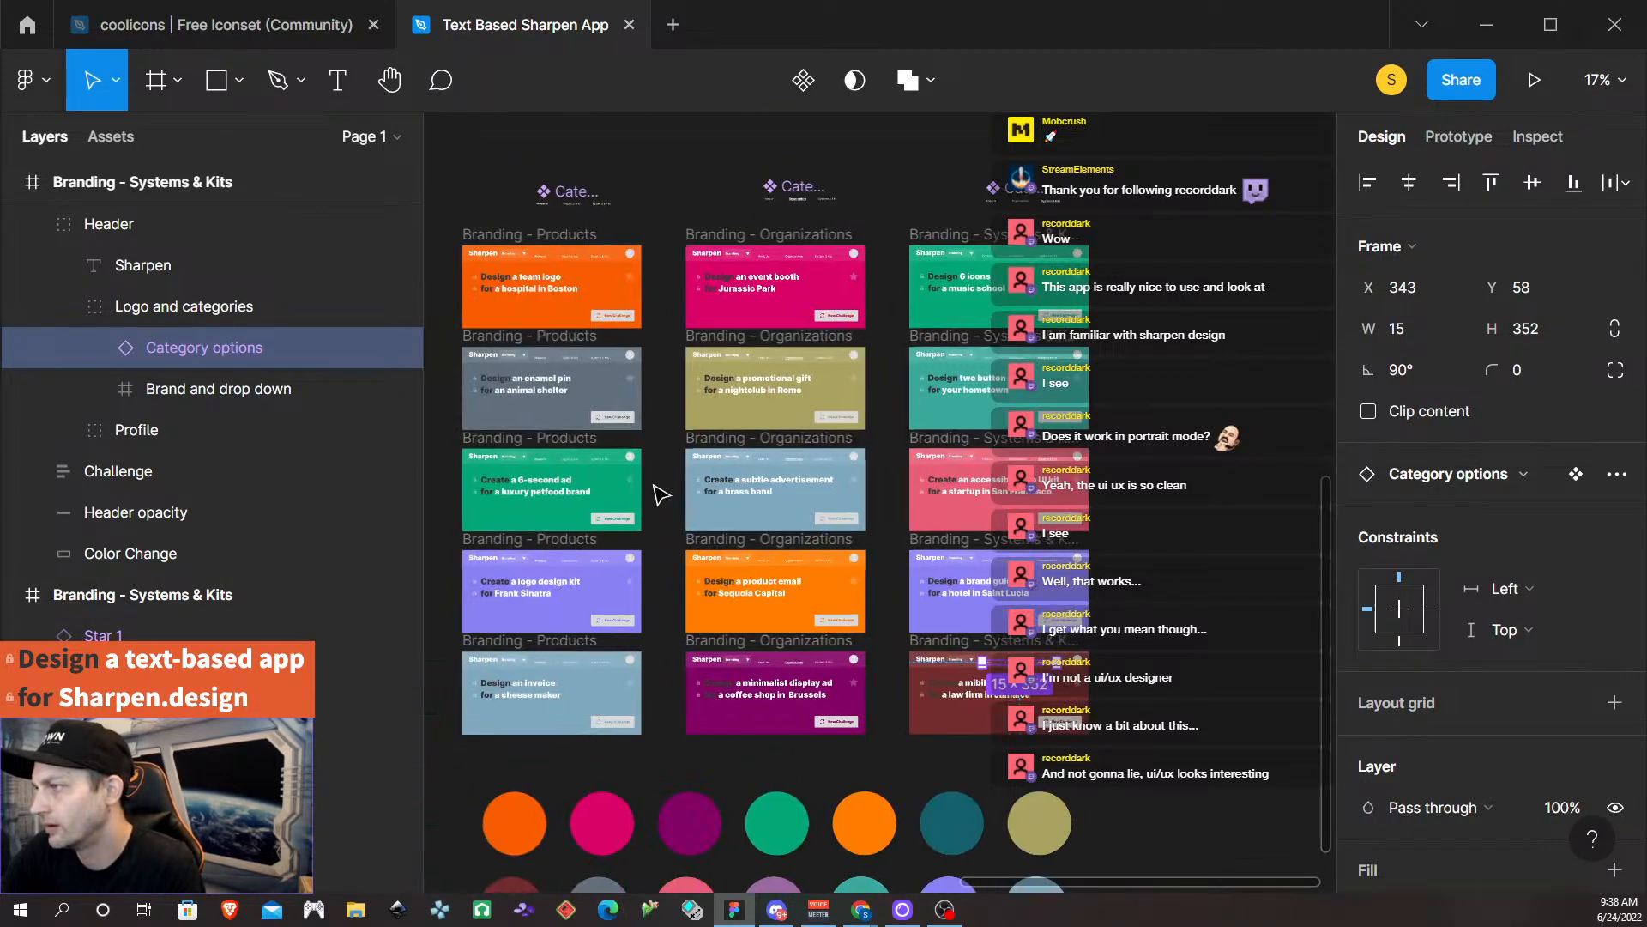
pyautogui.hscroll(-1, 660, 494)
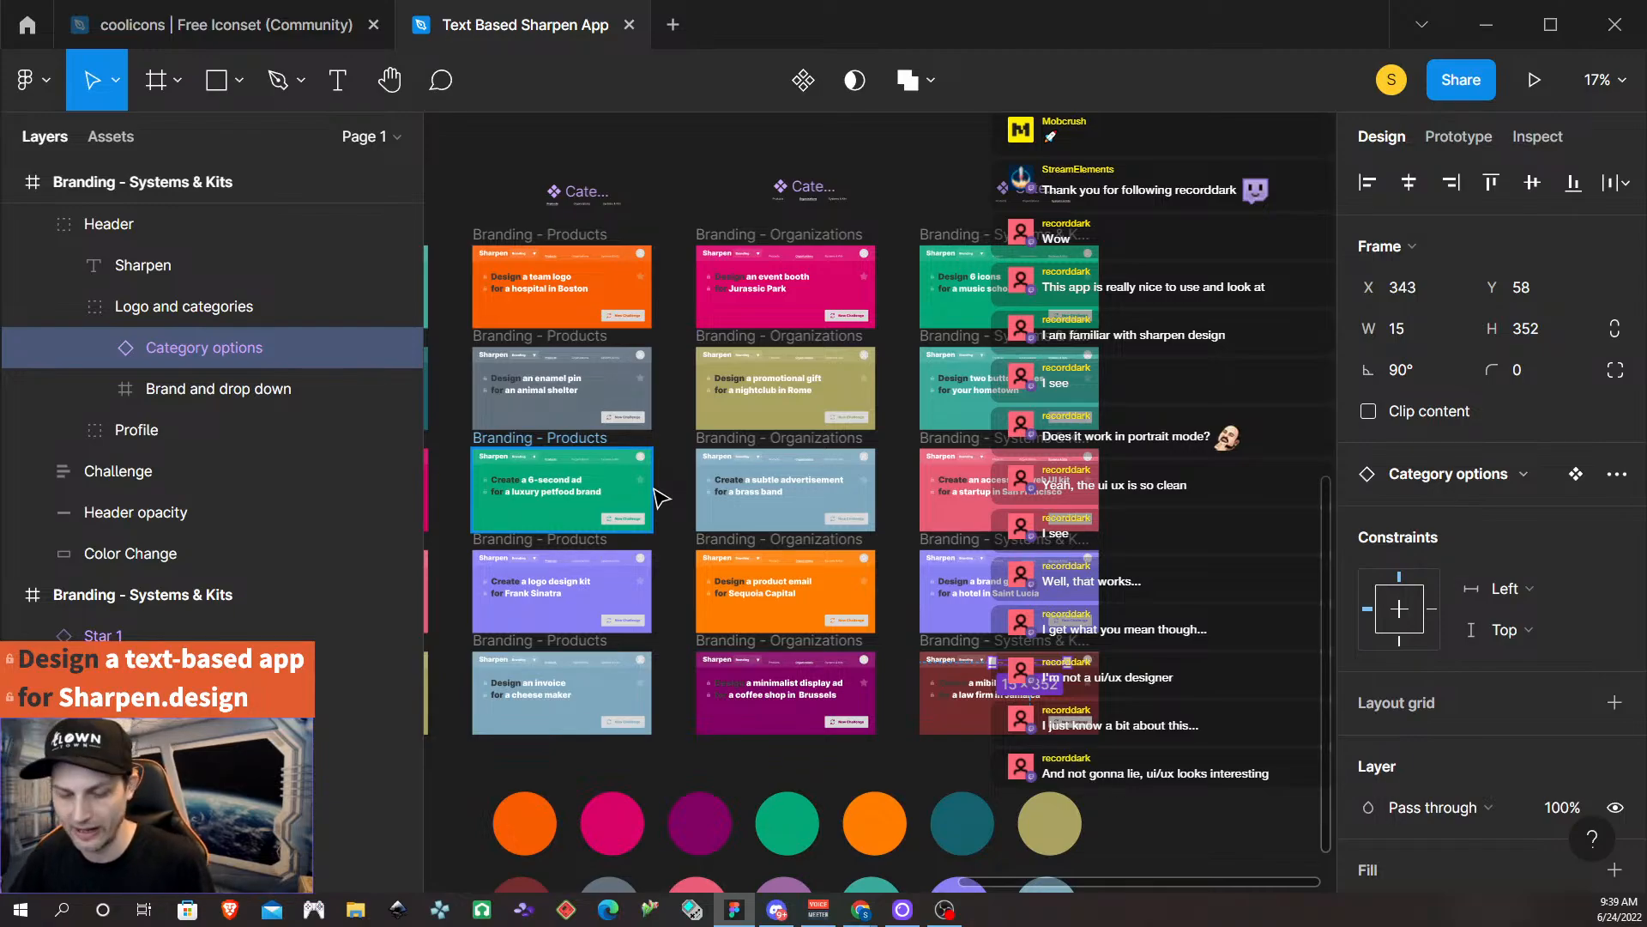
pyautogui.hscroll(-3, 724, 542)
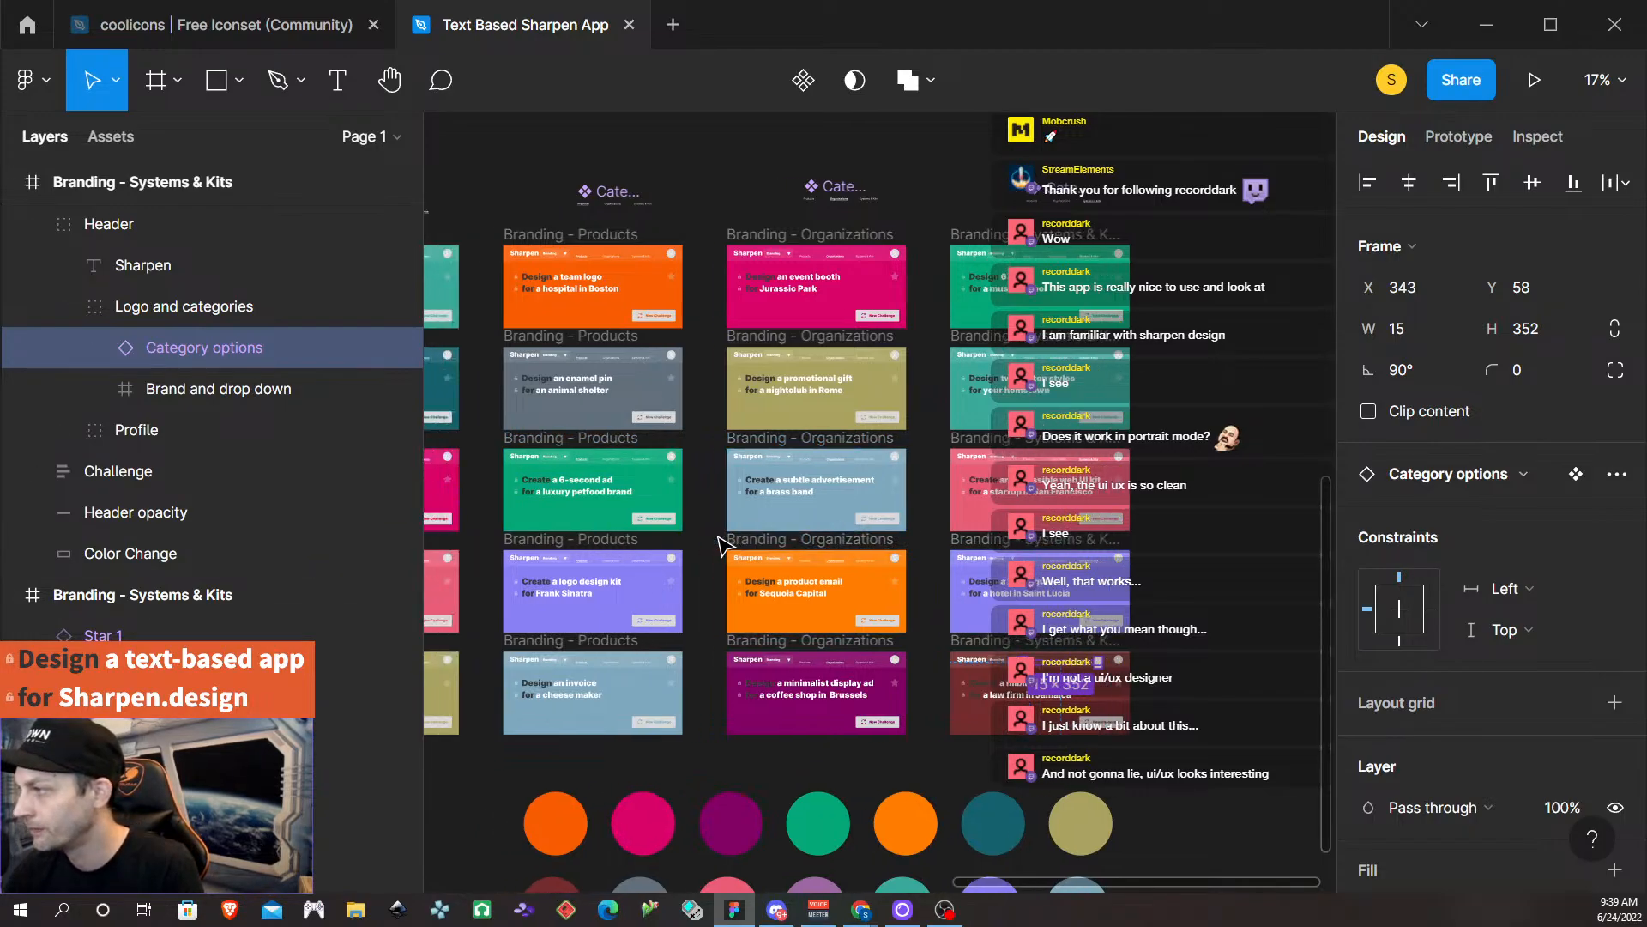
pyautogui.hscroll(-1, 740, 539)
# Display the prototype connections of all frames in the three Branding columns and examine how their header categories are linked.
pyautogui.click(1458, 136)
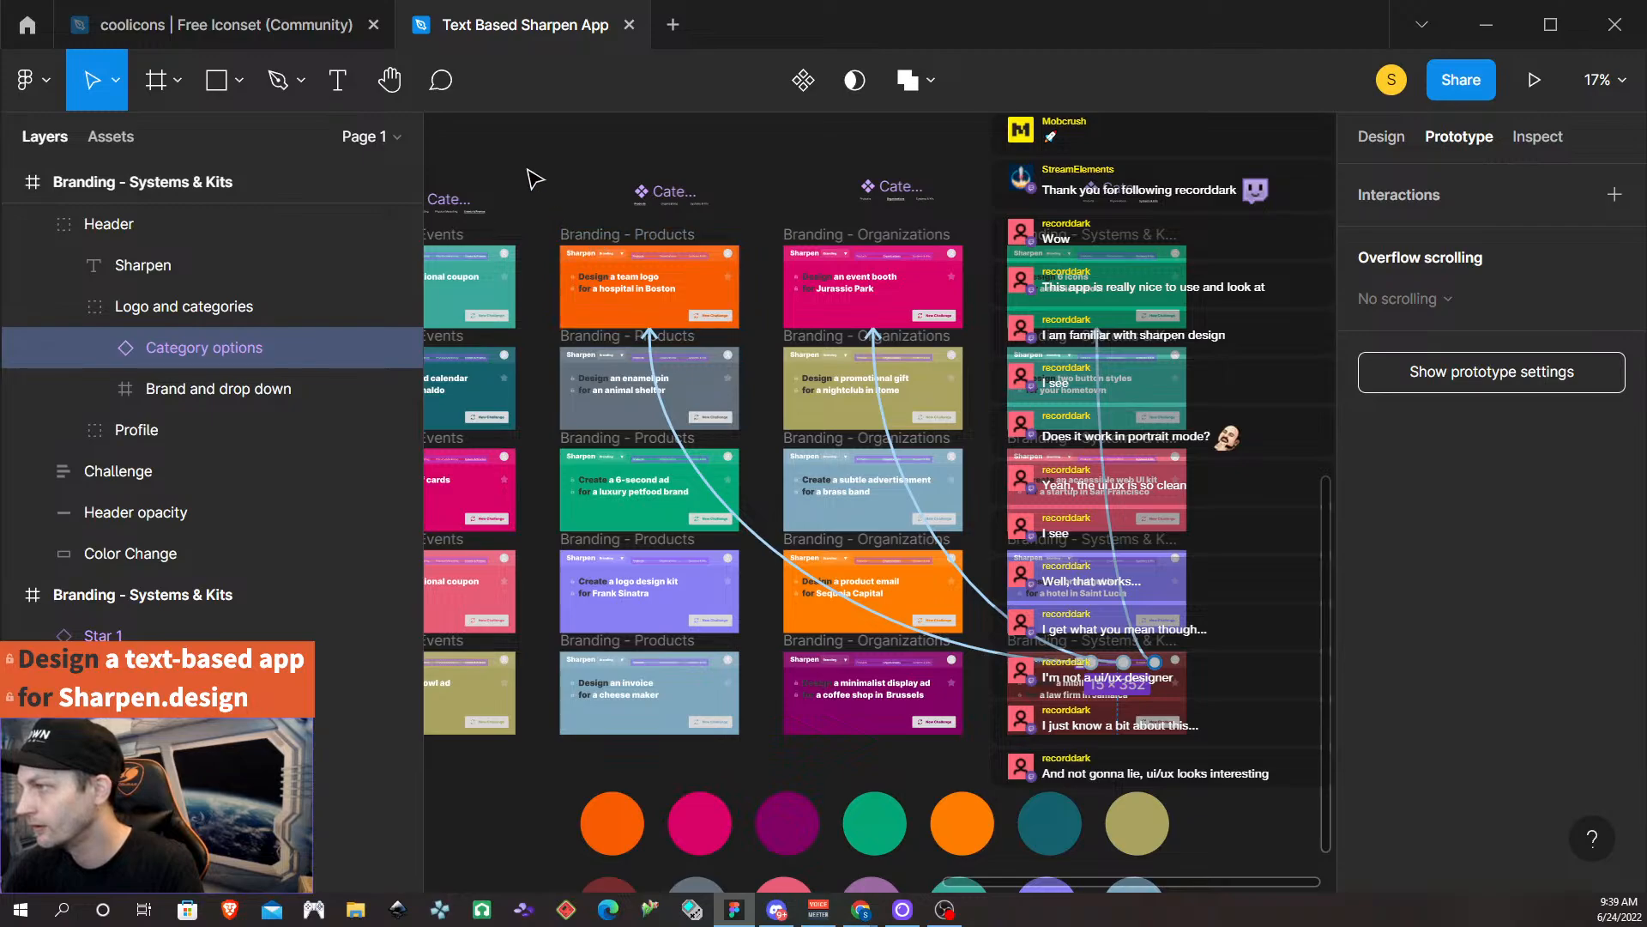
pyautogui.moveTo(539, 215); pyautogui.dragTo(1275, 777)
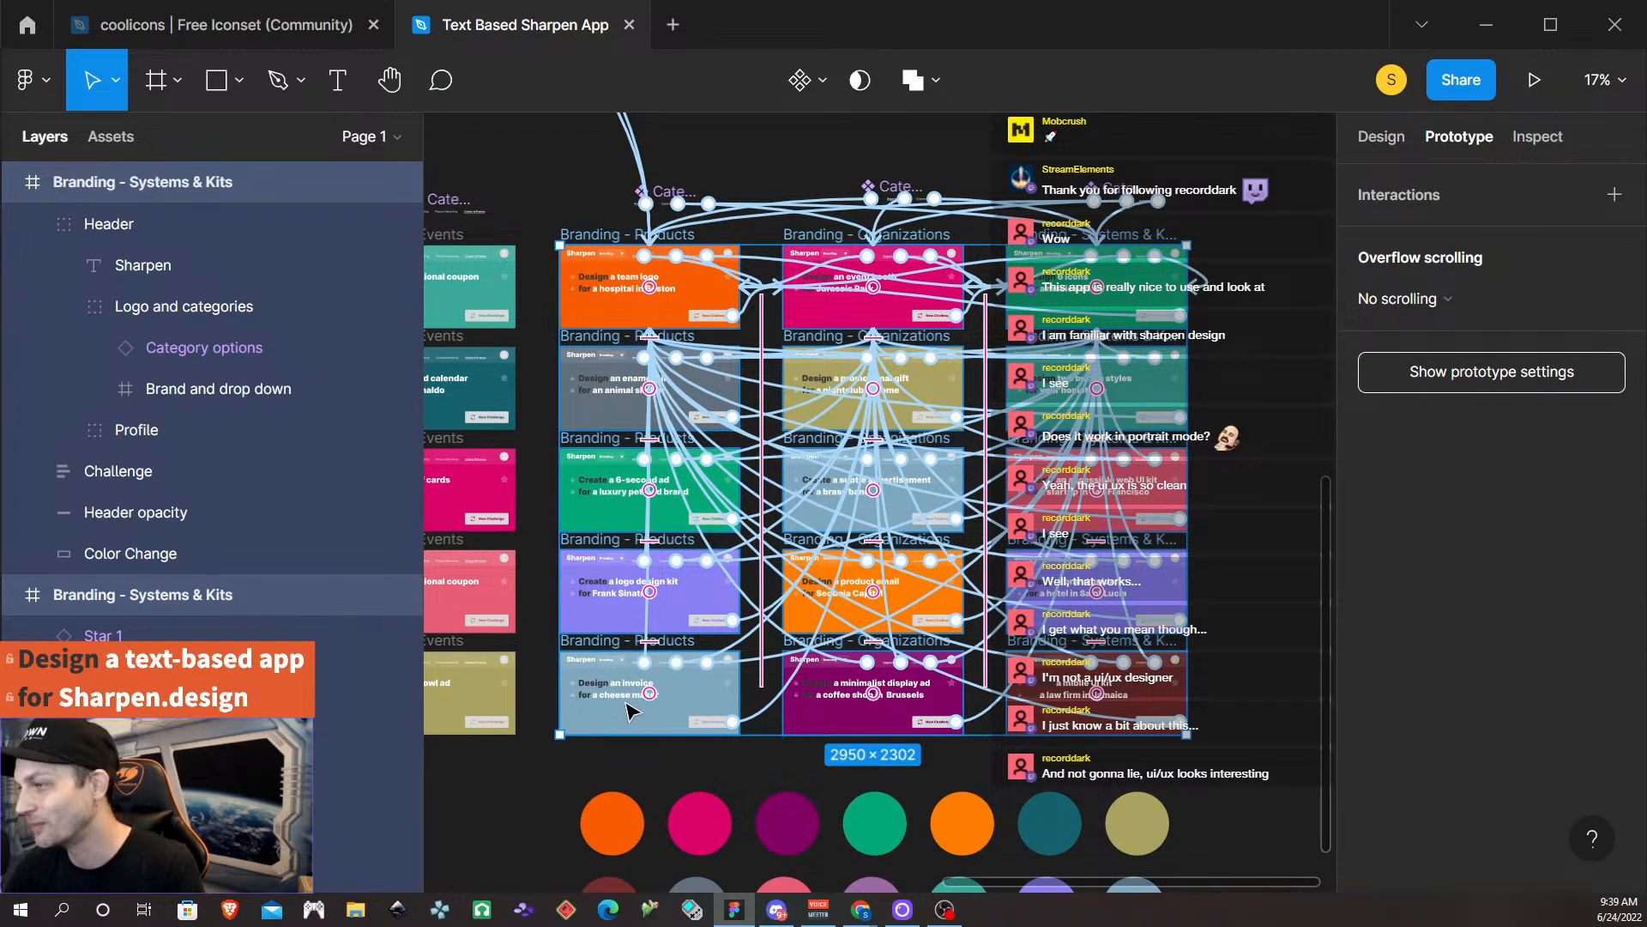
pyautogui.scroll(2, 633, 706)
pyautogui.scroll(5, 635, 705)
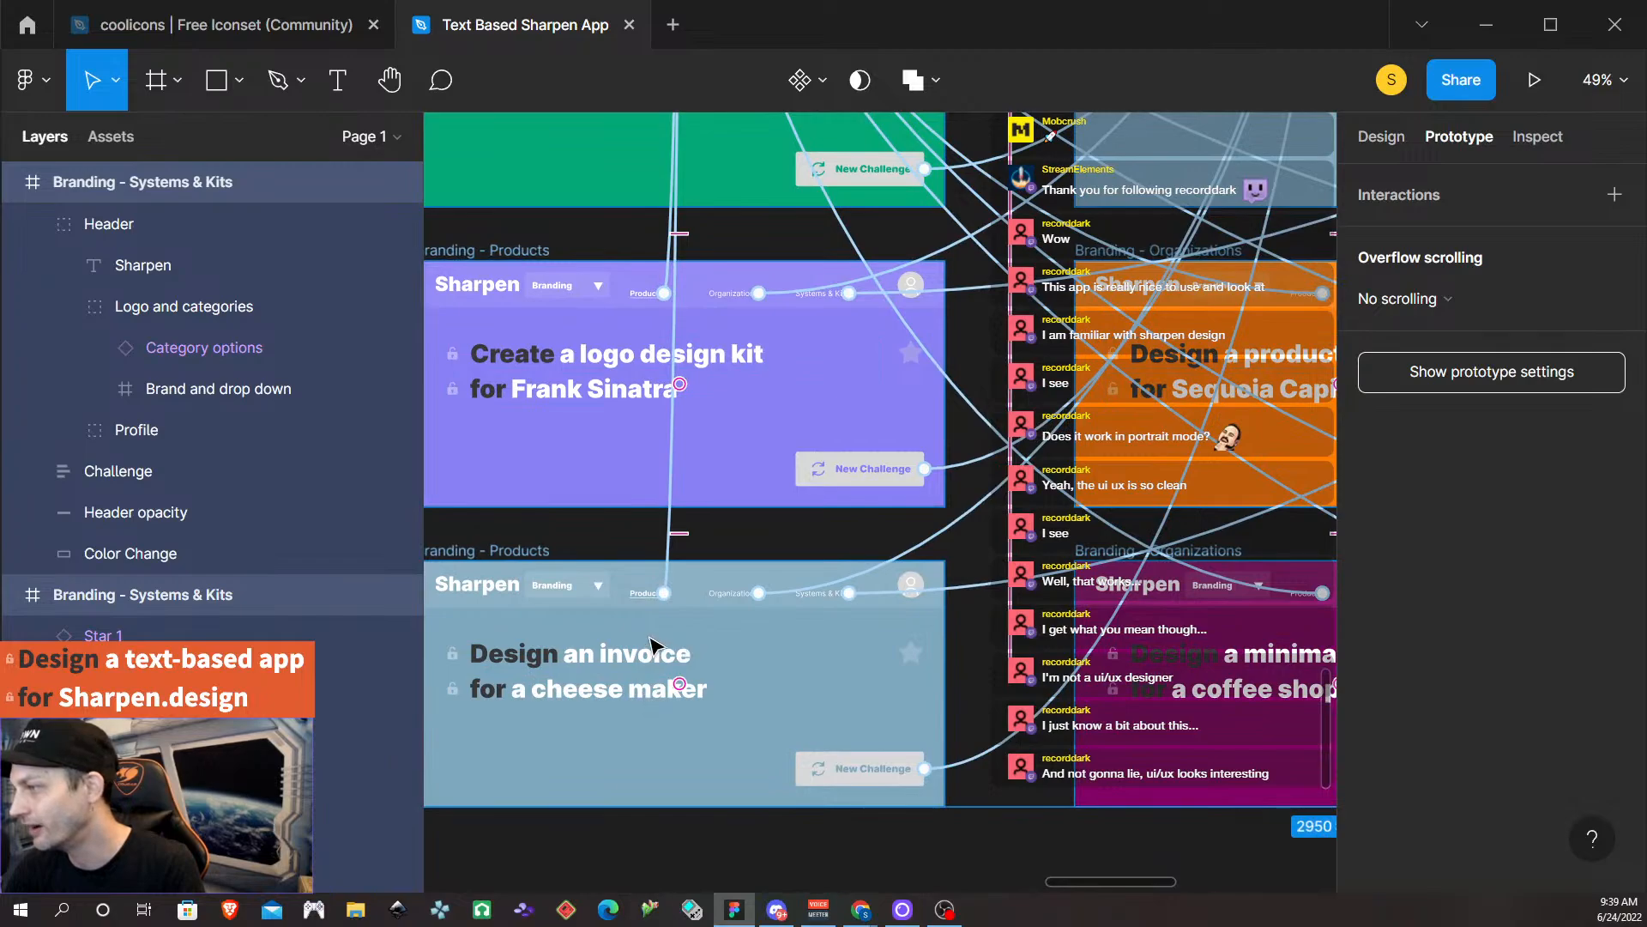
pyautogui.scroll(9, 661, 619)
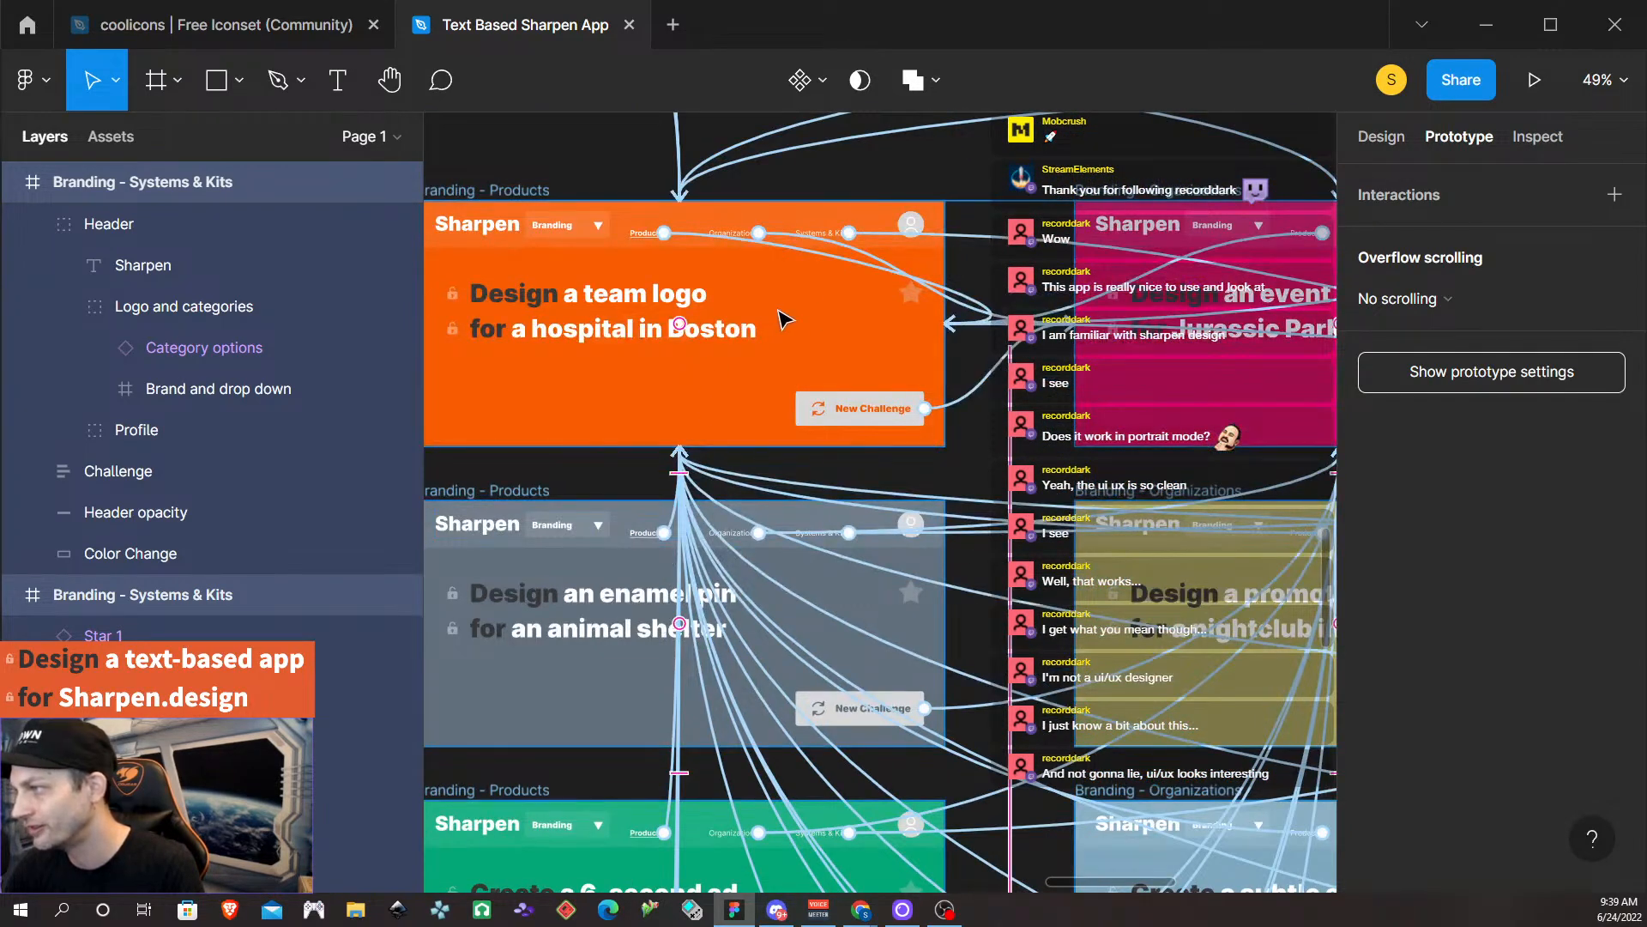
pyautogui.scroll(-2, 766, 332)
pyautogui.scroll(-6, 755, 329)
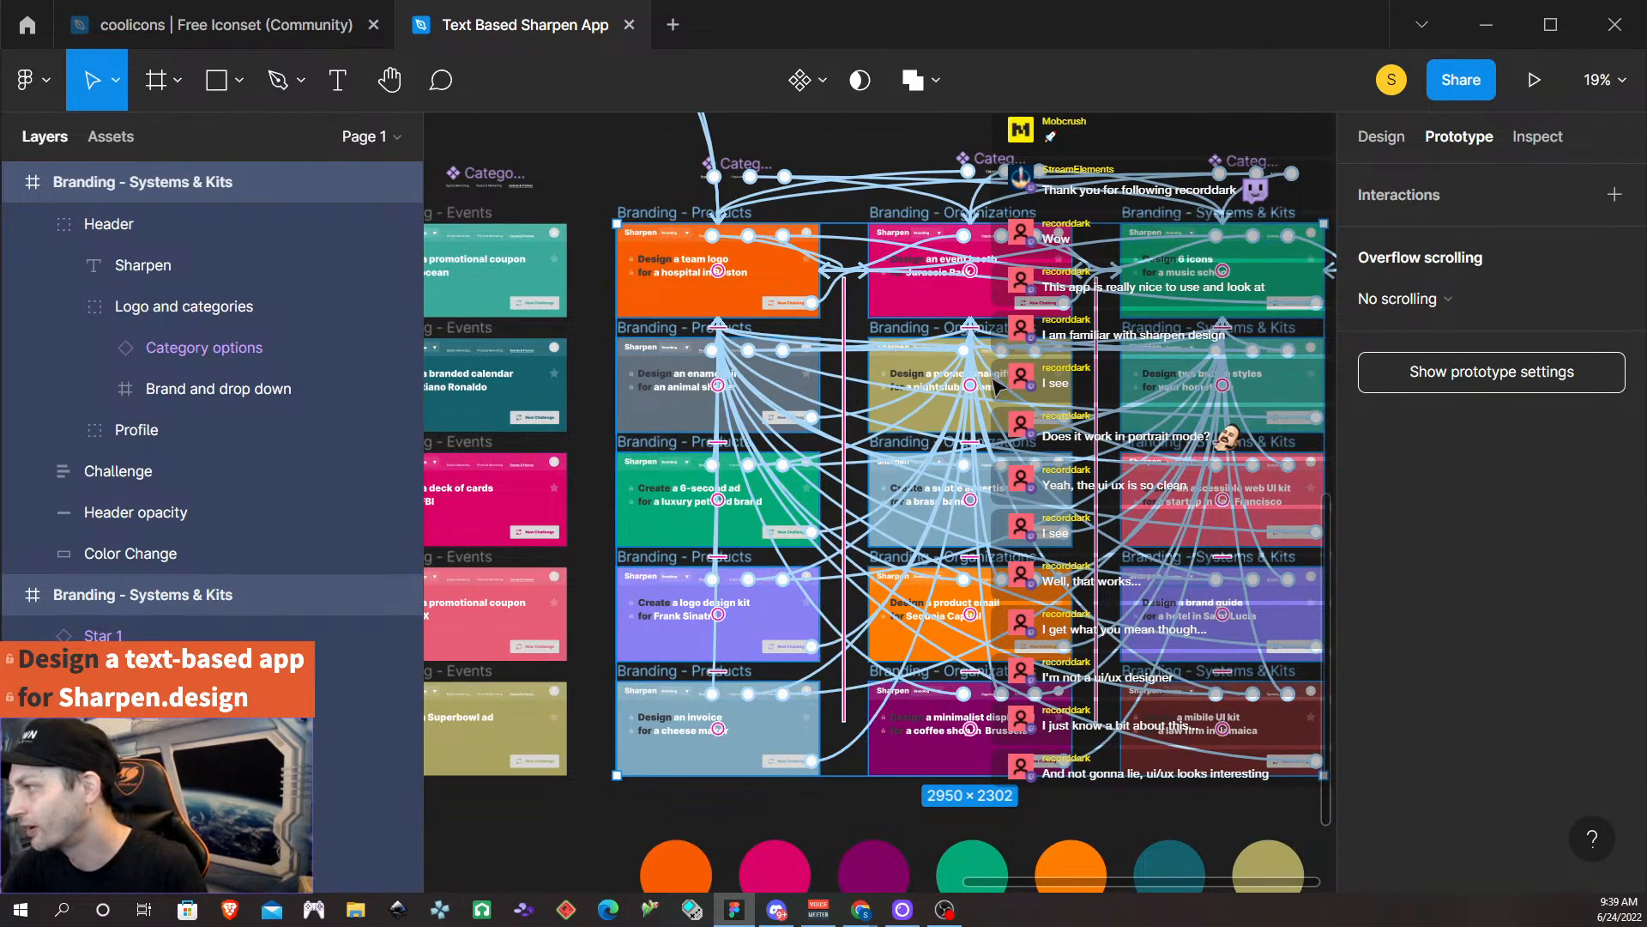
pyautogui.scroll(1, 993, 313)
pyautogui.scroll(5, 991, 314)
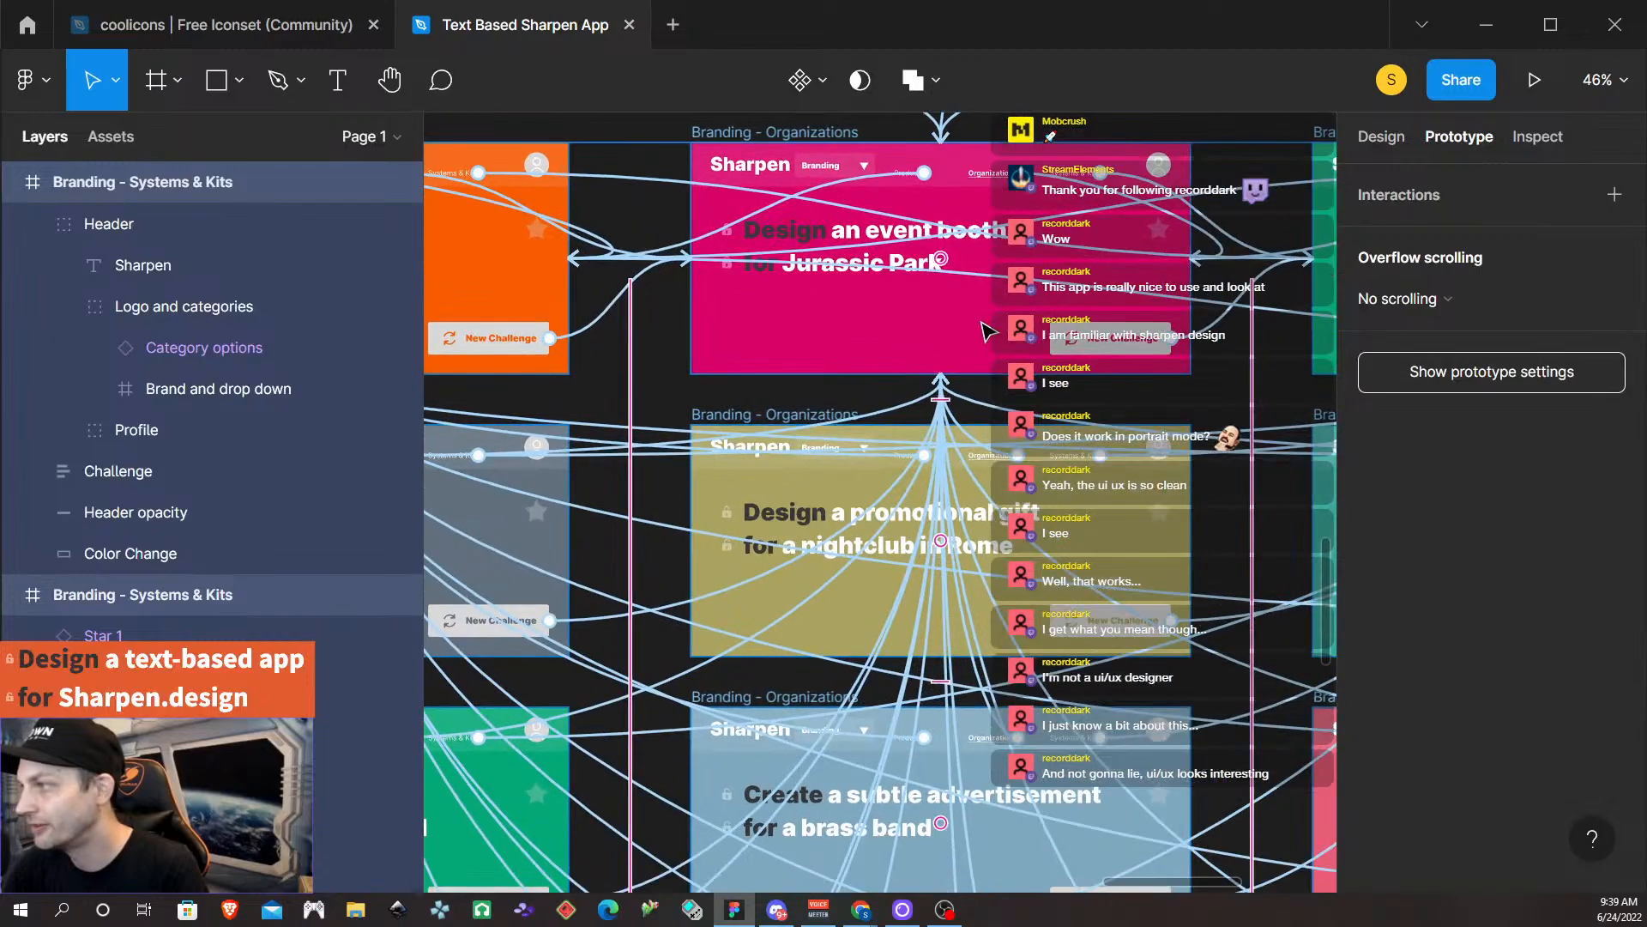
pyautogui.scroll(-3, 917, 304)
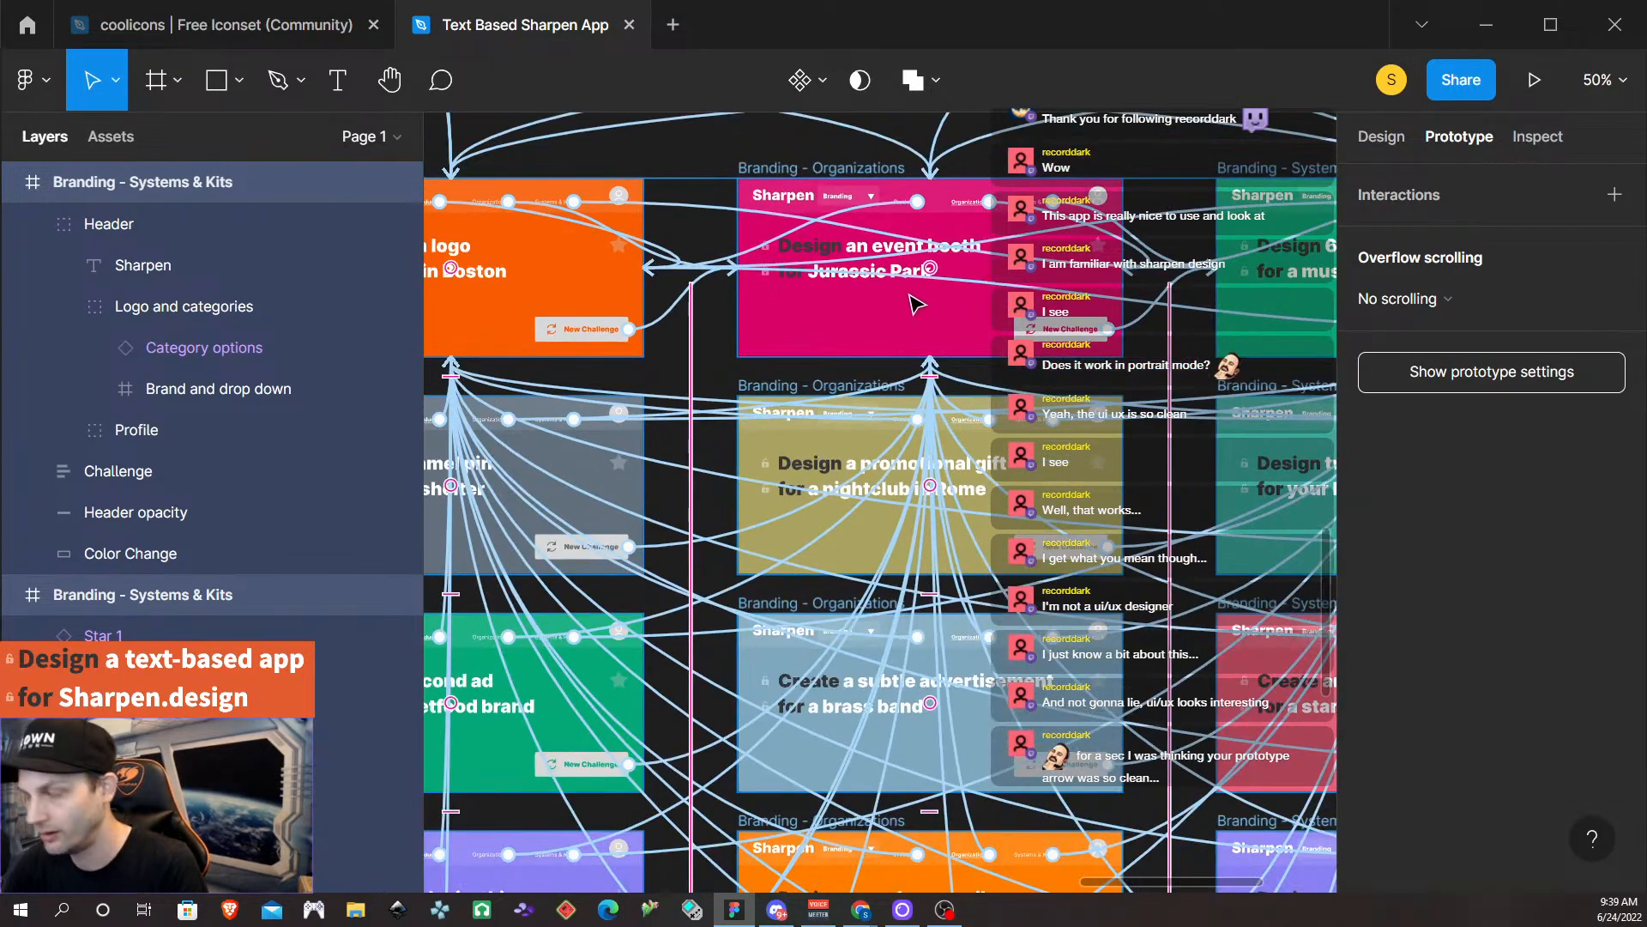
pyautogui.scroll(-1, 917, 303)
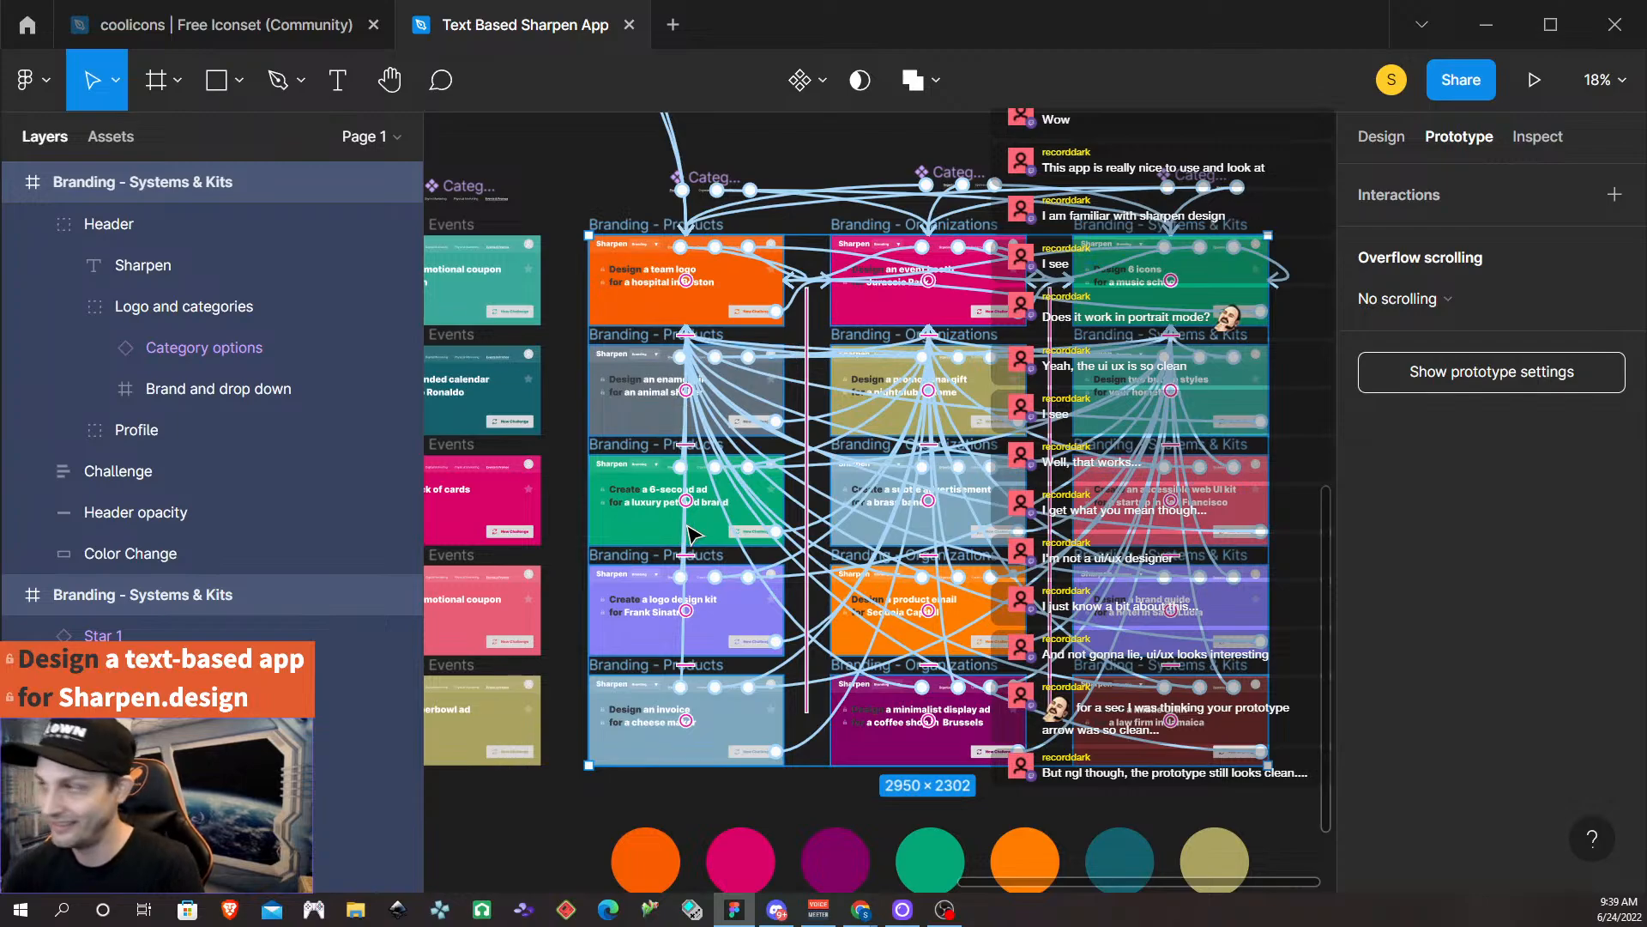
# Select every UX, Marketing and Branding frame and examine the prototype connections across all the columns.
pyautogui.scroll(-1, 806, 577)
pyautogui.scroll(-10, 806, 577)
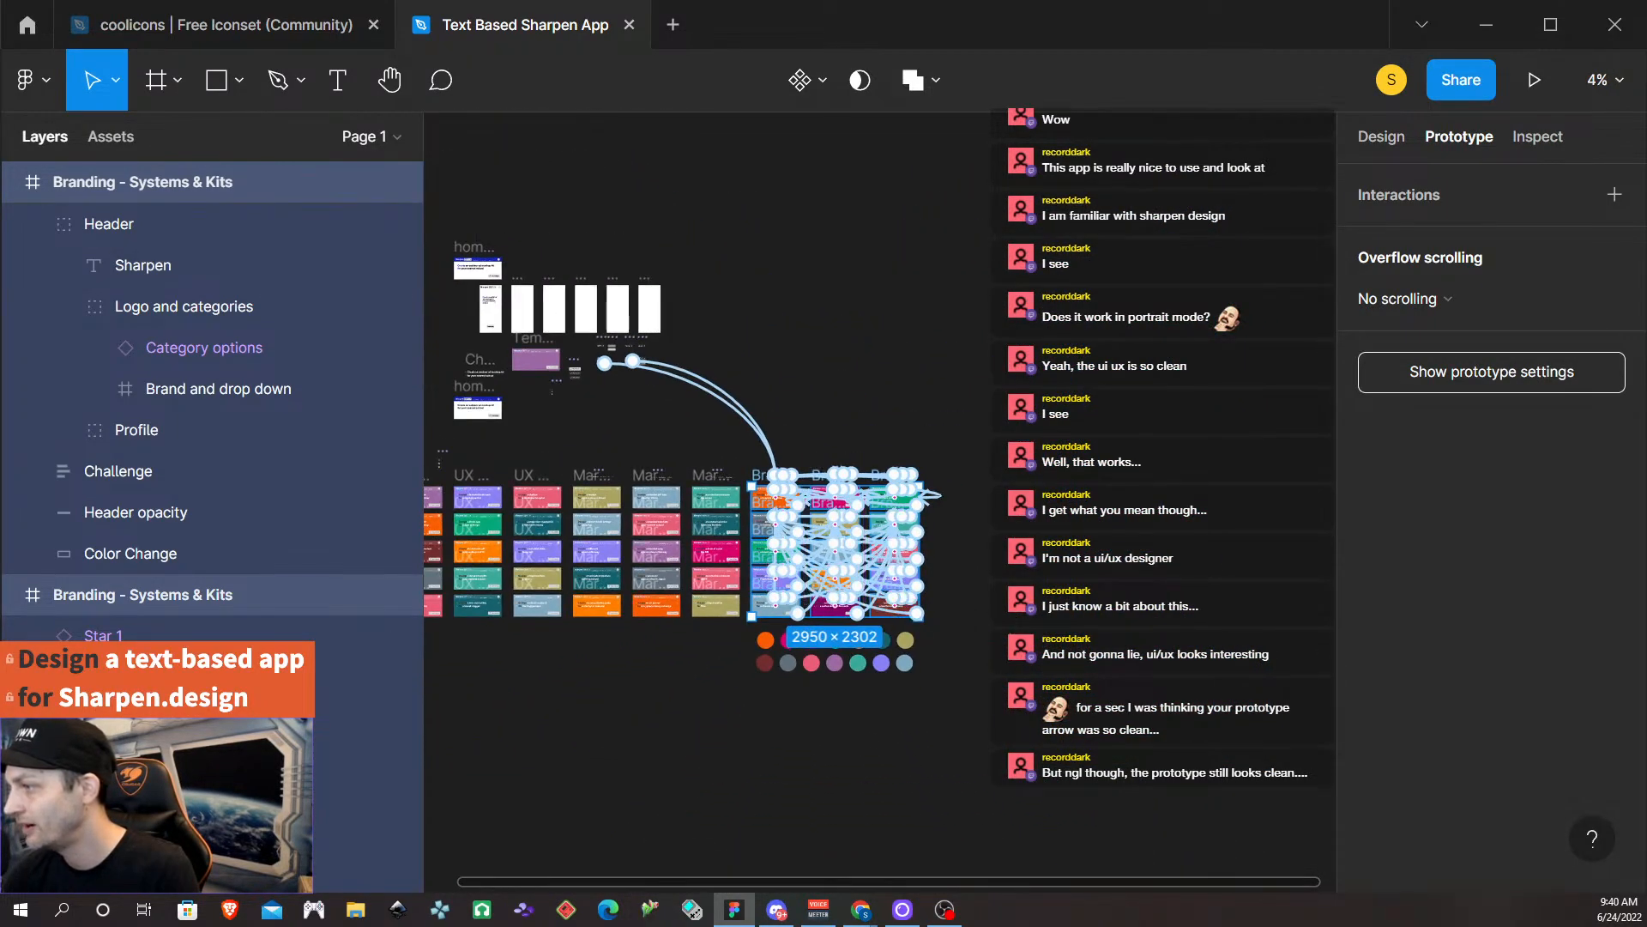
pyautogui.hscroll(-5, 811, 579)
pyautogui.scroll(4, 1023, 665)
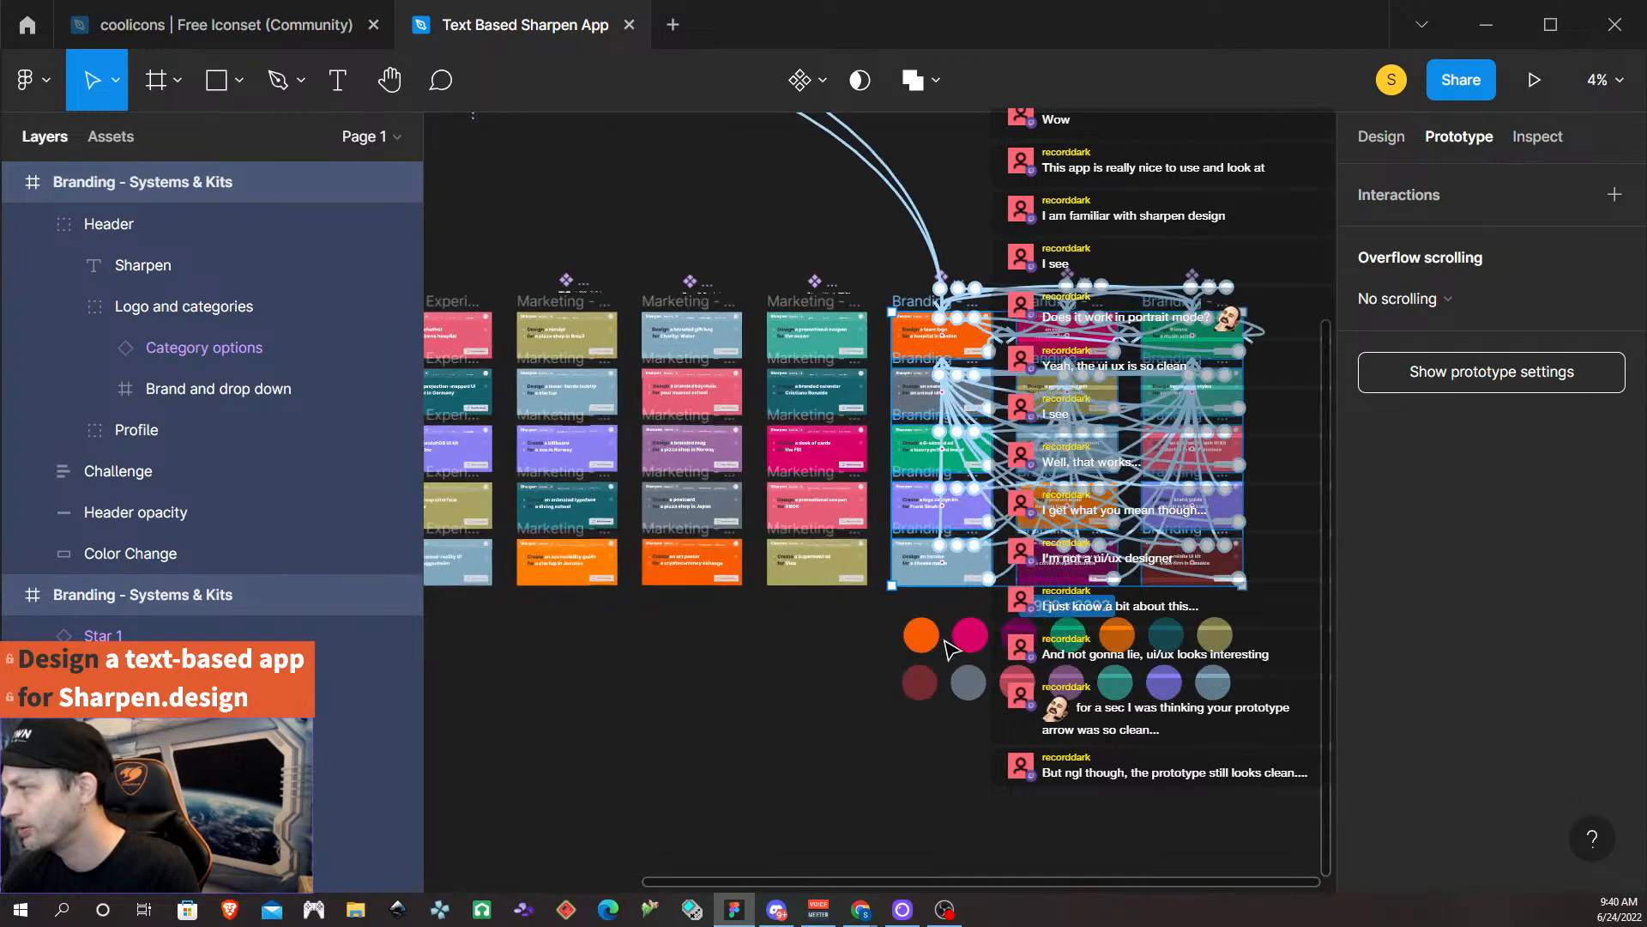
pyautogui.scroll(-2, 622, 647)
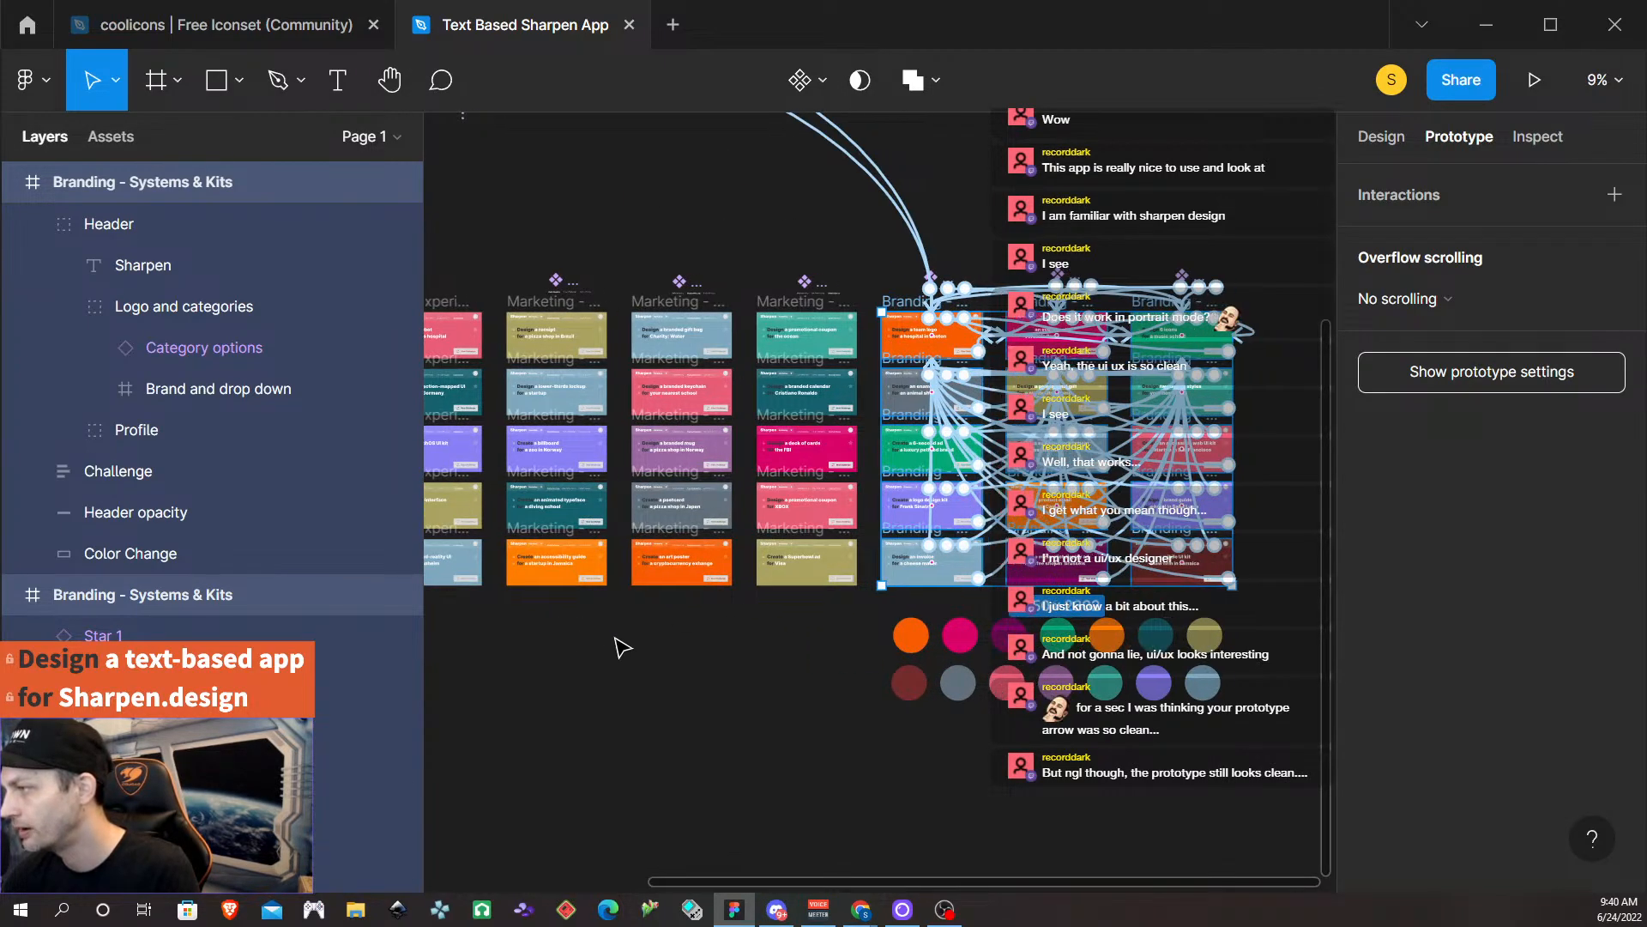
pyautogui.scroll(-3, 684, 687)
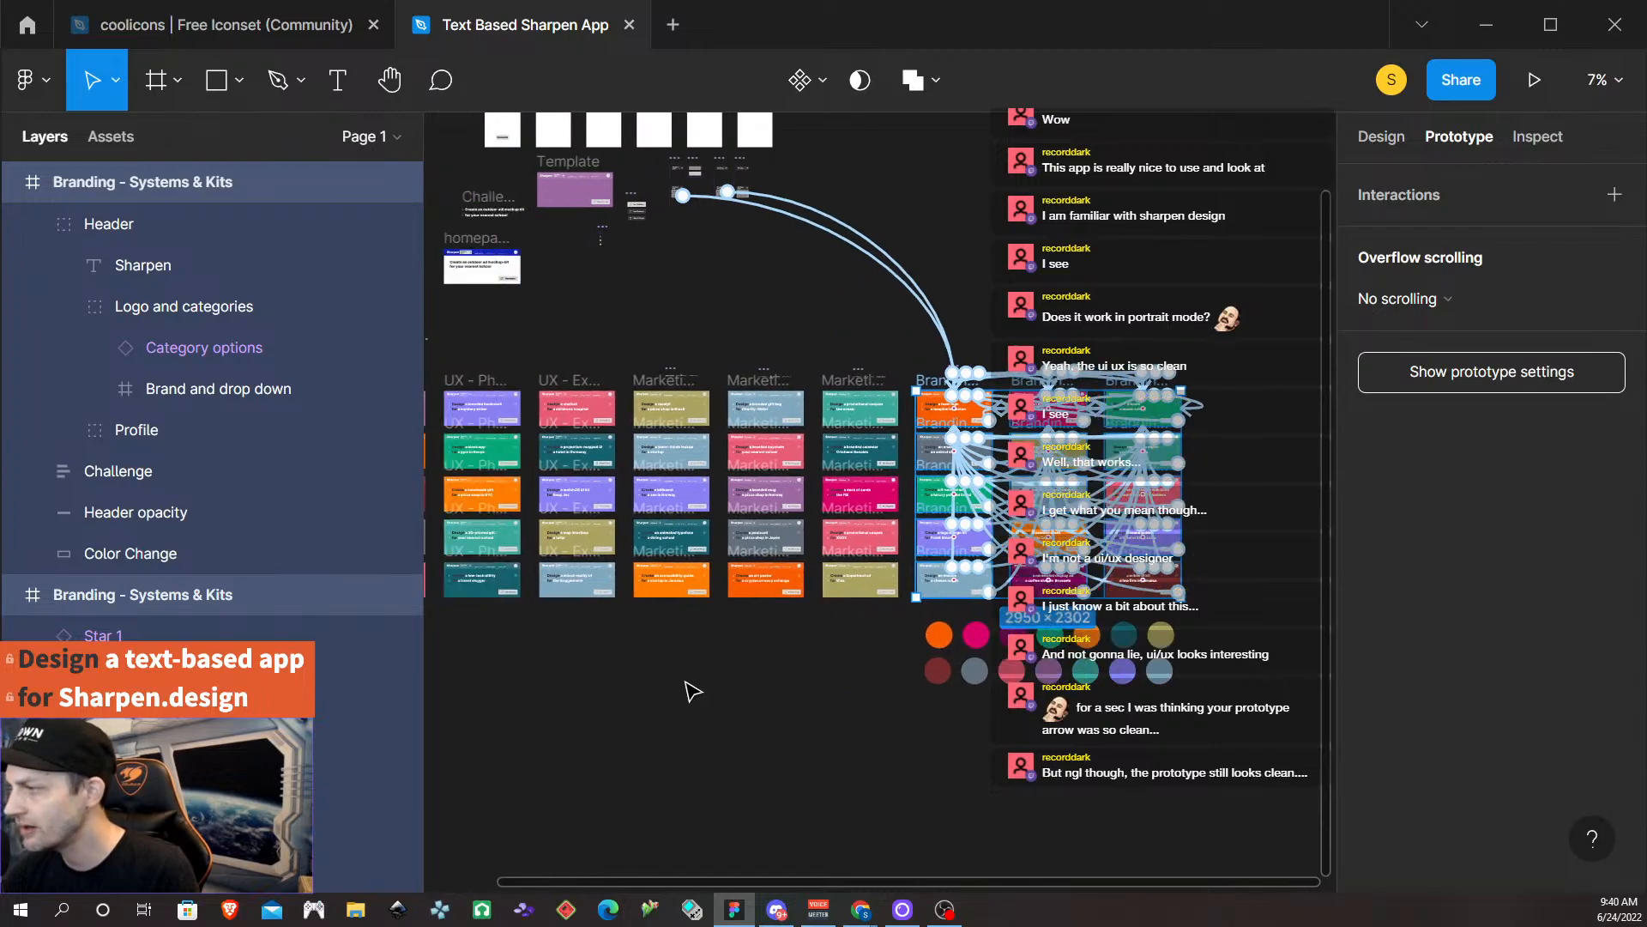
pyautogui.hscroll(-3, 686, 685)
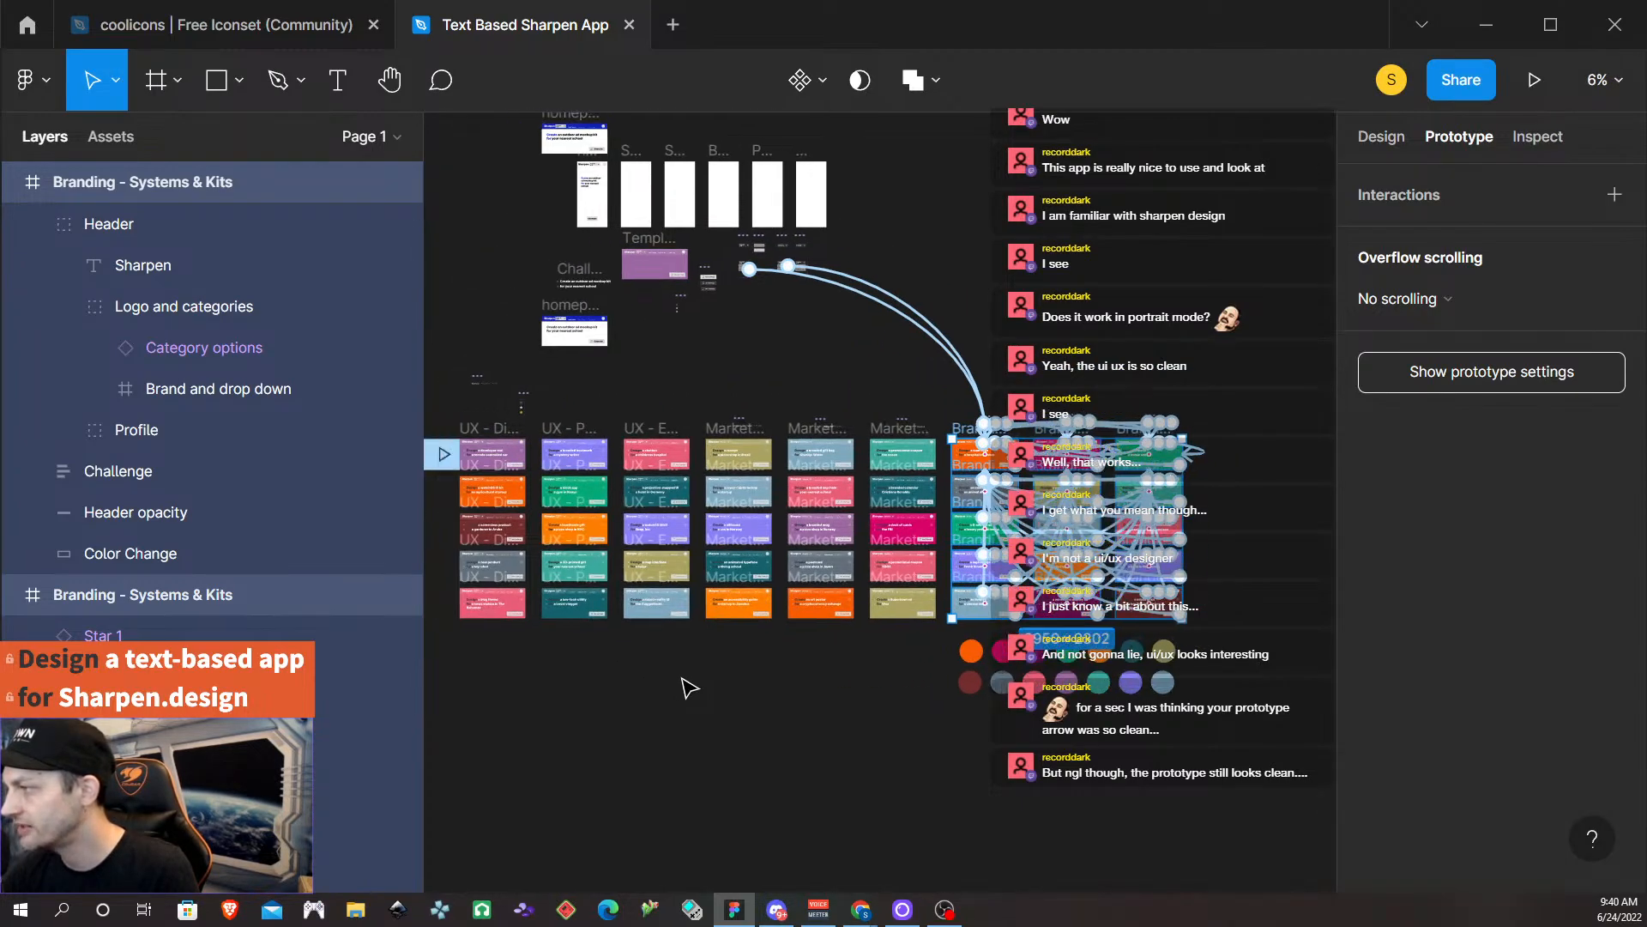
pyautogui.moveTo(464, 427); pyautogui.dragTo(1303, 645)
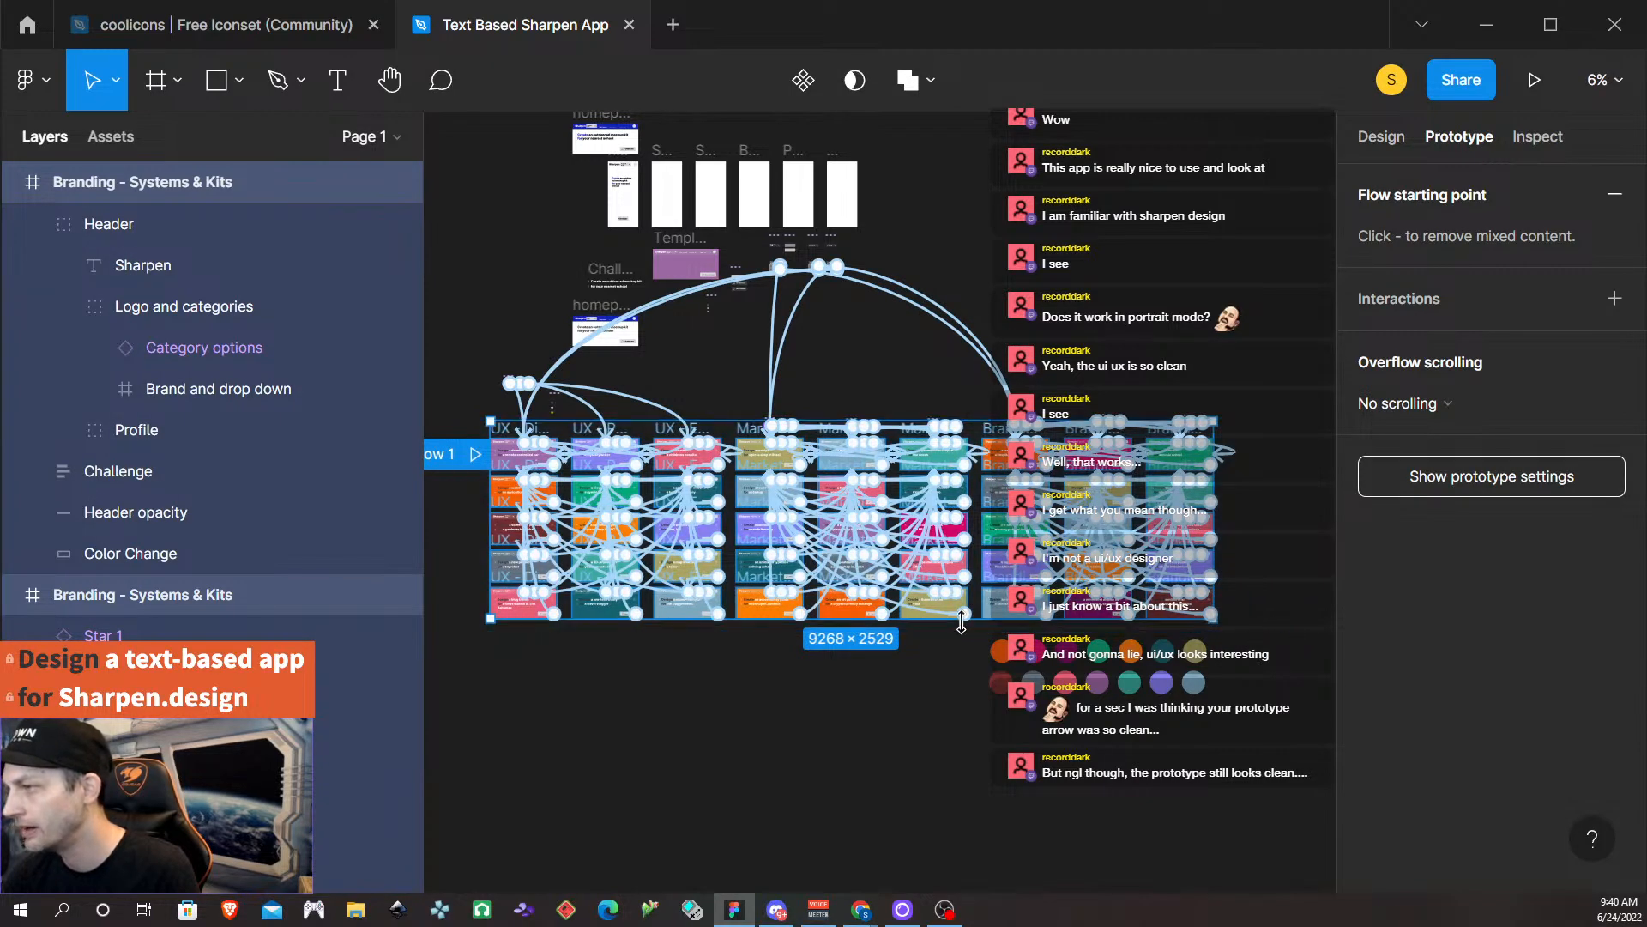
pyautogui.scroll(3, 901, 648)
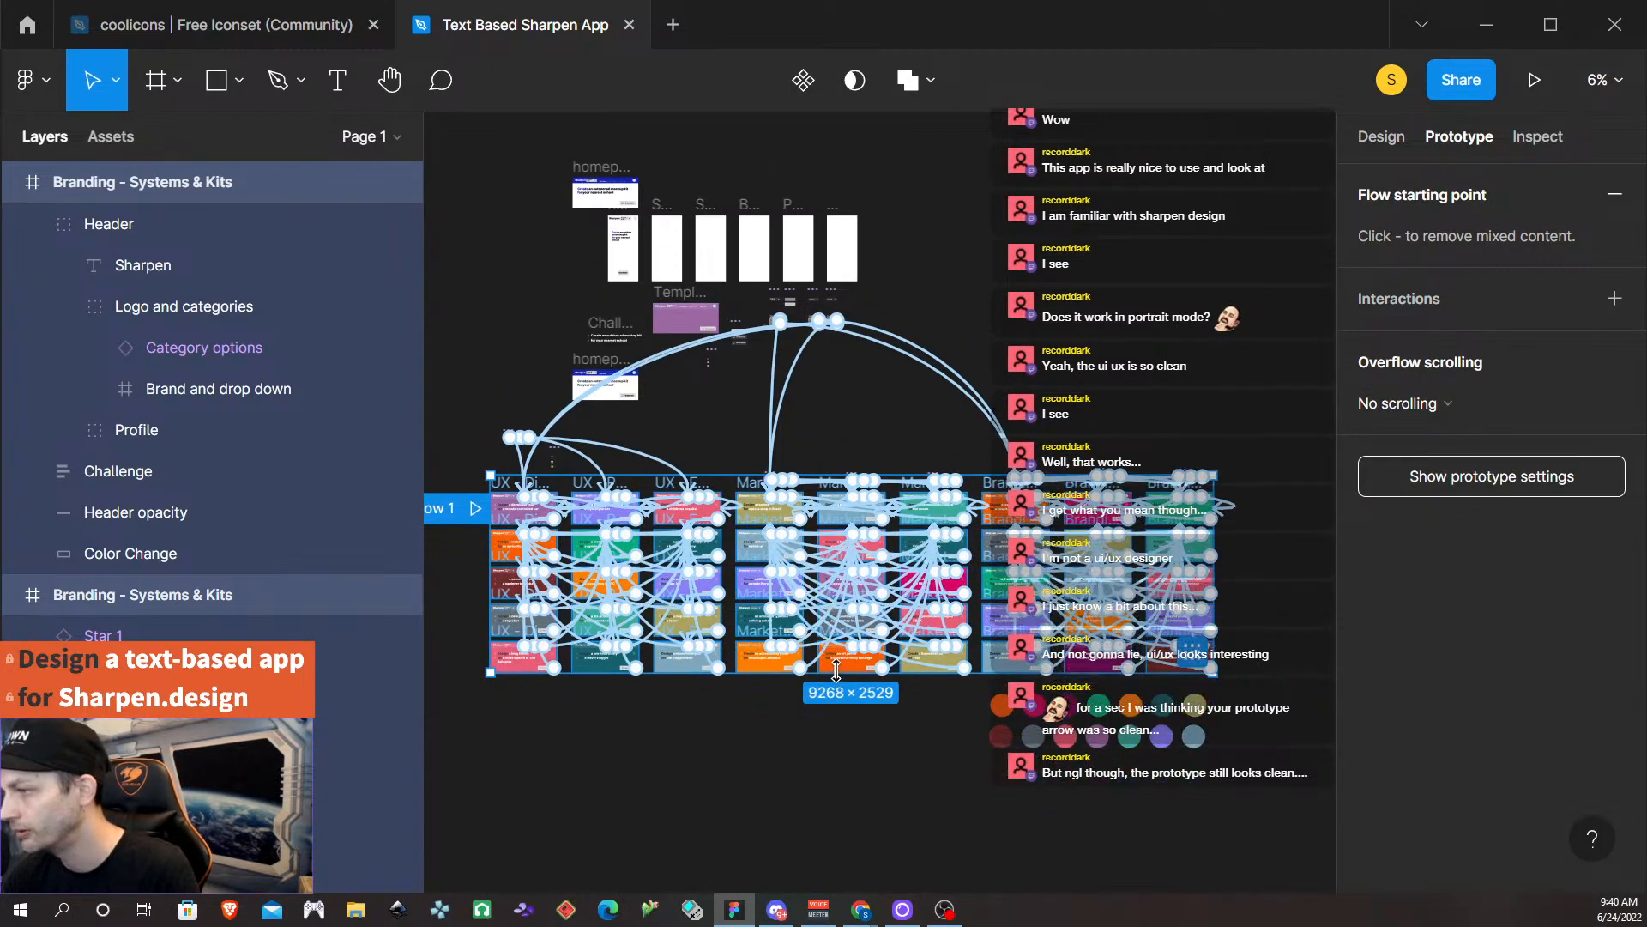
pyautogui.scroll(-1, 830, 678)
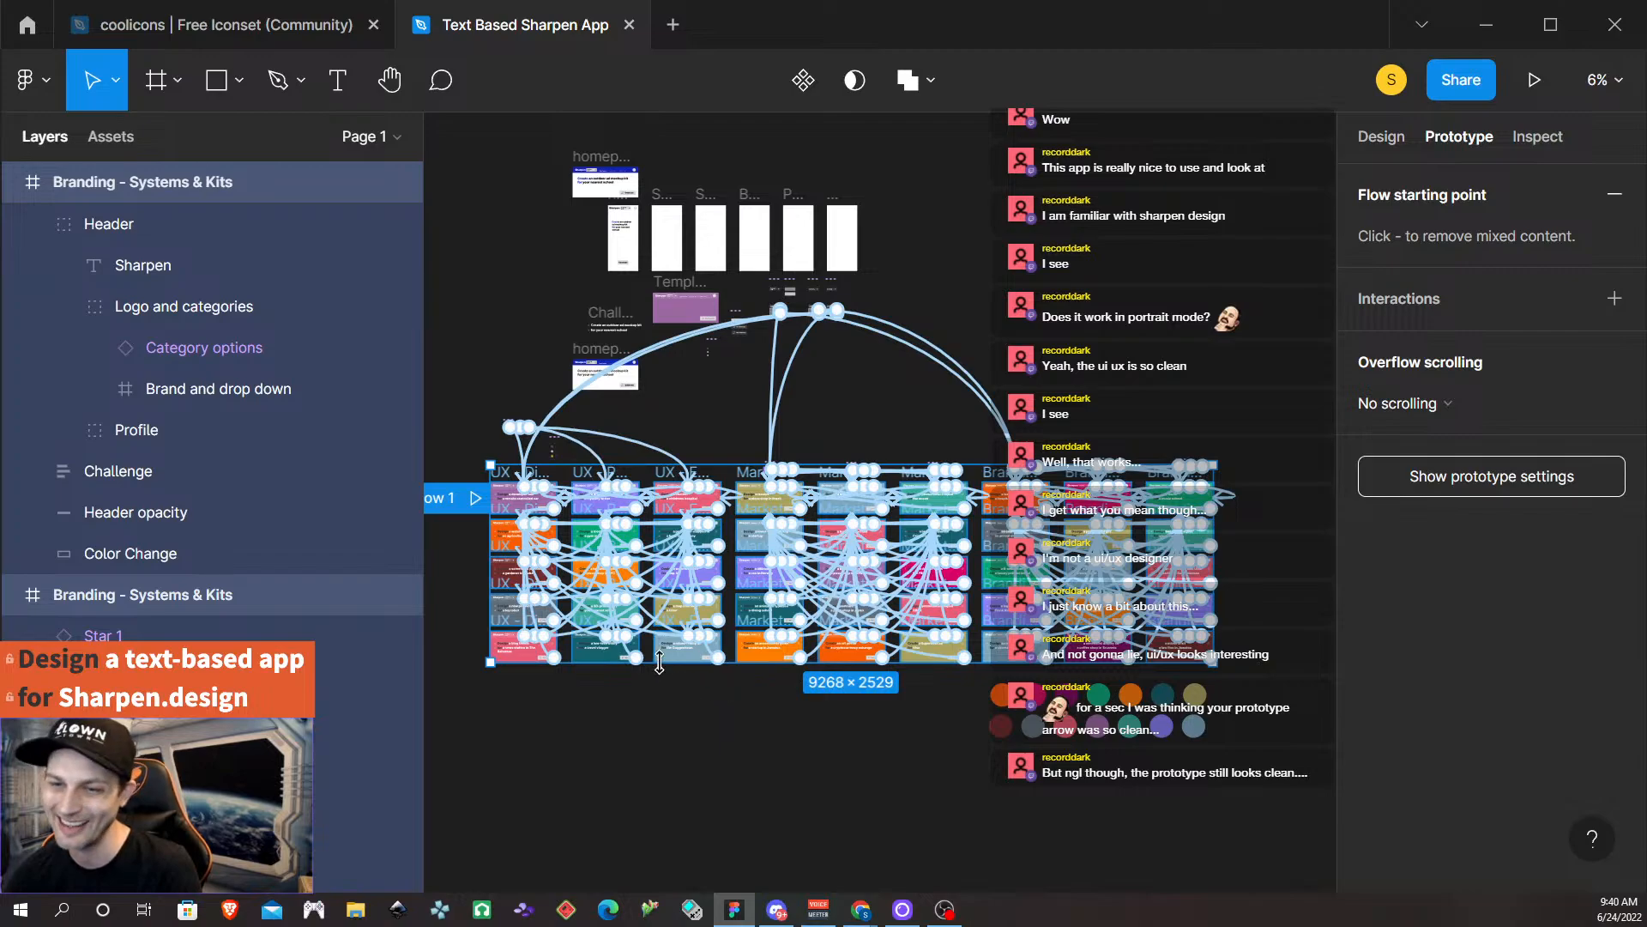
pyautogui.scroll(3, 761, 637)
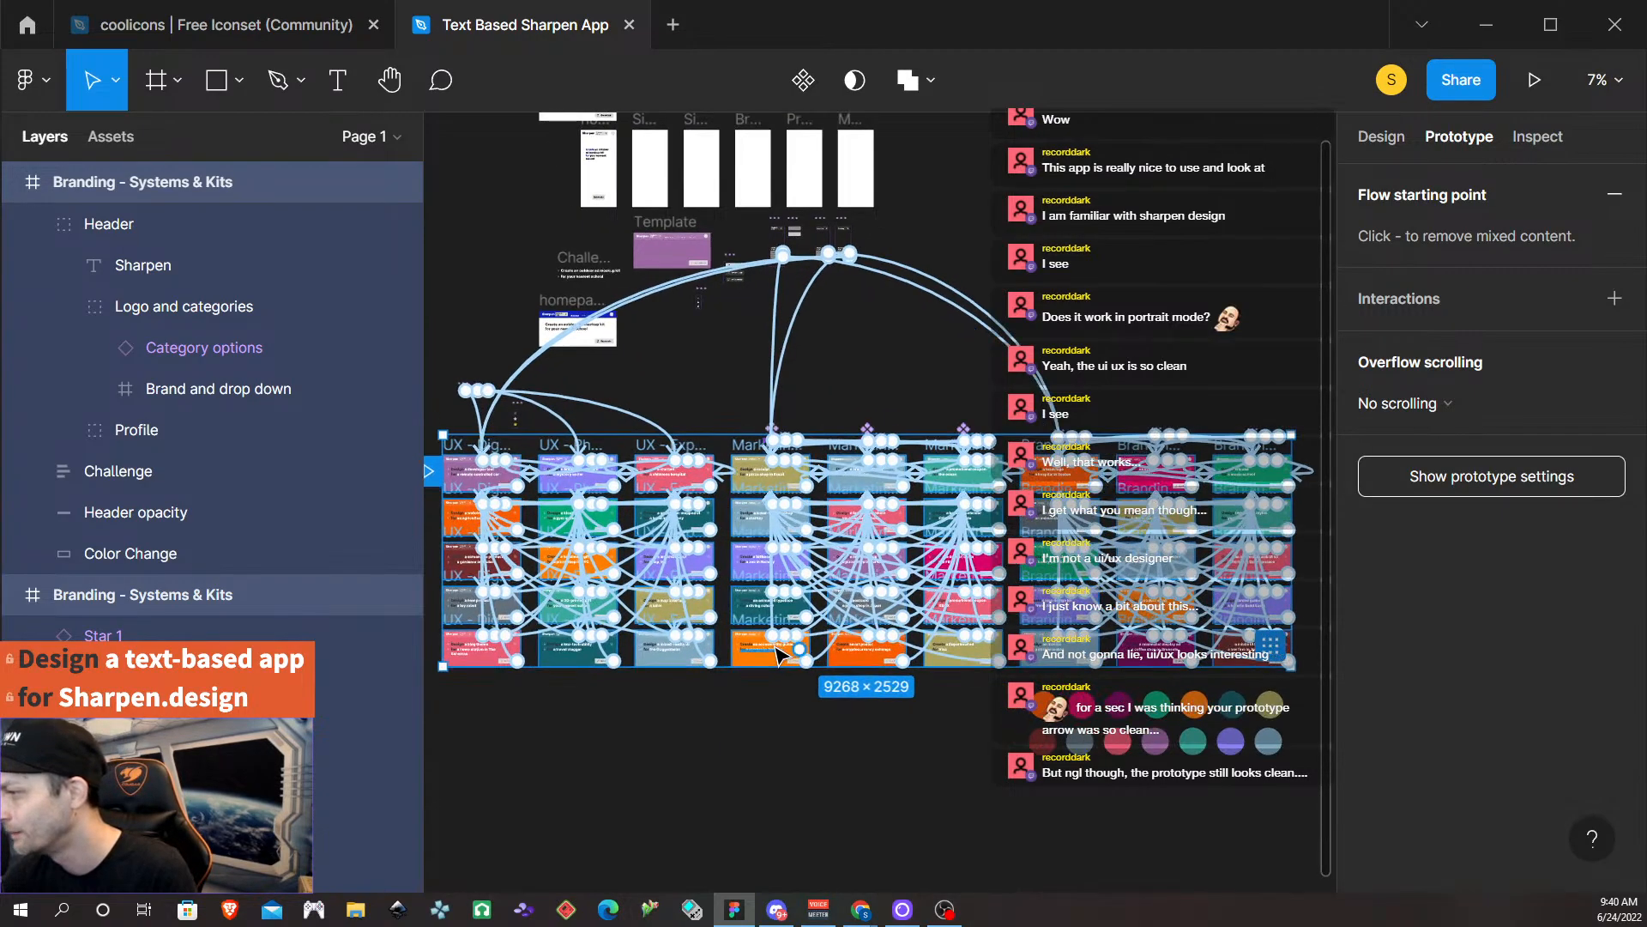
pyautogui.scroll(2, 776, 654)
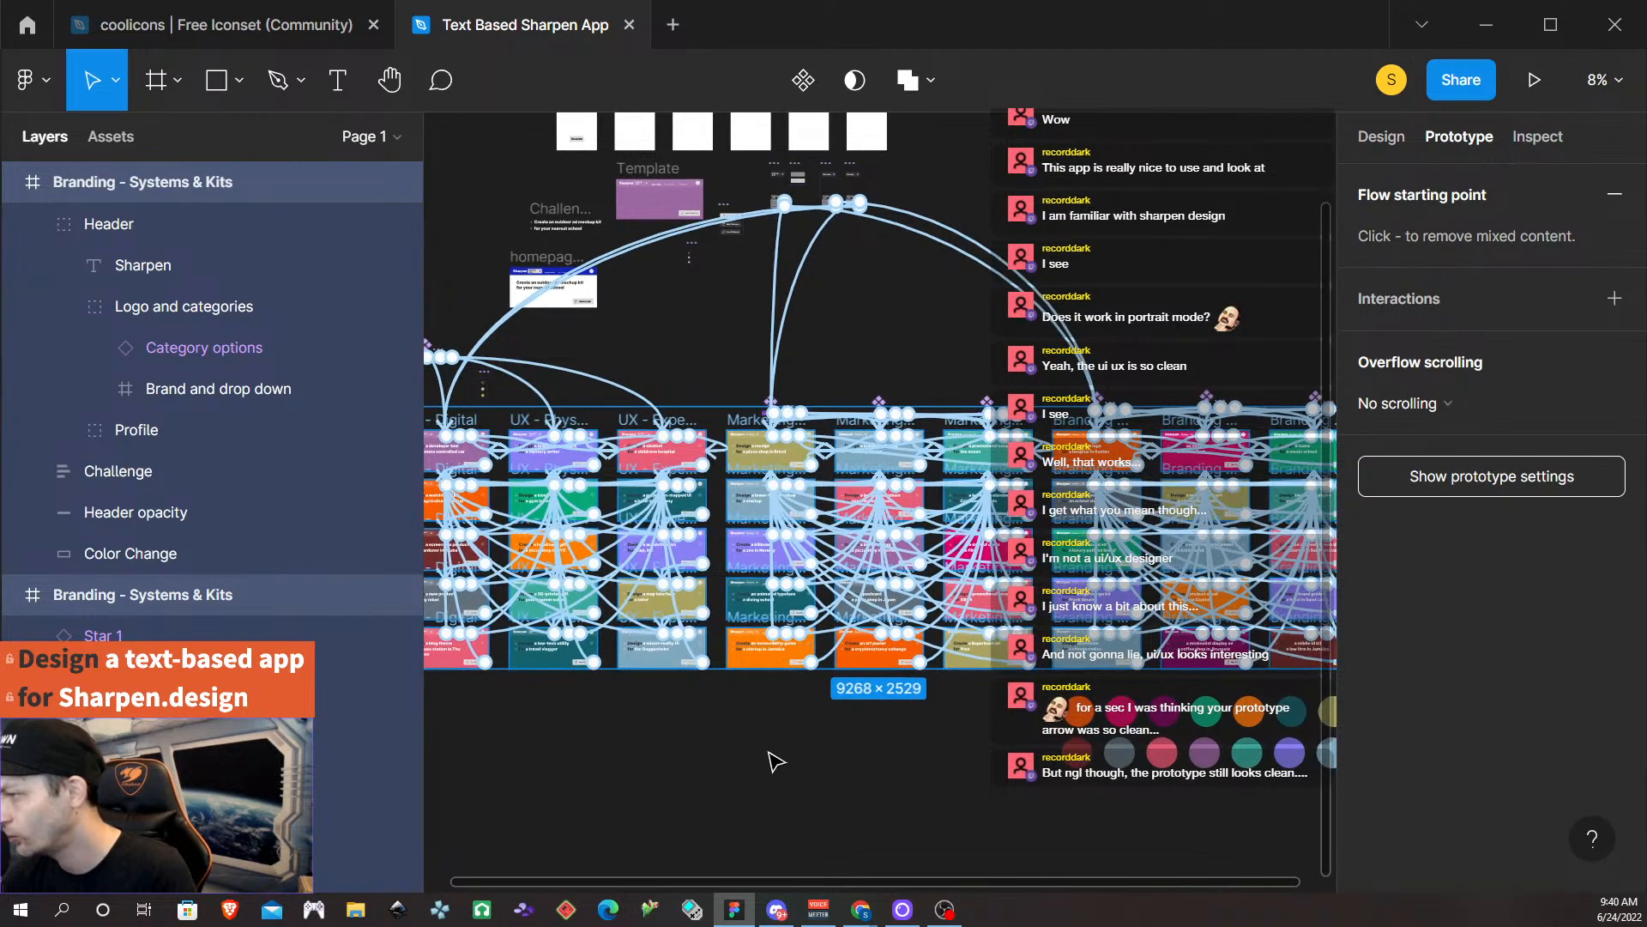
# Clear the selection and run the prototype from the first UX - Digital frame, the starting point of Flow 1.
pyautogui.click(776, 761)
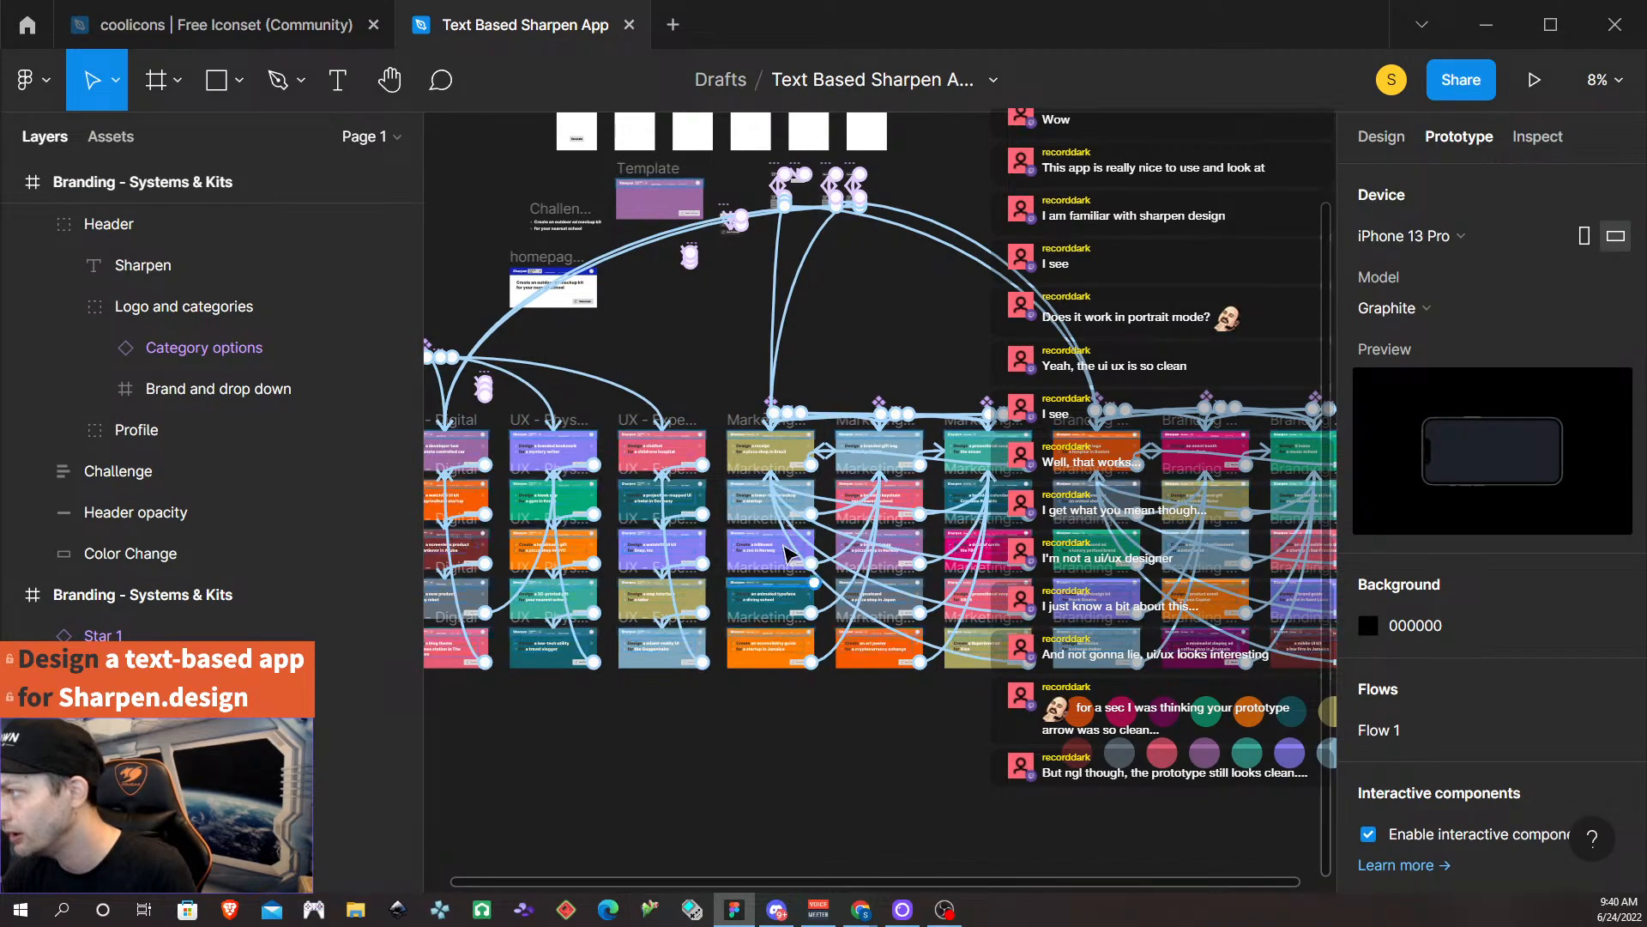
pyautogui.hscroll(1, 626, 497)
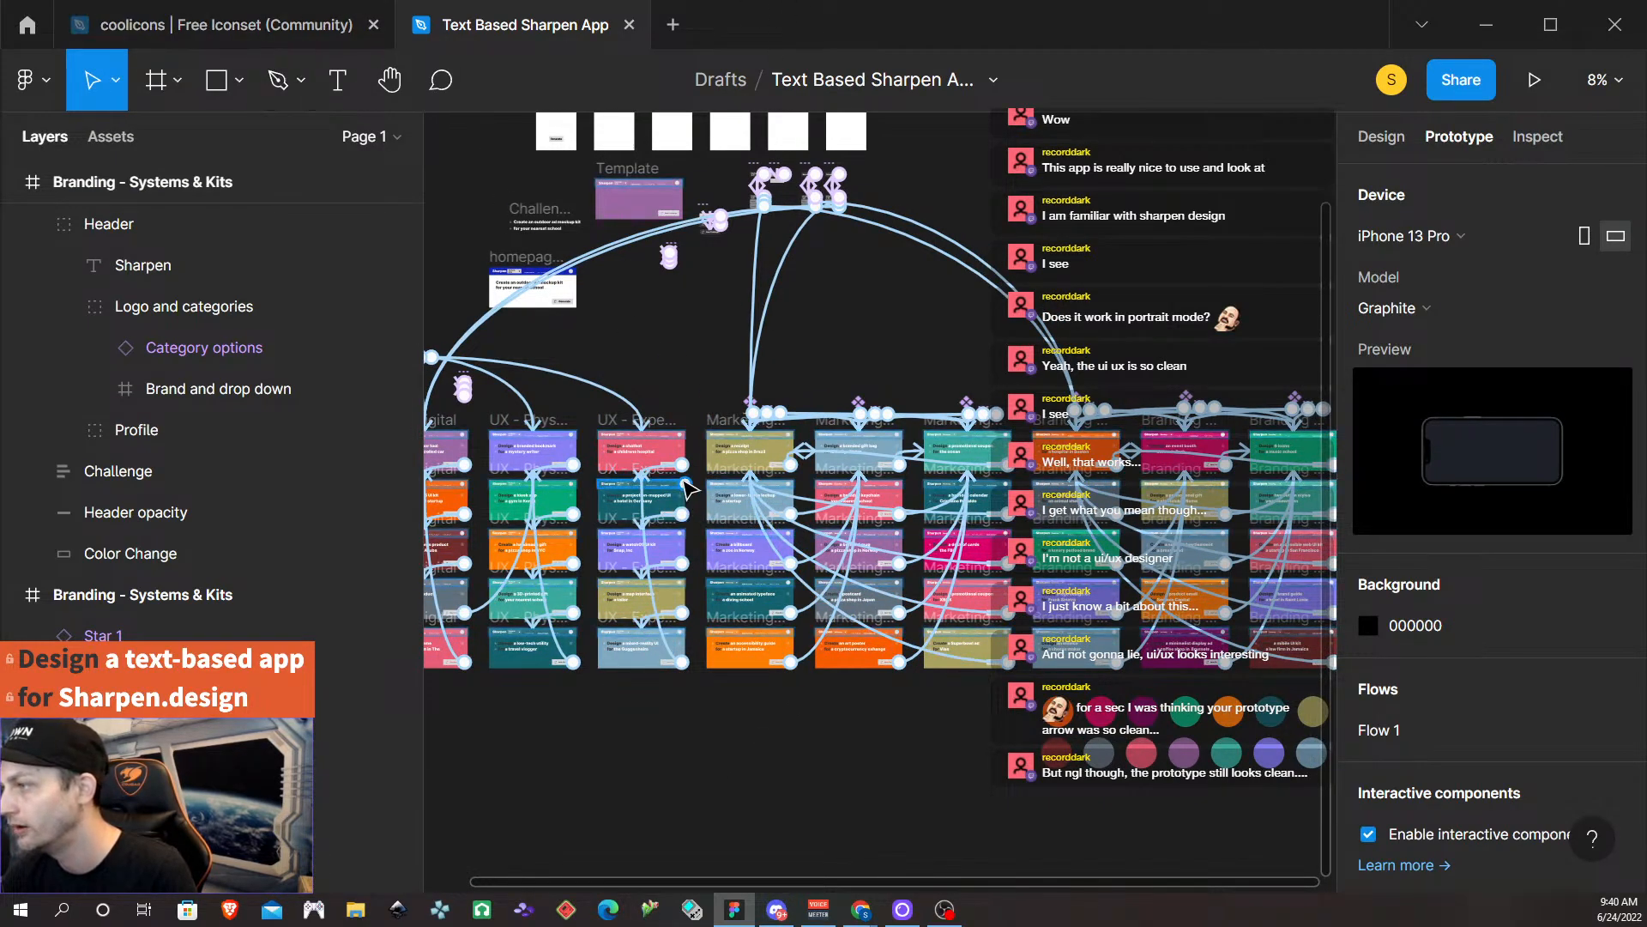
pyautogui.scroll(1, 677, 494)
pyautogui.hscroll(-3, 688, 522)
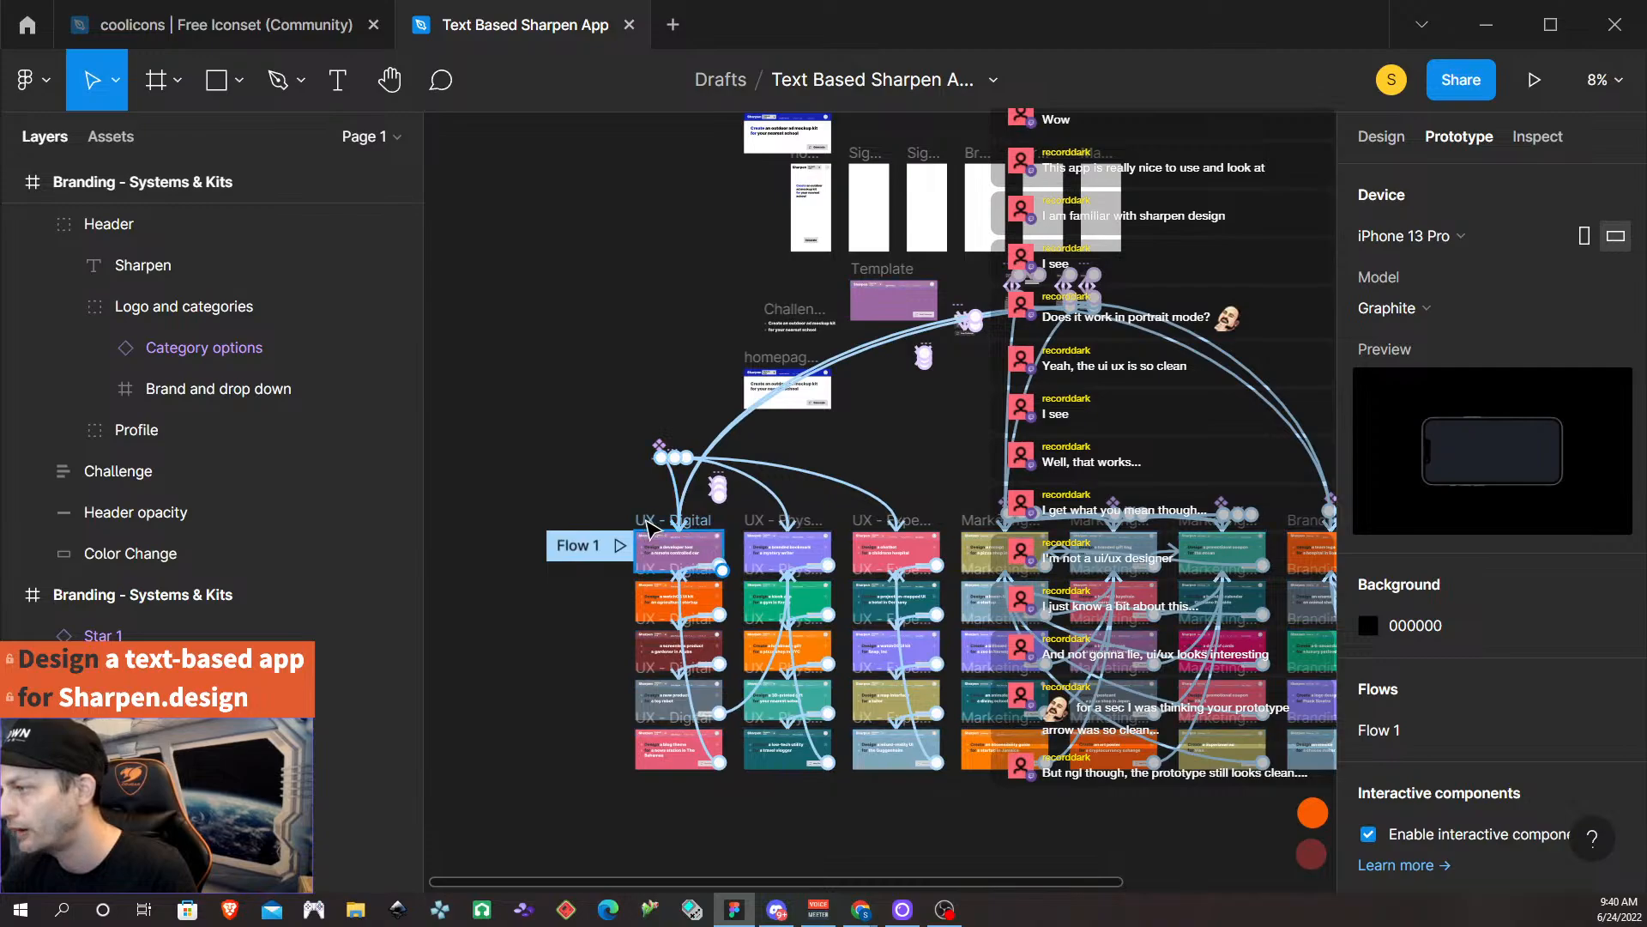
pyautogui.click(691, 539)
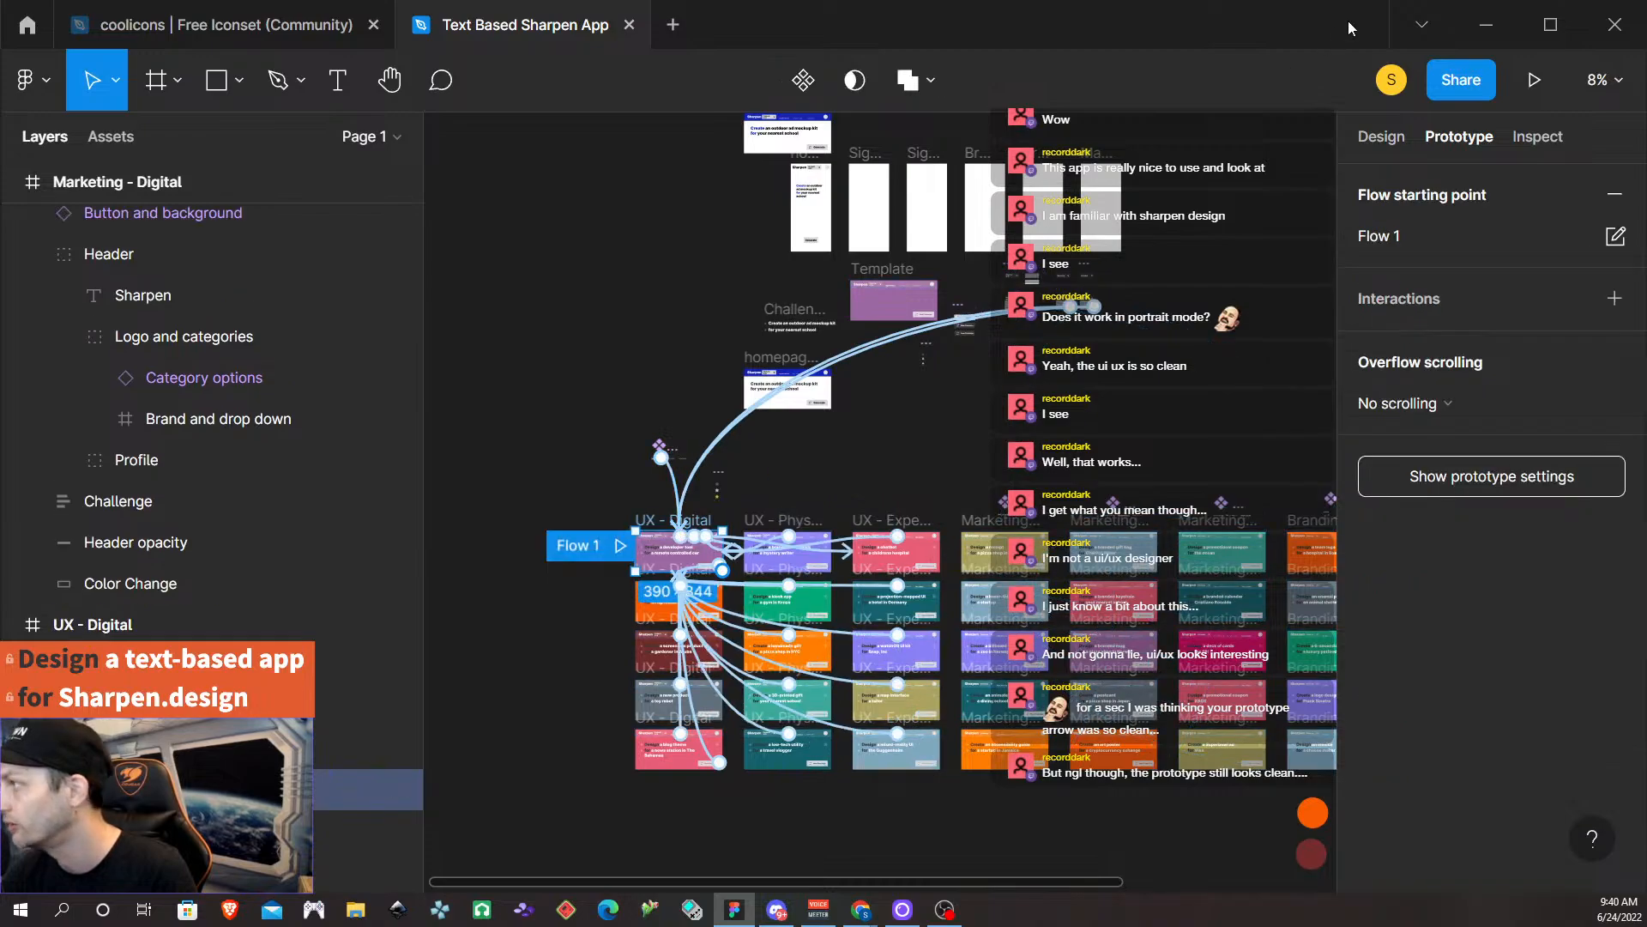
pyautogui.click(1529, 81)
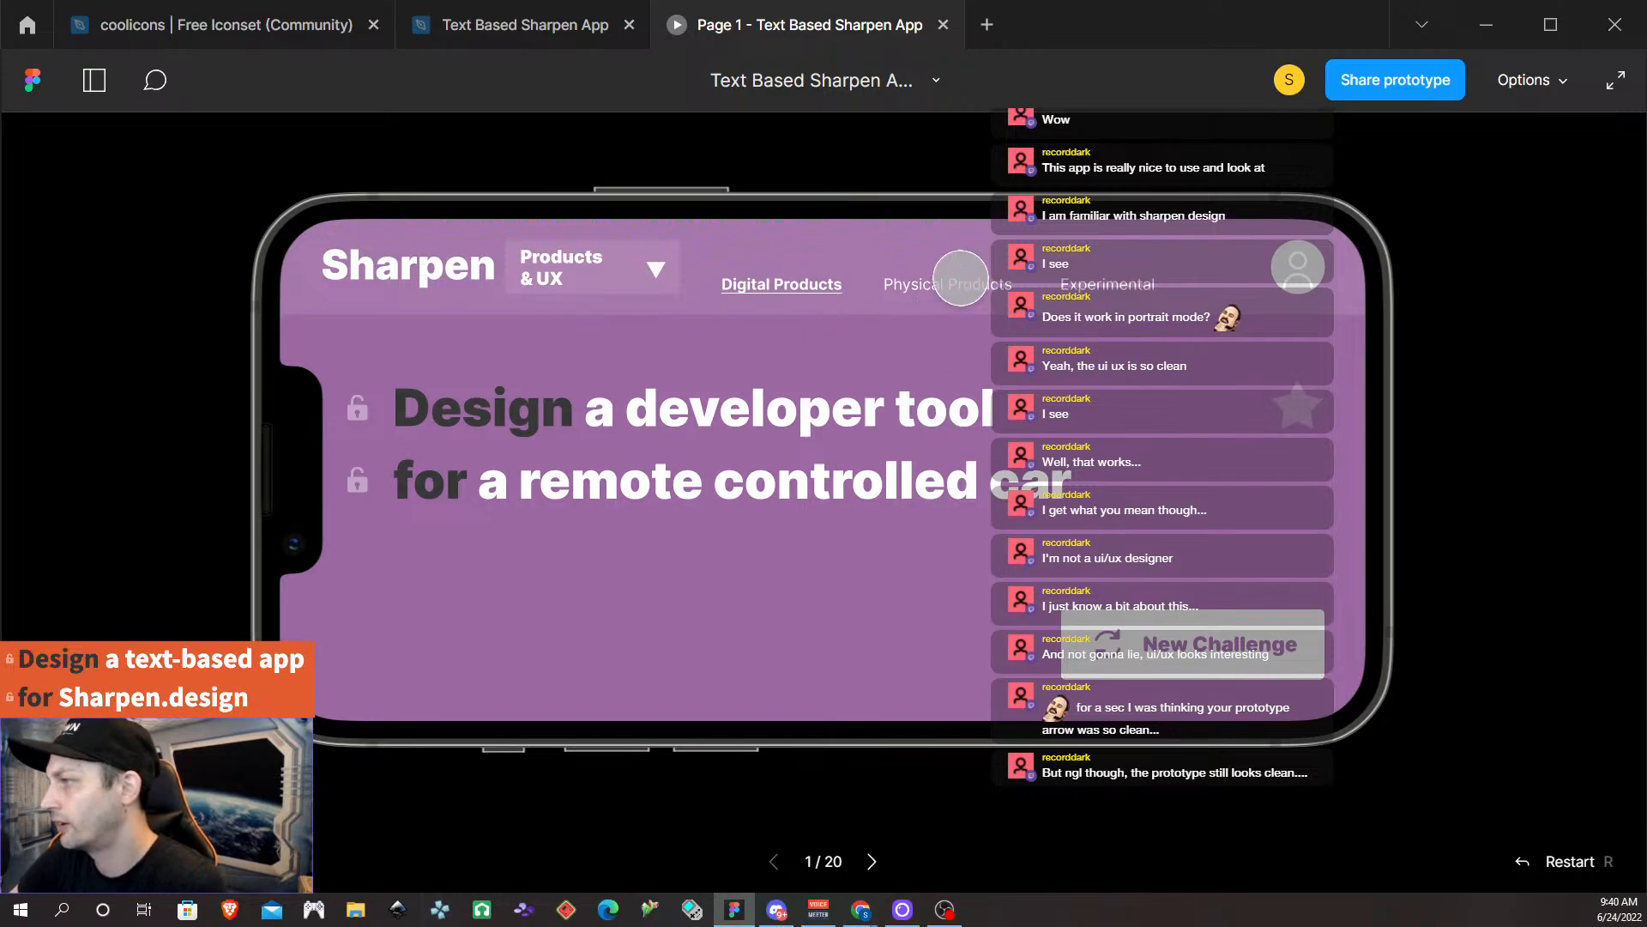
# Test the prototype's header navigation through Physical Products and Experimental, switching the category to Marketing and back to Products & UX.
pyautogui.click(953, 283)
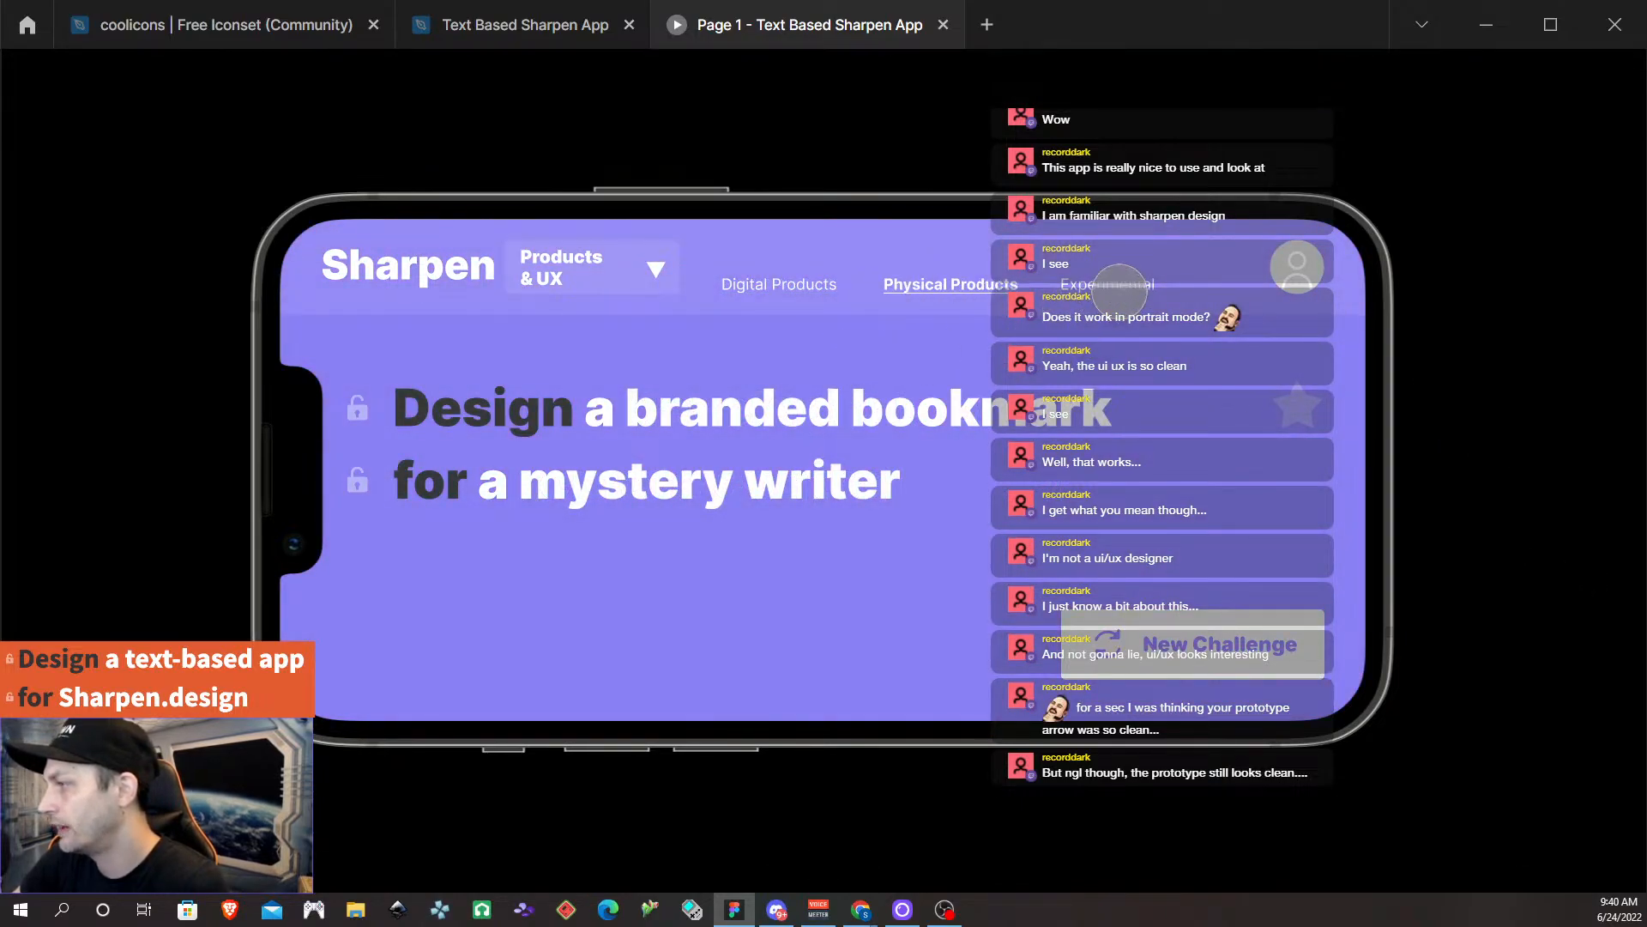
pyautogui.click(1111, 284)
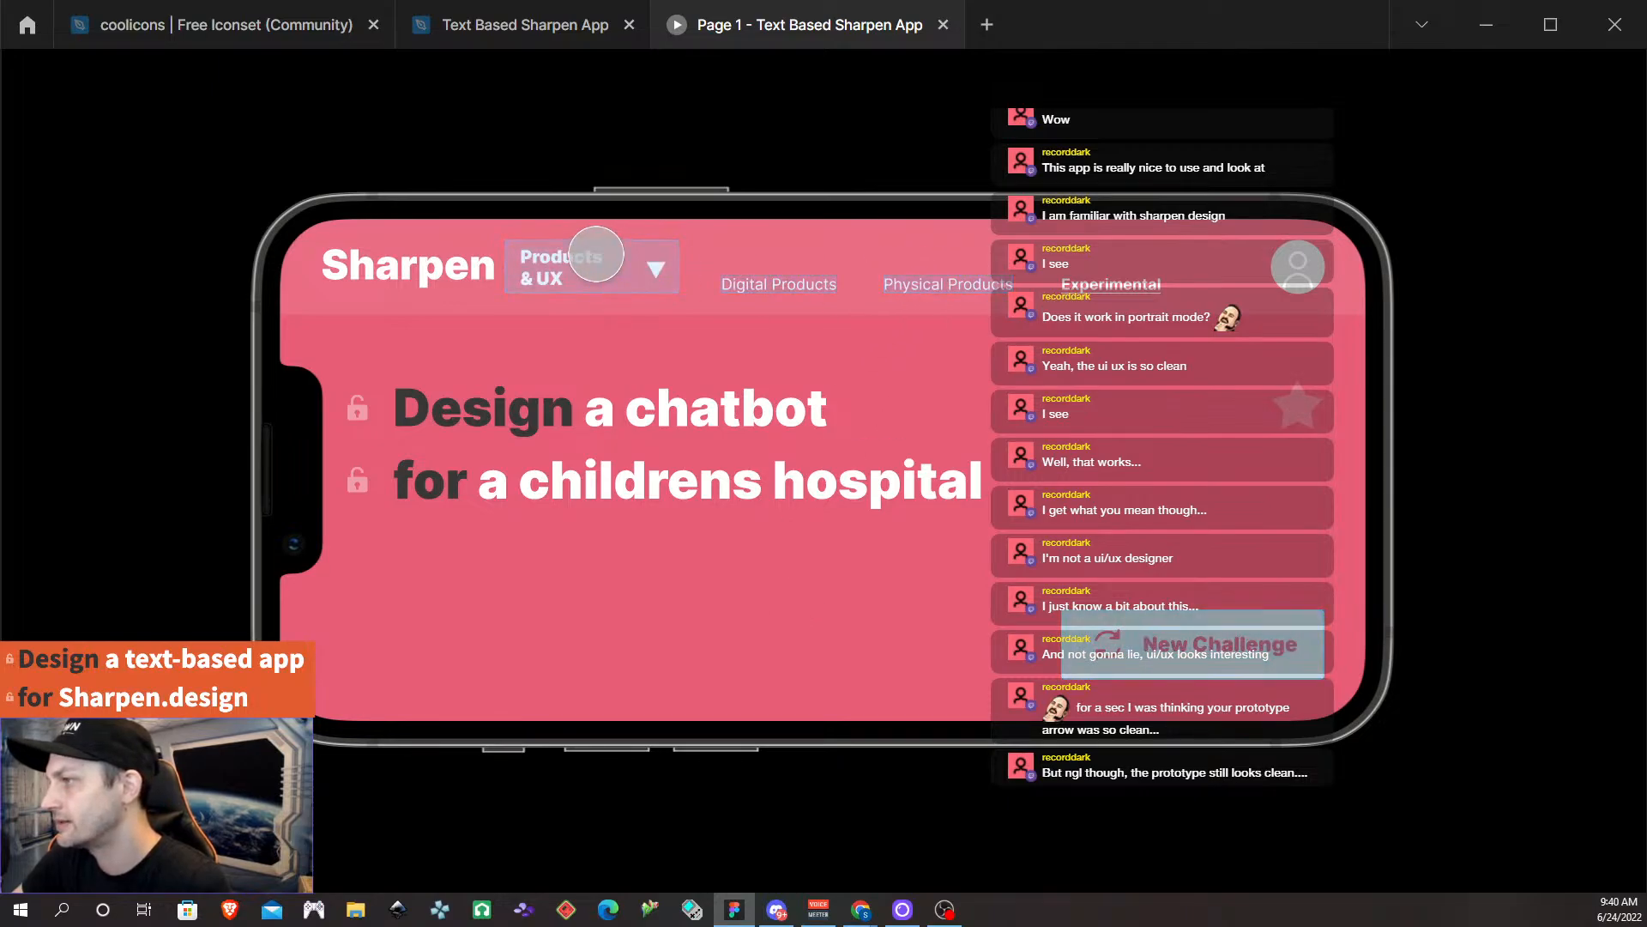
pyautogui.click(654, 266)
pyautogui.click(633, 323)
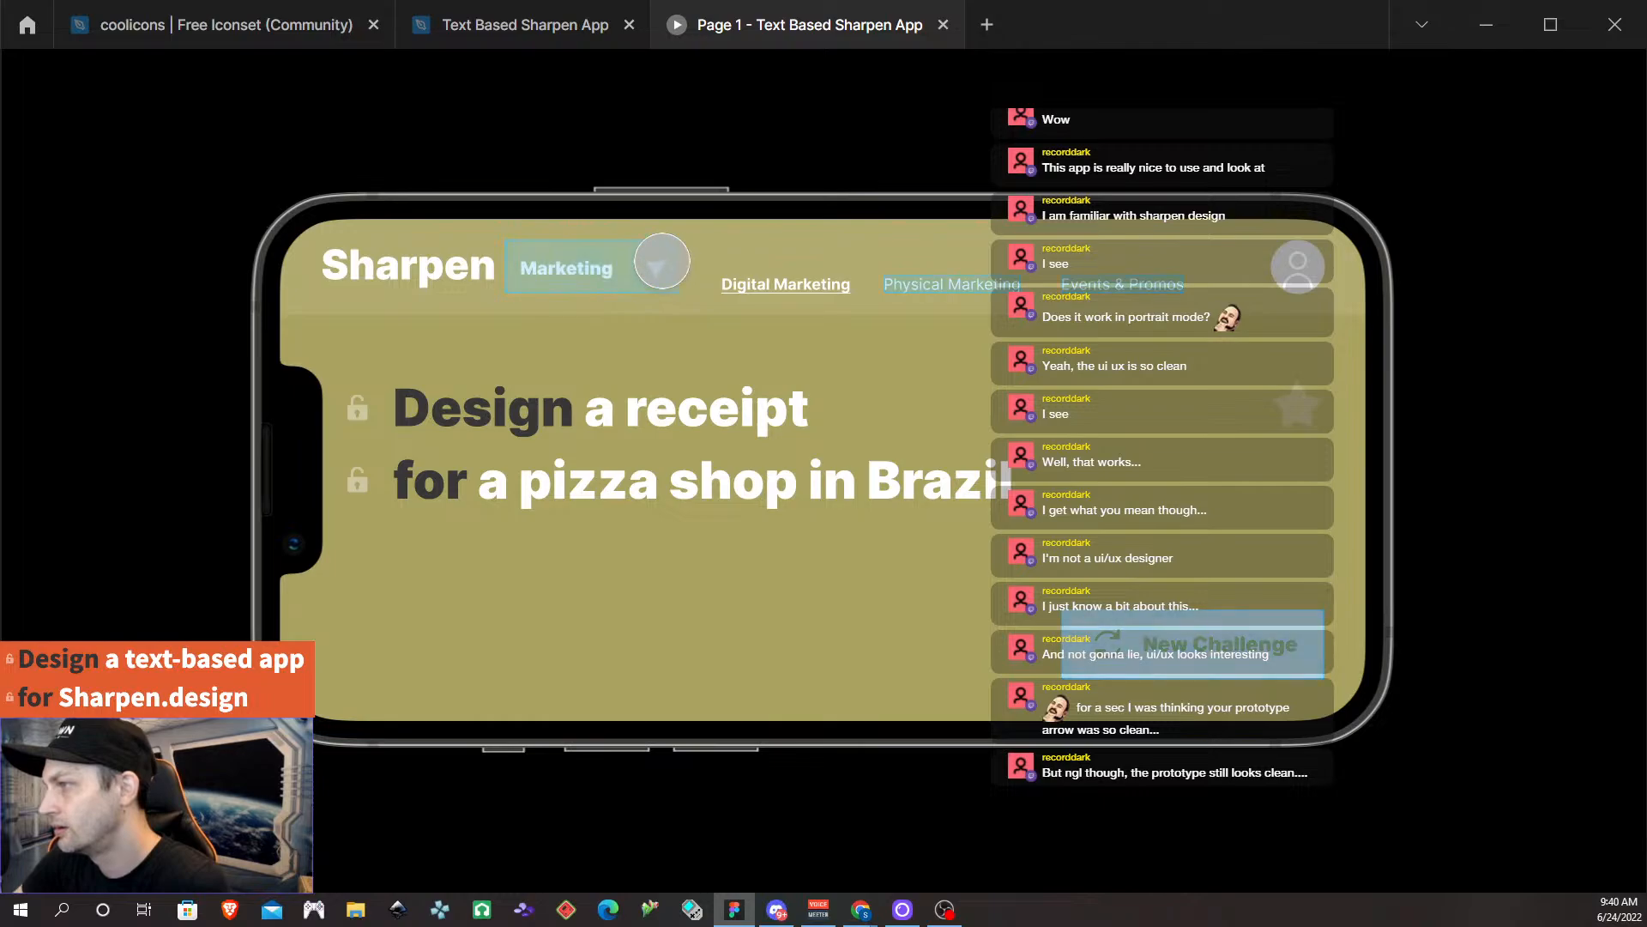
pyautogui.click(656, 267)
pyautogui.click(640, 378)
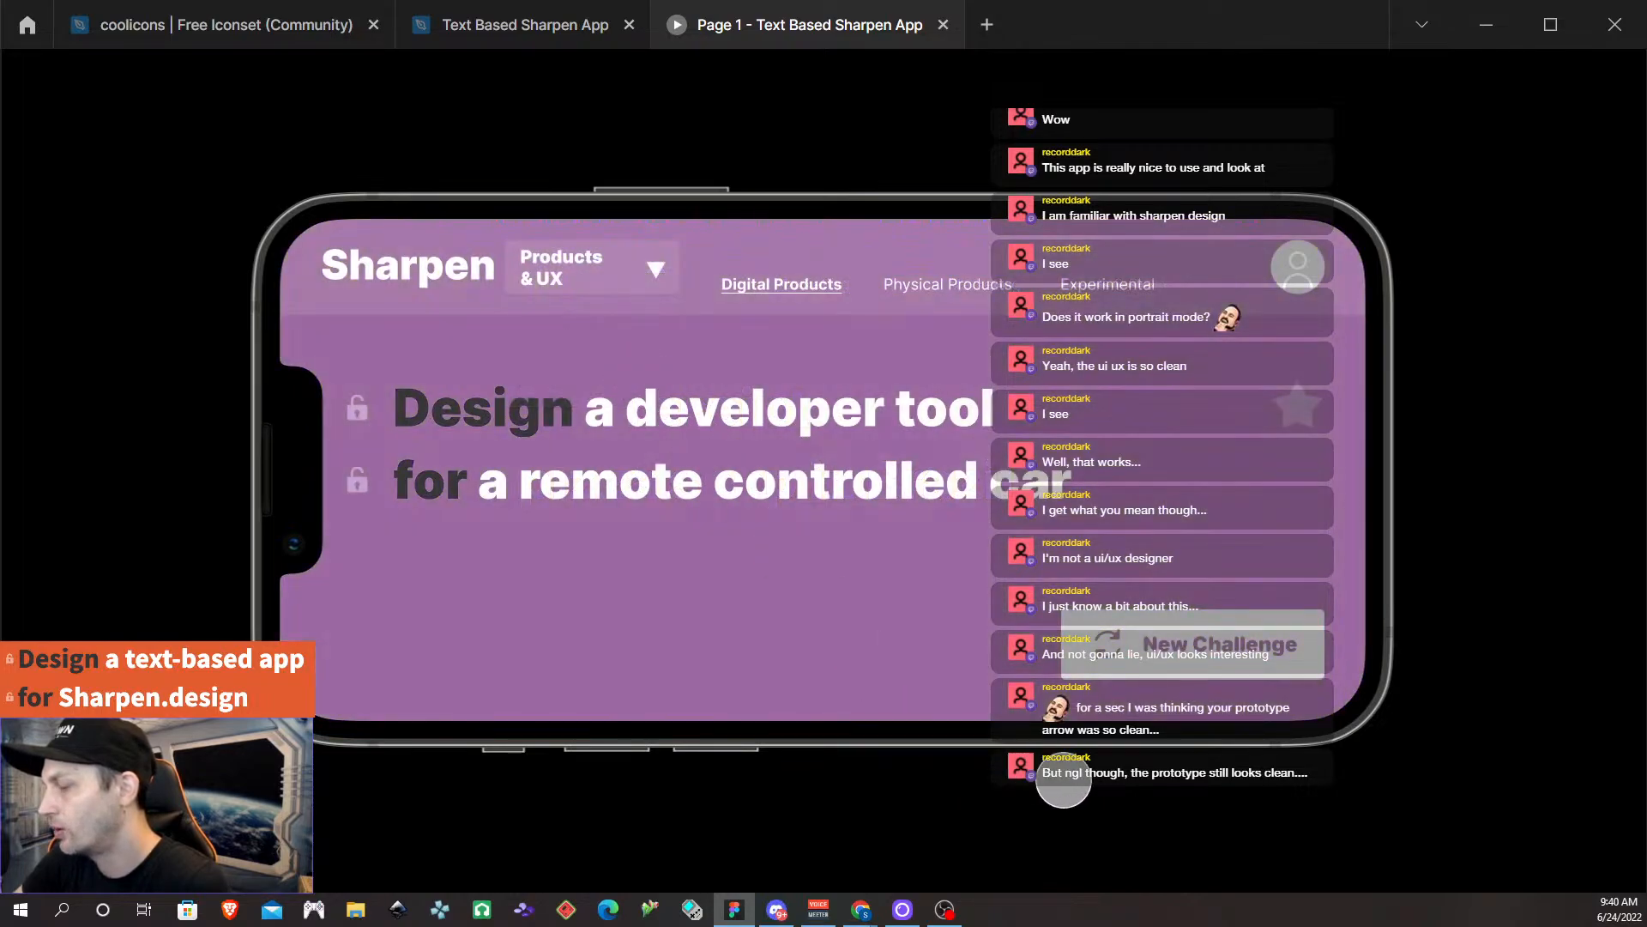
# Generate new challenges under Digital Products and Physical Products in the prototype, and test whether the profile icon responds.
pyautogui.click(1286, 665)
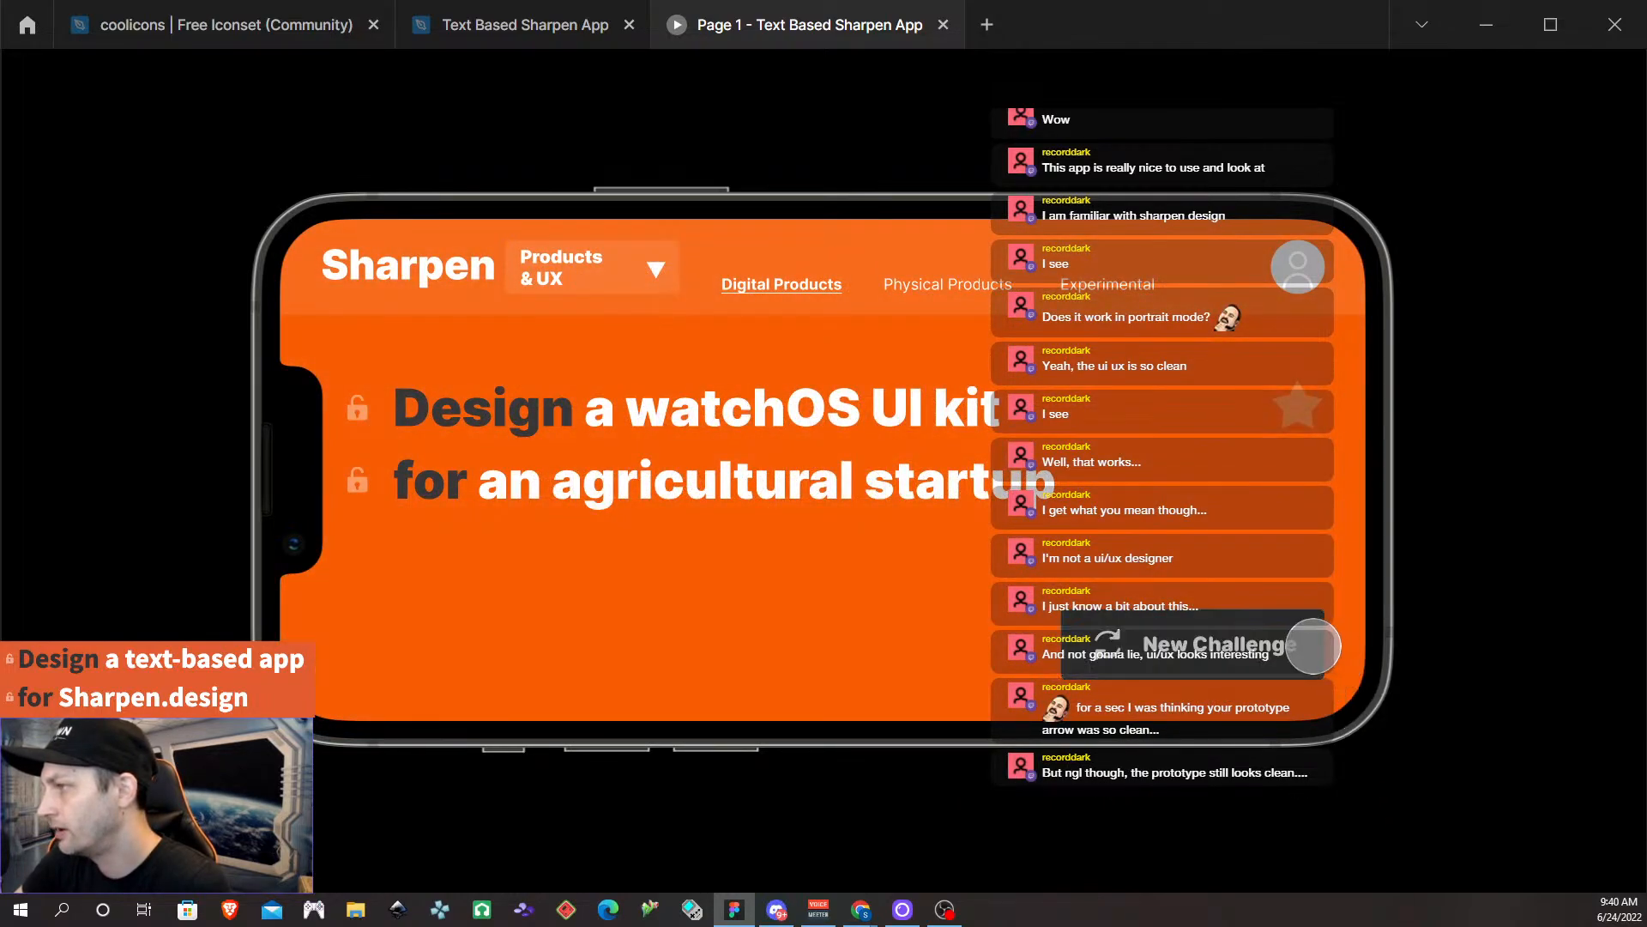
pyautogui.click(1302, 646)
pyautogui.click(986, 286)
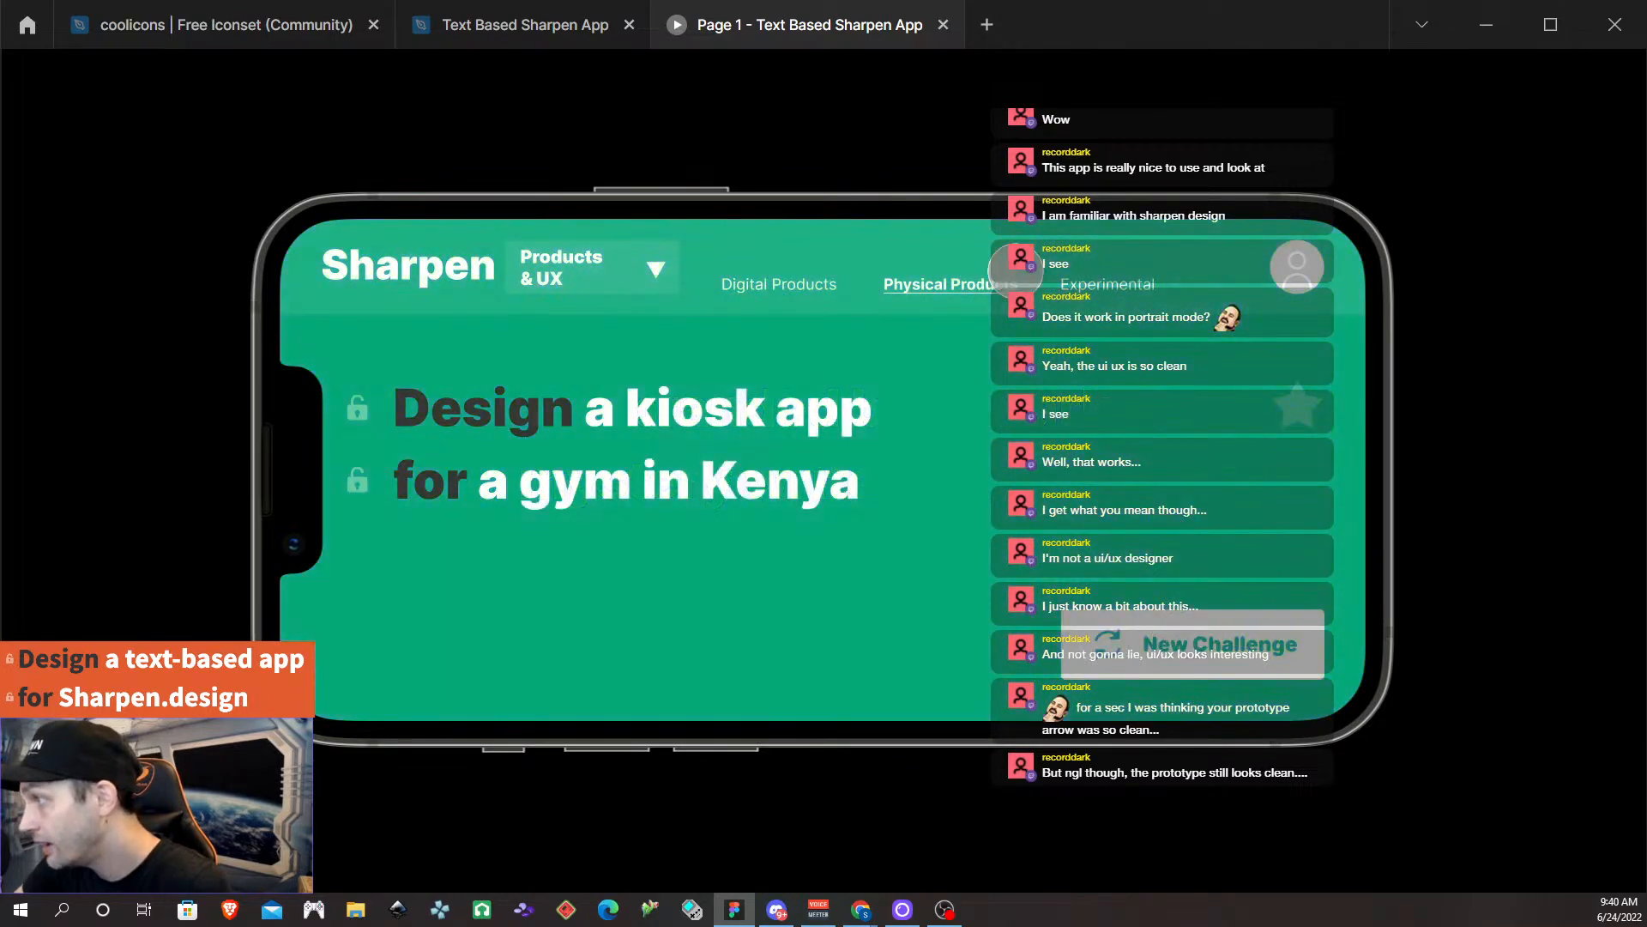
pyautogui.click(1162, 665)
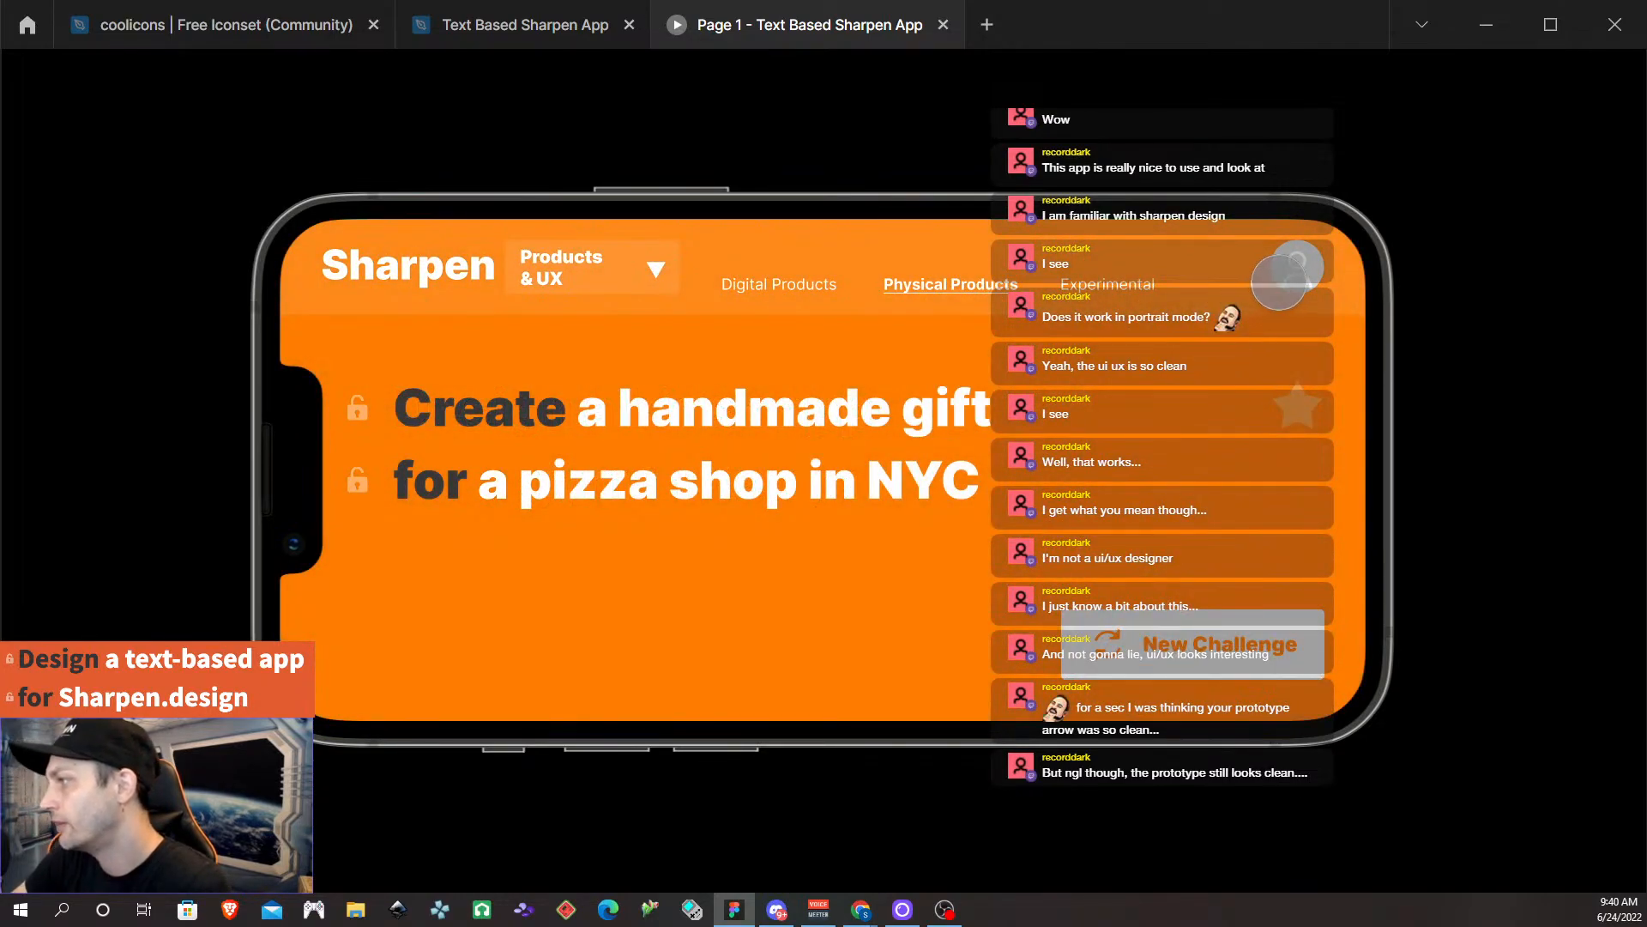
pyautogui.click(1313, 274)
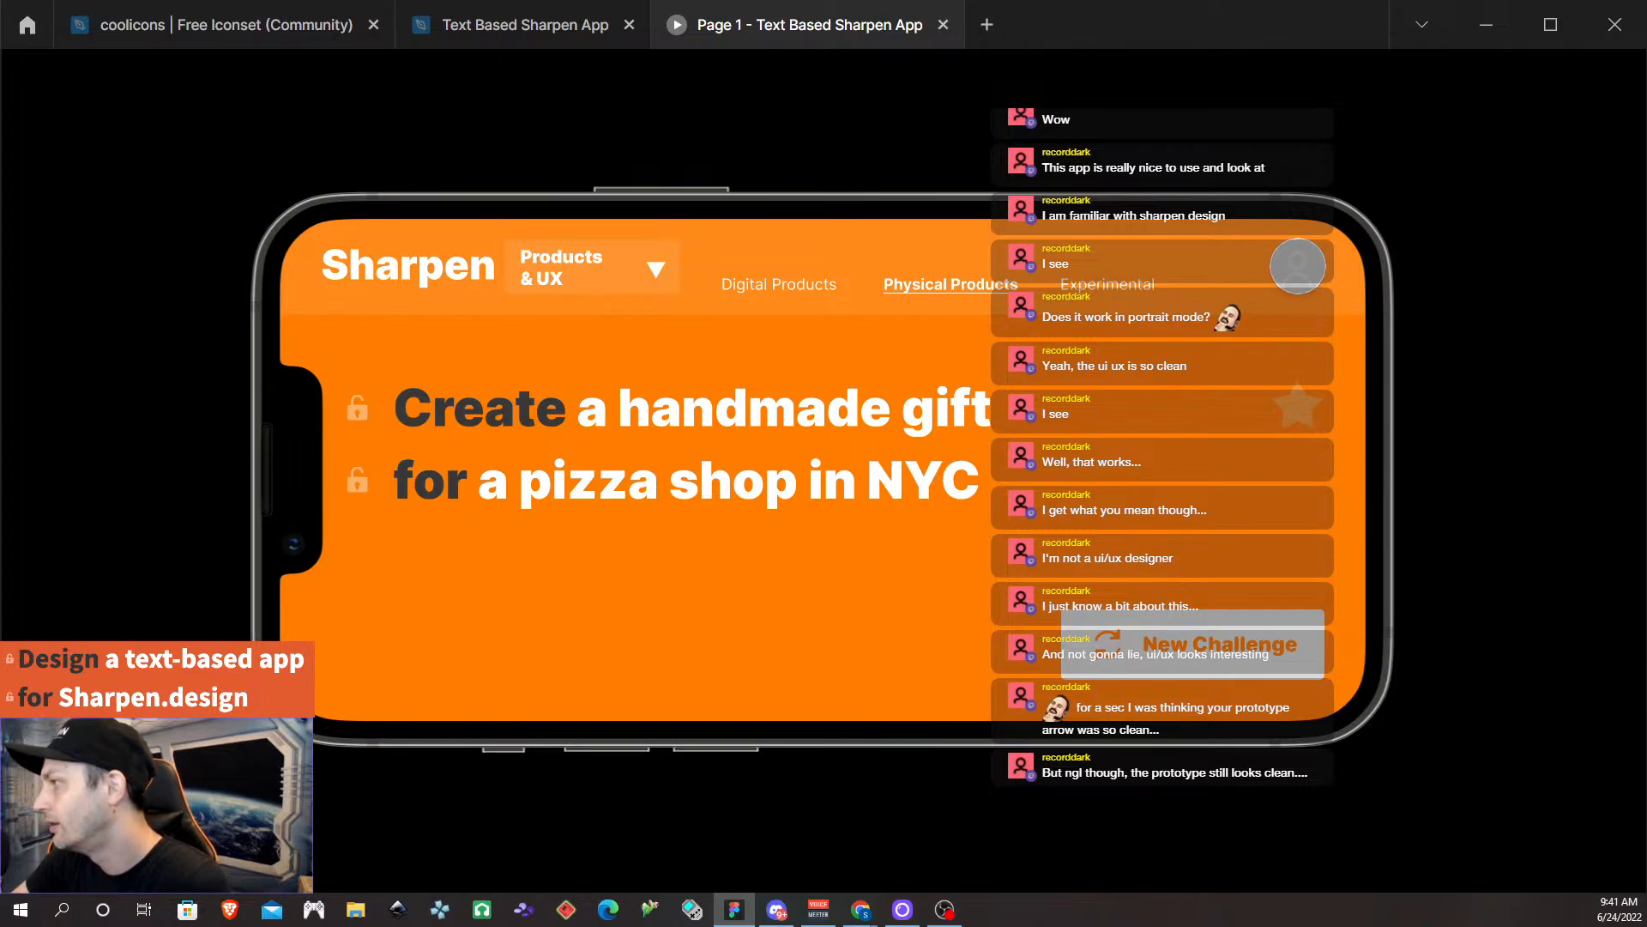
pyautogui.click(1297, 266)
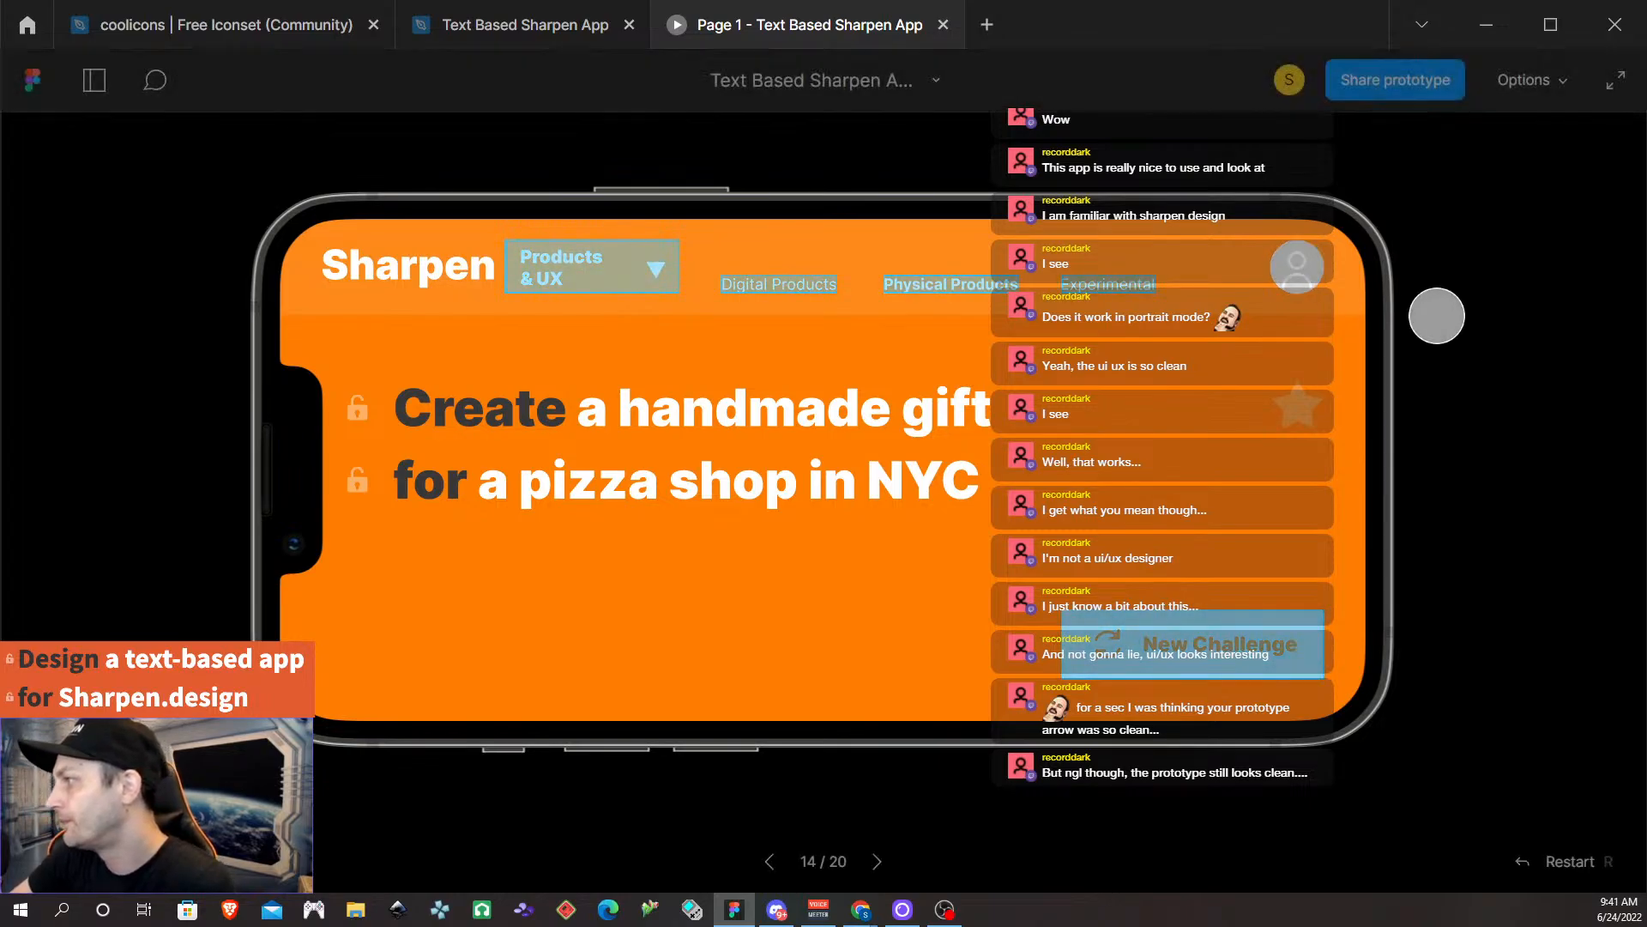
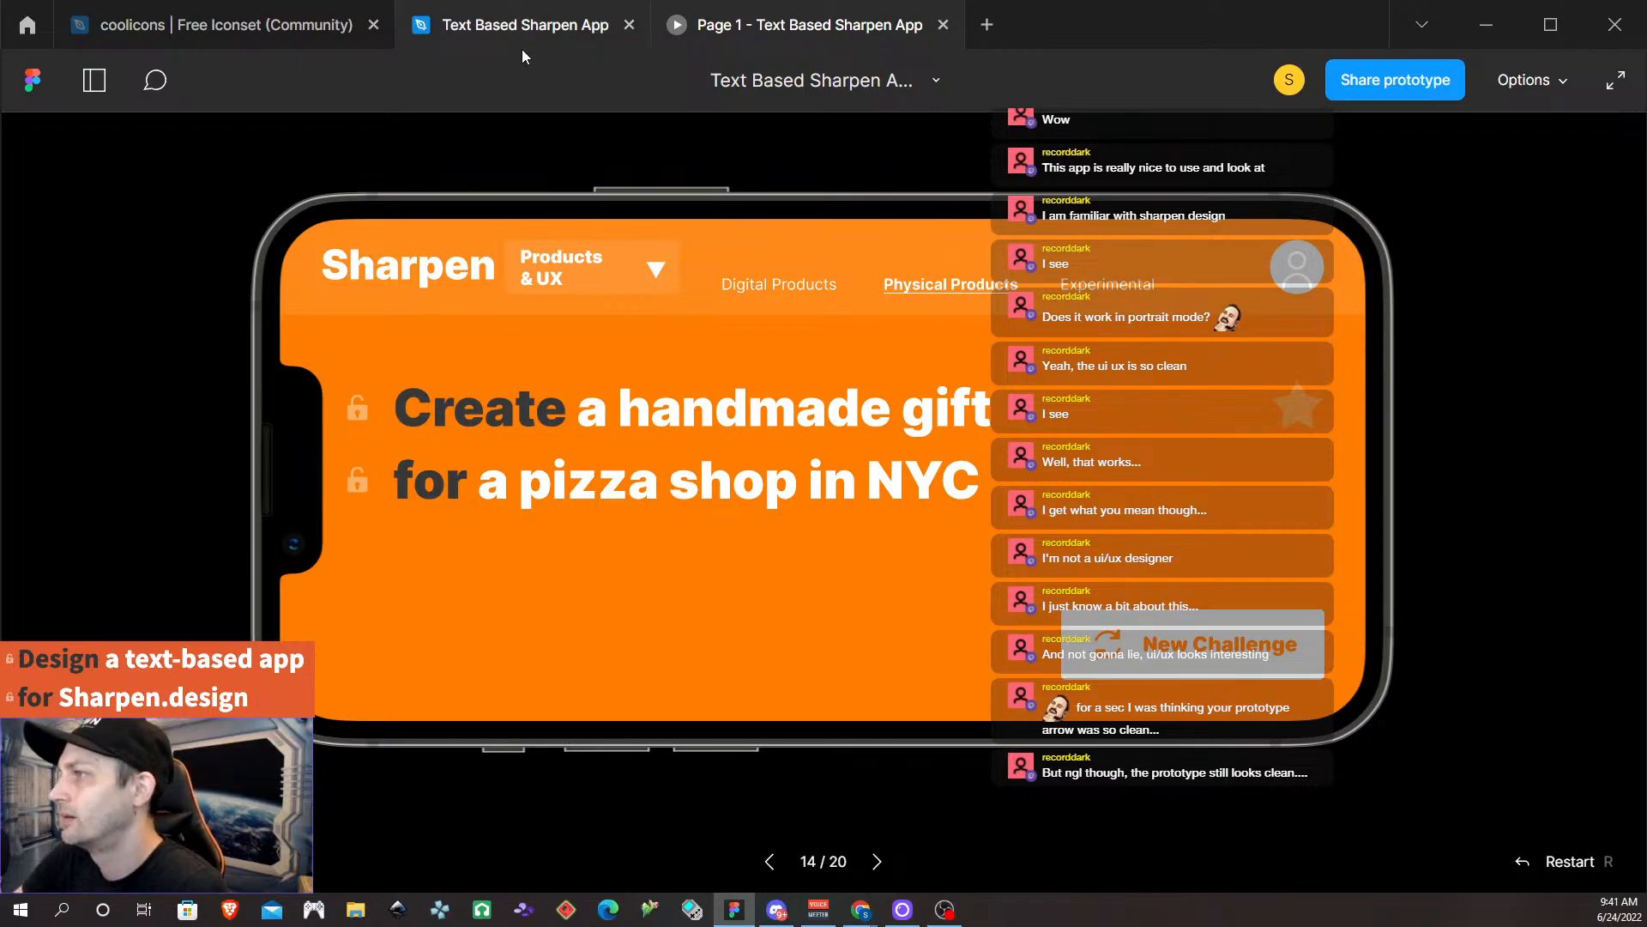
# Return to the Text Based Sharpen App design file and paste a copy of the homepage landscape's Profile icon on the empty canvas.
pyautogui.click(530, 25)
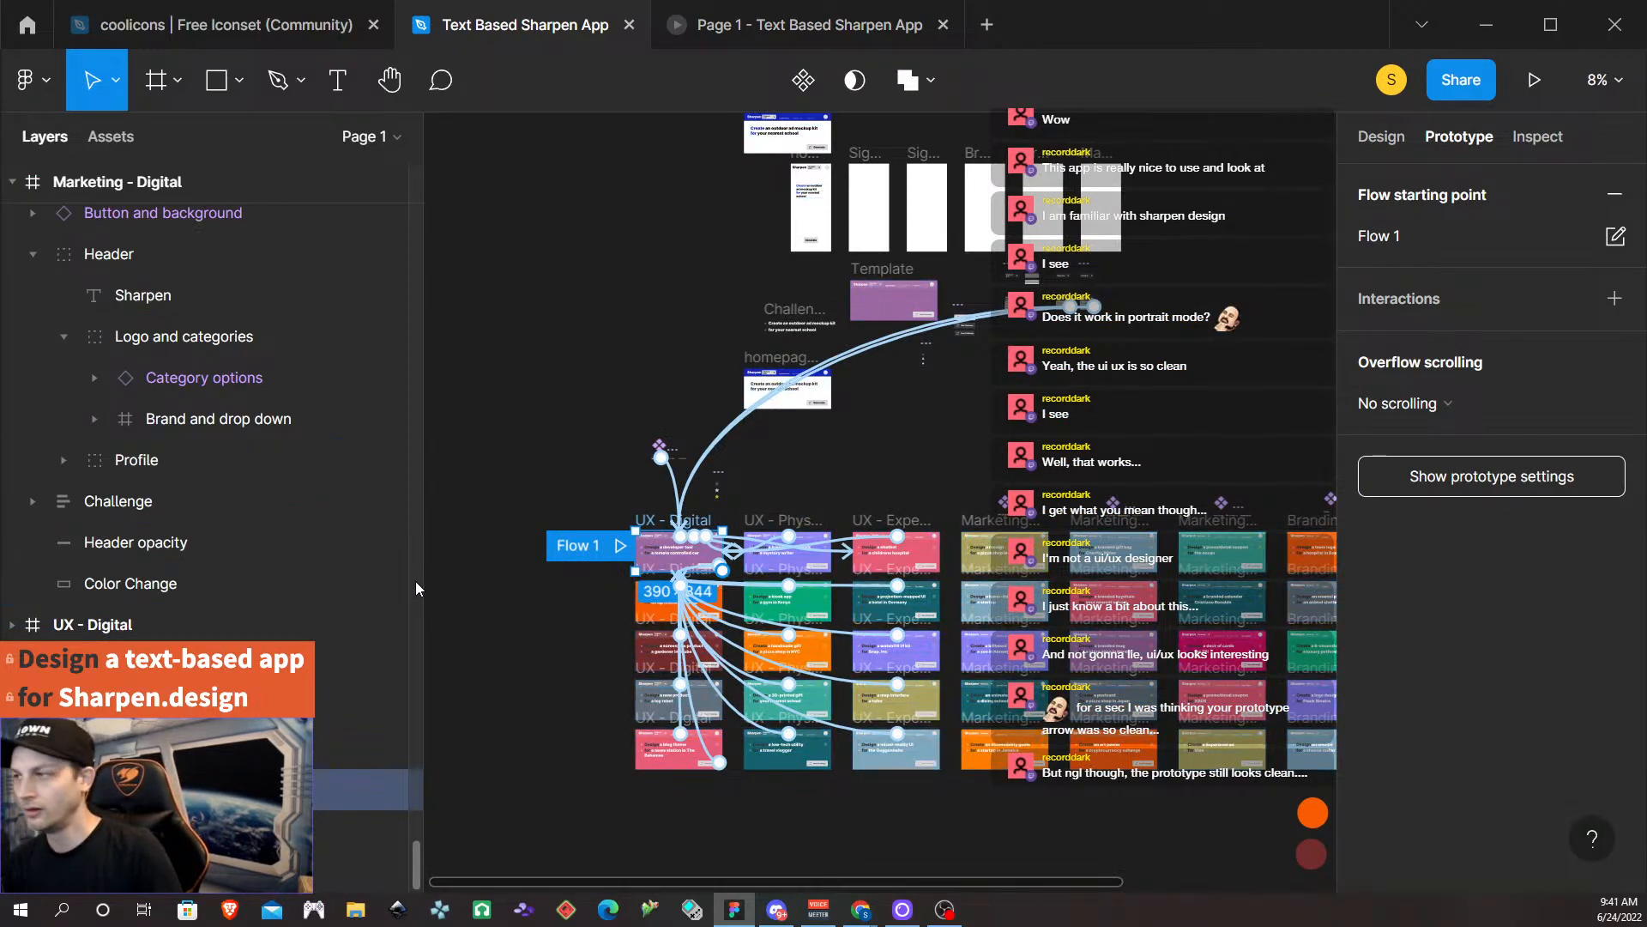
pyautogui.scroll(-2, 932, 442)
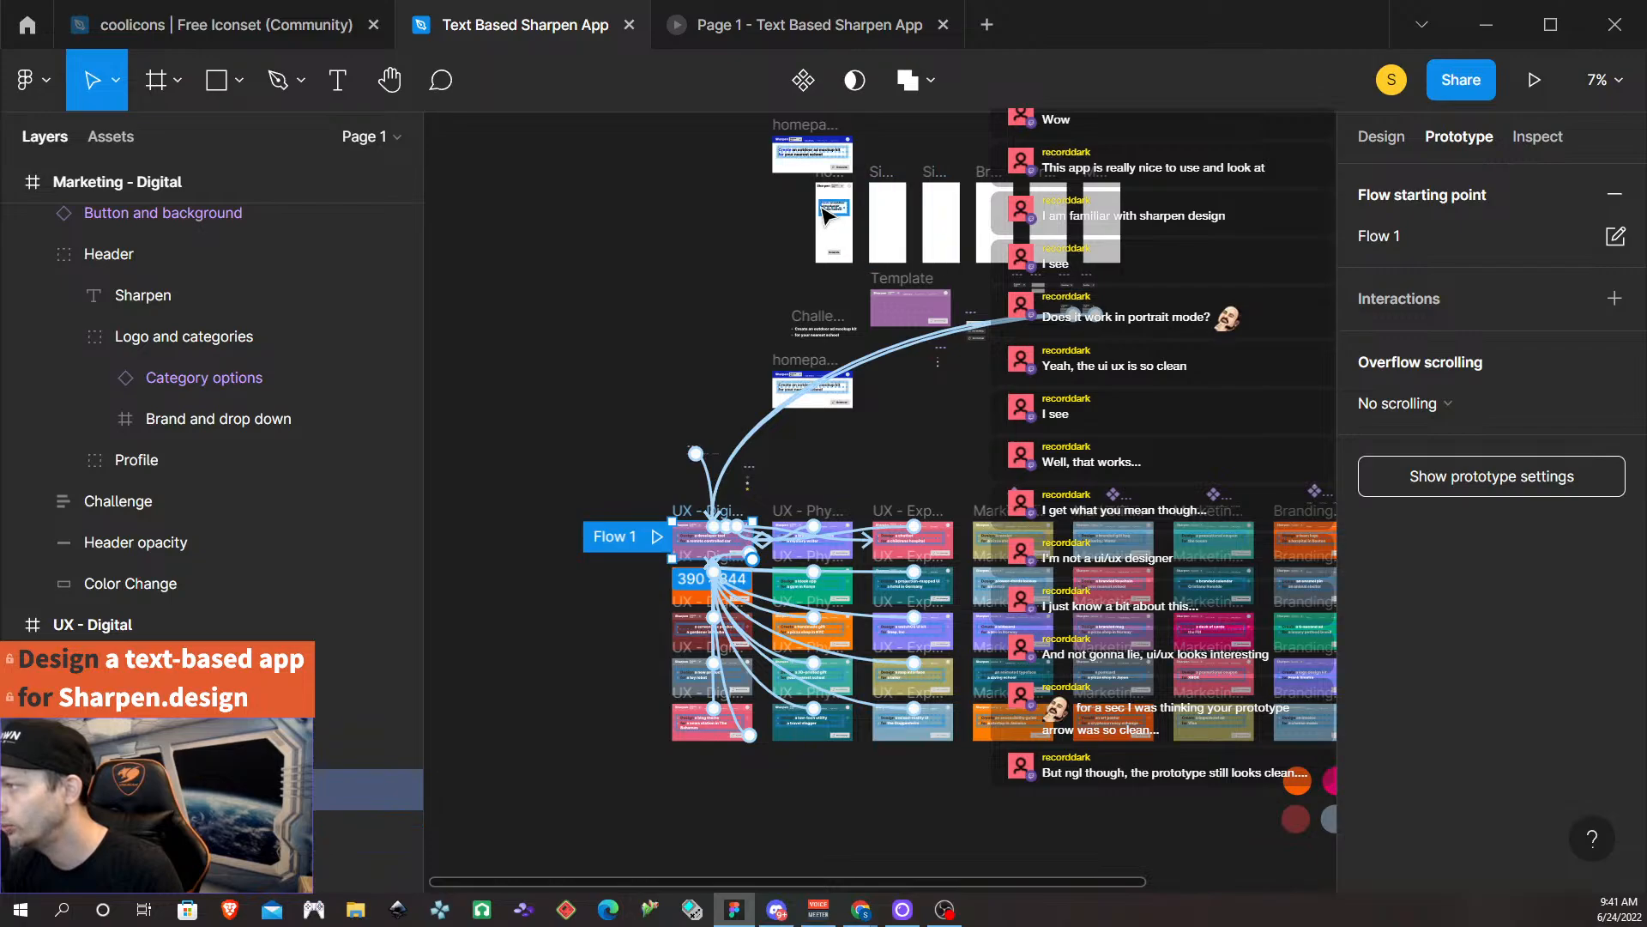
pyautogui.scroll(2, 867, 203)
pyautogui.scroll(8, 866, 204)
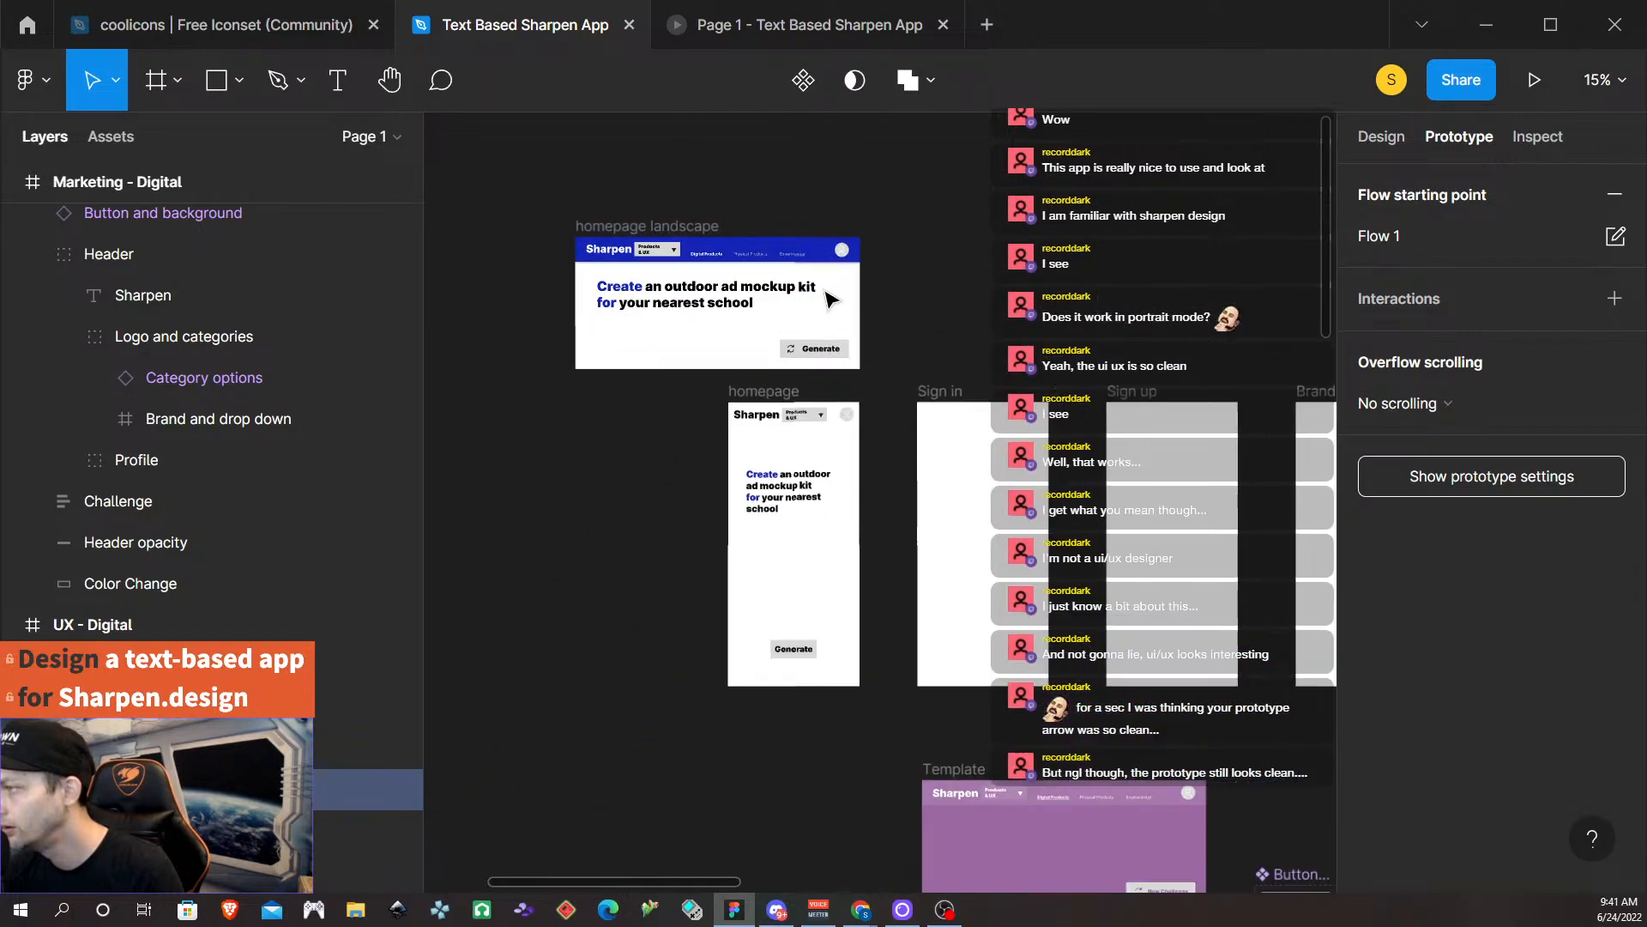
pyautogui.click(849, 216)
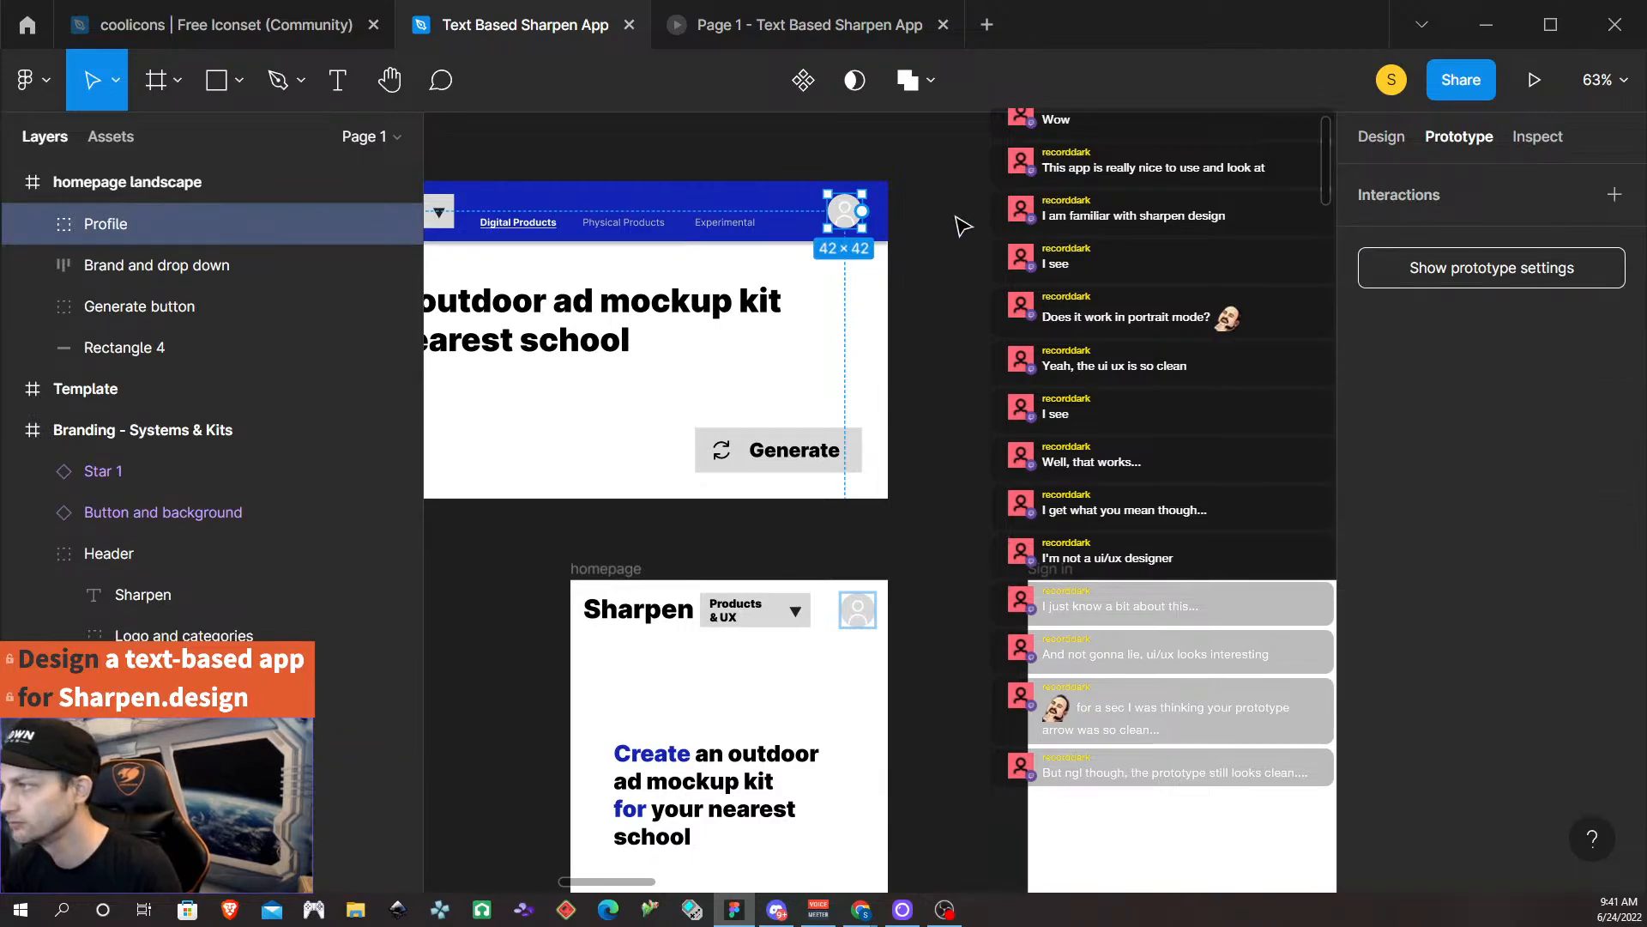
pyautogui.scroll(8, 949, 221)
pyautogui.rightClick(916, 260)
pyautogui.click(918, 268)
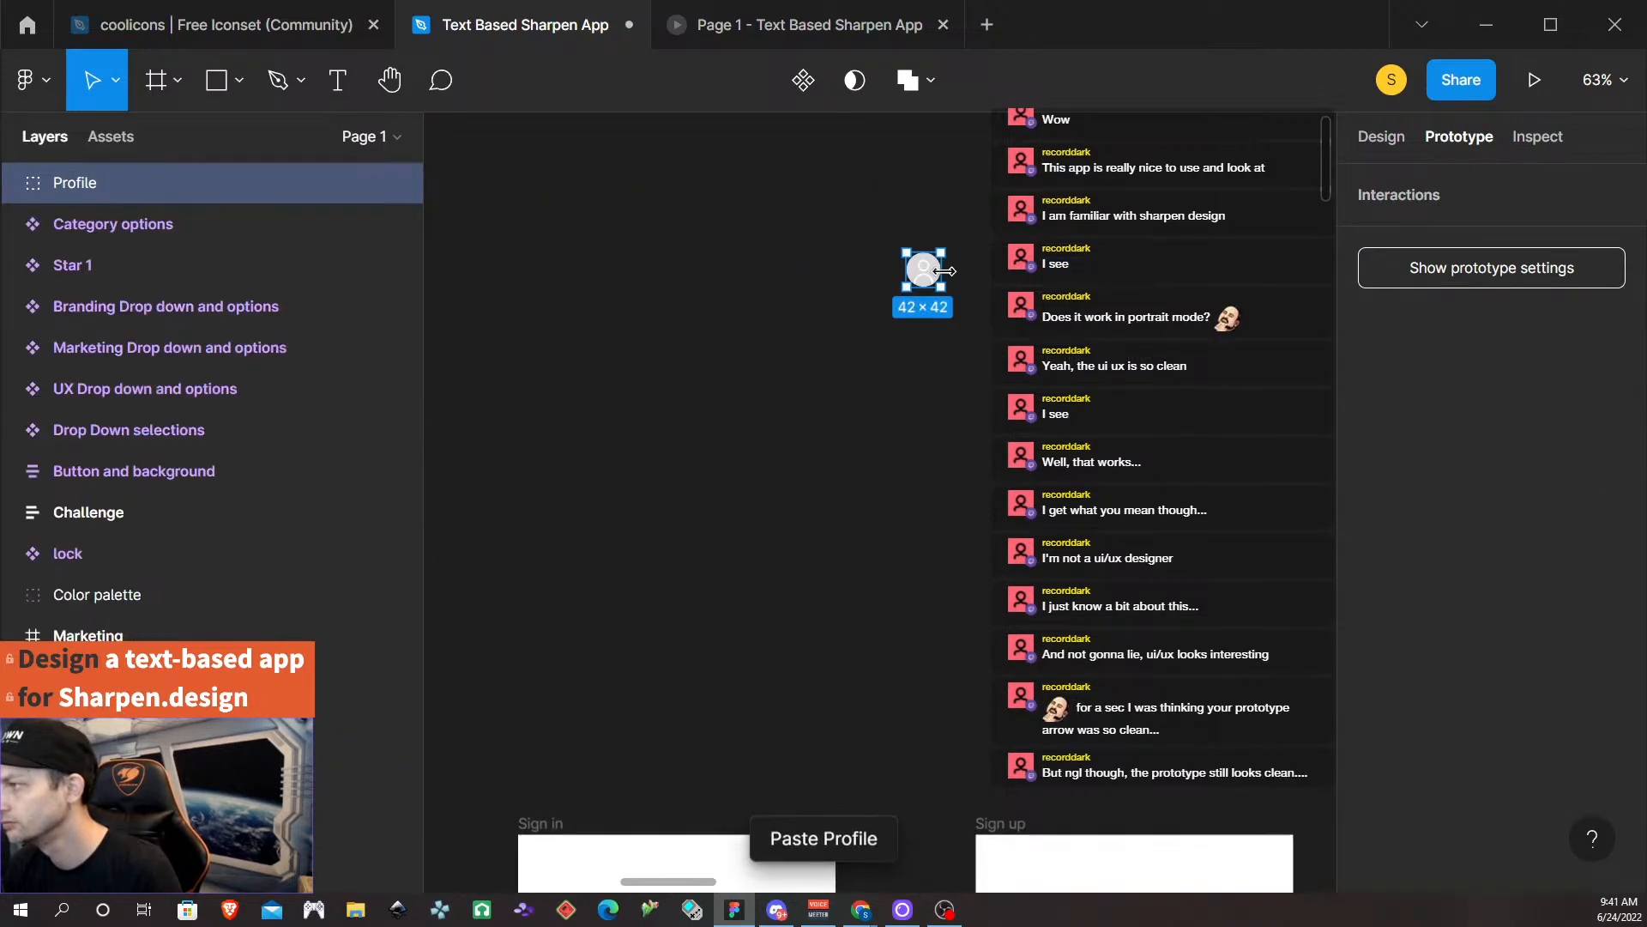
# Duplicate the empty Sign up frame beside the copied Profile icon and rename the duplicate menu.
pyautogui.hscroll(4, 949, 280)
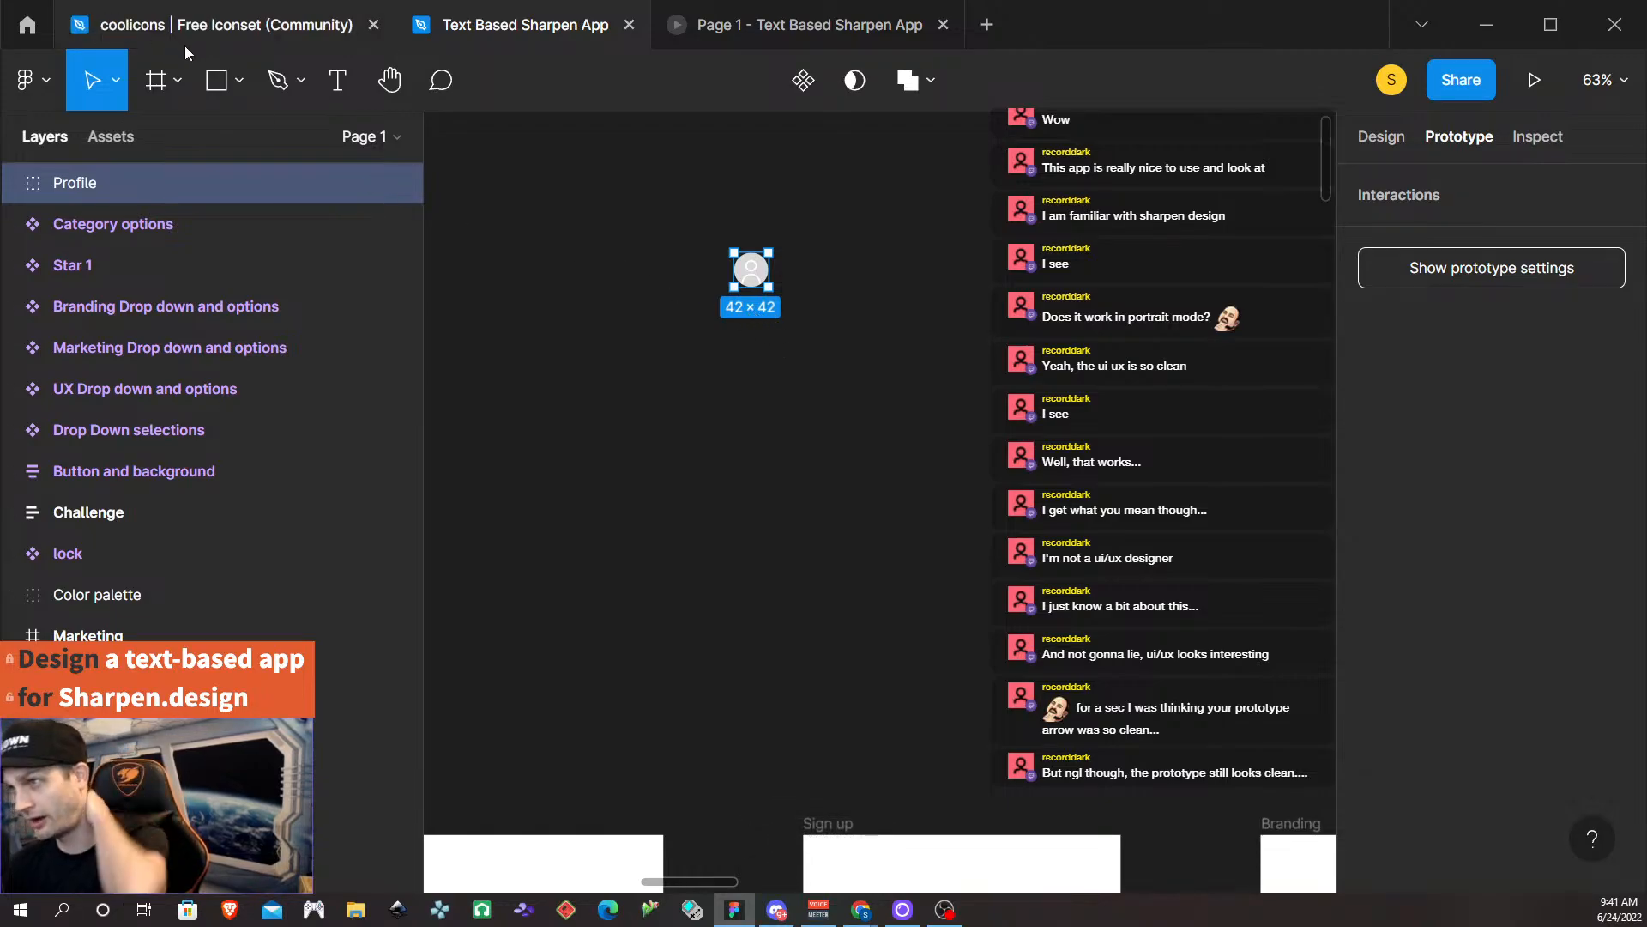
pyautogui.scroll(-2, 710, 640)
pyautogui.click(927, 850)
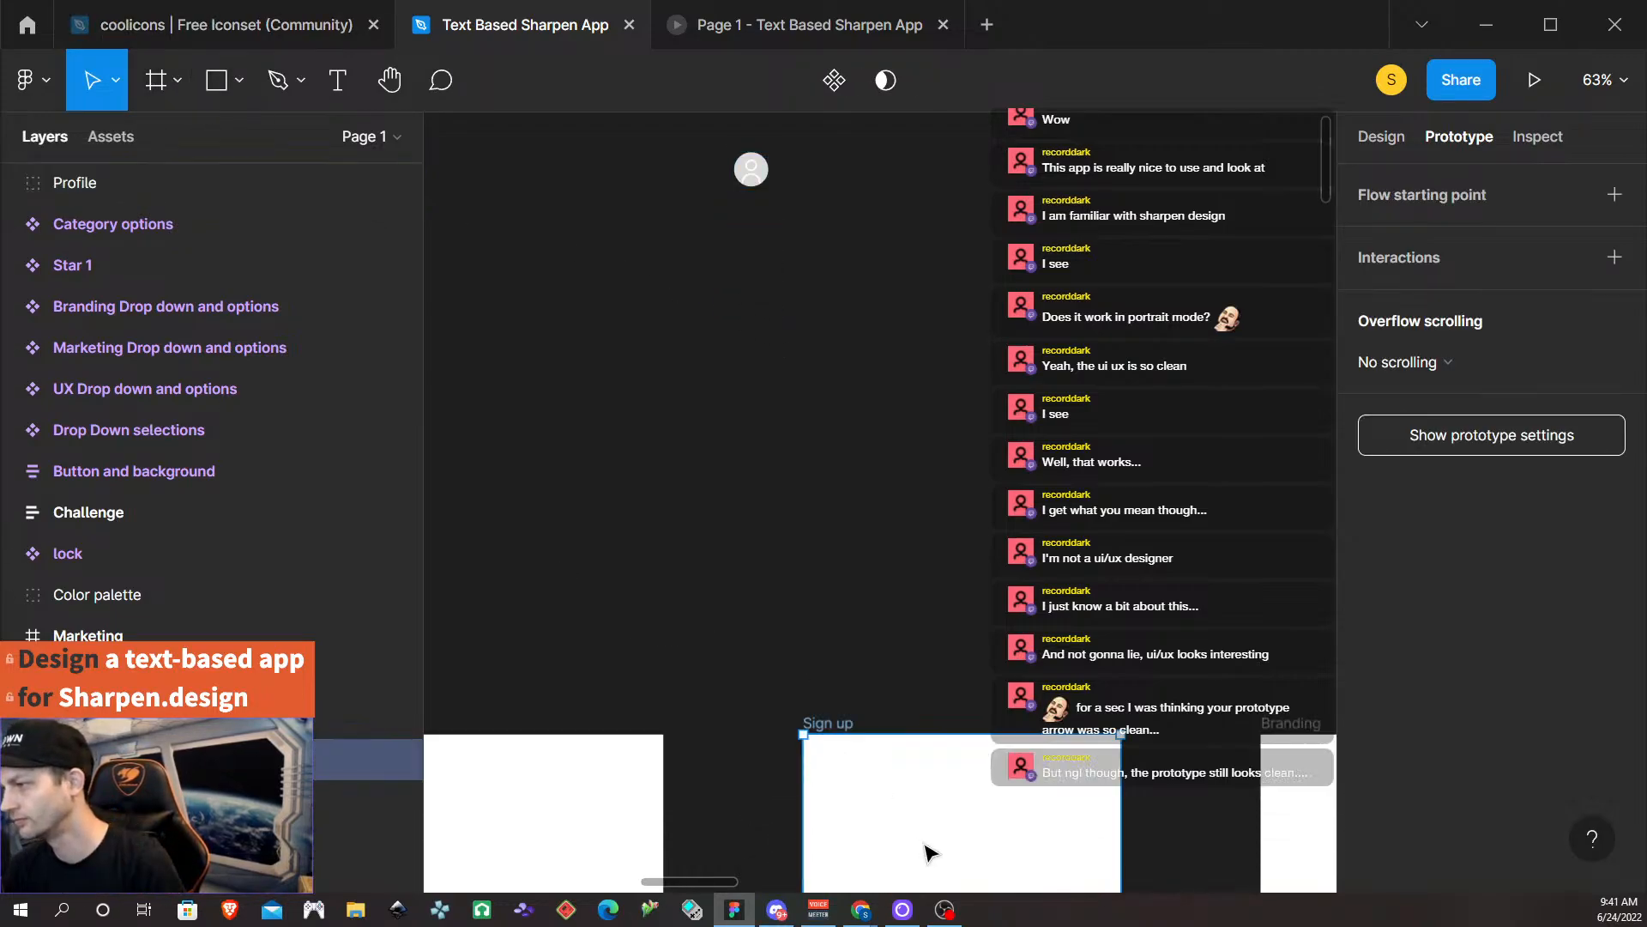
pyautogui.moveTo(940, 858); pyautogui.dragTo(974, 239)
pyautogui.scroll(1, 986, 241)
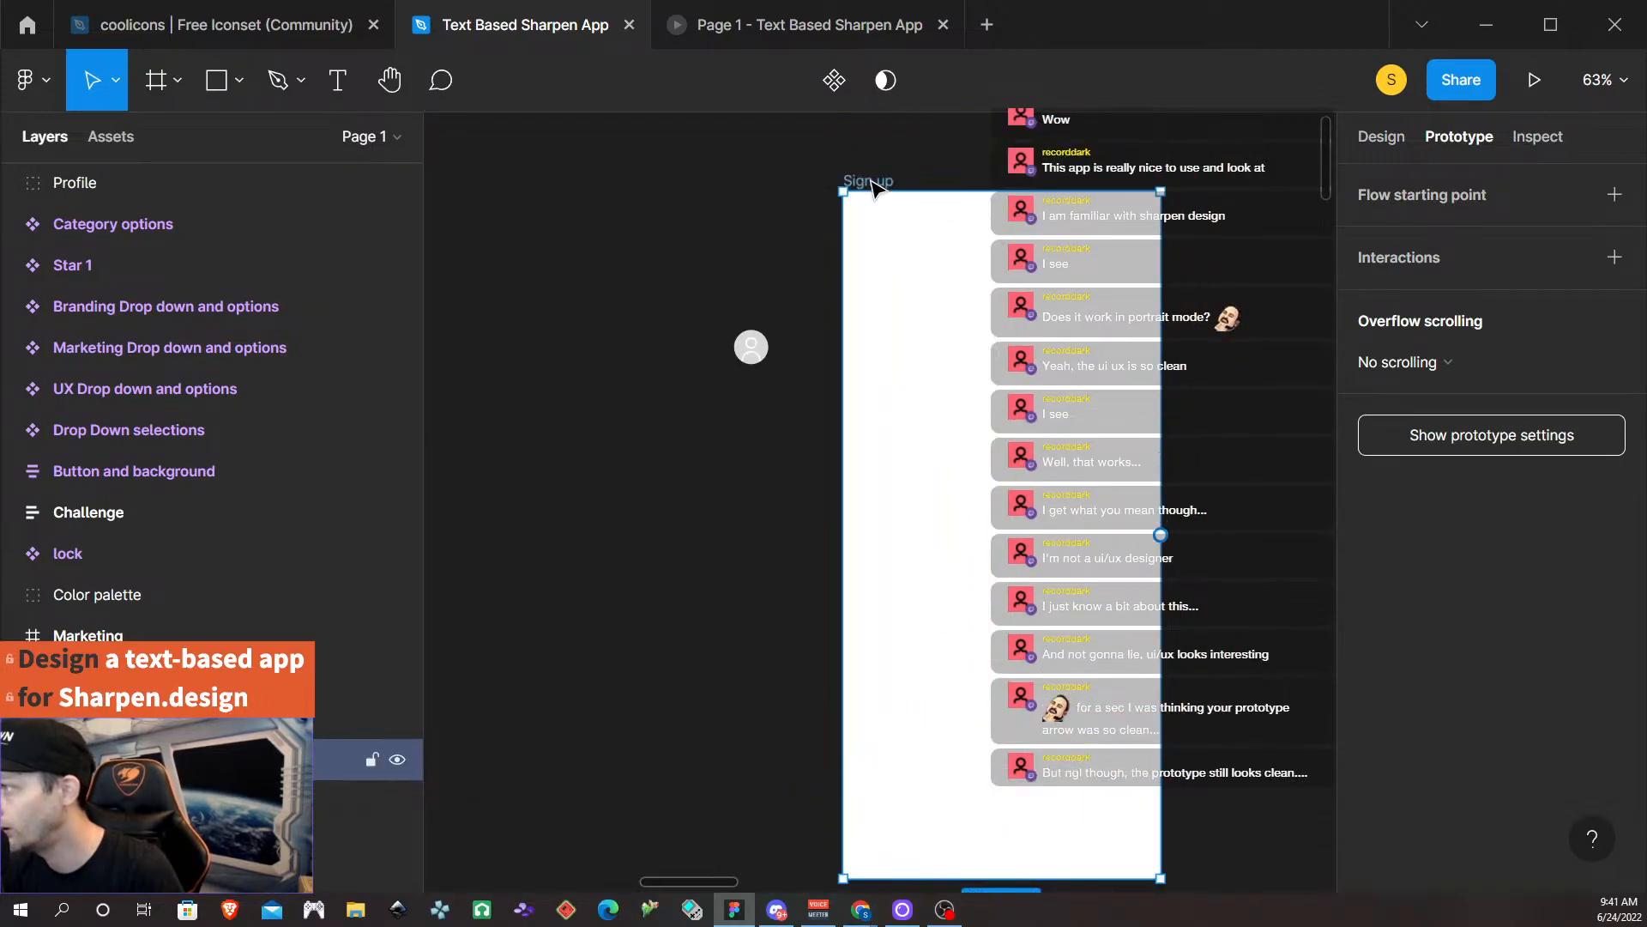
pyautogui.doubleClick(867, 181)
pyautogui.write('menu')
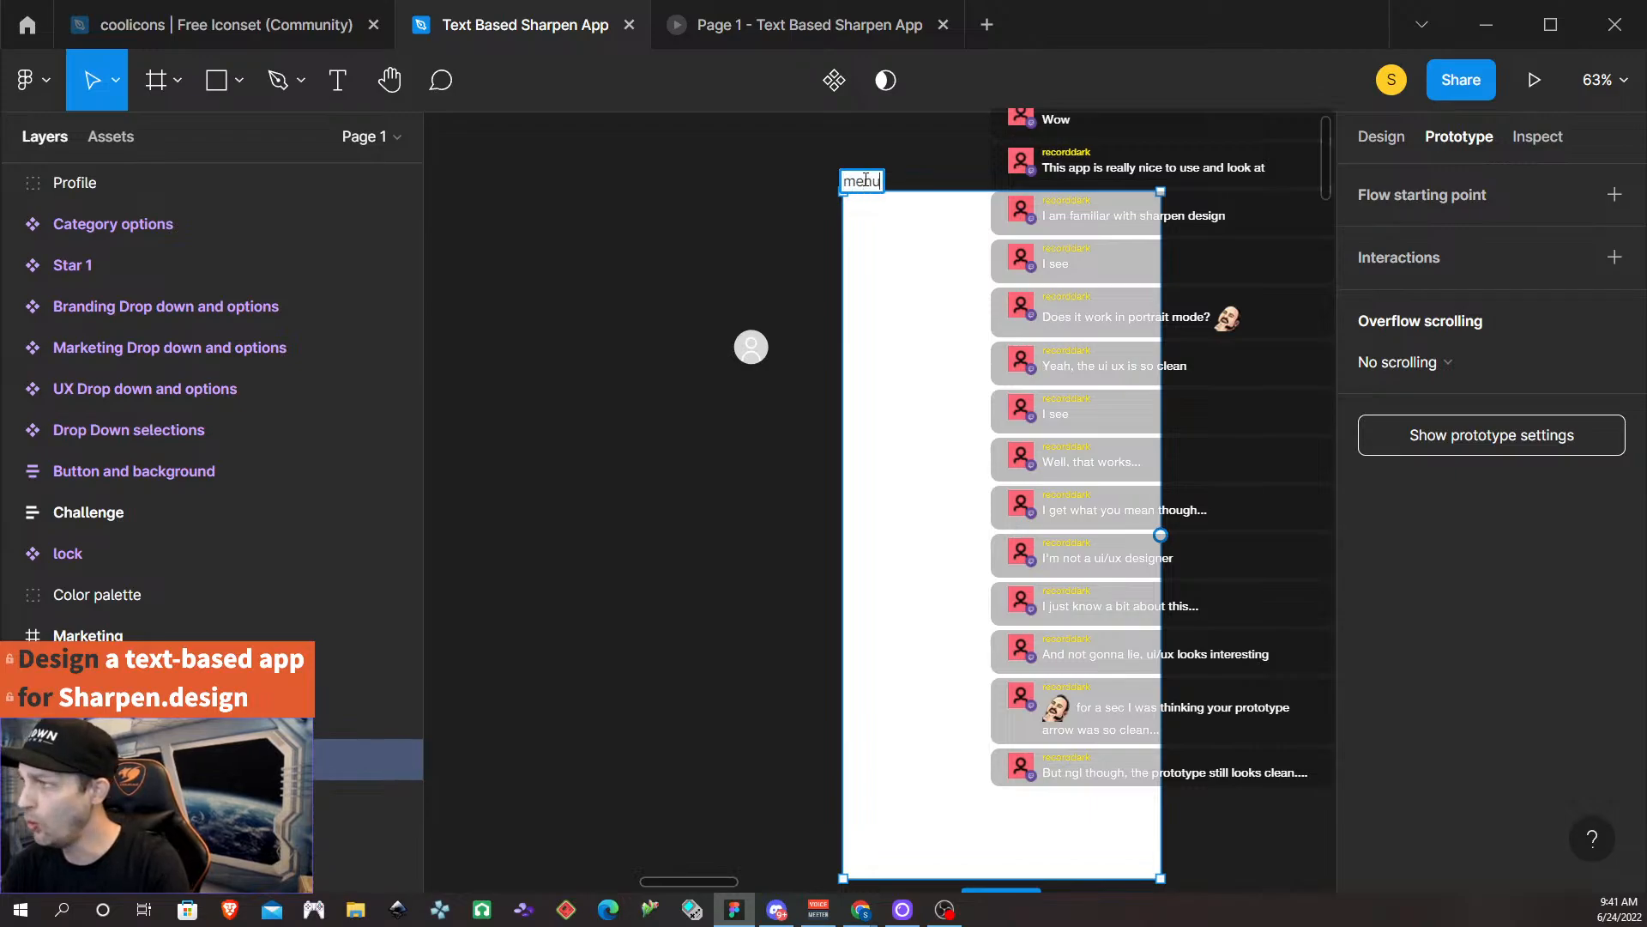
pyautogui.press('Return')
# Rotate the menu frame to 90° and position it just below the copied Profile icon.
pyautogui.click(1359, 138)
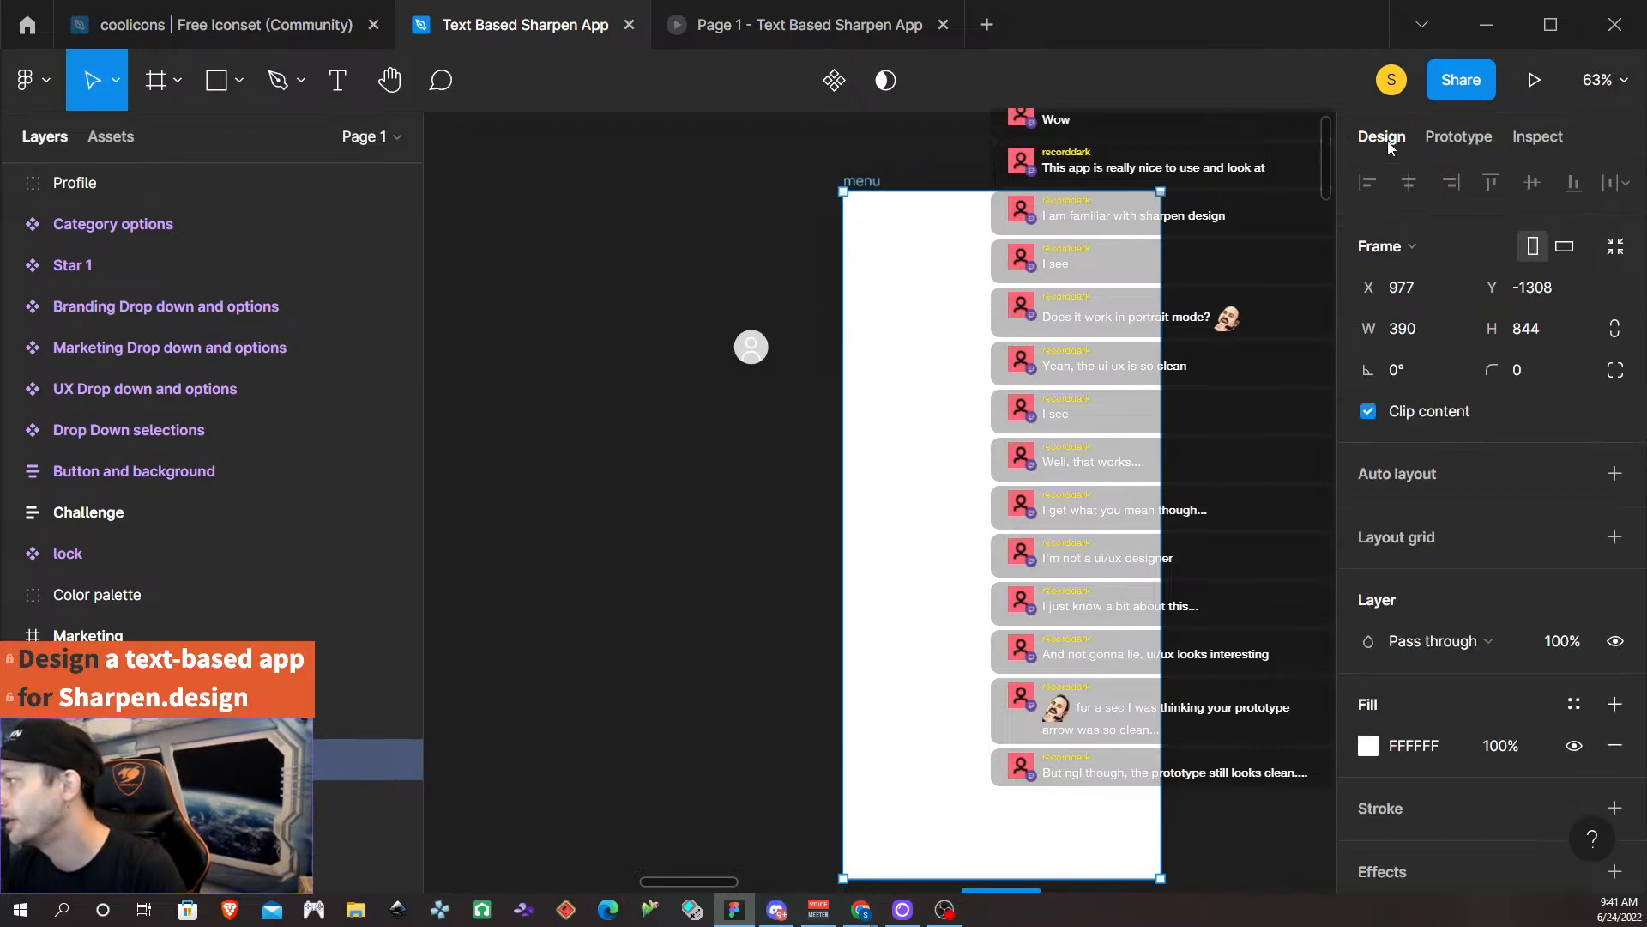
pyautogui.click(1411, 380)
pyautogui.write('90')
pyautogui.press('Return')
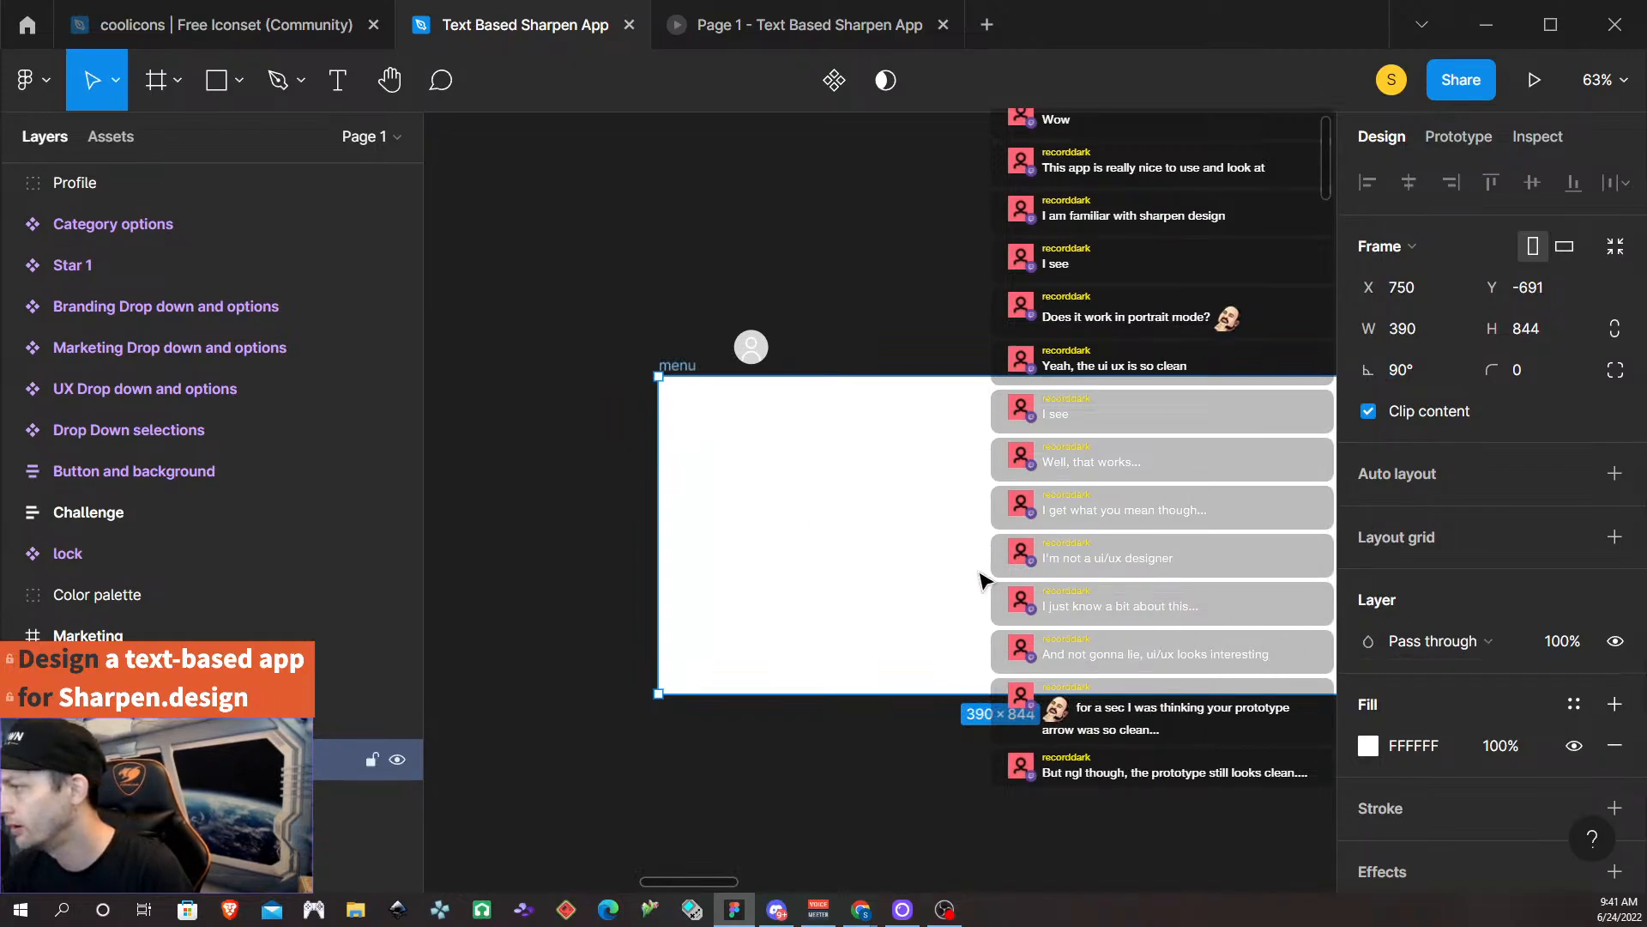
pyautogui.moveTo(1076, 581); pyautogui.dragTo(1019, 615)
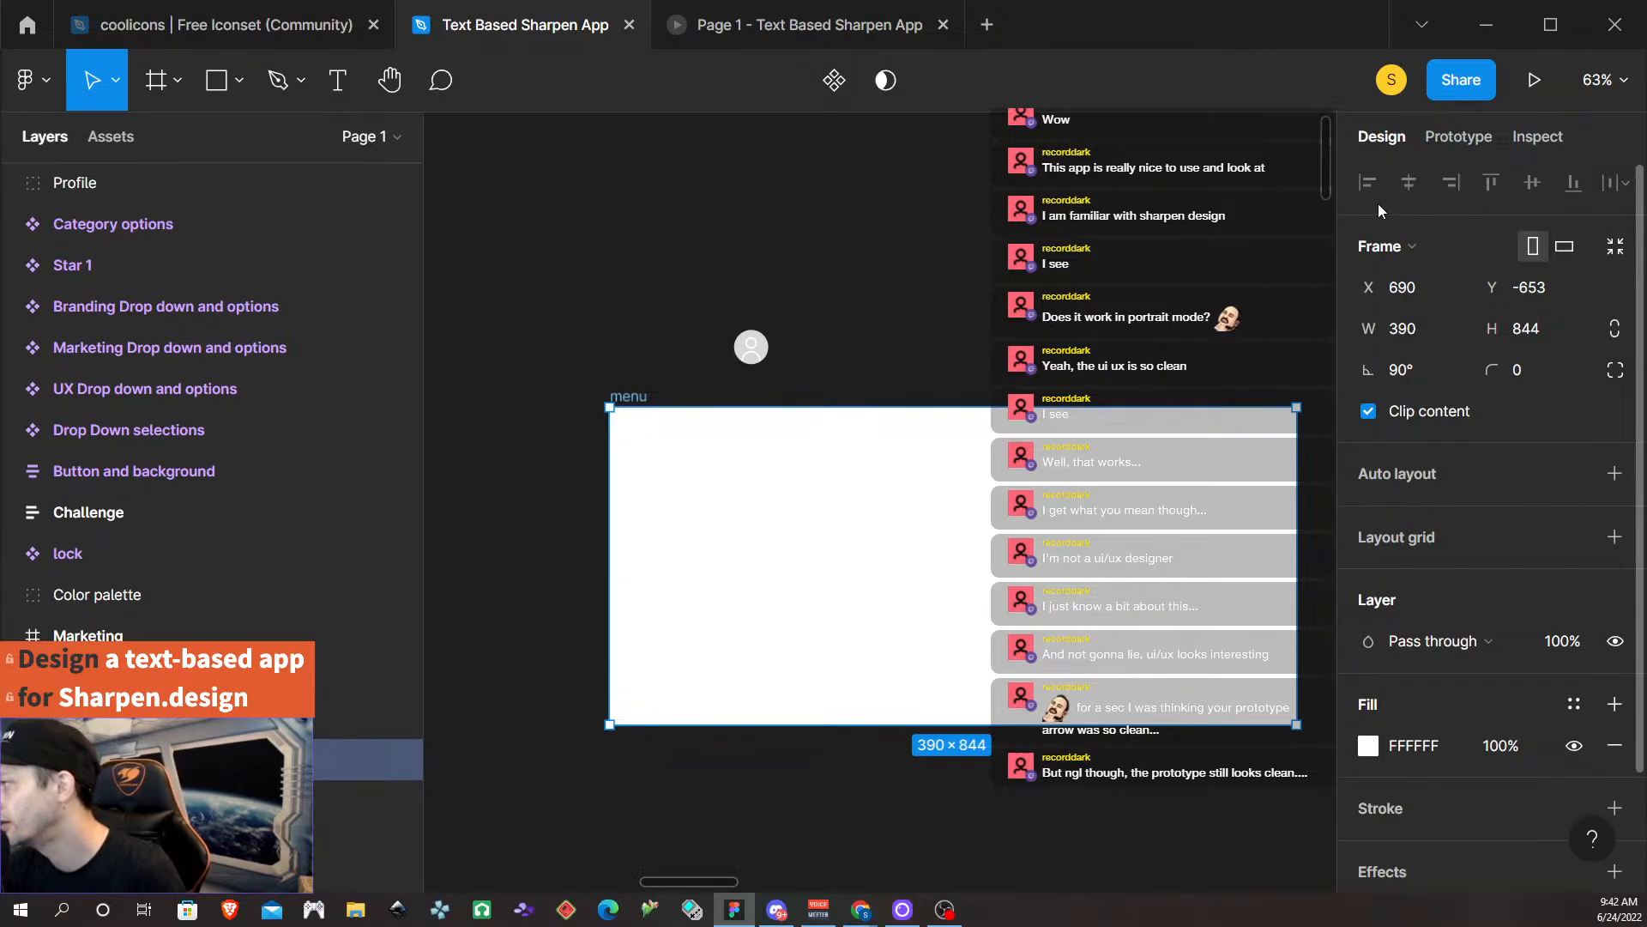
# Draw a grey rectangle in the menu frame and stretch it to cover the whole frame at 844 × 390.
pyautogui.click(222, 83)
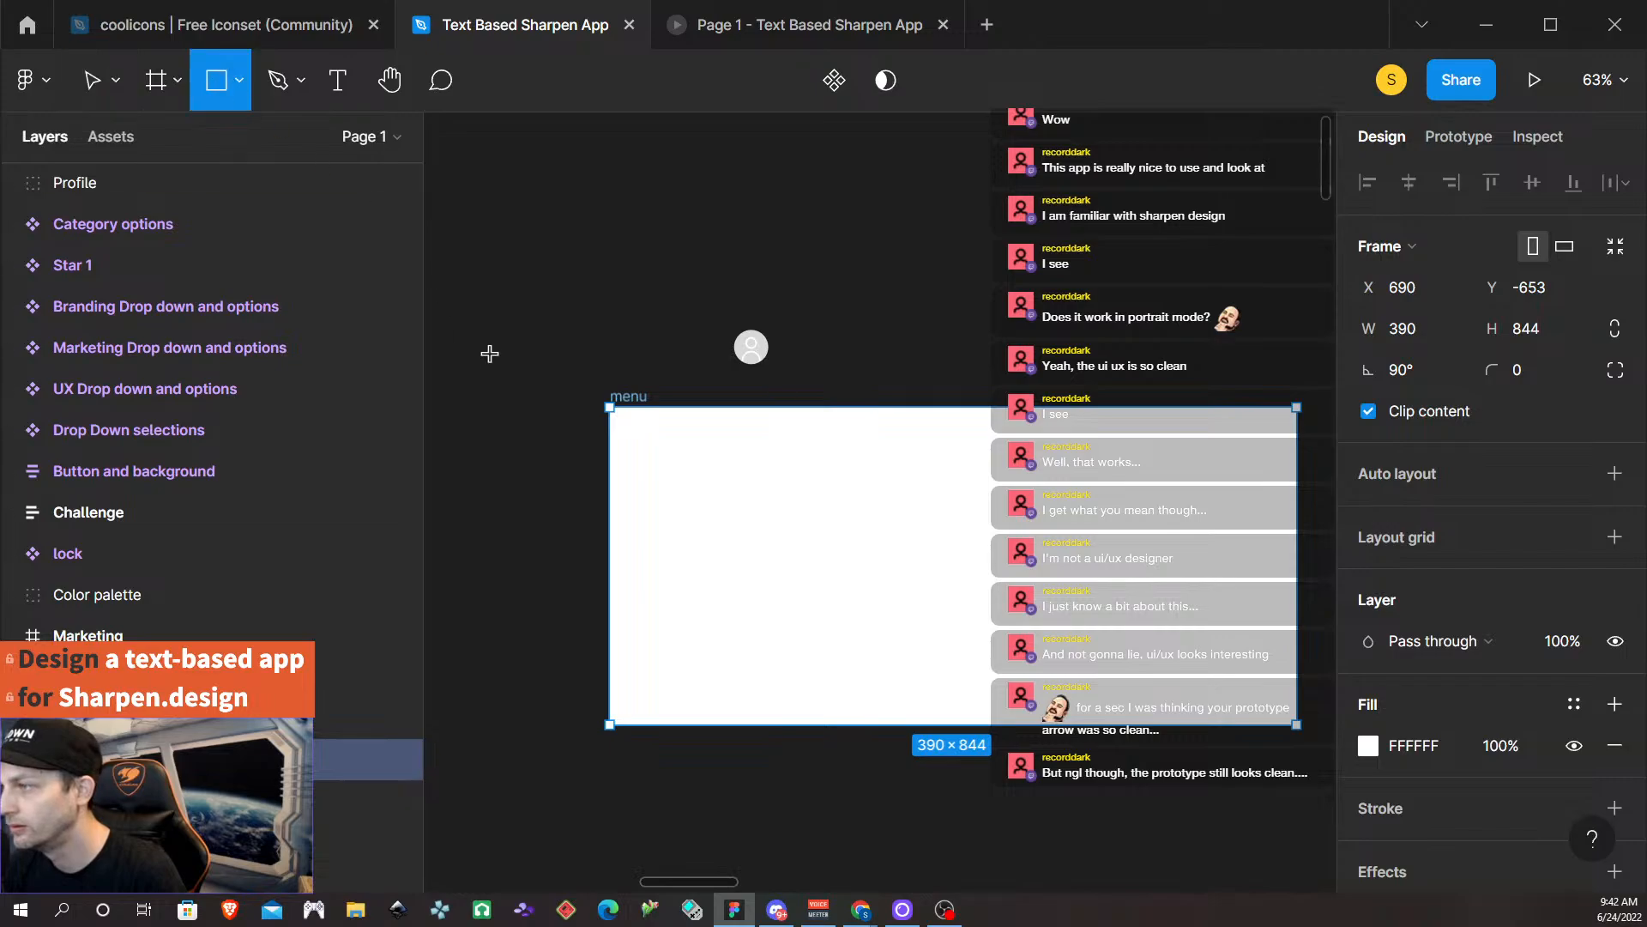
pyautogui.moveTo(633, 415)
pyautogui.mouseDown()
pyautogui.moveTo(1185, 616)
pyautogui.moveTo(1300, 732)
pyautogui.mouseUp()
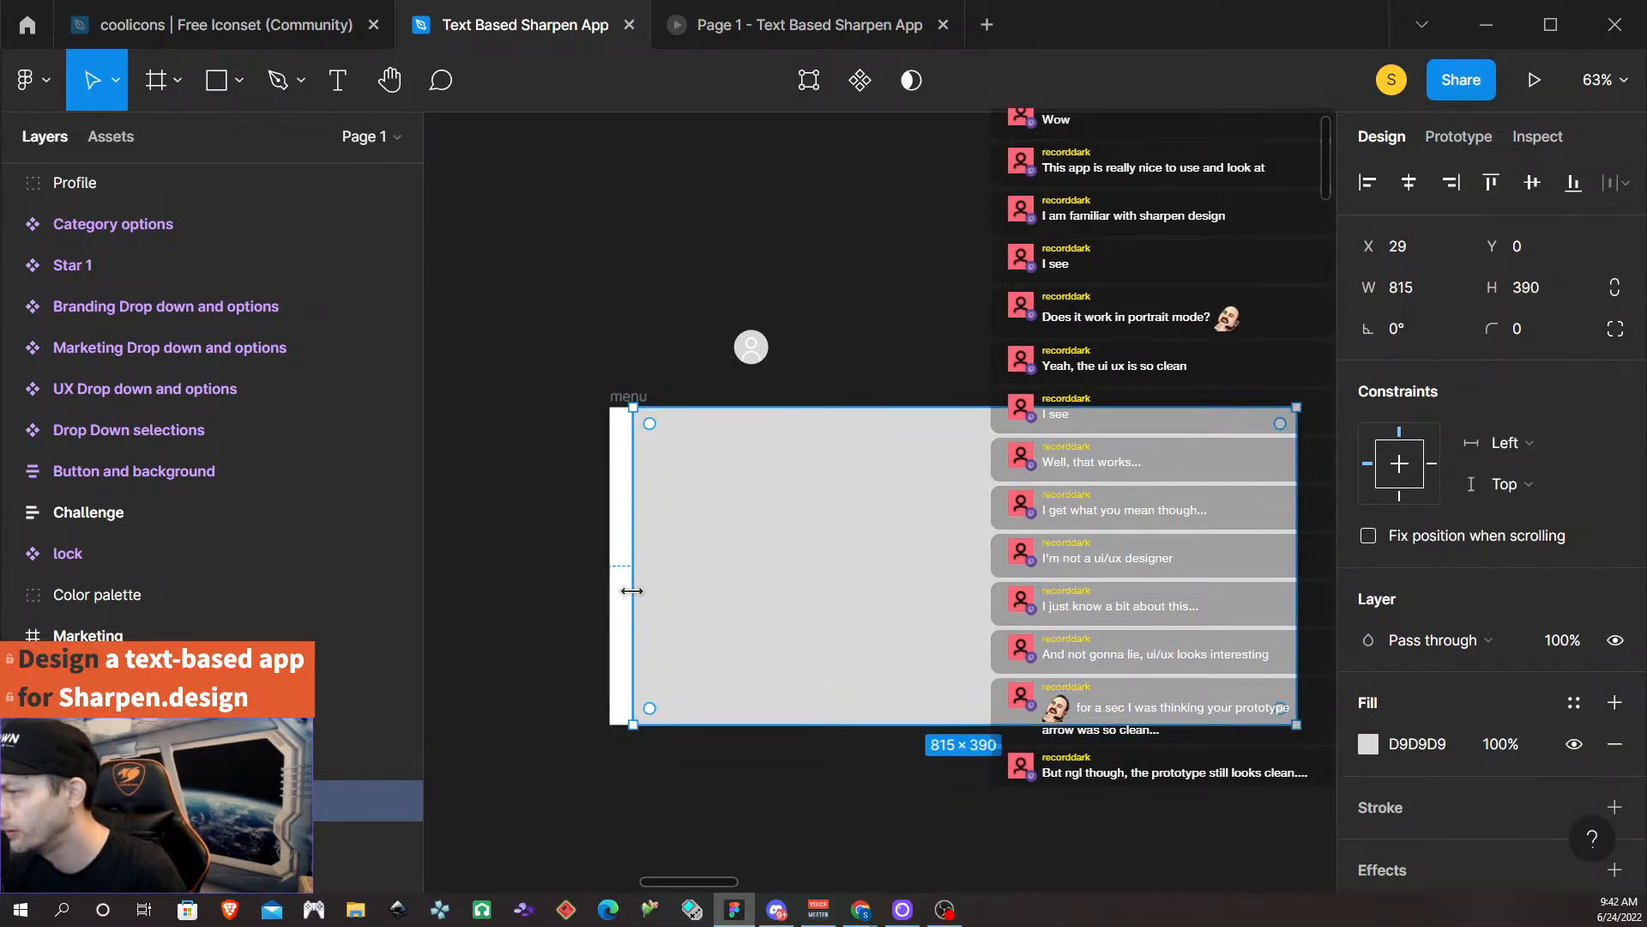
pyautogui.moveTo(632, 591); pyautogui.dragTo(608, 591)
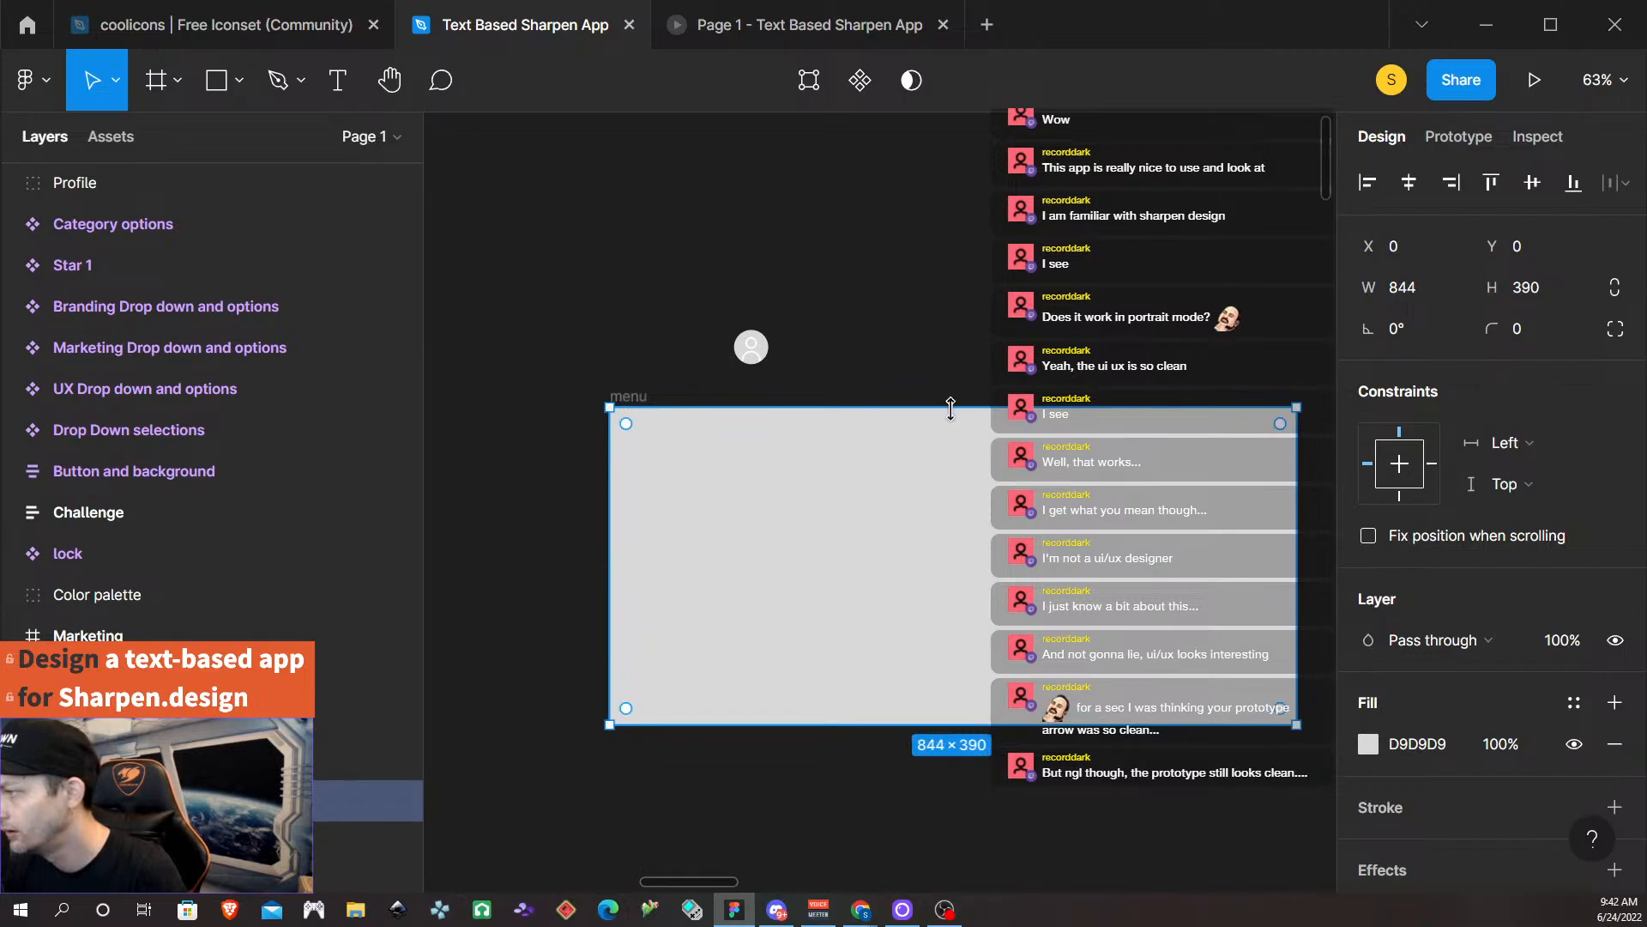
pyautogui.moveTo(950, 408); pyautogui.dragTo(951, 407)
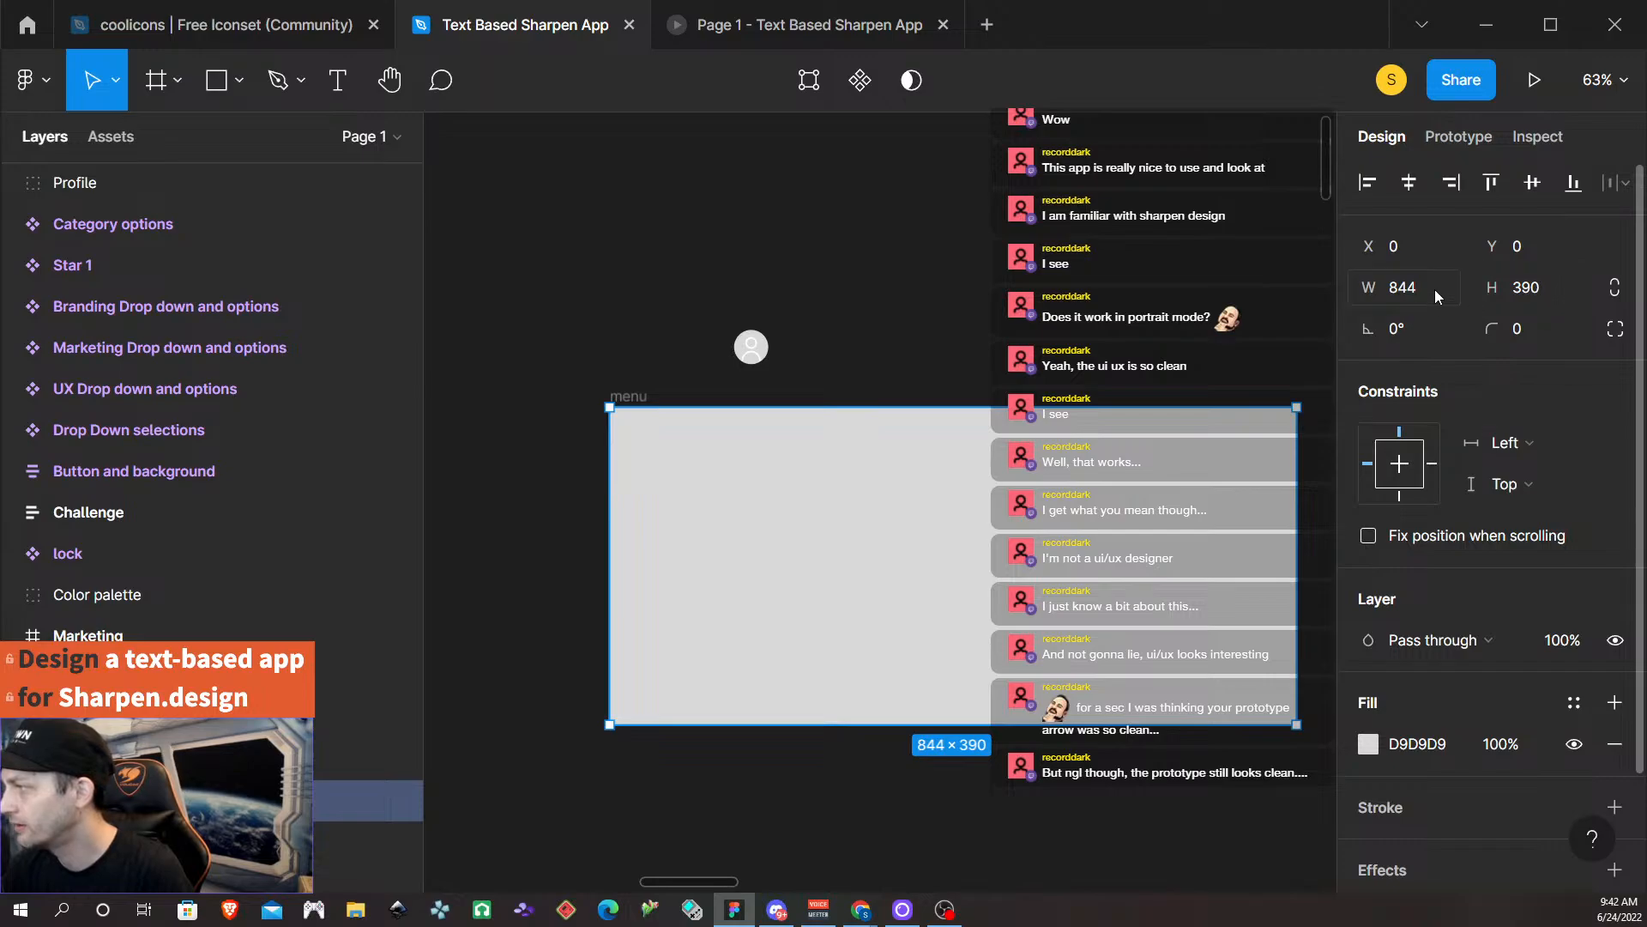
# Reduce the rectangle's width to a third of the frame by entering 844*.33.
pyautogui.click(1438, 297)
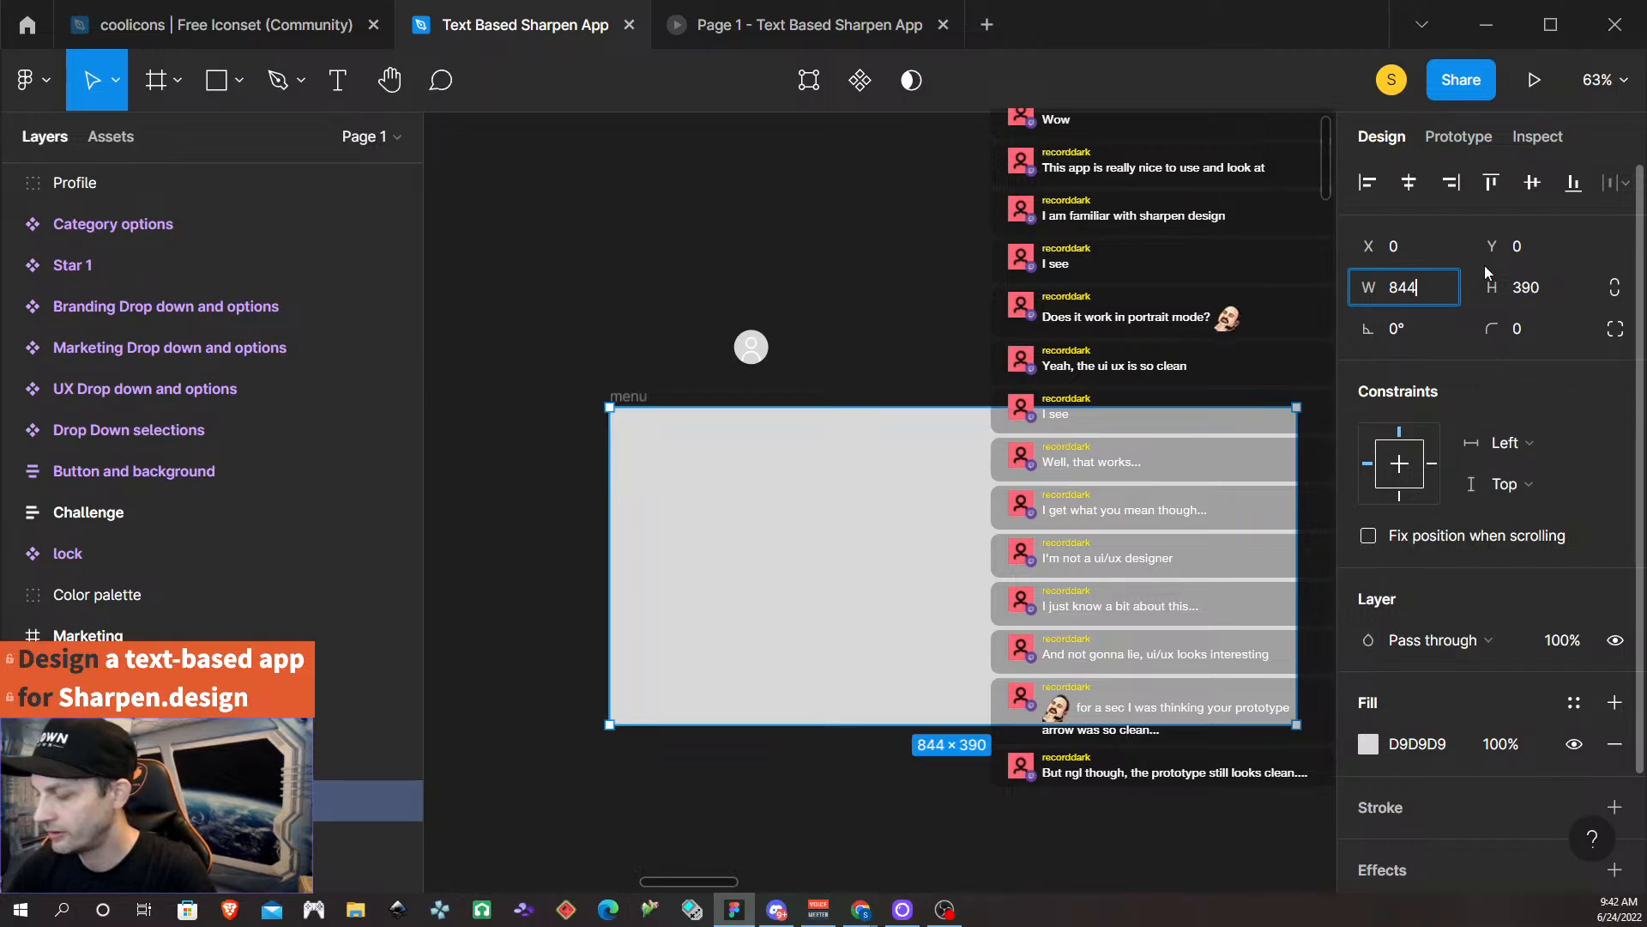
pyautogui.write('*')
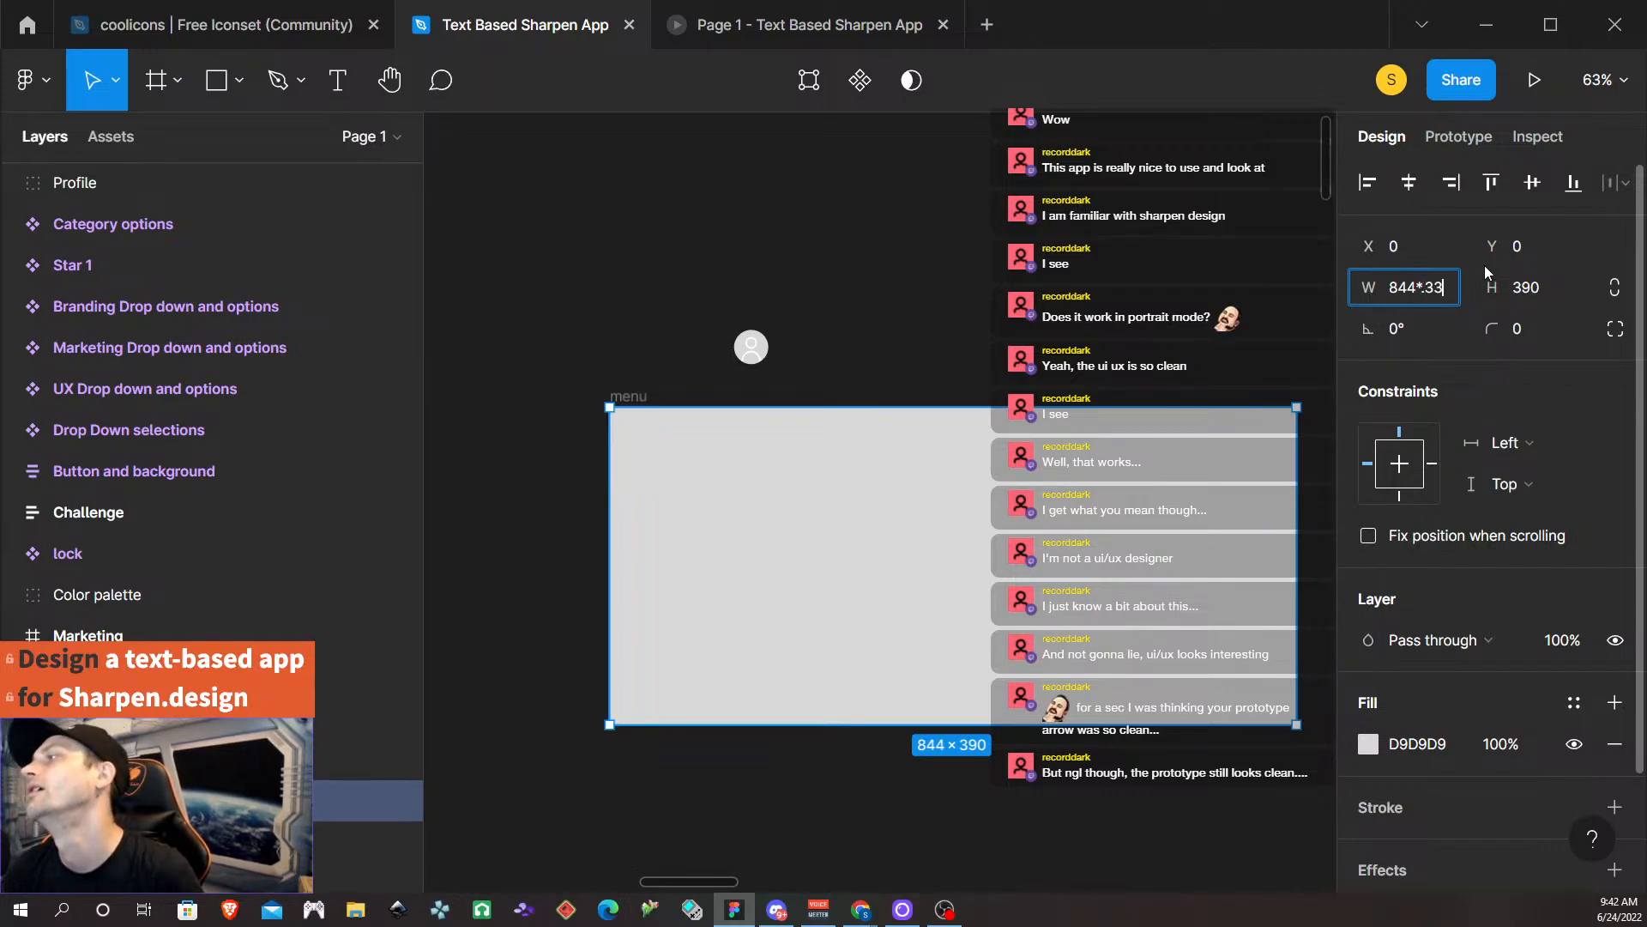
pyautogui.write('.33')
pyautogui.press('Return')
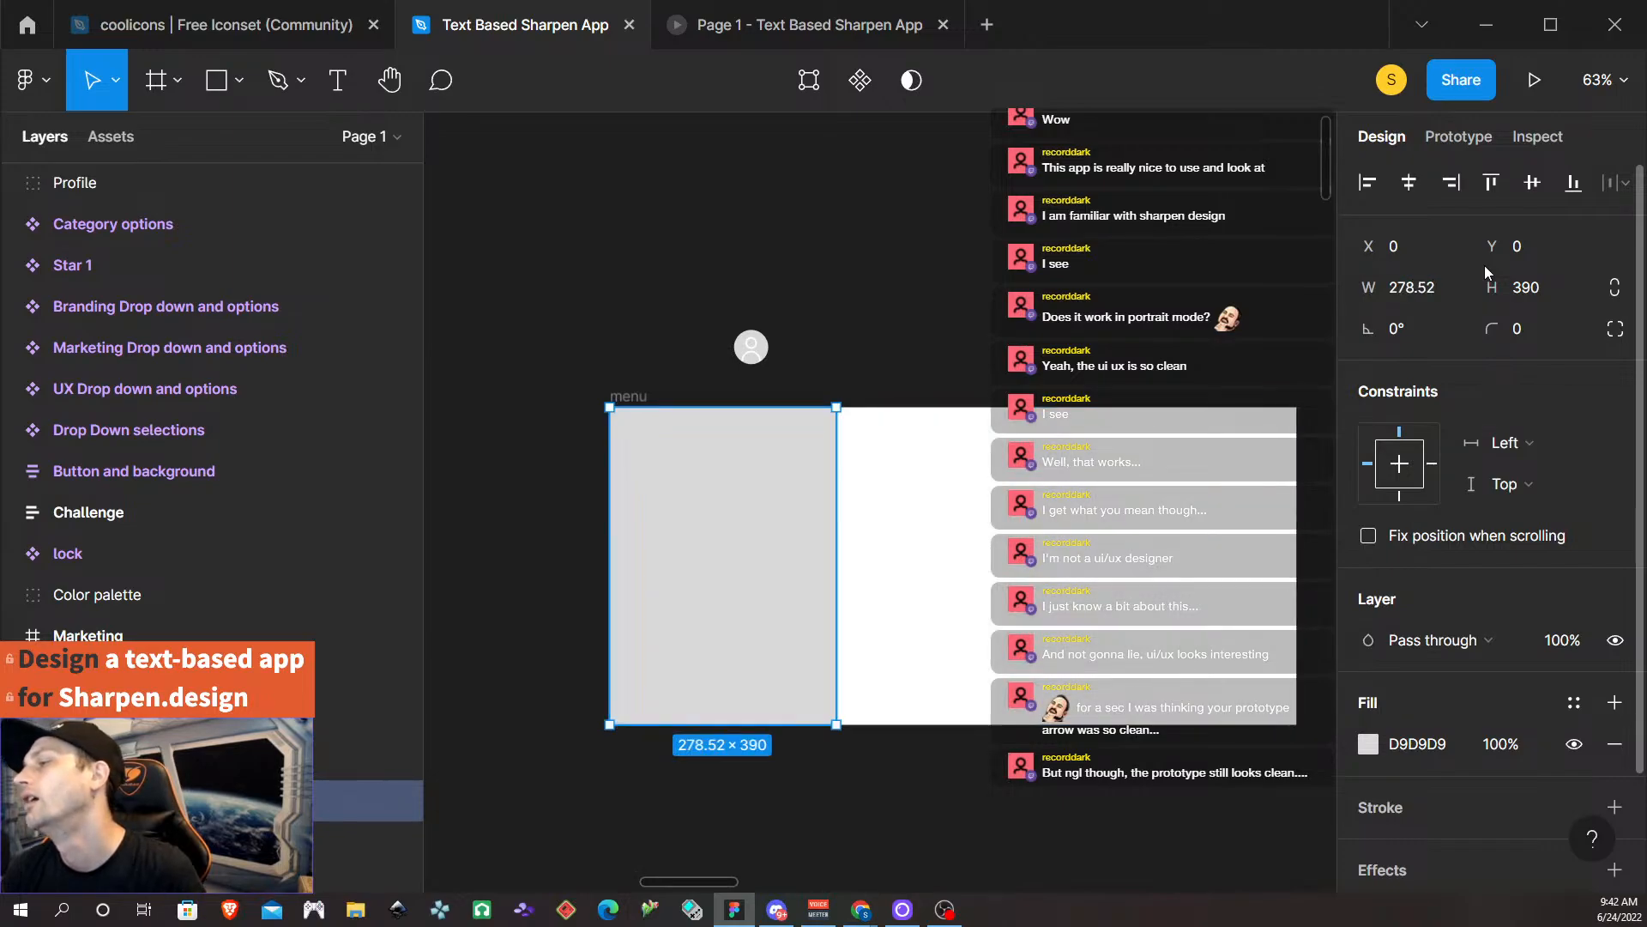
# Copy the rectangle across the menu frame and delete the left and middle ones, keeping only the right third.
pyautogui.moveTo(784, 581)
pyautogui.mouseDown()
pyautogui.moveTo(1249, 598)
pyautogui.moveTo(1192, 577)
pyautogui.moveTo(1212, 577)
pyautogui.moveTo(831, 595)
pyautogui.moveTo(755, 581)
pyautogui.mouseUp()
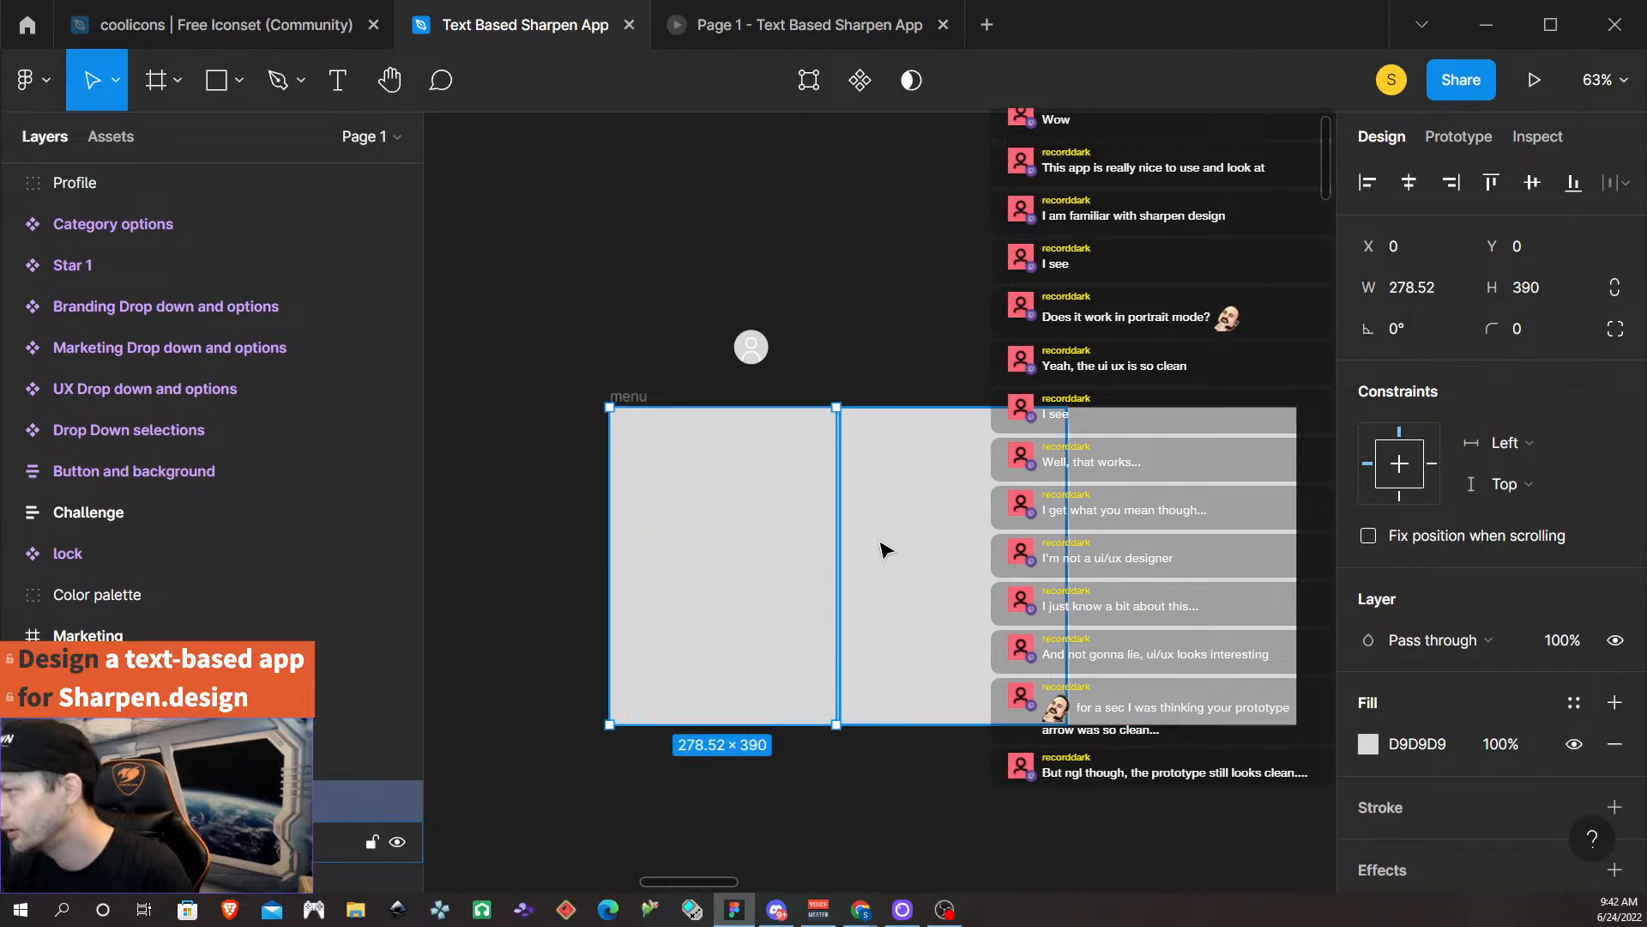
pyautogui.press('Delete')
pyautogui.click(904, 552)
pyautogui.press('Delete')
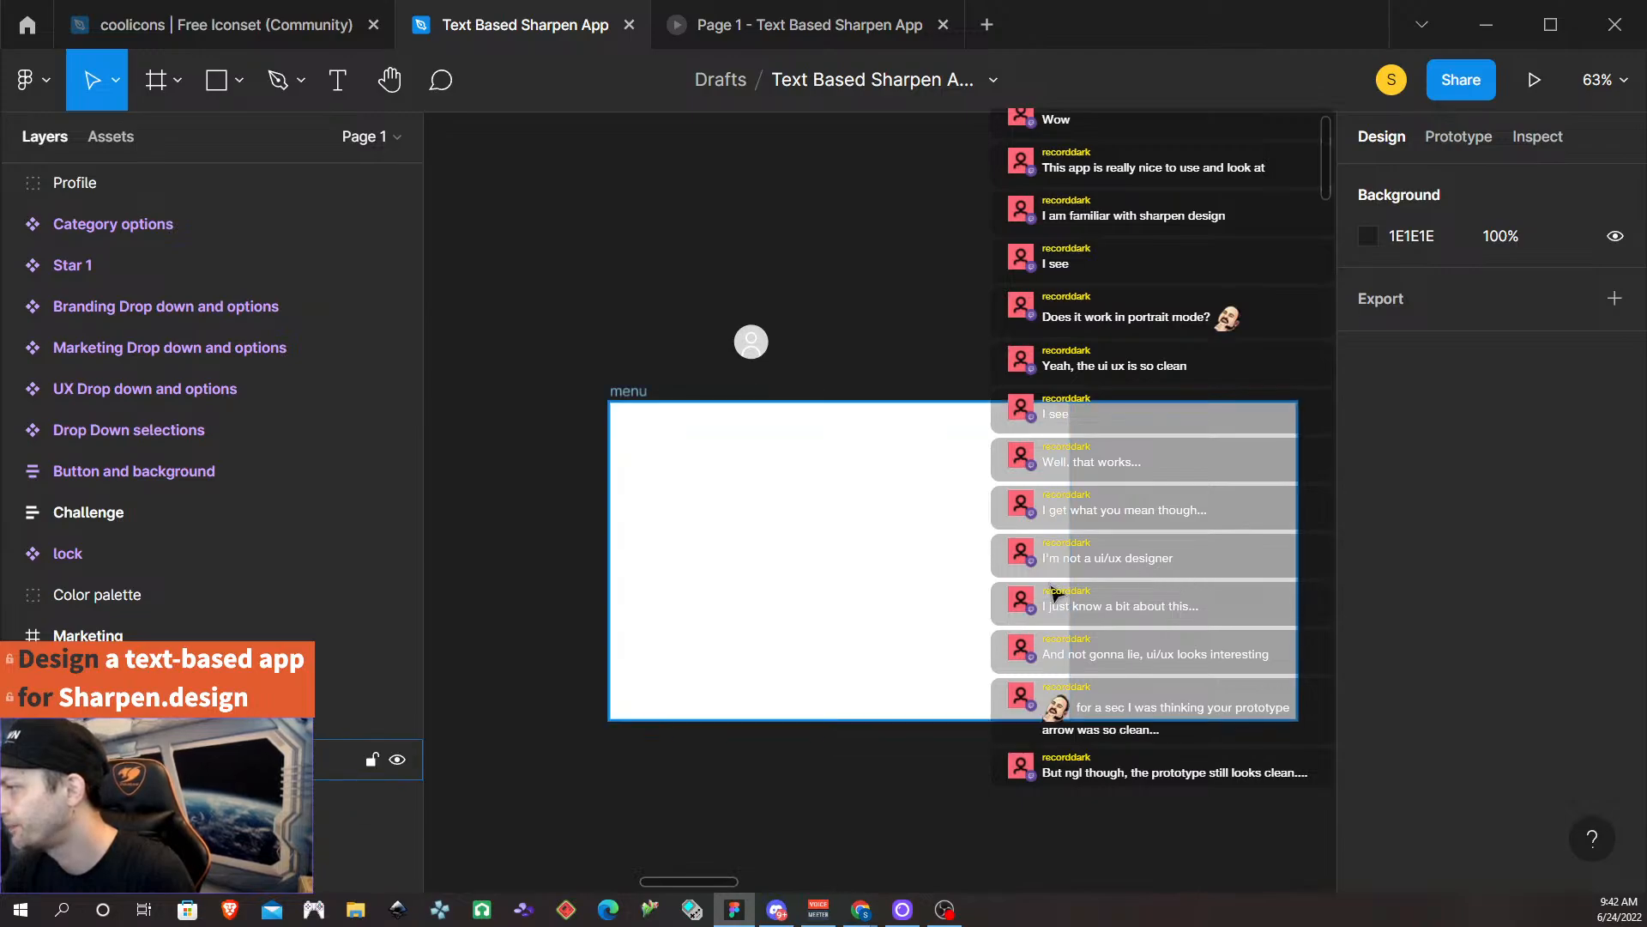
pyautogui.scroll(3, 1176, 616)
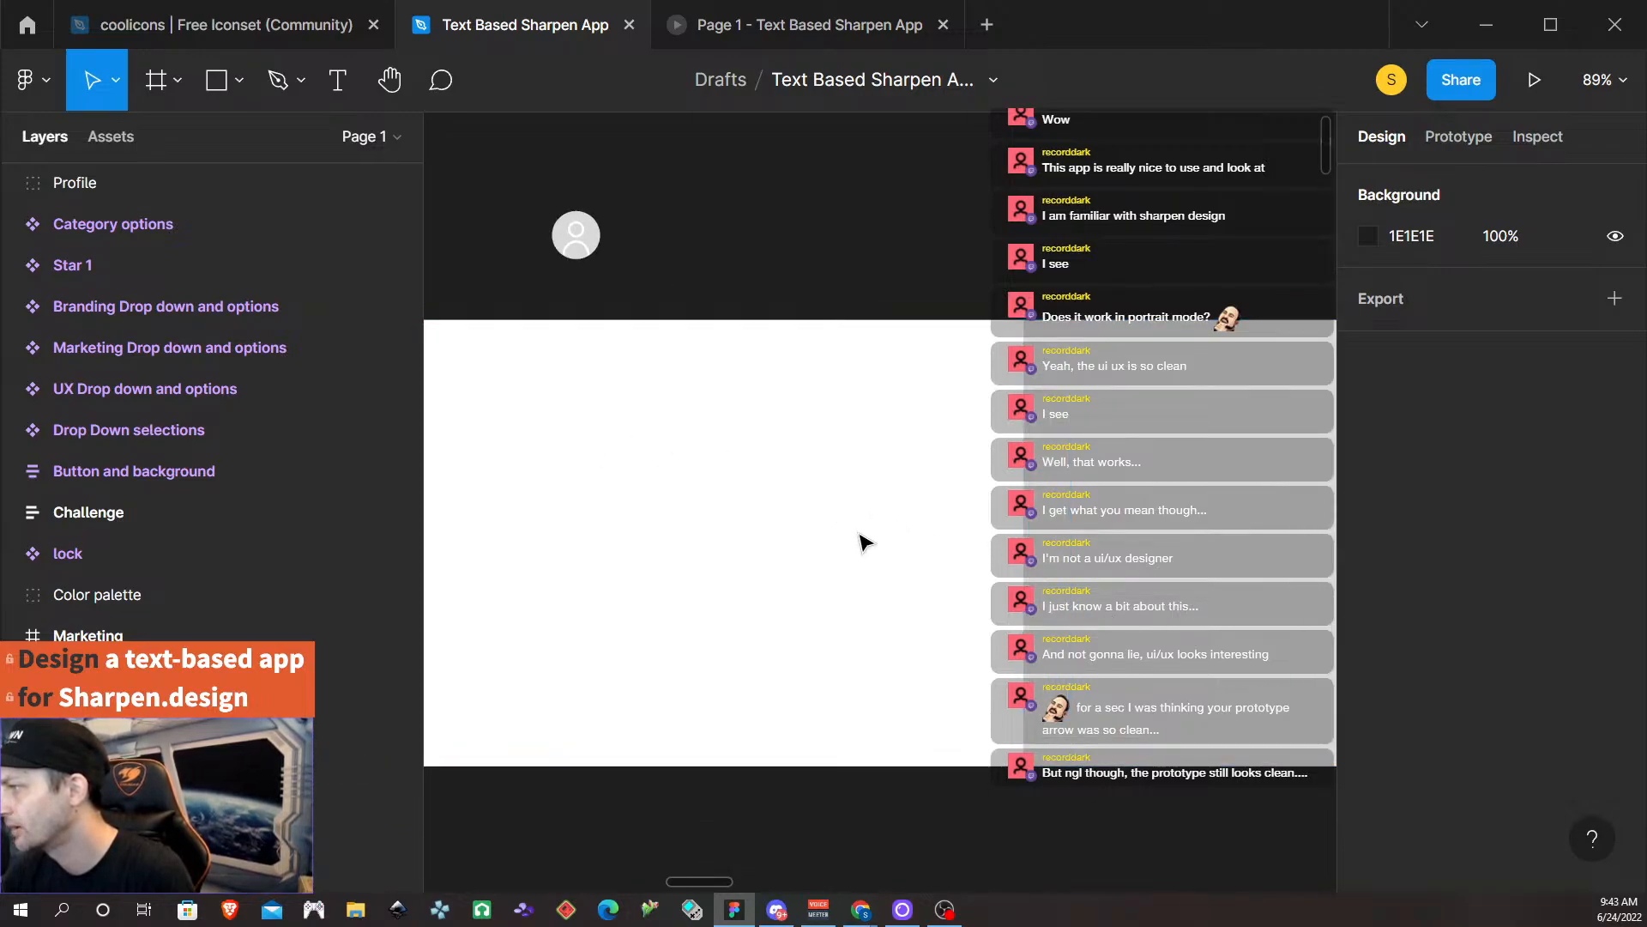
pyautogui.hscroll(6, 933, 513)
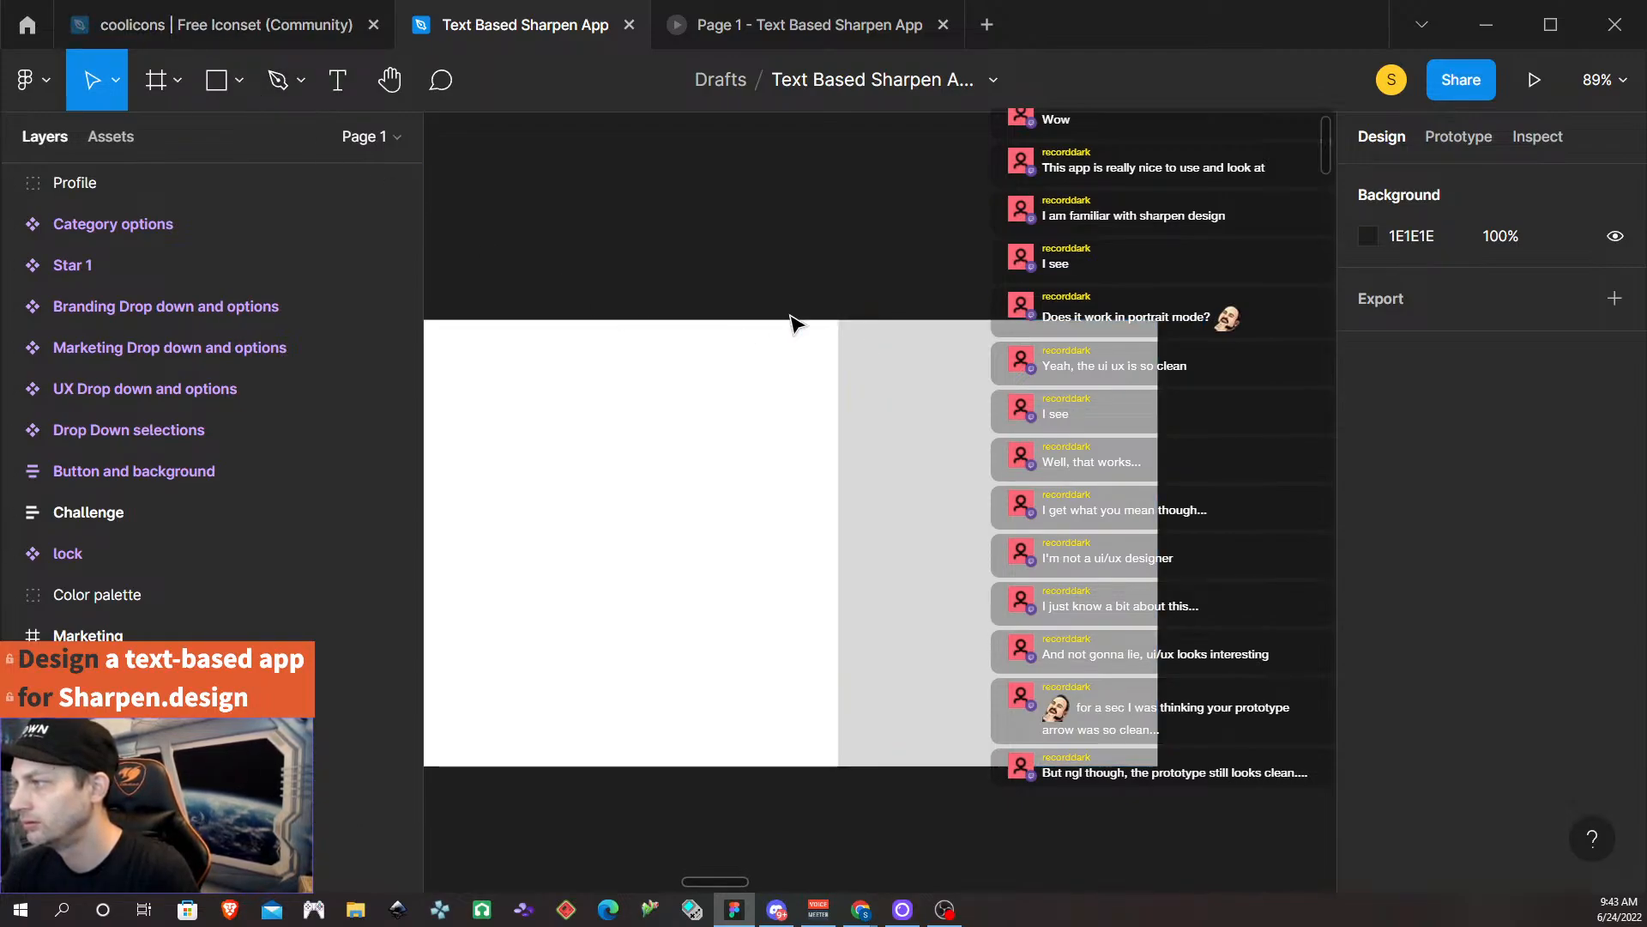
pyautogui.hscroll(-2, 764, 343)
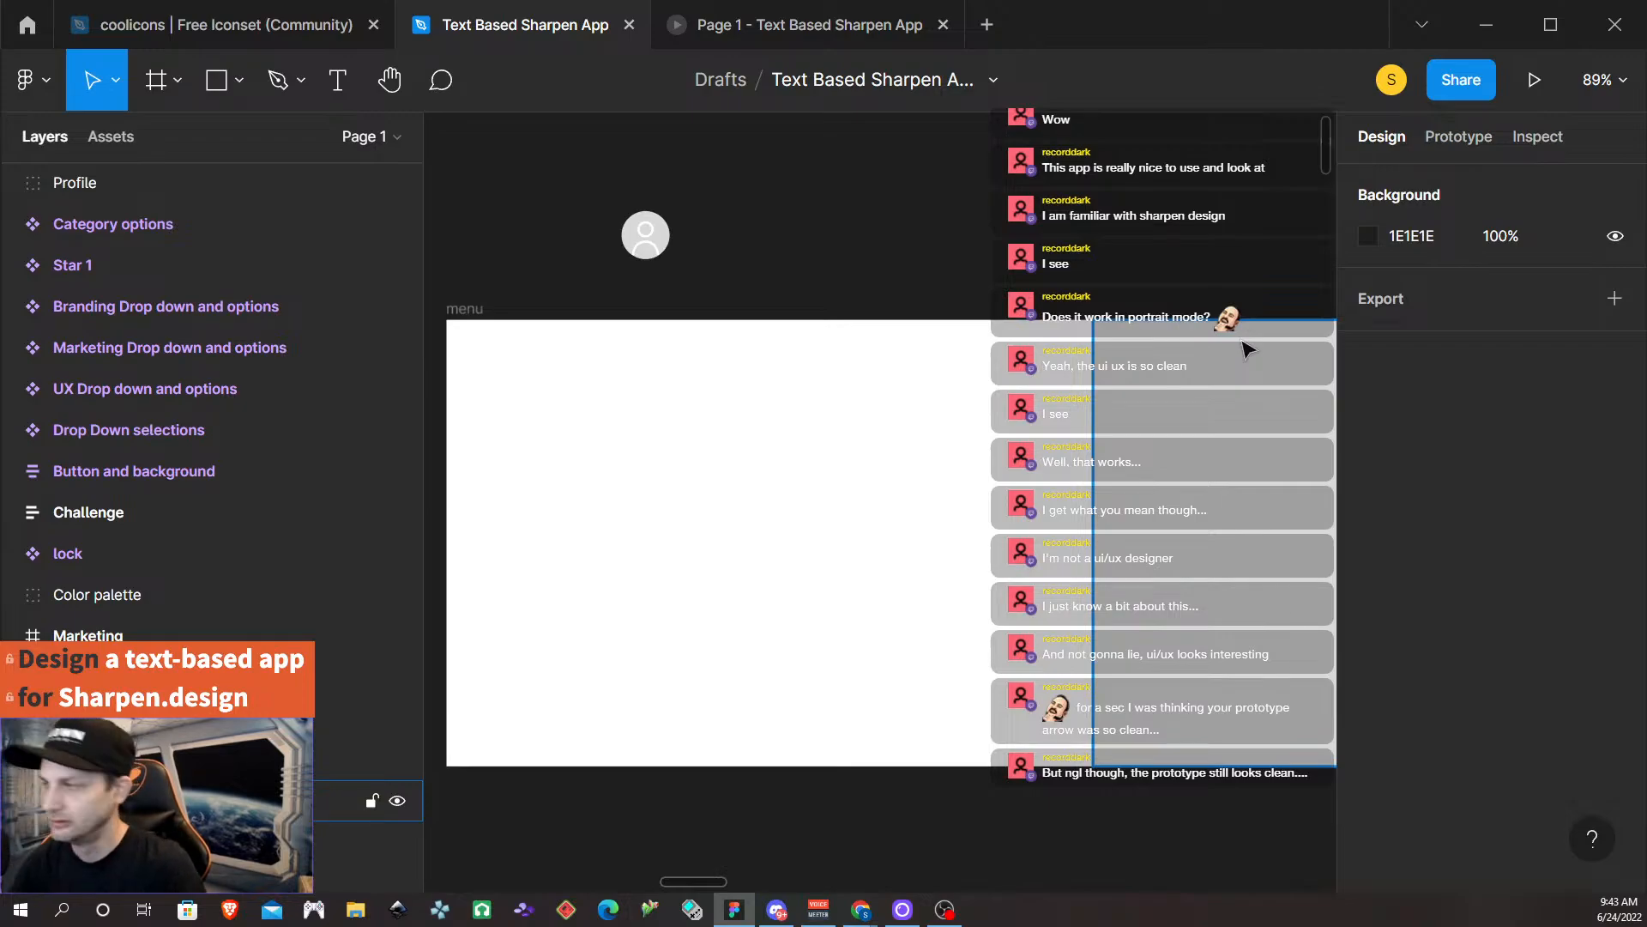
pyautogui.scroll(-5, 1146, 584)
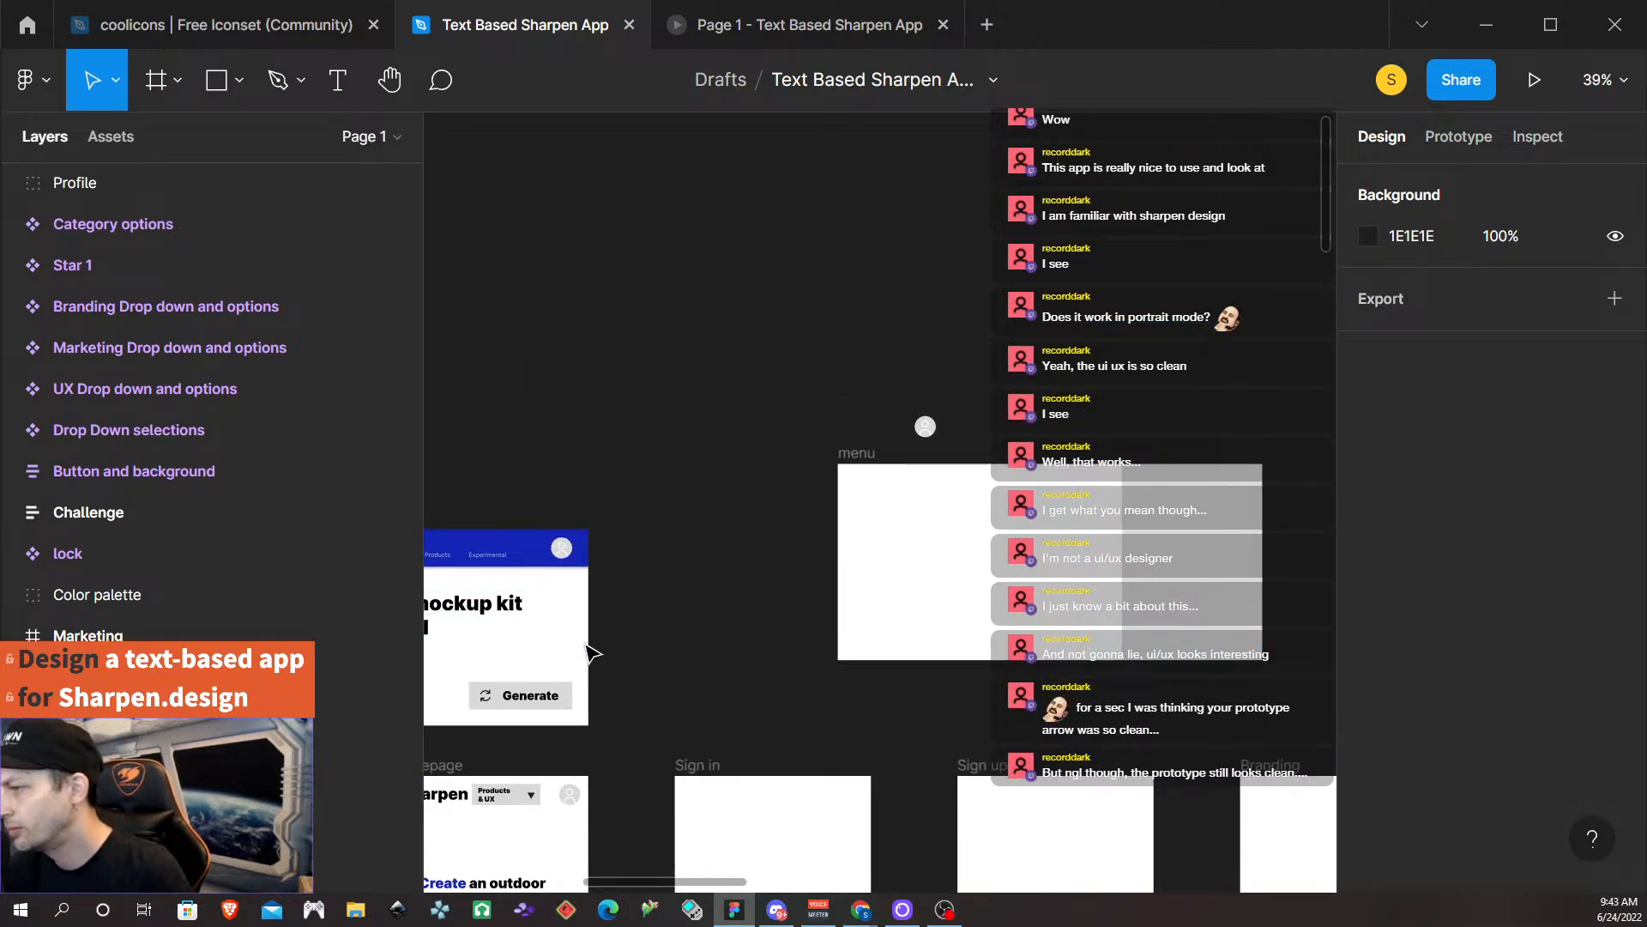
# Duplicate the purple Template frame and place the copy above the menu frame.
pyautogui.hscroll(5, 592, 652)
pyautogui.scroll(-3, 739, 717)
pyautogui.scroll(-6, 709, 709)
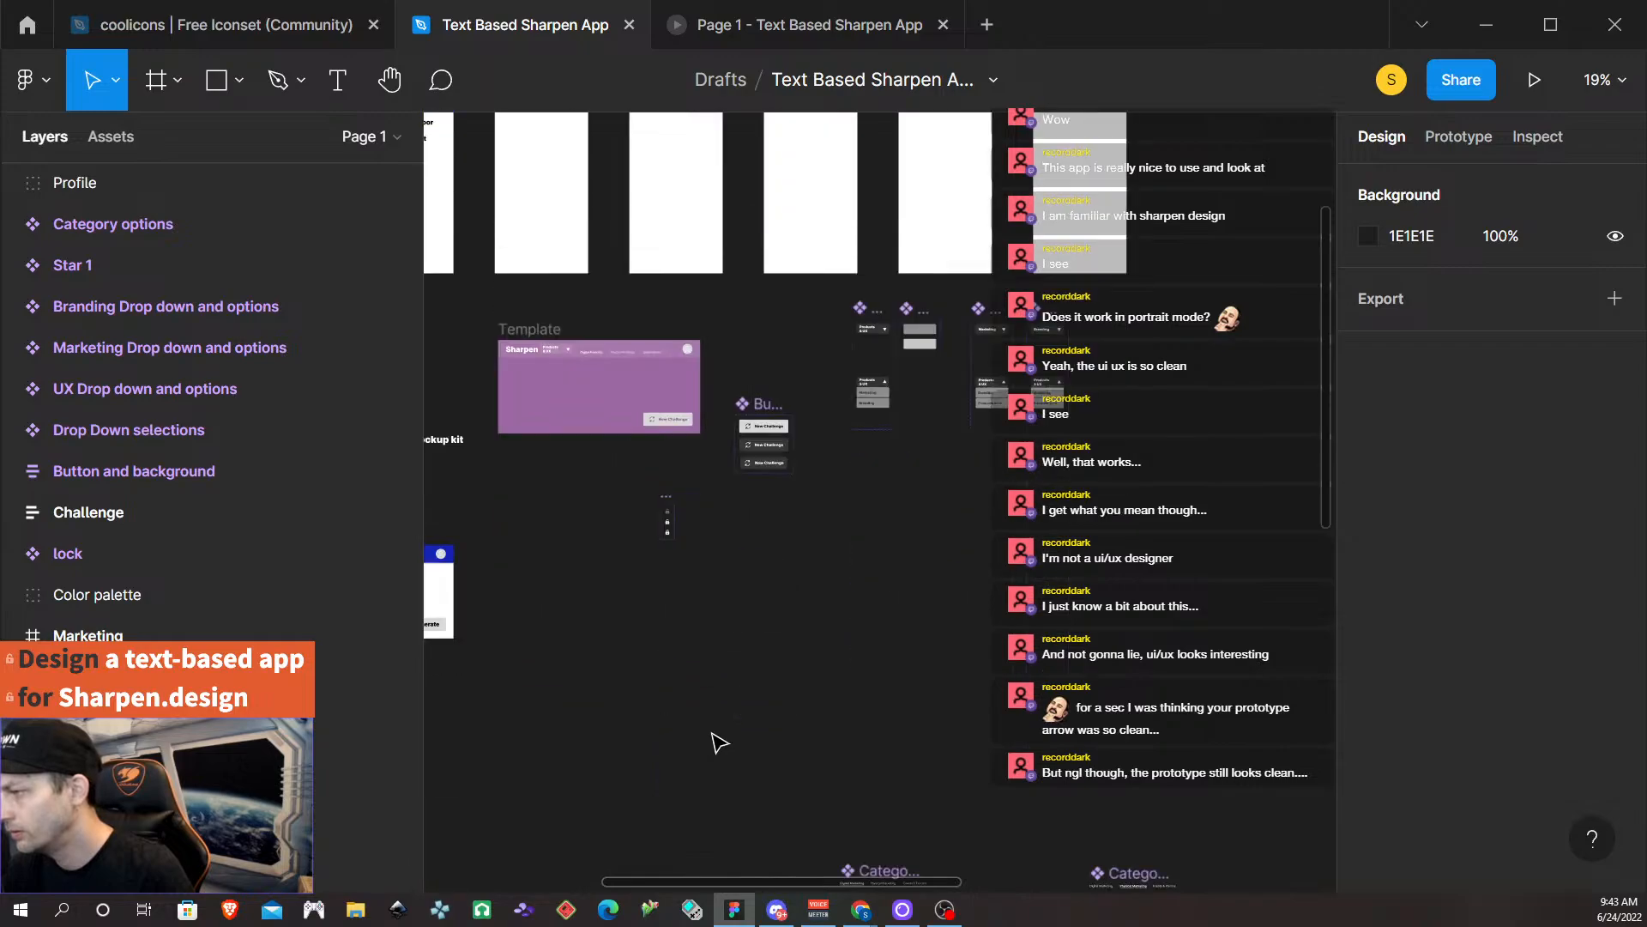
pyautogui.keyDown('alt'); pyautogui.moveTo(538, 333); pyautogui.dragTo(612, 251); pyautogui.keyUp('alt')
pyautogui.scroll(5, 828, 399)
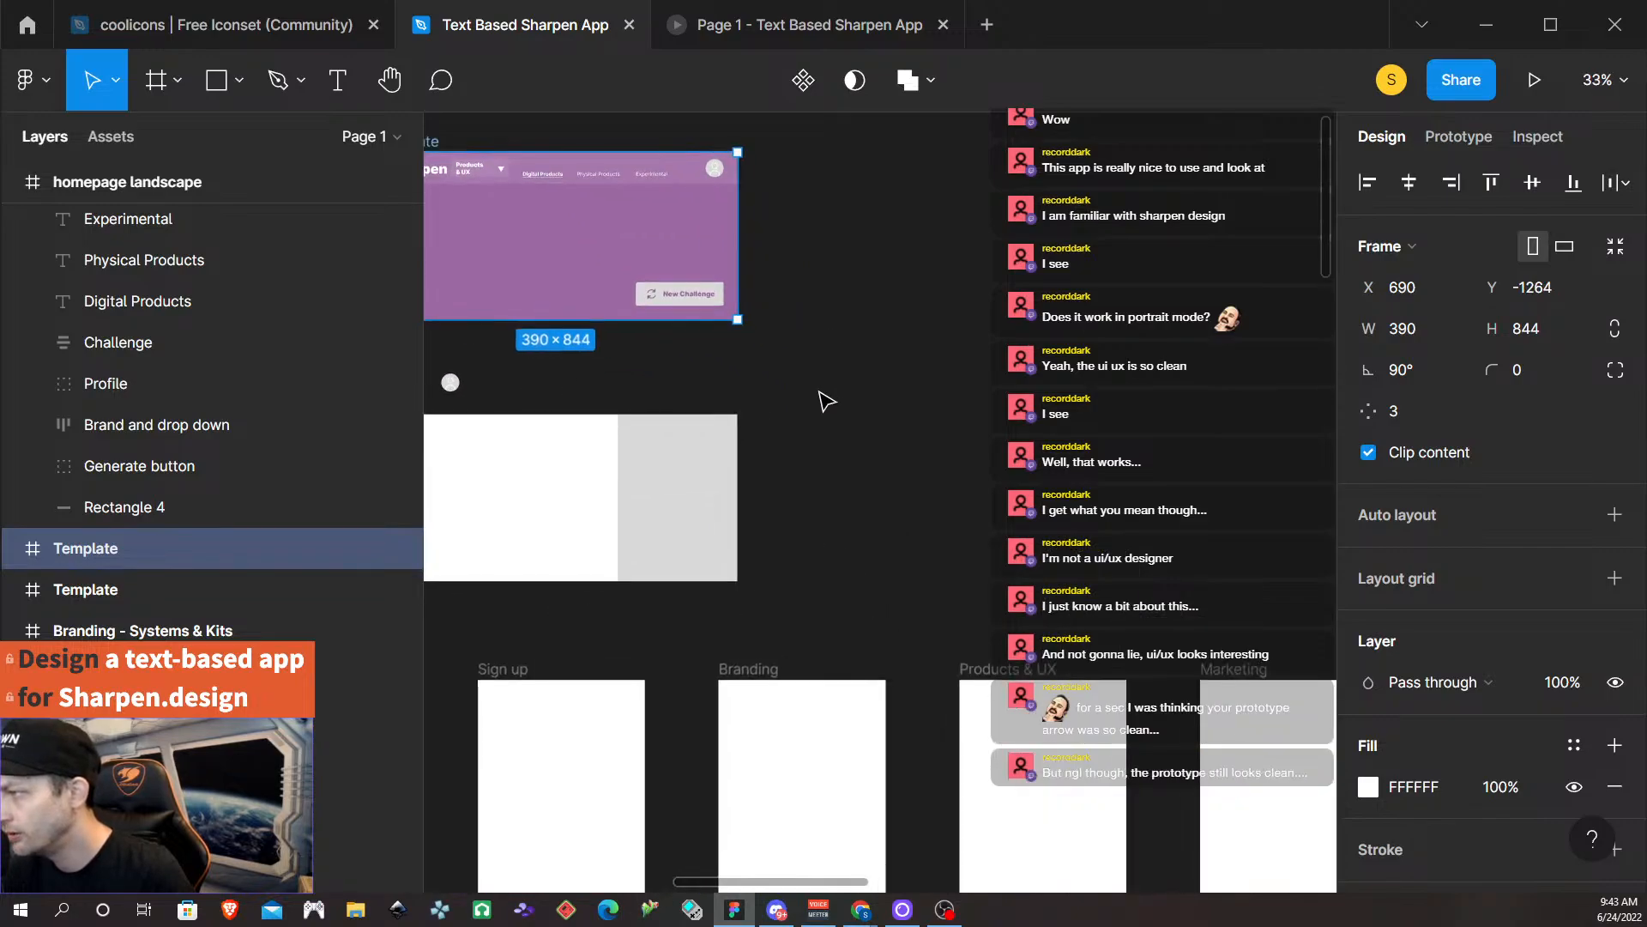
# Move the grey rectangle from the menu frame into the Template copy, flush with its right edge at X 565, Y 0.
pyautogui.moveTo(677, 515); pyautogui.dragTo(680, 269)
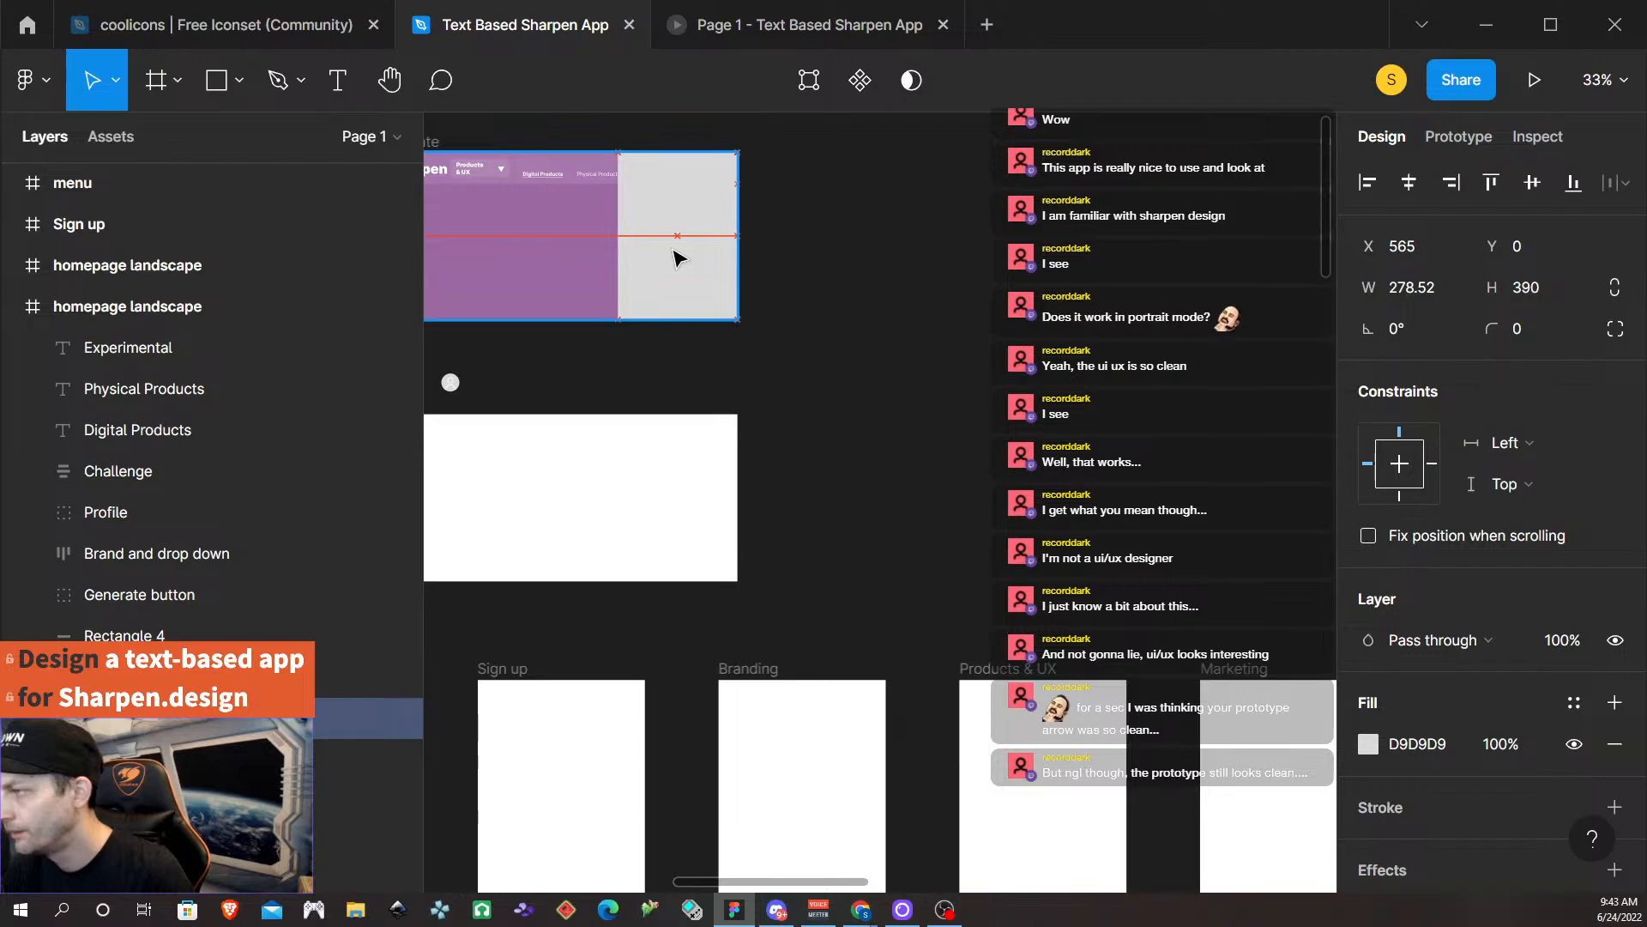
pyautogui.moveTo(676, 259)
pyautogui.mouseDown()
pyautogui.moveTo(676, 243)
pyautogui.moveTo(680, 258)
pyautogui.mouseUp()
pyautogui.scroll(6, 725, 266)
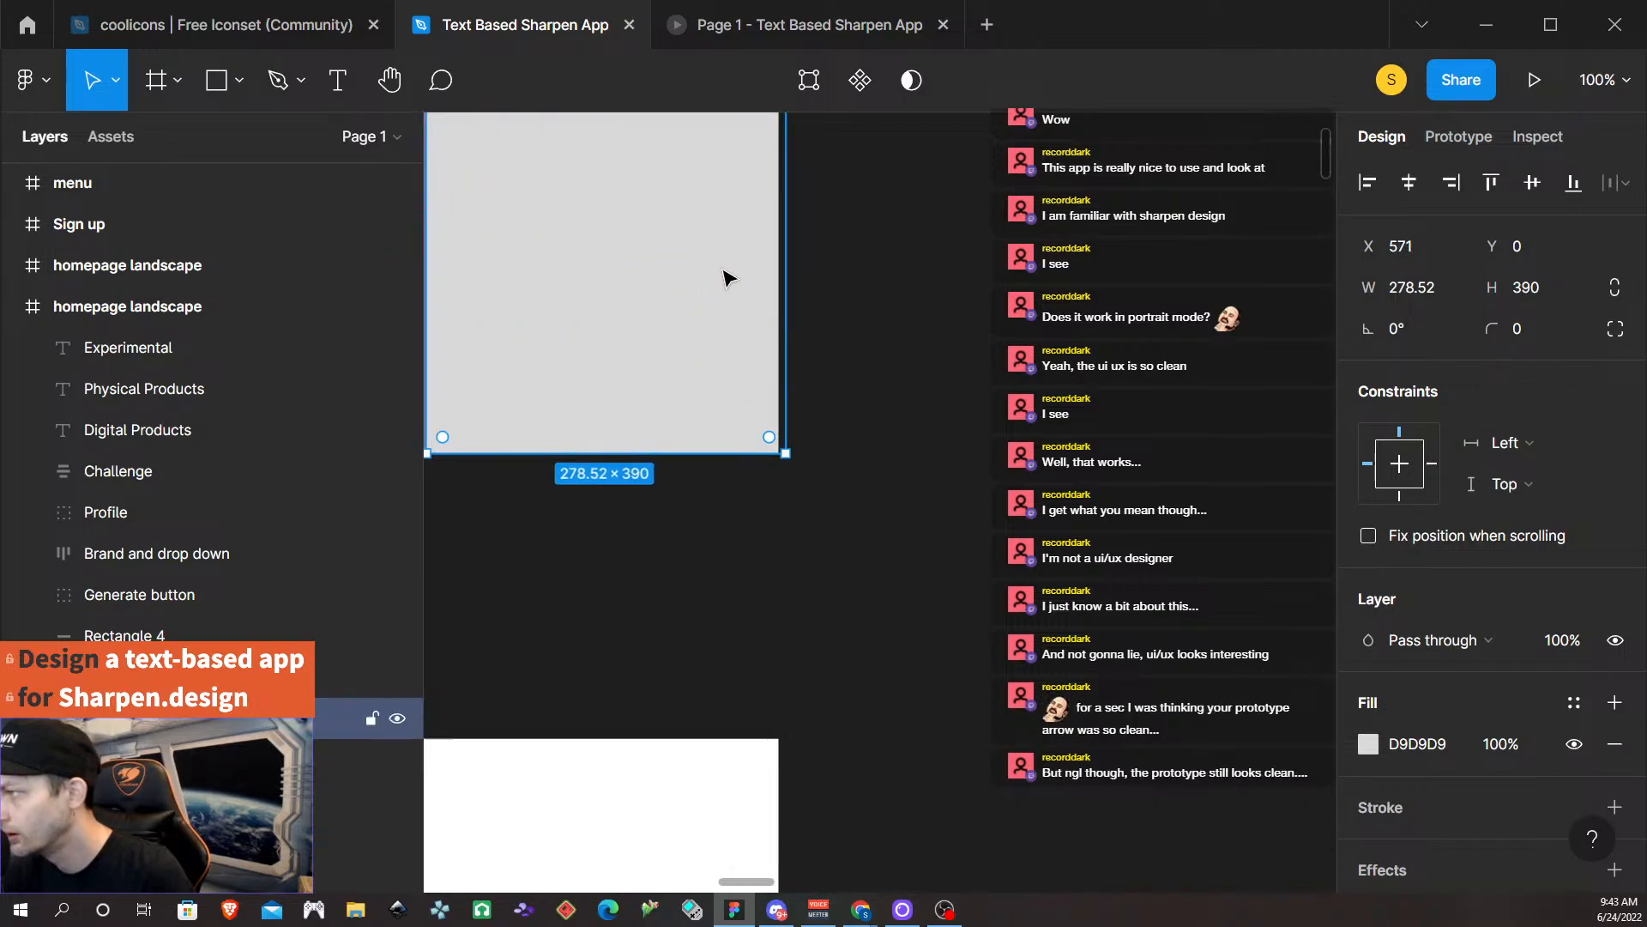
pyautogui.press('Left')
pyautogui.press('Left')
pyautogui.press('Left')
pyautogui.press('Left')
pyautogui.press('Left')
pyautogui.press('Left')
pyautogui.press('Left')
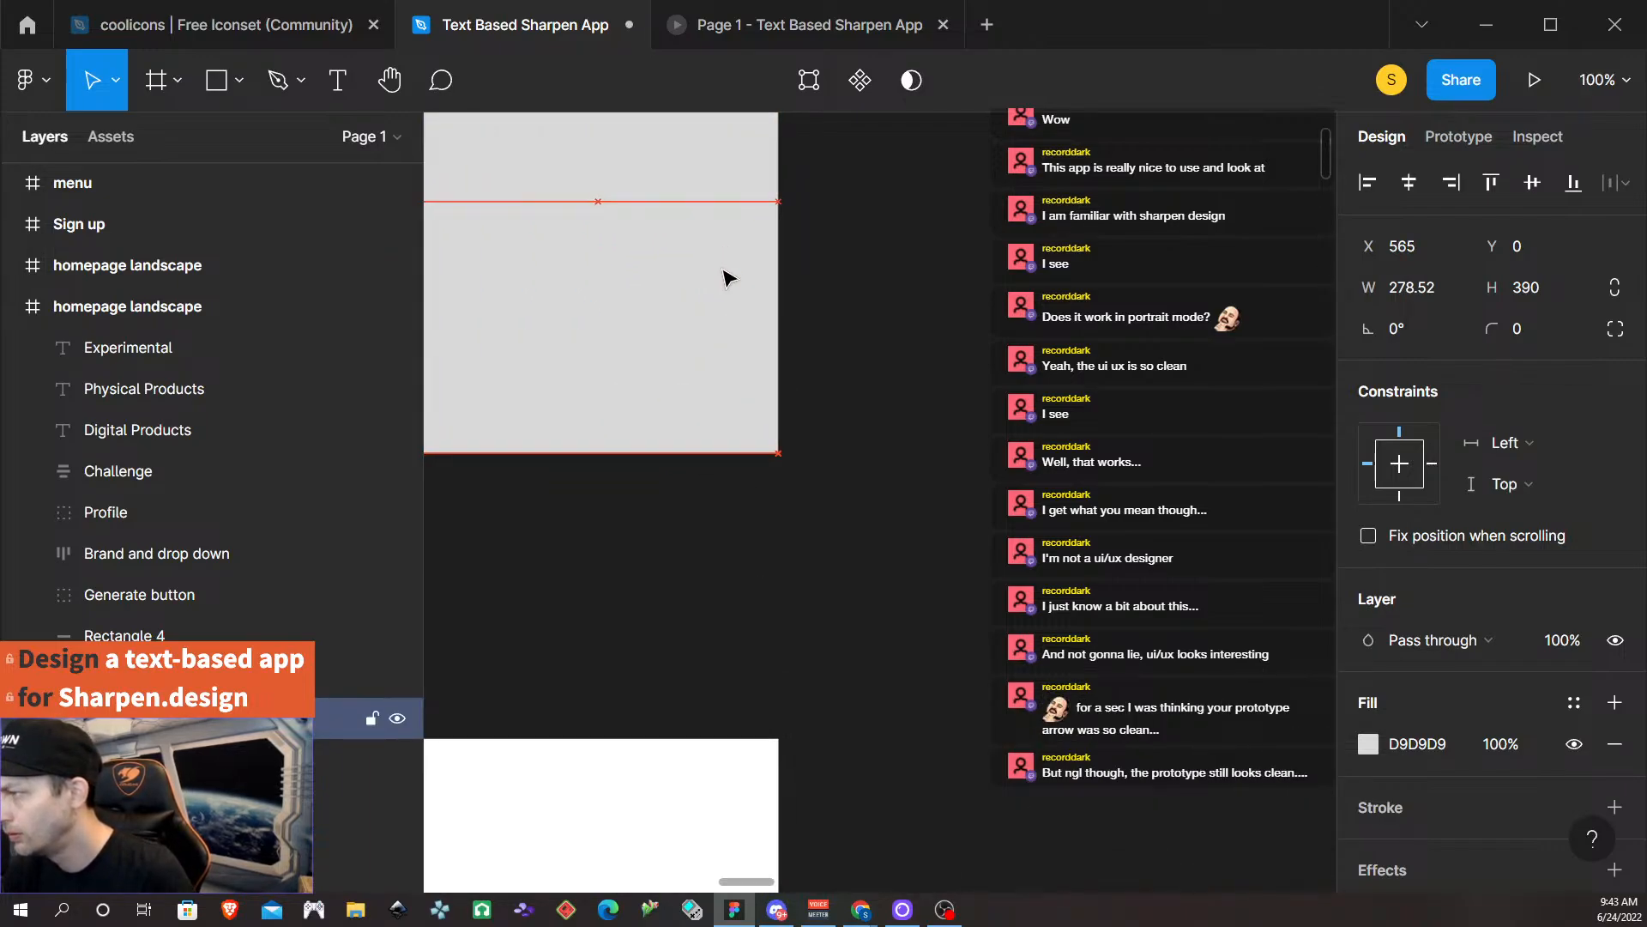
pyautogui.press('Right')
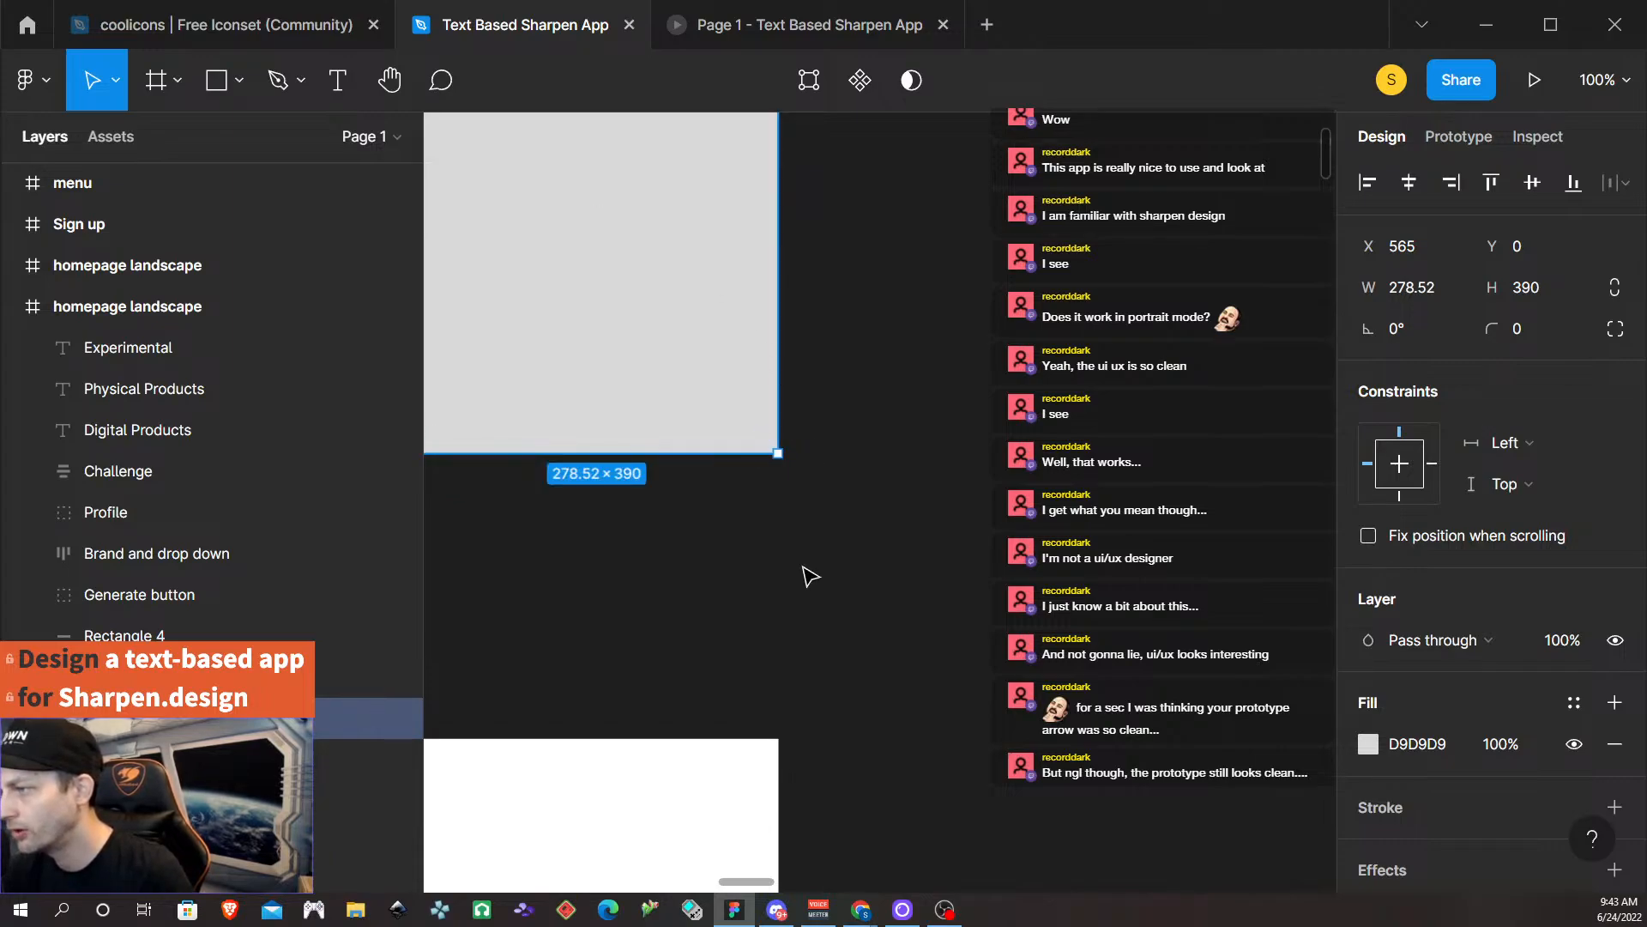
# Shorten the grey panel by the header bar's height by entering 390-74, and move it down to sit directly below the header.
pyautogui.hscroll(-2, 772, 567)
pyautogui.scroll(-1, 601, 540)
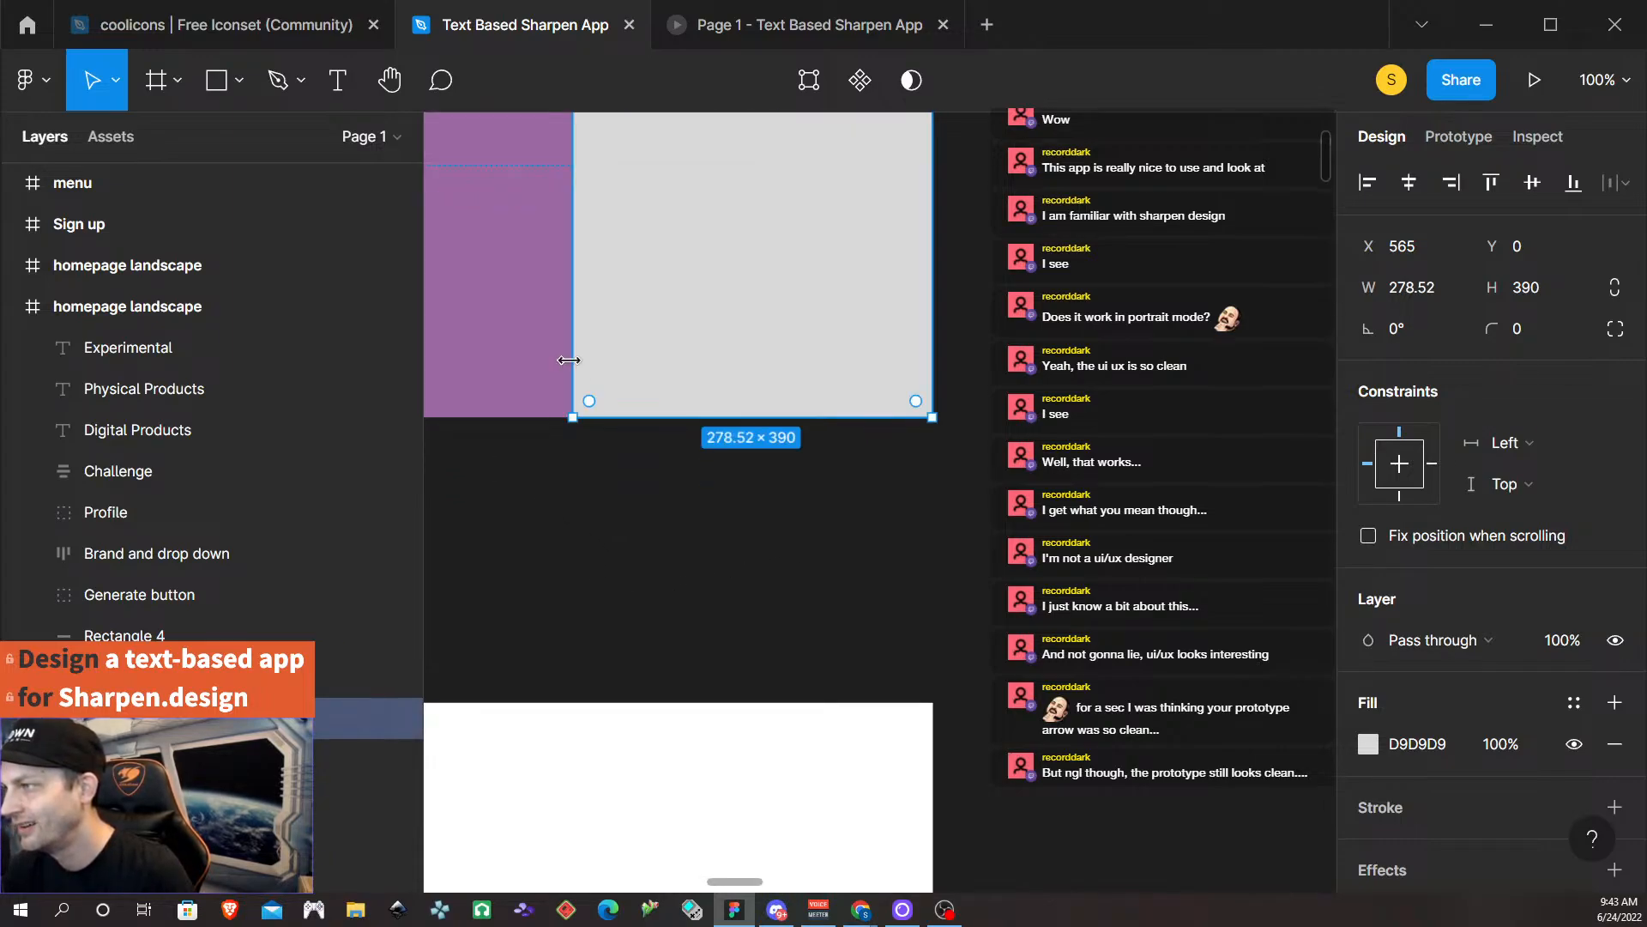
pyautogui.scroll(-2, 573, 395)
pyautogui.click(182, 718)
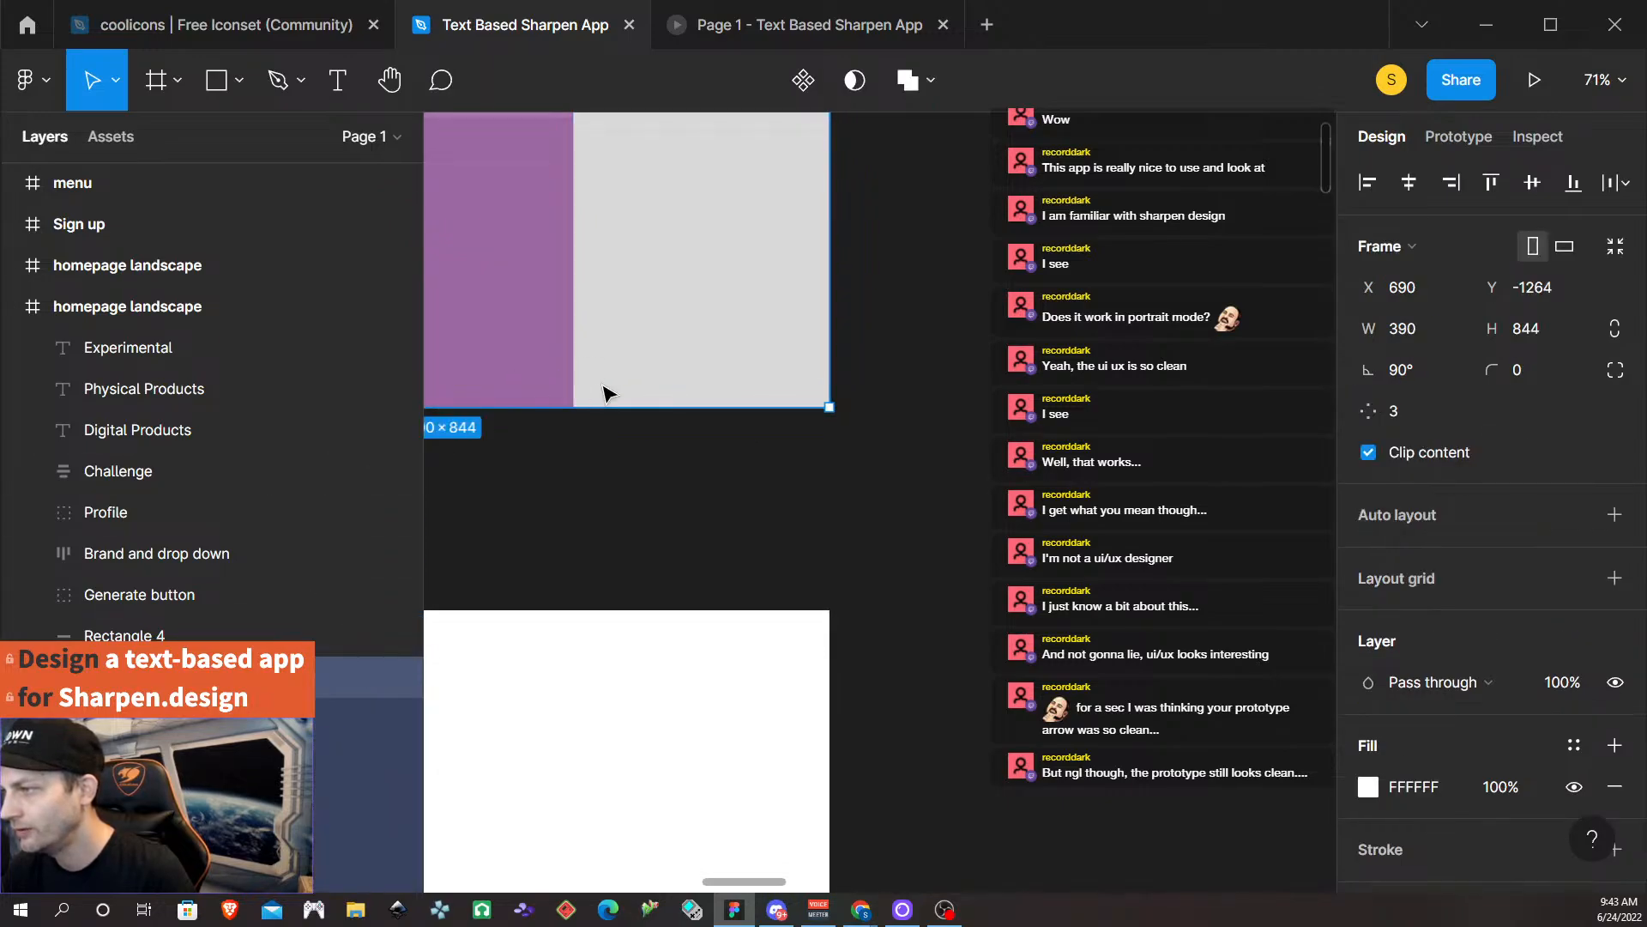
pyautogui.hscroll(-1, 677, 393)
pyautogui.scroll(1, 706, 371)
pyautogui.scroll(3, 706, 370)
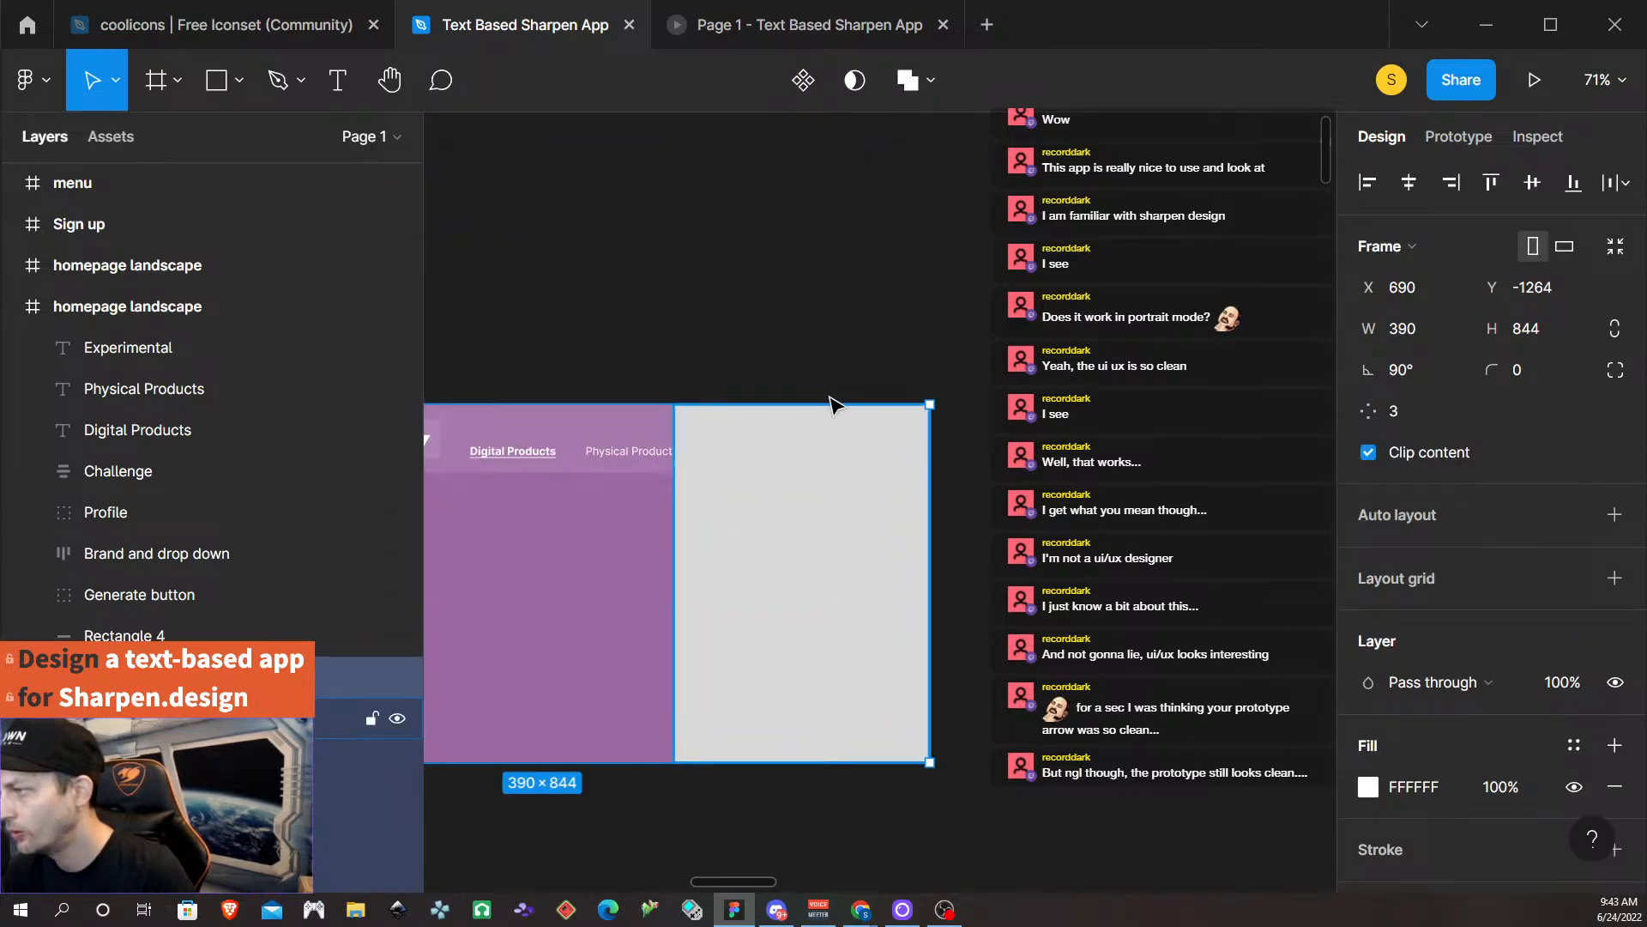
pyautogui.click(578, 438)
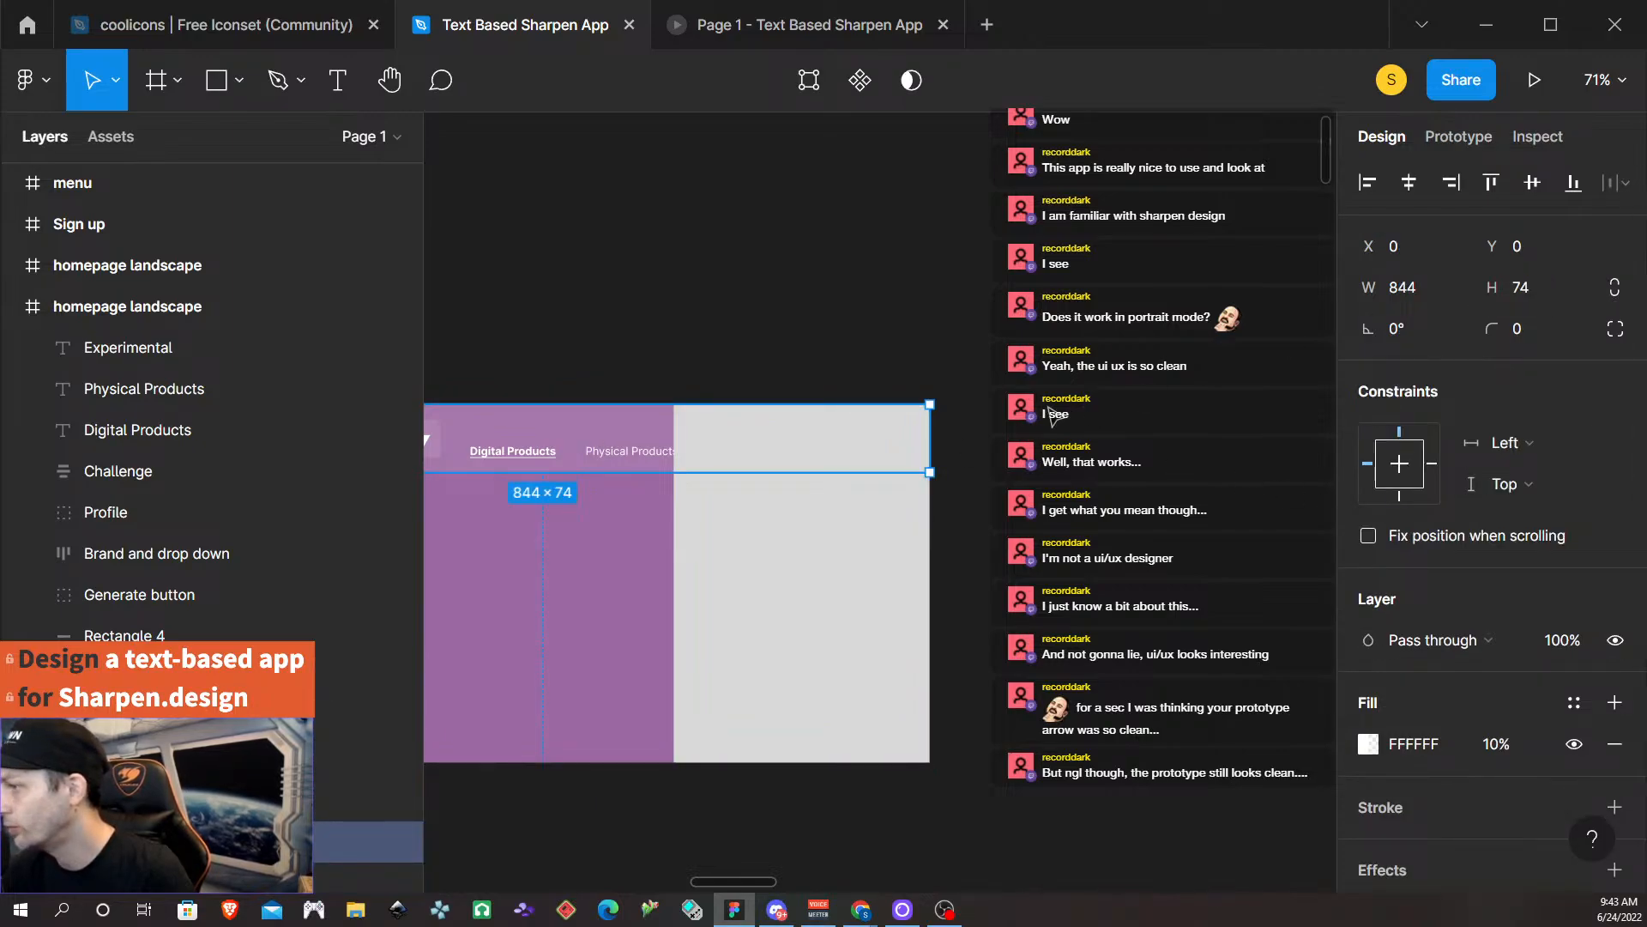
pyautogui.click(818, 546)
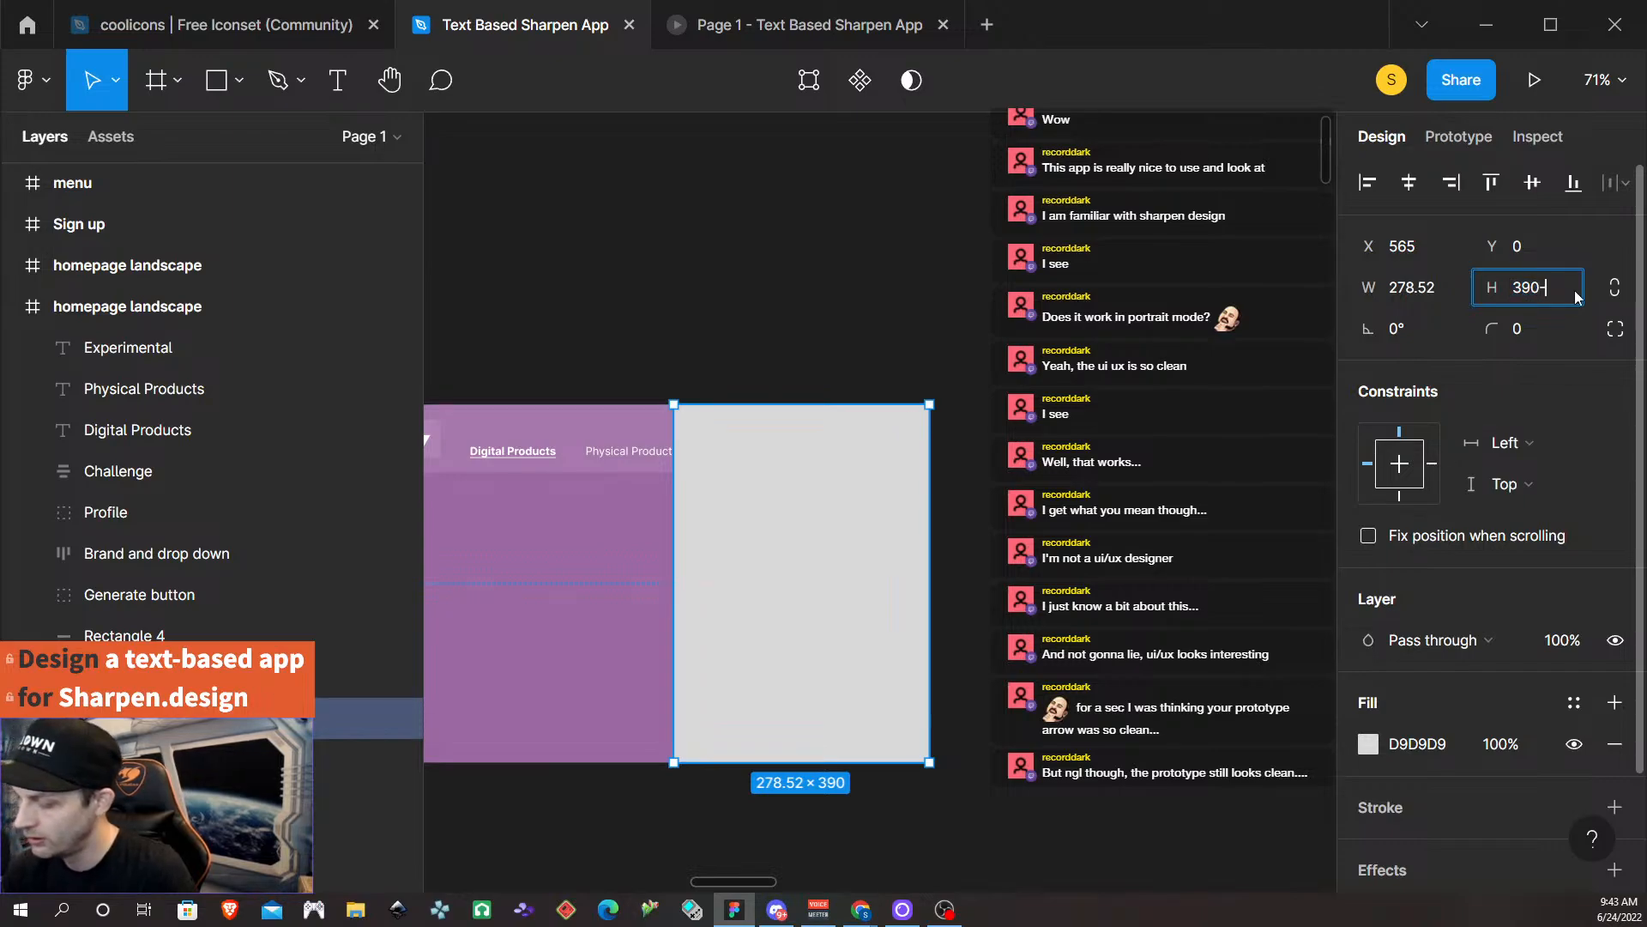
pyautogui.write('74')
pyautogui.press('Return')
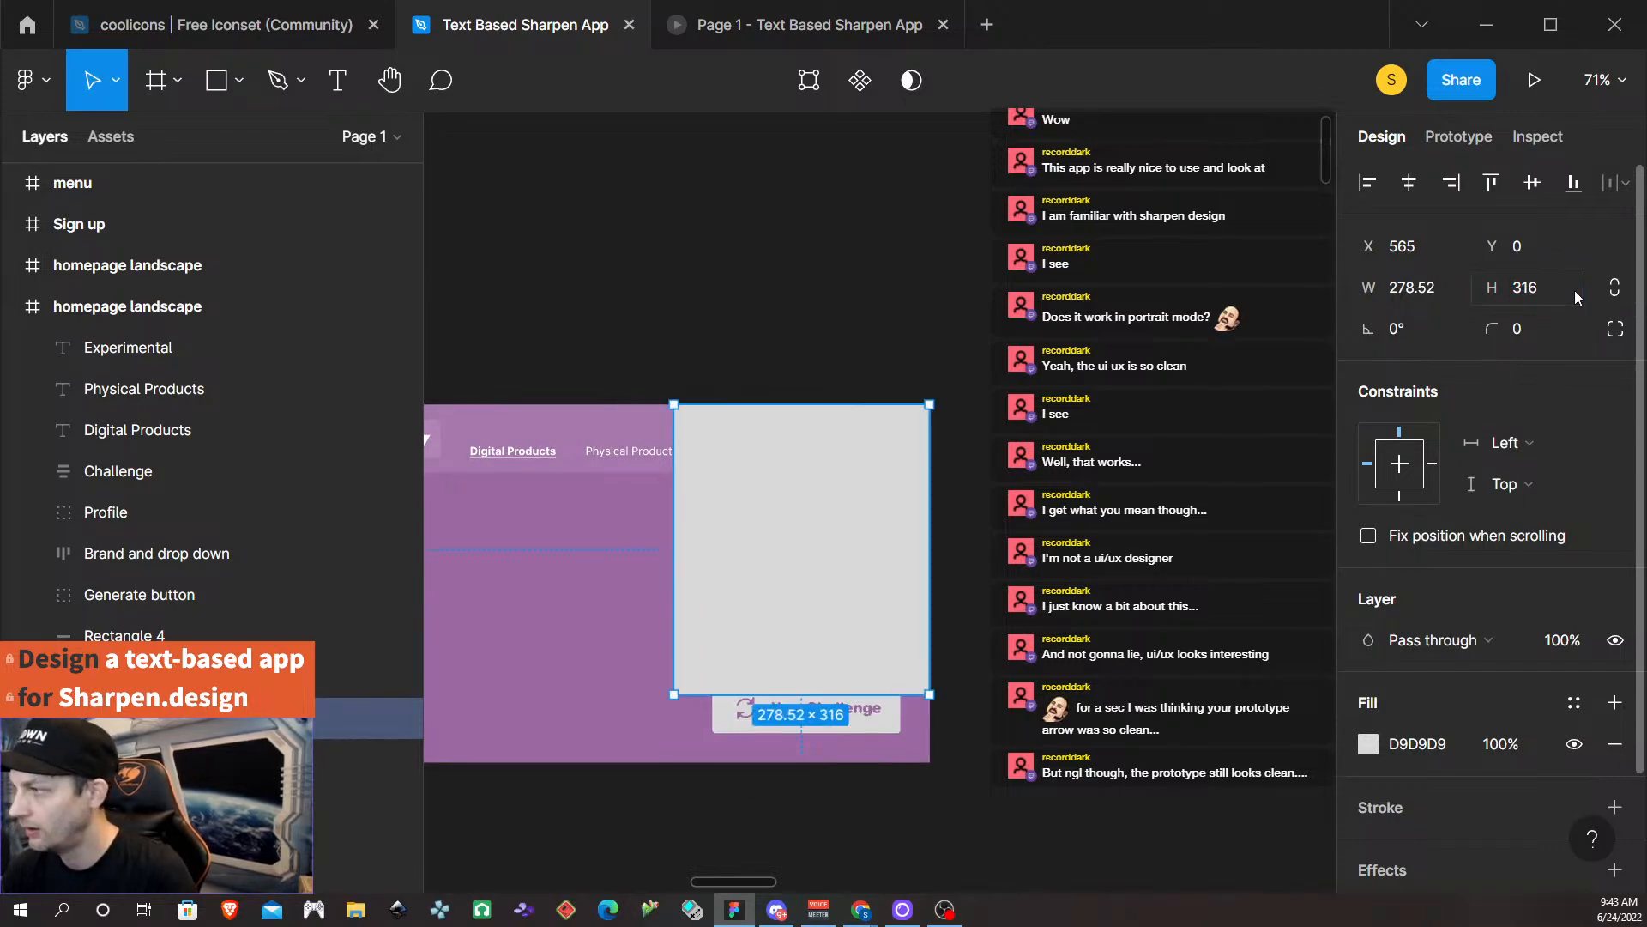
pyautogui.moveTo(818, 580); pyautogui.dragTo(818, 642)
pyautogui.click(985, 635)
# Add the text "Saved Prompts" in the upper part of the grey panel at about X 641, Y 124.
pyautogui.hscroll(-2, 956, 647)
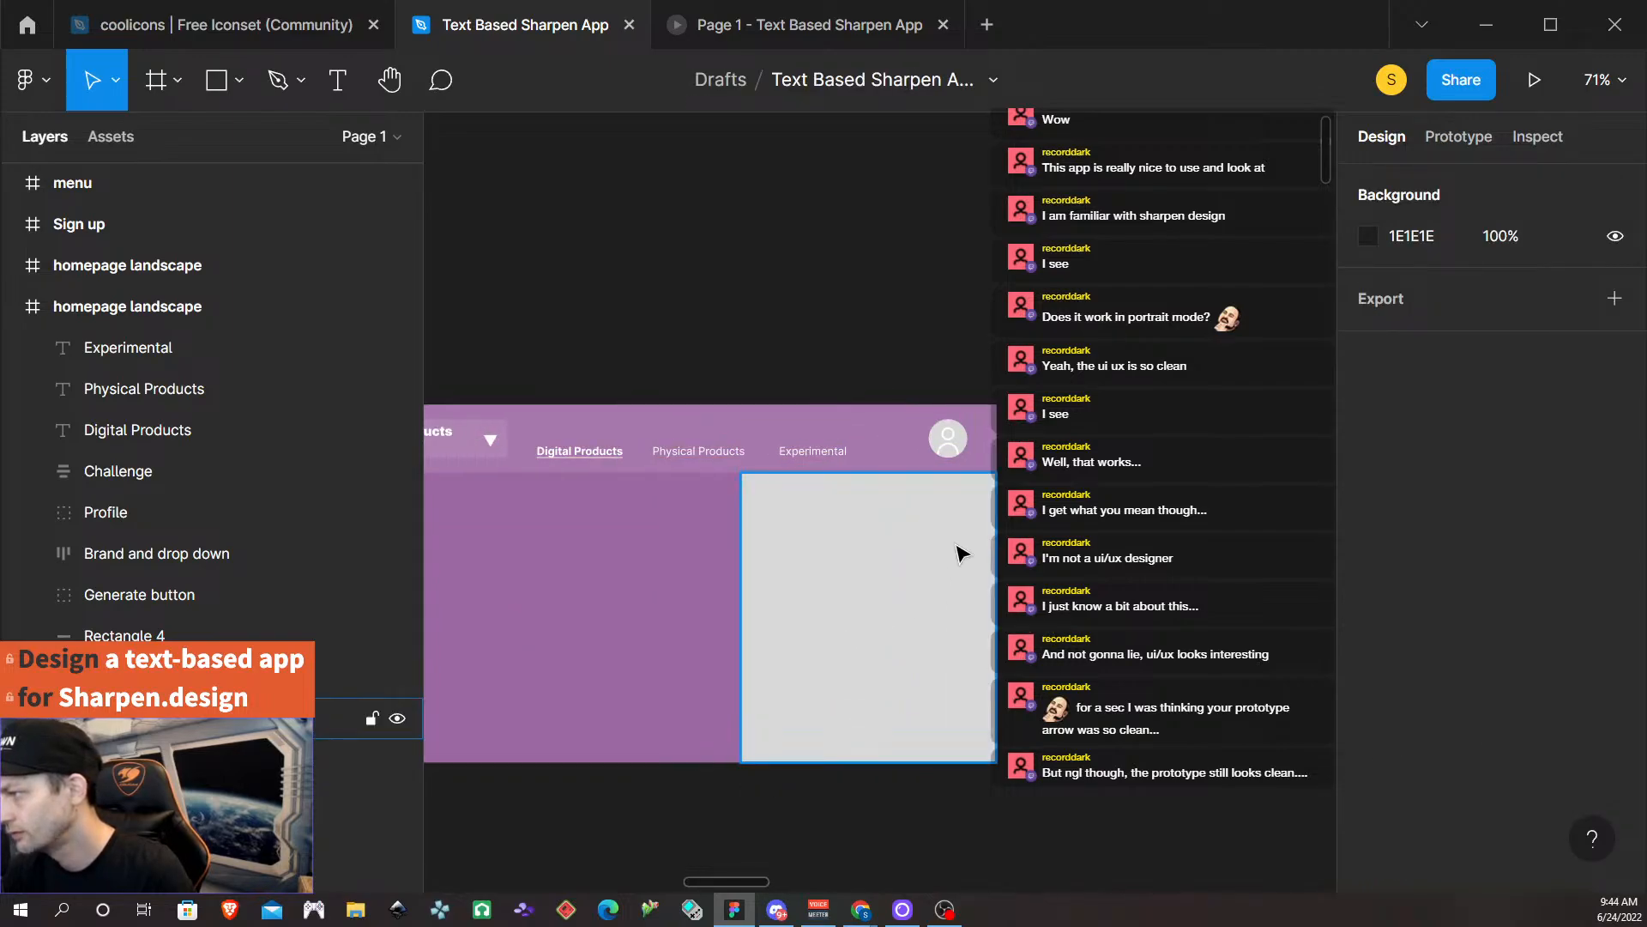
pyautogui.hscroll(-6, 961, 554)
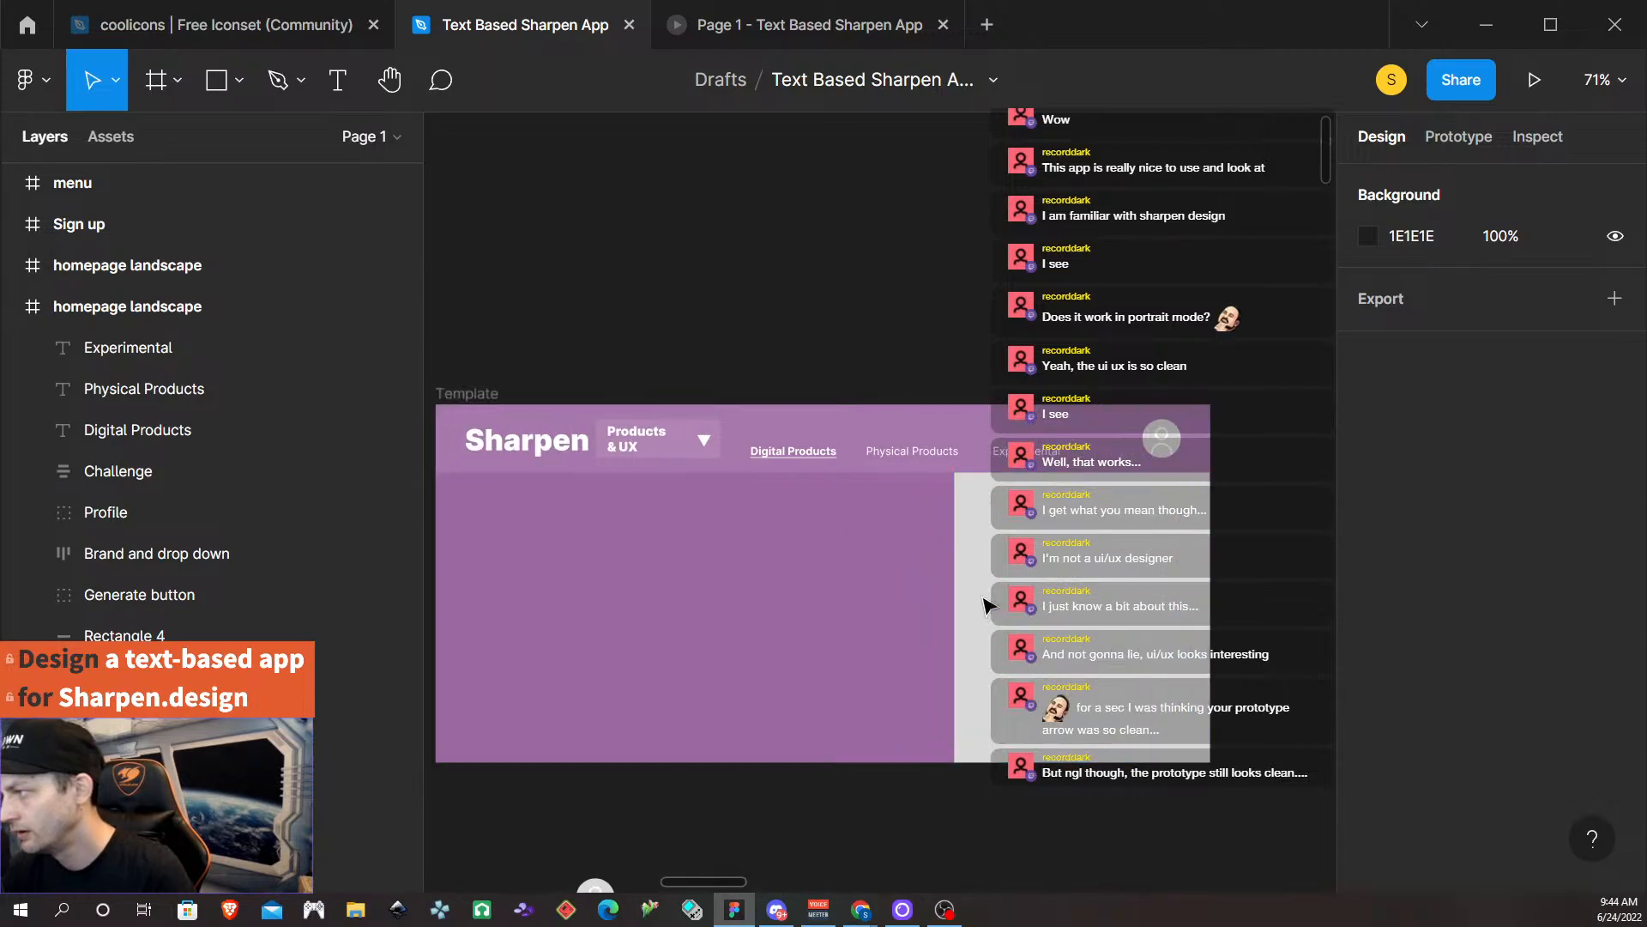
pyautogui.hscroll(-1, 987, 606)
pyautogui.hscroll(7, 984, 606)
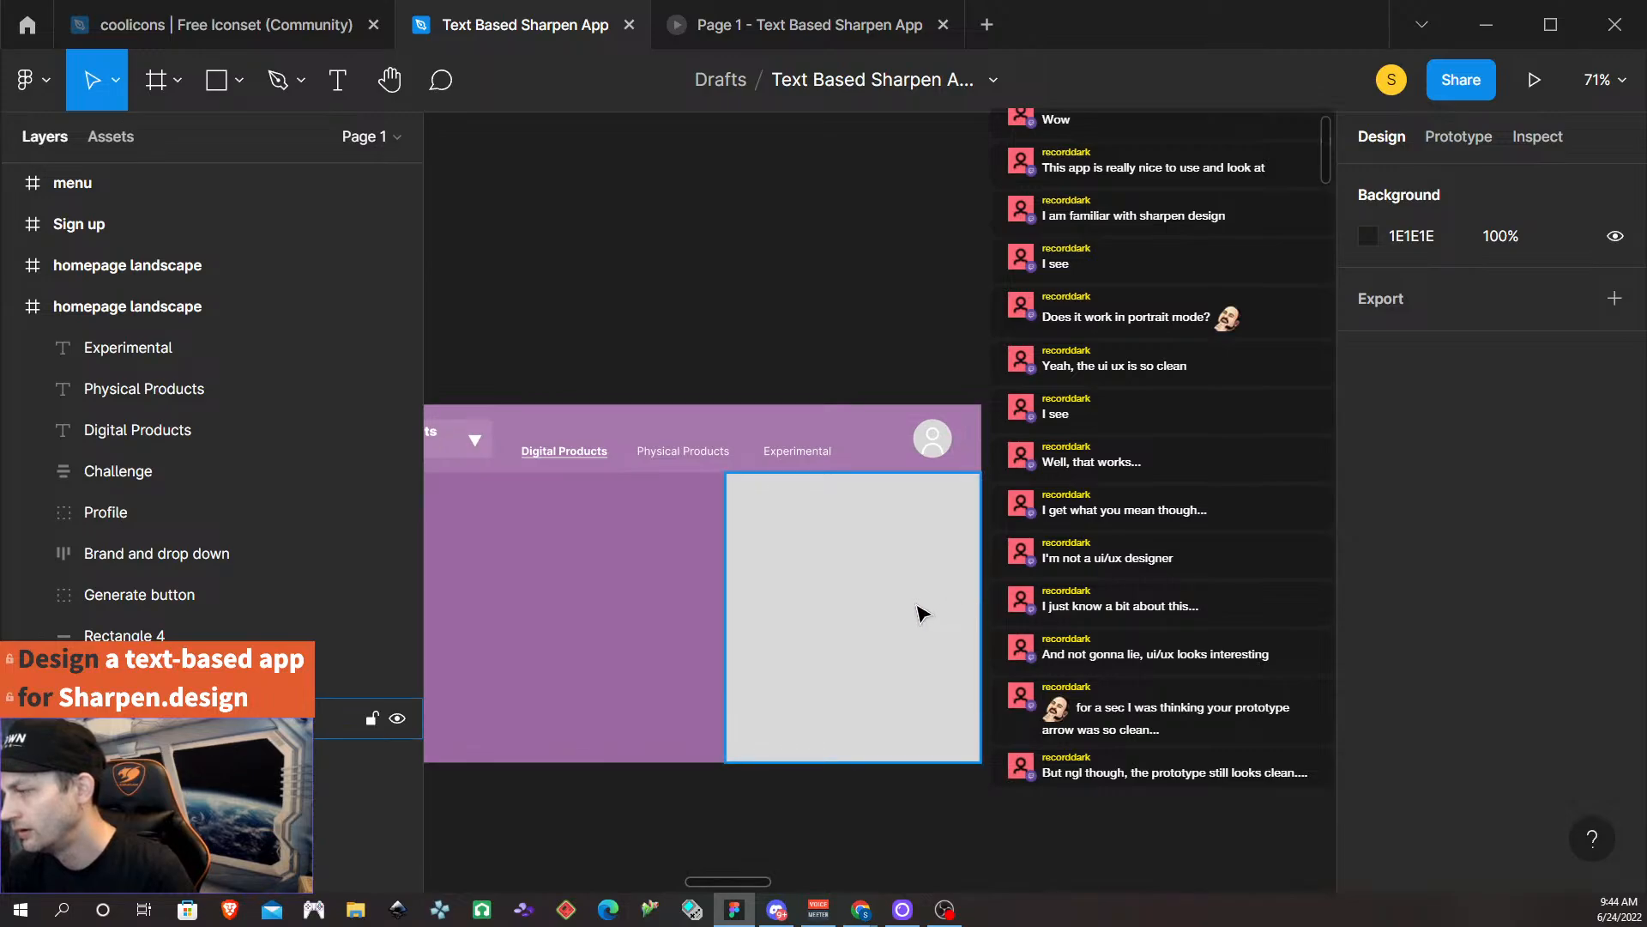
pyautogui.scroll(2, 920, 612)
pyautogui.scroll(2, 919, 610)
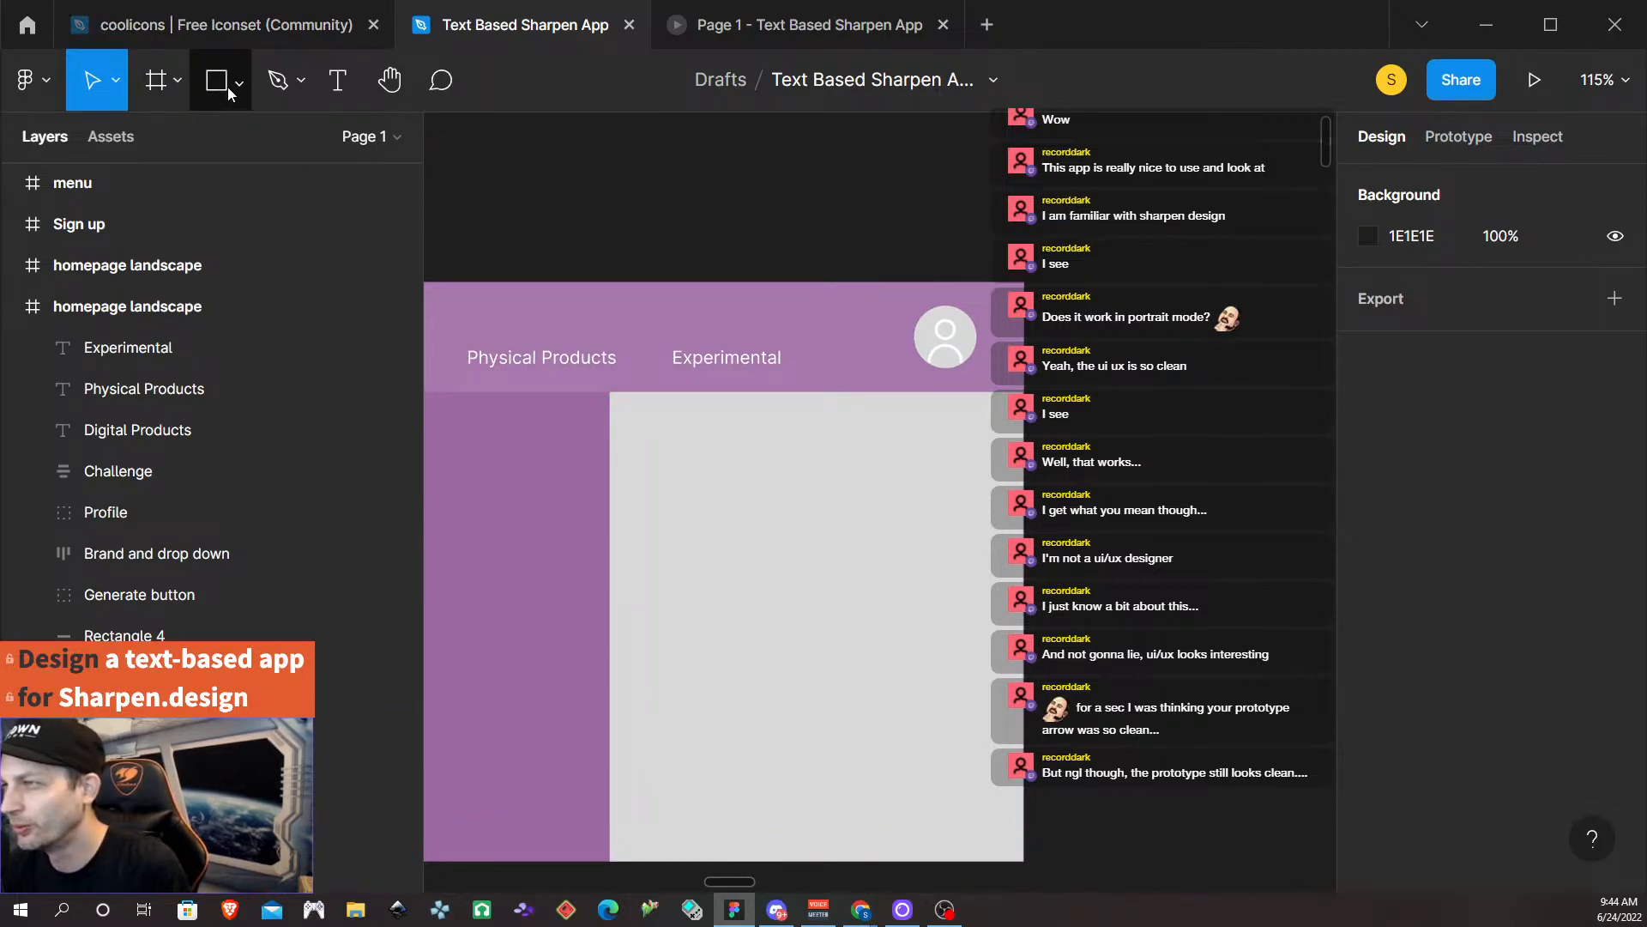
pyautogui.click(336, 80)
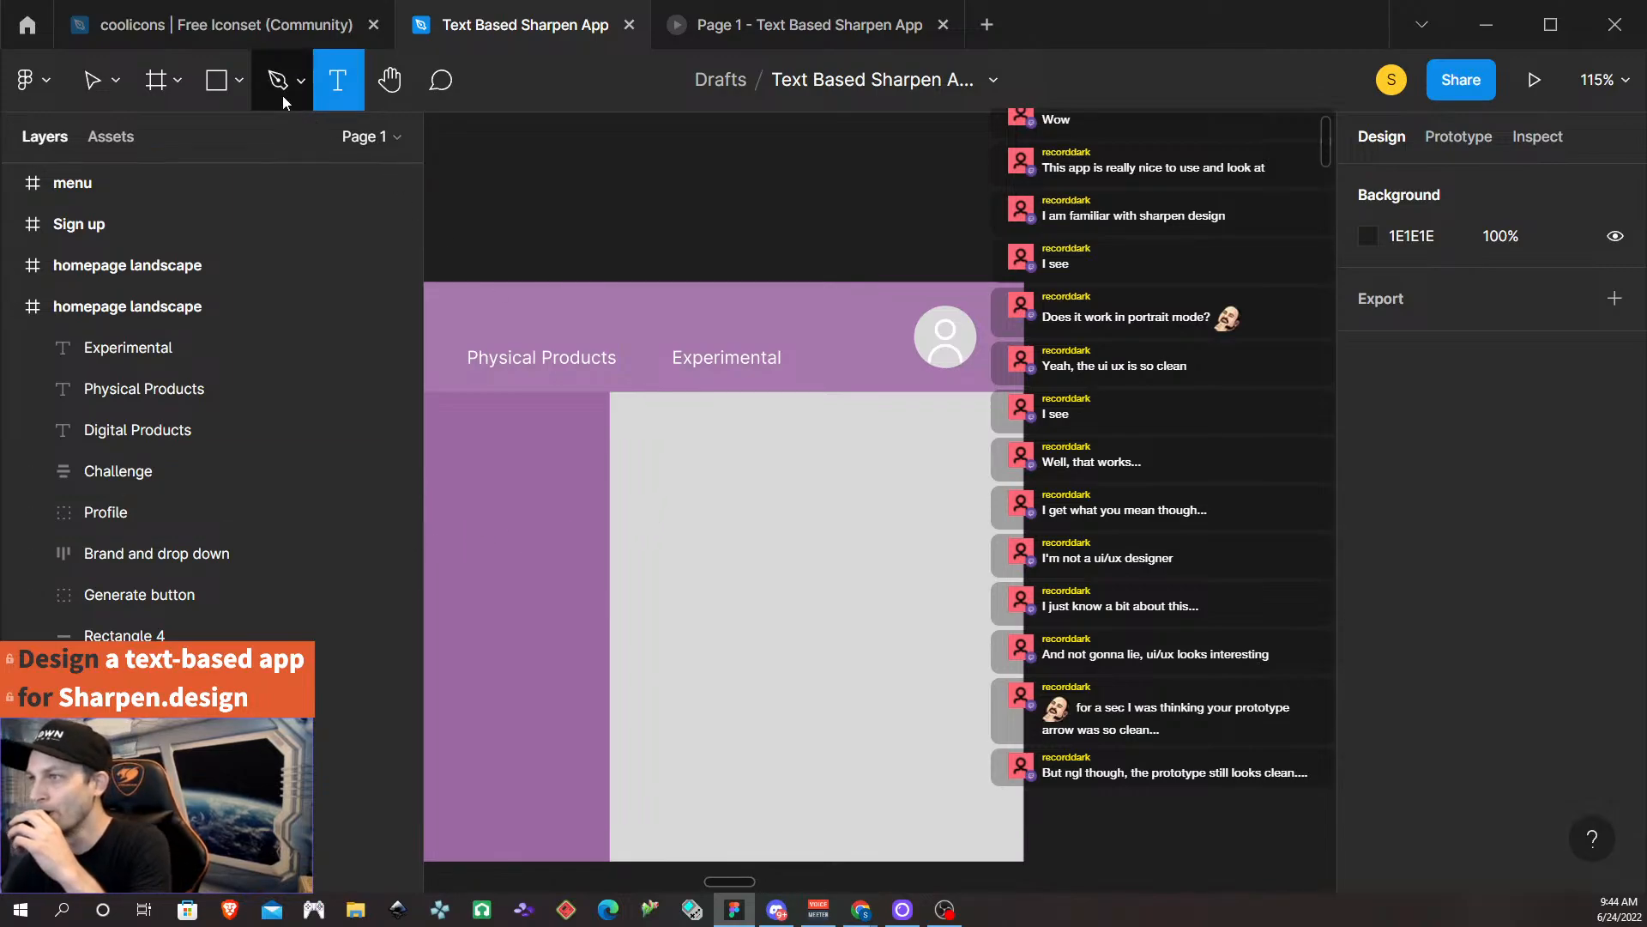
pyautogui.click(723, 472)
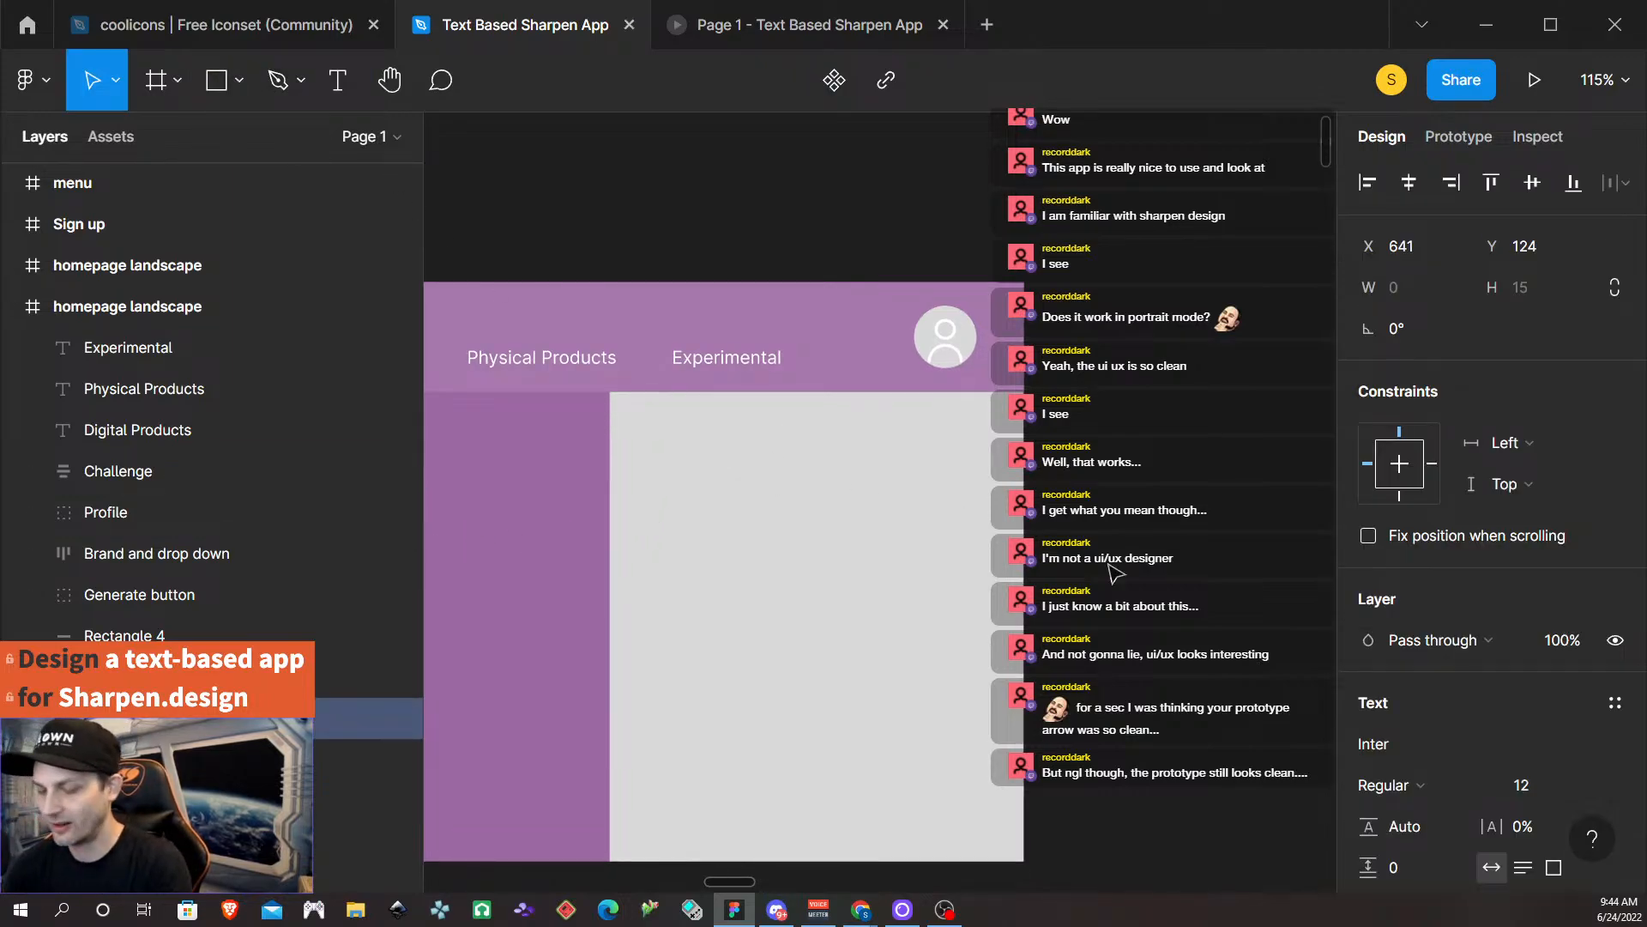
pyautogui.write('Saved P')
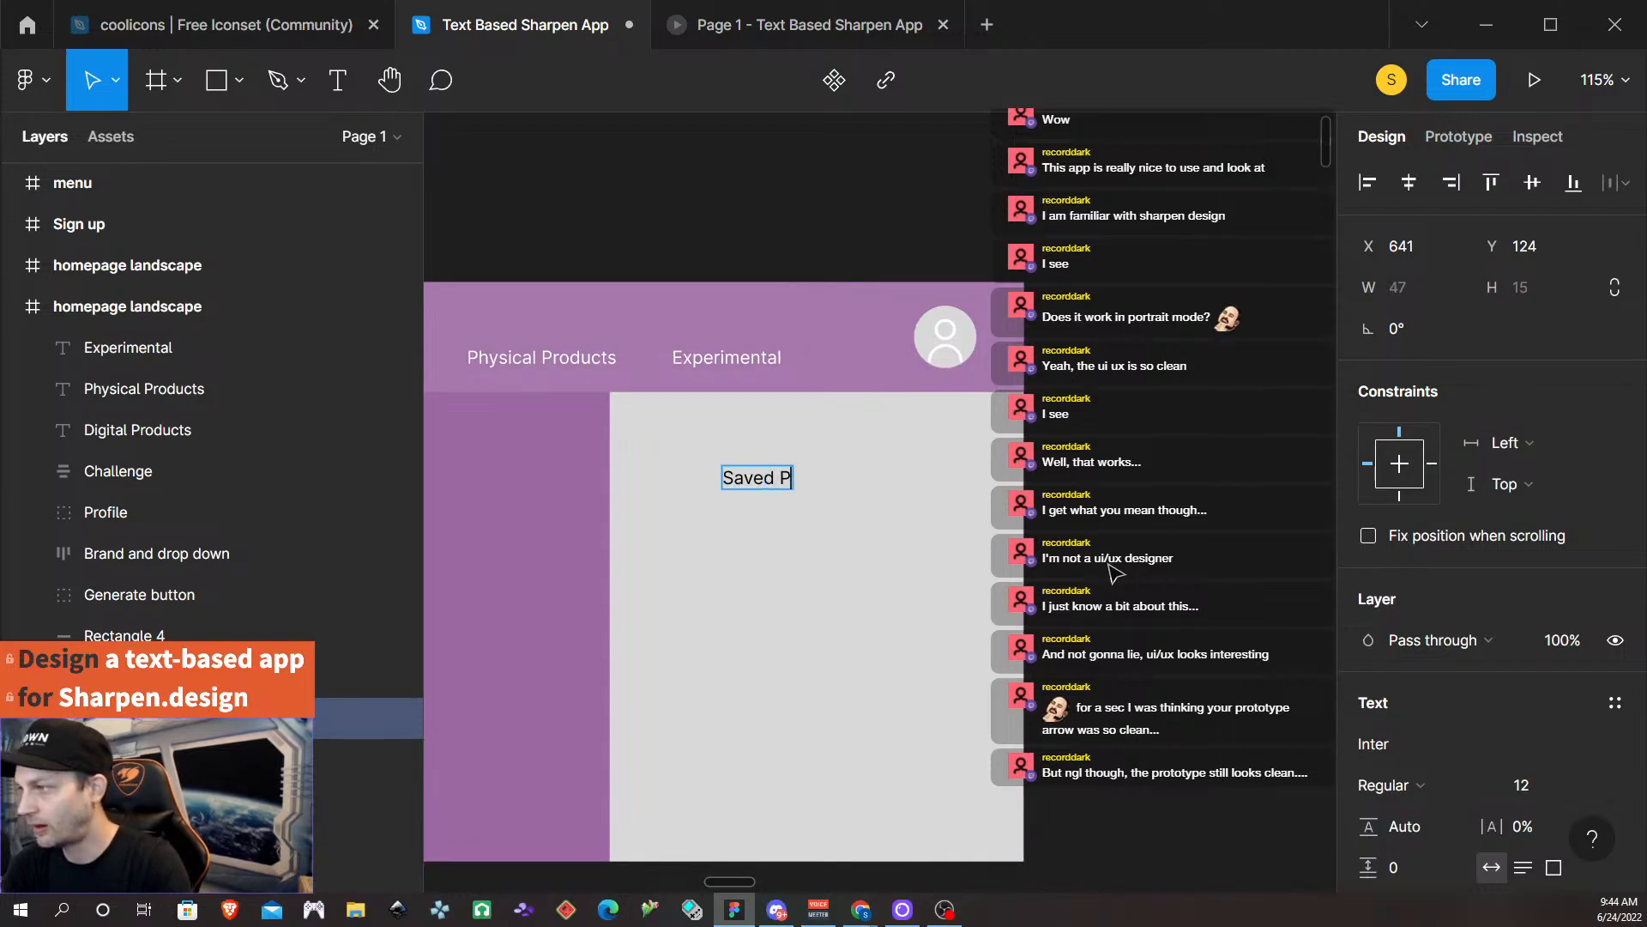
pyautogui.write('rompts')
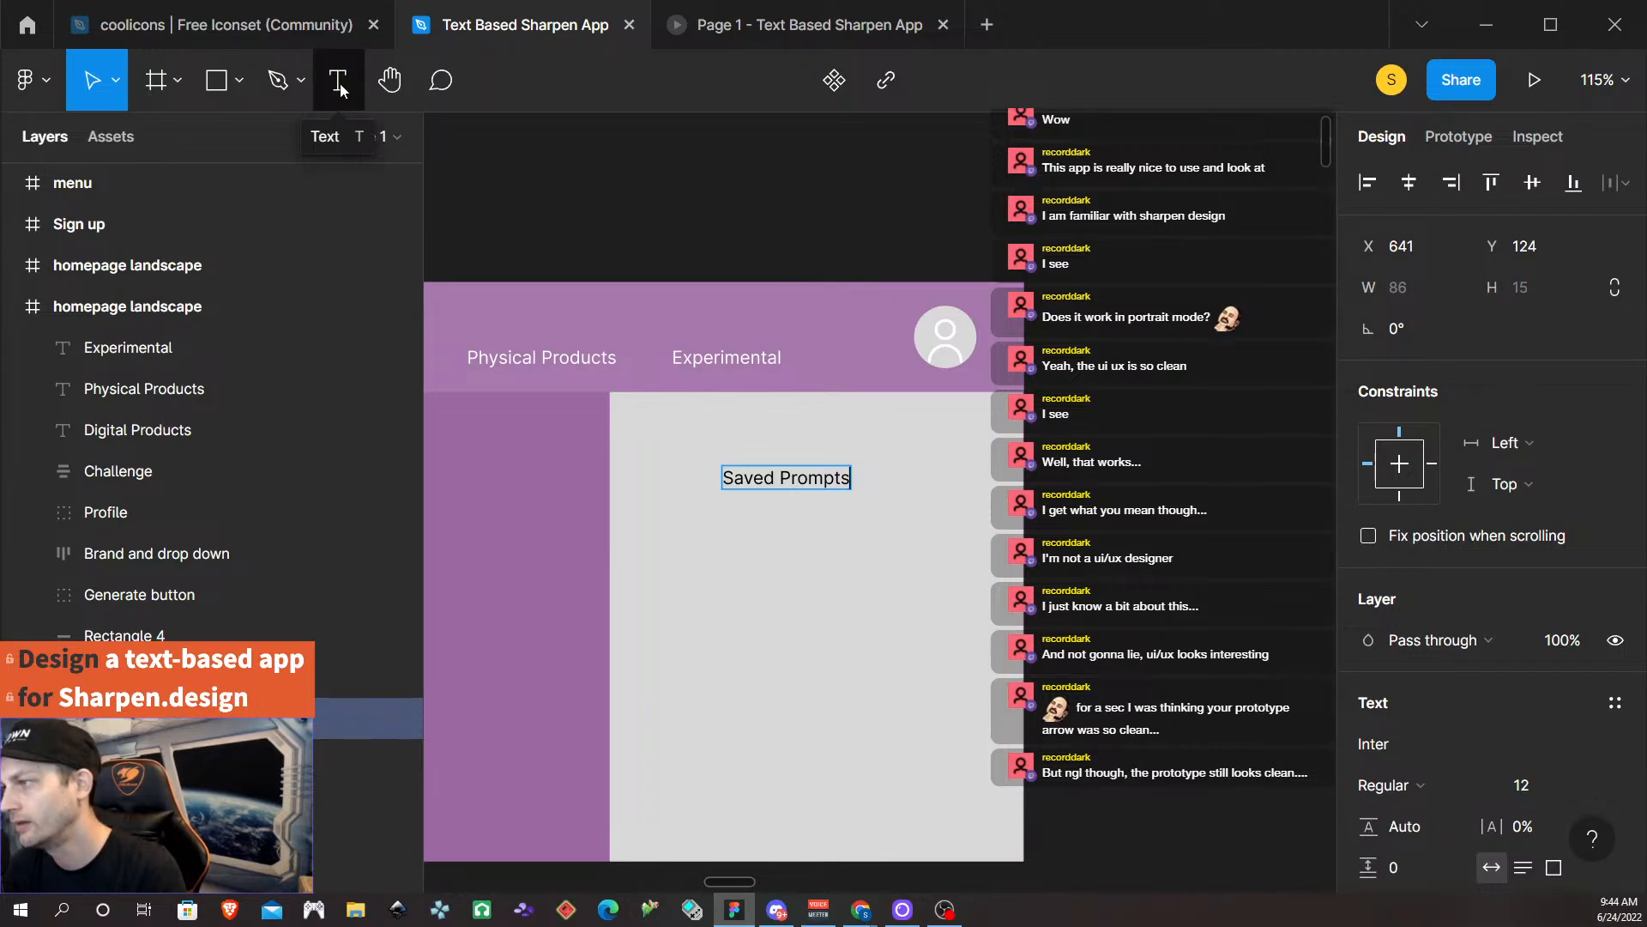
# Replace the word "Saved" with "Favorited" in the panel's text item.
pyautogui.doubleClick(774, 478)
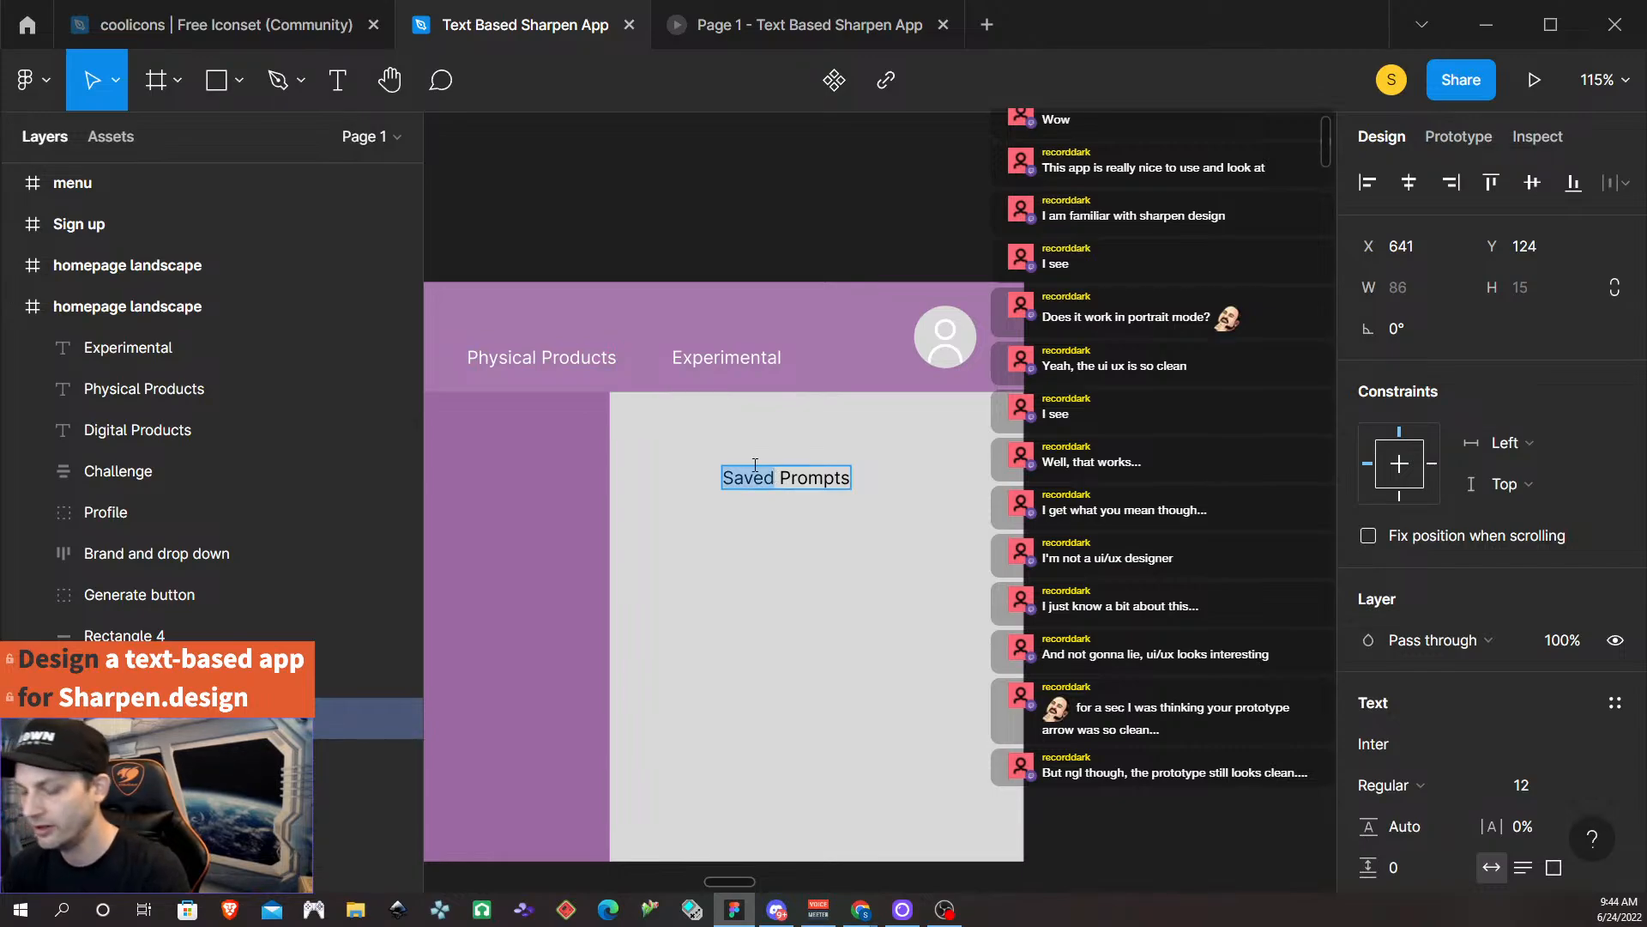
pyautogui.write('Favorit')
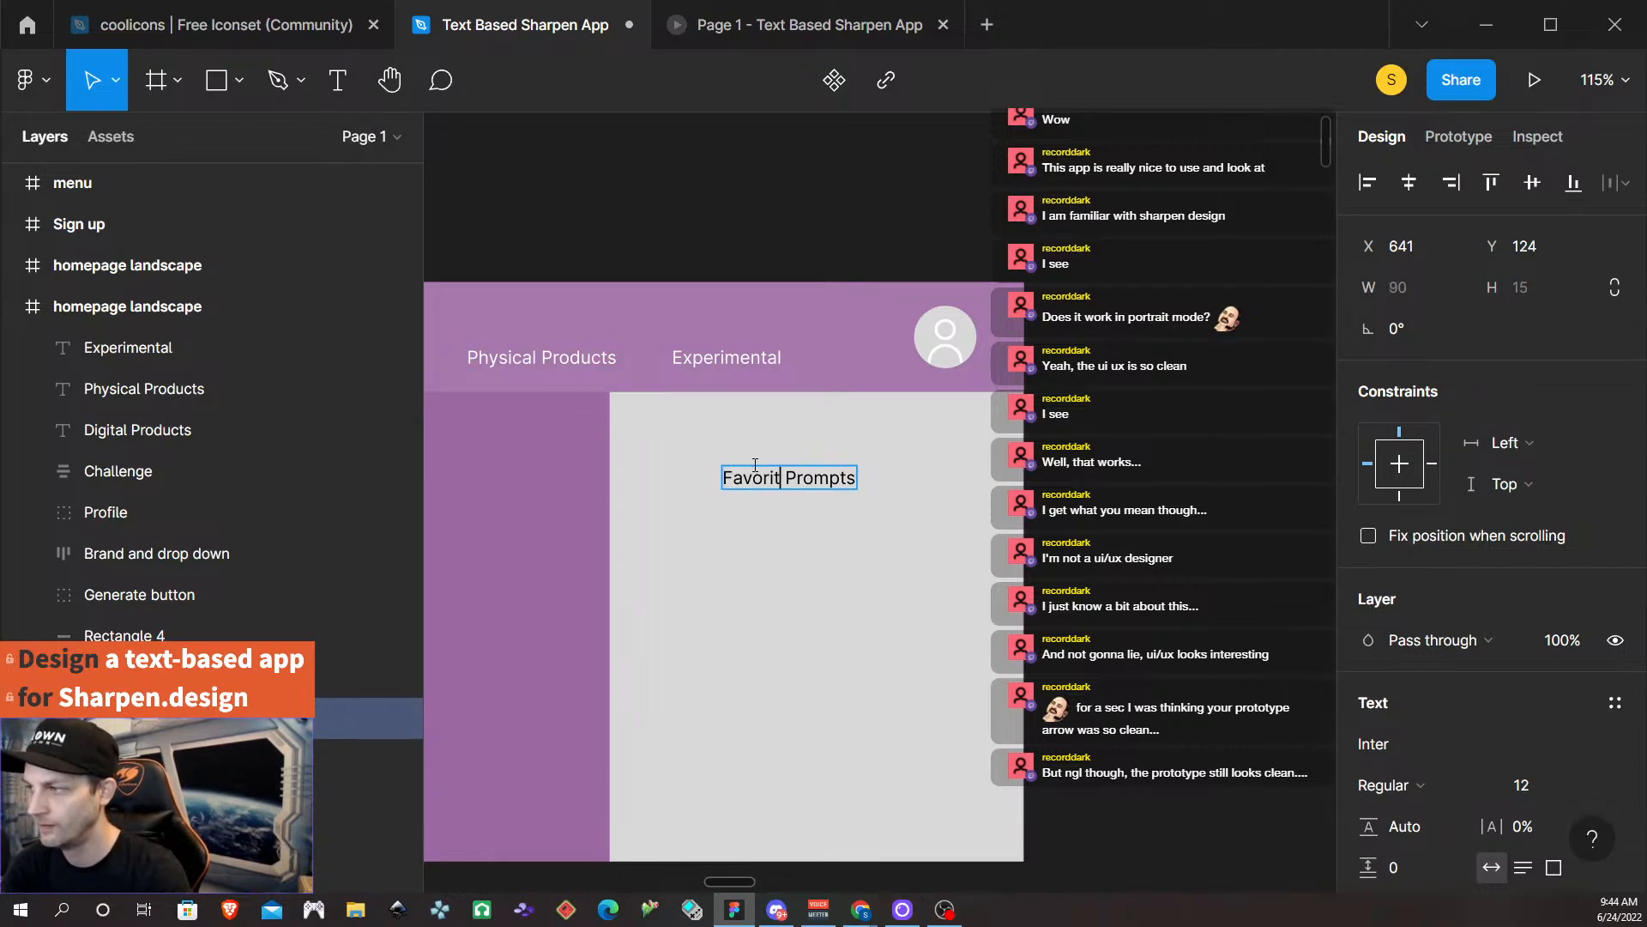
pyautogui.write('ed')
pyautogui.press('Escape')
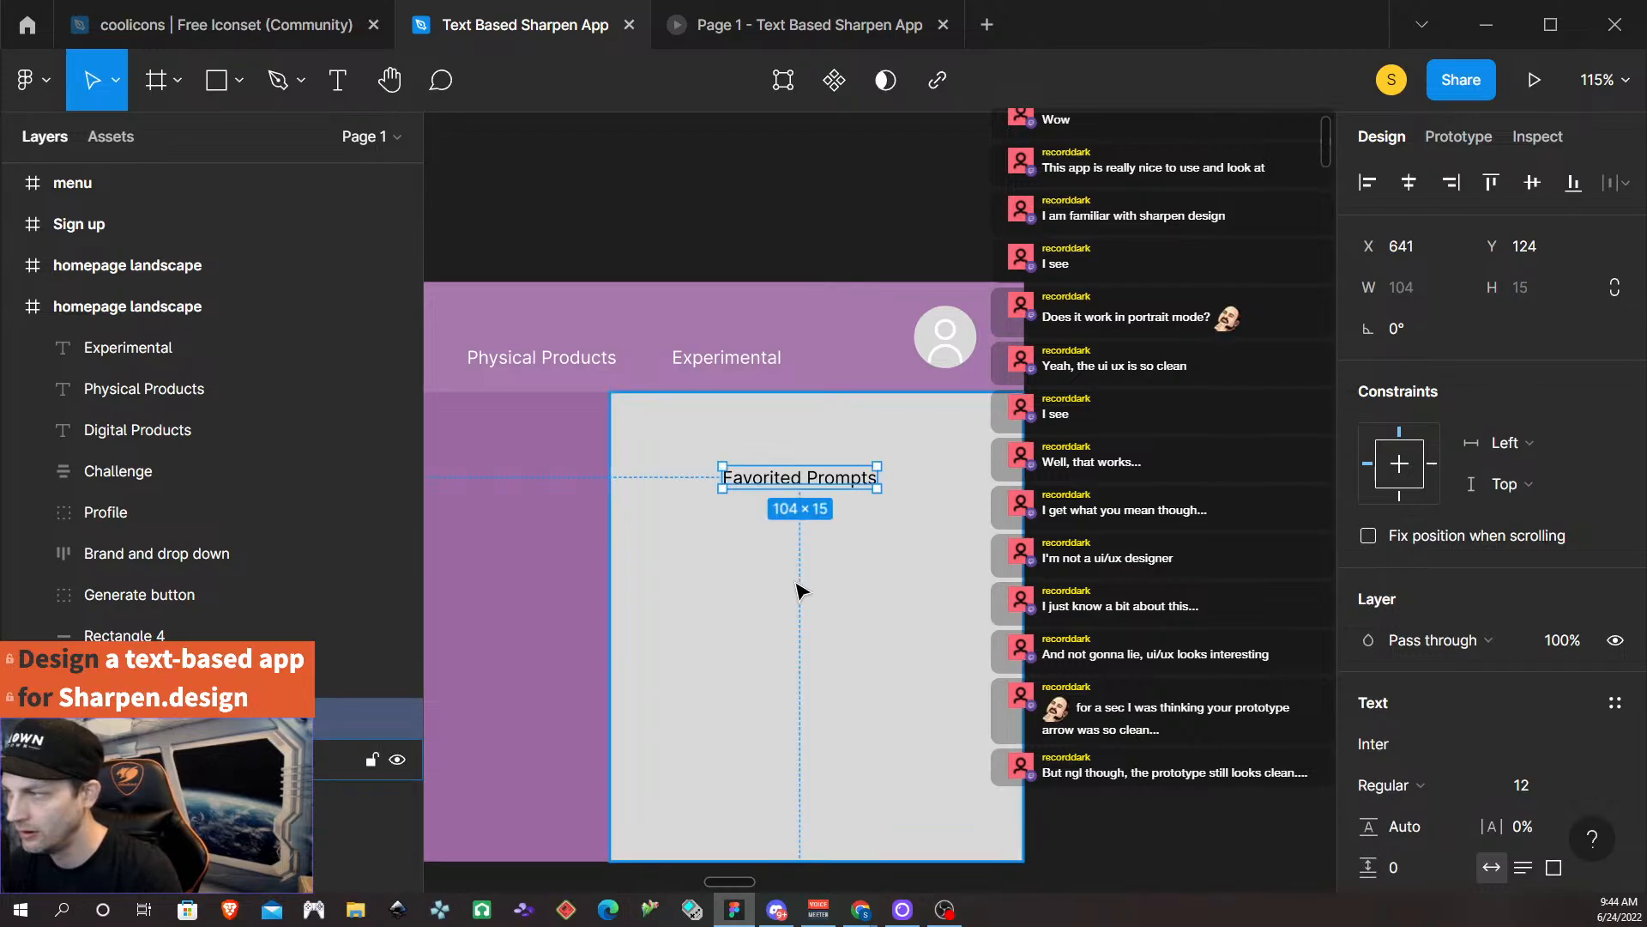
# Reword the panel's text item to "My Prompts".
pyautogui.click(919, 486)
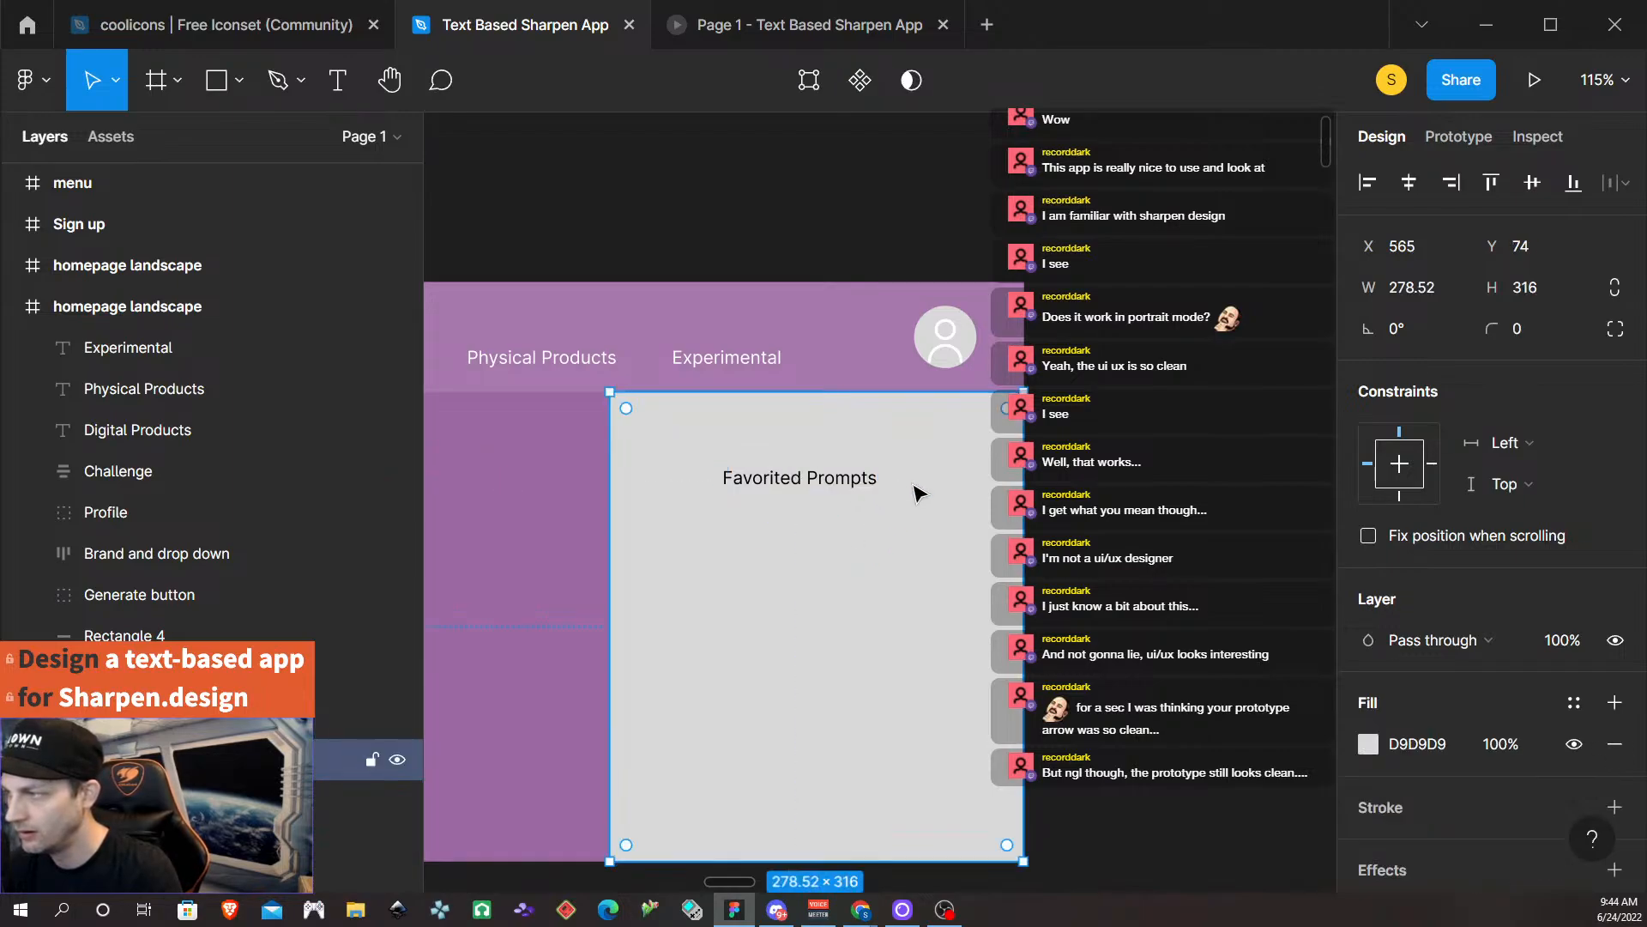
pyautogui.doubleClick(826, 482)
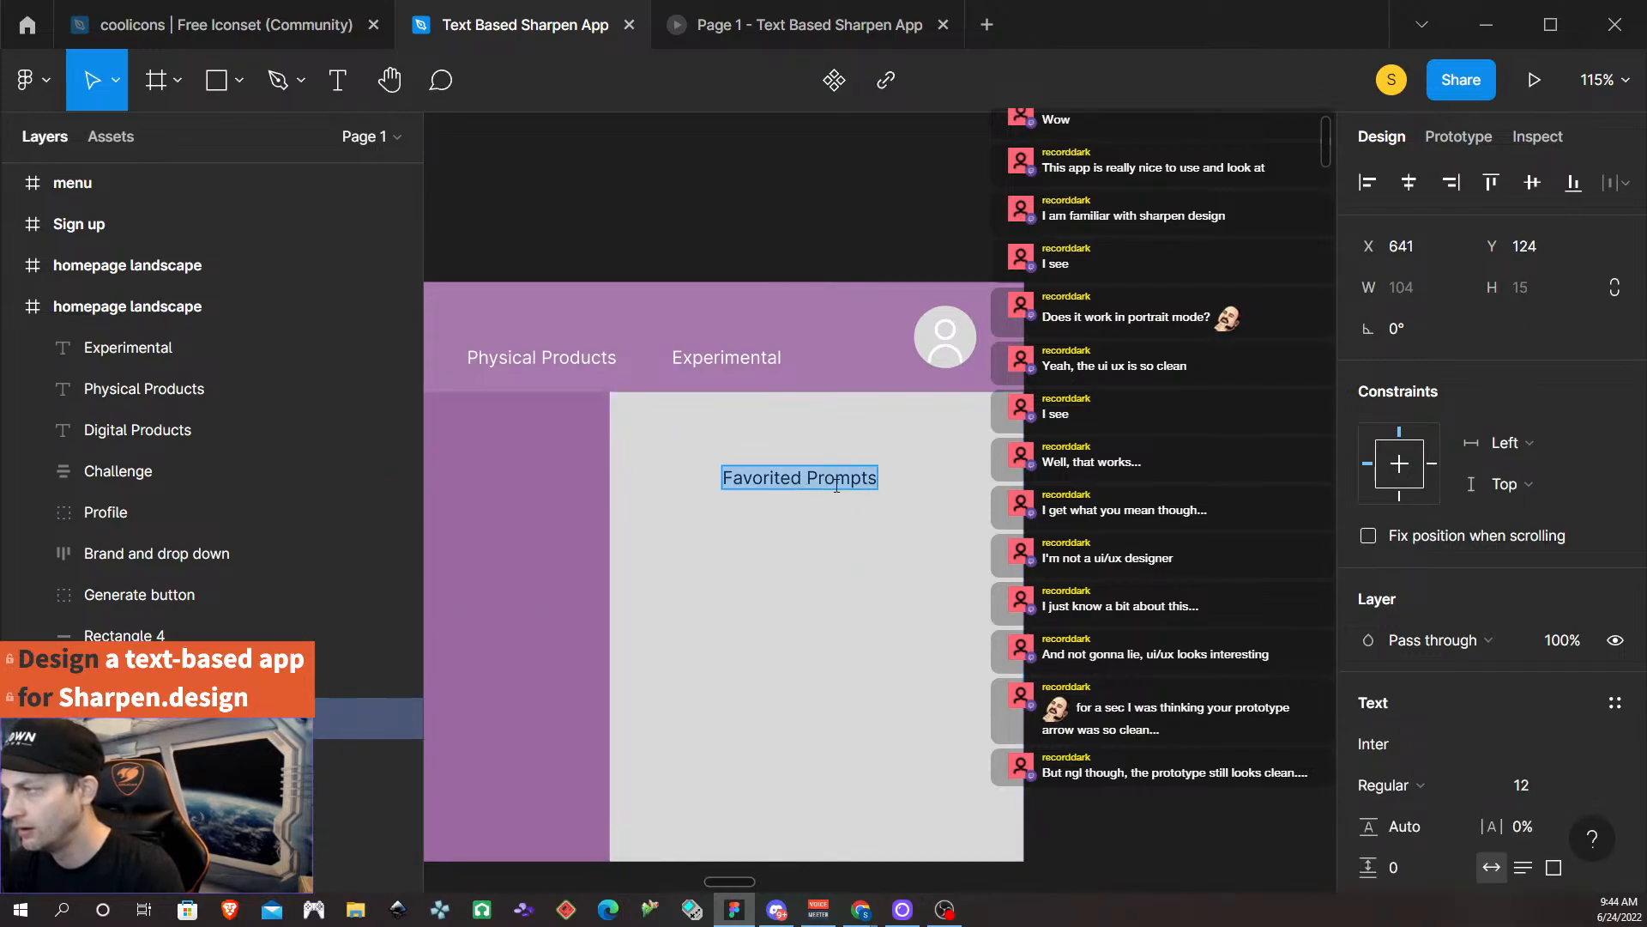
pyautogui.click(799, 480)
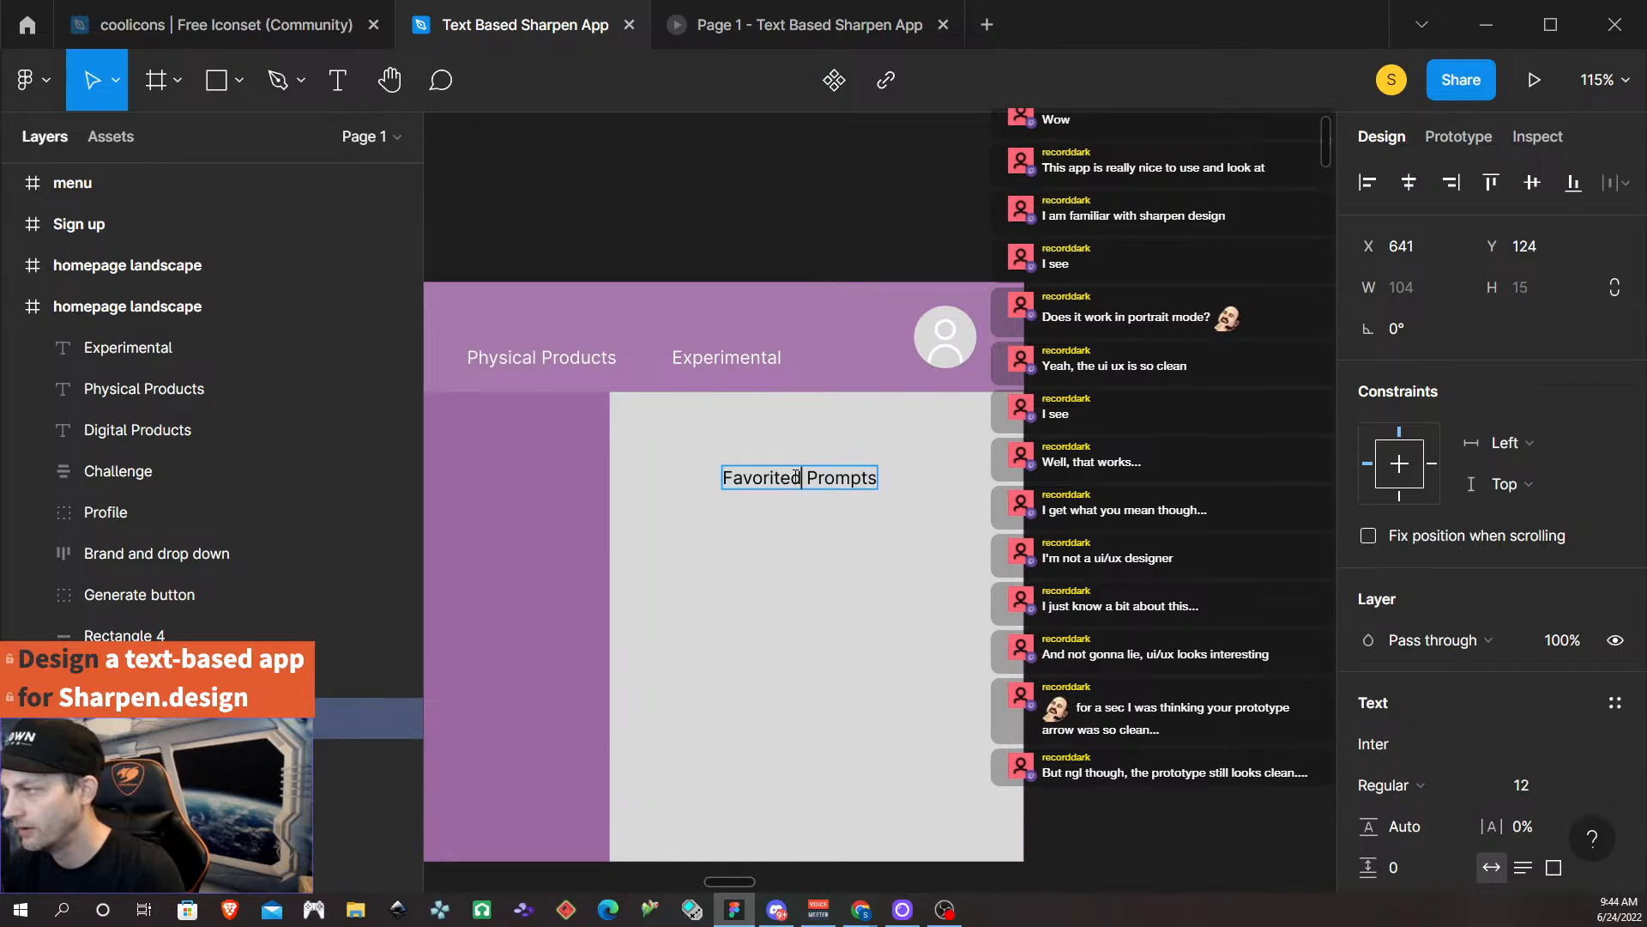
pyautogui.moveTo(802, 478); pyautogui.dragTo(614, 464)
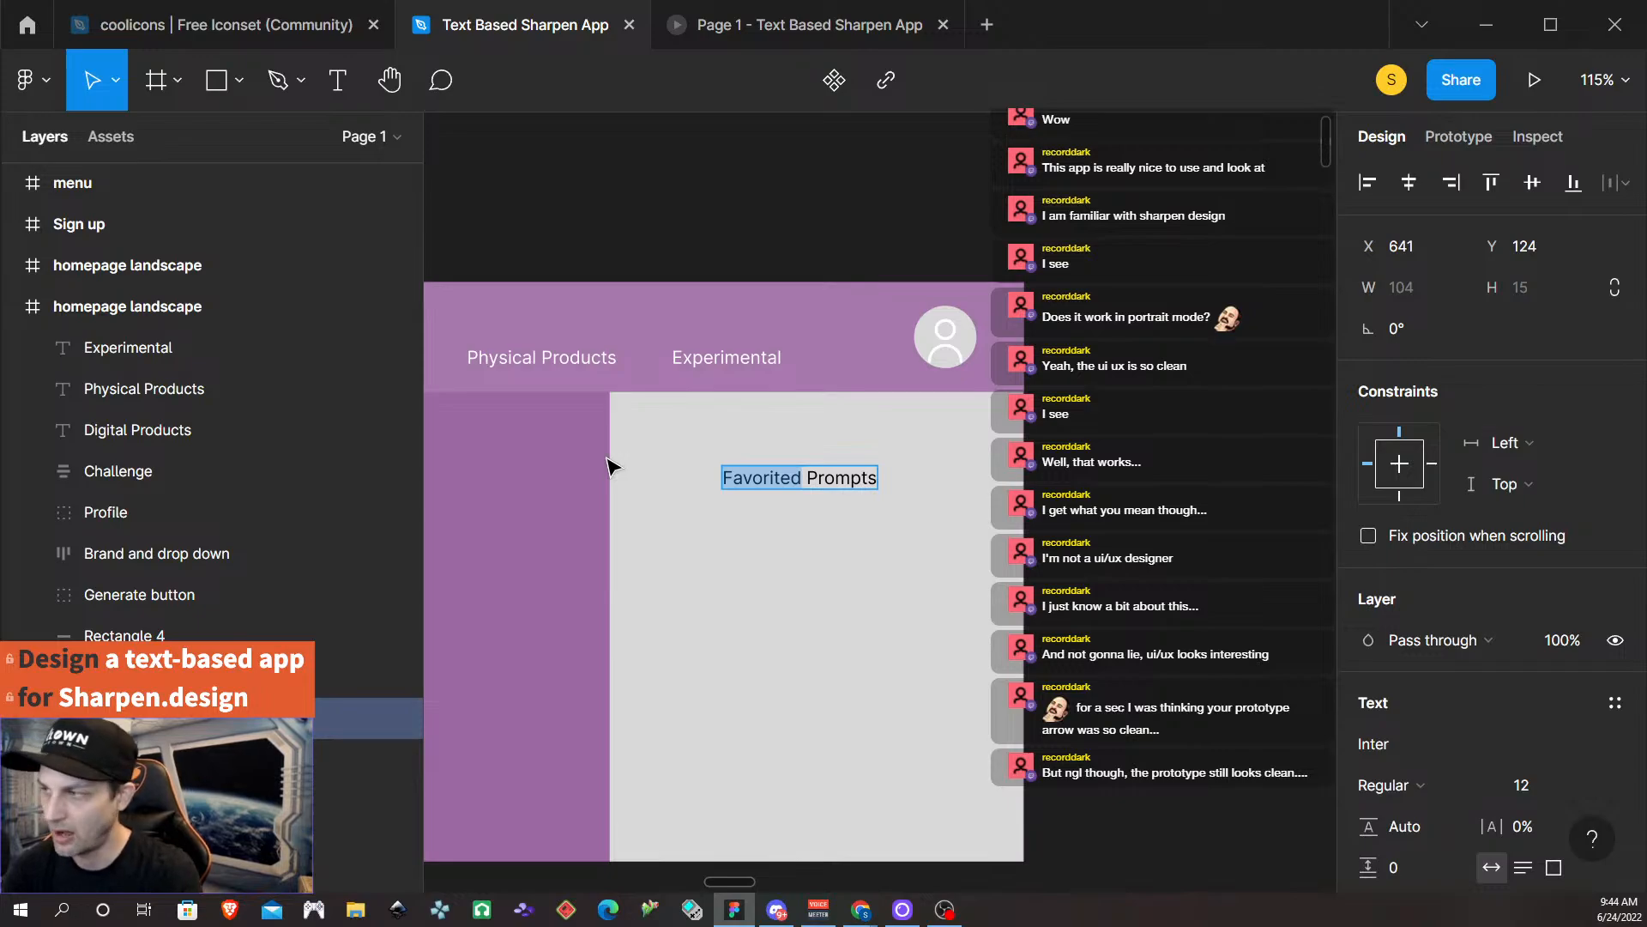
pyautogui.write('My')
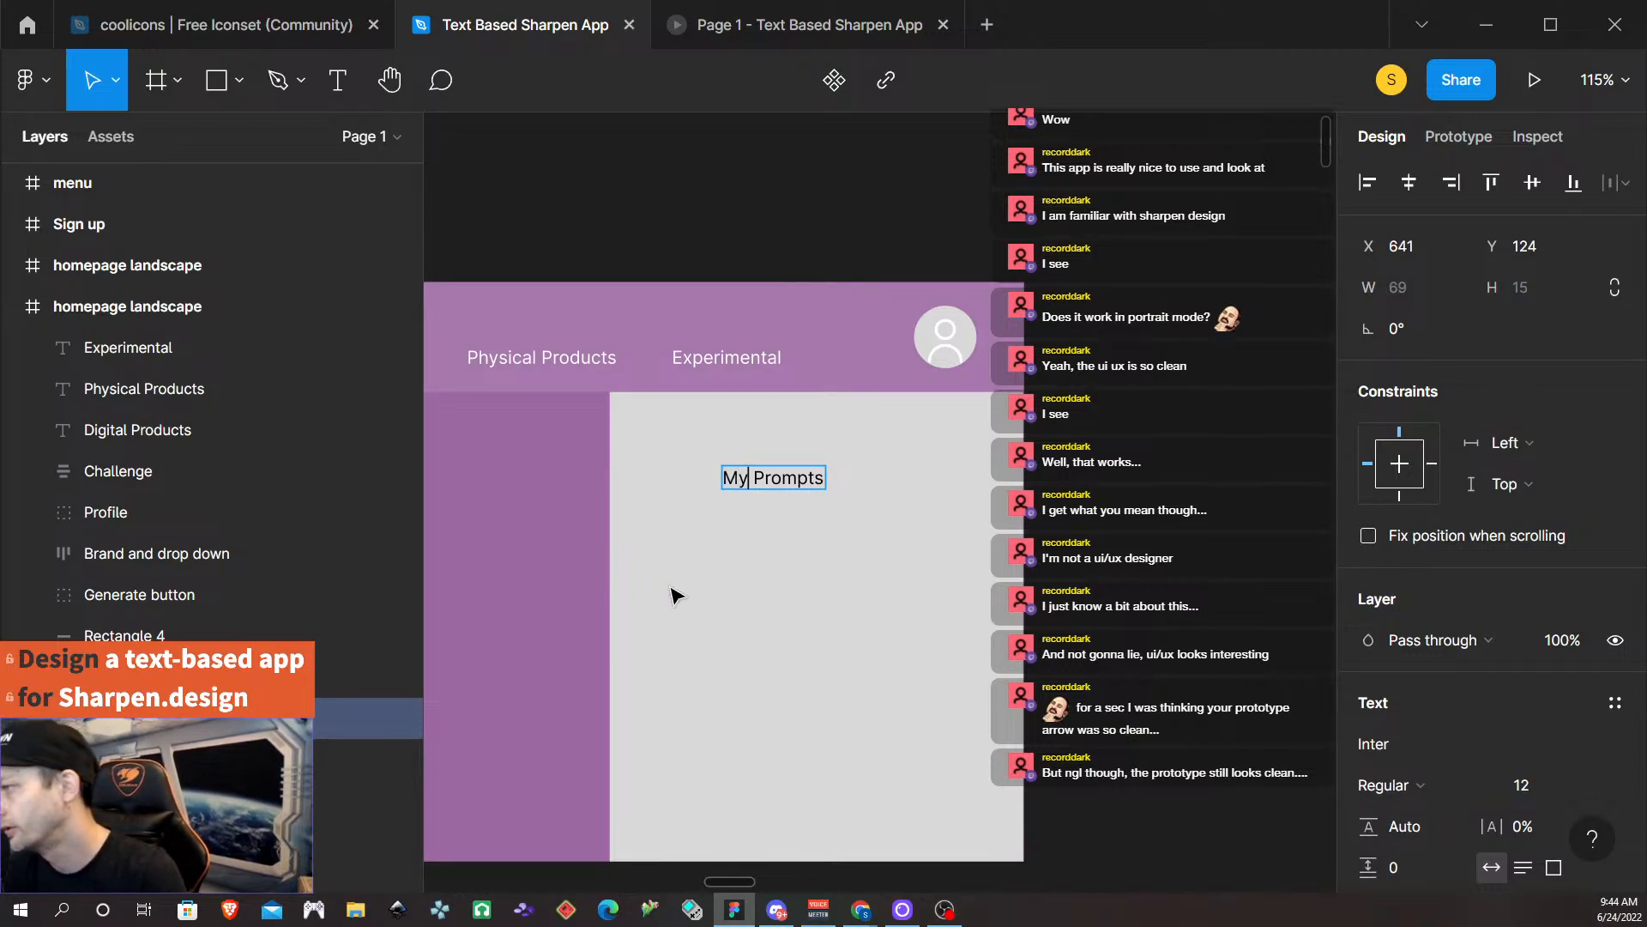
pyautogui.press('Escape')
pyautogui.click(802, 540)
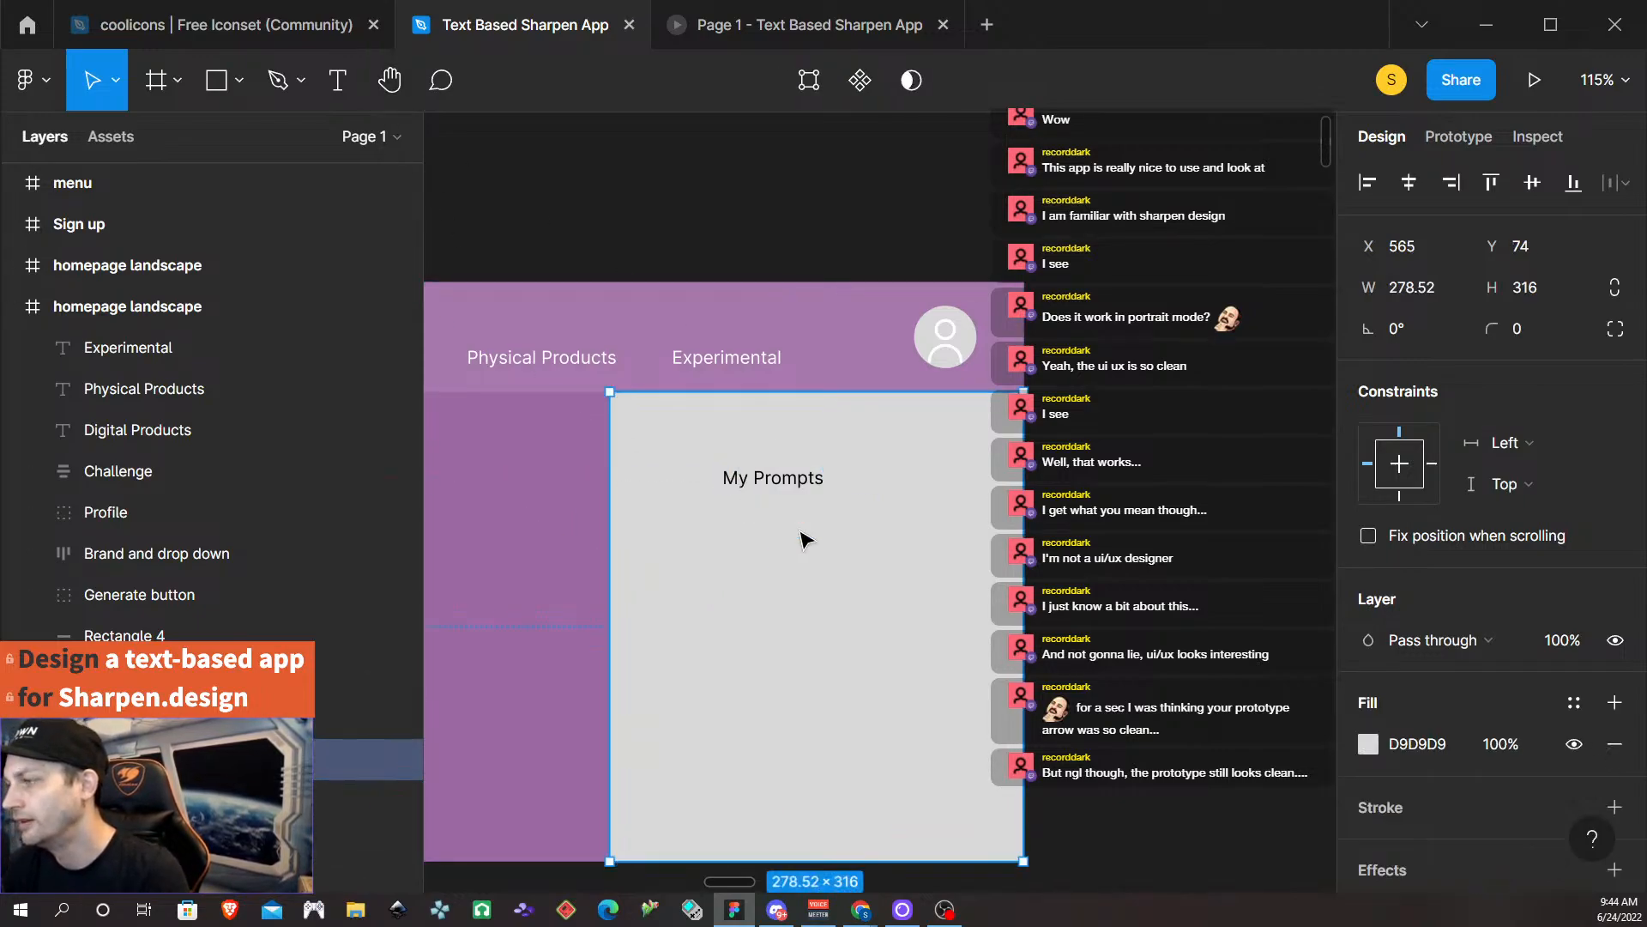
# Copy the "My Prompts" text to about 30 px below the original and change the copy to "Sign out".
pyautogui.click(774, 478)
pyautogui.moveTo(775, 483); pyautogui.dragTo(774, 528)
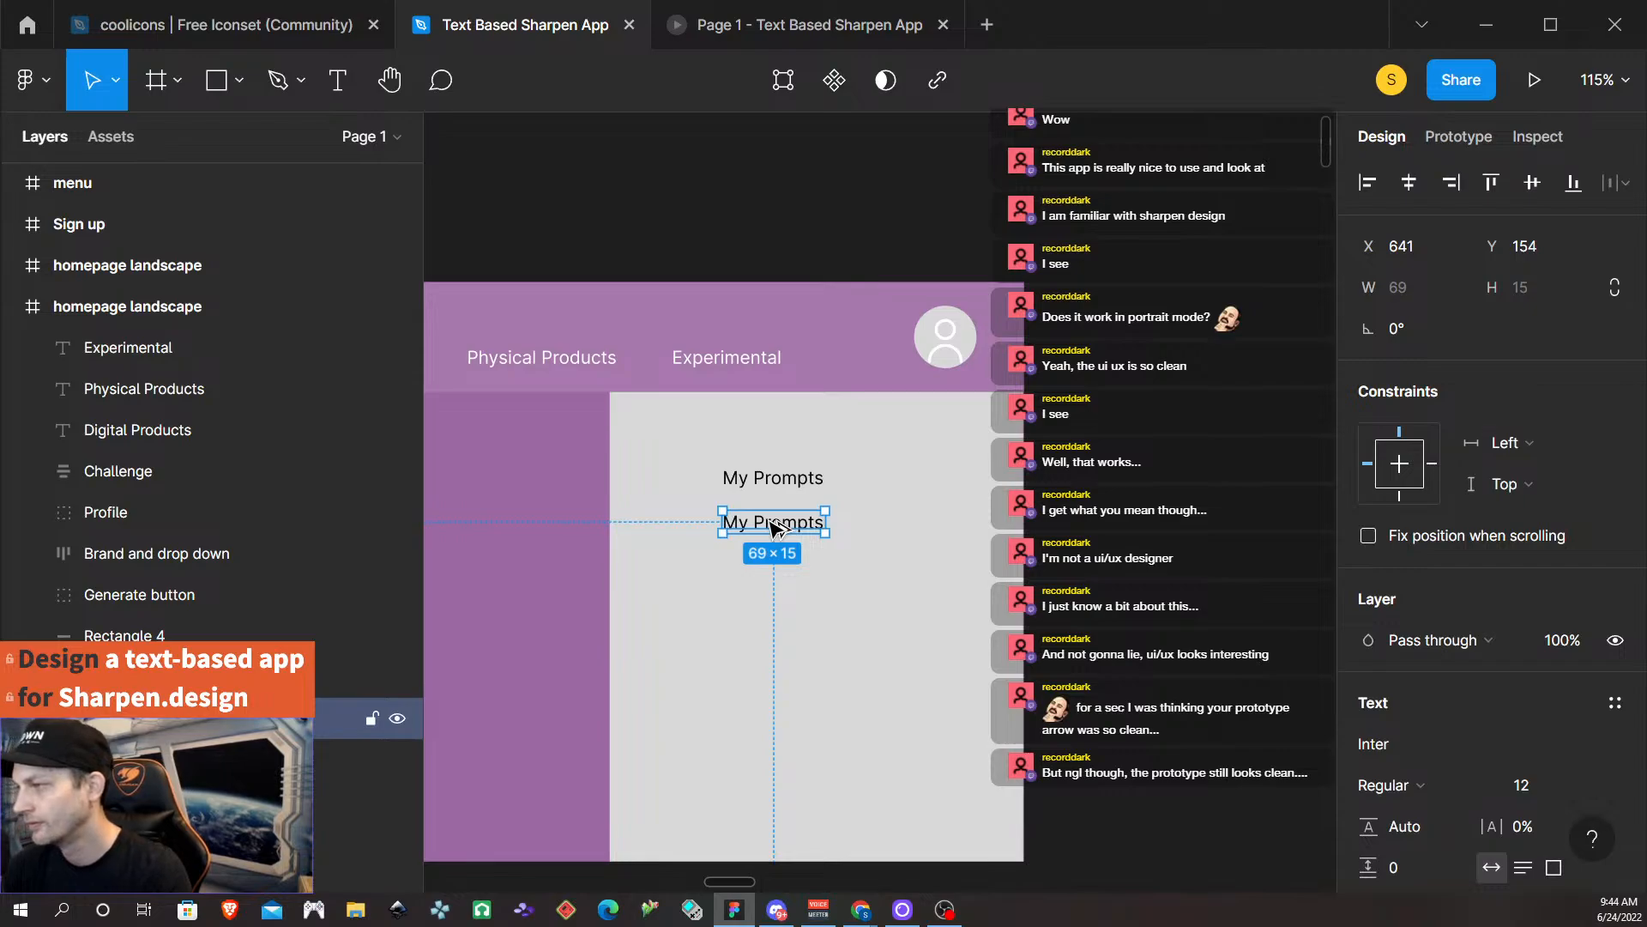
pyautogui.doubleClick(771, 523)
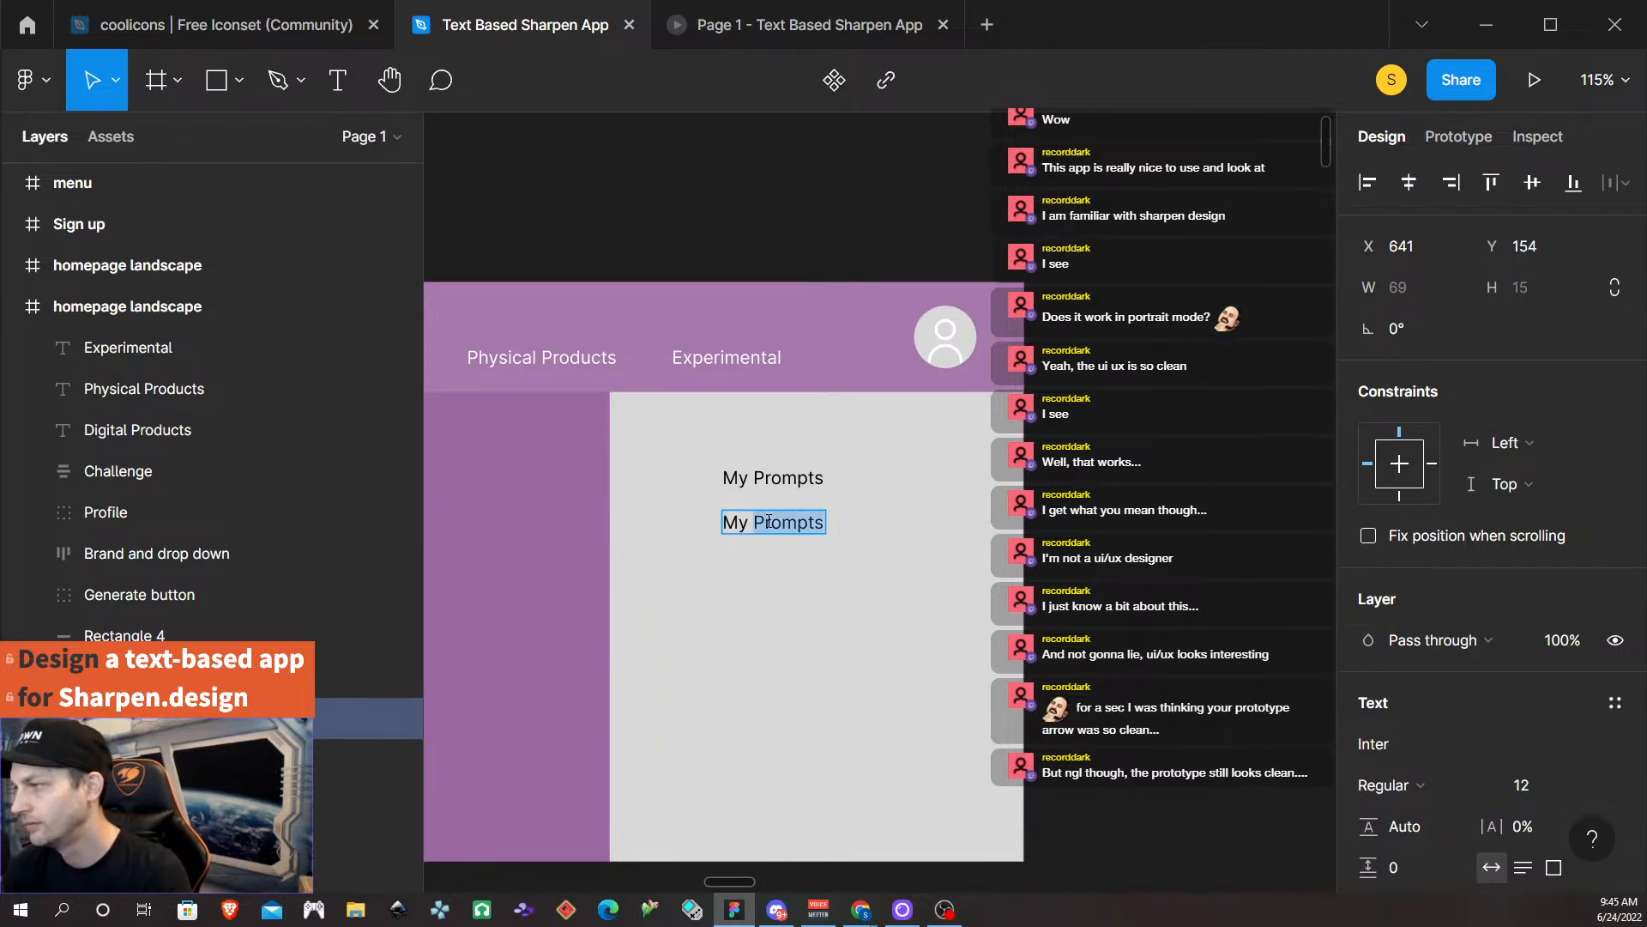
pyautogui.write('Sign out')
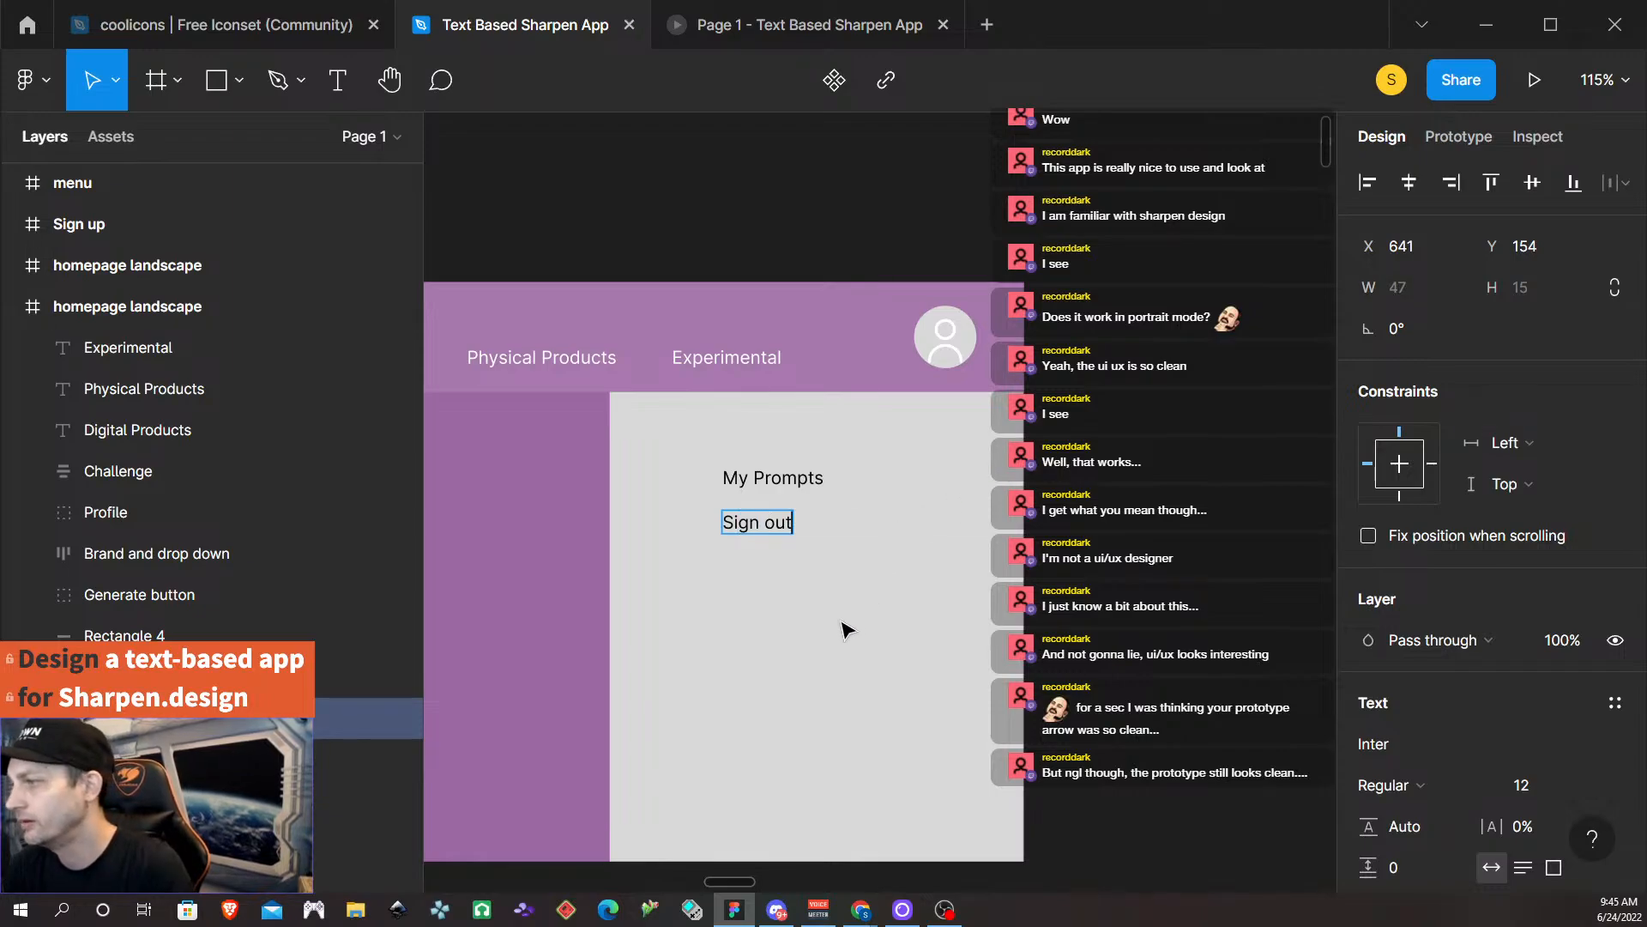
pyautogui.press('Escape')
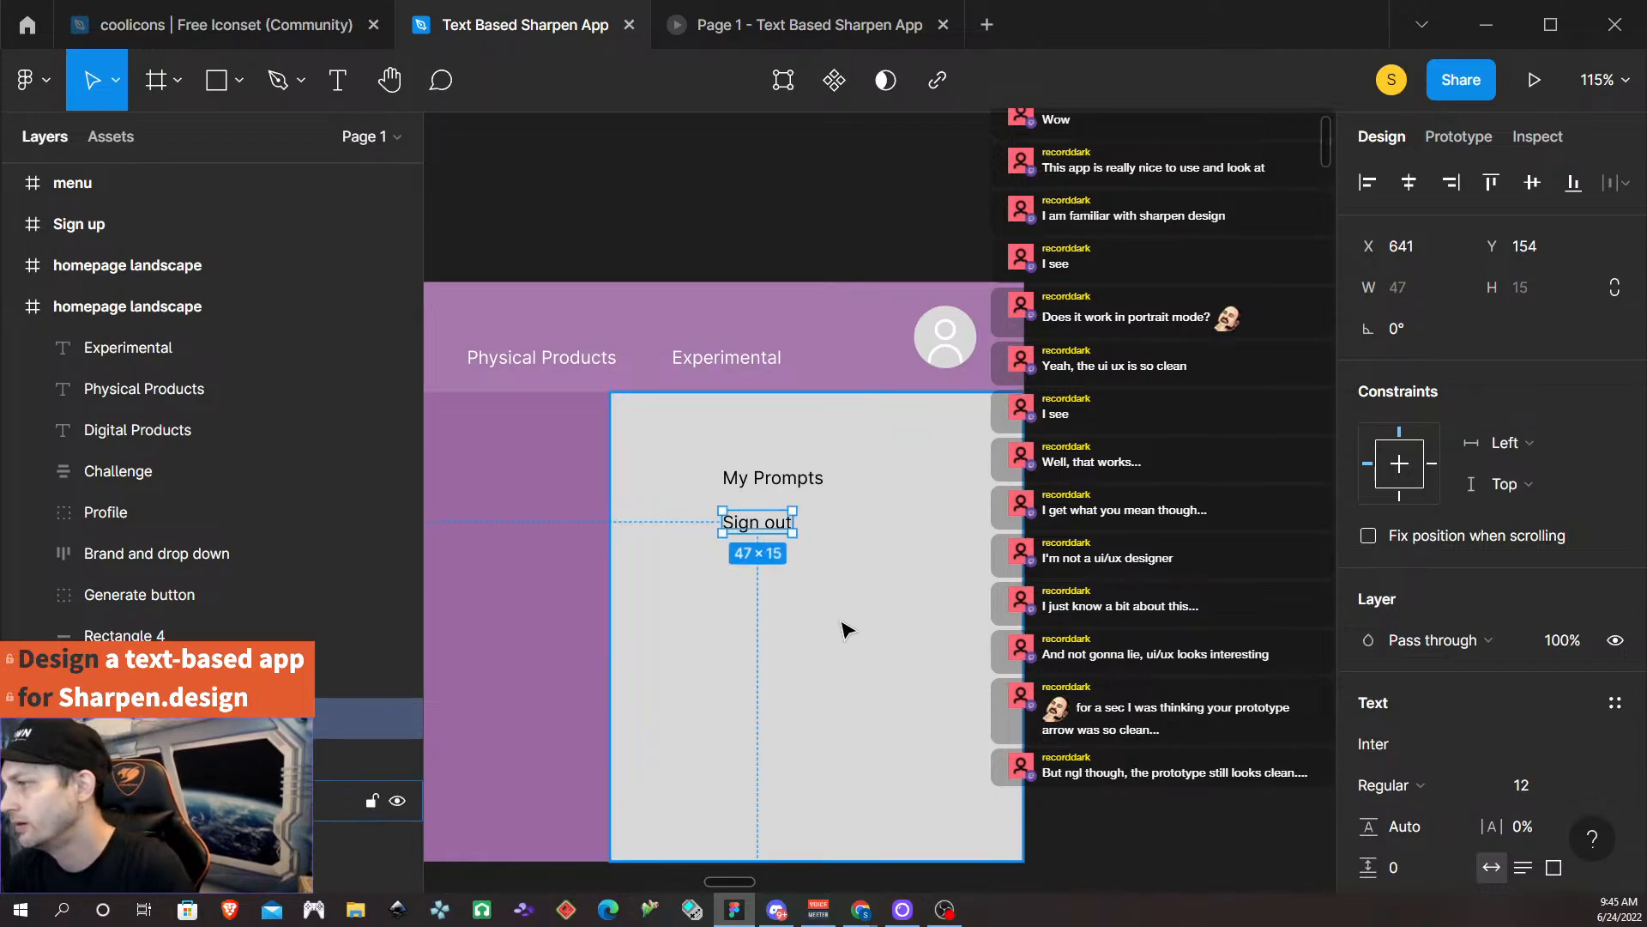
pyautogui.click(769, 478)
pyautogui.click(761, 528)
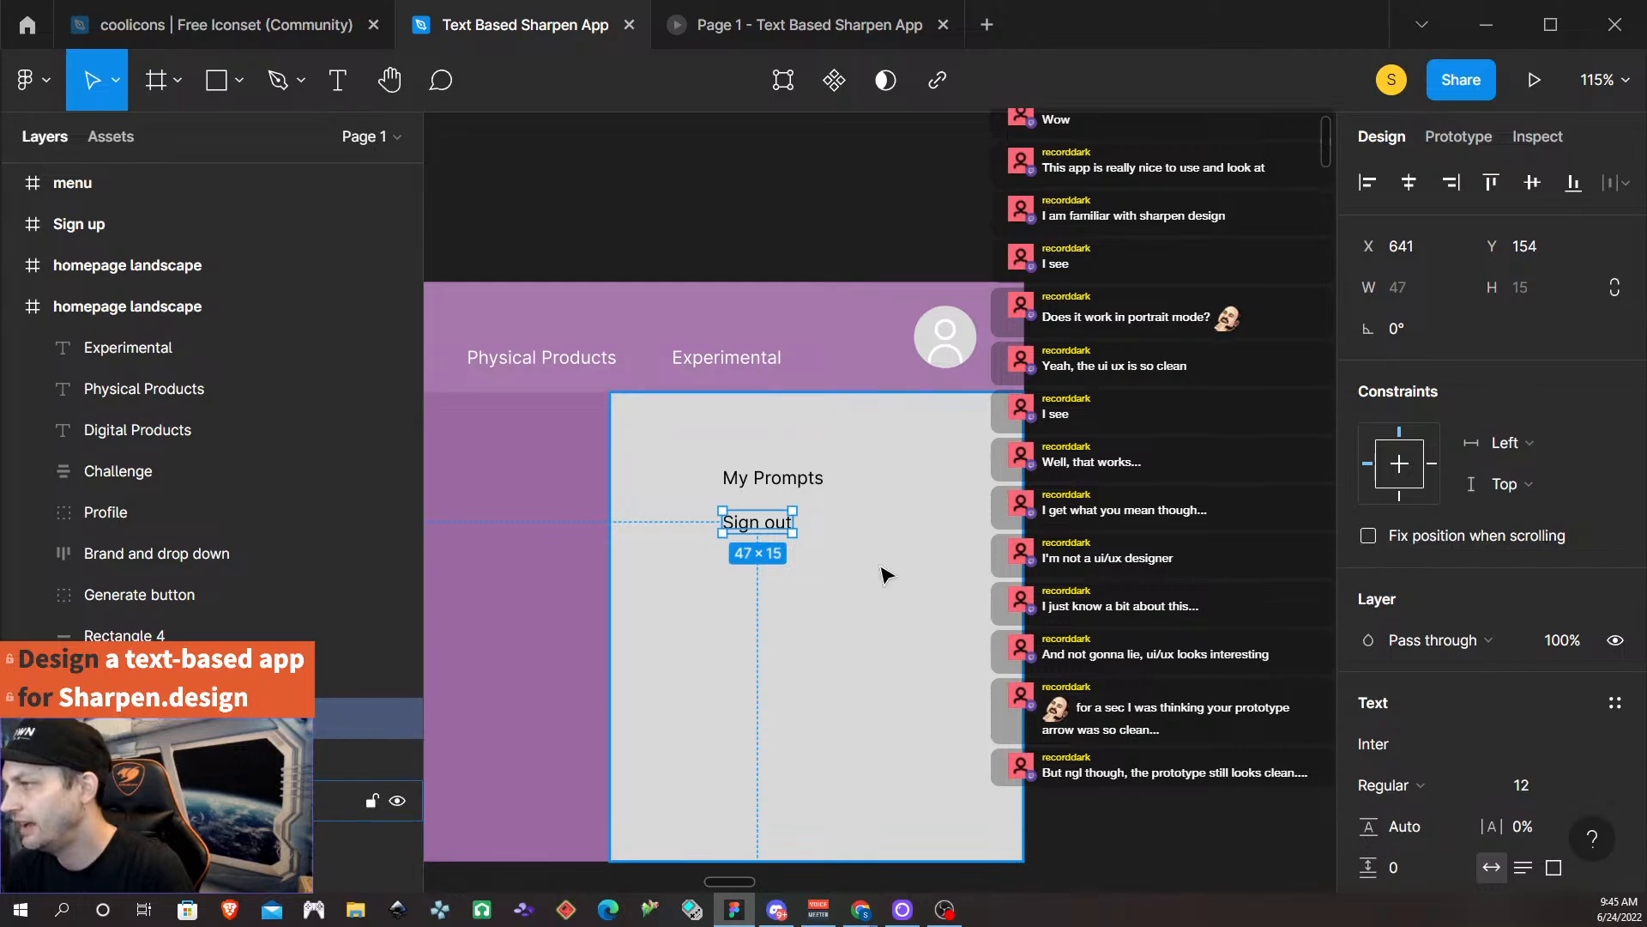
pyautogui.hscroll(2, 883, 571)
pyautogui.scroll(-2, 854, 568)
pyautogui.scroll(-5, 845, 562)
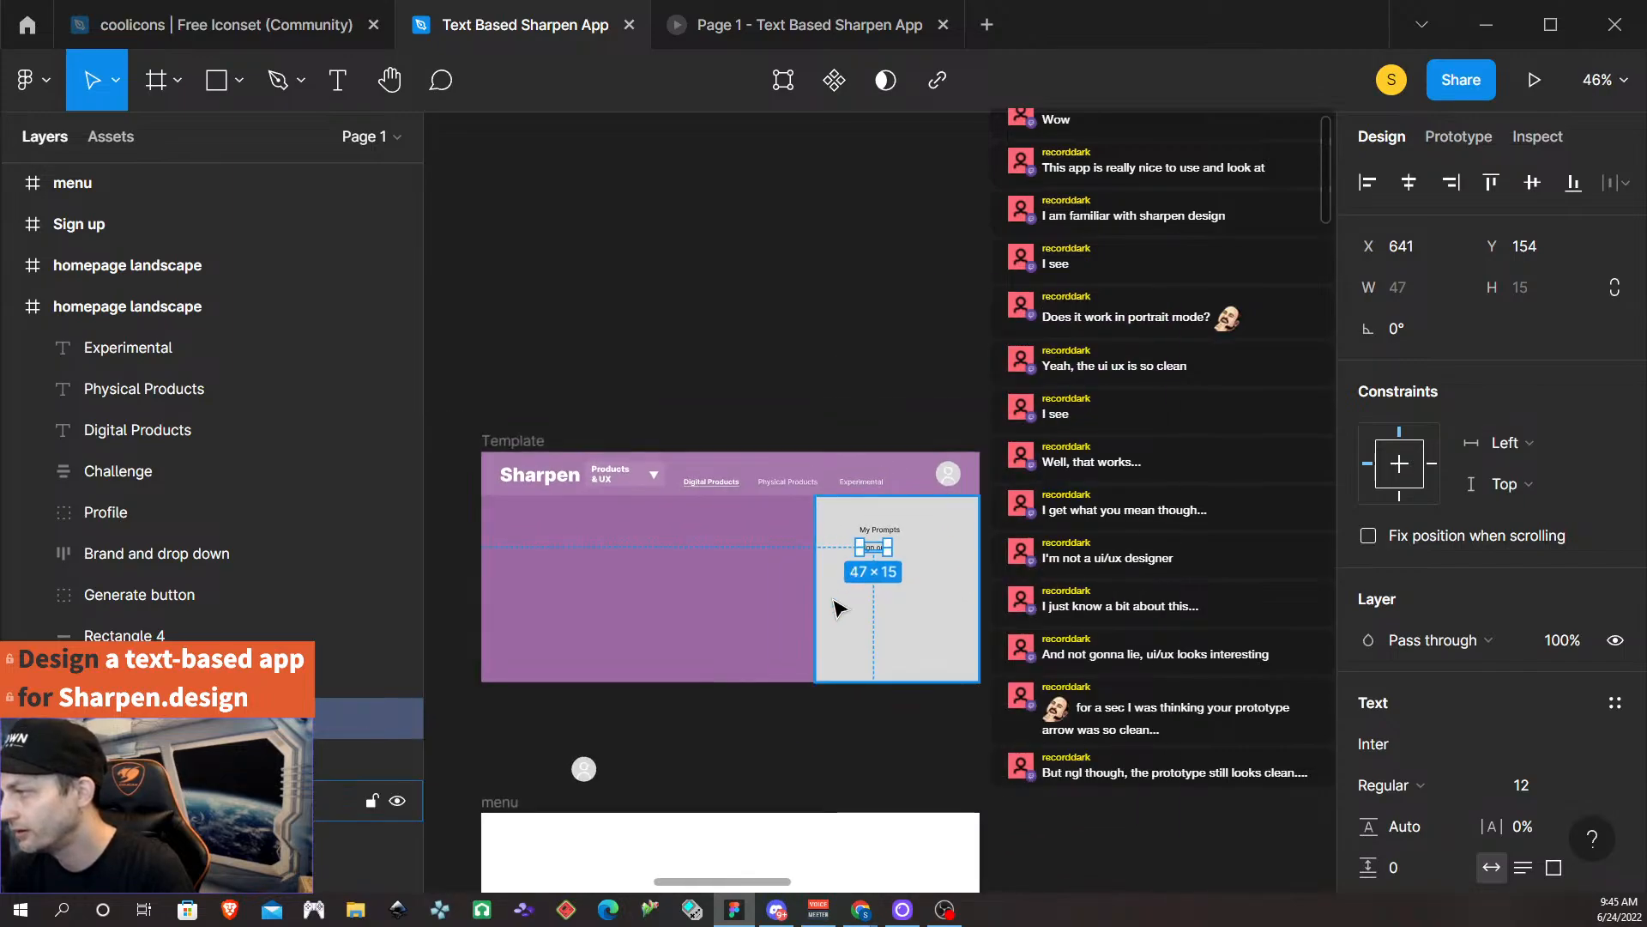
# Move the "My Prompts" and "Sign out" texts together to X 597, 32 px from the grey panel's left edge.
pyautogui.hscroll(-1, 884, 594)
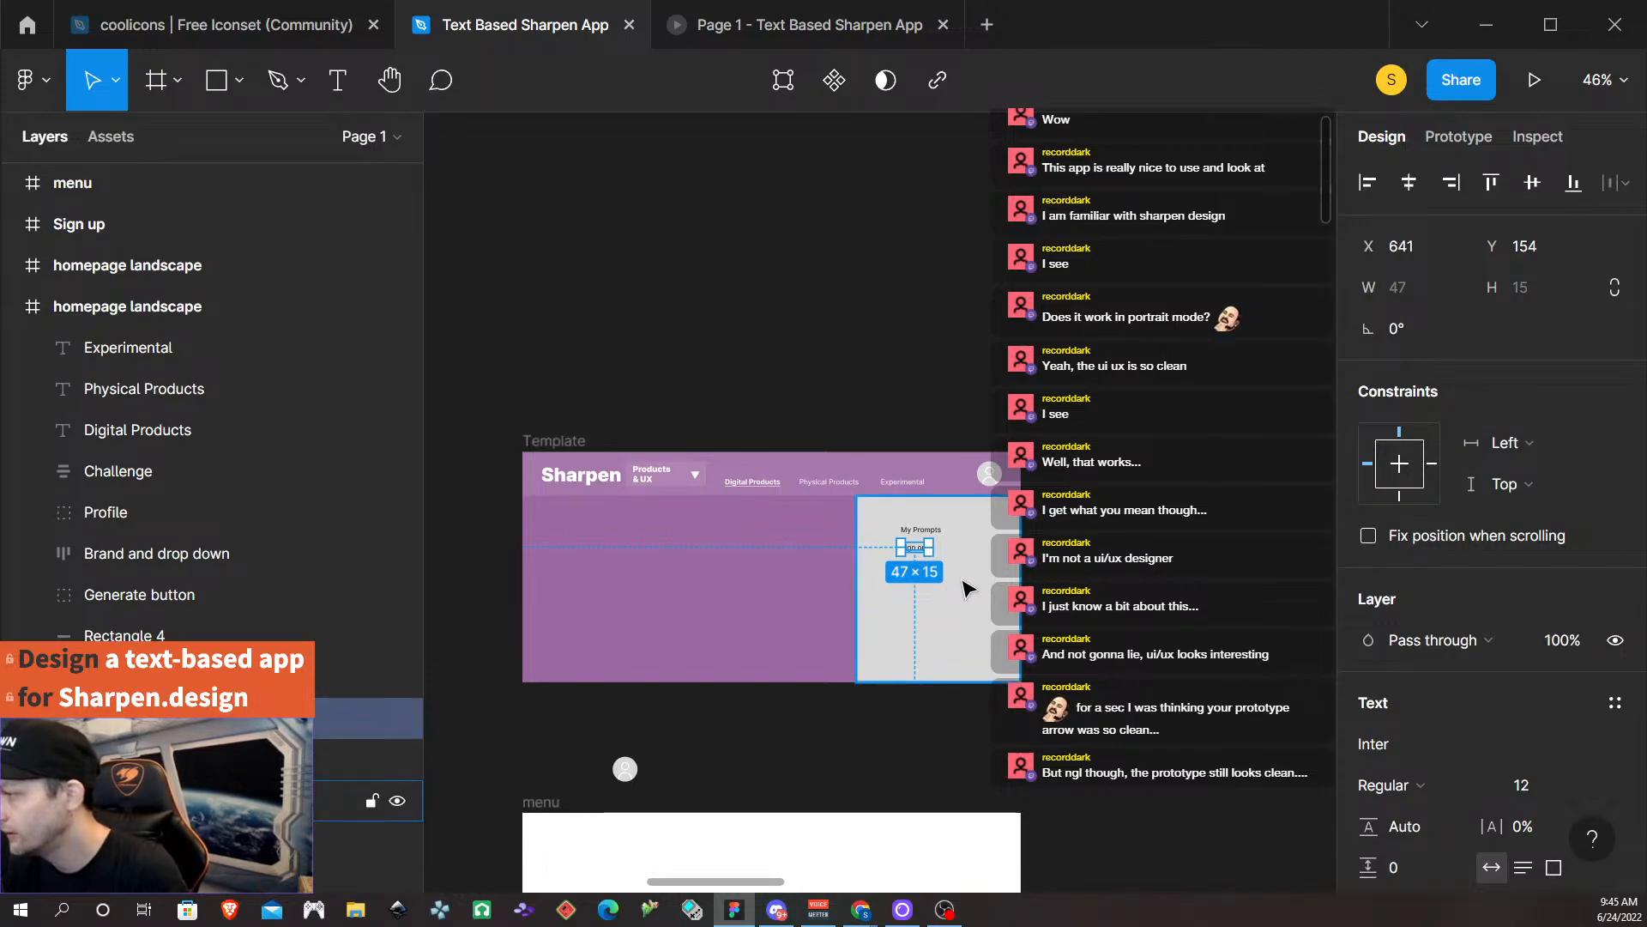
pyautogui.scroll(1, 963, 582)
pyautogui.click(907, 512)
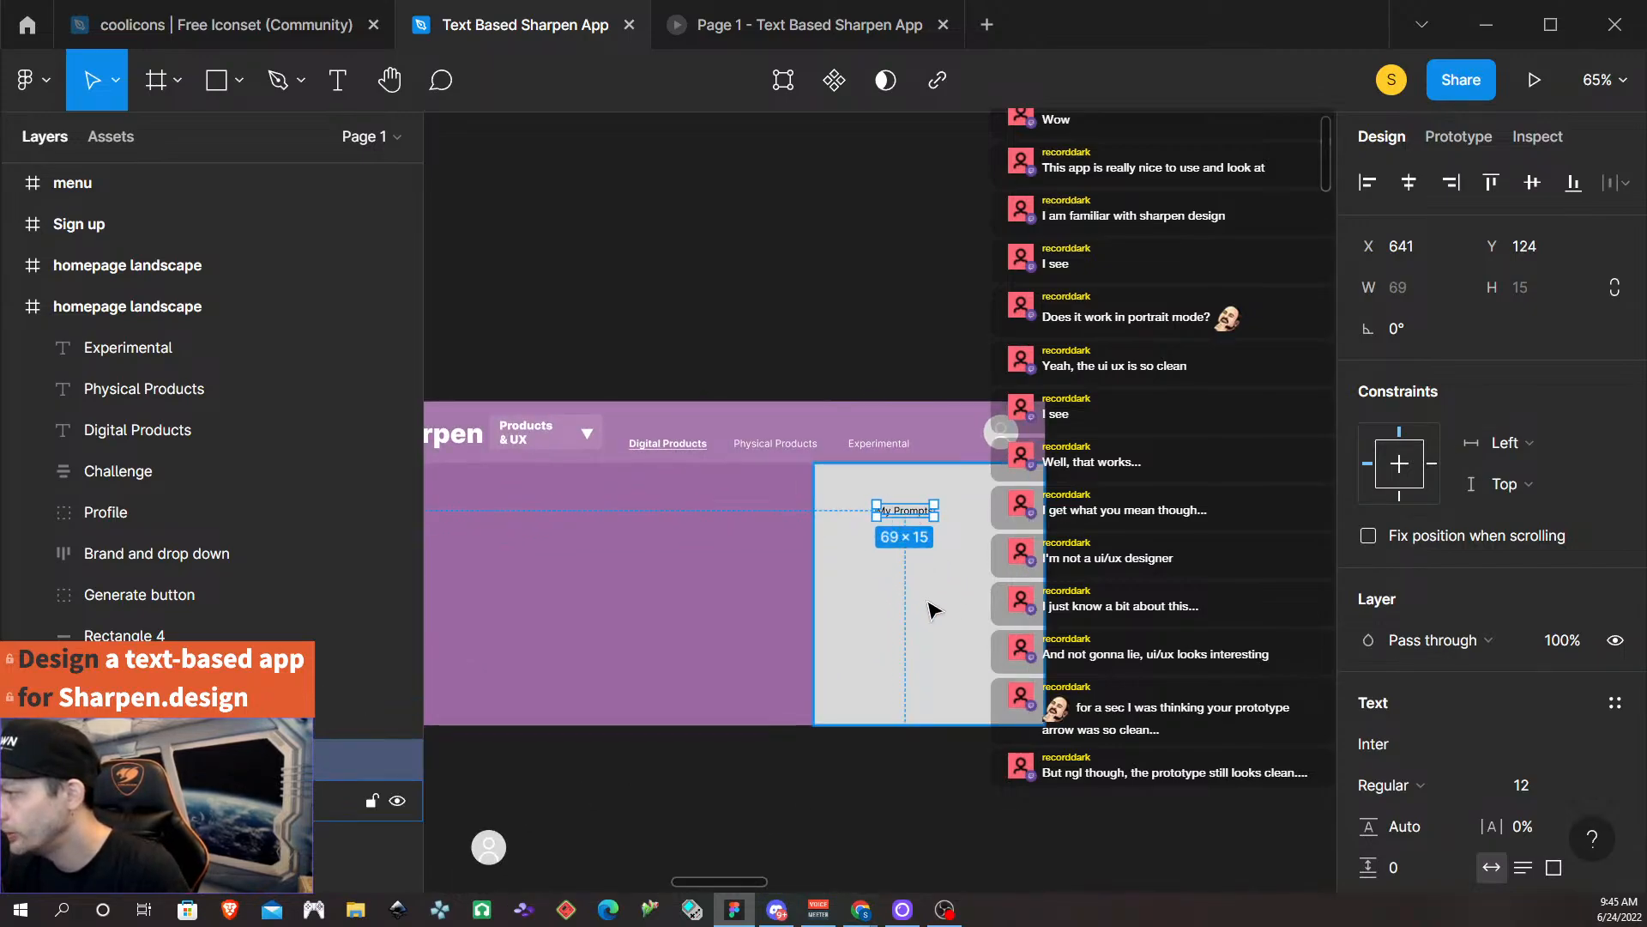
pyautogui.scroll(3, 931, 610)
pyautogui.keyDown('shift'); pyautogui.click(866, 469); pyautogui.keyUp('shift')
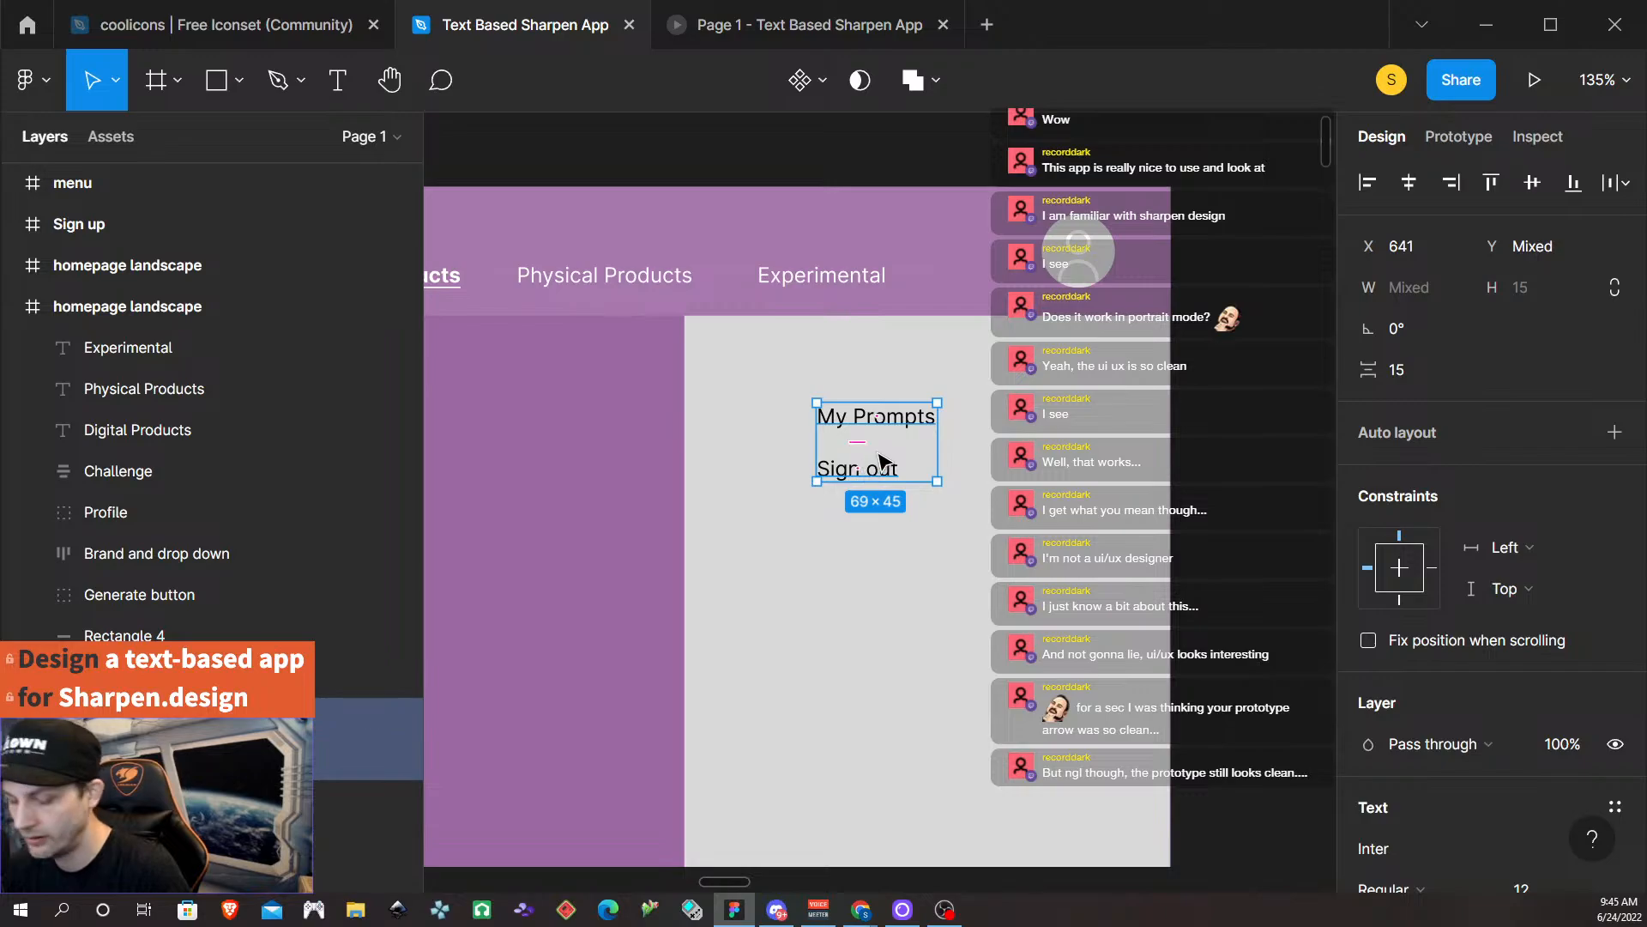
pyautogui.press('alt')
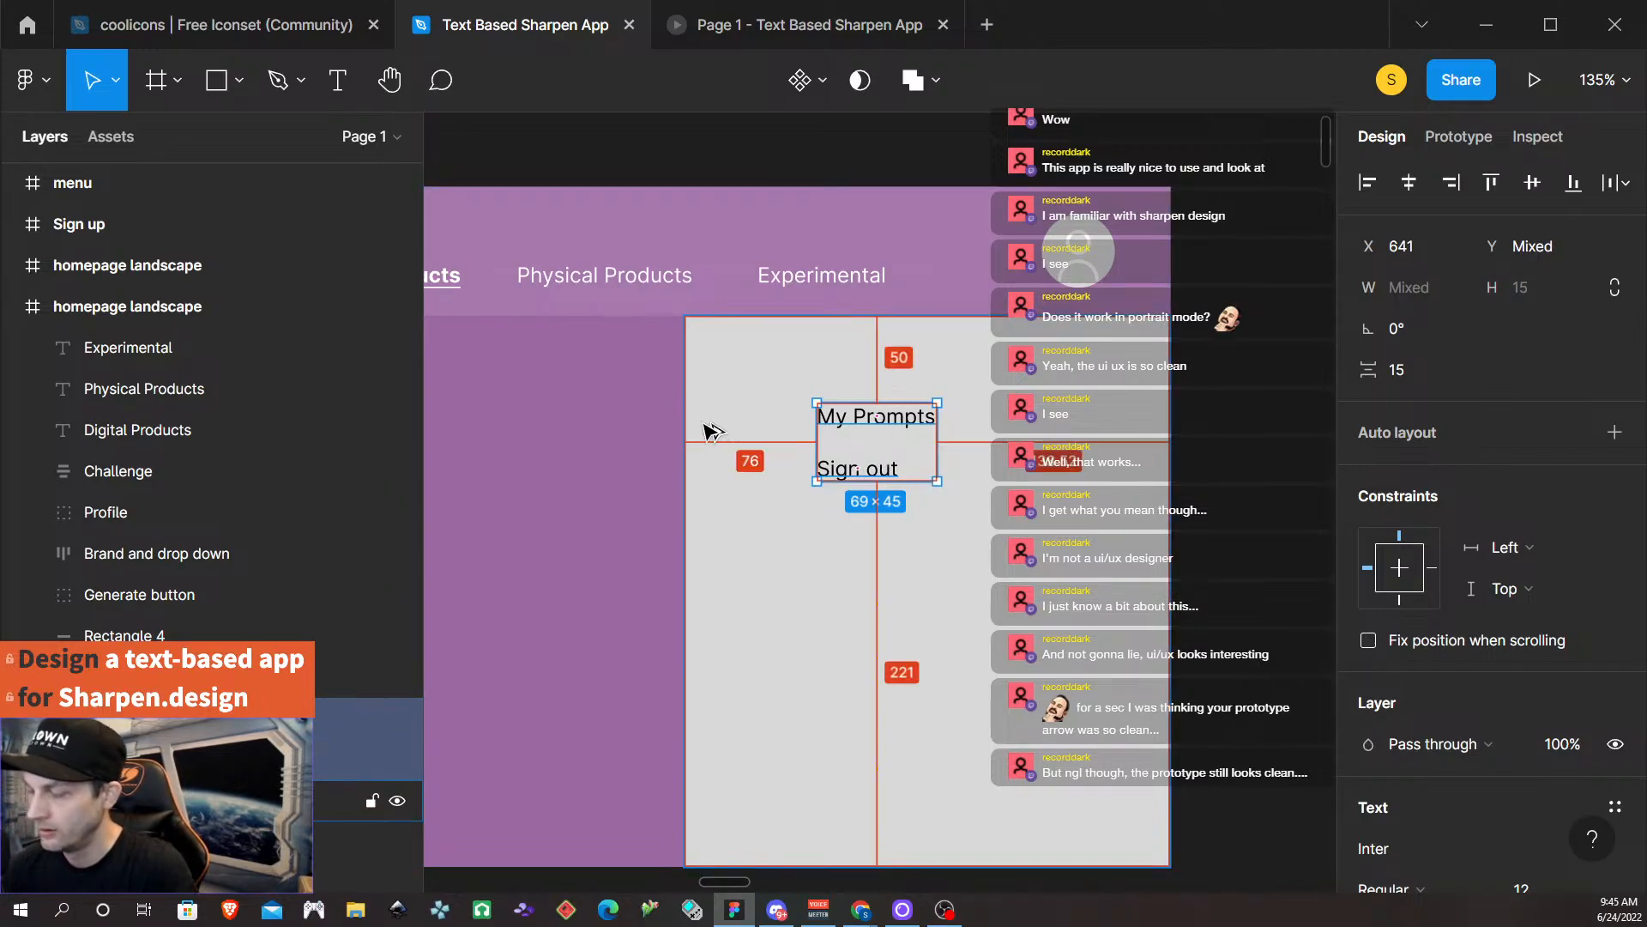
pyautogui.hotkey('shift', 'Left')
pyautogui.hotkey('shift', 'Left')
pyautogui.hotkey('shift', 'Left')
pyautogui.hotkey('shift', 'Left')
pyautogui.hotkey('shift', 'Left')
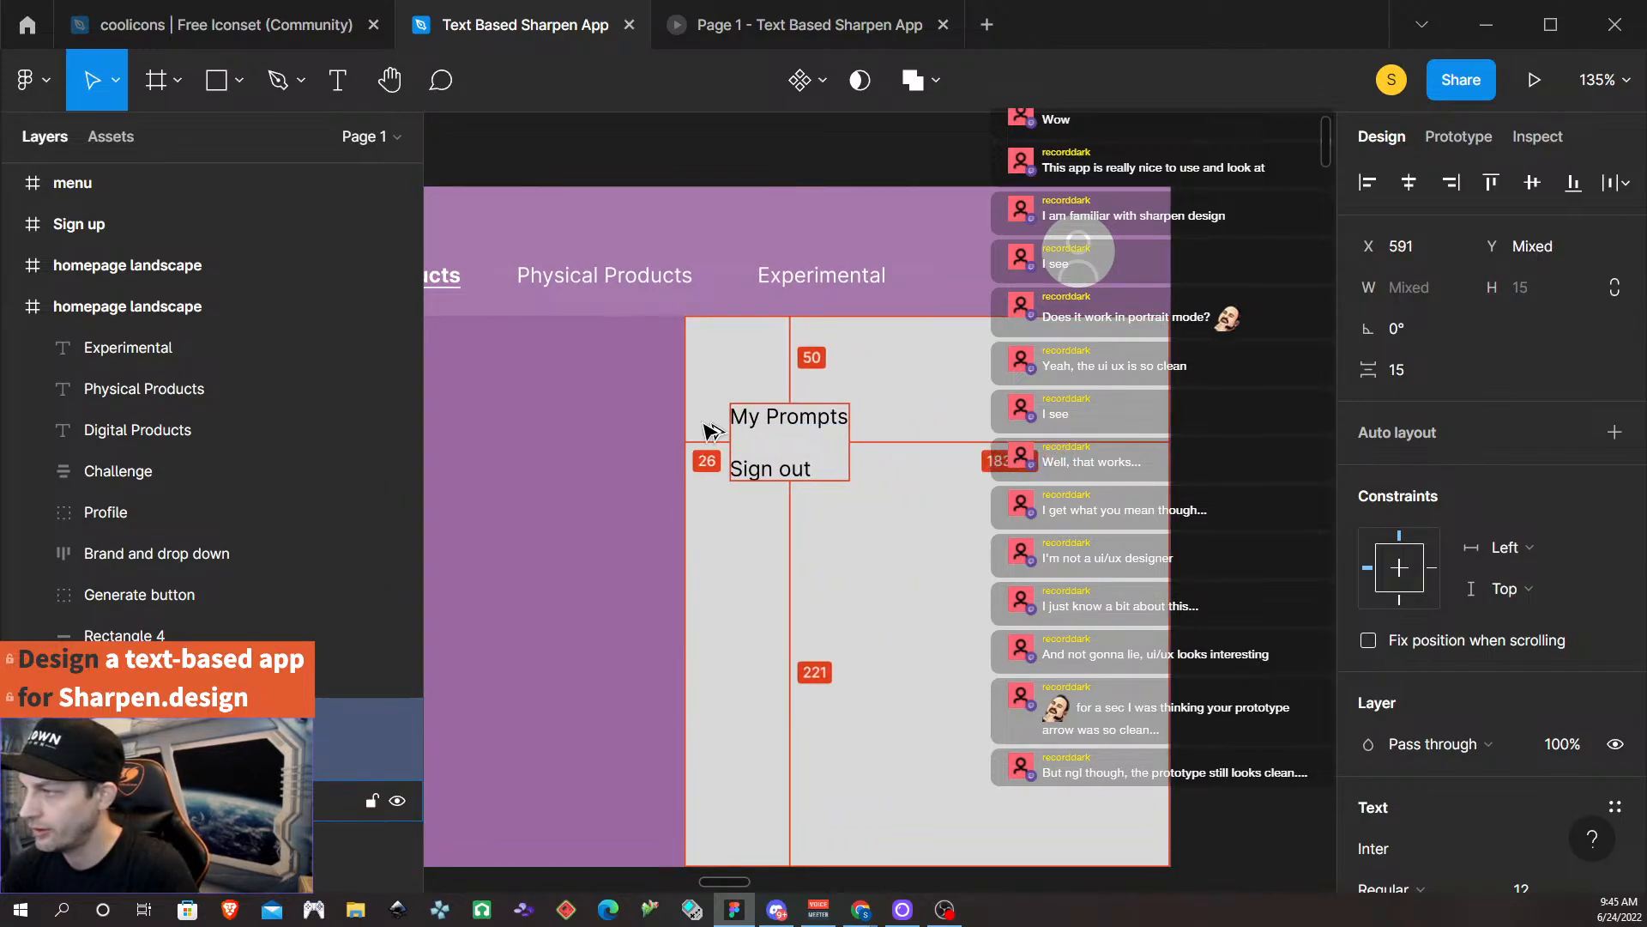
pyautogui.press('Right')
pyautogui.press('Right')
pyautogui.press('Right')
pyautogui.press('Right')
pyautogui.press('Right')
pyautogui.press('Right')
pyautogui.press('Right')
pyautogui.press('Left')
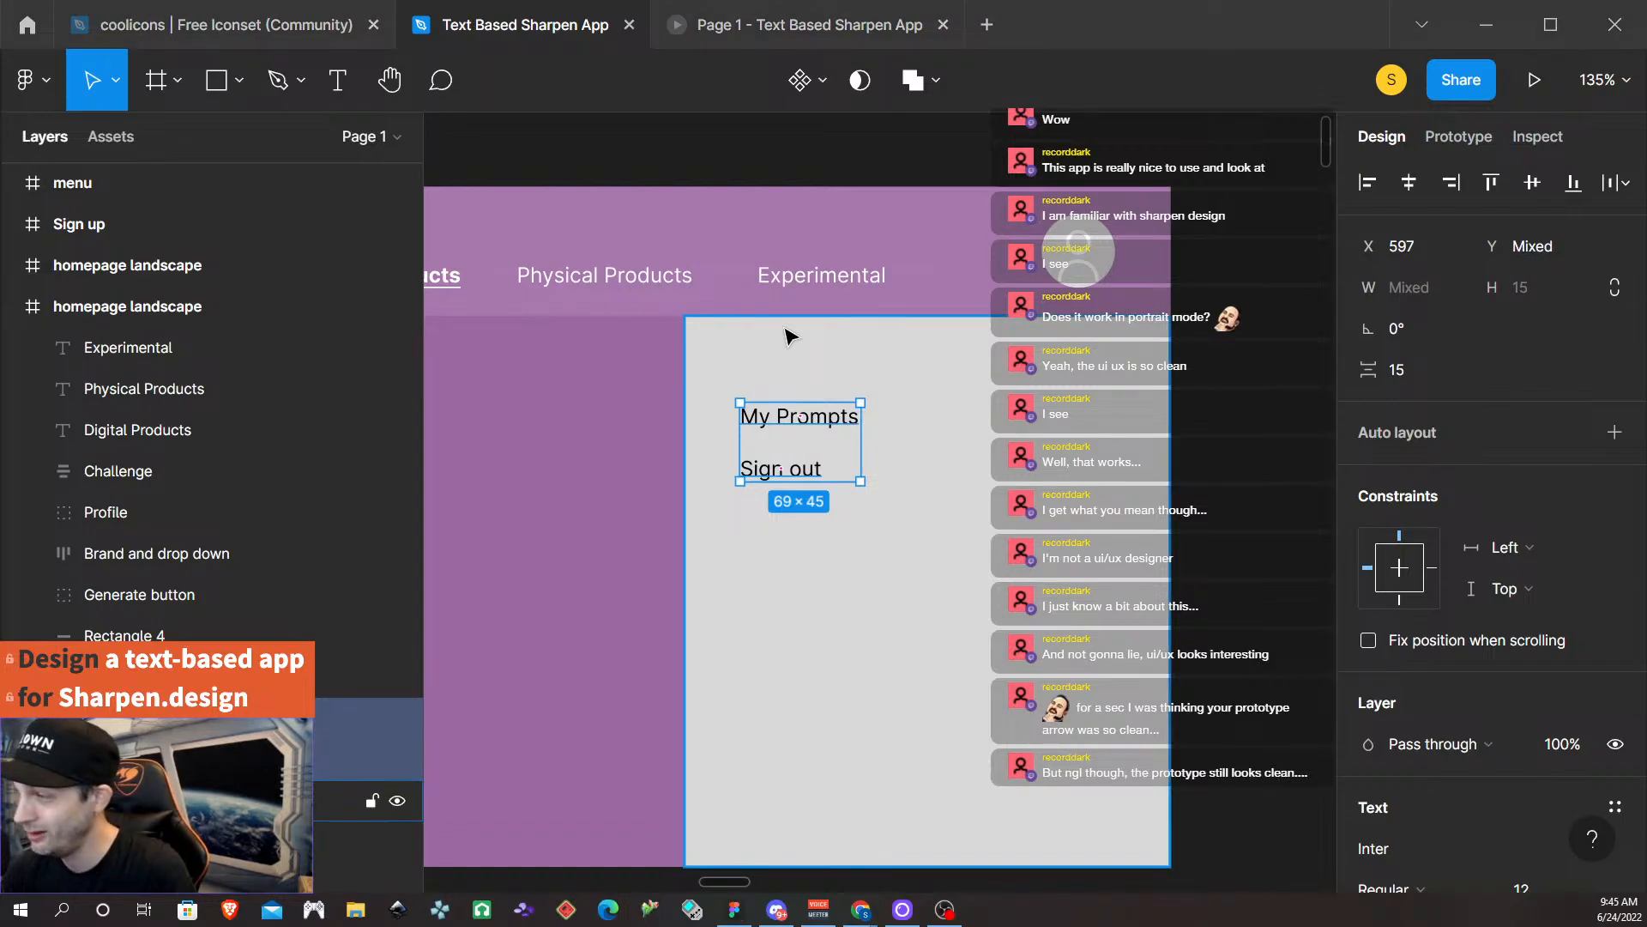
# Move both menu texts up together so that "My Prompts" sits at Y 106.
pyautogui.press('alt')
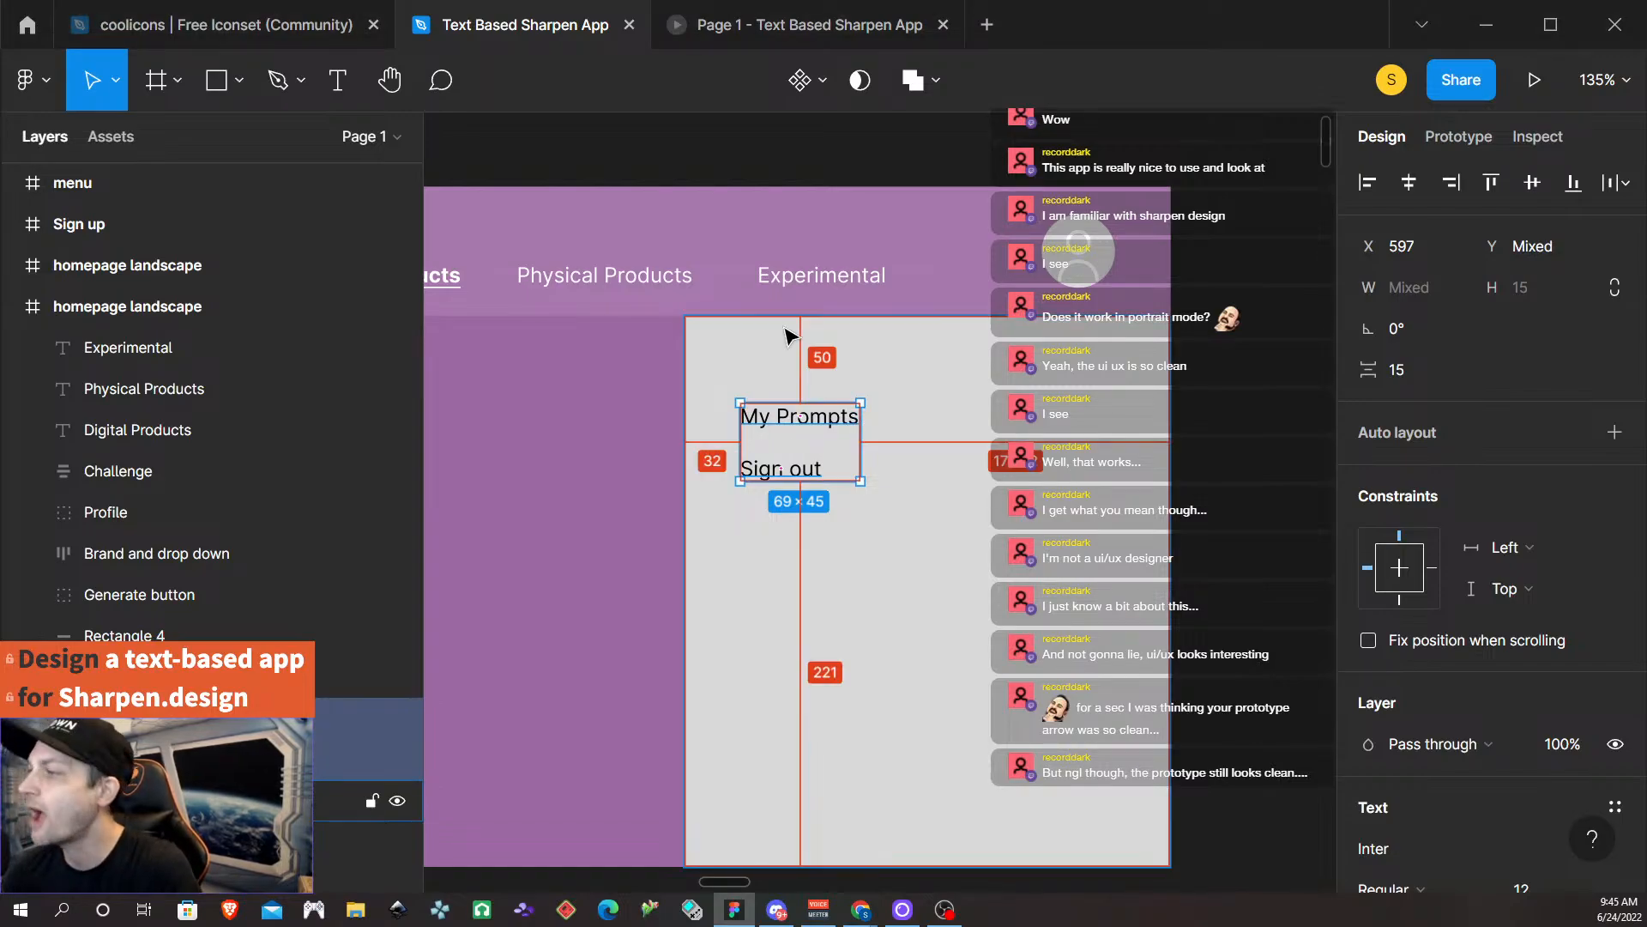
pyautogui.hotkey('shift', 'Up')
pyautogui.hotkey('shift', 'Up')
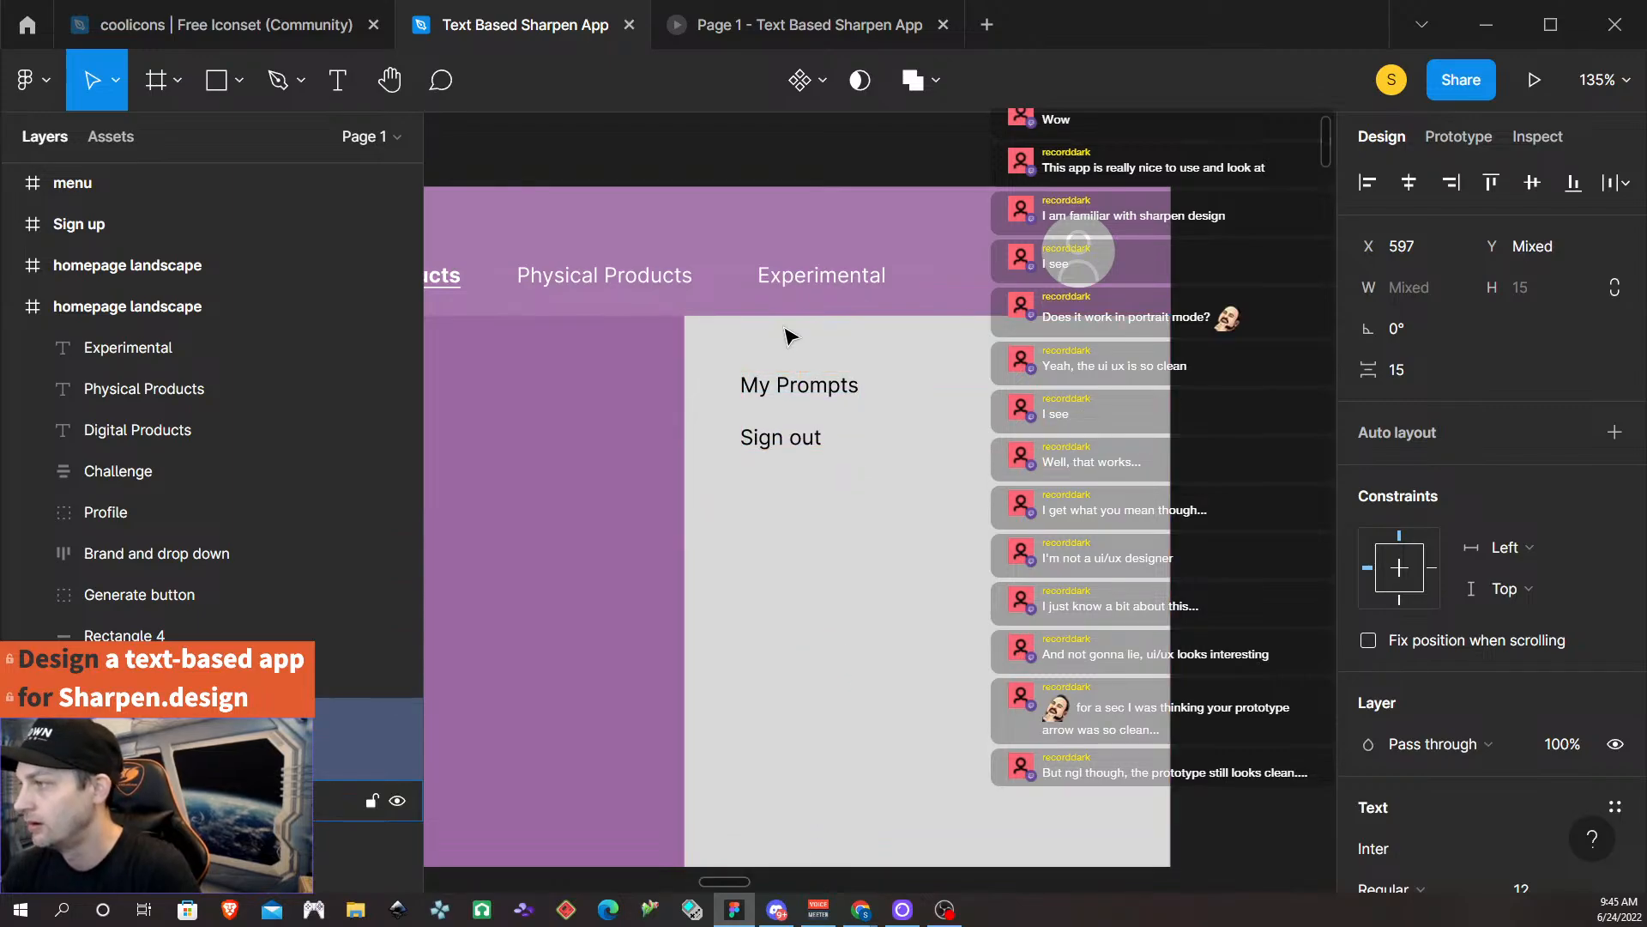
pyautogui.click(1213, 531)
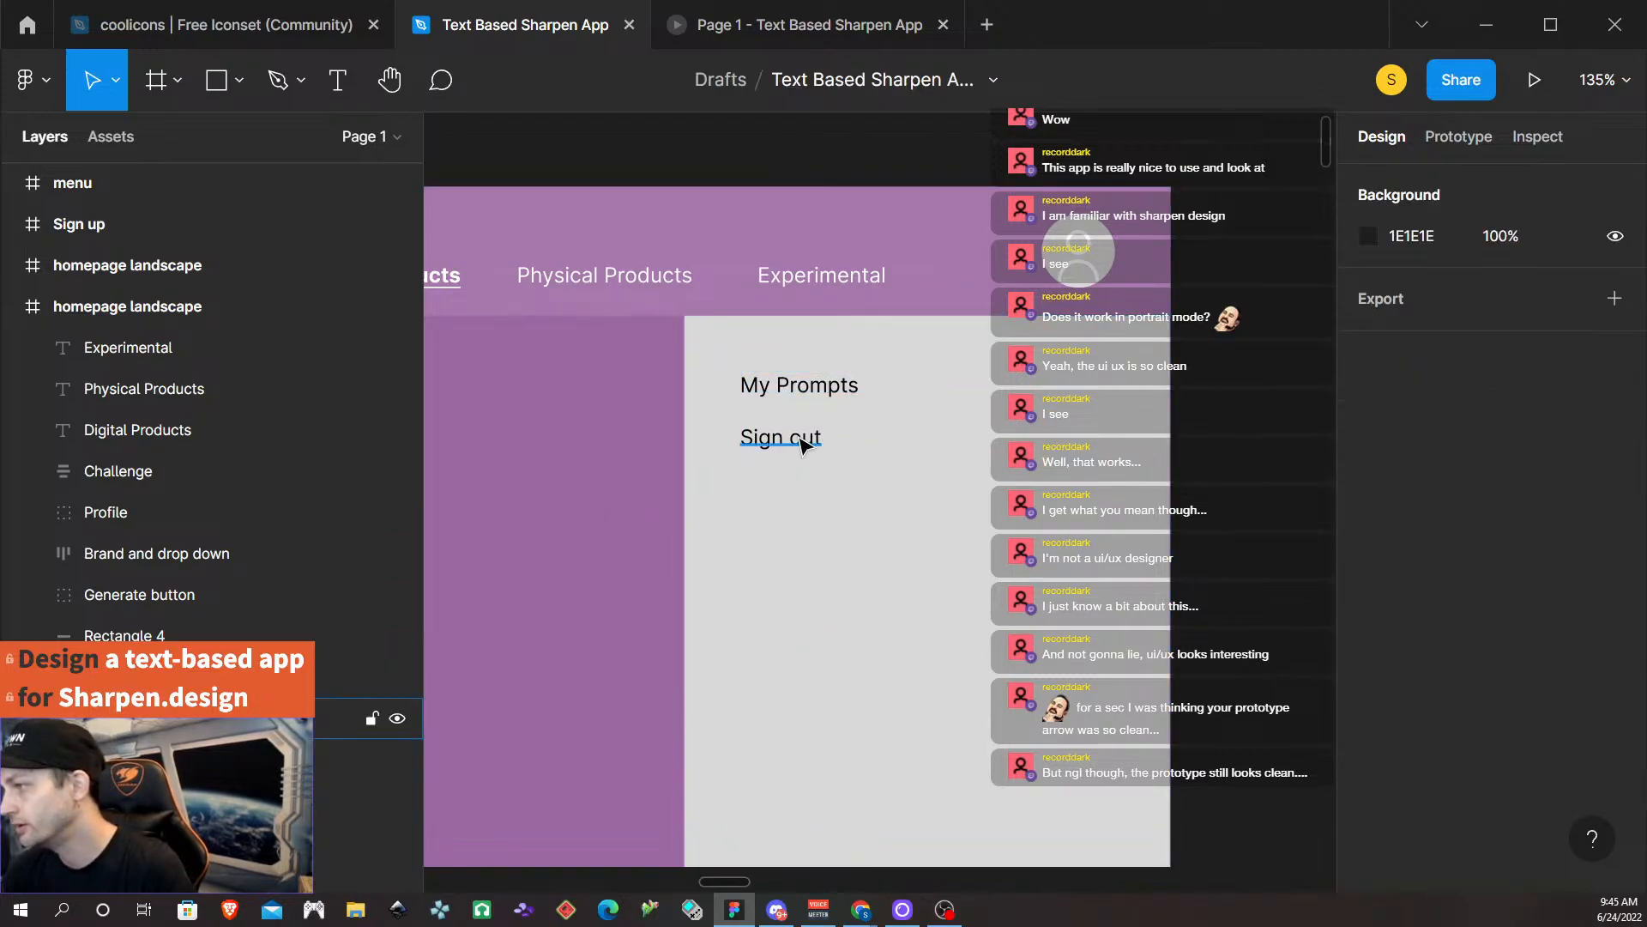
# Compare the text properties of "My Prompts" with those of the "Physical Products" link in the header.
pyautogui.click(786, 391)
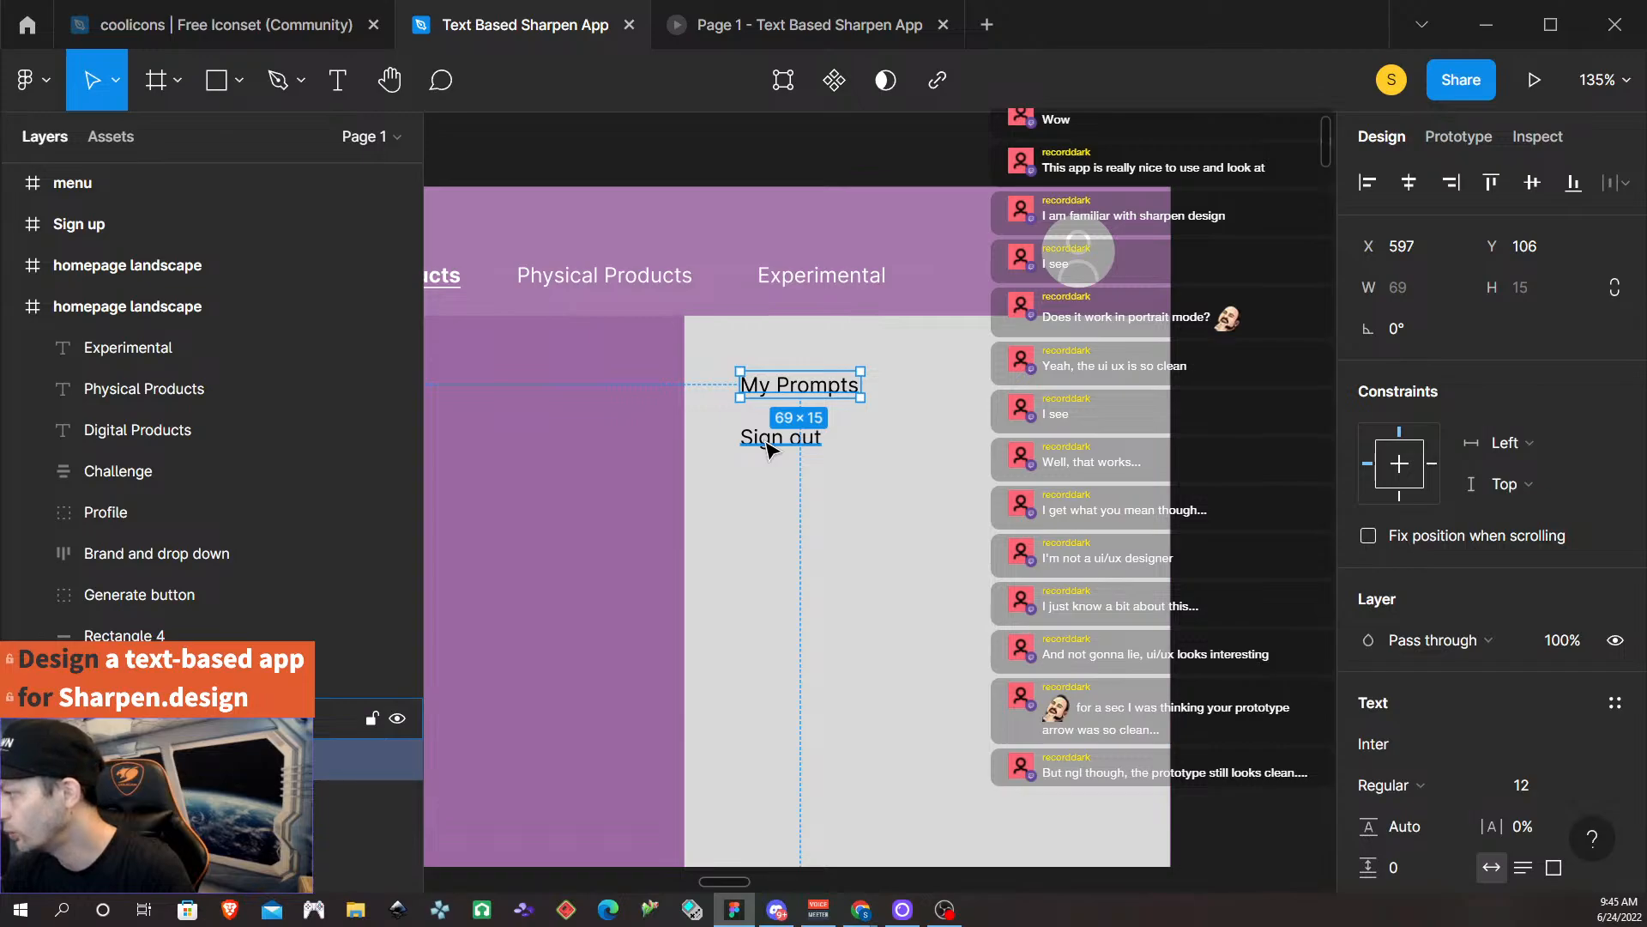
pyautogui.click(580, 288)
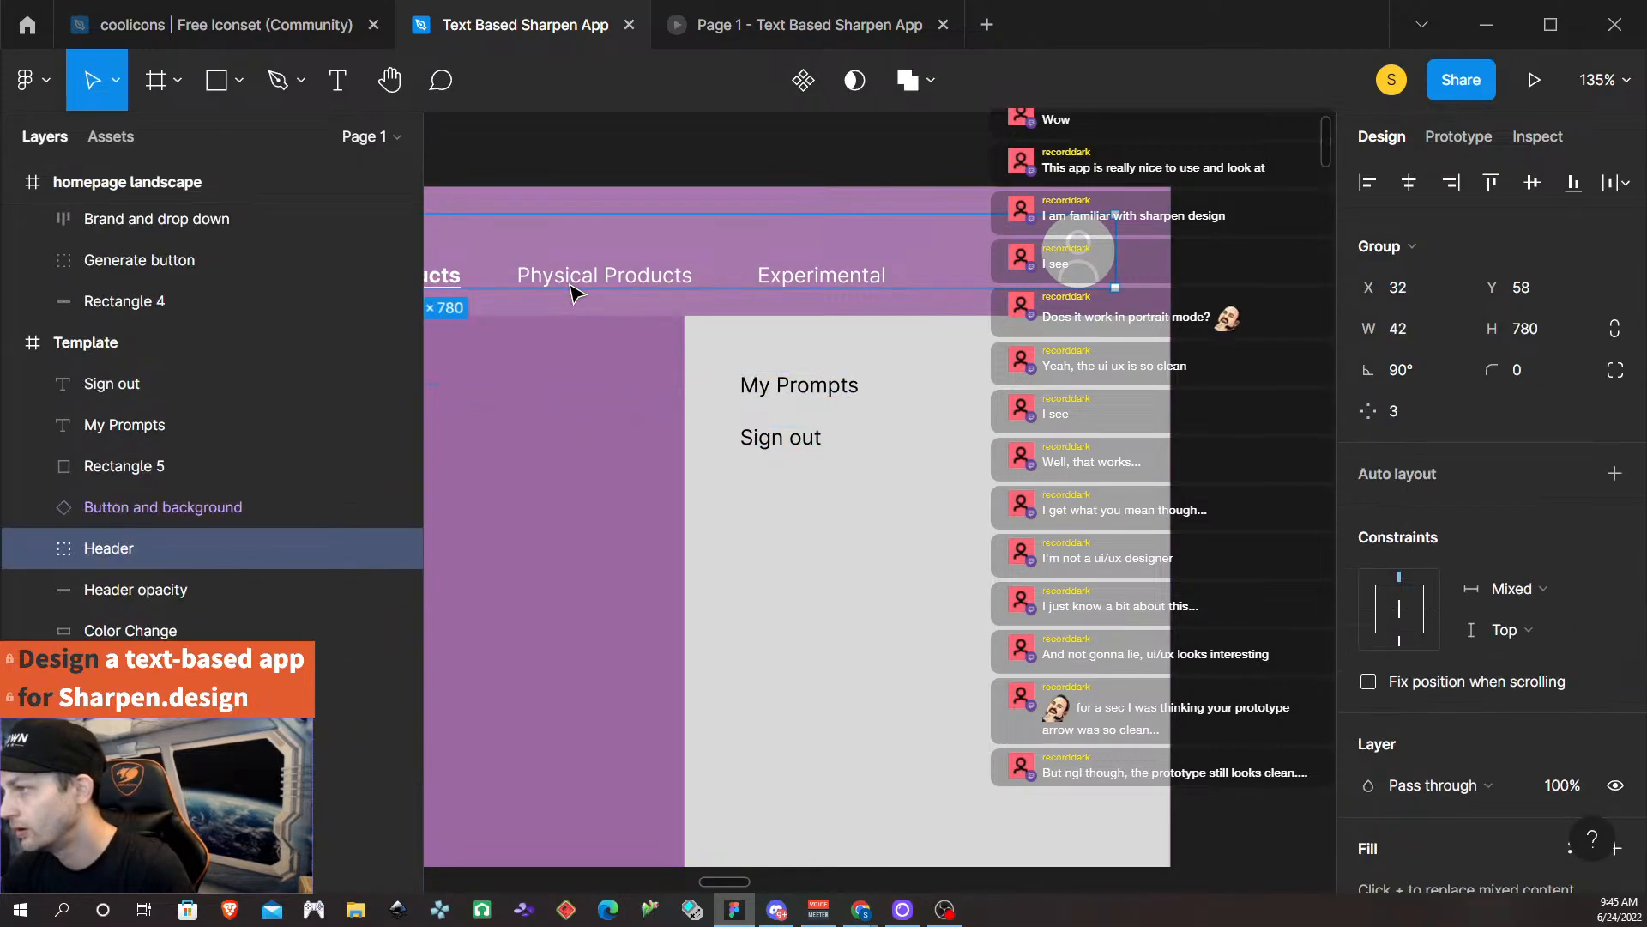
pyautogui.doubleClick(580, 287)
pyautogui.doubleClick(577, 286)
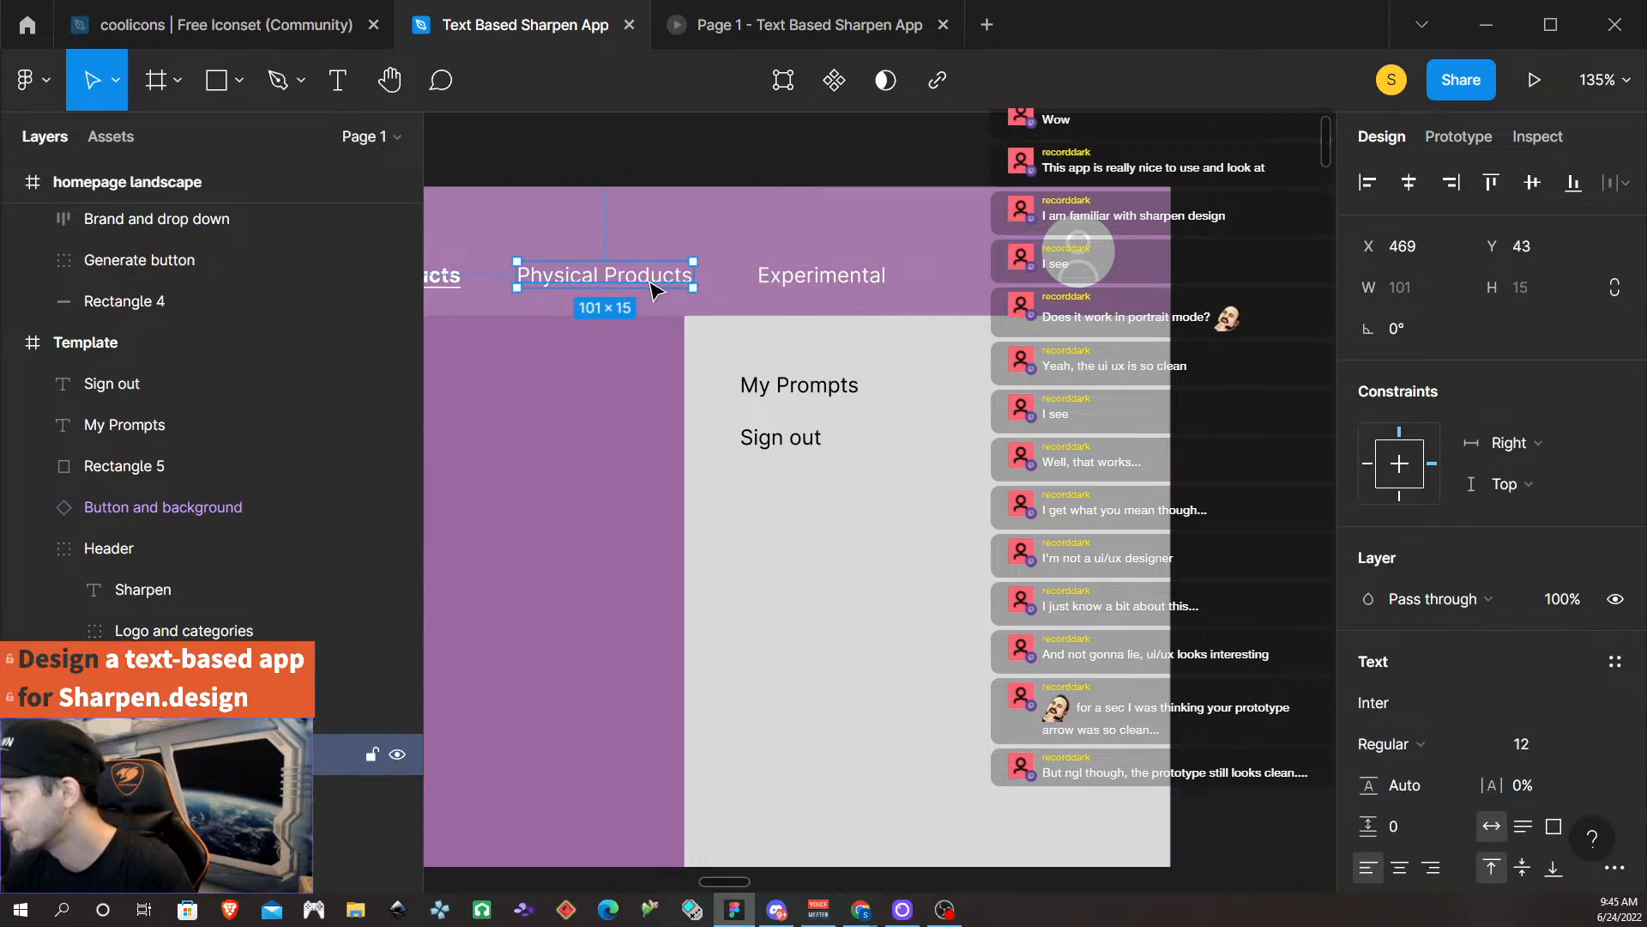
# Set the font weight of both "My Prompts" and "Sign out" to Bold.
pyautogui.click(779, 384)
pyautogui.click(782, 433)
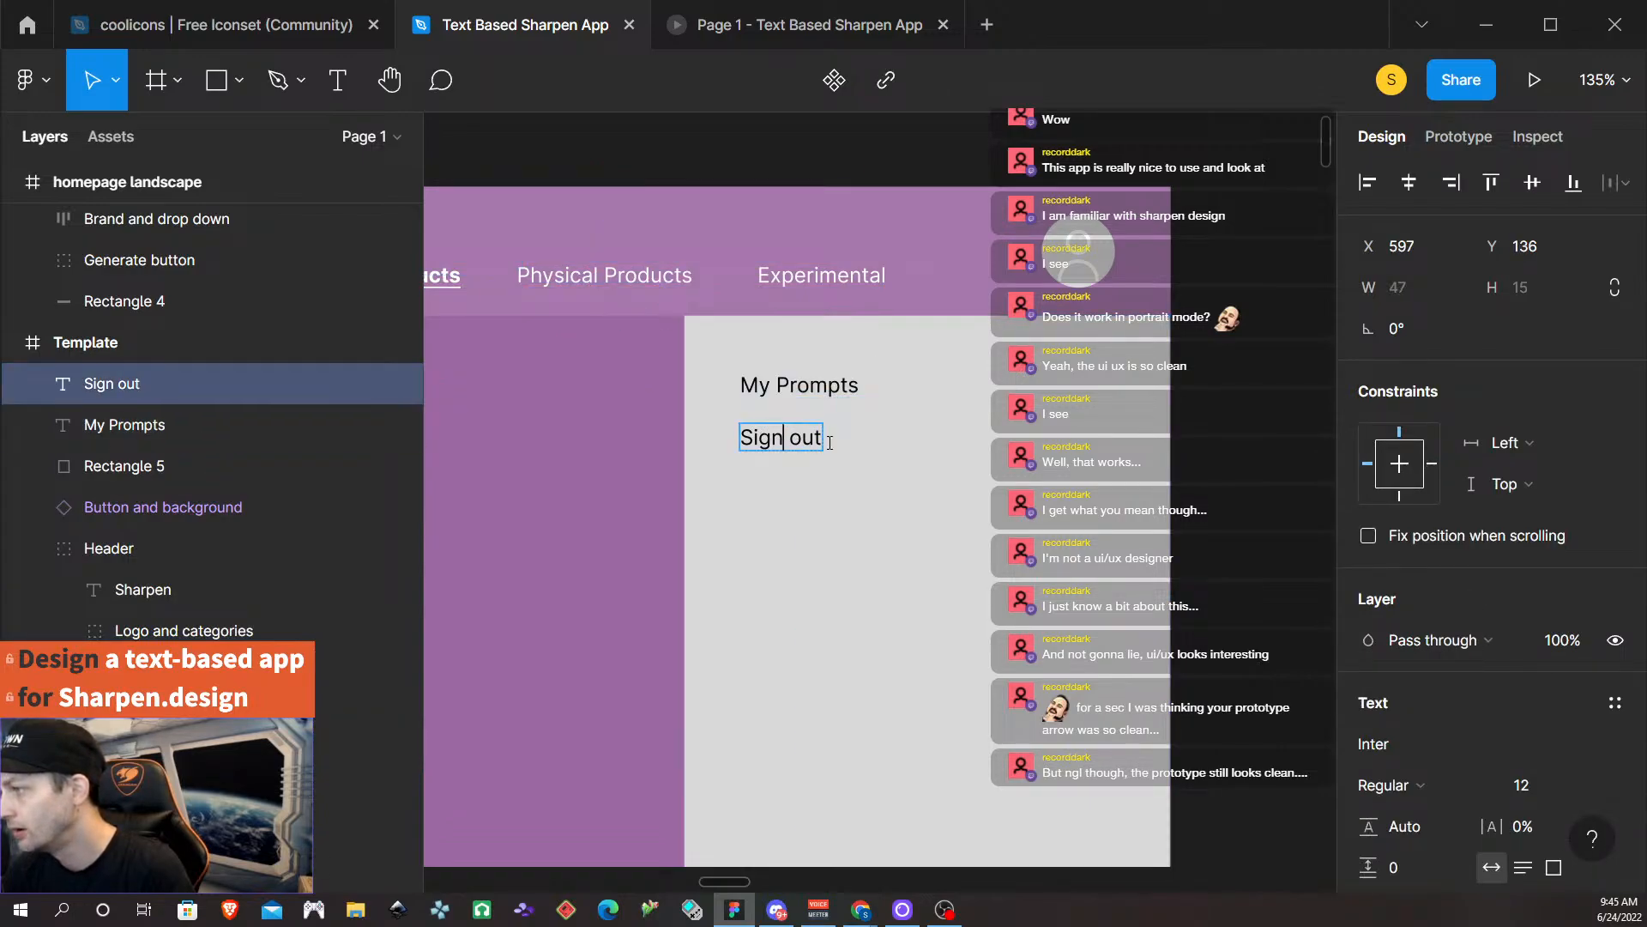
pyautogui.keyDown('shift'); pyautogui.click(805, 395); pyautogui.keyUp('shift')
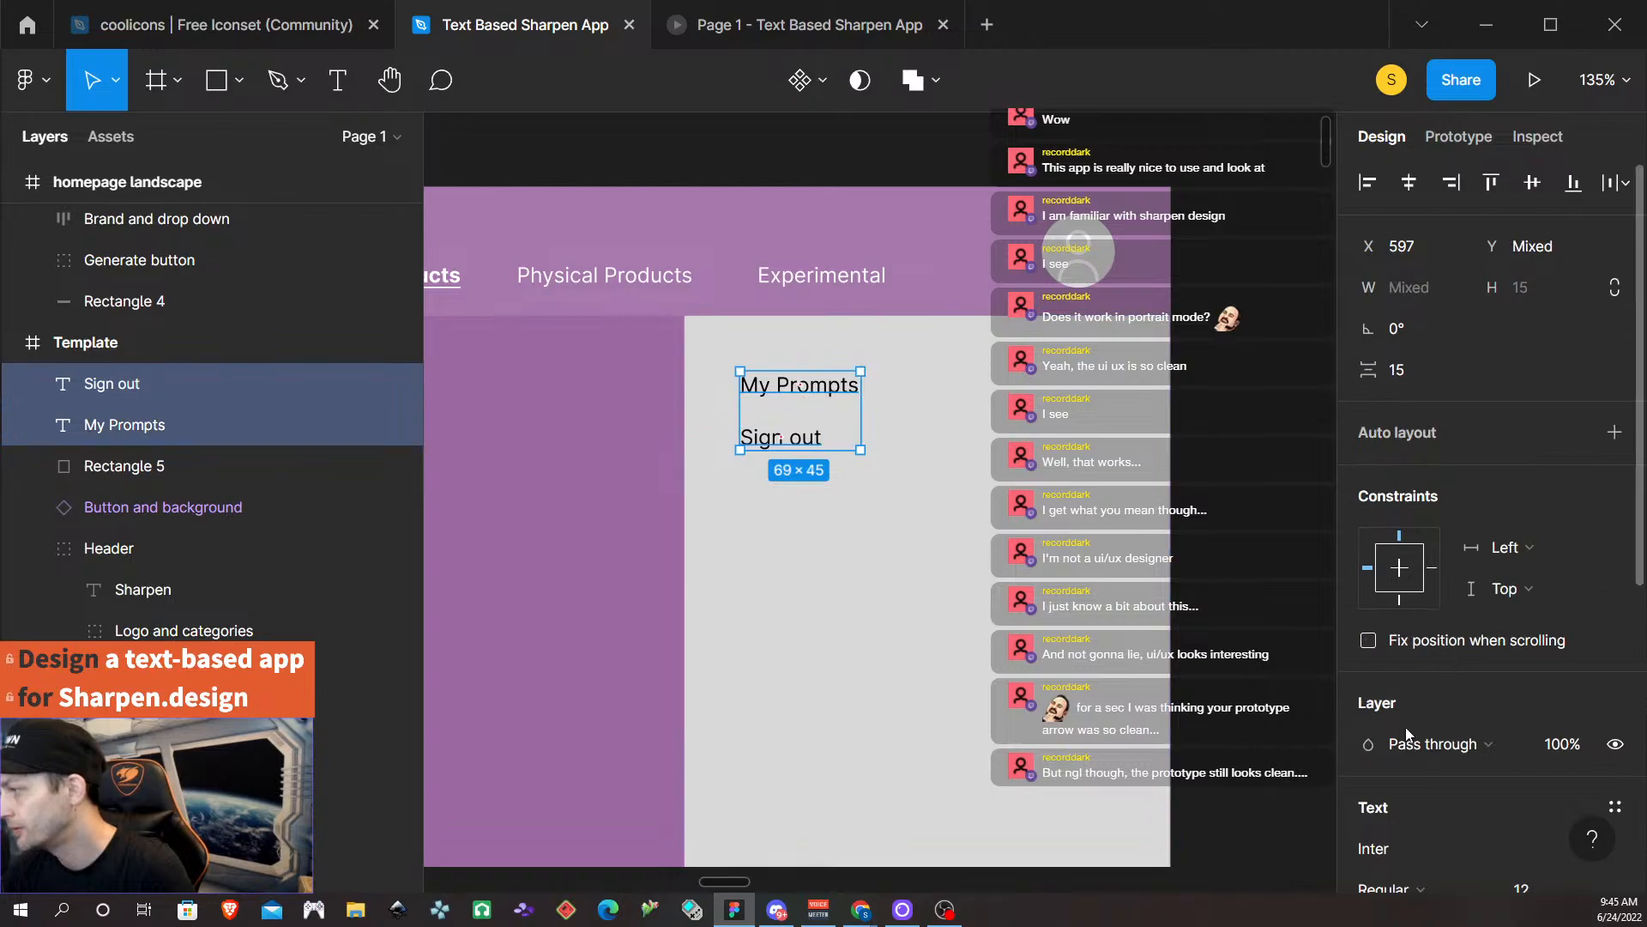
pyautogui.scroll(-3, 1405, 728)
pyautogui.click(1415, 618)
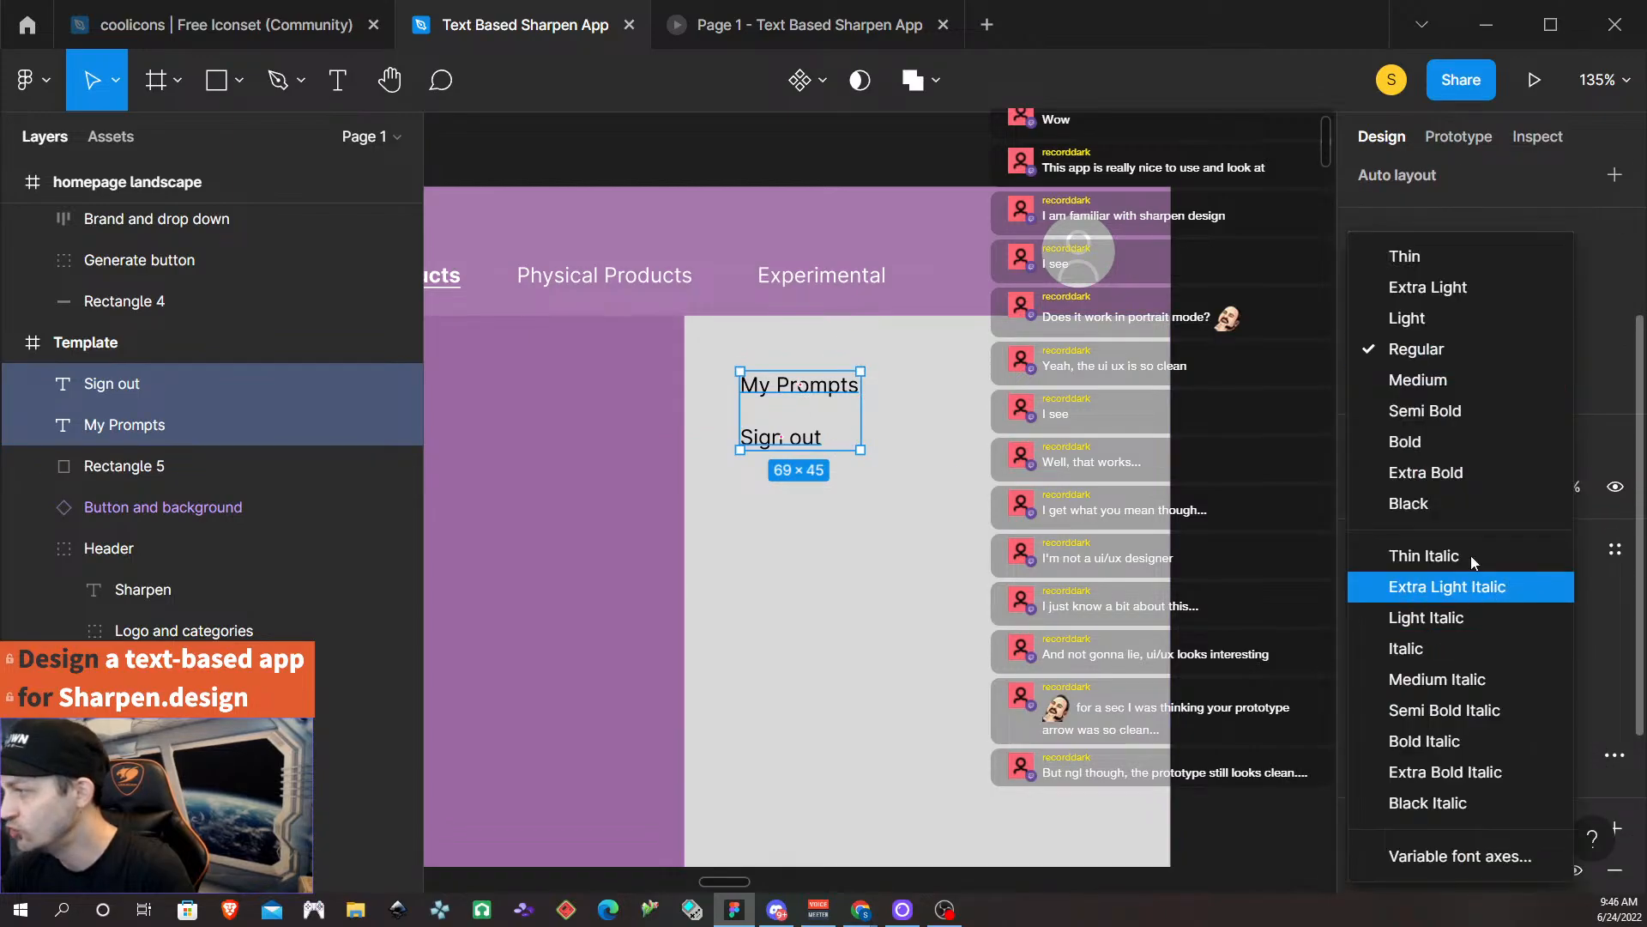
pyautogui.click(1454, 438)
pyautogui.click(1083, 558)
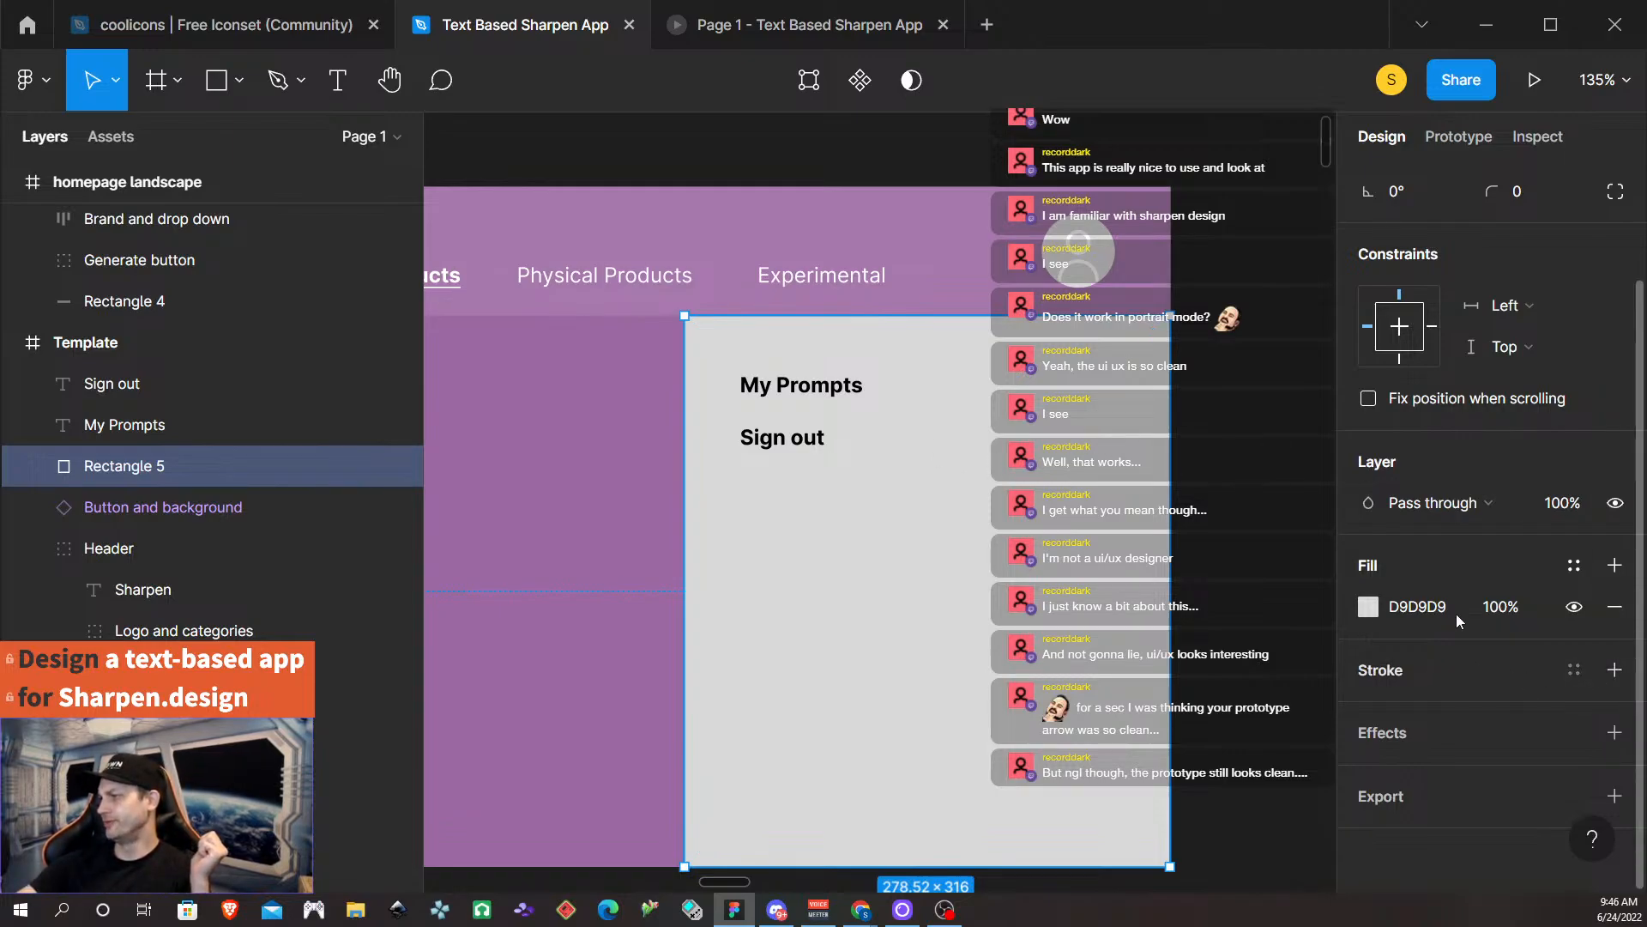
# Change the font weight of "My Prompts" and "Sign out" to Semi Bold.
pyautogui.scroll(2, 1452, 568)
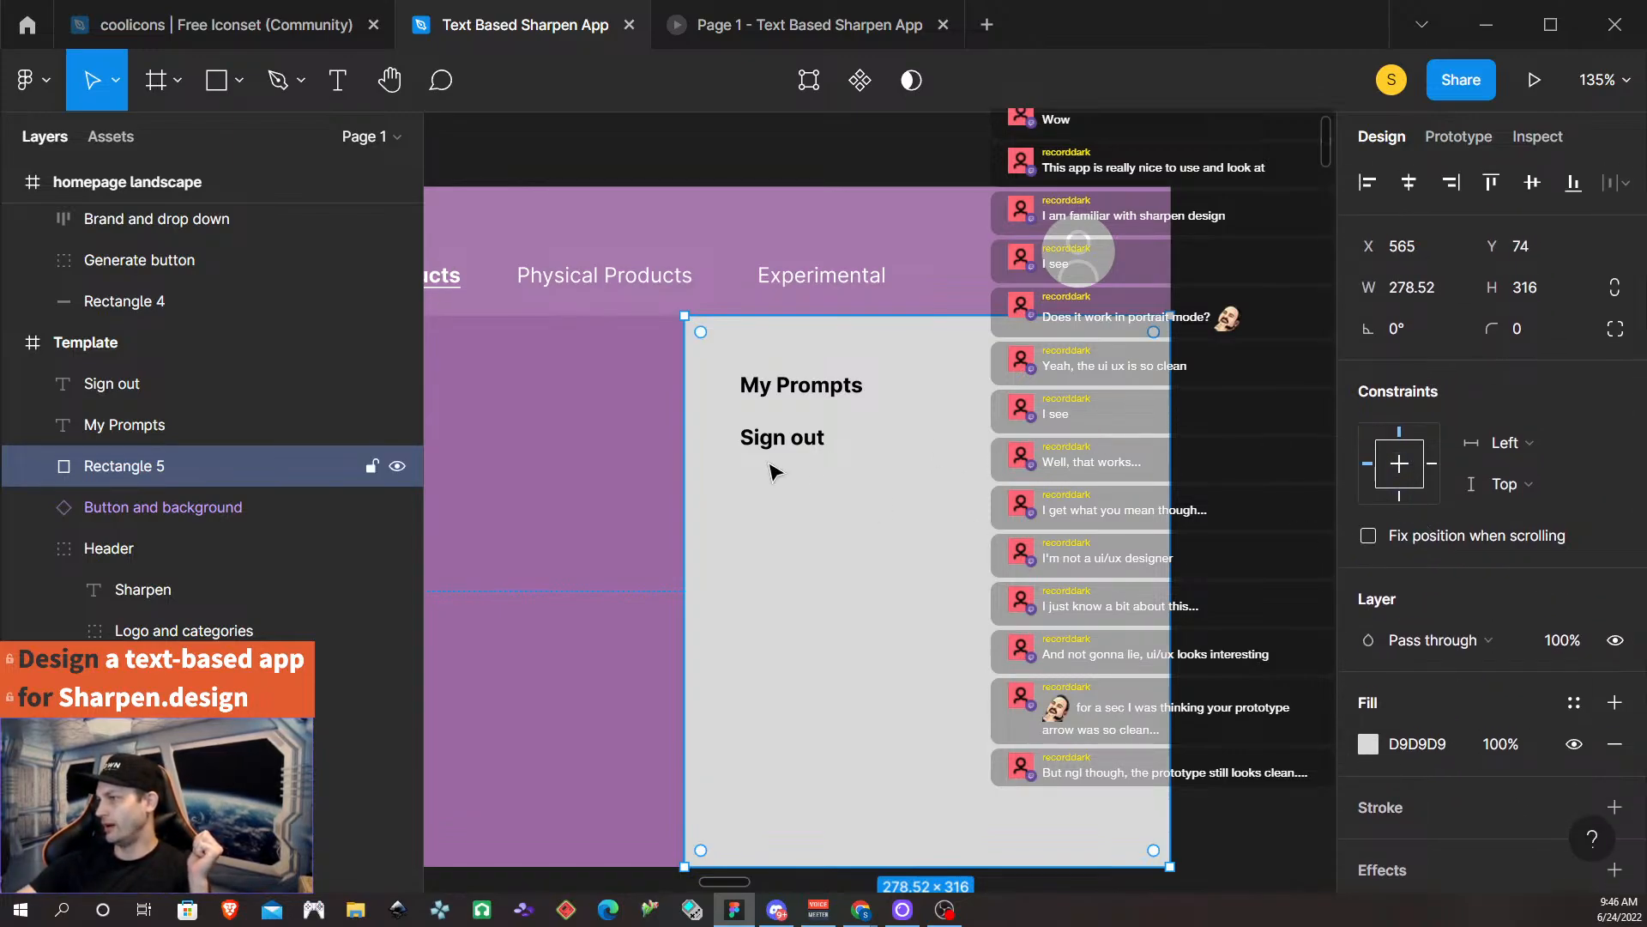
pyautogui.click(812, 389)
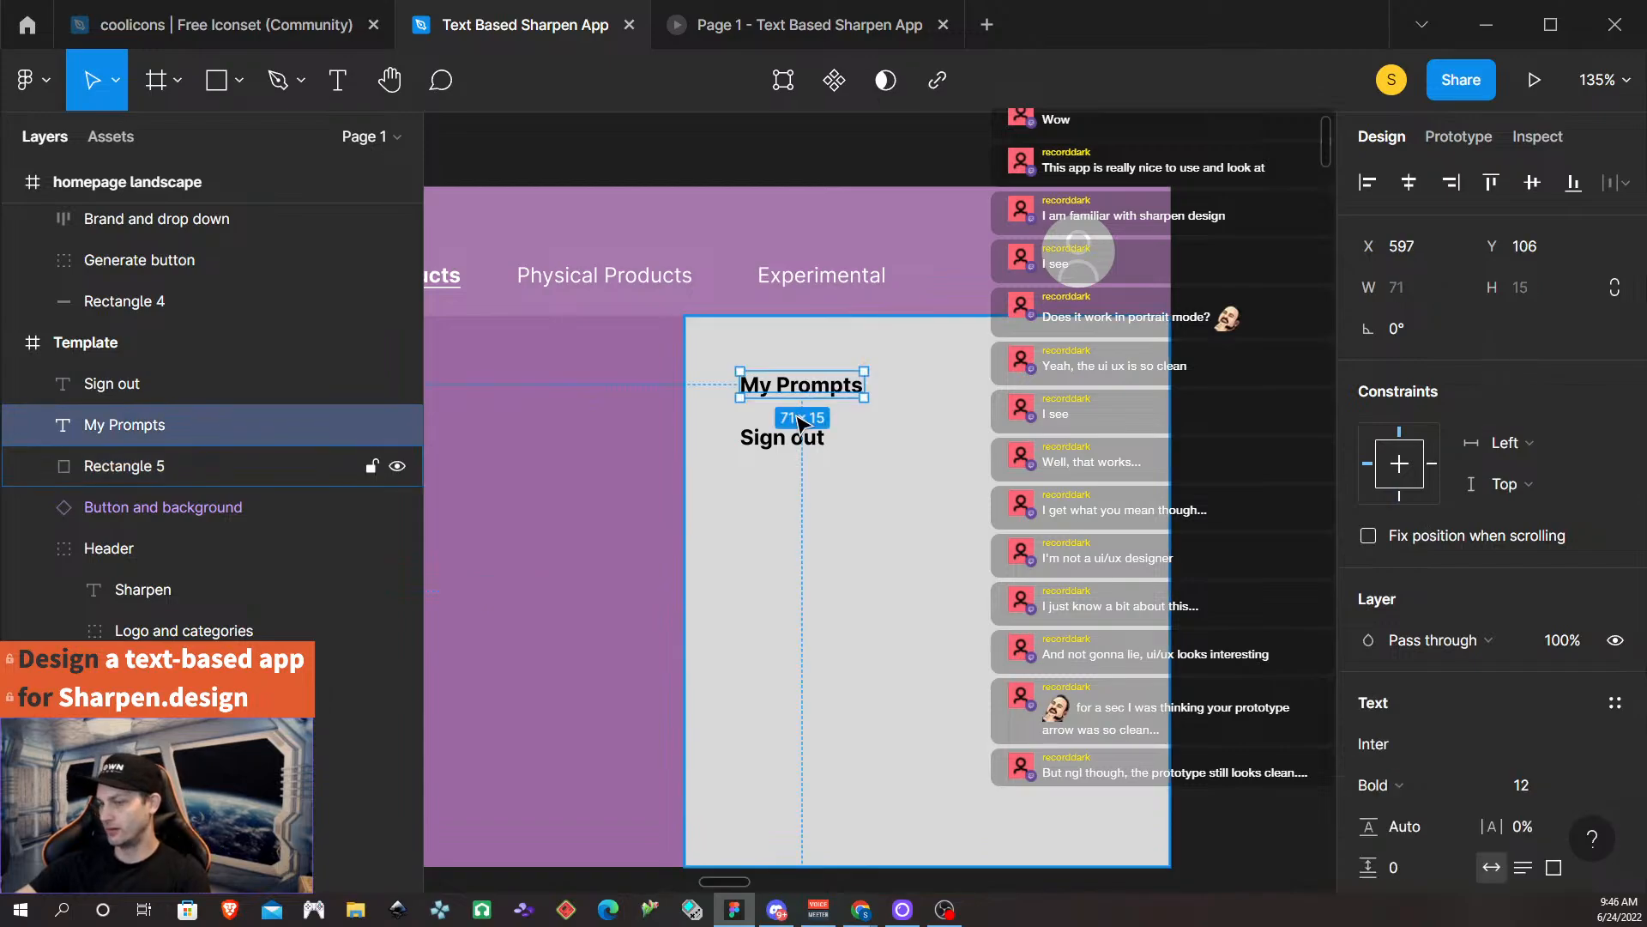
pyautogui.keyDown('shift'); pyautogui.click(752, 440); pyautogui.keyUp('shift')
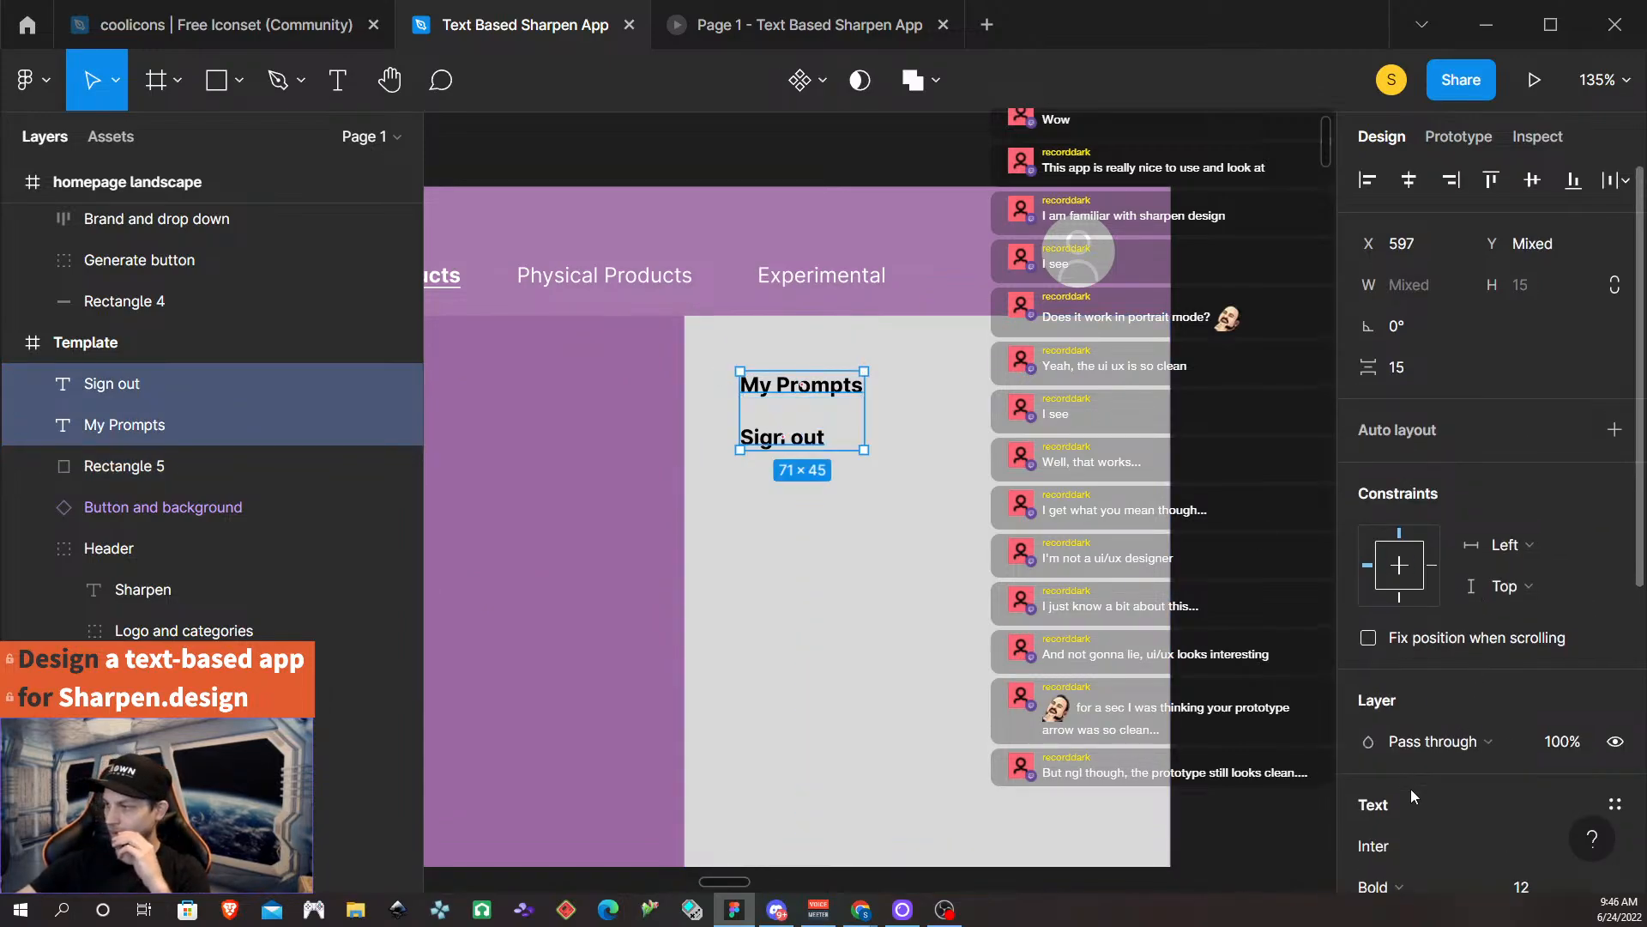
pyautogui.scroll(-3, 1414, 687)
pyautogui.click(1413, 631)
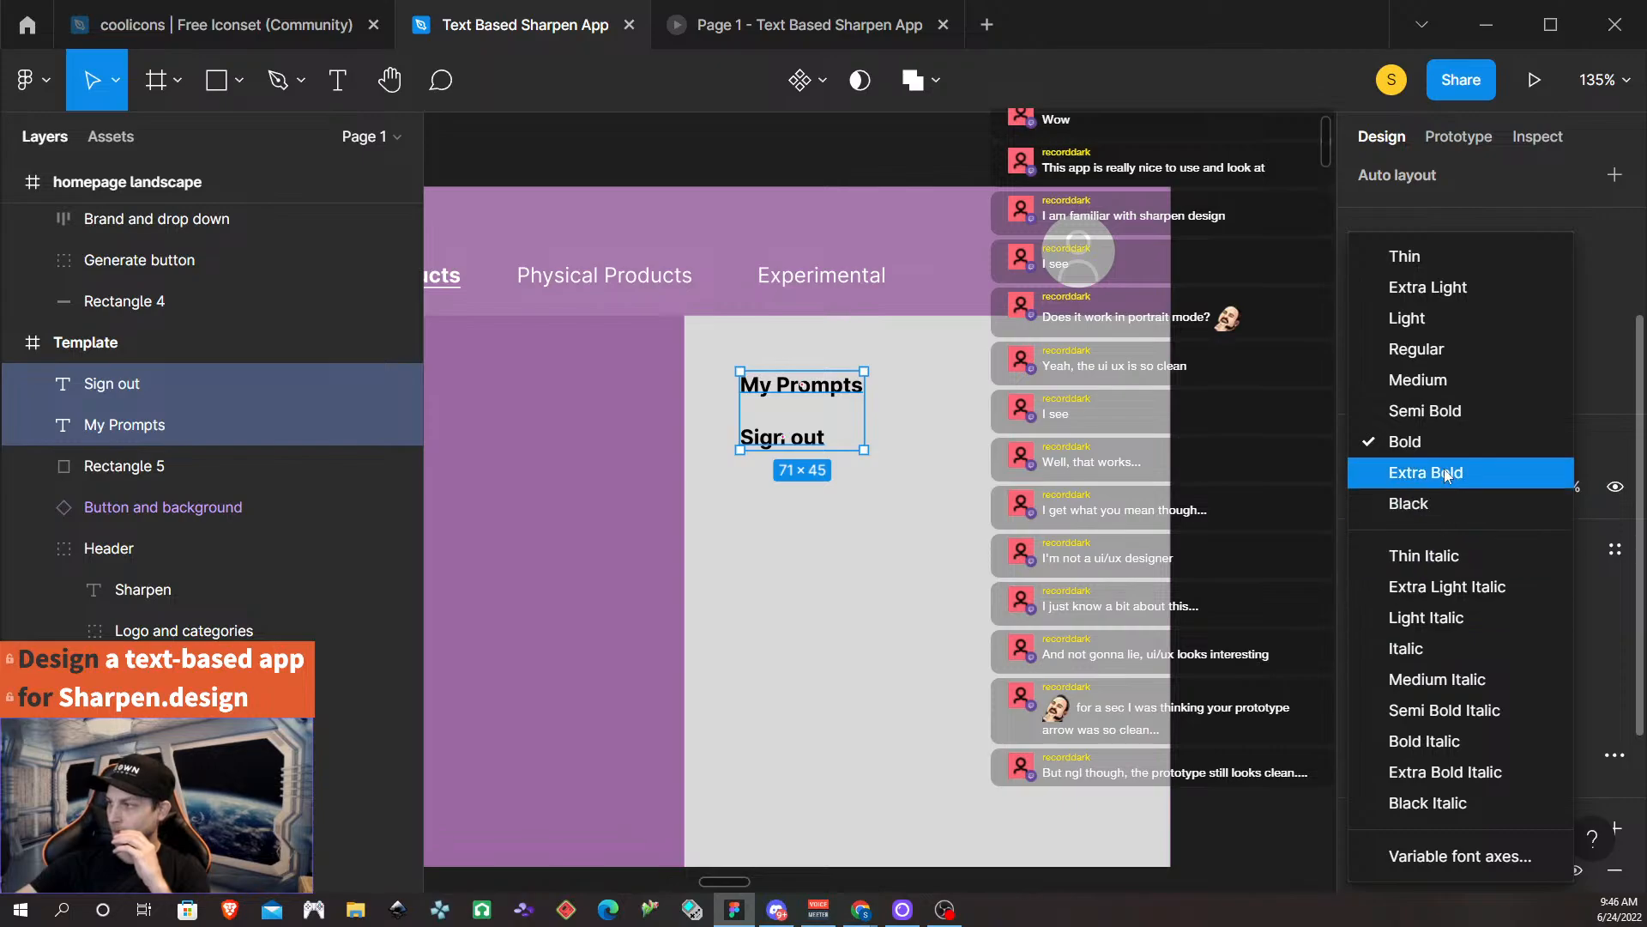
pyautogui.click(1435, 420)
pyautogui.click(1113, 518)
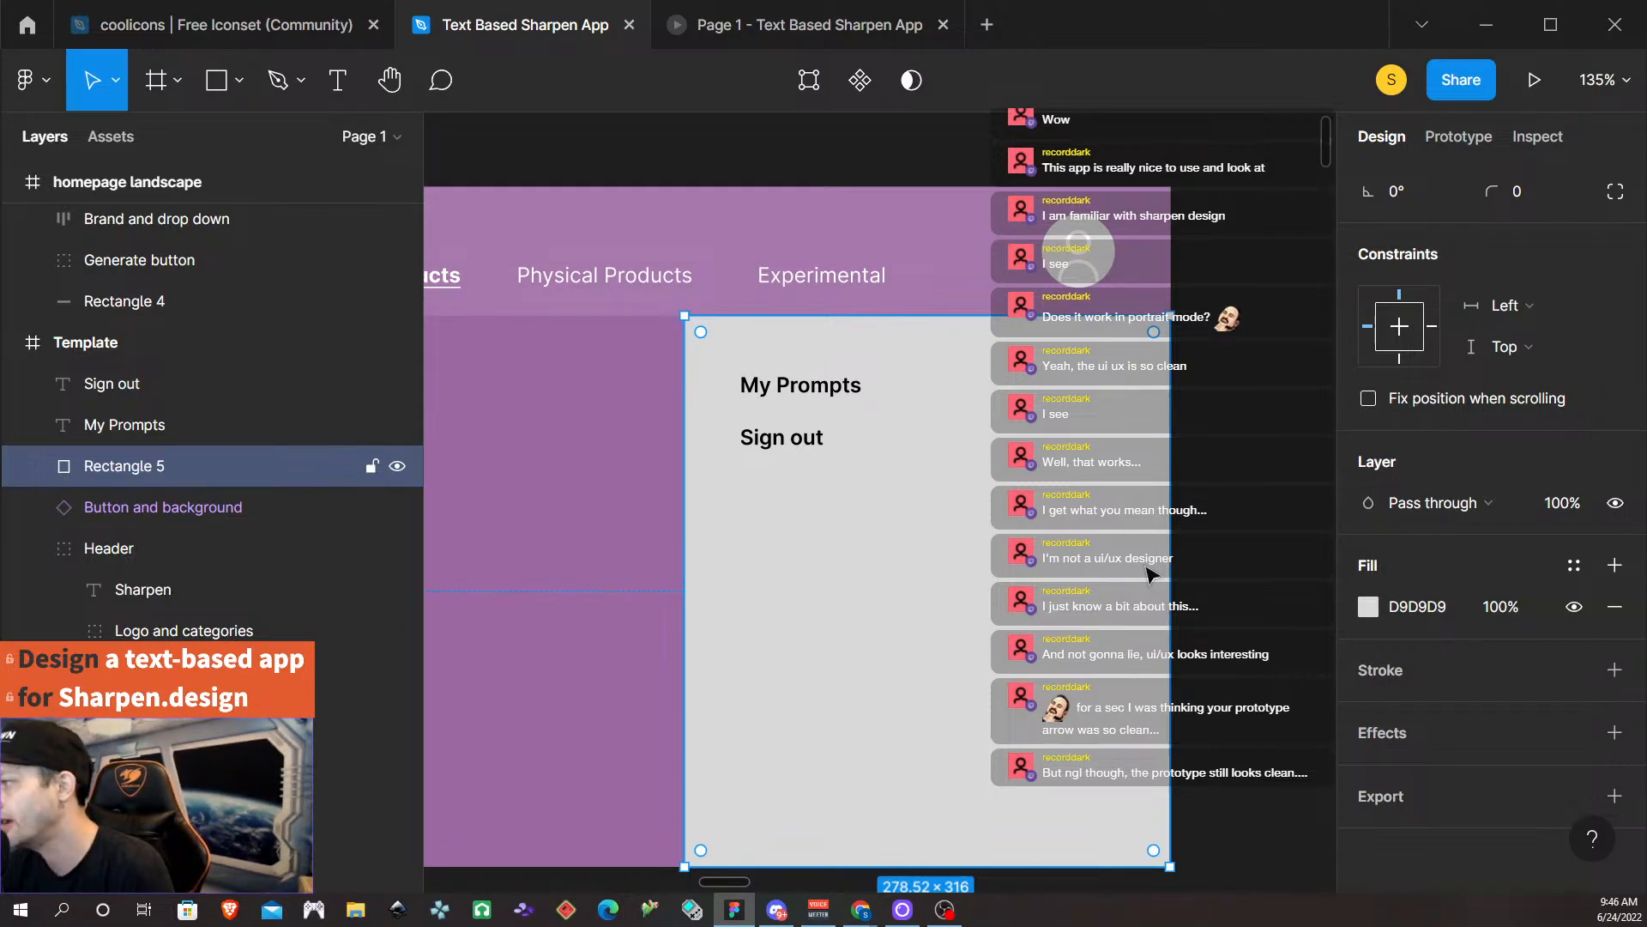
# Narrow the grey panel from its left edge to 135 px wide and move both menu texts onto it.
pyautogui.scroll(-5, 1086, 500)
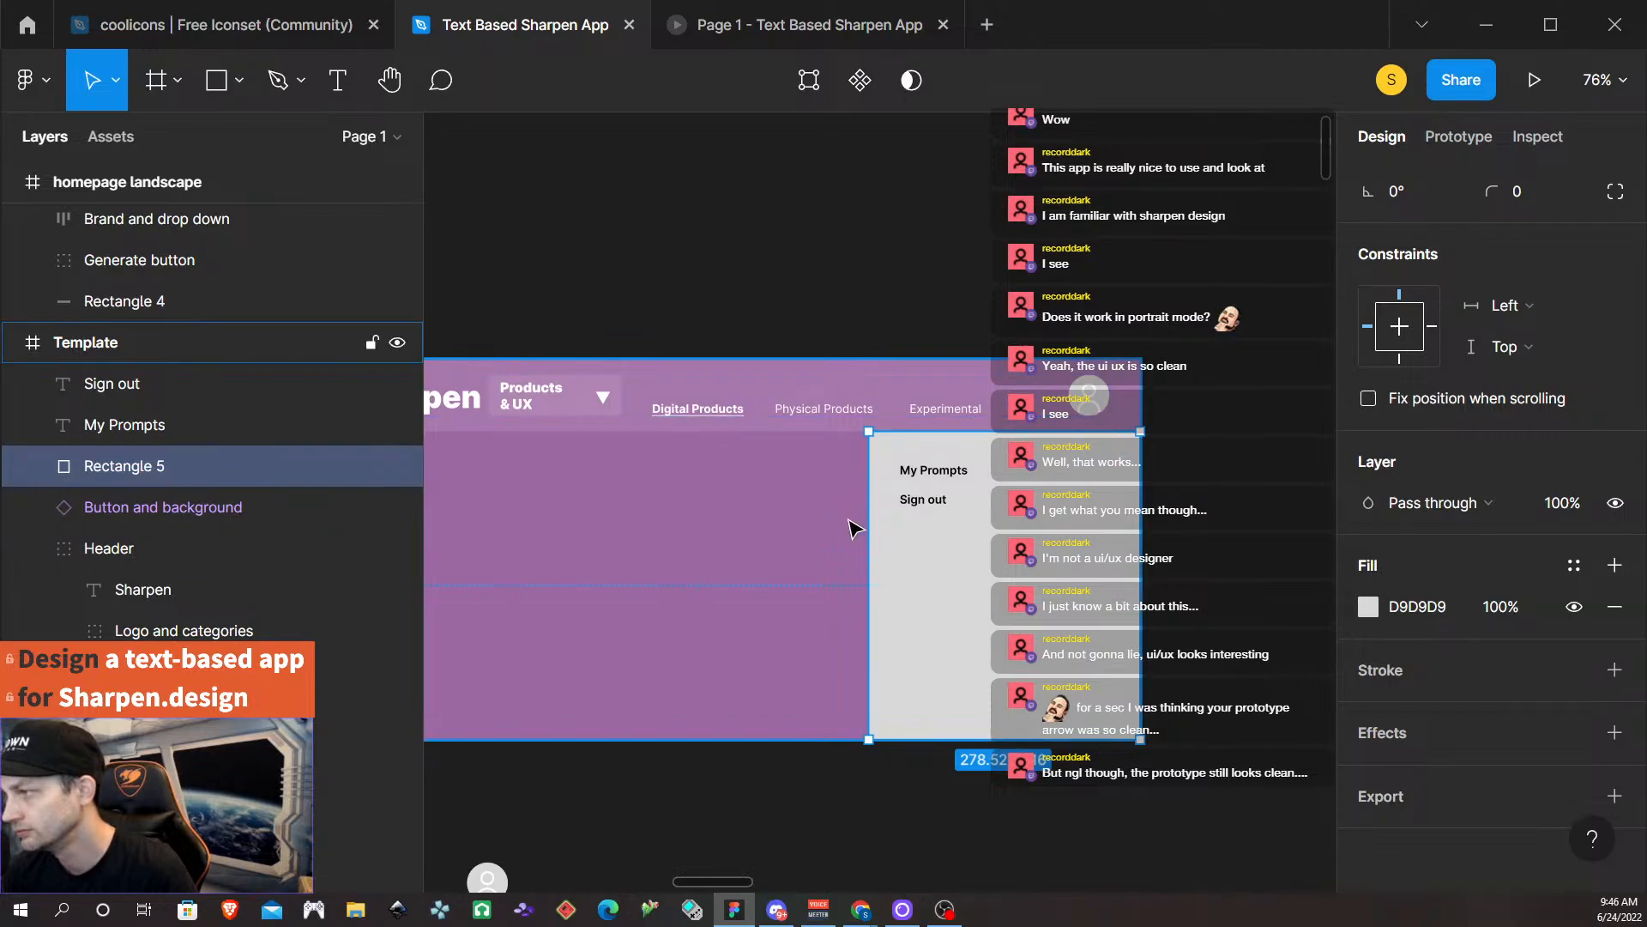
pyautogui.moveTo(869, 532); pyautogui.dragTo(1001, 546)
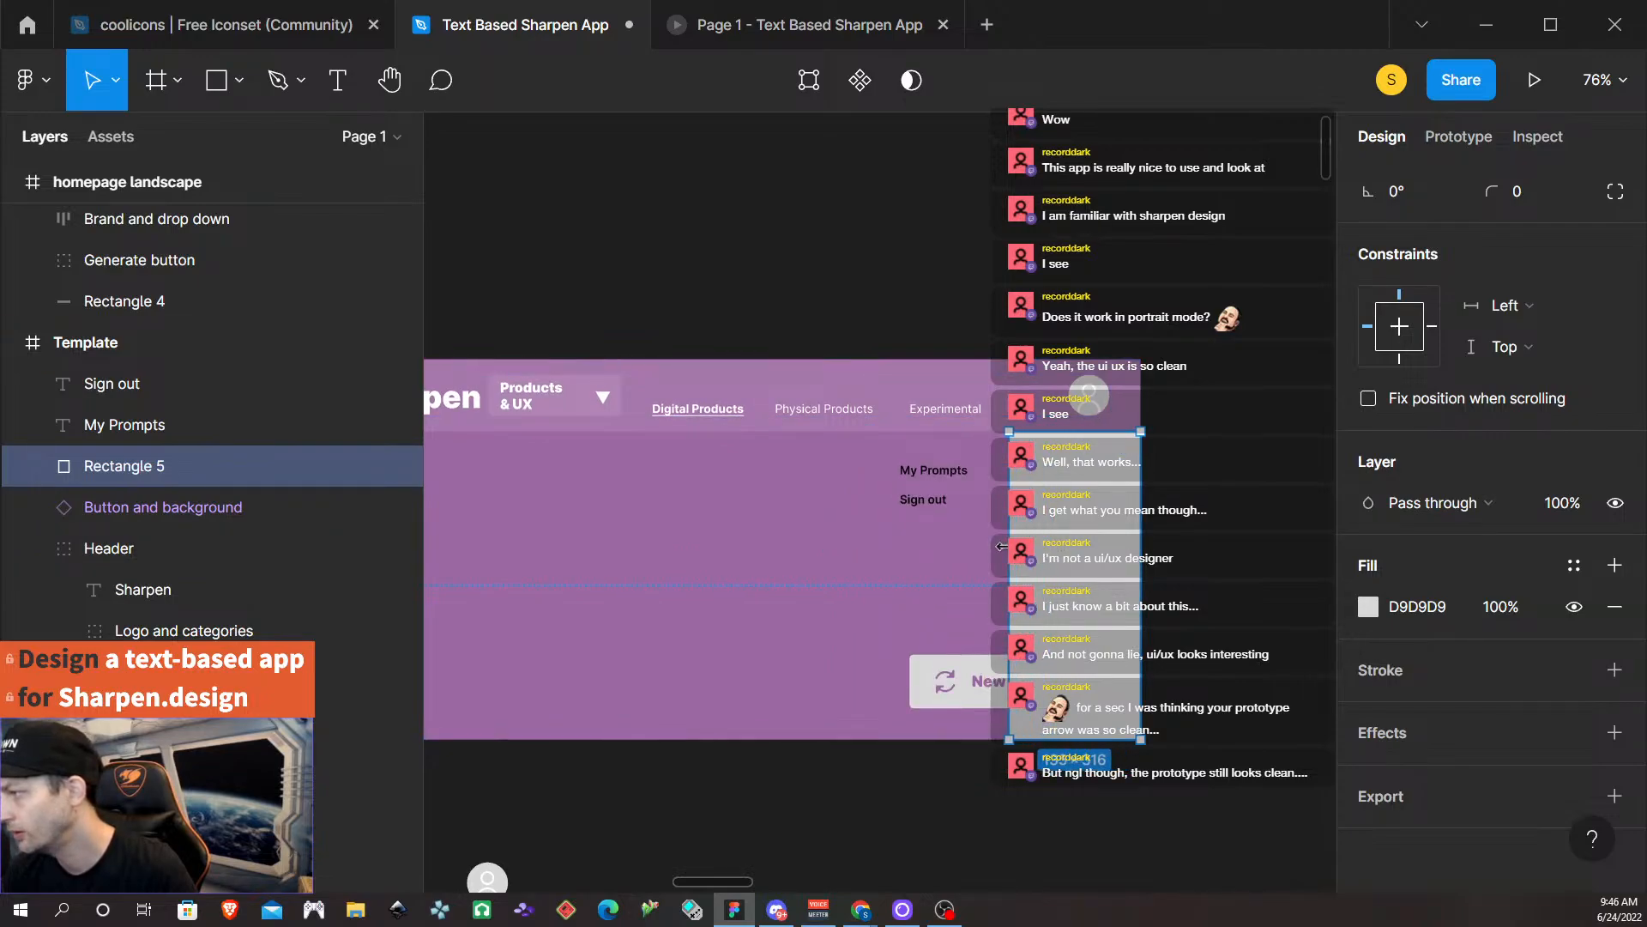
pyautogui.click(935, 470)
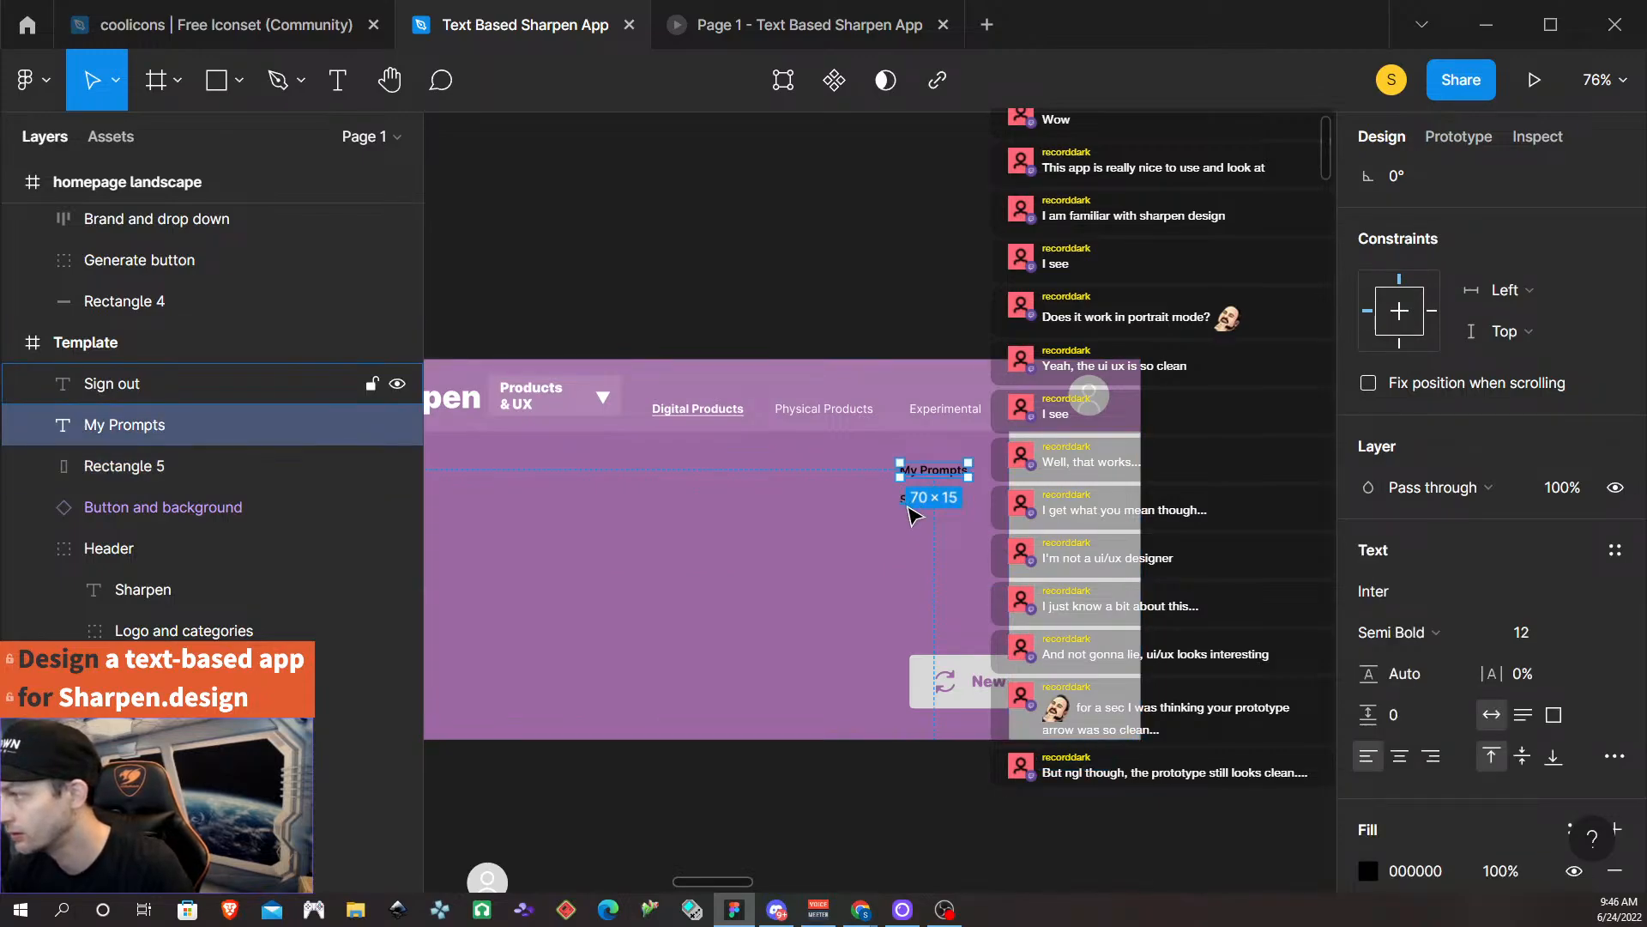
pyautogui.keyDown('shift'); pyautogui.click(908, 500); pyautogui.keyUp('shift')
pyautogui.moveTo(944, 491); pyautogui.dragTo(1068, 477)
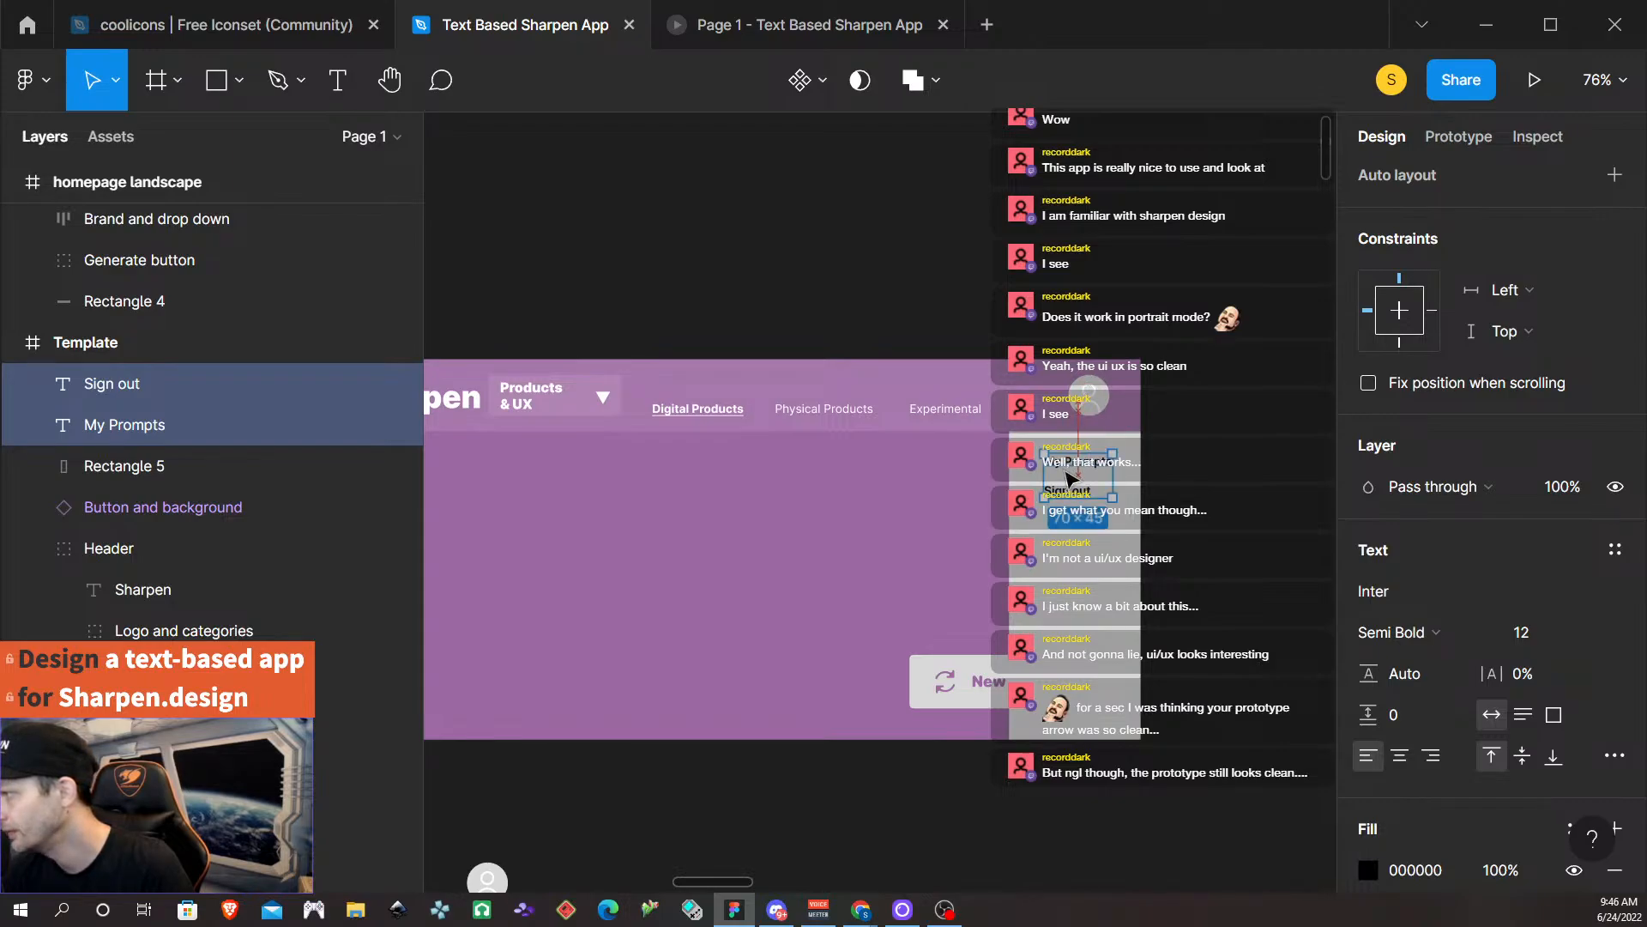
# Centre the two menu texts horizontally on the narrowed panel and nudge them down by 4 px.
pyautogui.scroll(5, 1115, 467)
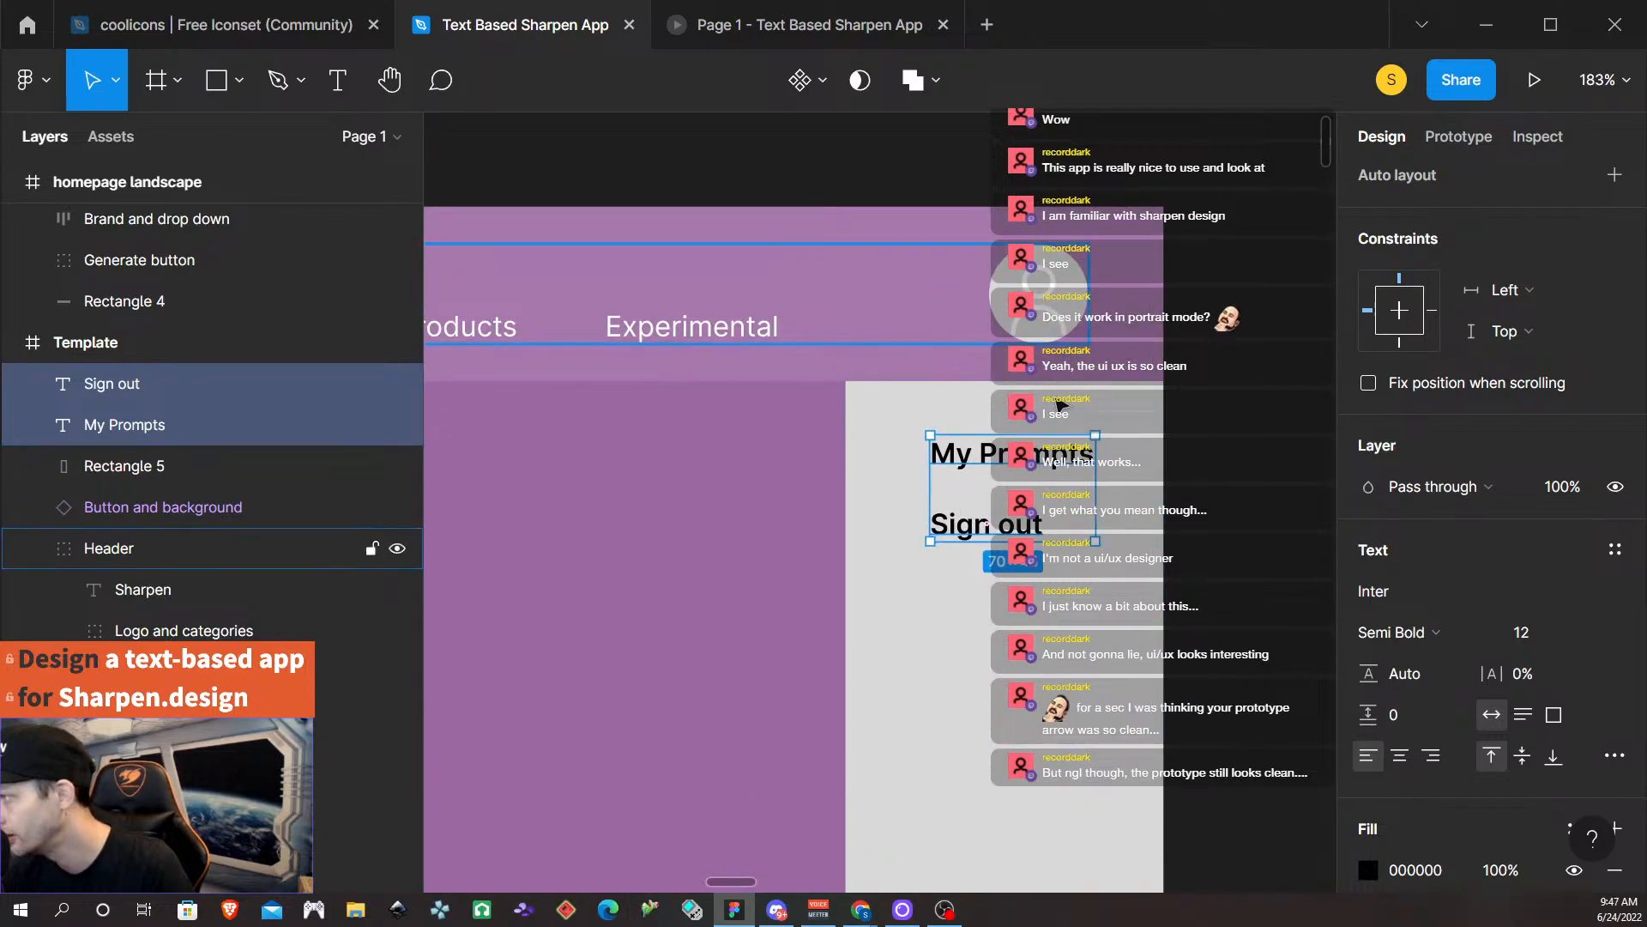
pyautogui.moveTo(1041, 455)
pyautogui.mouseDown()
pyautogui.moveTo(1019, 455)
pyautogui.moveTo(1036, 445)
pyautogui.mouseUp()
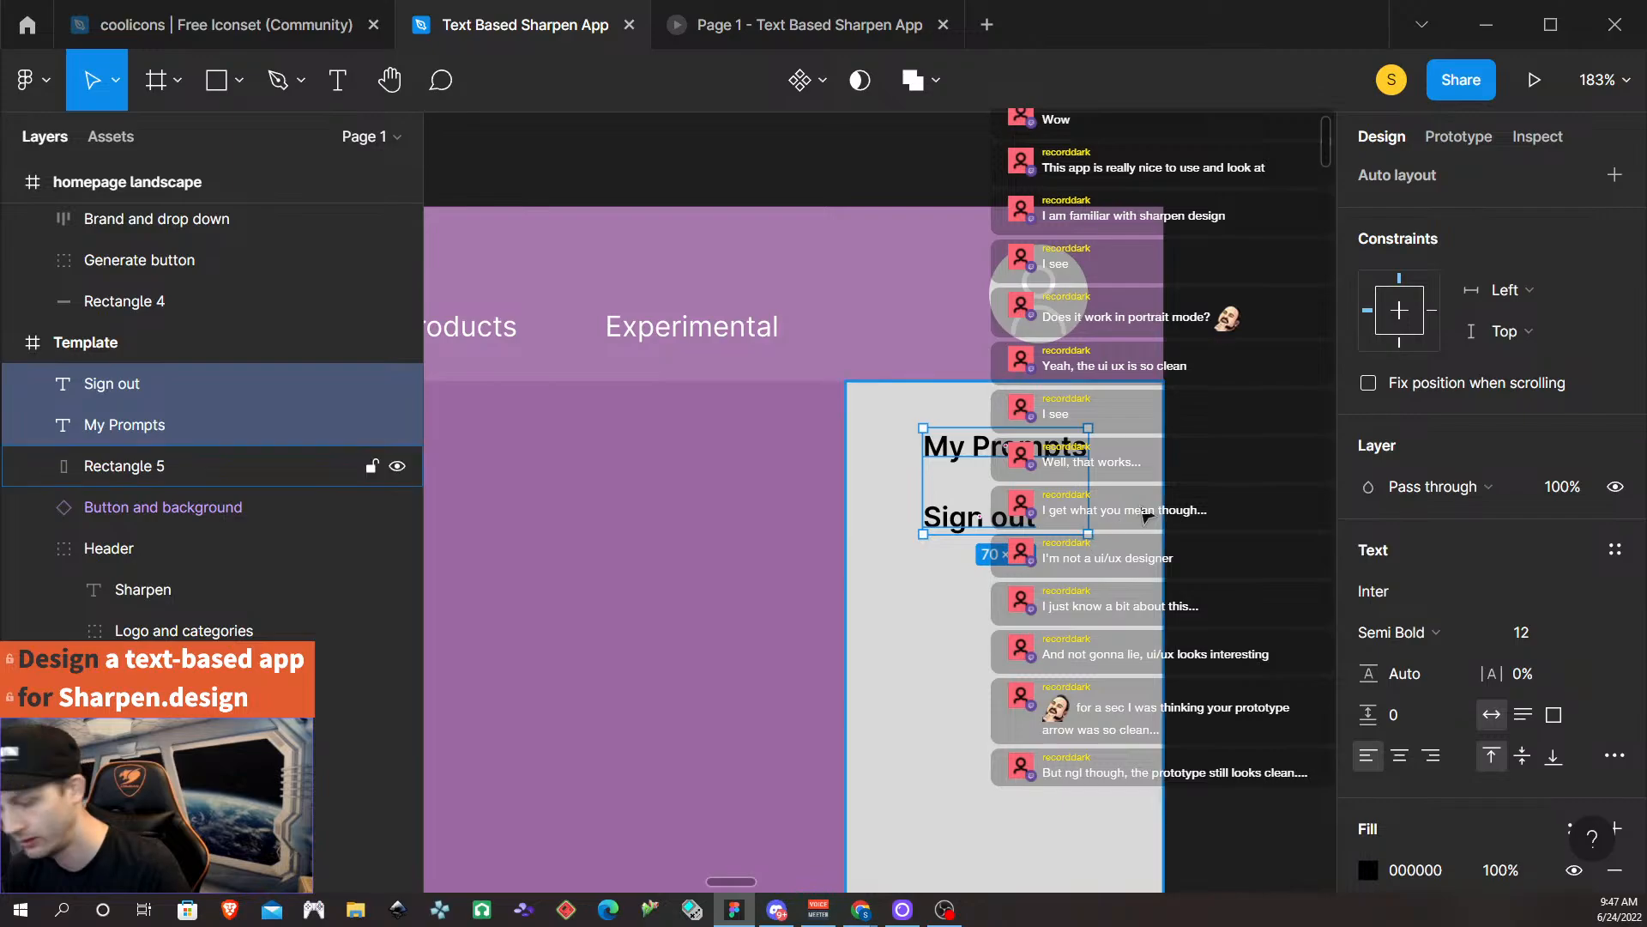
pyautogui.press('alt')
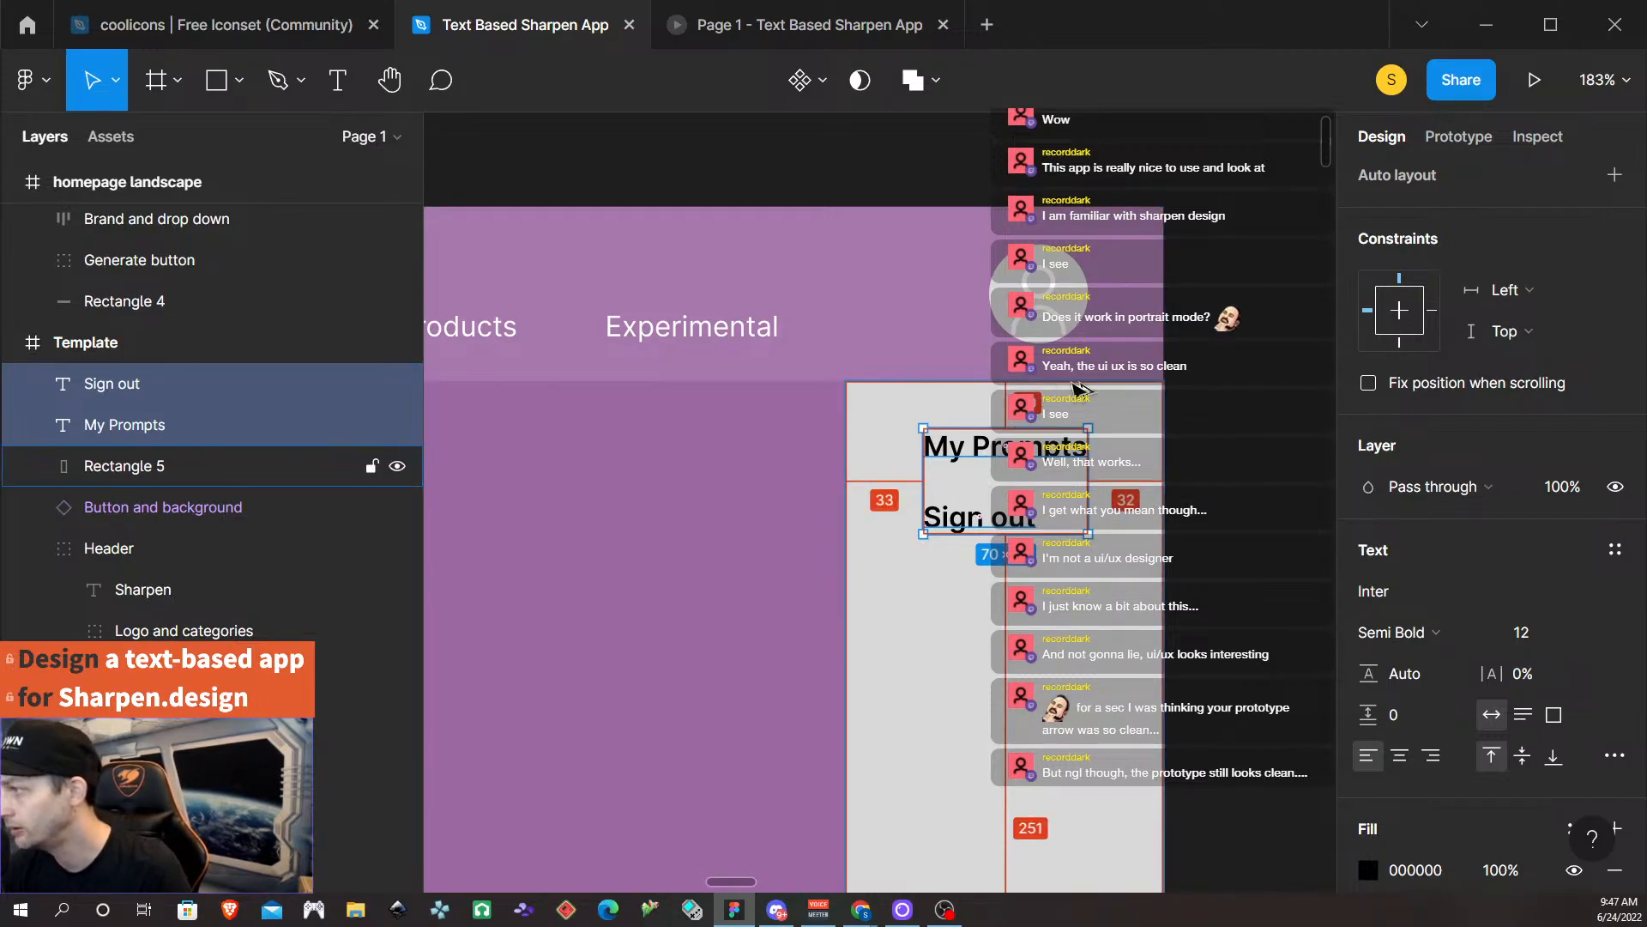
pyautogui.press('Down')
pyautogui.press('Down')
pyautogui.press('Down')
pyautogui.press('Down')
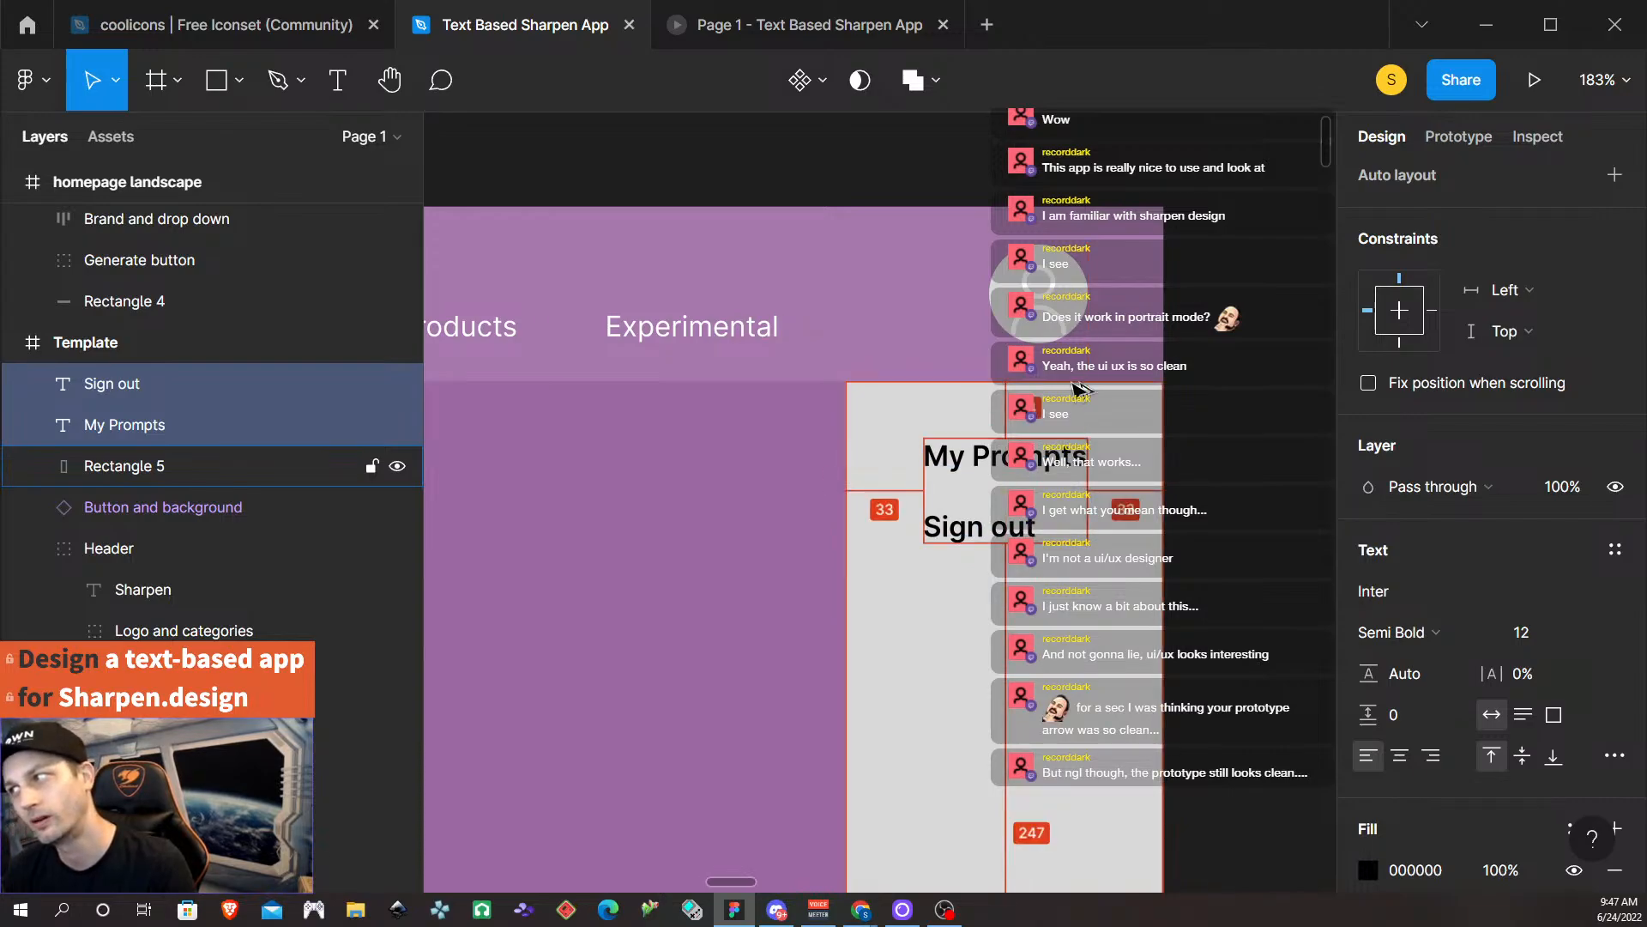
# Shorten the grey panel from its lower edge to 94 px high, ending just below "Sign out".
pyautogui.click(1002, 631)
pyautogui.scroll(-5, 1003, 629)
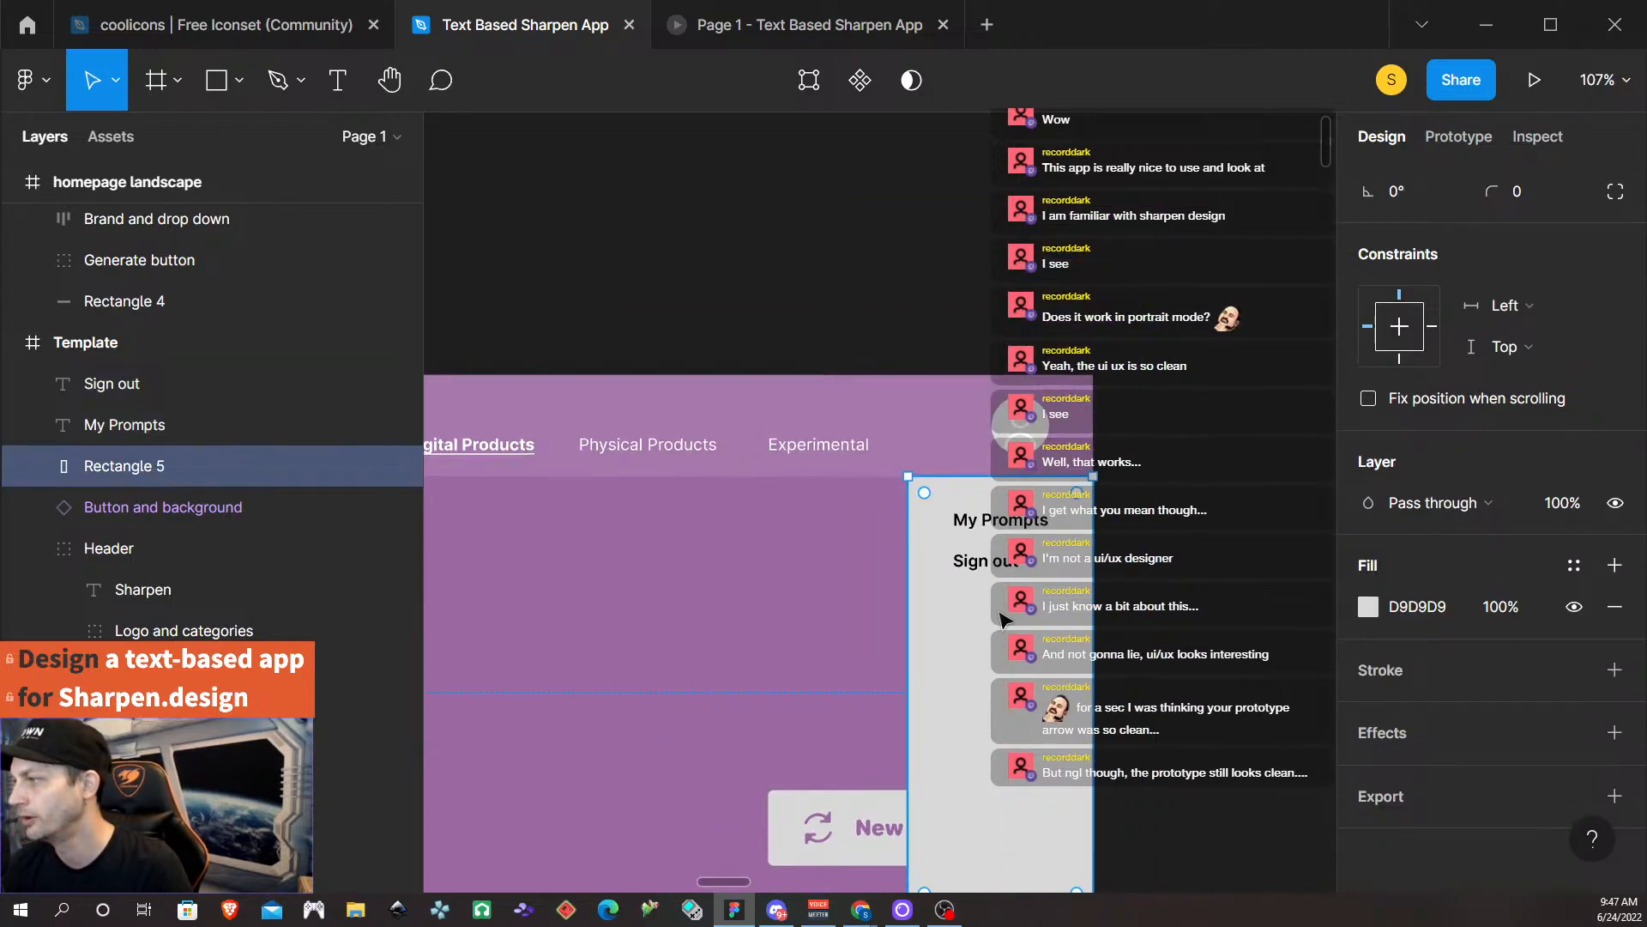
pyautogui.scroll(-3, 1002, 630)
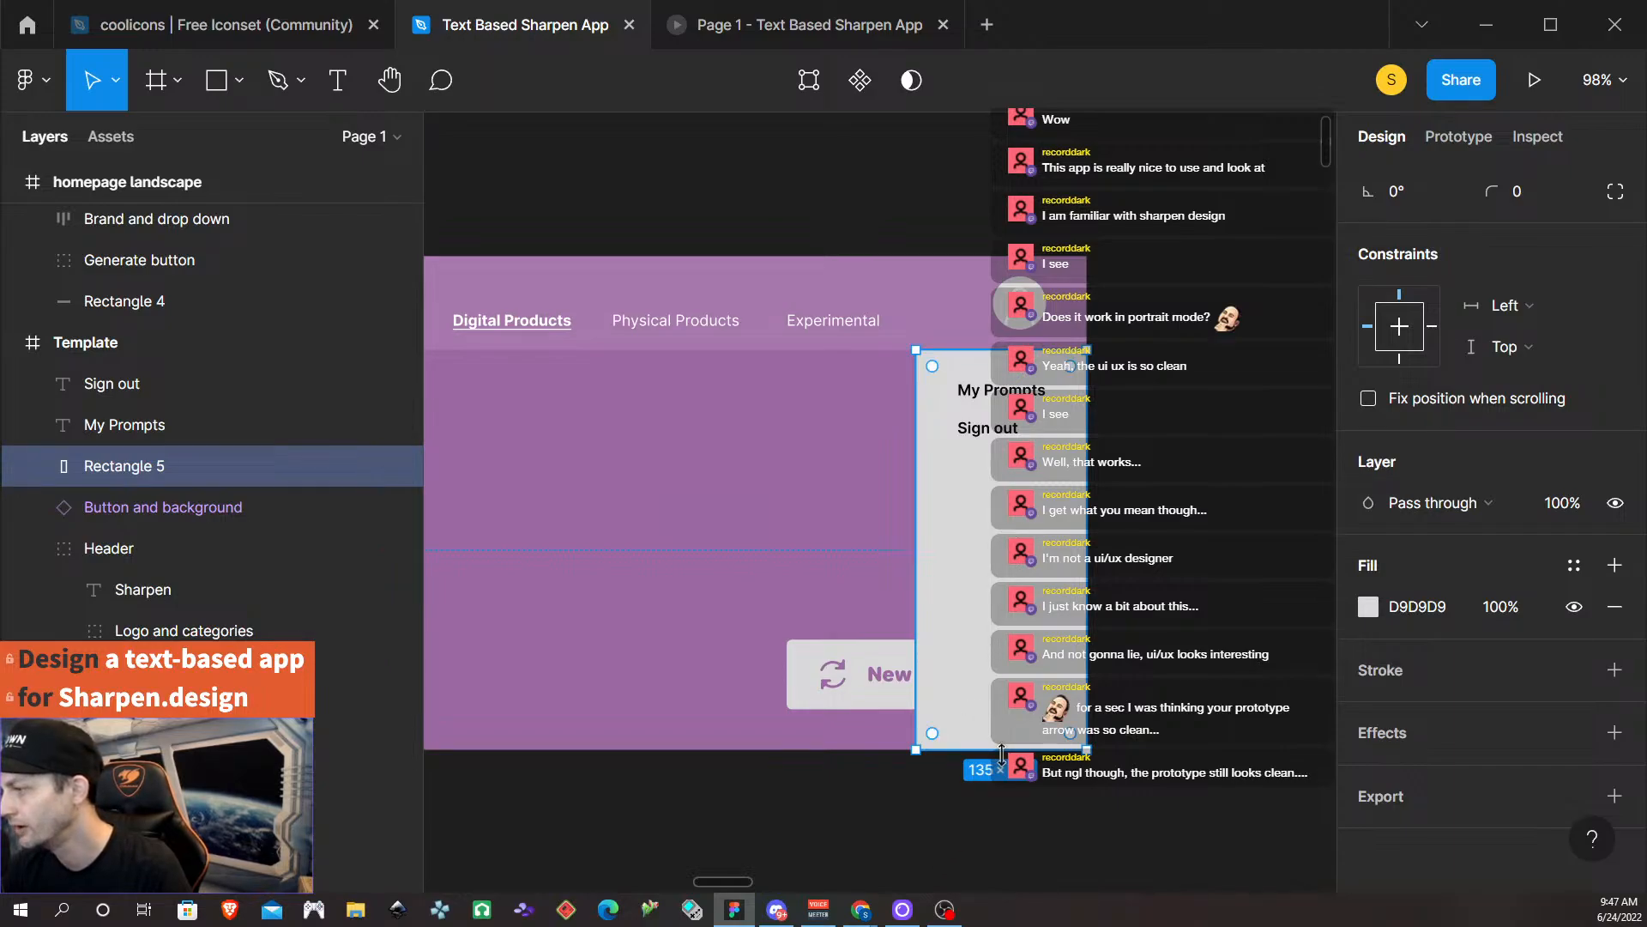
pyautogui.moveTo(1008, 747); pyautogui.dragTo(1007, 468)
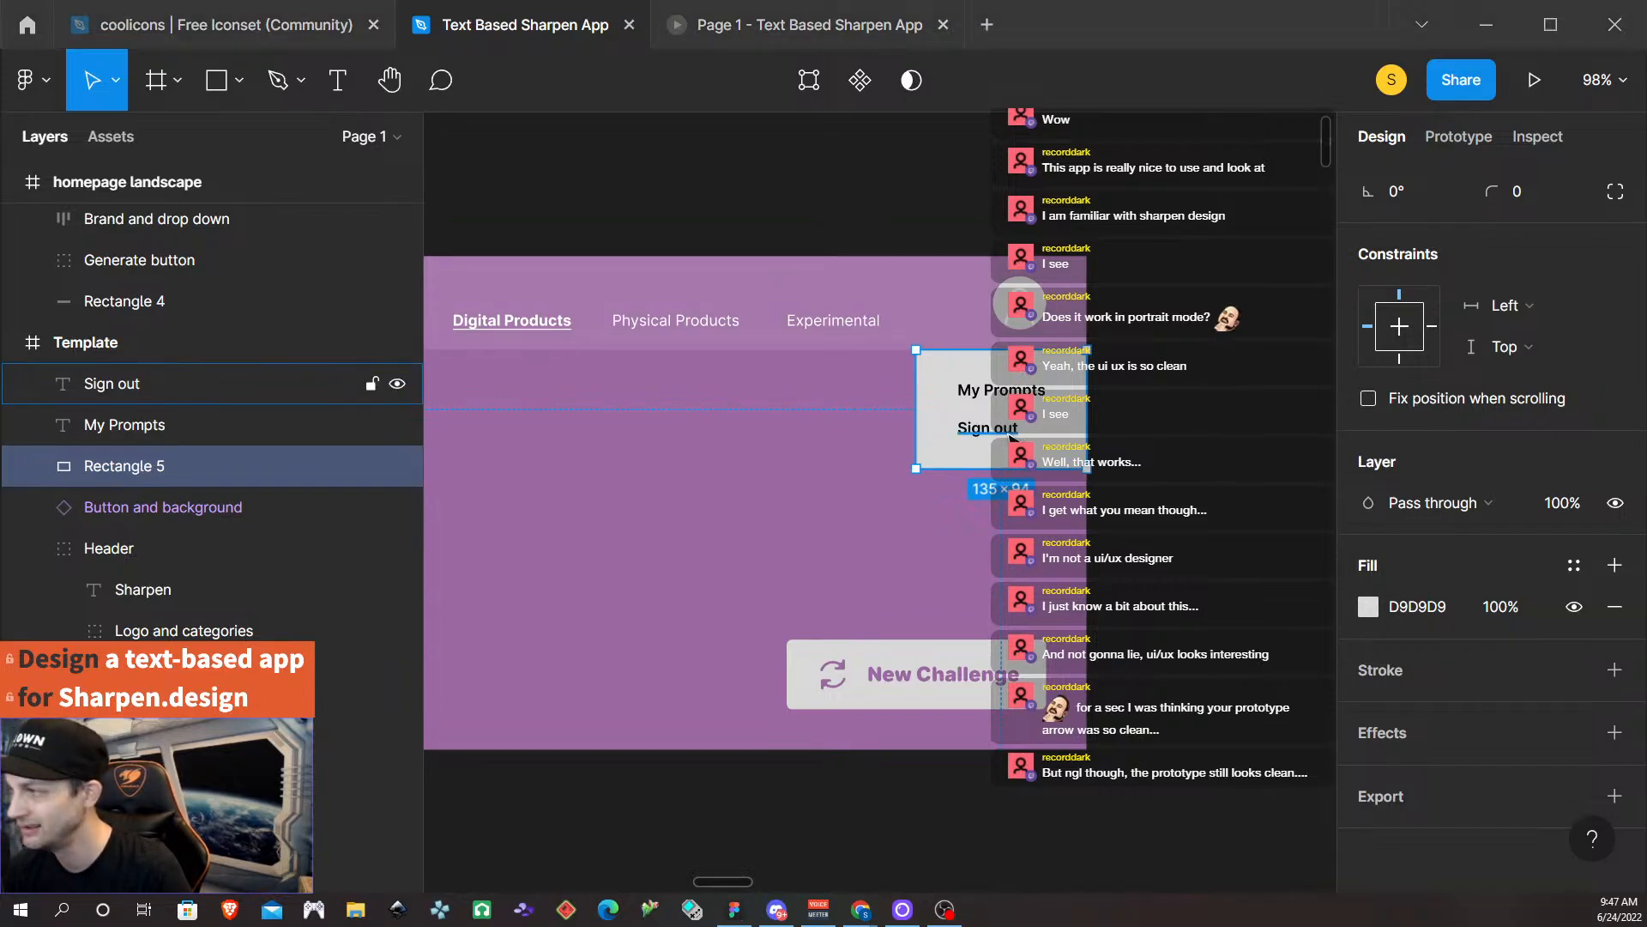
# Set the grey menu panel's height to 93 px.
pyautogui.press('alt')
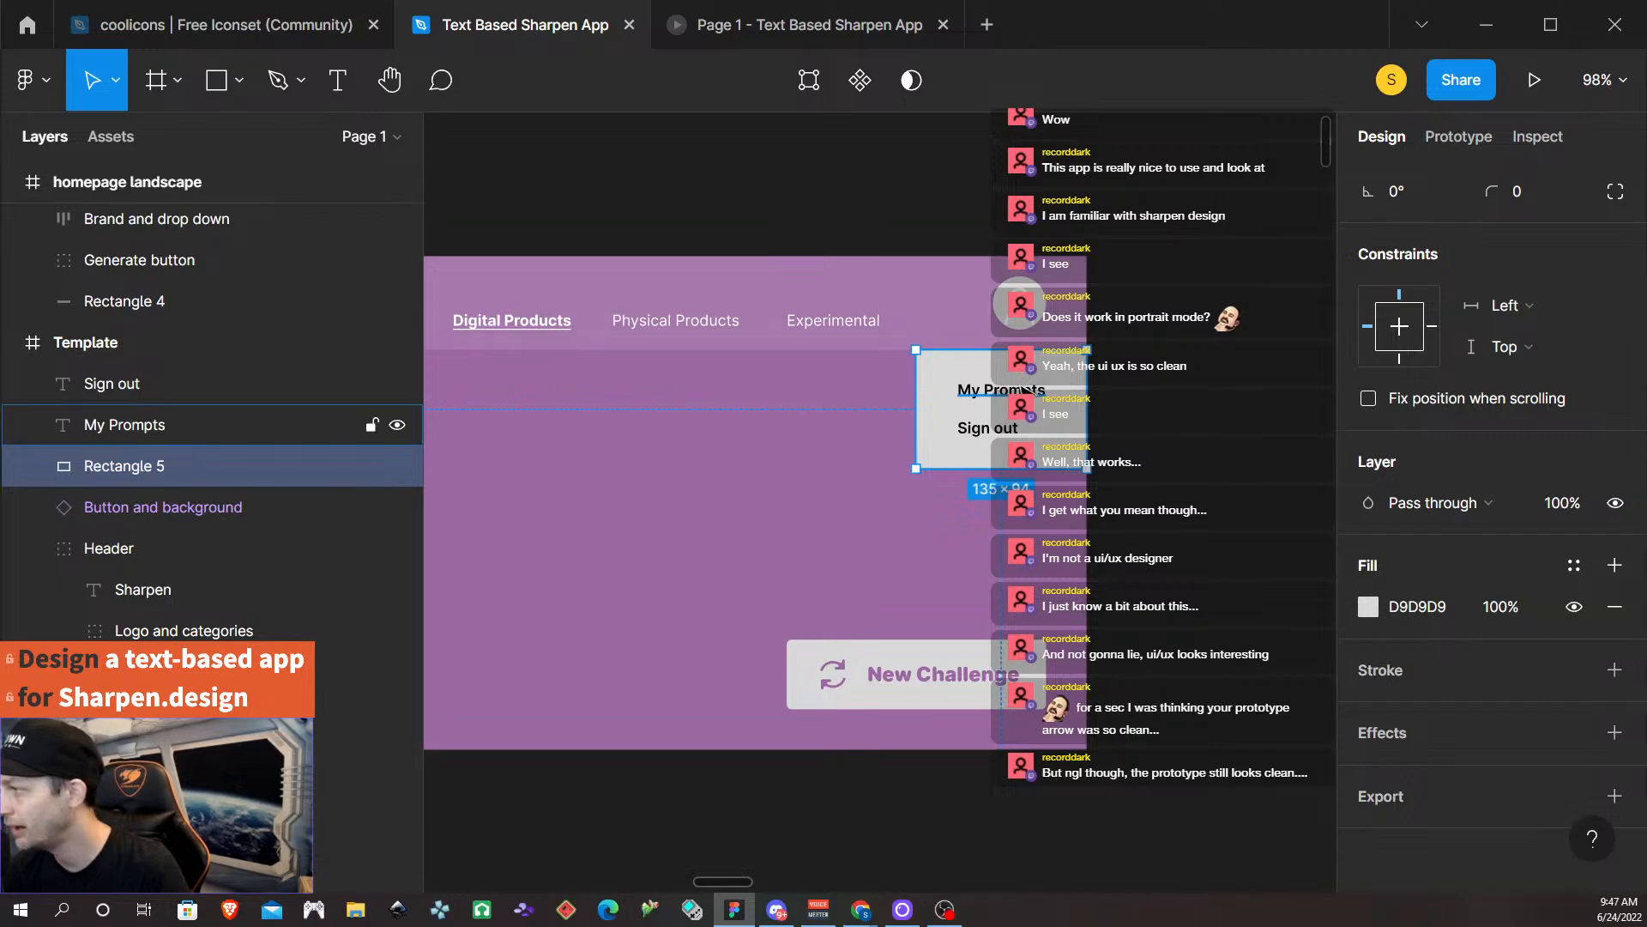
pyautogui.scroll(2, 1510, 440)
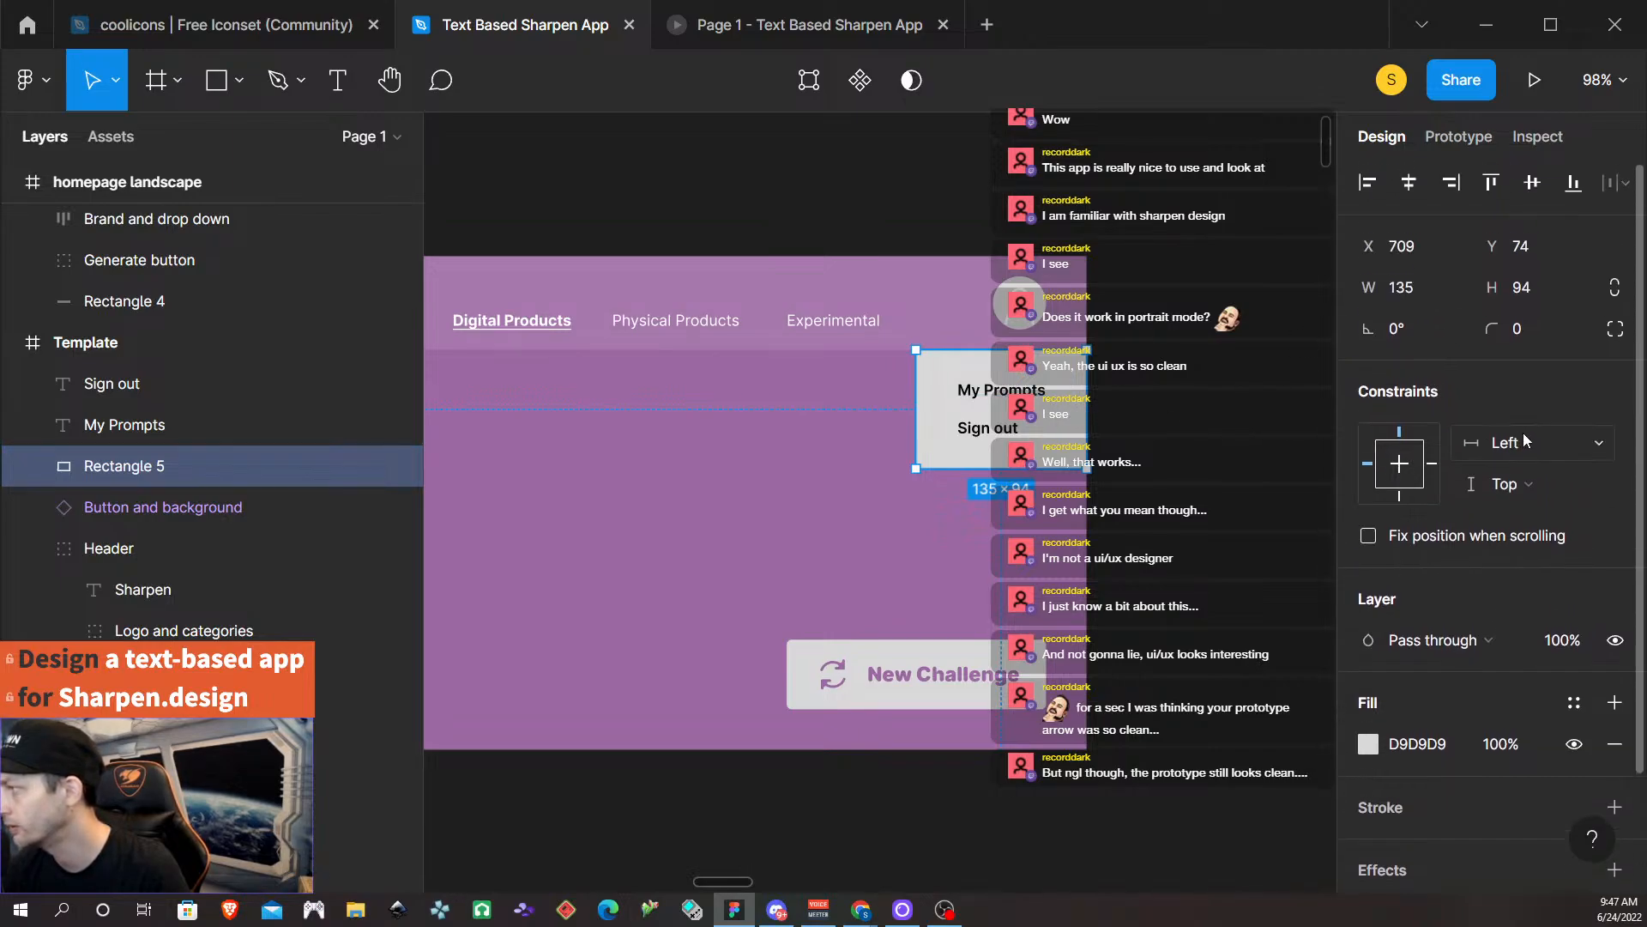
pyautogui.click(1579, 292)
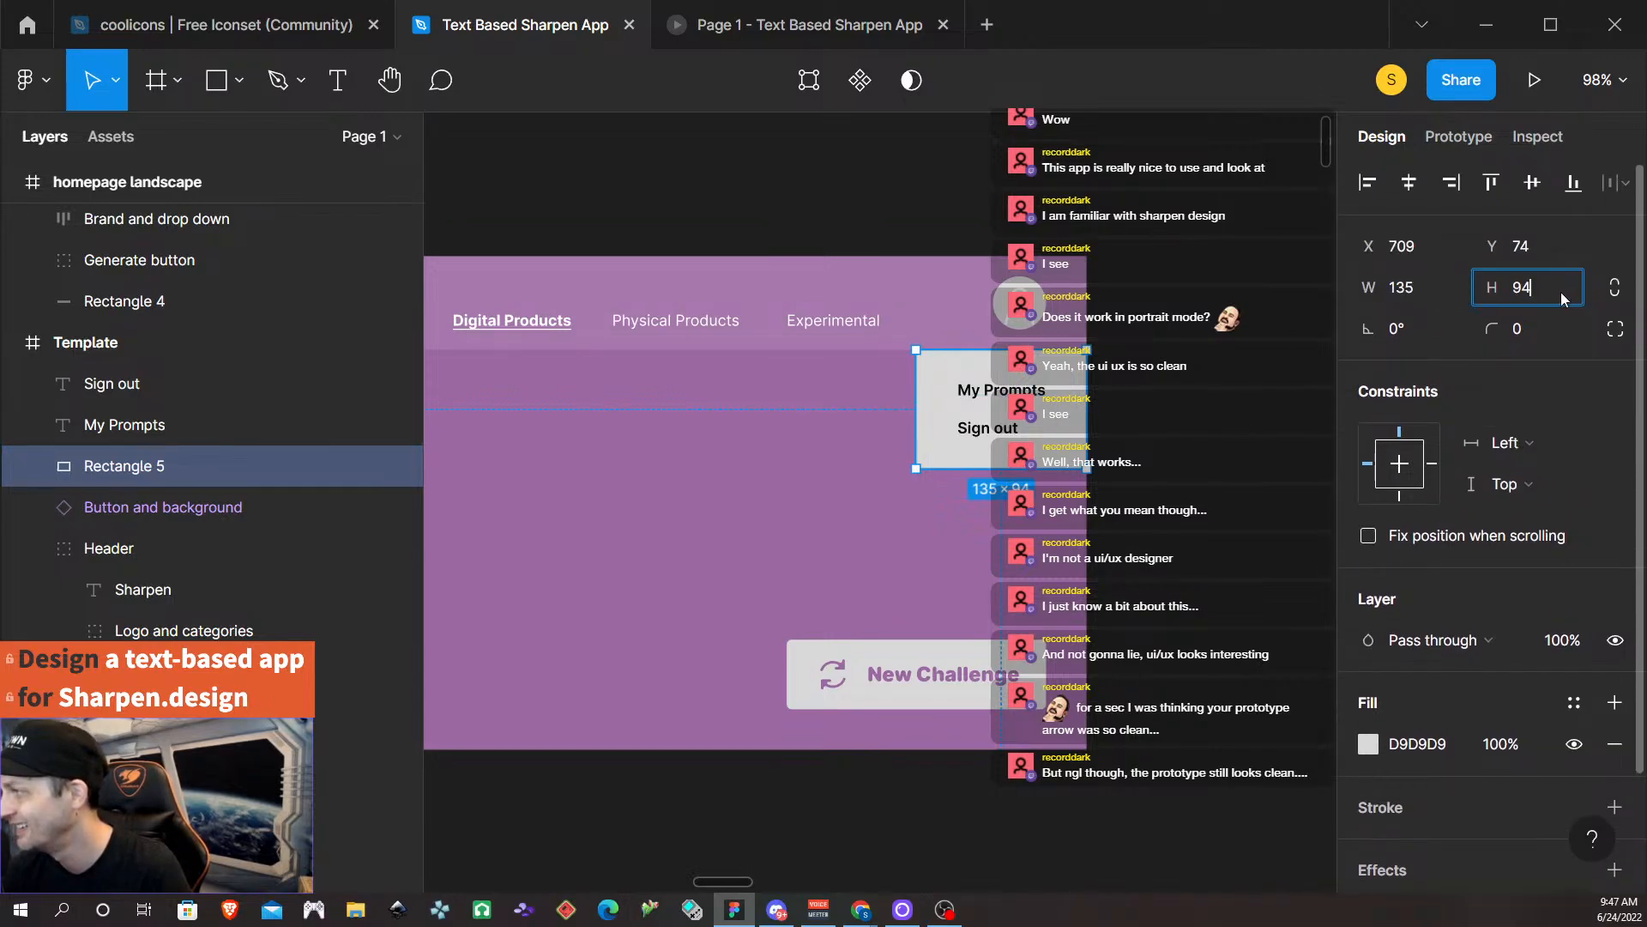
pyautogui.write('-1')
pyautogui.press('Return')
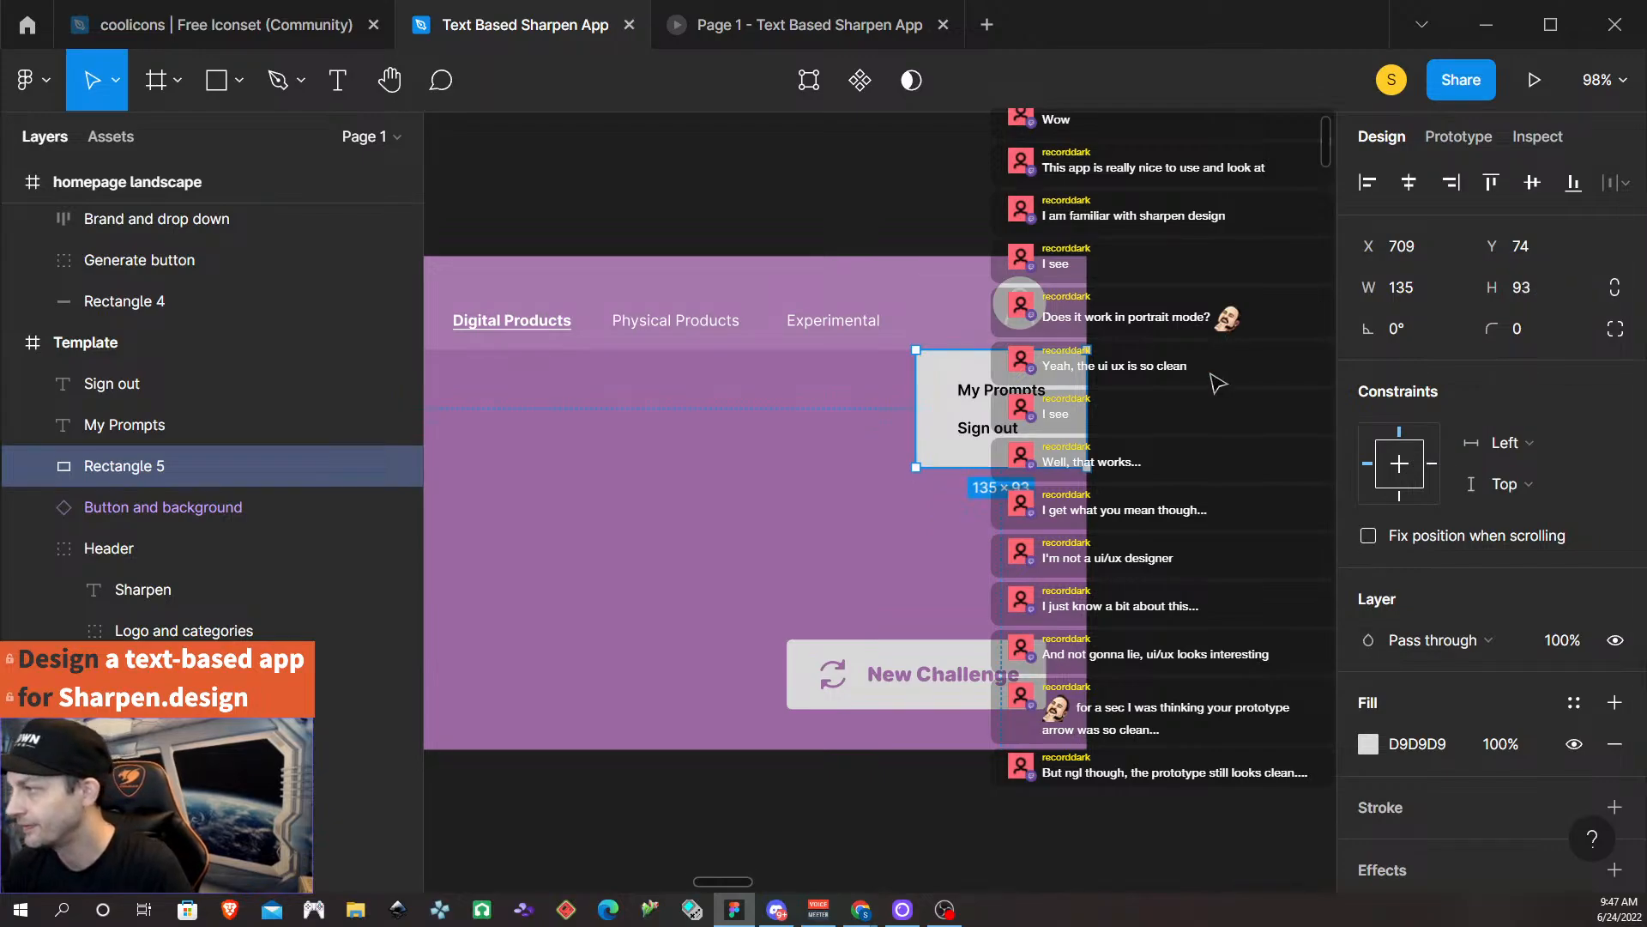
# Set the grey panel's width to 134 px and move it to X 710, flush with the frame's right edge.
pyautogui.click(983, 429)
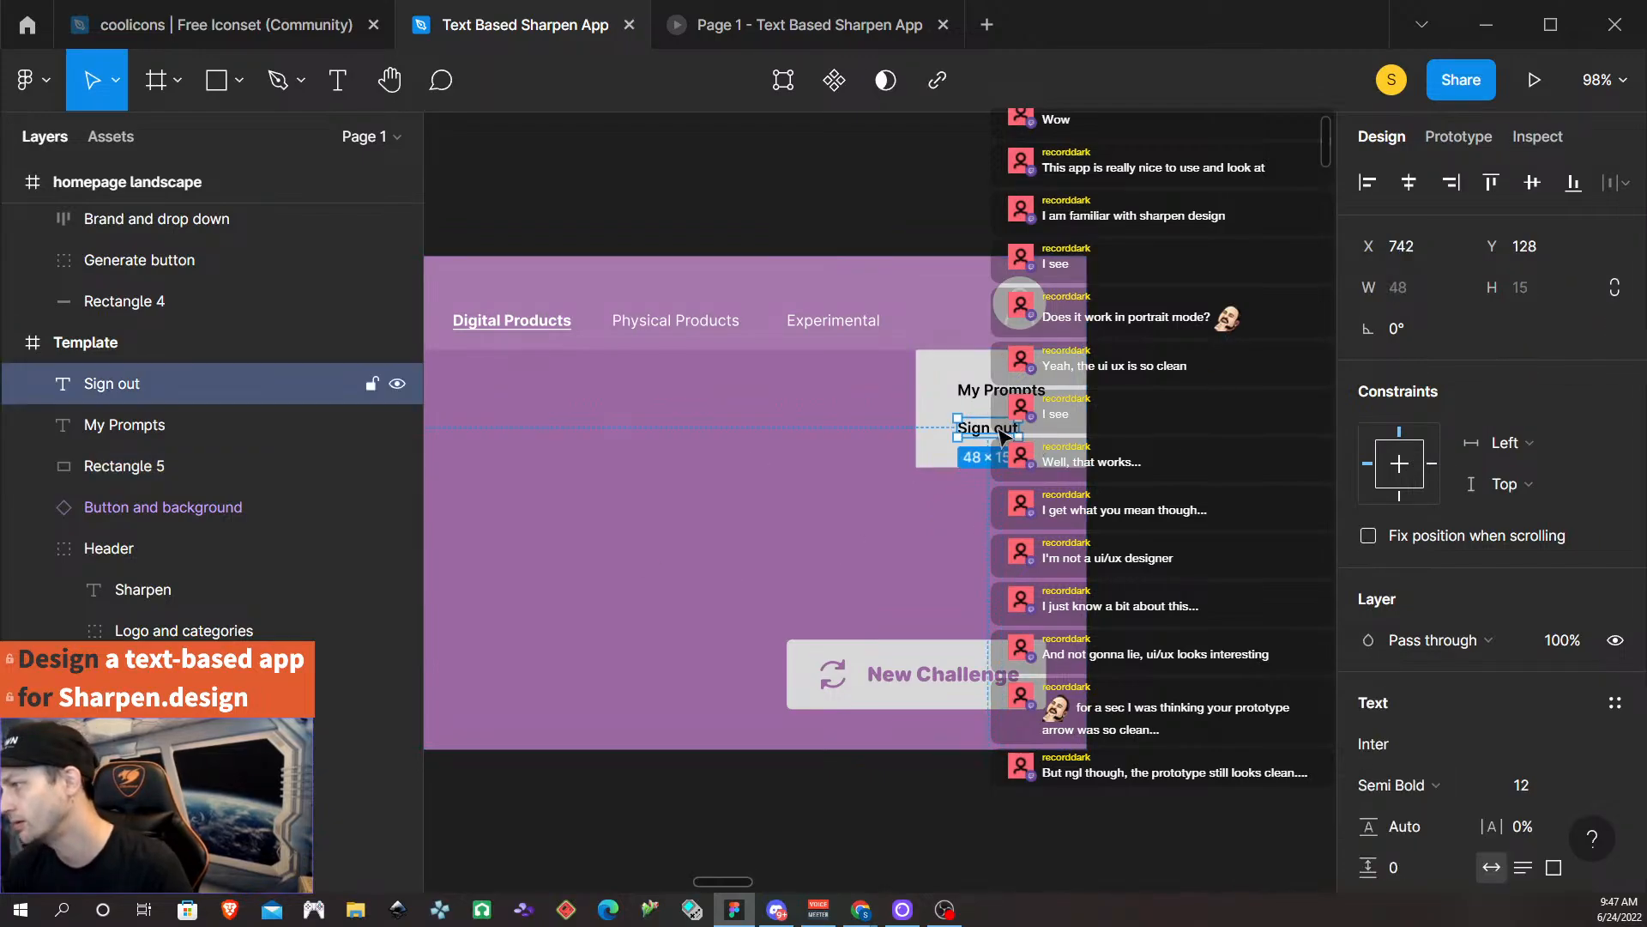
pyautogui.keyDown('shift'); pyautogui.click(999, 389); pyautogui.keyUp('shift')
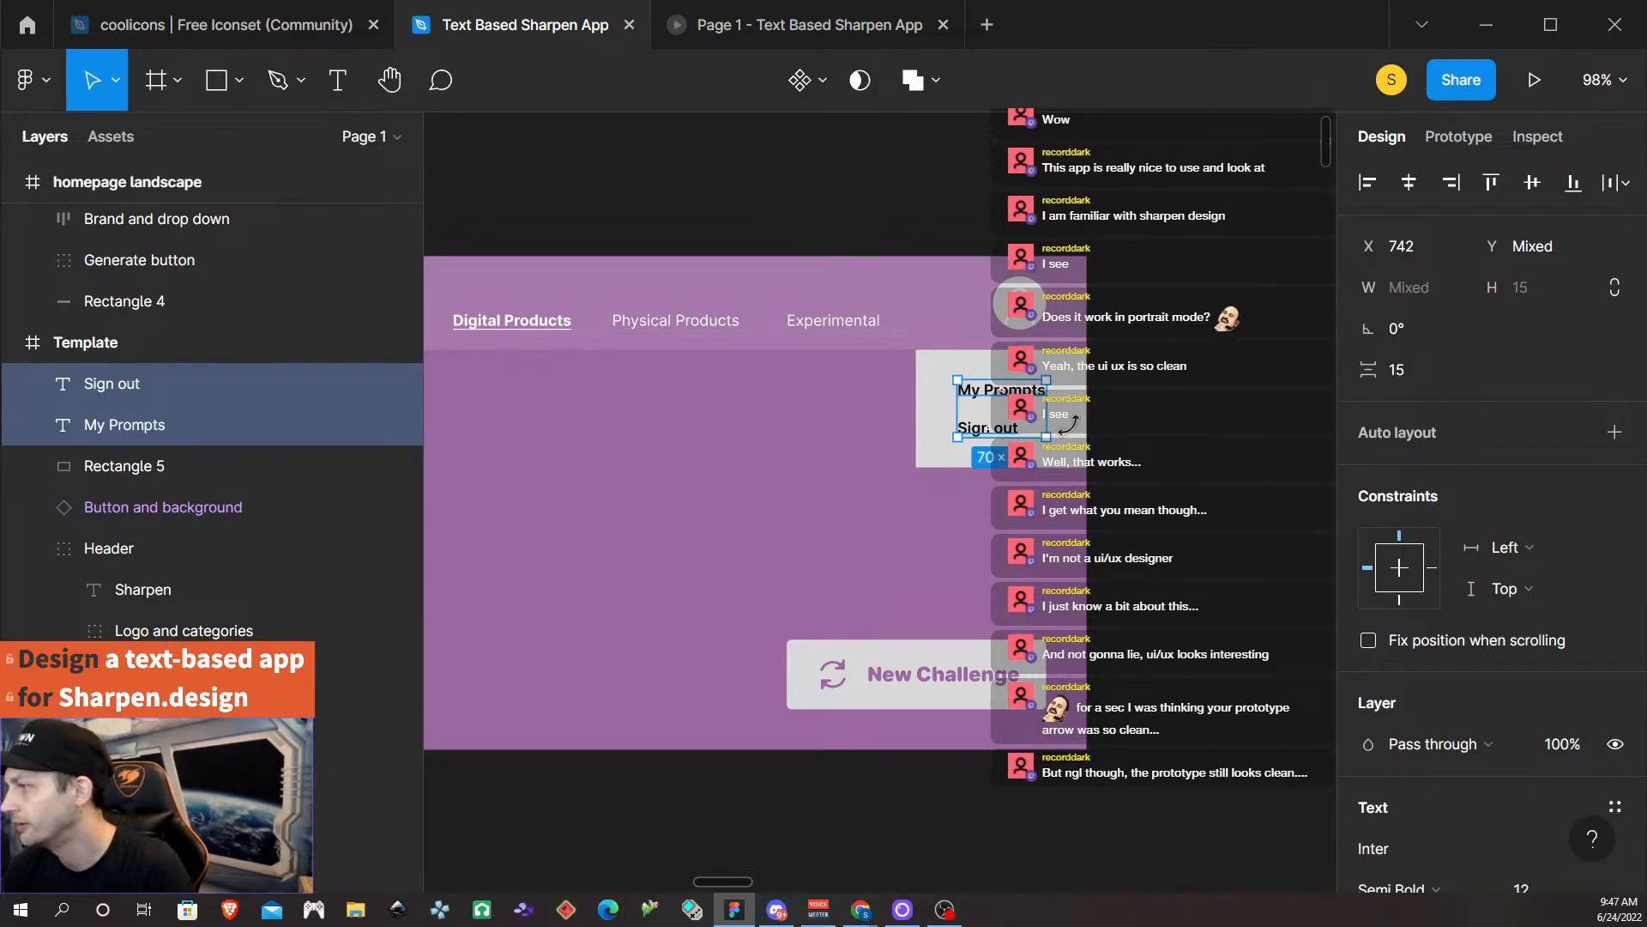
pyautogui.click(1064, 448)
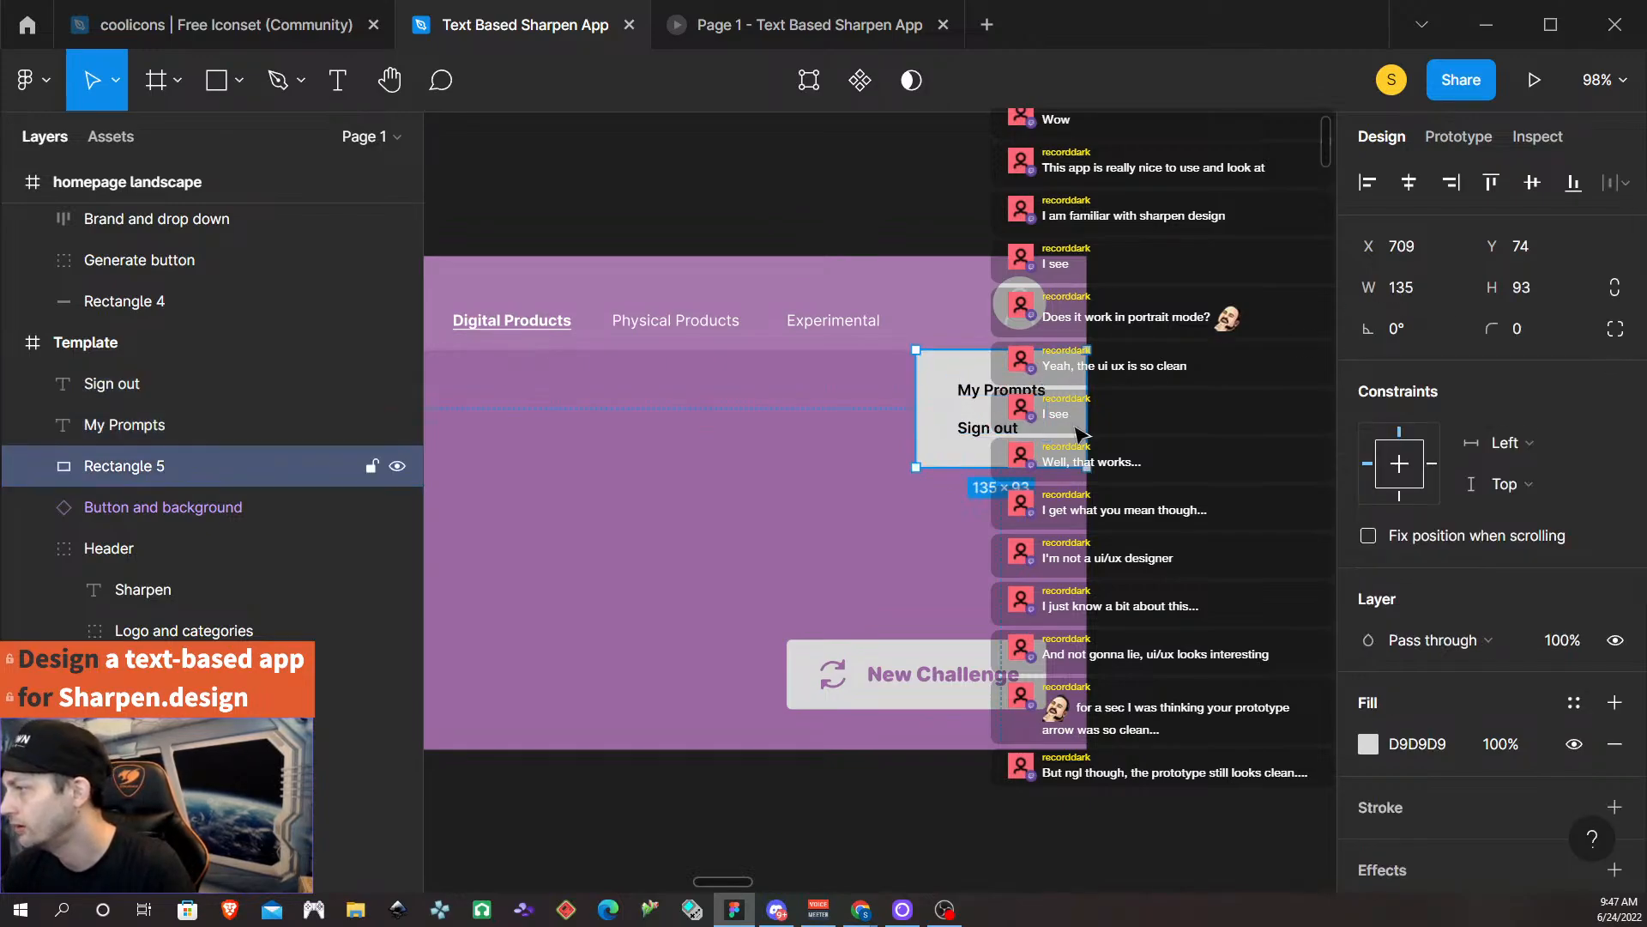
pyautogui.click(1442, 284)
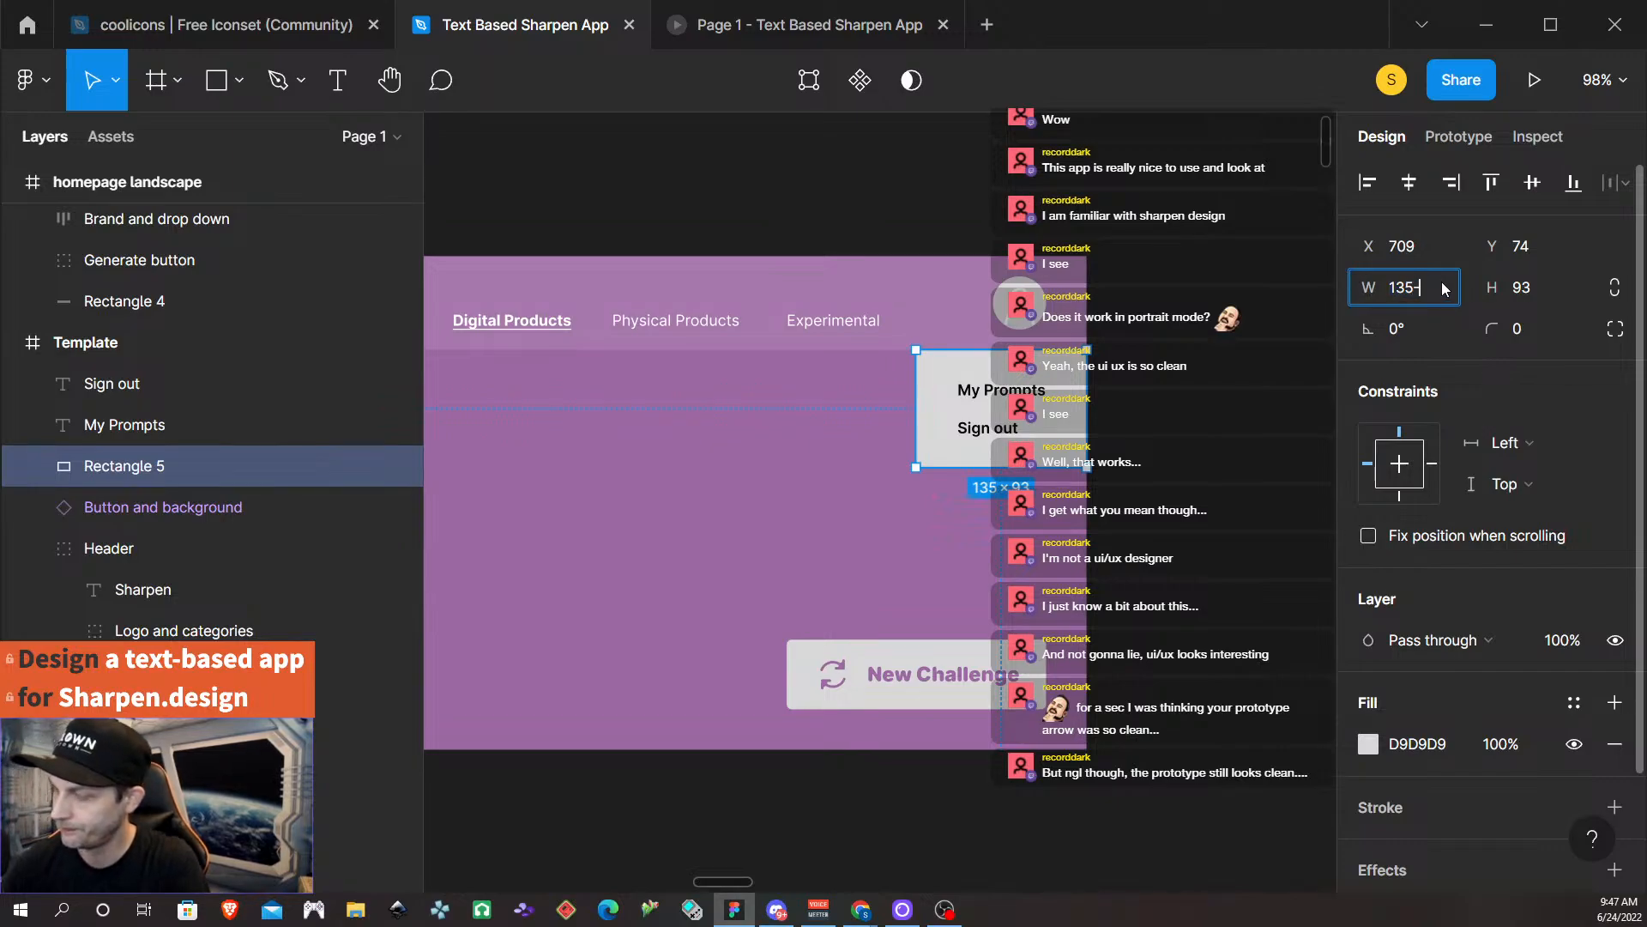
pyautogui.press('Return')
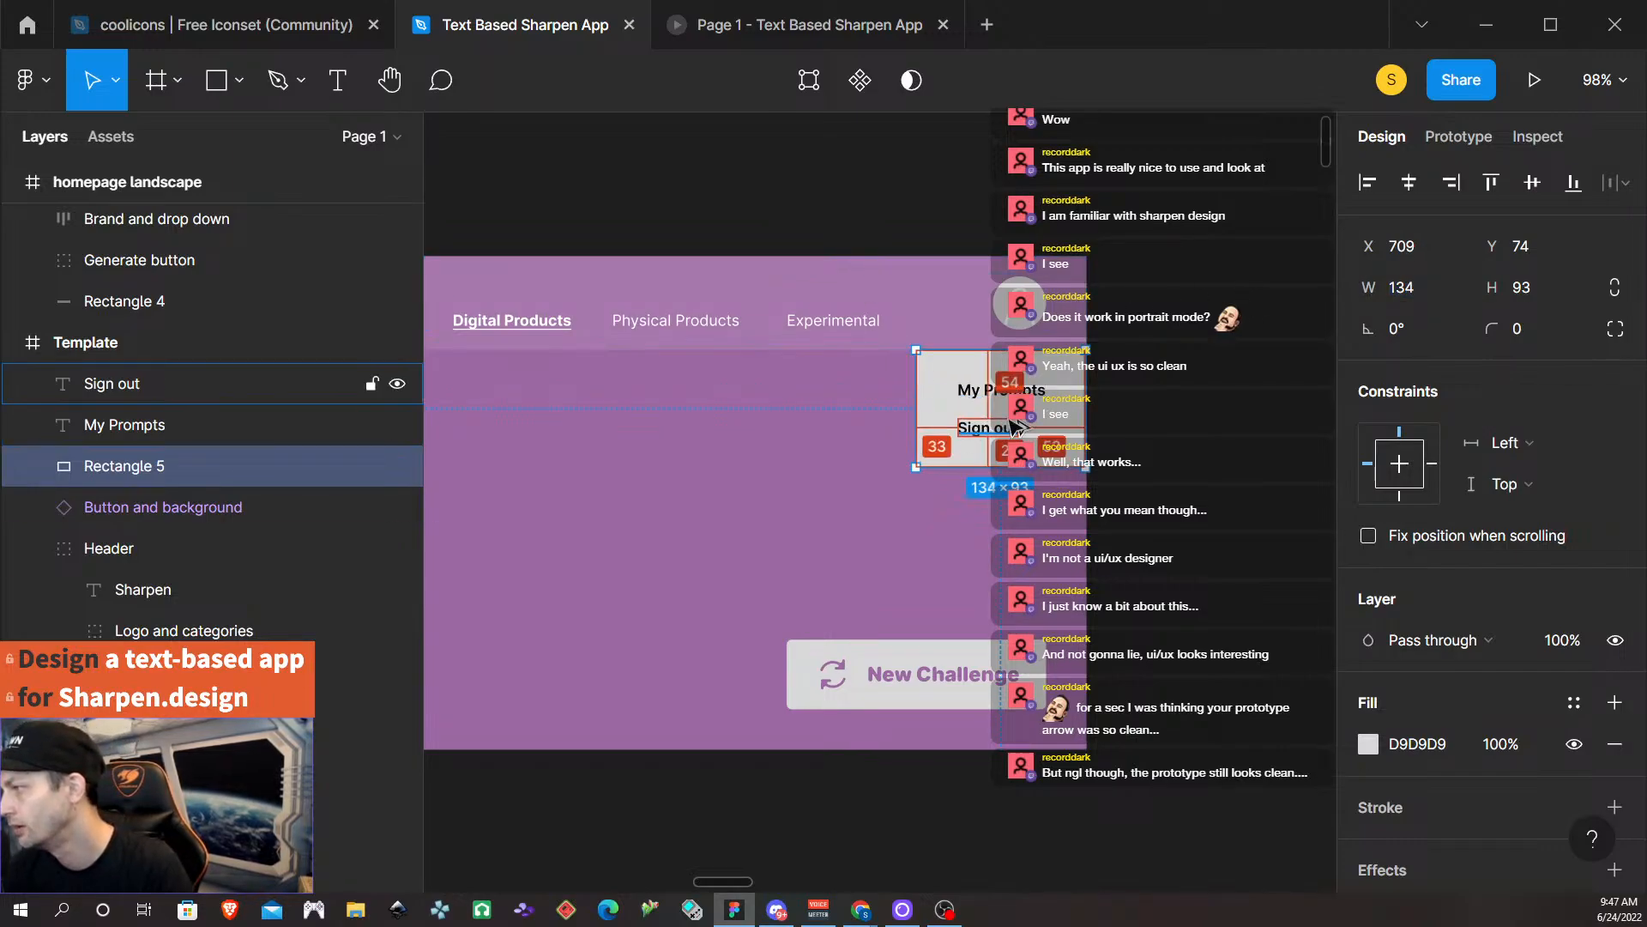
pyautogui.scroll(5, 1068, 463)
pyautogui.scroll(5, 1068, 464)
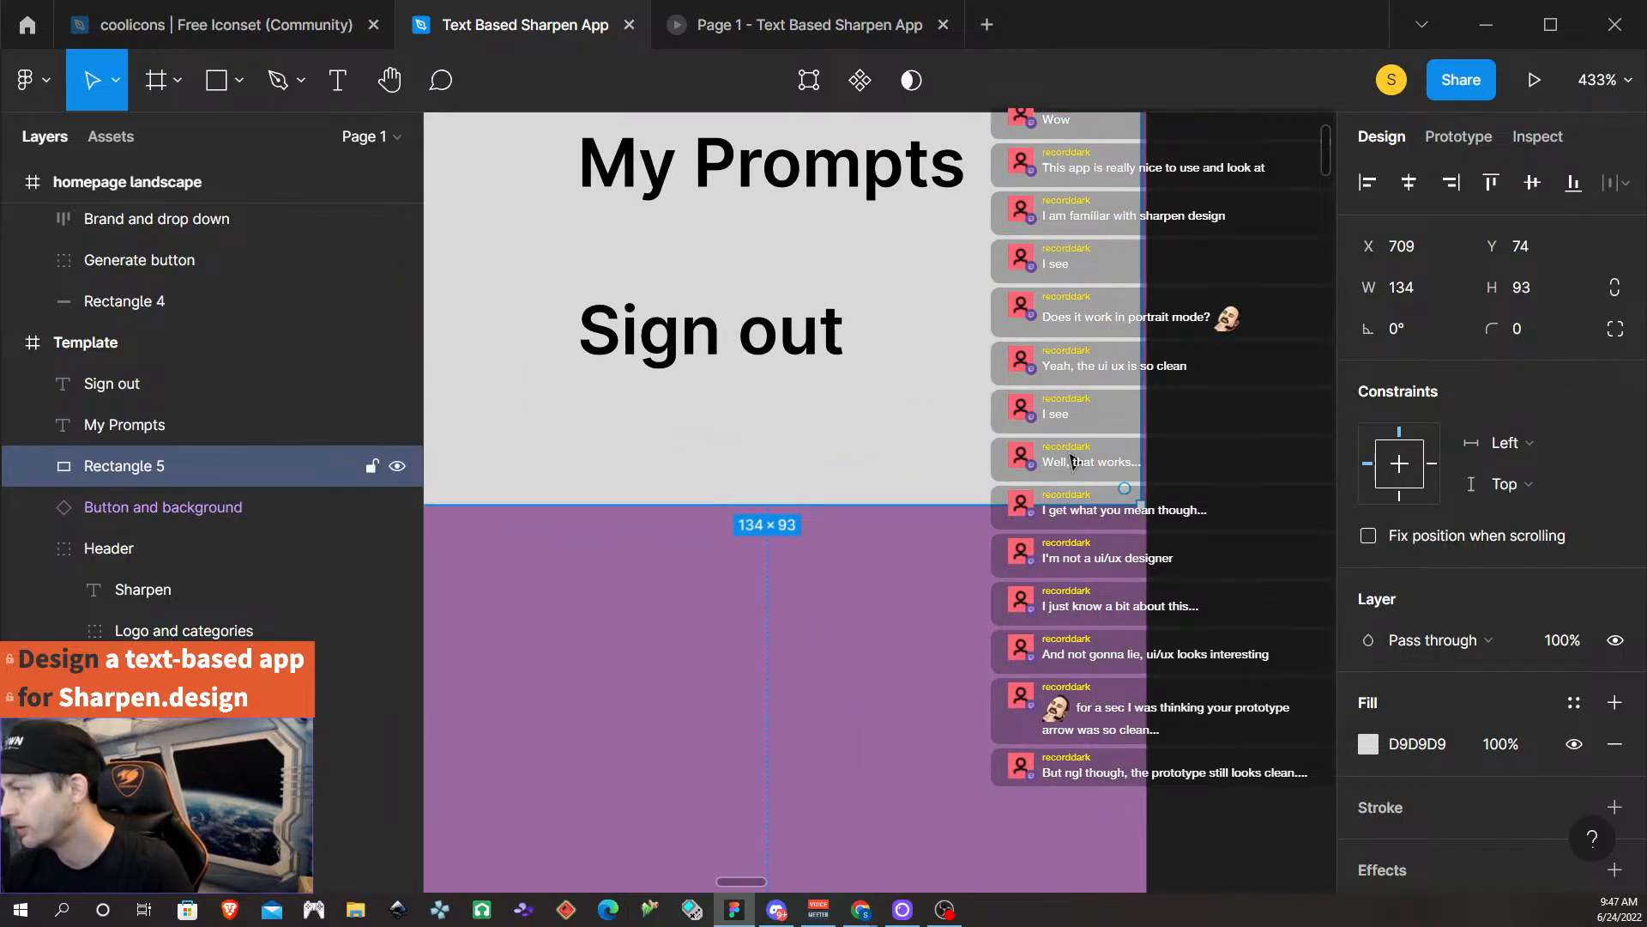
pyautogui.click(1227, 422)
pyautogui.scroll(-4, 790, 378)
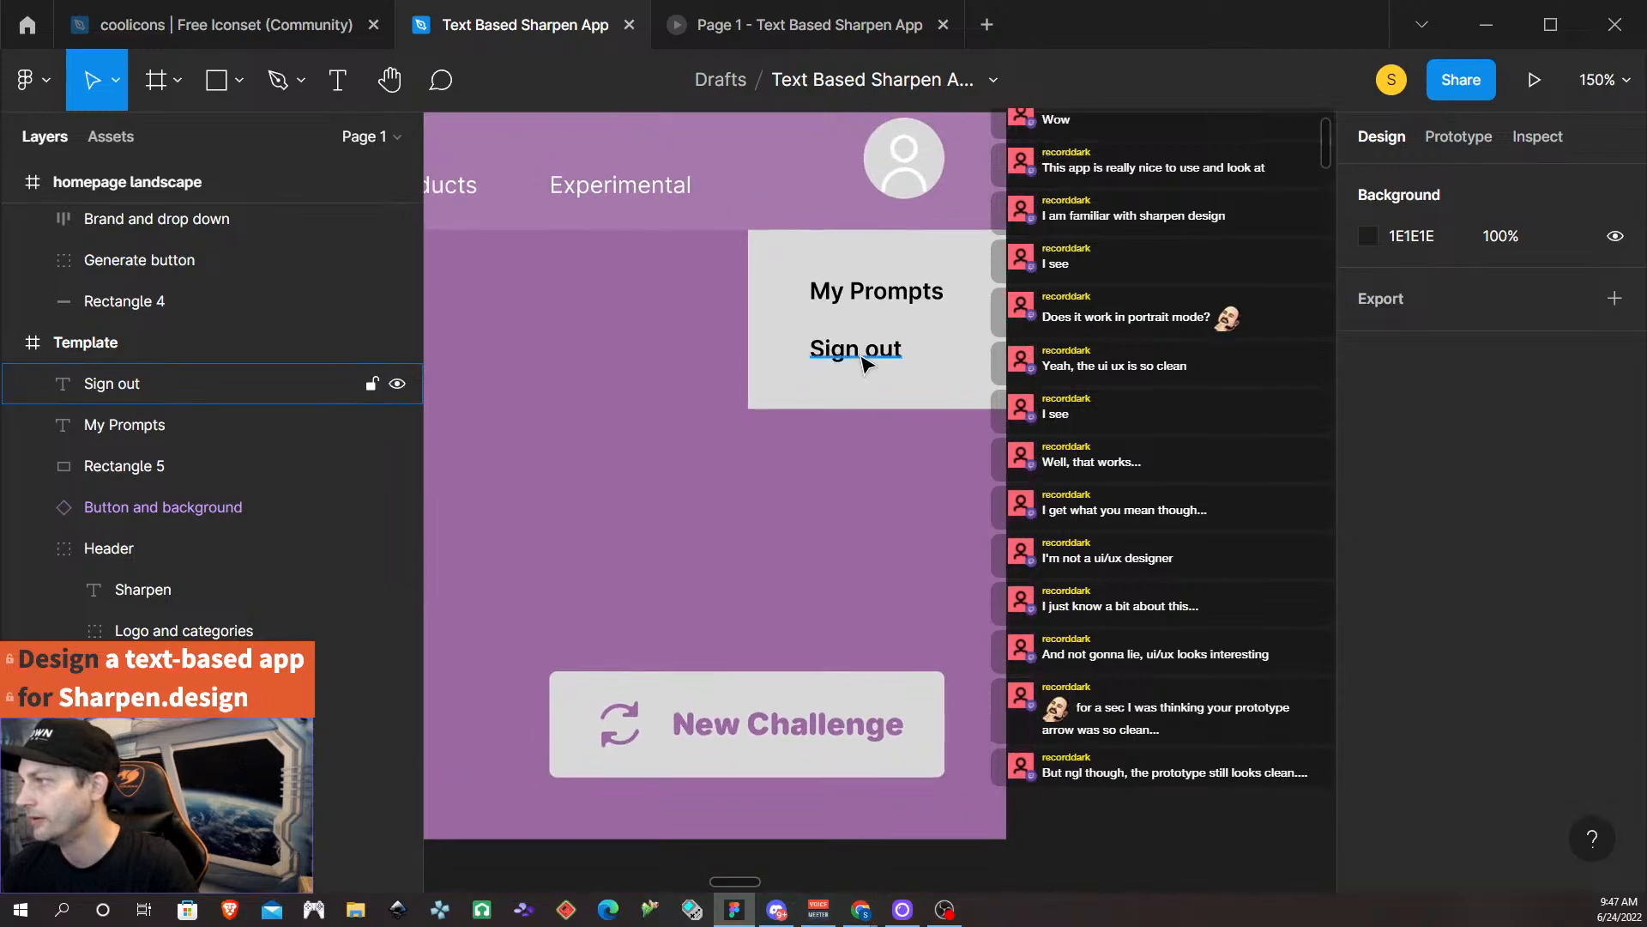
pyautogui.scroll(1, 907, 347)
pyautogui.click(875, 289)
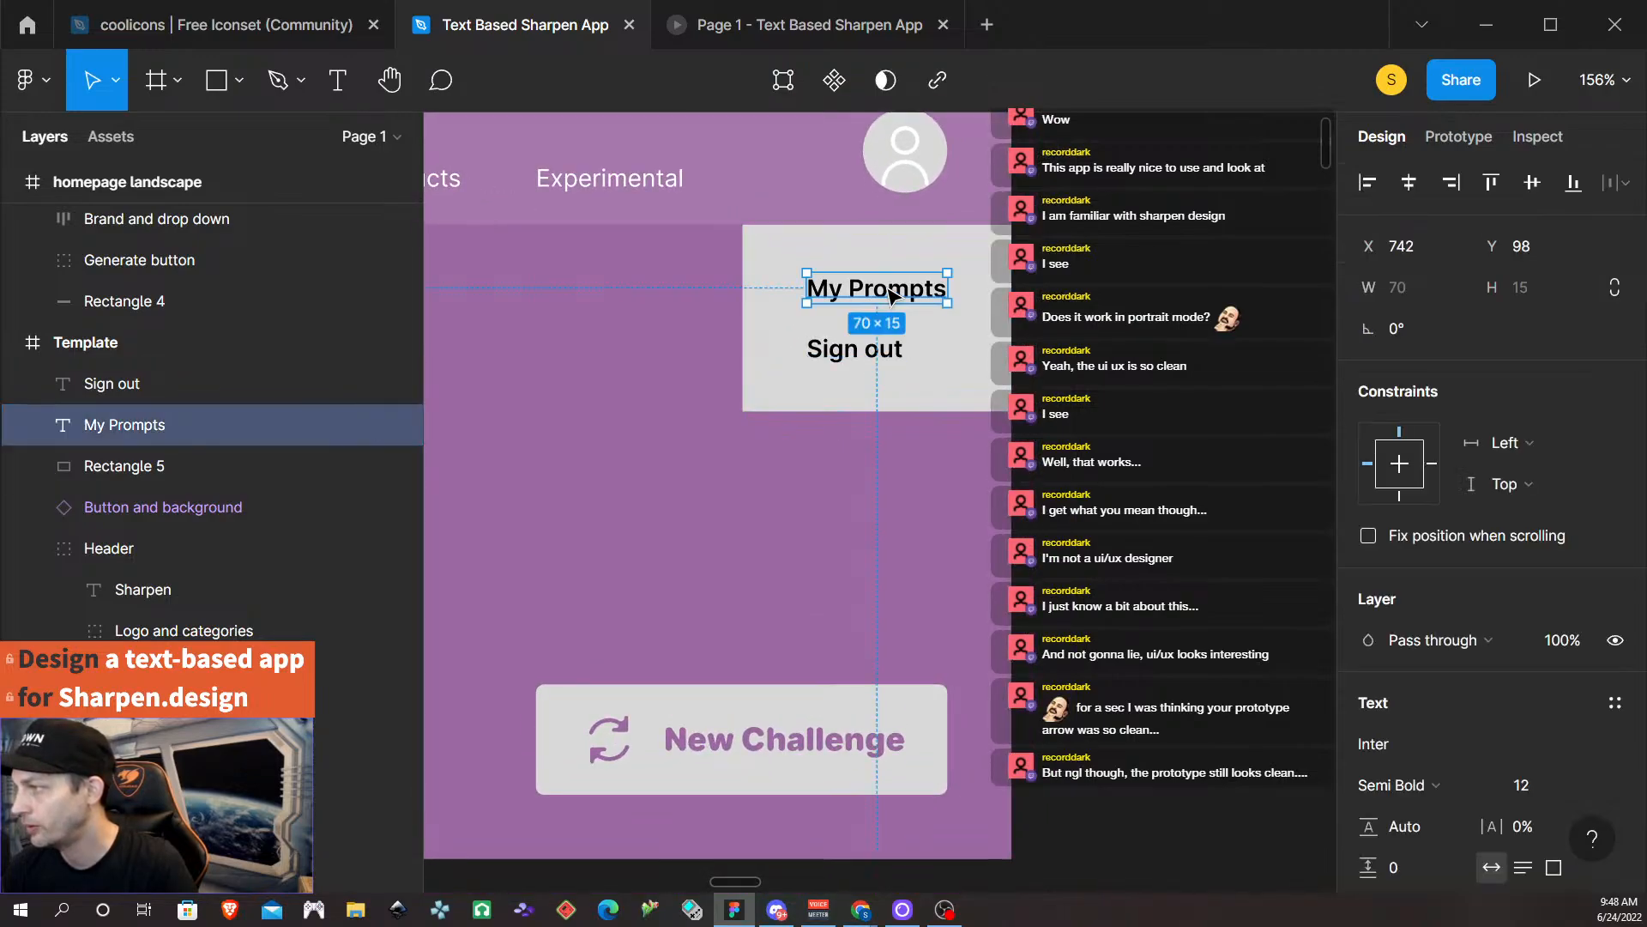
pyautogui.scroll(-3, 909, 380)
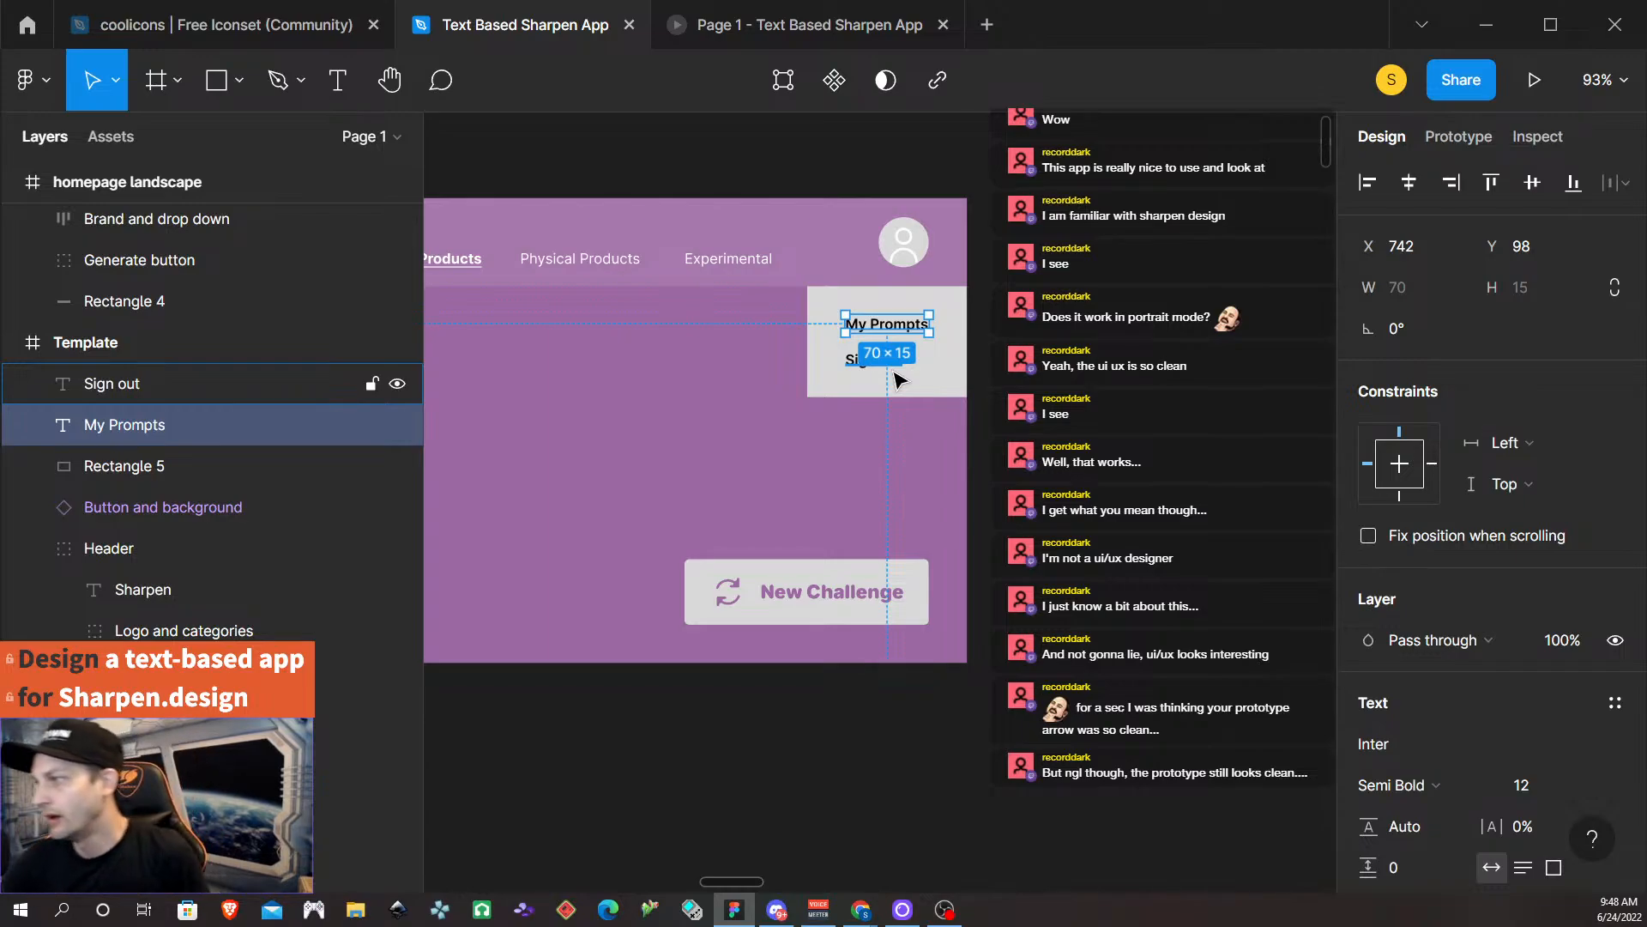
pyautogui.click(949, 387)
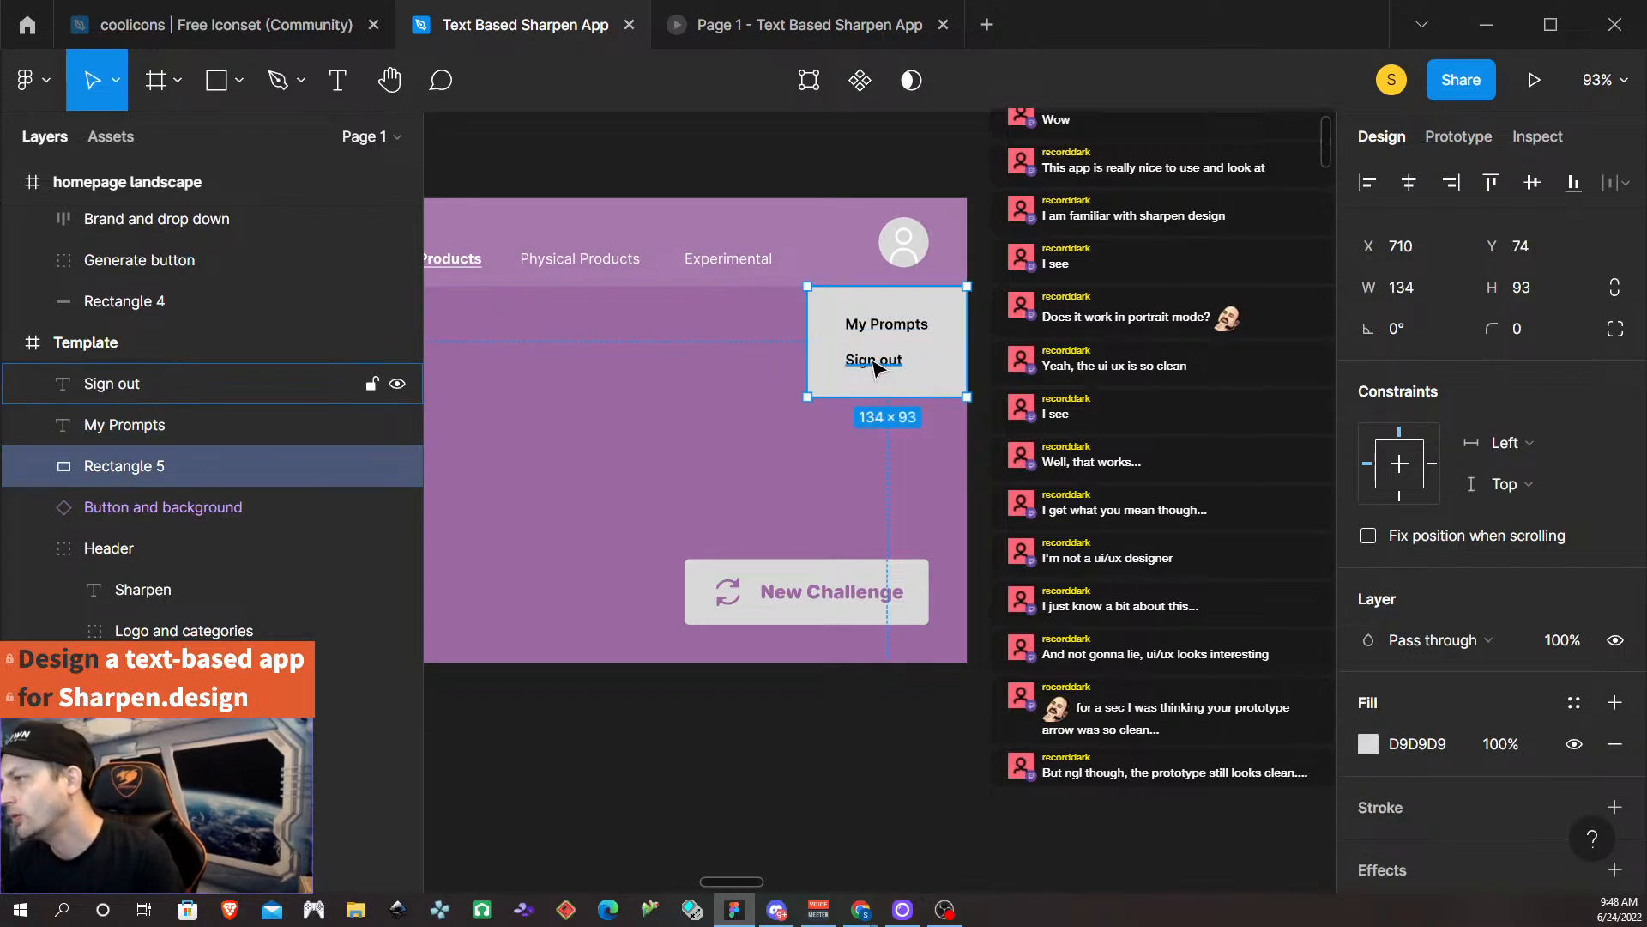
pyautogui.scroll(5, 887, 346)
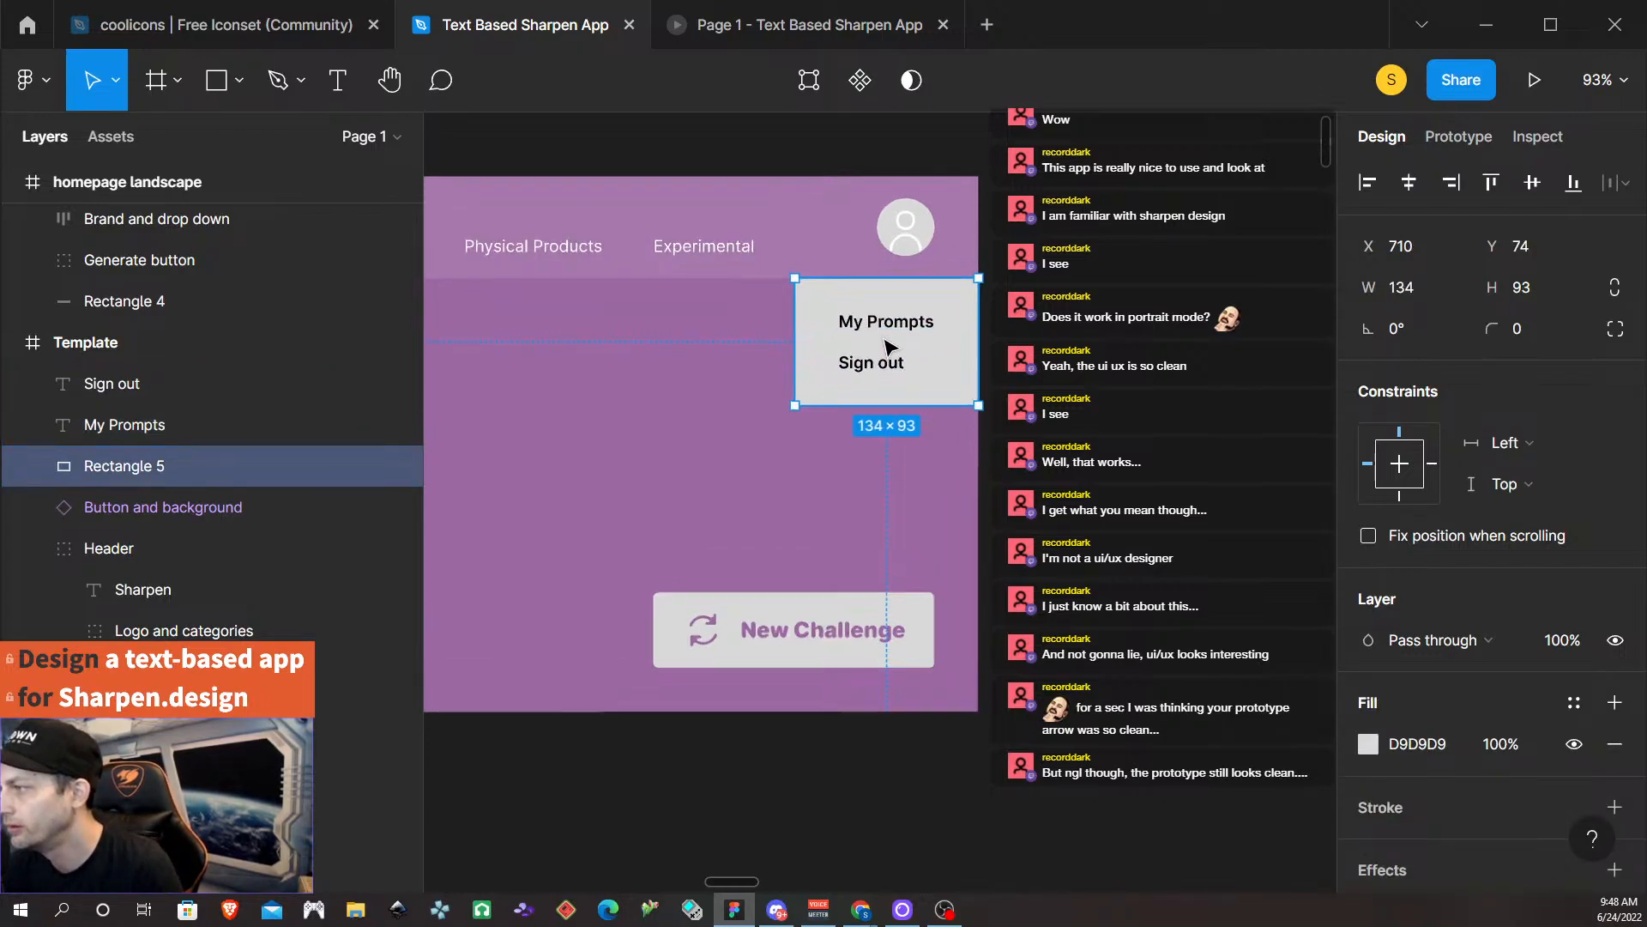
# Group the "My Prompts" and "Sign out" texts and name the group "Text options".
pyautogui.click(854, 328)
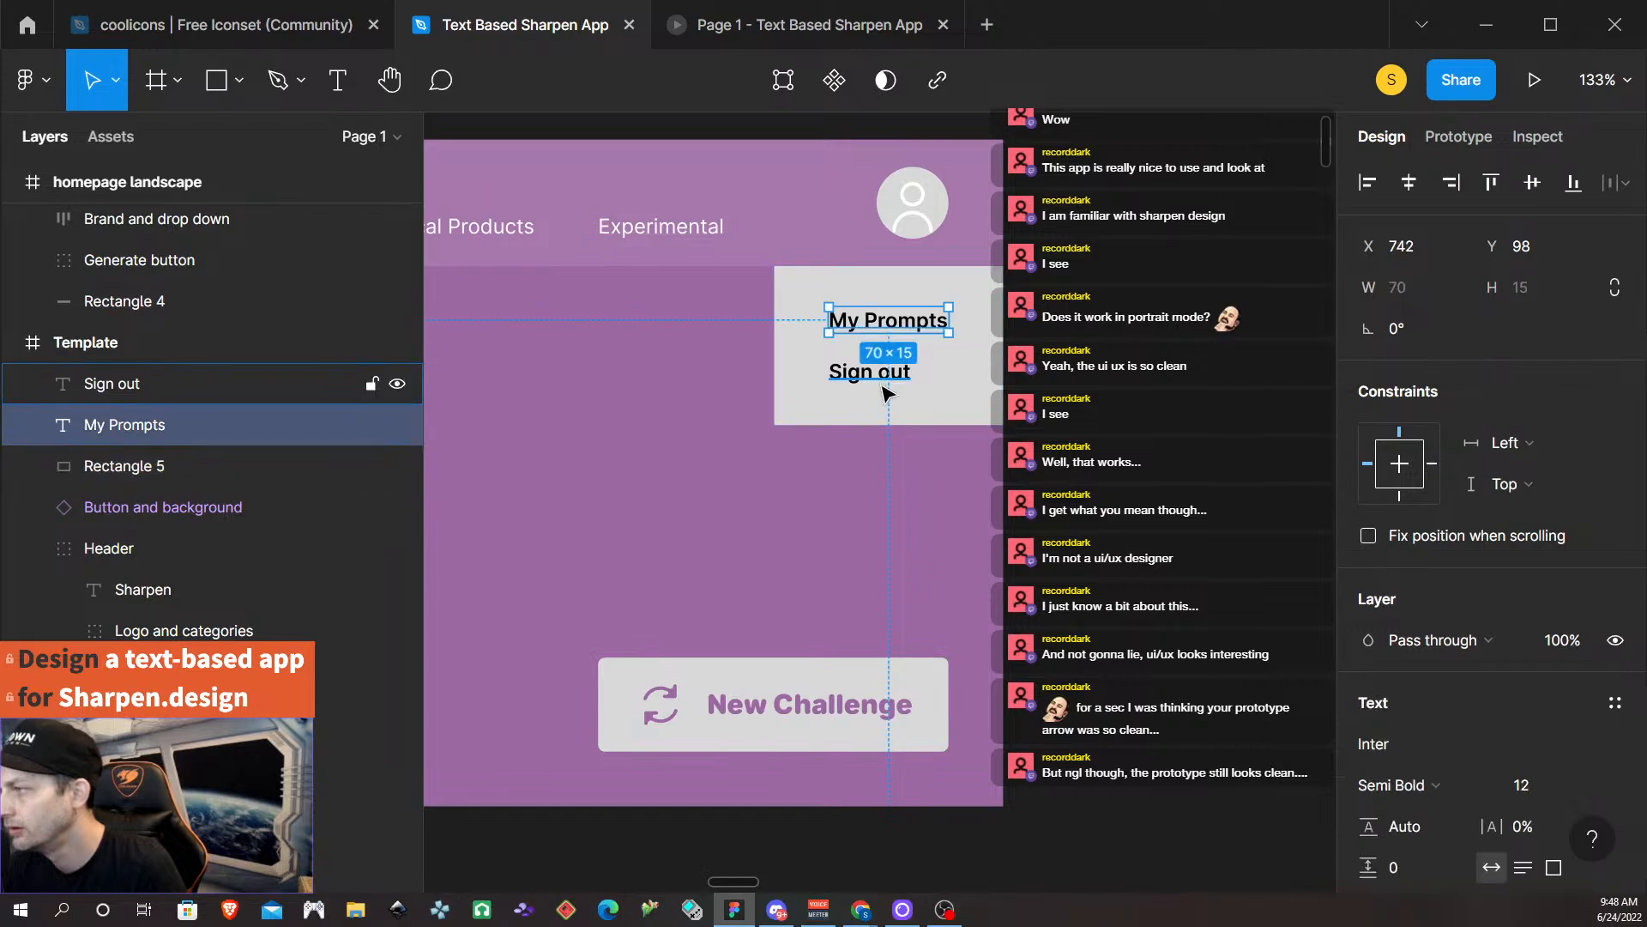
pyautogui.keyDown('shift'); pyautogui.click(867, 374); pyautogui.keyUp('shift')
pyautogui.hotkey('ctrl', 'g')
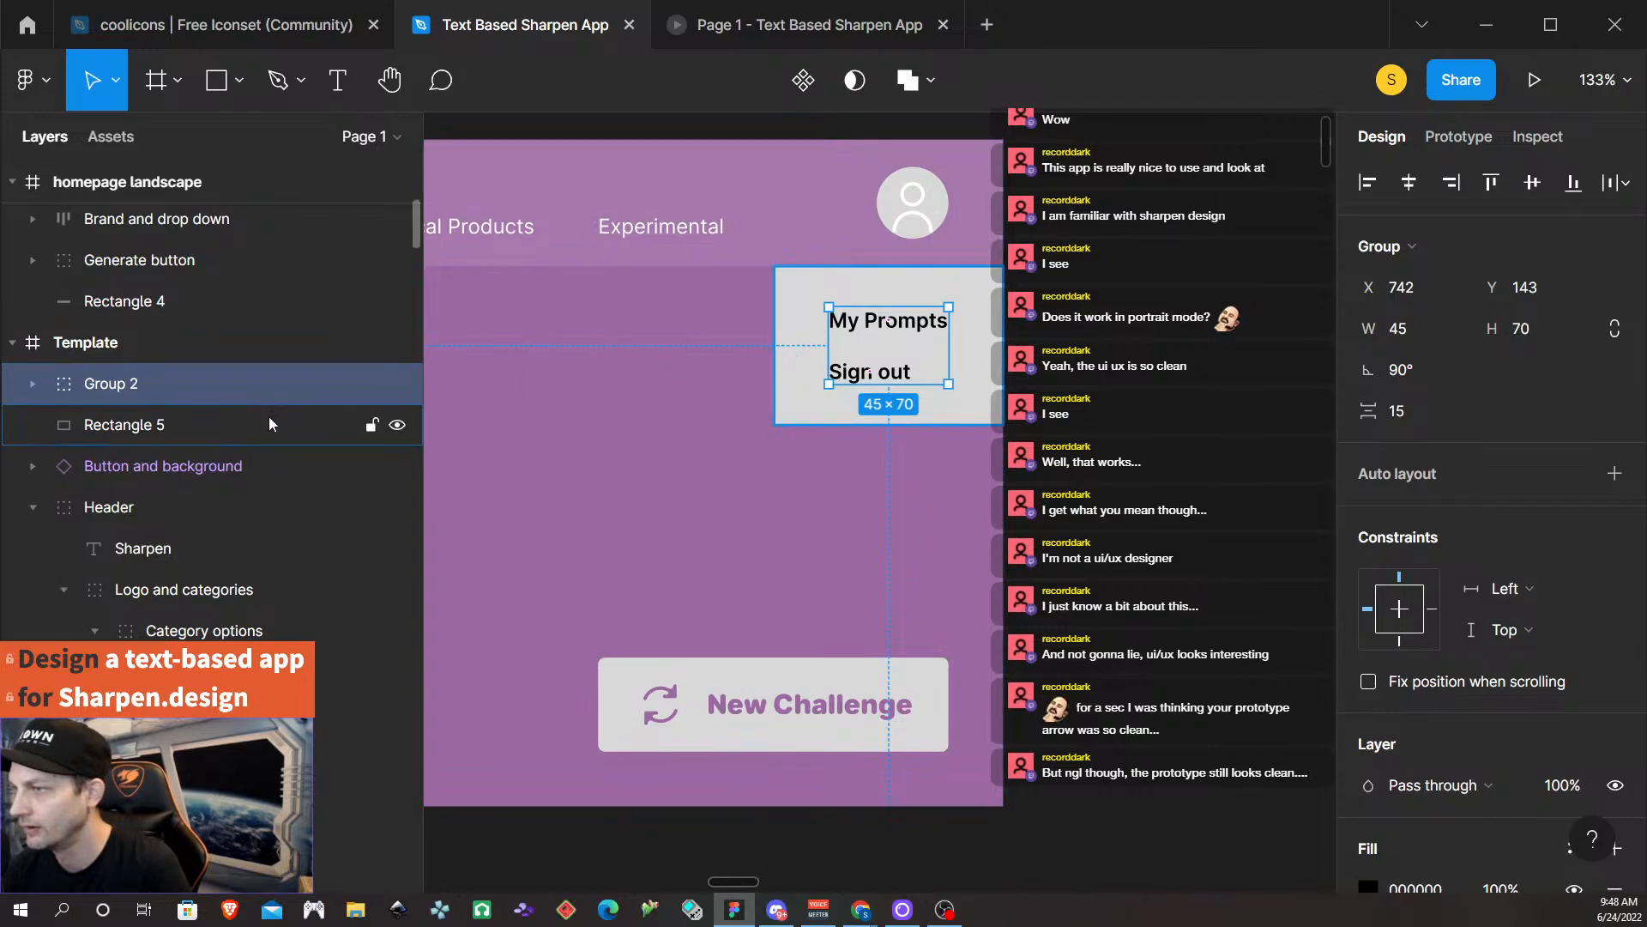
pyautogui.click(811, 371)
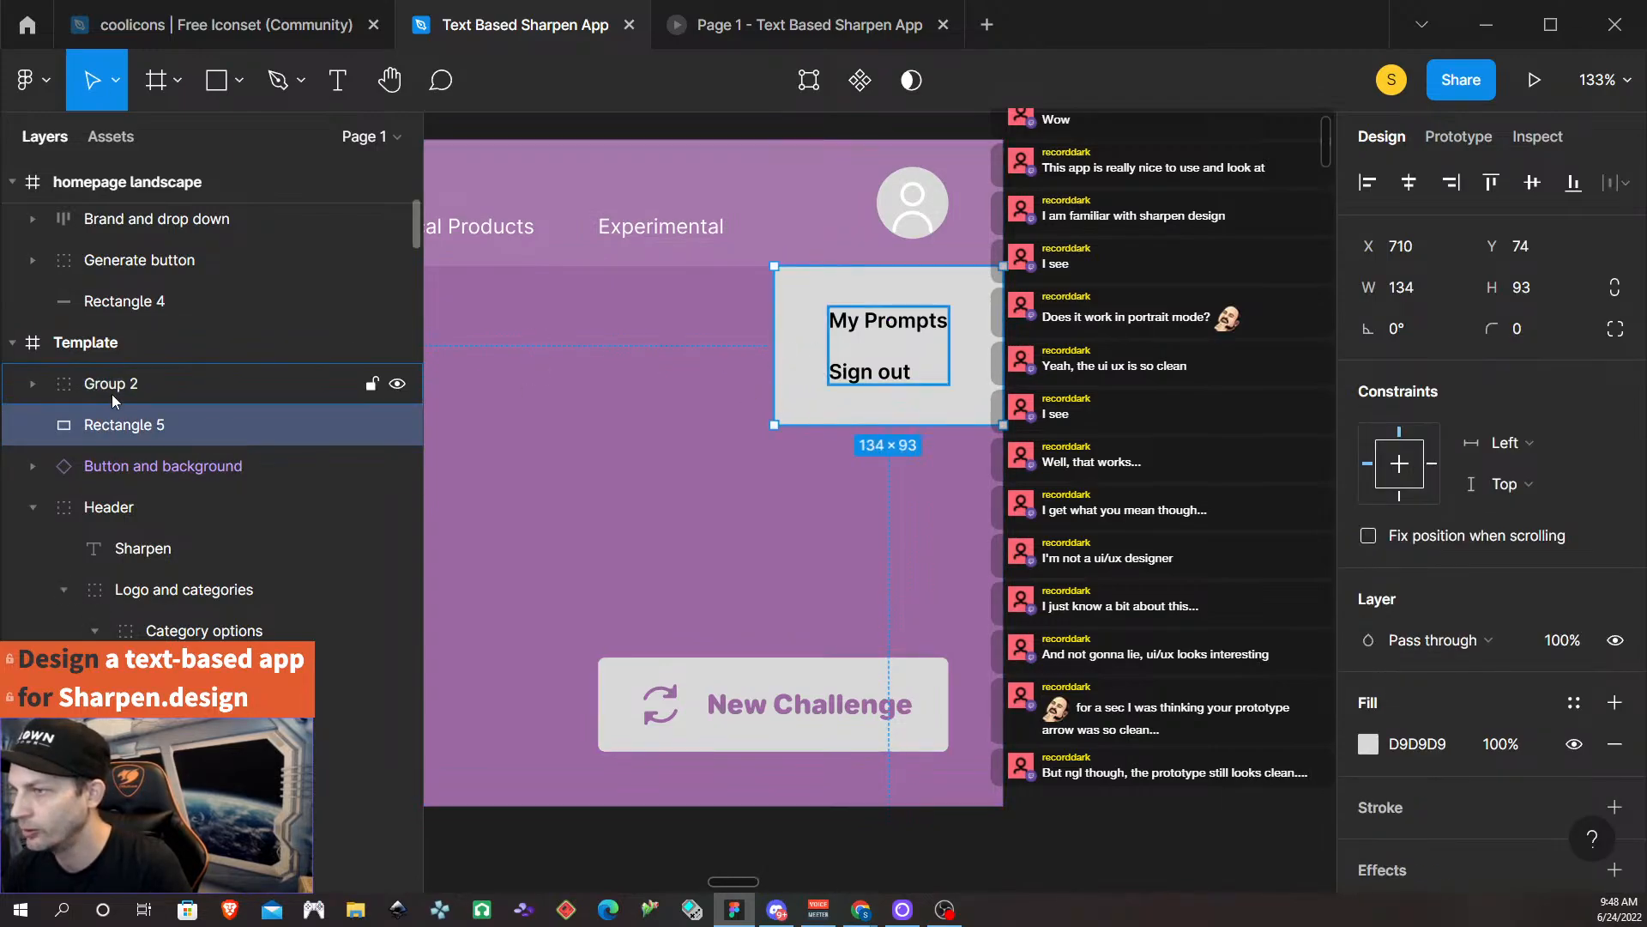
pyautogui.doubleClick(137, 386)
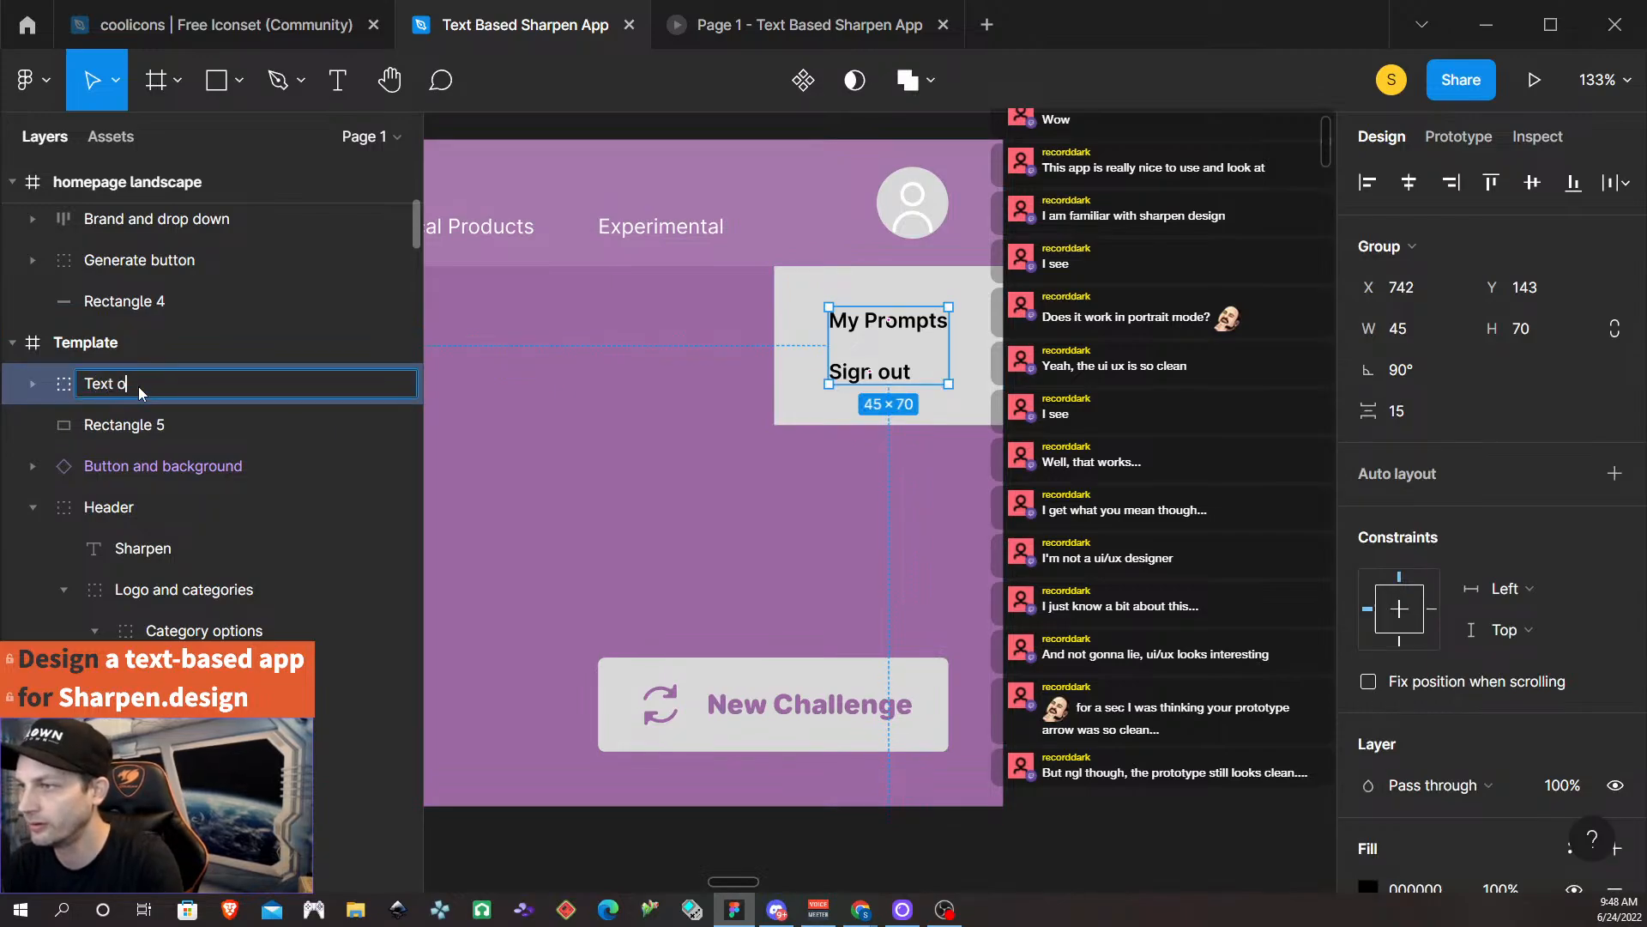
pyautogui.write('Text options')
pyautogui.press('Return')
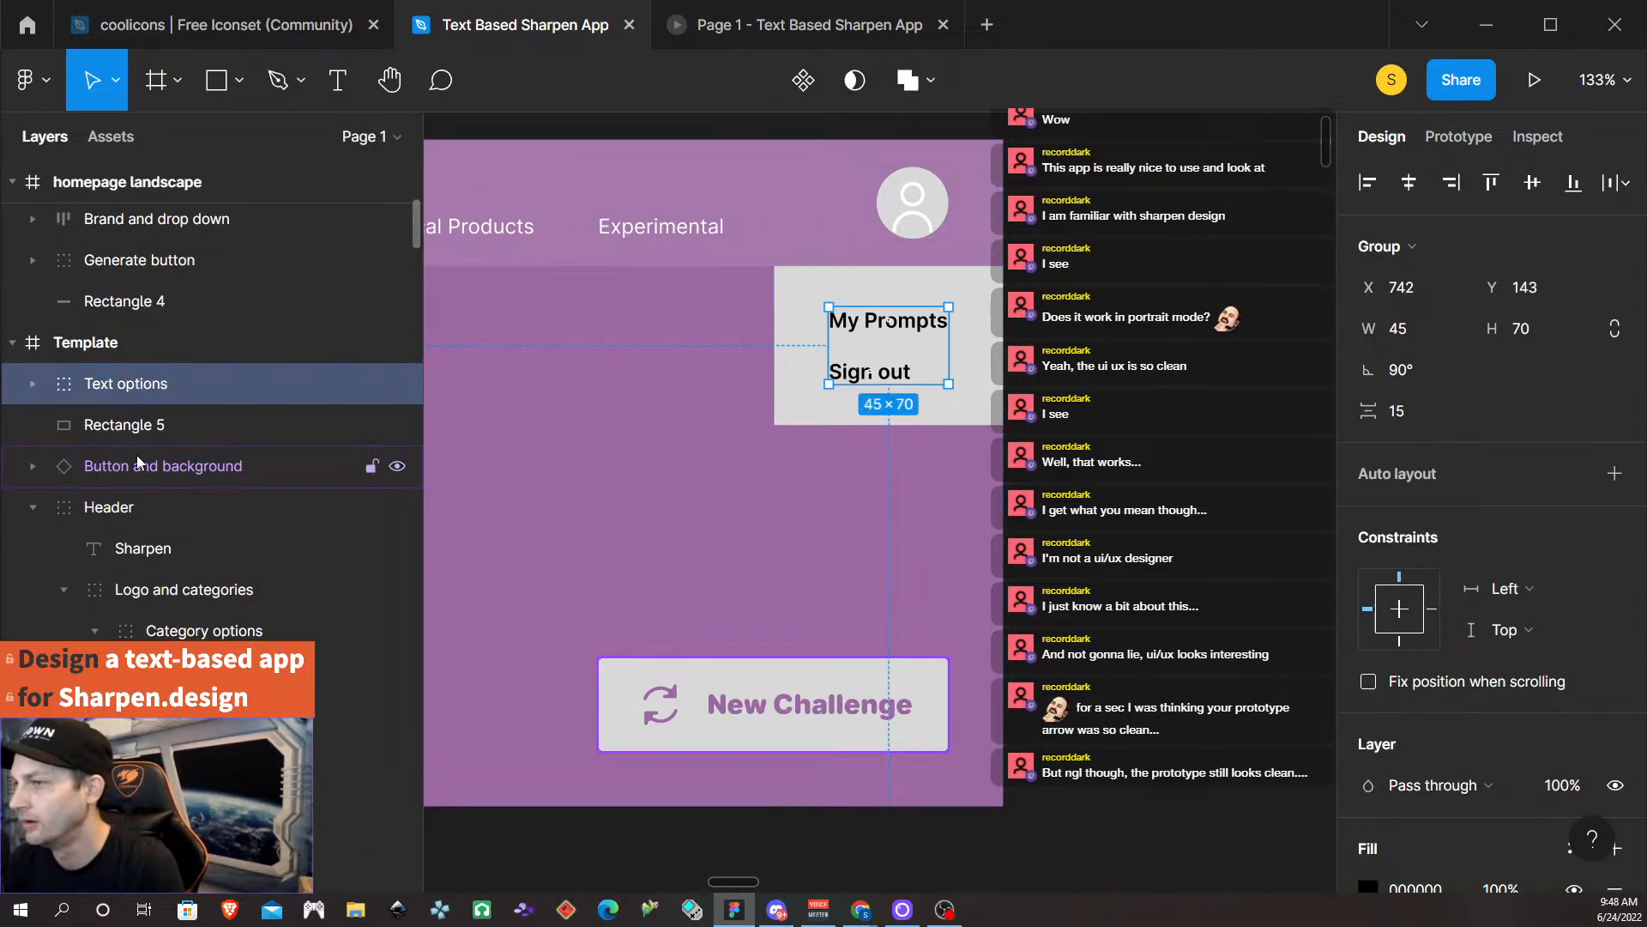
# Rename the grey panel's rectangle layer as "Menu BG".
pyautogui.click(148, 433)
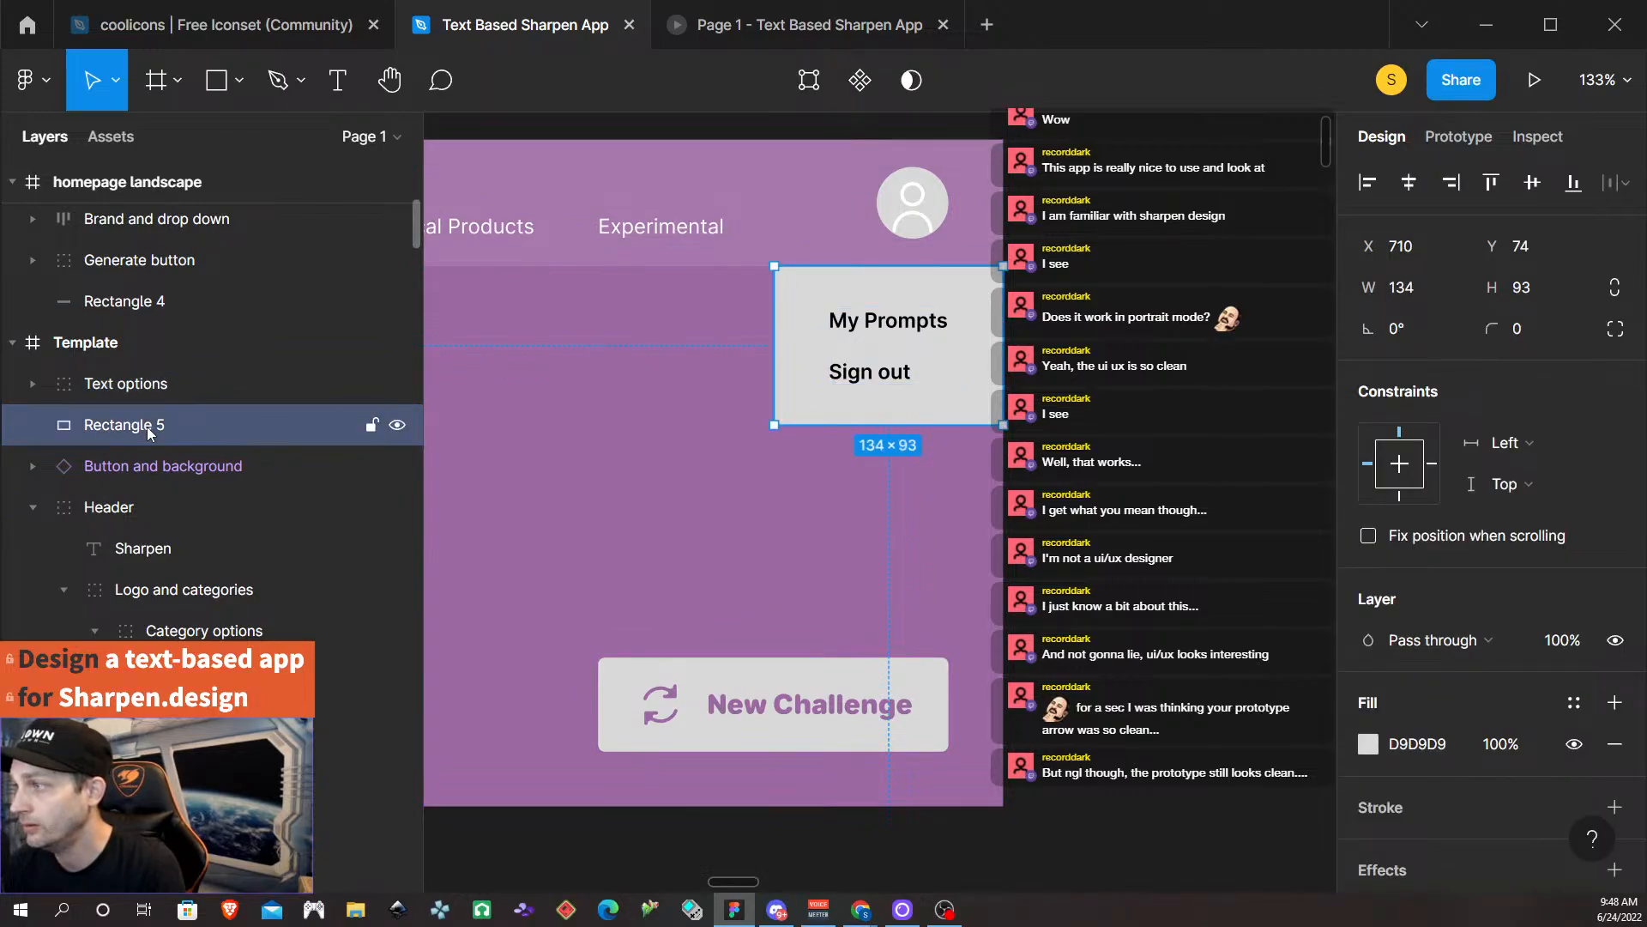
pyautogui.doubleClick(148, 426)
pyautogui.write('Menu')
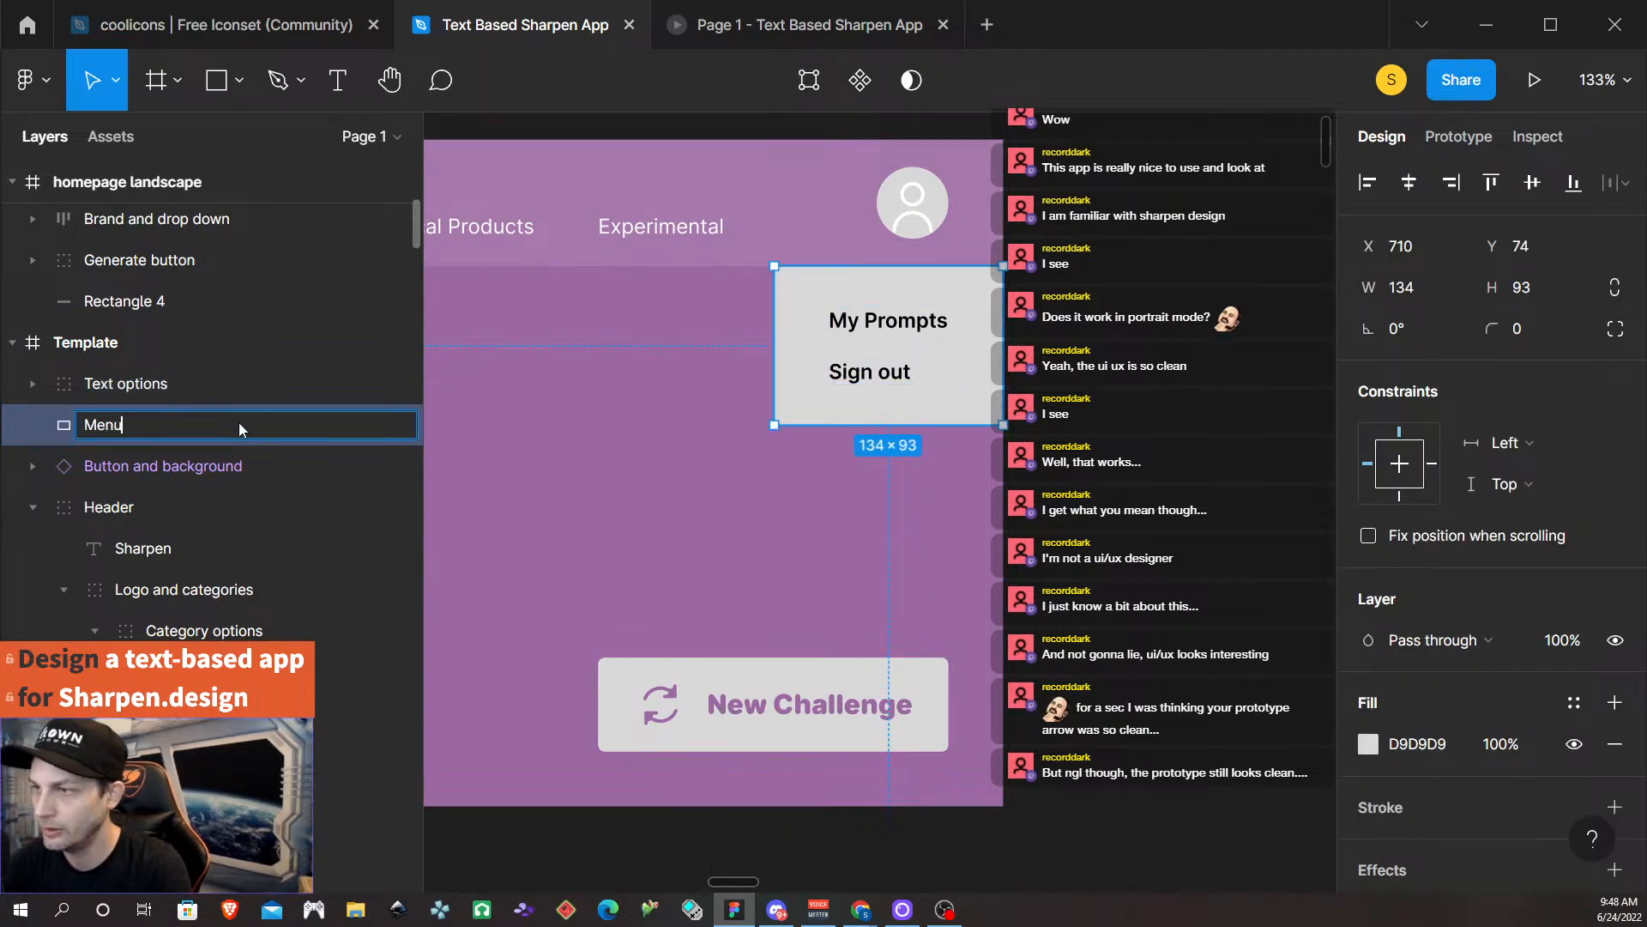
pyautogui.write(' BG')
pyautogui.press('Return')
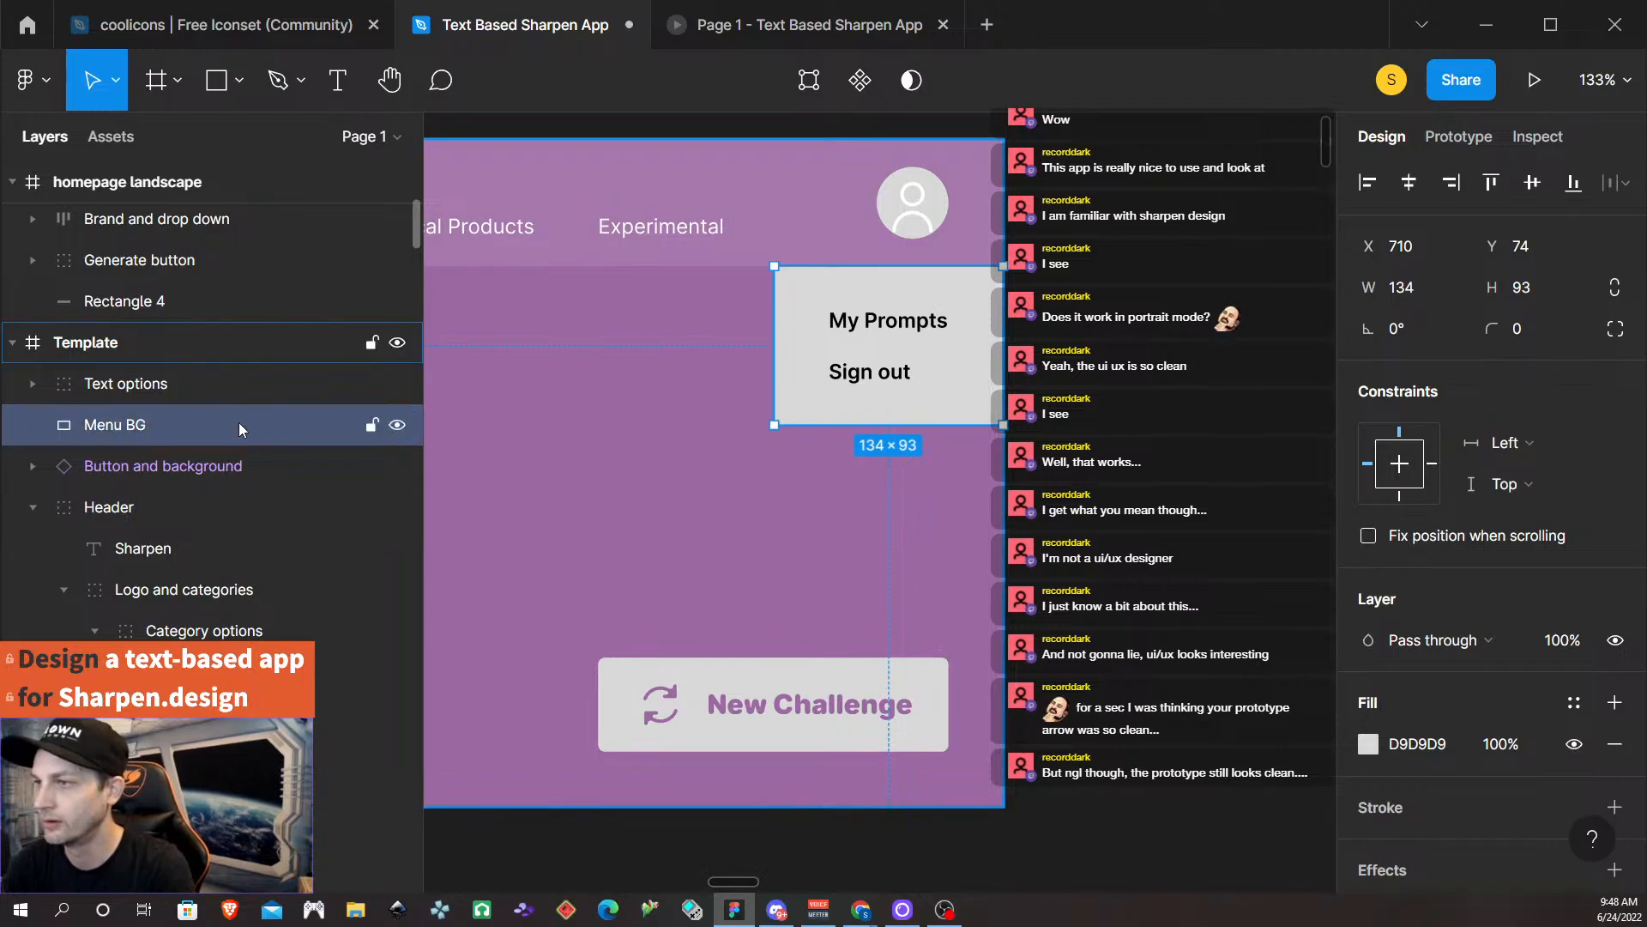
# Group the "Text options" and "Menu BG" layers and name the group "menu".
pyautogui.click(173, 384)
pyautogui.keyDown('shift'); pyautogui.click(160, 415); pyautogui.keyUp('shift')
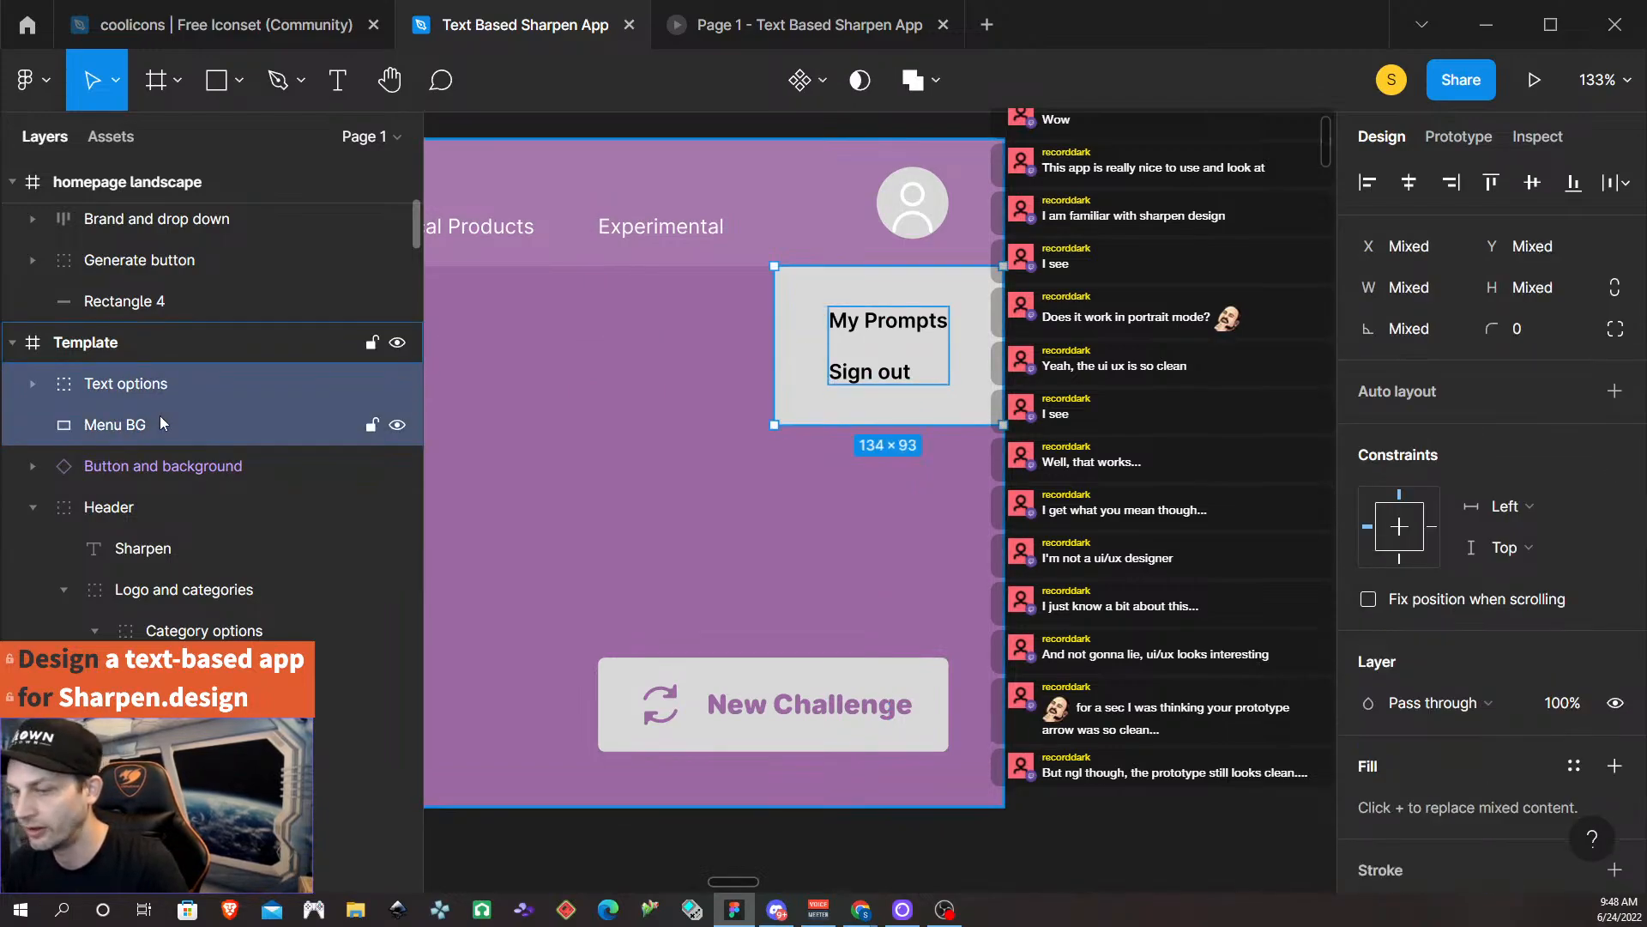
pyautogui.hotkey('ctrl', 'g')
pyautogui.doubleClick(137, 384)
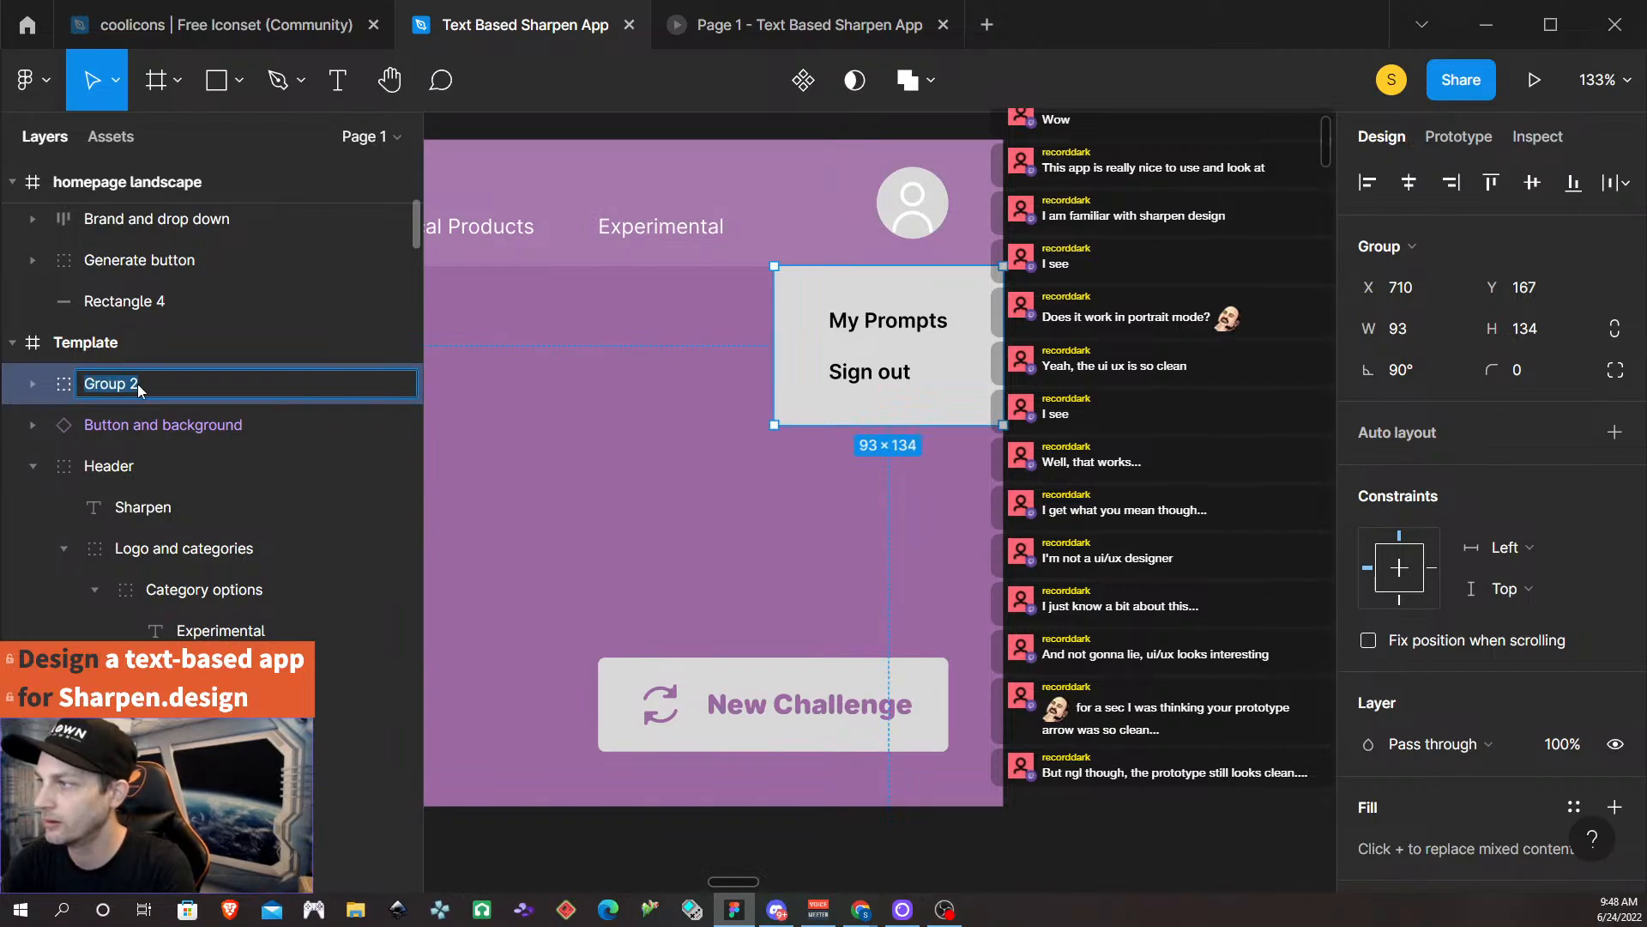
pyautogui.write('menu')
pyautogui.press('Return')
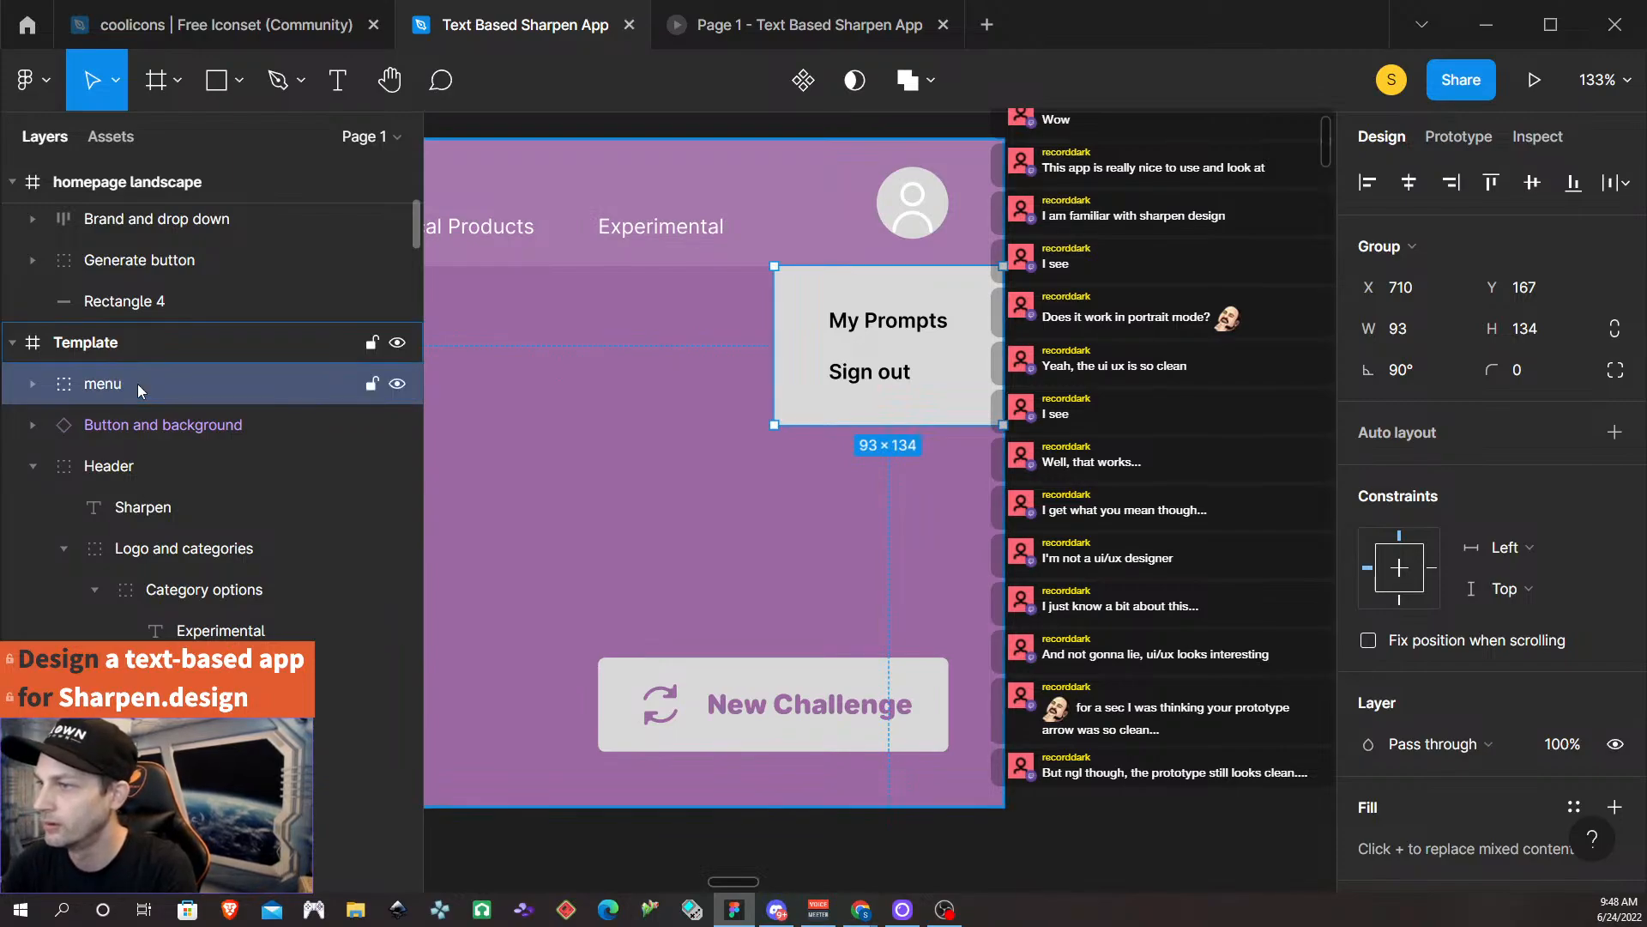
pyautogui.click(32, 384)
pyautogui.click(33, 385)
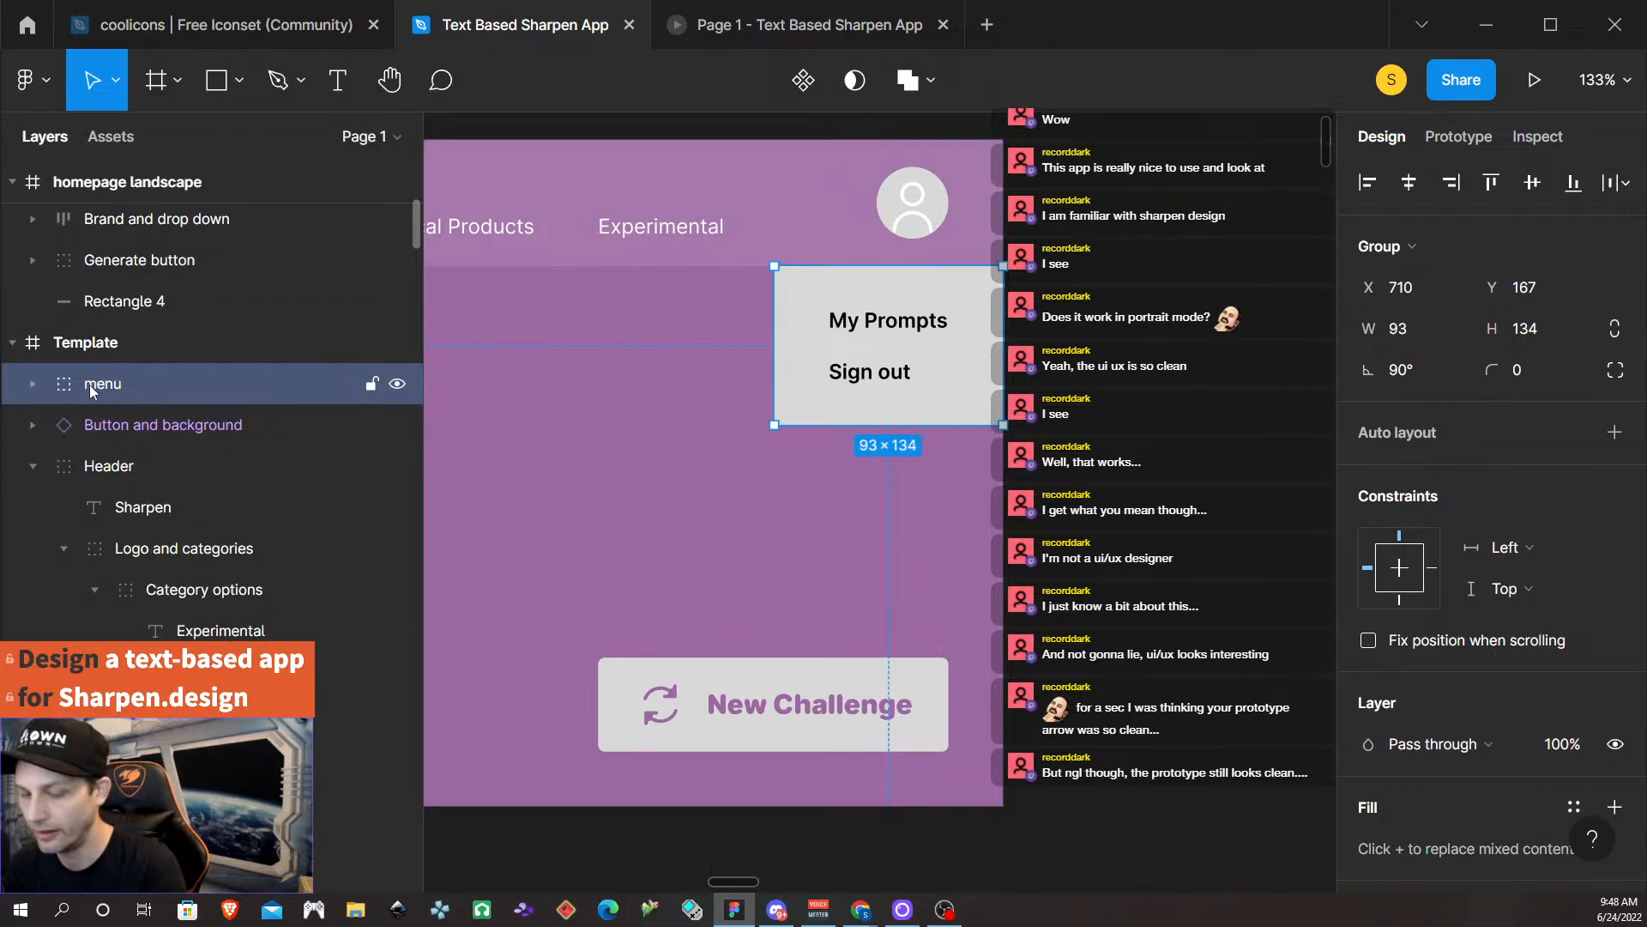
# Duplicate the "menu" group and rename the lower of the two groups as "menu transparent".
pyautogui.hotkey('ctrl', 'd')
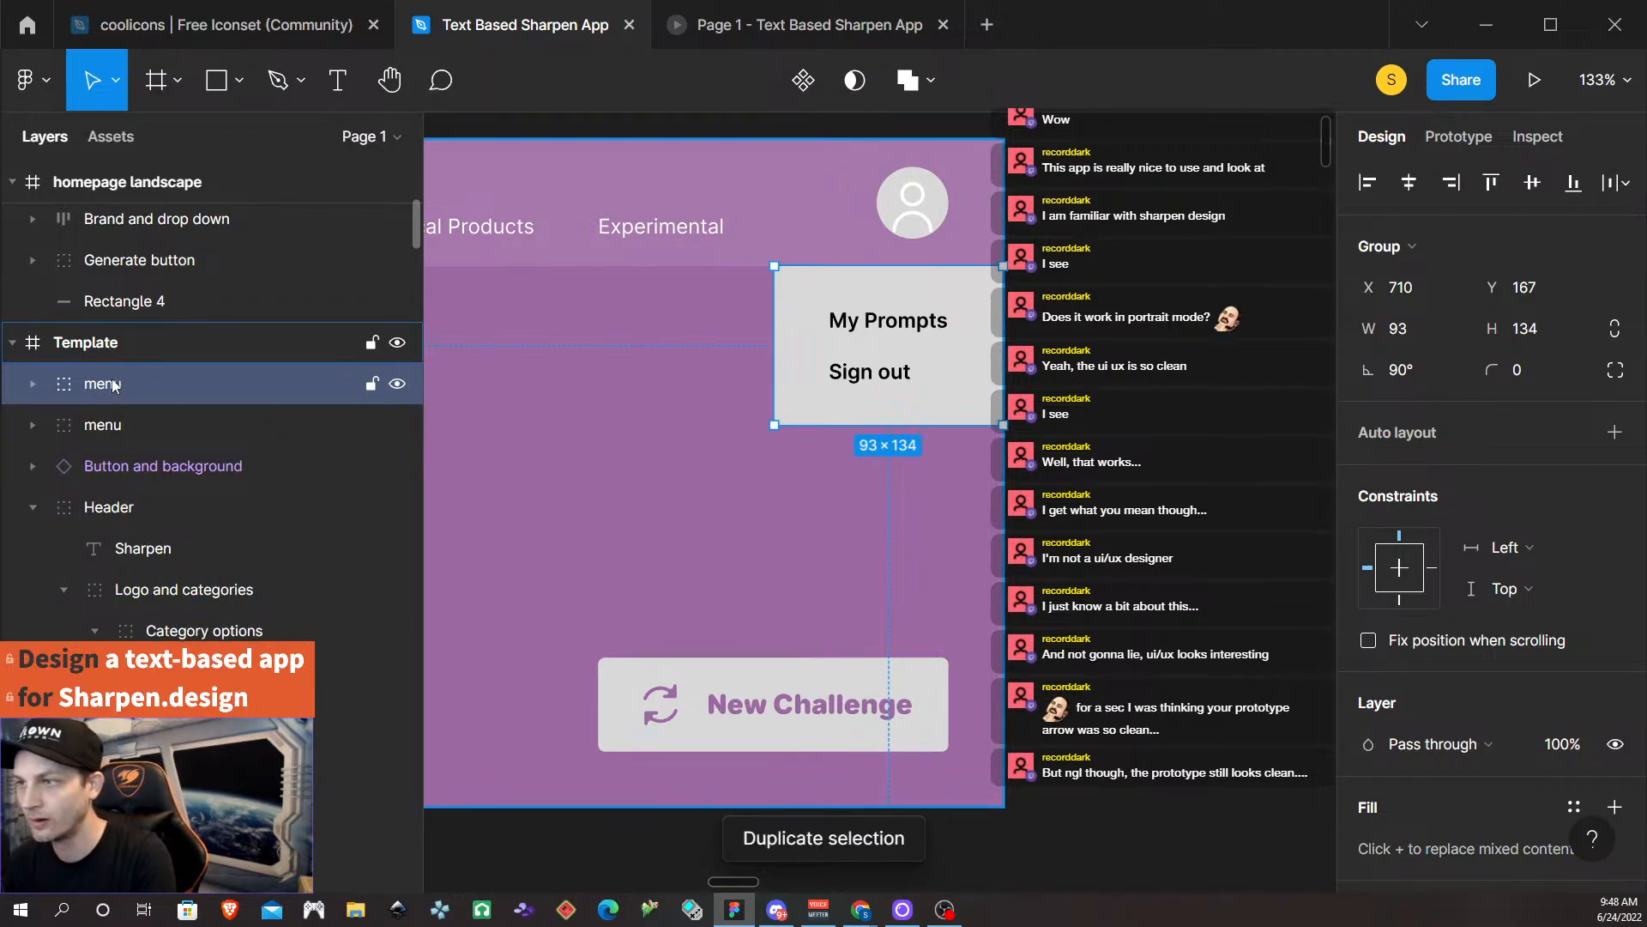
pyautogui.doubleClick(127, 427)
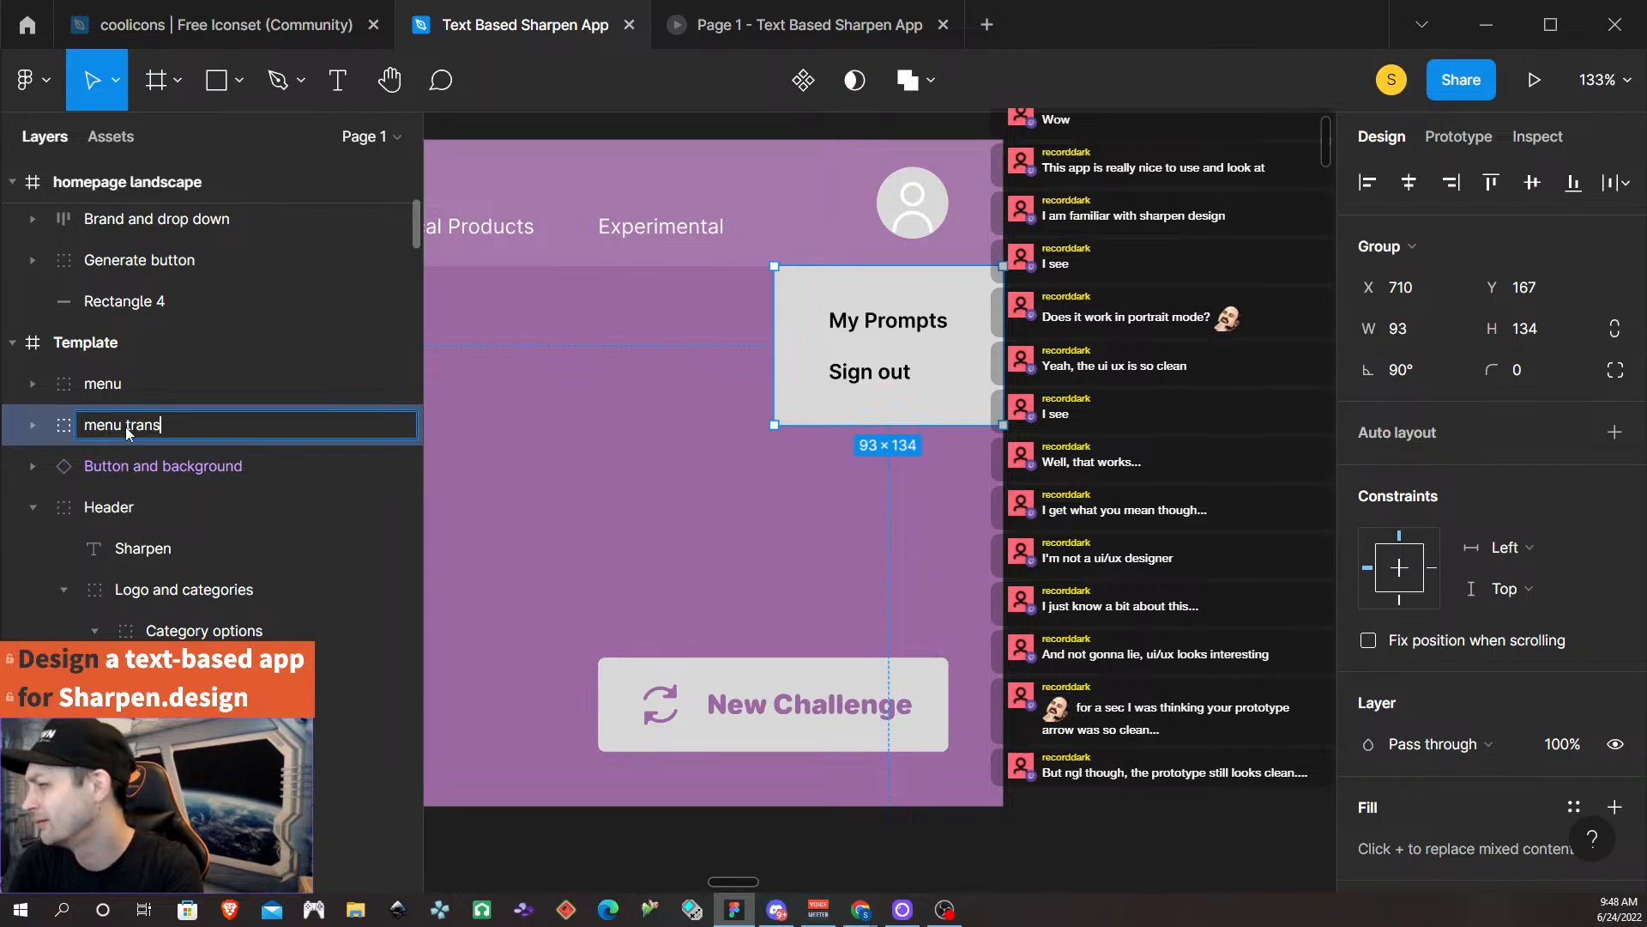
pyautogui.write('menu transparent')
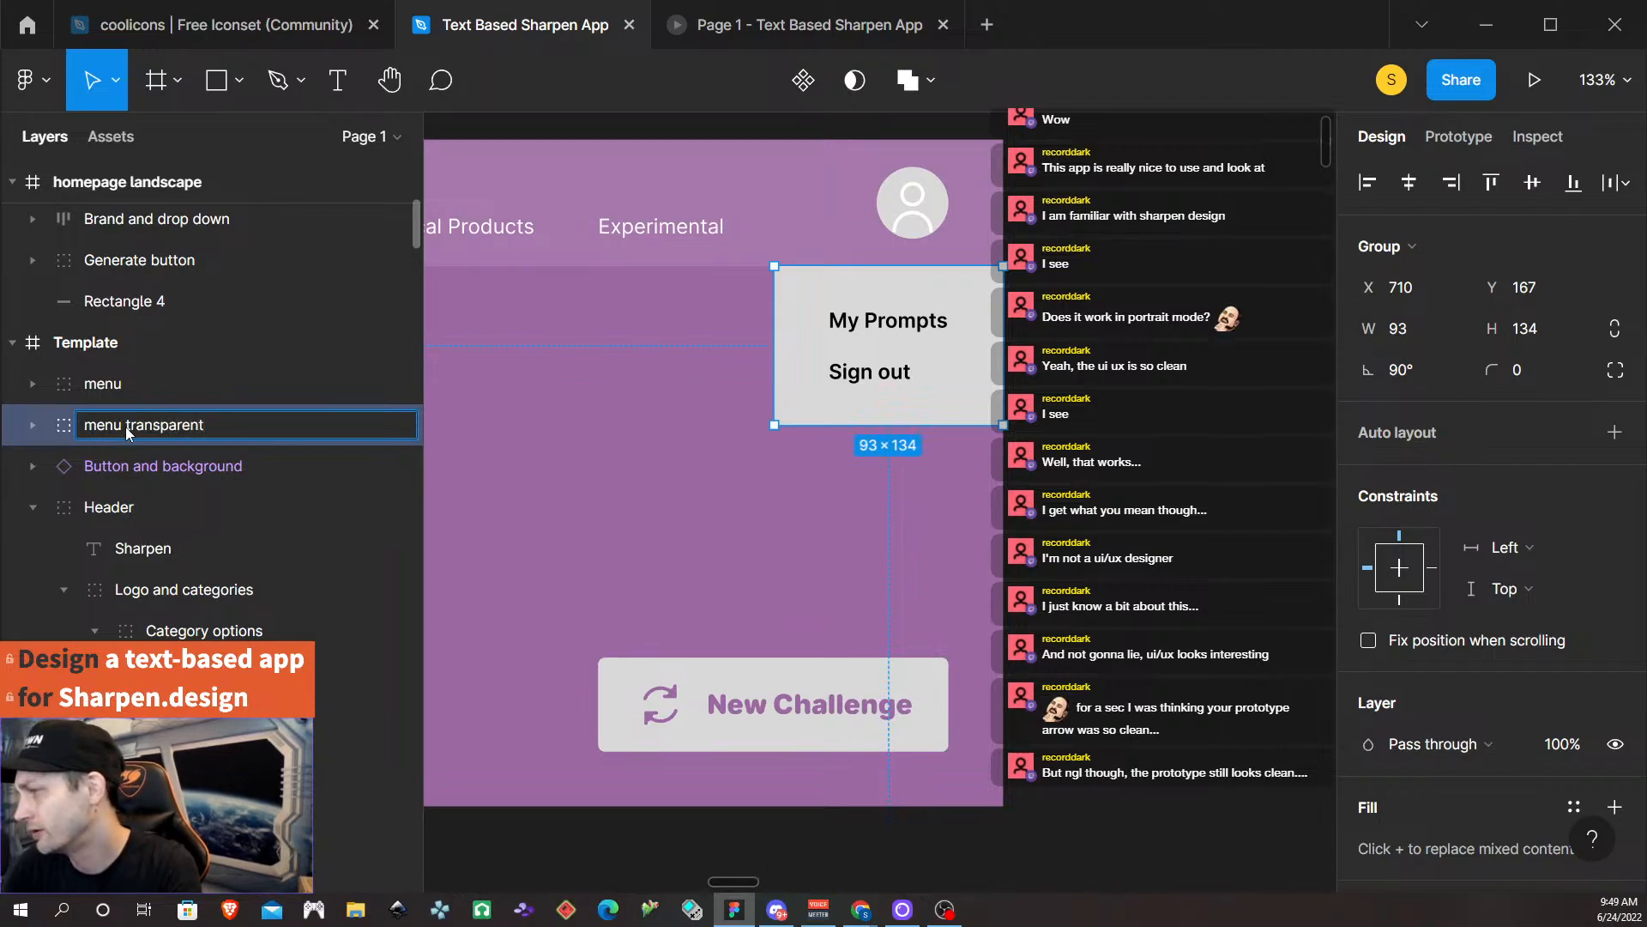
pyautogui.press('Return')
pyautogui.press('Escape')
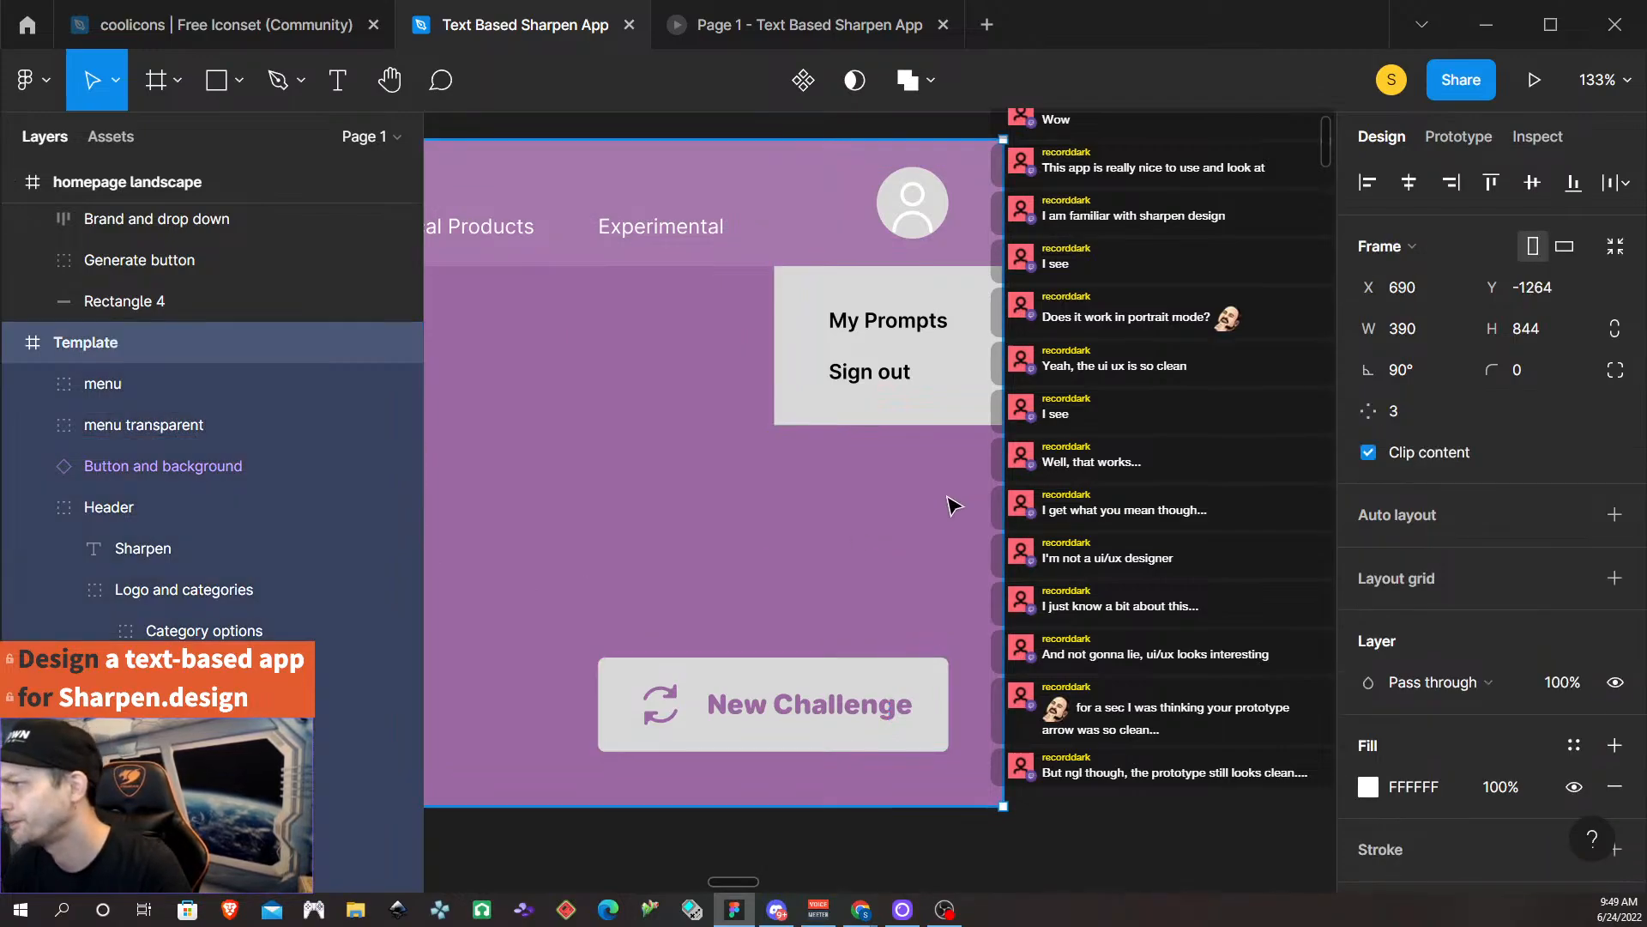
# Subtract "Text options" from "Menu BG" inside the "menu" group to cut the lettering out of the panel.
pyautogui.click(910, 352)
pyautogui.click(908, 348)
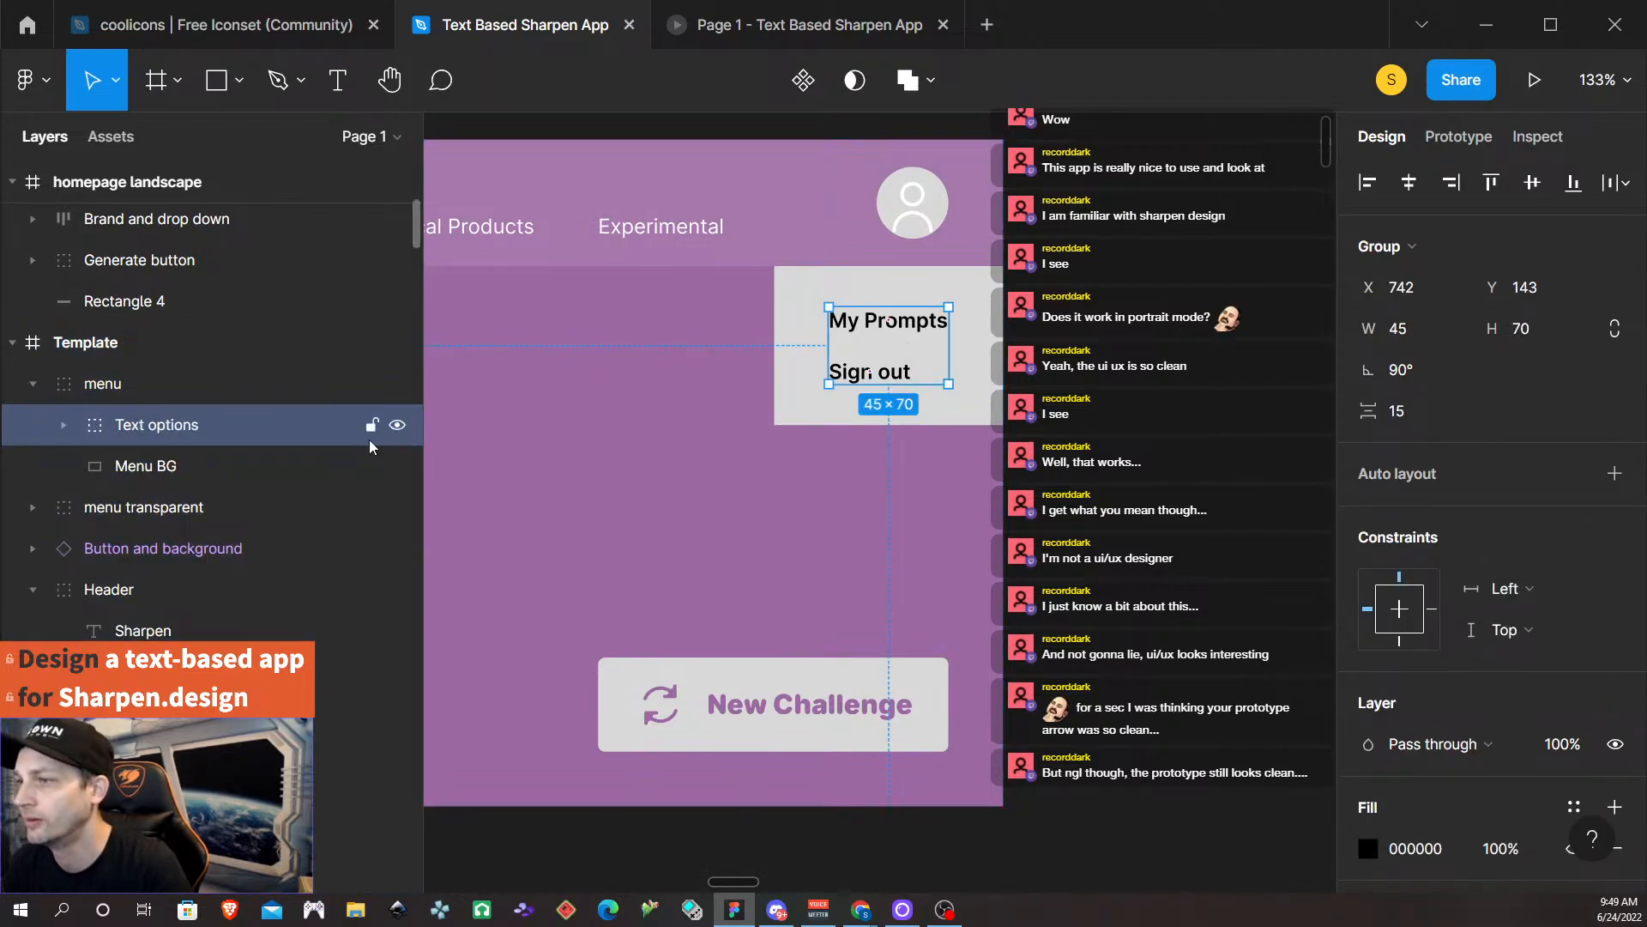
pyautogui.keyDown('shift'); pyautogui.click(208, 465); pyautogui.keyUp('shift')
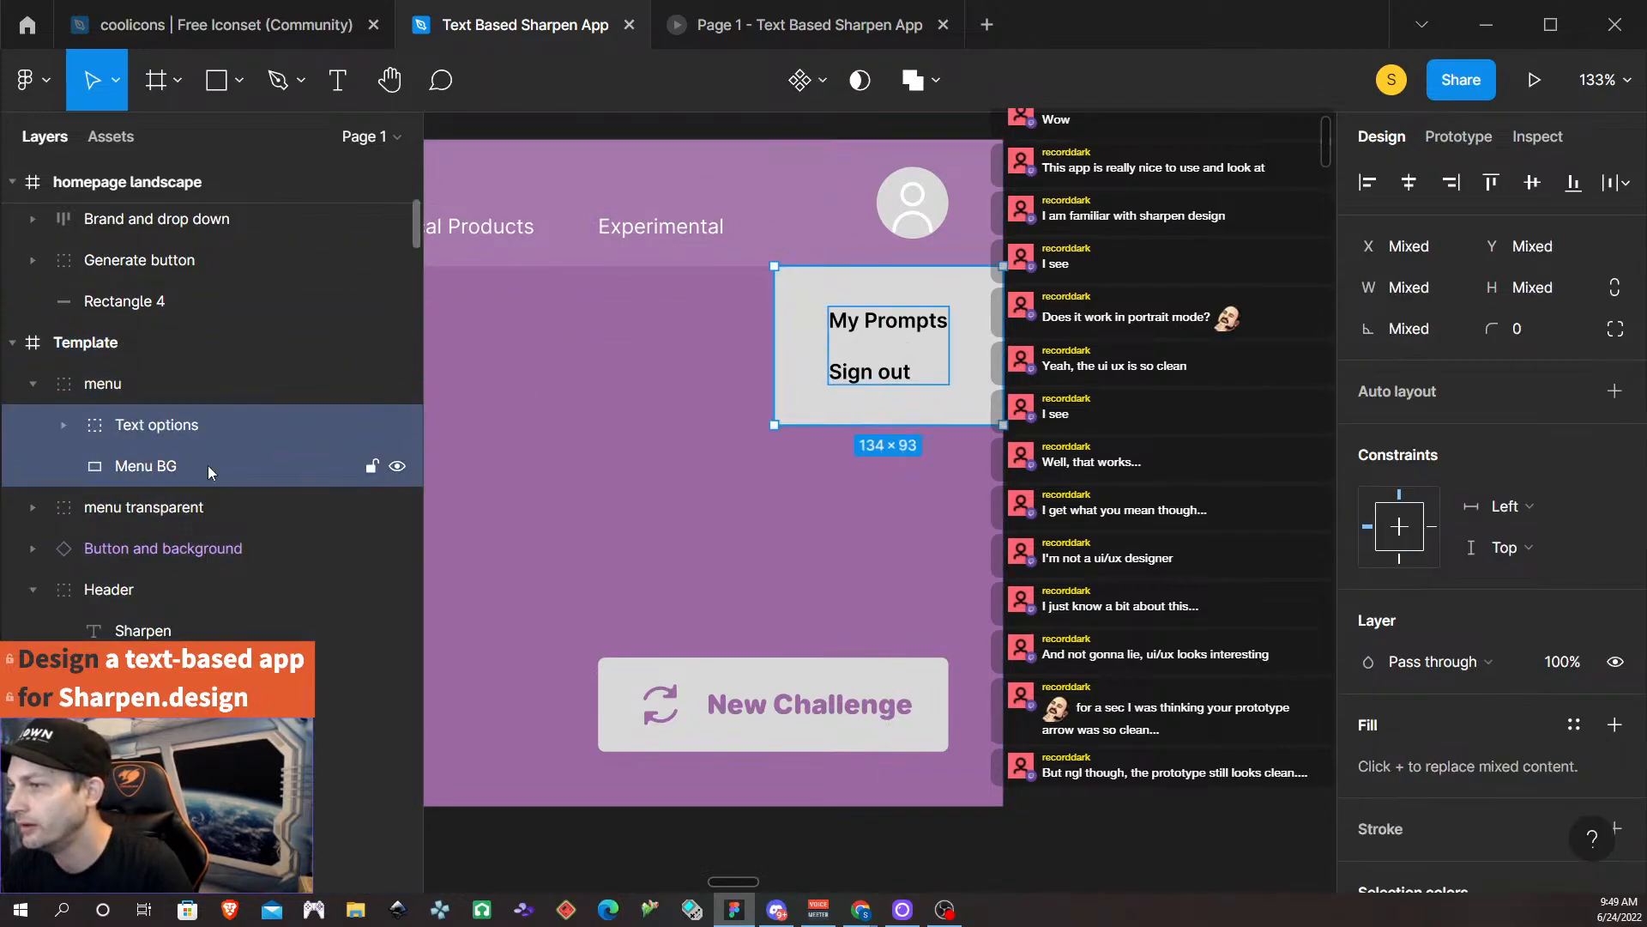
pyautogui.click(930, 83)
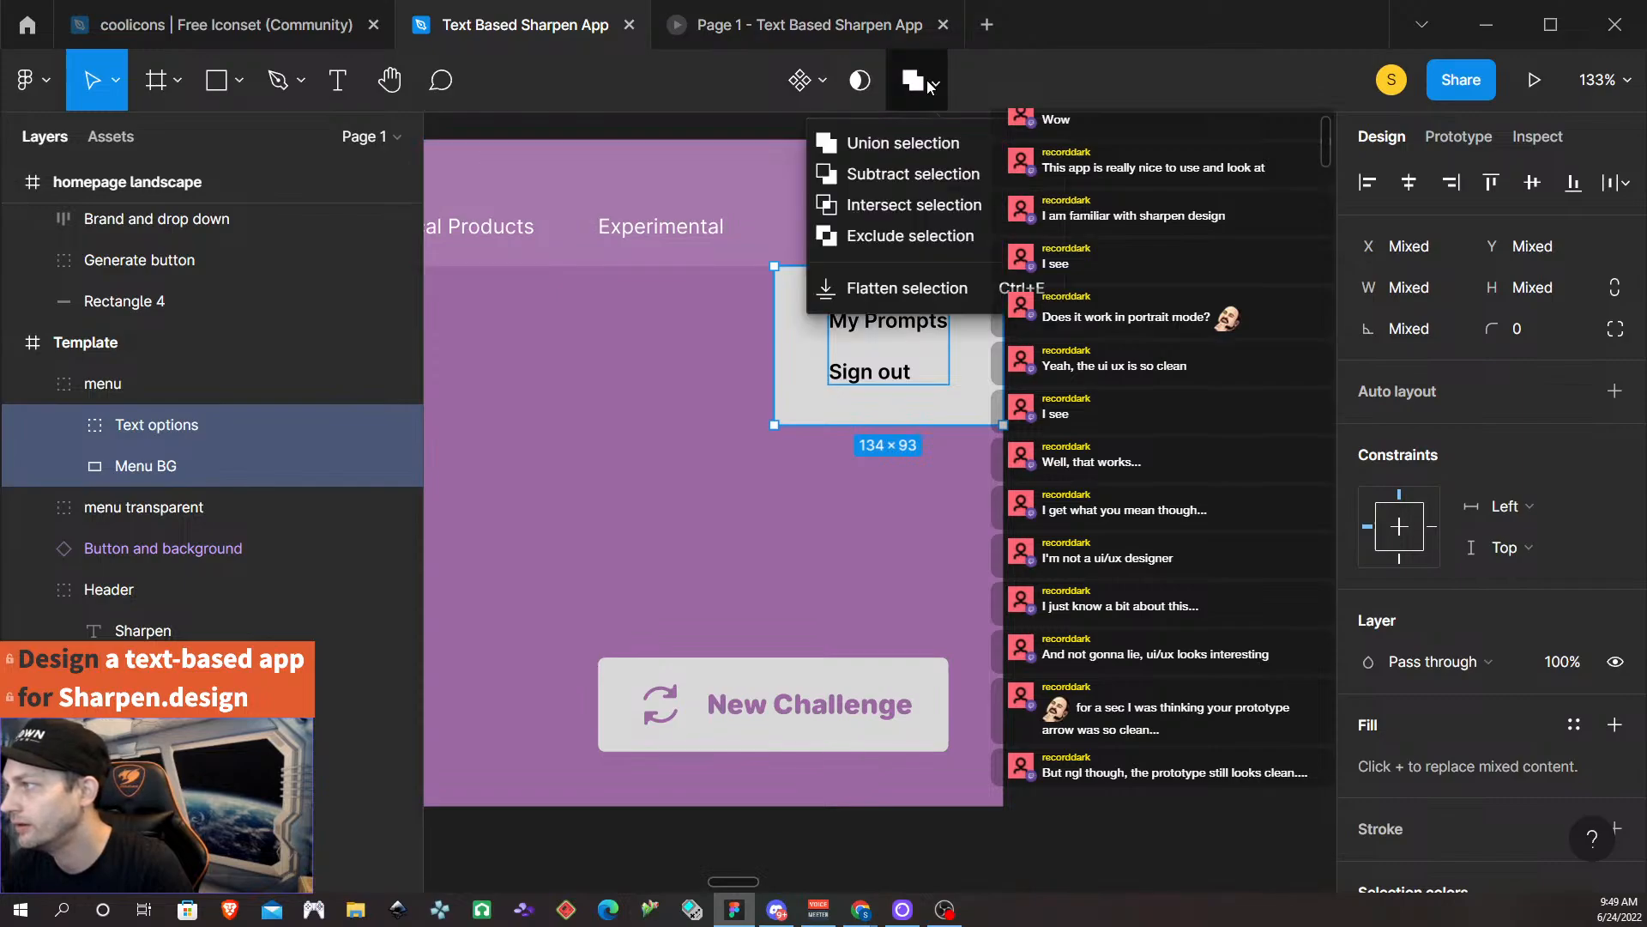
pyautogui.click(981, 174)
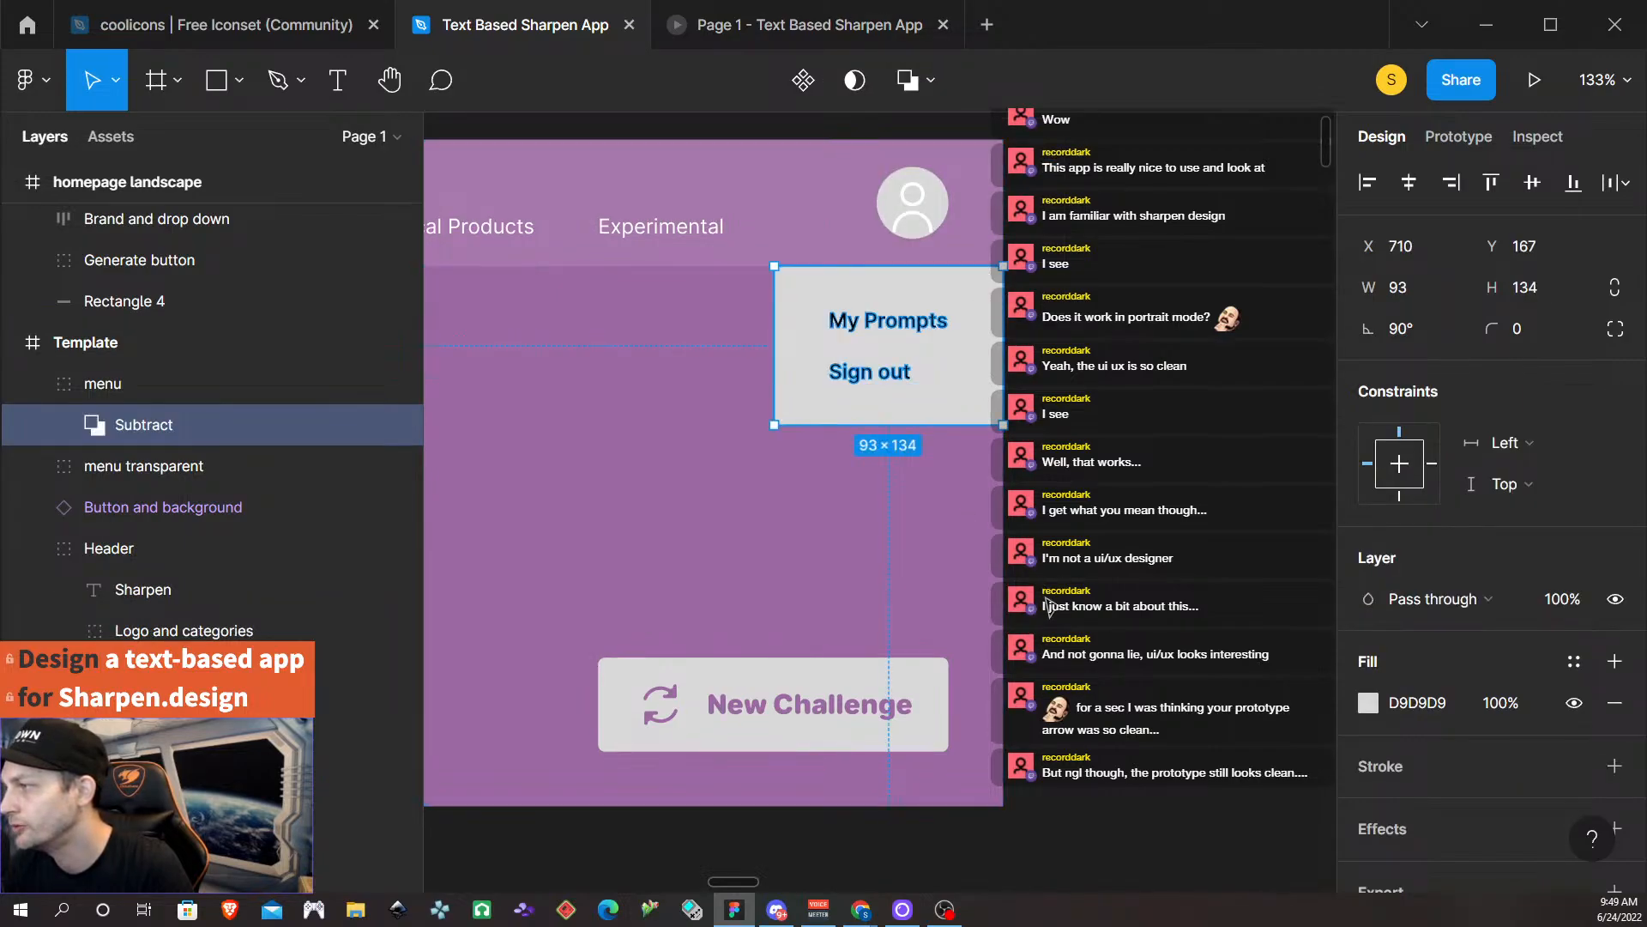
# Undo the subtraction made inside the "menu" group.
pyautogui.press('Escape')
pyautogui.scroll(5, 934, 403)
pyautogui.scroll(3, 939, 419)
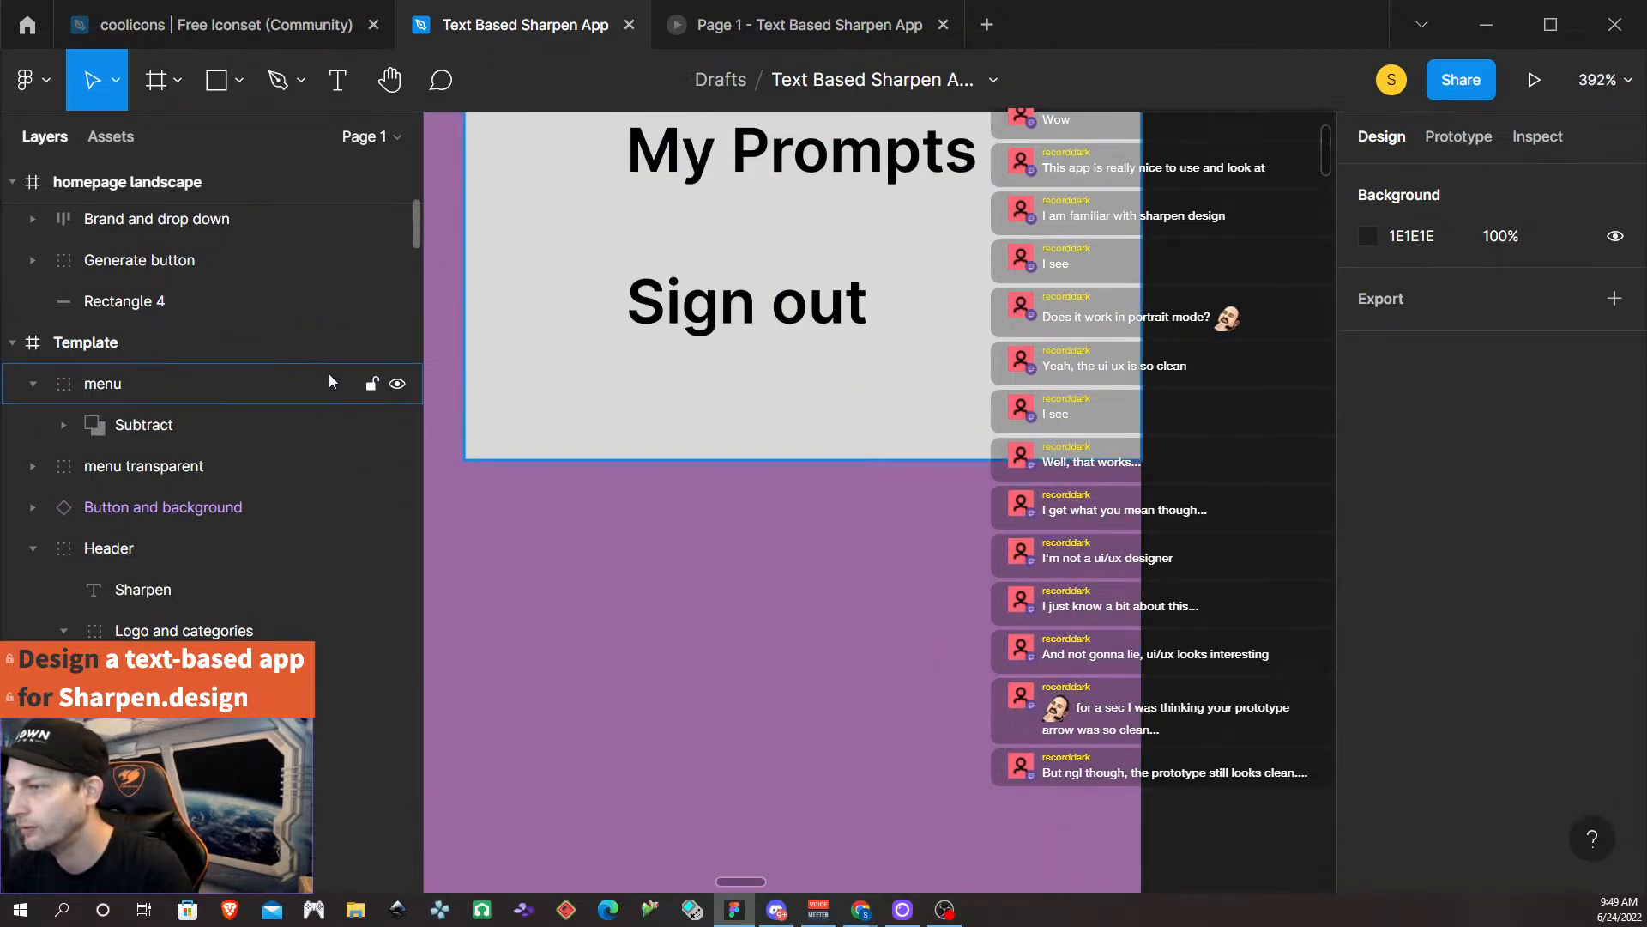
pyautogui.hotkey('ctrl', 'z')
# Hide the "menu" group in the Template so that only "menu transparent" shows.
pyautogui.click(276, 395)
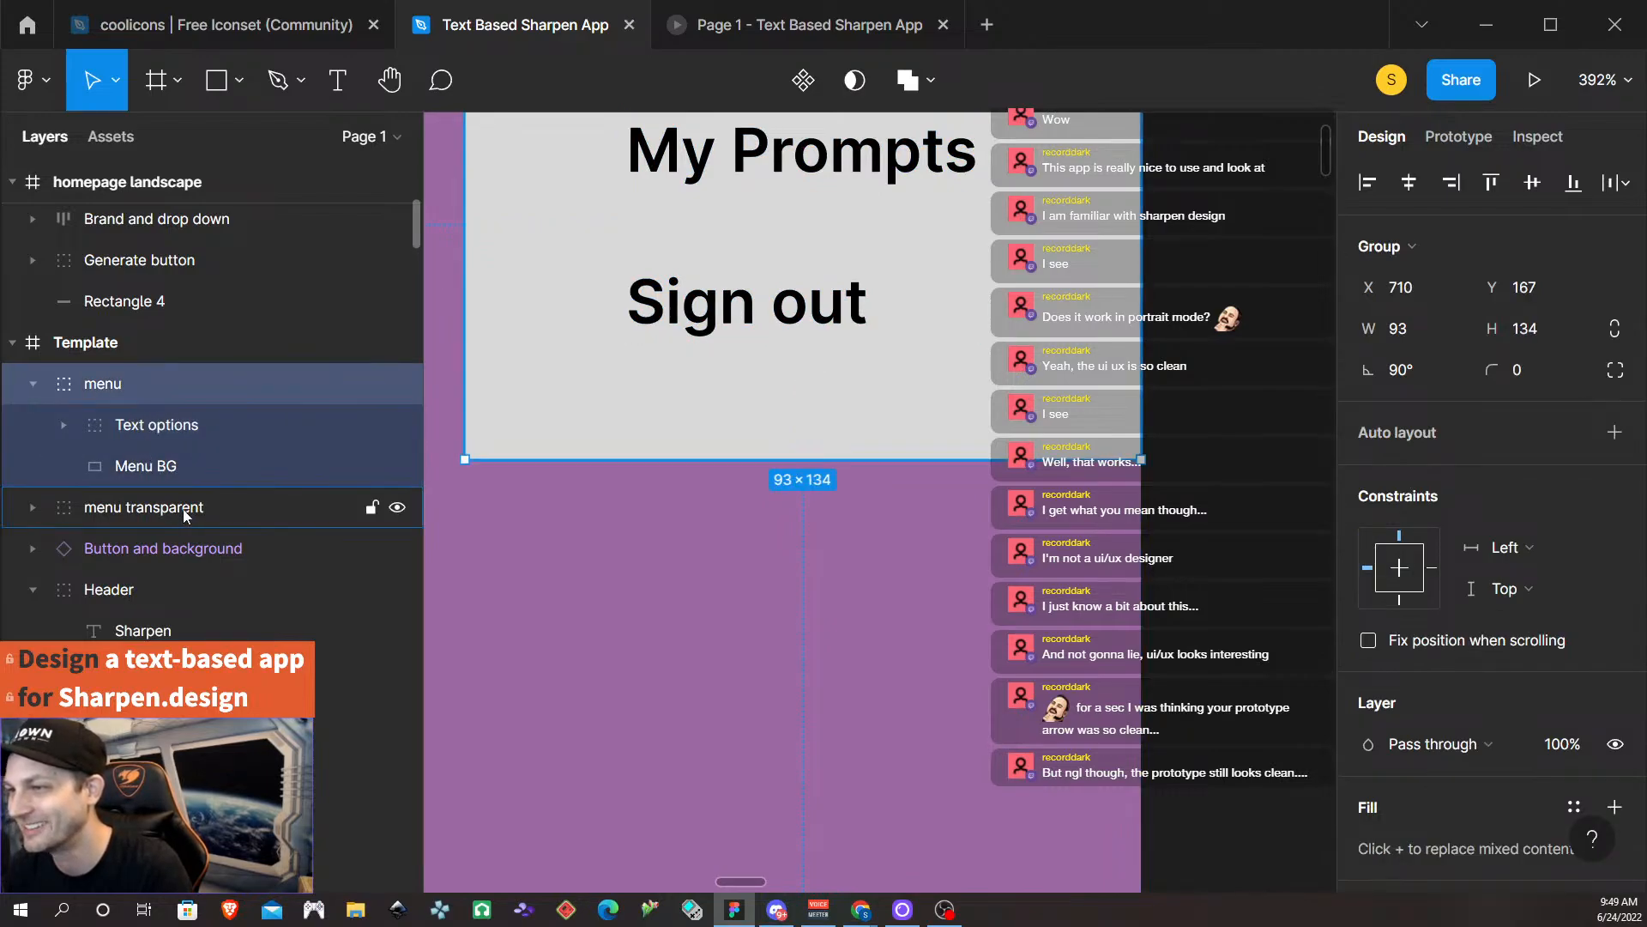
pyautogui.click(22, 517)
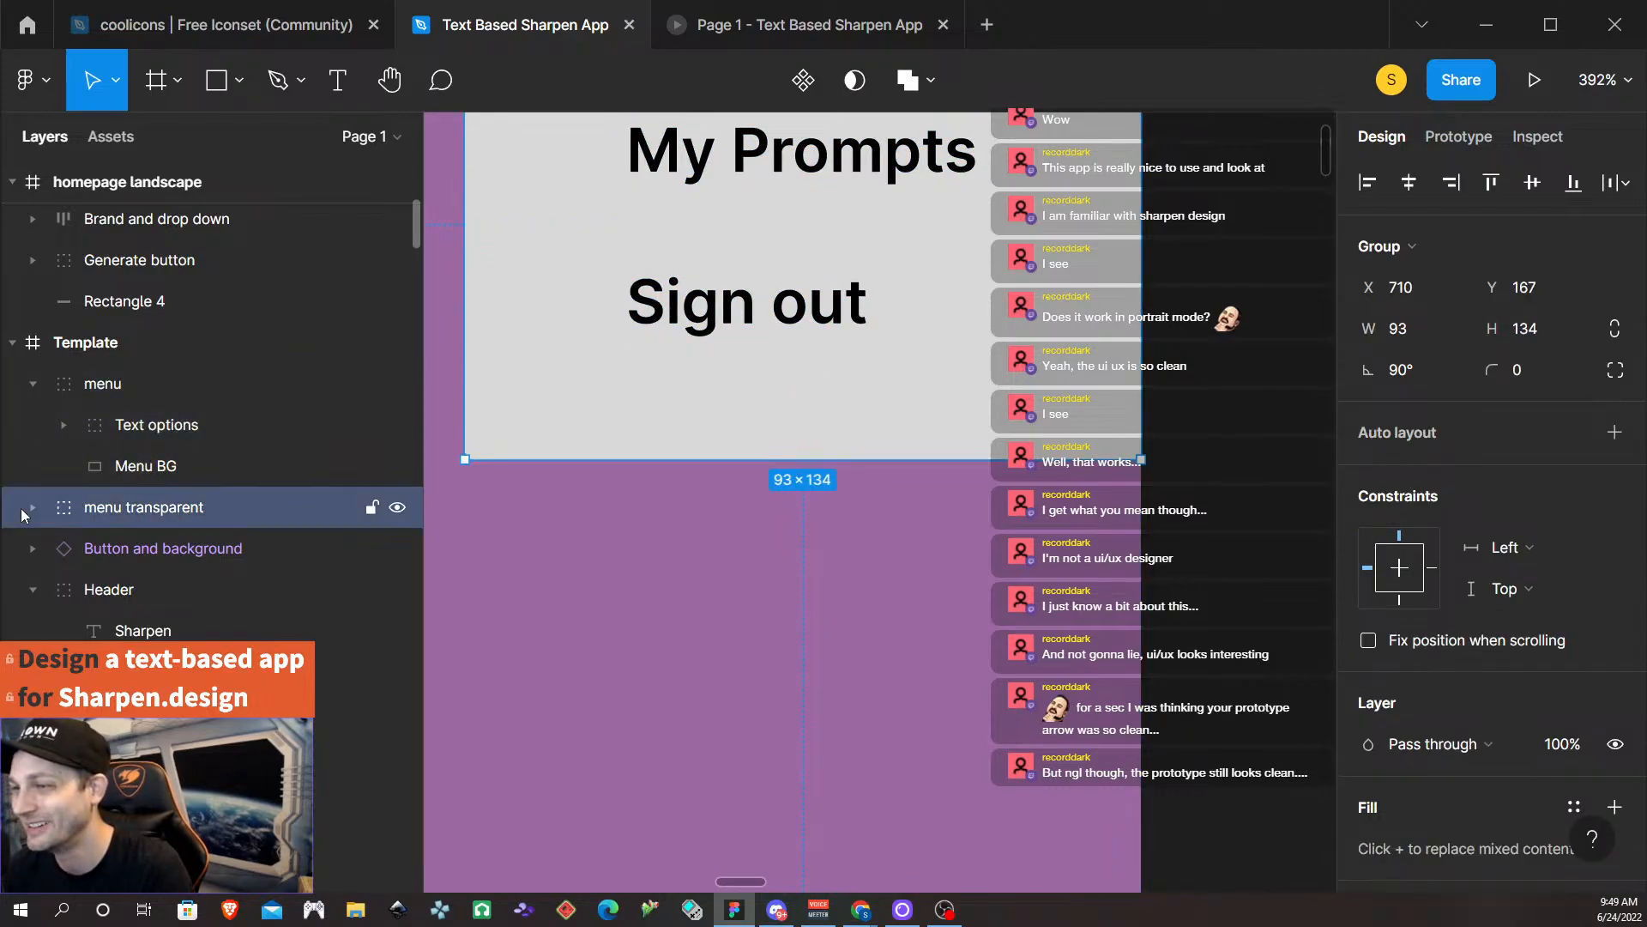
pyautogui.click(397, 384)
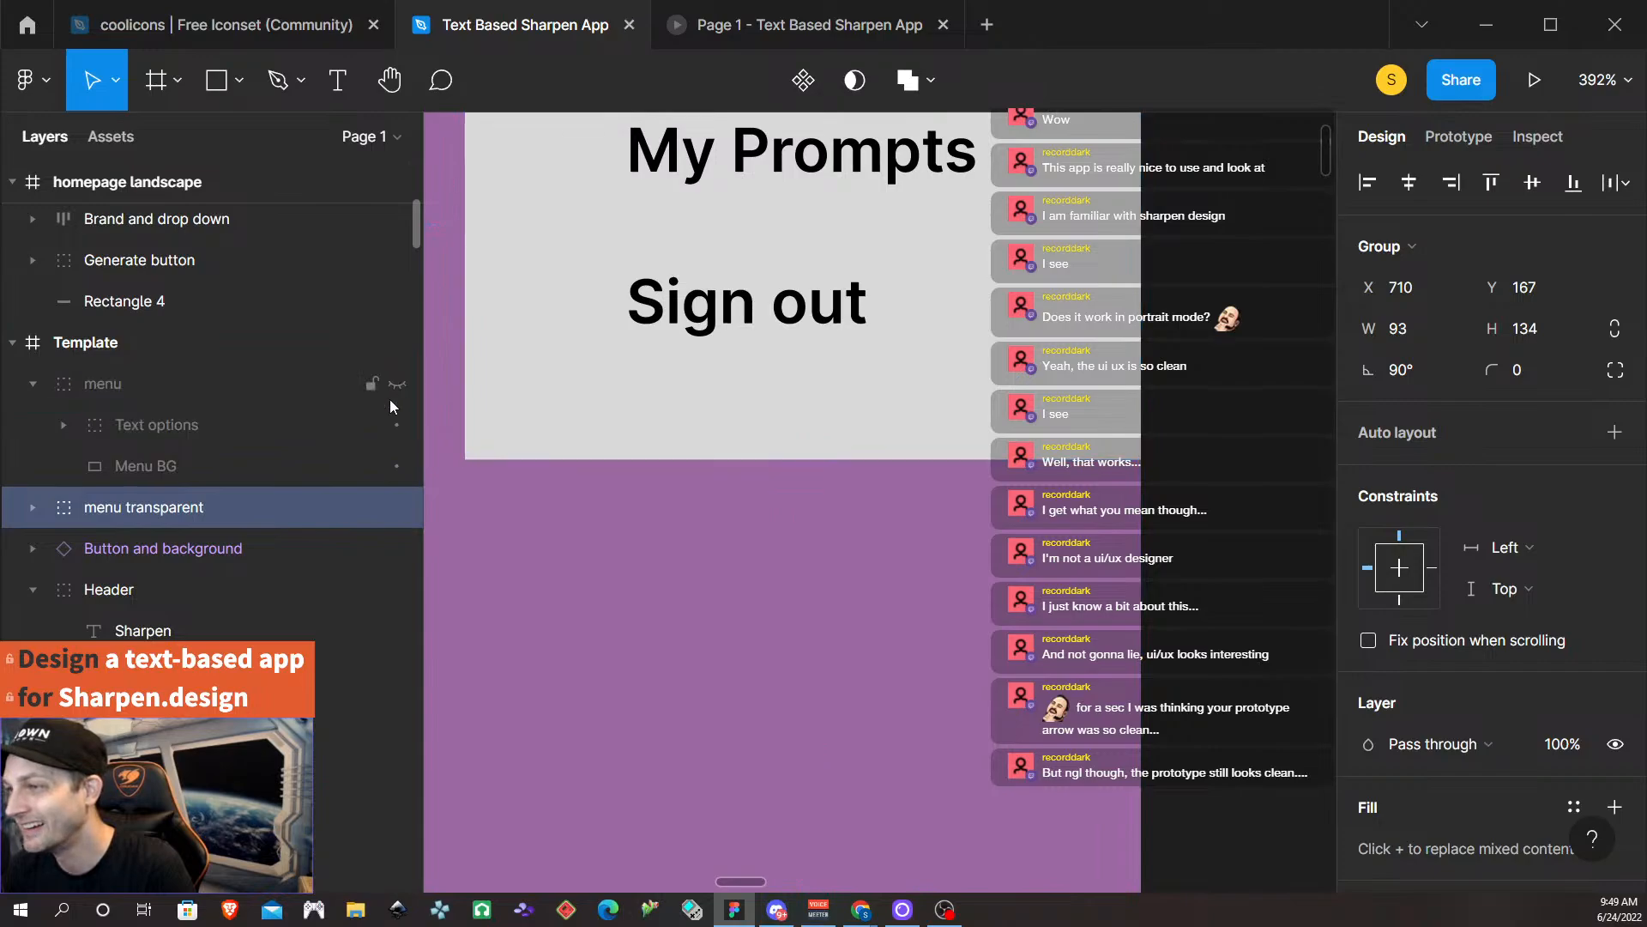
# Subtract "Text options" from "Menu BG" inside the "menu transparent" group to cut the lettering out of the panel.
pyautogui.click(35, 507)
pyautogui.click(191, 553)
pyautogui.keyDown('shift'); pyautogui.click(189, 590); pyautogui.keyUp('shift')
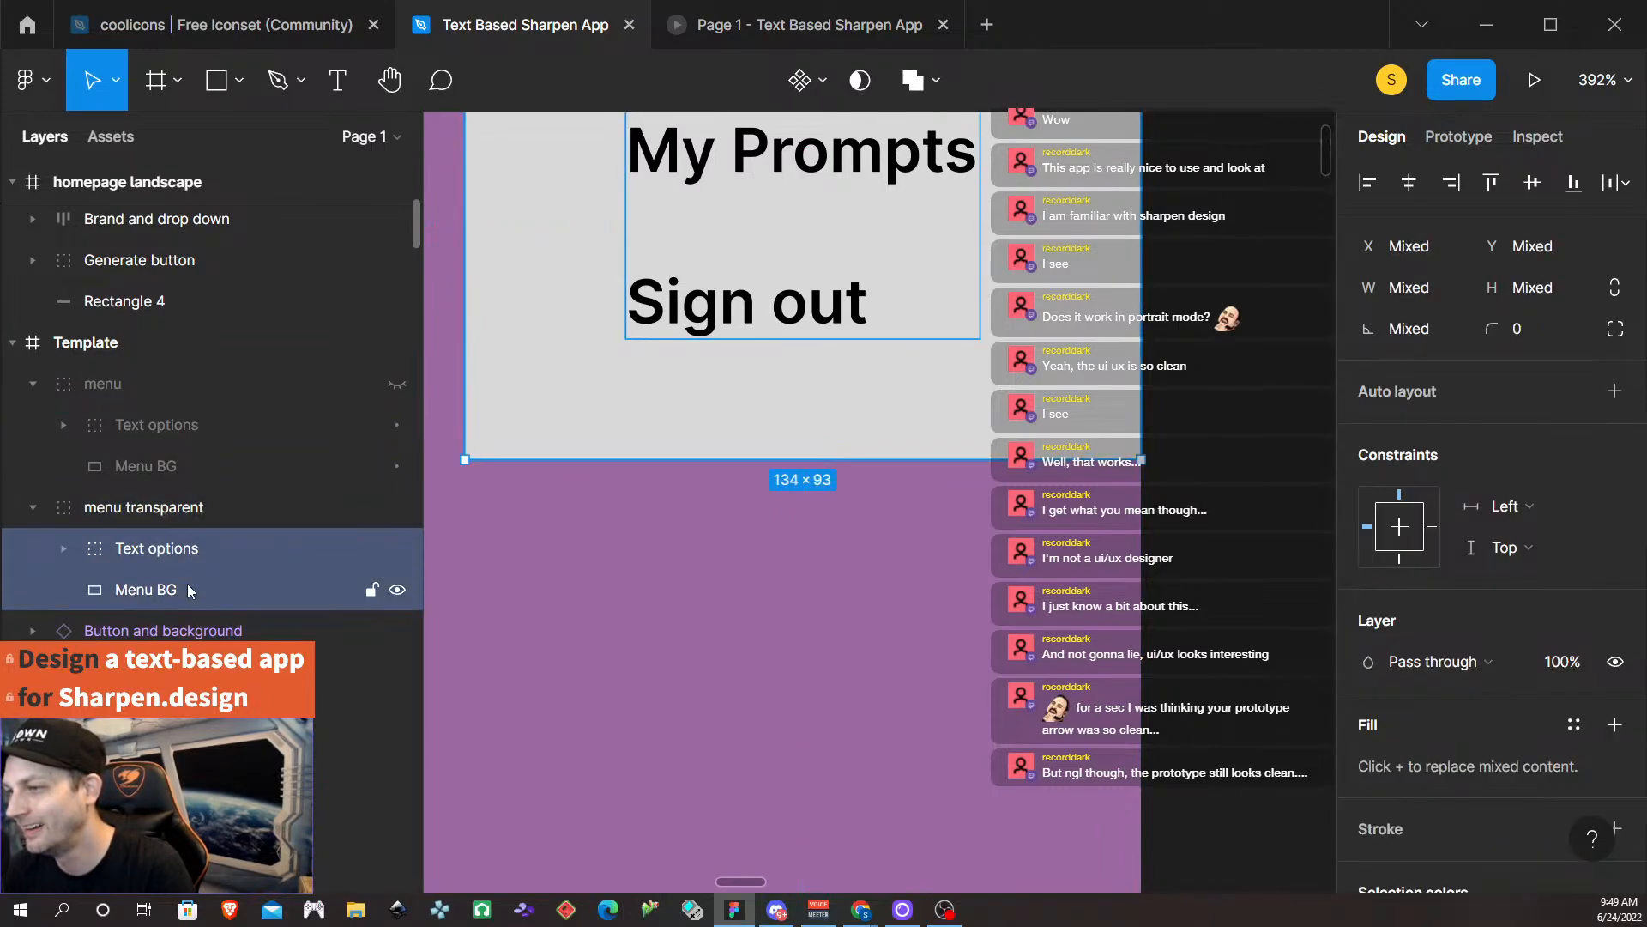
pyautogui.click(922, 86)
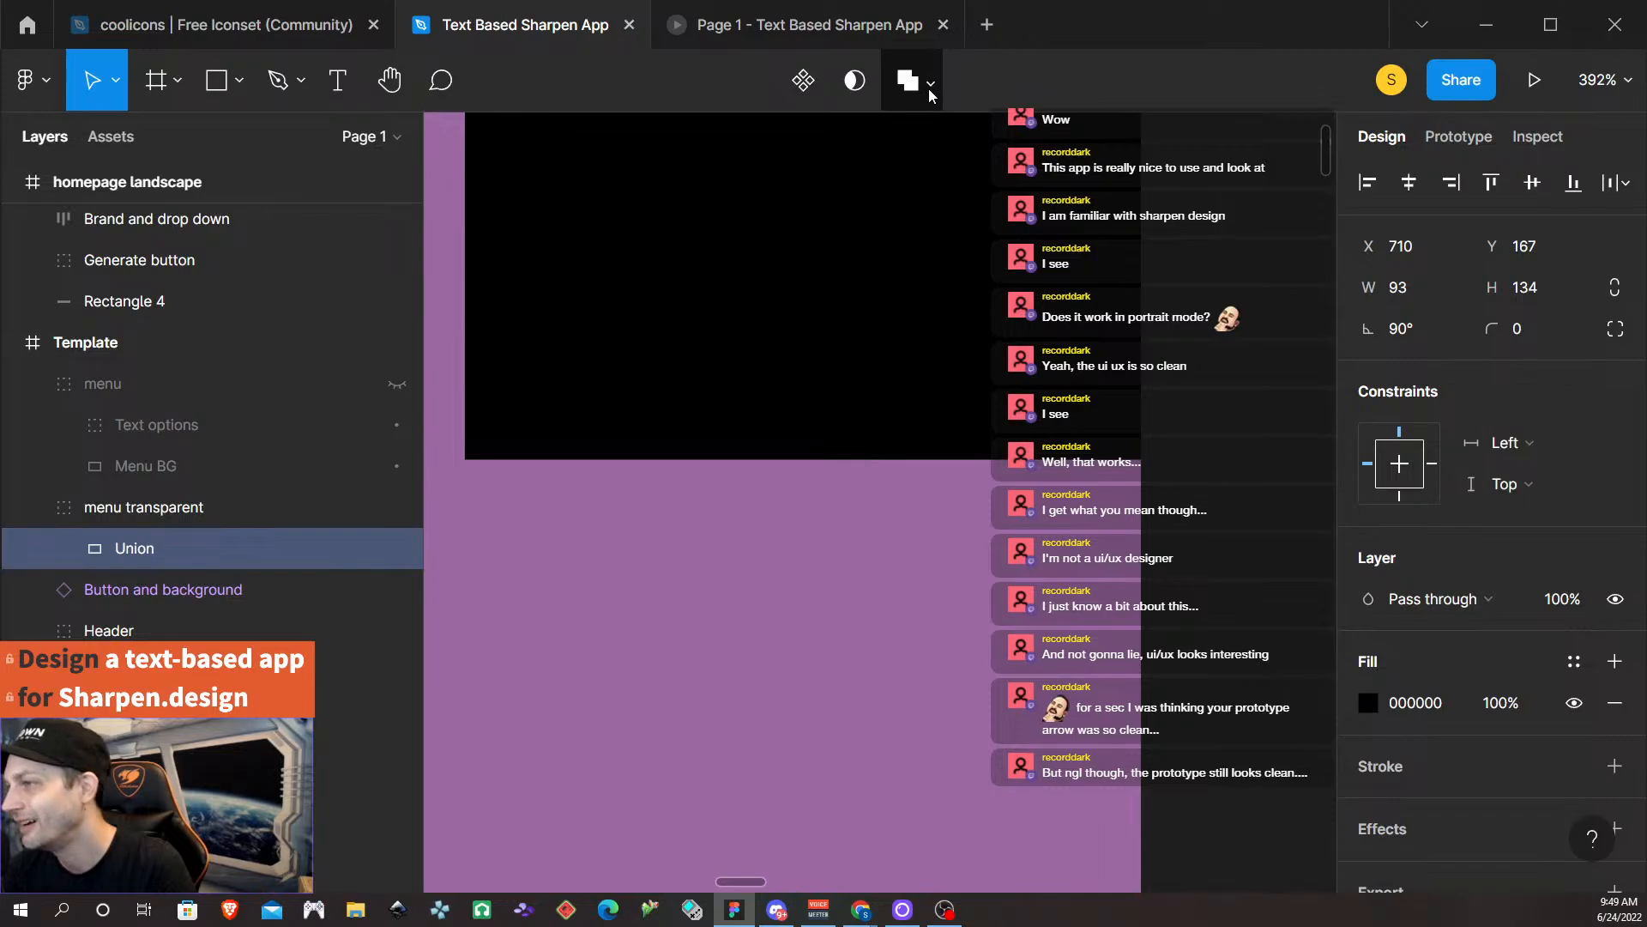
pyautogui.hotkey('ctrl', 'z')
pyautogui.click(937, 86)
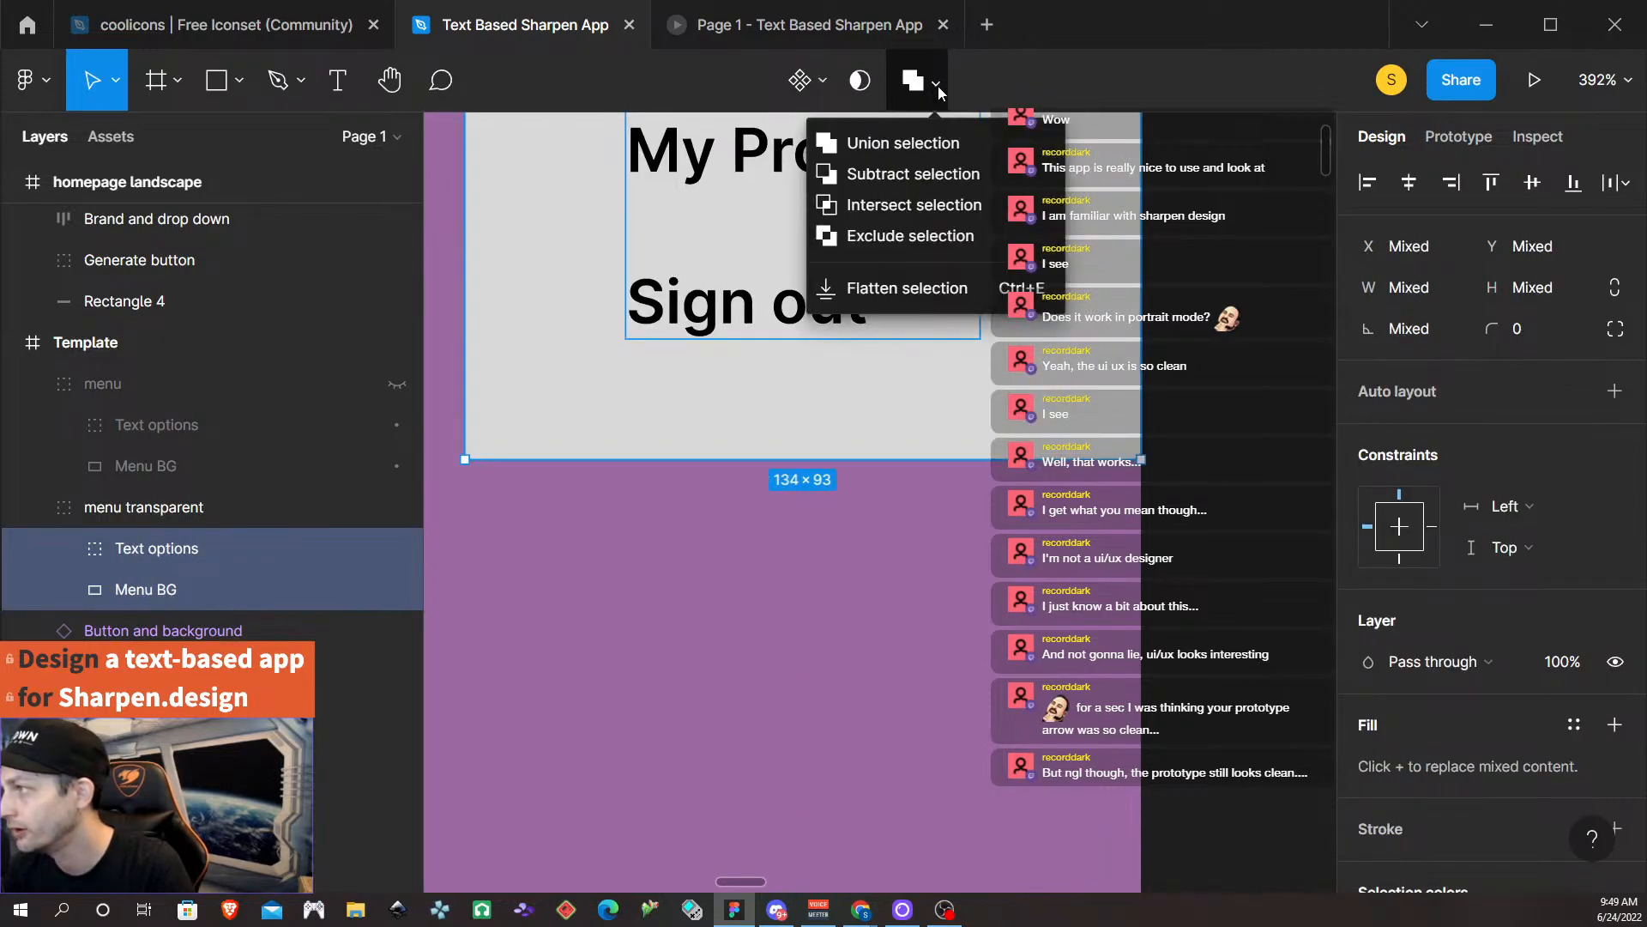
pyautogui.click(946, 176)
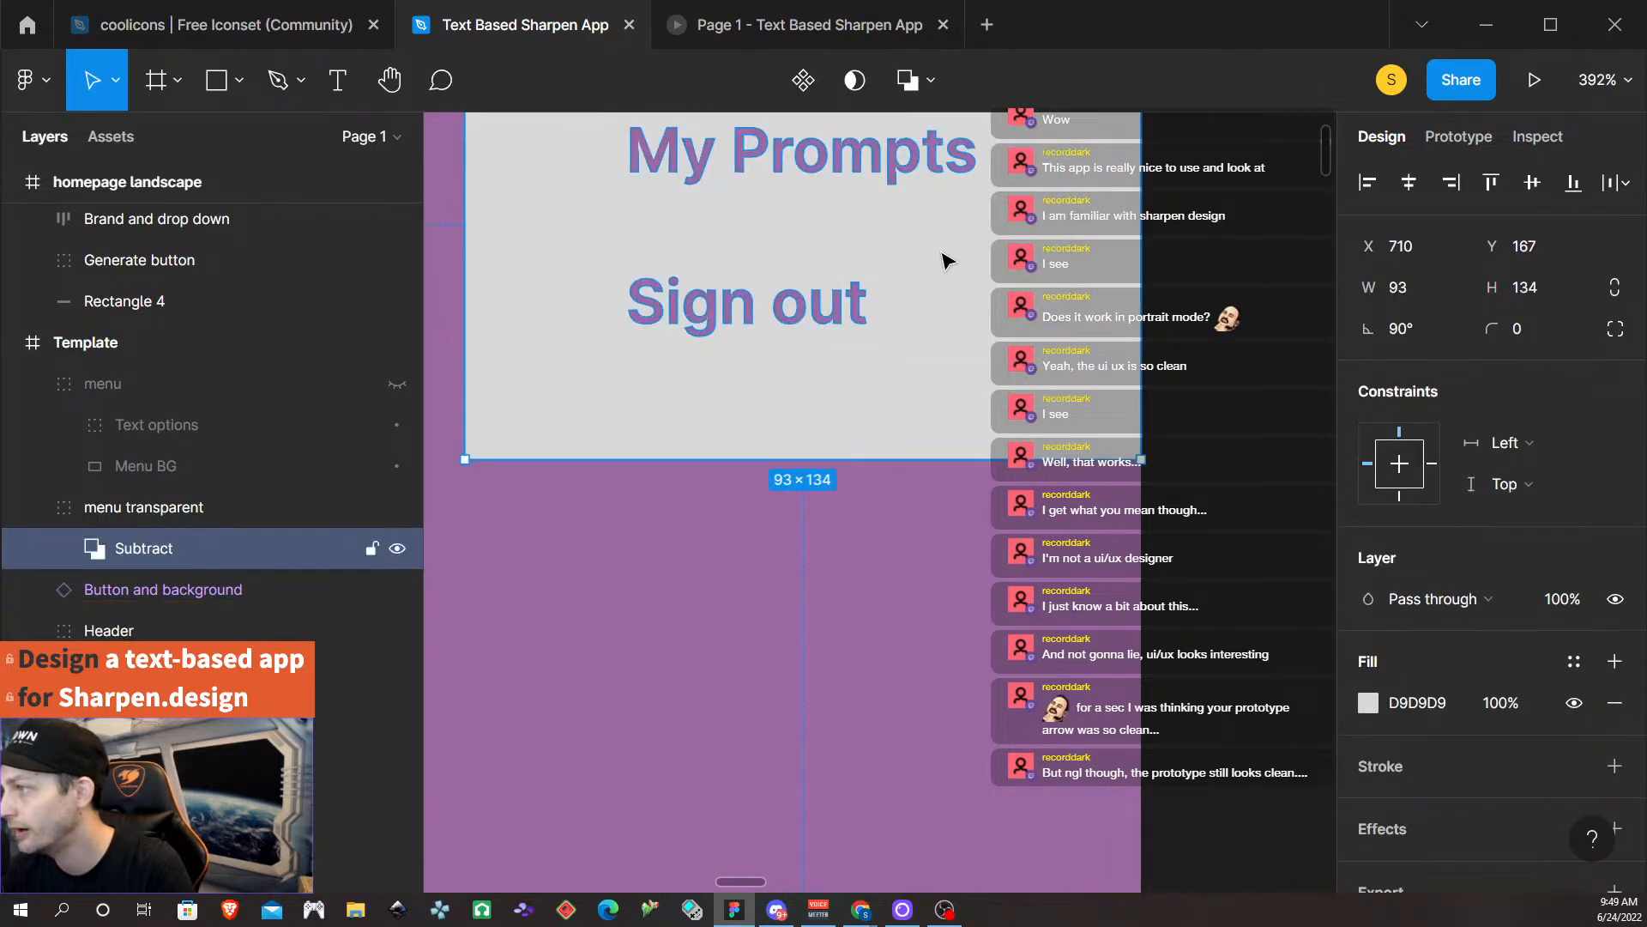
# Compare the solid and cut-out menu versions by showing and hiding the "menu" group again.
pyautogui.click(935, 547)
pyautogui.scroll(-5, 945, 353)
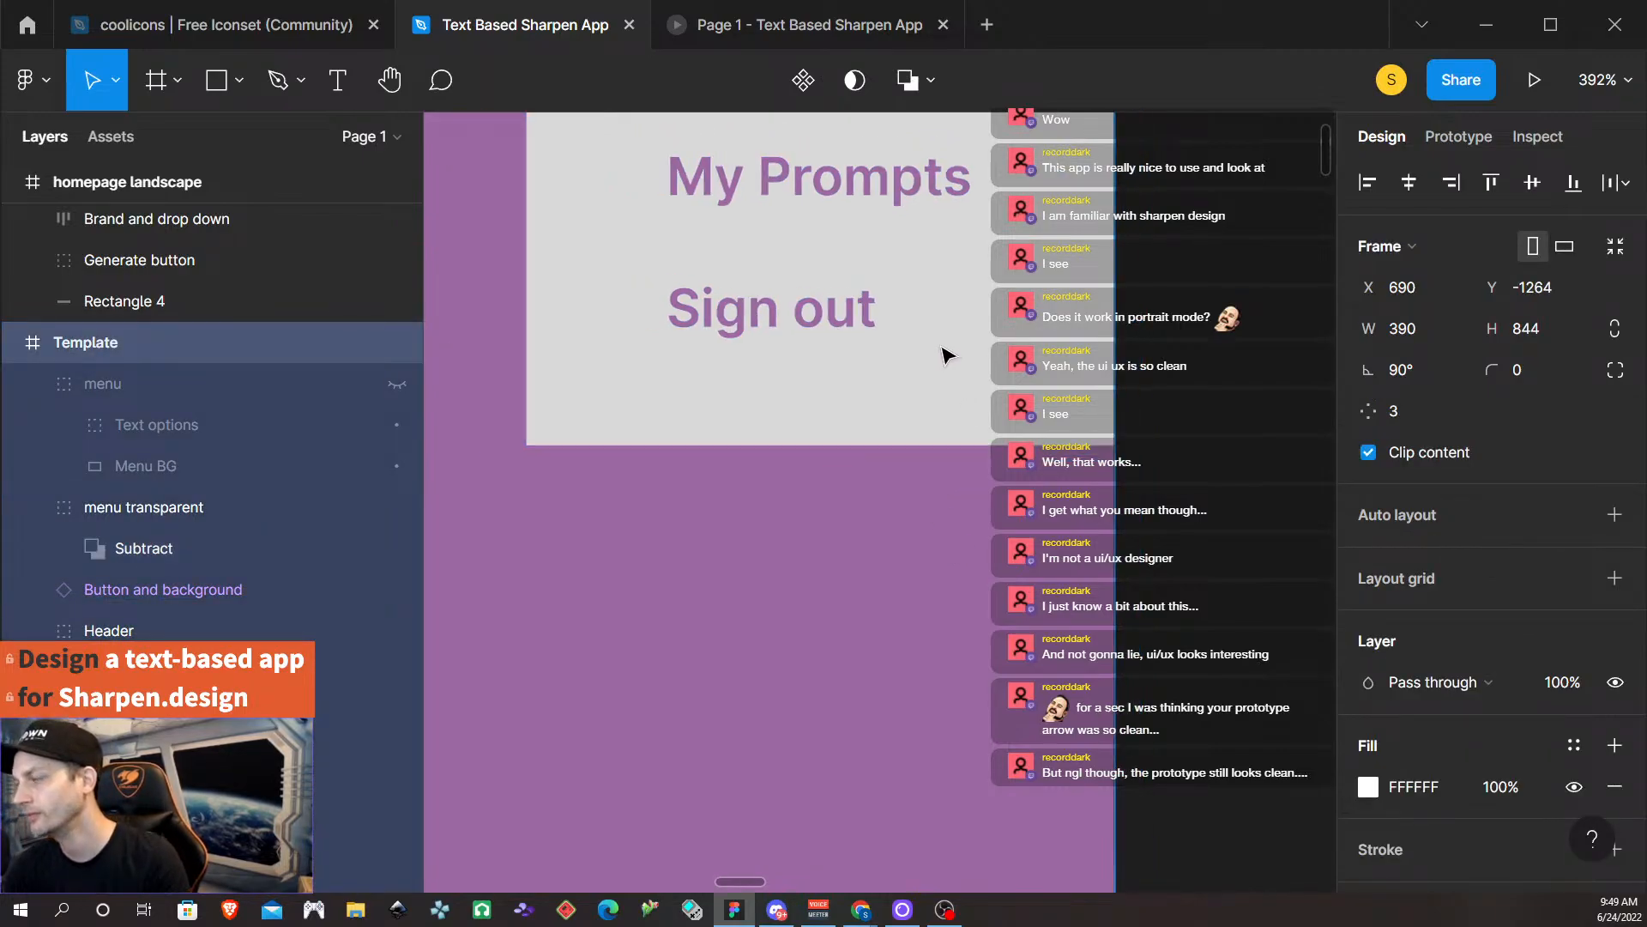
pyautogui.scroll(3, 943, 354)
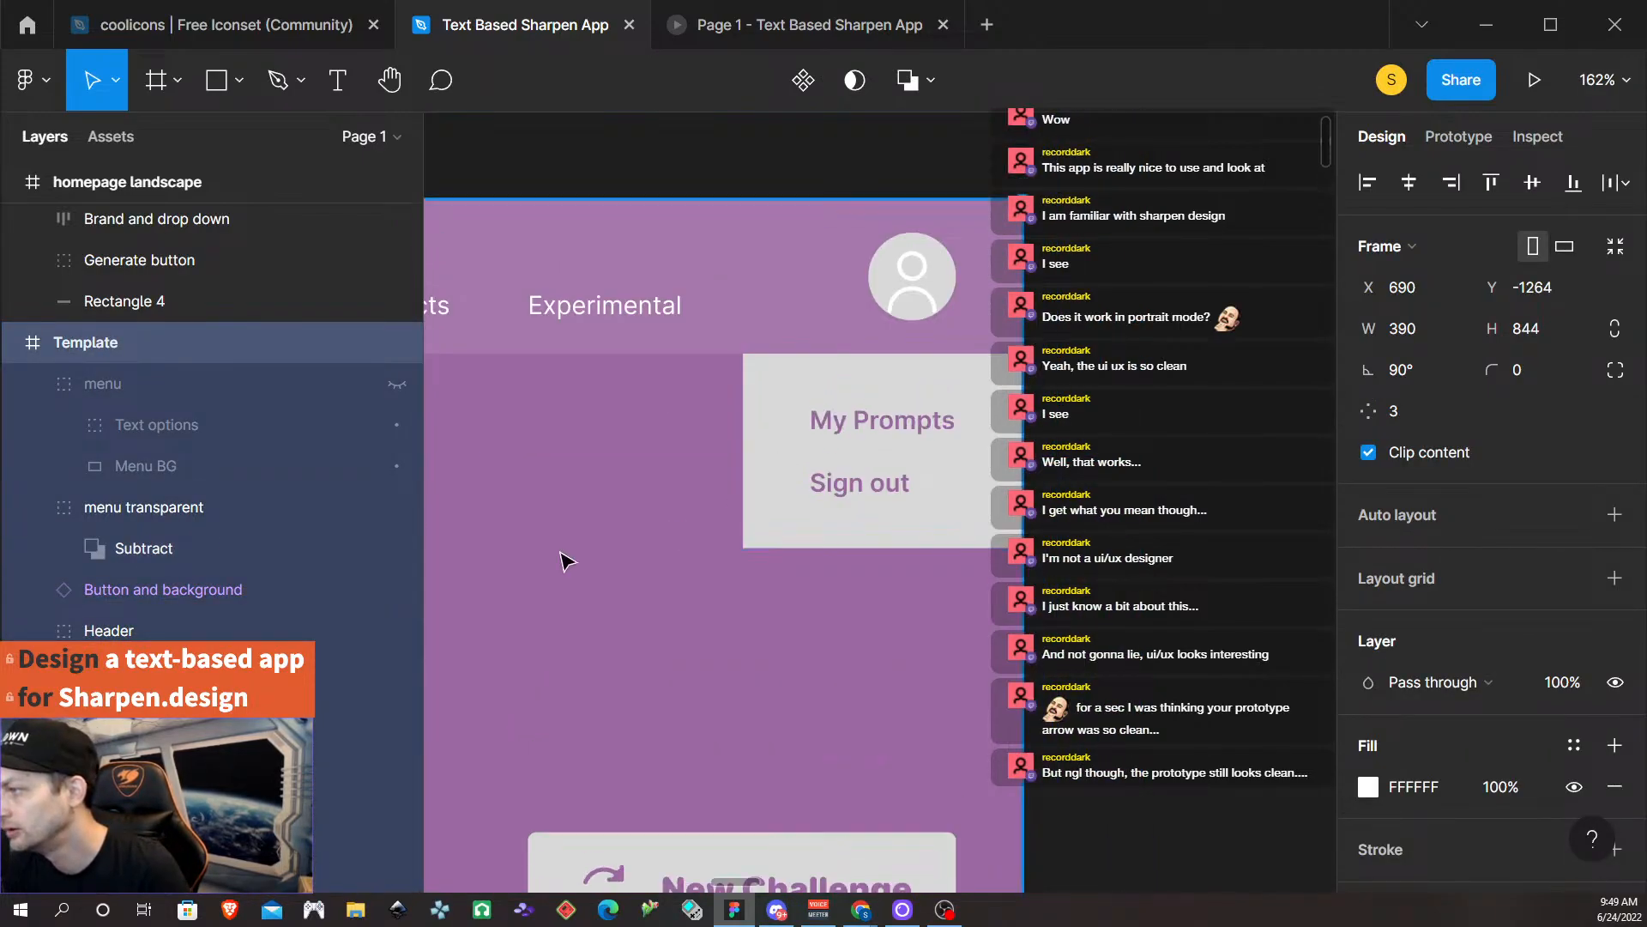
pyautogui.click(397, 384)
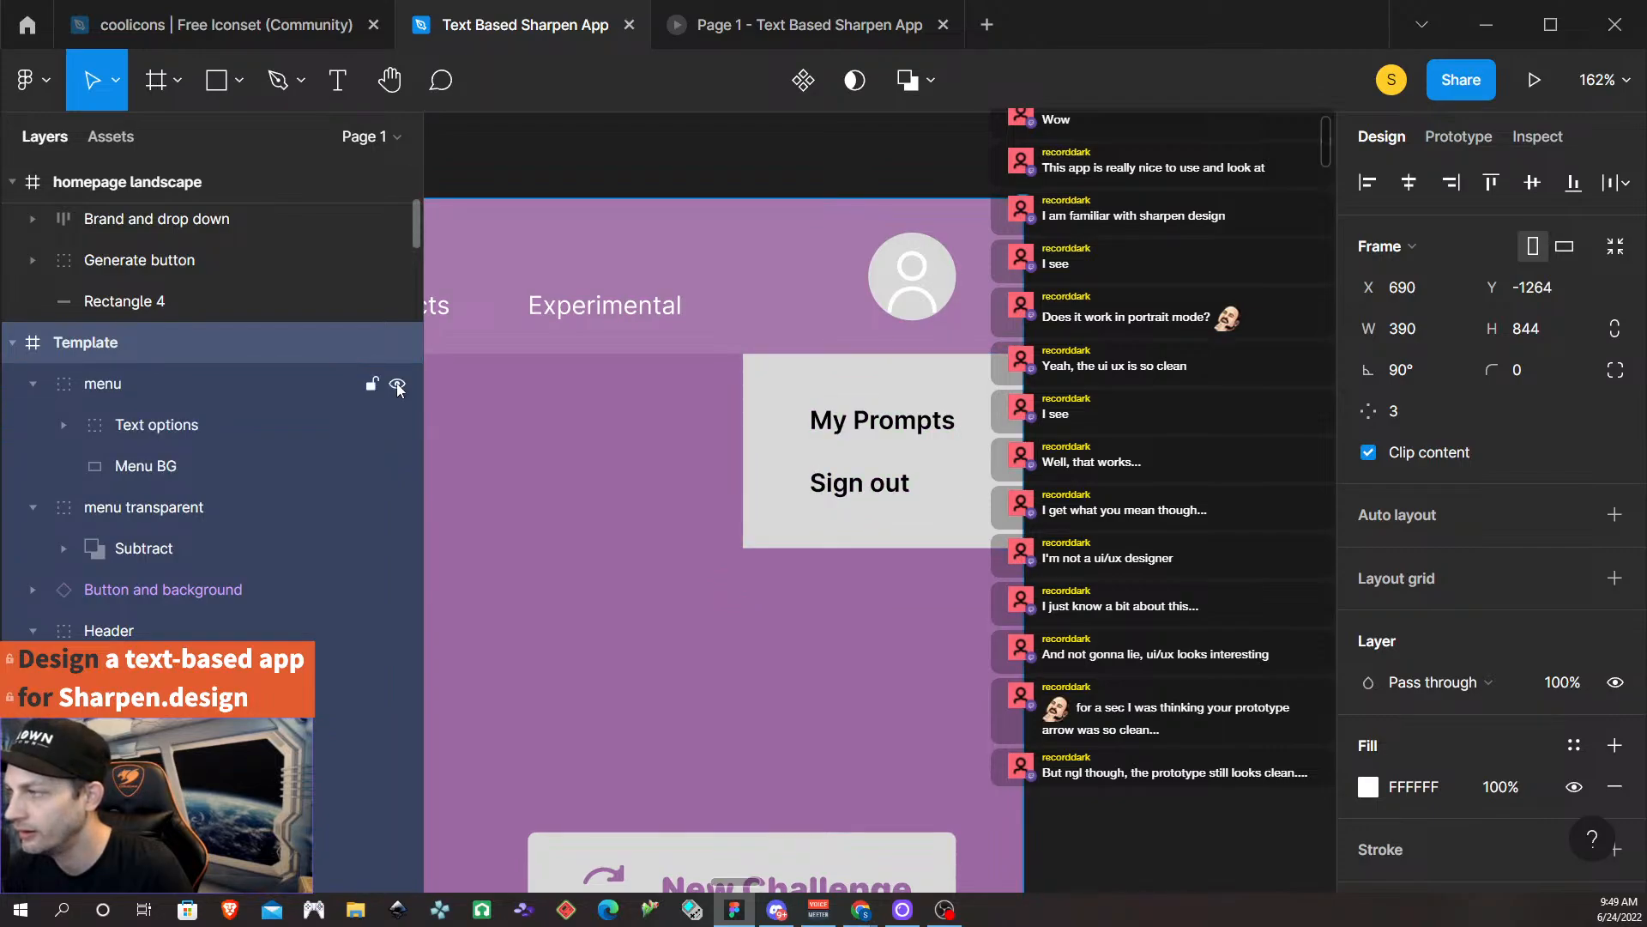
pyautogui.click(397, 385)
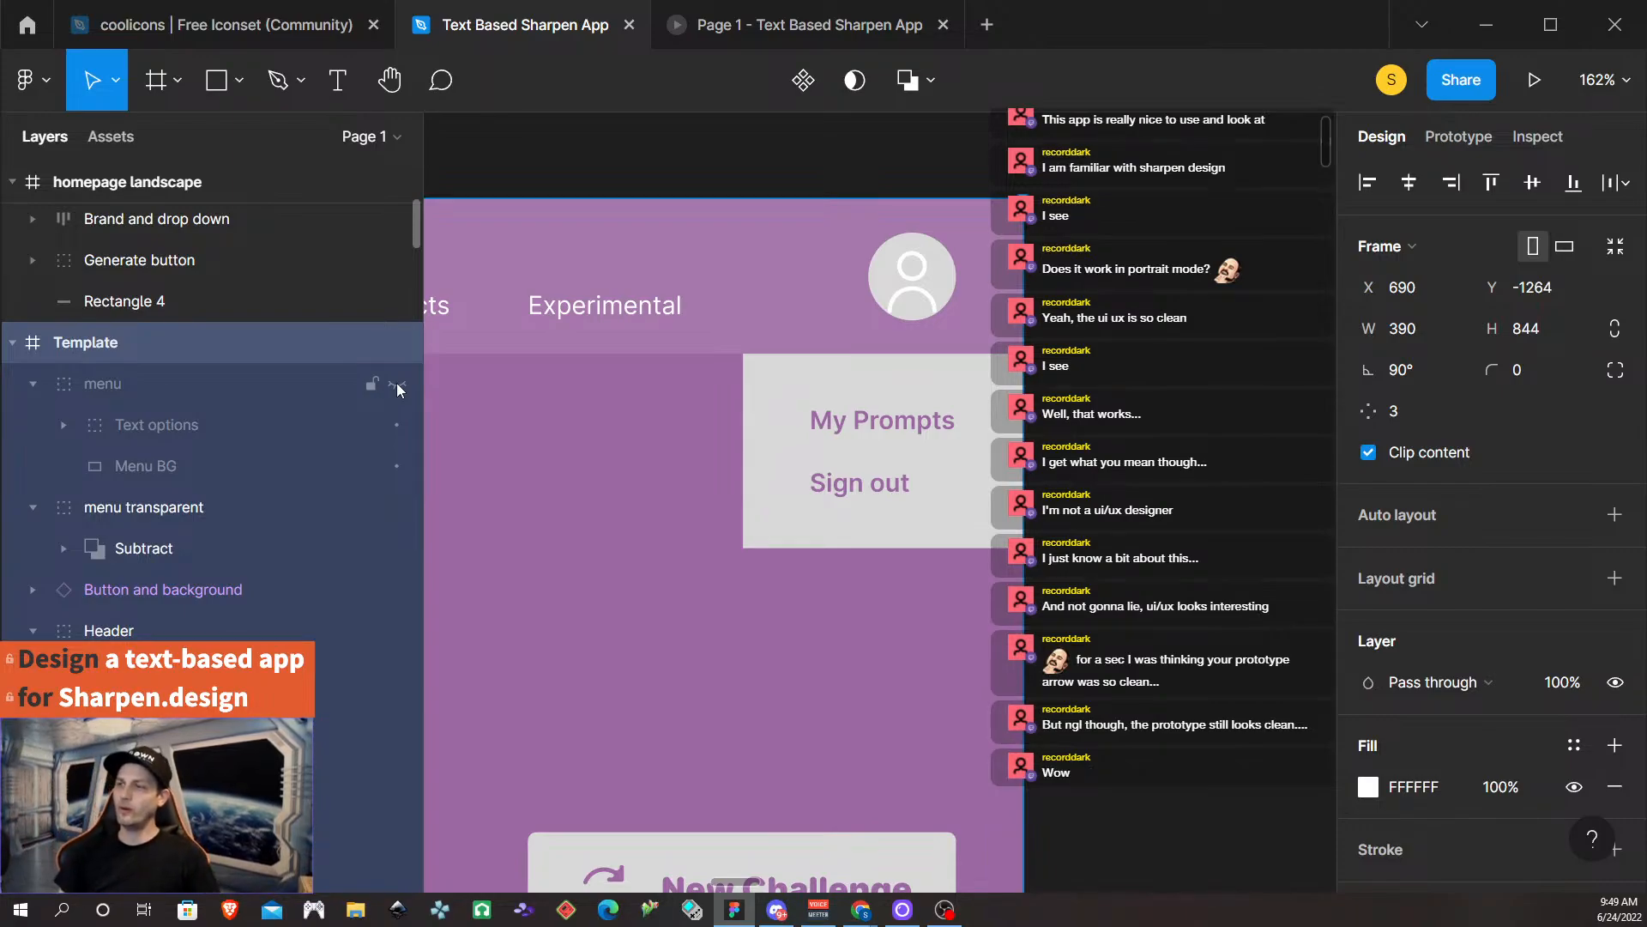
# Examine the nested "My Prompts" and "Sign out" text layers inside the subtracted shape of "menu transparent".
pyautogui.click(923, 420)
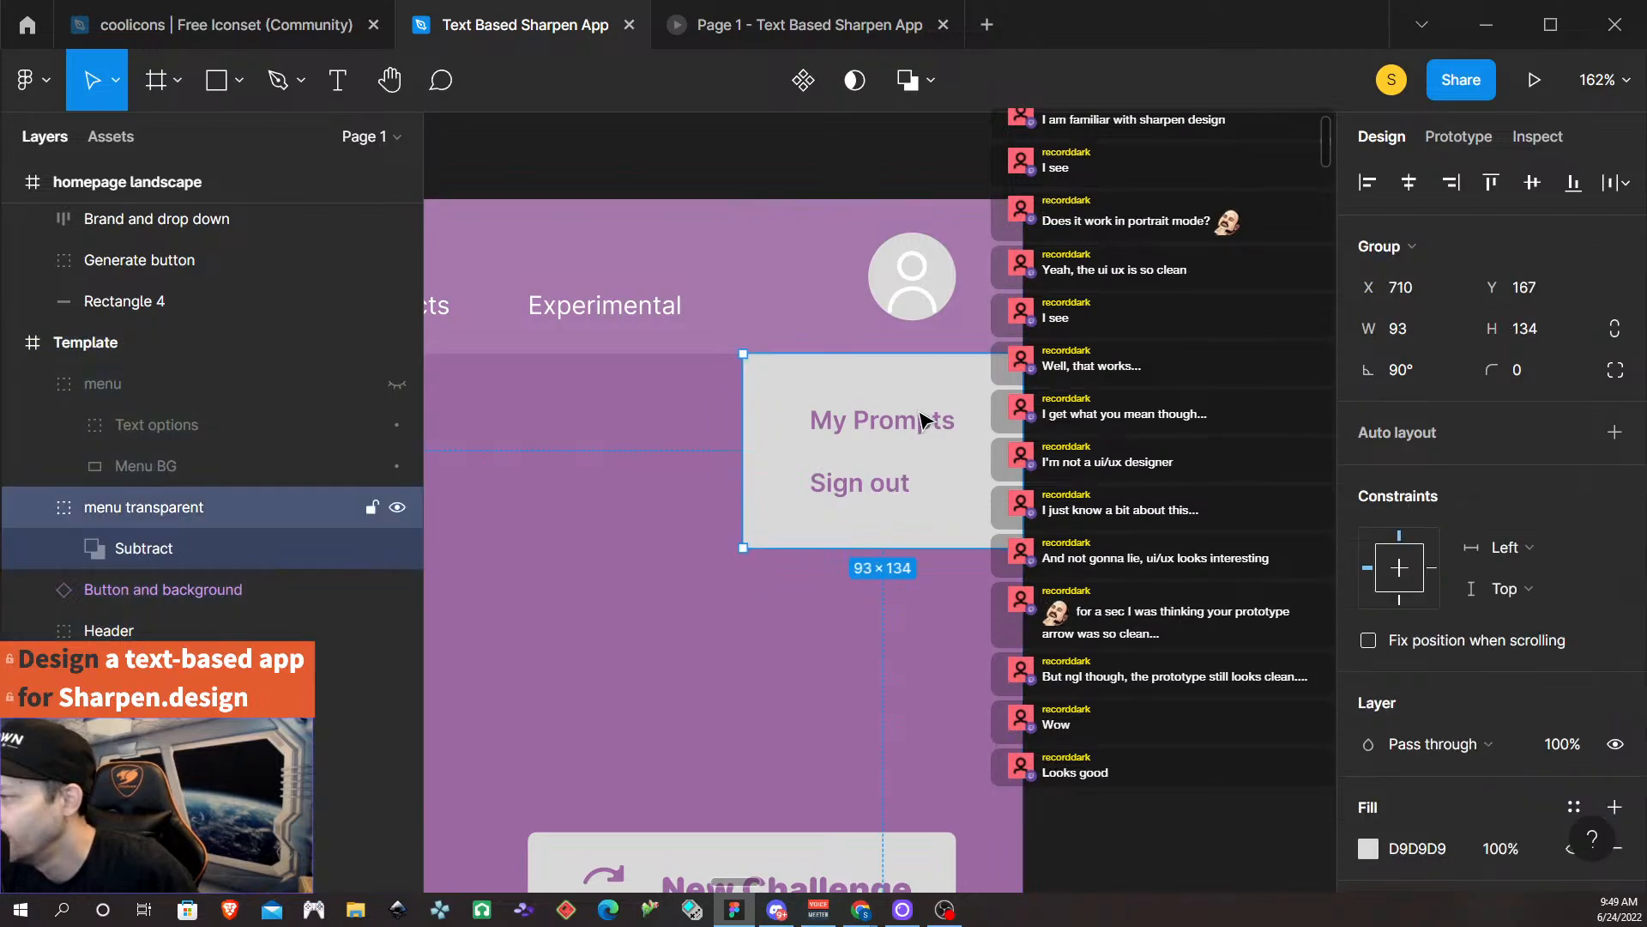
pyautogui.doubleClick(922, 421)
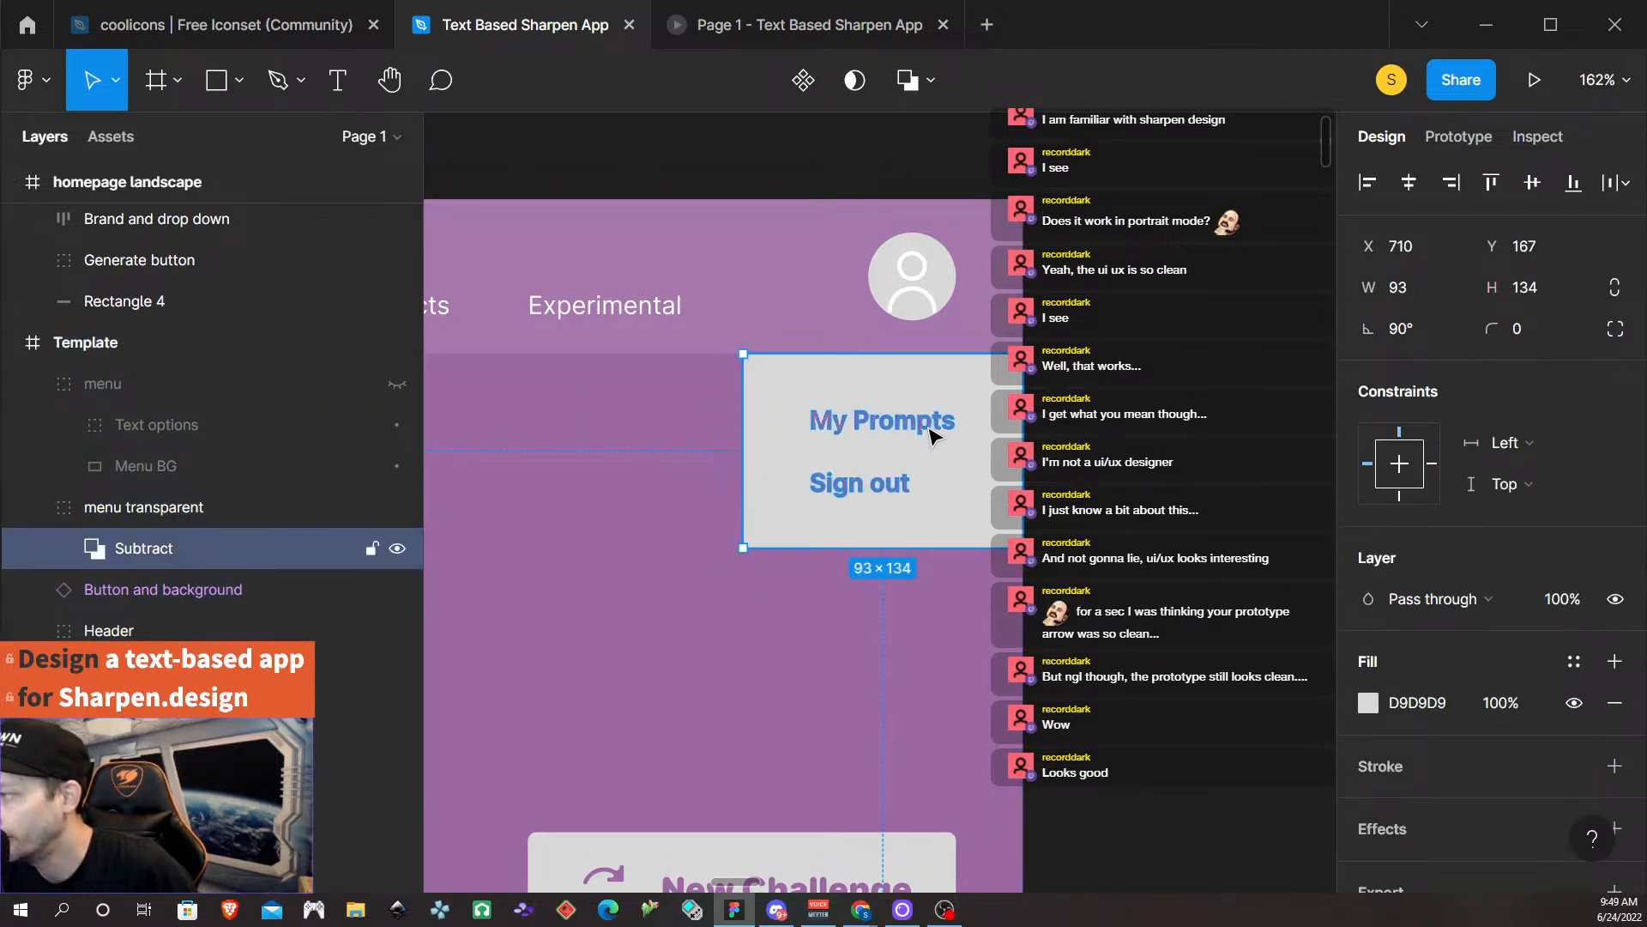
pyautogui.click(65, 551)
pyautogui.click(225, 589)
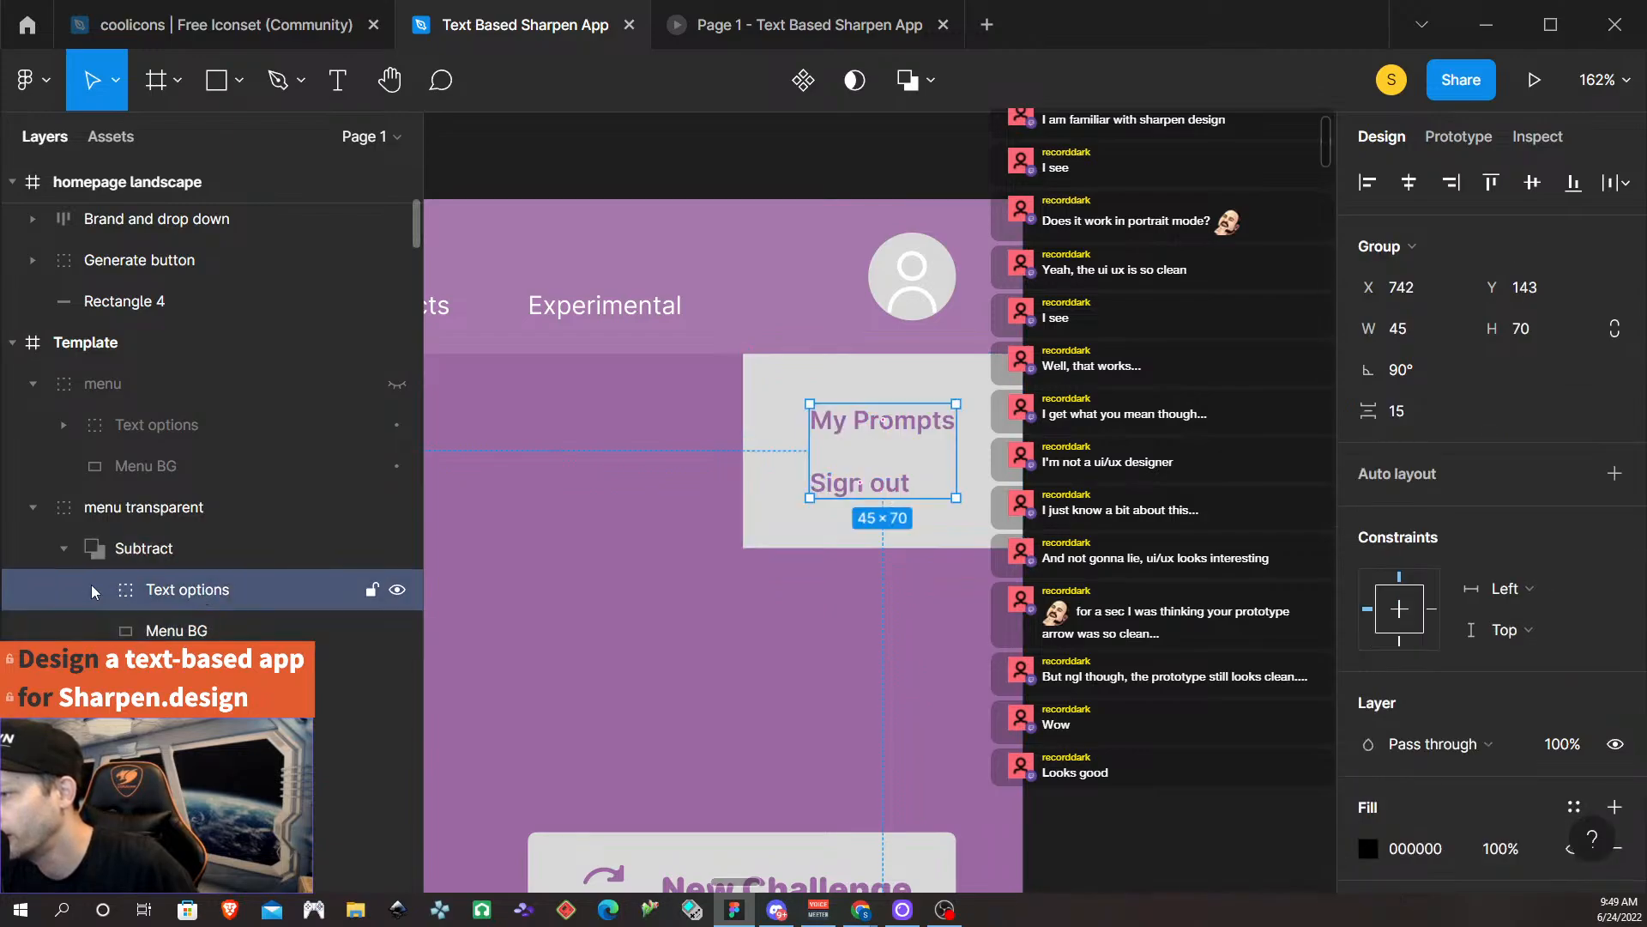
pyautogui.click(96, 589)
pyautogui.click(324, 628)
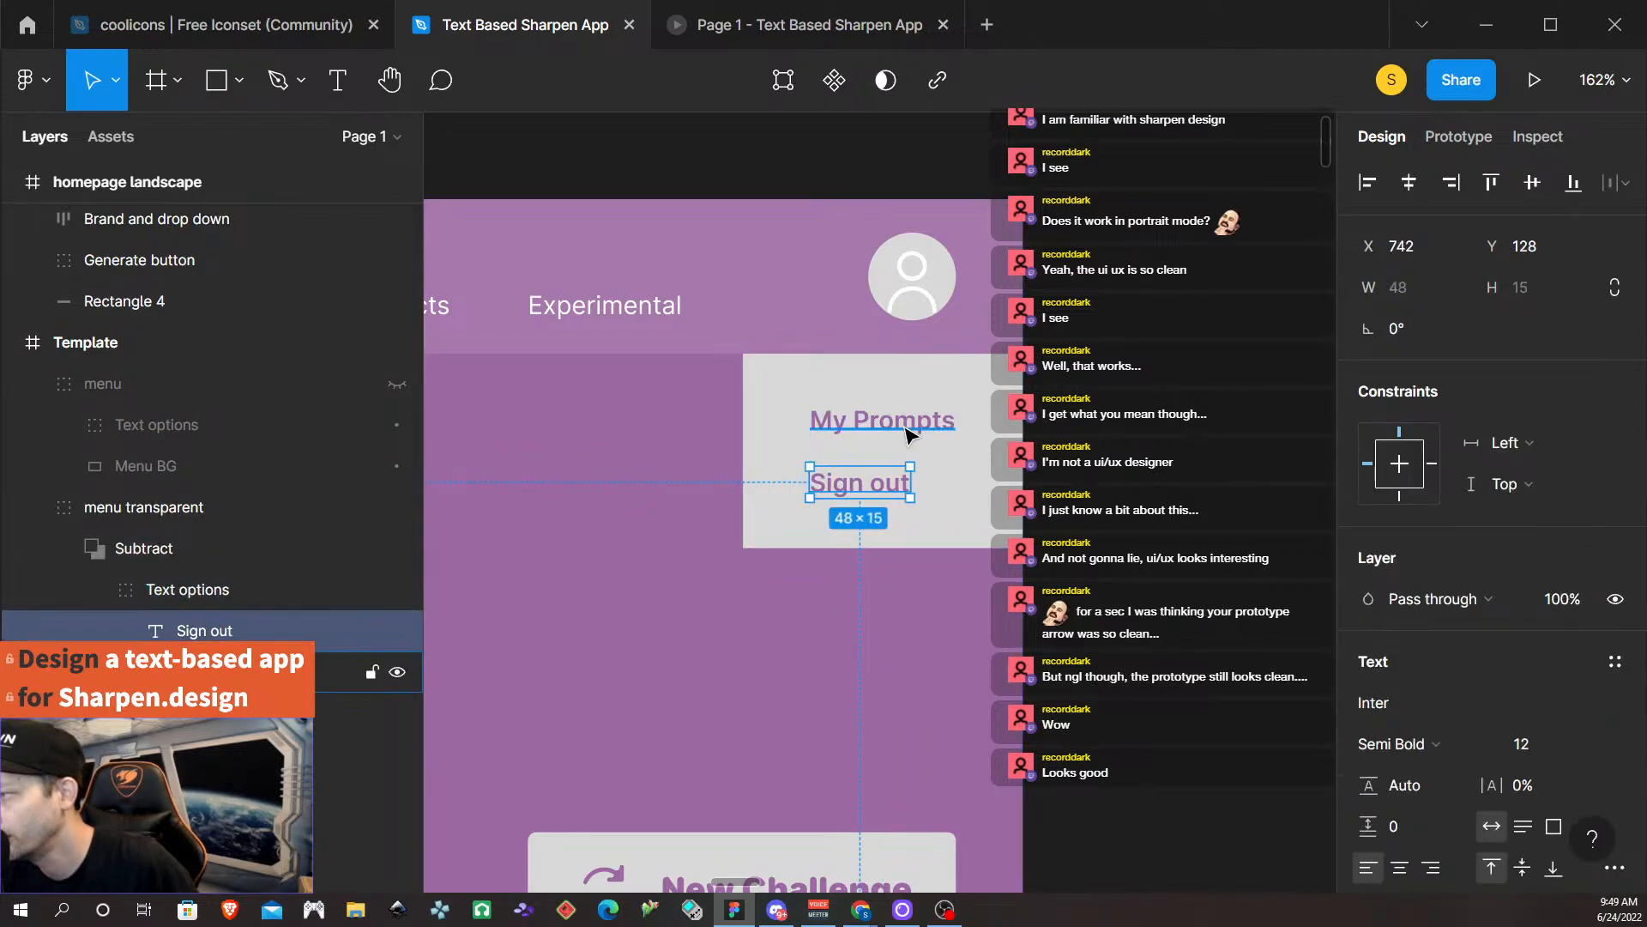
pyautogui.click(908, 433)
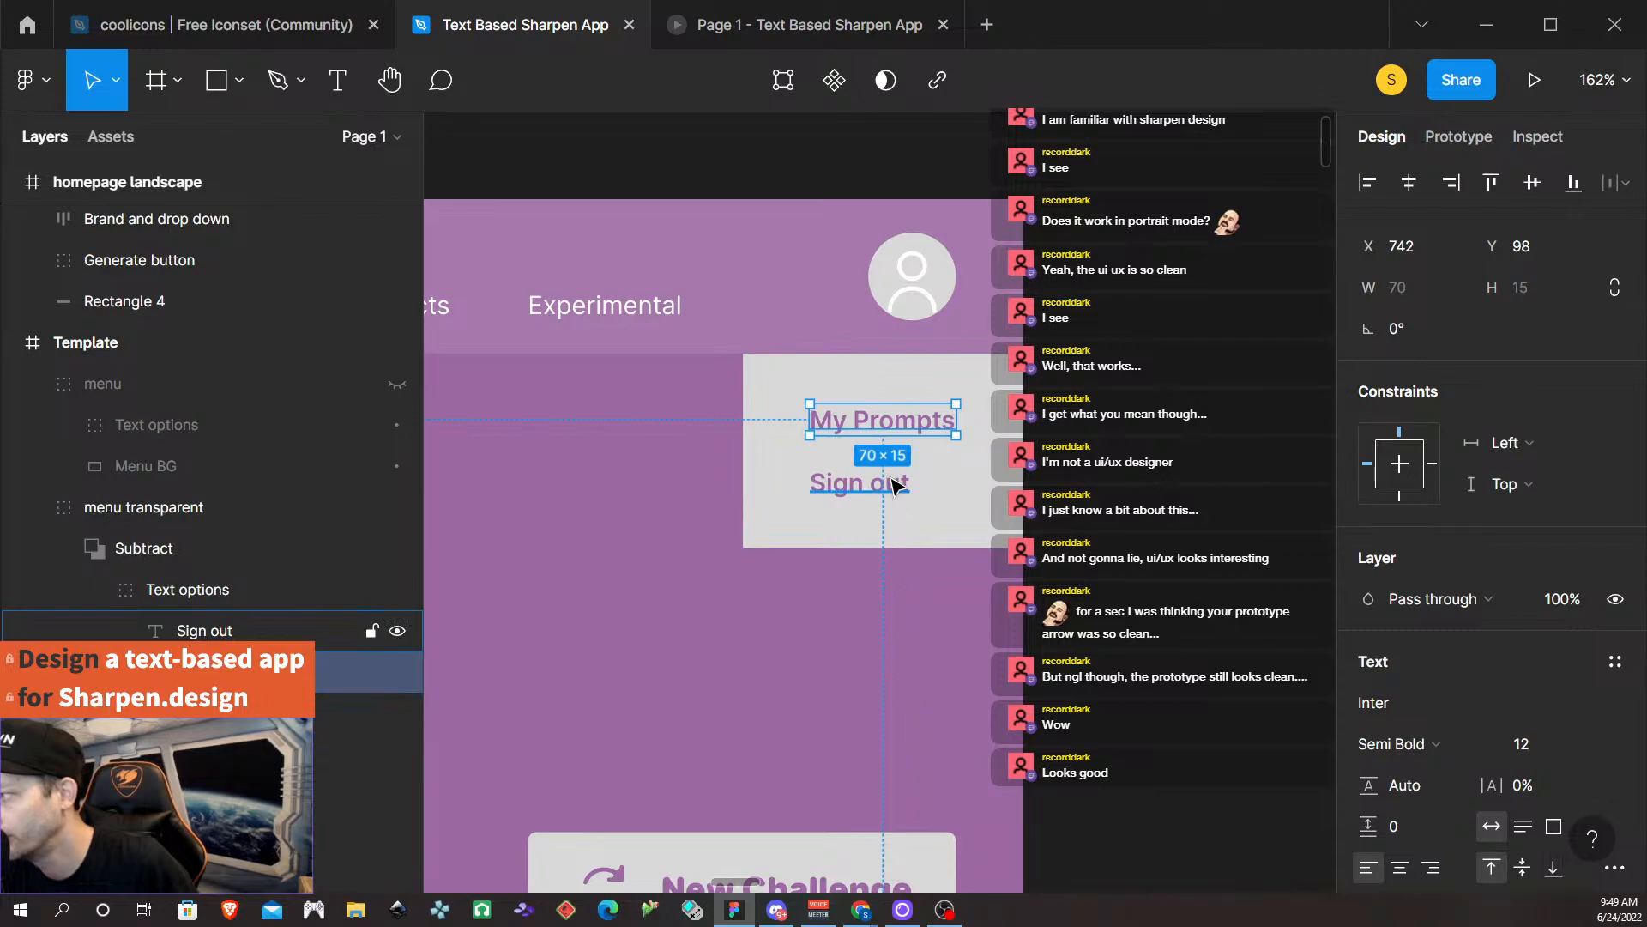
pyautogui.click(897, 482)
pyautogui.click(904, 428)
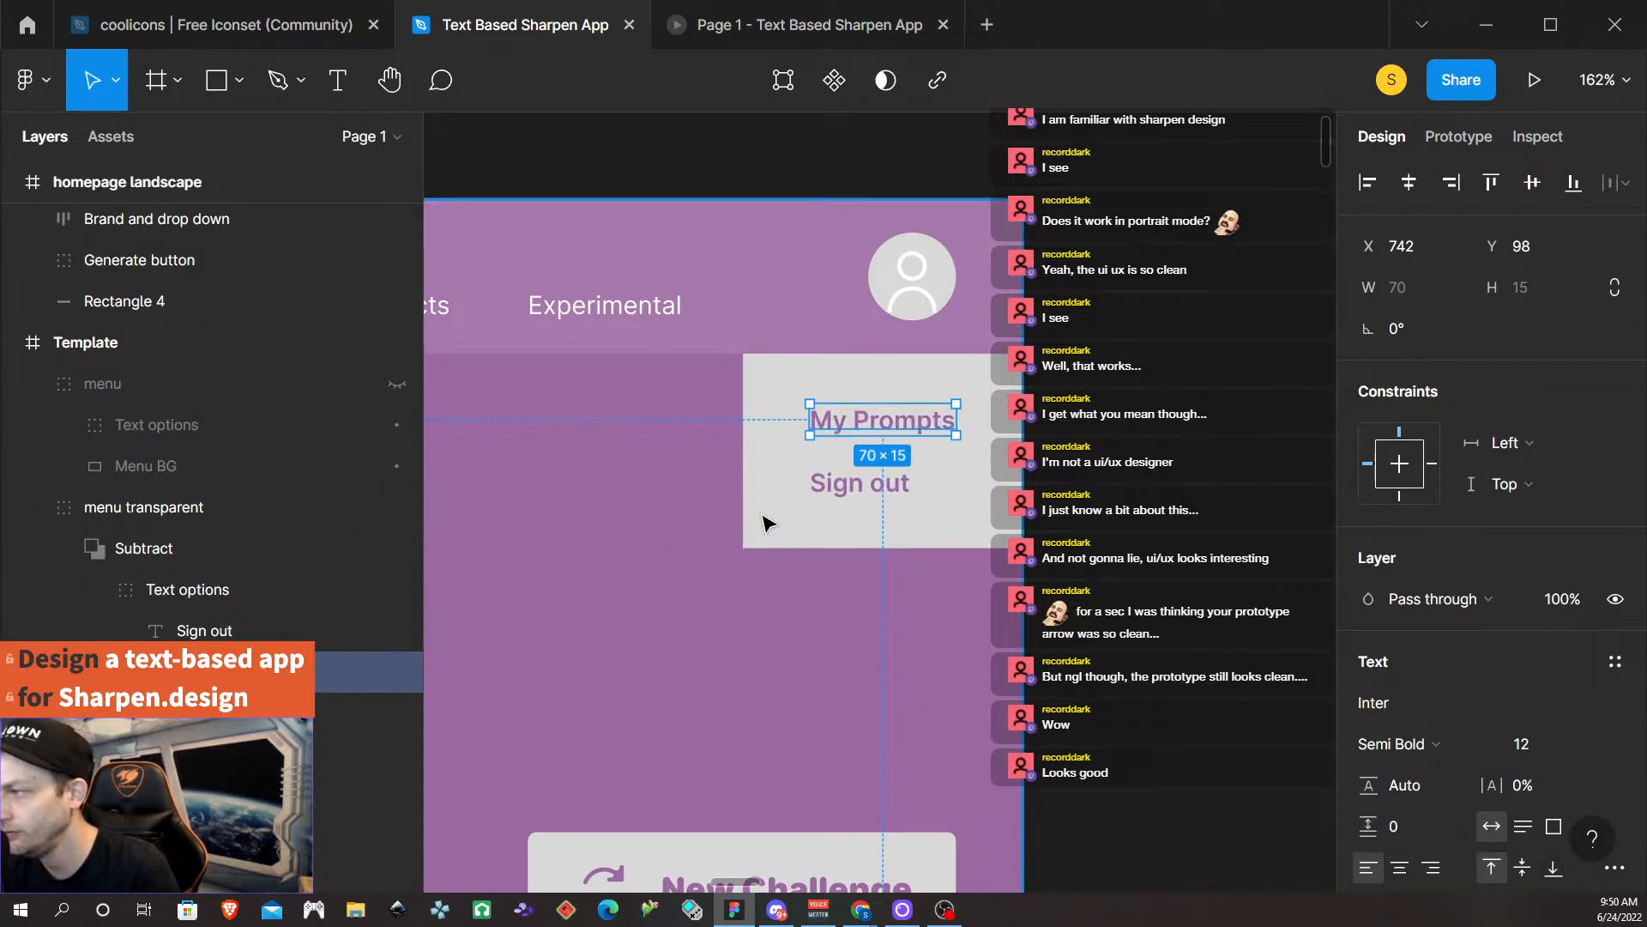
pyautogui.scroll(-5, 766, 523)
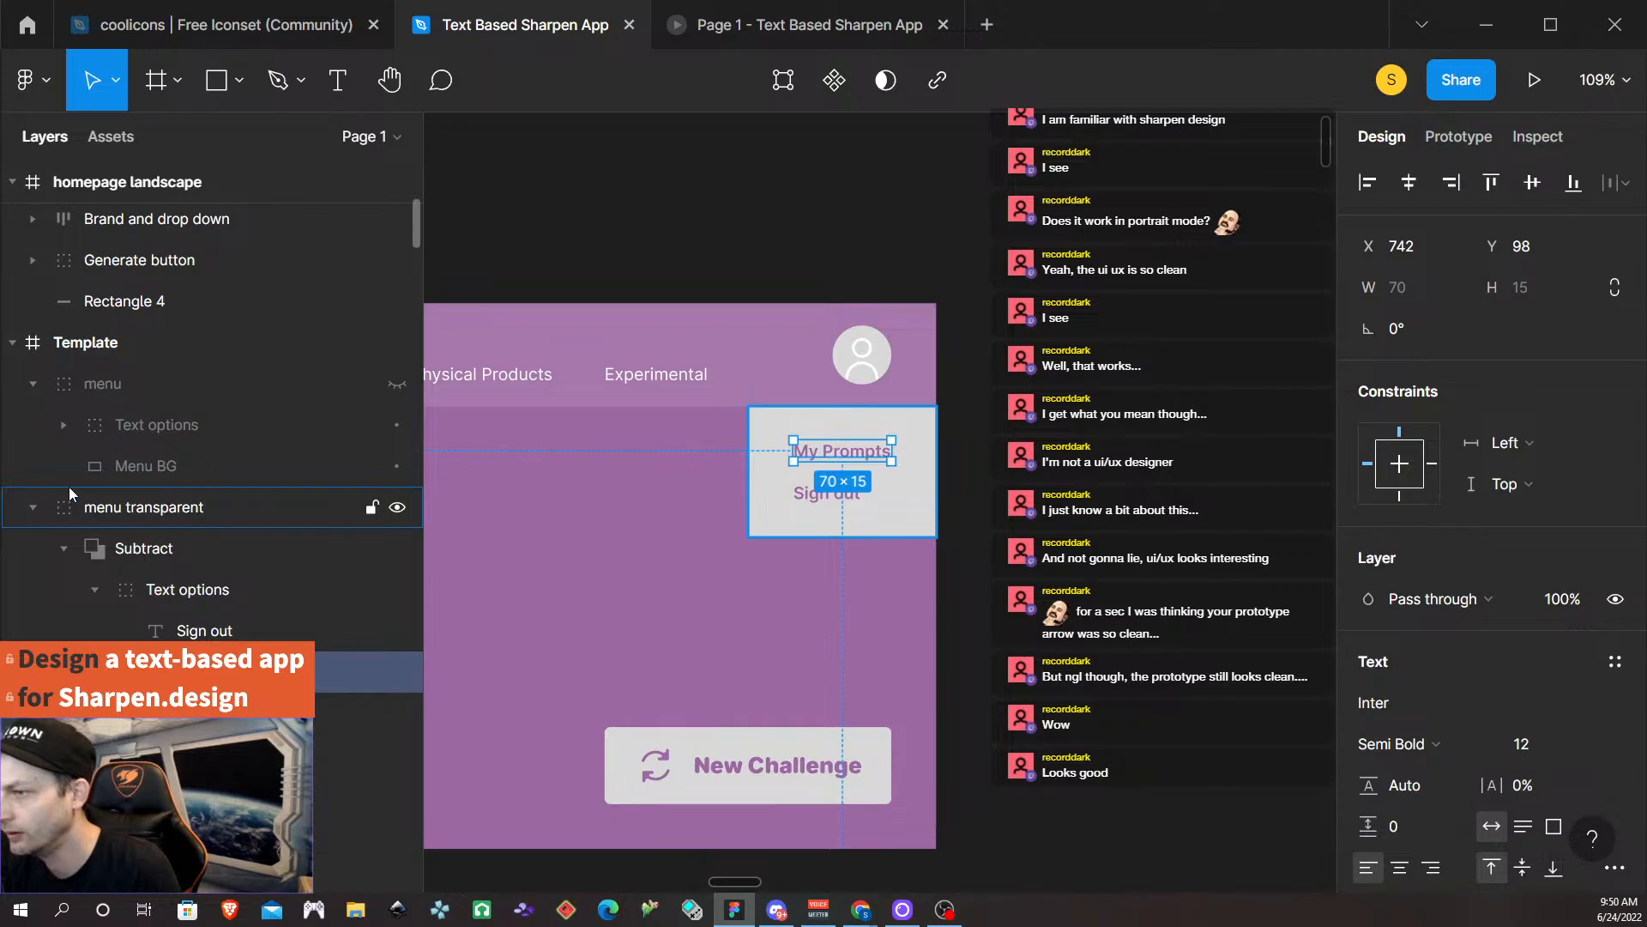
# Show the "menu" group again and collapse both menu groups in the layer list.
pyautogui.click(32, 508)
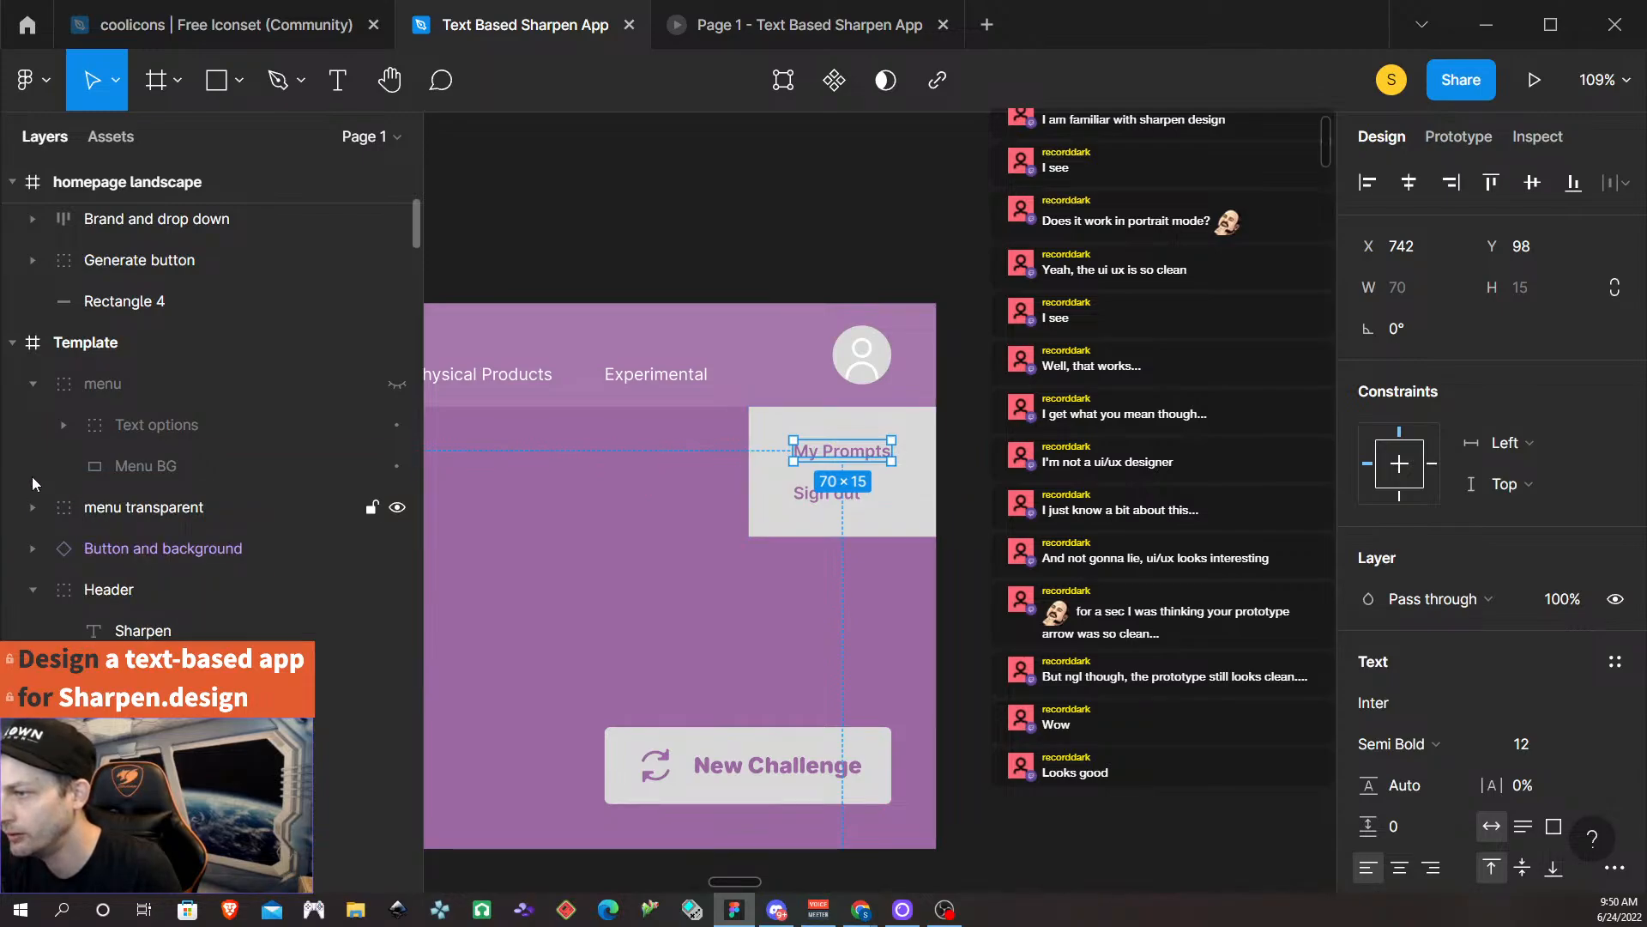
pyautogui.click(395, 385)
pyautogui.click(34, 384)
# Group "menu" and "menu transparent" together and name the new group "Menu".
pyautogui.click(100, 416)
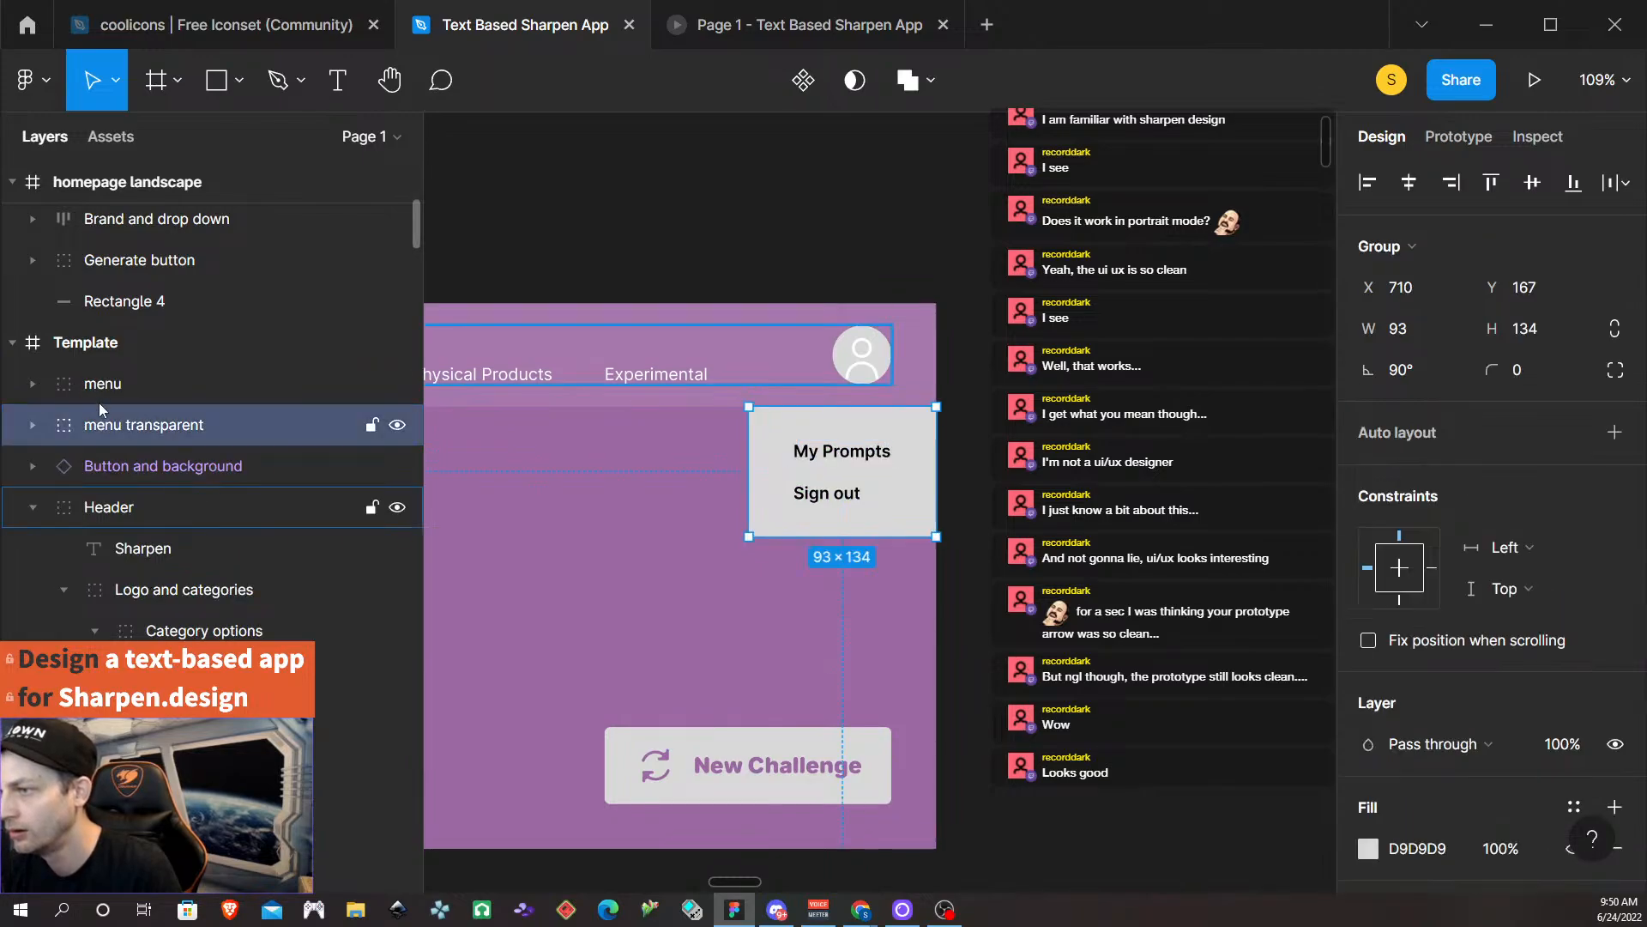
pyautogui.keyDown('shift'); pyautogui.click(102, 384); pyautogui.keyUp('shift')
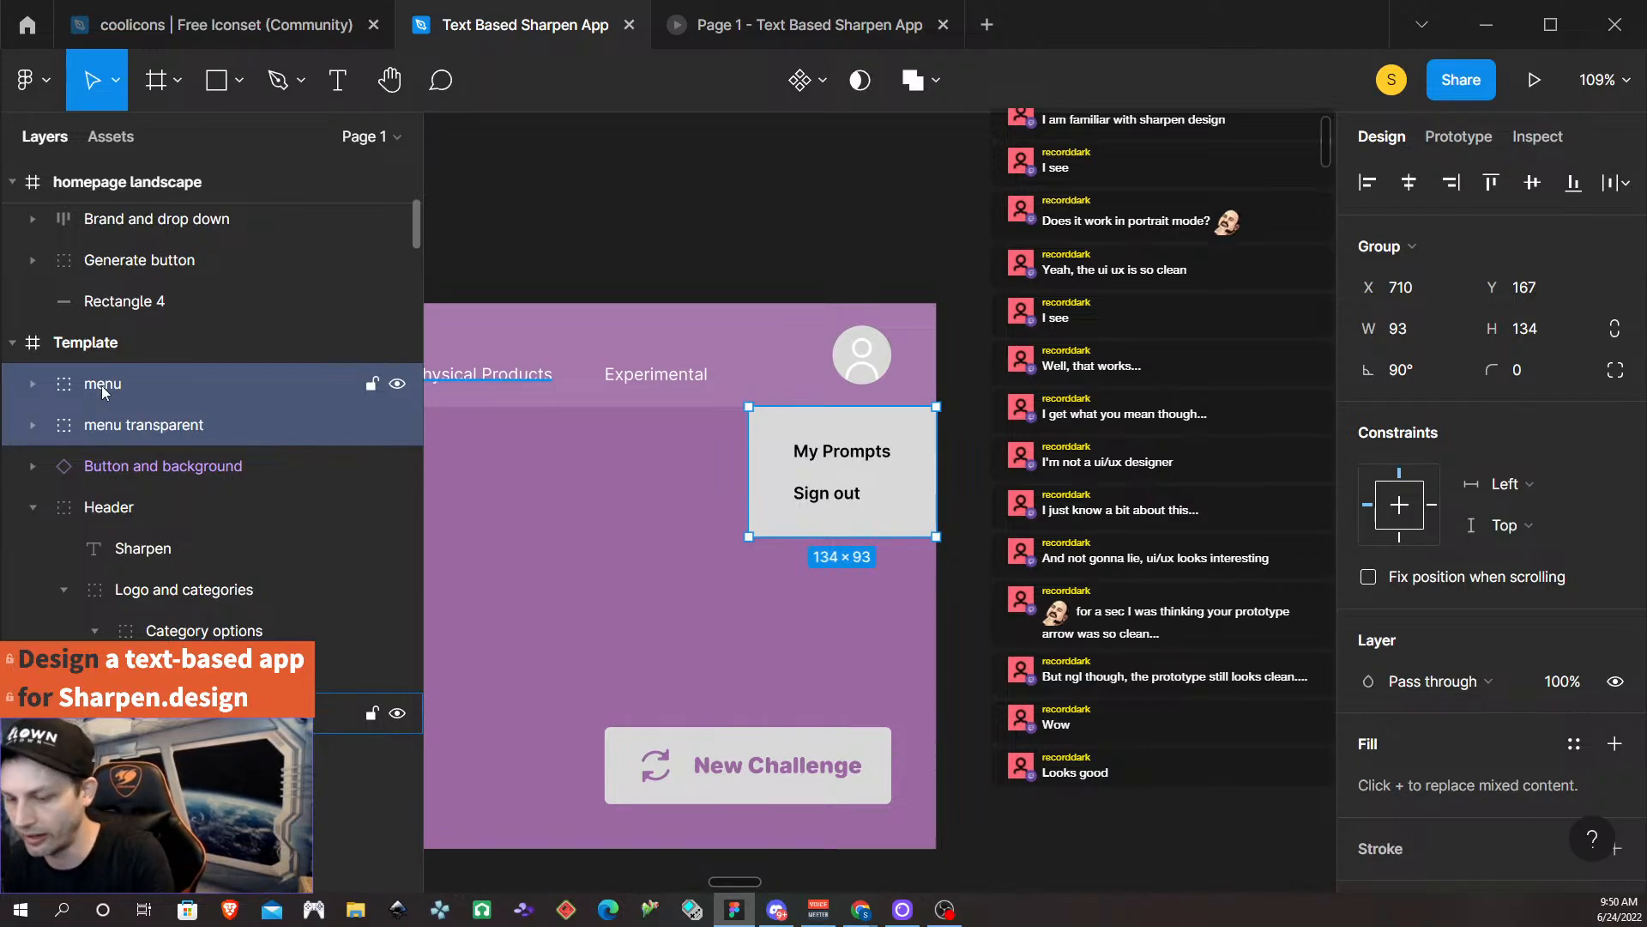
pyautogui.hotkey('ctrl', 'g')
pyautogui.doubleClick(100, 387)
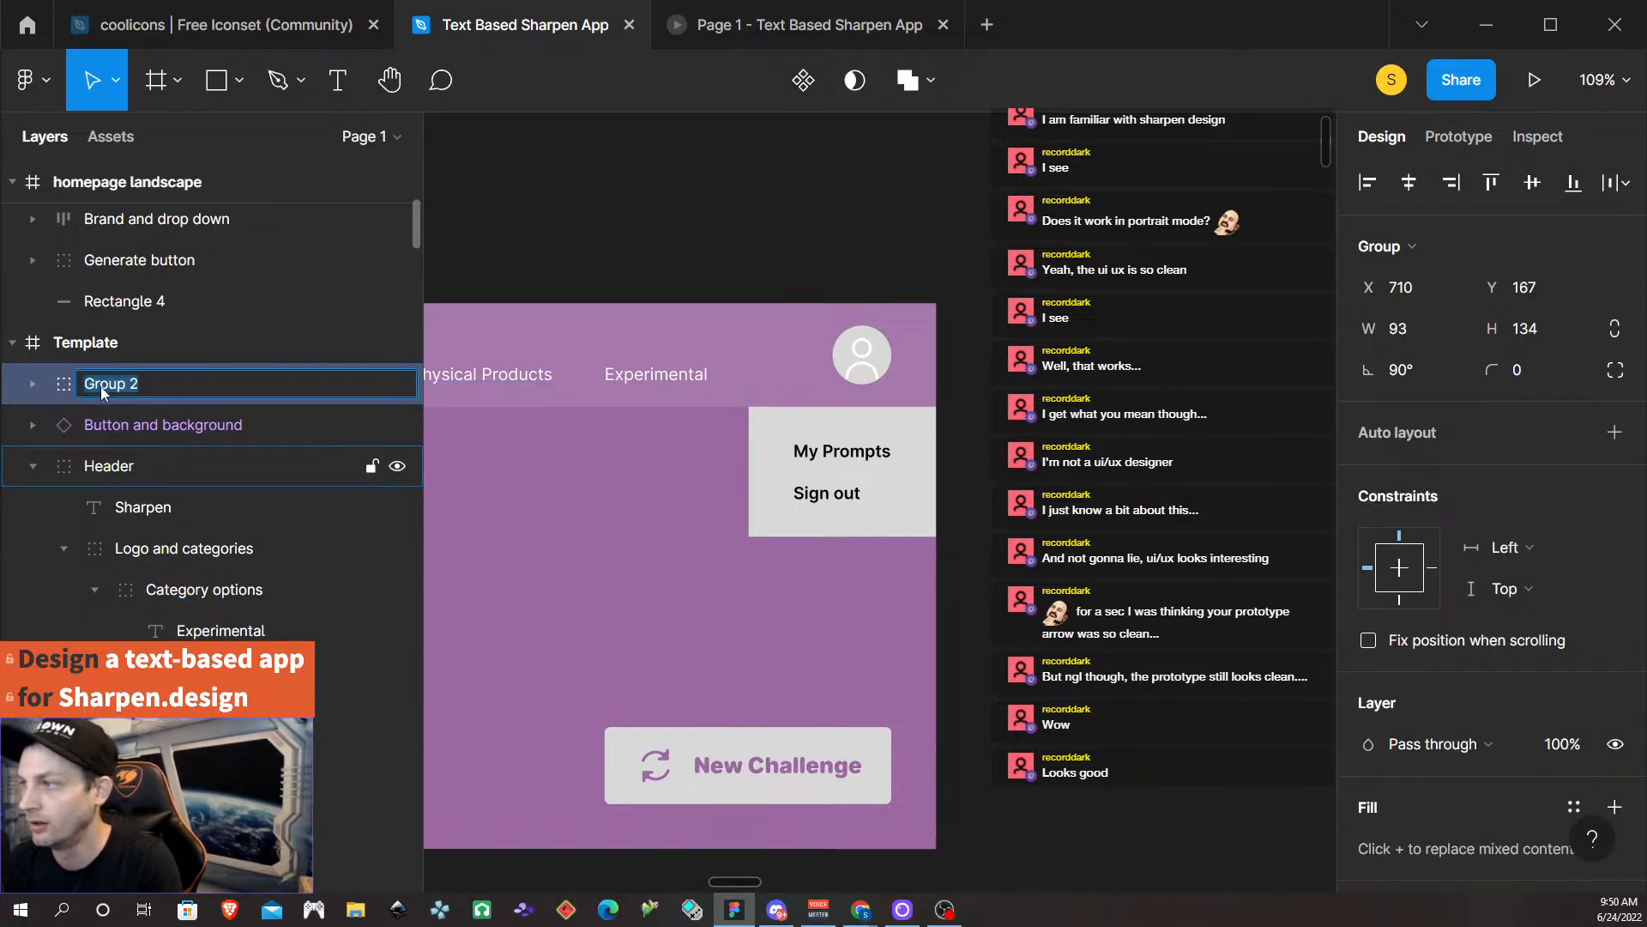
pyautogui.write('Men')
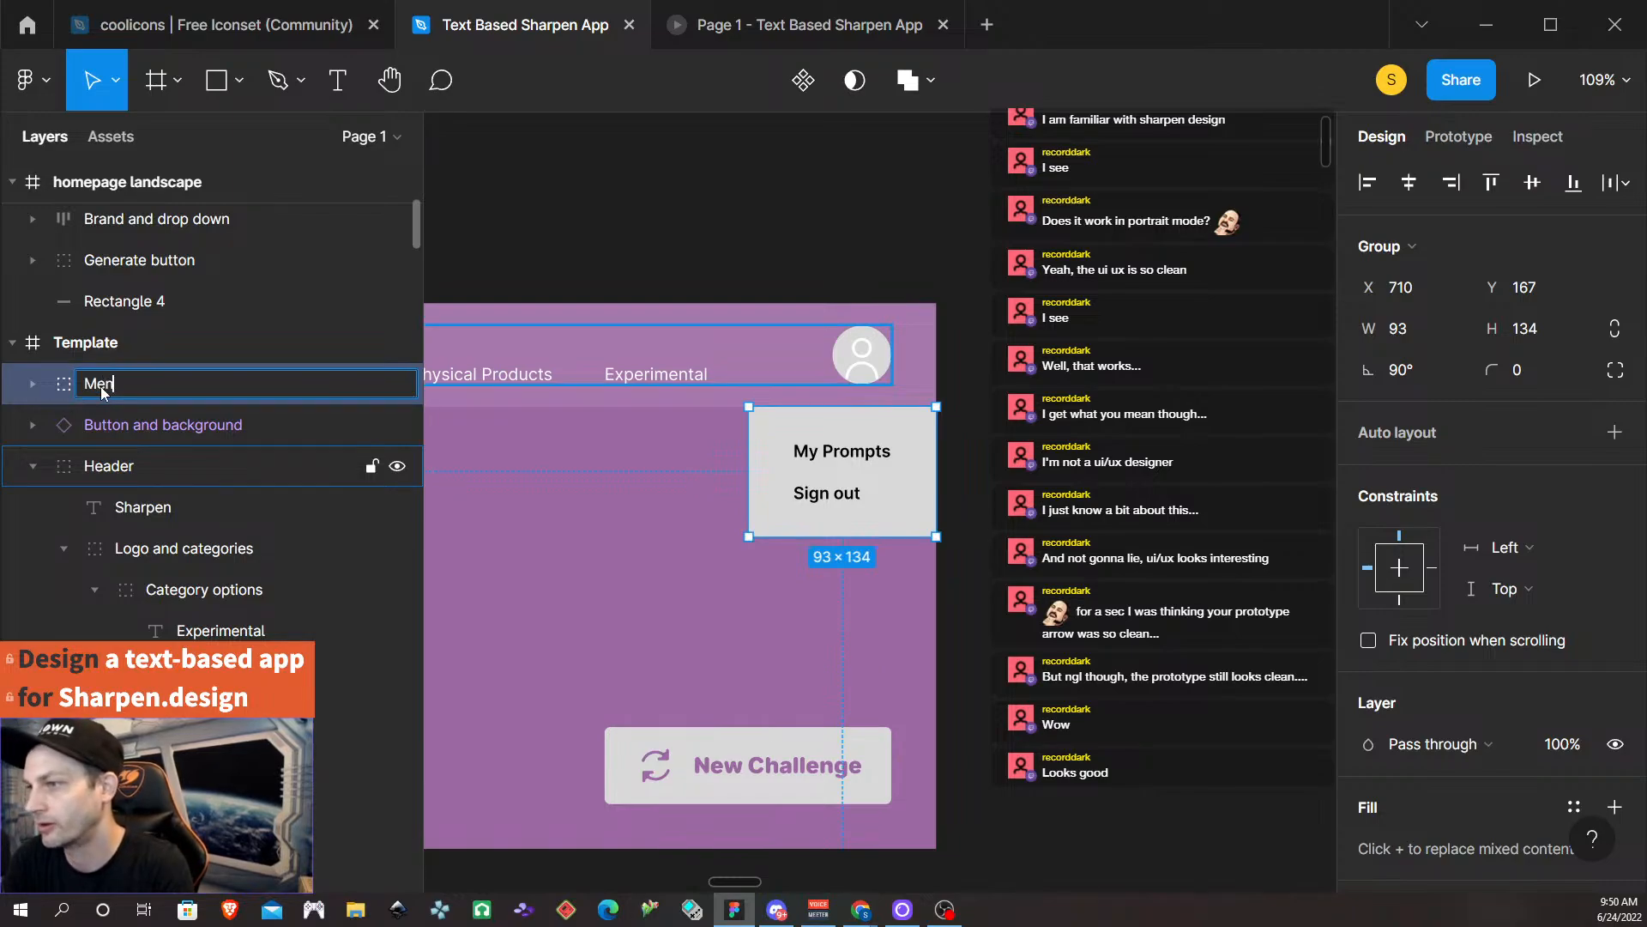
pyautogui.write('u')
pyautogui.press('Return')
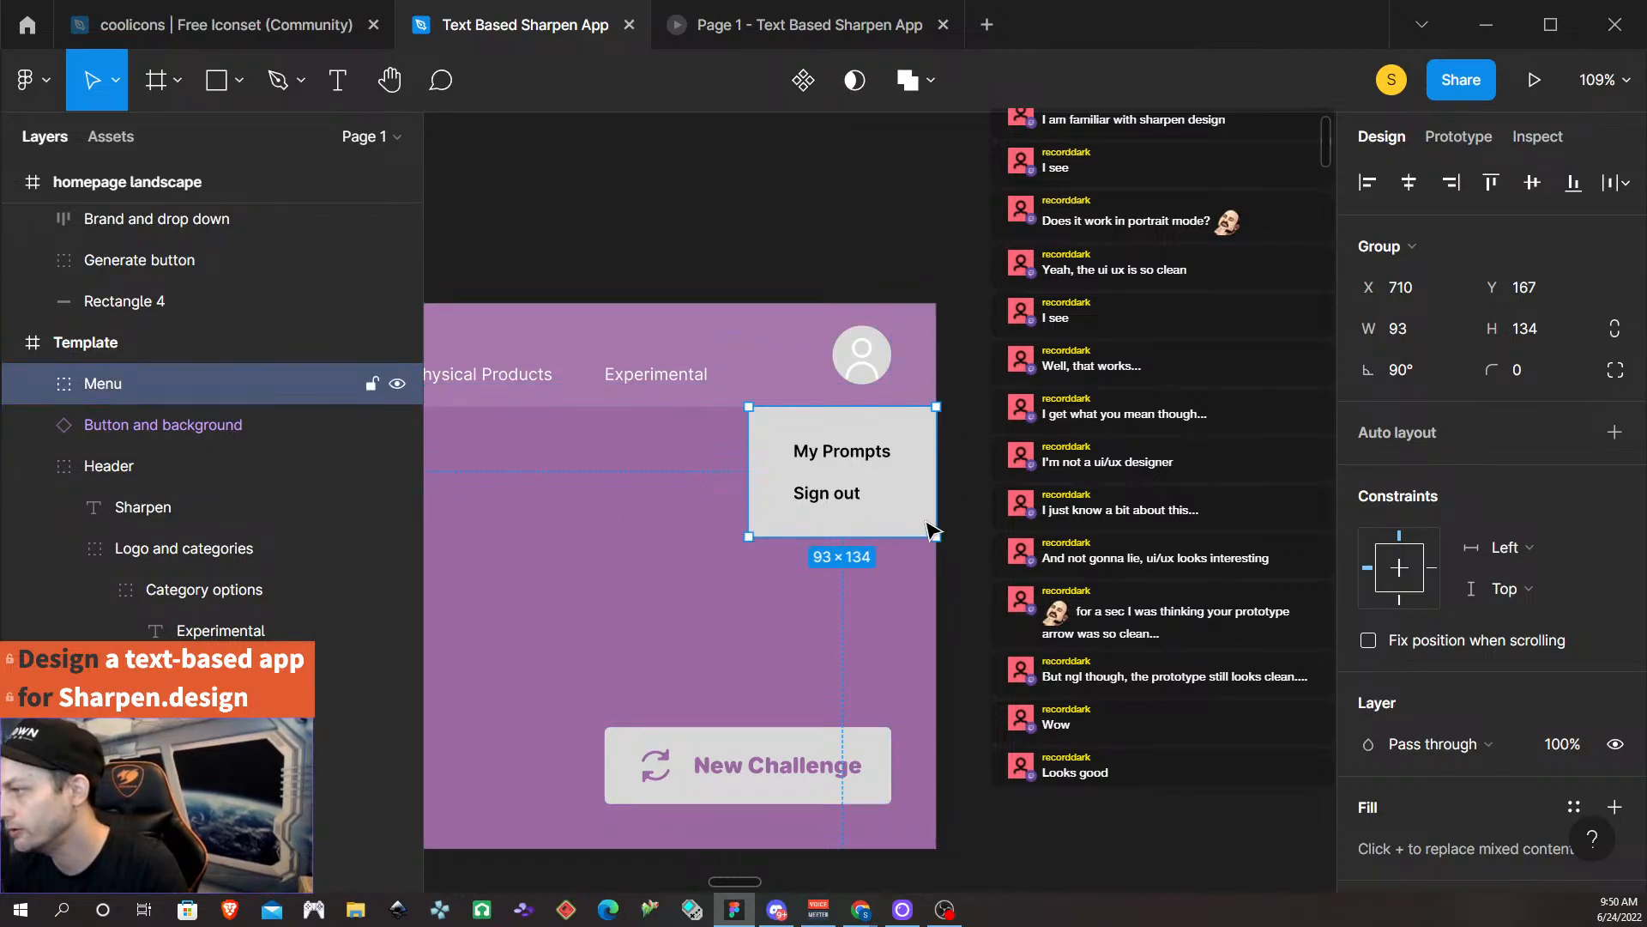
# Place a copy of the "Menu" group on the empty canvas beside the Template and hide the "menu" group inside the copy.
pyautogui.moveTo(911, 525); pyautogui.dragTo(1270, 521)
pyautogui.hscroll(3, 1237, 517)
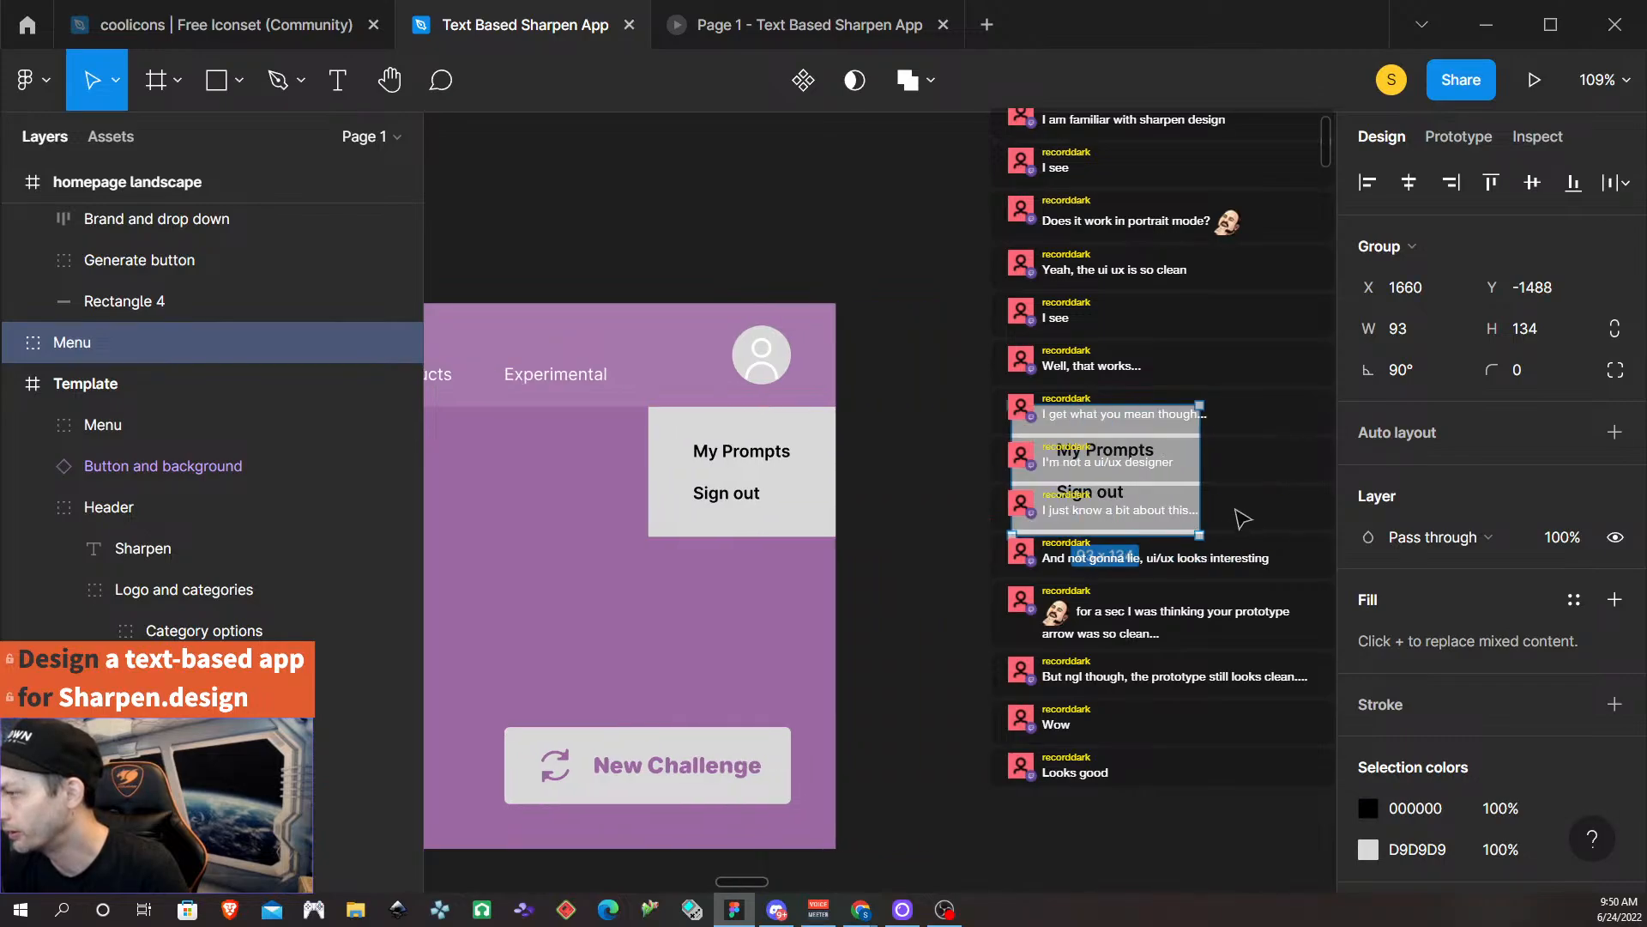
pyautogui.hscroll(2, 1051, 500)
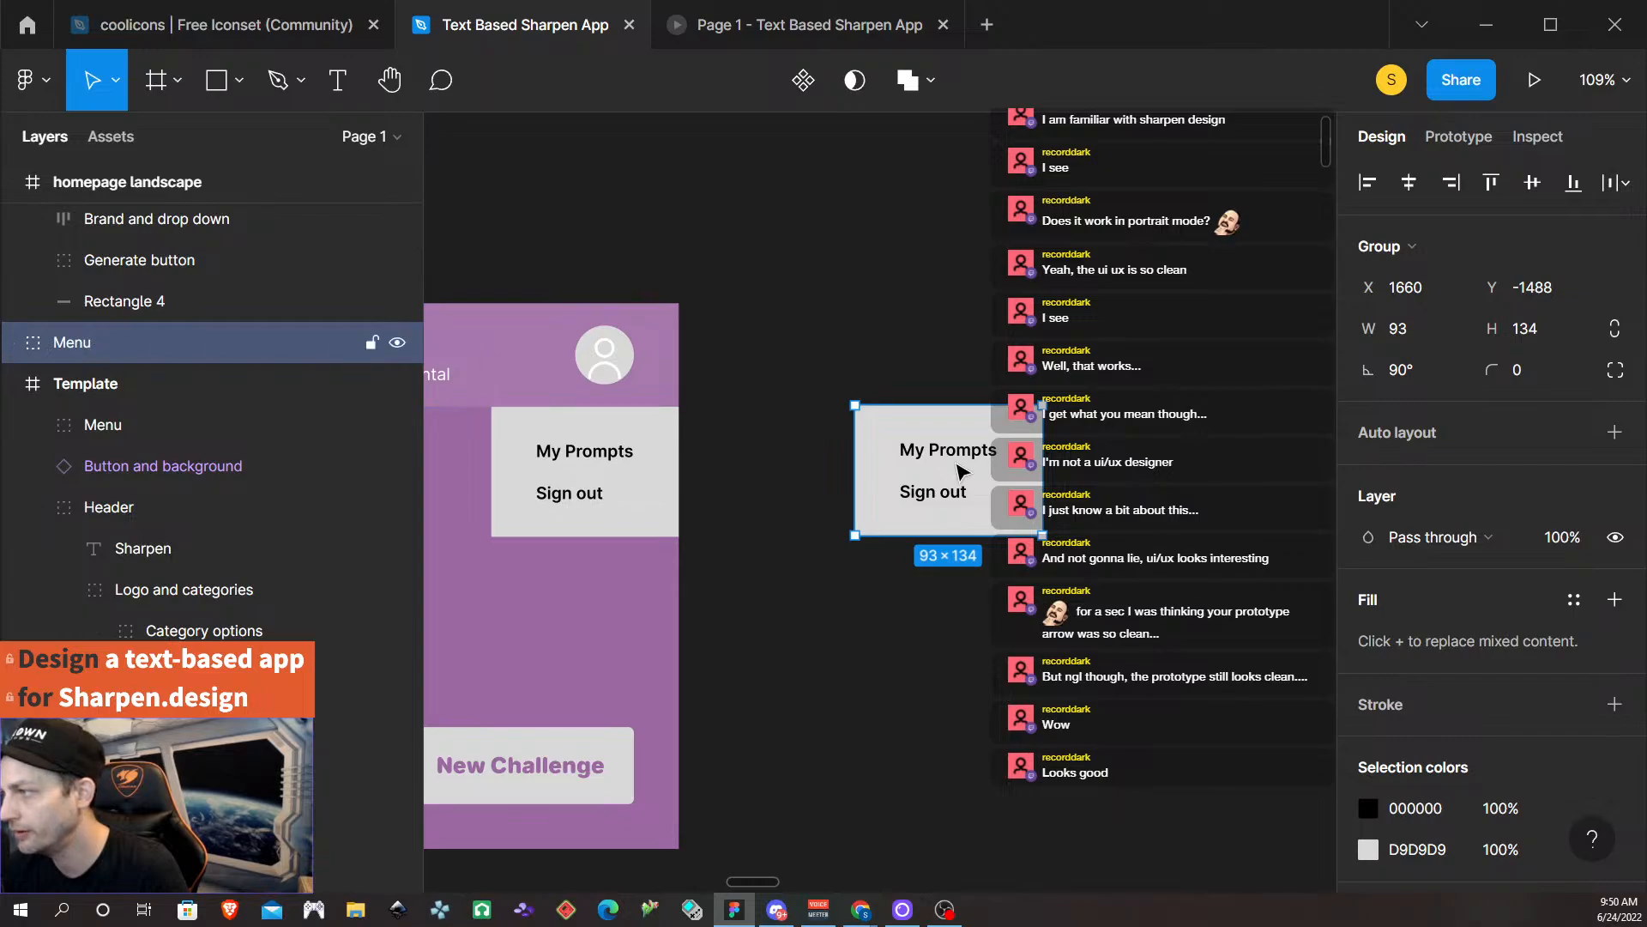
pyautogui.click(13, 345)
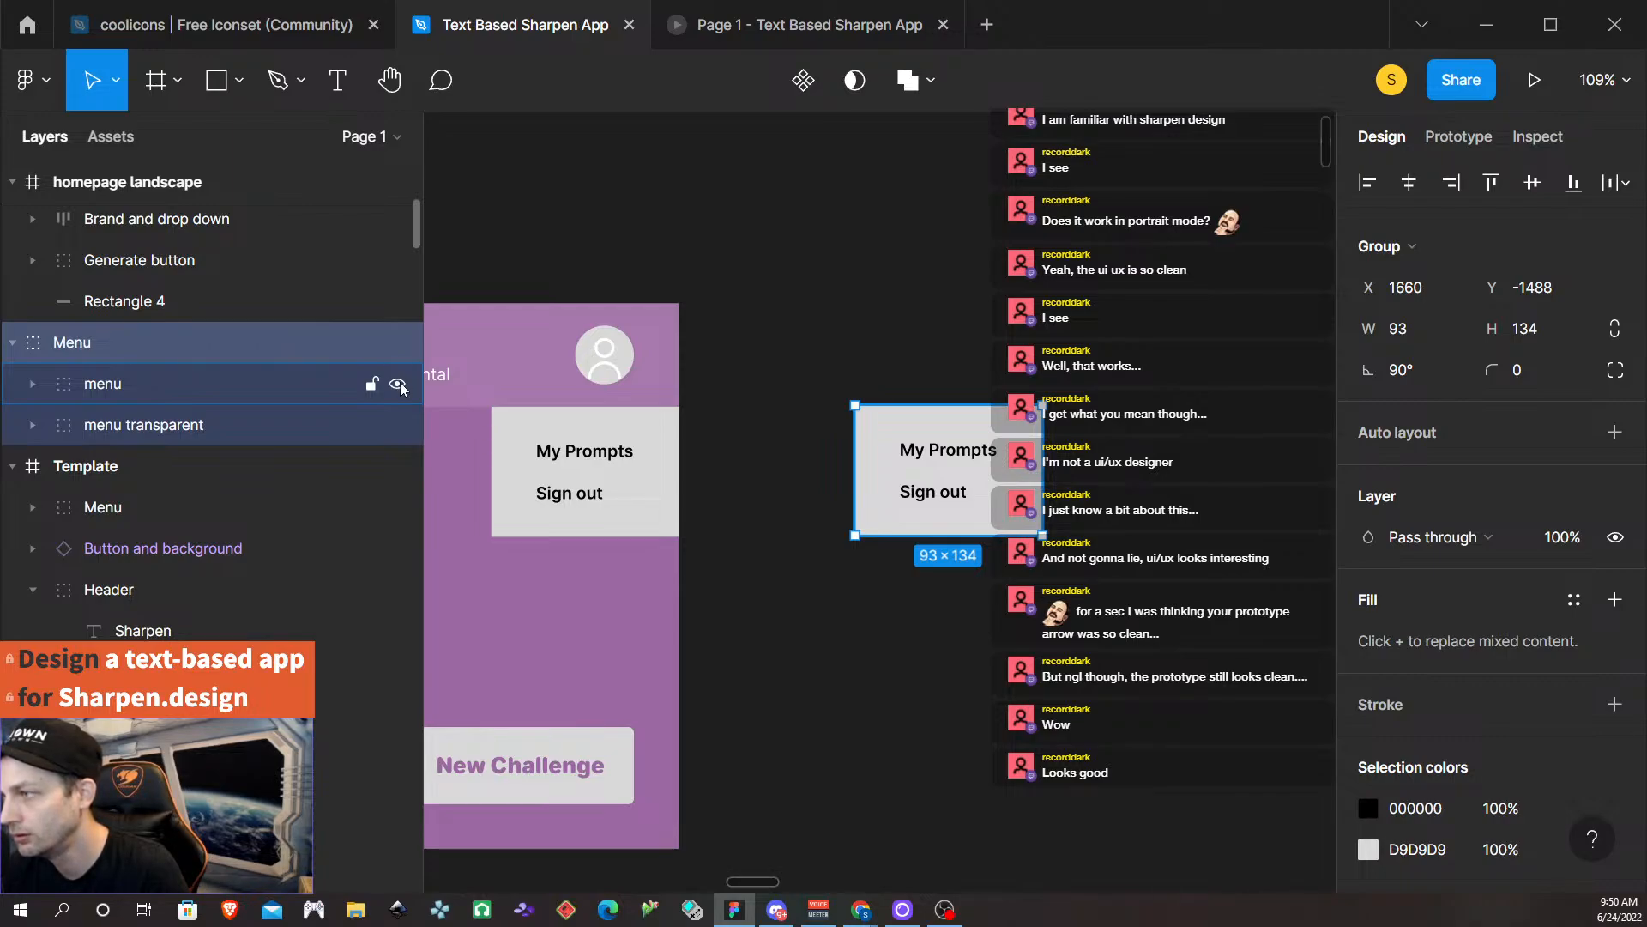
pyautogui.click(398, 384)
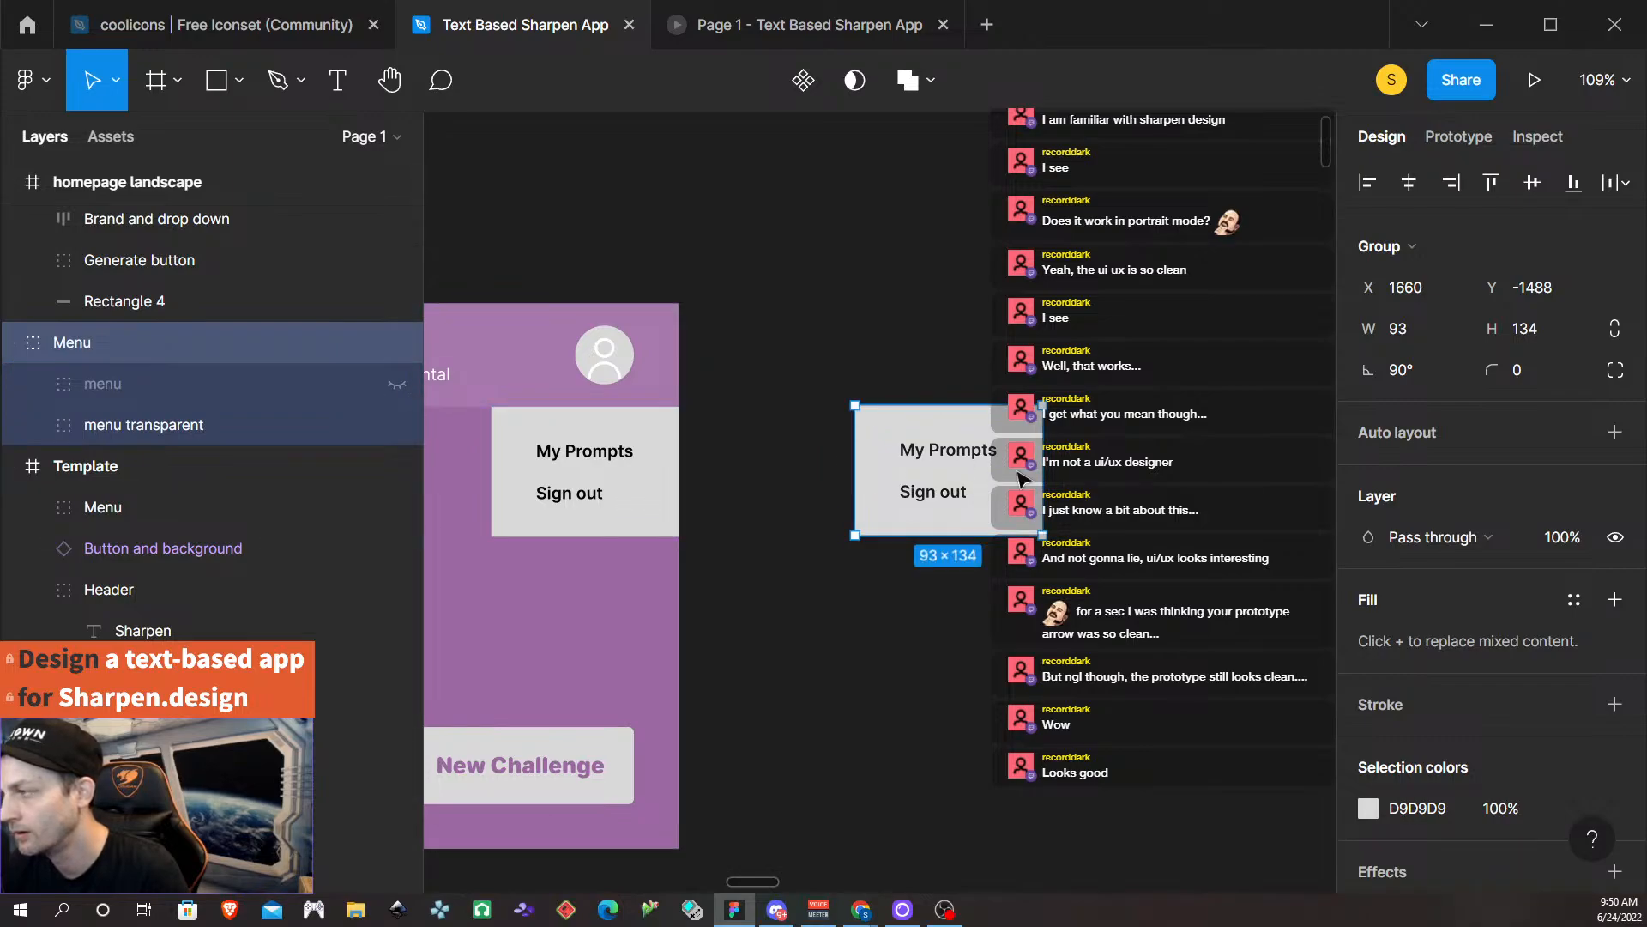
# Draw a rectangle over the copied menu outside the Template and resize it to about 454 × 321.
pyautogui.click(247, 90)
pyautogui.moveTo(755, 305)
pyautogui.mouseDown()
pyautogui.moveTo(1373, 884)
pyautogui.moveTo(1579, 858)
pyautogui.mouseUp()
pyautogui.scroll(-5, 1188, 680)
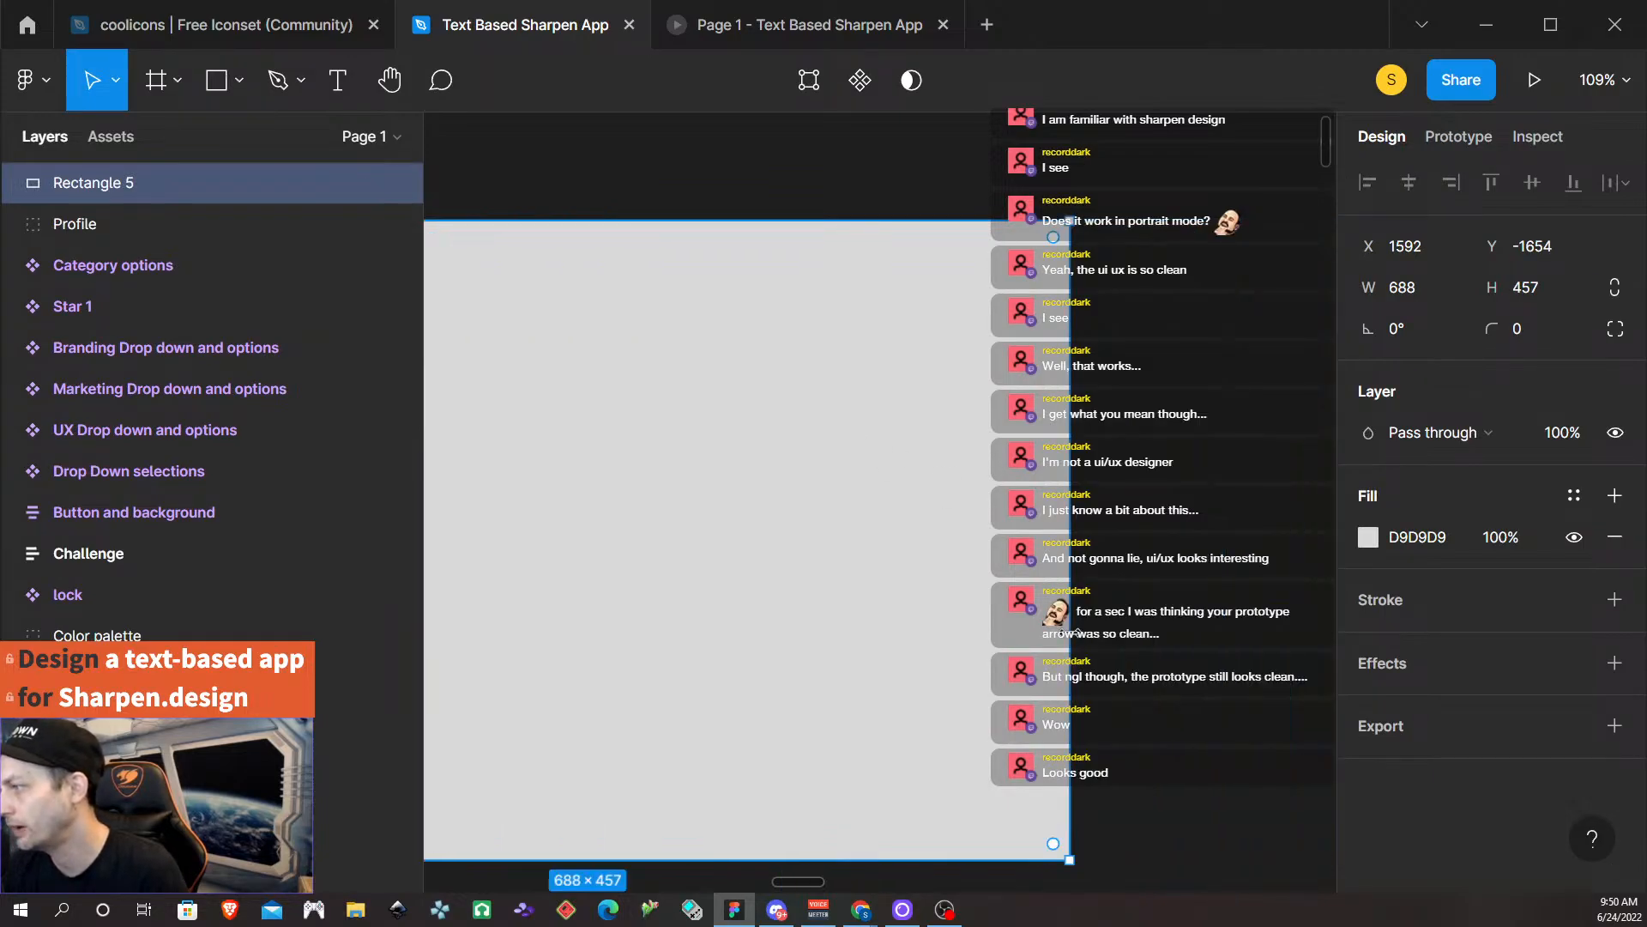
pyautogui.moveTo(1007, 762); pyautogui.dragTo(817, 654)
# Change the new rectangle's fill to the dark red B01818.
pyautogui.click(1372, 539)
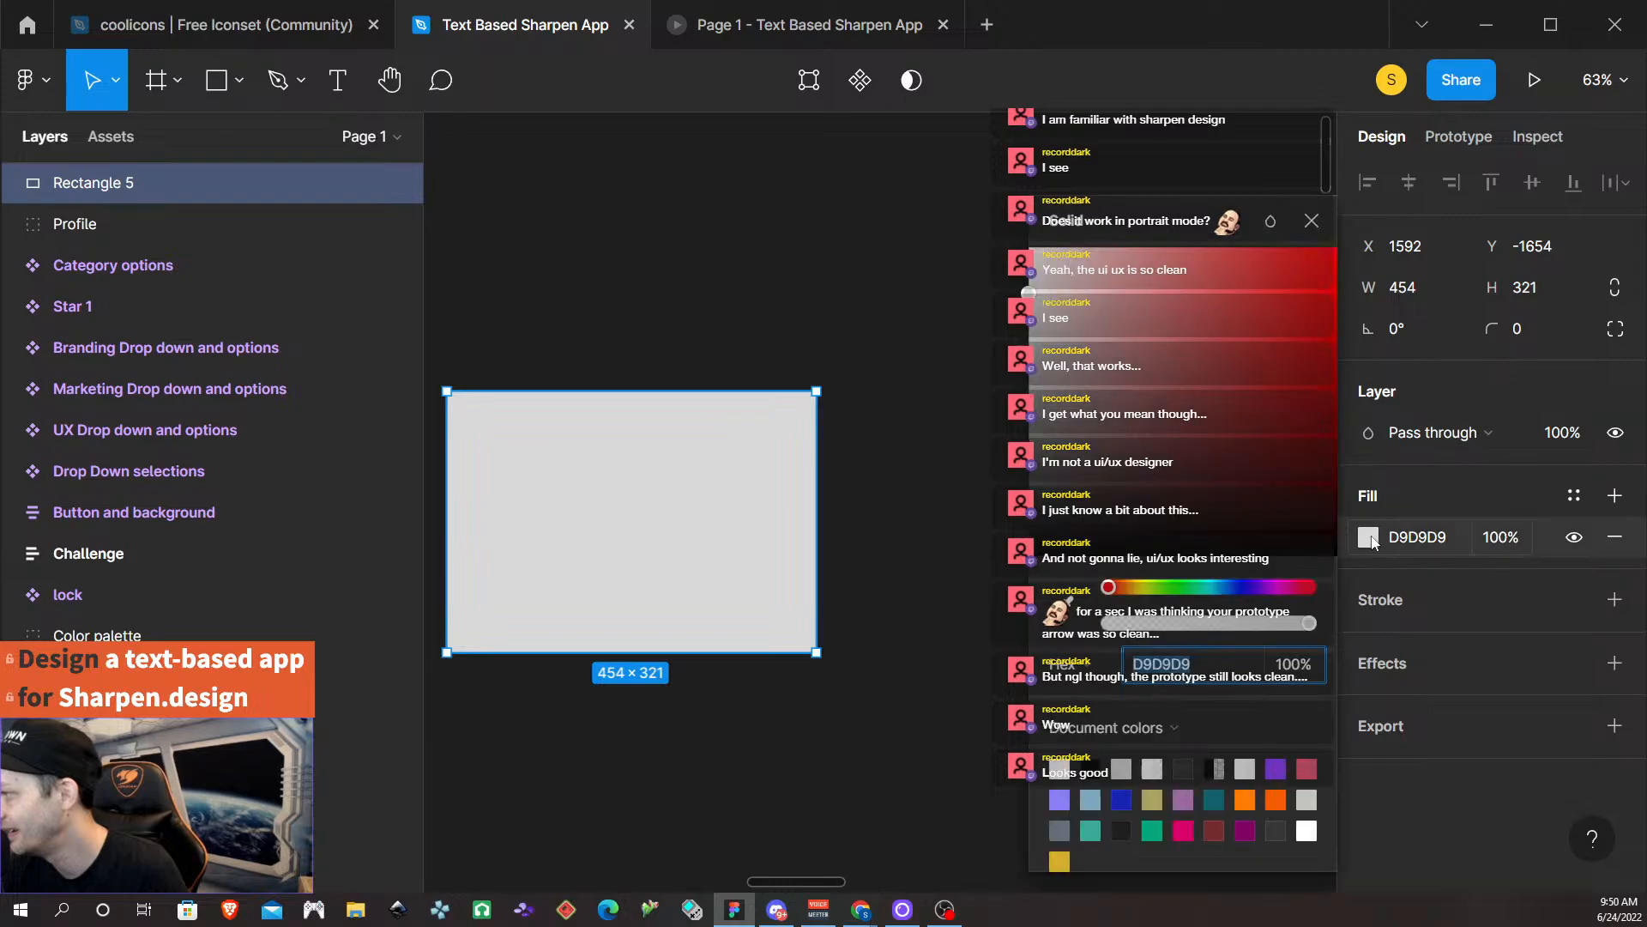
pyautogui.moveTo(1280, 585); pyautogui.dragTo(1318, 597)
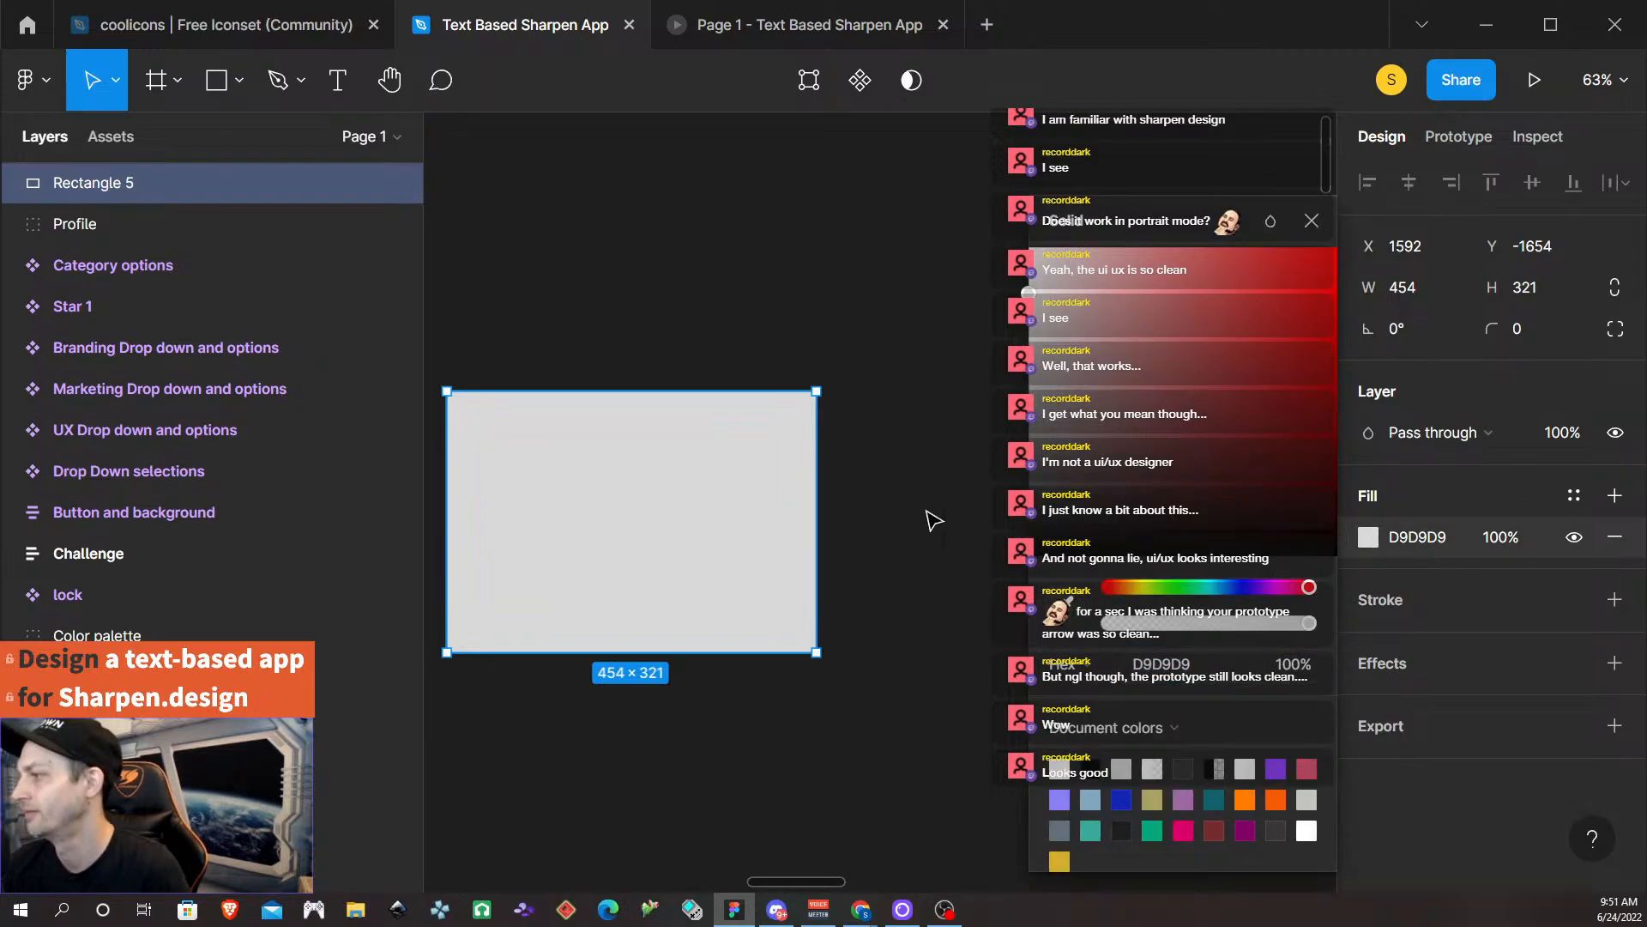
pyautogui.click(893, 526)
pyautogui.click(673, 496)
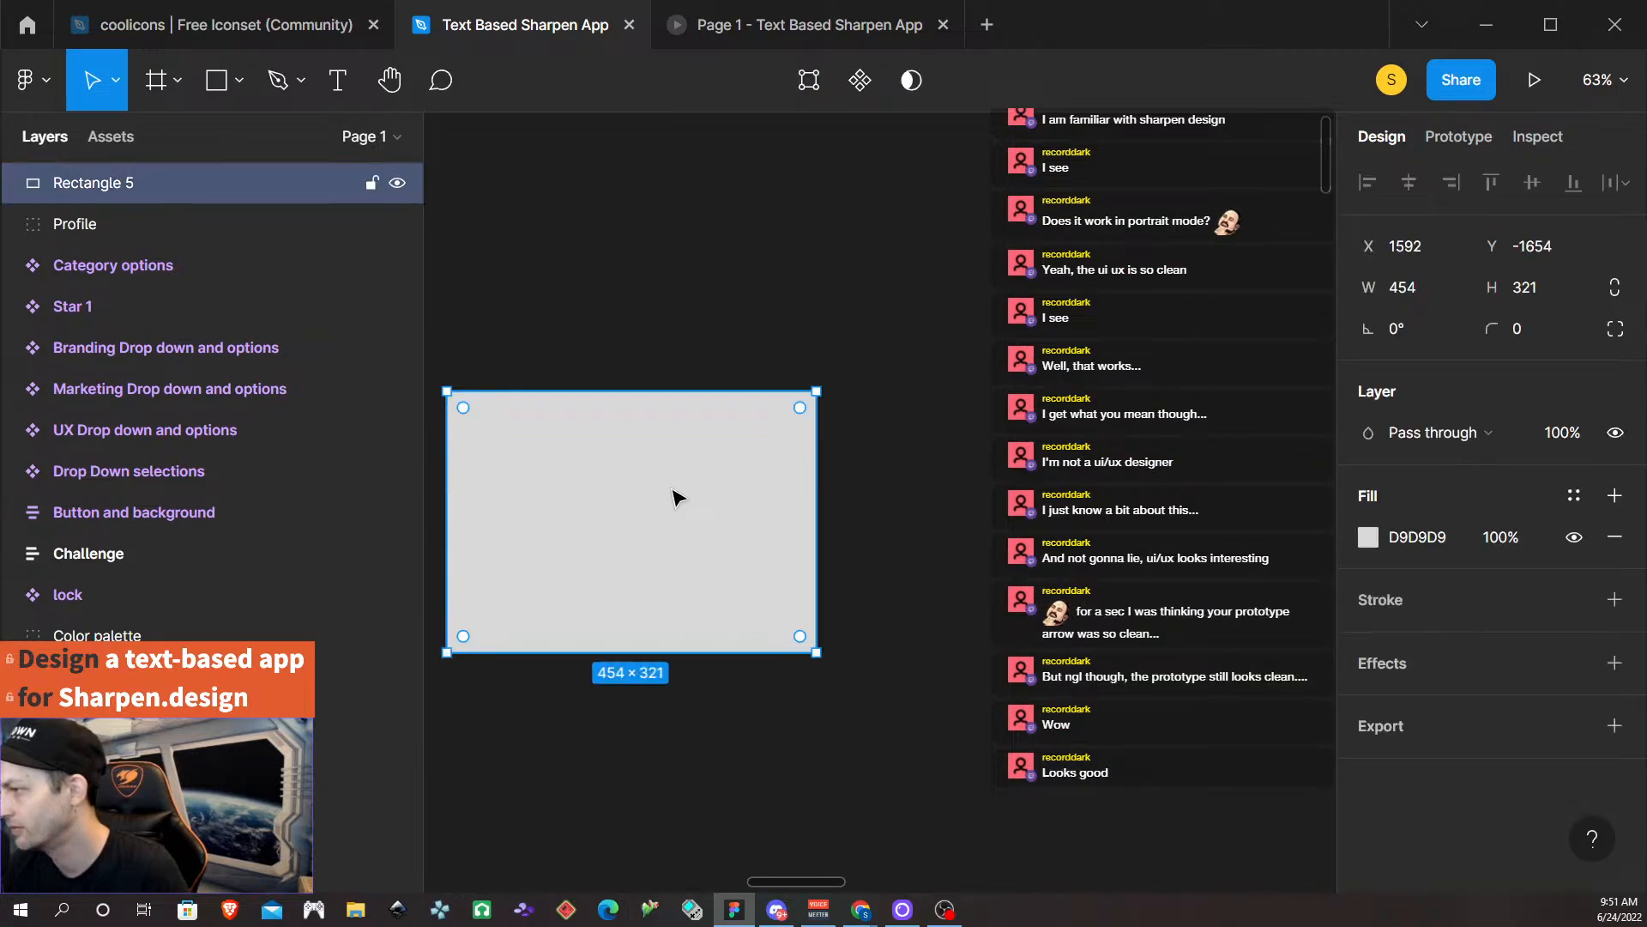
pyautogui.click(1368, 539)
pyautogui.click(1308, 590)
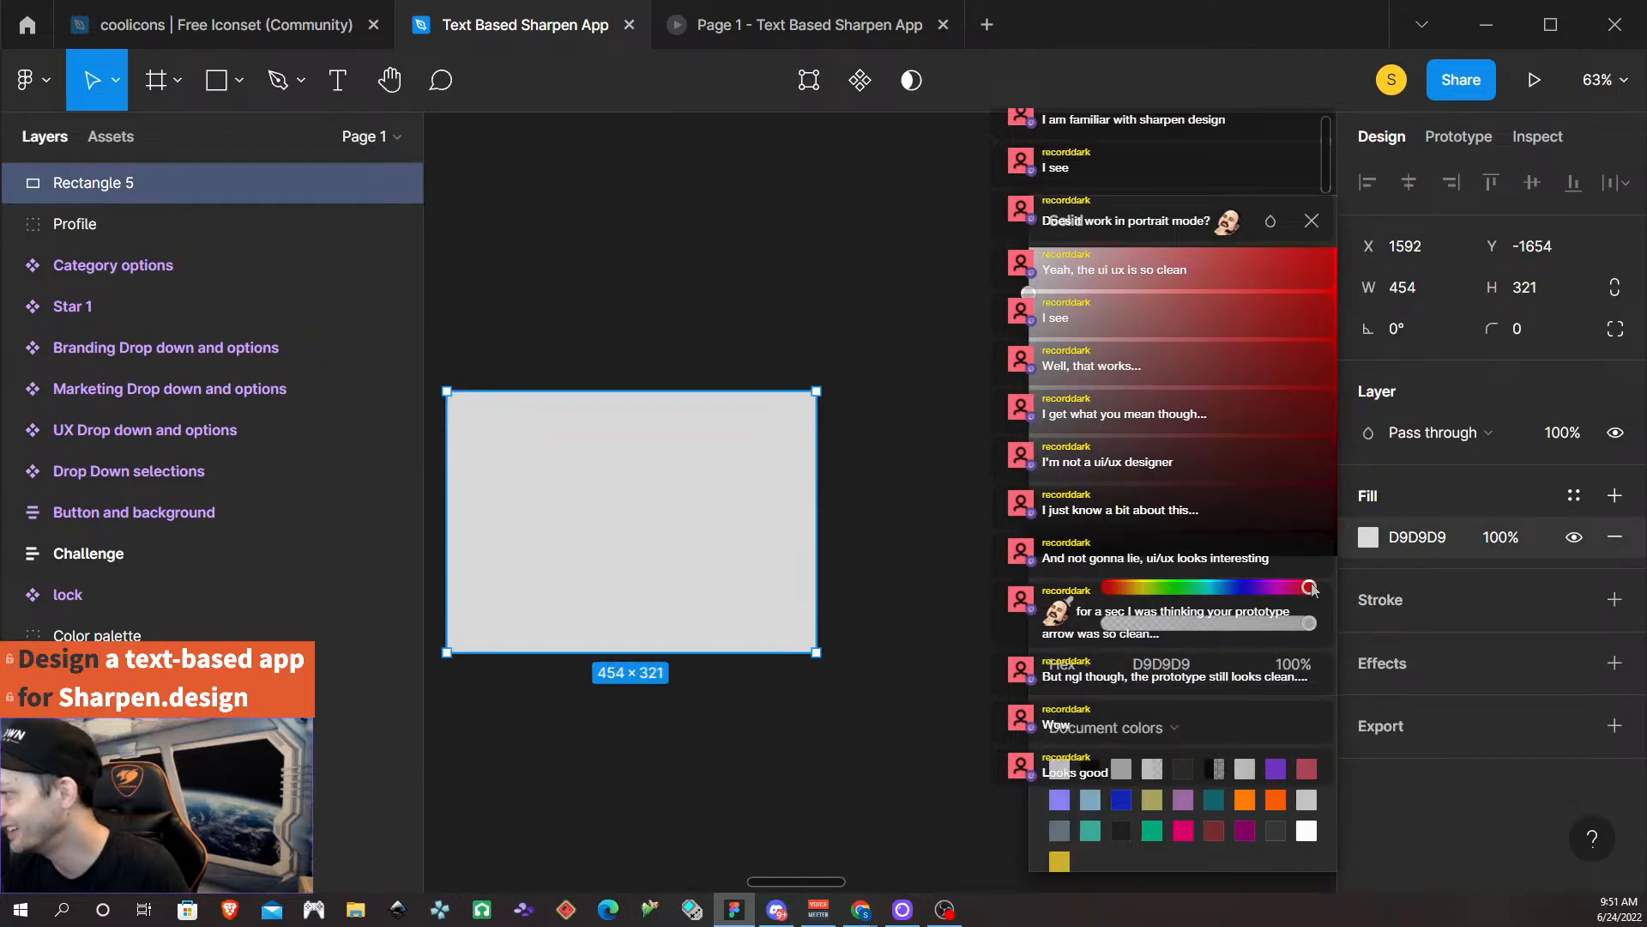
pyautogui.moveTo(1304, 419); pyautogui.dragTo(1297, 342)
pyautogui.click(1312, 220)
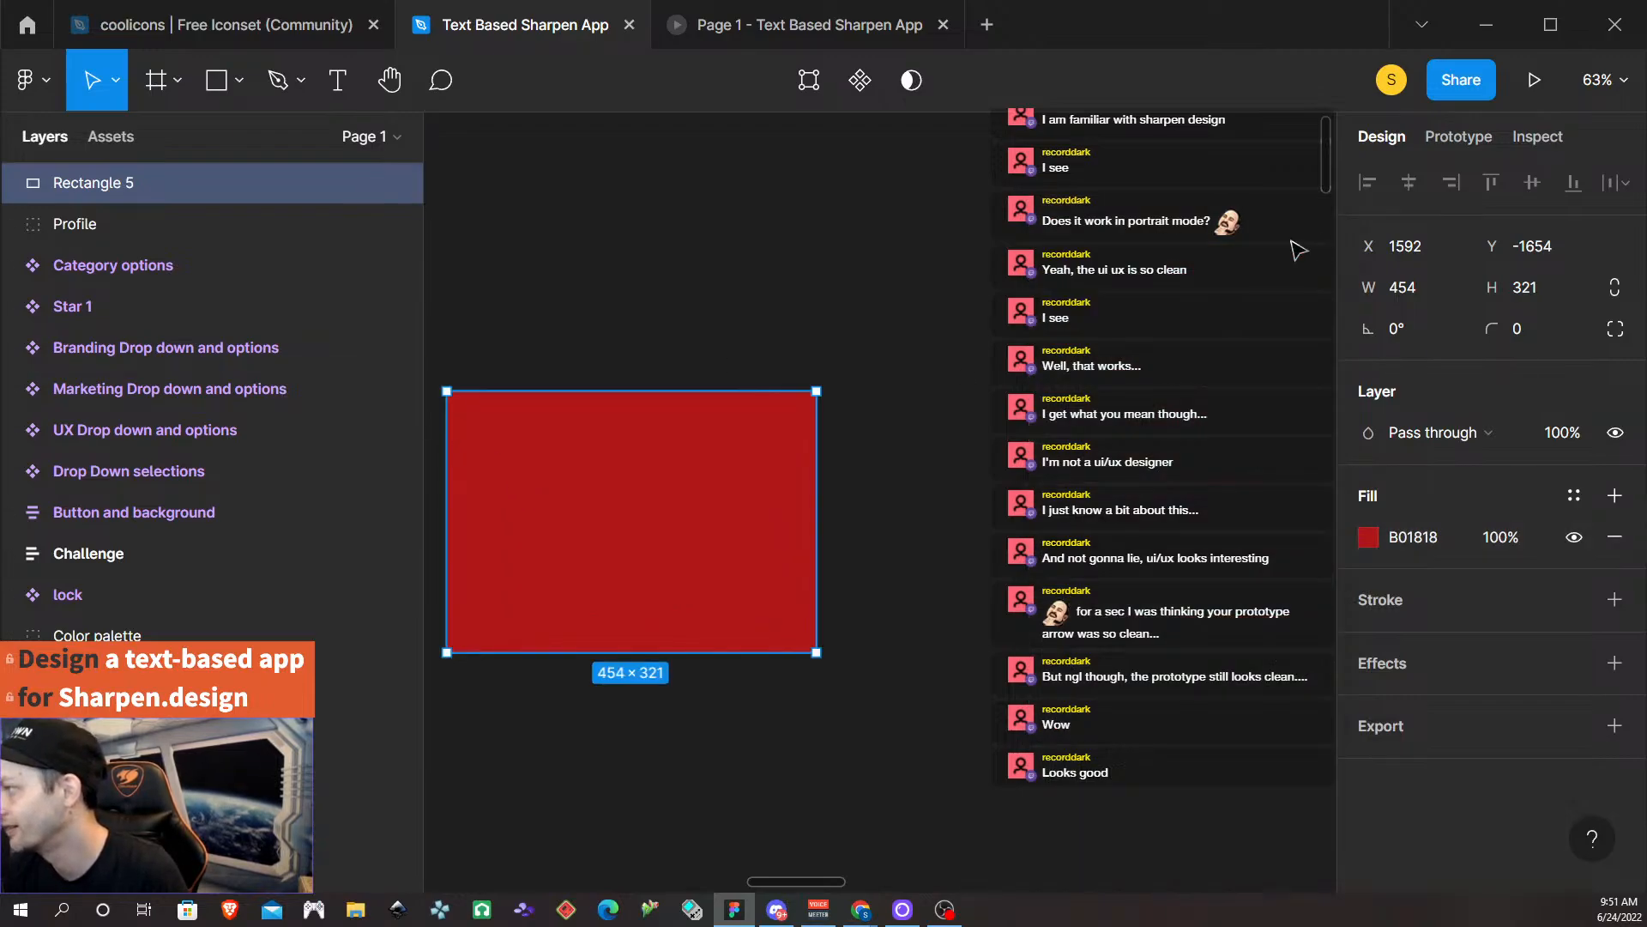
# Move the dark red rectangle up off the copied menu, to about X 1584, Y -1948.
pyautogui.scroll(3, 528, 627)
pyautogui.click(170, 228)
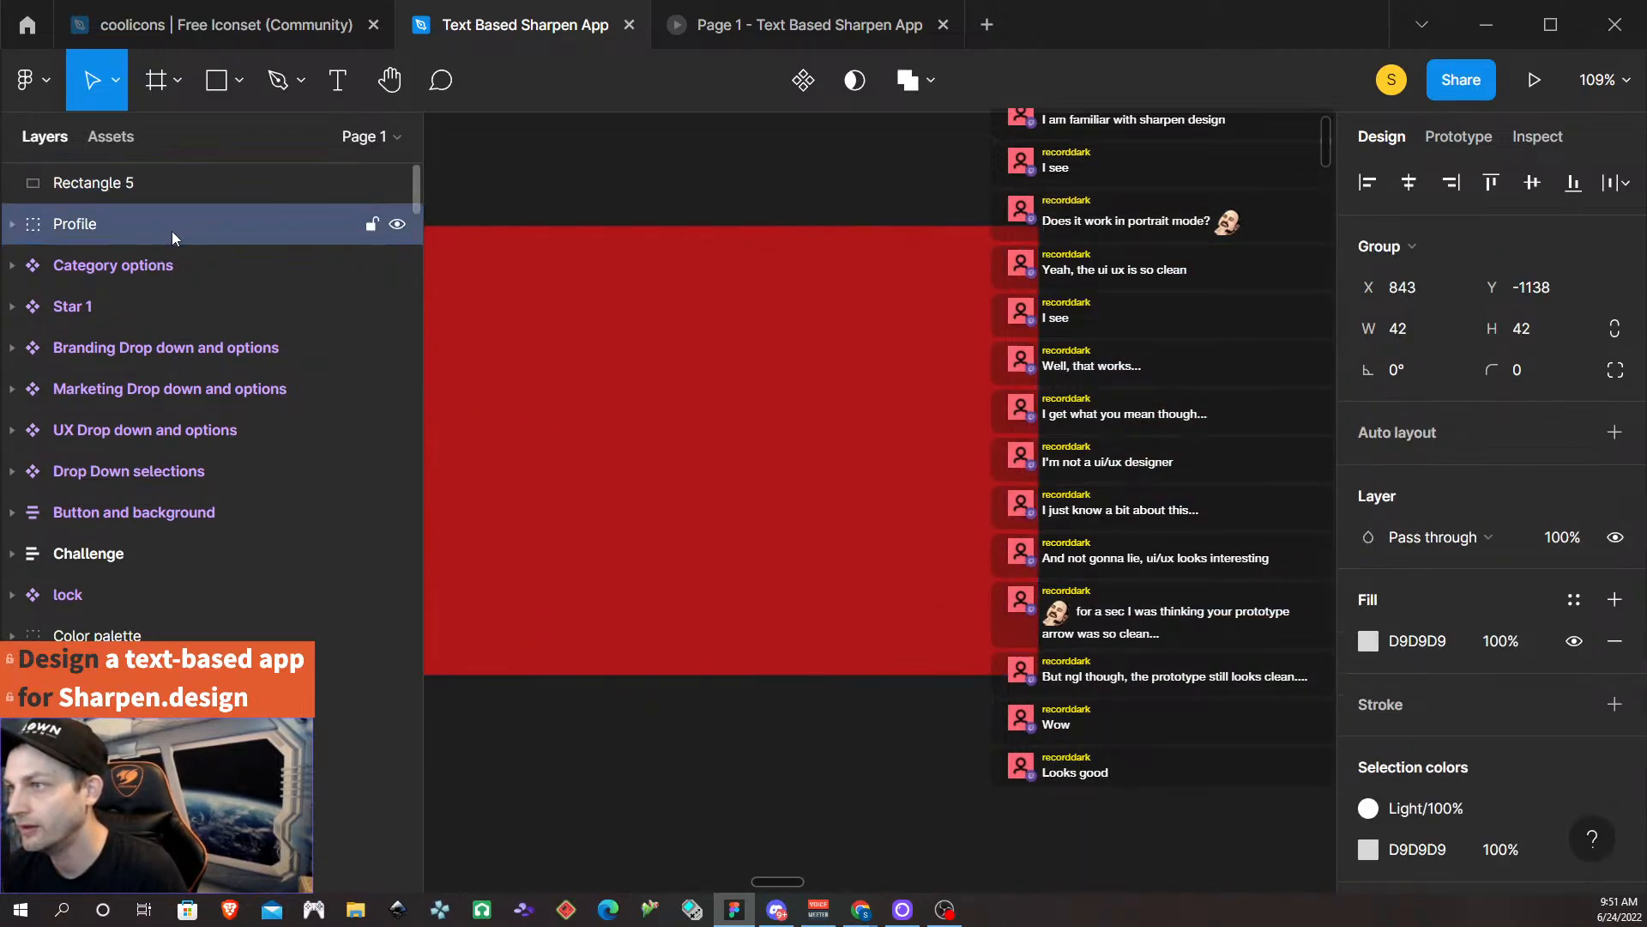
pyautogui.click(633, 489)
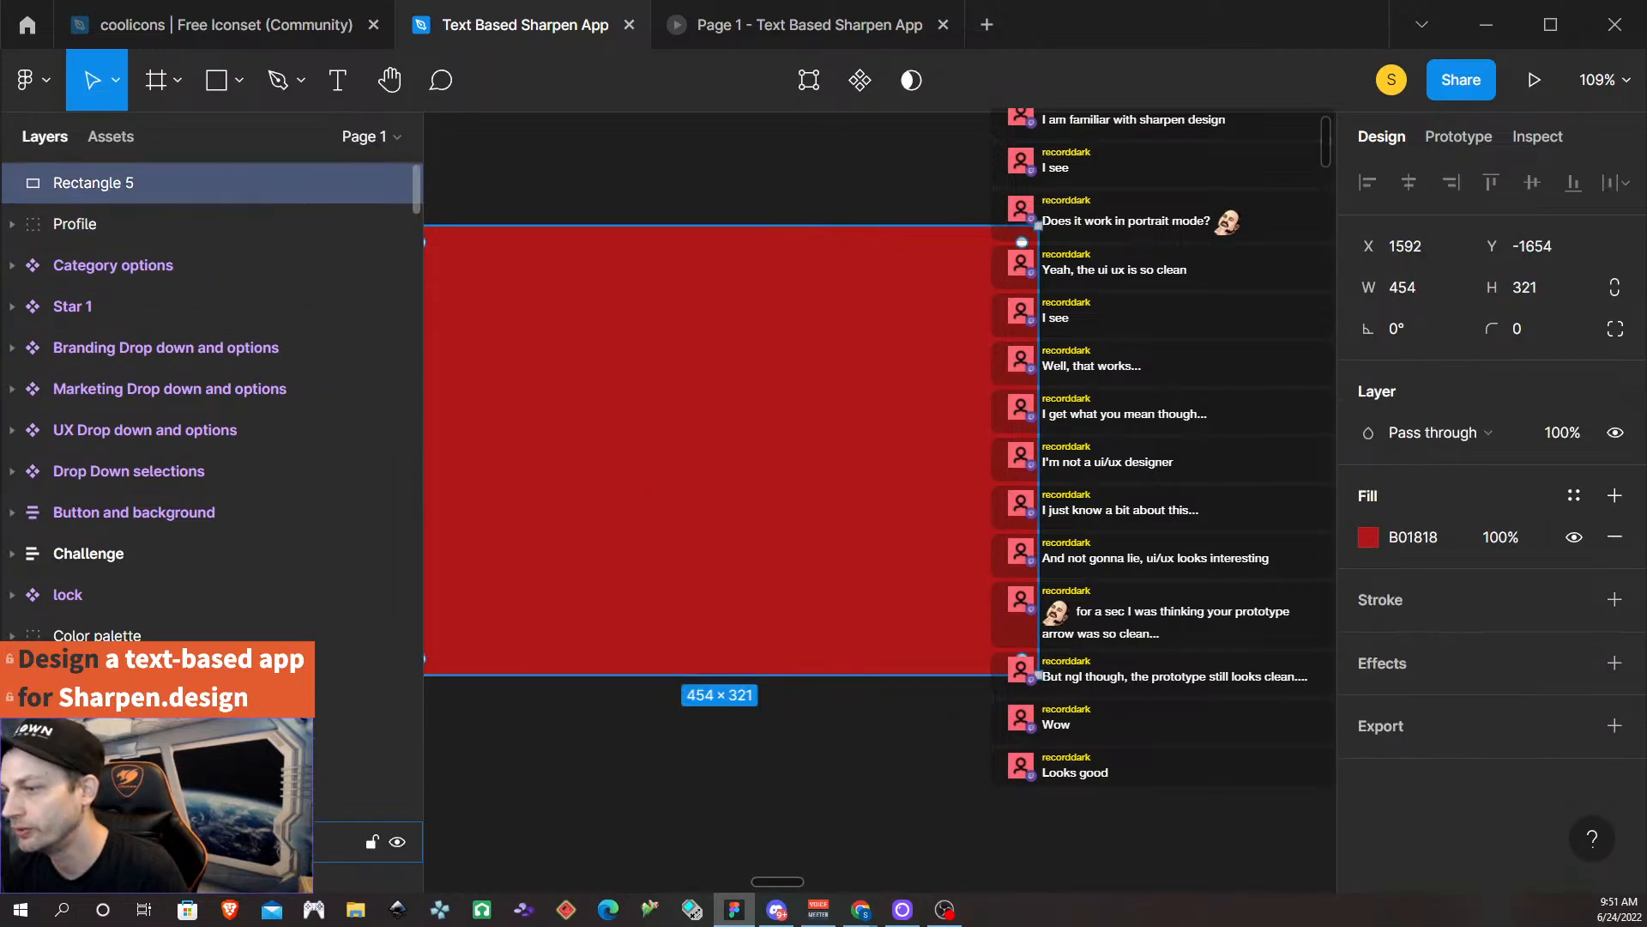
pyautogui.click(214, 800)
pyautogui.scroll(-5, 592, 549)
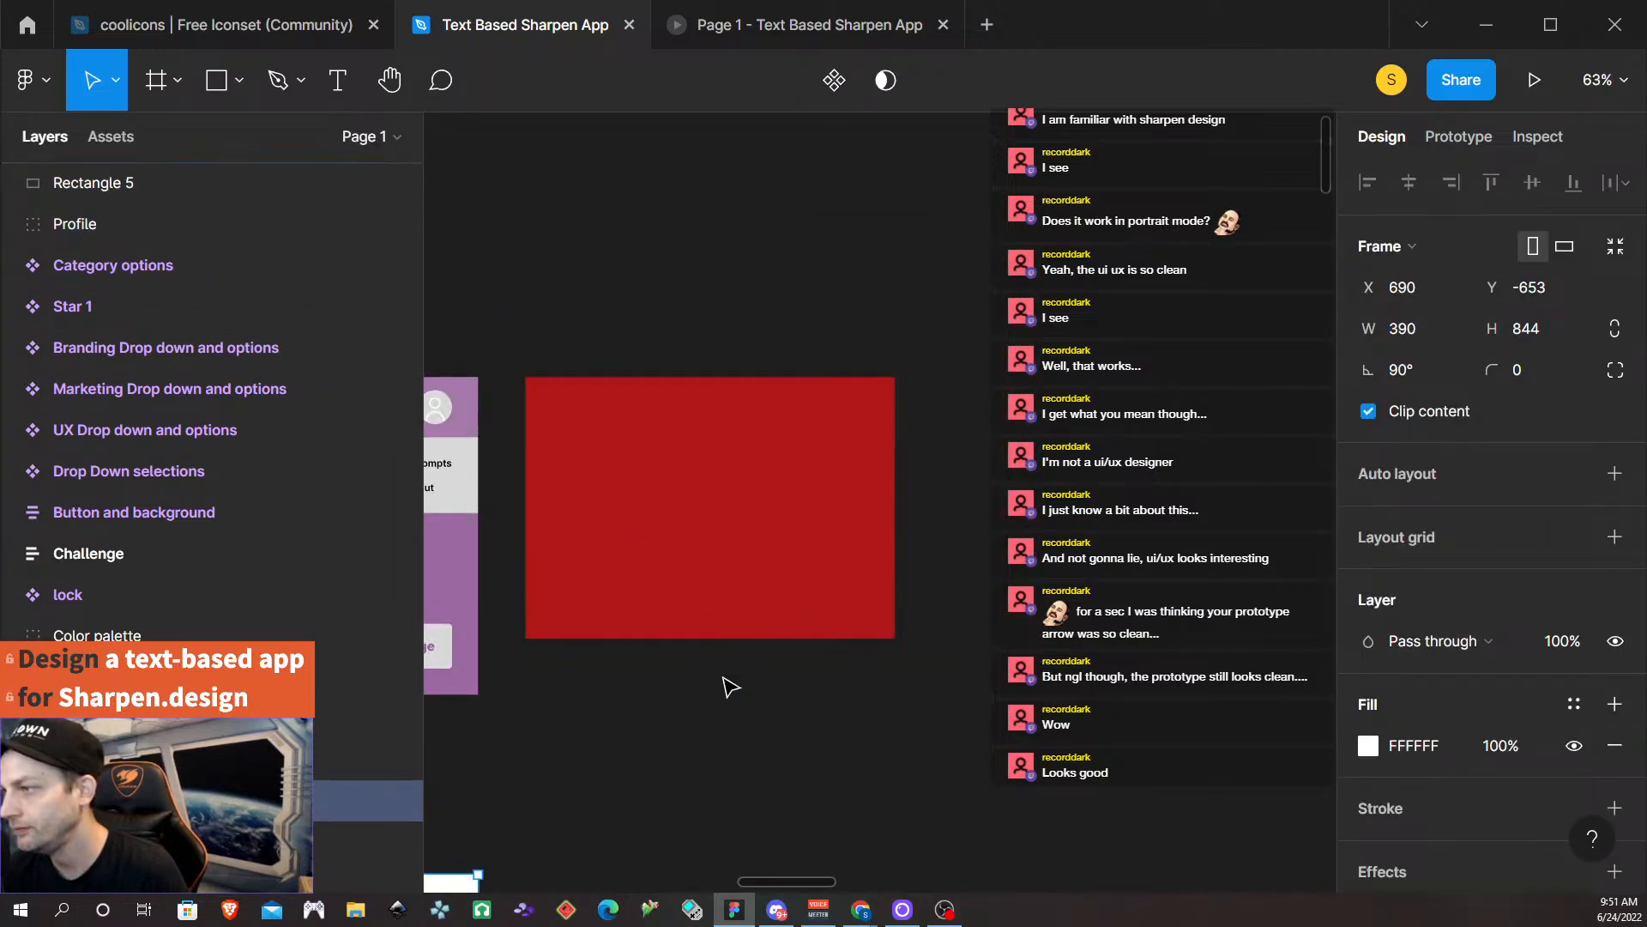
pyautogui.moveTo(988, 559); pyautogui.dragTo(982, 318)
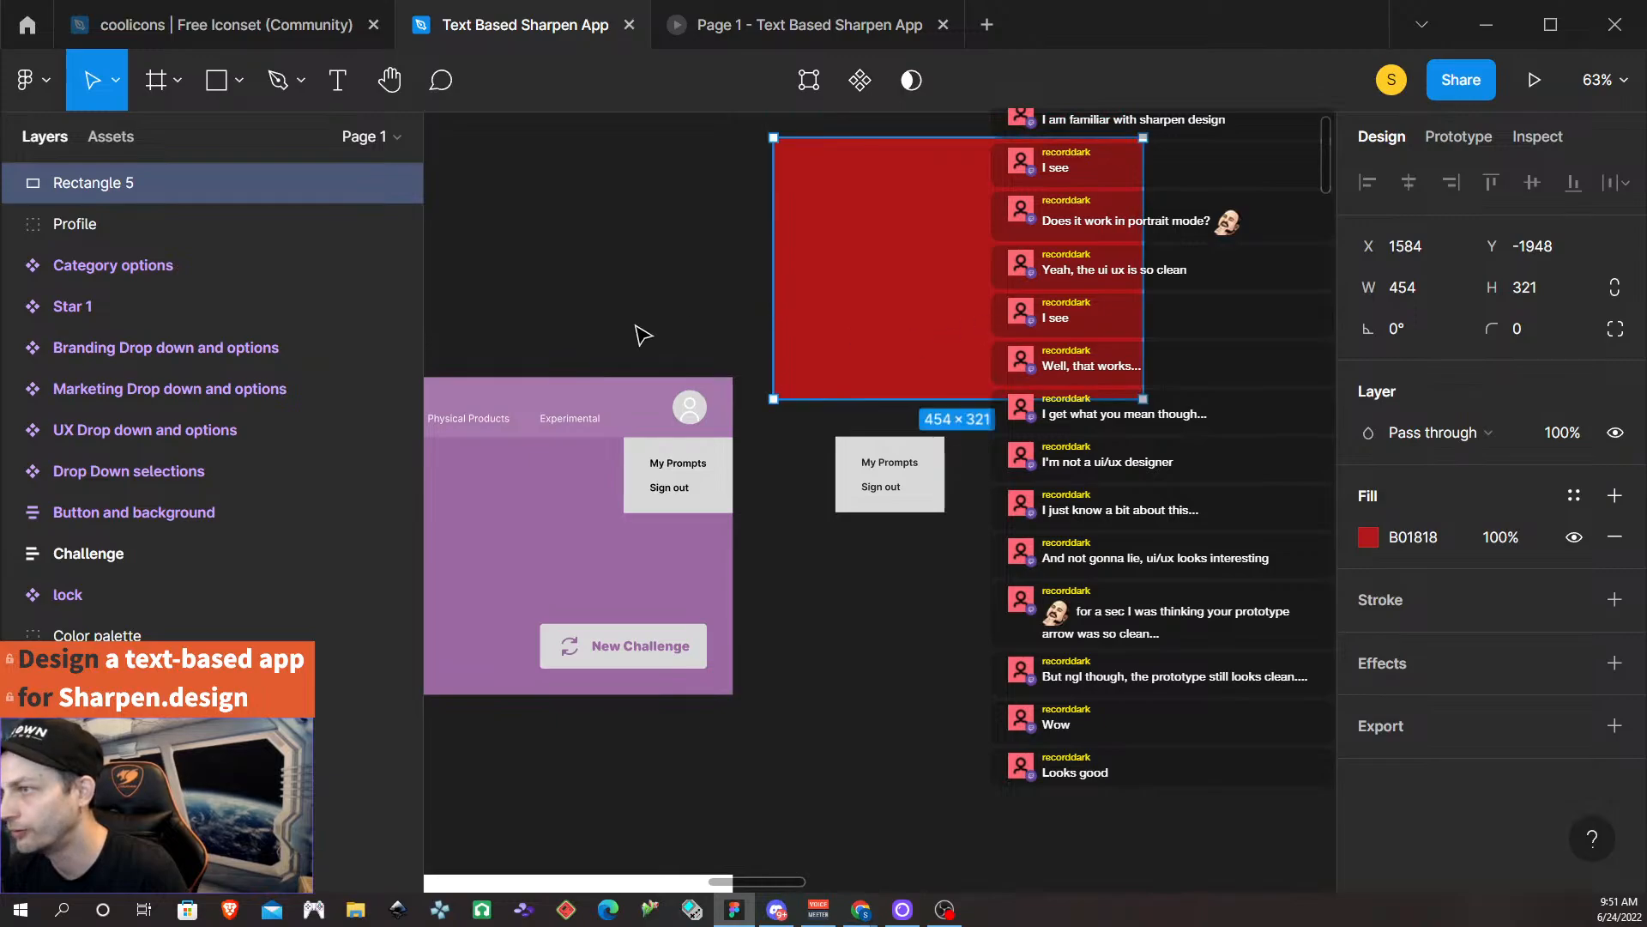
# Reorder the copied "Menu" group outside the Template so it sits above Rectangle 5 in the layer stack.
pyautogui.click(901, 479)
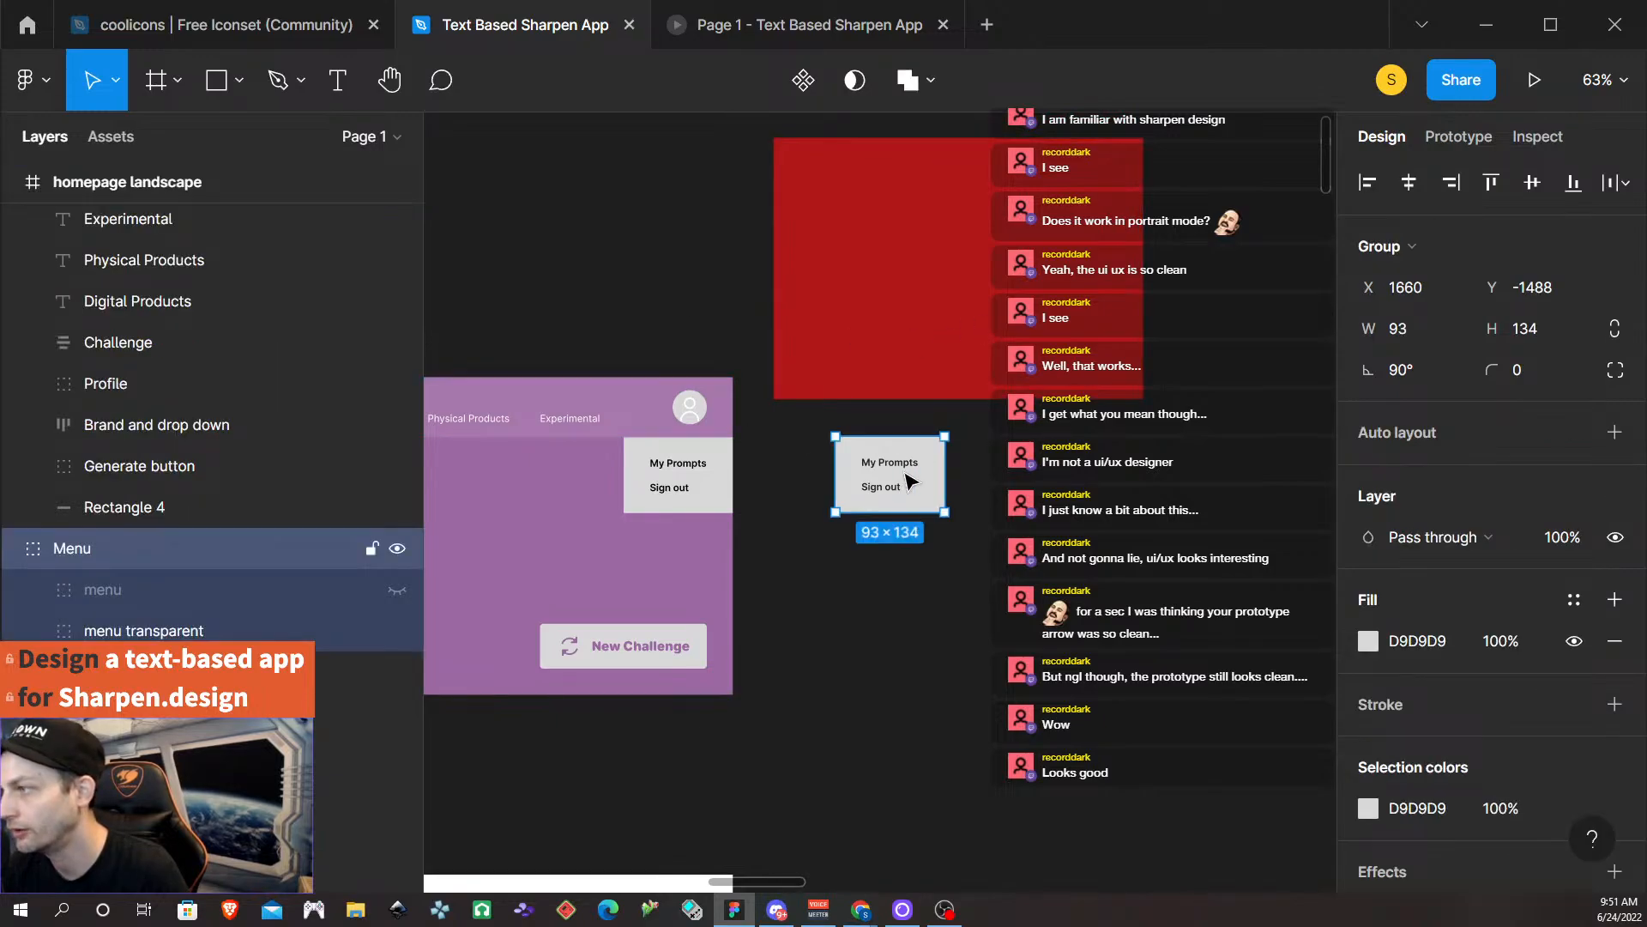
pyautogui.click(16, 552)
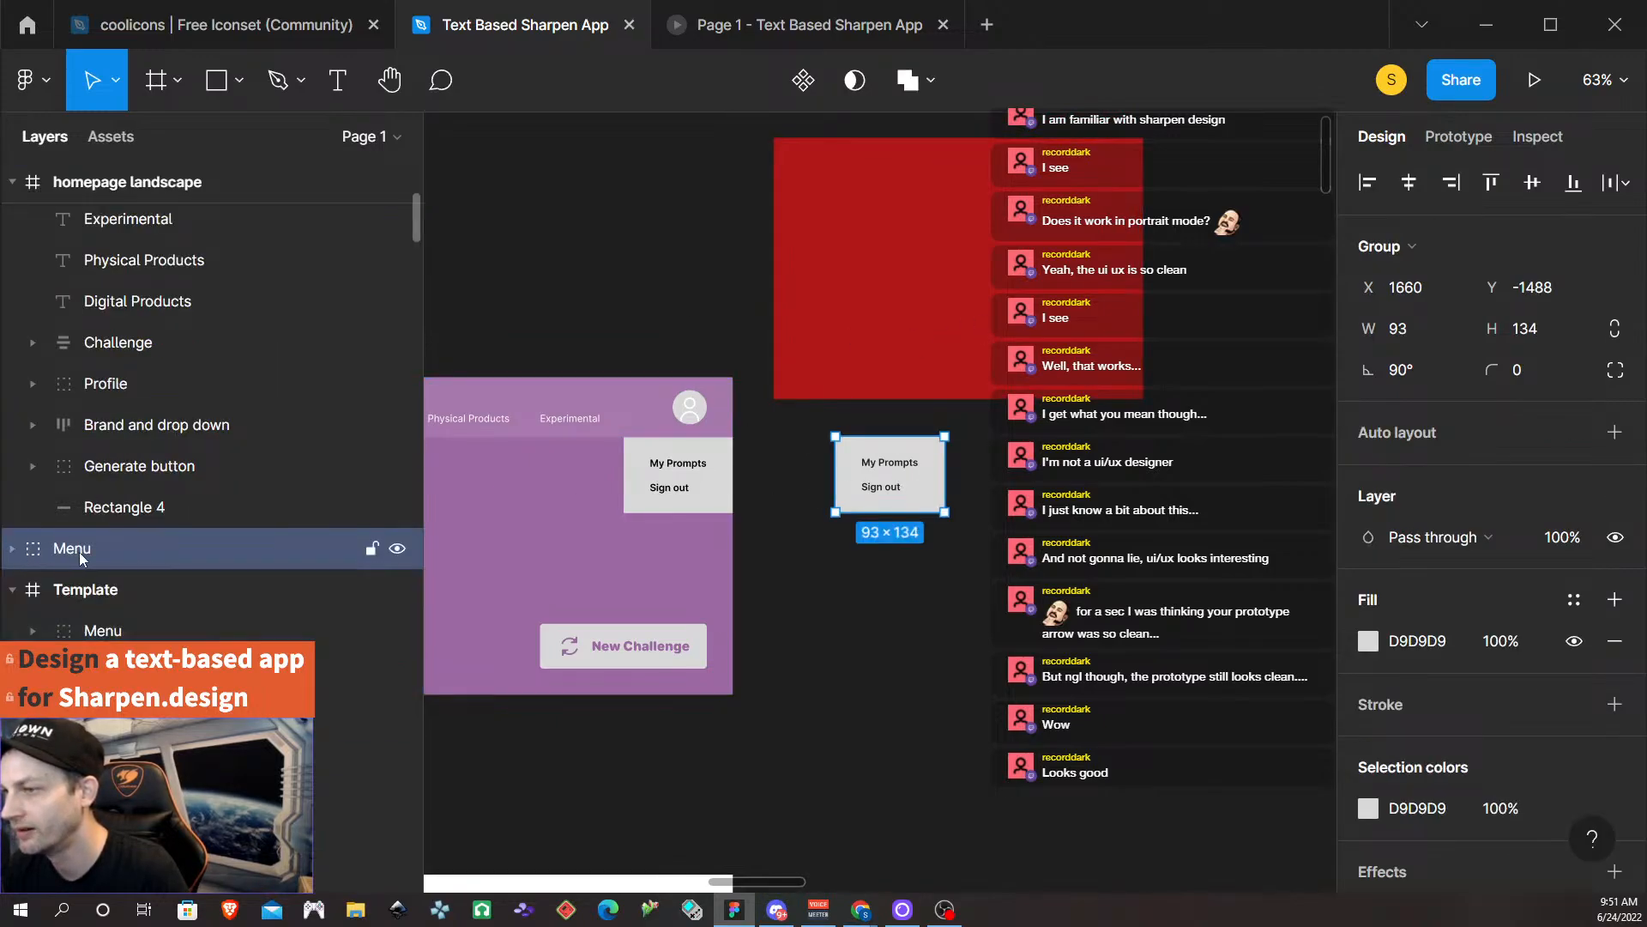
pyautogui.scroll(-5, 131, 294)
pyautogui.scroll(4, 131, 294)
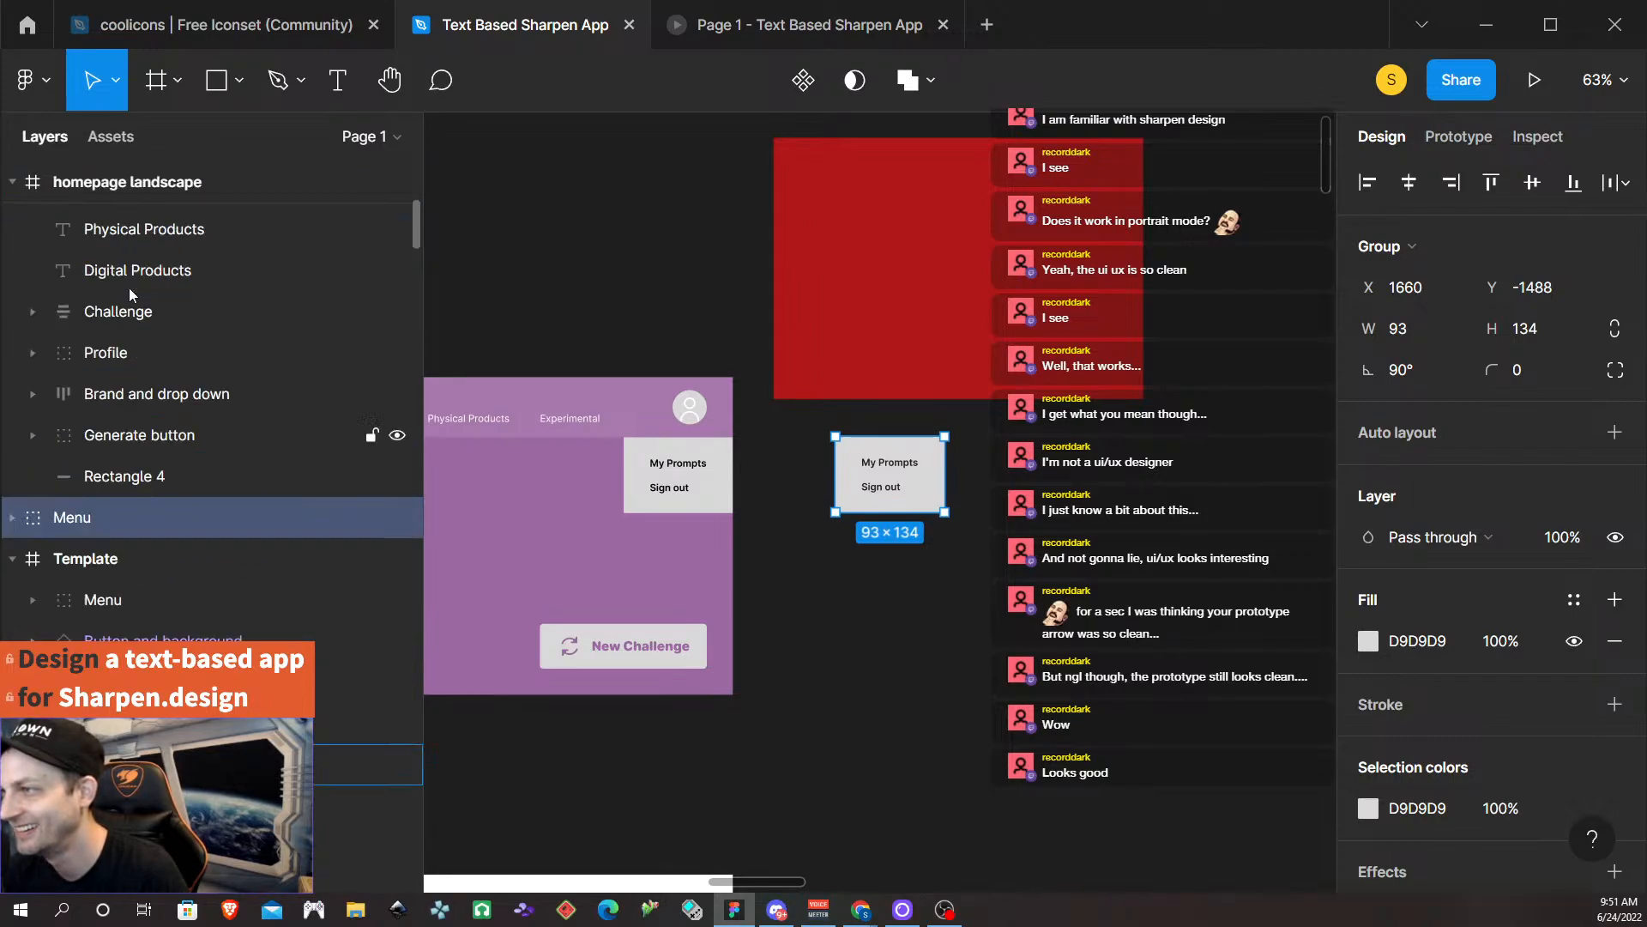
pyautogui.scroll(-10, 131, 295)
pyautogui.scroll(1, 136, 289)
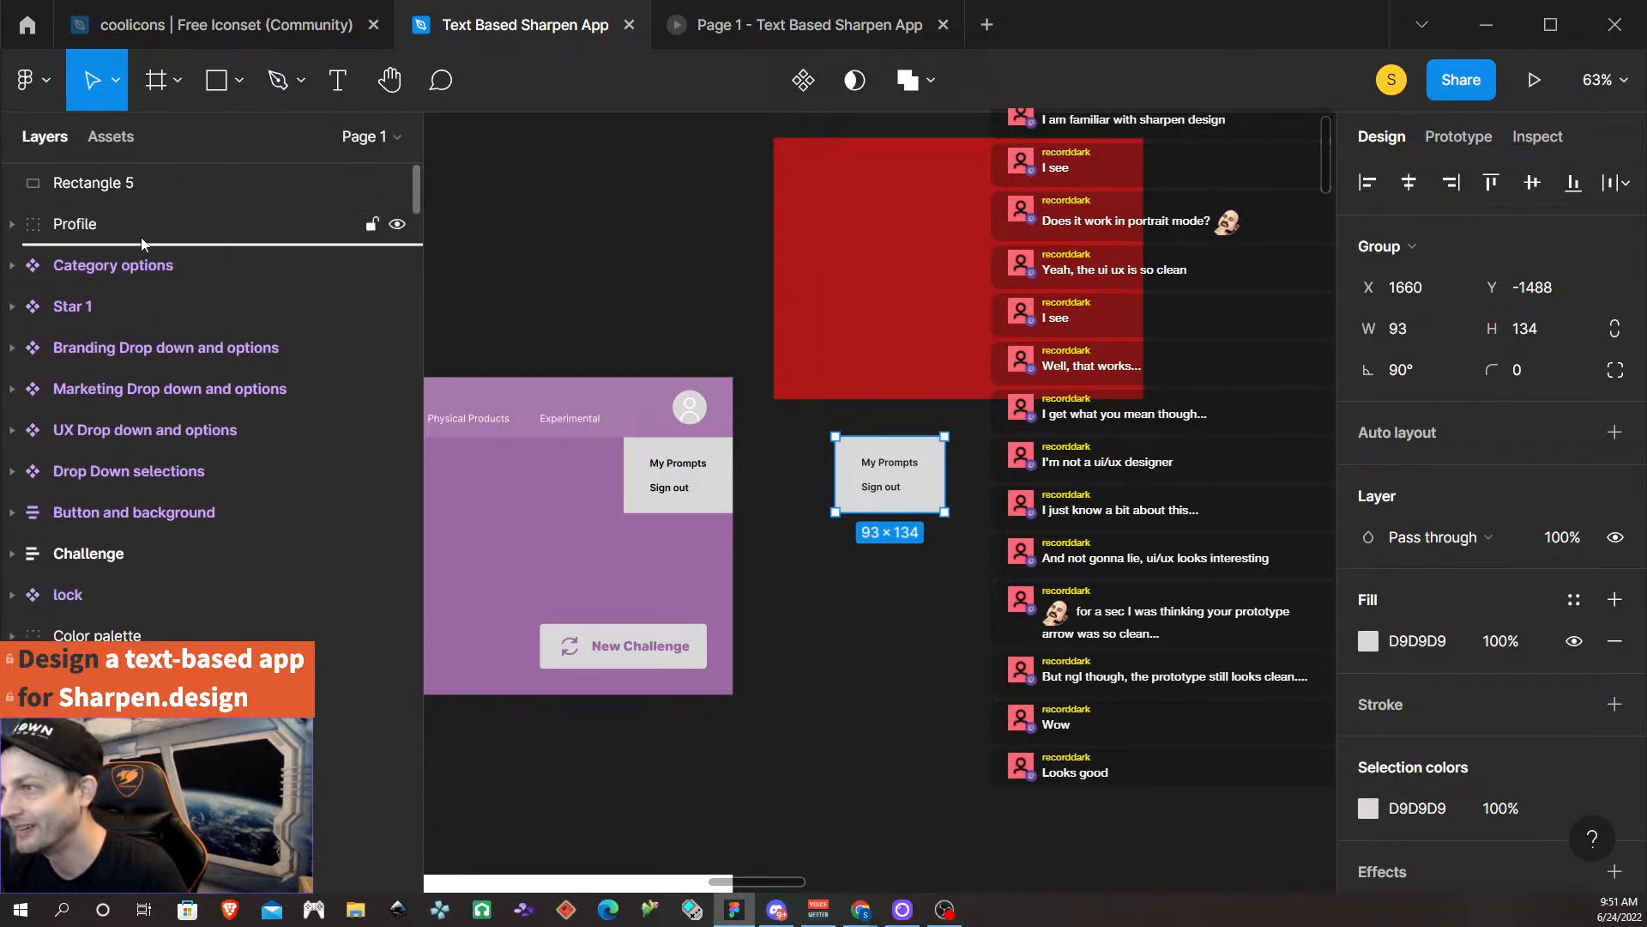
pyautogui.moveTo(142, 244); pyautogui.dragTo(141, 167)
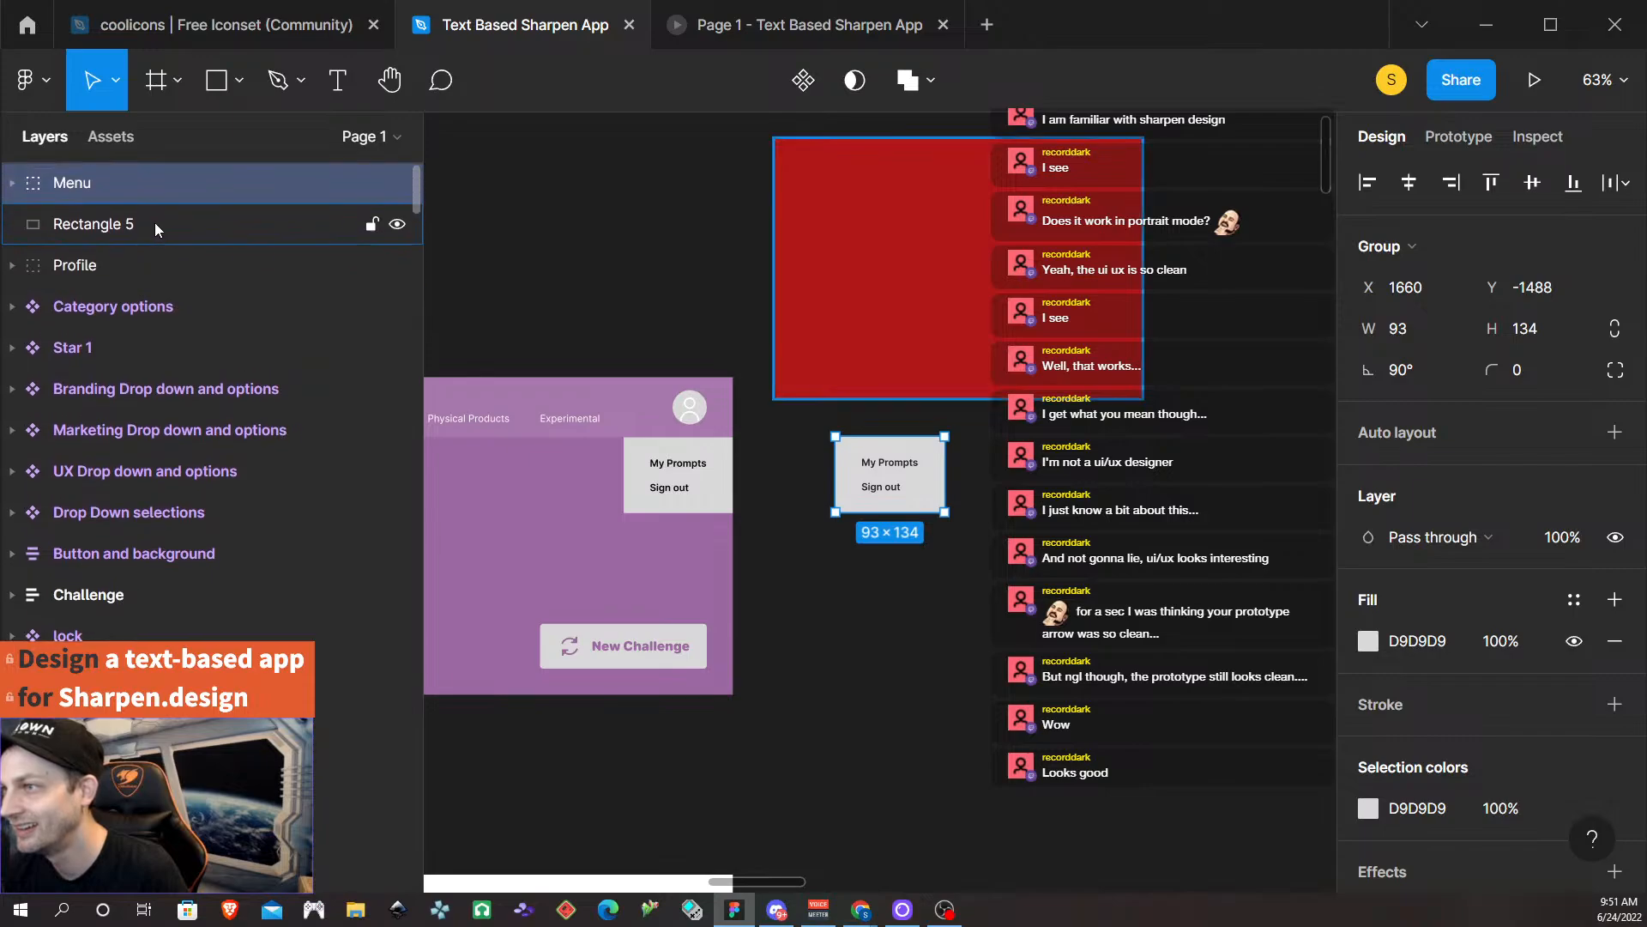
# Place the copied "Menu" group over the red rectangle, in its upper middle at about X 1741, Y -1800.
pyautogui.moveTo(903, 490); pyautogui.dragTo(976, 278)
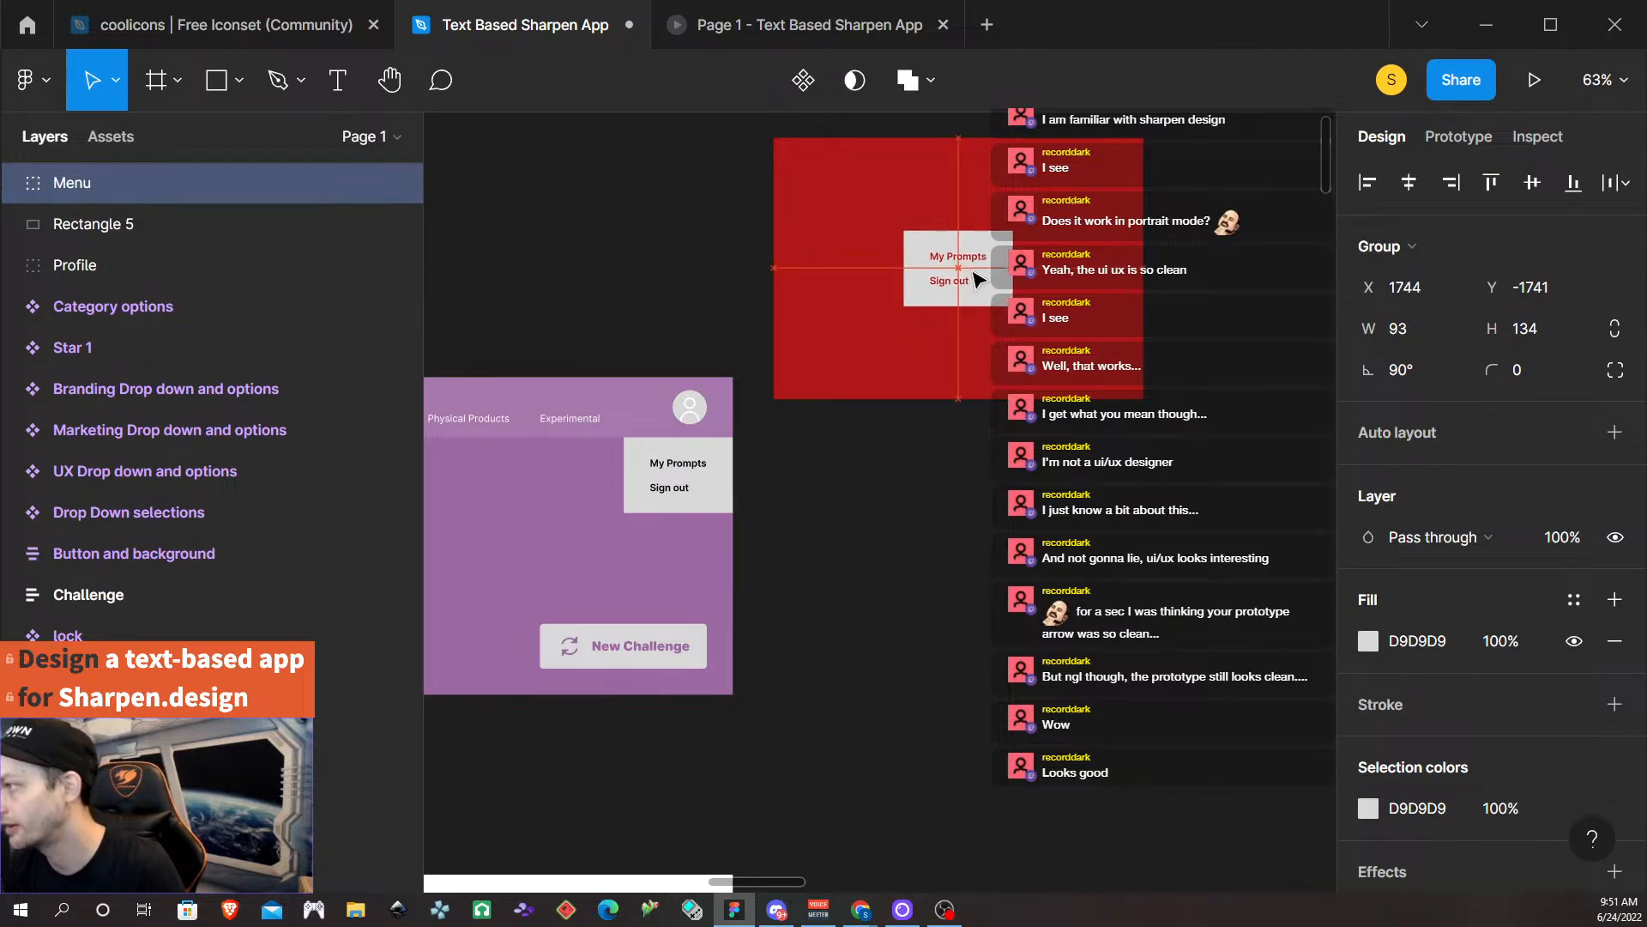
pyautogui.scroll(5, 977, 278)
pyautogui.scroll(3, 947, 380)
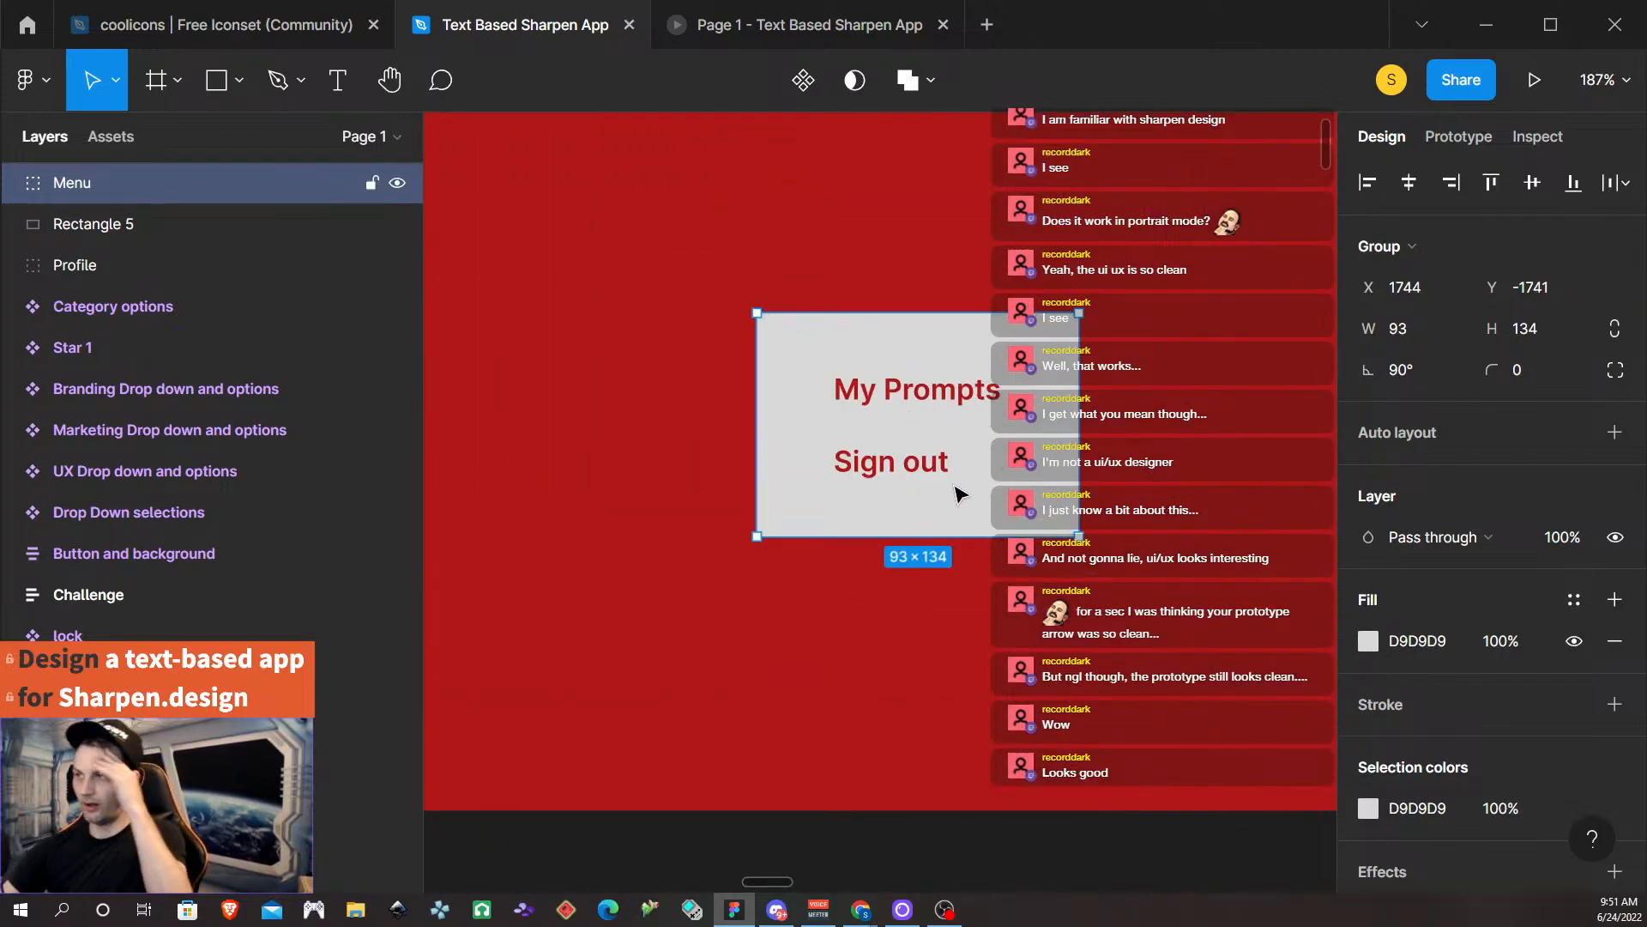
pyautogui.moveTo(955, 494); pyautogui.dragTo(948, 351)
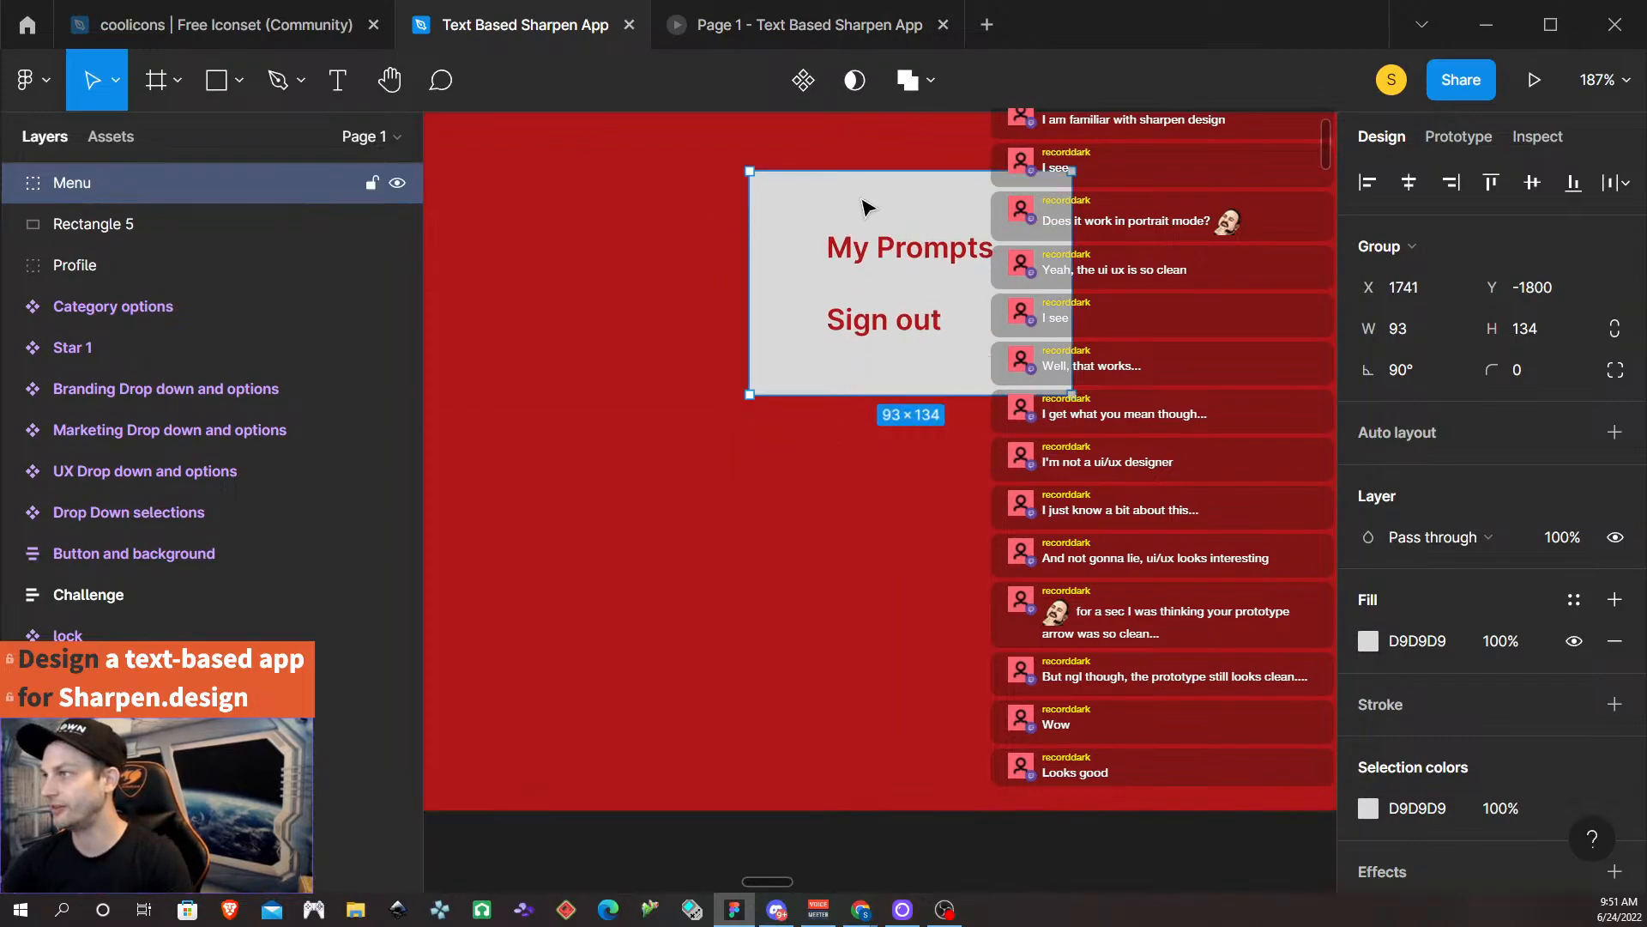
# Turn the "Menu" group on the red rectangle into a component and add two variants to it.
pyautogui.click(804, 81)
pyautogui.click(803, 81)
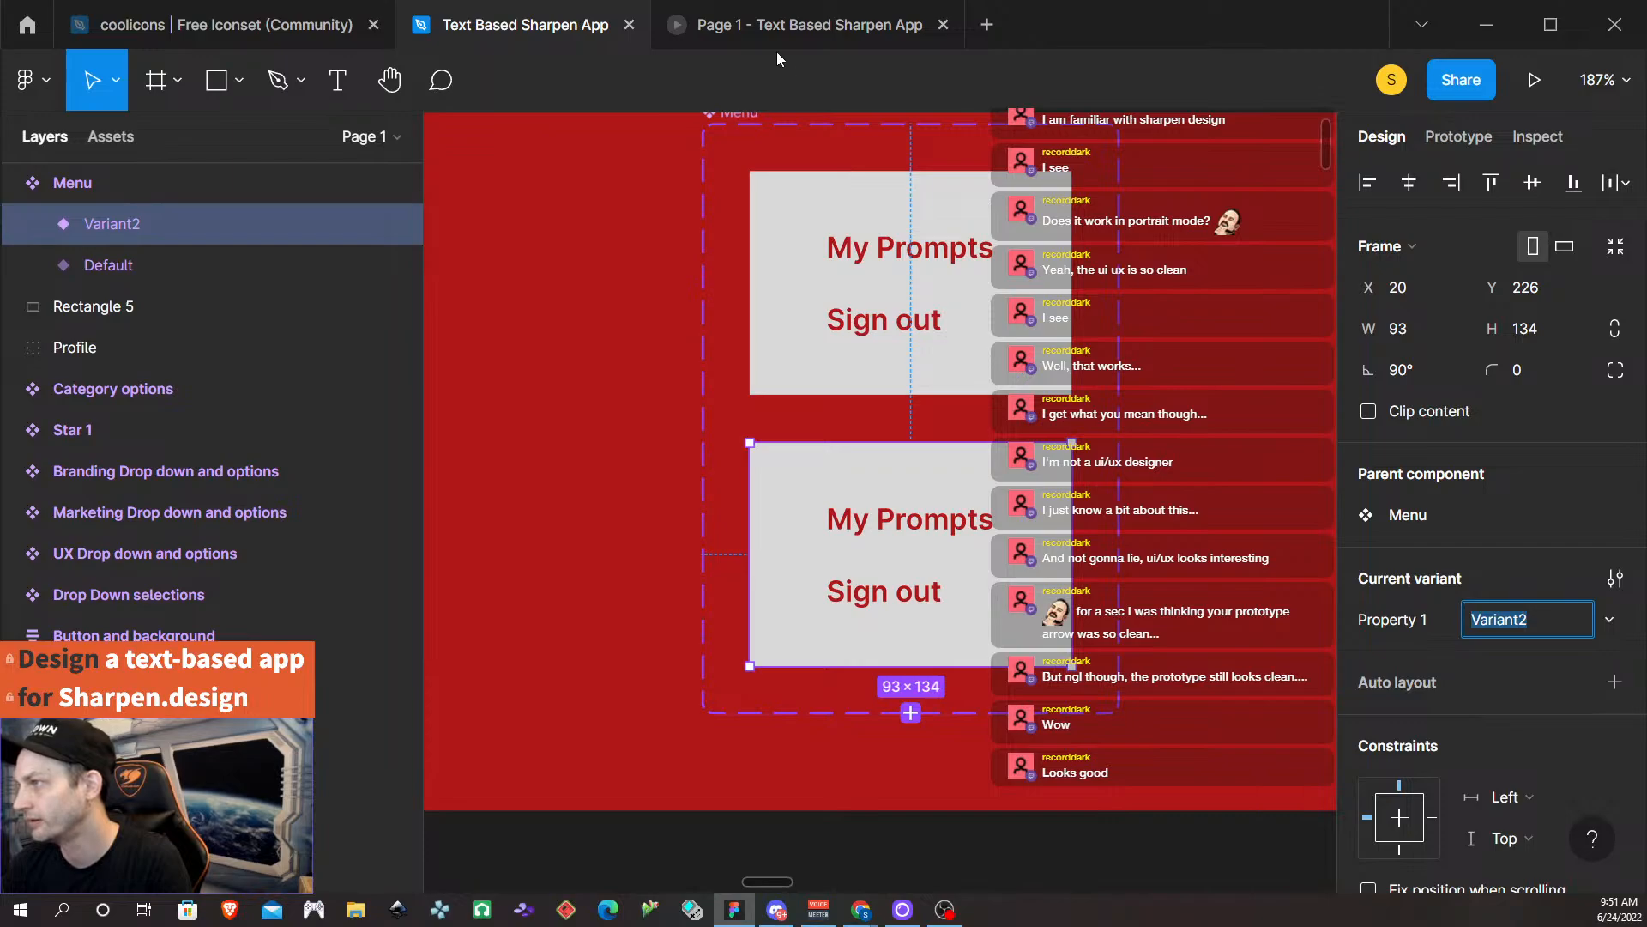
pyautogui.click(910, 713)
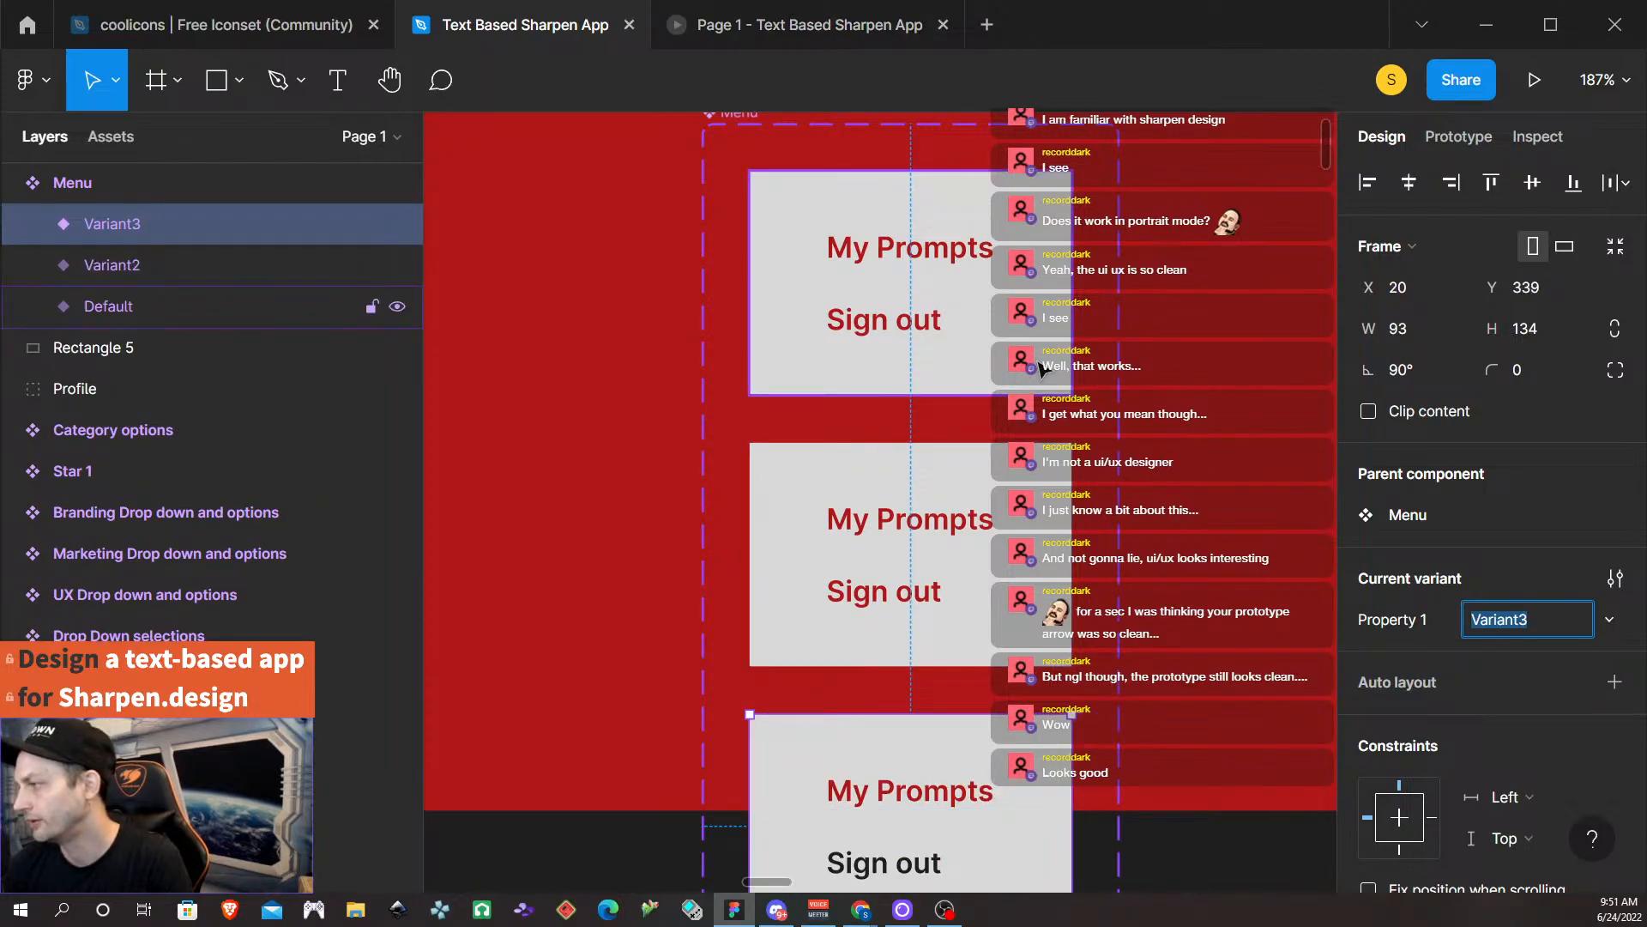
# Rename the Menu component's second variant to "prompts".
pyautogui.click(1043, 468)
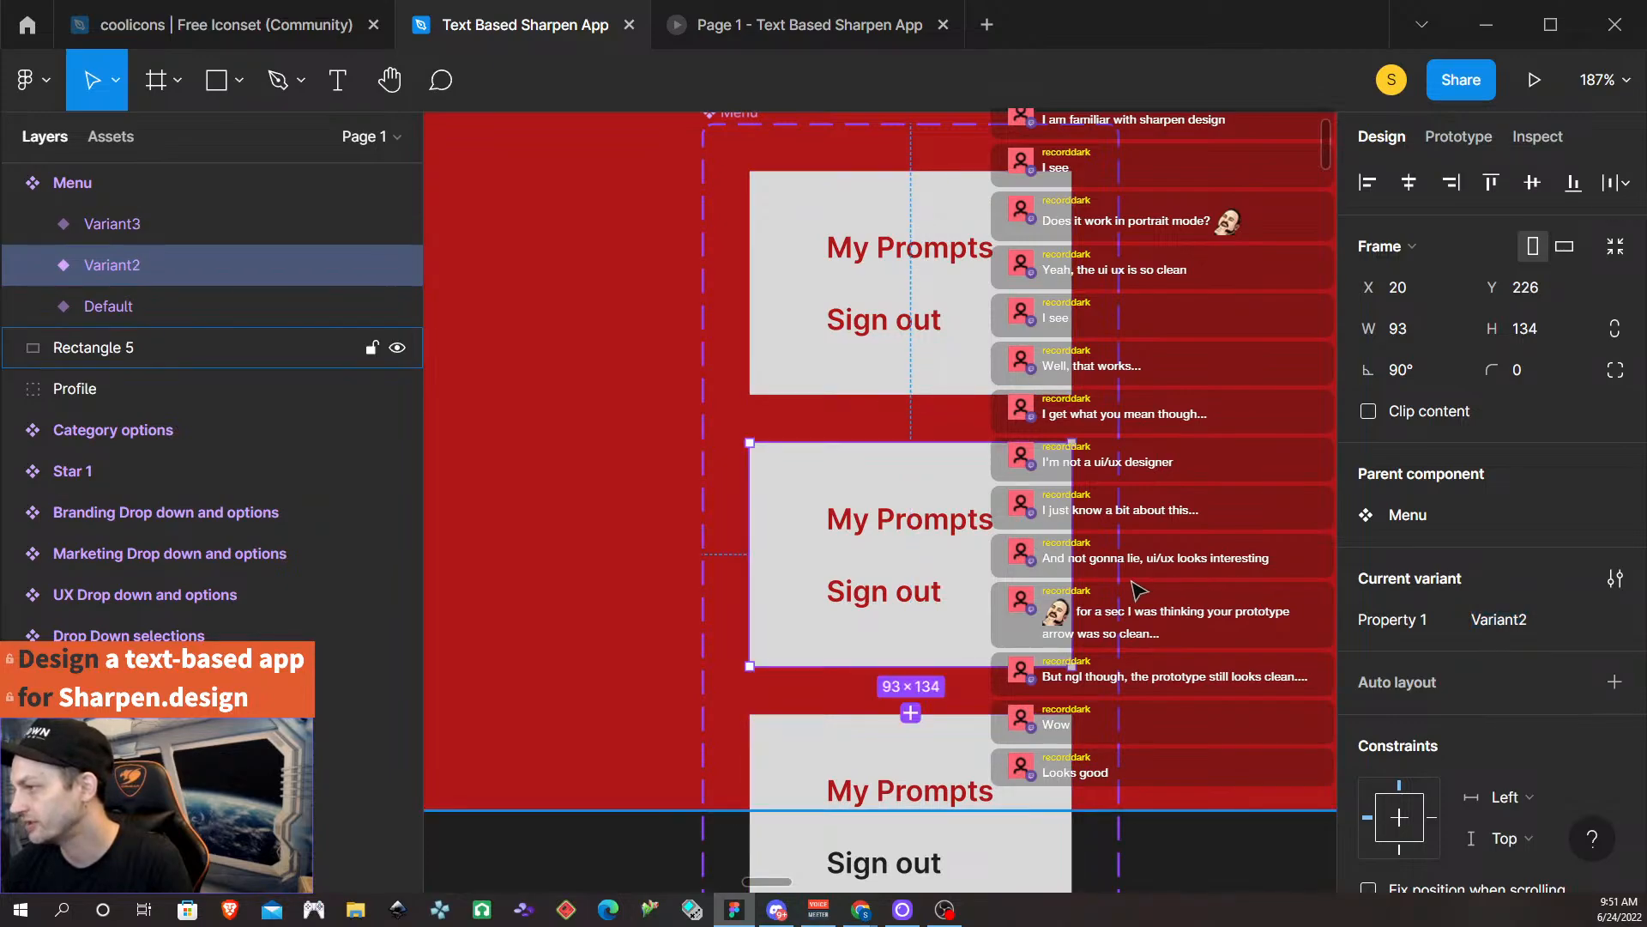
pyautogui.click(1547, 625)
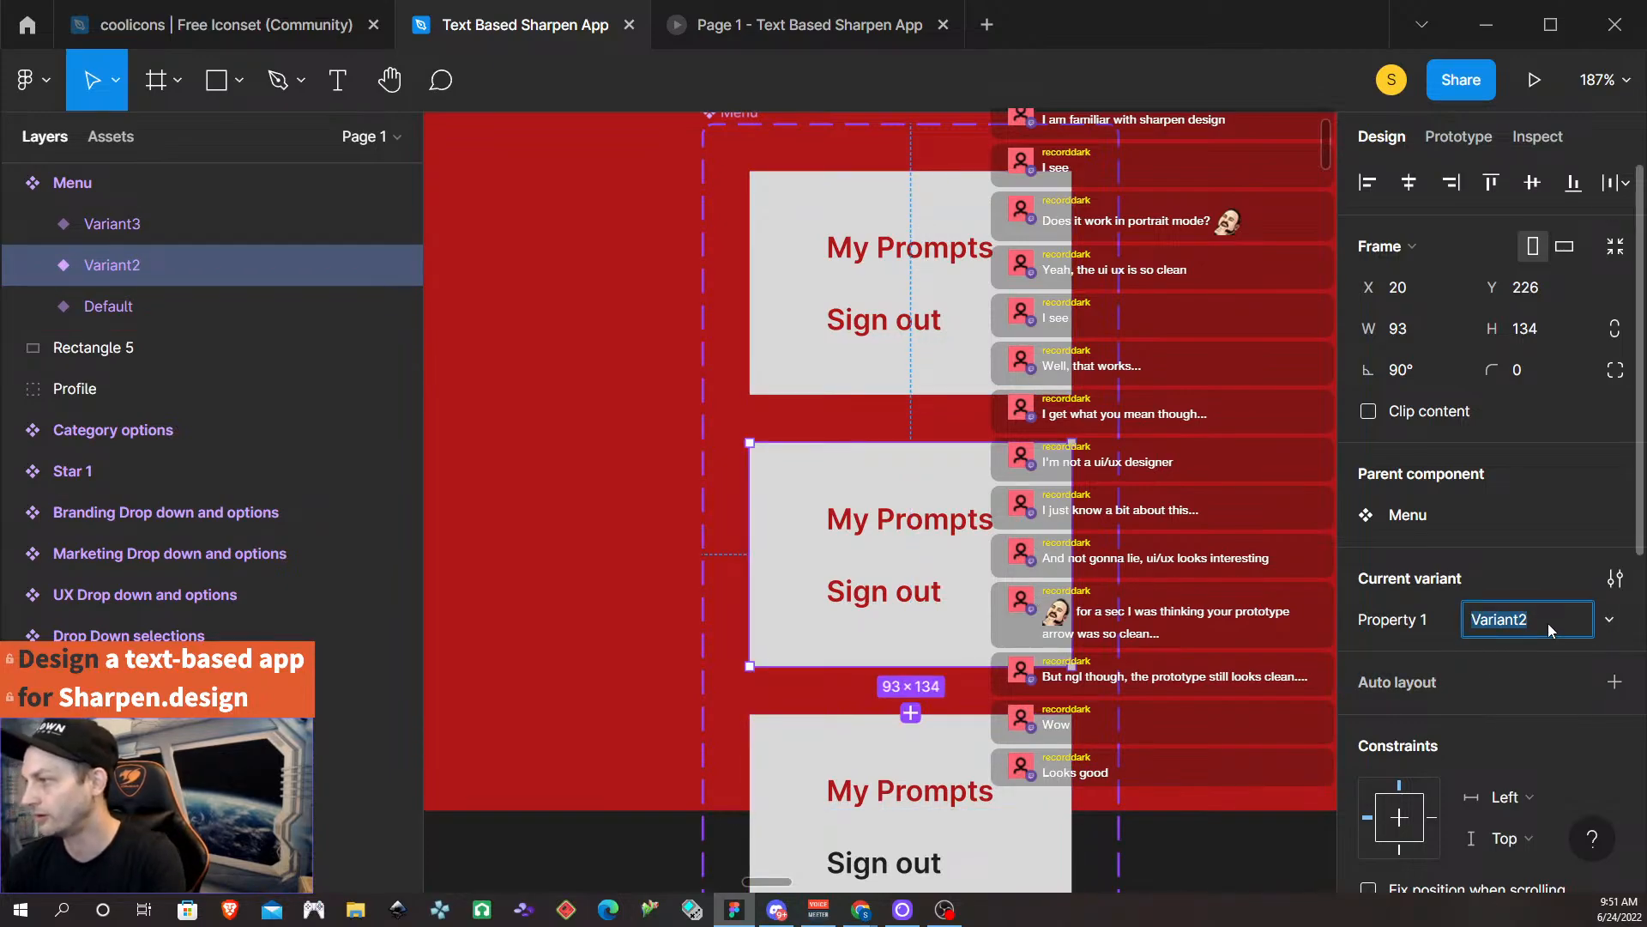
pyautogui.write('promp')
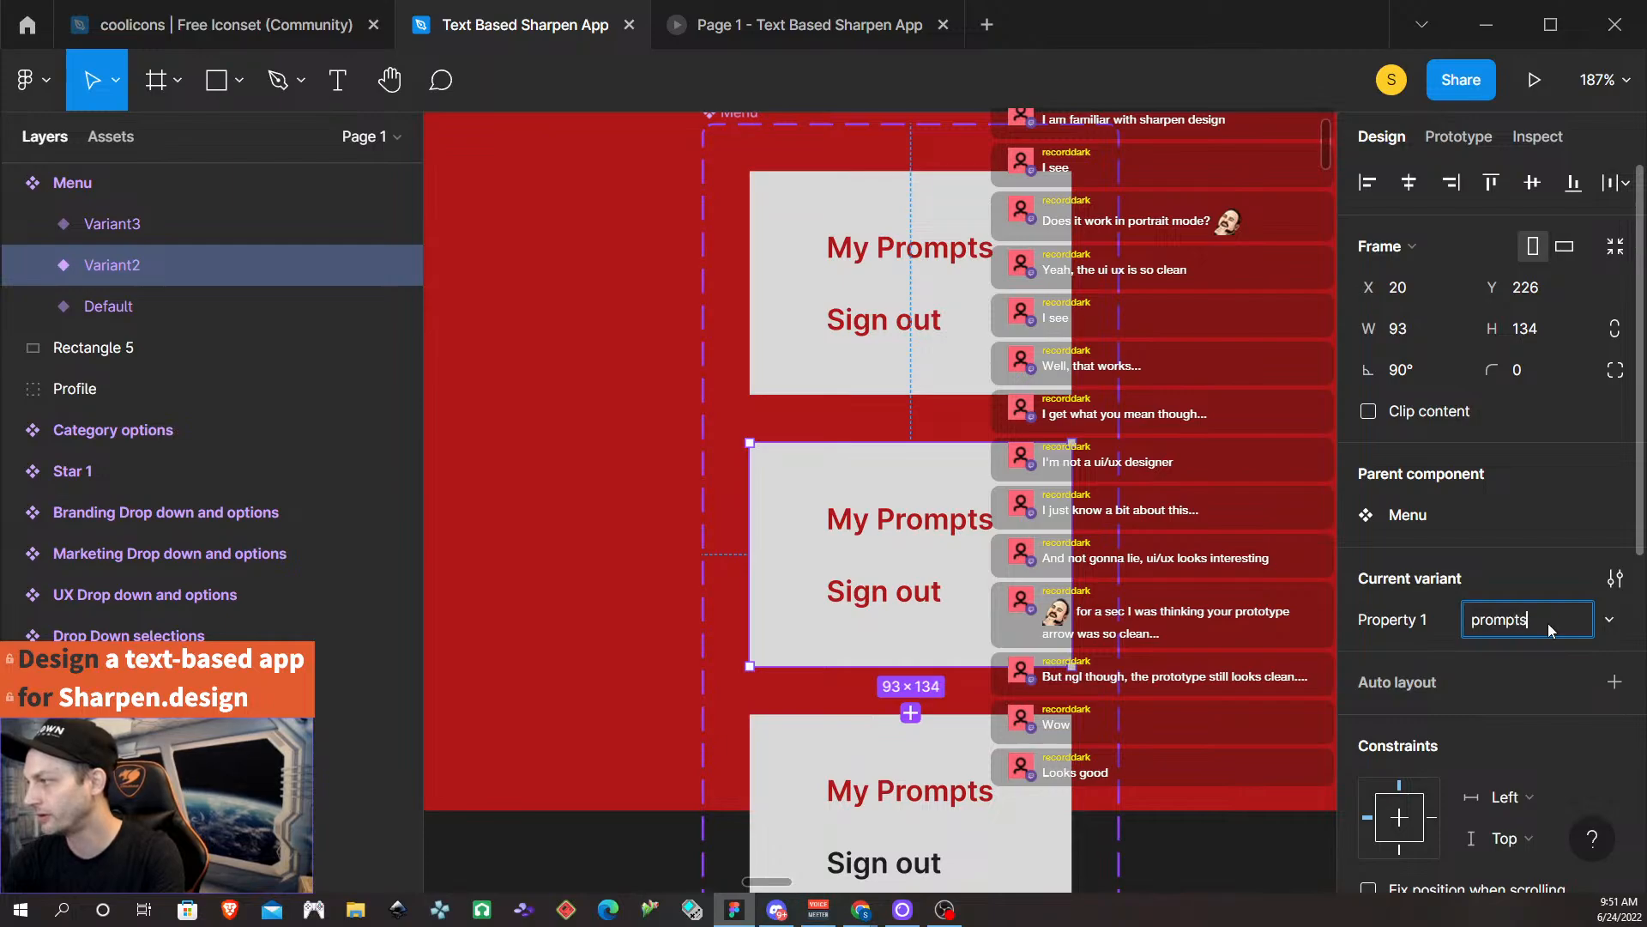
pyautogui.write('ts')
pyautogui.scroll(-1, 959, 822)
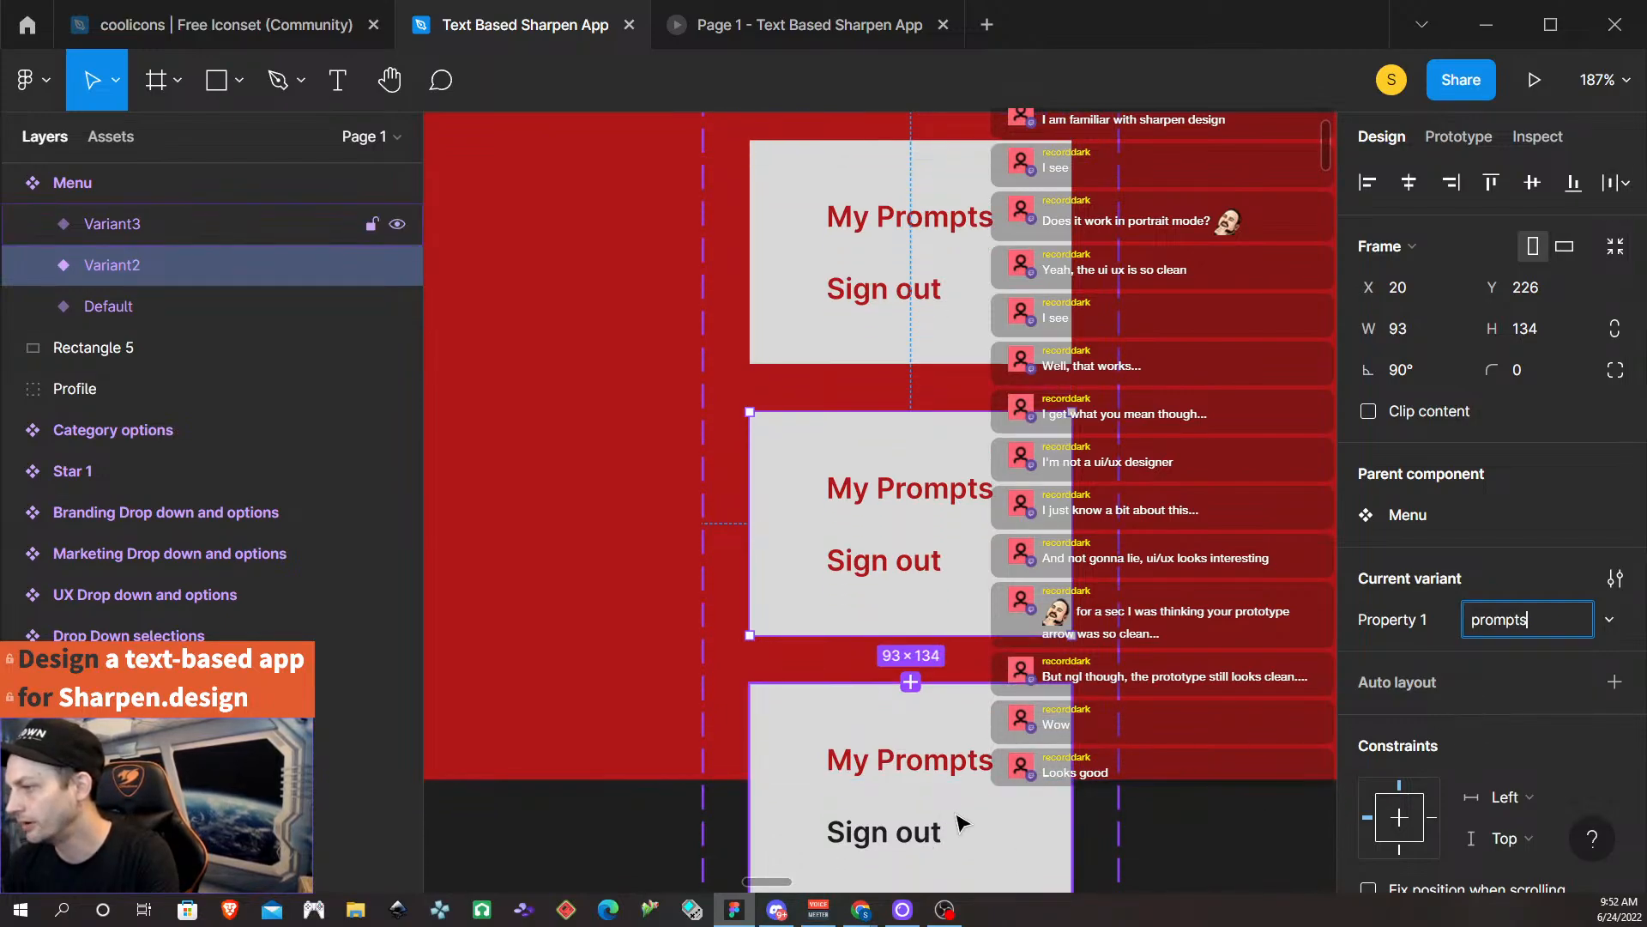
# Rename the Menu component's third variant to "Sign Out".
pyautogui.click(960, 822)
pyautogui.click(1503, 625)
pyautogui.write('Sign Out')
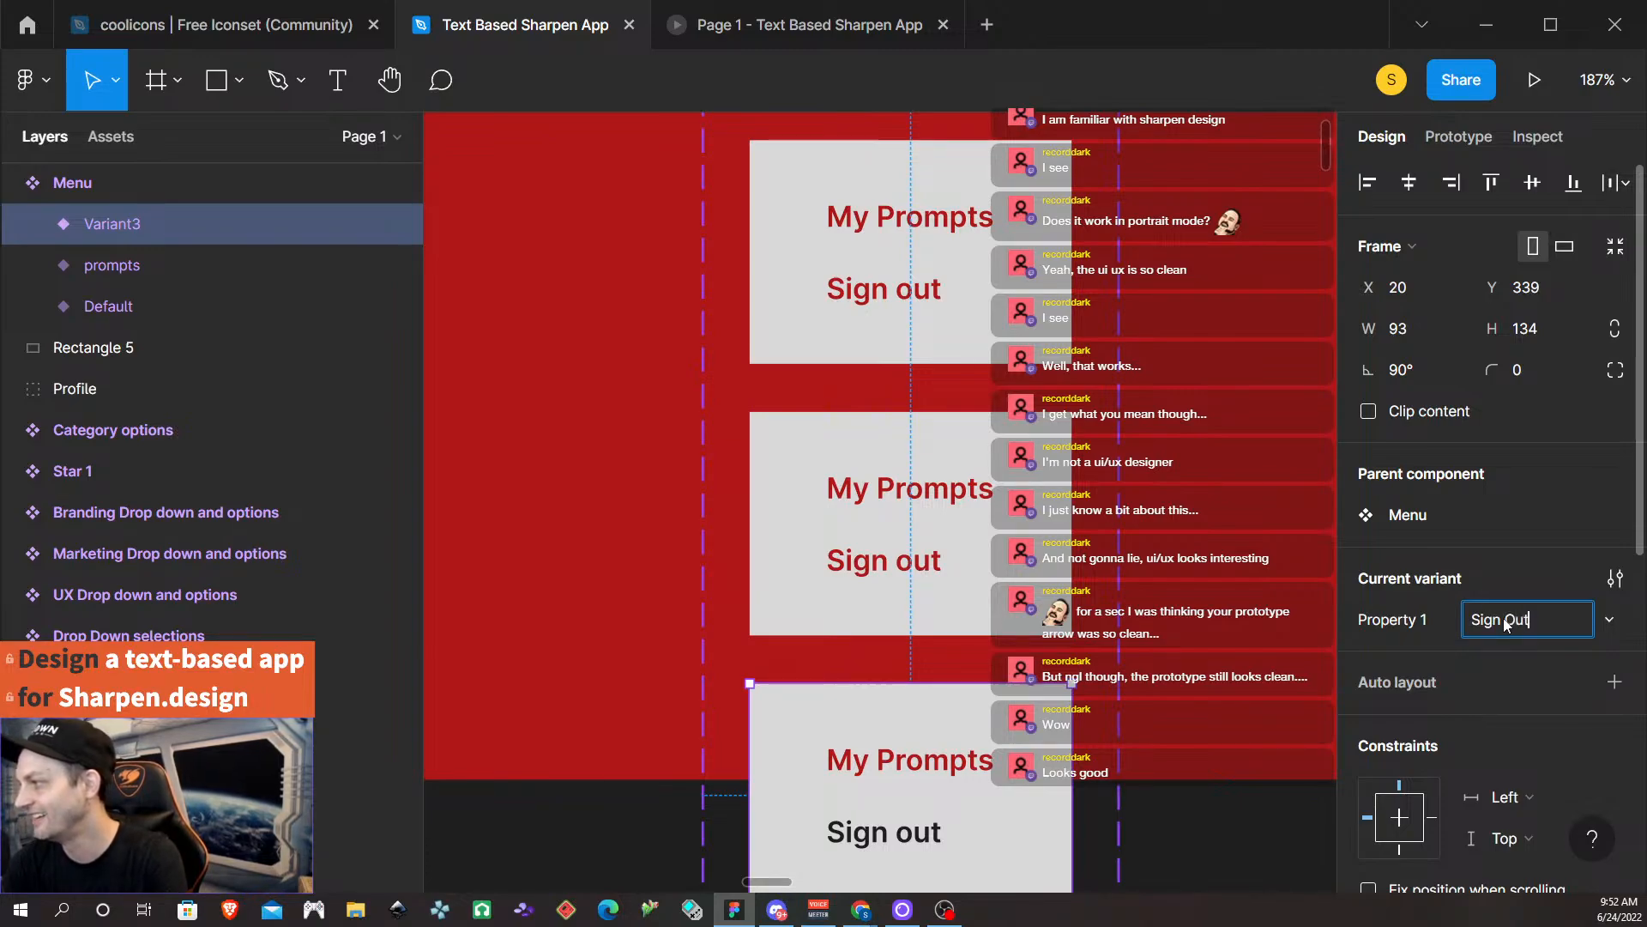
pyautogui.press('Return')
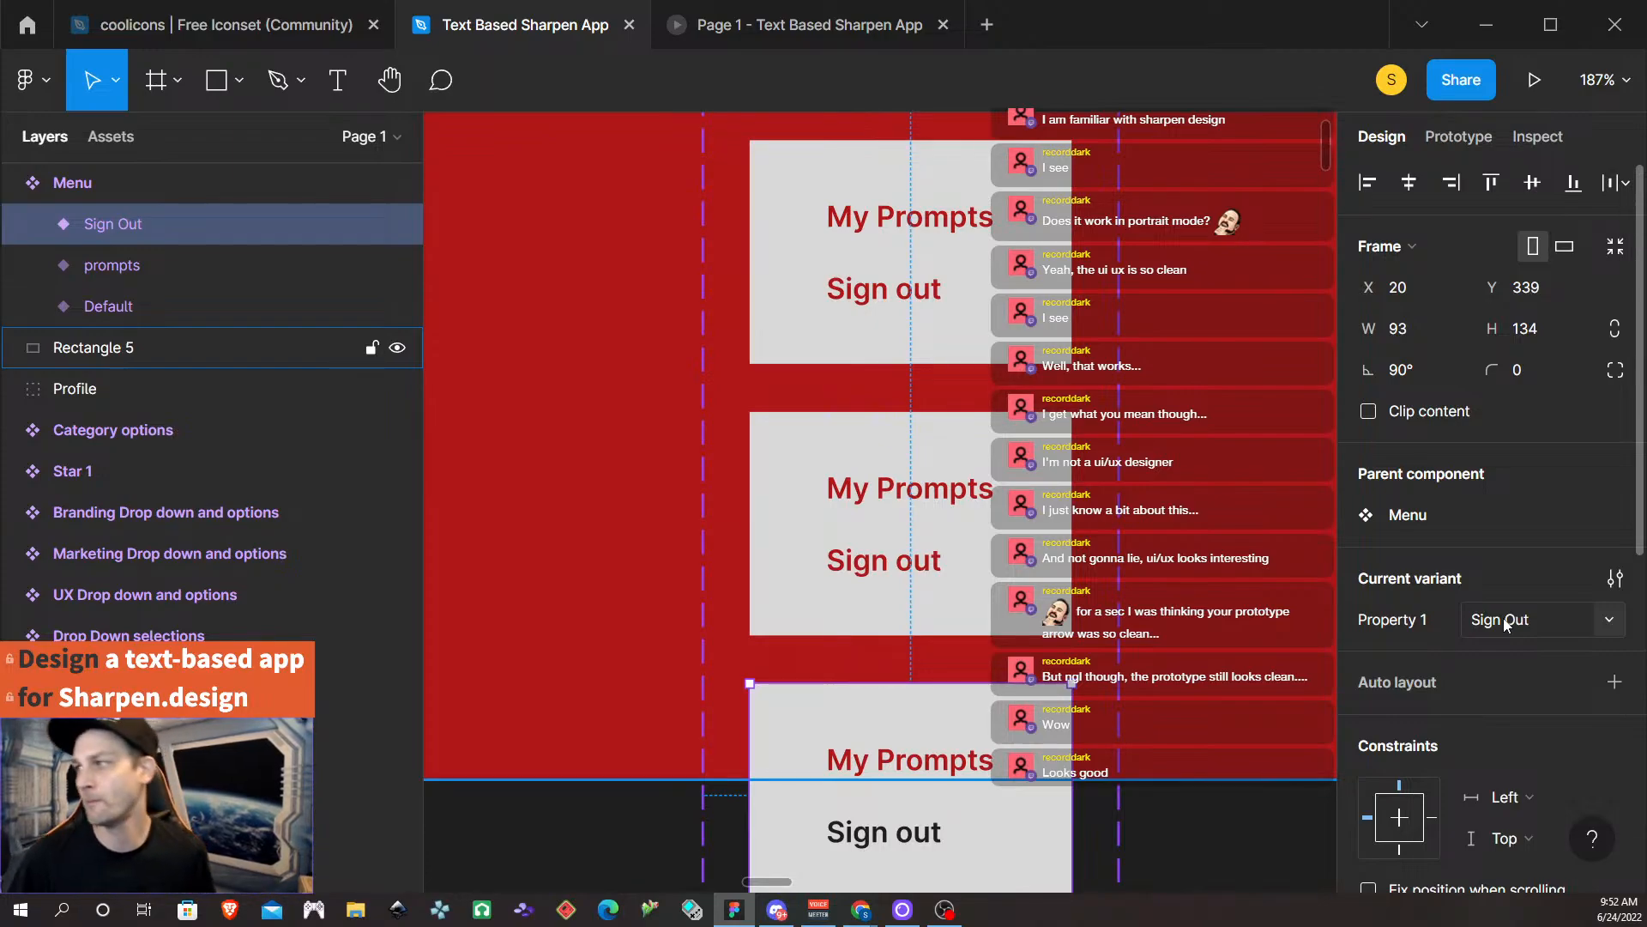
# Add a prototype interaction from the Default variant's "My Prompts" text that changes to the prompts variant while hovering.
pyautogui.scroll(-3, 512, 308)
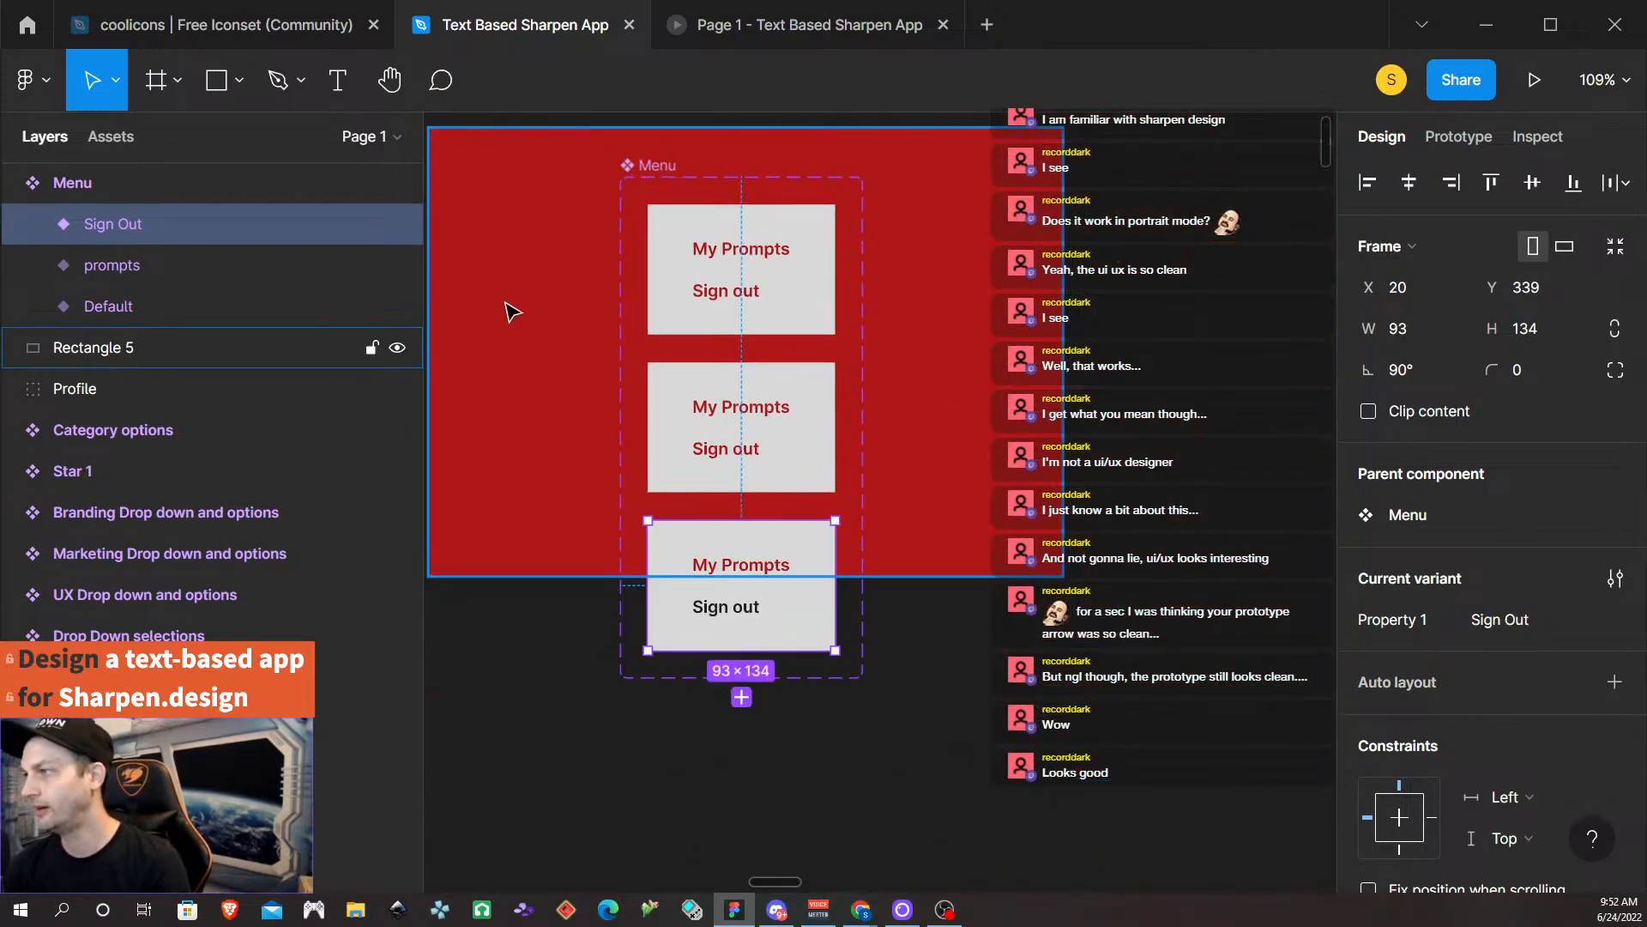
pyautogui.scroll(3, 577, 331)
pyautogui.scroll(-1, 577, 331)
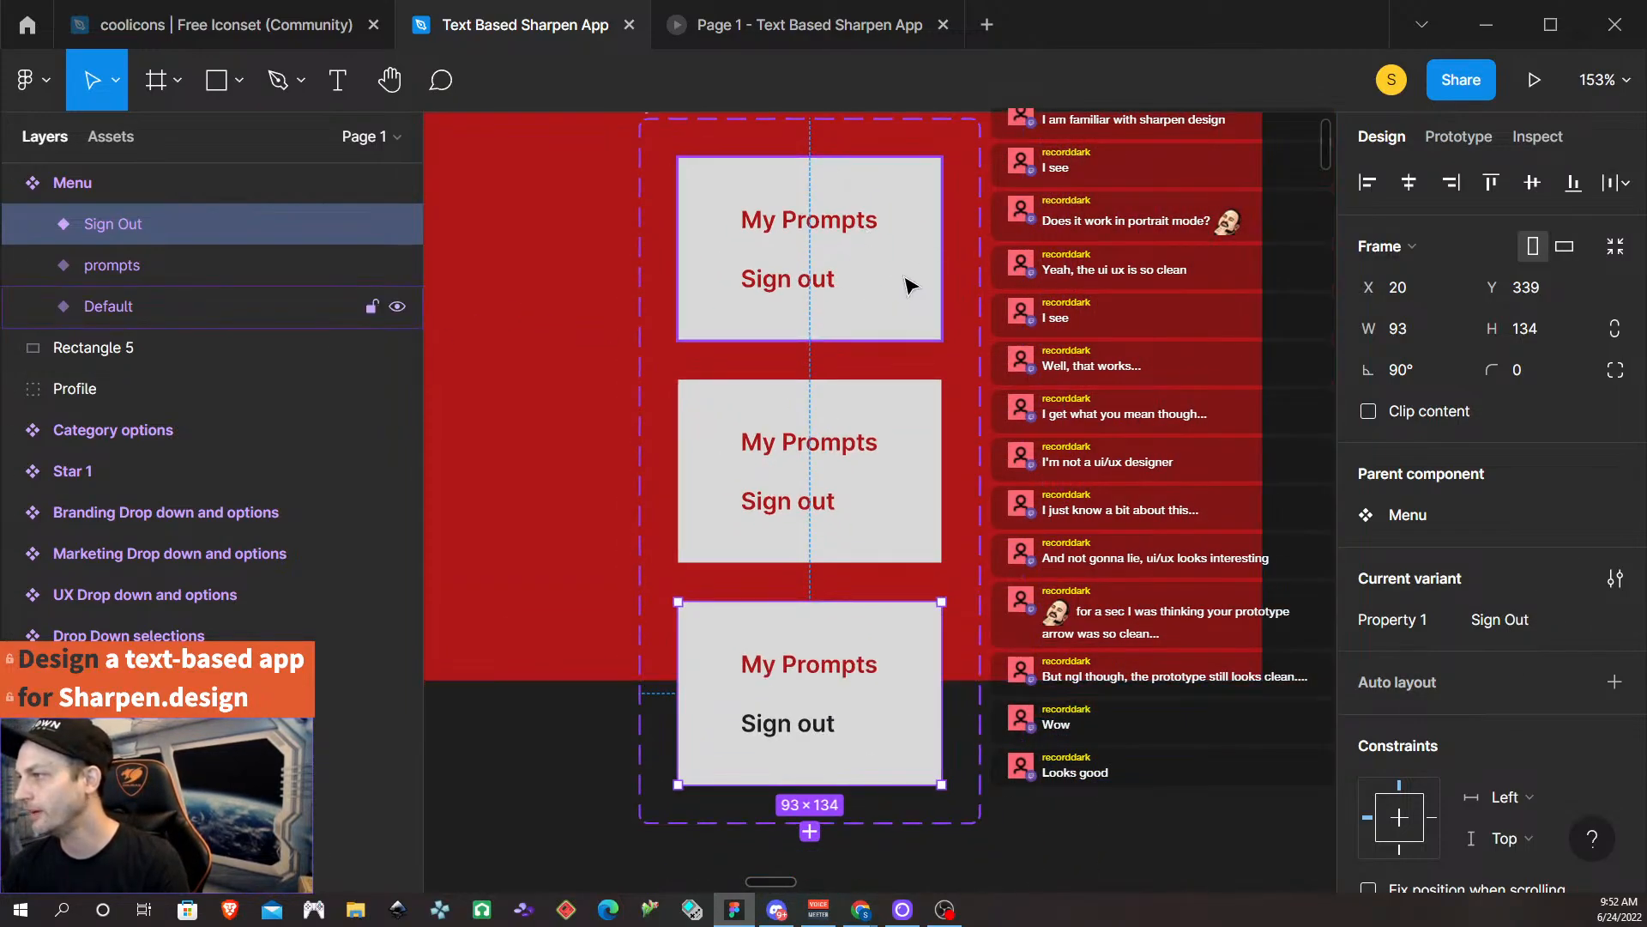
pyautogui.click(1460, 136)
pyautogui.doubleClick(858, 223)
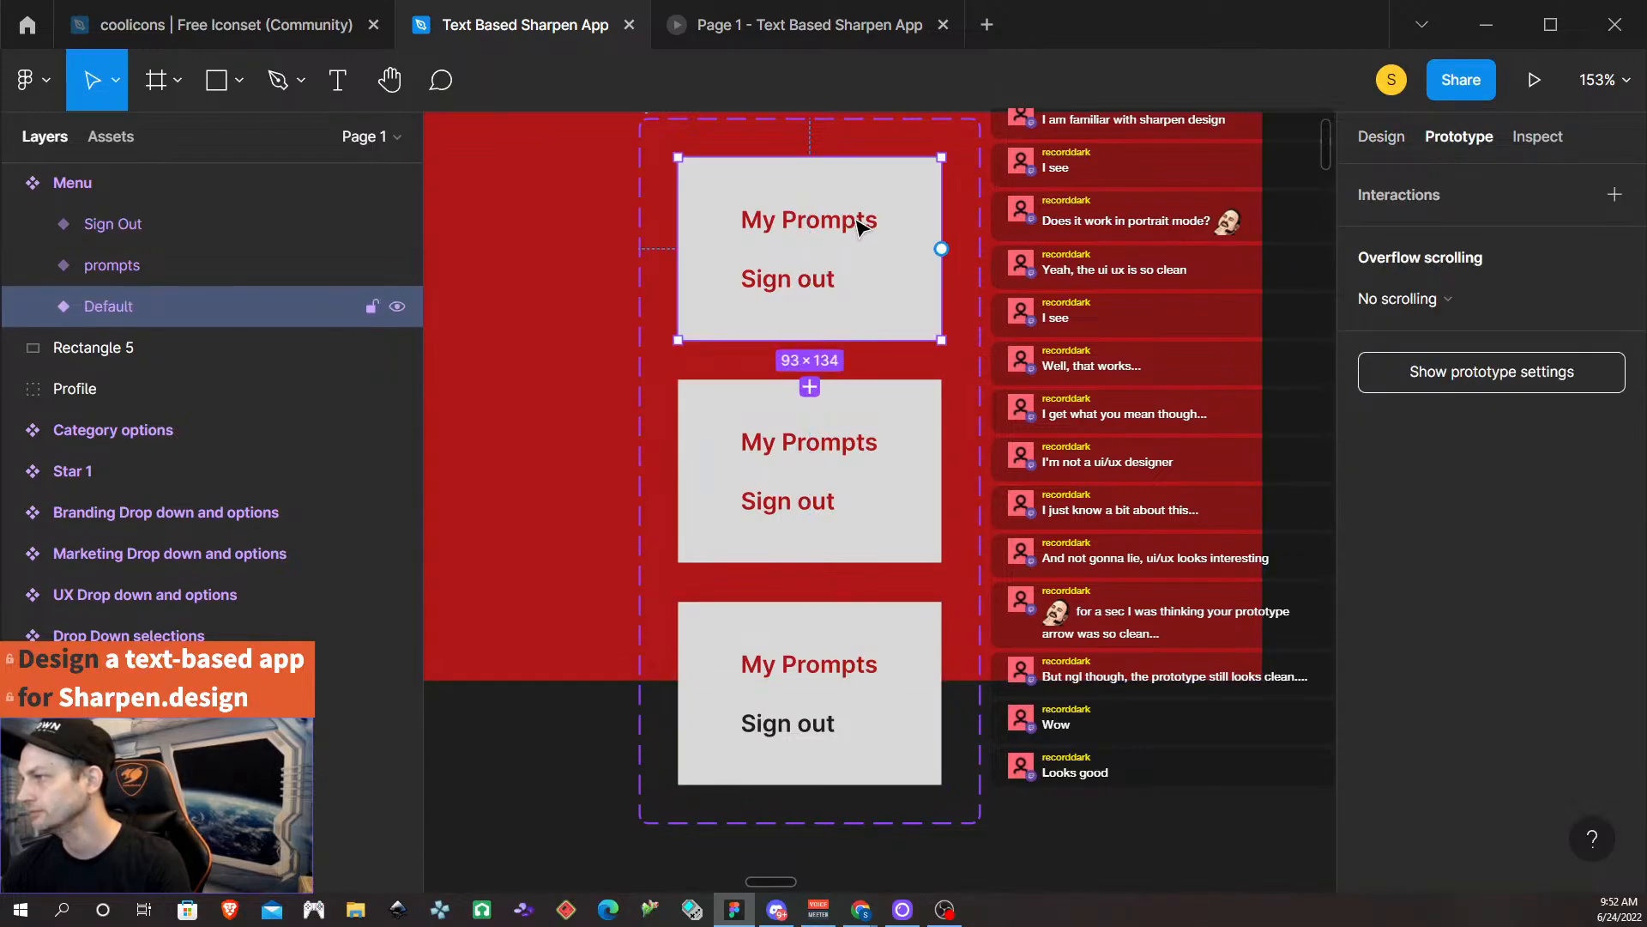
pyautogui.doubleClick(858, 221)
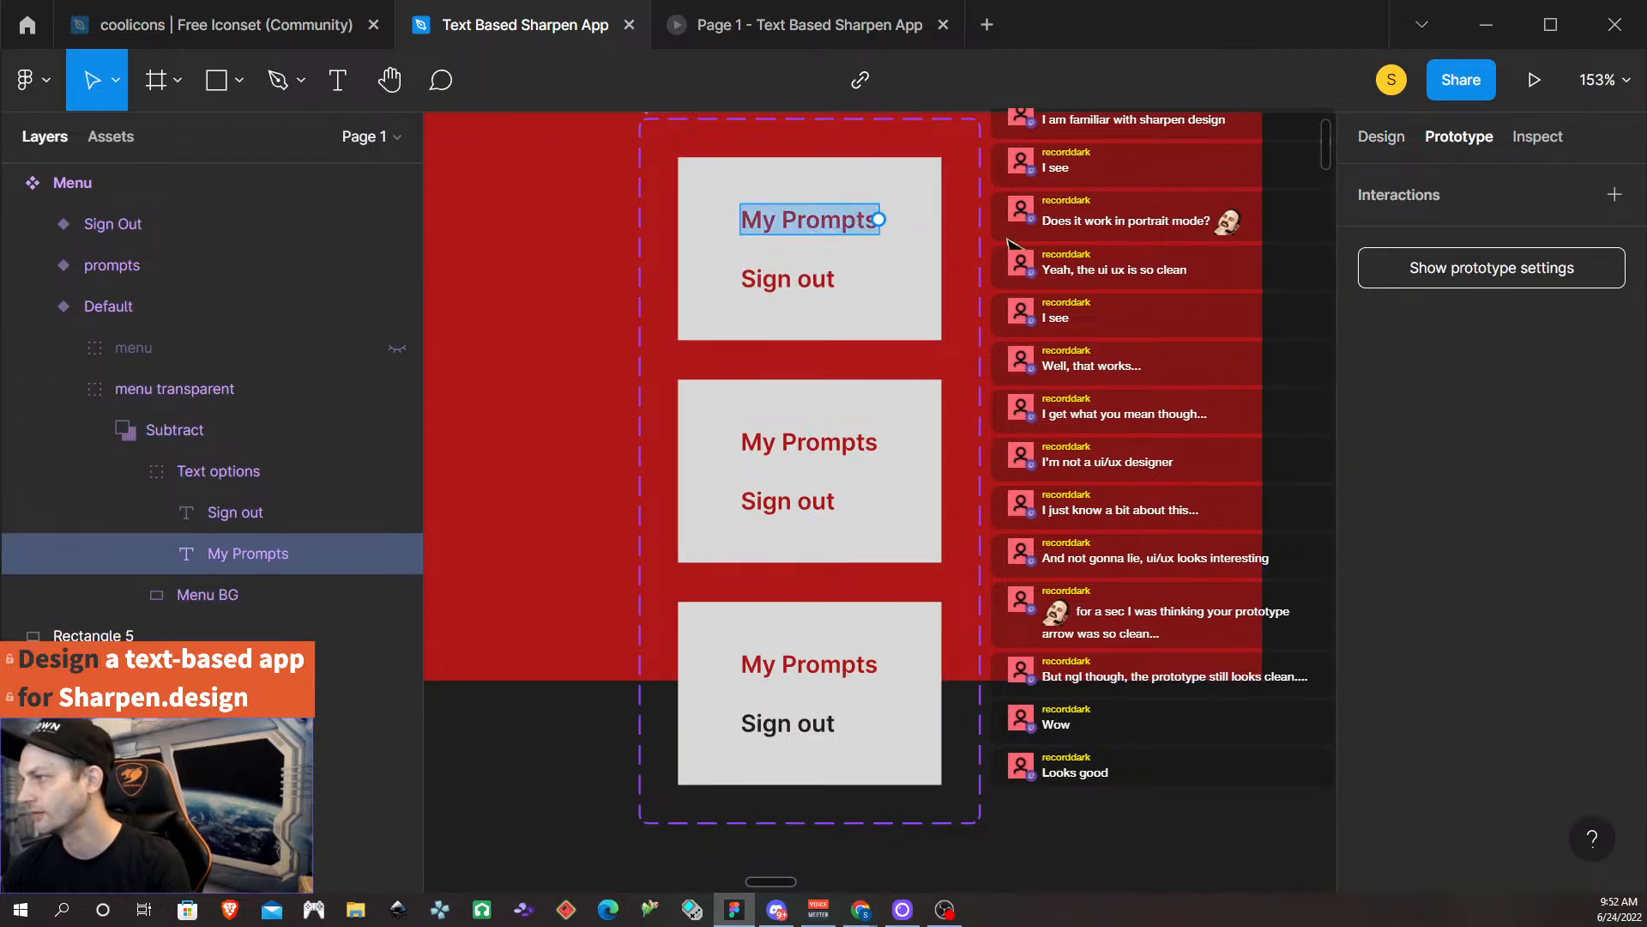
pyautogui.moveTo(880, 220)
pyautogui.mouseDown()
pyautogui.moveTo(1002, 318)
pyautogui.moveTo(887, 221)
pyautogui.mouseUp()
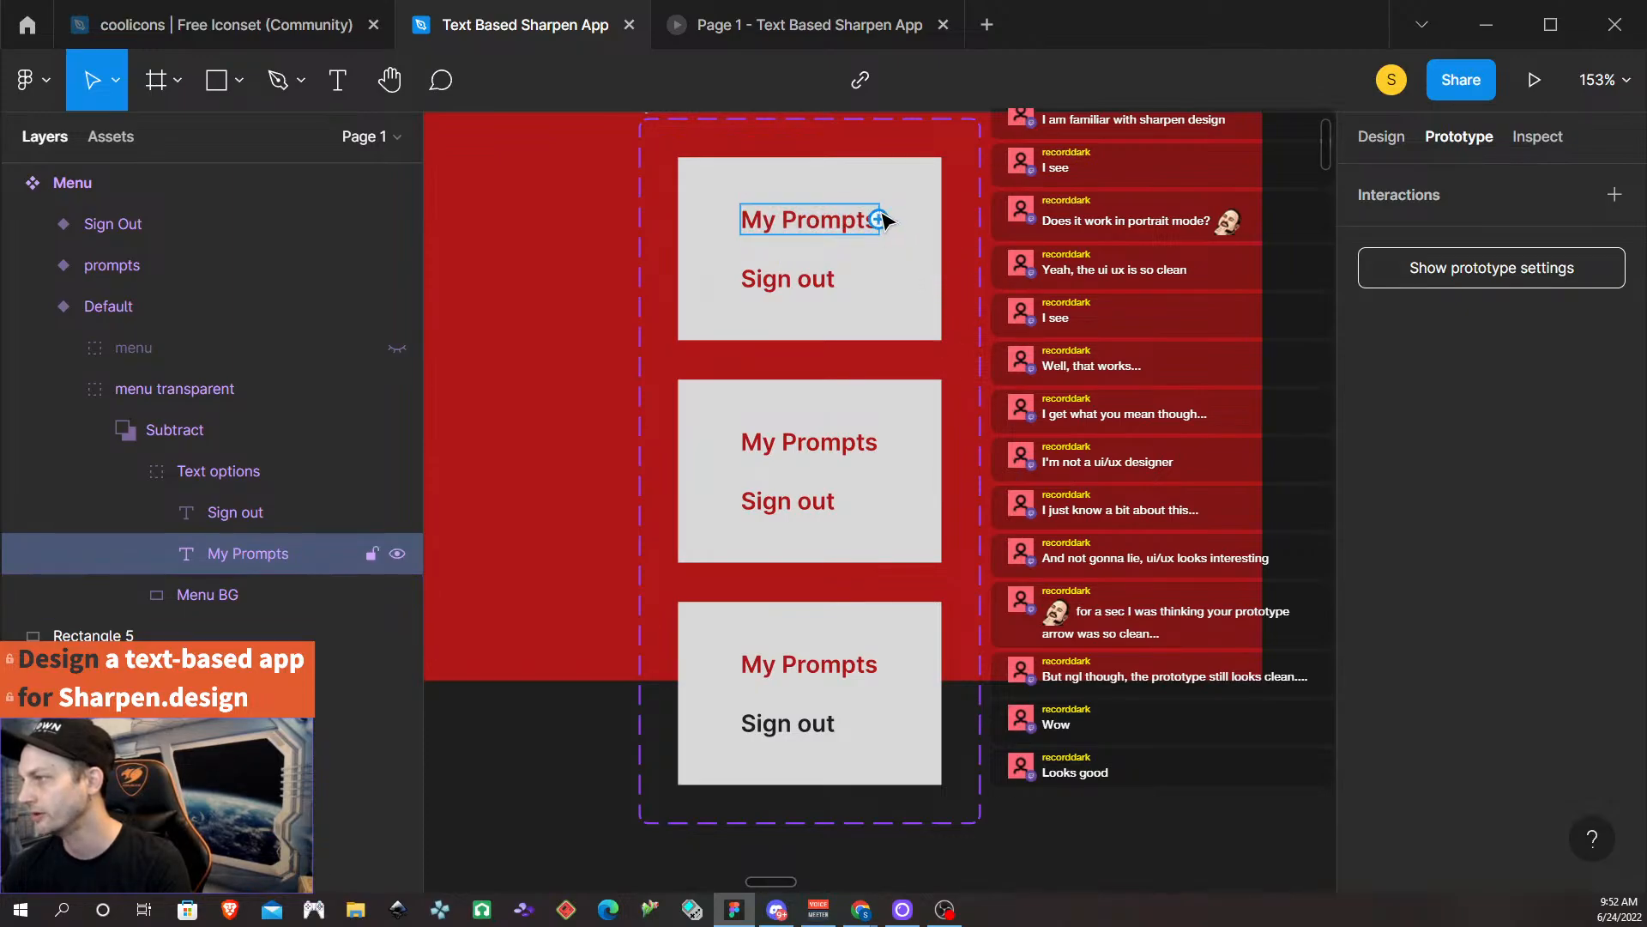
pyautogui.scroll(-3, 910, 237)
pyautogui.press('Escape')
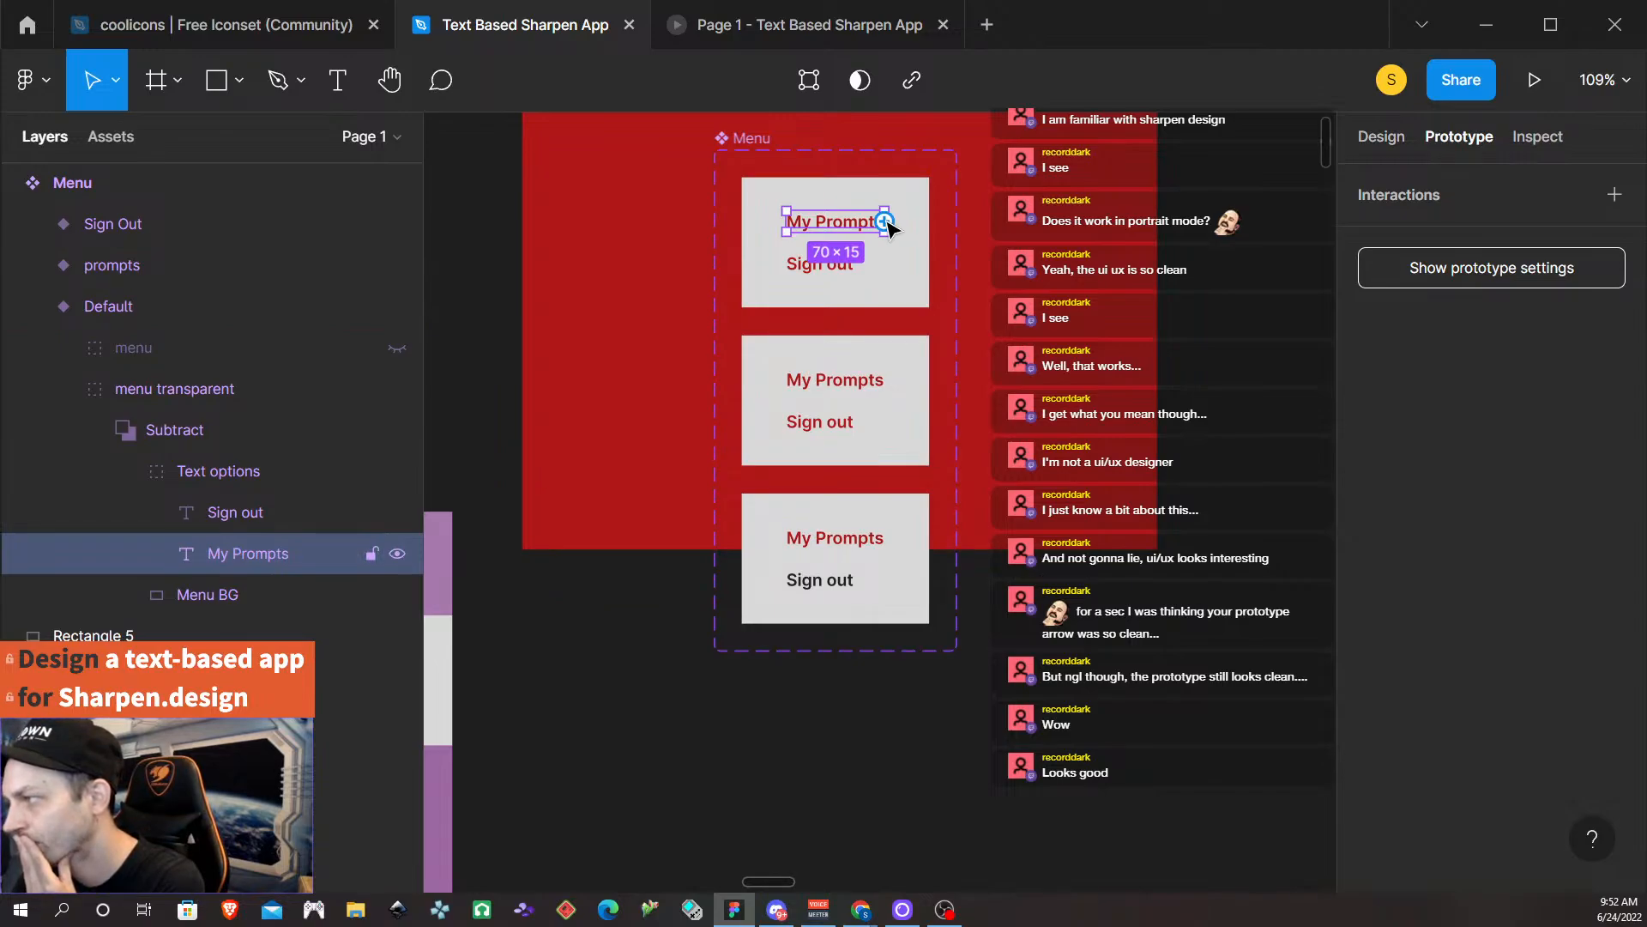
pyautogui.moveTo(885, 222); pyautogui.dragTo(889, 386)
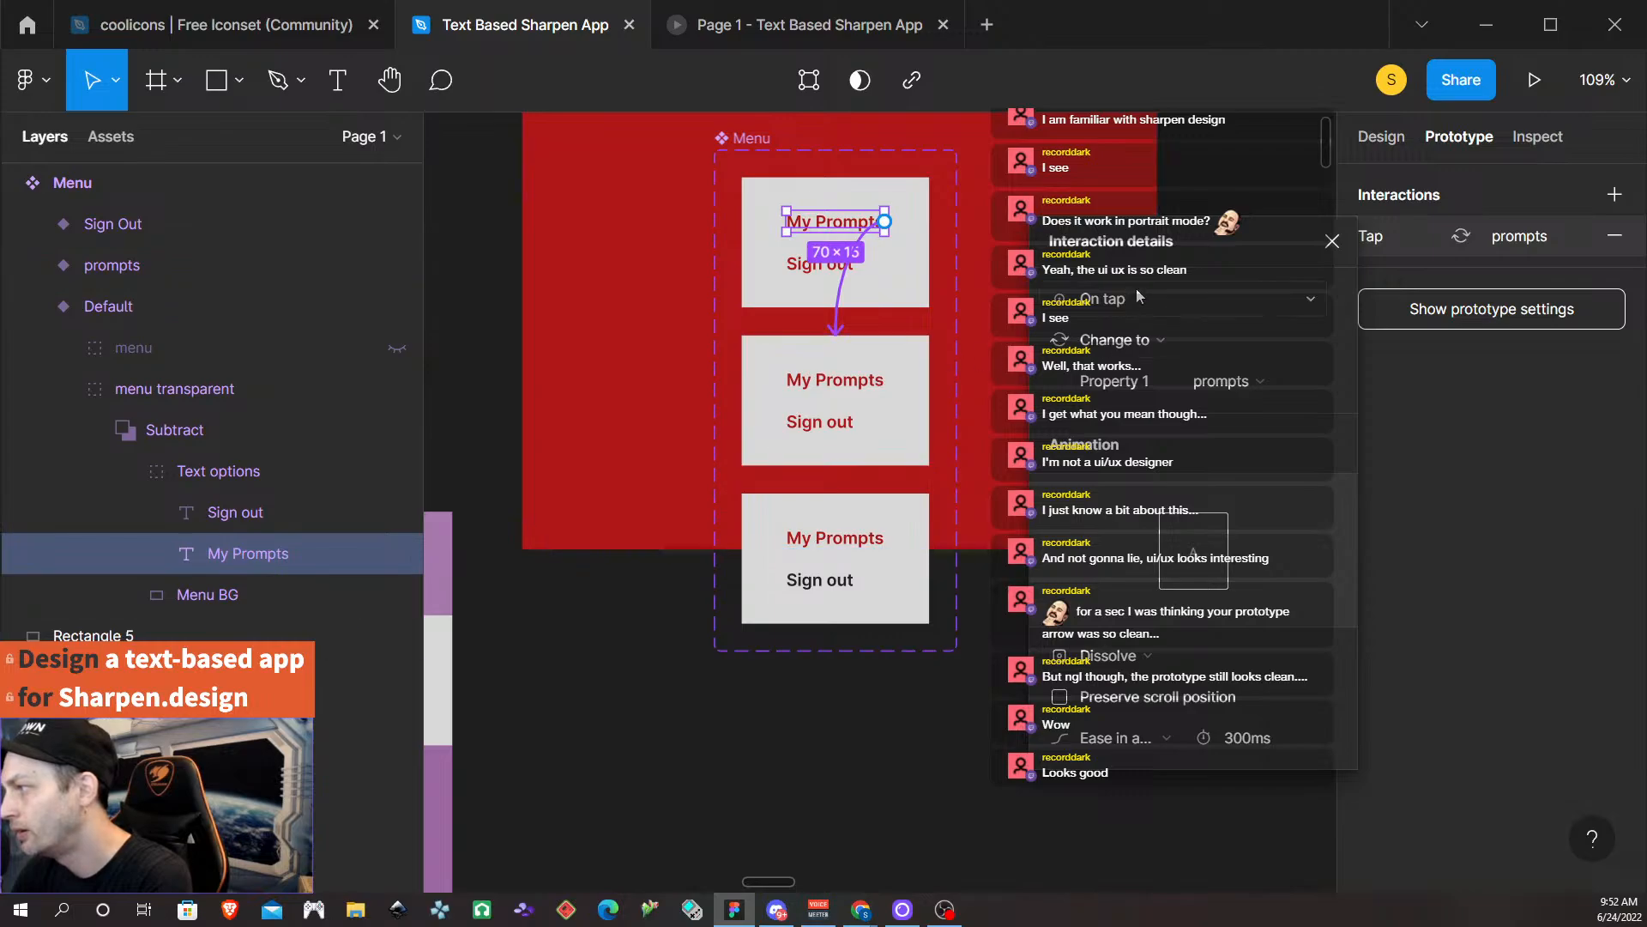
pyautogui.click(1197, 307)
pyautogui.click(1150, 357)
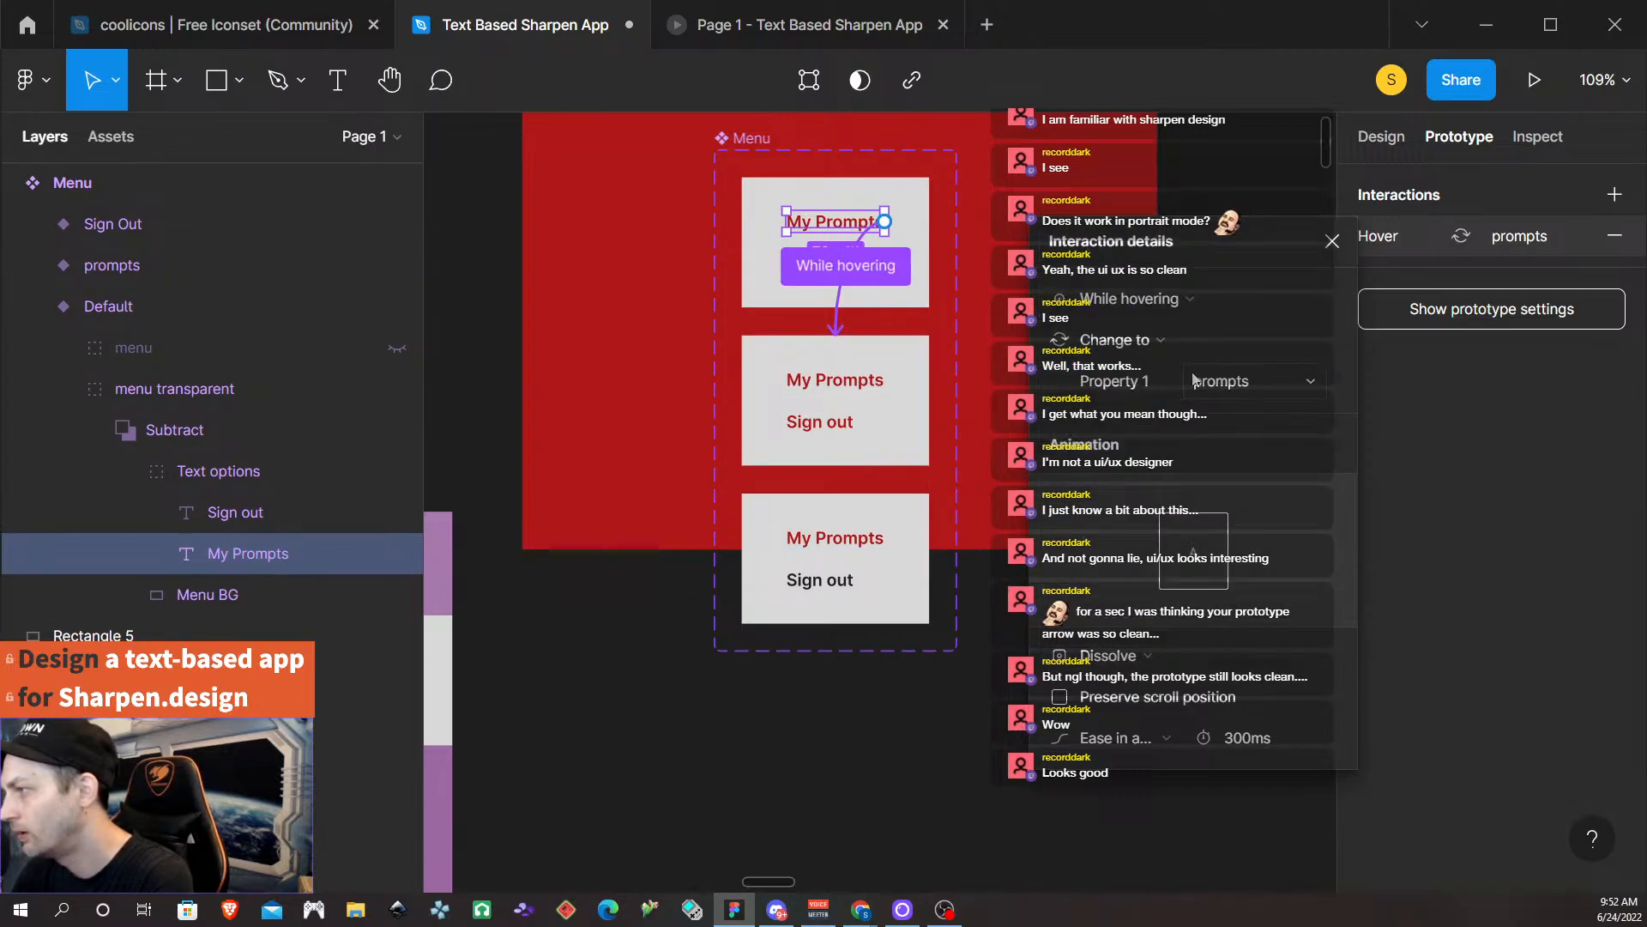
# Add a prototype interaction from the Default variant's "Sign out" text that changes to the Sign Out variant while hovering.
pyautogui.click(906, 425)
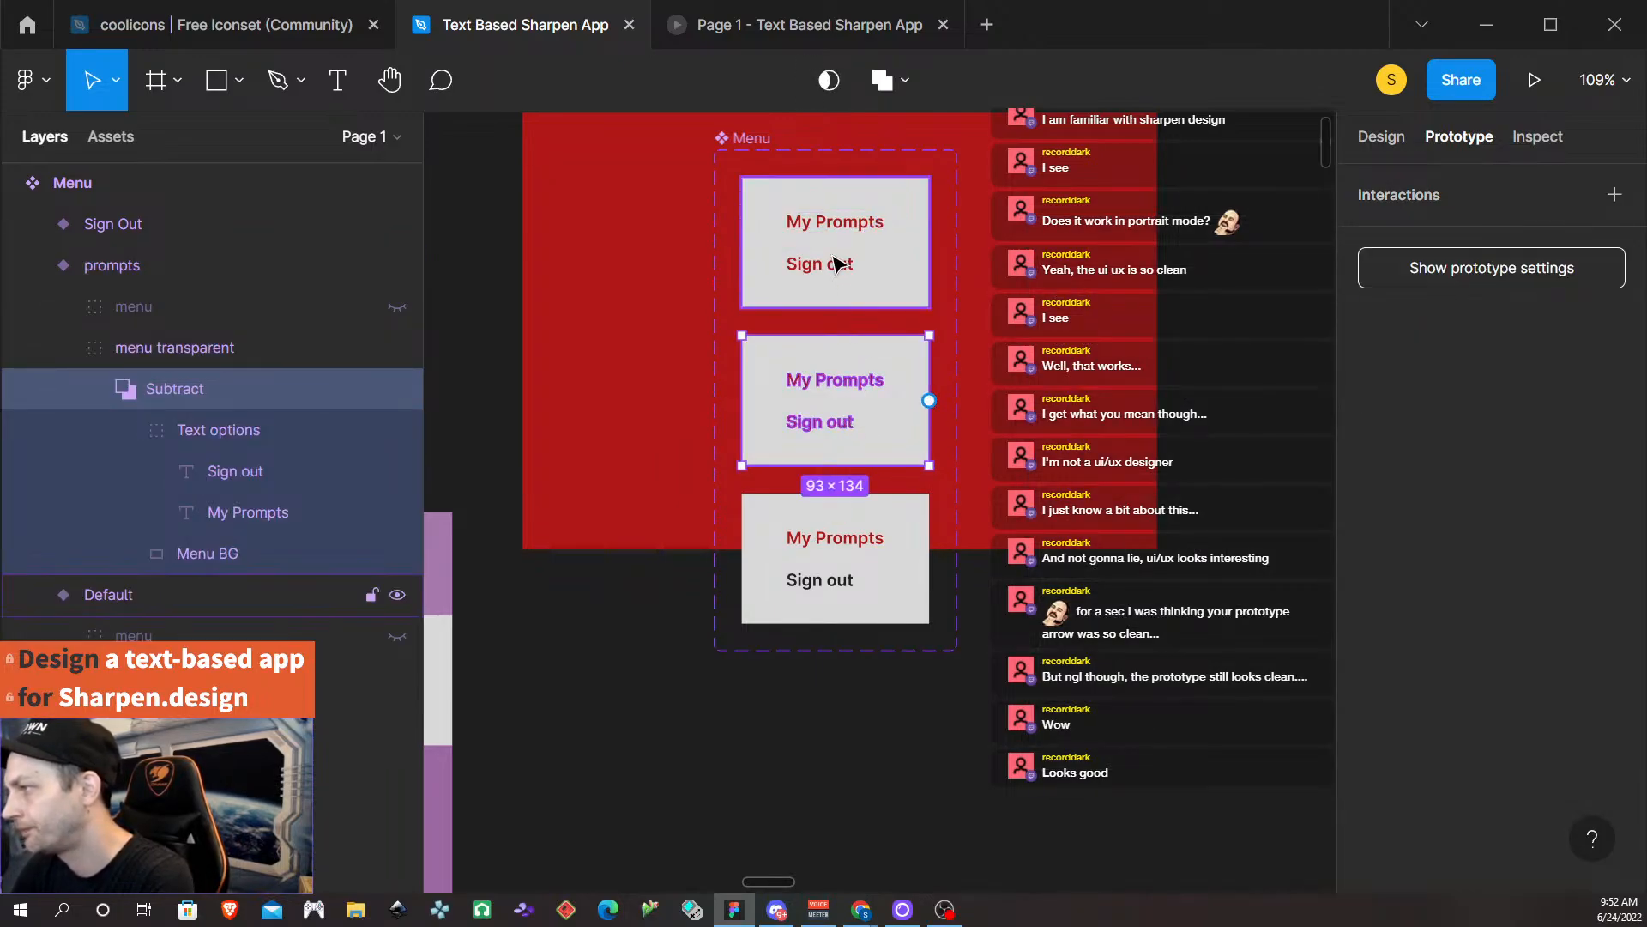
pyautogui.click(839, 262)
pyautogui.click(970, 272)
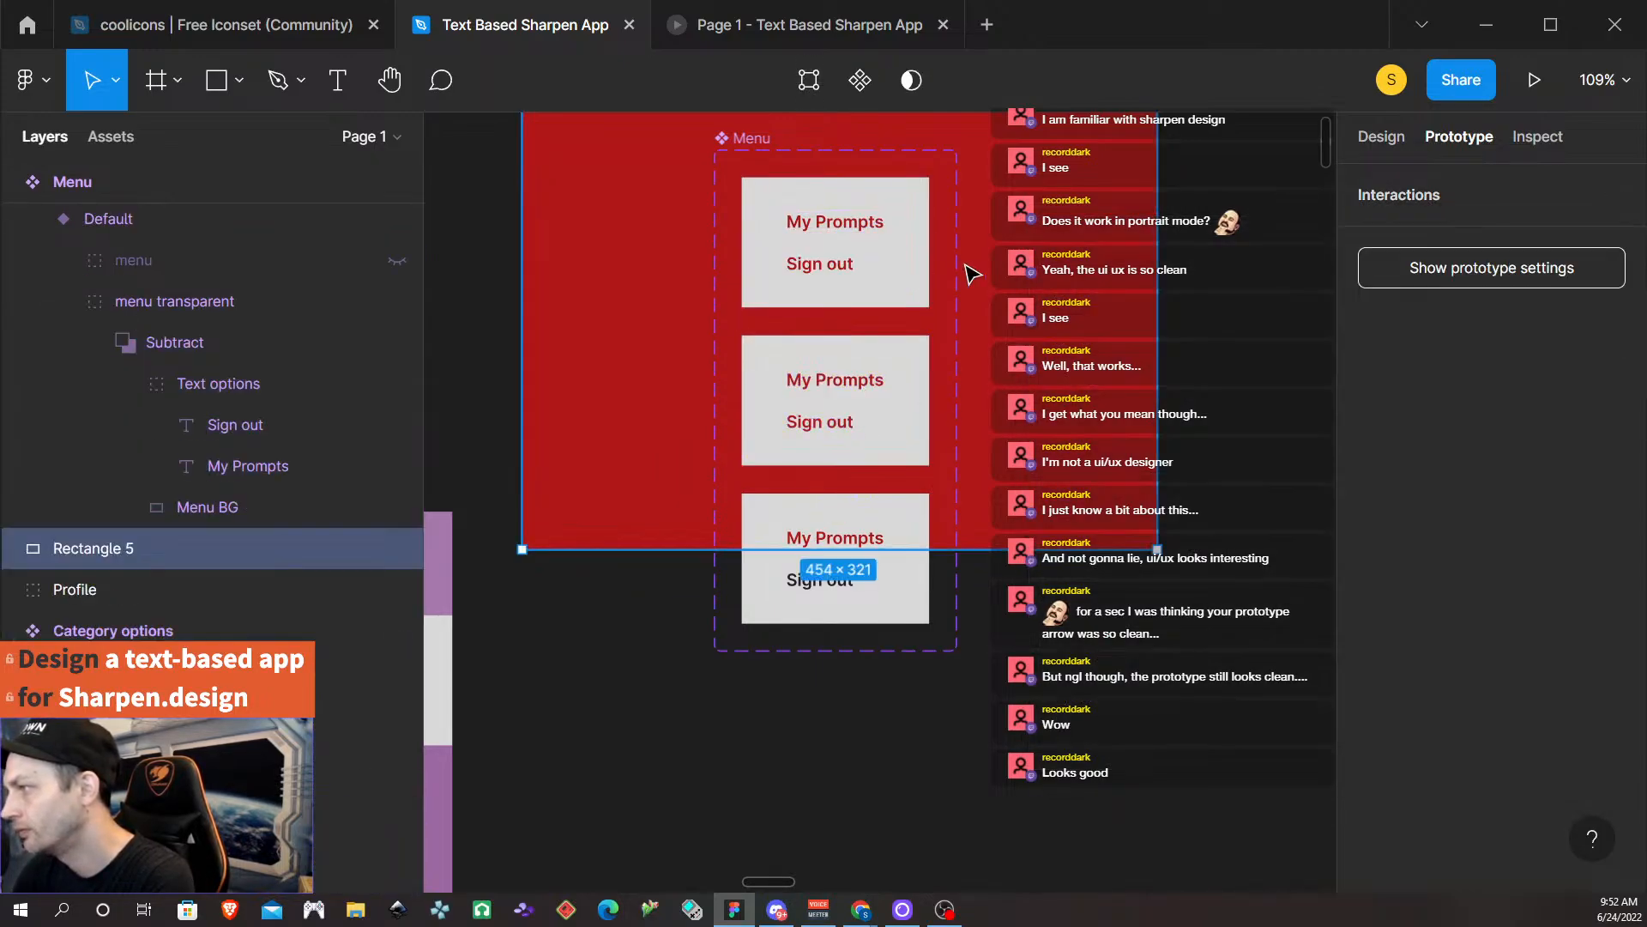
pyautogui.click(830, 275)
pyautogui.click(802, 283)
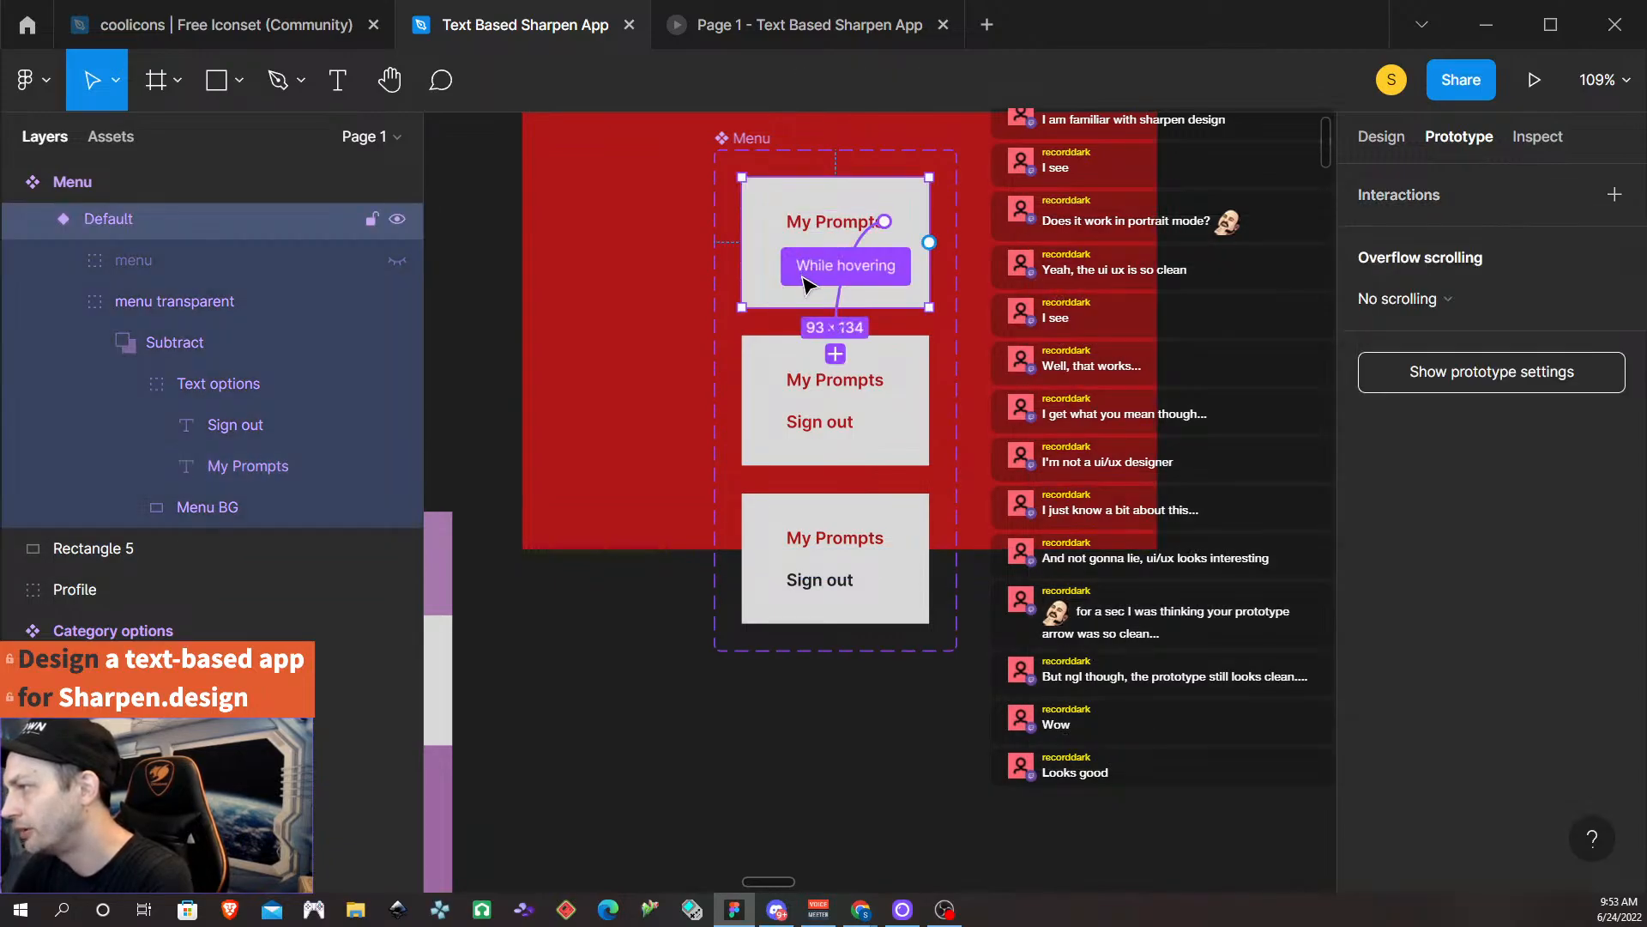
pyautogui.click(998, 333)
pyautogui.scroll(3, 781, 262)
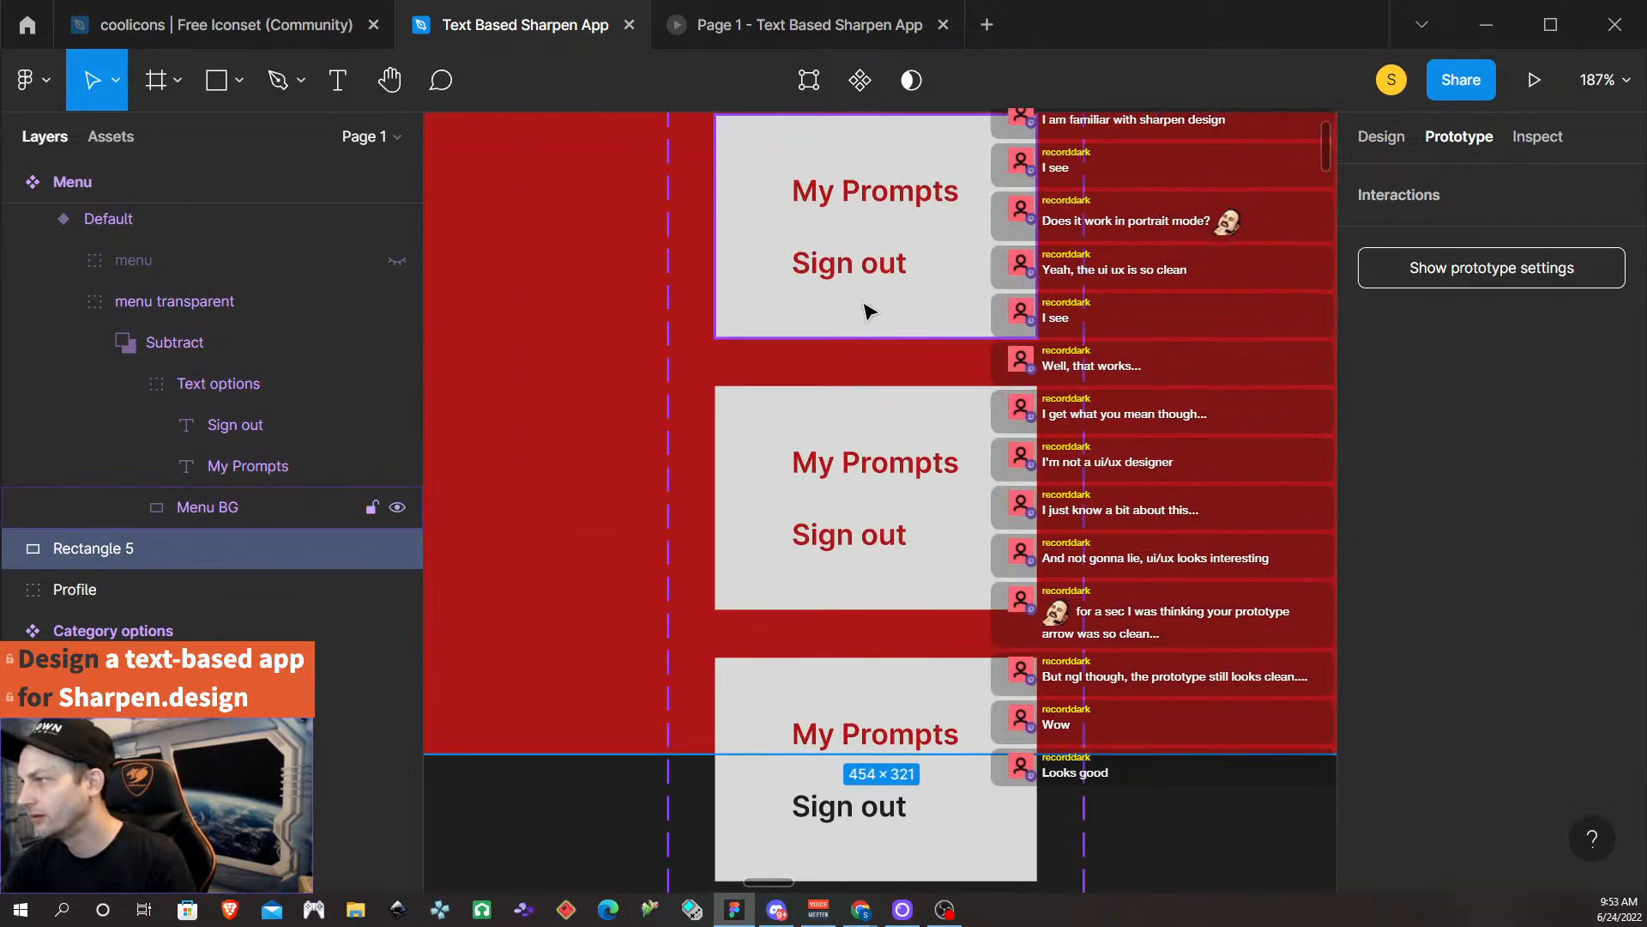
pyautogui.doubleClick(874, 265)
pyautogui.doubleClick(796, 267)
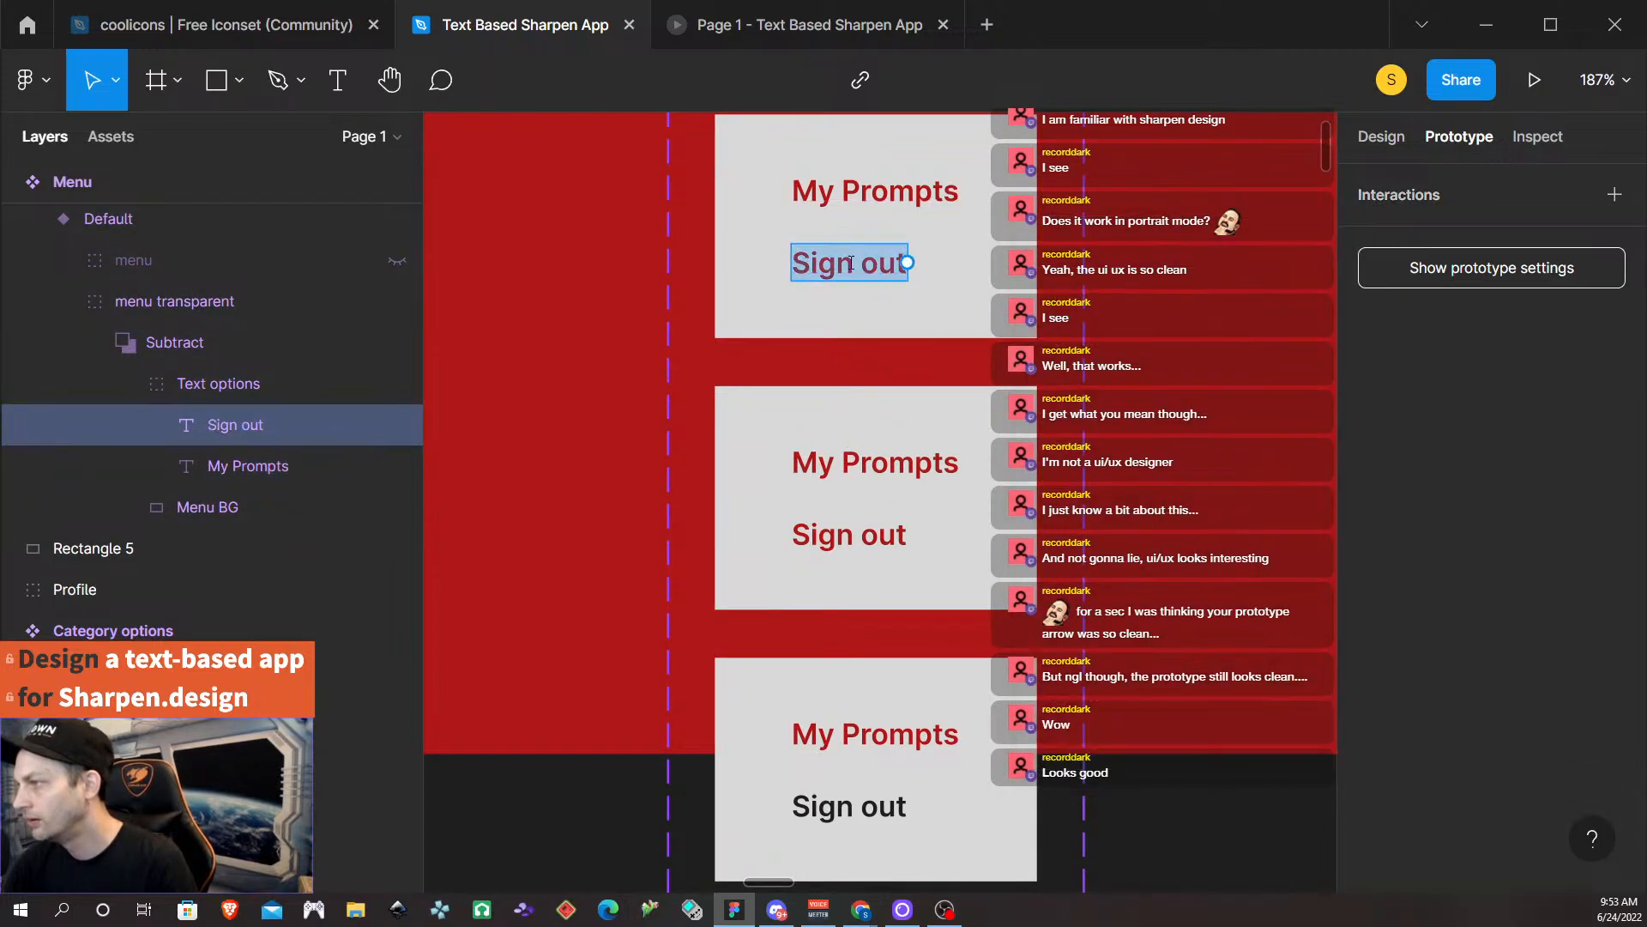
pyautogui.moveTo(907, 262); pyautogui.dragTo(853, 639)
pyautogui.click(1064, 298)
pyautogui.click(1107, 357)
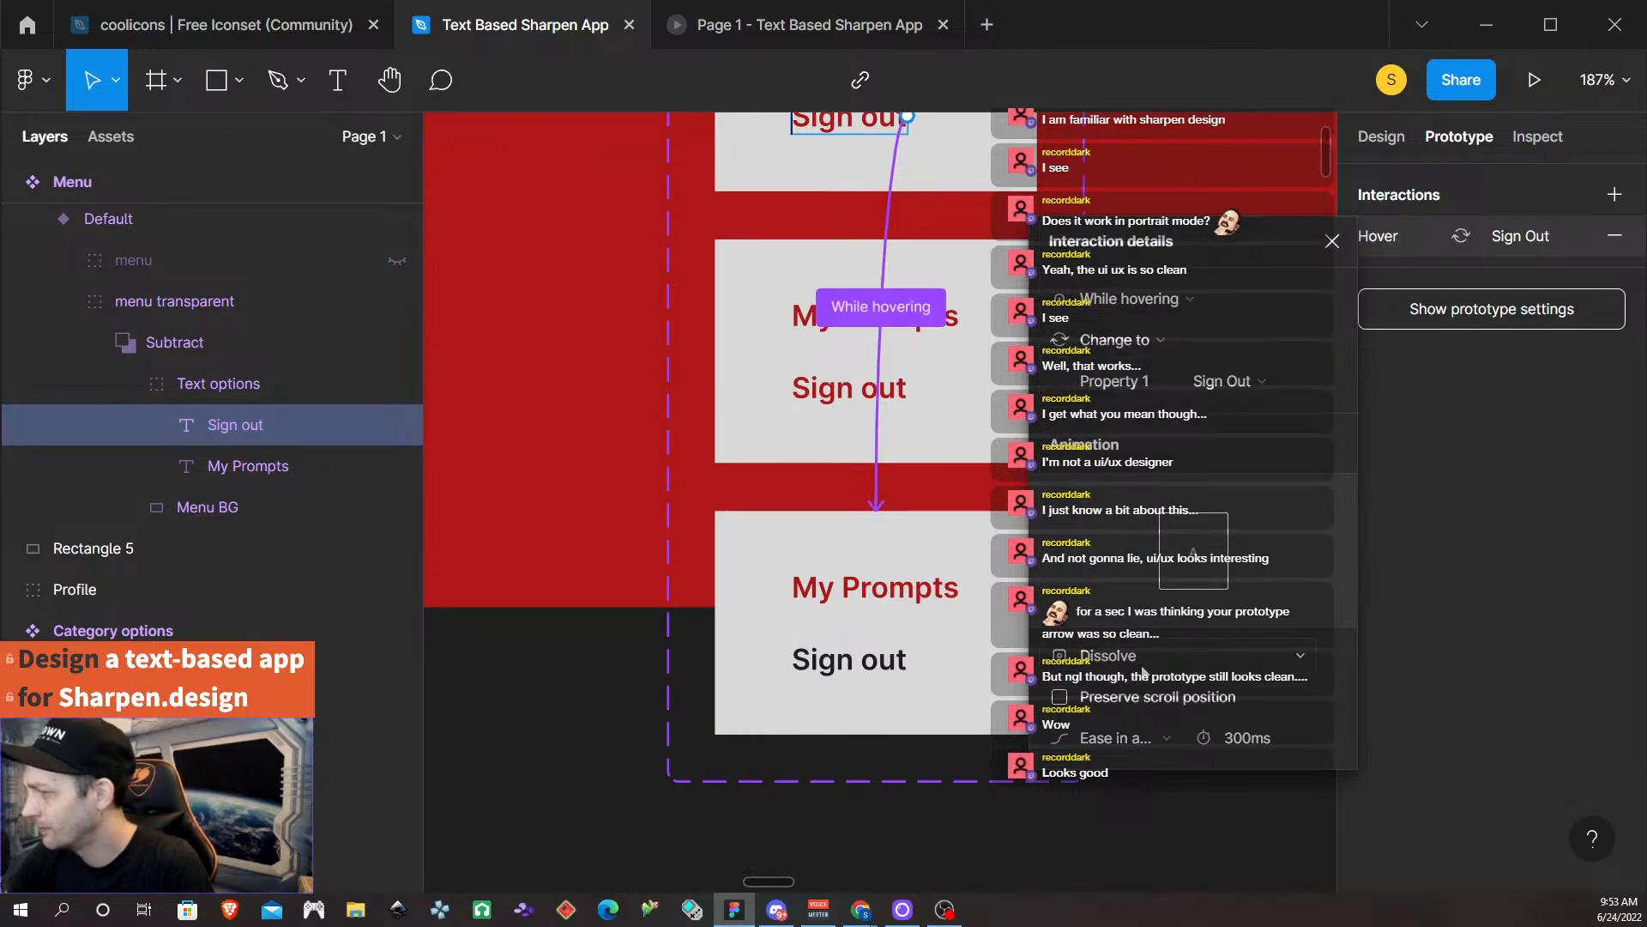
# Set the "Sign out" hover interaction's animation to Instant.
pyautogui.click(1142, 669)
pyautogui.click(1115, 632)
pyautogui.scroll(2, 946, 283)
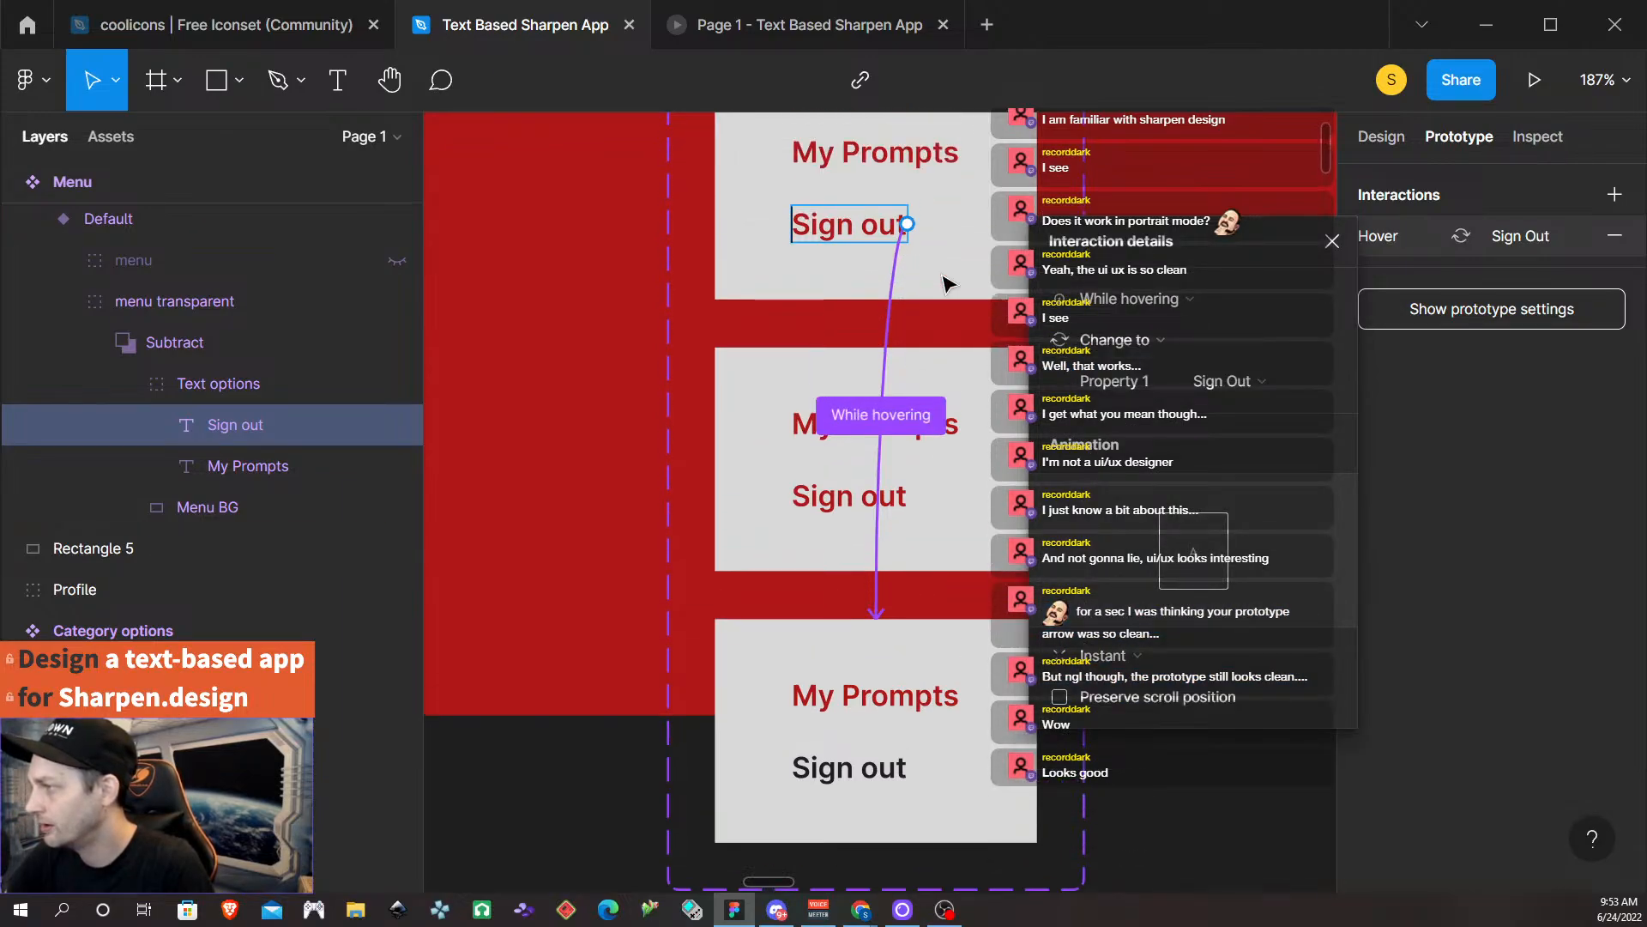
# Set the animation of the Default variant's "My Prompts" hover interaction to Instant.
pyautogui.scroll(1, 944, 283)
pyautogui.click(949, 214)
pyautogui.click(918, 253)
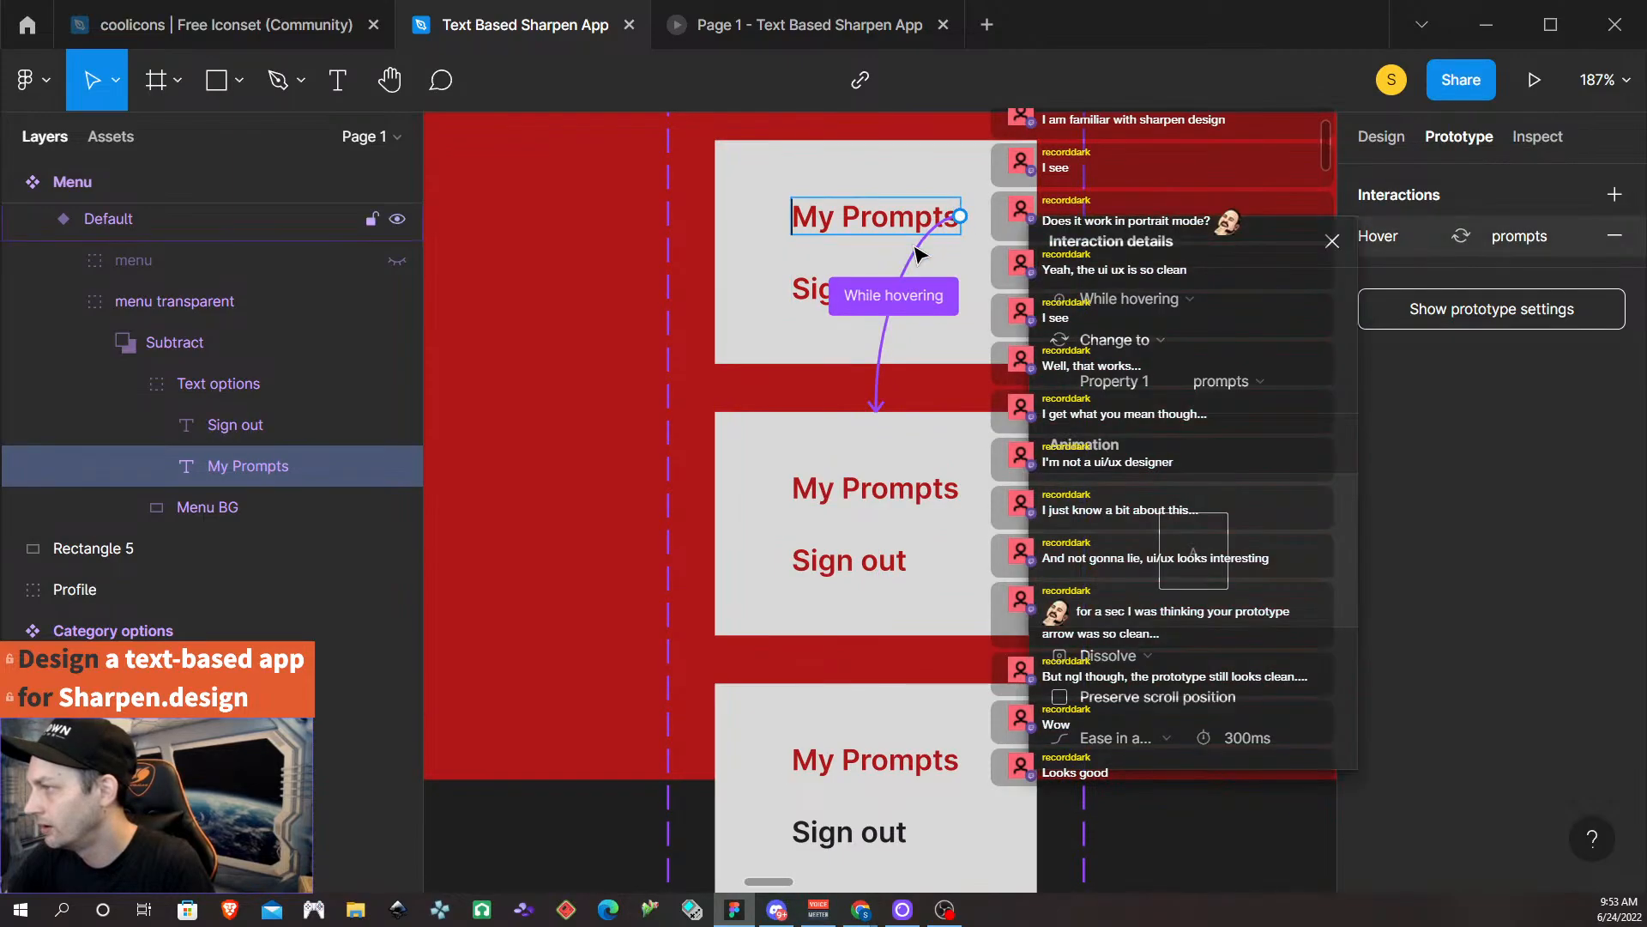
pyautogui.click(1120, 657)
pyautogui.click(1115, 624)
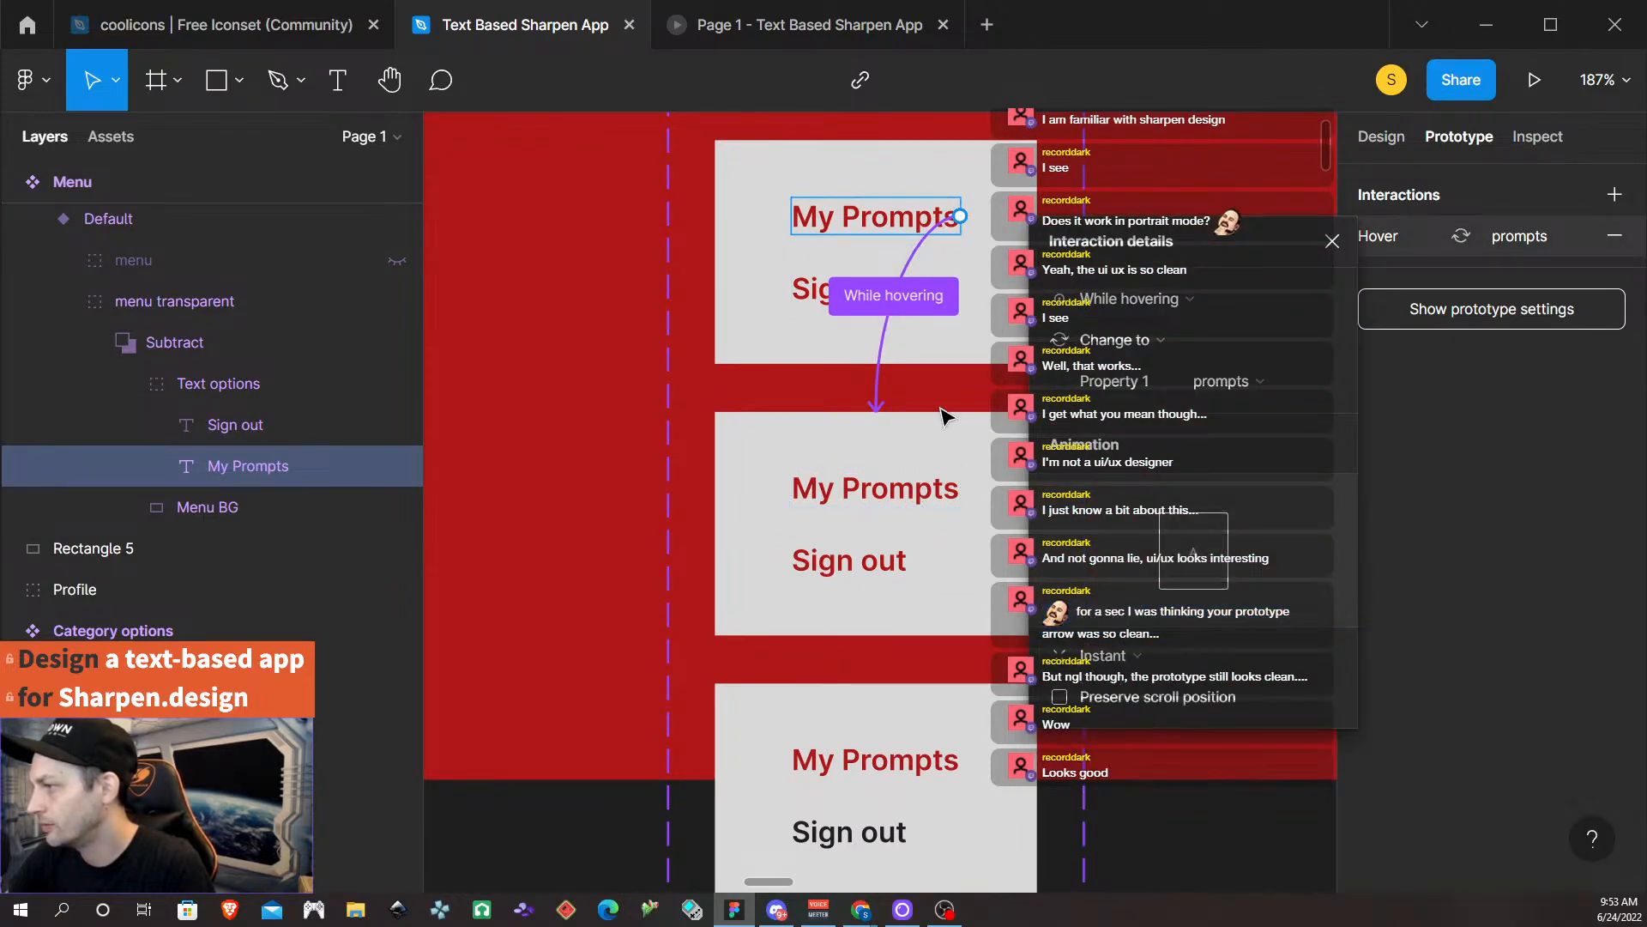
pyautogui.click(941, 409)
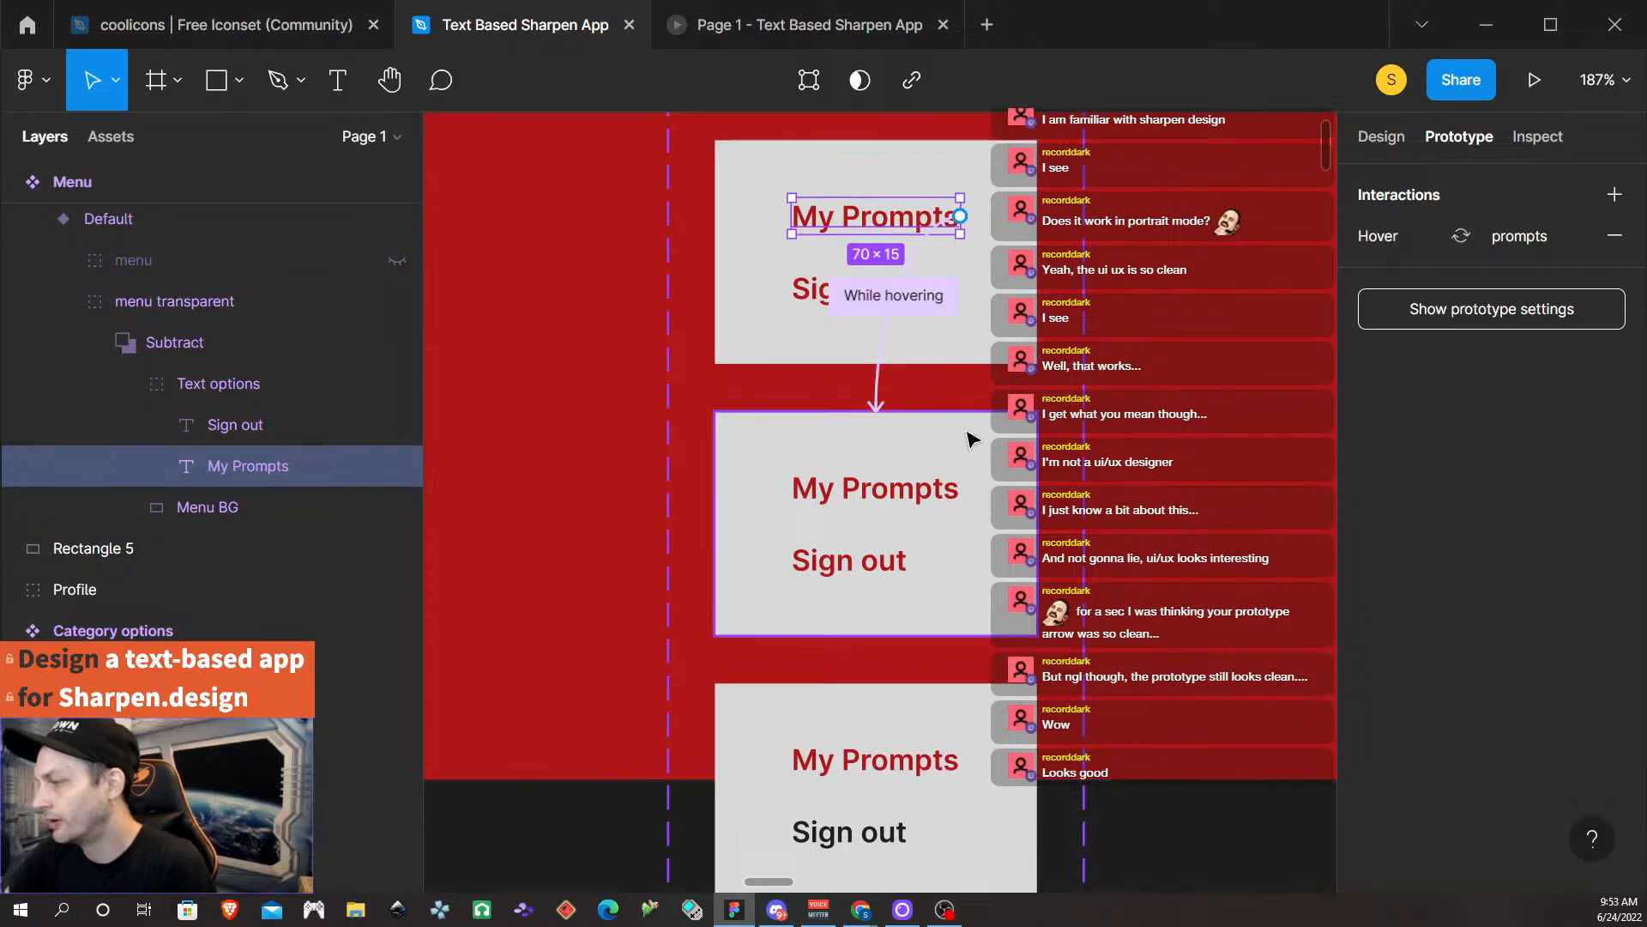
# In the prompts variant, show the hidden menu group and hide its "Sign out" text and Menu BG, leaving only "My Prompts".
pyautogui.hscroll(1, 965, 446)
pyautogui.click(895, 489)
pyautogui.doubleClick(895, 491)
pyautogui.doubleClick(894, 491)
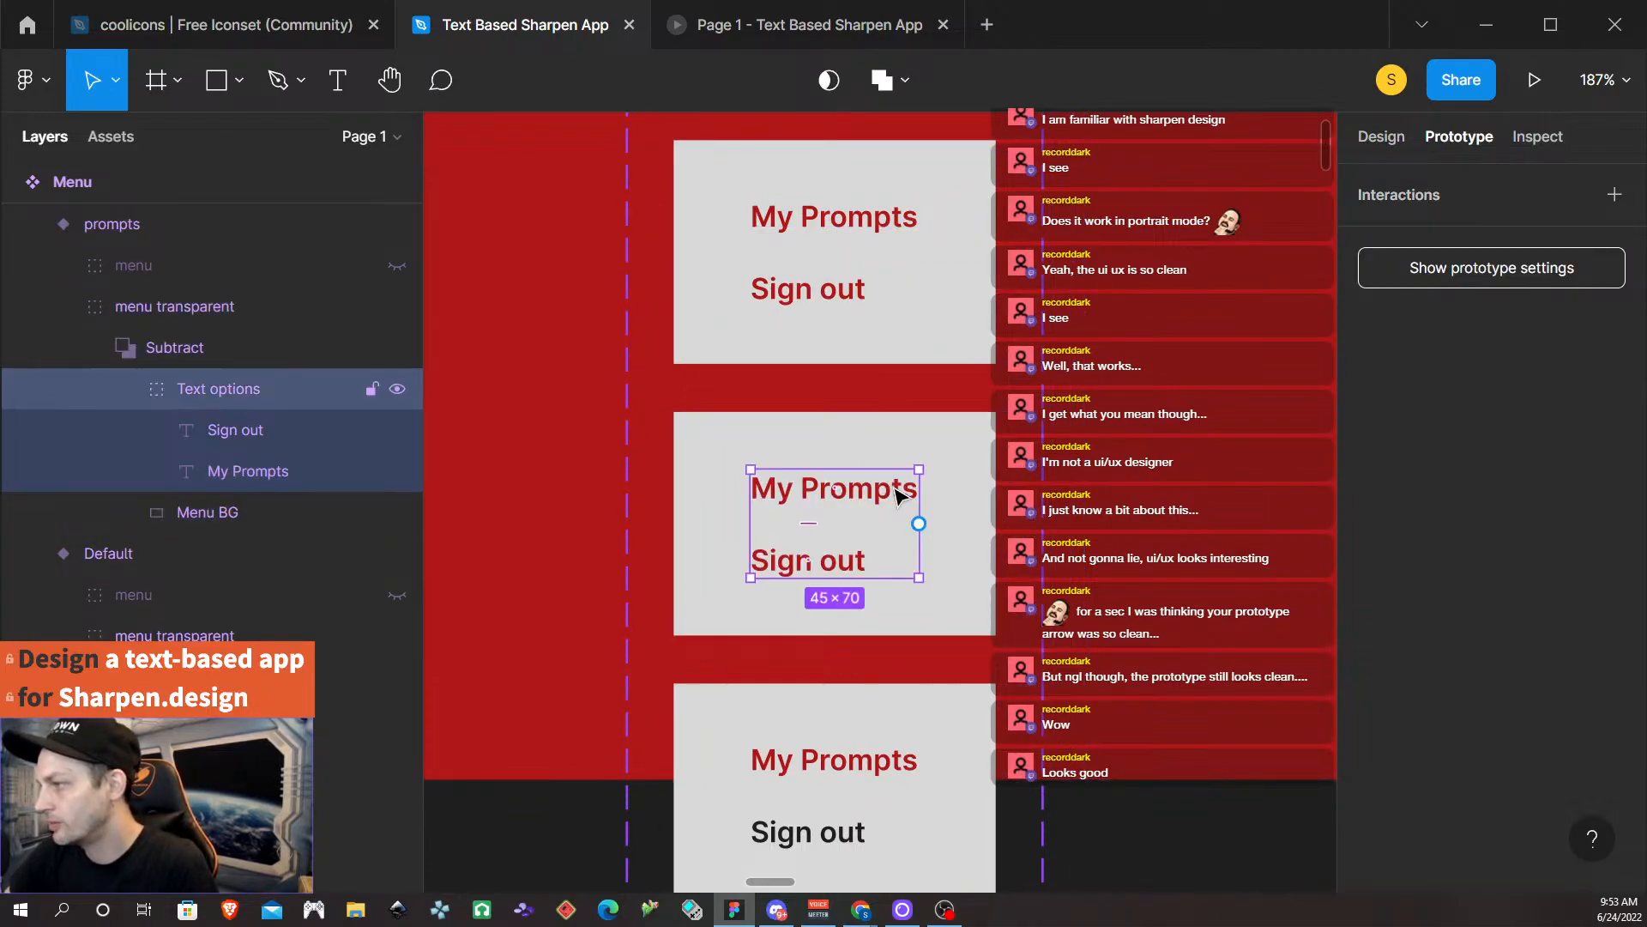
pyautogui.click(62, 264)
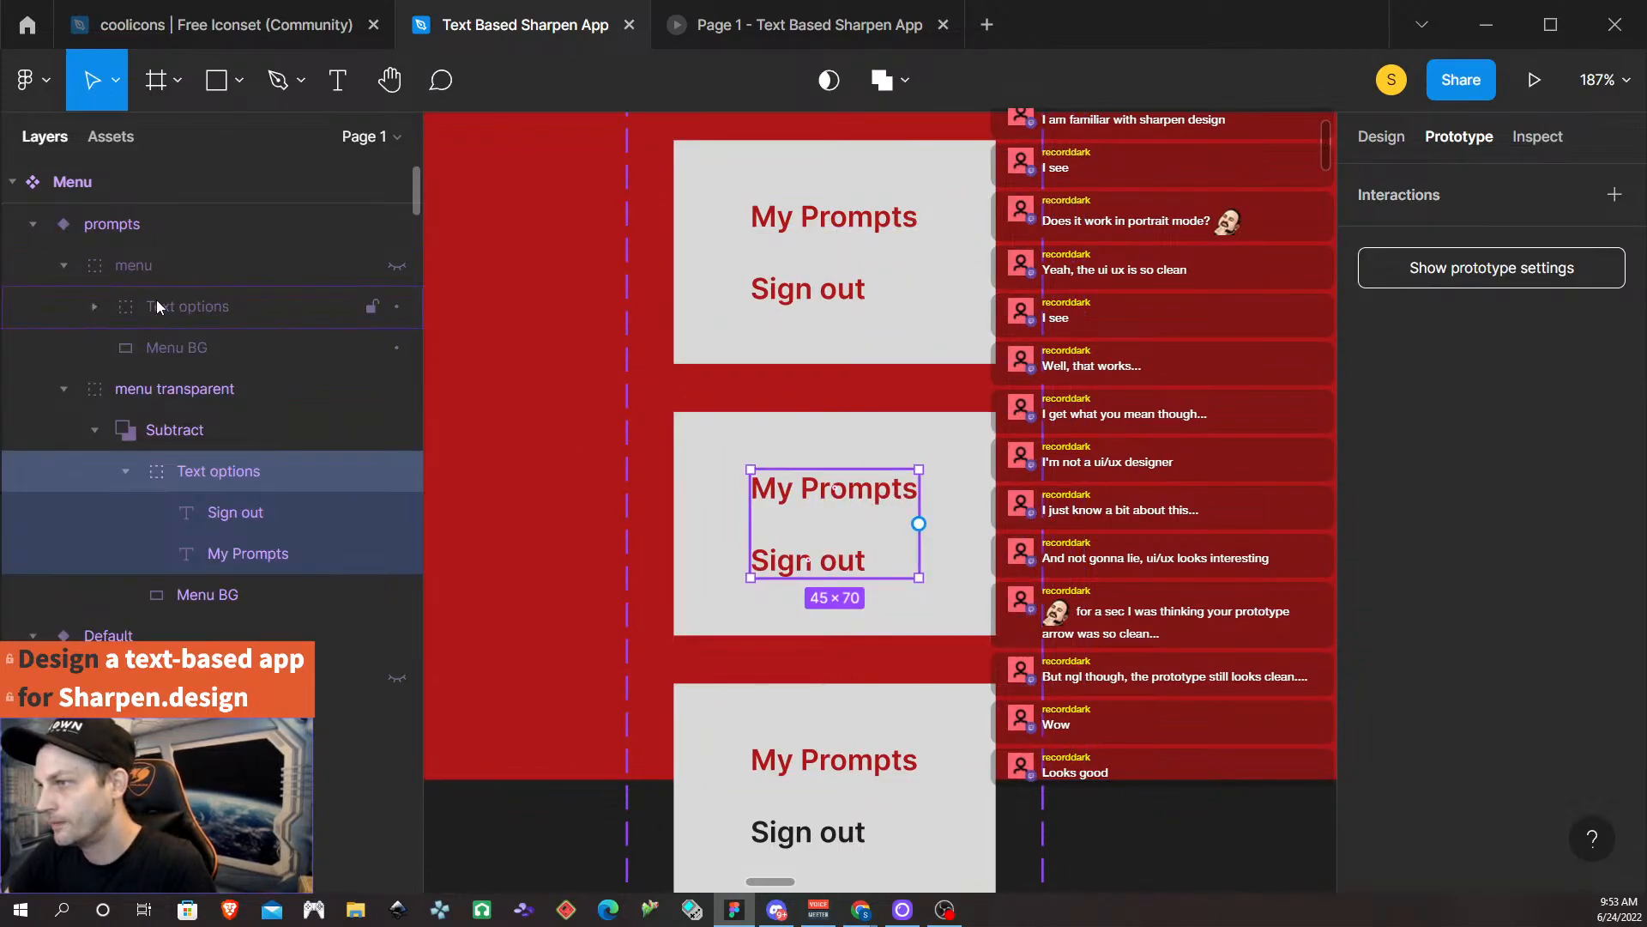
pyautogui.click(93, 306)
pyautogui.click(221, 378)
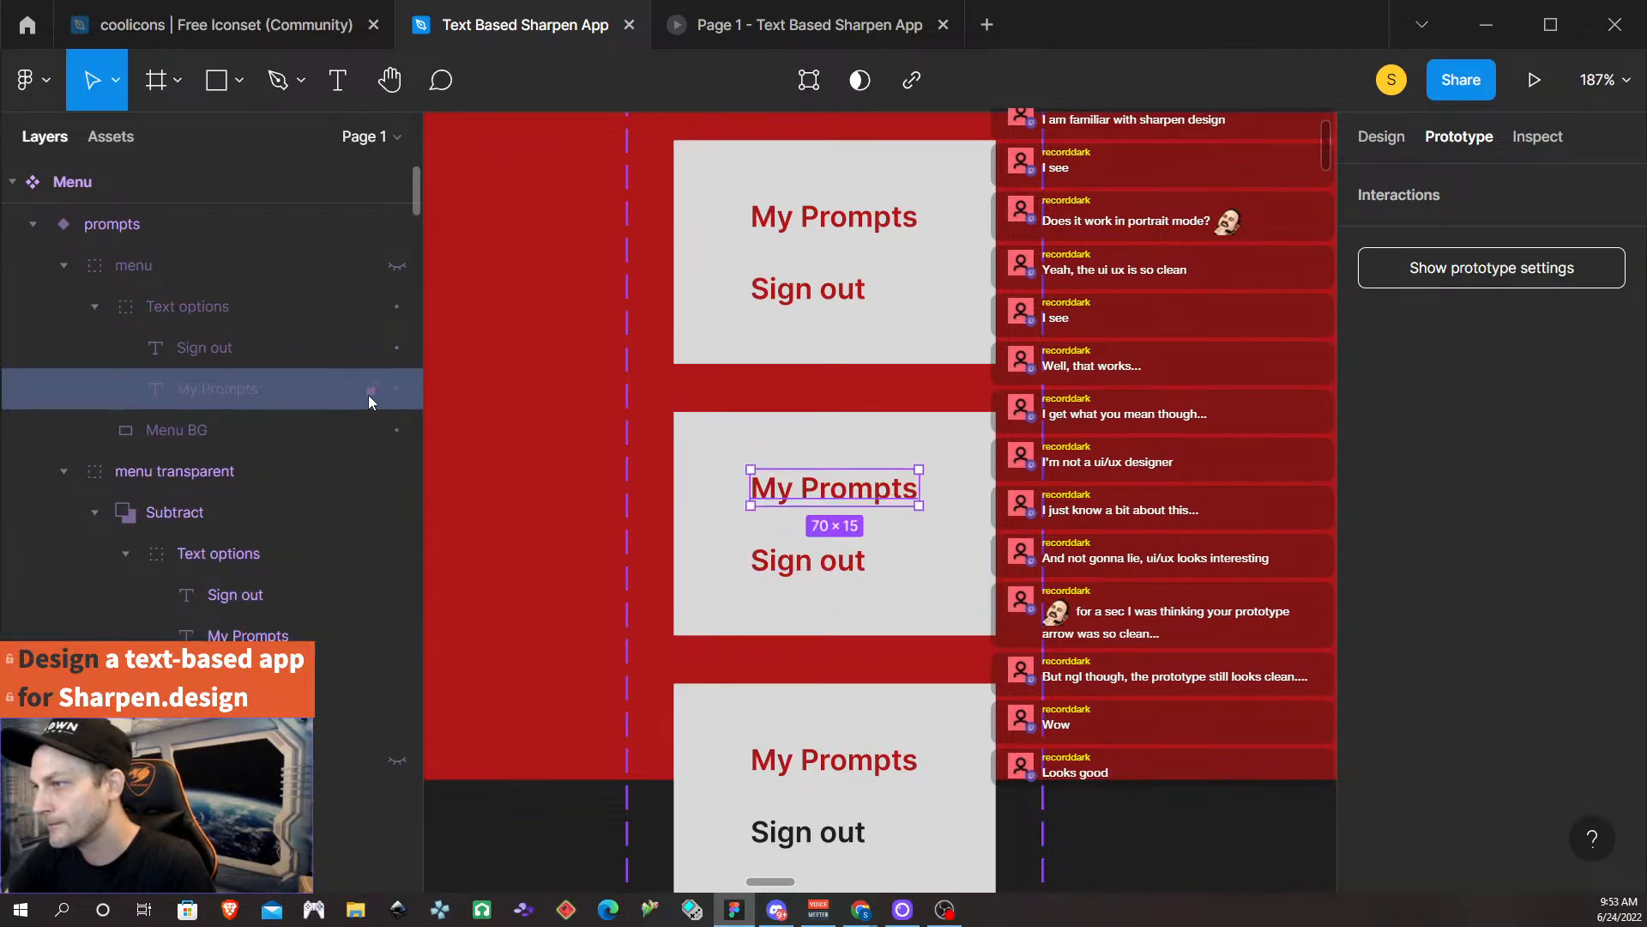
pyautogui.click(398, 266)
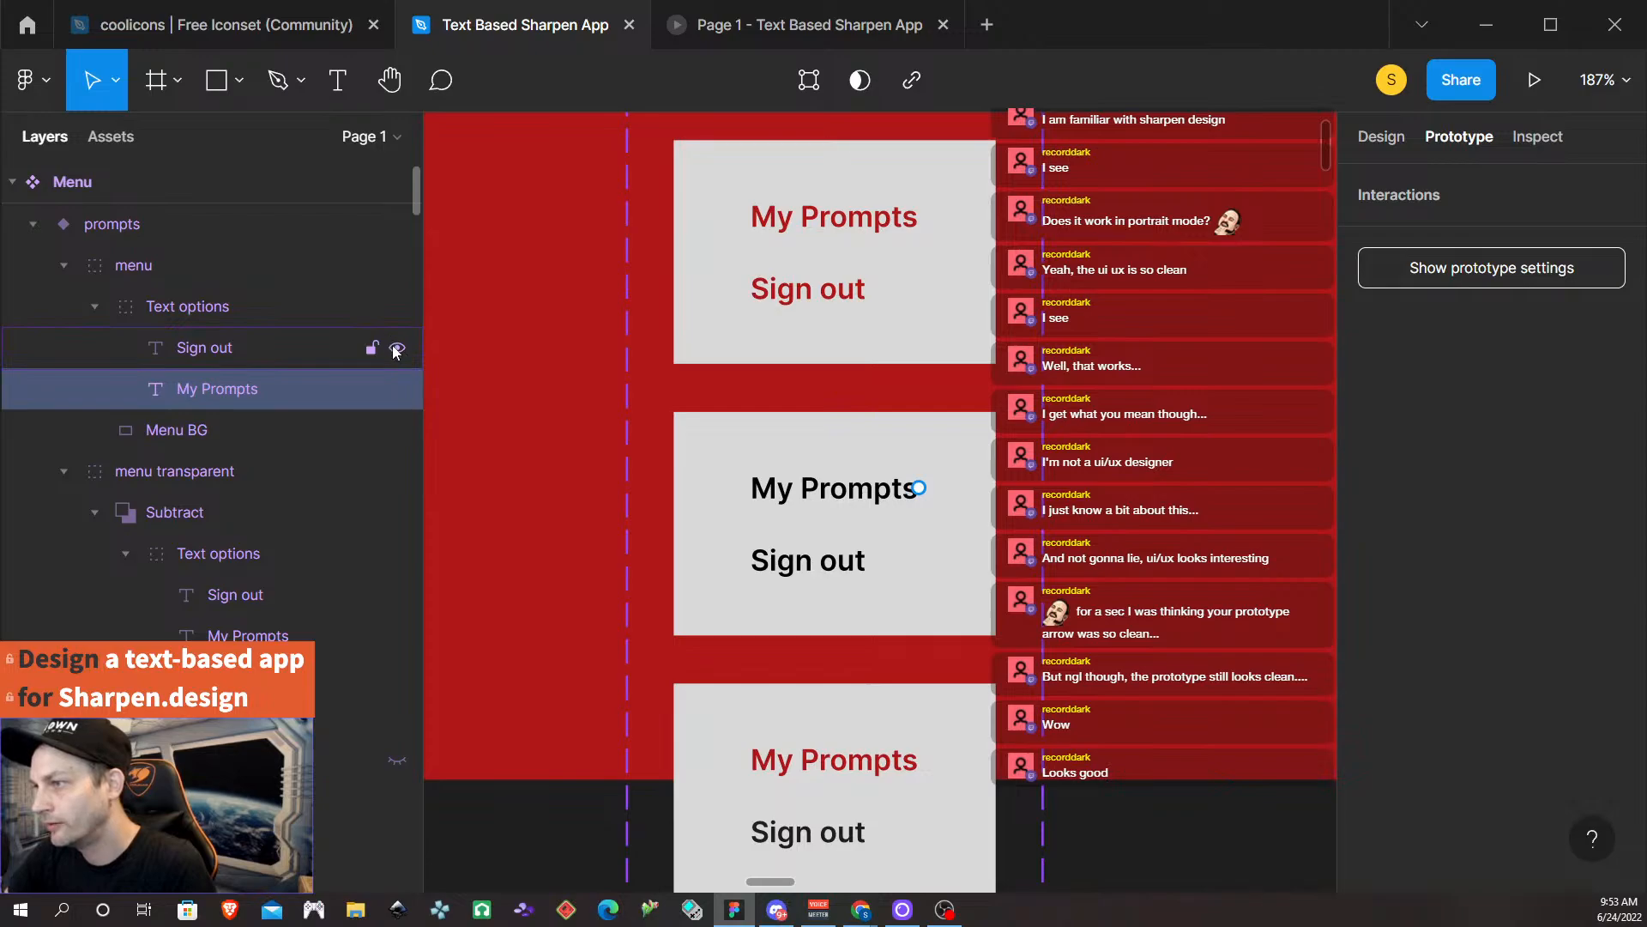
pyautogui.click(397, 348)
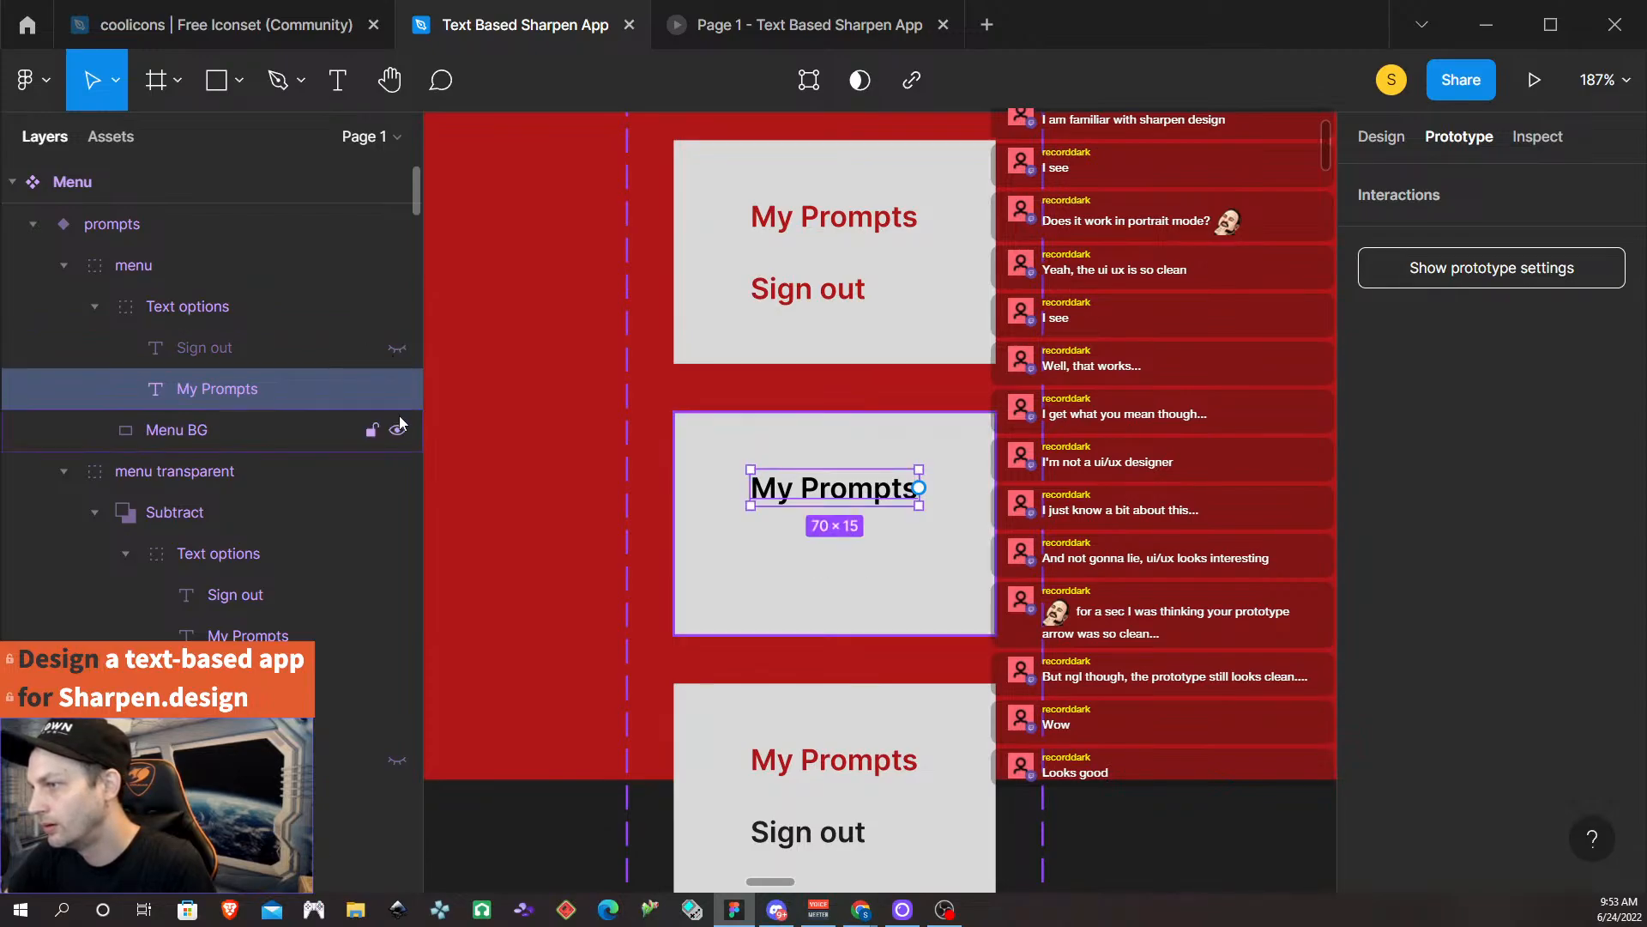
pyautogui.click(397, 430)
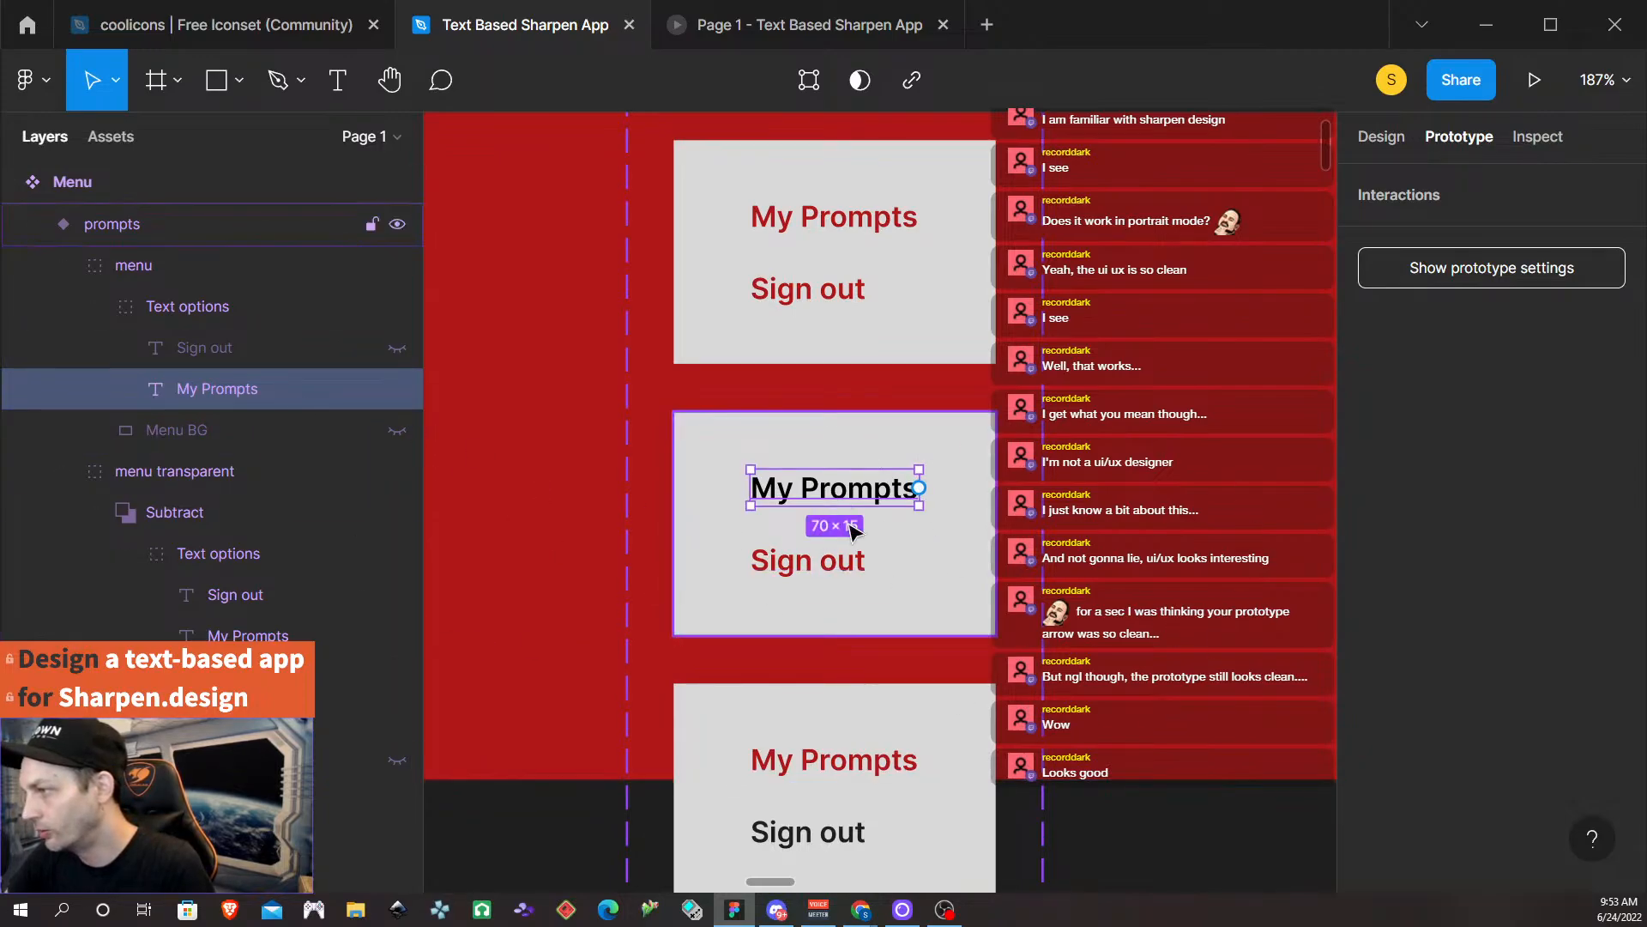
# Set the fill of the "My Prompts" text in the prompts variant's menu group to 383839.
pyautogui.click(1381, 137)
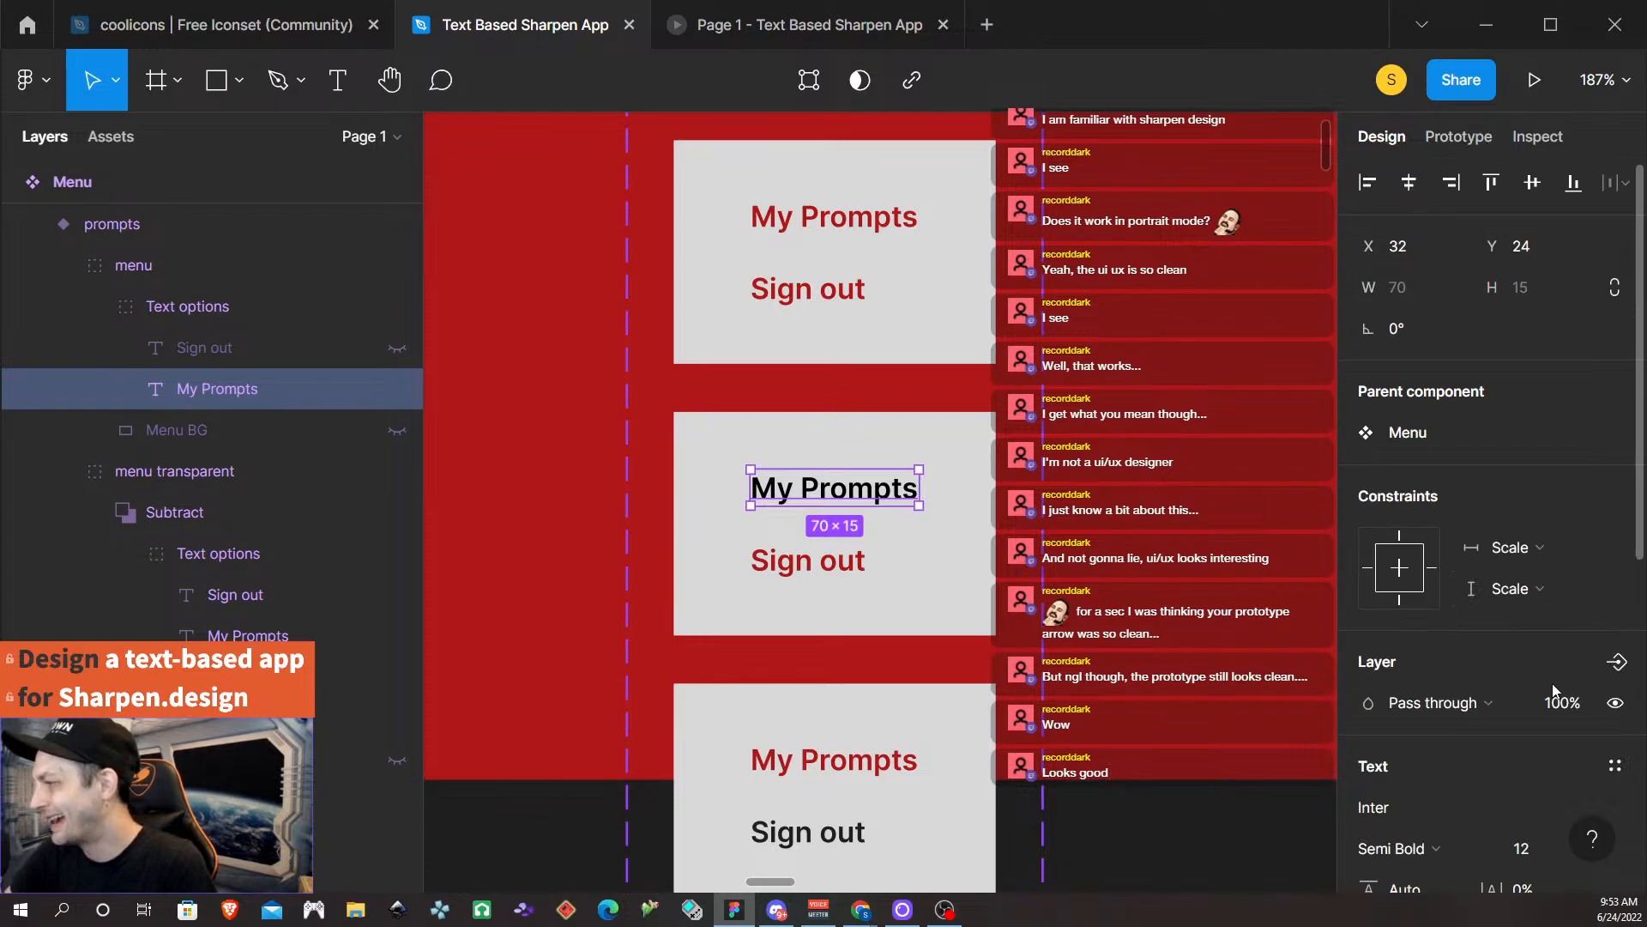
pyautogui.scroll(-5, 1414, 645)
pyautogui.scroll(-3, 1414, 645)
pyautogui.click(1417, 609)
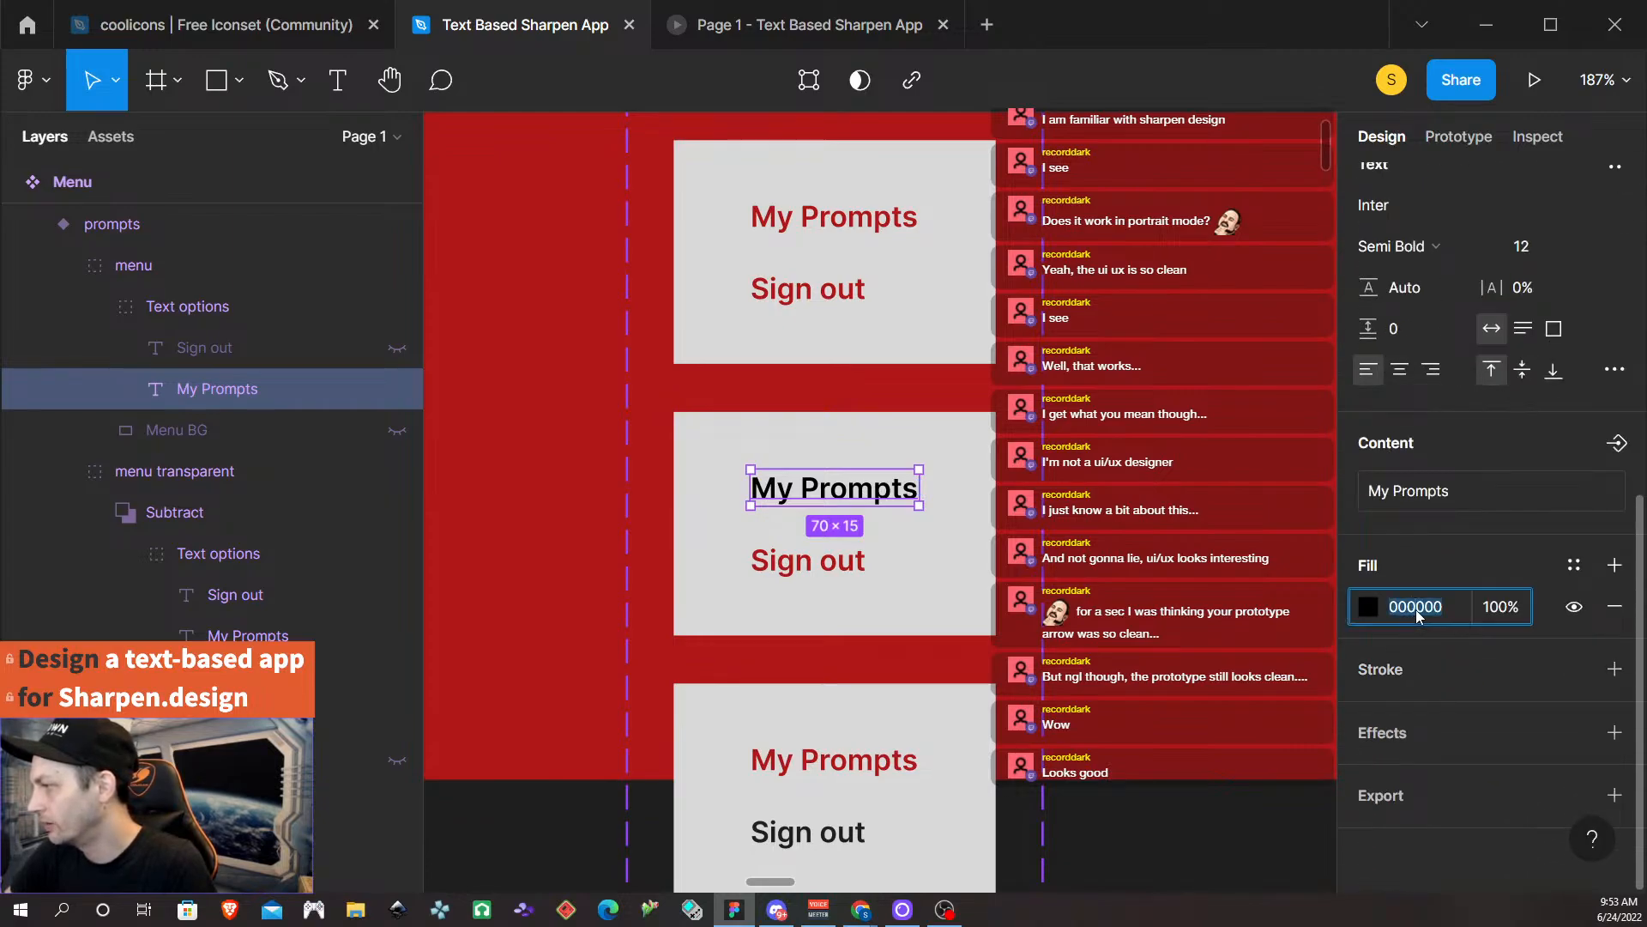
pyautogui.write('383839')
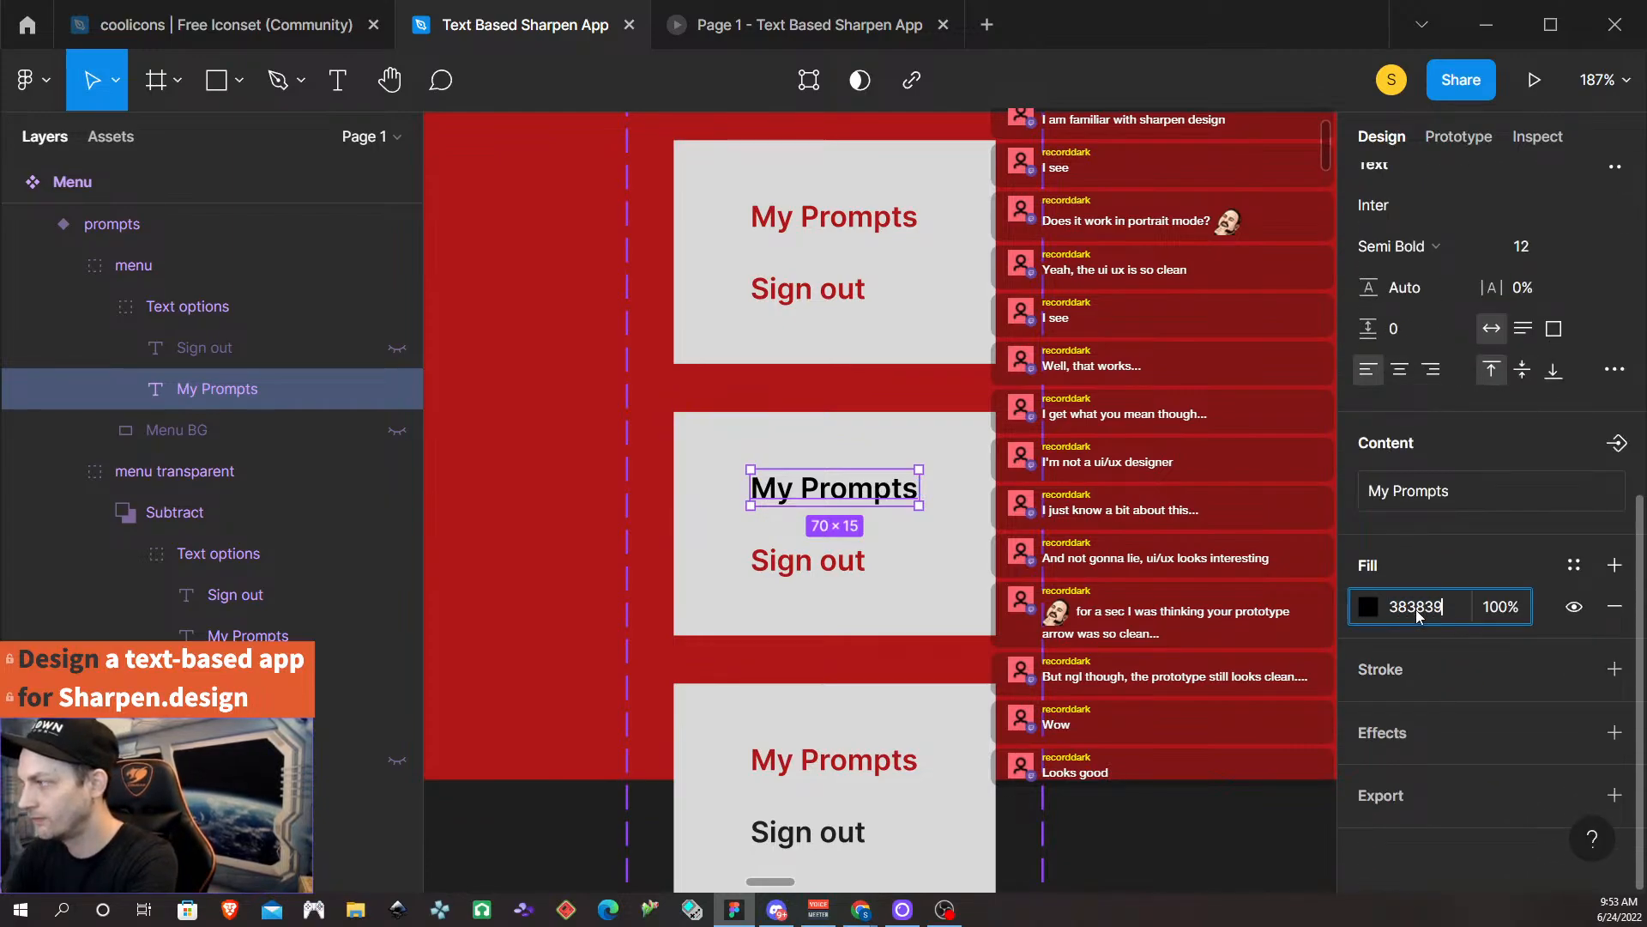
pyautogui.press('Return')
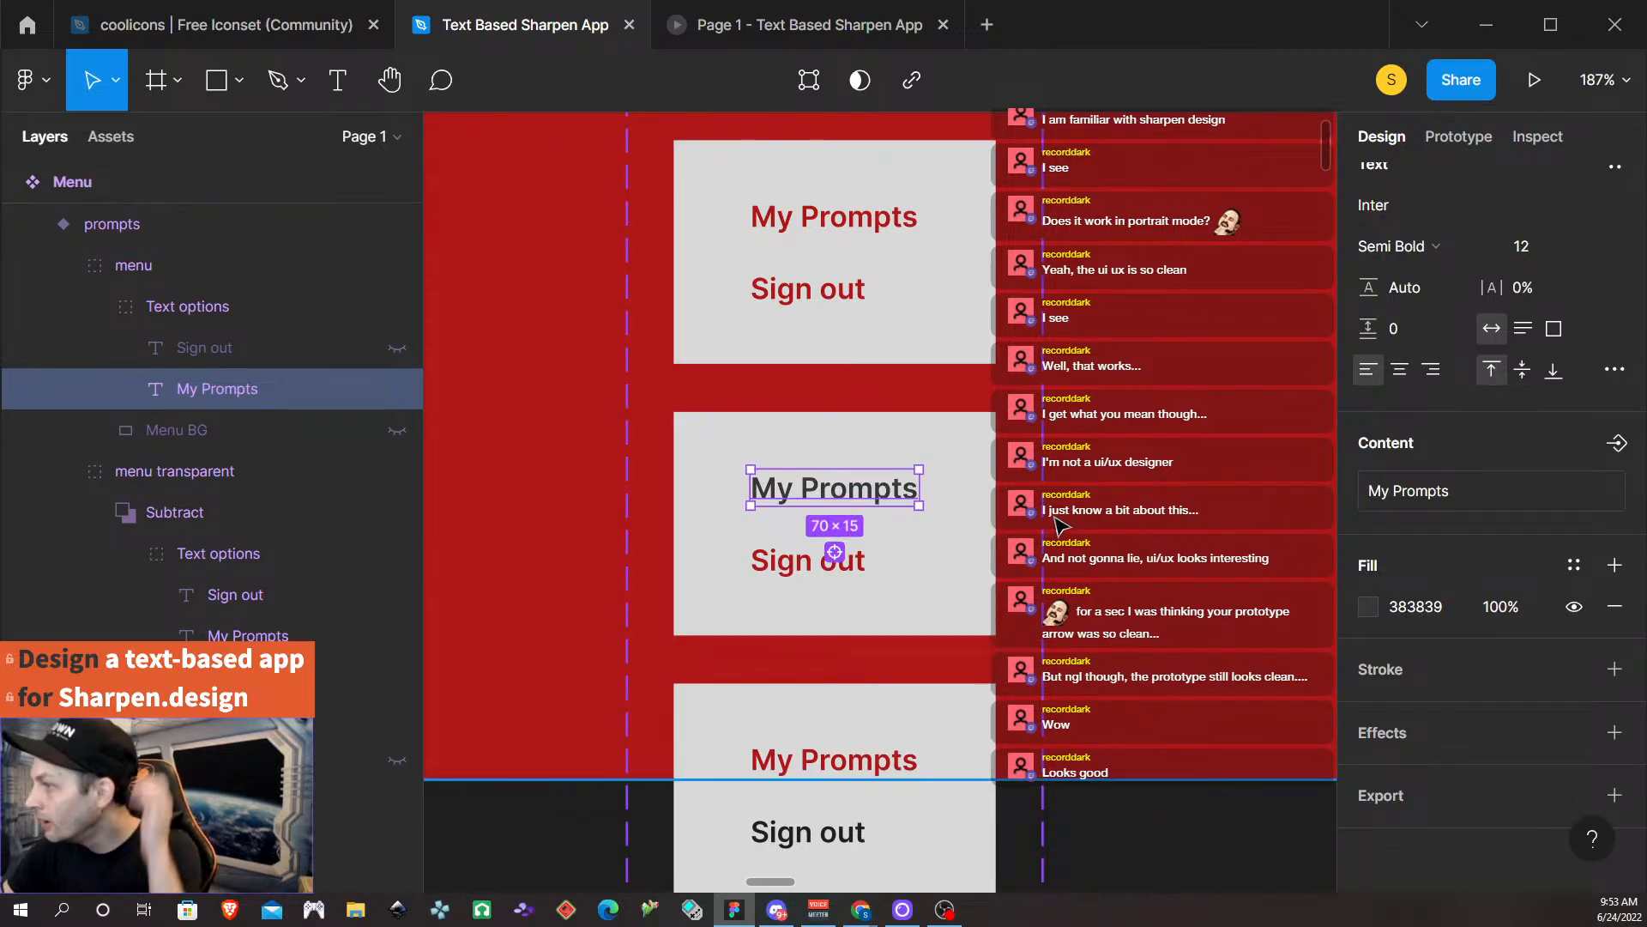
# Move the red backdrop rectangle down so it lies behind the whole Sign Out variant.
pyautogui.scroll(-1, 956, 559)
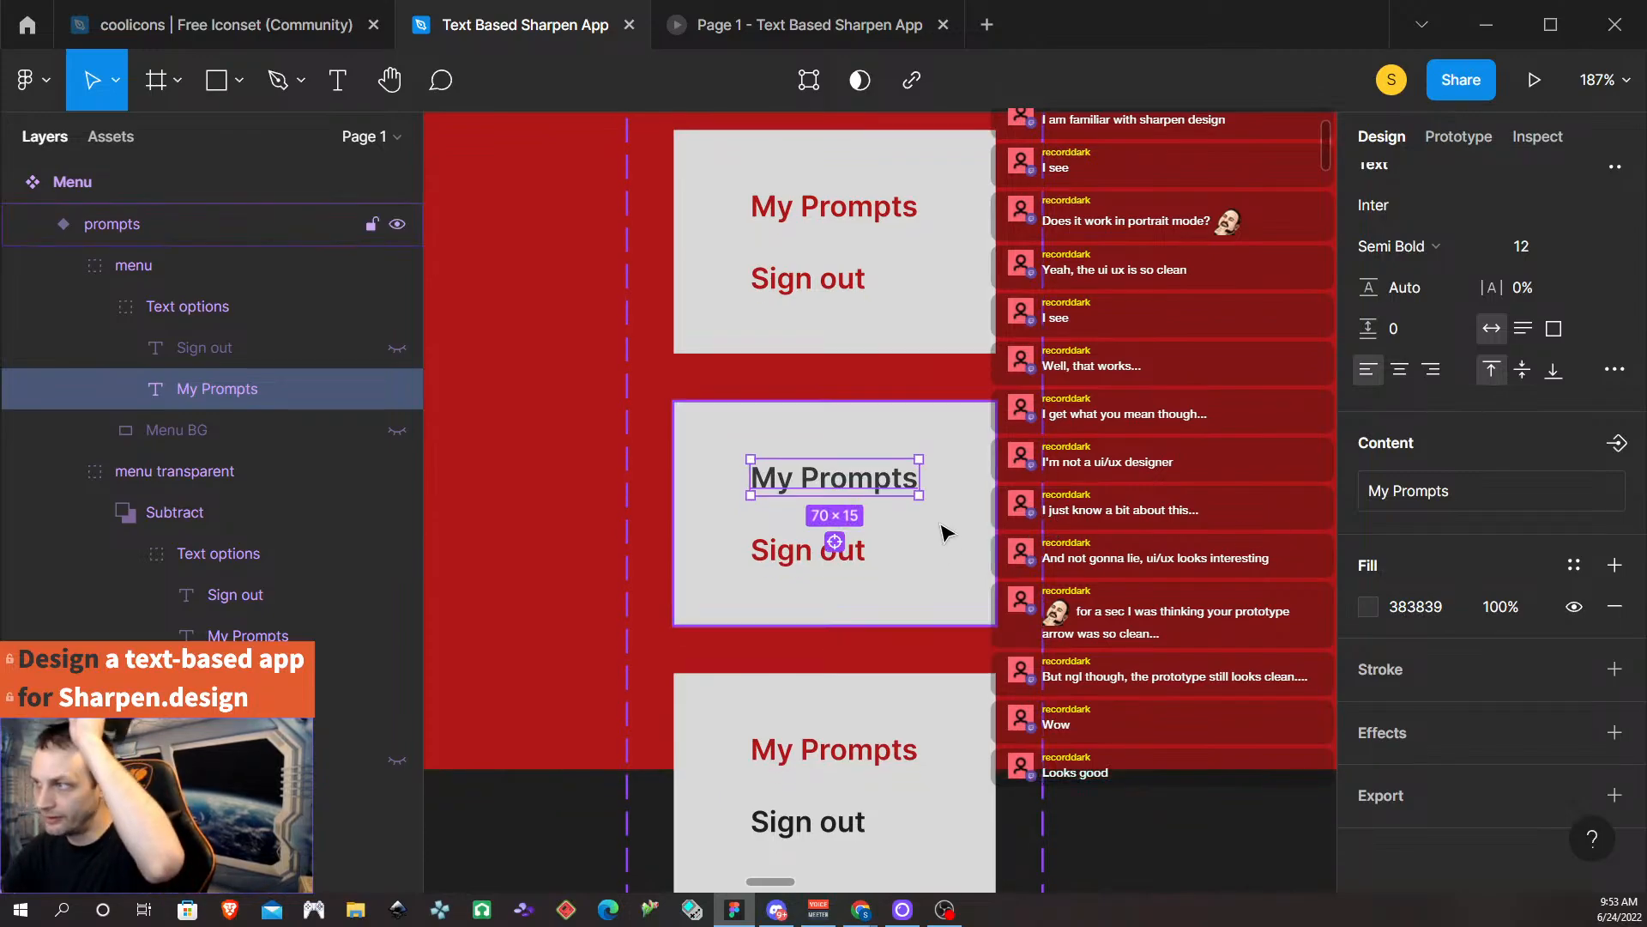
pyautogui.scroll(-2, 953, 560)
pyautogui.scroll(-2, 921, 508)
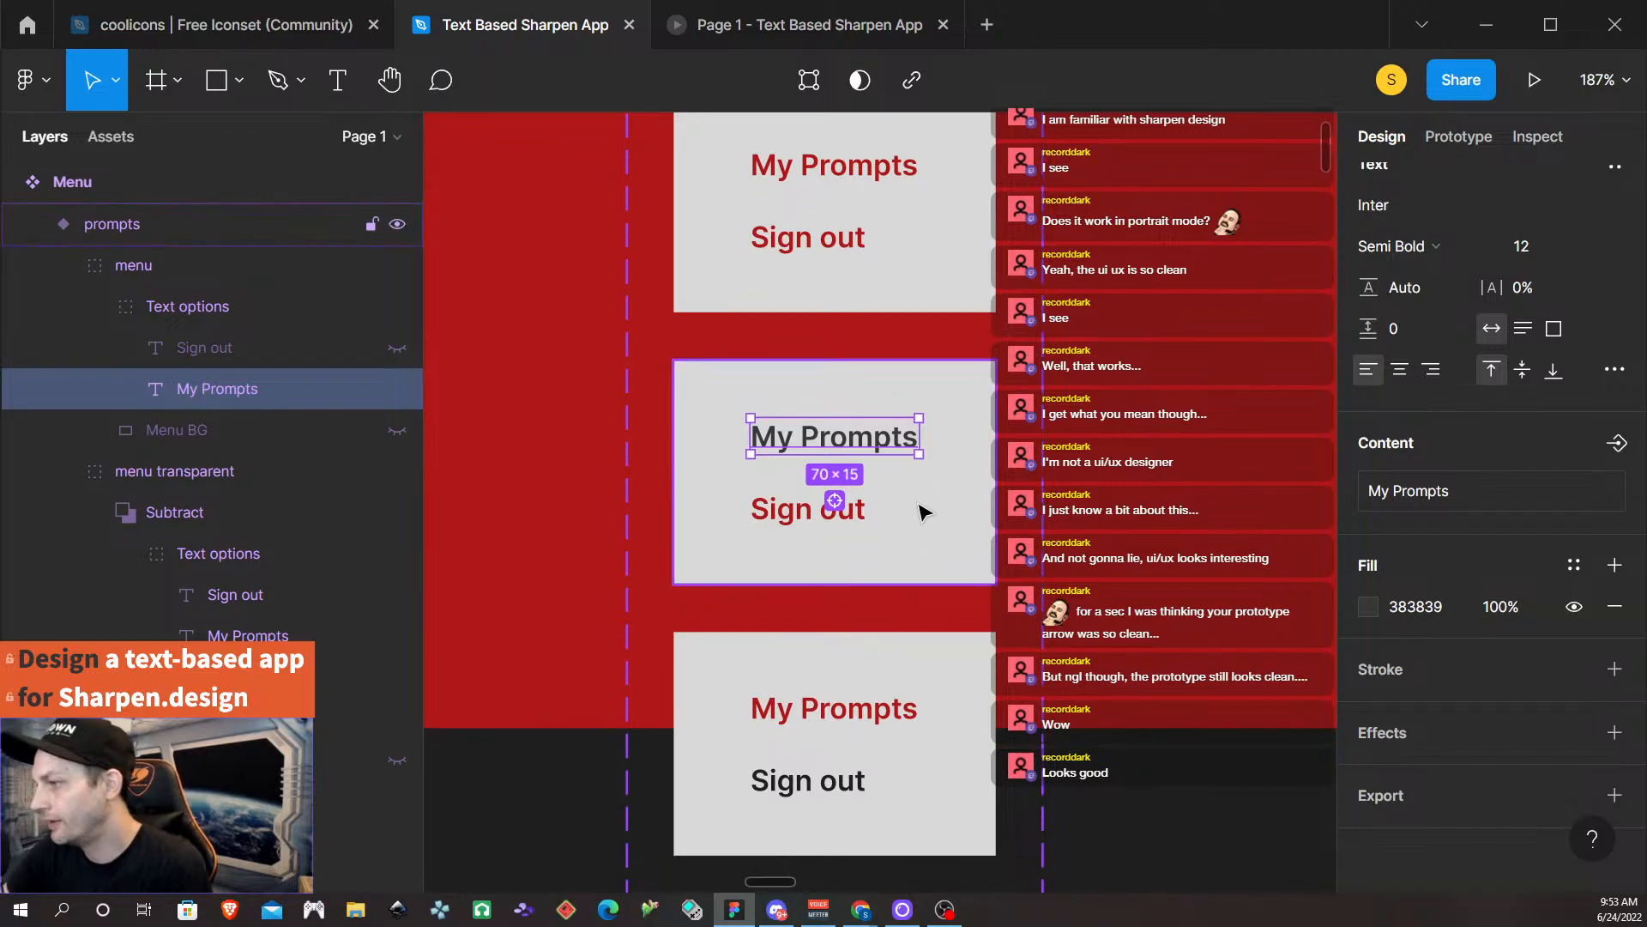
pyautogui.scroll(2, 923, 511)
pyautogui.scroll(-1, 925, 558)
pyautogui.scroll(-2, 924, 562)
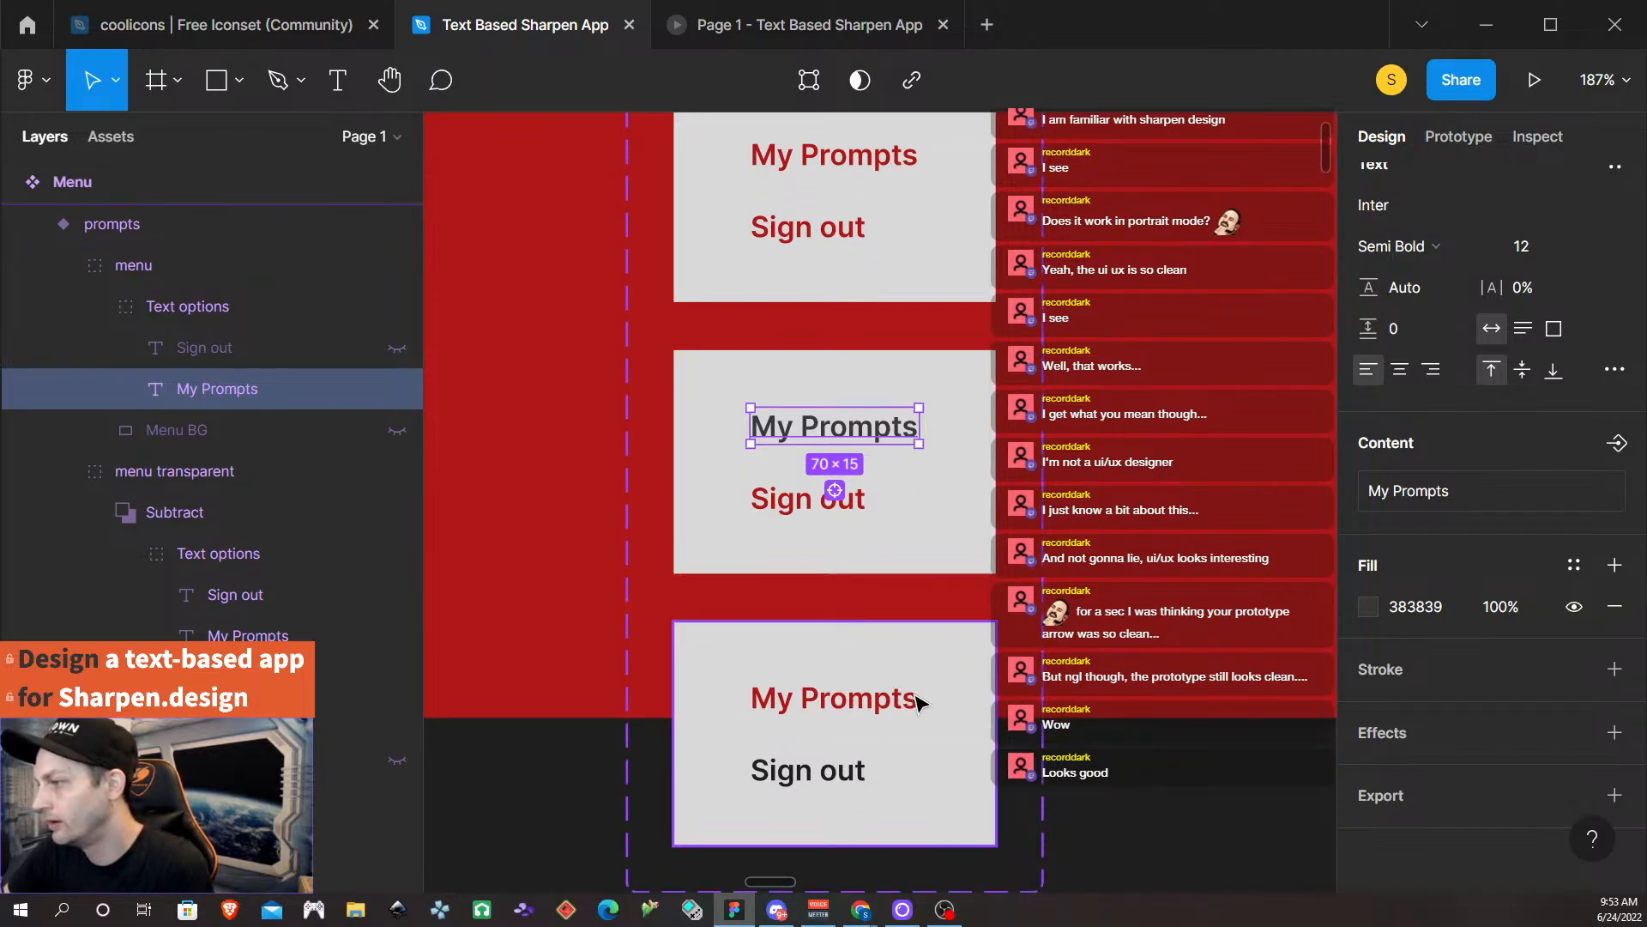
pyautogui.moveTo(1238, 376); pyautogui.dragTo(1243, 523)
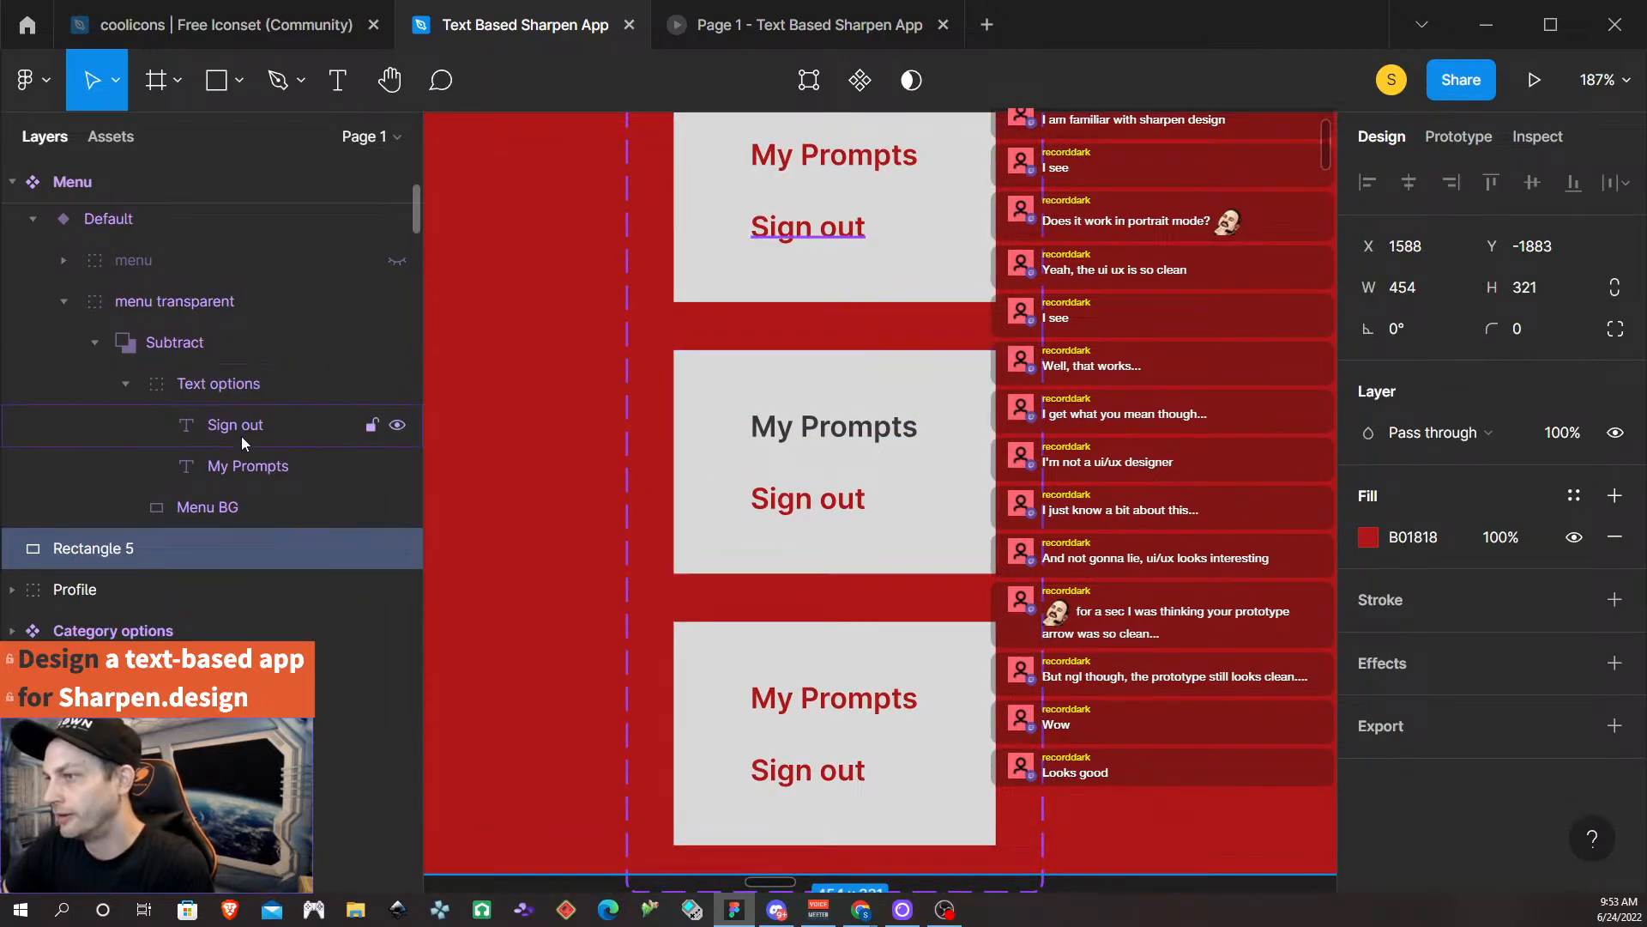
# In the Sign Out variant, show the hidden menu group and hide its Menu BG and "My Prompts" text, leaving only "Sign out".
pyautogui.click(862, 685)
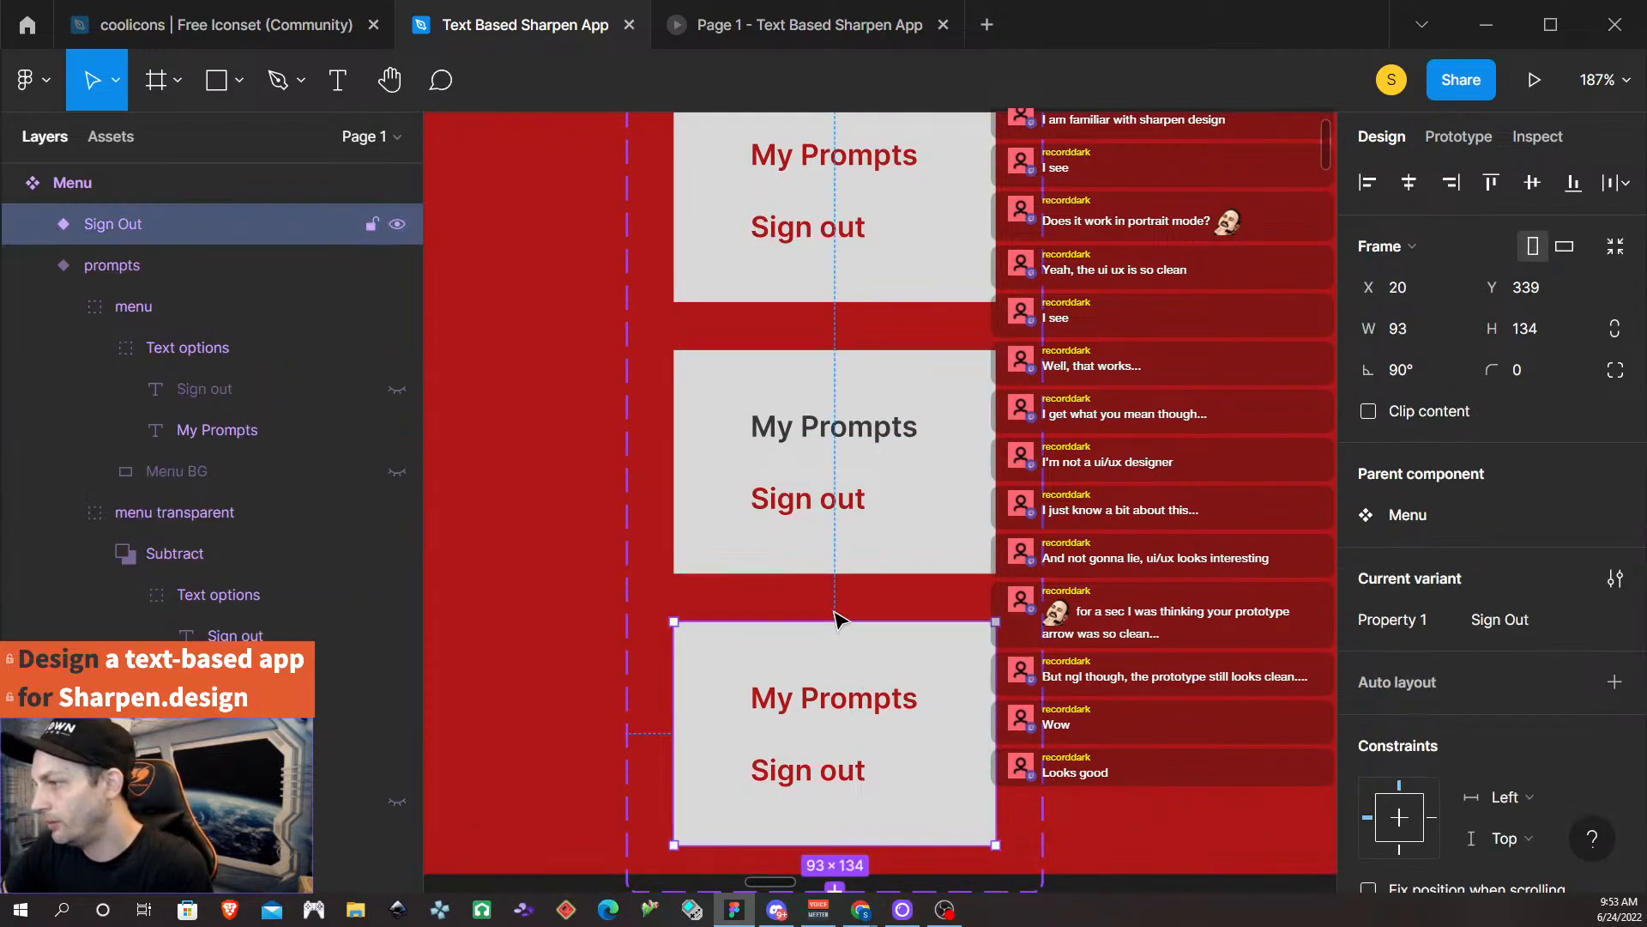
pyautogui.click(32, 265)
pyautogui.click(33, 224)
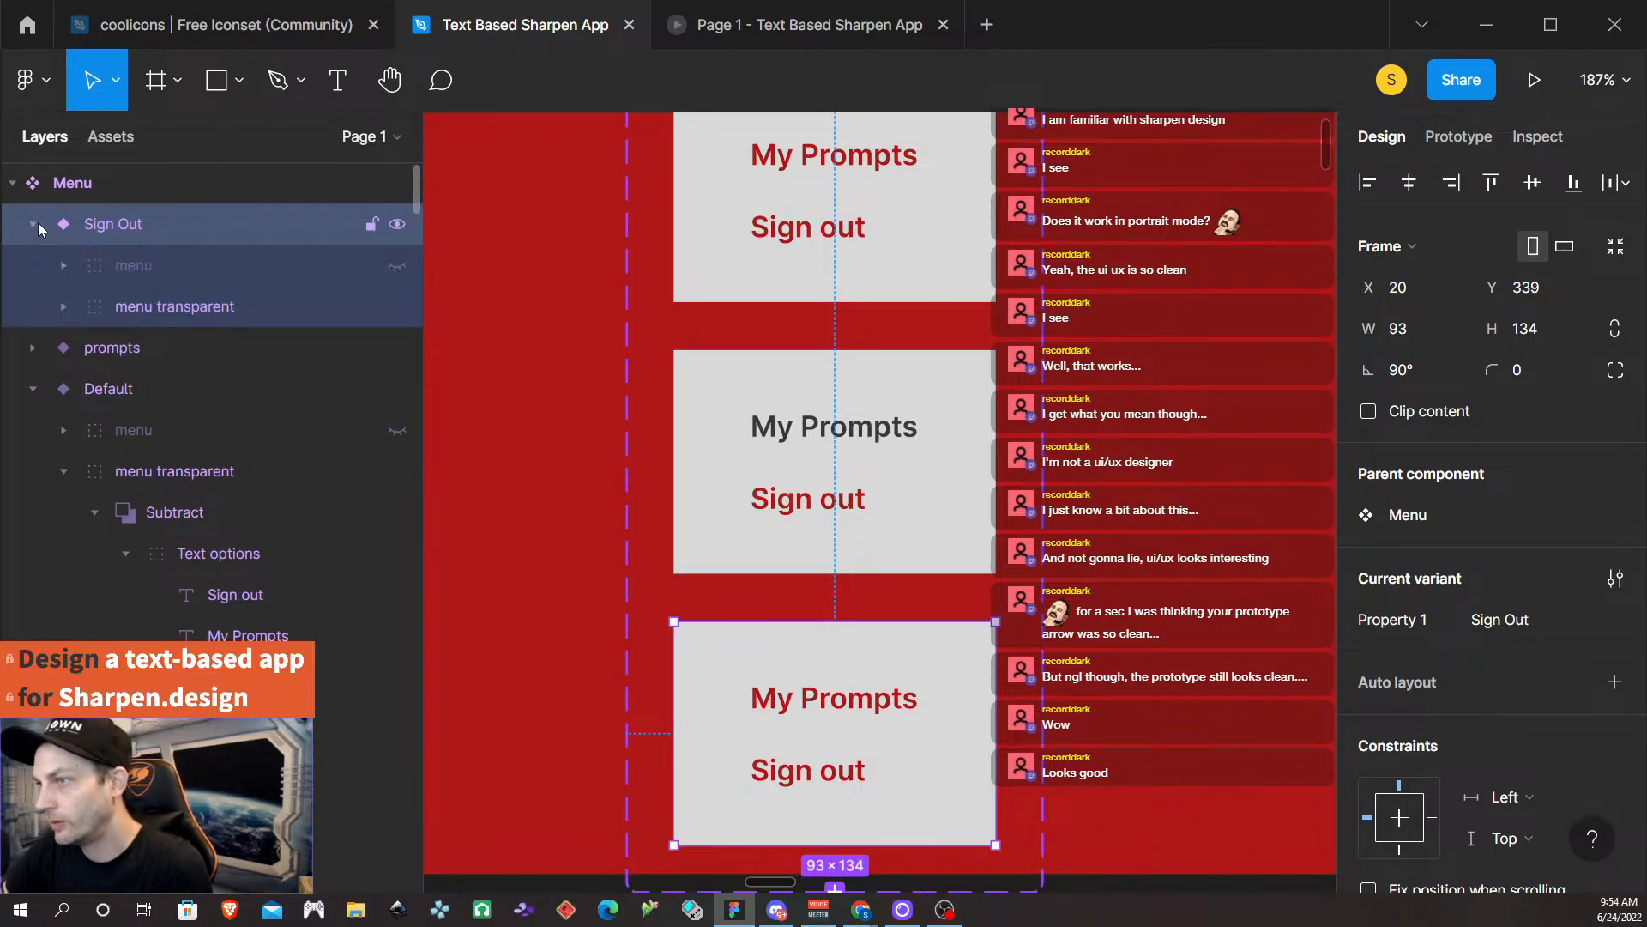
pyautogui.click(63, 265)
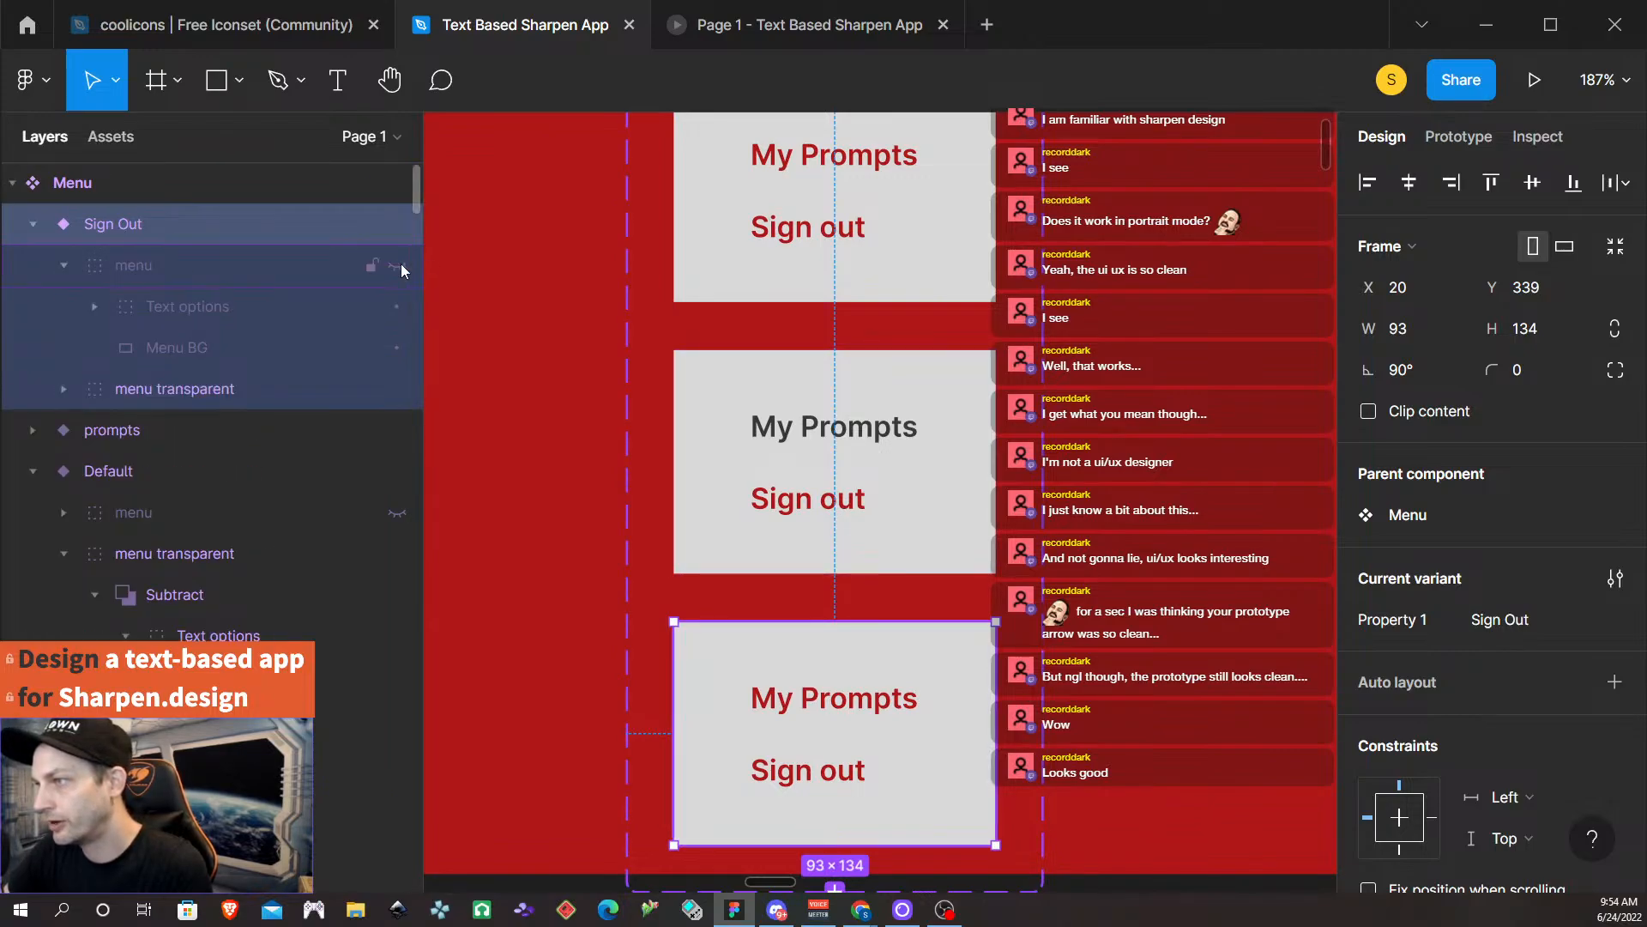
pyautogui.click(398, 266)
pyautogui.click(95, 306)
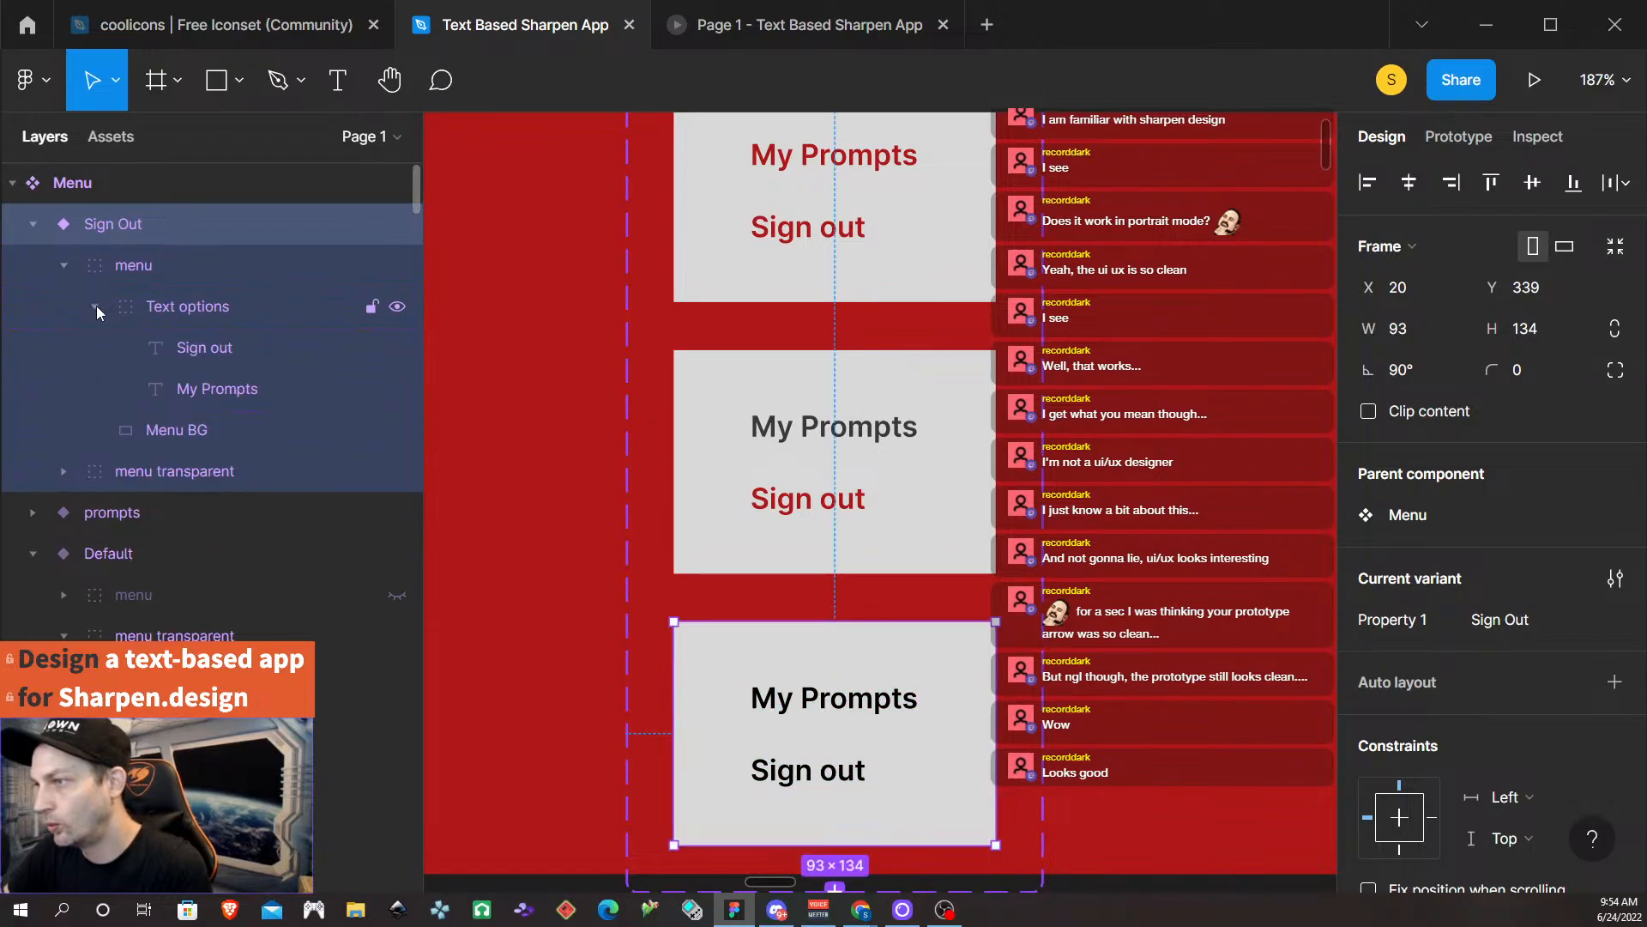
pyautogui.click(398, 431)
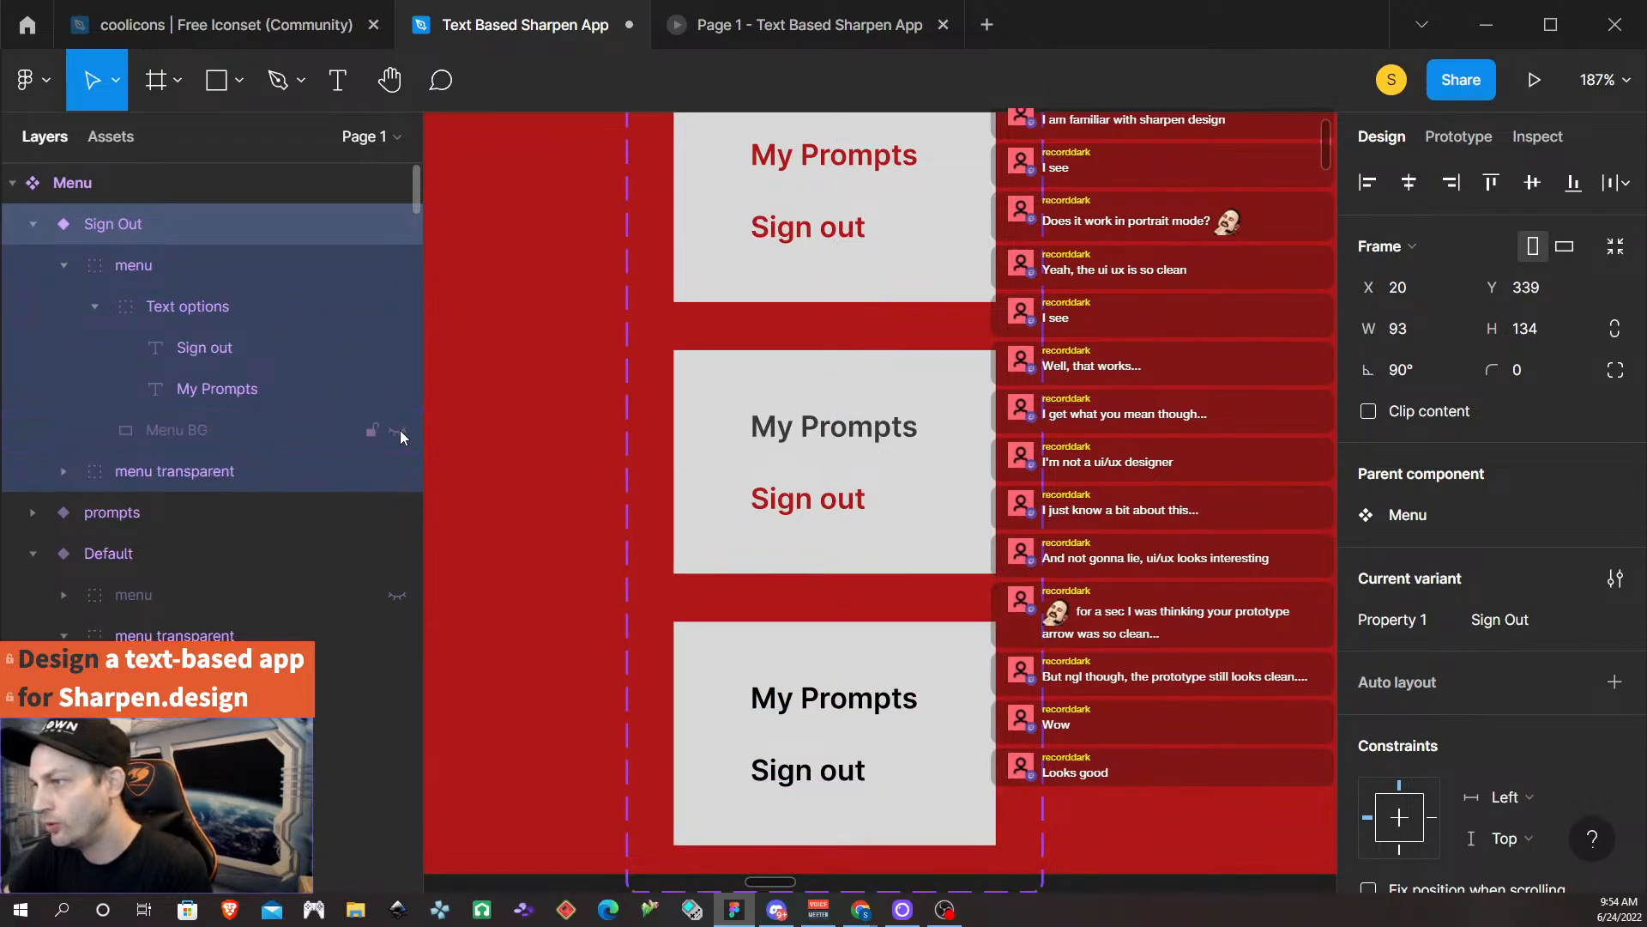
pyautogui.click(397, 390)
pyautogui.click(853, 728)
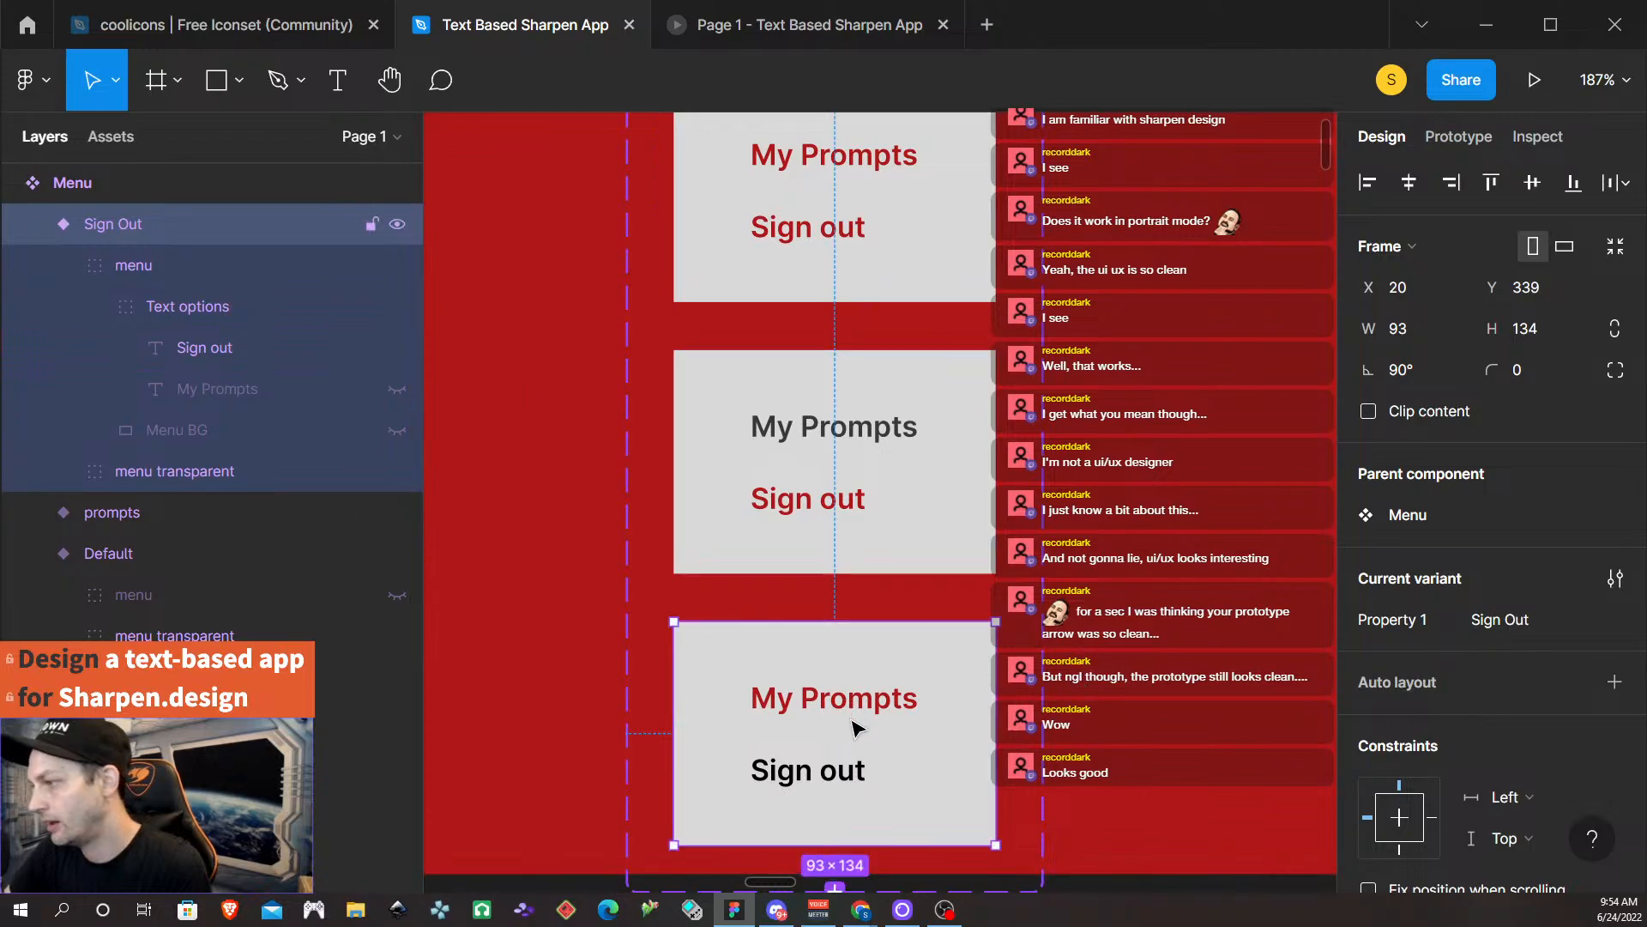
# Delete the red backdrop rectangle behind the Menu component's variants.
pyautogui.scroll(-5, 944, 691)
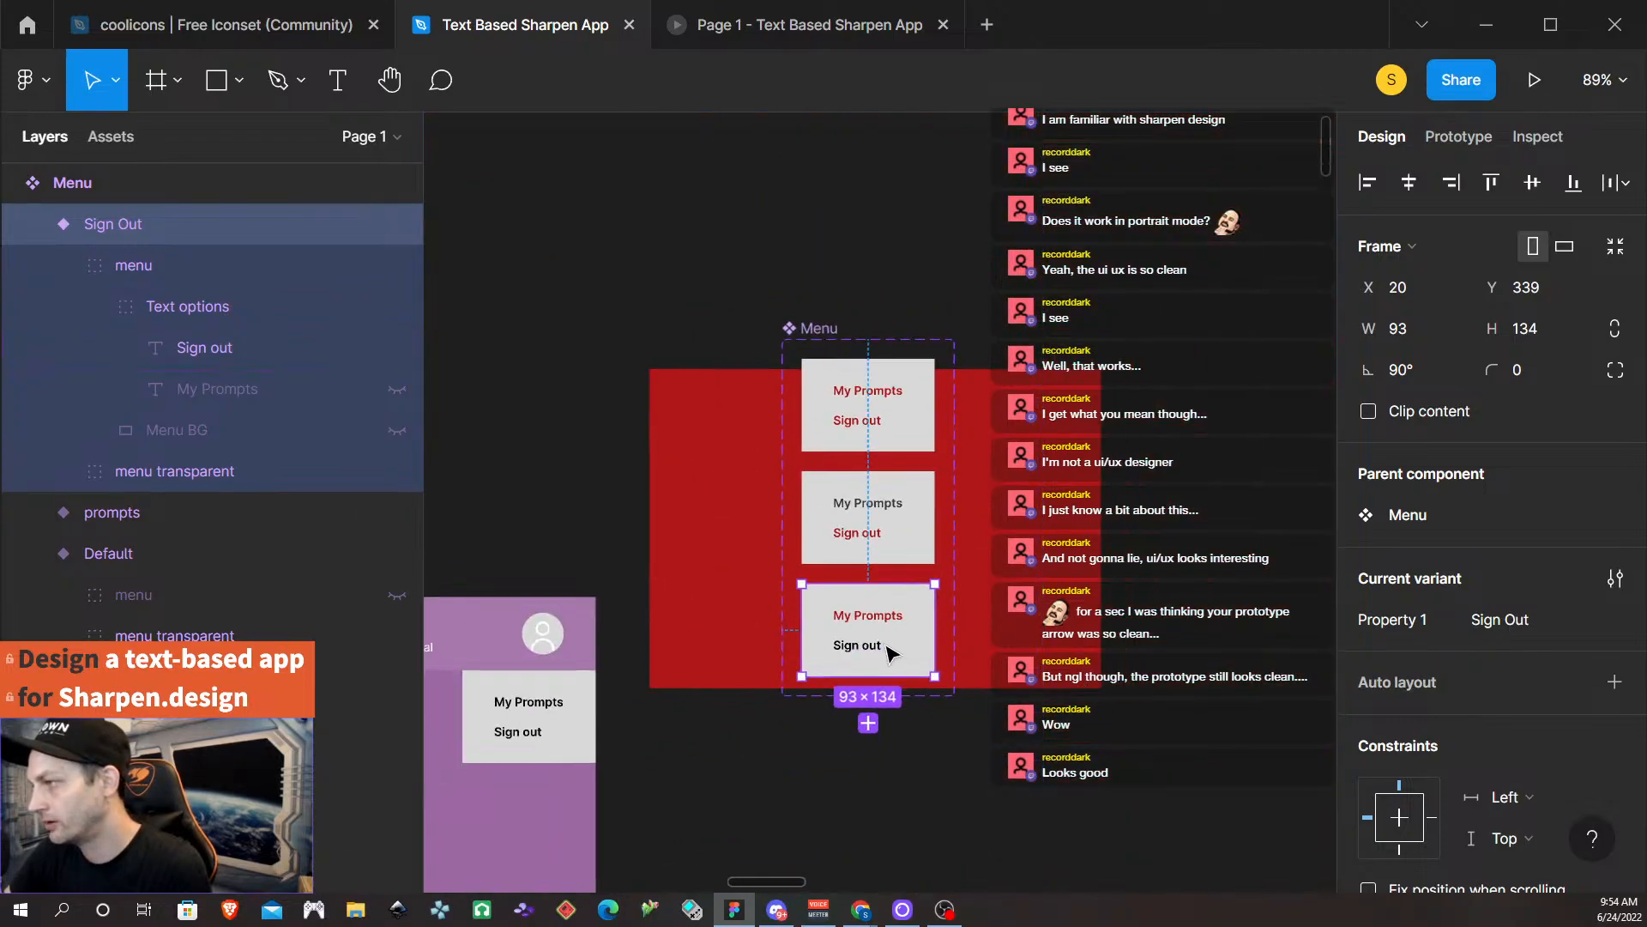
pyautogui.click(689, 431)
pyautogui.press('Delete')
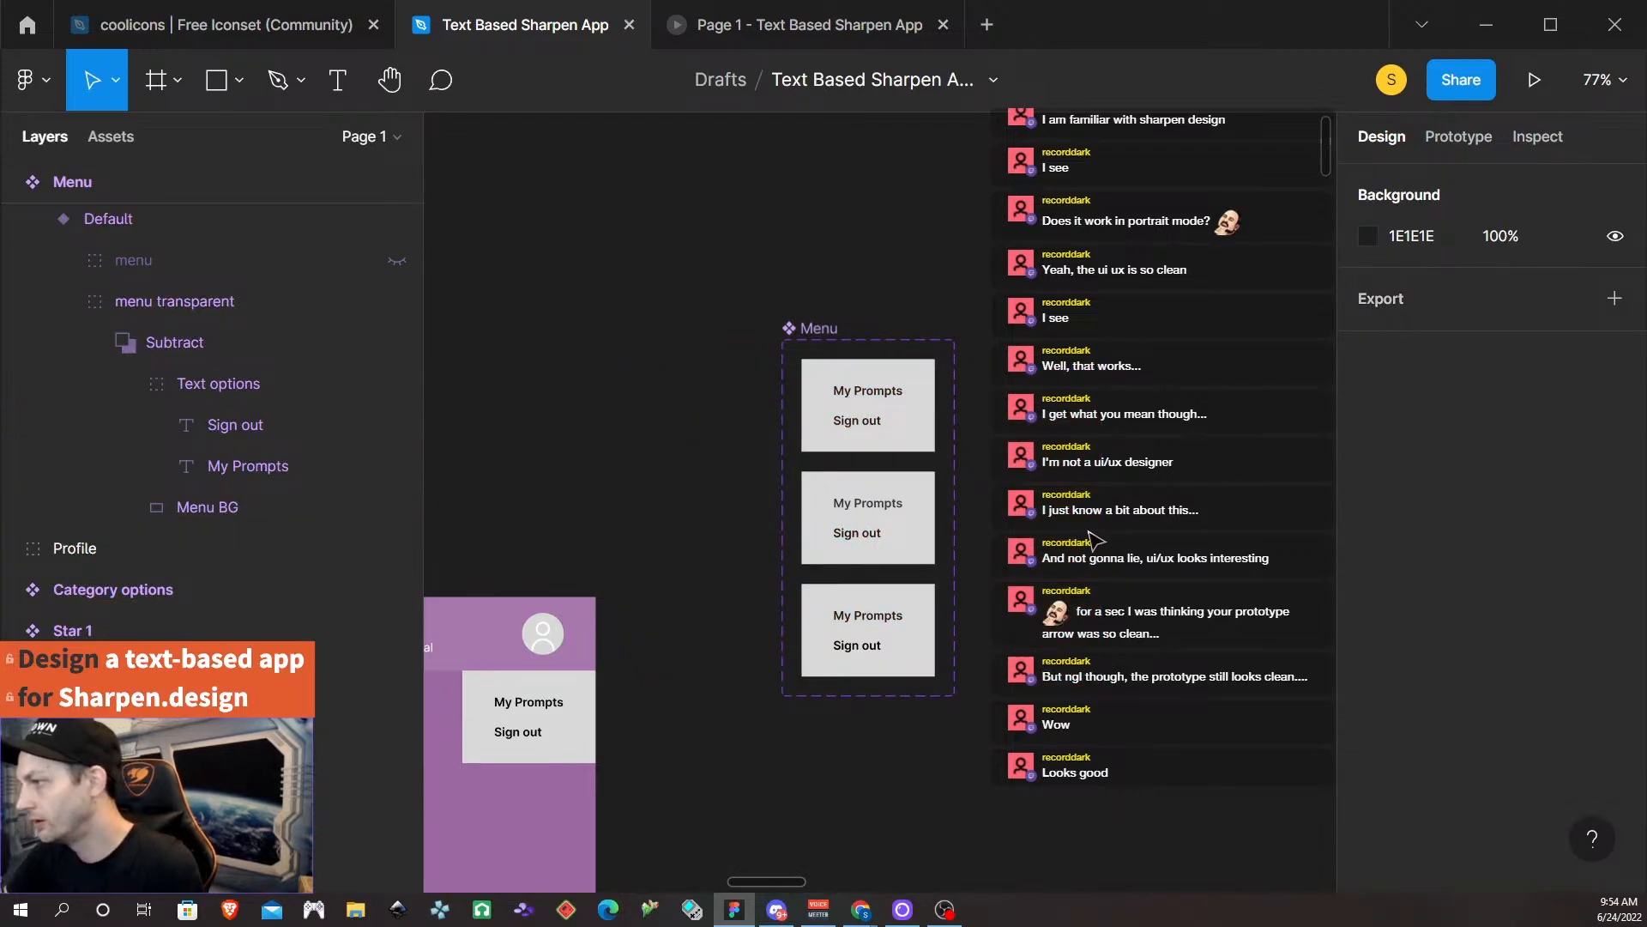
# Set the fill of the "Sign out" text in the Sign Out variant's menu group to 383839.
pyautogui.scroll(6, 881, 643)
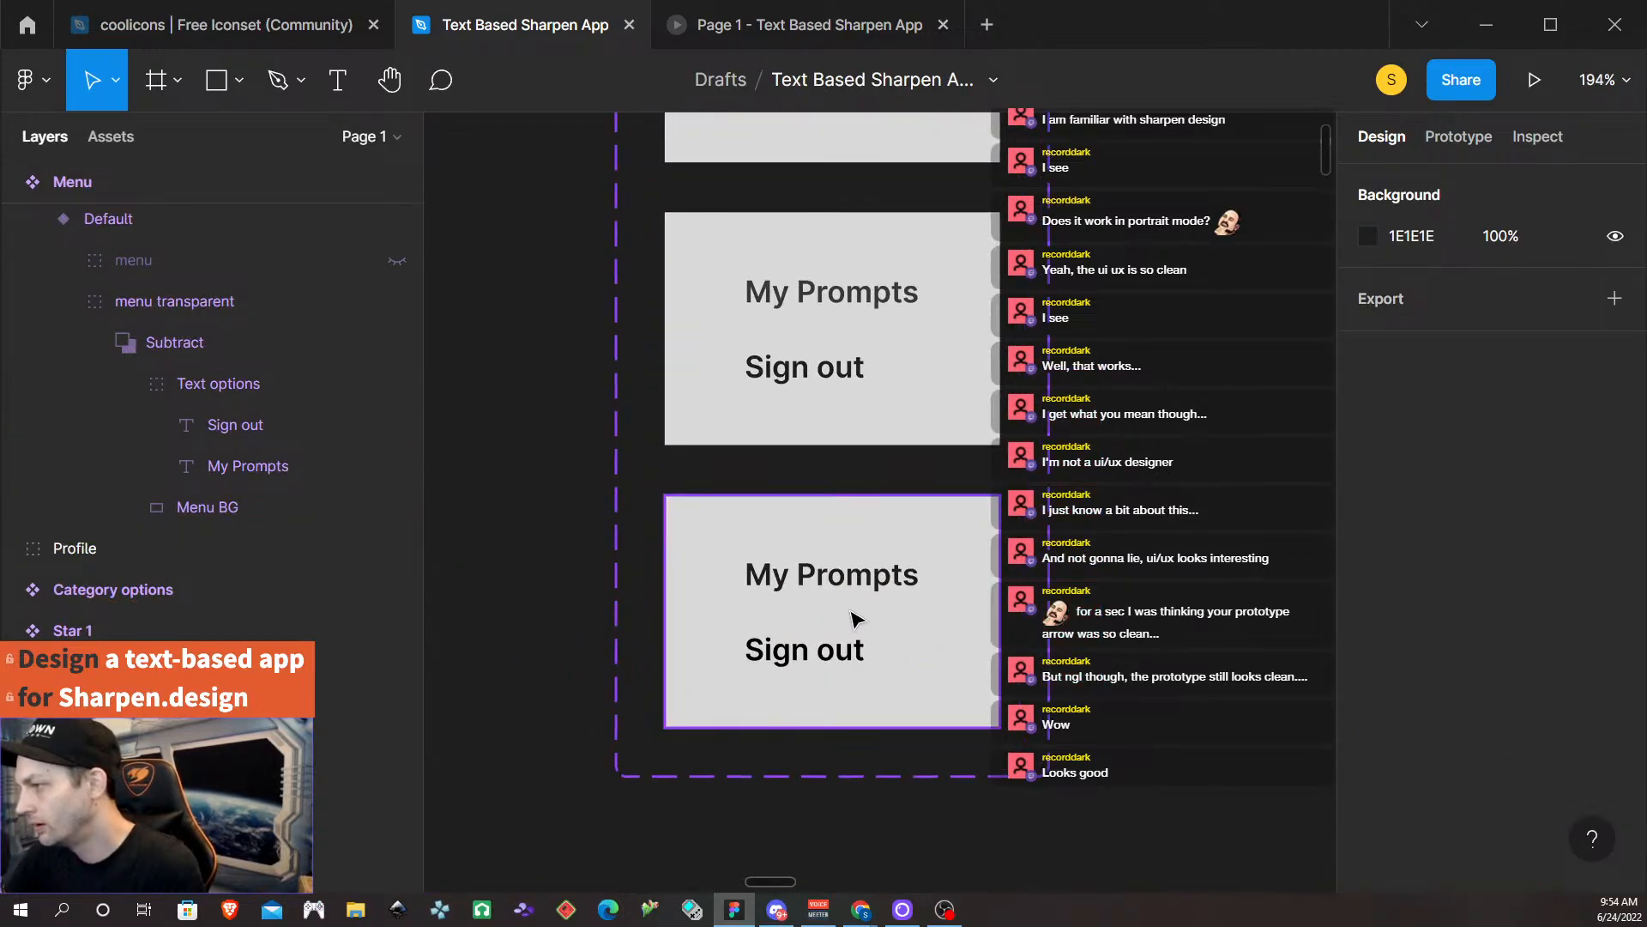
pyautogui.doubleClick(804, 675)
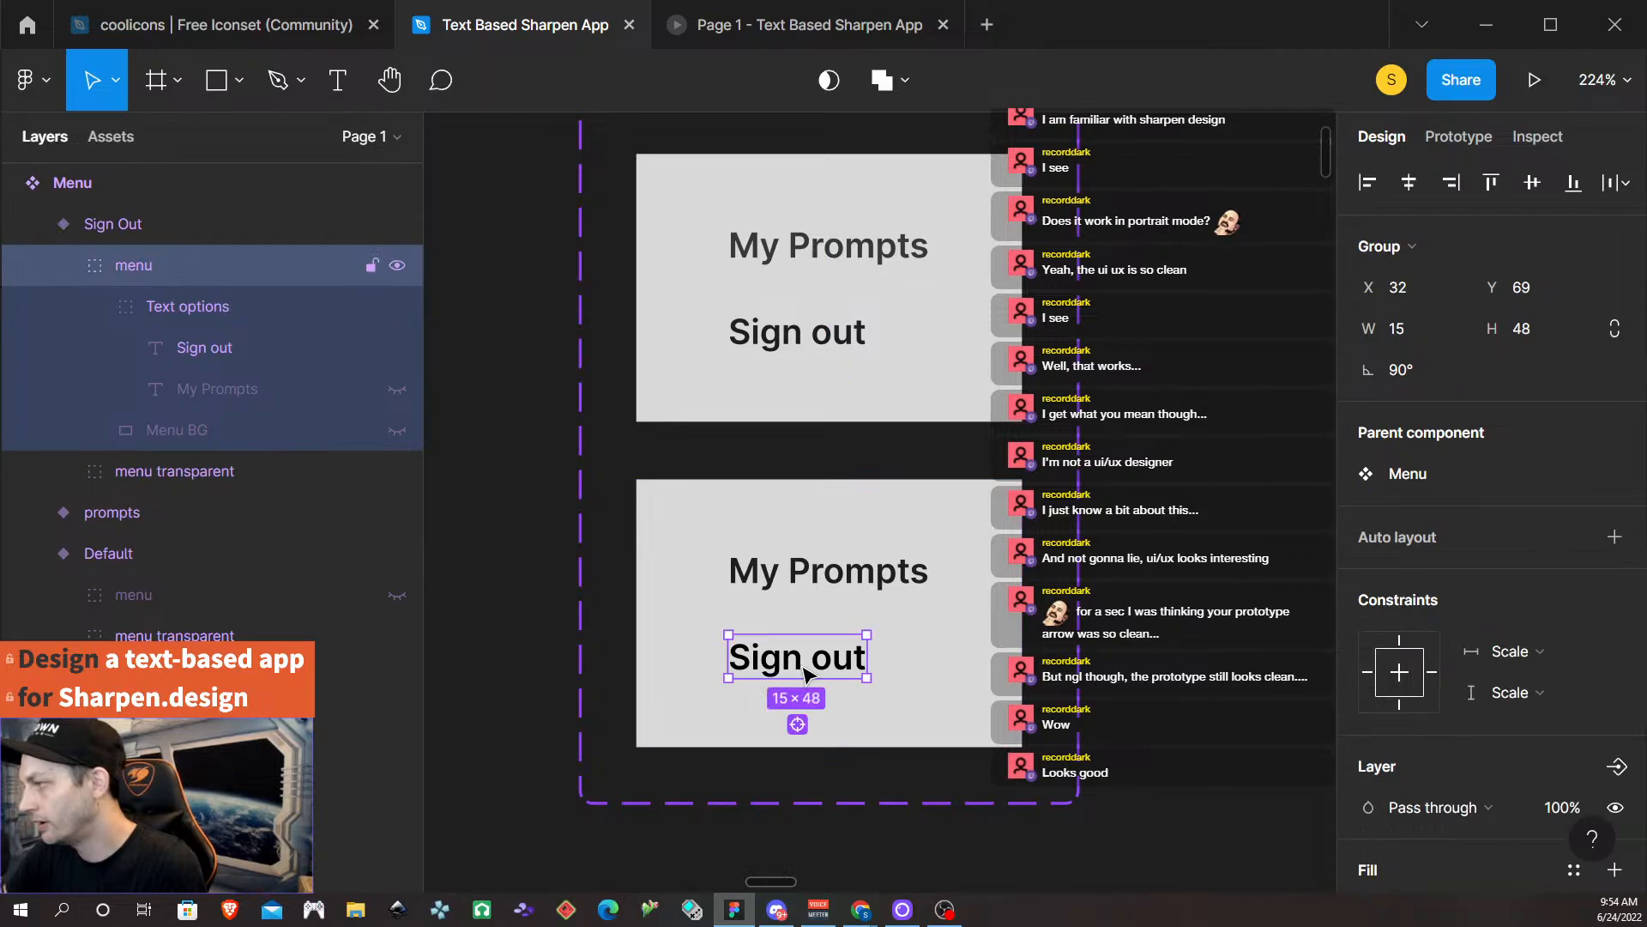
pyautogui.doubleClick(805, 676)
pyautogui.doubleClick(804, 676)
pyautogui.scroll(-5, 1421, 802)
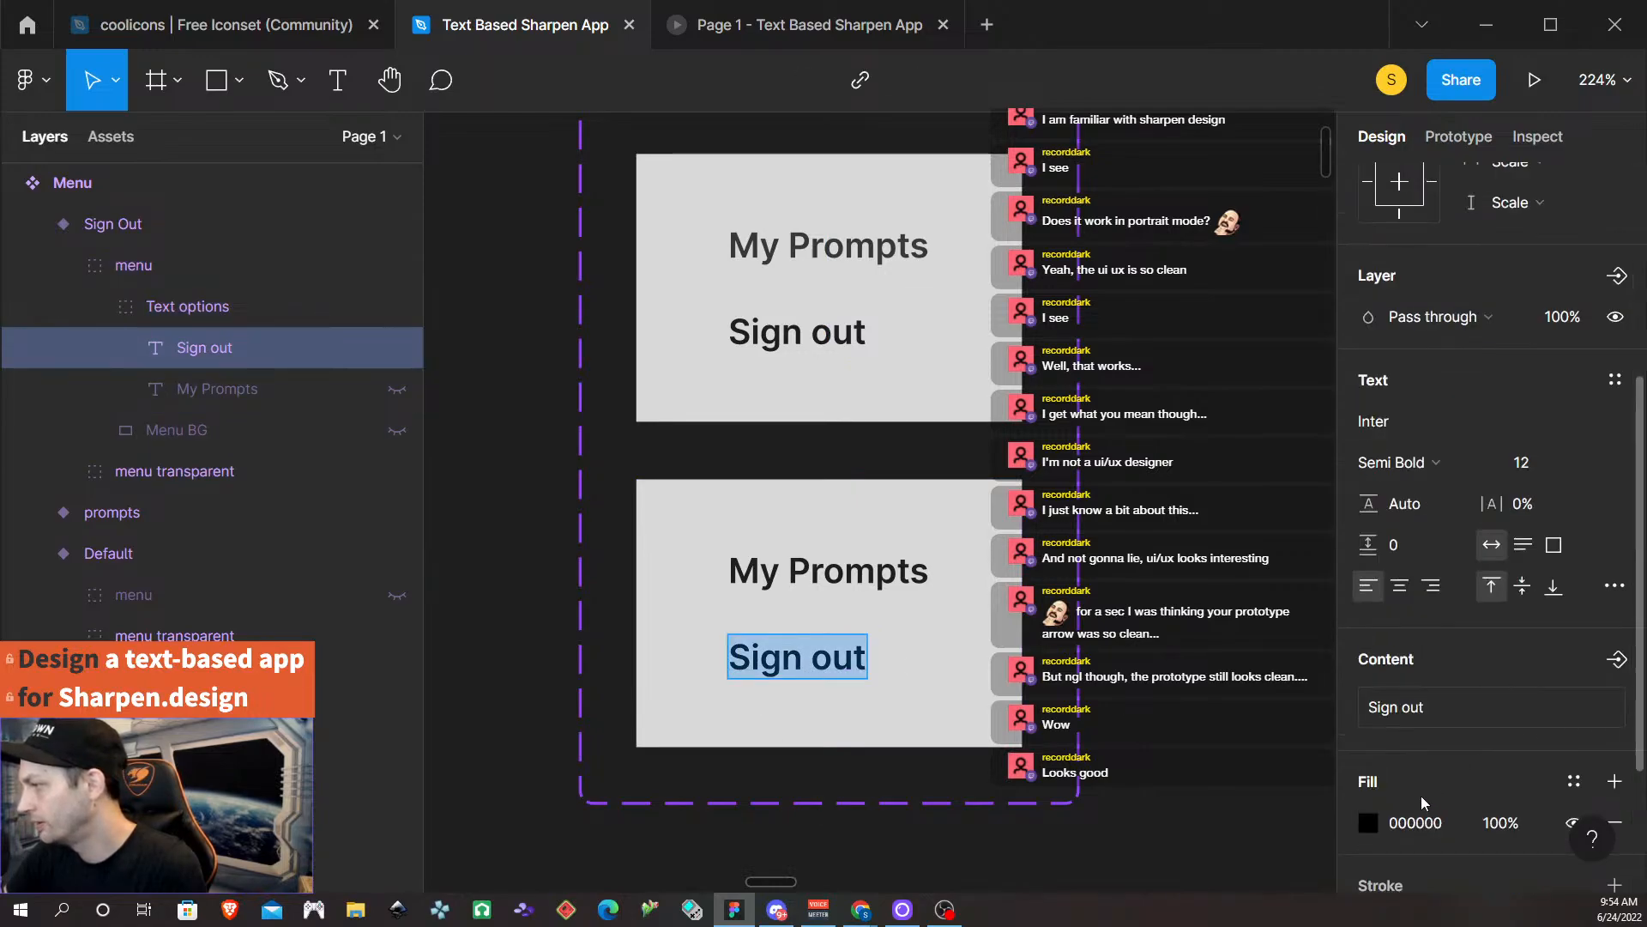
pyautogui.click(1413, 824)
pyautogui.write('3838')
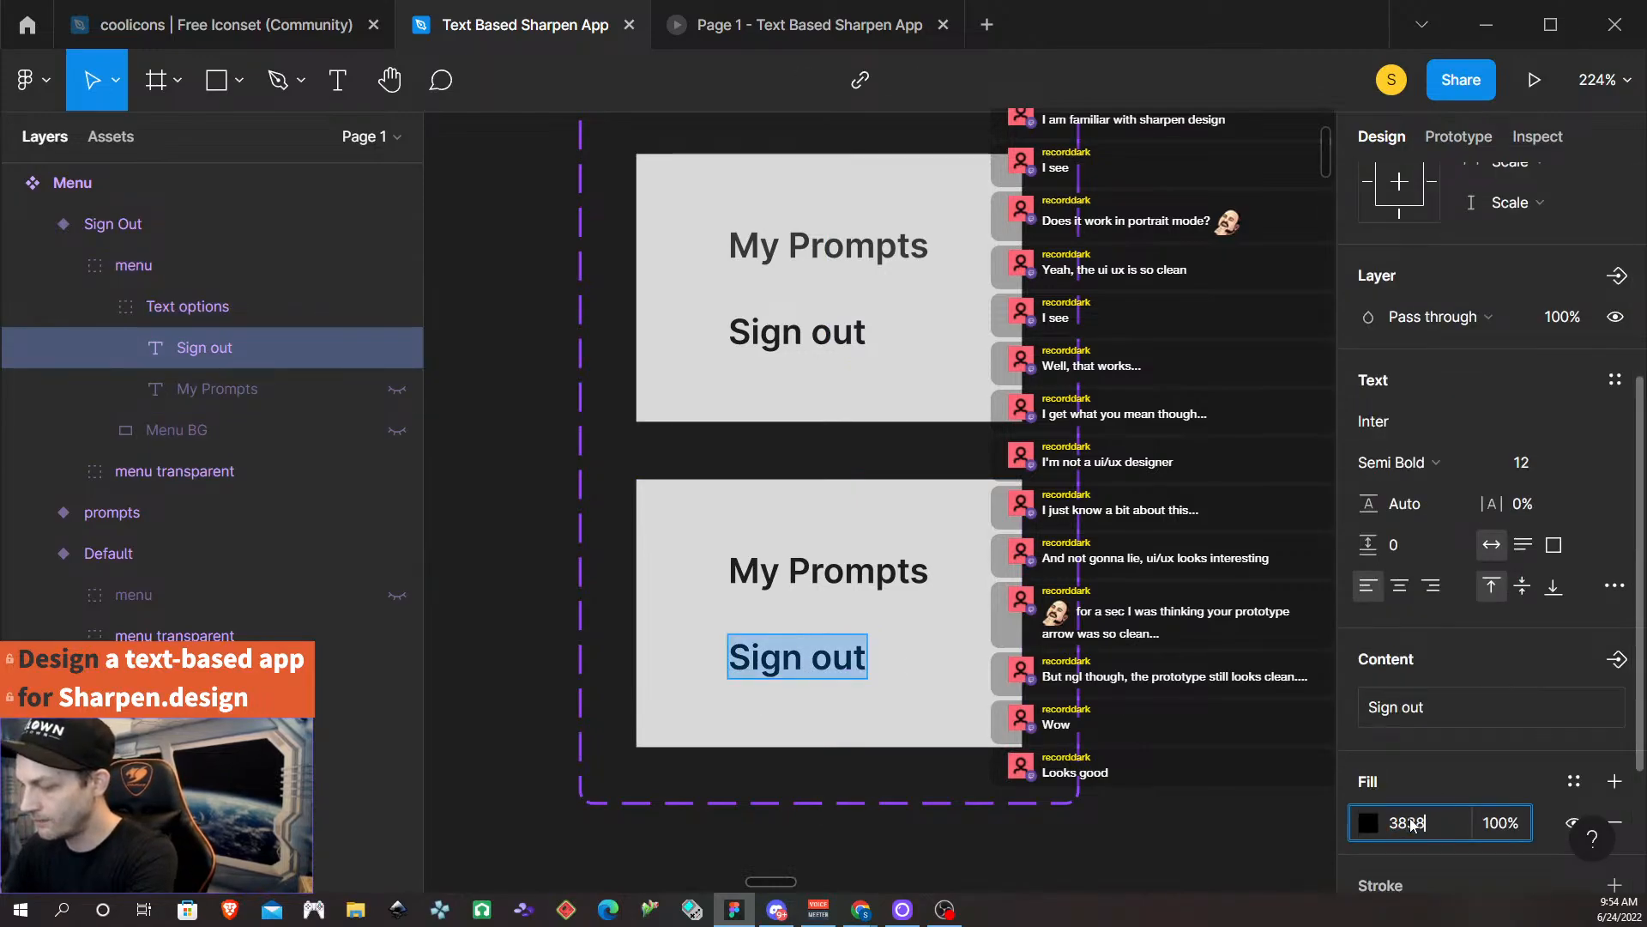
pyautogui.write('39')
pyautogui.press('Return')
pyautogui.scroll(-5, 1070, 668)
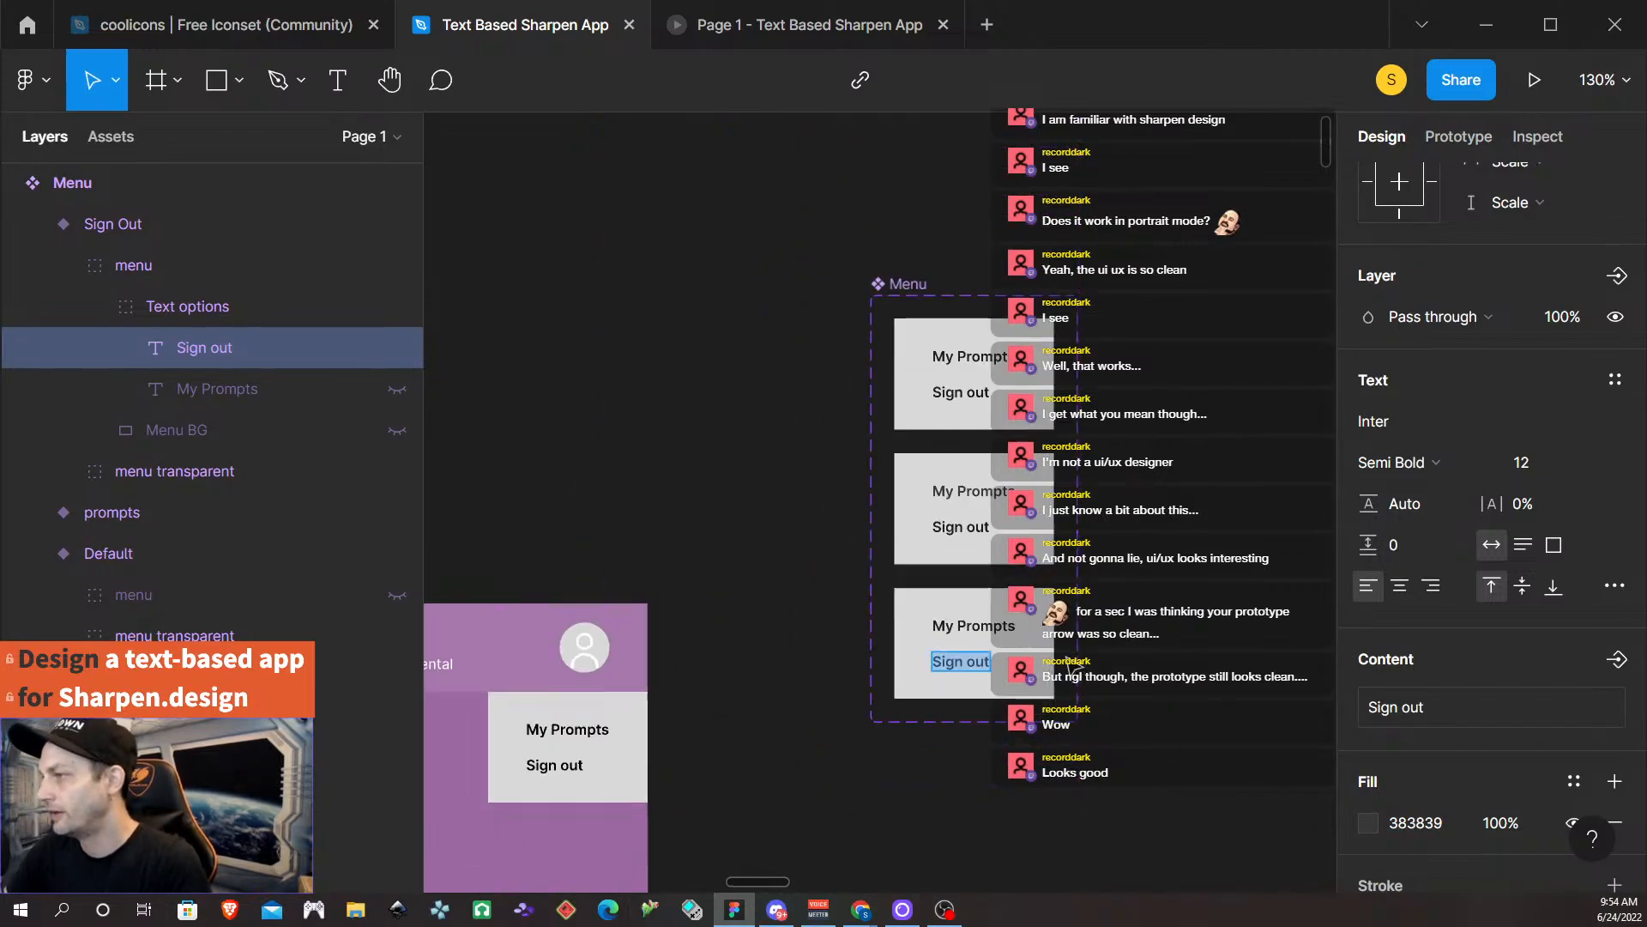
# Replace the Template frame's existing dropdown menu with an instance of the Menu component's Default variant.
pyautogui.click(1006, 398)
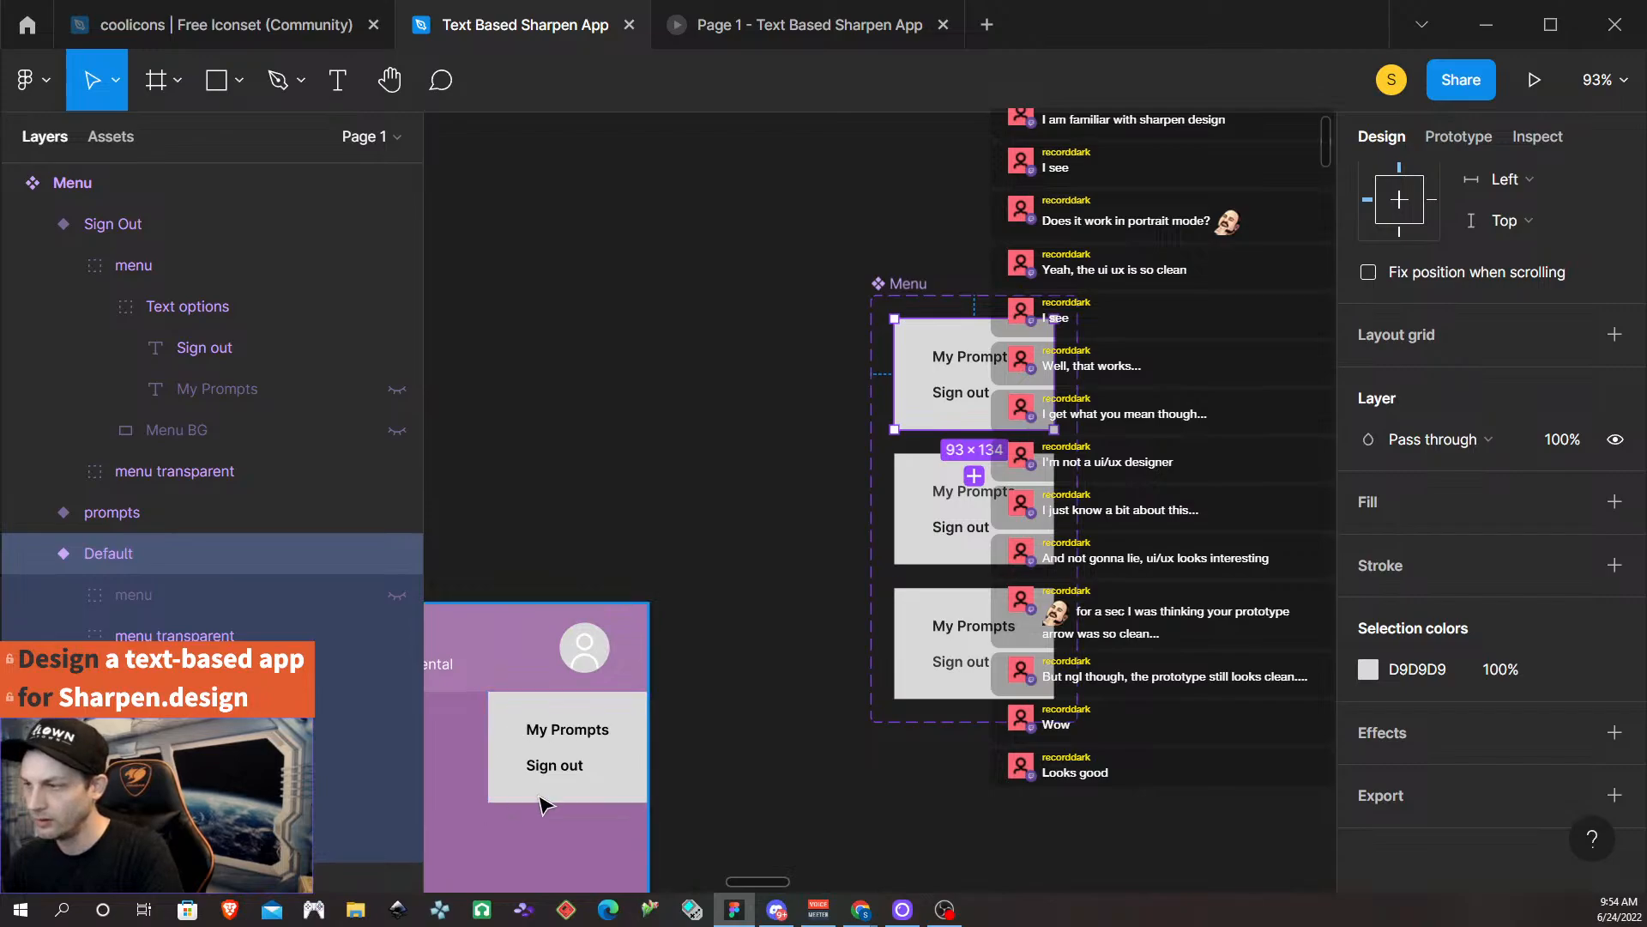
pyautogui.click(618, 764)
pyautogui.hotkey('ctrl', 'shift', 'r')
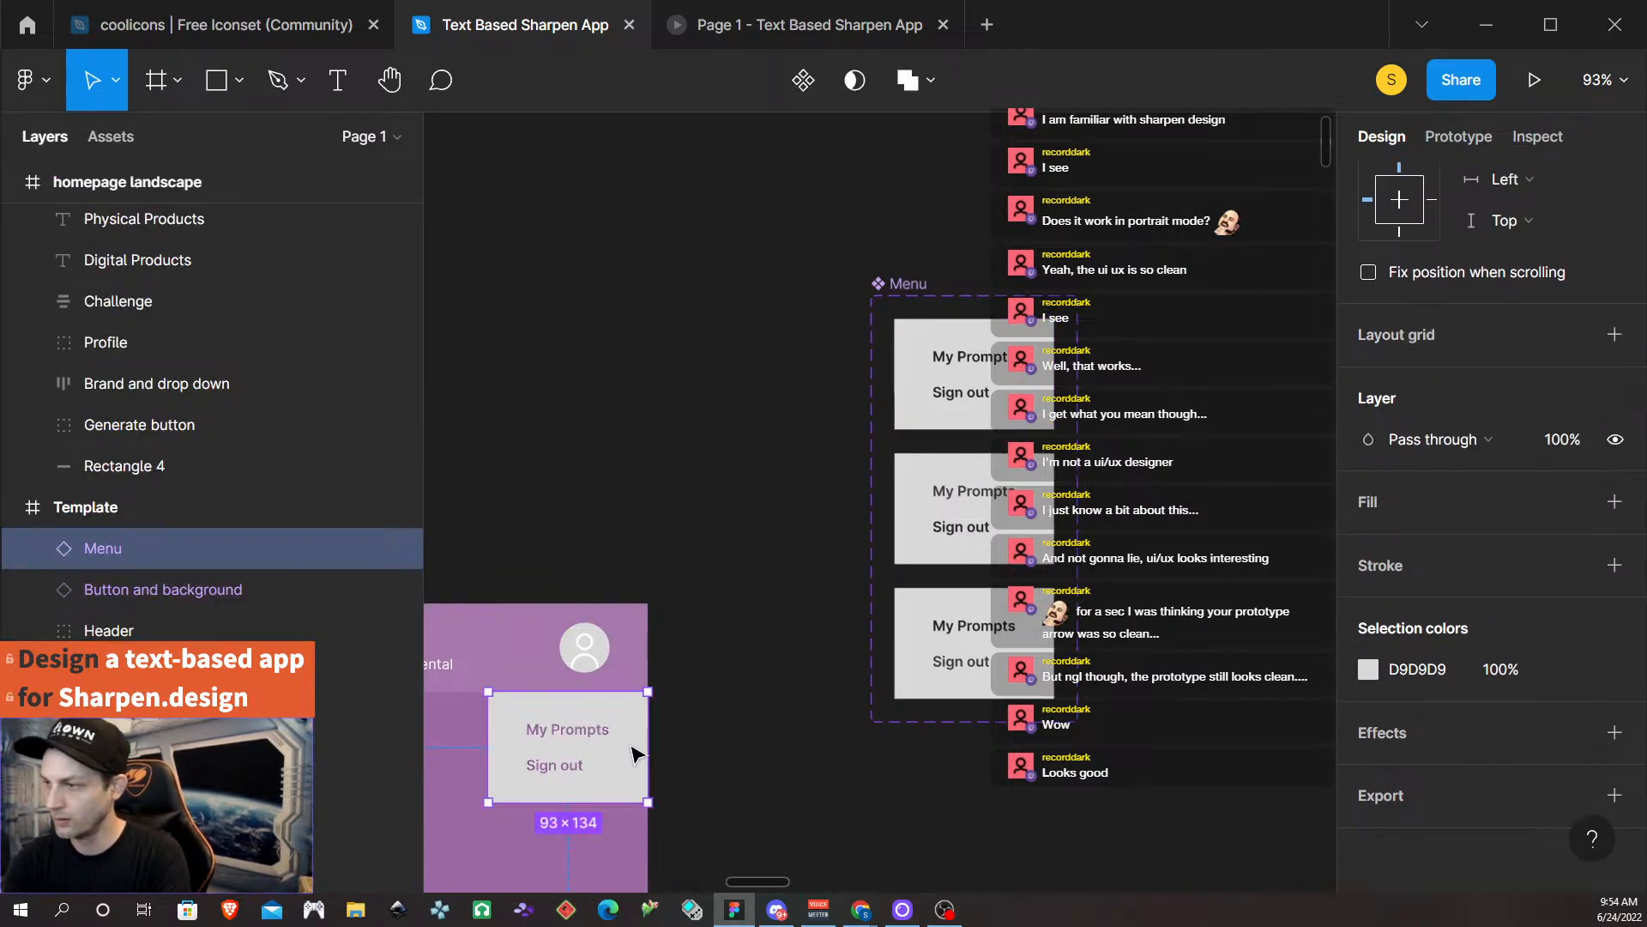
pyautogui.click(669, 469)
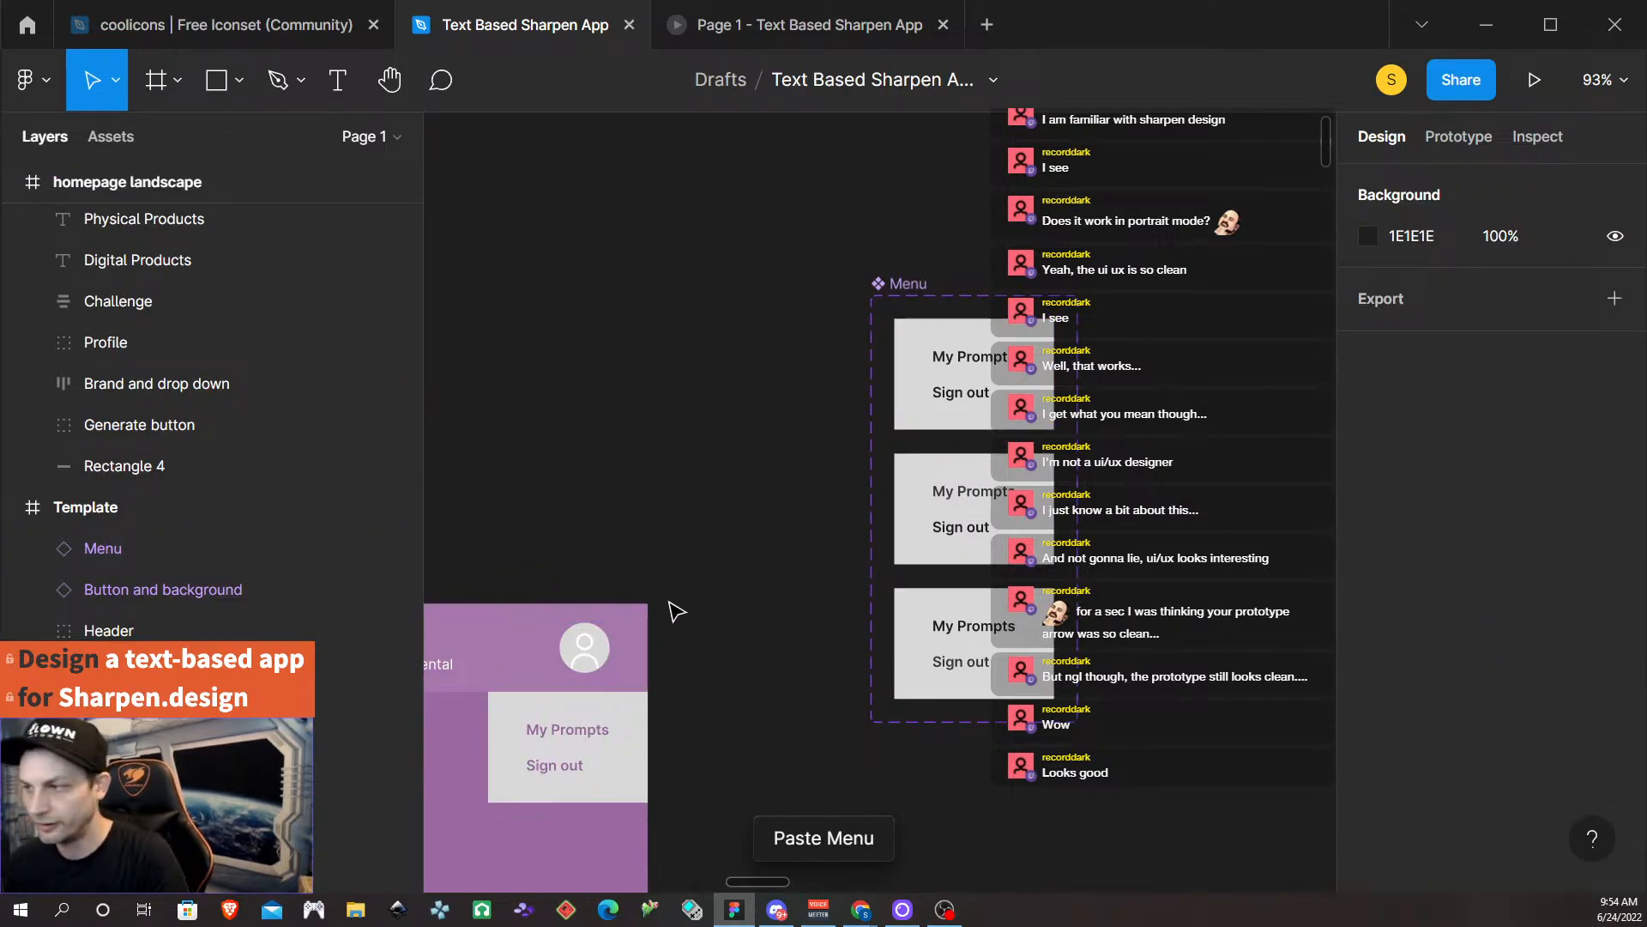
# Replace the old prototype preview with a fresh one of the Template frame, check its profile menu, and close the preview.
pyautogui.hscroll(-6, 672, 610)
pyautogui.hscroll(-4, 601, 639)
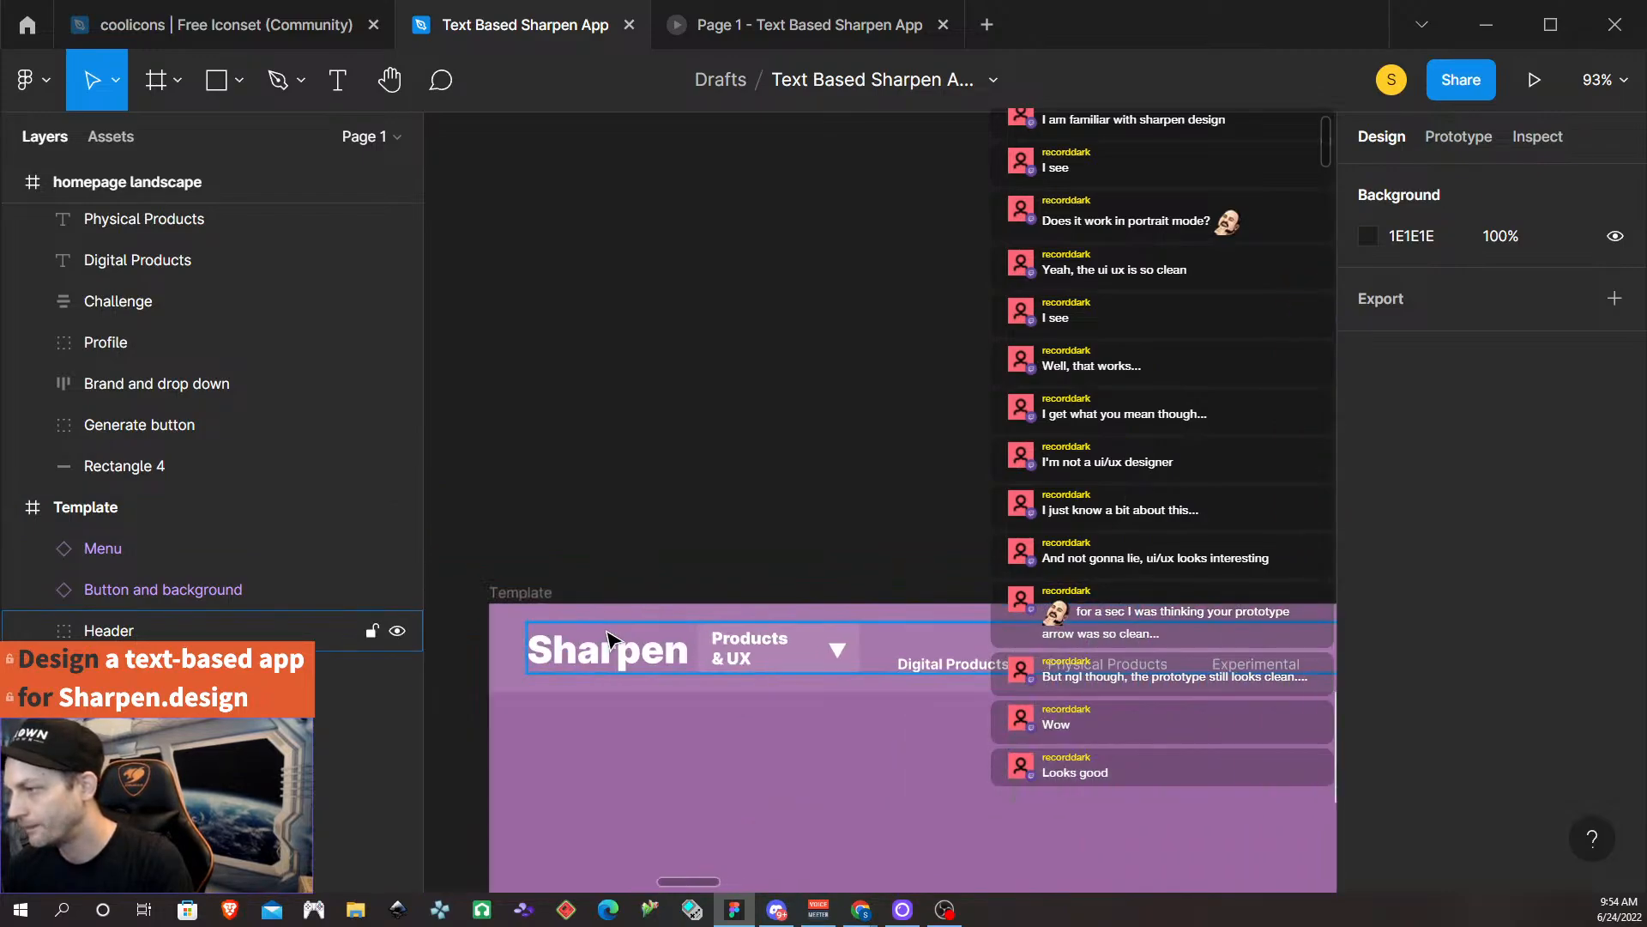
pyautogui.click(537, 593)
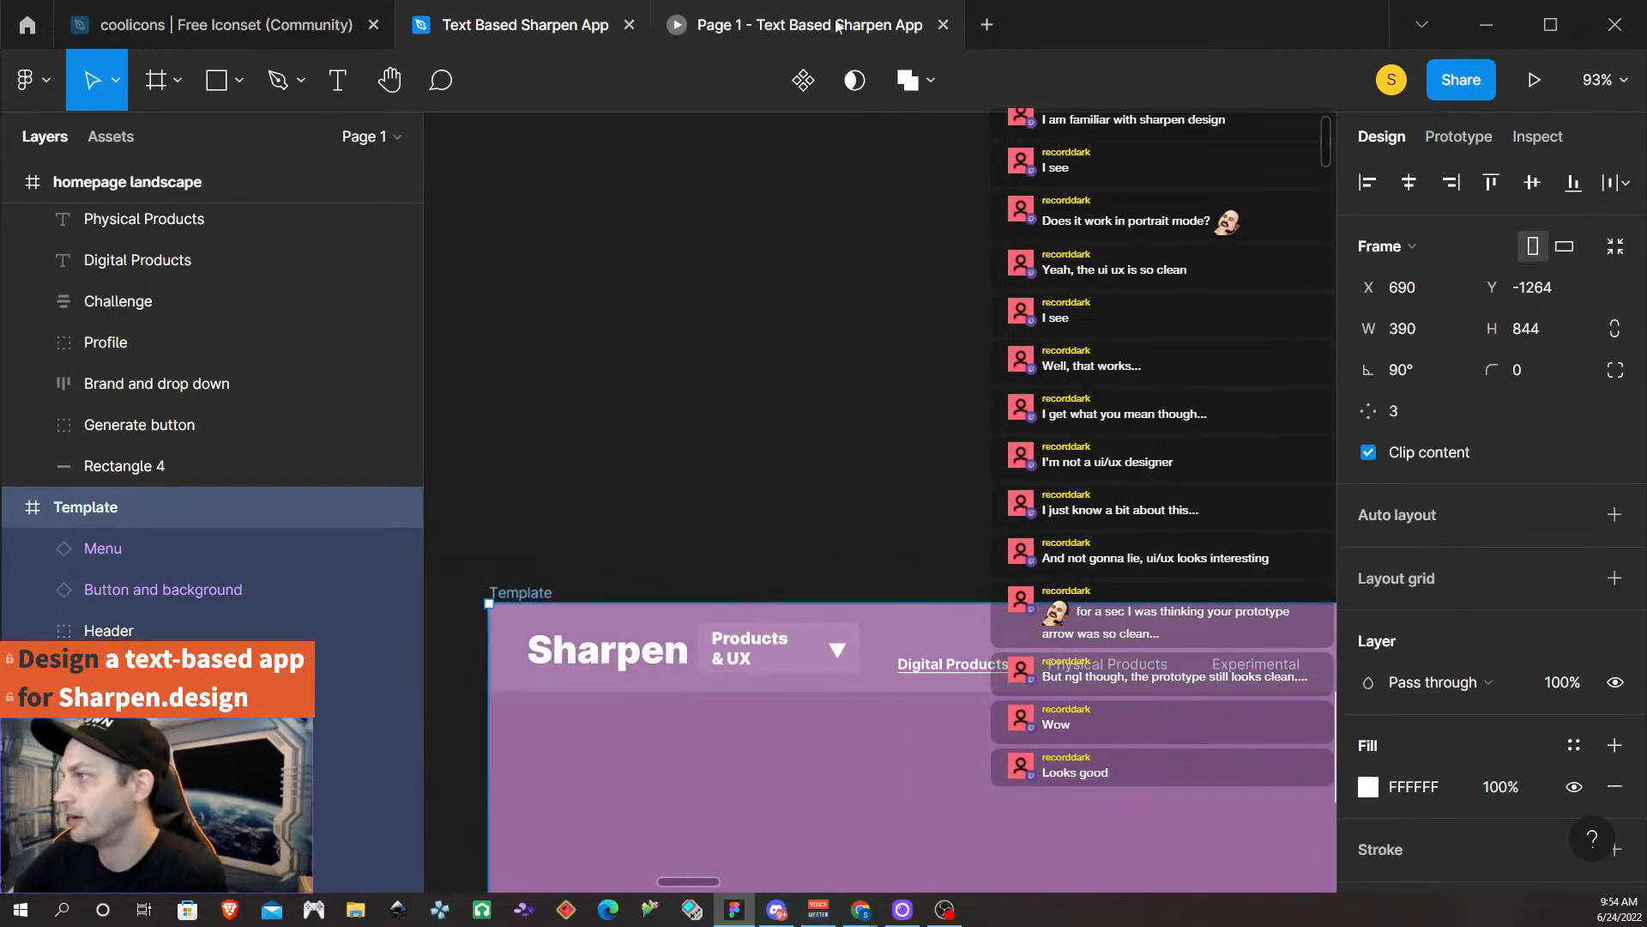
pyautogui.click(943, 24)
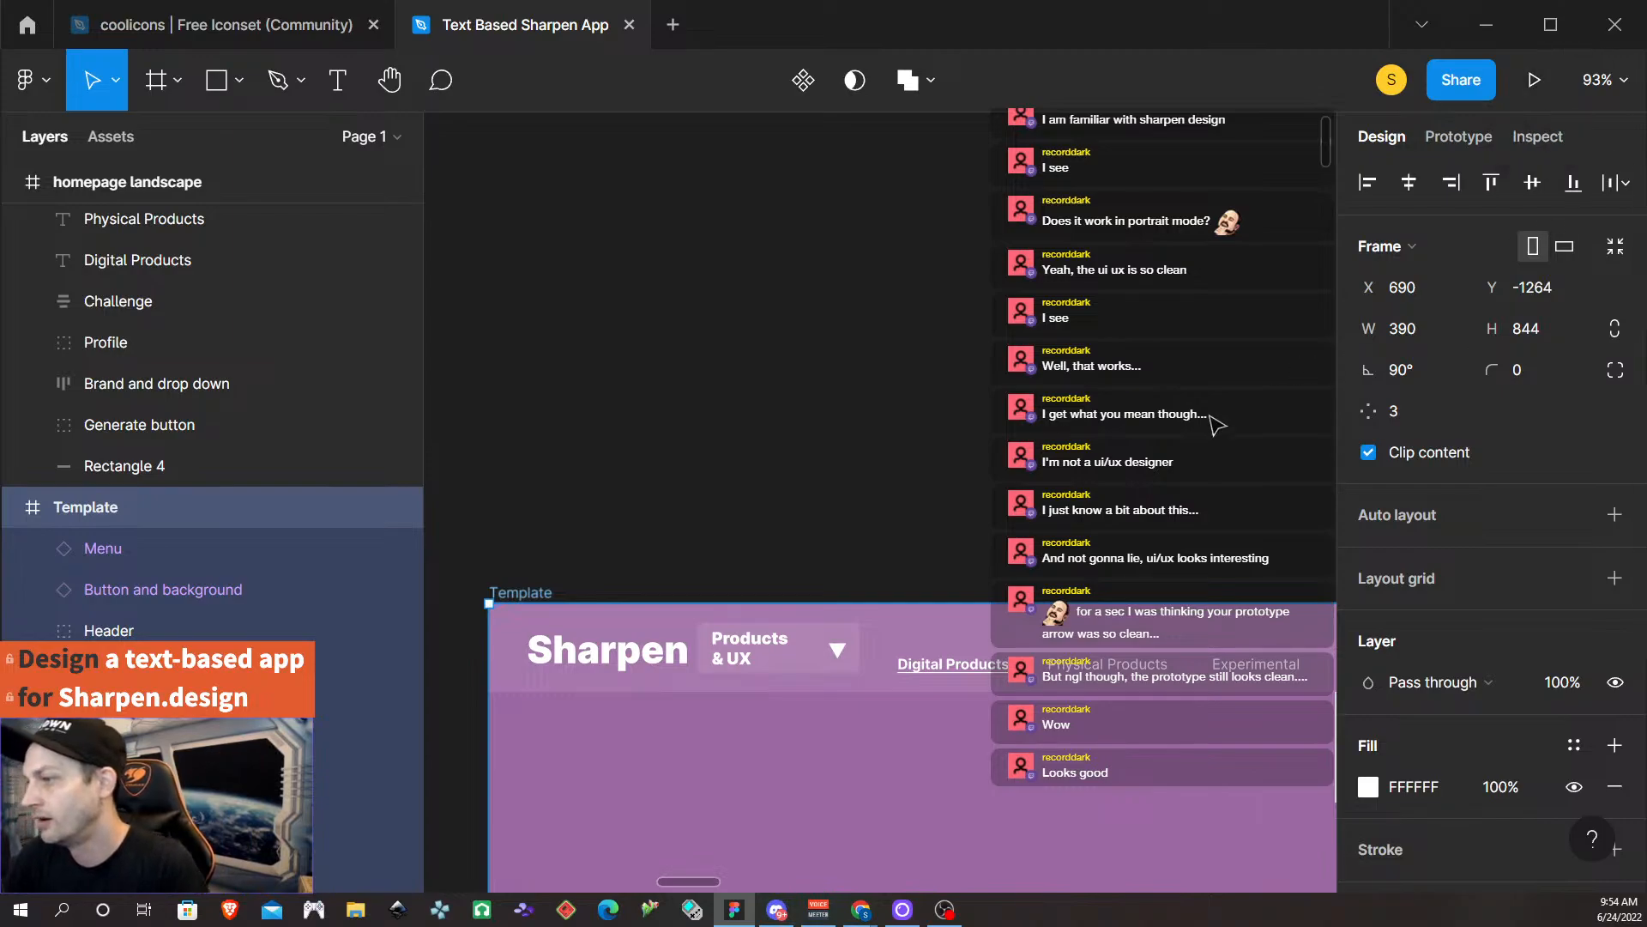
pyautogui.click(1146, 261)
pyautogui.click(521, 594)
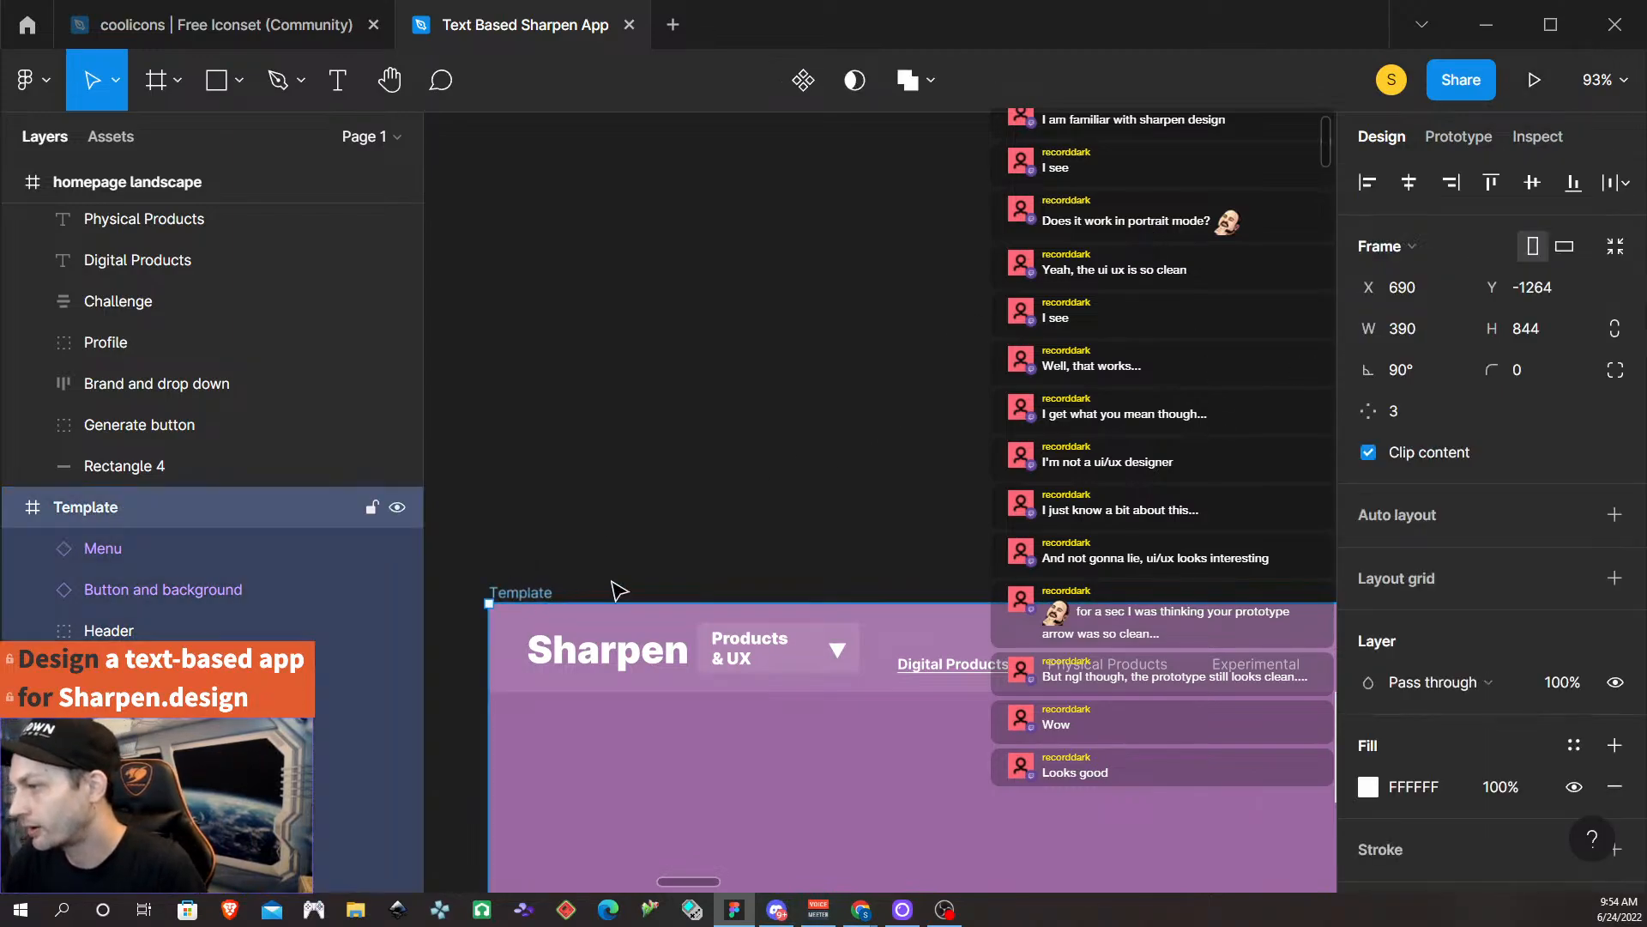
pyautogui.click(1535, 82)
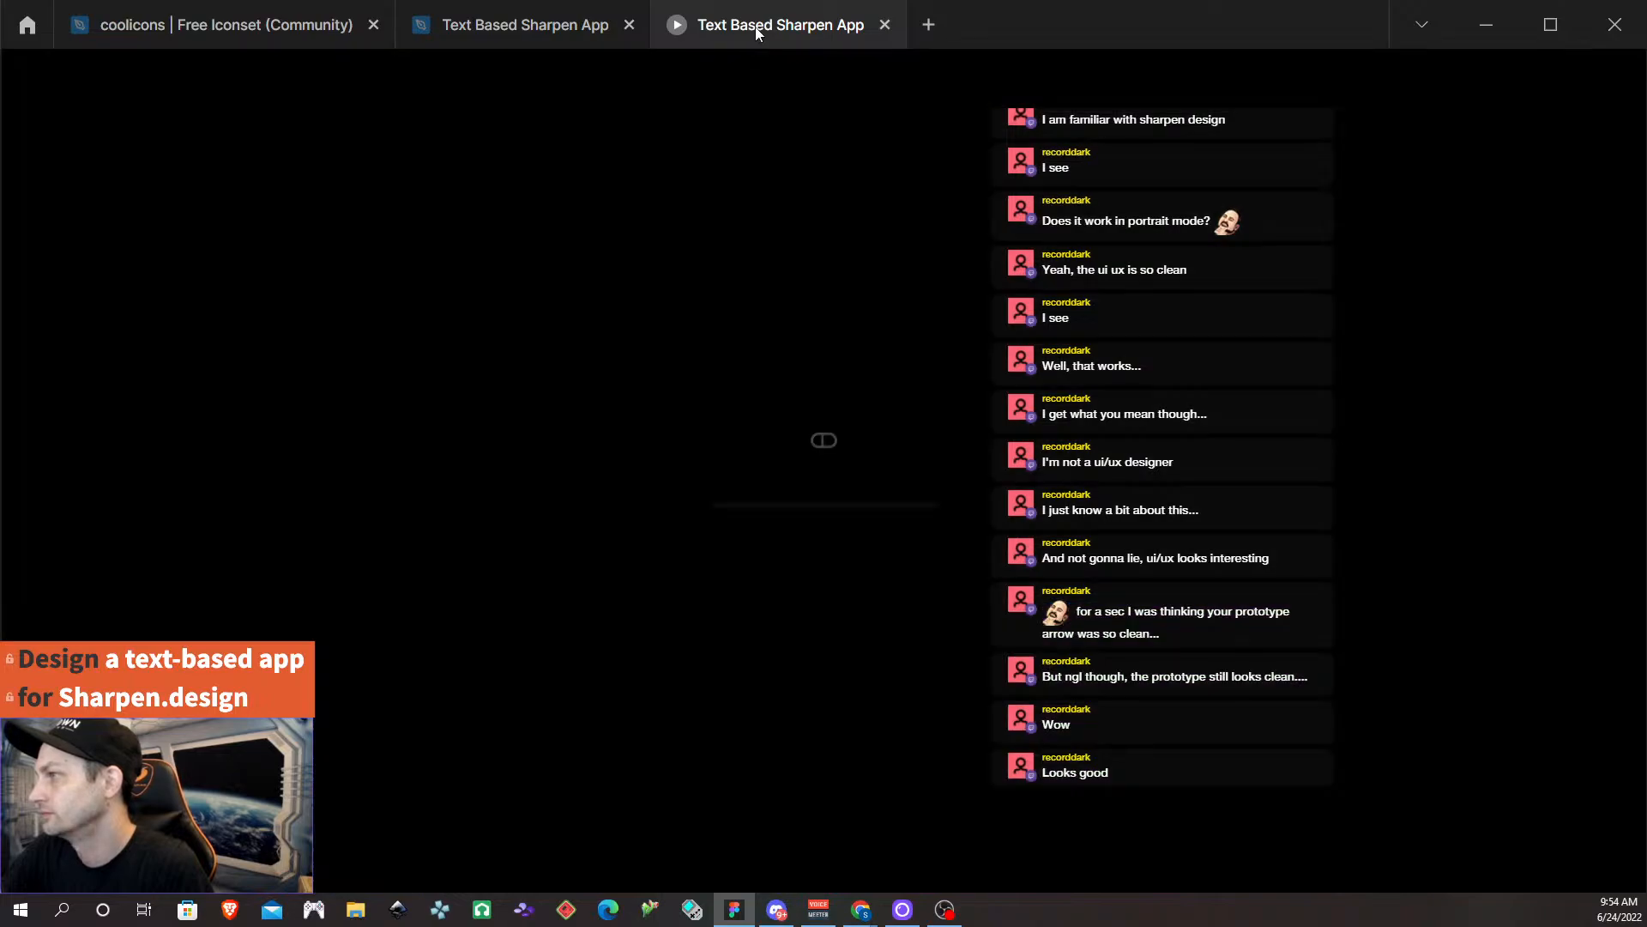
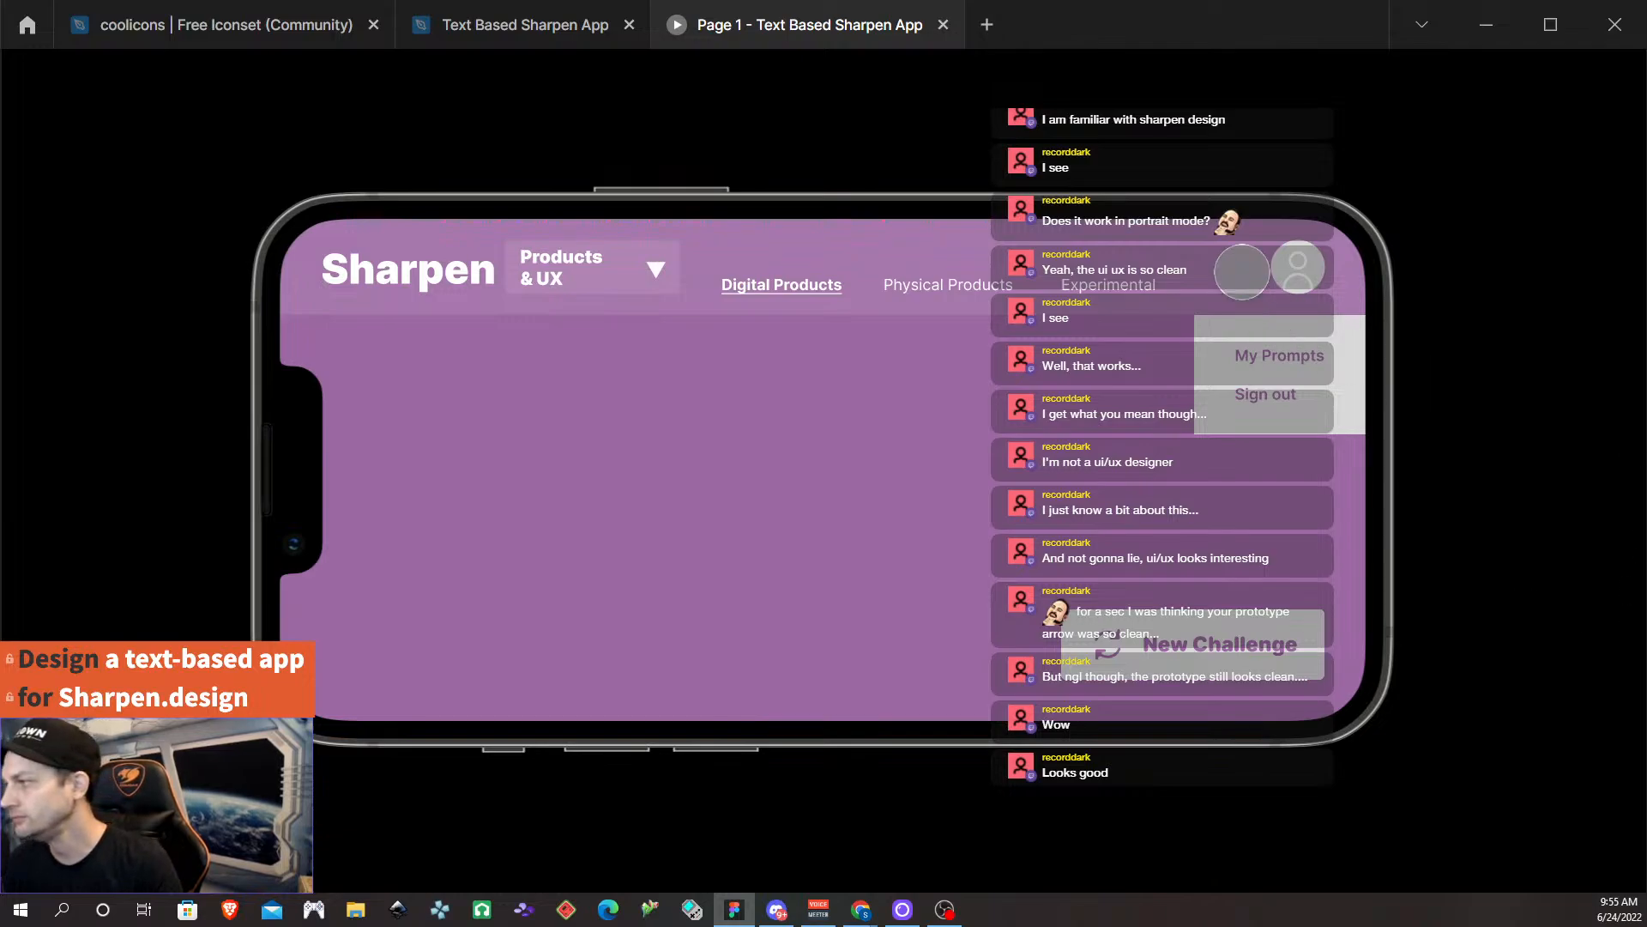
pyautogui.click(943, 25)
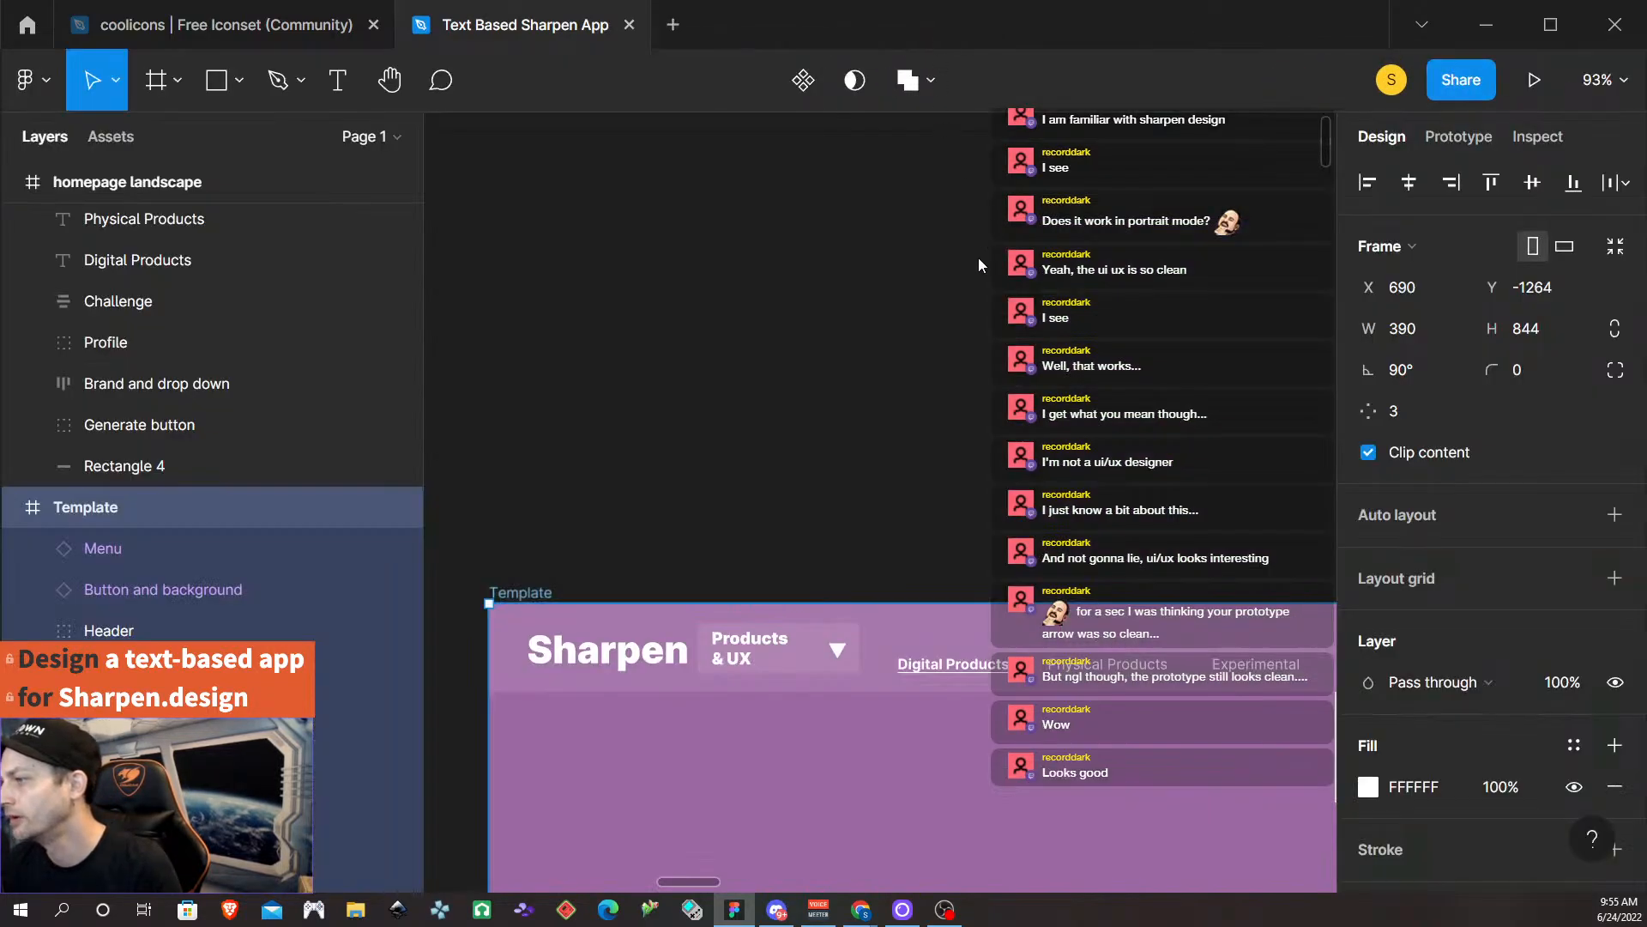
# Place an instance of the Menu component's Default variant above the component set and delete the Menu instance from the Template frame.
pyautogui.scroll(-5, 939, 438)
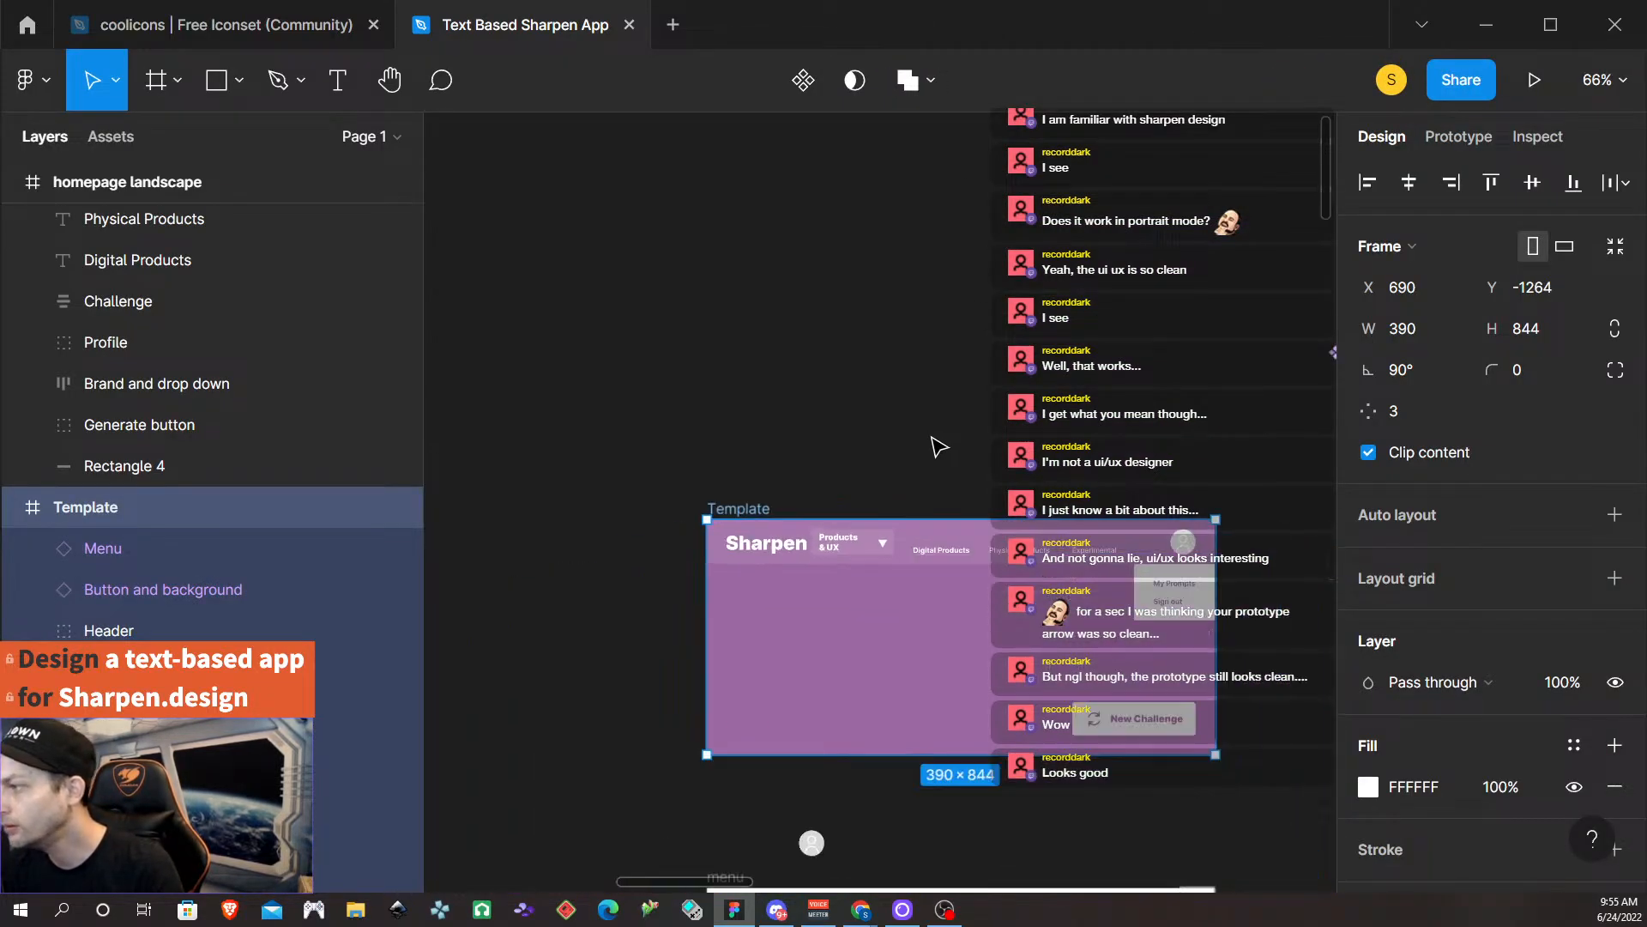
pyautogui.hscroll(5, 939, 444)
pyautogui.click(1006, 425)
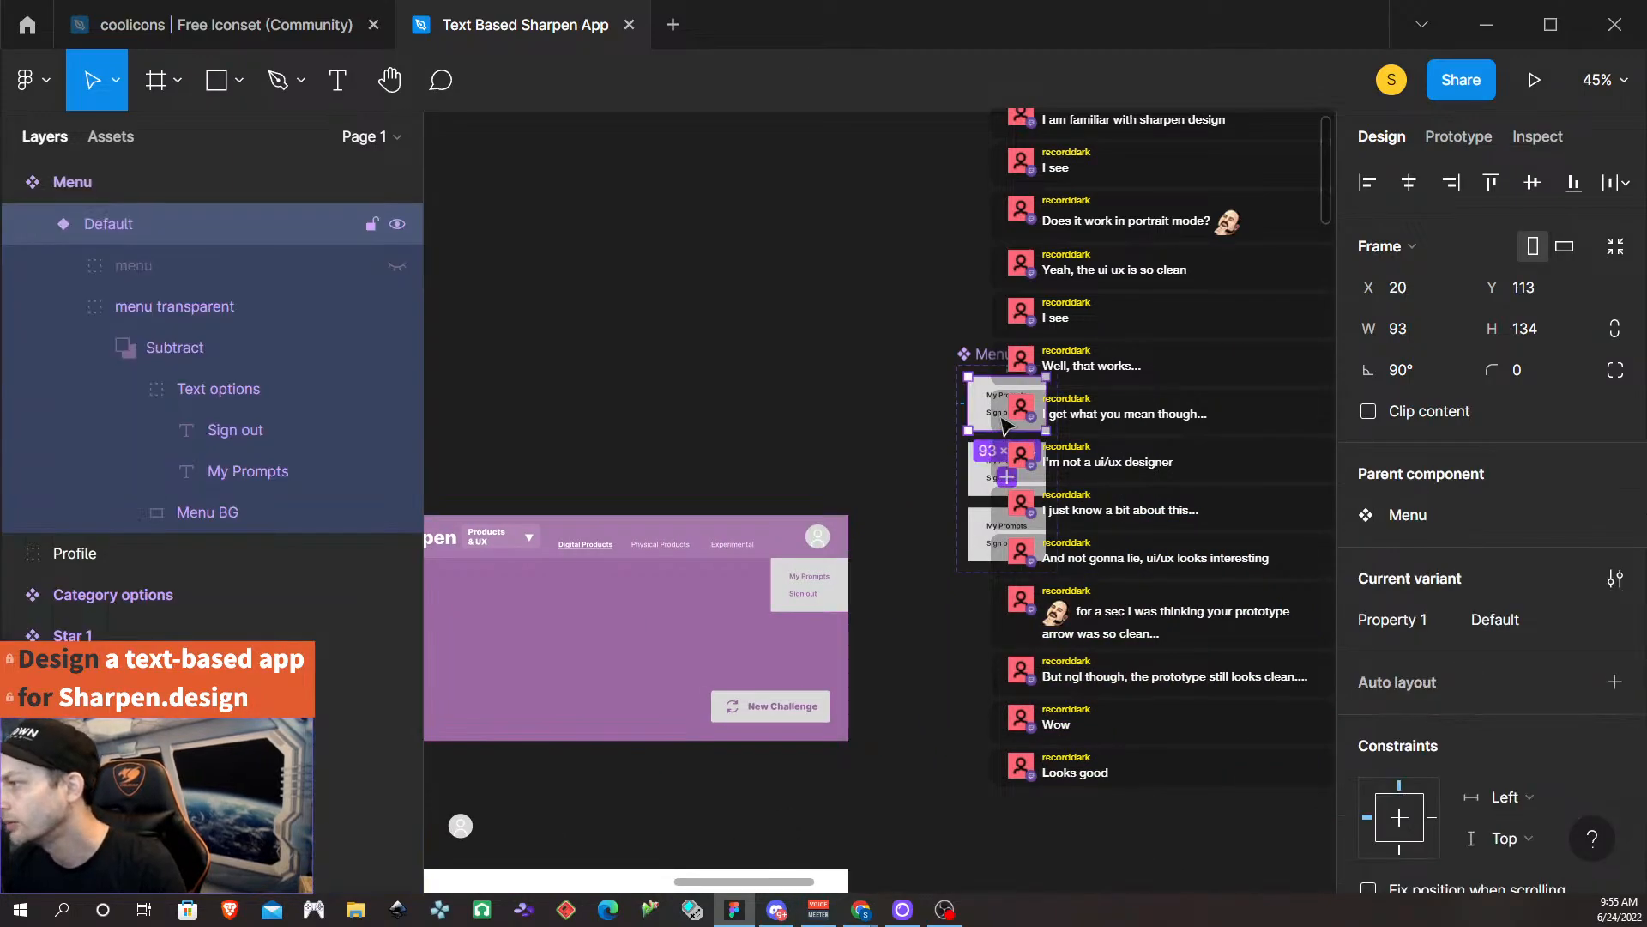
pyautogui.moveTo(1029, 423); pyautogui.dragTo(1036, 246)
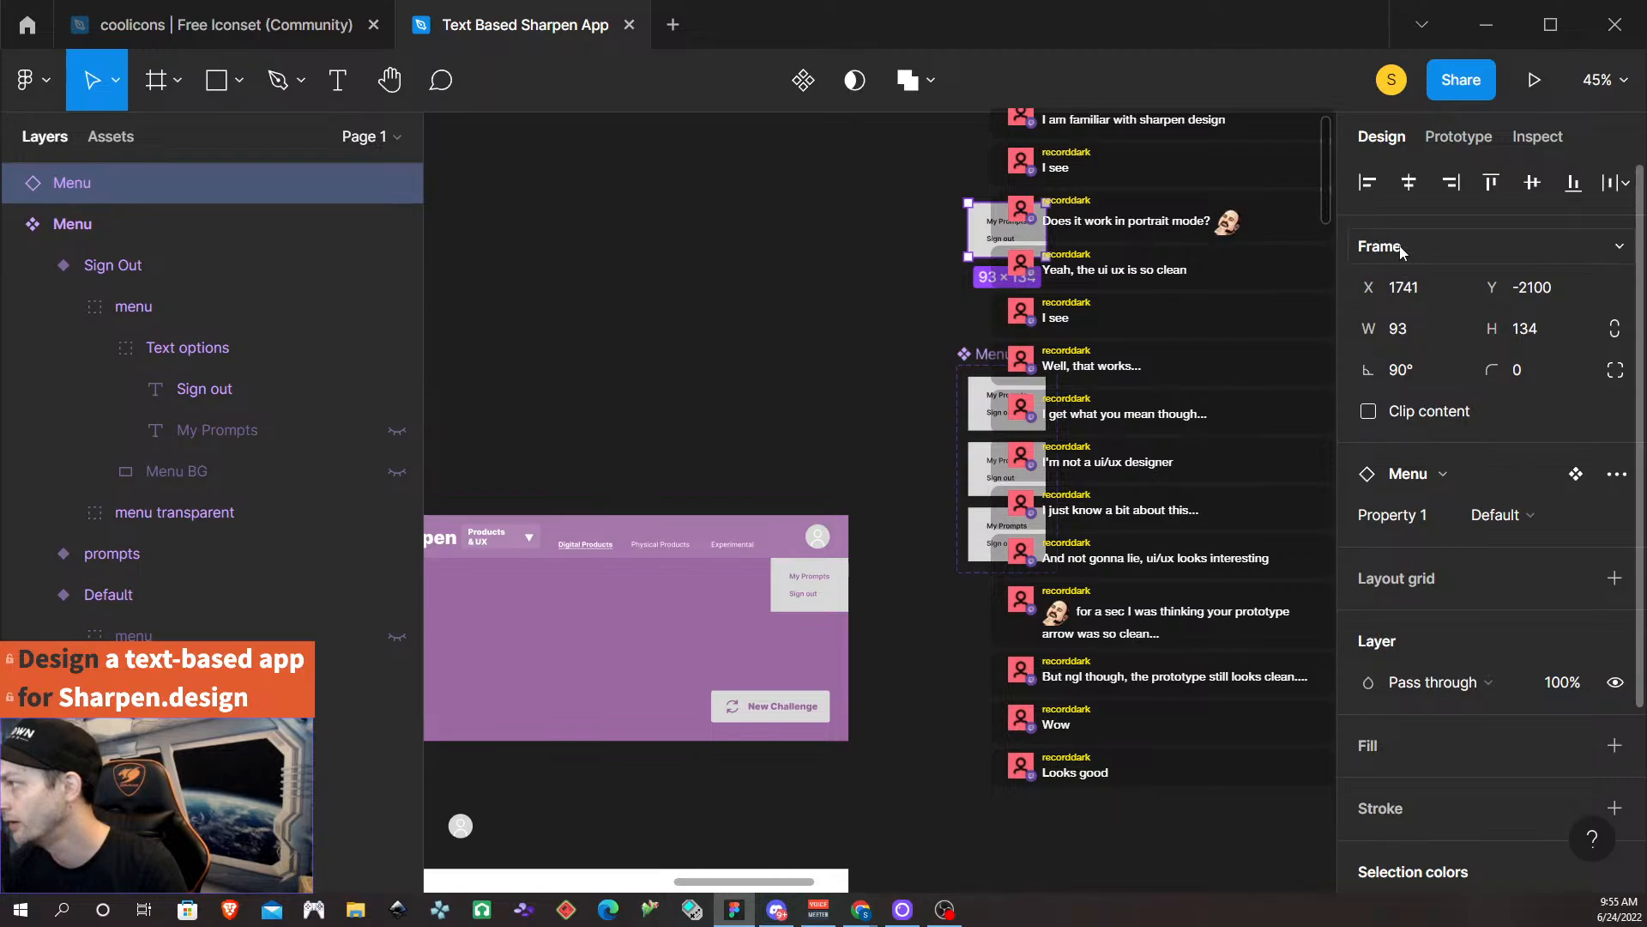
pyautogui.scroll(1, 1014, 234)
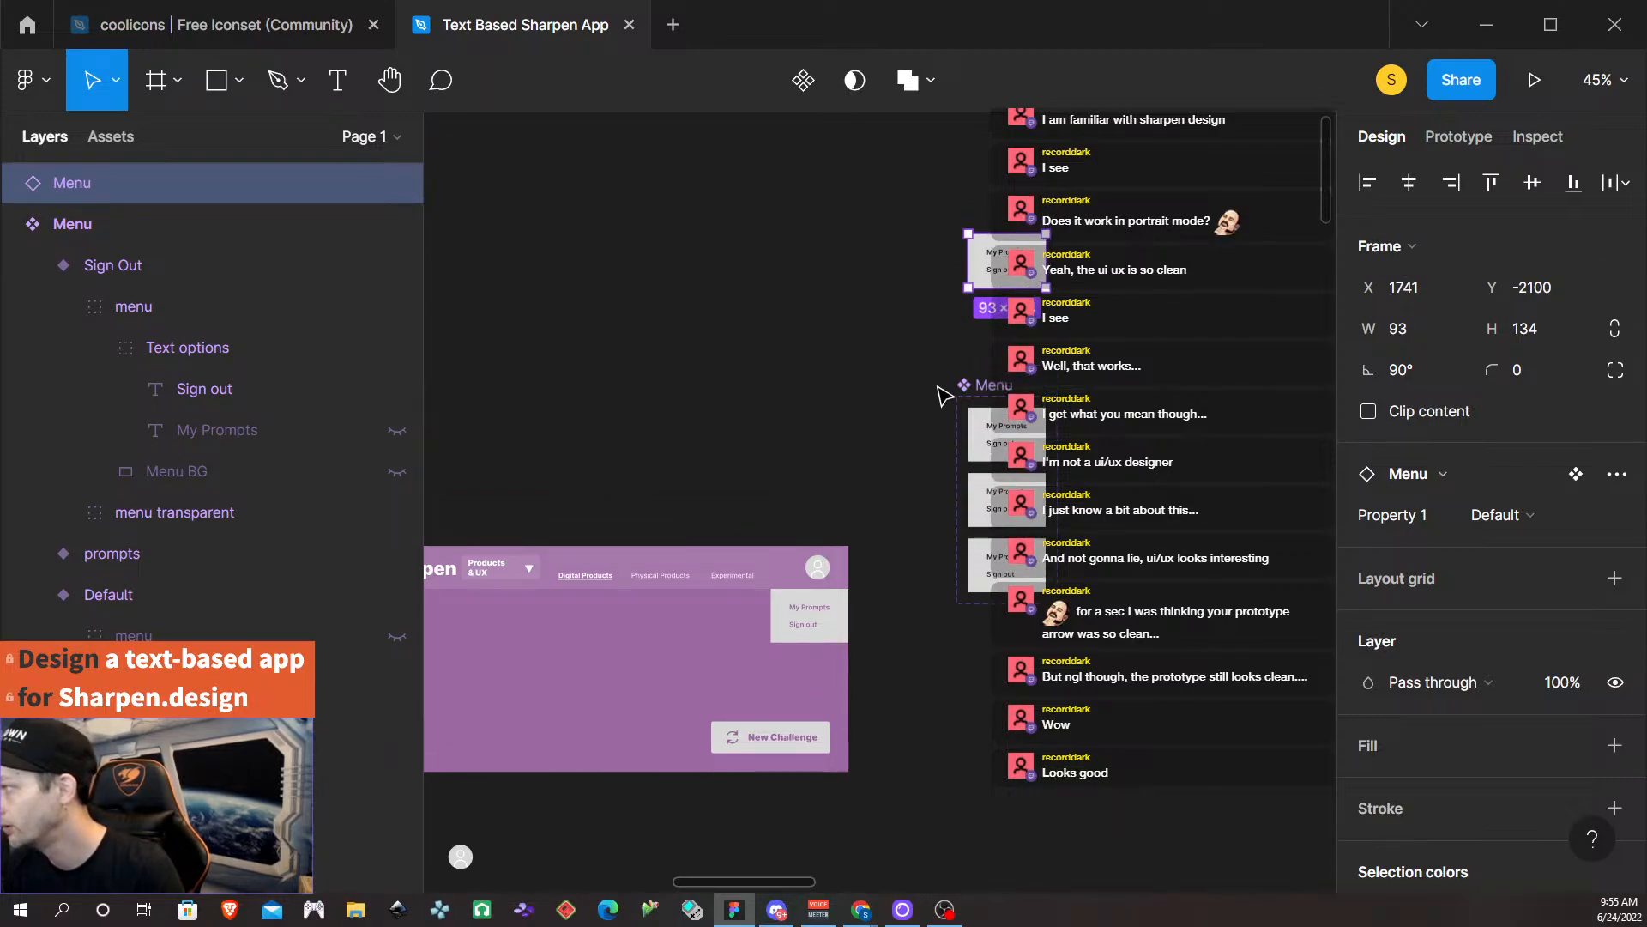
pyautogui.click(820, 637)
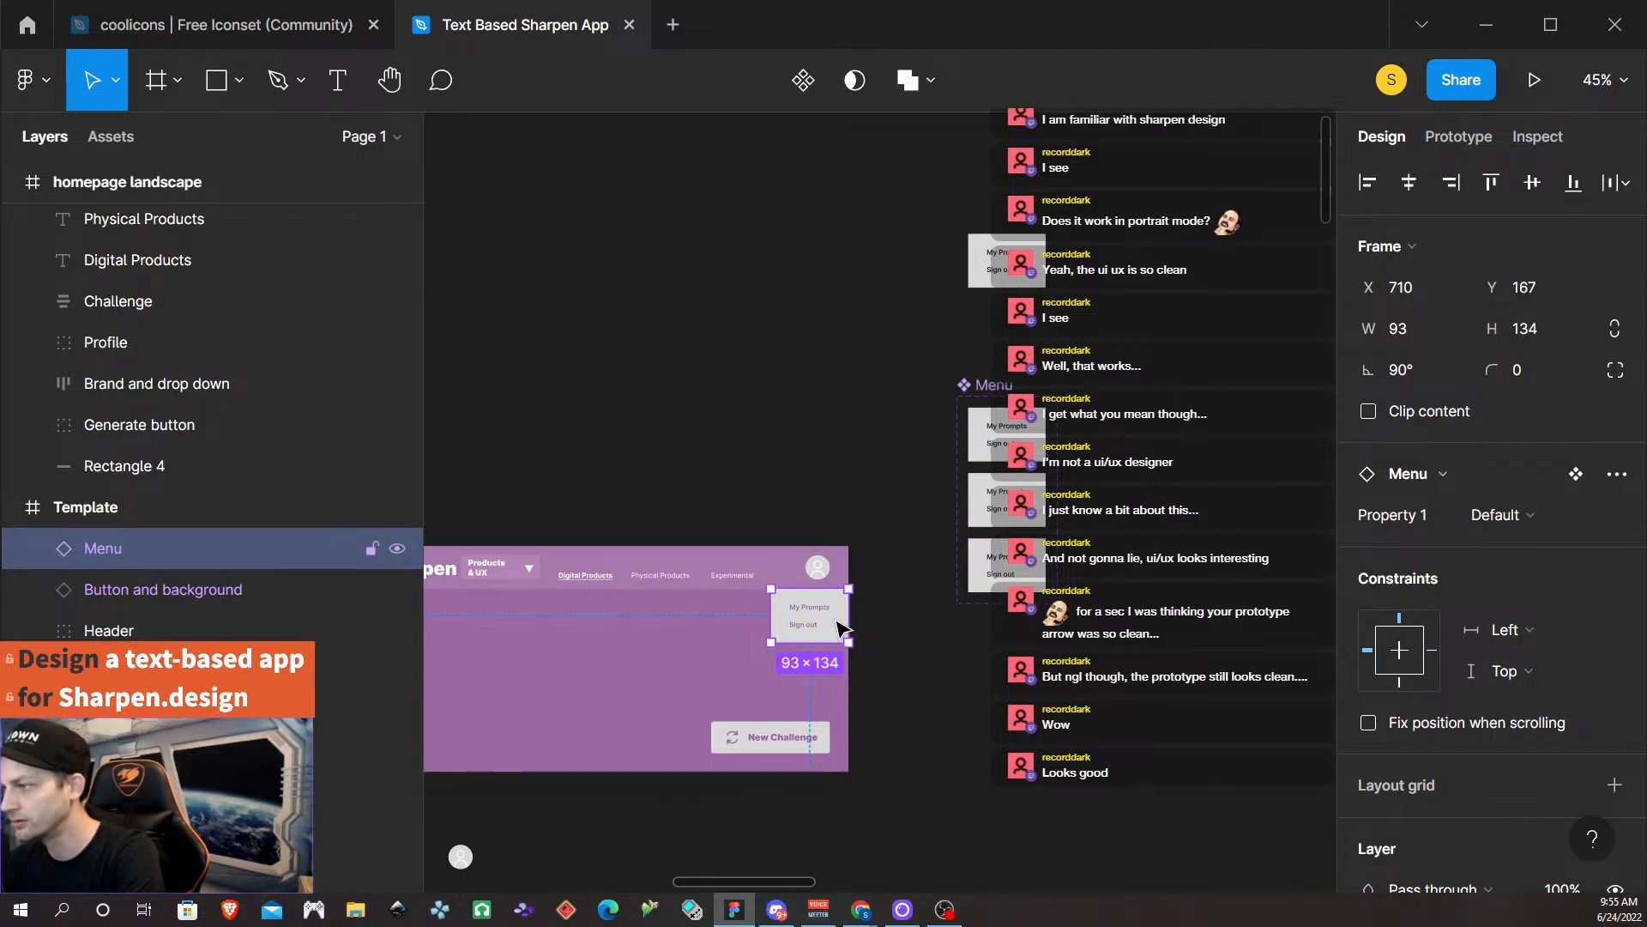
pyautogui.press('Delete')
# Select the Profile icon group inside the Template frame's header for prototyping.
pyautogui.click(822, 567)
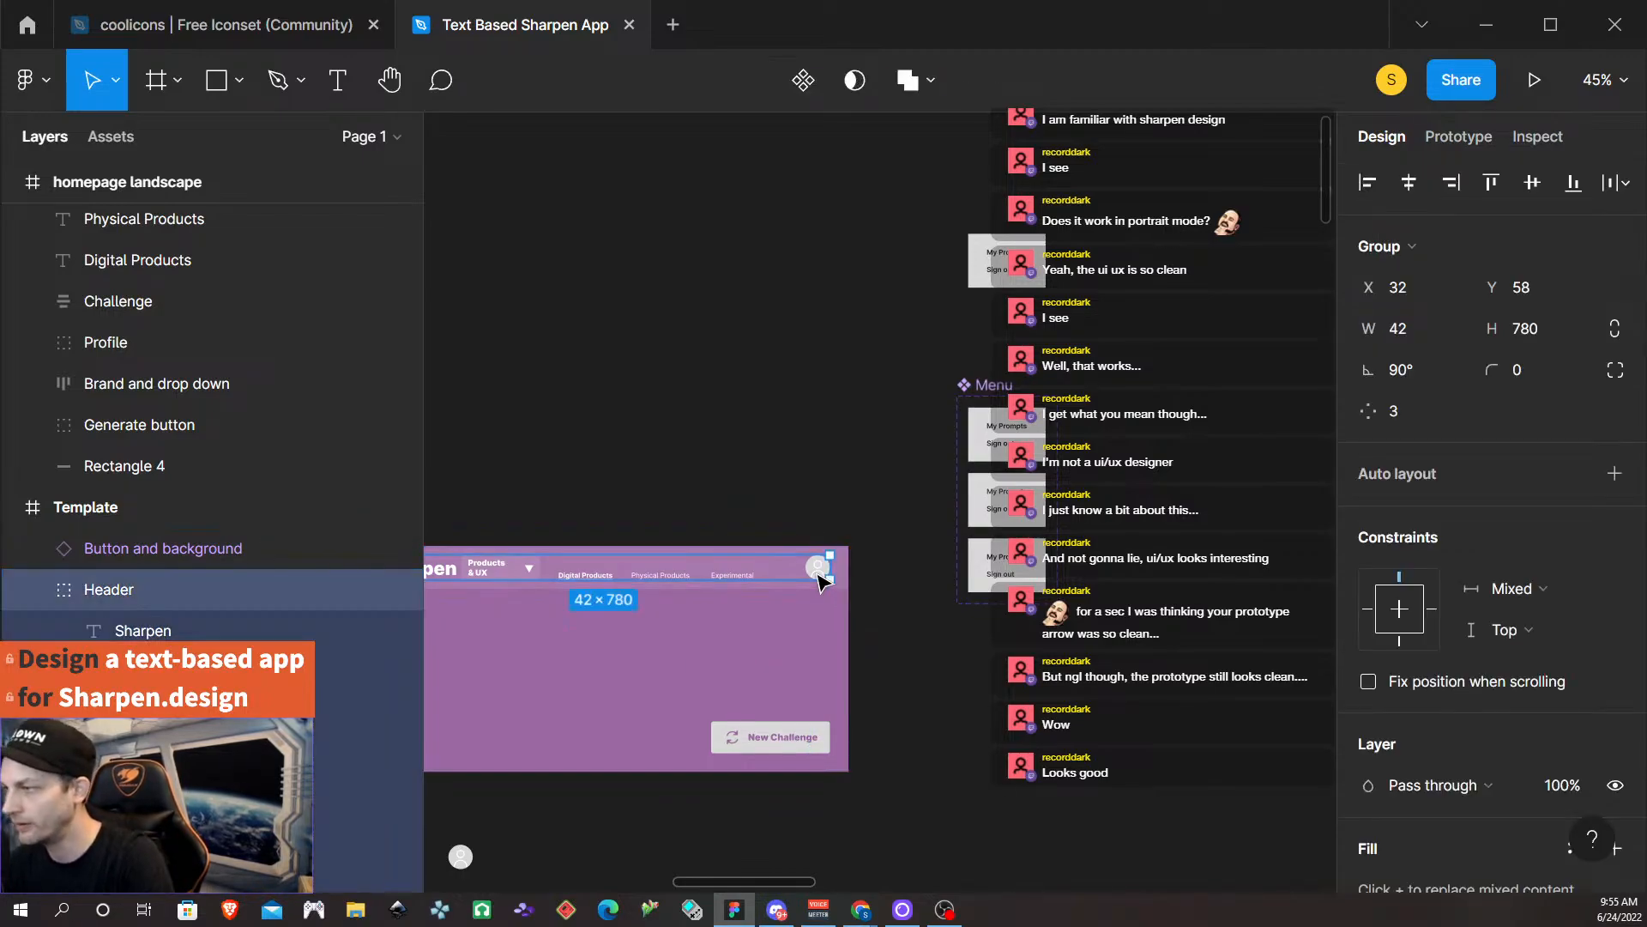
pyautogui.click(1459, 139)
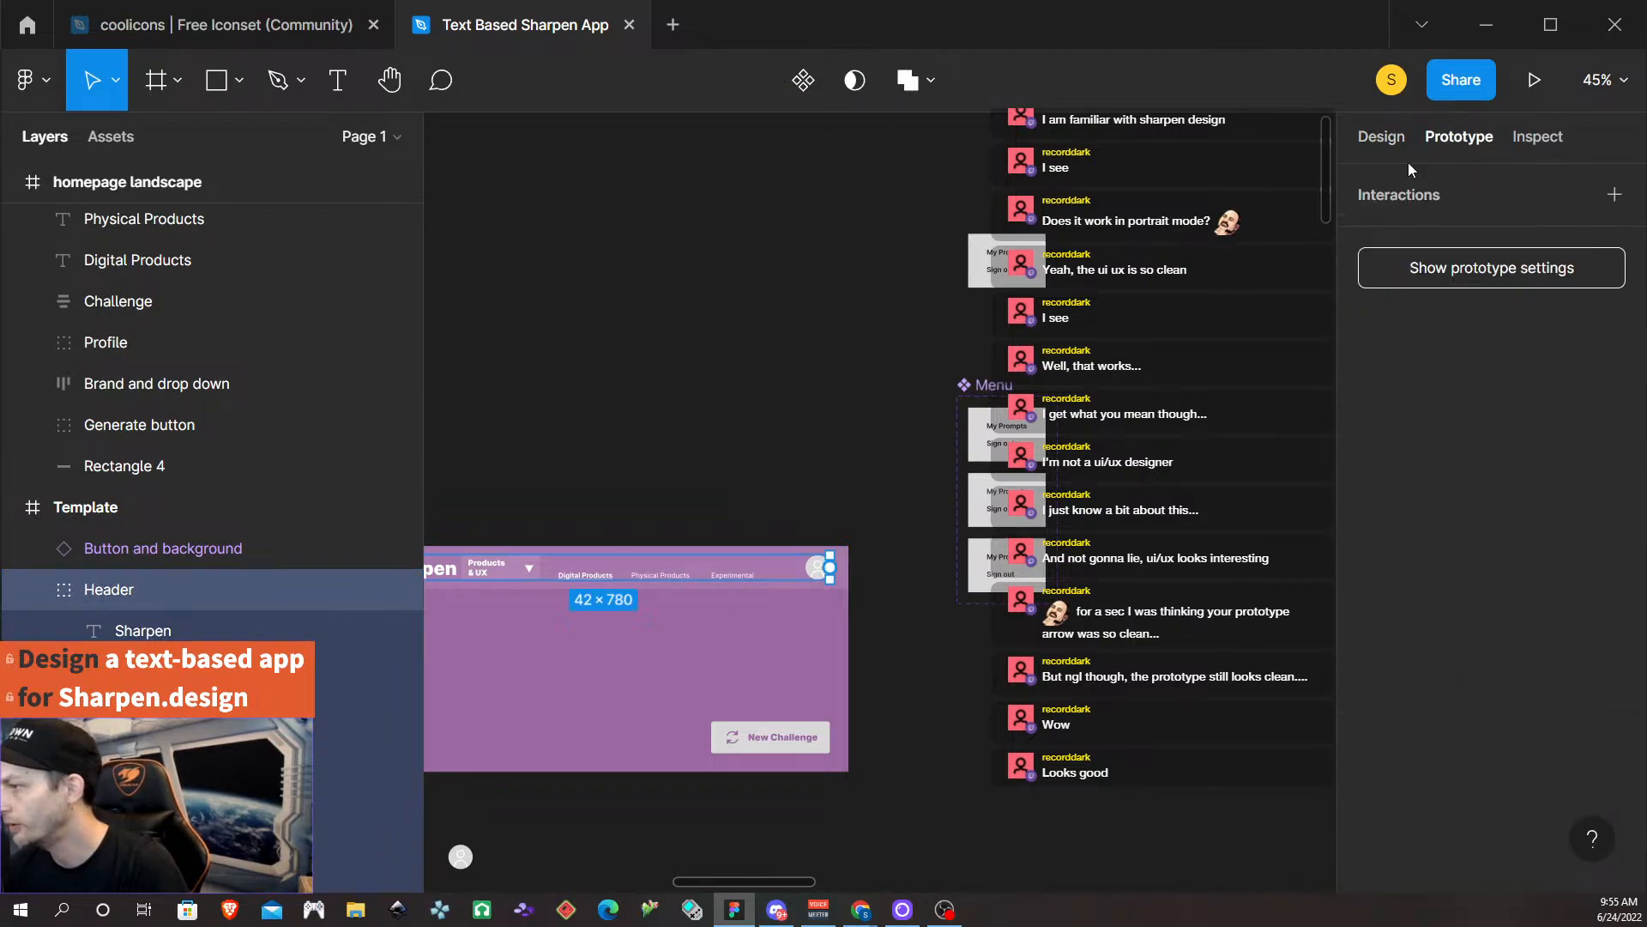
pyautogui.scroll(5, 863, 639)
pyautogui.click(798, 467)
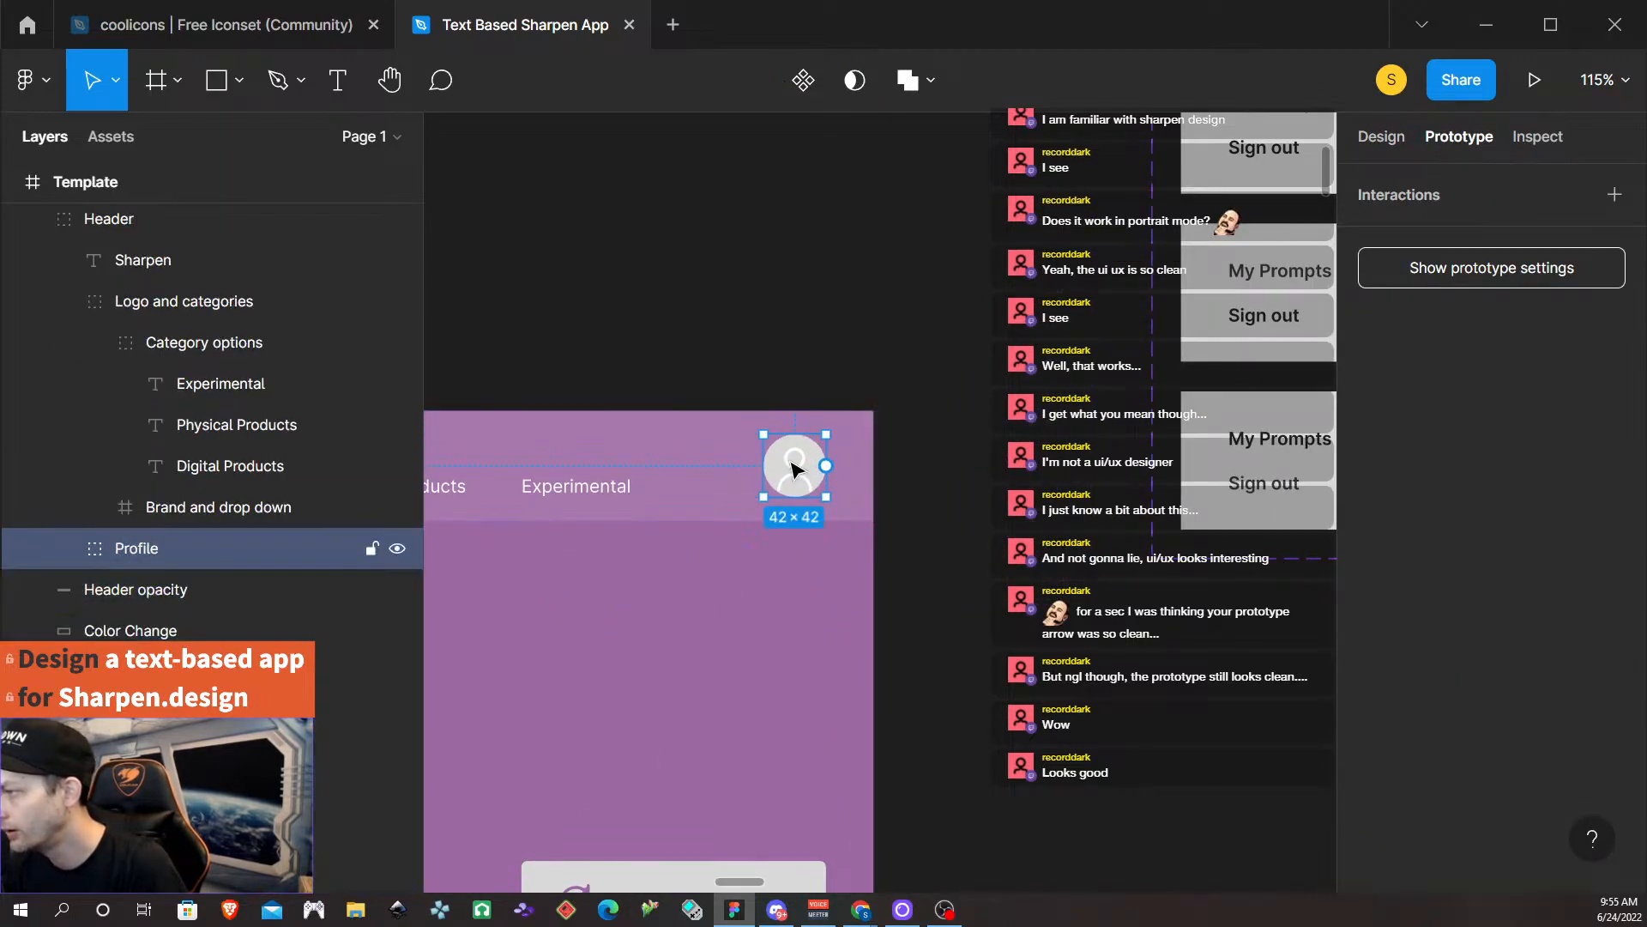
pyautogui.scroll(-3, 832, 476)
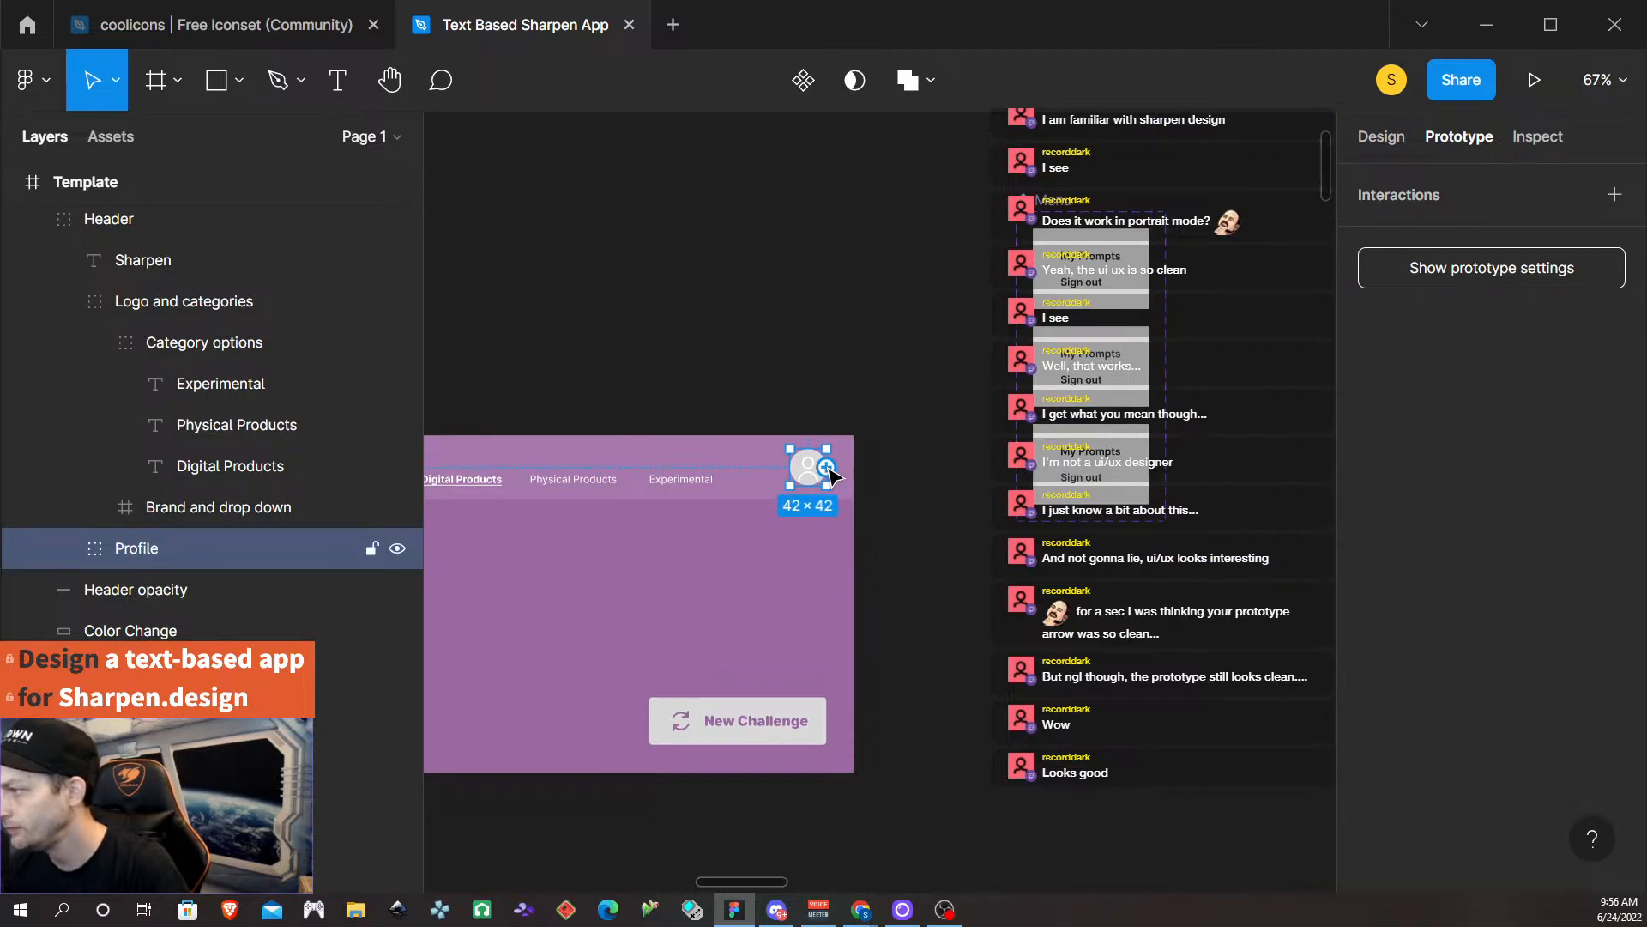
# Connect the header's Profile icon to the Menu component with an on-tap interaction that opens it as an overlay.
pyautogui.moveTo(830, 475); pyautogui.dragTo(1049, 250)
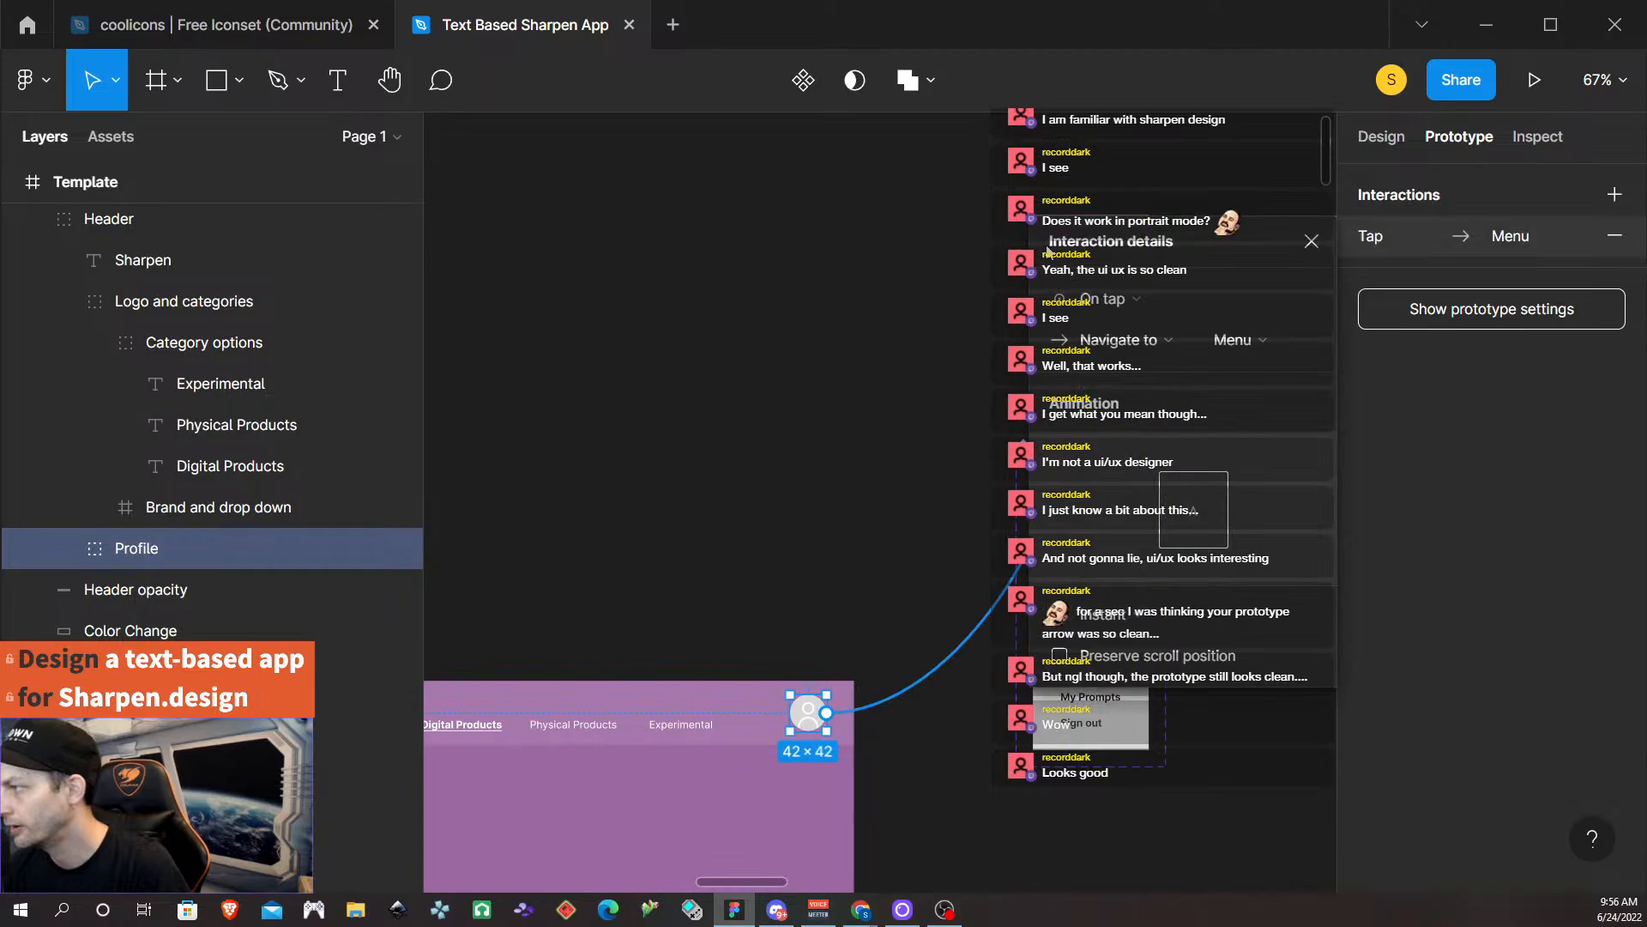
pyautogui.click(1167, 337)
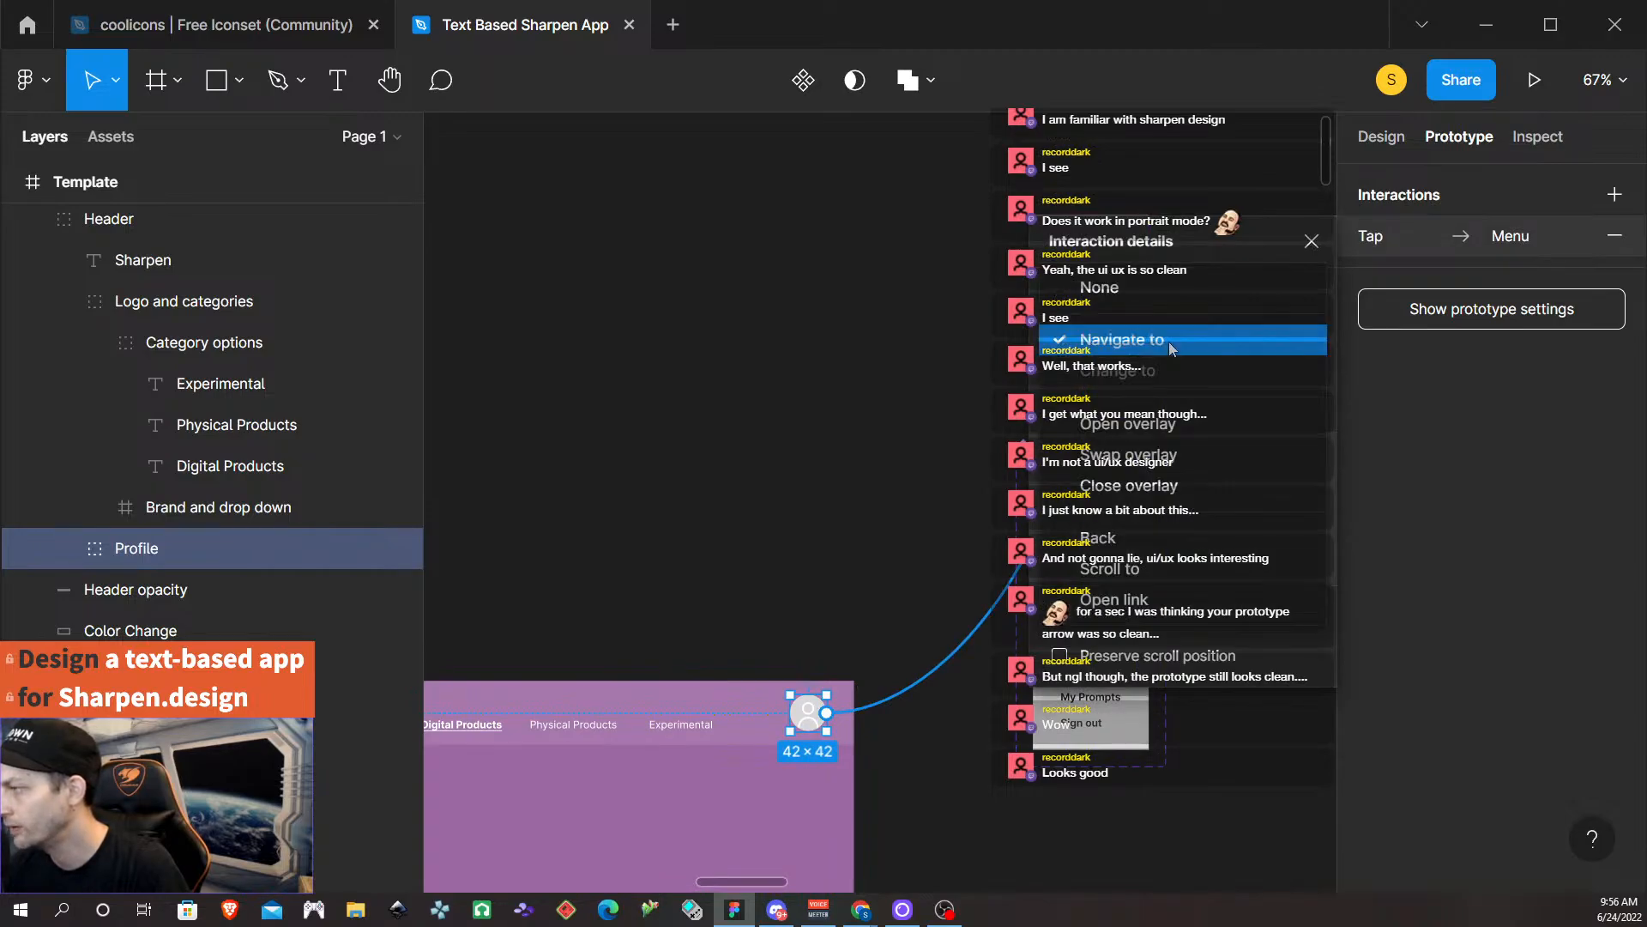
pyautogui.click(1183, 430)
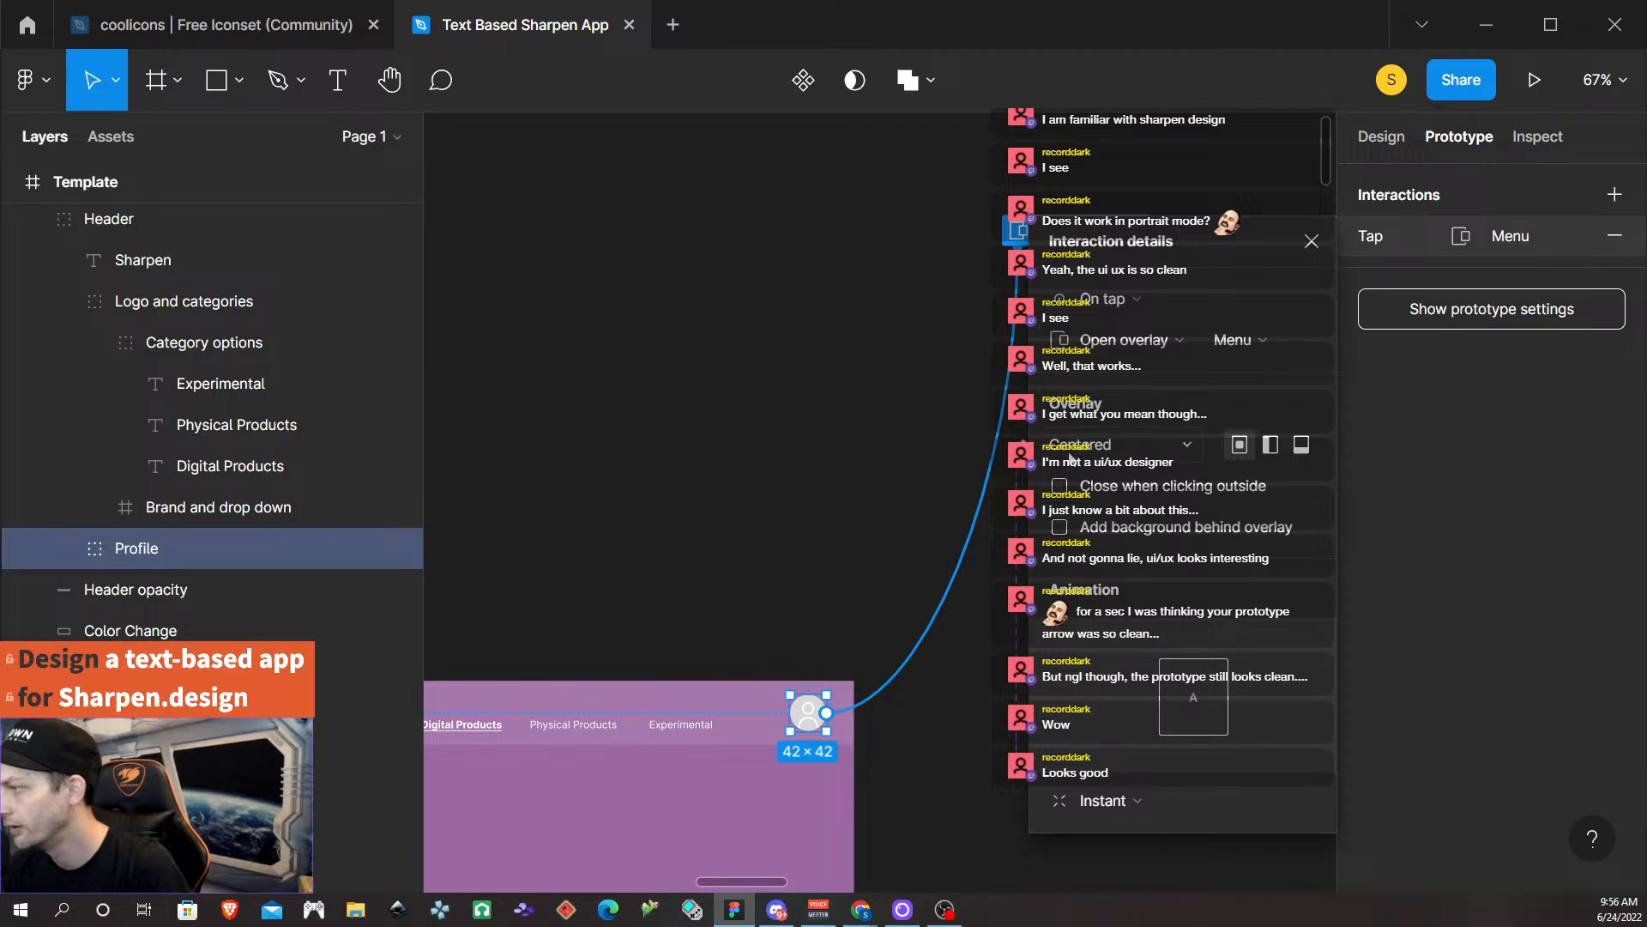
# Set the overlay position to Manual and place the menu directly below the header, flush with the Template frame's right edge.
pyautogui.click(1150, 447)
pyautogui.click(1169, 682)
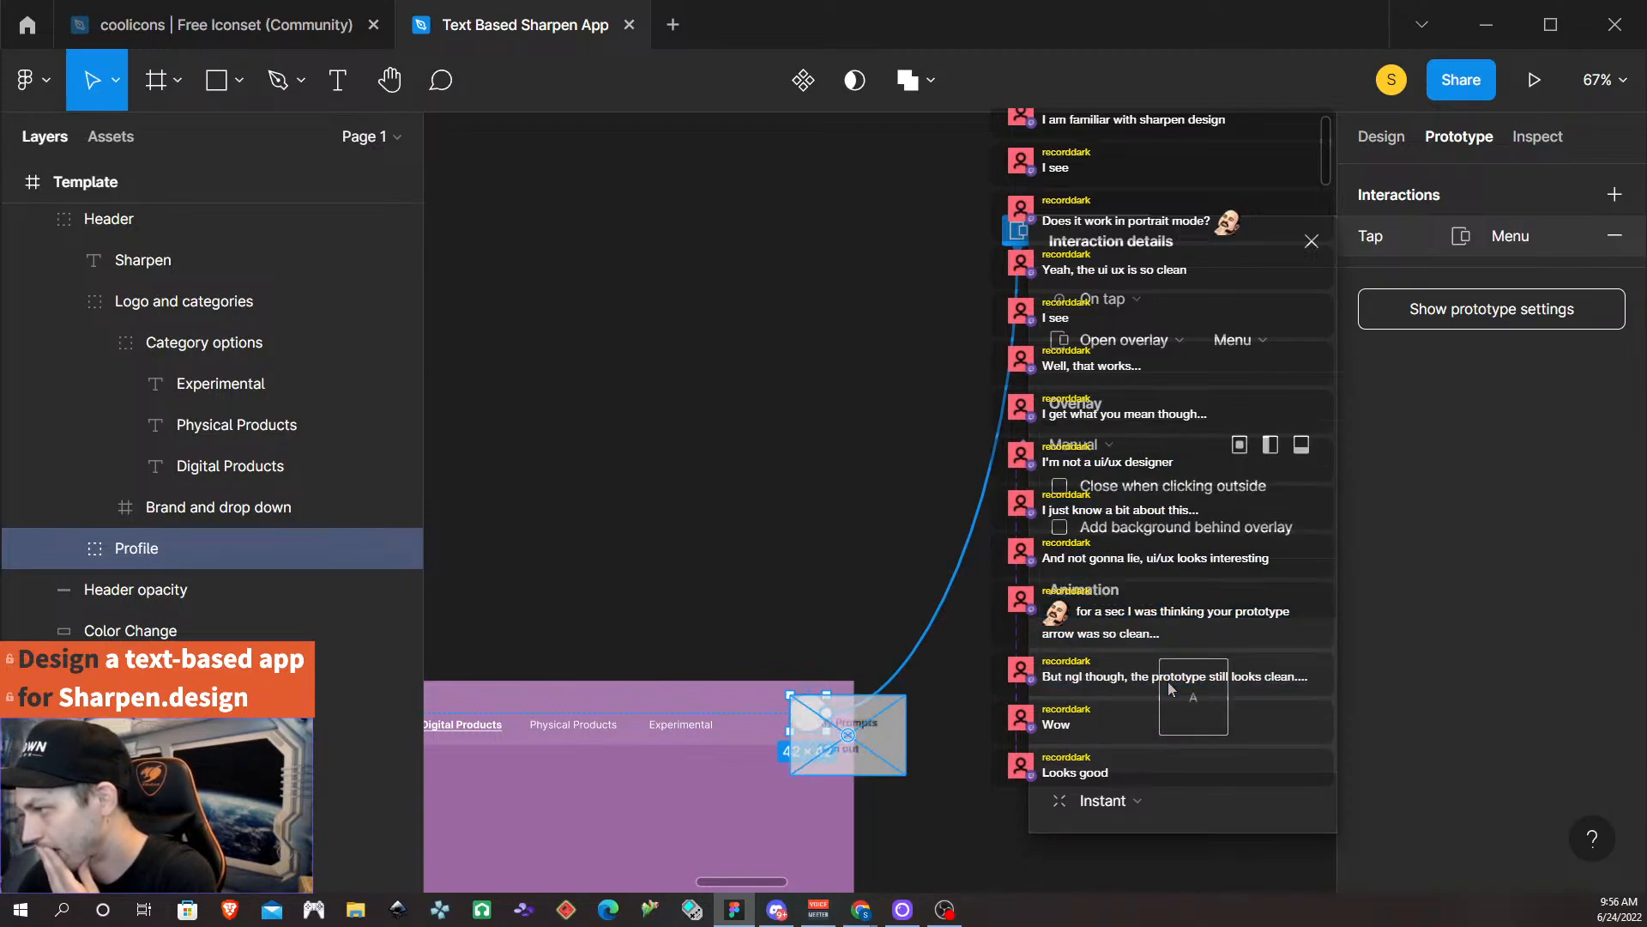
pyautogui.moveTo(858, 764); pyautogui.dragTo(808, 810)
pyautogui.scroll(5, 809, 811)
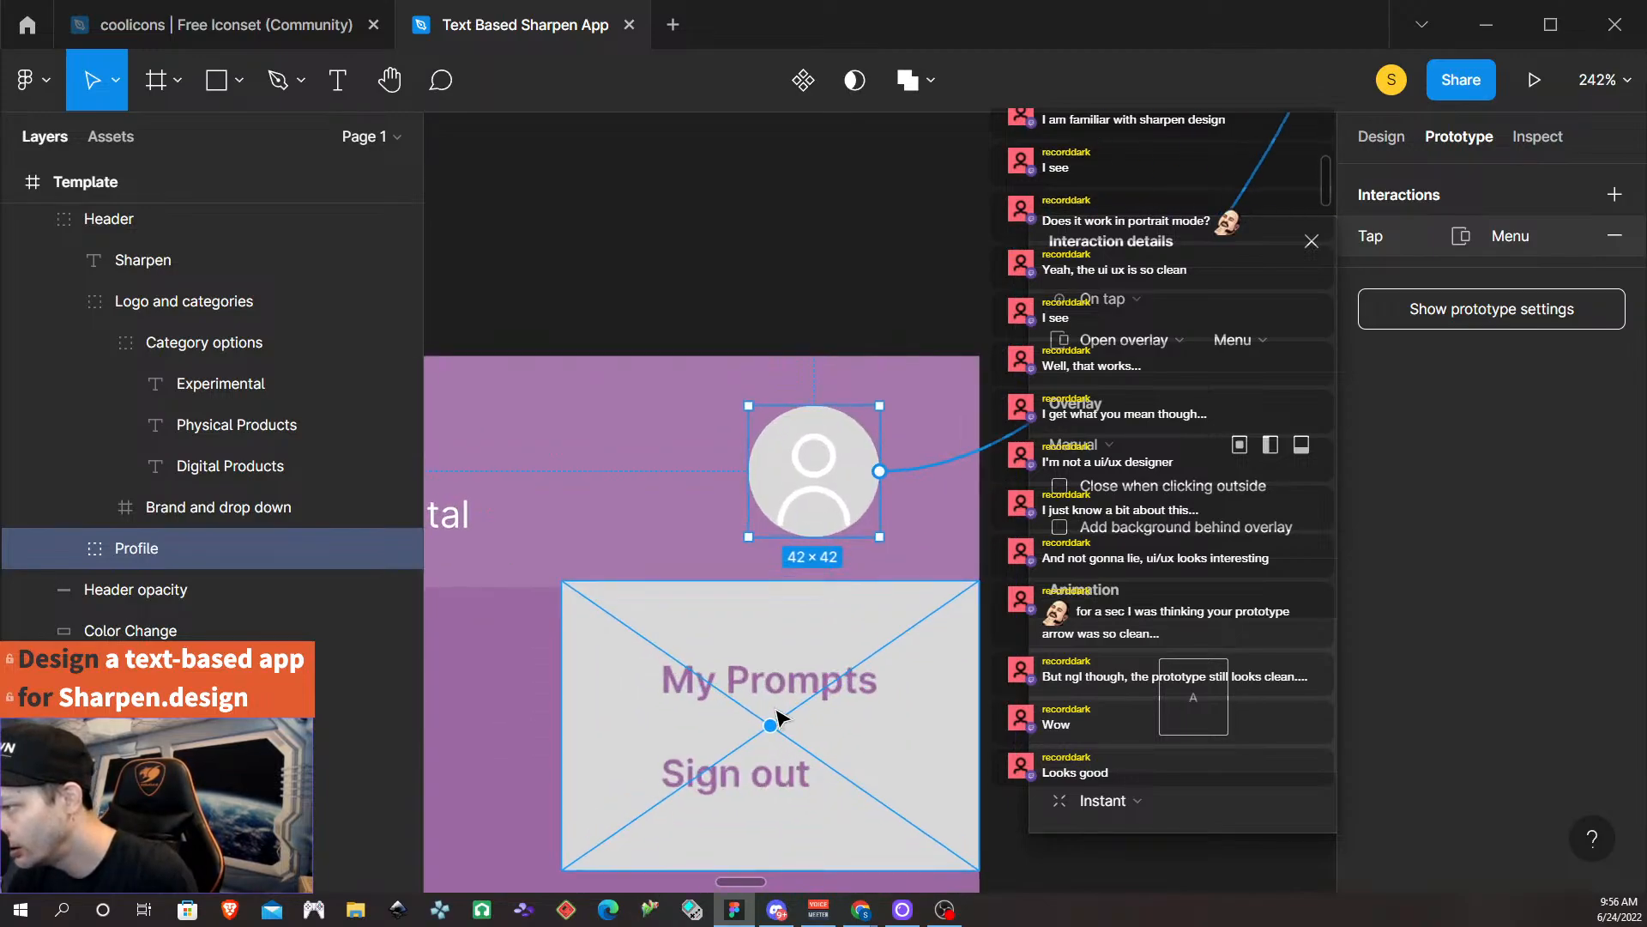
pyautogui.moveTo(775, 709); pyautogui.dragTo(776, 715)
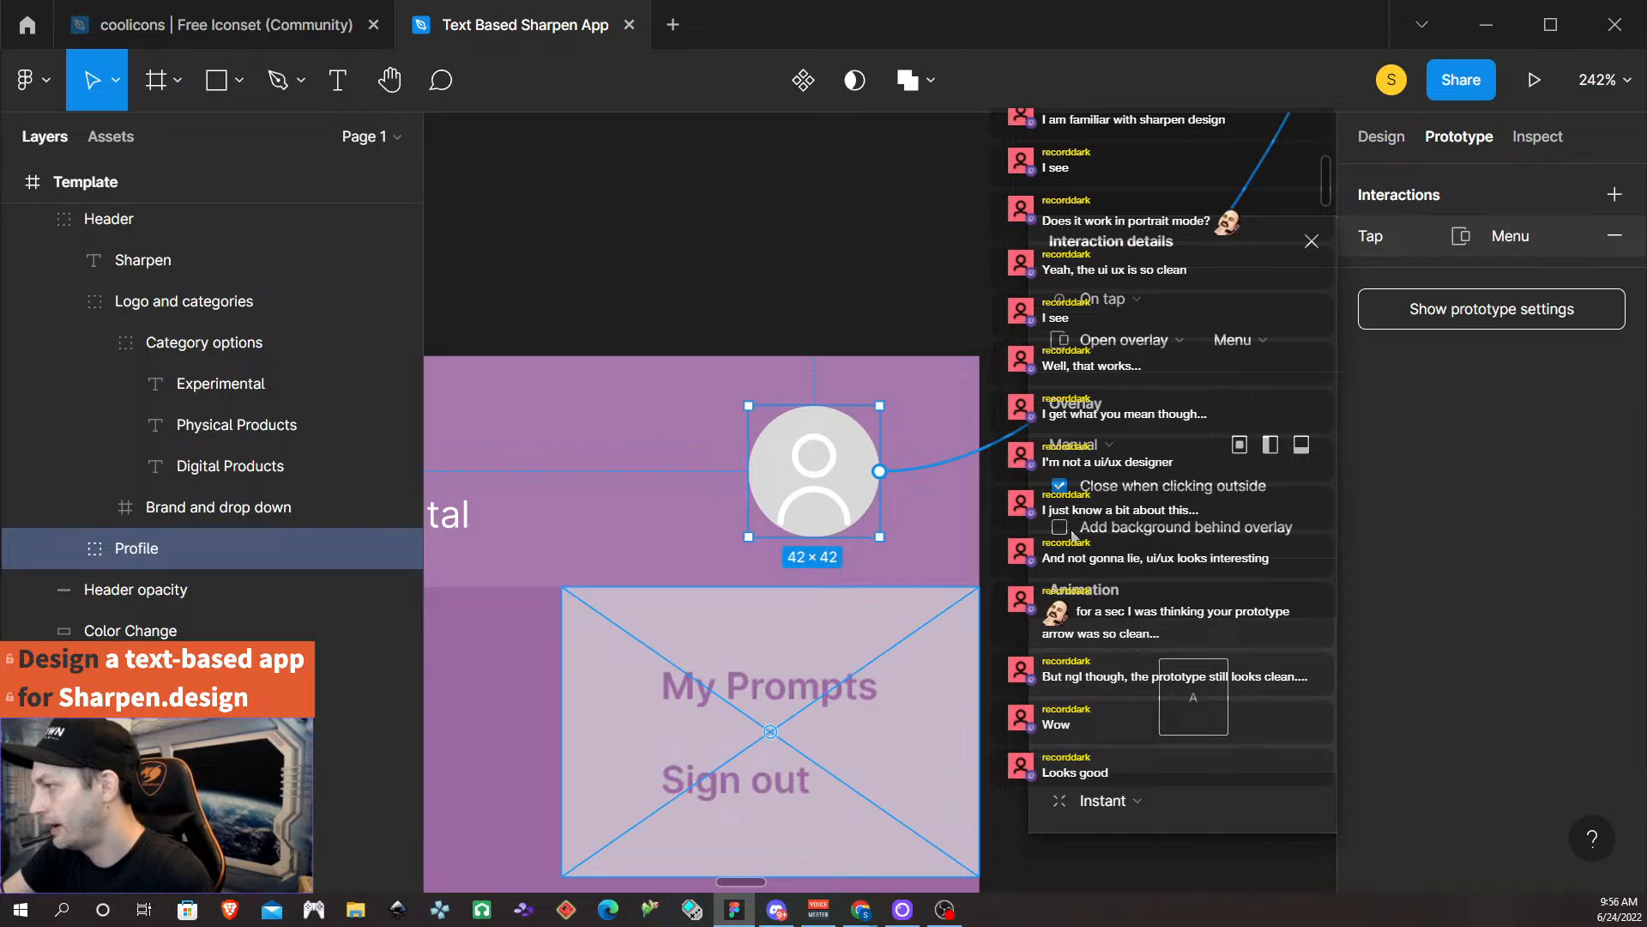
# Configure the overlay to close when clicking outside, with a background behind it and a Move in animation.
pyautogui.click(1068, 529)
pyautogui.click(1178, 570)
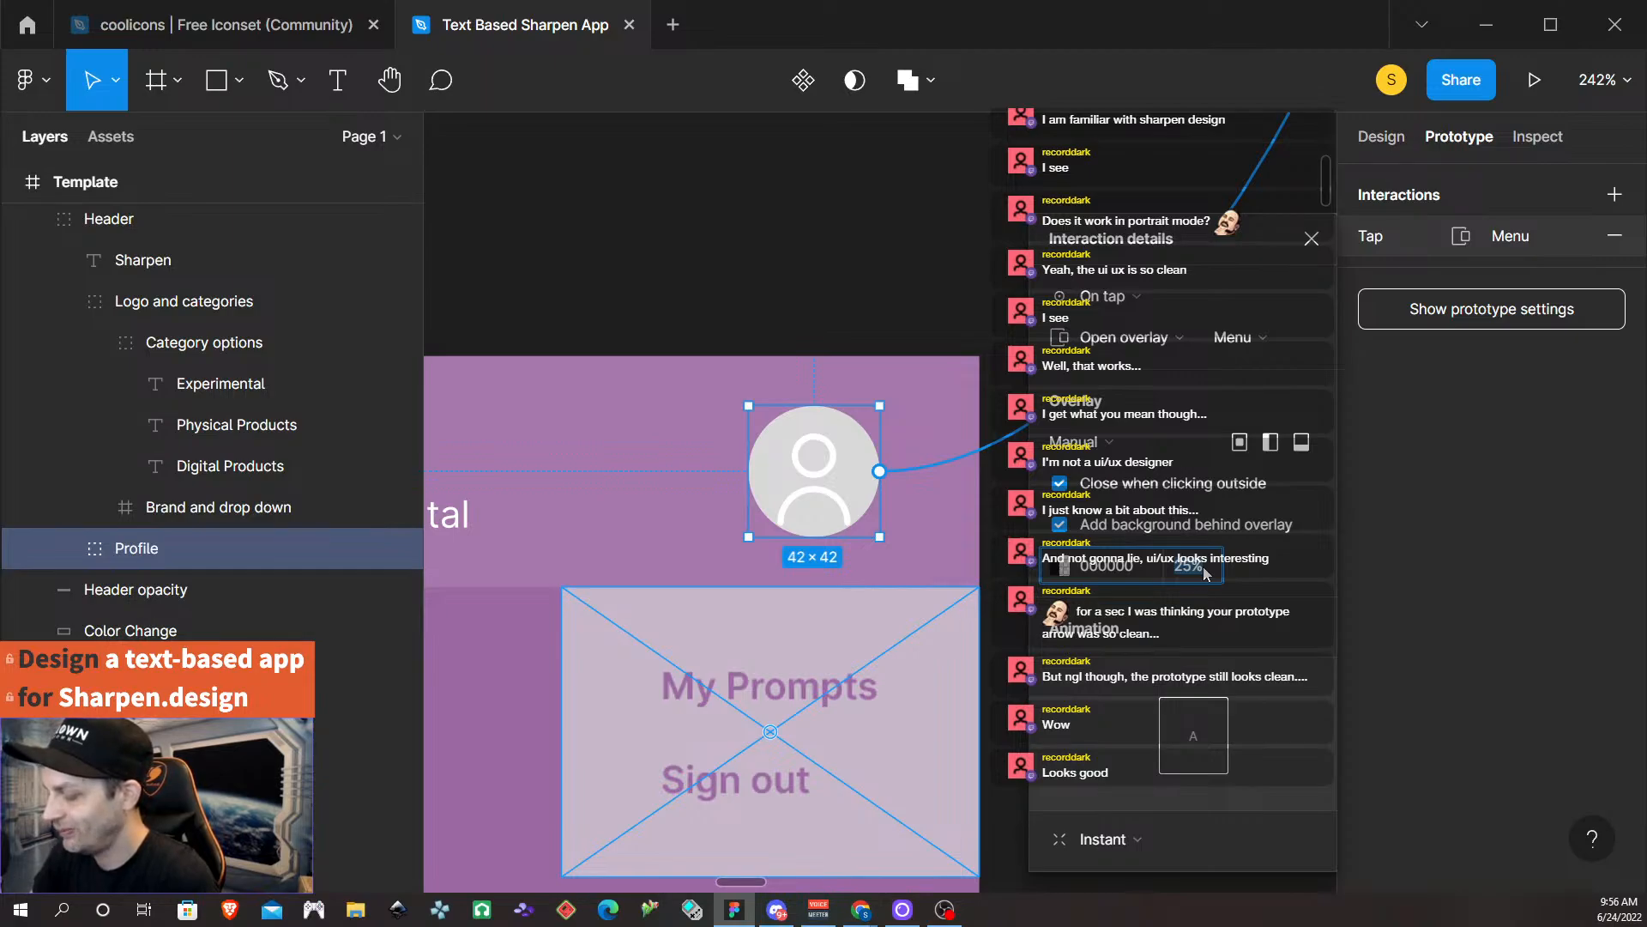
pyautogui.click(1132, 841)
pyautogui.click(1141, 732)
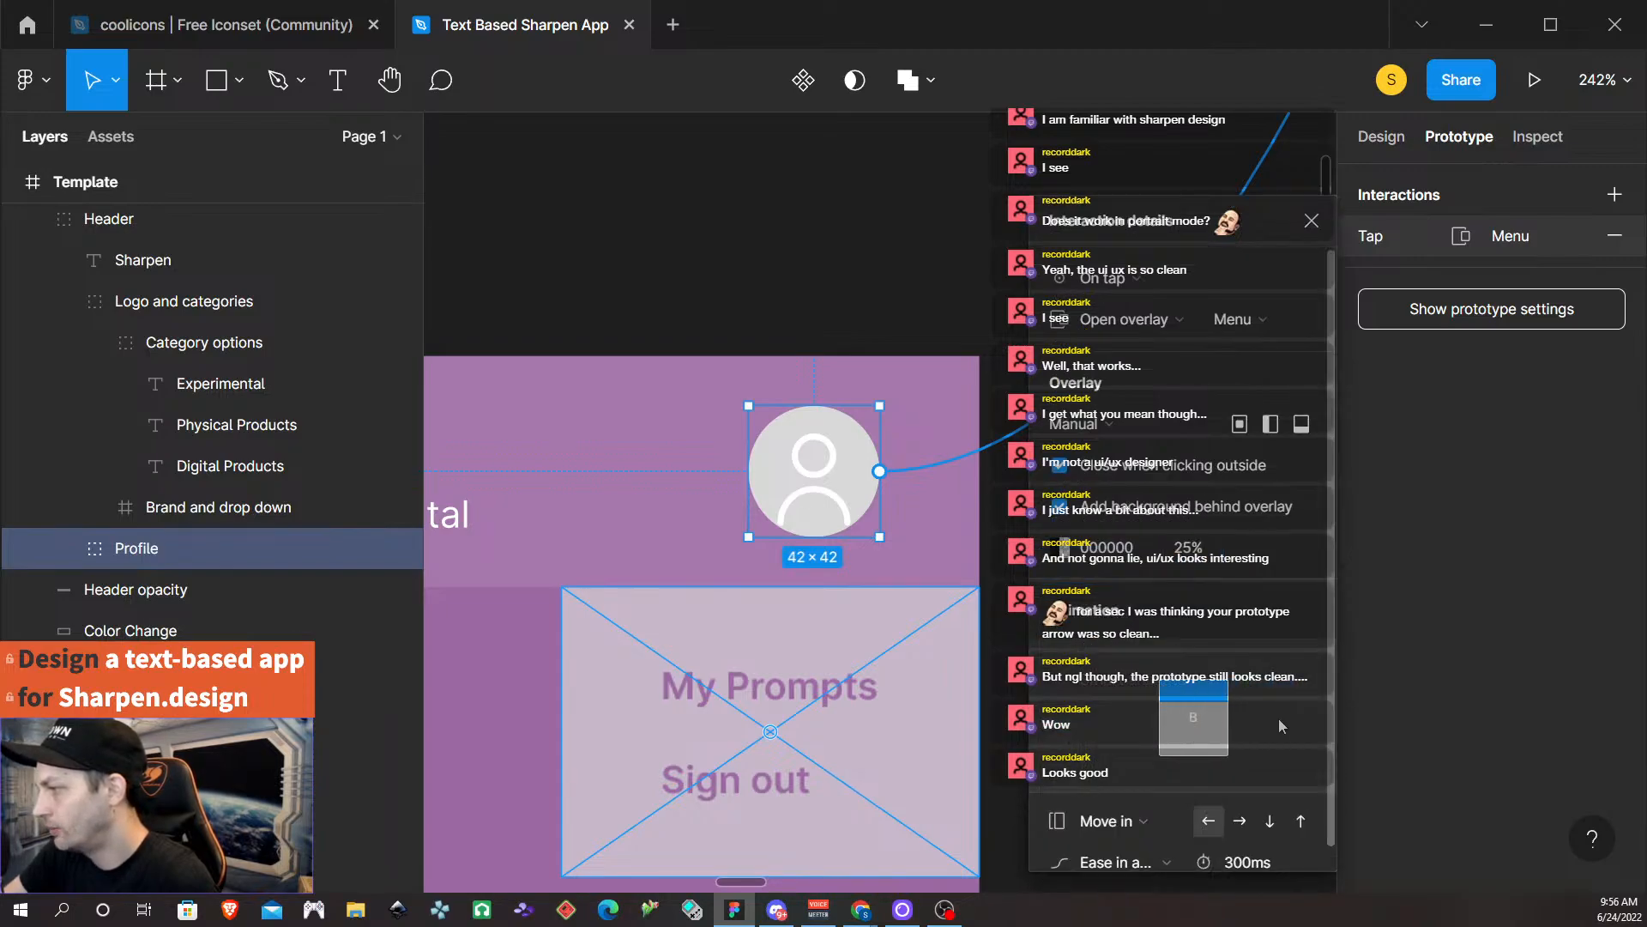
pyautogui.scroll(-1, 1239, 790)
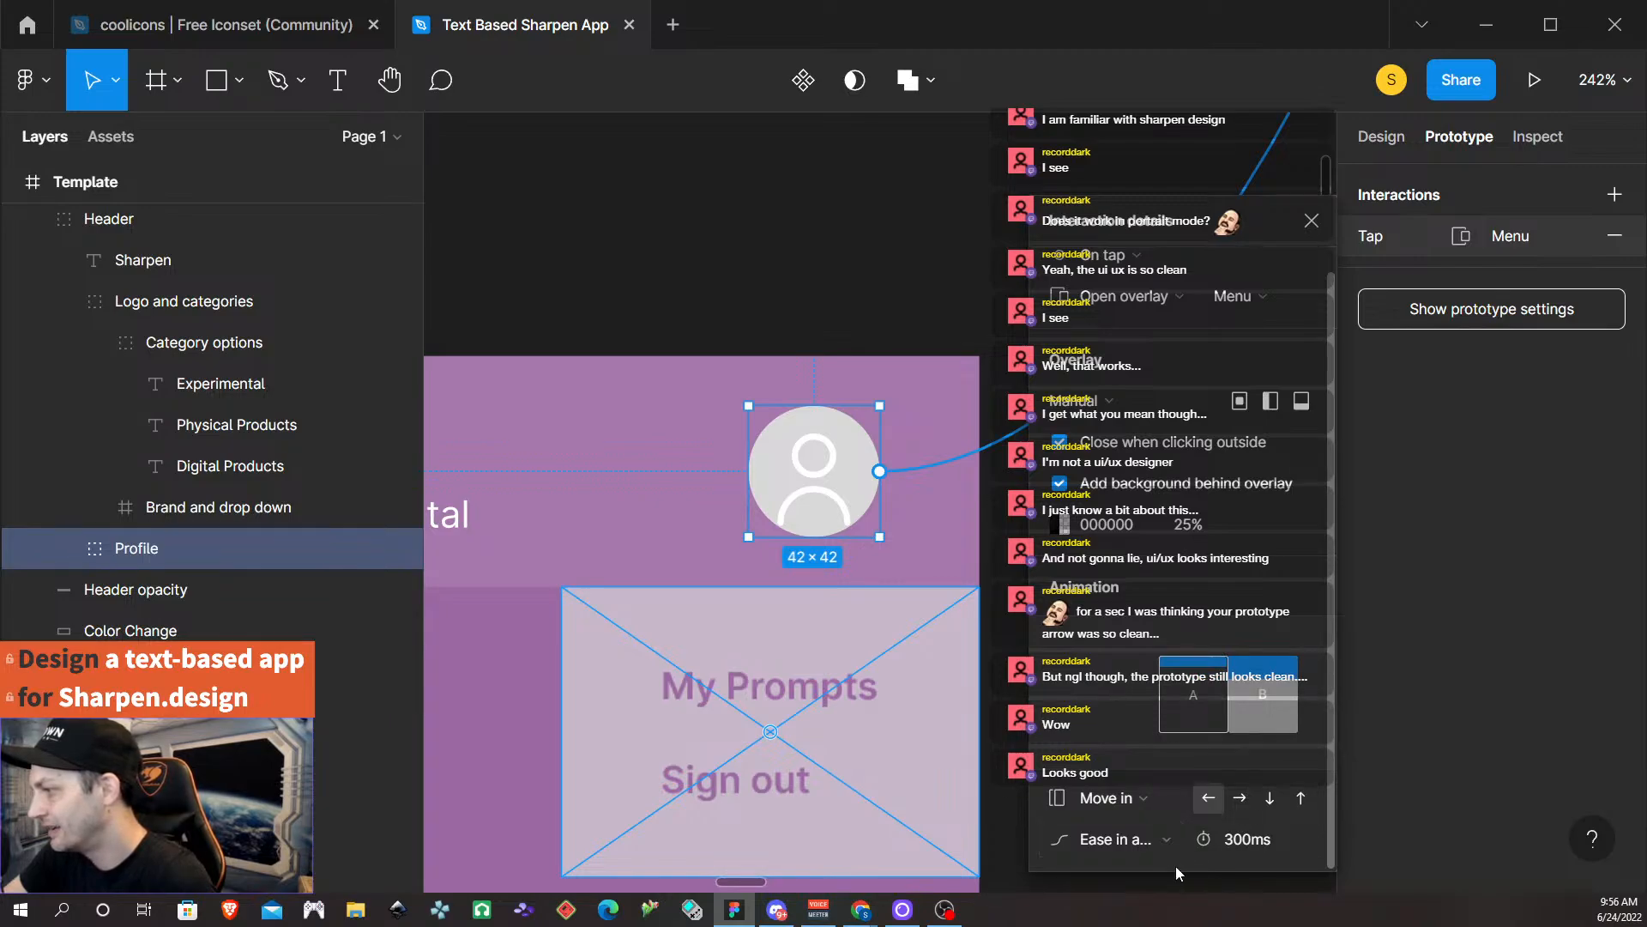
pyautogui.click(1311, 225)
# Run the prototype preview from the Template frame and test opening and closing the profile menu.
pyautogui.scroll(-5, 719, 322)
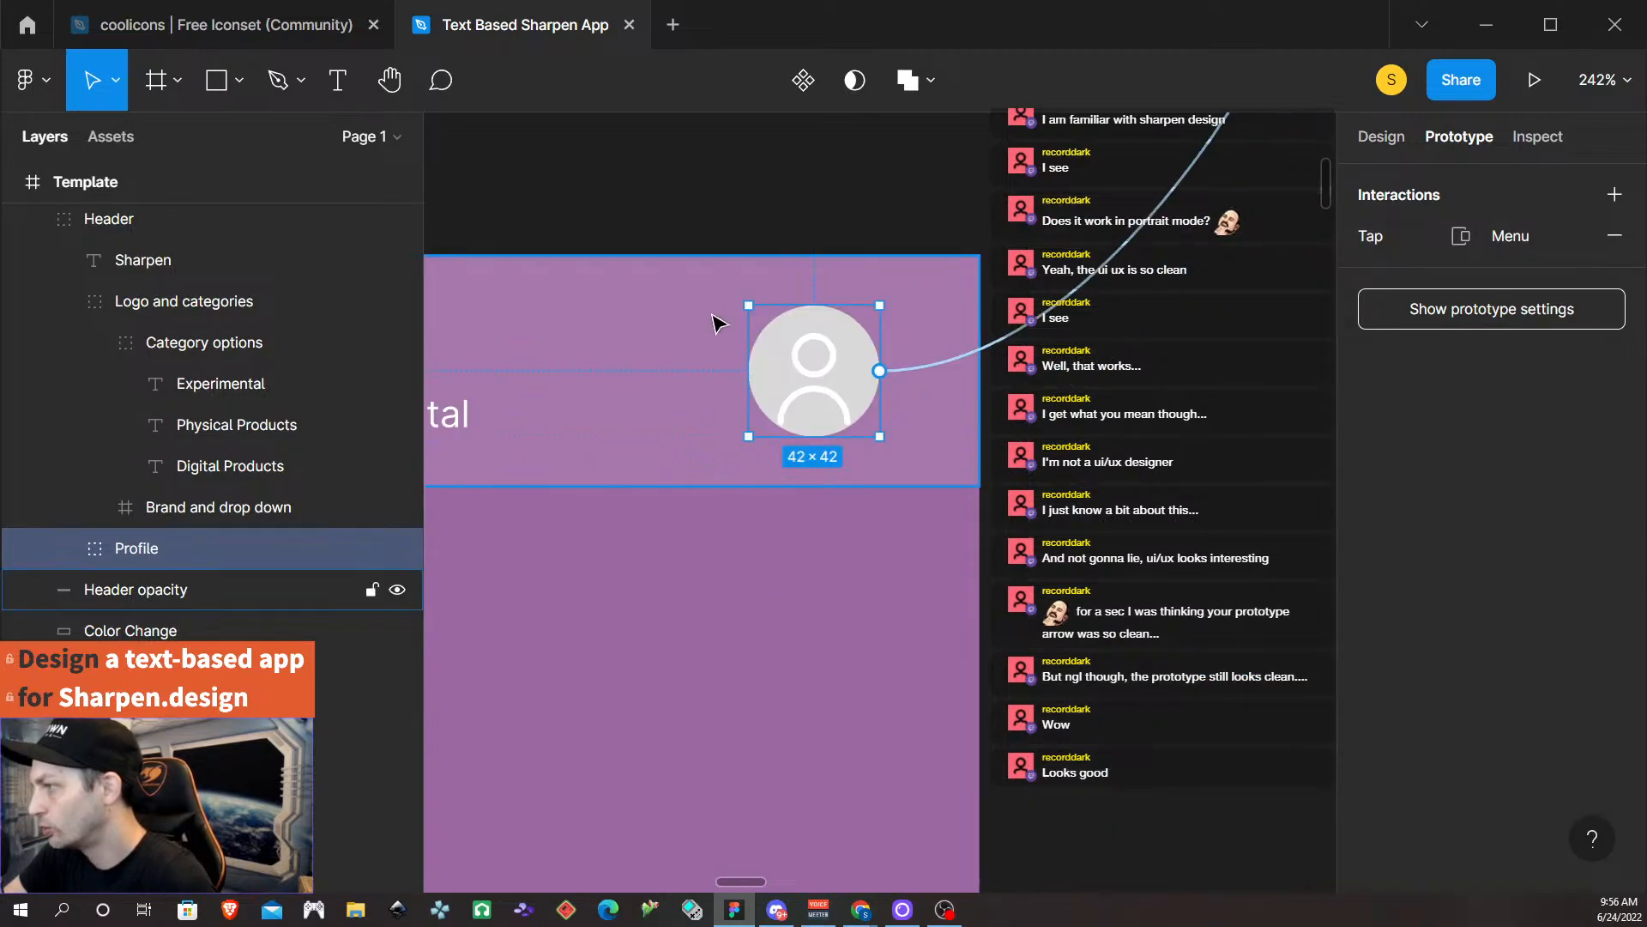
pyautogui.click(1063, 388)
pyautogui.scroll(-6, 1048, 380)
pyautogui.scroll(-2, 1013, 380)
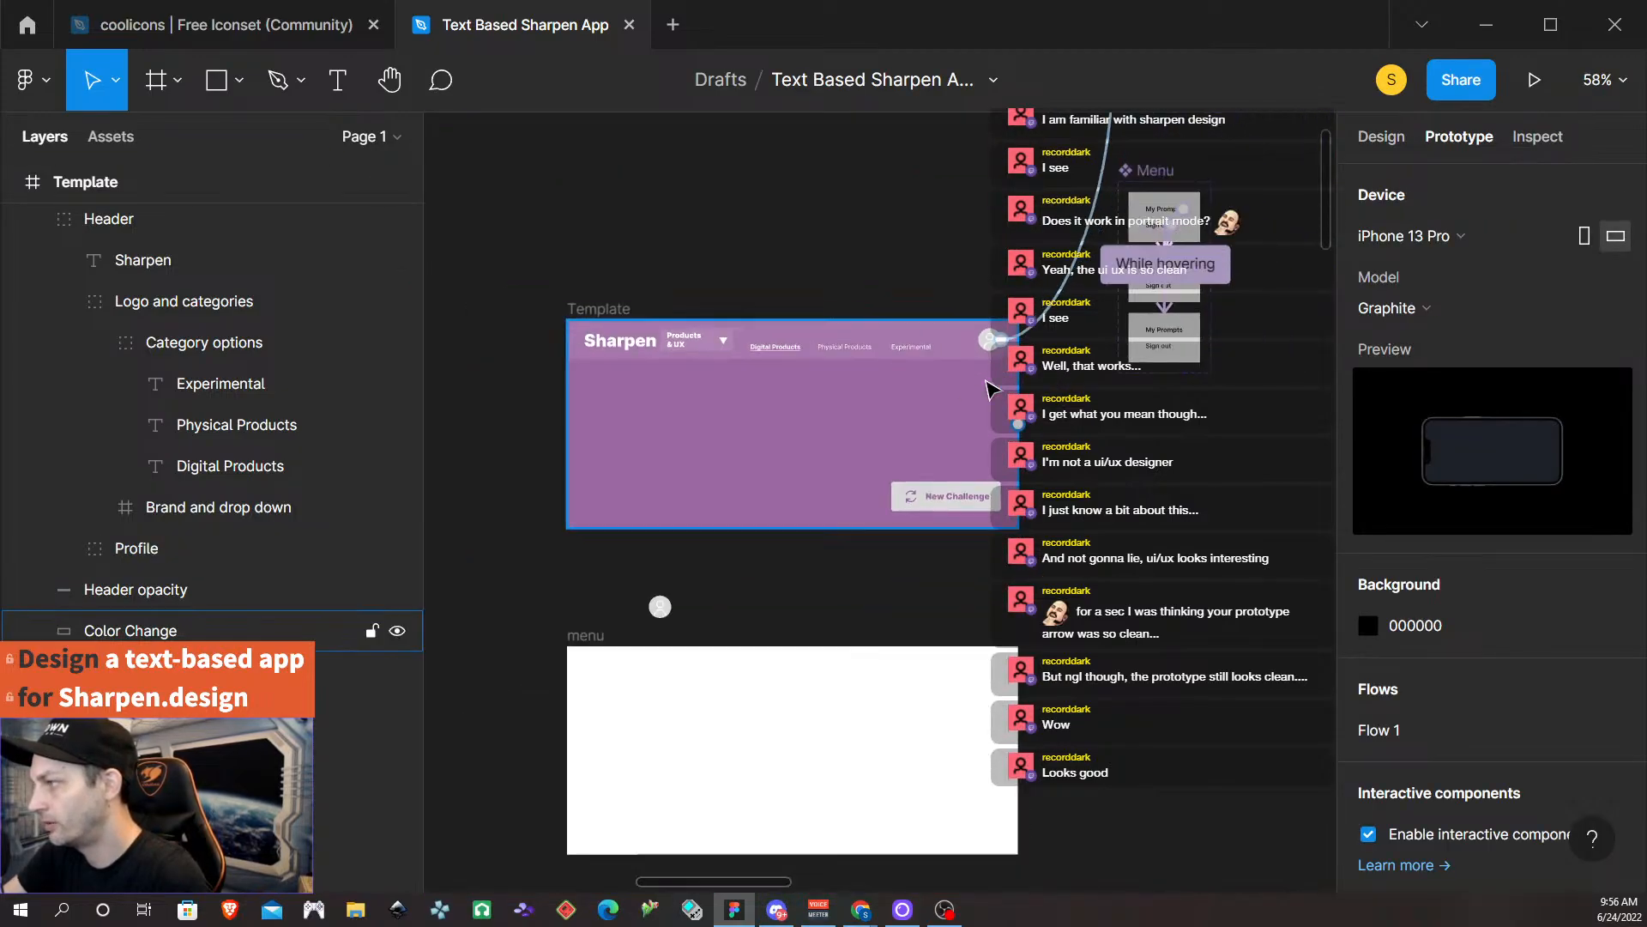
pyautogui.click(599, 311)
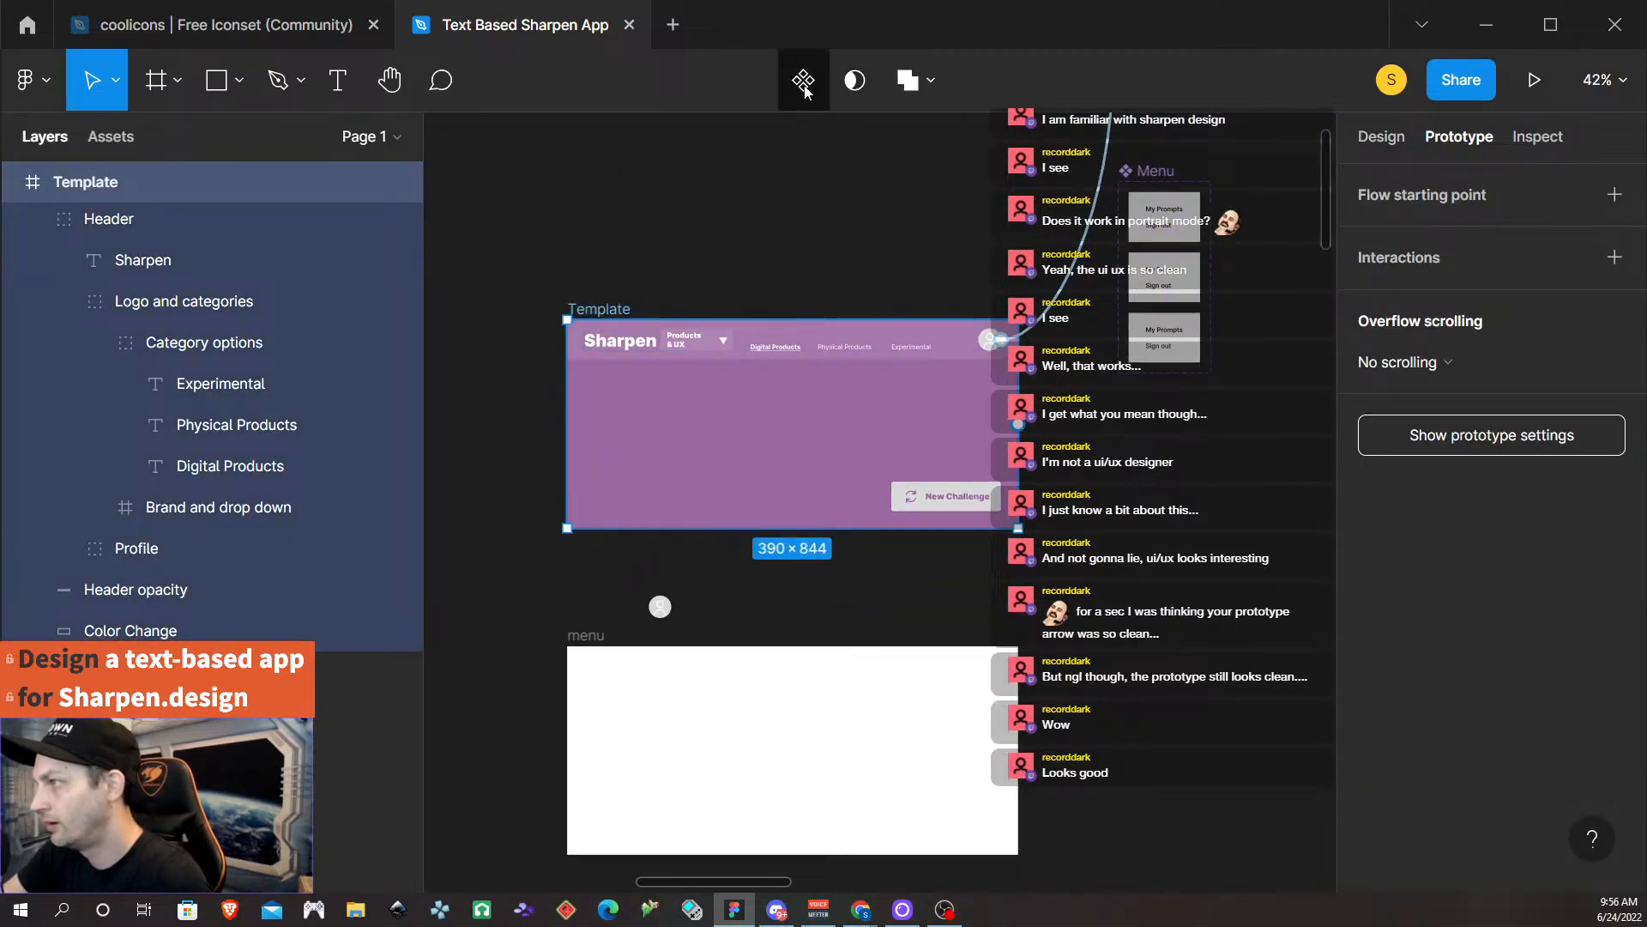
pyautogui.click(1534, 80)
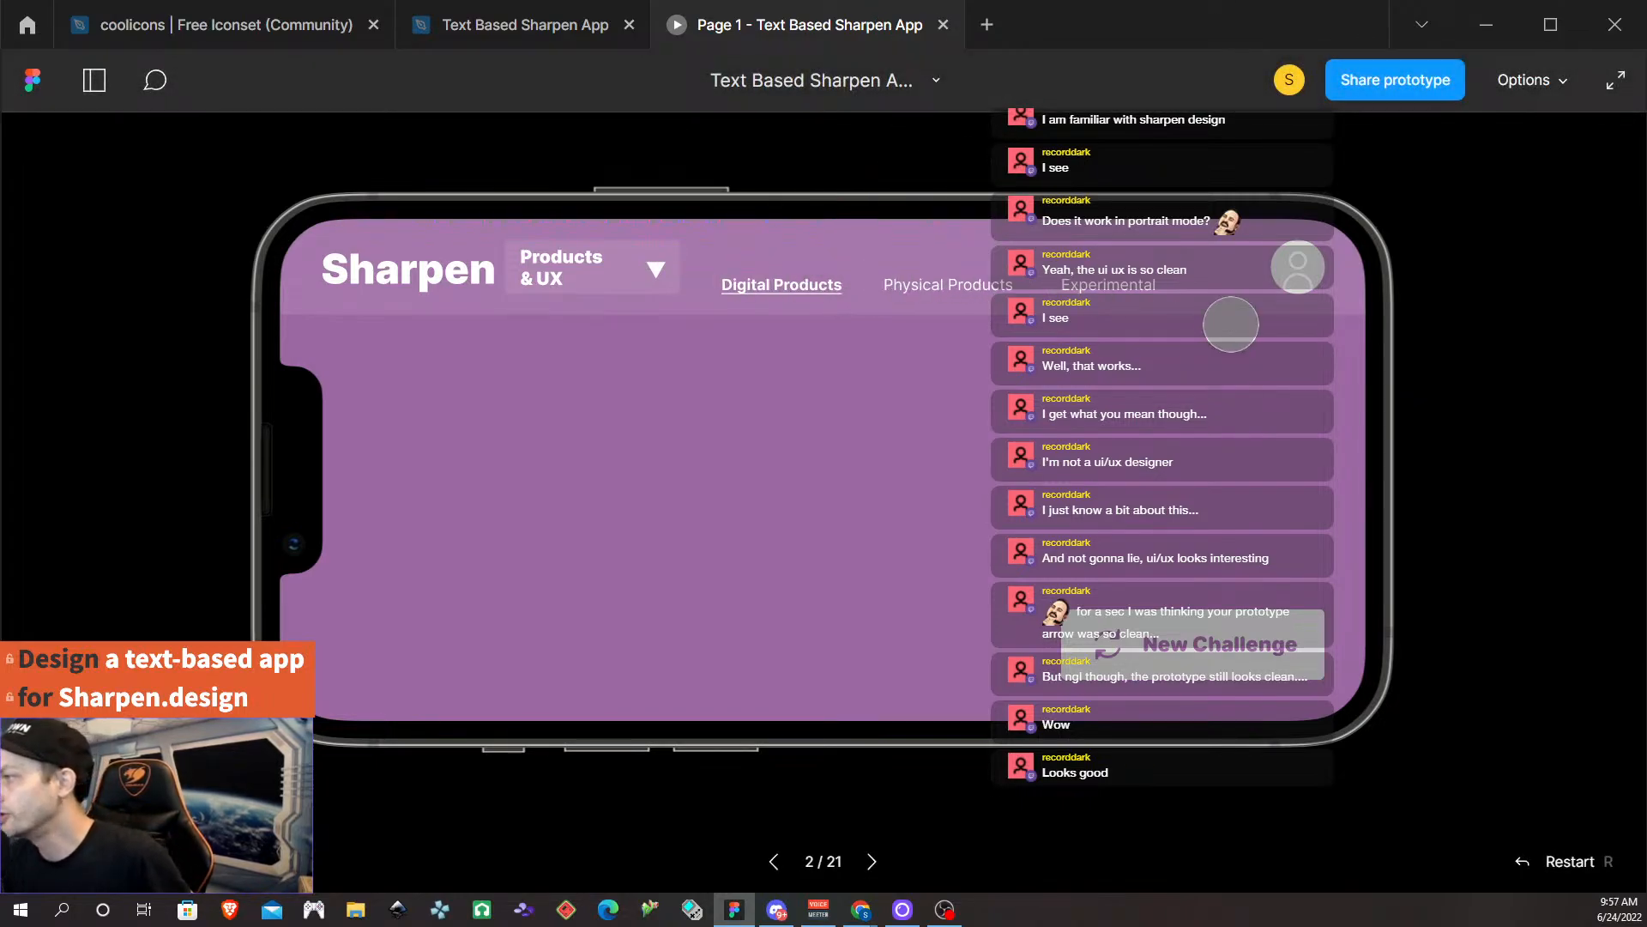
pyautogui.click(1298, 268)
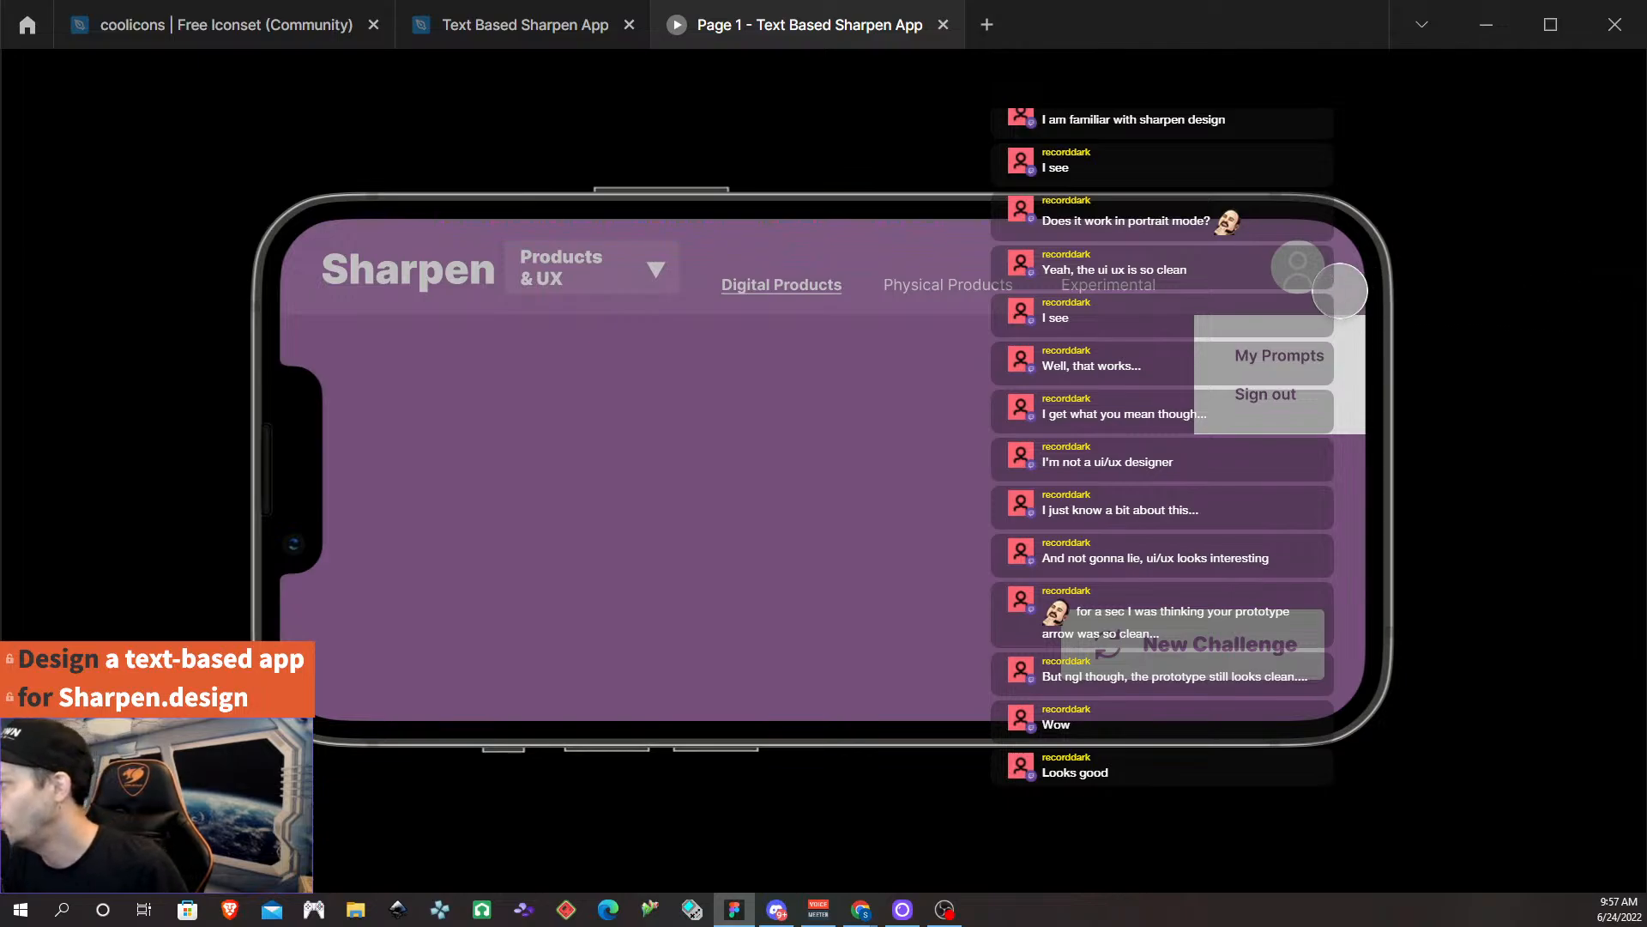
pyautogui.click(1291, 270)
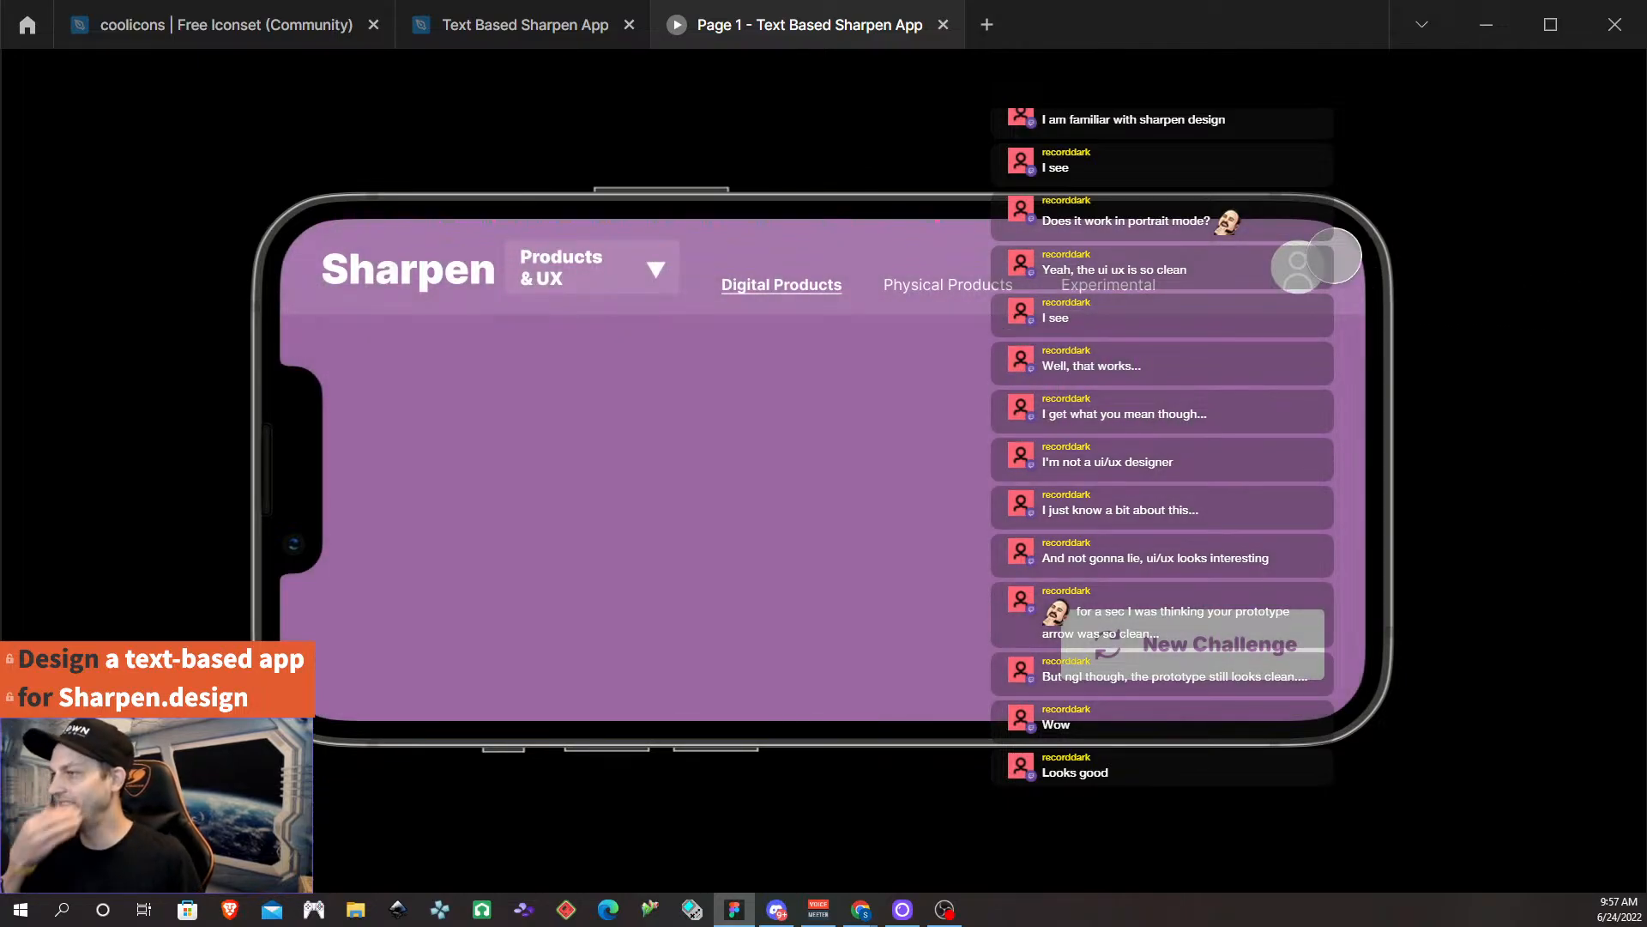
# Return to the design file, open the Profile icon's tap interaction and set the Move in direction to left.
pyautogui.click(485, 31)
pyautogui.scroll(3, 1092, 403)
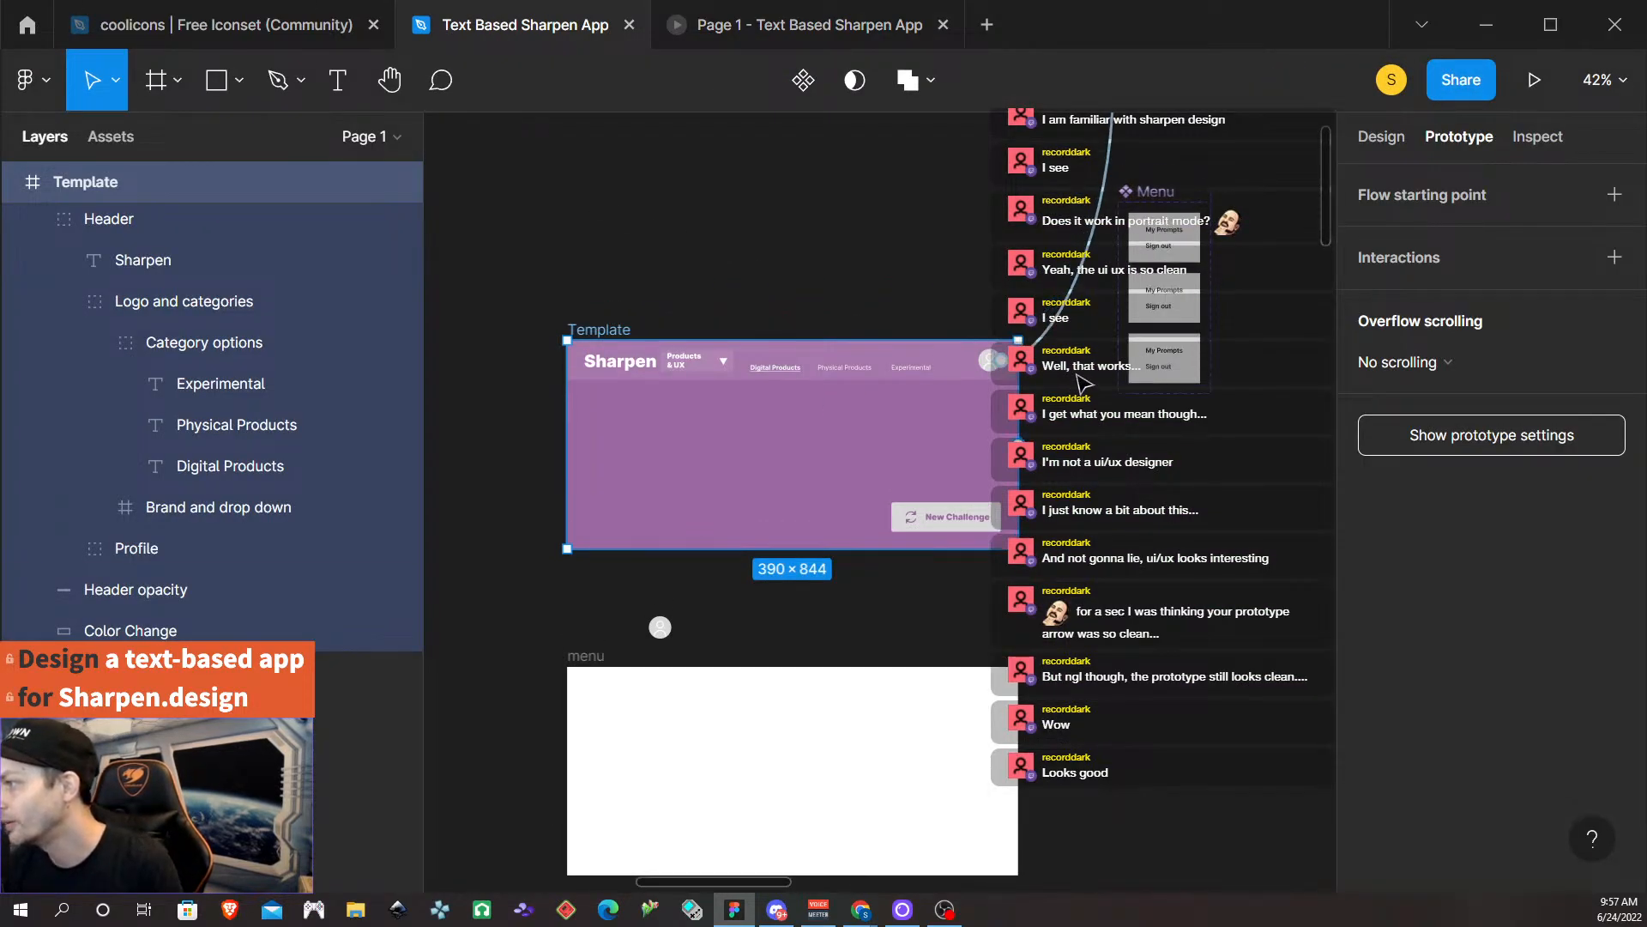
pyautogui.click(1092, 369)
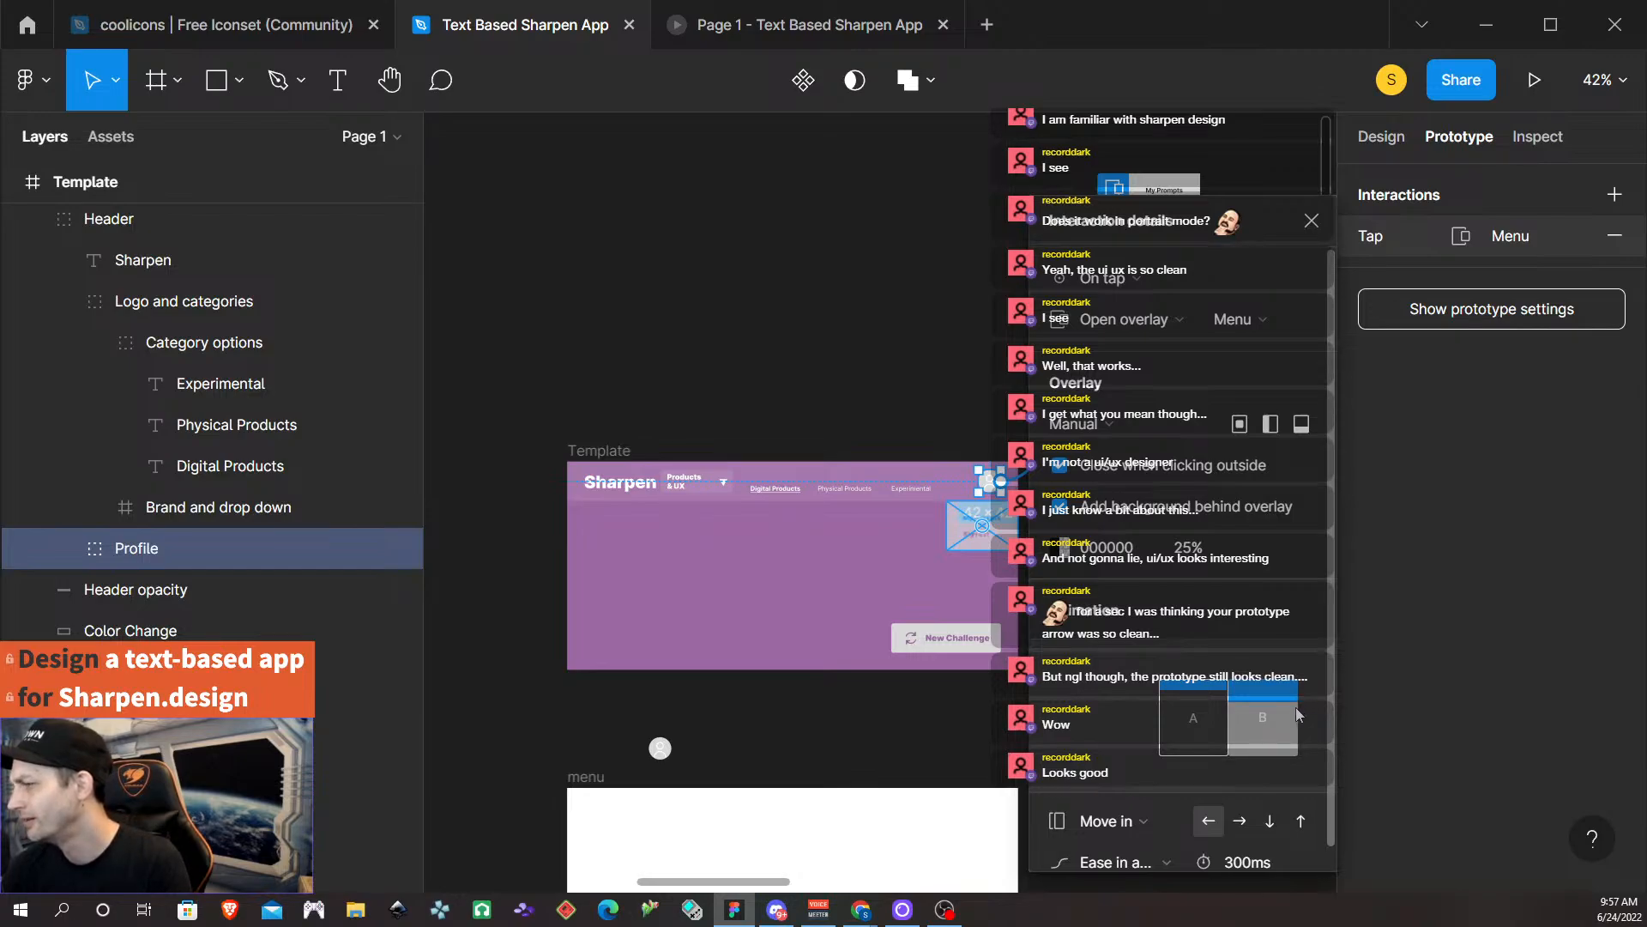
pyautogui.click(1210, 824)
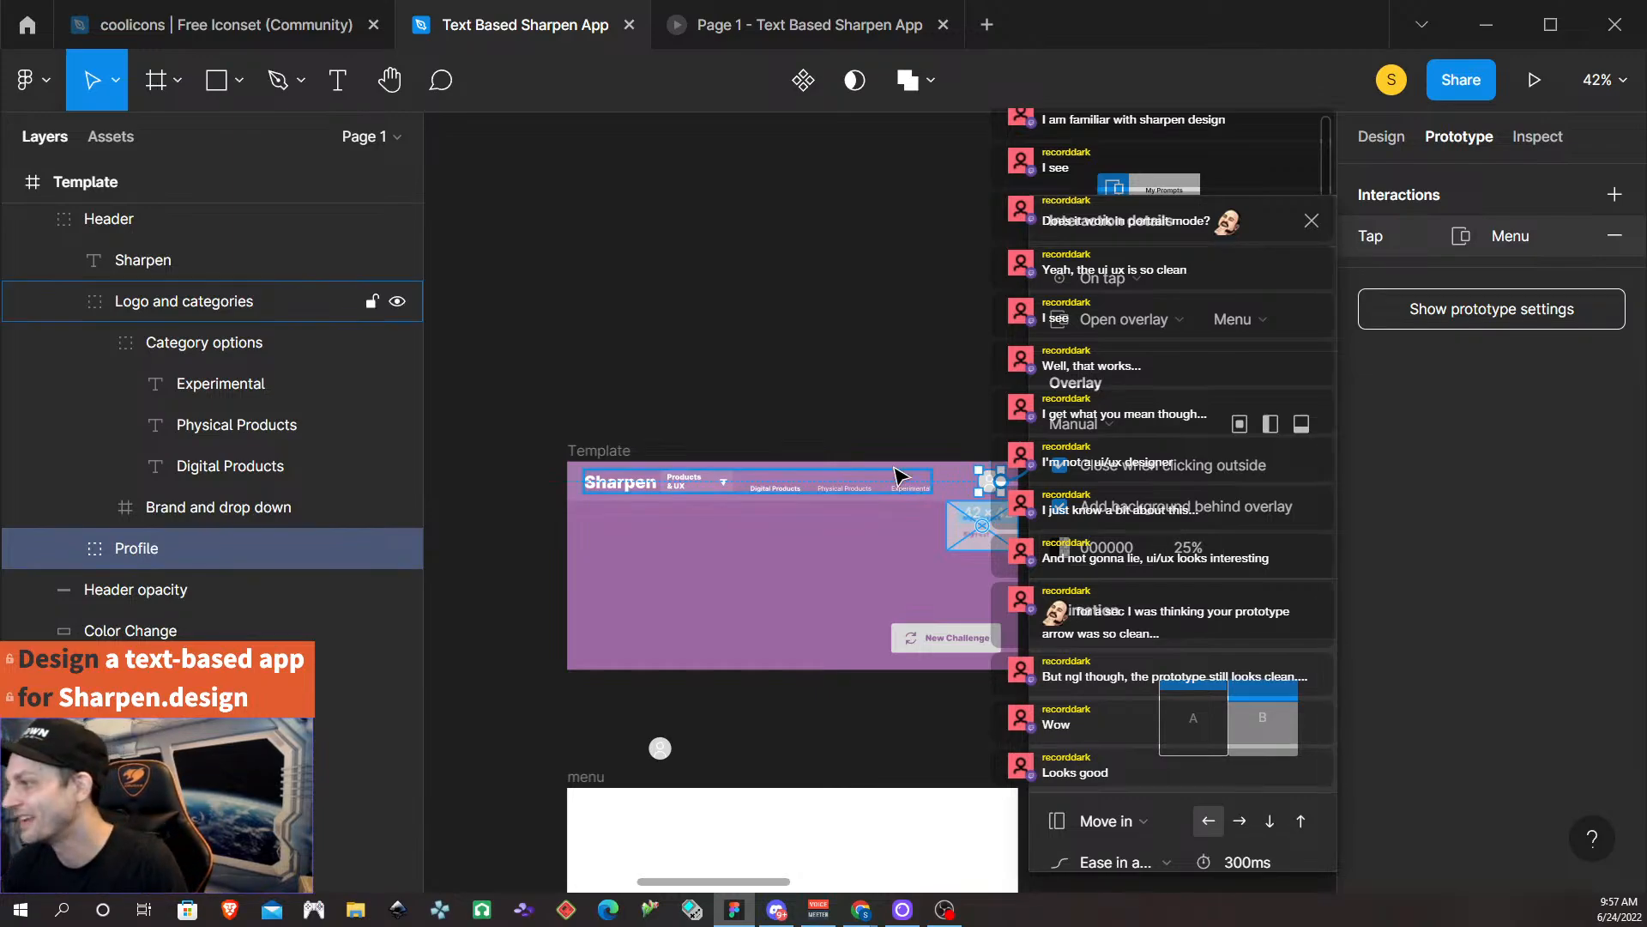
# Test the profile menu's opening and closing animation again in the prototype preview.
pyautogui.click(829, 38)
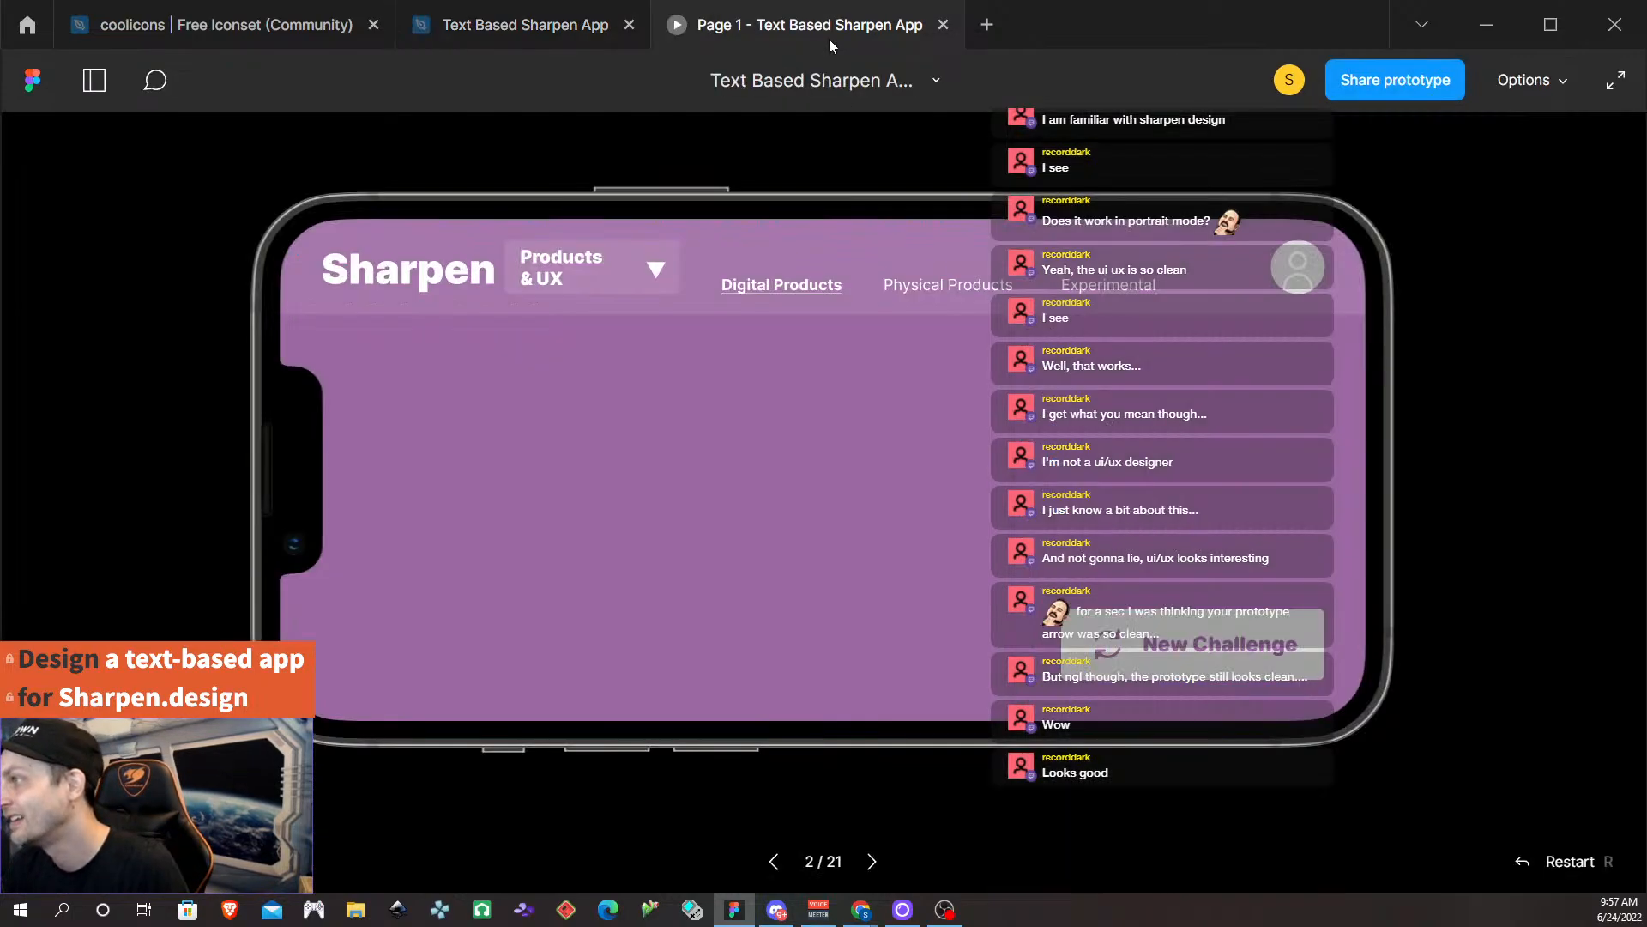
pyautogui.click(1296, 263)
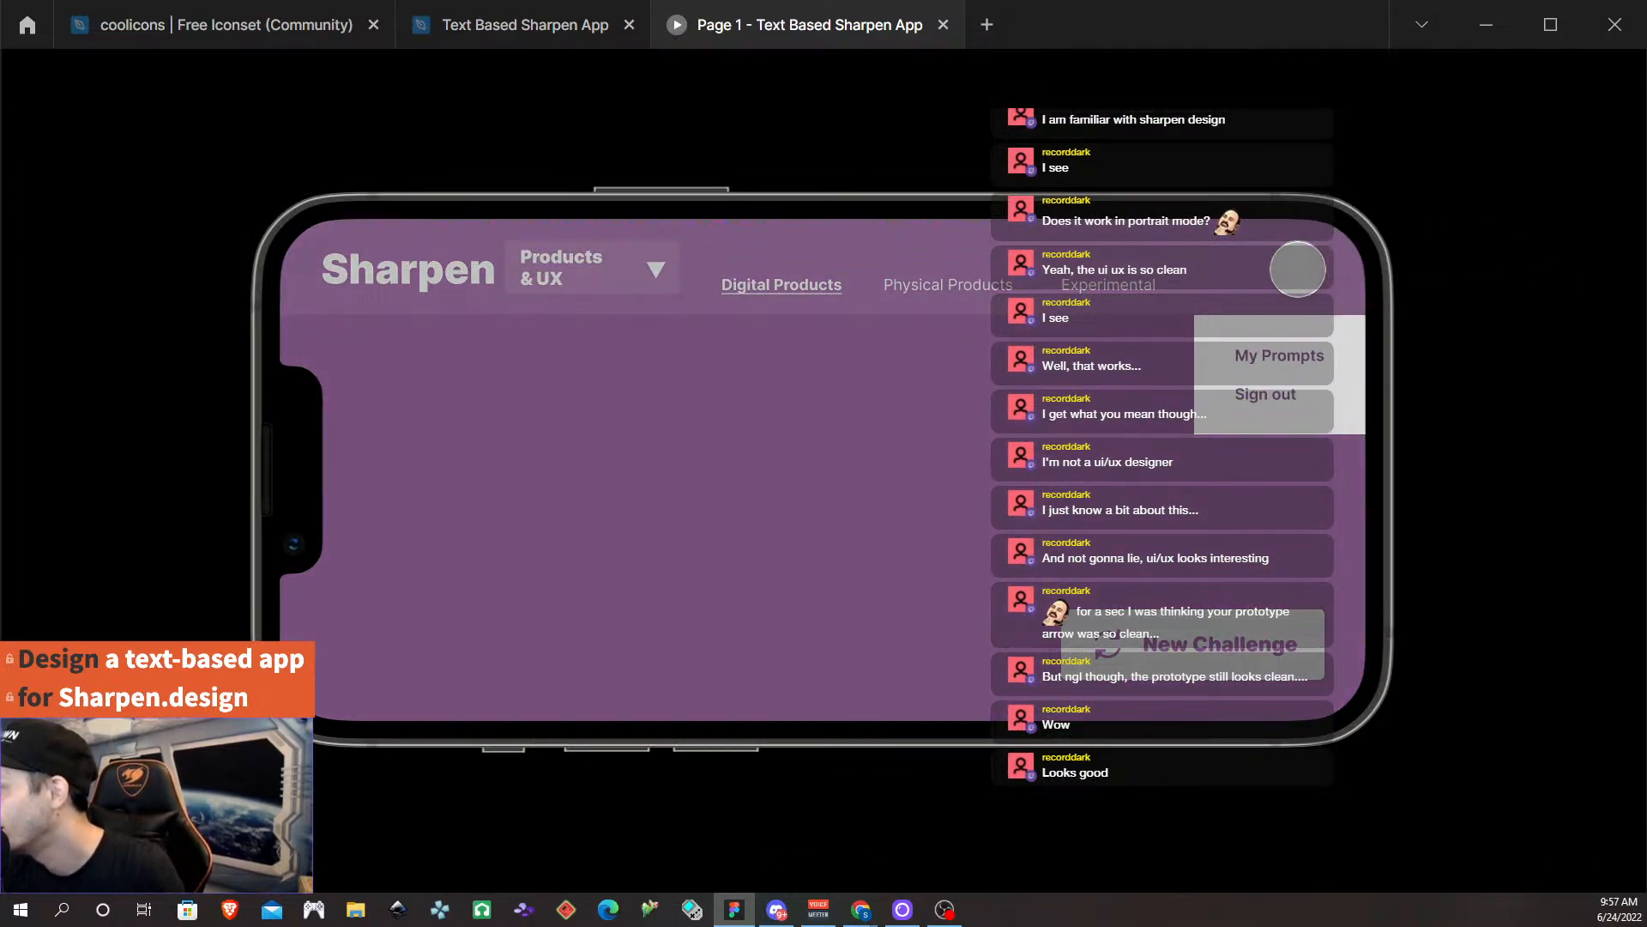
pyautogui.click(1296, 265)
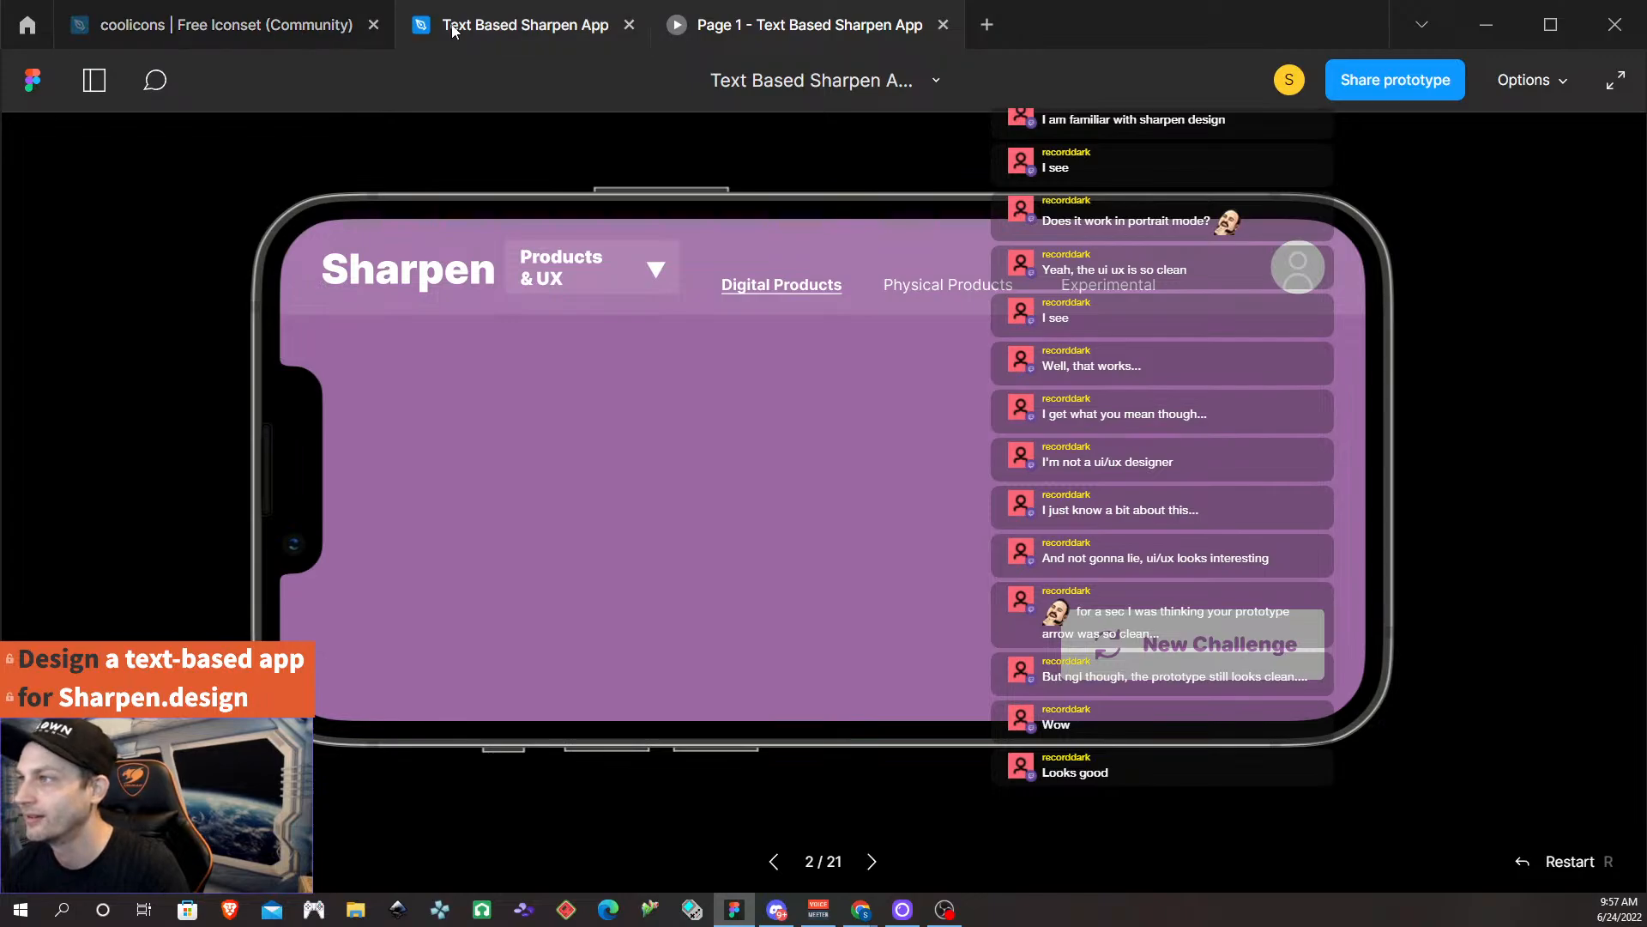
# Set the overlay's Move in direction to right and repeatedly open and close the profile menu in the preview to judge it.
pyautogui.click(462, 29)
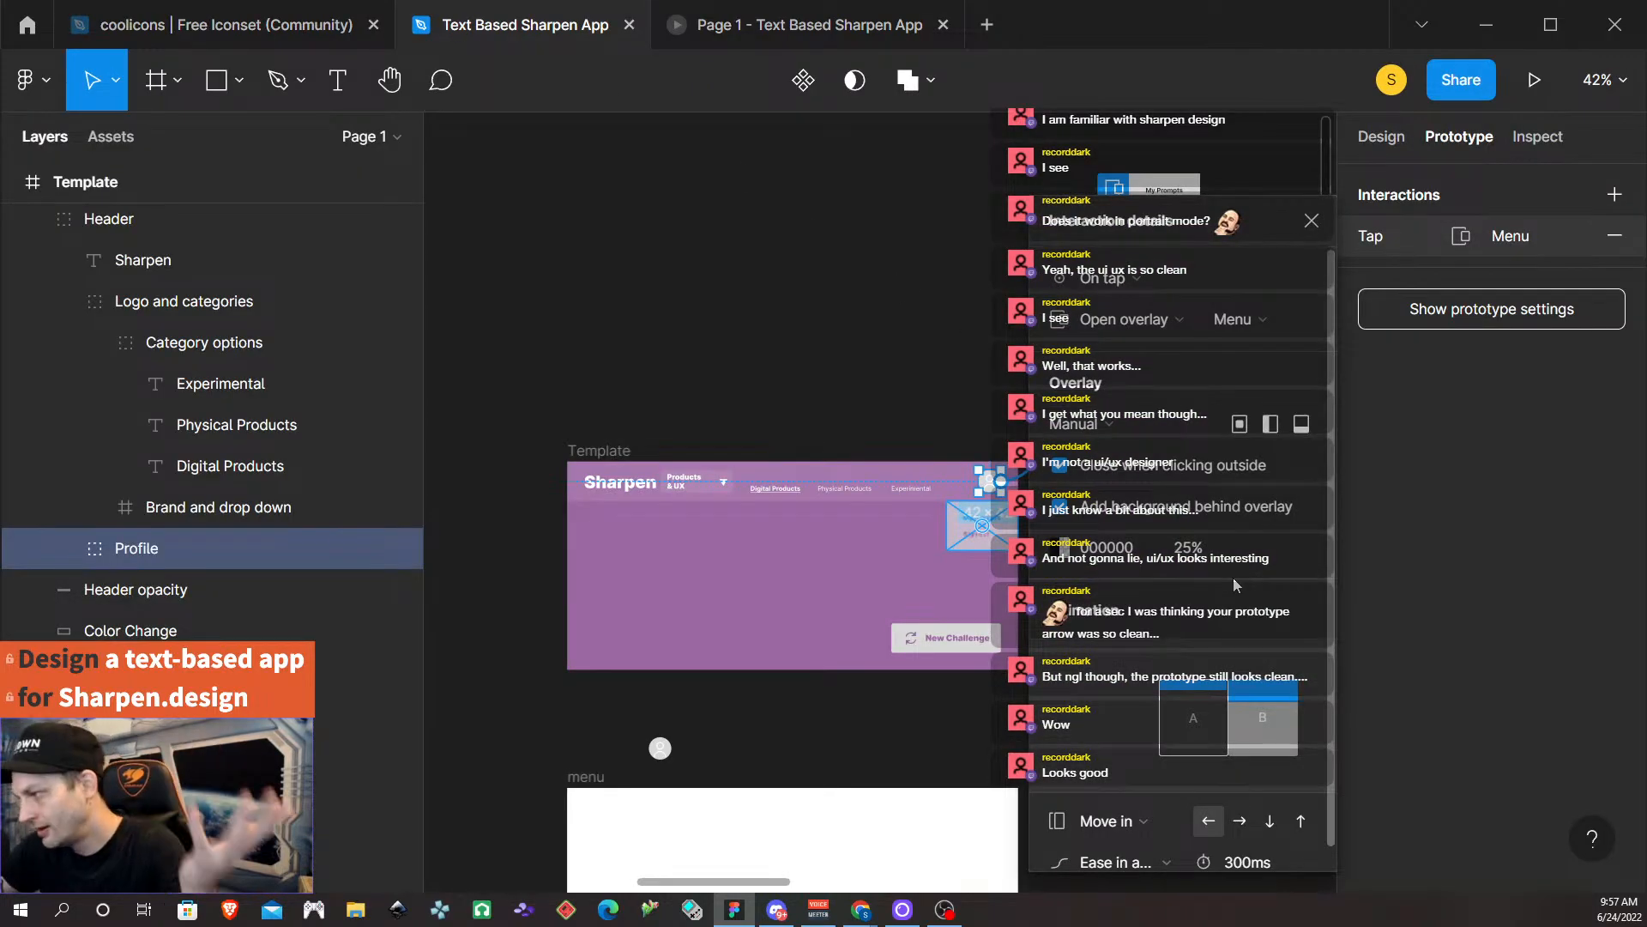
pyautogui.click(1236, 822)
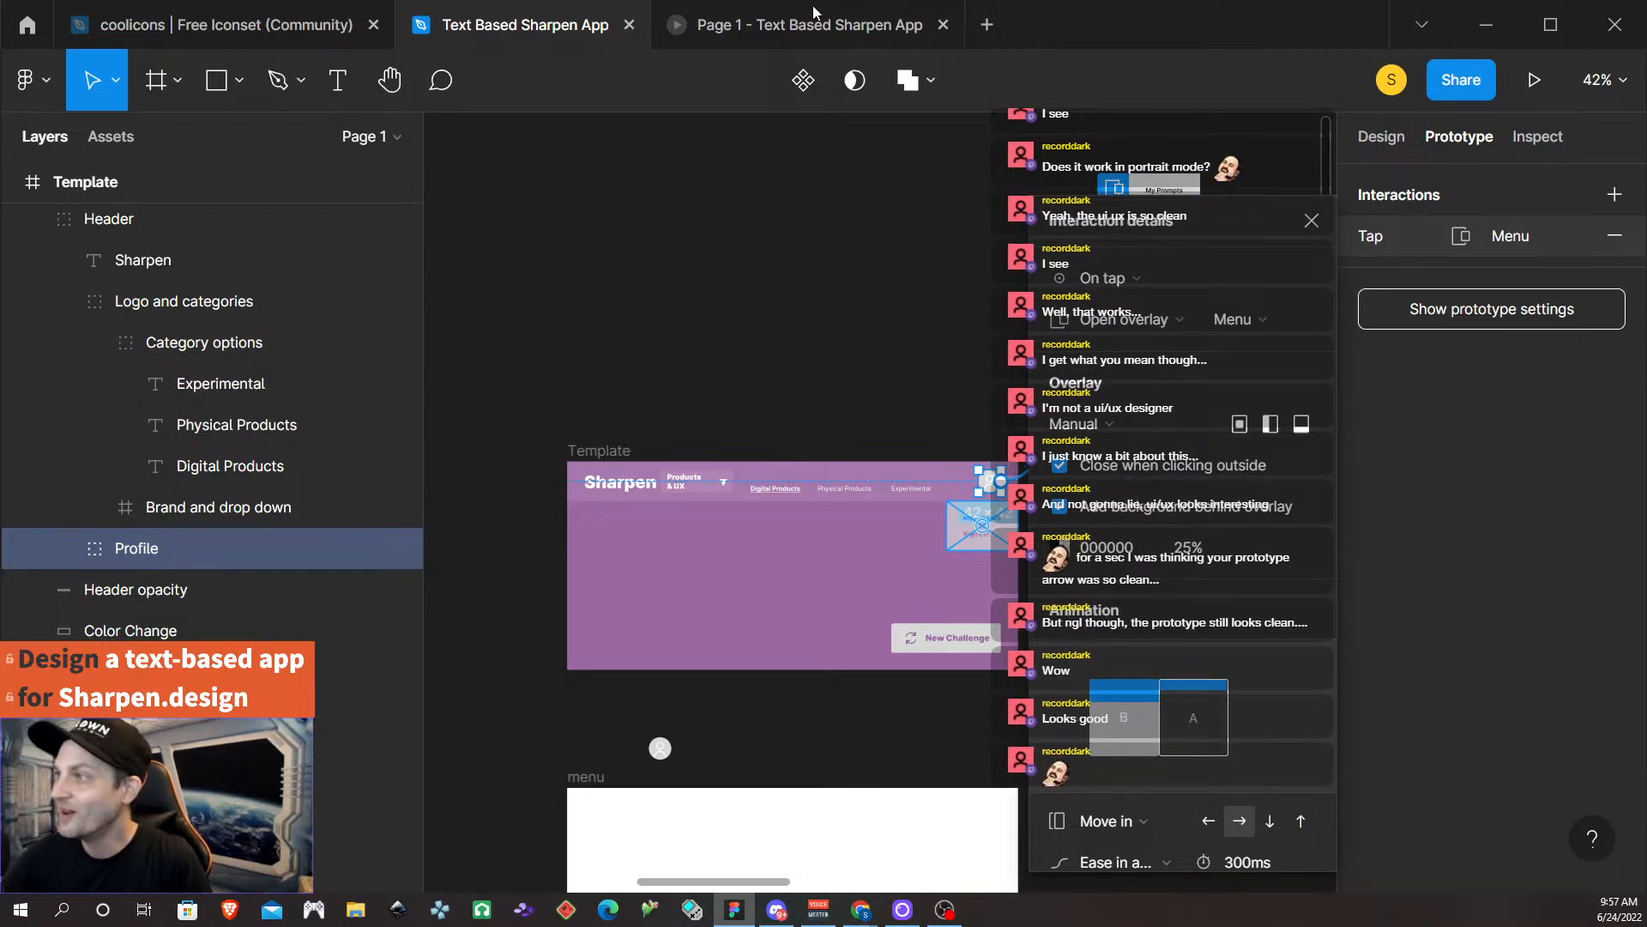
pyautogui.click(819, 19)
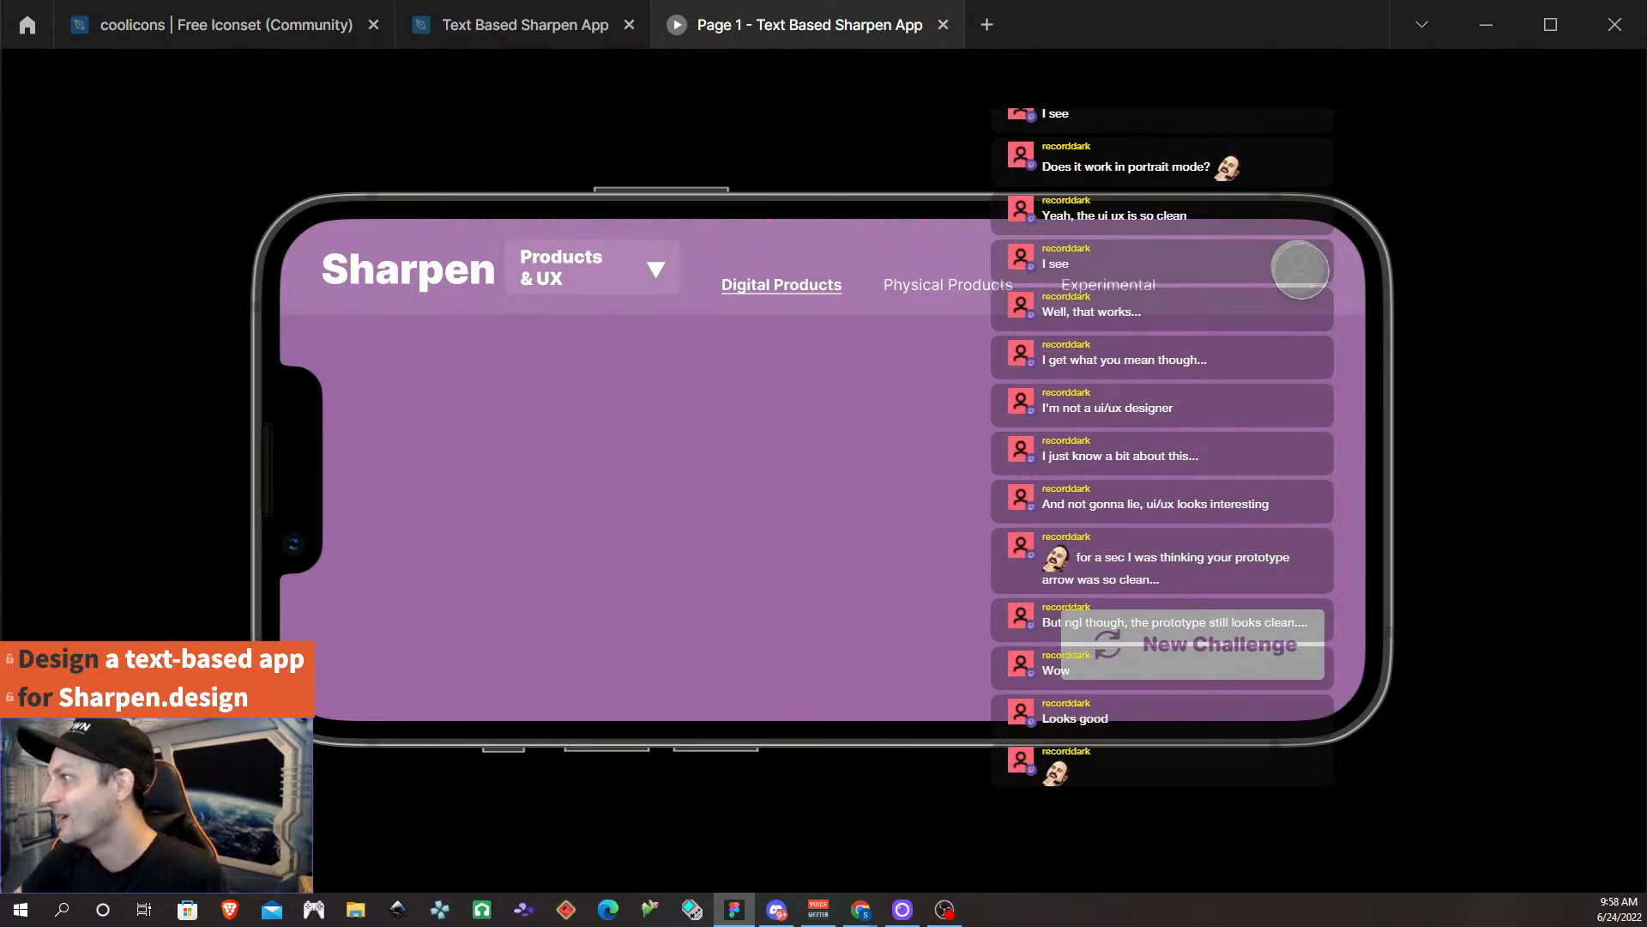
pyautogui.click(1298, 267)
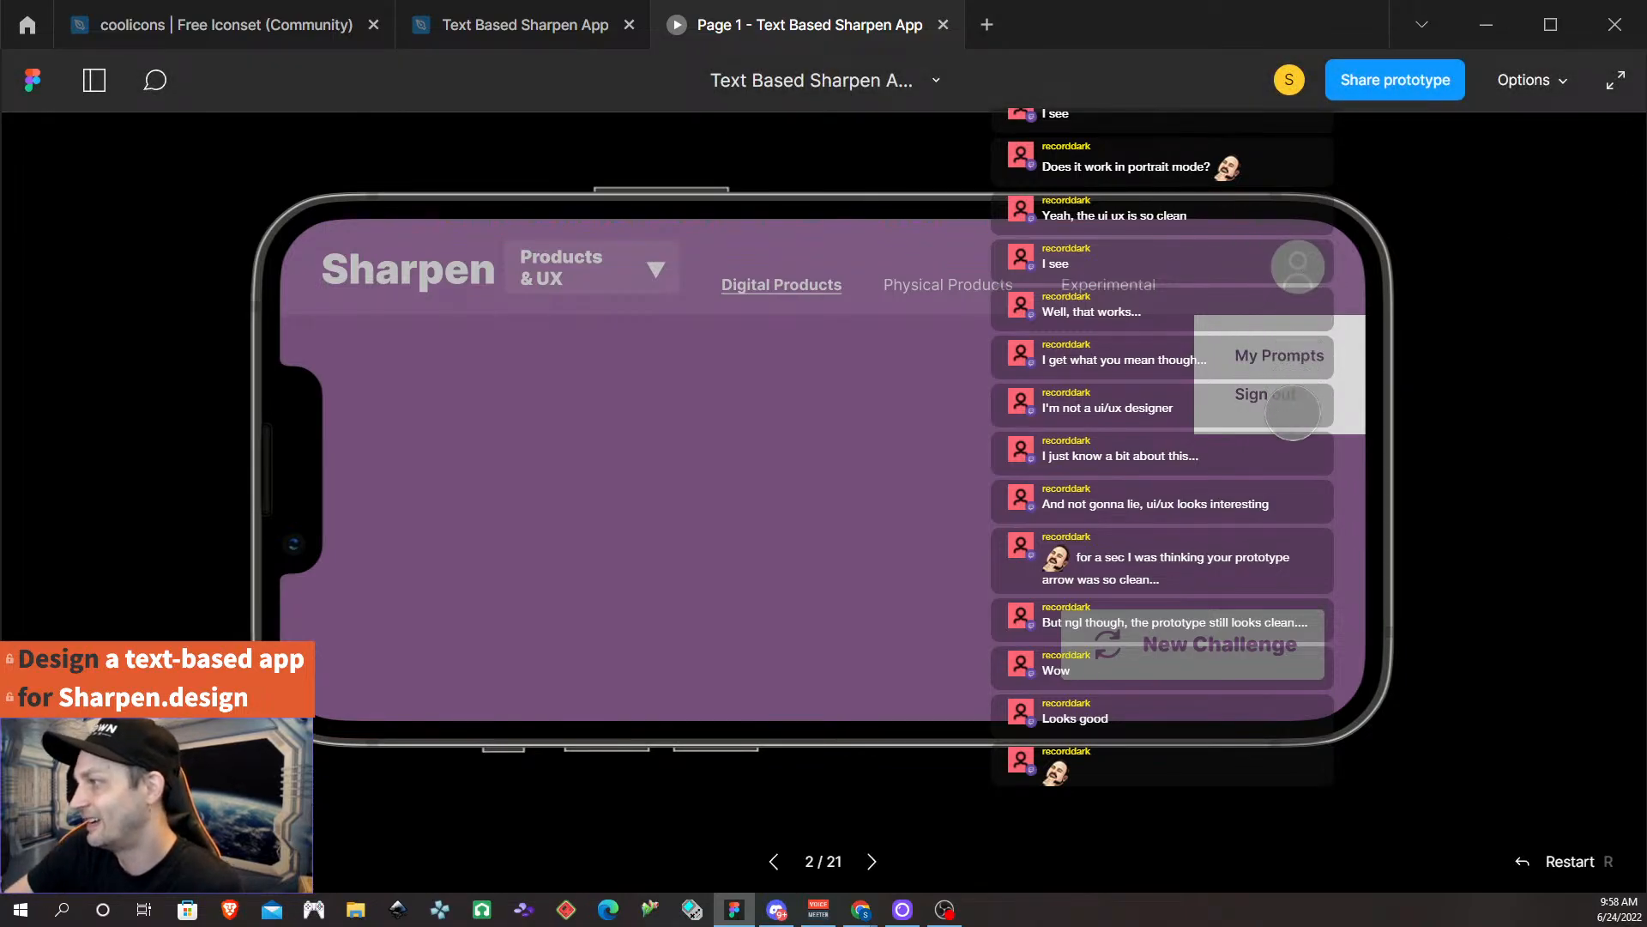
pyautogui.click(1302, 266)
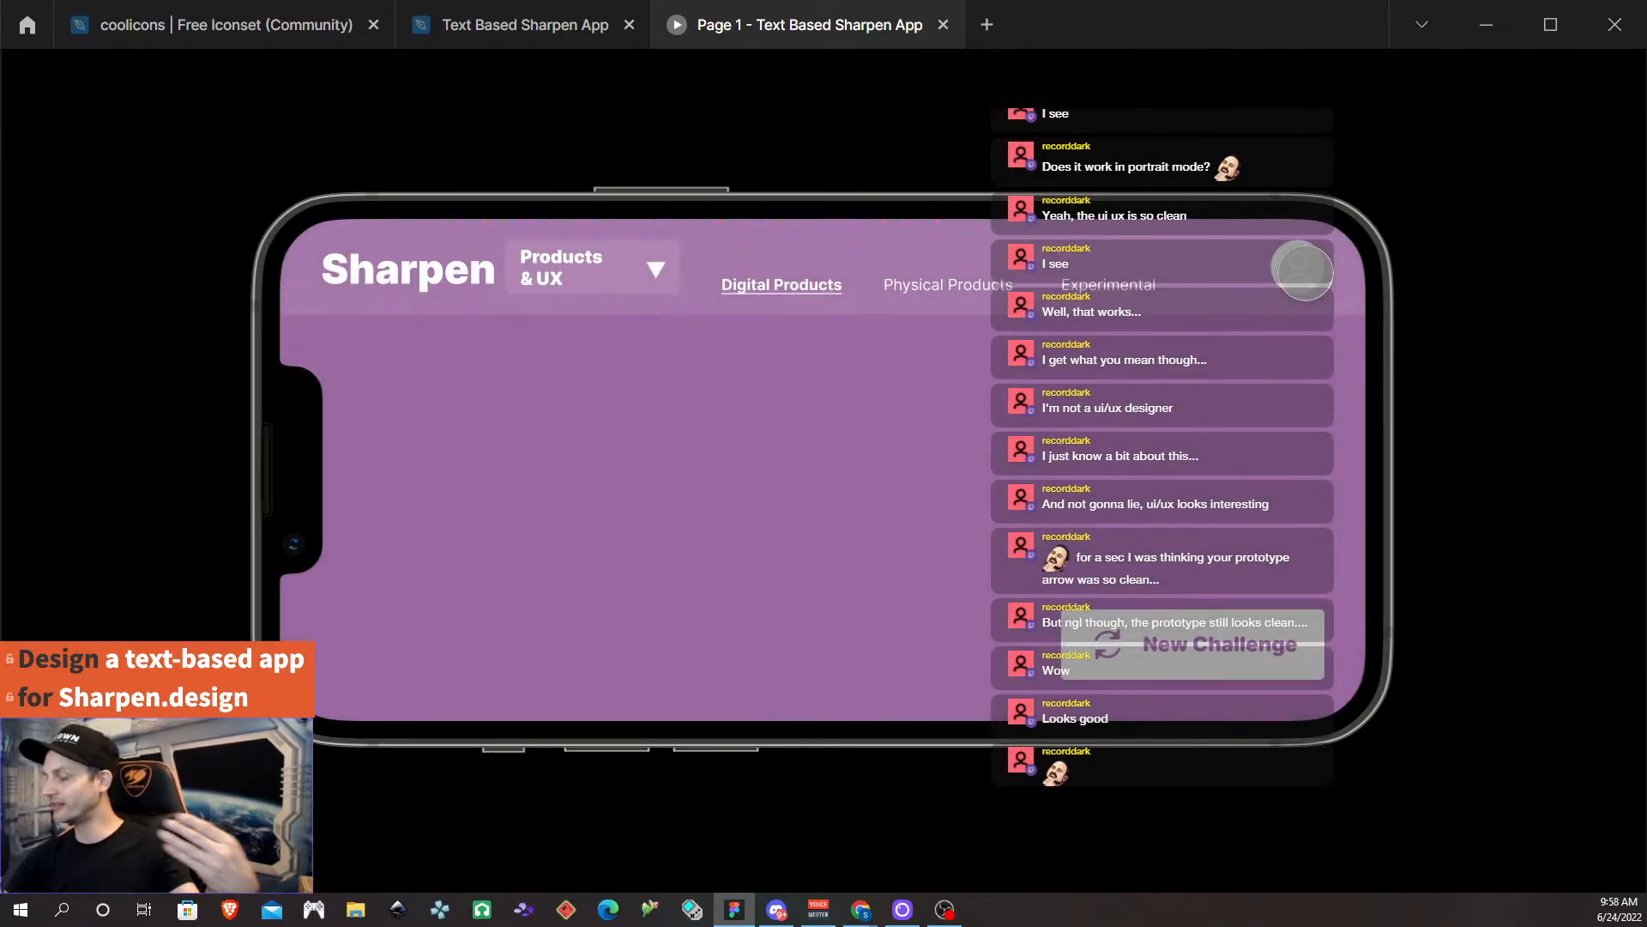
pyautogui.click(1302, 271)
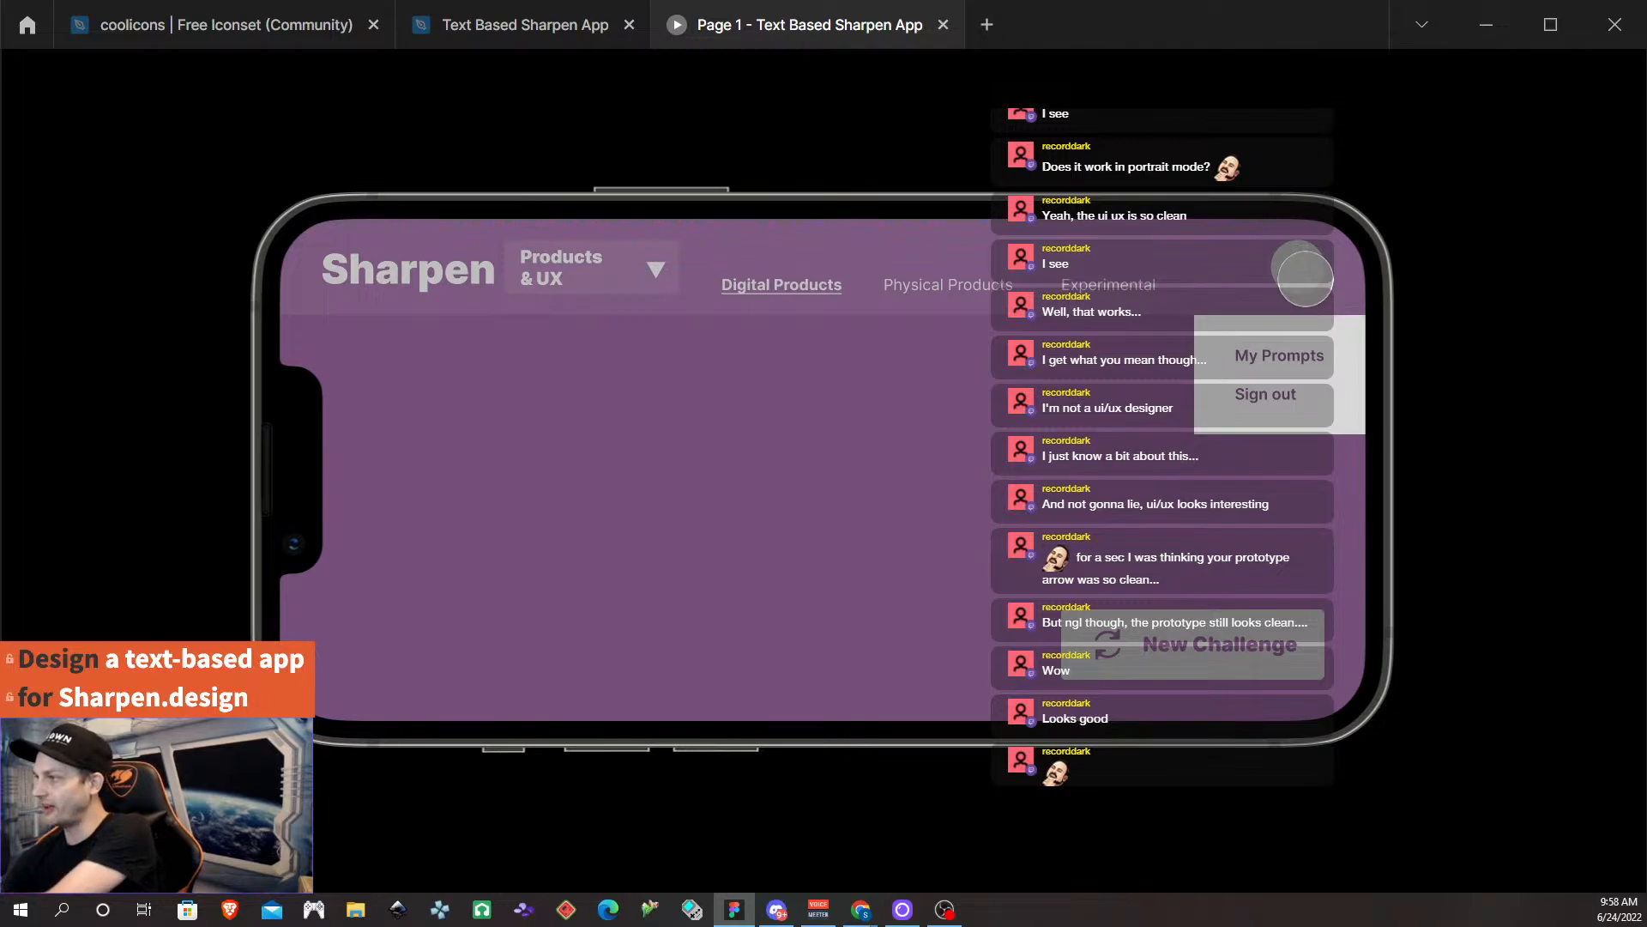
pyautogui.click(1291, 263)
pyautogui.click(1292, 265)
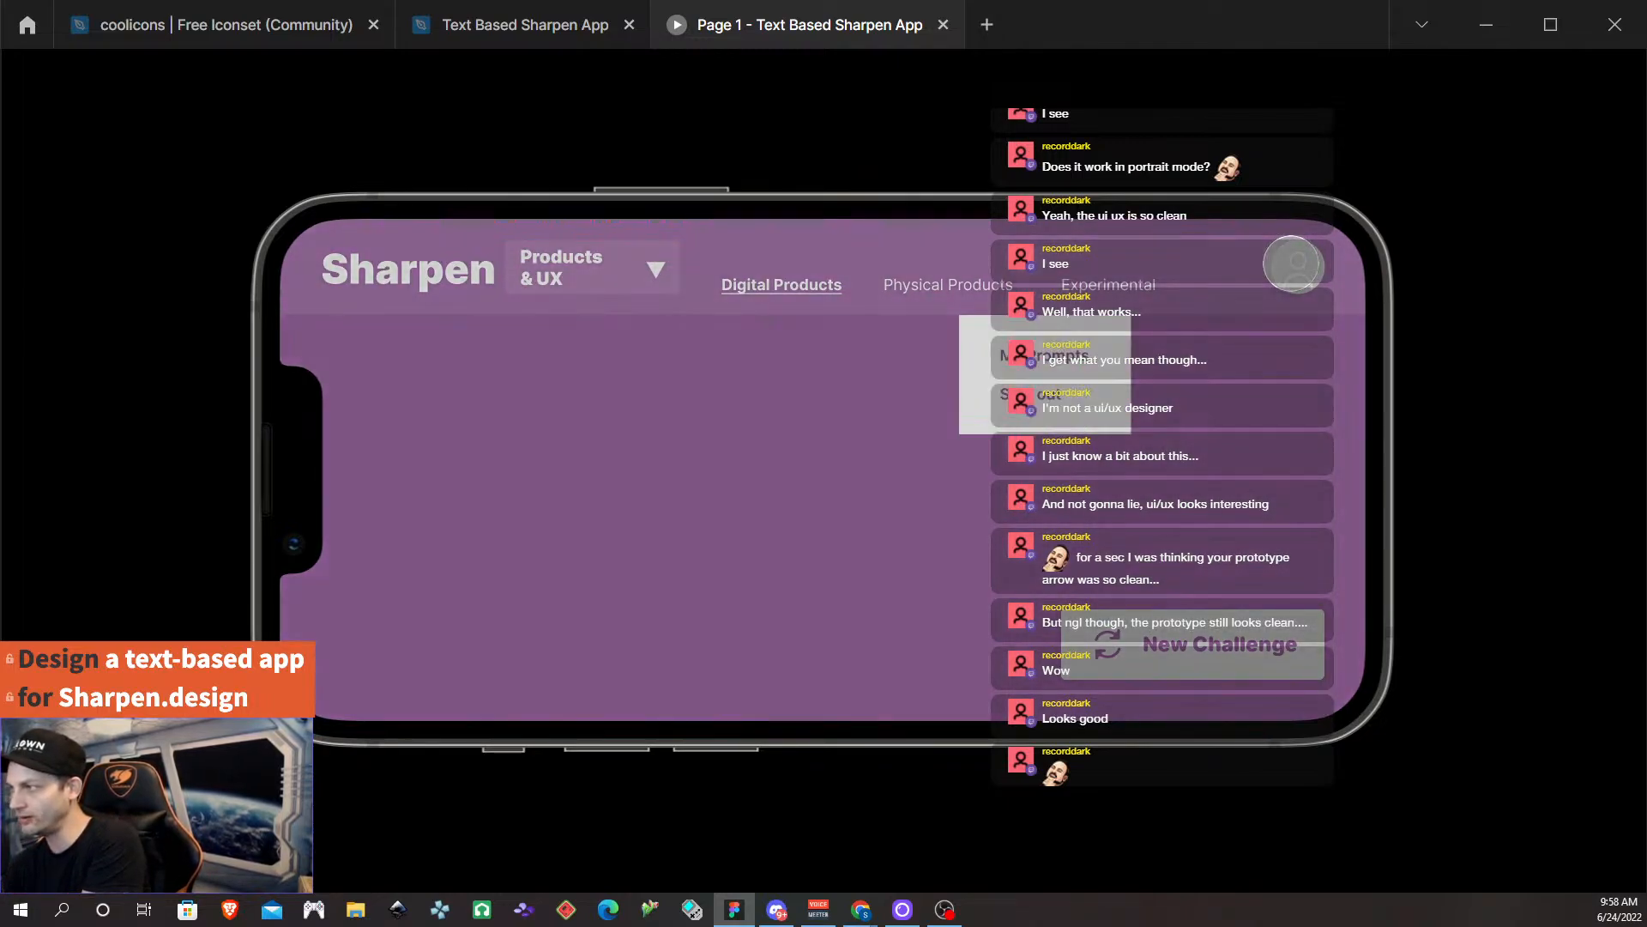
pyautogui.click(1292, 265)
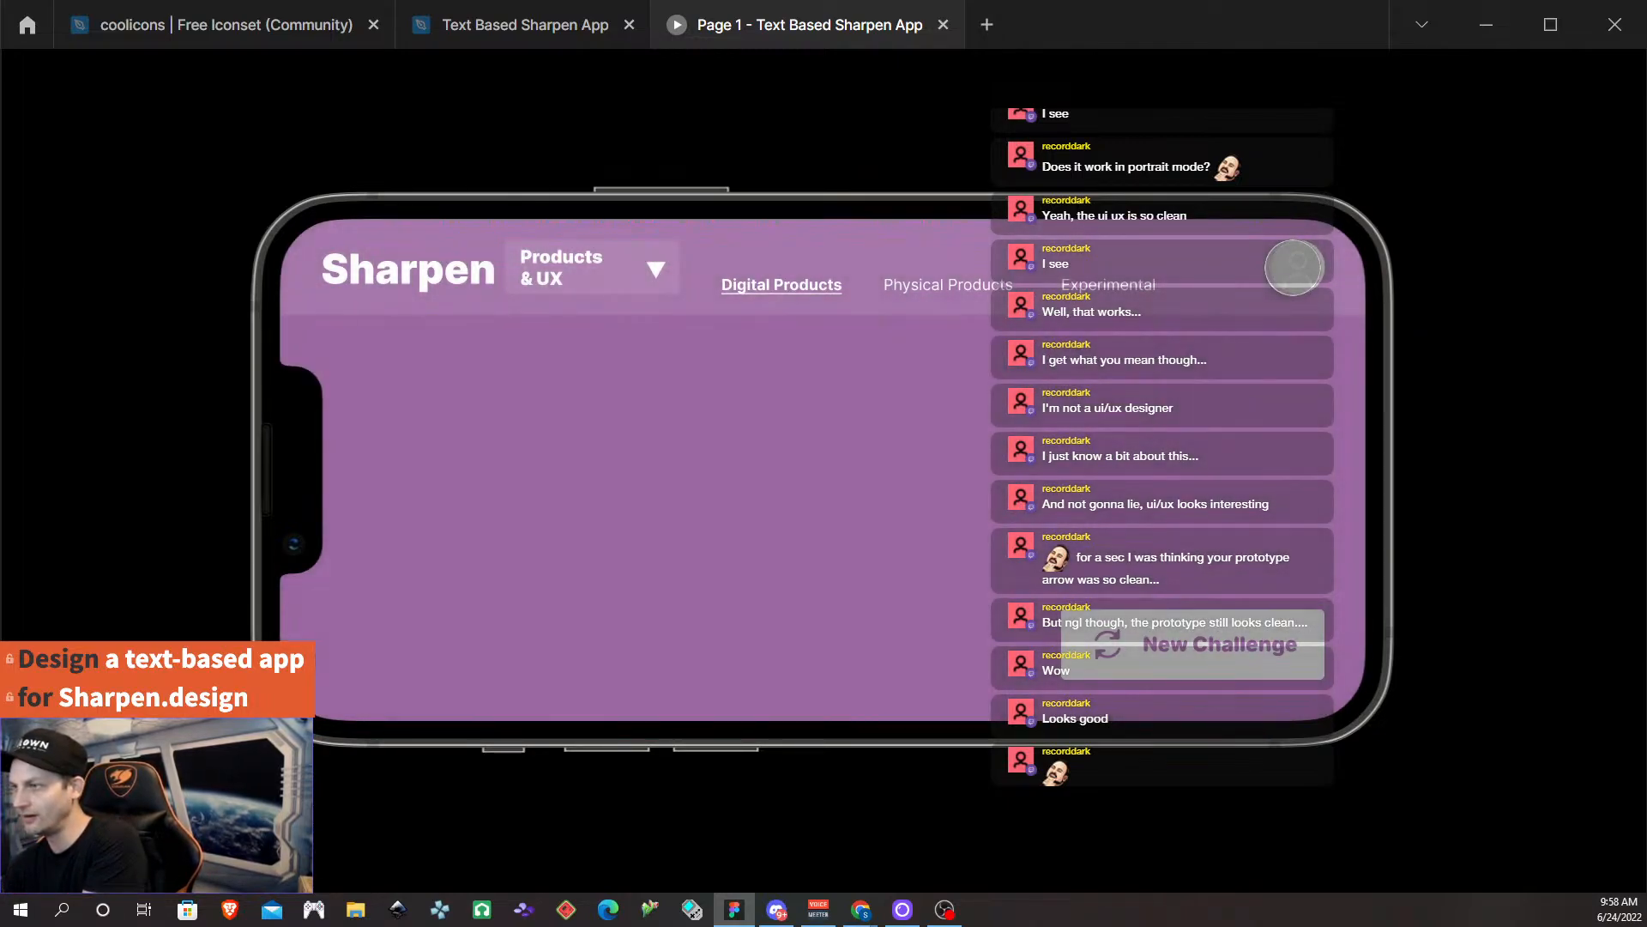
pyautogui.click(1293, 267)
pyautogui.click(1293, 267)
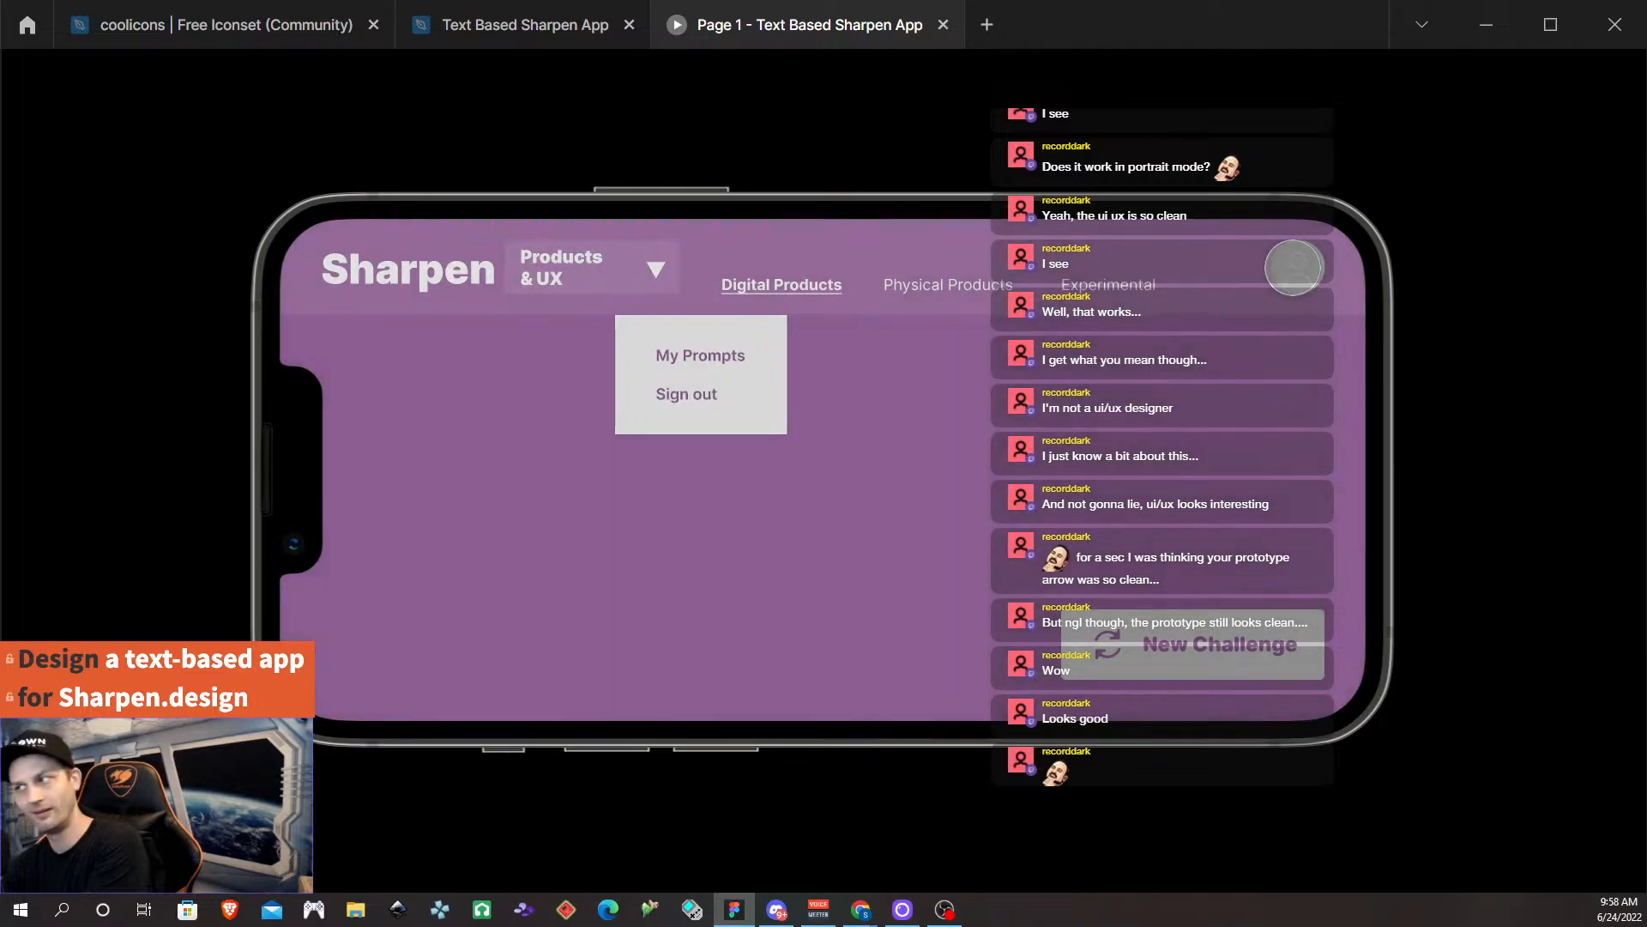
pyautogui.click(1294, 265)
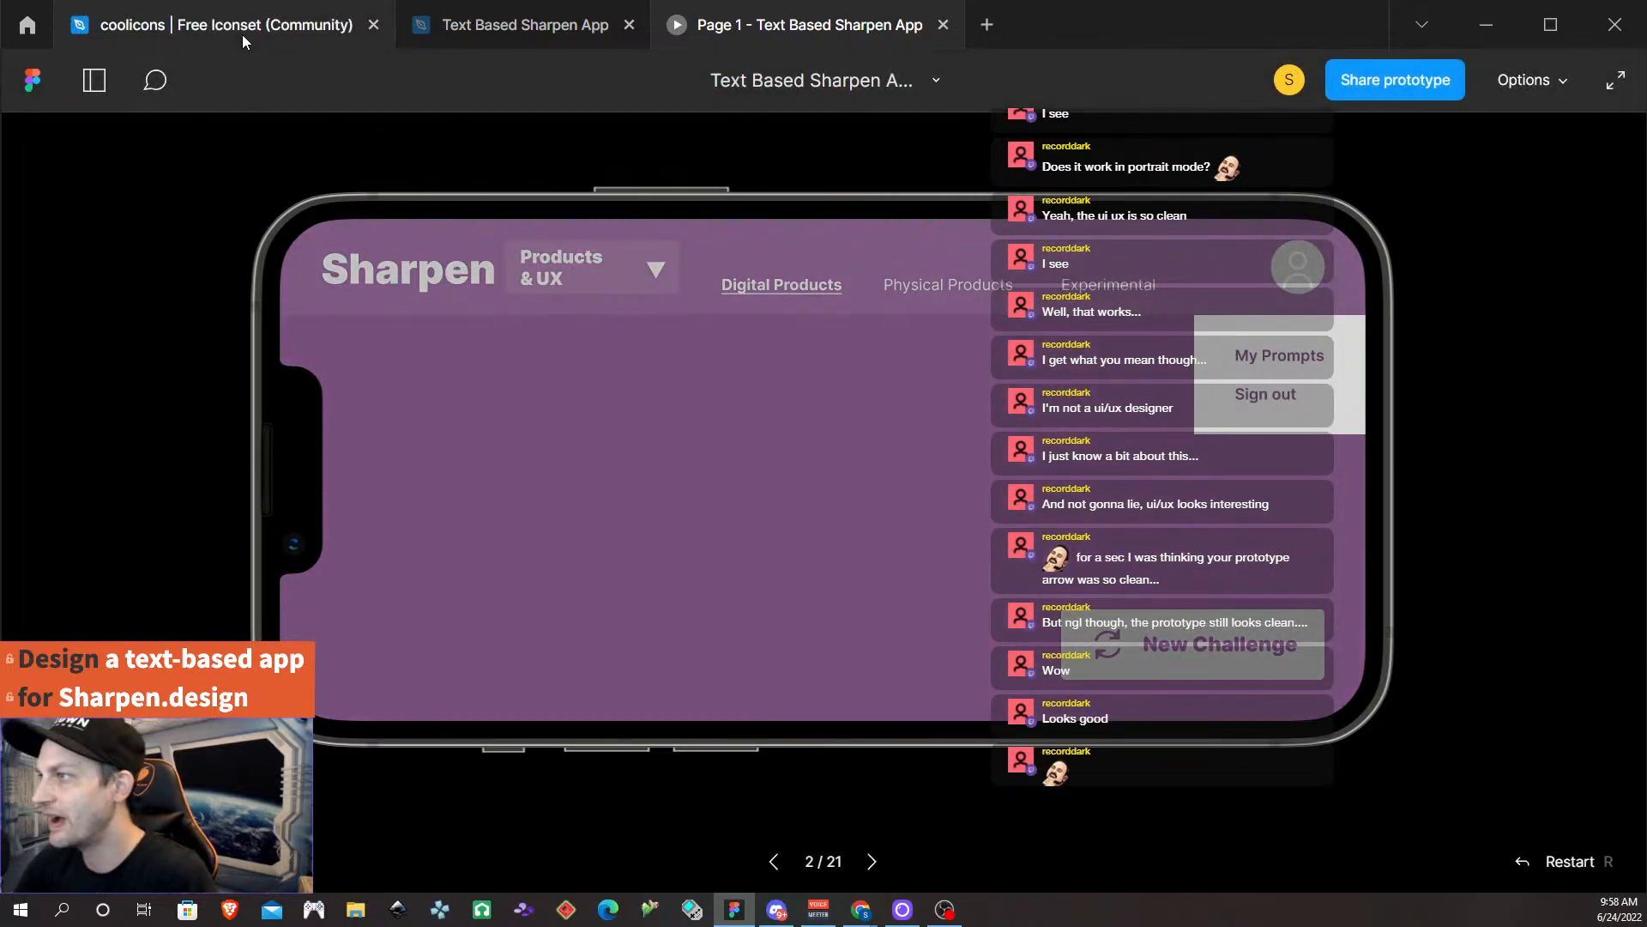
# Set the overlay's Move in direction back to left and retest the profile menu in the preview.
pyautogui.click(564, 32)
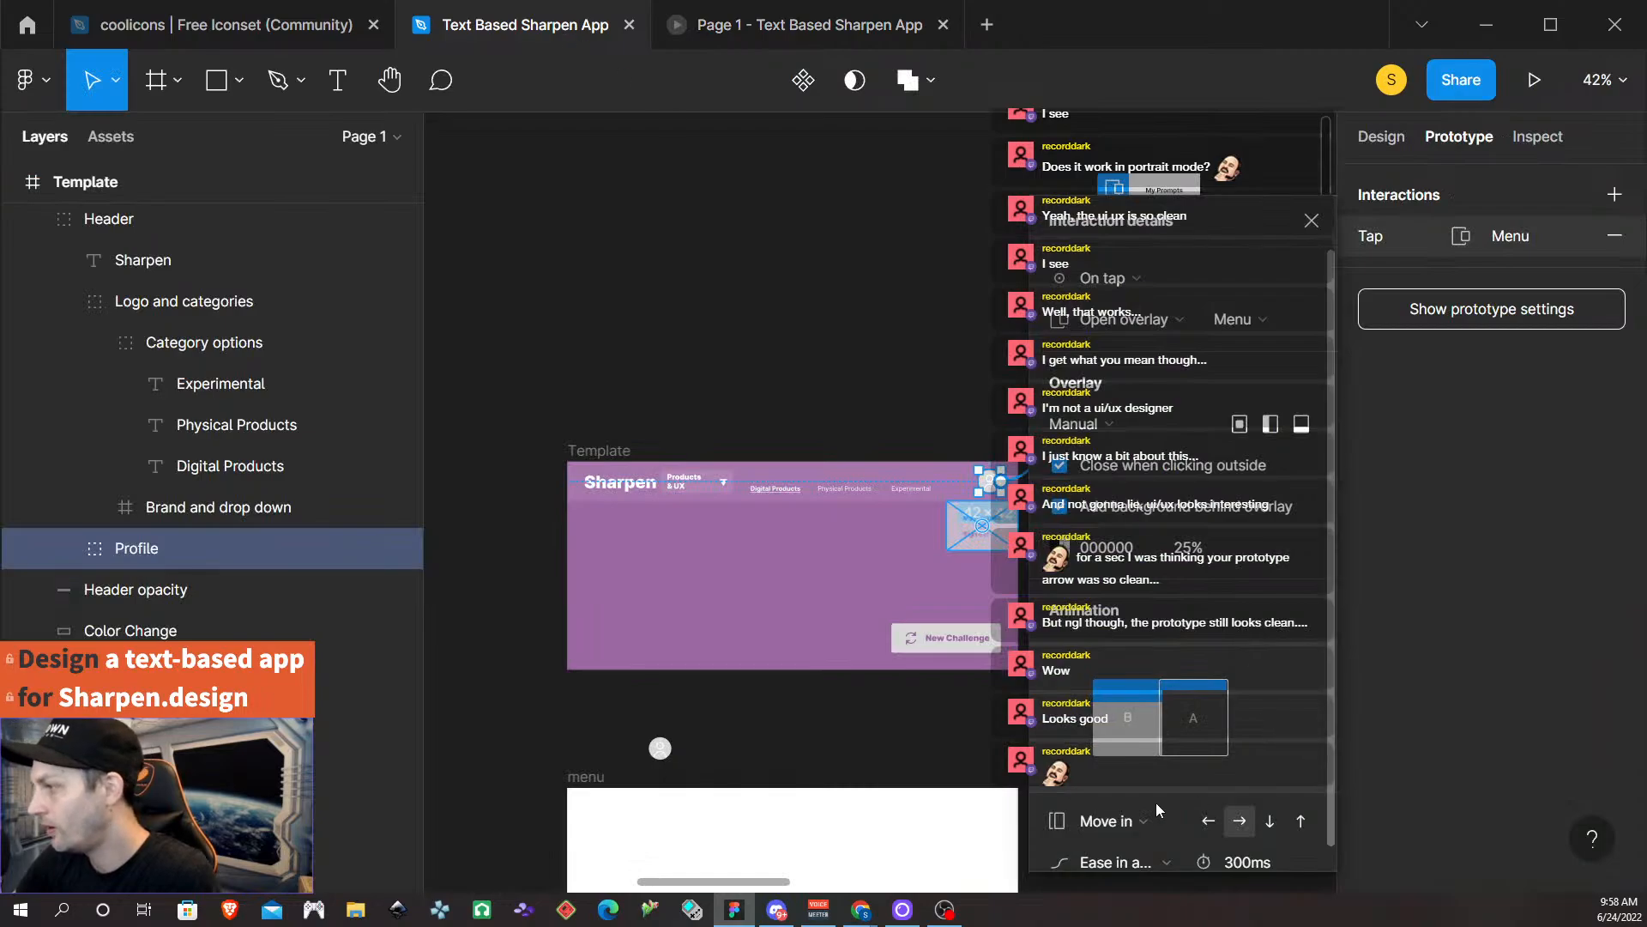
pyautogui.click(1210, 821)
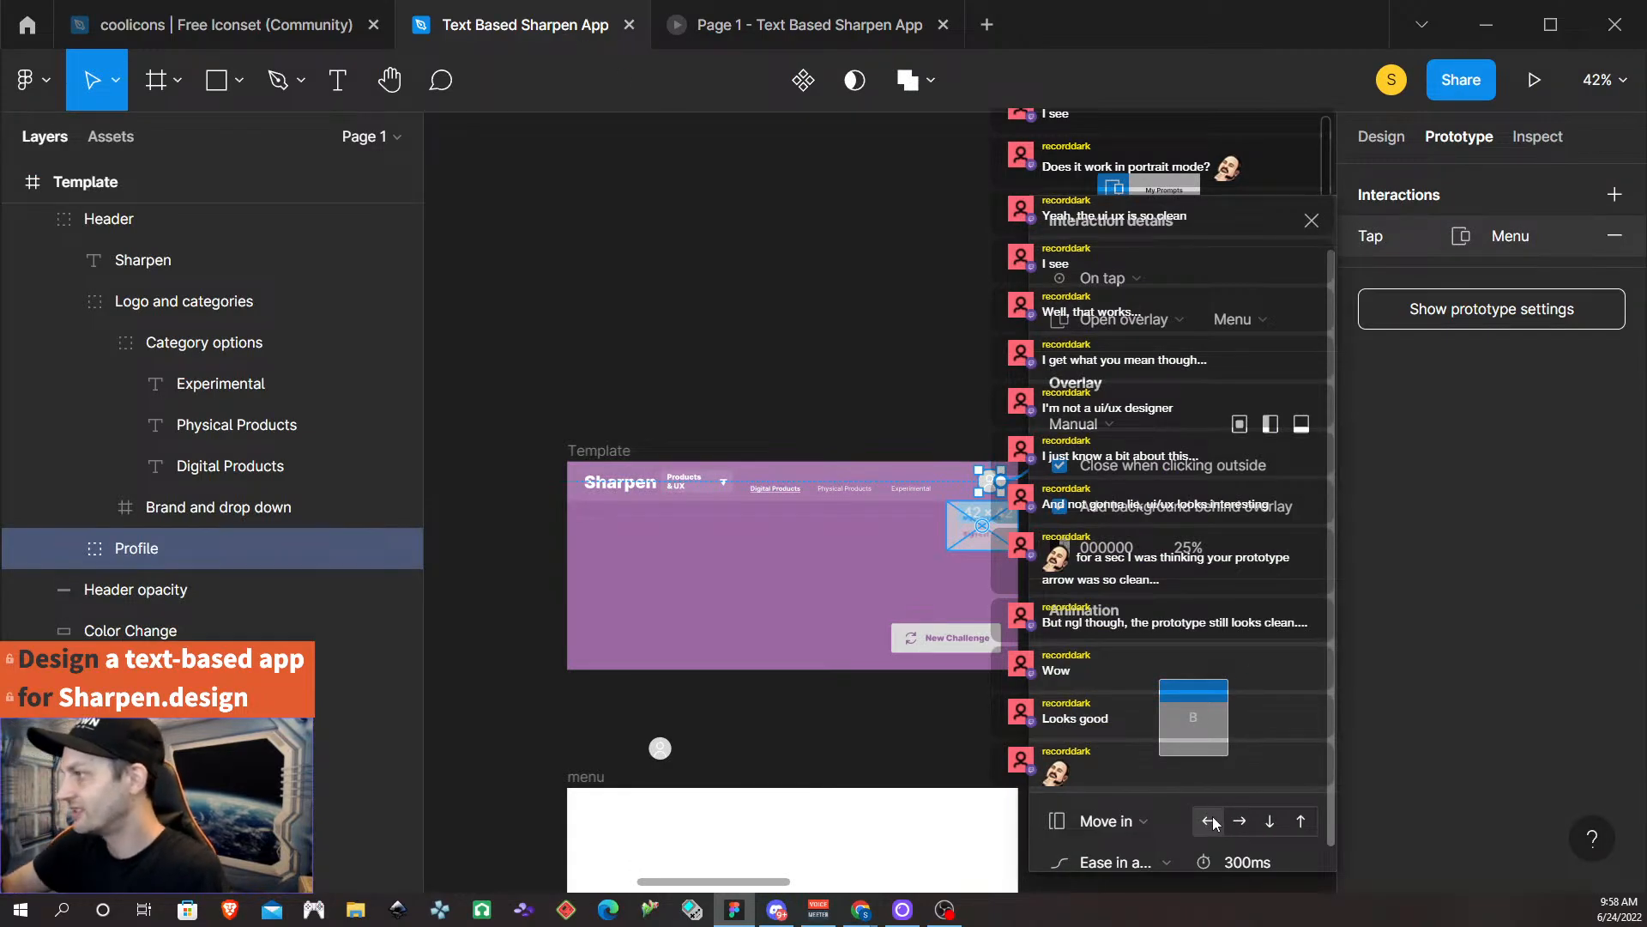
pyautogui.click(811, 26)
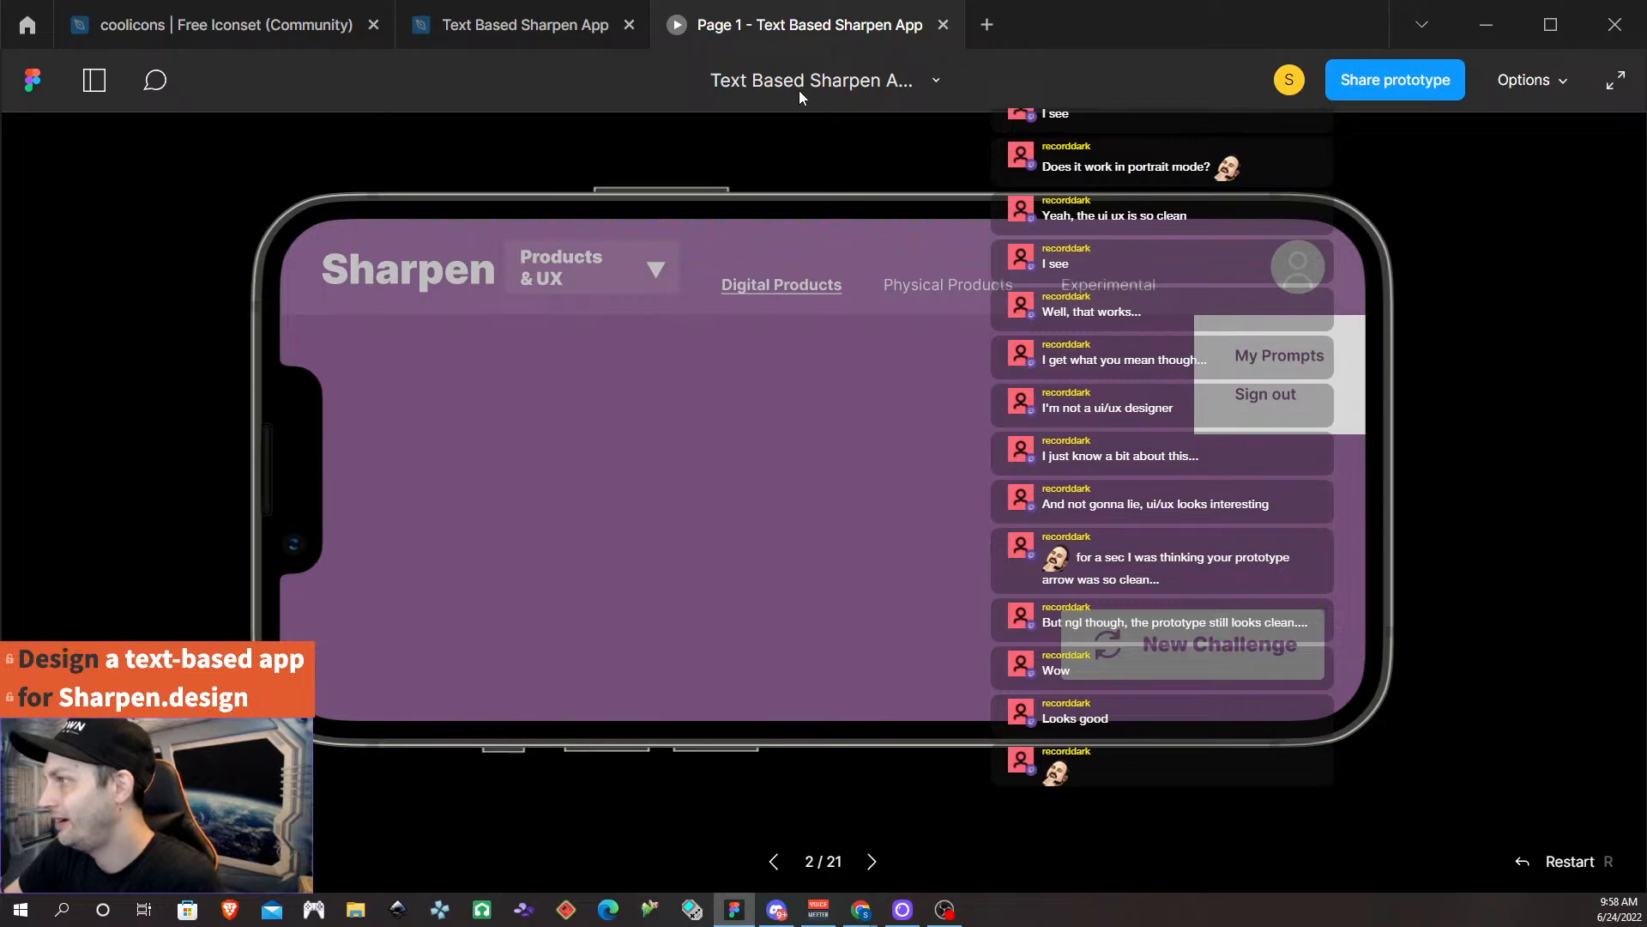
pyautogui.click(1306, 274)
pyautogui.click(1305, 275)
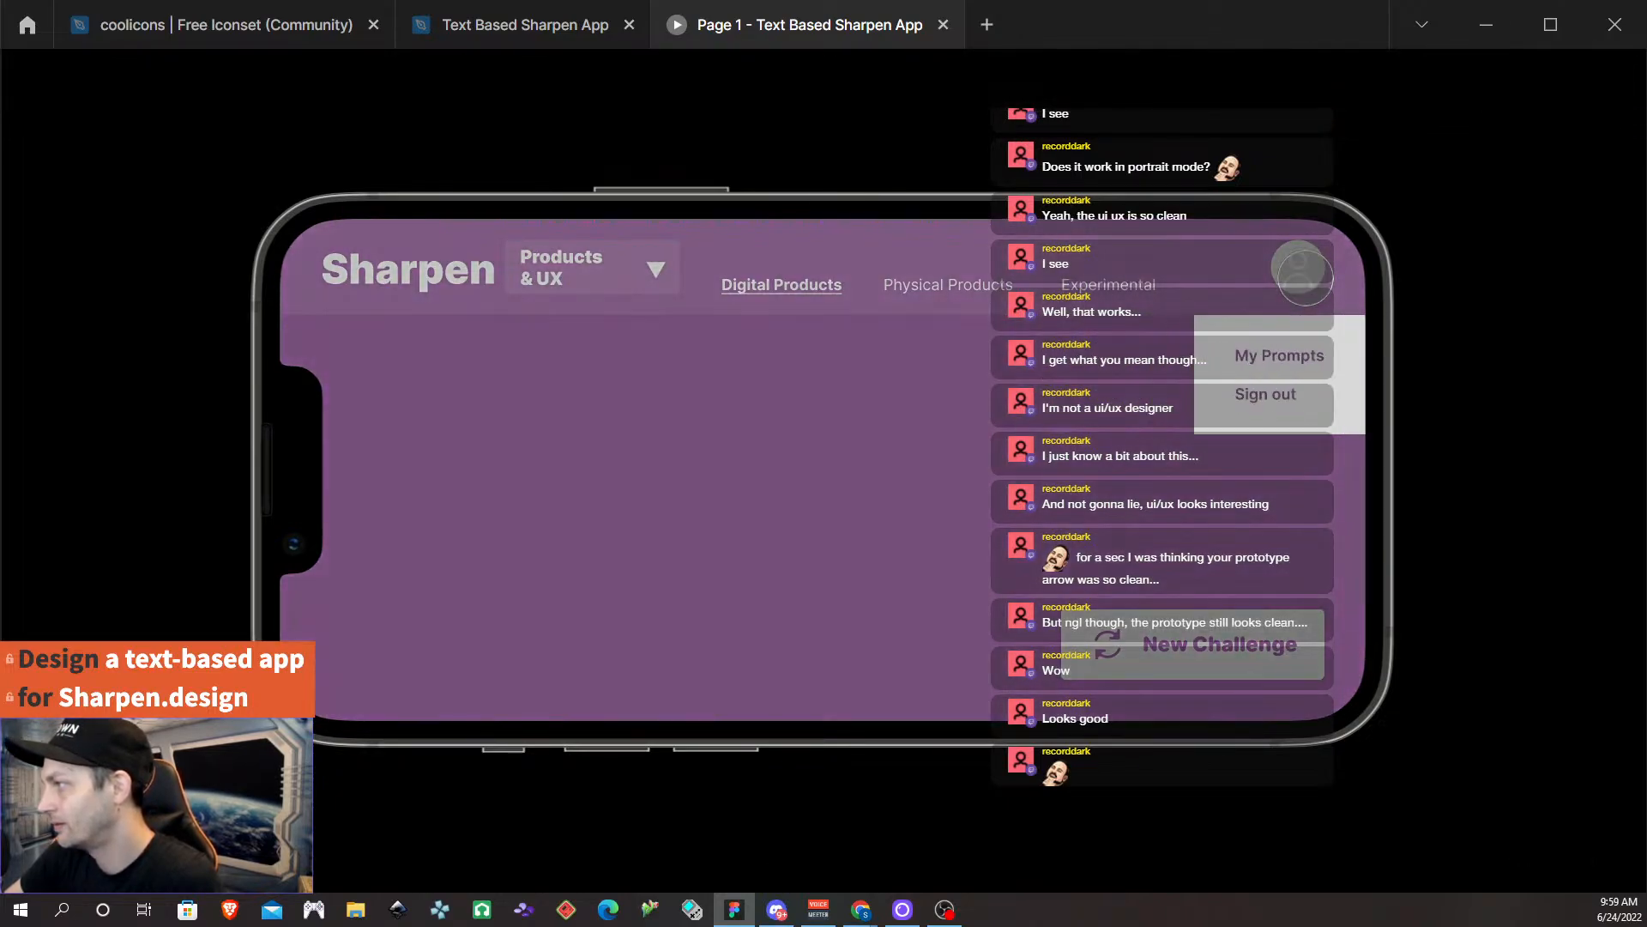
# Test the profile menu once more in the prototype preview, then close the preview.
pyautogui.click(1304, 274)
pyautogui.click(1302, 271)
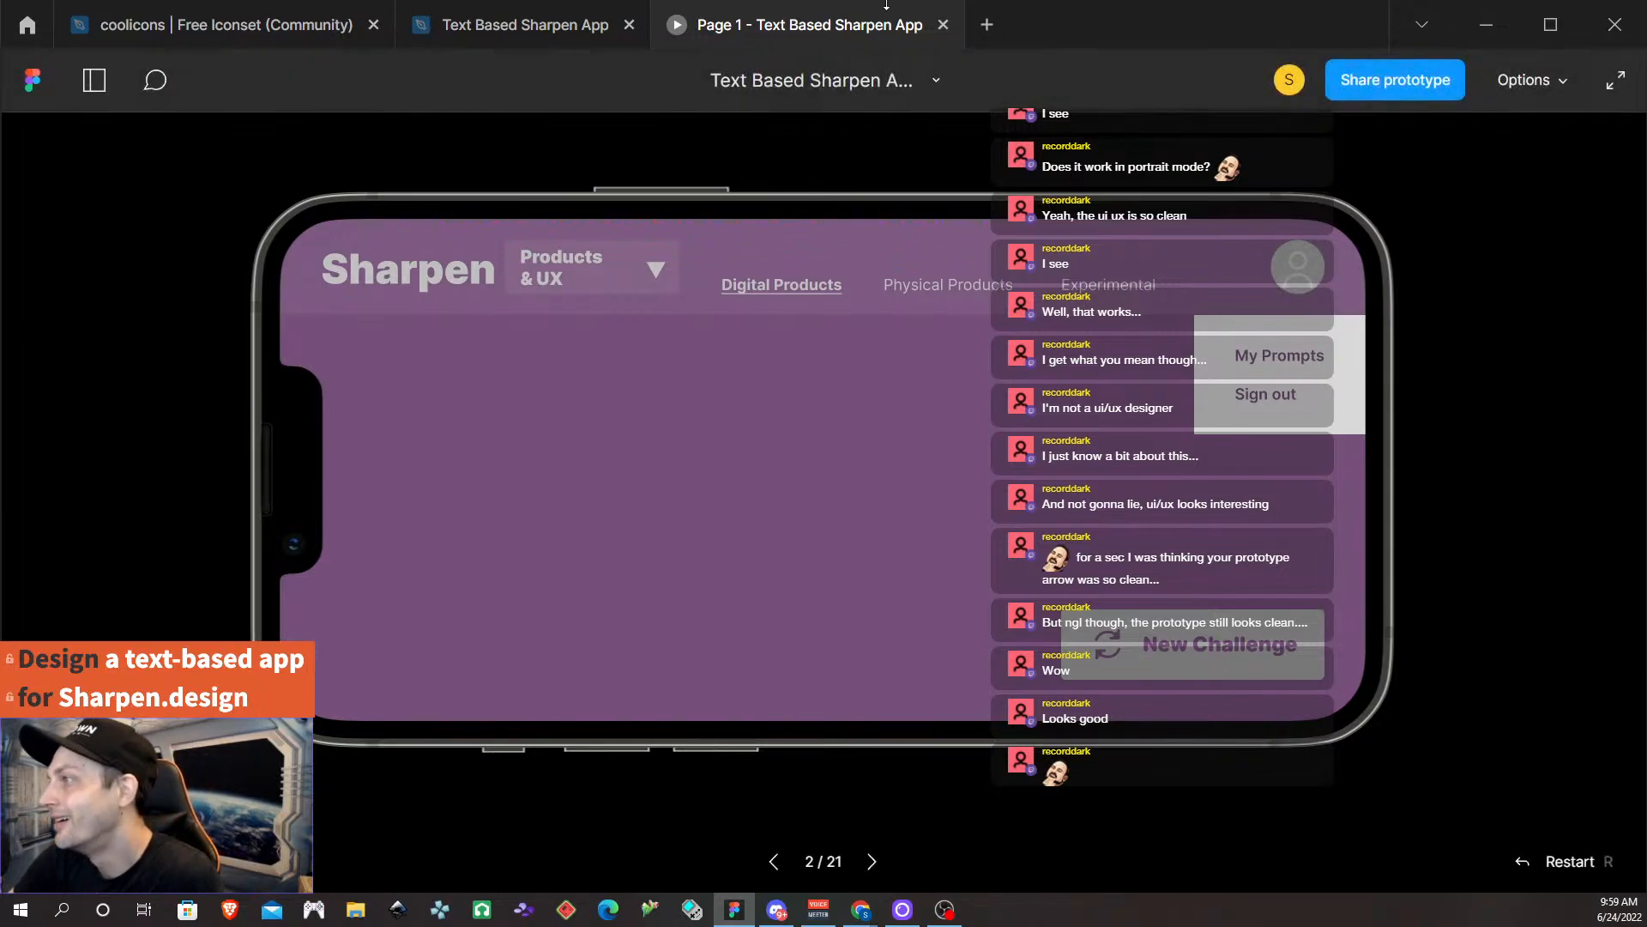
pyautogui.click(945, 24)
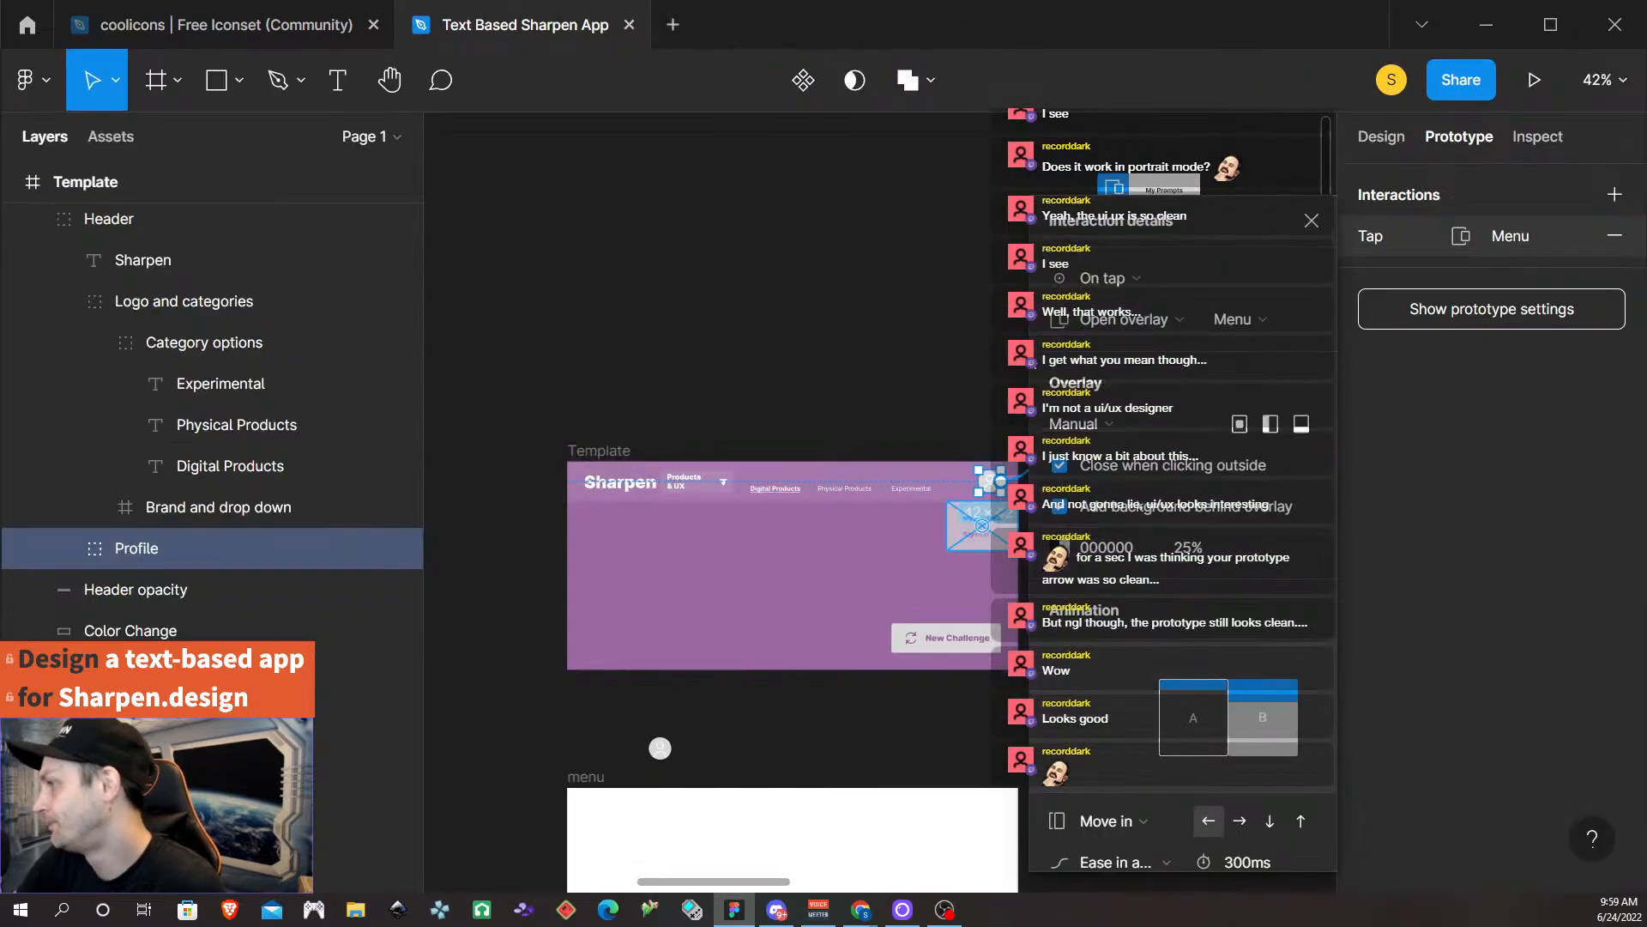
# Delete the Profile icon's tap connection that opens the standalone Menu overlay.
pyautogui.click(1312, 222)
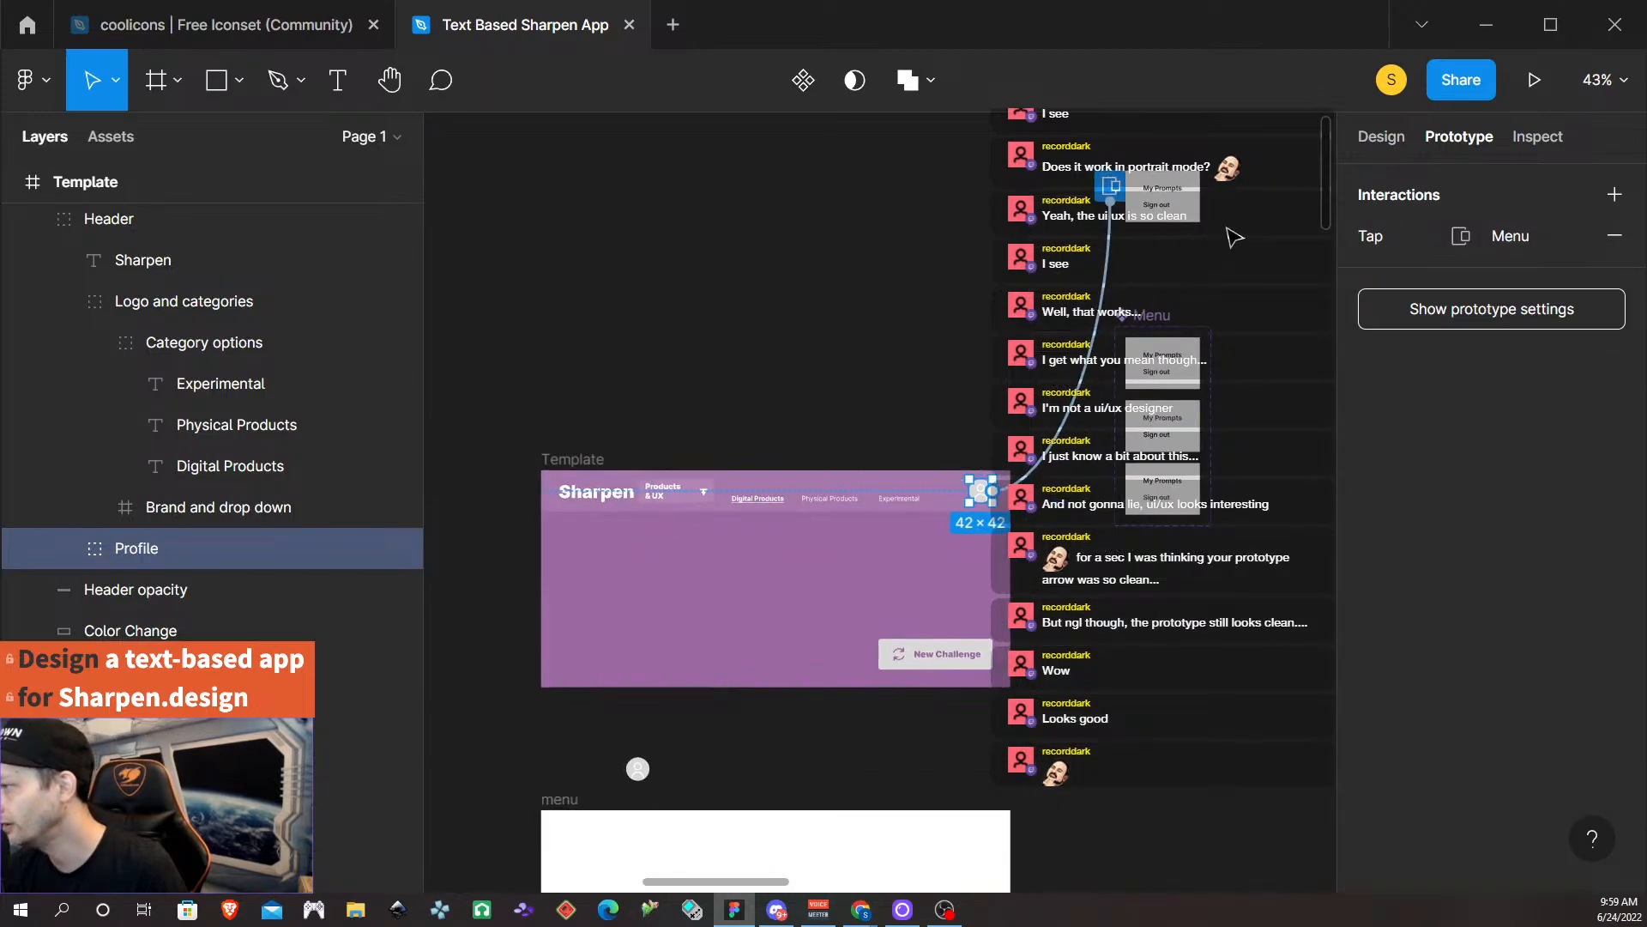
pyautogui.click(1100, 290)
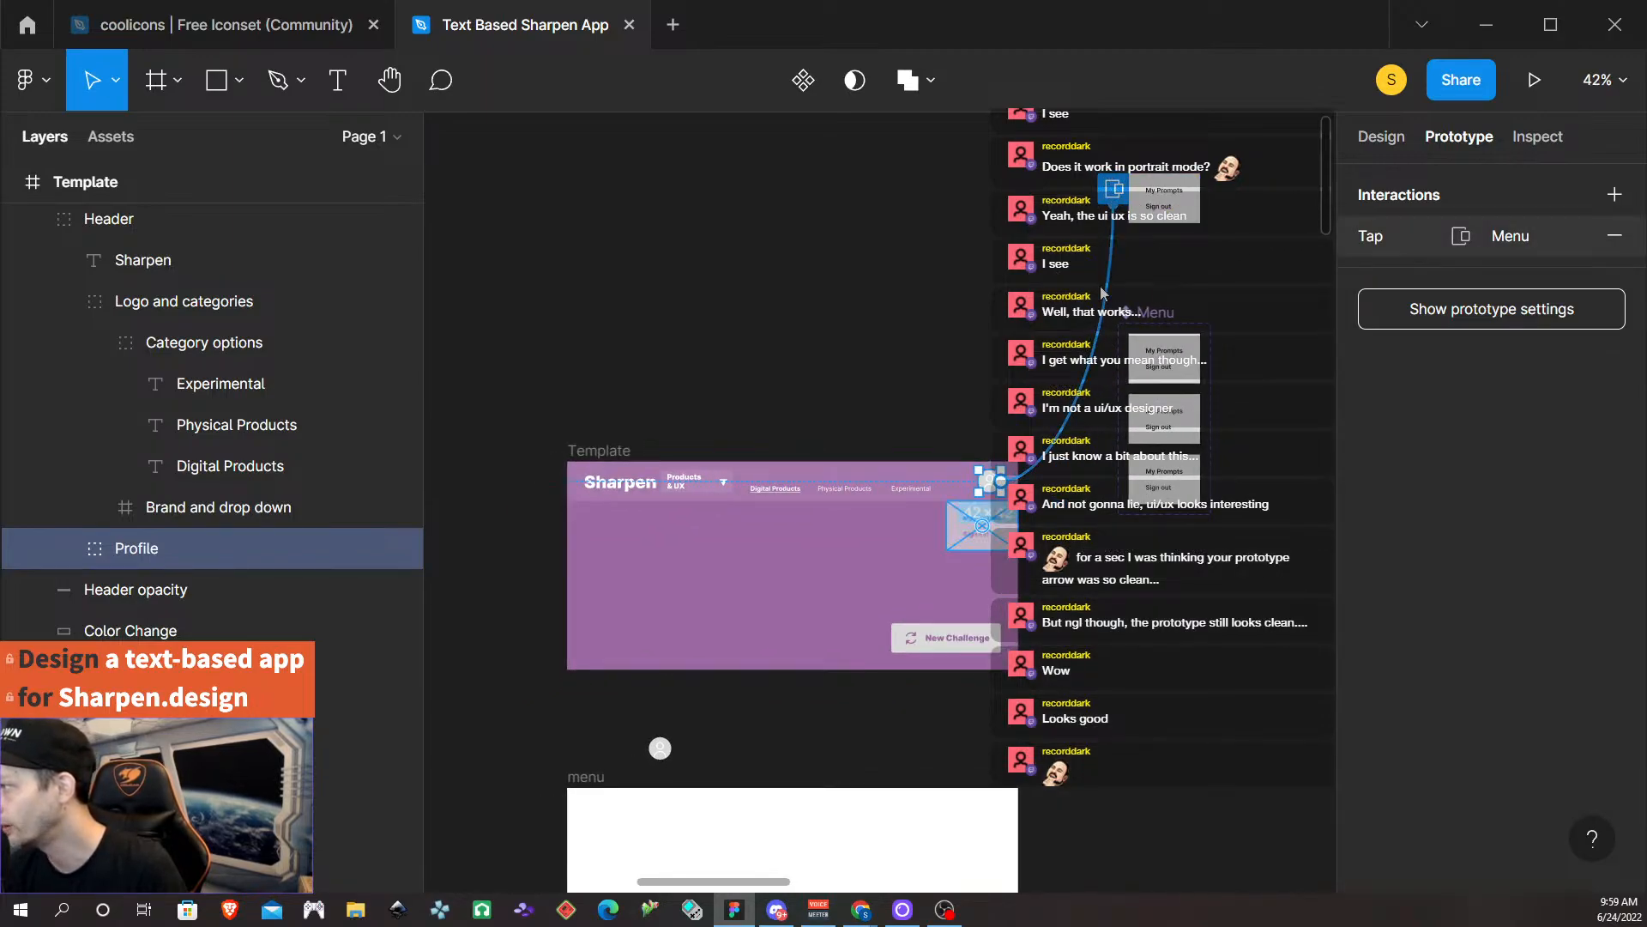
pyautogui.press('Delete')
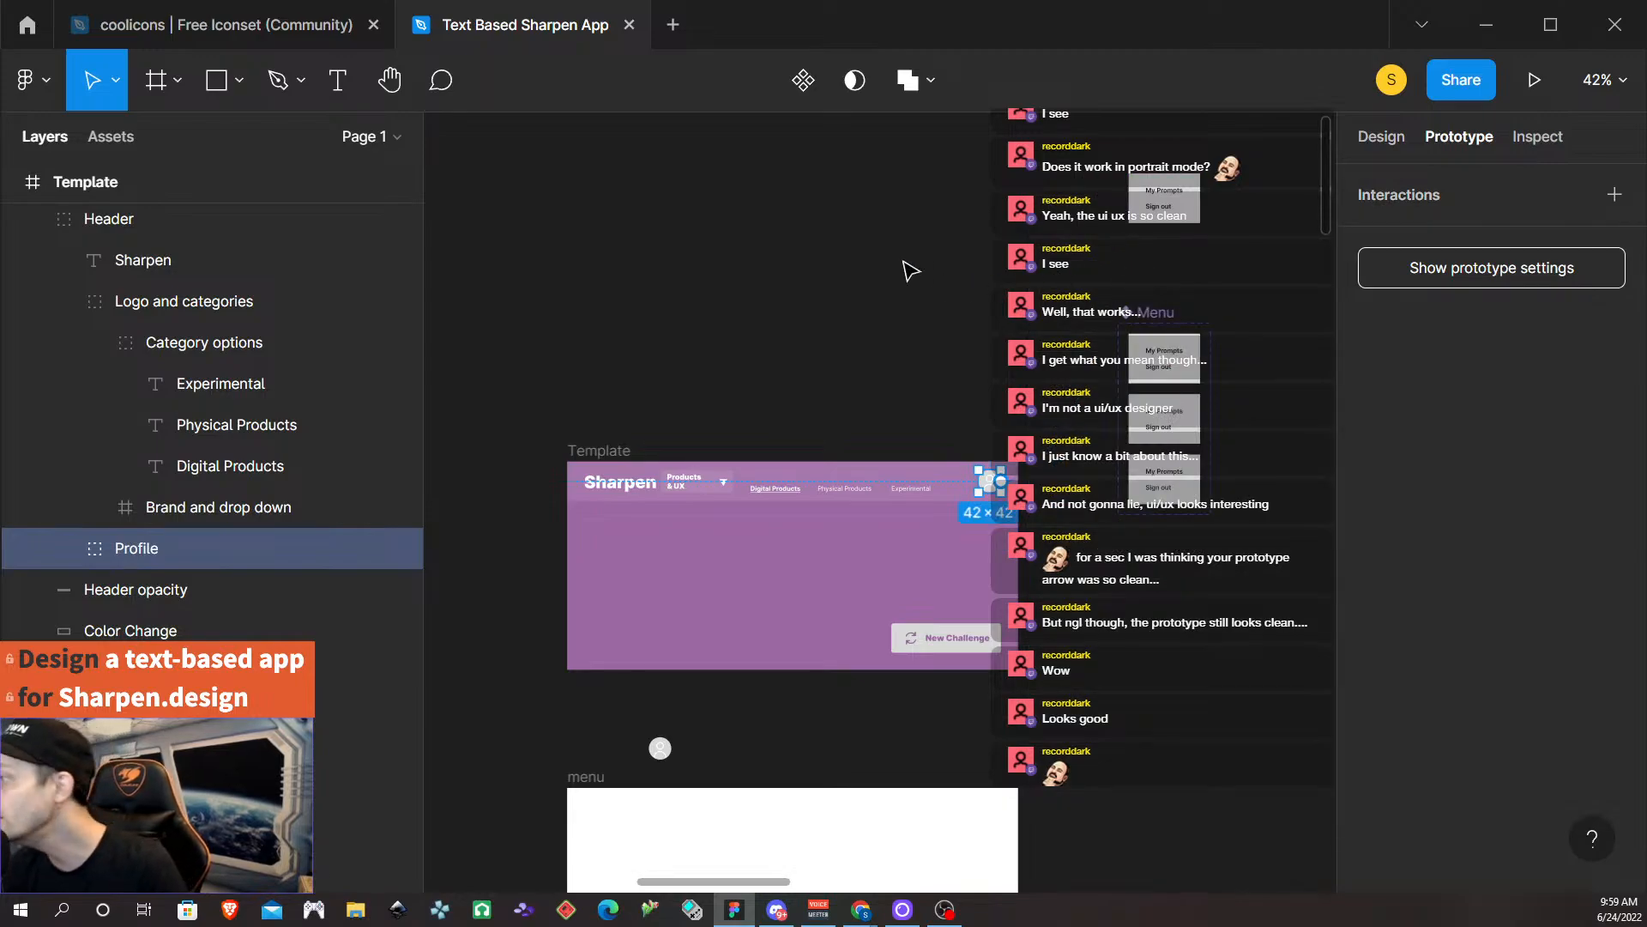
# Move the standalone Menu instance into the blank menu frame, flush with its right edge, and nudge it down to sit below the header area.
pyautogui.scroll(-2, 872, 522)
pyautogui.click(811, 719)
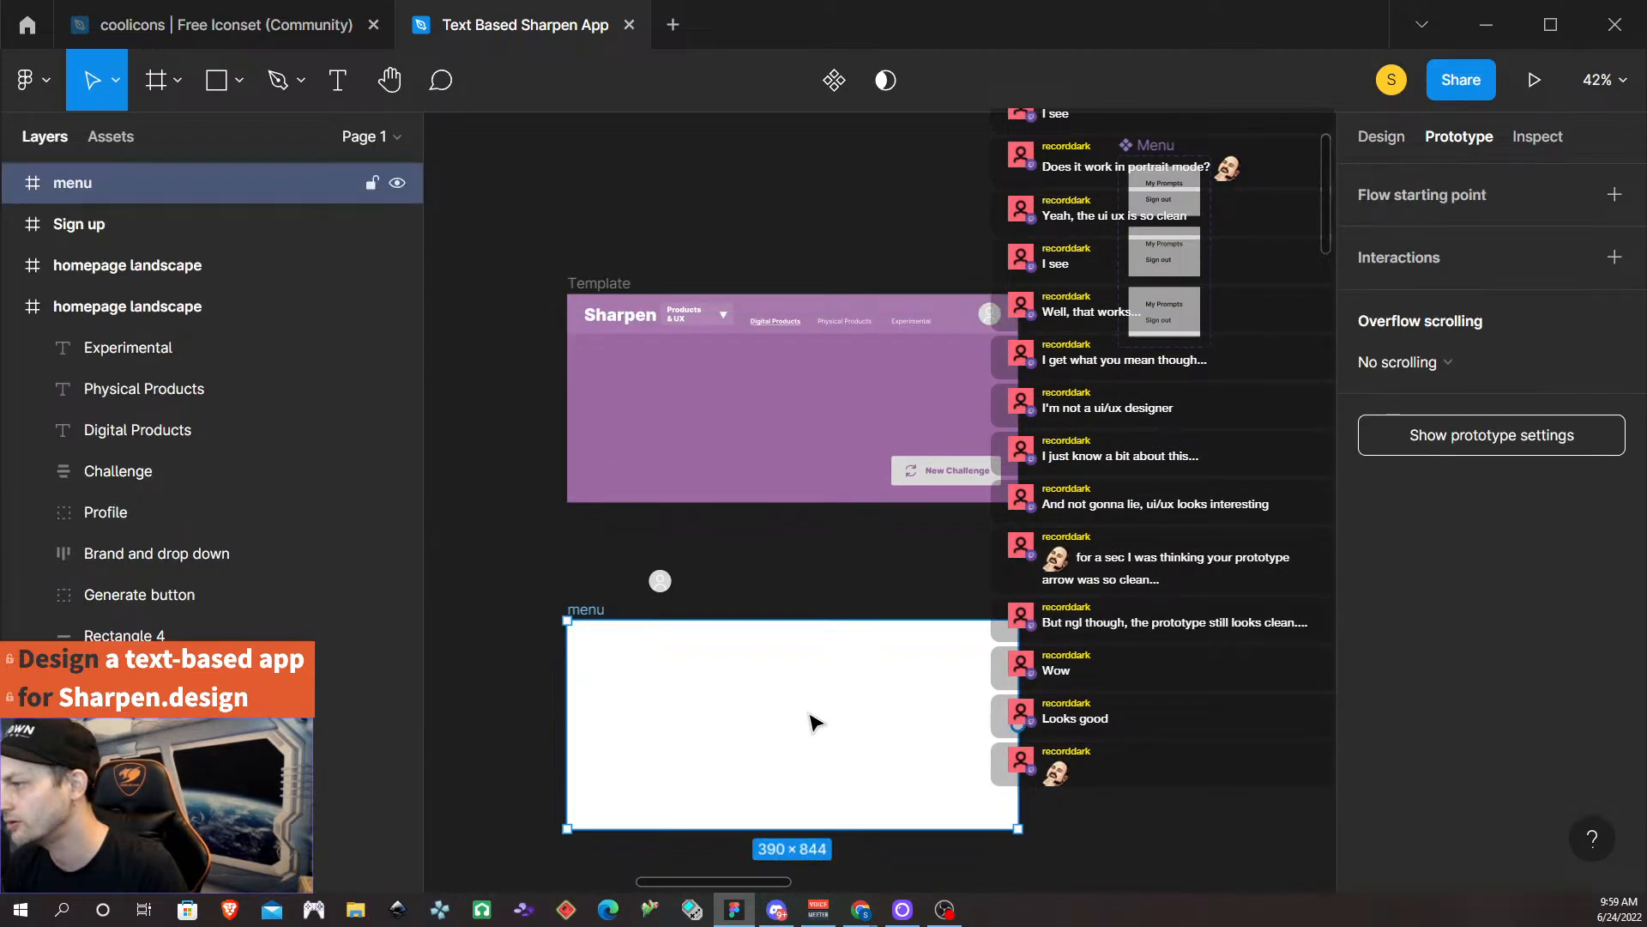
pyautogui.scroll(2, 1029, 328)
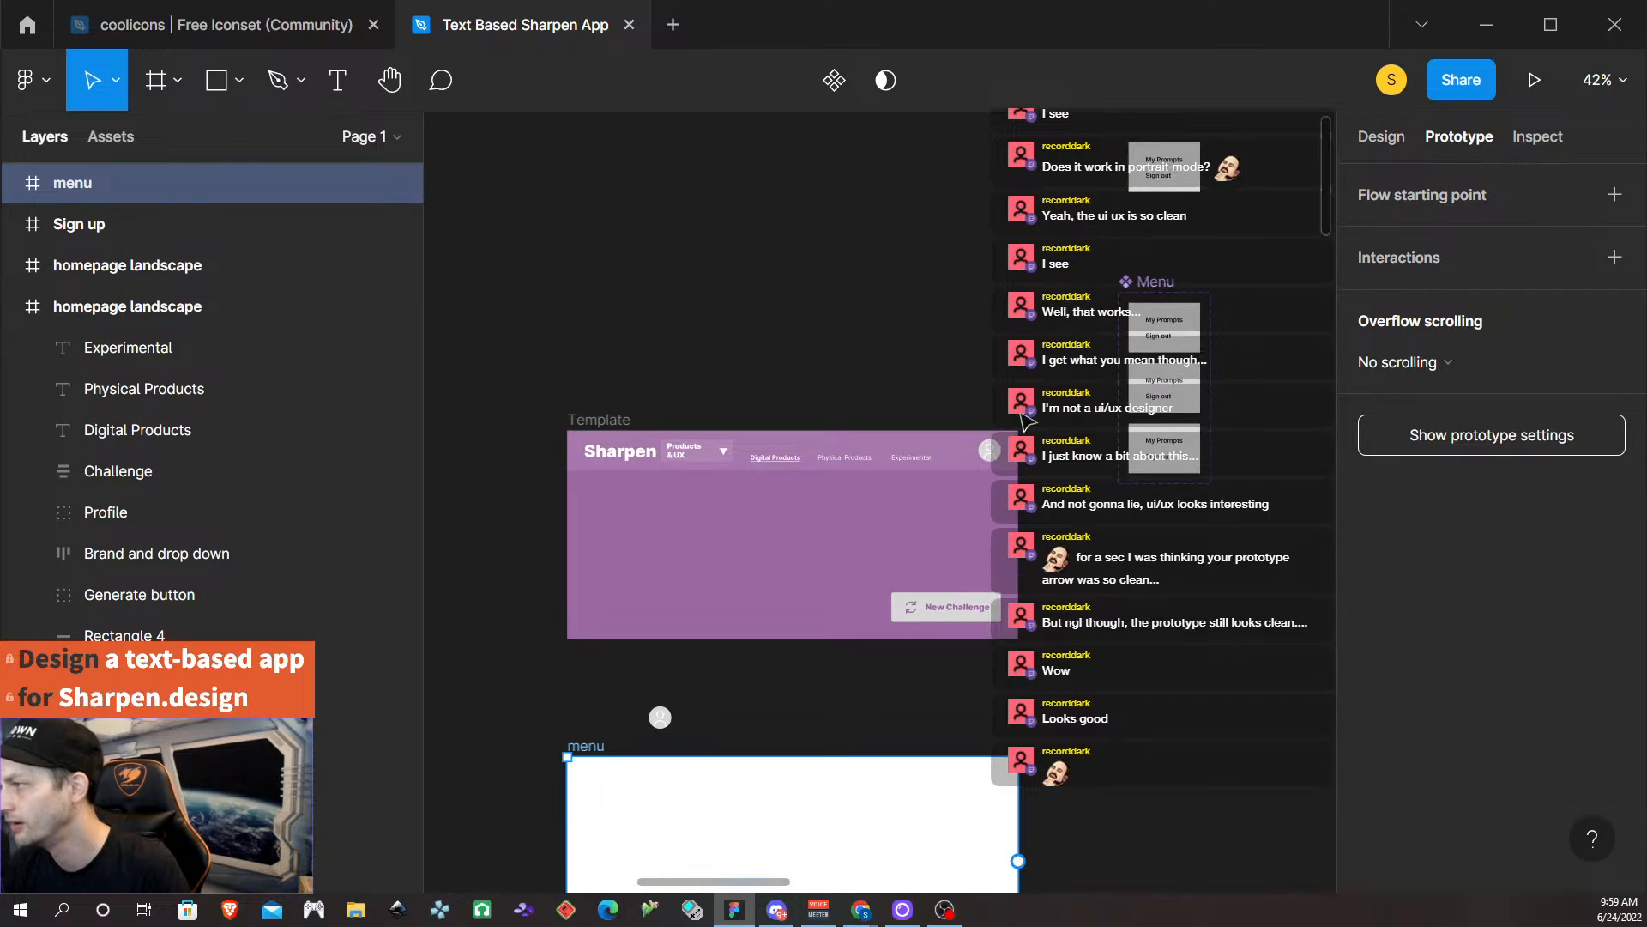
pyautogui.click(962, 439)
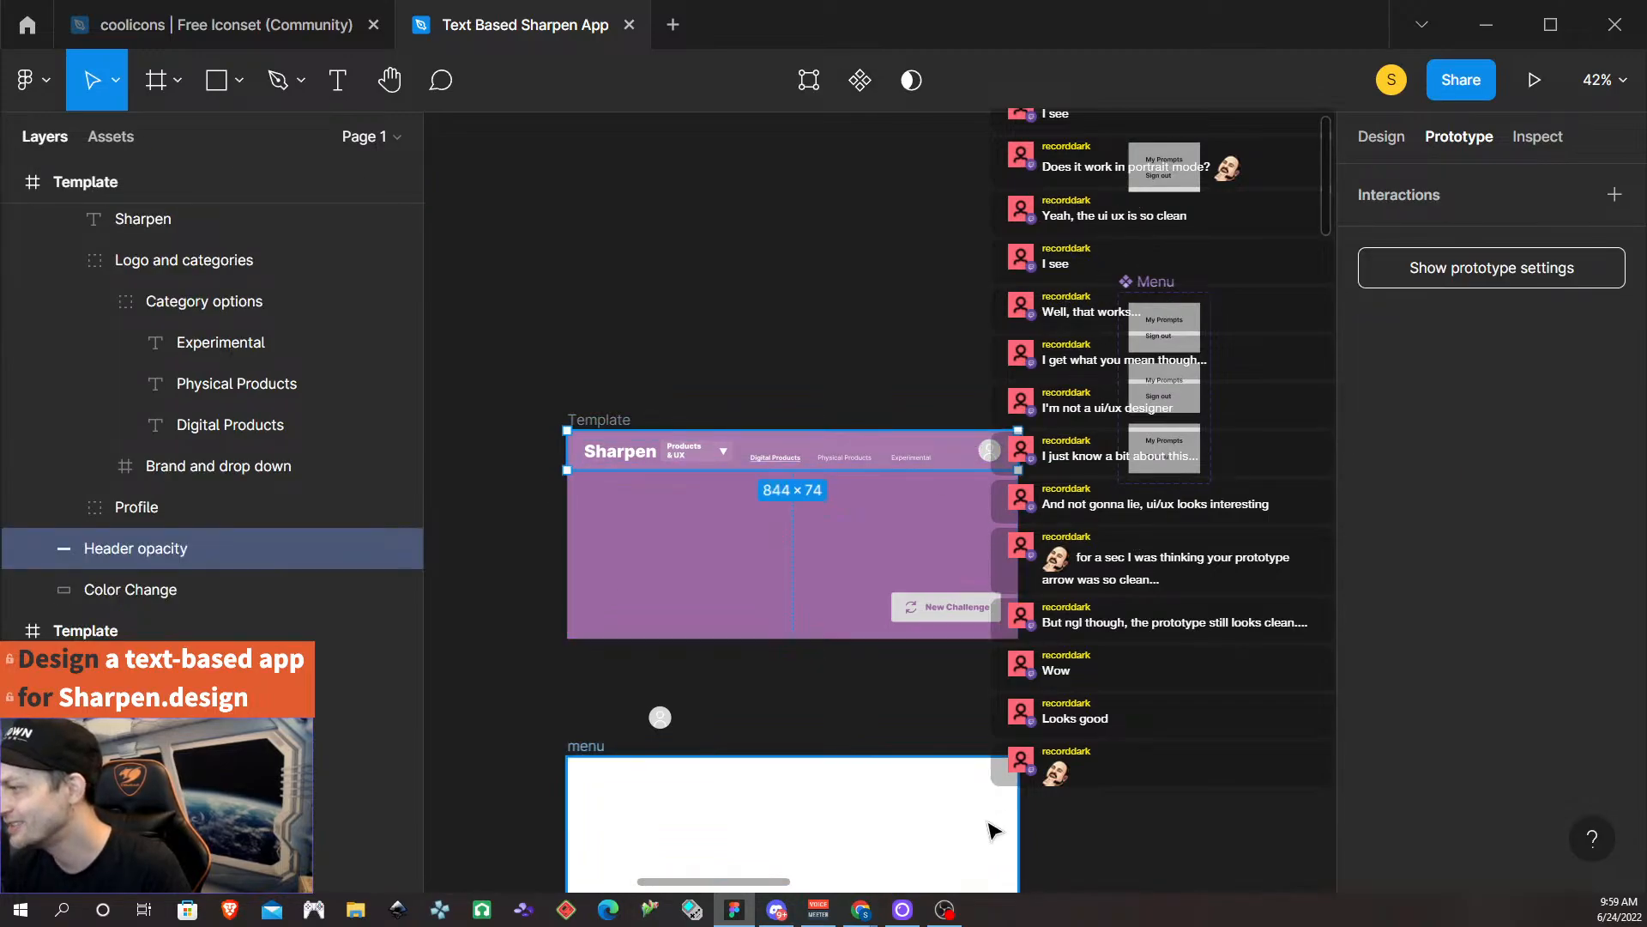
pyautogui.click(1164, 193)
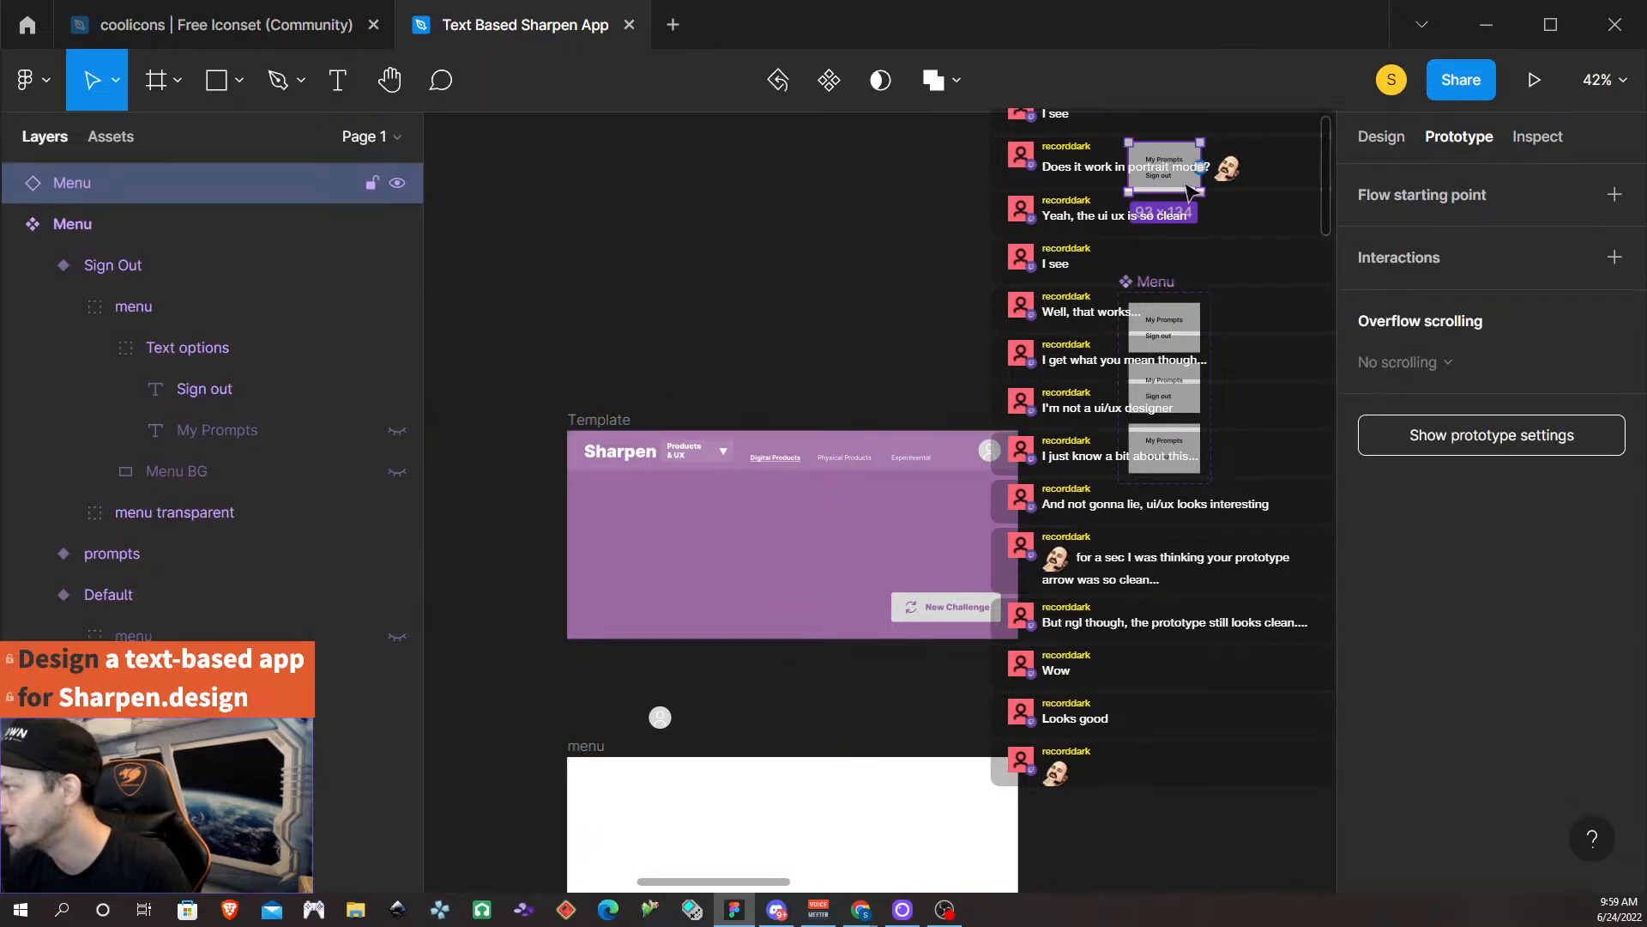
pyautogui.moveTo(1191, 191); pyautogui.dragTo(1004, 660)
pyautogui.press('alt')
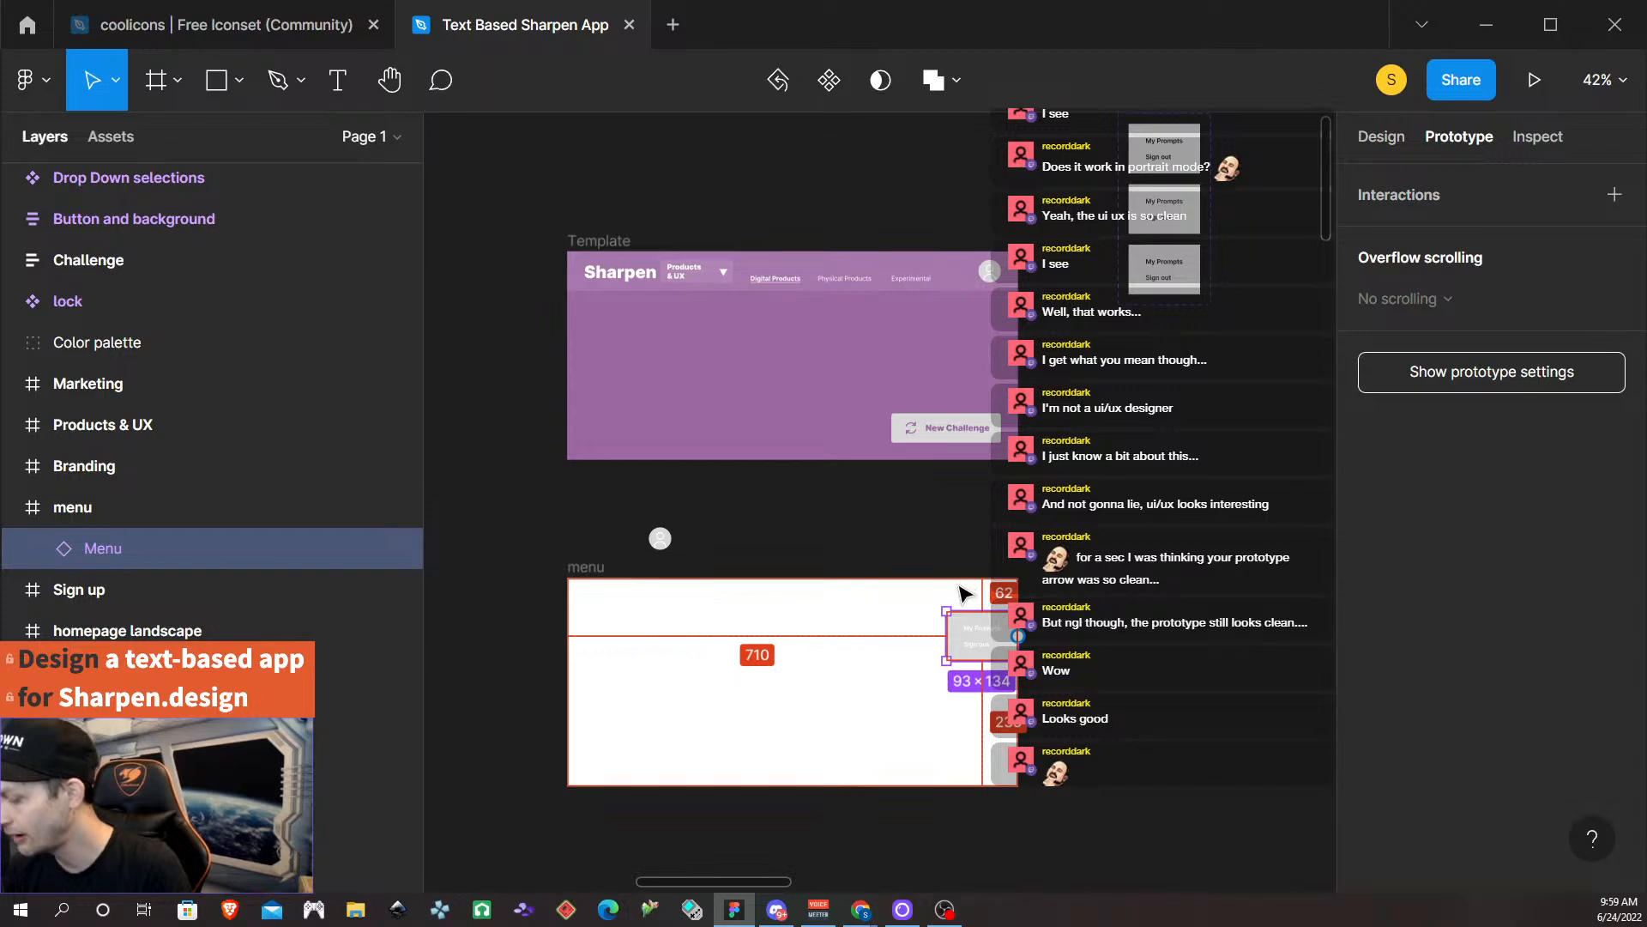
pyautogui.hotkey('alt', 'shift', 'Down')
pyautogui.hotkey('alt', 'Down')
pyautogui.hotkey('alt', 'Down')
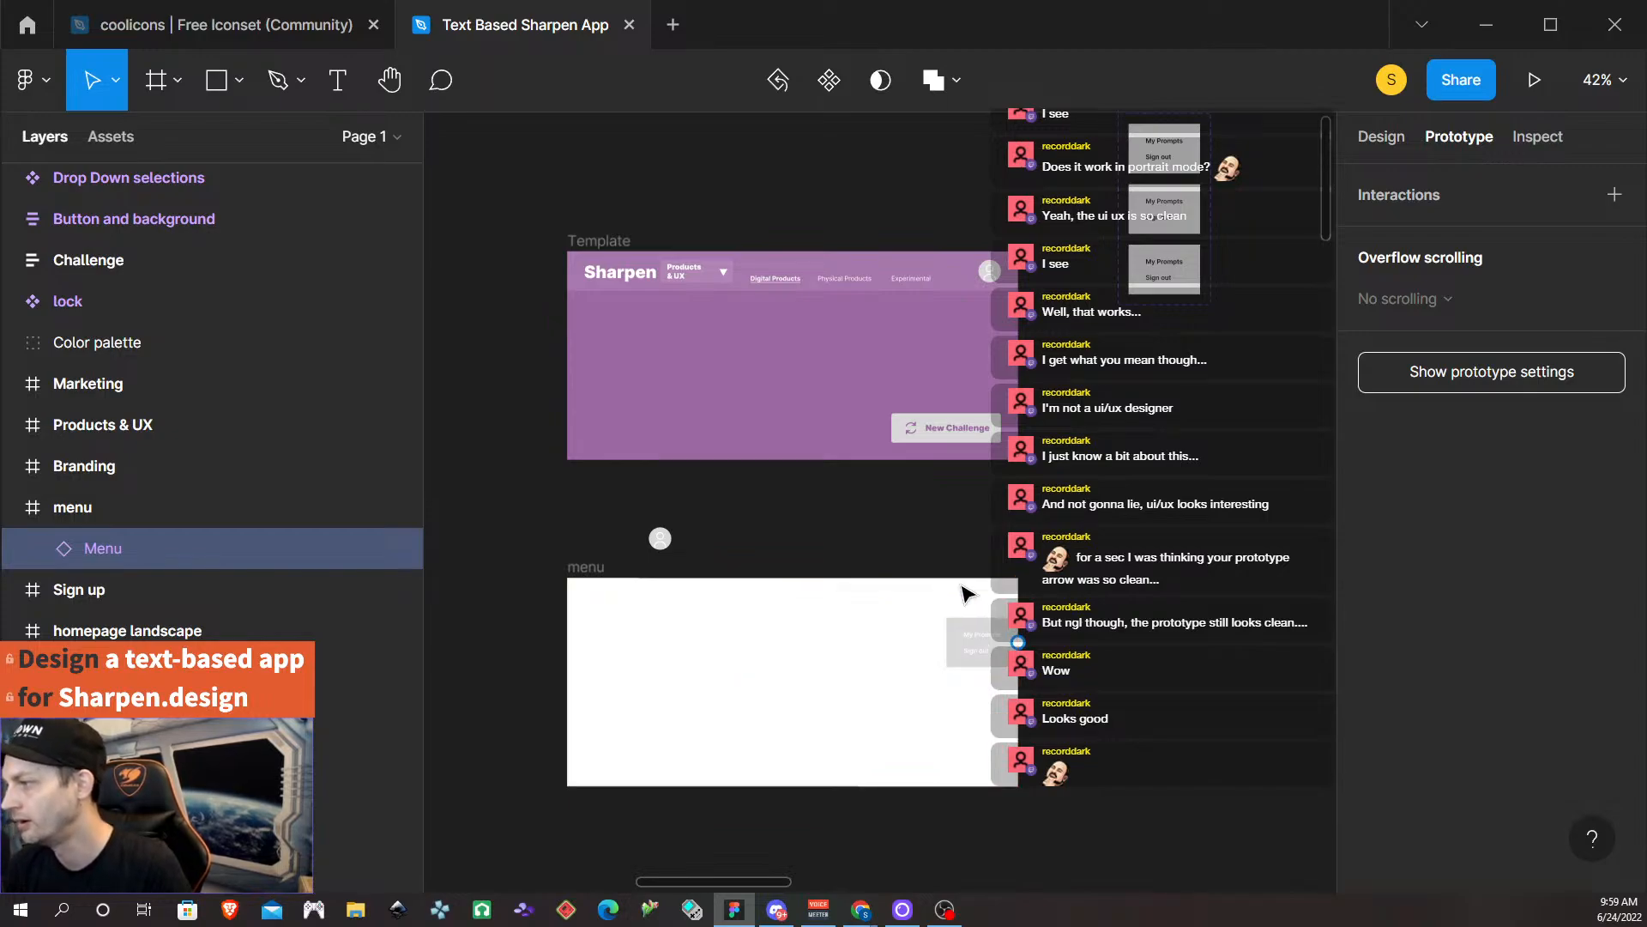
# Remove the white fill from the menu frame.
pyautogui.click(592, 568)
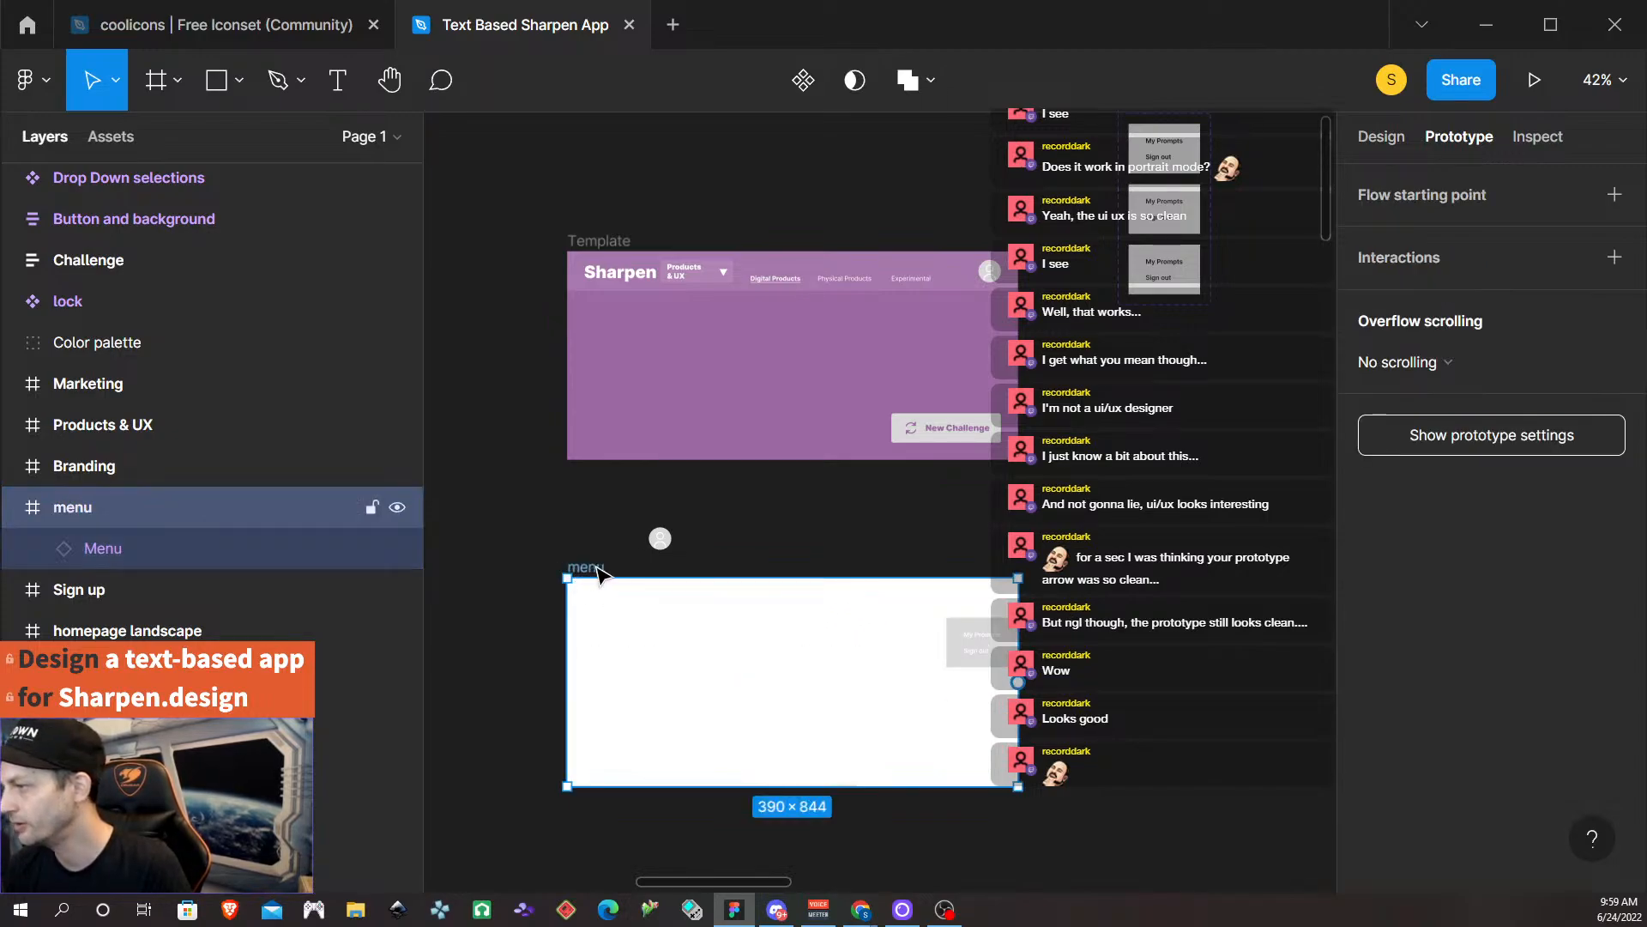
pyautogui.click(1385, 144)
pyautogui.scroll(-3, 1482, 683)
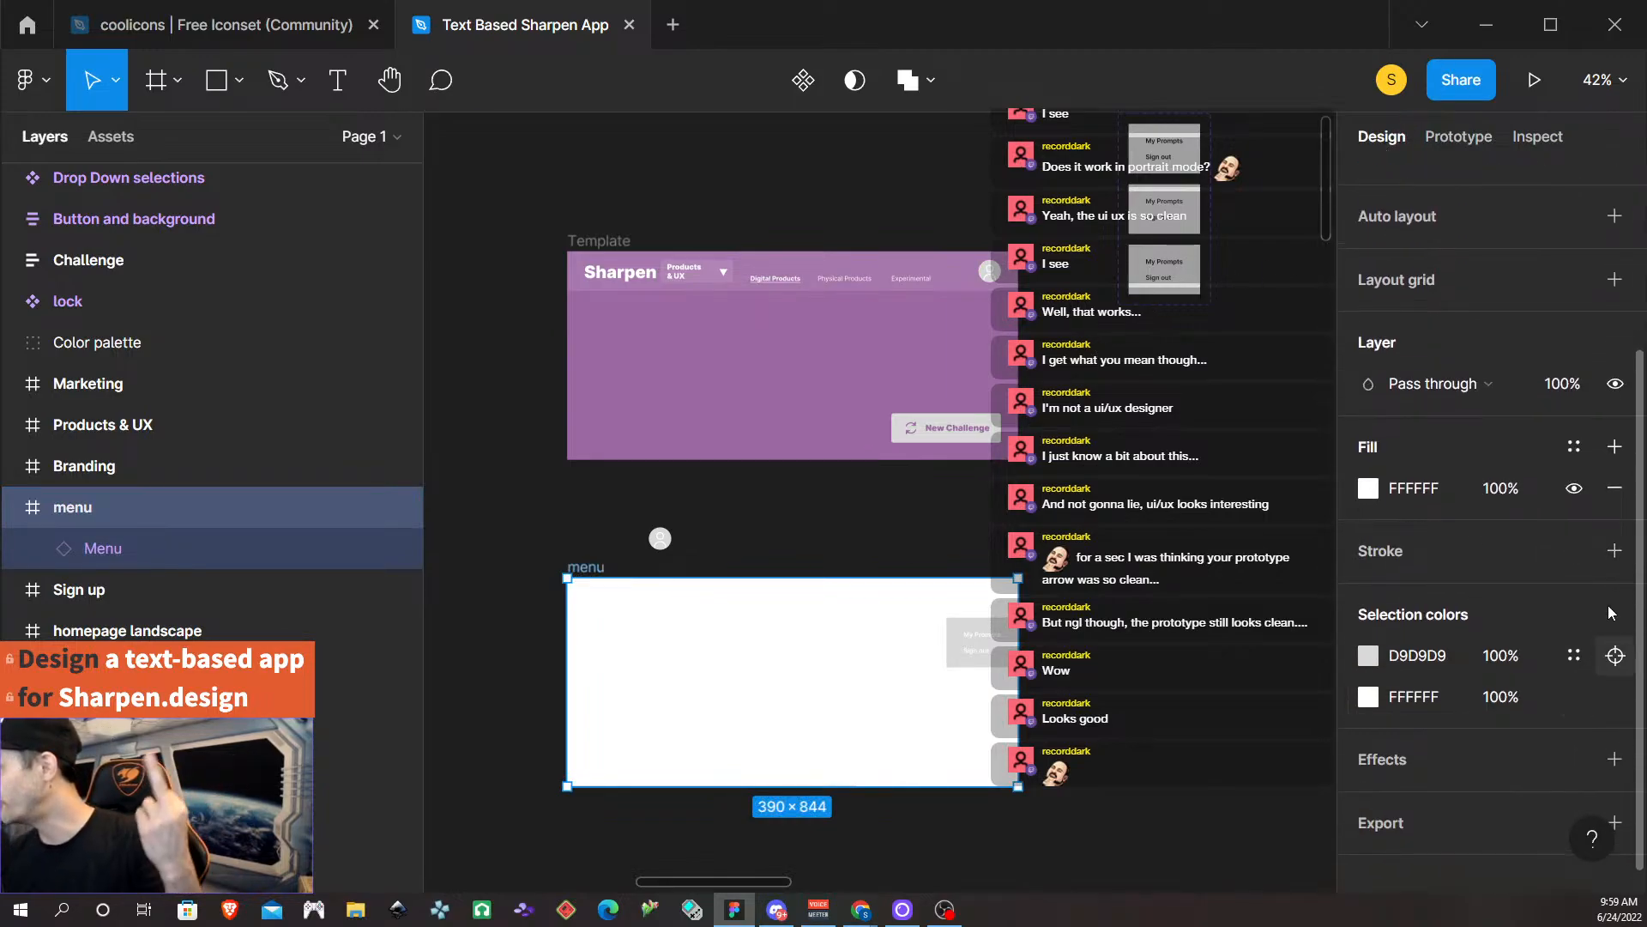
pyautogui.click(1615, 487)
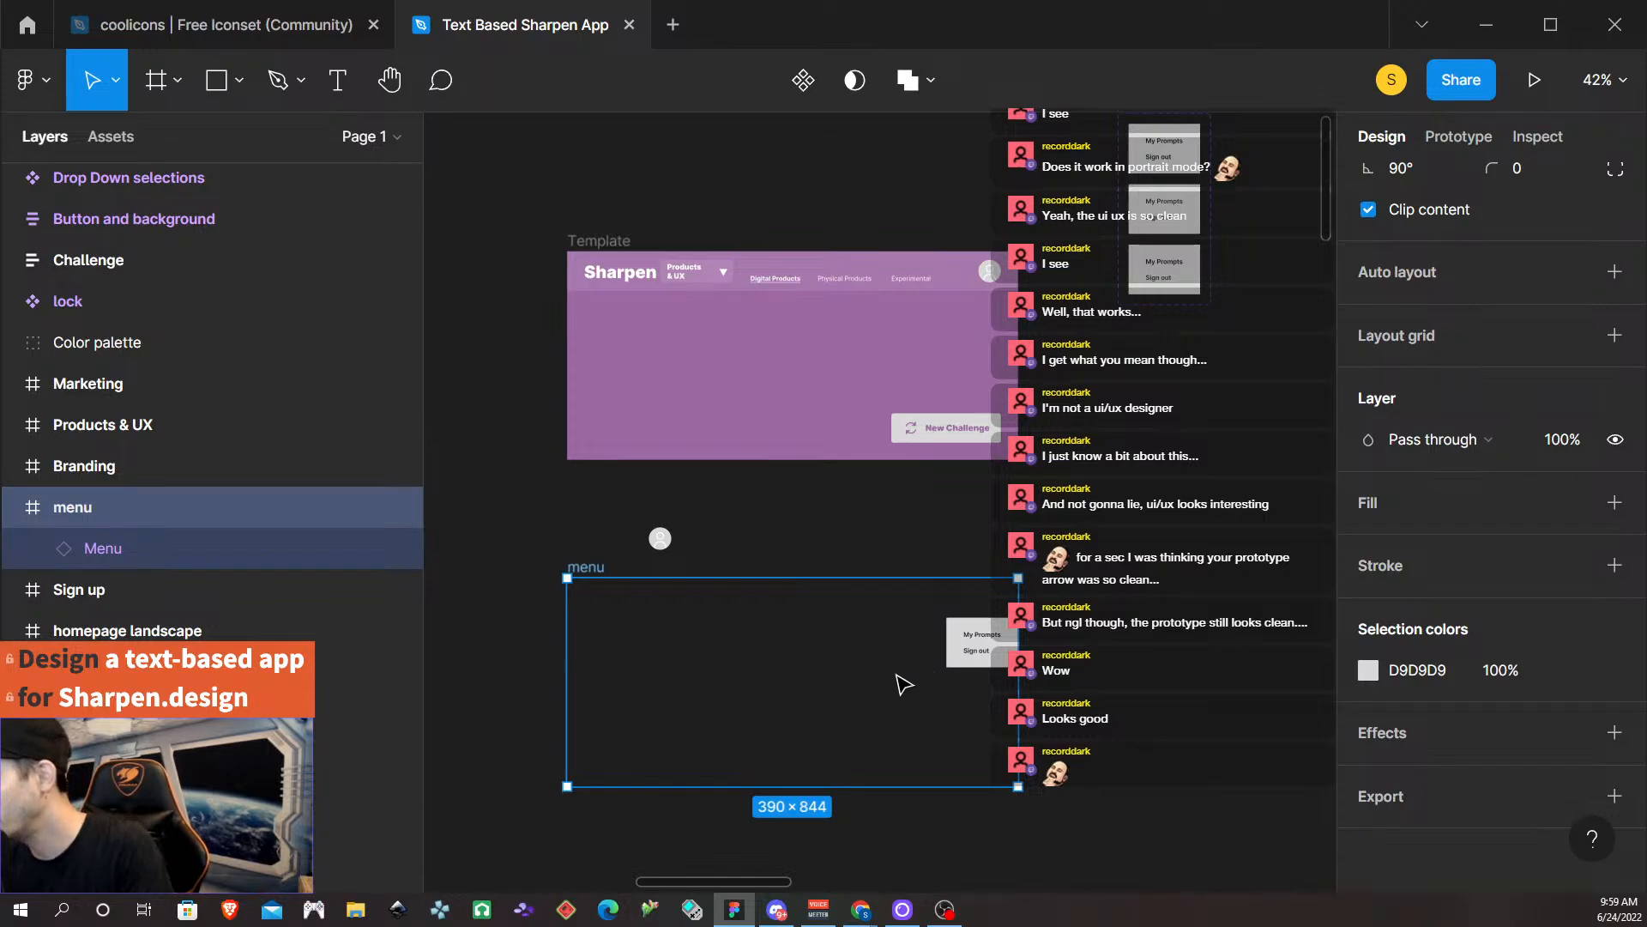
pyautogui.click(592, 580)
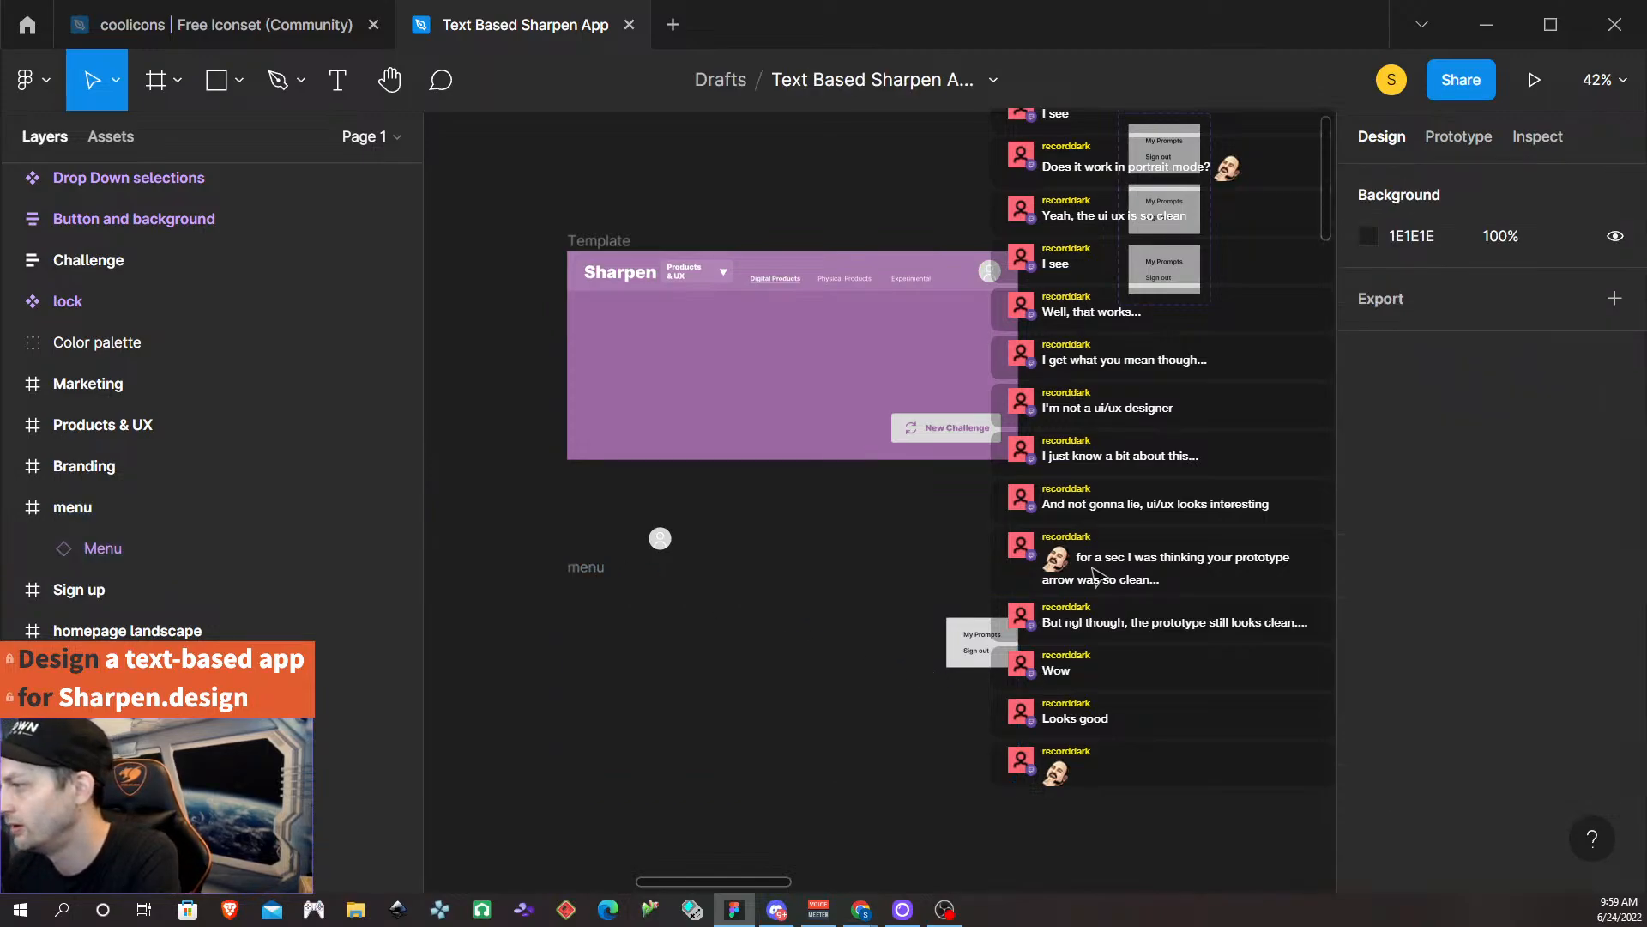
pyautogui.click(588, 570)
pyautogui.click(1204, 585)
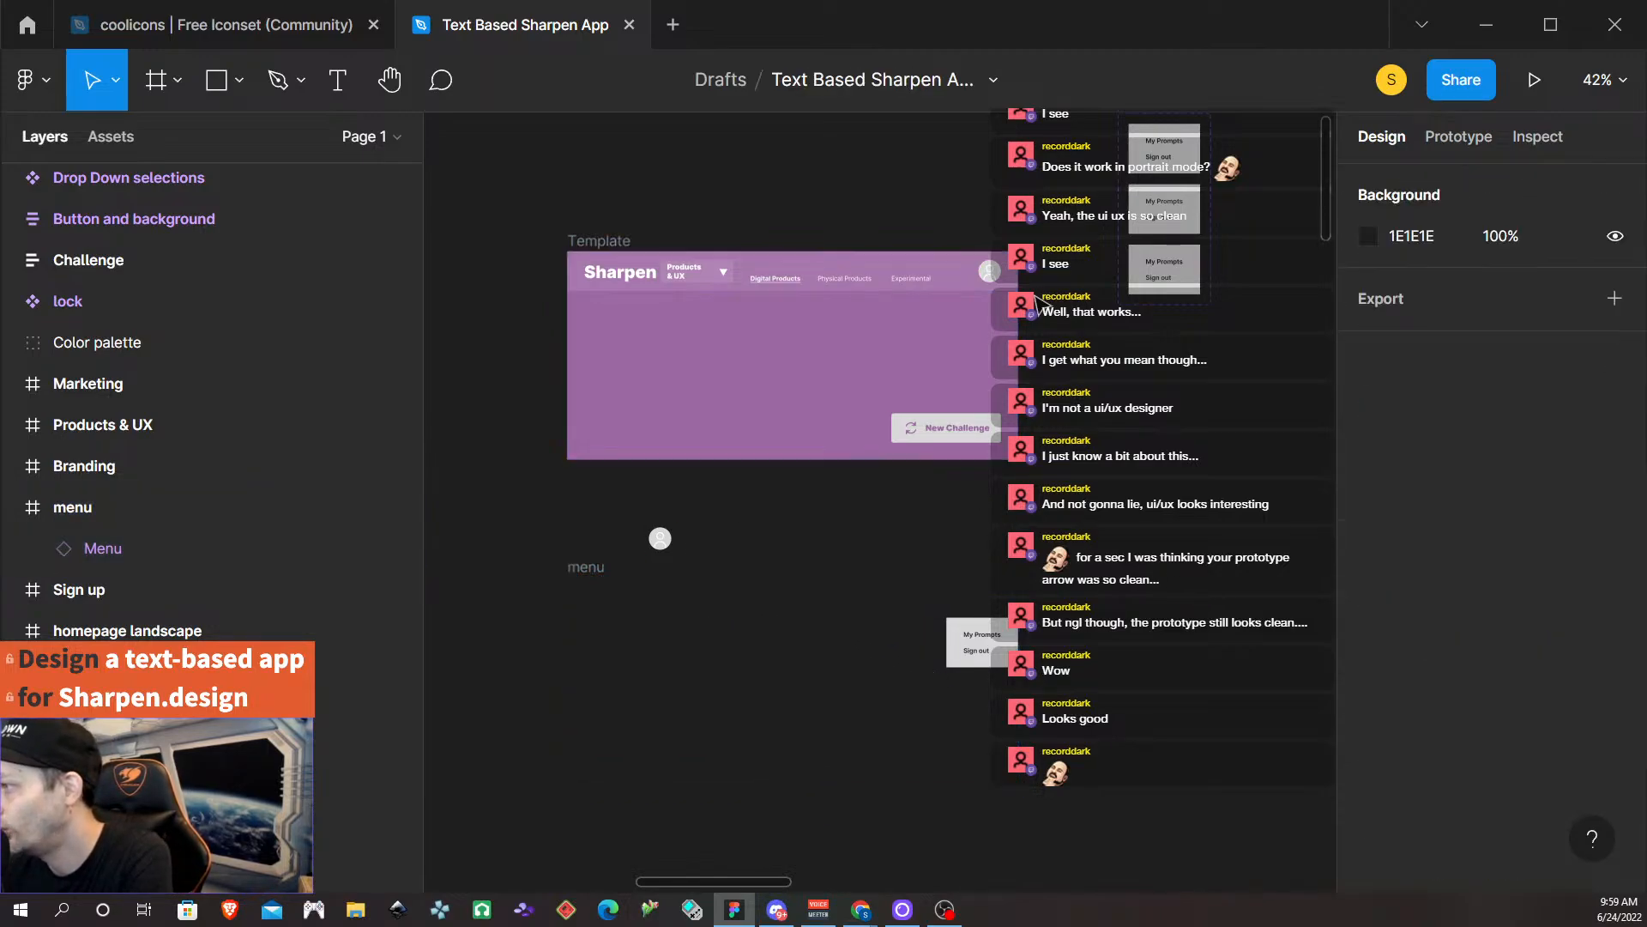
# Link the Template's Profile icon to the menu frame with an on-tap Open overlay action and add a background behind the overlay.
pyautogui.click(996, 276)
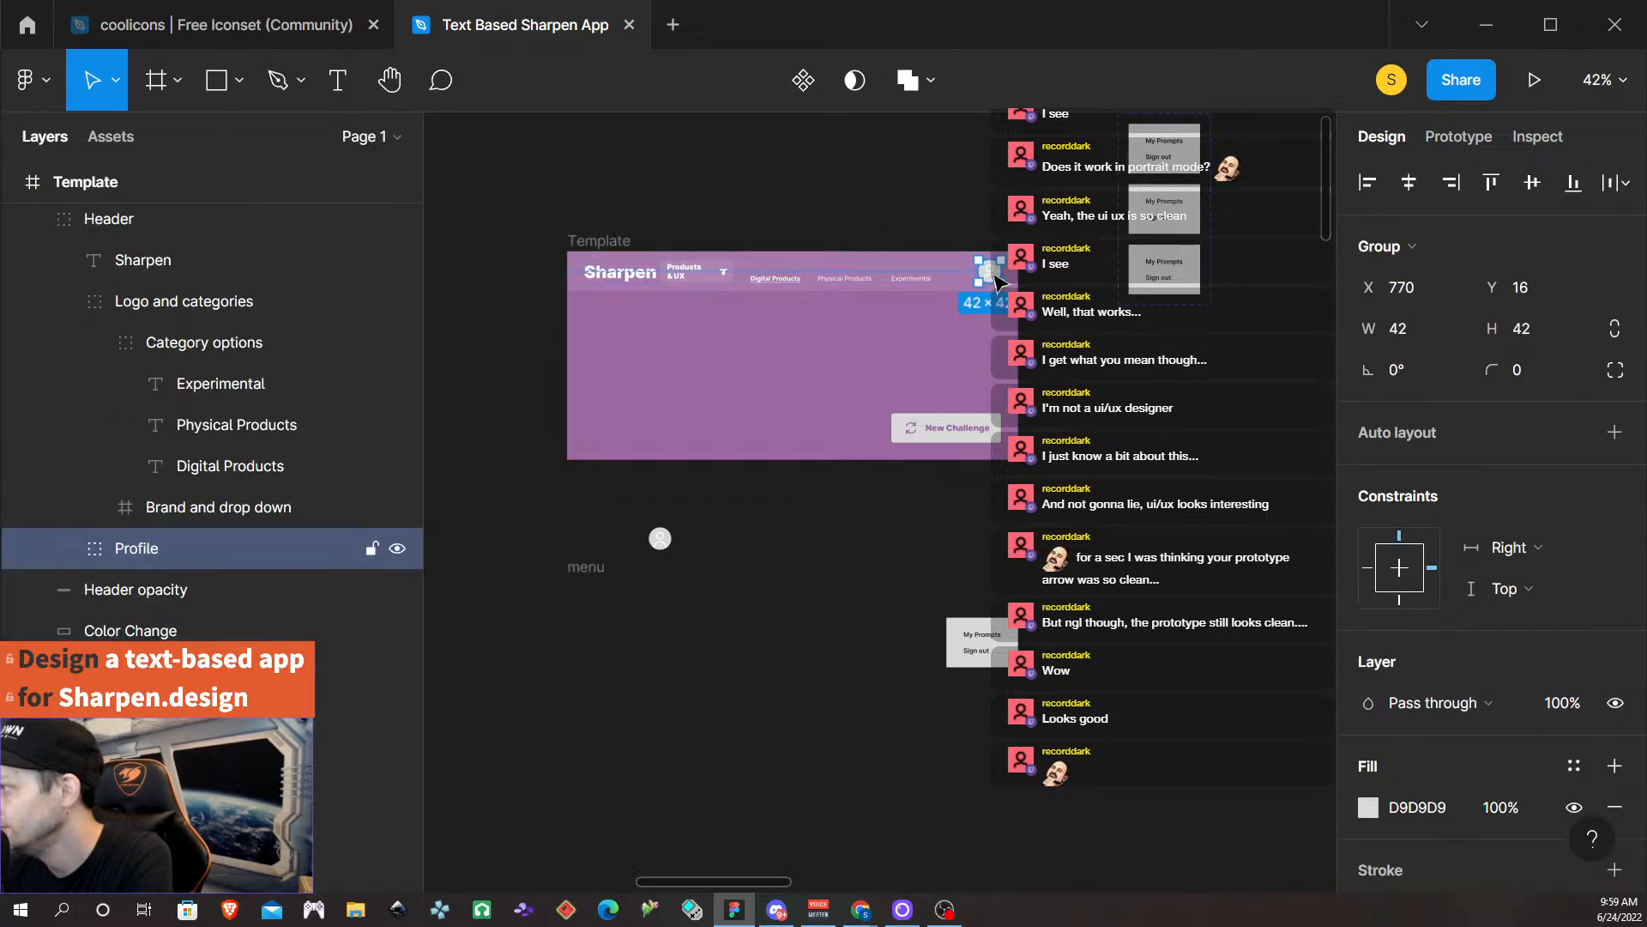
pyautogui.click(1449, 140)
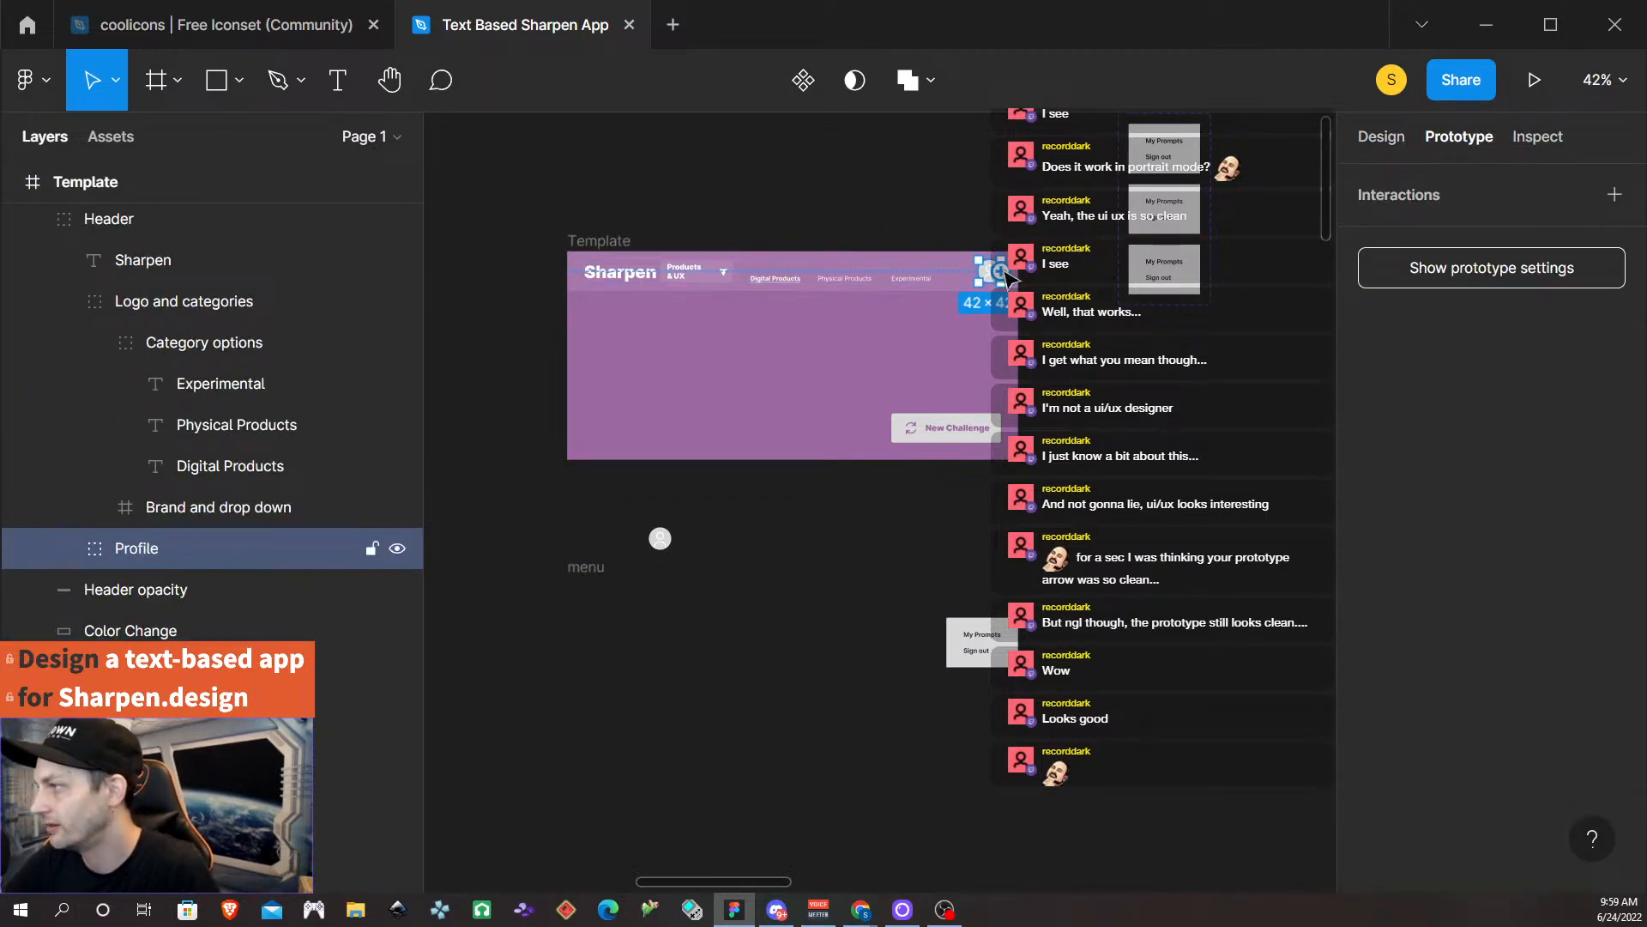
pyautogui.moveTo(1000, 271); pyautogui.dragTo(863, 615)
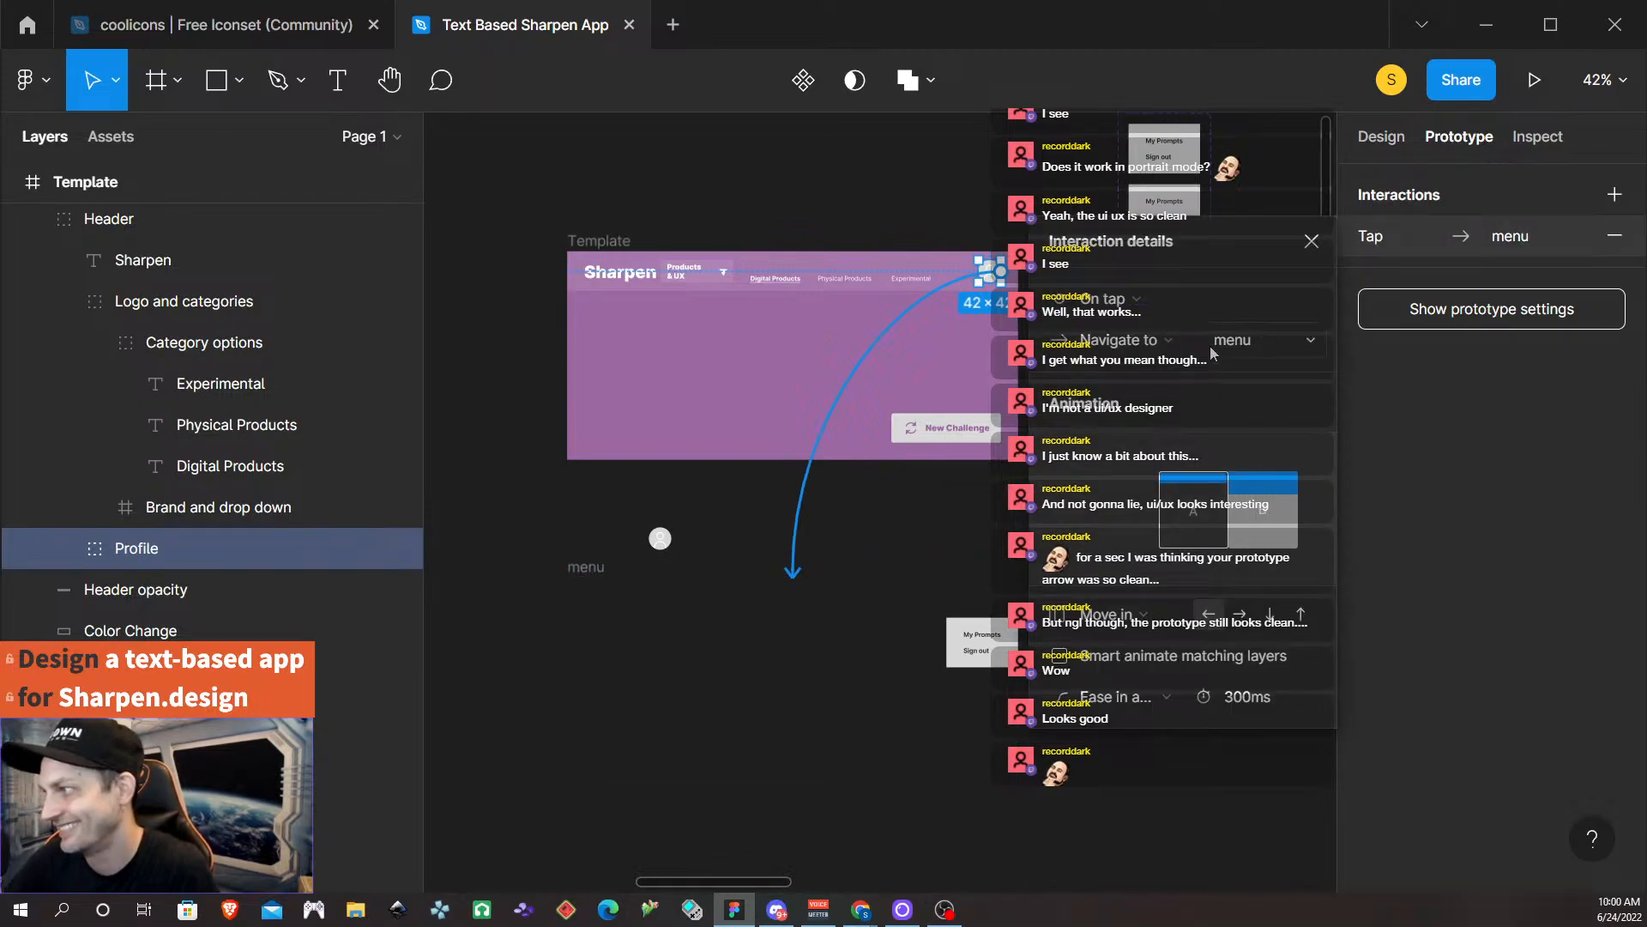
pyautogui.click(1152, 348)
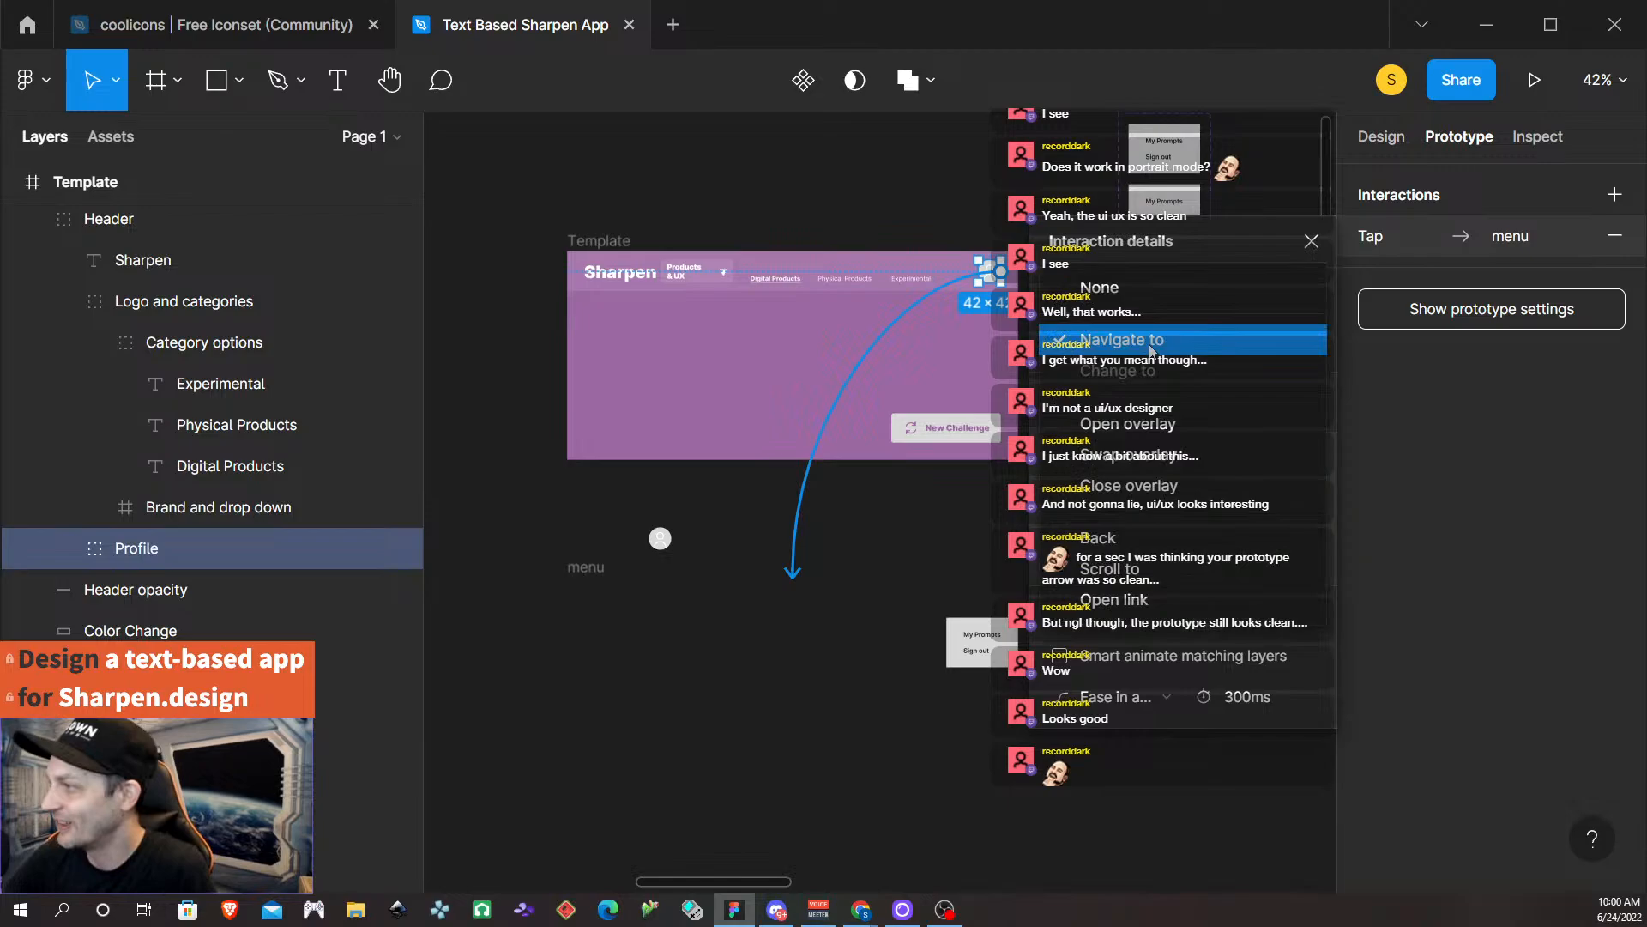
pyautogui.click(1155, 423)
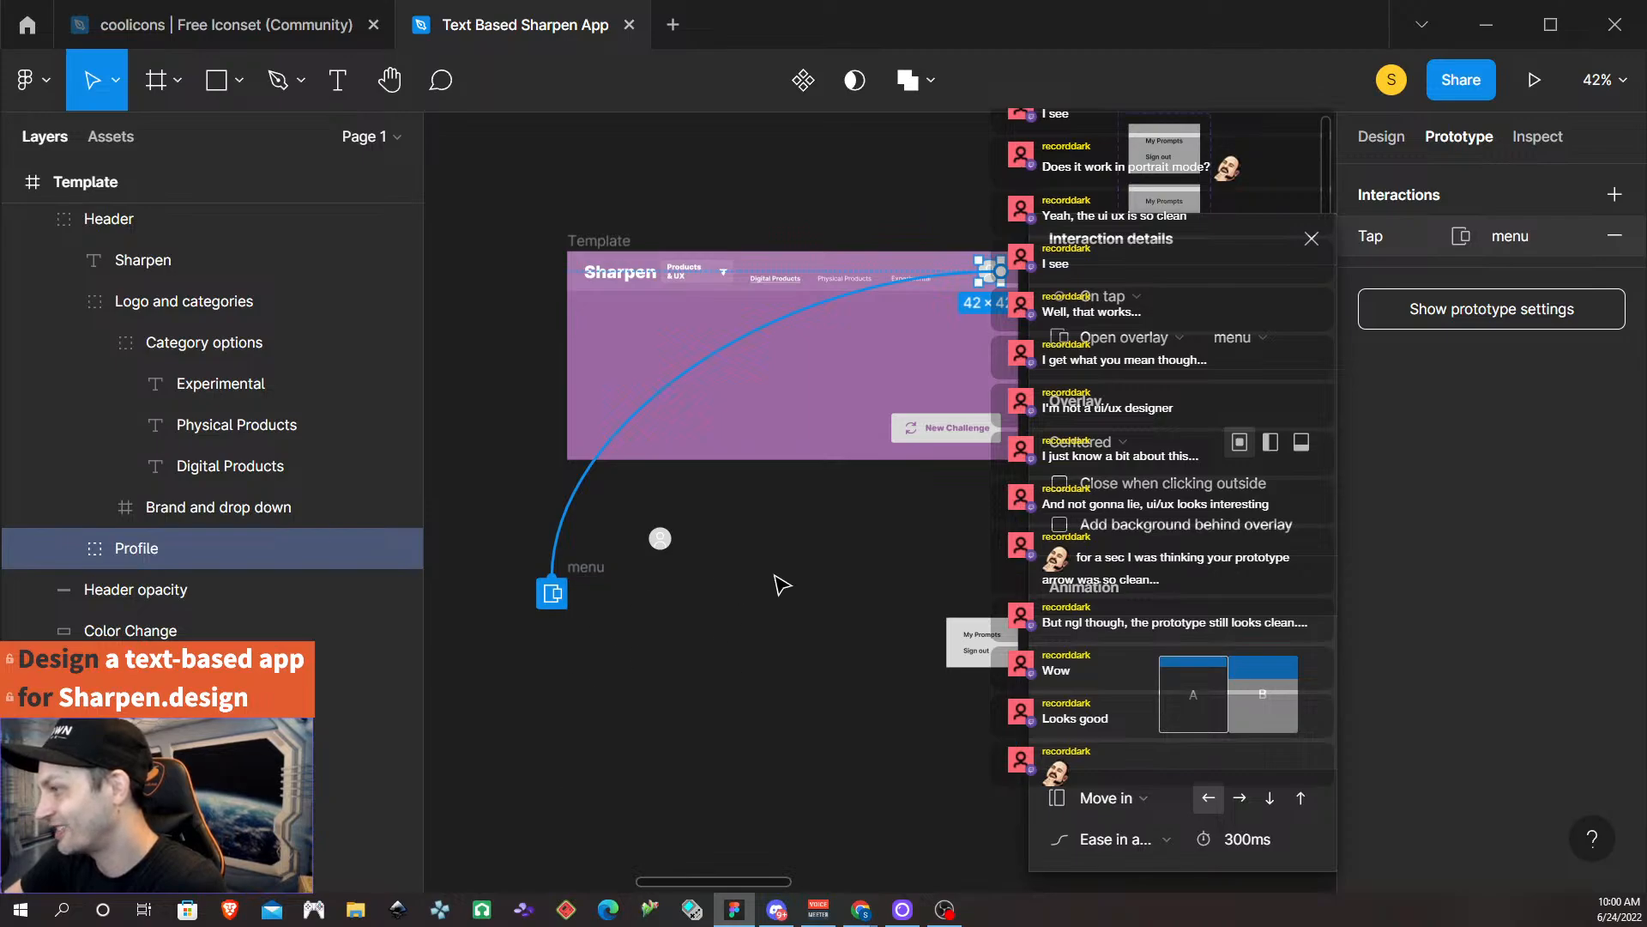
pyautogui.click(1060, 525)
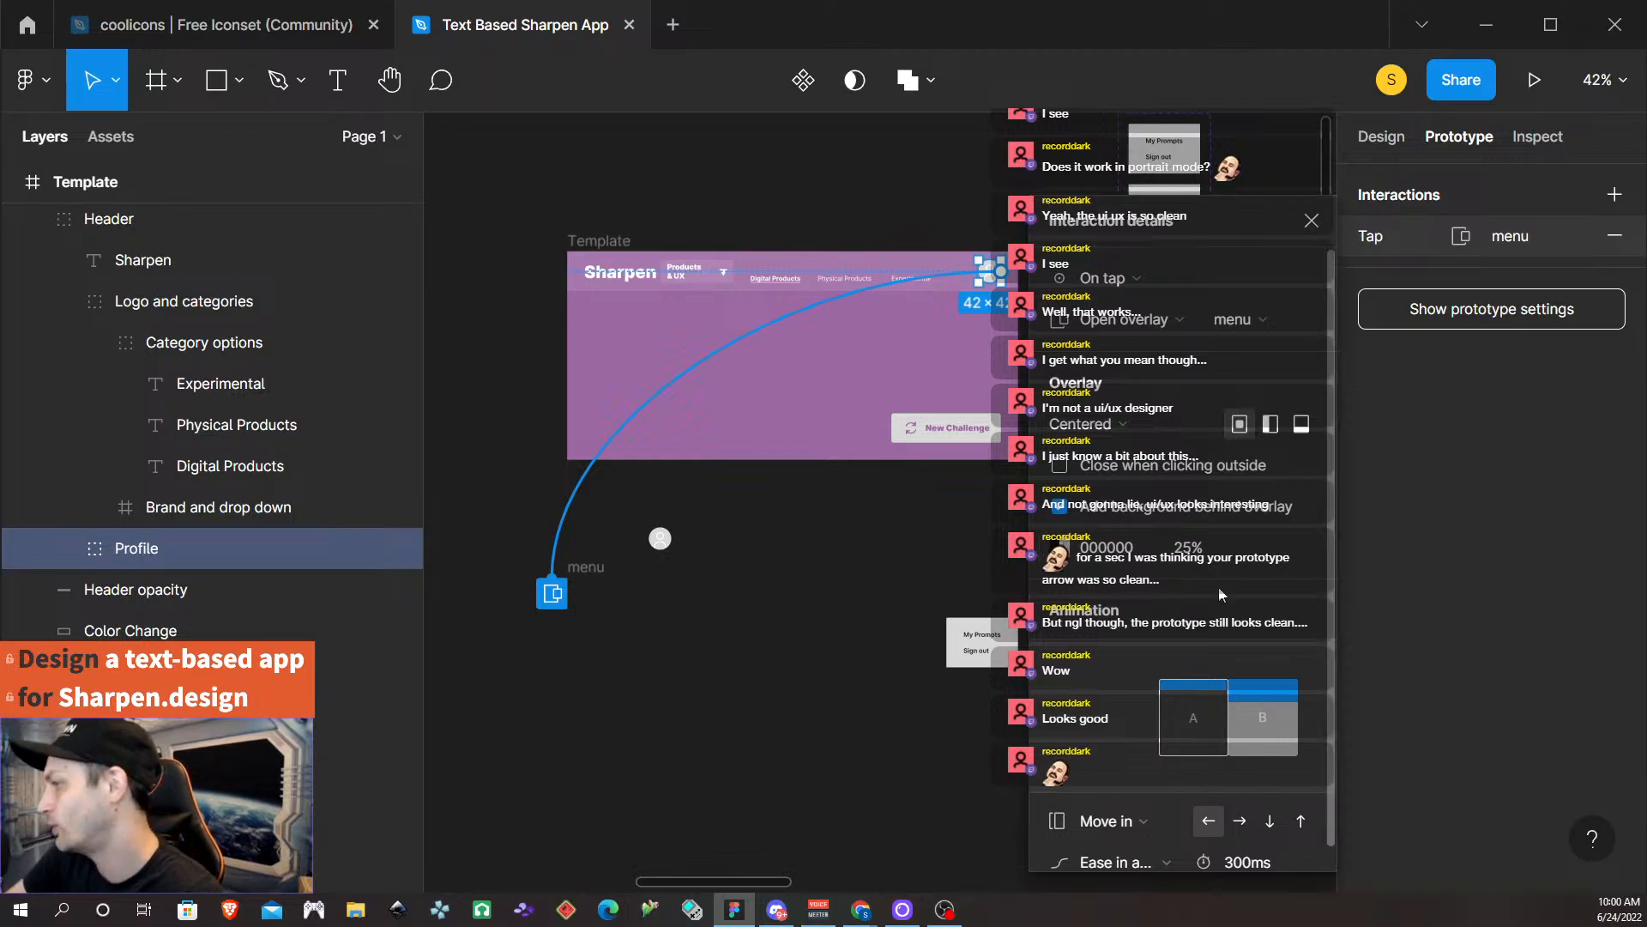
pyautogui.scroll(-1, 1178, 570)
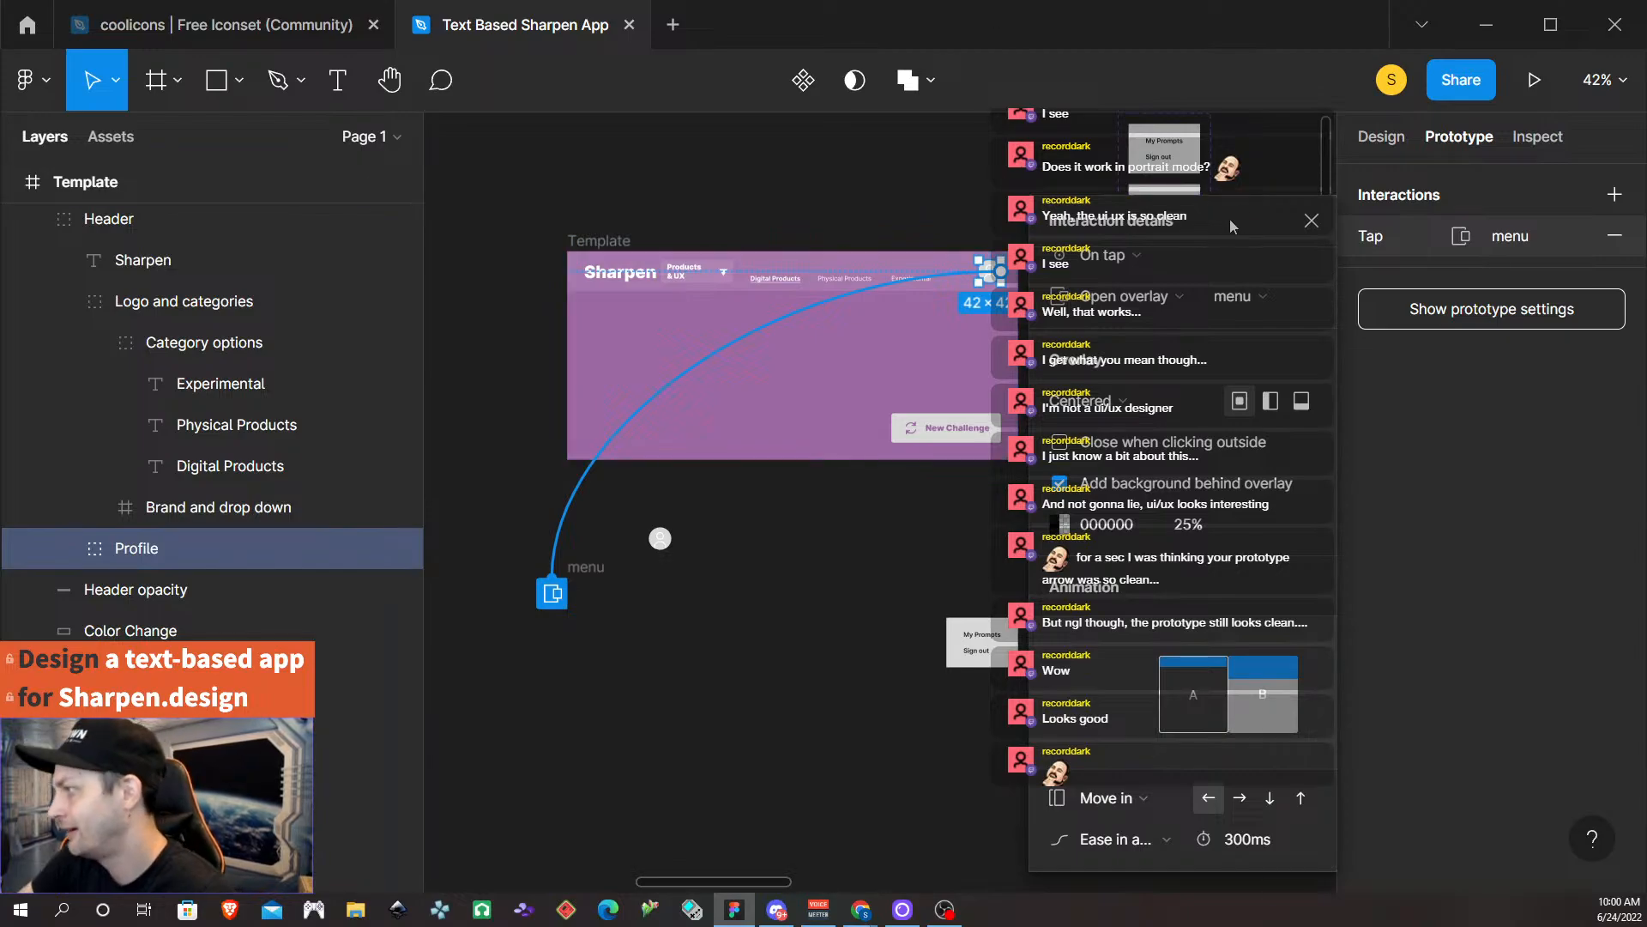
# Preview the prototype from the Template frame and tap the profile icon to test the menu overlay.
pyautogui.click(662, 172)
pyautogui.click(596, 245)
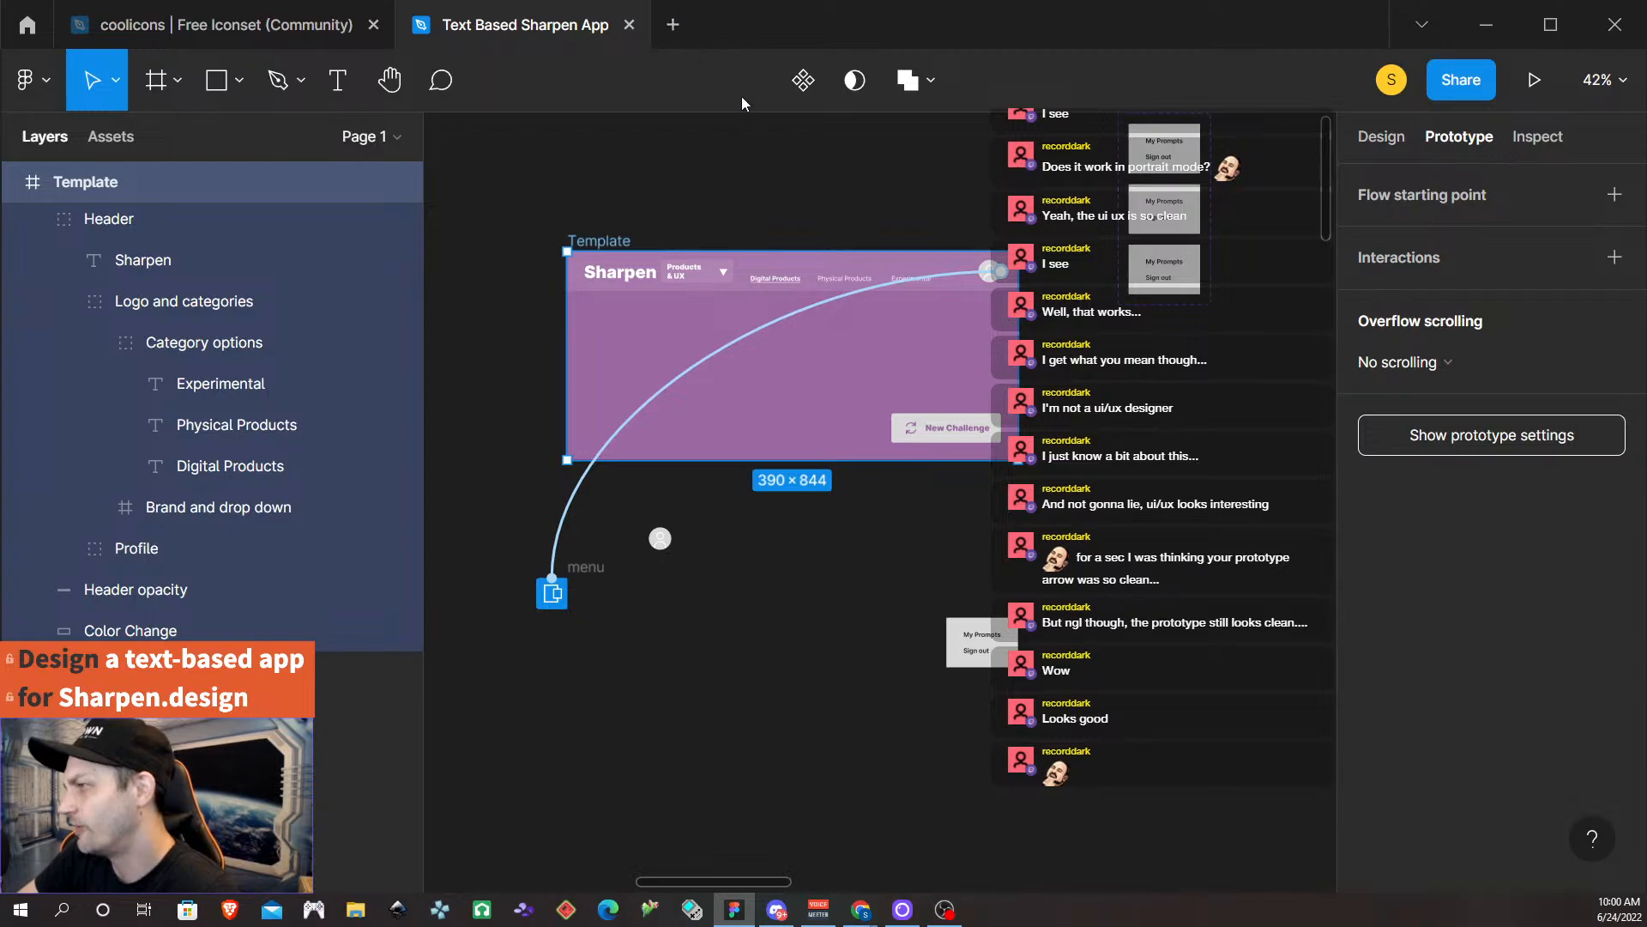
pyautogui.click(1532, 82)
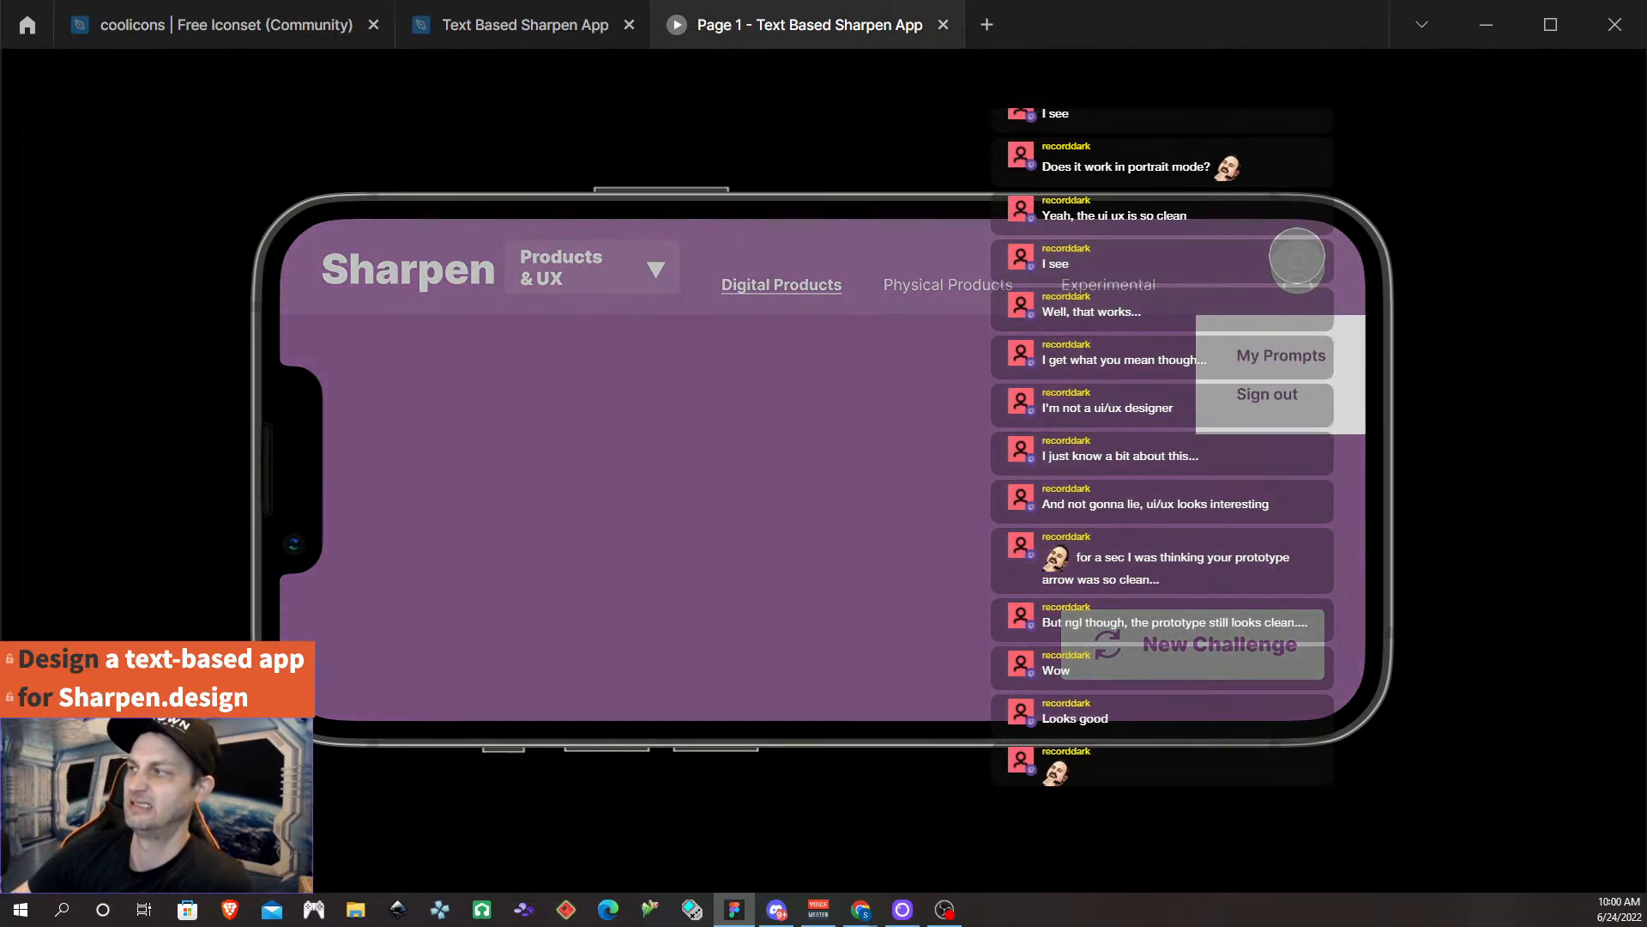
pyautogui.click(1297, 257)
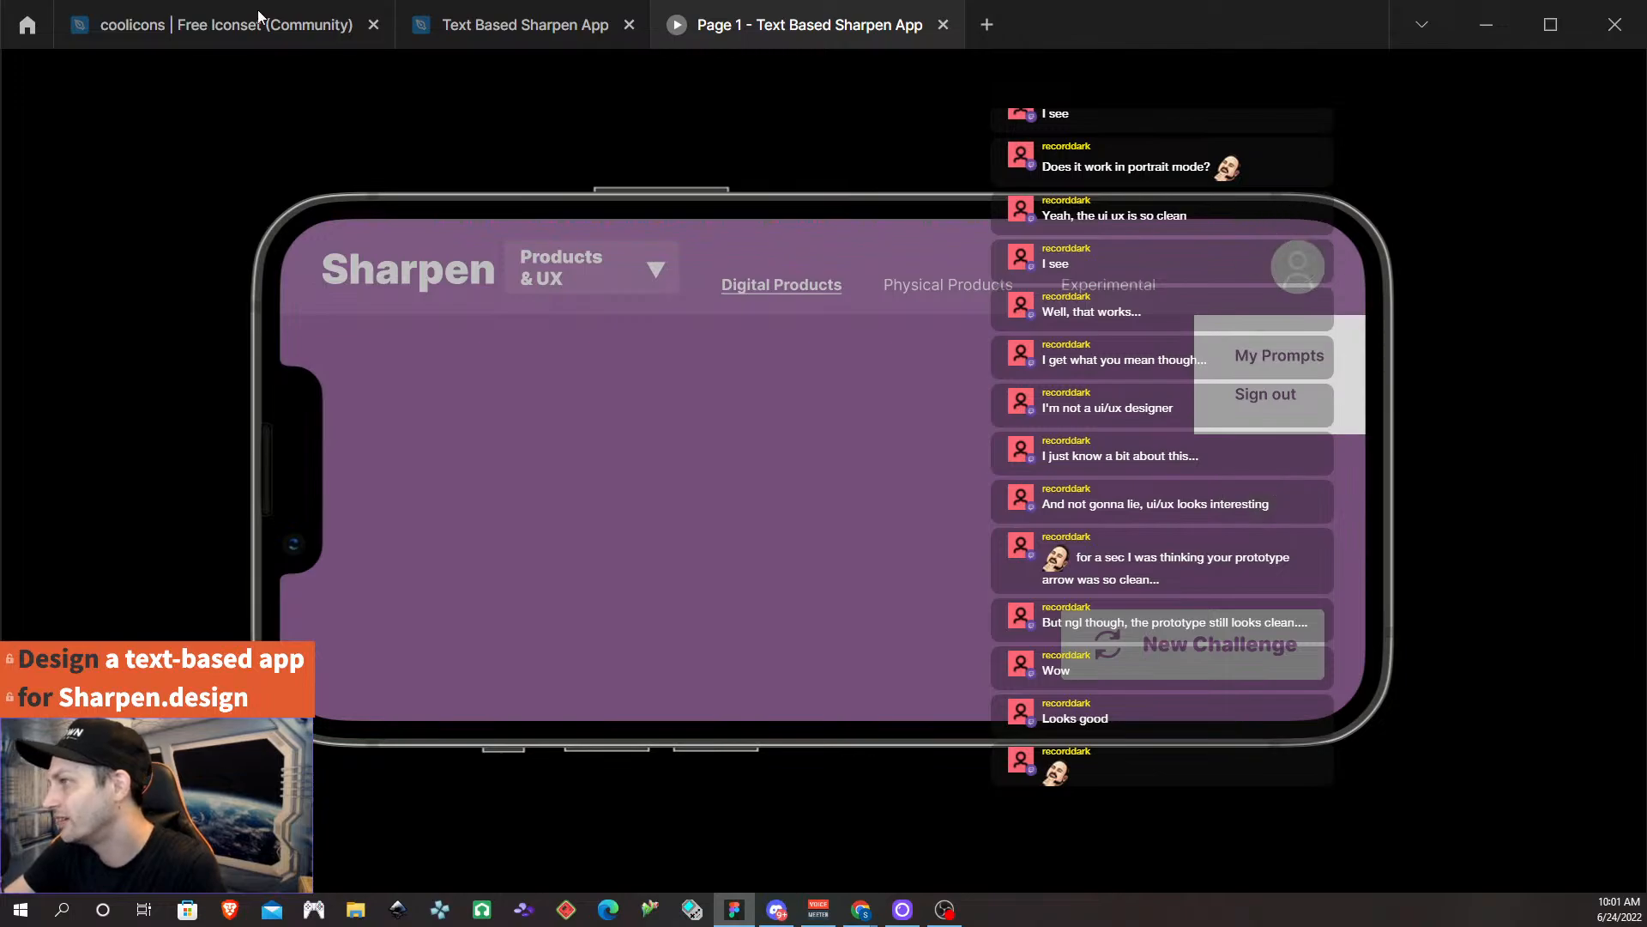
# Enable Close when clicking outside for the Profile icon's menu overlay in the design file and close the old preview.
pyautogui.click(511, 26)
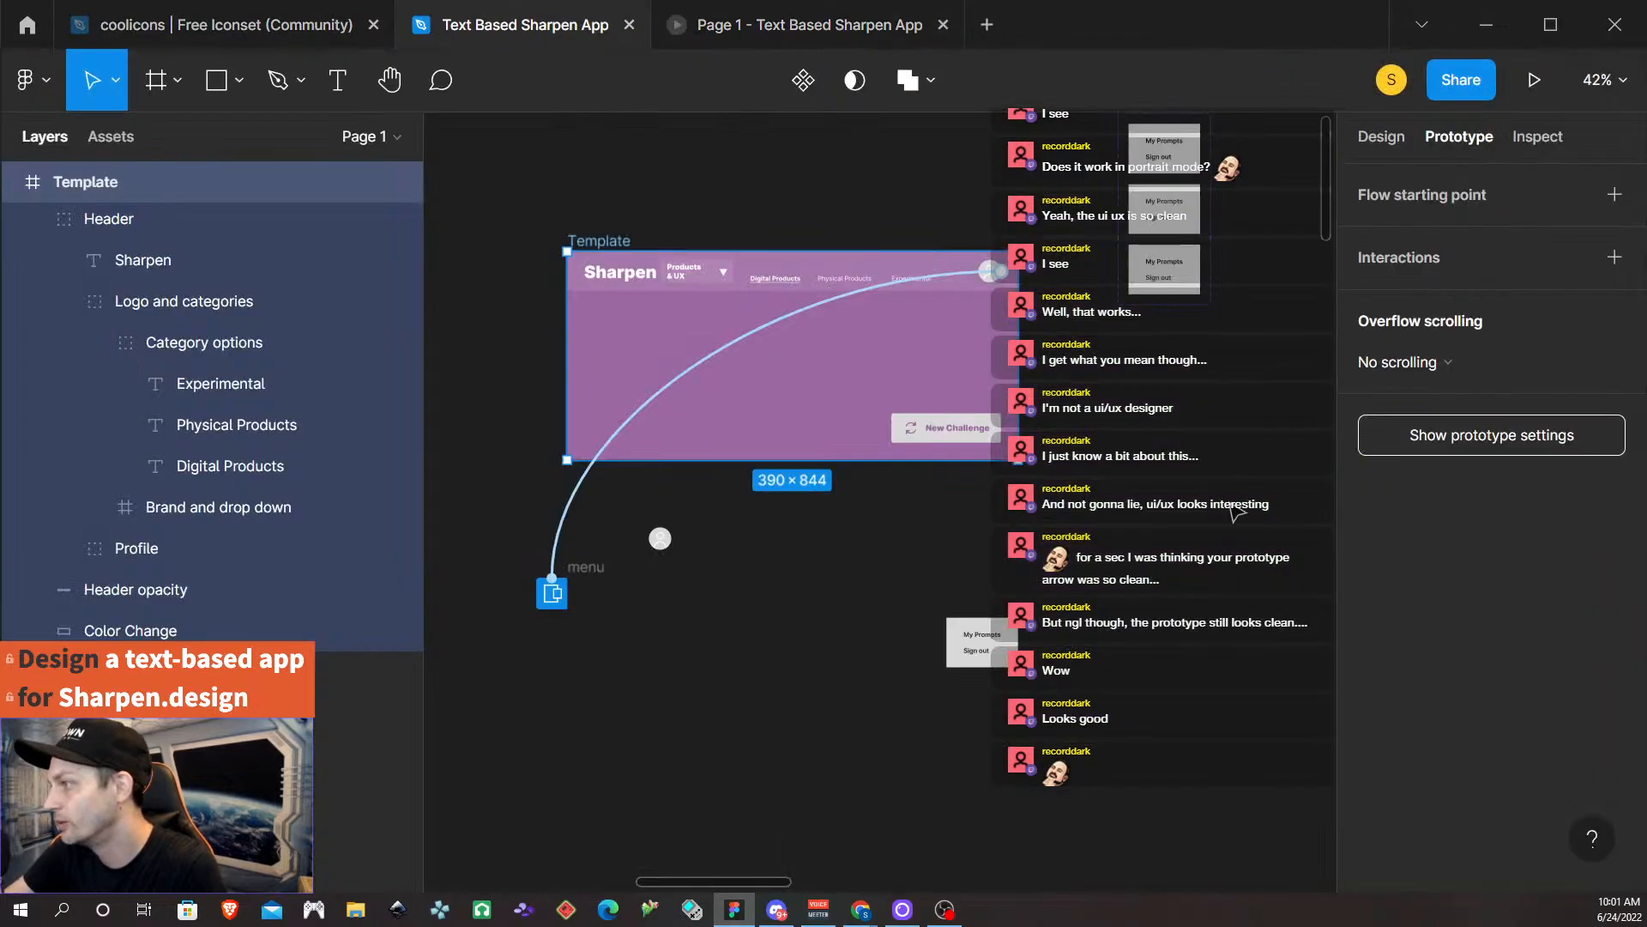
pyautogui.click(664, 394)
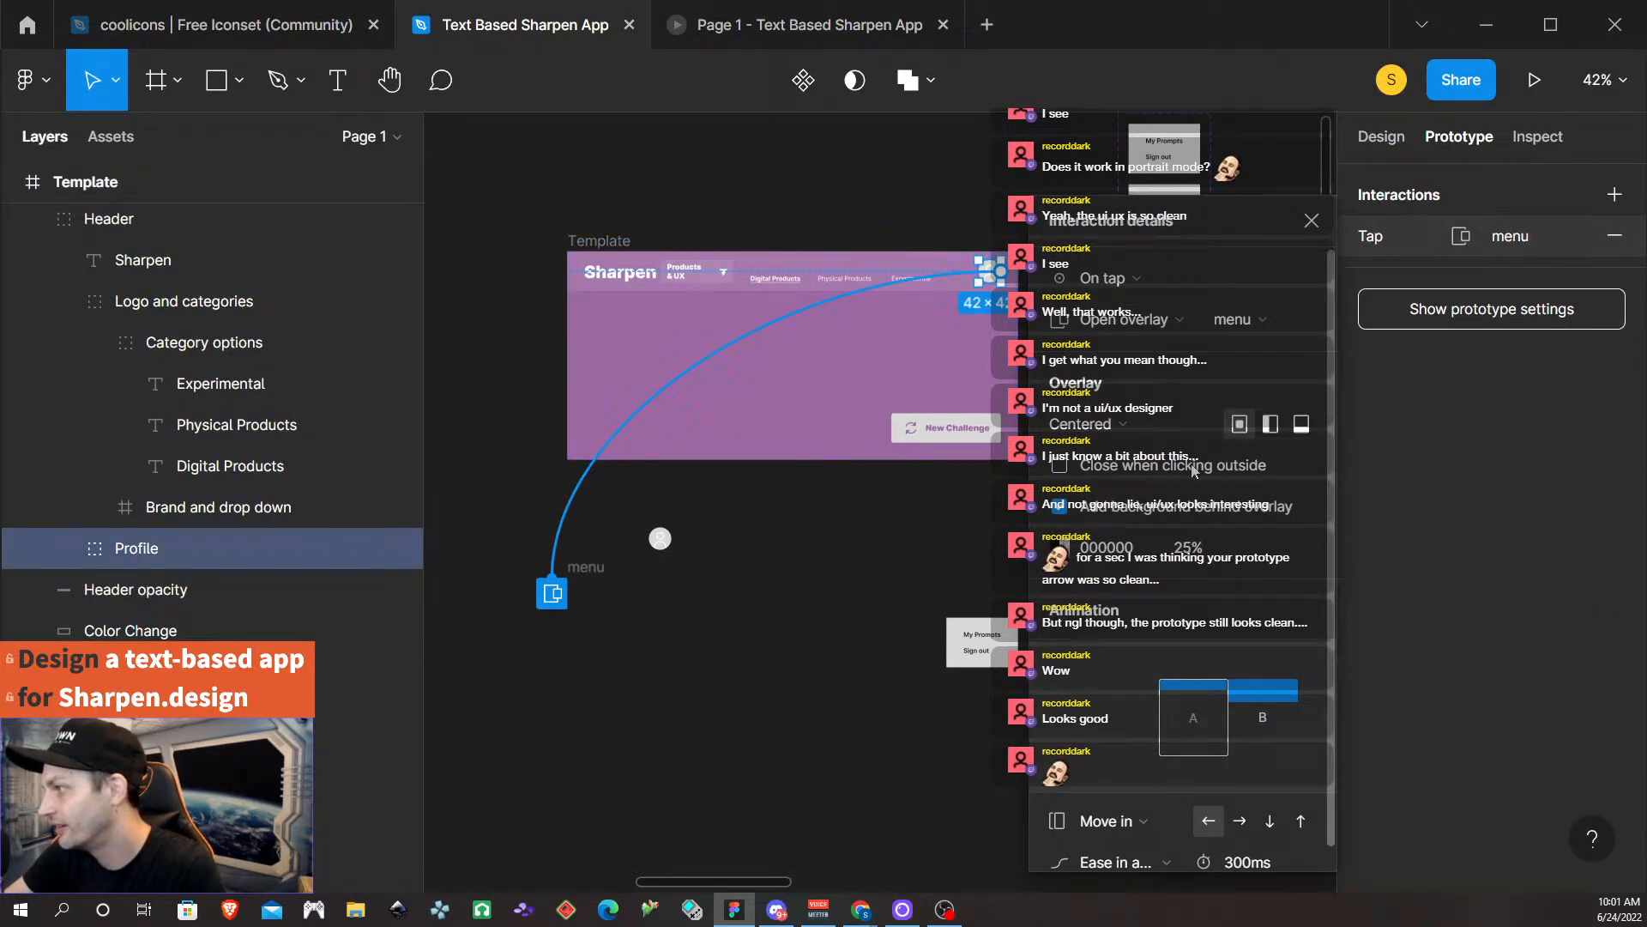
pyautogui.click(820, 39)
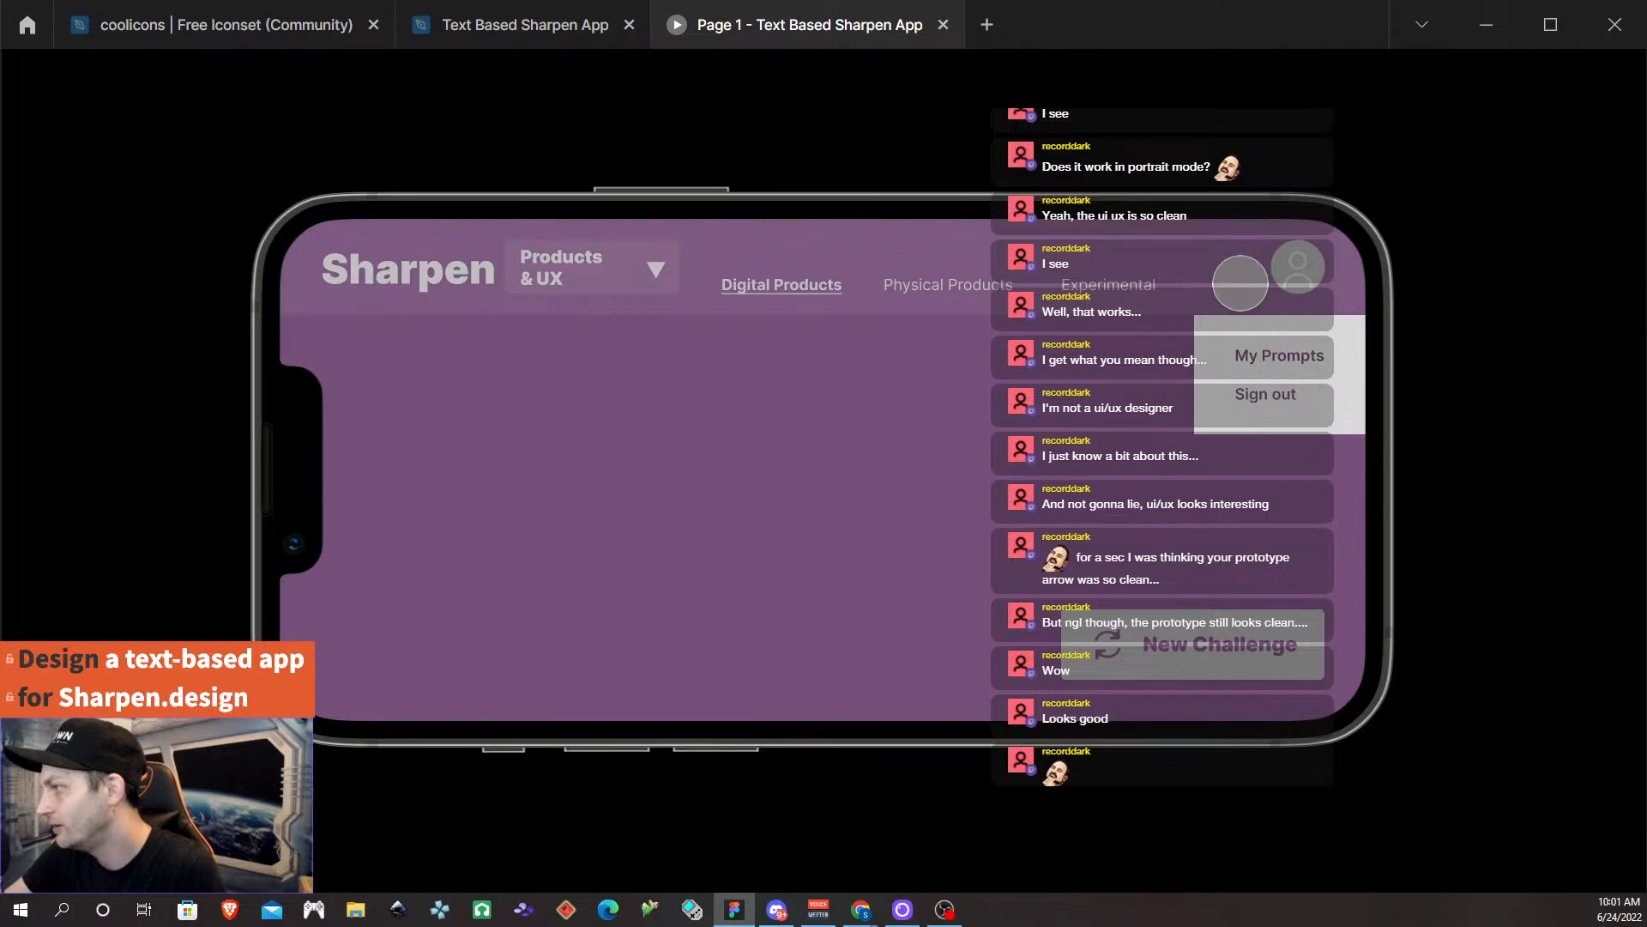
pyautogui.click(943, 25)
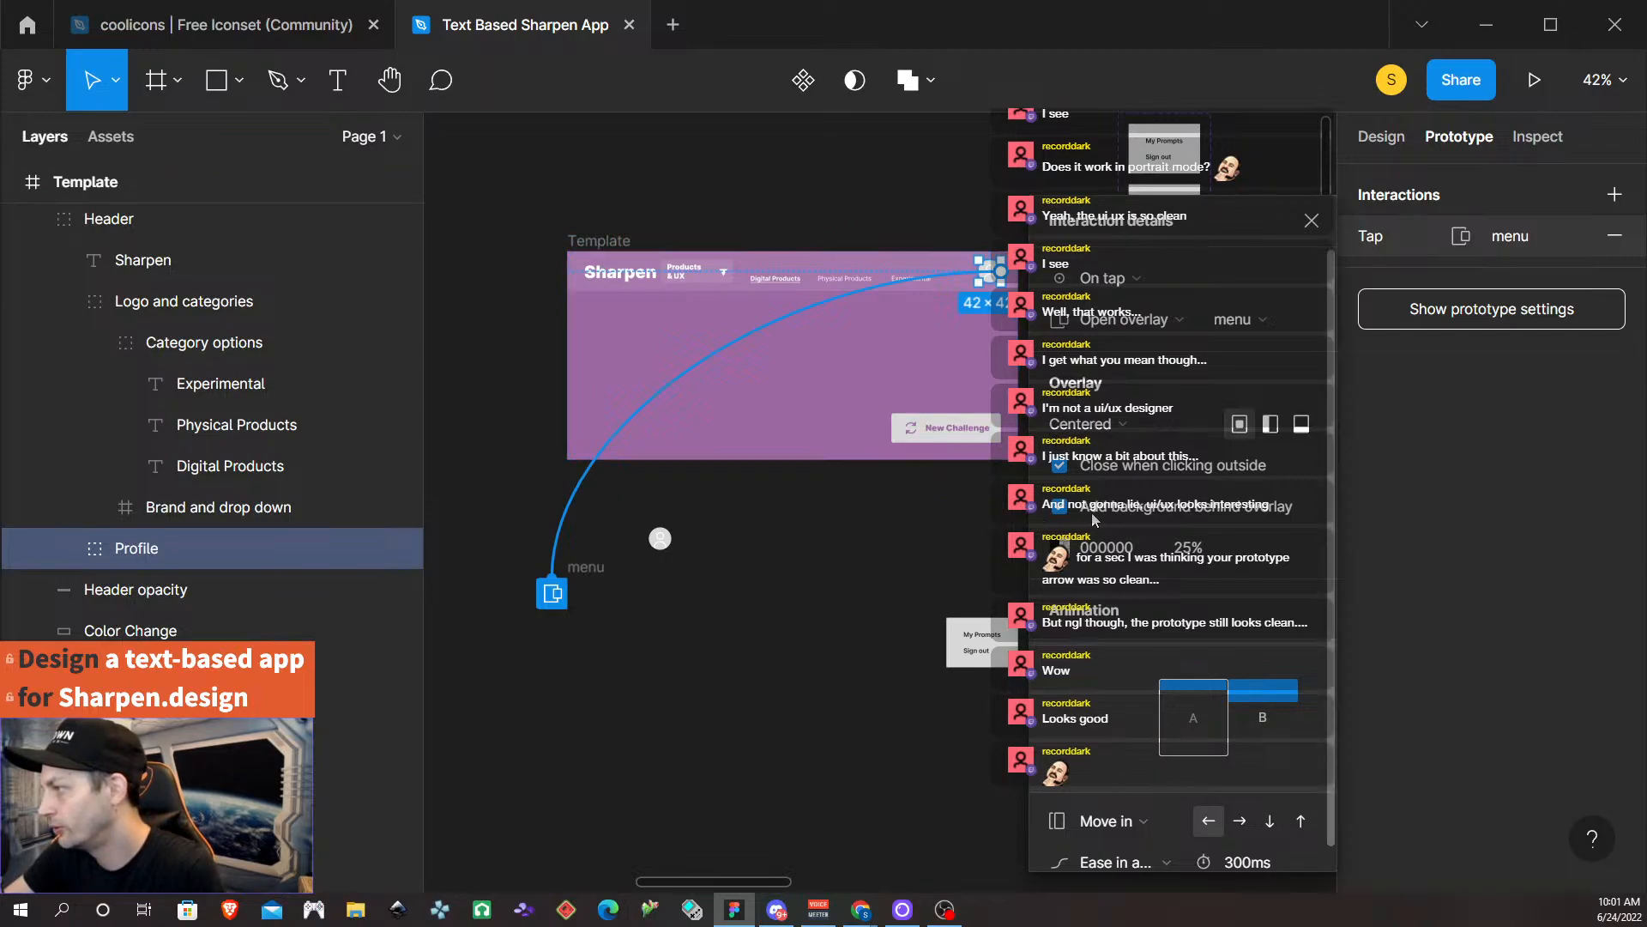
pyautogui.click(1306, 222)
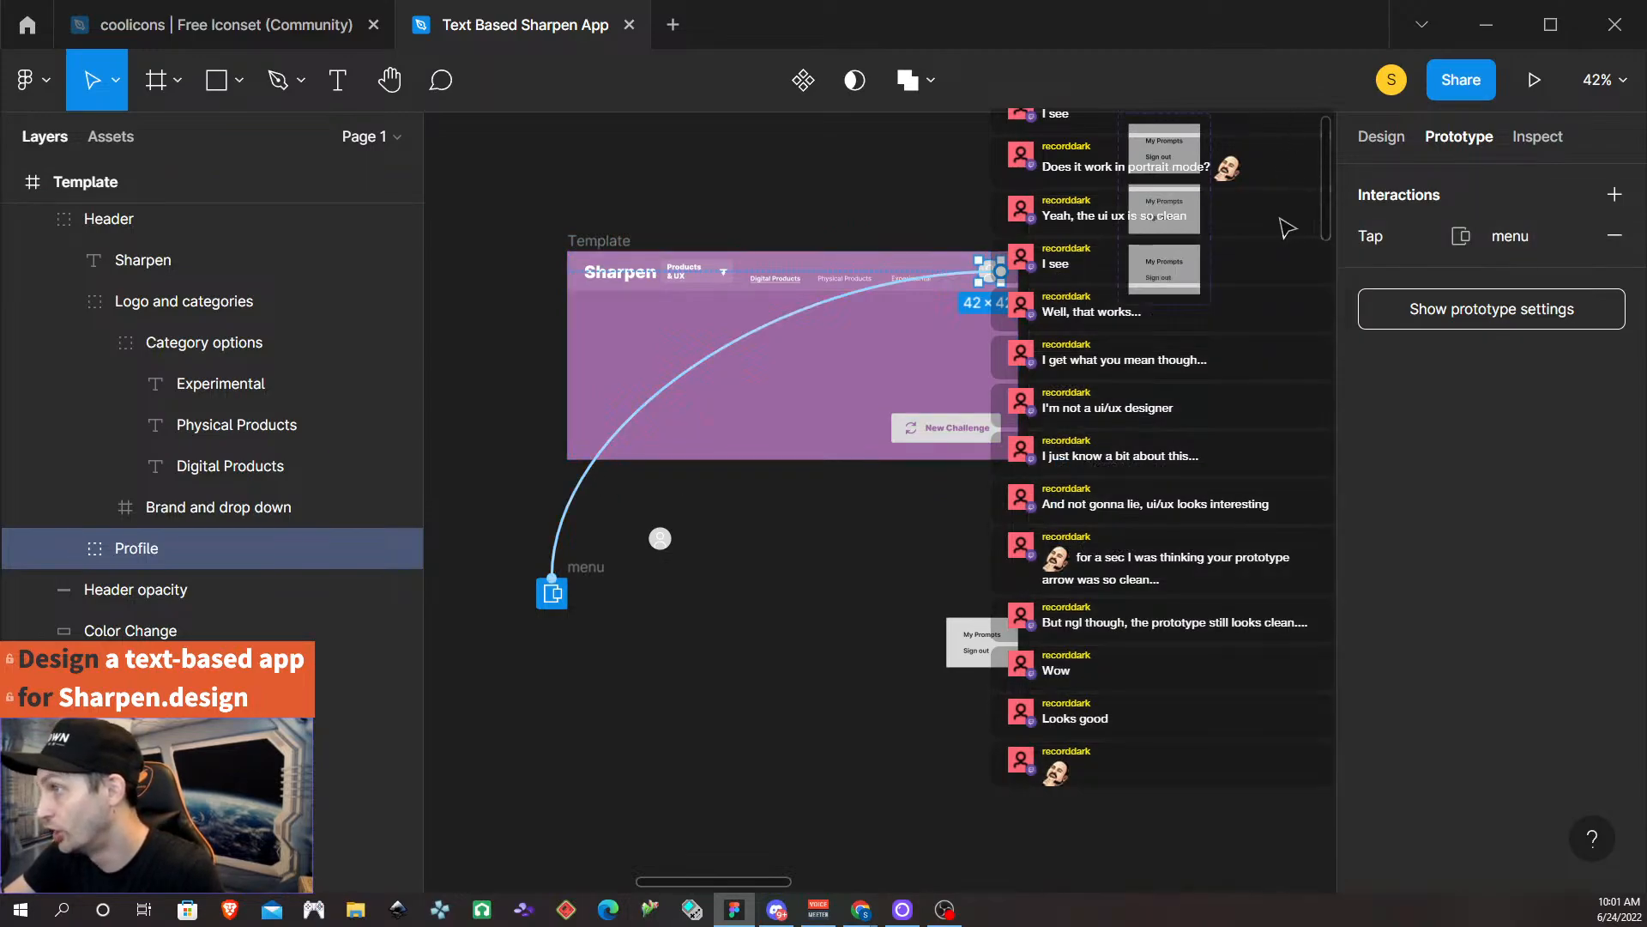
# Launch a fresh preview of the Template frame and test opening the menu from the profile icon.
pyautogui.click(653, 227)
pyautogui.click(625, 243)
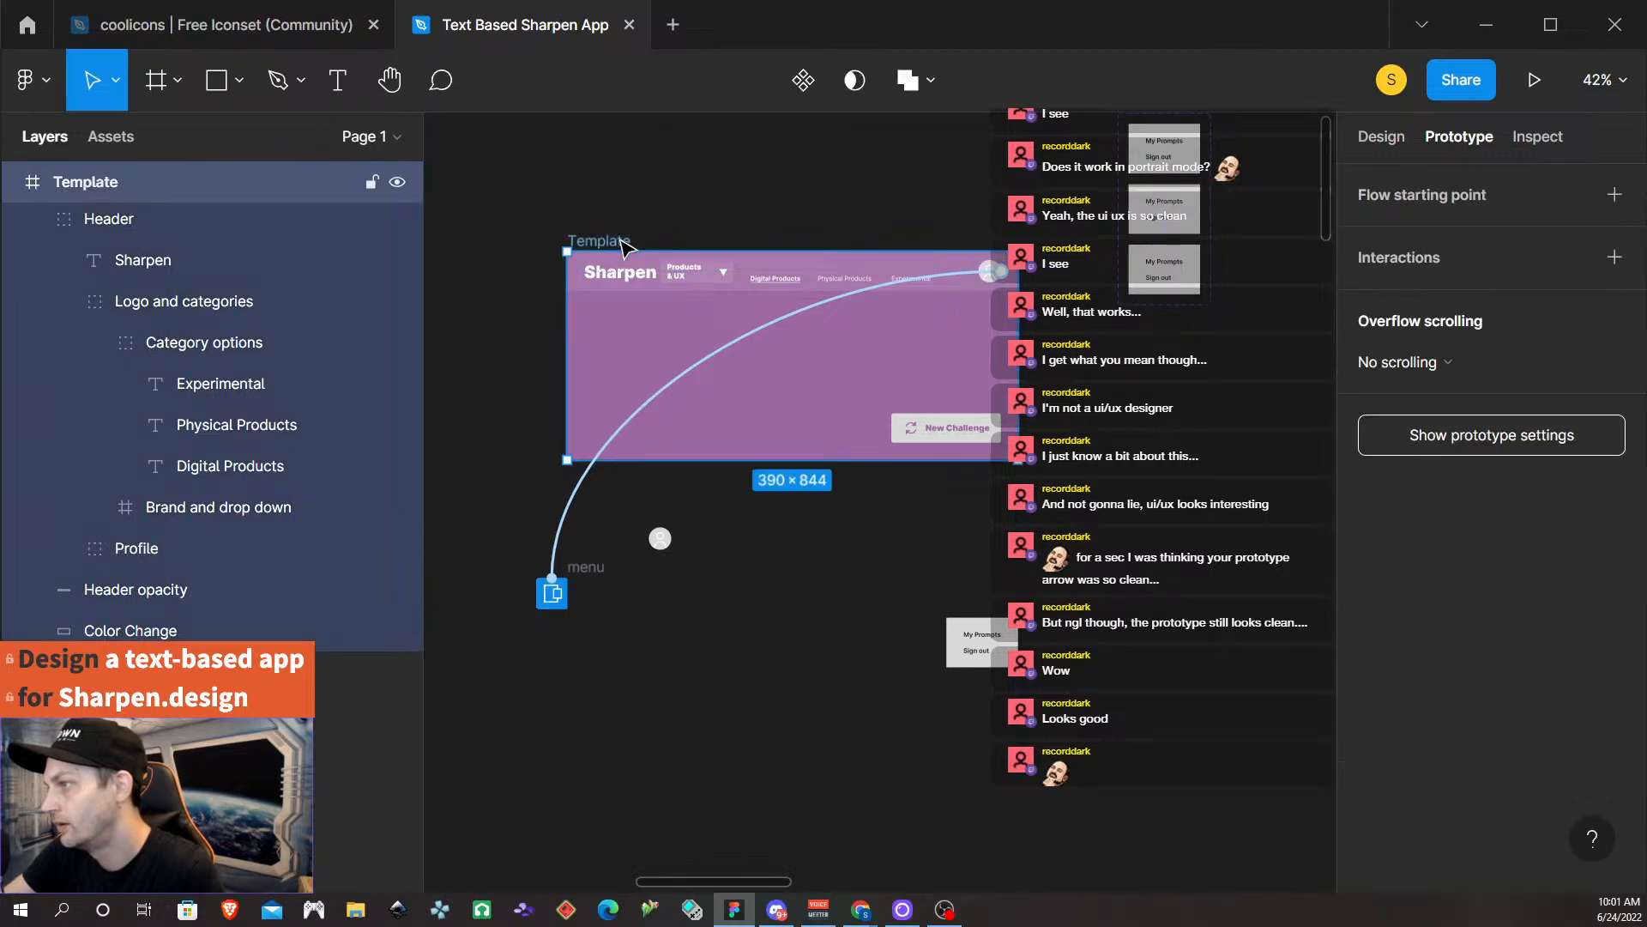
pyautogui.click(1529, 81)
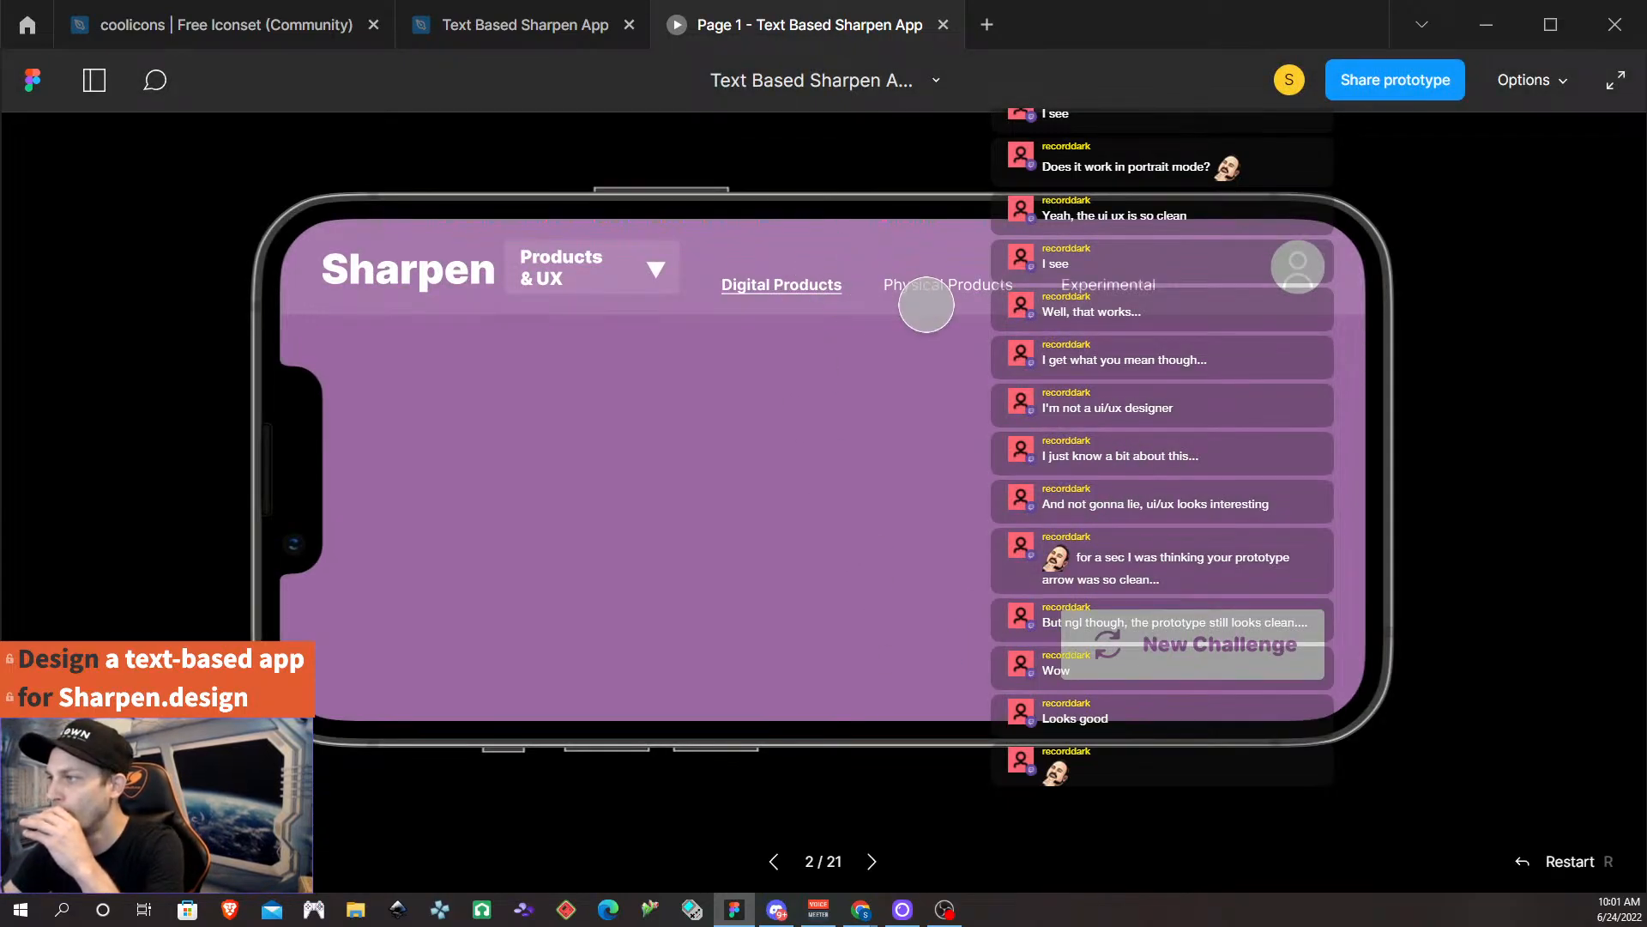
pyautogui.click(1113, 281)
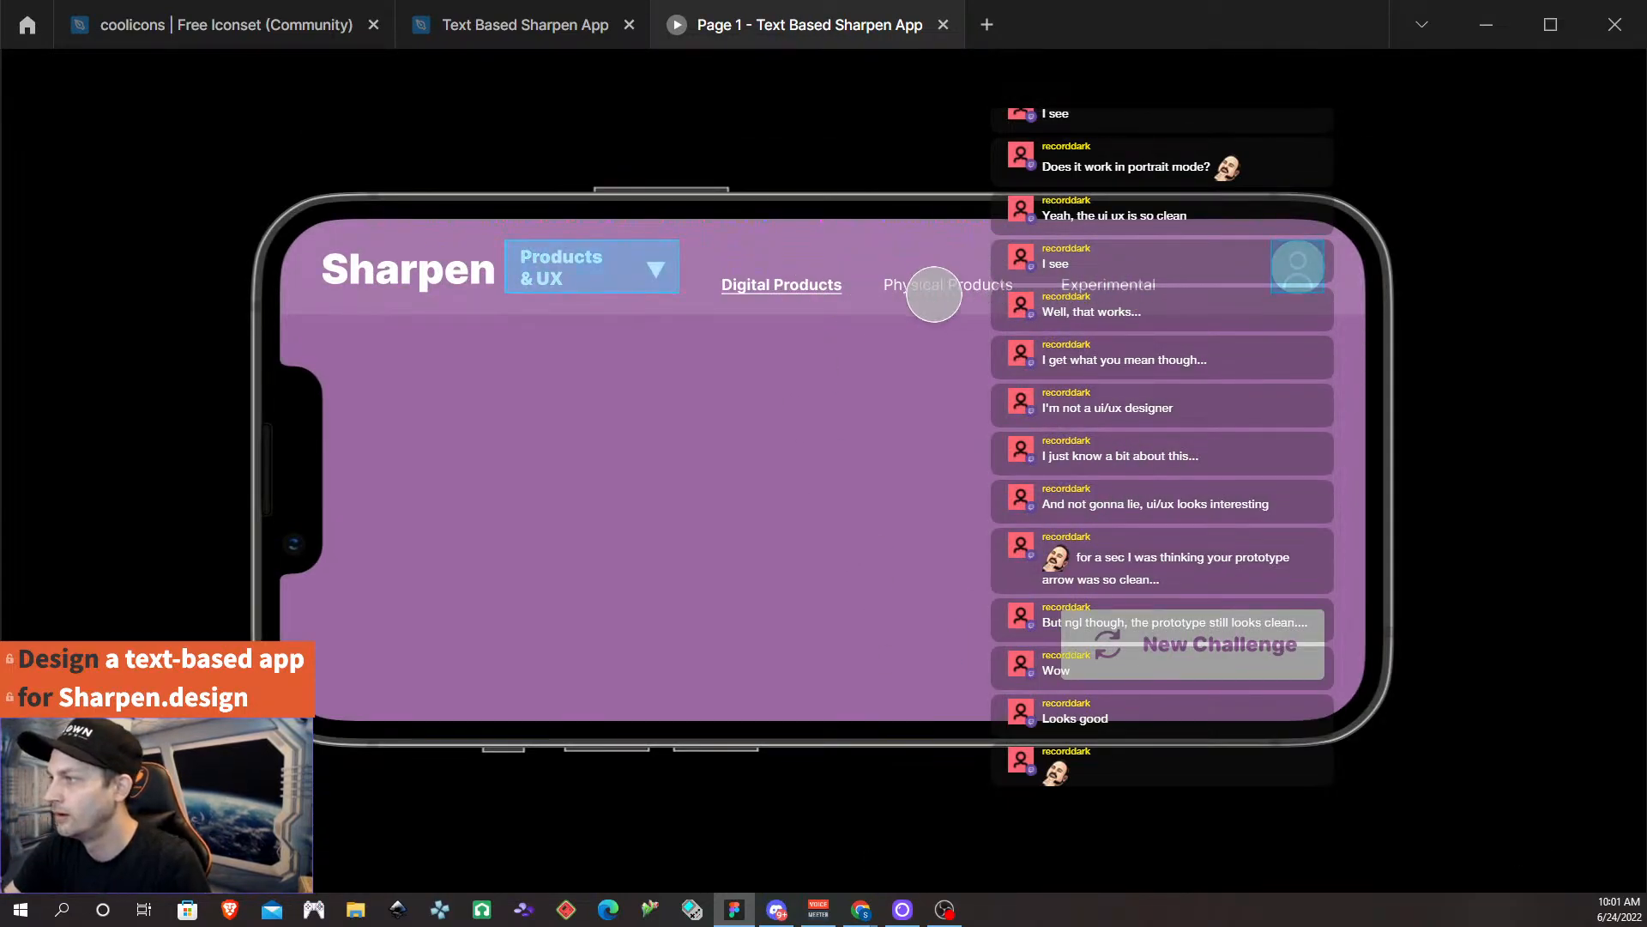
pyautogui.click(1296, 265)
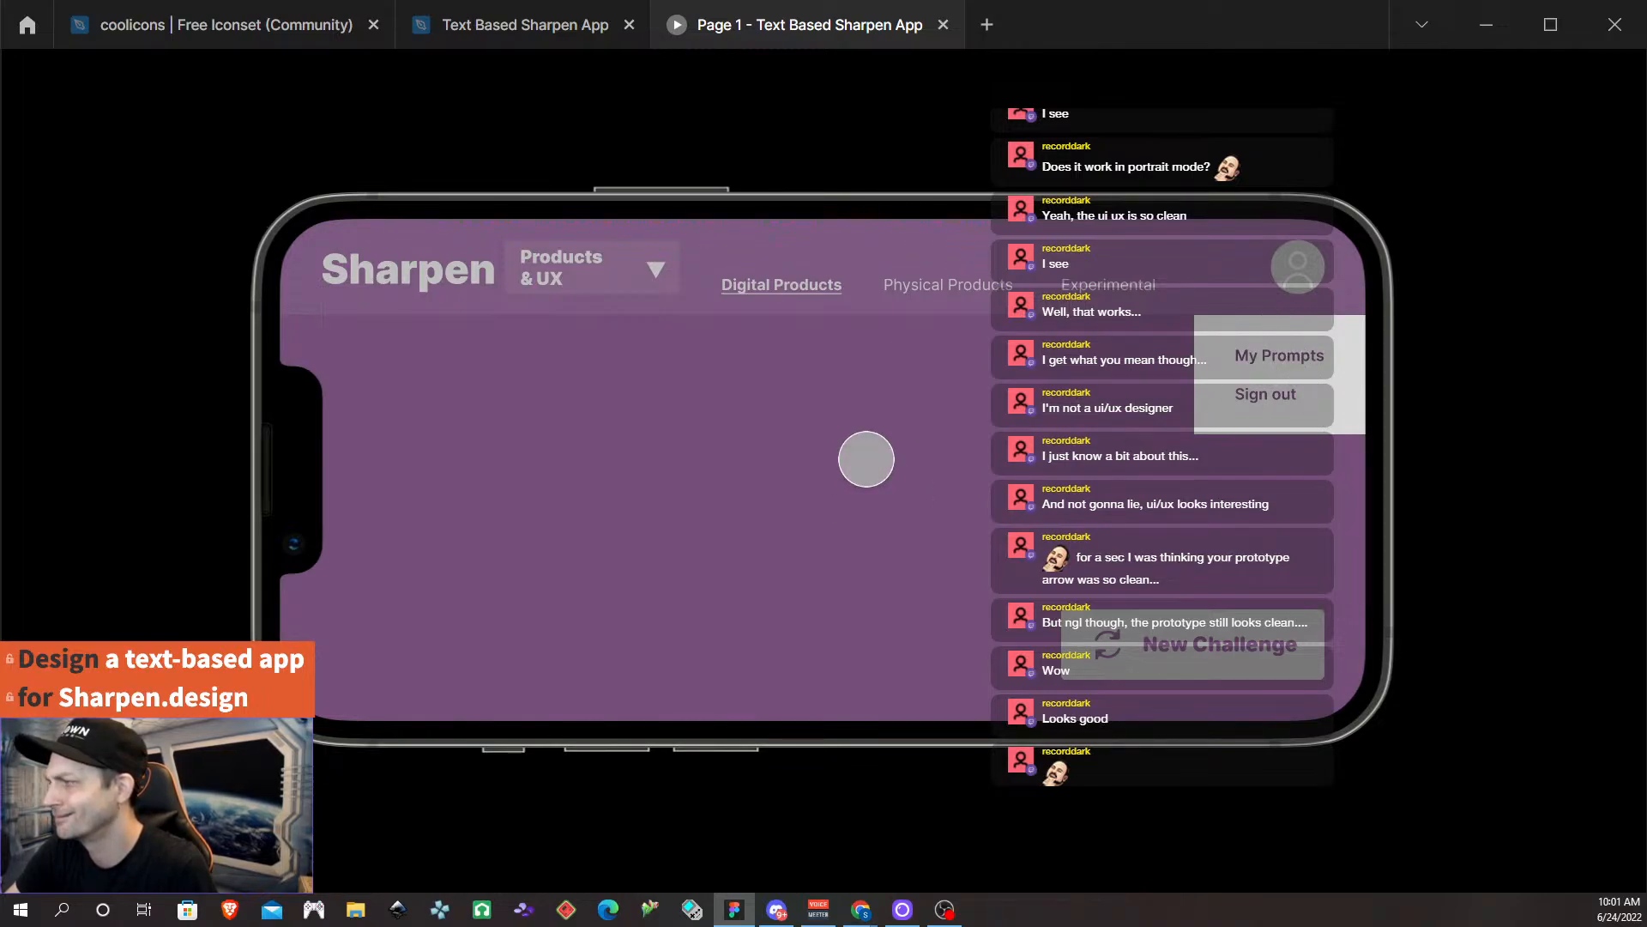
# Dismiss the menu overlay, close the preview and remove the prototype link from the Profile icon to the menu frame.
pyautogui.click(802, 141)
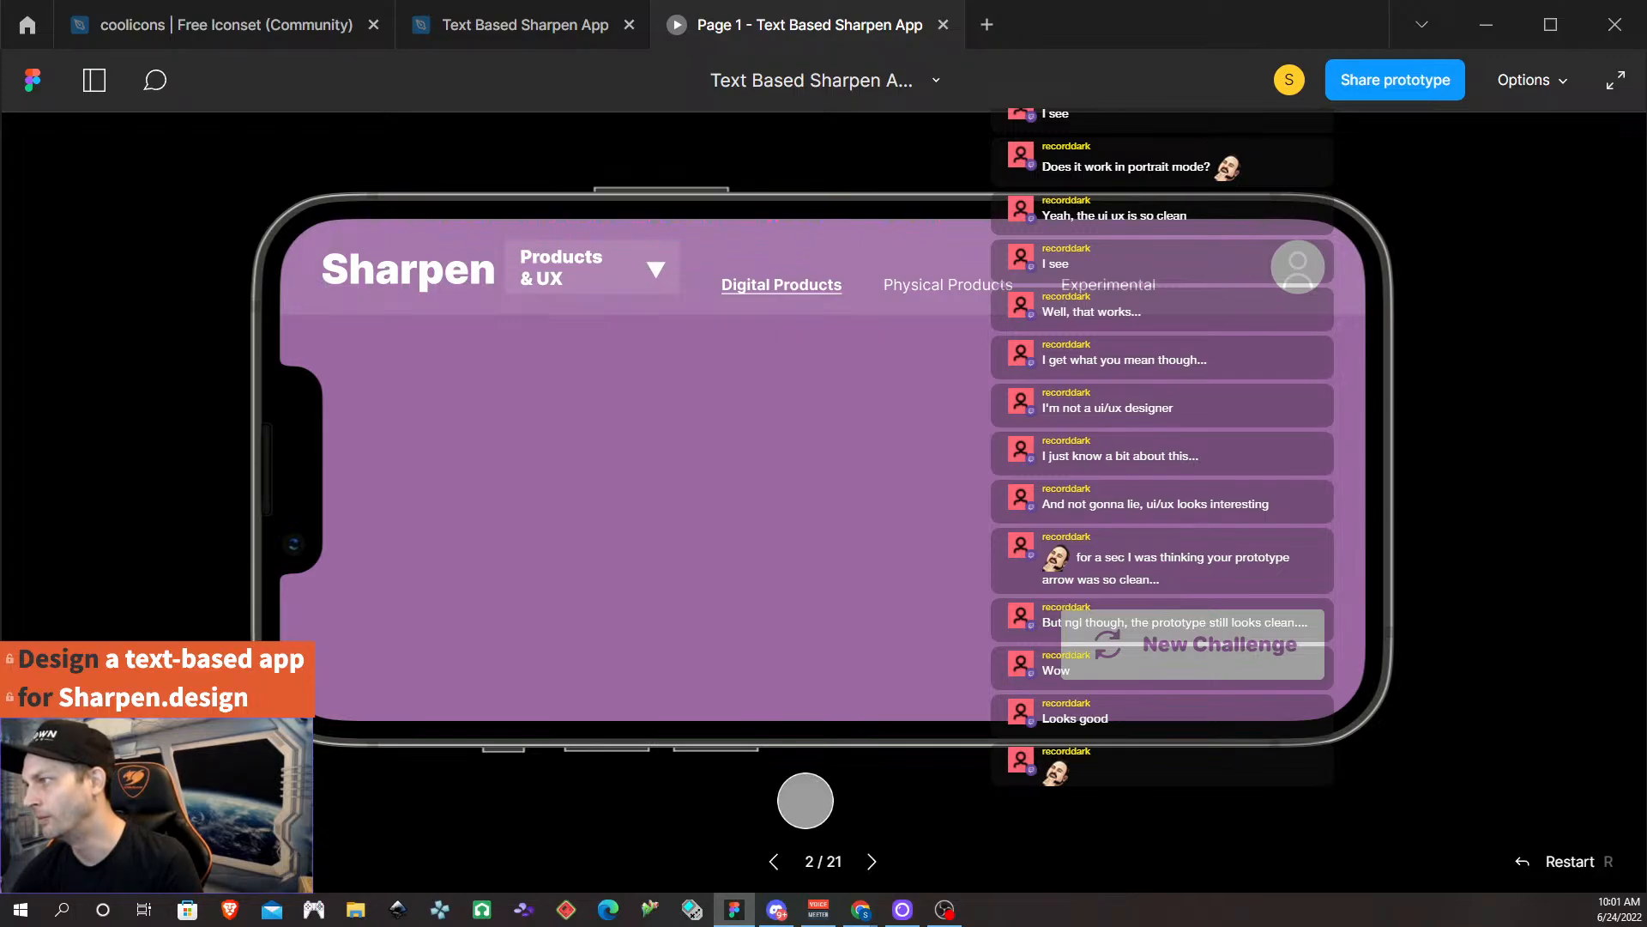
pyautogui.click(943, 26)
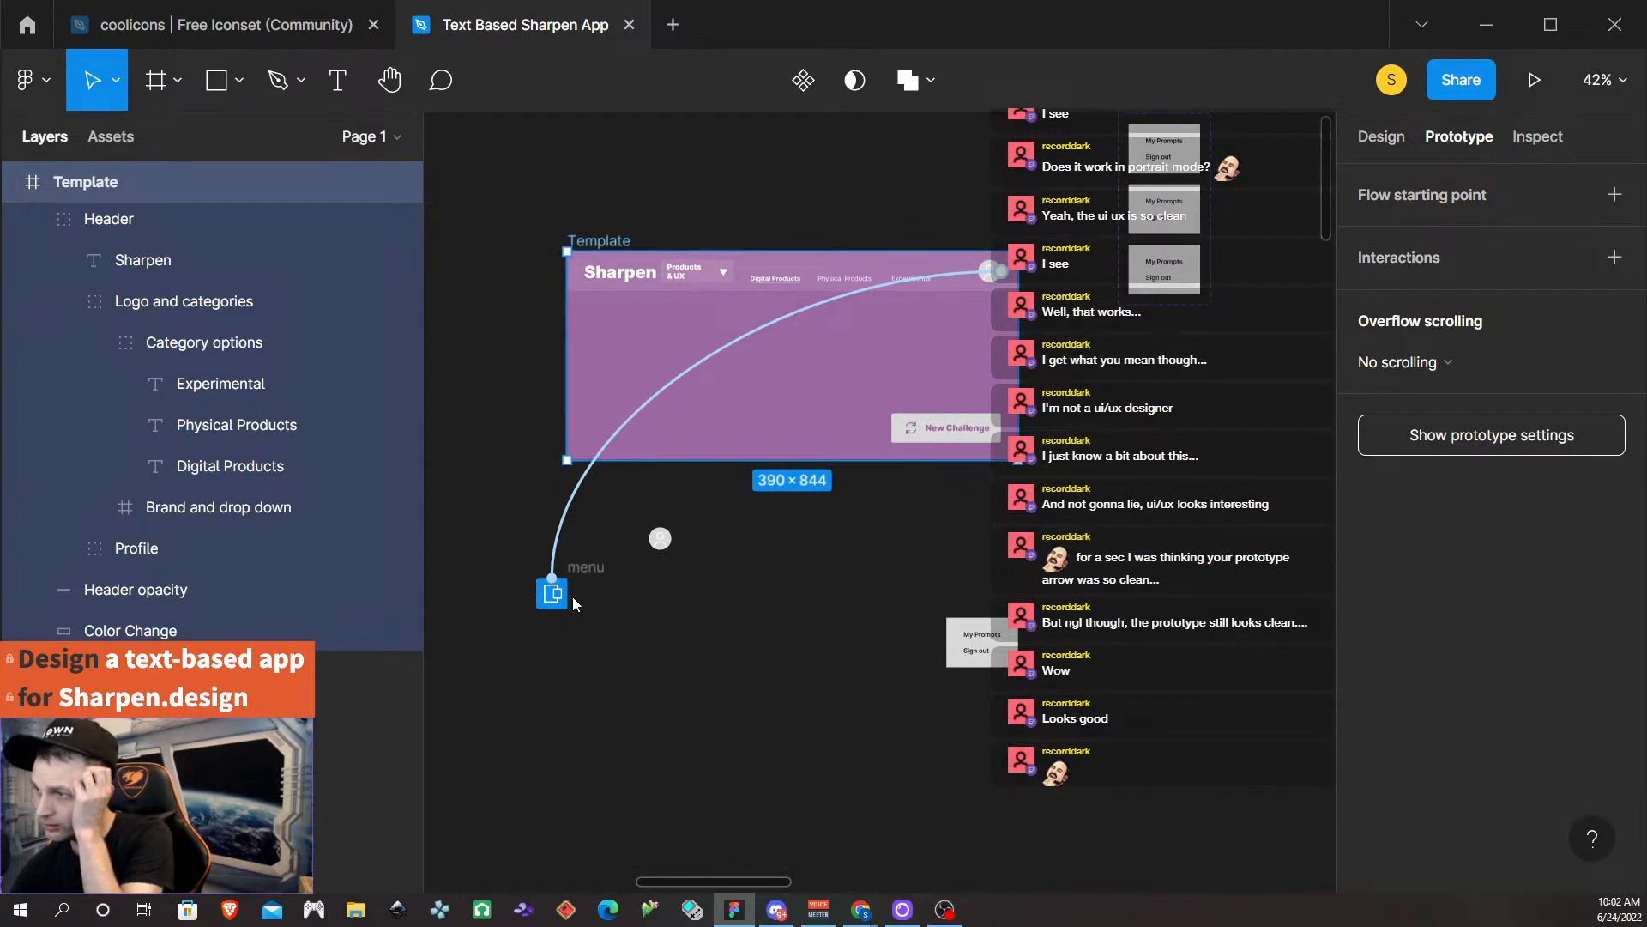
pyautogui.click(559, 551)
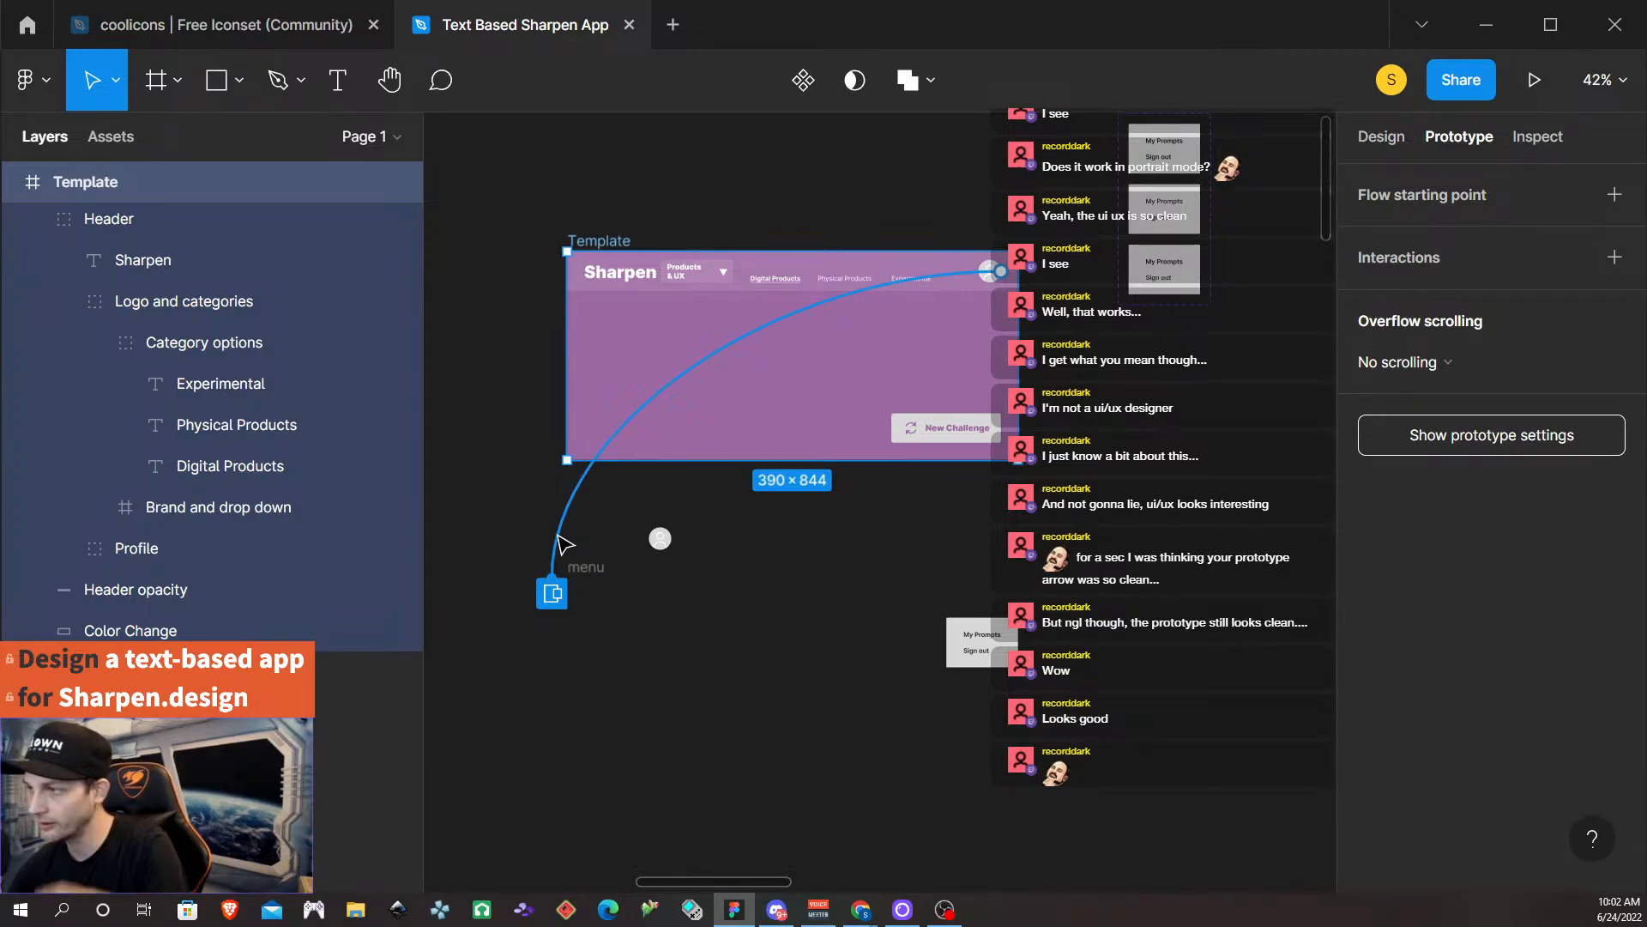
pyautogui.moveTo(558, 534); pyautogui.dragTo(889, 597)
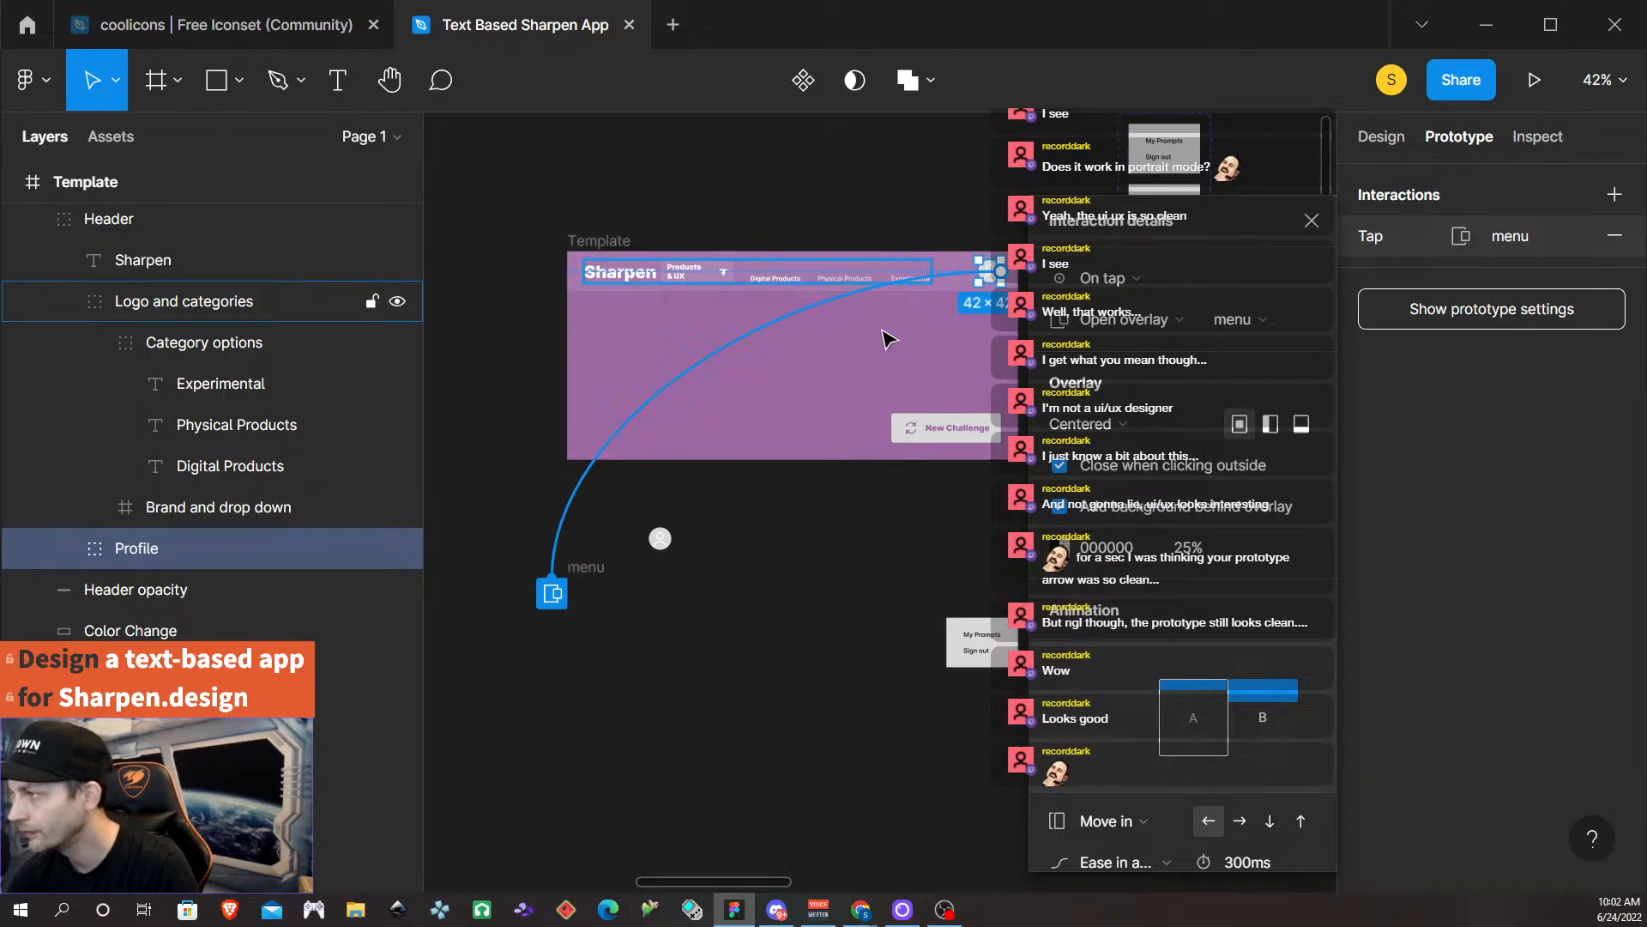
pyautogui.moveTo(553, 562); pyautogui.dragTo(801, 710)
pyautogui.scroll(-3, 801, 710)
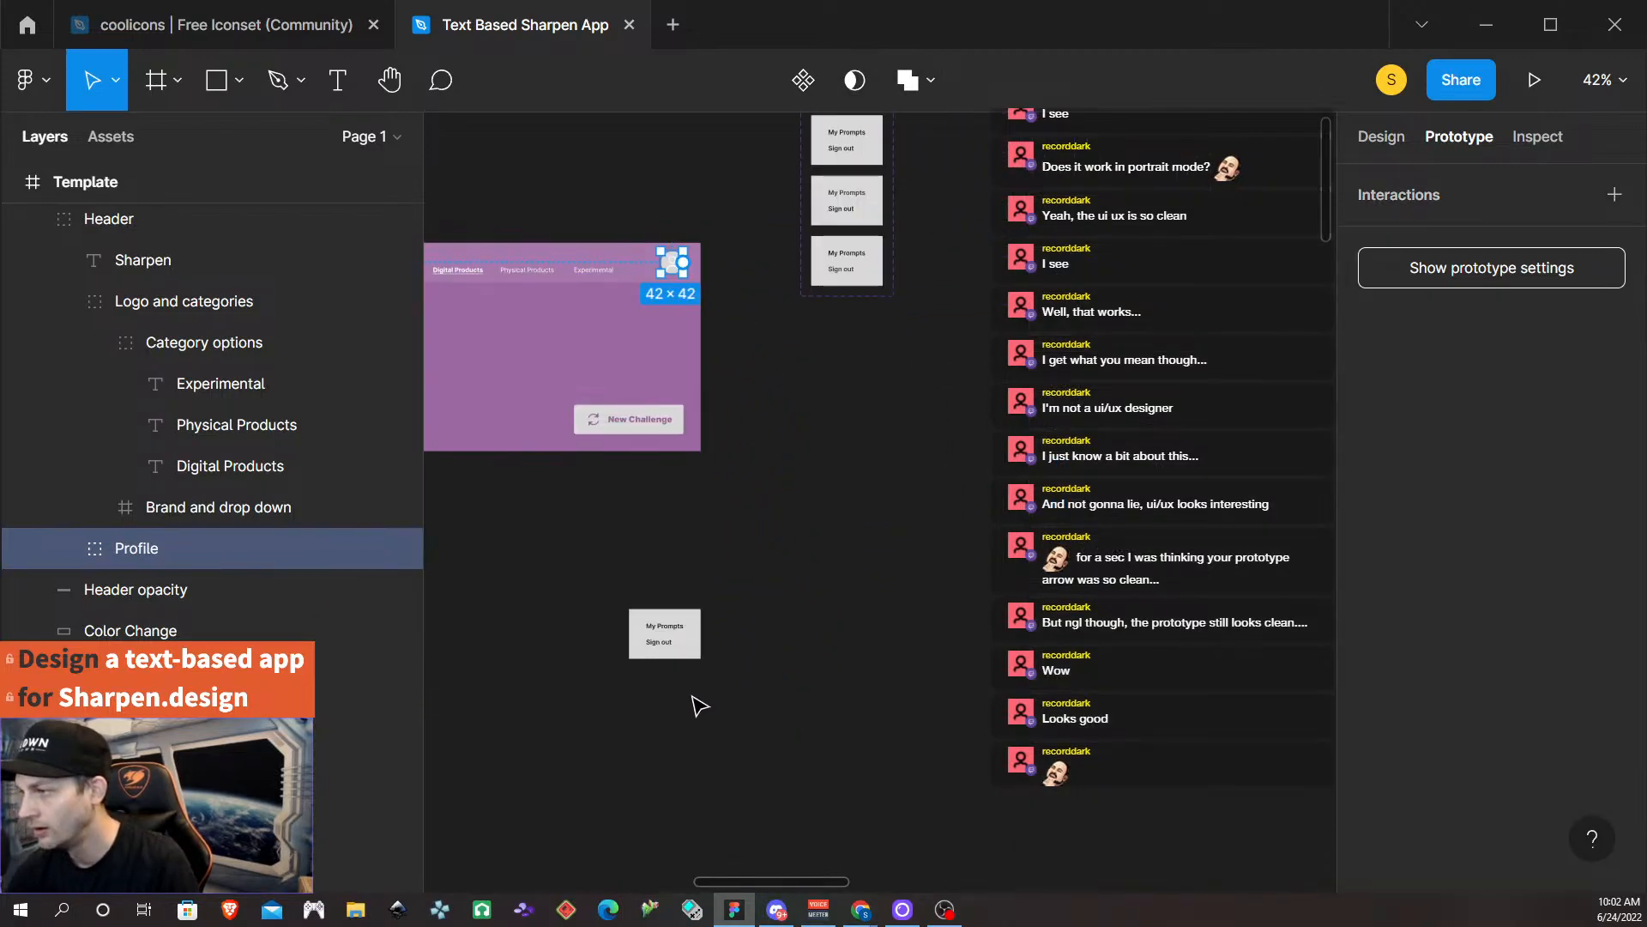
# Duplicate the Menu instance from the menu frame onto the empty canvas to the right of the Template.
pyautogui.click(670, 650)
pyautogui.moveTo(670, 652); pyautogui.dragTo(1029, 398)
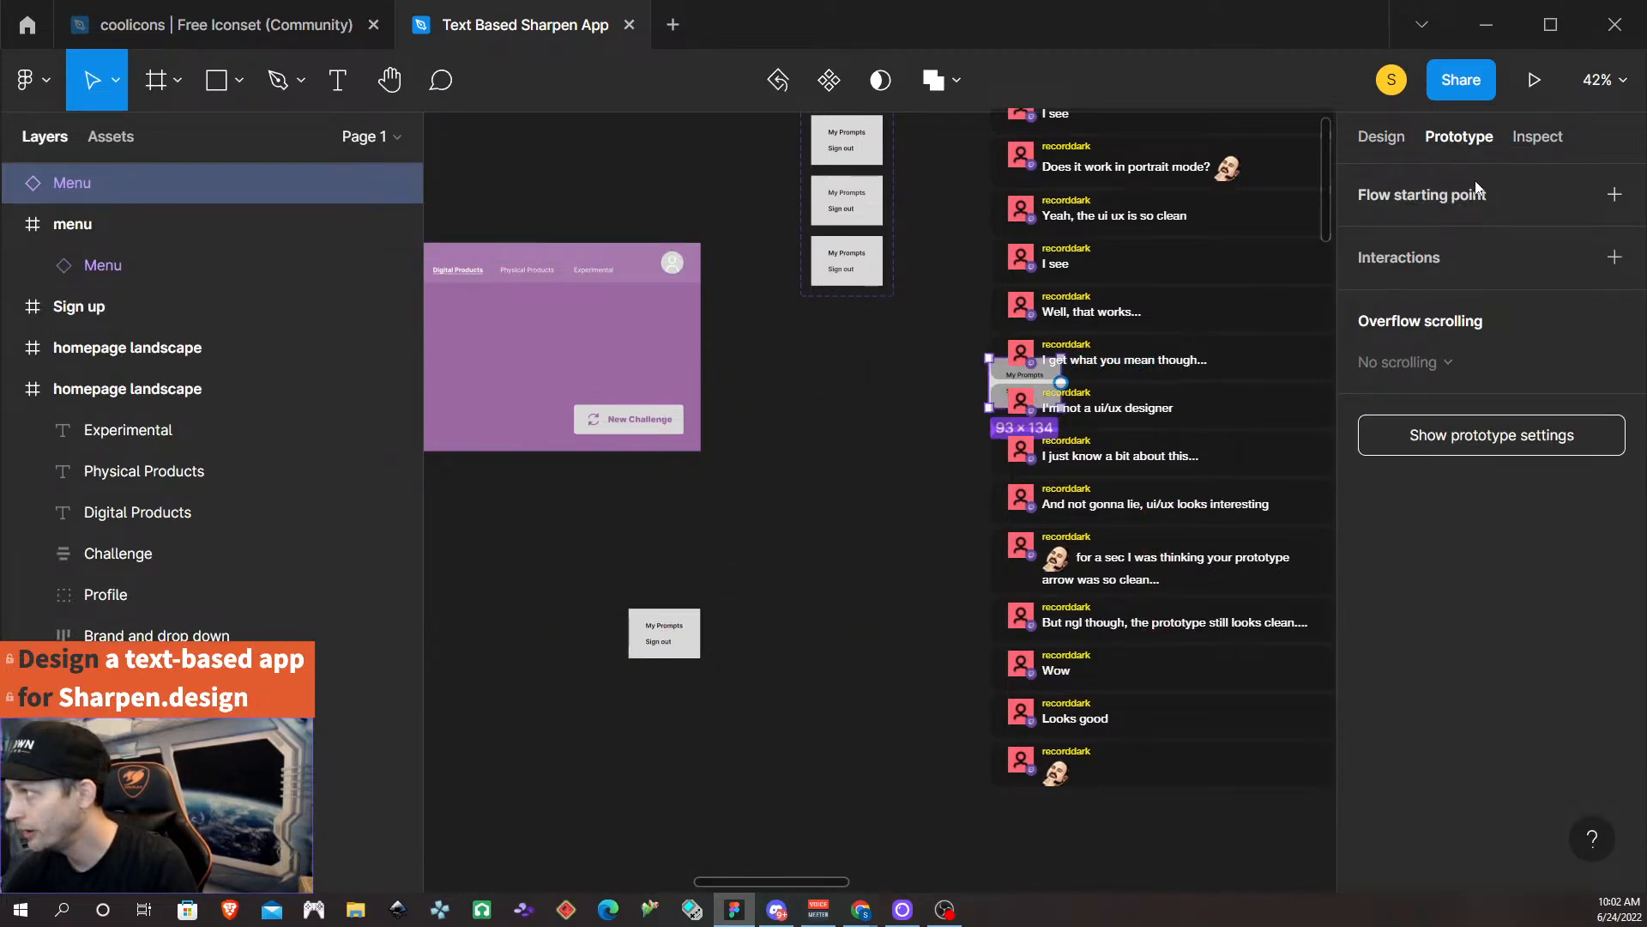
pyautogui.click(1382, 138)
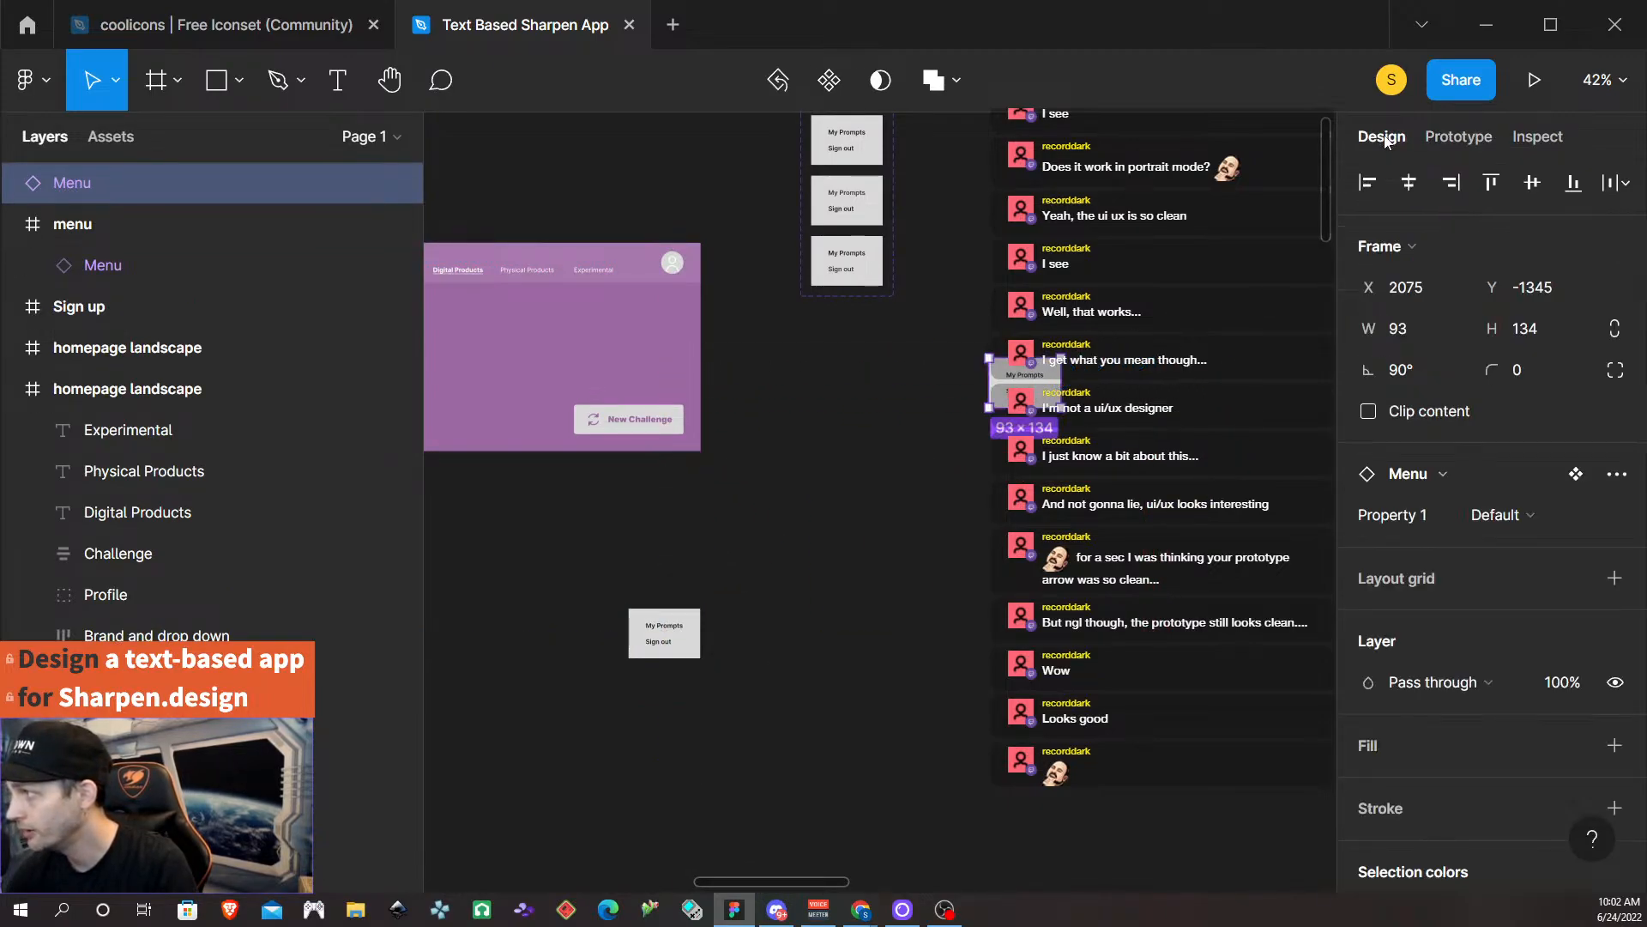
# Link the Template's Profile icon to the standalone Menu instance with an on-tap Open overlay action.
pyautogui.click(673, 265)
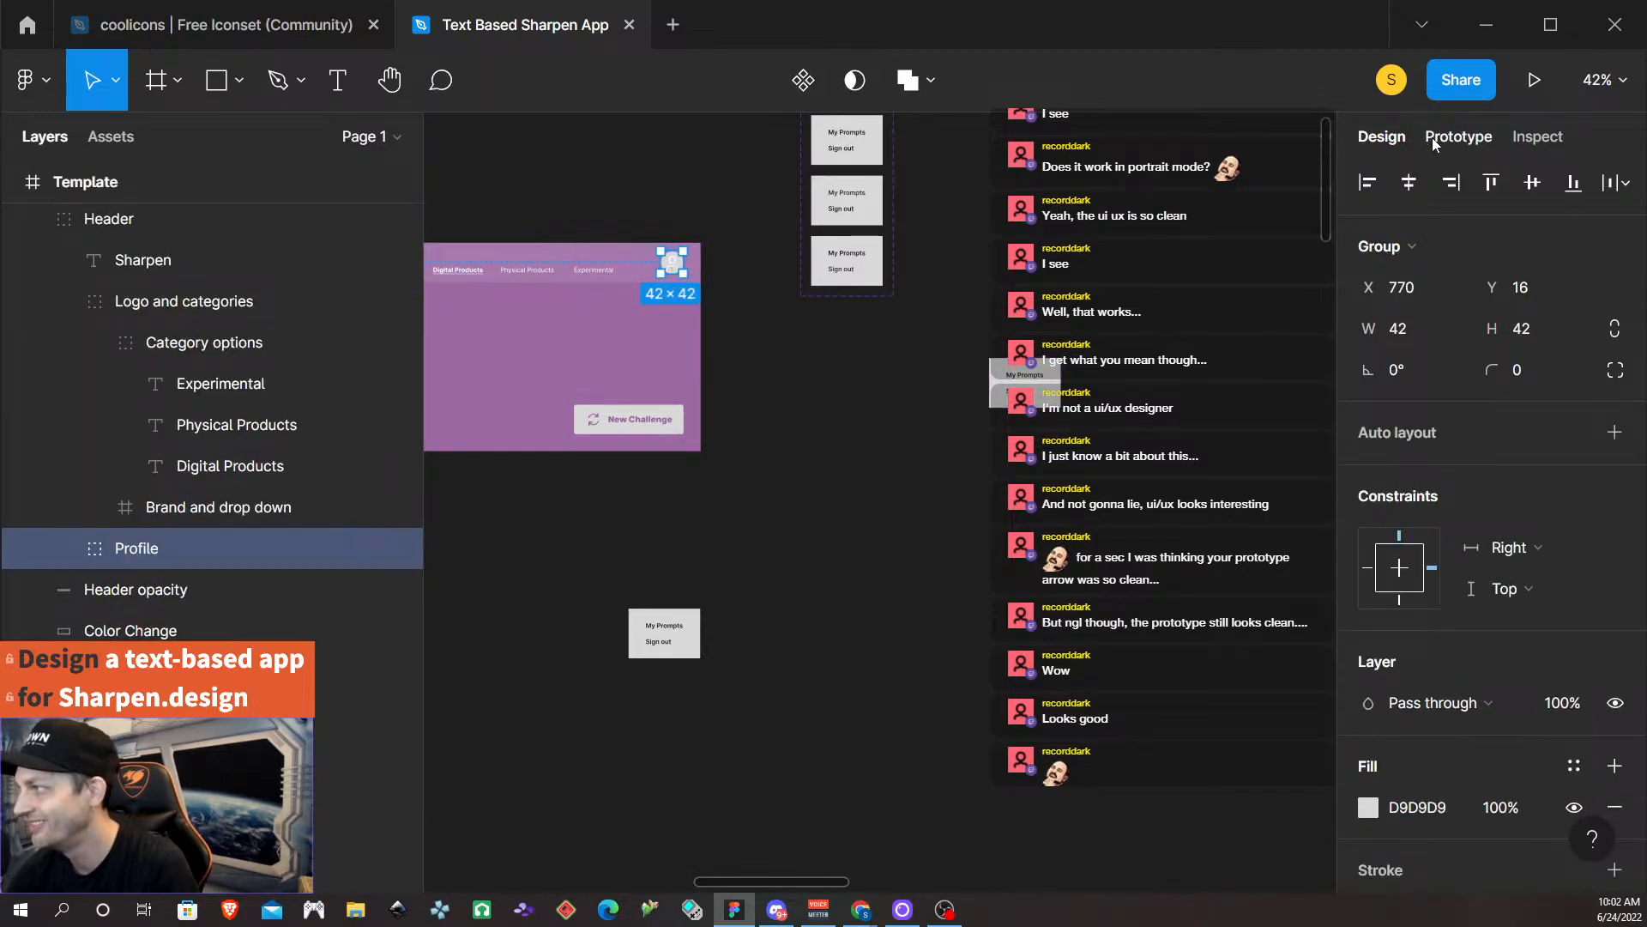
pyautogui.click(1458, 137)
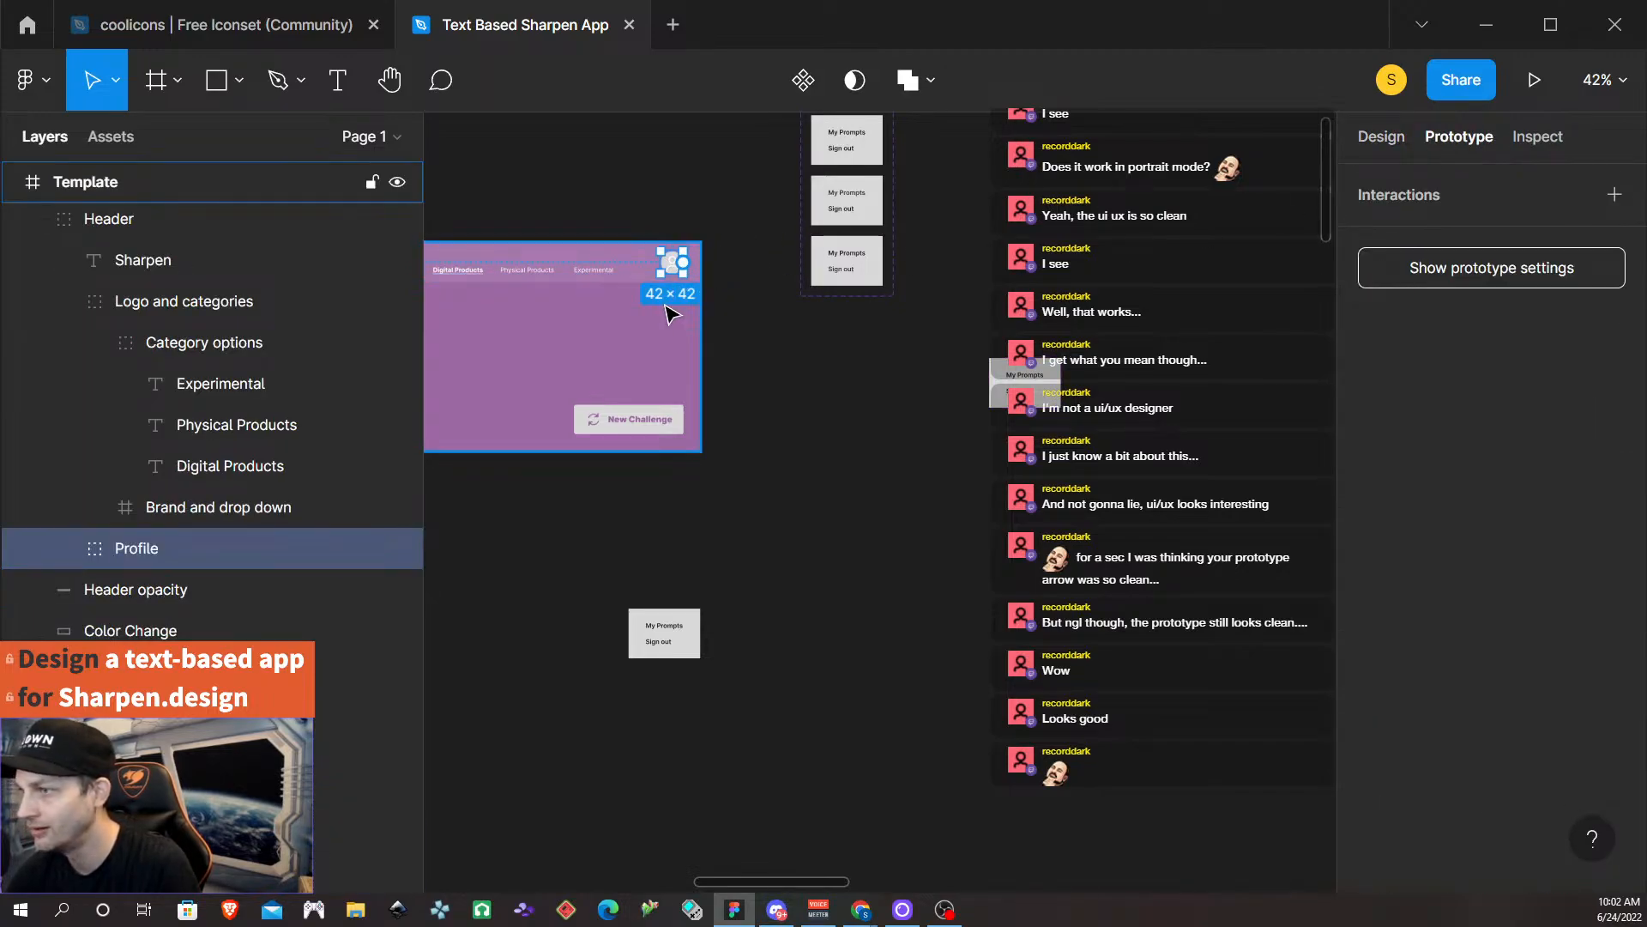
pyautogui.moveTo(683, 262); pyautogui.dragTo(1012, 386)
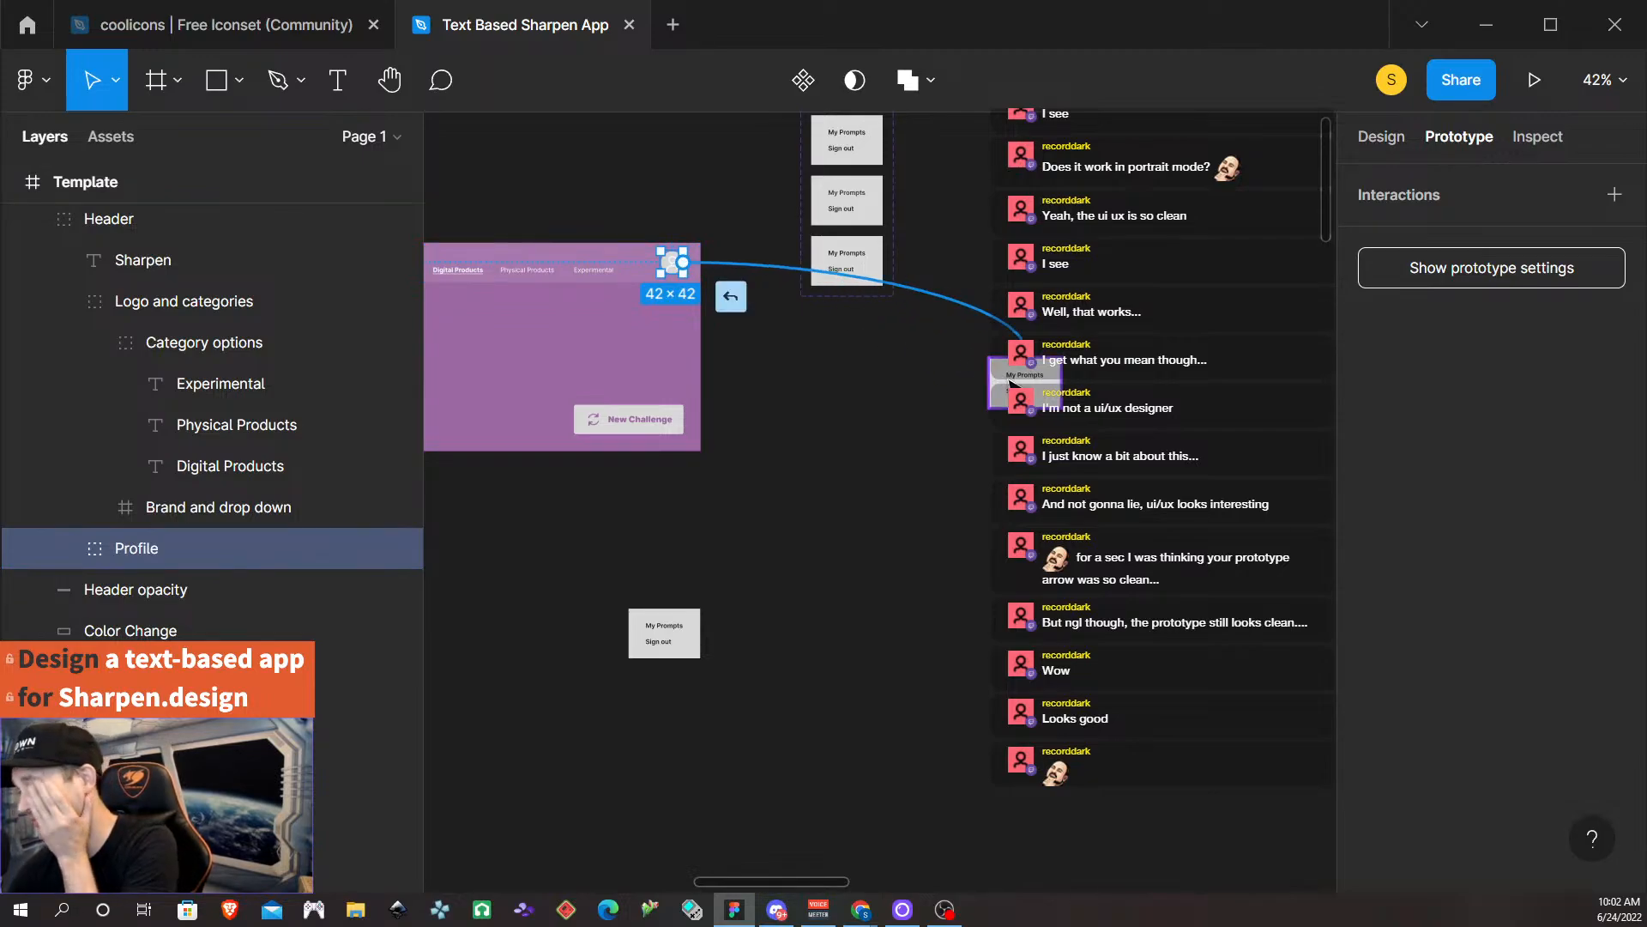
pyautogui.moveTo(1012, 385); pyautogui.dragTo(1012, 385)
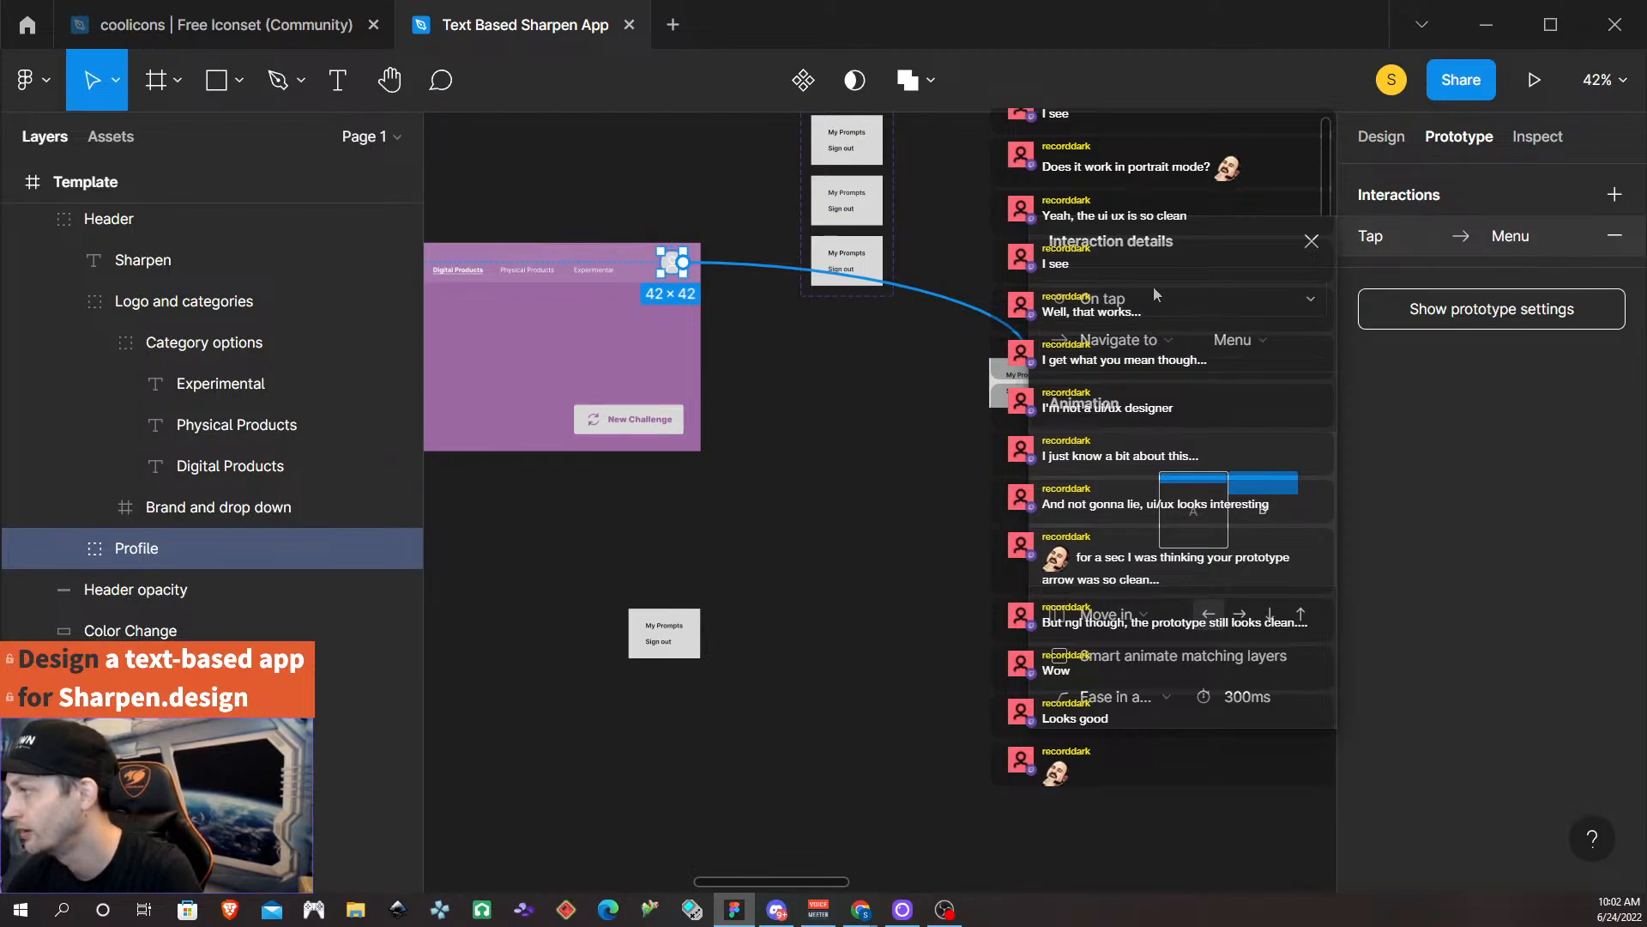
pyautogui.click(1310, 304)
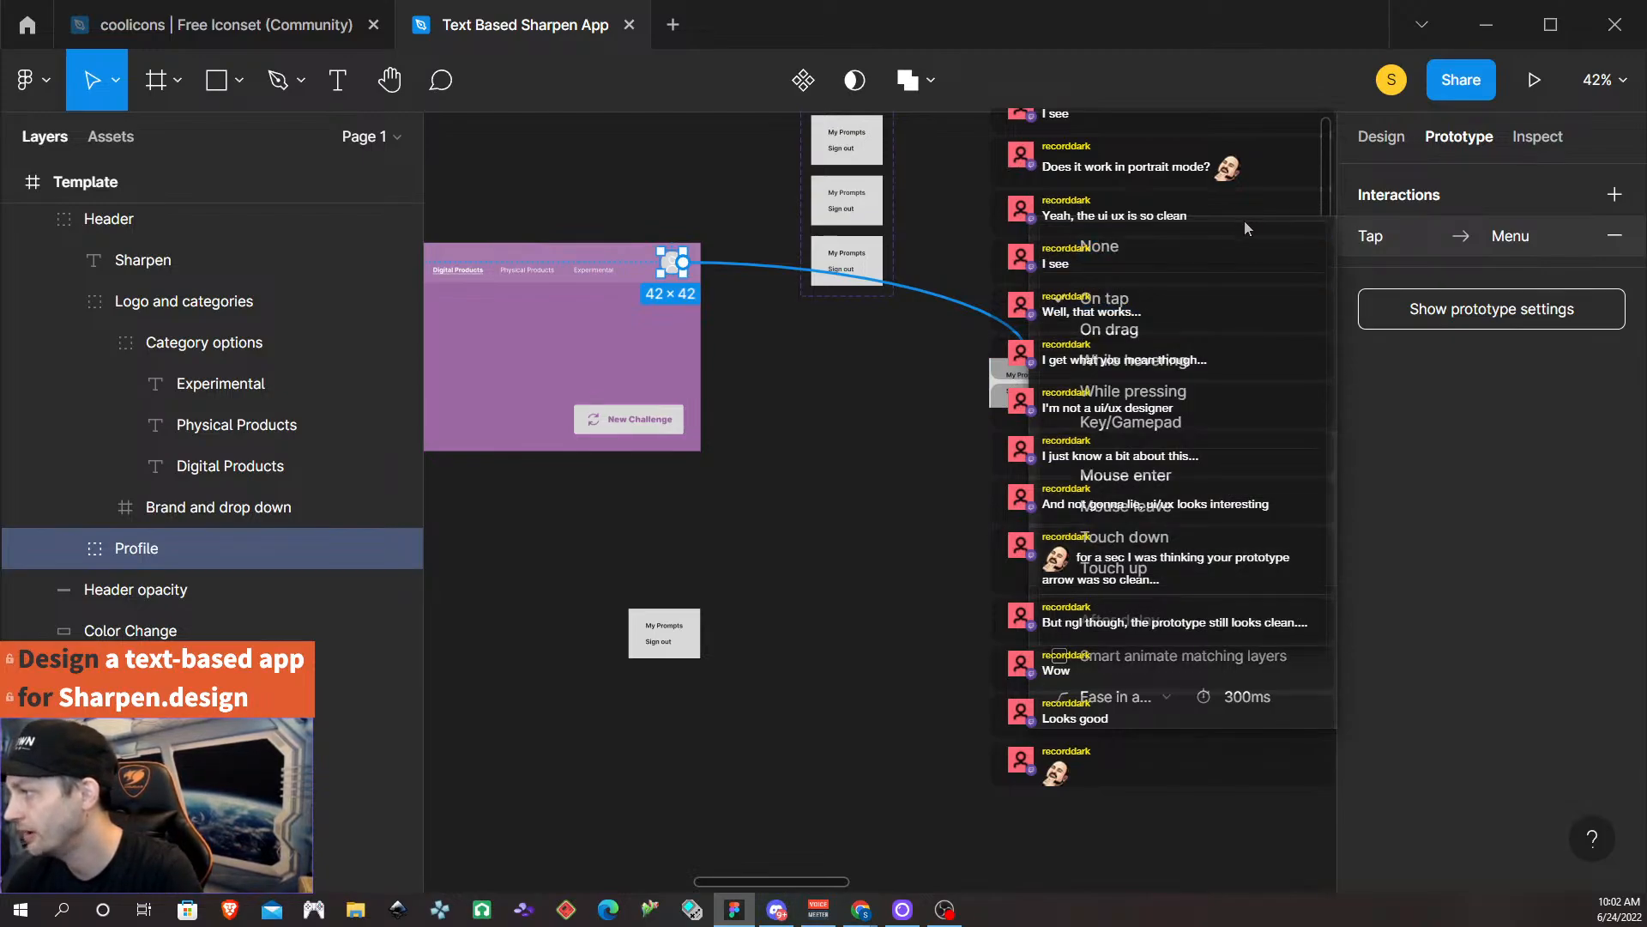
pyautogui.click(963, 463)
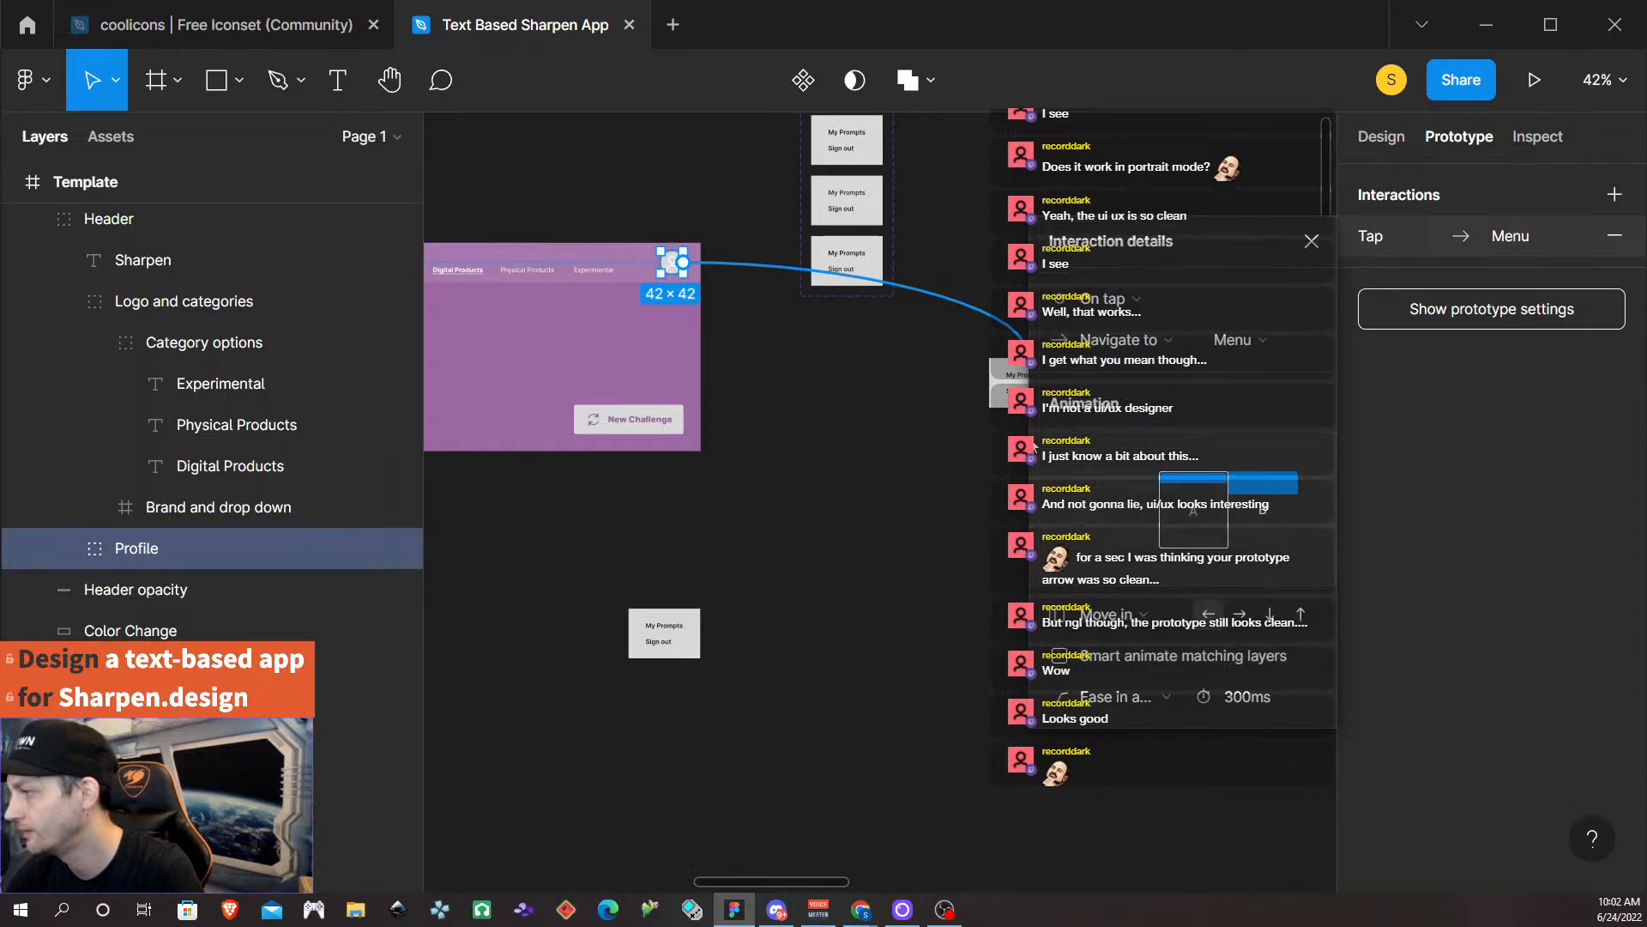
pyautogui.click(1156, 339)
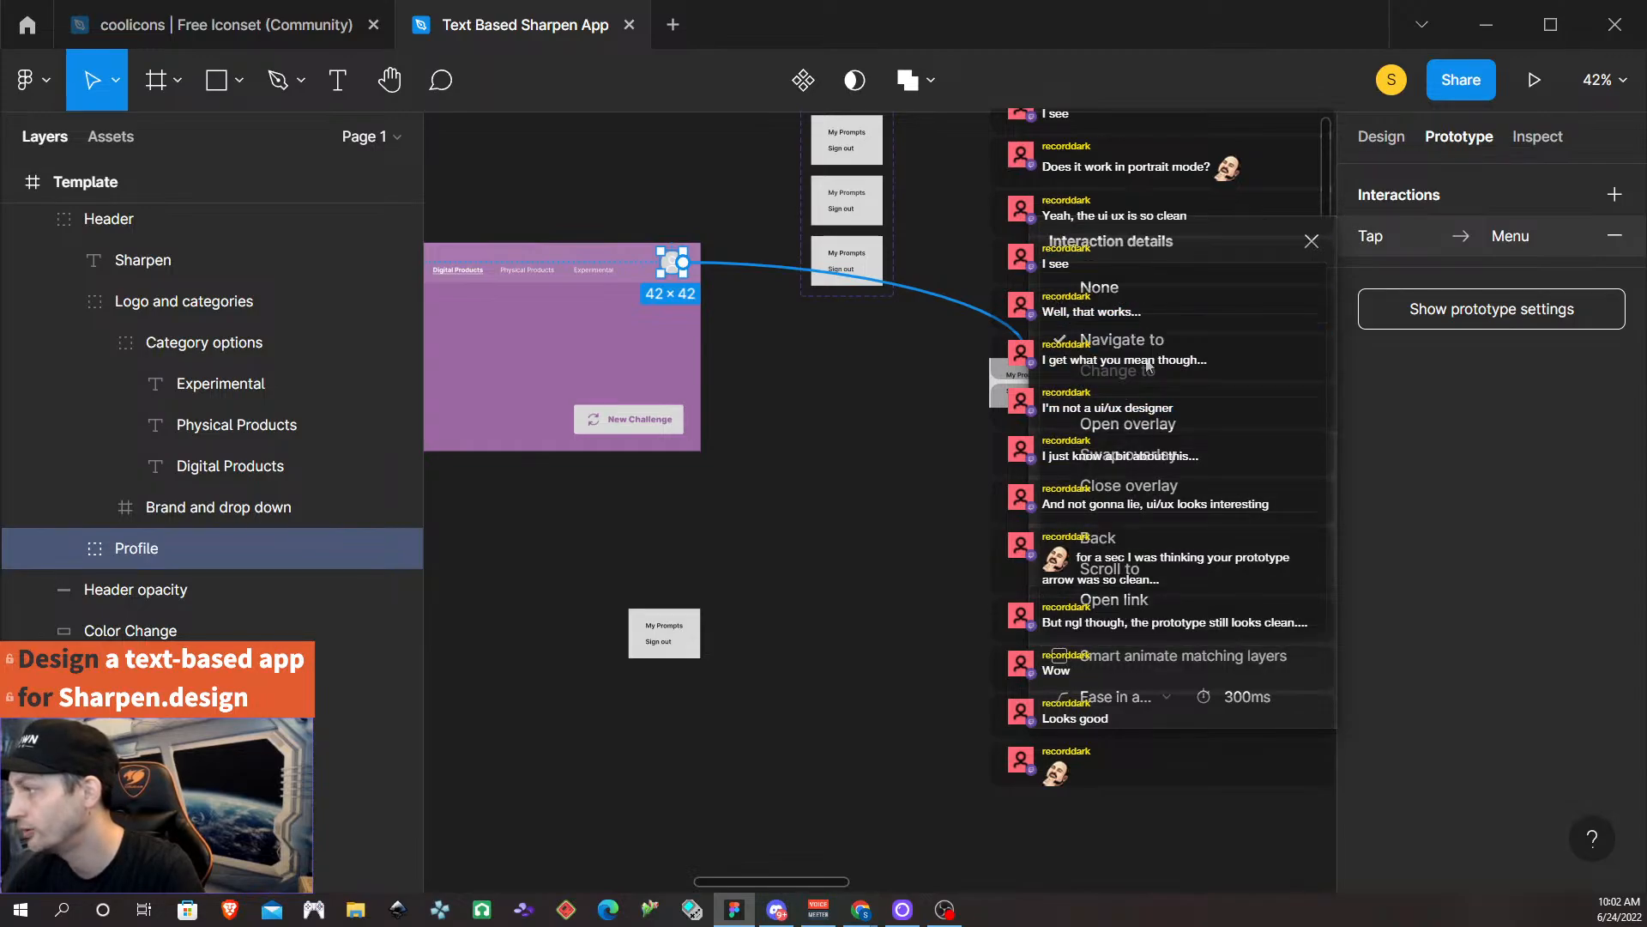
pyautogui.click(1147, 423)
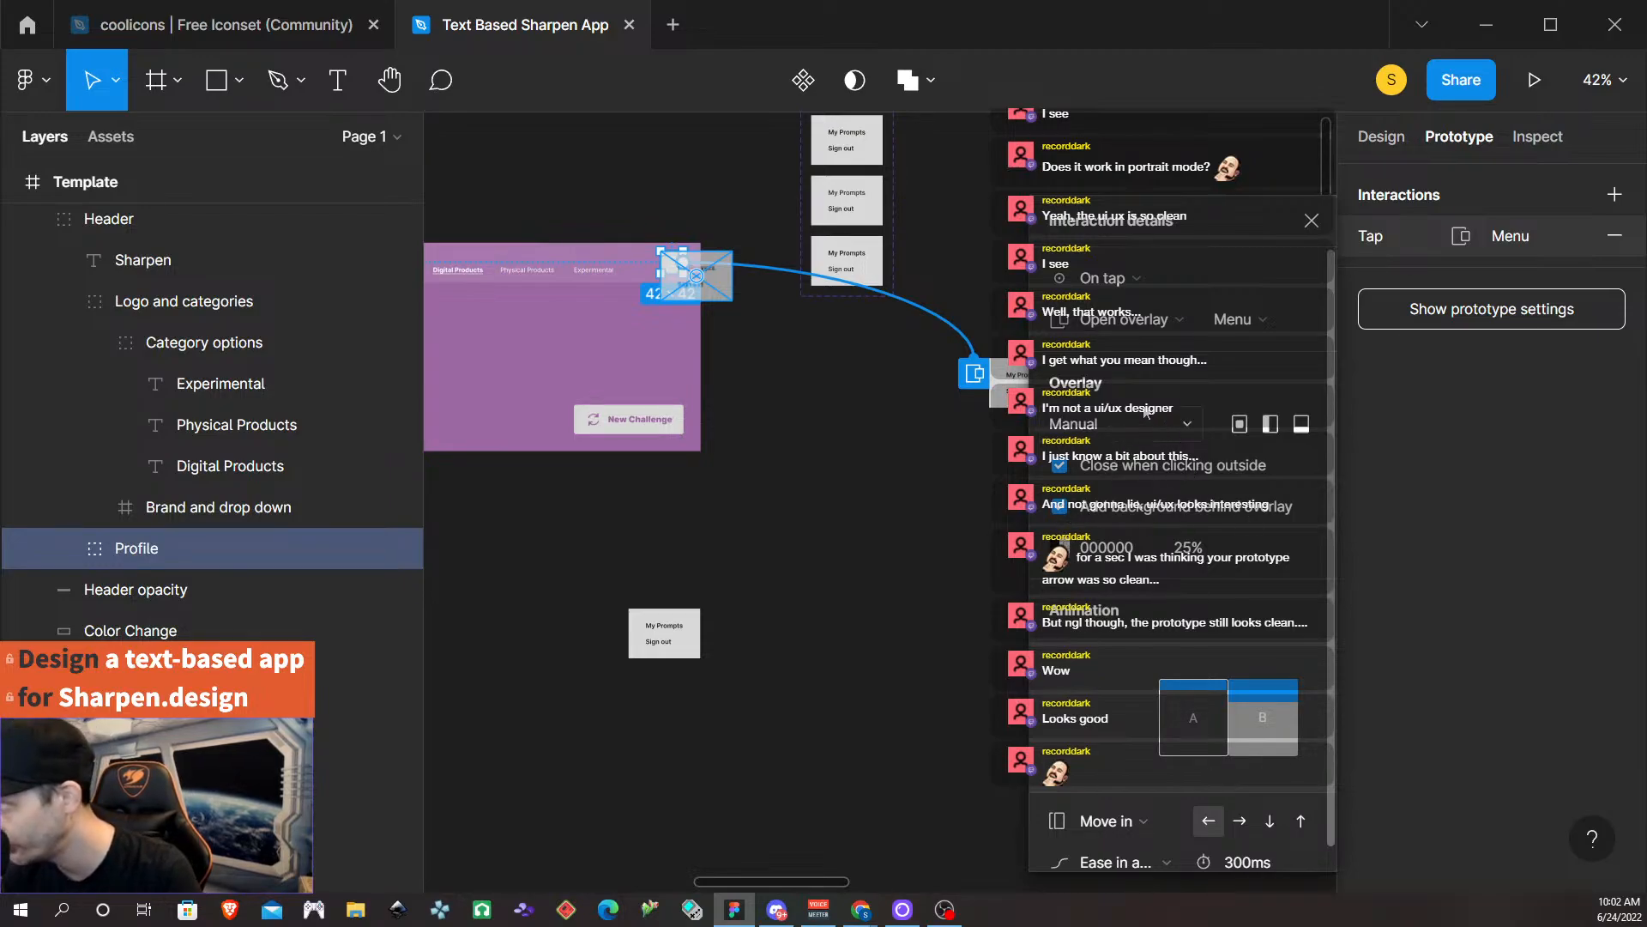
# Place the manual Menu overlay just below the Profile icon, flush with the Template's right edge and the header's lower edge.
pyautogui.moveTo(696, 276); pyautogui.dragTo(662, 324)
pyautogui.scroll(10, 662, 321)
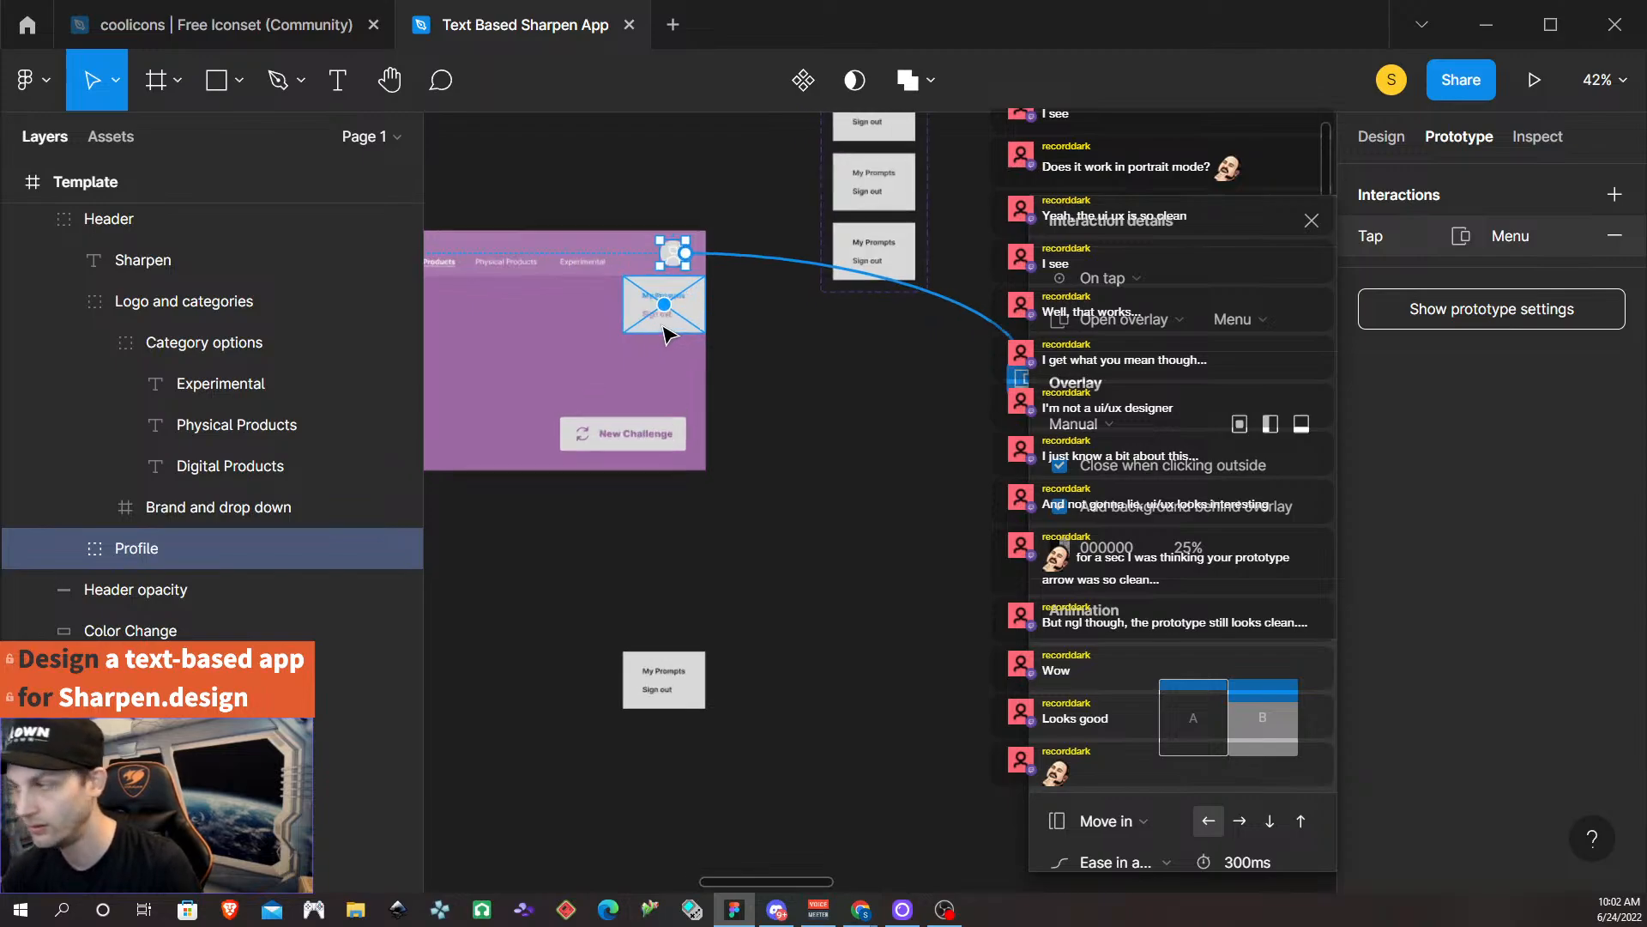
pyautogui.scroll(3, 658, 307)
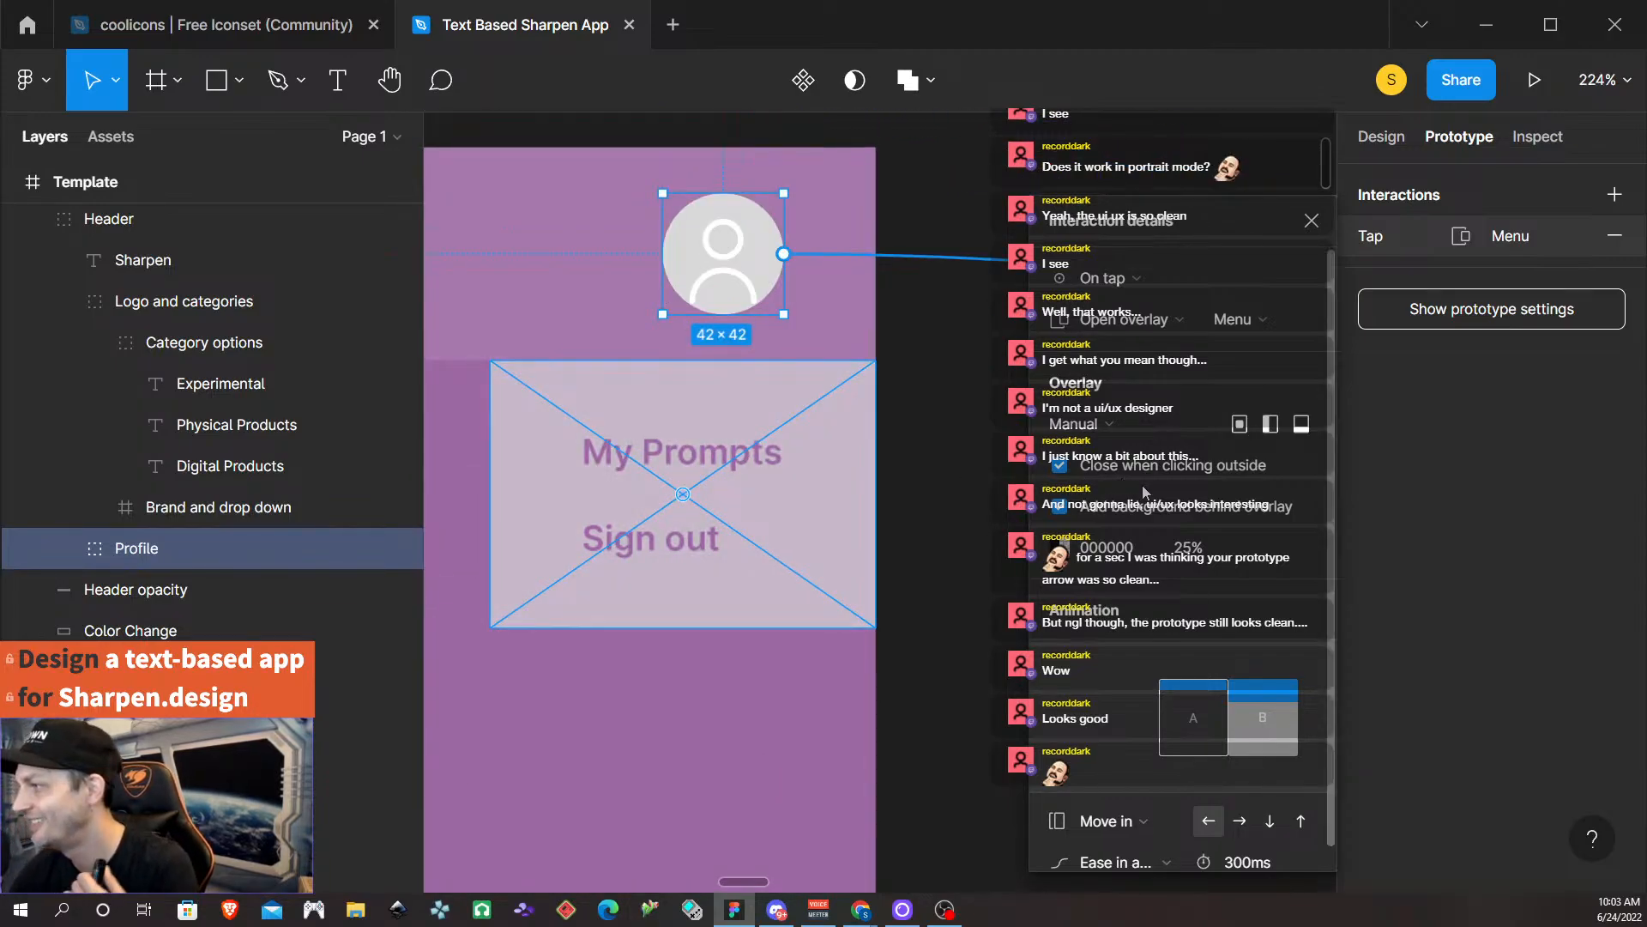
pyautogui.scroll(-1, 1141, 485)
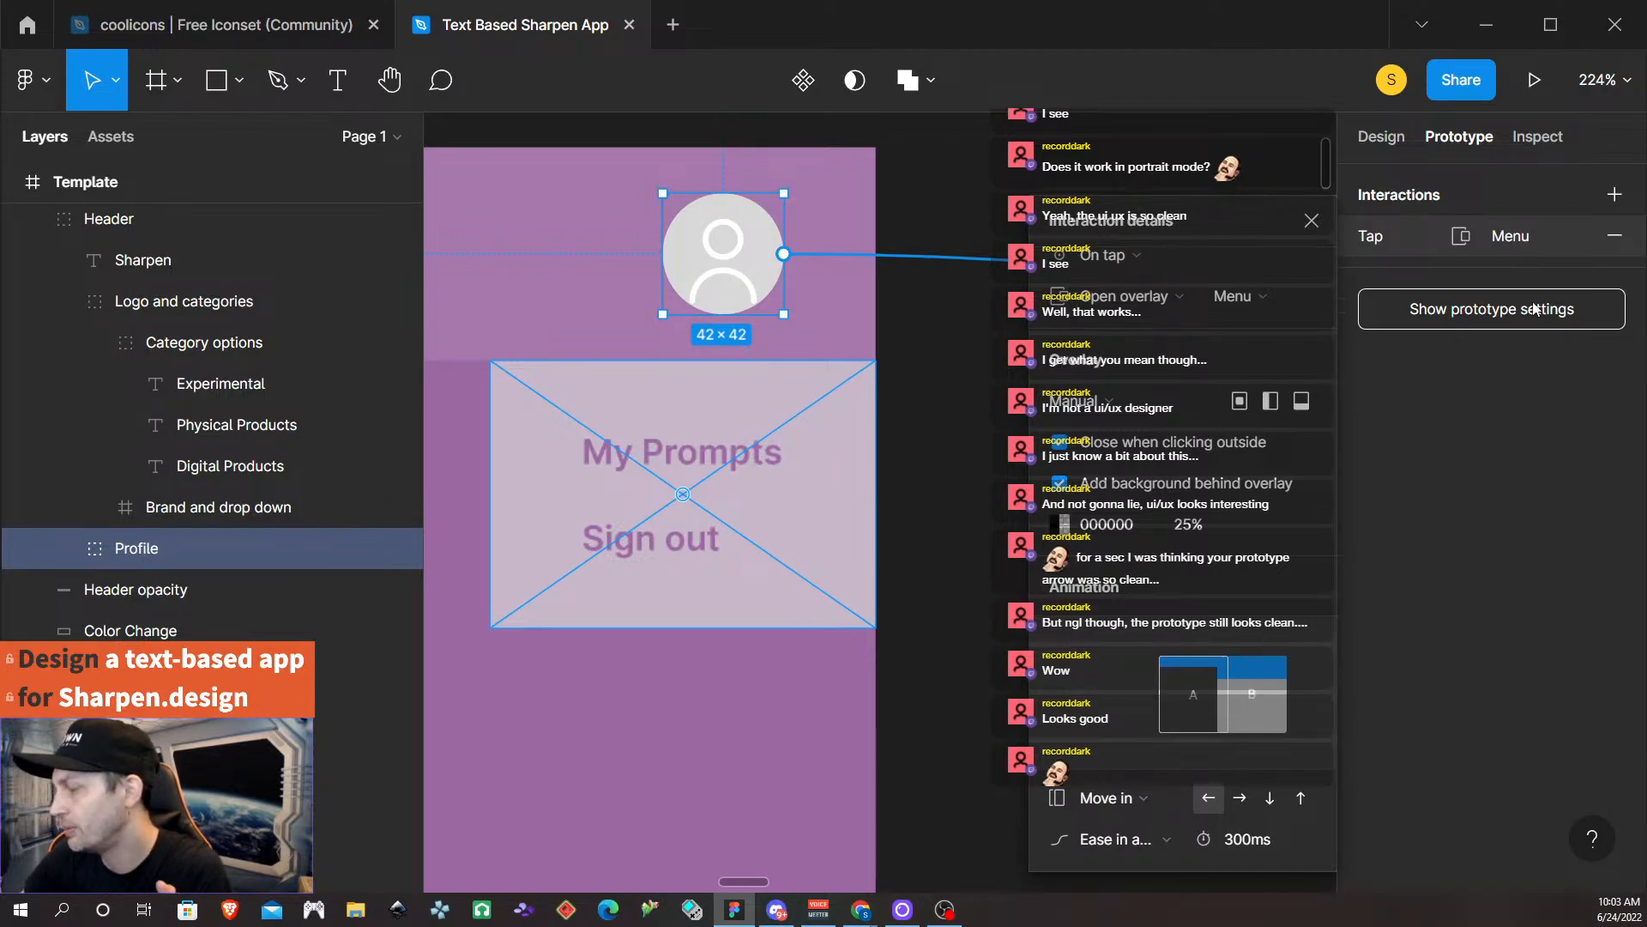
pyautogui.click(1314, 221)
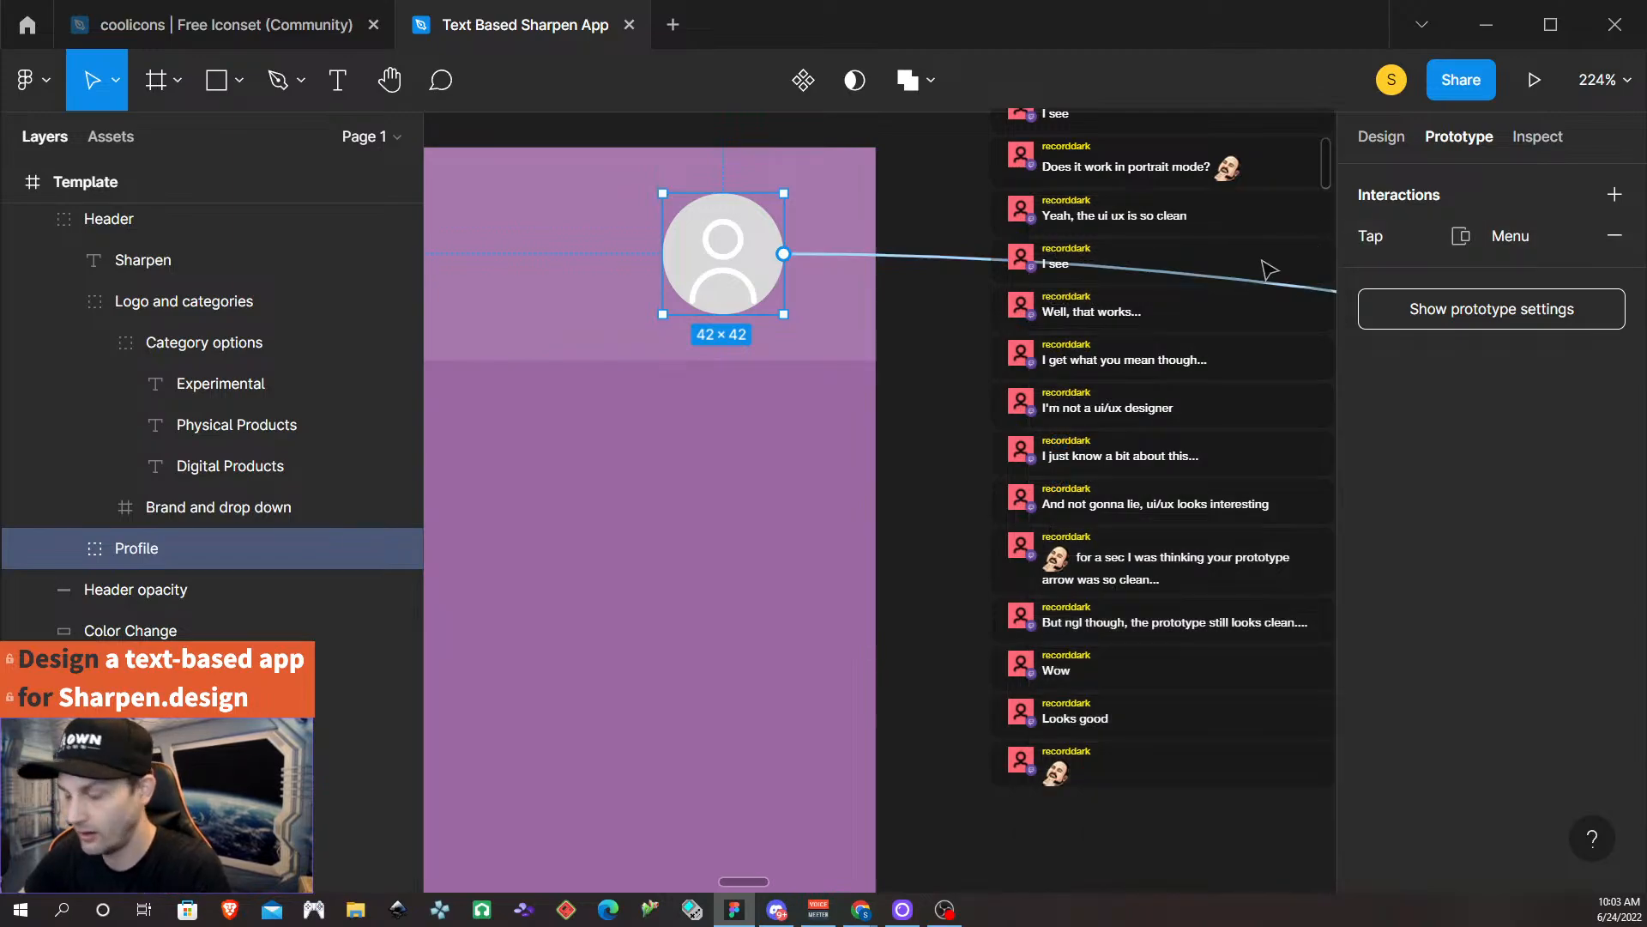
# Preview the prototype from the Template frame and repeatedly open and close the menu overlay with the profile icon.
pyautogui.scroll(-5, 1027, 431)
pyautogui.scroll(-3, 1027, 431)
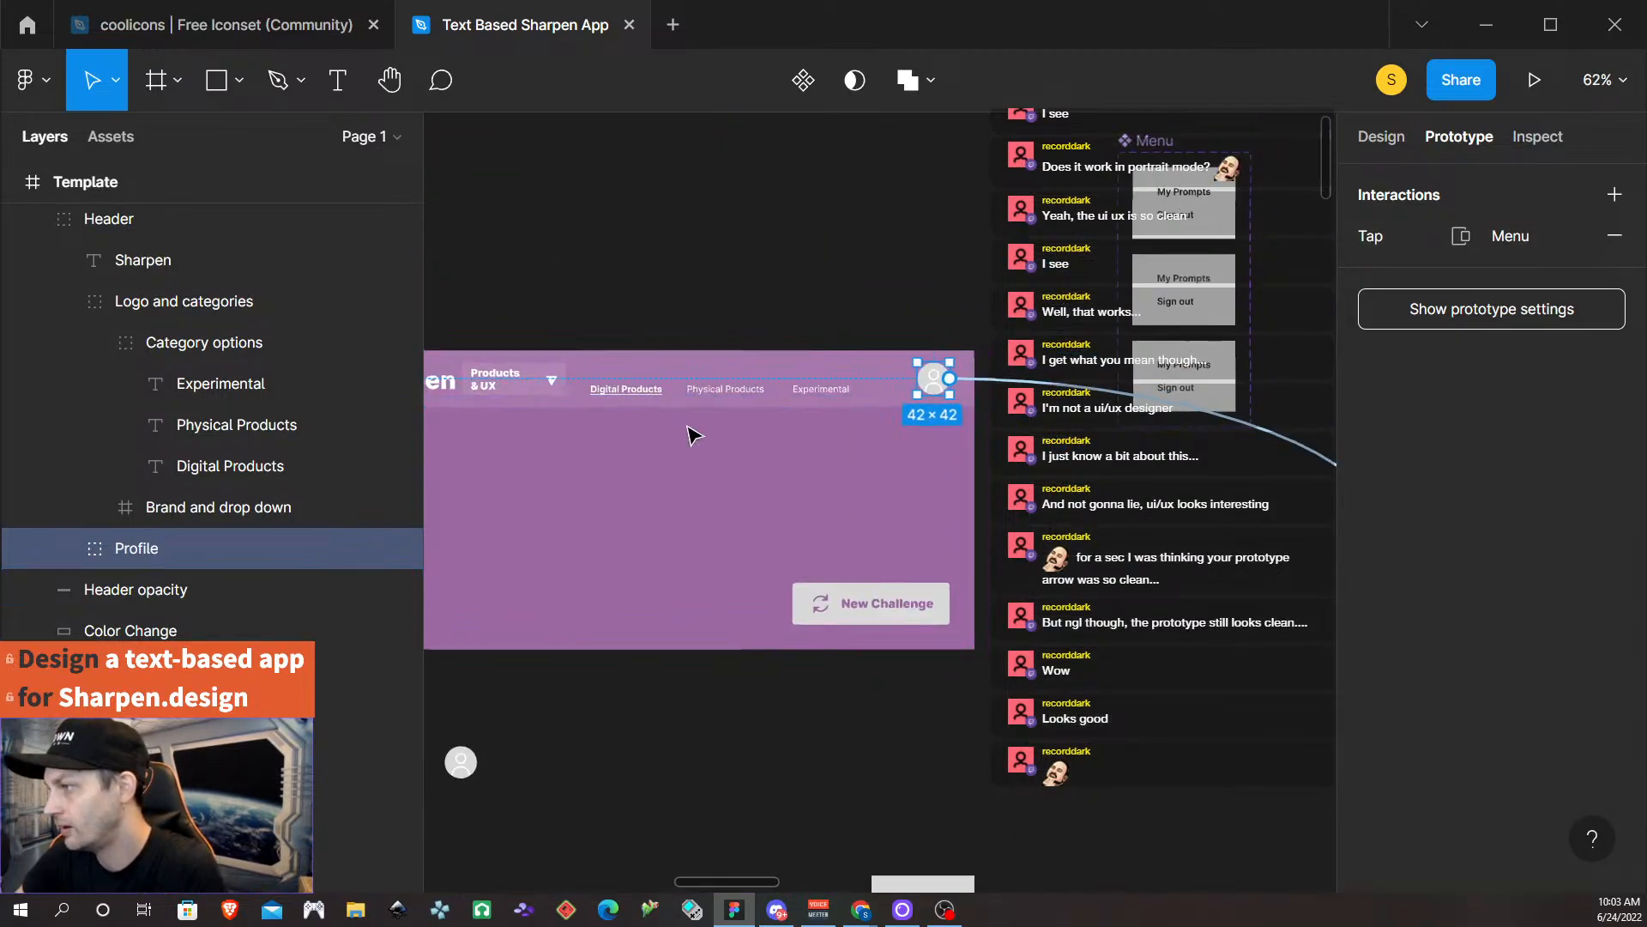
pyautogui.scroll(-3, 456, 379)
pyautogui.click(529, 375)
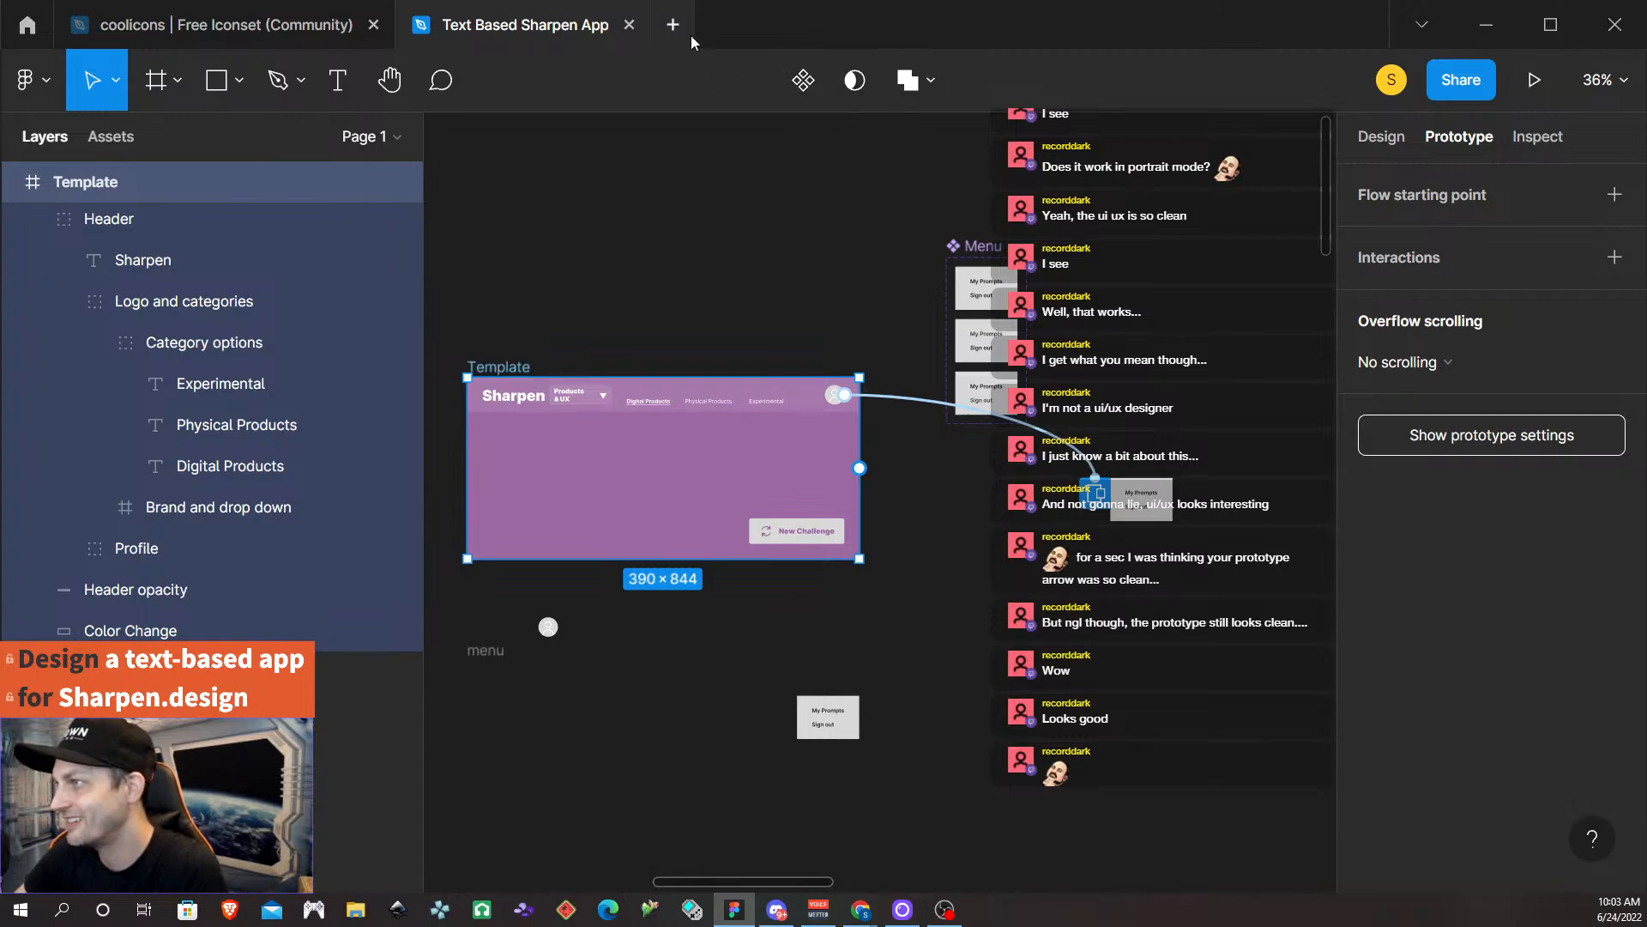
pyautogui.click(1532, 80)
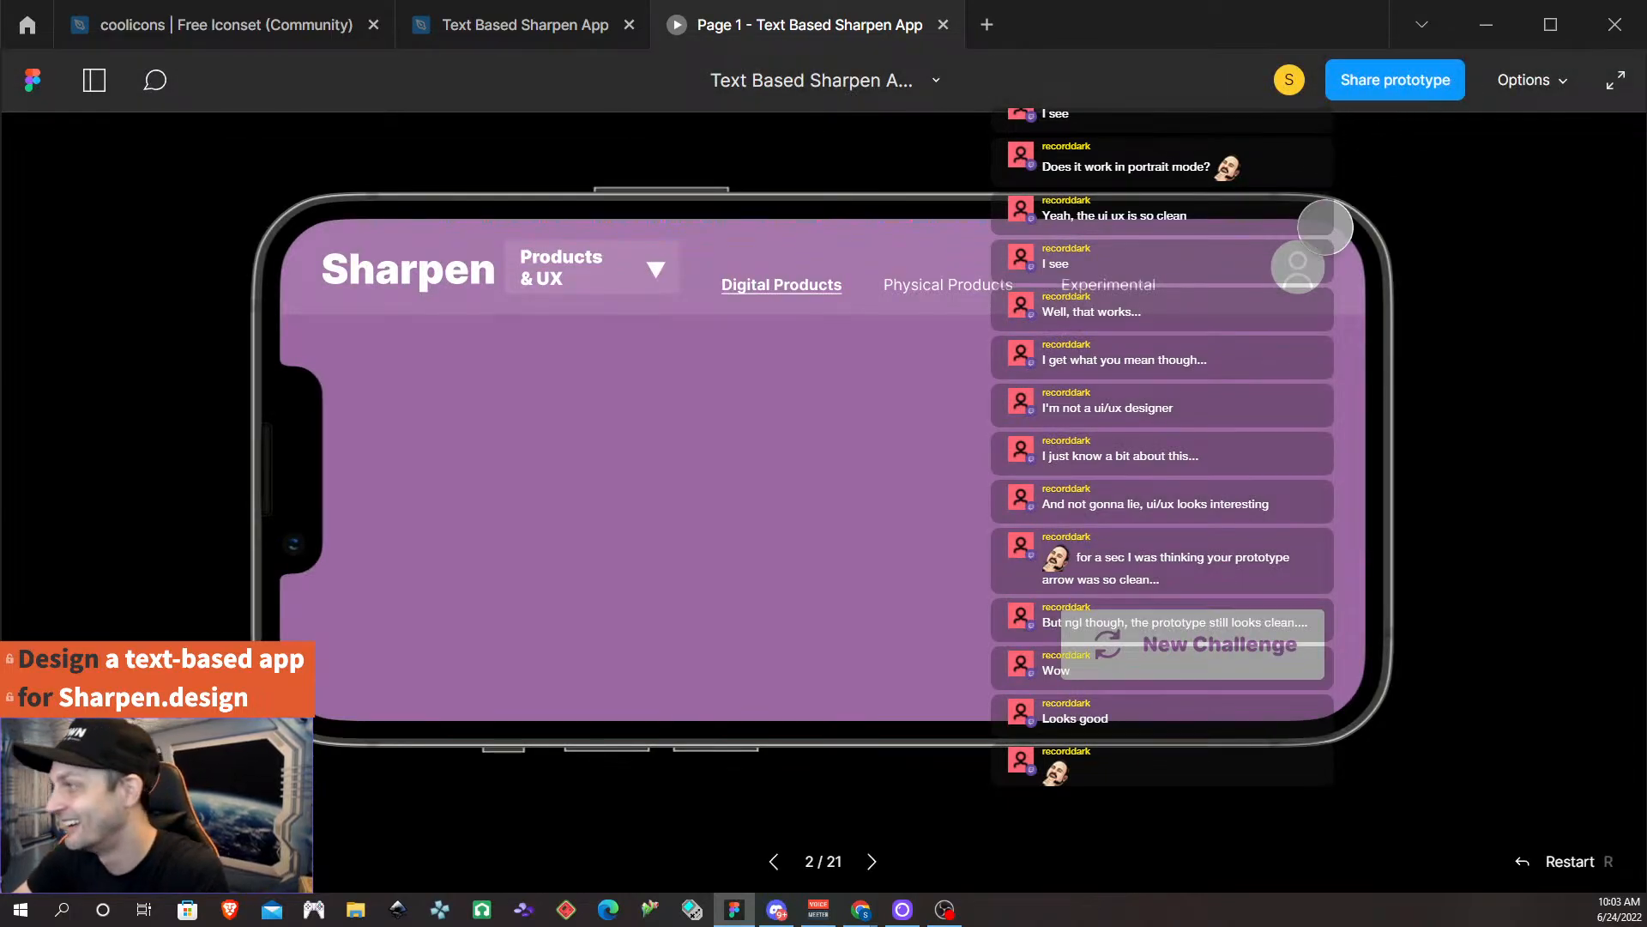
pyautogui.click(1296, 266)
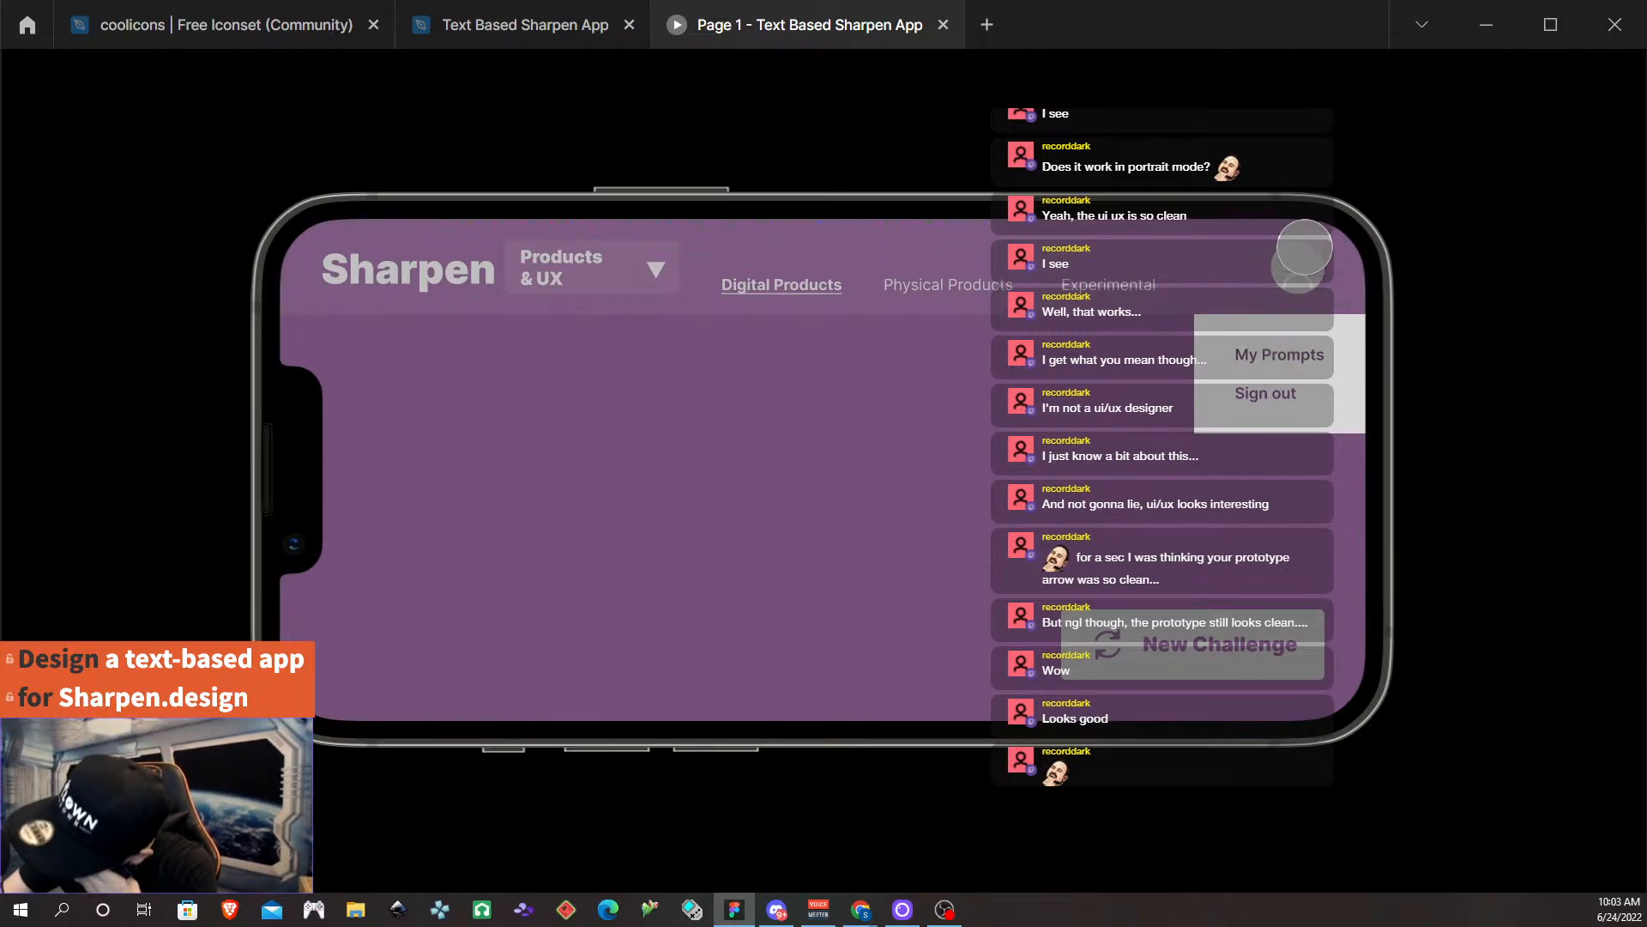
pyautogui.click(1300, 264)
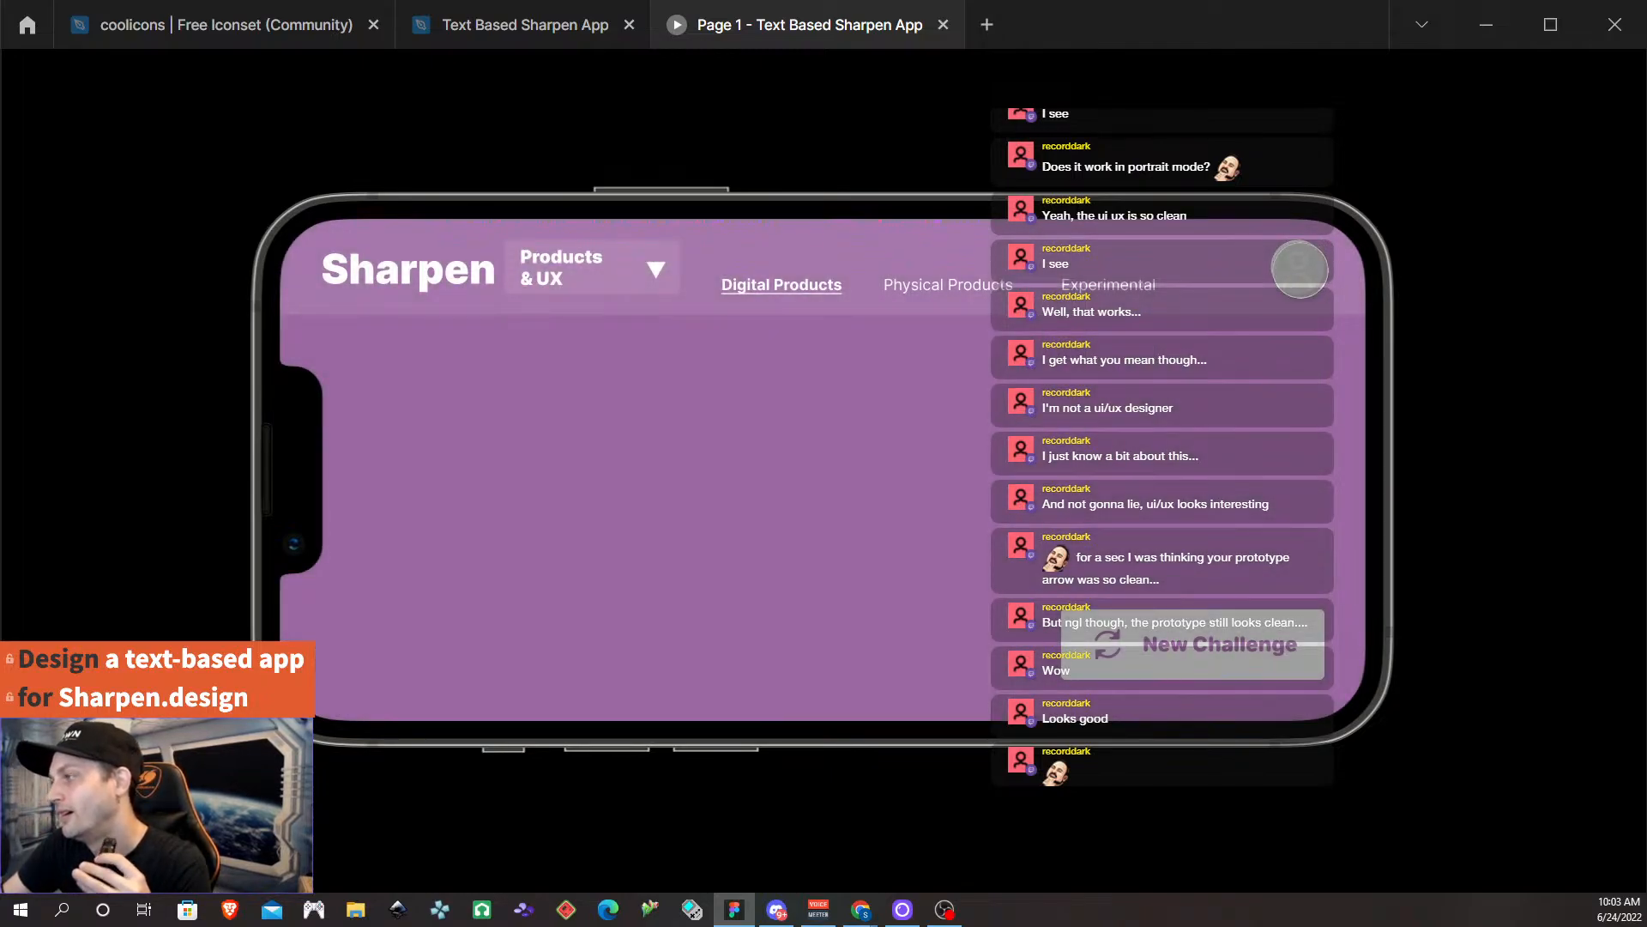
pyautogui.click(1300, 270)
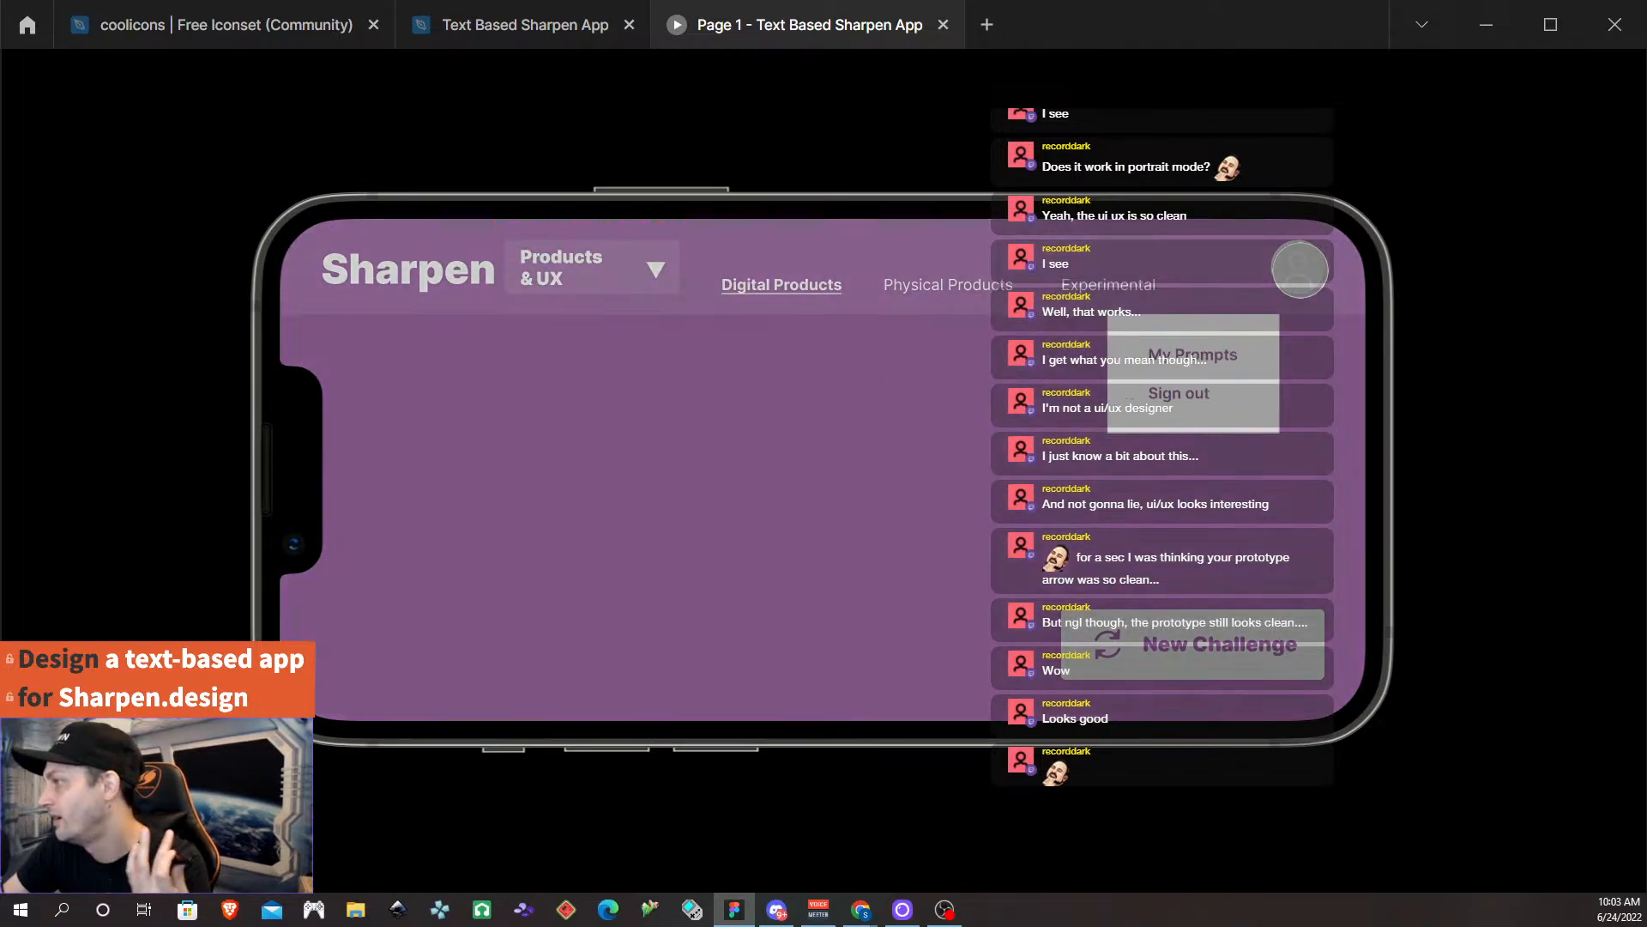
pyautogui.click(1300, 269)
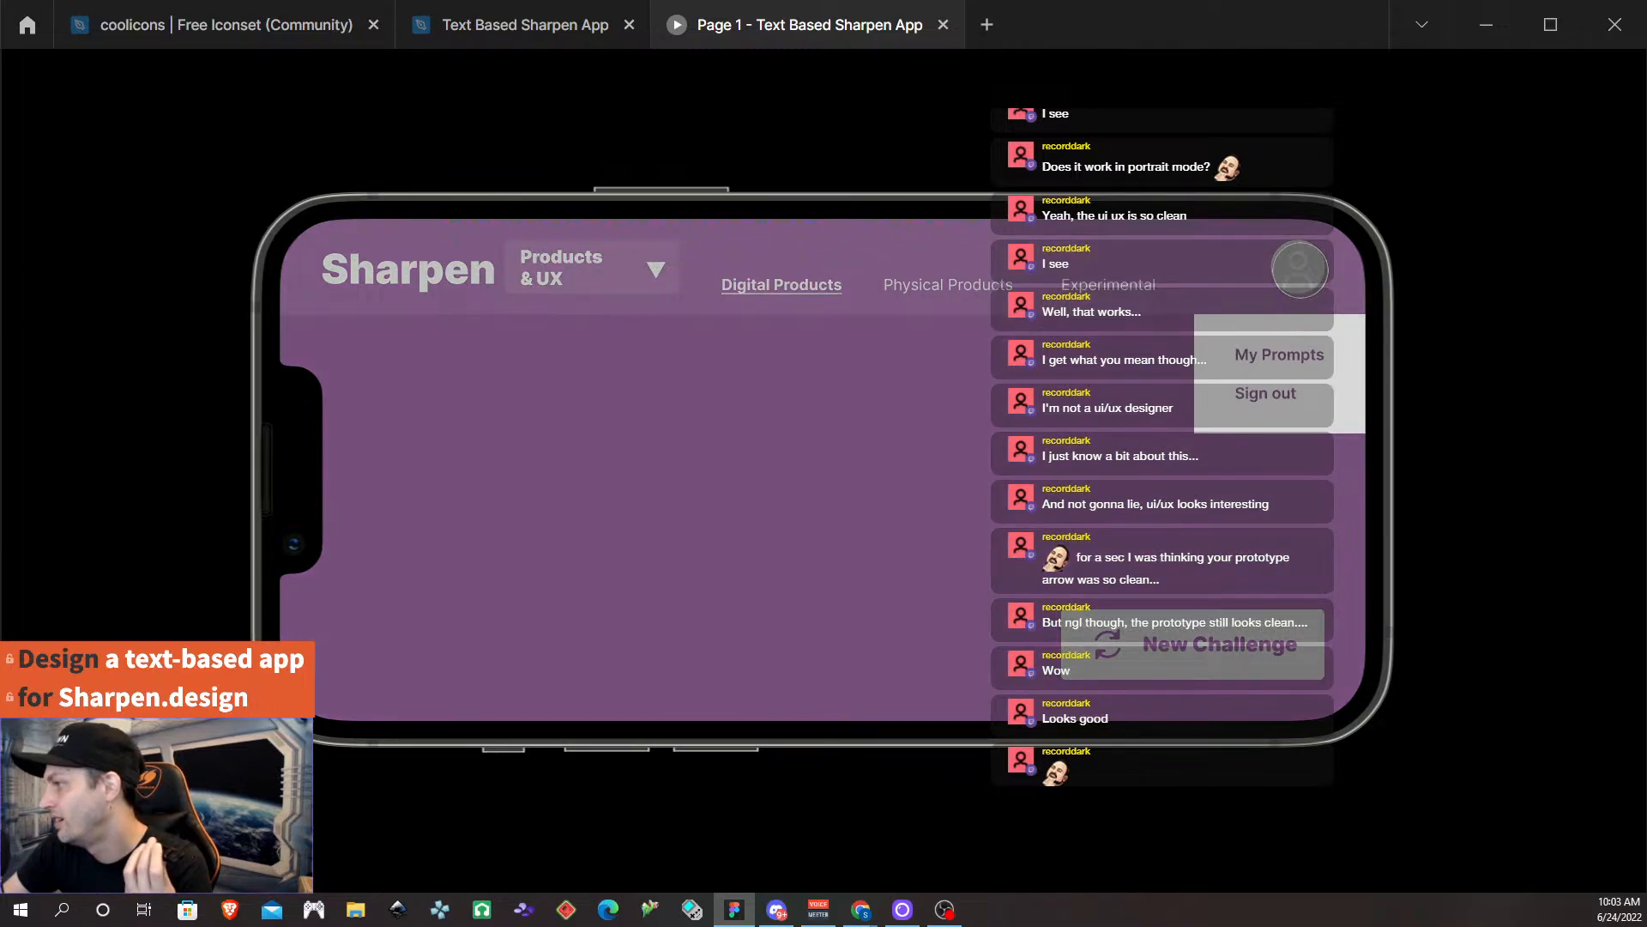
pyautogui.click(1300, 269)
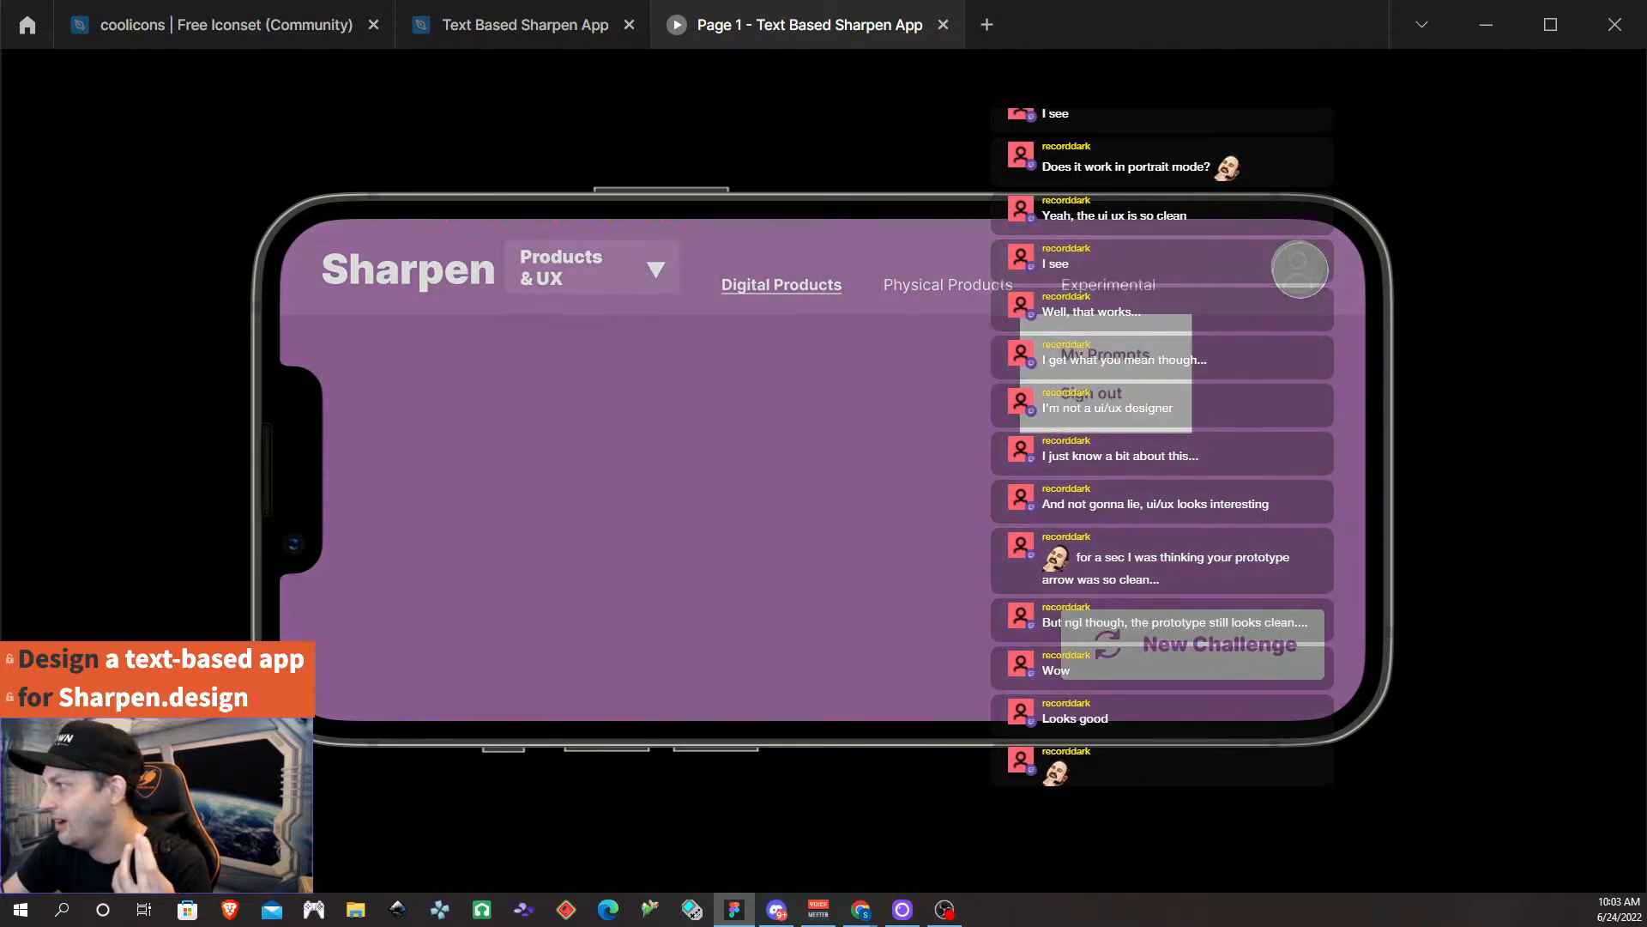
pyautogui.click(1298, 266)
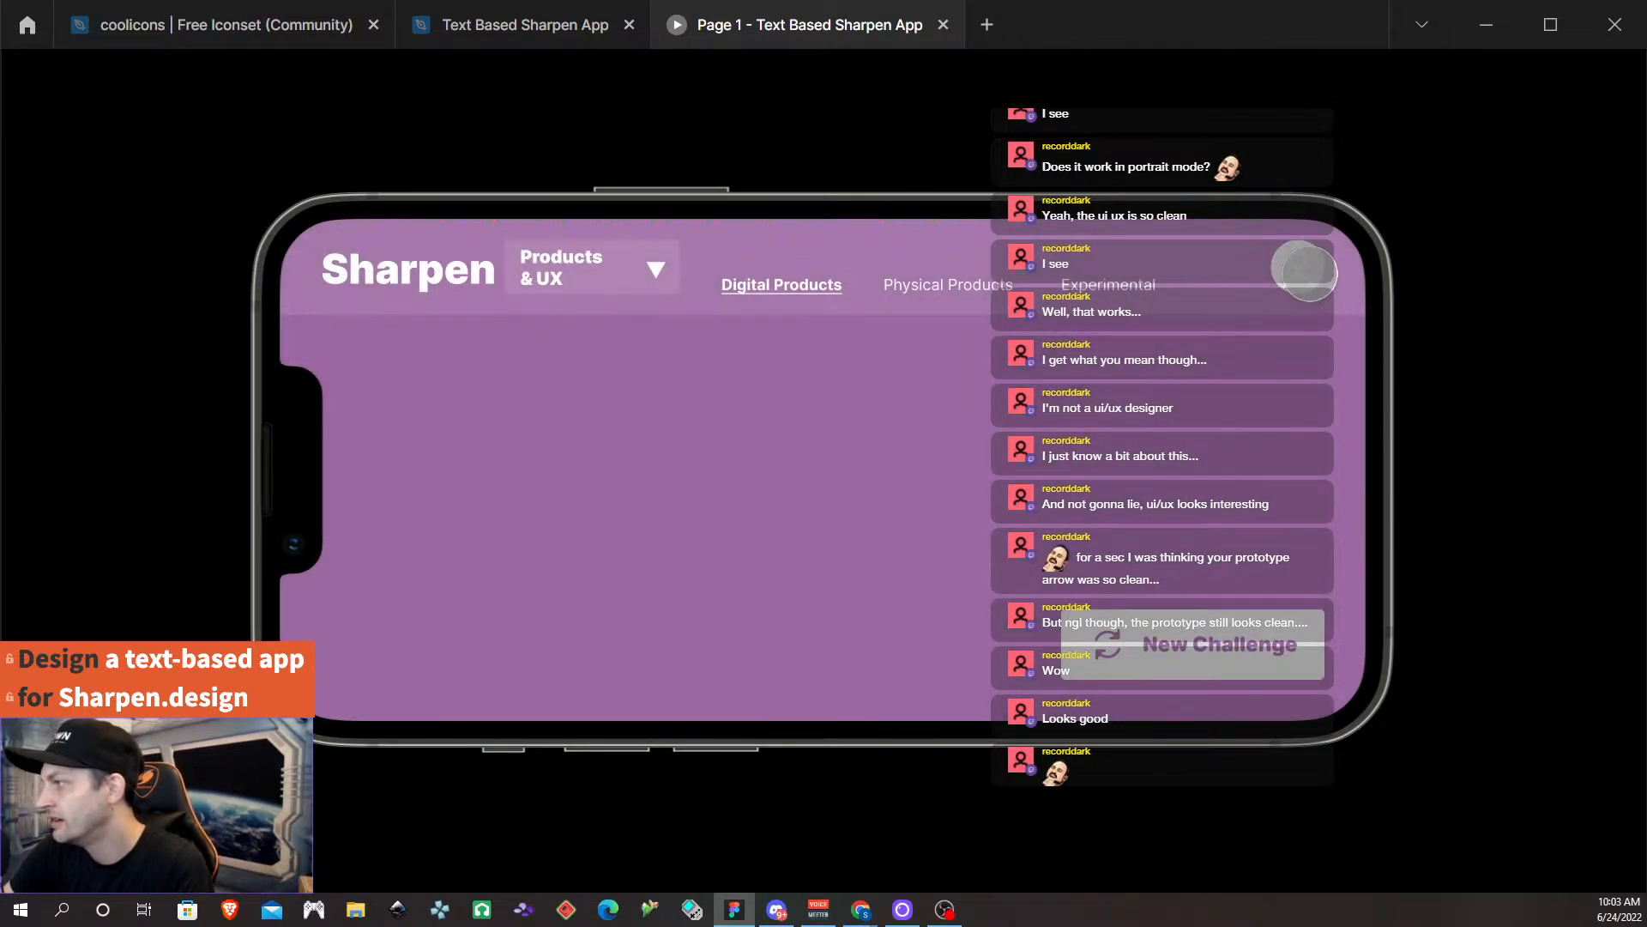
pyautogui.click(1298, 265)
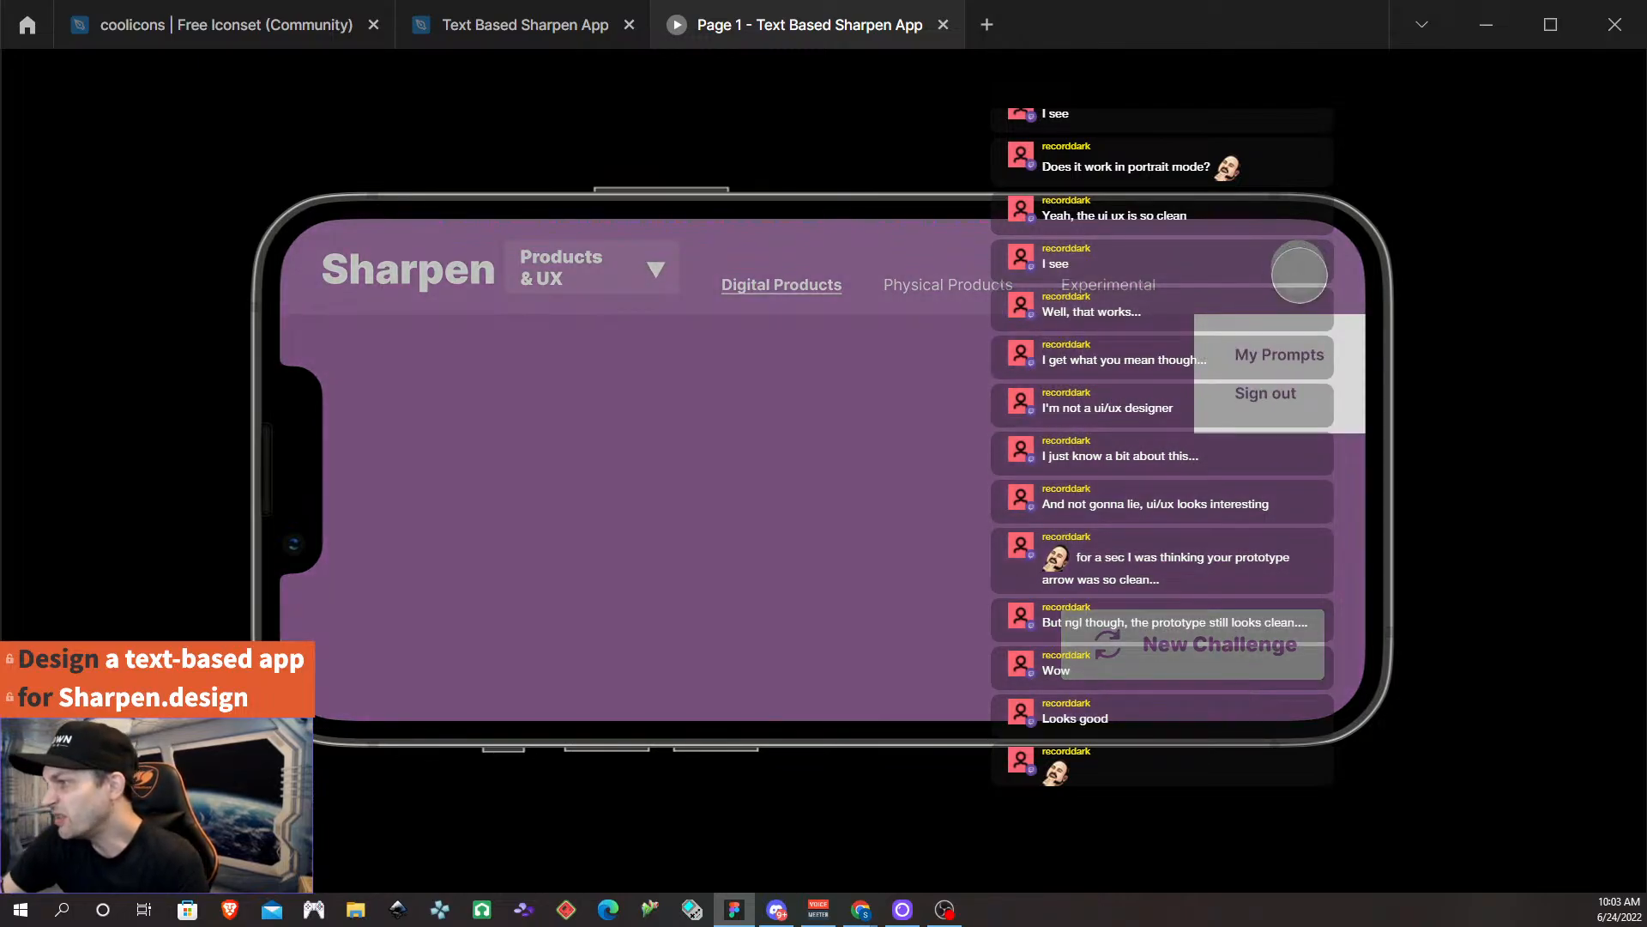
pyautogui.click(1298, 268)
pyautogui.click(1298, 268)
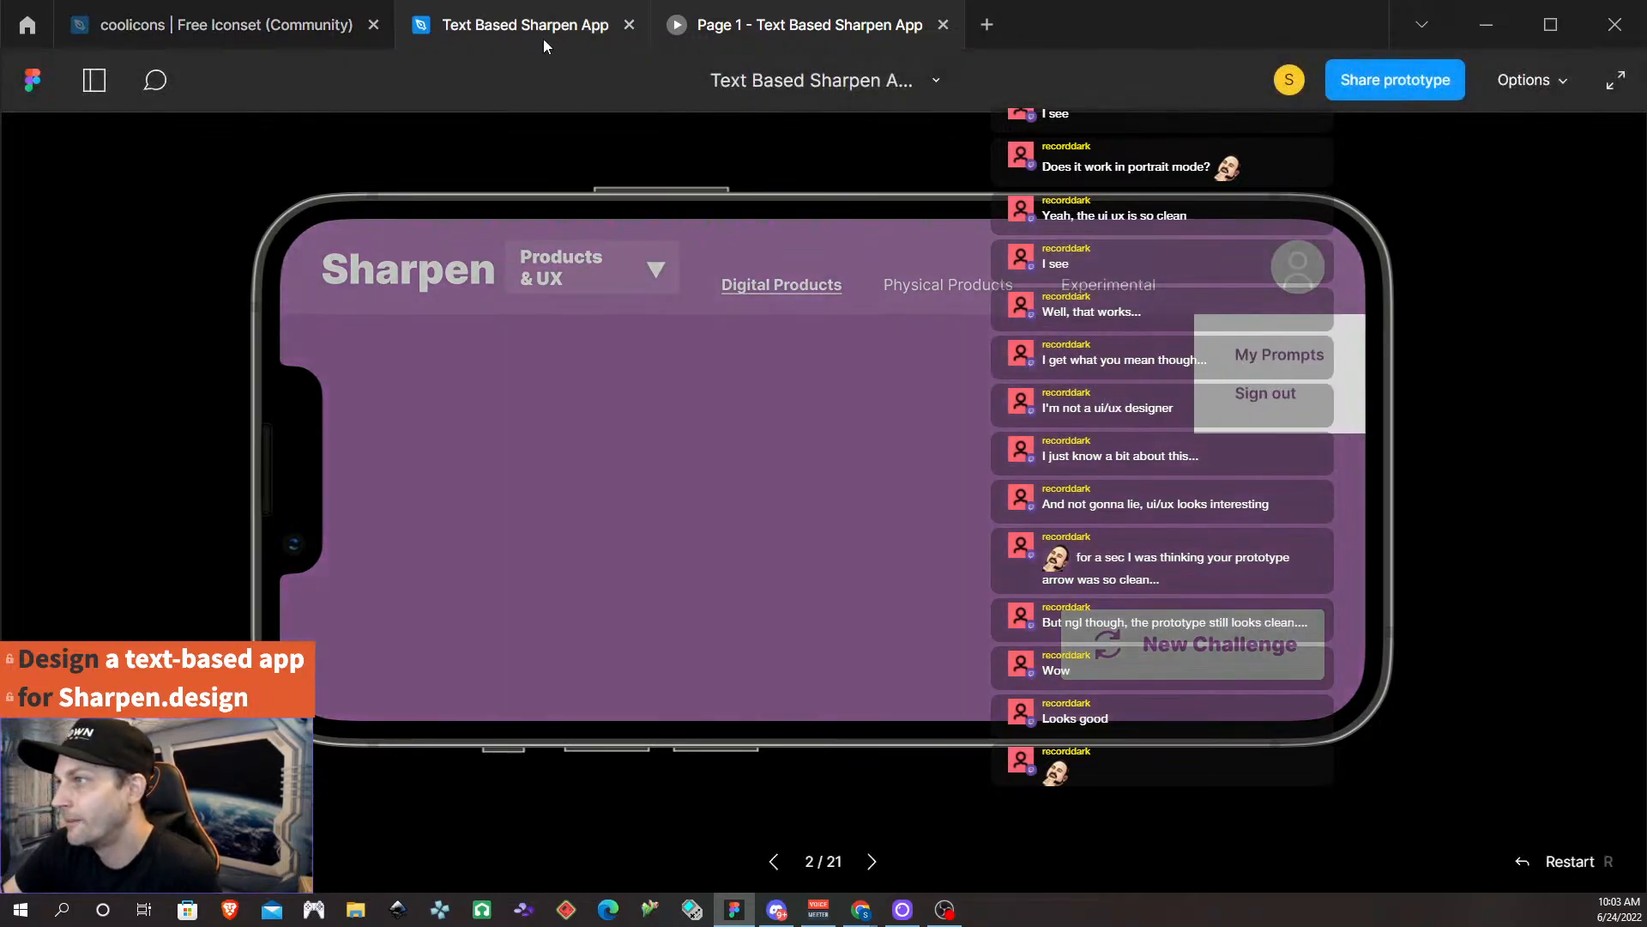
# Change the Profile icon's Menu overlay position from Manual to Top left in the design file and check it in the preview.
pyautogui.click(514, 31)
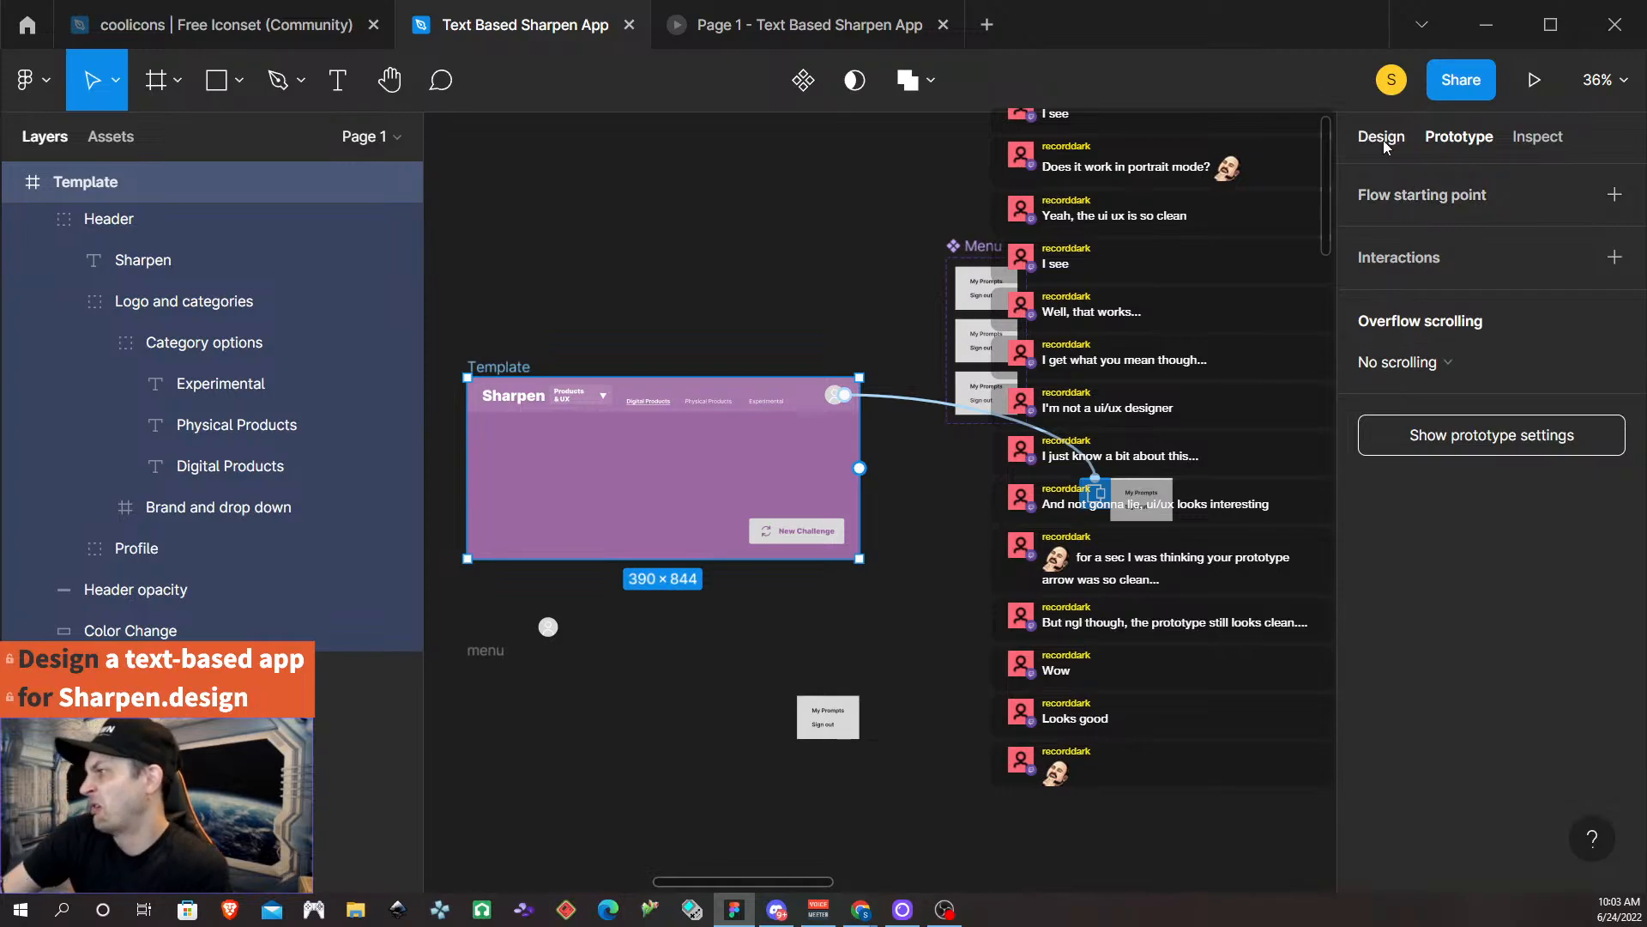
pyautogui.click(1068, 452)
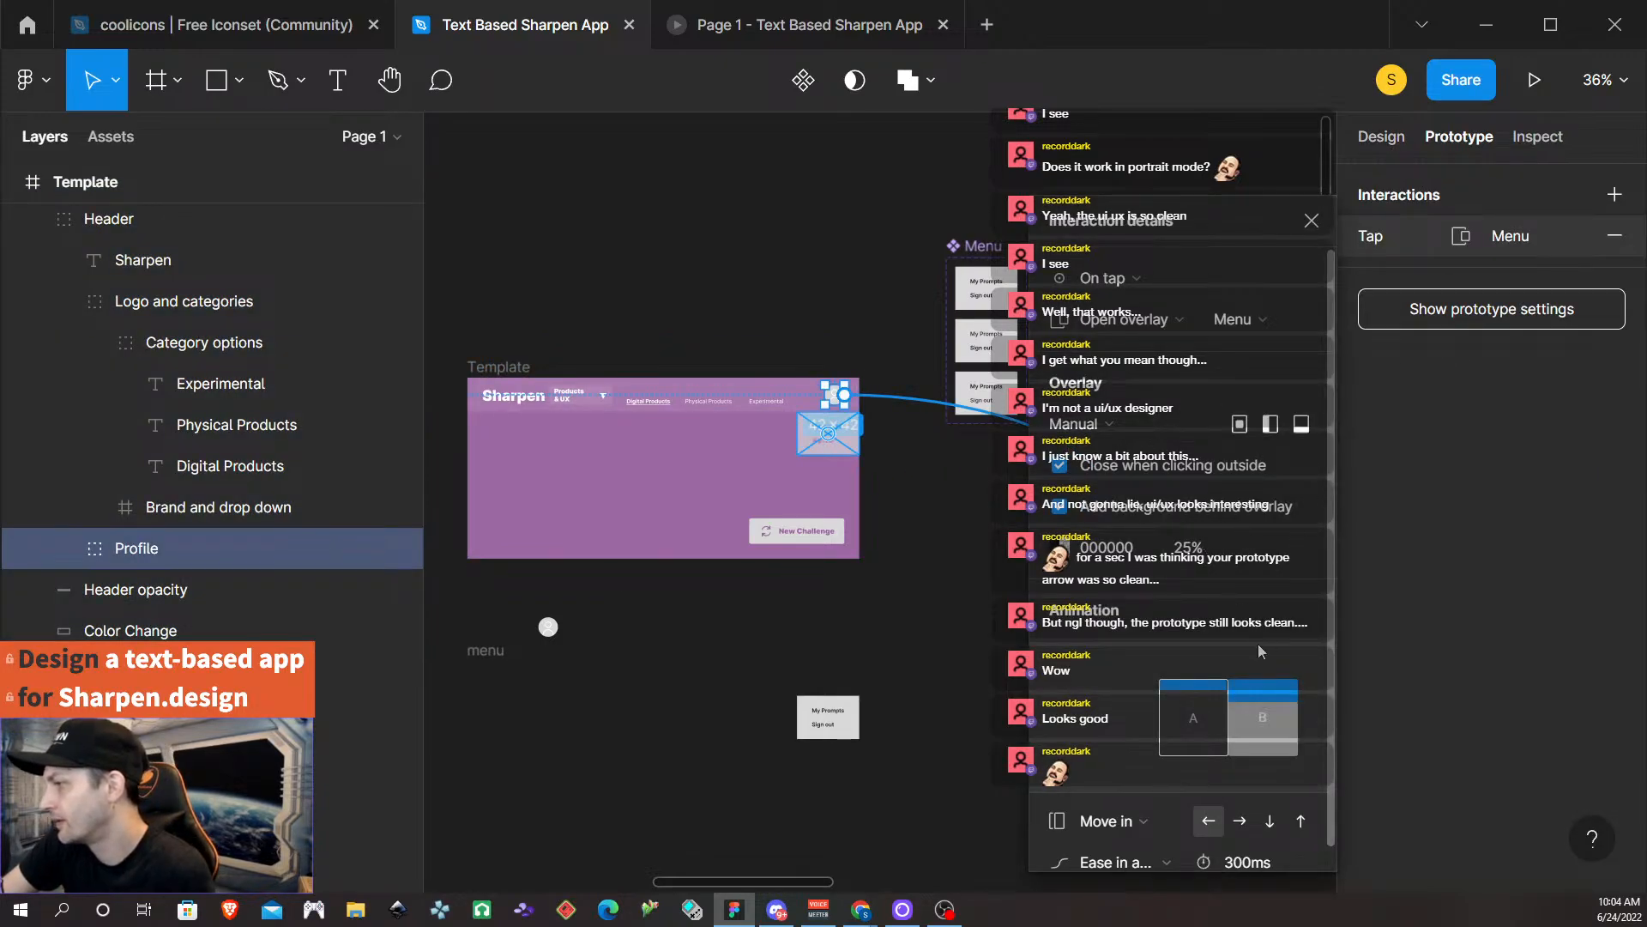
pyautogui.scroll(-1, 1209, 815)
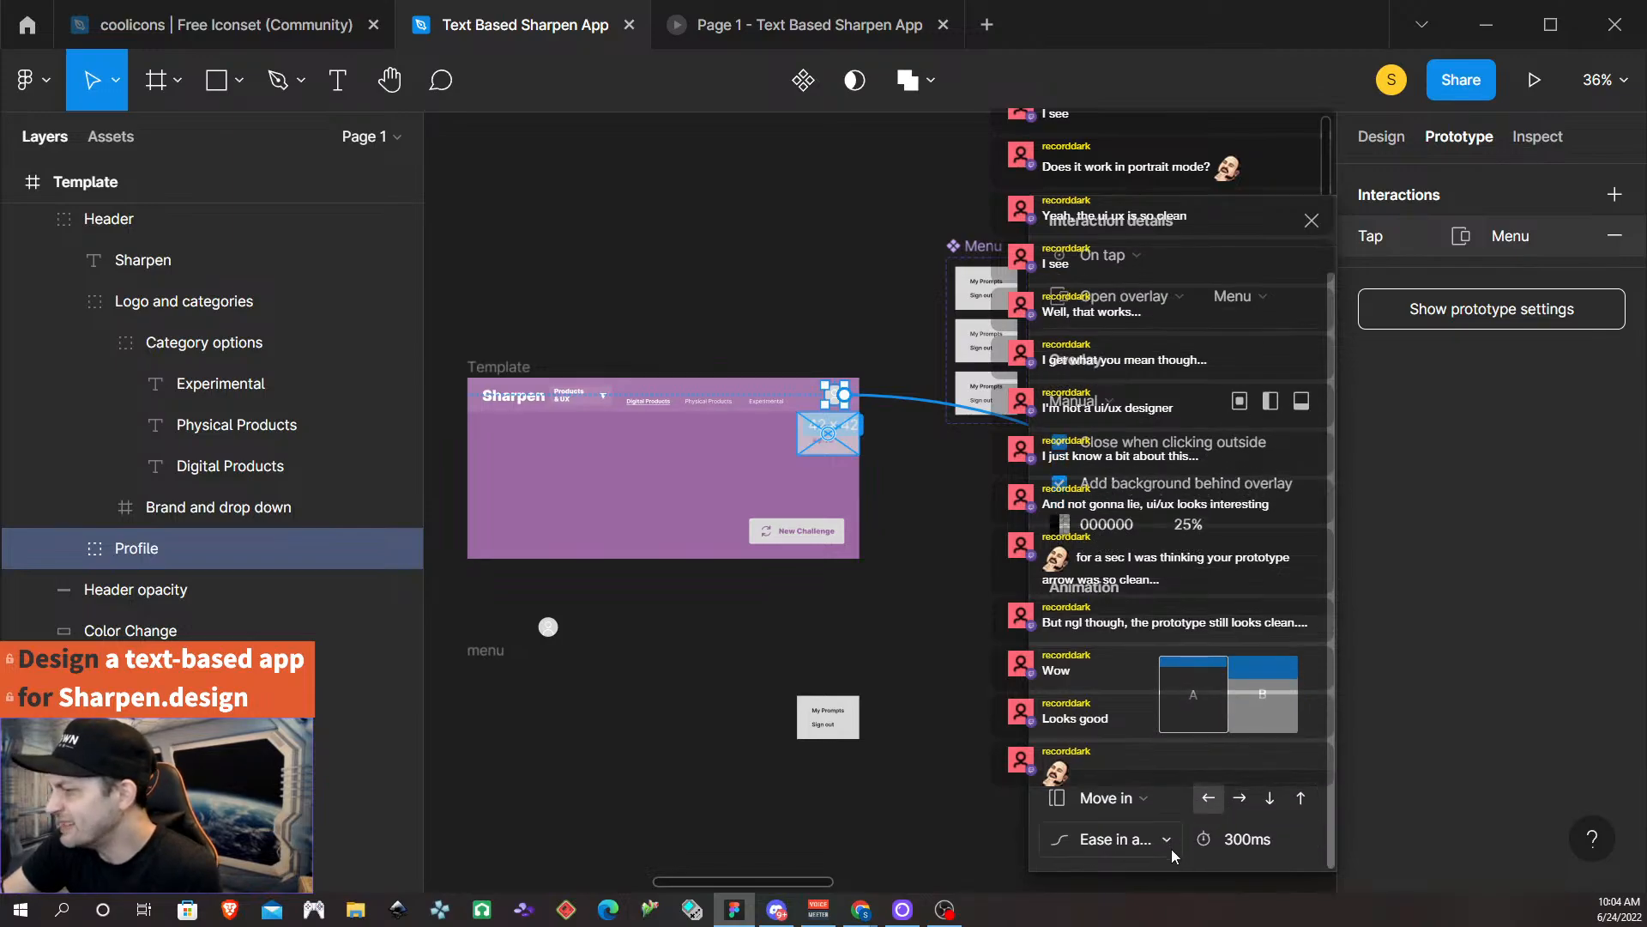
pyautogui.click(1269, 403)
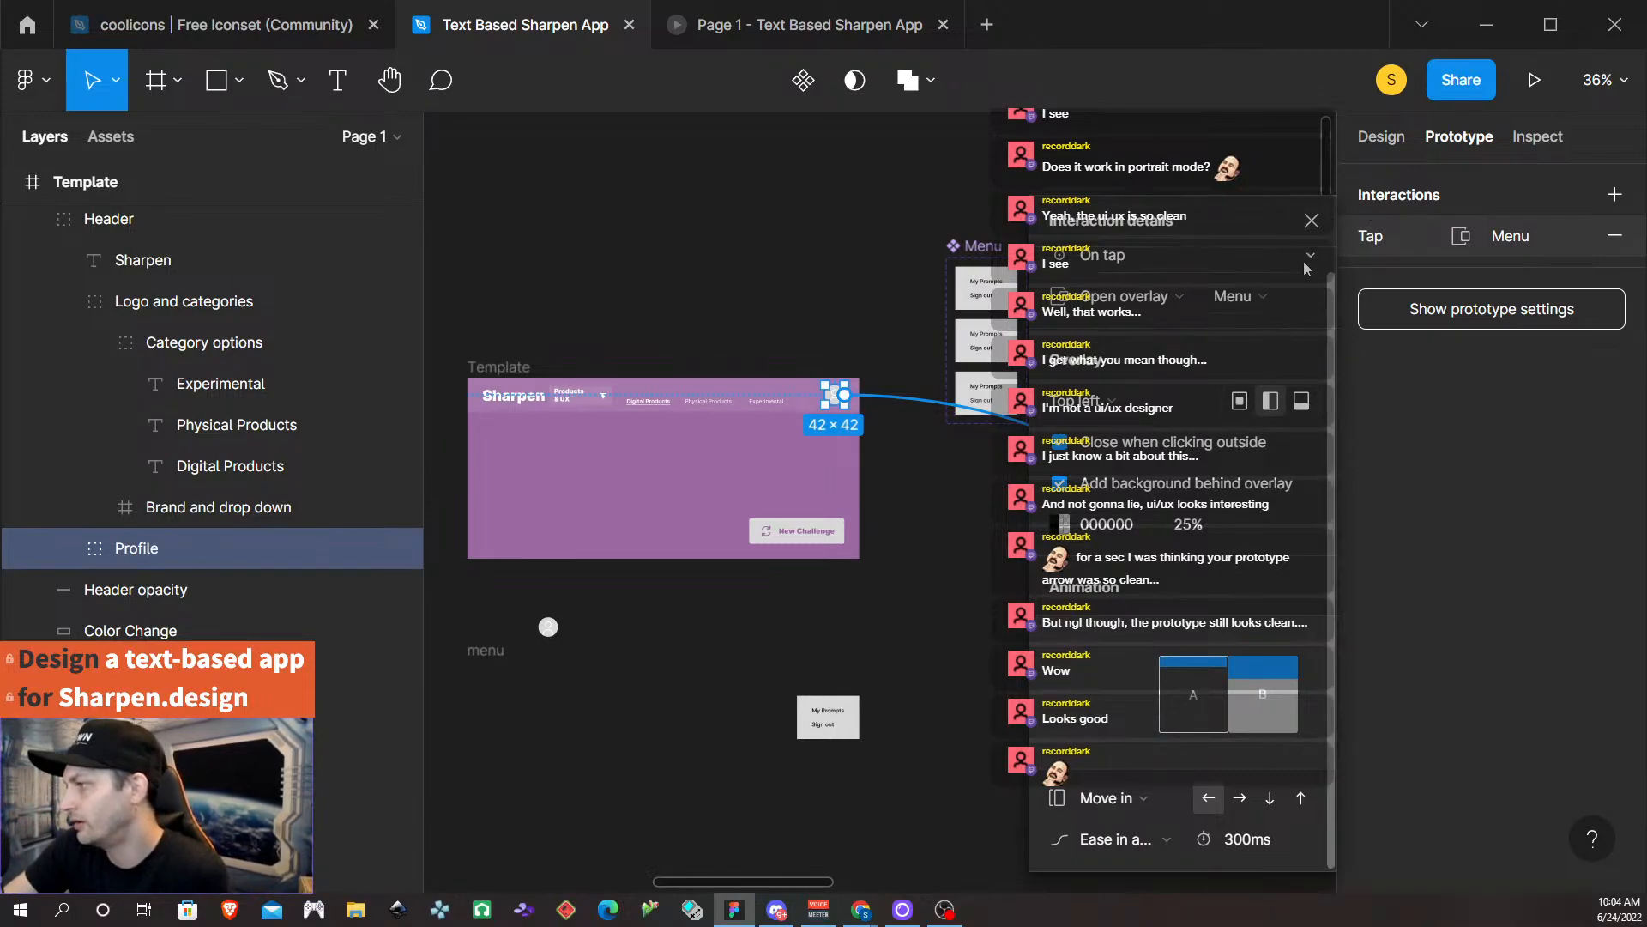
pyautogui.click(824, 26)
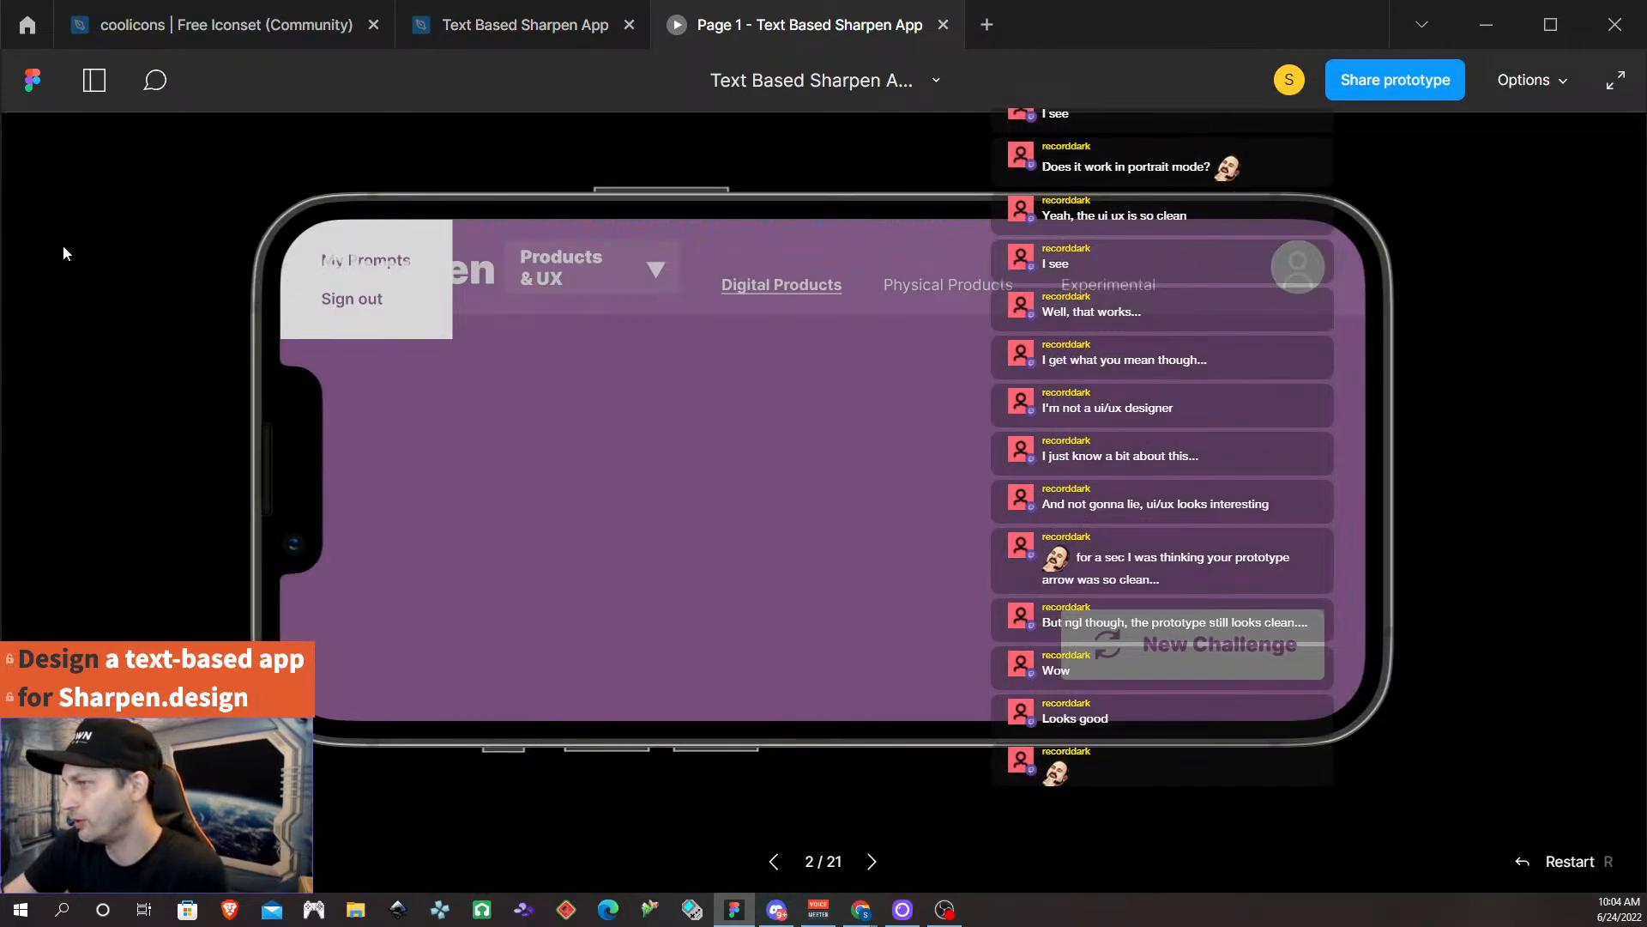
# Open and close the menu overlay repeatedly with the profile icon in the prototype preview.
pyautogui.click(1299, 266)
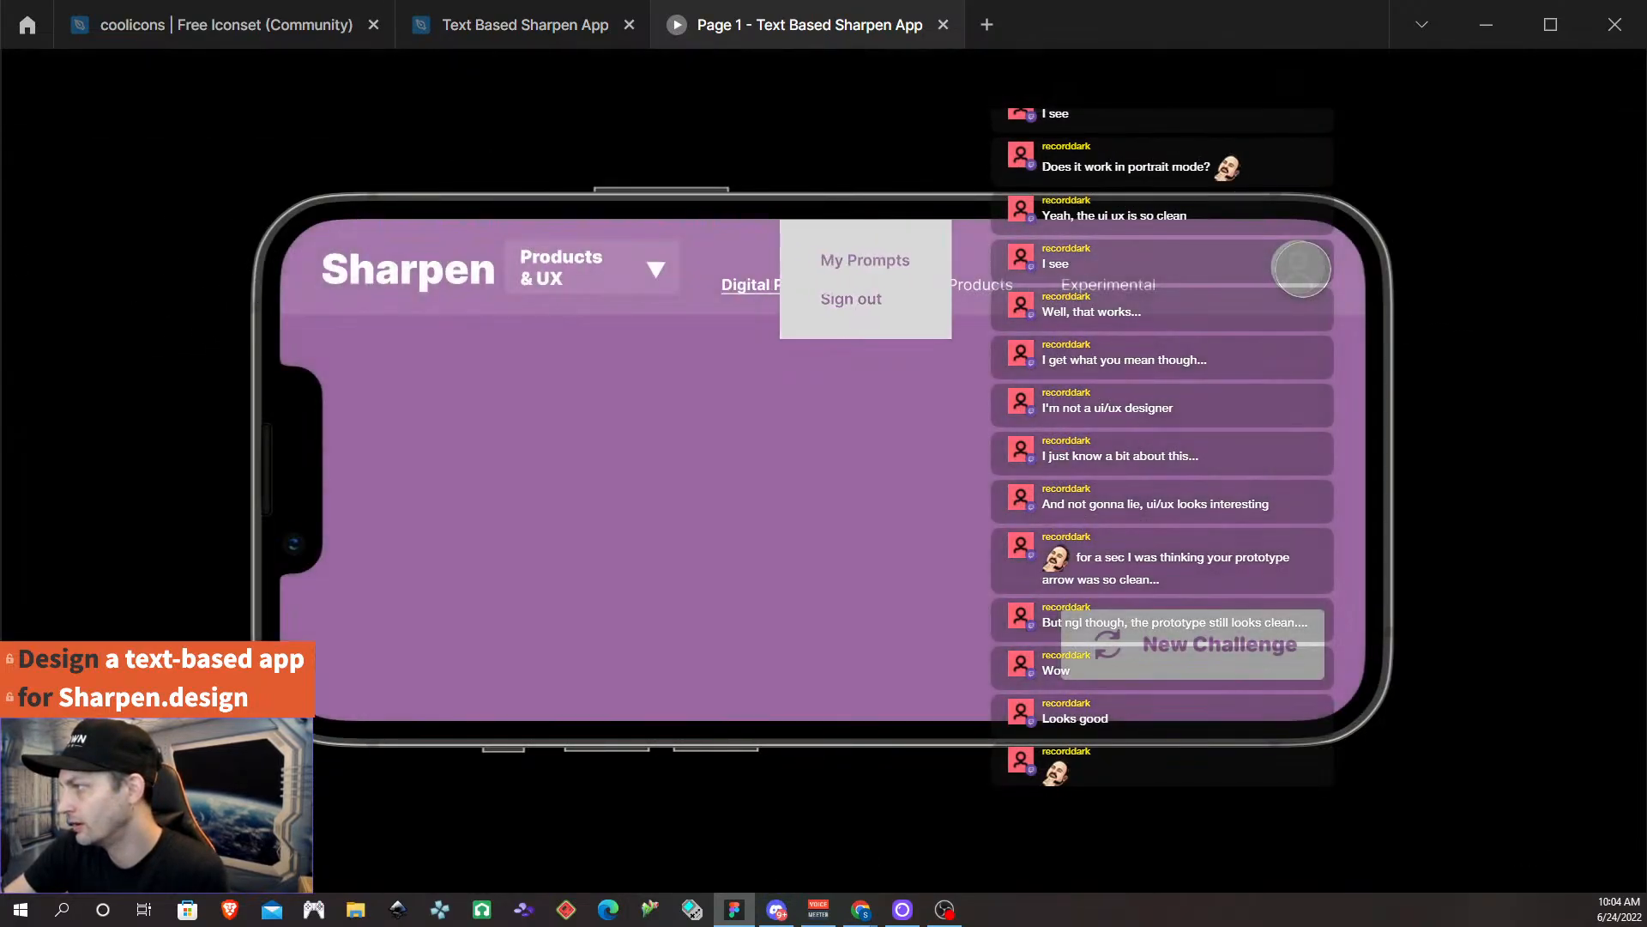
pyautogui.click(1299, 267)
pyautogui.click(1299, 266)
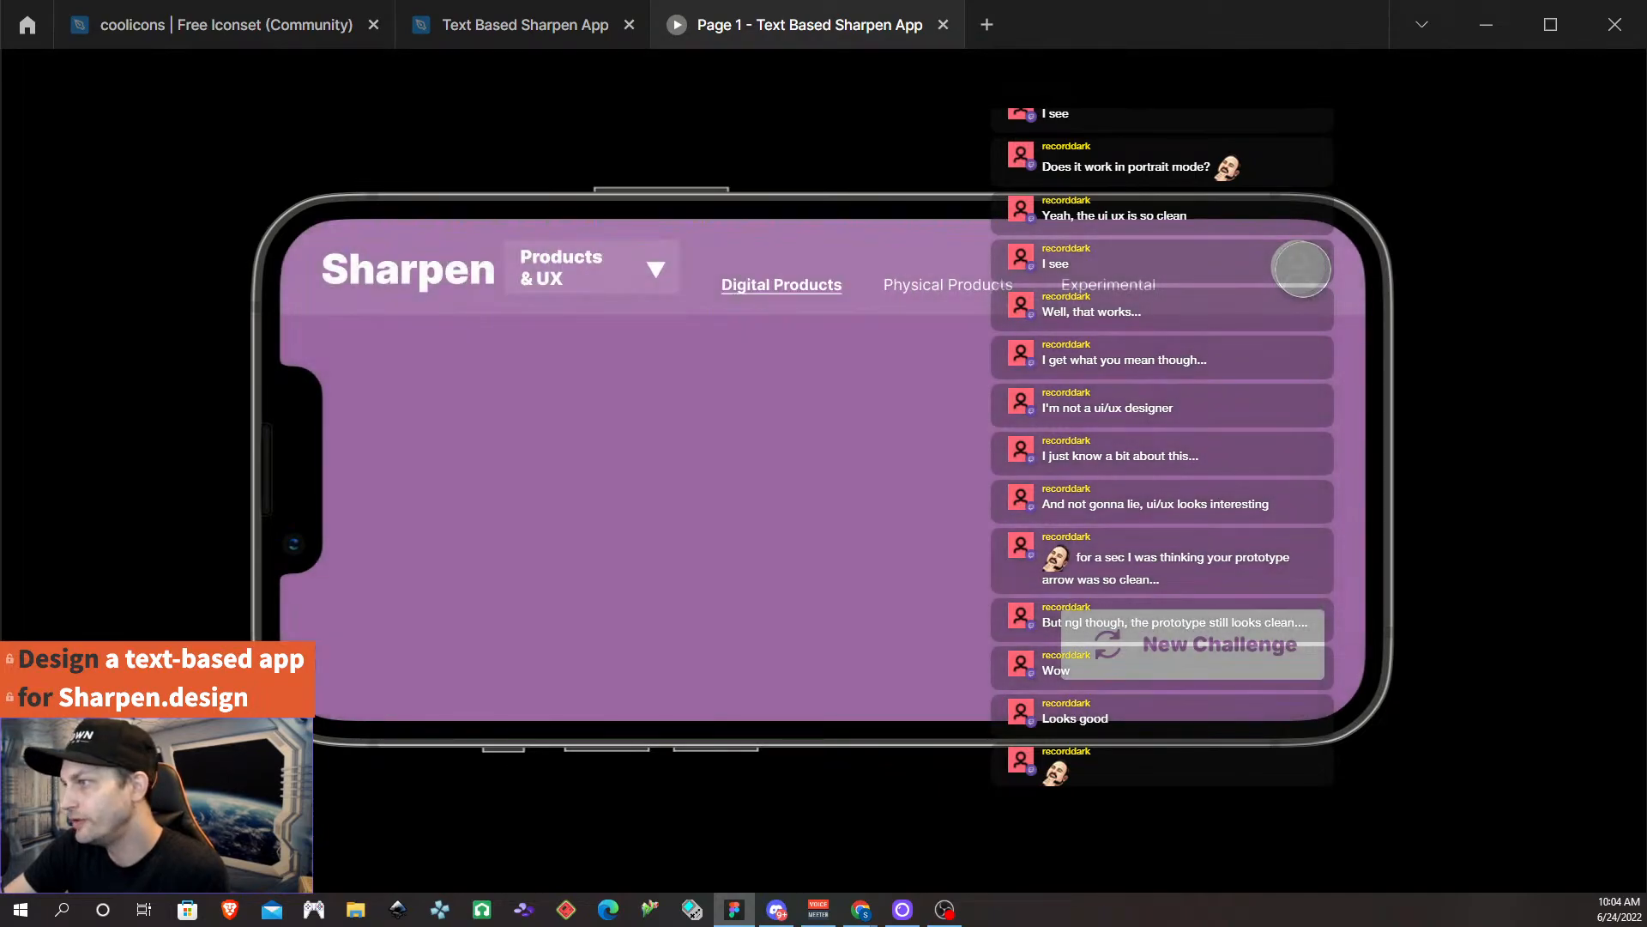
pyautogui.click(1302, 268)
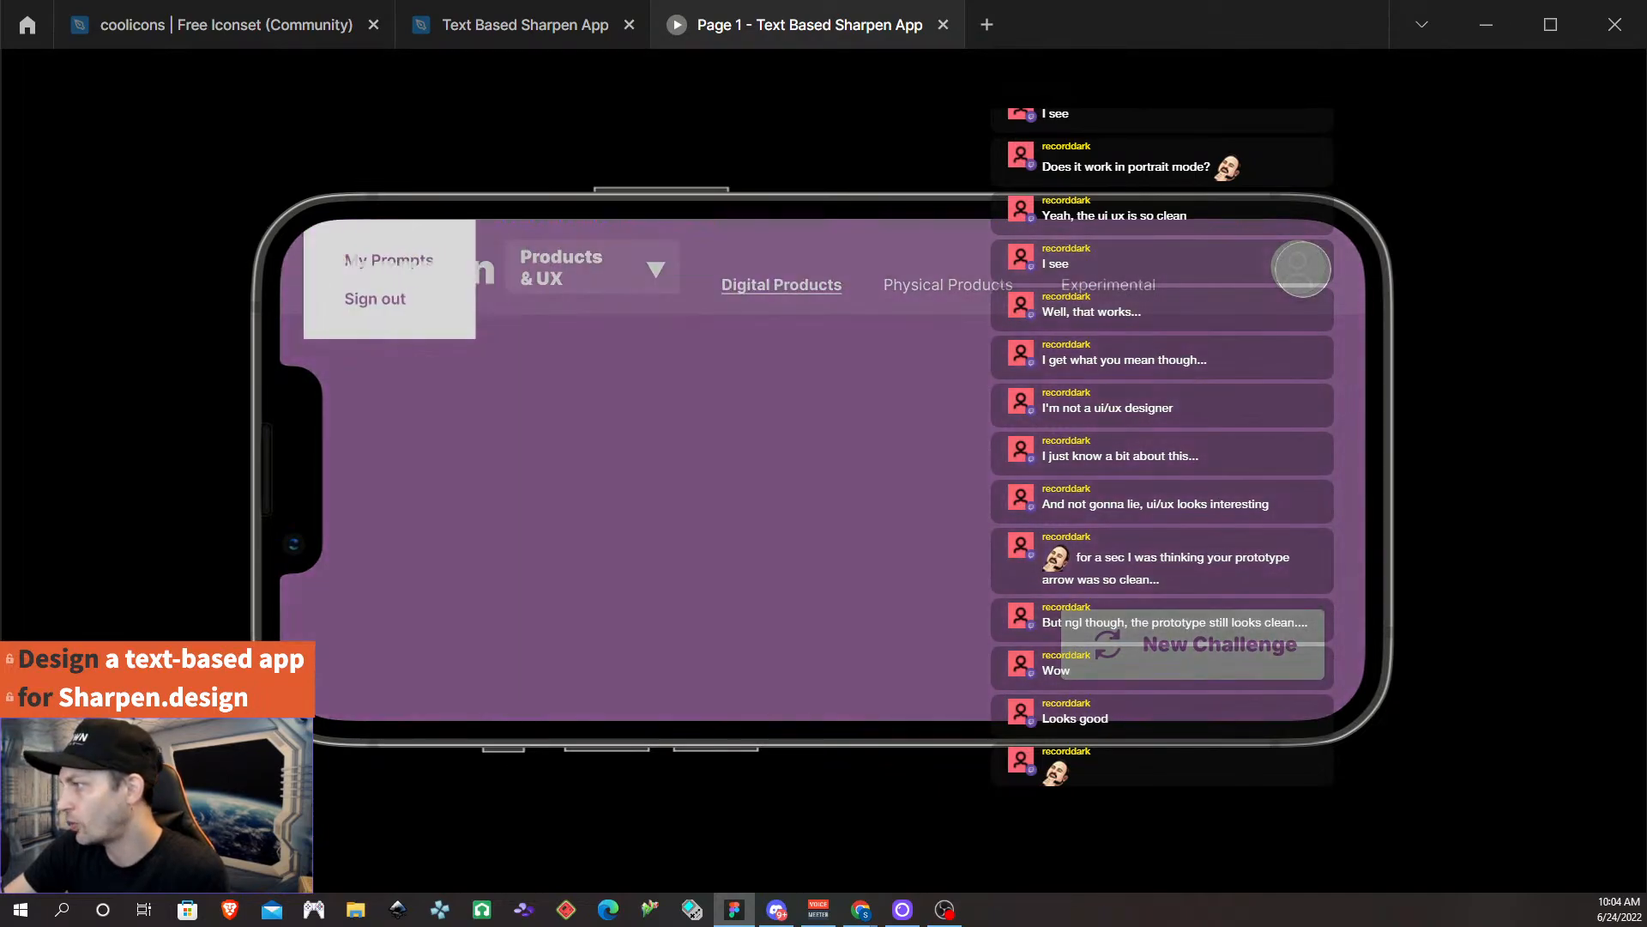
# Set the overlay position of the Profile icon's Menu interaction to Top right in the design file.
pyautogui.click(568, 27)
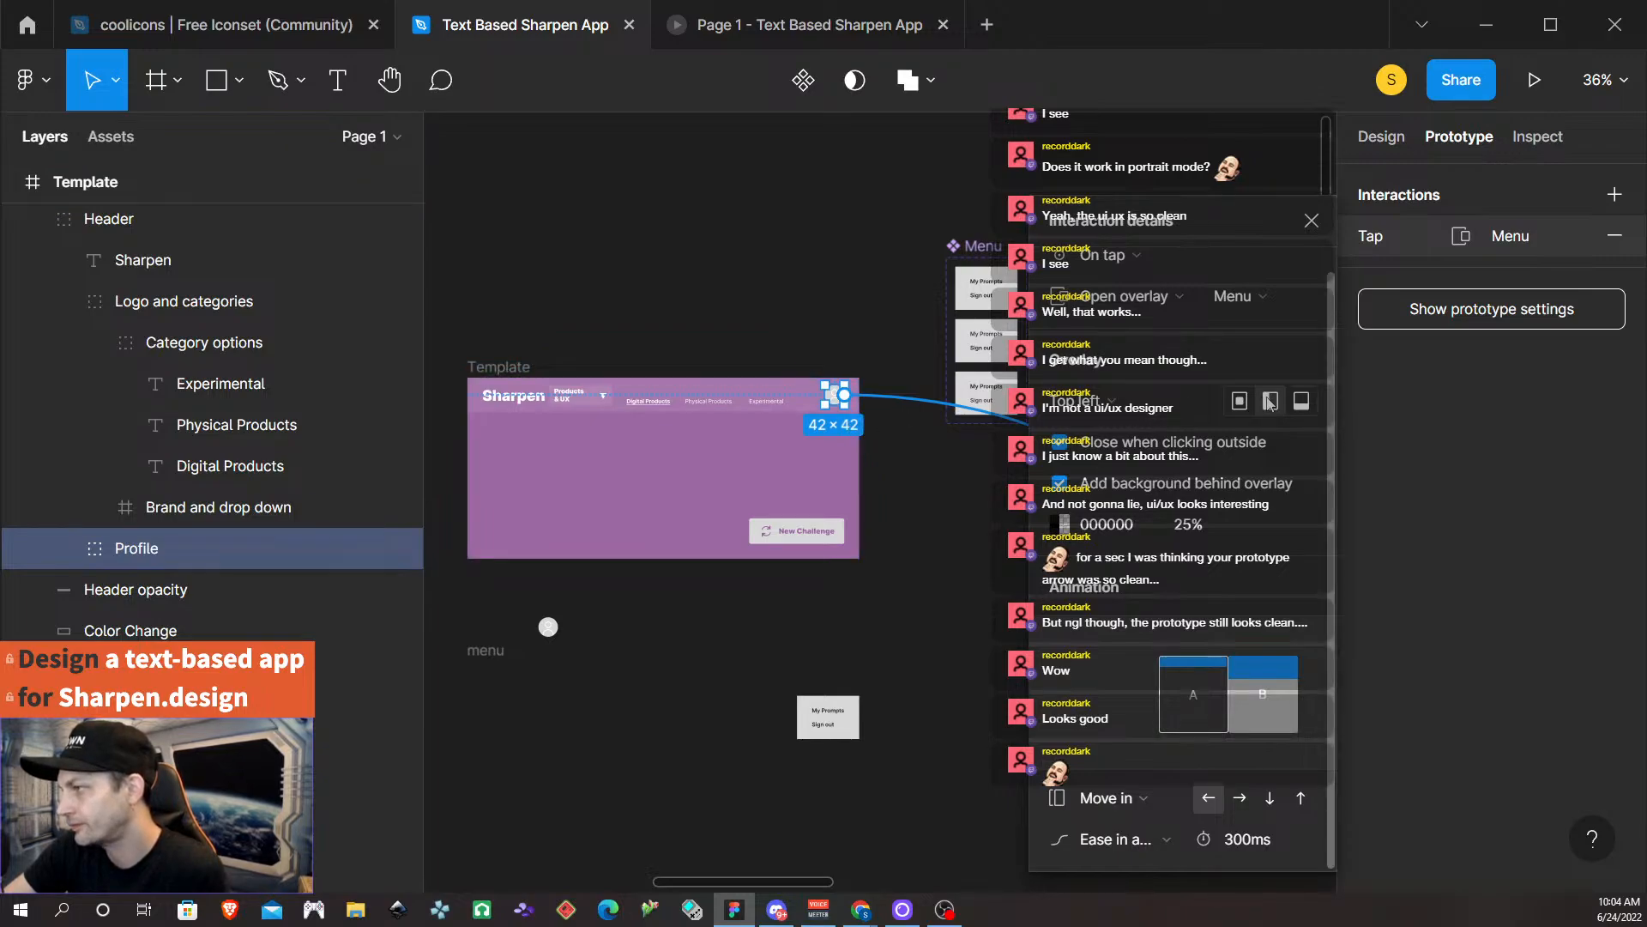
pyautogui.click(1302, 404)
pyautogui.click(1269, 402)
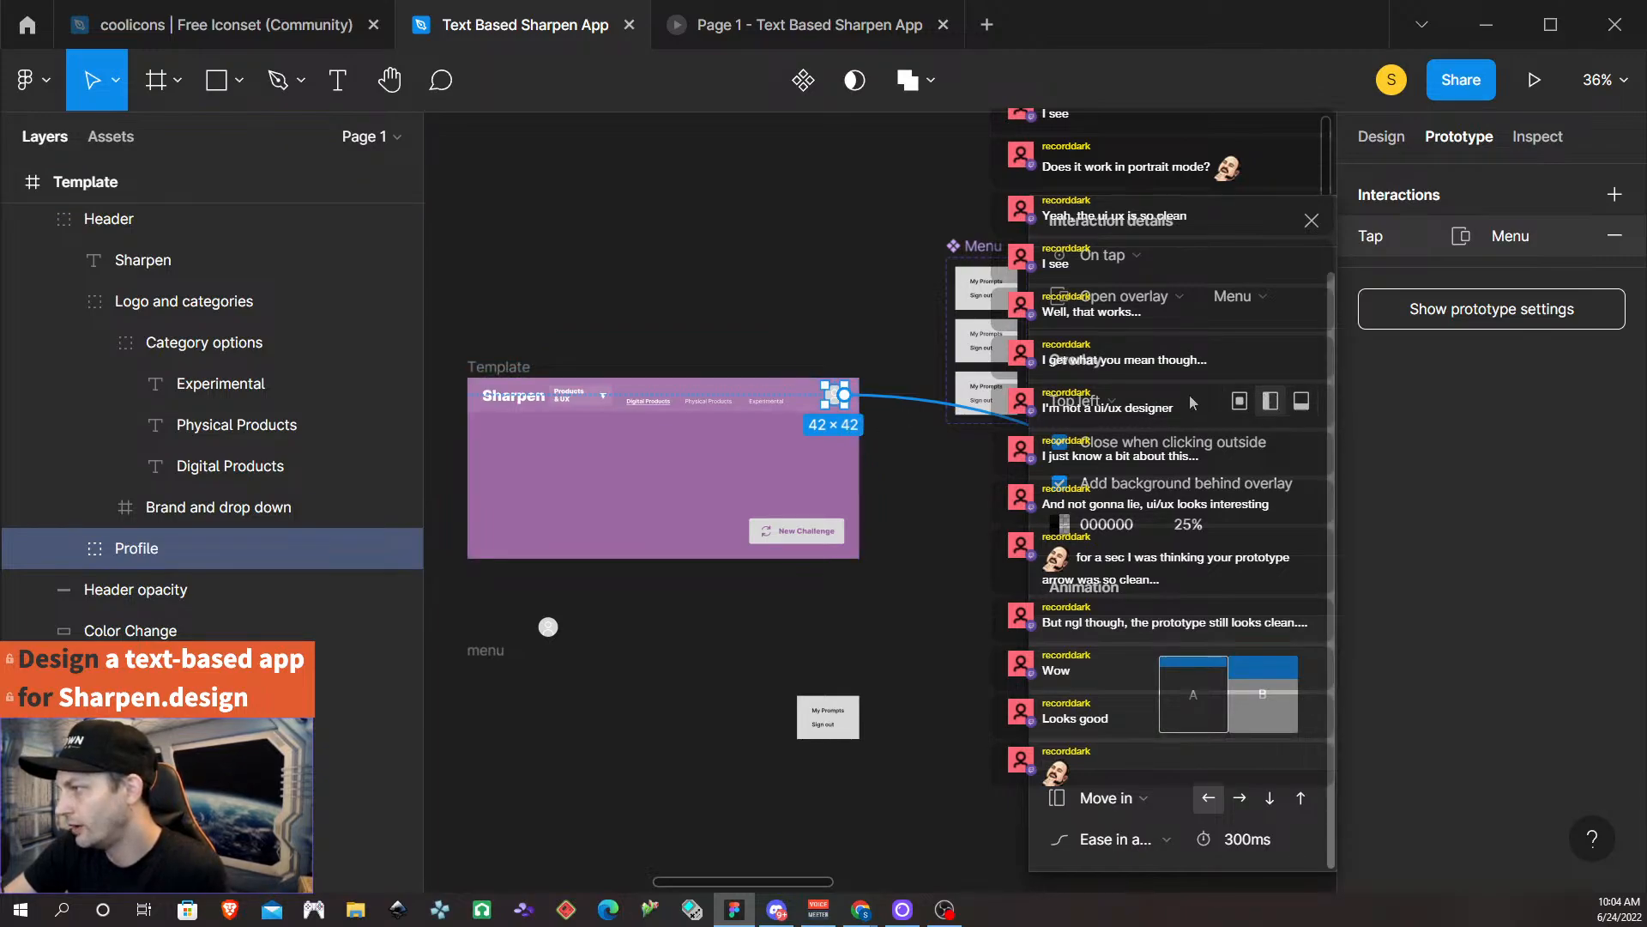
pyautogui.click(1116, 401)
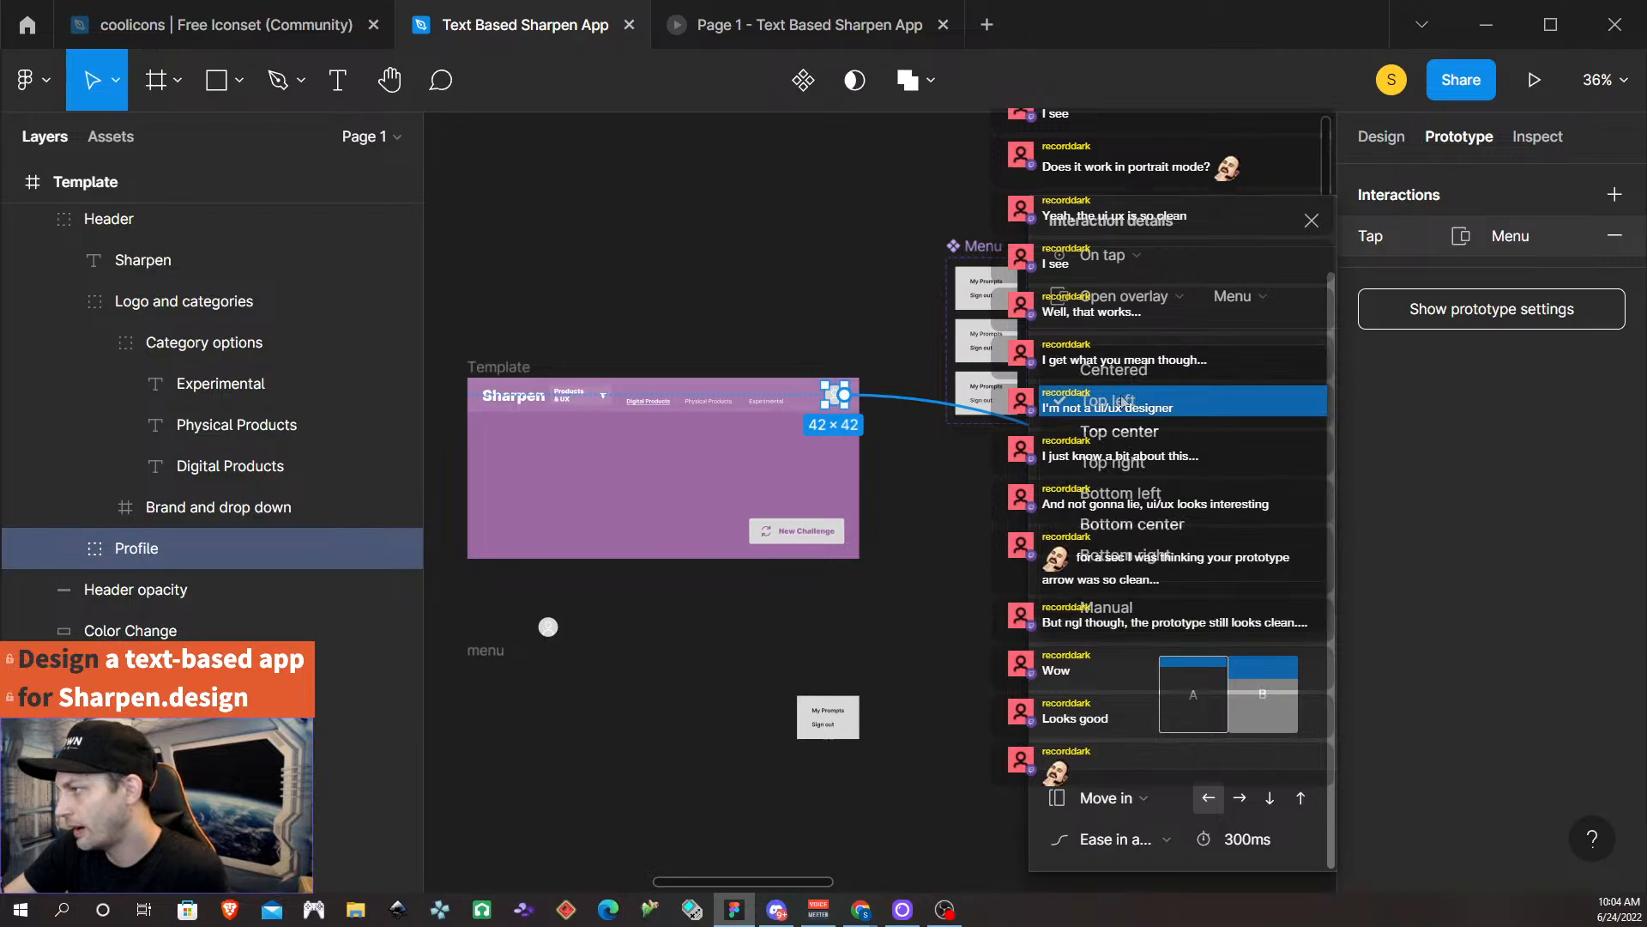
pyautogui.click(1177, 475)
pyautogui.click(1311, 221)
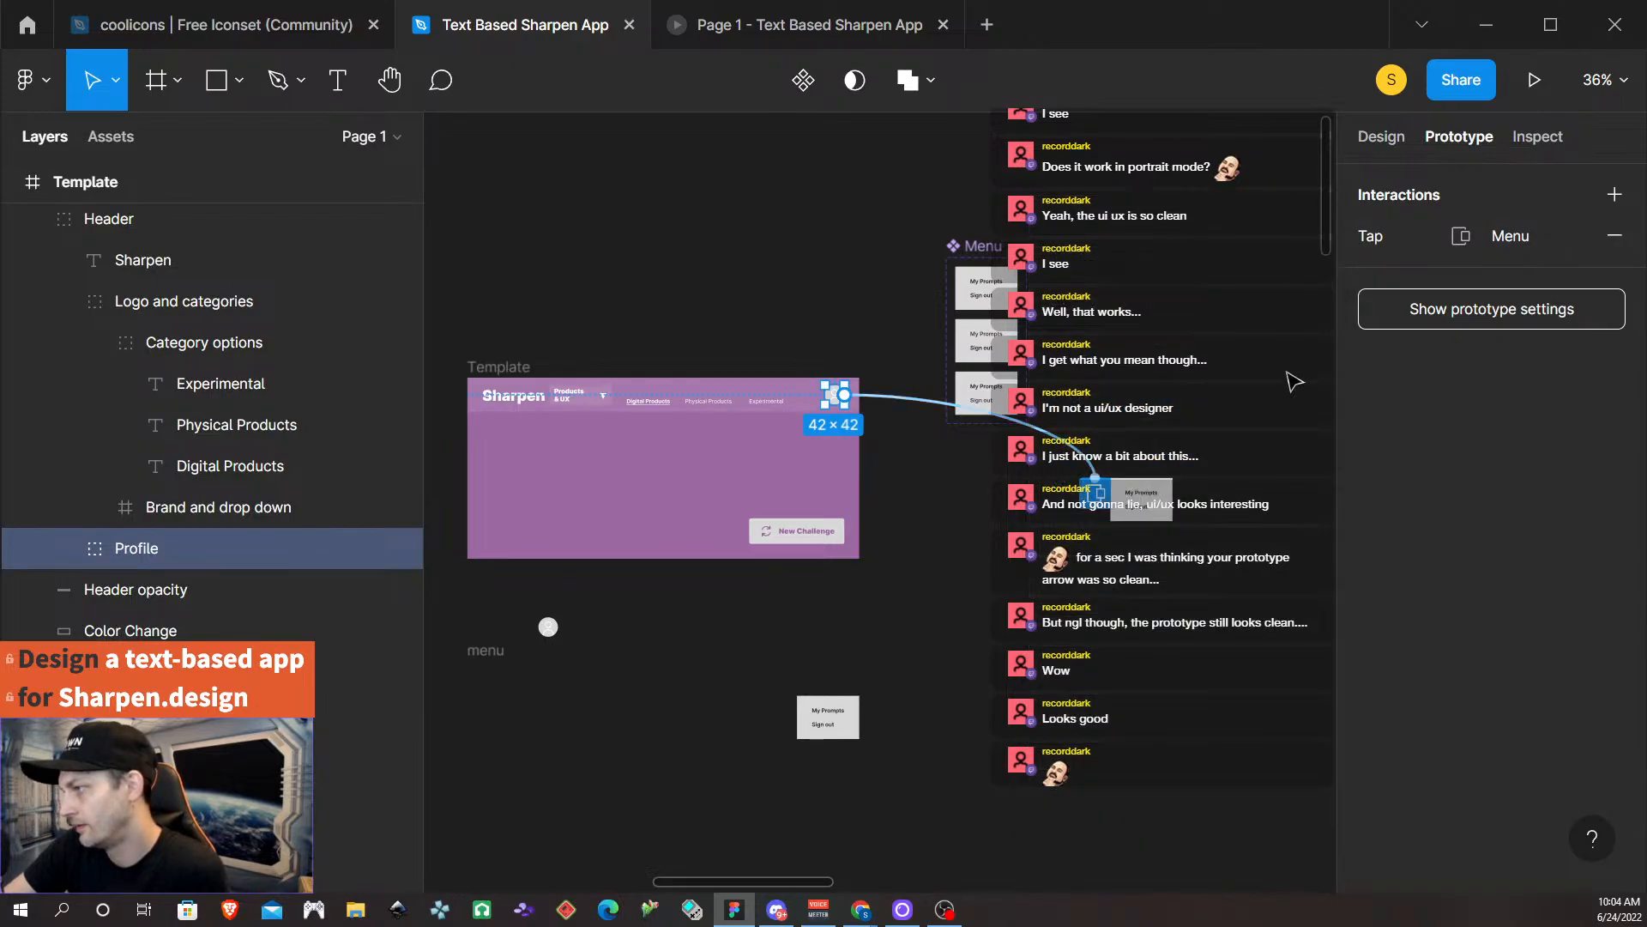
# Wrap the standalone Menu instance outside the Template in an auto layout frame.
pyautogui.click(1146, 496)
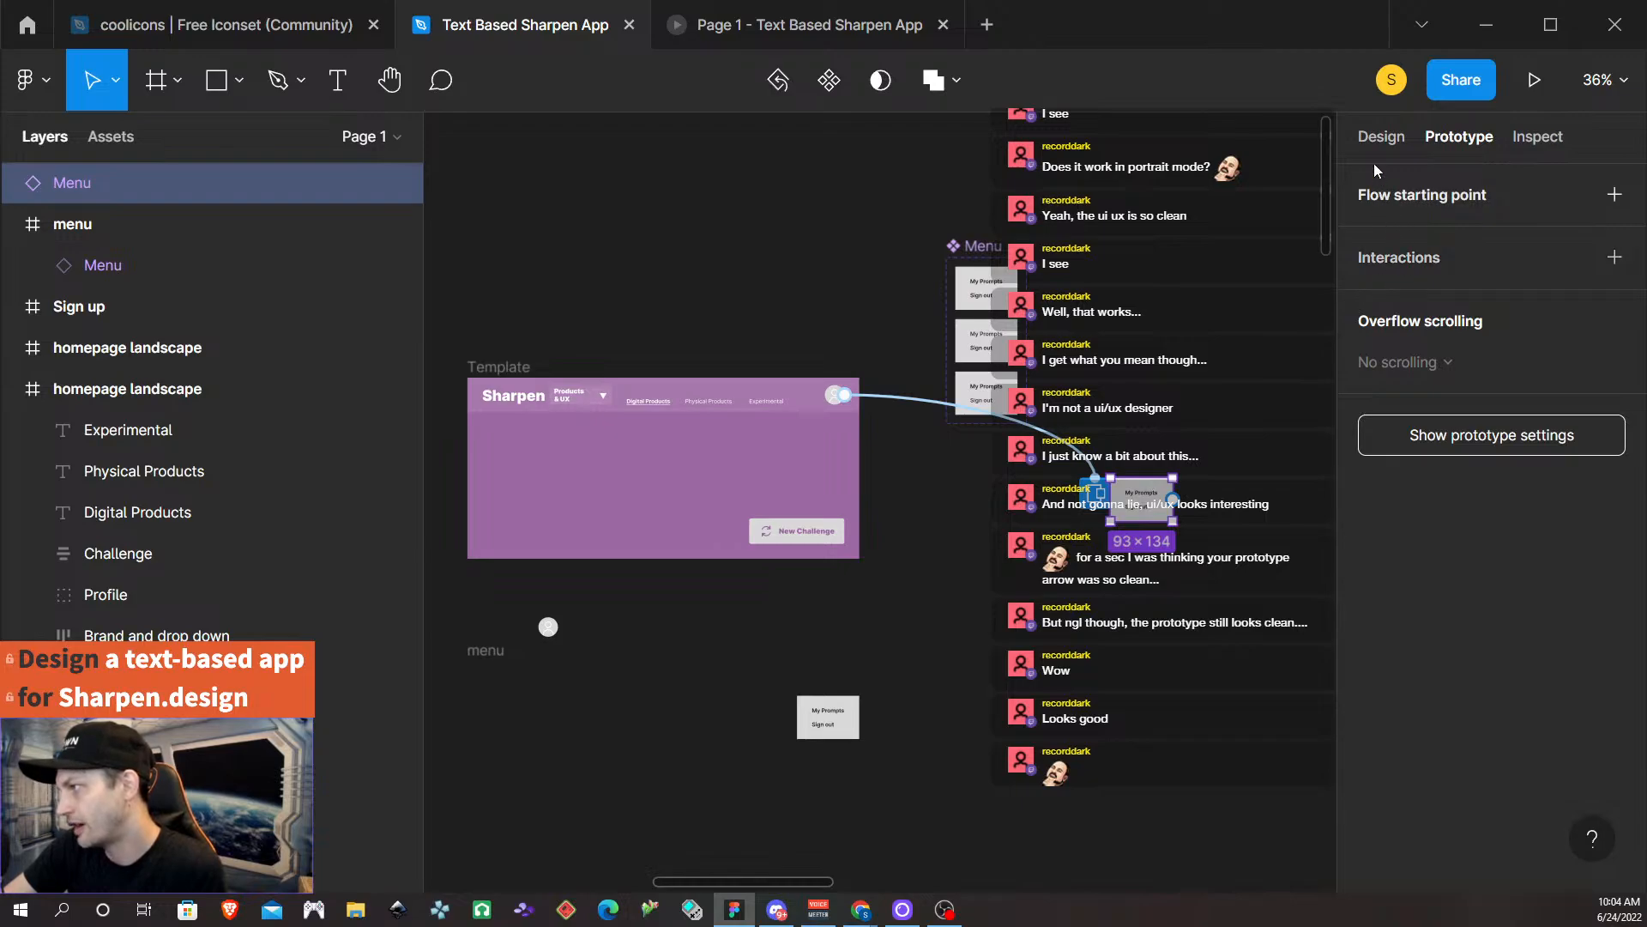
pyautogui.click(1380, 137)
pyautogui.scroll(-2, 1426, 589)
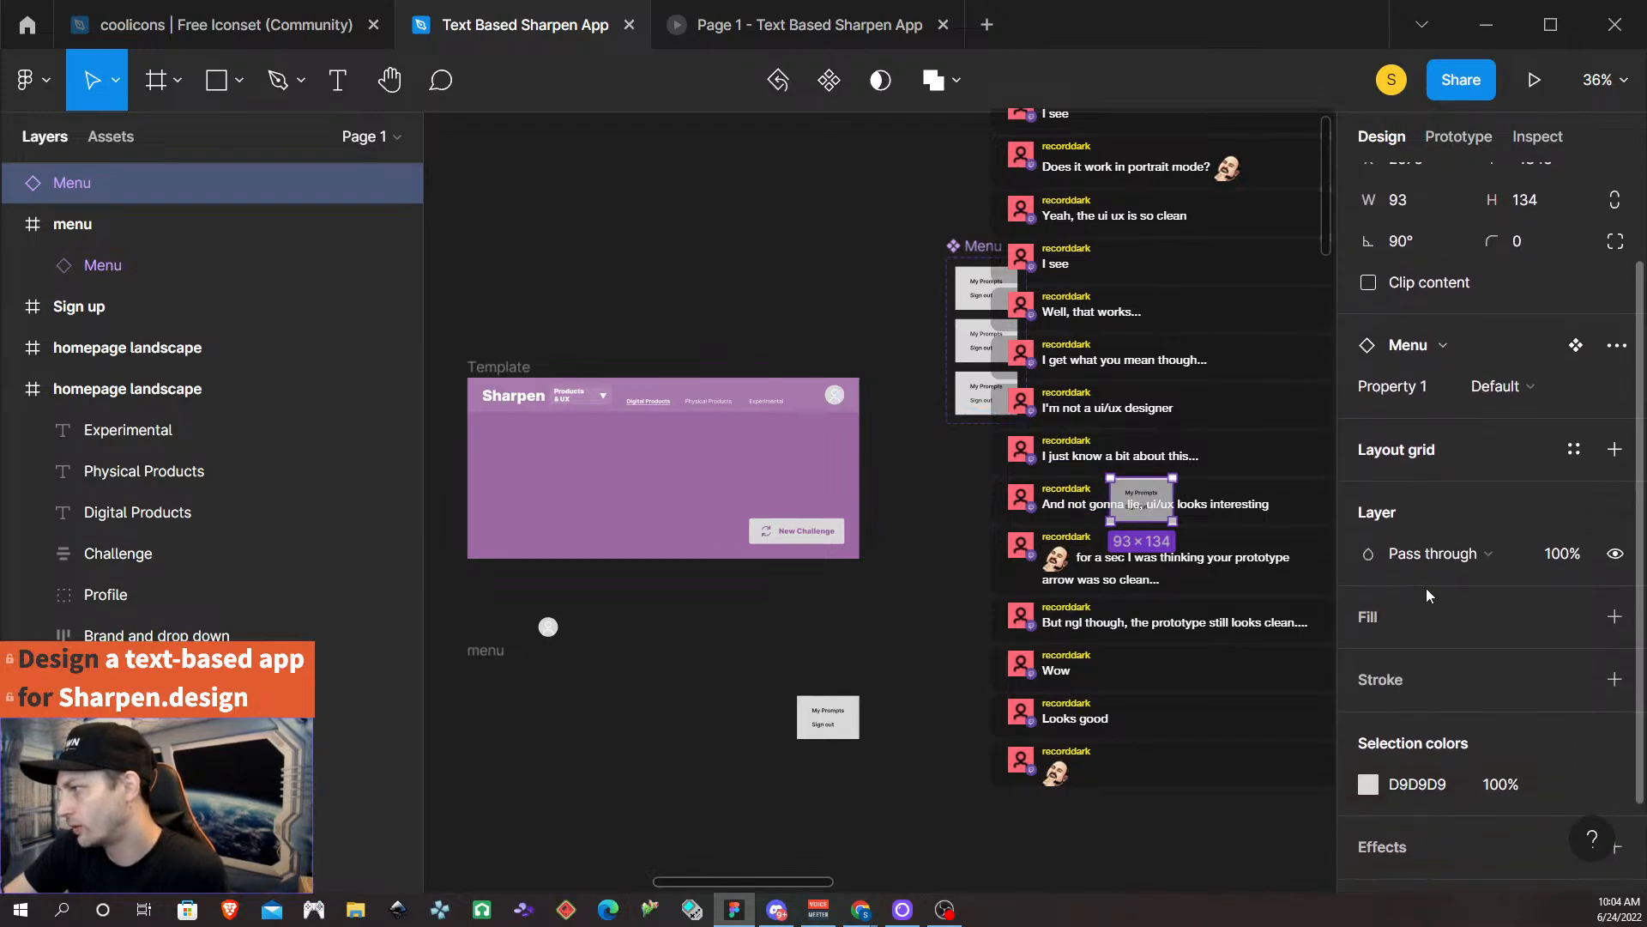
pyautogui.scroll(-1, 1426, 589)
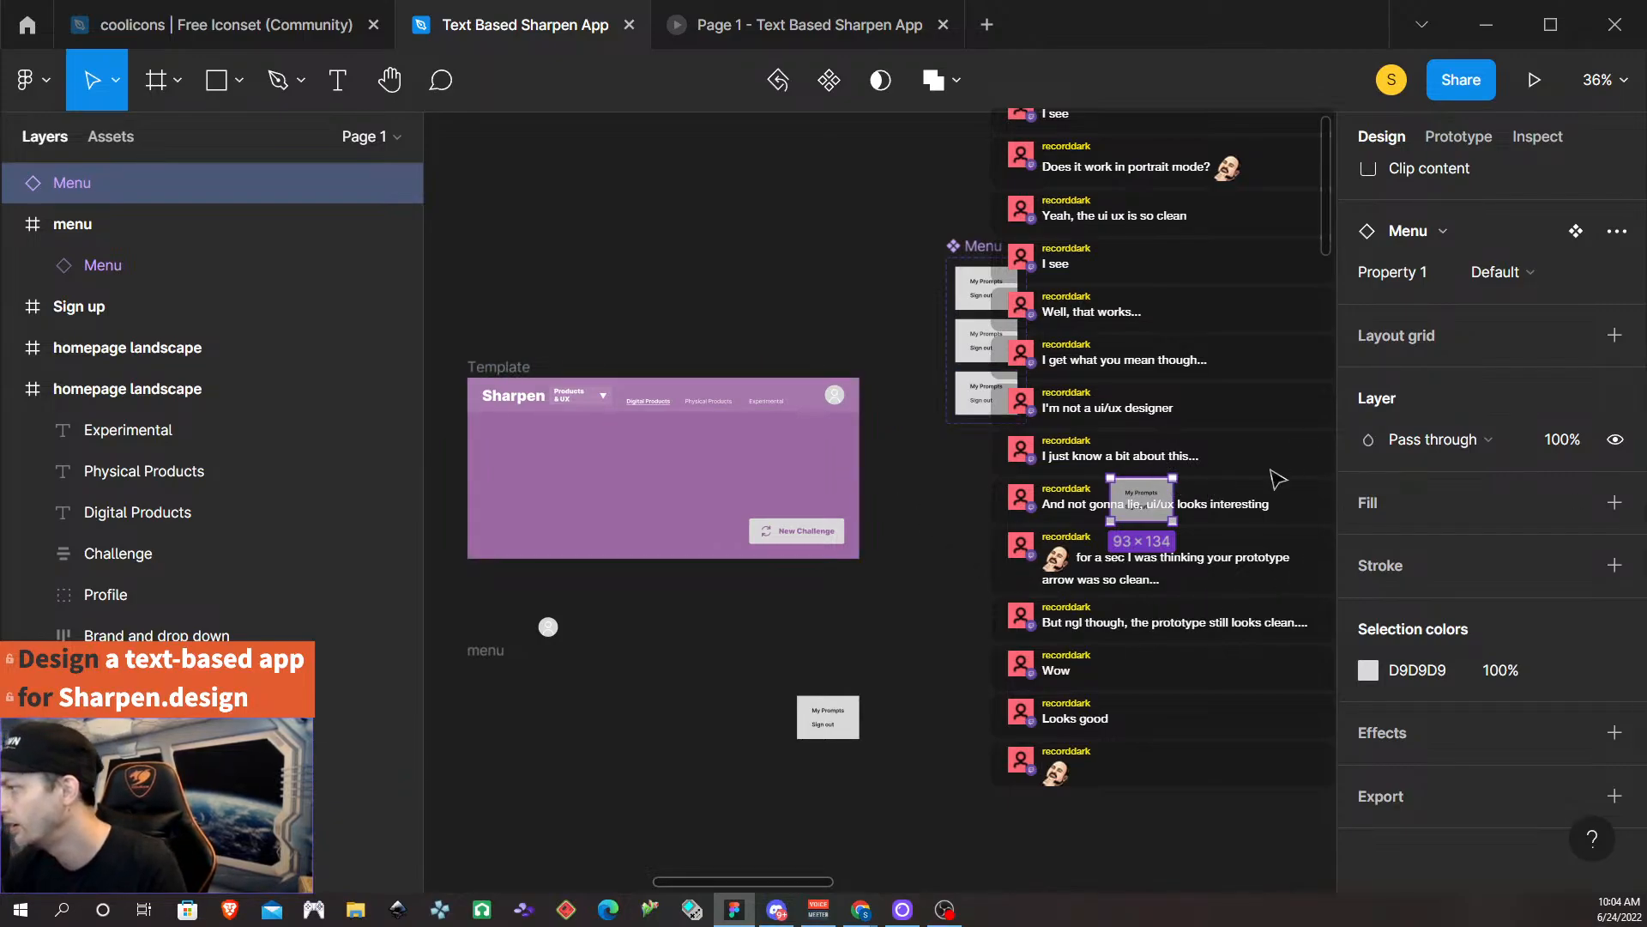
pyautogui.click(1252, 489)
pyautogui.click(1148, 512)
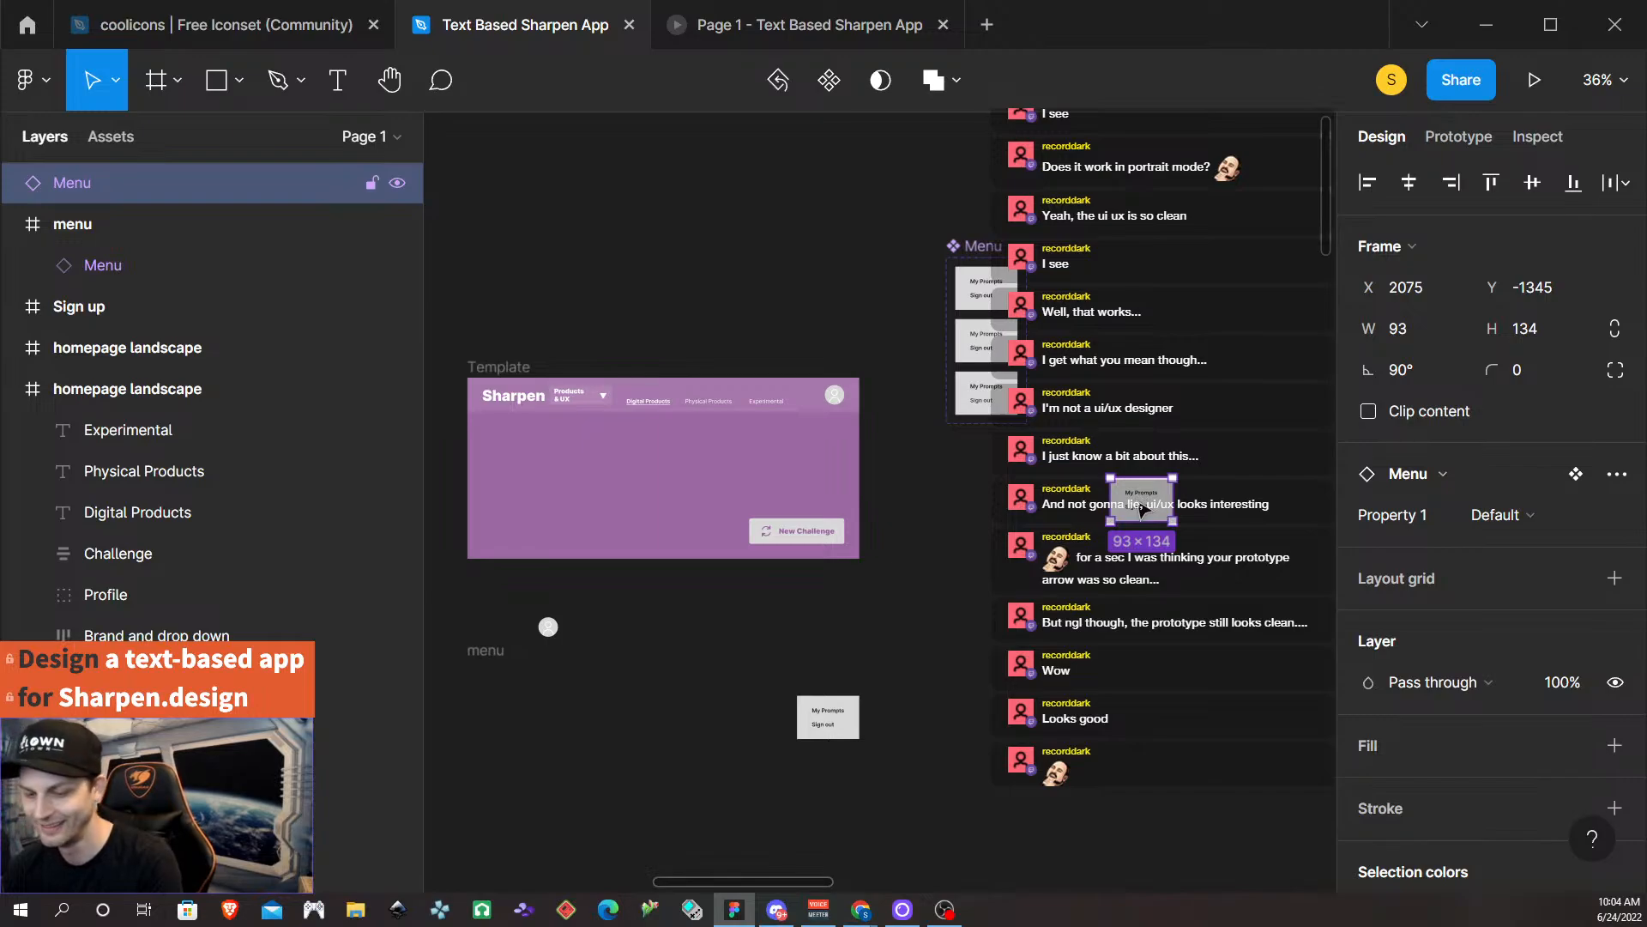
pyautogui.hotkey('shift', 'a')
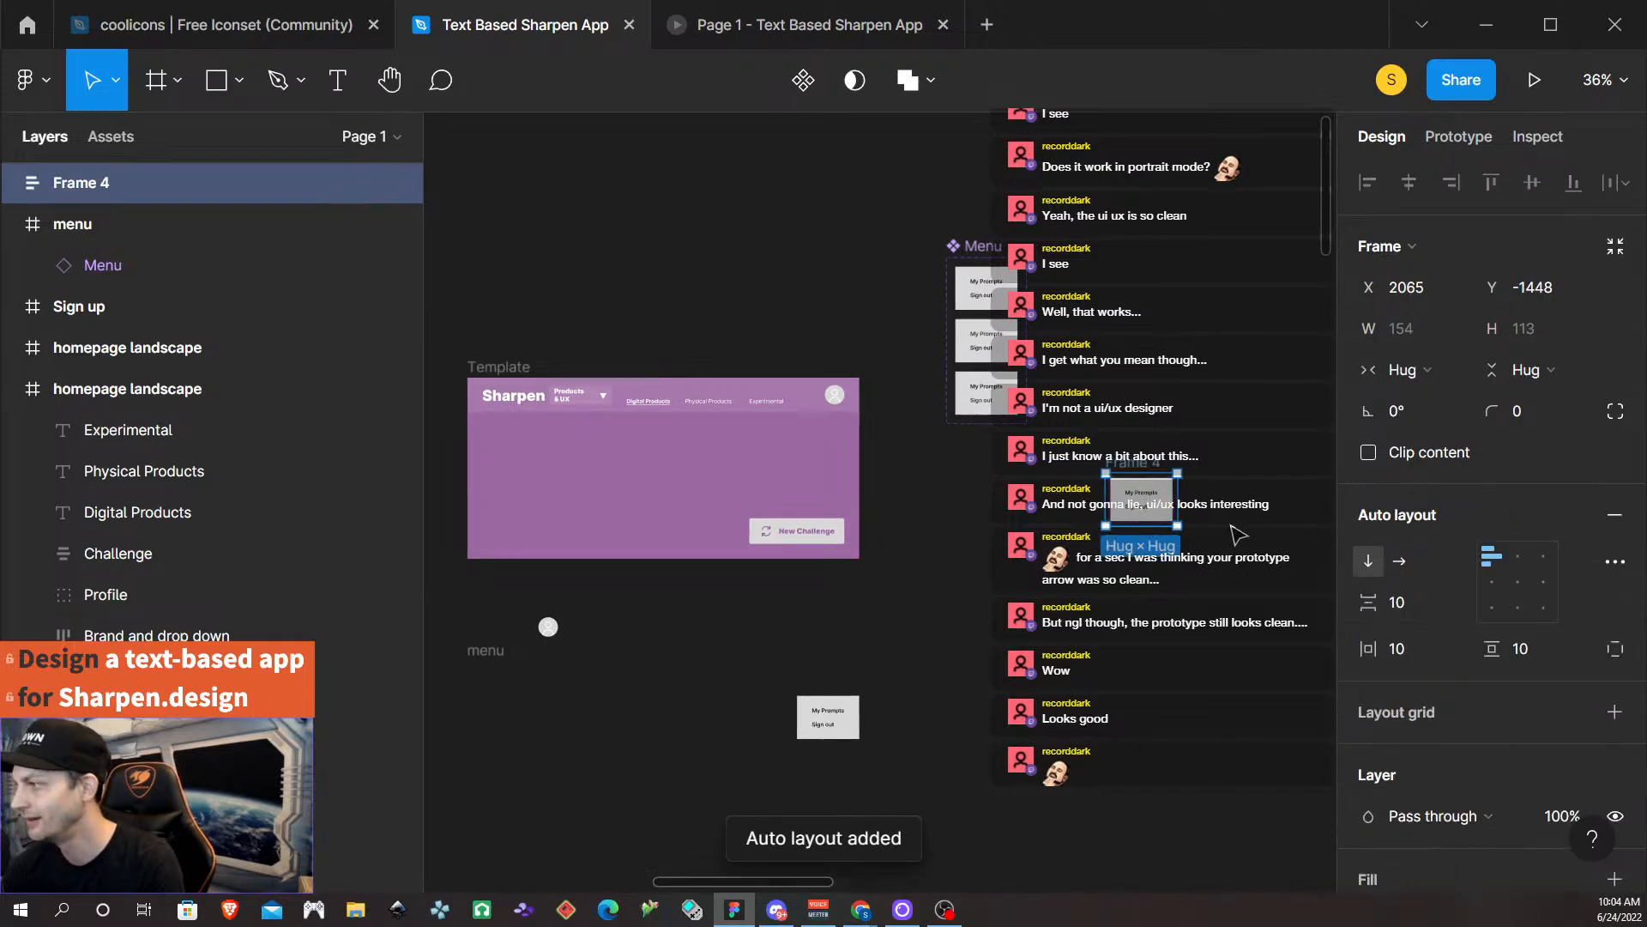
# Set the new auto layout frame's item spacing, horizontal padding and vertical padding to 0.
pyautogui.click(1433, 593)
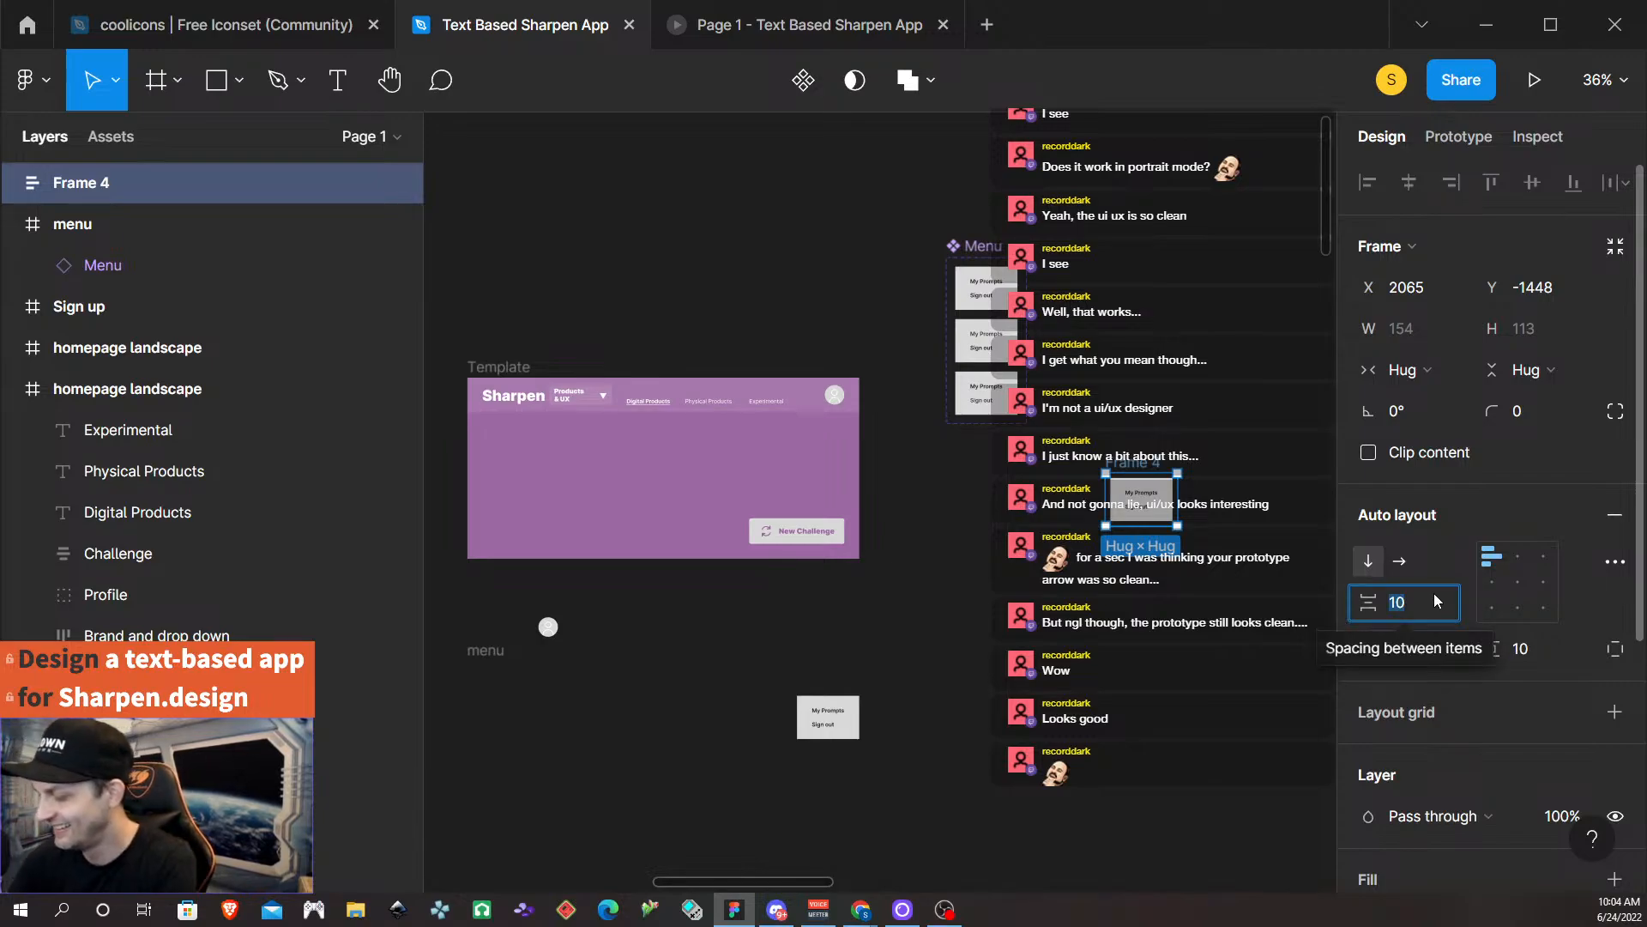
pyautogui.write('0')
pyautogui.press('Tab')
pyautogui.write('0')
pyautogui.click(1532, 650)
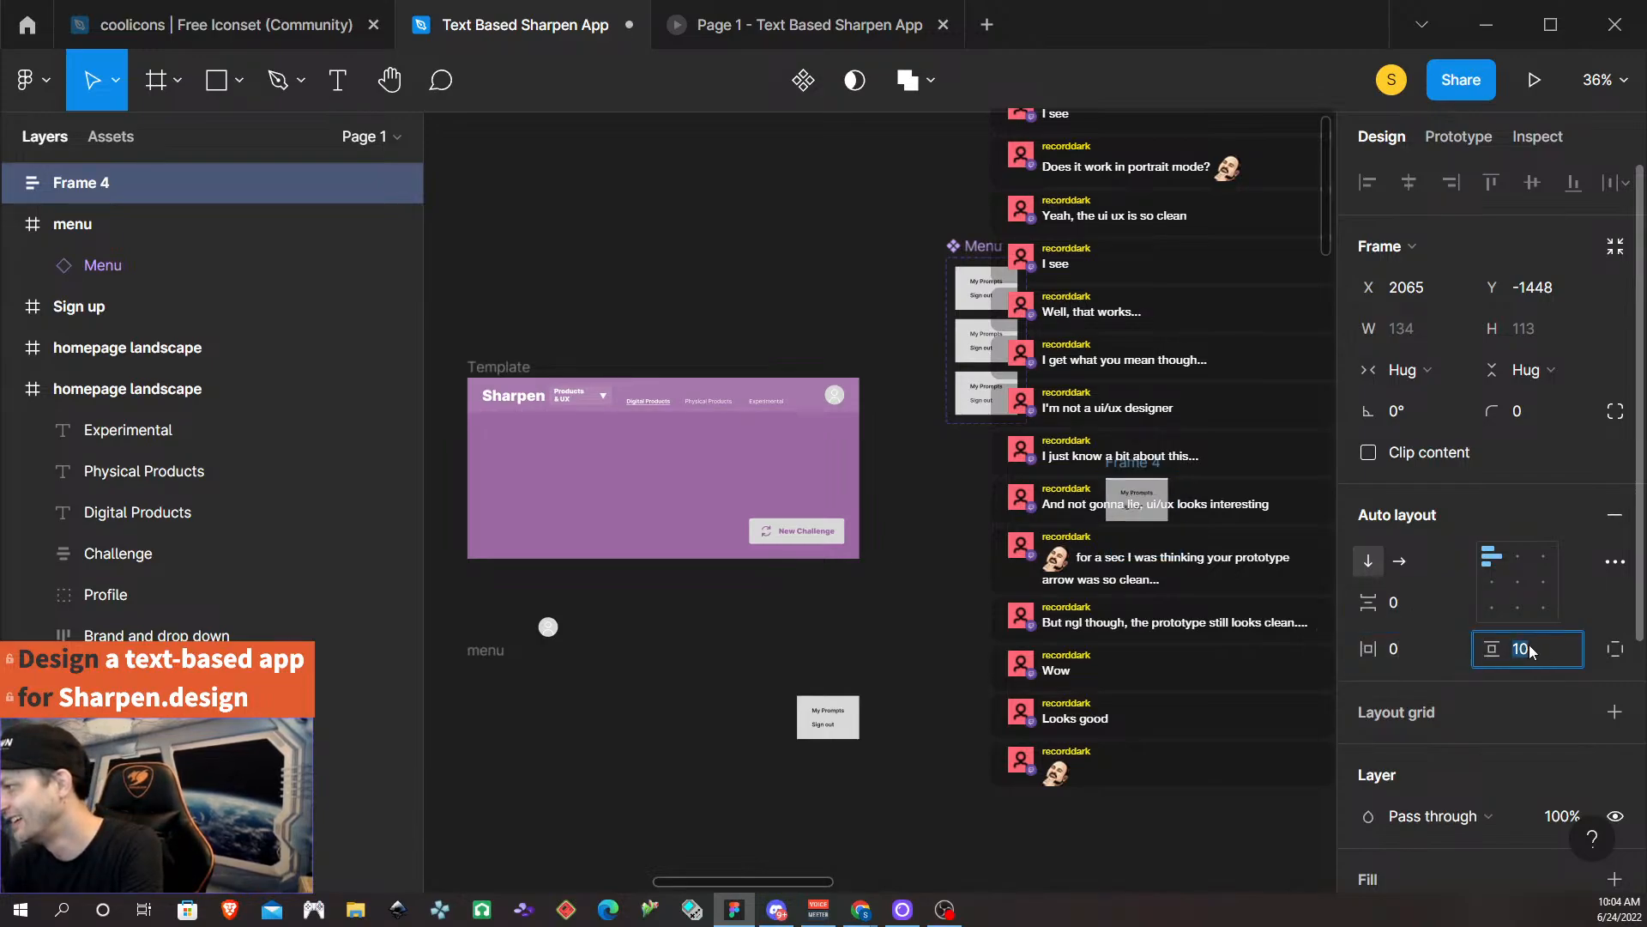
pyautogui.write('0')
# Give the auto layout frame individual paddings and set its top padding to 74.
pyautogui.click(1614, 648)
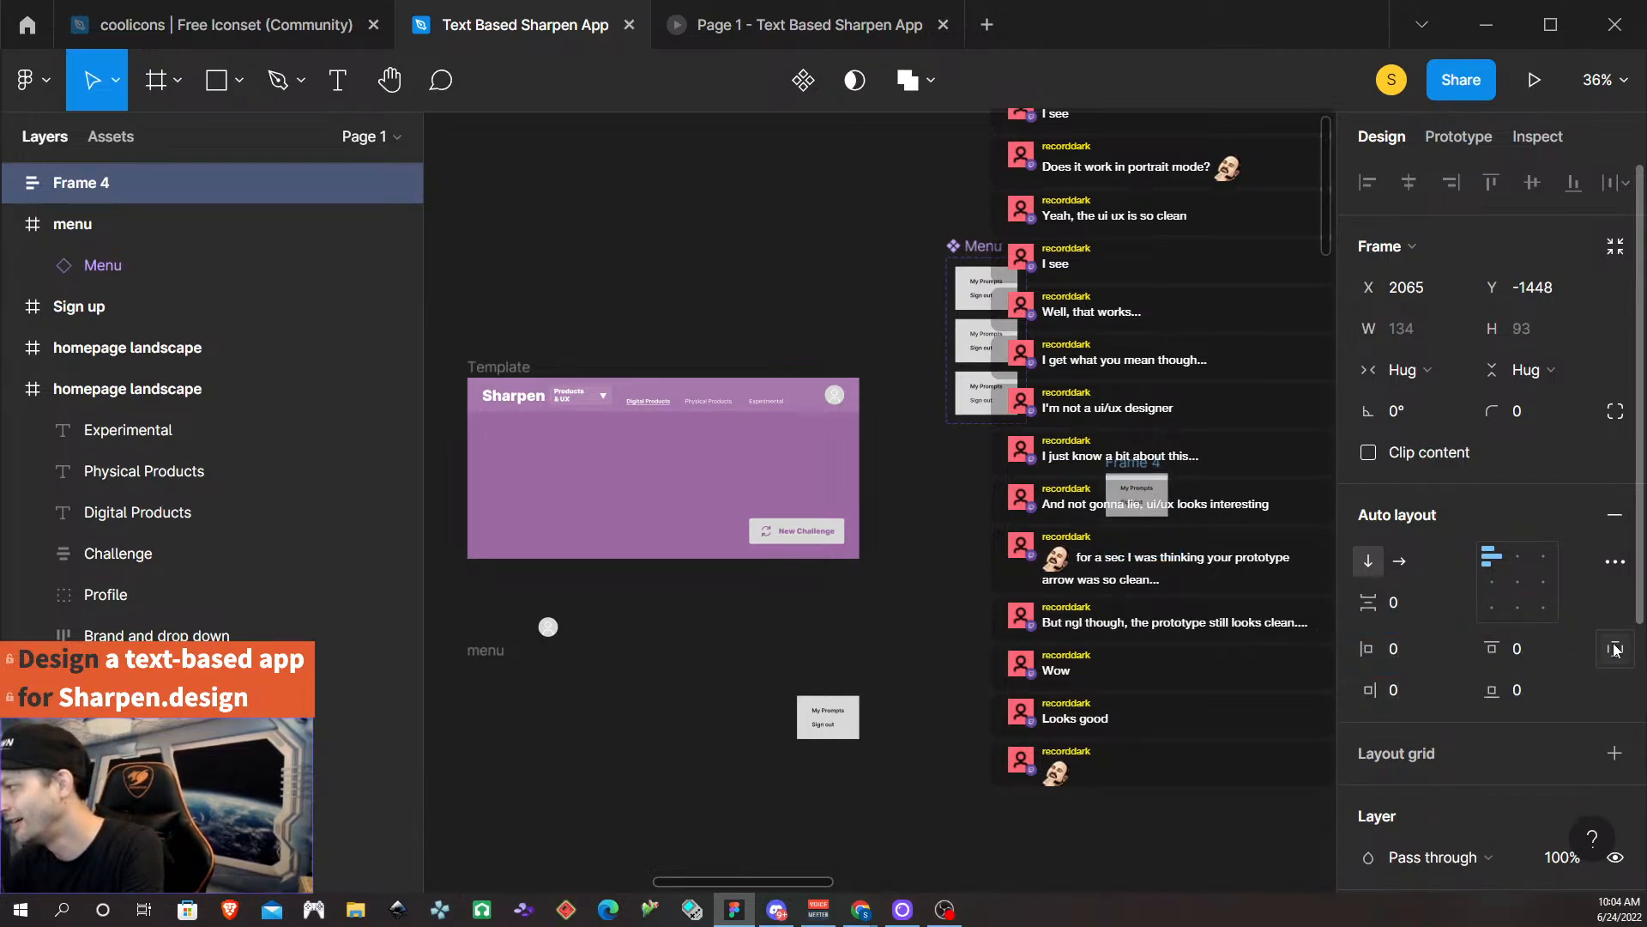
pyautogui.click(1536, 656)
pyautogui.write('74')
pyautogui.press('Return')
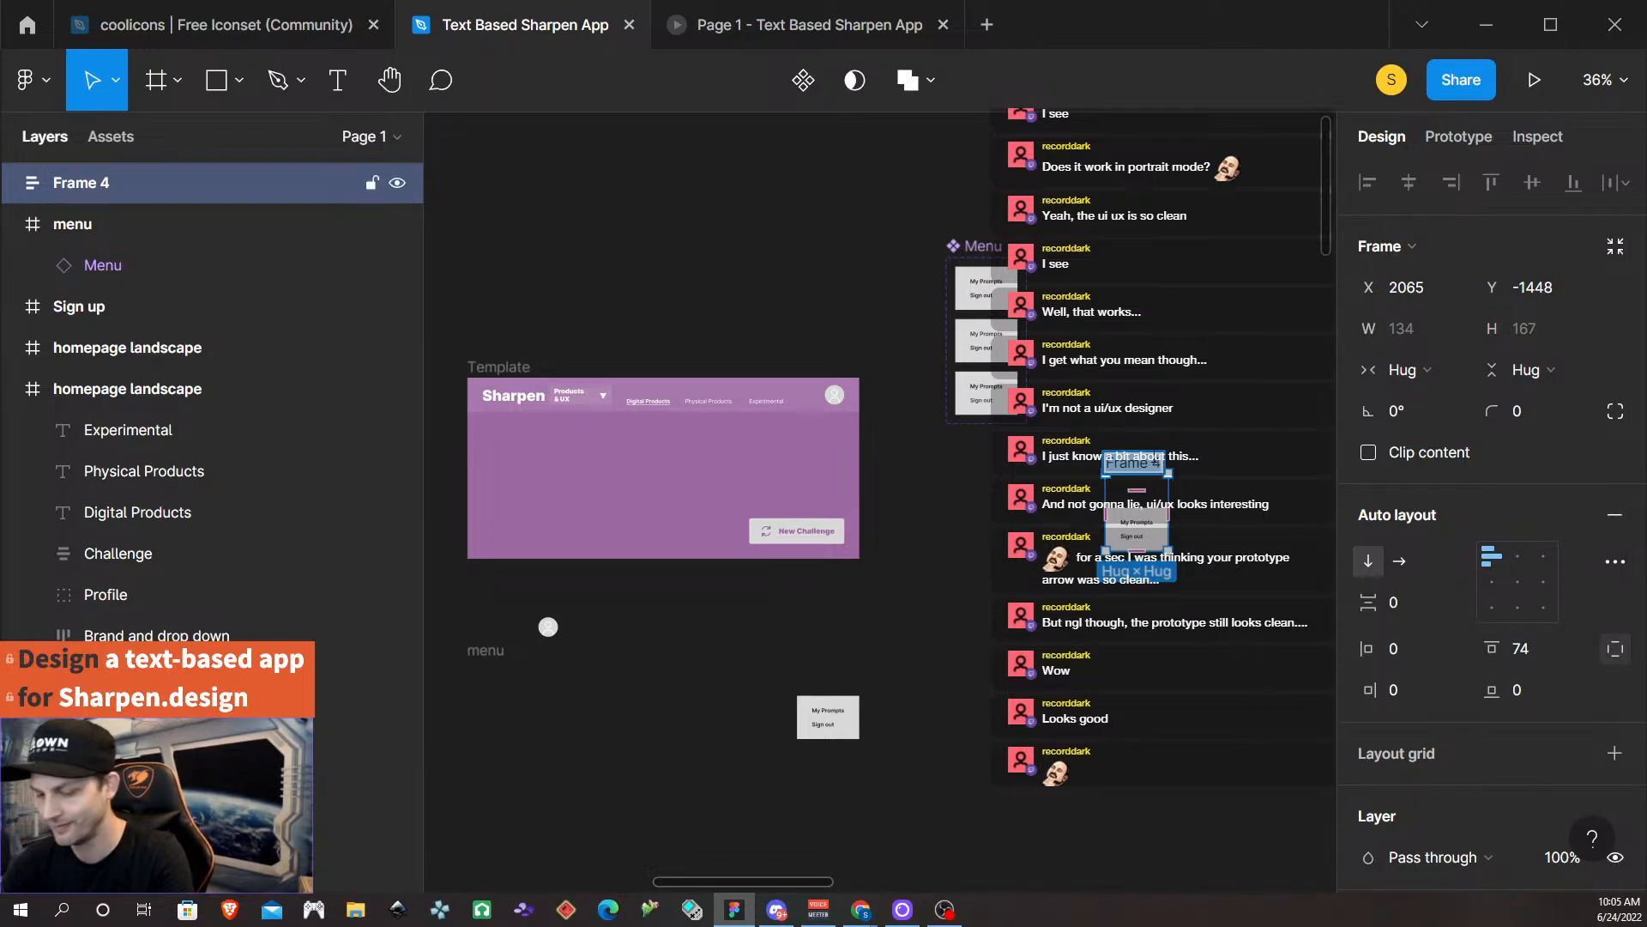
# Rename the auto layout frame as menu test and move it closer to the Template, at X 1910, Y -1407.
pyautogui.doubleClick(1133, 464)
pyautogui.write('menu tes')
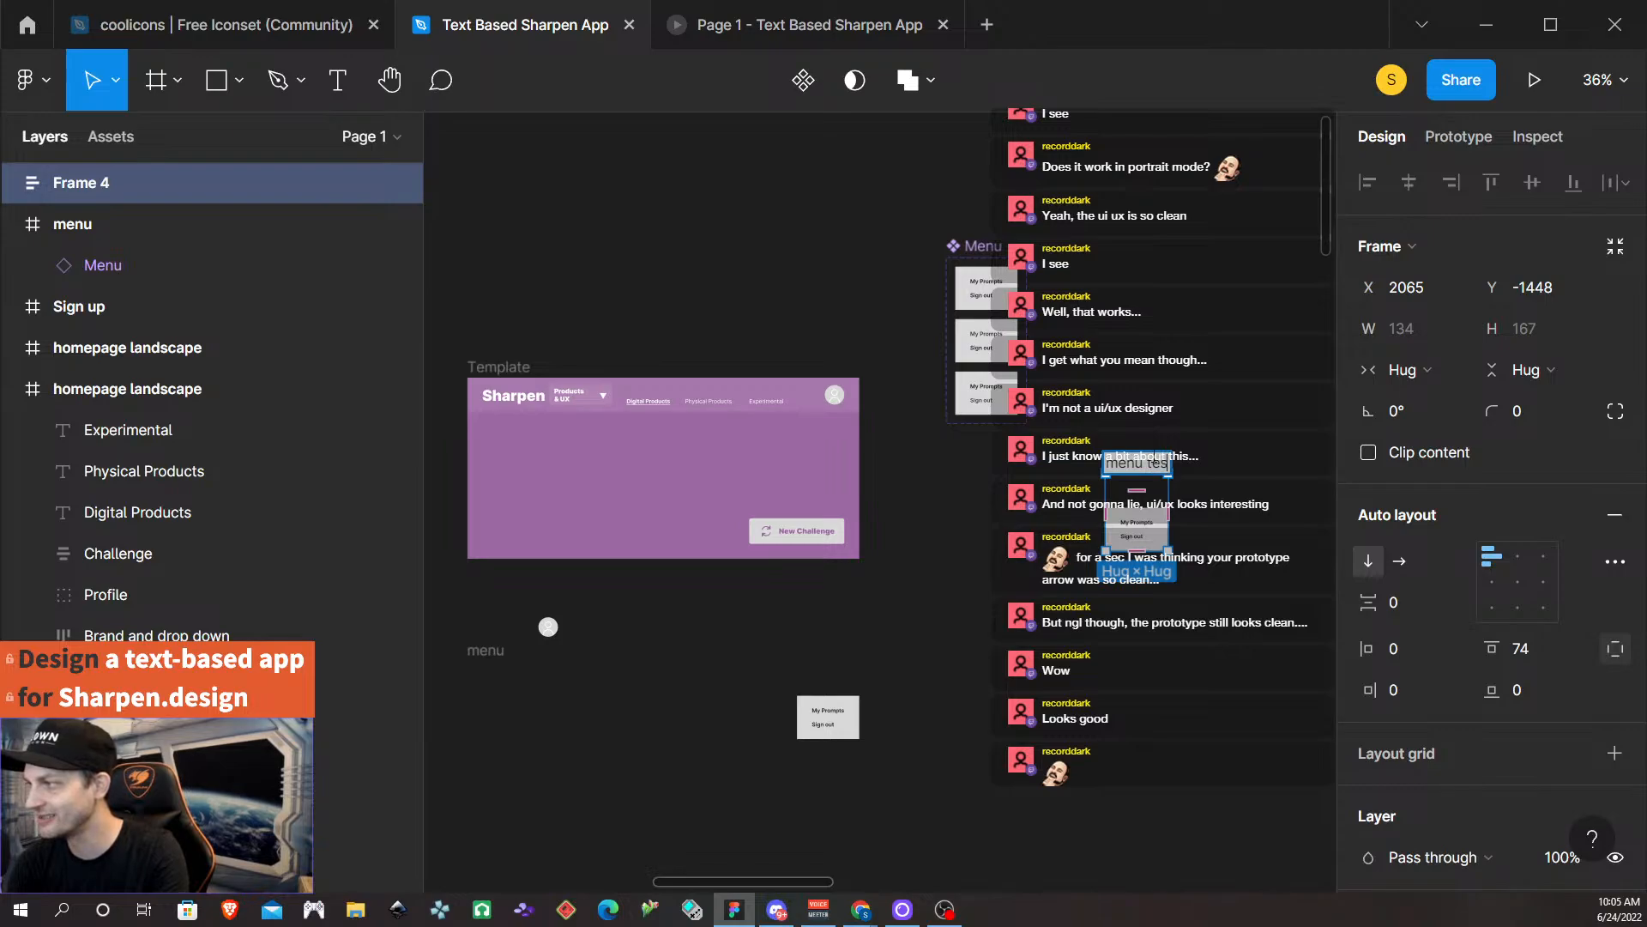
pyautogui.write('t')
pyautogui.press('Return')
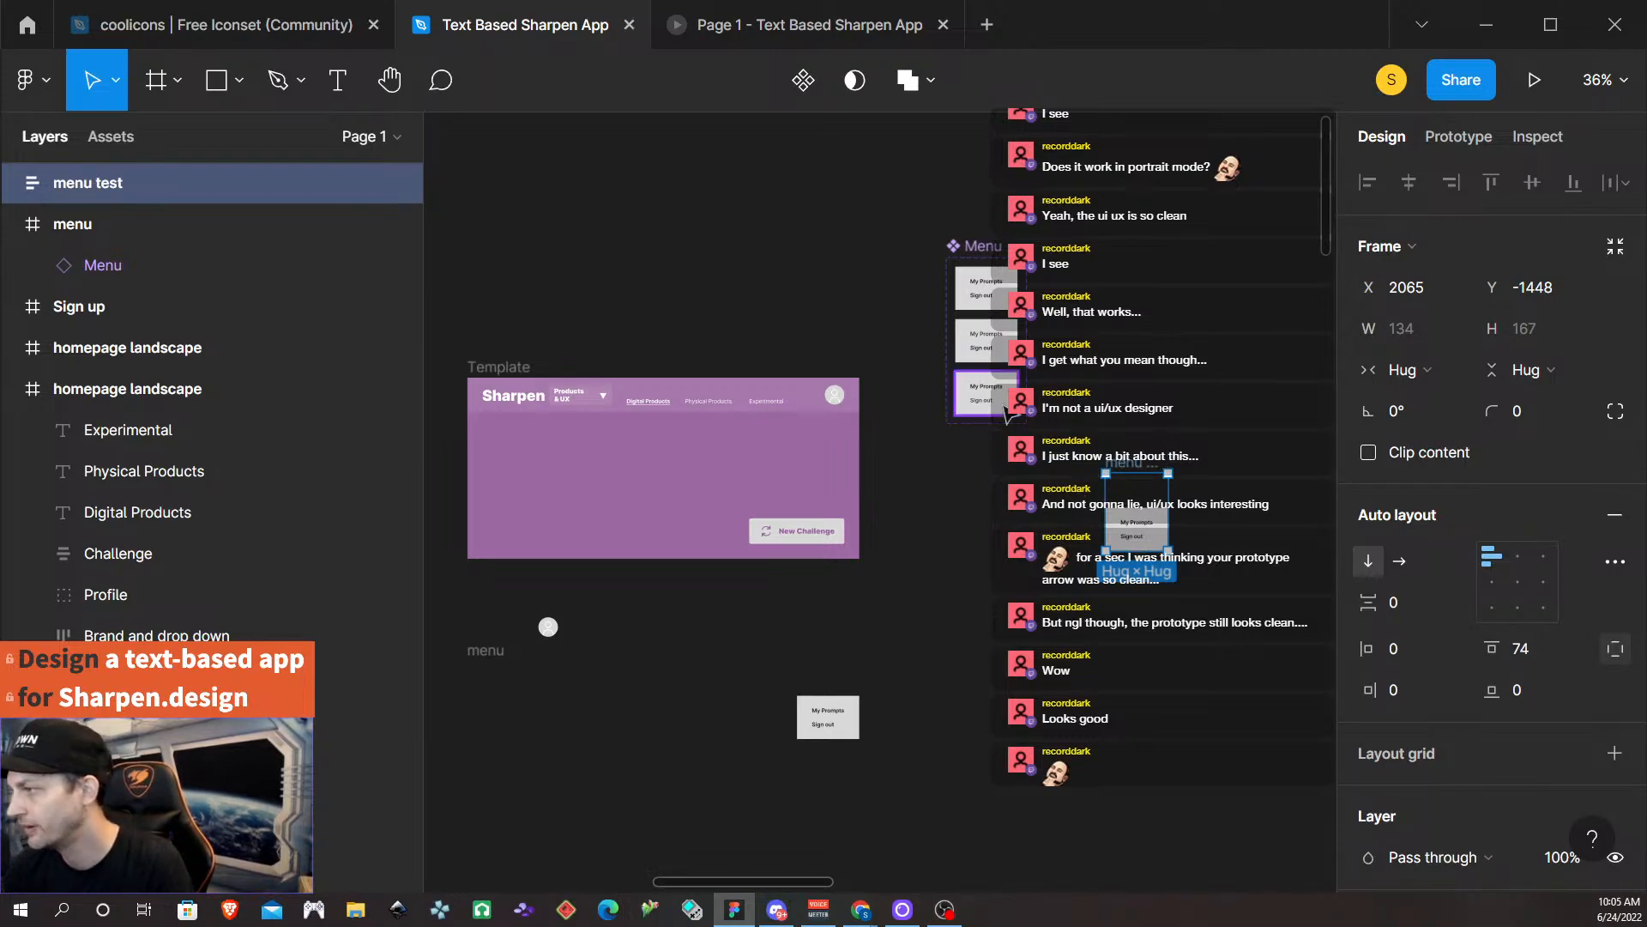
pyautogui.click(1243, 588)
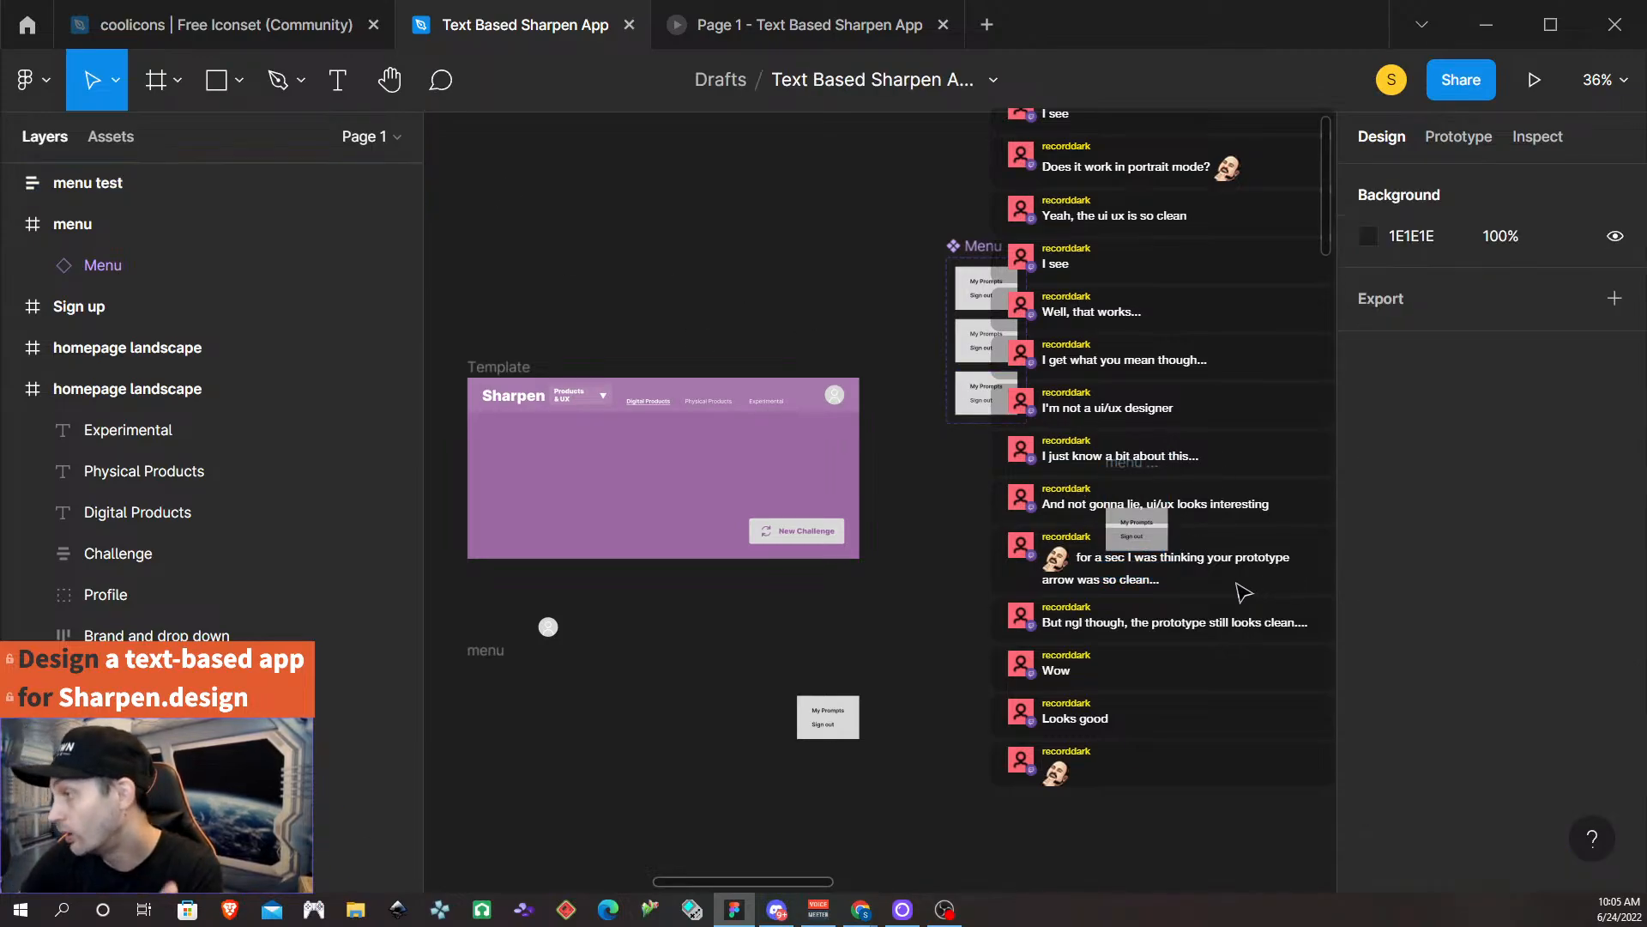
pyautogui.moveTo(1154, 549); pyautogui.dragTo(1058, 498)
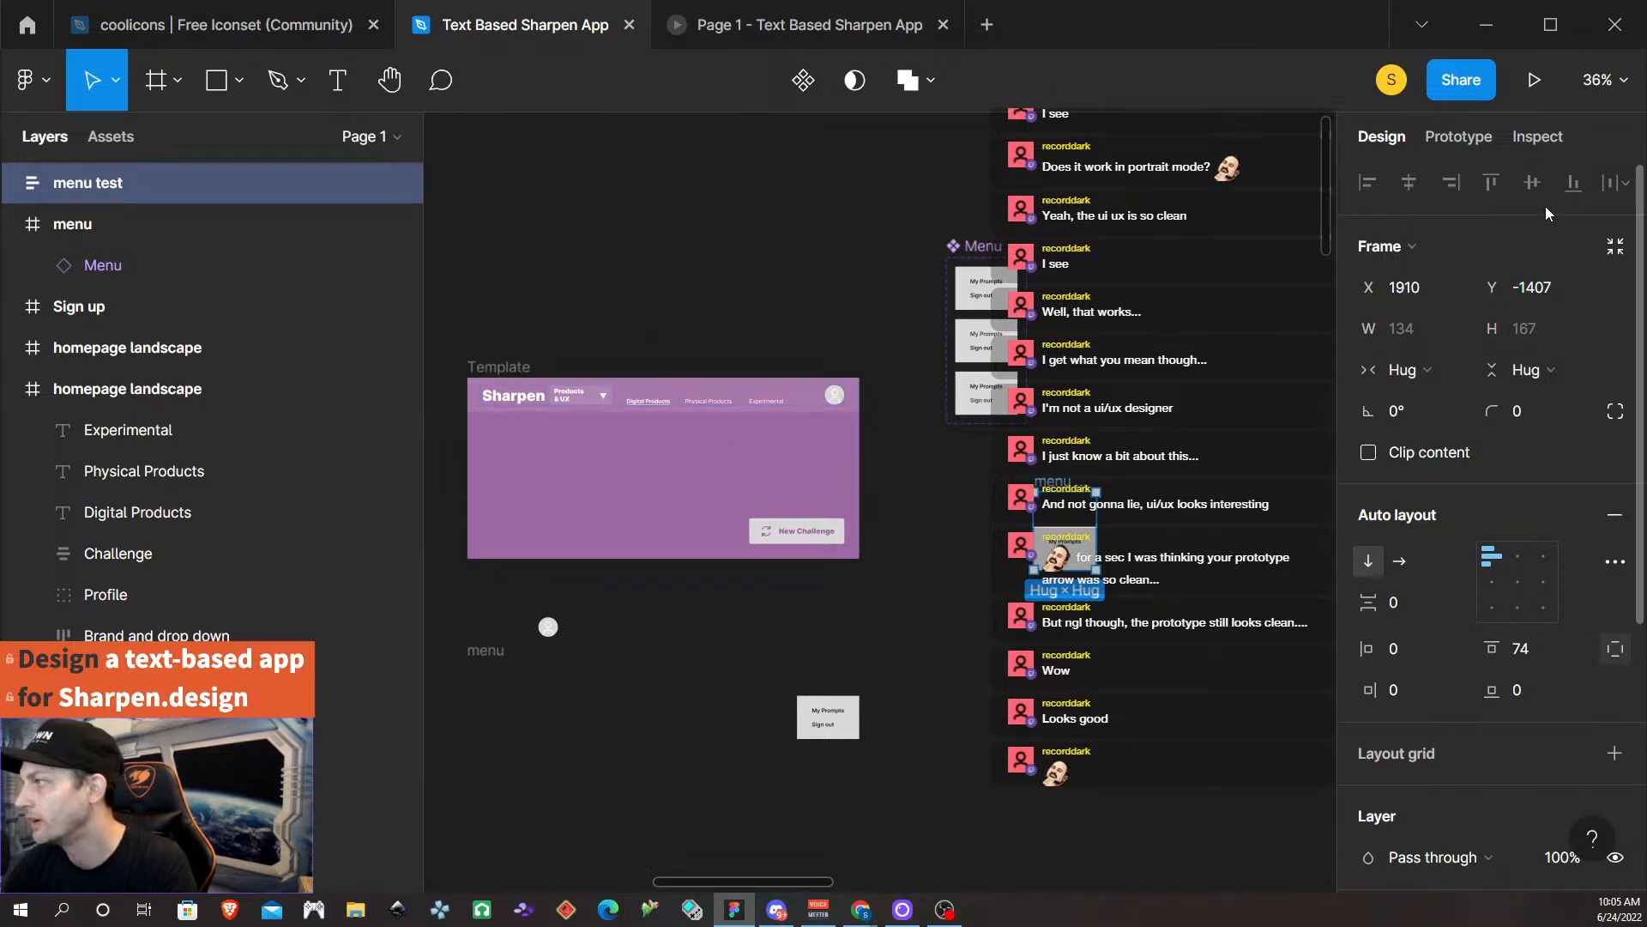
# Reselect Top right as the overlay position in the Profile icon's Menu interaction.
pyautogui.hotkey('shift', 'e')
pyautogui.moveTo(986, 470); pyautogui.dragTo(995, 476)
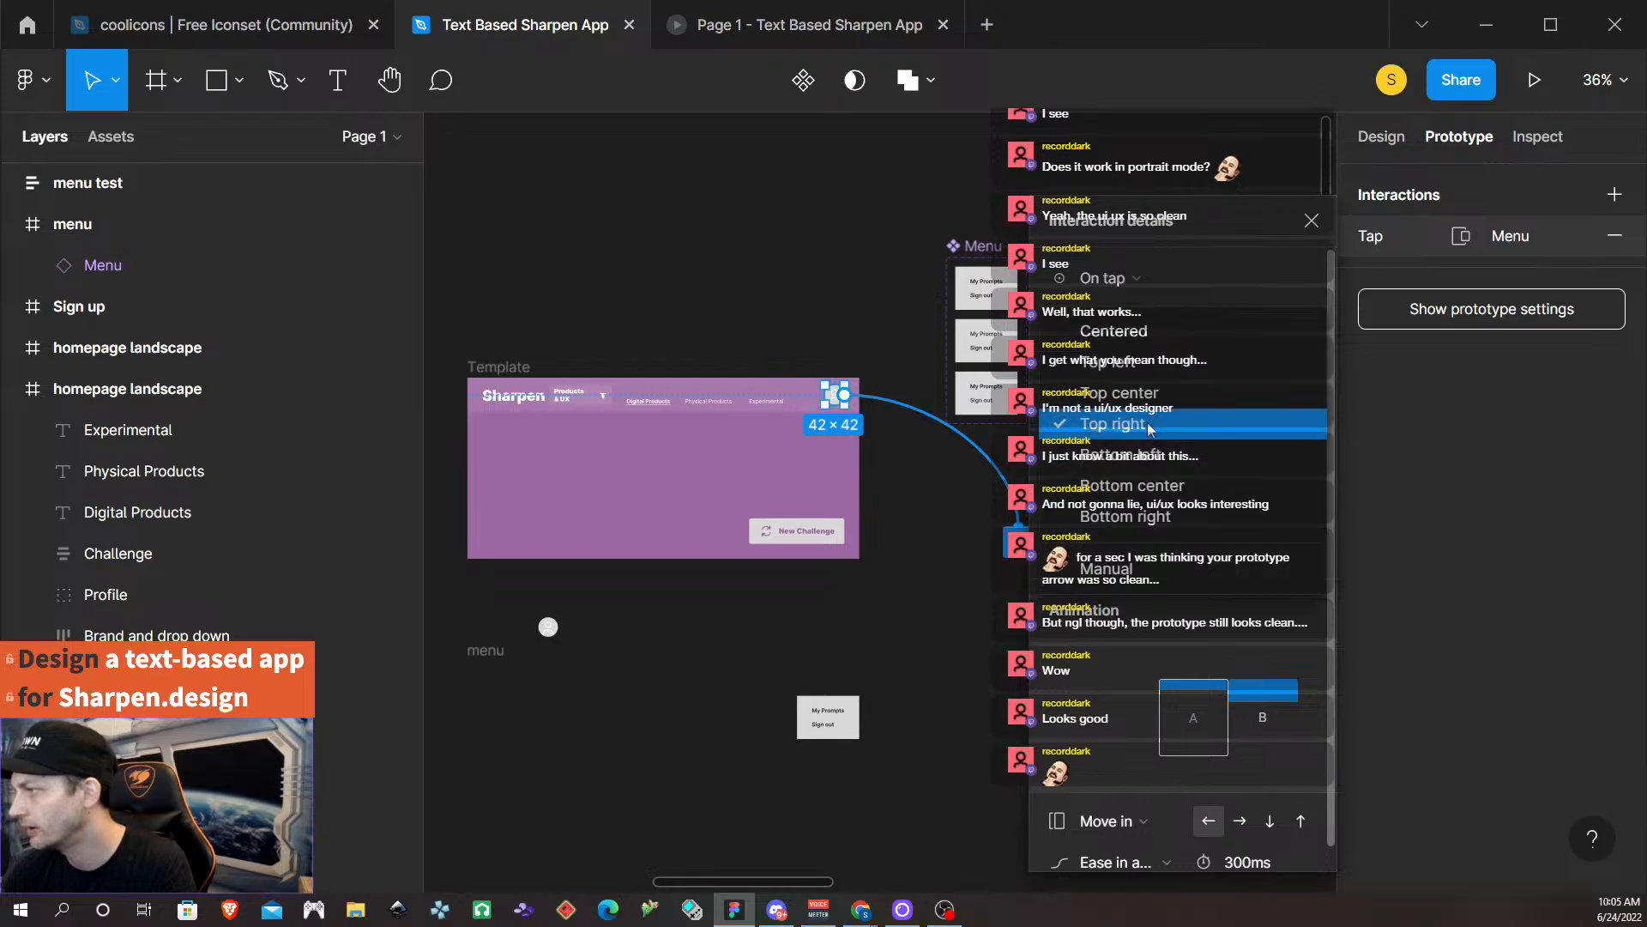
pyautogui.click(1148, 423)
pyautogui.click(1254, 167)
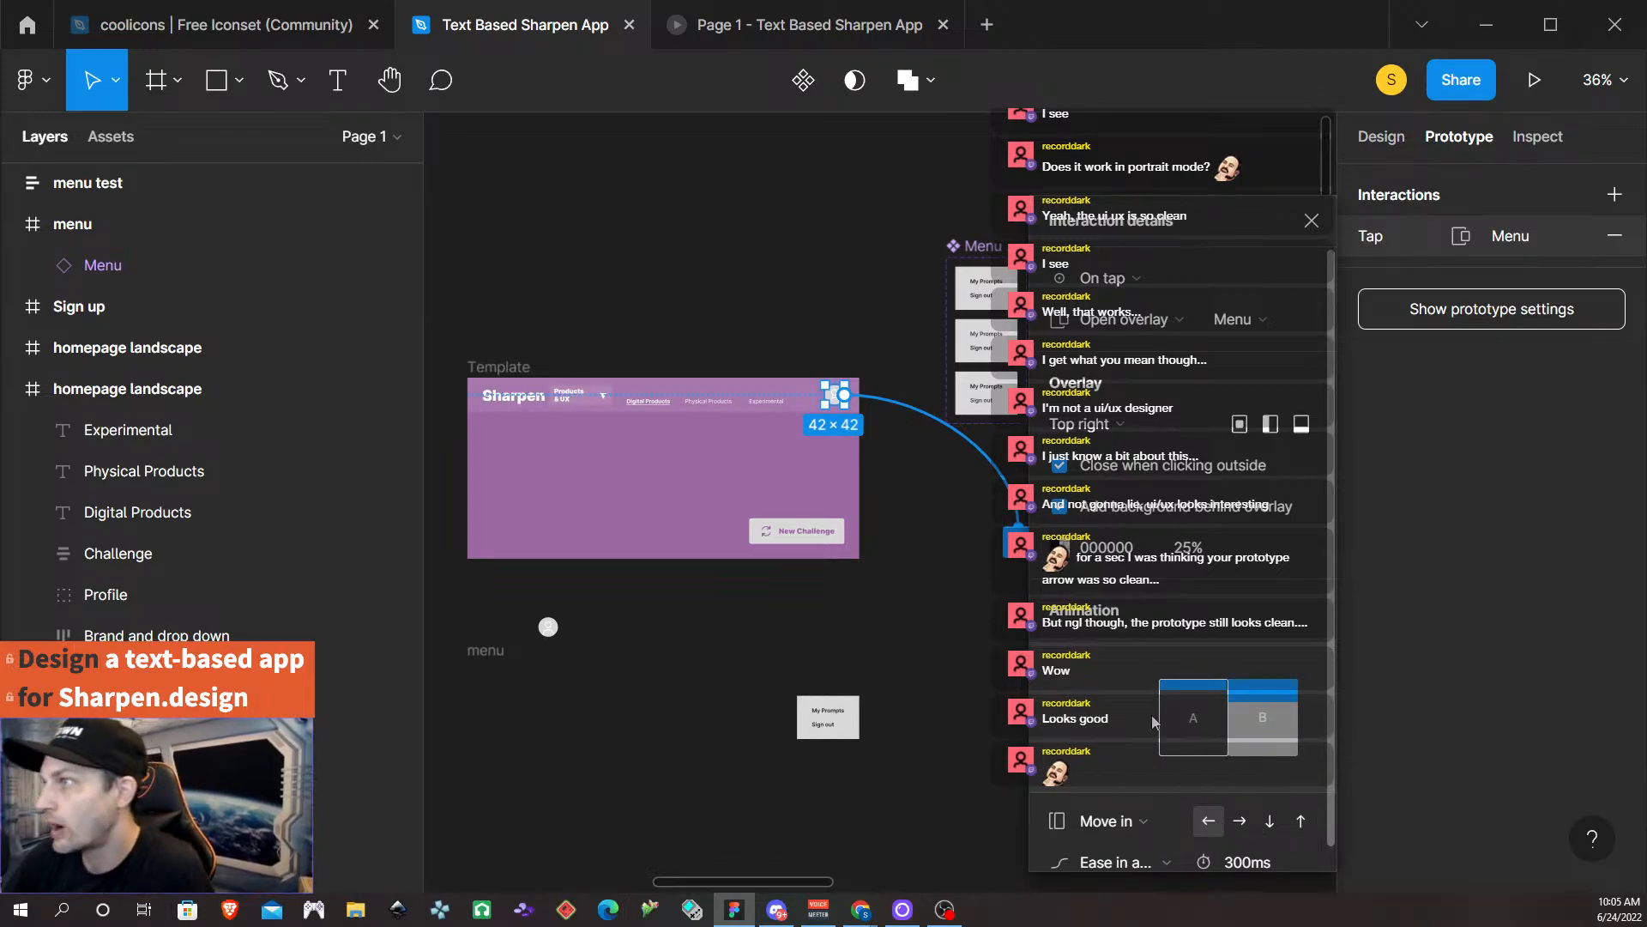
pyautogui.click(862, 345)
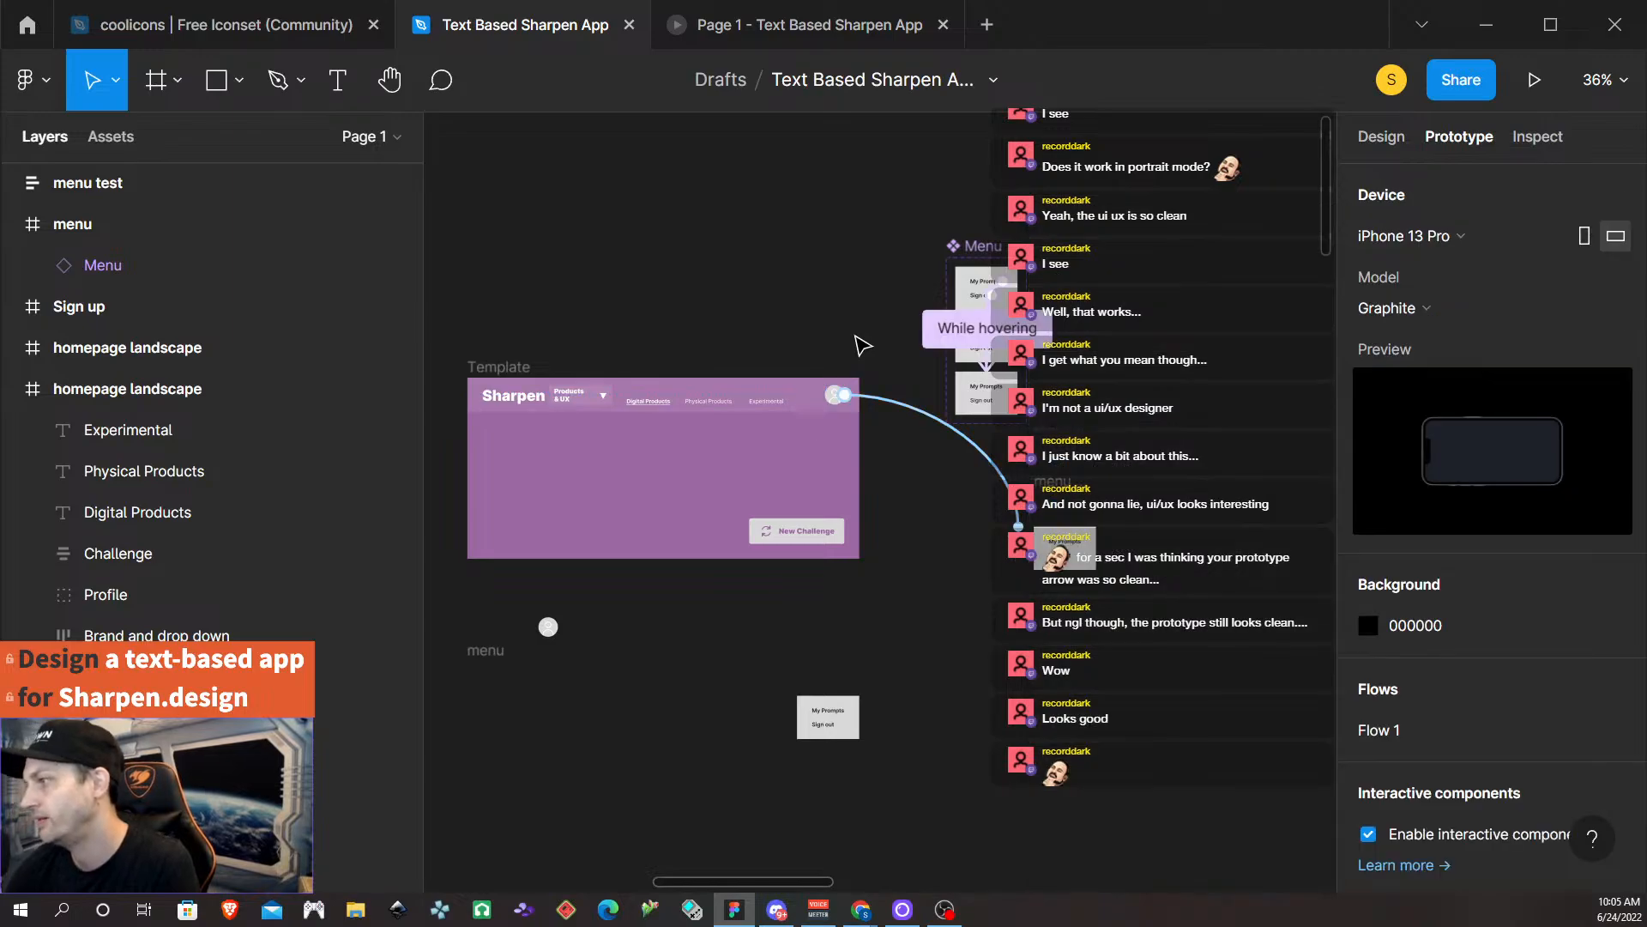
# Close the old preview, relaunch the prototype from the Template frame and open the menu with the profile icon.
pyautogui.click(502, 375)
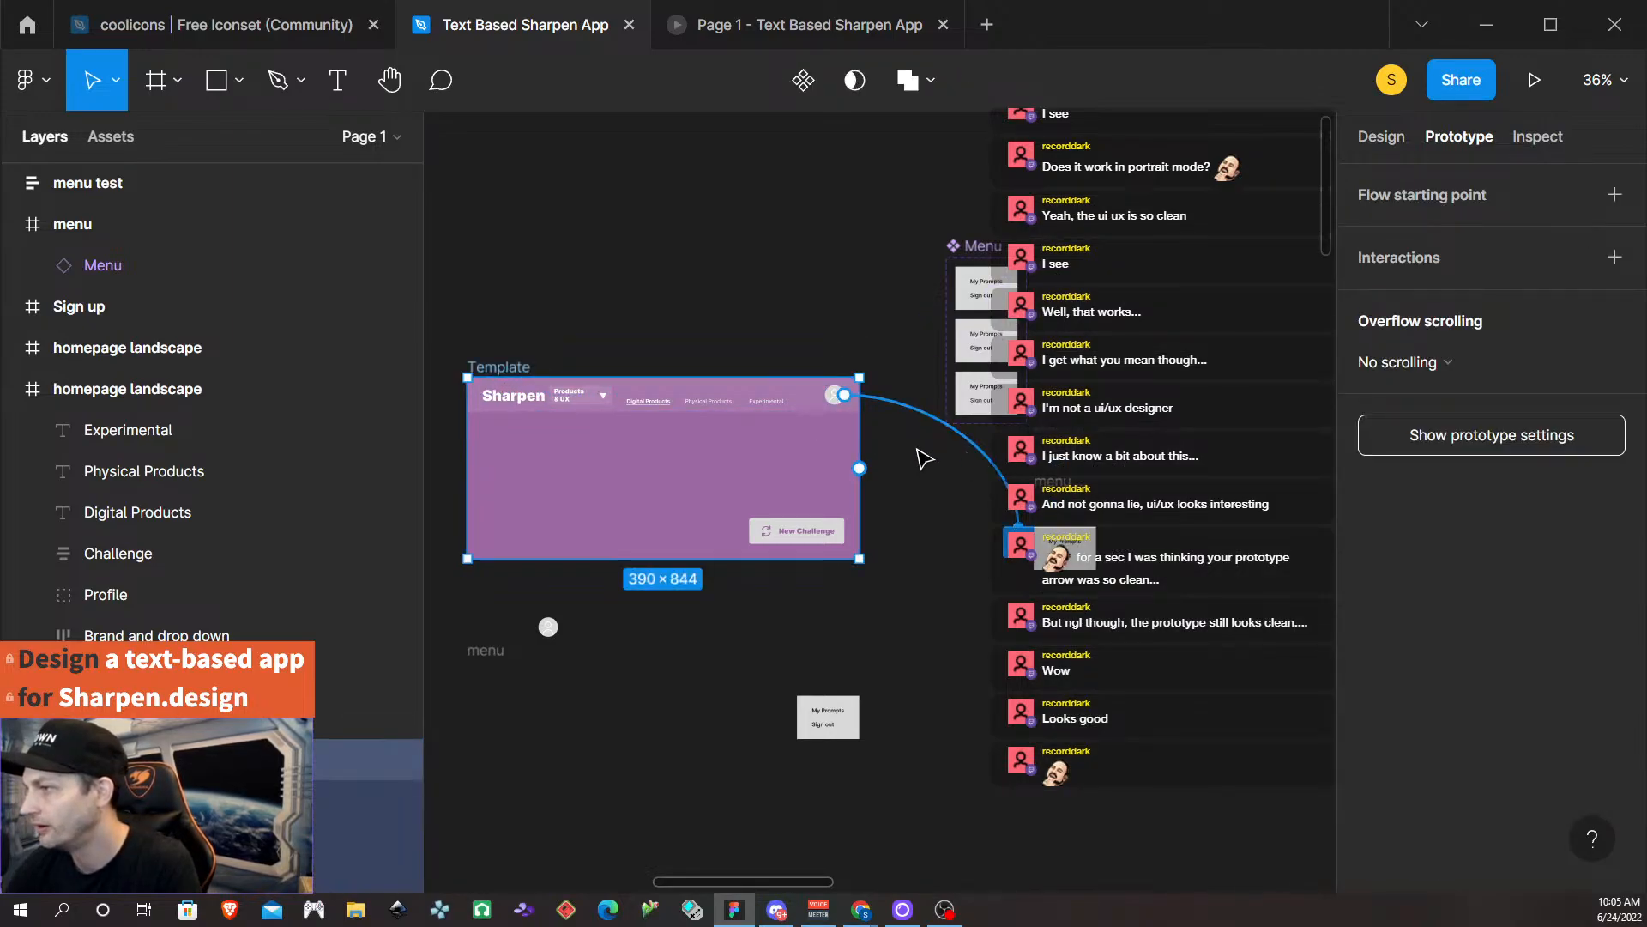
pyautogui.click(943, 24)
pyautogui.click(510, 352)
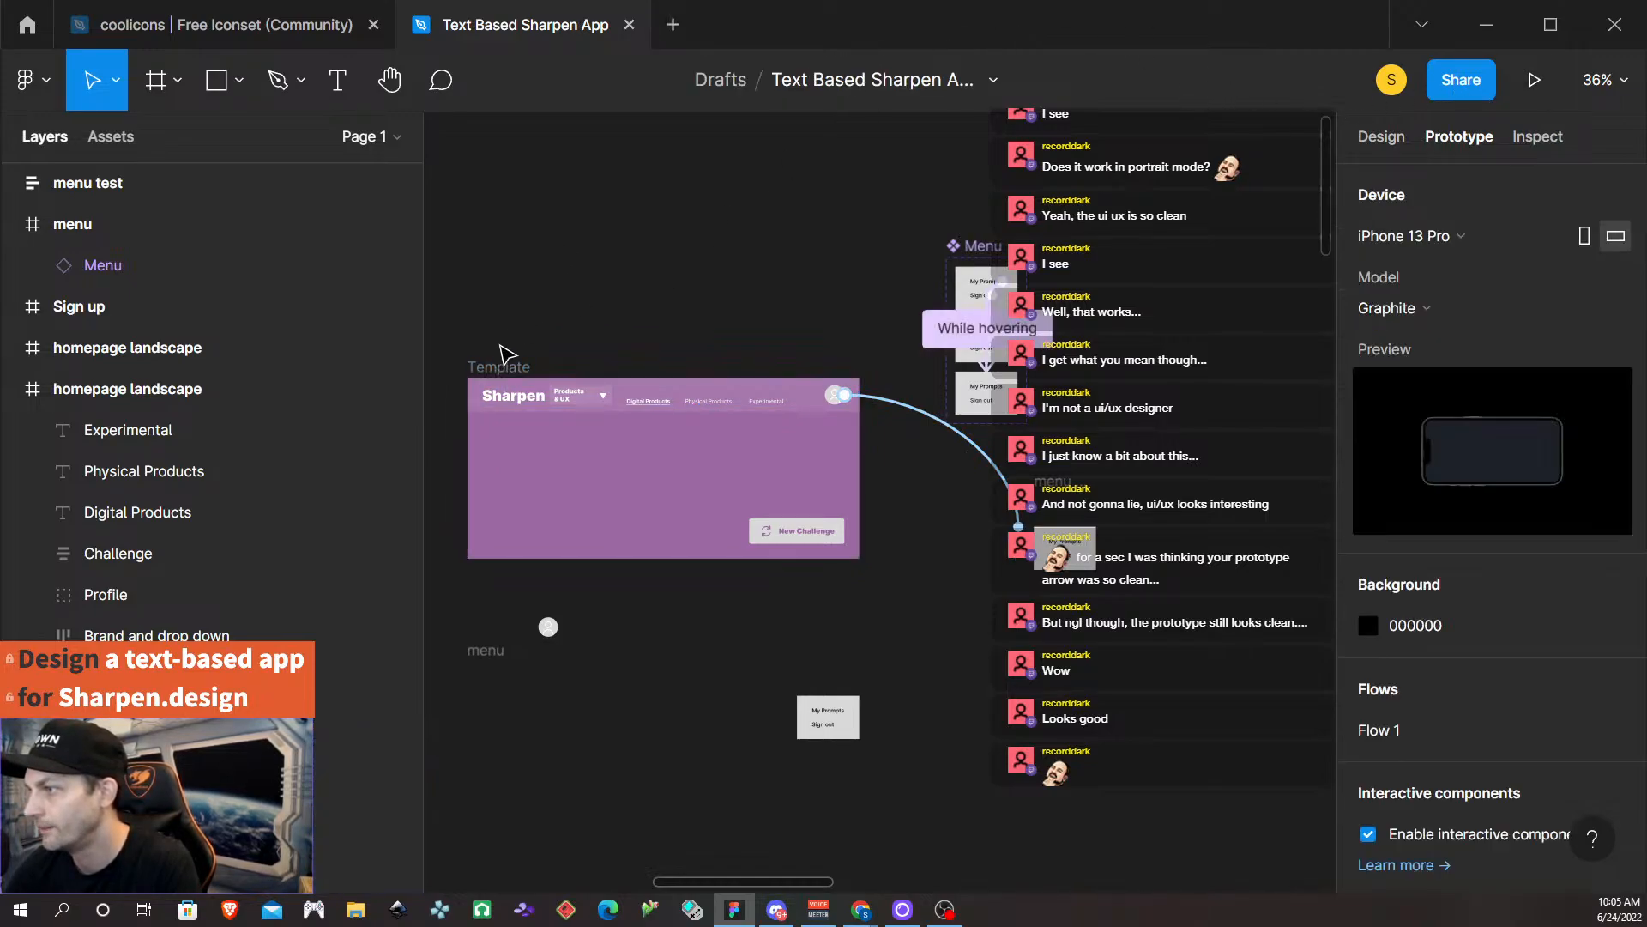
pyautogui.click(504, 367)
pyautogui.click(1536, 81)
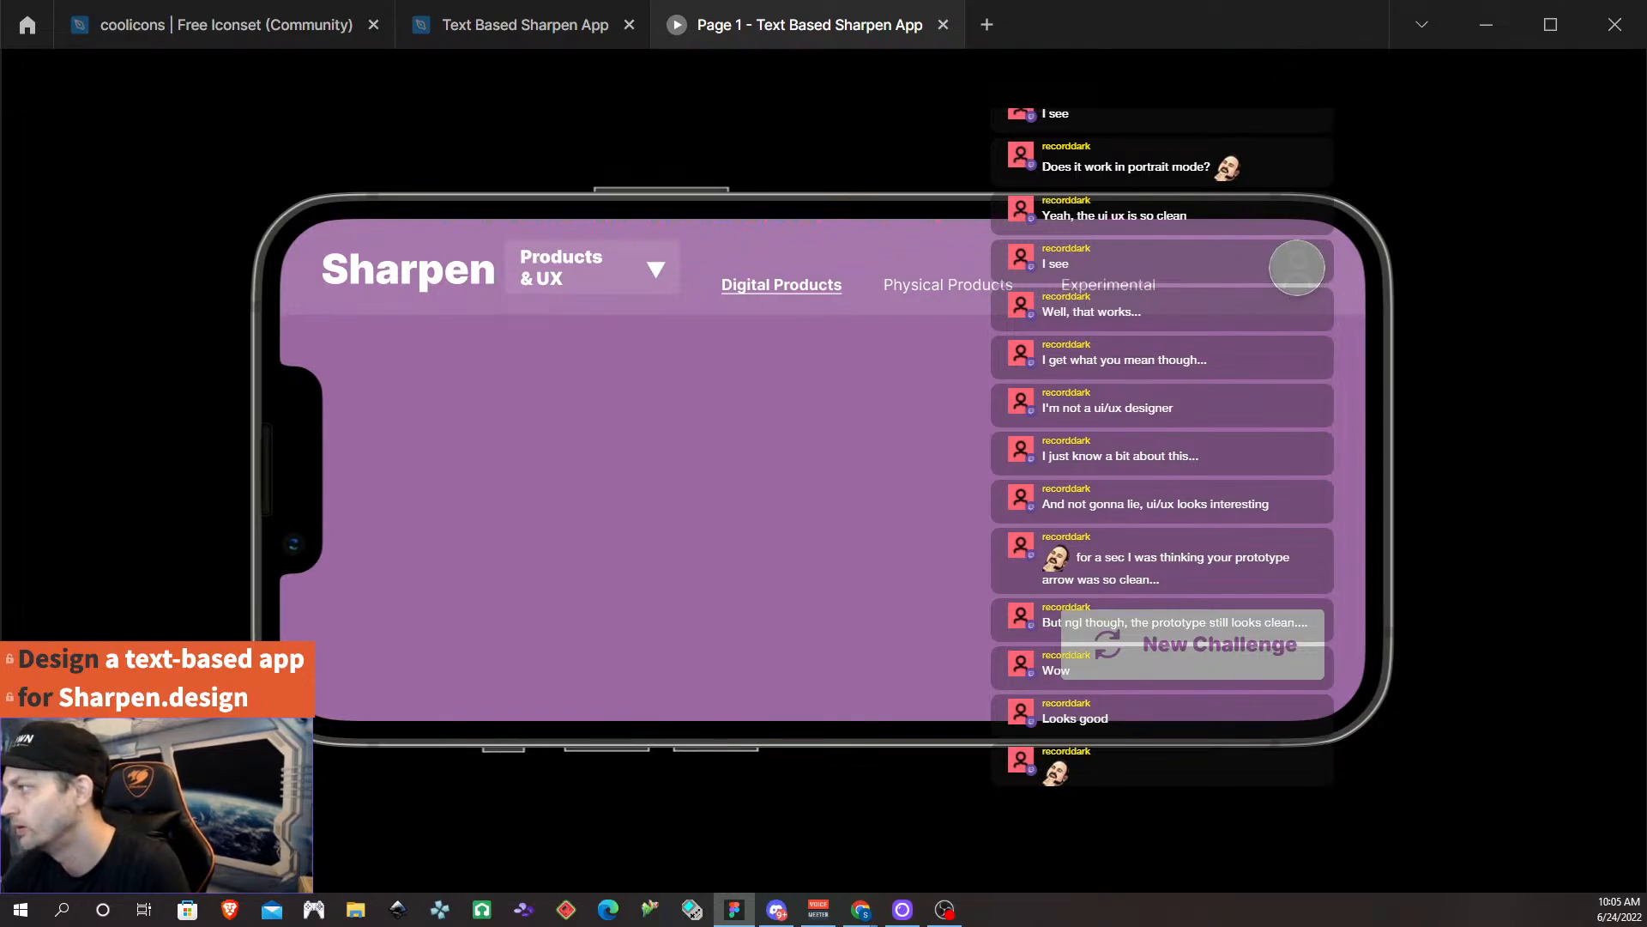
pyautogui.click(1297, 267)
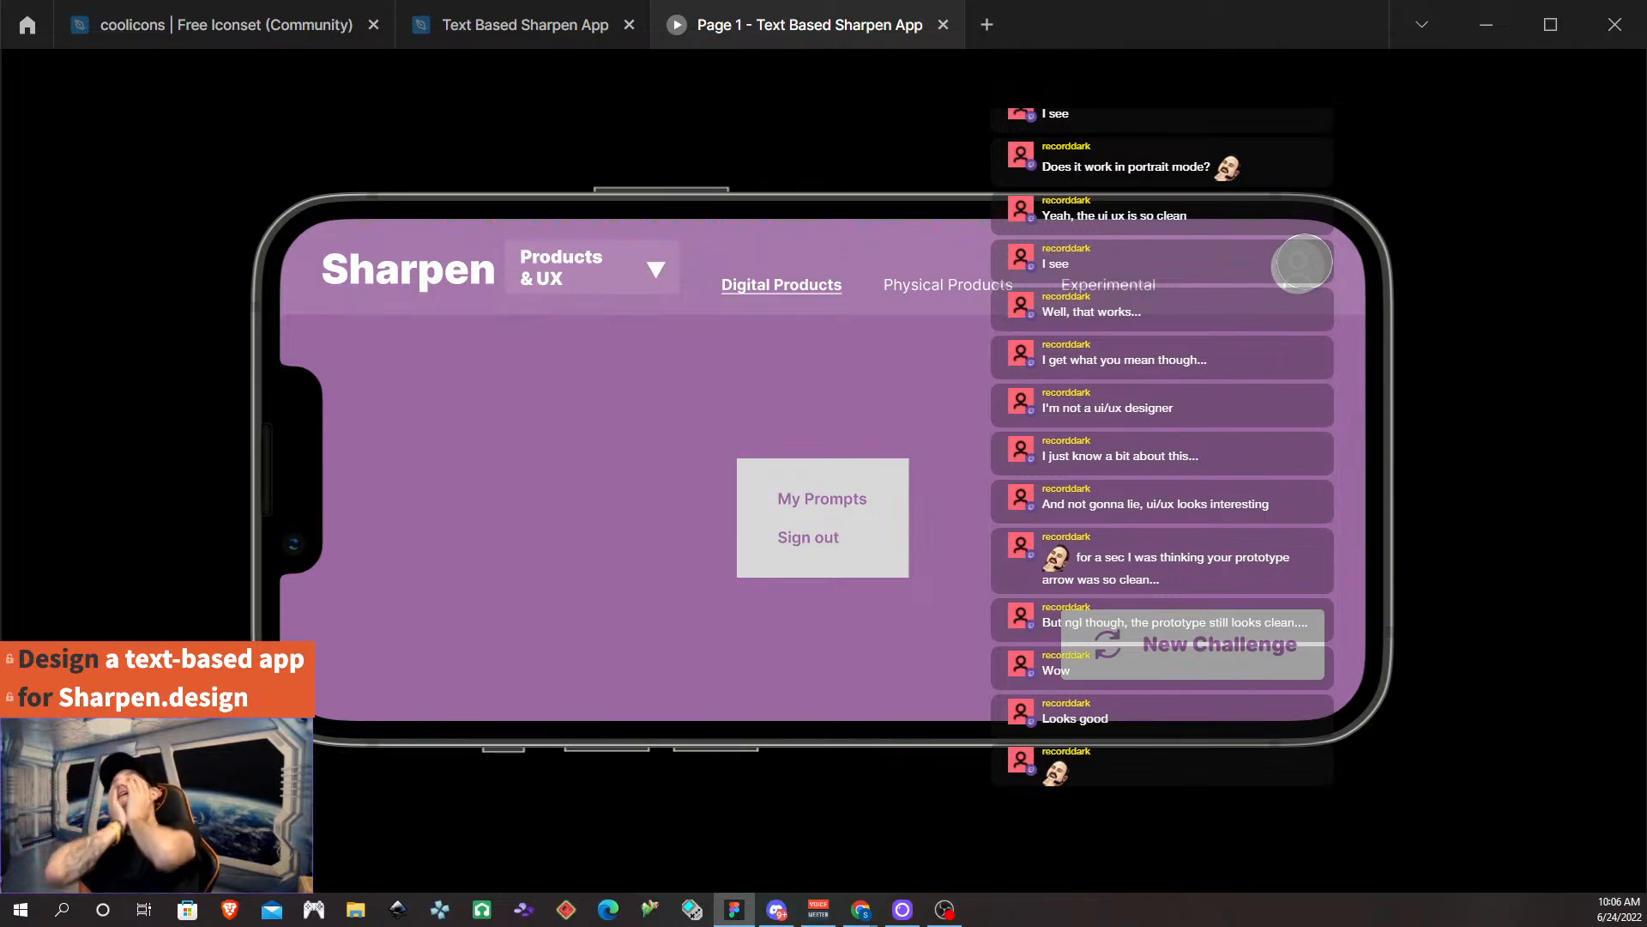
# Set the overlay position of the Profile icon's Menu interaction back to Top left in the design file.
pyautogui.click(544, 26)
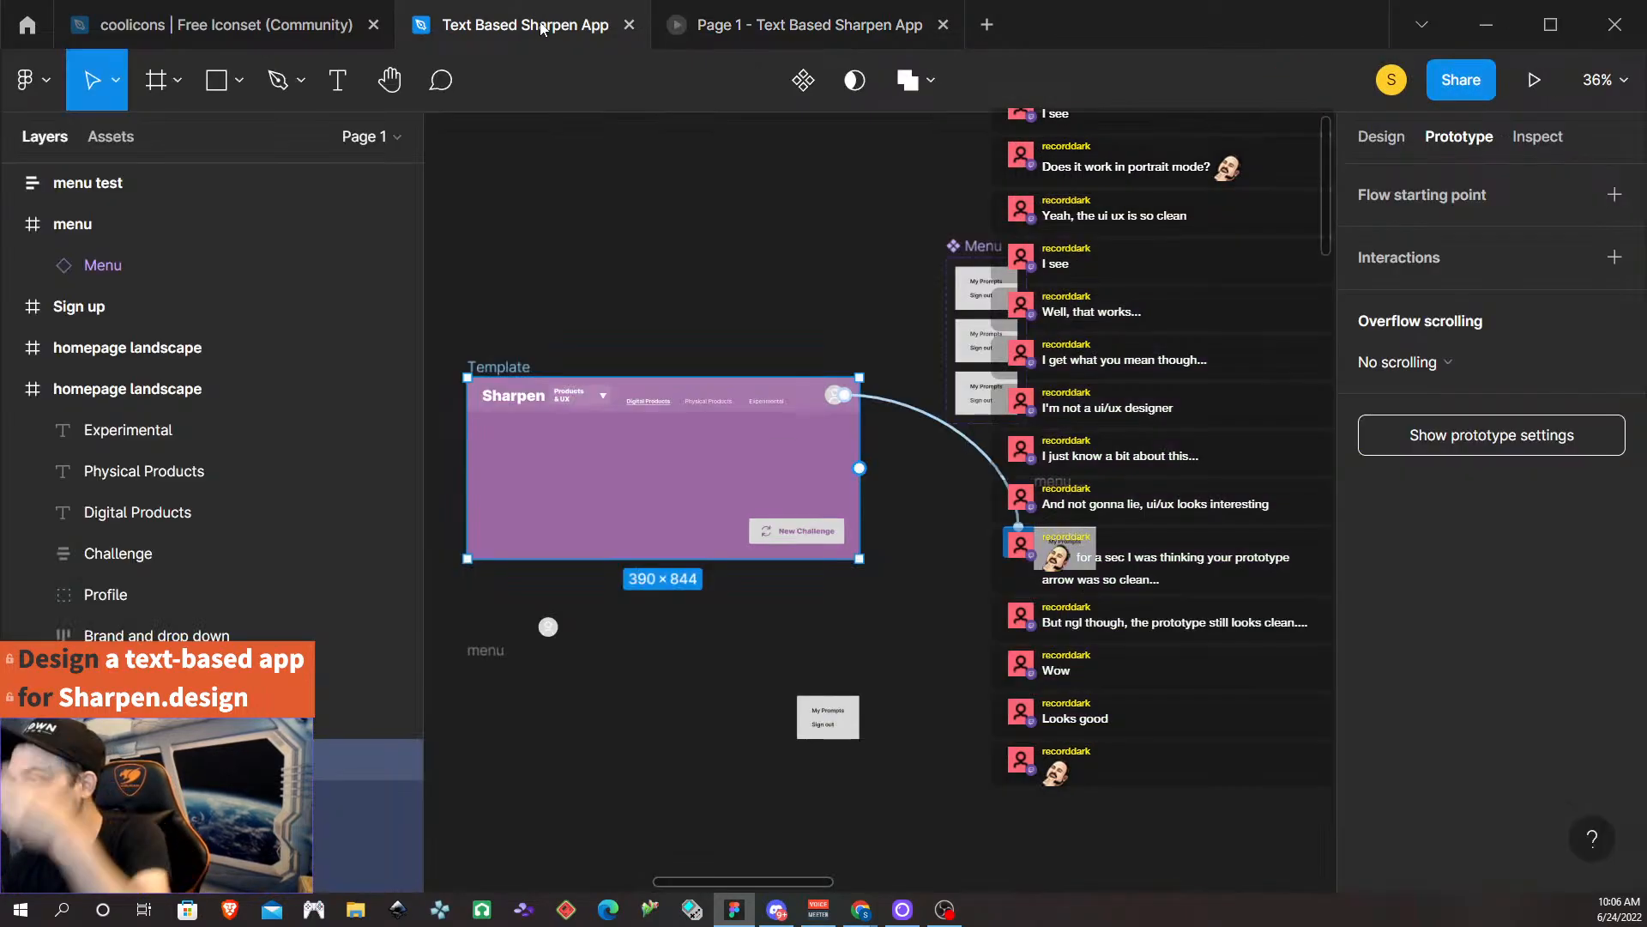
pyautogui.click(941, 421)
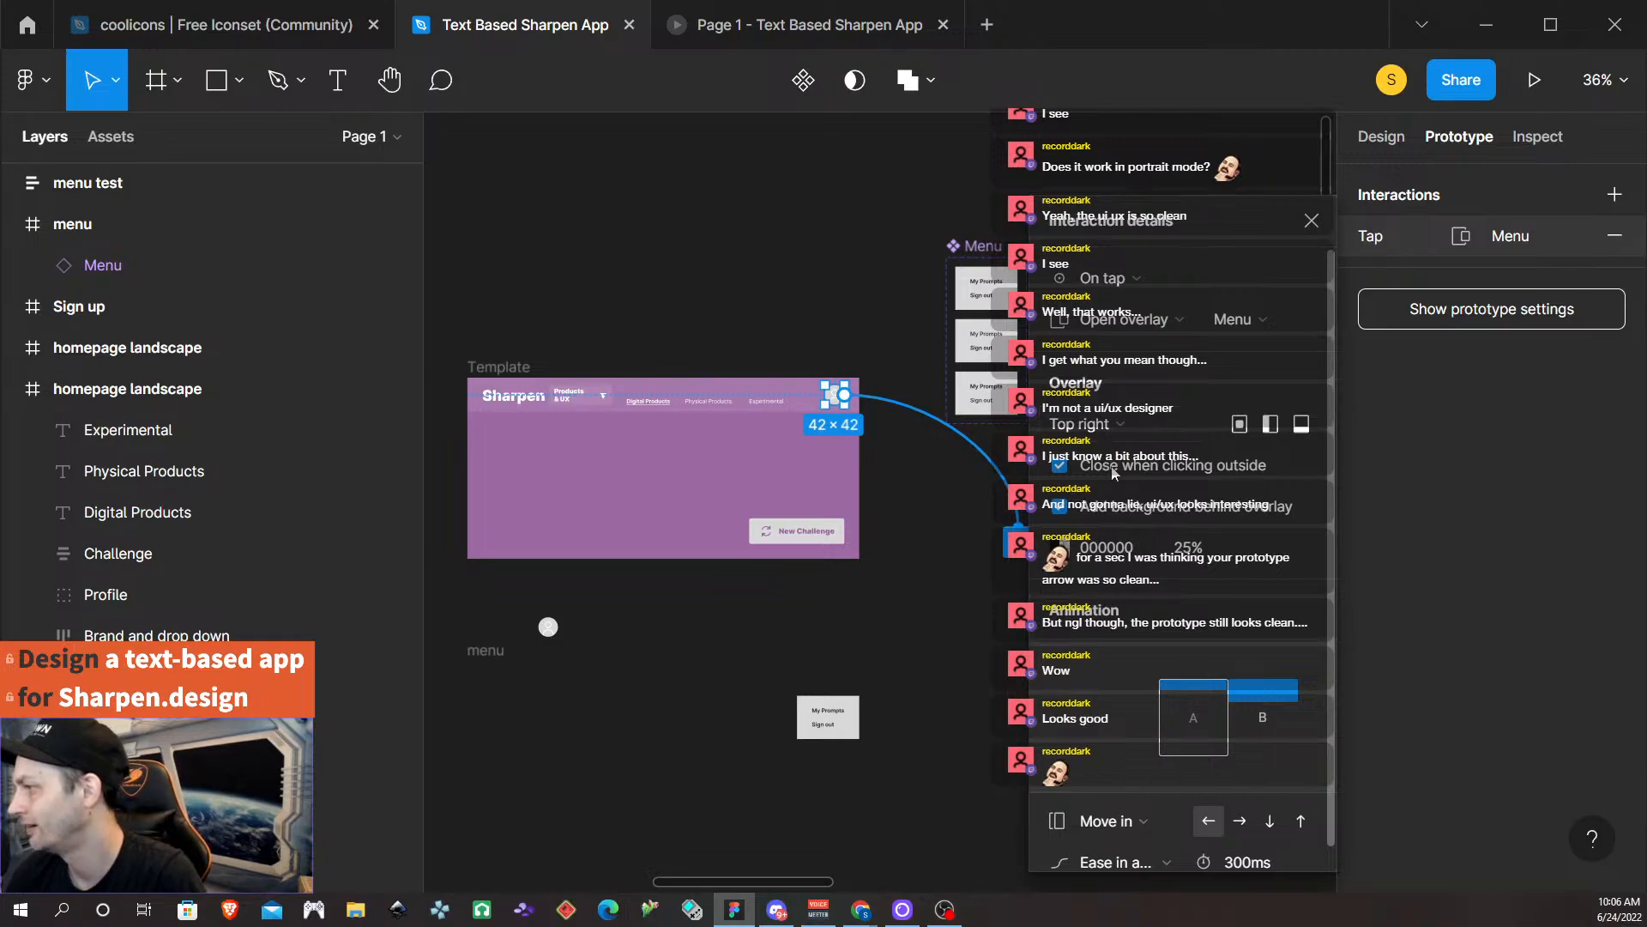
pyautogui.click(1112, 429)
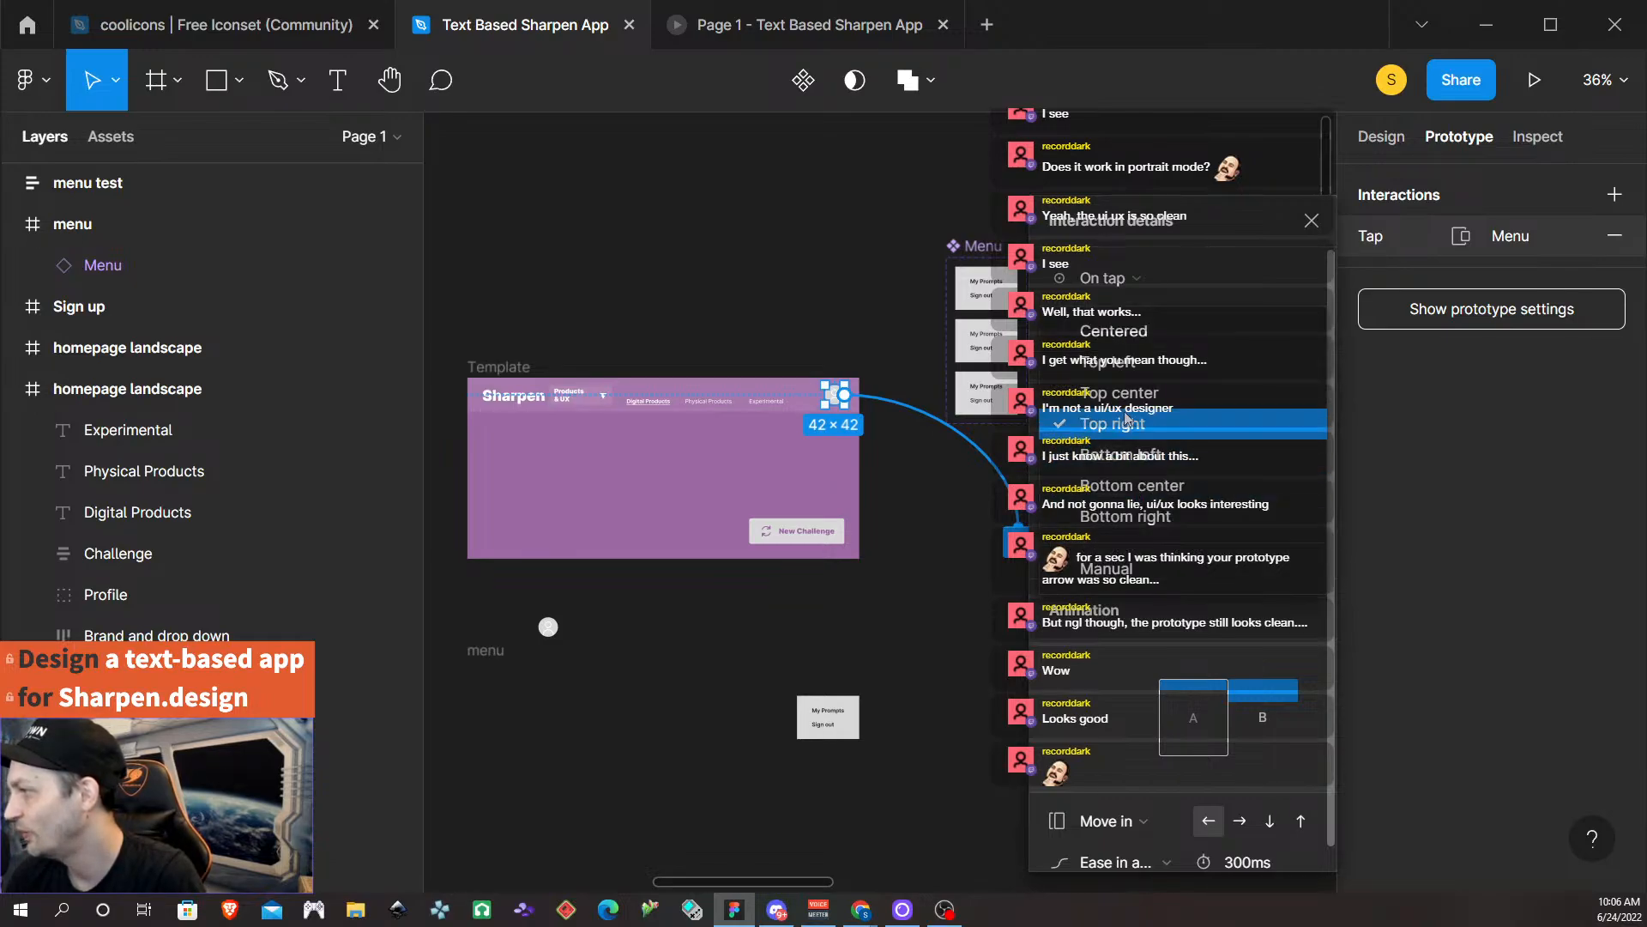
pyautogui.click(1130, 376)
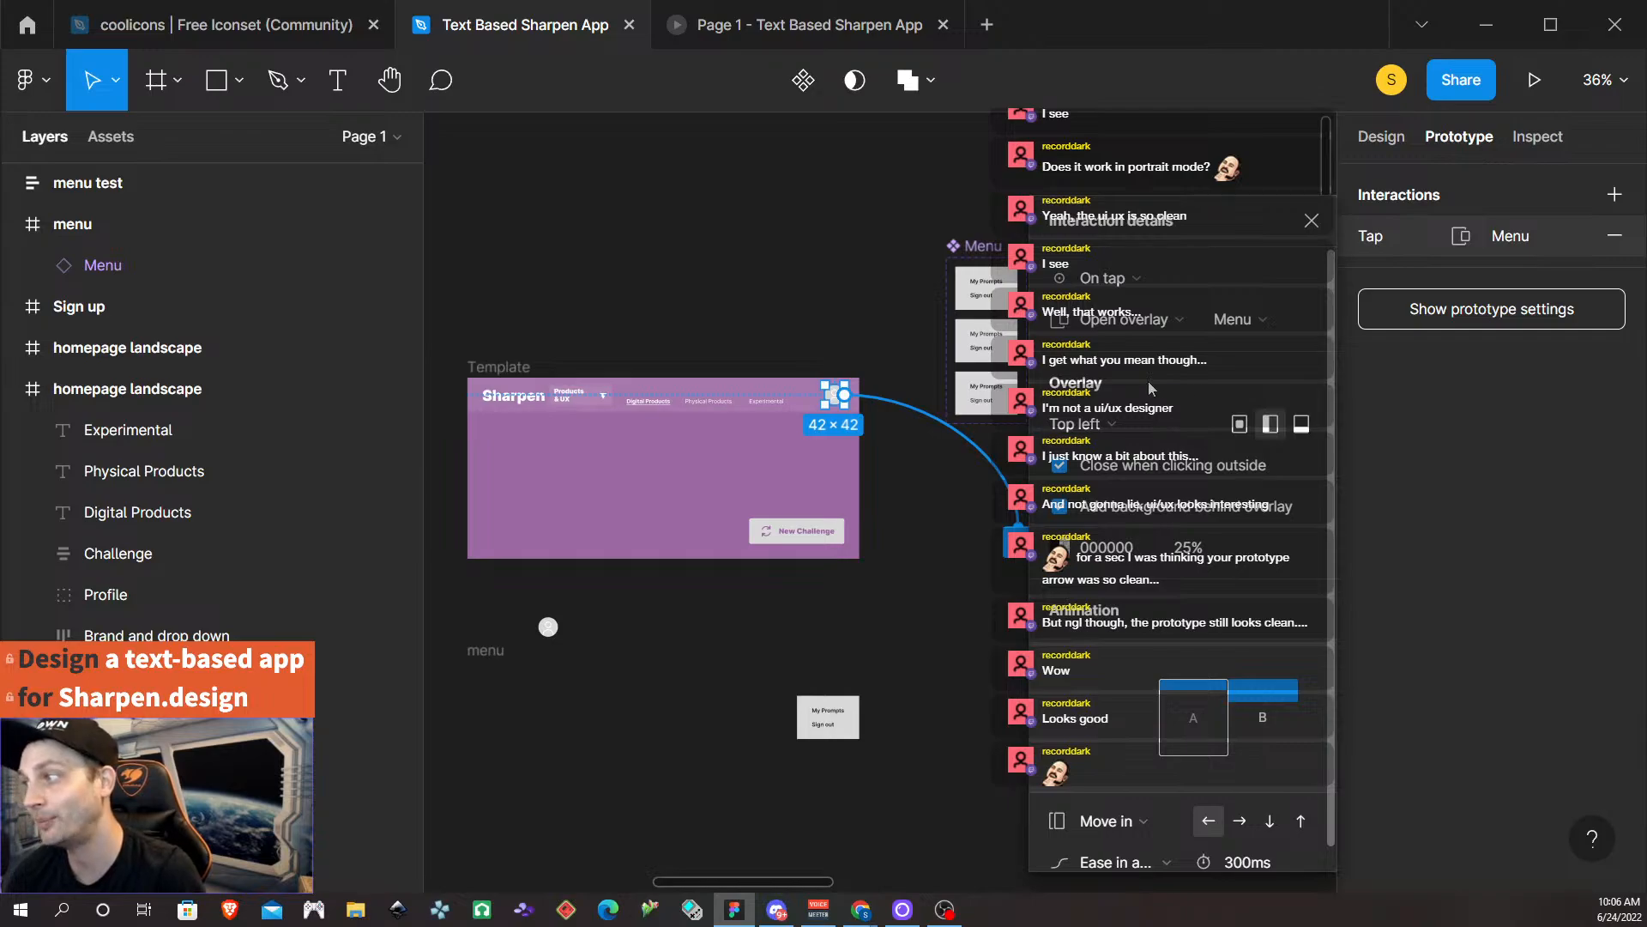
pyautogui.click(1311, 222)
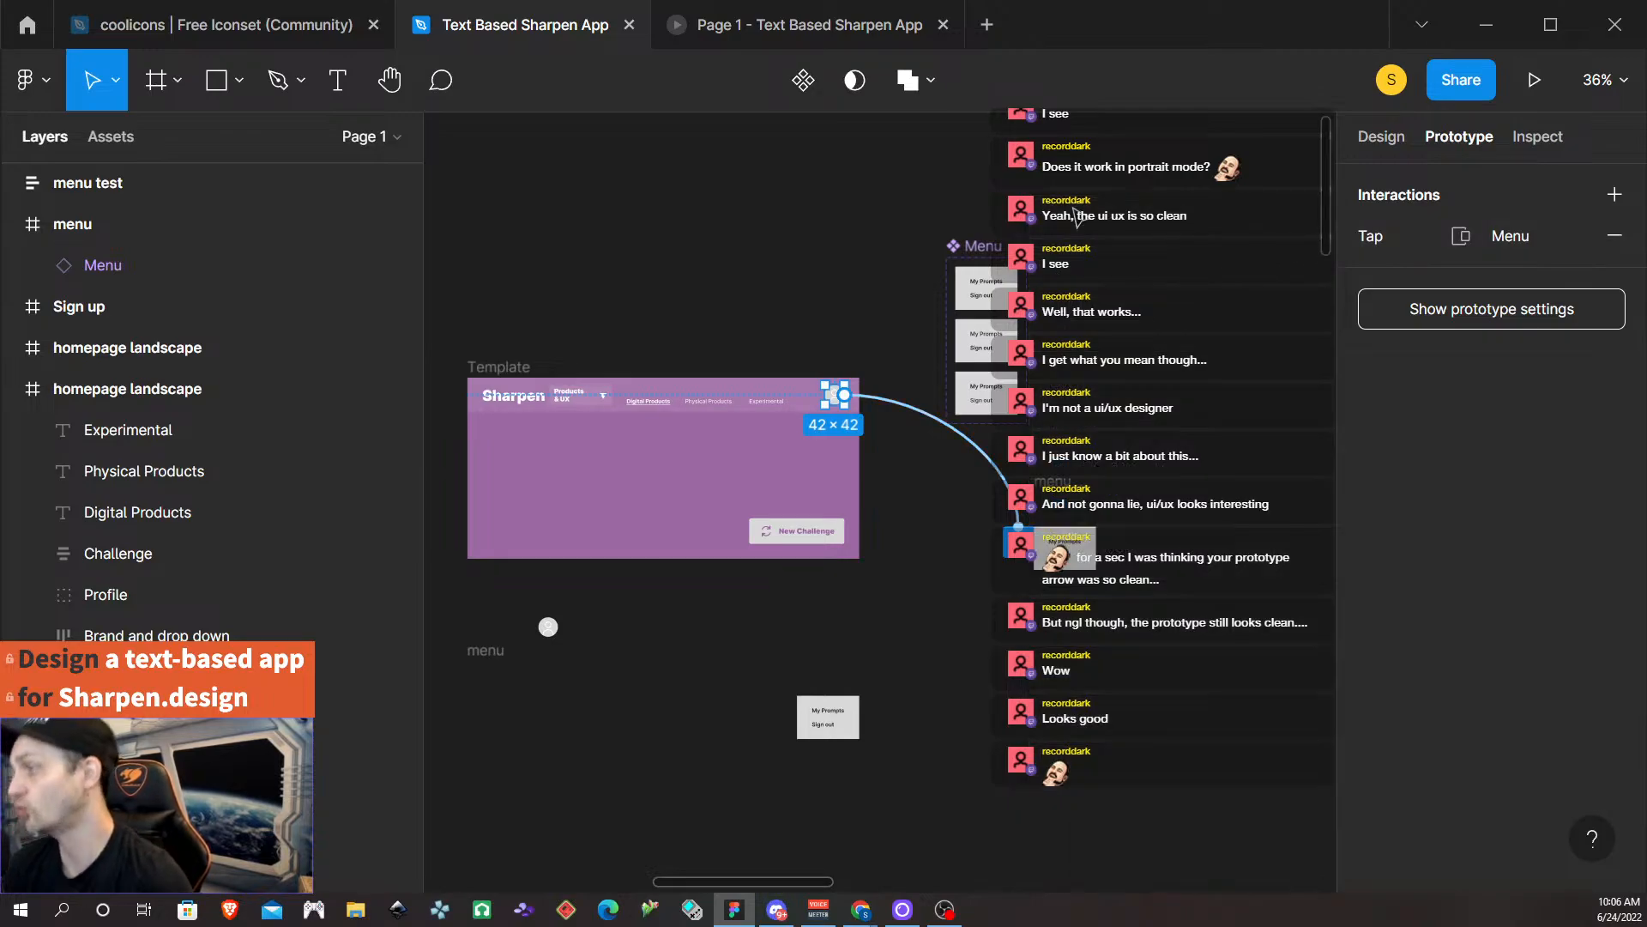
# Close the open preview and start a new one from the Template frame.
pyautogui.click(812, 33)
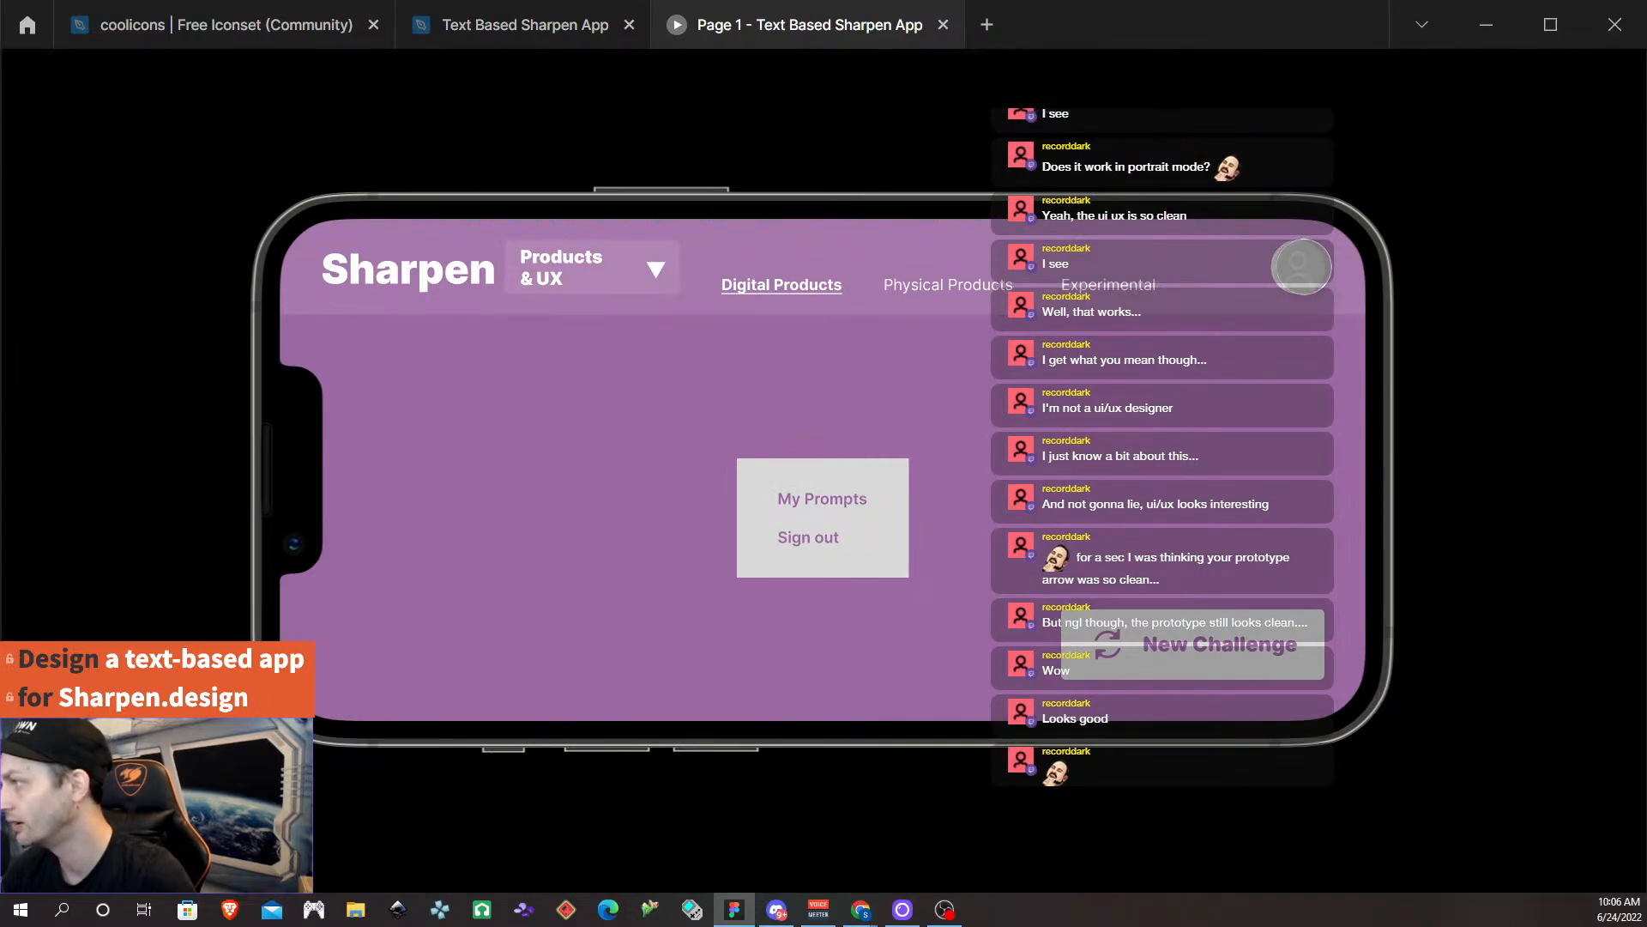
pyautogui.click(942, 25)
pyautogui.click(493, 364)
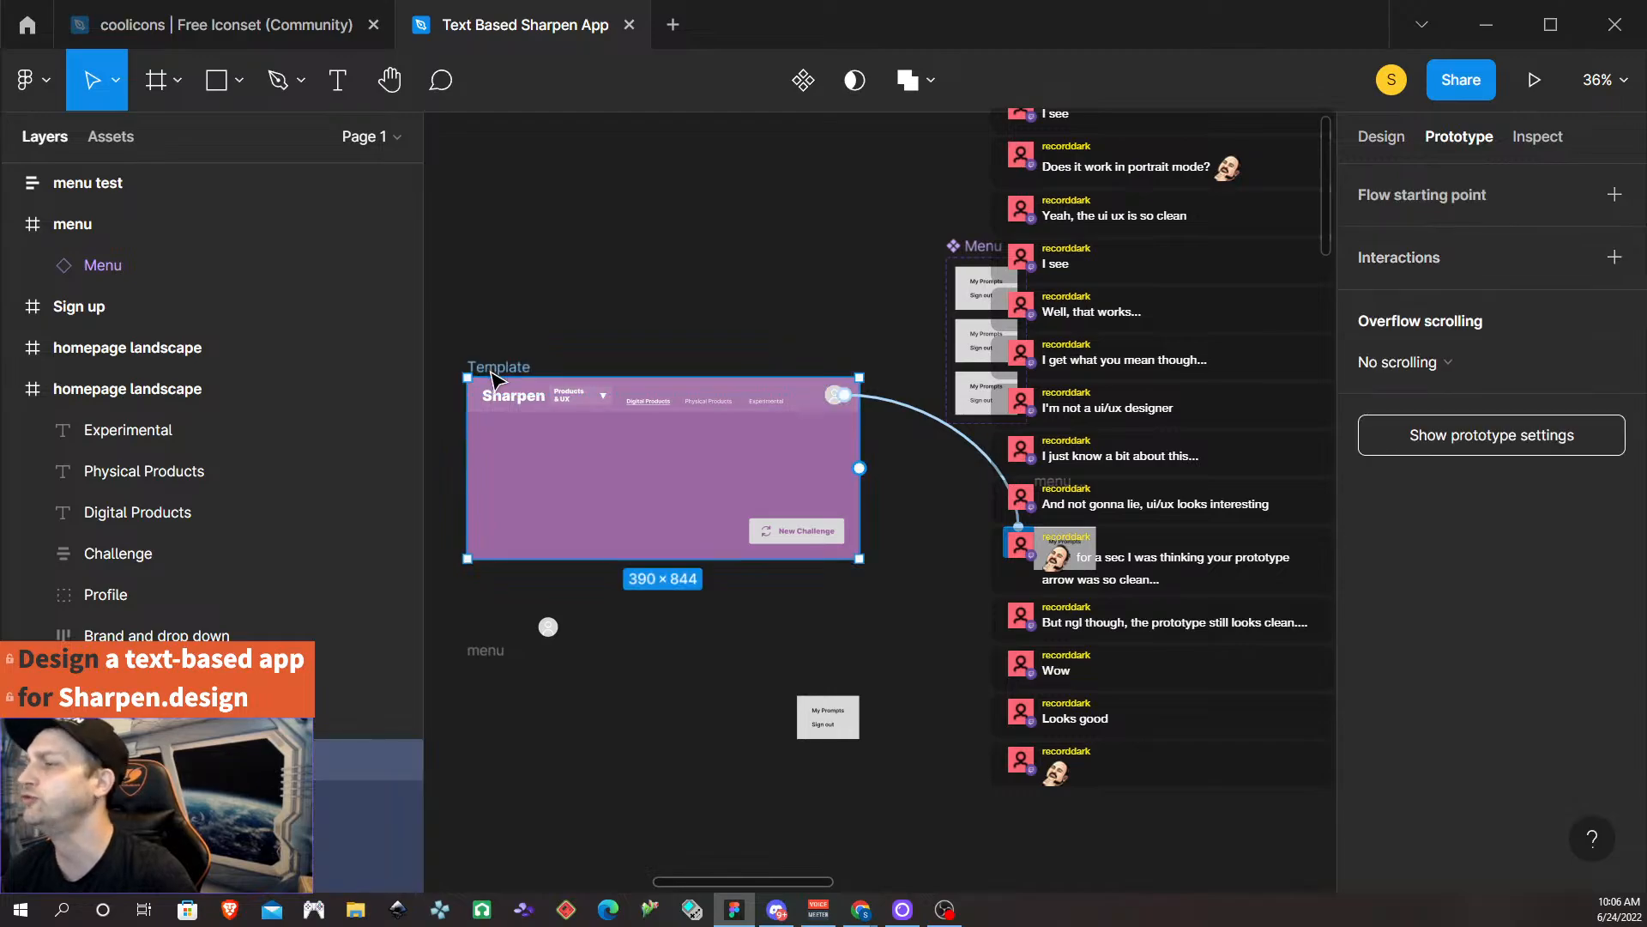
pyautogui.click(1532, 86)
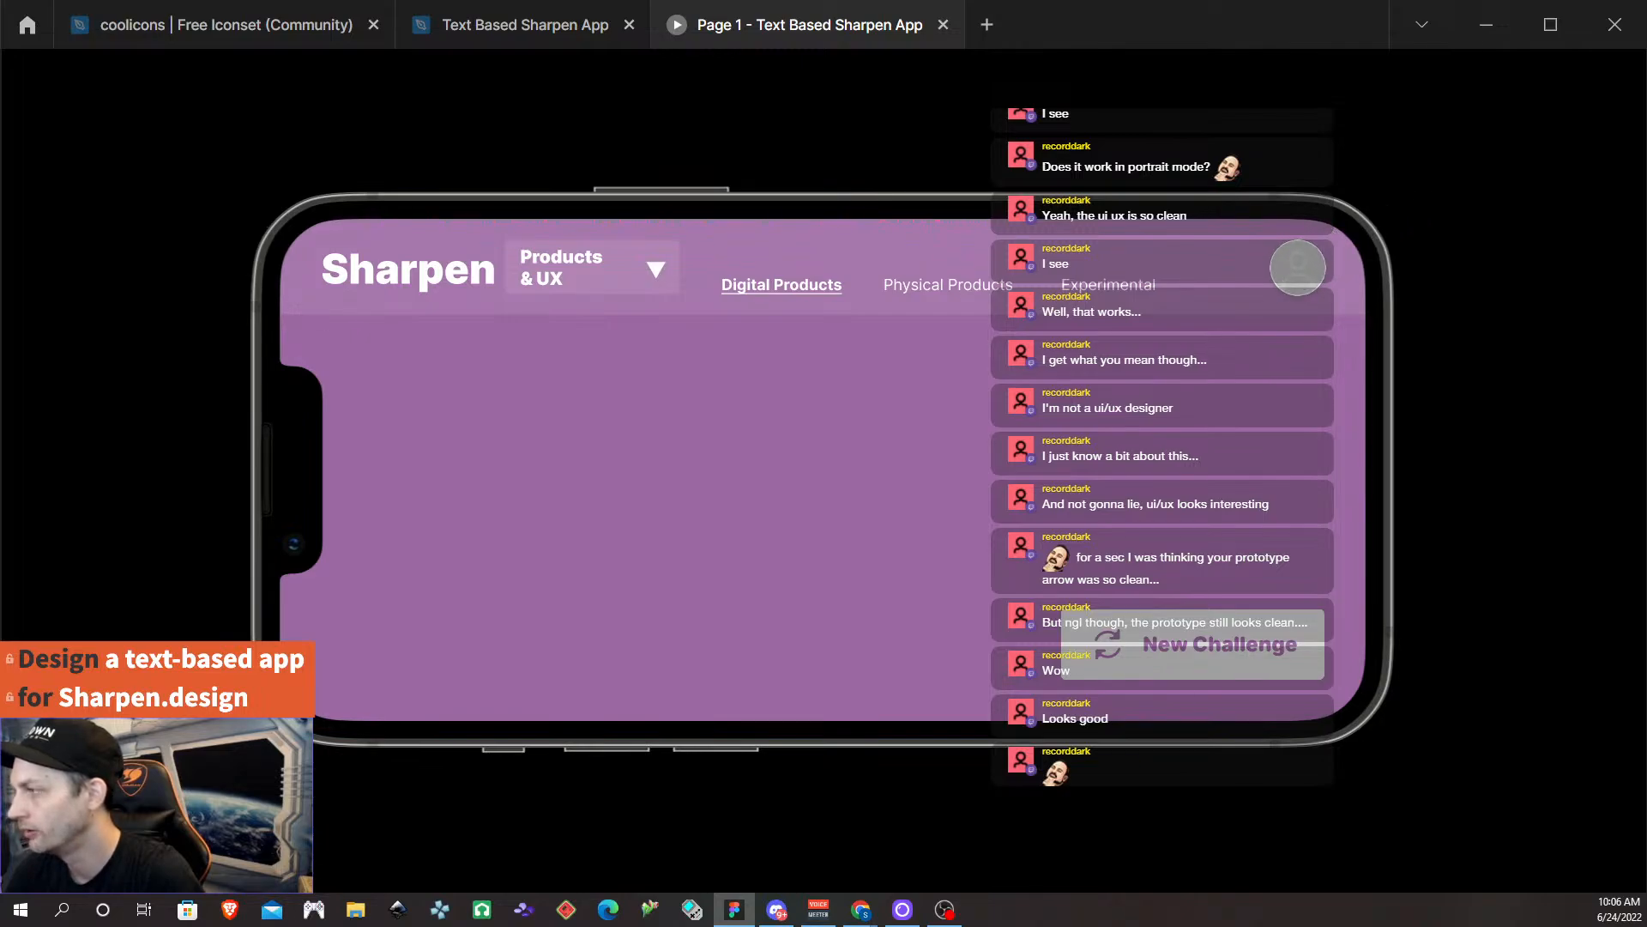
# Test the profile icon's menu overlay in the running preview and close the preview.
pyautogui.click(1298, 268)
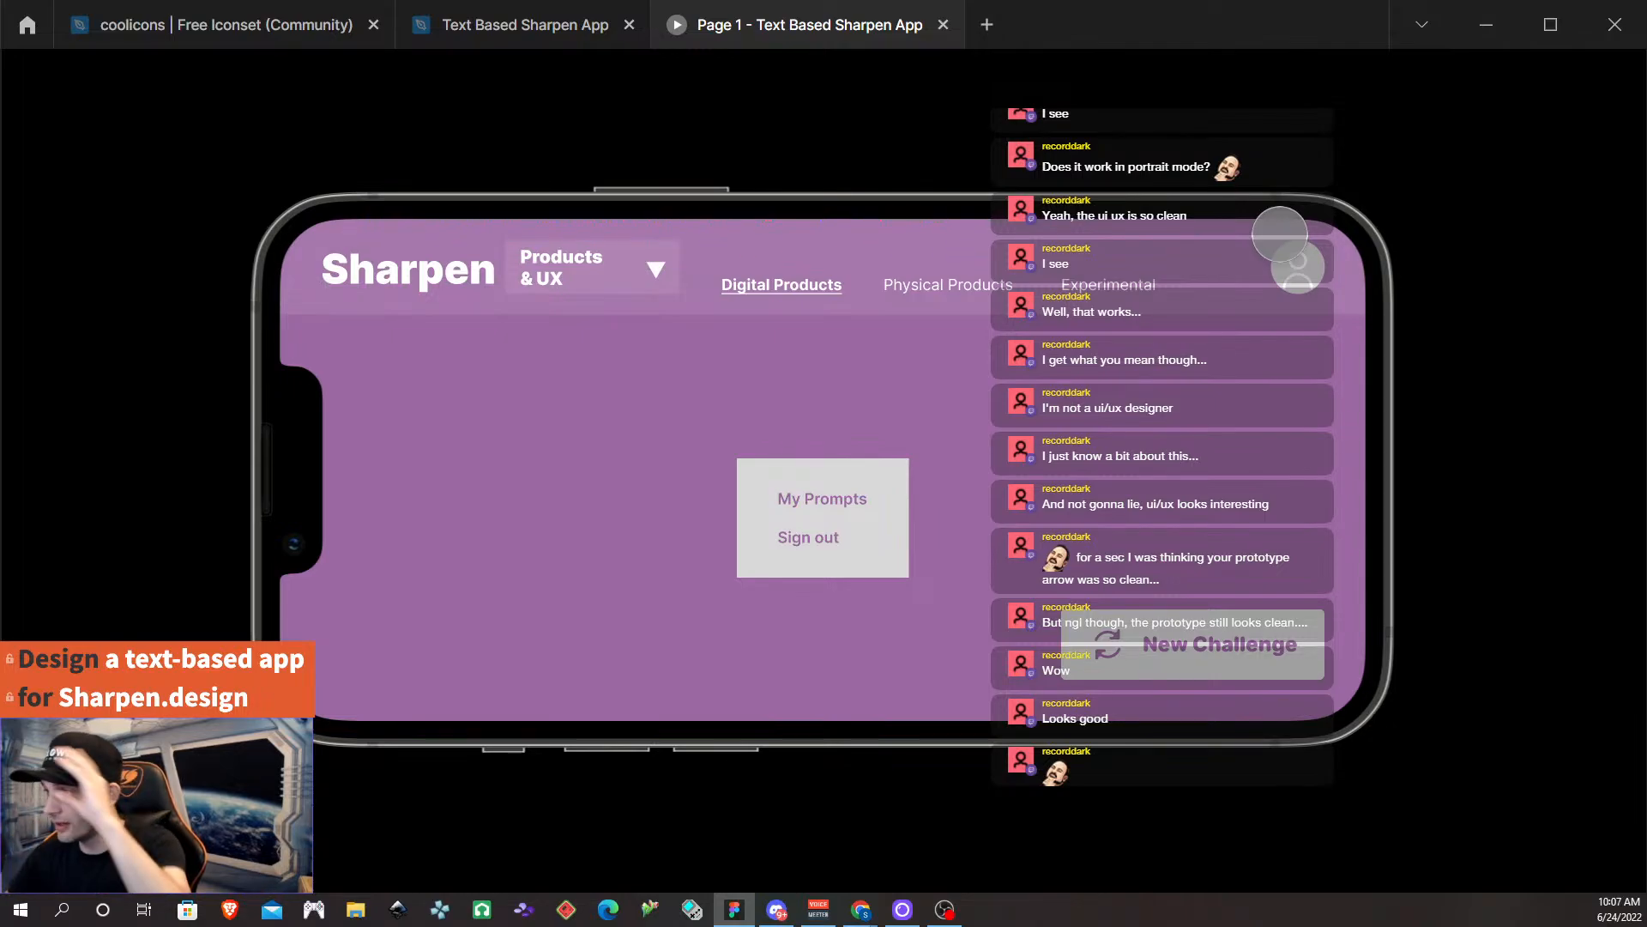
pyautogui.click(943, 25)
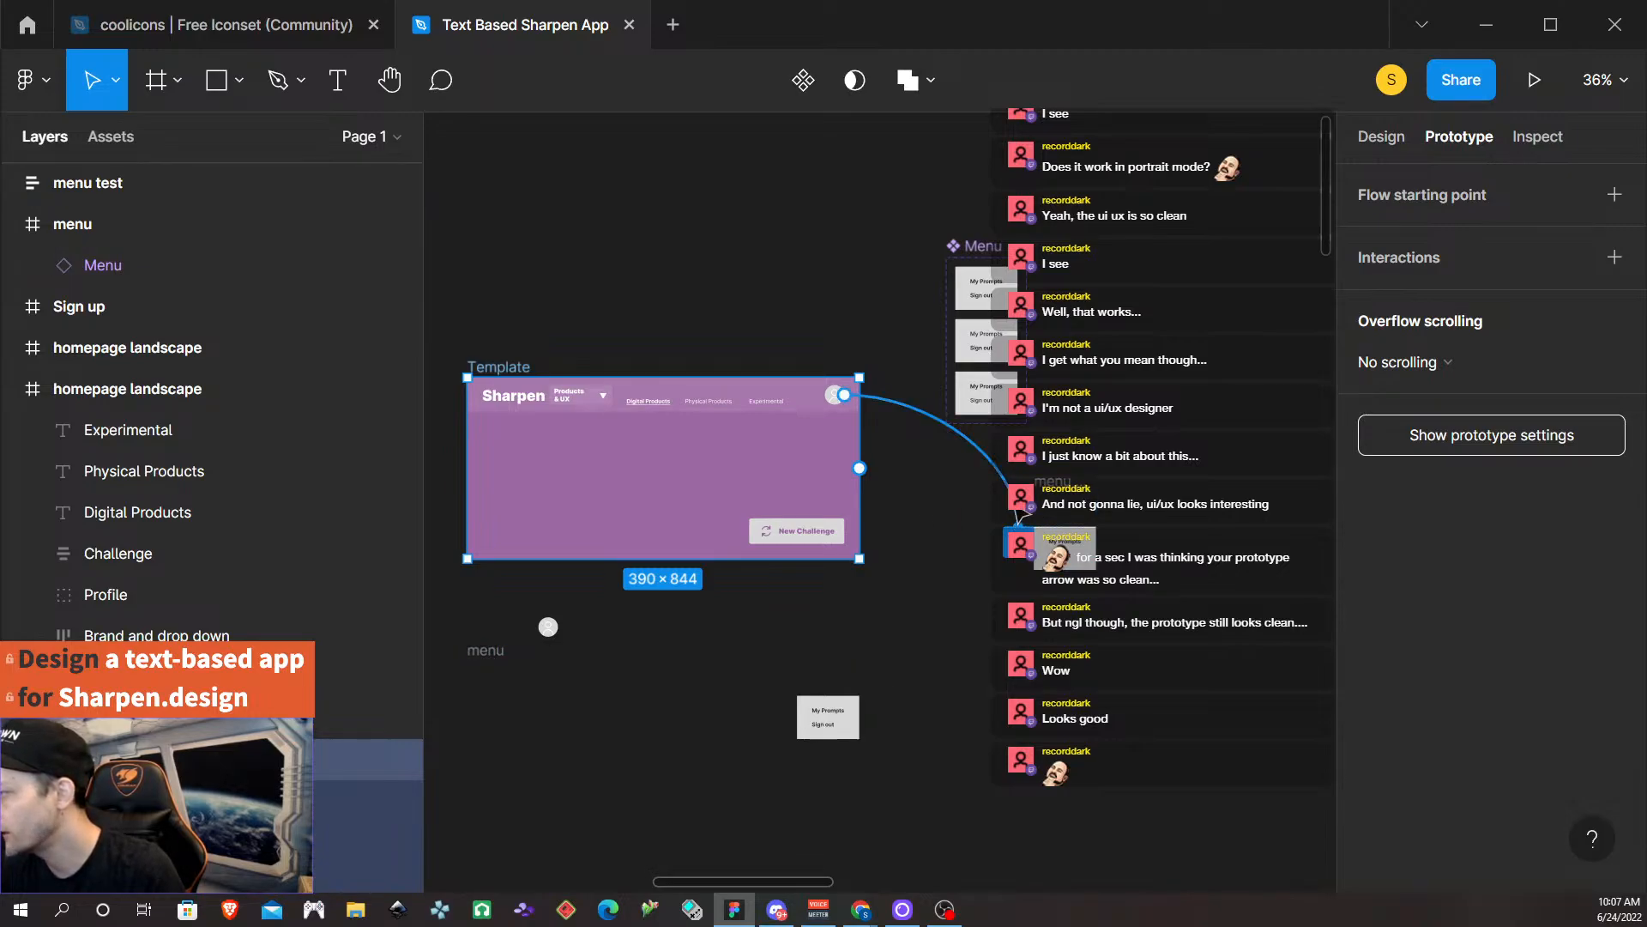
# Reconnect the Template's Profile icon to the menu frame below it as an on-tap Open overlay interaction.
pyautogui.moveTo(845, 395); pyautogui.dragTo(609, 665)
pyautogui.moveTo(519, 722); pyautogui.dragTo(526, 728)
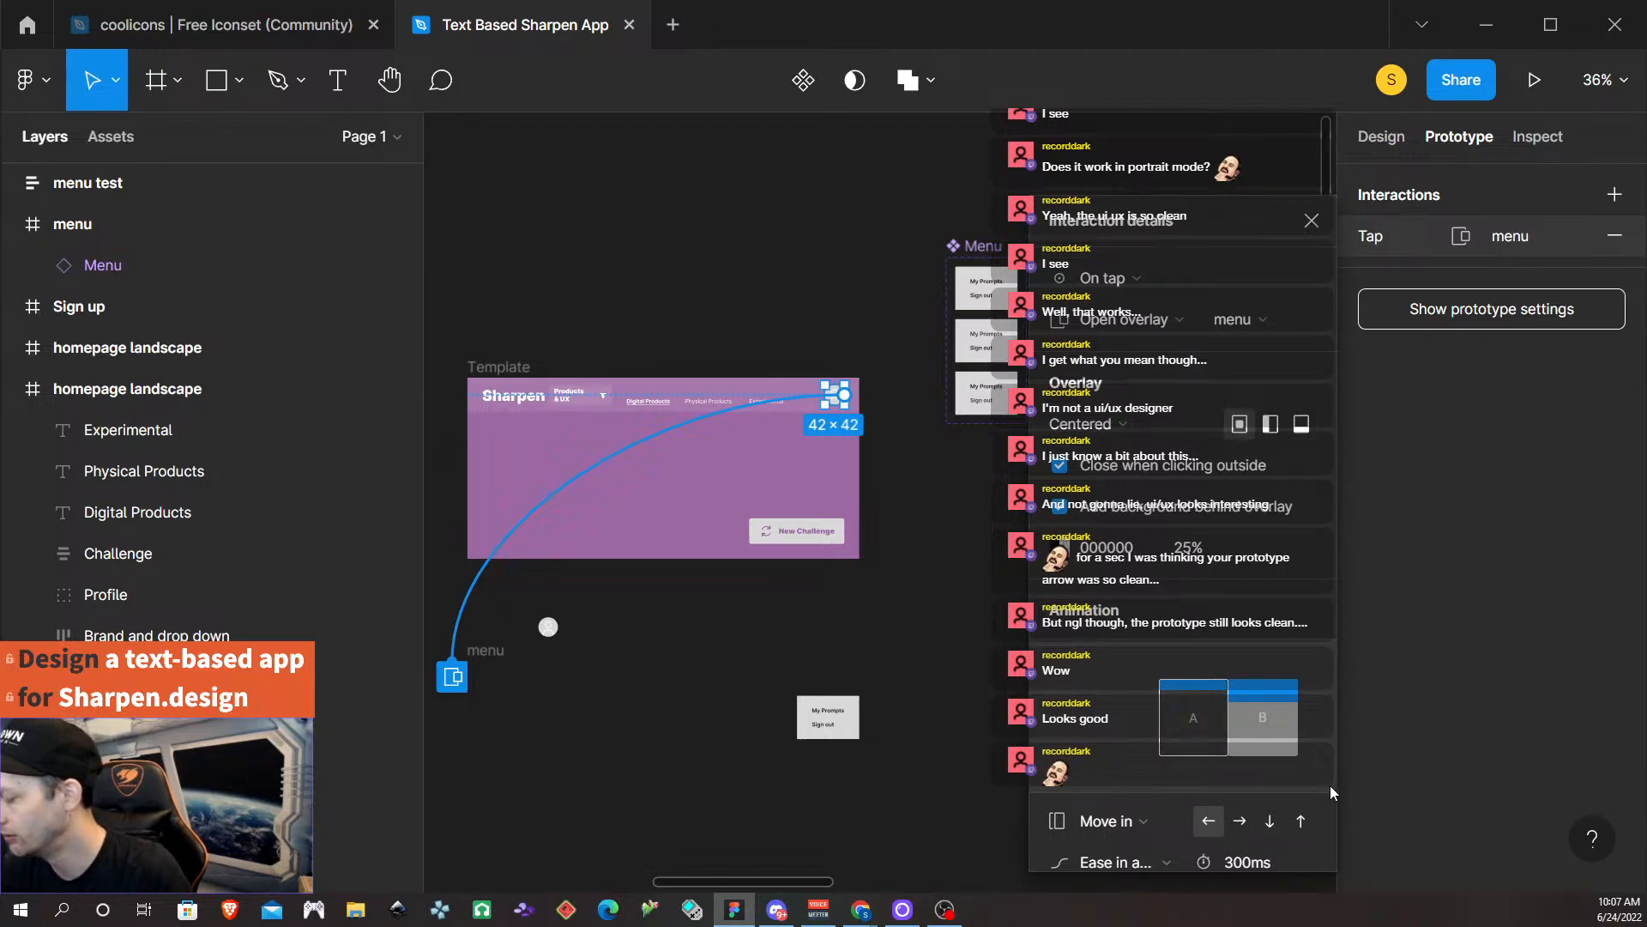
pyautogui.scroll(-1, 1332, 792)
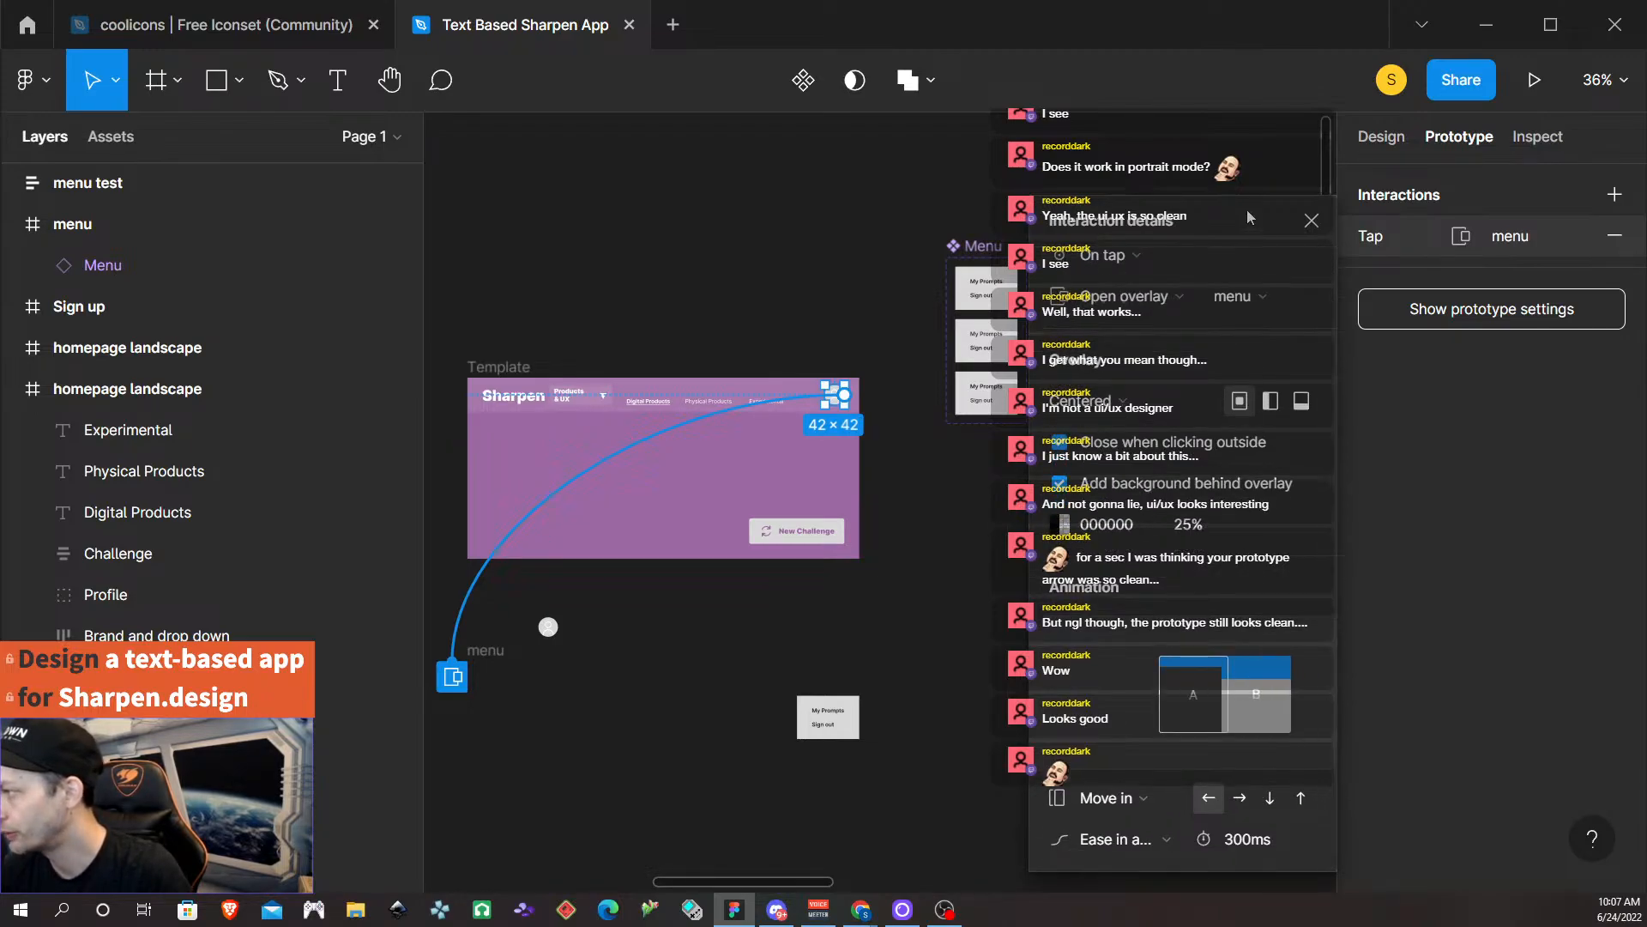
pyautogui.click(1312, 222)
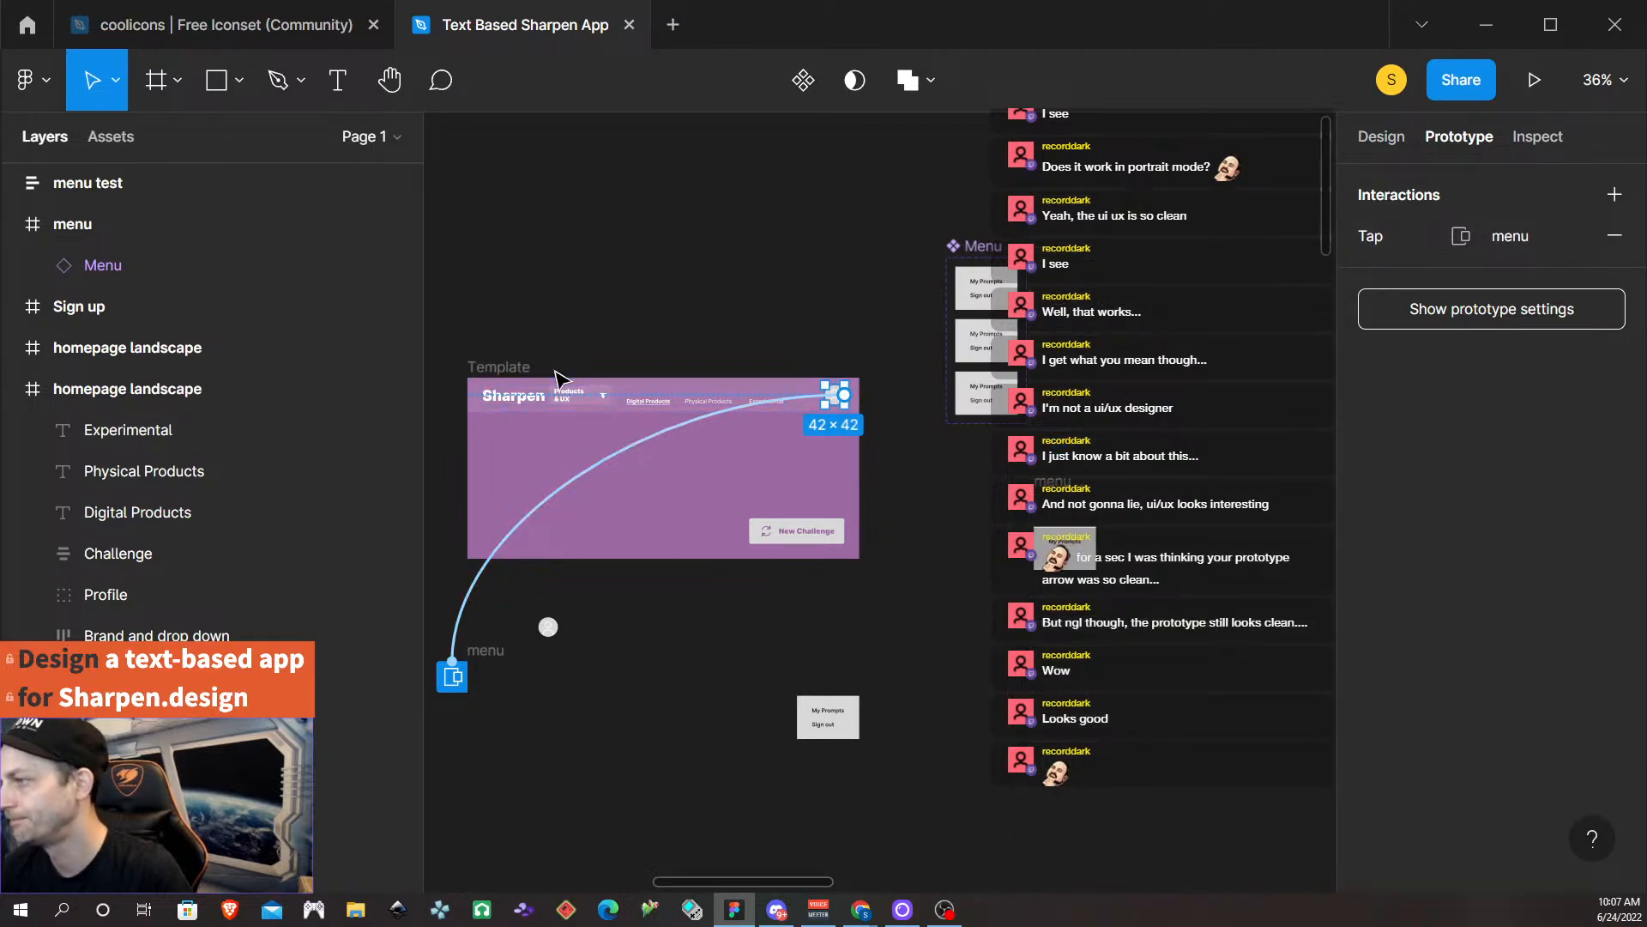
# Launch the prototype from the Template frame, open the menu with the profile icon and dismiss it by tapping outside.
pyautogui.click(545, 332)
pyautogui.click(502, 367)
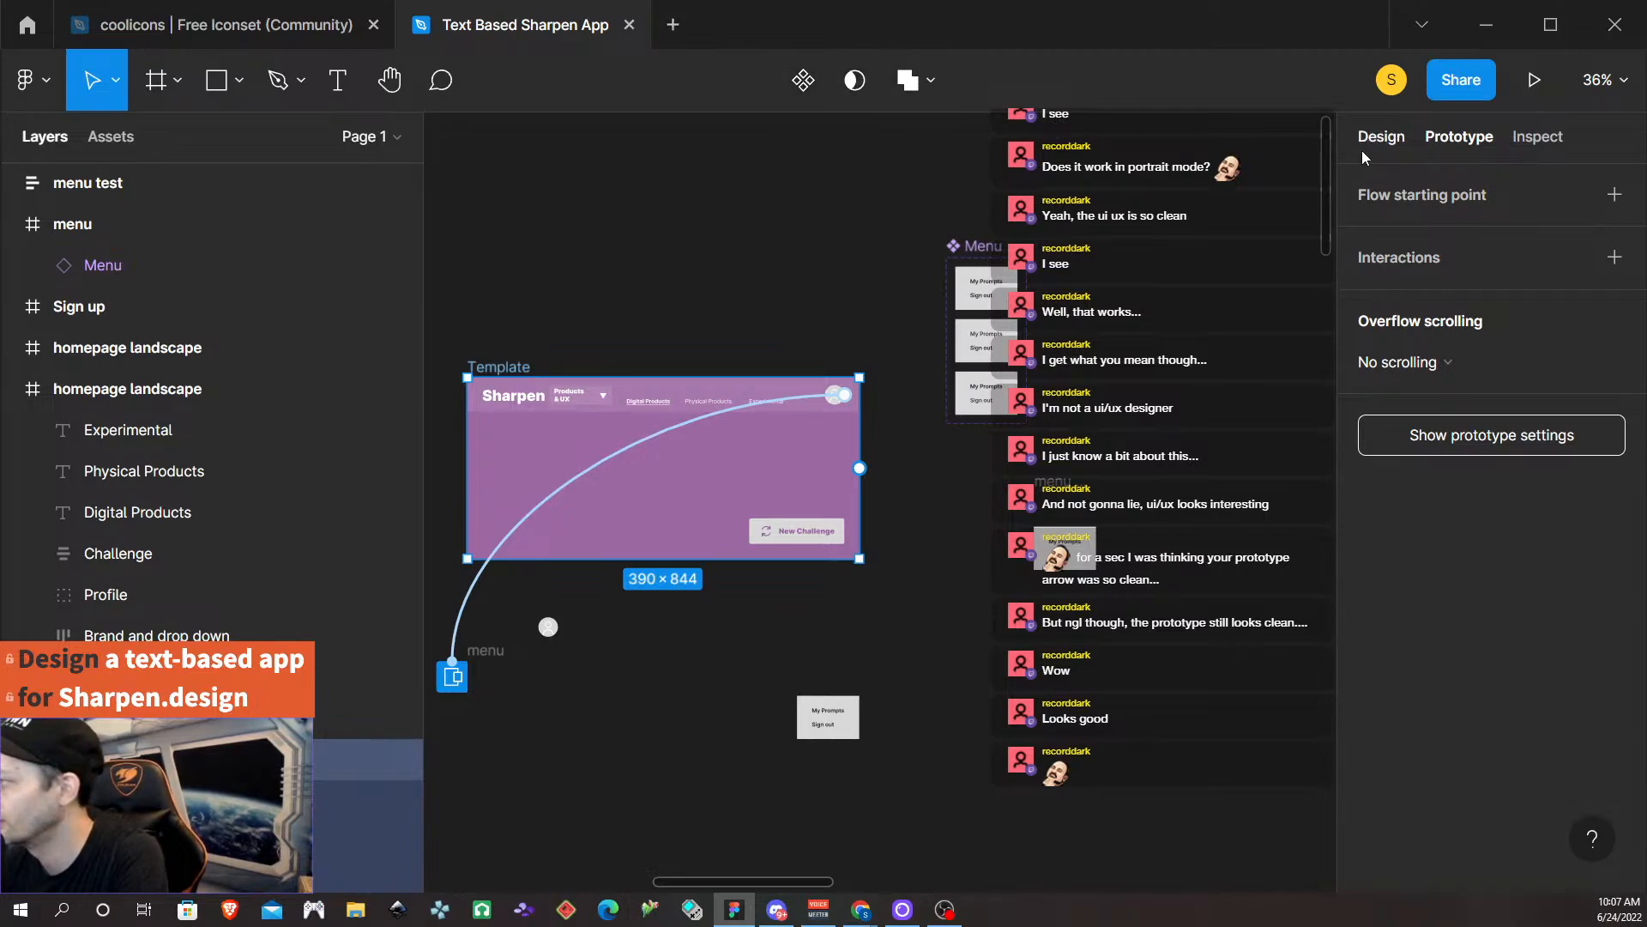
pyautogui.click(1534, 79)
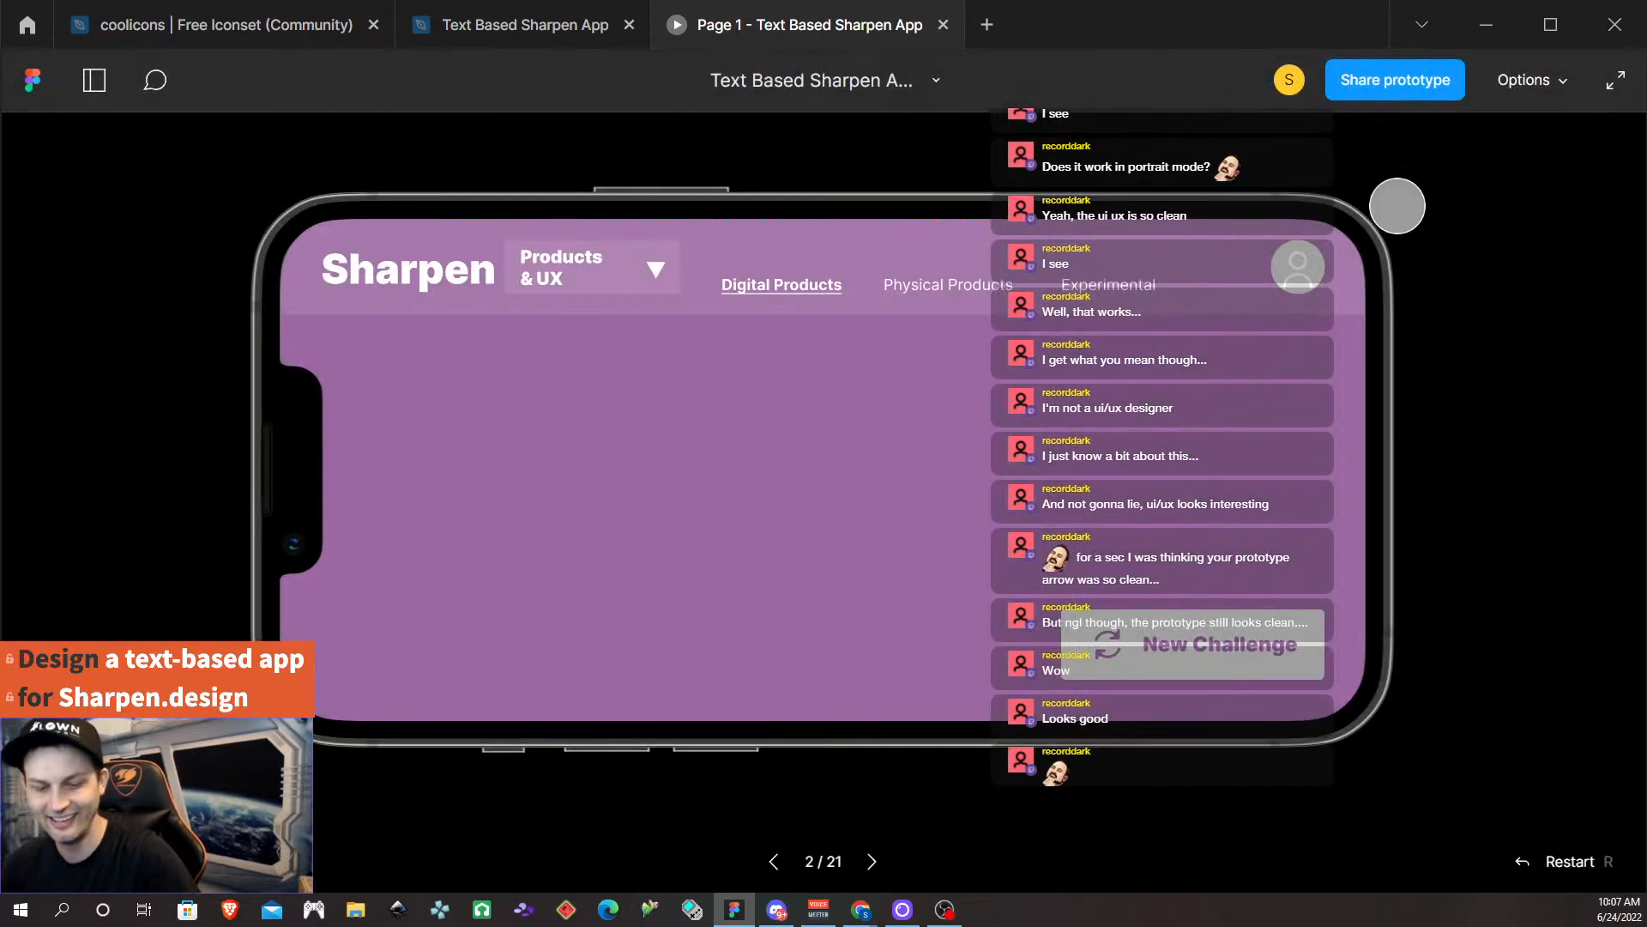
pyautogui.click(1305, 266)
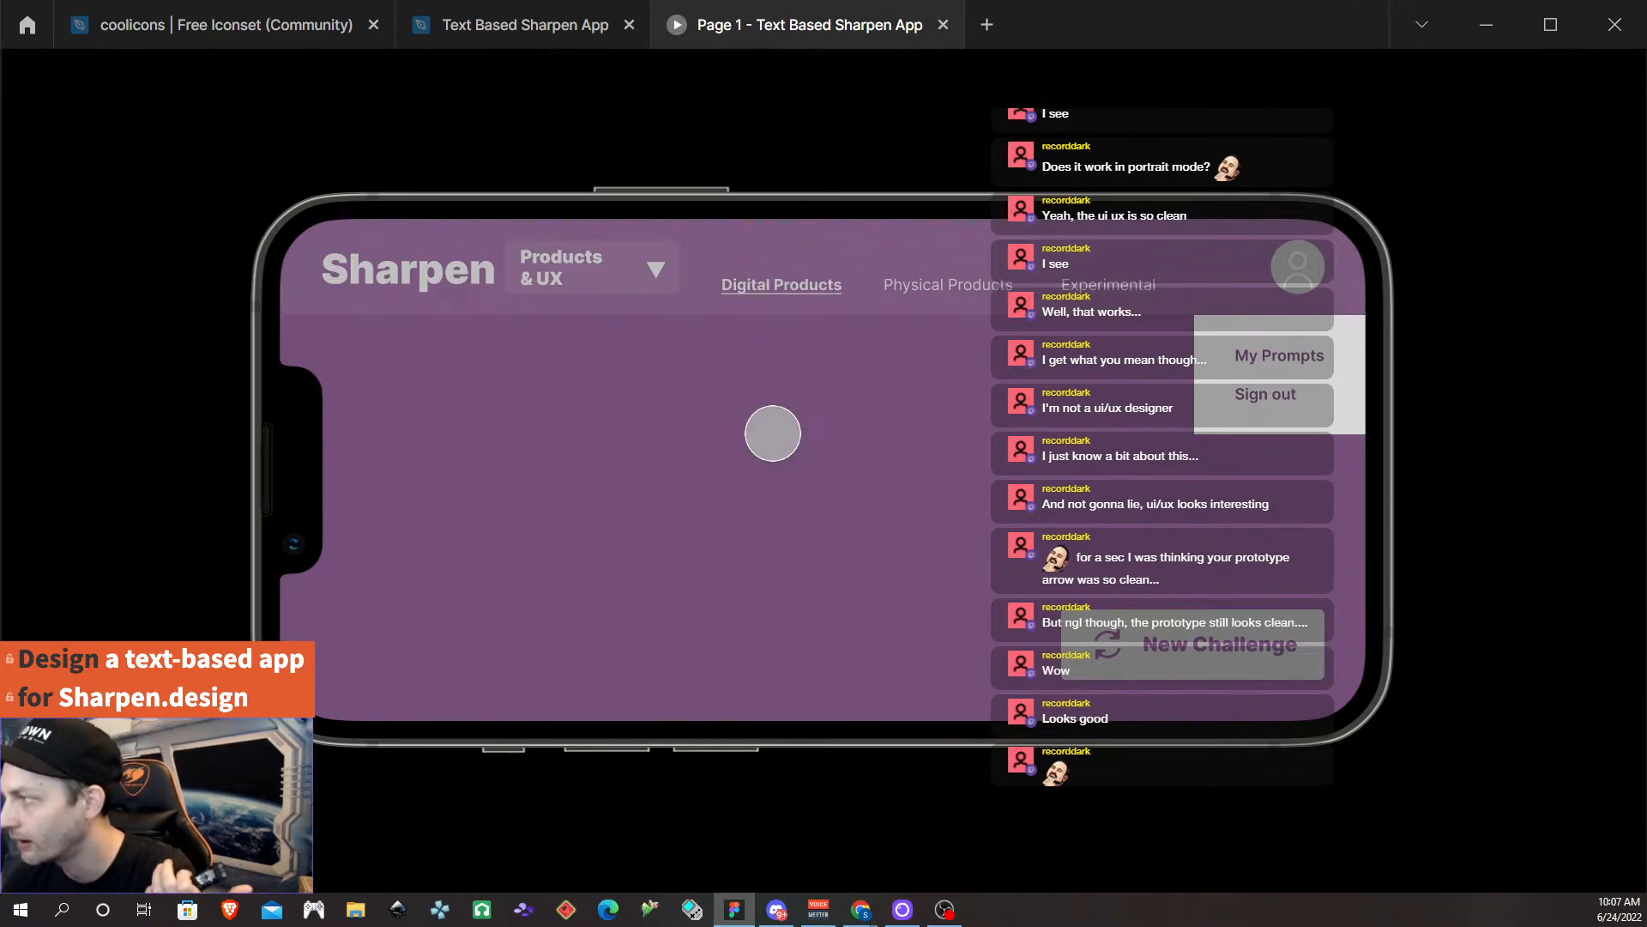
pyautogui.click(1485, 544)
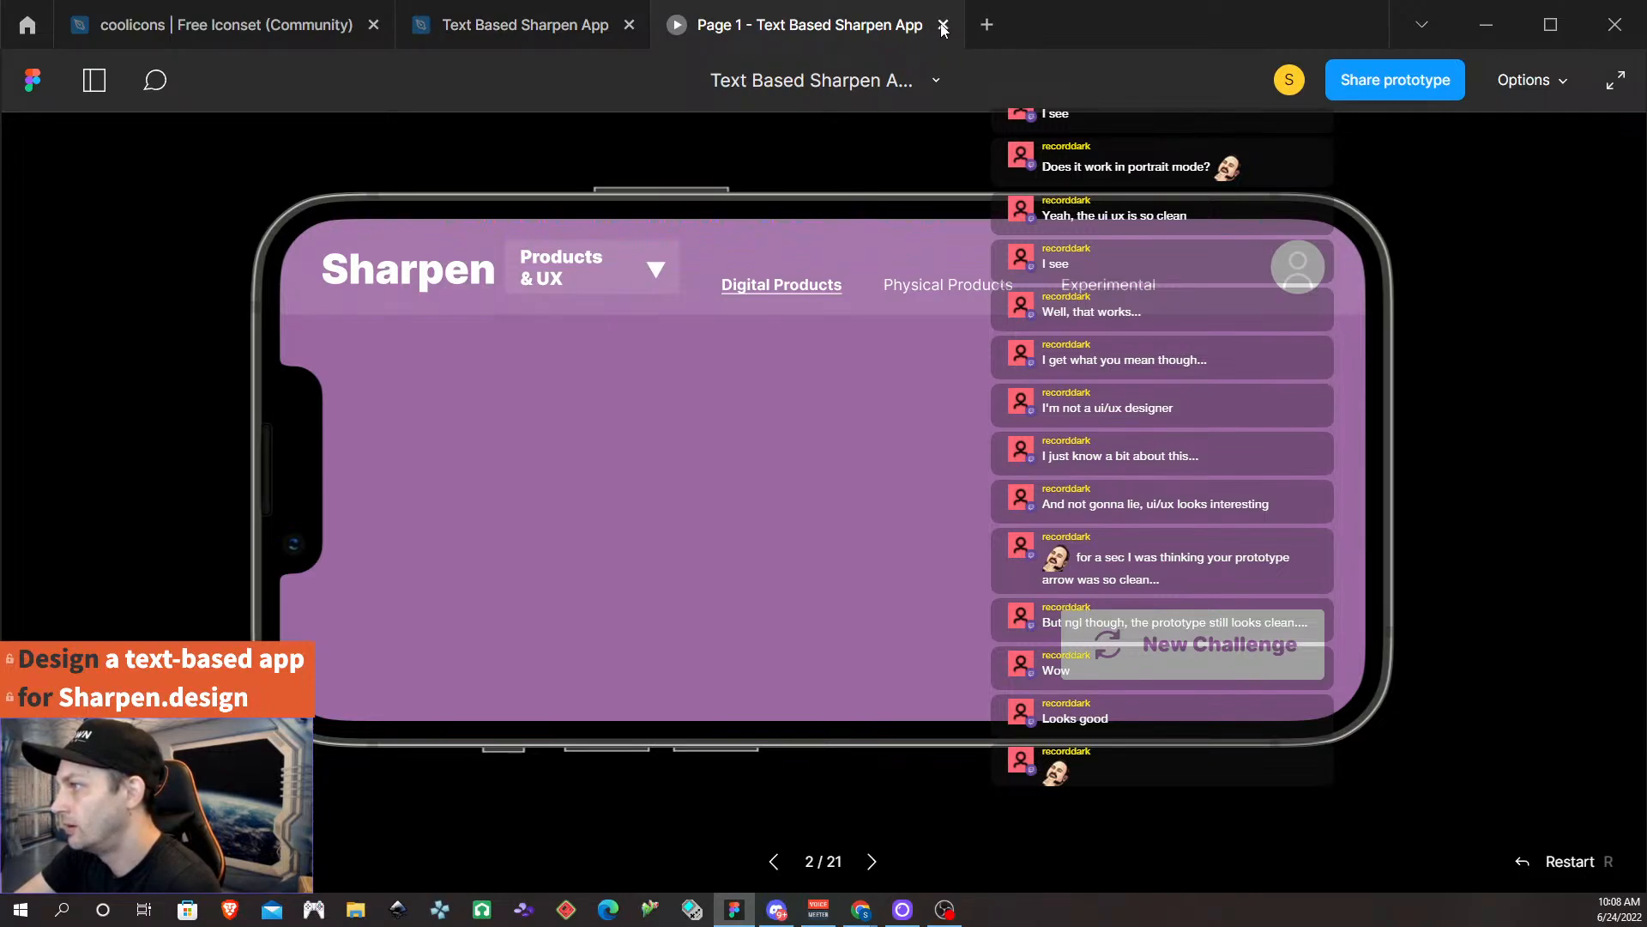
# Add an on-tap Back interaction to the Sign out text inside the menu frame's Menu instance in the design file.
pyautogui.click(569, 28)
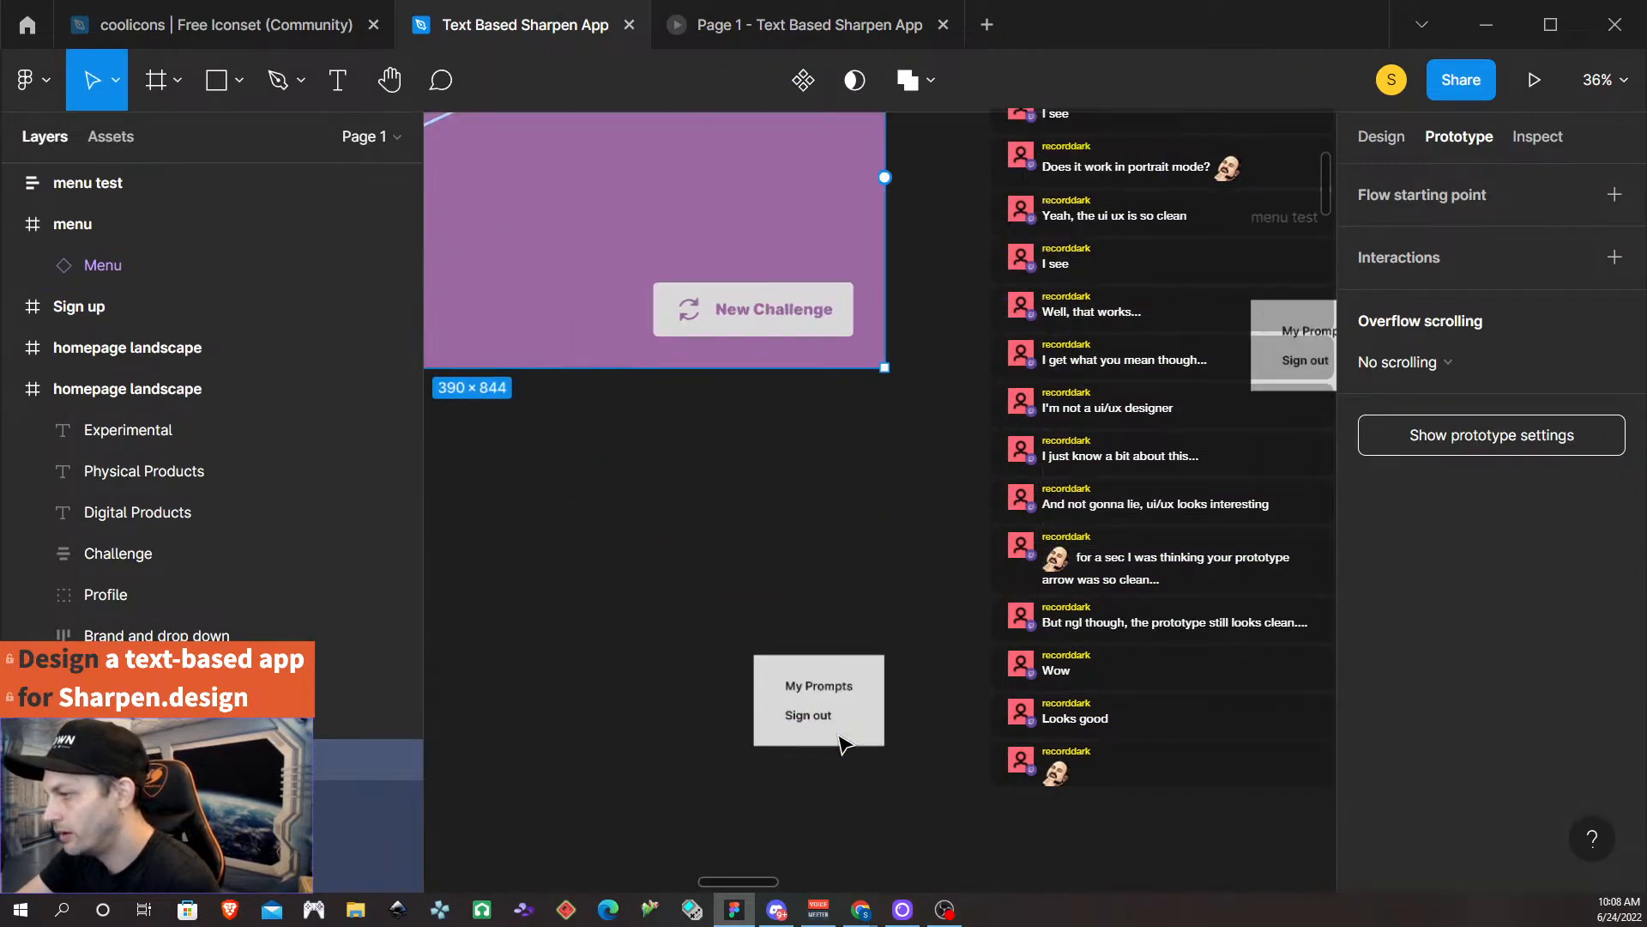
pyautogui.scroll(5, 836, 736)
pyautogui.click(786, 705)
pyautogui.doubleClick(797, 709)
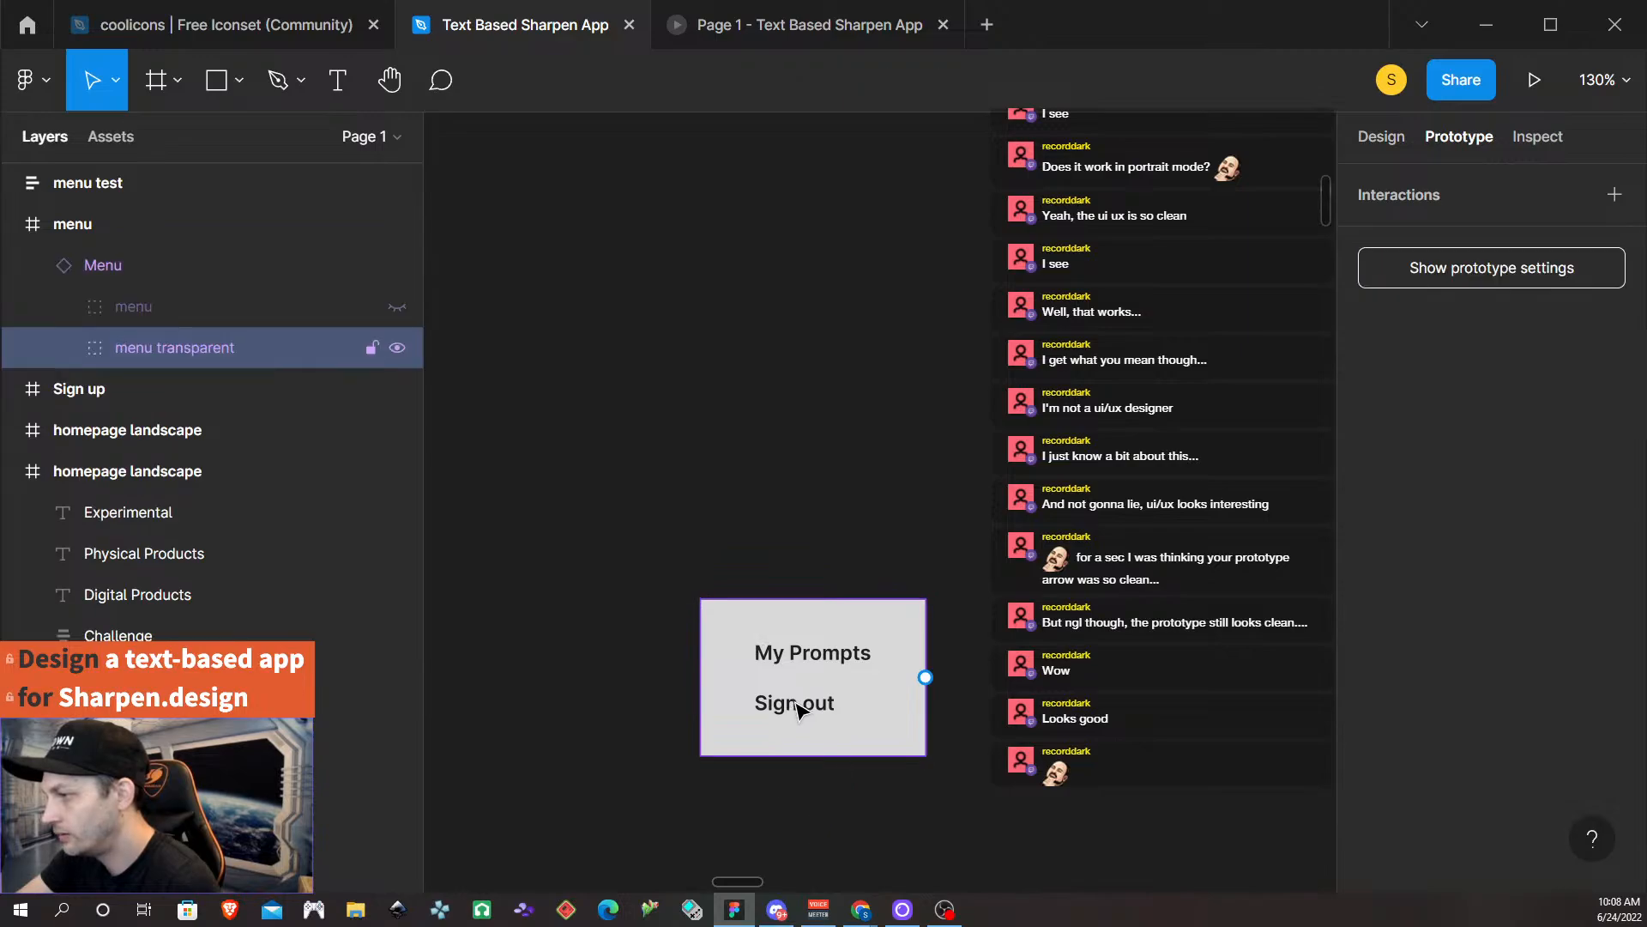
pyautogui.doubleClick(797, 709)
pyautogui.doubleClick(798, 709)
pyautogui.doubleClick(798, 709)
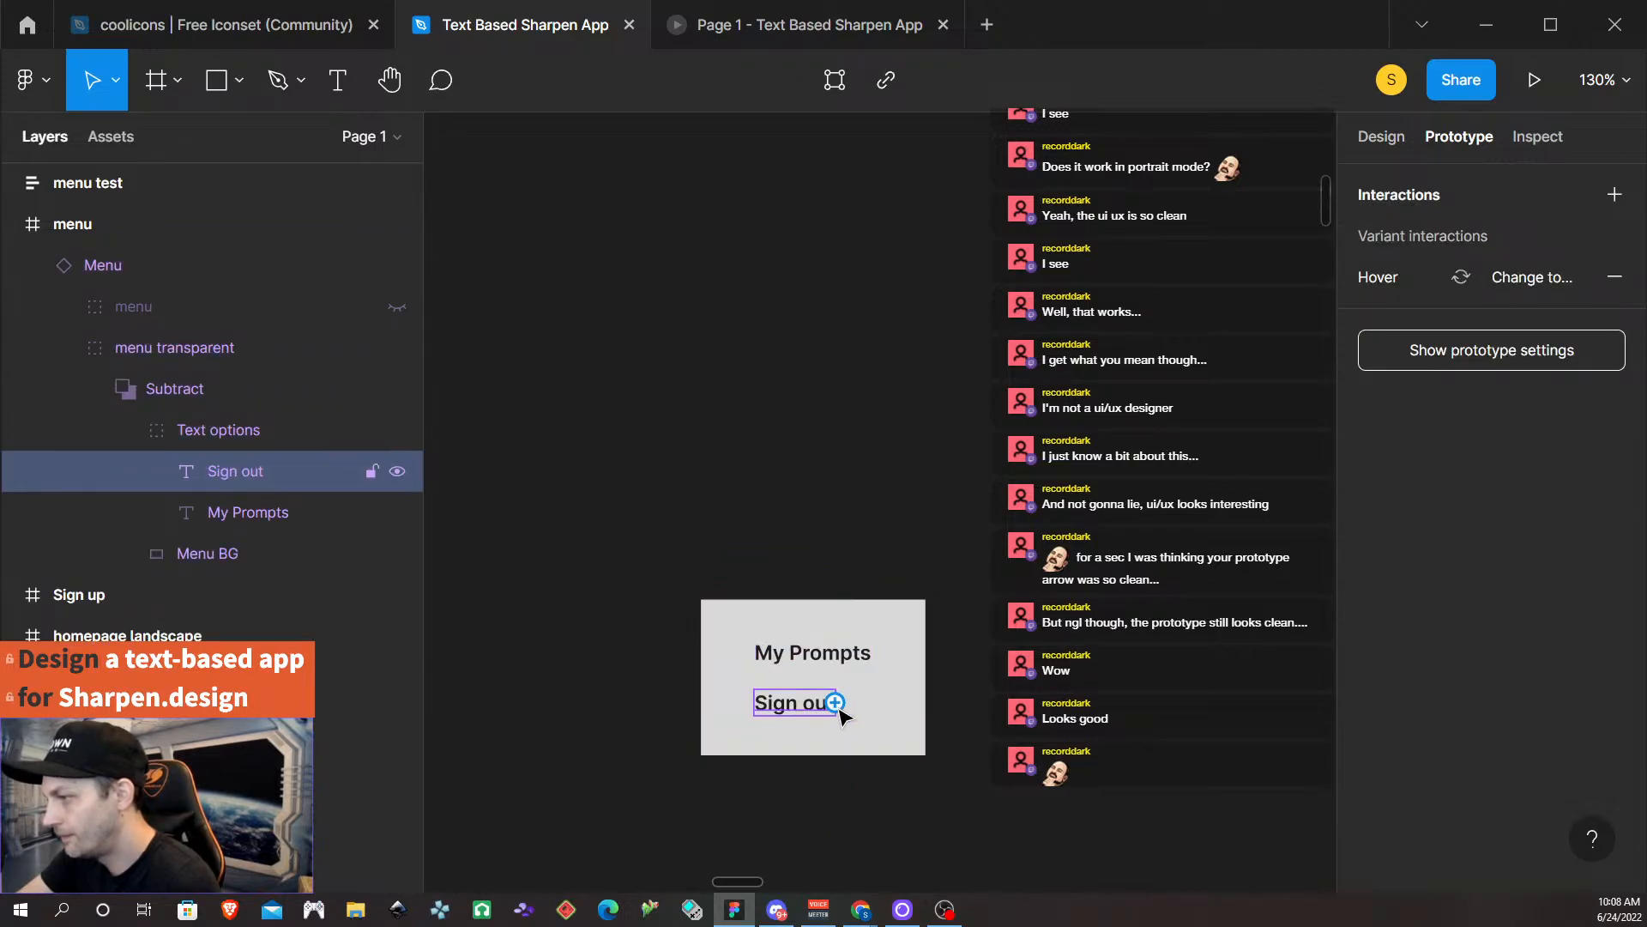
pyautogui.moveTo(836, 702); pyautogui.dragTo(964, 536)
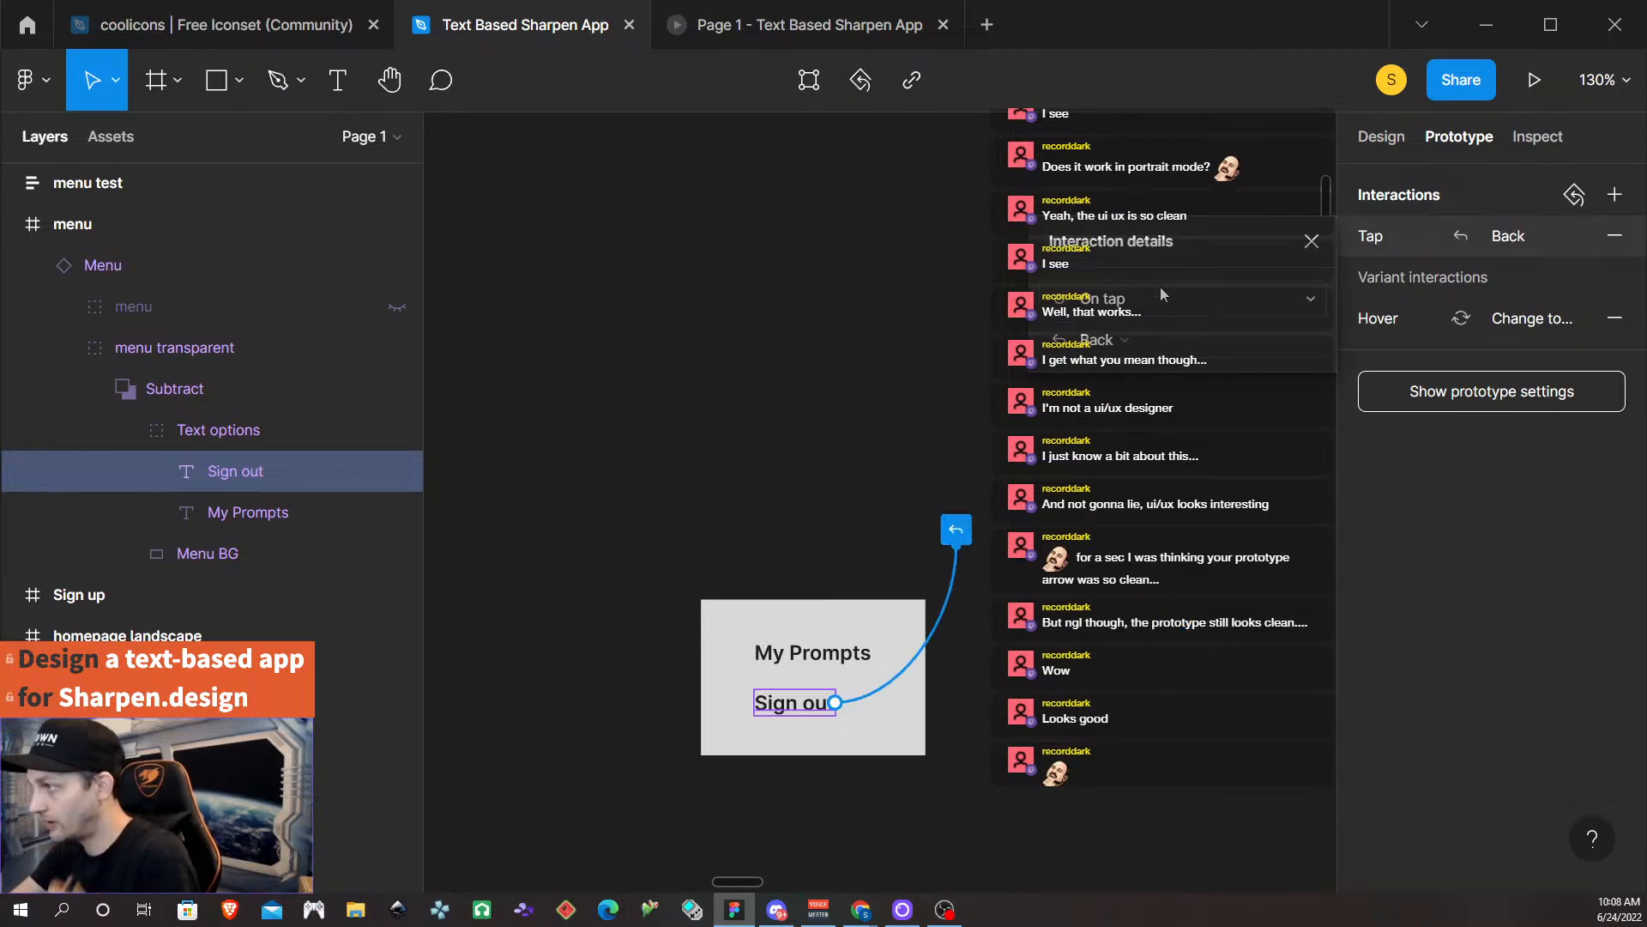
pyautogui.click(1311, 242)
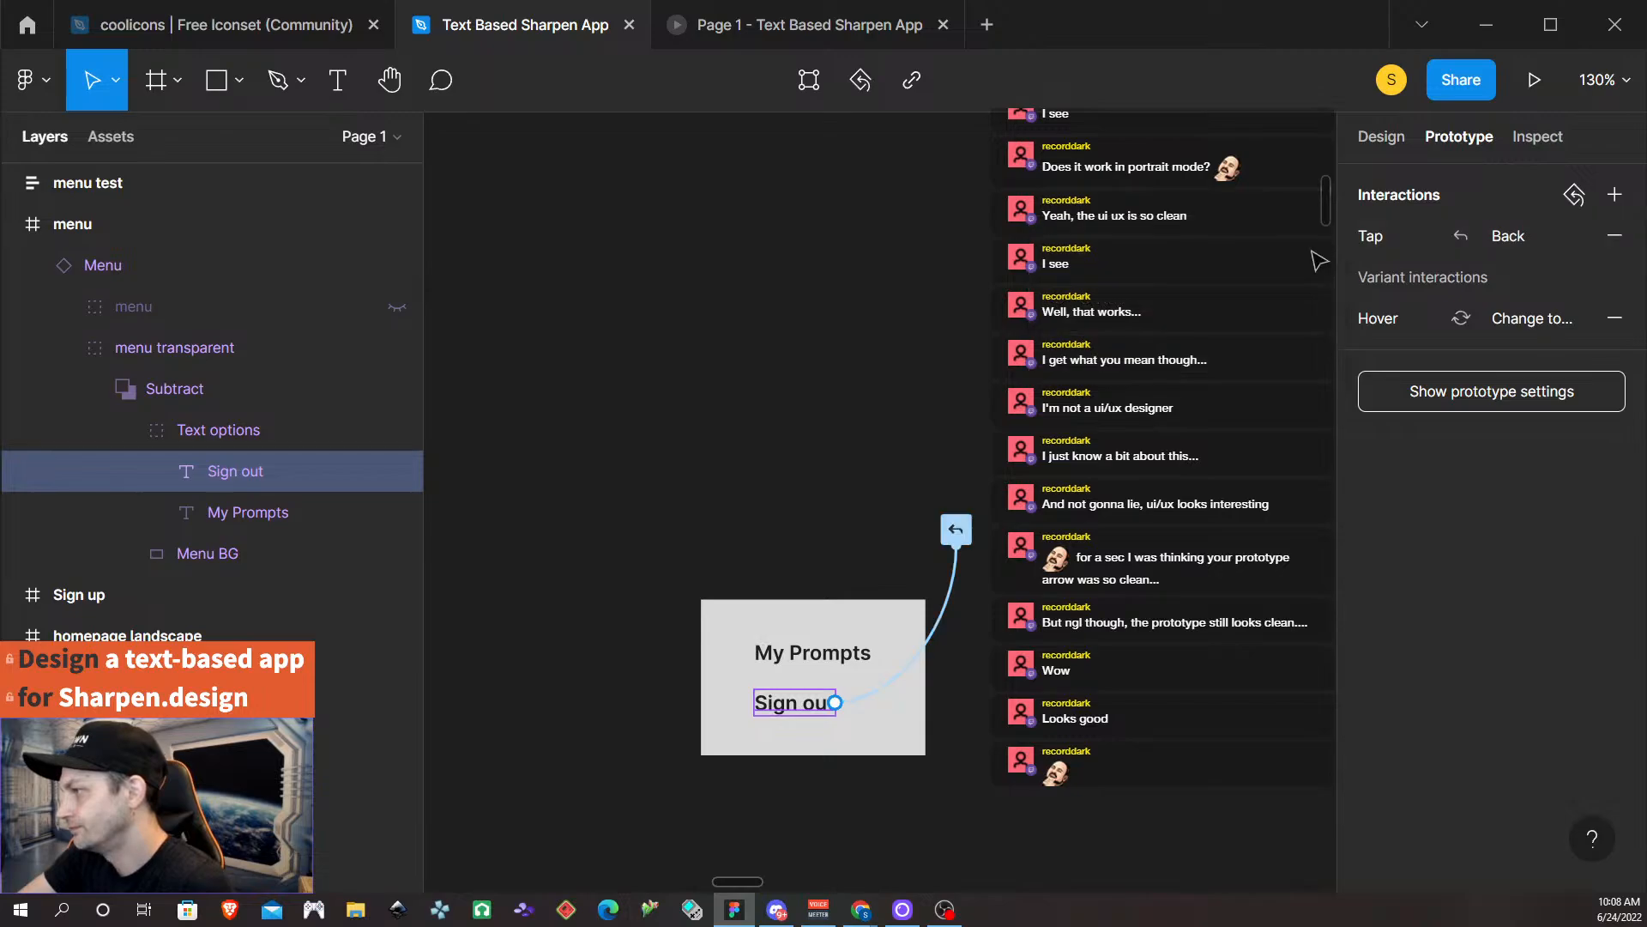
# Select the Template frame, return to the running preview and open the menu with the profile icon.
pyautogui.scroll(-6, 845, 493)
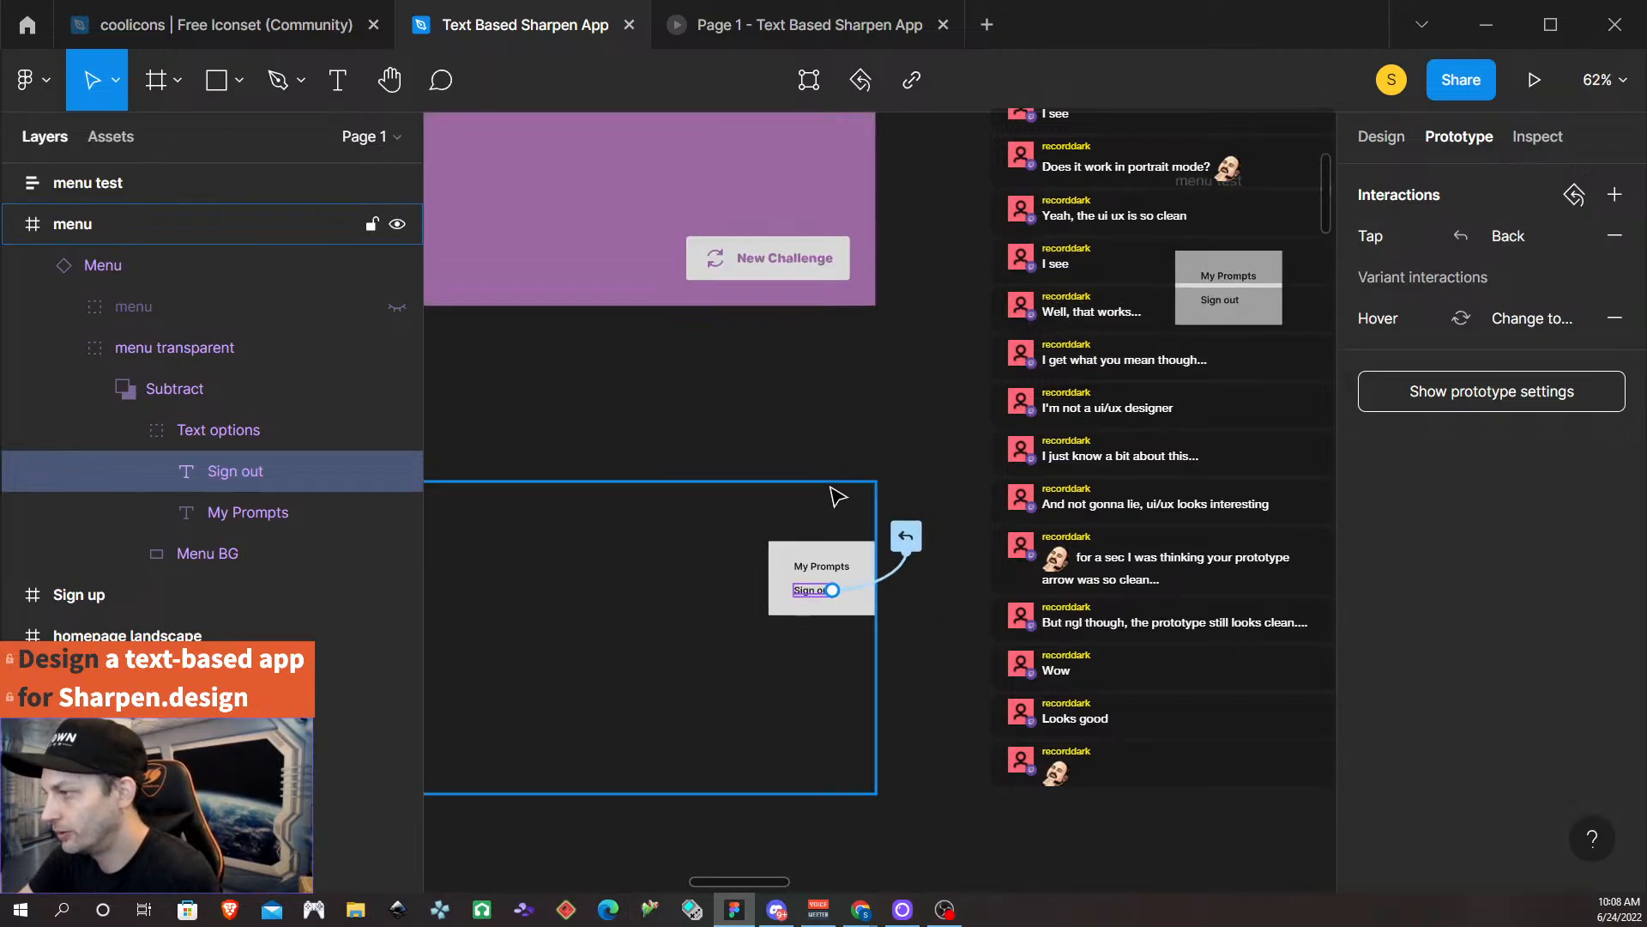
pyautogui.click(558, 225)
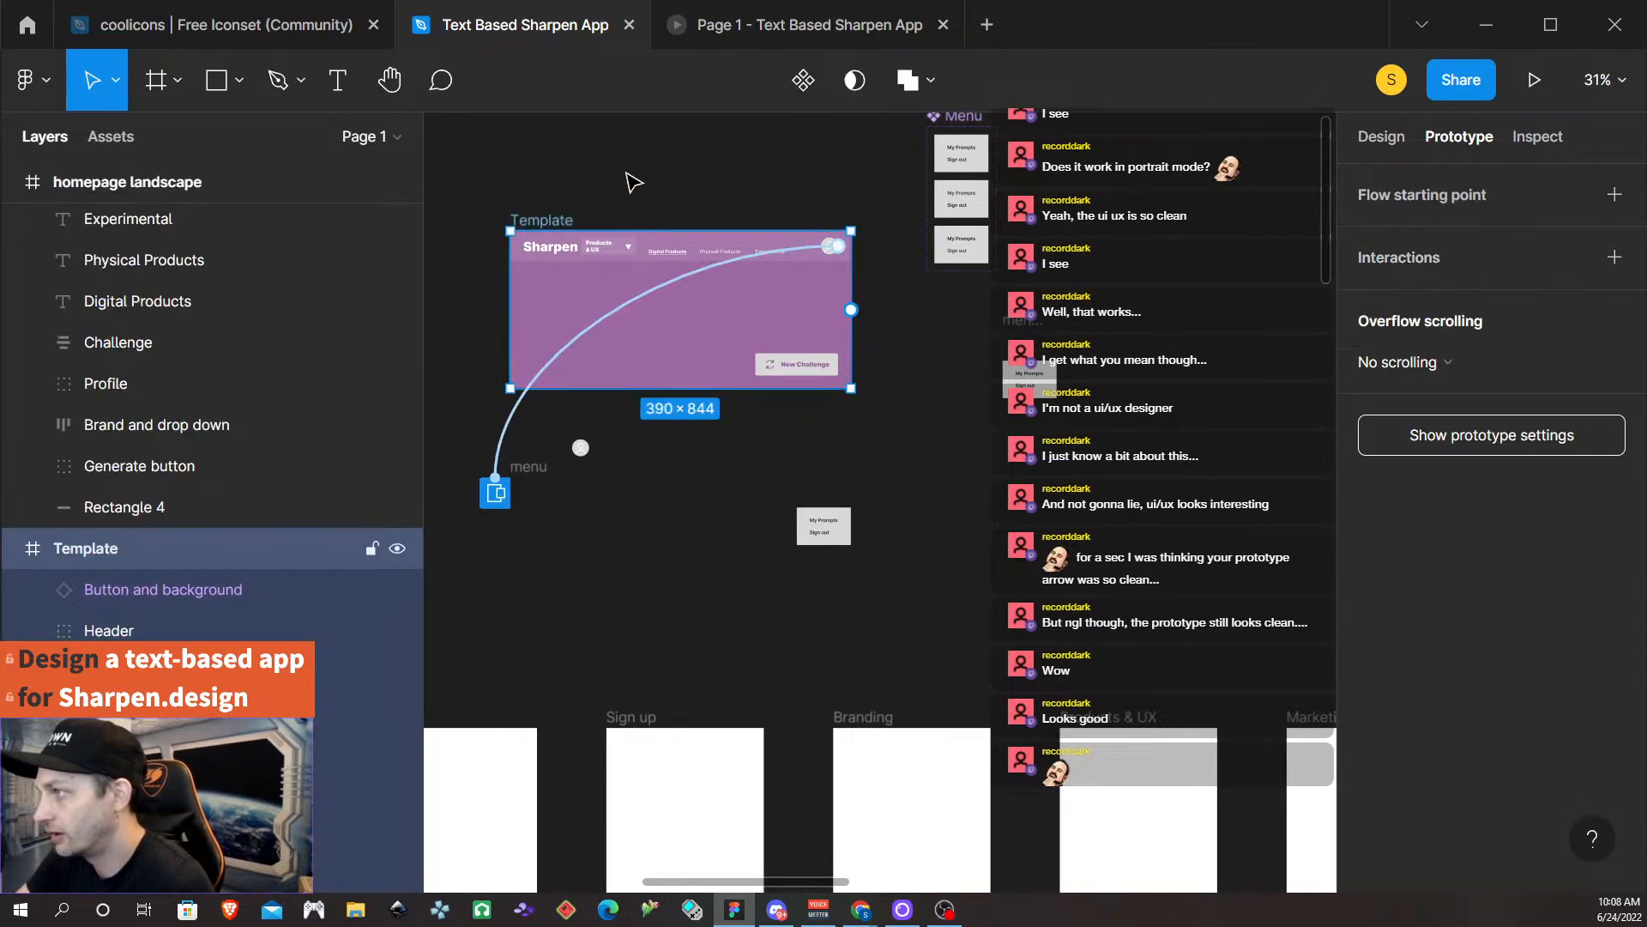
pyautogui.click(853, 40)
pyautogui.click(1293, 266)
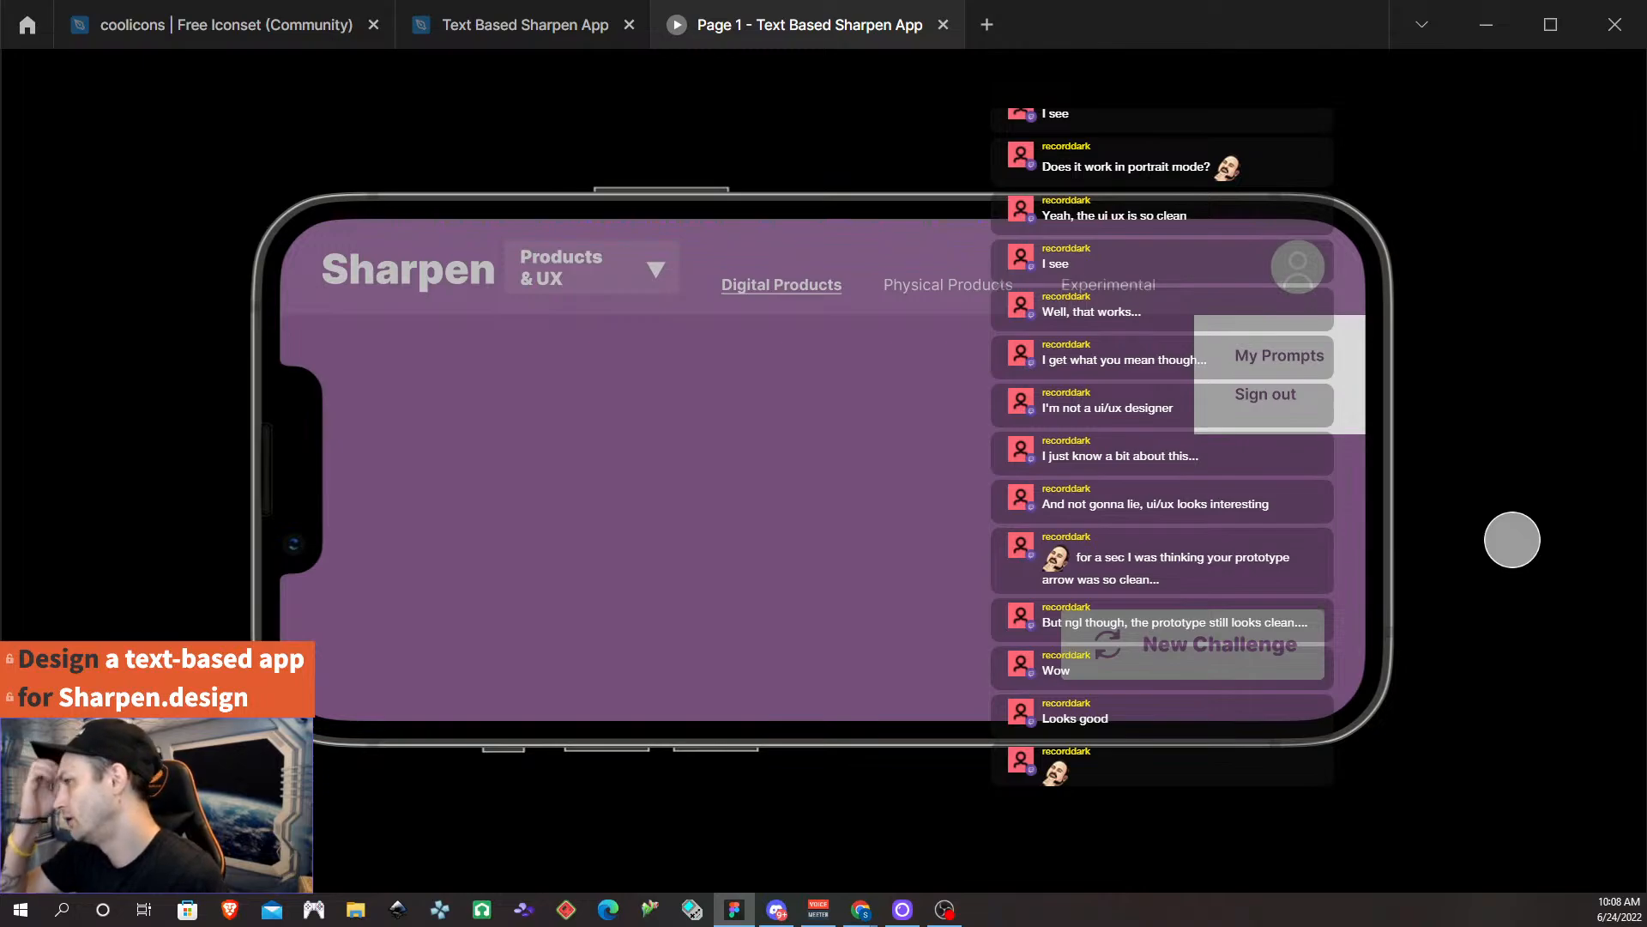
# Change the Sign out text's on-tap action to Close overlay in the design file.
pyautogui.click(486, 23)
pyautogui.scroll(3, 837, 554)
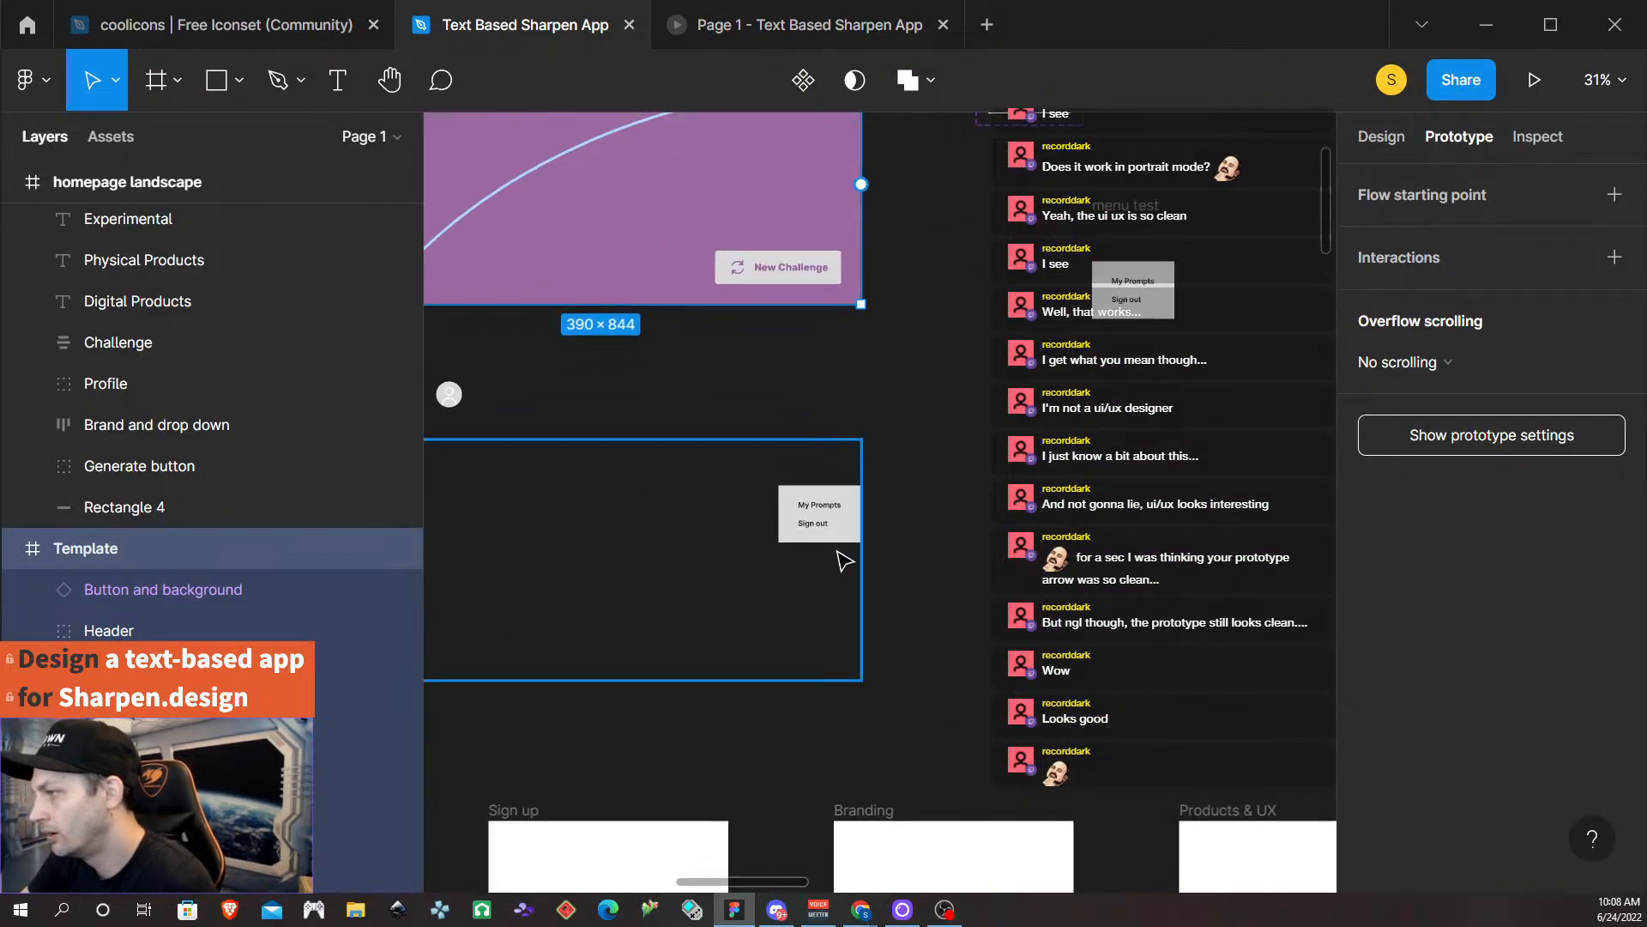
pyautogui.click(817, 530)
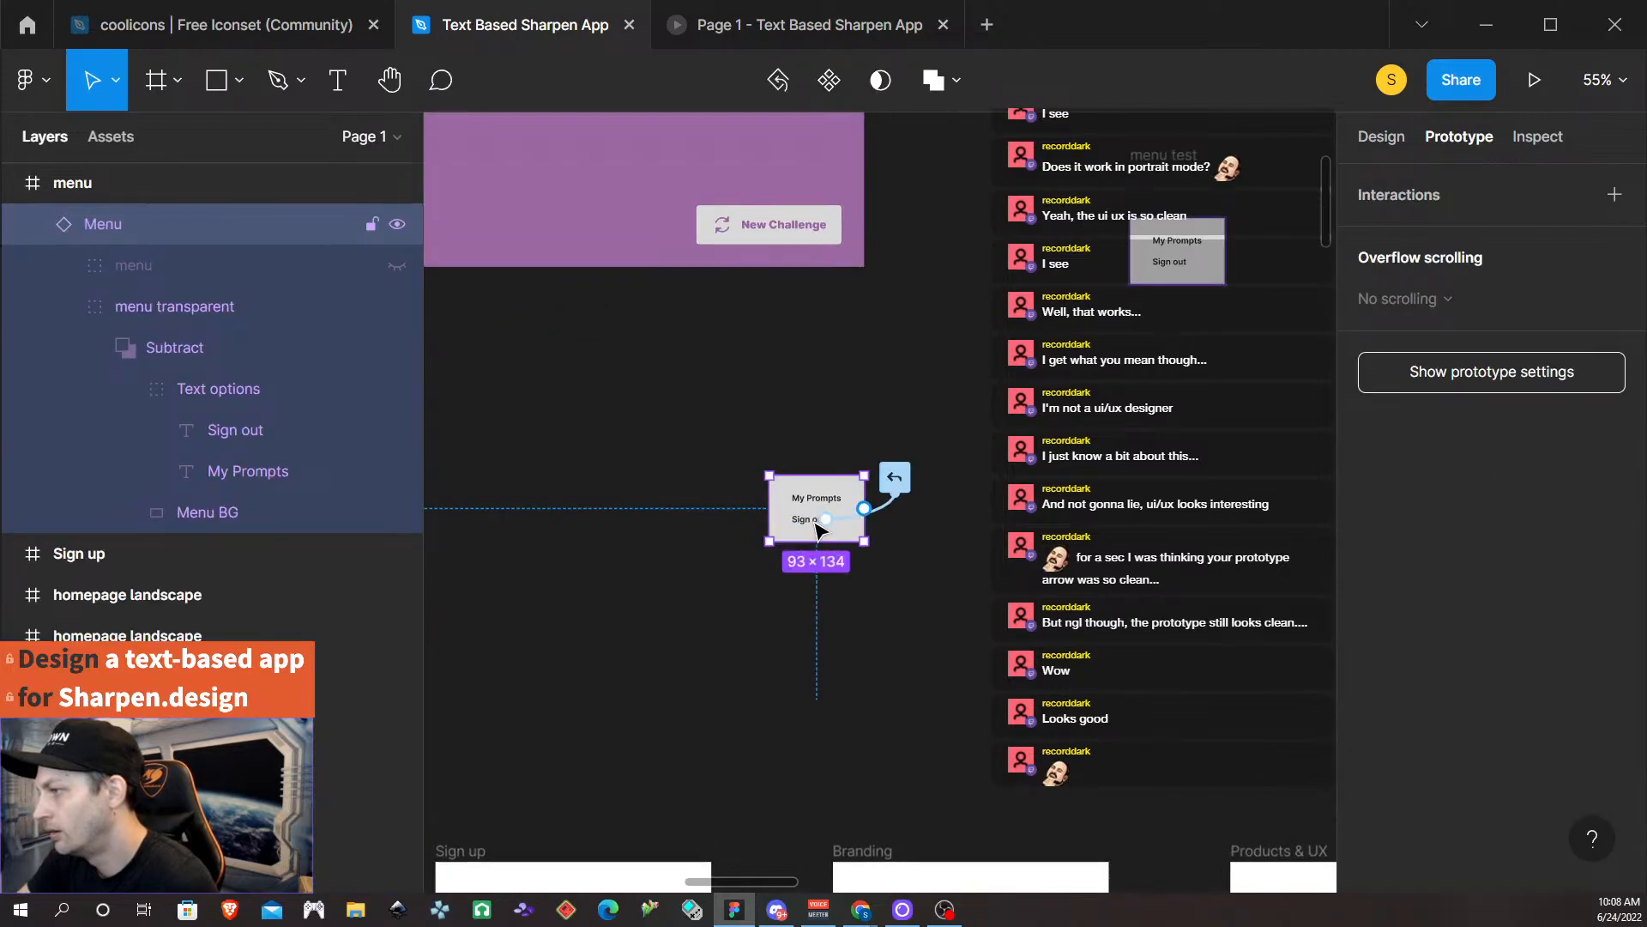
pyautogui.click(893, 515)
pyautogui.click(1112, 343)
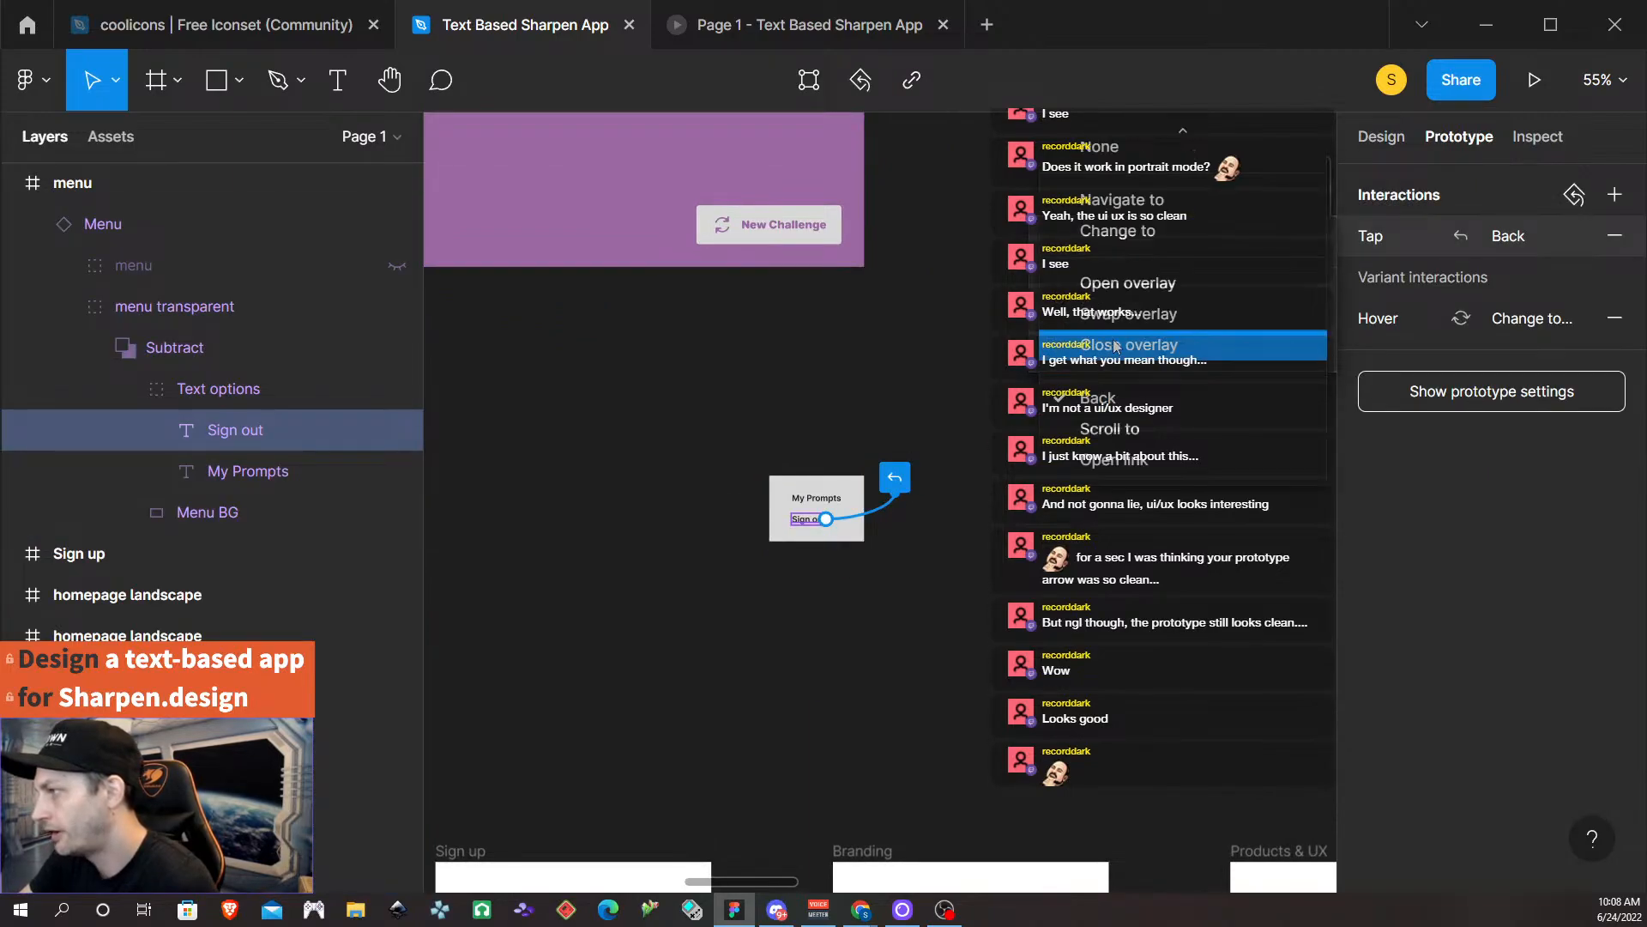
pyautogui.click(1214, 343)
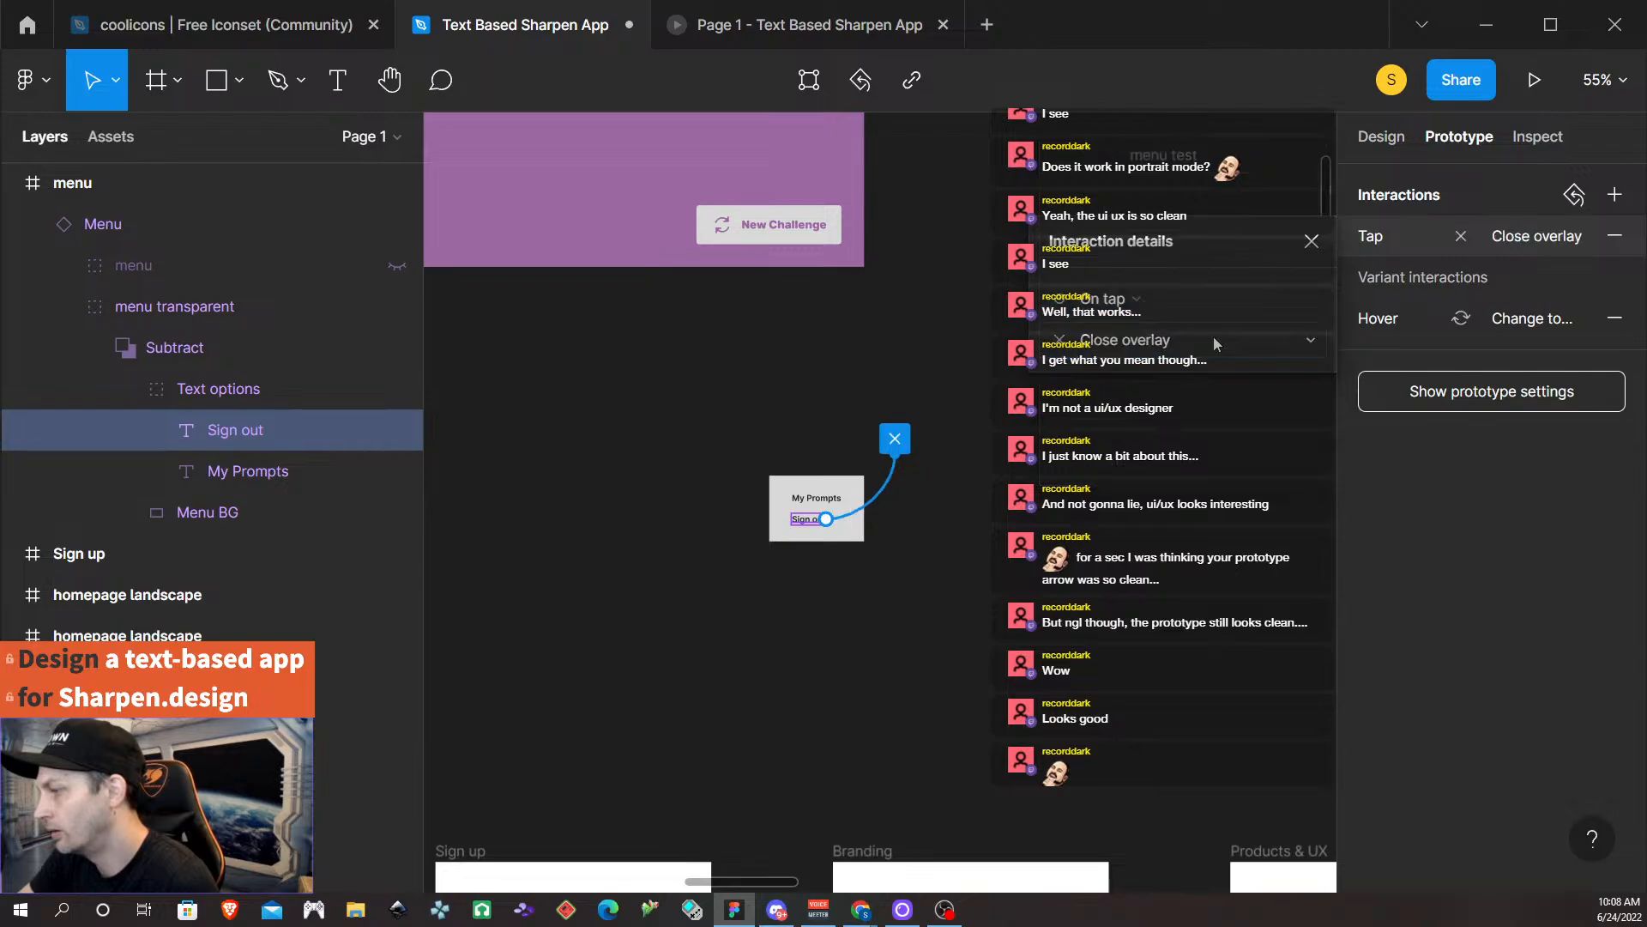
pyautogui.click(1081, 522)
# Test in the preview opening the menu with the profile icon and closing it with Sign out several times.
pyautogui.click(779, 27)
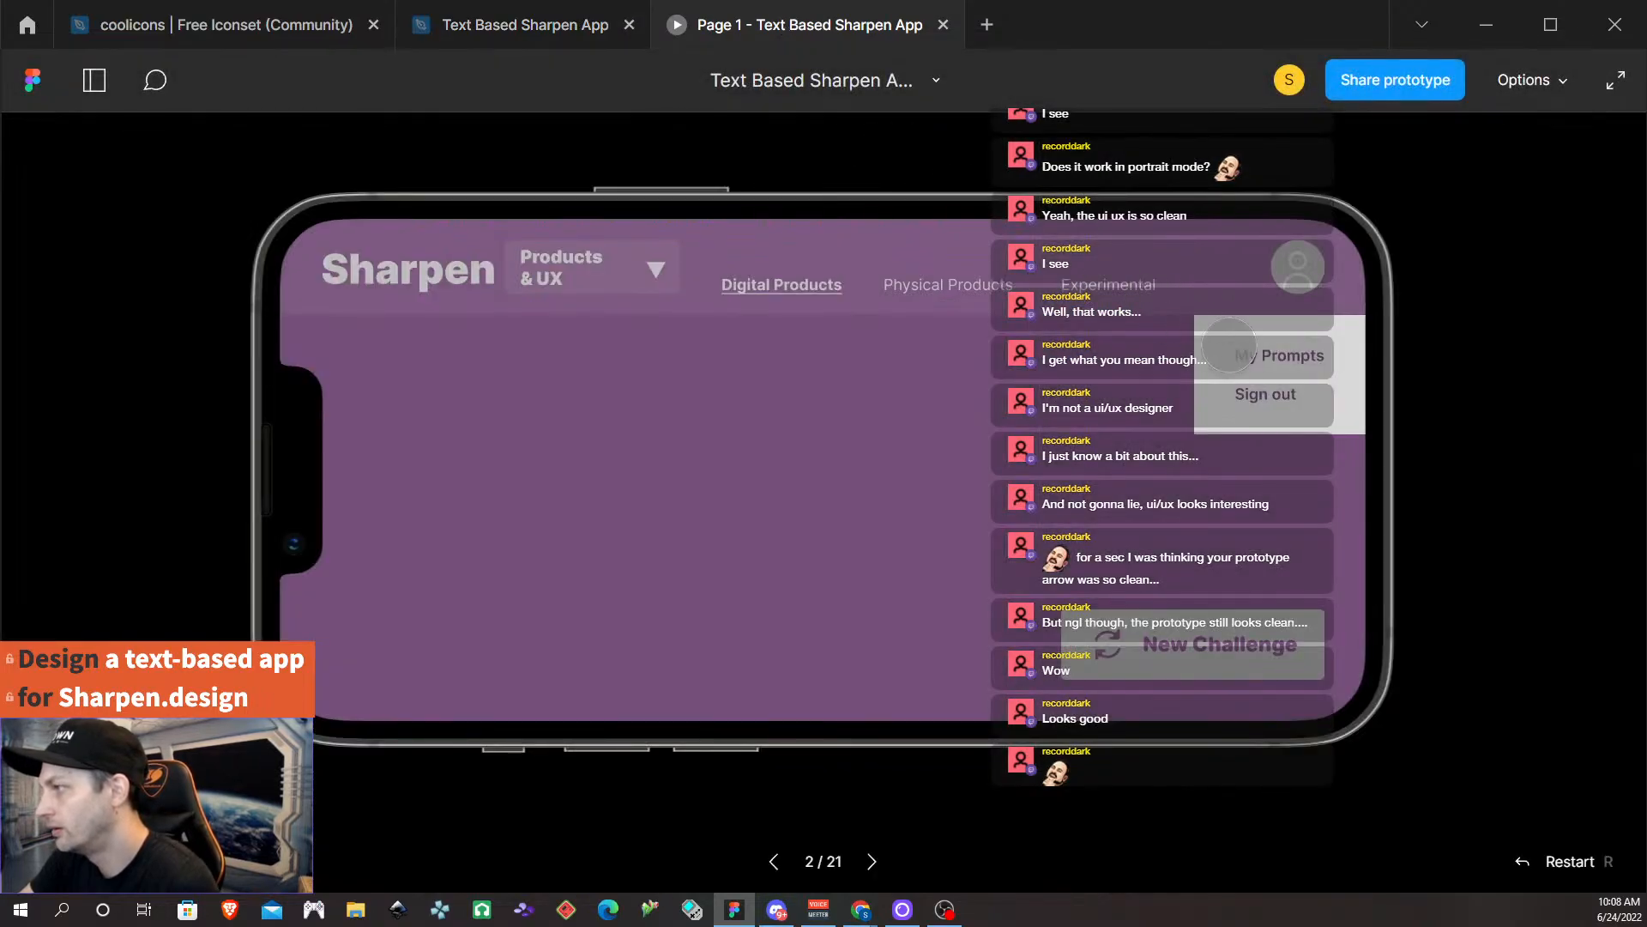
pyautogui.click(1268, 397)
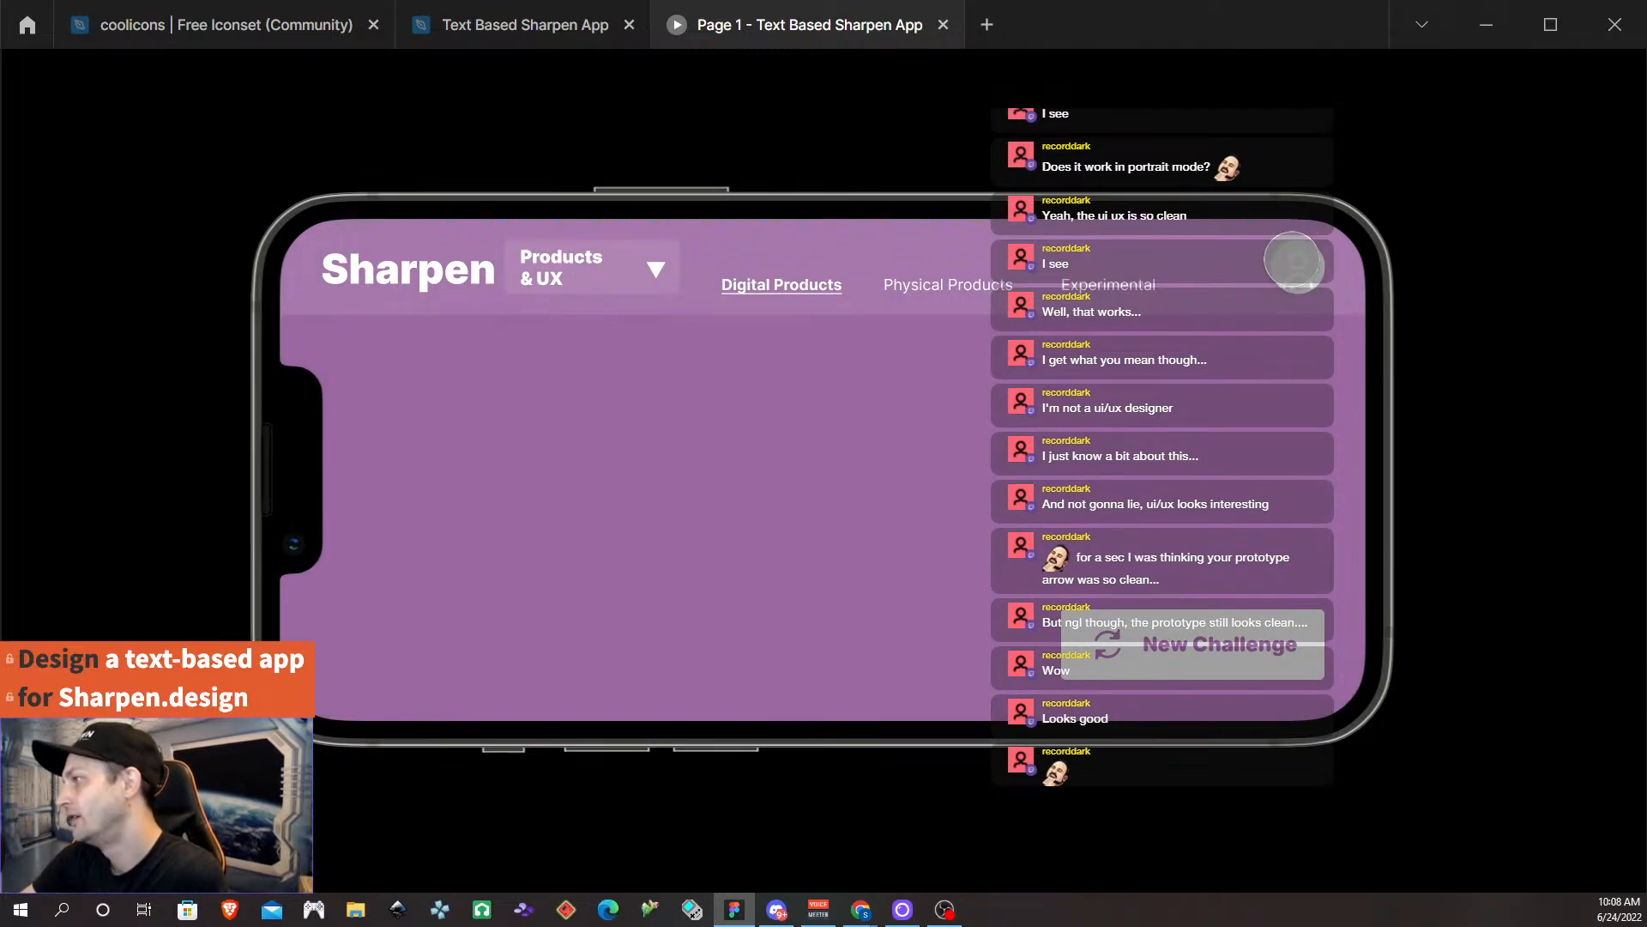
pyautogui.click(1298, 269)
pyautogui.click(1261, 396)
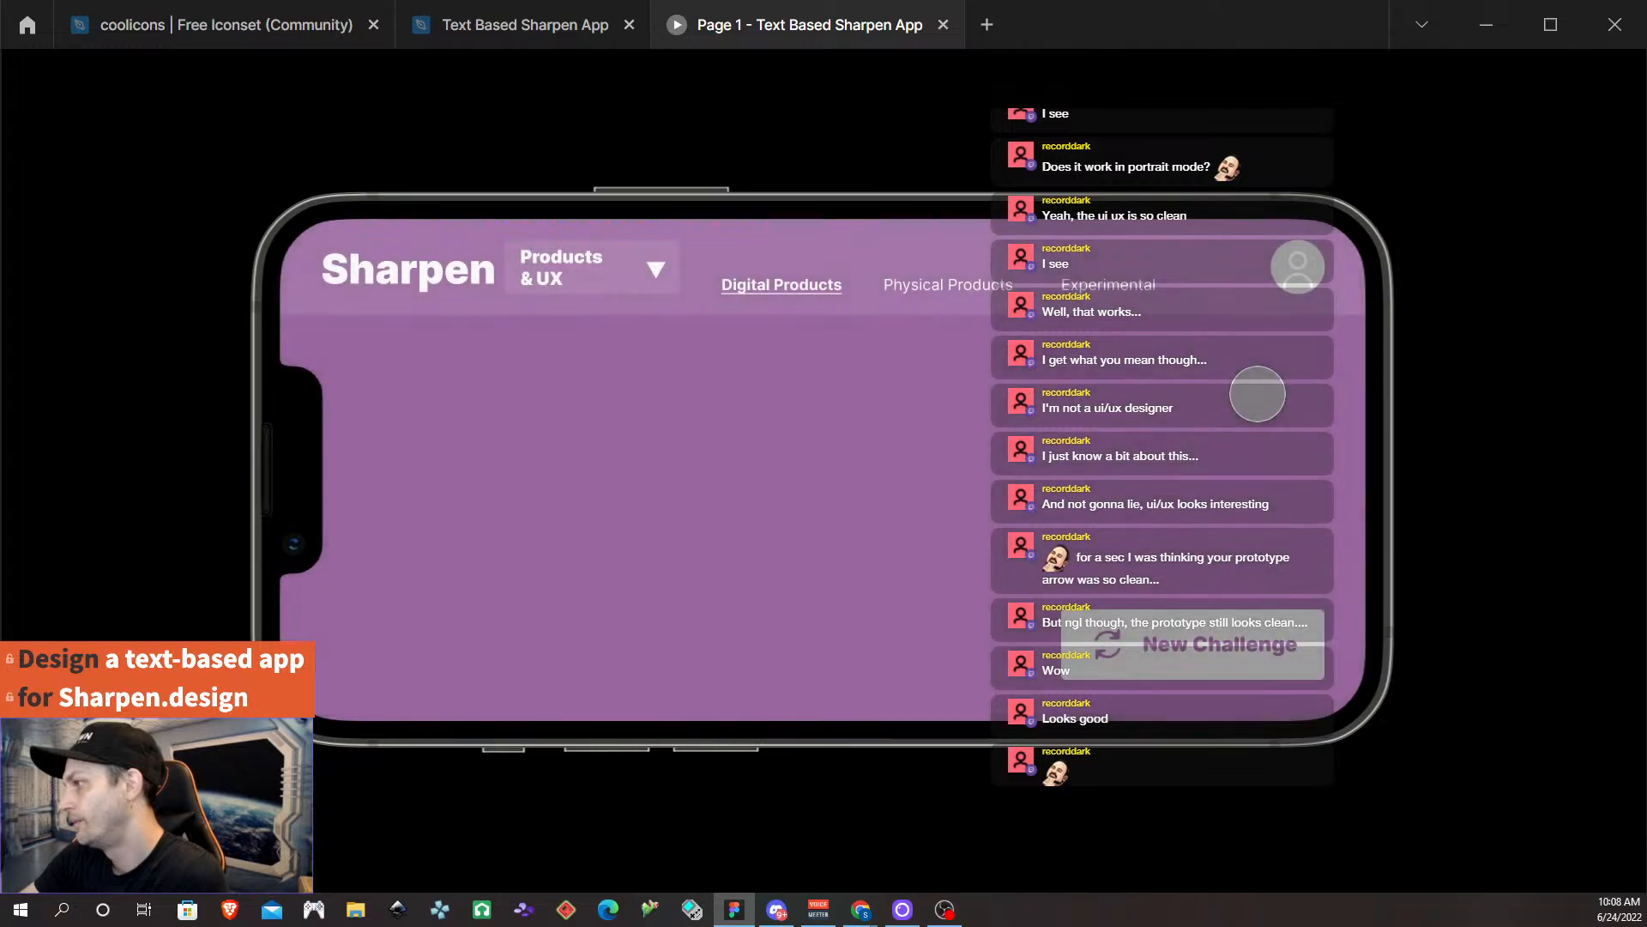
pyautogui.click(1302, 277)
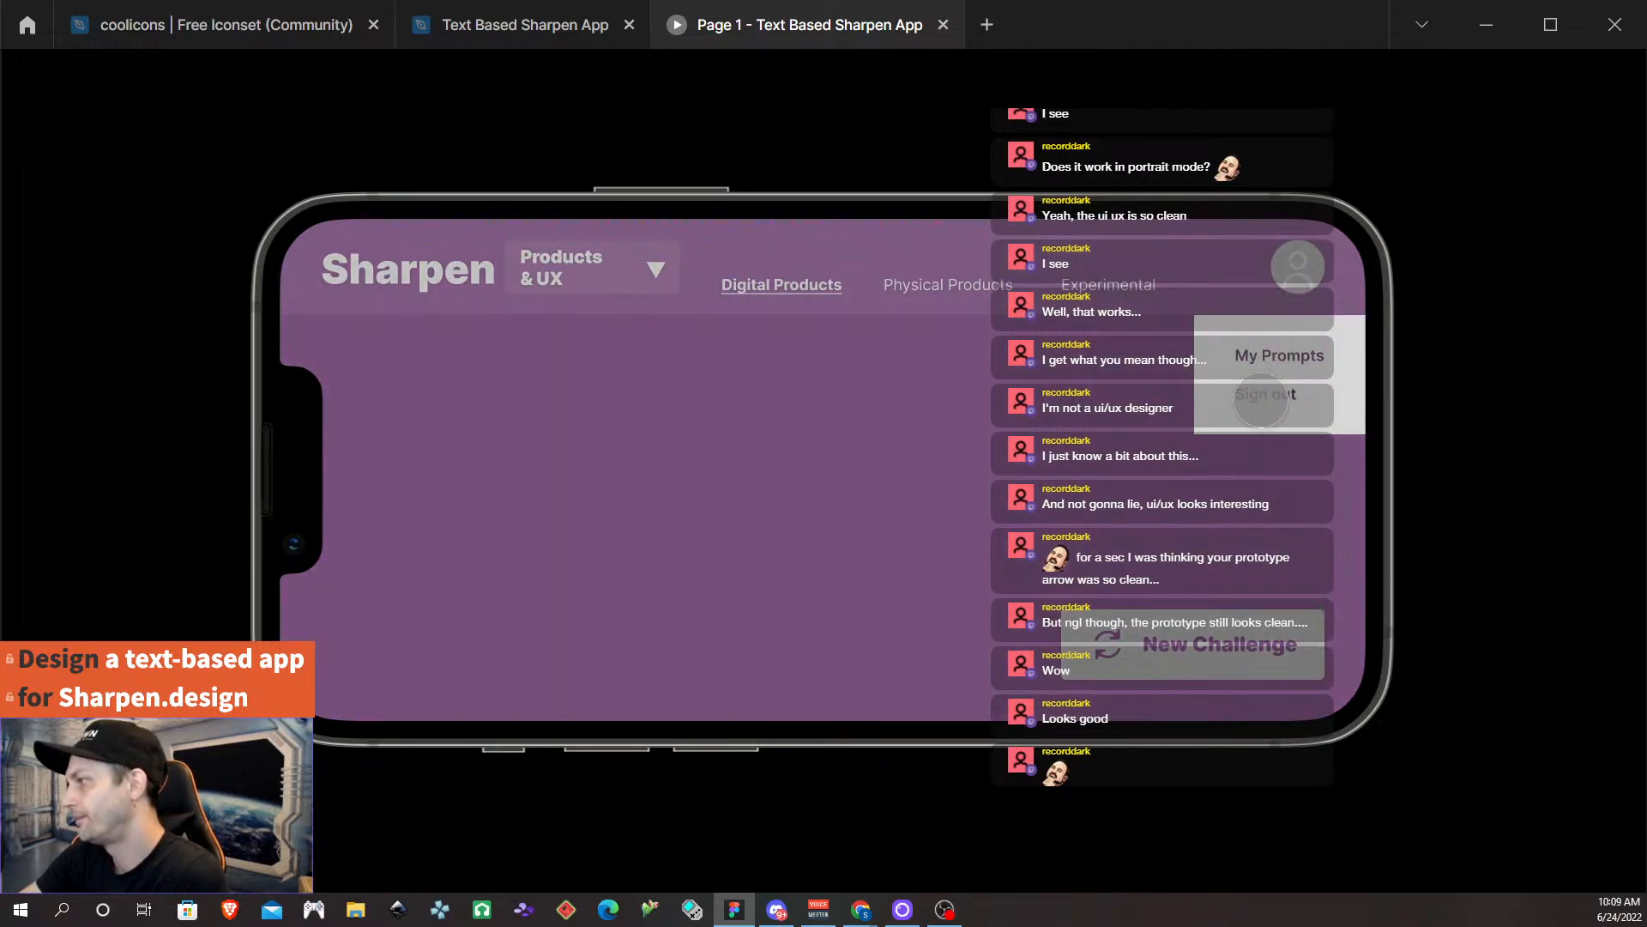
pyautogui.click(1261, 397)
pyautogui.click(1295, 266)
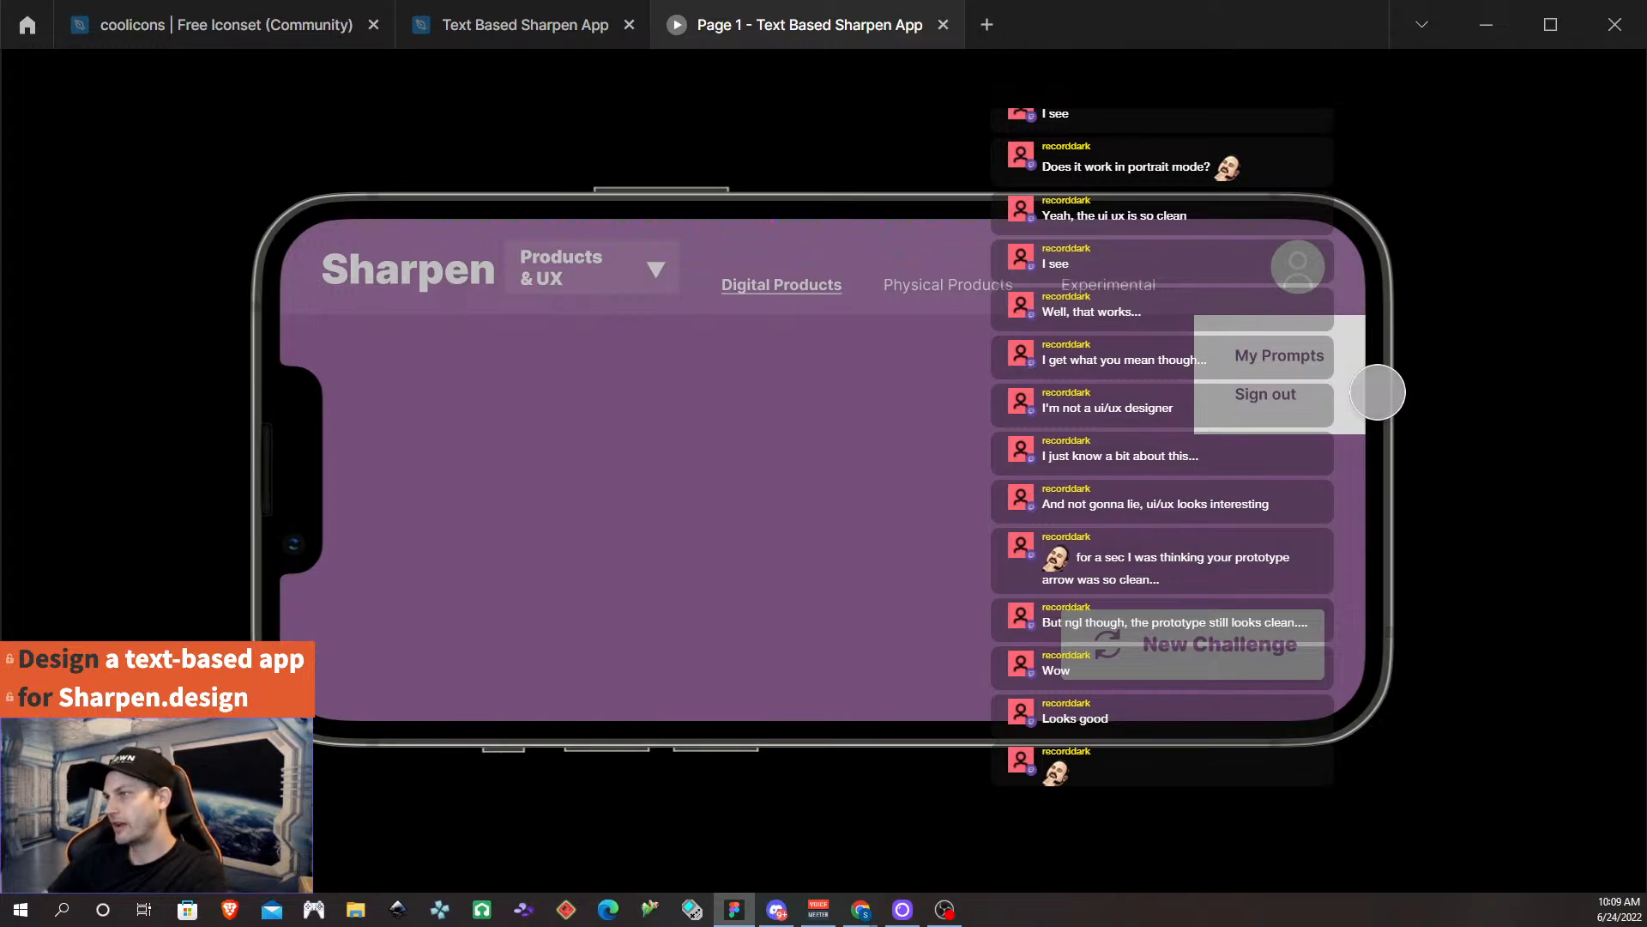
# Duplicate the blank Sign in frame in the design file and place the copy to the right of the Menu component.
pyautogui.click(526, 24)
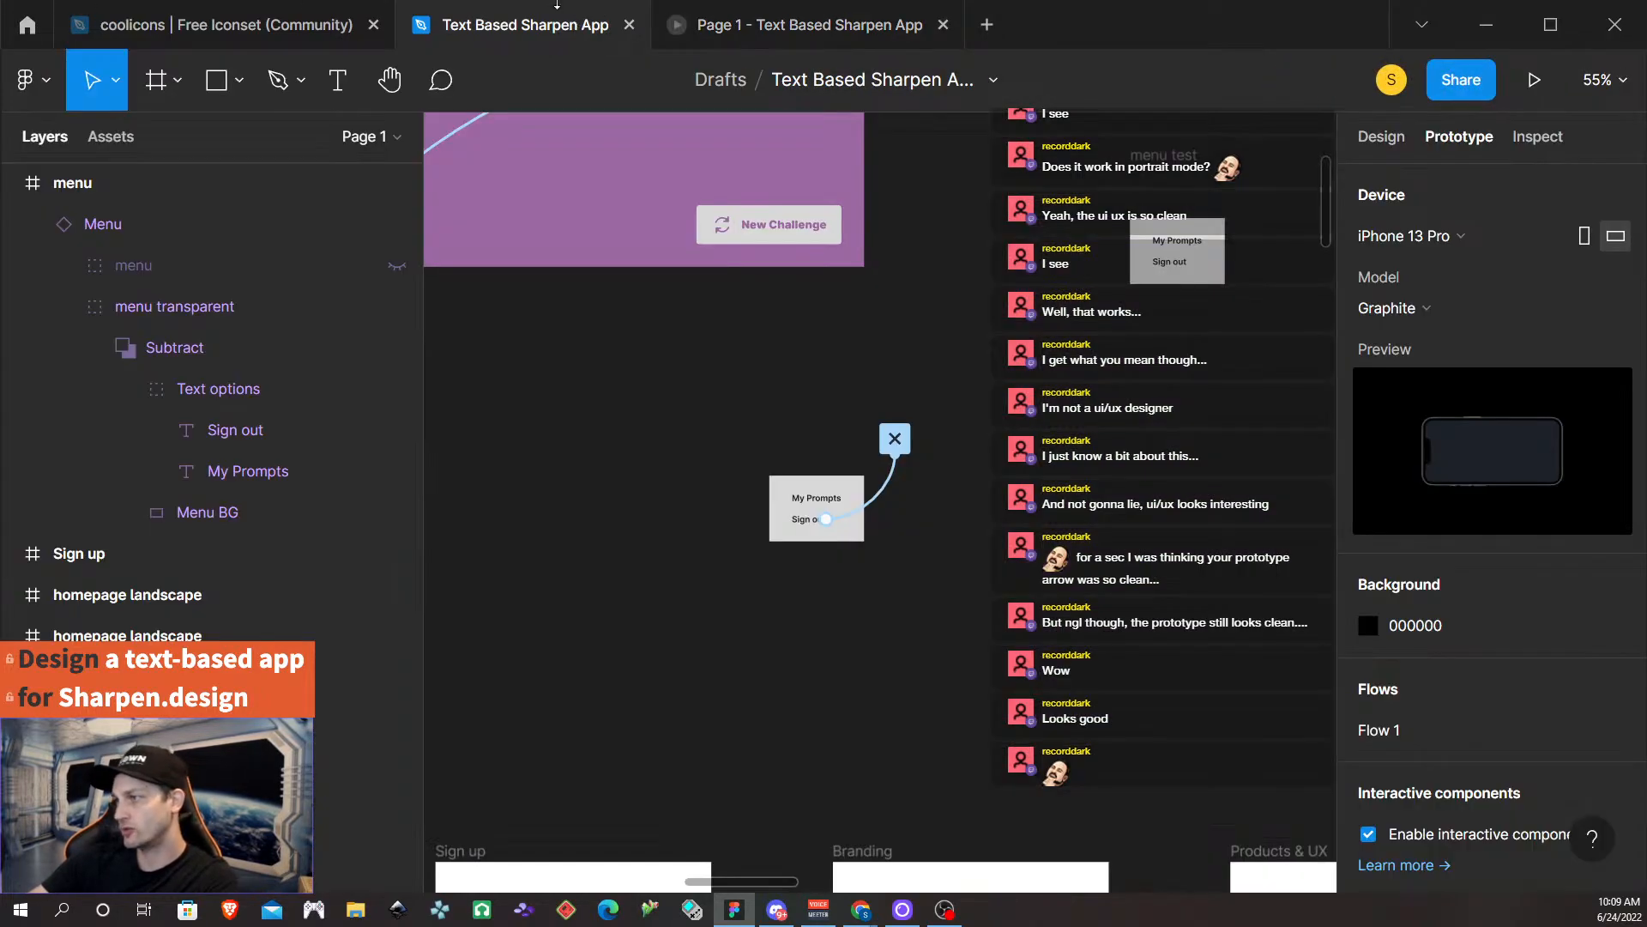
pyautogui.scroll(-5, 918, 545)
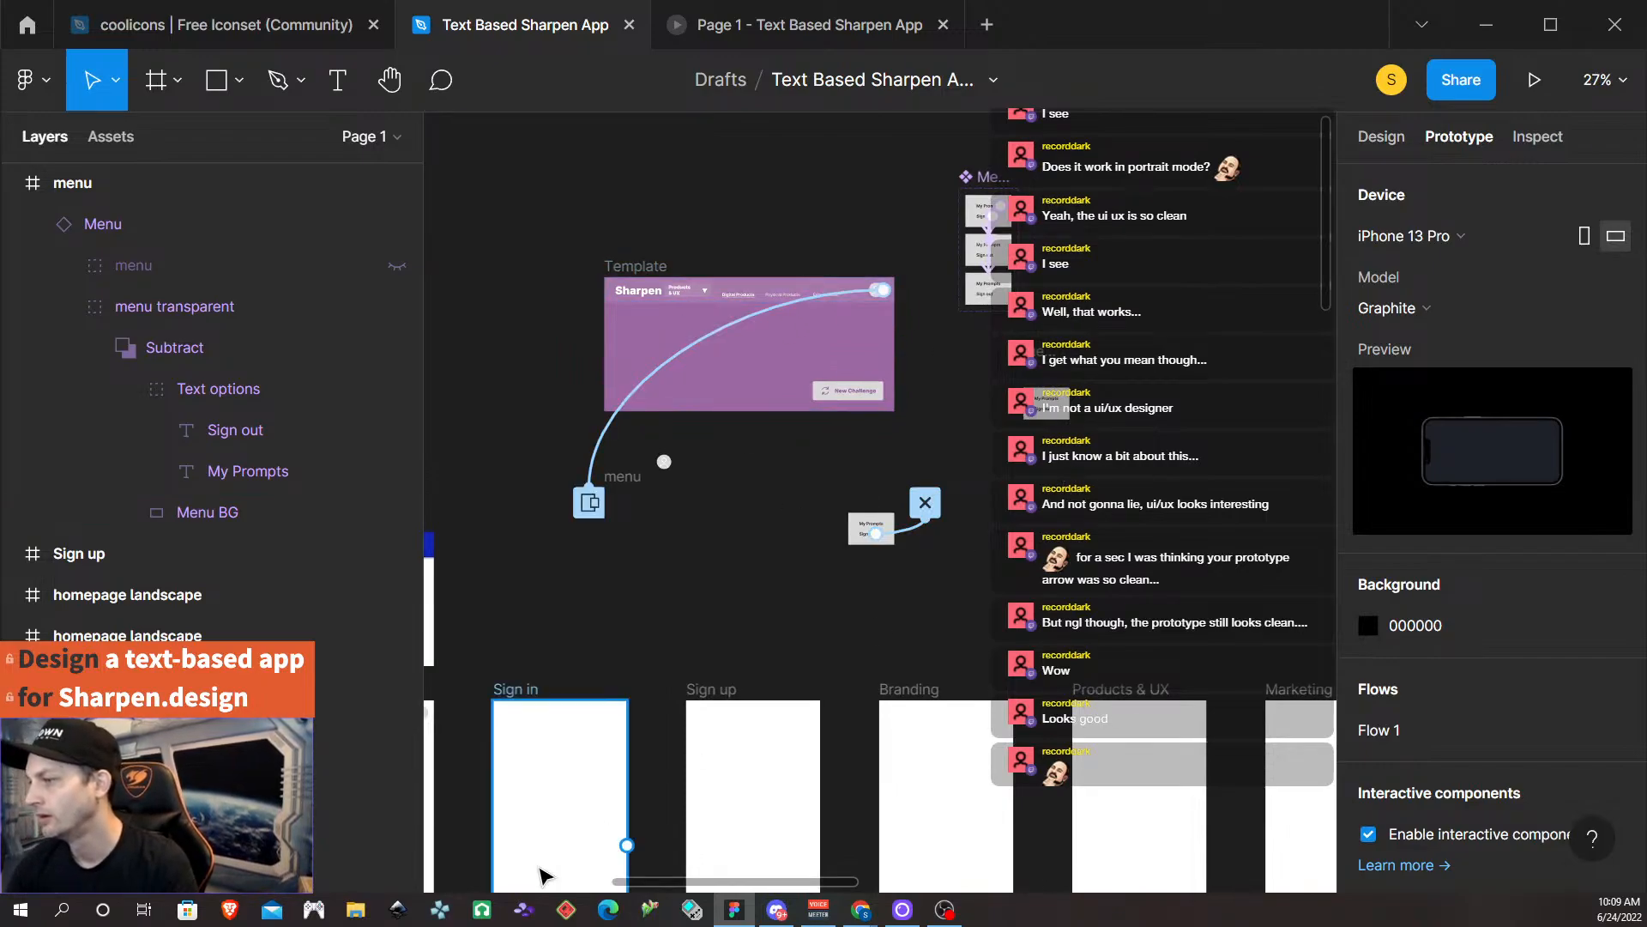
pyautogui.scroll(-1, 686, 675)
pyautogui.scroll(-1, 687, 676)
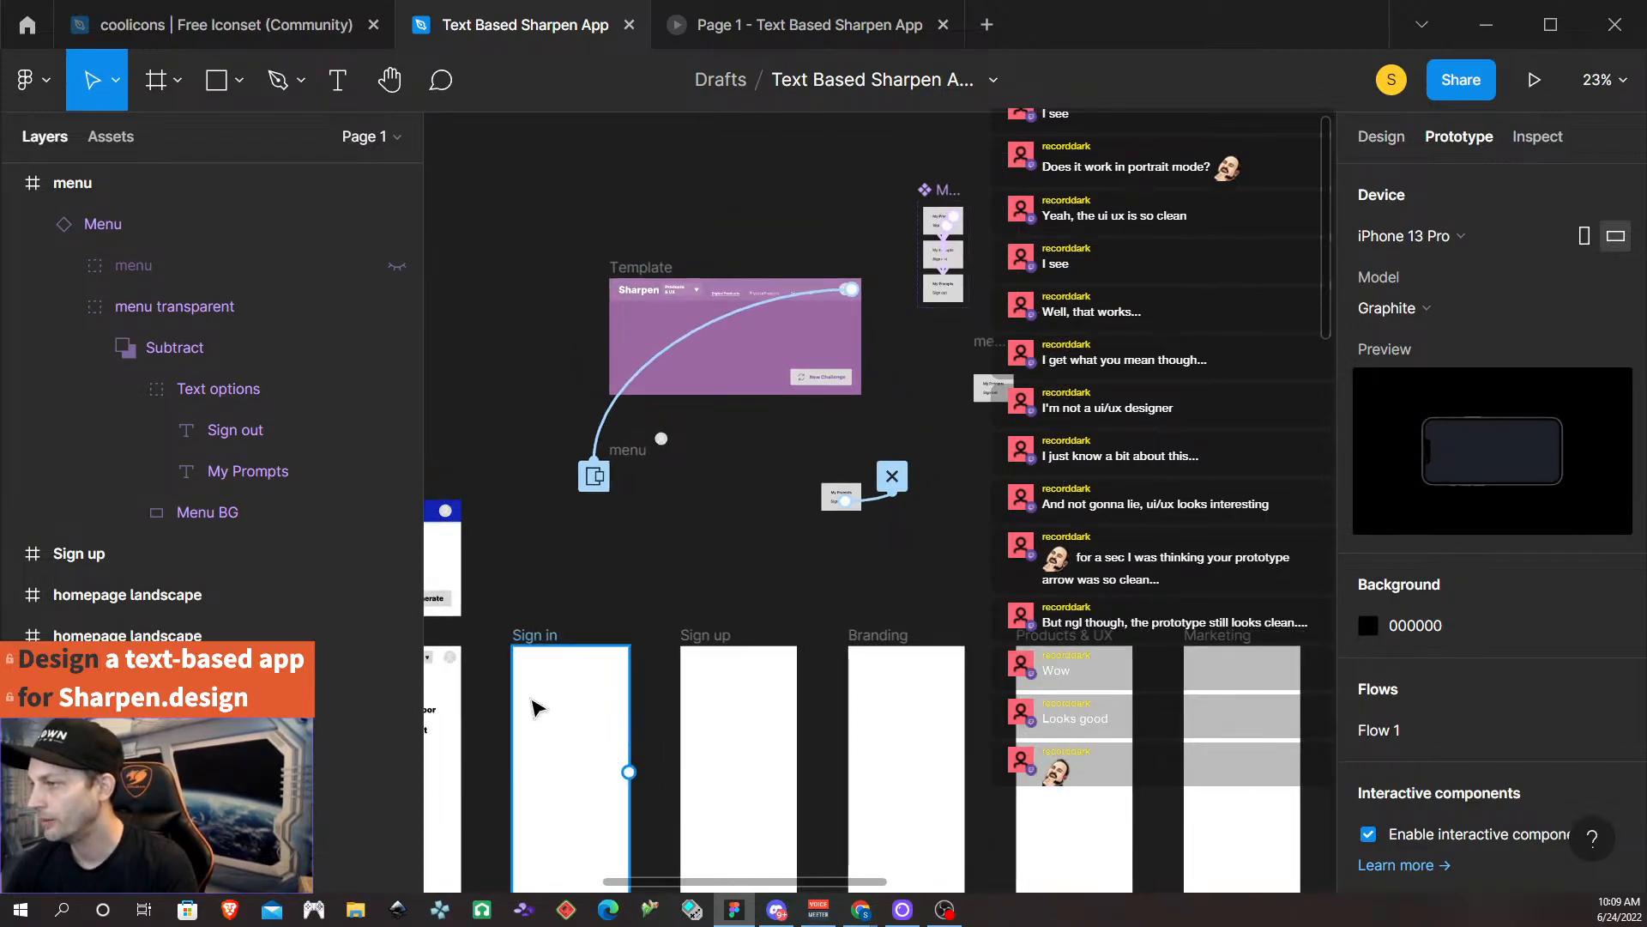
pyautogui.click(562, 744)
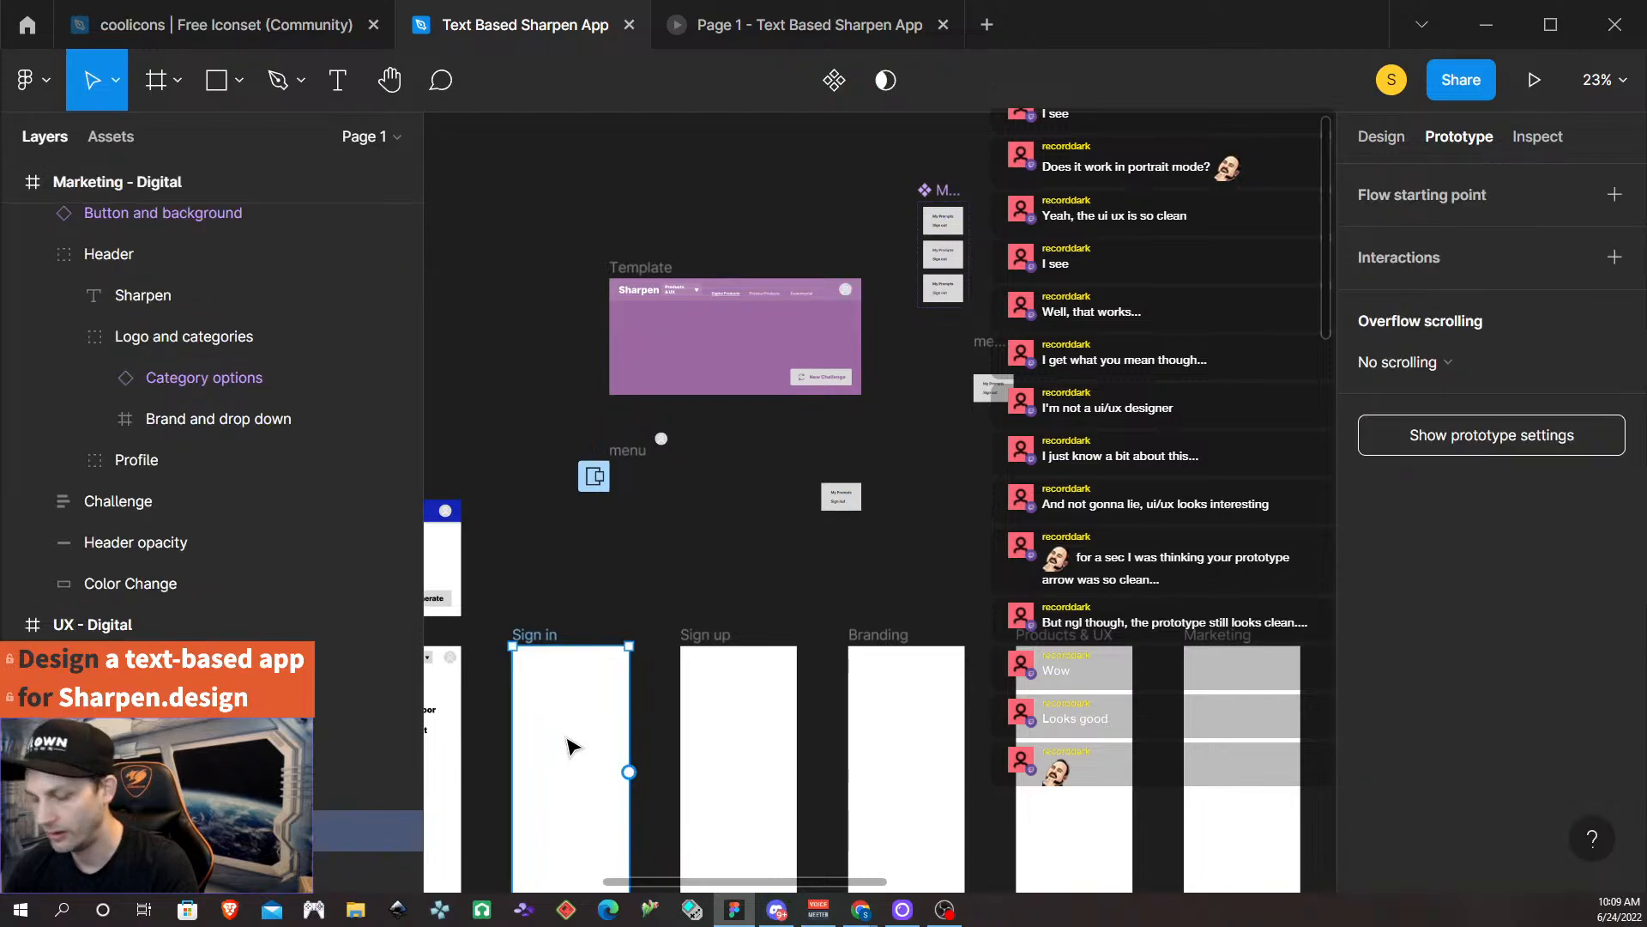
pyautogui.moveTo(588, 723); pyautogui.dragTo(1268, 303)
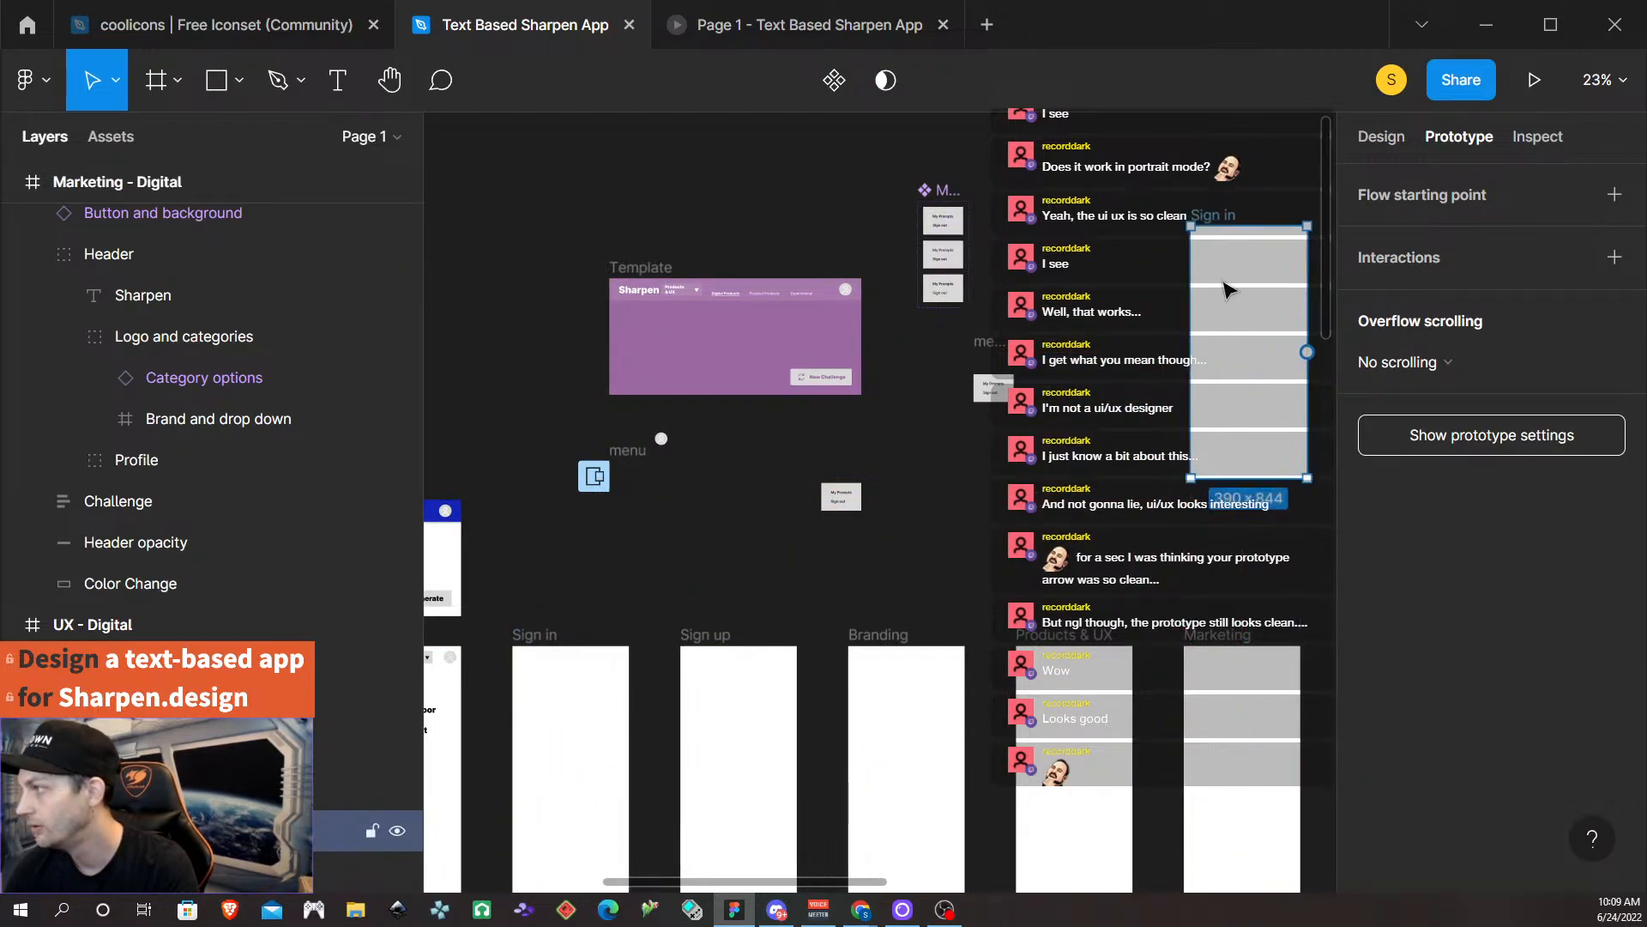
# Rename the duplicated frame as "saved prompts".
pyautogui.doubleClick(1223, 213)
pyautogui.write('sa')
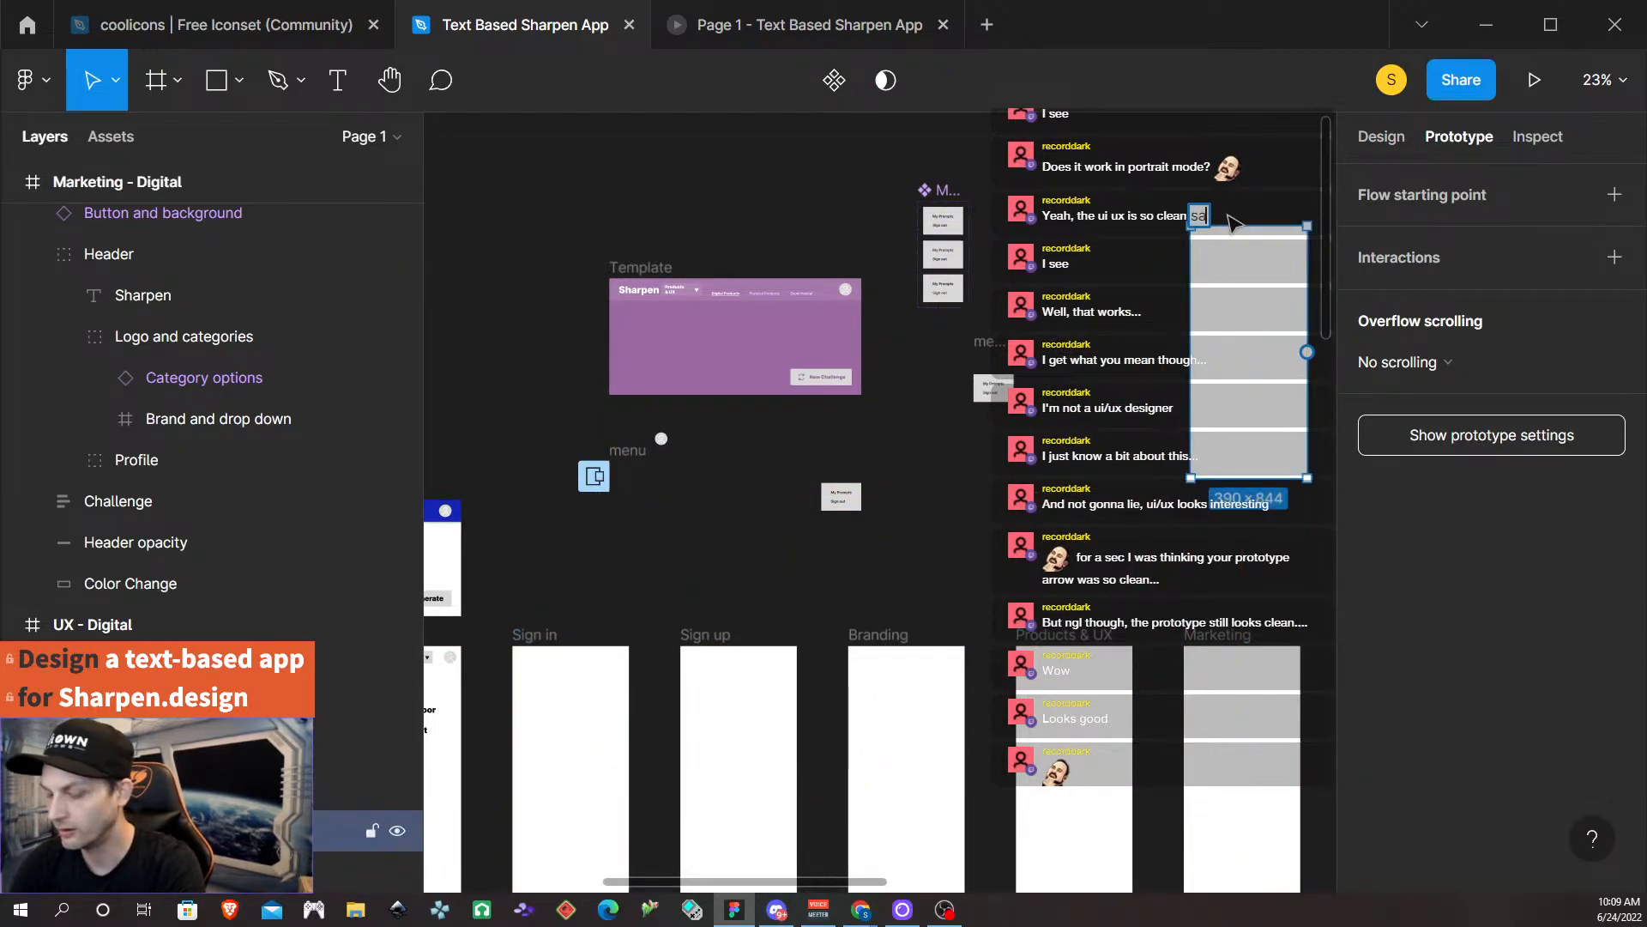
pyautogui.write('ved prompts')
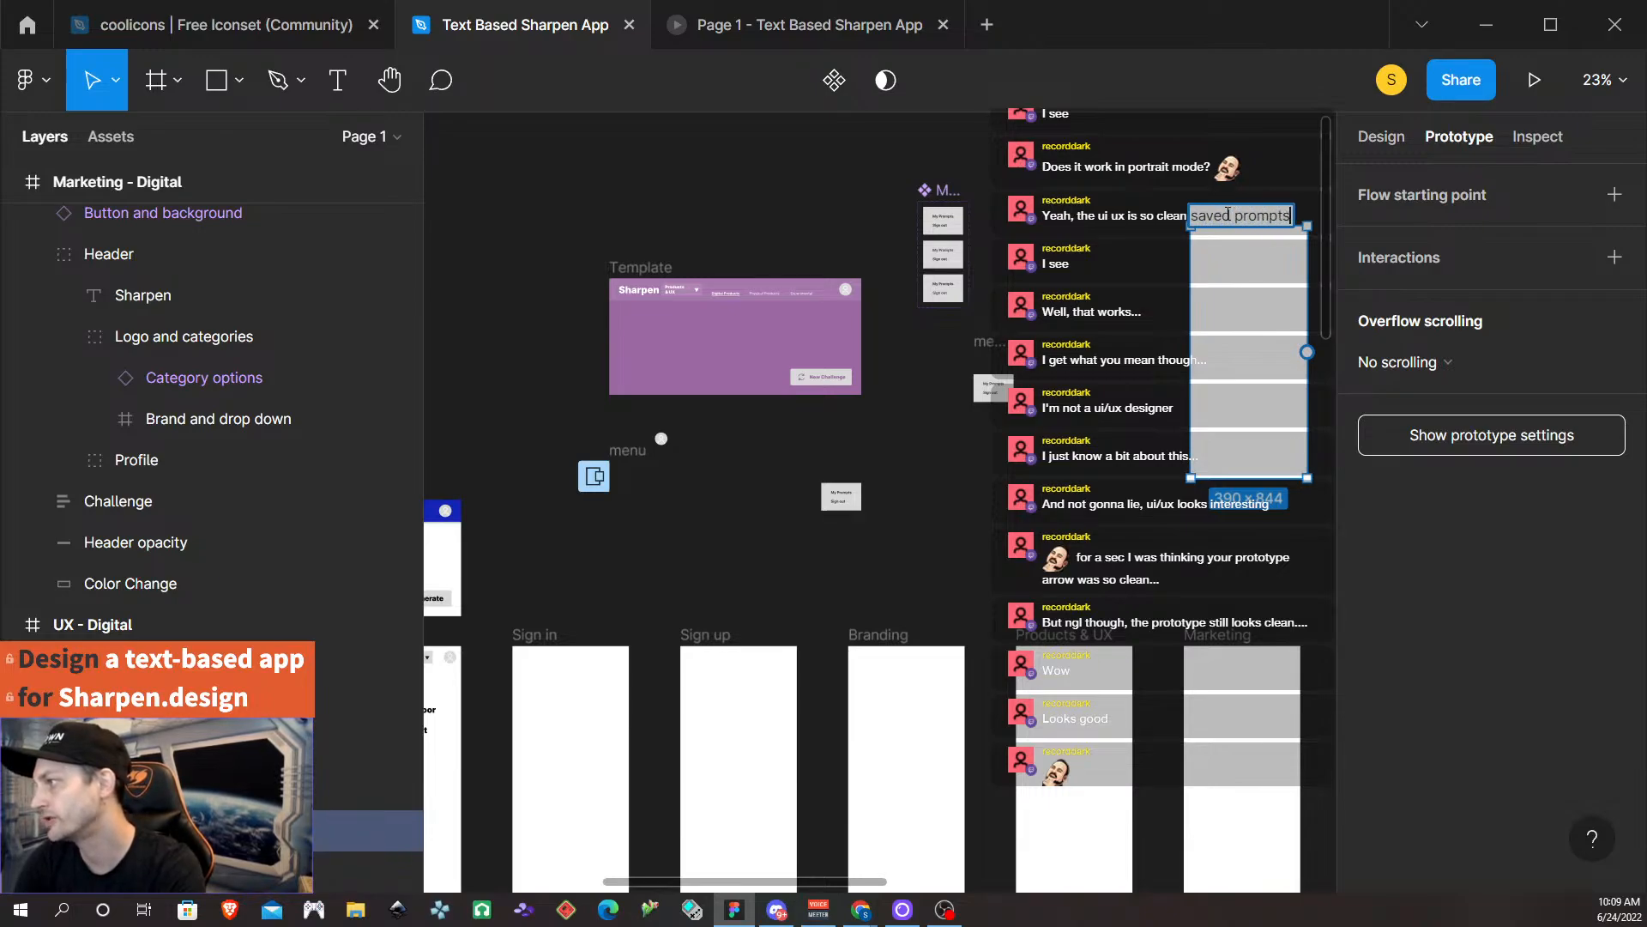
pyautogui.press('Return')
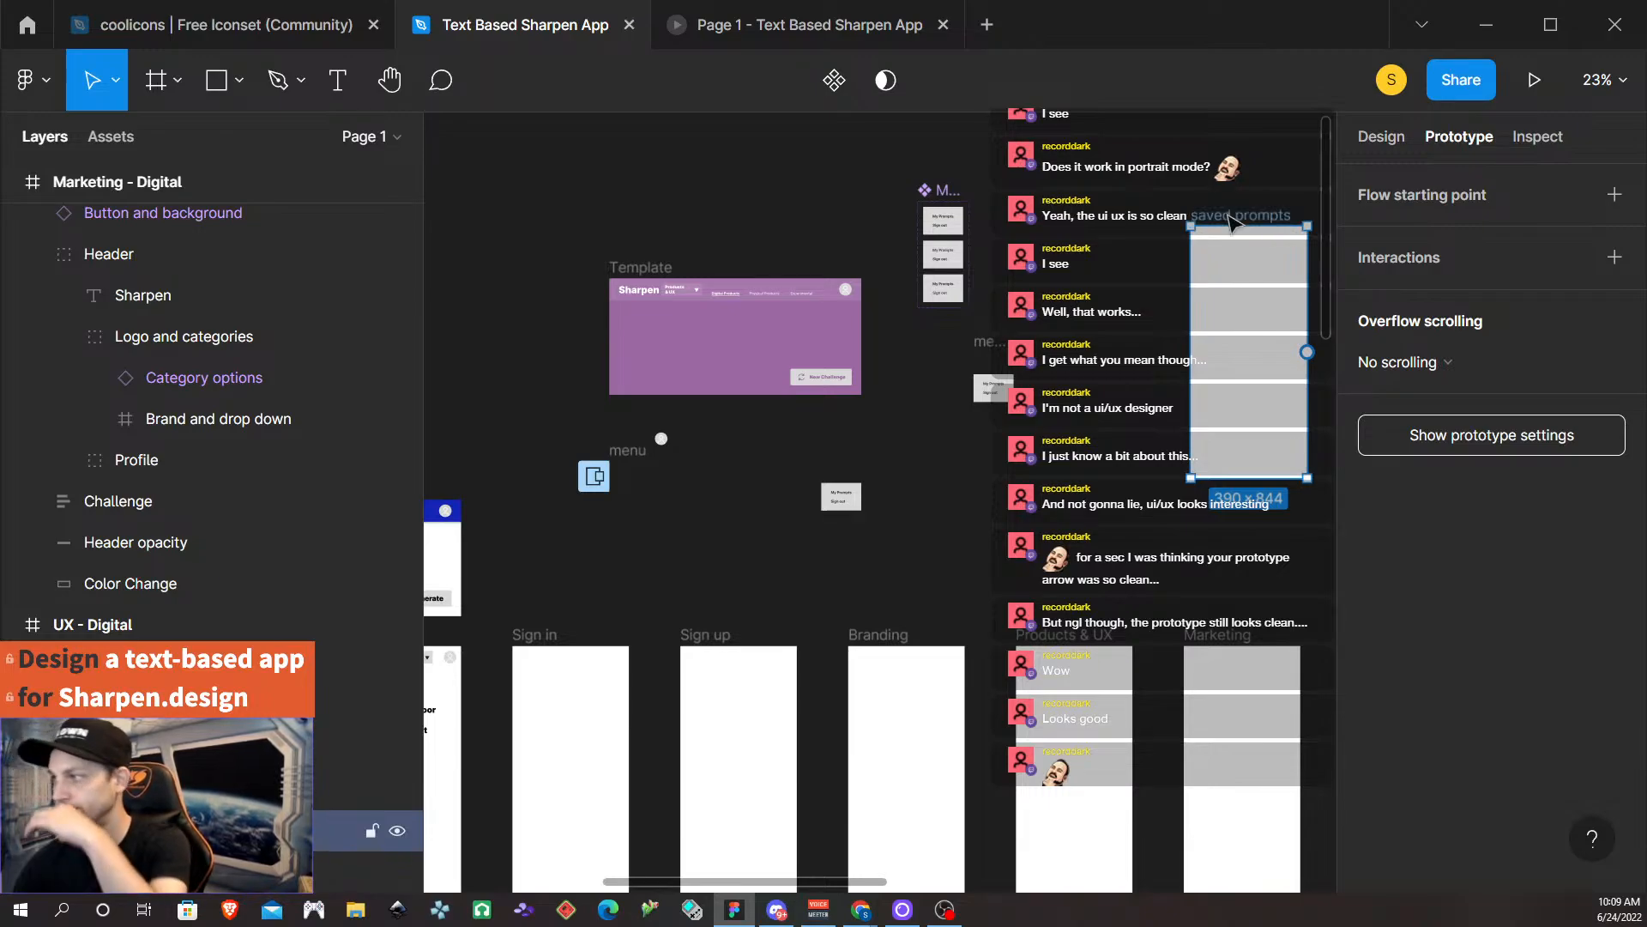
# Rotate the saved prompts frame by 90° so it lies in landscape orientation.
pyautogui.click(1381, 137)
pyautogui.click(1396, 370)
pyautogui.write('90')
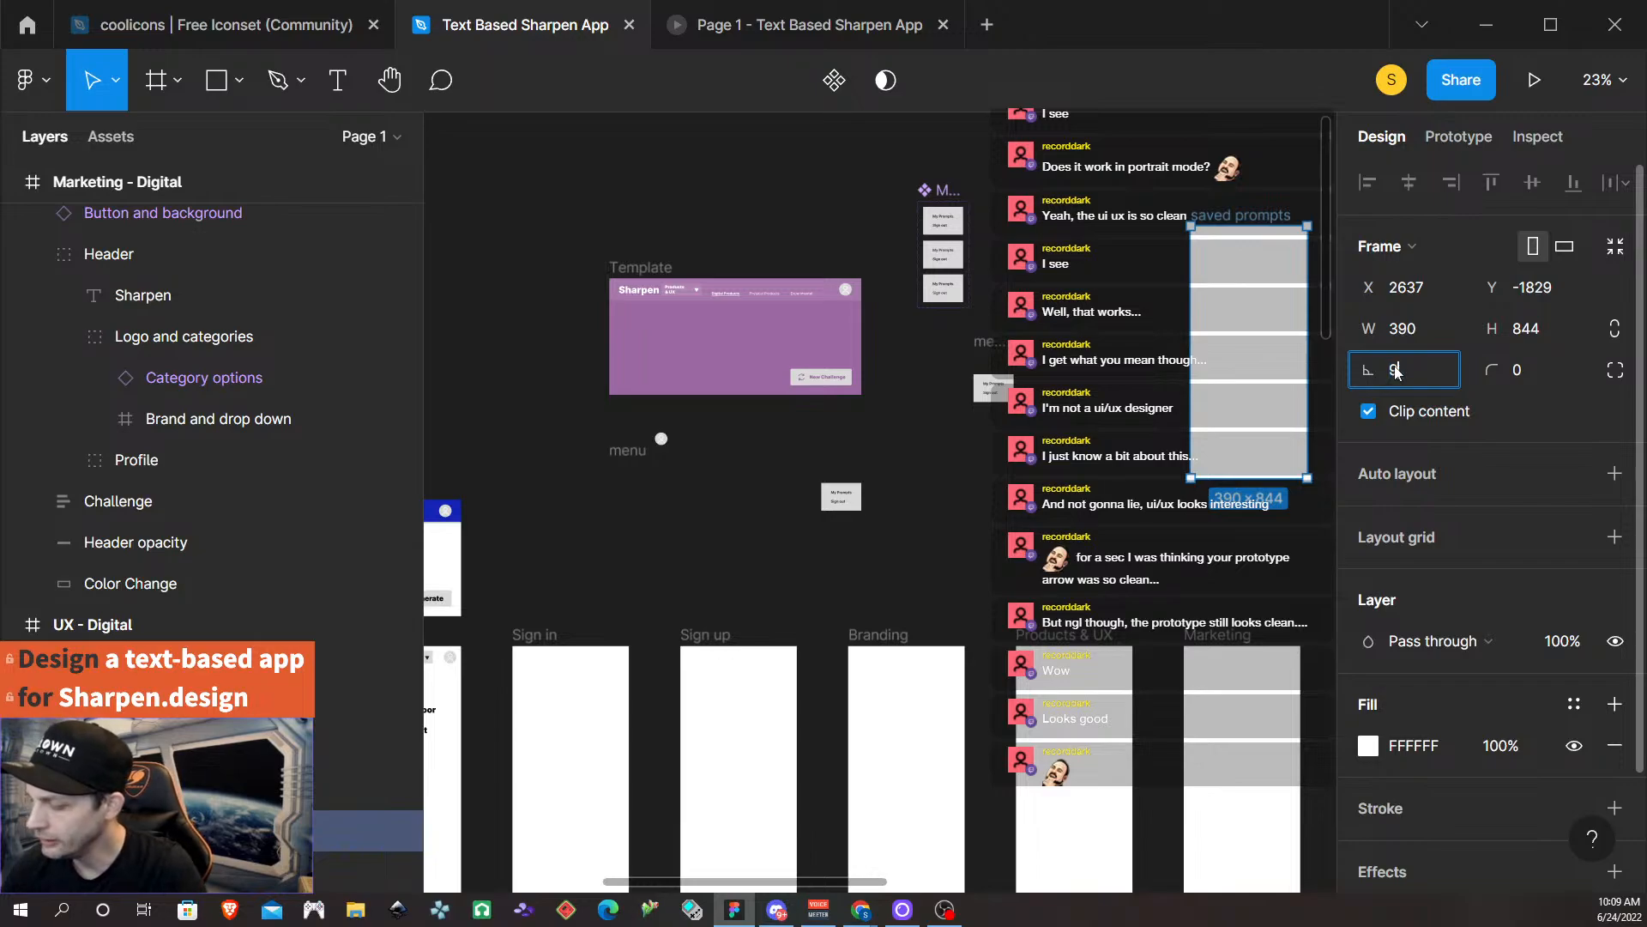
pyautogui.press('Return')
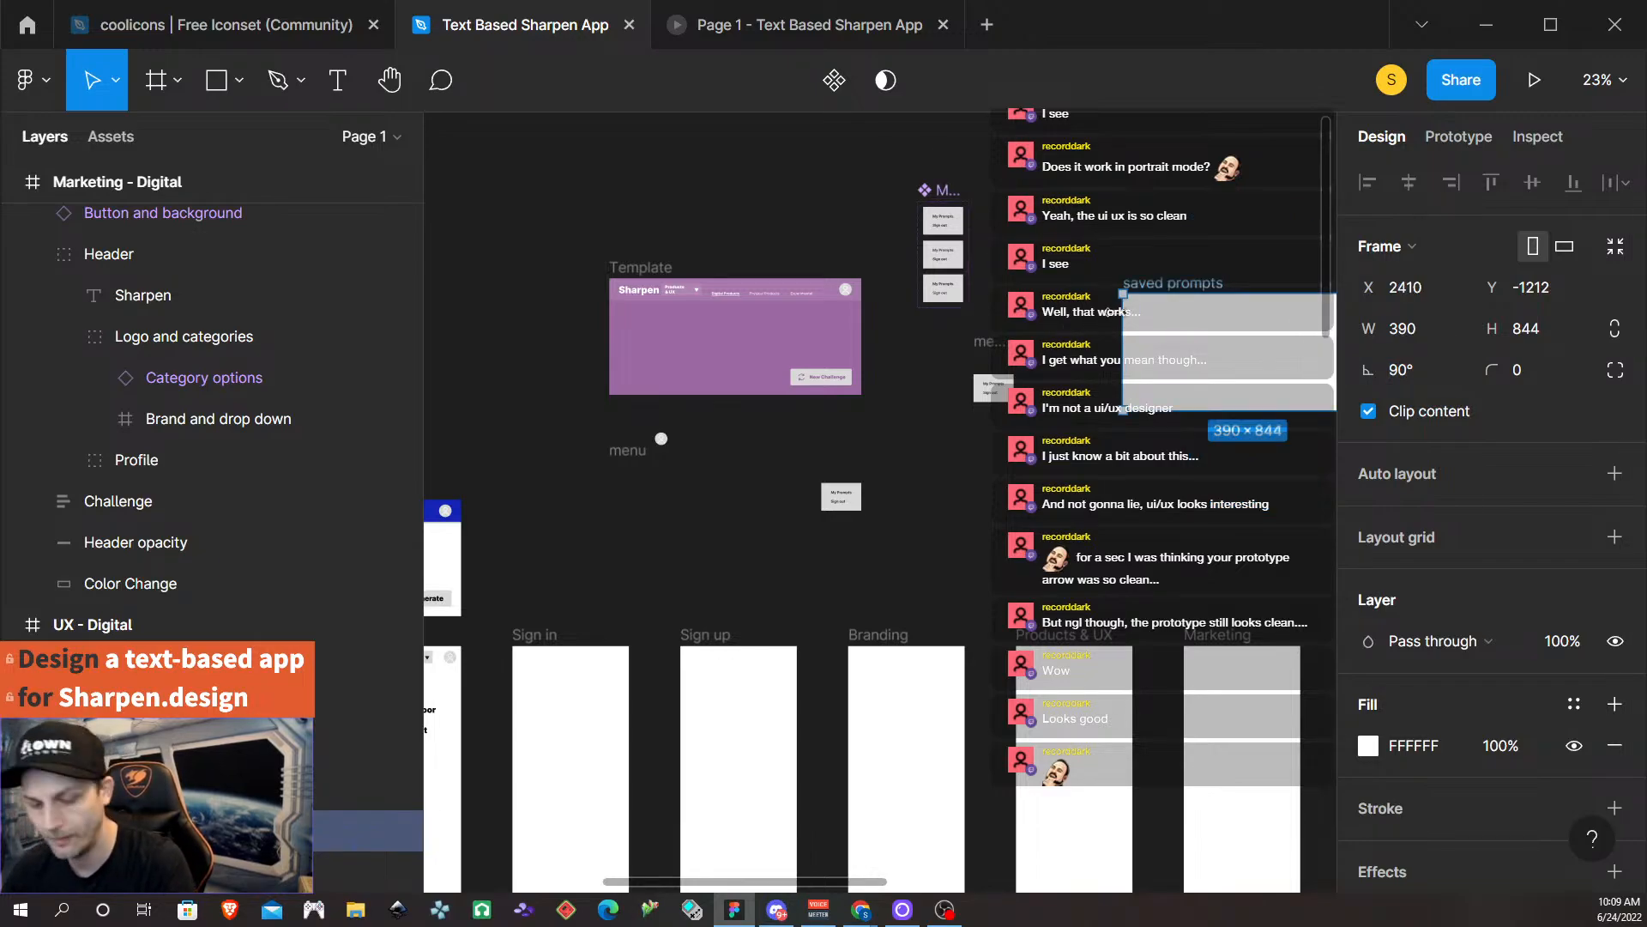
# Copy the "Design a map interface" and "for a tailor" texts from the olive UX - Experimental frame into the saved prompts frame.
pyautogui.hscroll(5, 1107, 324)
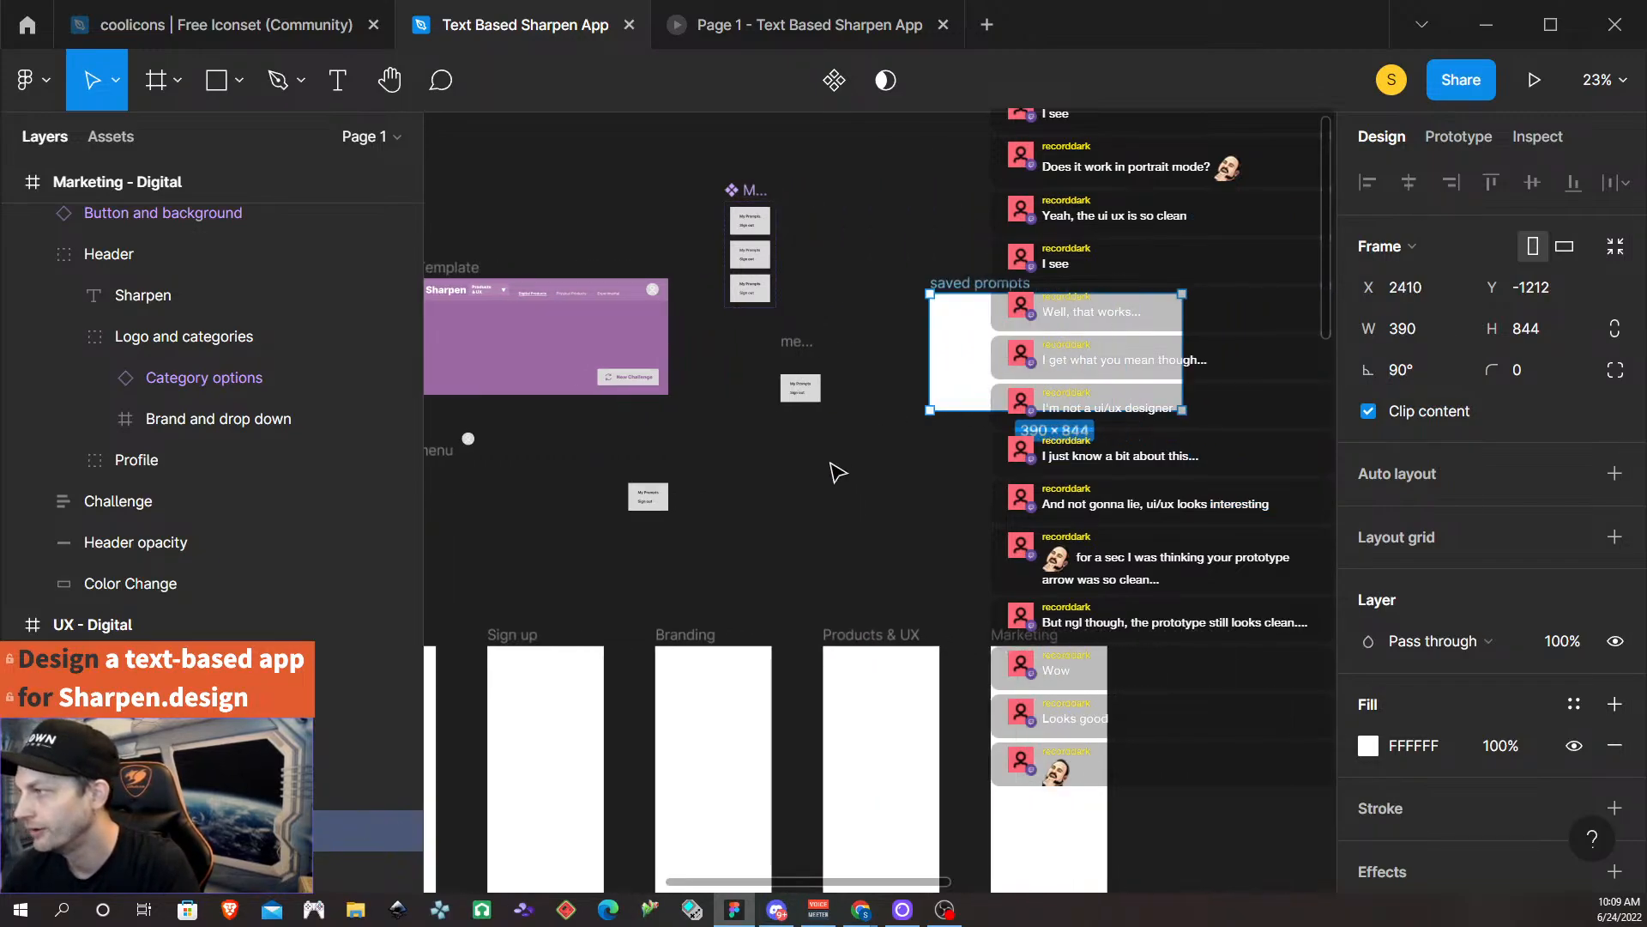
pyautogui.scroll(-10, 828, 470)
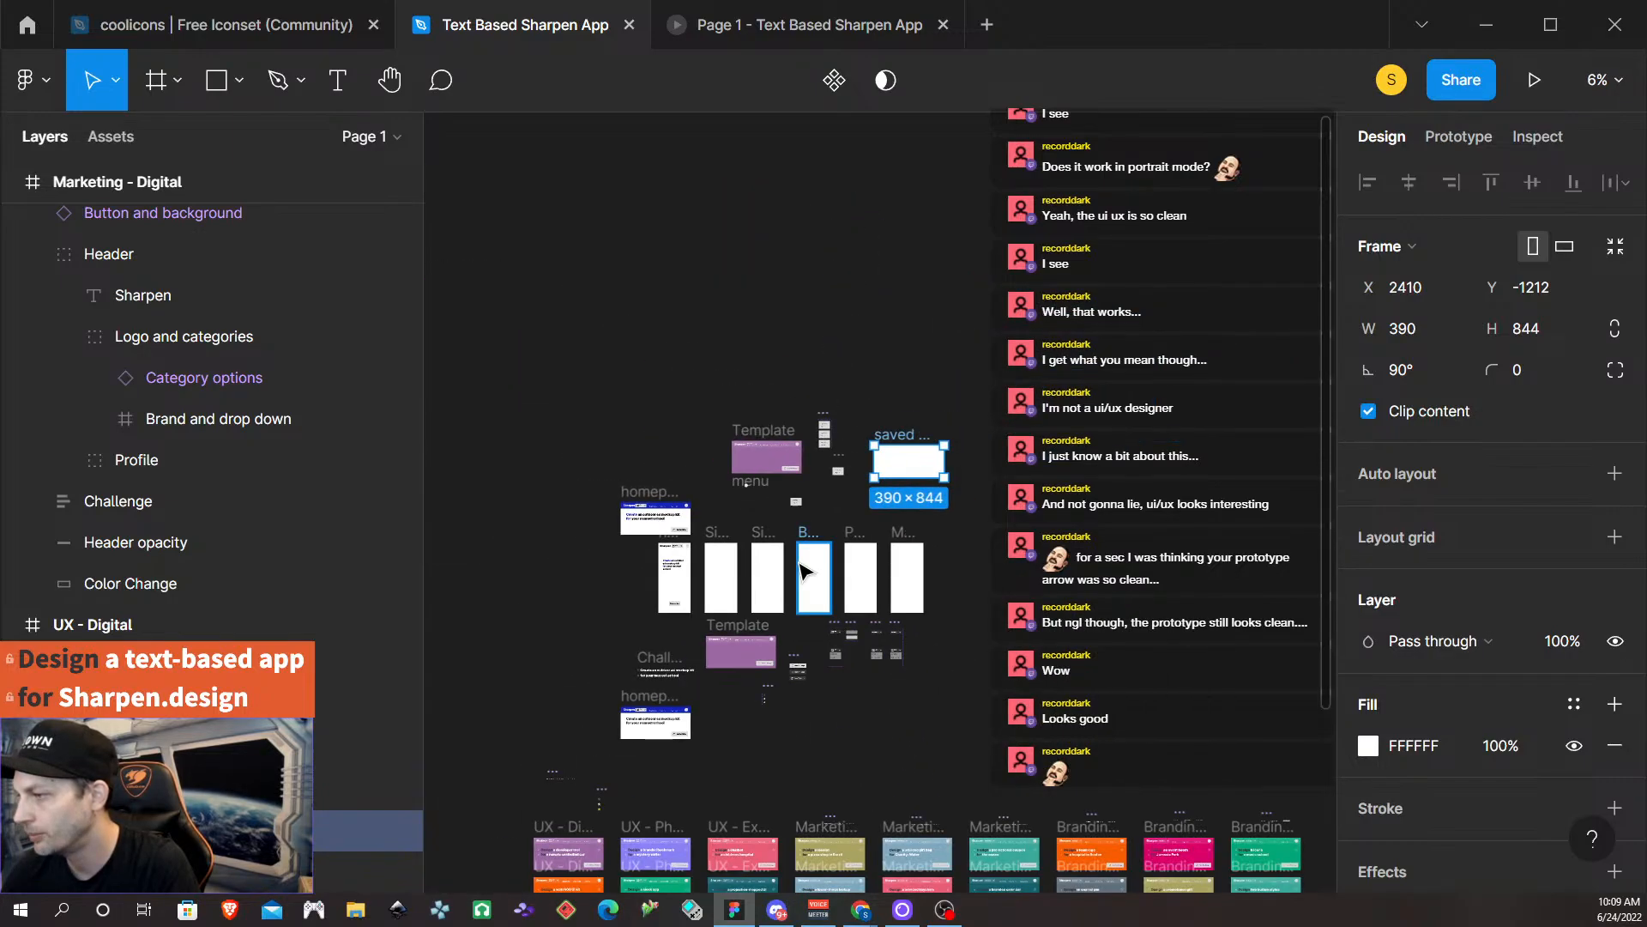
pyautogui.scroll(10, 735, 632)
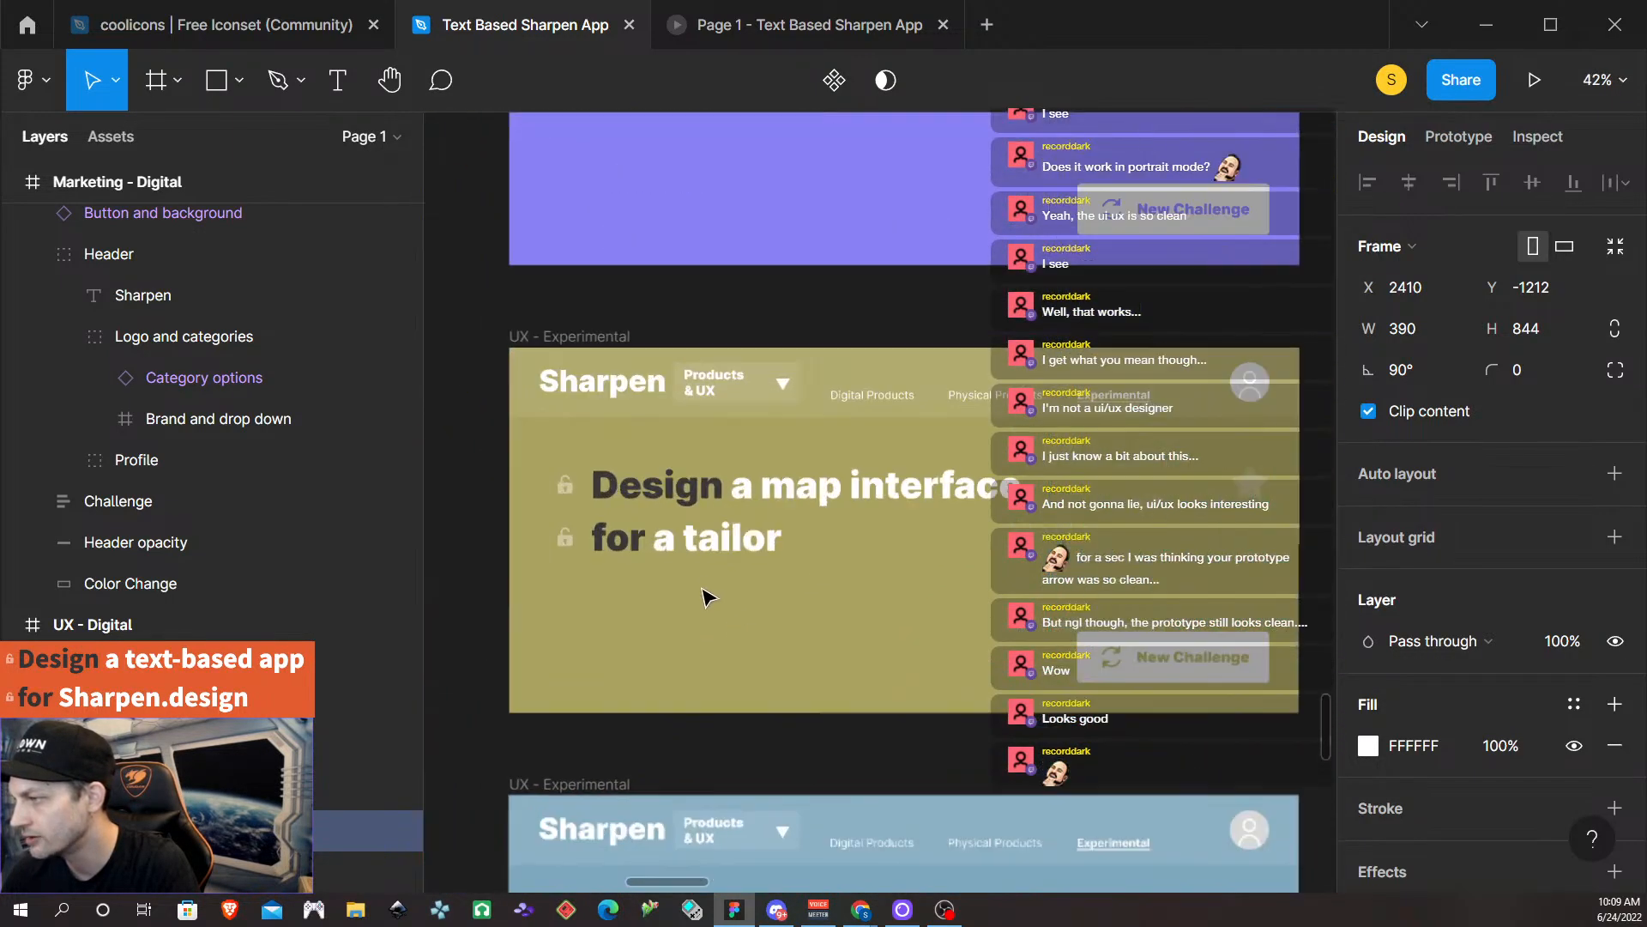
pyautogui.doubleClick(712, 549)
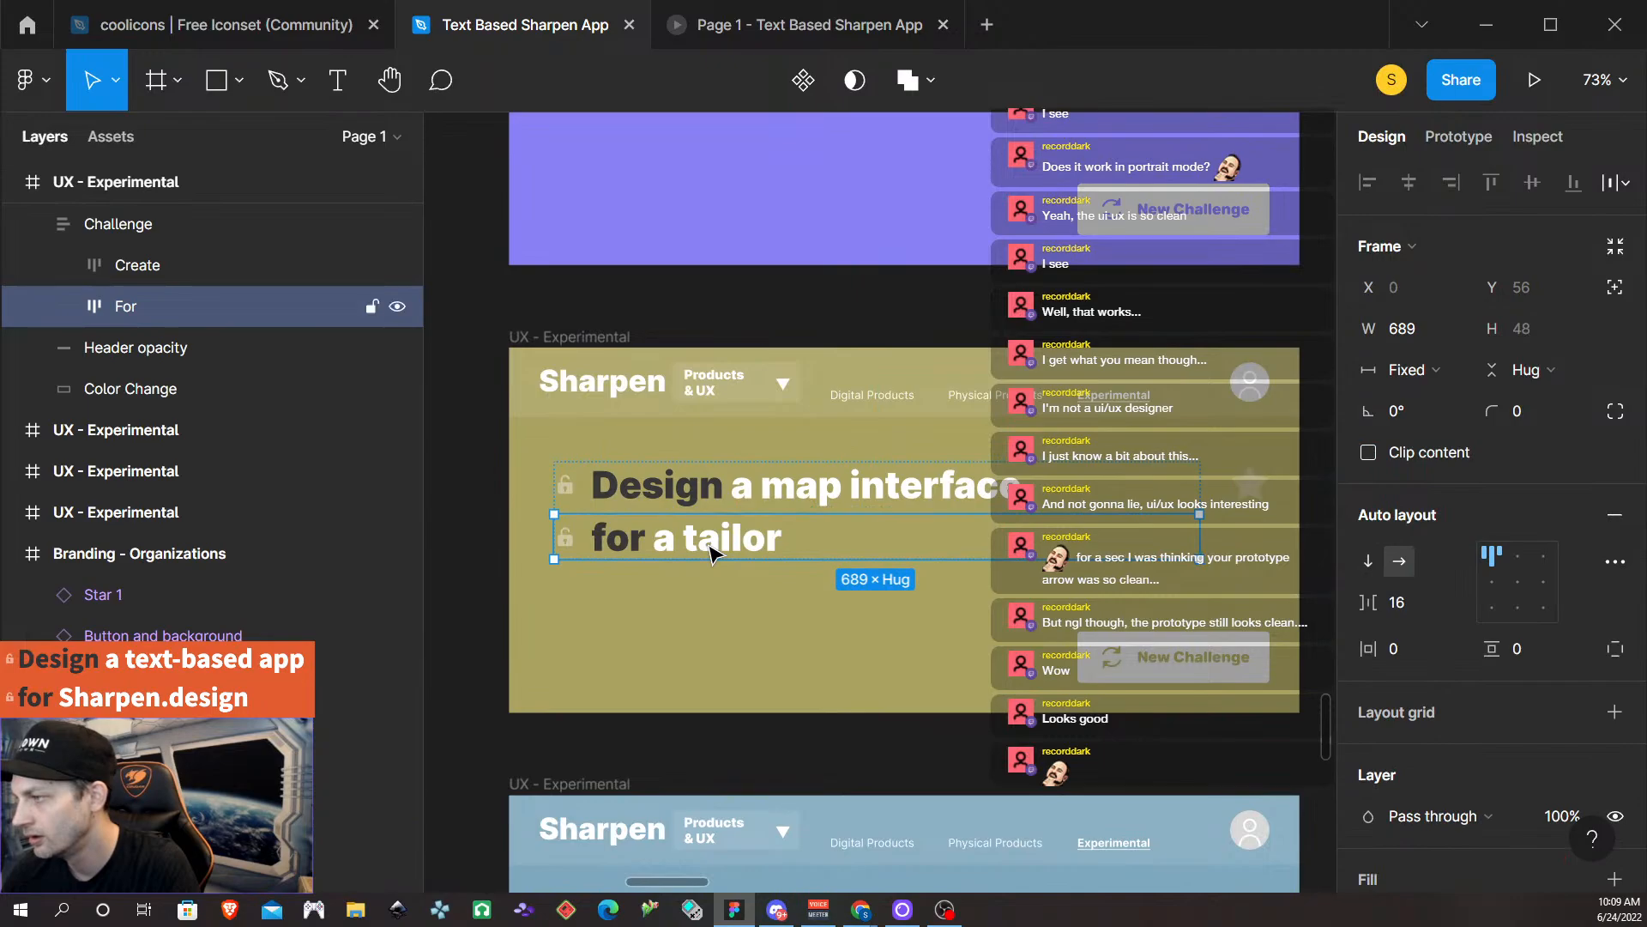
pyautogui.doubleClick(712, 549)
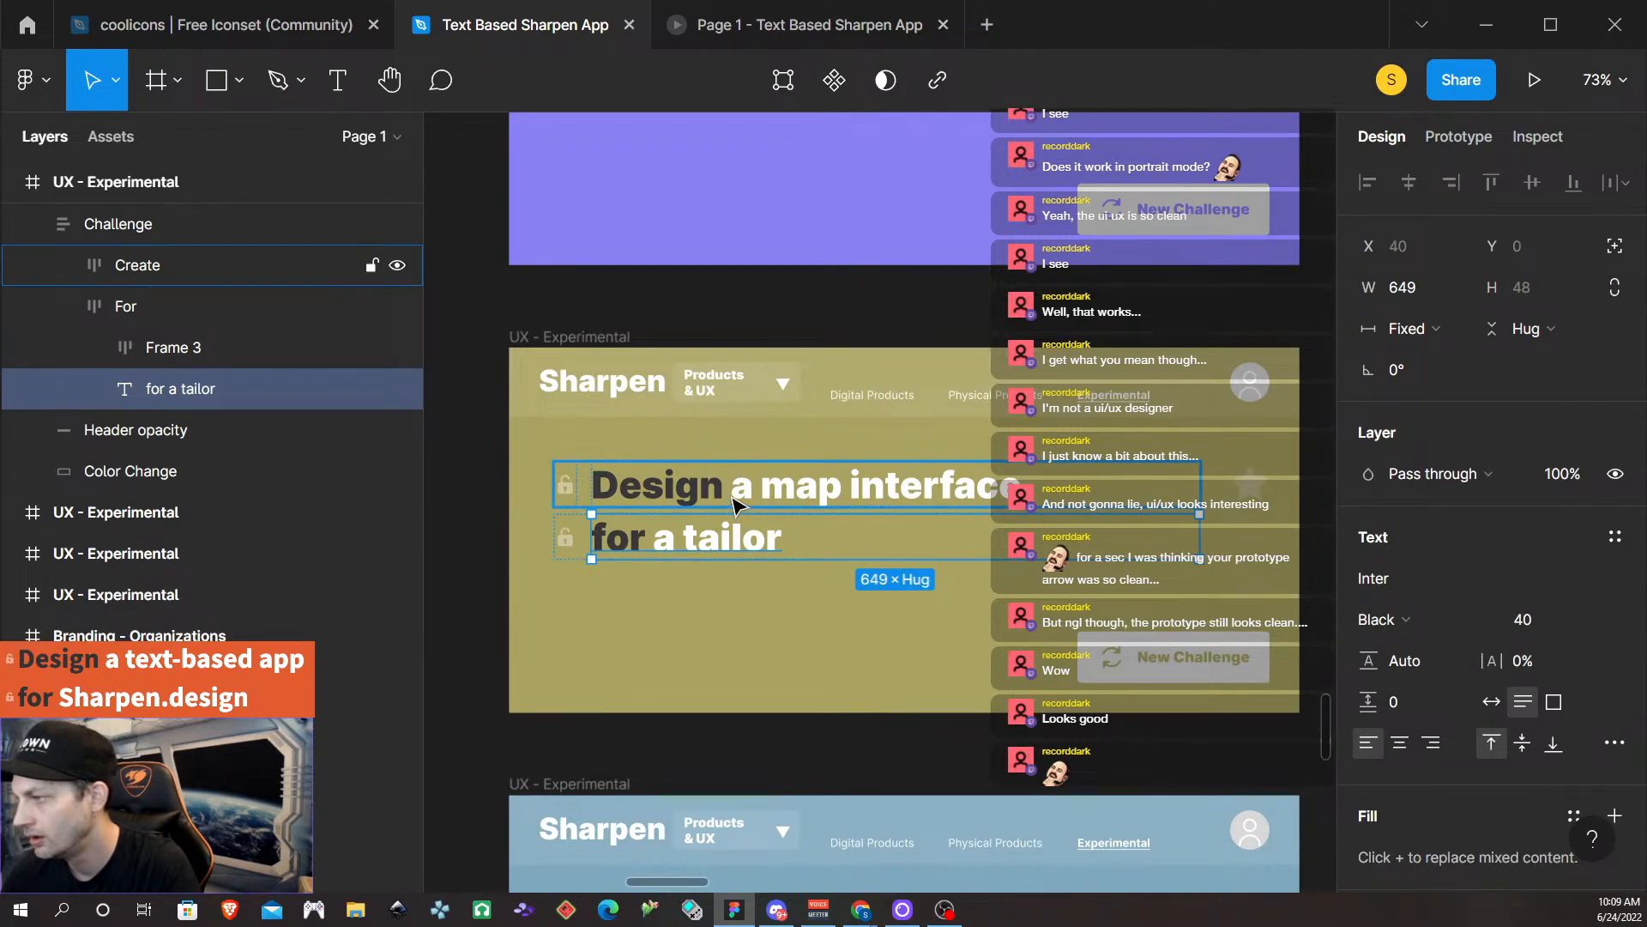
pyautogui.doubleClick(720, 545)
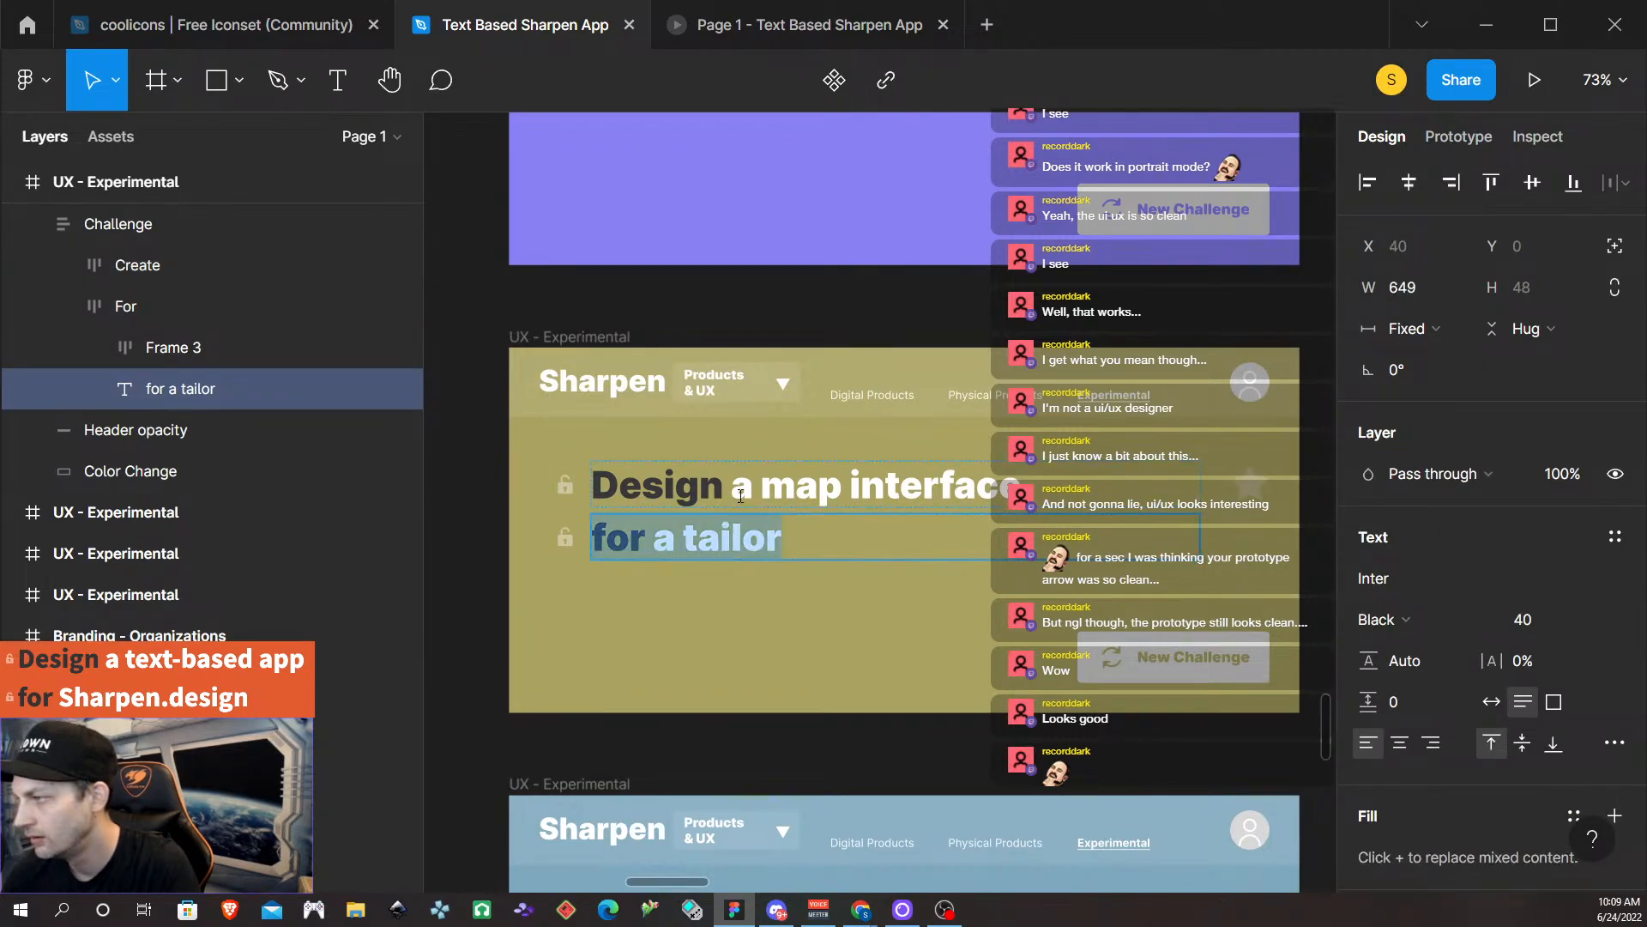
pyautogui.doubleClick(746, 490)
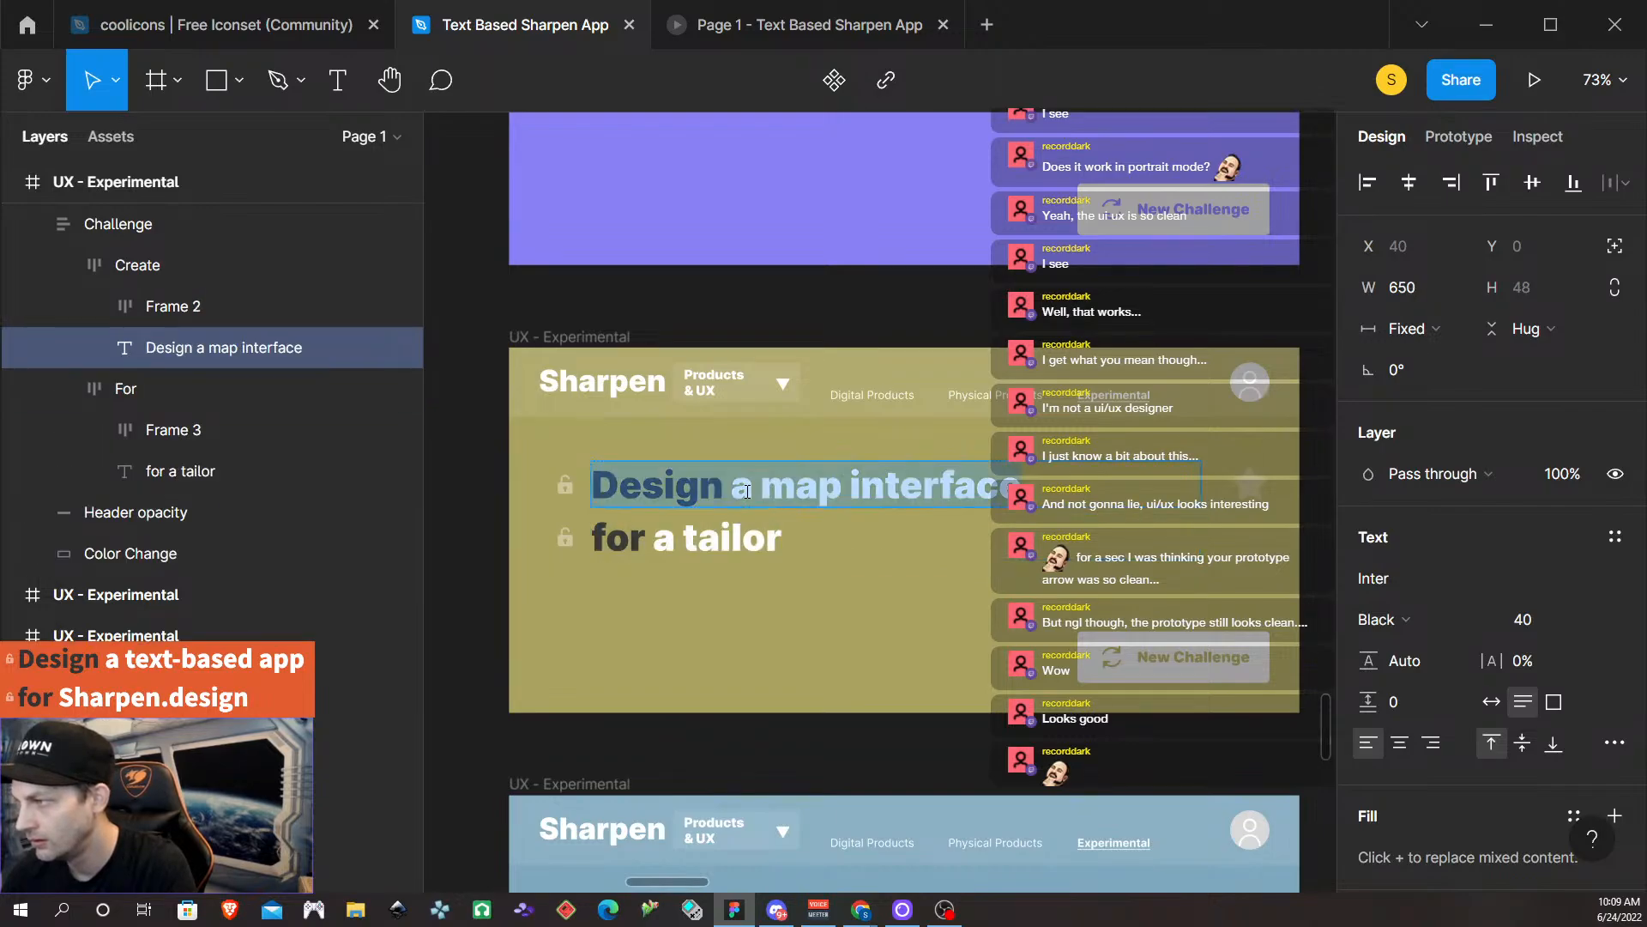
pyautogui.click(721, 534)
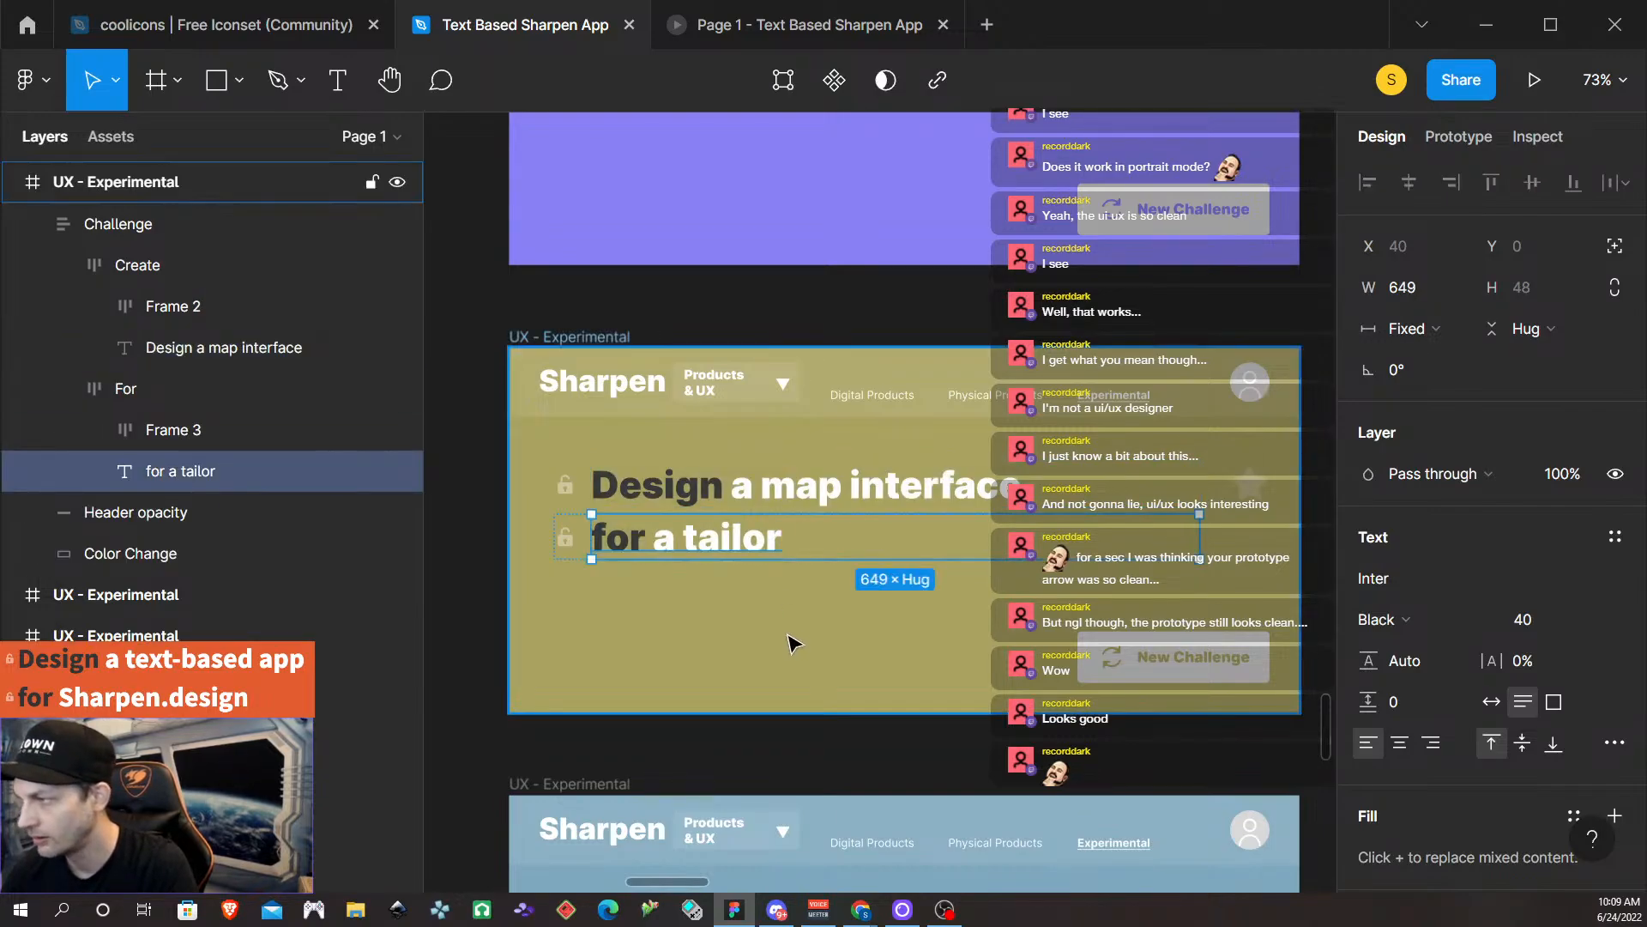
pyautogui.keyDown('shift'); pyautogui.click(802, 502); pyautogui.keyUp('shift')
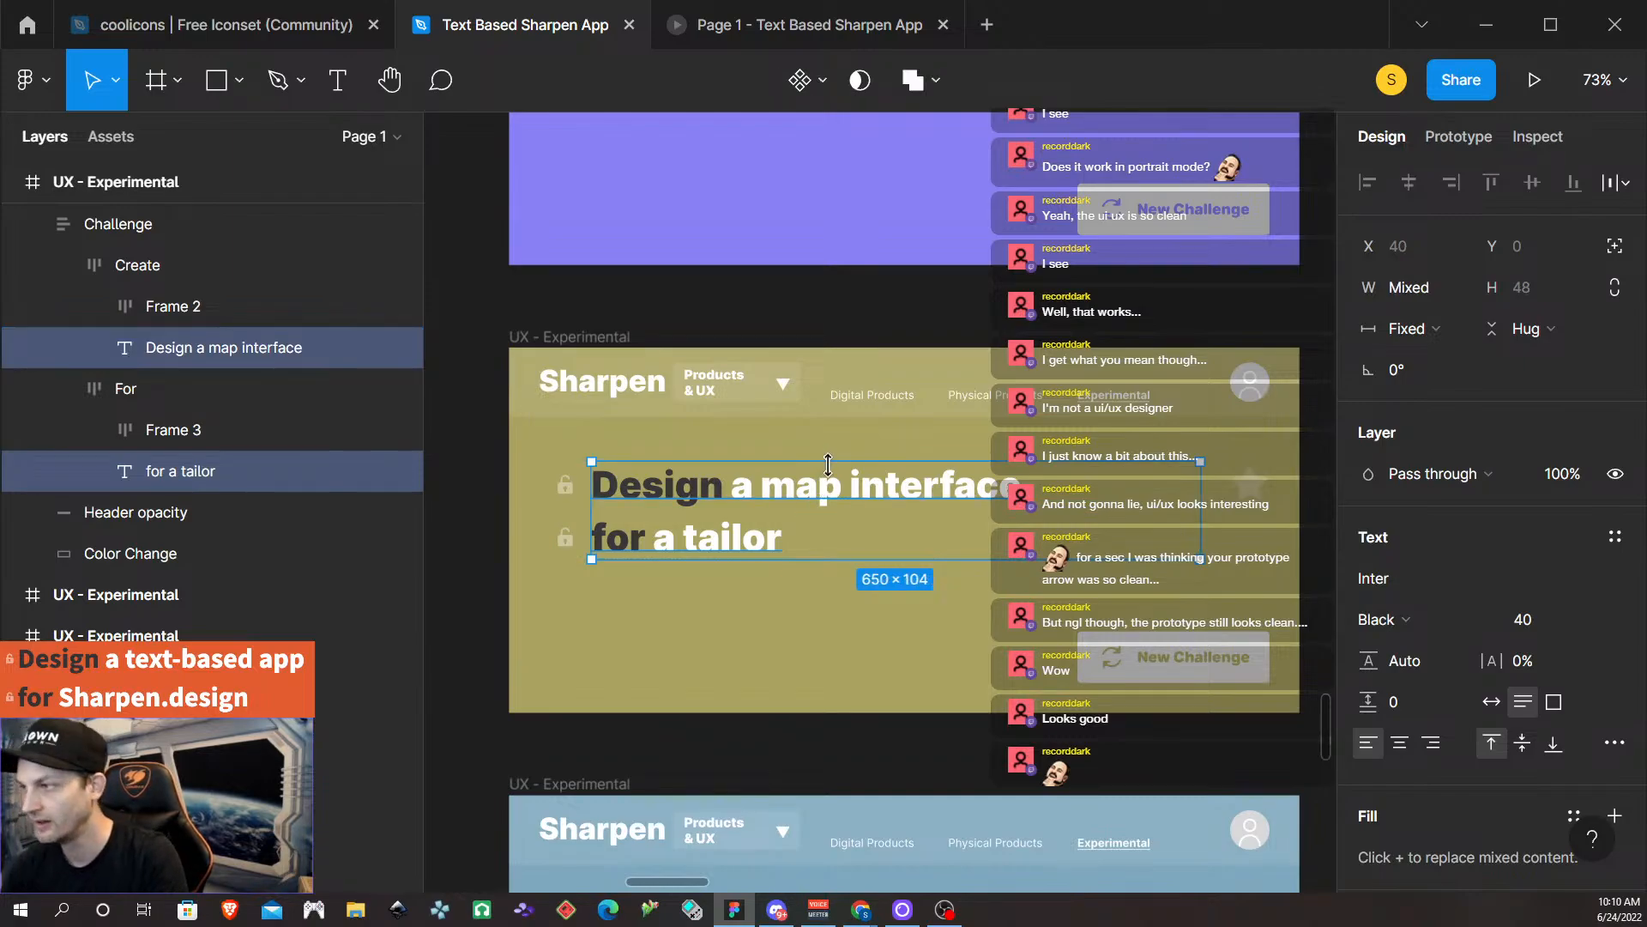
pyautogui.scroll(-10, 828, 464)
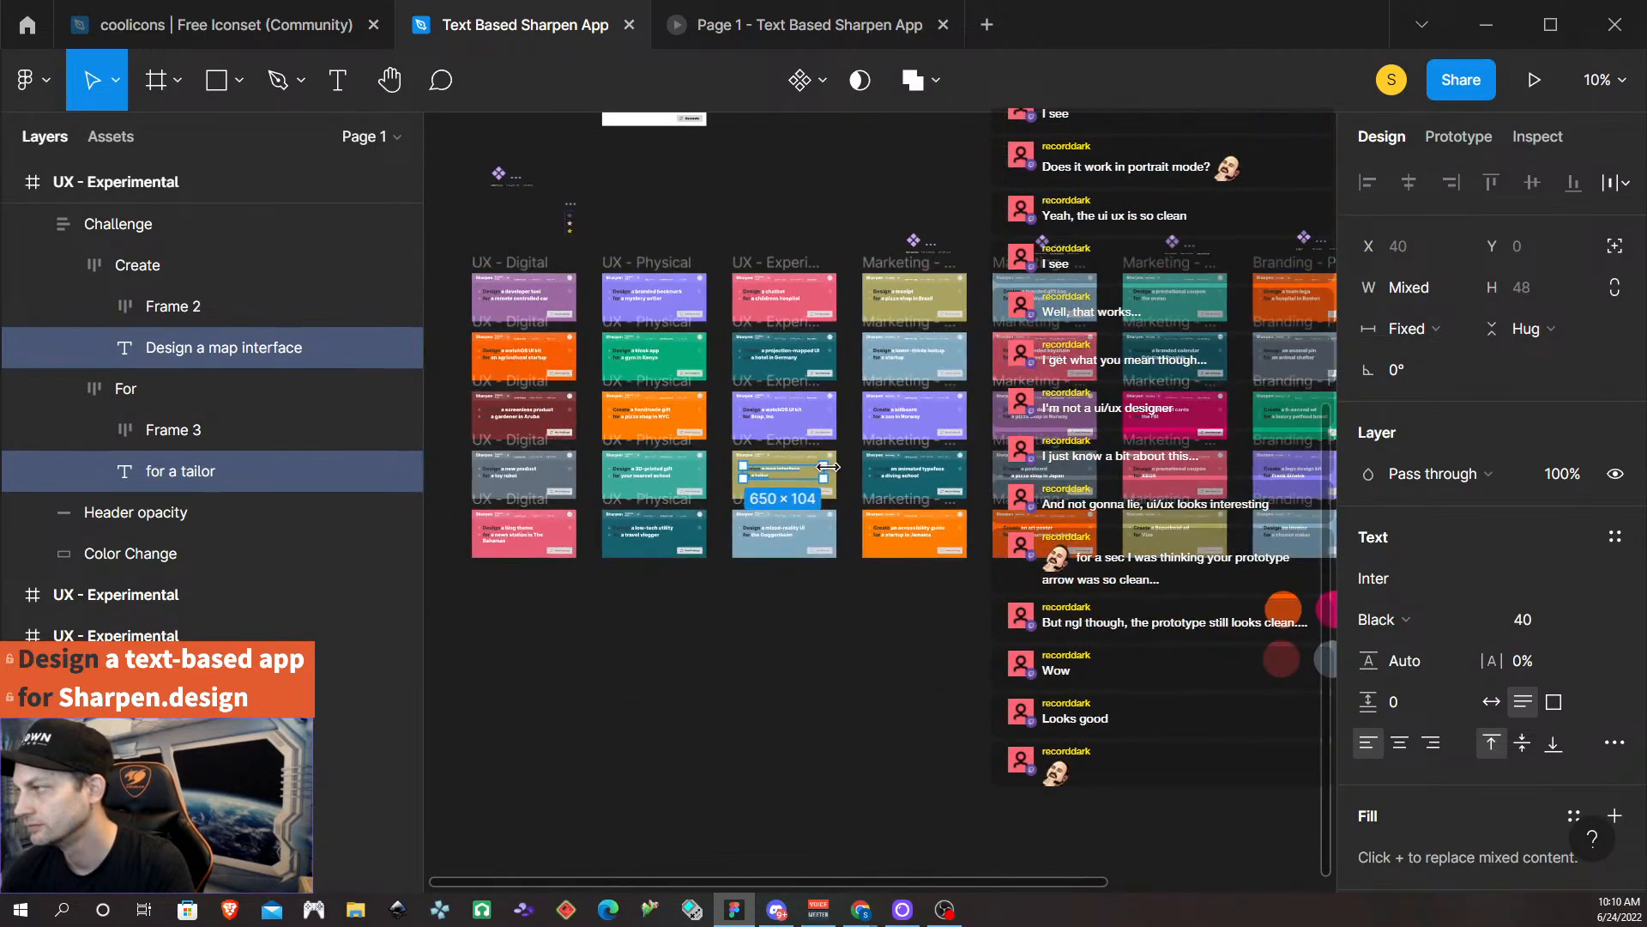
pyautogui.scroll(5, 828, 464)
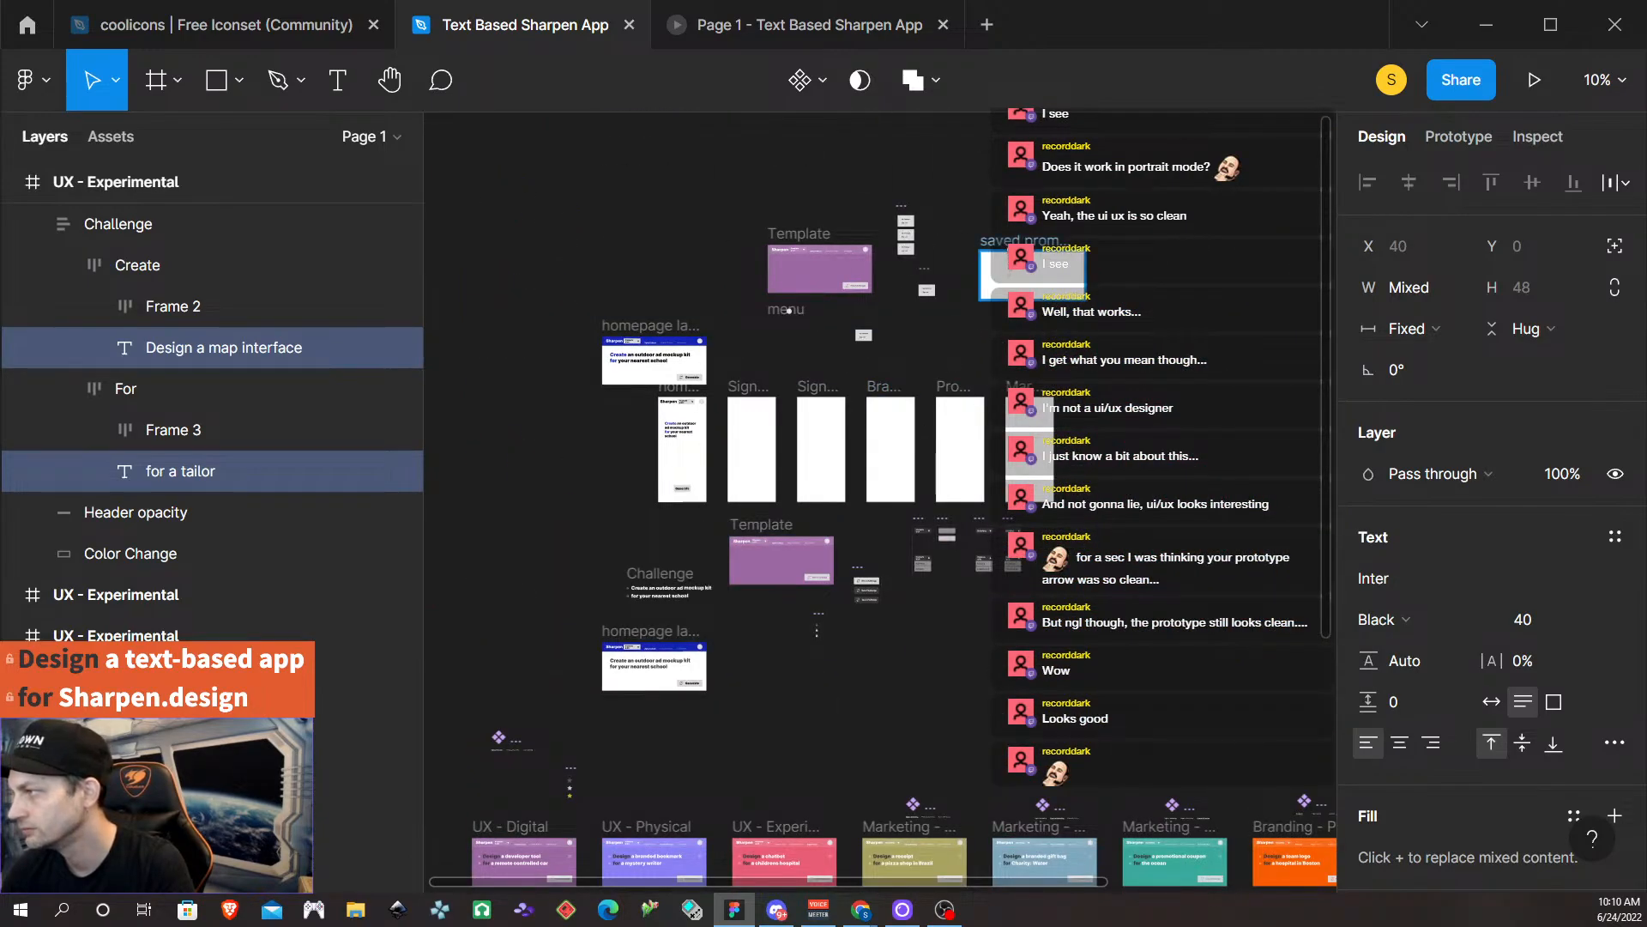
pyautogui.click(1011, 267)
pyautogui.hotkey('ctrl', 'v')
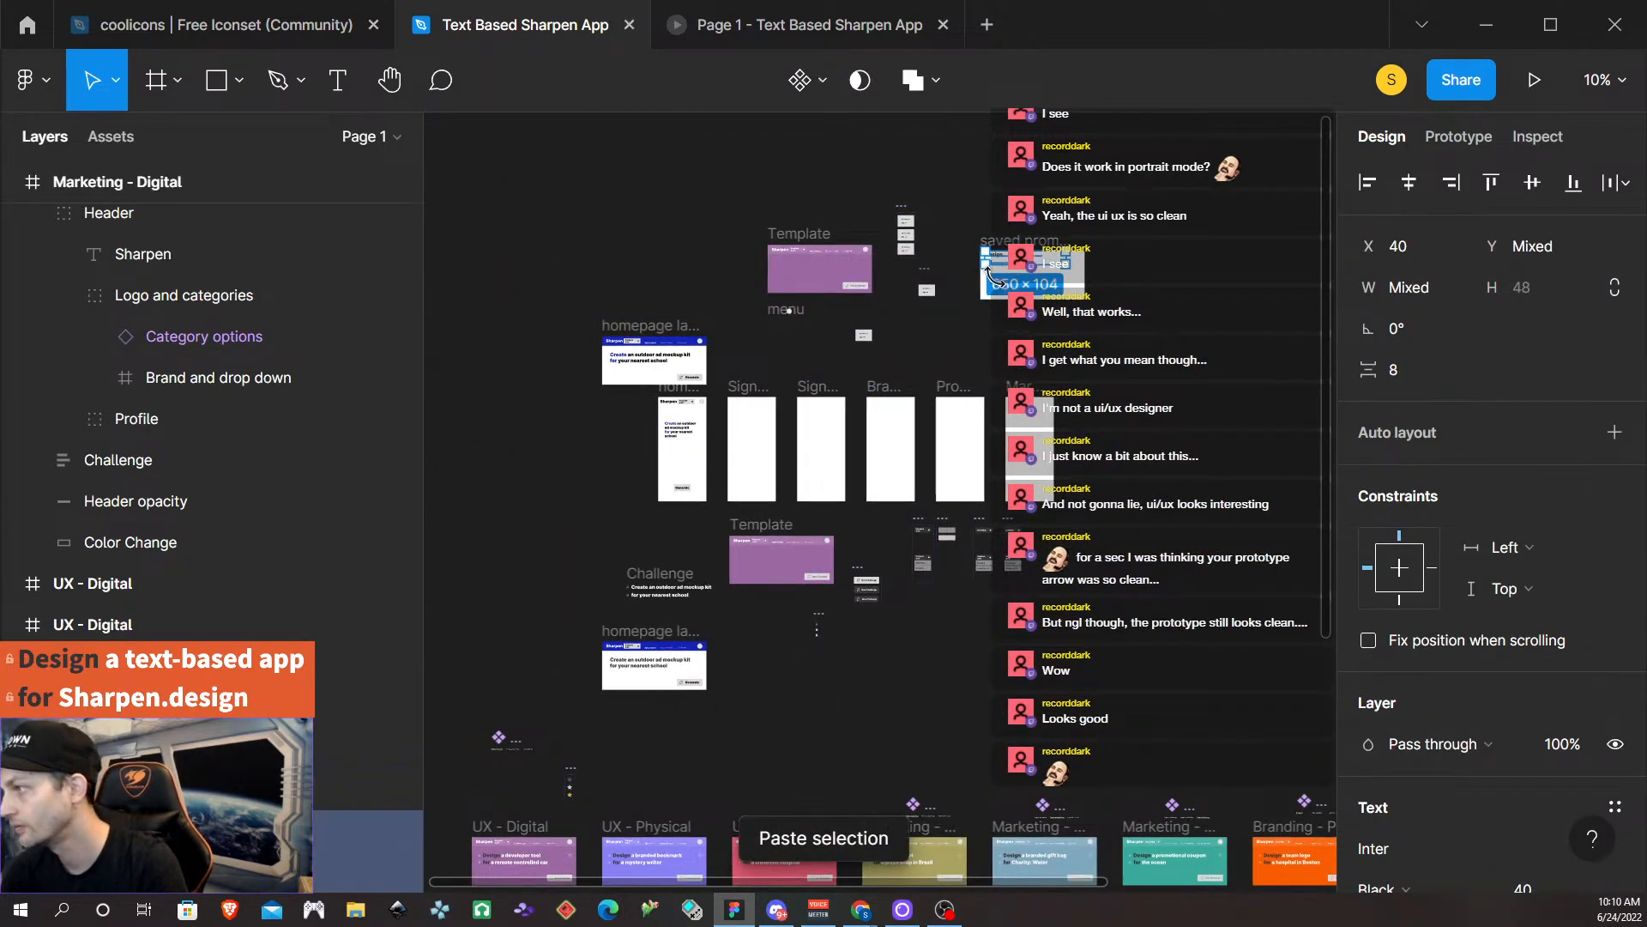
# Set the font size of both pasted prompt texts in the saved prompts frame to 24.
pyautogui.scroll(7, 995, 276)
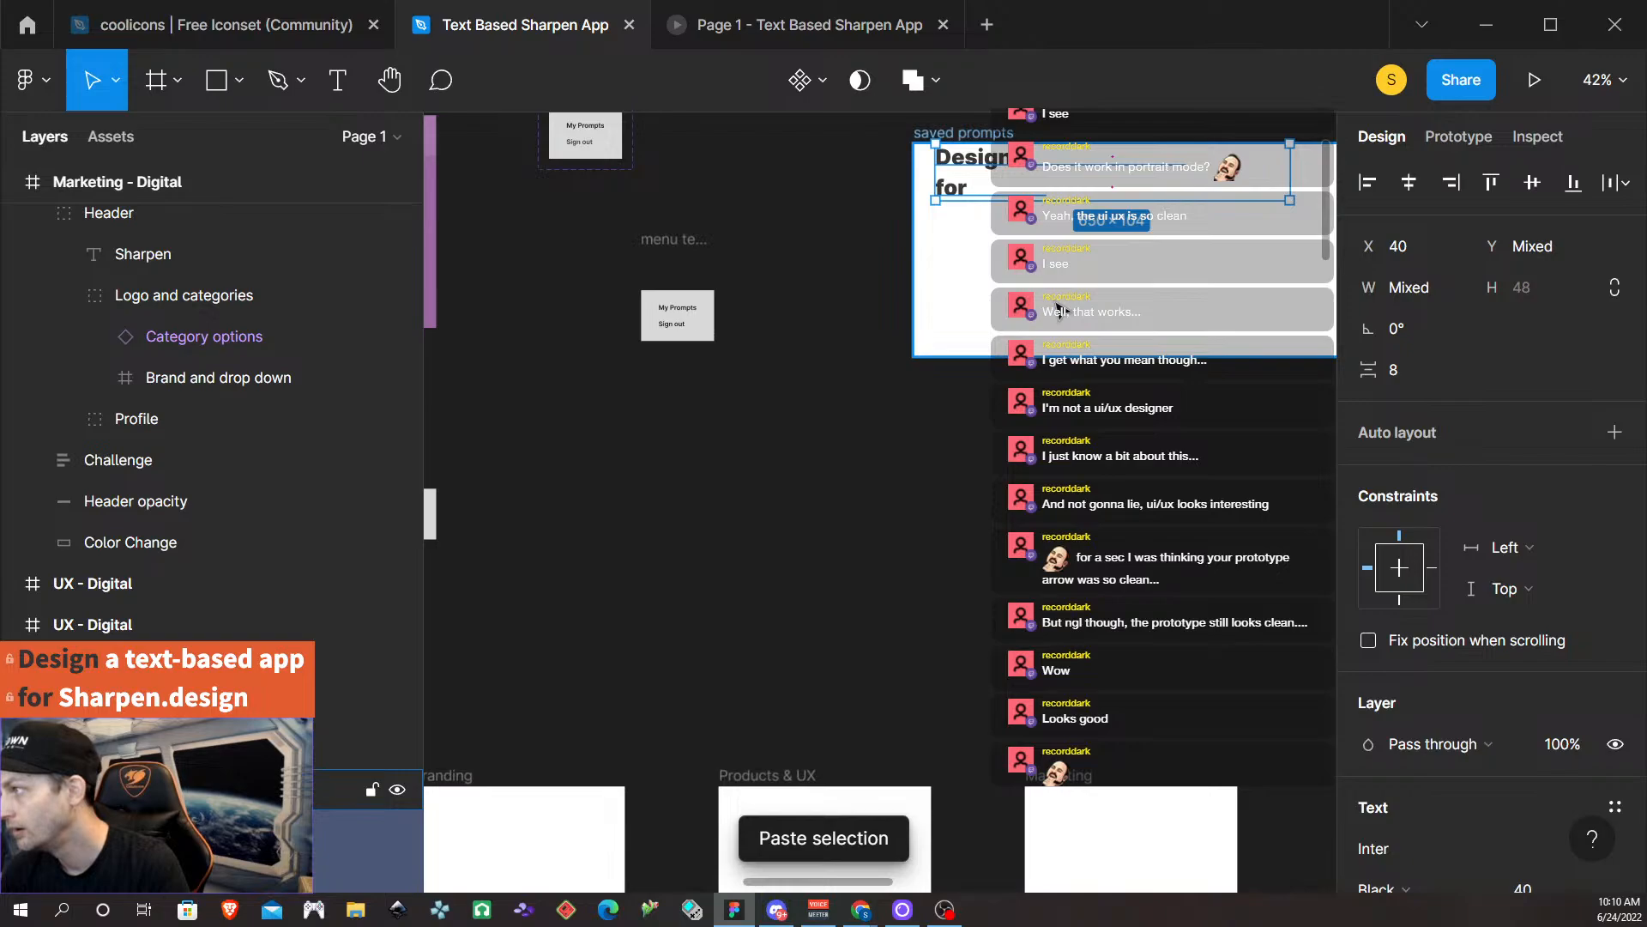
pyautogui.scroll(-5, 1059, 310)
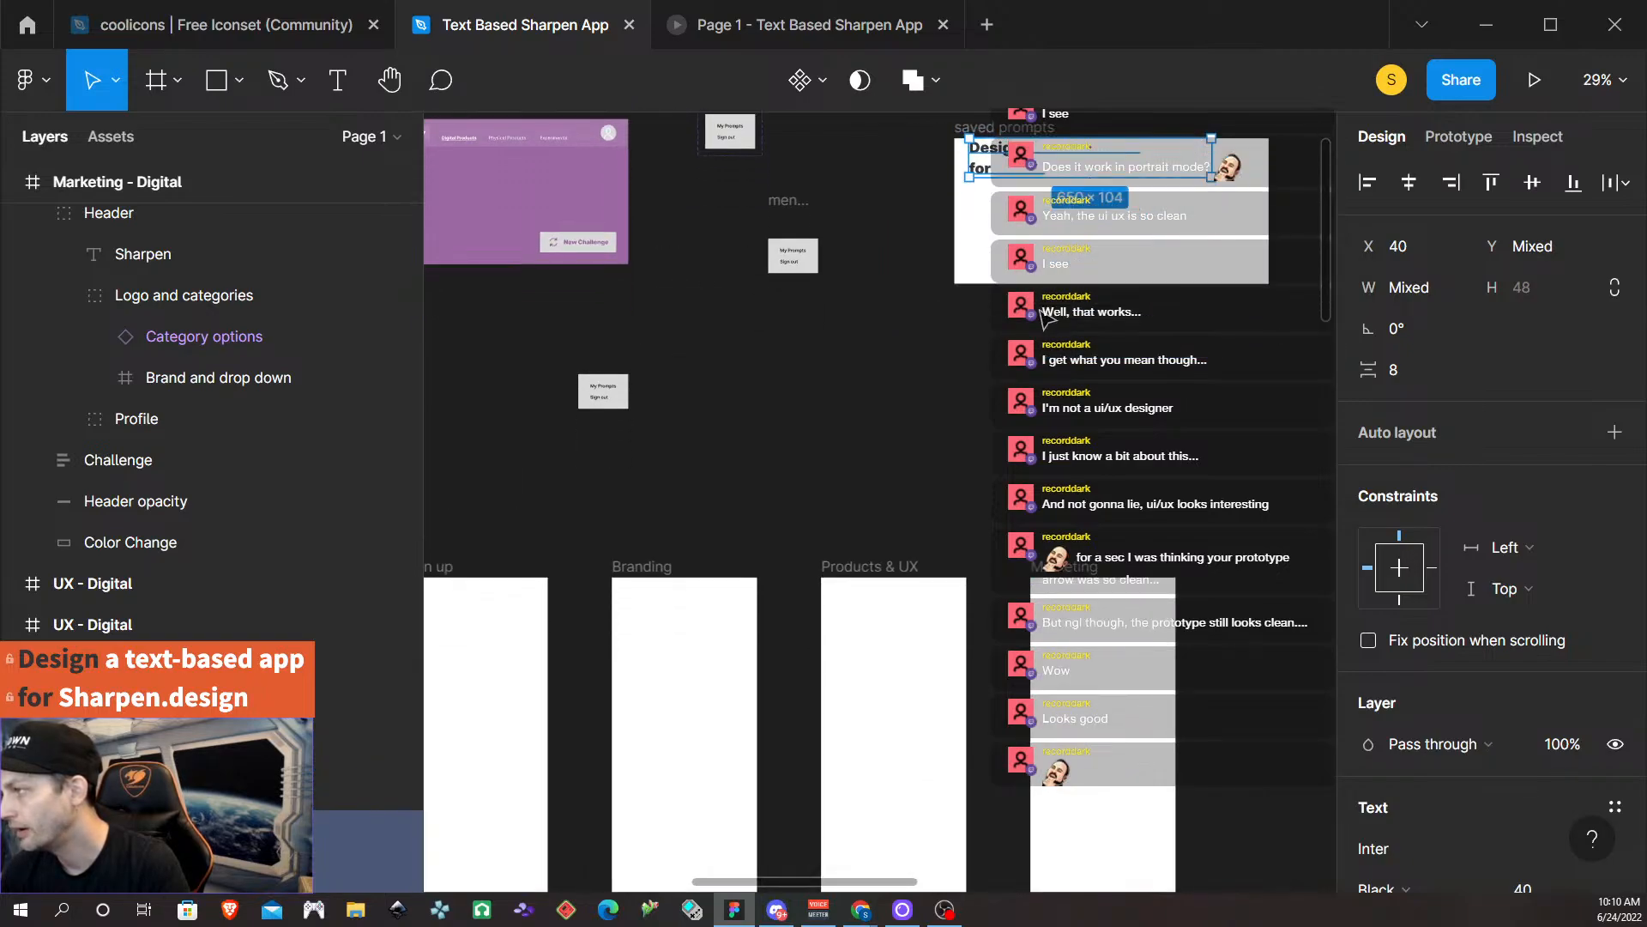
pyautogui.scroll(2, 1045, 318)
pyautogui.hscroll(3, 1034, 321)
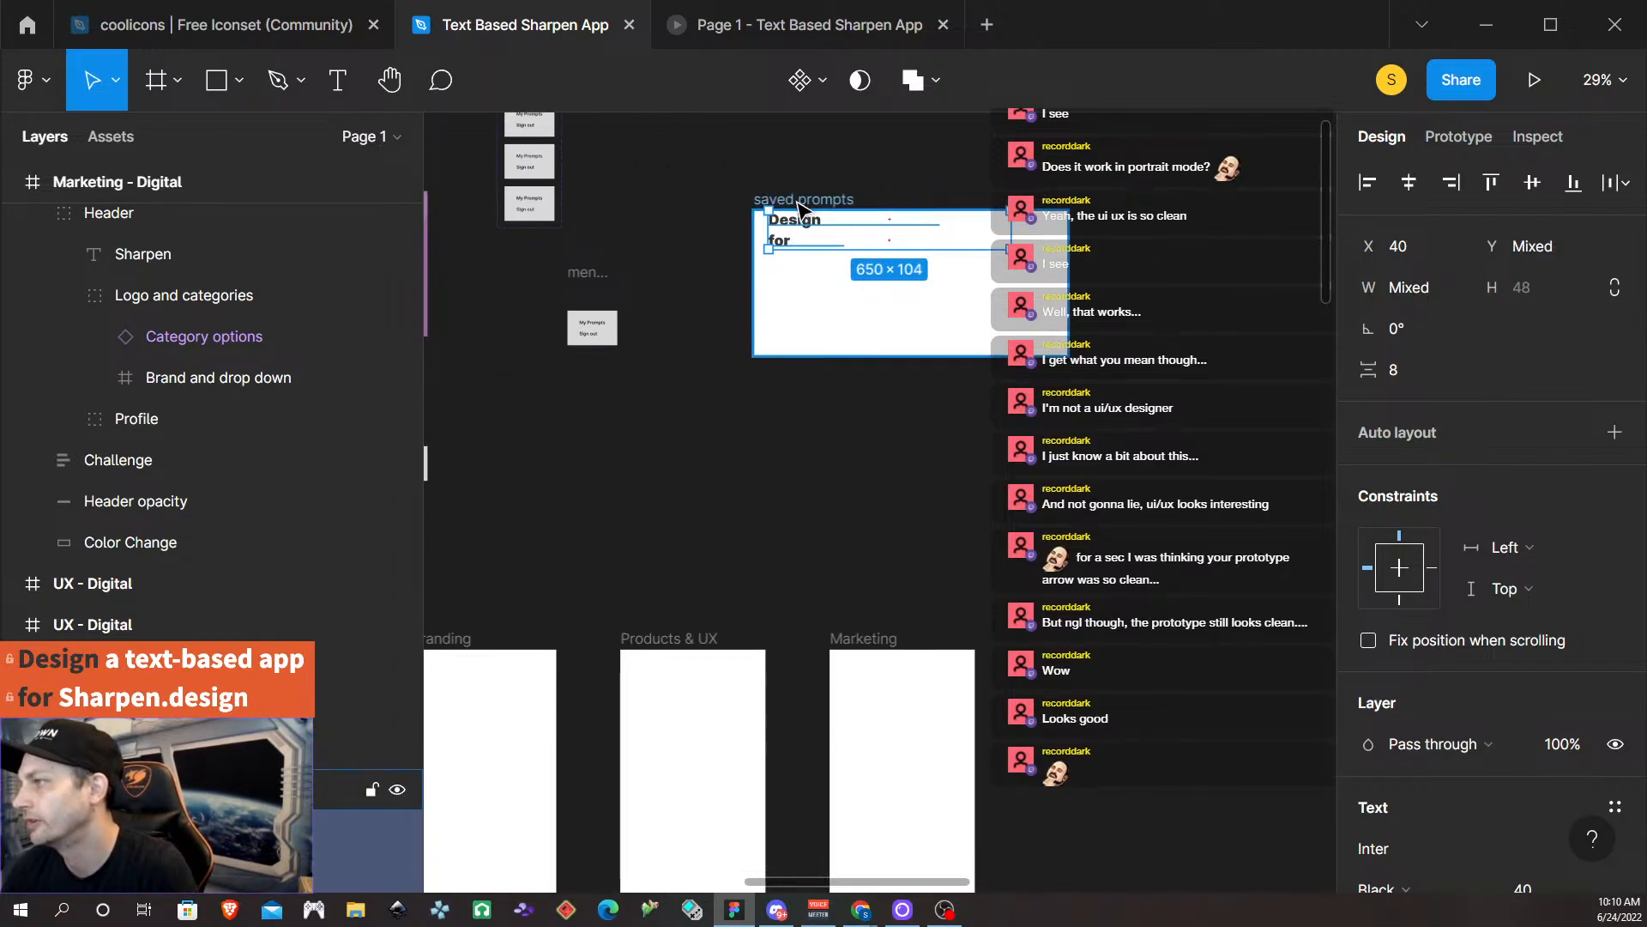
pyautogui.scroll(-5, 1502, 599)
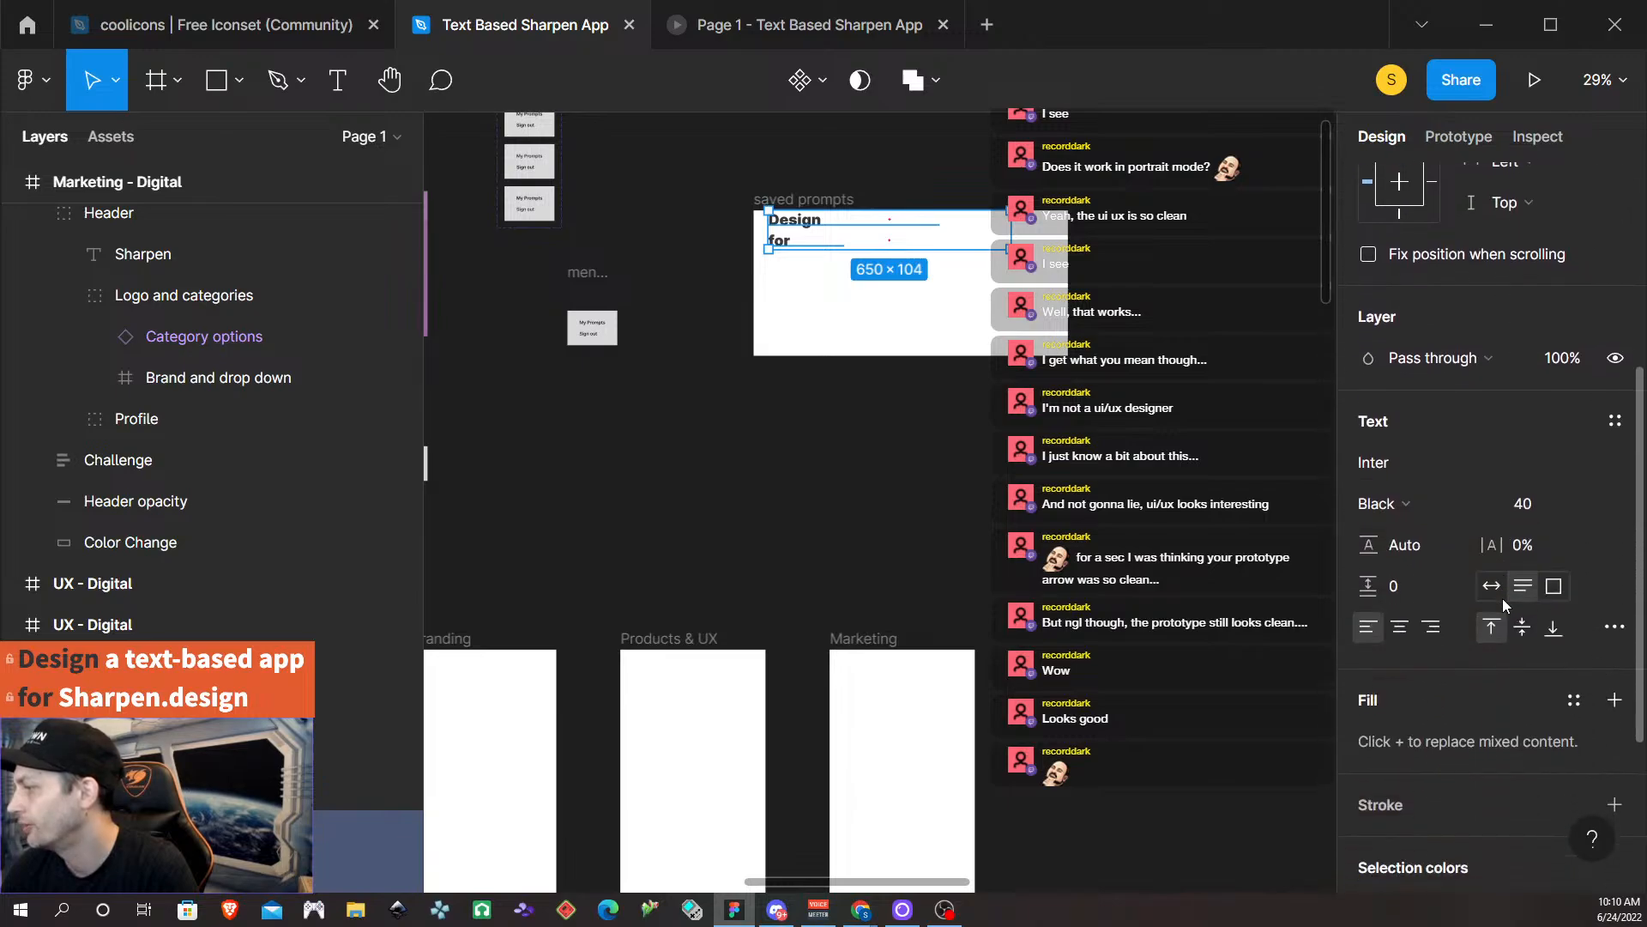
pyautogui.click(1544, 513)
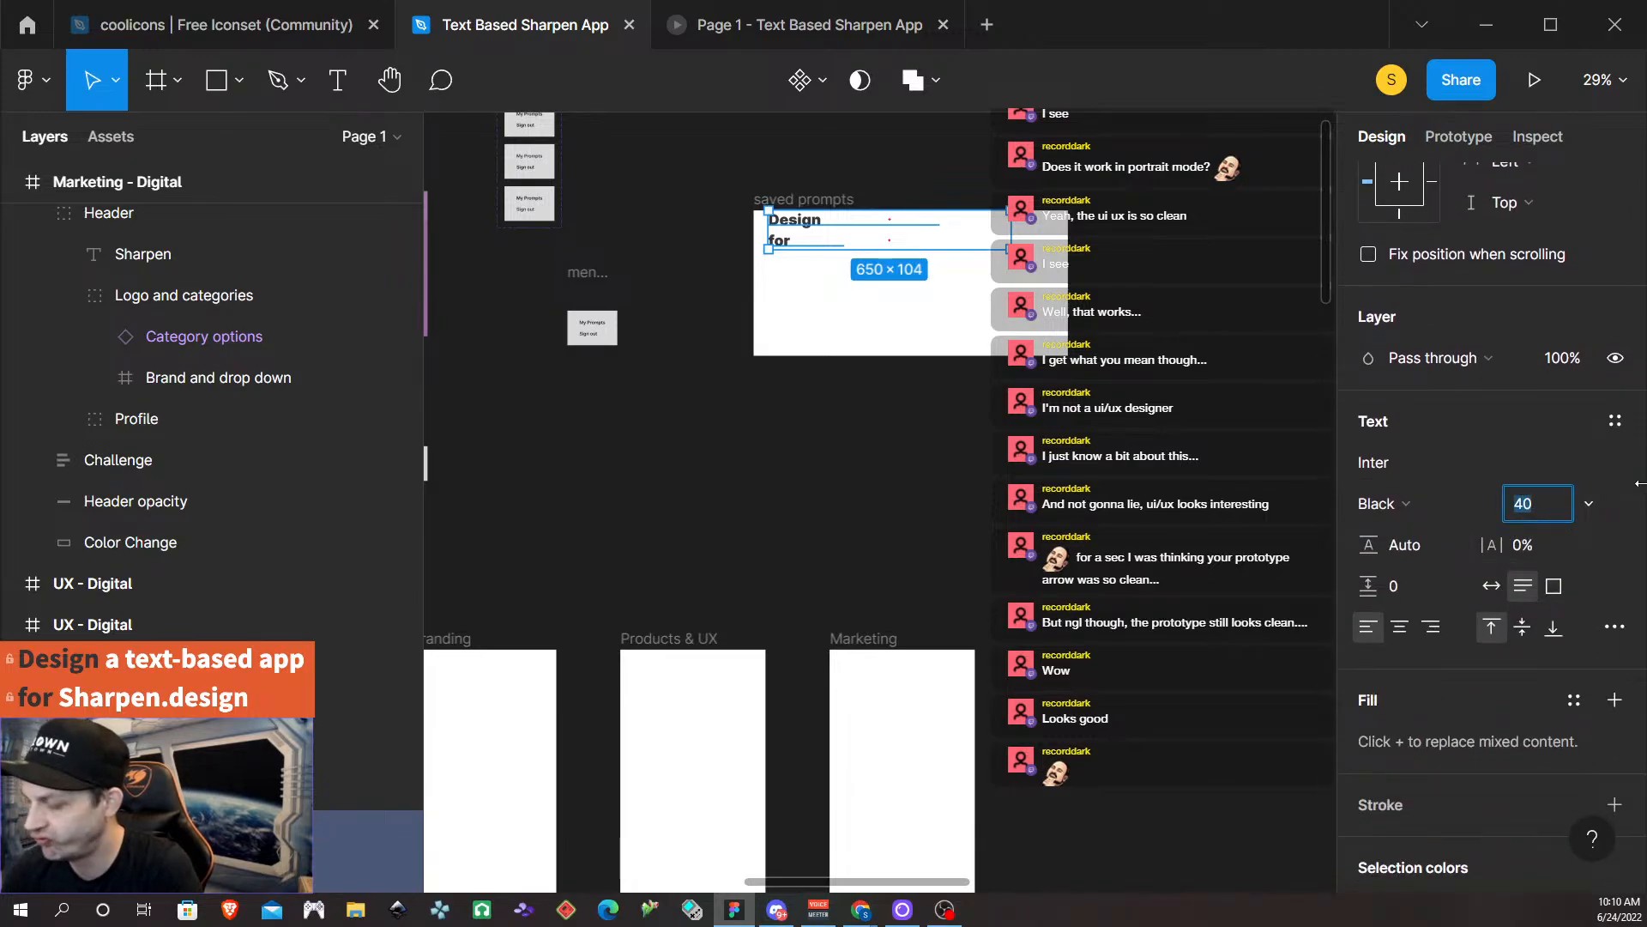
pyautogui.write('24')
pyautogui.press('Return')
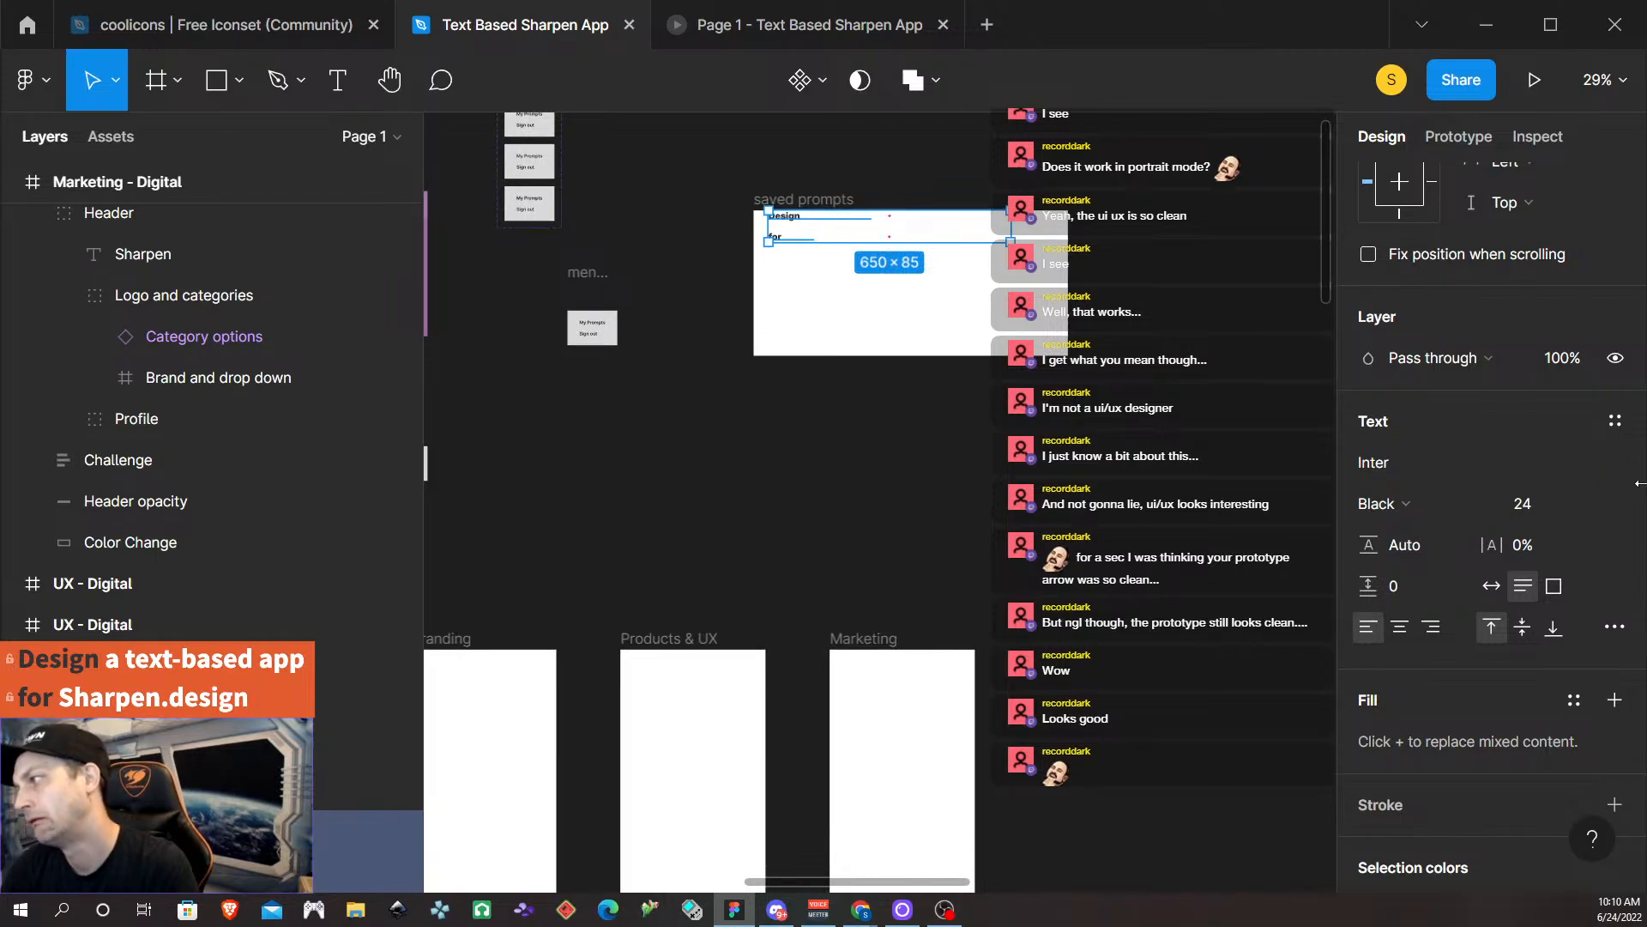
# Change the saved prompts frame's fill from white to the periwinkle blue 788DD4.
pyautogui.scroll(5, 828, 270)
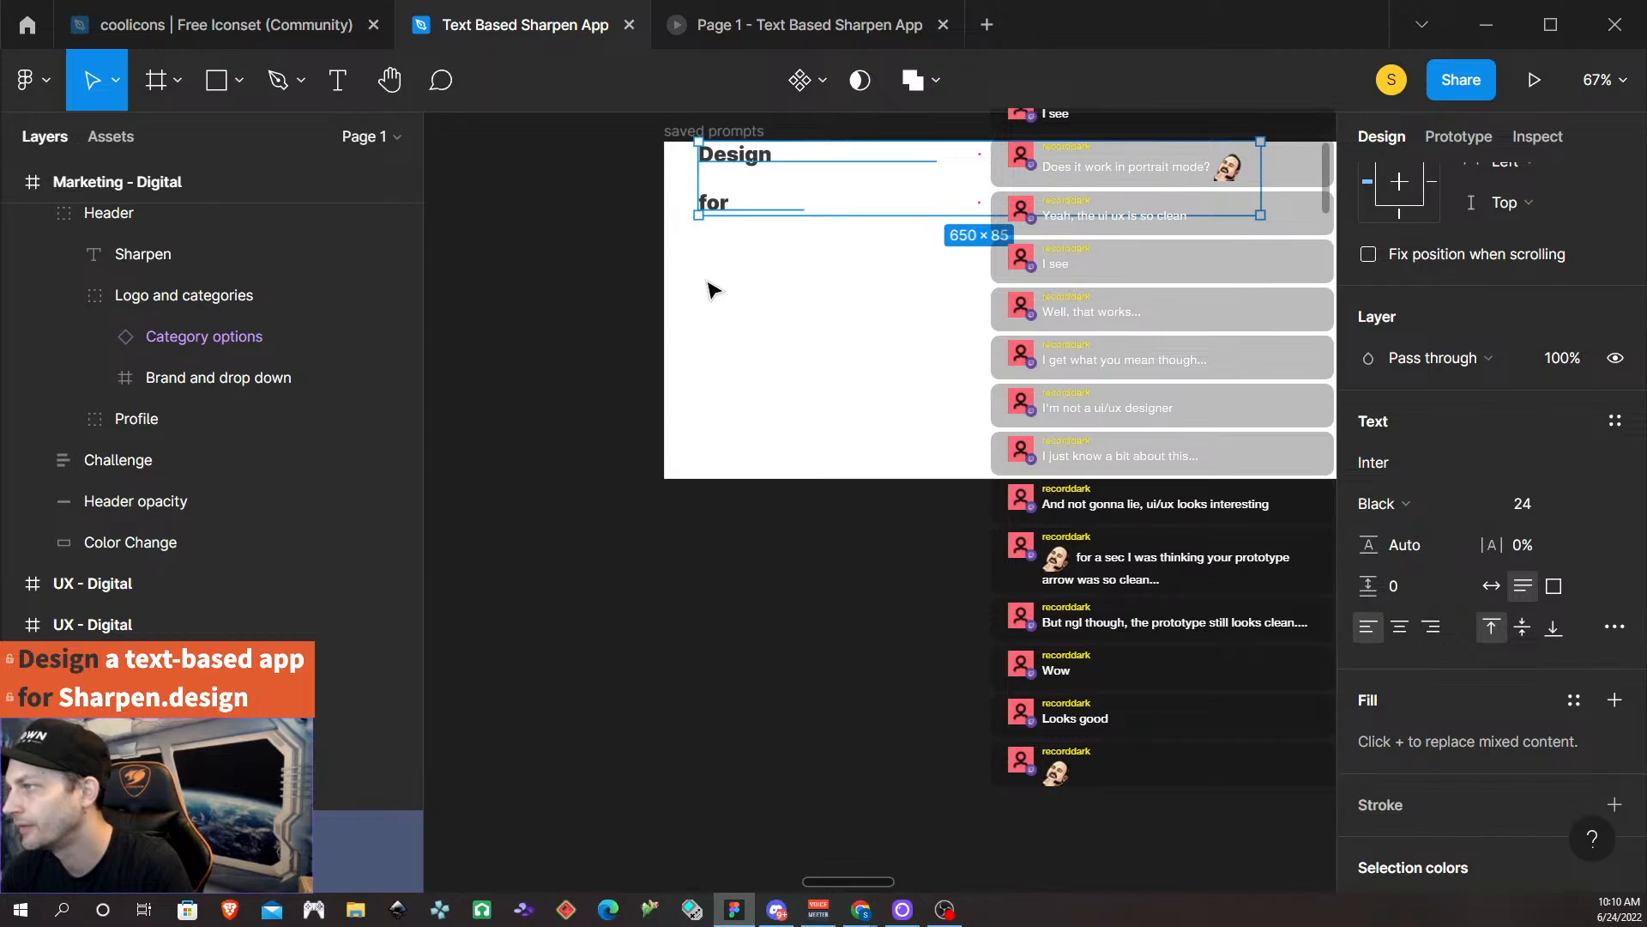
pyautogui.click(711, 289)
pyautogui.click(680, 130)
pyautogui.scroll(-3, 1541, 661)
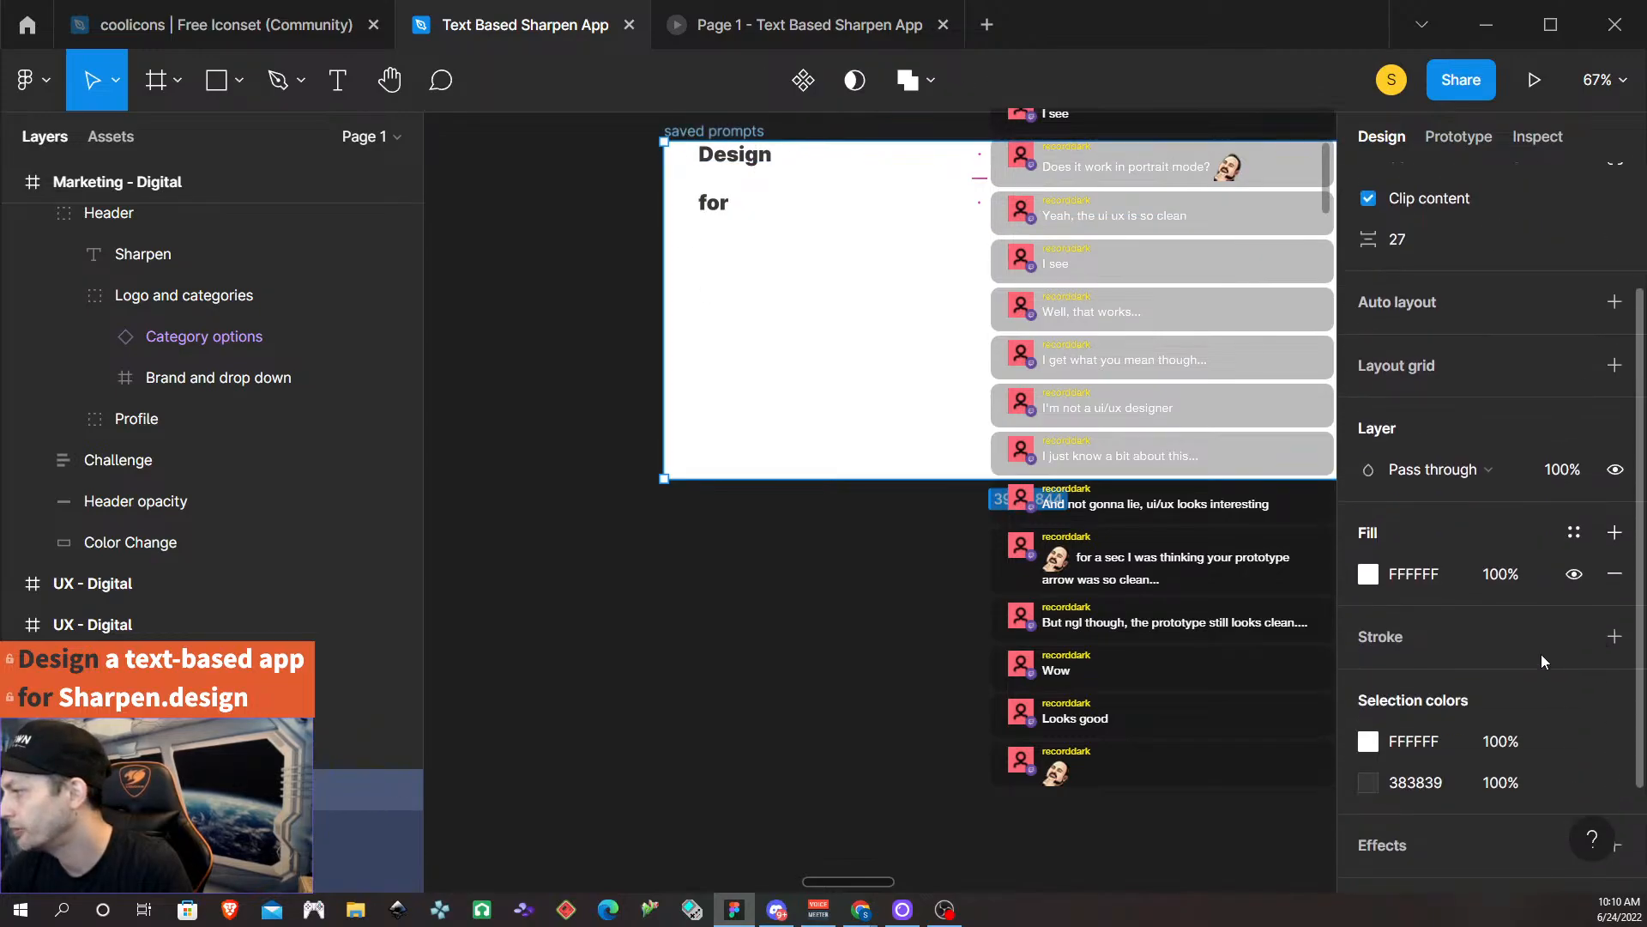
pyautogui.click(1370, 532)
pyautogui.moveTo(1247, 592); pyautogui.dragTo(1237, 592)
pyautogui.moveTo(1260, 309); pyautogui.dragTo(1162, 300)
pyautogui.click(1311, 220)
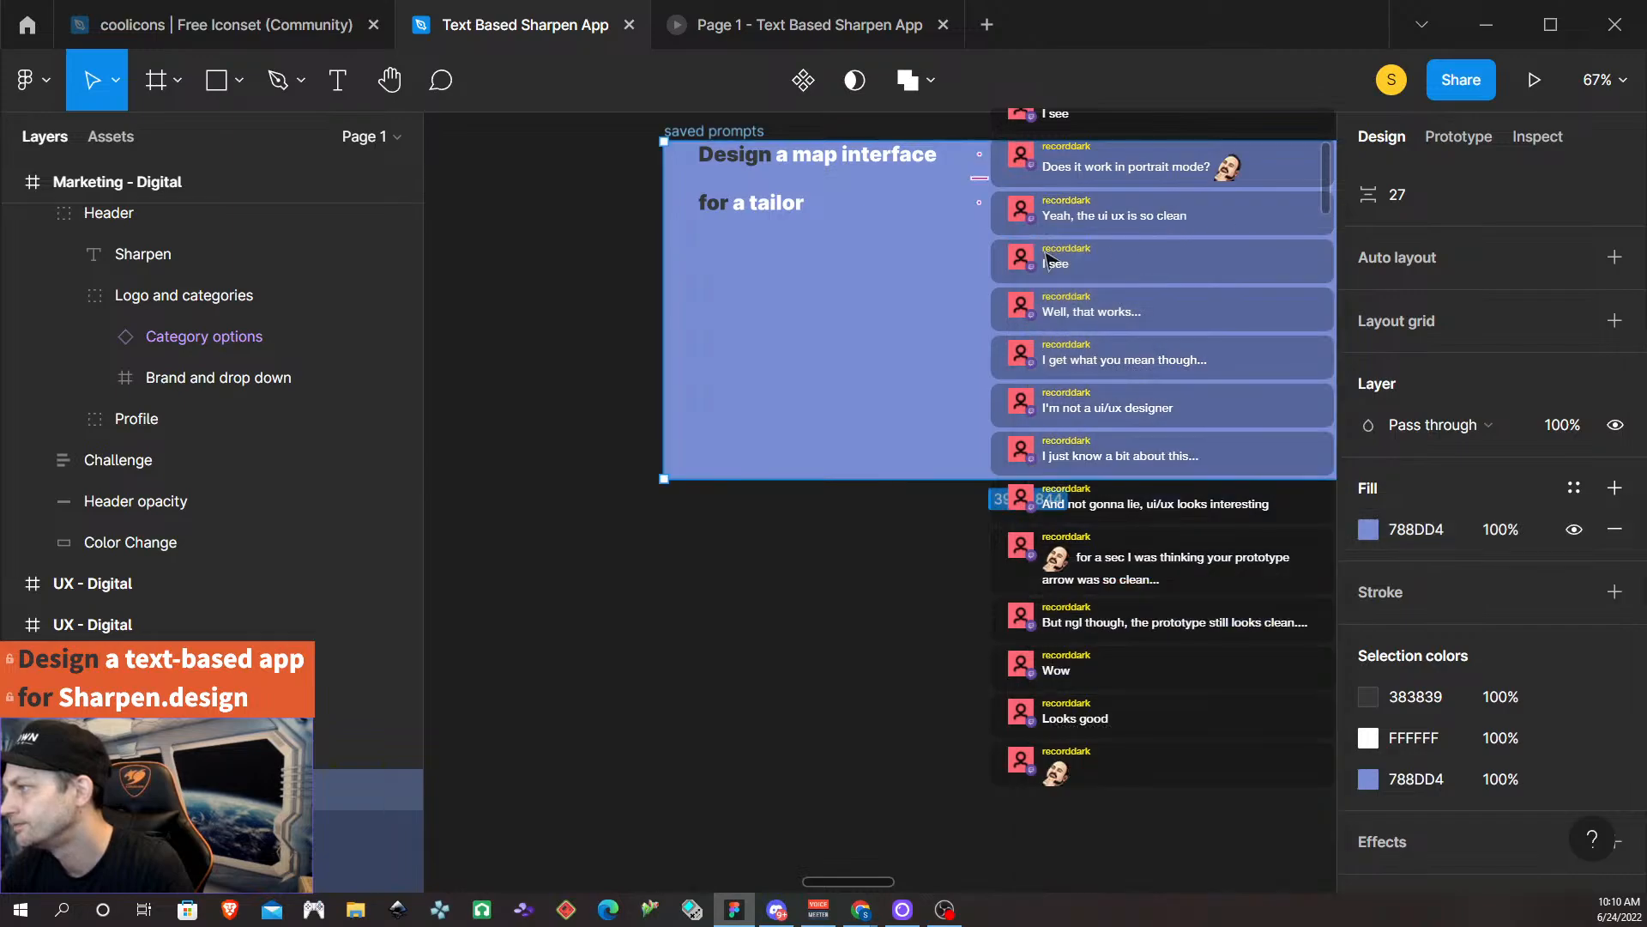
# Move the "for a tailor" text up to Y 29, directly beneath the "Design a map interface" line.
pyautogui.scroll(2, 819, 223)
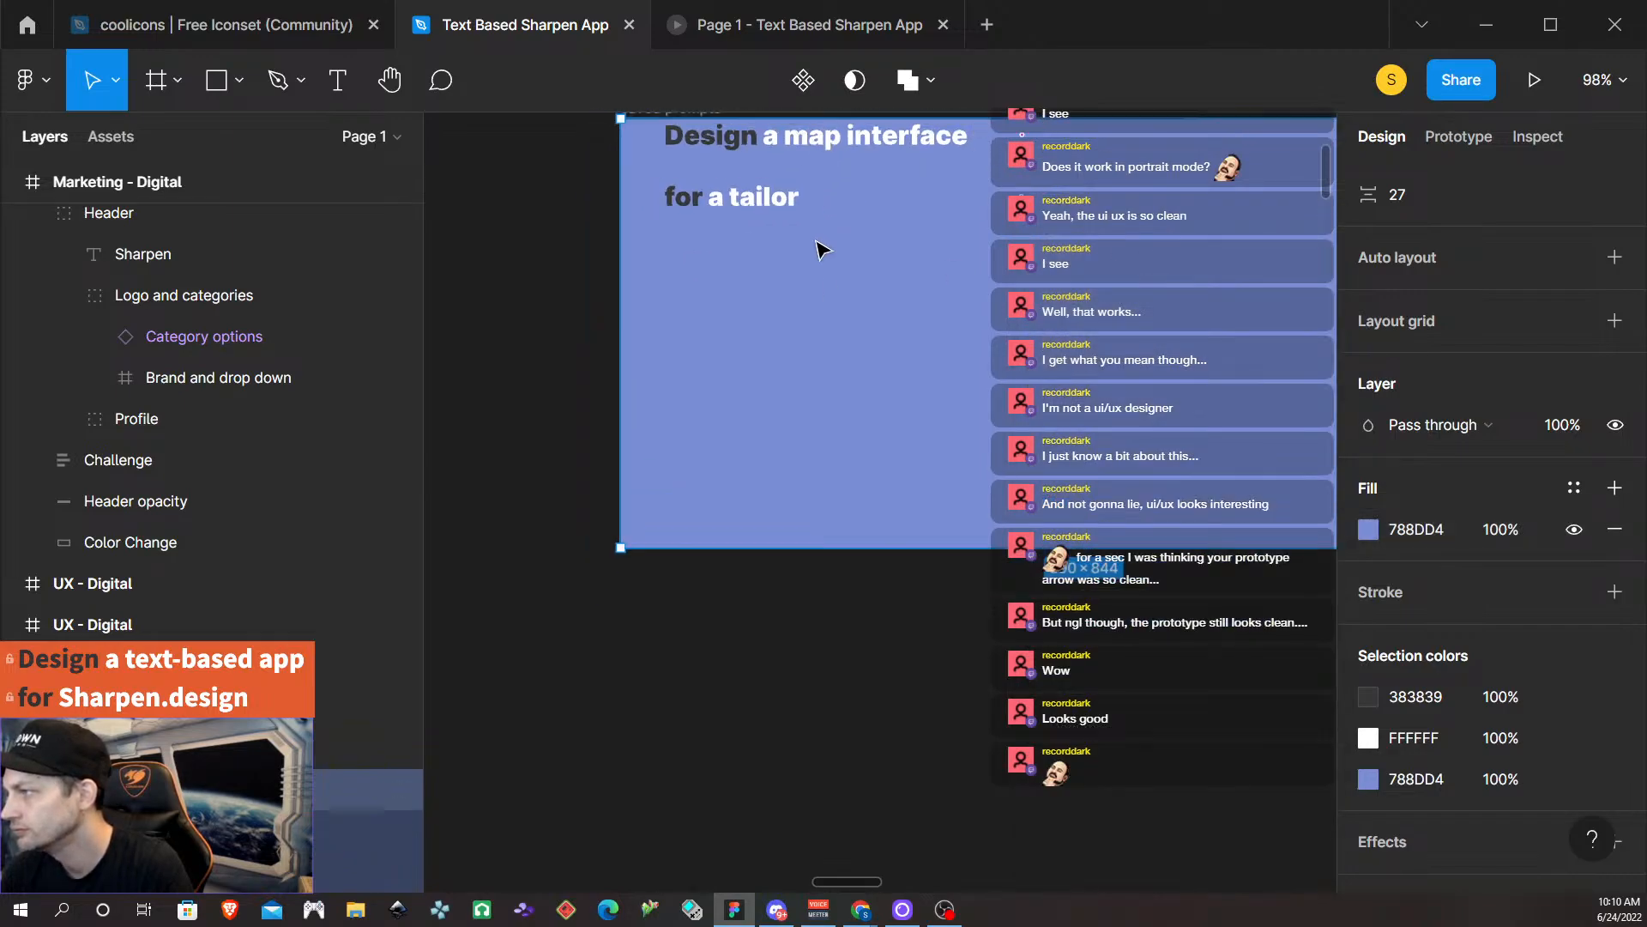
pyautogui.scroll(-1, 816, 240)
pyautogui.click(810, 205)
pyautogui.press('Escape')
pyautogui.click(807, 204)
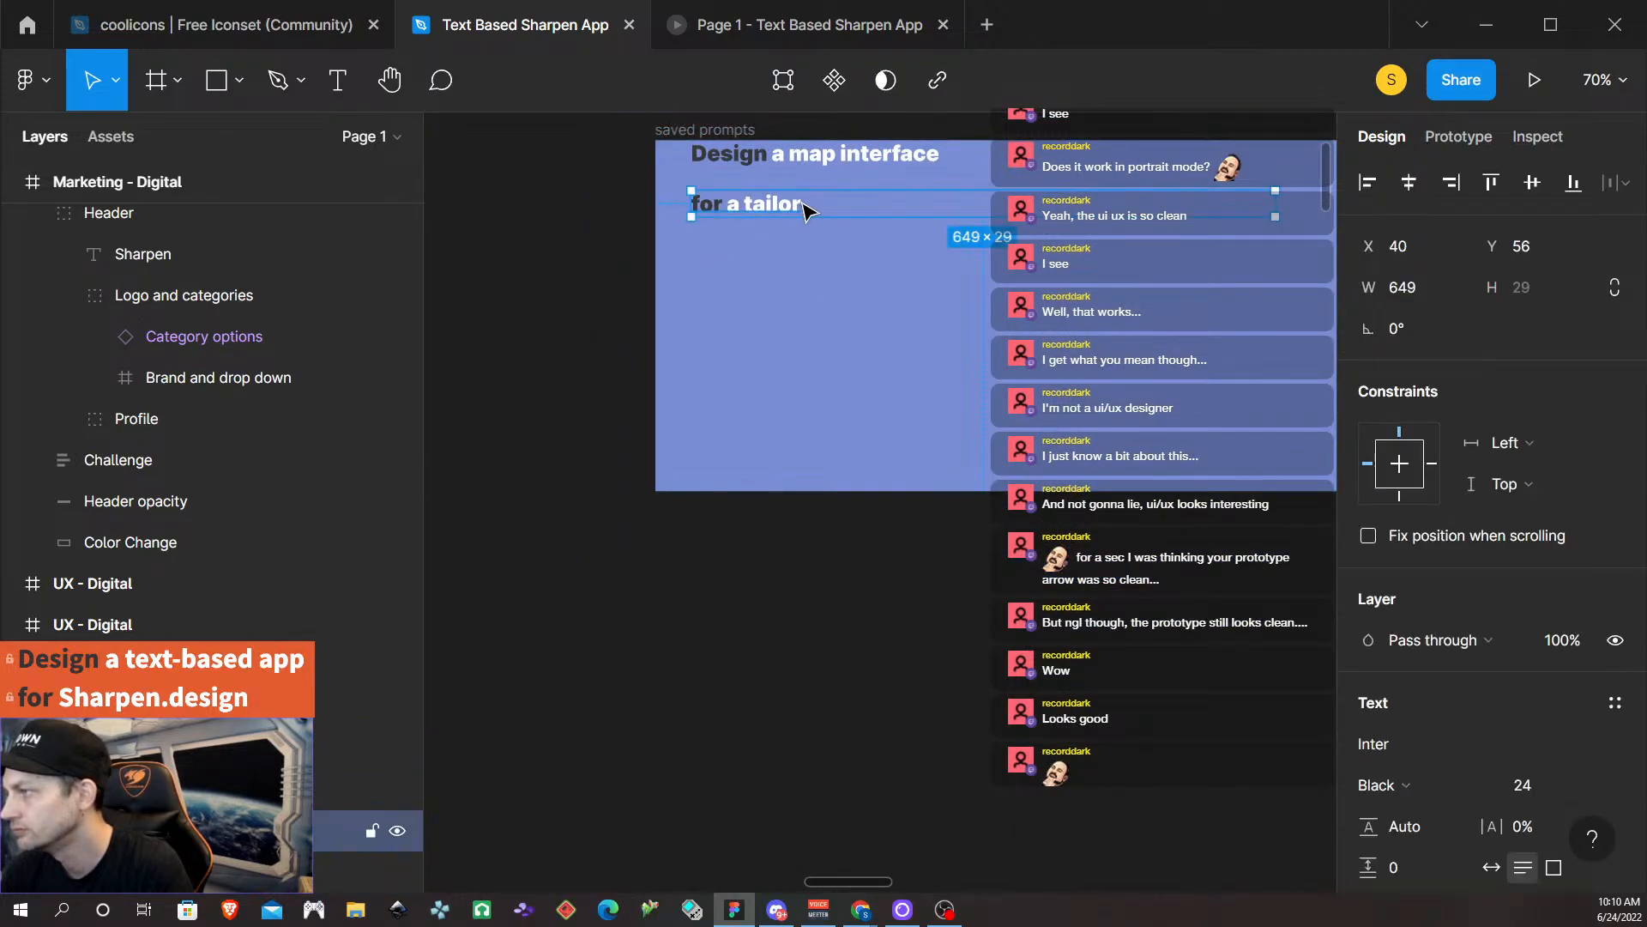
pyautogui.press('alt')
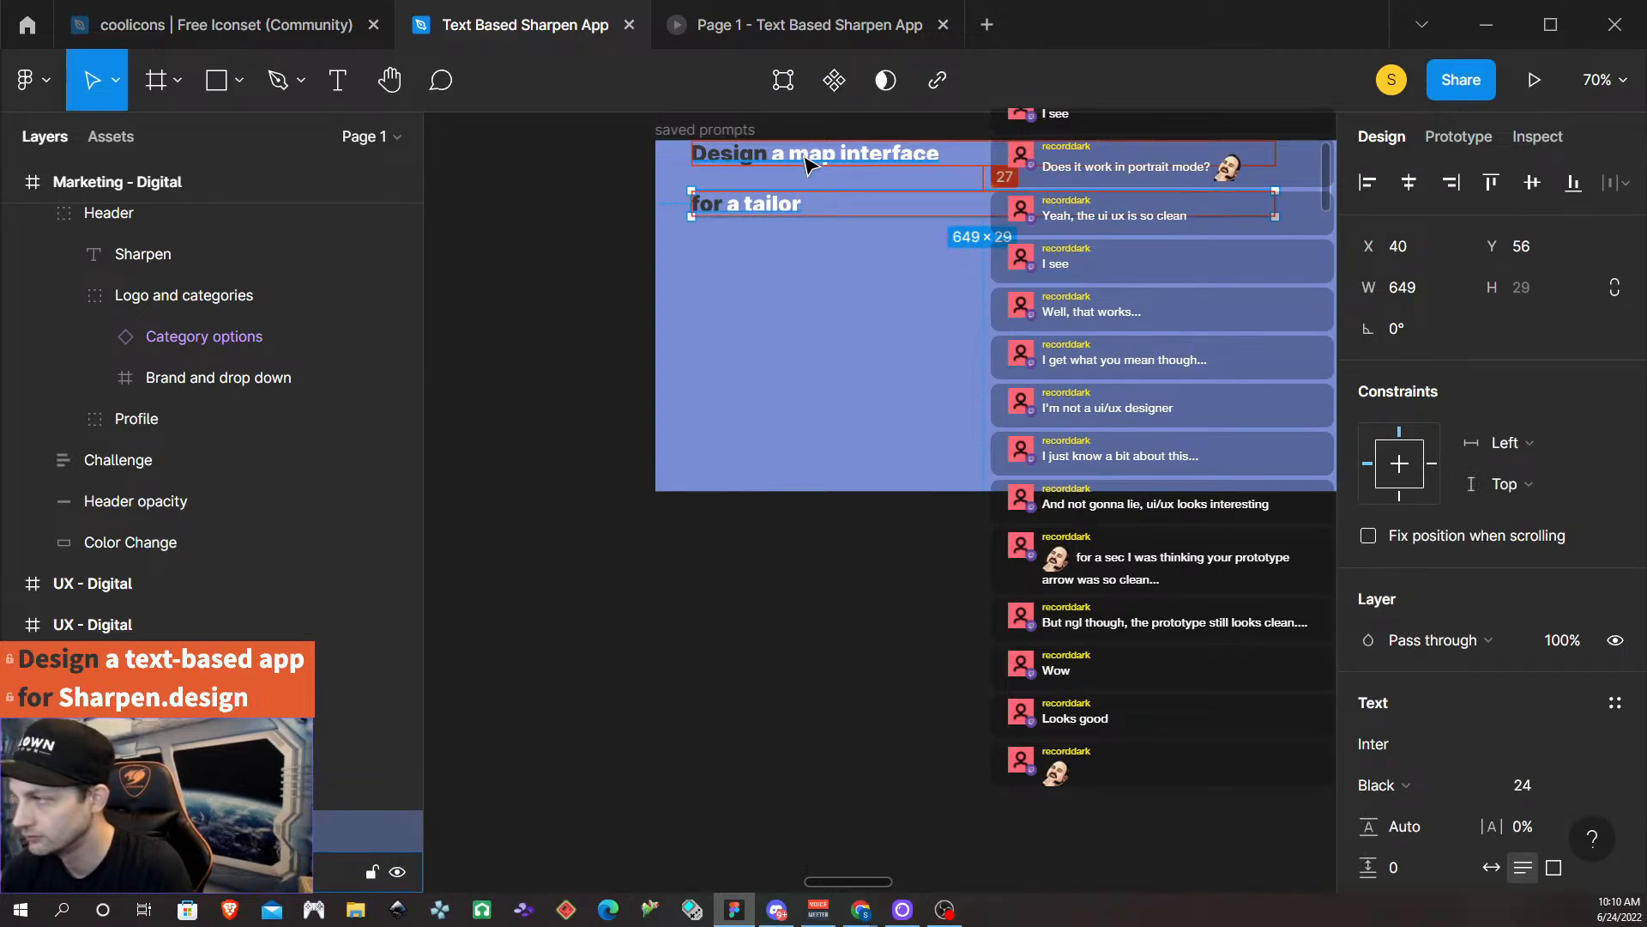
pyautogui.press('Up')
pyautogui.press('Up')
pyautogui.press('Up')
pyautogui.press('Up')
pyautogui.press('Up')
pyautogui.press('Up')
pyautogui.press('Up')
pyautogui.press('Up')
pyautogui.press('Up')
pyautogui.press('Up')
pyautogui.press('Up')
pyautogui.press('Up')
pyautogui.press('Up')
pyautogui.press('Up')
pyautogui.press('Up')
pyautogui.press('Up')
pyautogui.press('Up')
pyautogui.press('Up')
pyautogui.press('Up')
pyautogui.press('Up')
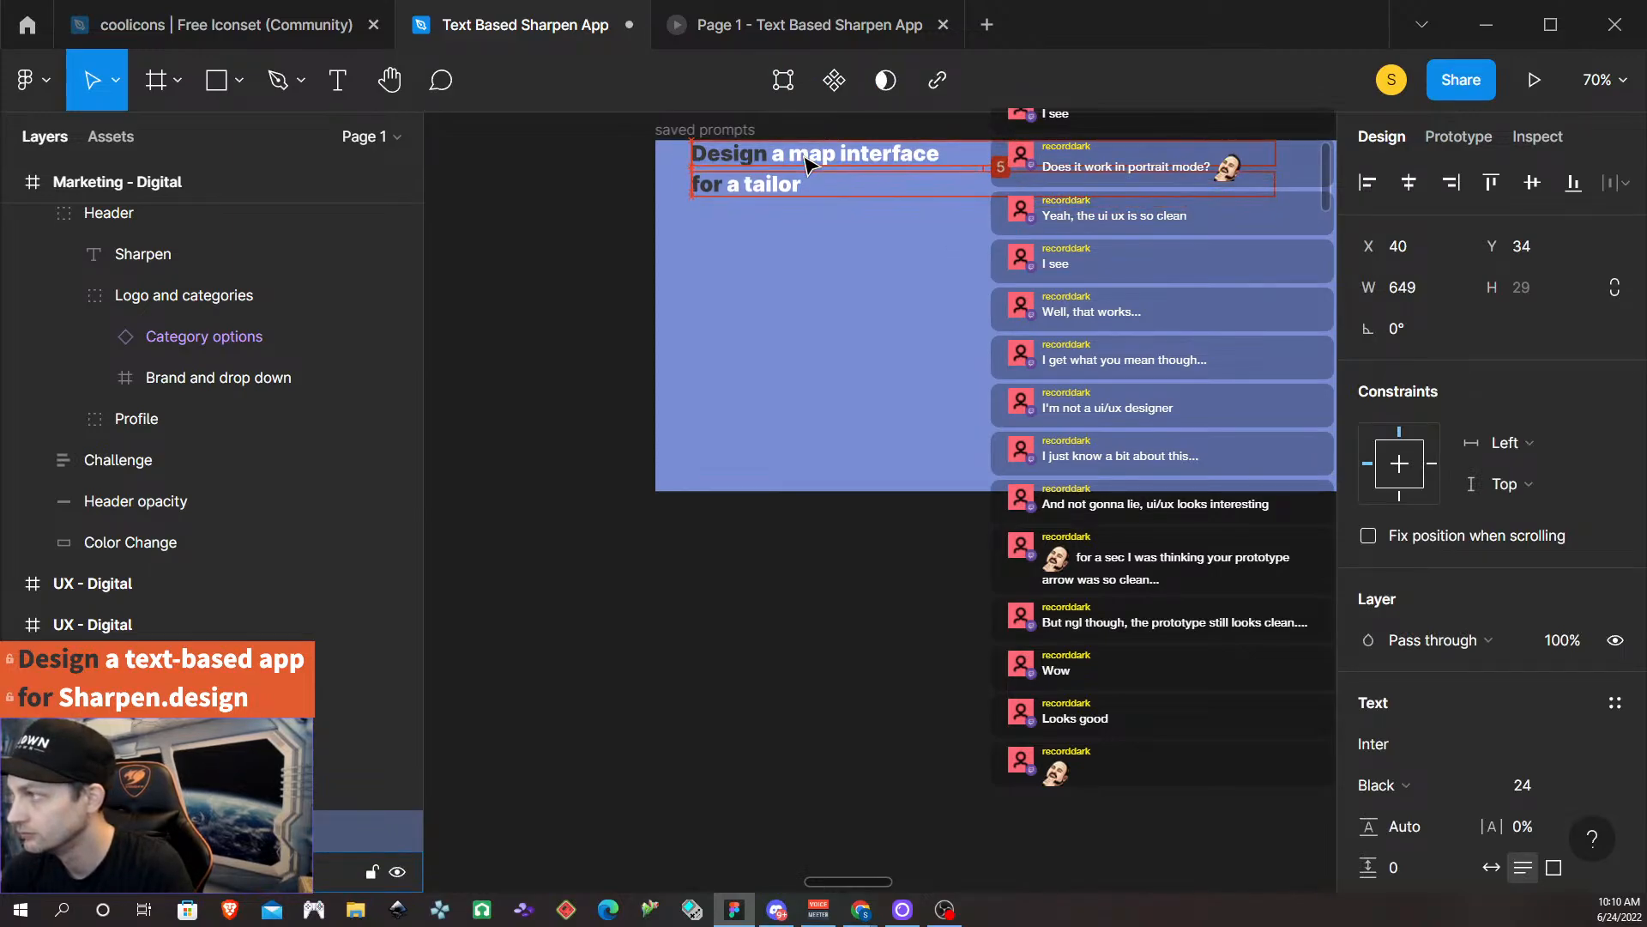
pyautogui.press('Up')
pyautogui.press('Up')
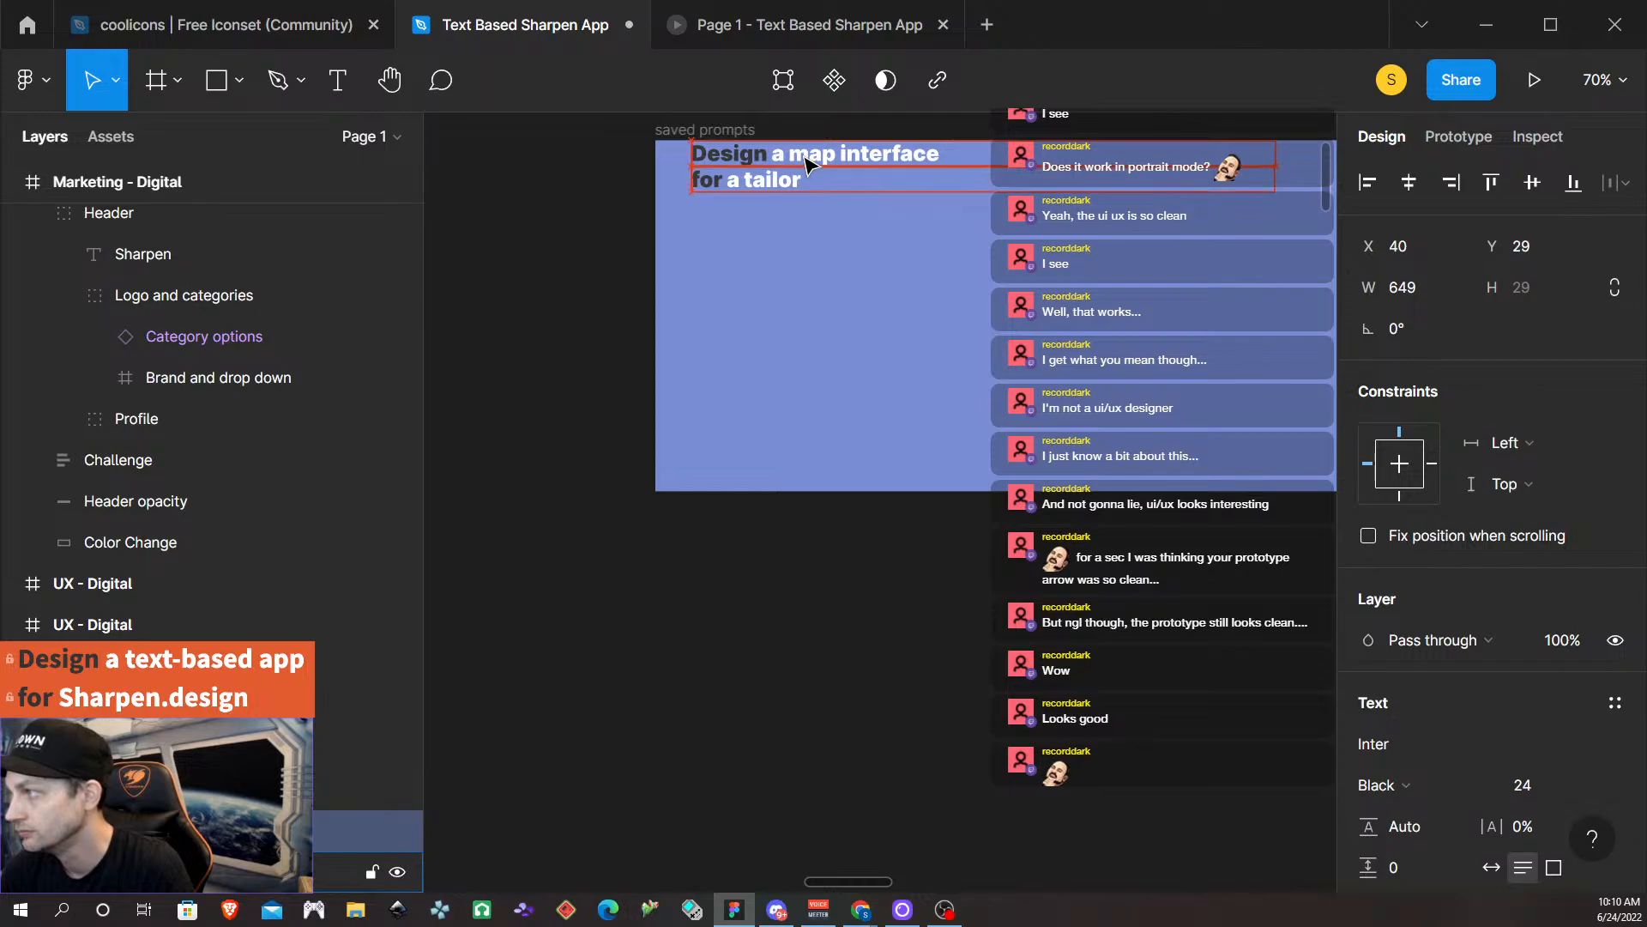
pyautogui.click(870, 272)
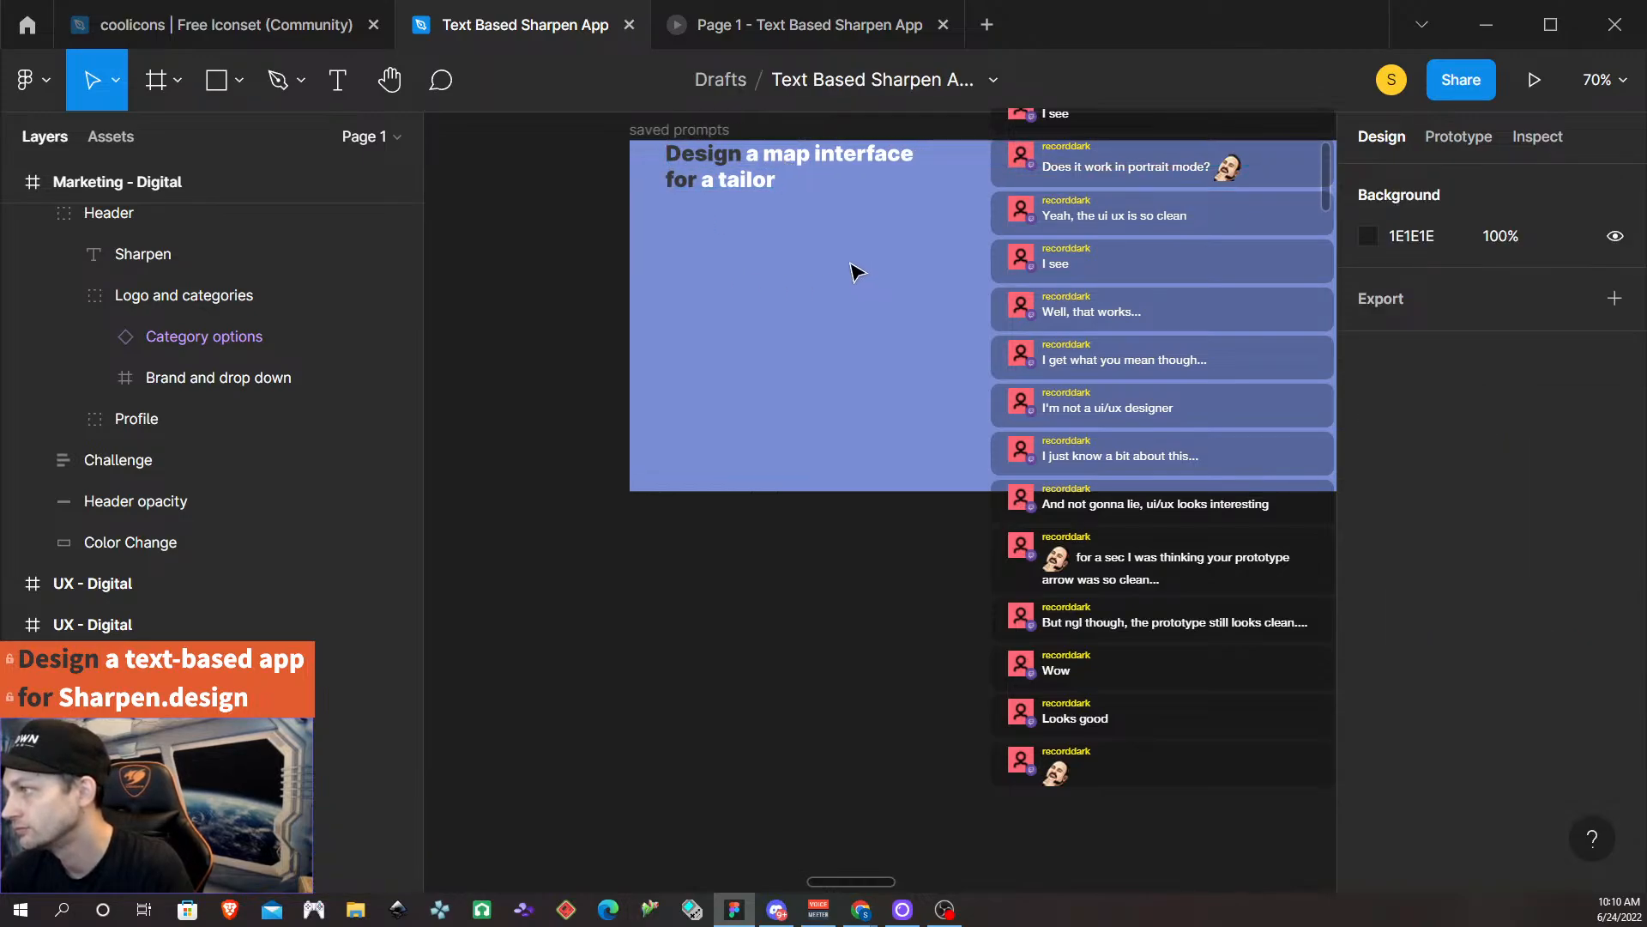
# Group the "Design a map interface" and "for a tailor" texts in the saved prompts frame into one prompt.
pyautogui.hscroll(-3, 854, 270)
pyautogui.scroll(-2, 858, 283)
pyautogui.scroll(-1, 854, 300)
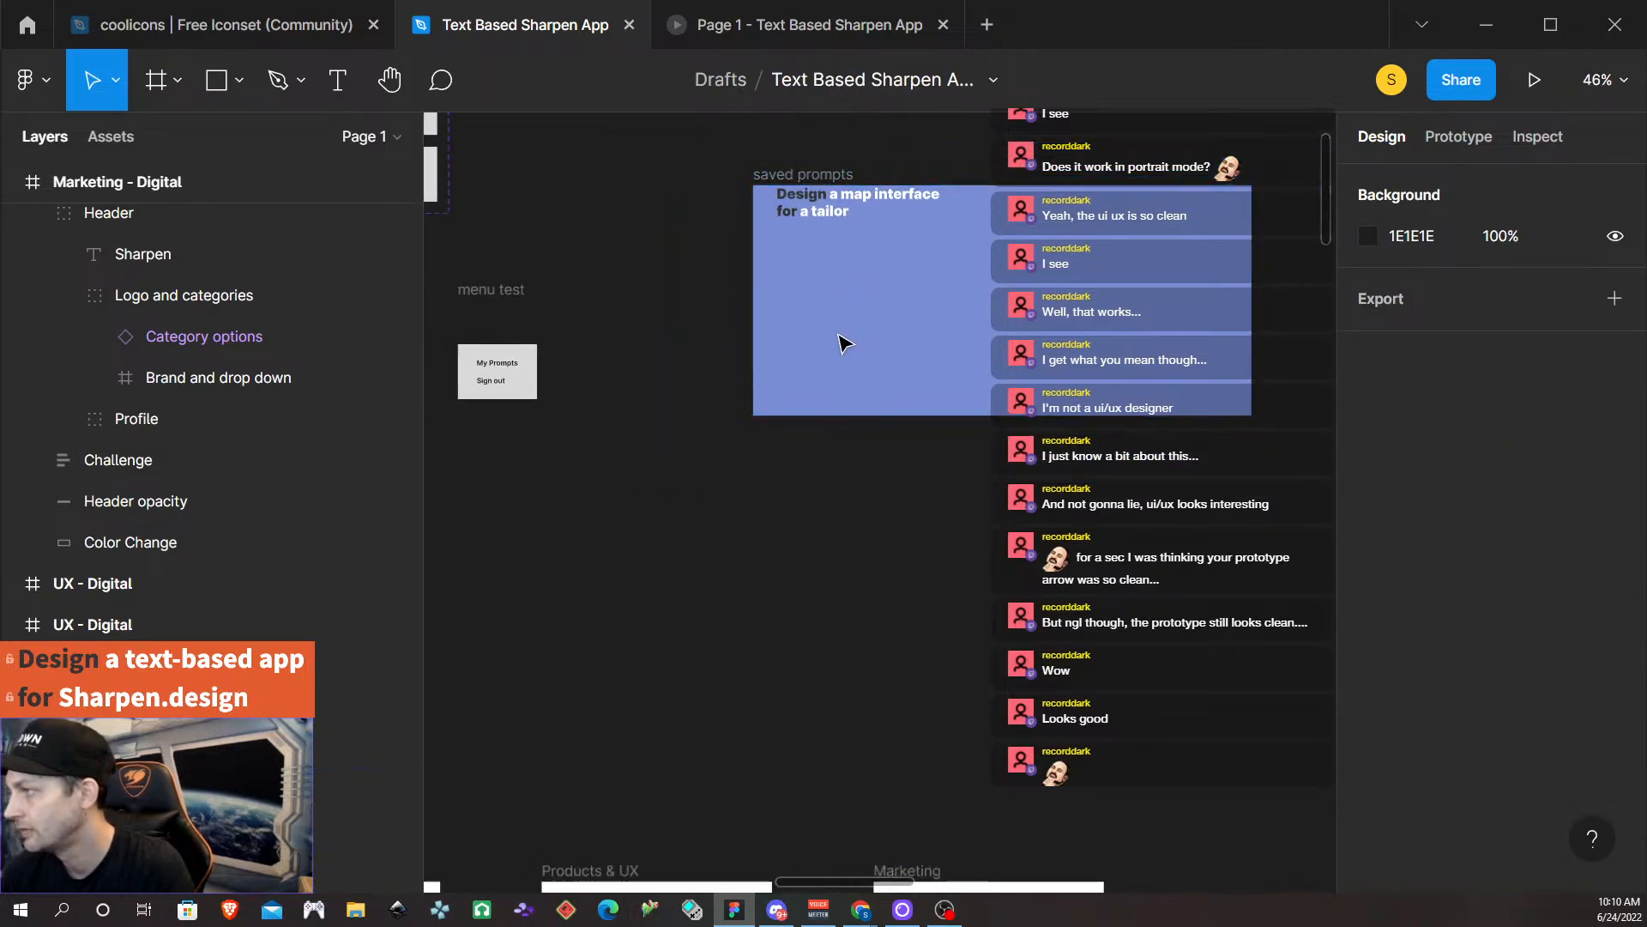
pyautogui.click(849, 217)
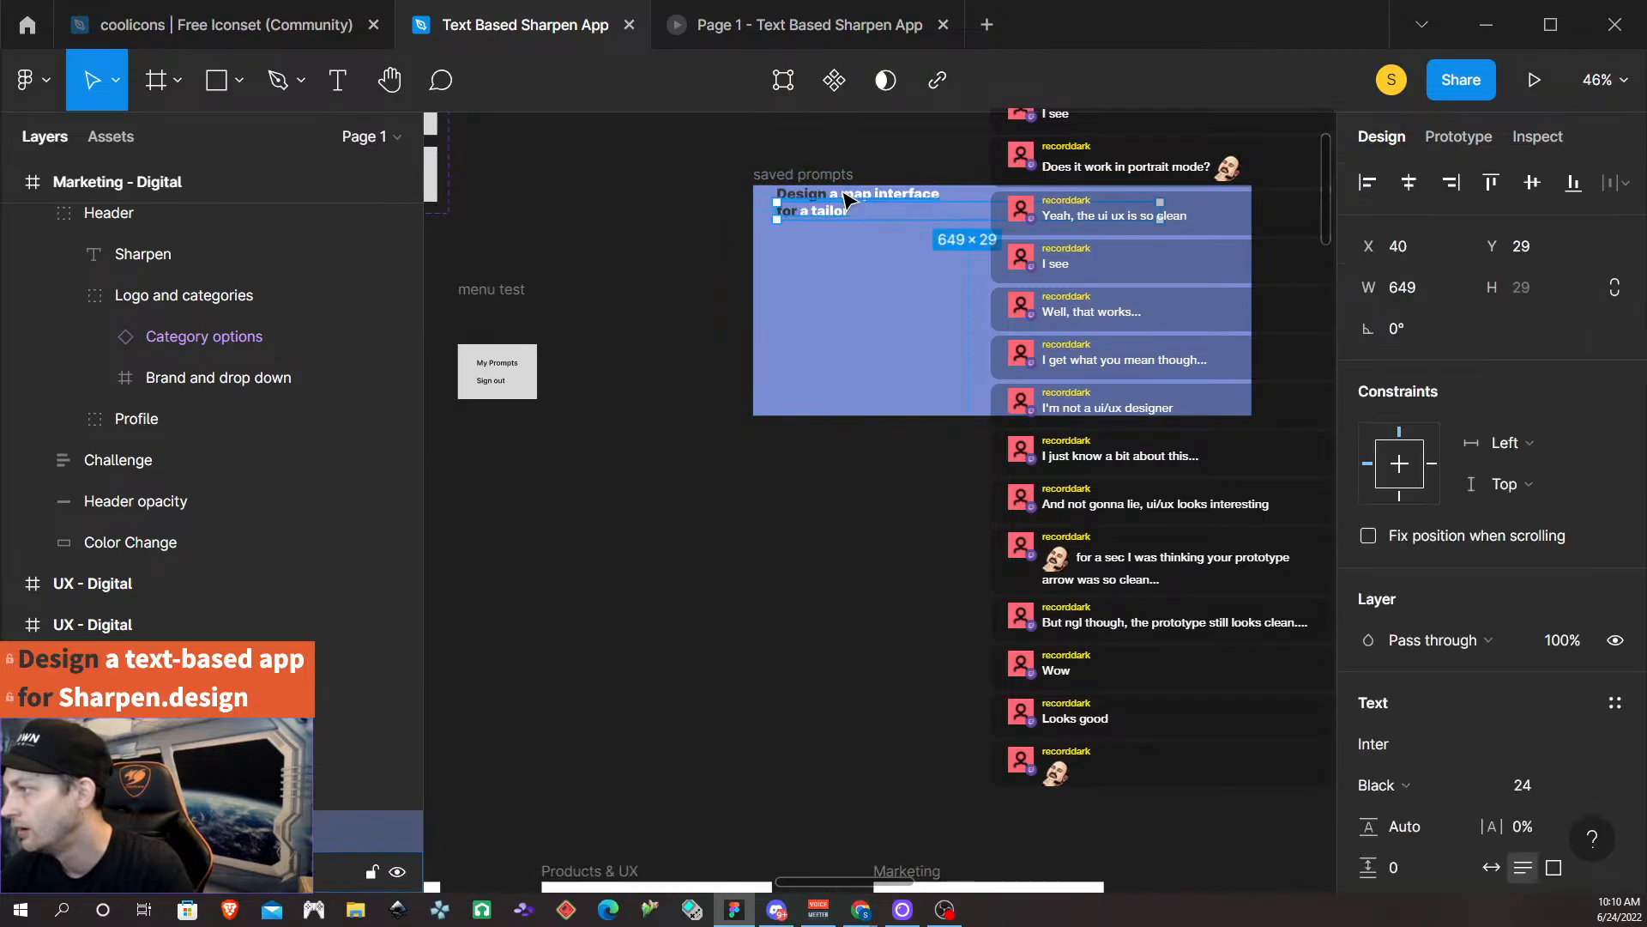
pyautogui.keyDown('shift'); pyautogui.click(837, 206); pyautogui.keyUp('shift')
pyautogui.hotkey('ctrl', 'g')
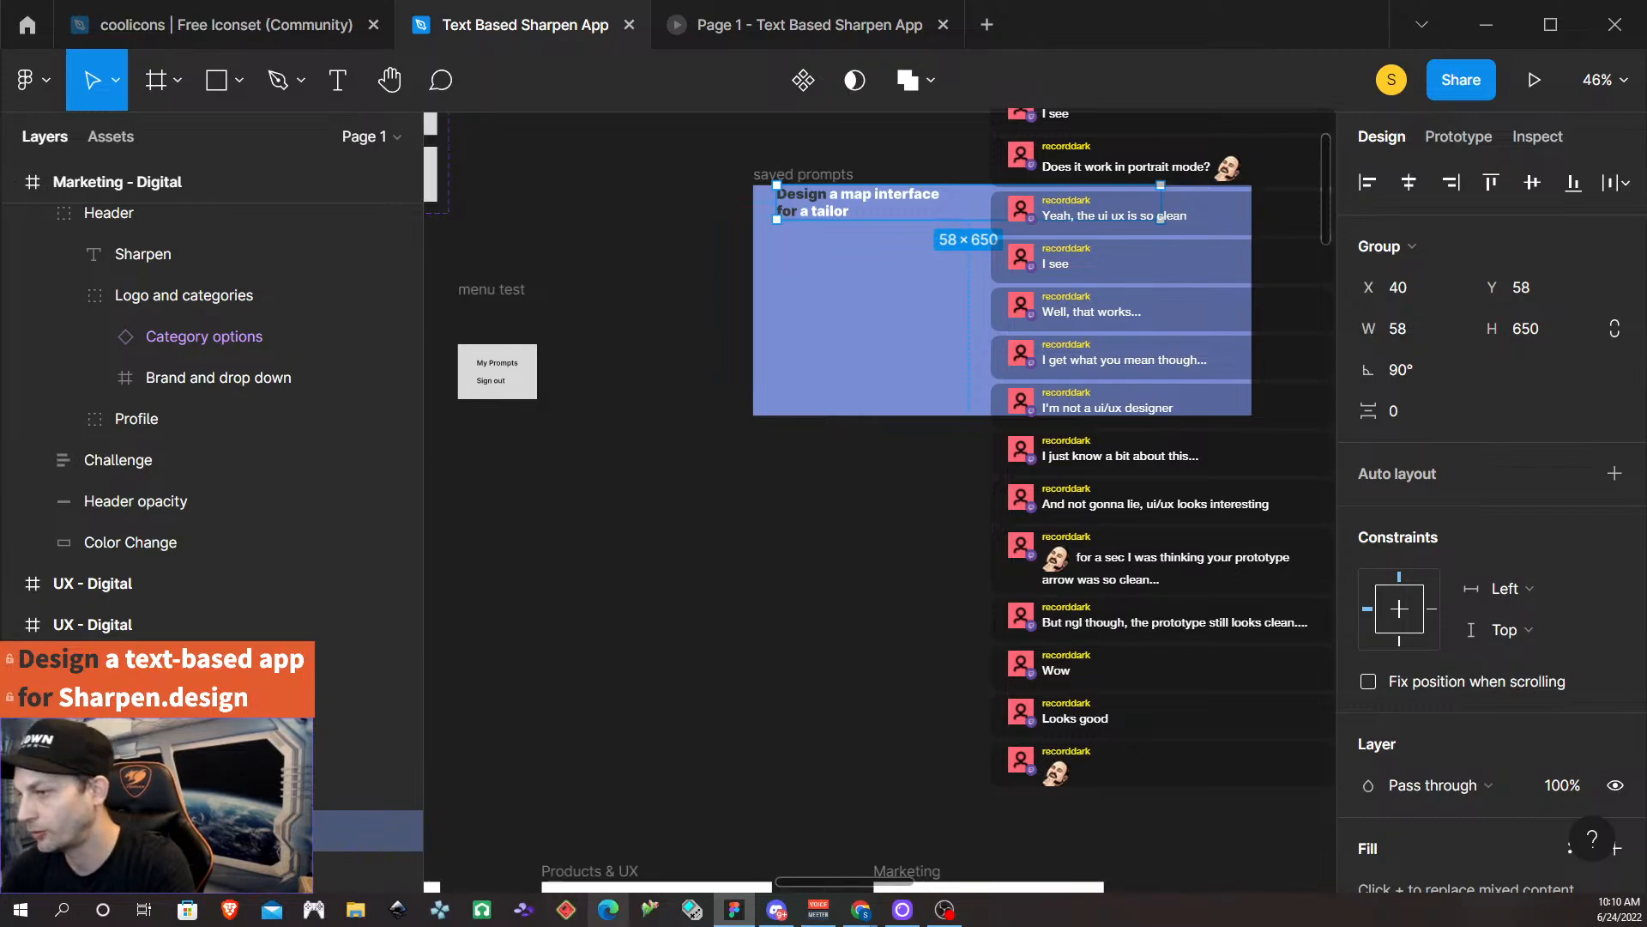
pyautogui.doubleClick(111, 830)
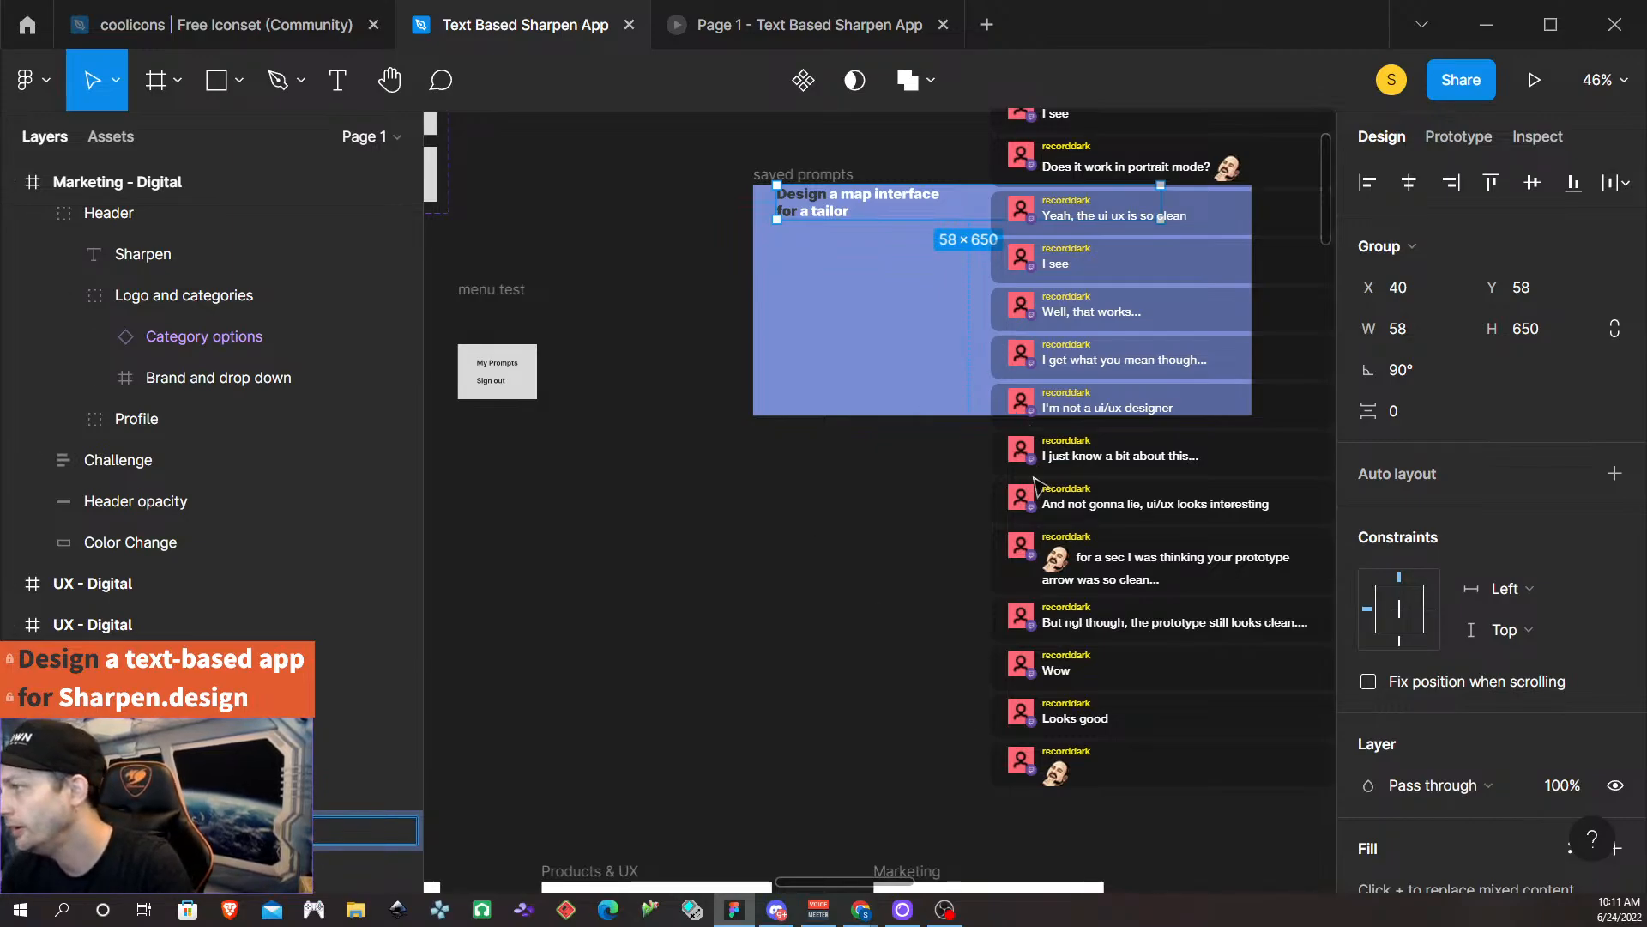
pyautogui.click(1042, 526)
pyautogui.click(880, 209)
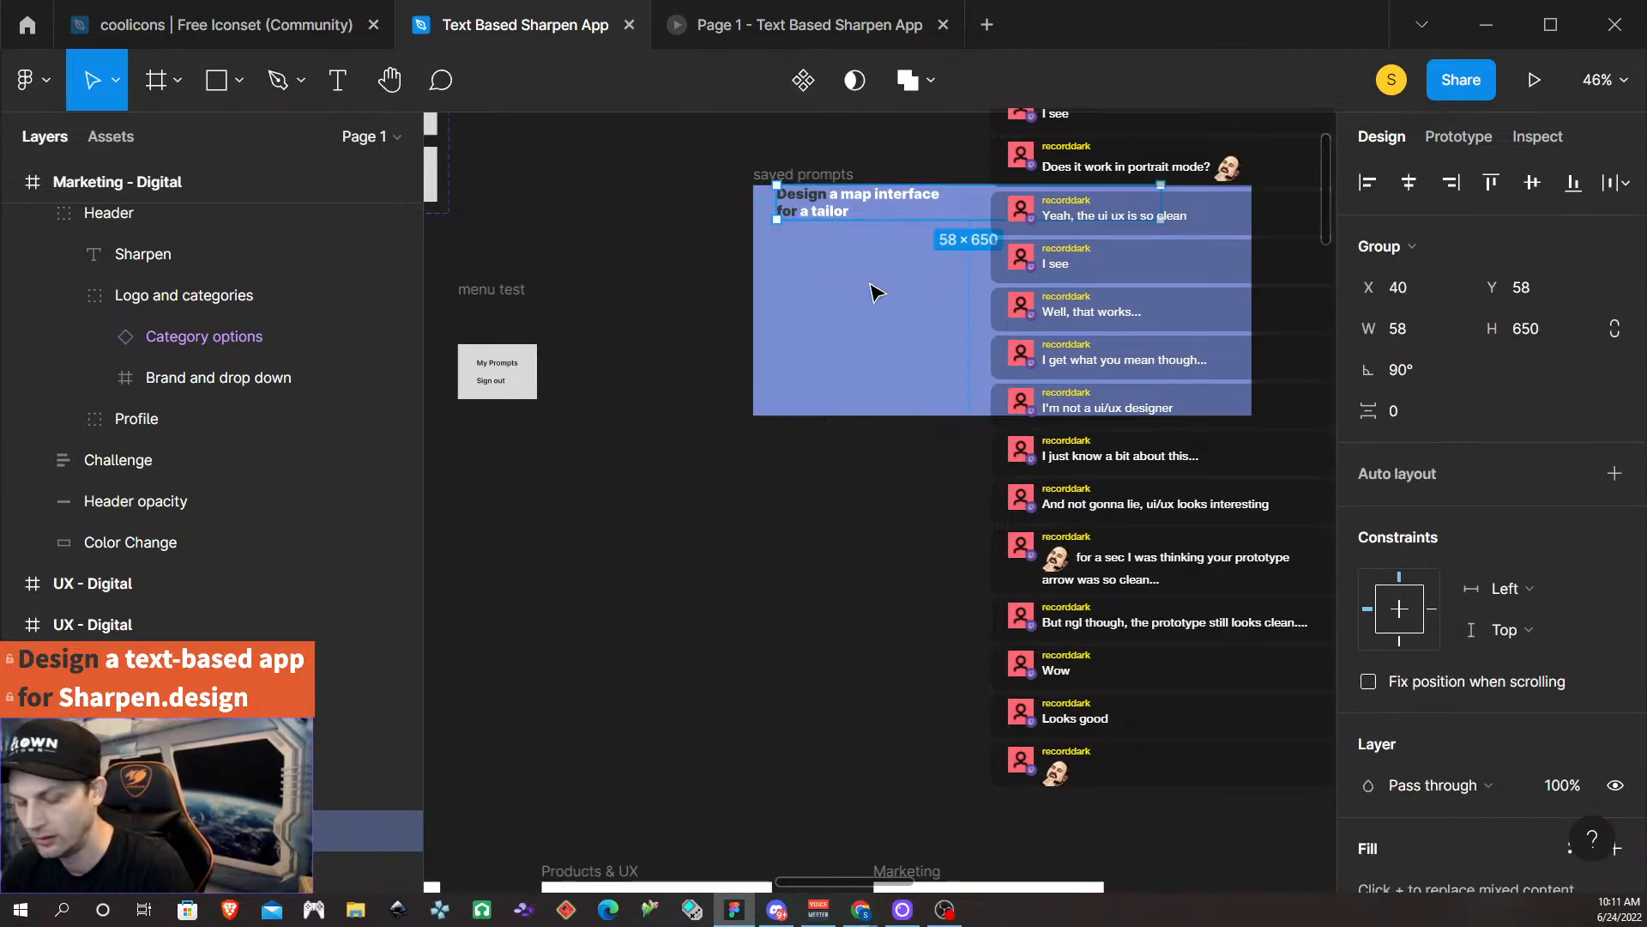
pyautogui.scroll(4, 871, 294)
pyautogui.scroll(-2, 873, 369)
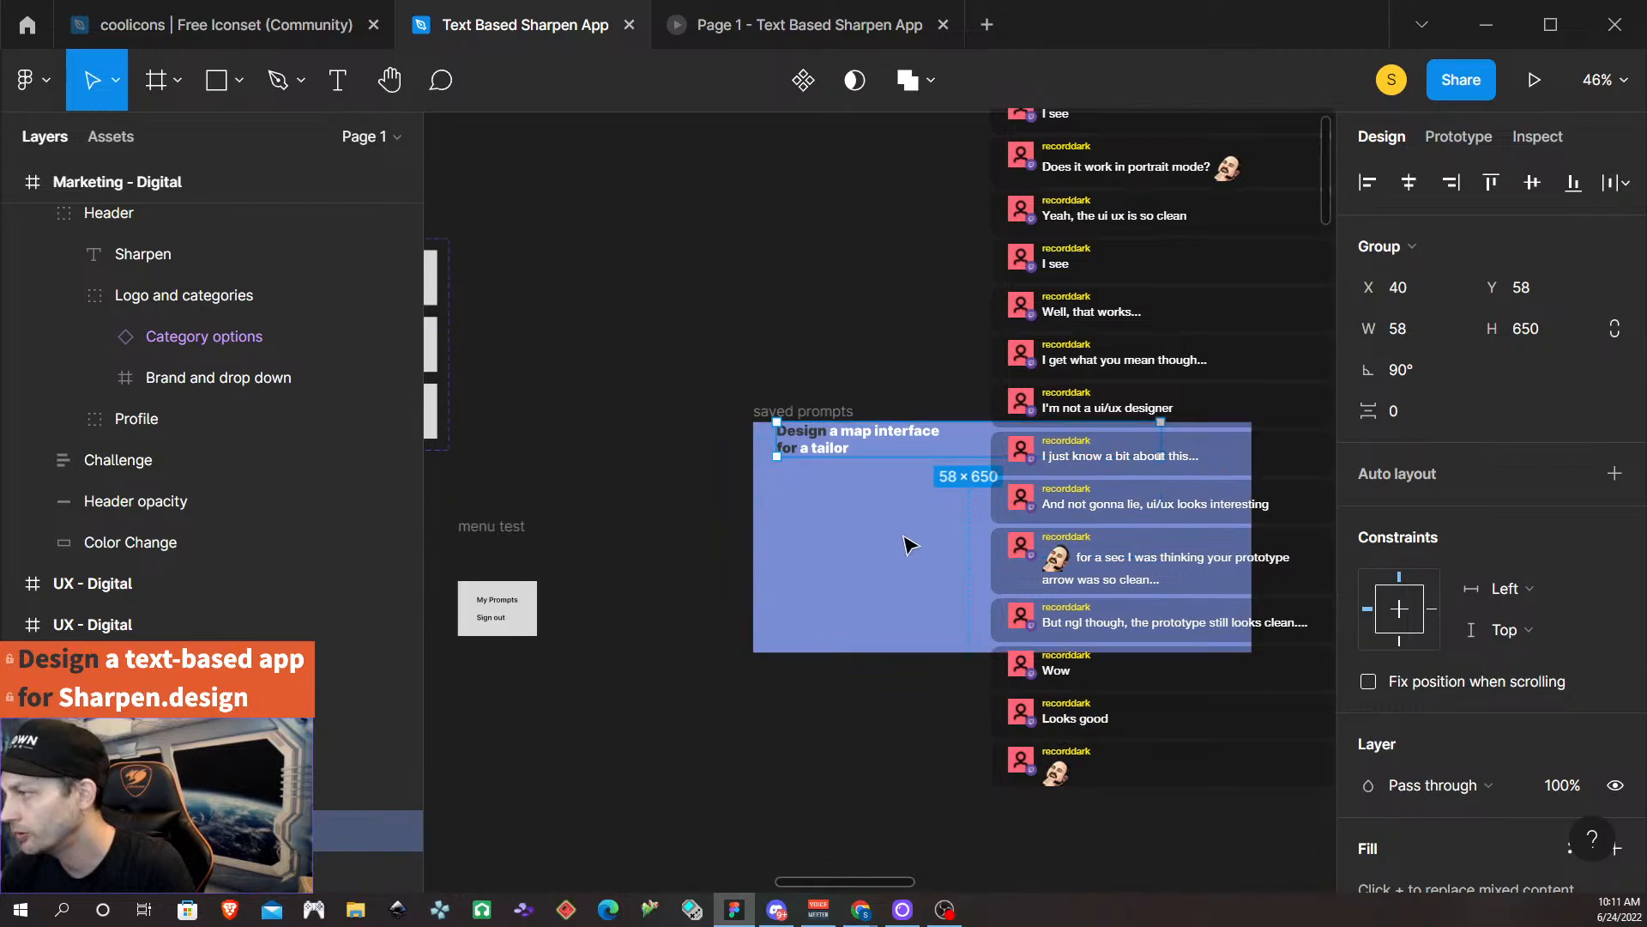
# Move the "Design a map interface for a tailor" prompt group closer to the saved prompts frame's edge, at X 32.
pyautogui.hscroll(-1, 995, 575)
pyautogui.hscroll(3, 1020, 557)
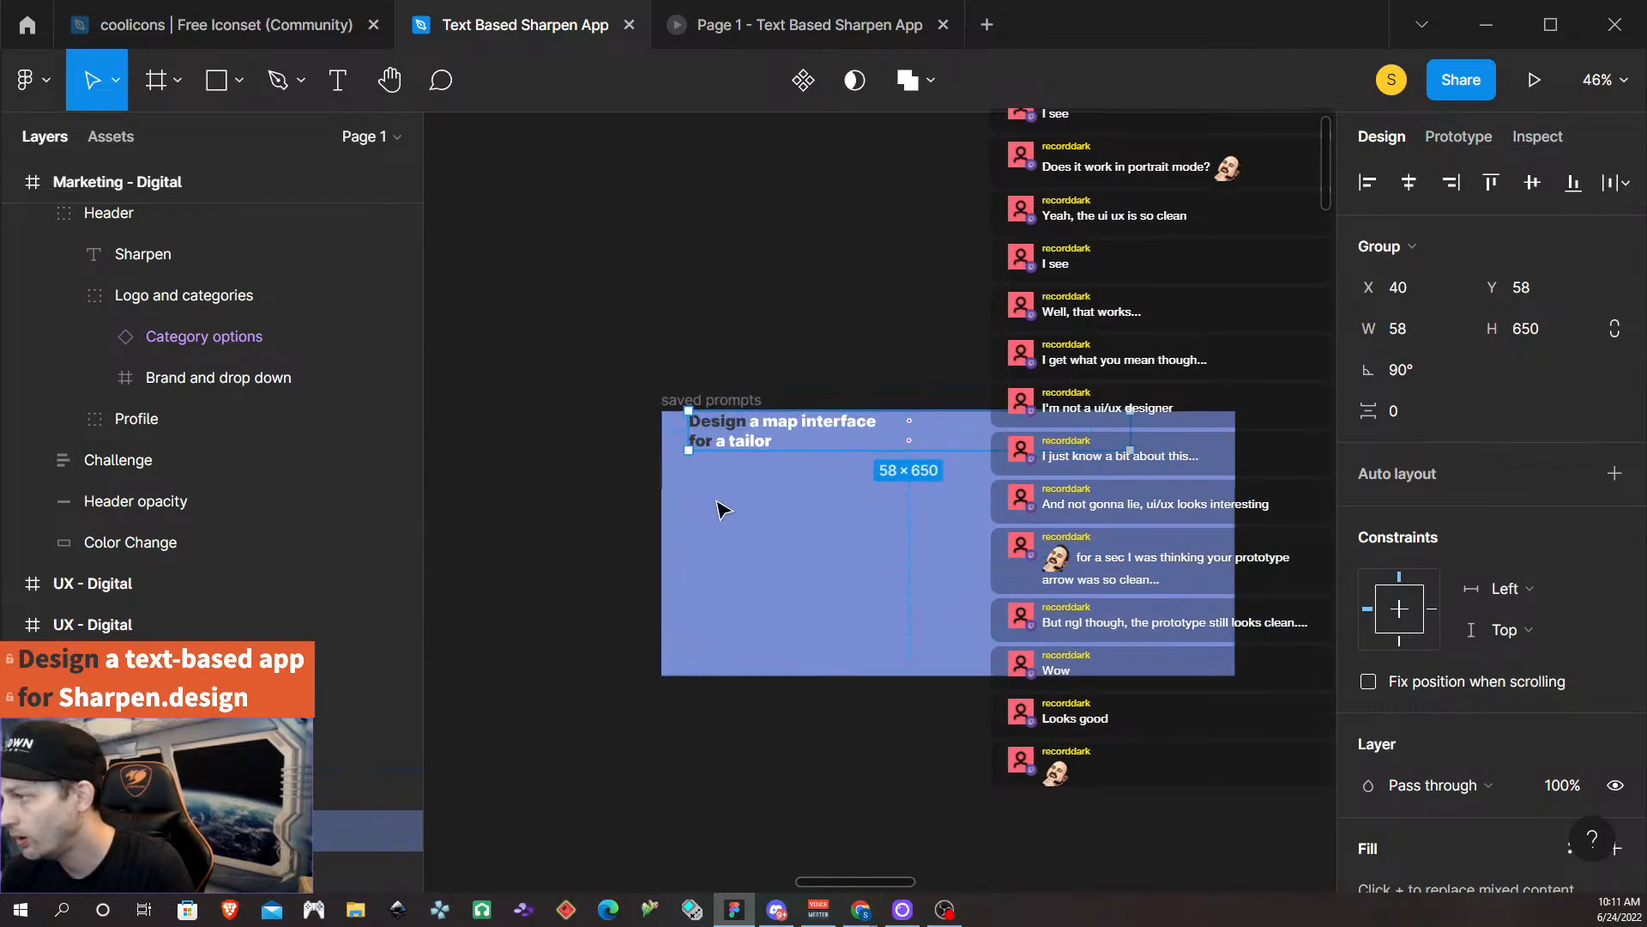
pyautogui.scroll(4, 721, 508)
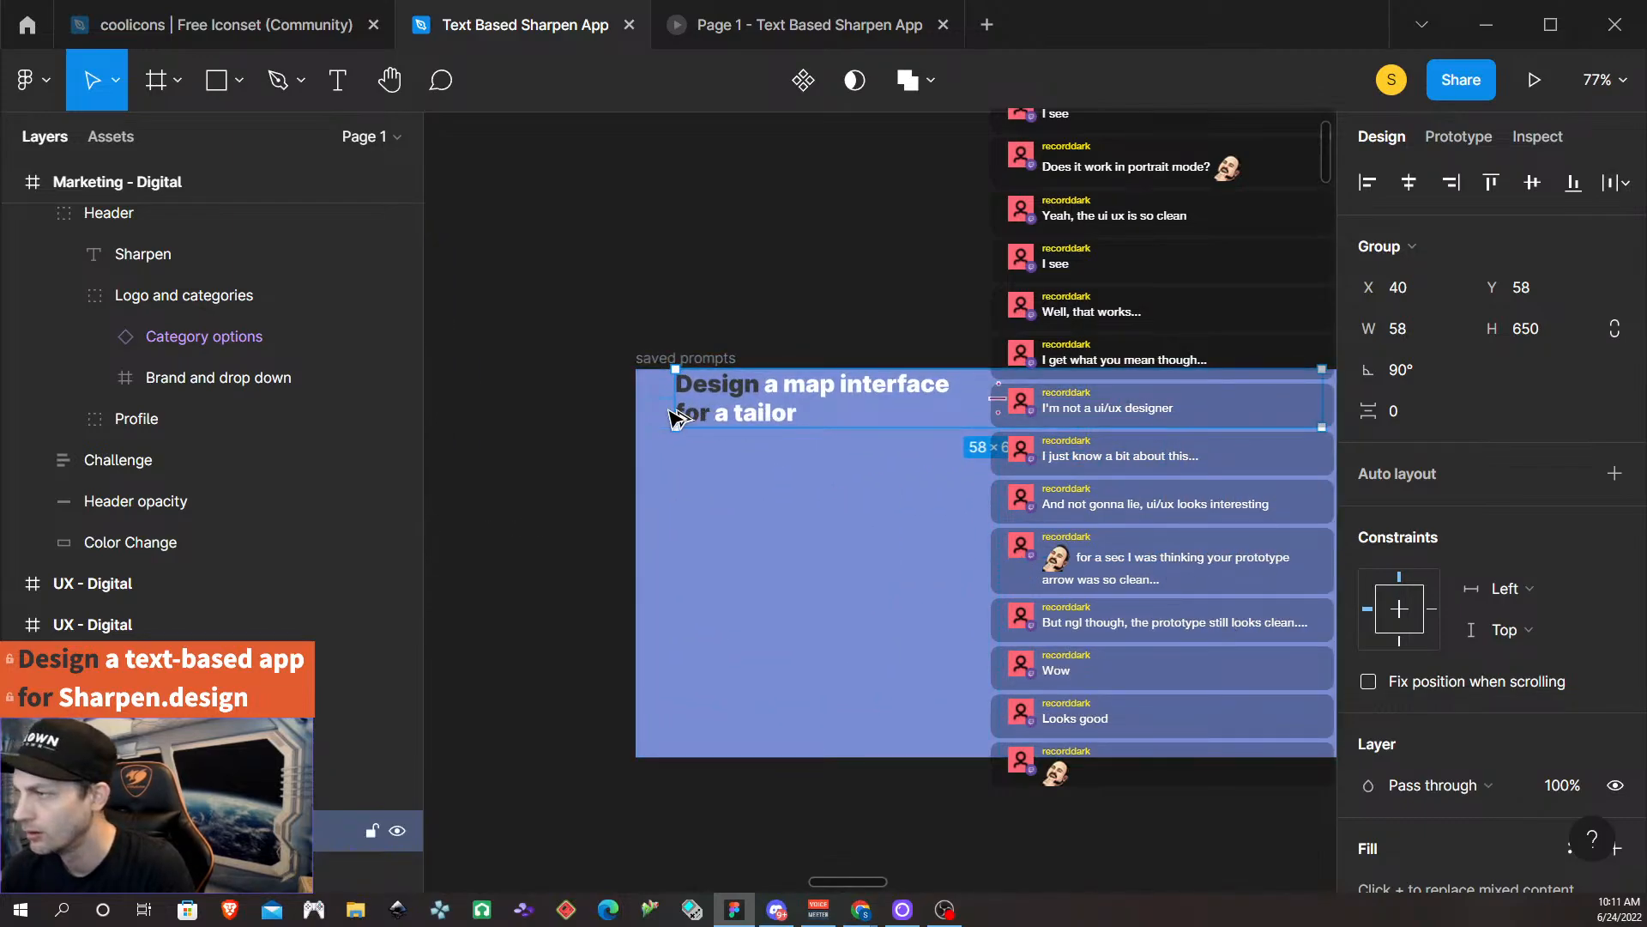
pyautogui.press('alt')
pyautogui.press('Left')
pyautogui.press('Left')
pyautogui.press('Left')
pyautogui.press('Left')
pyautogui.press('Left')
pyautogui.press('Left')
pyautogui.press('Left')
pyautogui.press('Left')
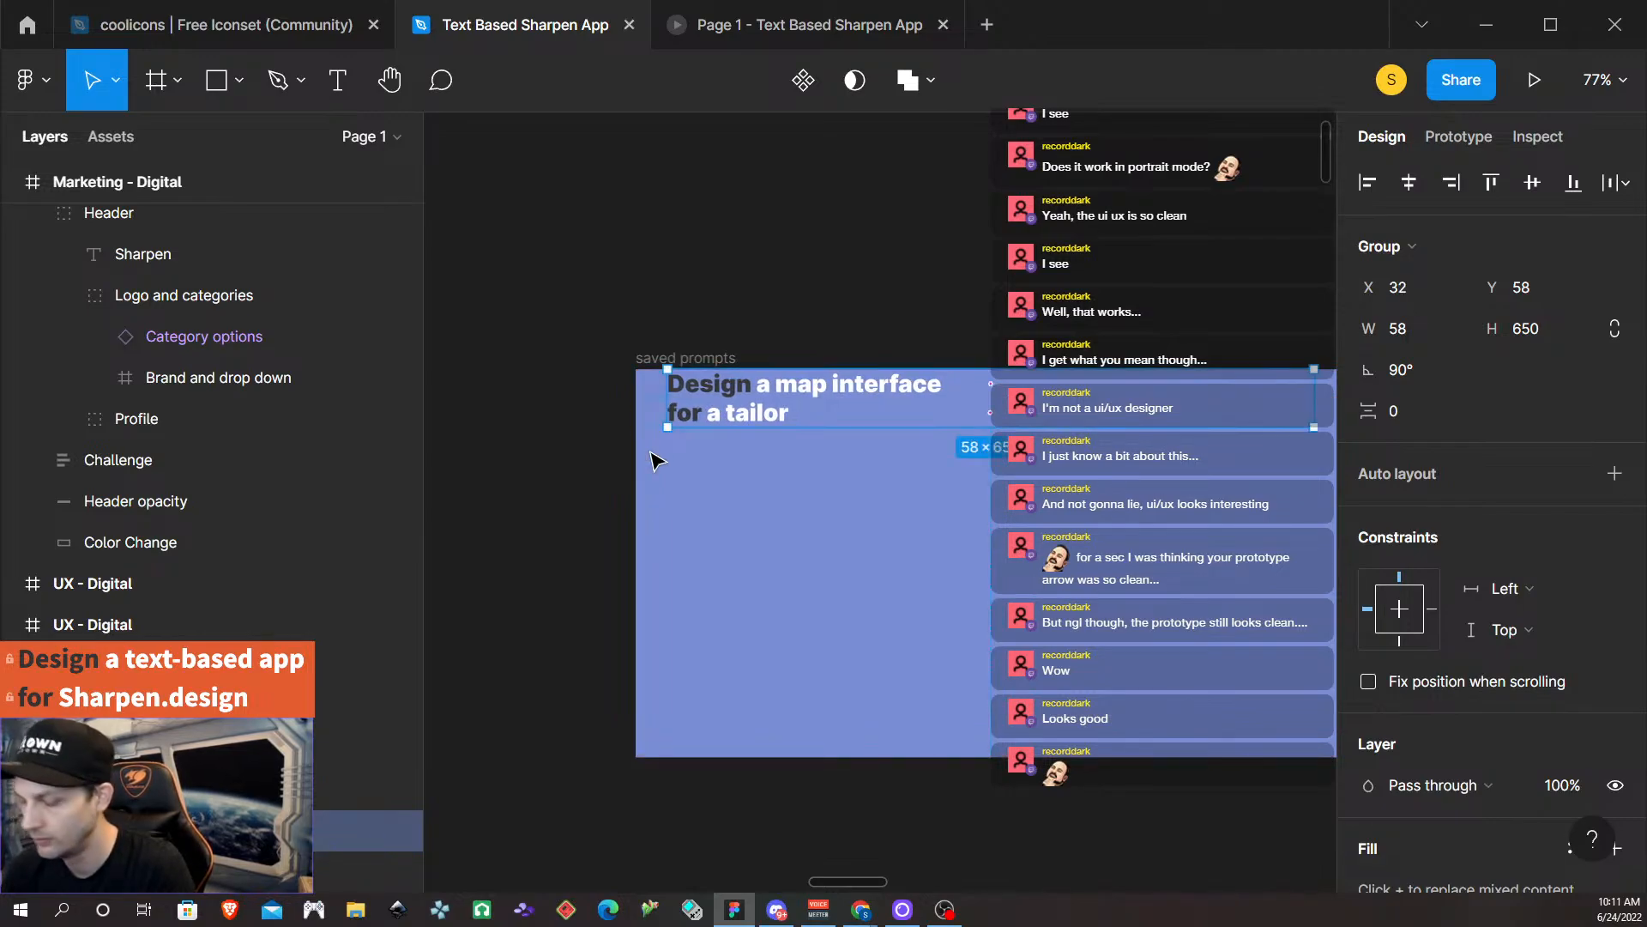
# Move the map interface prompt group down inside the saved prompts frame to Y 90.
pyautogui.hotkey('shift', 'Down')
pyautogui.hotkey('shift', 'Down')
pyautogui.hotkey('shift', 'Down')
pyautogui.press('alt')
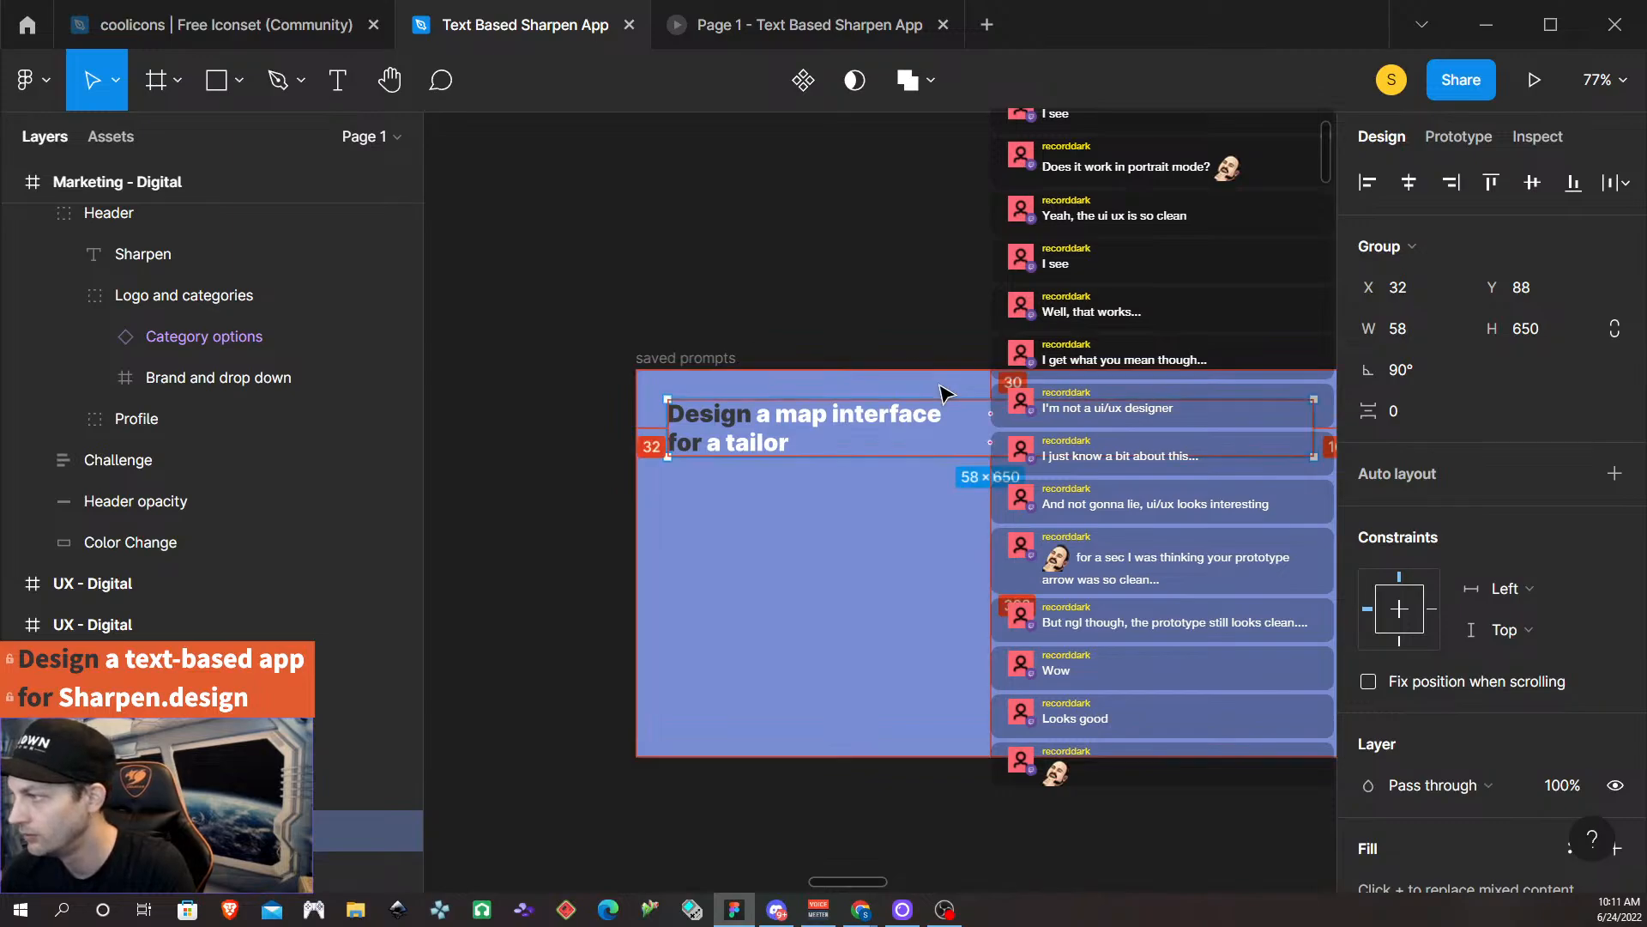
pyautogui.press('Down')
pyautogui.press('Down')
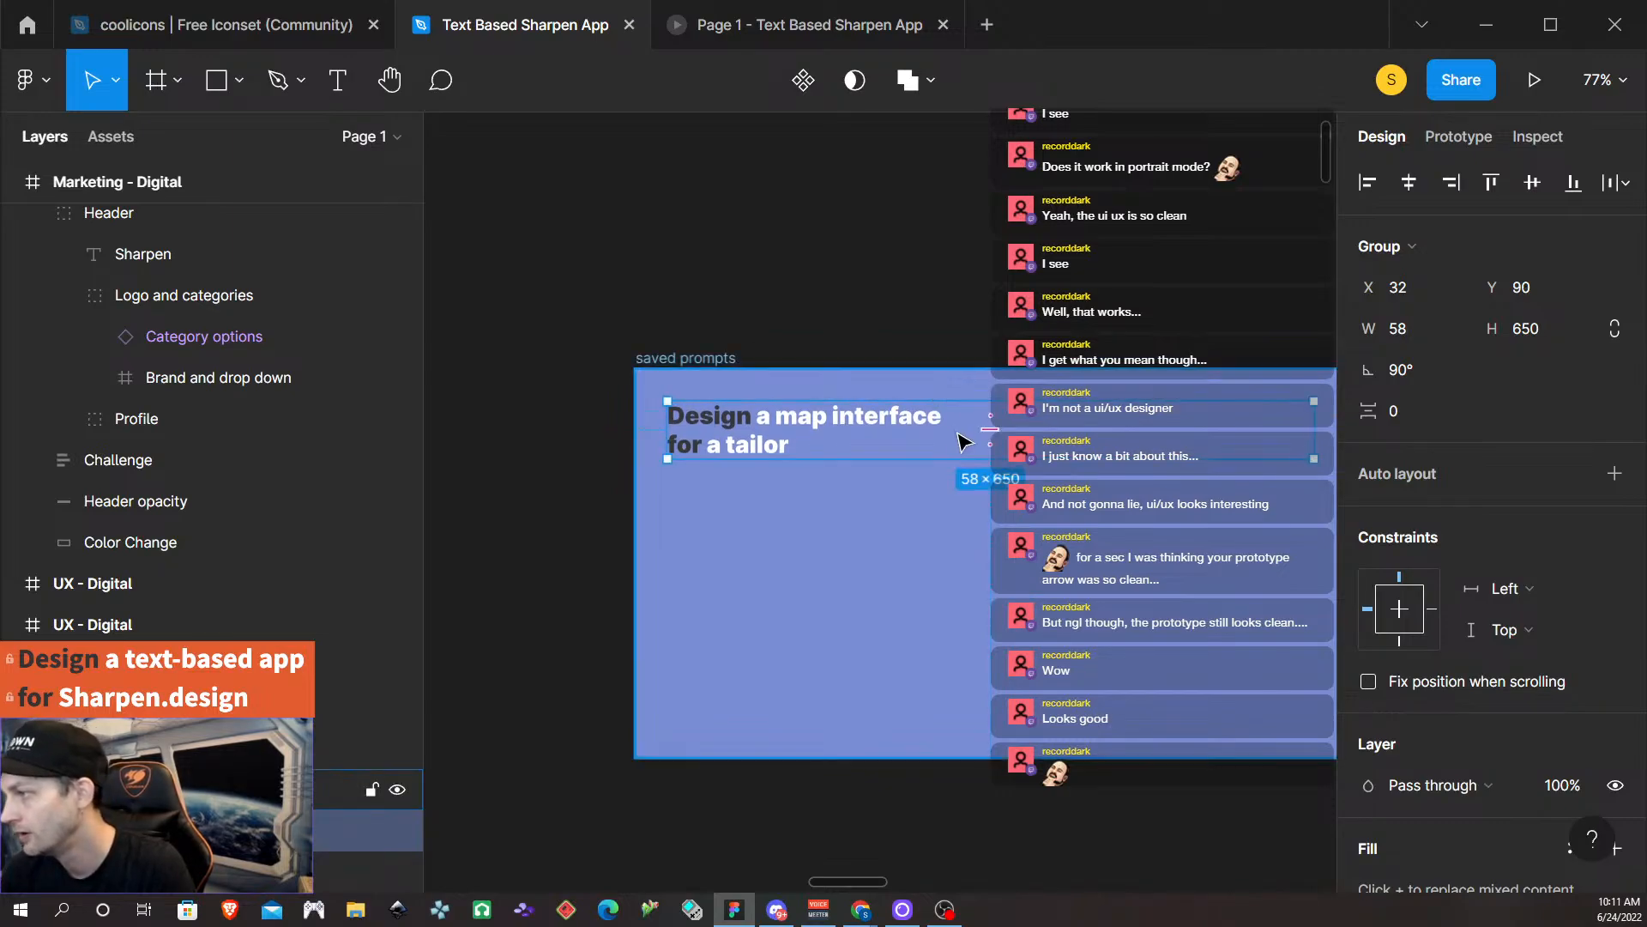
# Shrink the map interface prompt group's long side to 287 so its bounds fit the text, and deselect it.
pyautogui.scroll(-2, 995, 482)
pyautogui.hscroll(3, 995, 482)
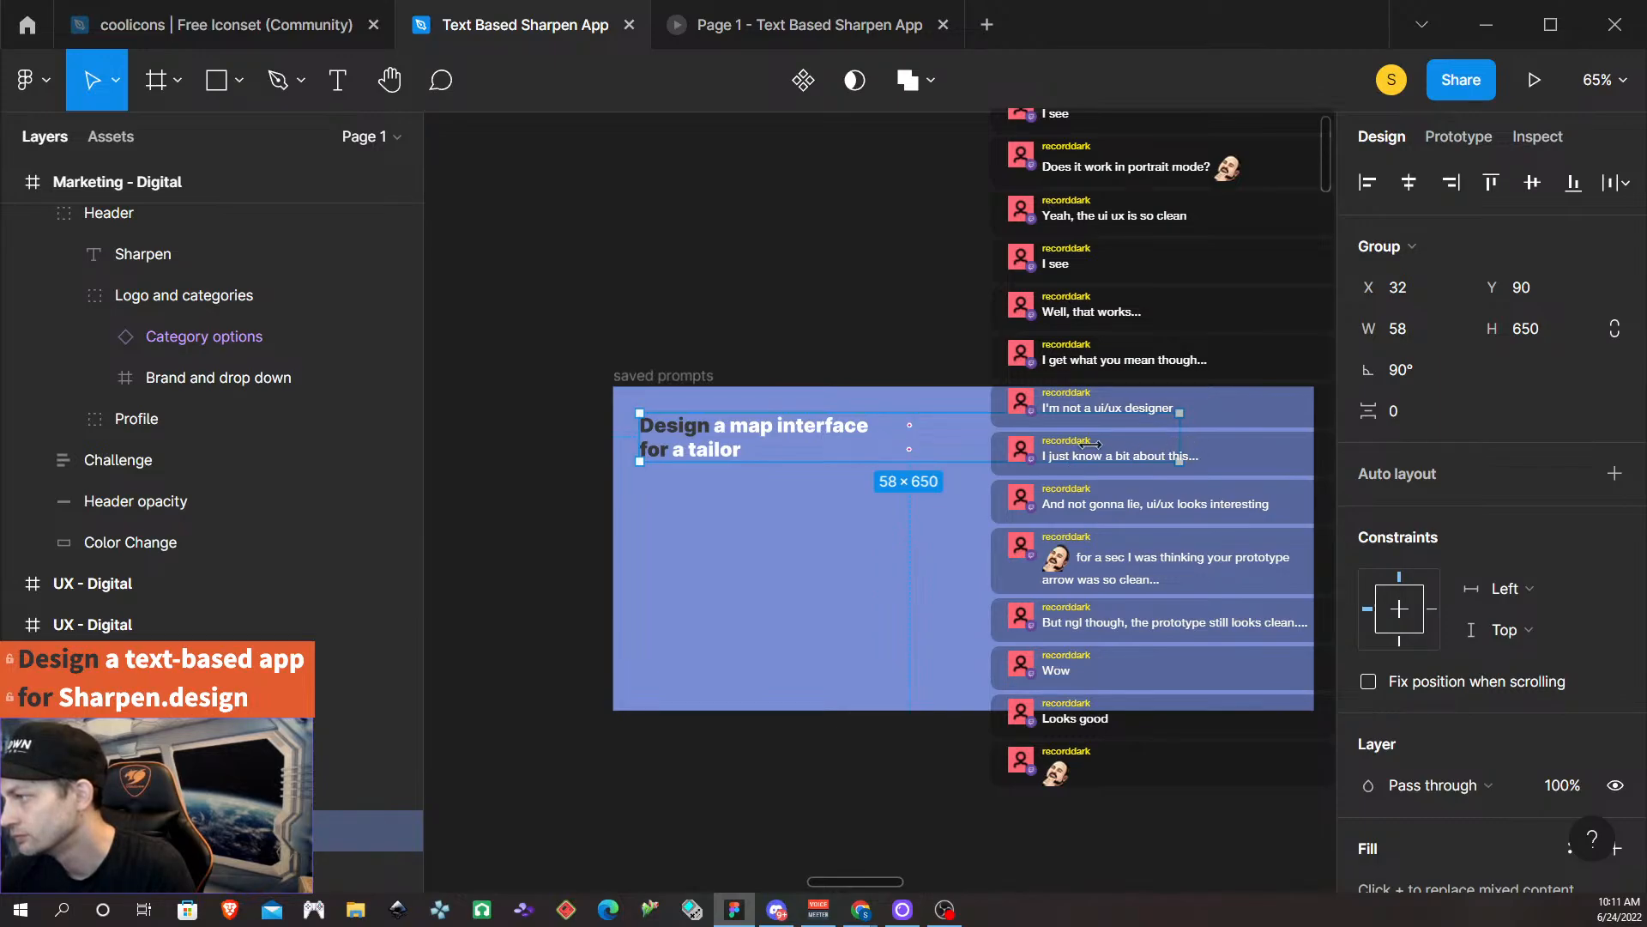
pyautogui.moveTo(1092, 443); pyautogui.dragTo(878, 461)
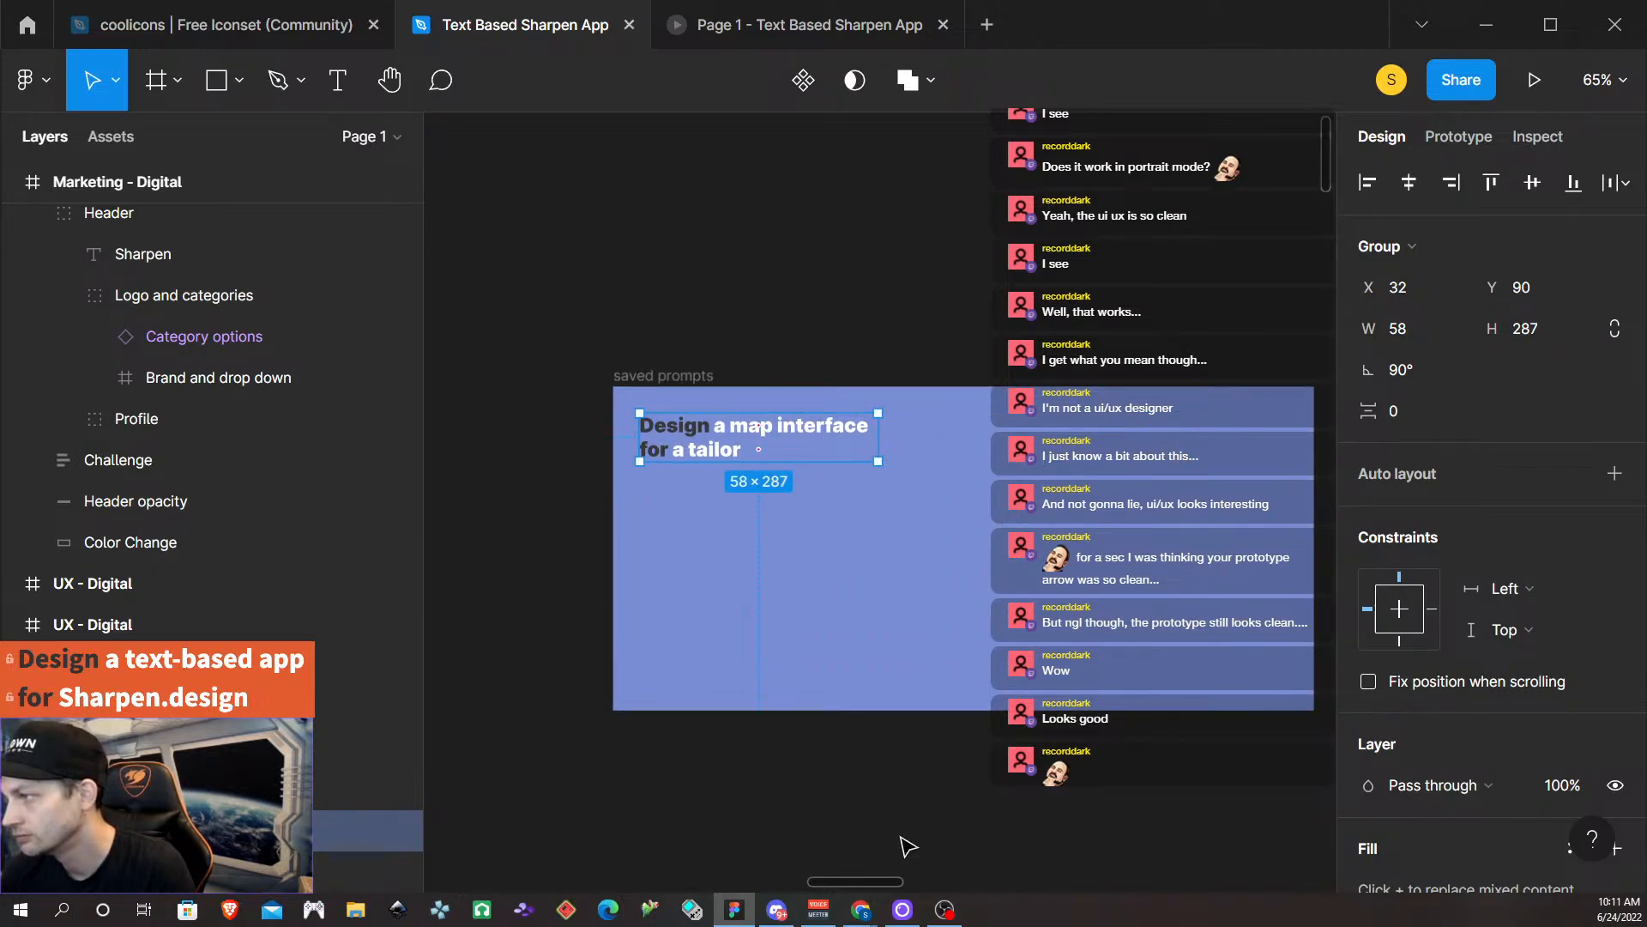
pyautogui.click(862, 568)
pyautogui.hscroll(2, 777, 569)
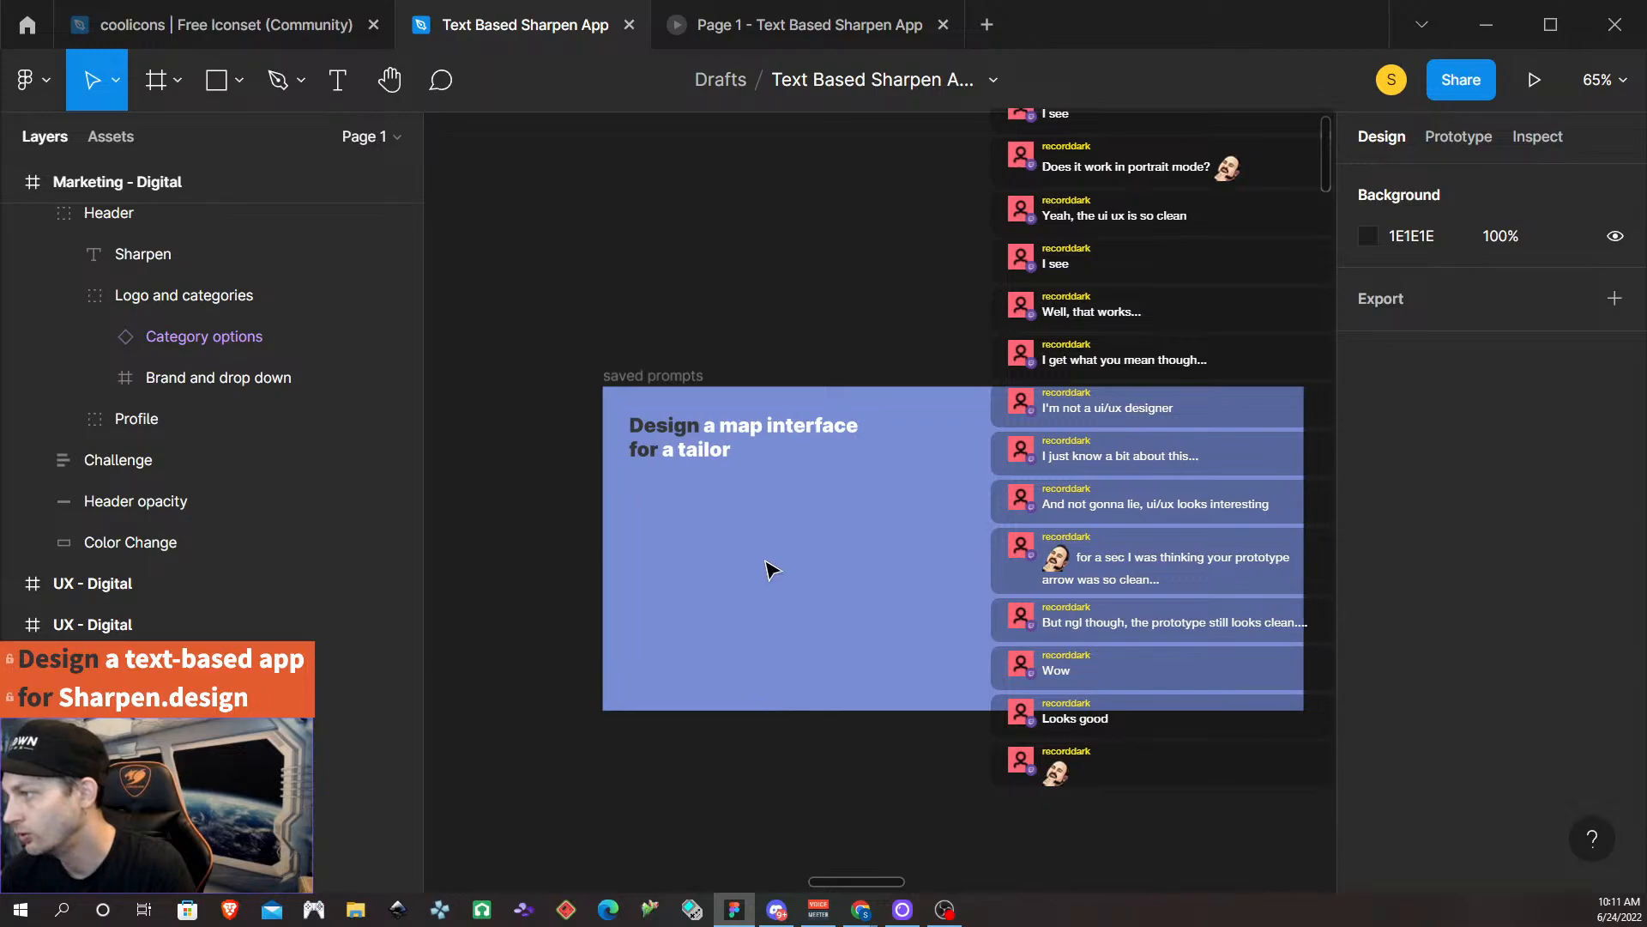
# Copy the "Design a branded gift bag" and "for Charity: Water" texts from the Marketing - Physical frame.
pyautogui.scroll(-3, 772, 574)
pyautogui.scroll(-3, 764, 581)
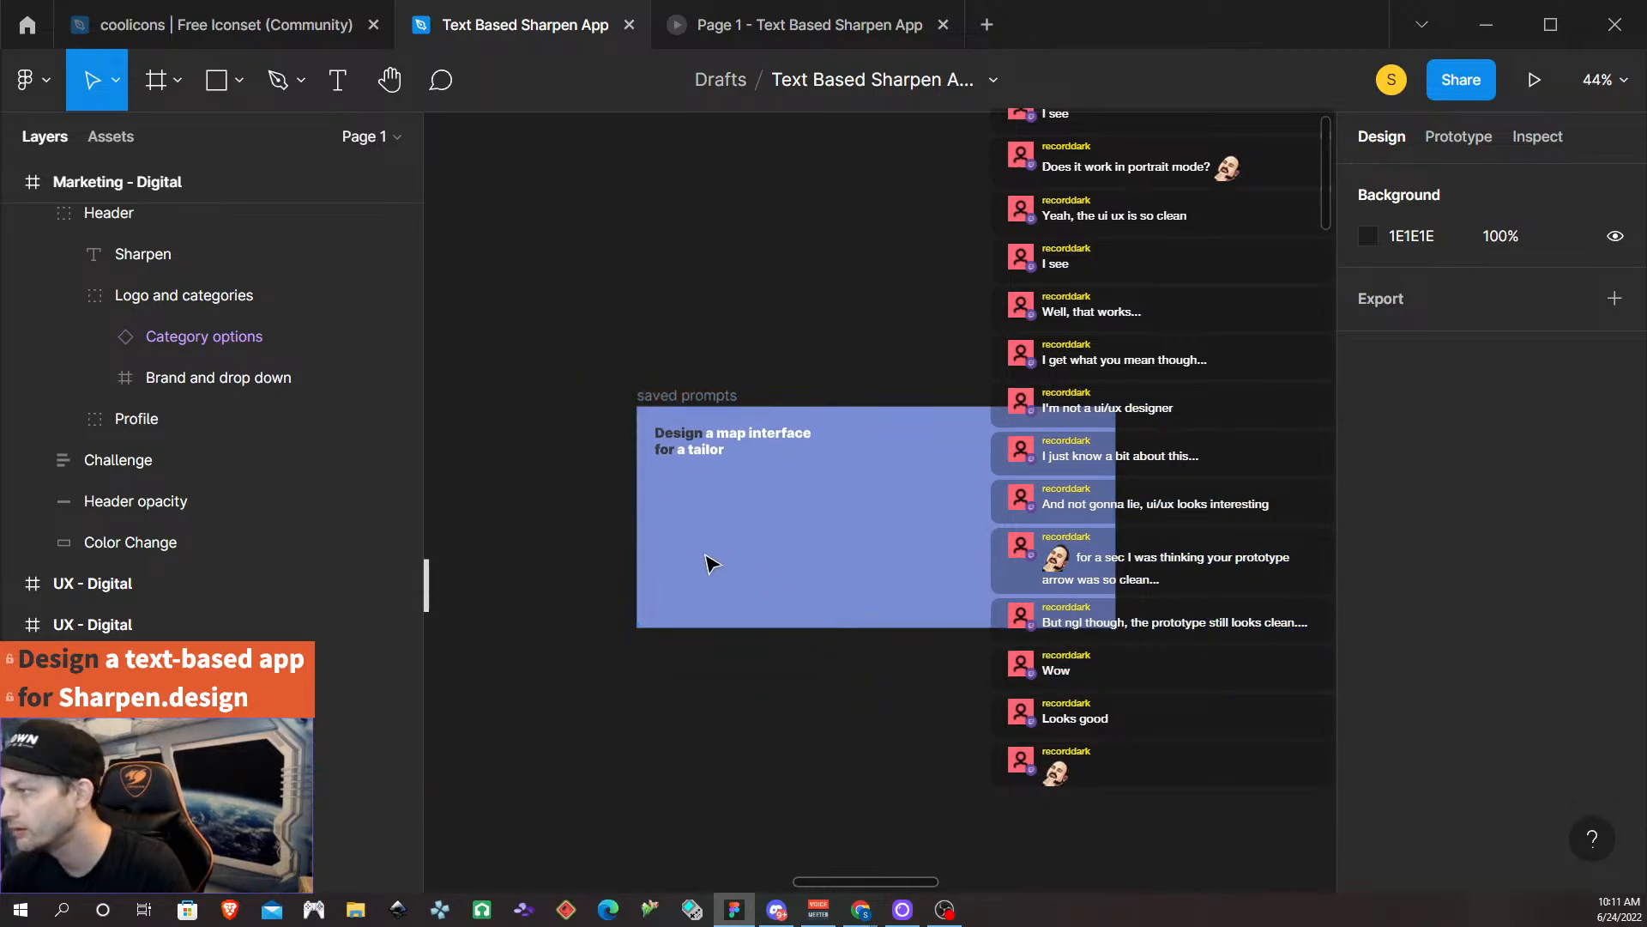
pyautogui.scroll(-1, 742, 562)
pyautogui.scroll(-5, 738, 563)
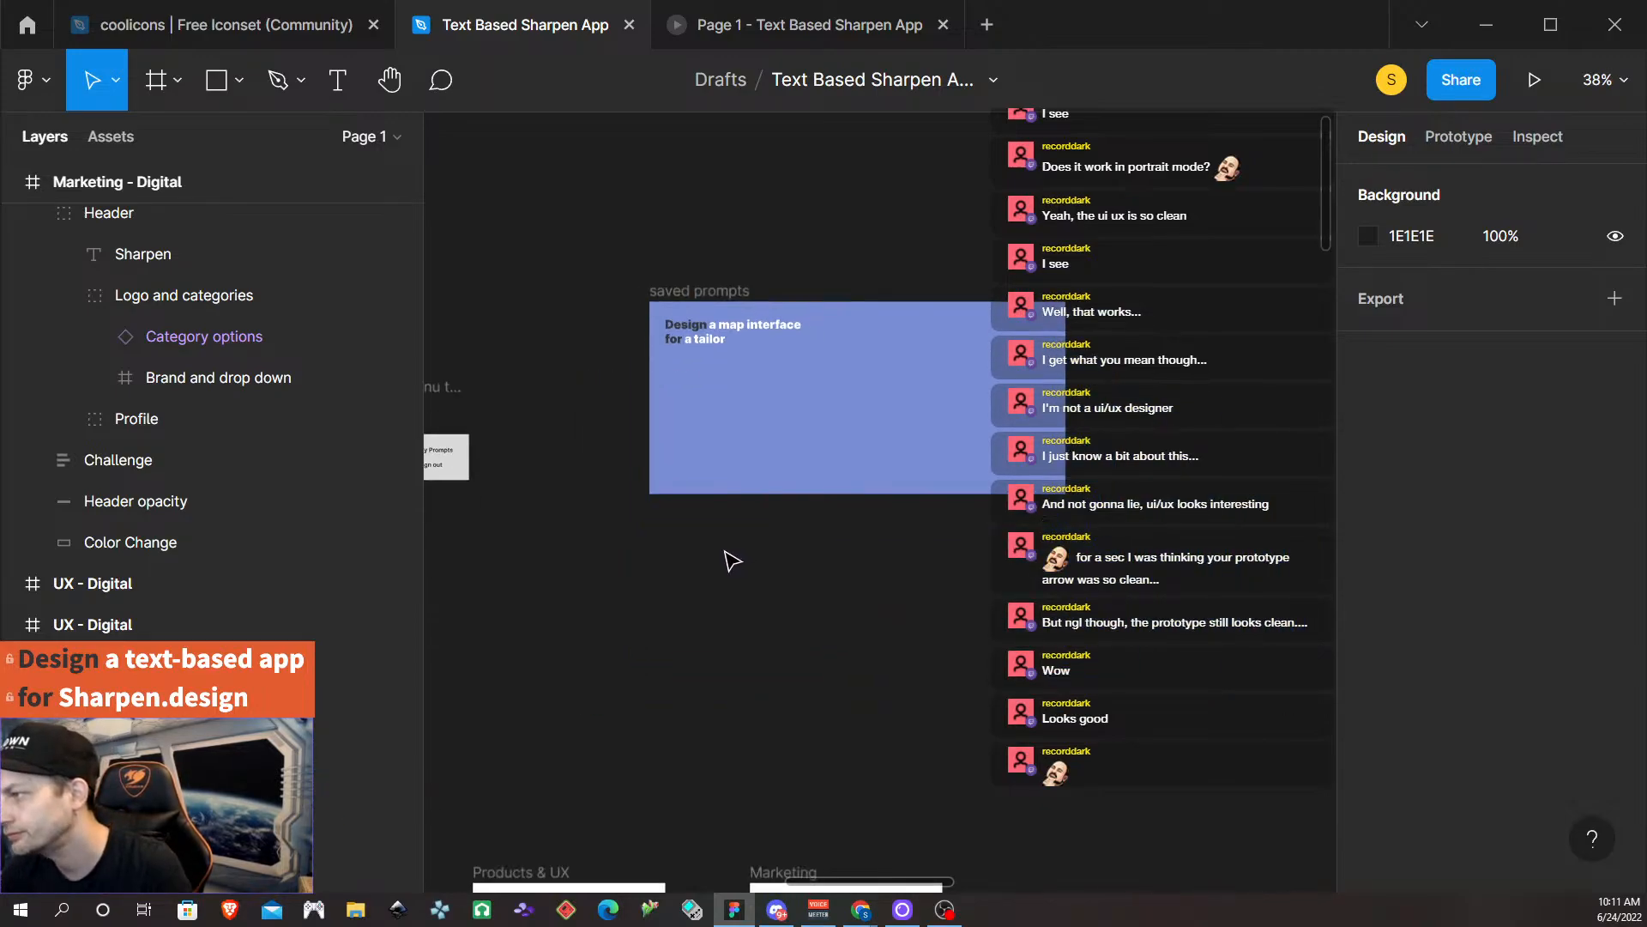
pyautogui.scroll(-3, 731, 564)
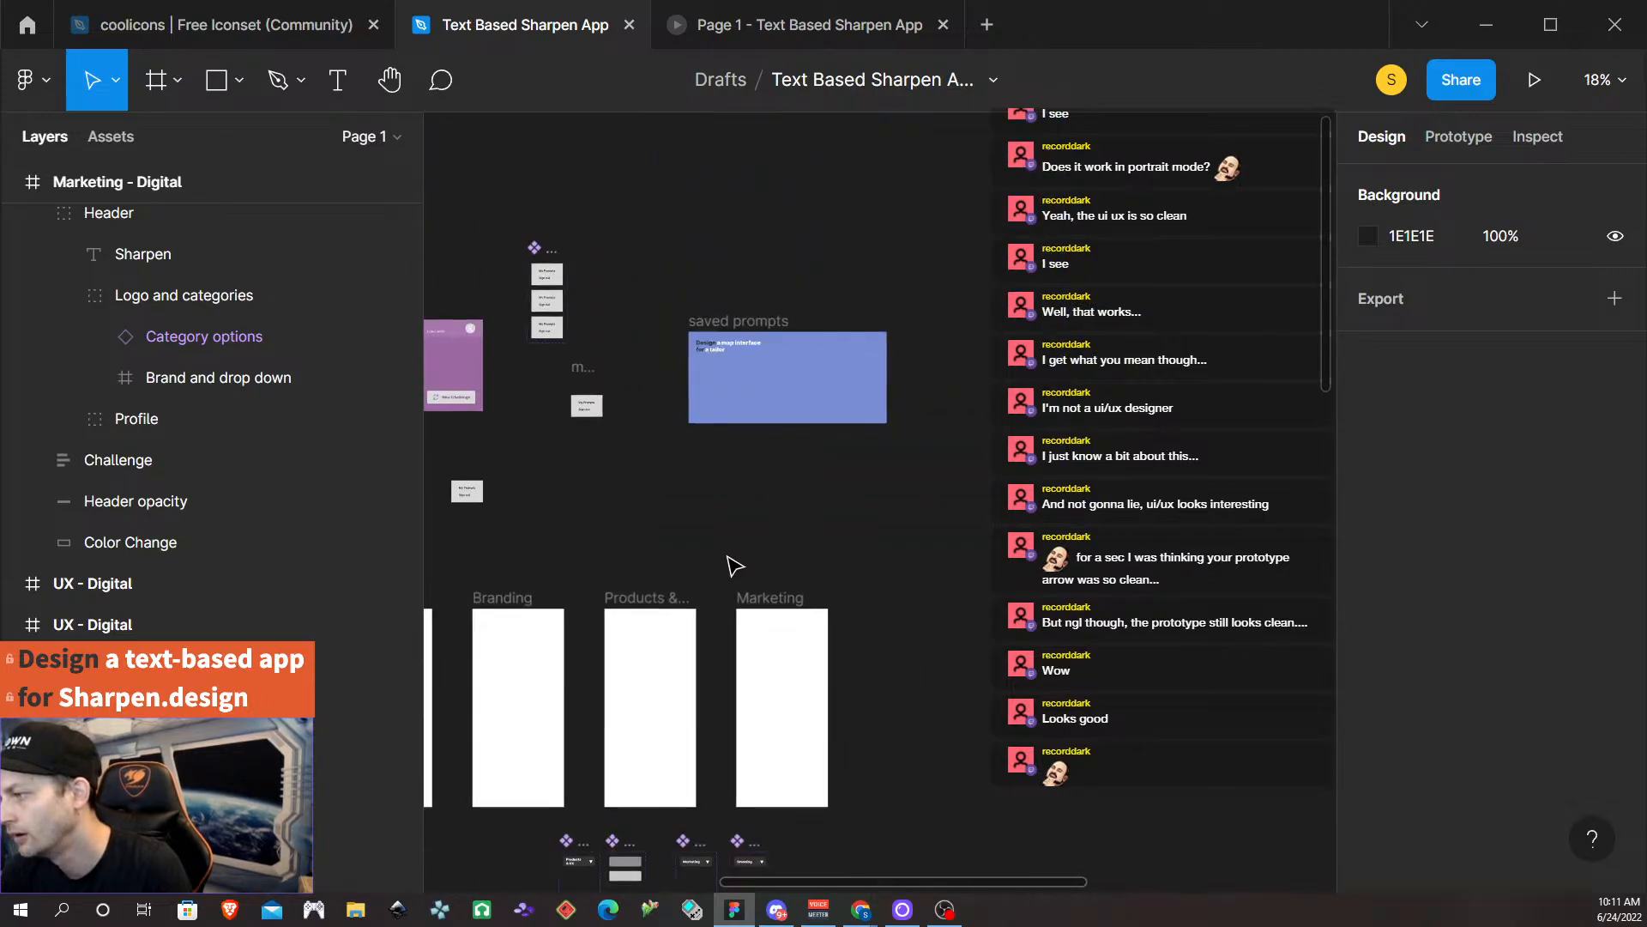
pyautogui.scroll(-5, 734, 562)
pyautogui.scroll(-5, 734, 563)
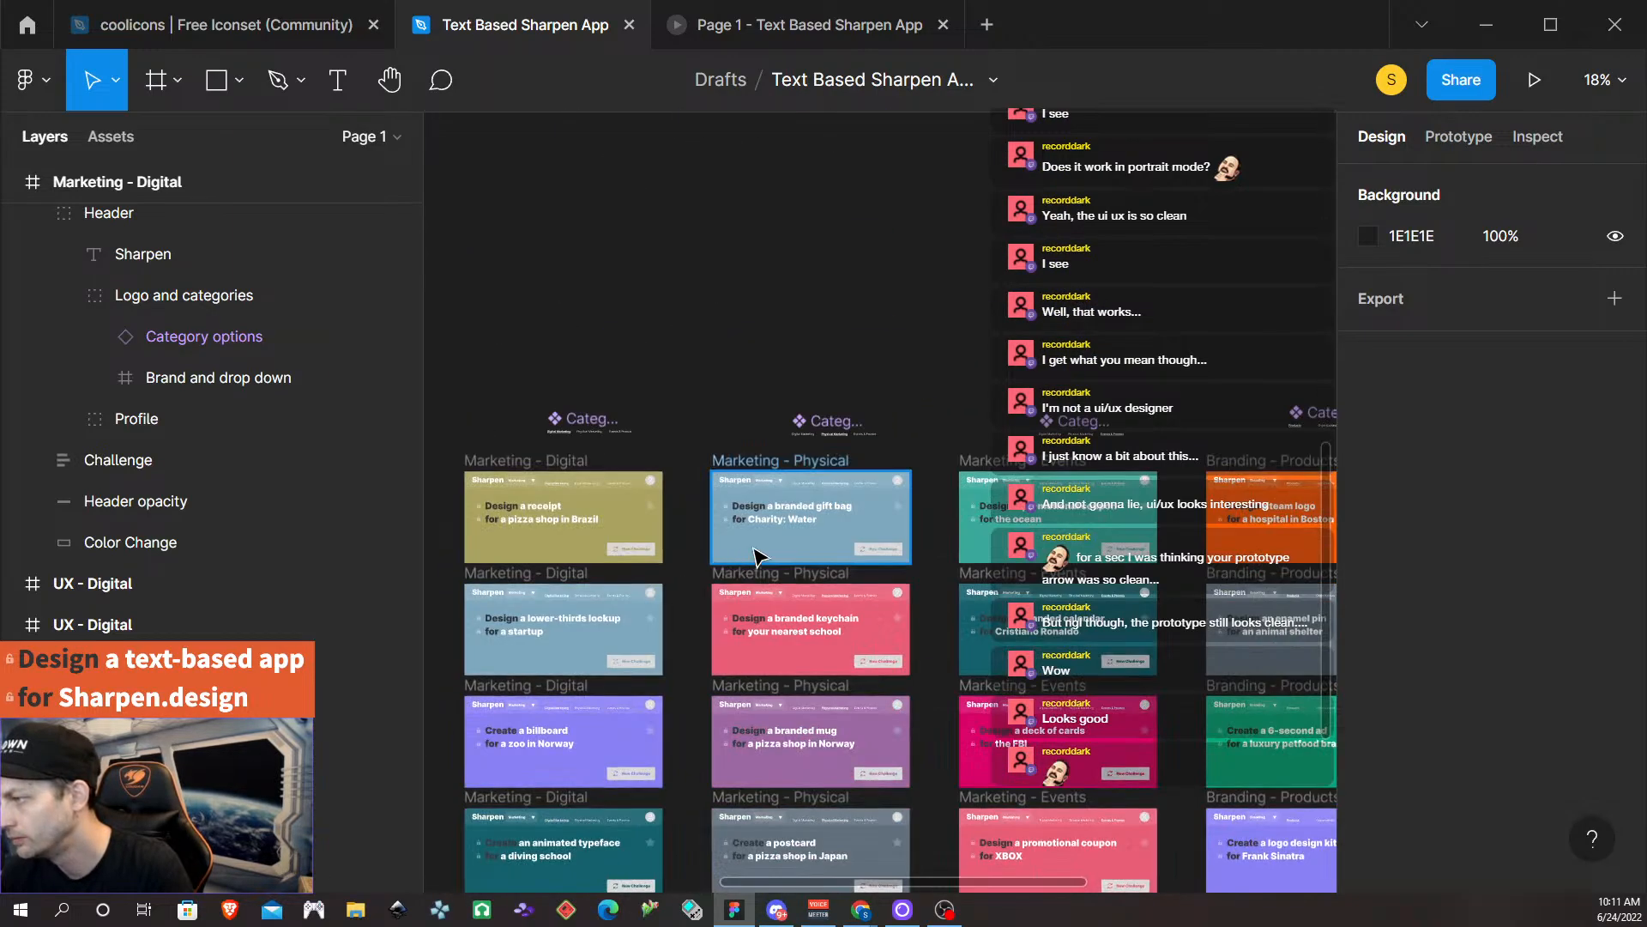
pyautogui.click(797, 524)
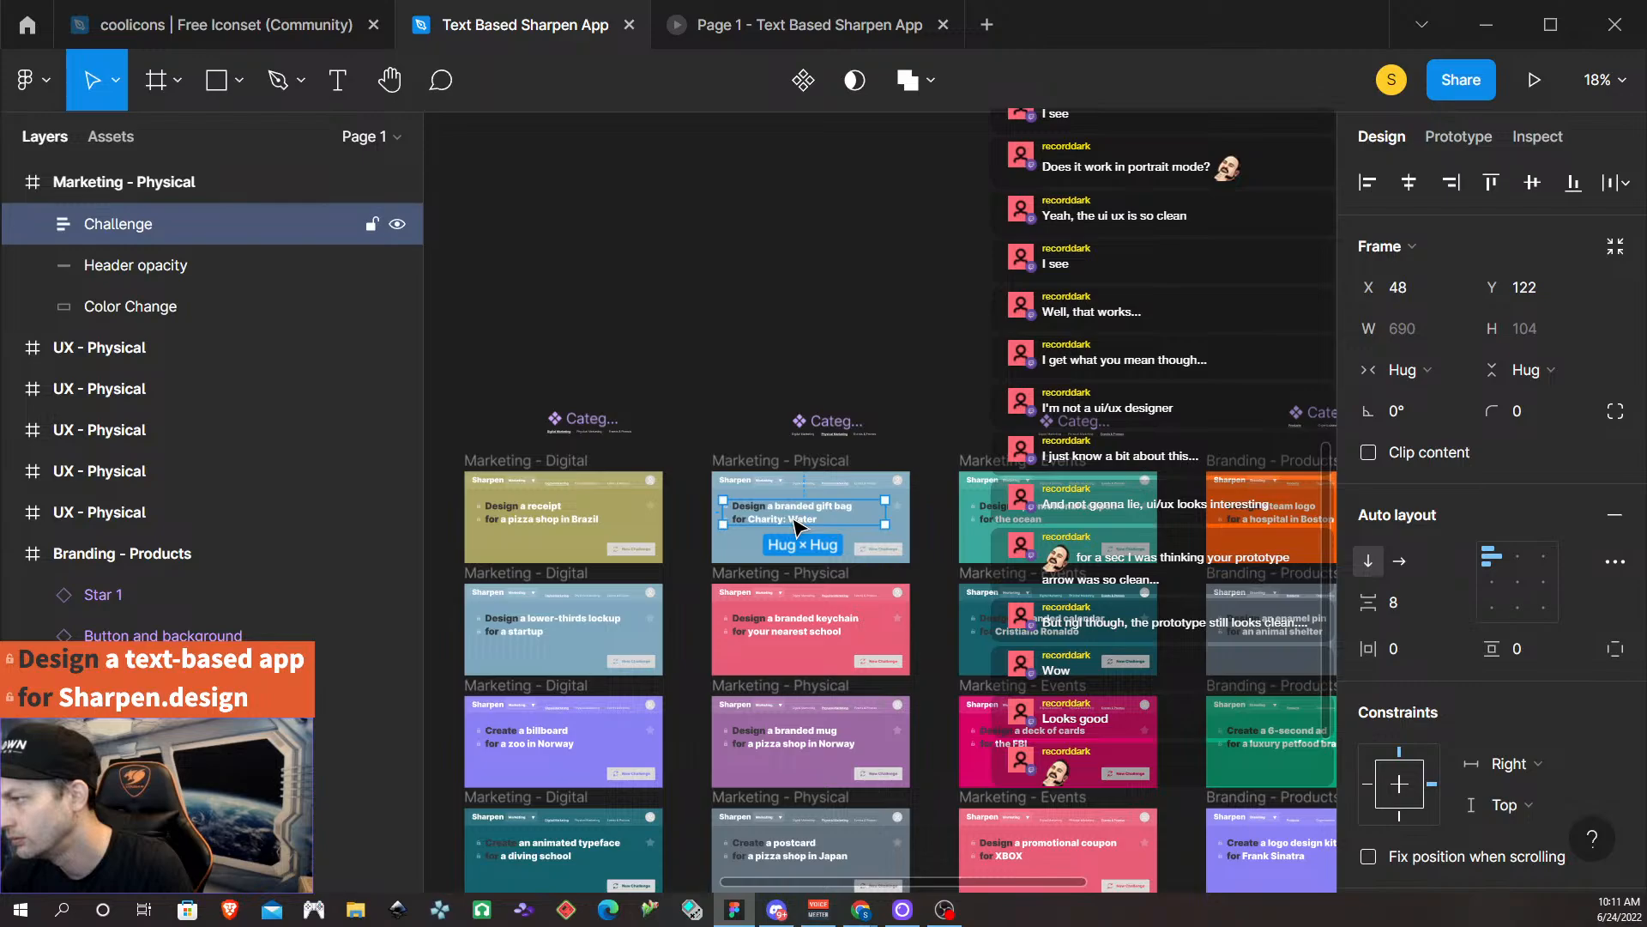
pyautogui.click(797, 524)
pyautogui.click(797, 525)
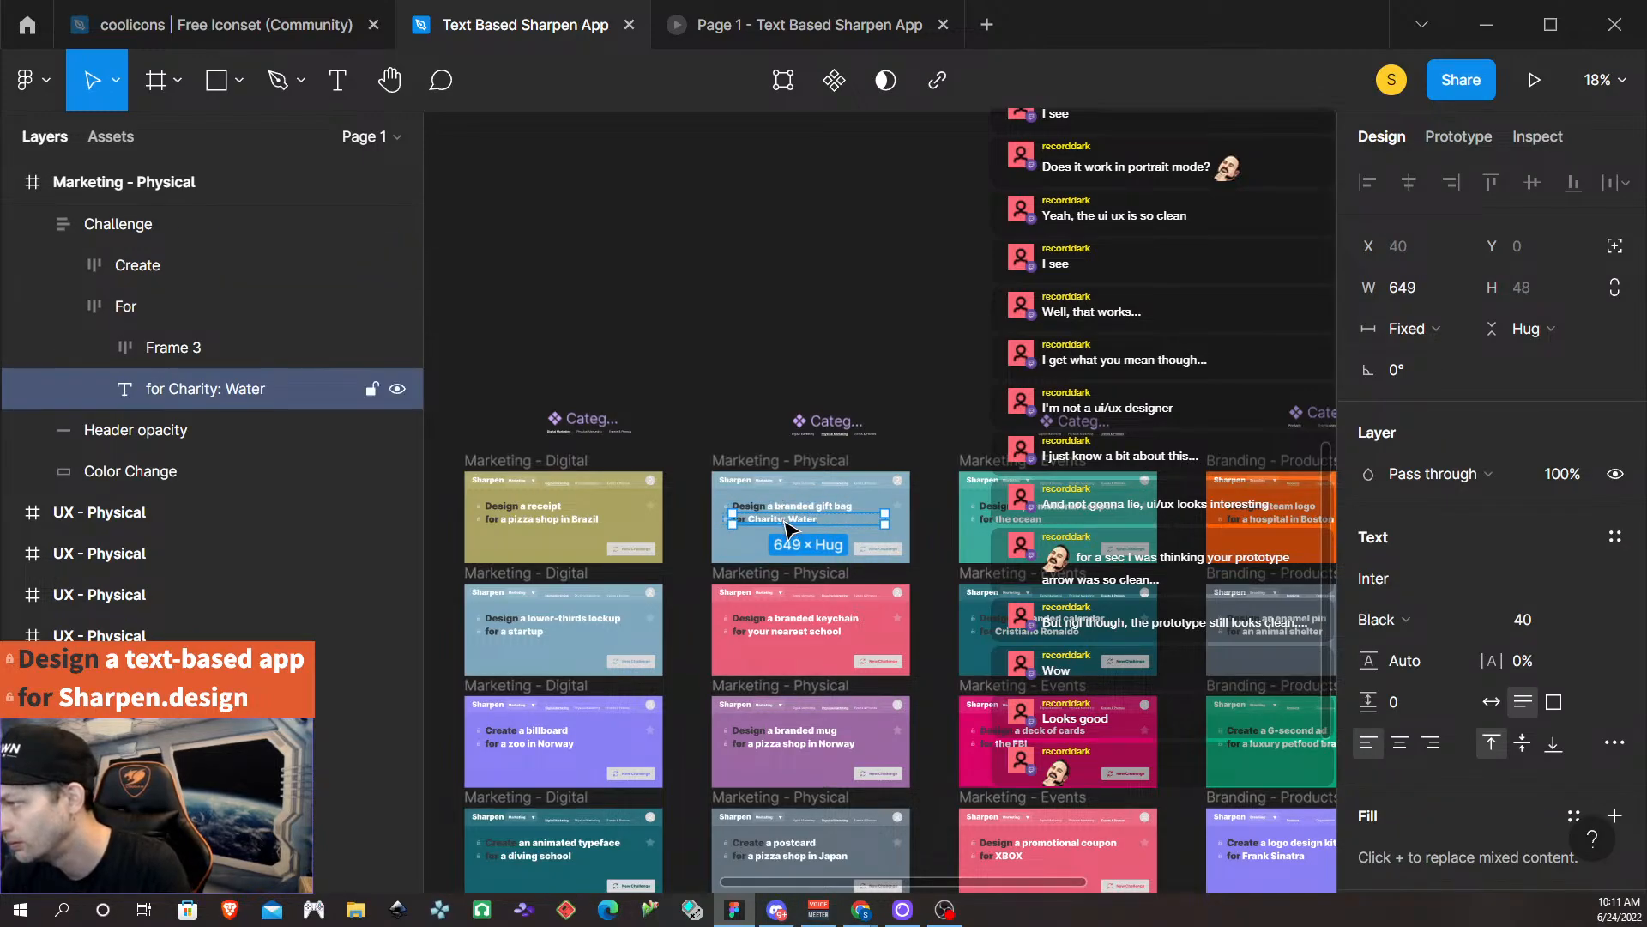
pyautogui.scroll(2, 791, 531)
pyautogui.scroll(5, 765, 726)
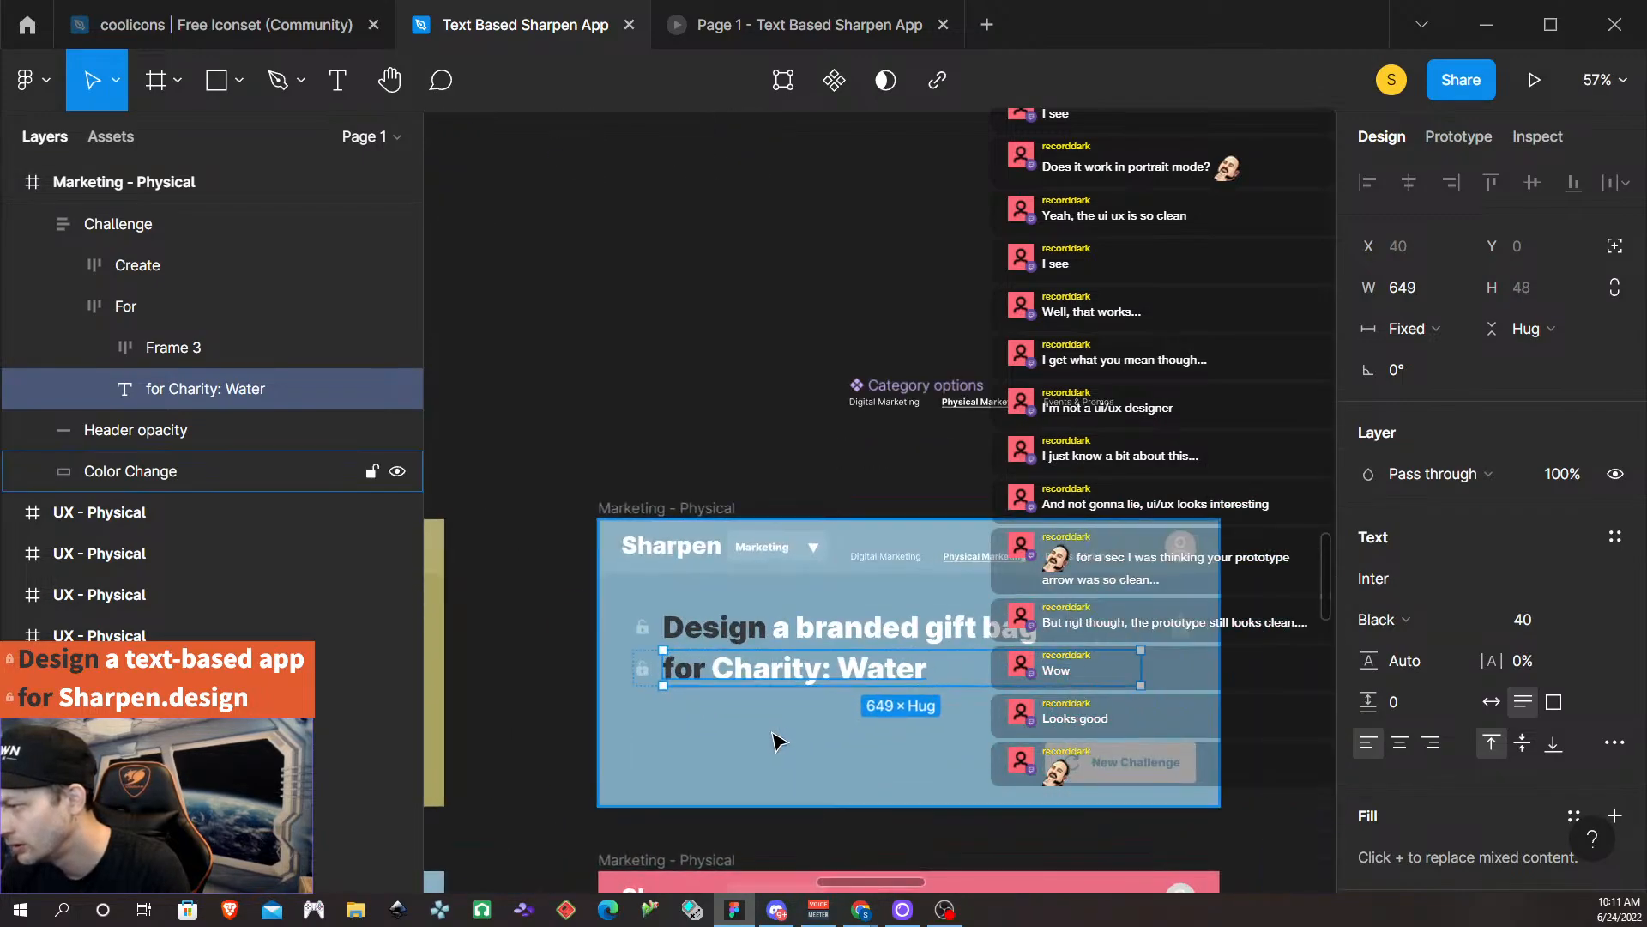
pyautogui.keyDown('shift'); pyautogui.click(824, 637); pyautogui.keyUp('shift')
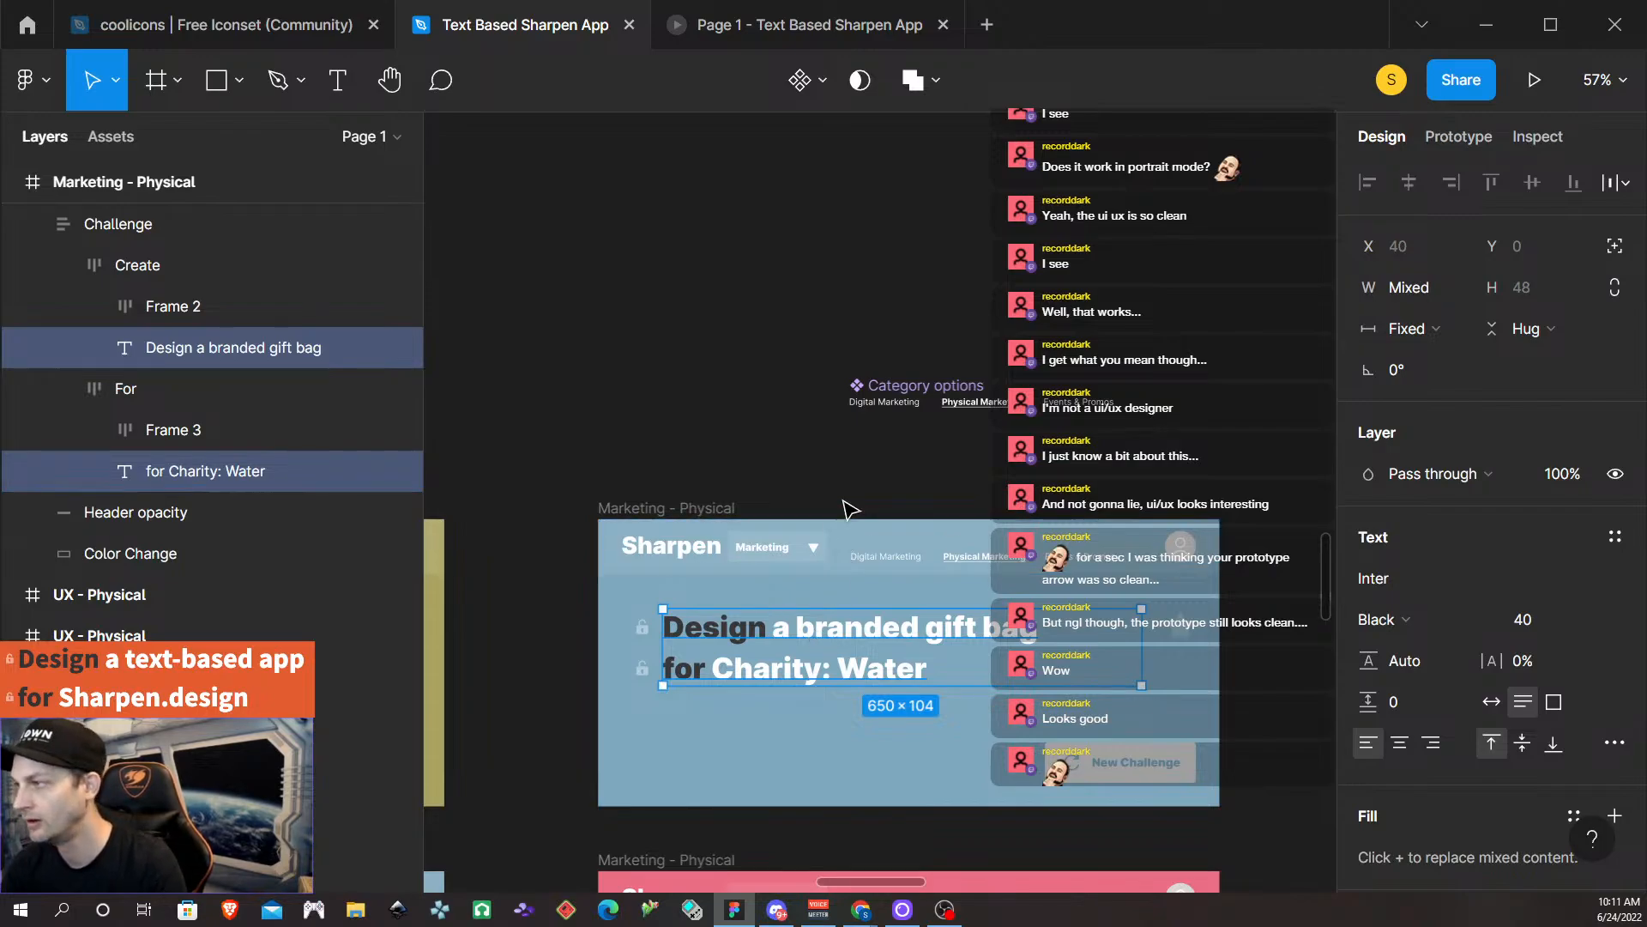
# Paste the two copied gift bag prompt texts into the saved prompts frame.
pyautogui.scroll(-6, 849, 507)
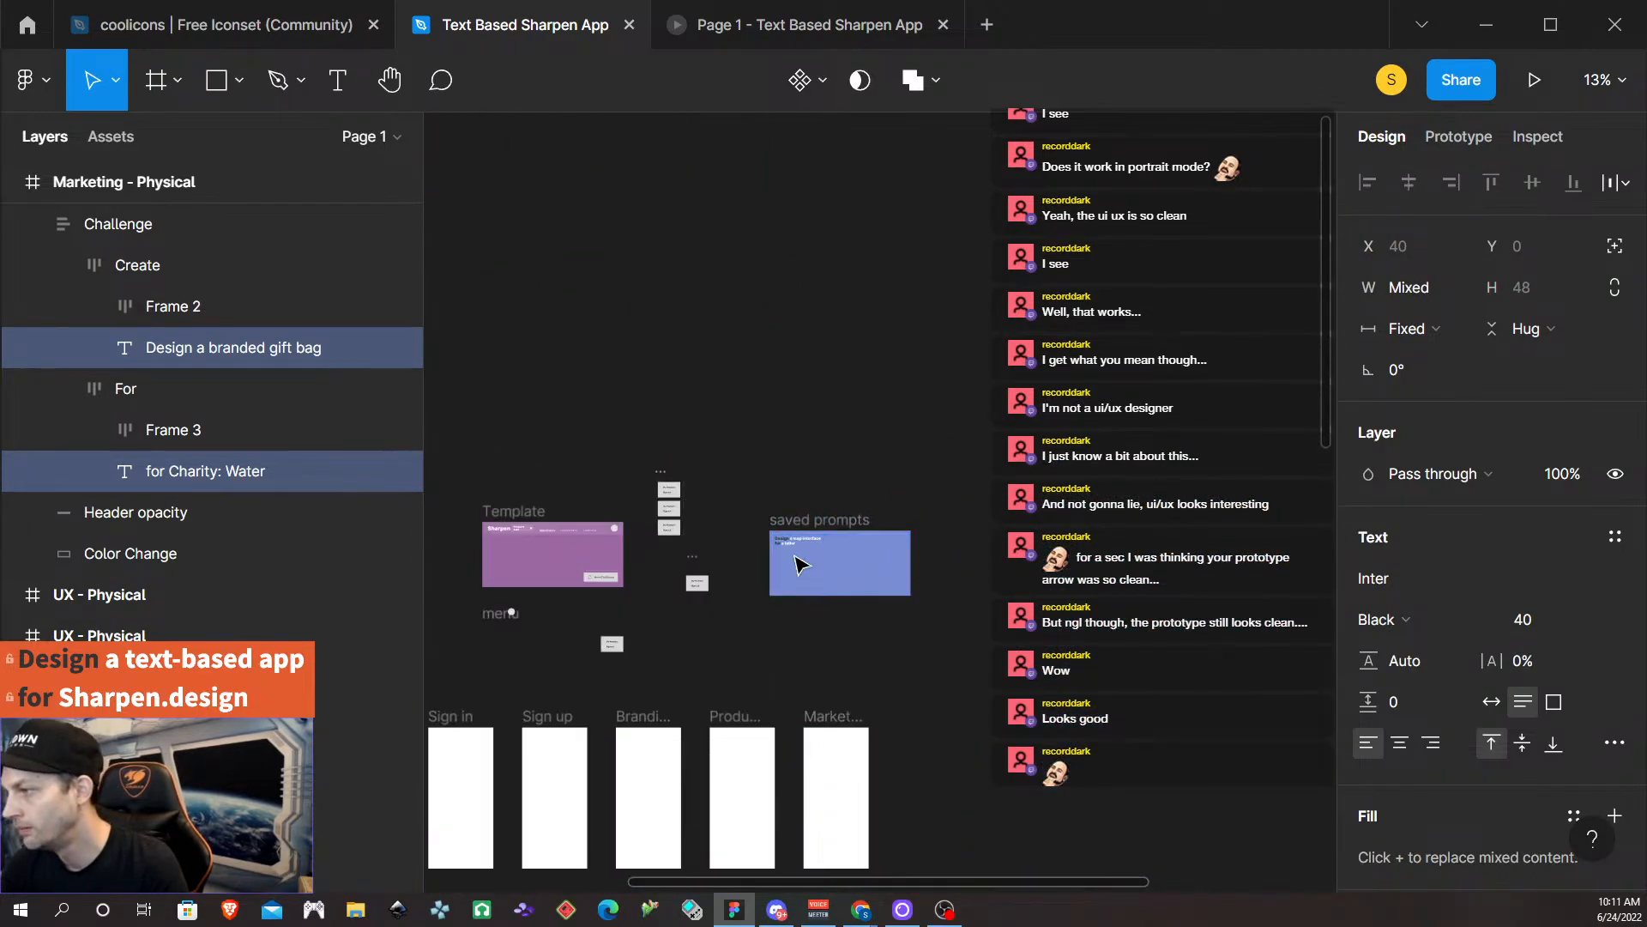
pyautogui.click(809, 532)
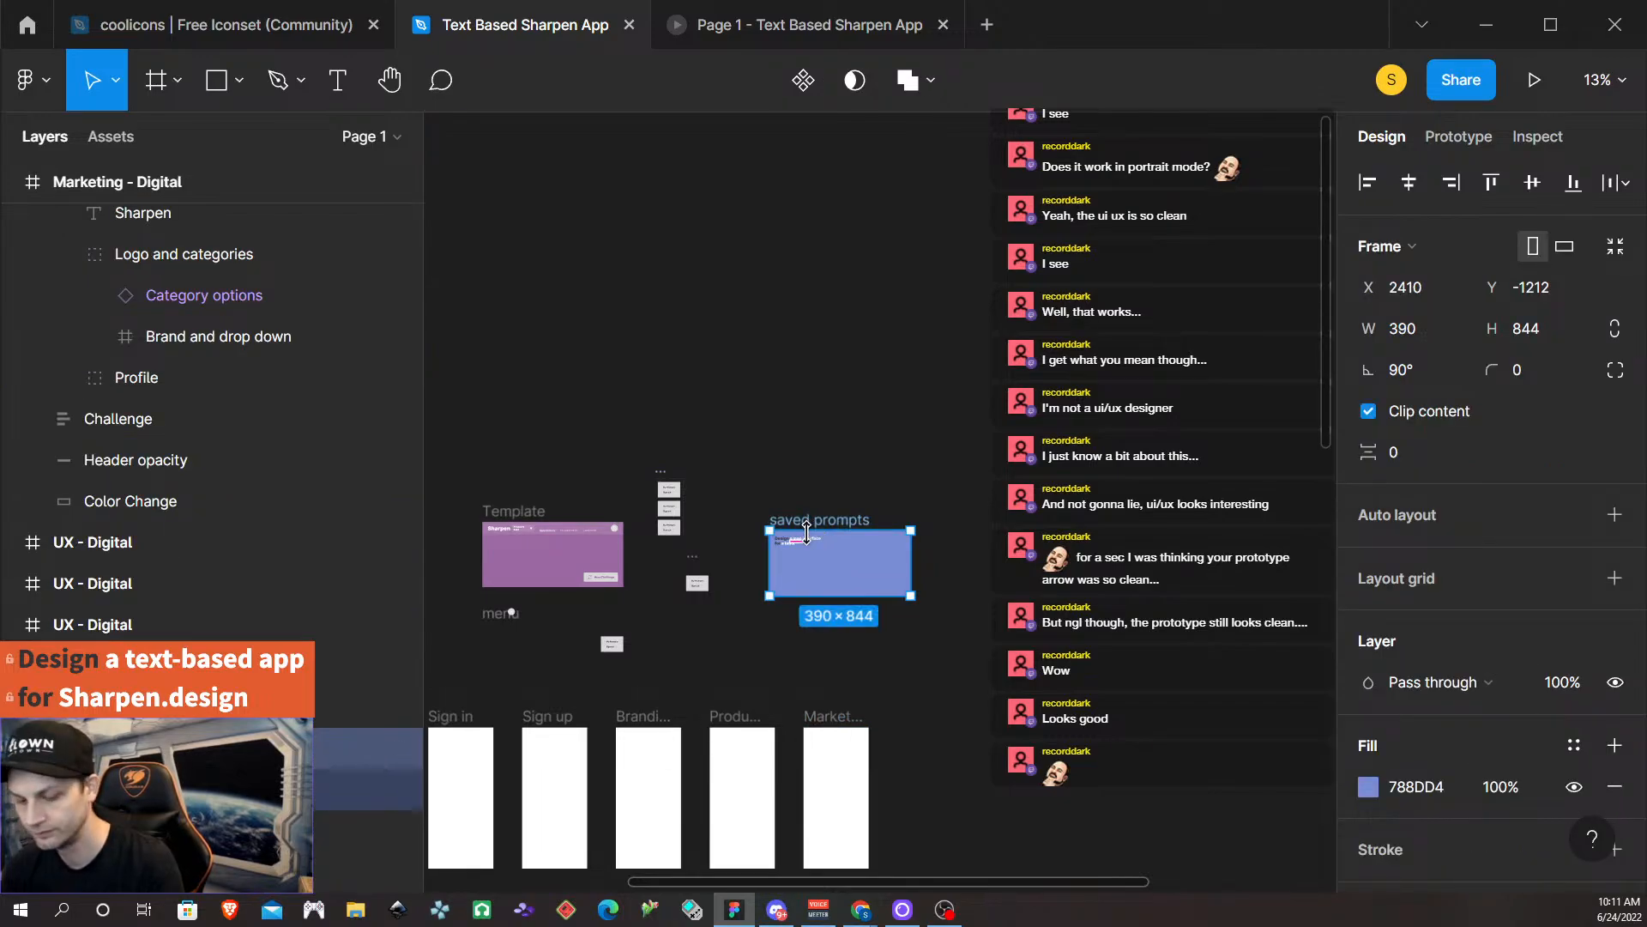
pyautogui.hotkey('ctrl', 'v')
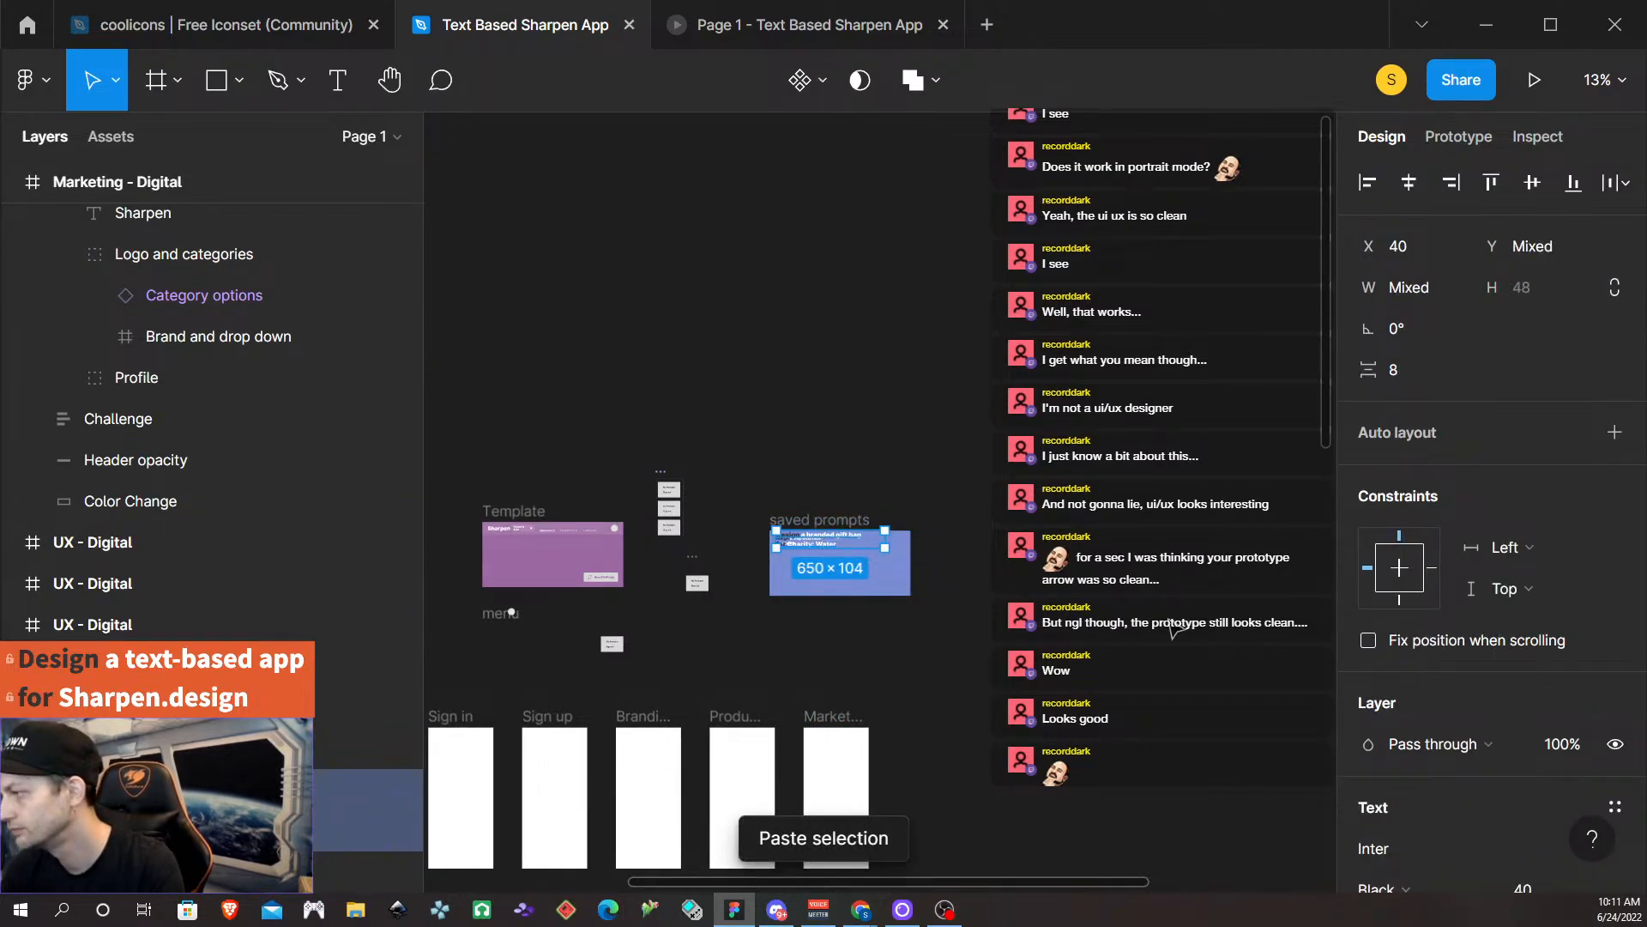
# Set the font size of both pasted gift bag prompt texts to 34.
pyautogui.scroll(-5, 1471, 772)
pyautogui.click(1525, 506)
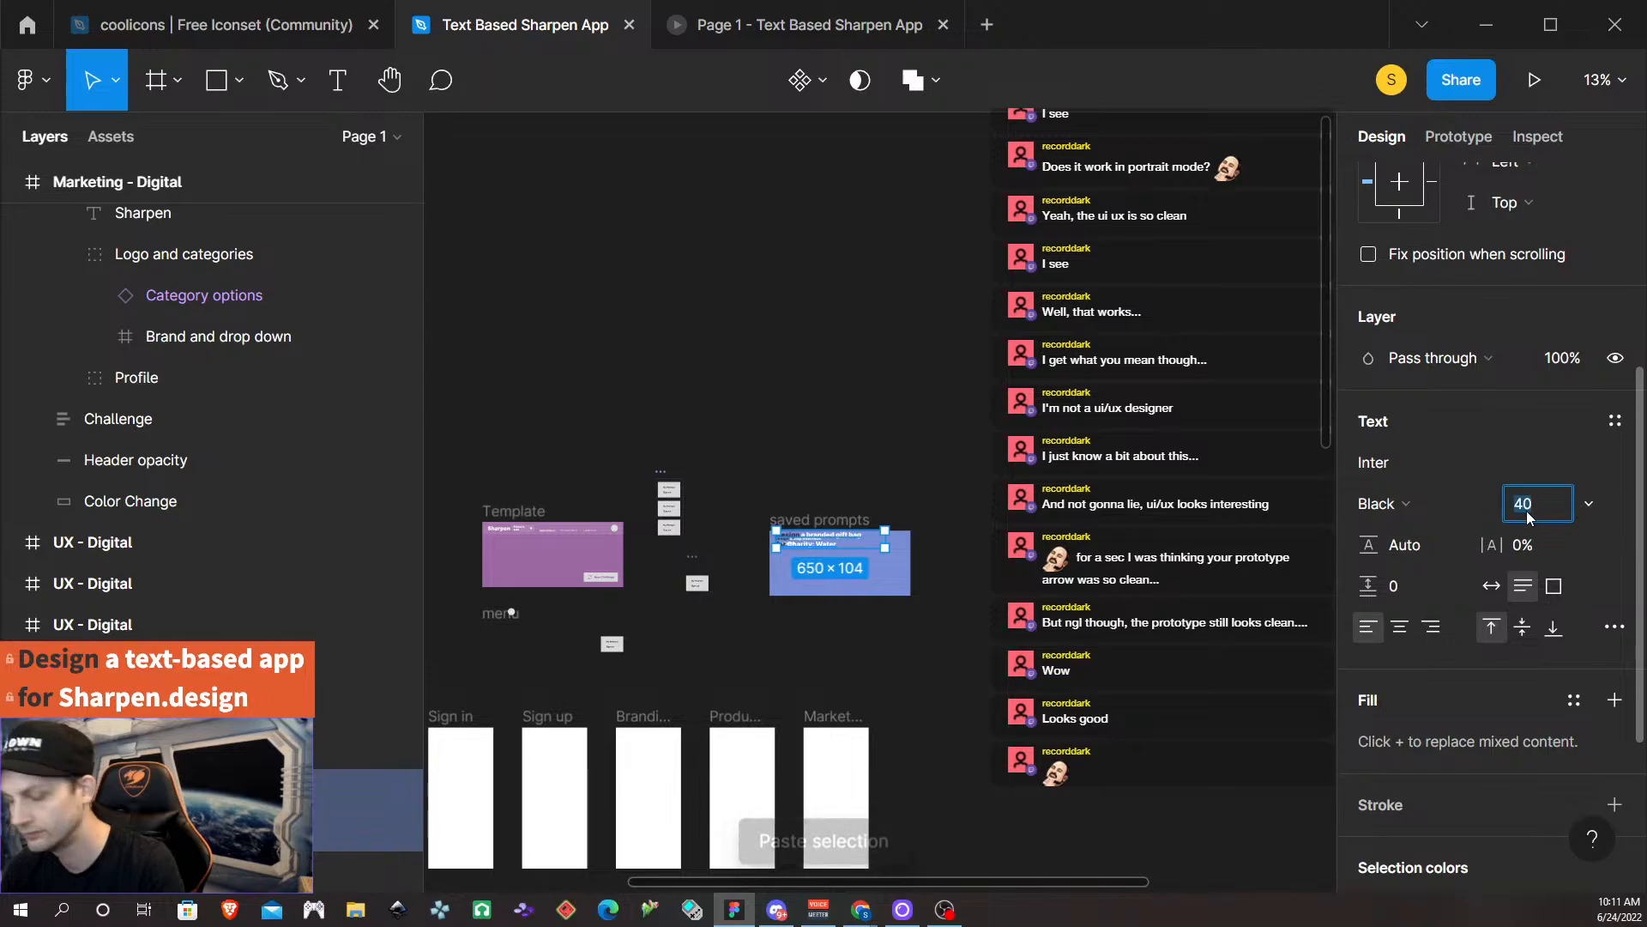
pyautogui.press('Return')
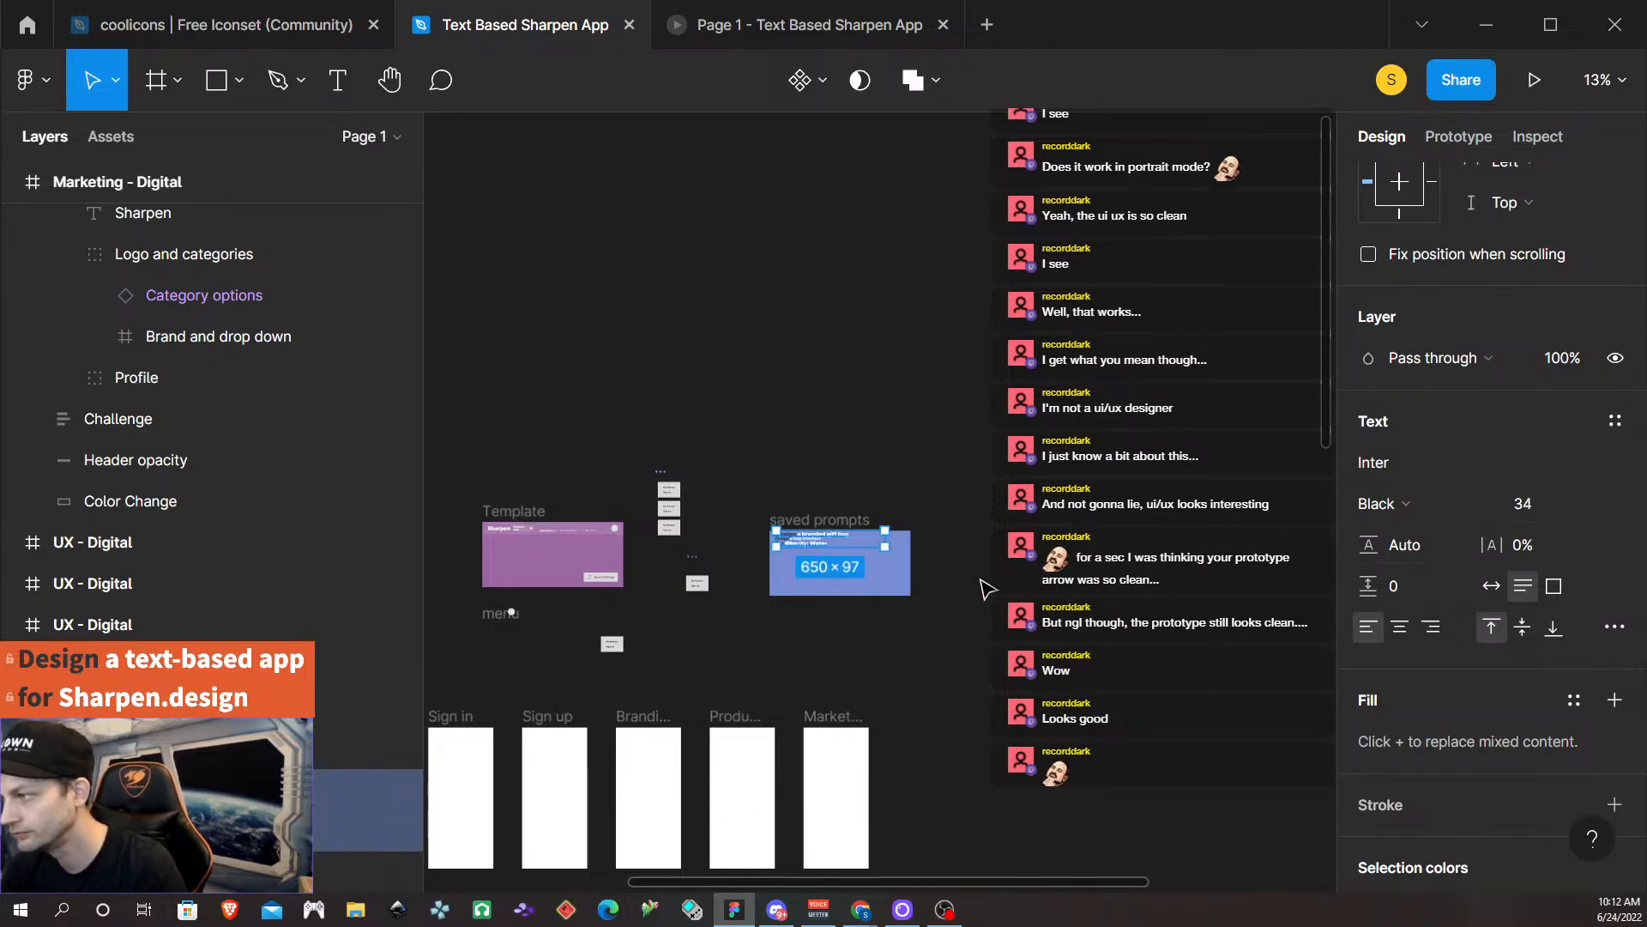
# Place the pasted gift bag texts below the map interface prompt, left-aligned with it, and set their font size to 24.
pyautogui.scroll(5, 862, 556)
pyautogui.moveTo(845, 525); pyautogui.dragTo(836, 585)
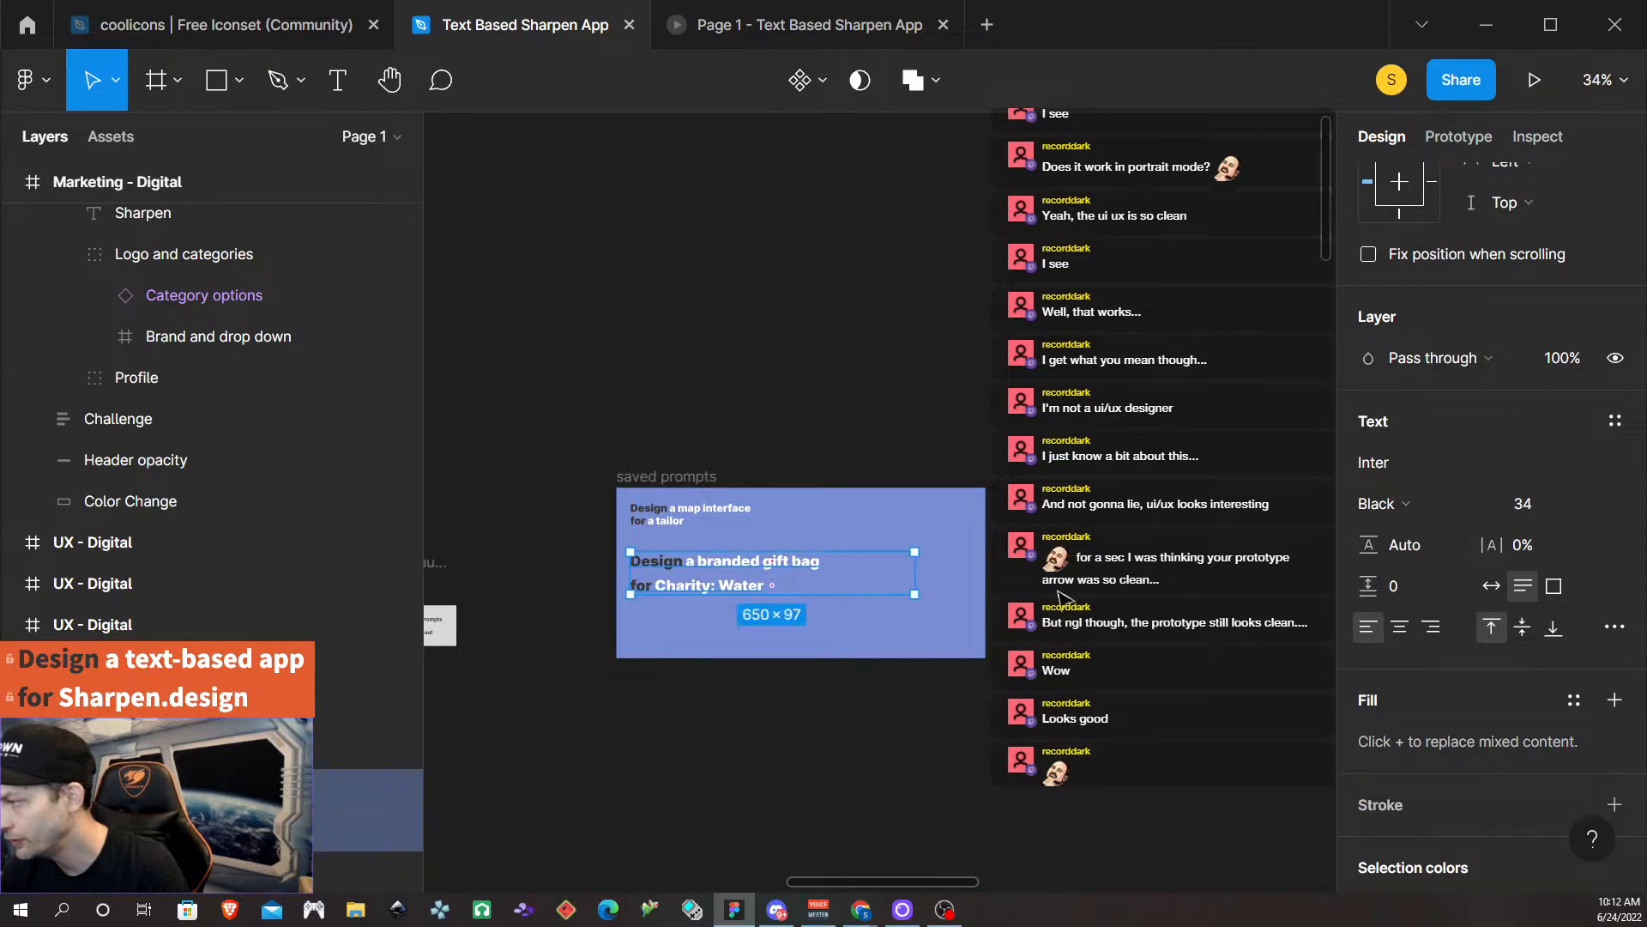
pyautogui.scroll(-3, 1511, 683)
pyautogui.click(1521, 249)
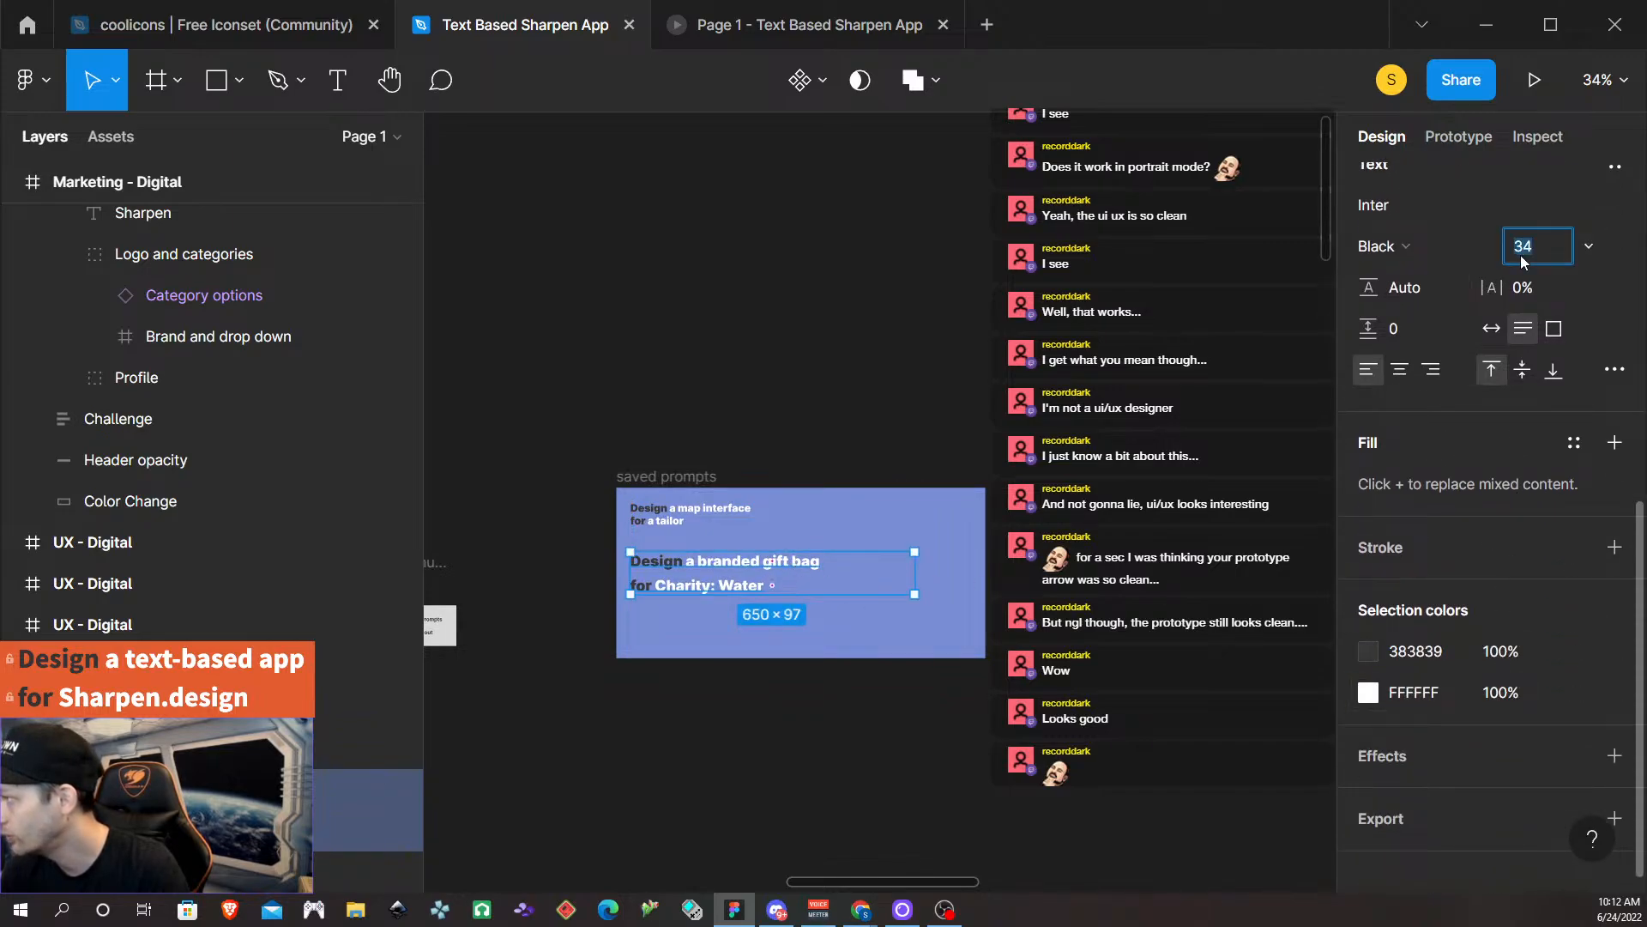
pyautogui.write('24')
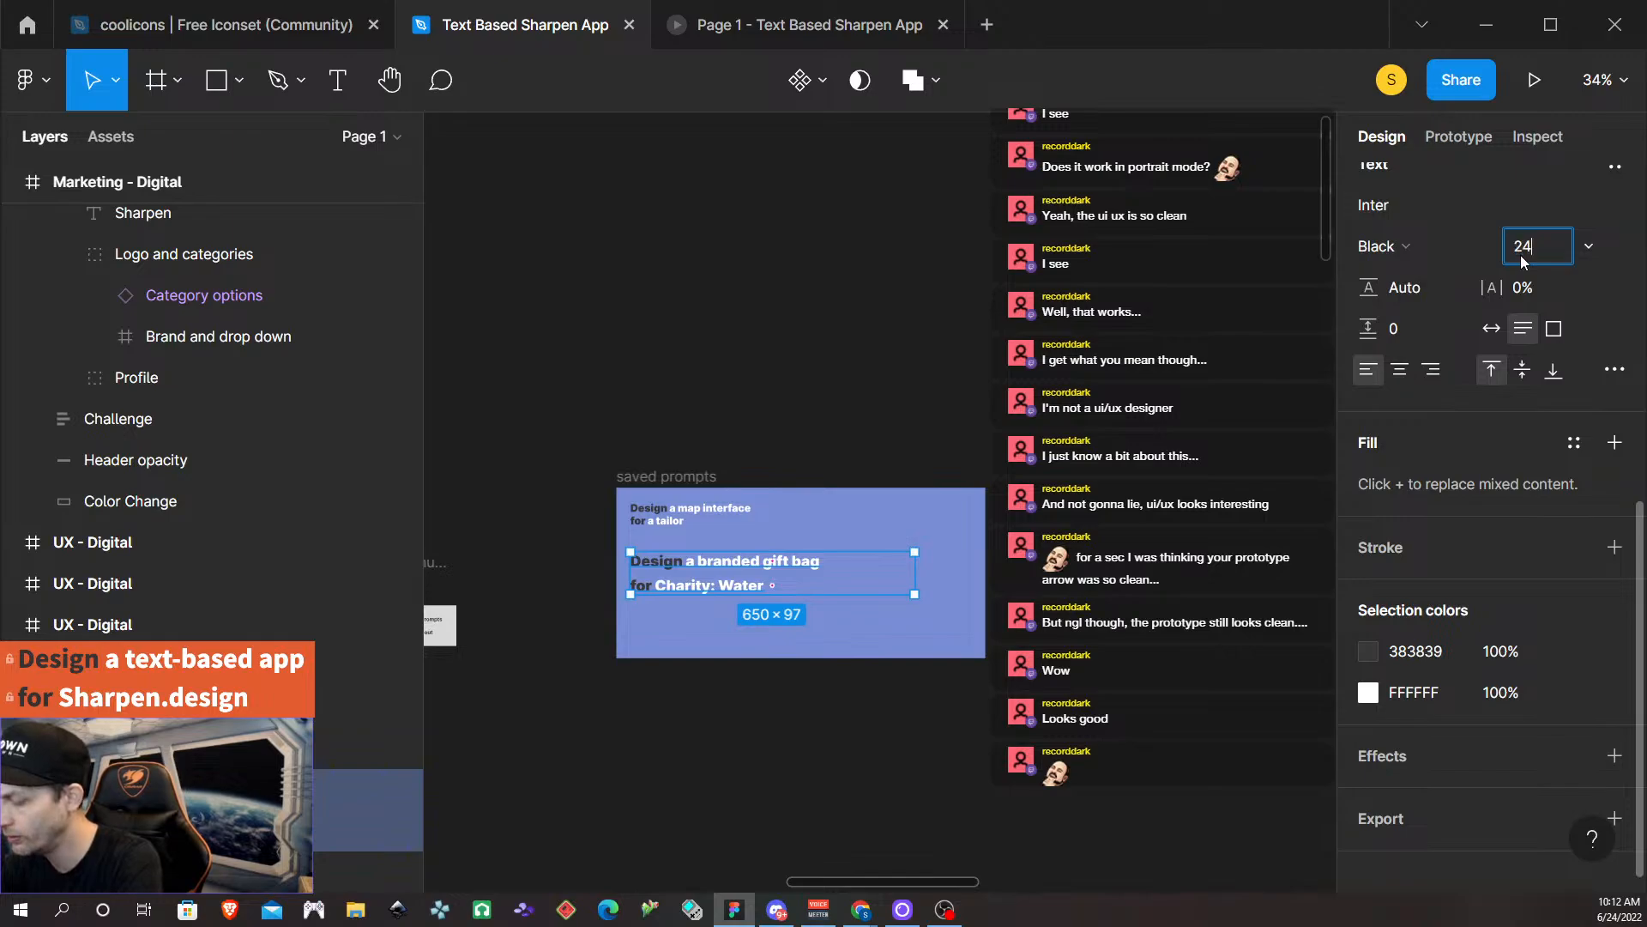
pyautogui.press('Return')
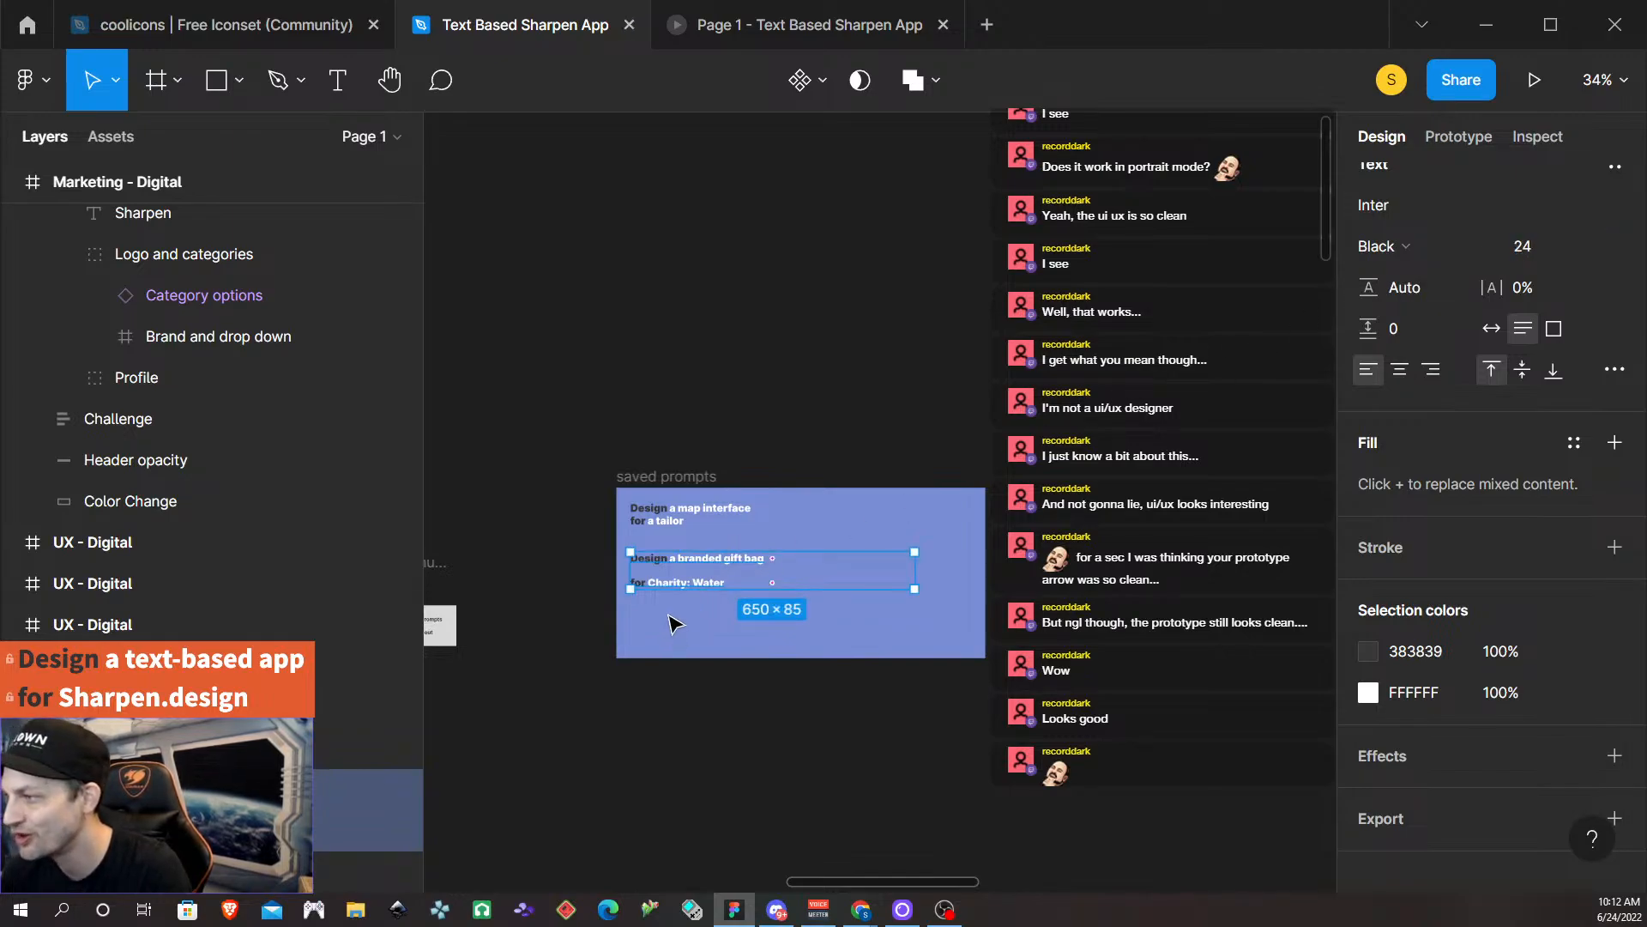
# Move the "for Charity: Water" text up to Y 176, directly beneath the "Design a branded gift bag" line.
pyautogui.click(672, 605)
pyautogui.click(679, 583)
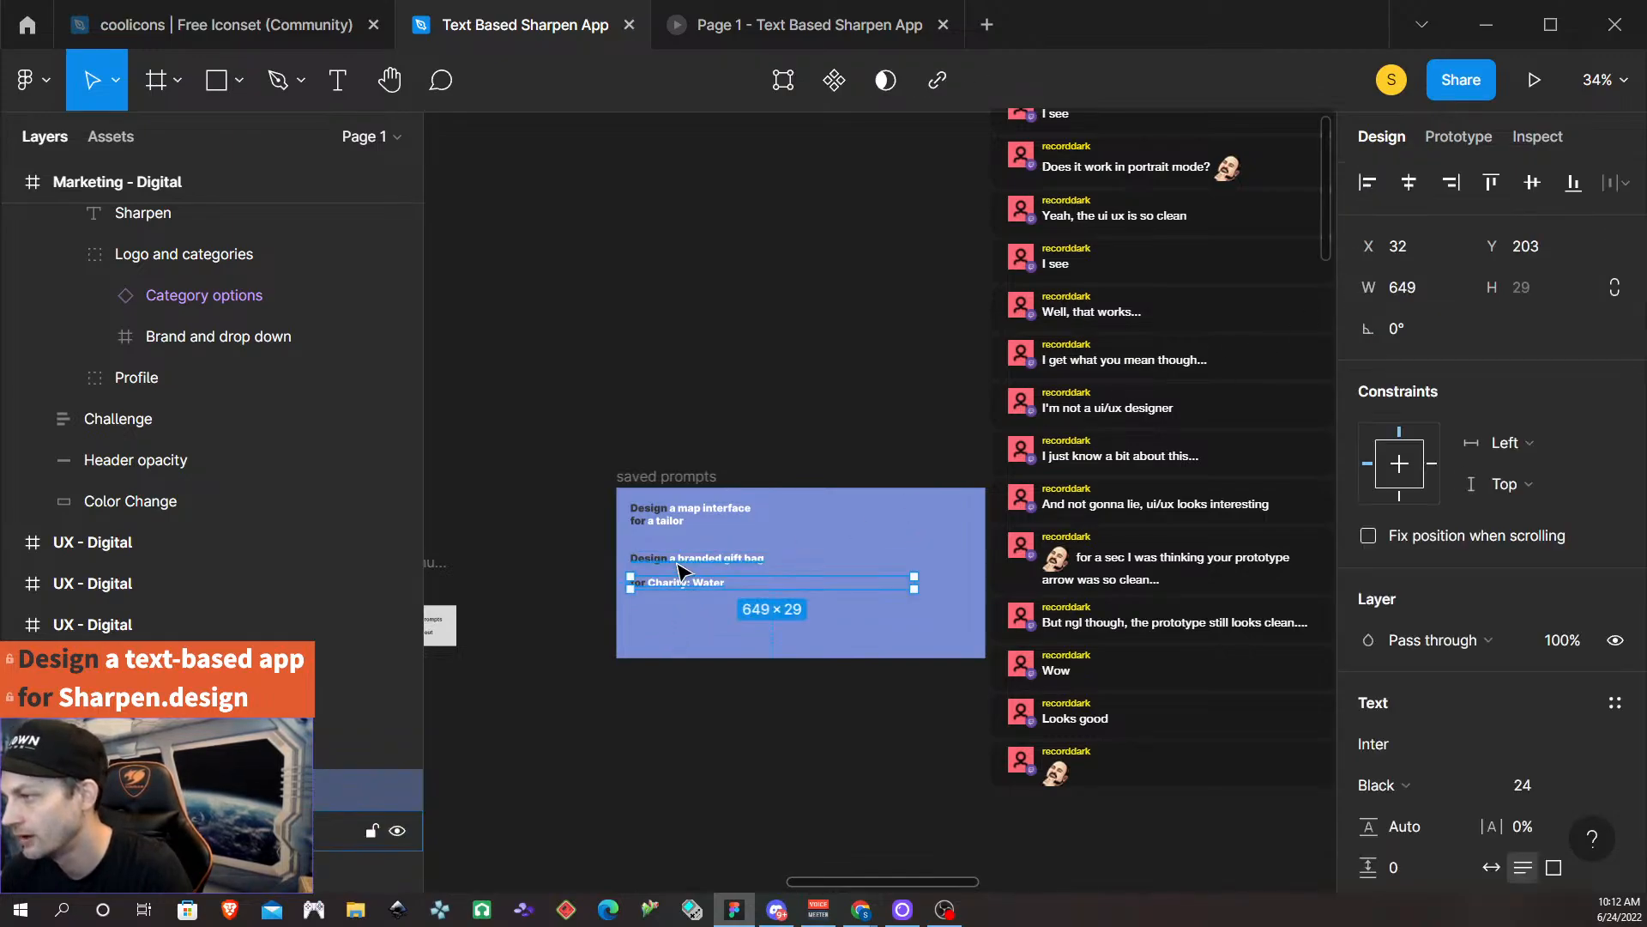
pyautogui.press('alt')
pyautogui.hotkey('shift', 'Up')
pyautogui.hotkey('shift', 'Up')
pyautogui.hotkey('shift', 'Up')
pyautogui.press('Down')
pyautogui.press('Down')
pyautogui.press('Down')
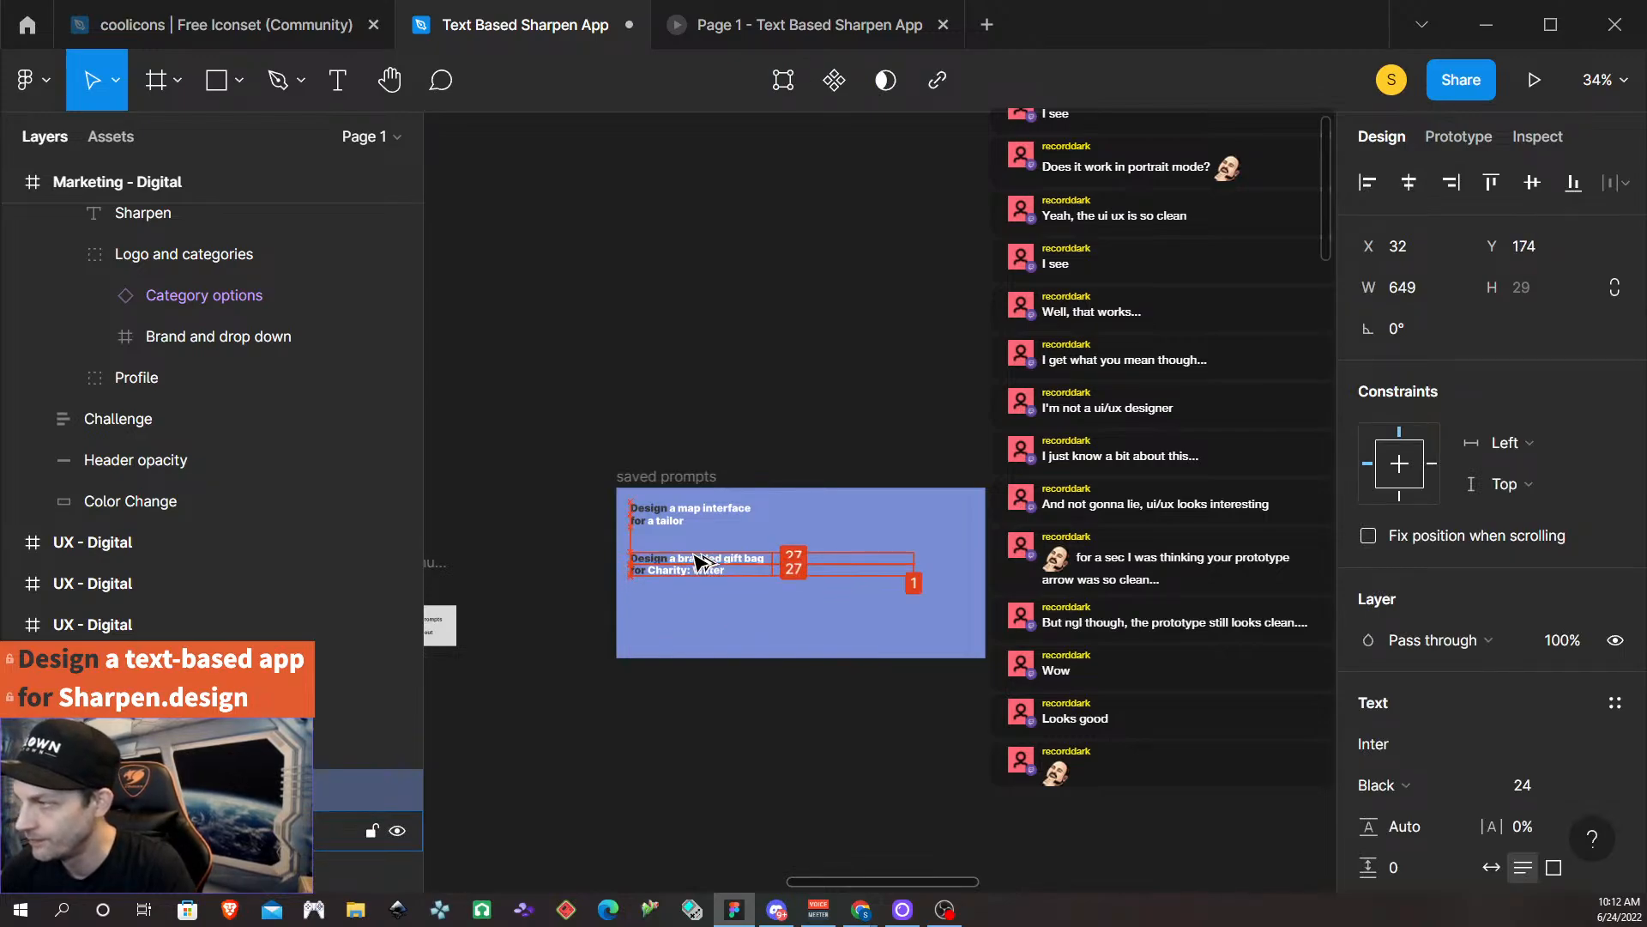
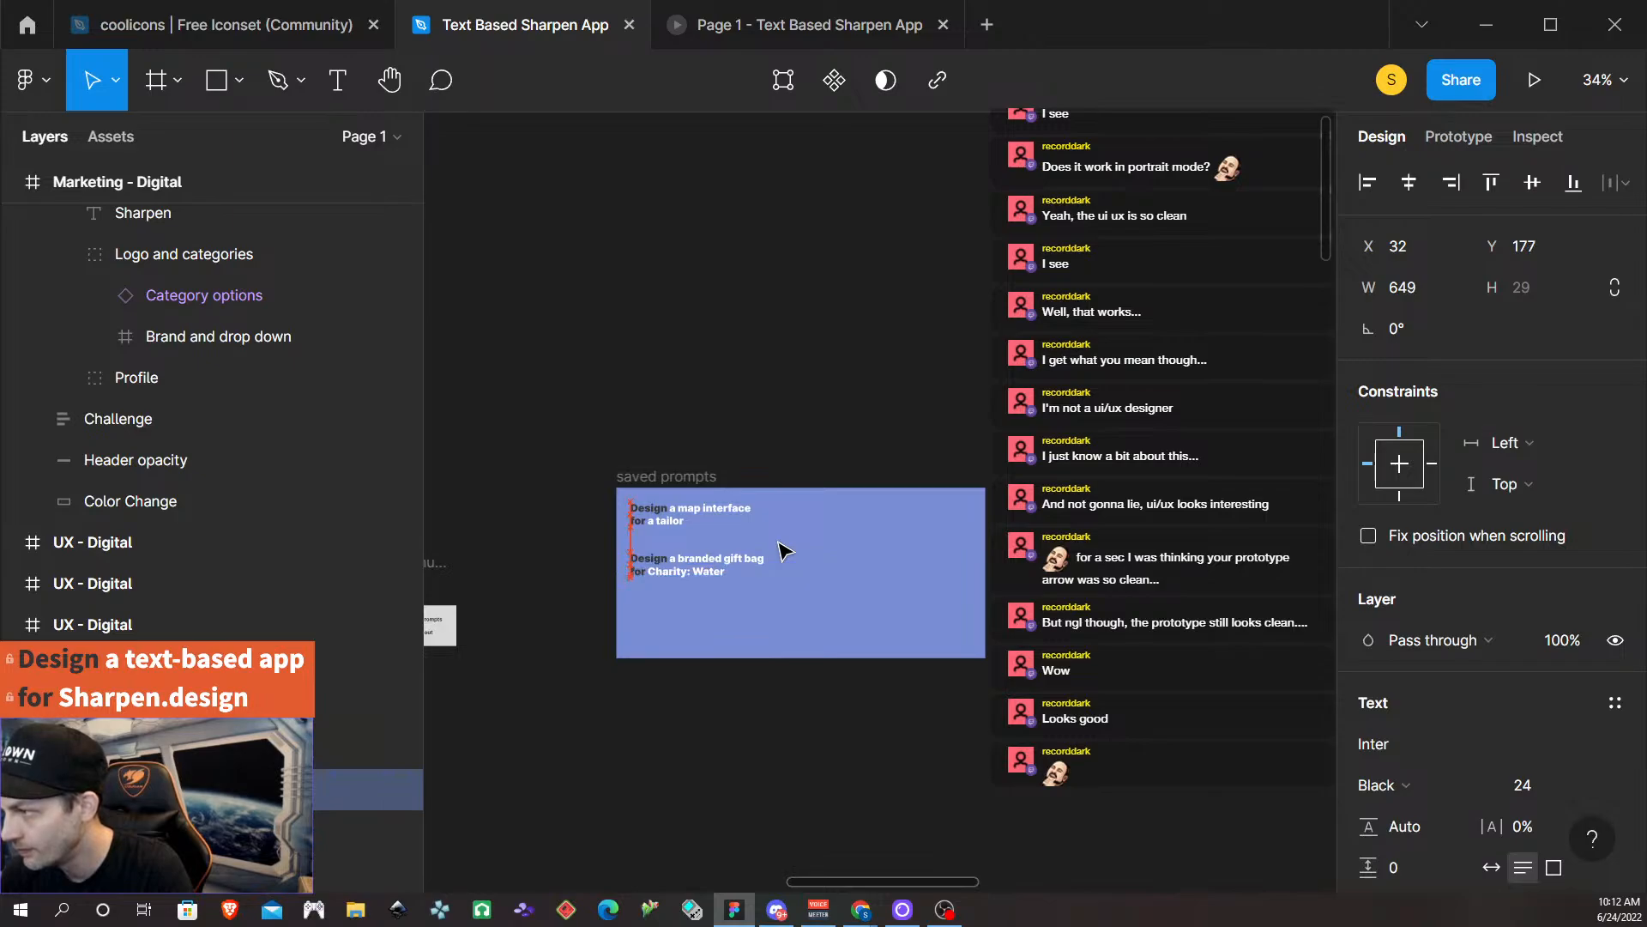
# Group the "Design a branded gift bag" and "for Charity: Water" texts into one prompt, leaving the group's name as is.
pyautogui.scroll(1, 767, 560)
pyautogui.scroll(3, 755, 565)
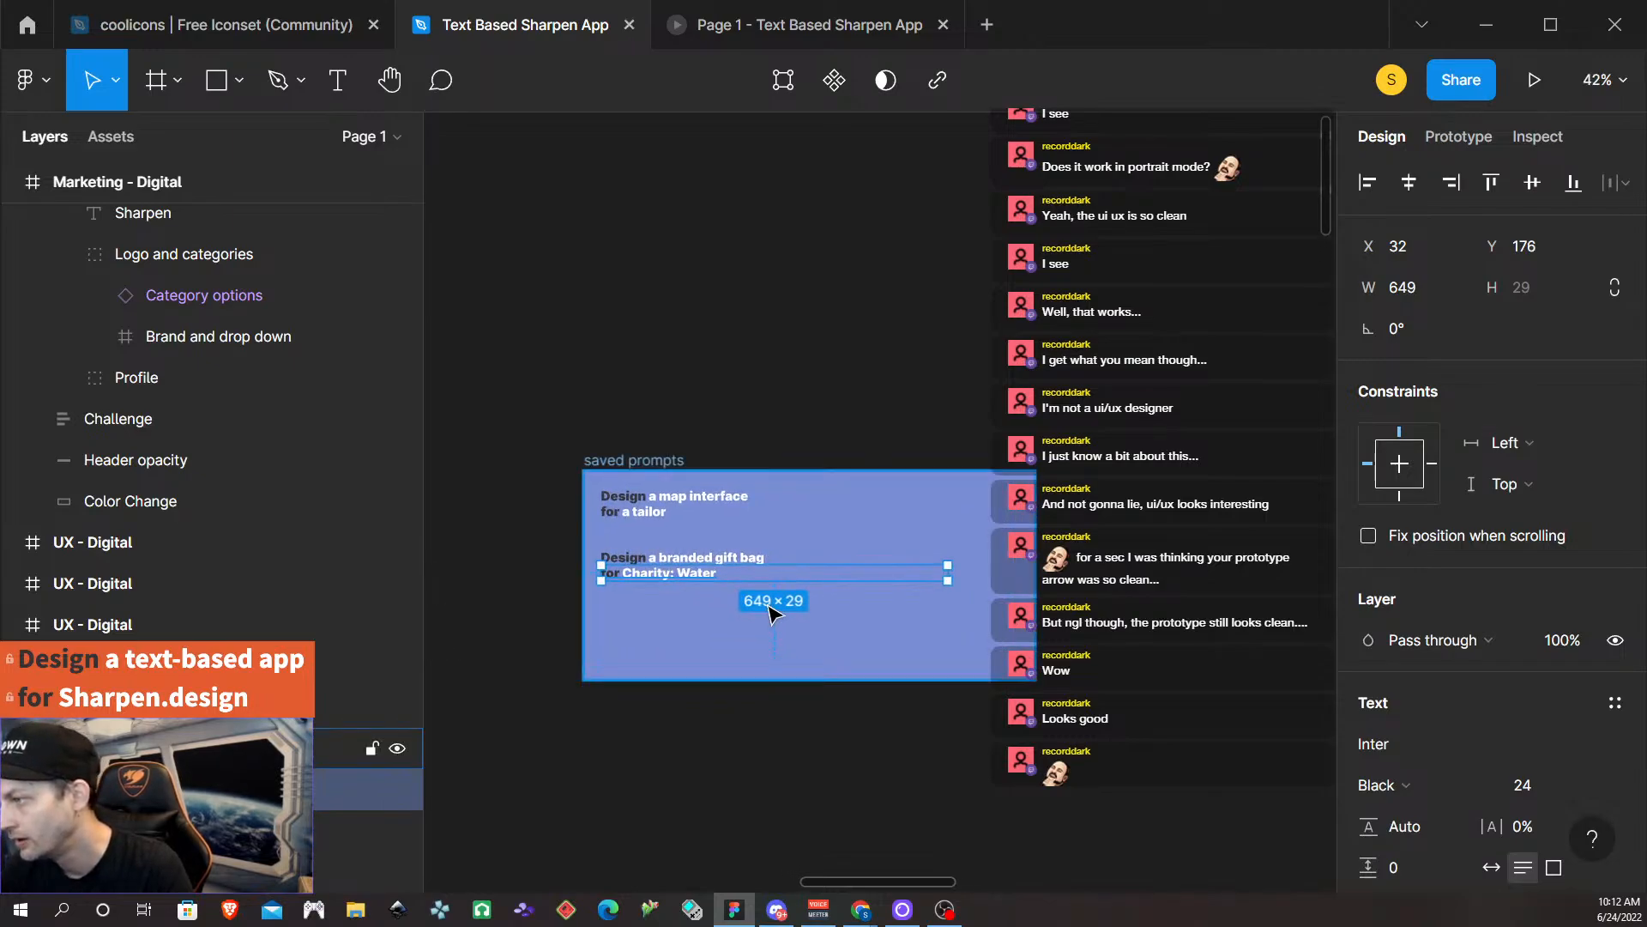
pyautogui.keyDown('shift'); pyautogui.click(684, 545); pyautogui.keyUp('shift')
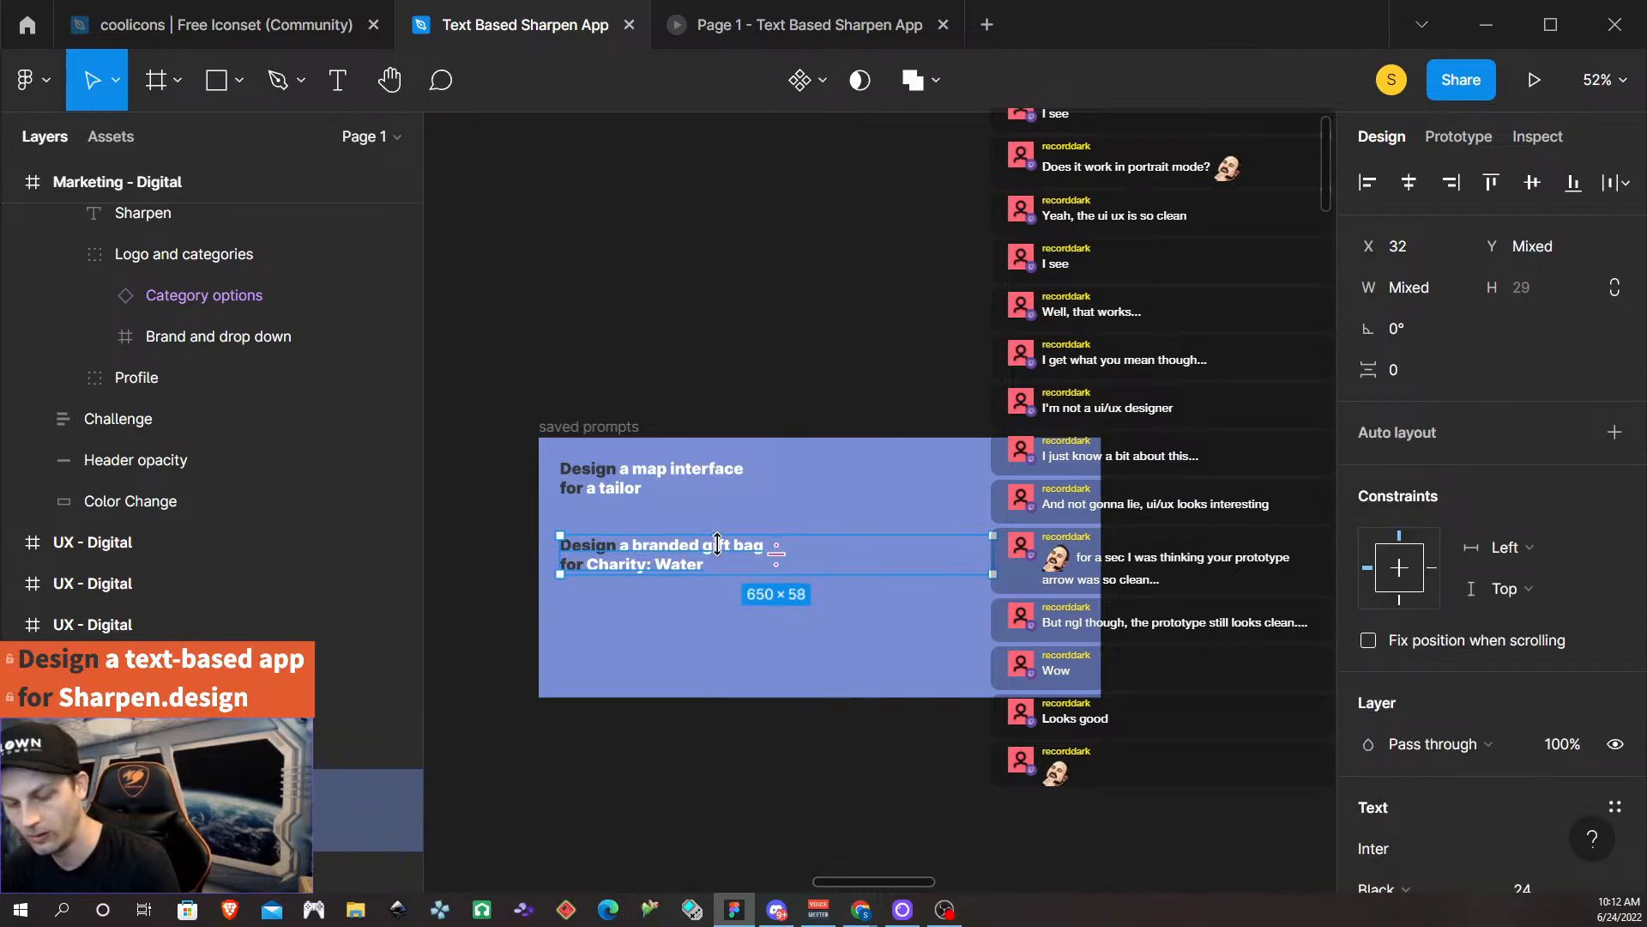
pyautogui.hotkey('ctrl', 'g')
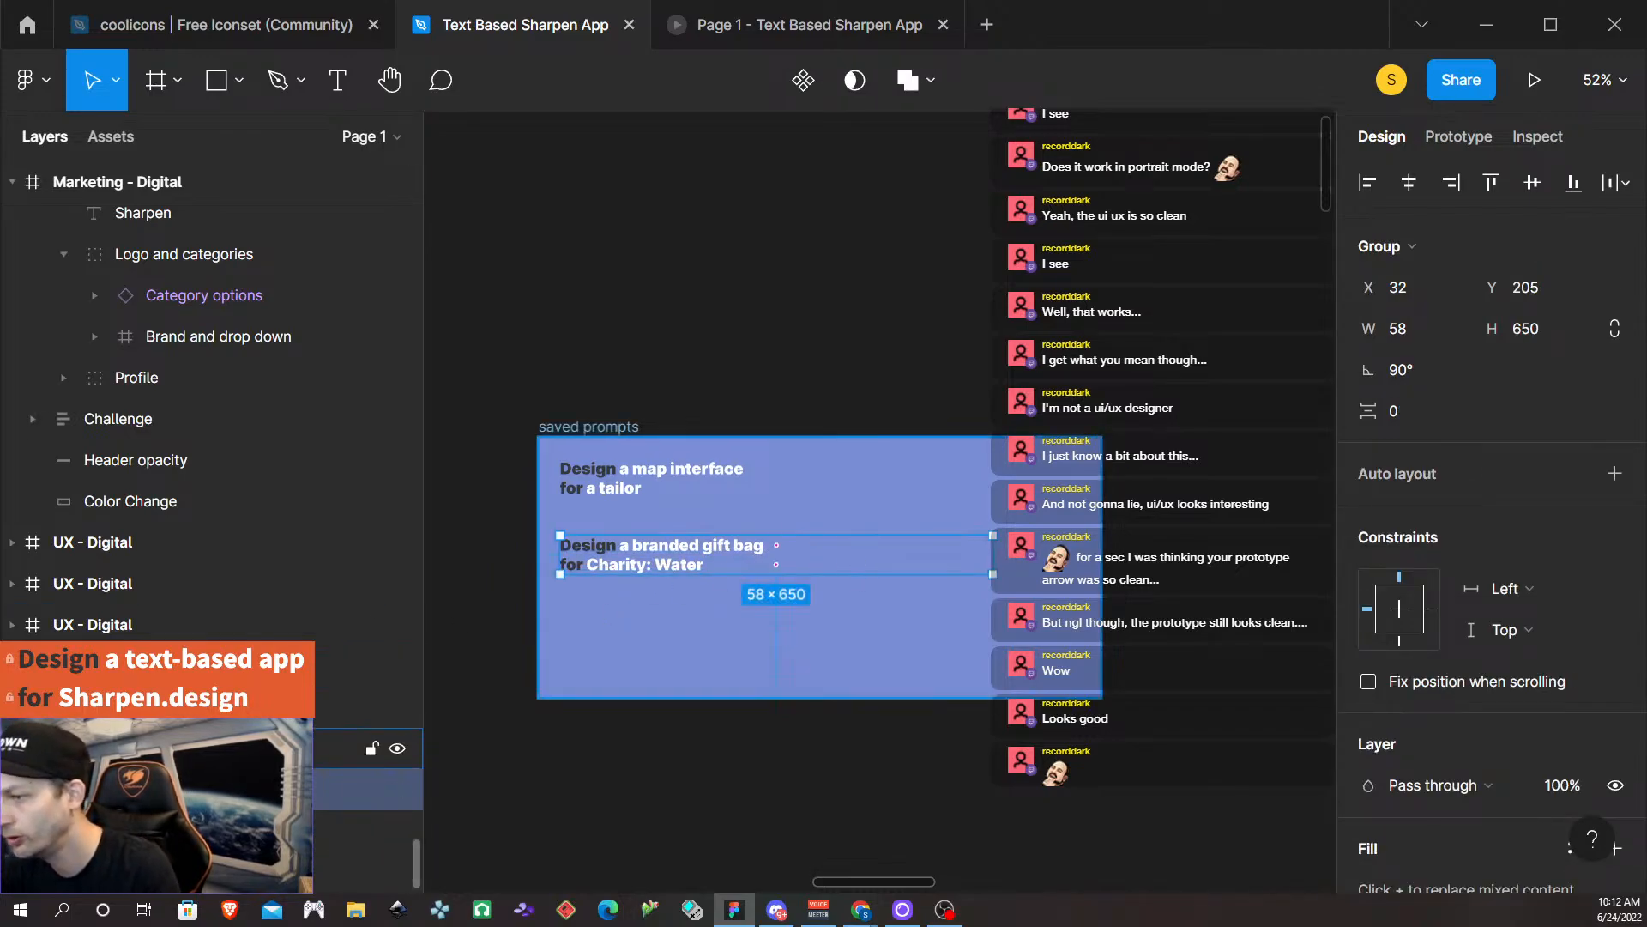
pyautogui.doubleClick(113, 789)
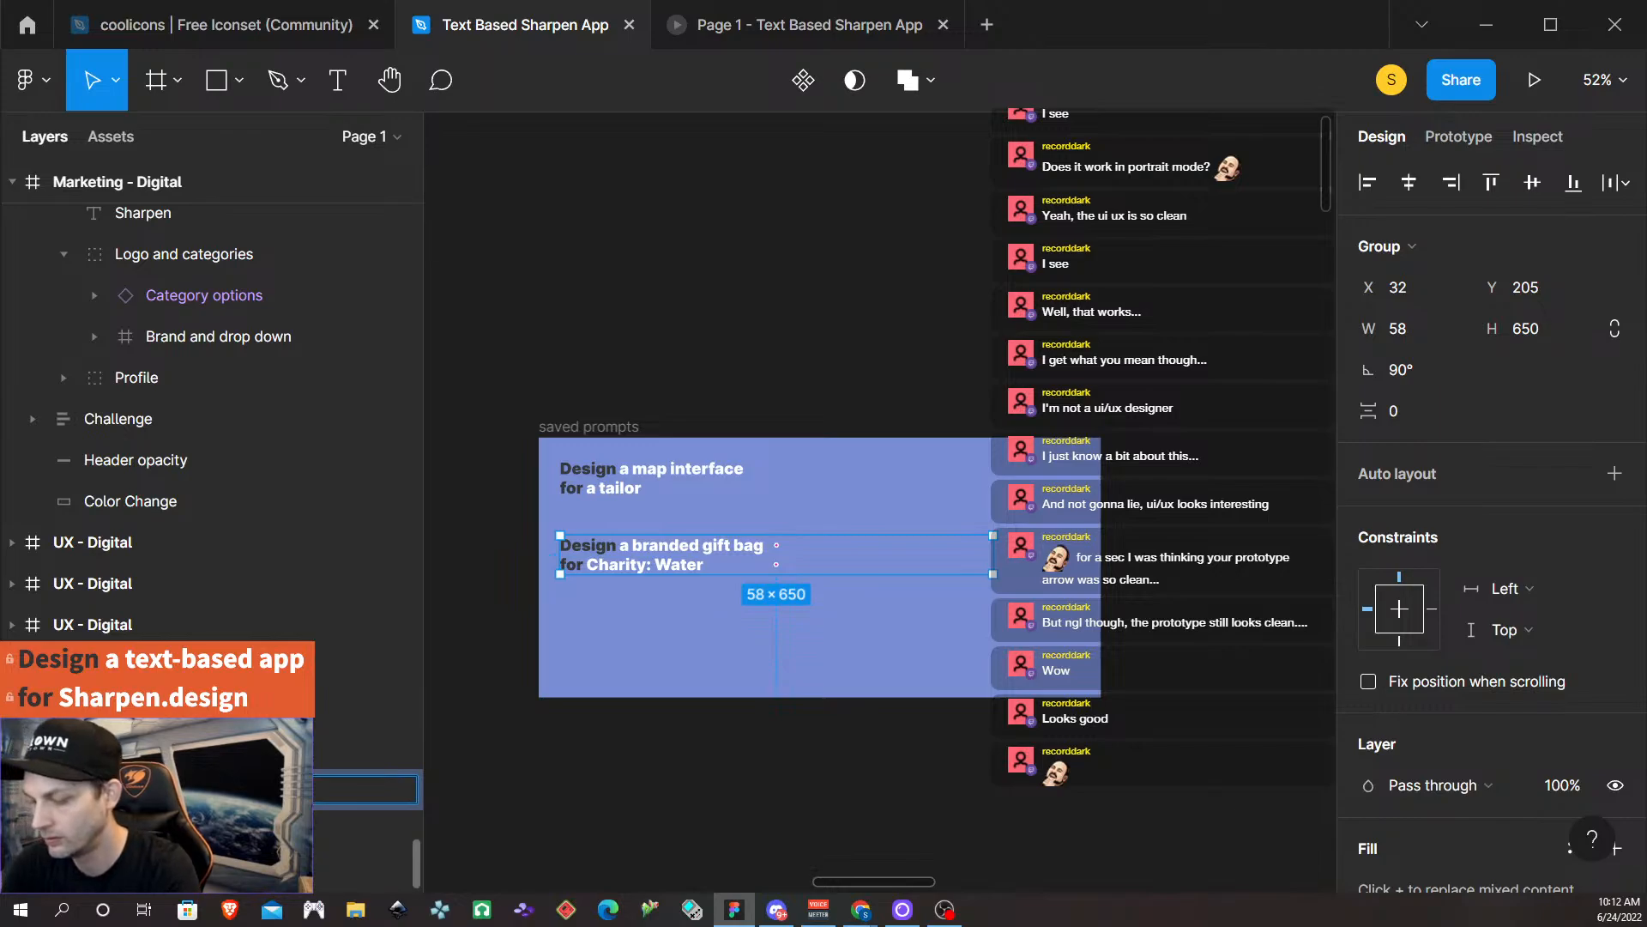
pyautogui.press('Escape')
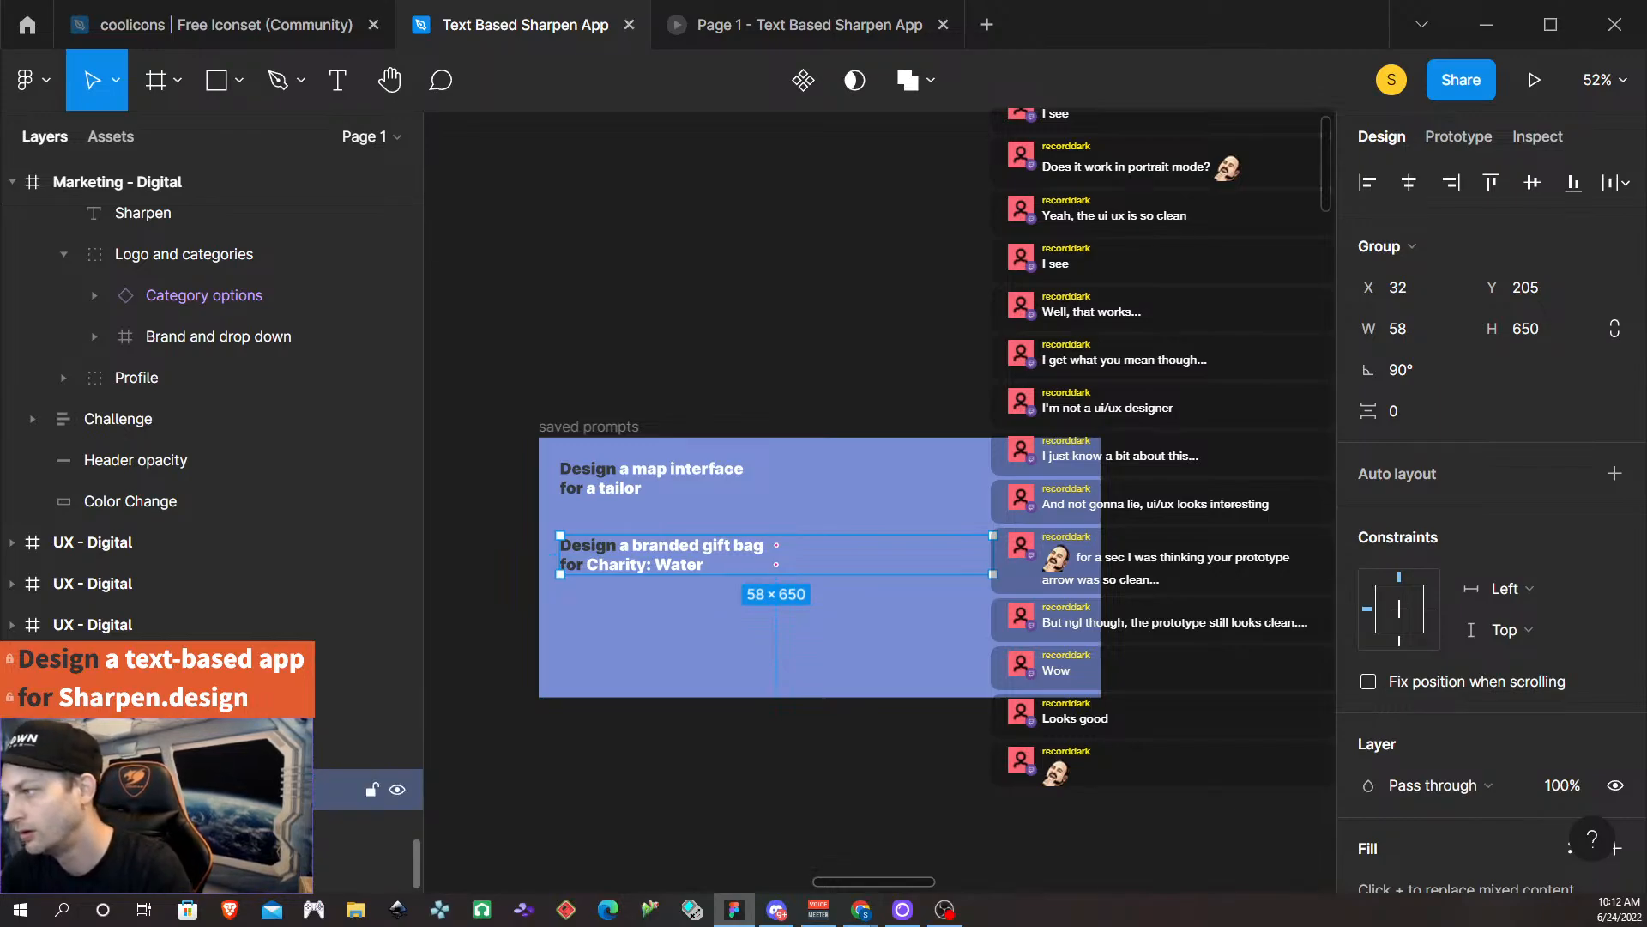
# Shrink the gift bag prompt group's long side to 327 to fit its text, and move the group up to Y 175.
pyautogui.moveTo(992, 567); pyautogui.dragTo(778, 574)
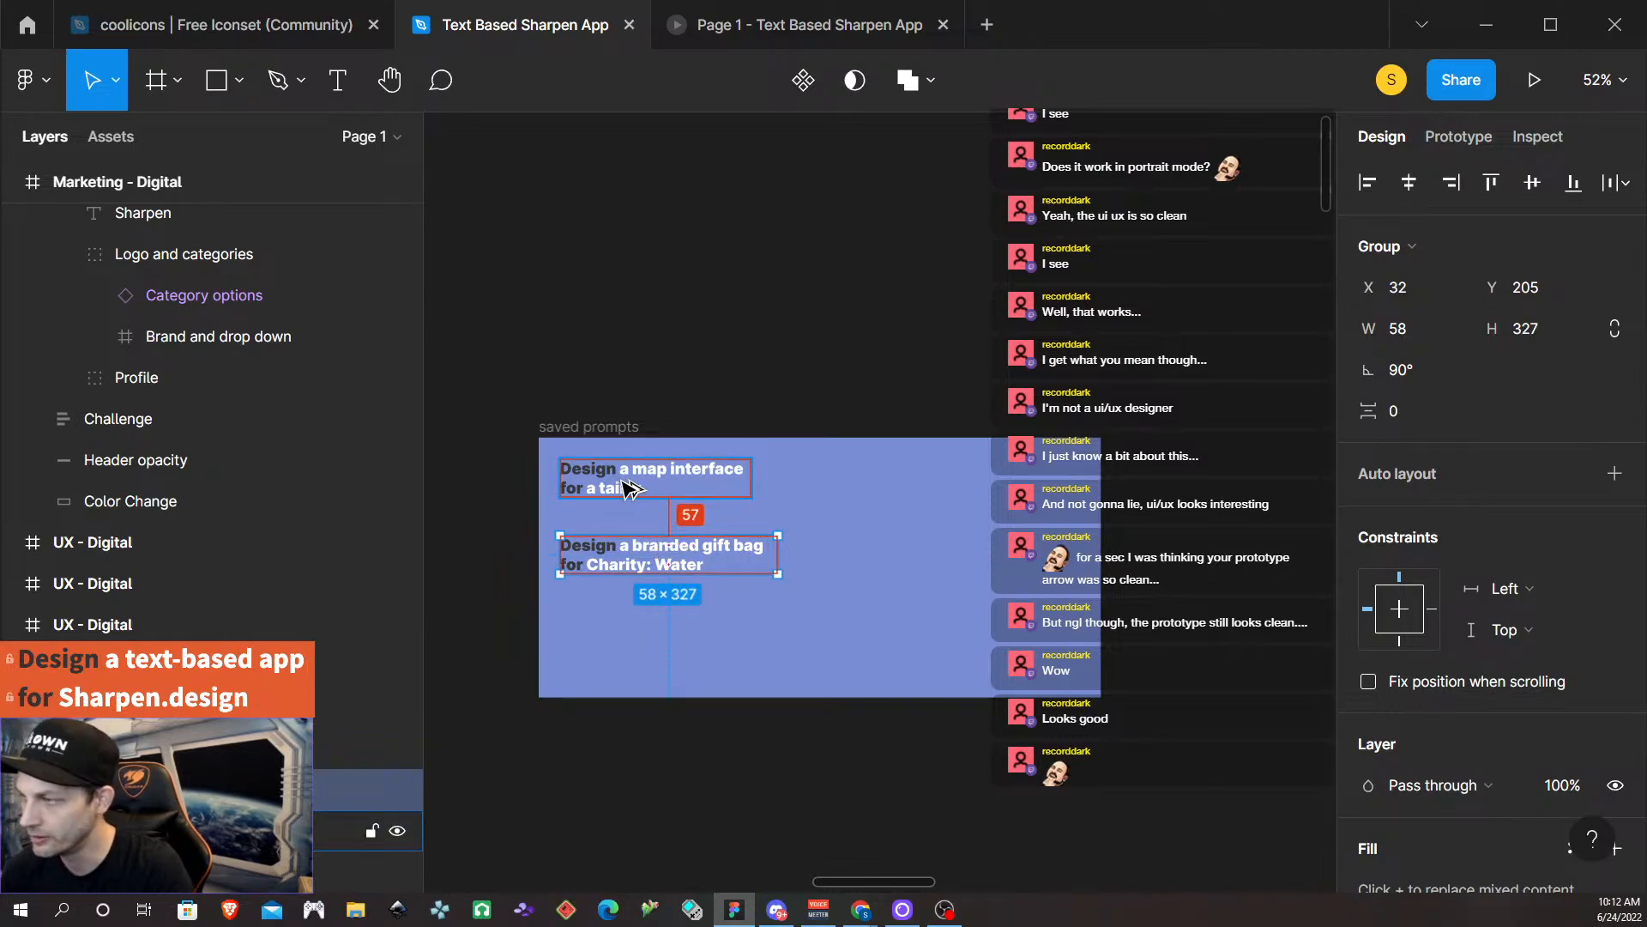
pyautogui.hotkey('shift', 'Up')
pyautogui.hotkey('shift', 'Up')
pyautogui.hotkey('shift', 'Up')
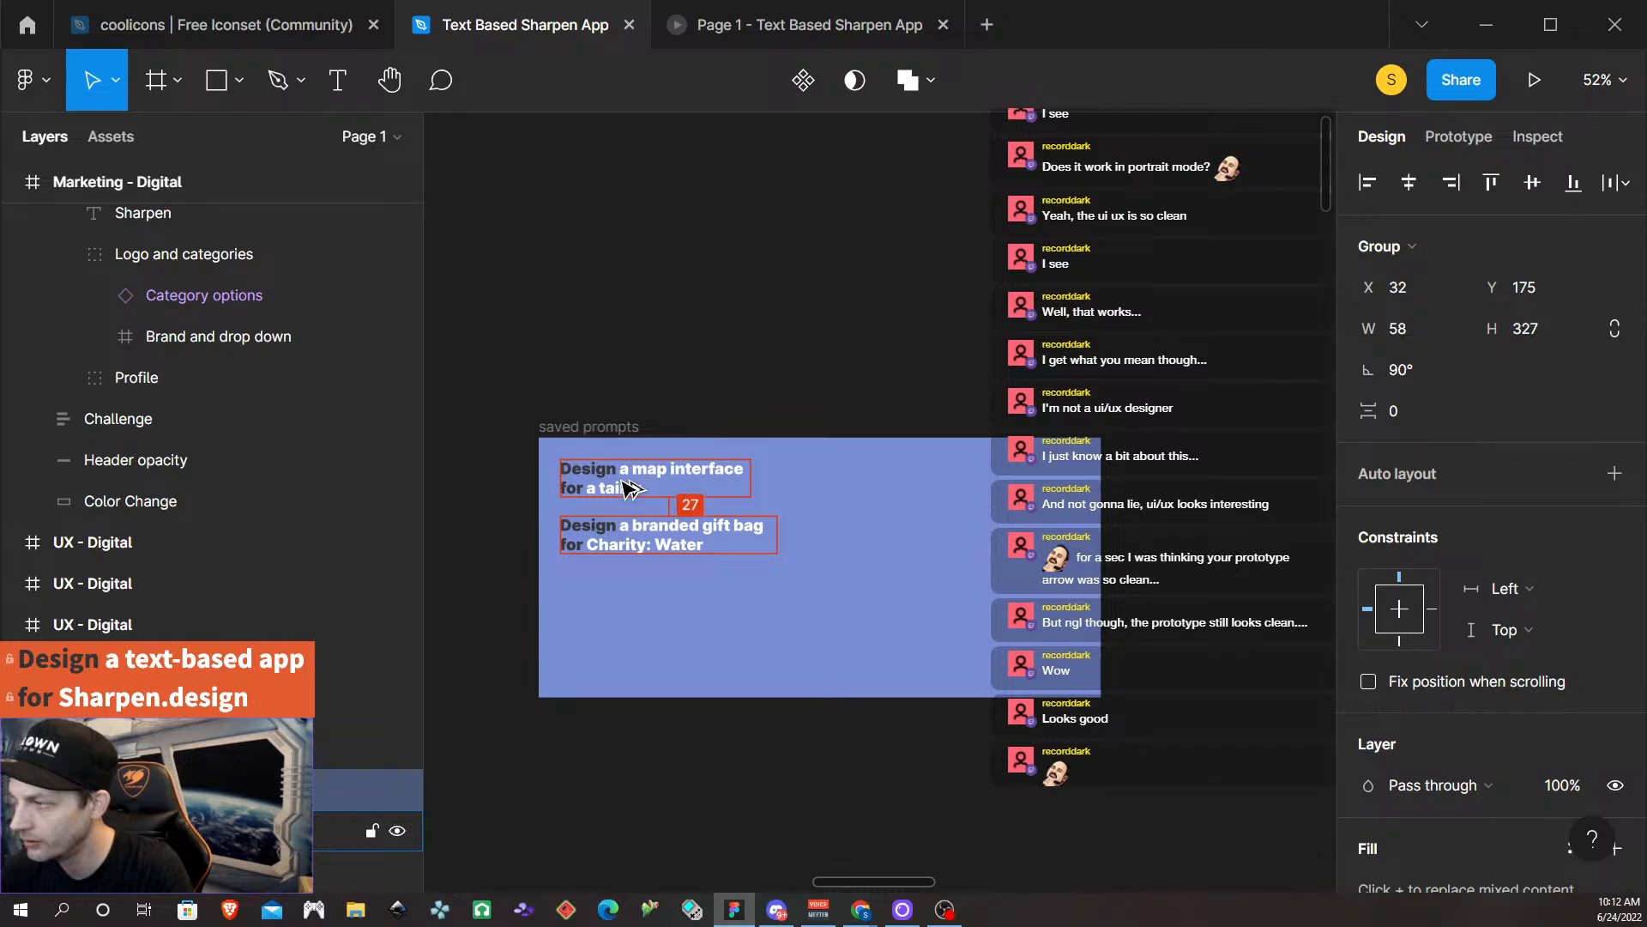
# Try the gift bag prompt group at Y 164, closer beneath the map interface prompt.
pyautogui.hotkey('shift', 'Up')
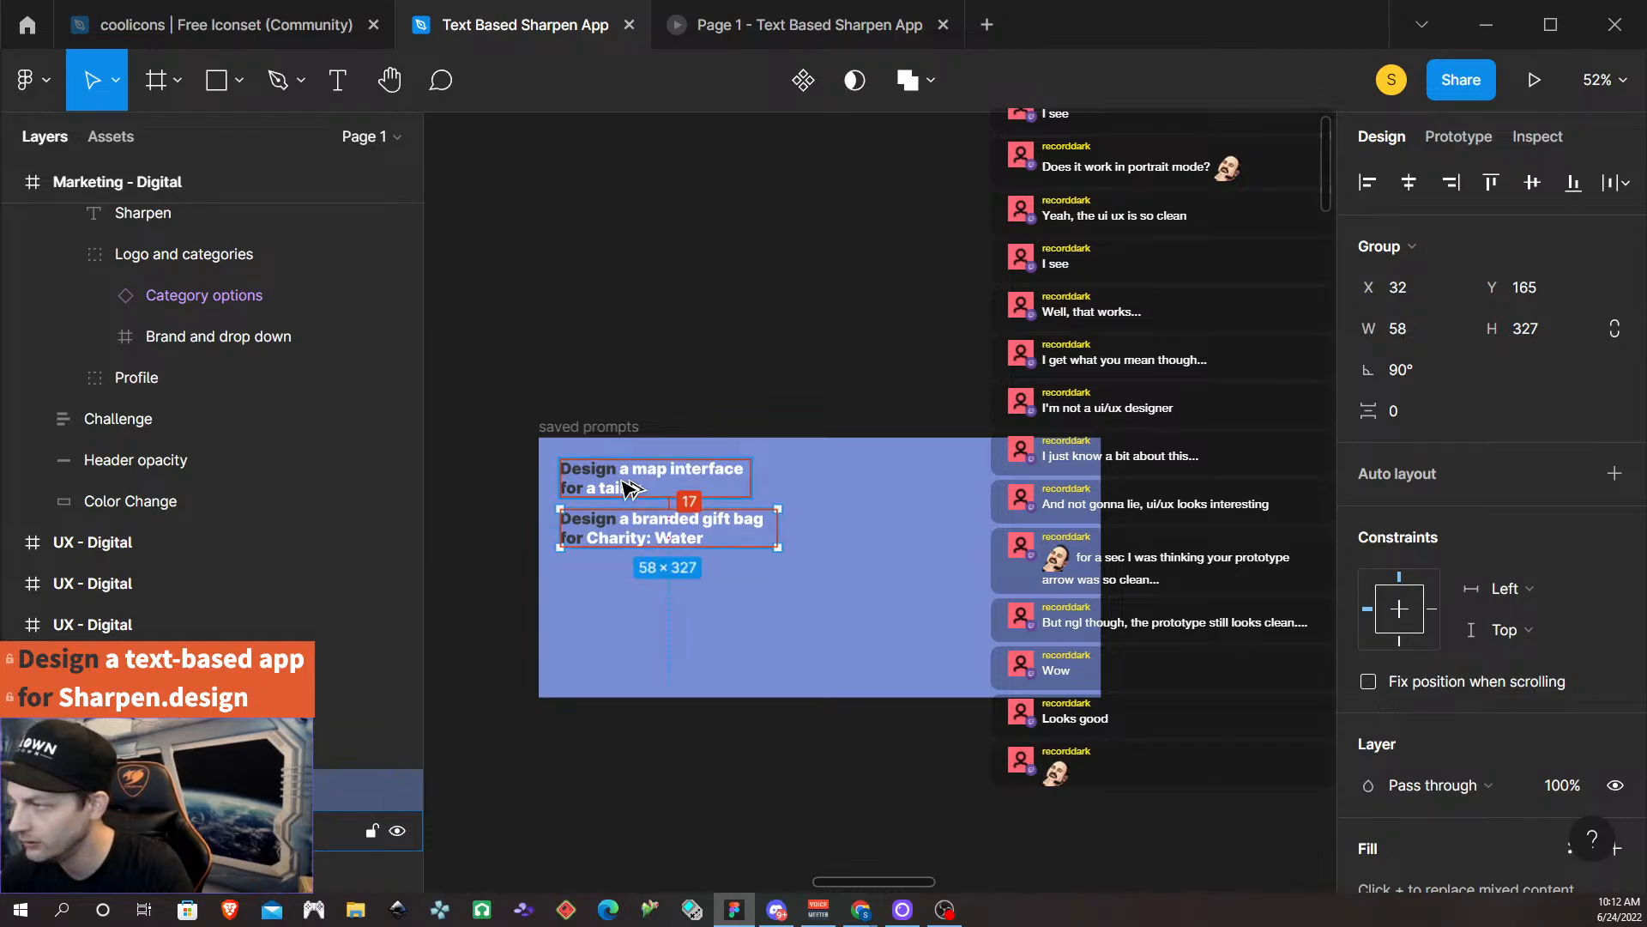
pyautogui.press('Up')
pyautogui.click(970, 604)
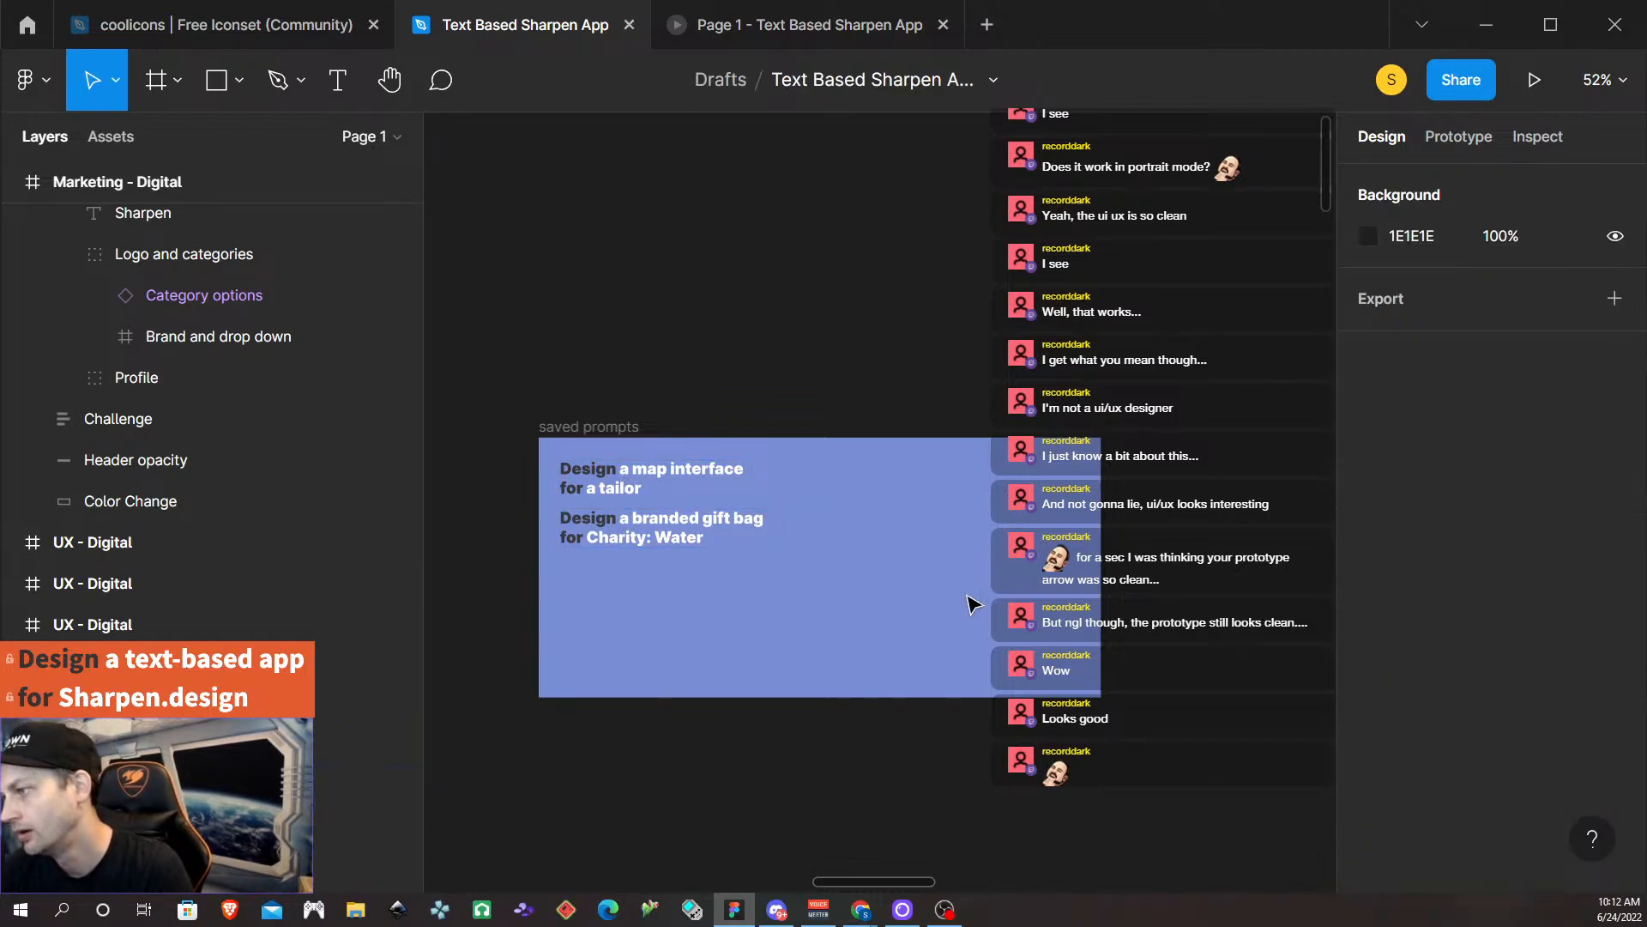
# Move the gift bag prompt group to Y 172, leaving a gap of 24 below the map interface prompt.
pyautogui.click(622, 536)
pyautogui.press('alt')
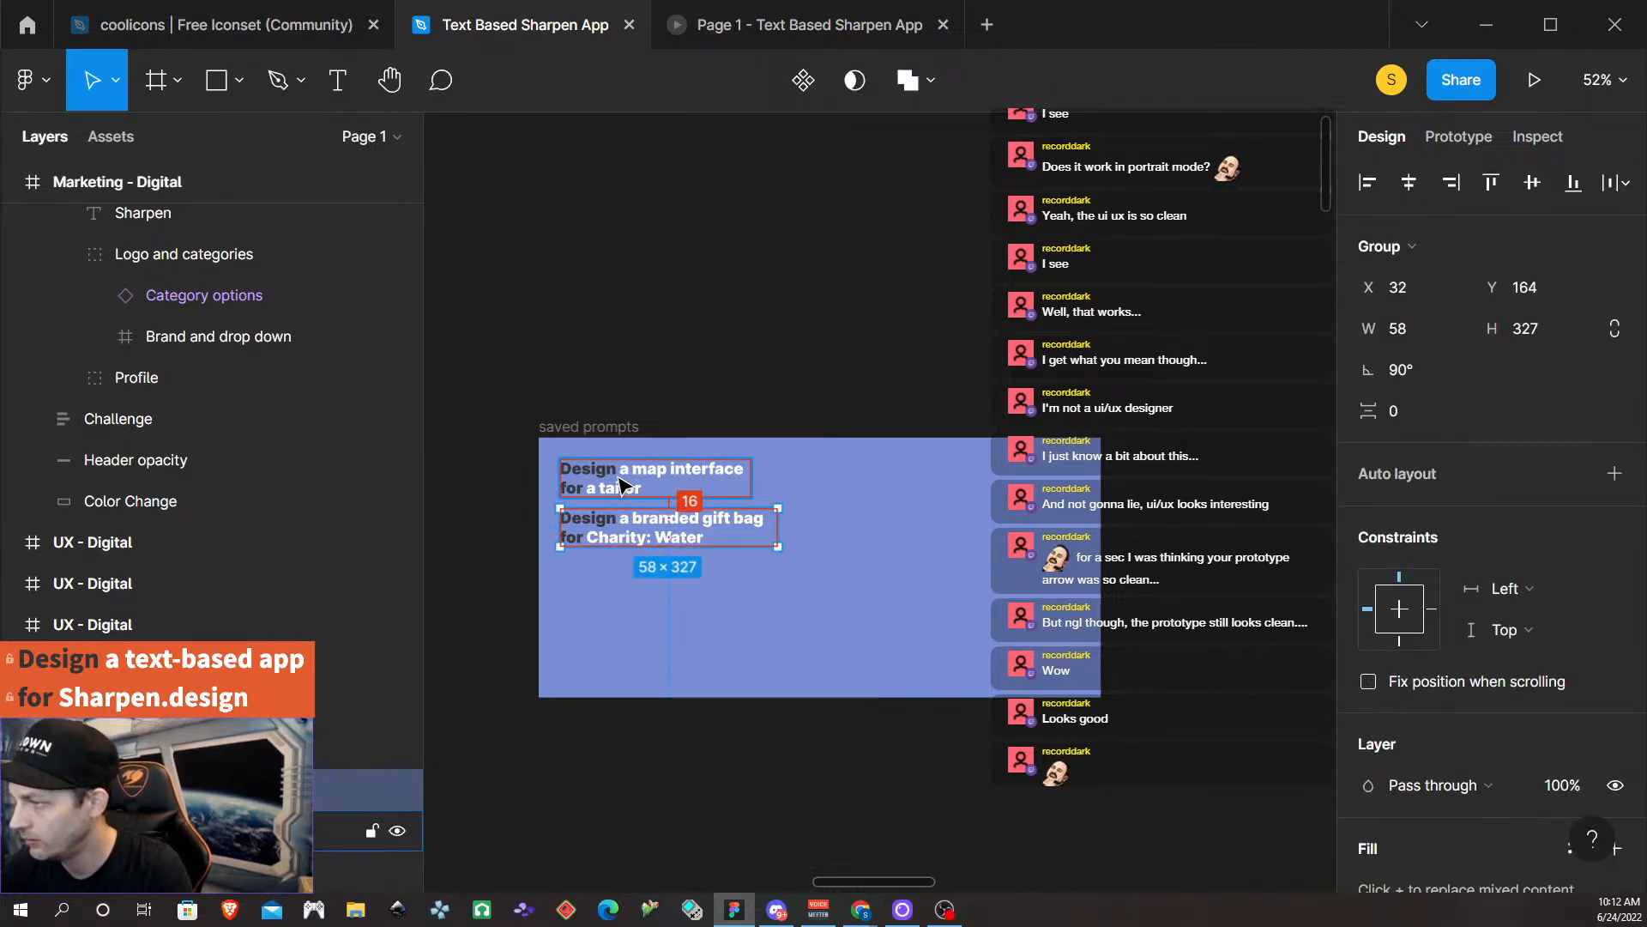
pyautogui.press('Down')
pyautogui.press('Down')
pyautogui.press('Down')
pyautogui.press('Down')
pyautogui.press('Down')
pyautogui.press('Down')
pyautogui.press('Down')
pyautogui.press('Down')
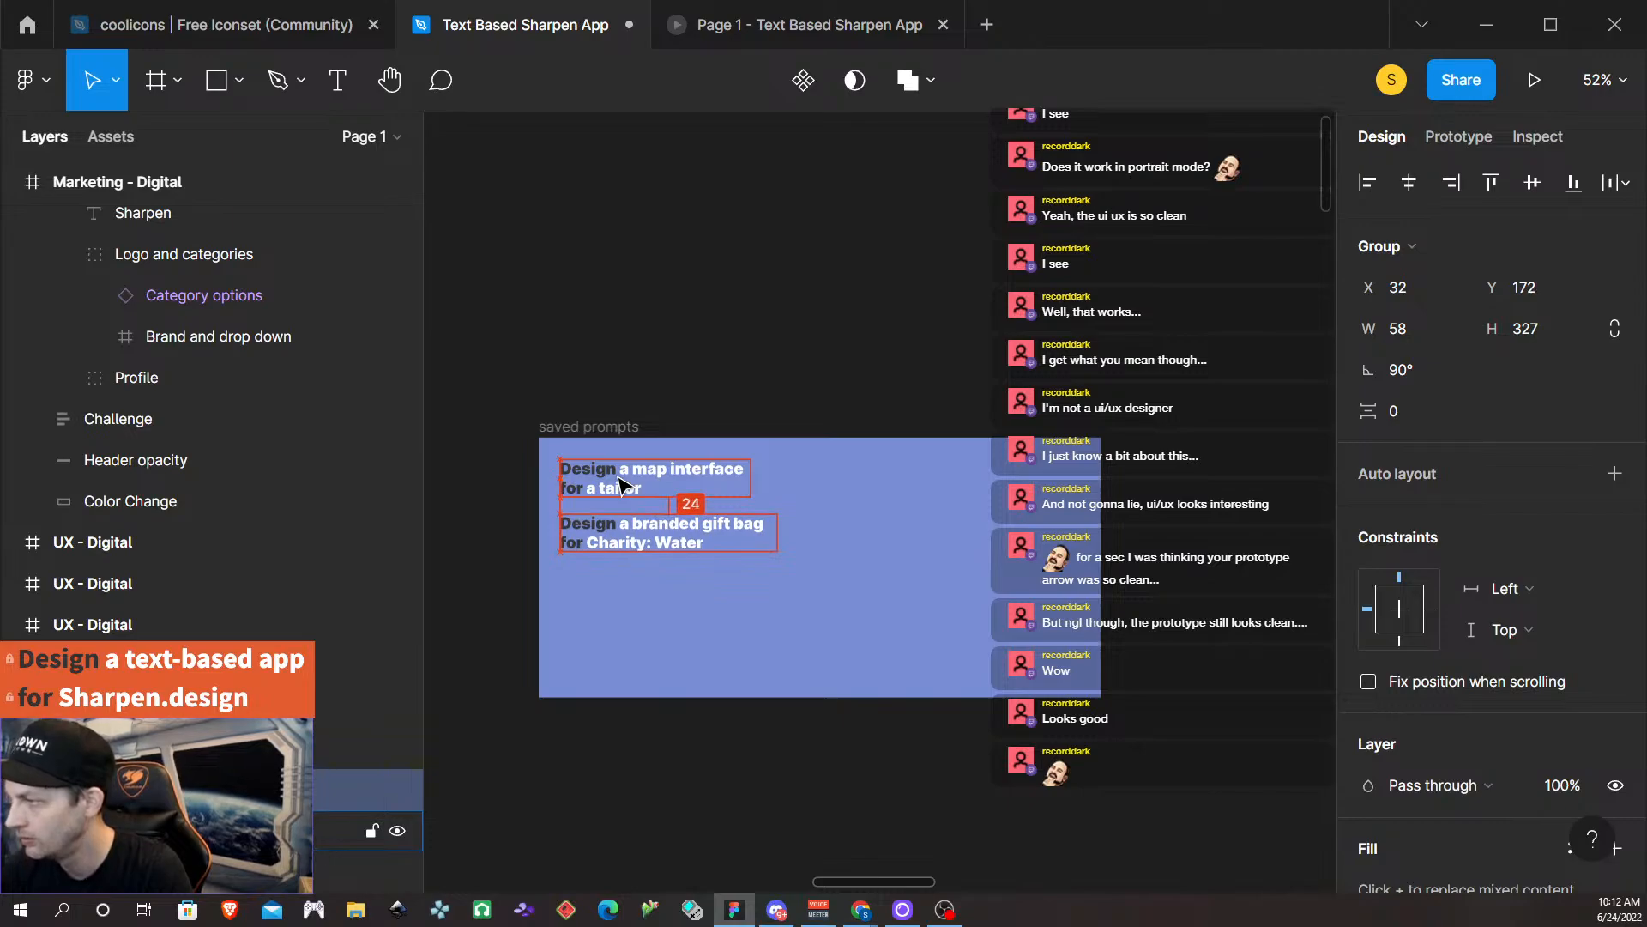
pyautogui.click(721, 642)
# Copy the "Design a chatbot" and "for a childrens hospital" texts from the UX - Experimental frame.
pyautogui.scroll(-2, 892, 583)
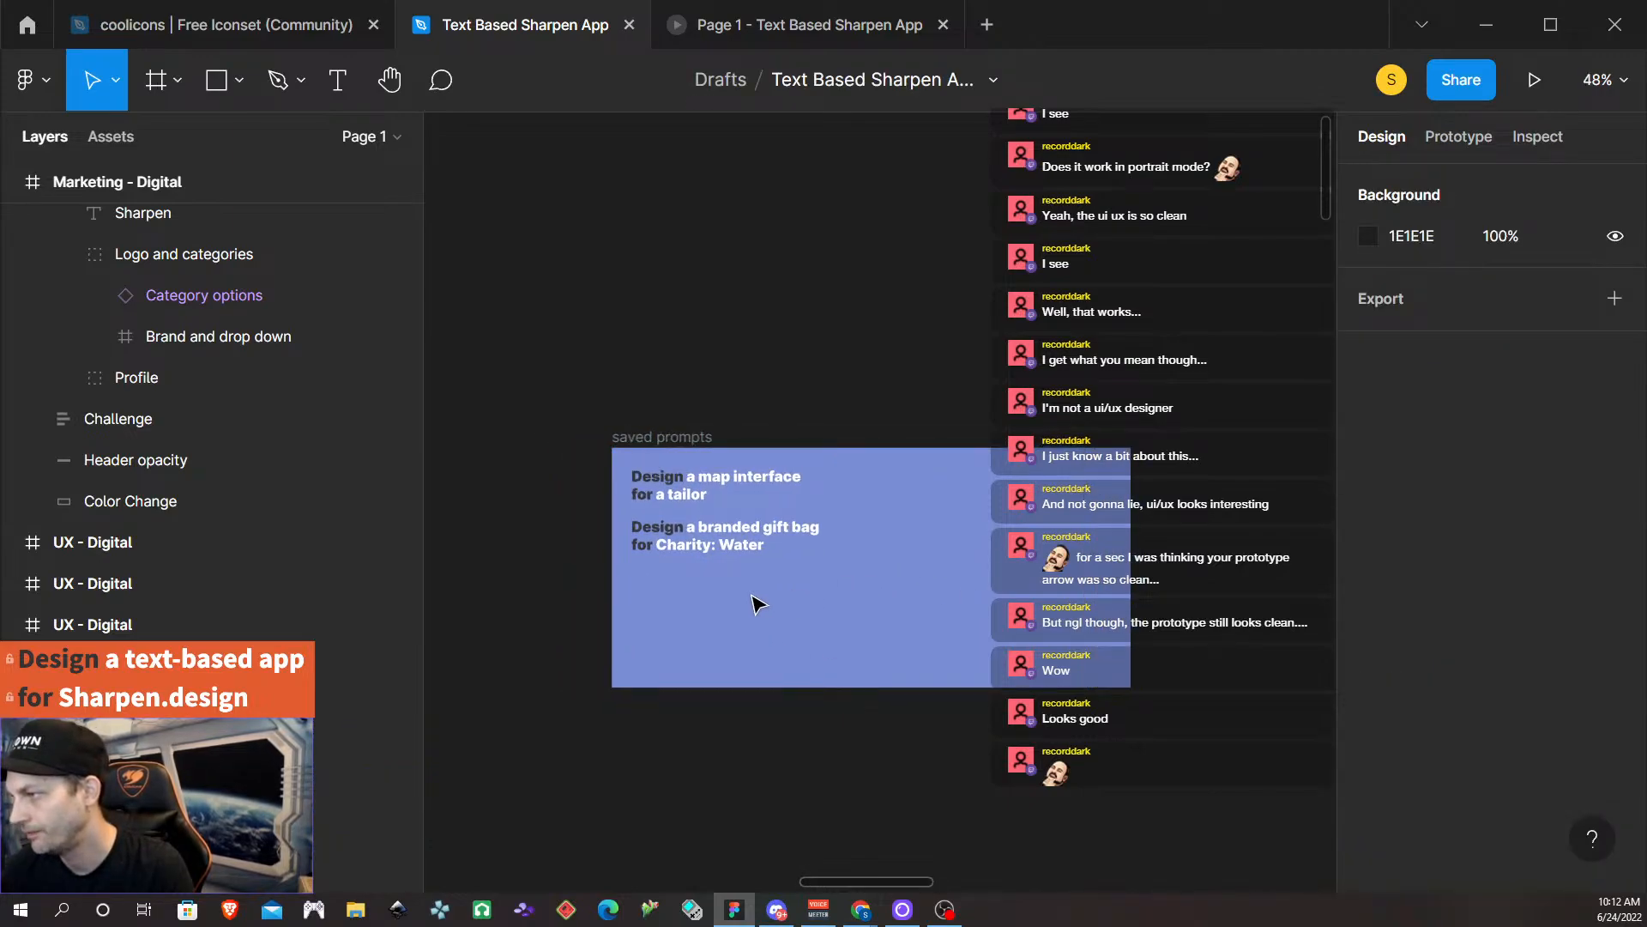
pyautogui.scroll(-3, 755, 600)
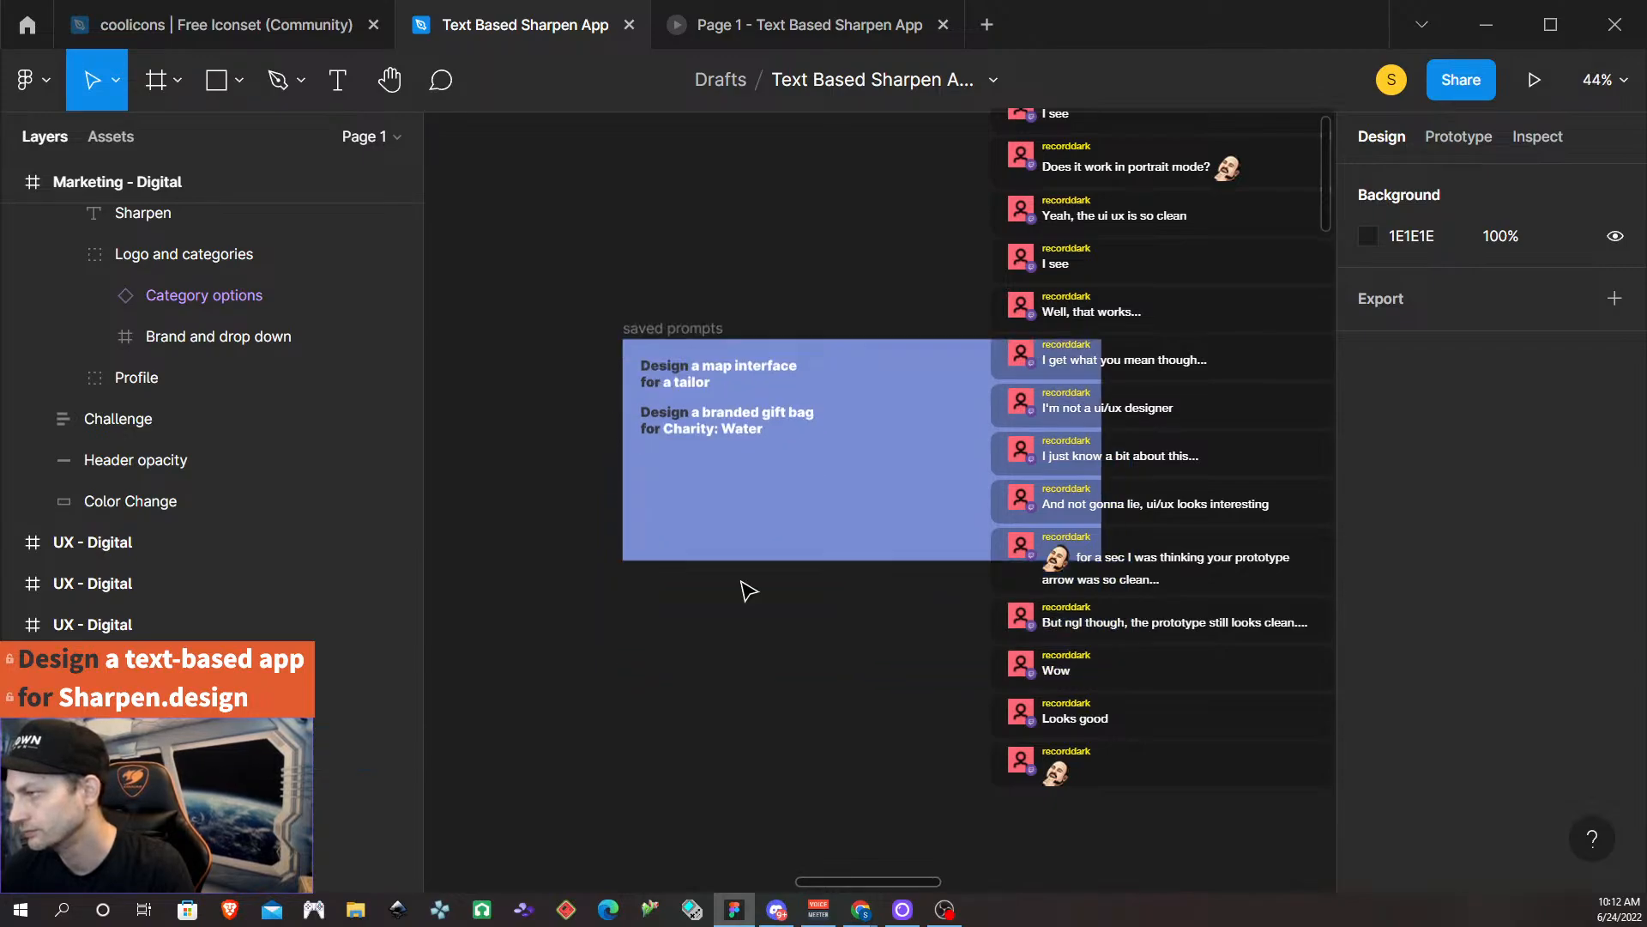
pyautogui.scroll(-10, 748, 591)
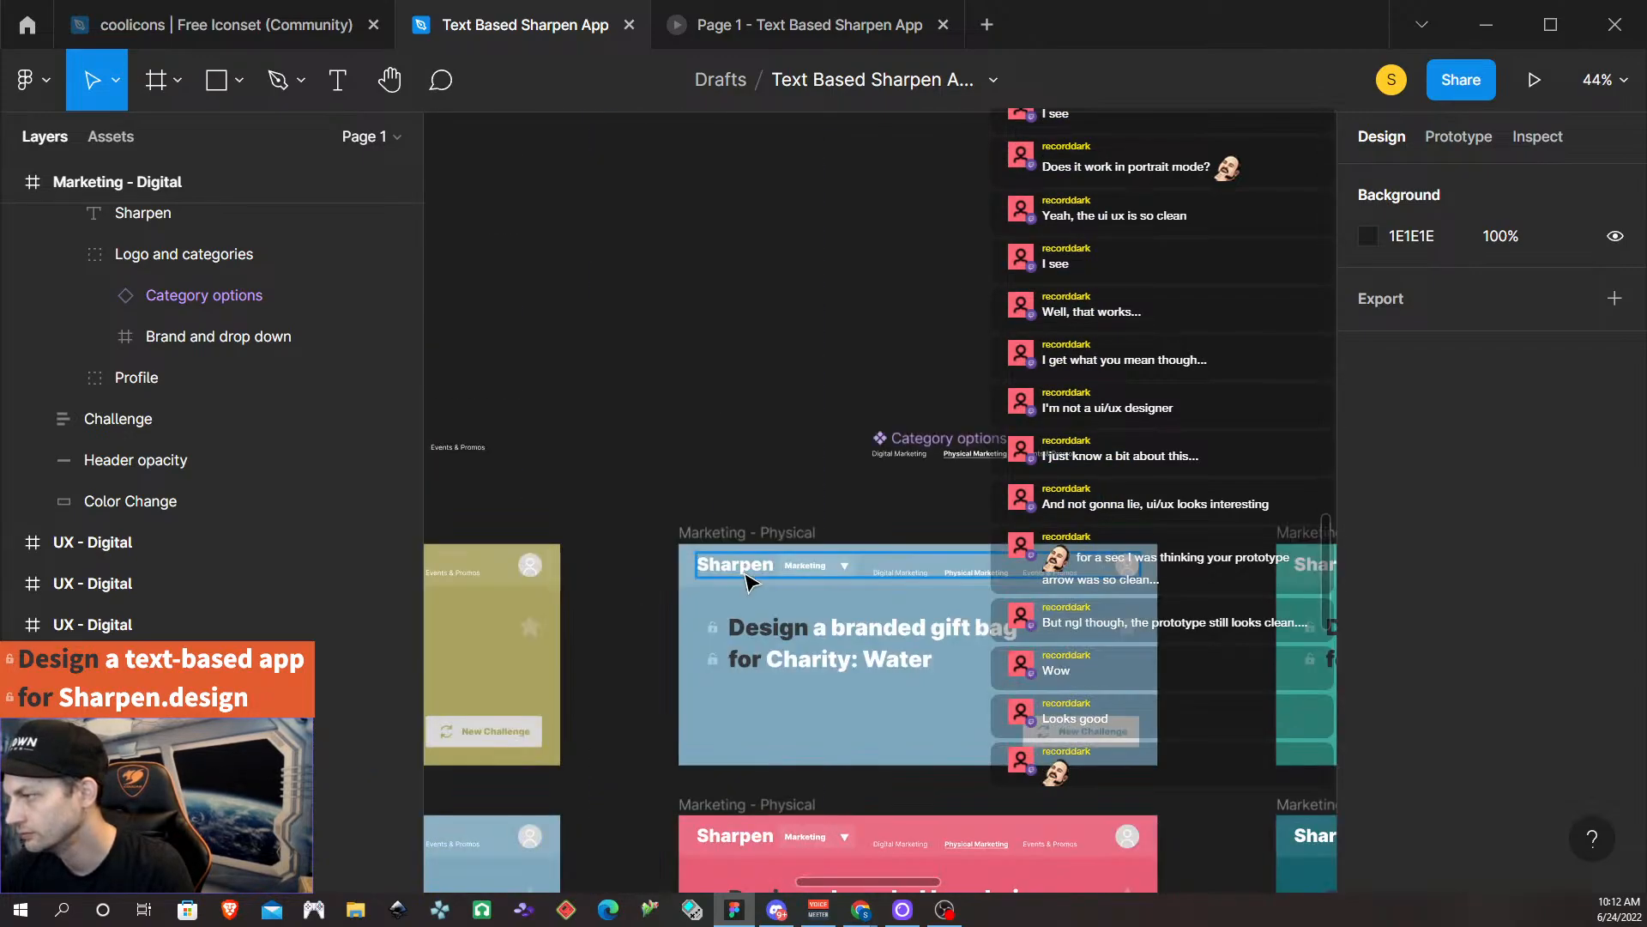
pyautogui.scroll(-3, 772, 640)
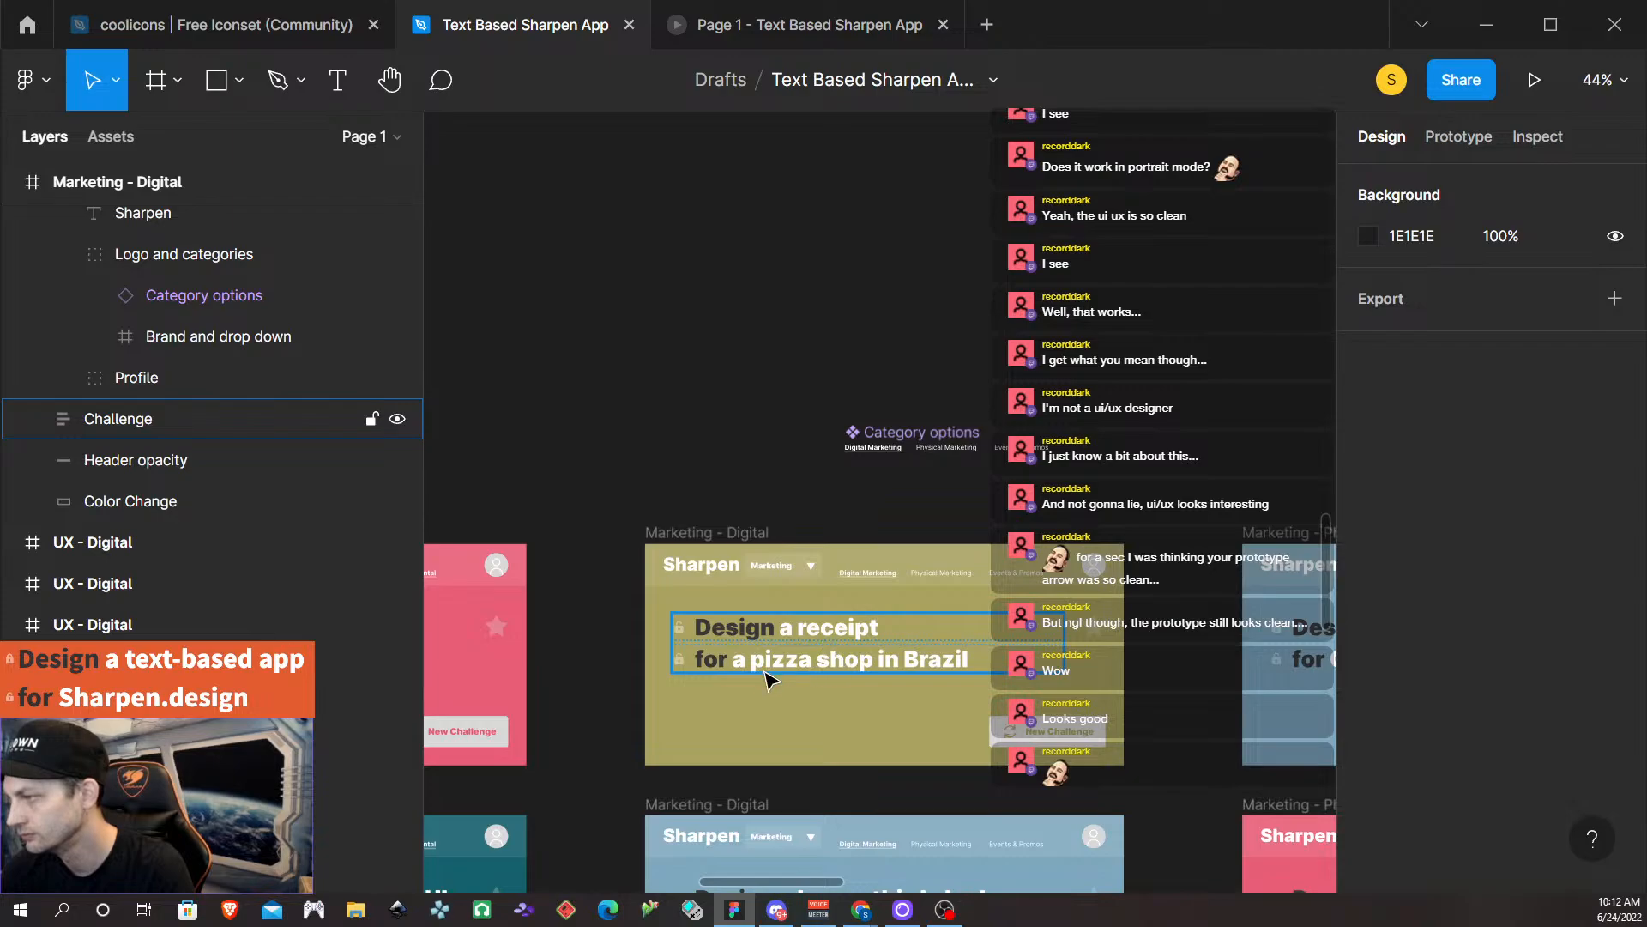
pyautogui.hscroll(-5, 767, 678)
pyautogui.click(788, 665)
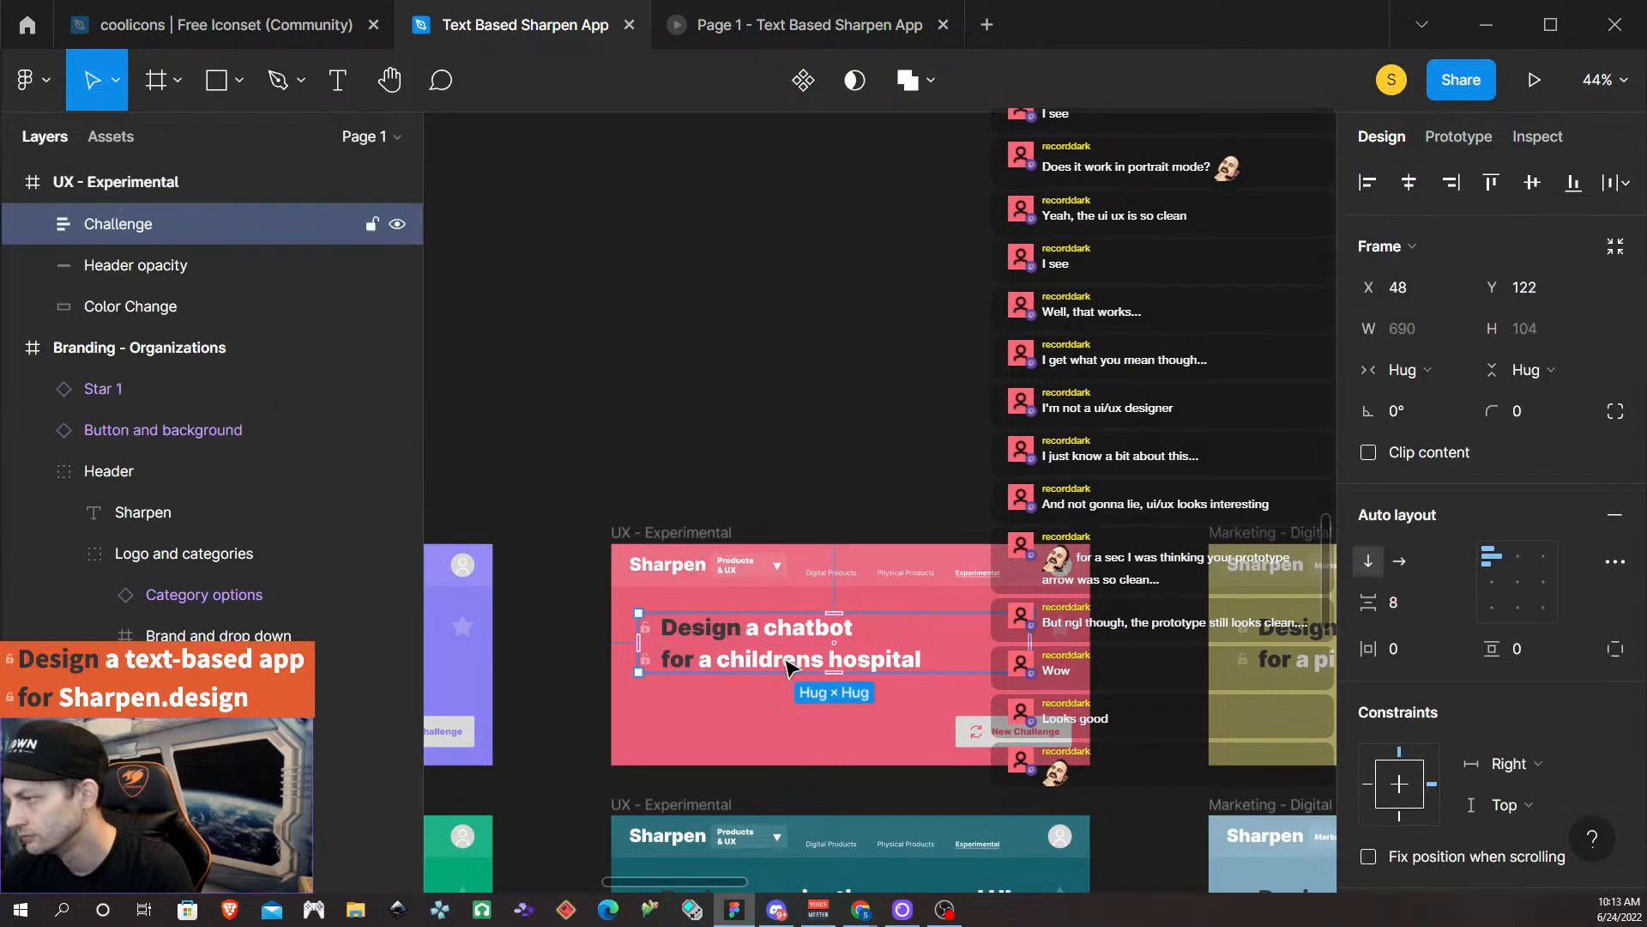
pyautogui.click(787, 665)
pyautogui.click(788, 667)
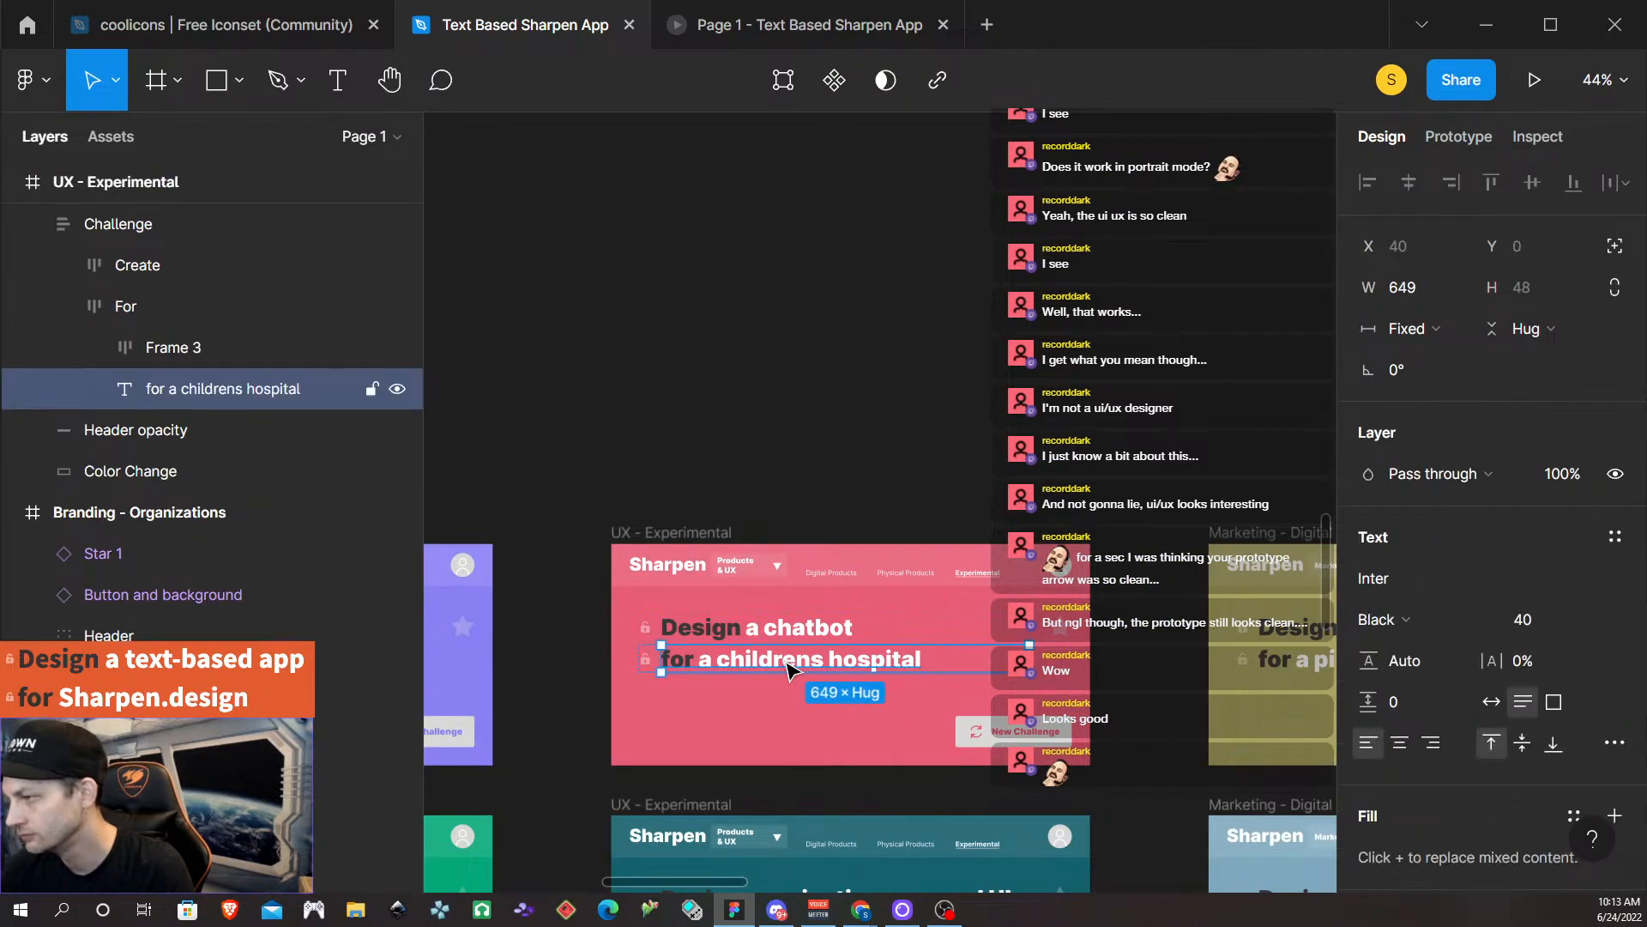
pyautogui.keyDown('shift'); pyautogui.click(787, 636); pyautogui.keyUp('shift')
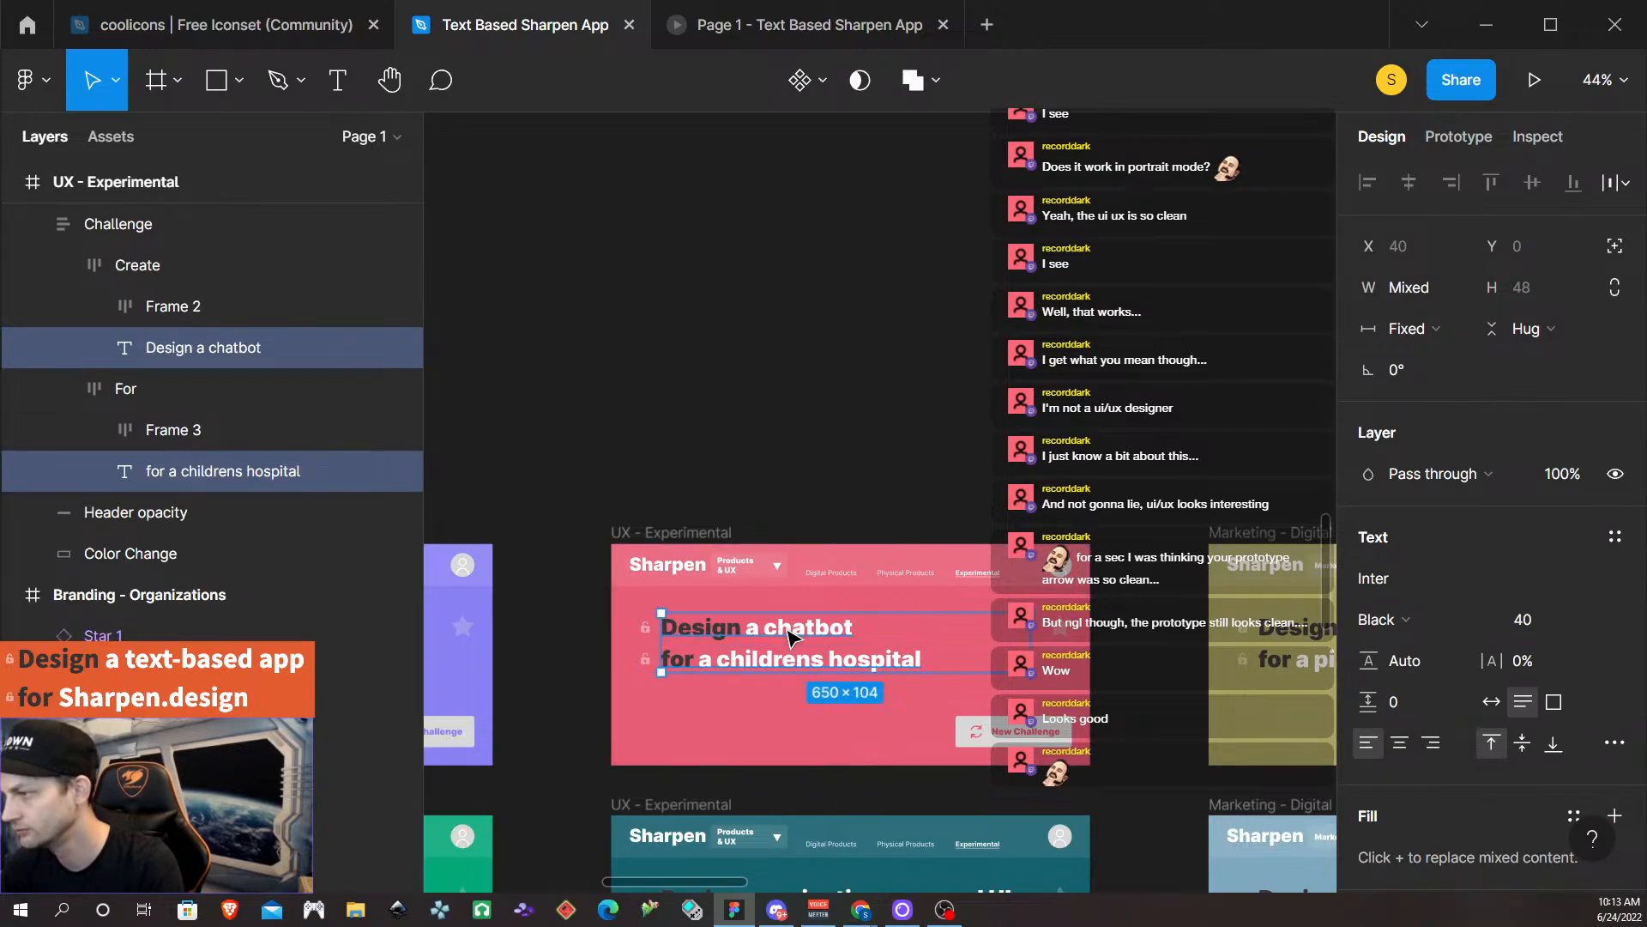
# Paste the two chatbot texts into the saved prompts frame below the gift bag prompt and set their font size to 24.
pyautogui.scroll(-5, 901, 416)
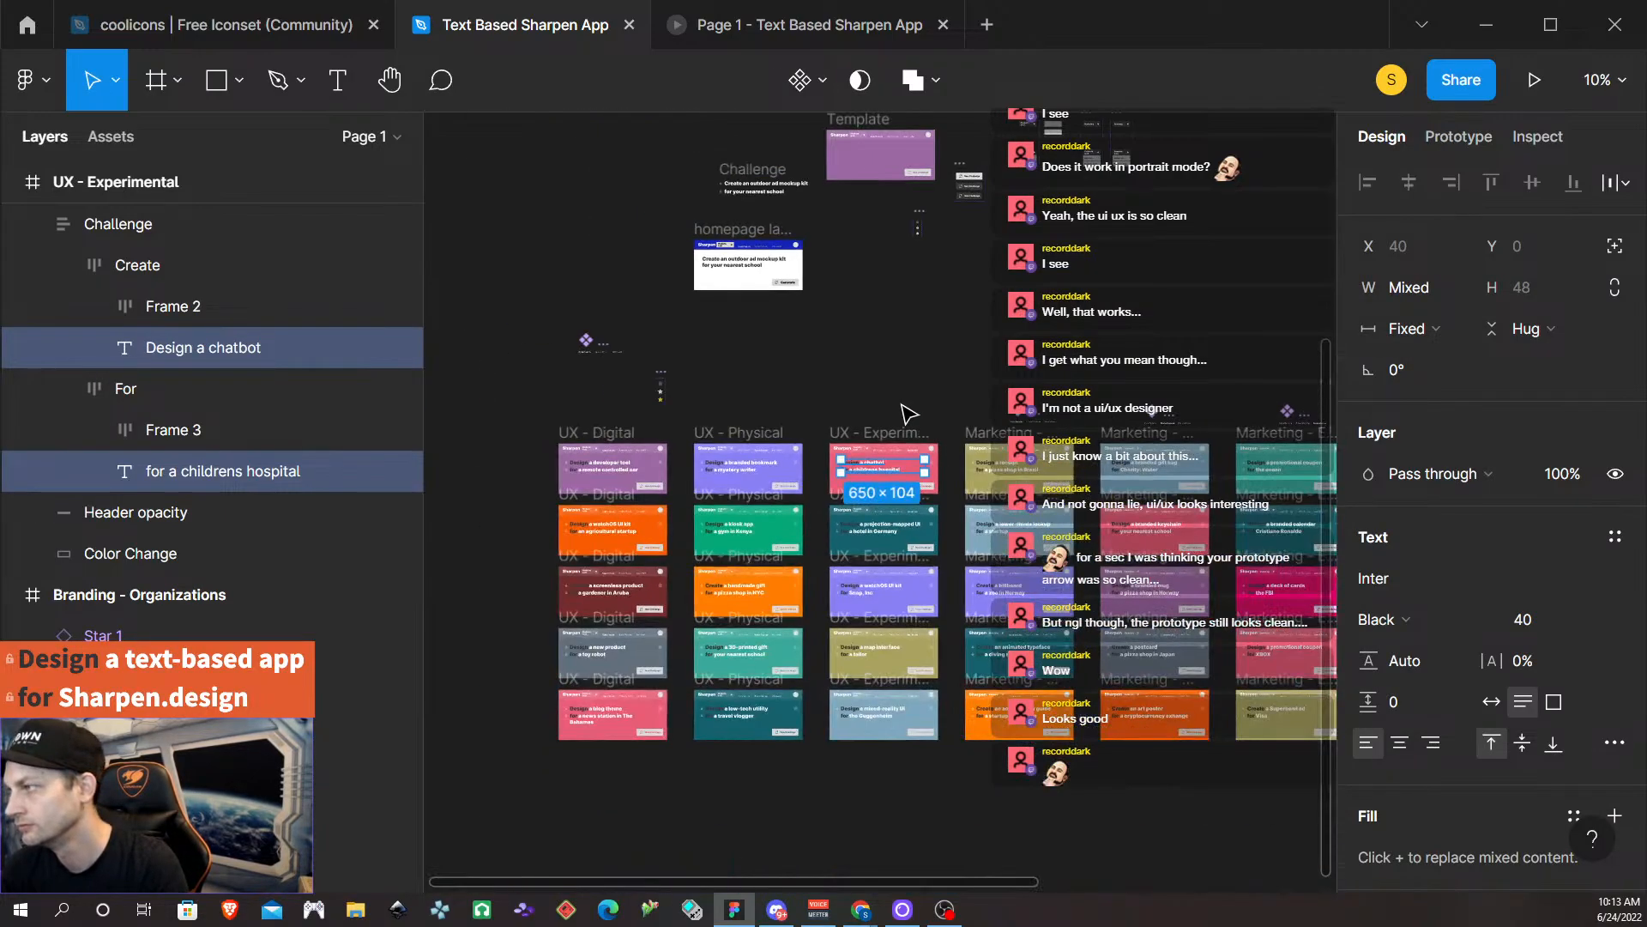
pyautogui.scroll(5, 1167, 266)
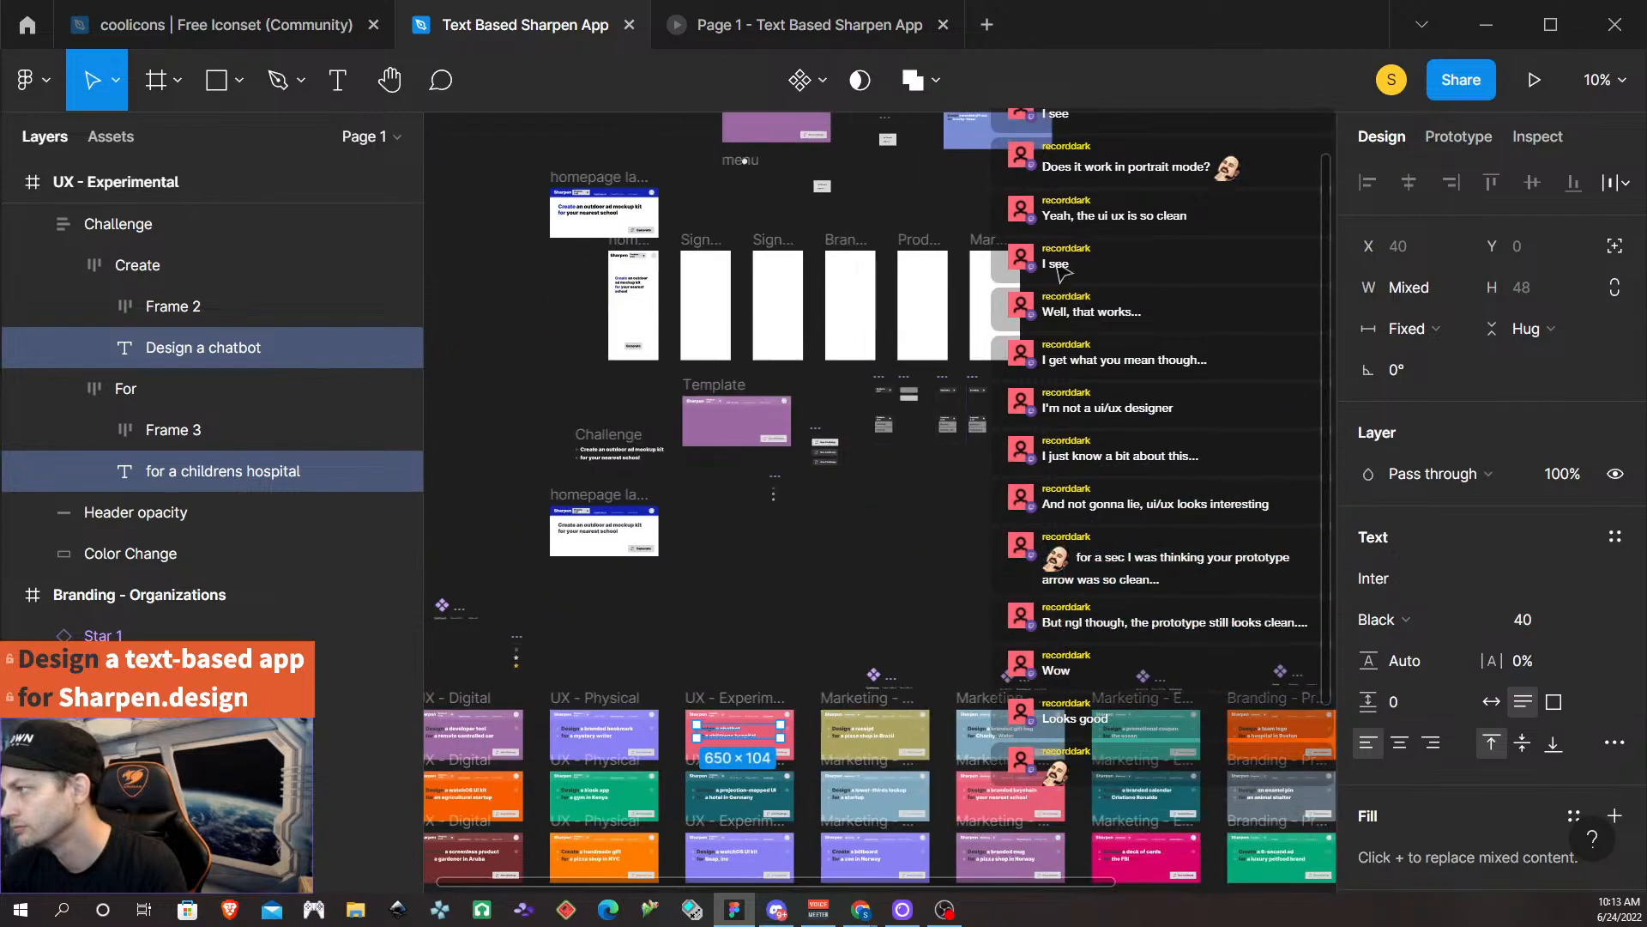
pyautogui.scroll(5, 1038, 279)
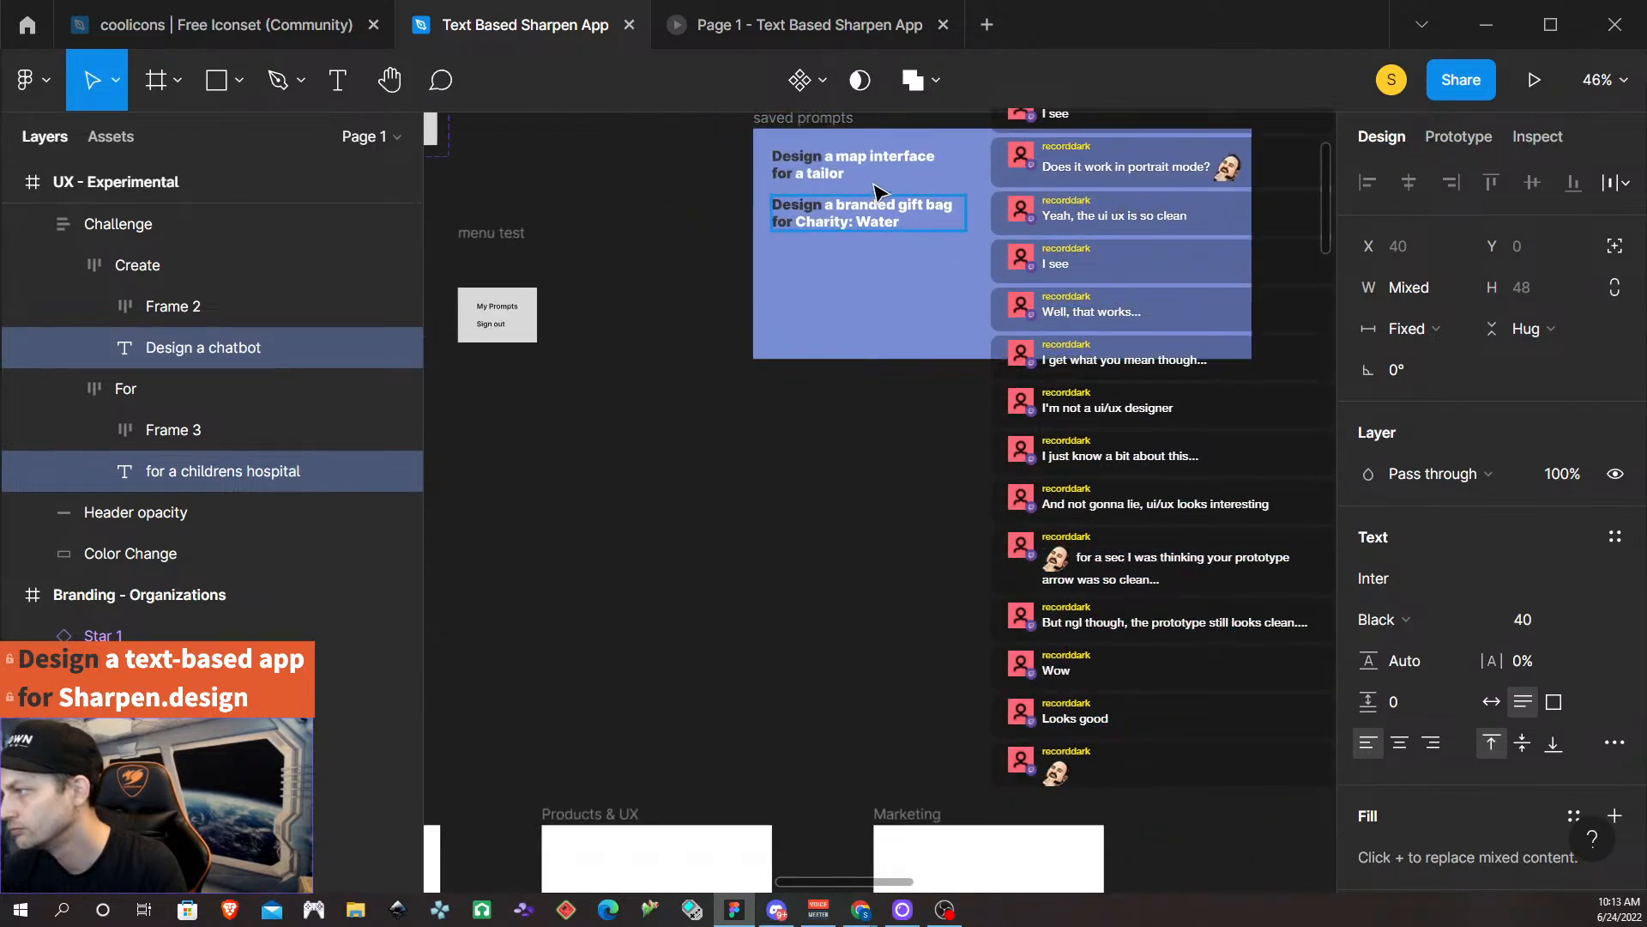
pyautogui.rightClick(811, 286)
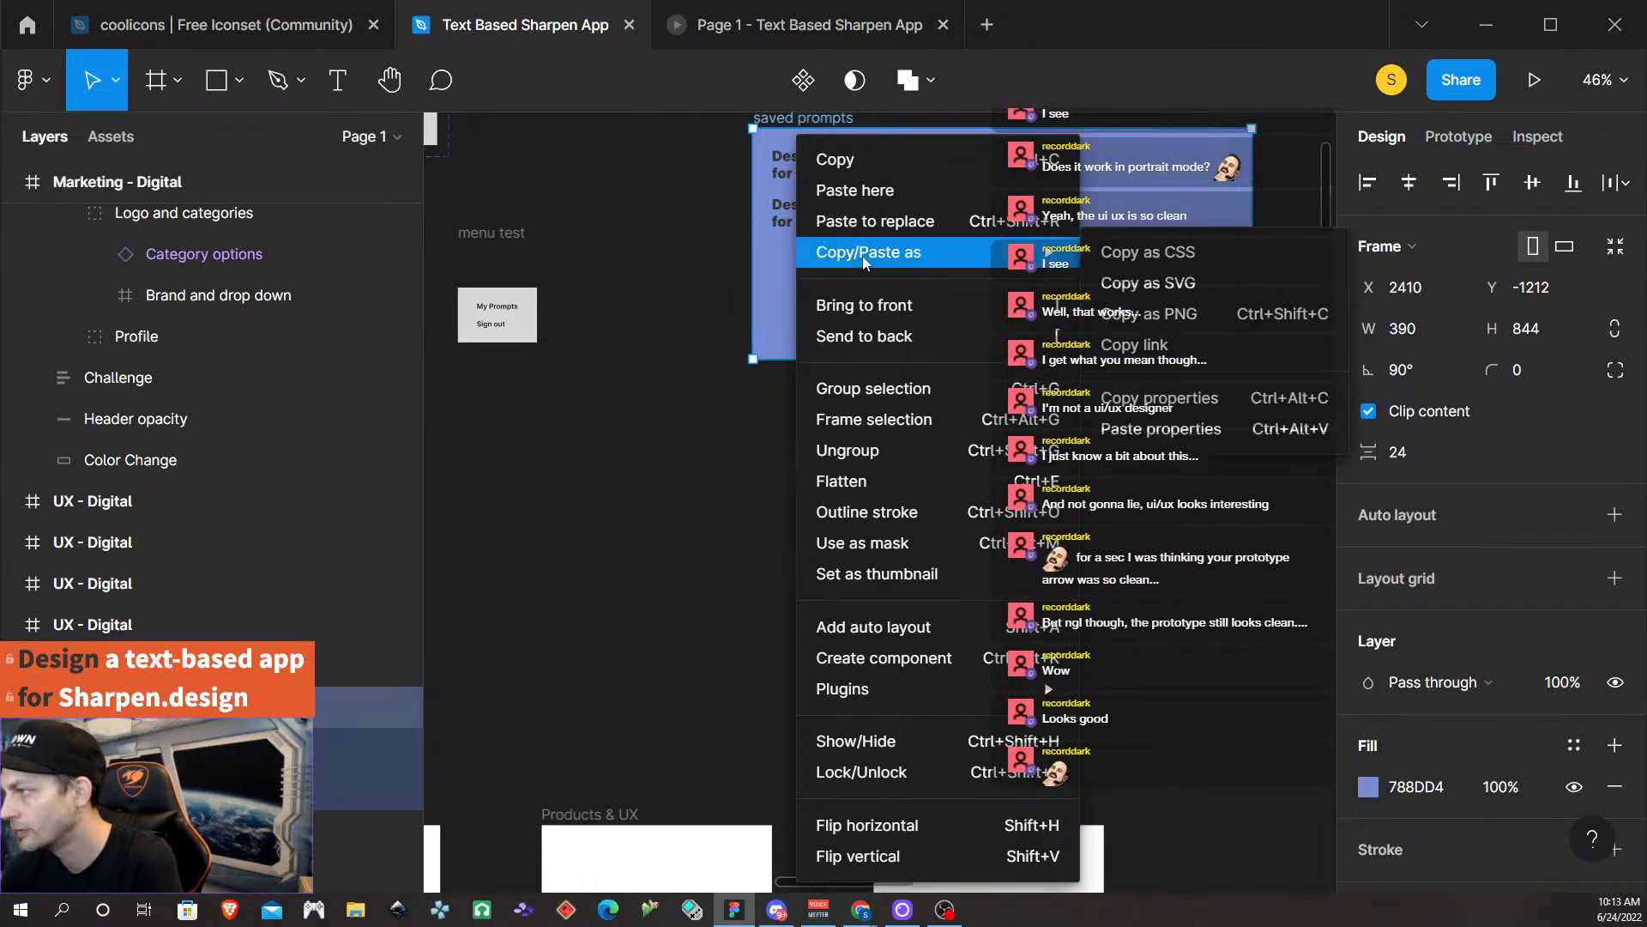
pyautogui.click(864, 196)
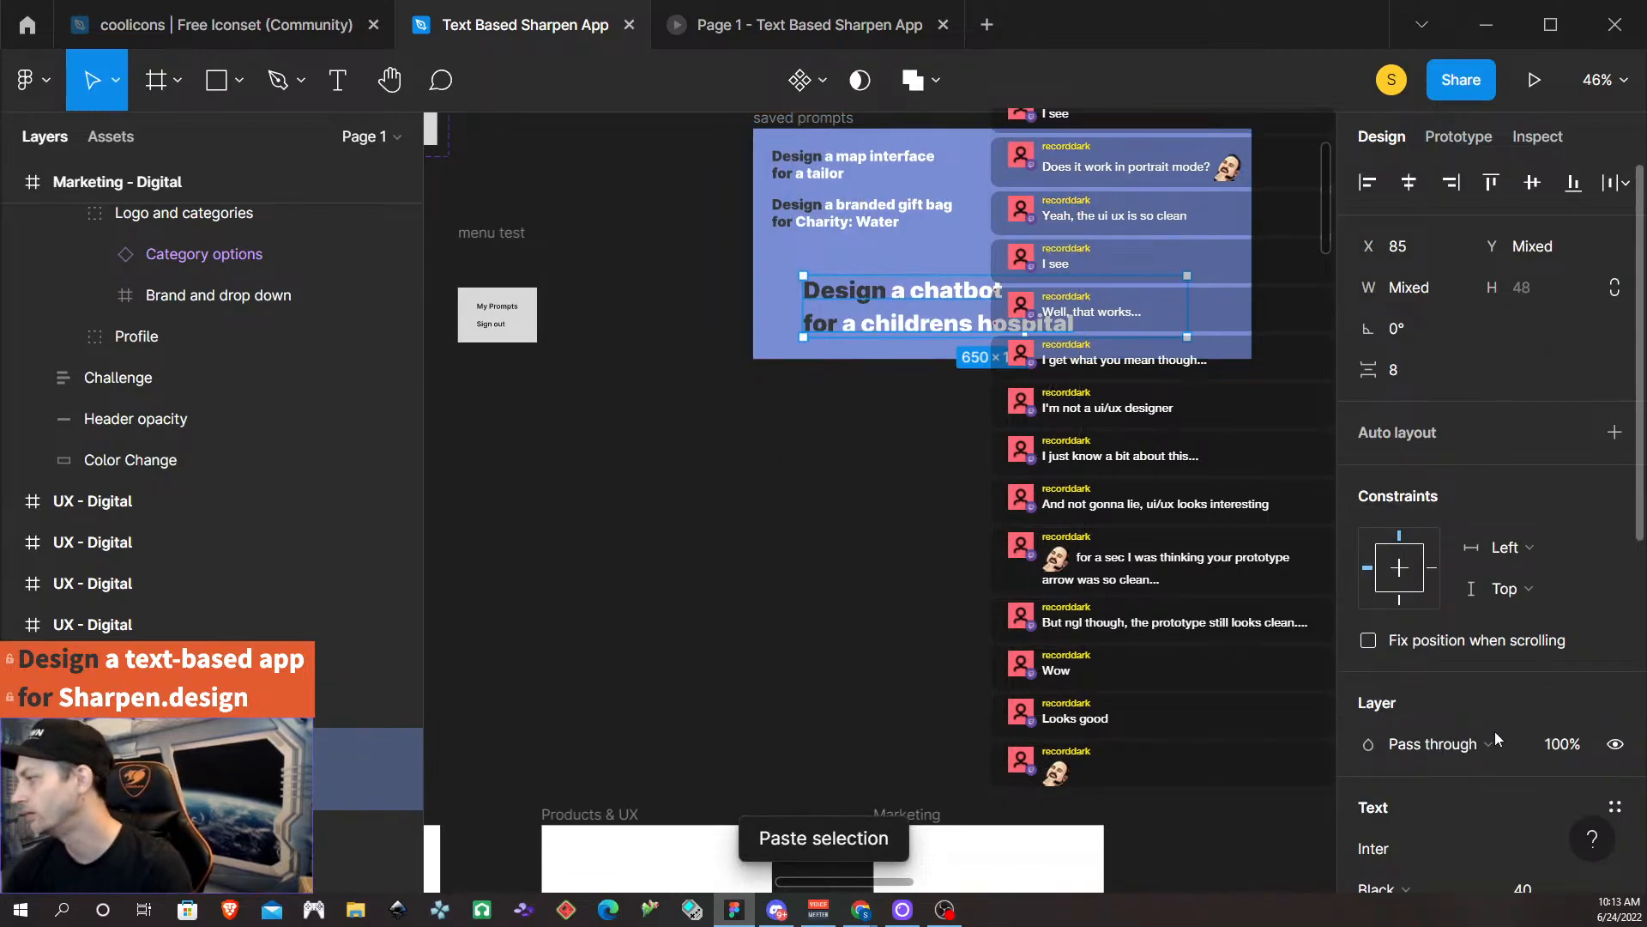
pyautogui.scroll(-3, 1536, 730)
pyautogui.click(1525, 634)
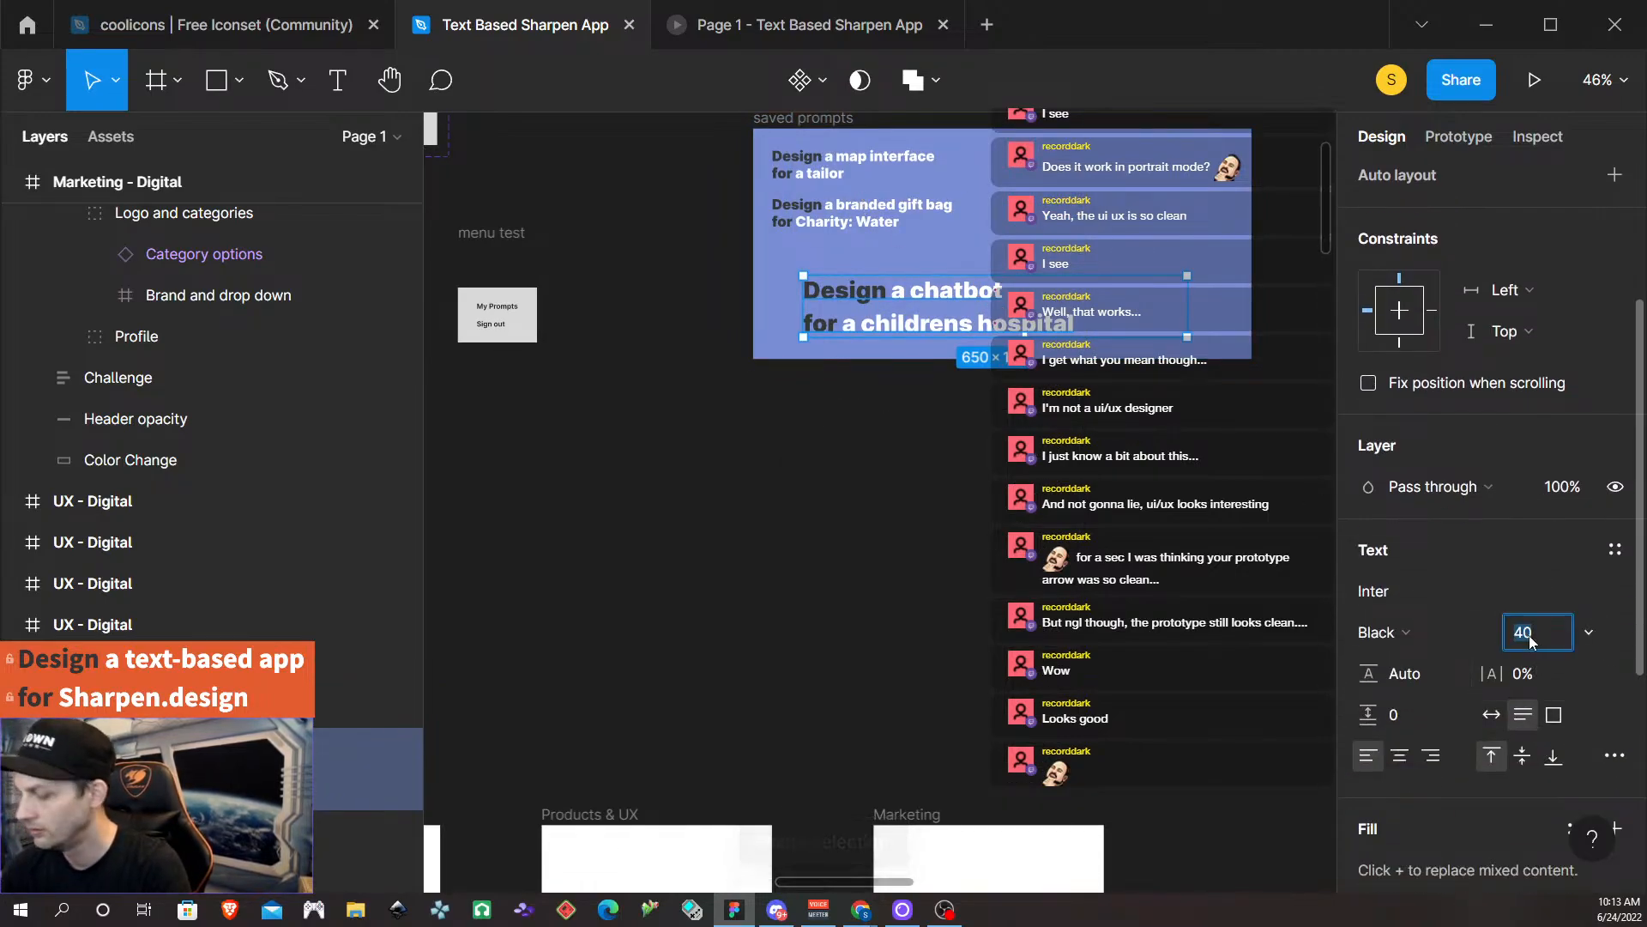
pyautogui.write('24')
pyautogui.press('Return')
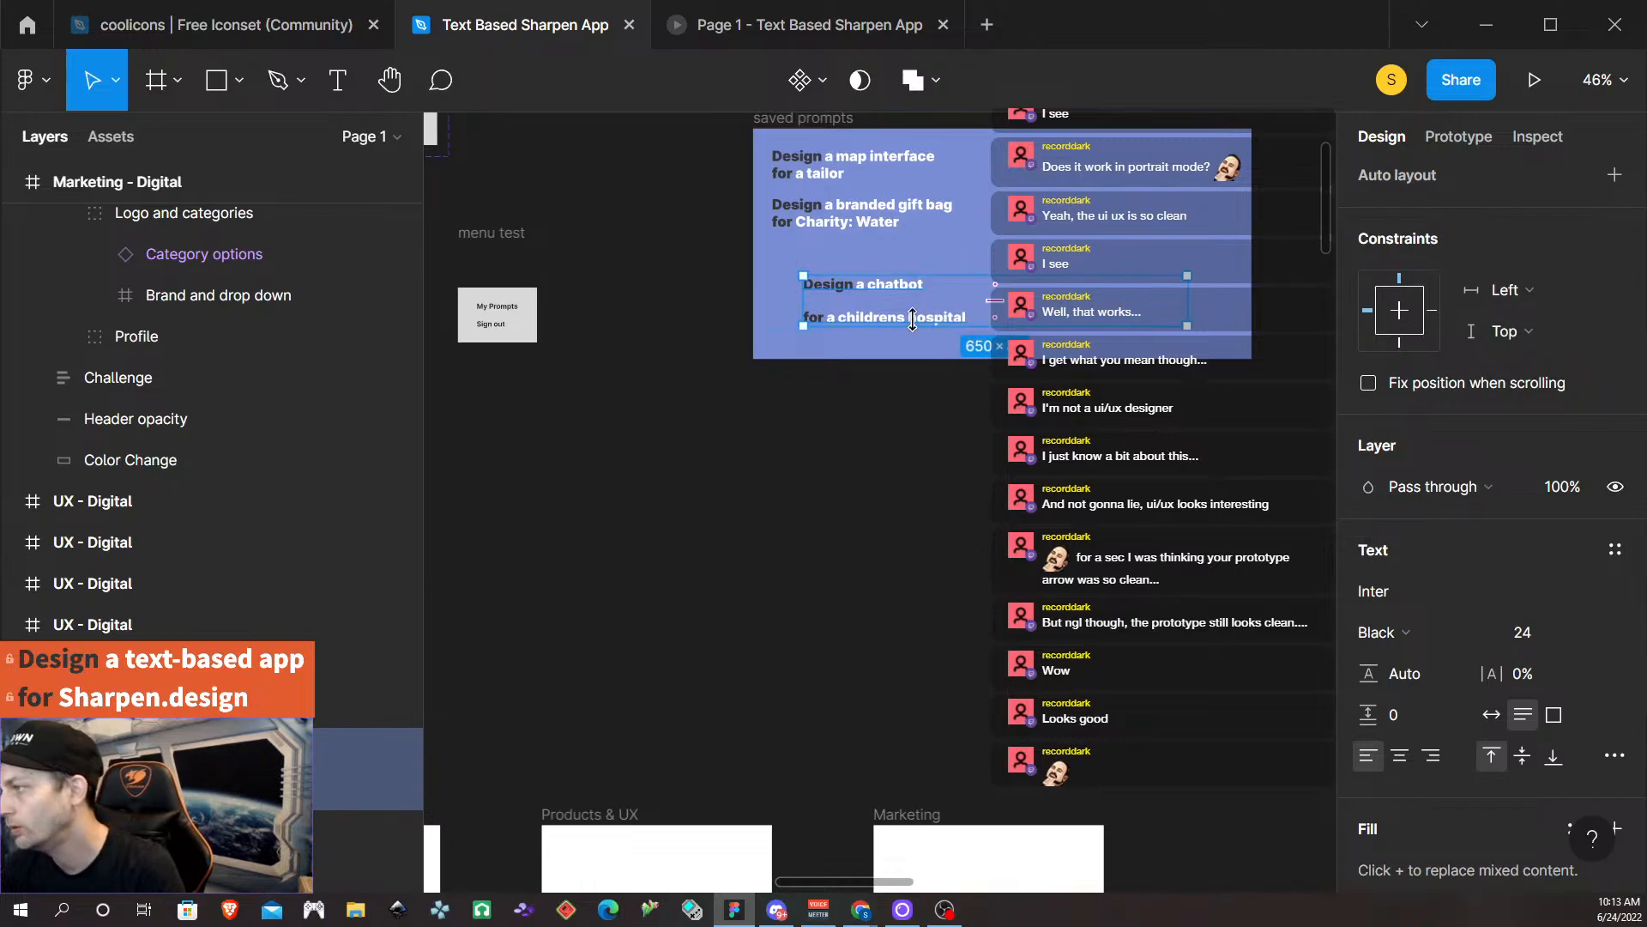
# Group the "Design a chatbot" and "for a childrens hospital" texts into one prompt.
pyautogui.click(944, 319)
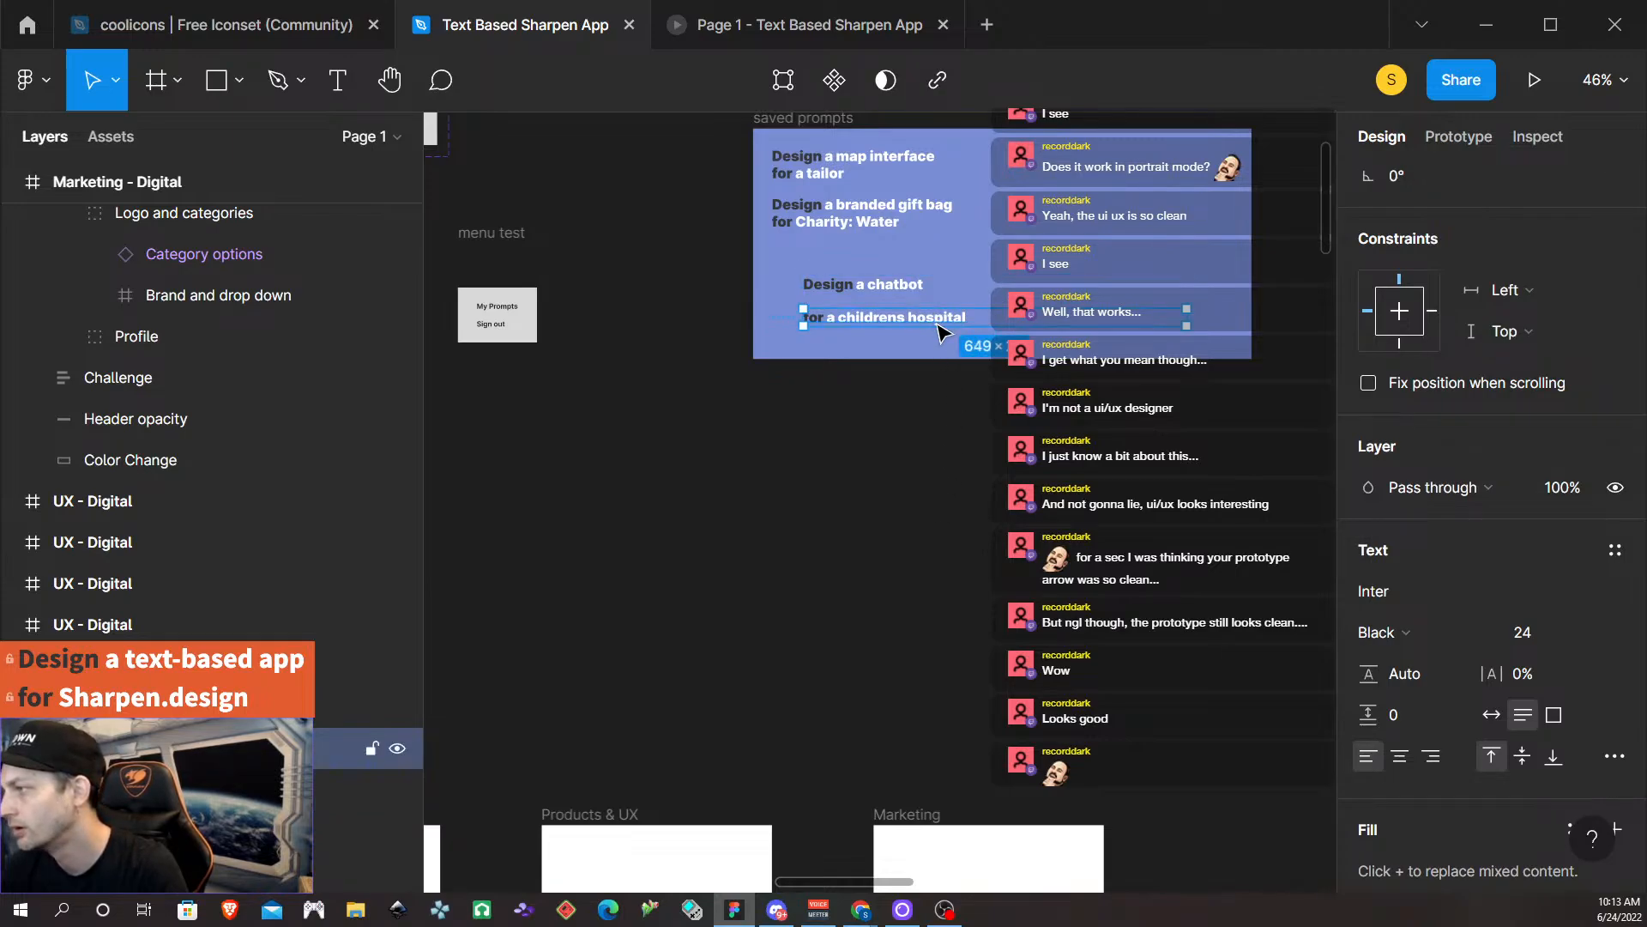
pyautogui.keyDown('shift'); pyautogui.click(909, 290); pyautogui.keyUp('shift')
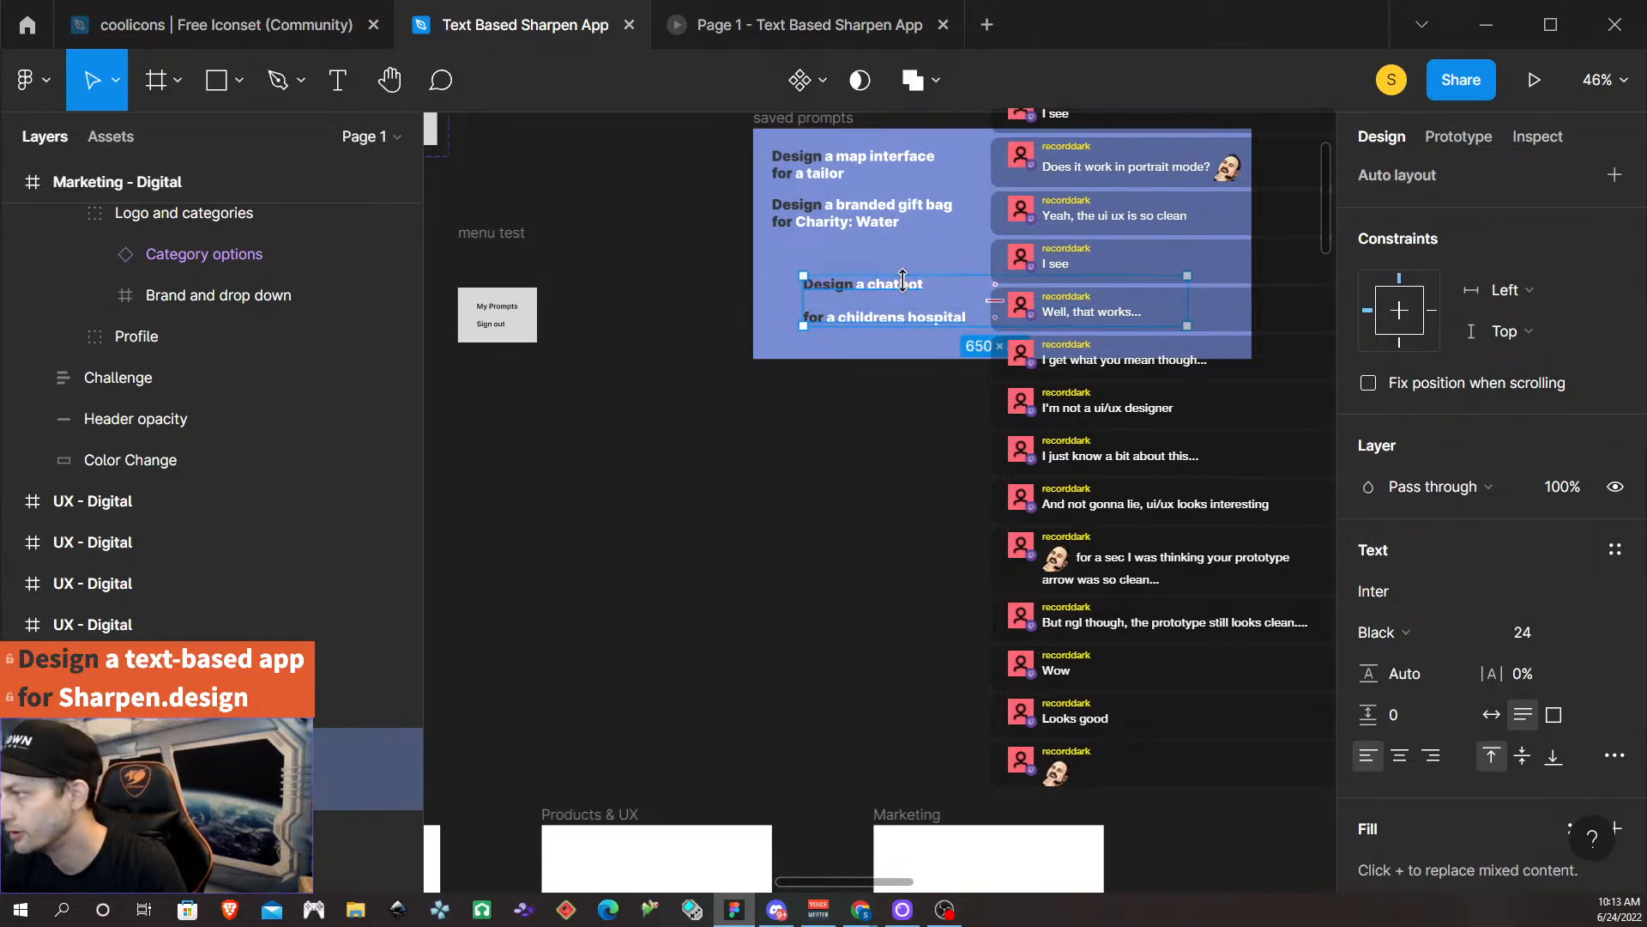
pyautogui.hotkey('ctrl', 'g')
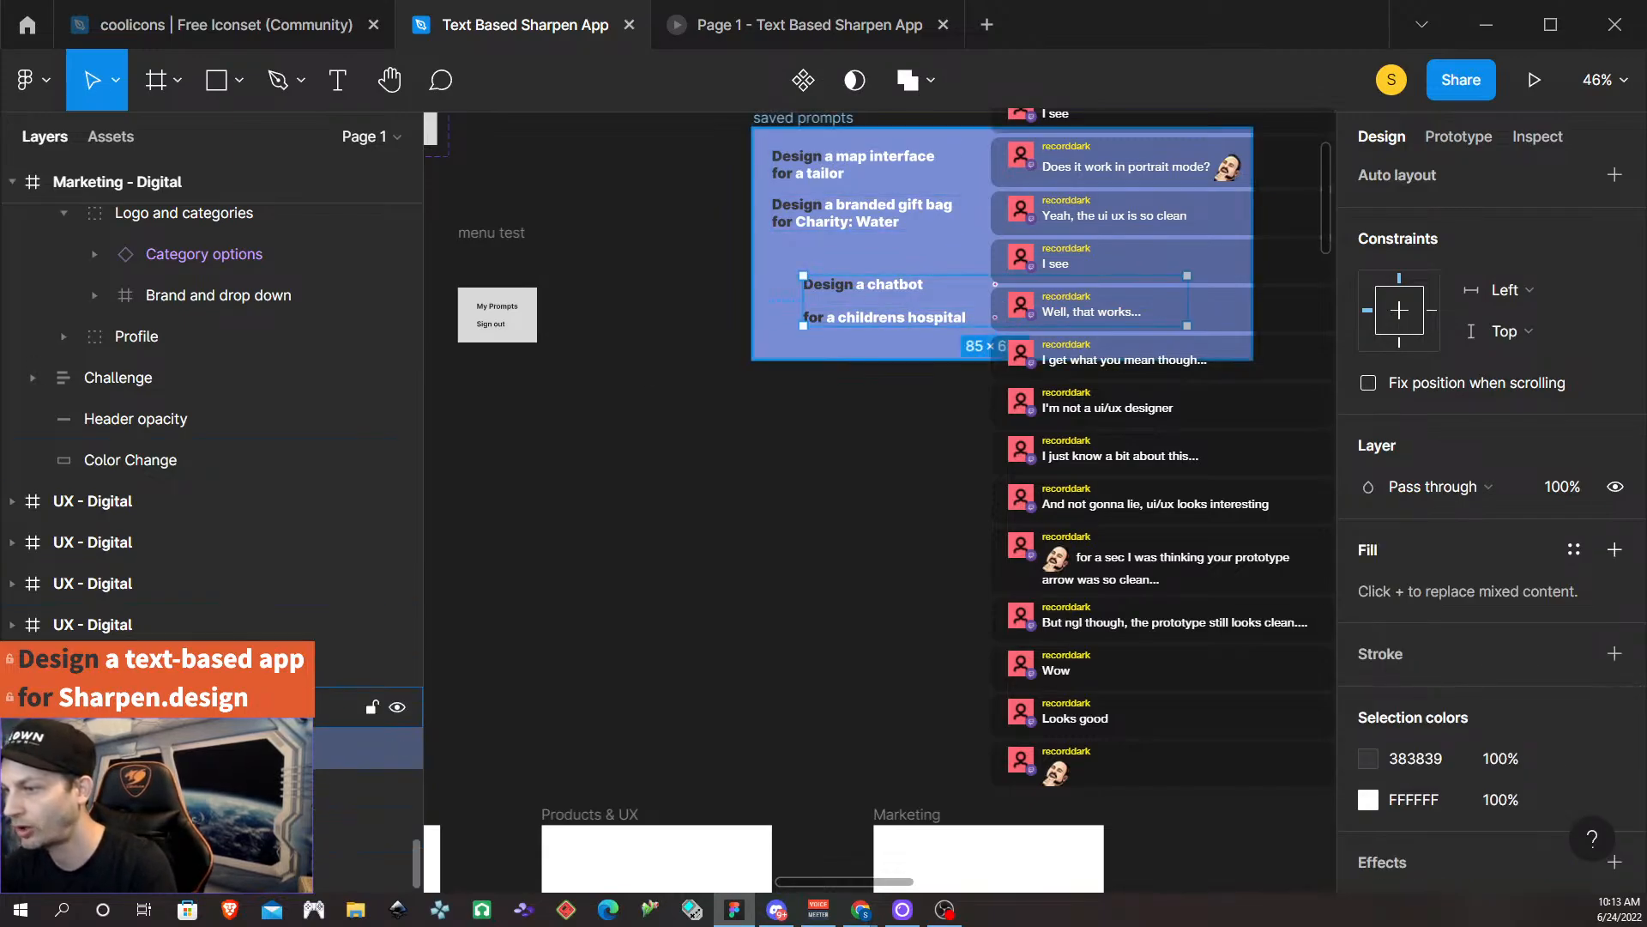
pyautogui.doubleClick(111, 748)
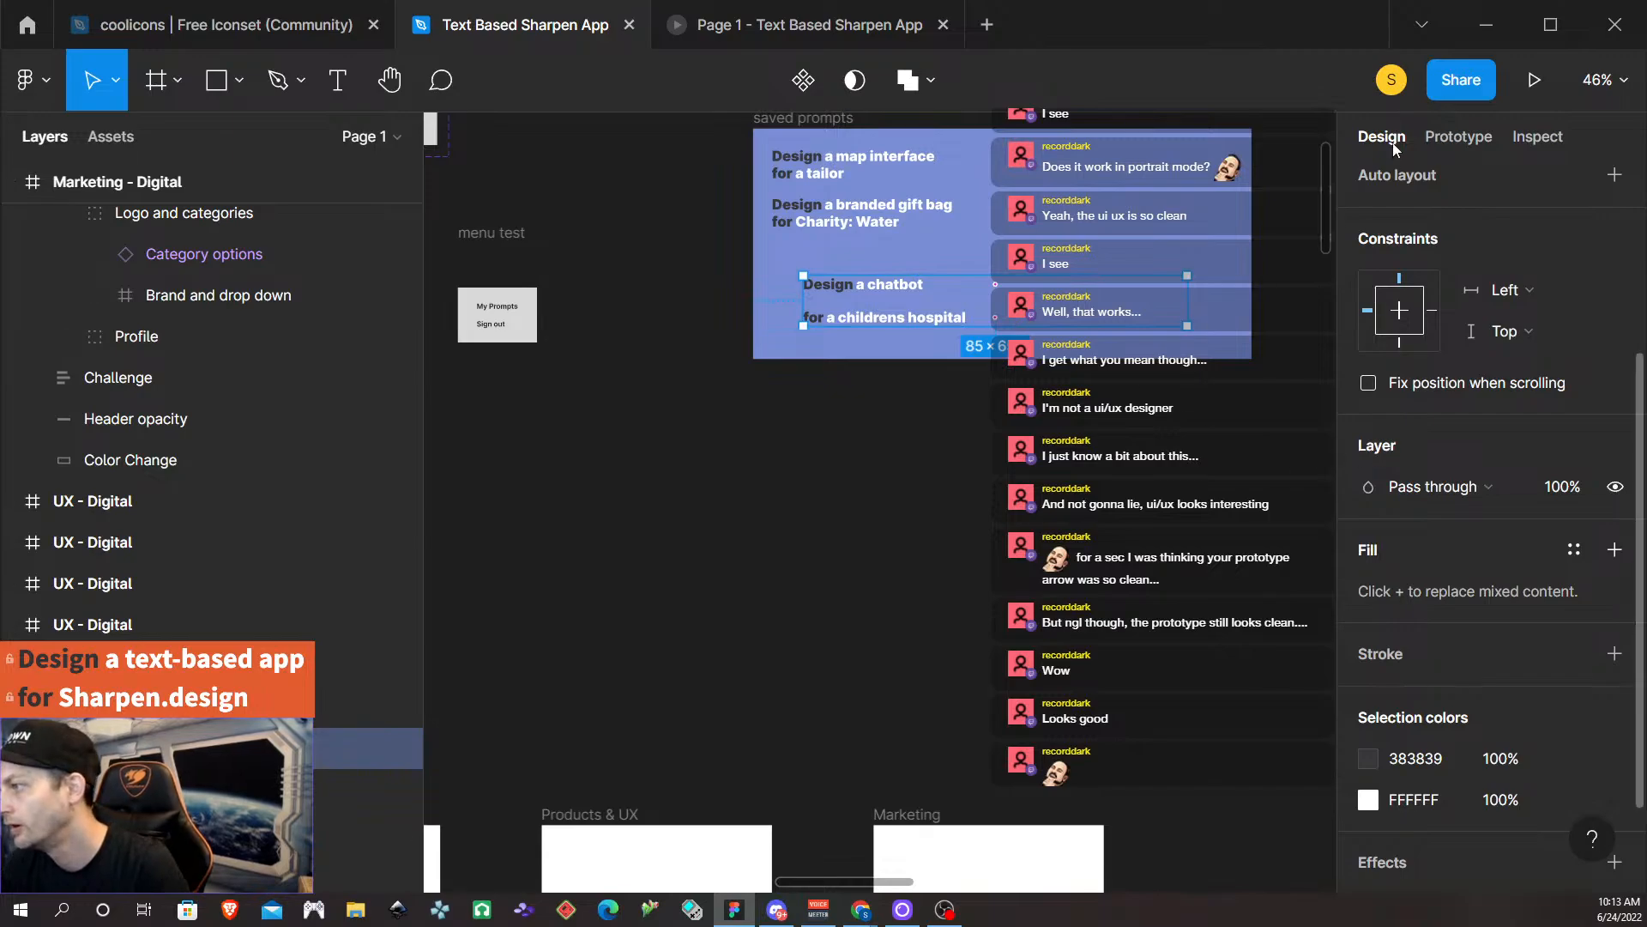
# Move the "for a childrens hospital" text up so it sits directly beneath the "Design a chatbot" line without a gap.
pyautogui.doubleClick(935, 324)
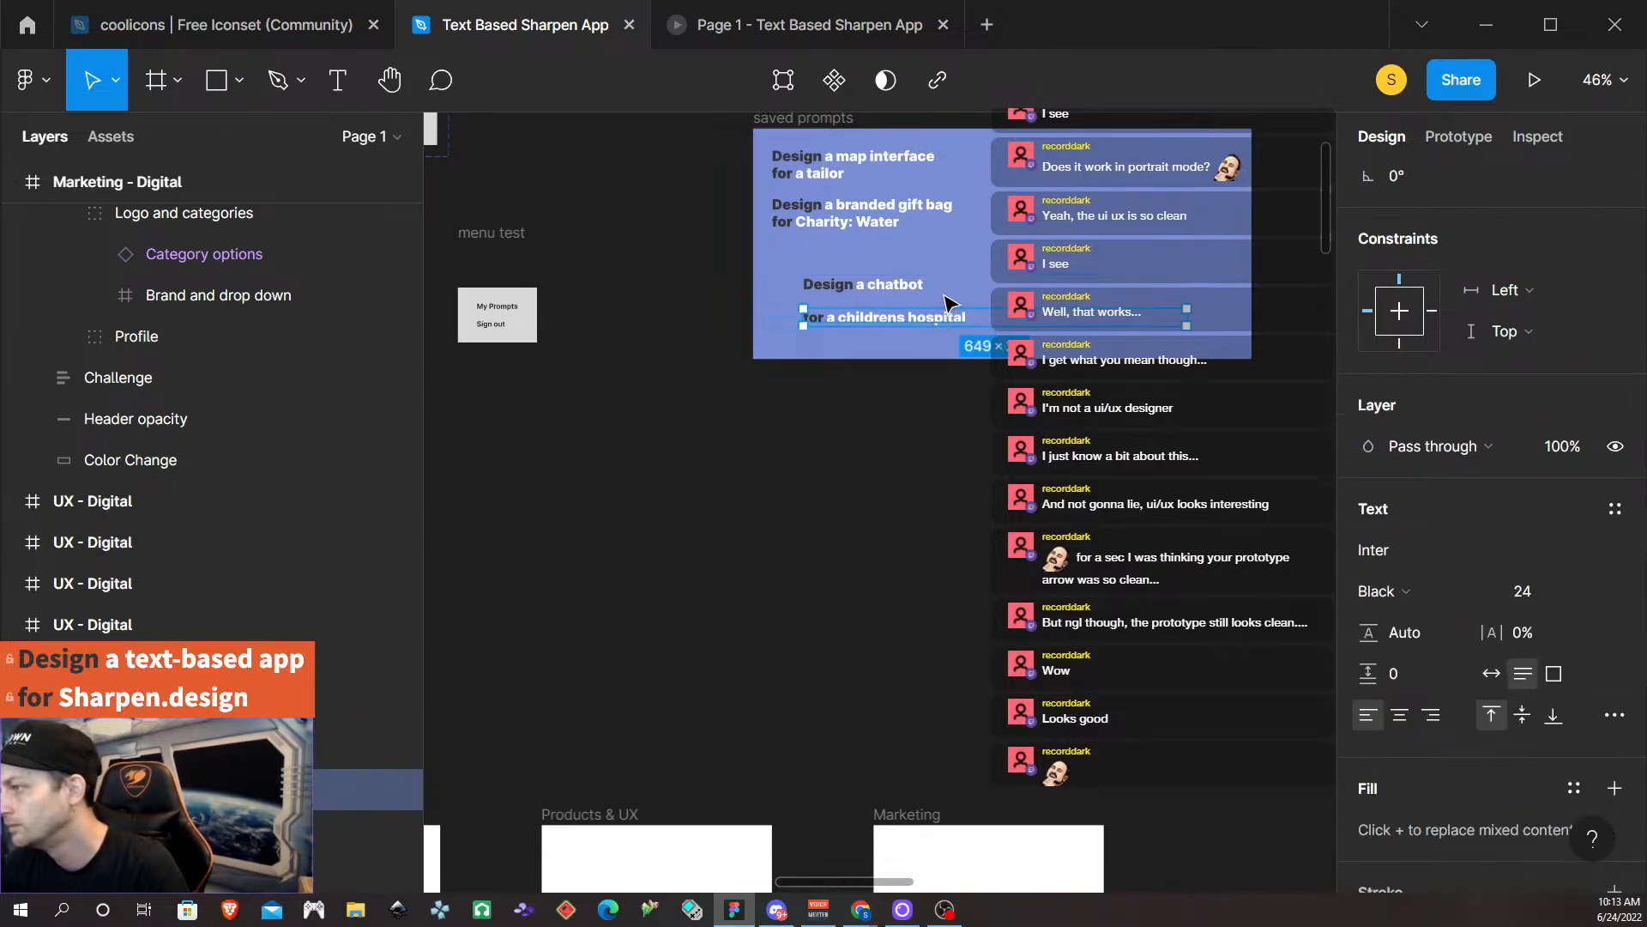
pyautogui.hotkey('shift', 'Up')
pyautogui.hotkey('shift', 'Up')
pyautogui.hotkey('shift', 'Up')
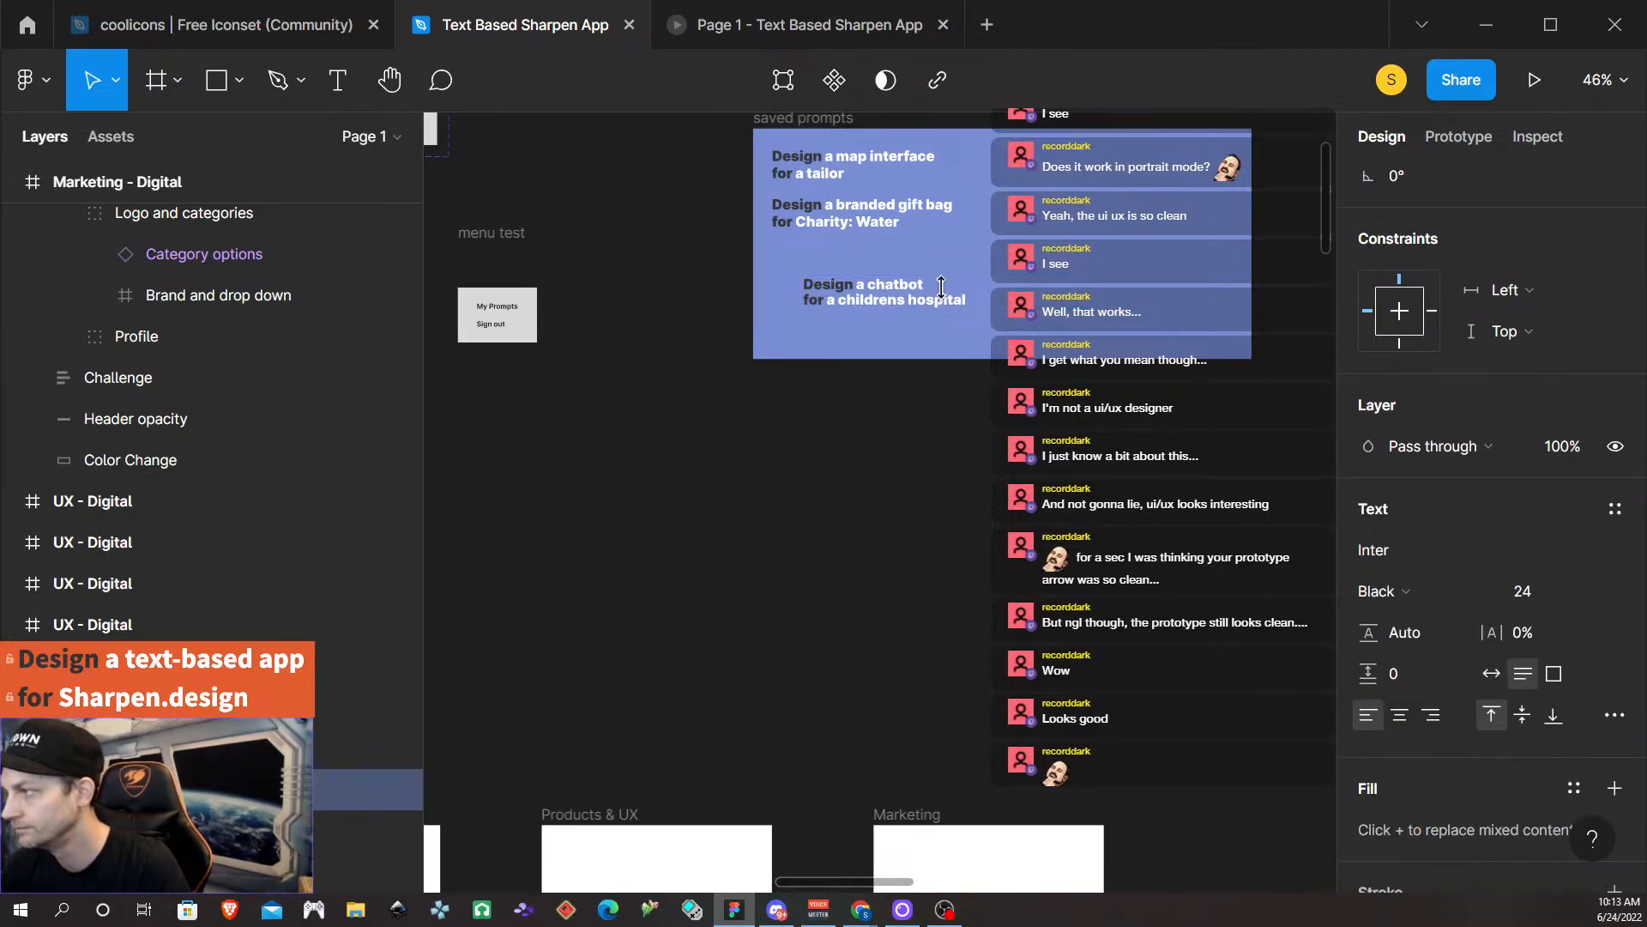
pyautogui.press('Down')
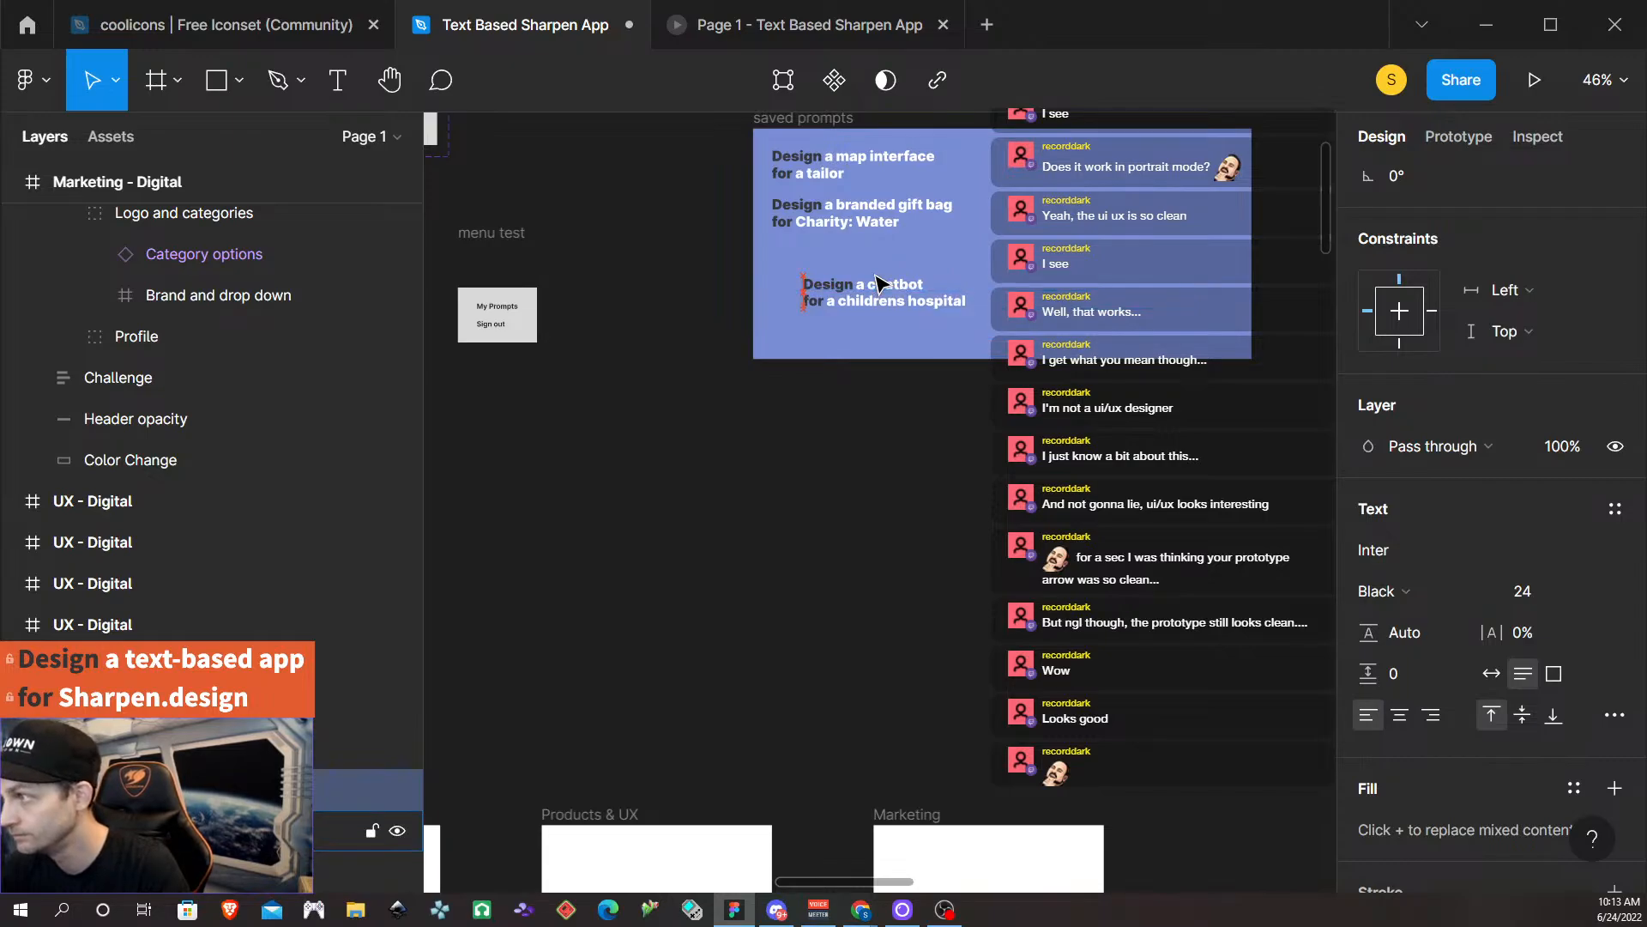
pyautogui.press('Down')
pyautogui.press('Down')
pyautogui.press('Up')
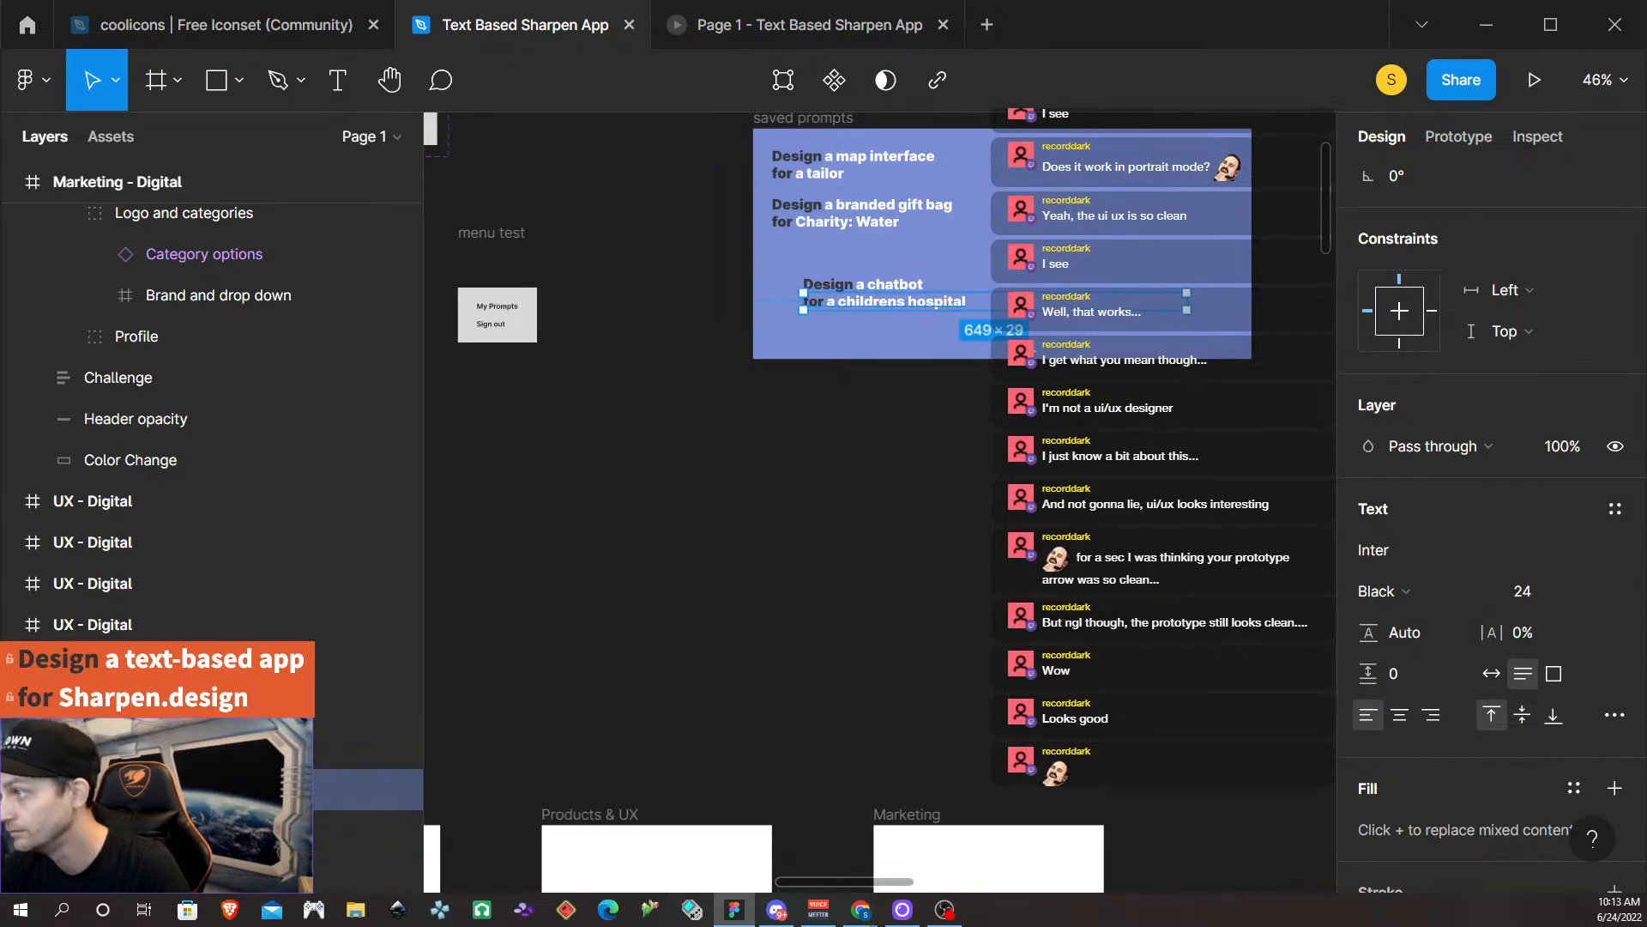
pyautogui.click(816, 423)
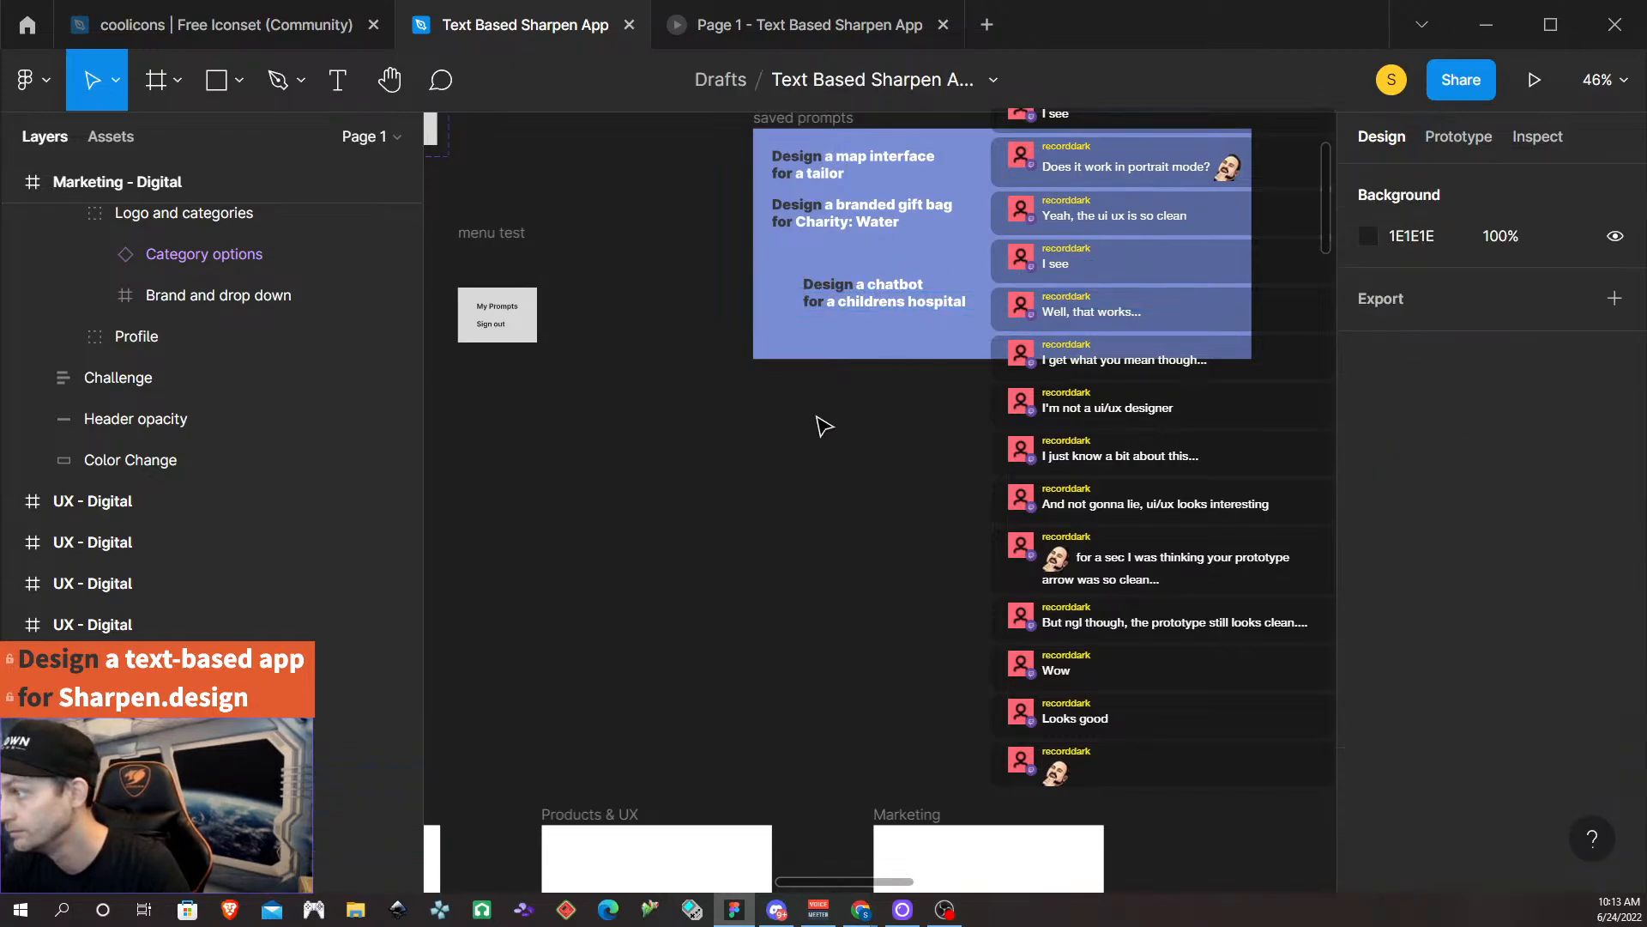
# Shrink the chatbot prompt group's long side to 288 and place it below the gift bag prompt, left-aligned and evenly spaced.
pyautogui.click(881, 311)
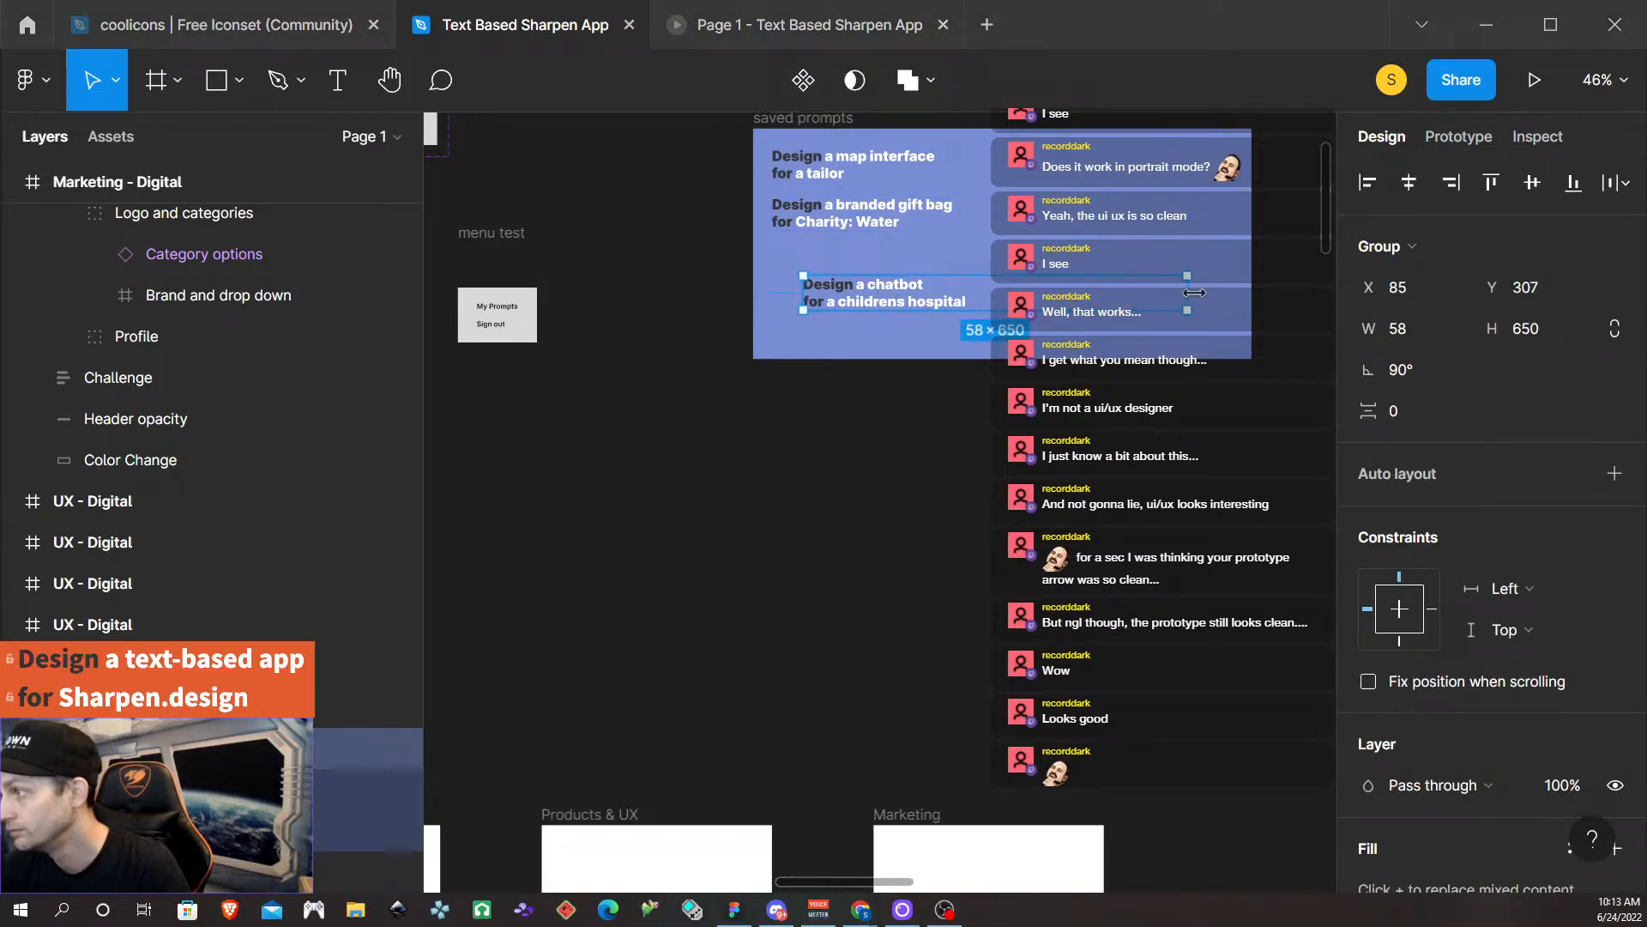
pyautogui.moveTo(1187, 276); pyautogui.dragTo(972, 283)
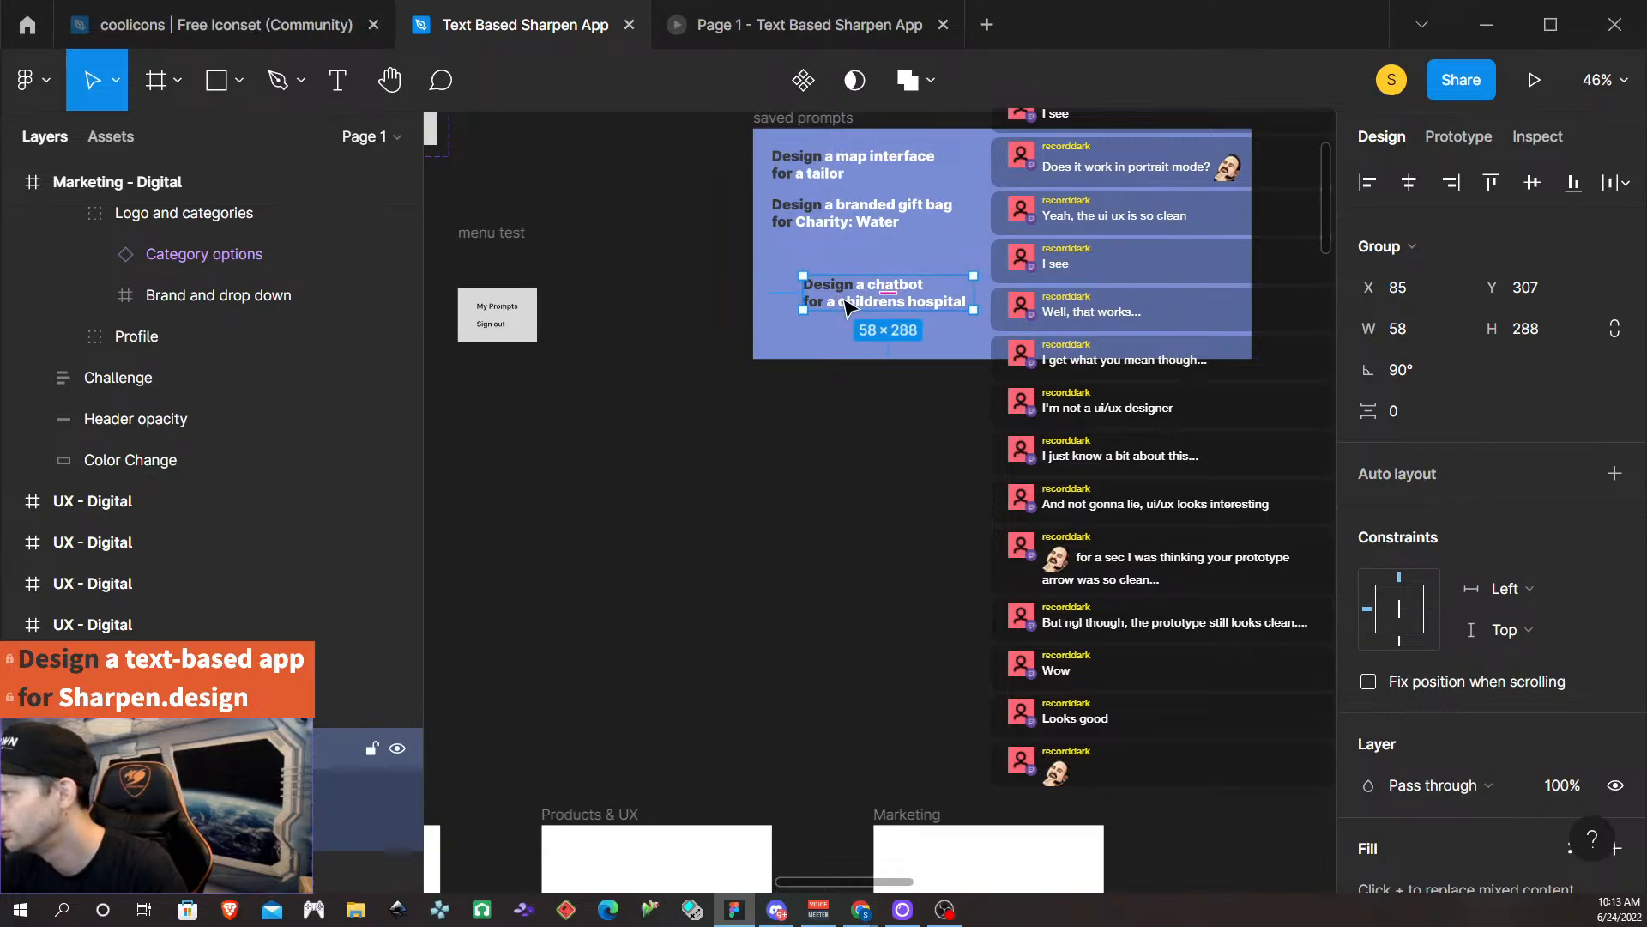
pyautogui.moveTo(845, 306)
pyautogui.mouseDown()
pyautogui.moveTo(815, 271)
pyautogui.moveTo(824, 291)
pyautogui.mouseUp()
pyautogui.click(849, 345)
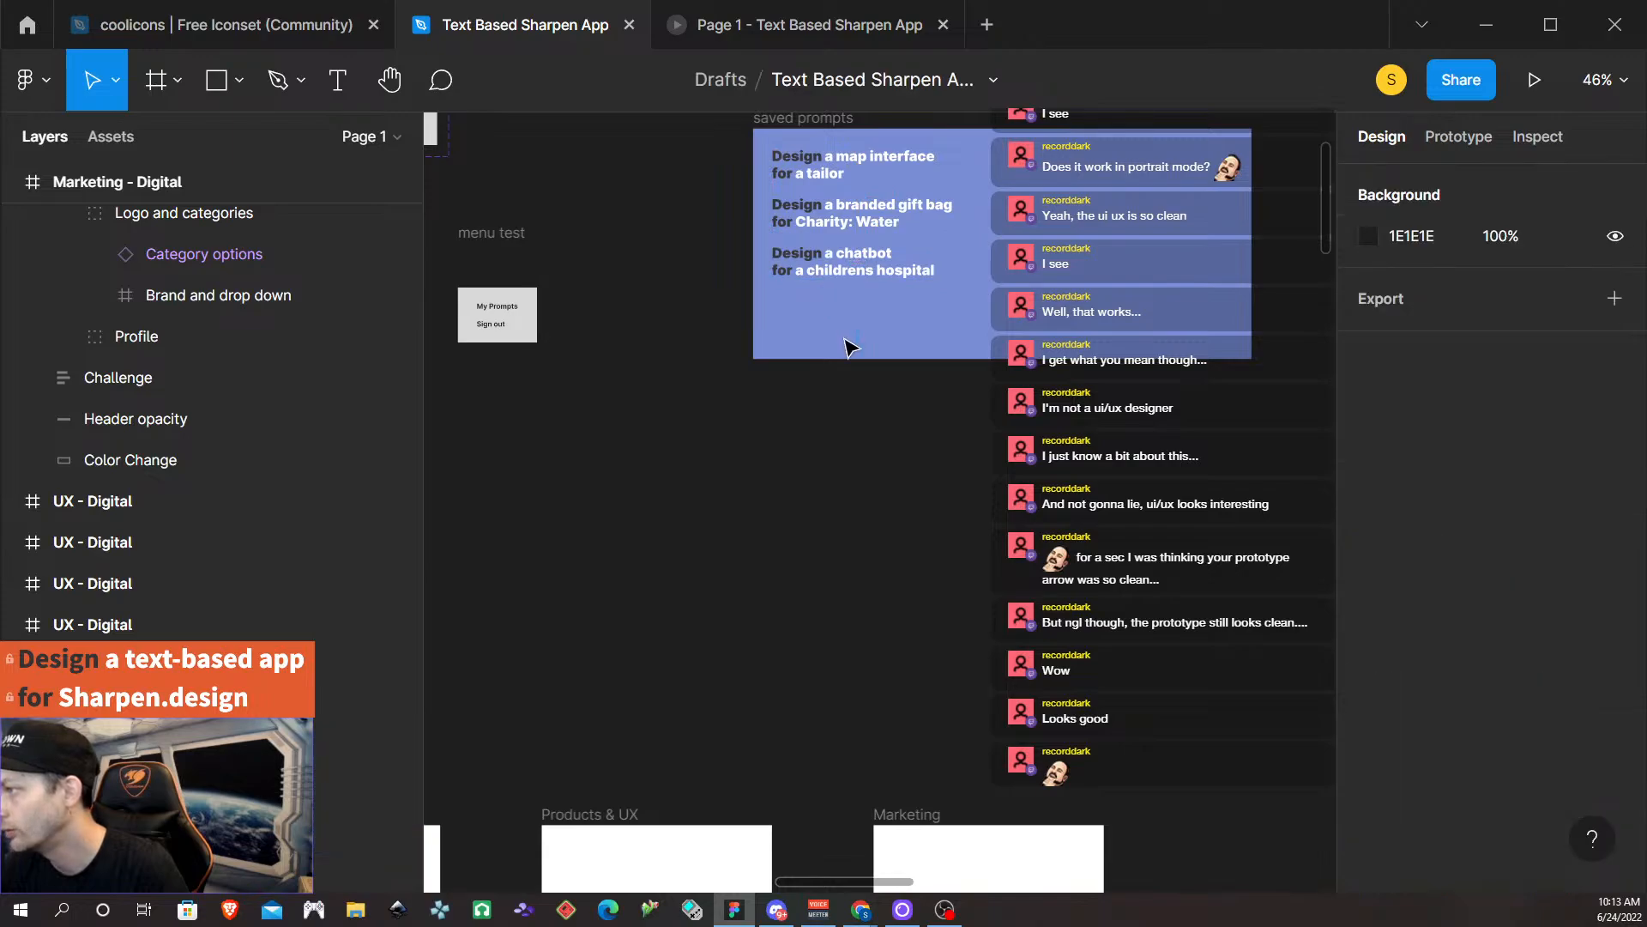
# Examine the spacing and alignment of the three prompts in the saved prompts frame.
pyautogui.scroll(-2, 901, 330)
pyautogui.scroll(-2, 906, 337)
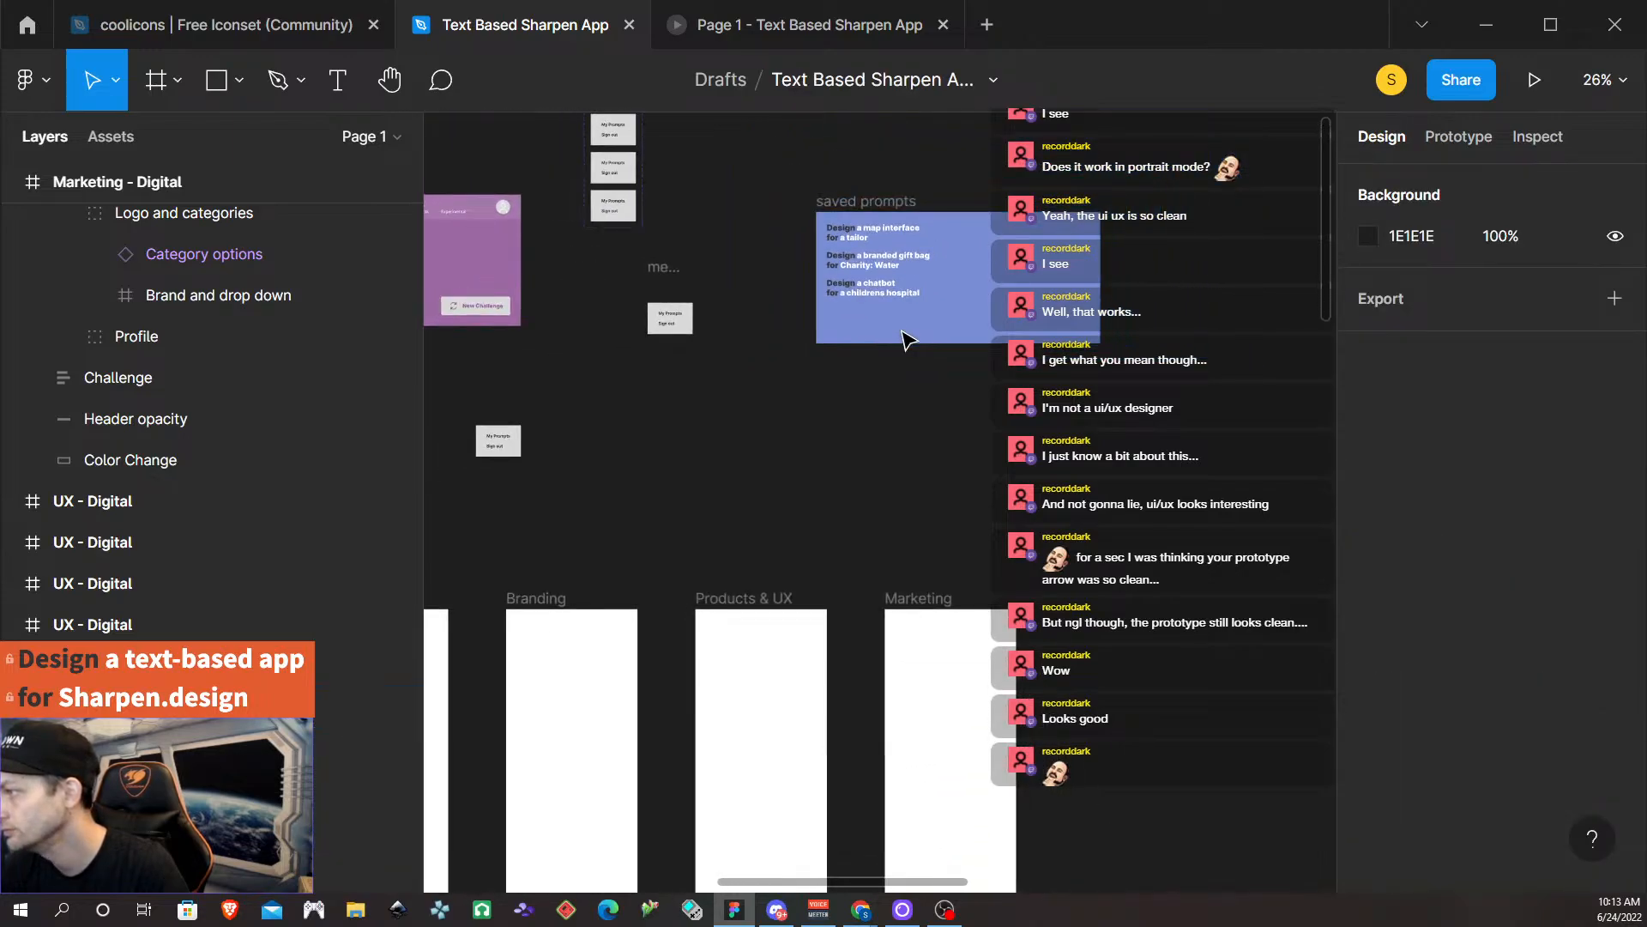
pyautogui.scroll(6, 906, 337)
pyautogui.scroll(-5, 904, 338)
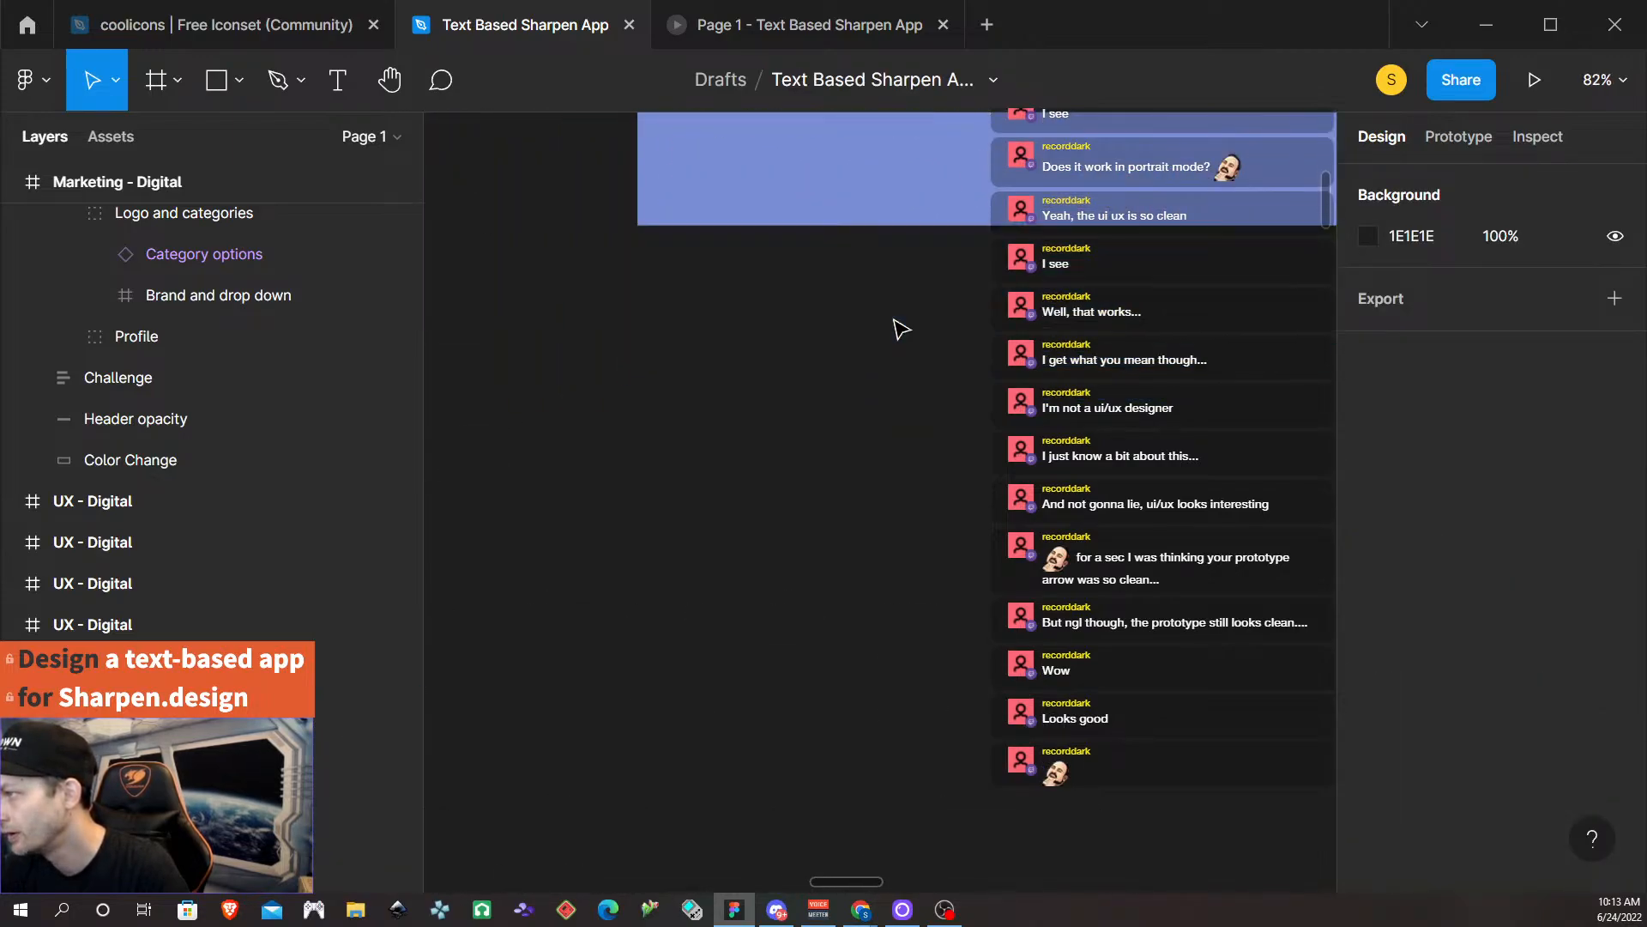
pyautogui.scroll(-1, 854, 296)
pyautogui.scroll(8, 849, 296)
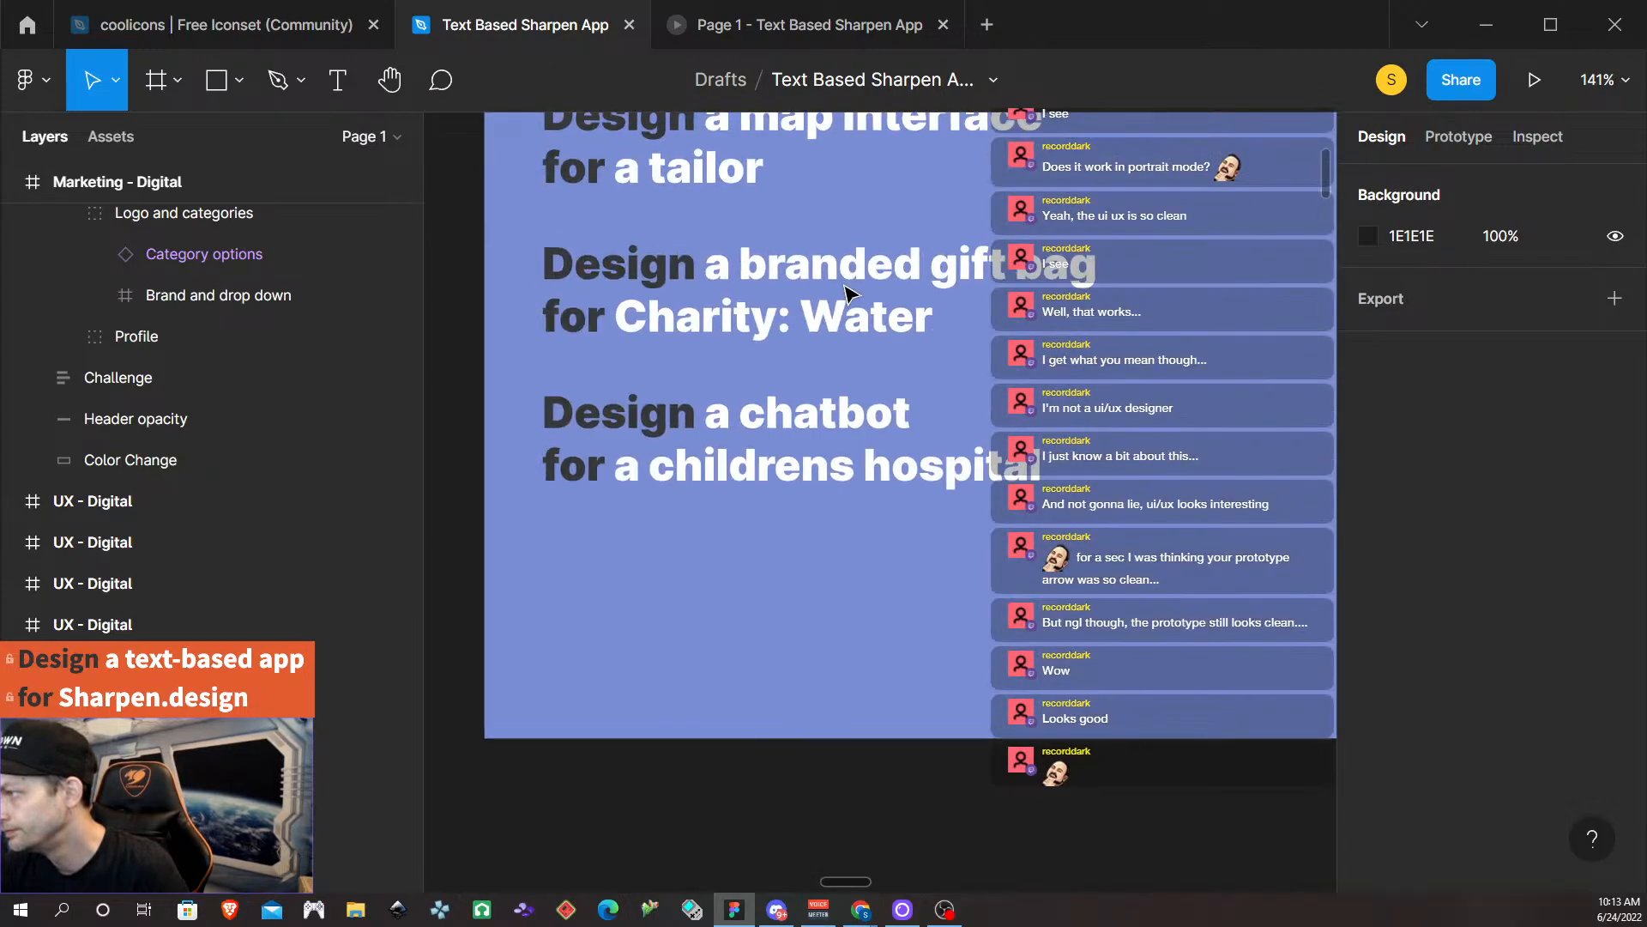
pyautogui.scroll(-5, 856, 328)
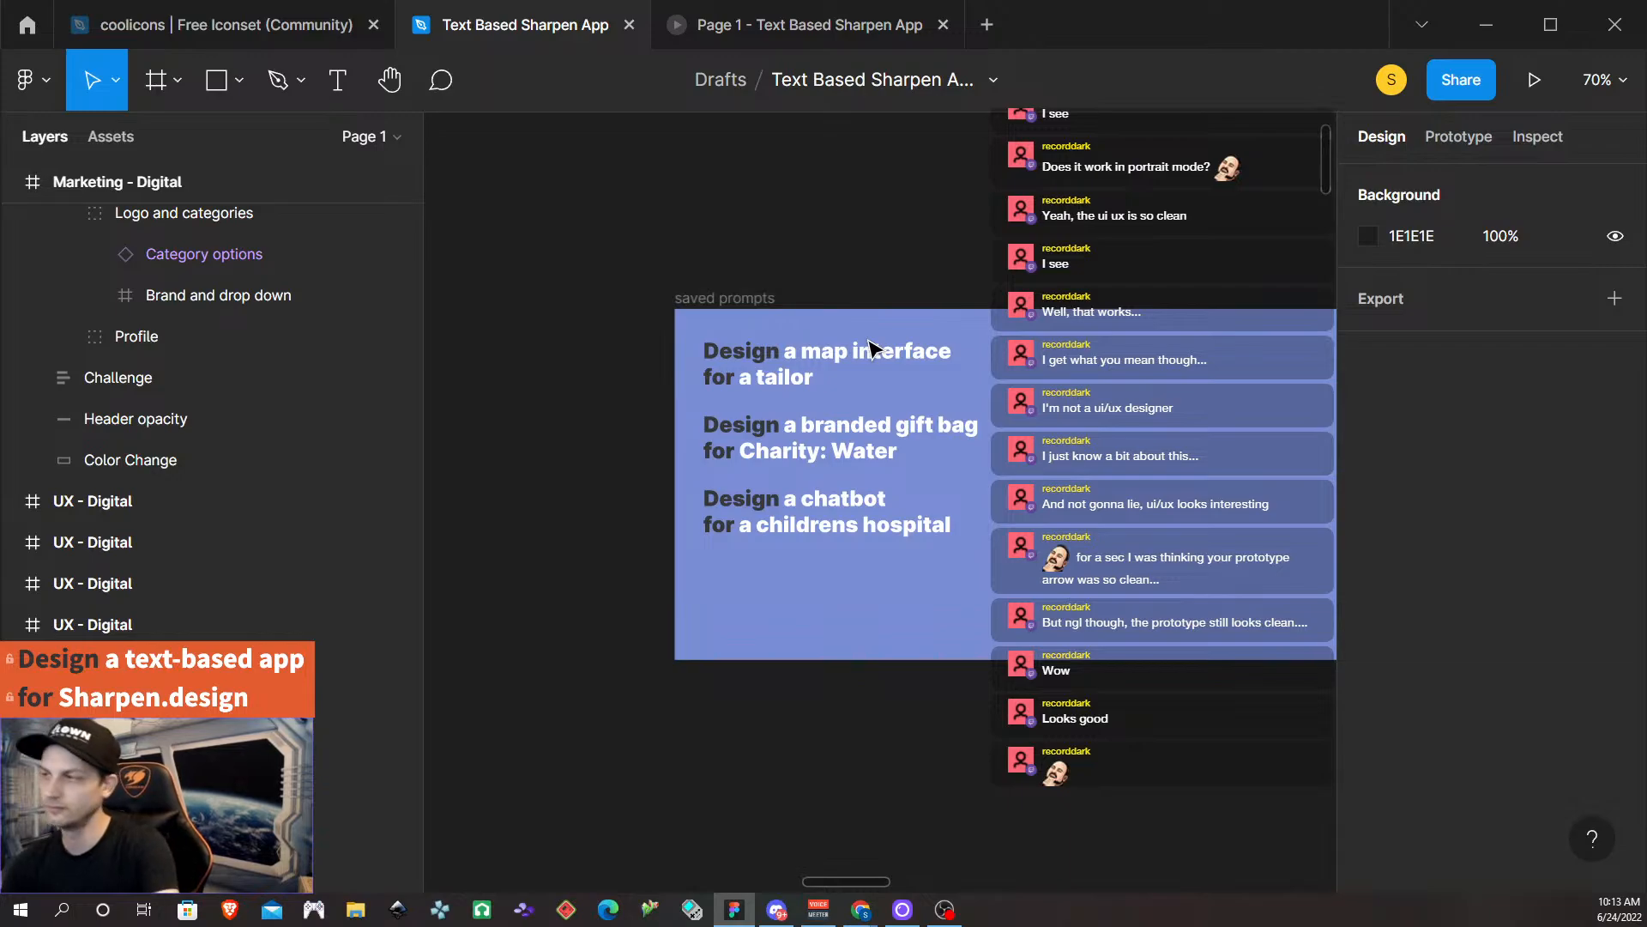
pyautogui.scroll(-1, 901, 352)
pyautogui.scroll(-4, 901, 351)
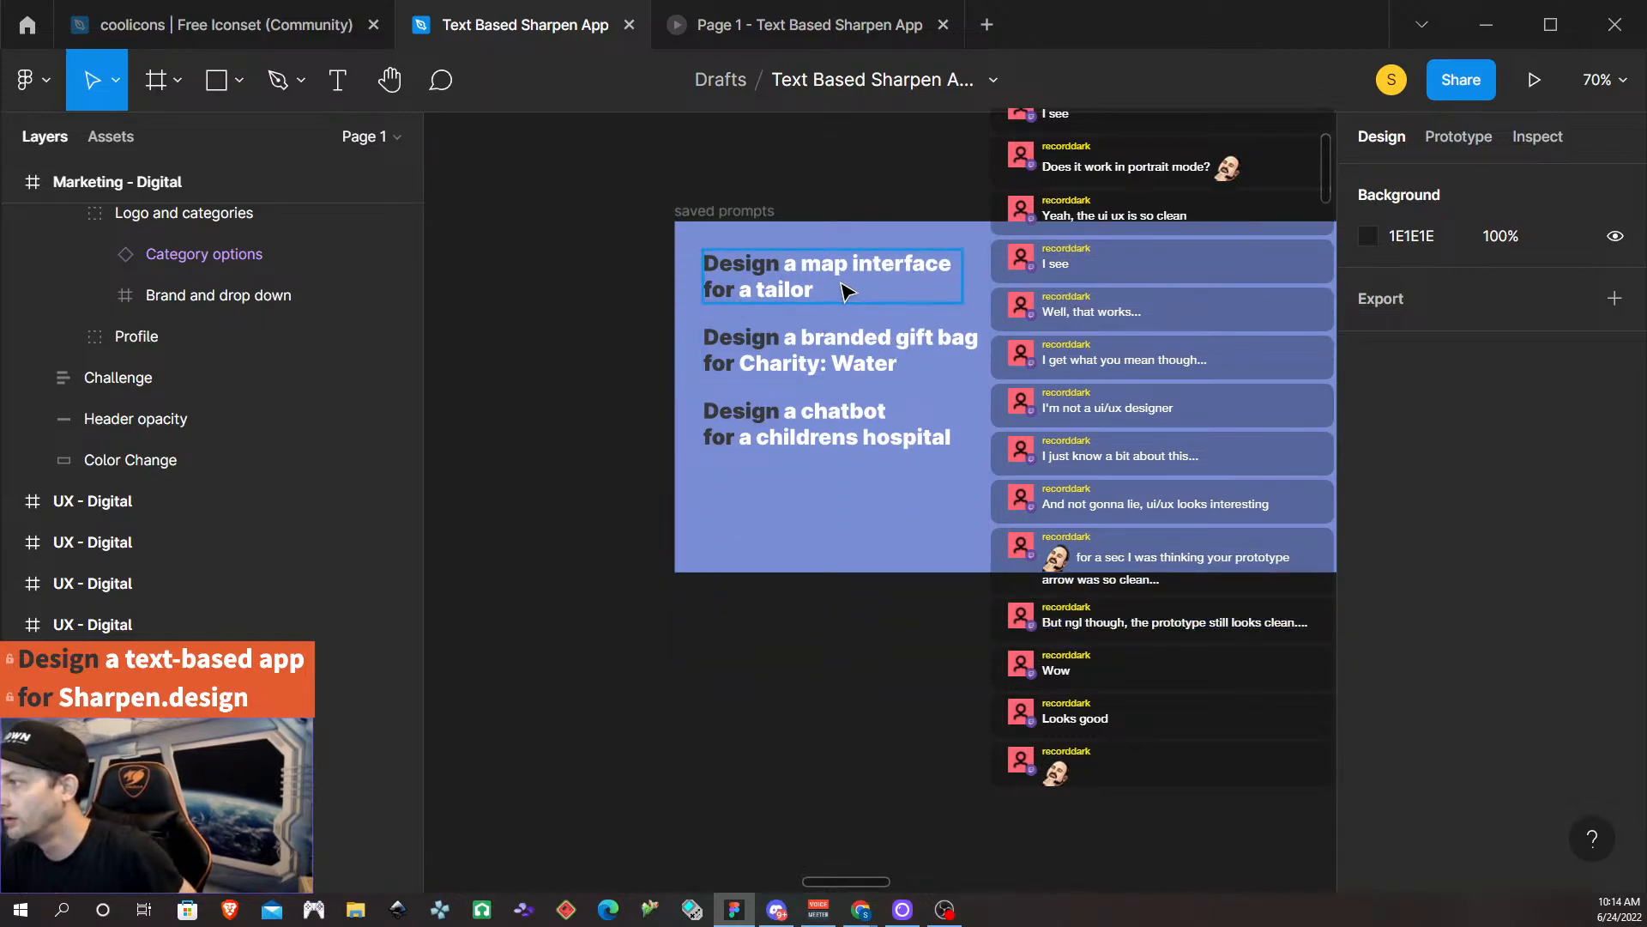
# Copy the "Design a branded keychain" and "for your nearest school" texts from the pink Marketing - Physical frame.
pyautogui.scroll(-1, 862, 309)
pyautogui.scroll(-4, 854, 313)
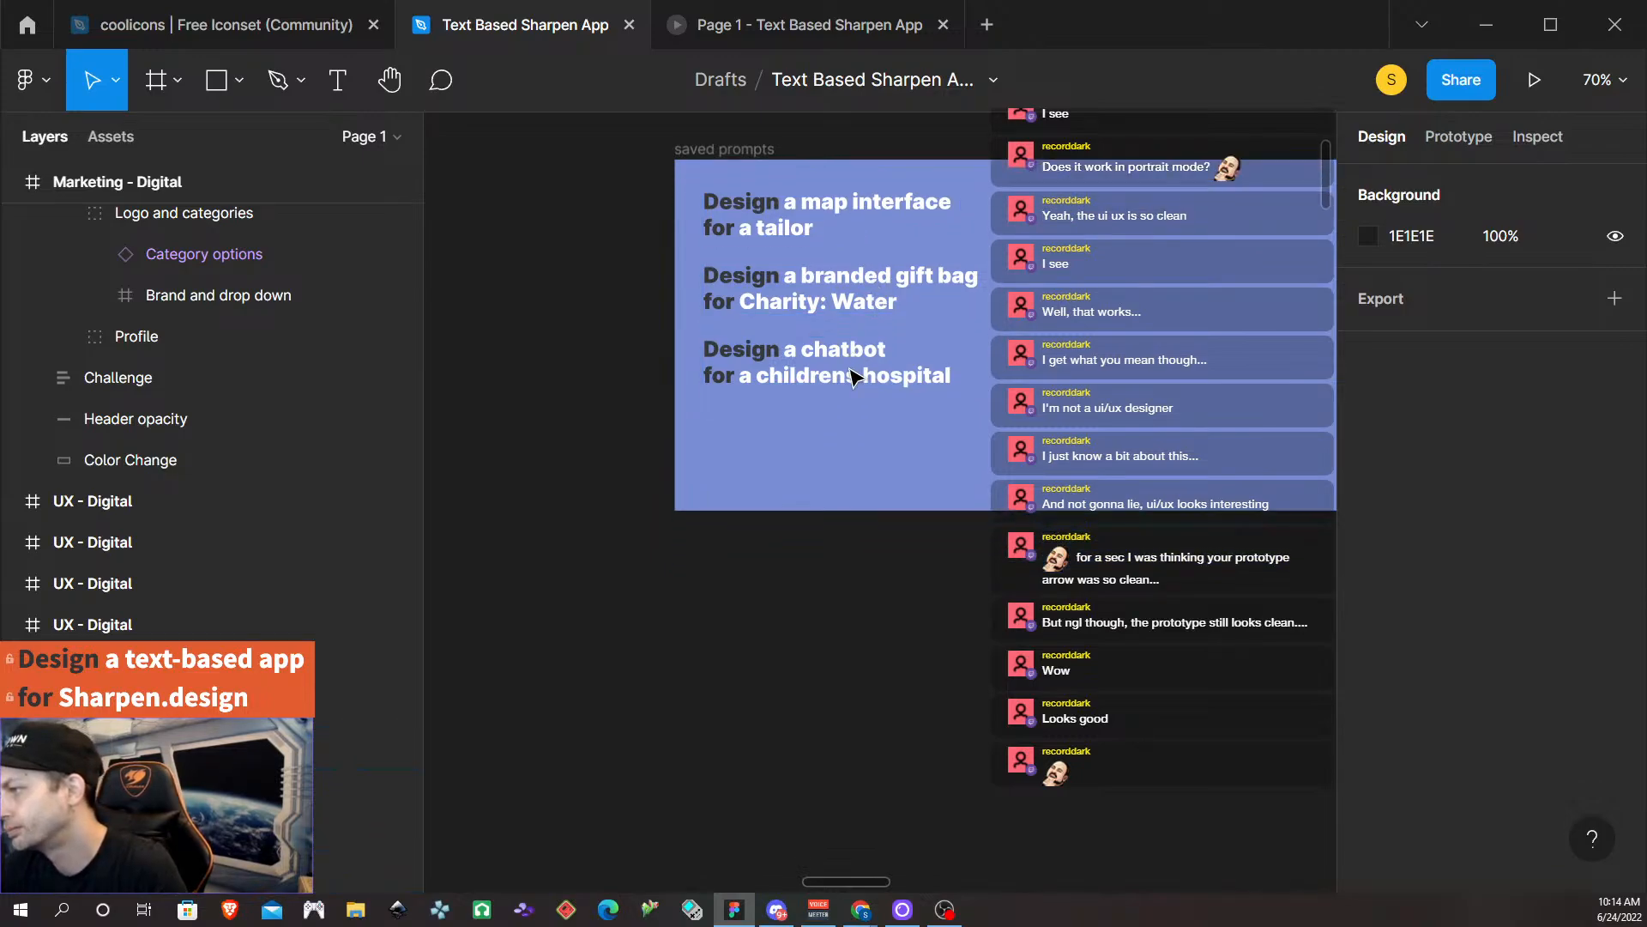
pyautogui.scroll(-6, 836, 320)
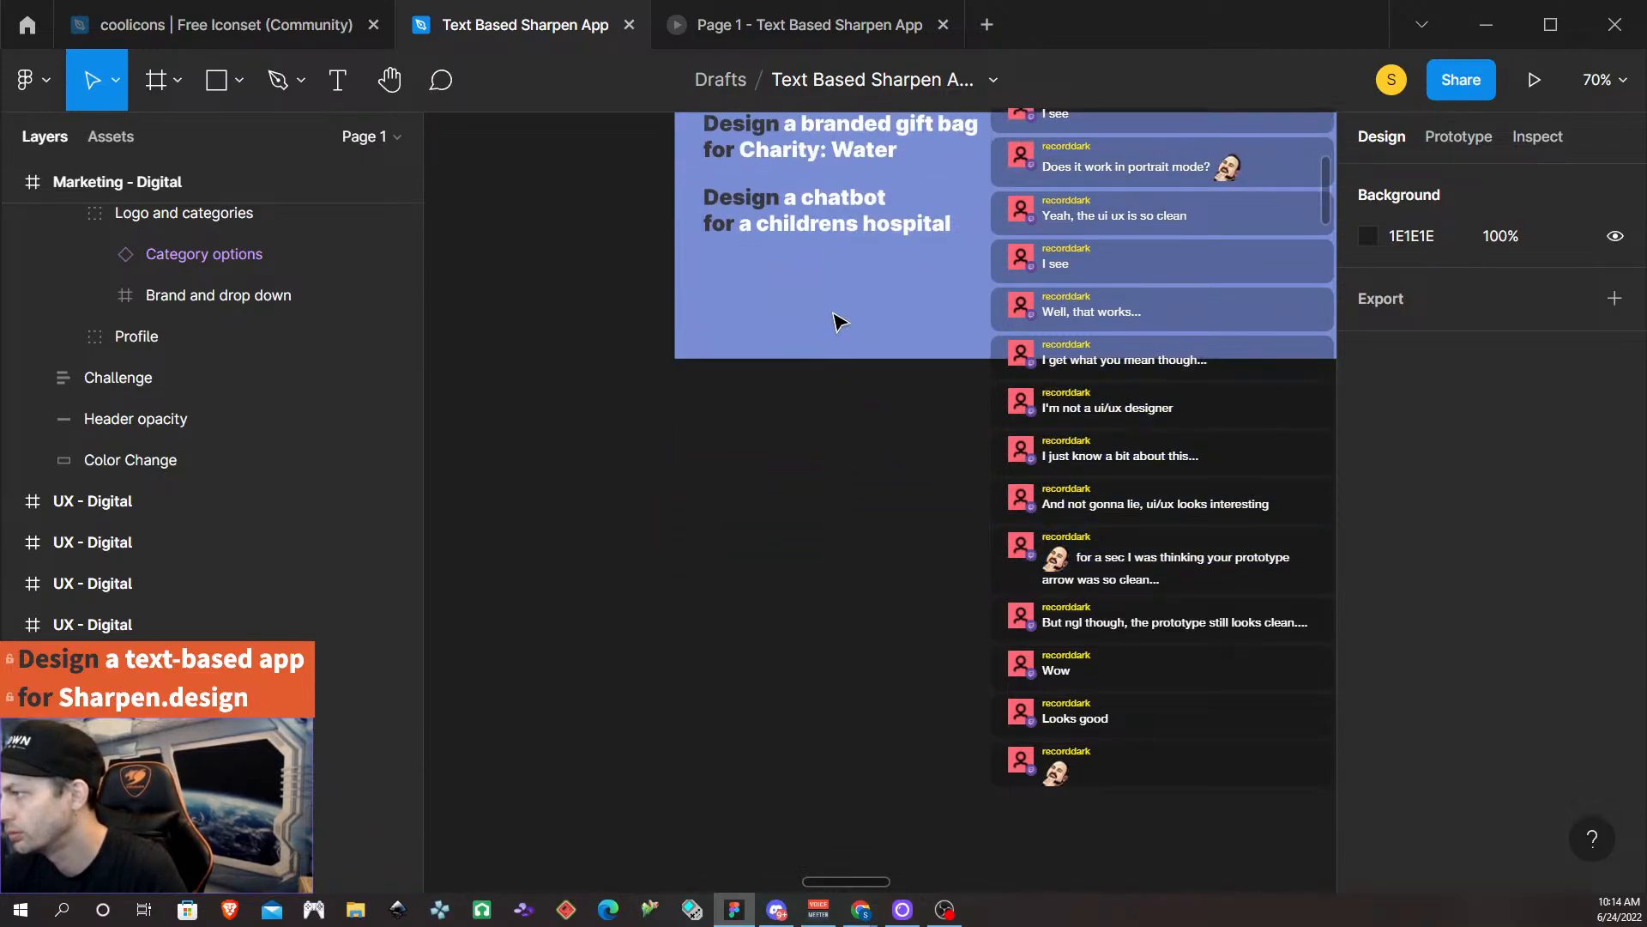
pyautogui.keyDown('ctrl'); pyautogui.scroll(-4, 837, 320); pyautogui.keyUp('ctrl')
pyautogui.keyDown('ctrl'); pyautogui.scroll(-1, 837, 320); pyautogui.keyUp('ctrl')
pyautogui.scroll(-20, 834, 313)
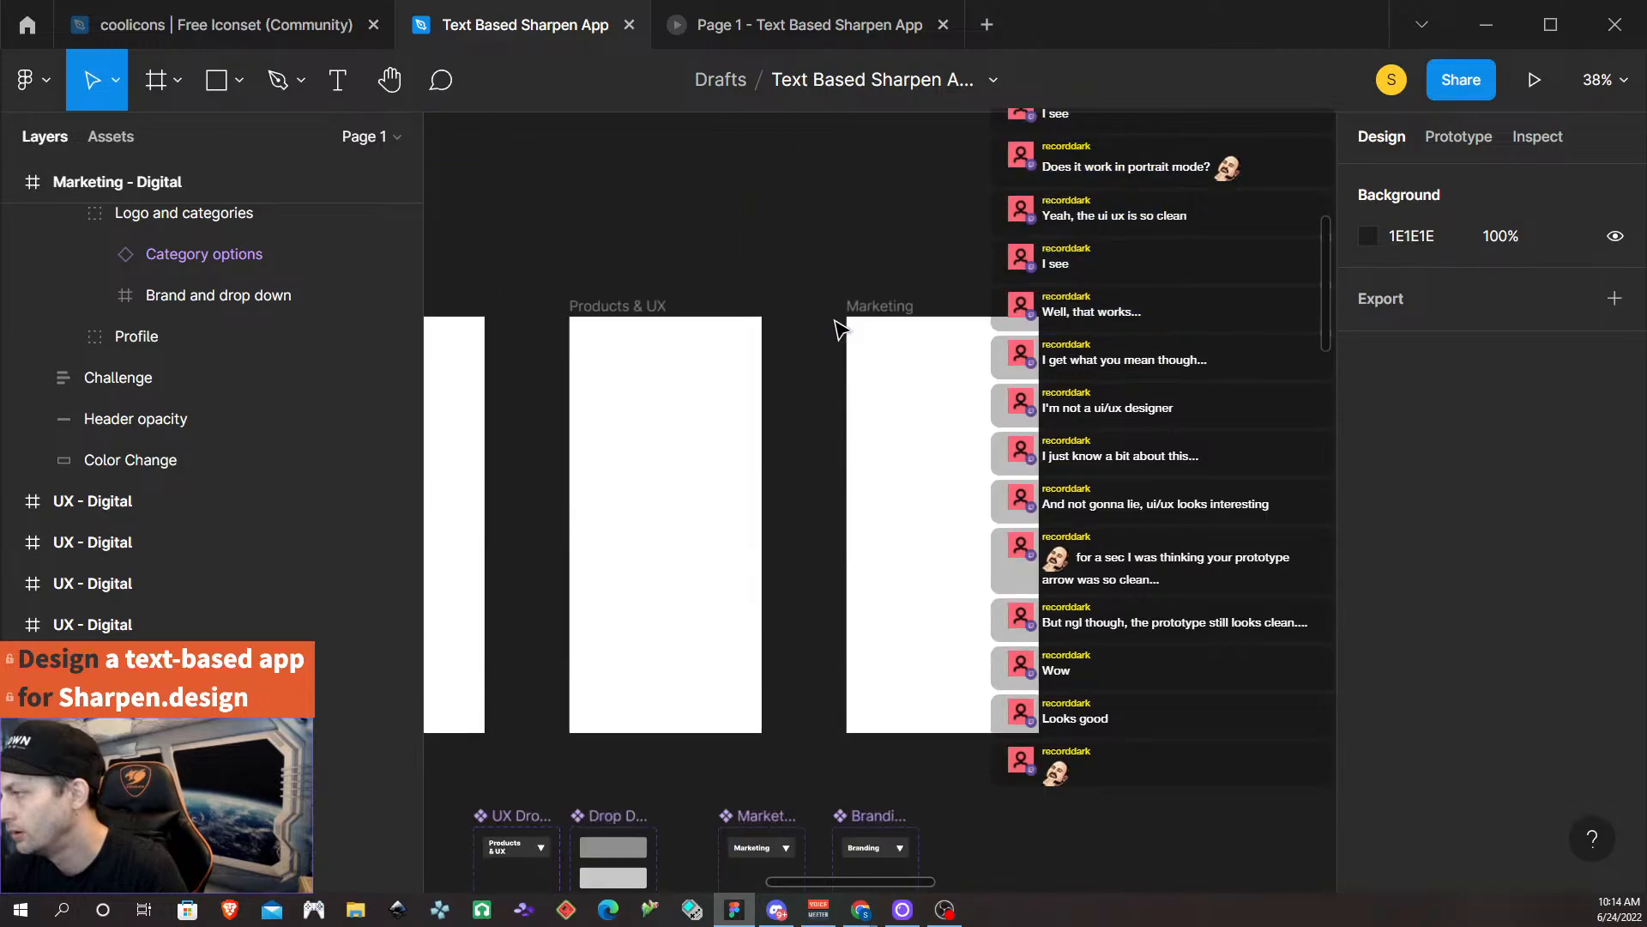
pyautogui.scroll(-15, 834, 310)
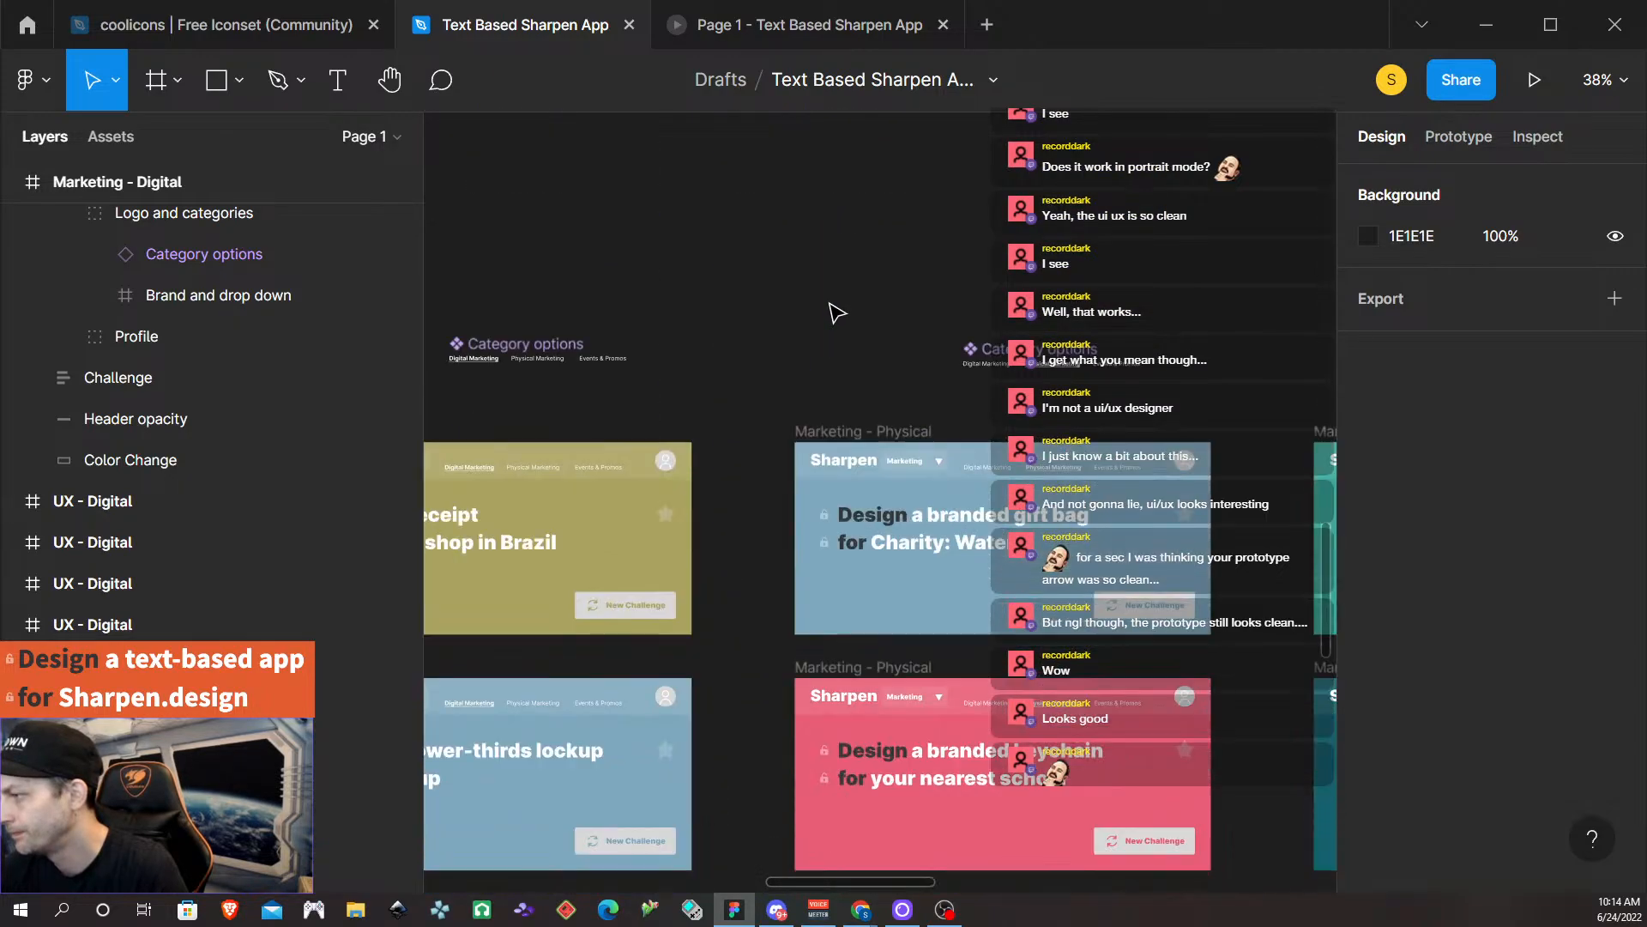
pyautogui.scroll(-3, 834, 313)
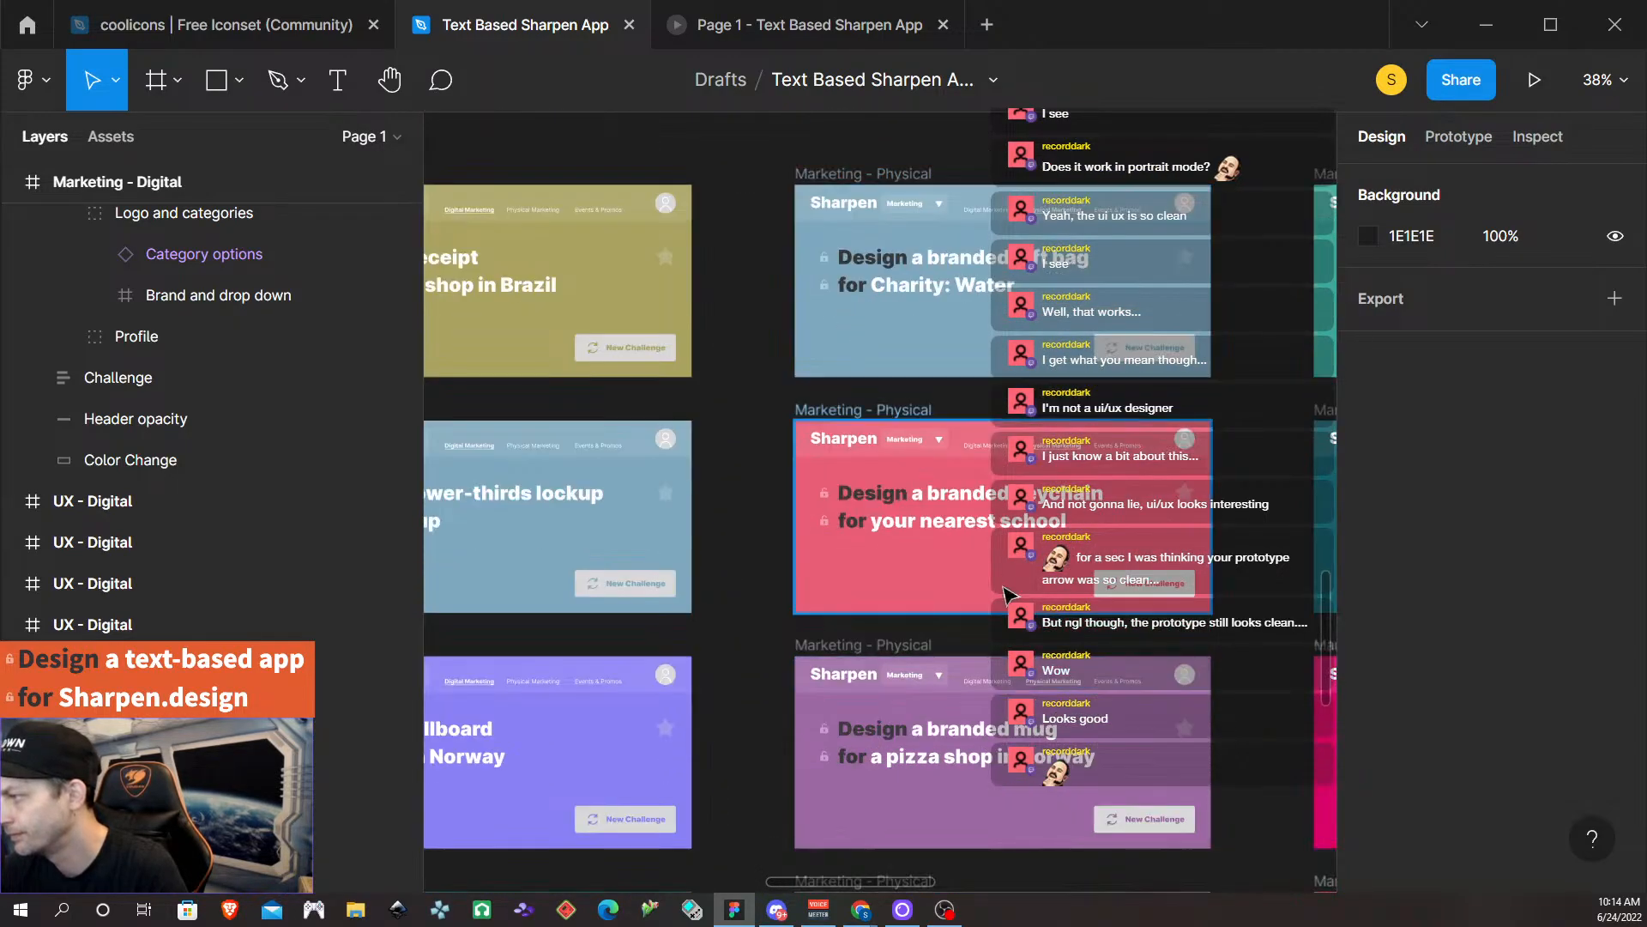
pyautogui.click(1010, 525)
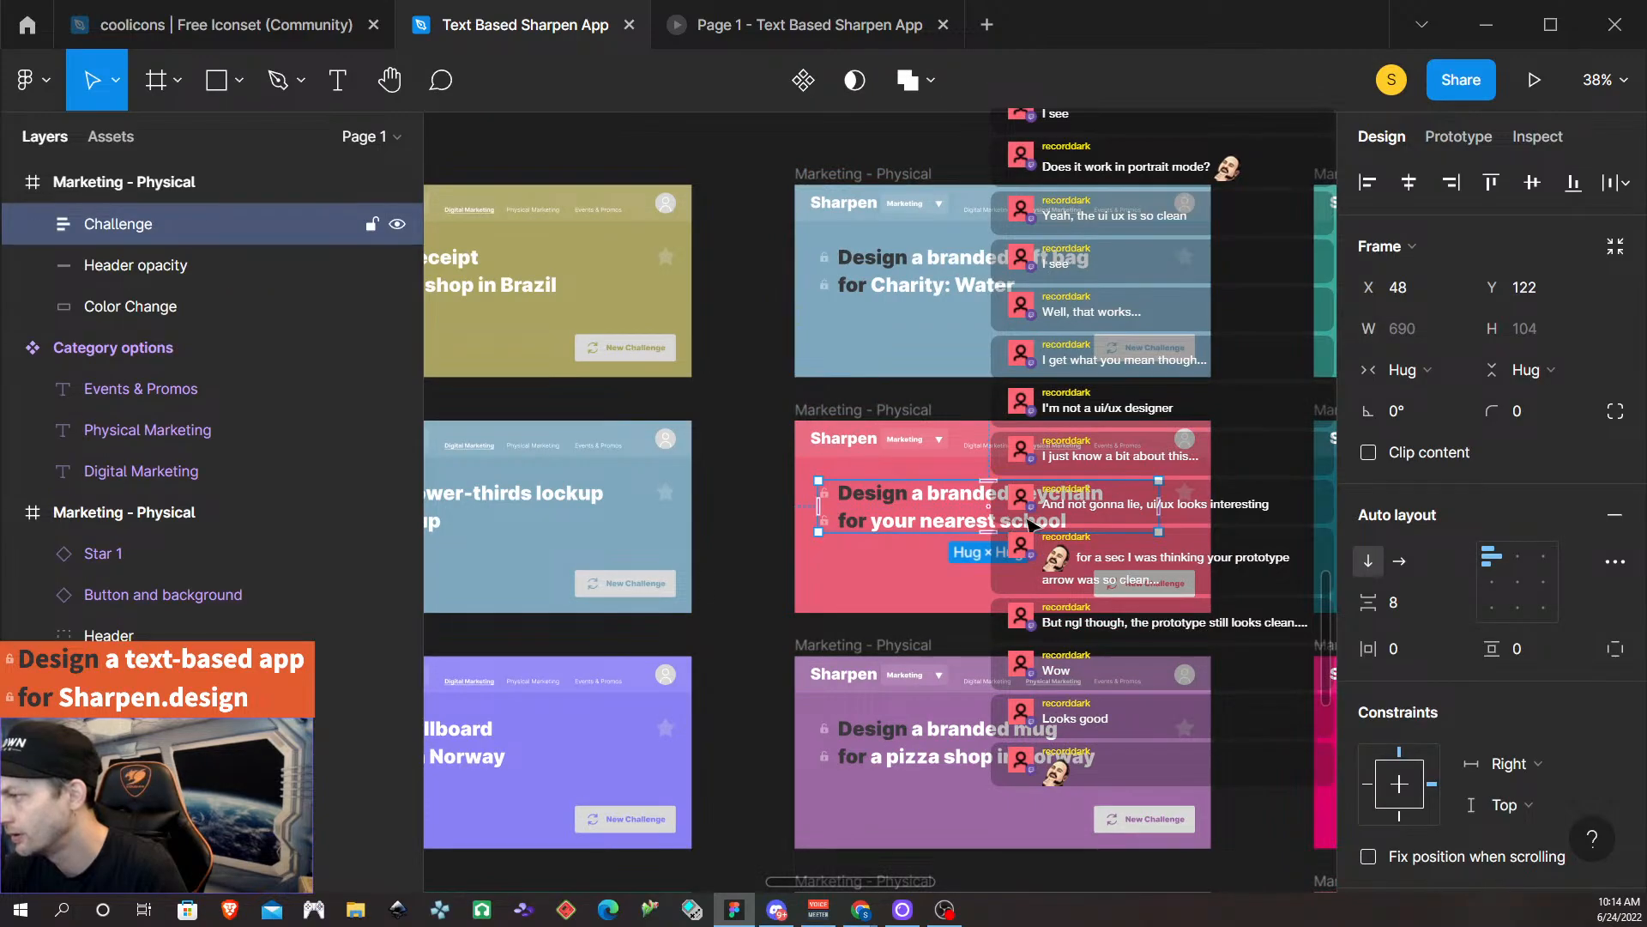
pyautogui.doubleClick(1048, 523)
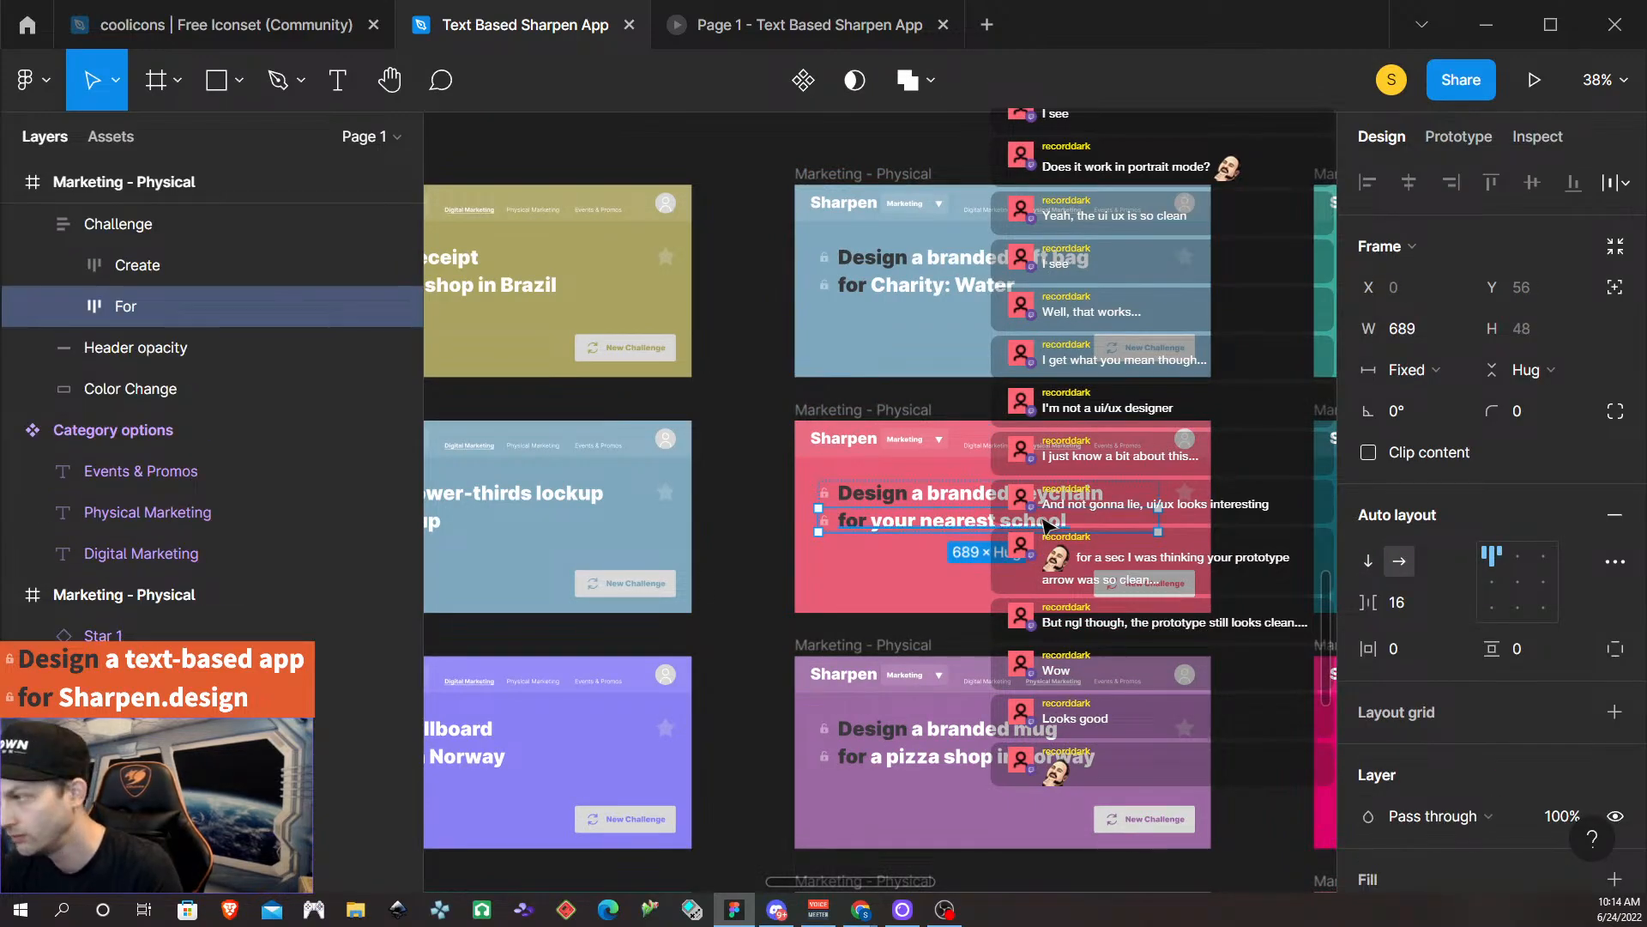
pyautogui.doubleClick(1047, 523)
pyautogui.keyDown('shift'); pyautogui.click(1044, 502); pyautogui.keyUp('shift')
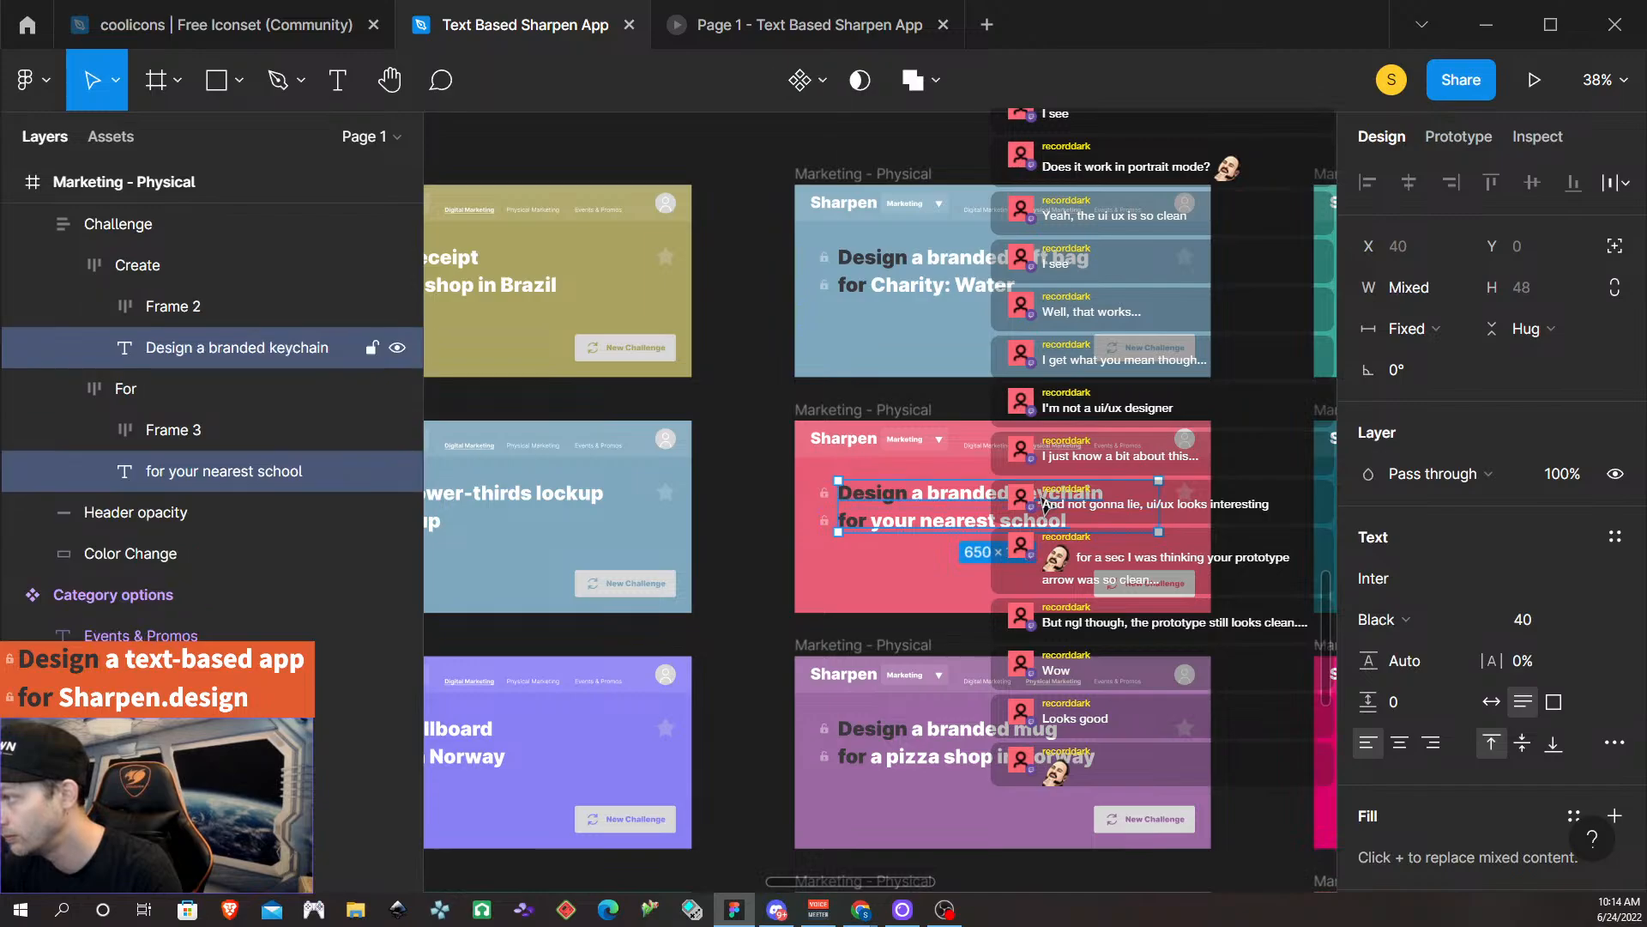
# Paste the keychain prompt texts into the empty area of the saved prompts frame and set their font size to 24.
pyautogui.scroll(15, 1038, 480)
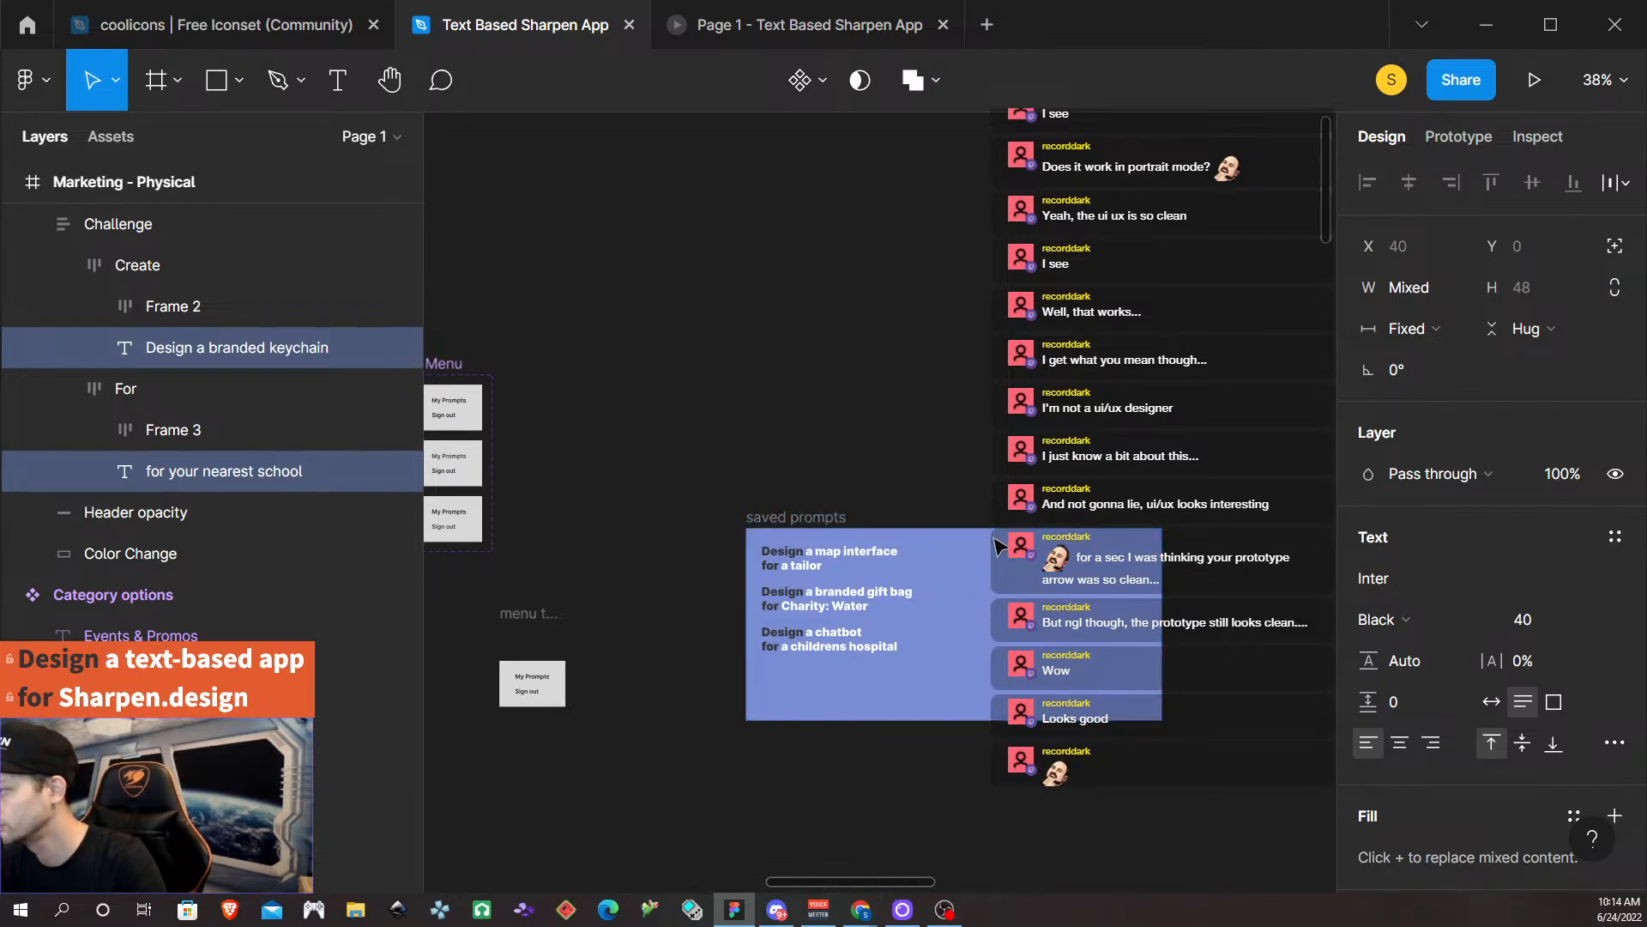
pyautogui.rightClick(988, 566)
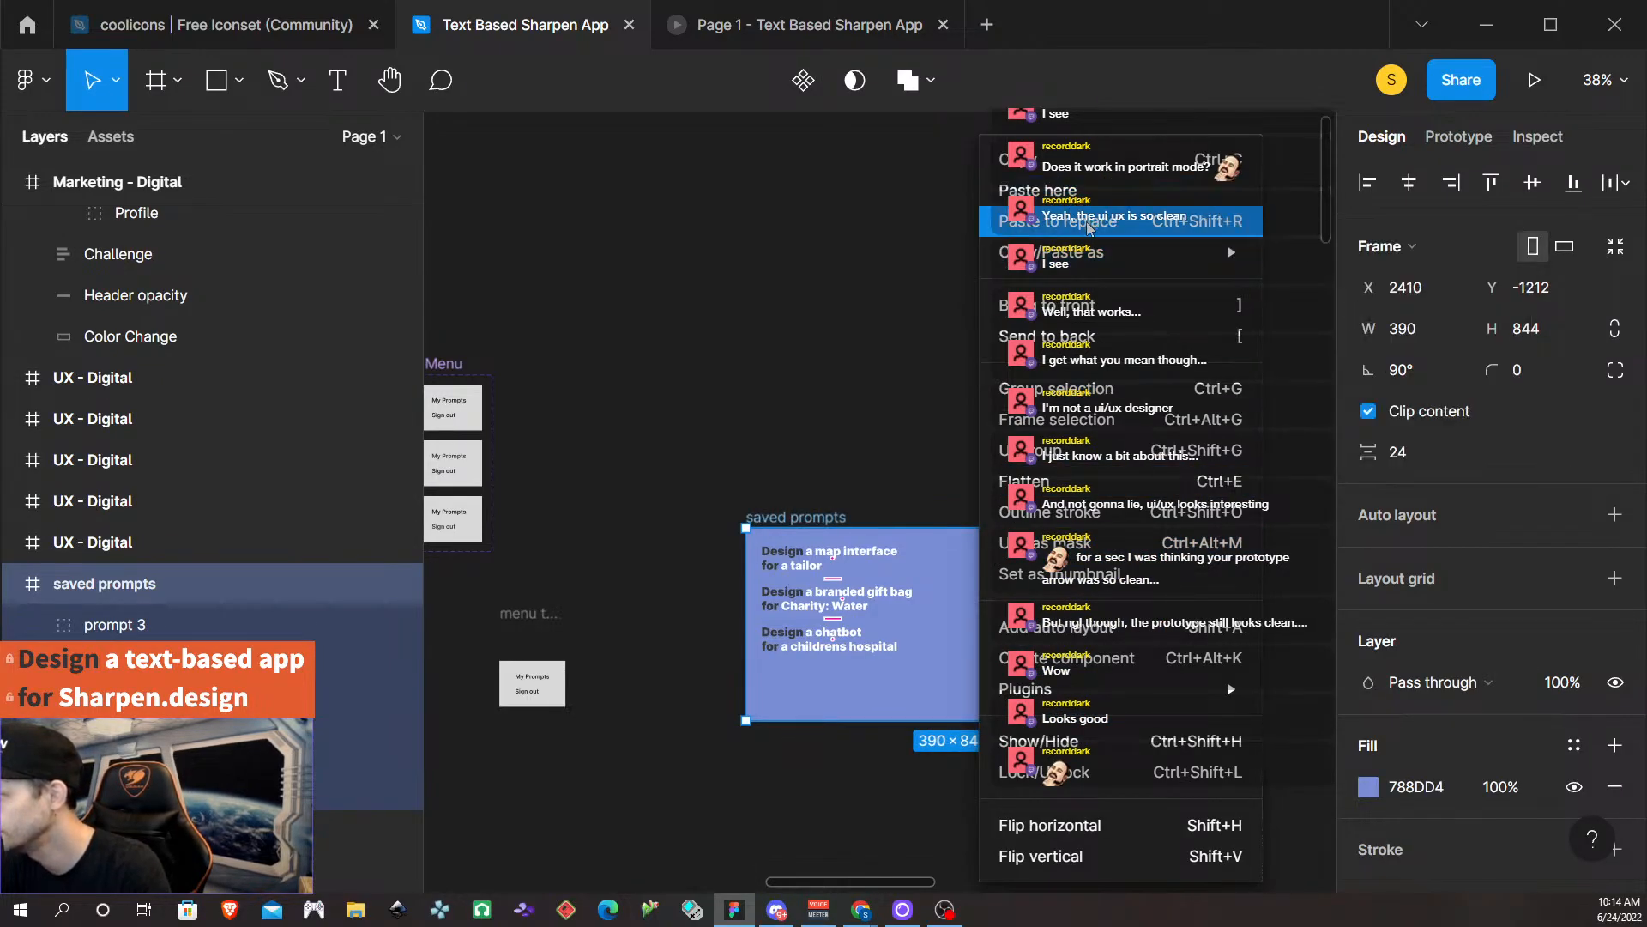
pyautogui.click(1095, 199)
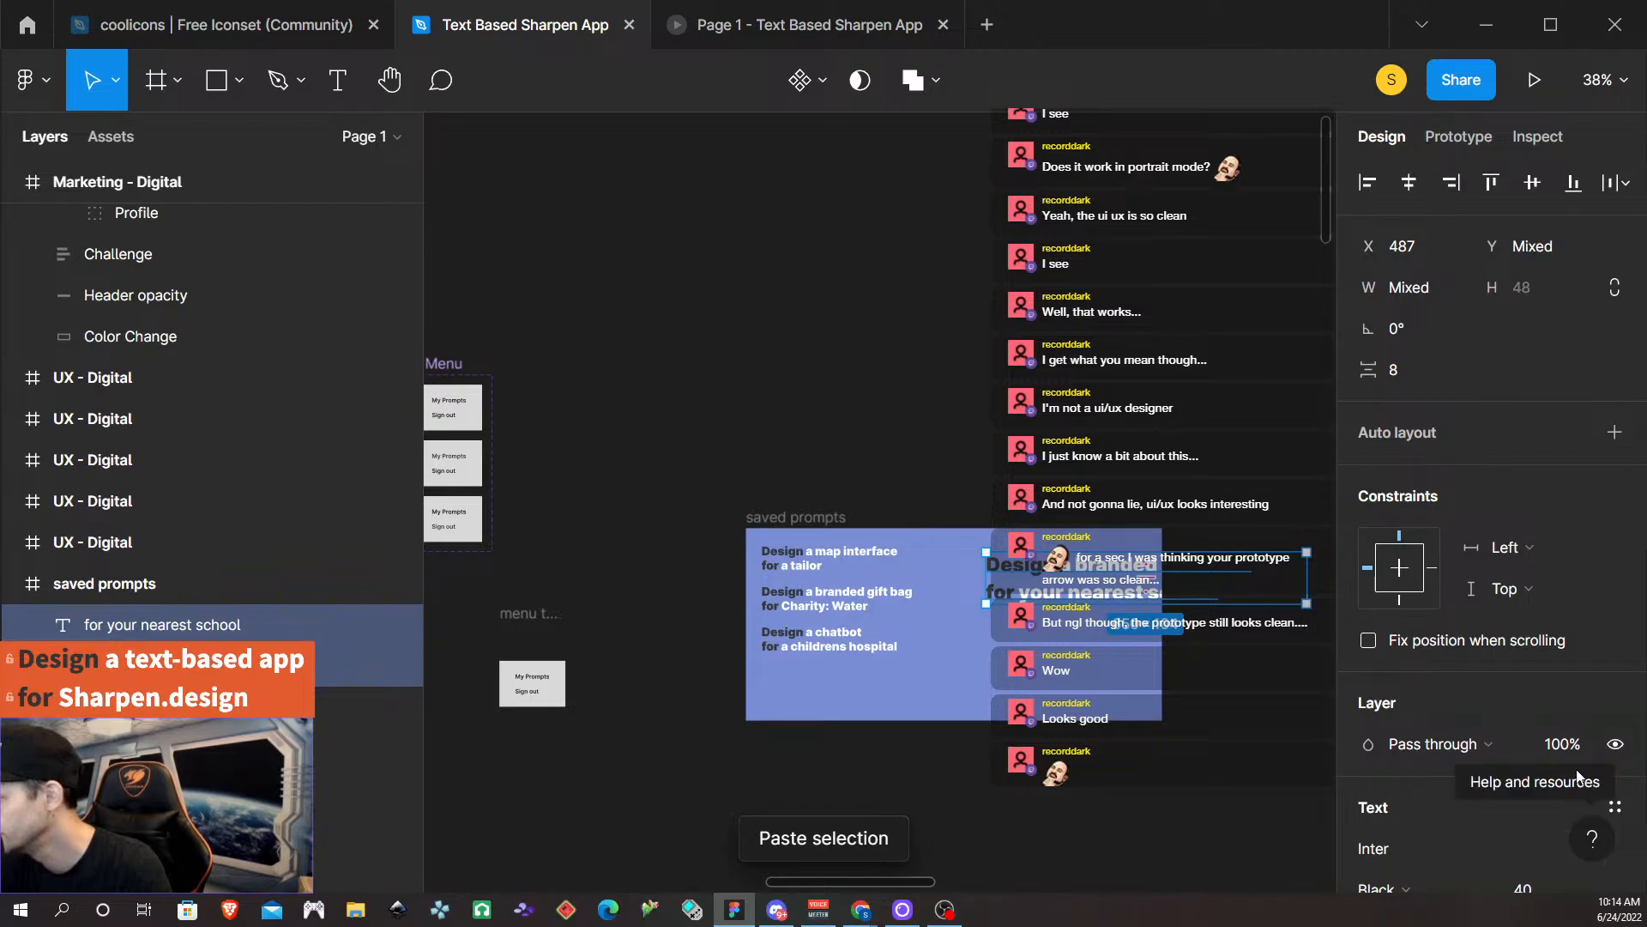
pyautogui.scroll(-3, 1537, 687)
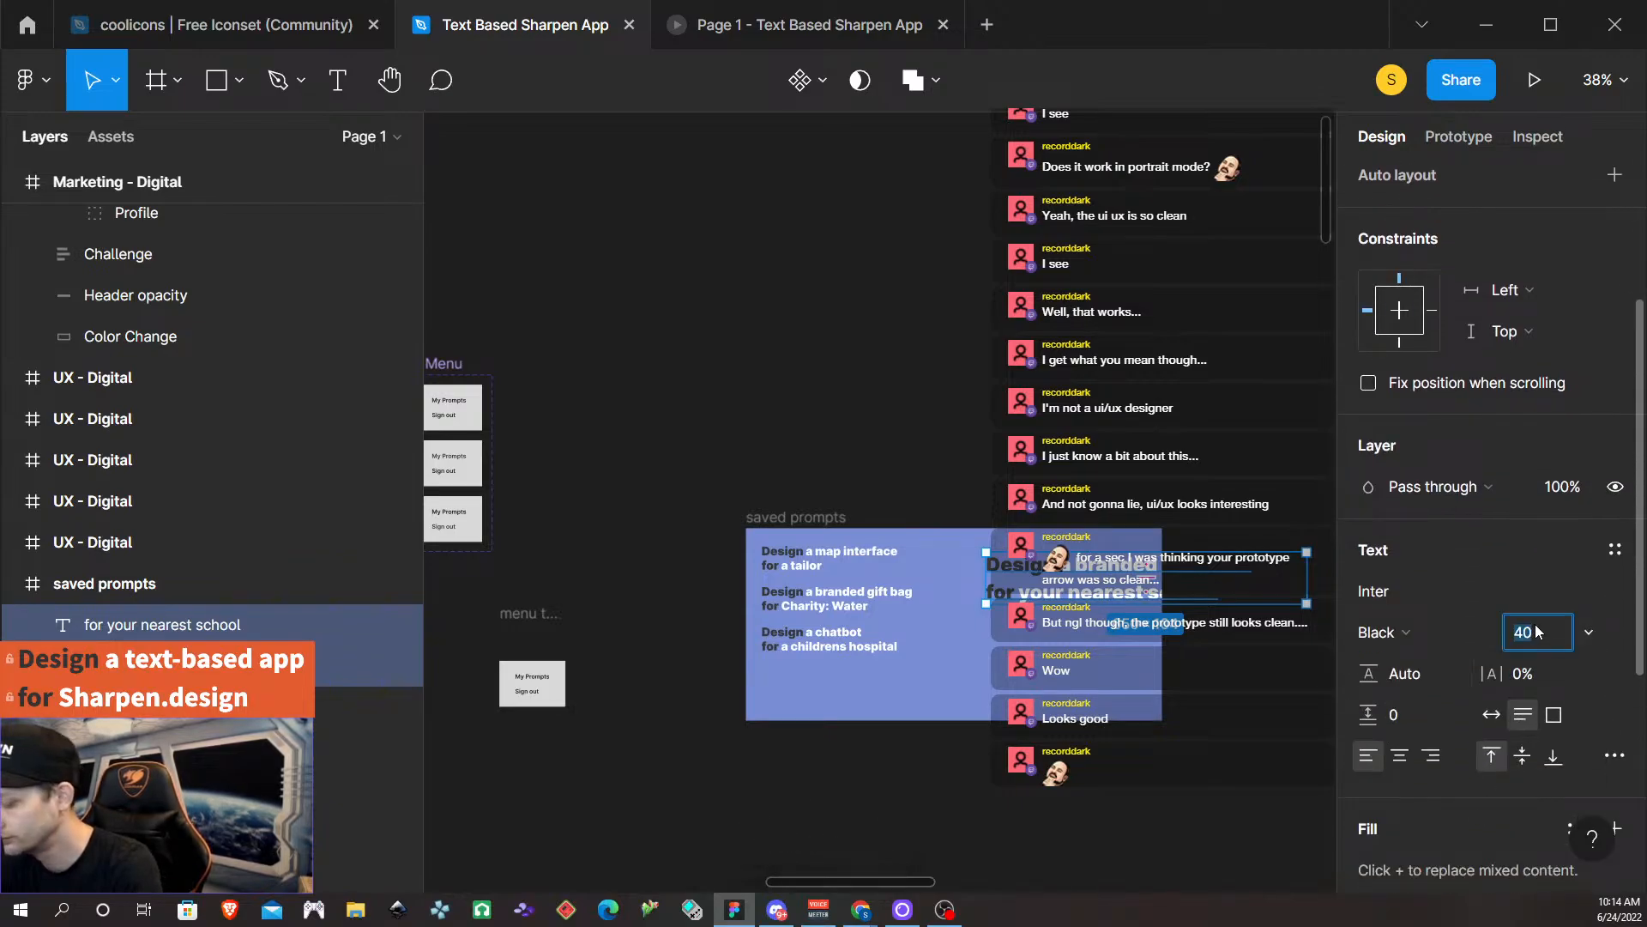
pyautogui.write('24')
pyautogui.press('Return')
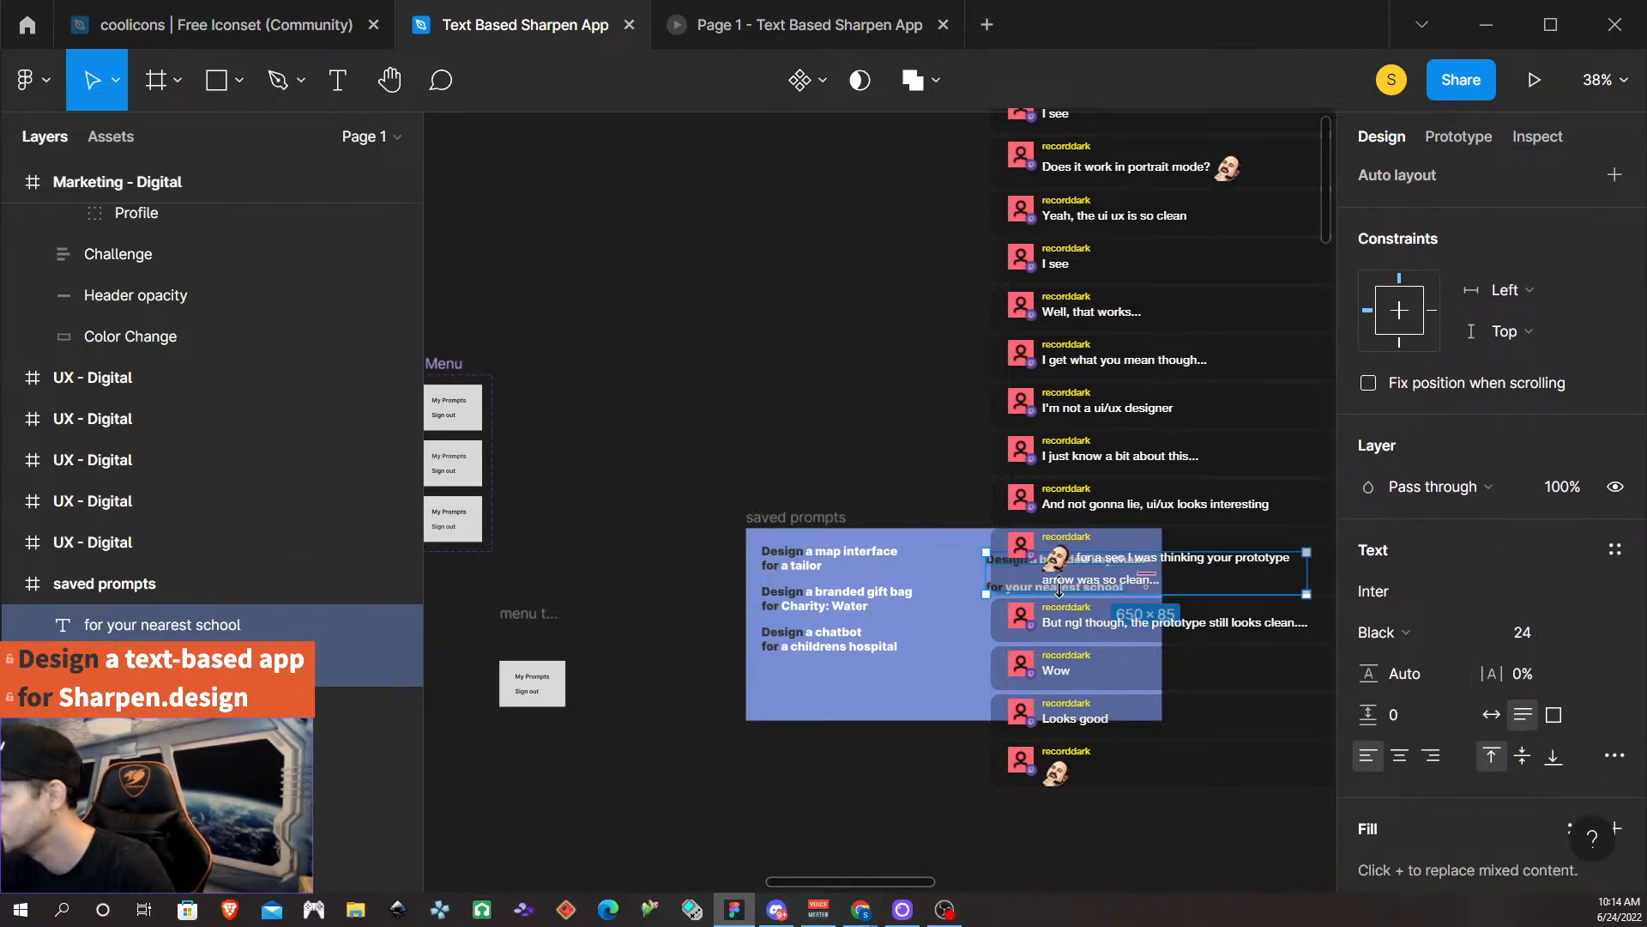
# Group the two keychain prompt texts and rename the group "Prompt 4".
pyautogui.hotkey('ctrl', 'g')
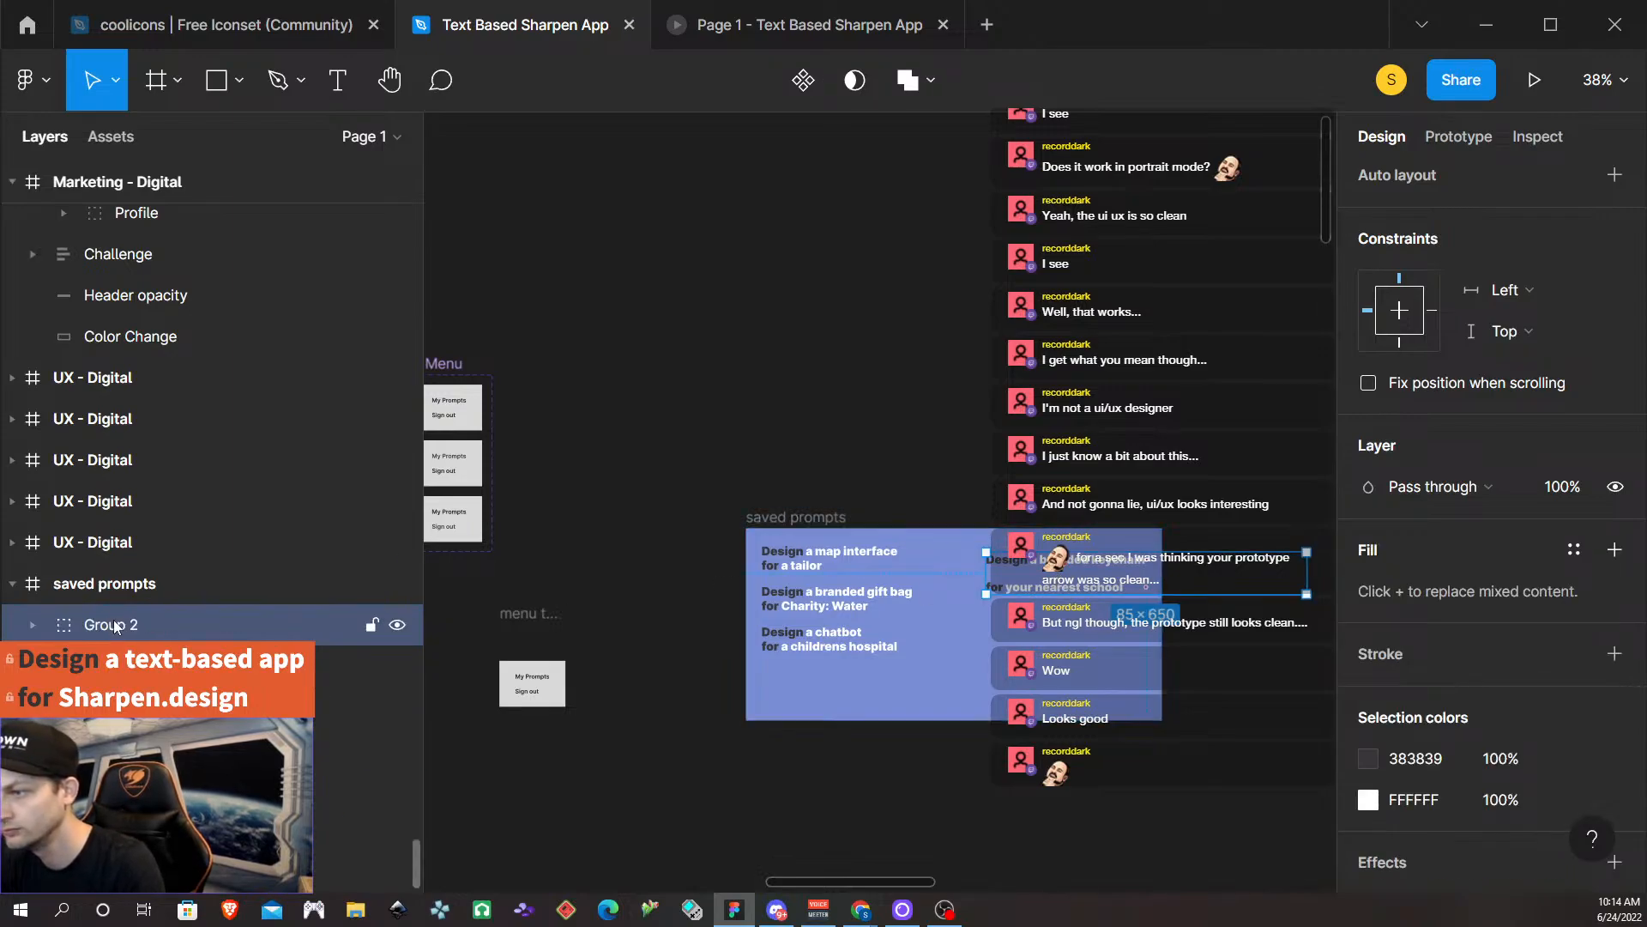
pyautogui.doubleClick(109, 627)
pyautogui.write('Prompt')
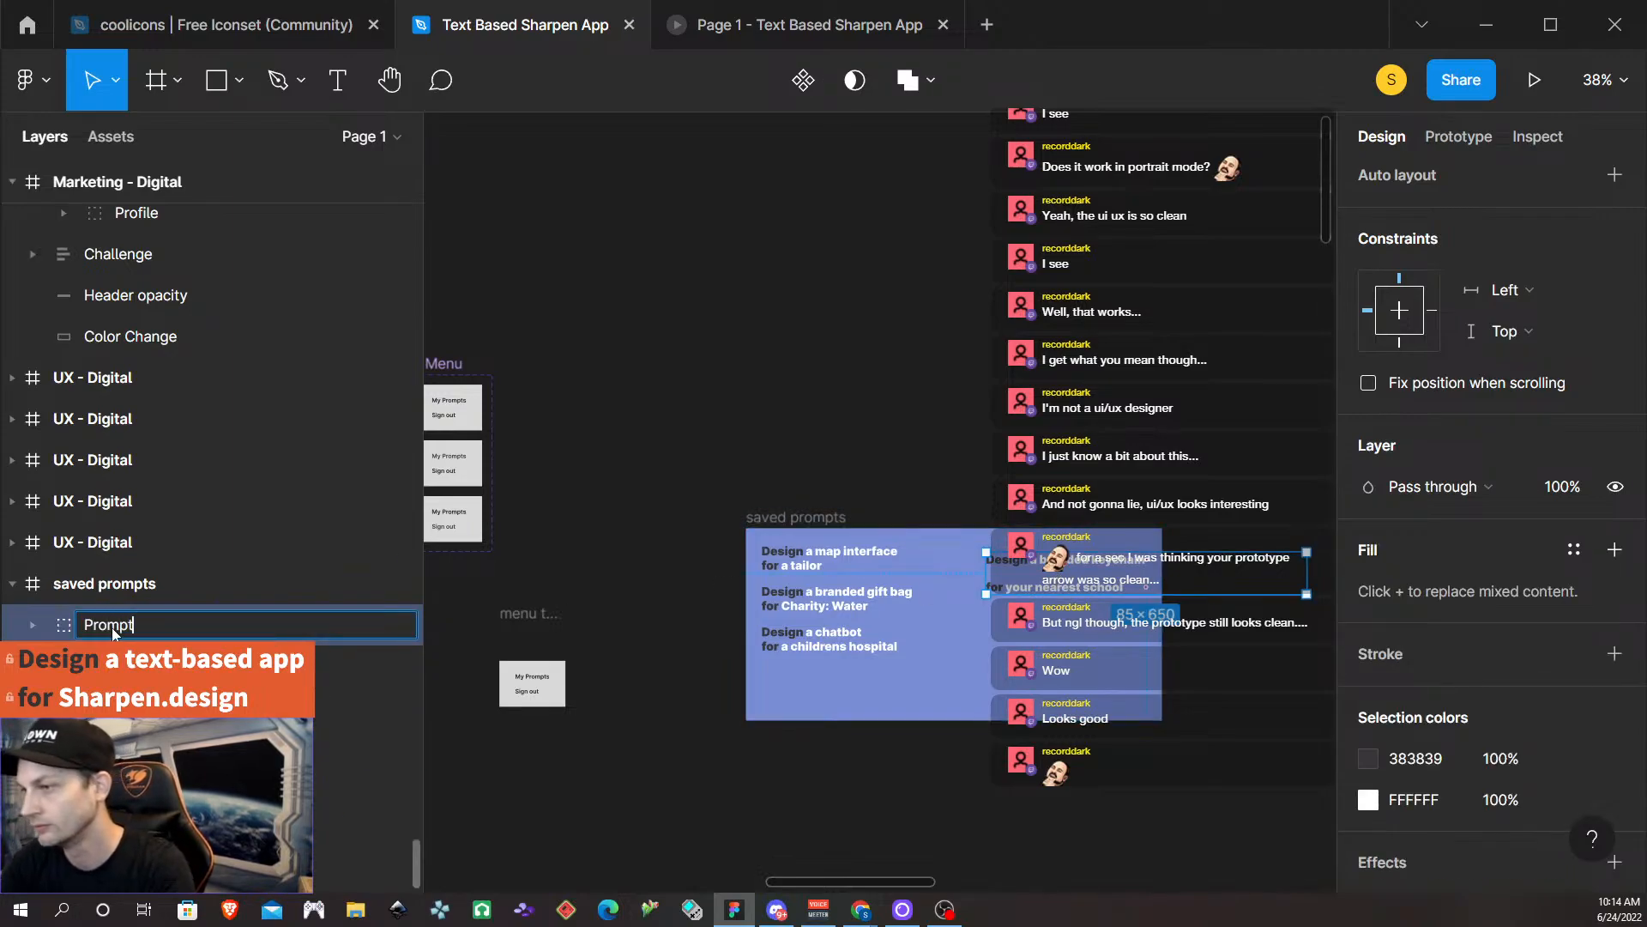
pyautogui.write(' 4')
pyautogui.press('Return')
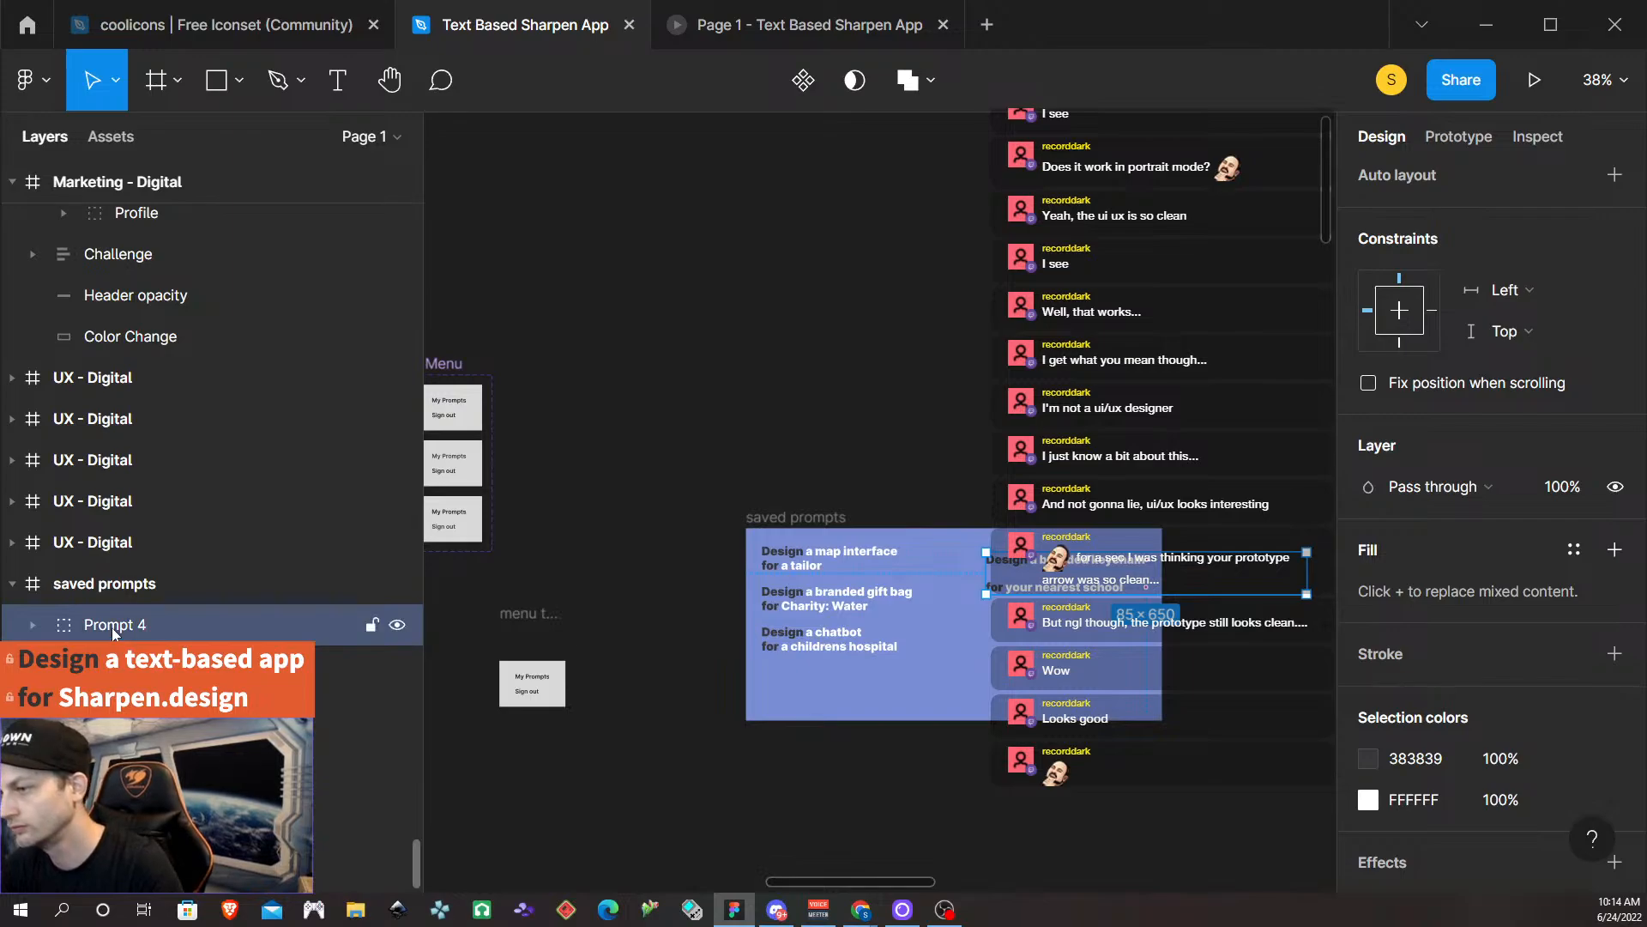
# Move the "for your nearest school" text up so it sits directly beneath the "Design a branded keychain" line without a gap.
pyautogui.doubleClick(1062, 592)
pyautogui.hotkey('shift', 'Up')
pyautogui.hotkey('shift', 'Up')
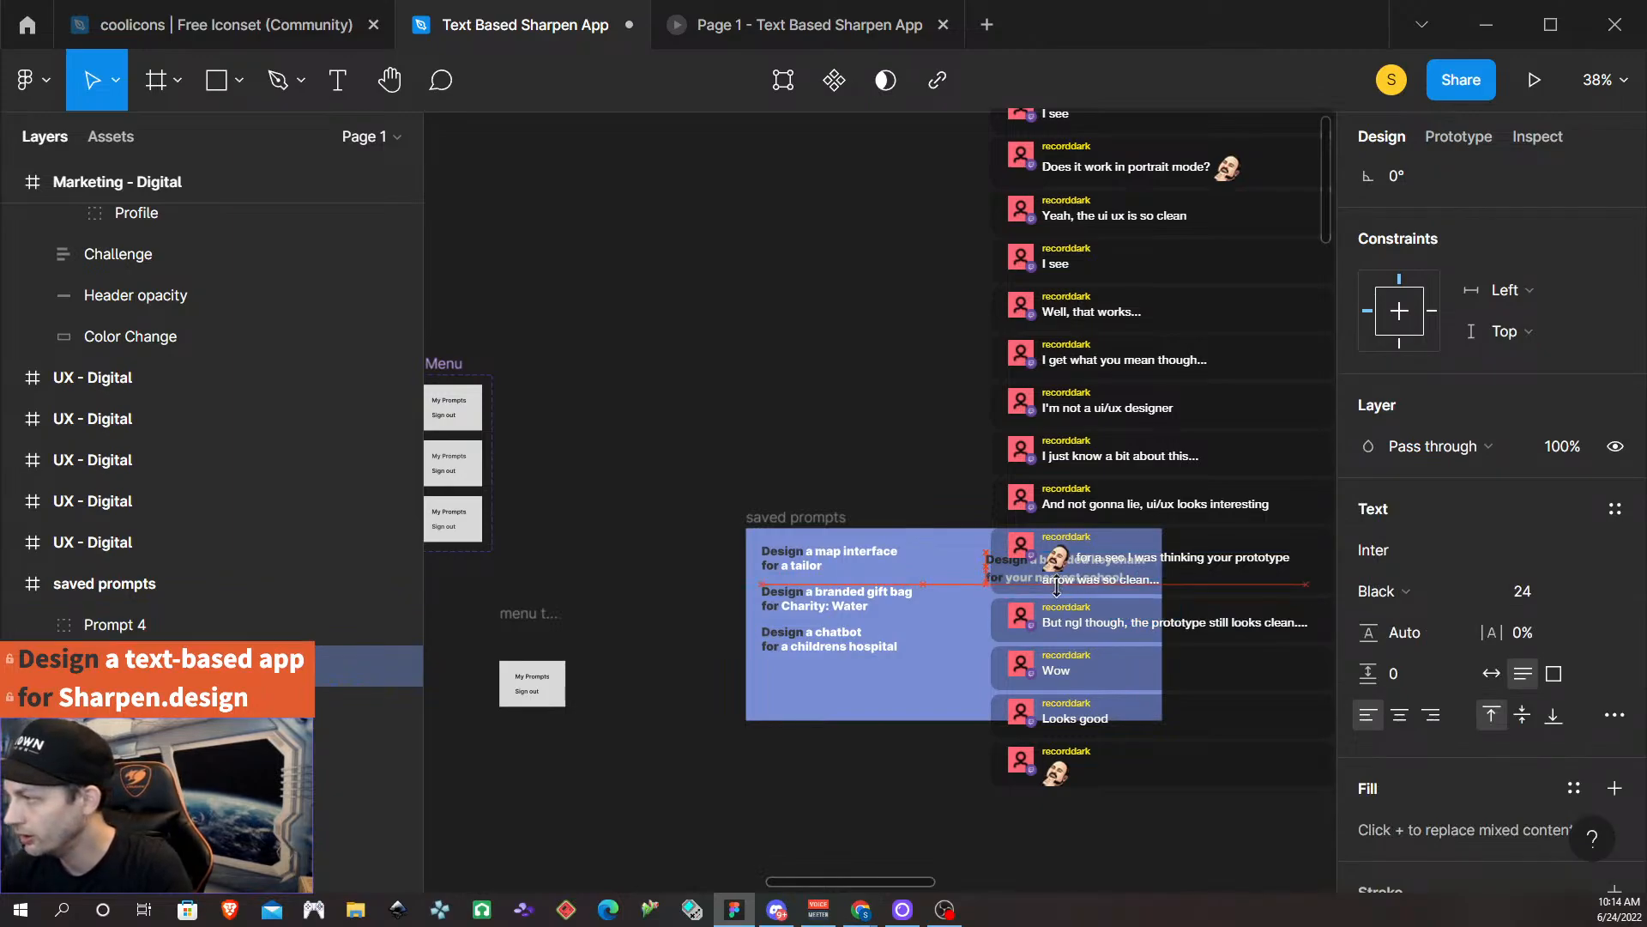
pyautogui.press('Up')
pyautogui.press('Up')
pyautogui.press('Up')
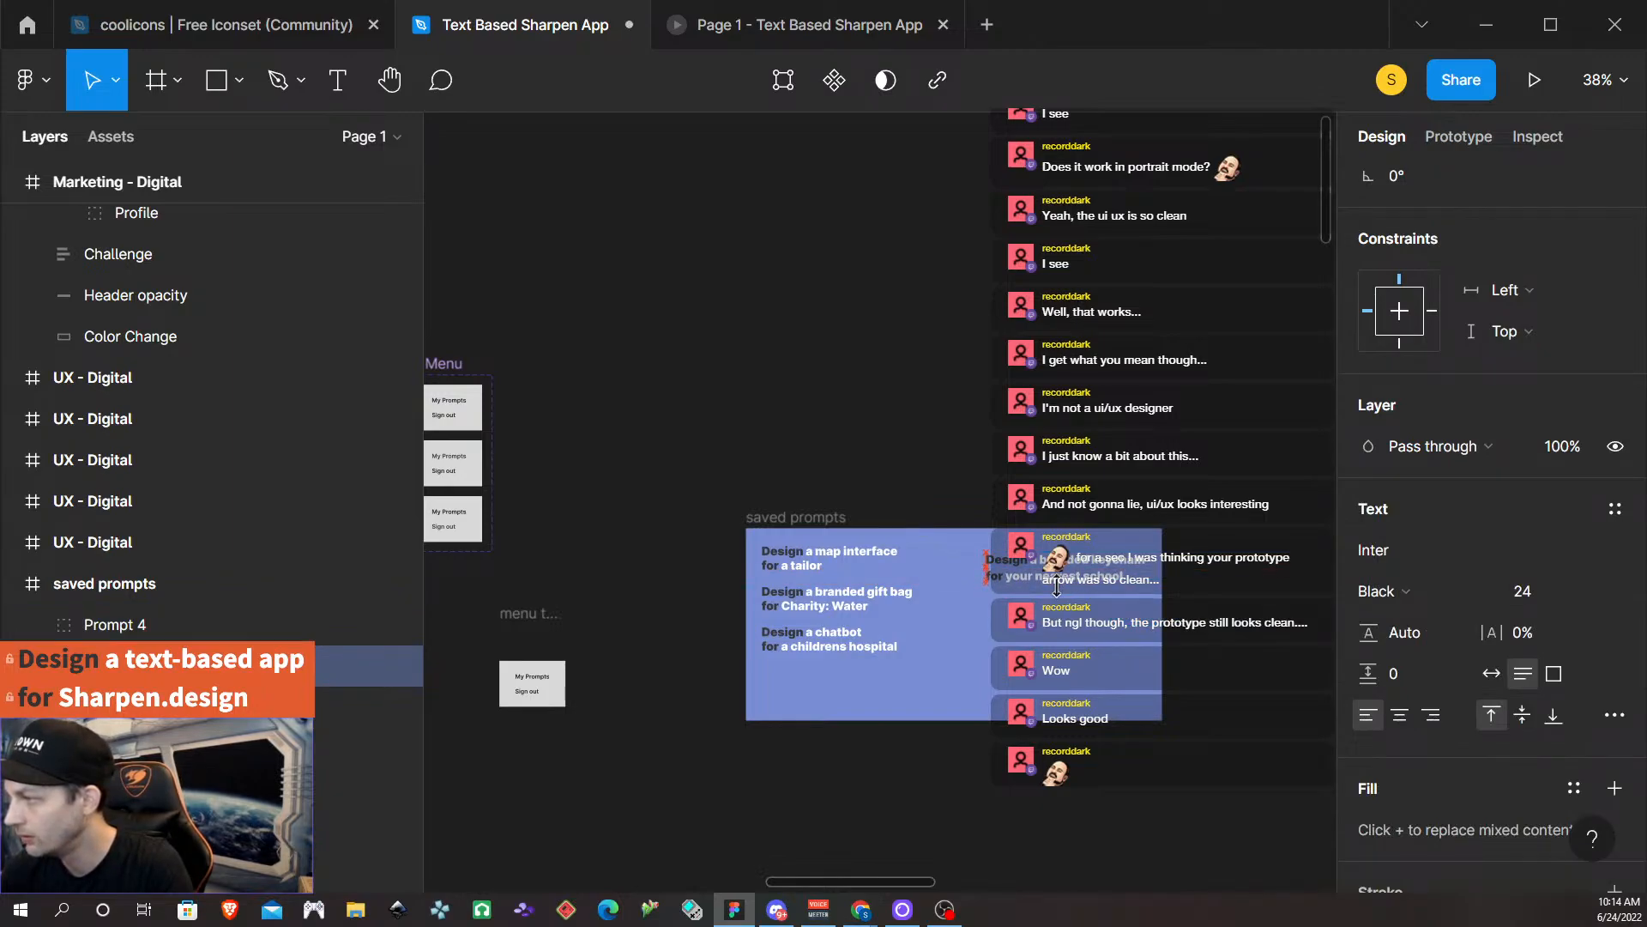
pyautogui.press('Up')
pyautogui.press('Up')
pyautogui.press('Down')
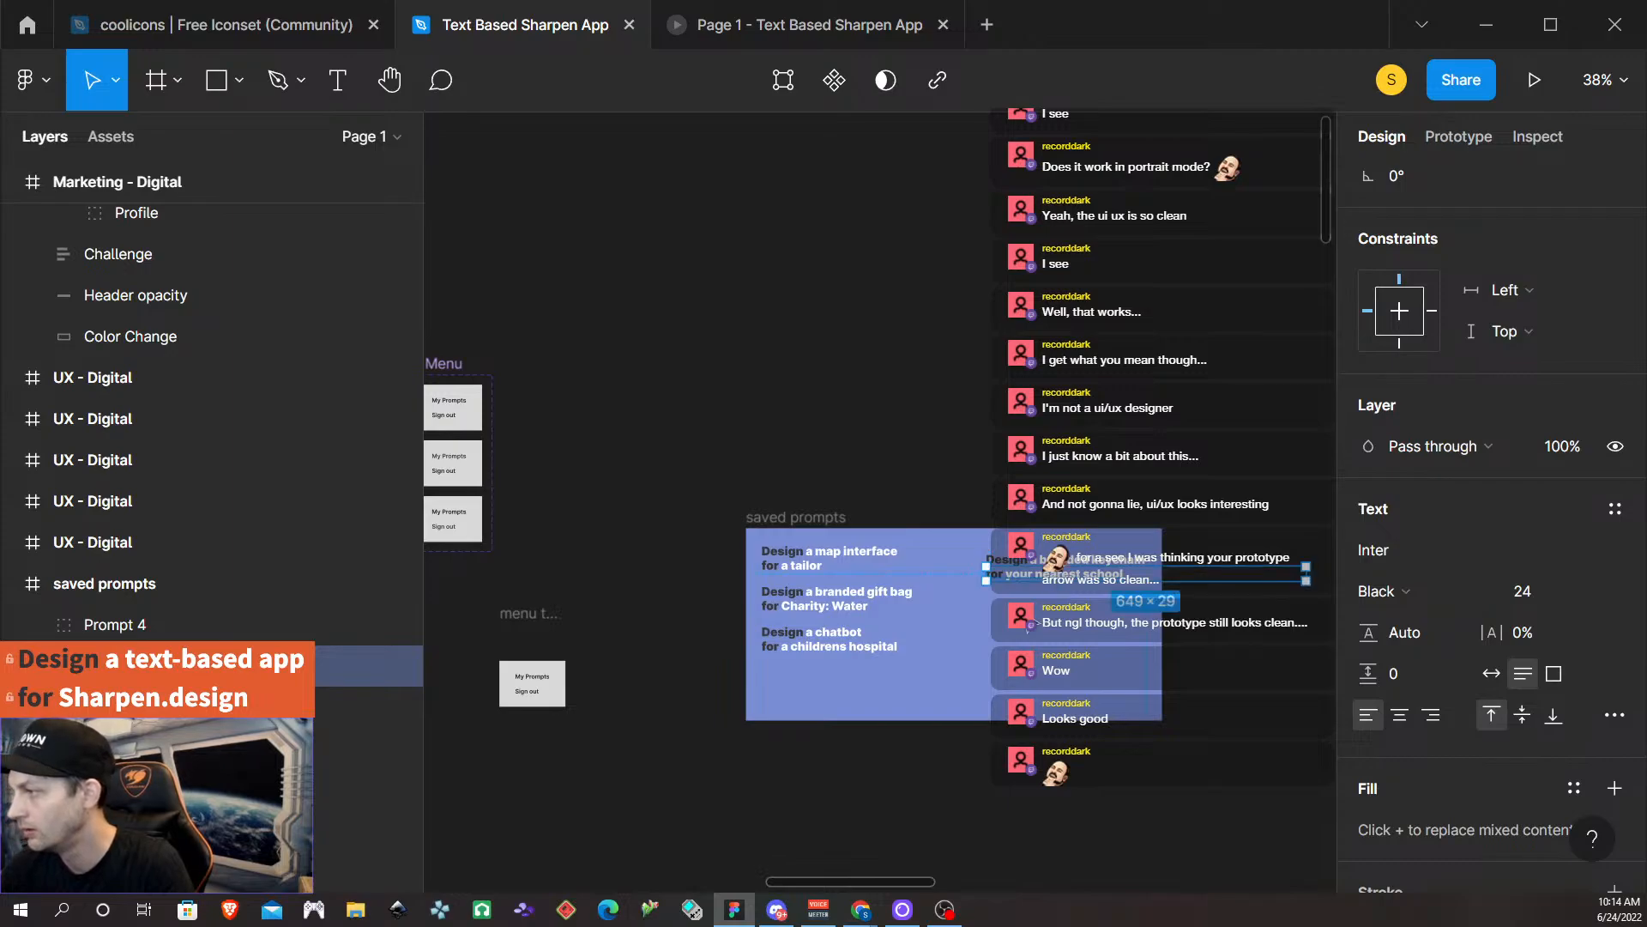
pyautogui.press('Escape')
# Shrink the Prompt 4 group's long side to 337 and place it in a second column, level with the map interface prompt.
pyautogui.click(1289, 580)
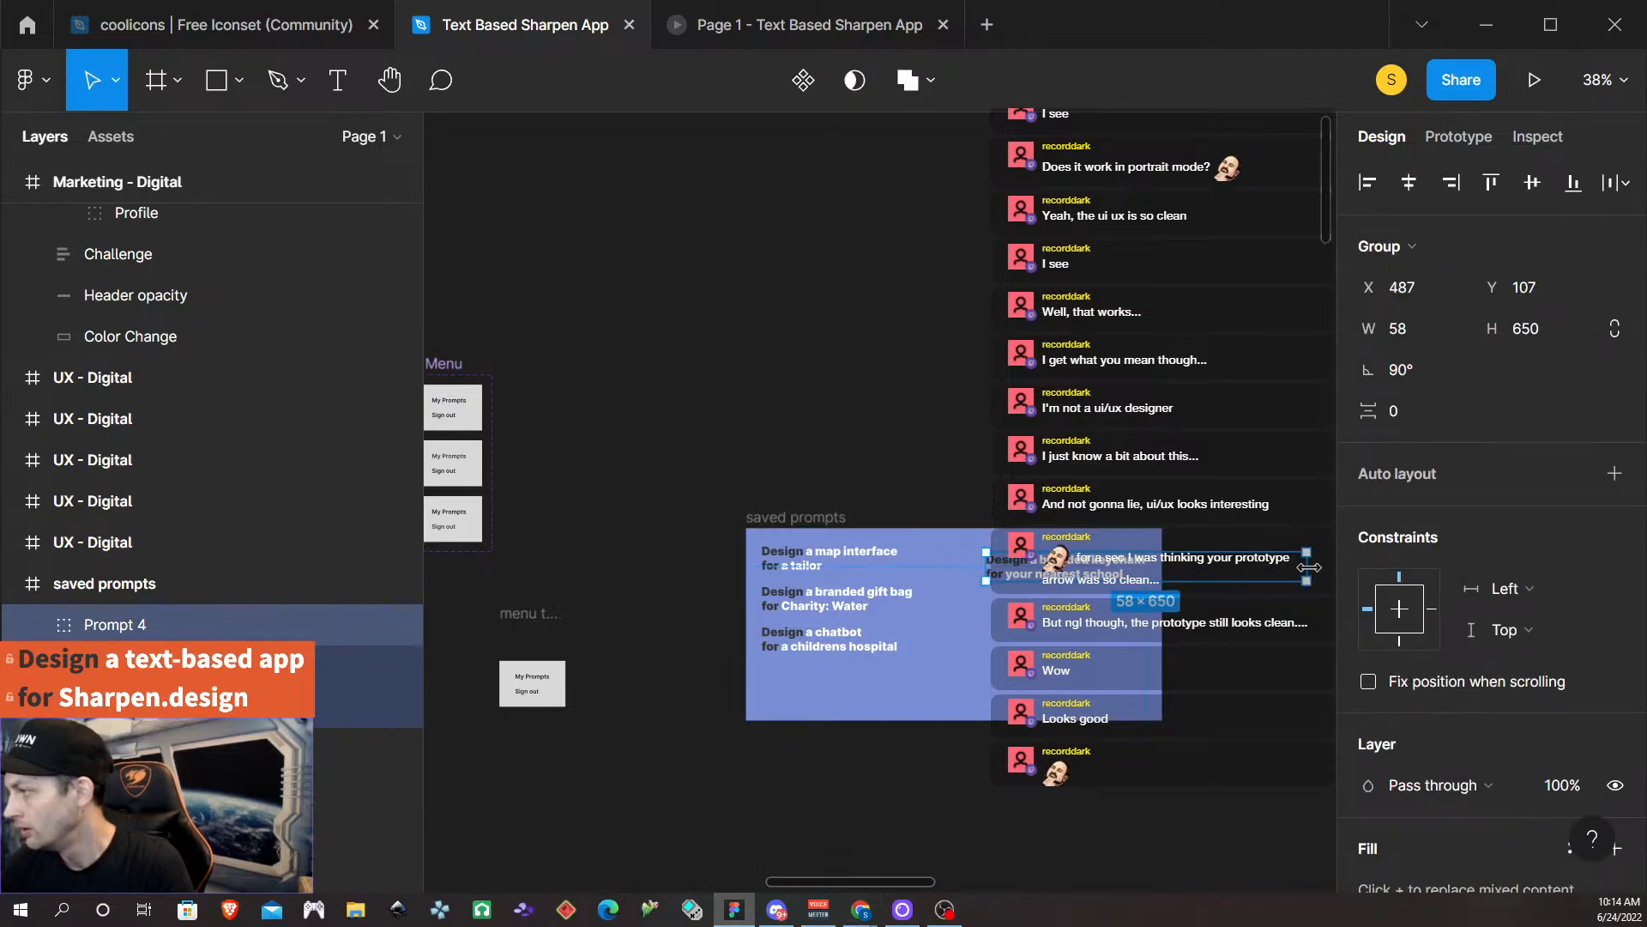
pyautogui.moveTo(1308, 567); pyautogui.dragTo(1152, 568)
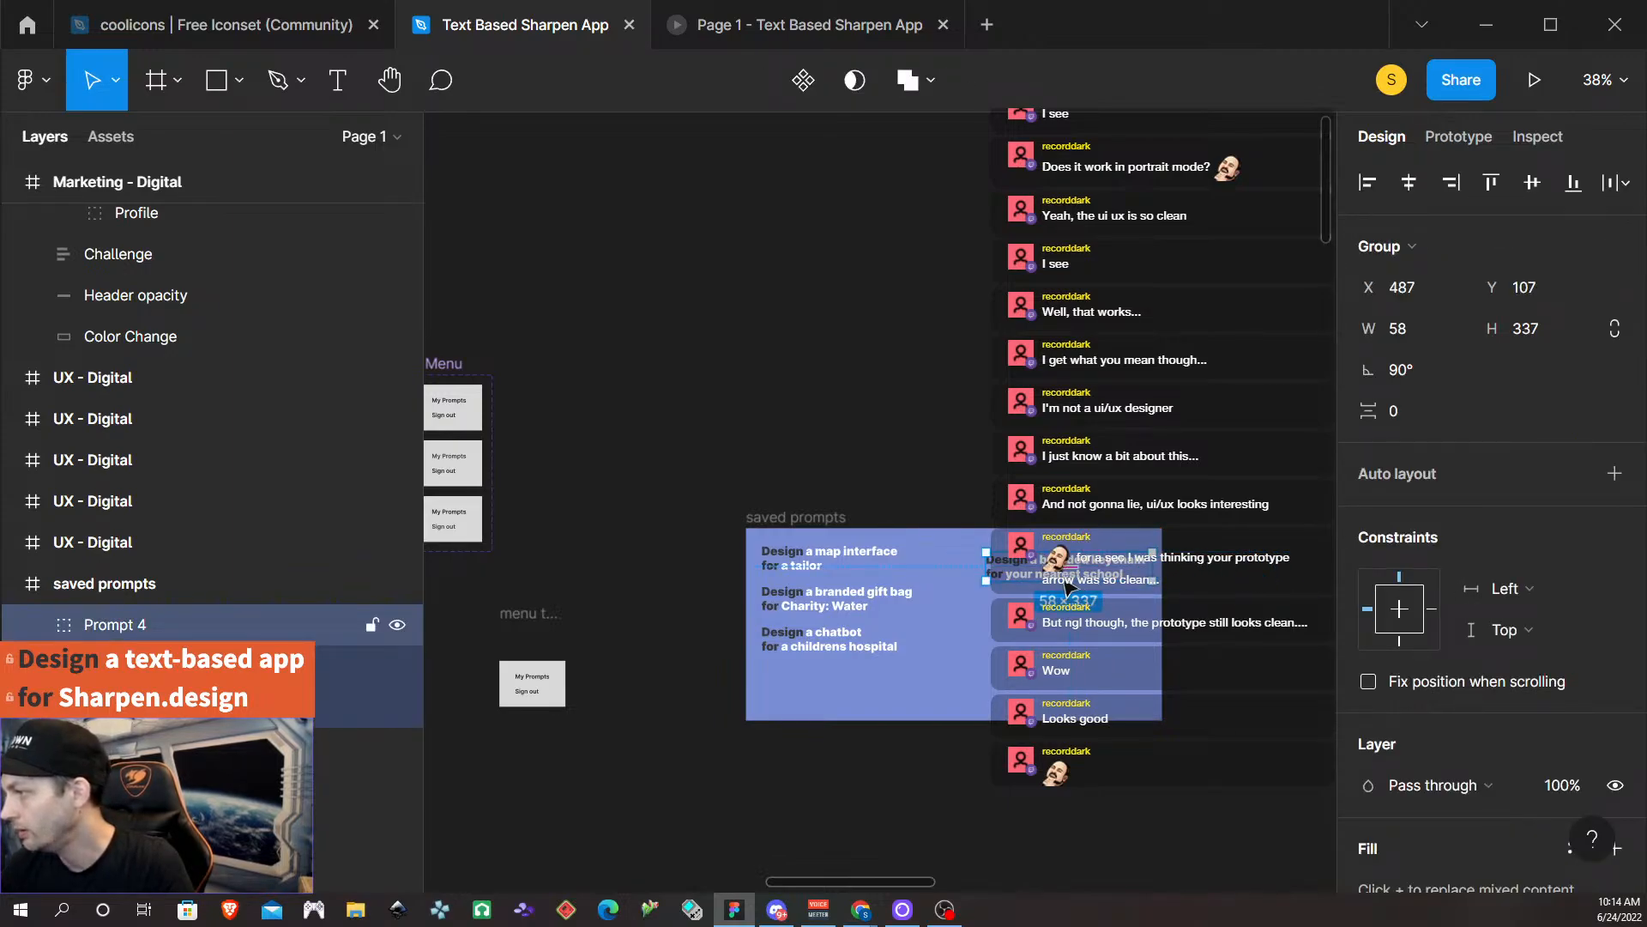
pyautogui.moveTo(1036, 581); pyautogui.dragTo(1027, 576)
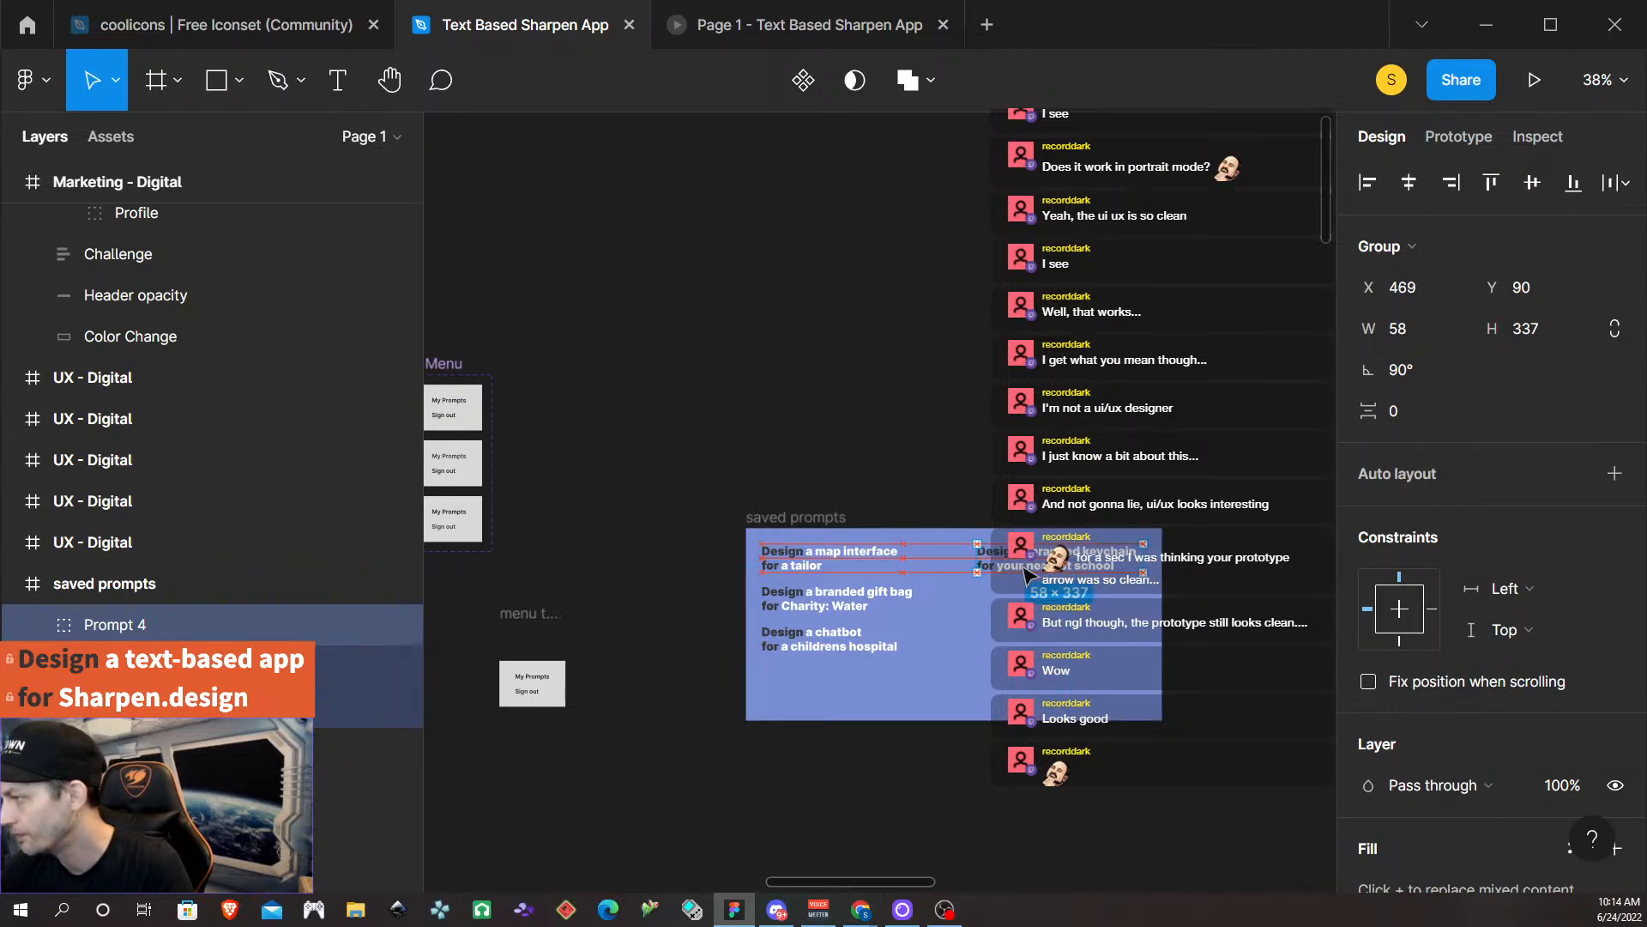
pyautogui.press('Escape')
pyautogui.scroll(4, 1009, 625)
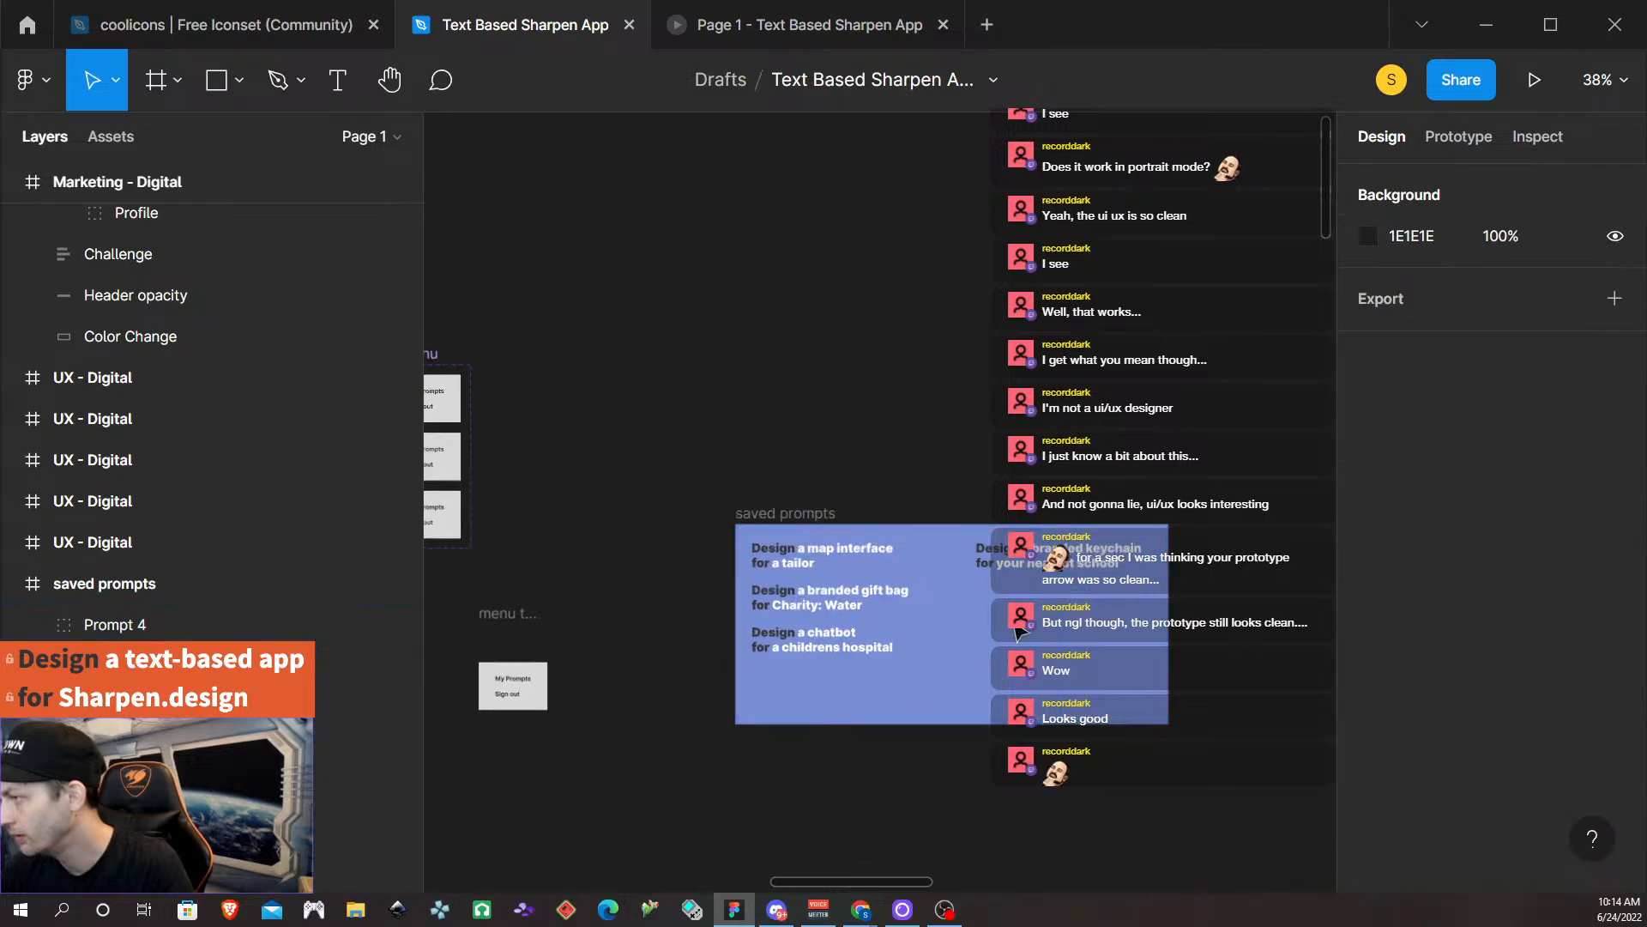
pyautogui.click(661, 582)
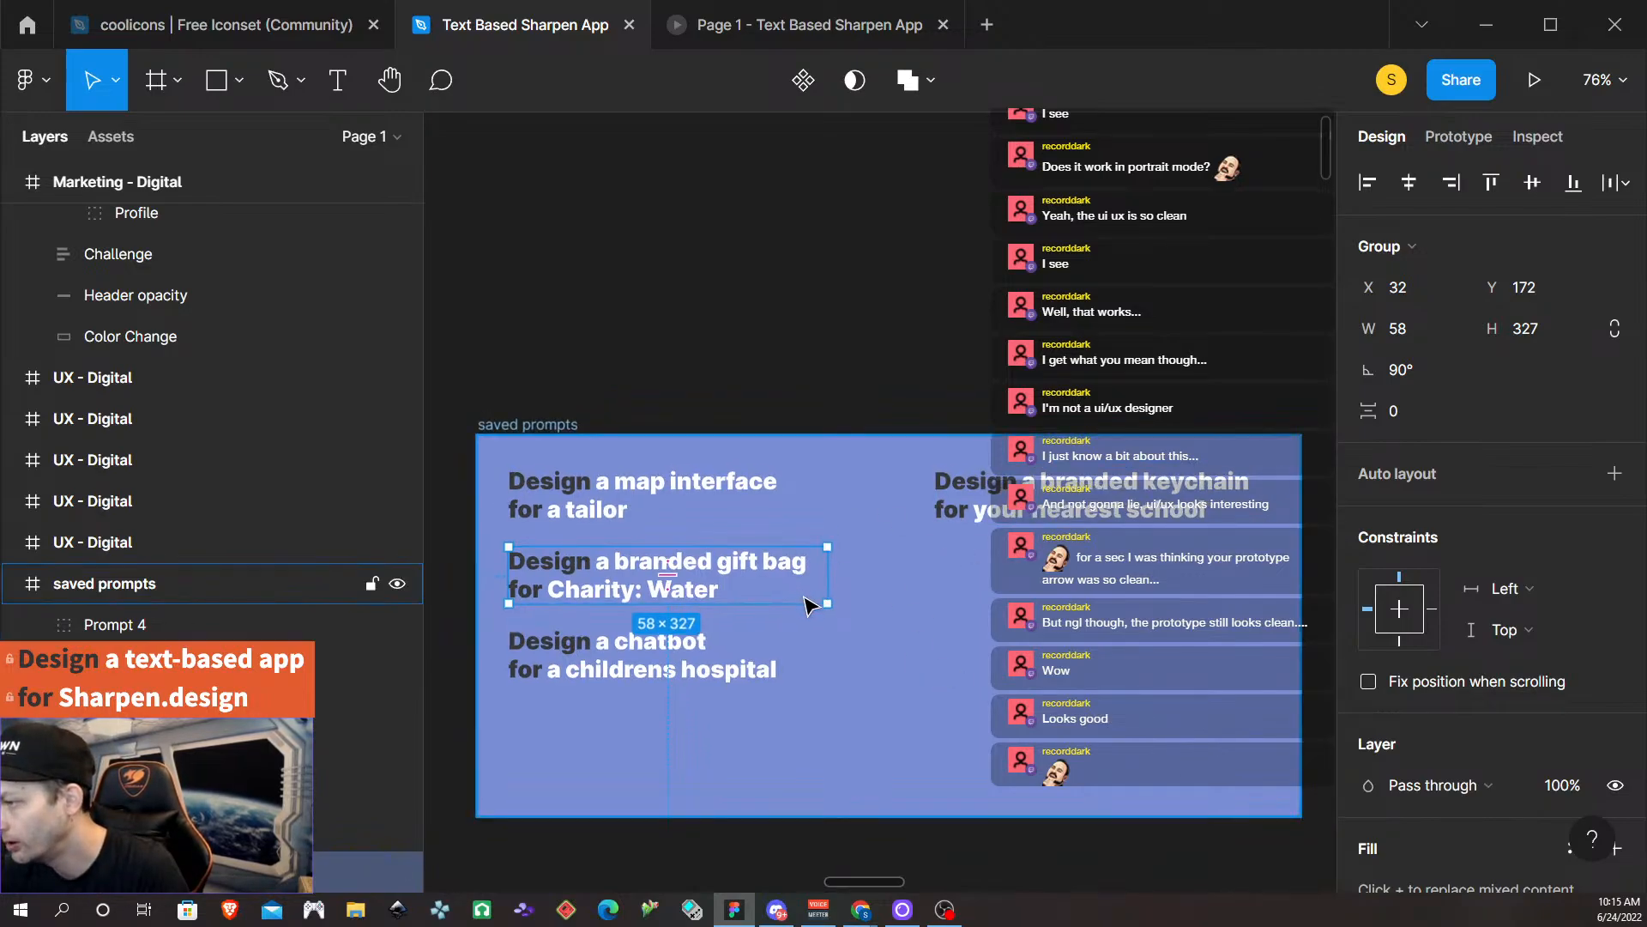
# Copy the "Design a branded mug" and "for a pizza shop in Norway" texts from the purple Marketing - Physical frame.
pyautogui.scroll(-10, 916, 689)
pyautogui.scroll(-5, 912, 684)
pyautogui.scroll(-10, 908, 684)
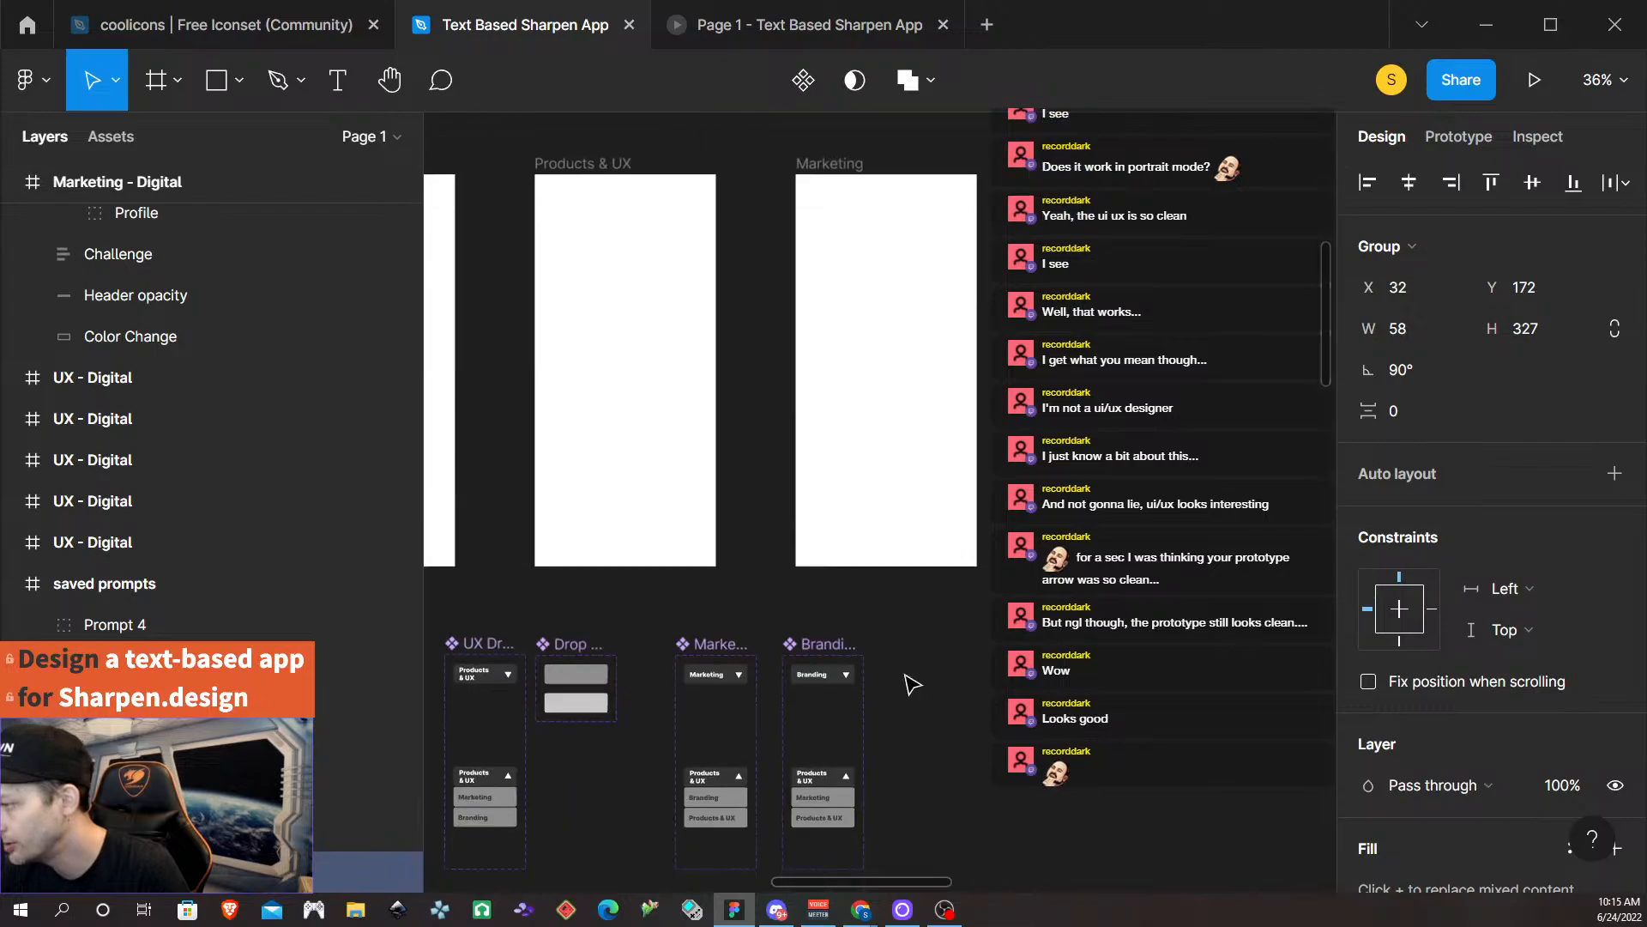
pyautogui.scroll(-8, 907, 683)
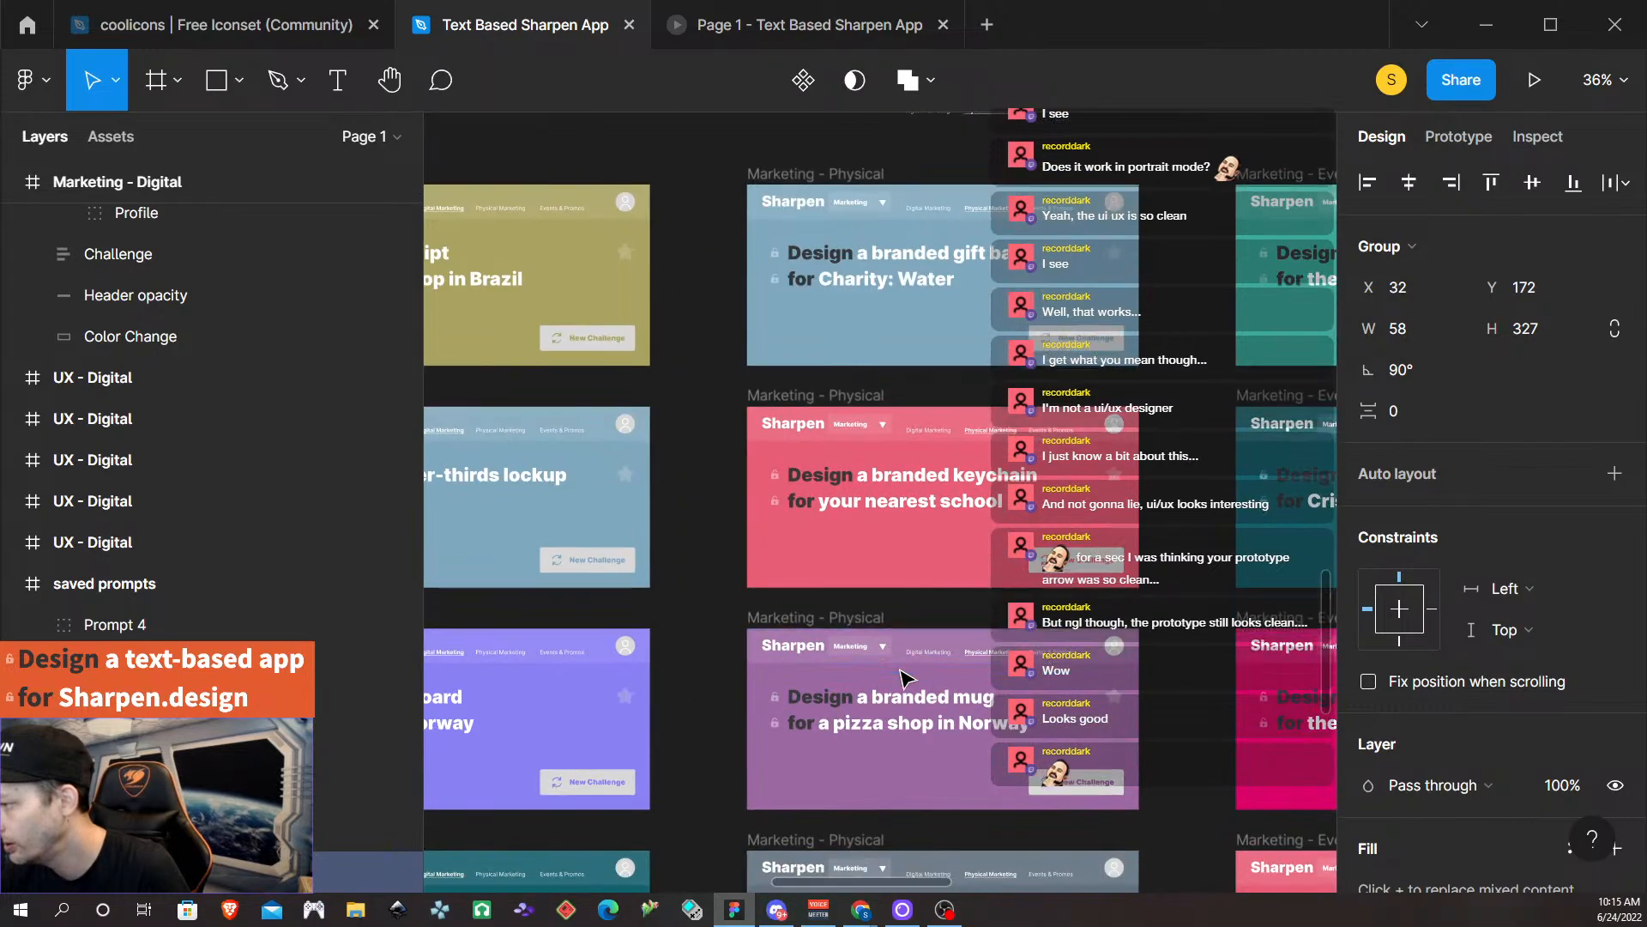
pyautogui.click(940, 446)
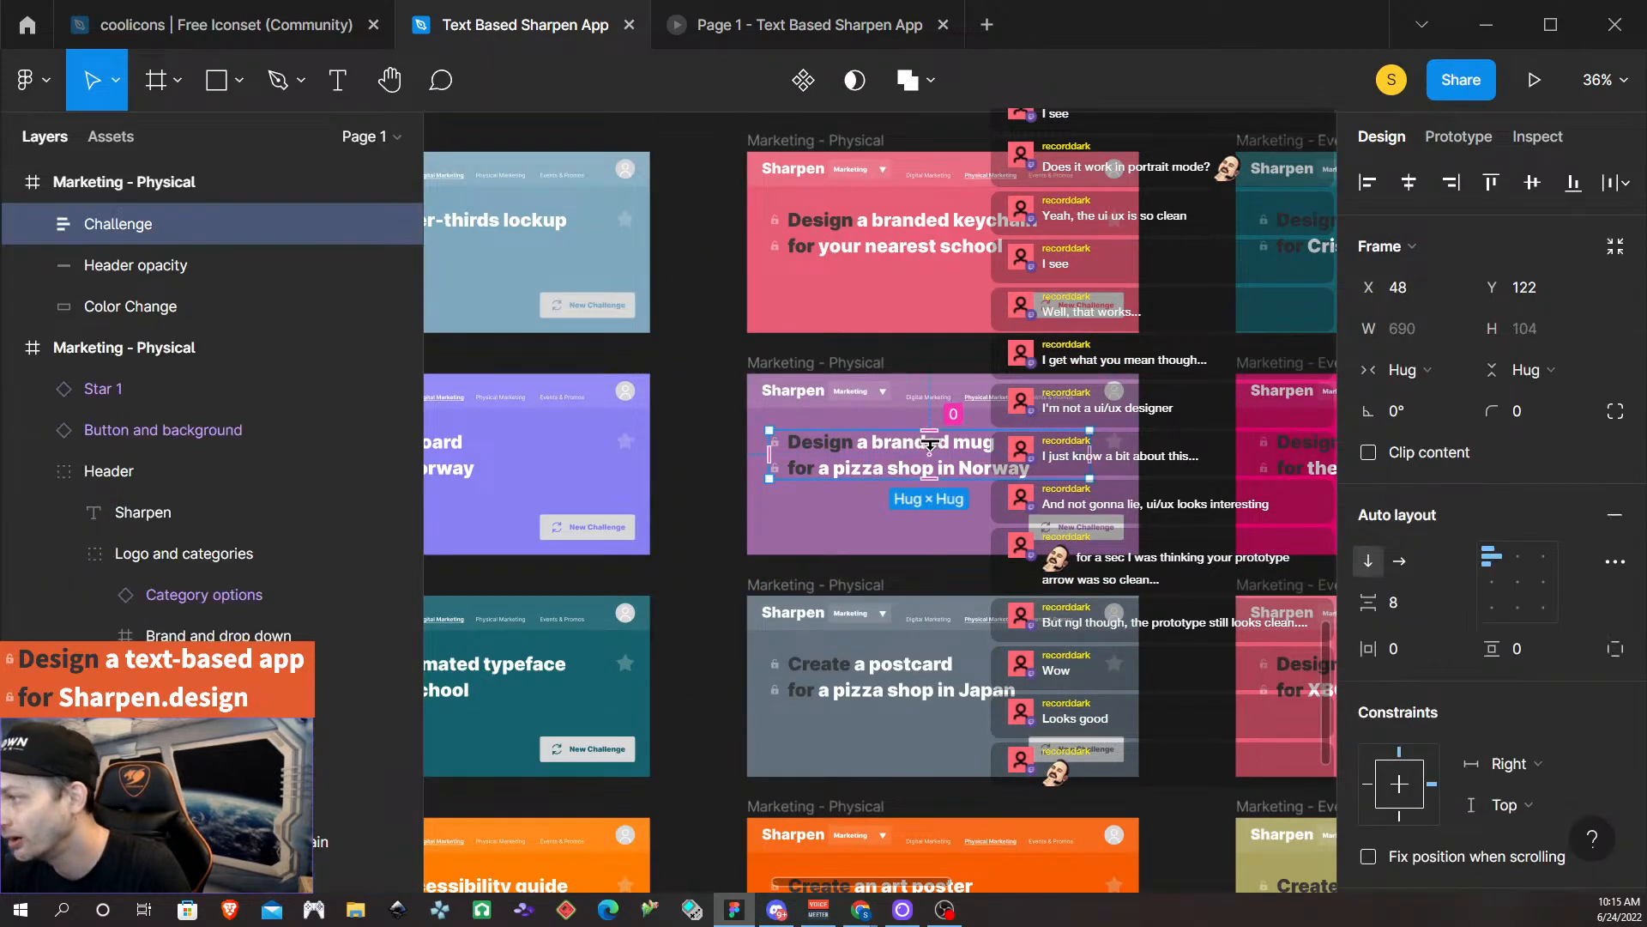
pyautogui.doubleClick(965, 453)
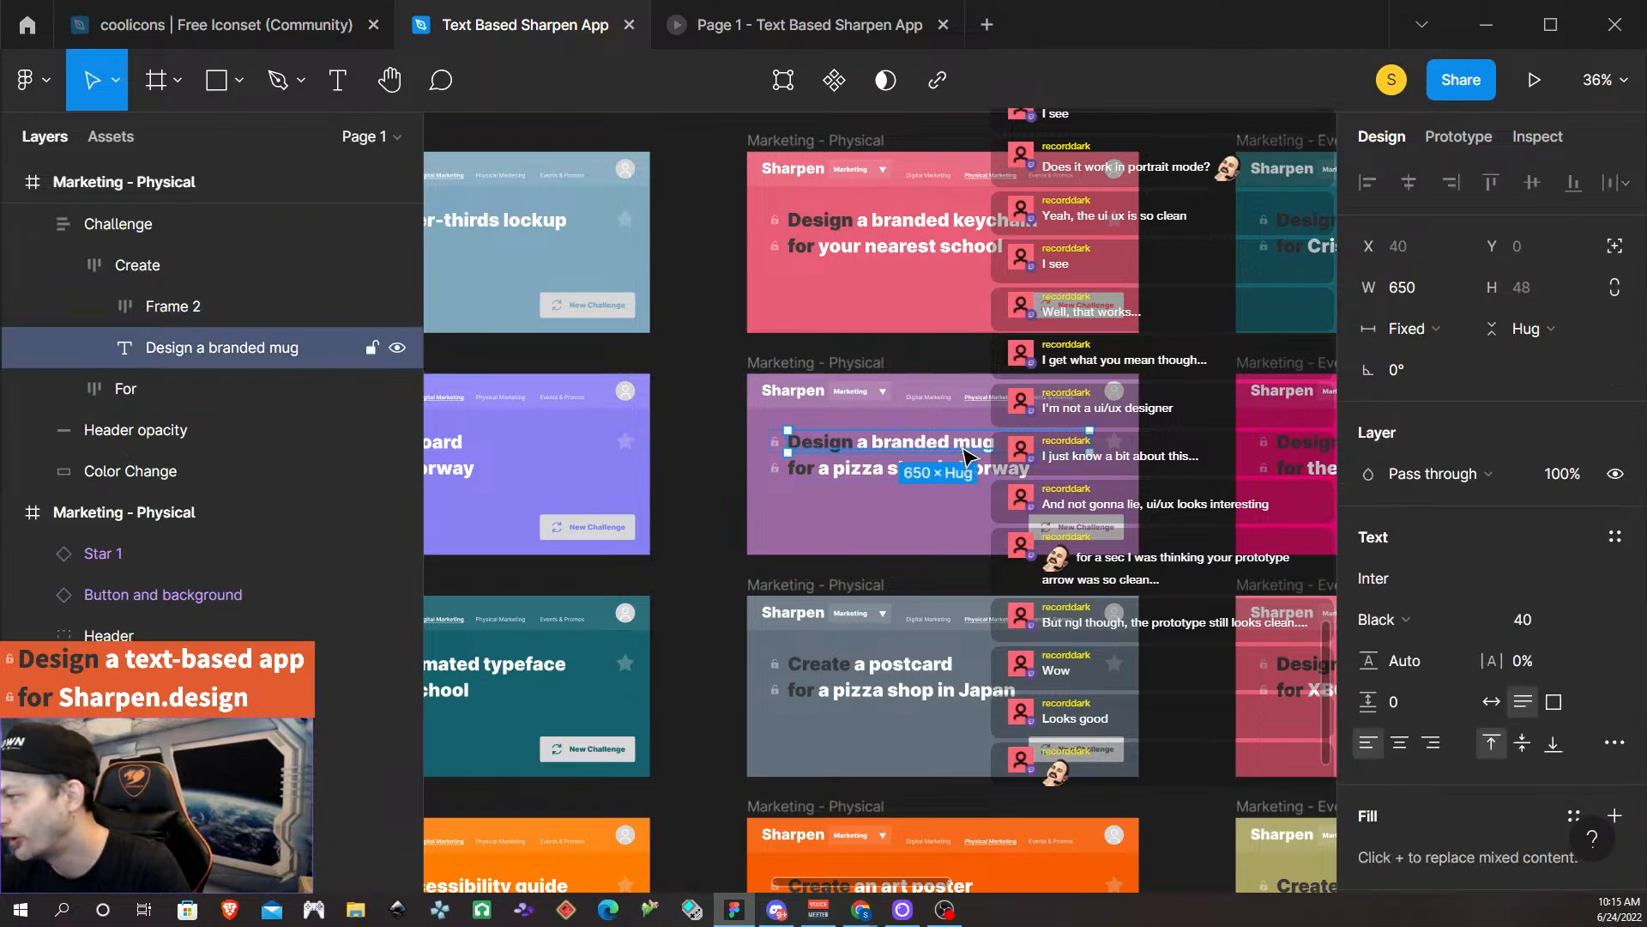
pyautogui.keyDown('shift'); pyautogui.click(884, 474); pyautogui.keyUp('shift')
# Paste the mug prompt texts below the keychain prompt in the saved prompts frame and set their font size to 24.
pyautogui.scroll(15, 967, 415)
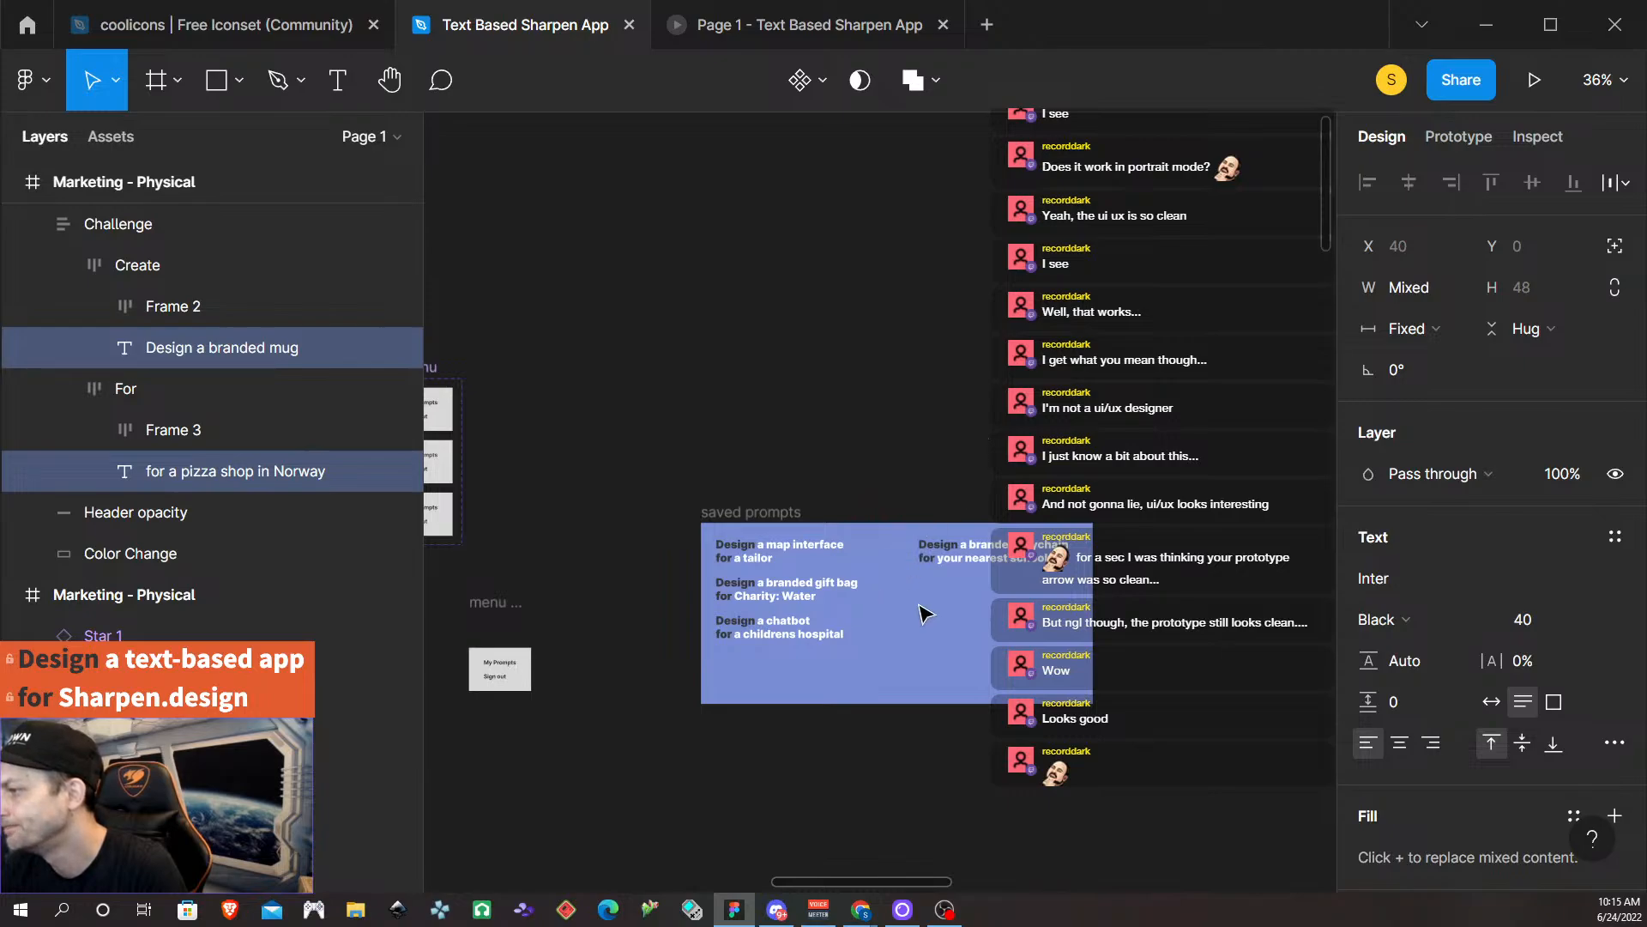
pyautogui.rightClick(911, 613)
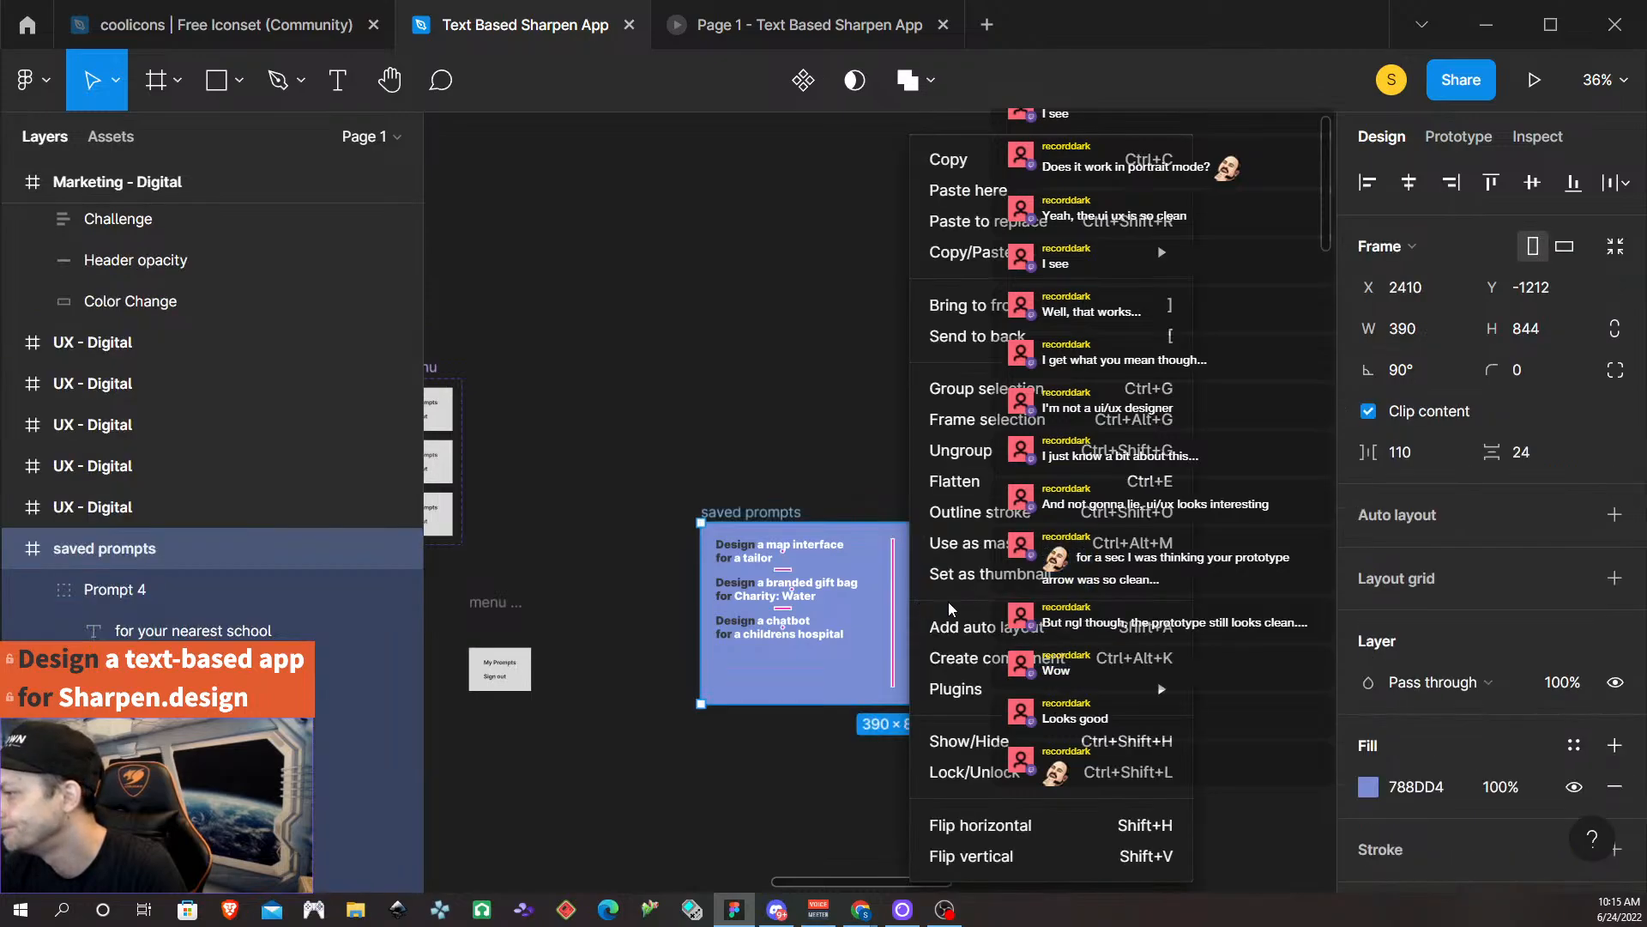
pyautogui.click(984, 199)
pyautogui.scroll(-4, 1565, 712)
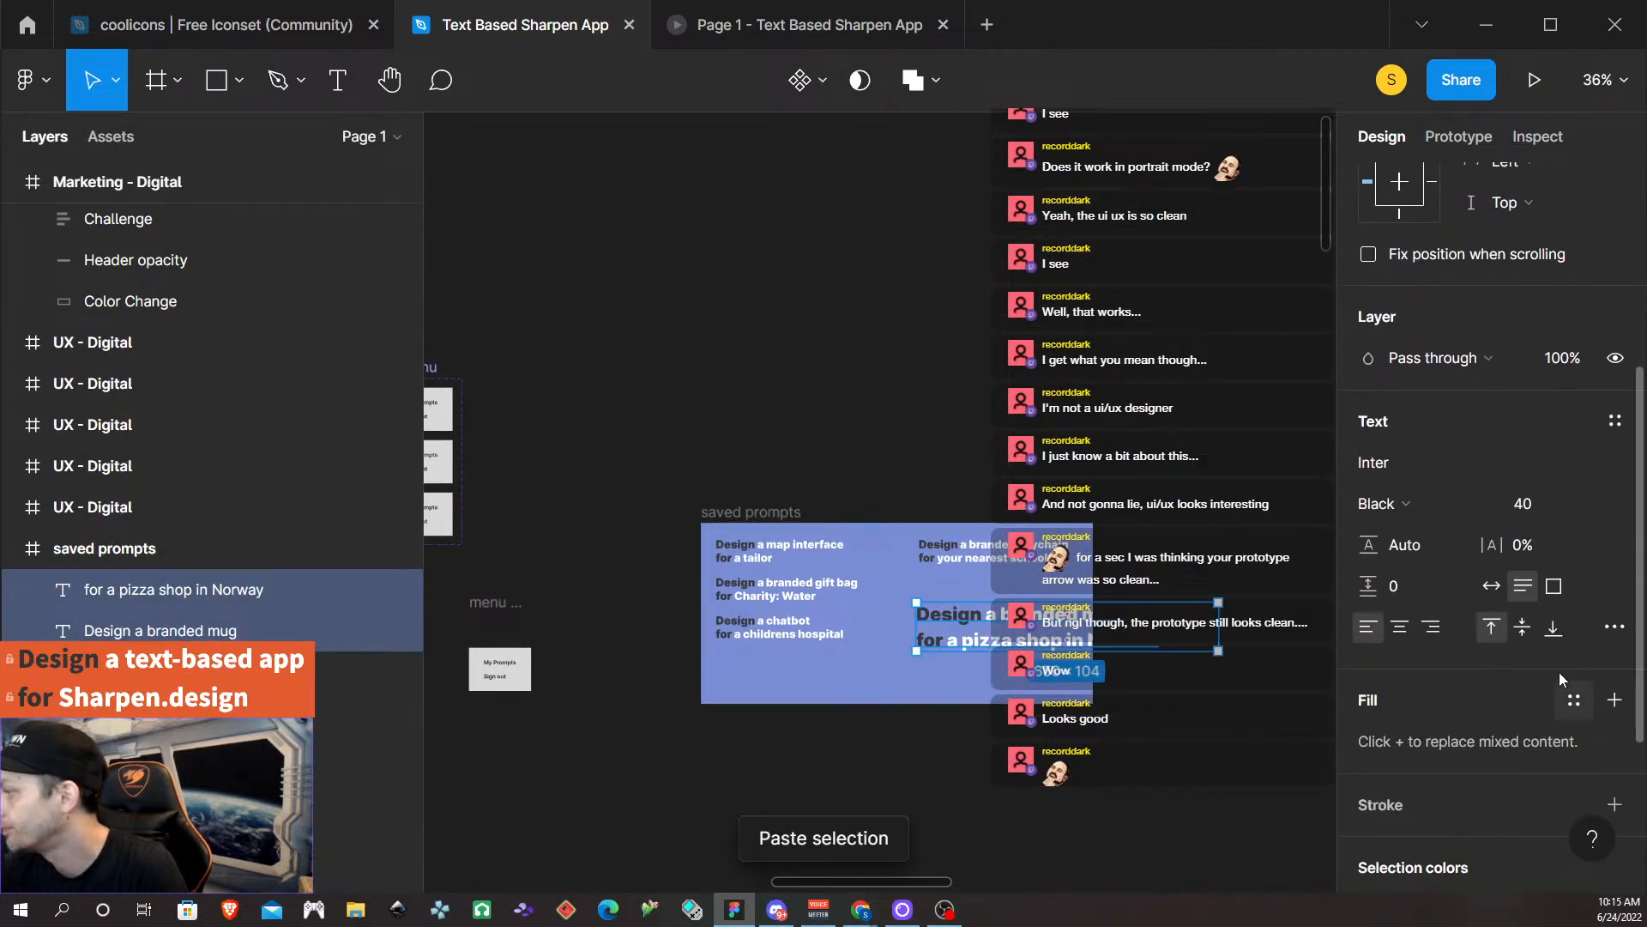
pyautogui.write('24')
pyautogui.press('Return')
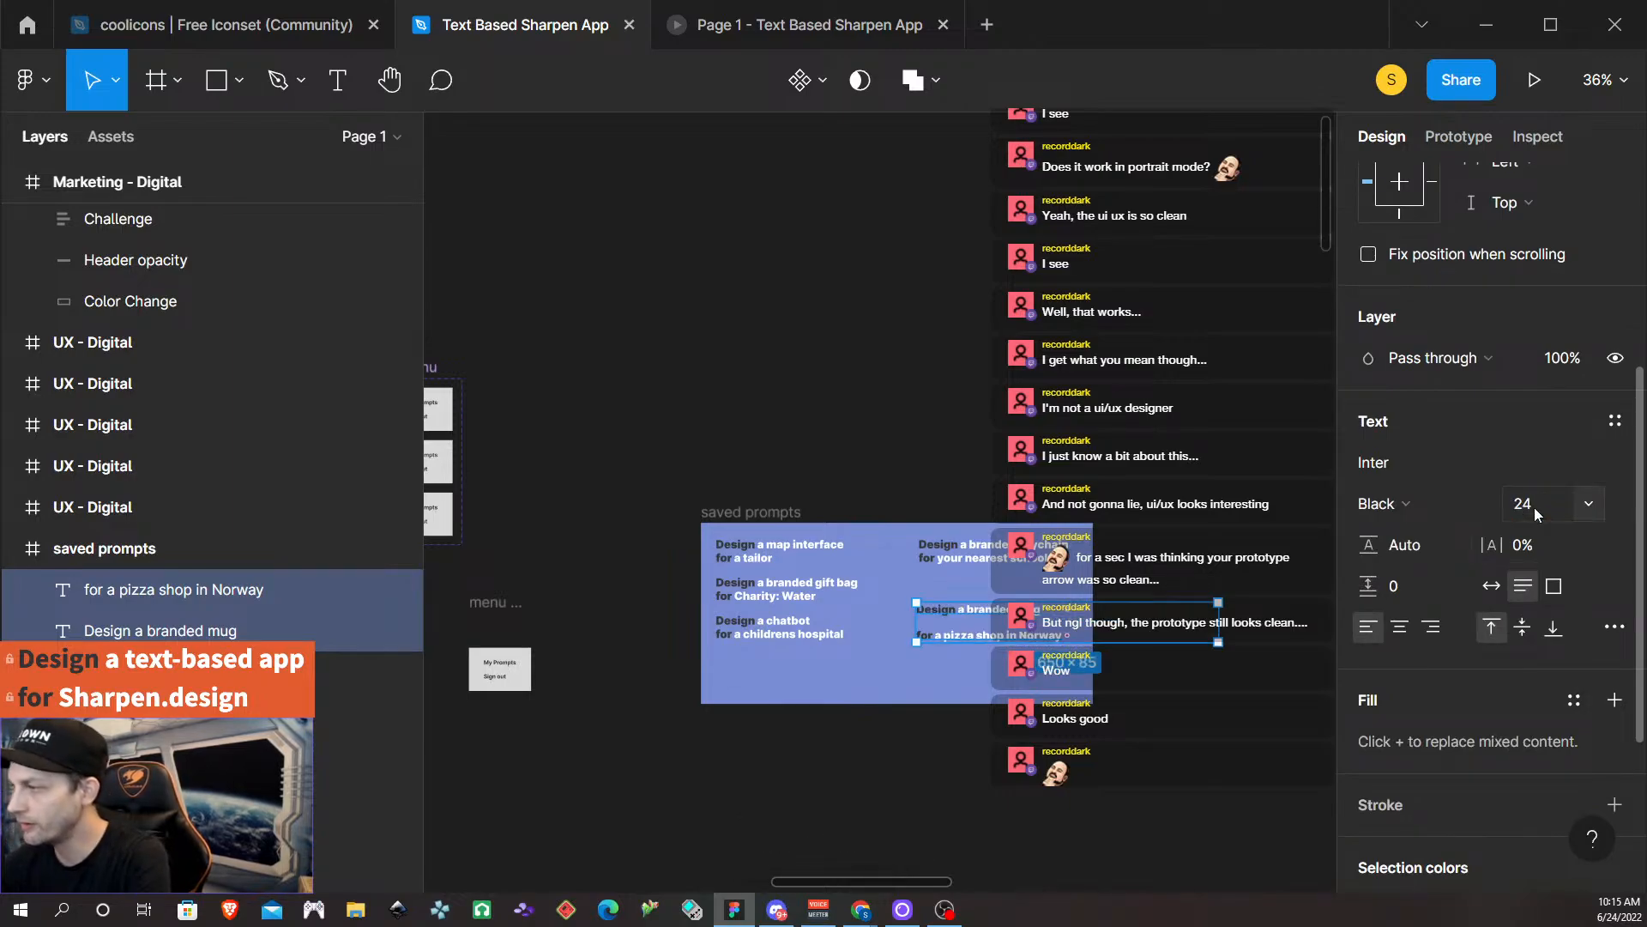
# Group the two branded mug prompt texts and rename the group as Prompt 5.
pyautogui.hotkey('ctrl', 'g')
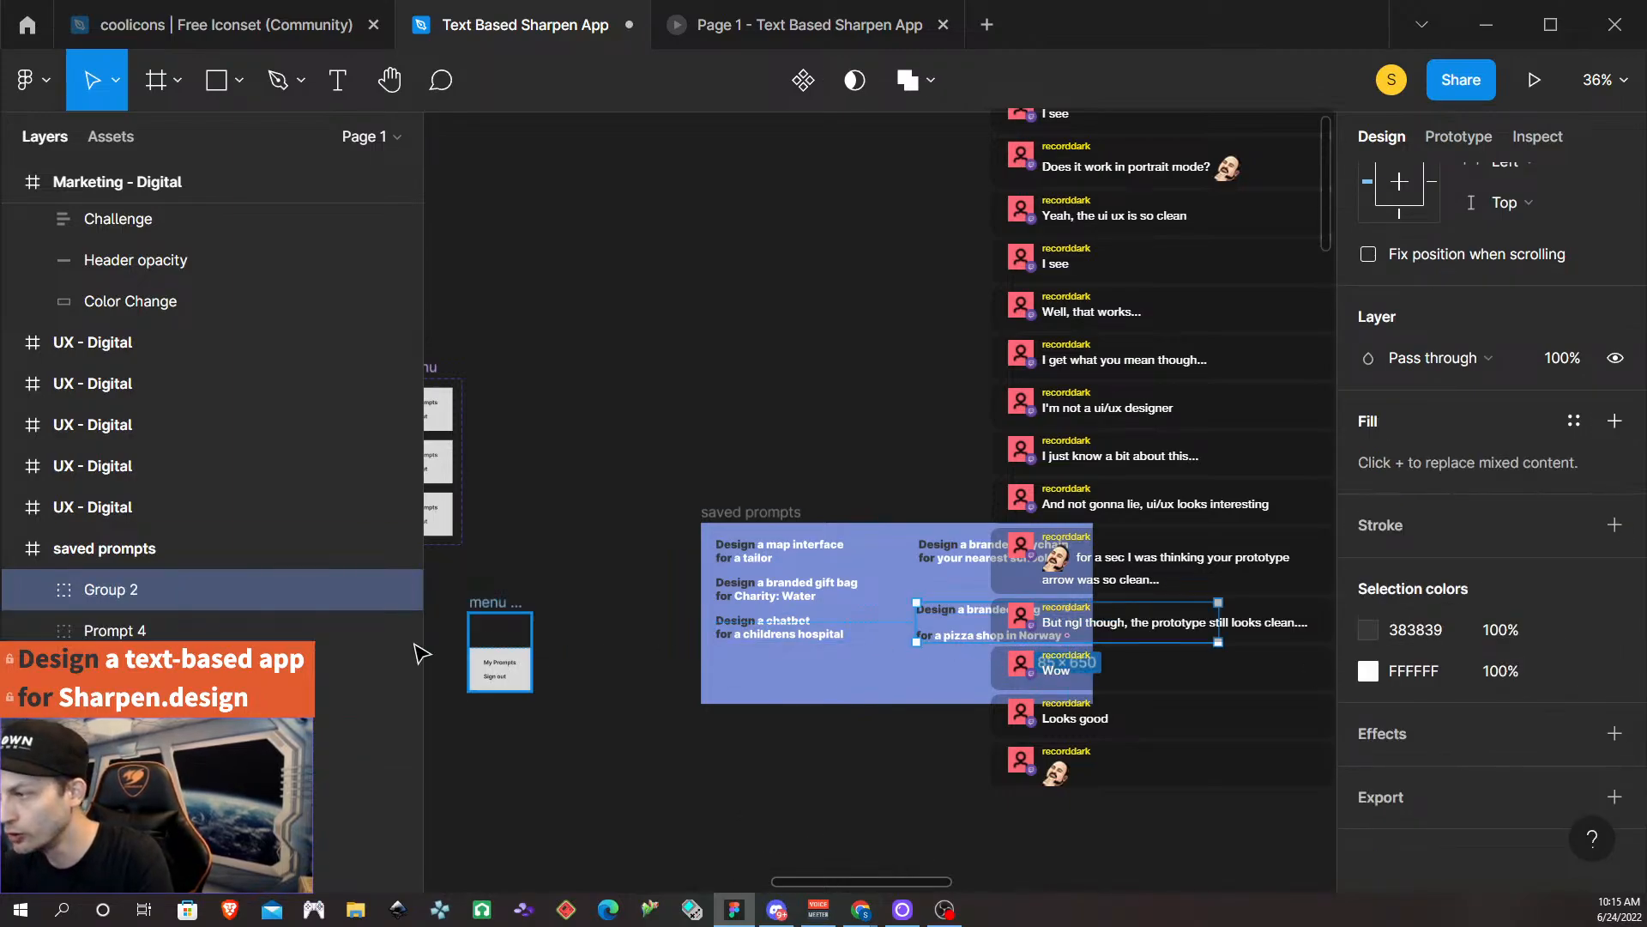
pyautogui.doubleClick(124, 590)
pyautogui.write('P')
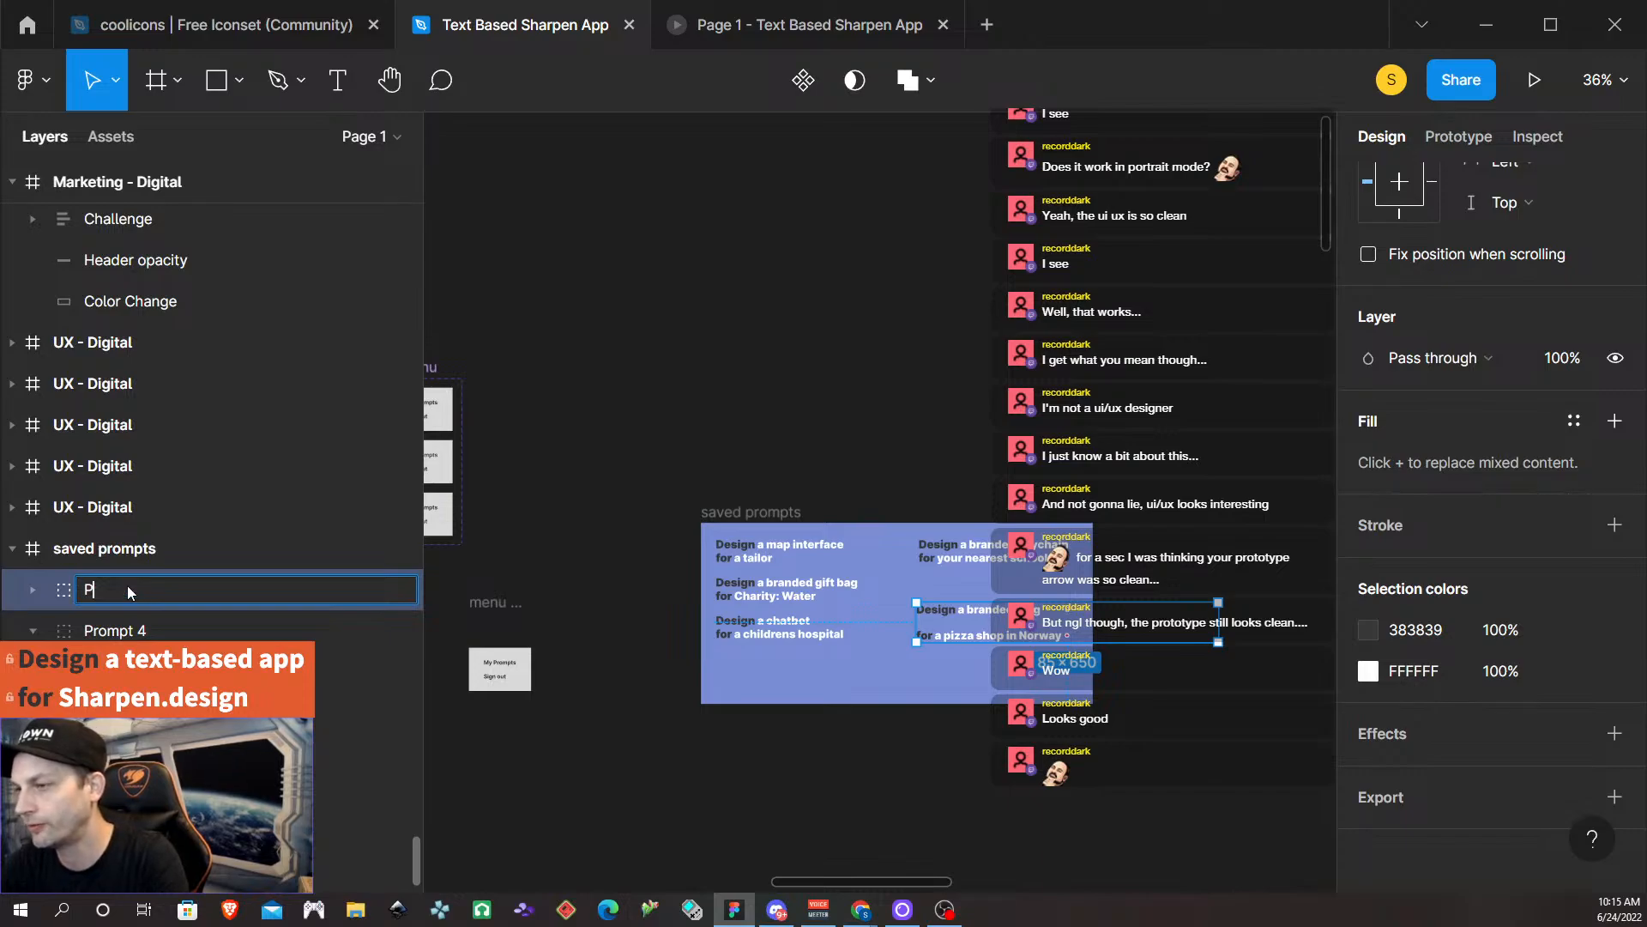
pyautogui.write('rompt')
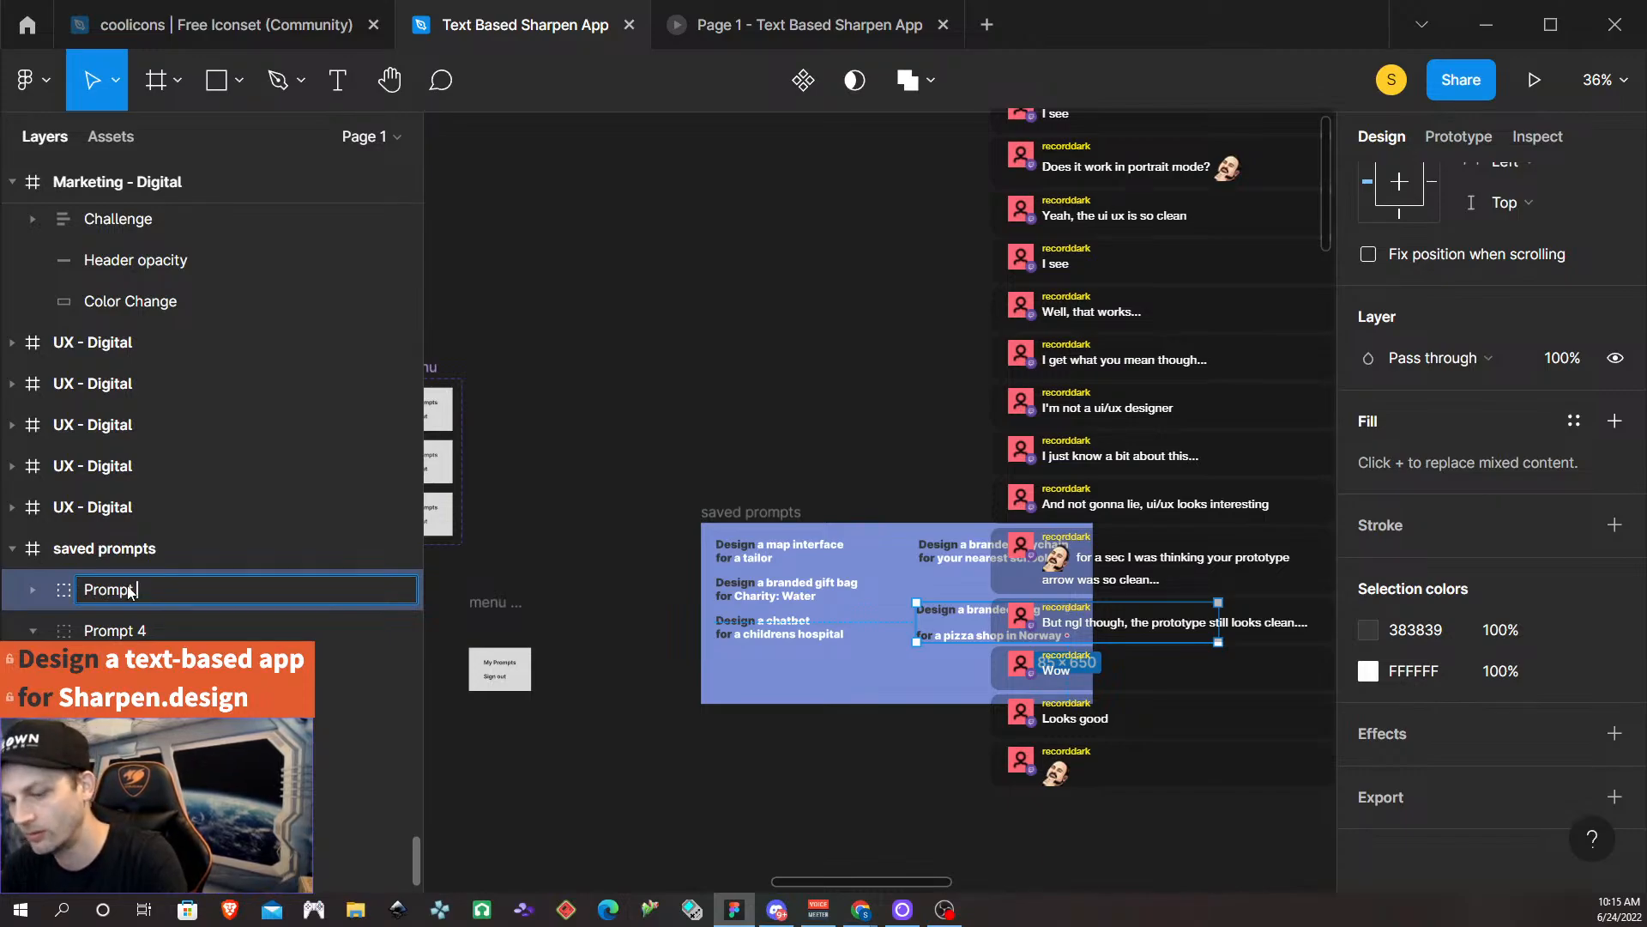
pyautogui.write(' 5')
pyautogui.press('Return')
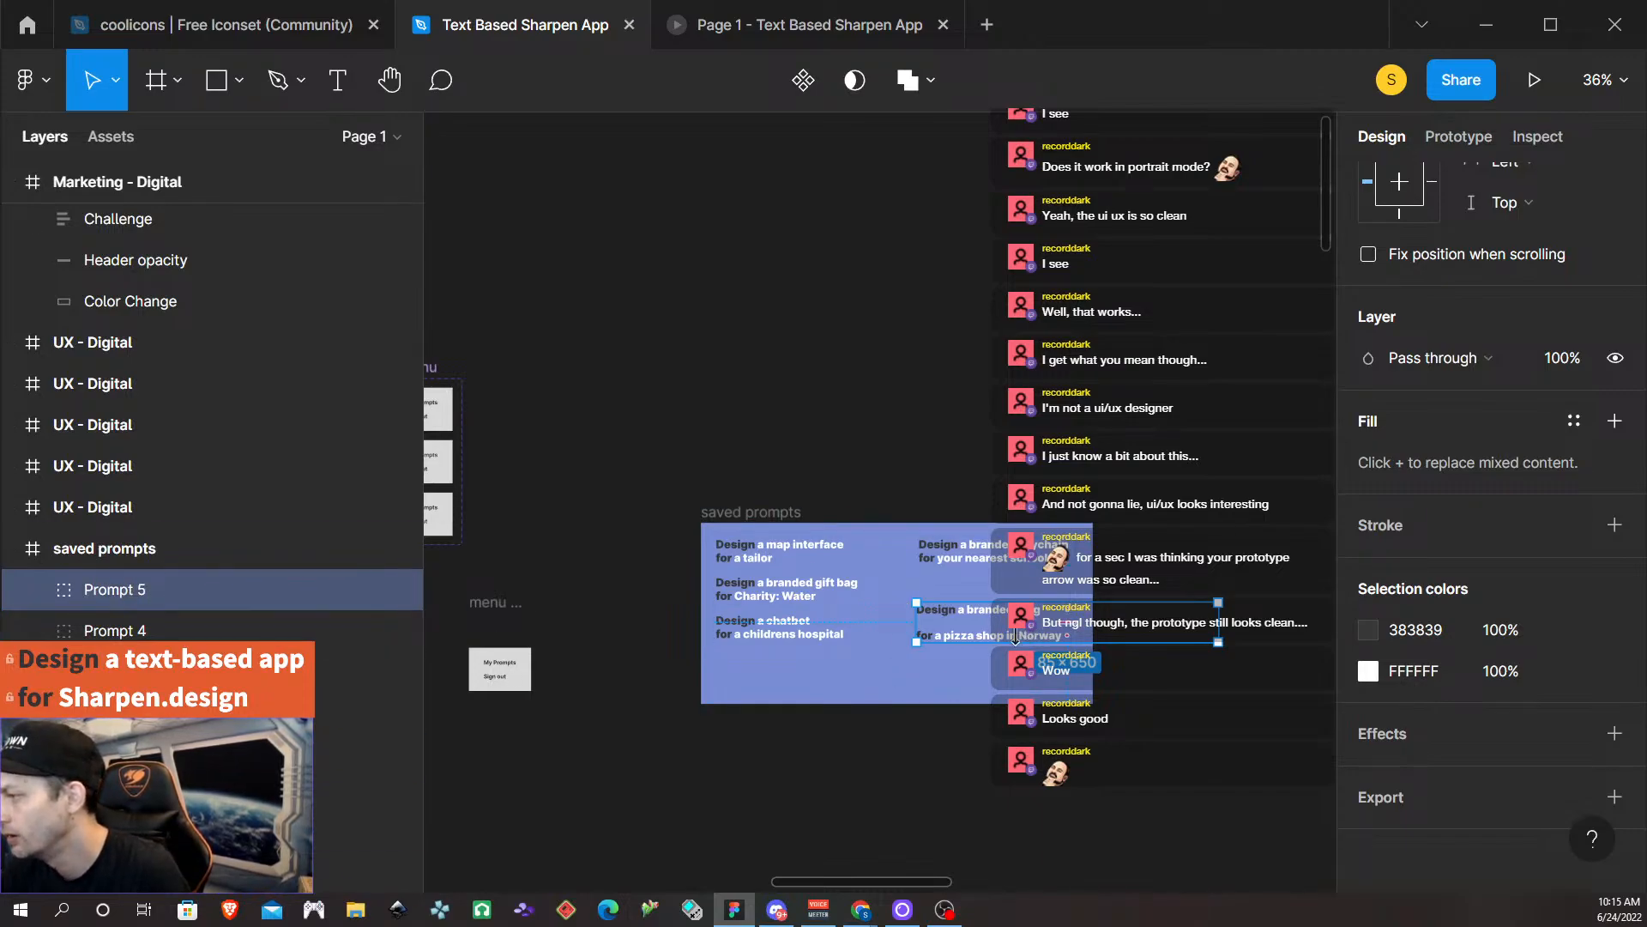
# Move the "for a pizza shop in Norway" text up so it sits directly beneath the "Design a branded mug" line.
pyautogui.doubleClick(1010, 636)
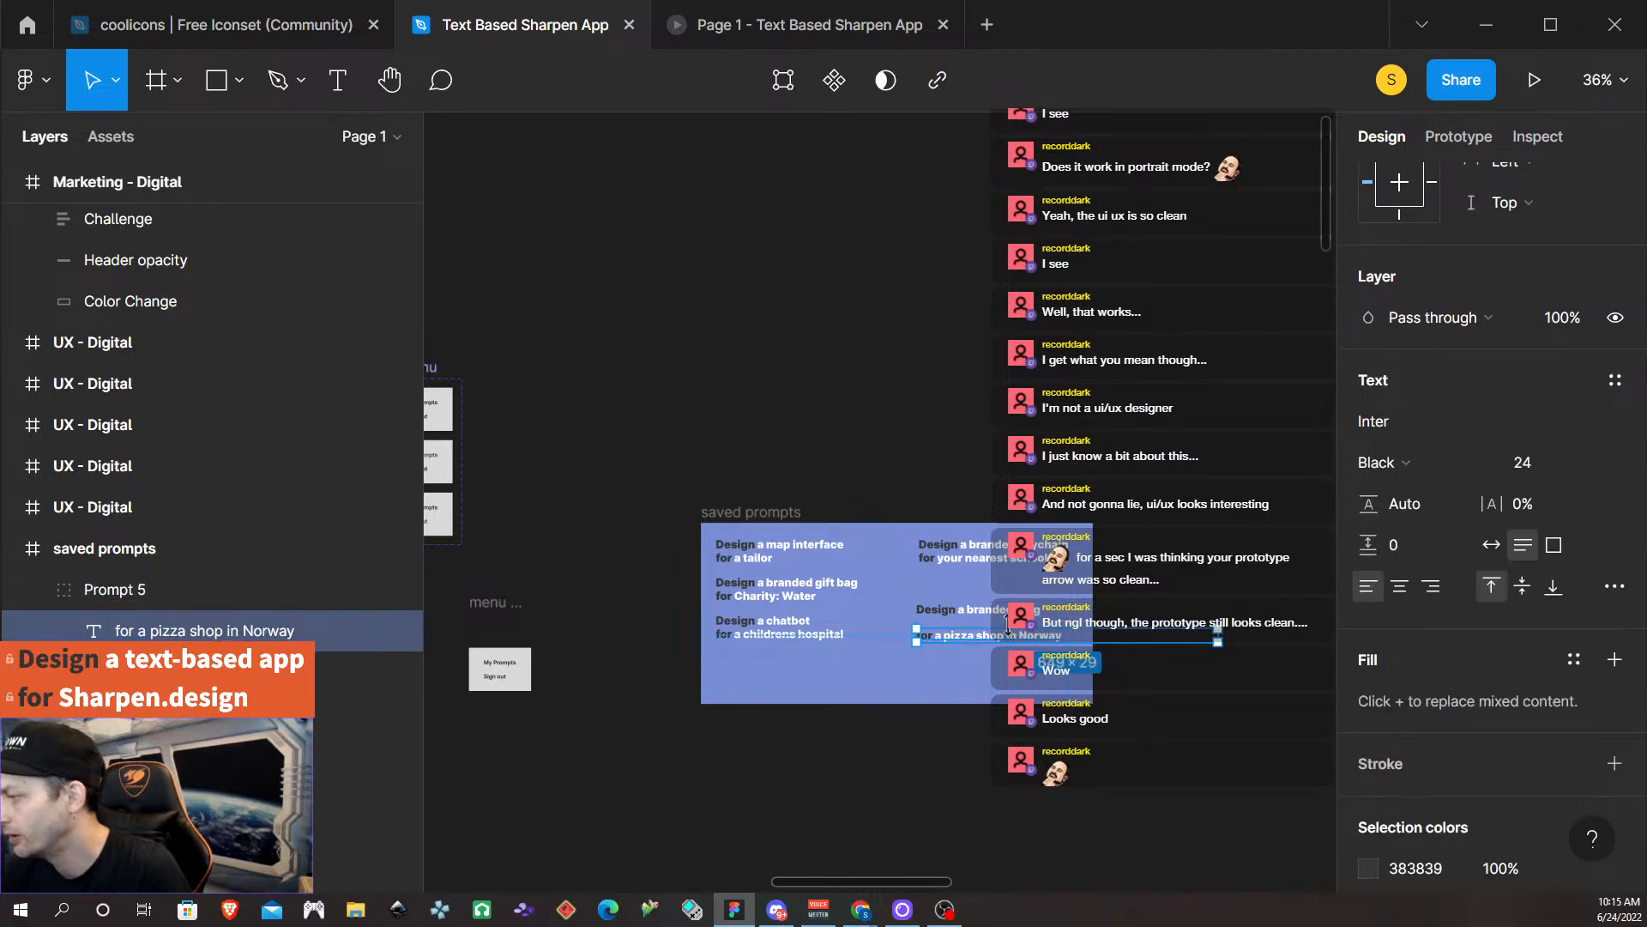
pyautogui.hotkey('shift', 'Up')
pyautogui.hotkey('shift', 'Up')
pyautogui.press('Up')
pyautogui.press('Up')
pyautogui.press('Up')
pyautogui.press('Up')
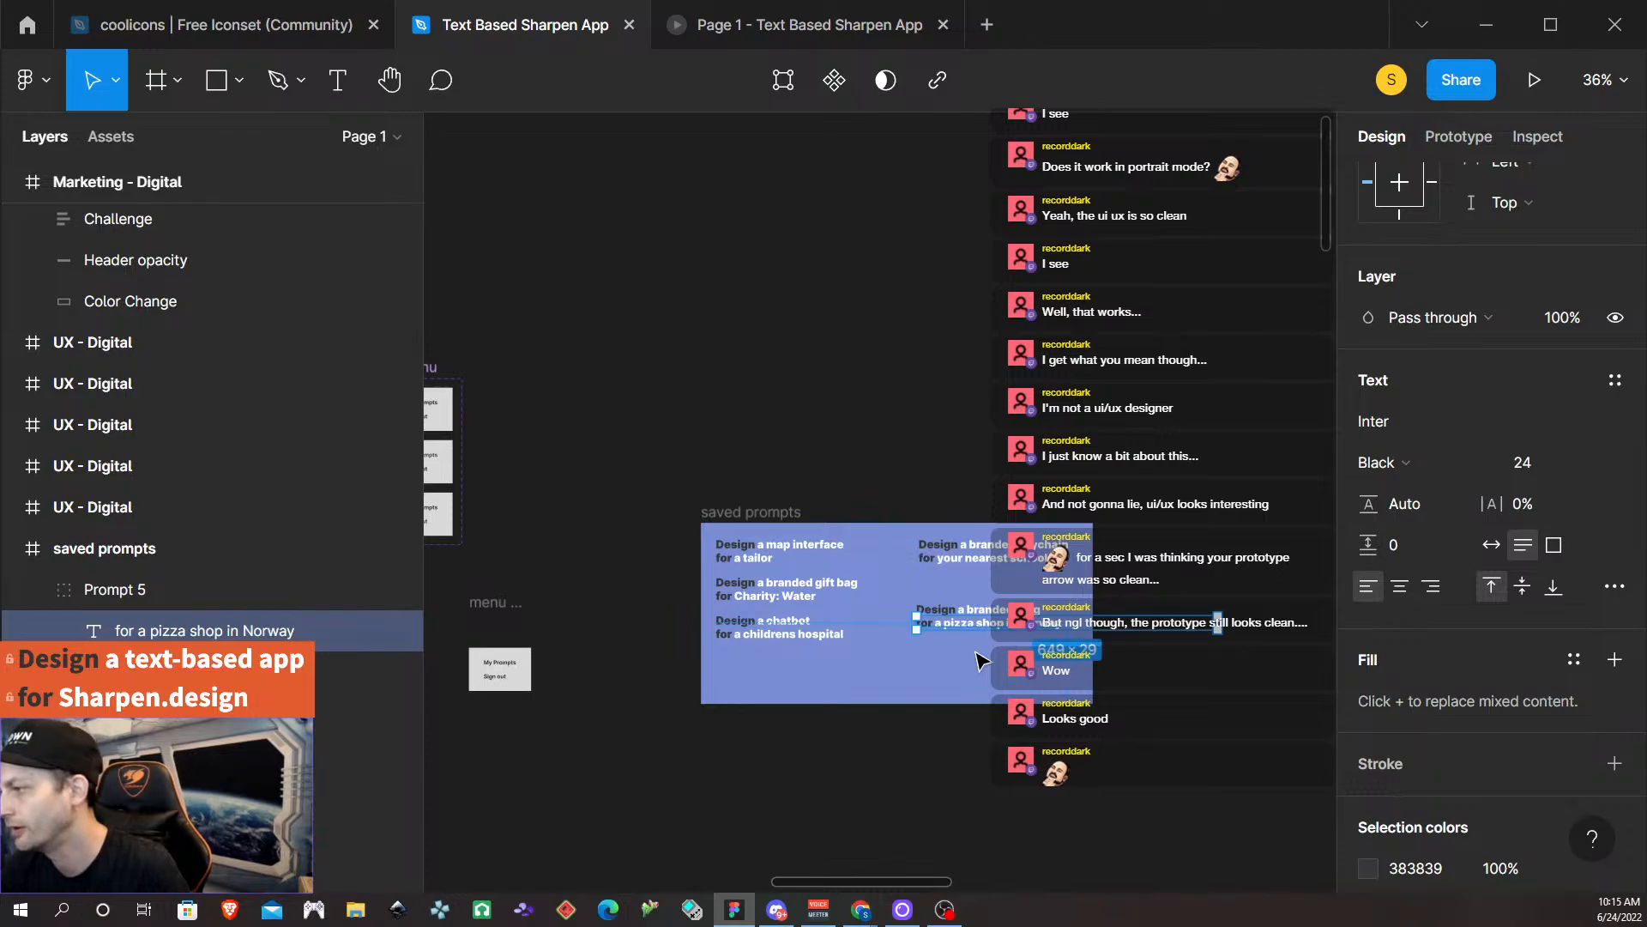
# Shrink the Prompt 5 group's long side to 341 and place it below the keychain prompt, level with the branded gift bag prompt.
pyautogui.click(1012, 639)
pyautogui.click(983, 619)
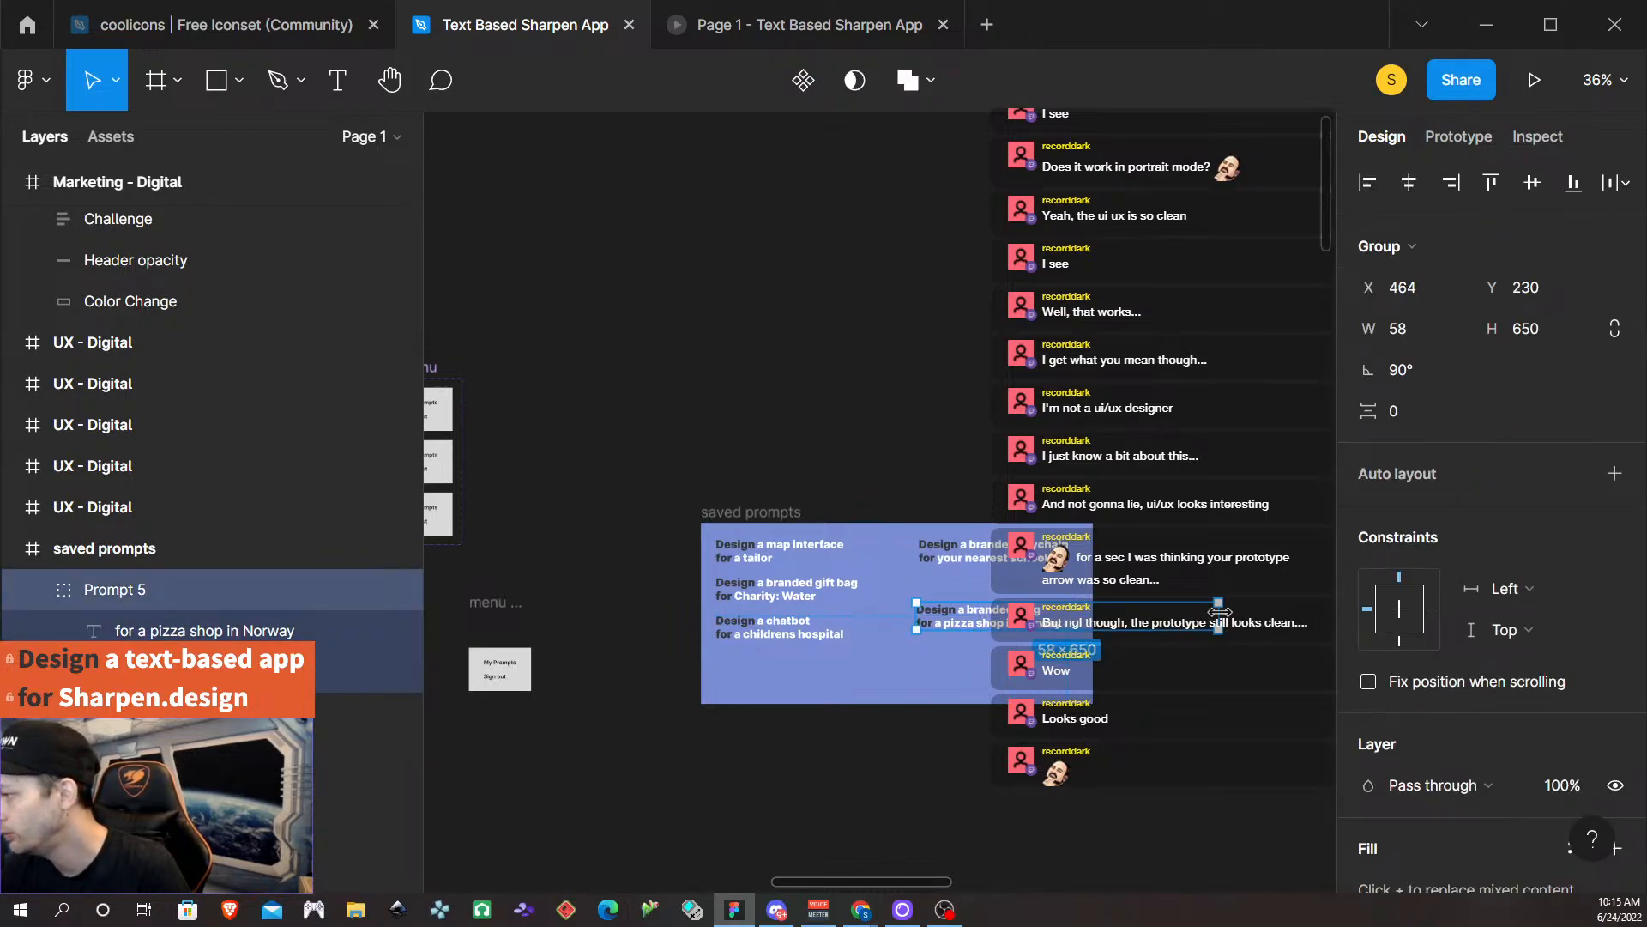
pyautogui.moveTo(1219, 612); pyautogui.dragTo(1076, 616)
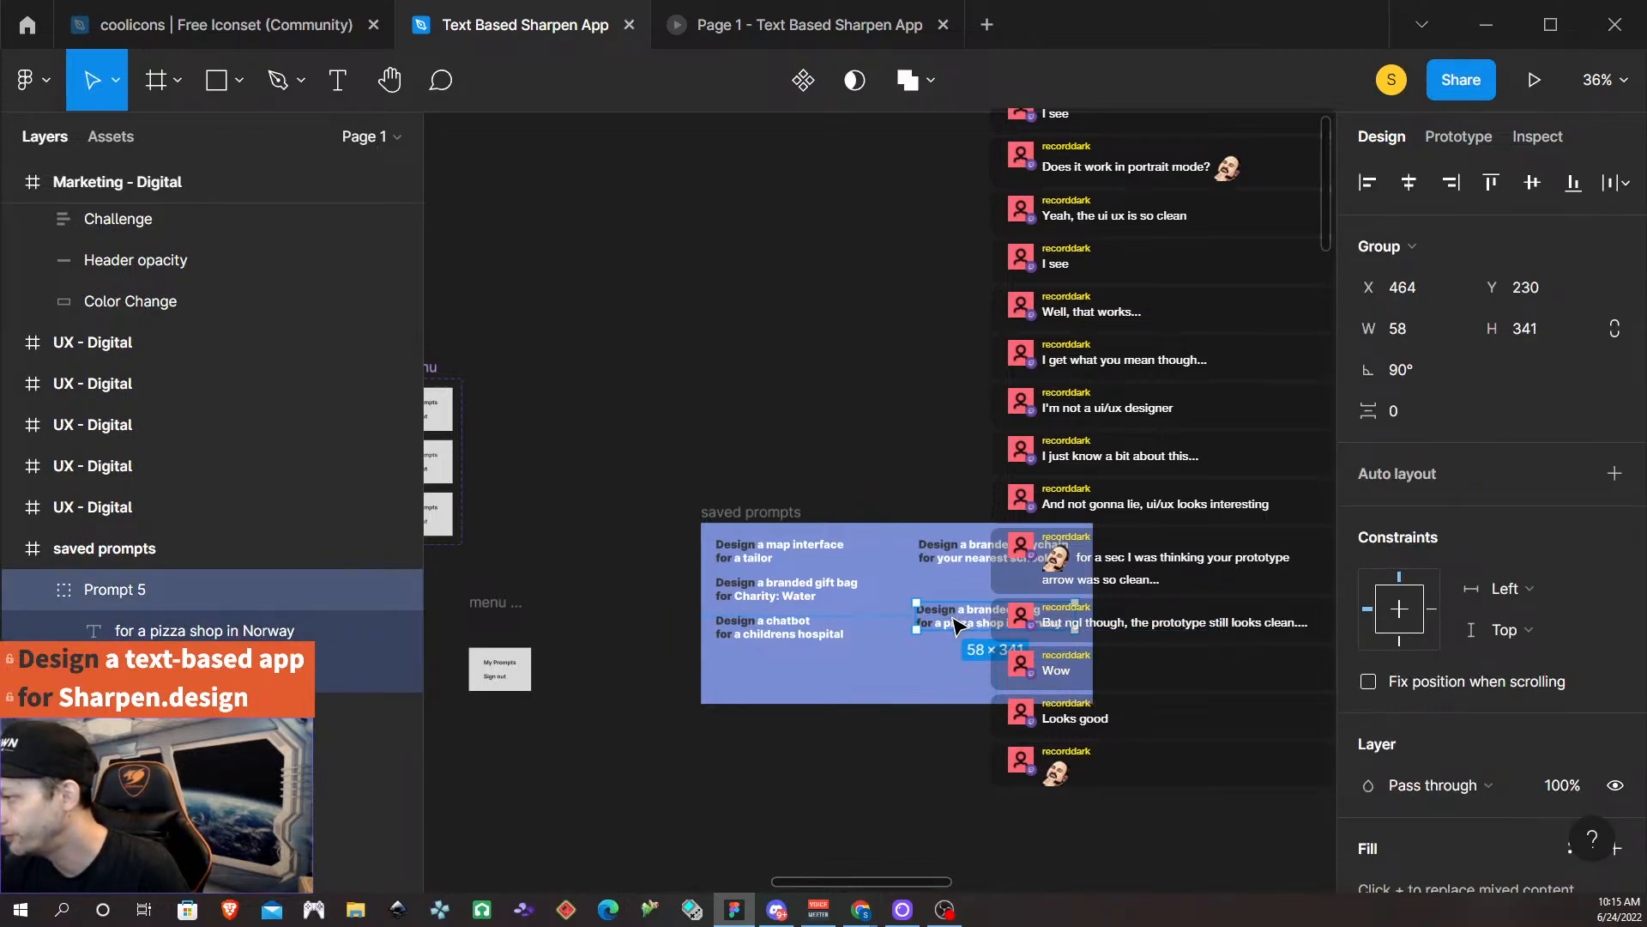
pyautogui.moveTo(955, 625); pyautogui.dragTo(959, 599)
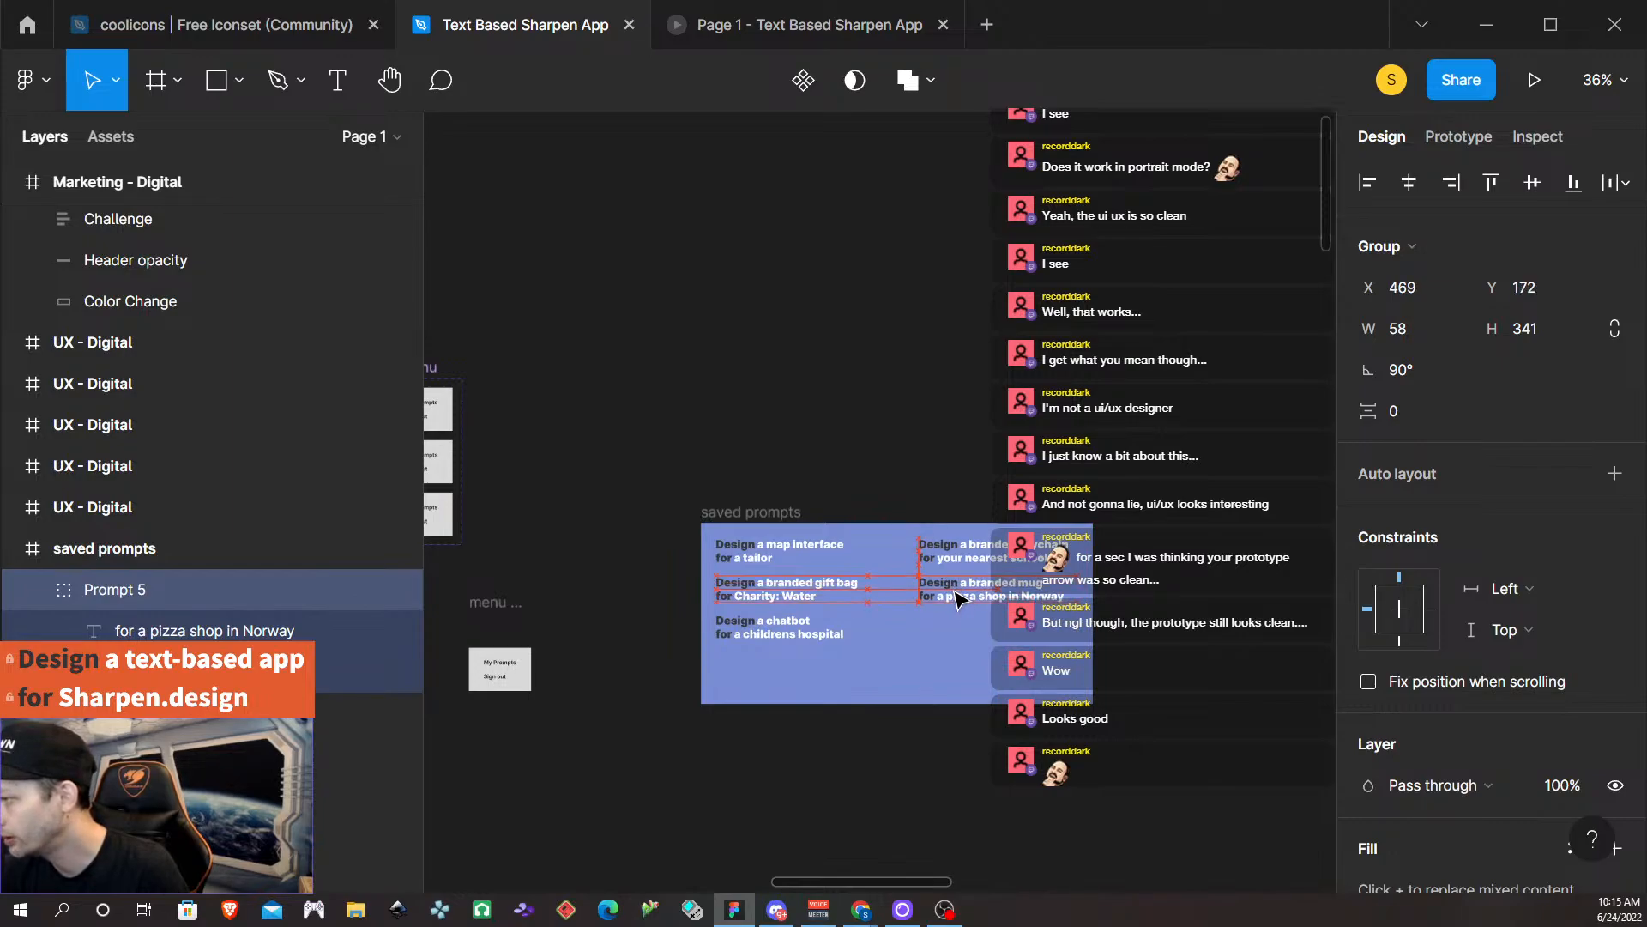
pyautogui.click(952, 654)
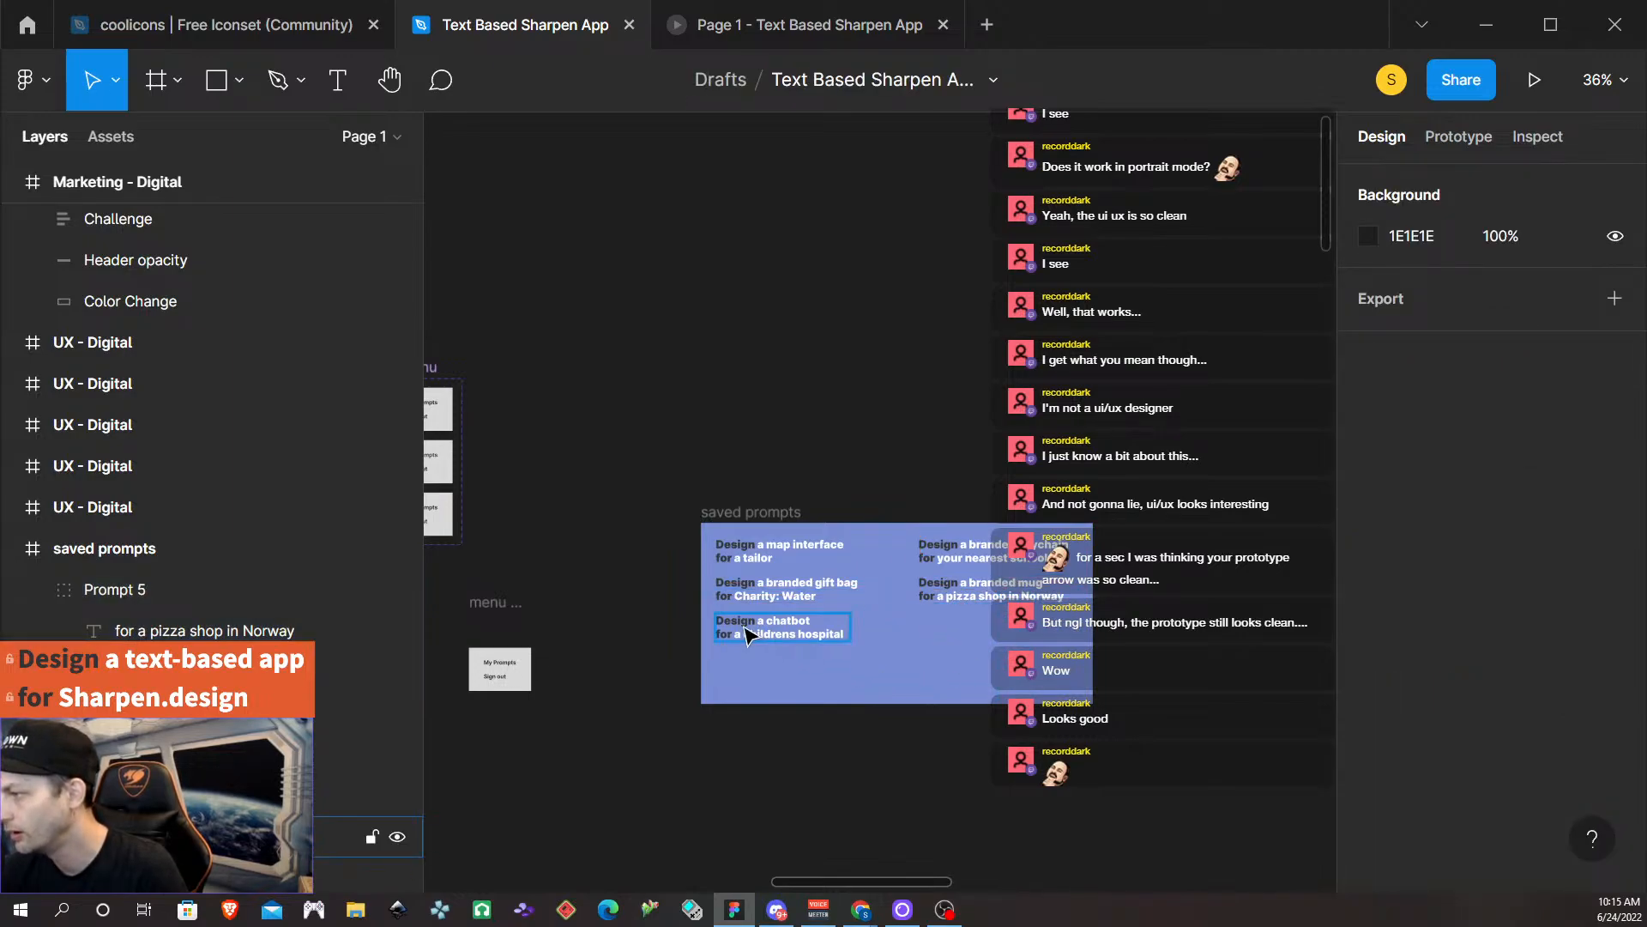
# Move all five prompt groups down together in the saved prompts frame to leave room for a header.
pyautogui.click(786, 628)
pyautogui.keyDown('shift'); pyautogui.click(782, 590); pyautogui.keyUp('shift')
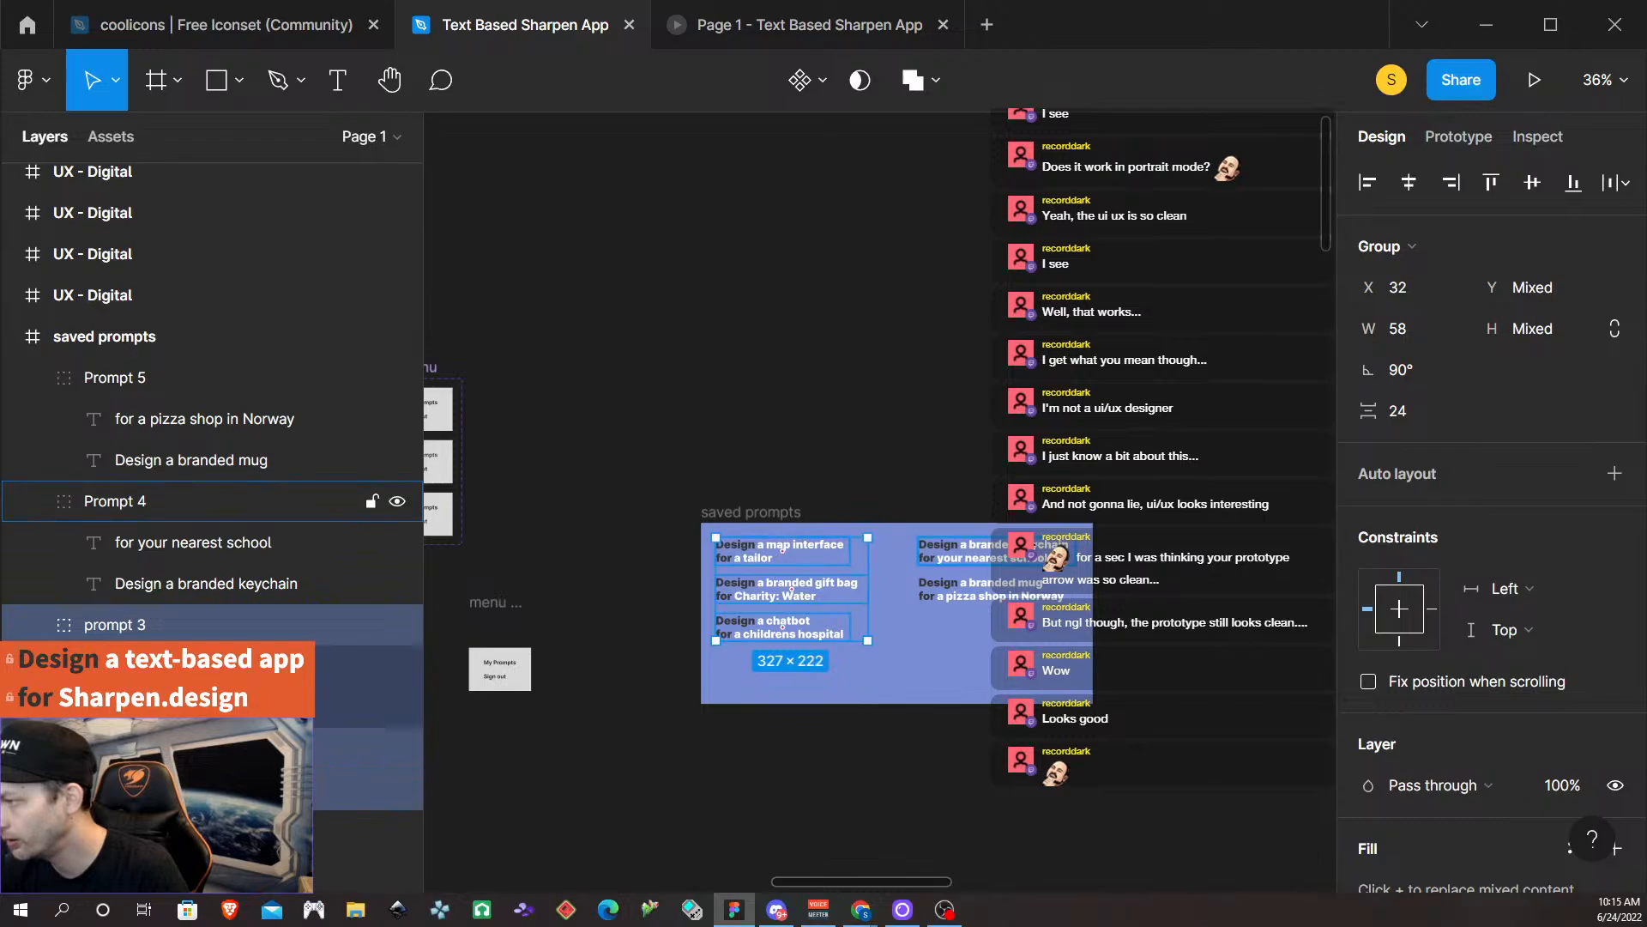
pyautogui.keyDown('shift'); pyautogui.click(978, 552); pyautogui.keyUp('shift')
pyautogui.keyDown('shift'); pyautogui.click(1023, 588); pyautogui.keyUp('shift')
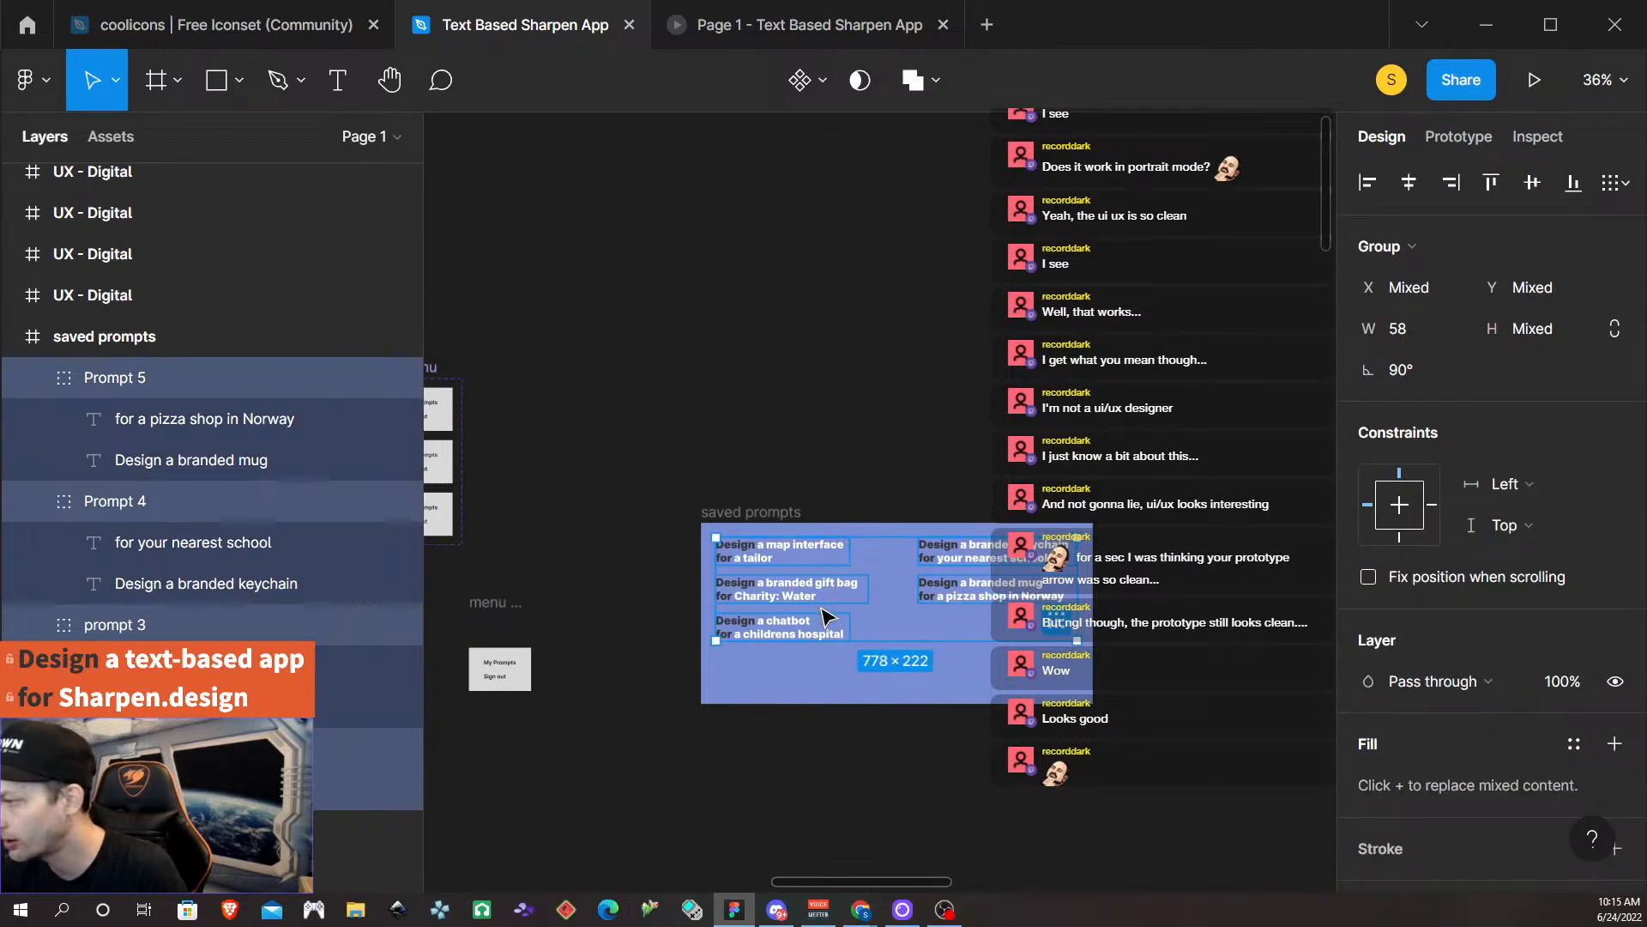
pyautogui.moveTo(822, 636); pyautogui.dragTo(822, 684)
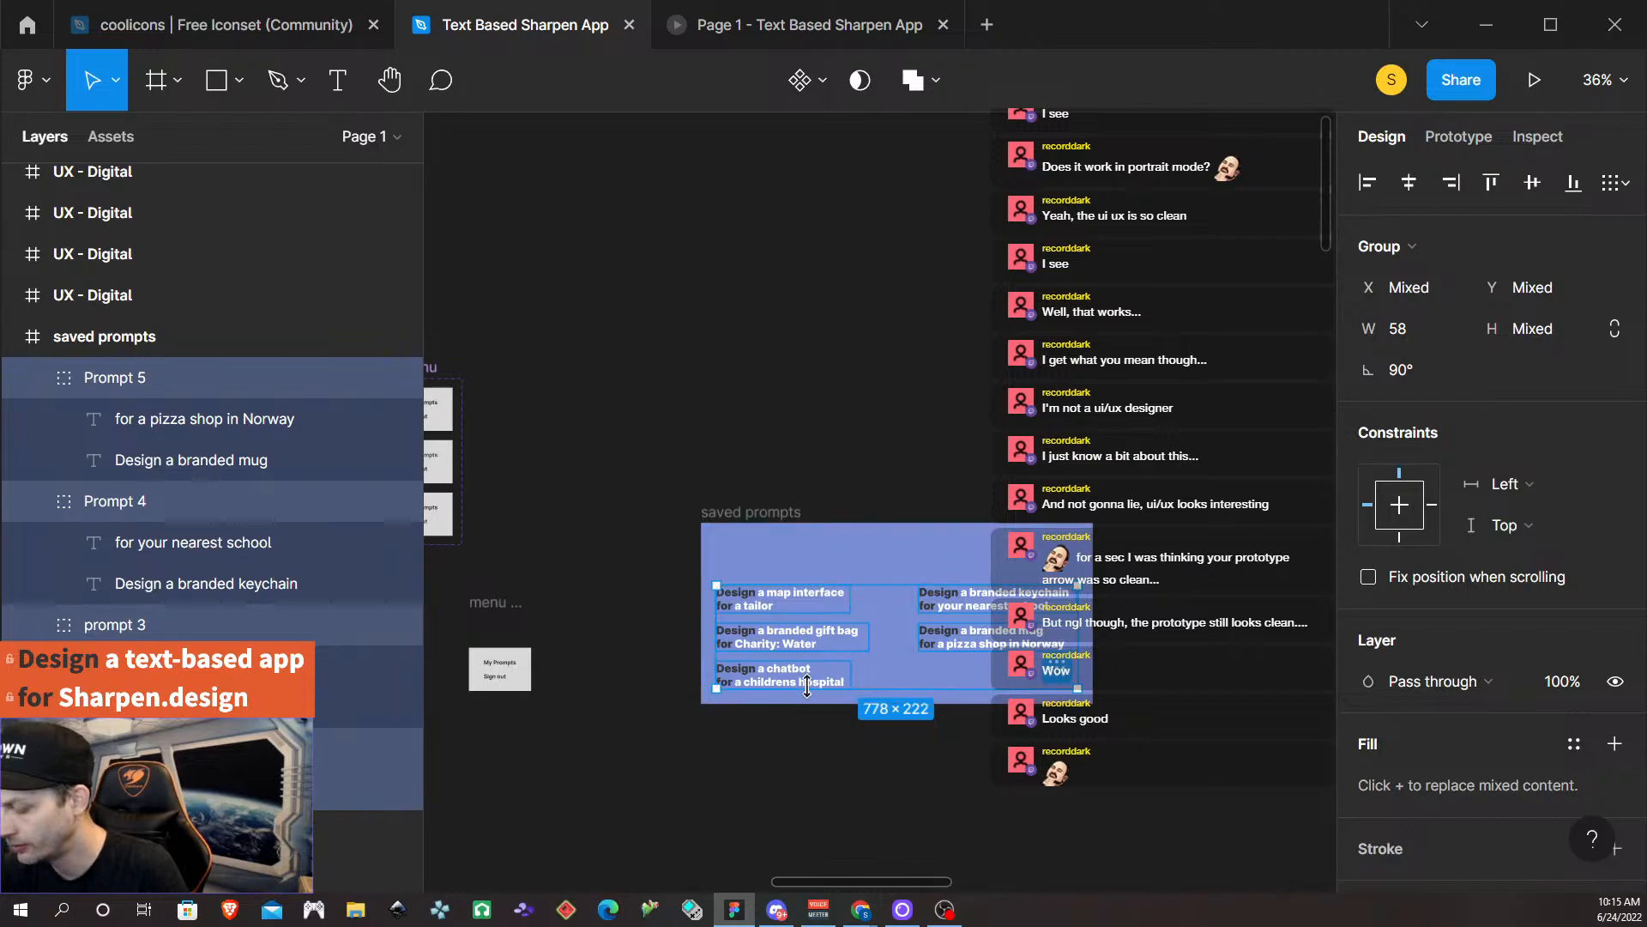
pyautogui.press('Down')
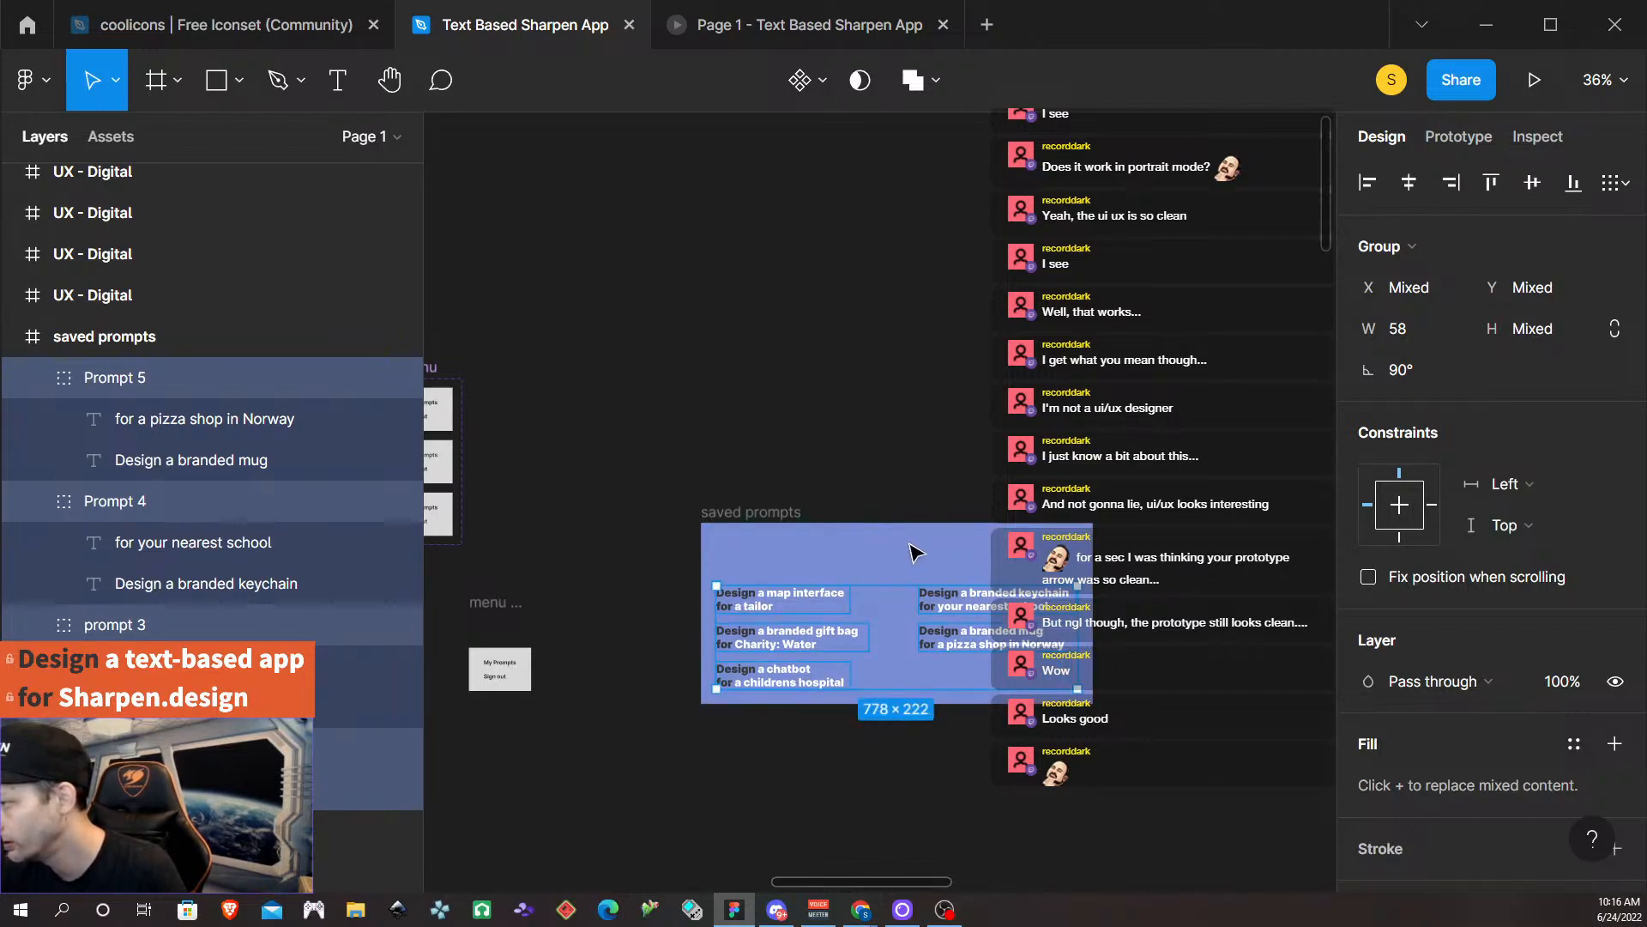
# Copy the Header group and Header opacity layer from the UX - Physical frame with the branded bookmark prompt.
pyautogui.scroll(-2, 903, 584)
pyautogui.scroll(4, 901, 592)
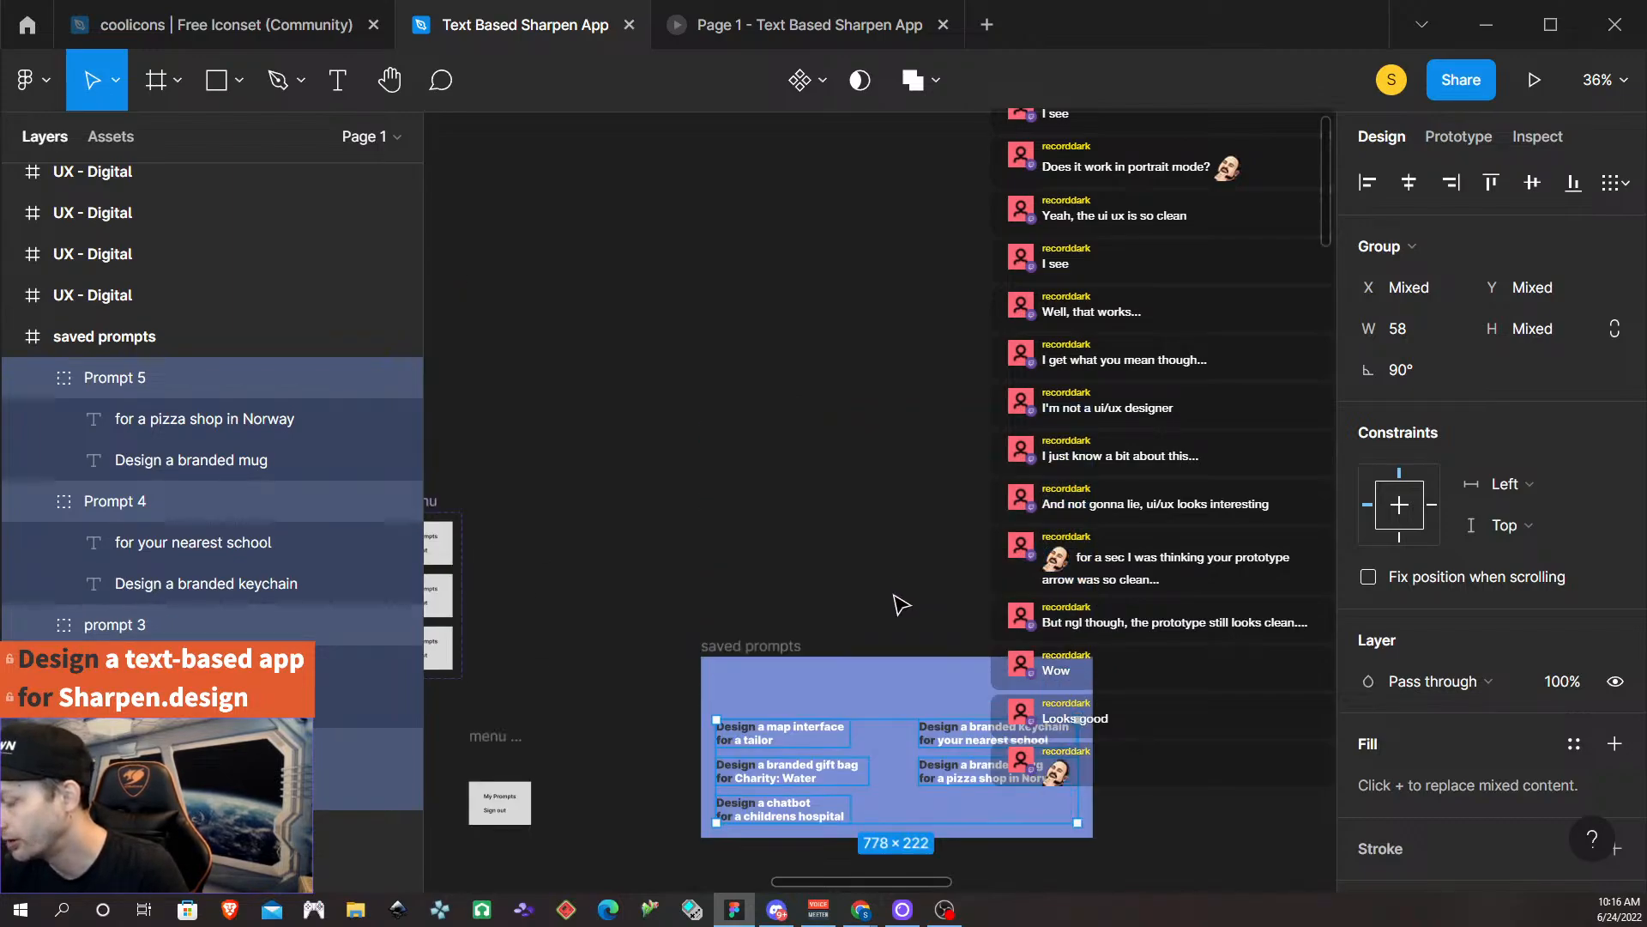
pyautogui.scroll(-10, 901, 714)
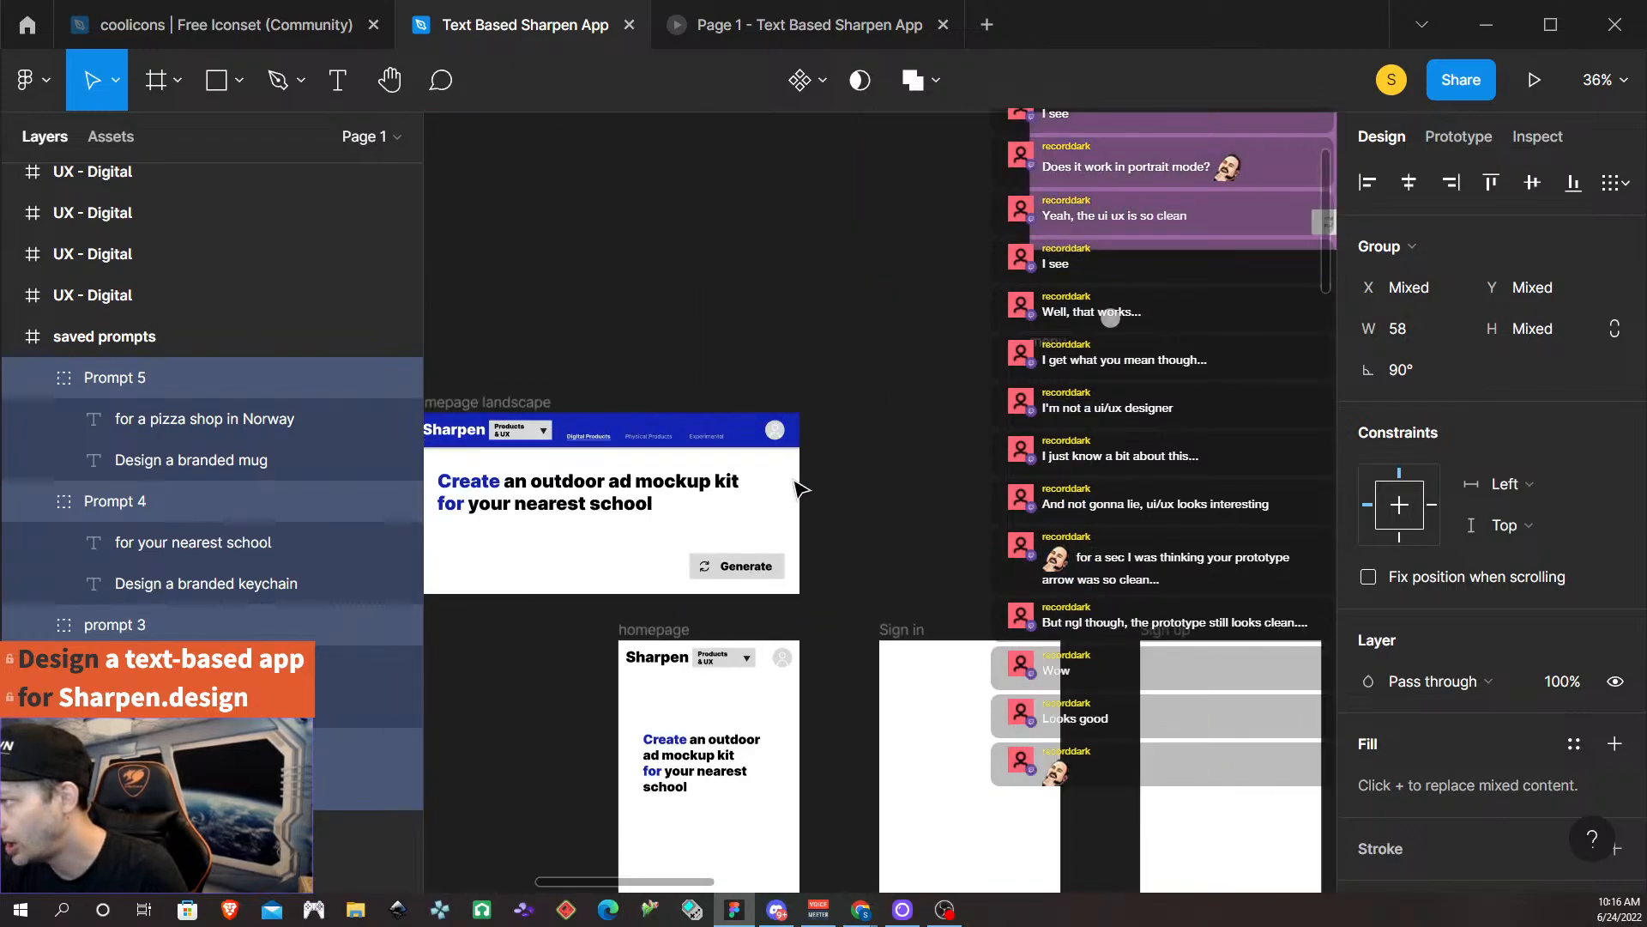
pyautogui.hscroll(-3, 746, 505)
pyautogui.scroll(6, 884, 618)
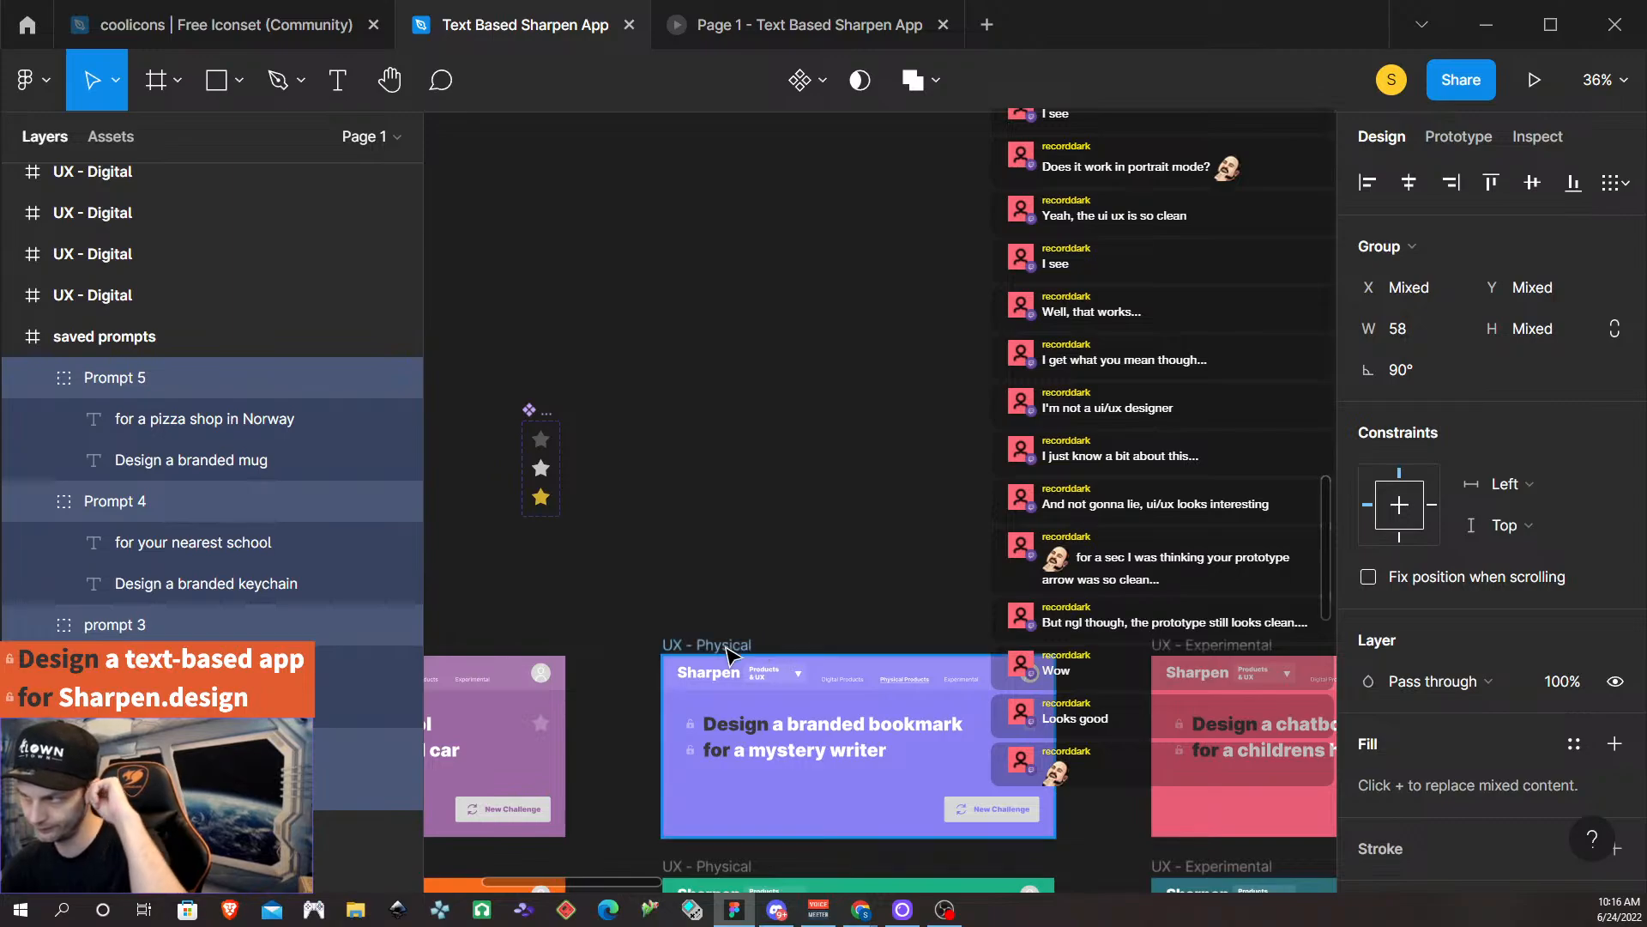
pyautogui.click(668, 684)
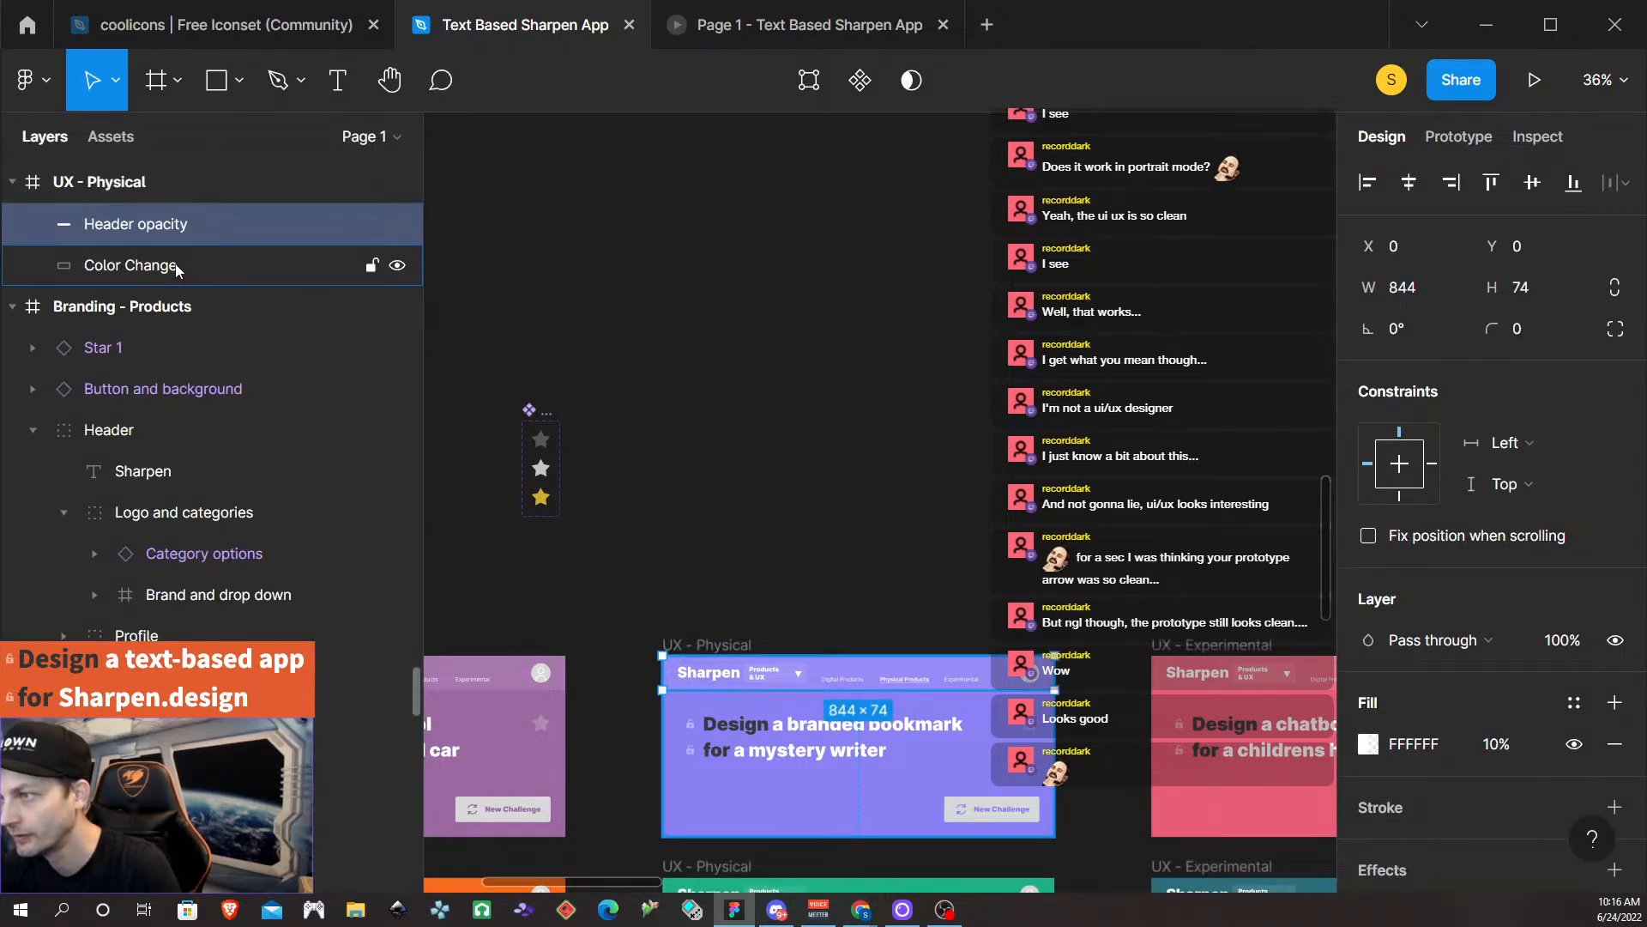
pyautogui.scroll(3, 193, 275)
pyautogui.click(163, 403)
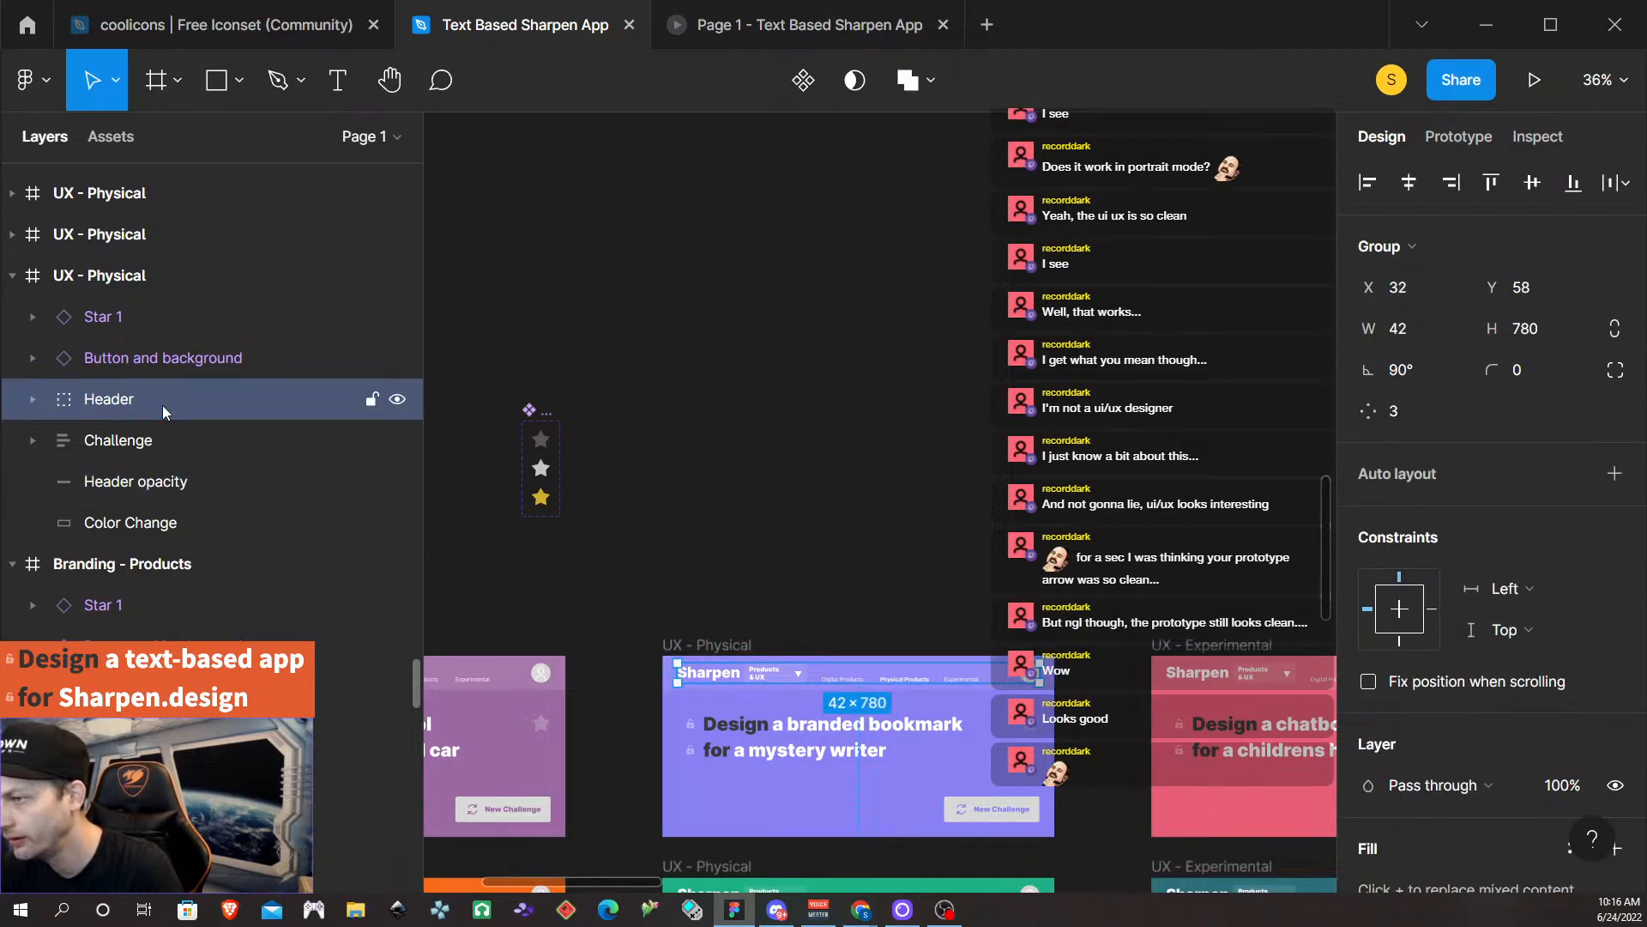
pyautogui.keyDown('shift'); pyautogui.click(149, 486); pyautogui.keyUp('shift')
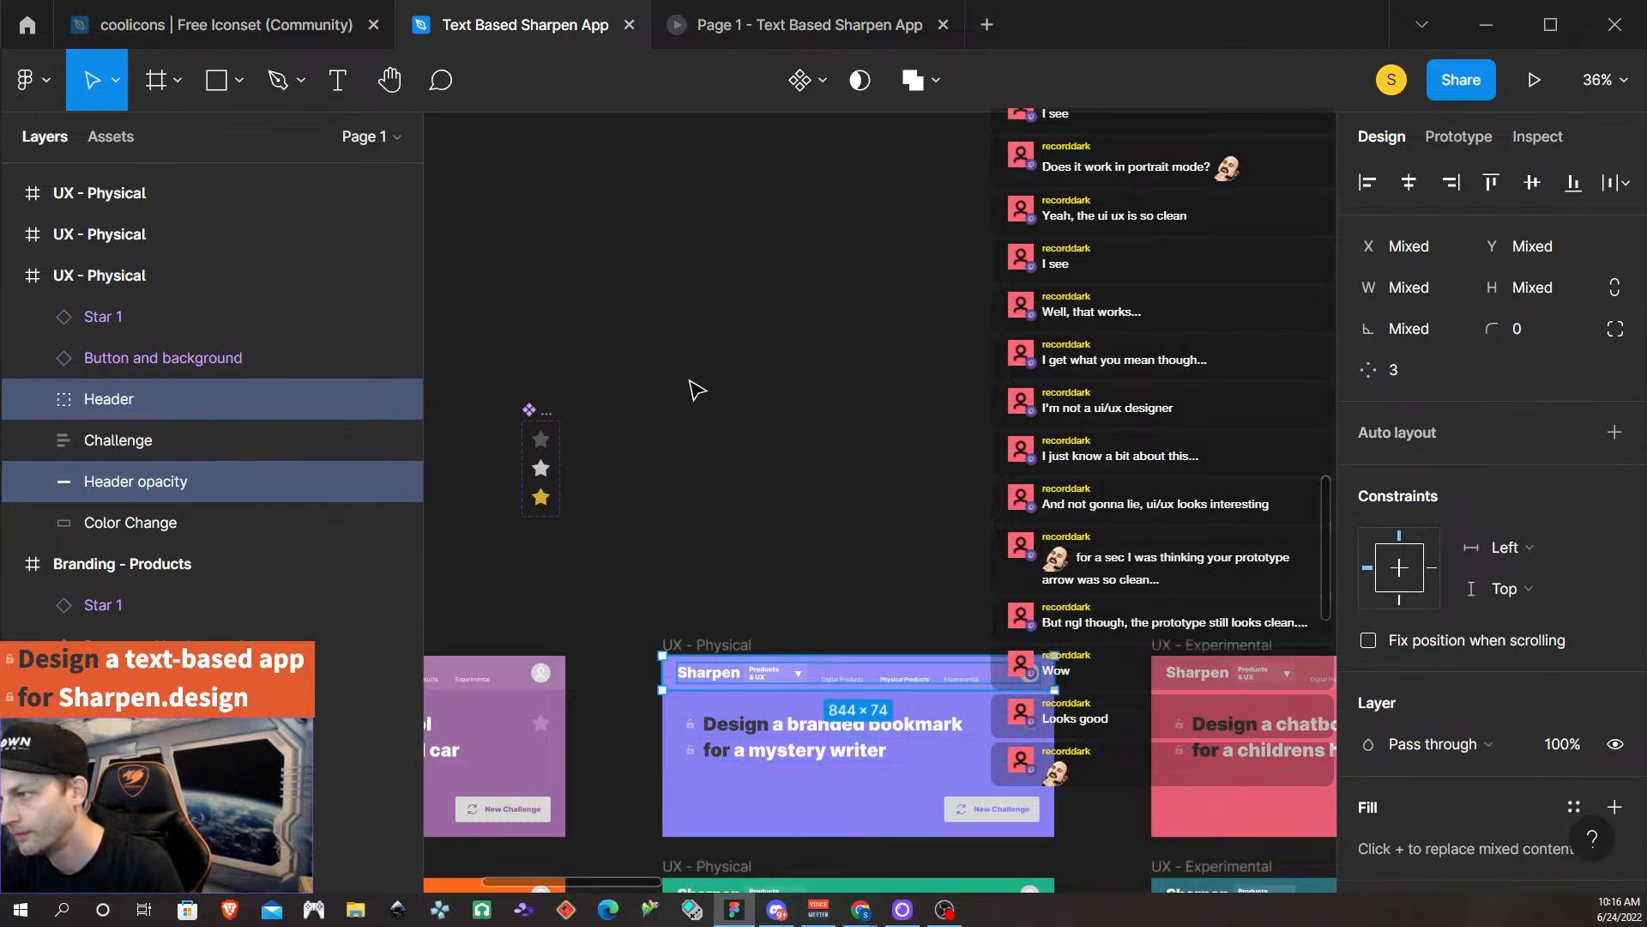
# Paste the Header group and Header opacity layer into the saved prompts frame.
pyautogui.keyDown('ctrl'); pyautogui.scroll(-5, 697, 390); pyautogui.keyUp('ctrl')
pyautogui.scroll(6, 746, 397)
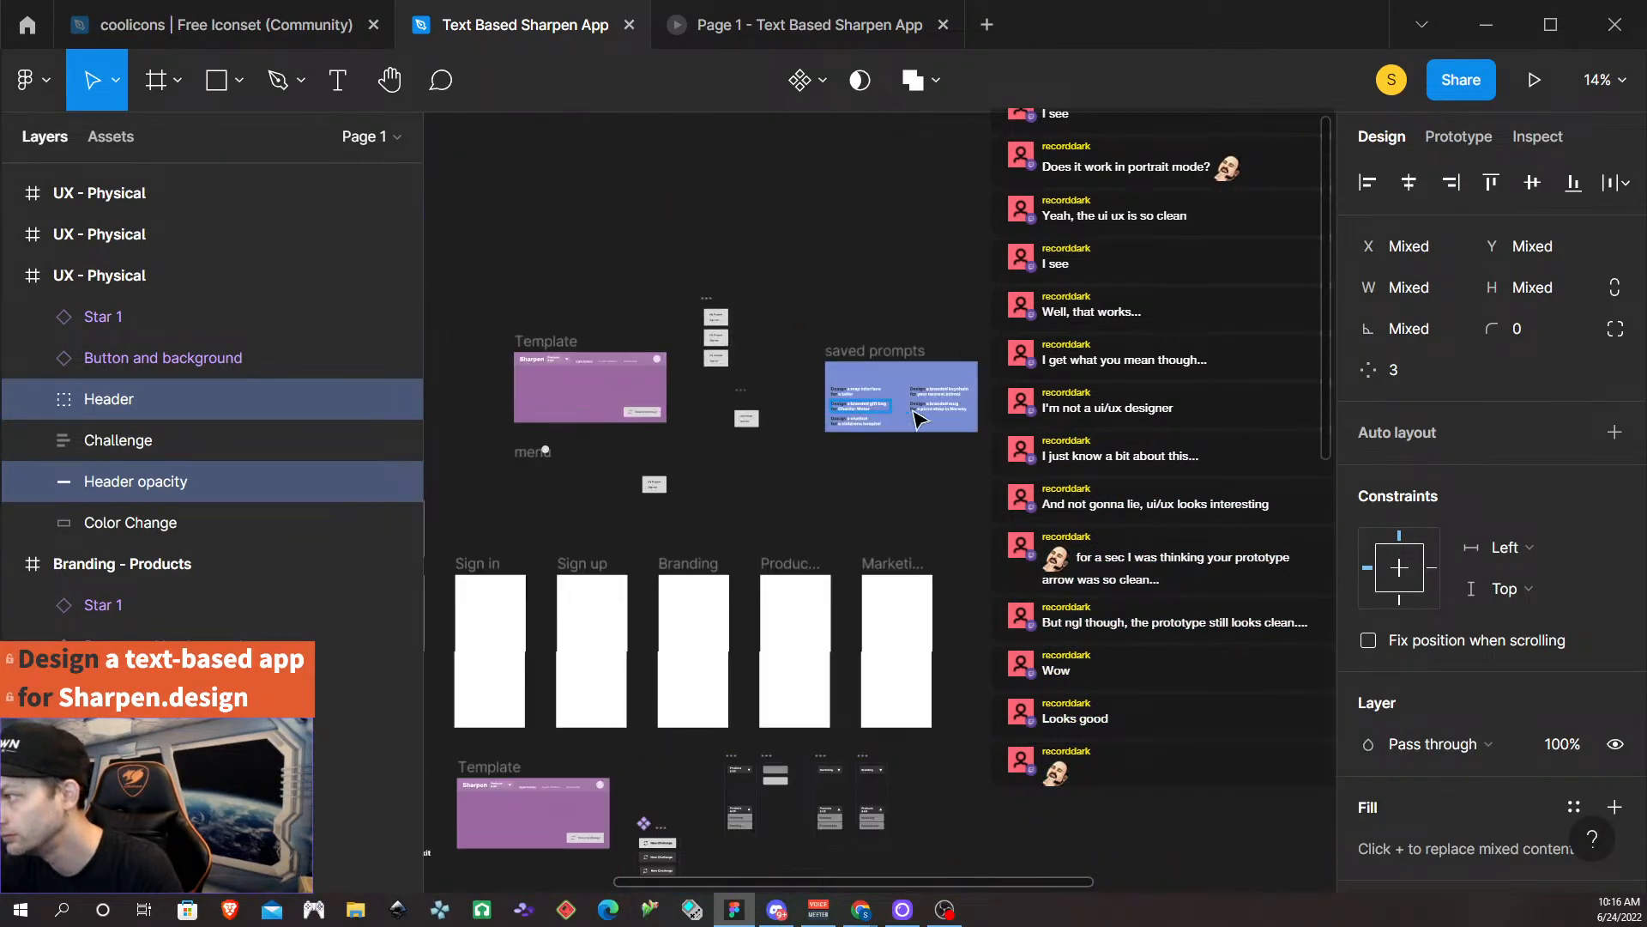
pyautogui.click(882, 359)
pyautogui.hotkey('ctrl', 'v')
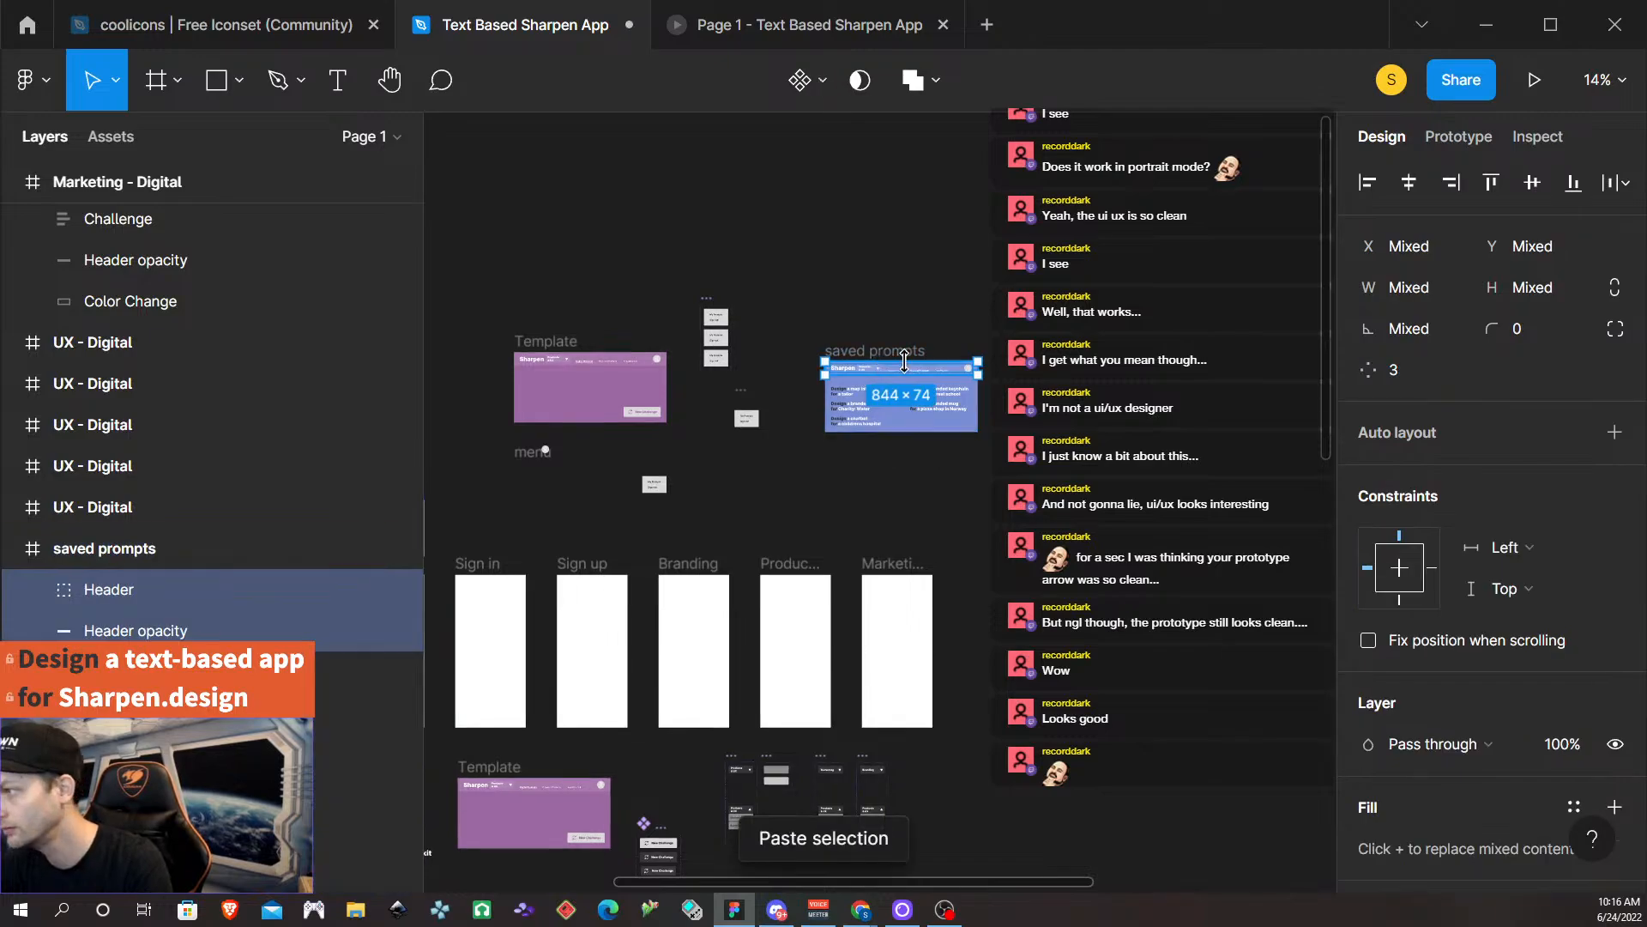
pyautogui.keyDown('ctrl'); pyautogui.scroll(4, 901, 441); pyautogui.keyUp('ctrl')
pyautogui.click(899, 495)
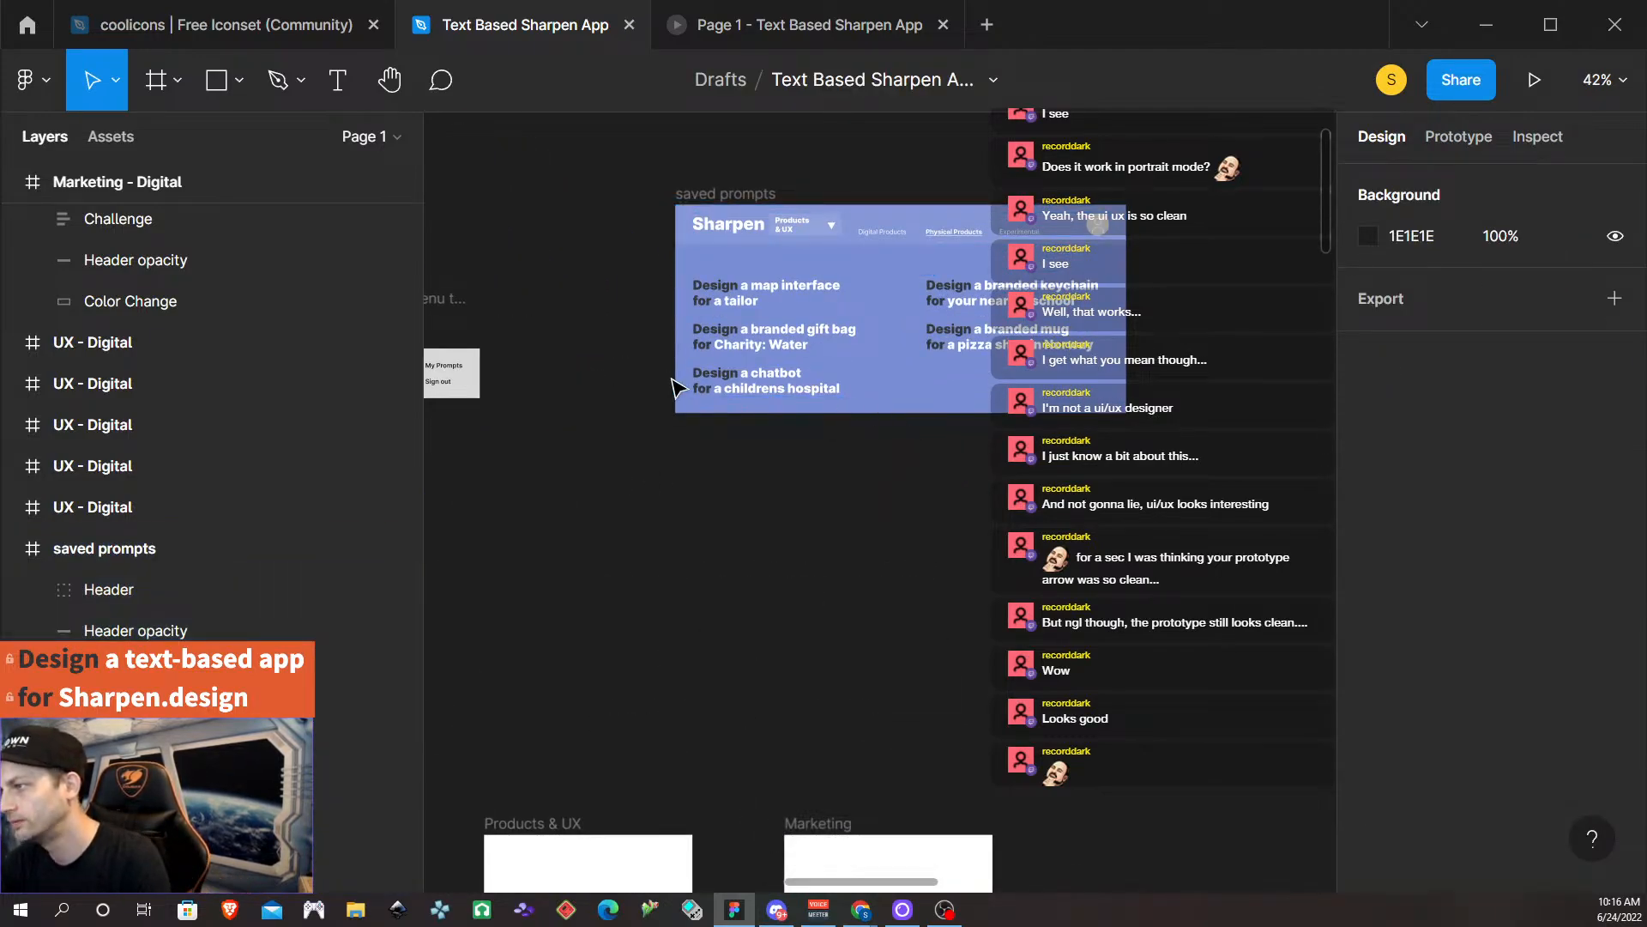
# Move all five prompt groups up together by 30 to reduce the gap below the header.
pyautogui.scroll(2, 758, 352)
pyautogui.click(760, 364)
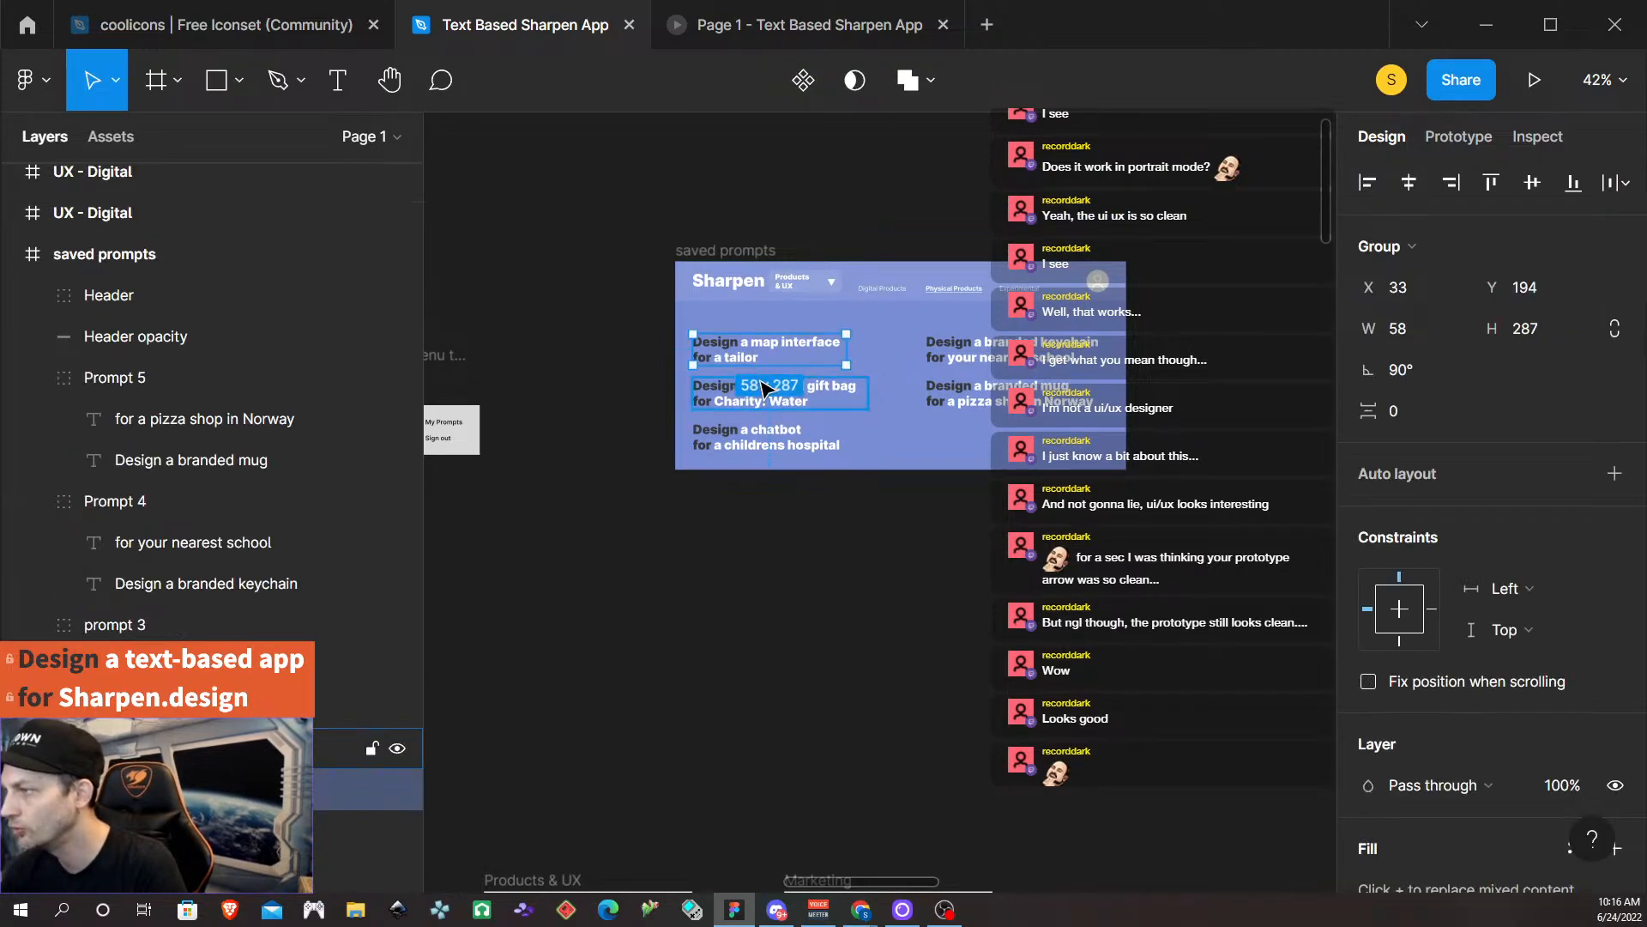
pyautogui.keyDown('shift'); pyautogui.click(768, 395); pyautogui.keyUp('shift')
pyautogui.keyDown('shift'); pyautogui.click(762, 442); pyautogui.keyUp('shift')
pyautogui.keyDown('shift'); pyautogui.click(983, 395); pyautogui.keyUp('shift')
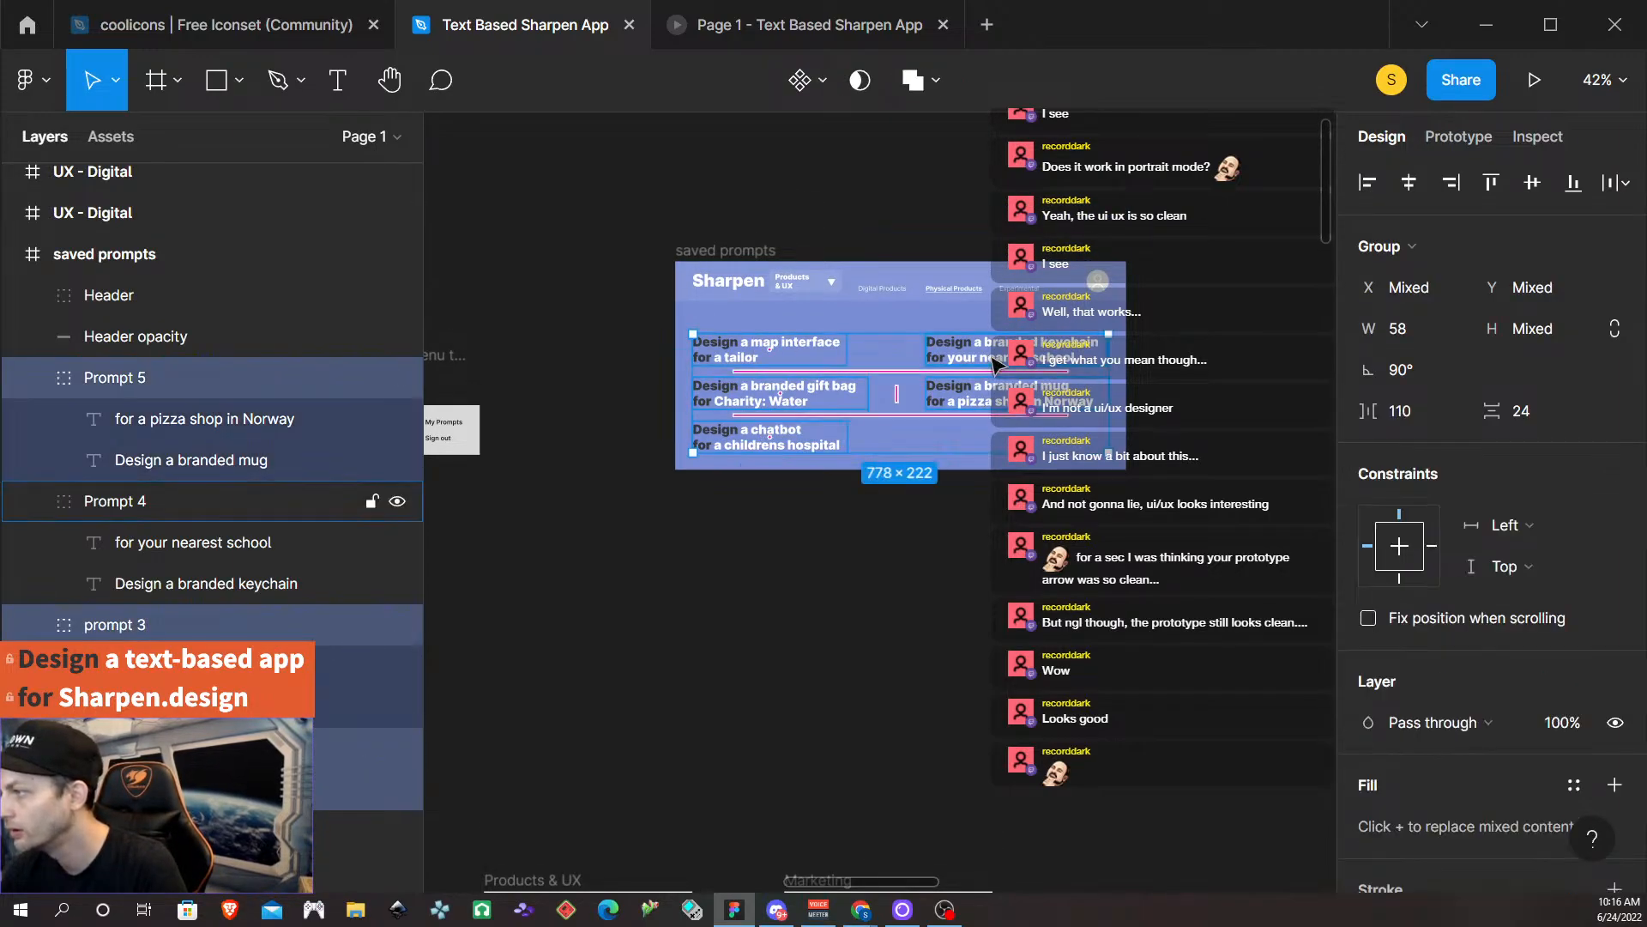
pyautogui.keyDown('shift'); pyautogui.click(957, 347); pyautogui.keyUp('shift')
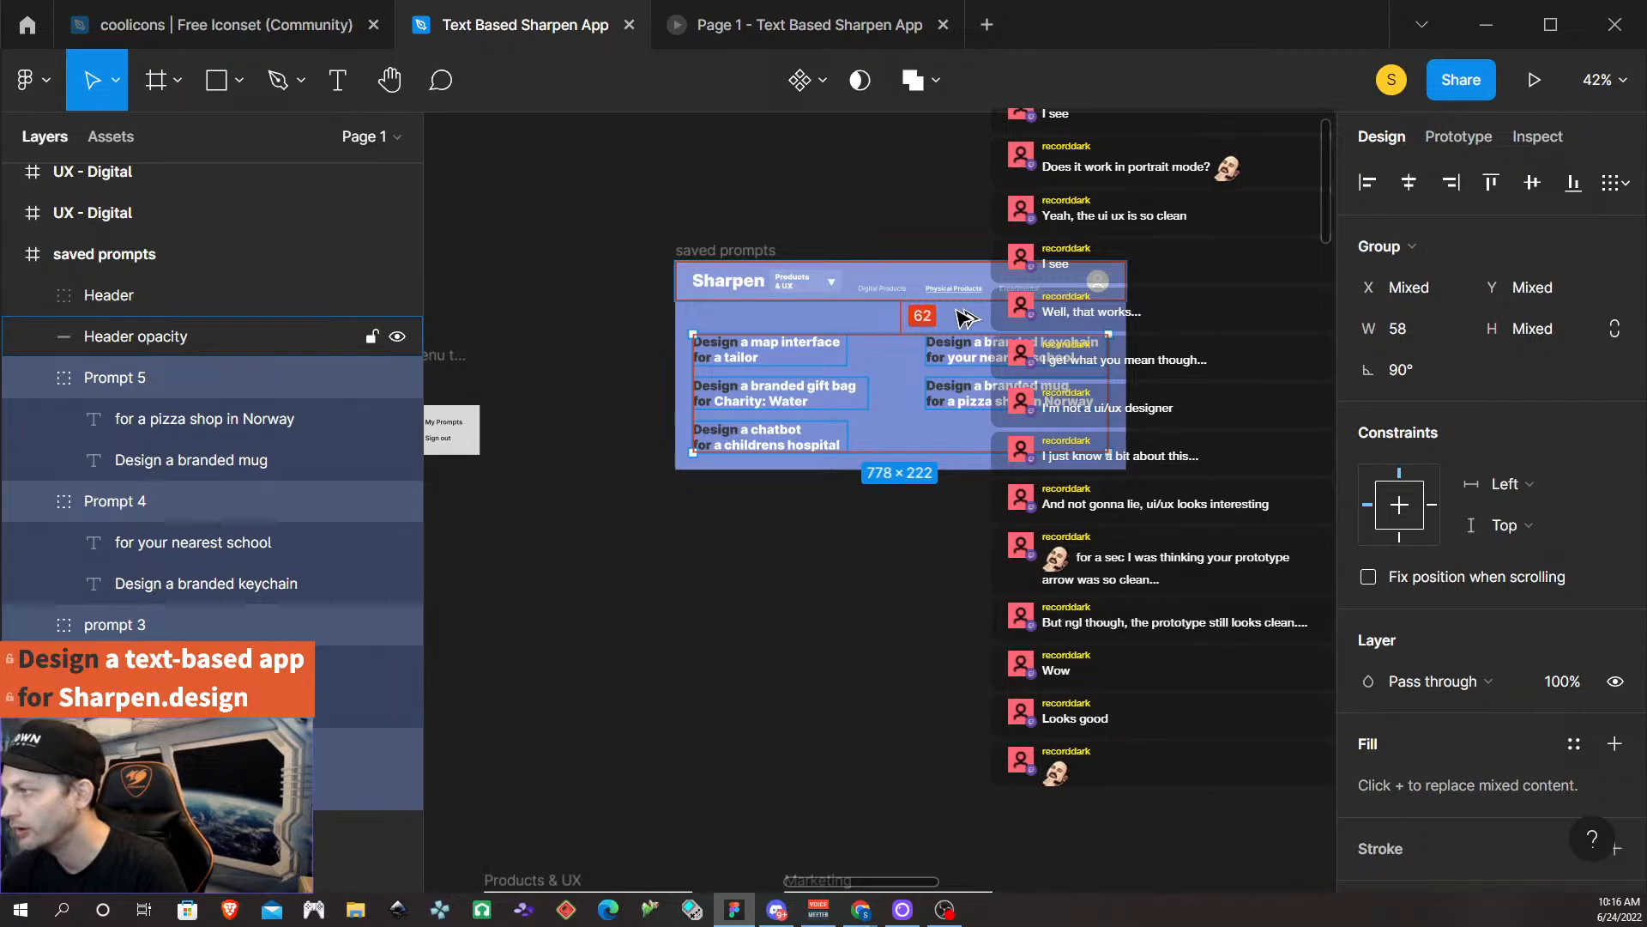
pyautogui.hotkey('shift', 'Up')
pyautogui.hotkey('shift', 'Up')
pyautogui.hotkey('shift', 'Up')
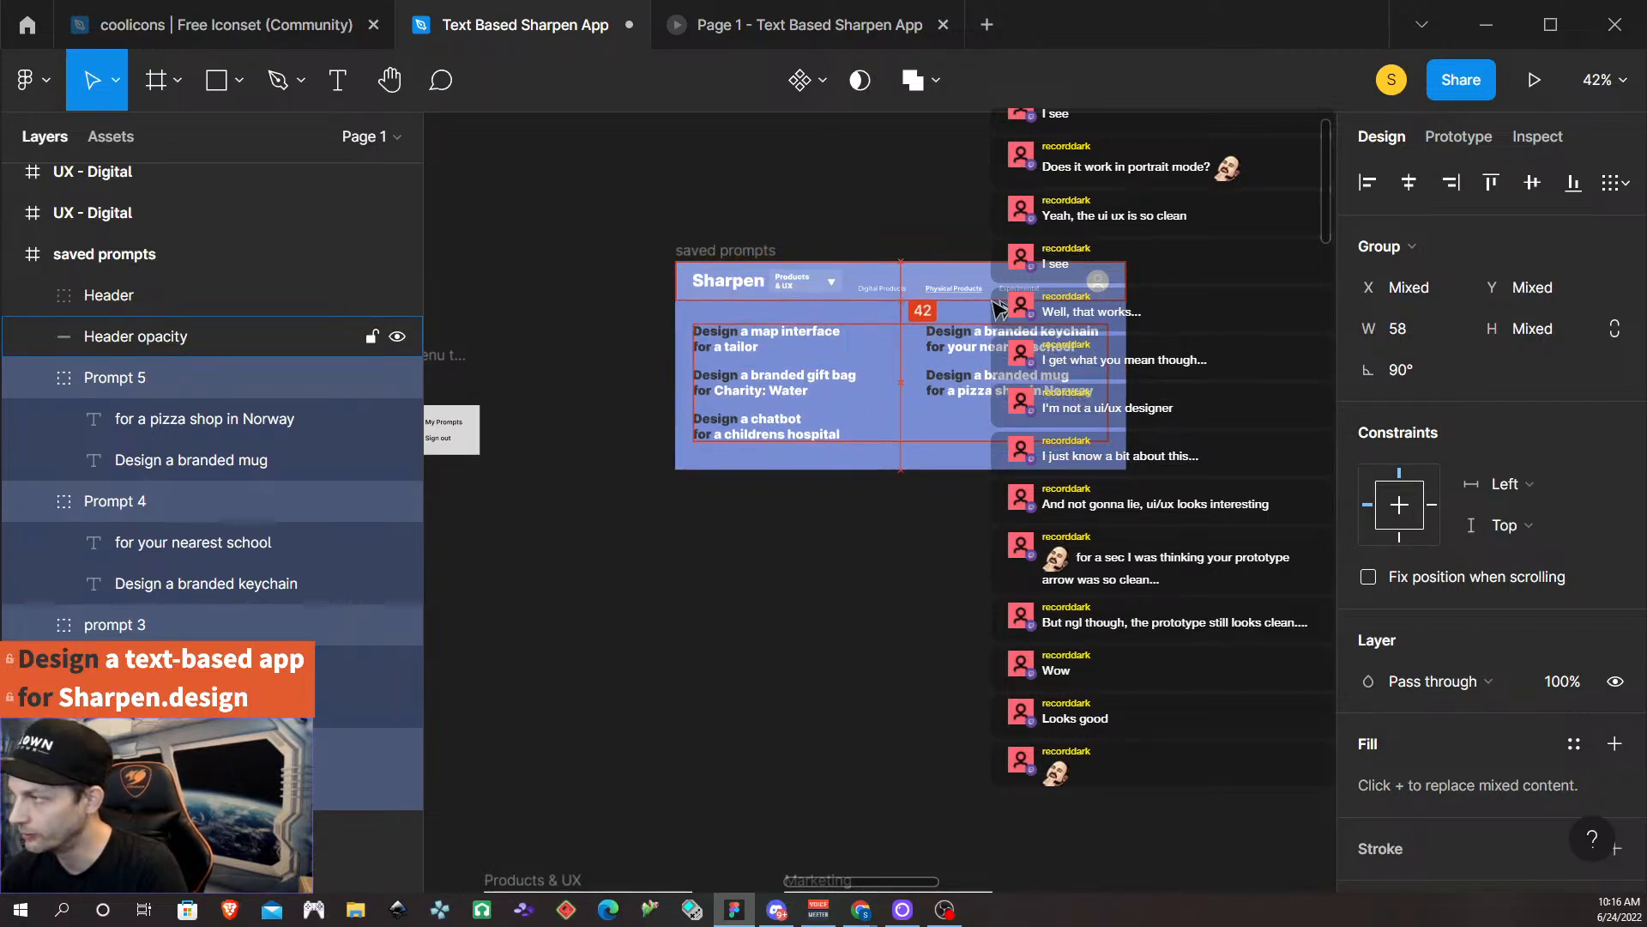
pyautogui.click(1238, 397)
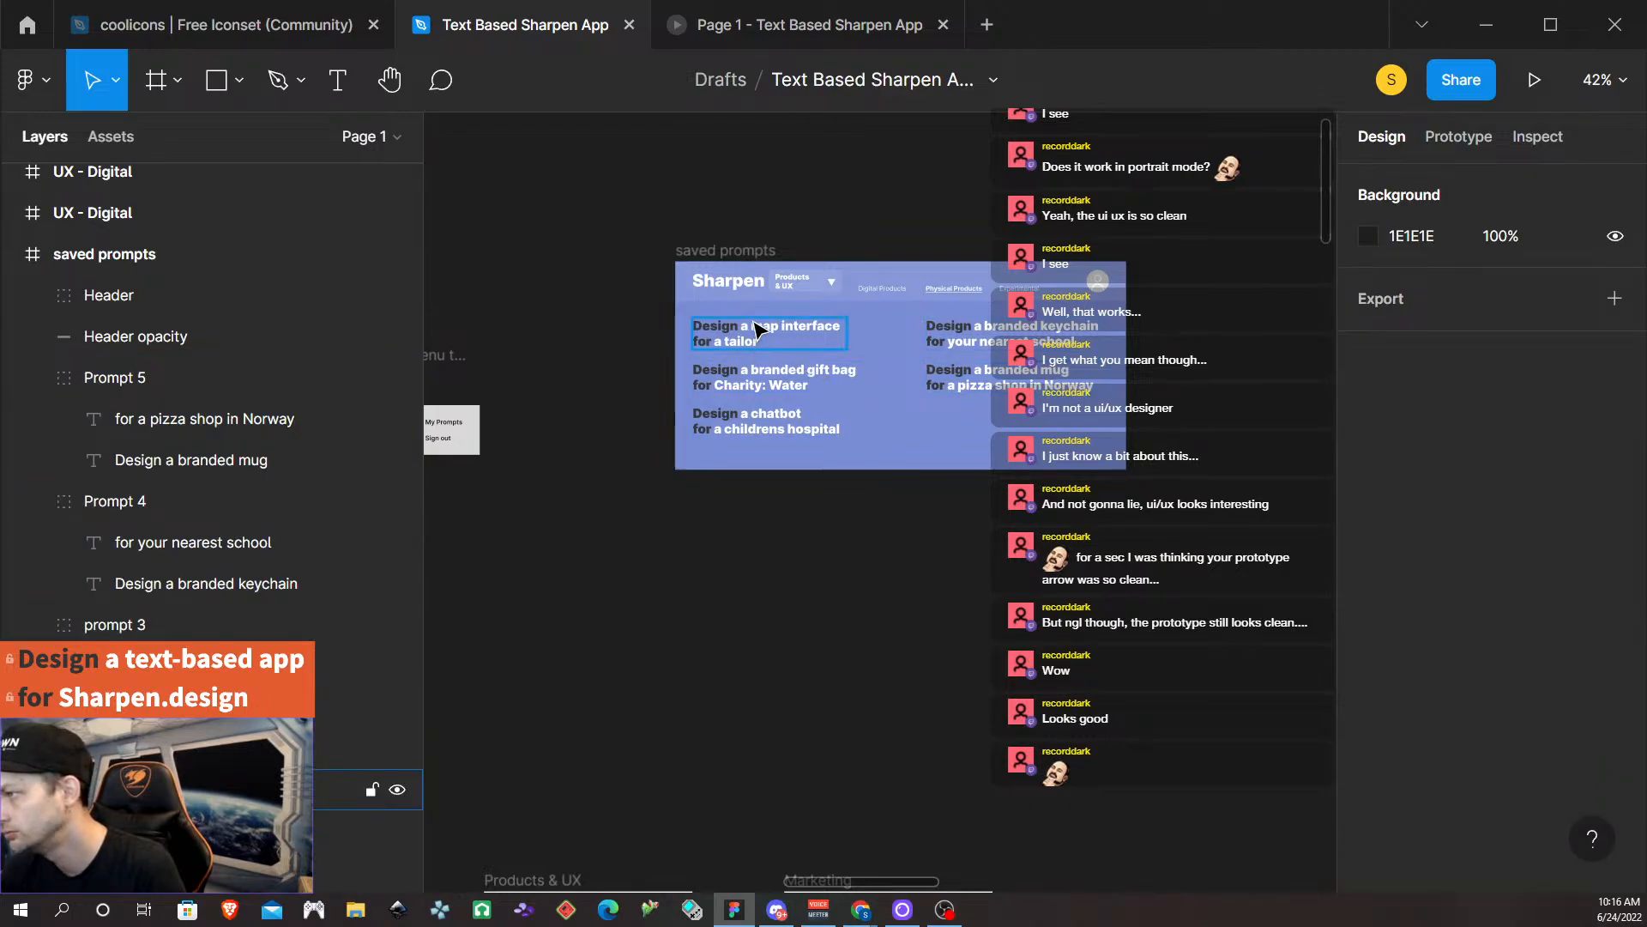
# Copy the default star variant from the Star 1 component set.
pyautogui.scroll(-5, 957, 456)
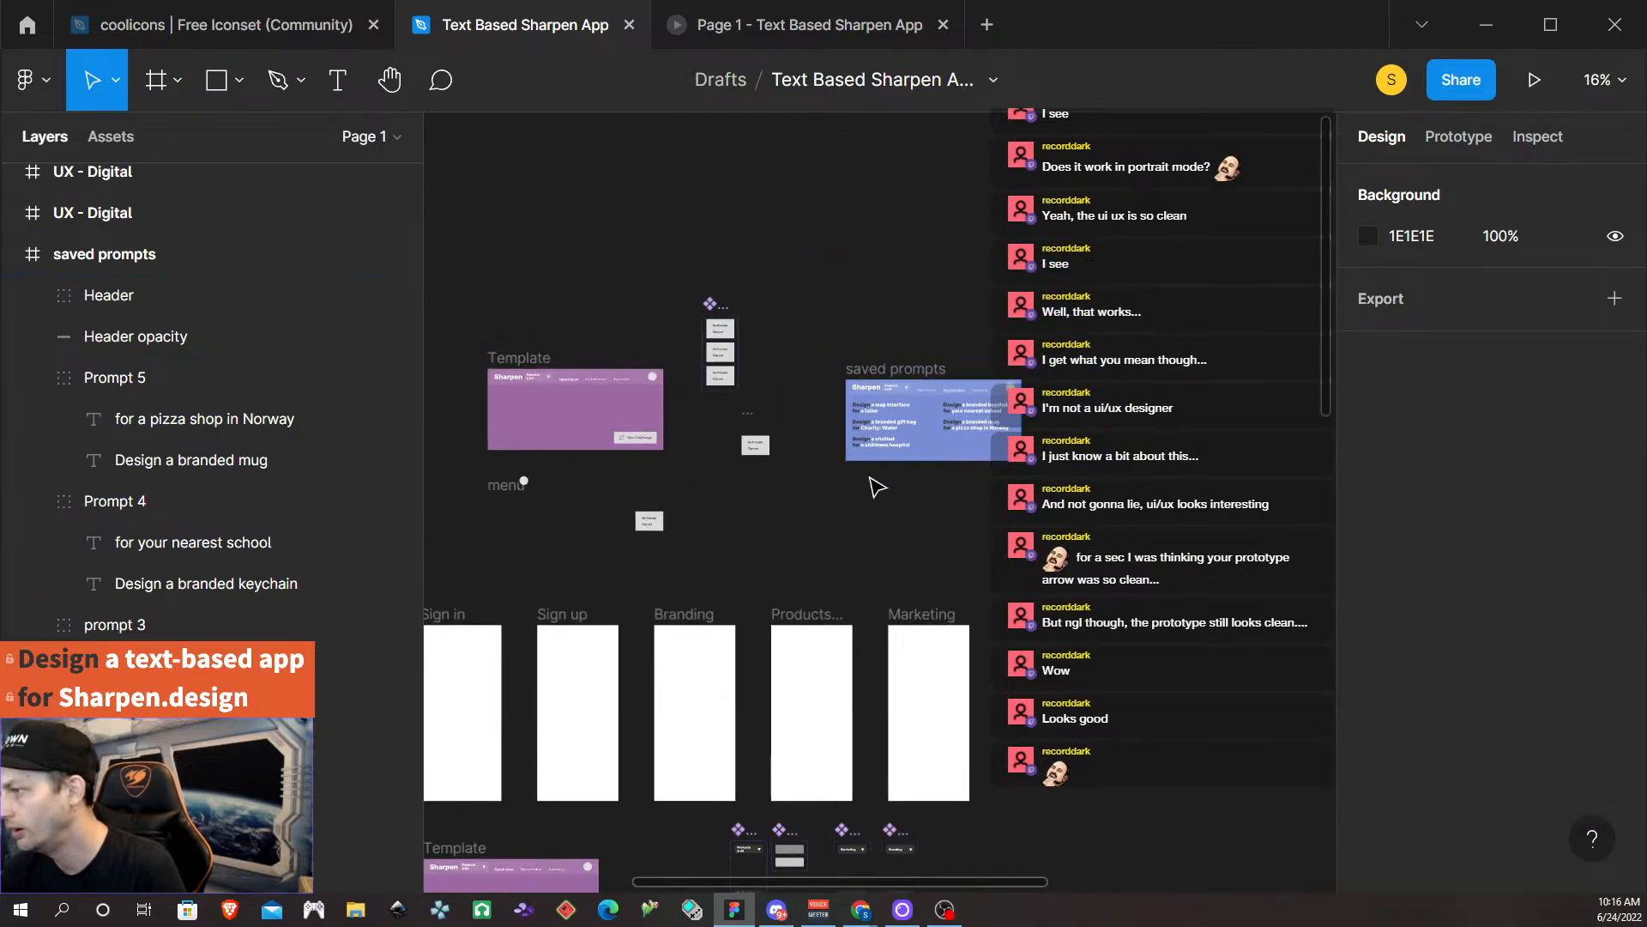
pyautogui.hscroll(-5, 828, 522)
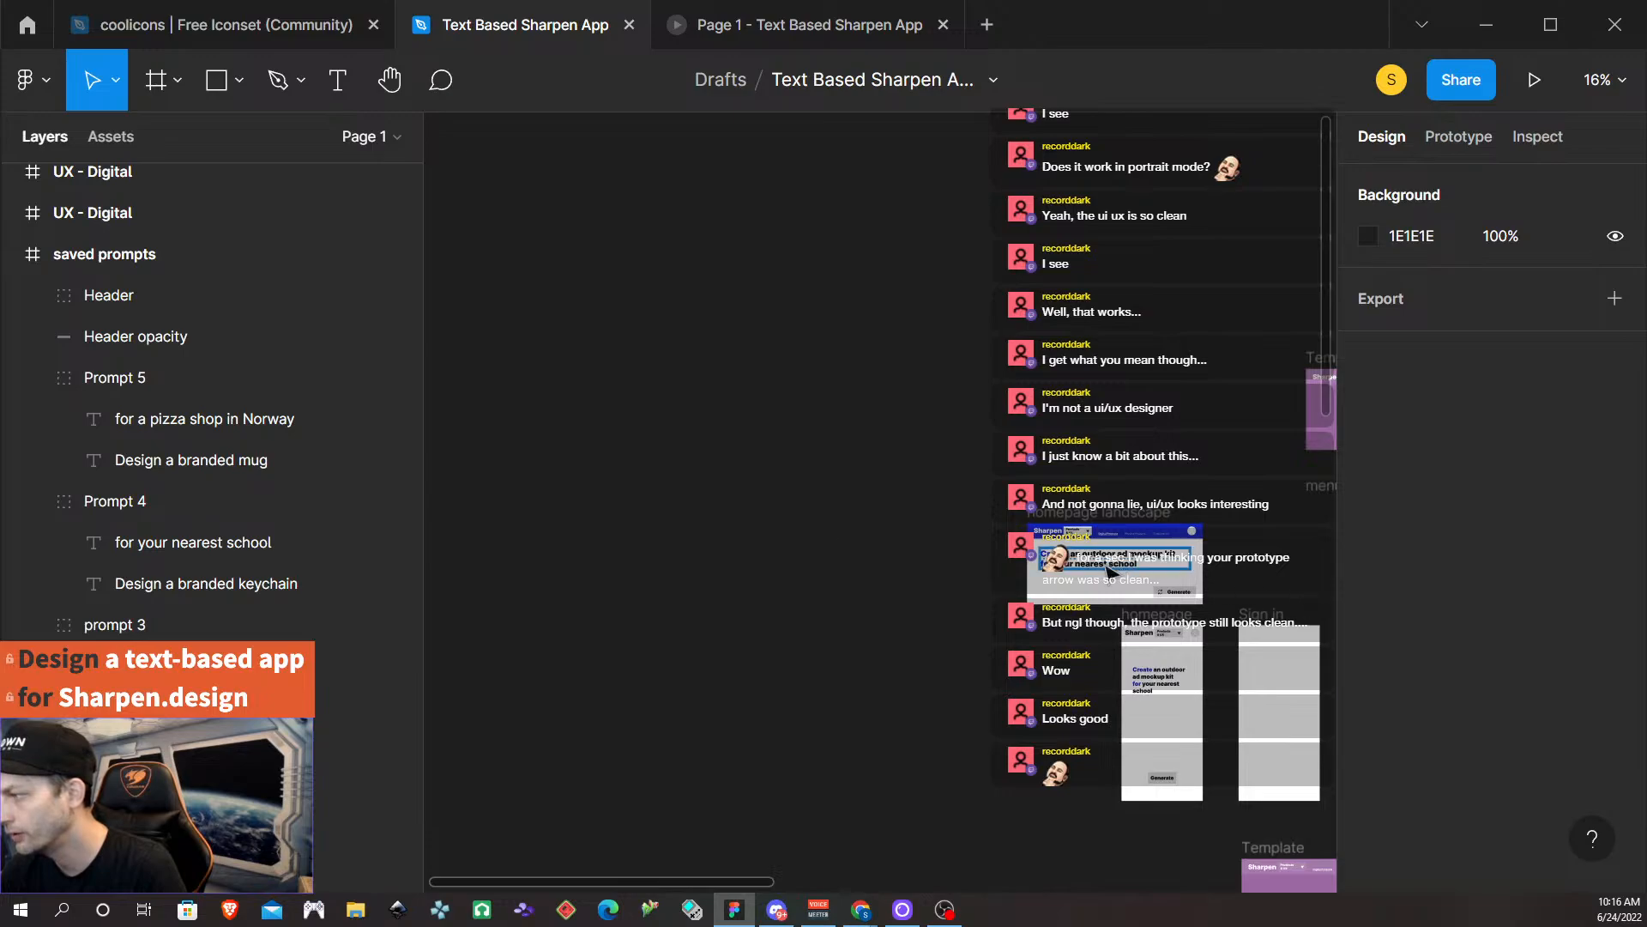
pyautogui.scroll(-5, 1106, 578)
pyautogui.scroll(5, 969, 712)
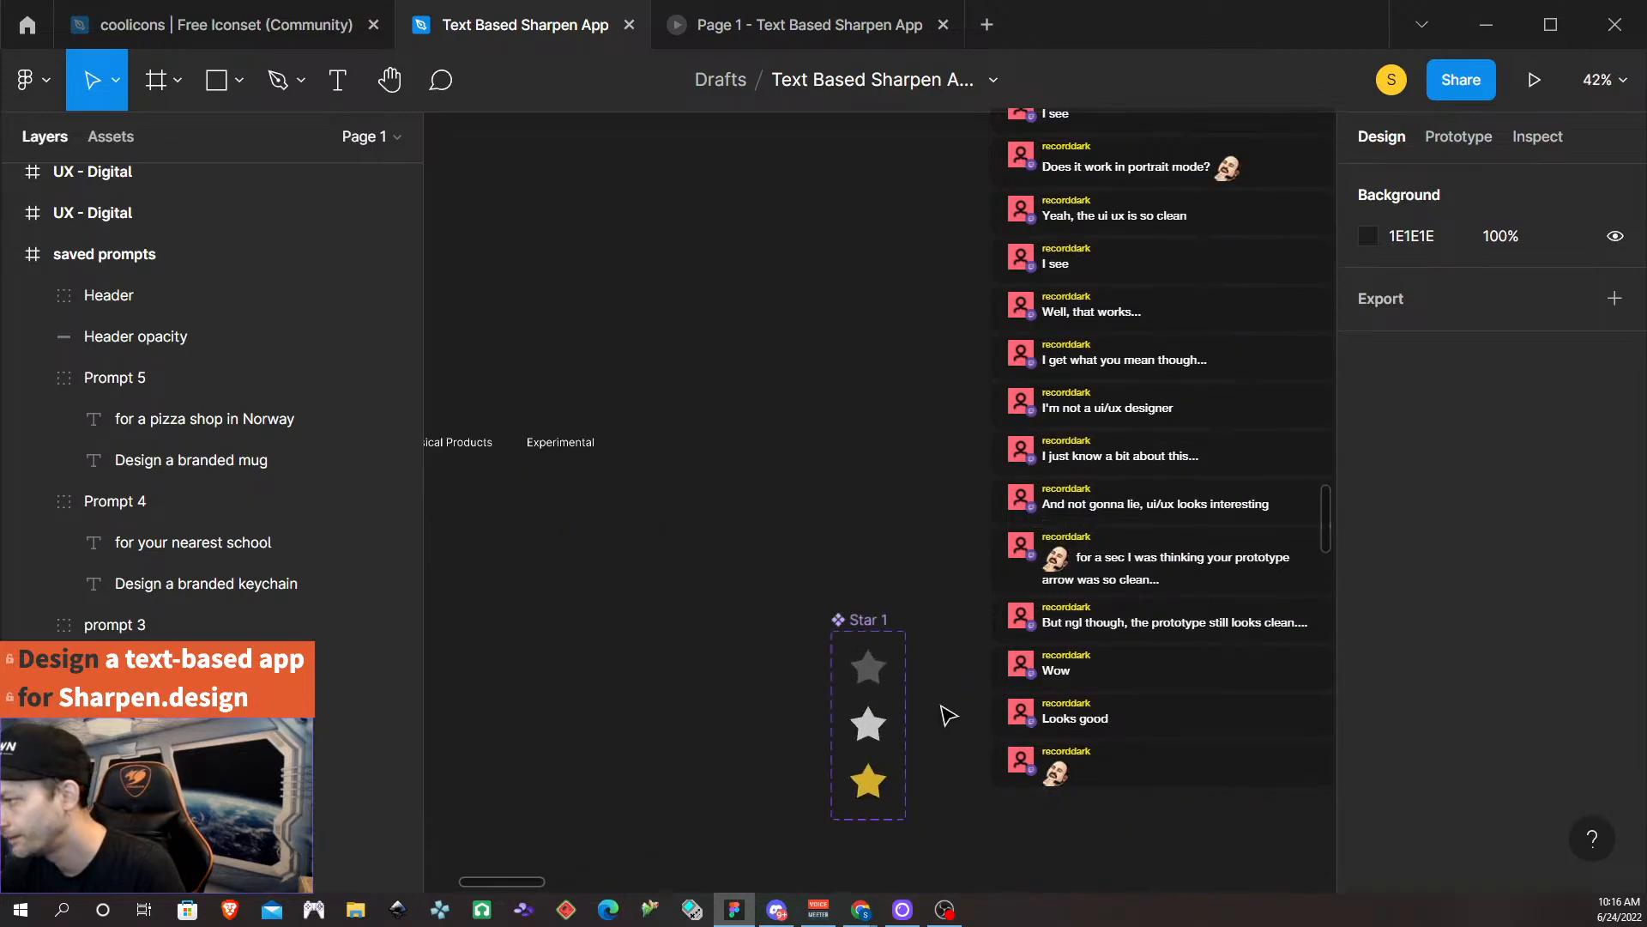
pyautogui.click(855, 663)
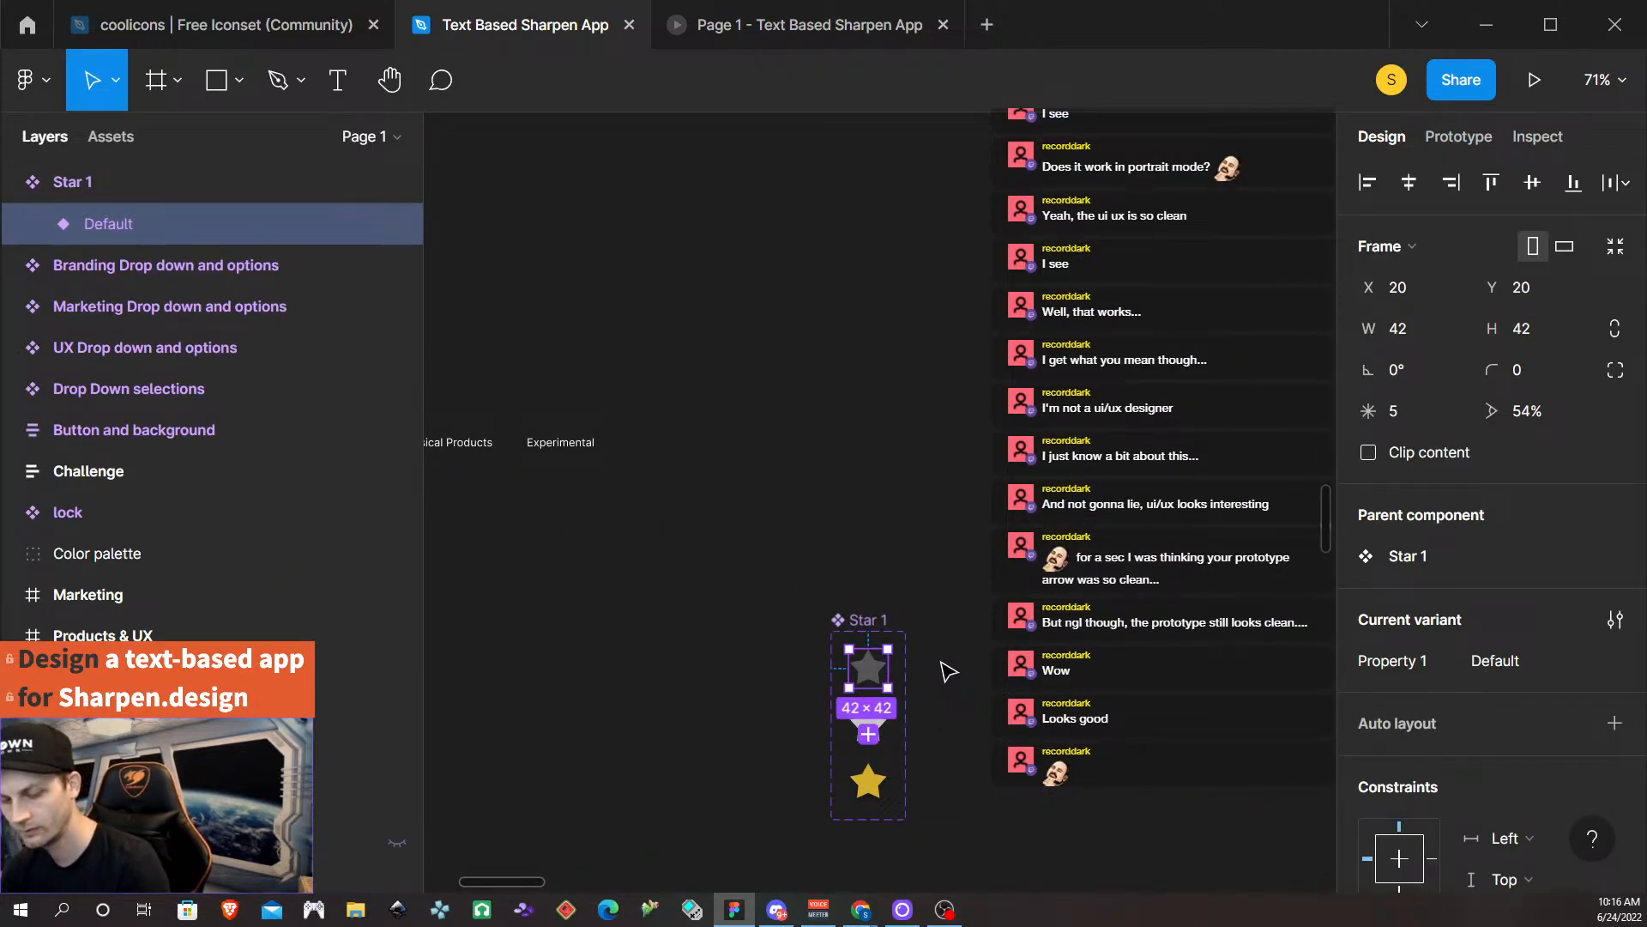
# Paste the star into the saved prompts frame beside the start of the branded keychain prompt, at about X 412, Y 108.
pyautogui.scroll(-5, 1020, 562)
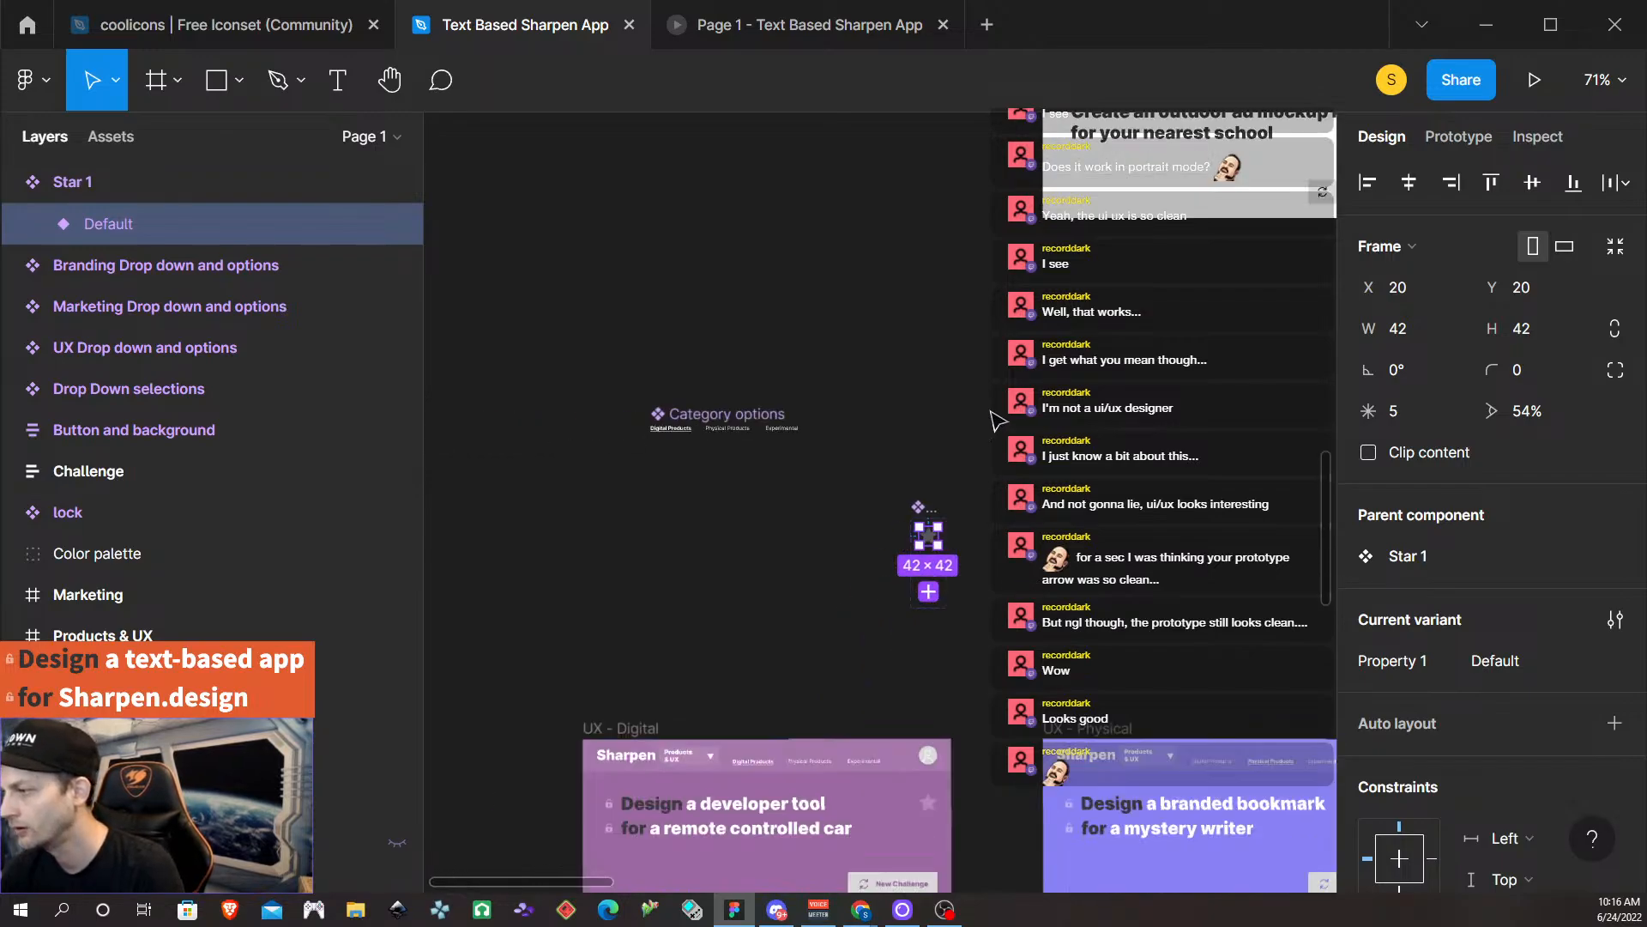
pyautogui.hscroll(5, 1072, 386)
pyautogui.scroll(8, 1107, 283)
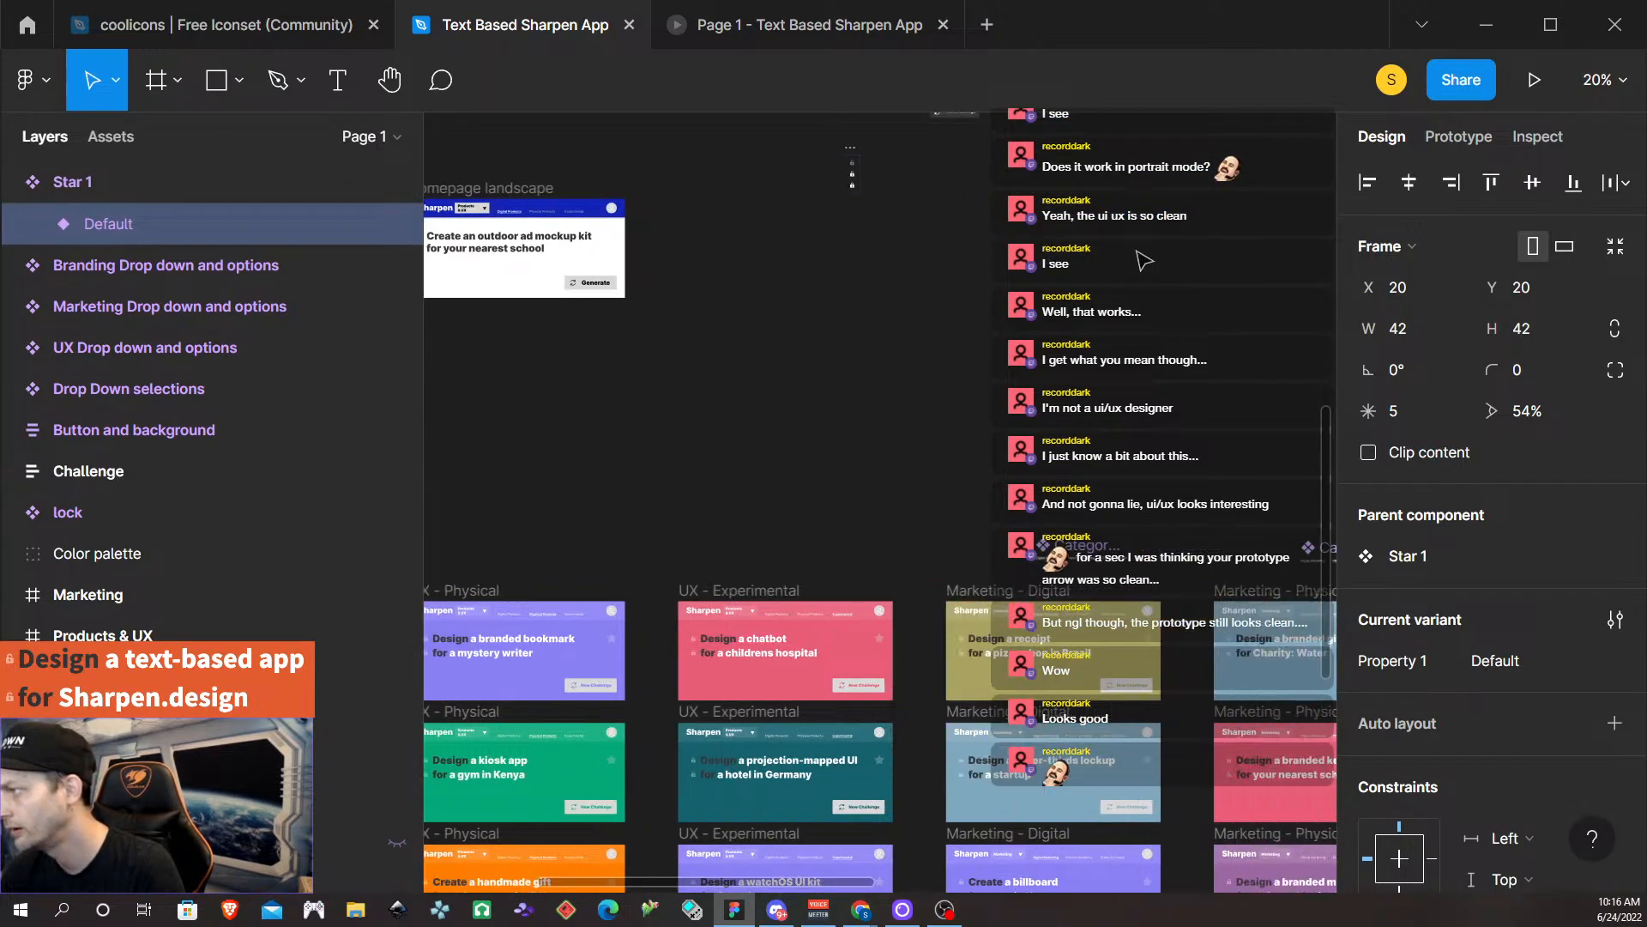
pyautogui.scroll(6, 1065, 361)
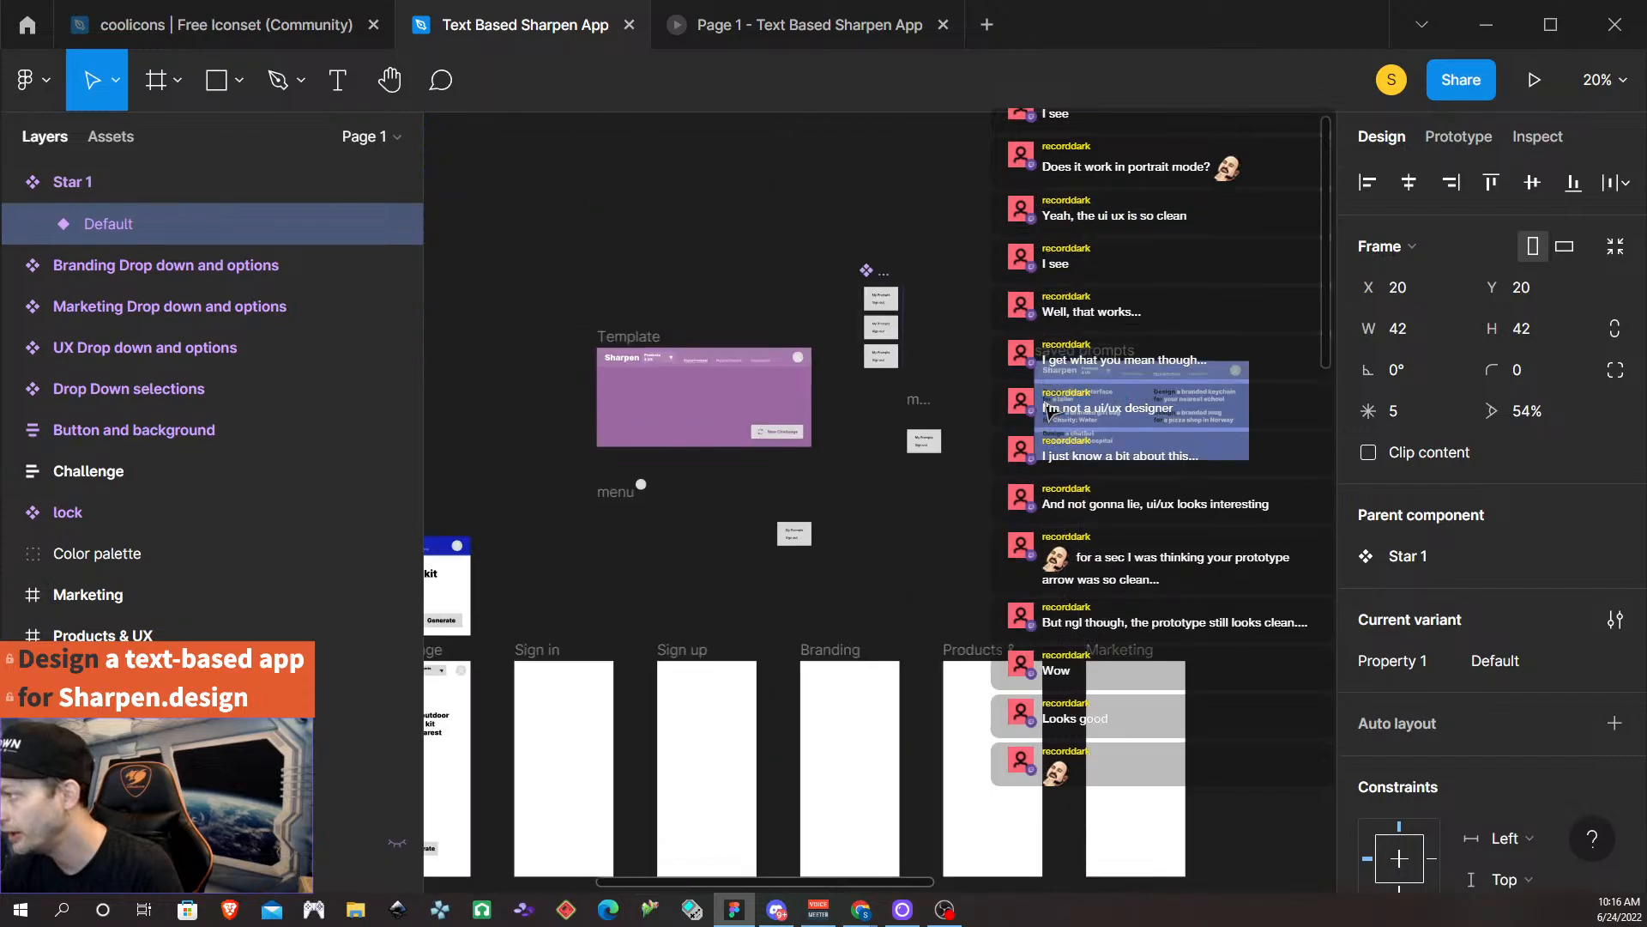
pyautogui.scroll(4, 1113, 483)
pyautogui.hscroll(6, 1177, 481)
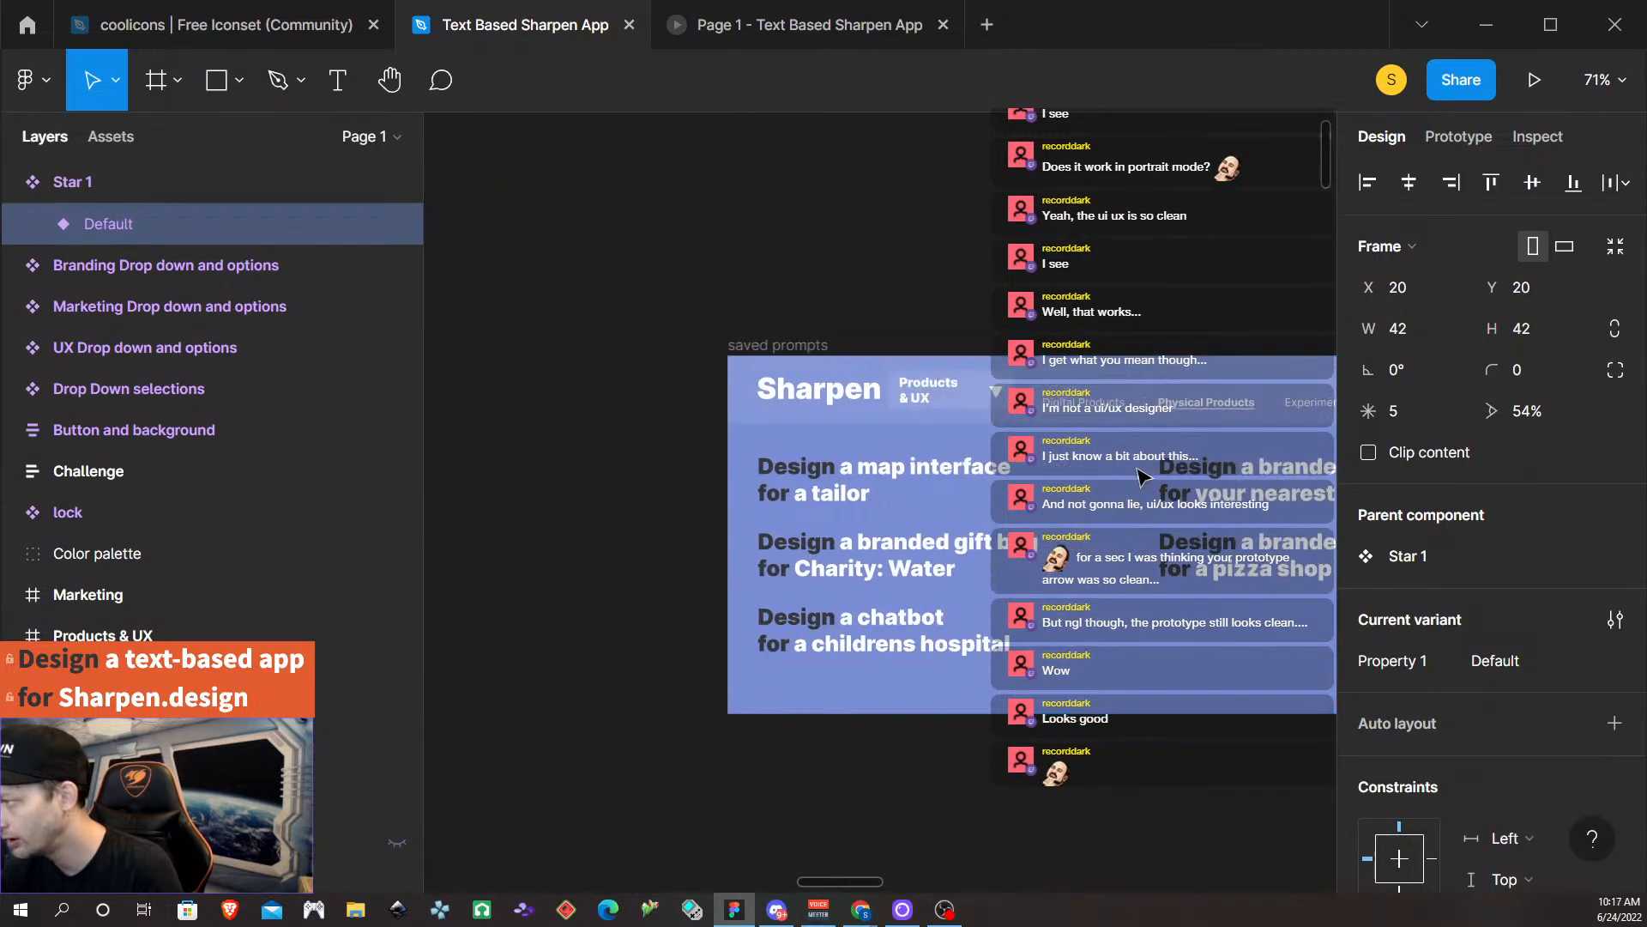
pyautogui.rightClick(701, 481)
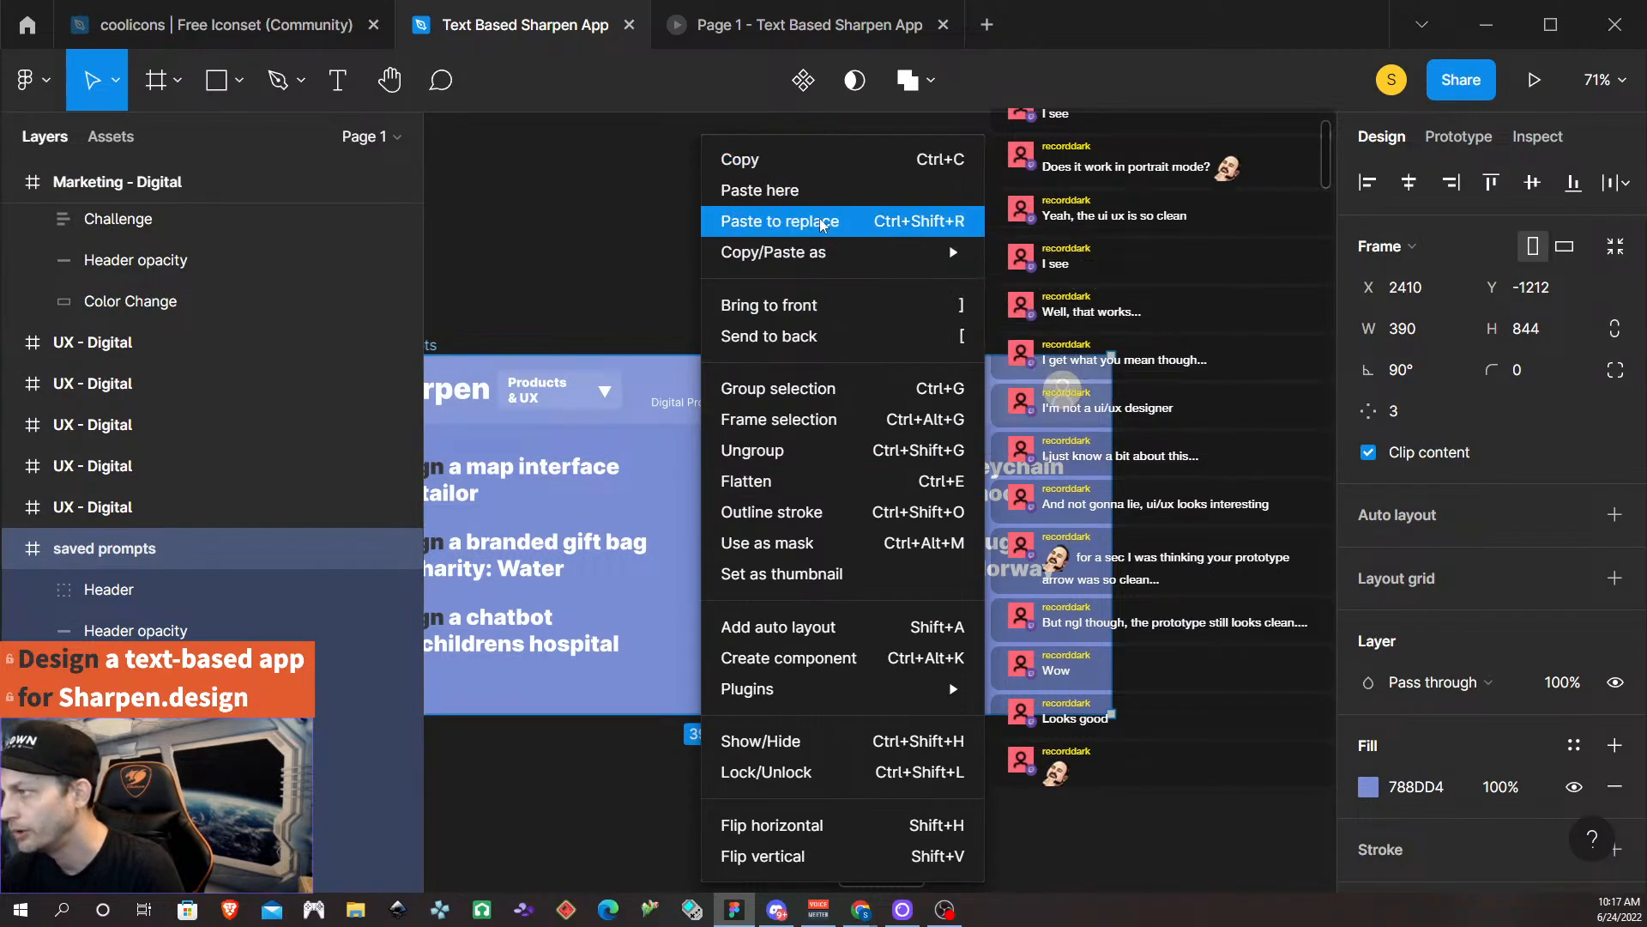
pyautogui.click(816, 191)
pyautogui.moveTo(726, 488); pyautogui.dragTo(736, 477)
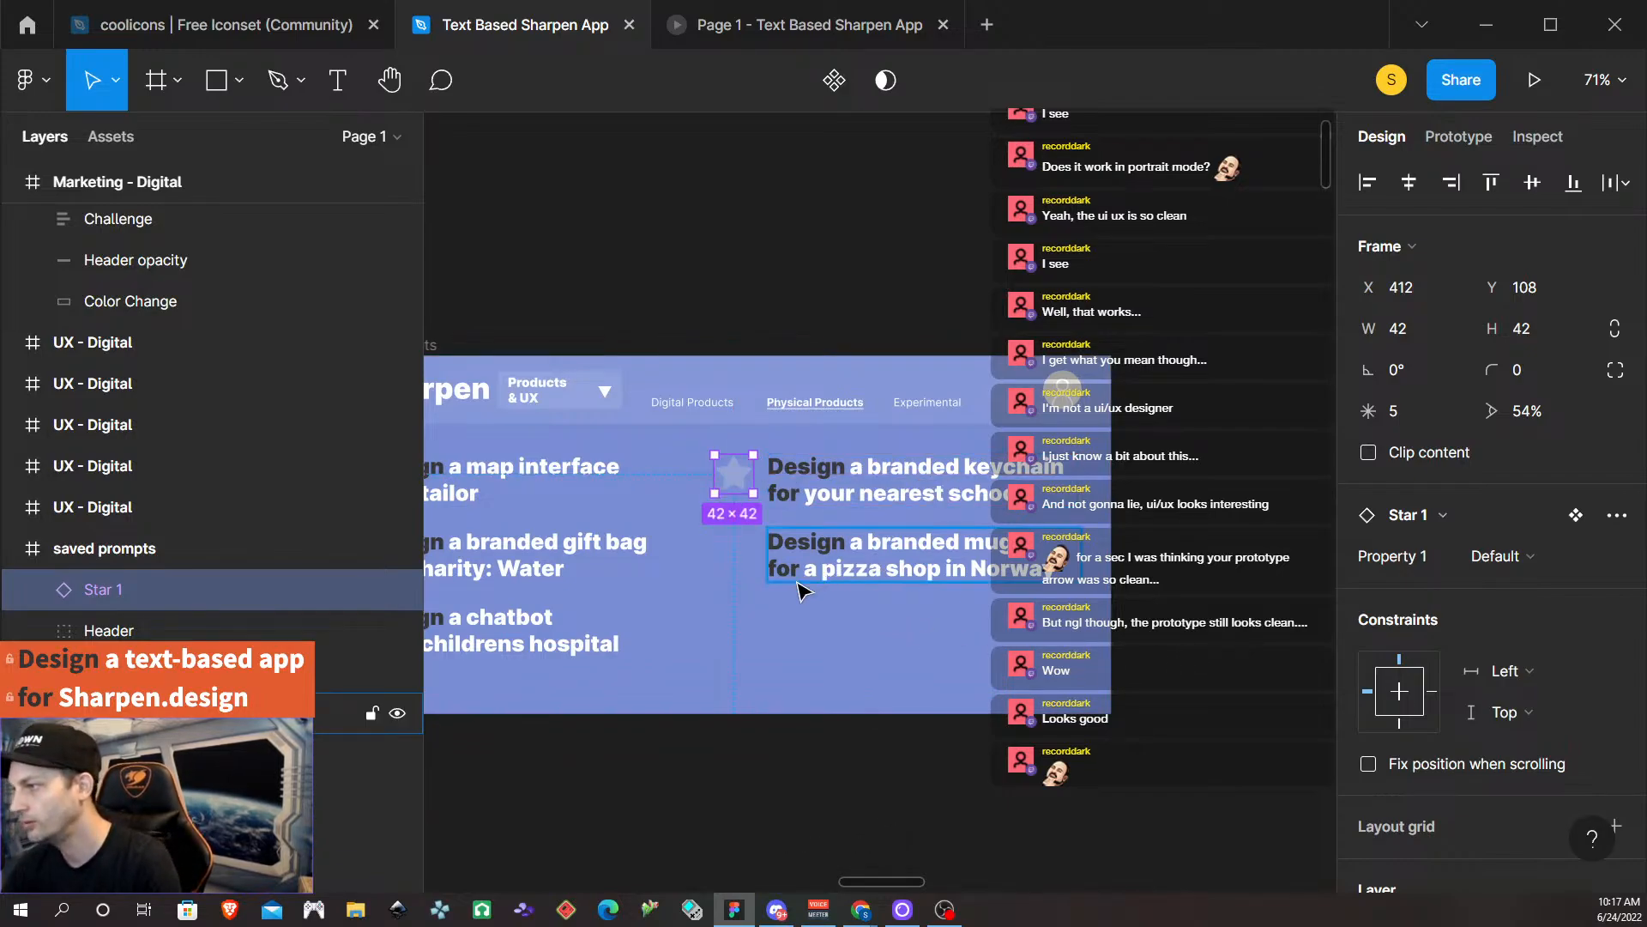
# Align the vertical centers of the star and the branded keychain prompt group.
pyautogui.click(827, 553)
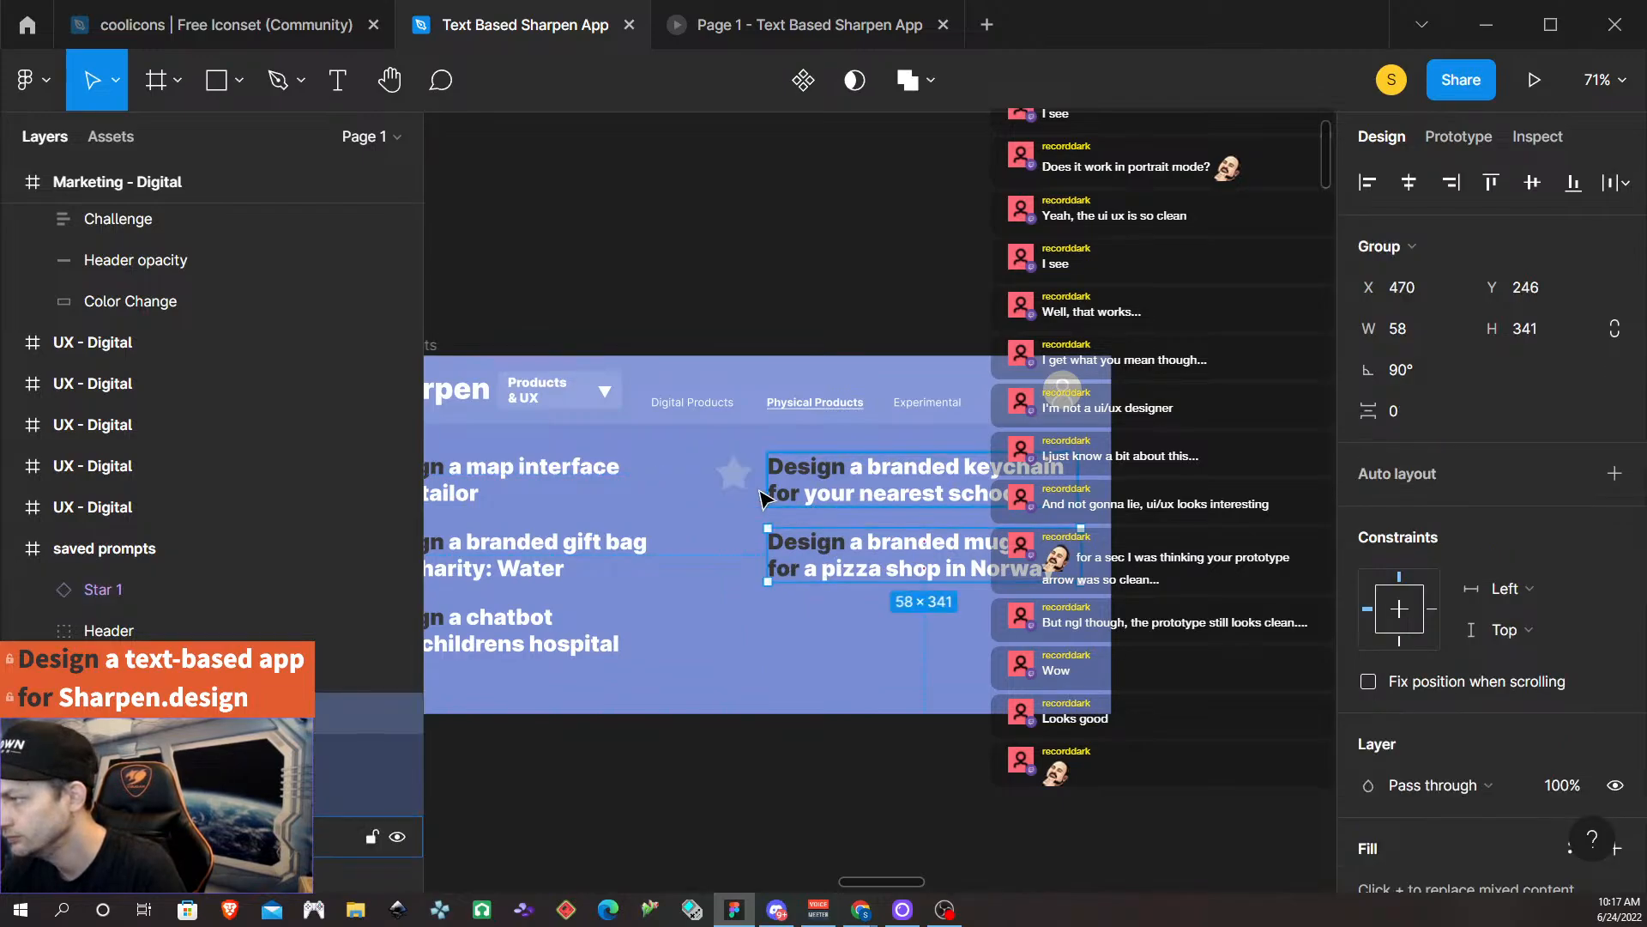
pyautogui.click(734, 475)
pyautogui.keyDown('shift'); pyautogui.click(803, 479); pyautogui.keyUp('shift')
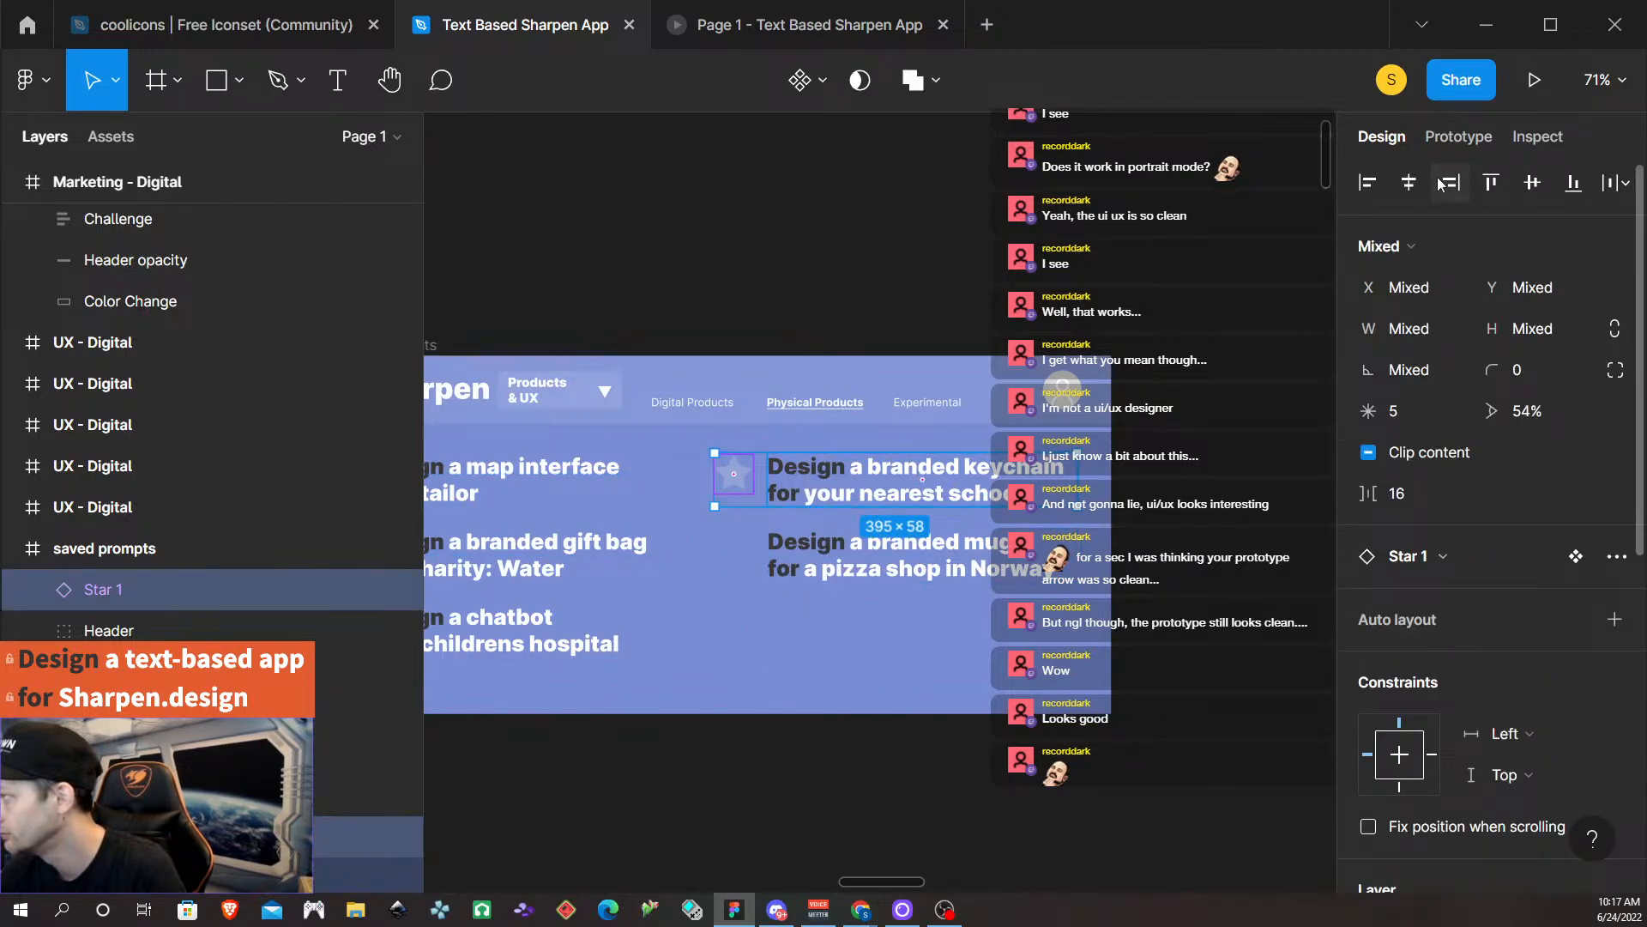
pyautogui.click(1539, 189)
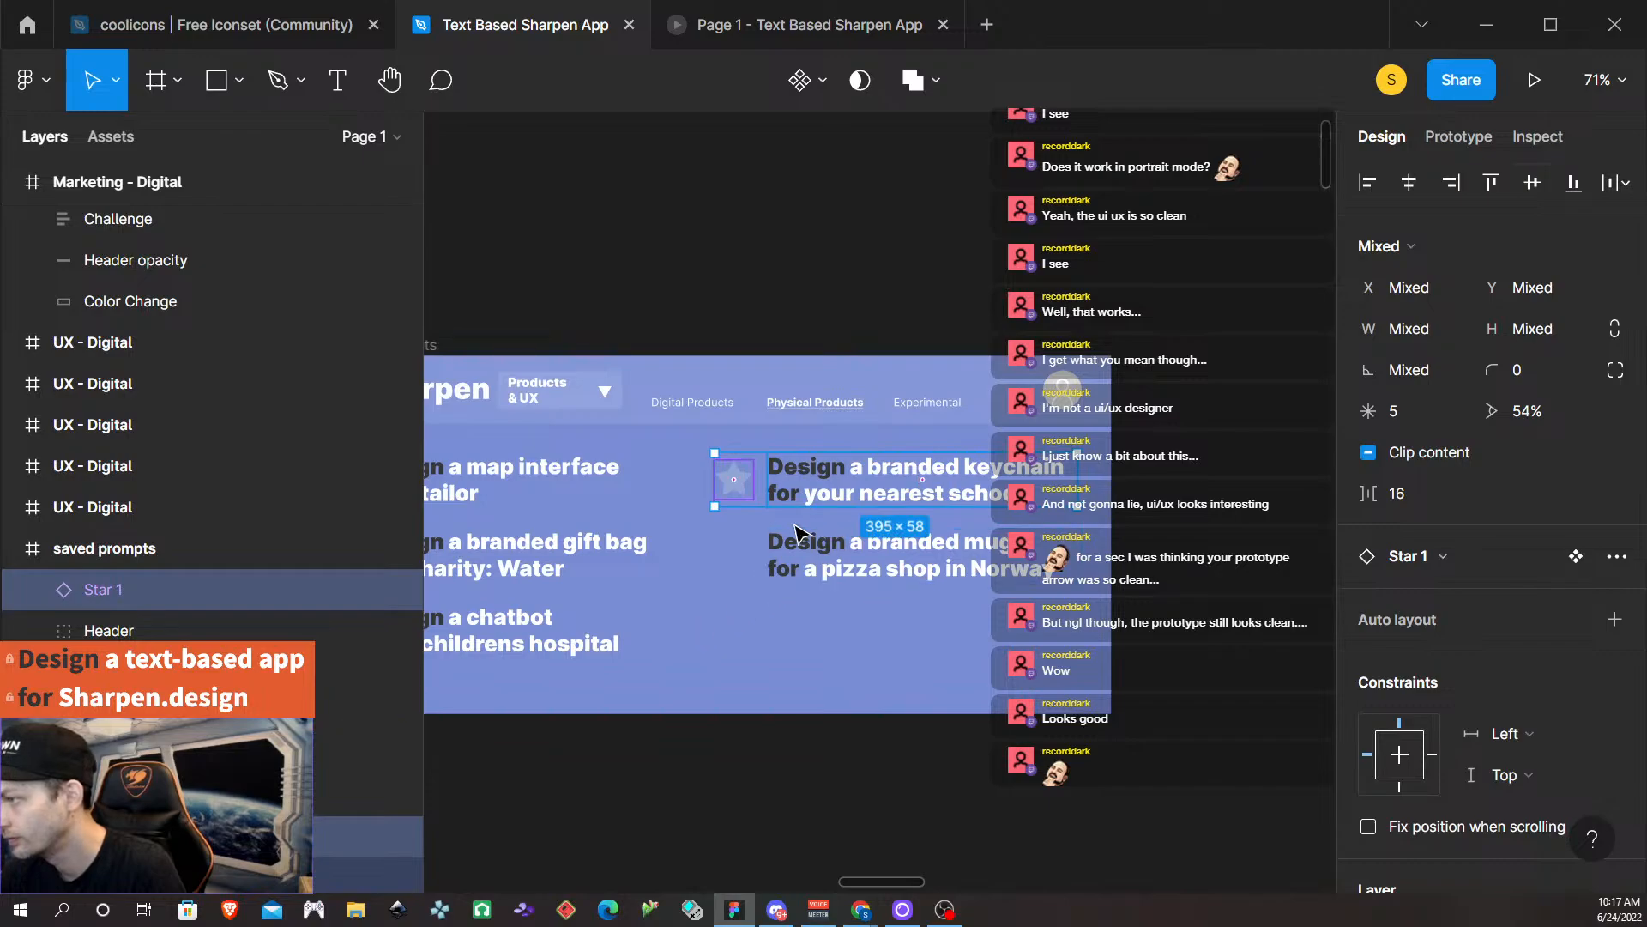
# Paste a second star beside the branded mug prompt, in line with the first star, and align its vertical center with that prompt.
pyautogui.click(728, 560)
pyautogui.rightClick(731, 563)
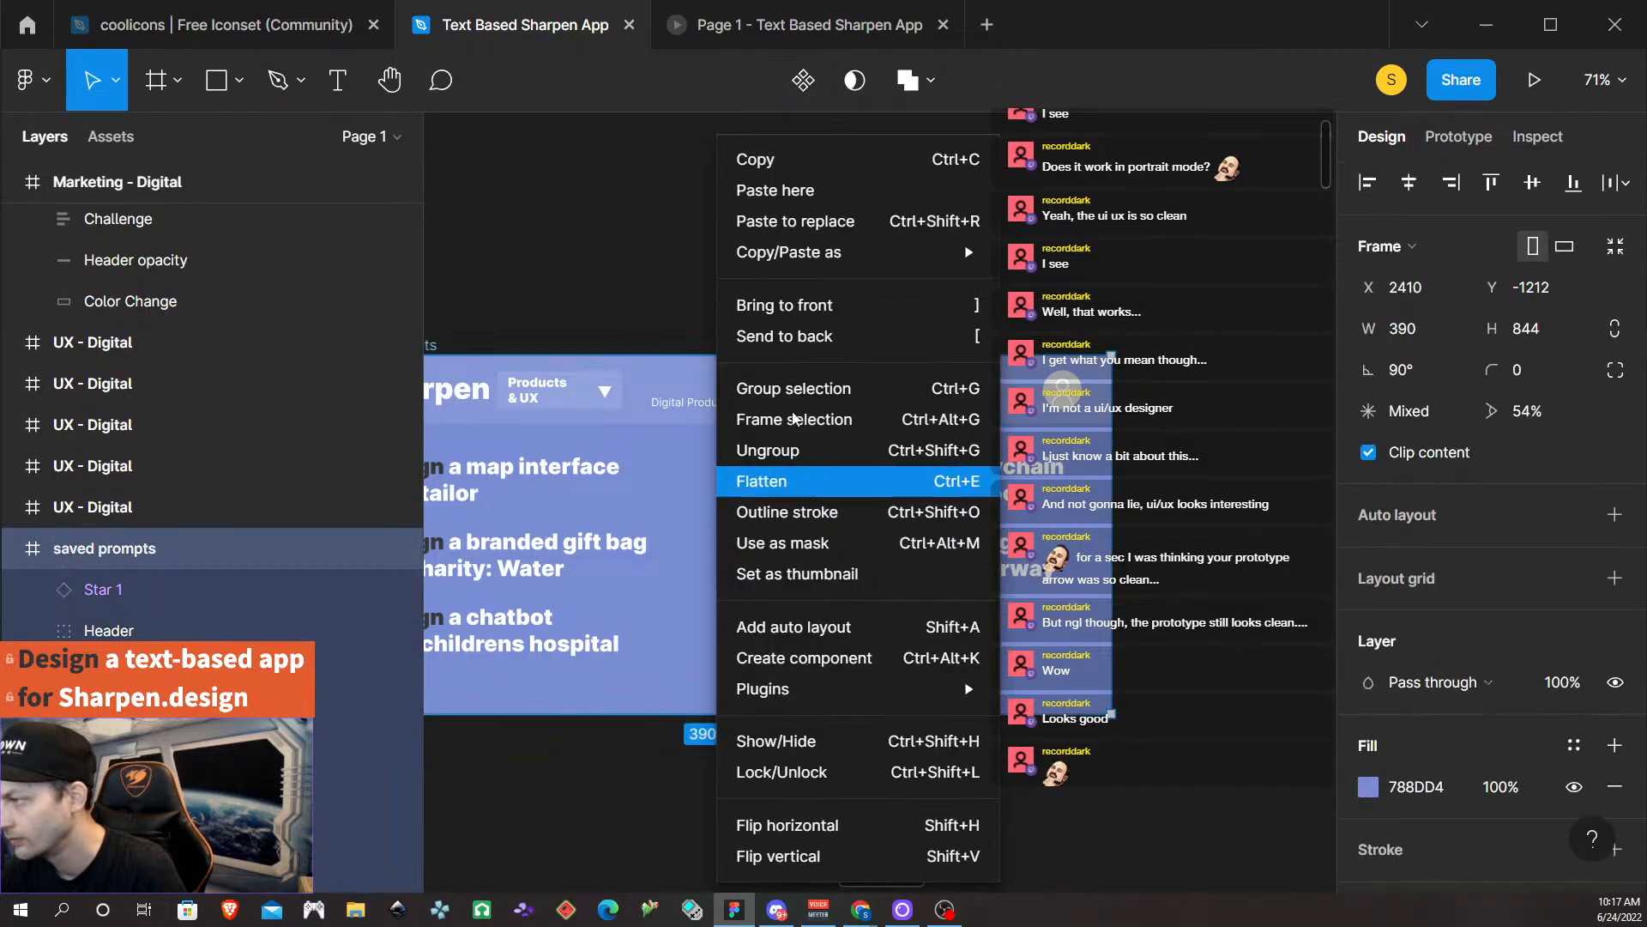
pyautogui.click(825, 196)
pyautogui.moveTo(743, 573); pyautogui.dragTo(734, 550)
pyautogui.keyDown('shift'); pyautogui.click(806, 562); pyautogui.keyUp('shift')
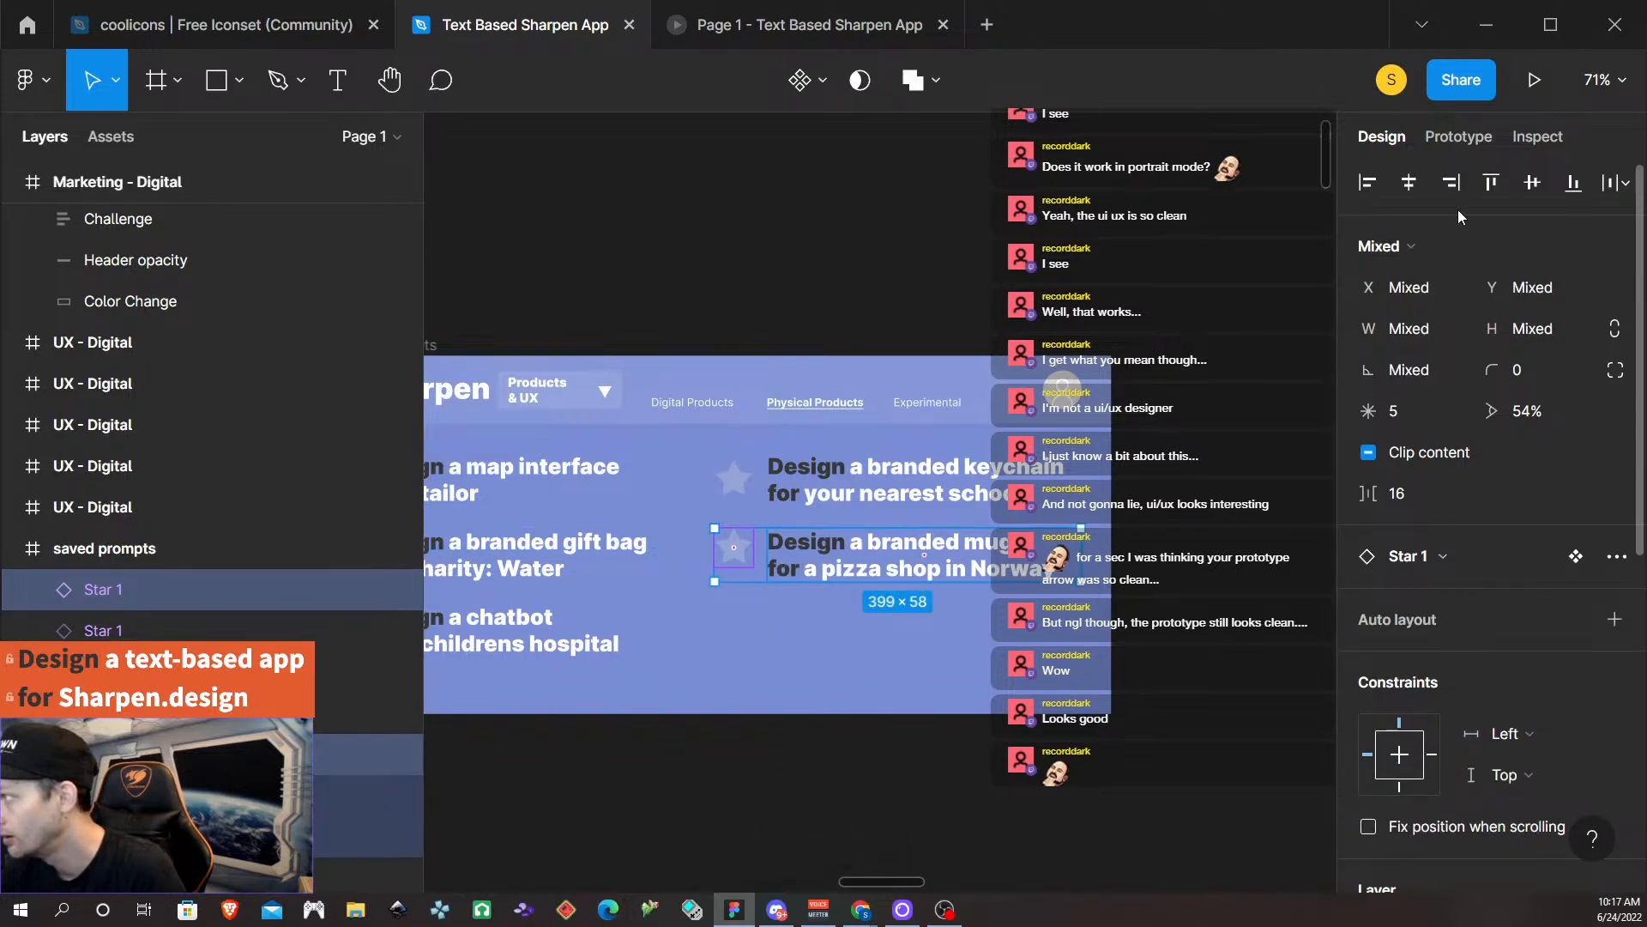
pyautogui.click(1531, 182)
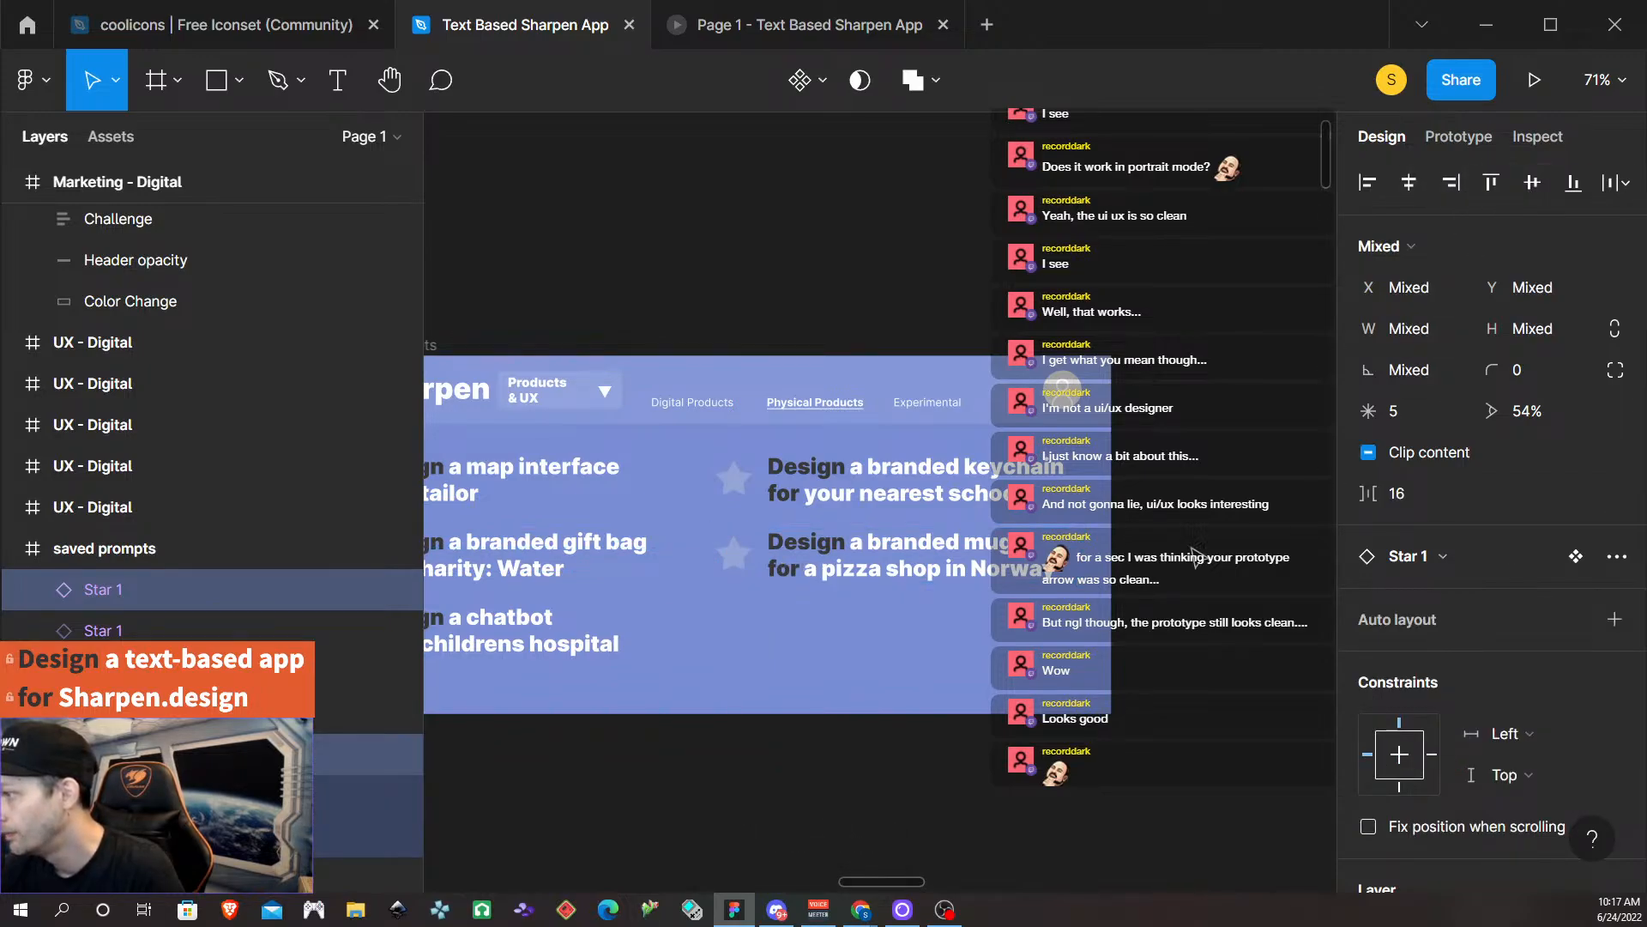
pyautogui.click(916, 665)
# Select the map interface, branded gift bag and chatbot prompt groups together in the first column of the saved prompts frame.
pyautogui.scroll(3, 826, 663)
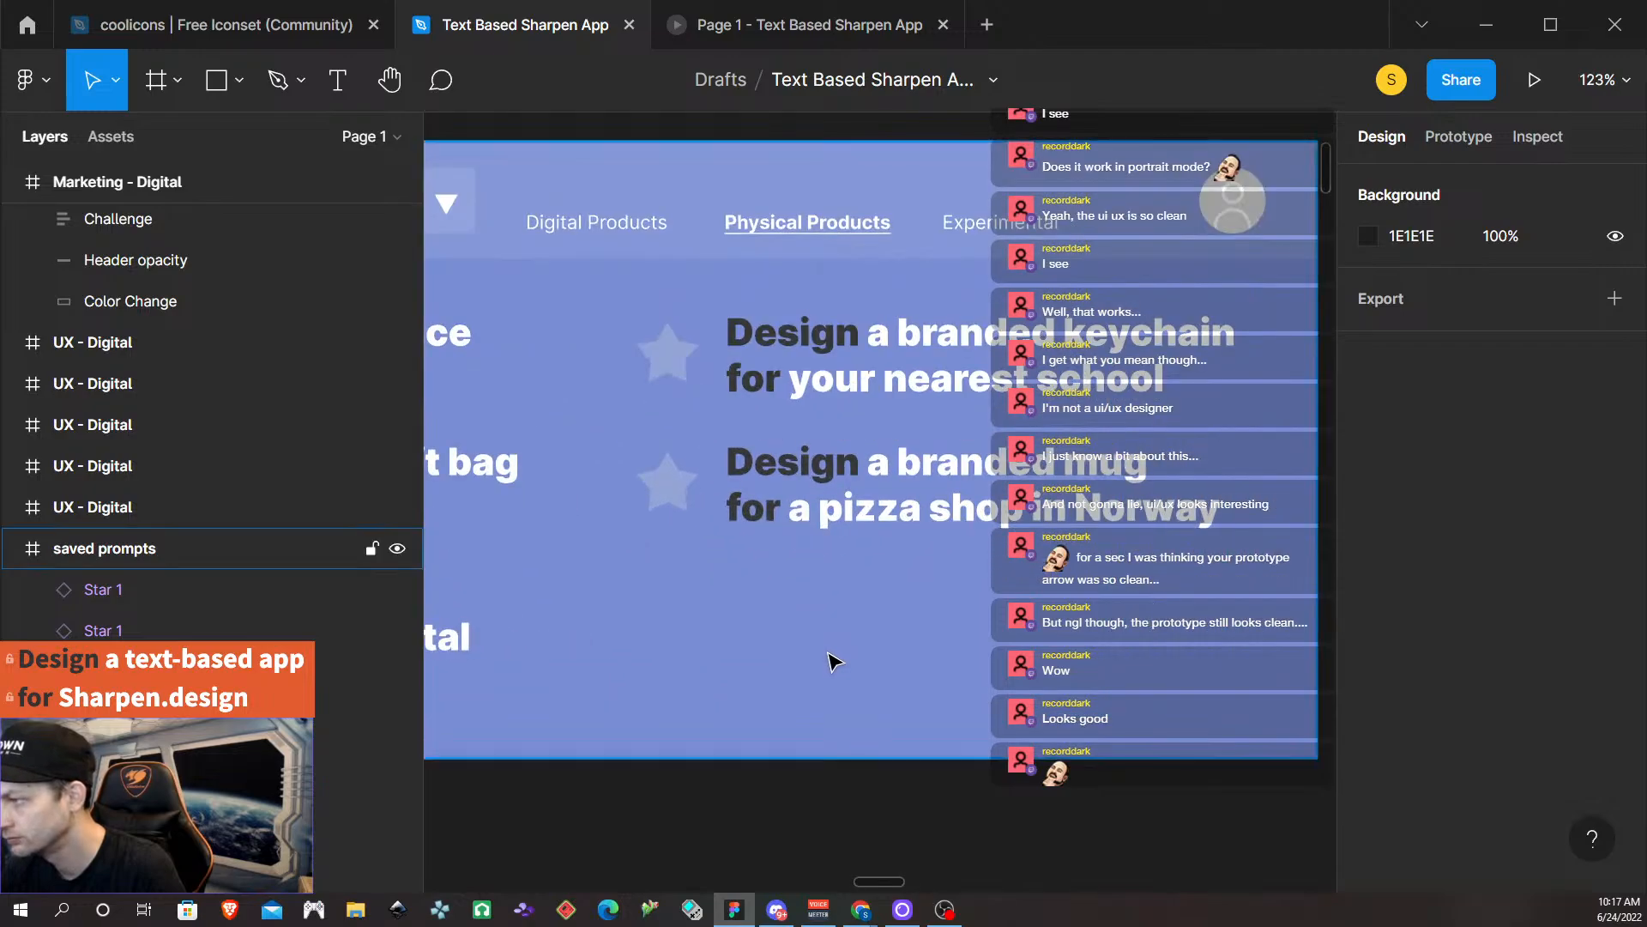
pyautogui.scroll(-2, 831, 662)
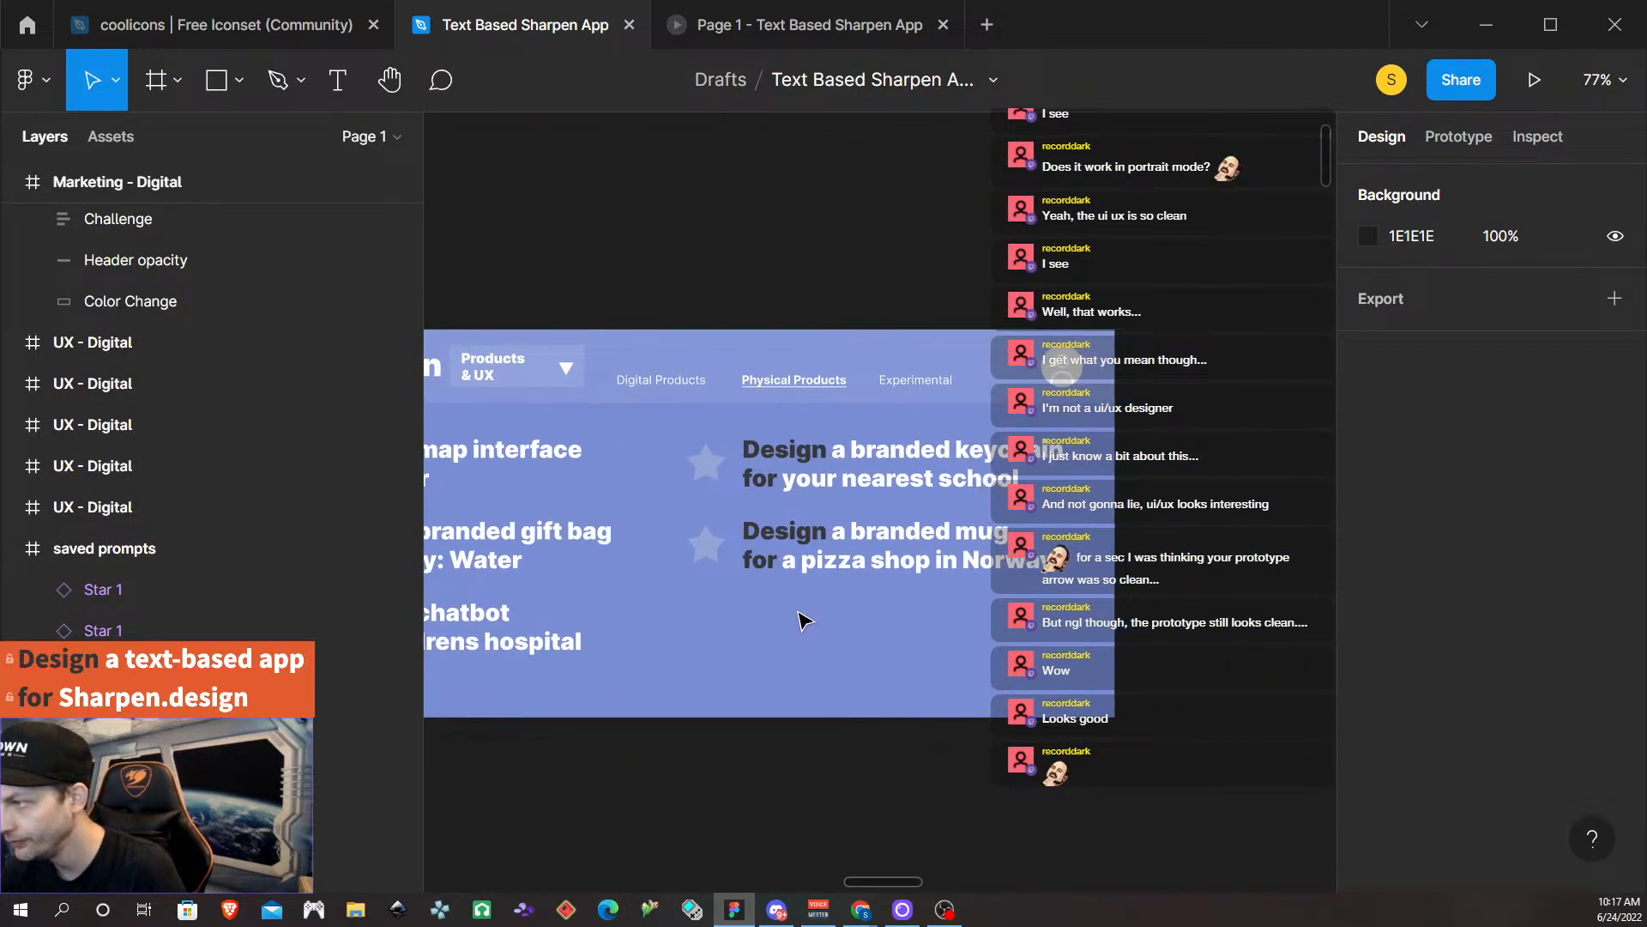
pyautogui.hscroll(-3, 806, 622)
pyautogui.click(809, 476)
pyautogui.keyDown('shift'); pyautogui.click(798, 539); pyautogui.keyUp('shift')
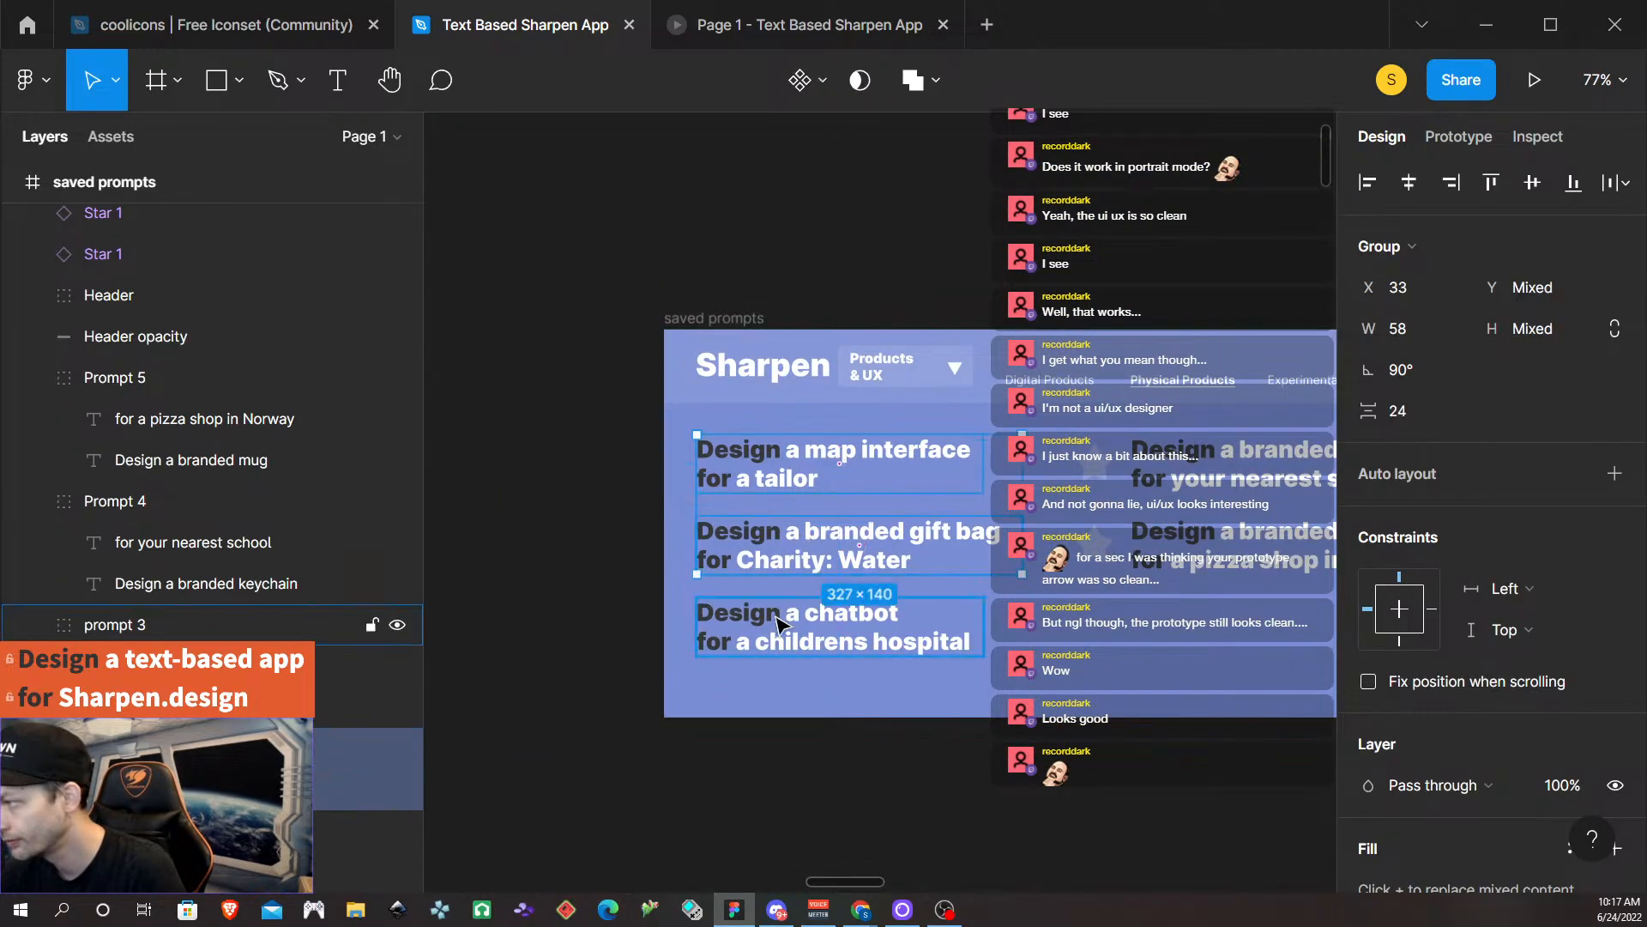
pyautogui.keyDown('shift'); pyautogui.click(832, 626); pyautogui.keyUp('shift')
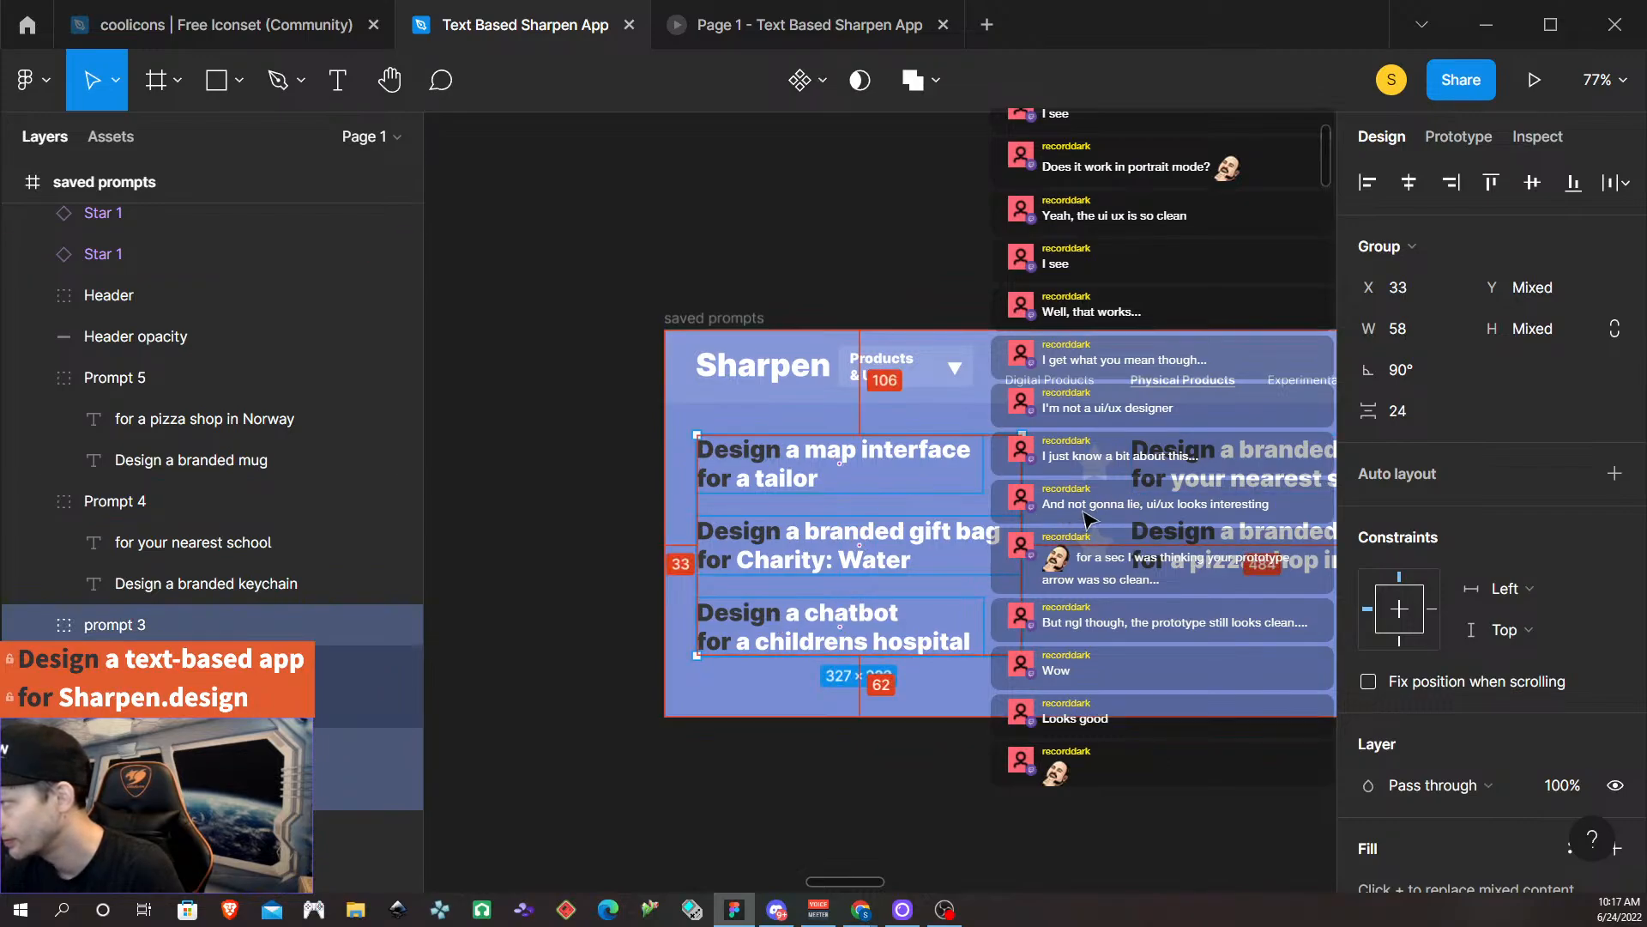
# Shift the three left-column prompts 20 px to the right, to X 53, and deselect them.
pyautogui.hotkey('shift', 'Right')
pyautogui.hotkey('shift', 'Right')
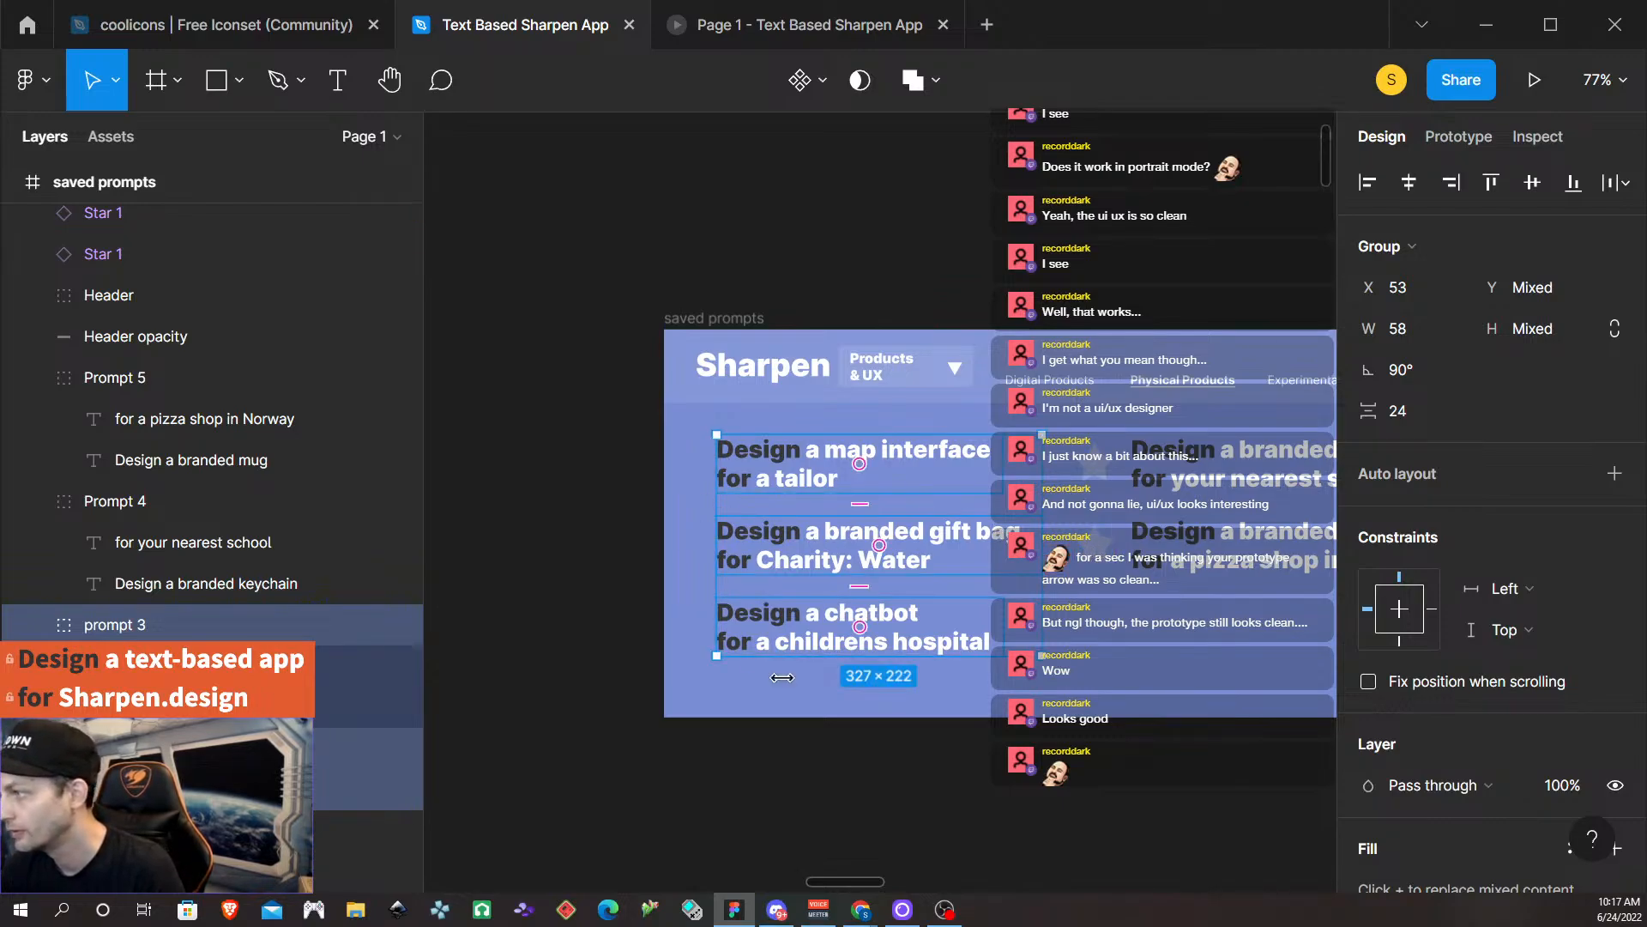
pyautogui.click(1175, 664)
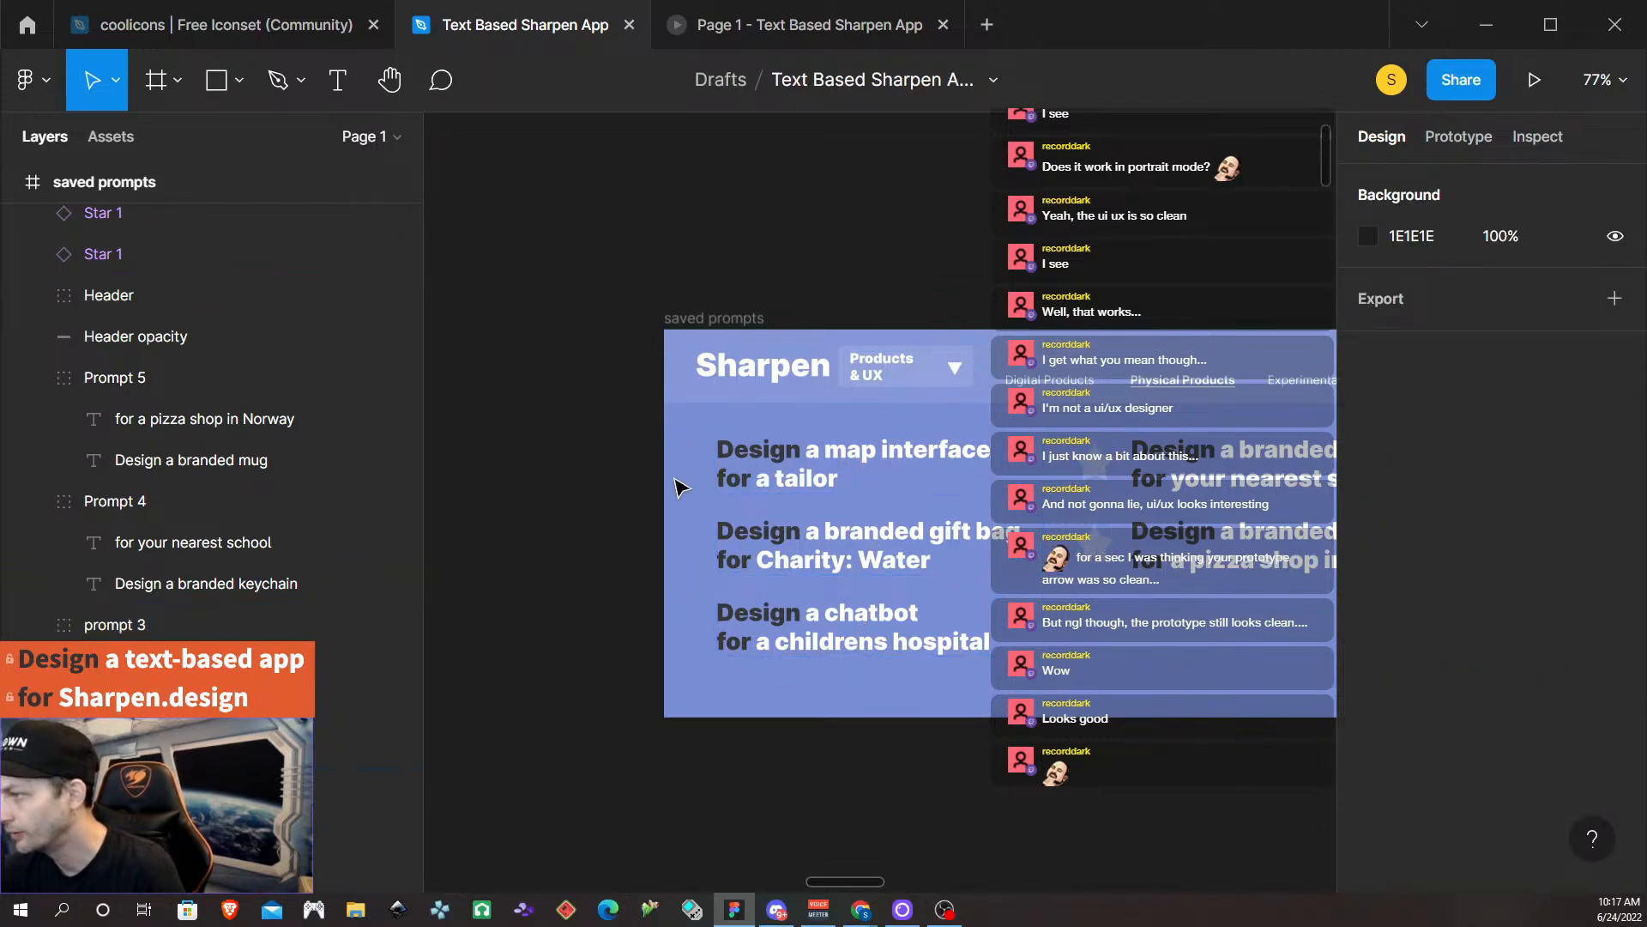
# Paste a copy of the star into the saved prompts frame beside the map interface prompt, at X 0, Y 108.
pyautogui.rightClick(683, 462)
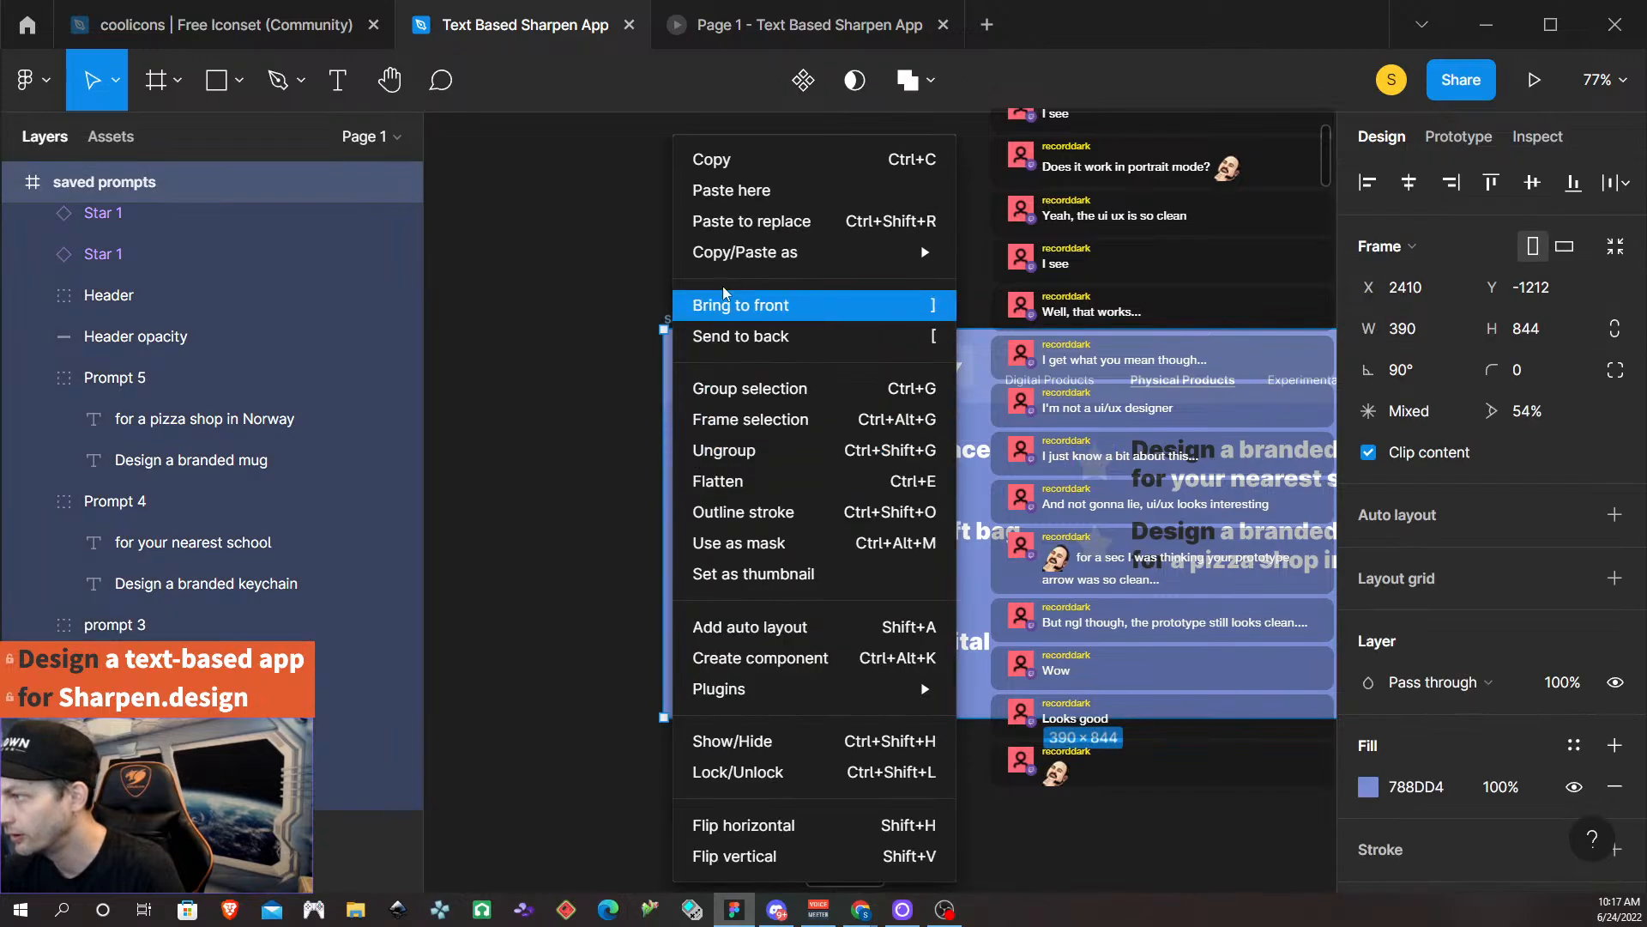
pyautogui.click(764, 187)
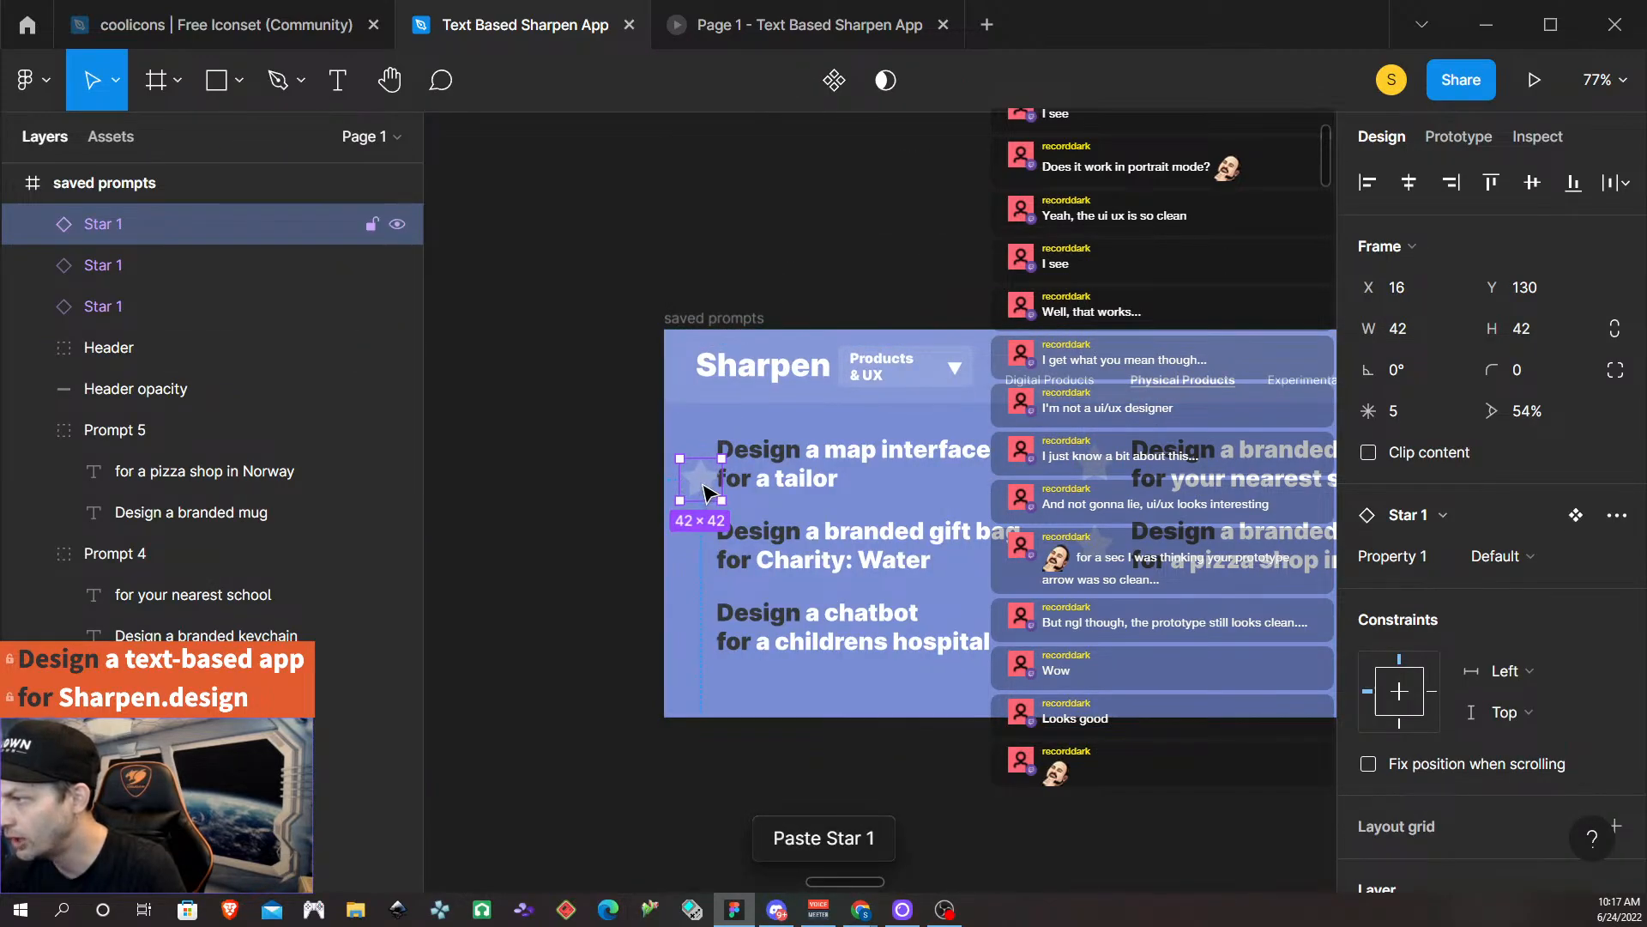
pyautogui.moveTo(704, 491); pyautogui.dragTo(693, 463)
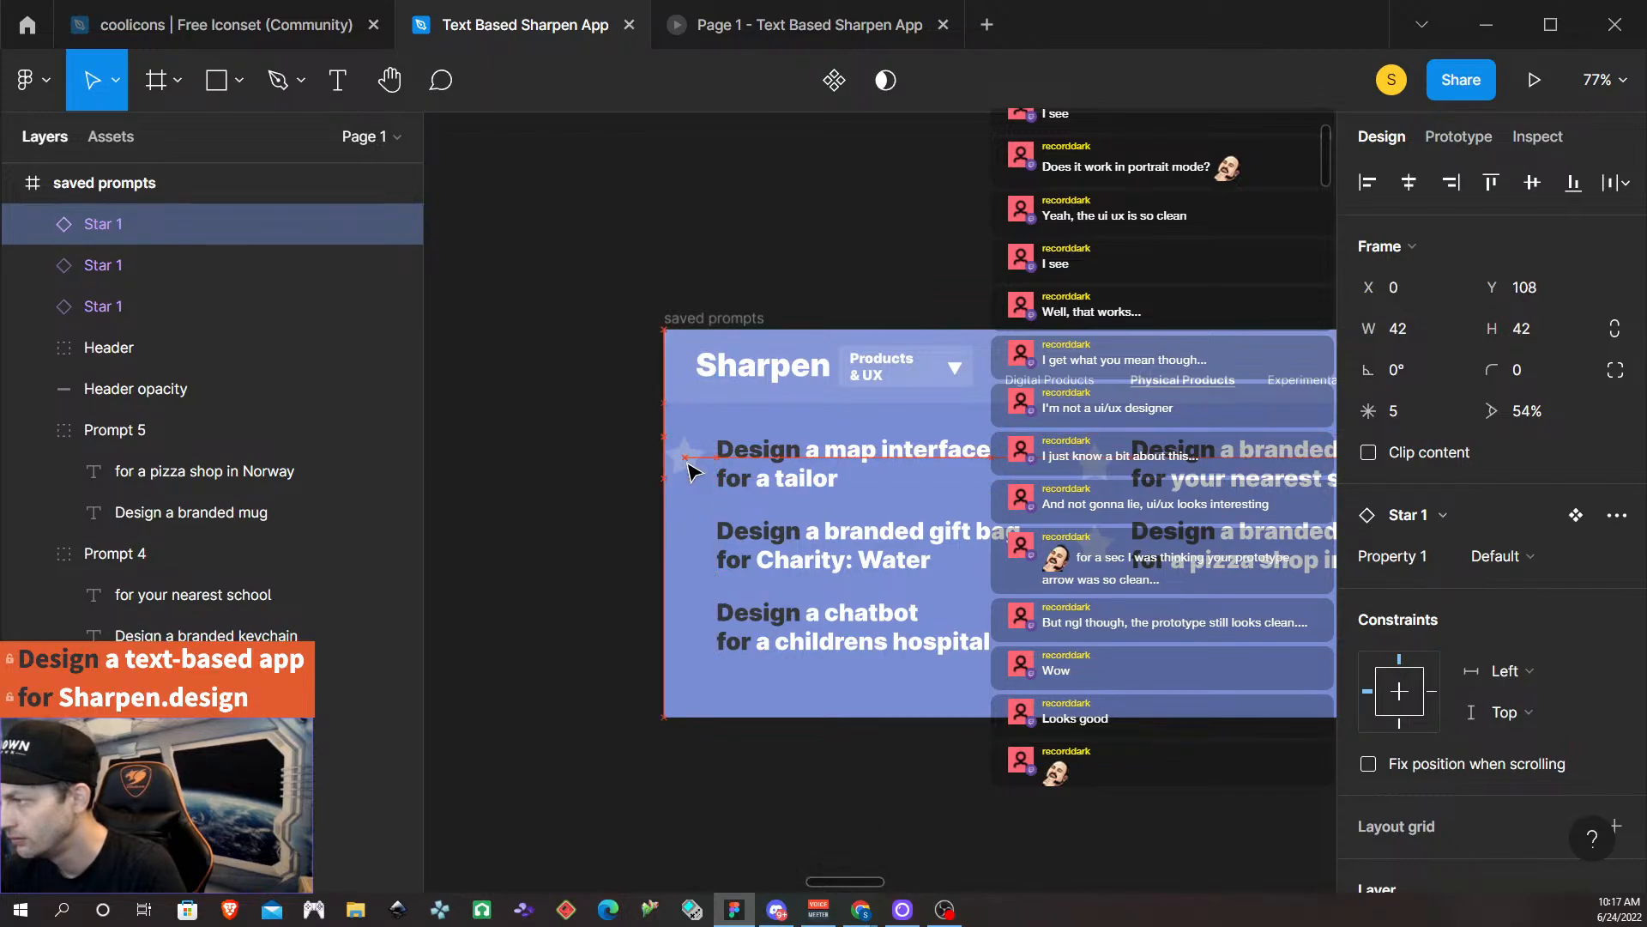
# Duplicate the star beside the gift bag and chatbot prompts, and lower the map interface prompt's star to Y 114.
pyautogui.scroll(-3, 1111, 498)
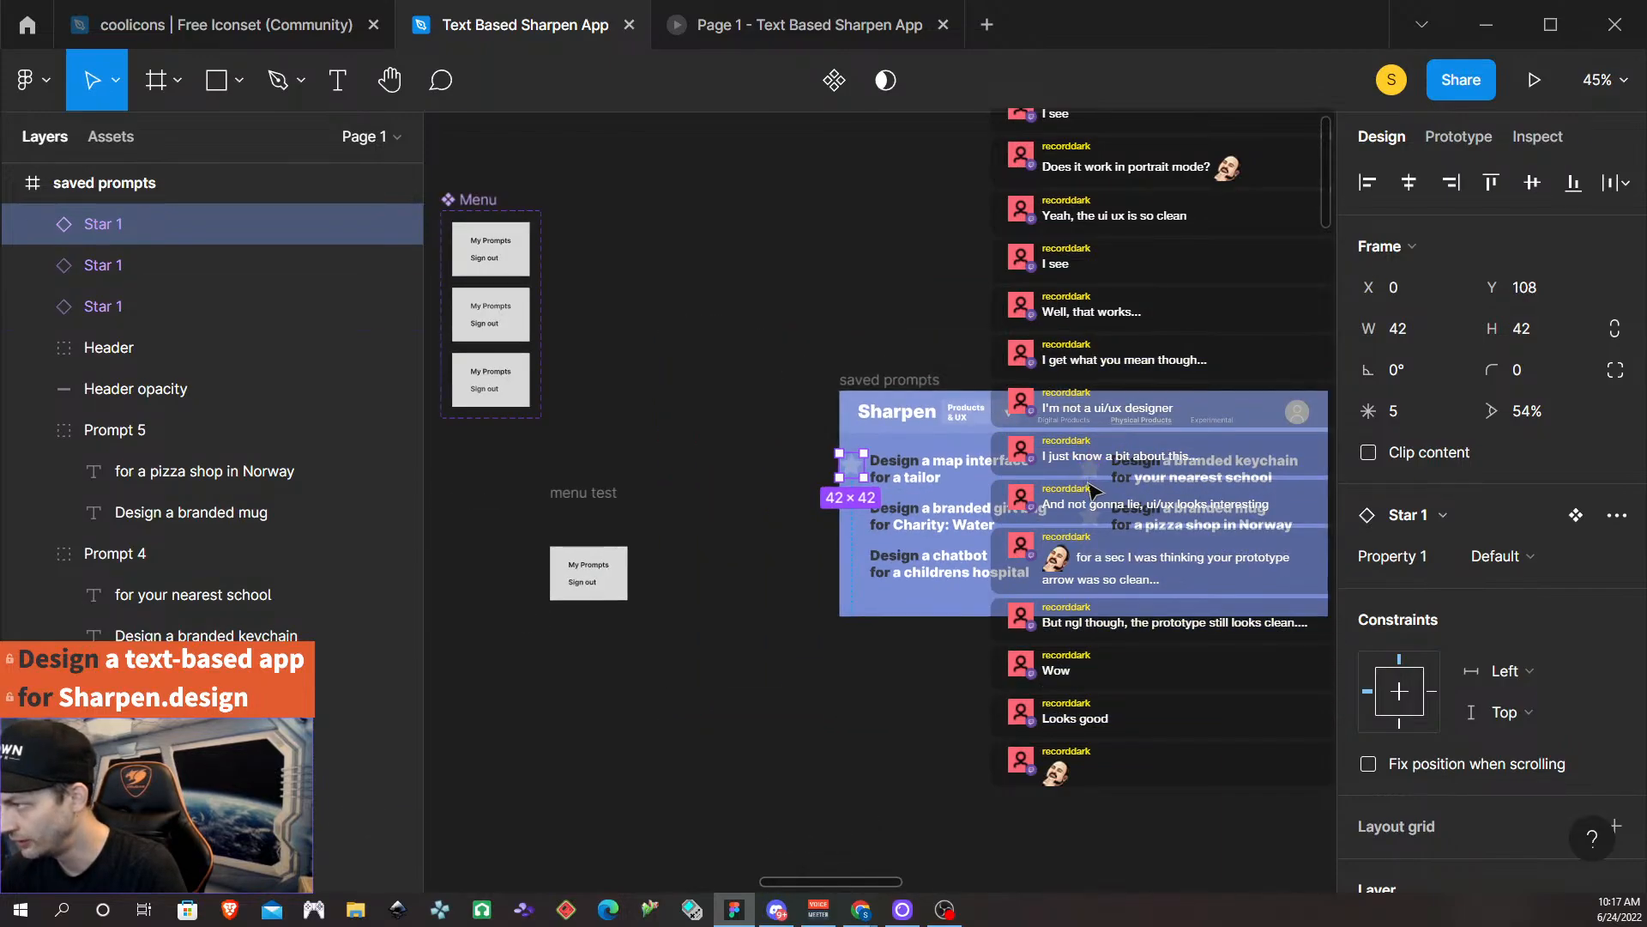
pyautogui.scroll(-1, 1111, 497)
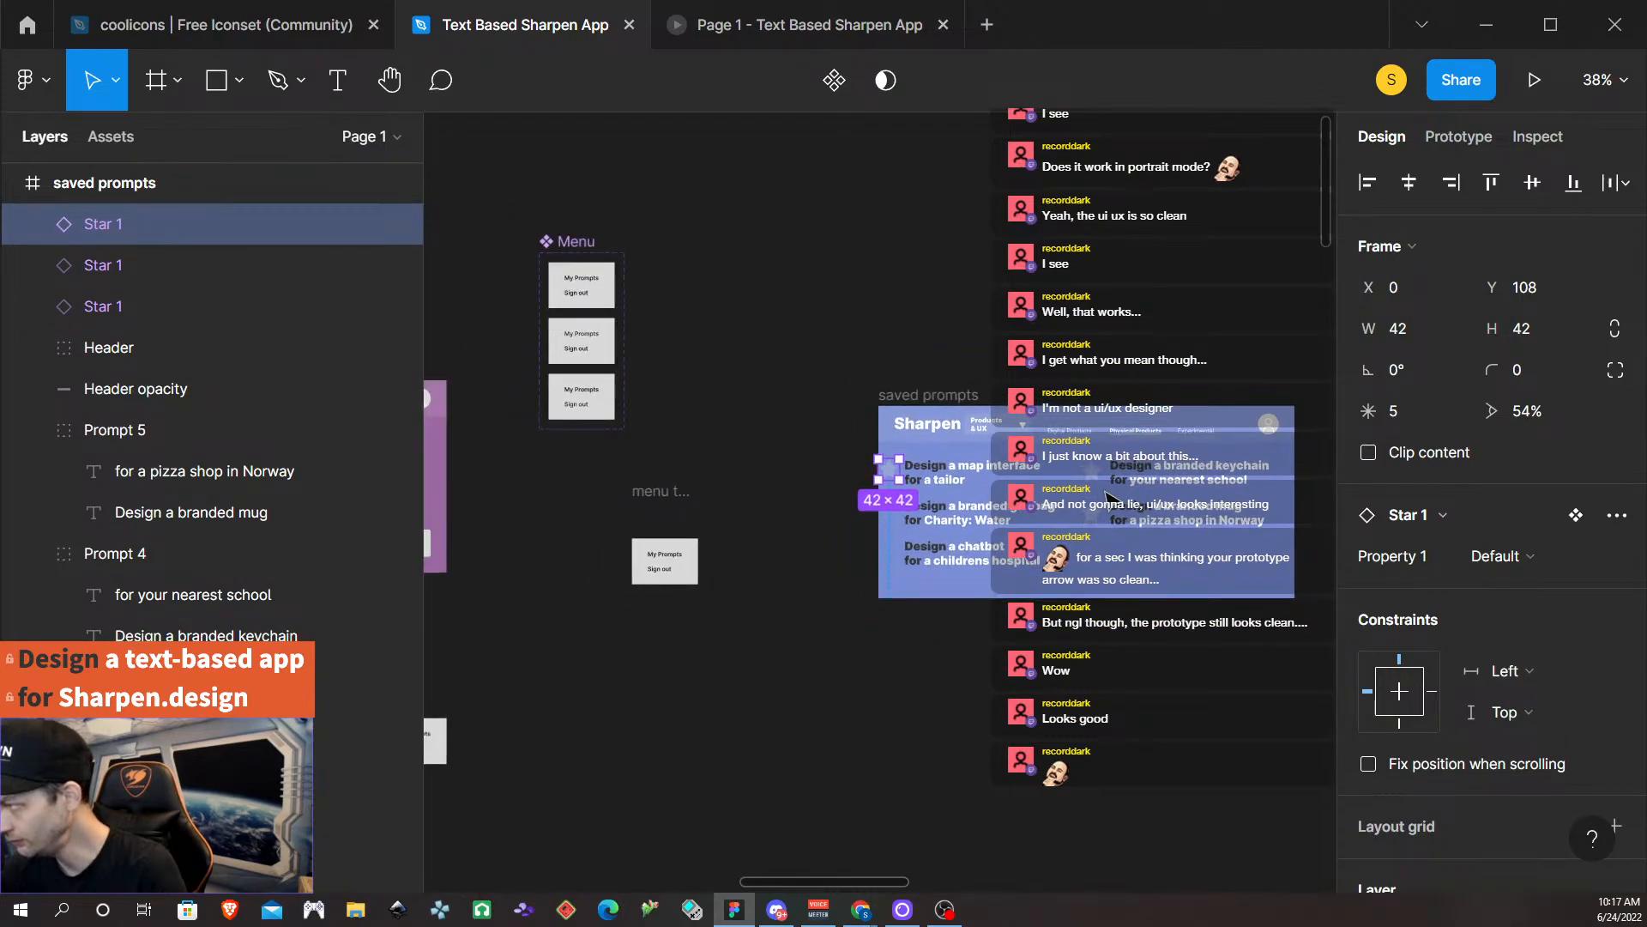
pyautogui.scroll(-1, 1111, 498)
pyautogui.hscroll(-1, 1113, 499)
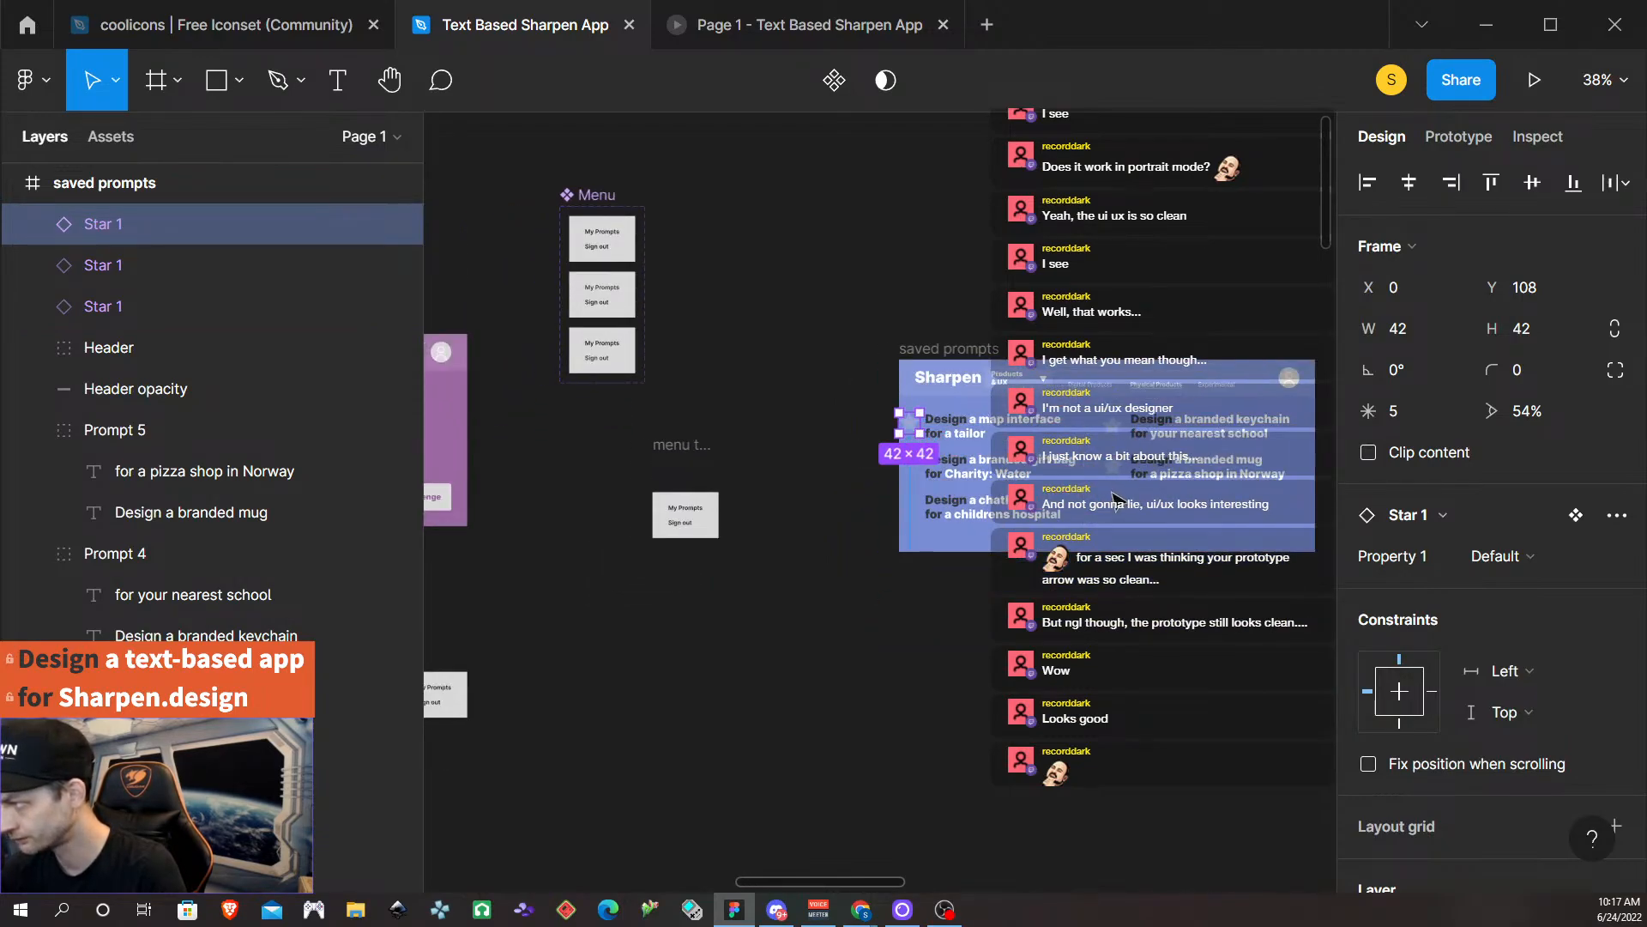
pyautogui.scroll(-2, 1116, 480)
pyautogui.scroll(5, 1133, 455)
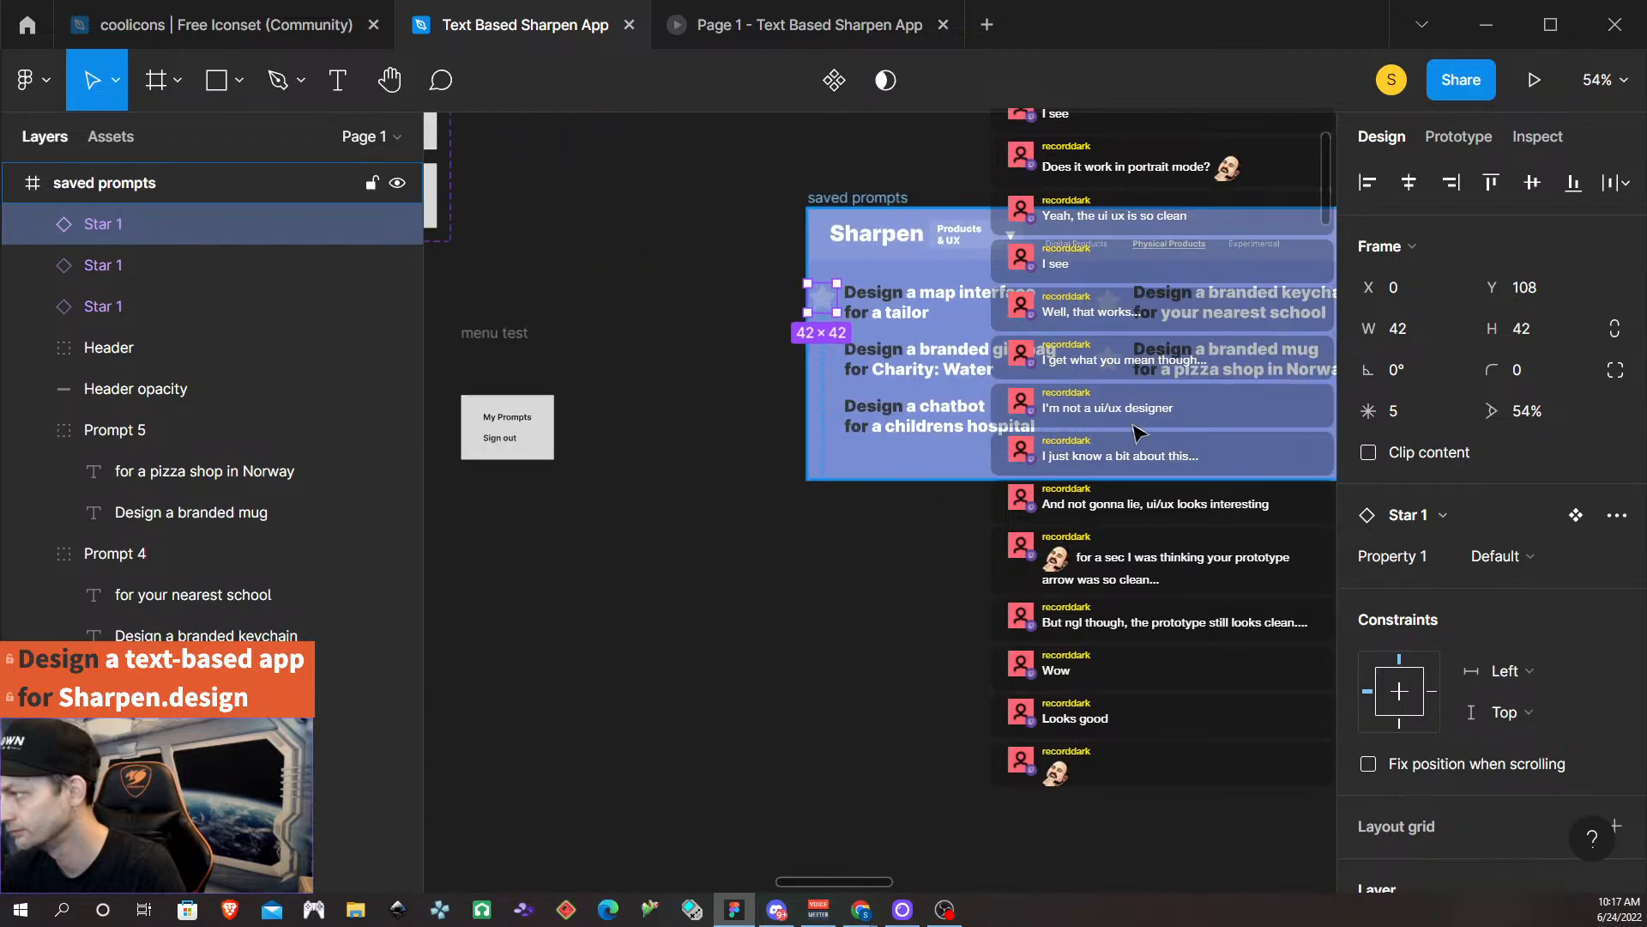
pyautogui.scroll(2, 1142, 437)
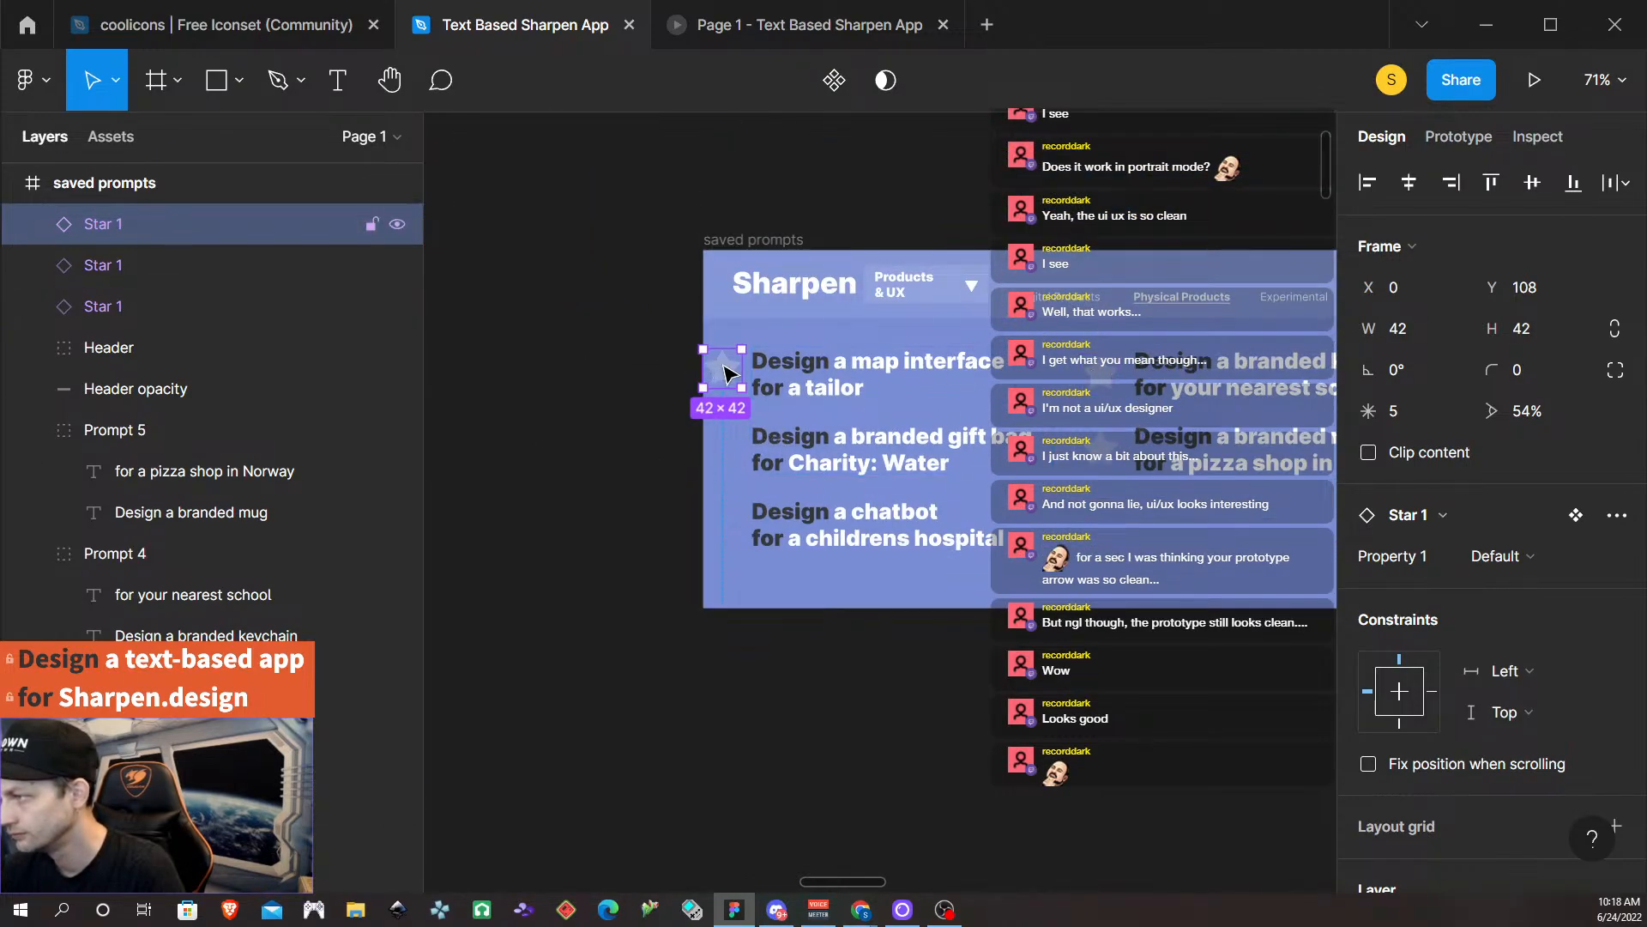
pyautogui.moveTo(722, 370); pyautogui.dragTo(725, 454)
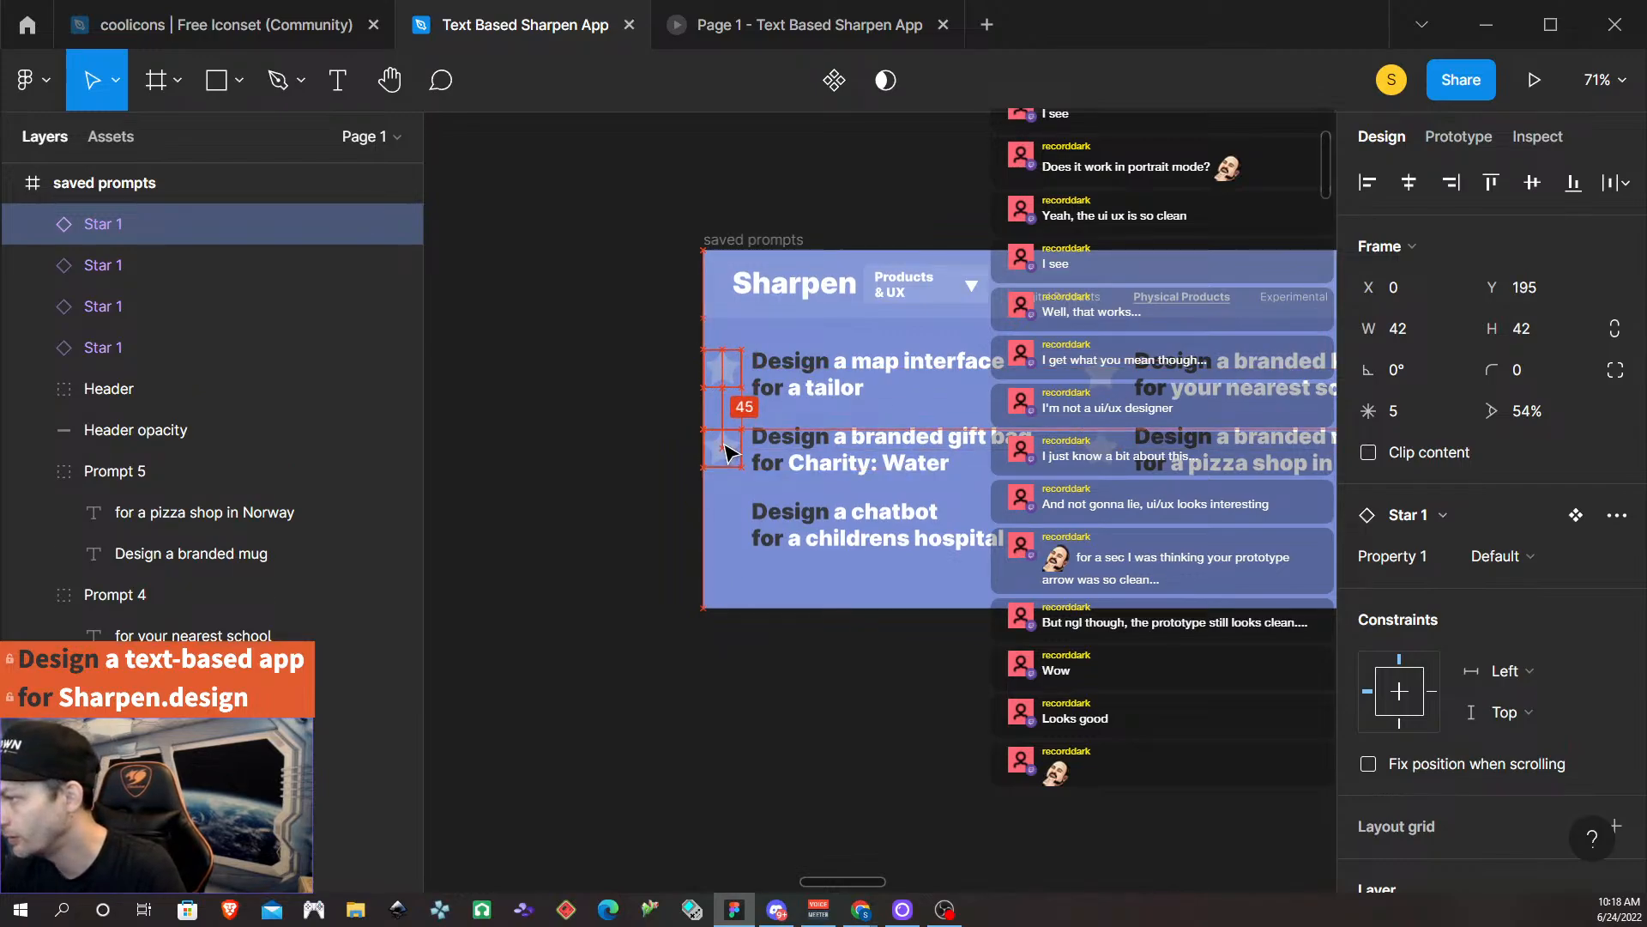
pyautogui.press('Down')
pyautogui.press('Up')
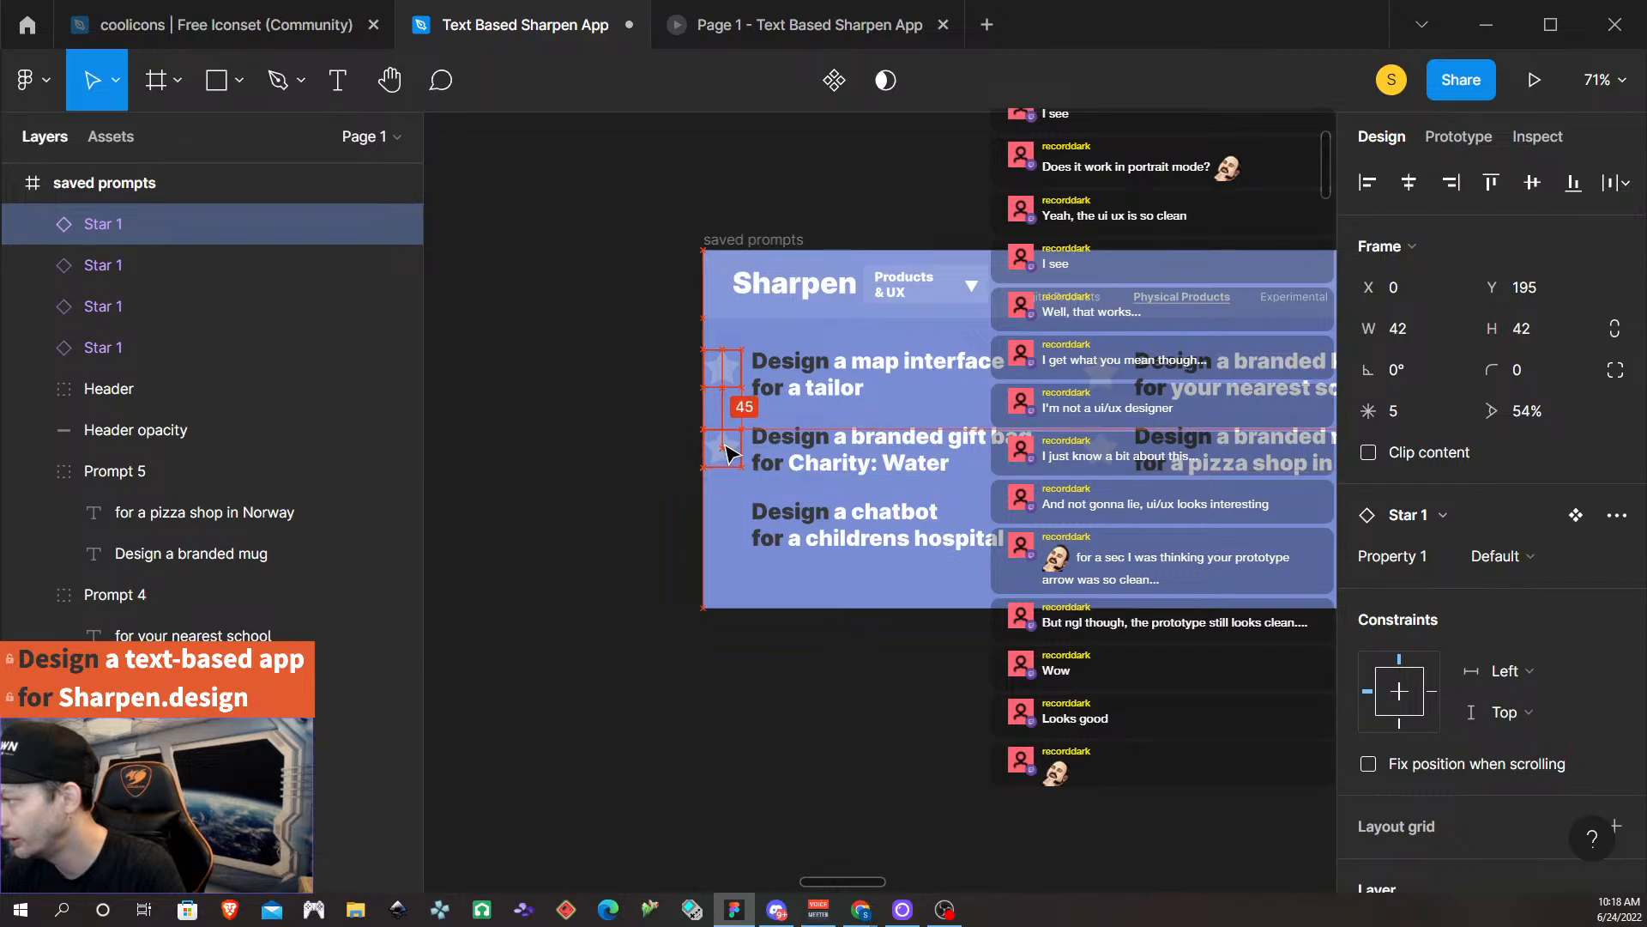
pyautogui.moveTo(727, 453); pyautogui.dragTo(734, 533)
pyautogui.moveTo(724, 369); pyautogui.dragTo(724, 377)
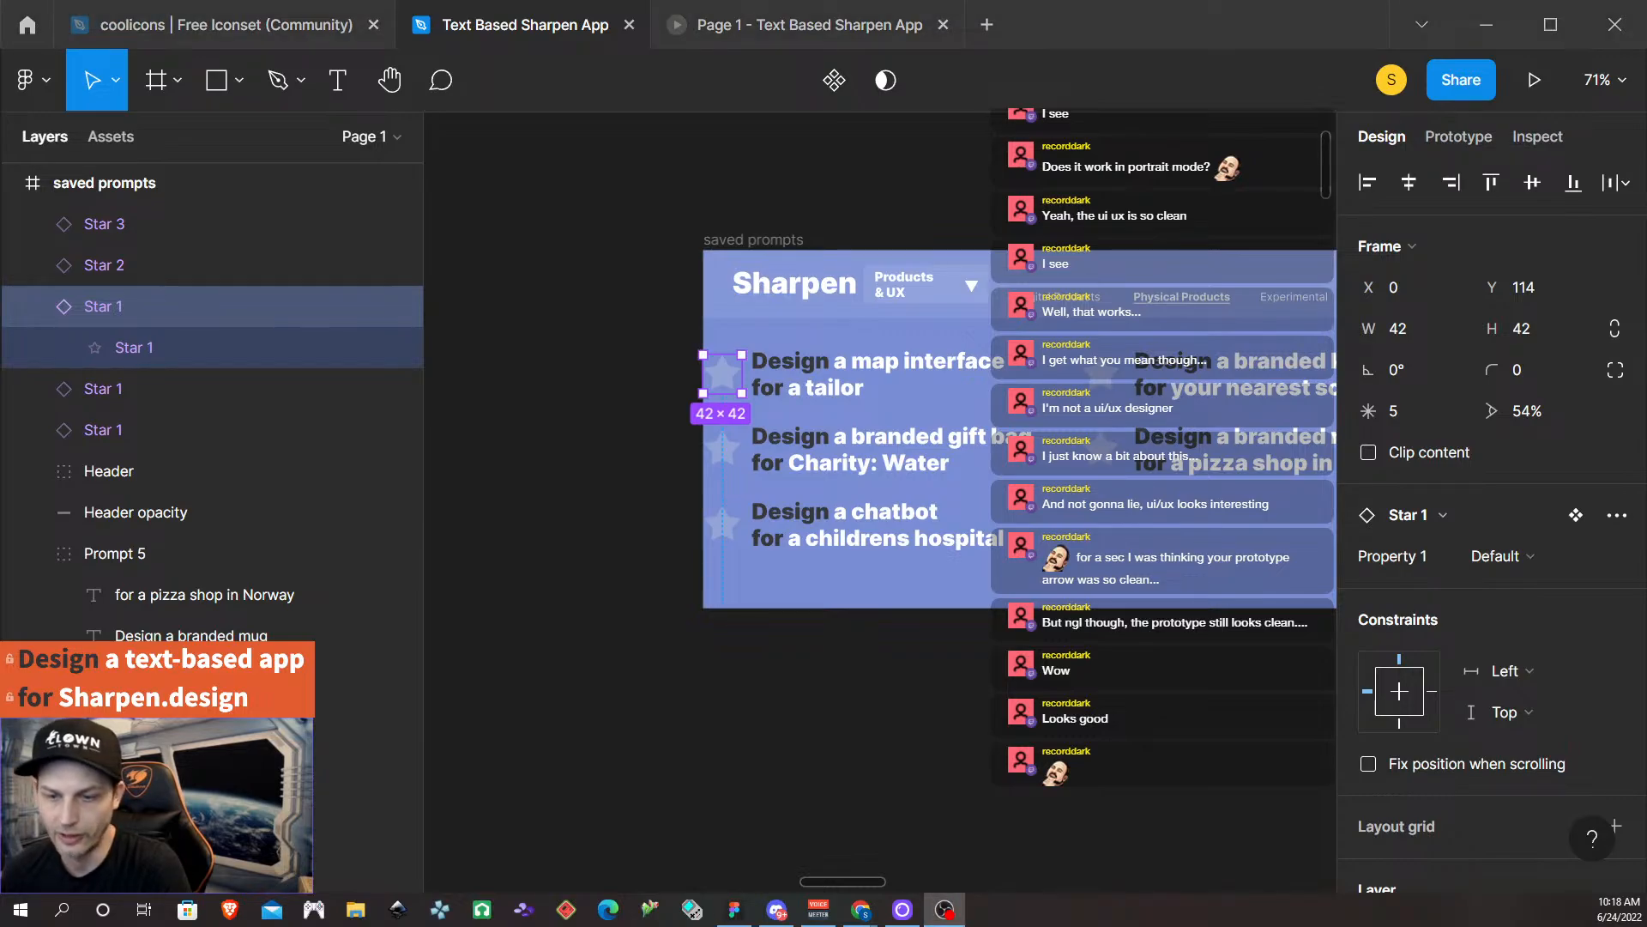
# Resize all five stars in the saved prompts frame to 32 × 32 with their proportions constrained.
pyautogui.hotkey('alt', 'Tab')
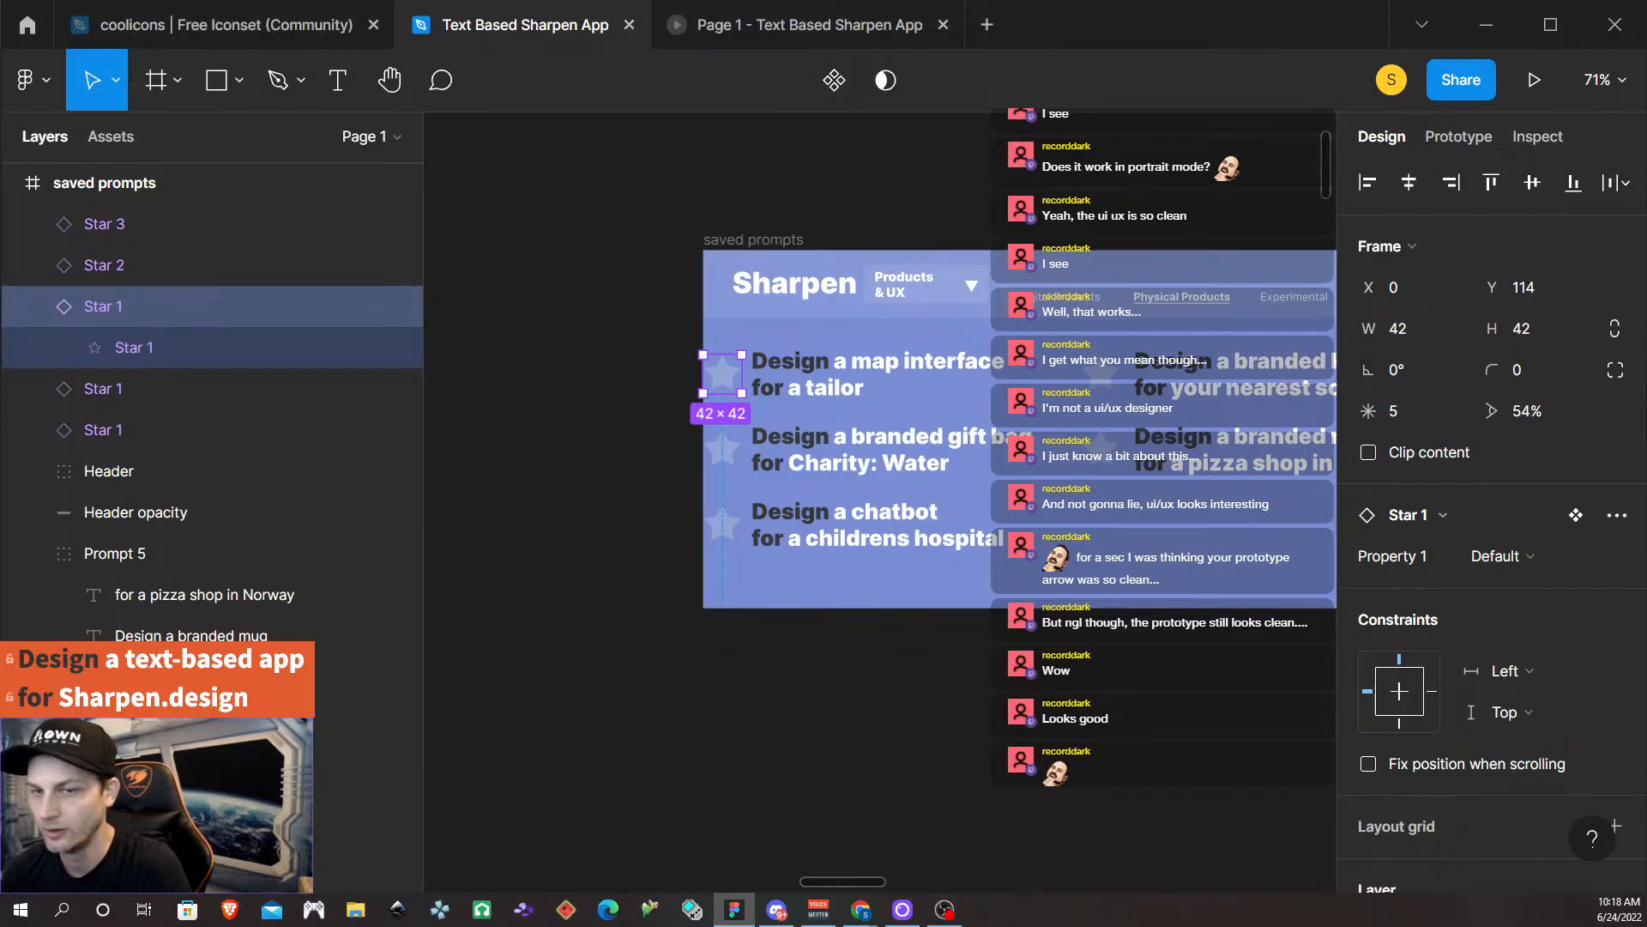
pyautogui.scroll(-2, 1096, 452)
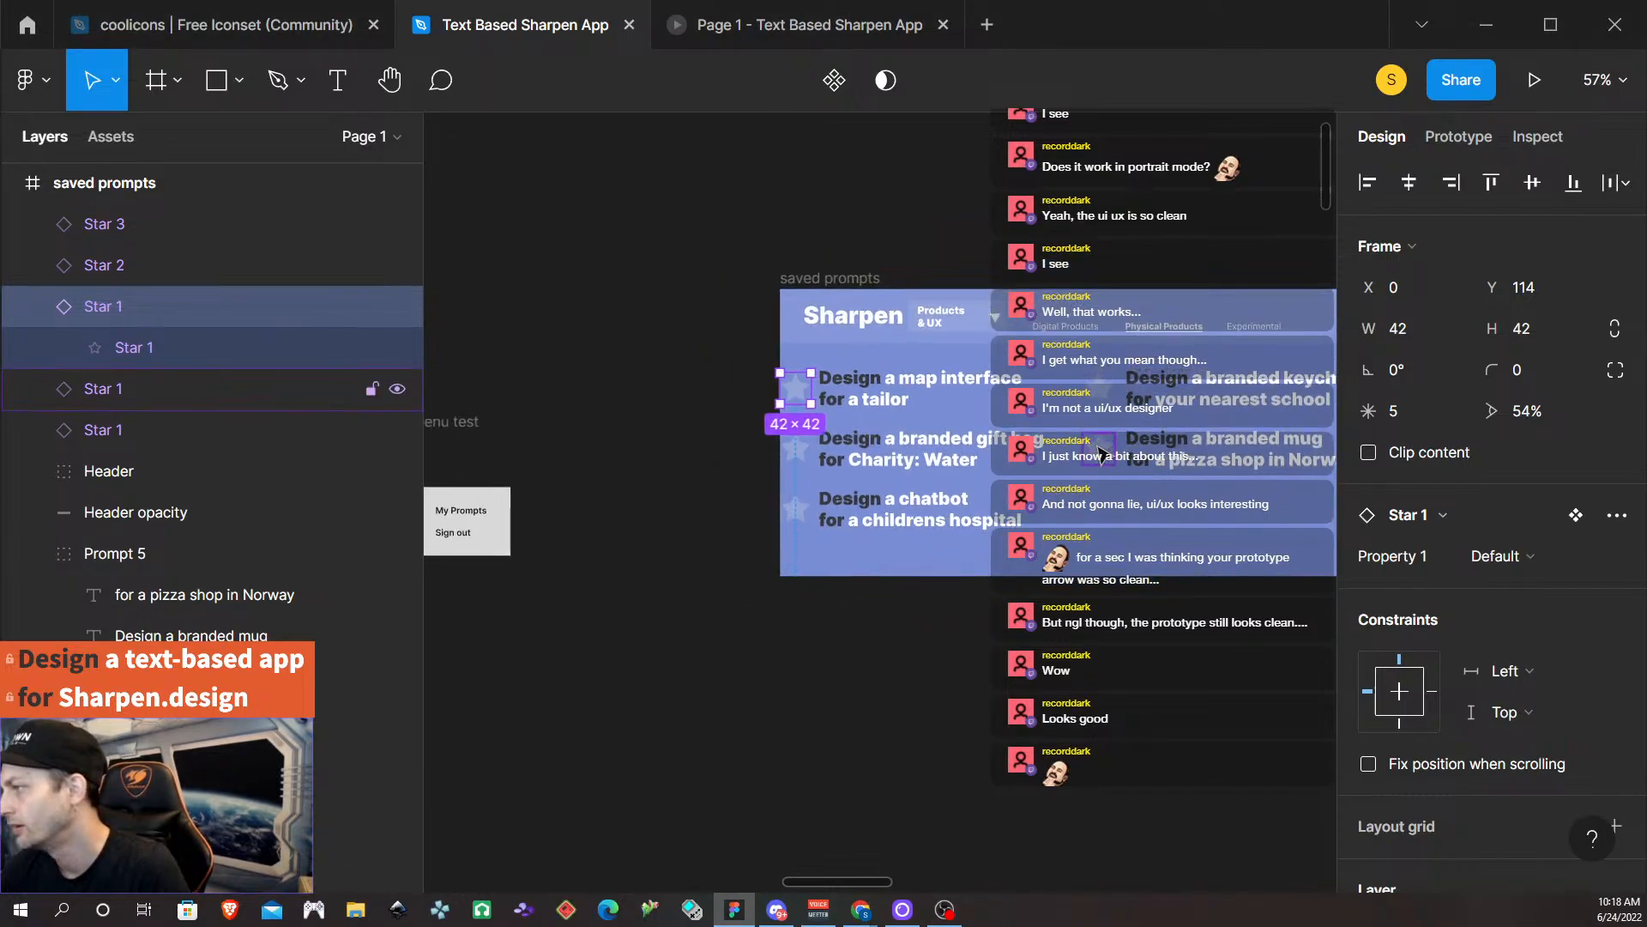
pyautogui.click(1098, 449)
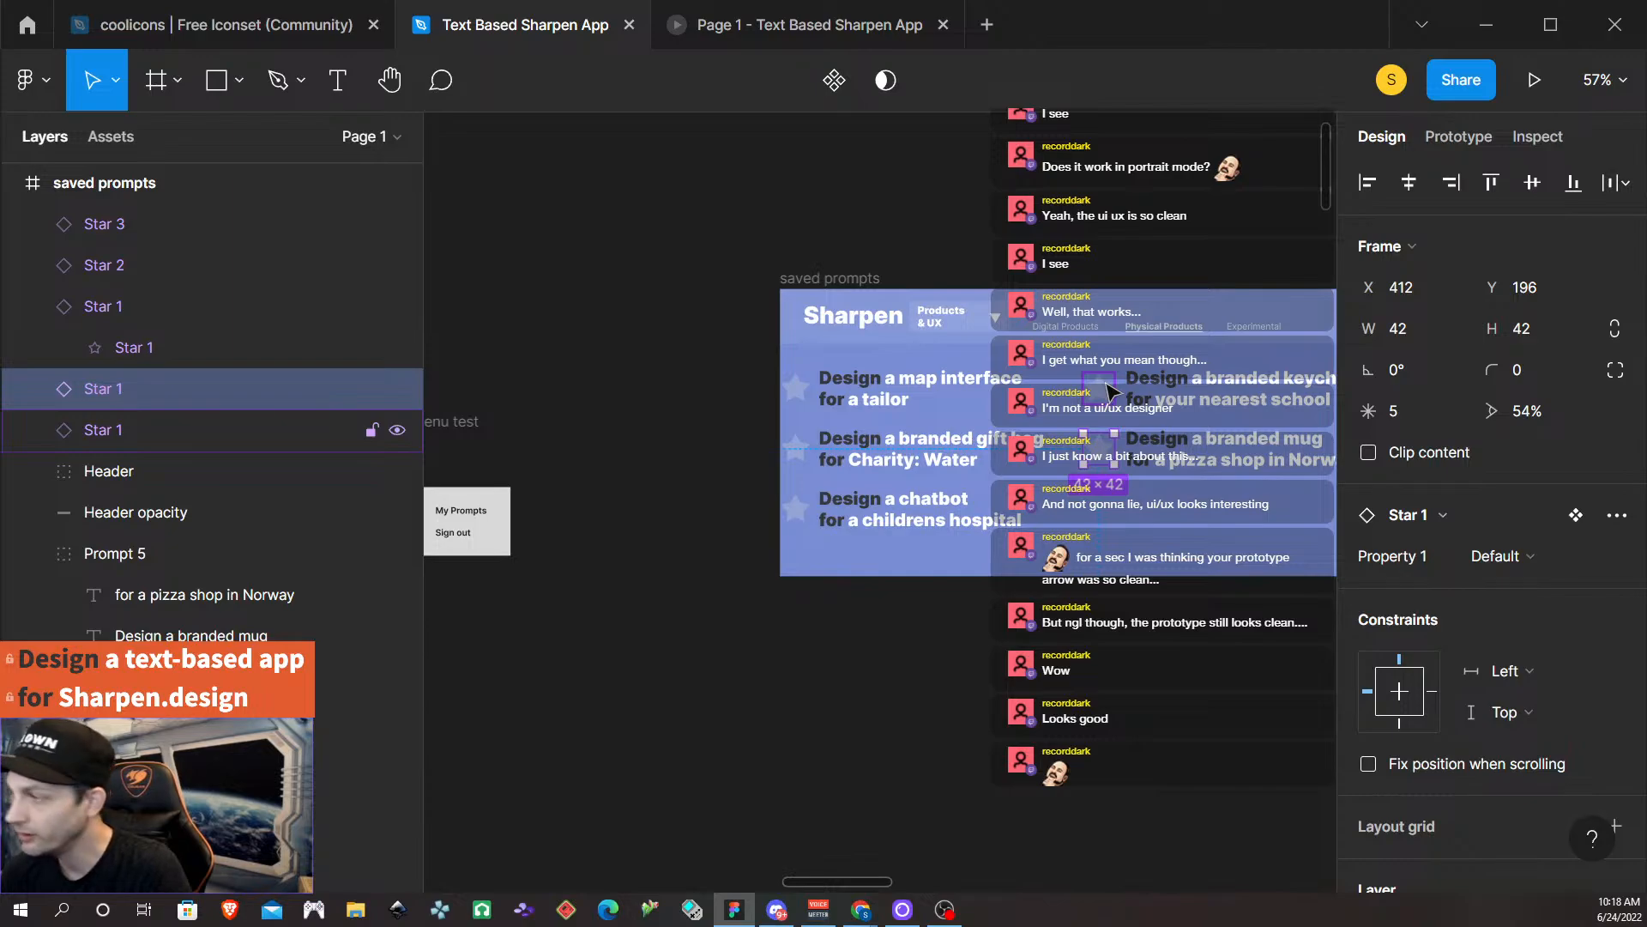
pyautogui.keyDown('shift'); pyautogui.click(1111, 393); pyautogui.keyUp('shift')
pyautogui.keyDown('shift'); pyautogui.click(795, 391); pyautogui.keyUp('shift')
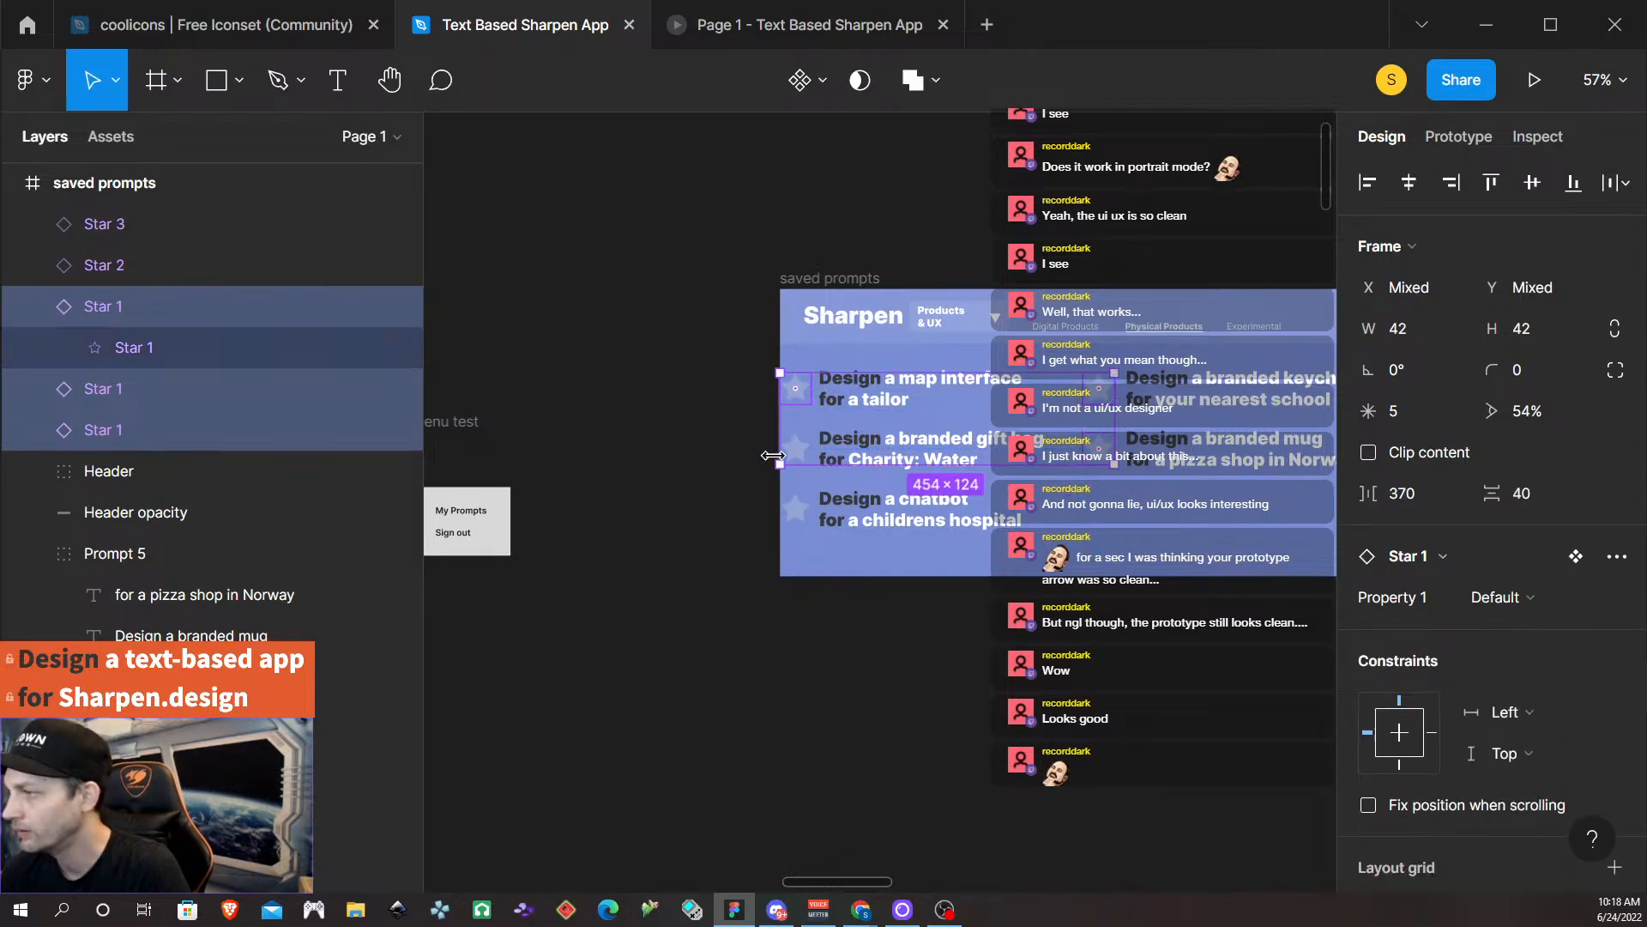
pyautogui.keyDown('shift'); pyautogui.click(804, 450); pyautogui.keyUp('shift')
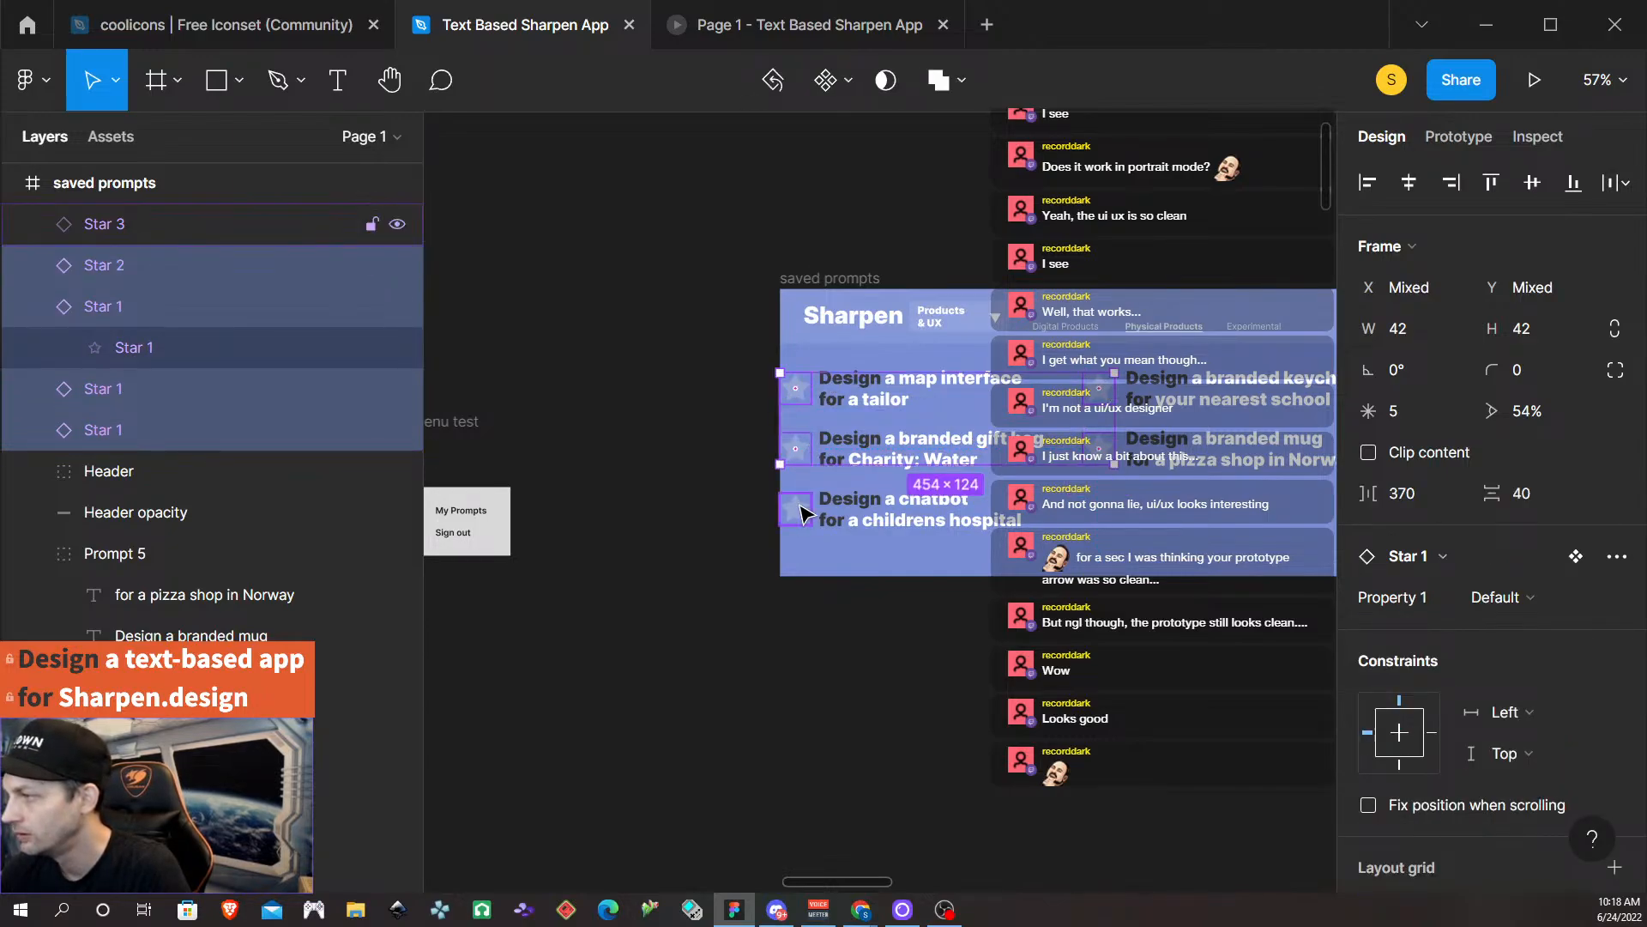
pyautogui.keyDown('shift'); pyautogui.click(804, 512); pyautogui.keyUp('shift')
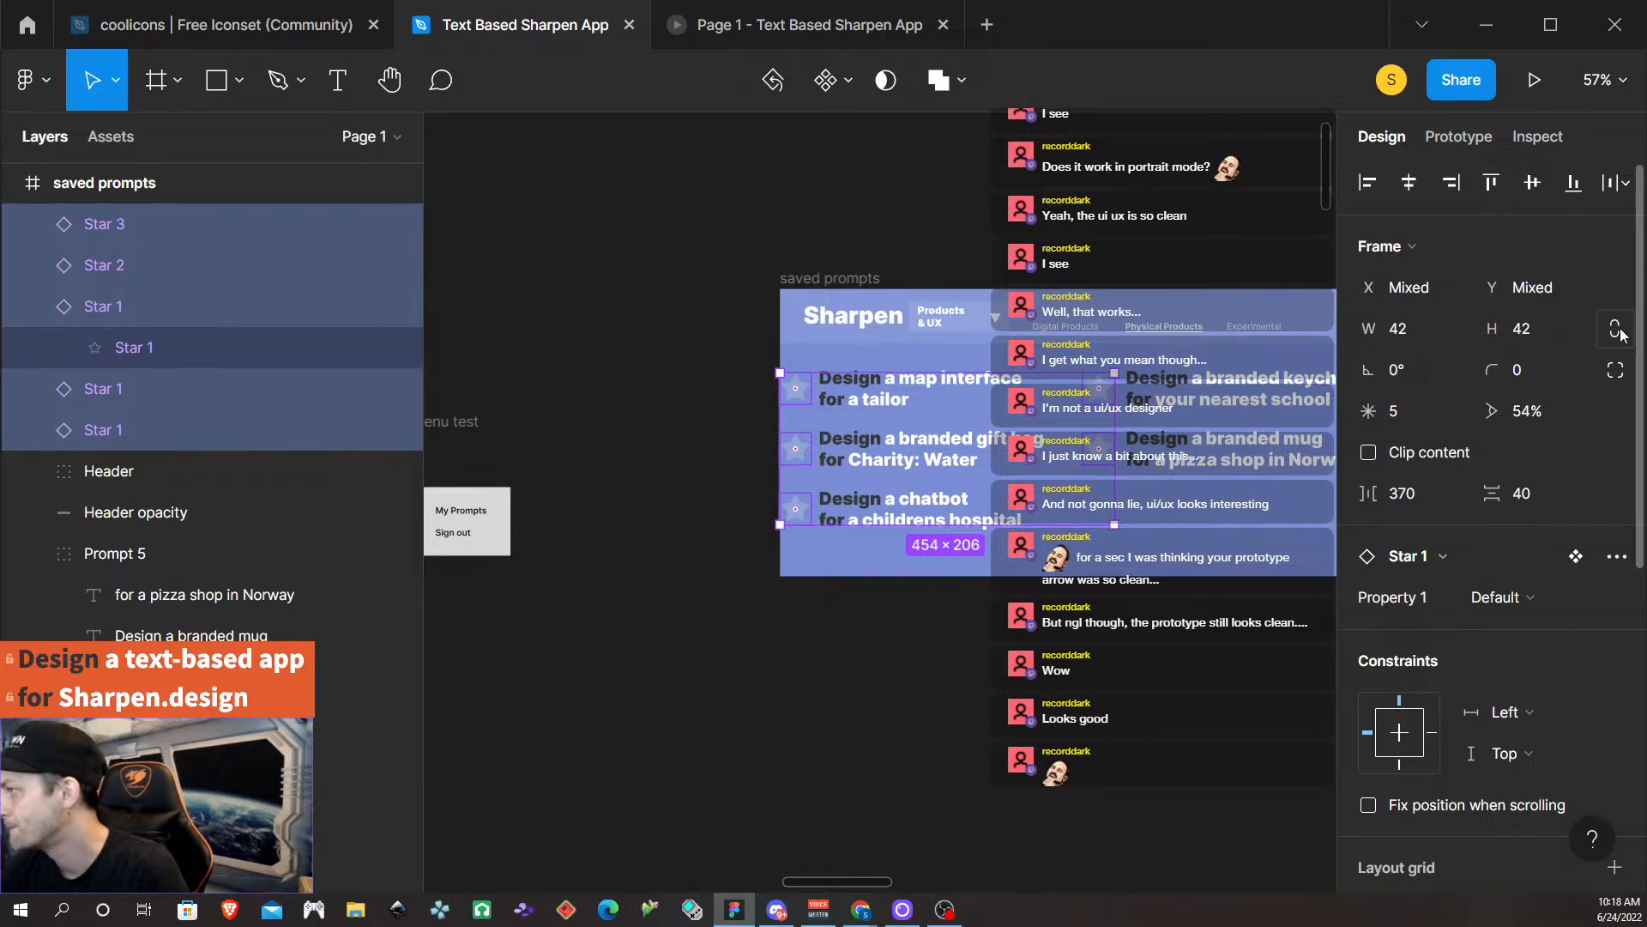
pyautogui.click(1617, 330)
pyautogui.click(1427, 327)
pyautogui.write('32')
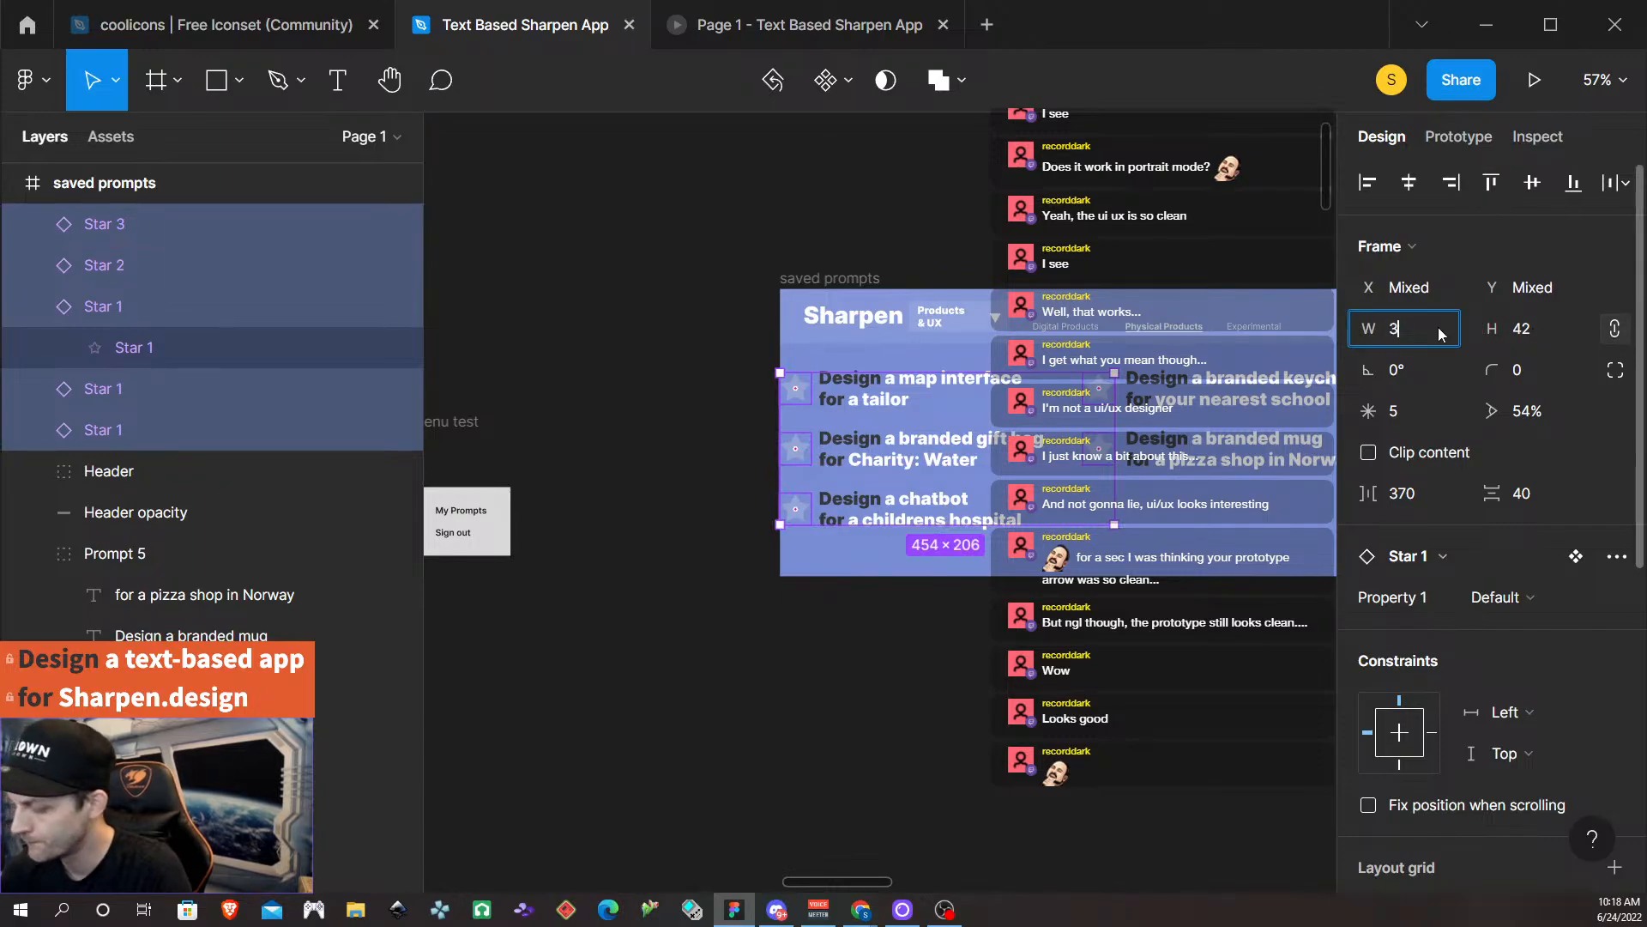
pyautogui.press('Return')
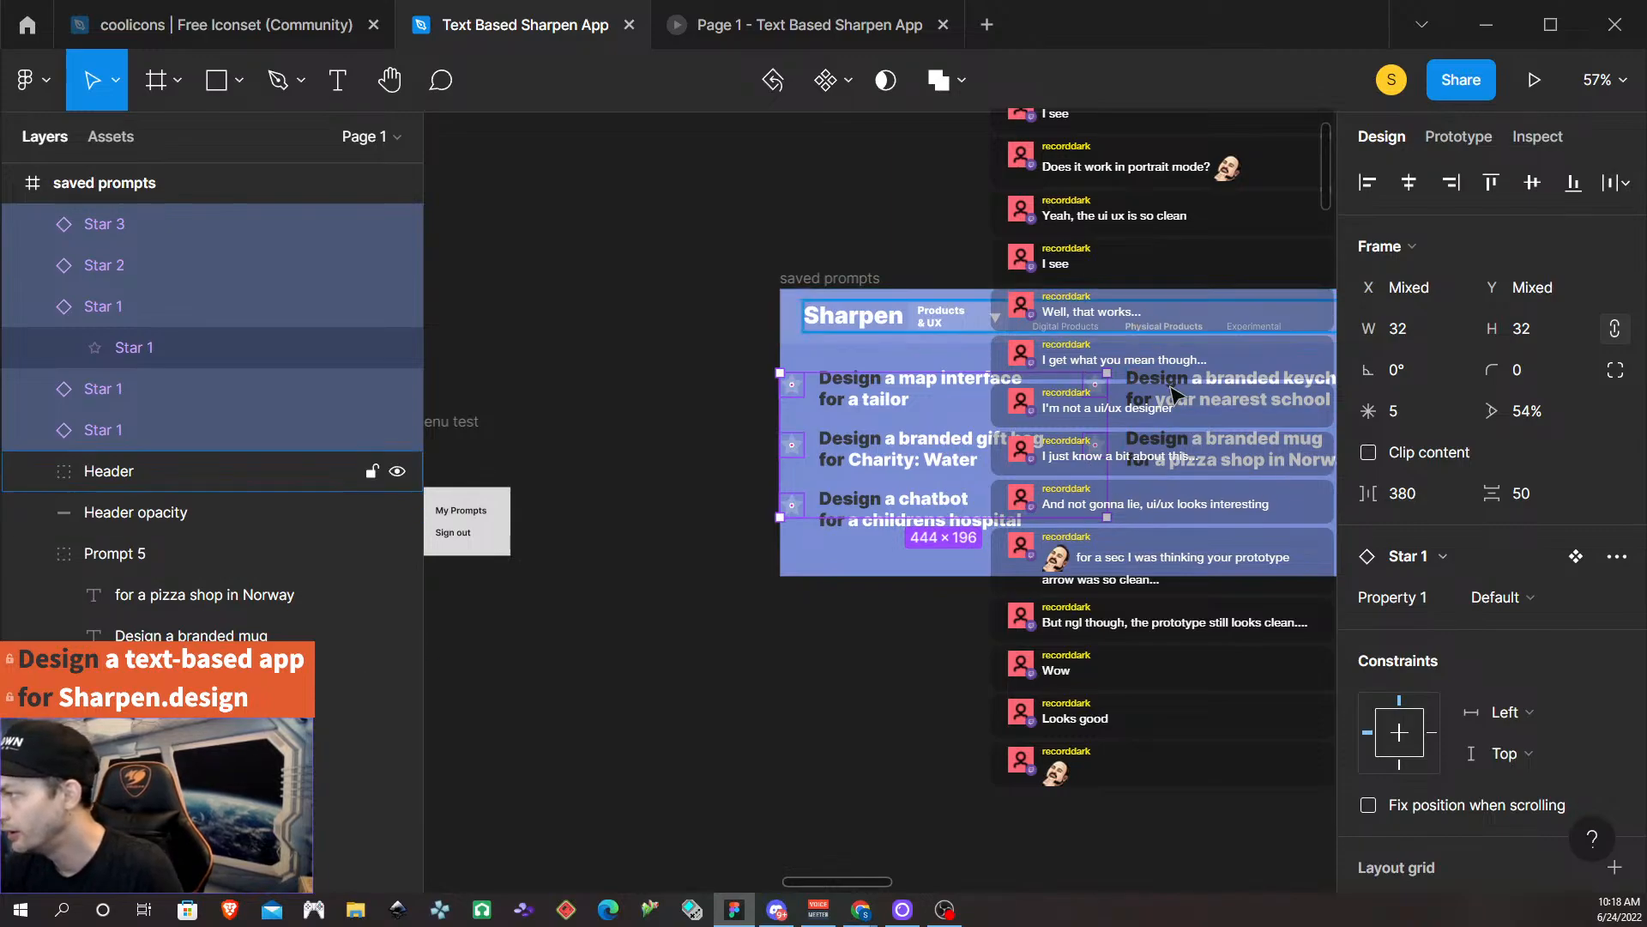
# Move all five stars 14 px to the right, closer to their prompts, and deselect them.
pyautogui.hotkey('alt', 'Right')
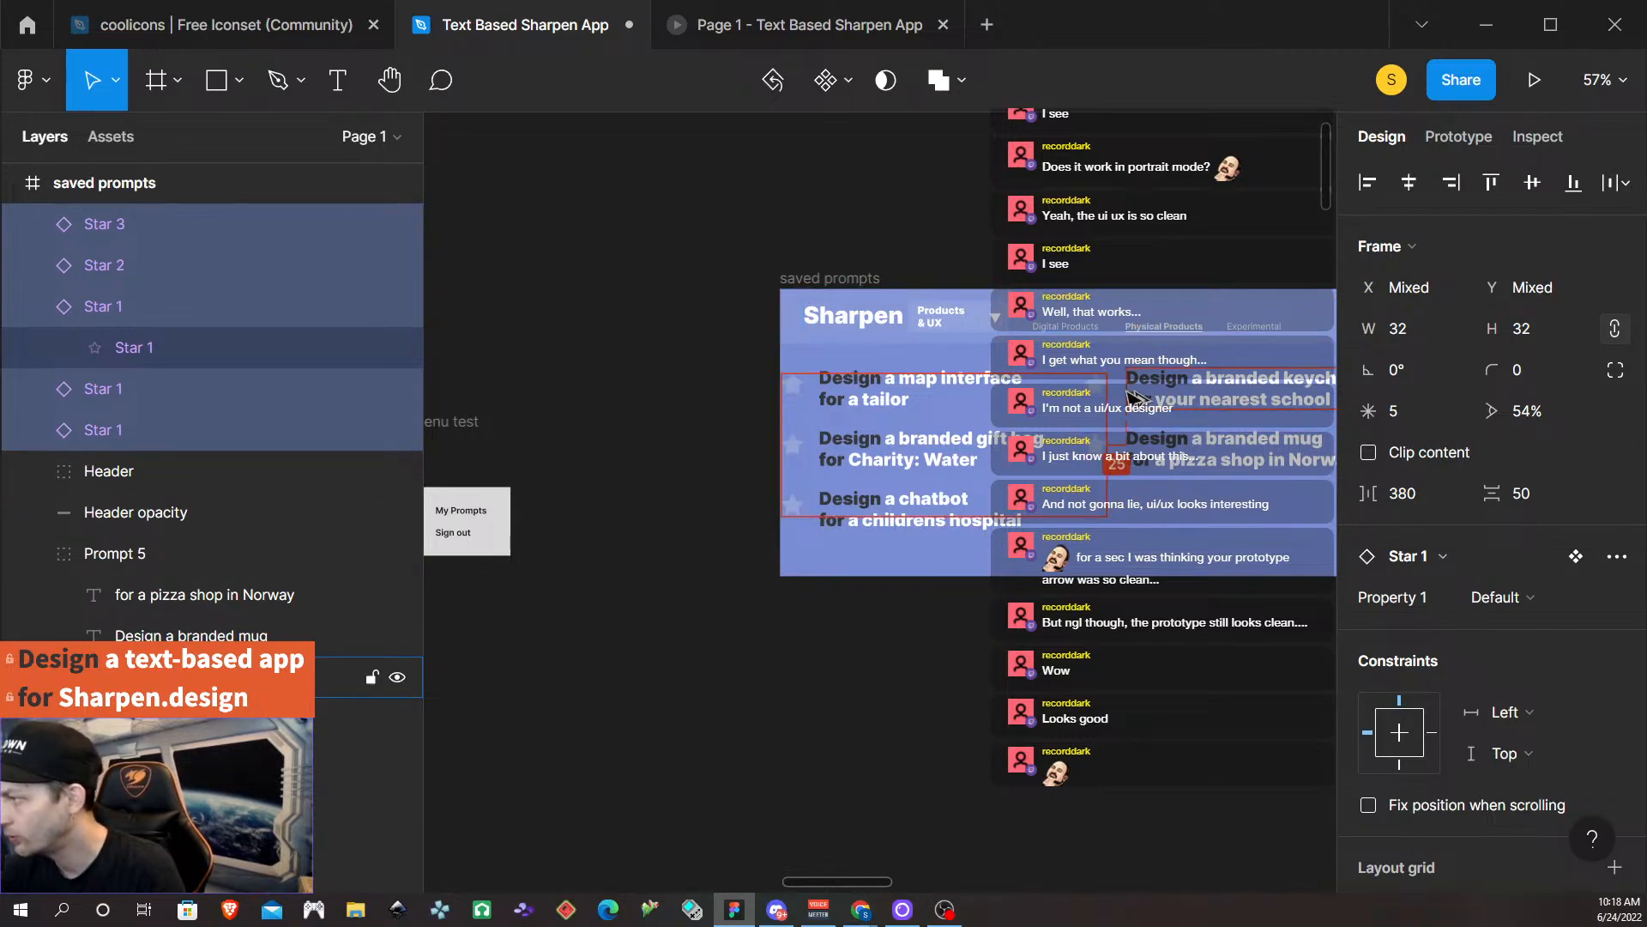
pyautogui.hotkey('alt', 'Right')
pyautogui.hotkey('alt', 'Right')
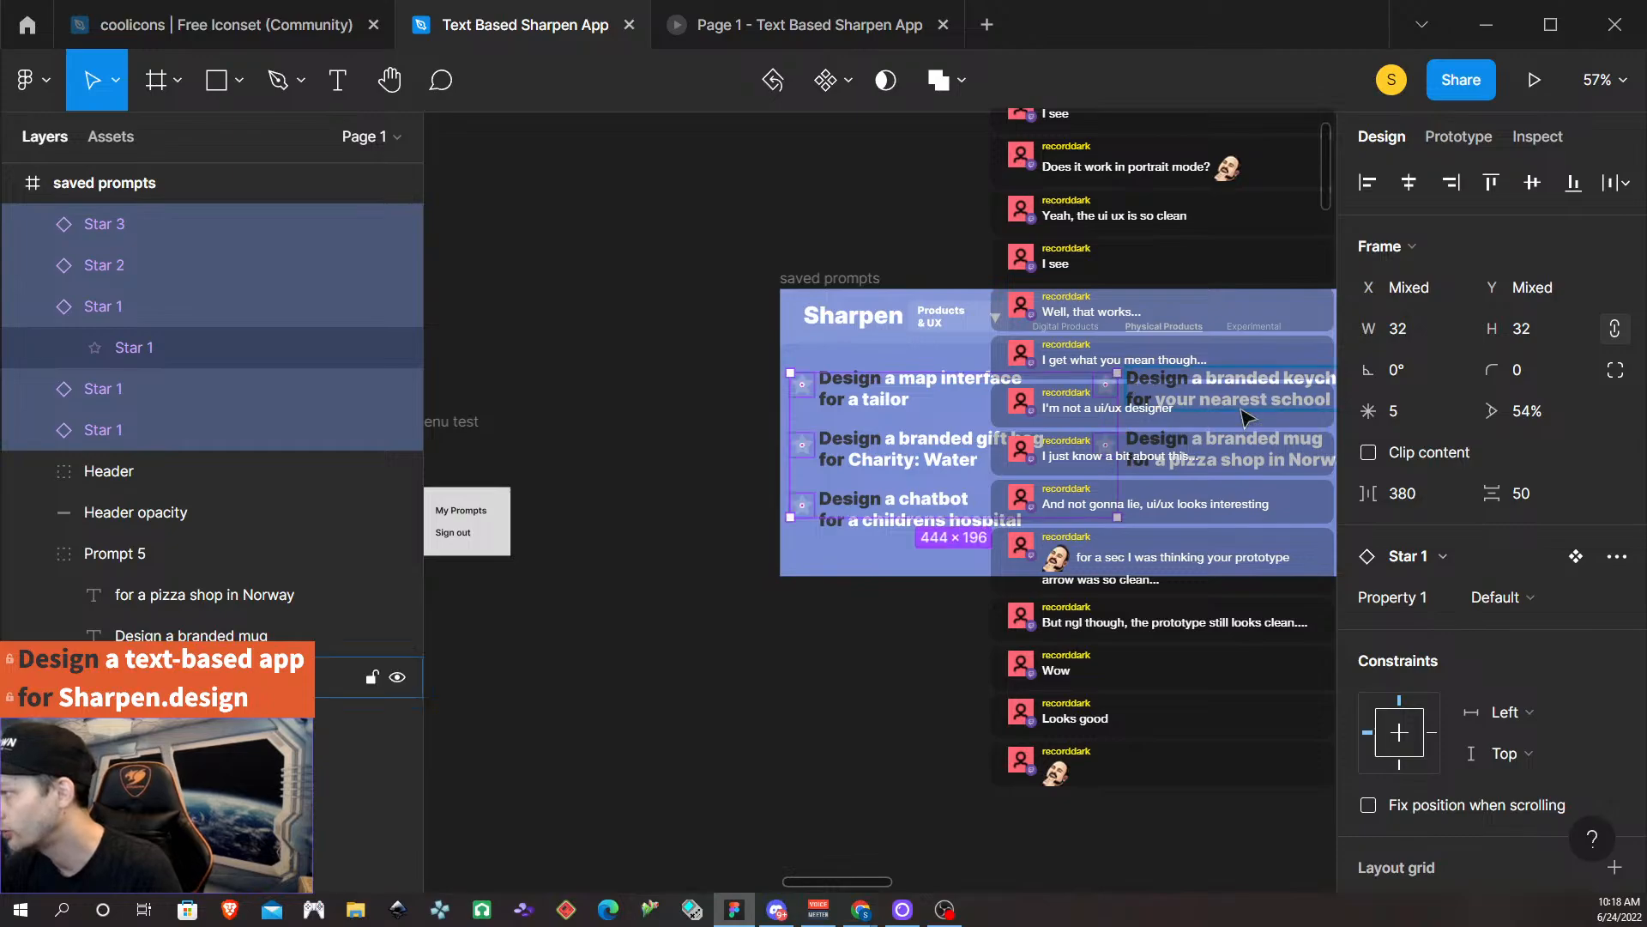
pyautogui.click(1171, 554)
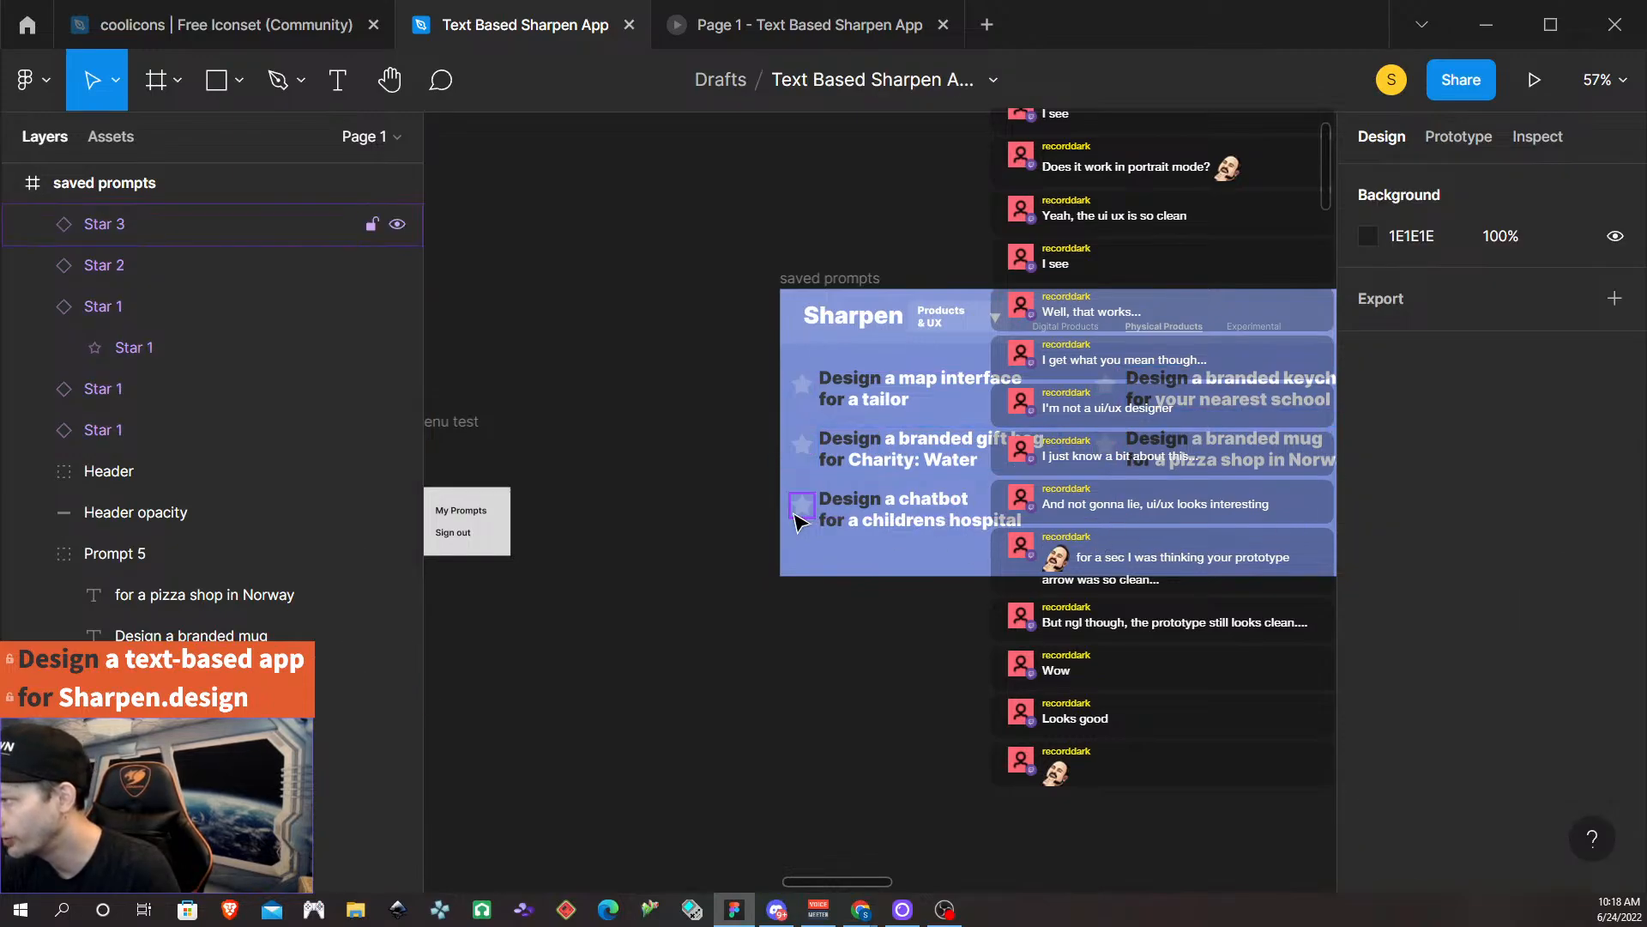
# Move the three left-column stars 5 px back to the left, to X 9.
pyautogui.click(803, 504)
pyautogui.keyDown('shift'); pyautogui.click(802, 445); pyautogui.keyUp('shift')
pyautogui.keyDown('shift'); pyautogui.click(803, 383); pyautogui.keyUp('shift')
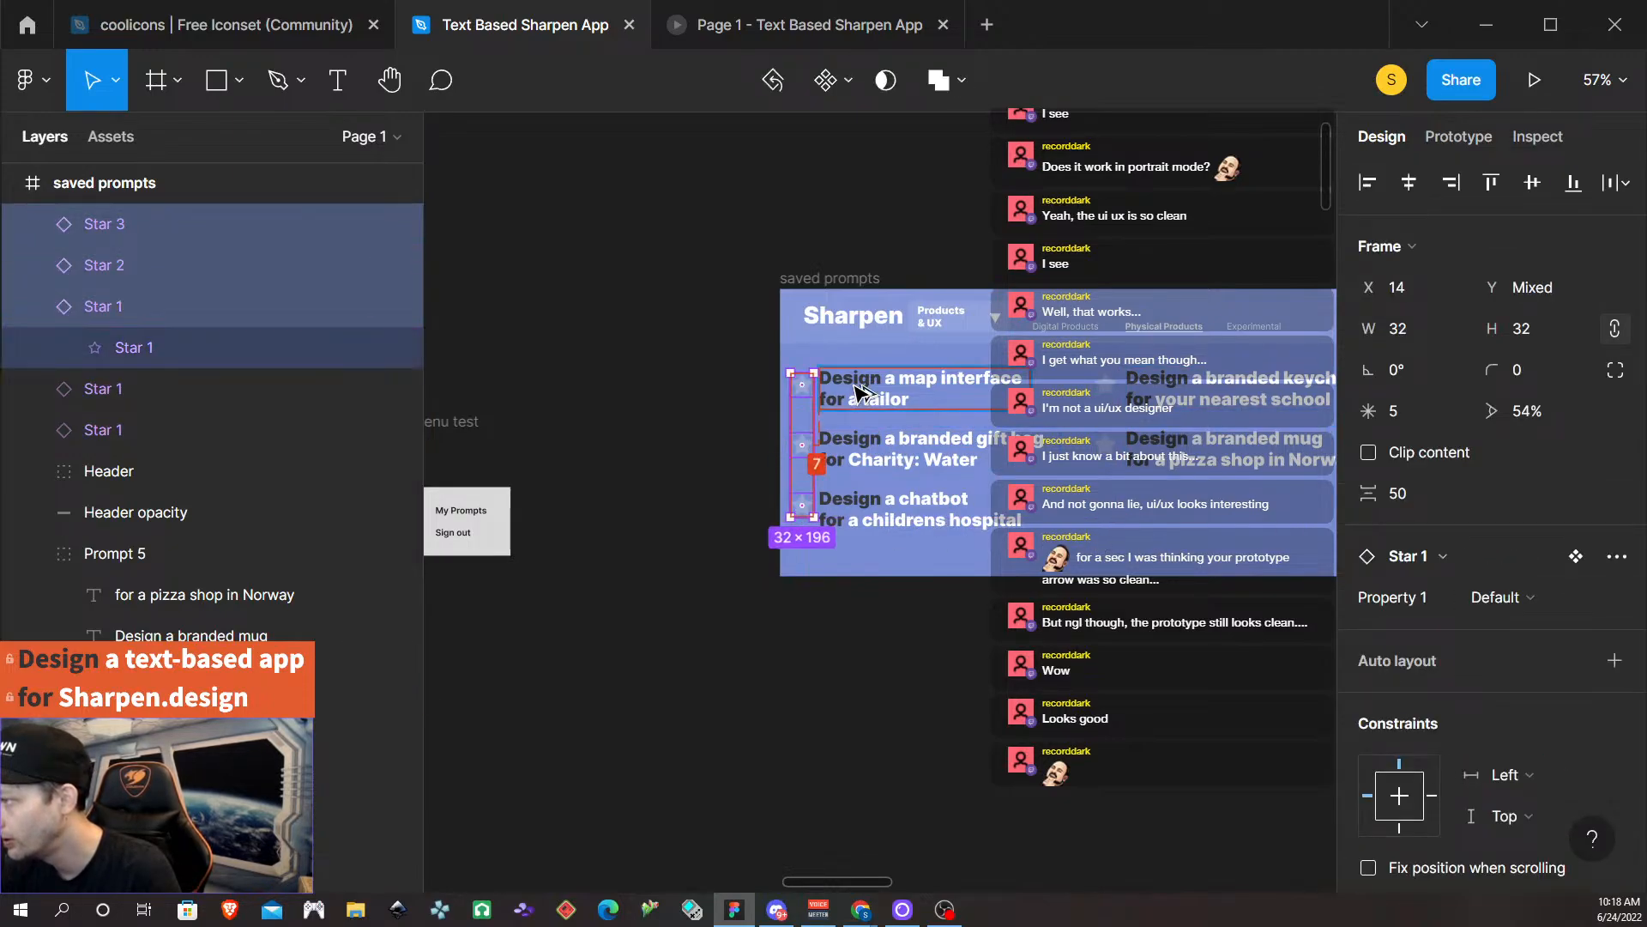
pyautogui.press('Left')
pyautogui.press('Left')
pyautogui.press('Left')
pyautogui.press('Left')
pyautogui.press('Left')
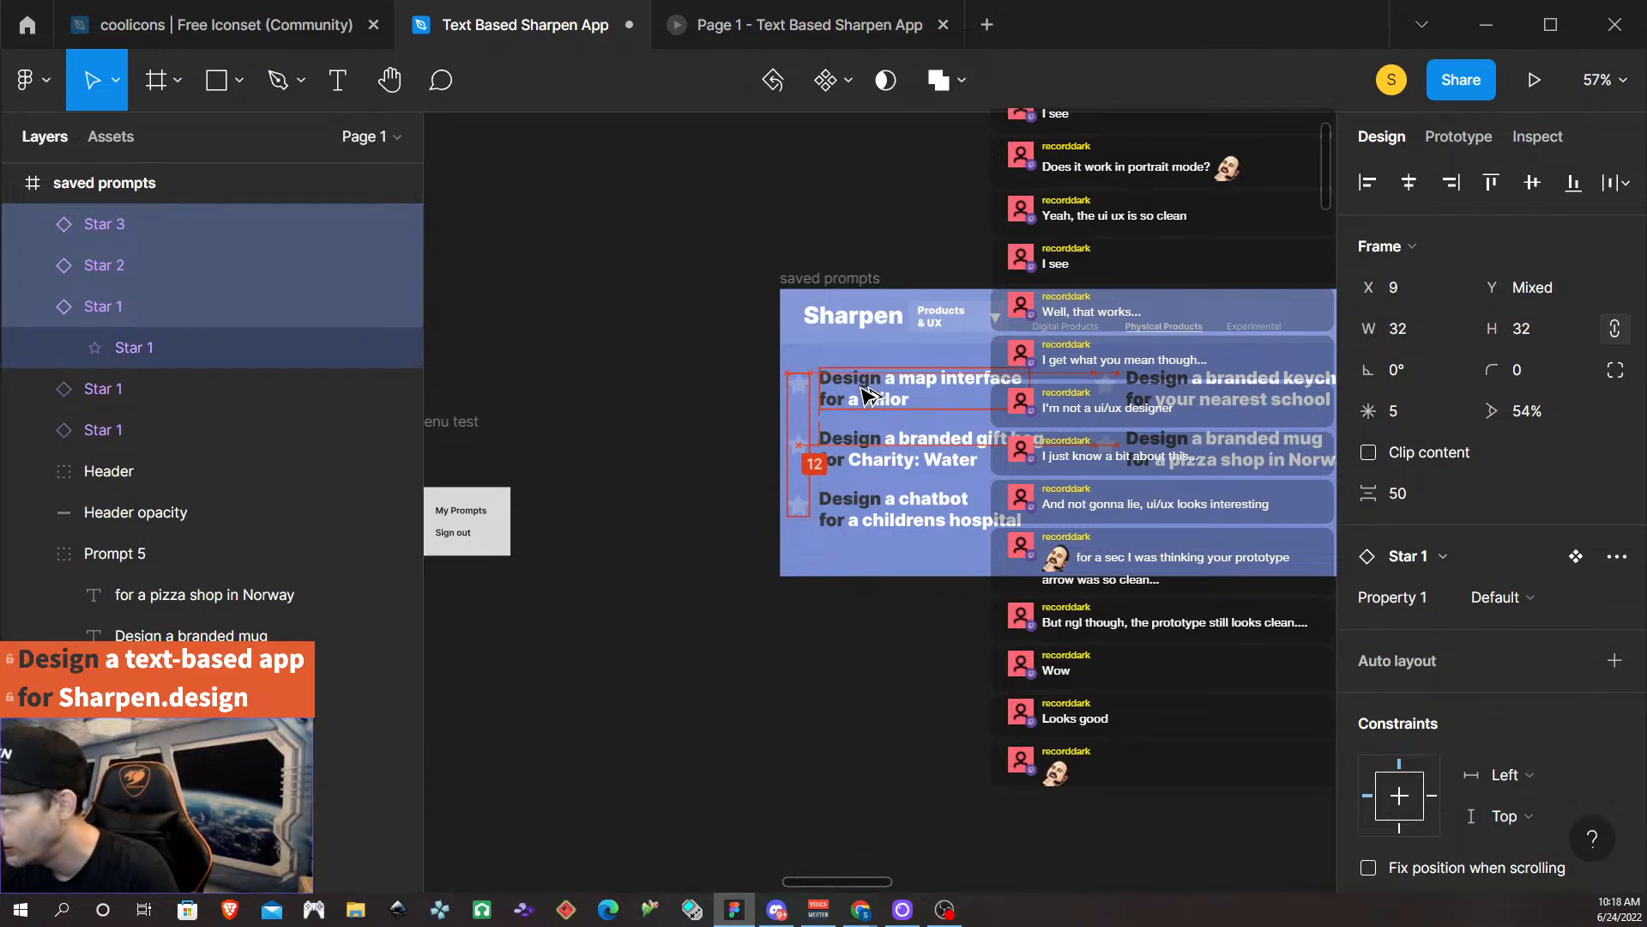
# Examine the spacing of the stars and prompts in both columns of the saved prompts frame.
pyautogui.scroll(5, 1094, 557)
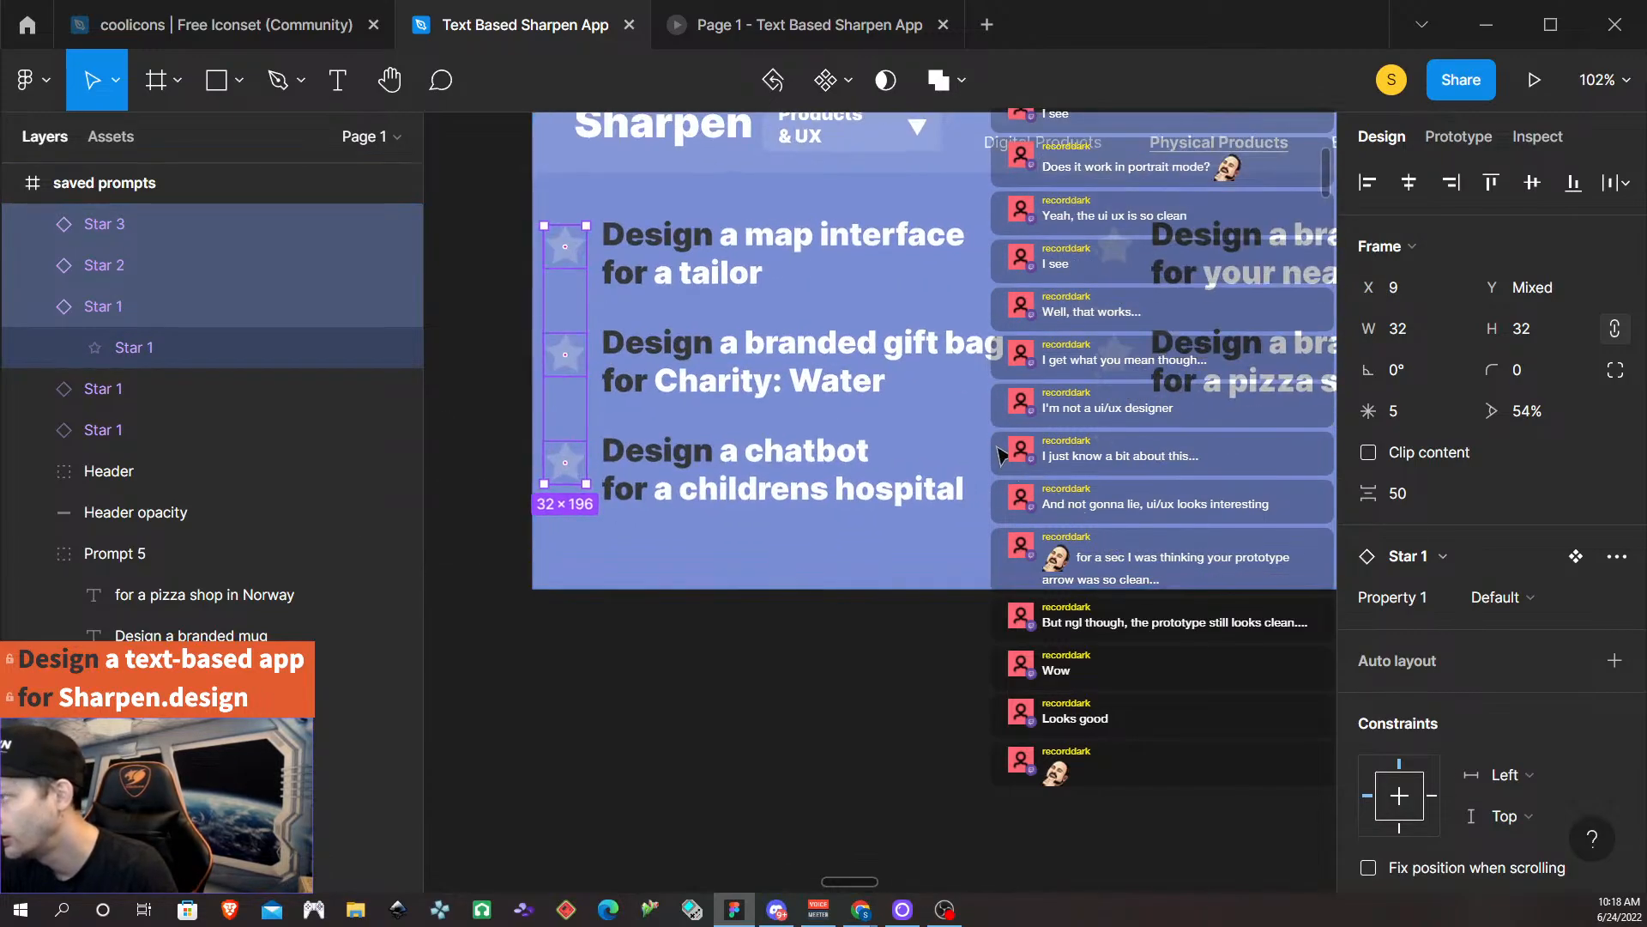
pyautogui.scroll(-3, 992, 356)
pyautogui.scroll(2, 993, 352)
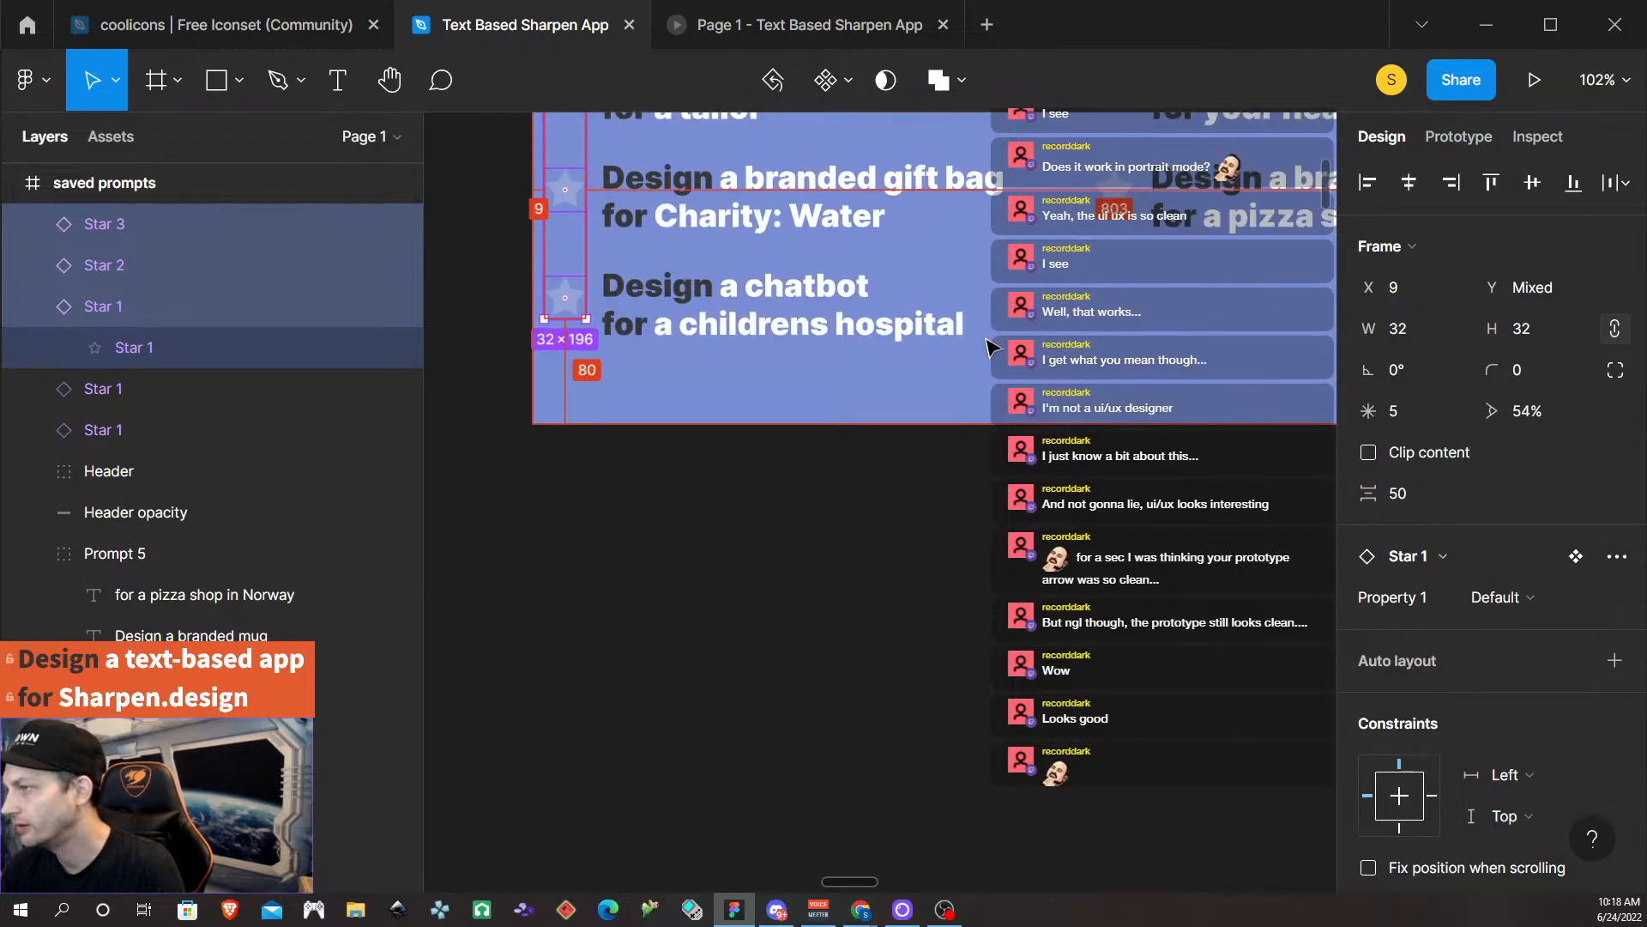
pyautogui.scroll(3, 990, 347)
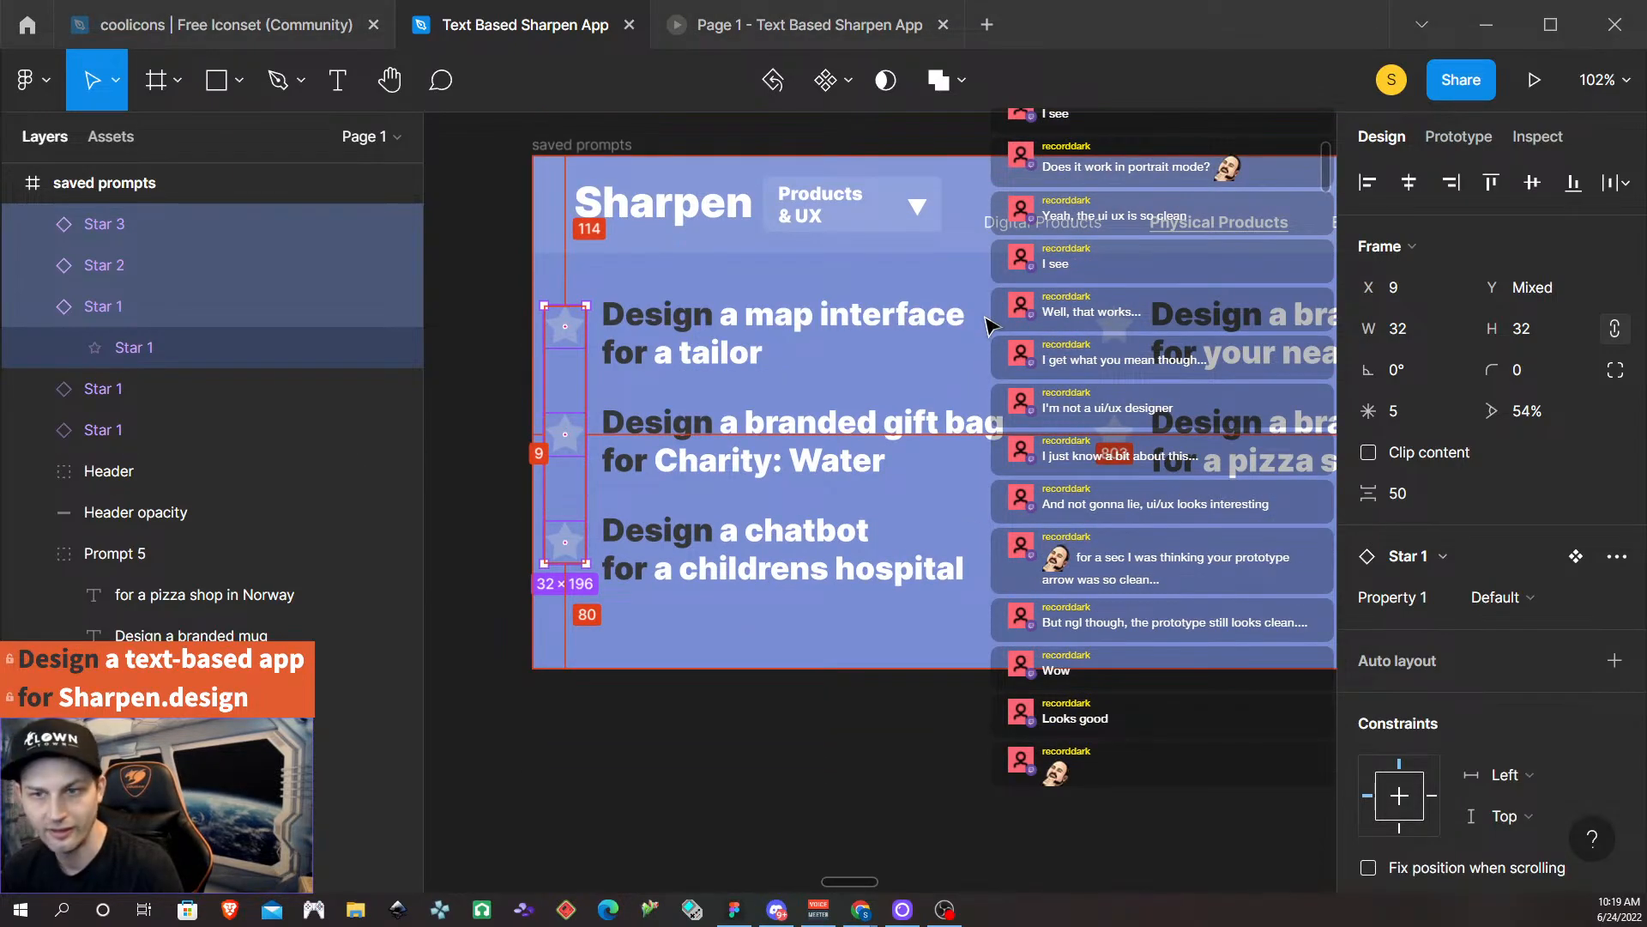
pyautogui.scroll(-2, 987, 324)
pyautogui.scroll(3, 978, 309)
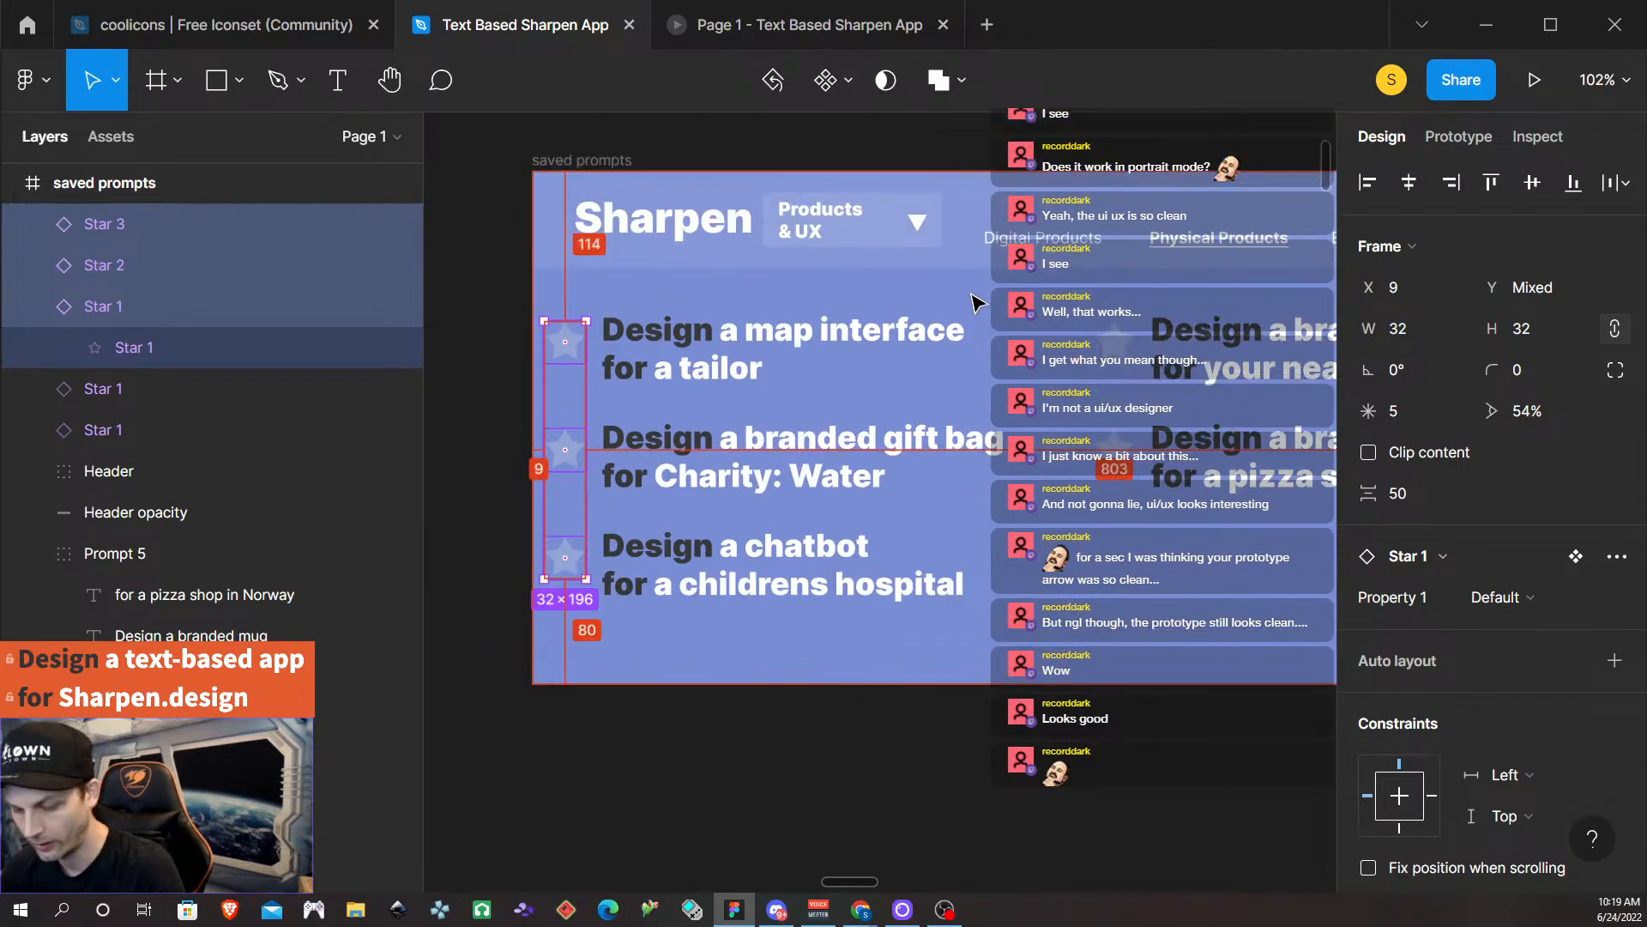
pyautogui.scroll(-1, 977, 302)
pyautogui.scroll(4, 976, 302)
pyautogui.scroll(-2, 978, 303)
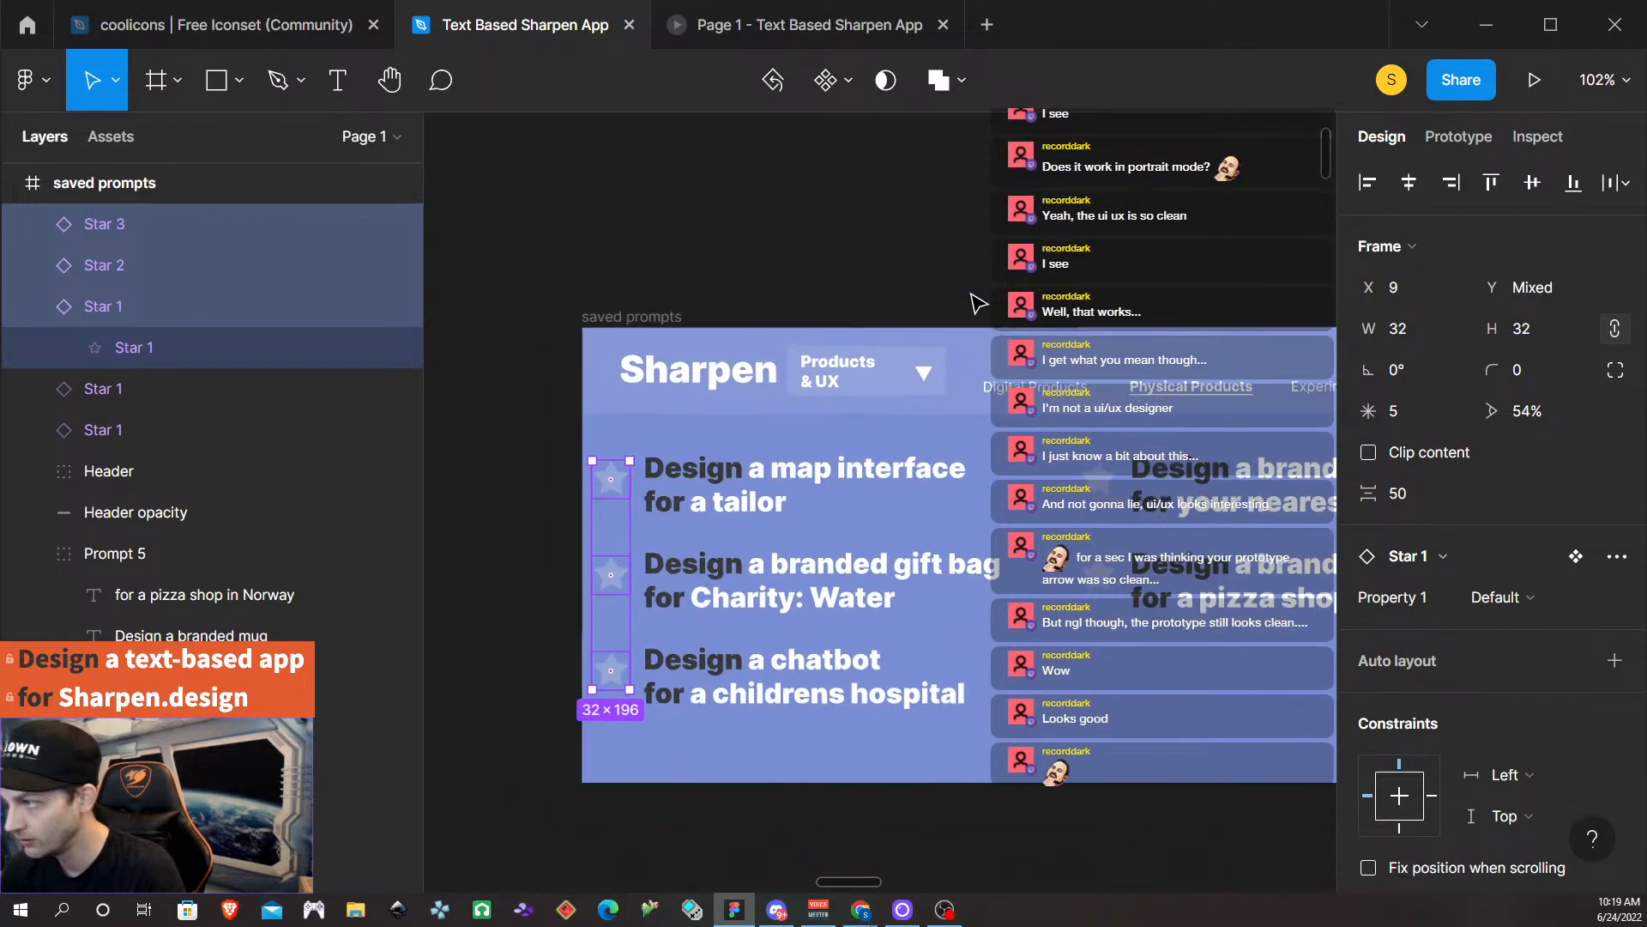
pyautogui.hscroll(4, 965, 305)
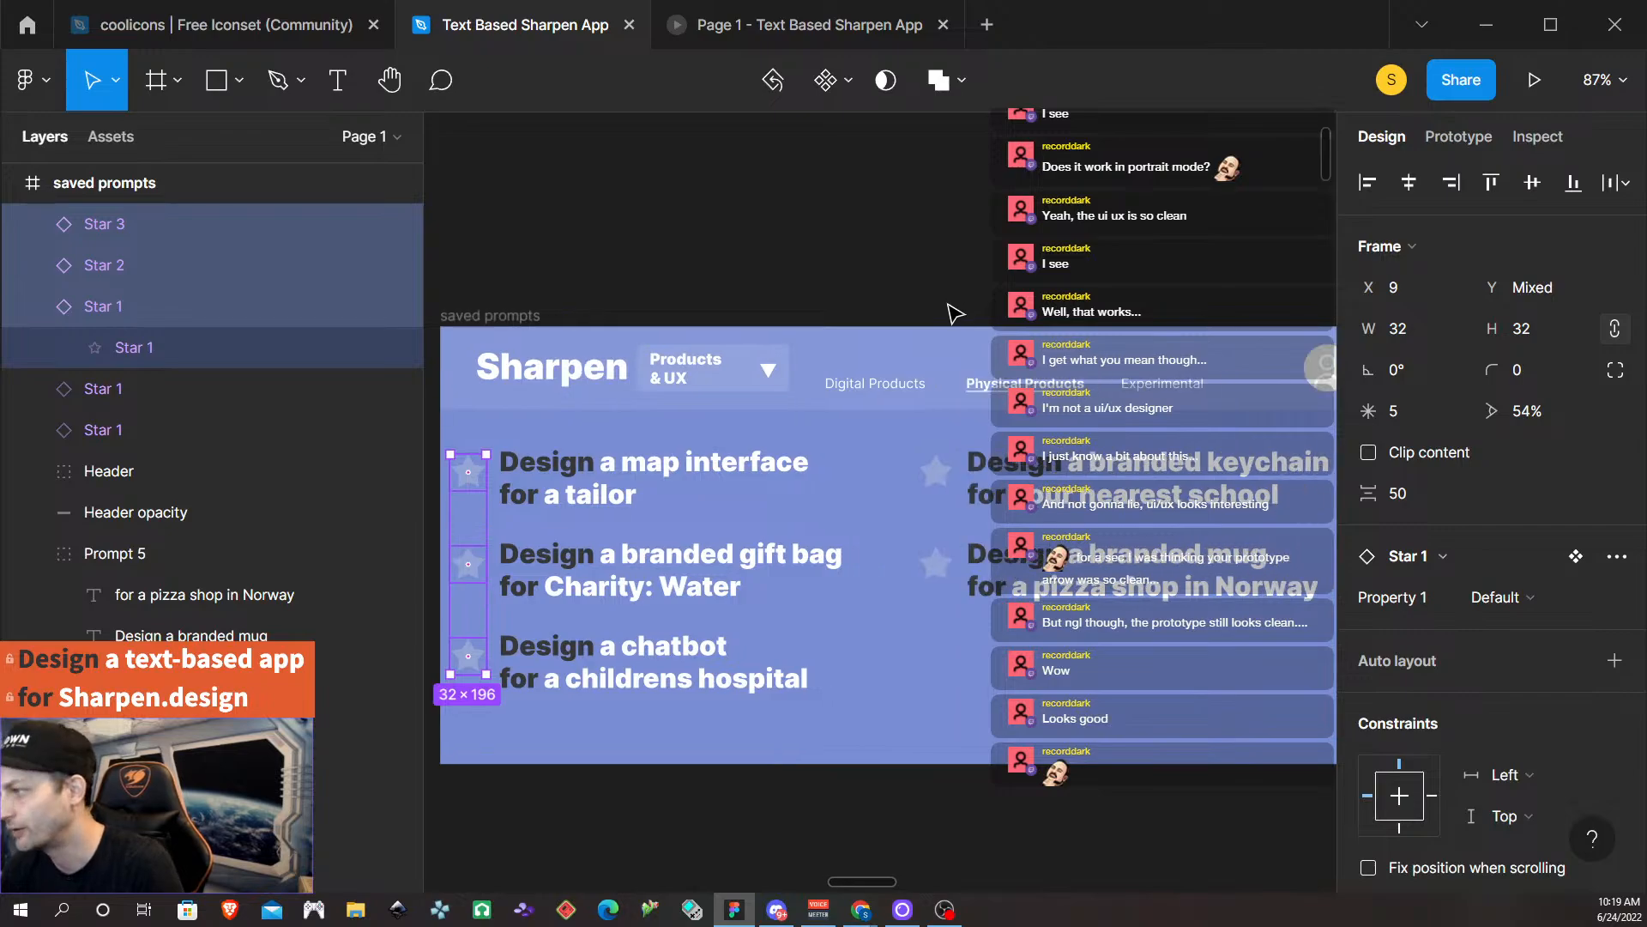
pyautogui.scroll(-2, 952, 312)
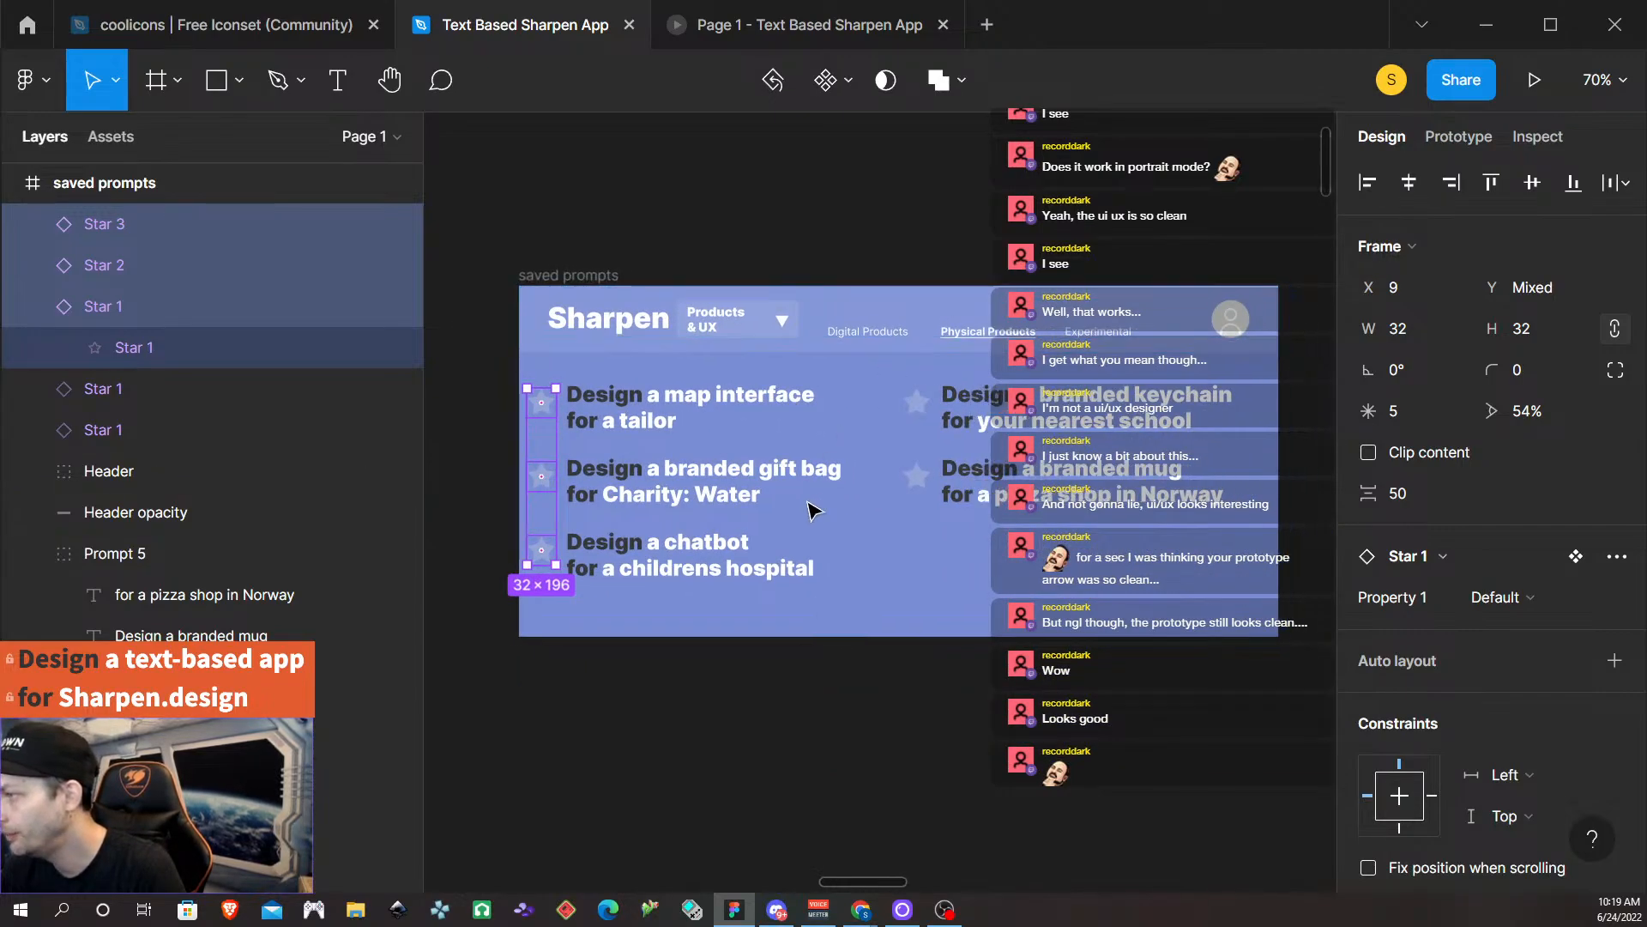
# Move the three left-column prompts together with their stars 14 px to the right and deselect them.
pyautogui.click(667, 579)
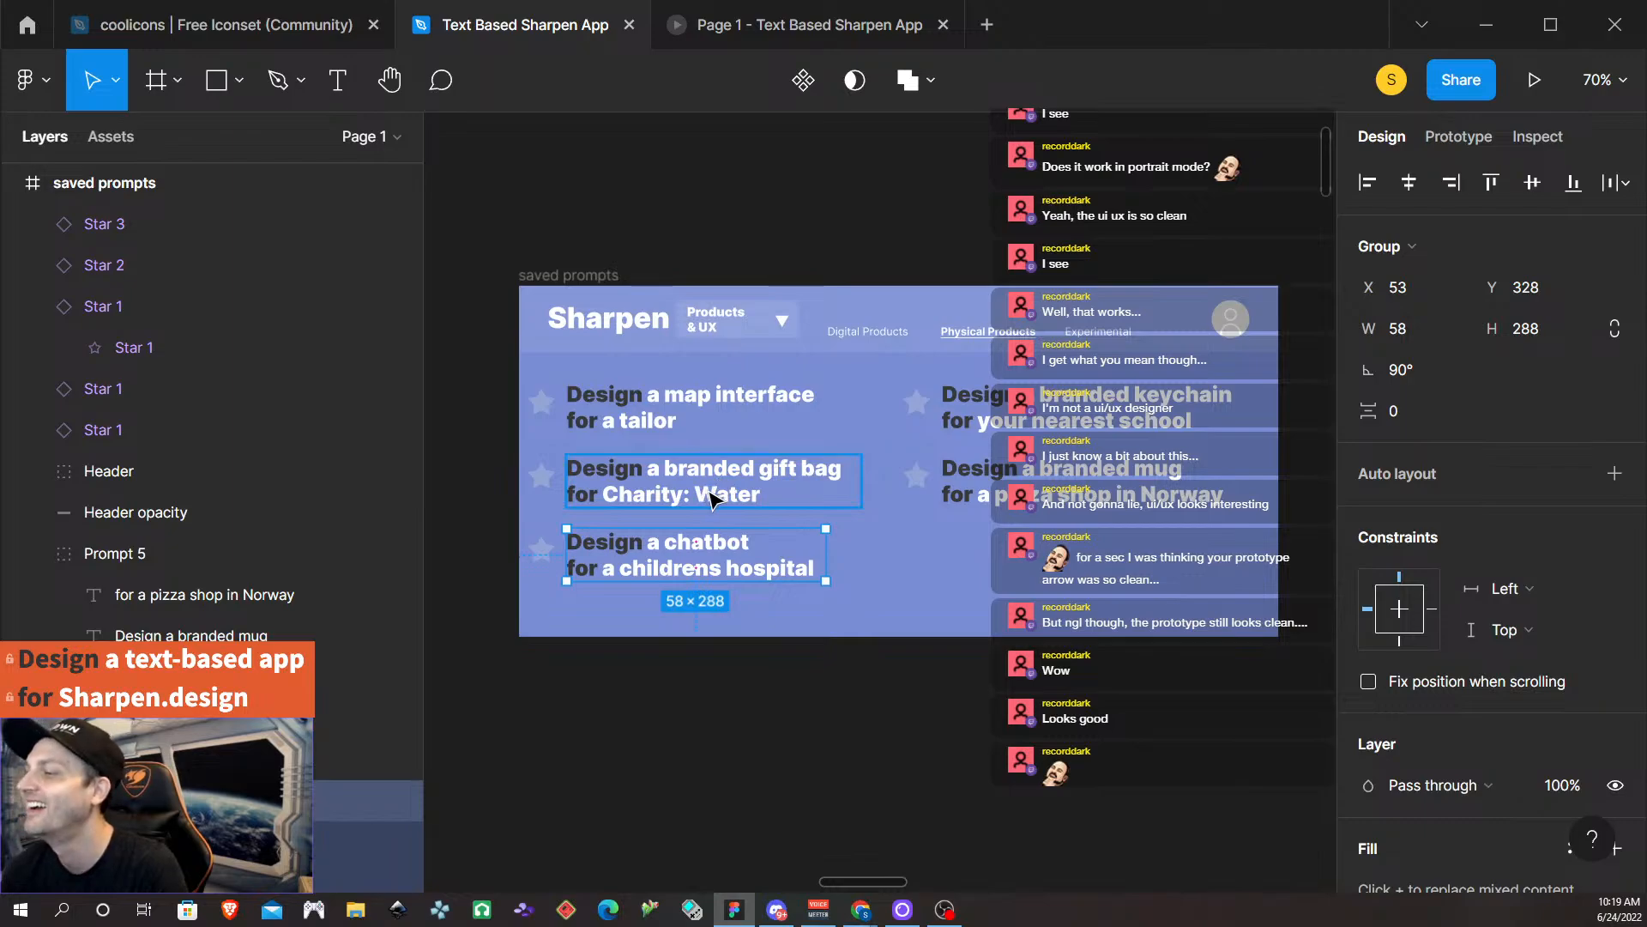
pyautogui.keyDown('shift'); pyautogui.click(763, 473); pyautogui.keyUp('shift')
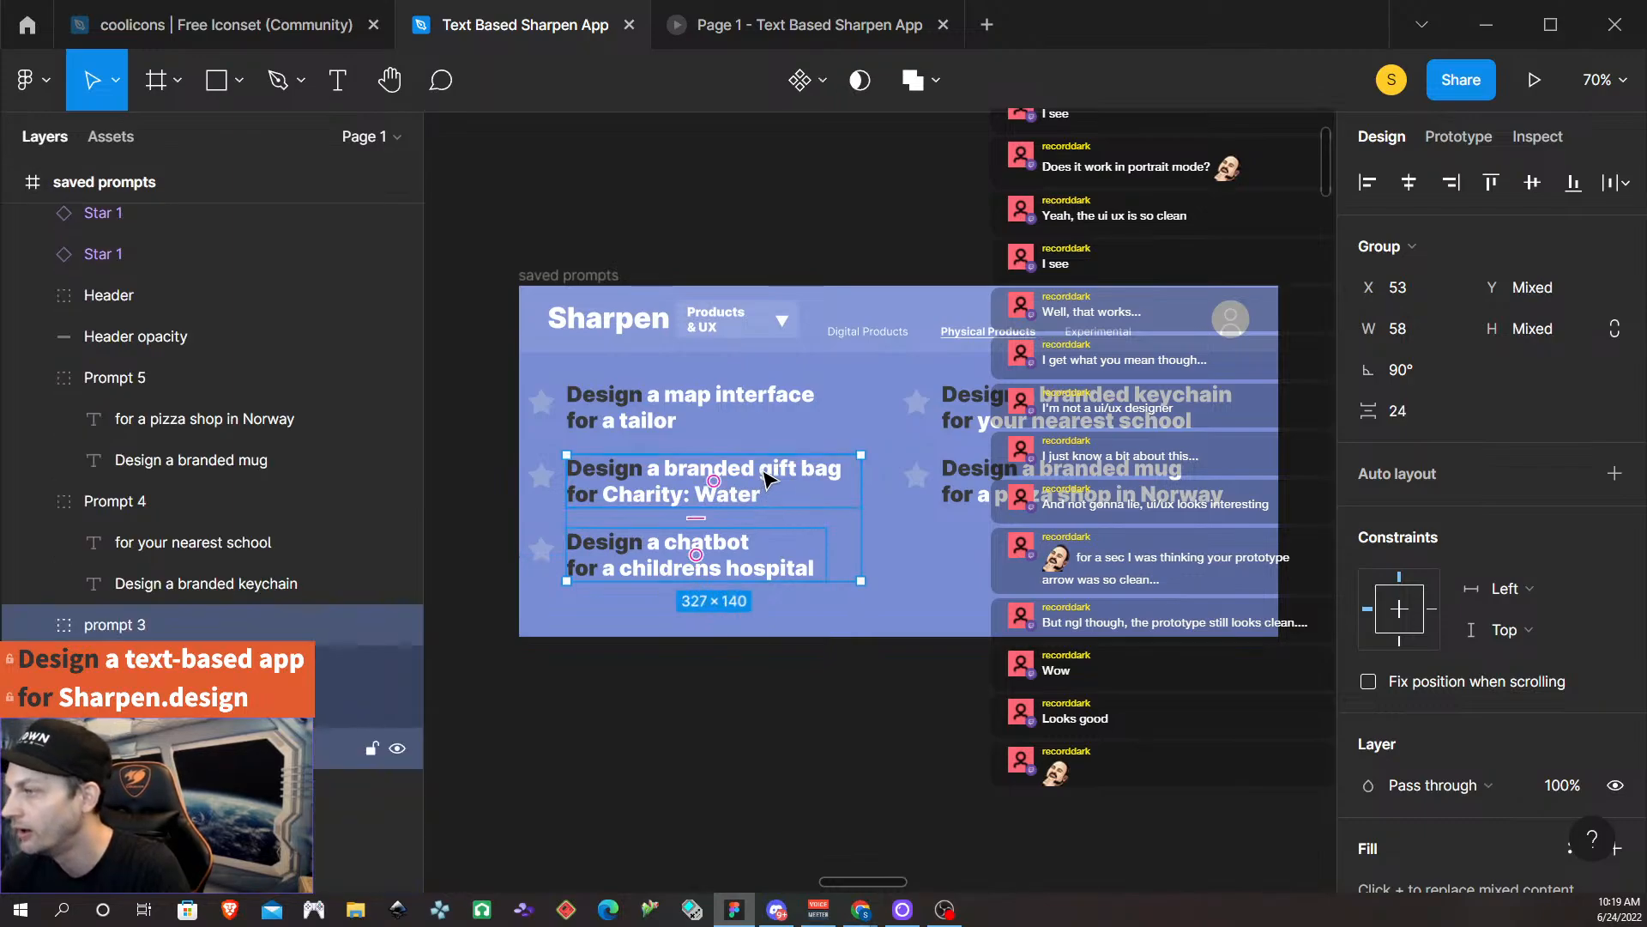
pyautogui.keyDown('shift'); pyautogui.click(745, 405); pyautogui.keyUp('shift')
pyautogui.keyDown('shift'); pyautogui.click(543, 416); pyautogui.keyUp('shift')
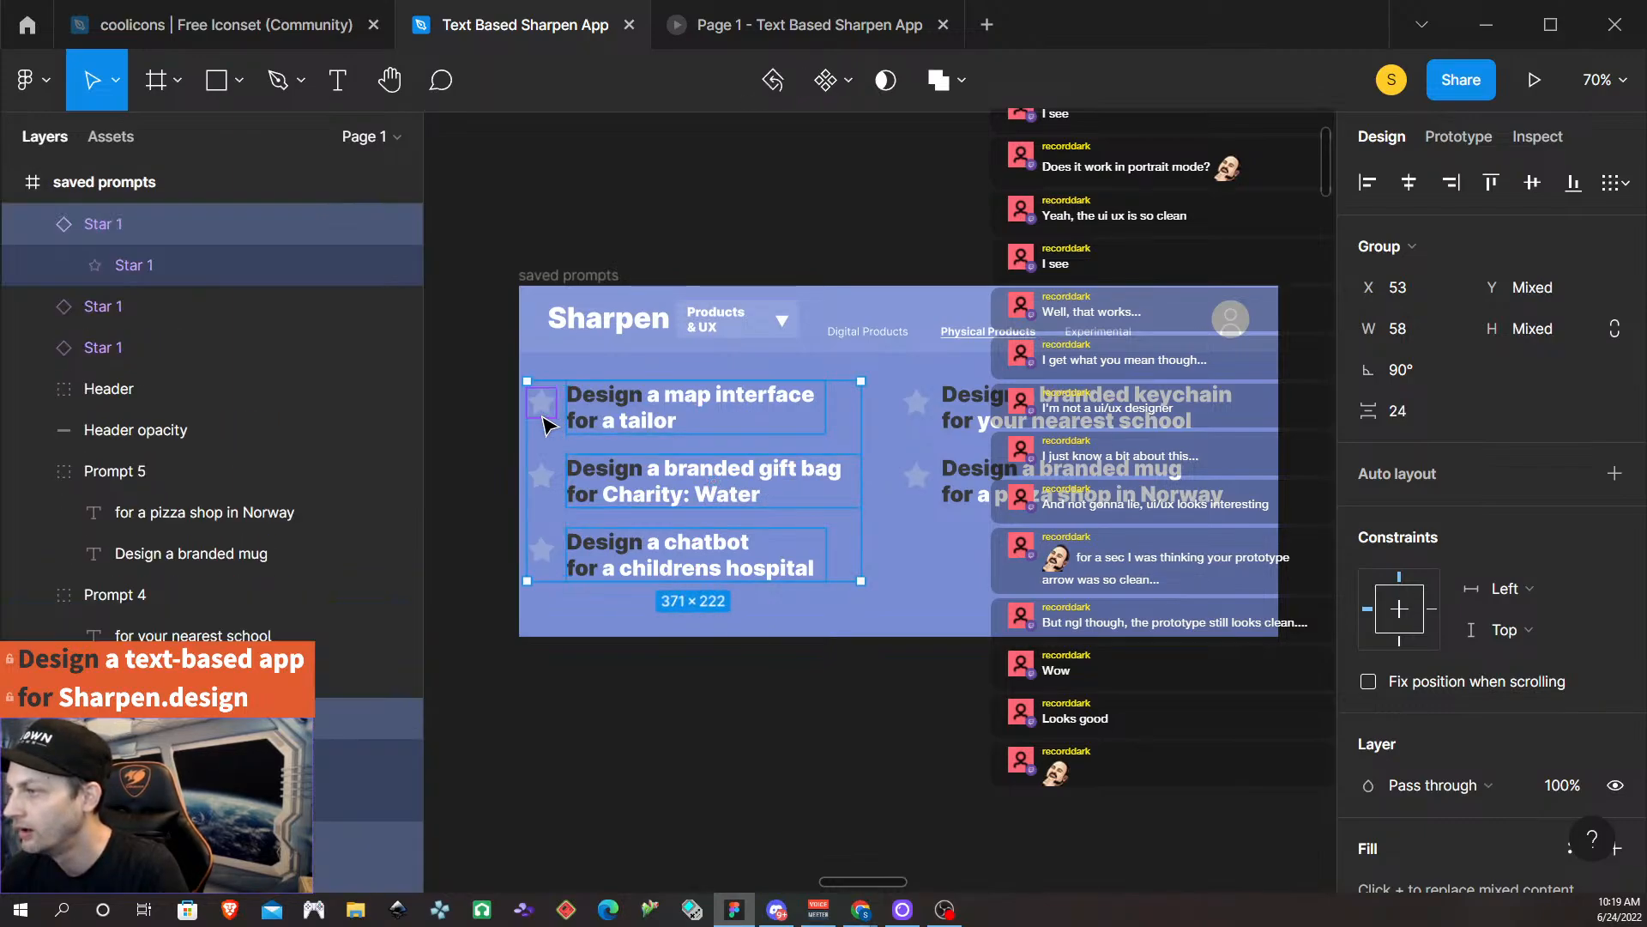
pyautogui.keyDown('shift'); pyautogui.click(548, 478); pyautogui.keyUp('shift')
pyautogui.keyDown('shift'); pyautogui.click(548, 553); pyautogui.keyUp('shift')
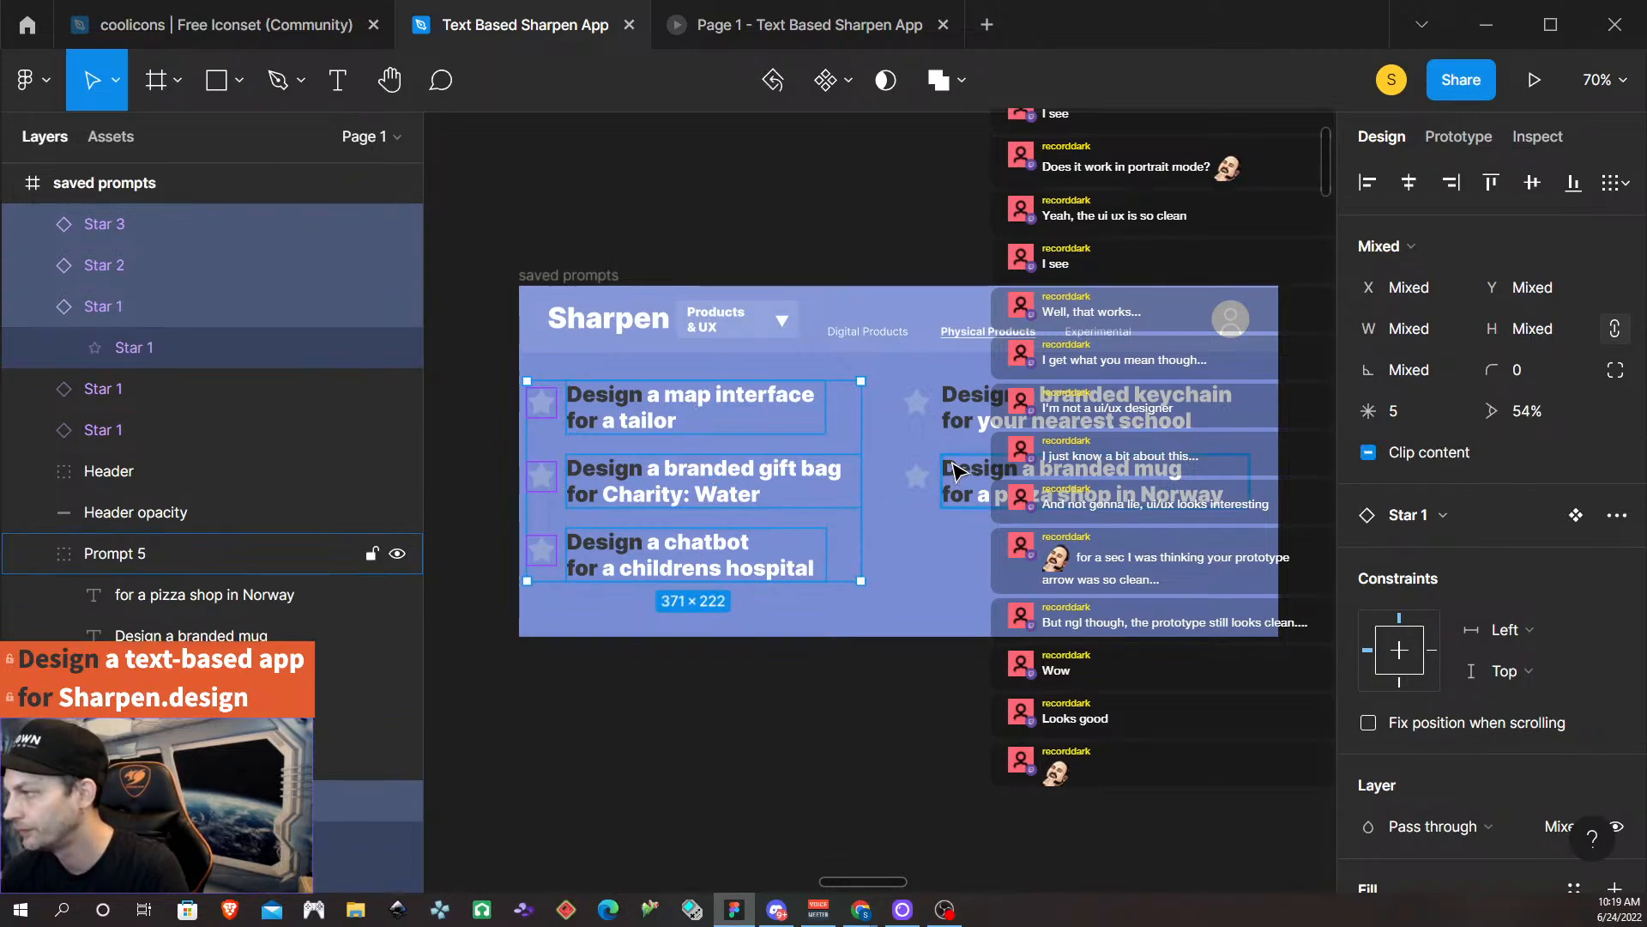
pyautogui.press('alt')
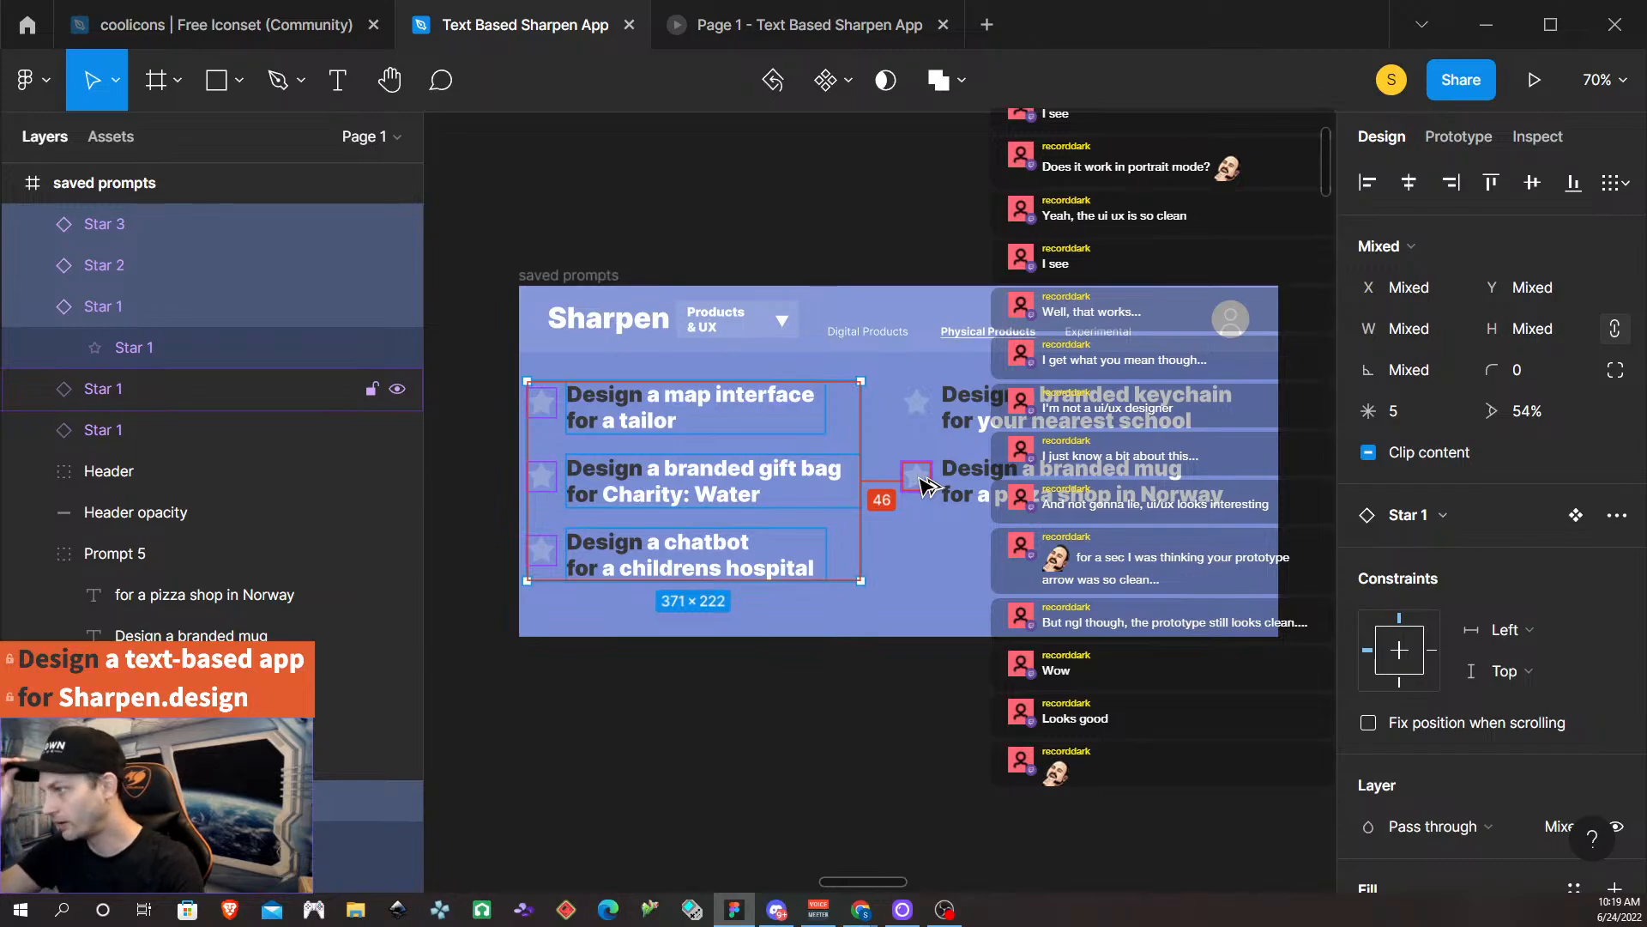
pyautogui.hotkey('alt', 'shift', 'Right')
pyautogui.hotkey('alt', 'Right')
pyautogui.hotkey('alt', 'Right')
pyautogui.hotkey('alt', 'Right')
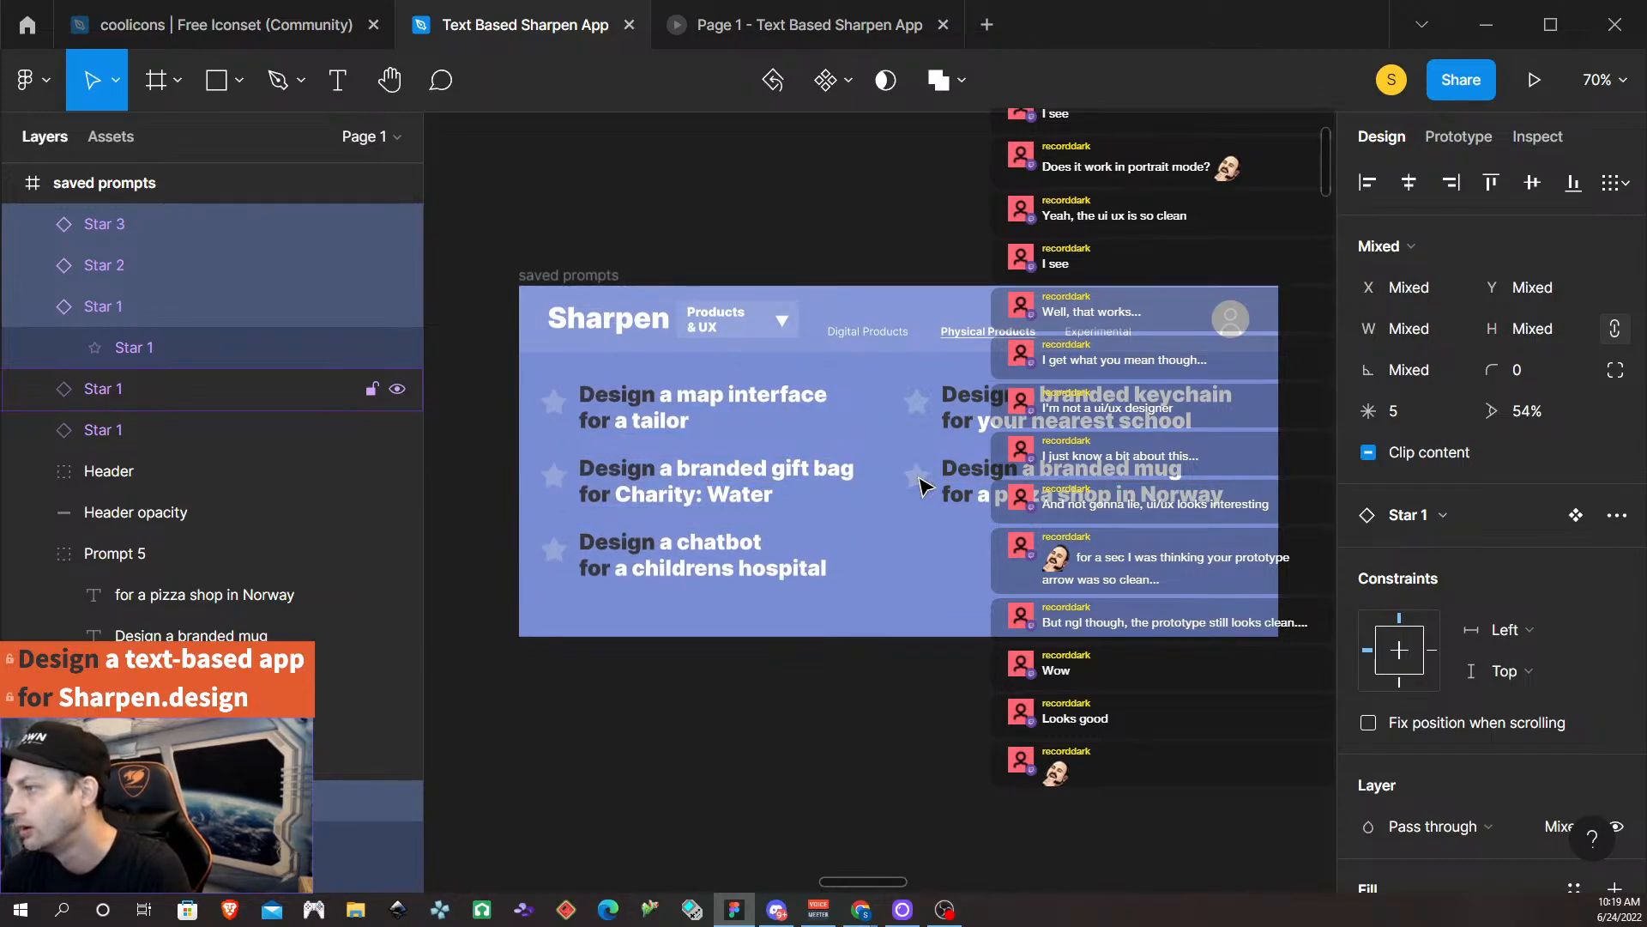
pyautogui.press('Escape')
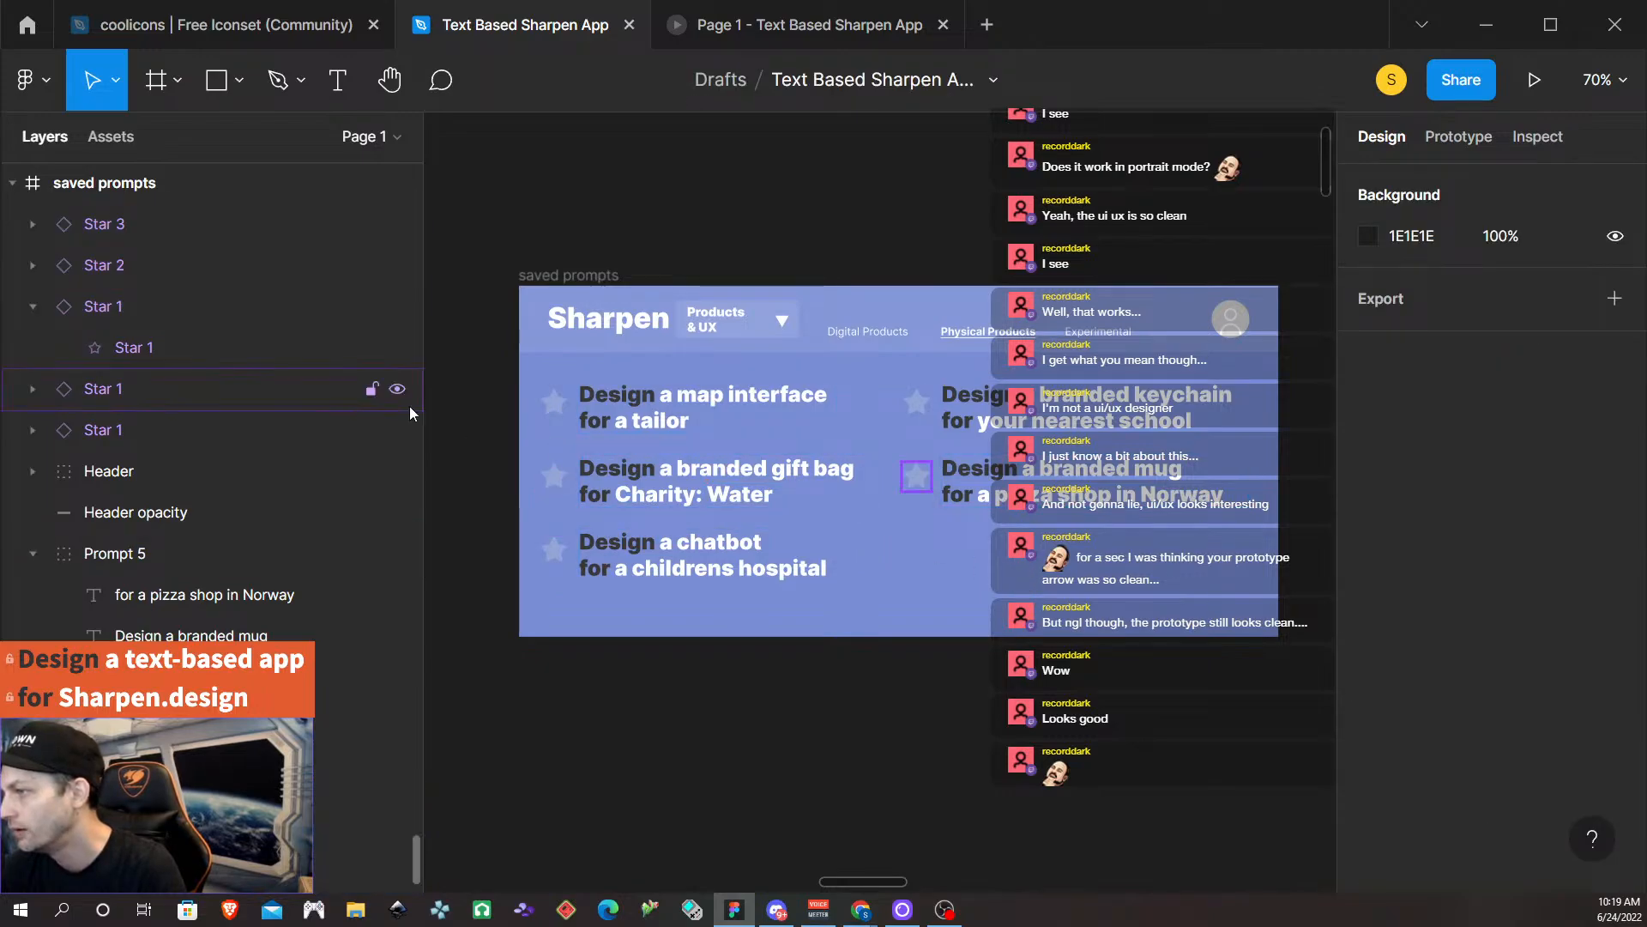
# Align each left-column star with its prompt on their vertical centers.
pyautogui.click(554, 401)
pyautogui.keyDown('shift'); pyautogui.click(659, 416); pyautogui.keyUp('shift')
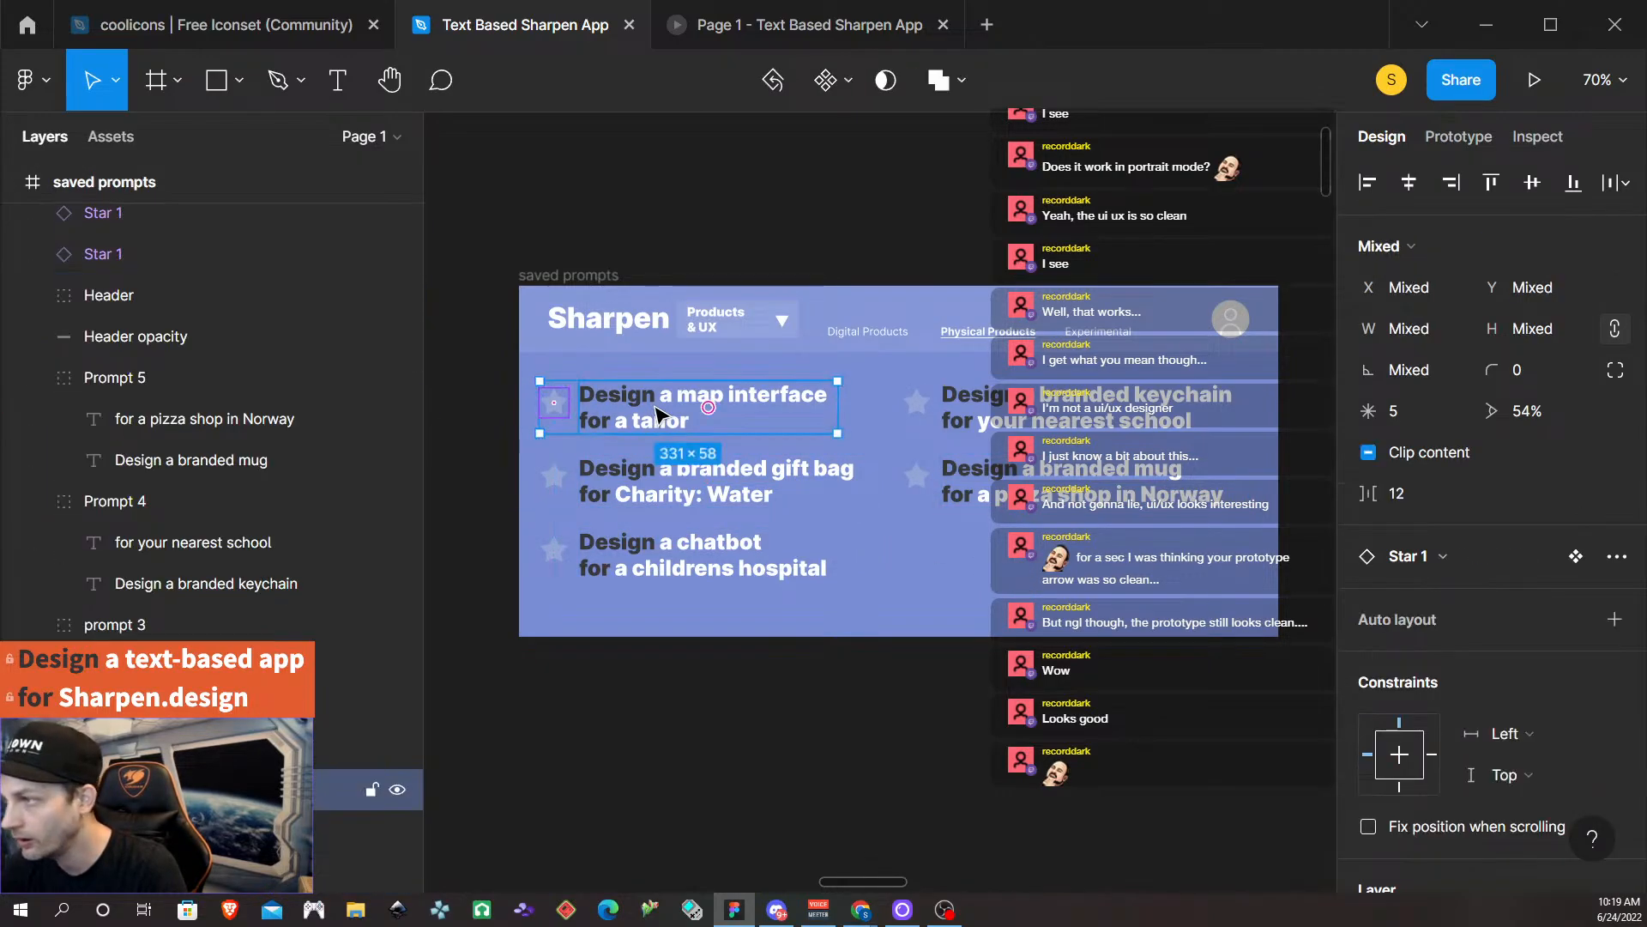
pyautogui.click(1533, 183)
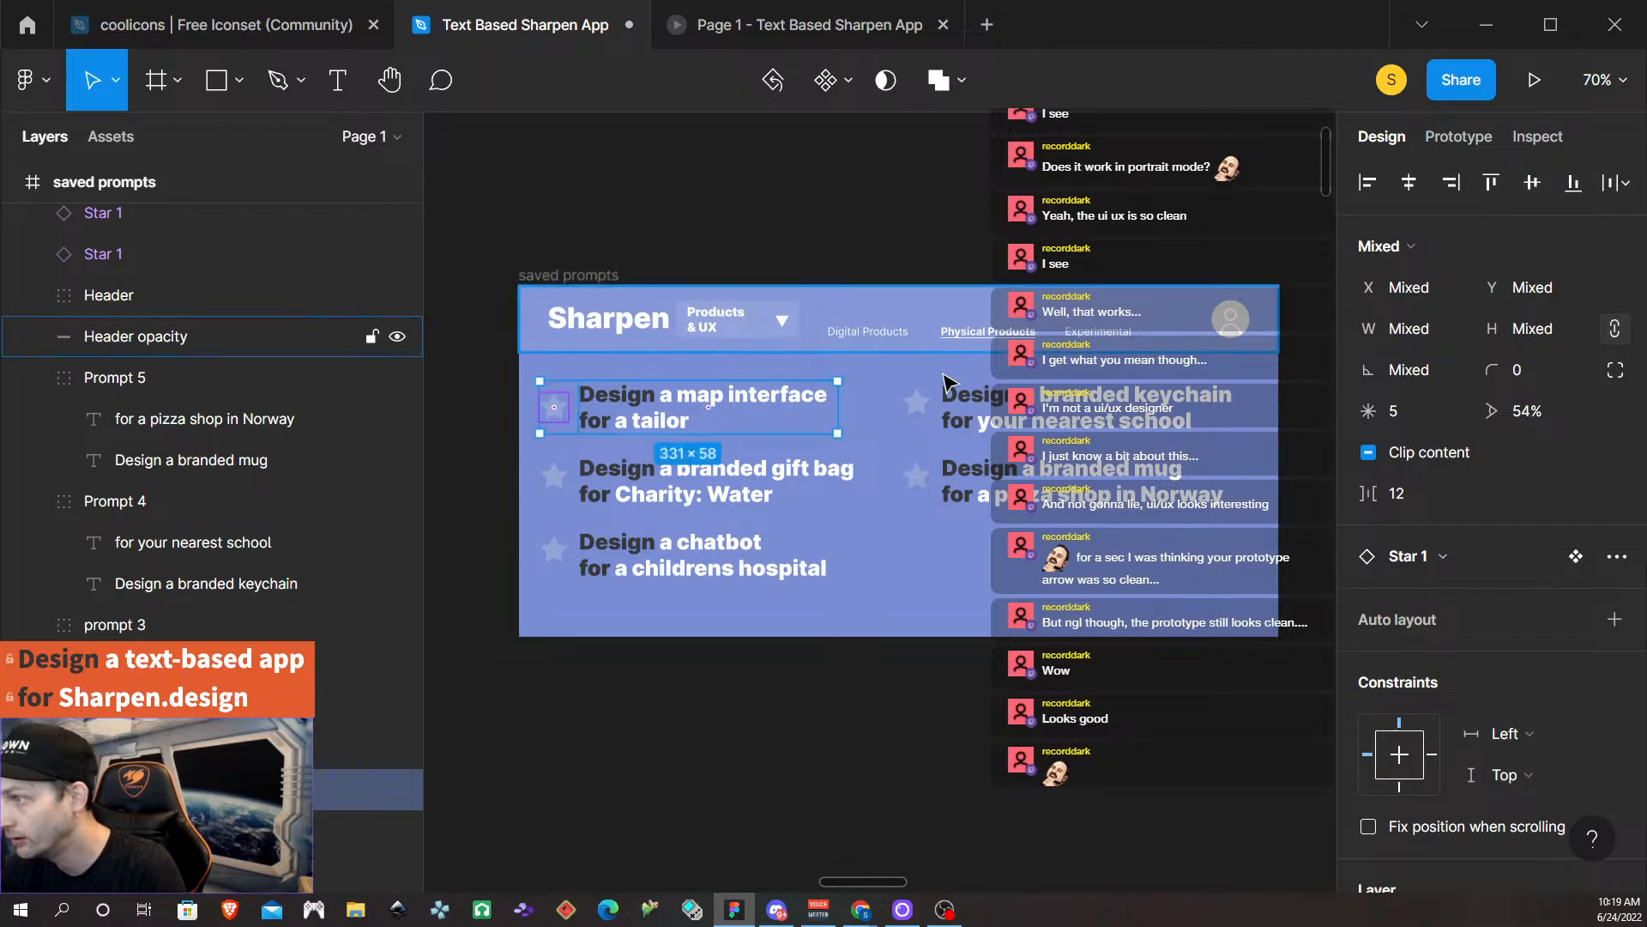
pyautogui.click(553, 475)
pyautogui.keyDown('shift'); pyautogui.click(673, 496); pyautogui.keyUp('shift')
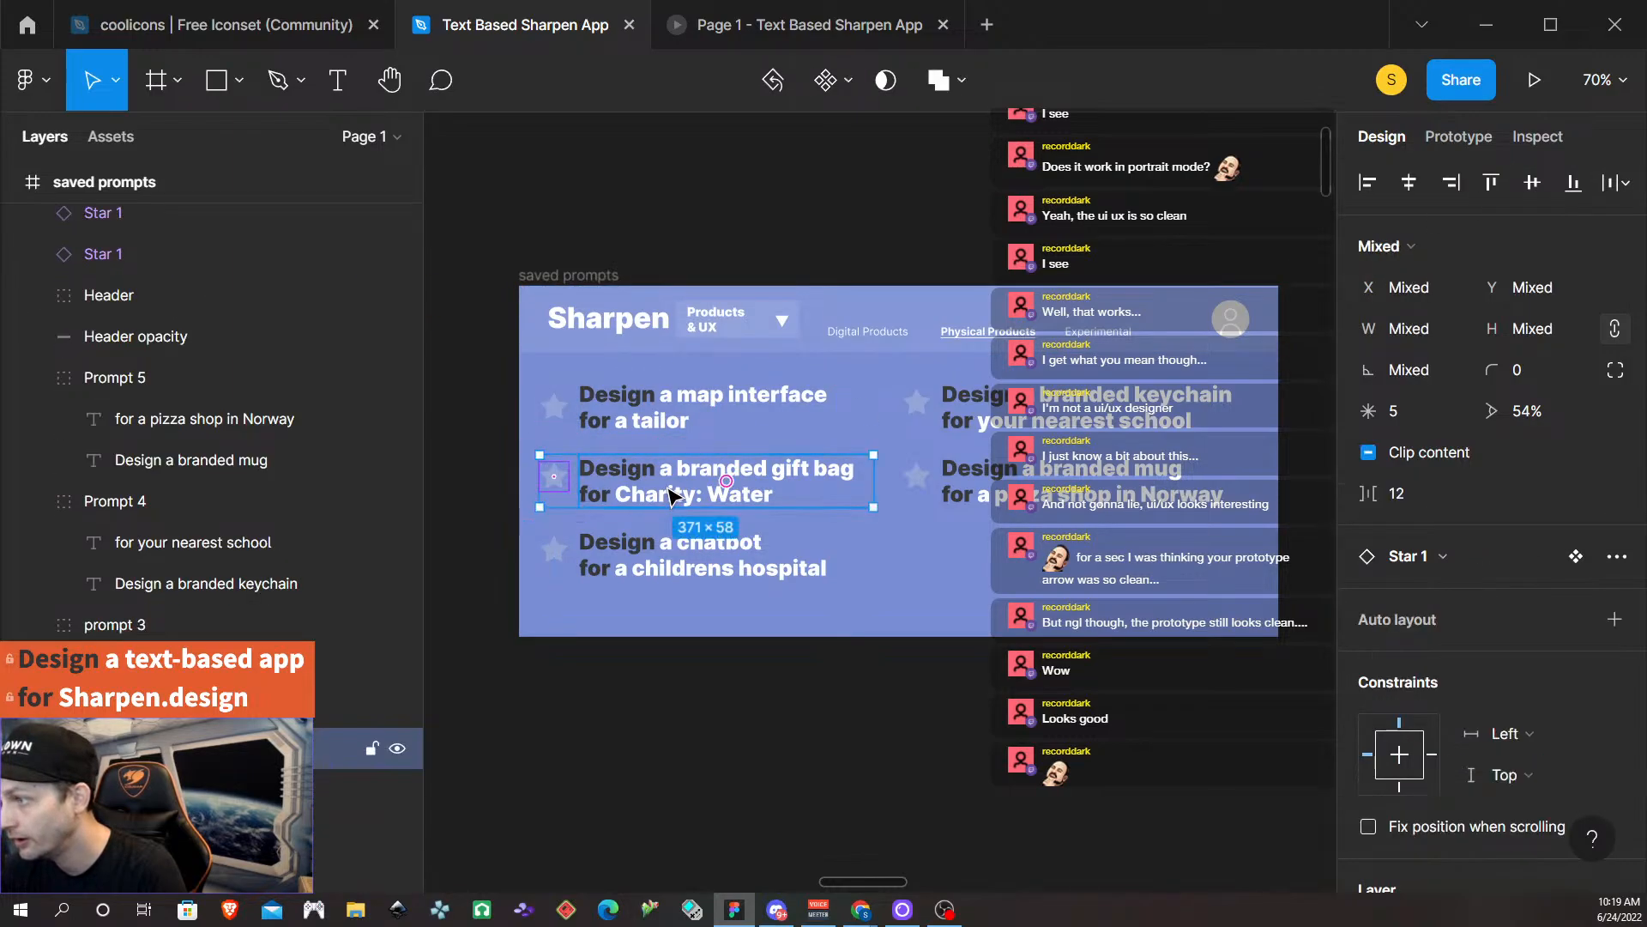
pyautogui.click(1531, 183)
pyautogui.click(554, 550)
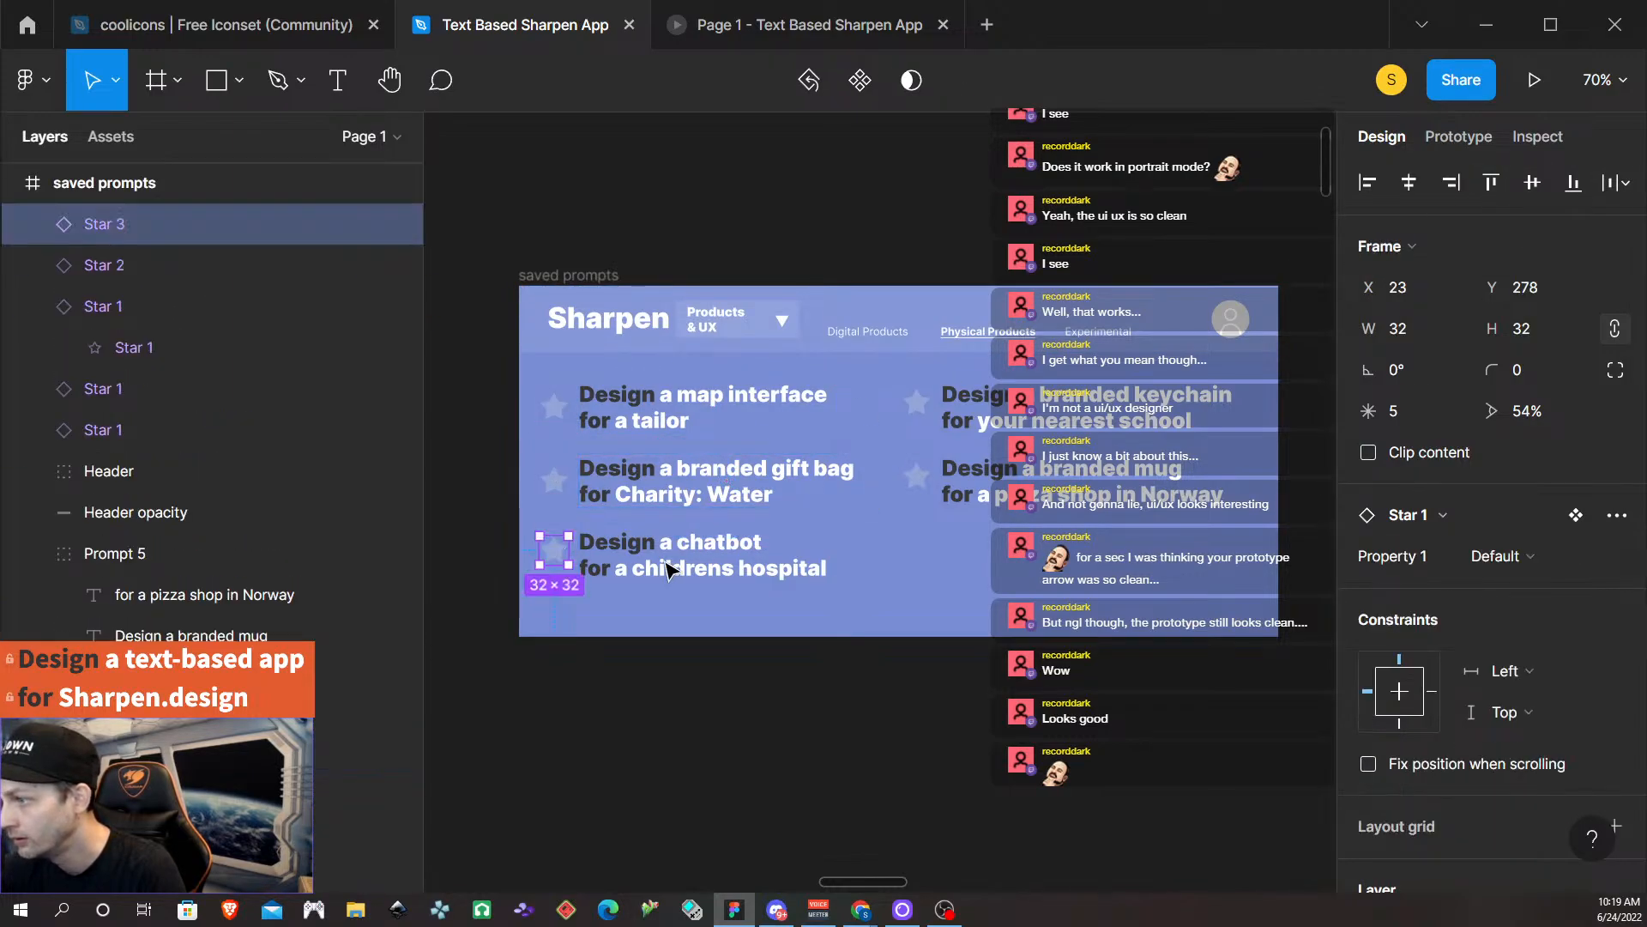
pyautogui.keyDown('shift'); pyautogui.click(752, 569); pyautogui.keyUp('shift')
pyautogui.click(1534, 185)
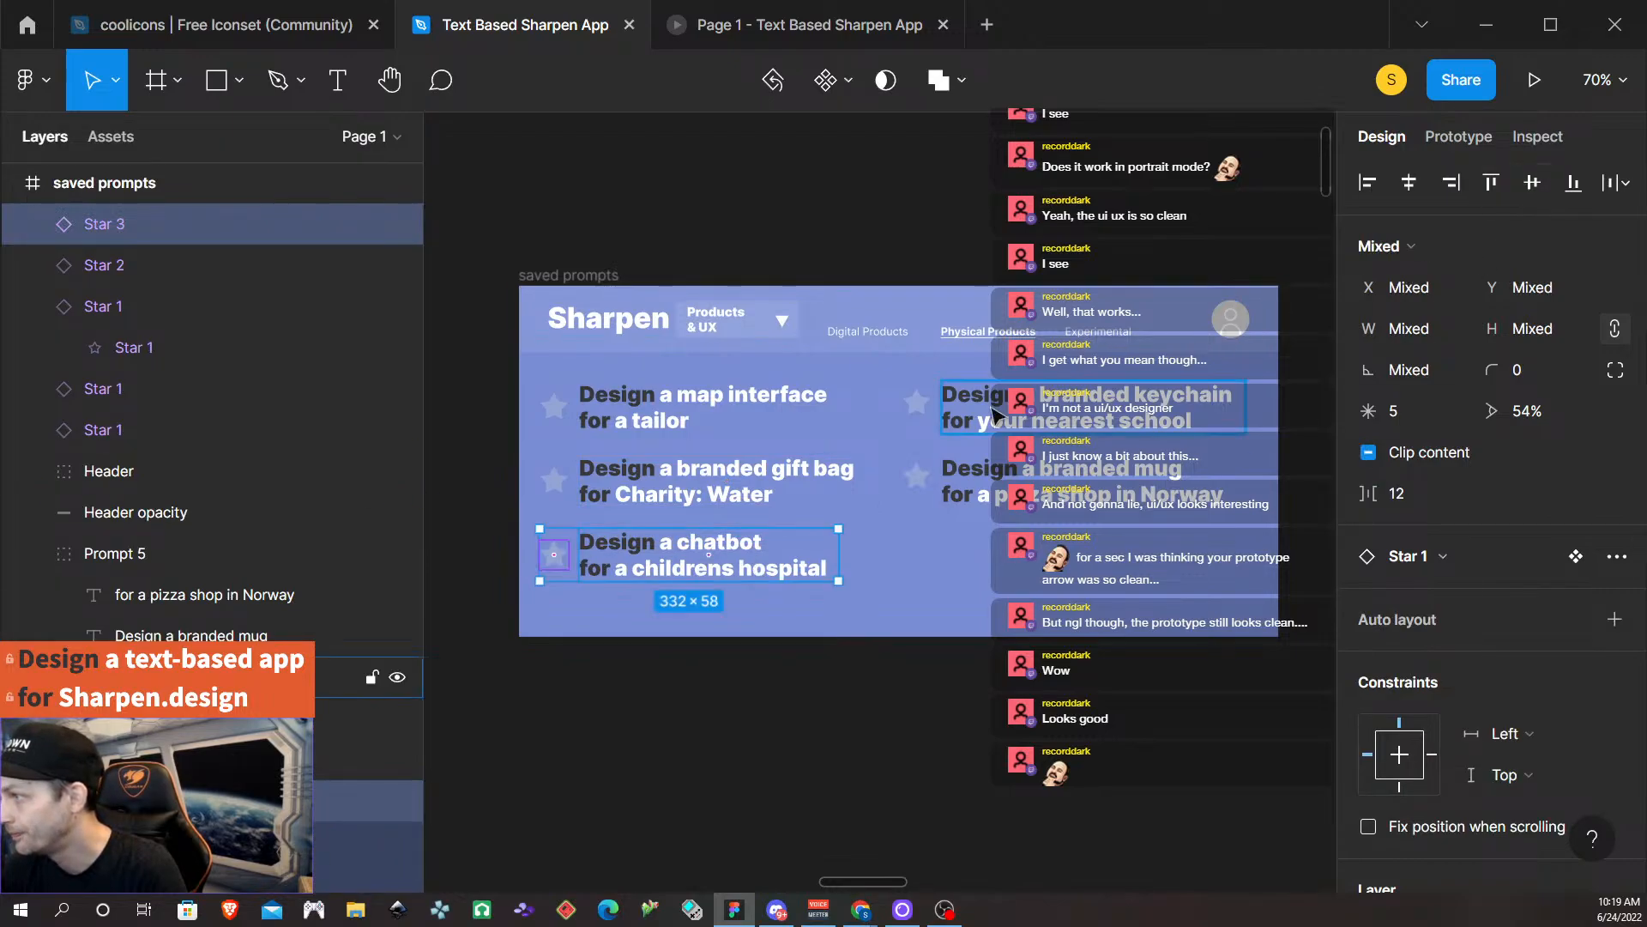
# Align both right-column stars with their prompts on their vertical centers and deselect everything.
pyautogui.click(917, 409)
pyautogui.keyDown('shift'); pyautogui.click(1000, 413); pyautogui.keyUp('shift')
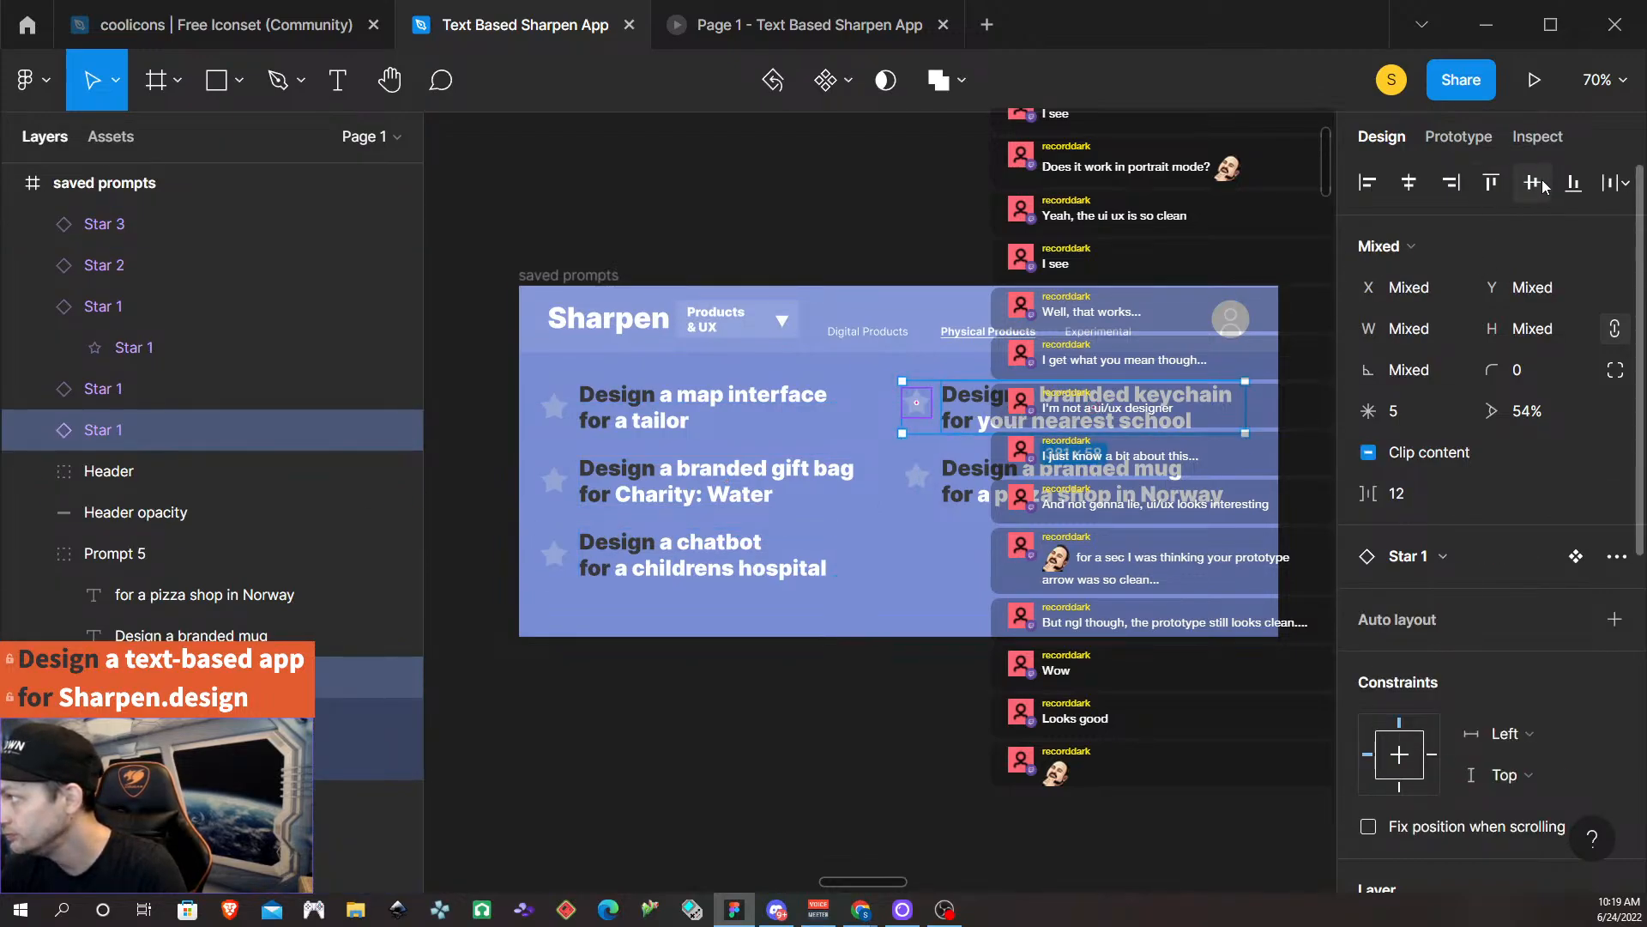
pyautogui.click(1534, 183)
pyautogui.click(916, 476)
pyautogui.keyDown('shift'); pyautogui.click(965, 481); pyautogui.keyUp('shift')
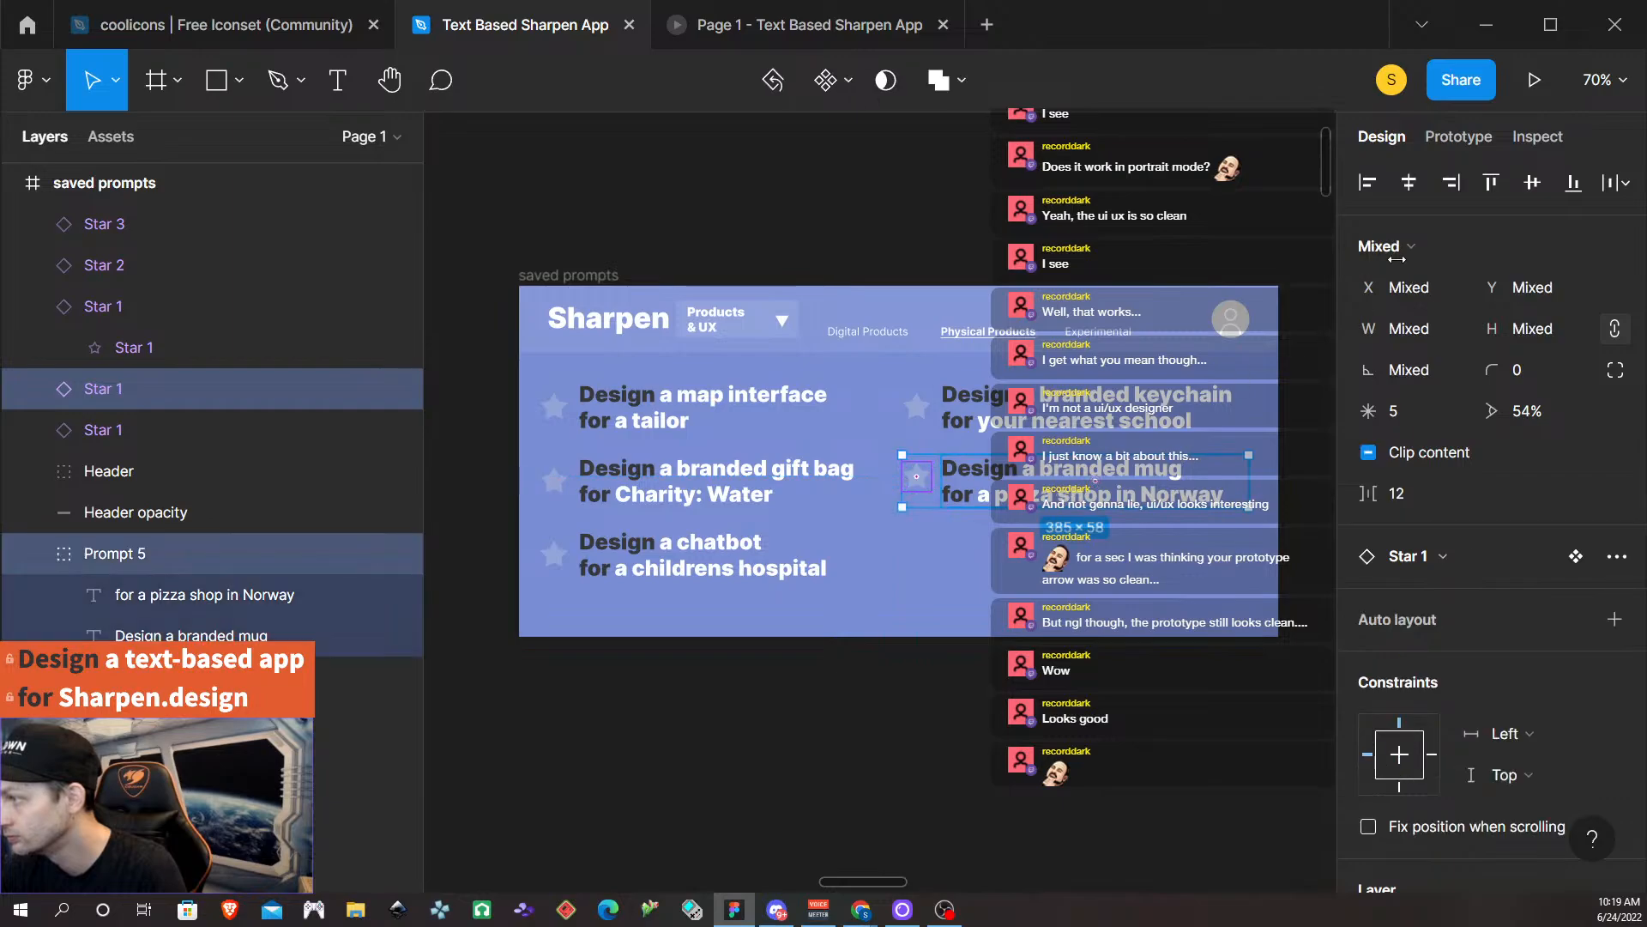
pyautogui.click(1536, 182)
pyautogui.click(1171, 604)
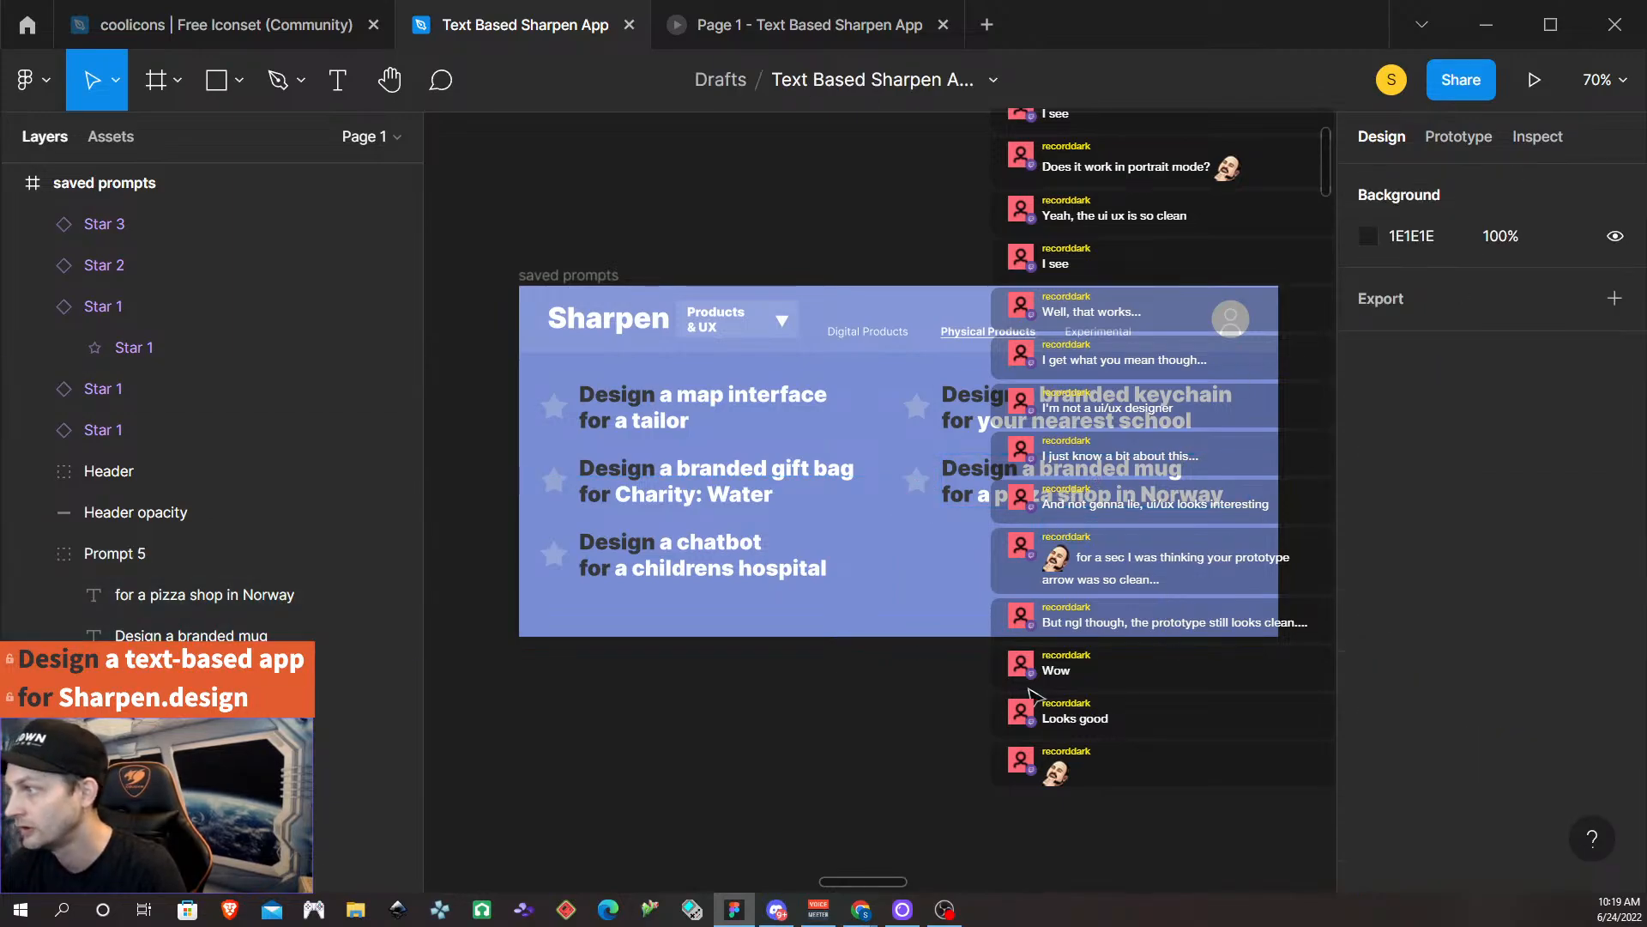
# Examine the layout of the saved prompts frame up close and alongside the neighbouring frames.
pyautogui.scroll(-3, 1003, 738)
pyautogui.scroll(4, 975, 769)
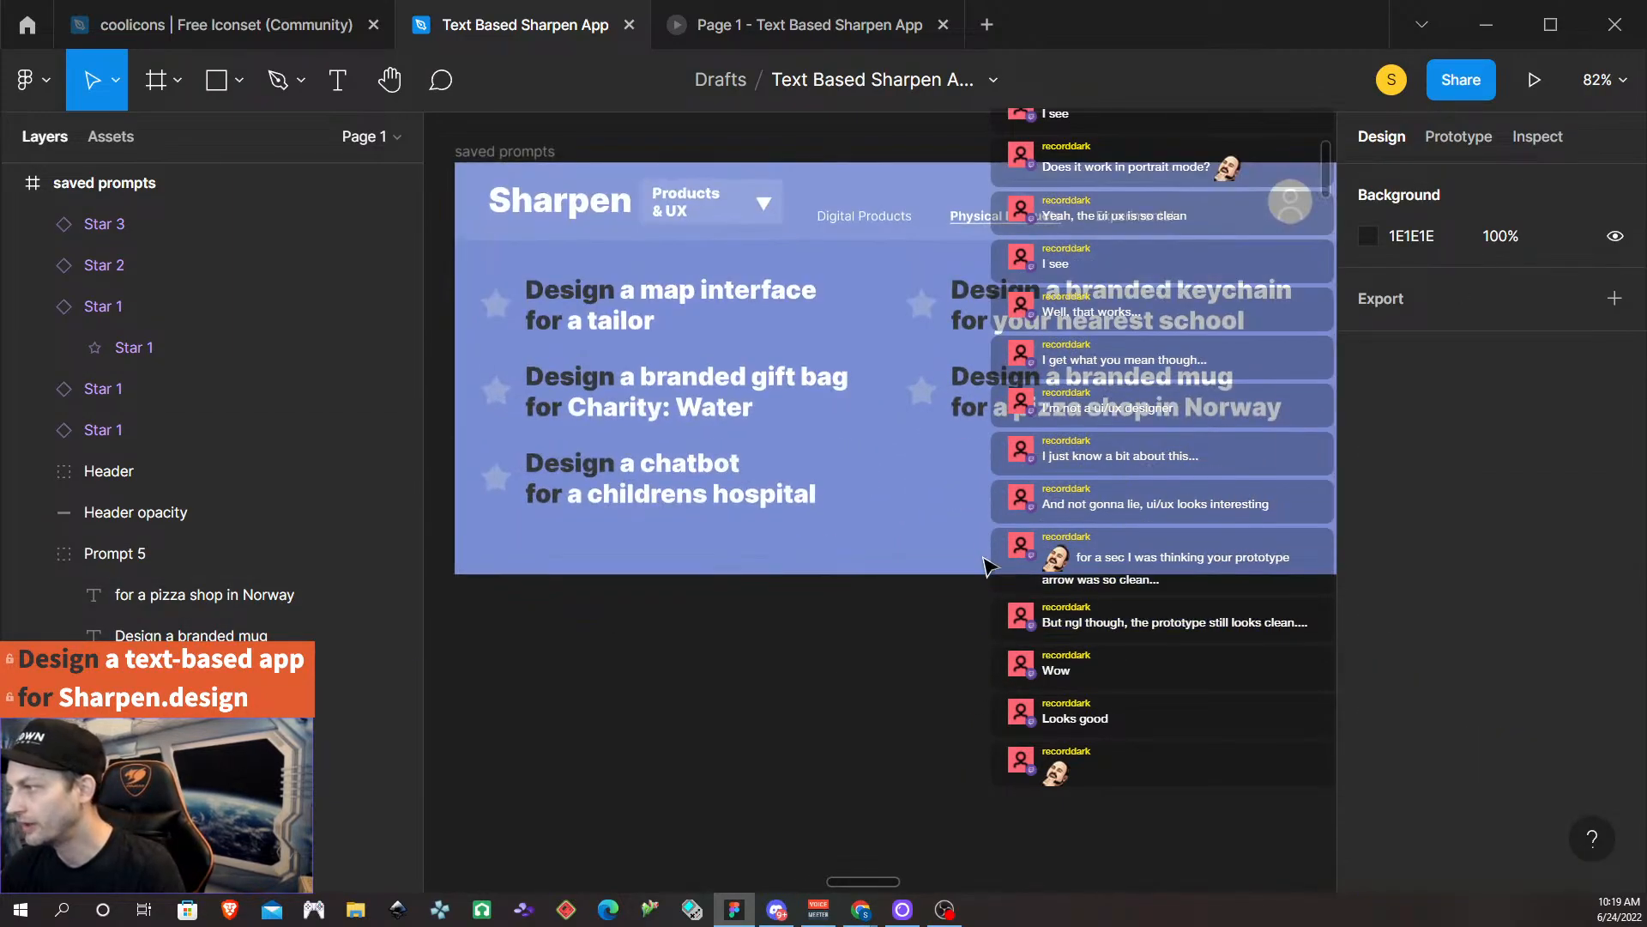
pyautogui.scroll(2, 987, 567)
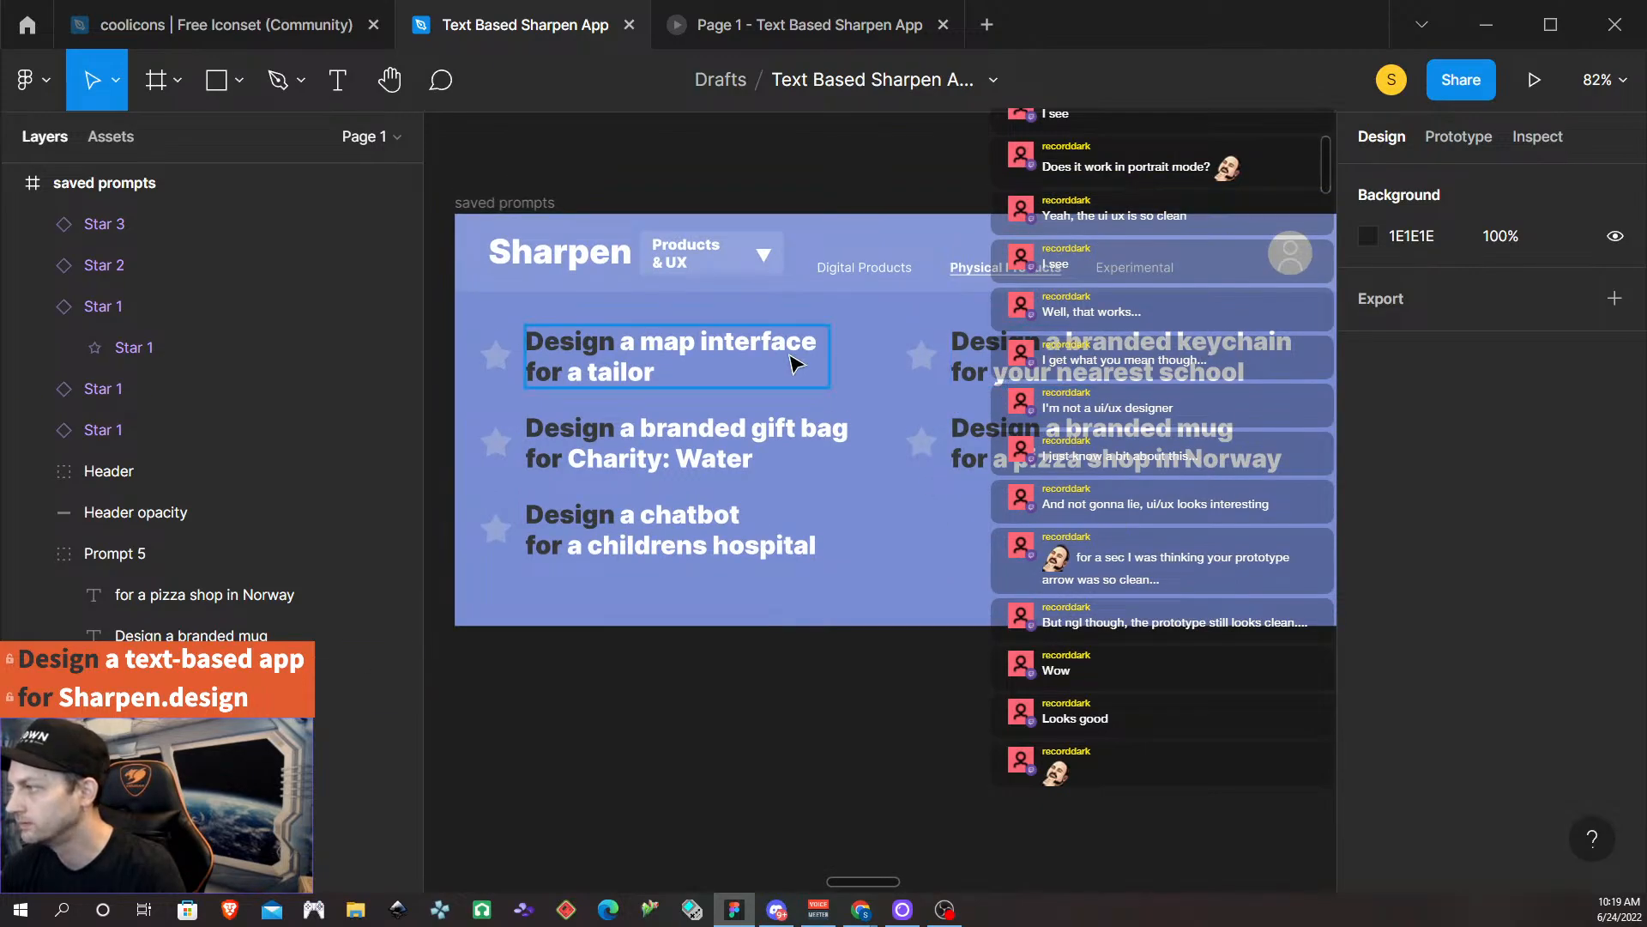
pyautogui.scroll(-4, 891, 550)
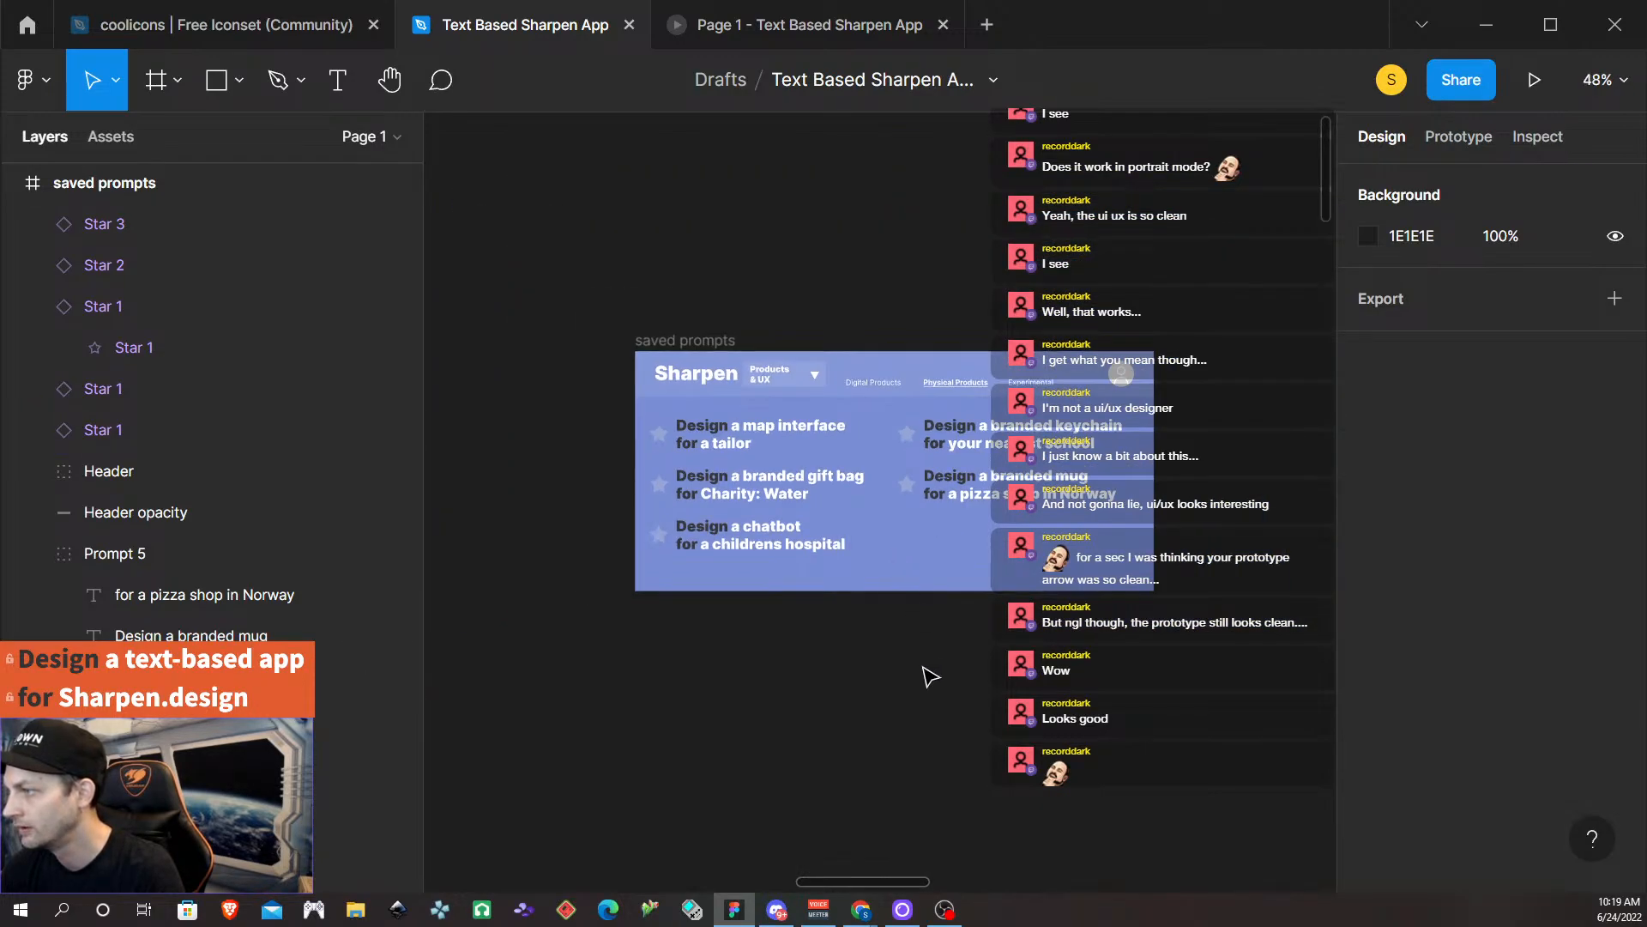
pyautogui.hscroll(-3, 972, 760)
pyautogui.scroll(-3, 975, 757)
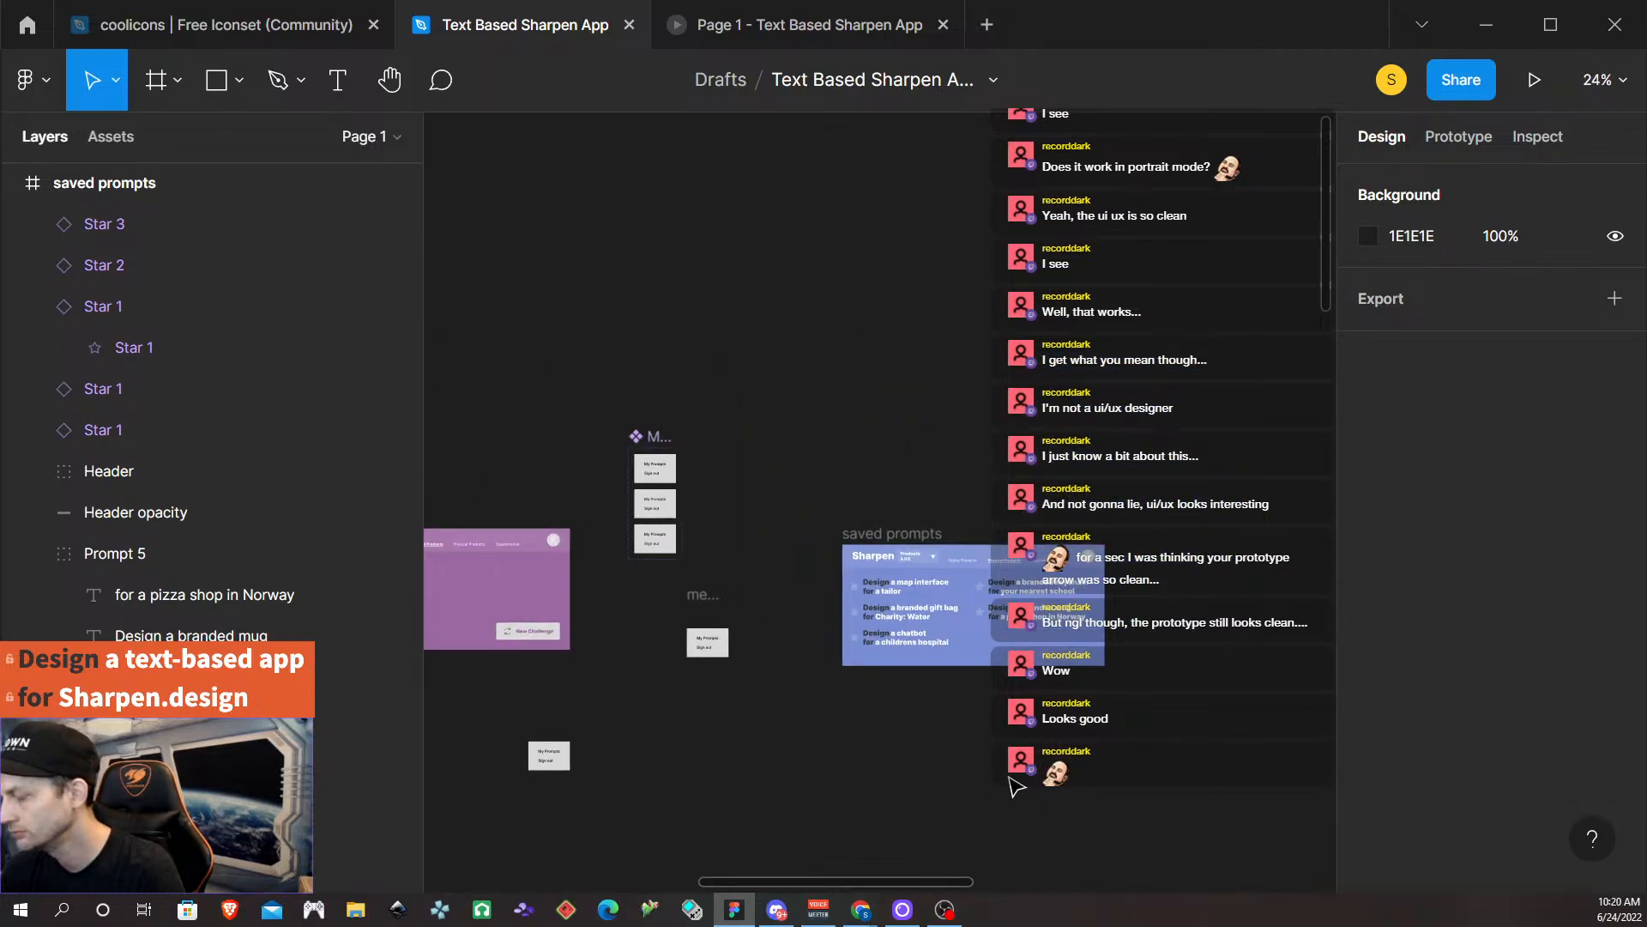
pyautogui.scroll(4, 1017, 785)
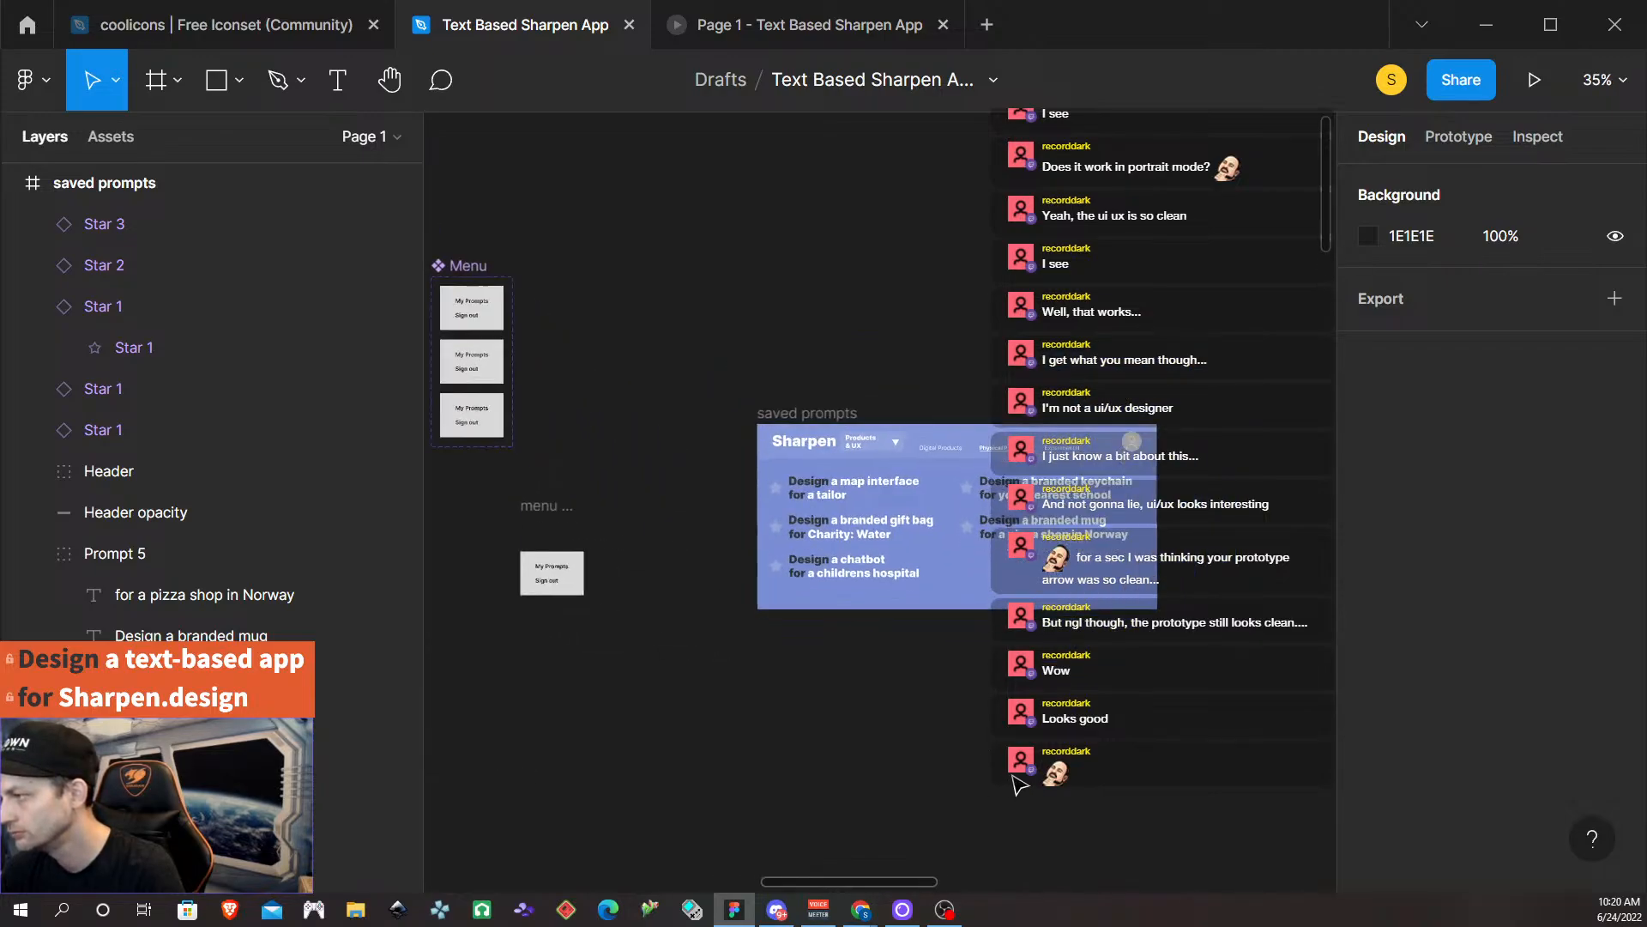
pyautogui.scroll(1, 1019, 784)
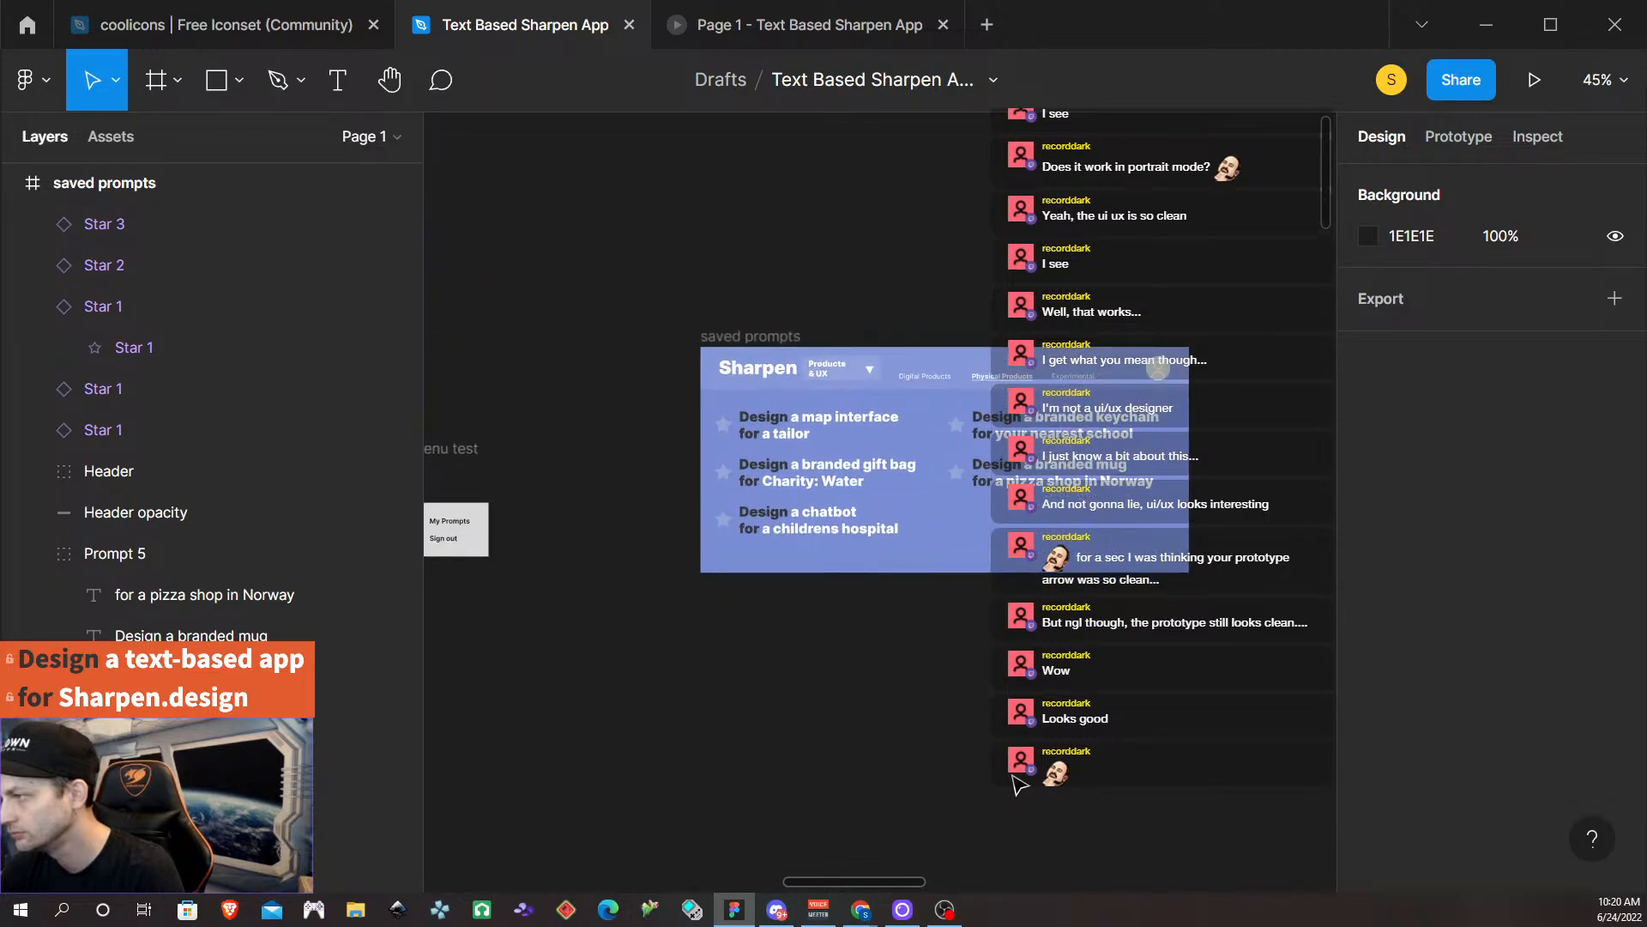
pyautogui.scroll(1, 1018, 783)
pyautogui.scroll(-2, 1018, 782)
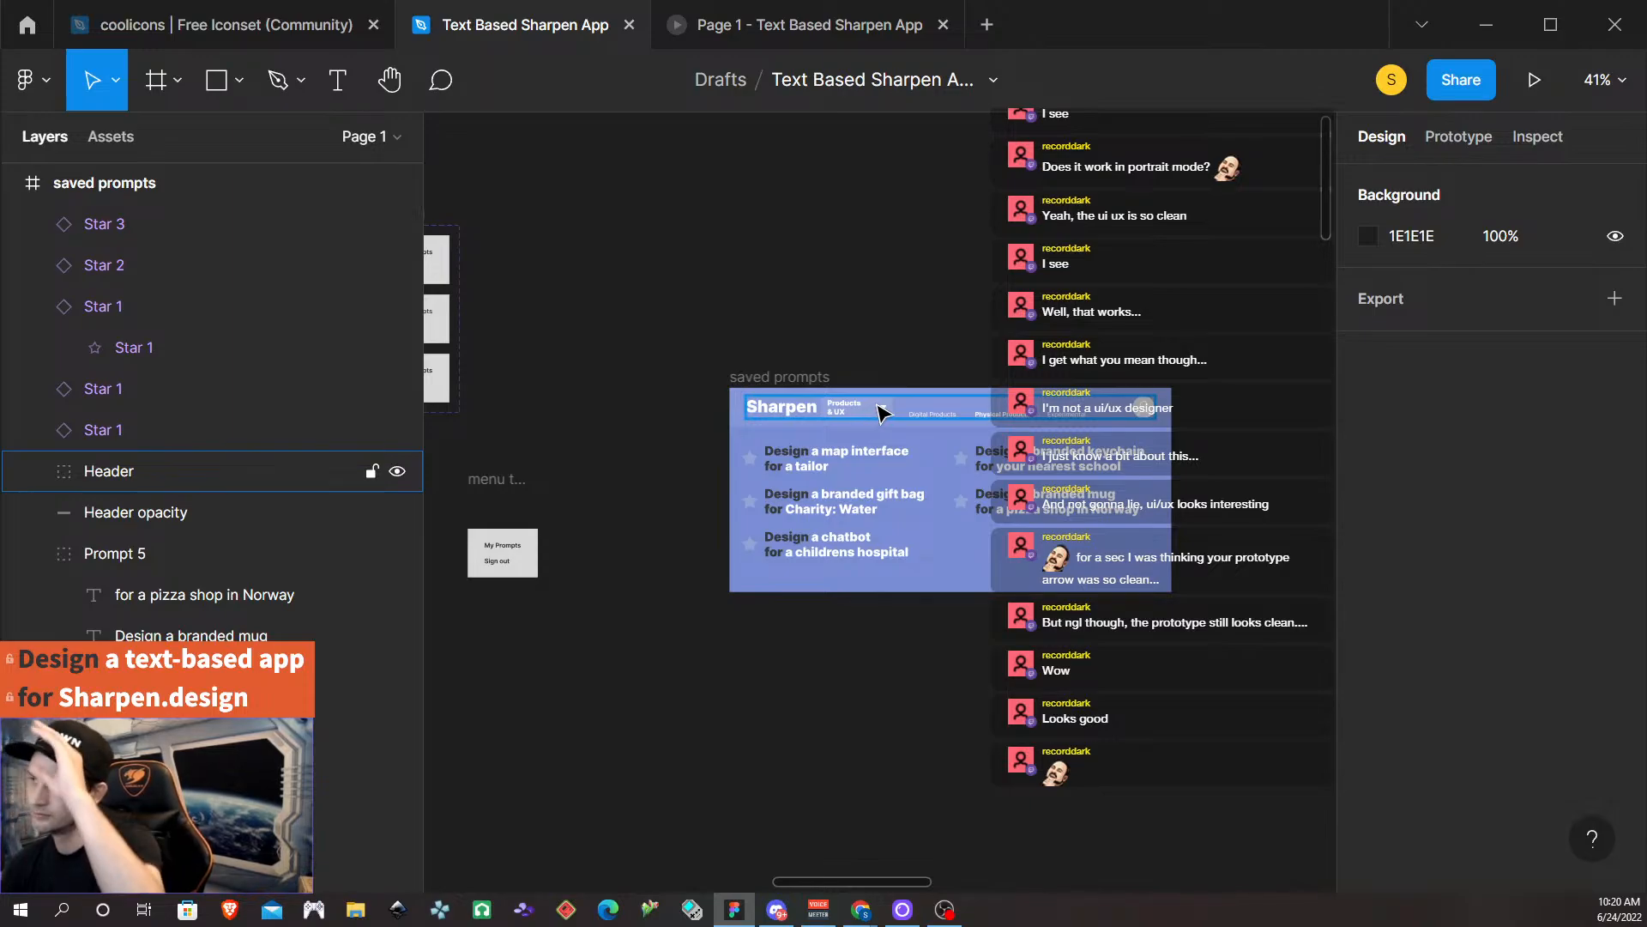
# Delete the category options, including Digital Products and Physical Products, from the header of the saved prompts frame.
pyautogui.scroll(3, 947, 427)
pyautogui.click(947, 427)
pyautogui.scroll(3, 948, 425)
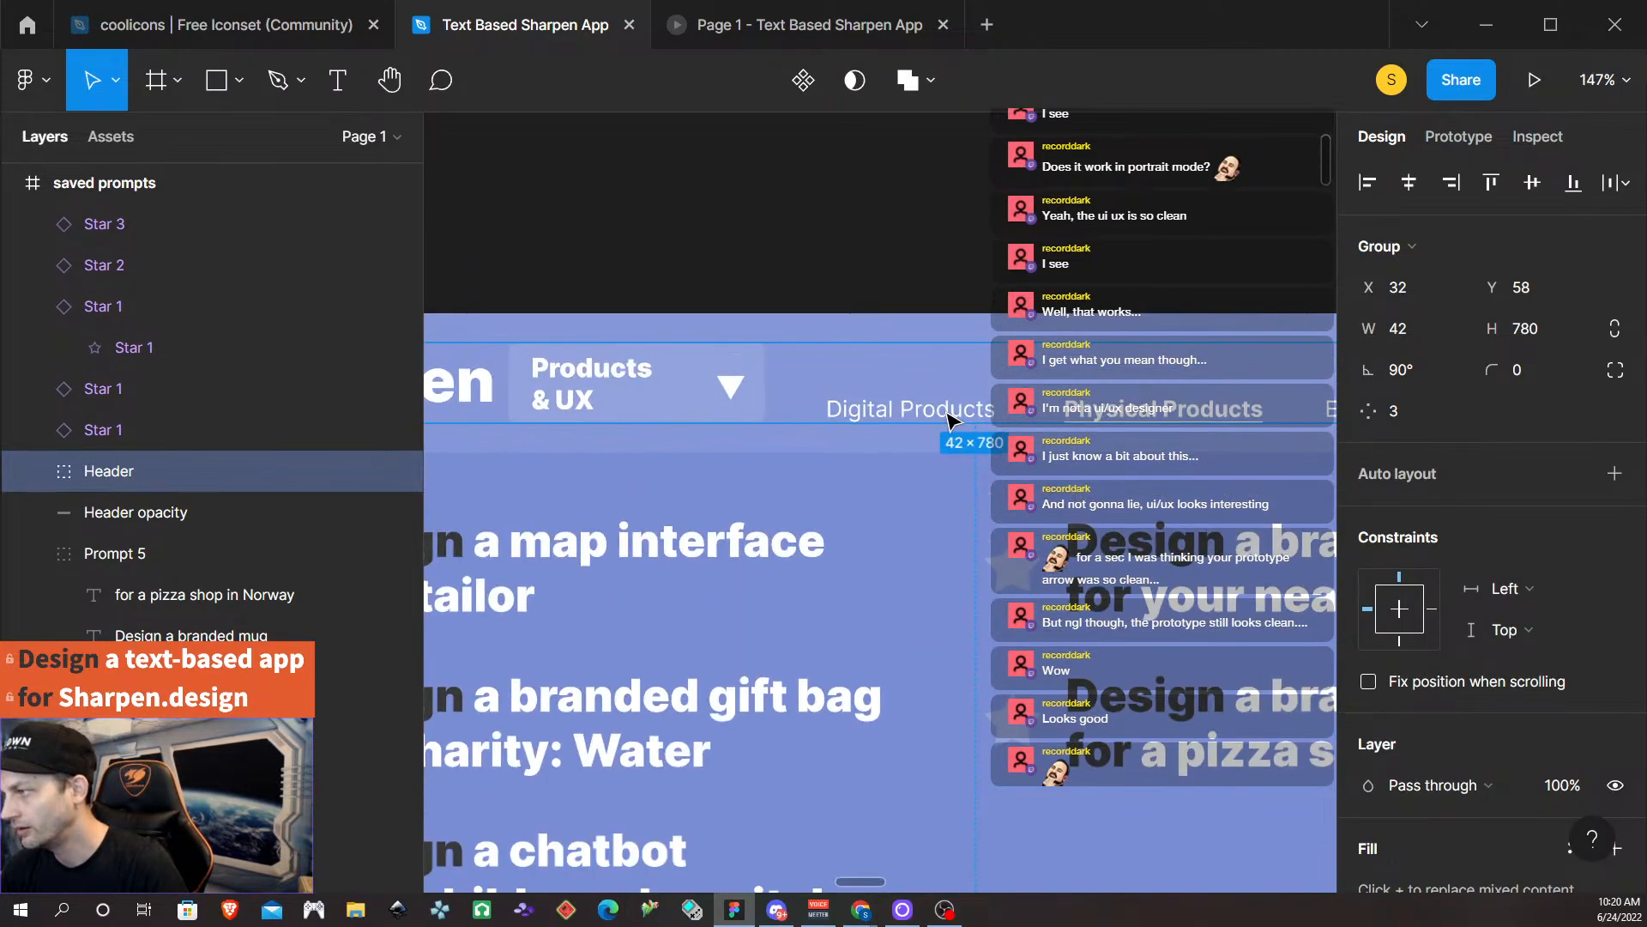
pyautogui.doubleClick(949, 416)
pyautogui.doubleClick(949, 415)
pyautogui.doubleClick(948, 416)
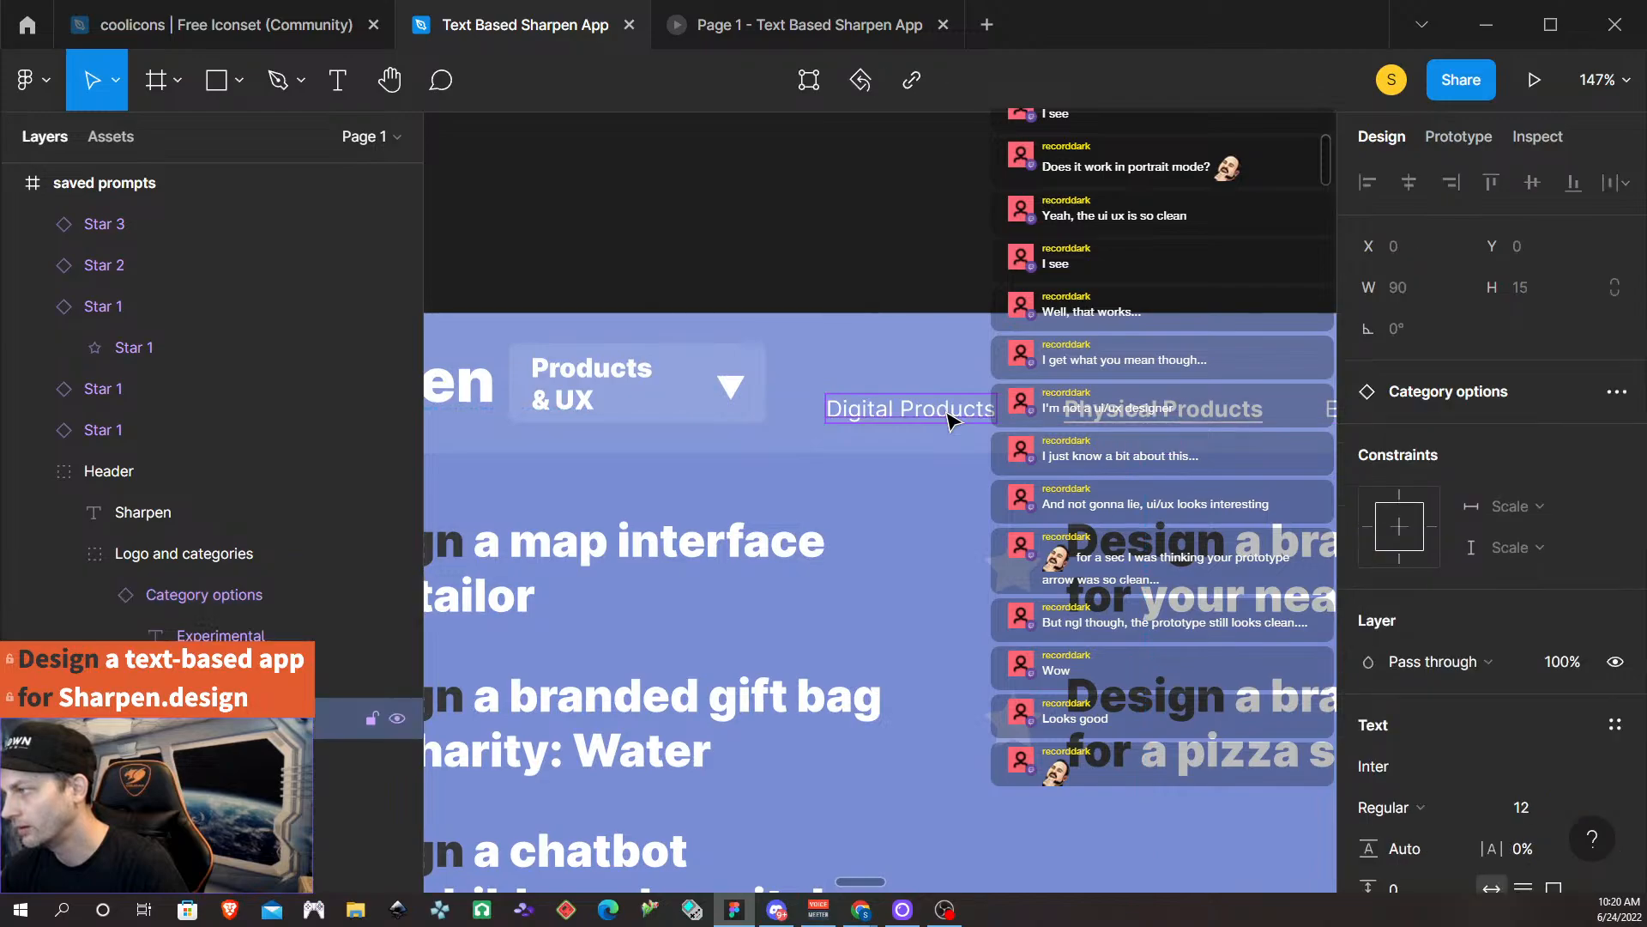
pyautogui.press('Delete')
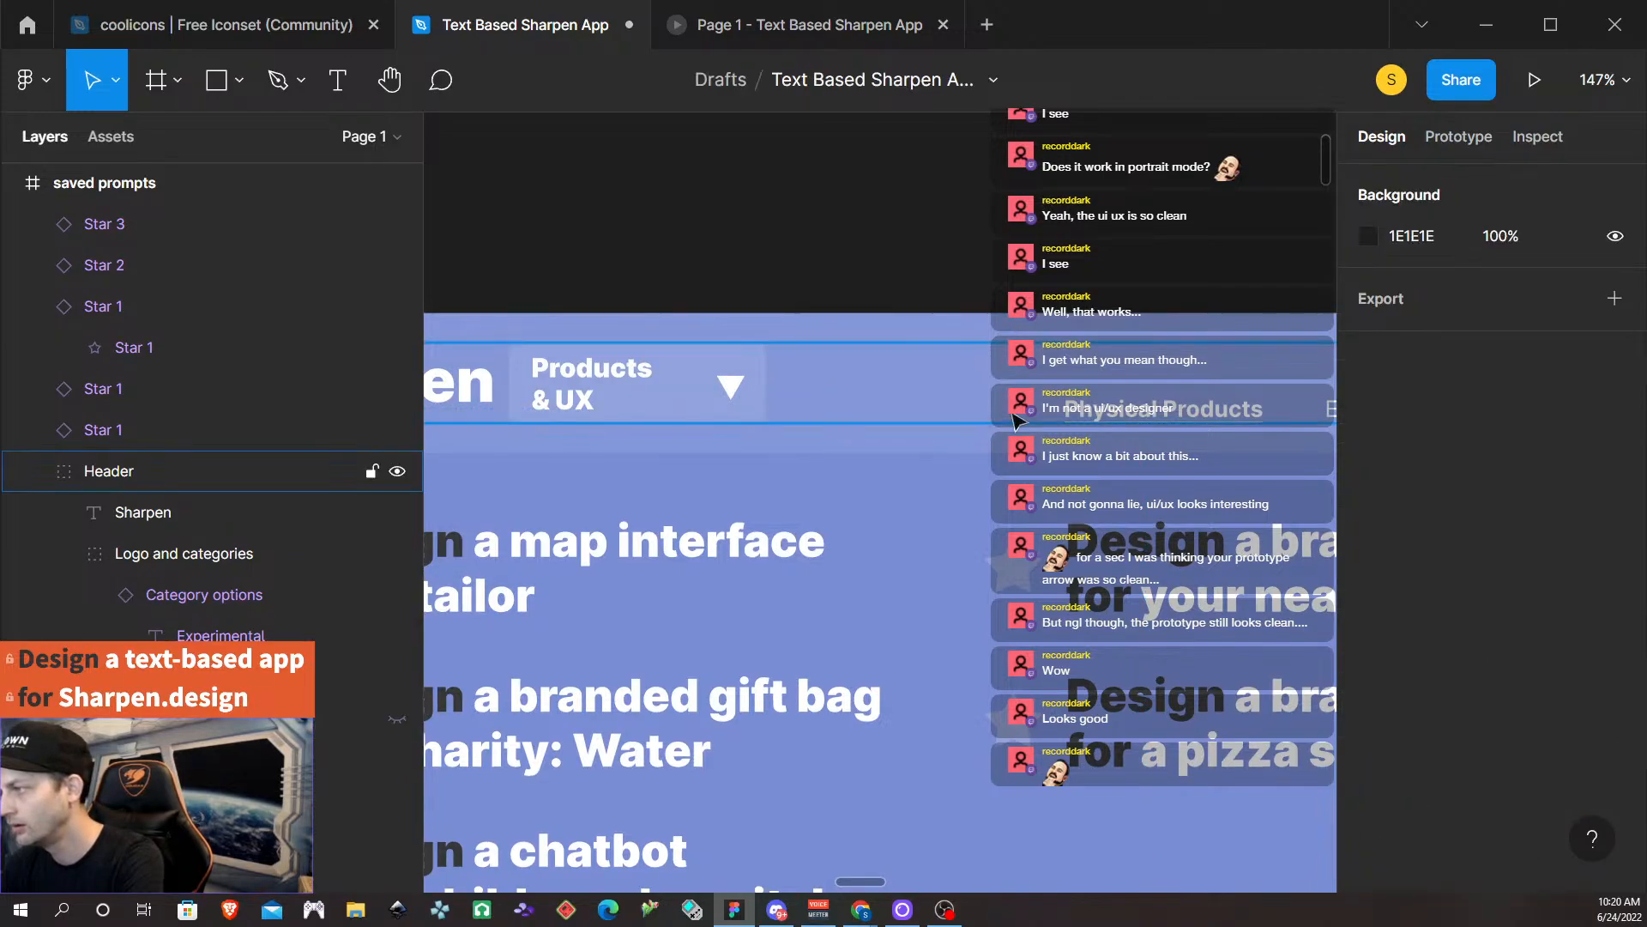
pyautogui.click(1172, 421)
pyautogui.doubleClick(1171, 421)
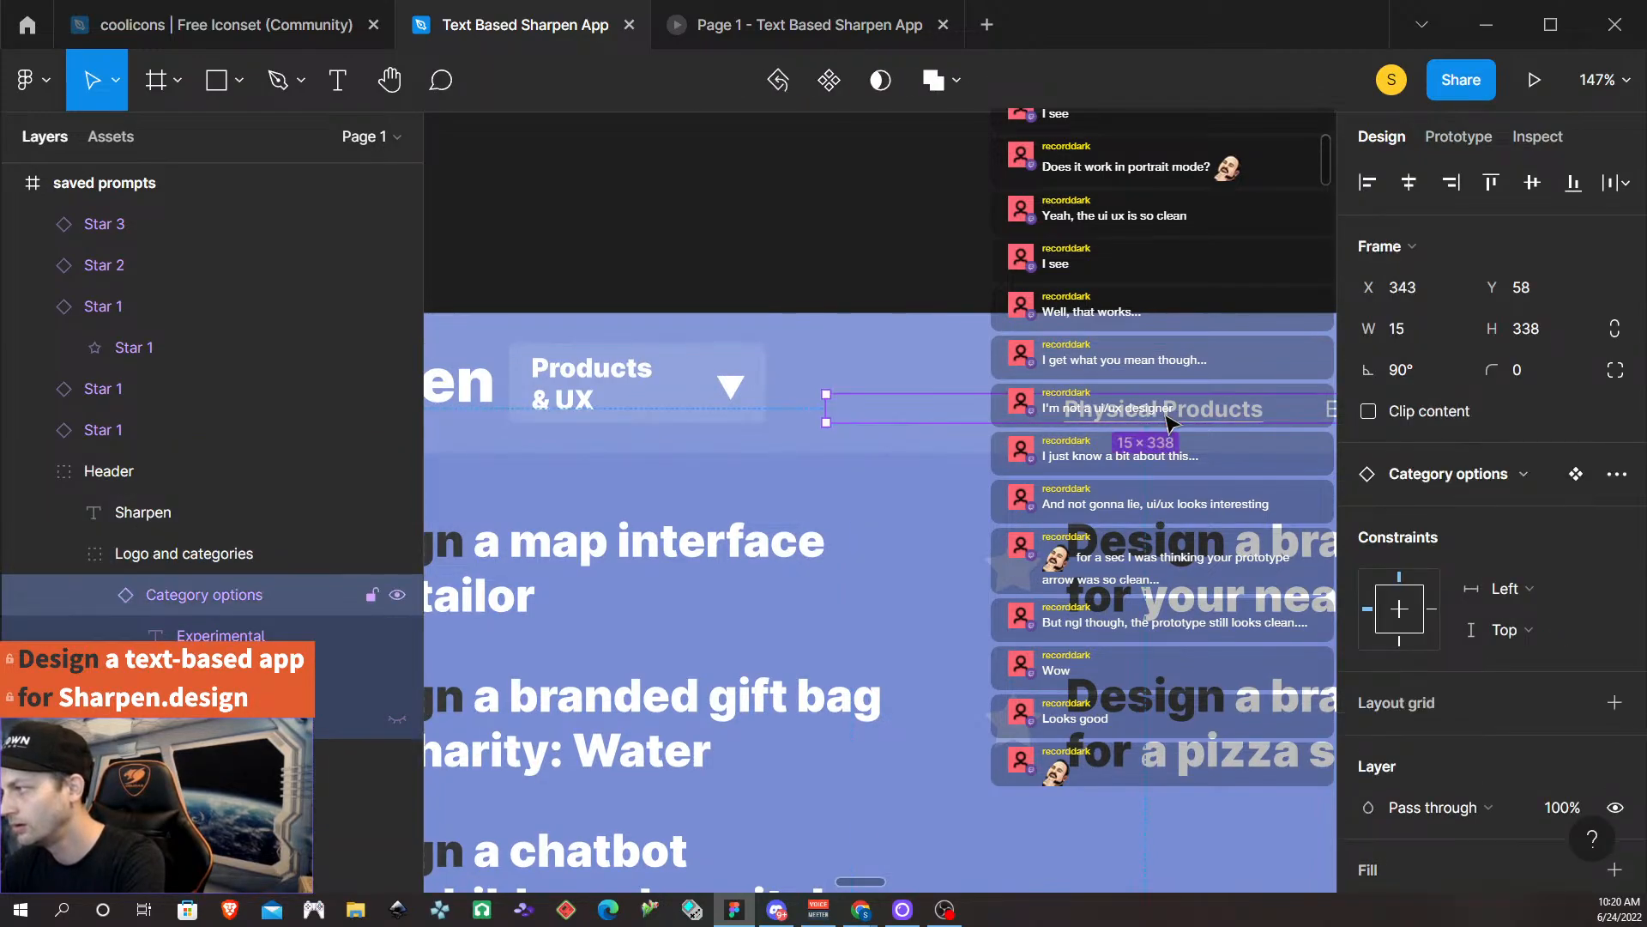
pyautogui.press('Delete')
pyautogui.scroll(-5, 960, 433)
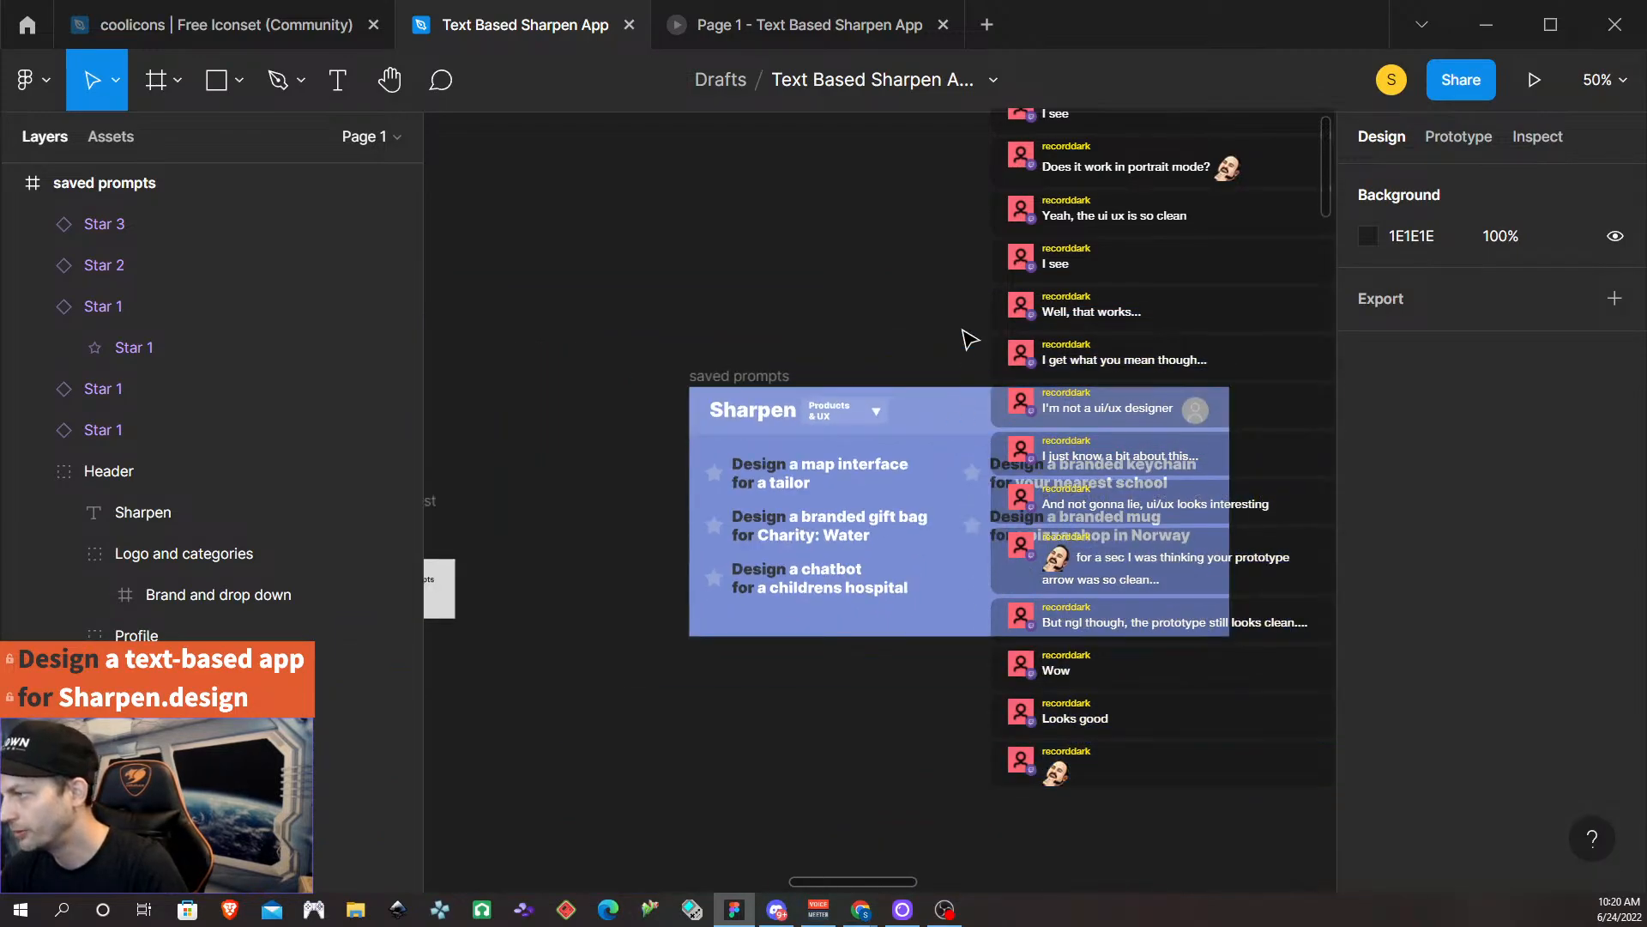
# Inspect the remaining header of the saved prompts frame, including its Brand and drop down frame.
pyautogui.hscroll(3, 963, 343)
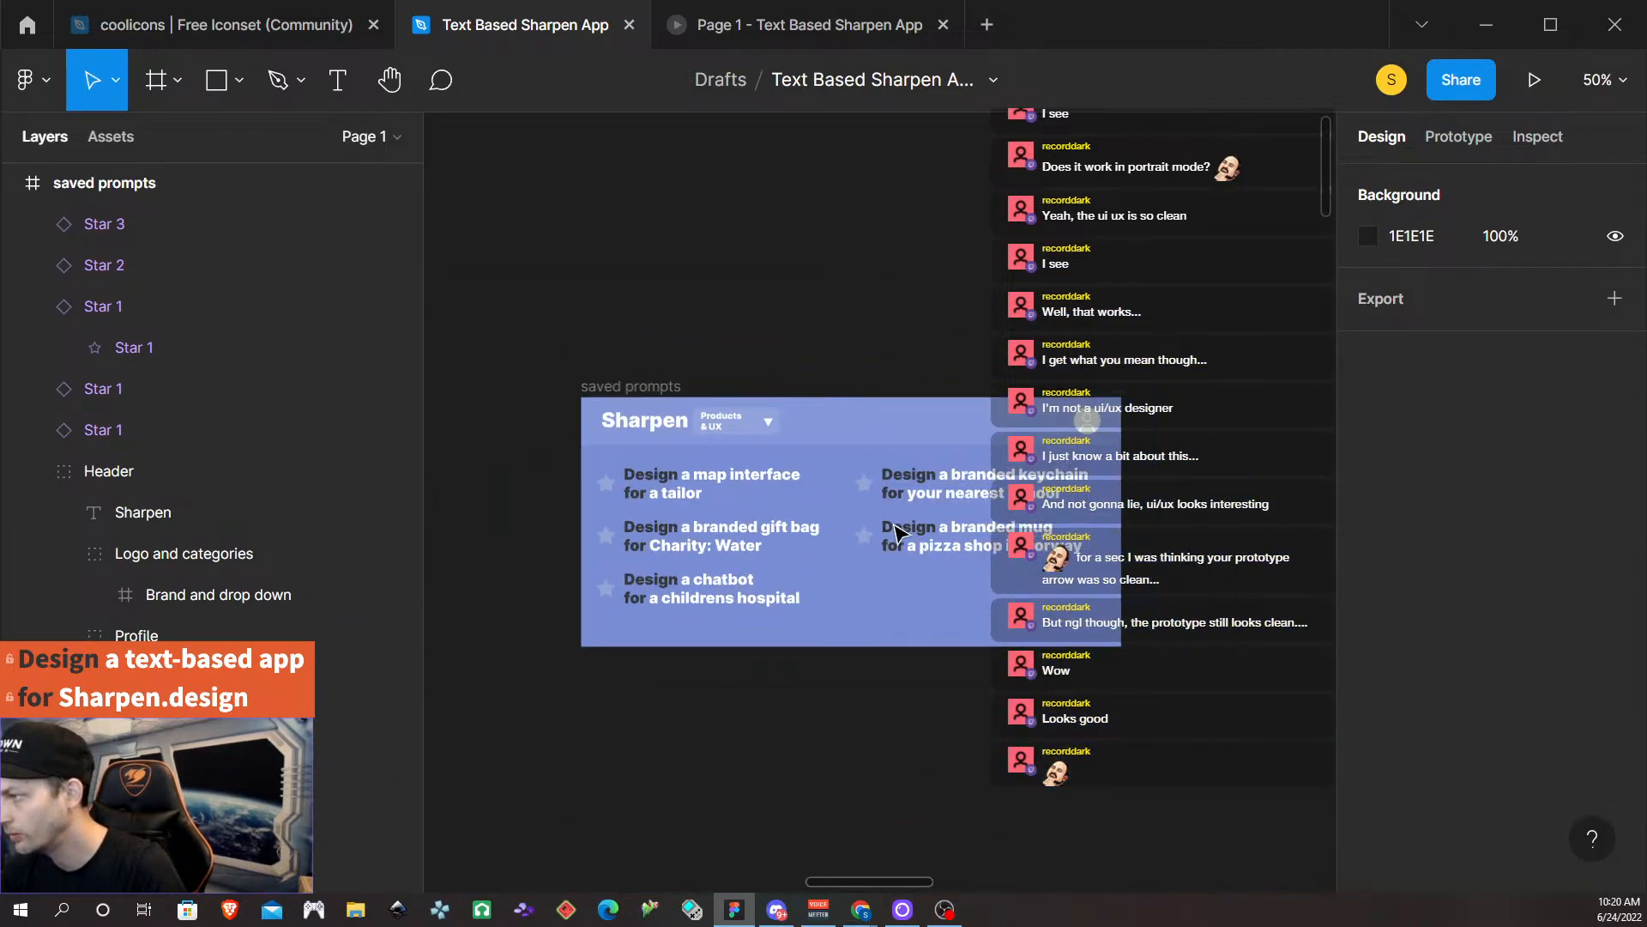
pyautogui.hscroll(2, 1082, 470)
pyautogui.scroll(2, 1085, 473)
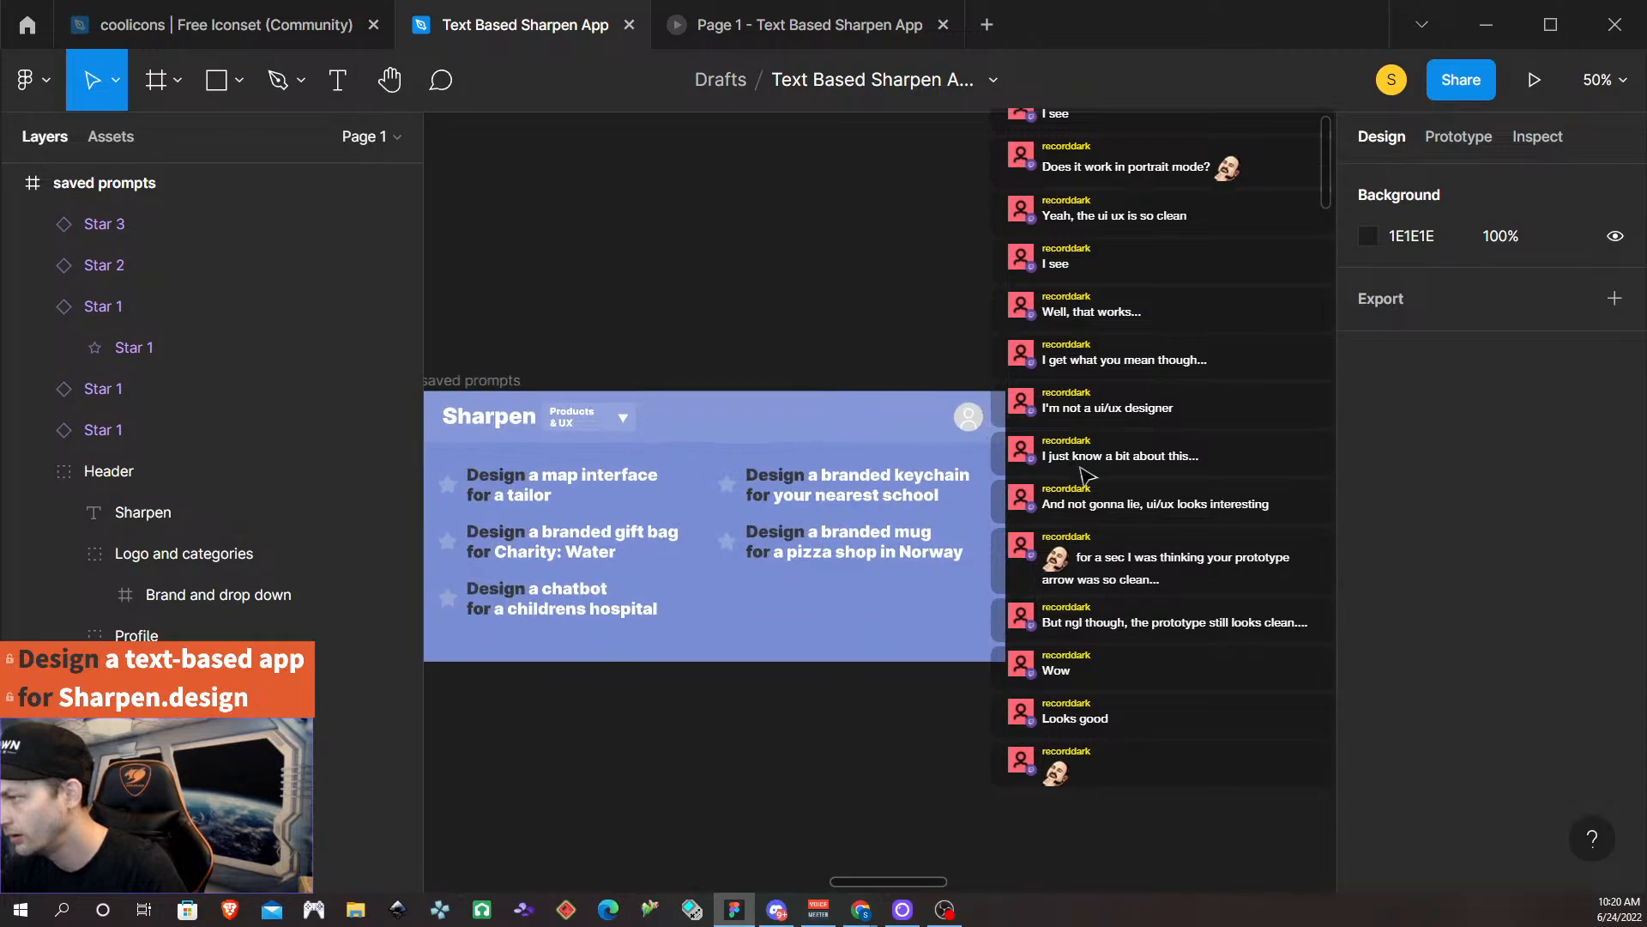
pyautogui.hscroll(-6, 1086, 474)
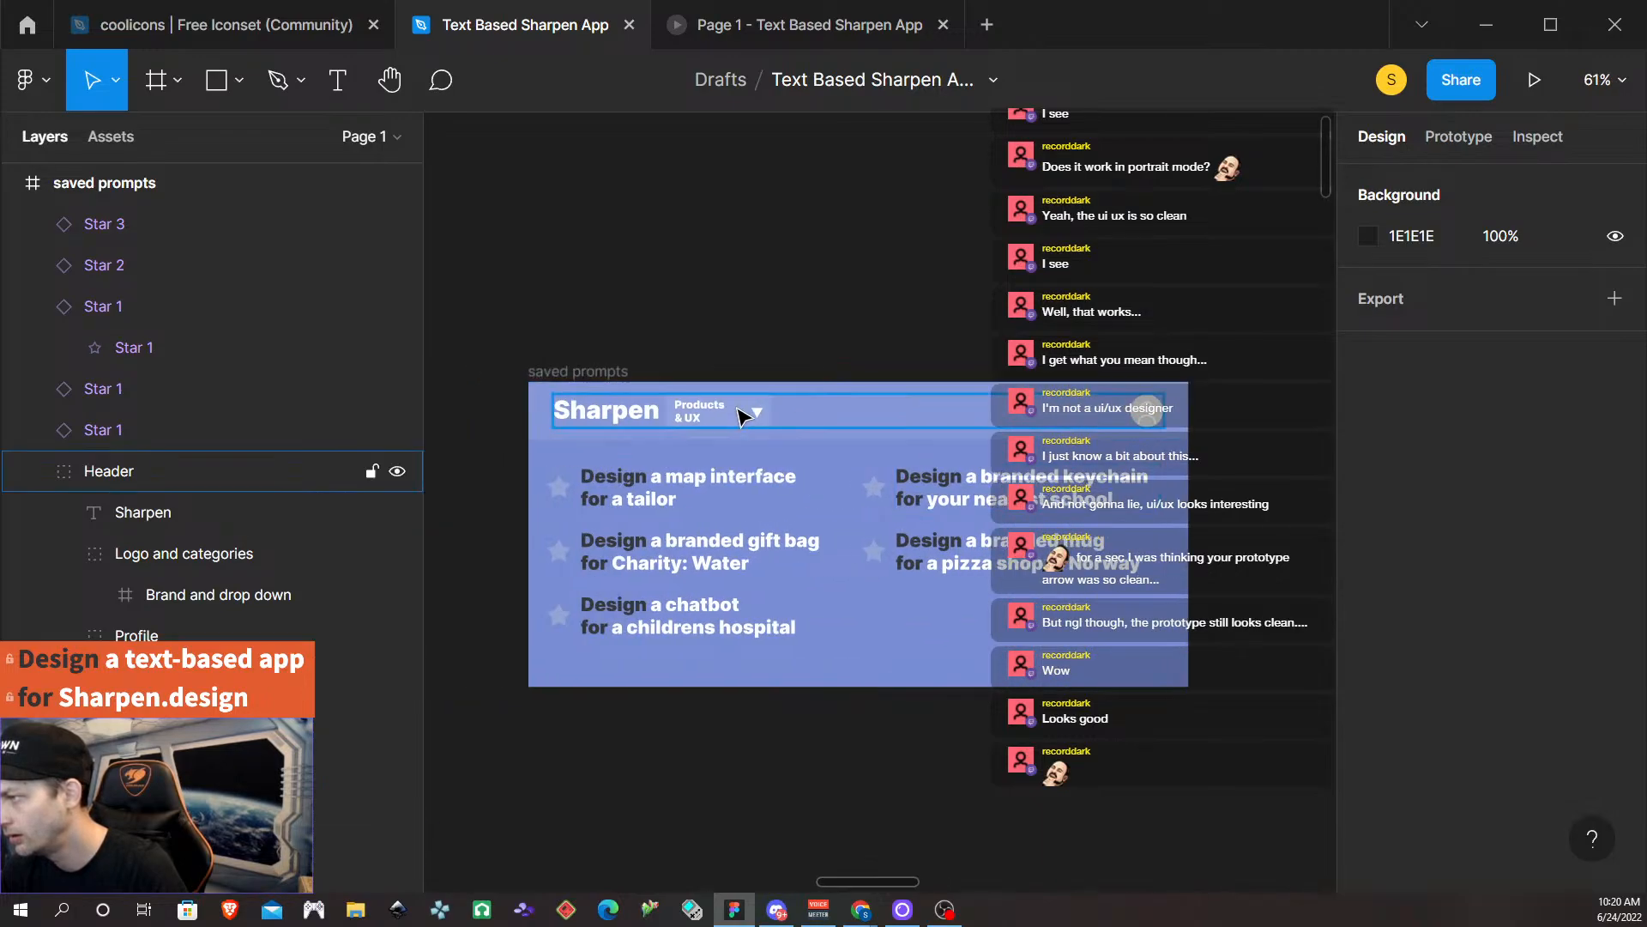
pyautogui.doubleClick(761, 419)
pyautogui.doubleClick(761, 419)
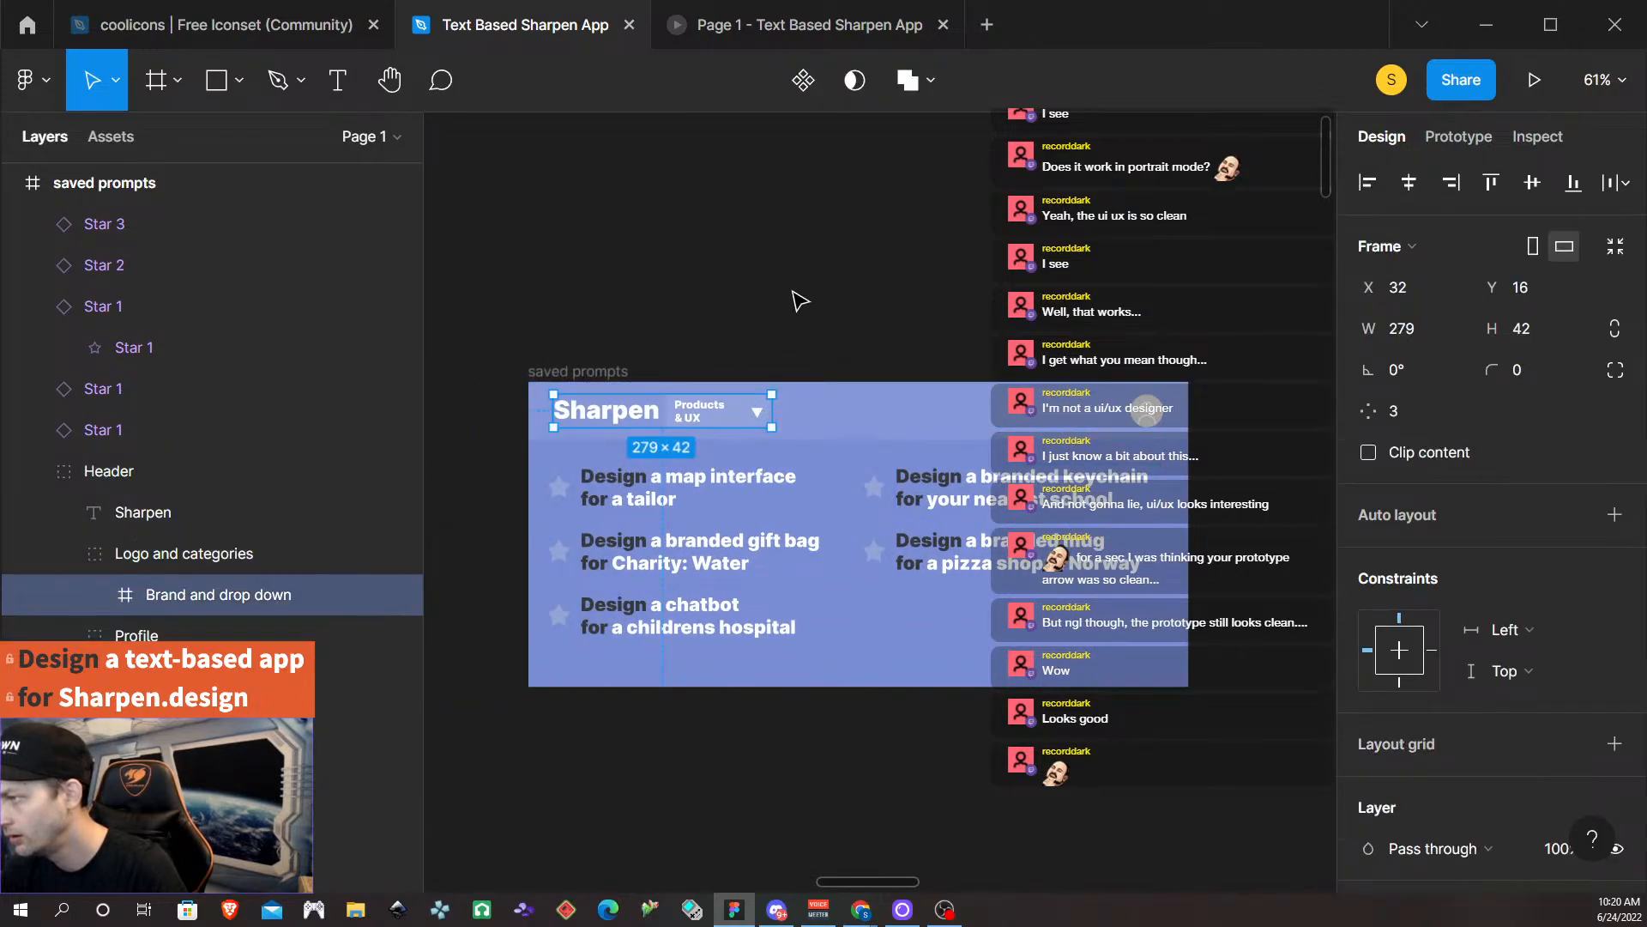
pyautogui.click(796, 300)
# Look over the saved prompts frame next to the Menu component, the menu test frame and the purple challenge screen.
pyautogui.scroll(-4, 786, 339)
pyautogui.hscroll(-3, 820, 601)
pyautogui.hscroll(-4, 838, 629)
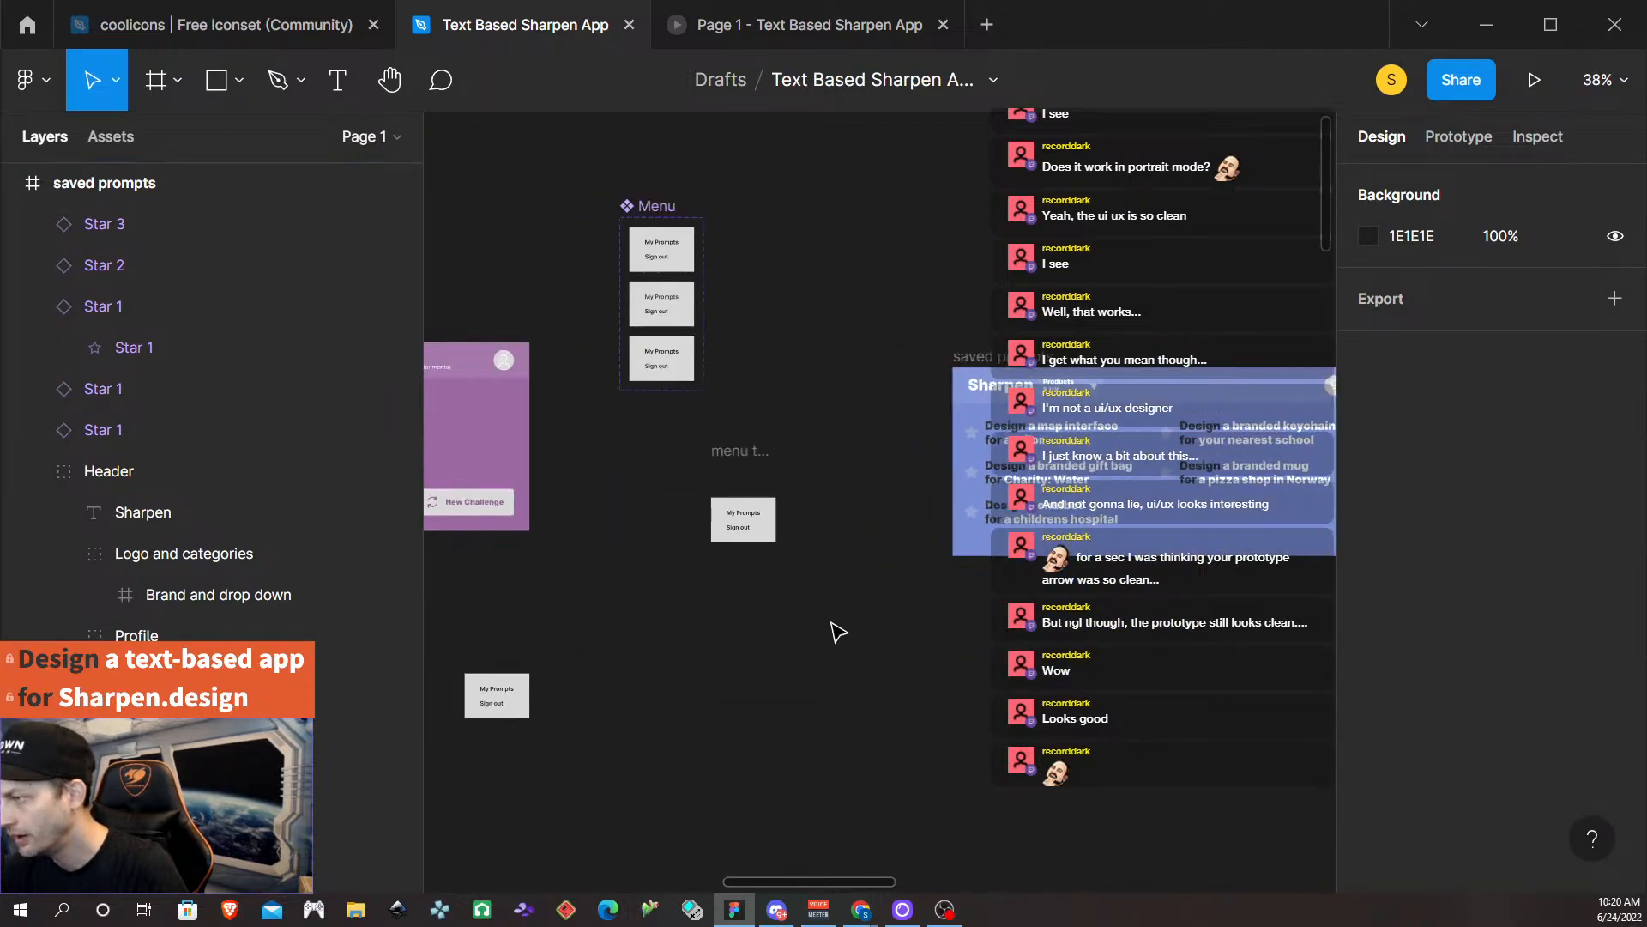
pyautogui.scroll(5, 881, 618)
pyautogui.scroll(-5, 881, 618)
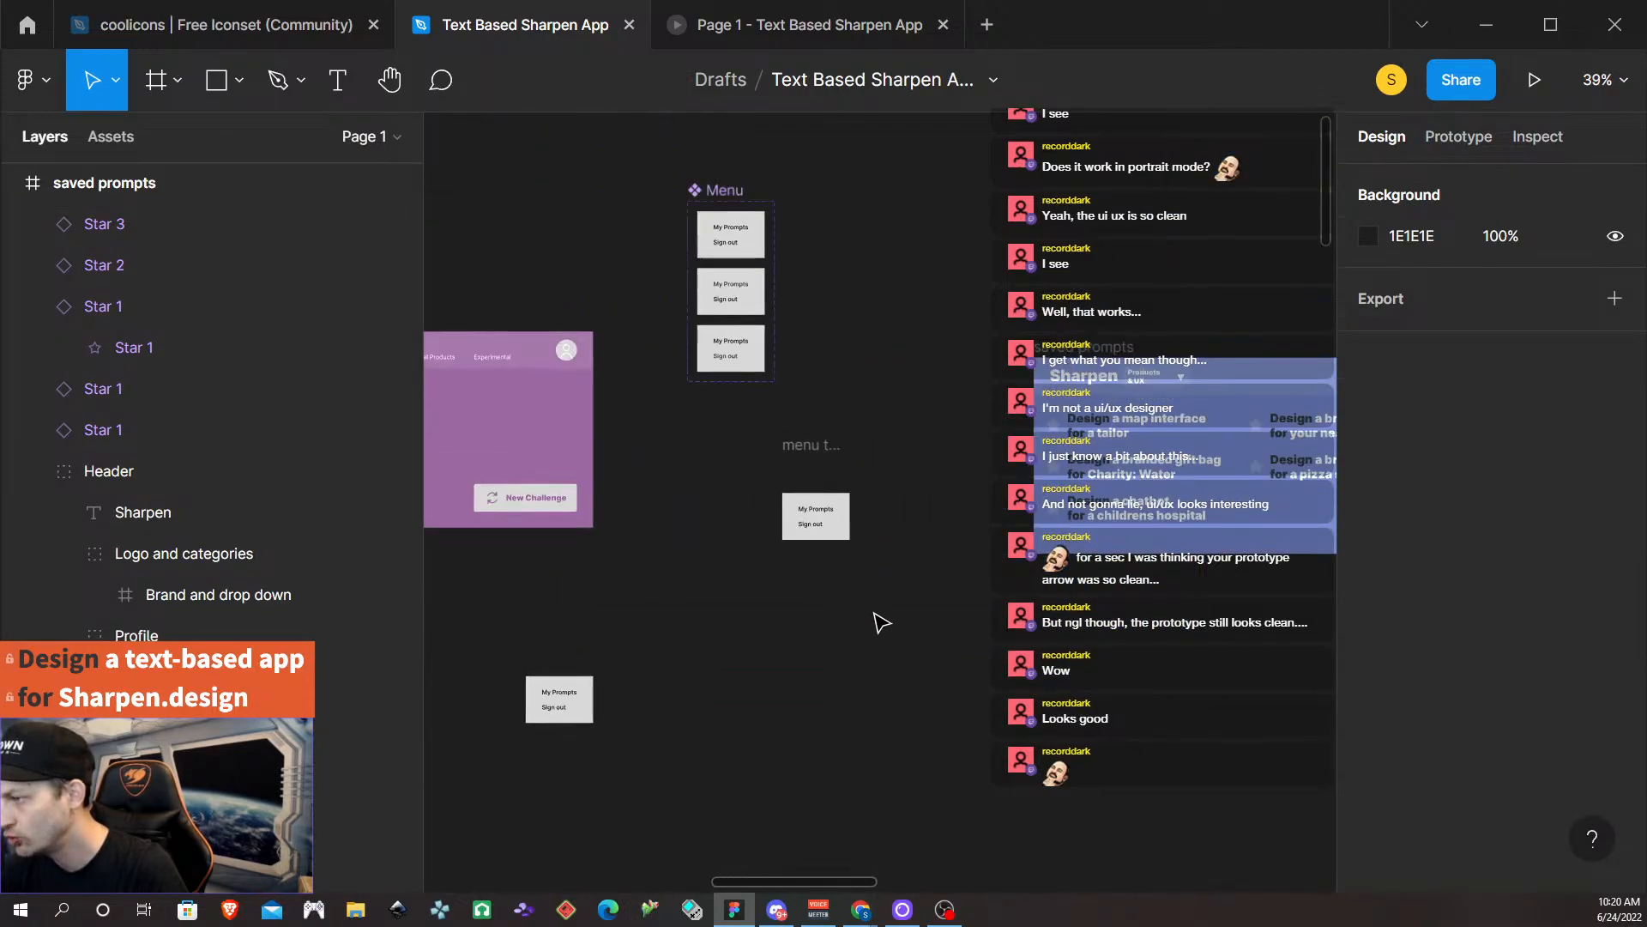
pyautogui.hscroll(-3, 879, 625)
pyautogui.hscroll(3, 878, 631)
pyautogui.hscroll(3, 878, 631)
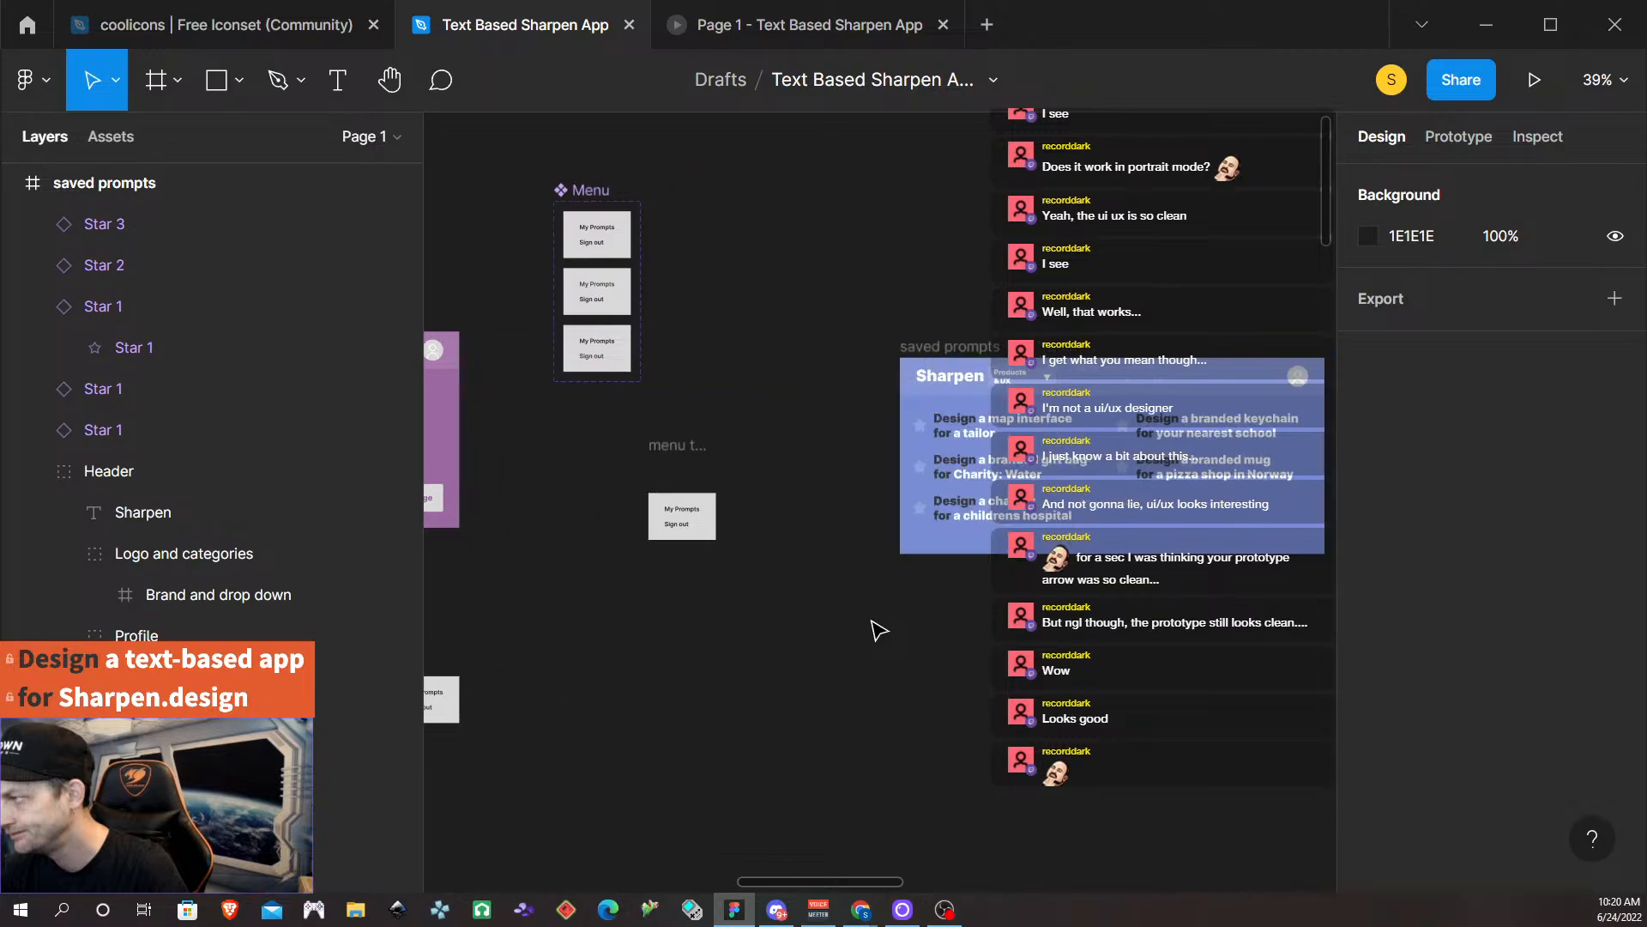
pyautogui.click(1041, 386)
pyautogui.click(1041, 652)
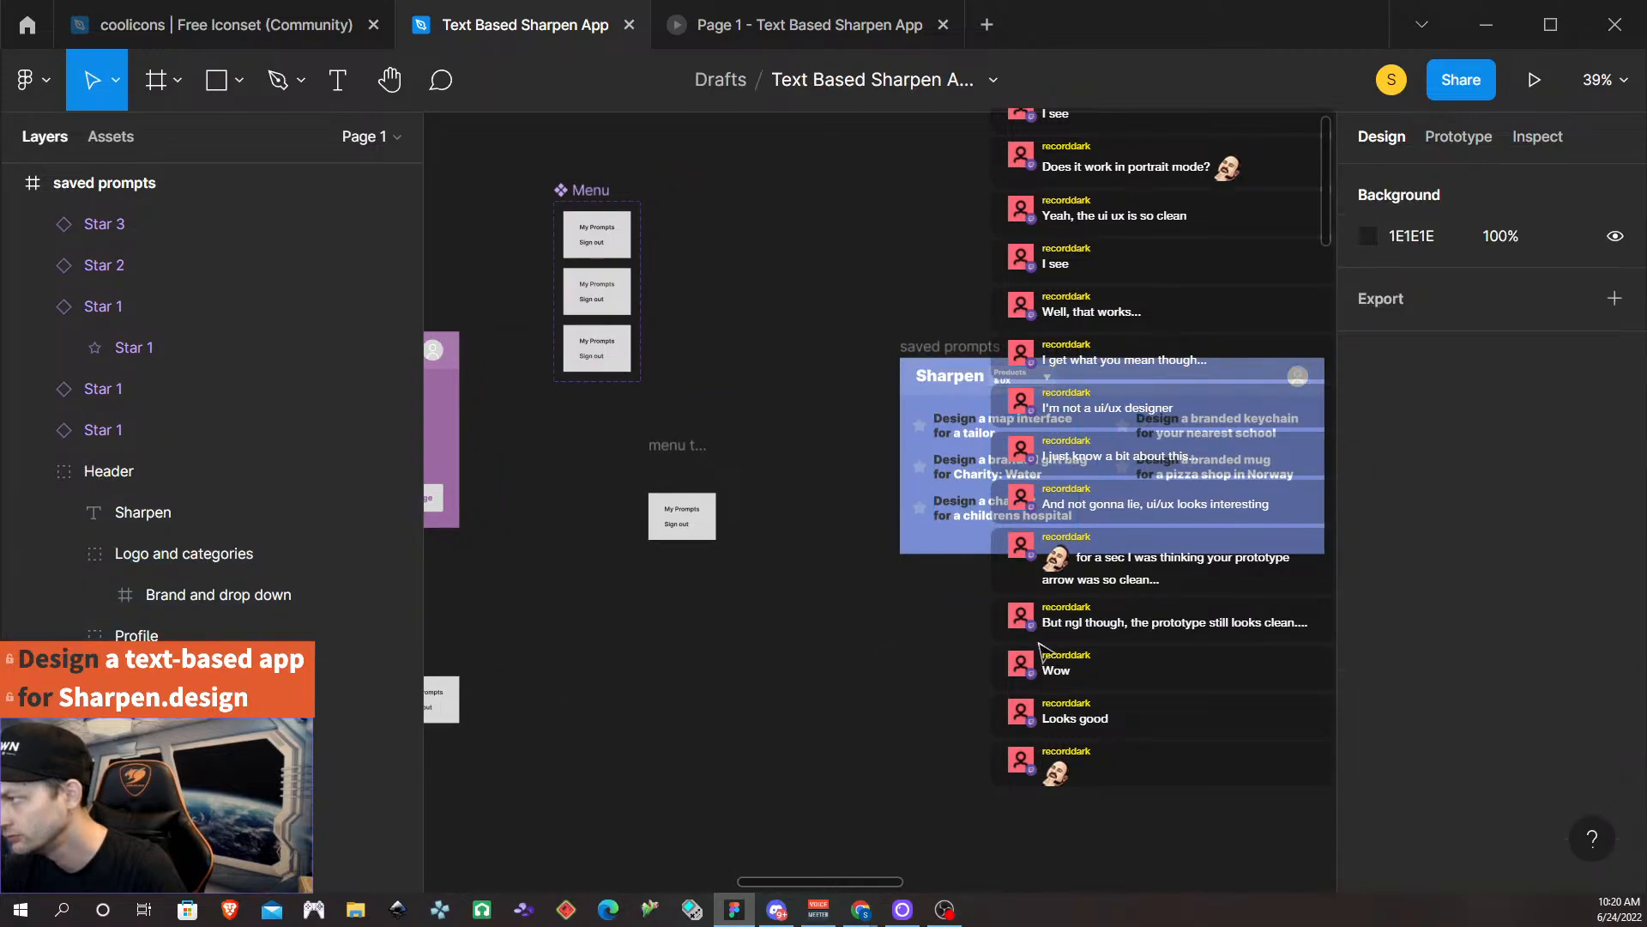
# Delete the Products & UX drop-down from the header of the saved prompts frame.
pyautogui.scroll(-3, 1064, 468)
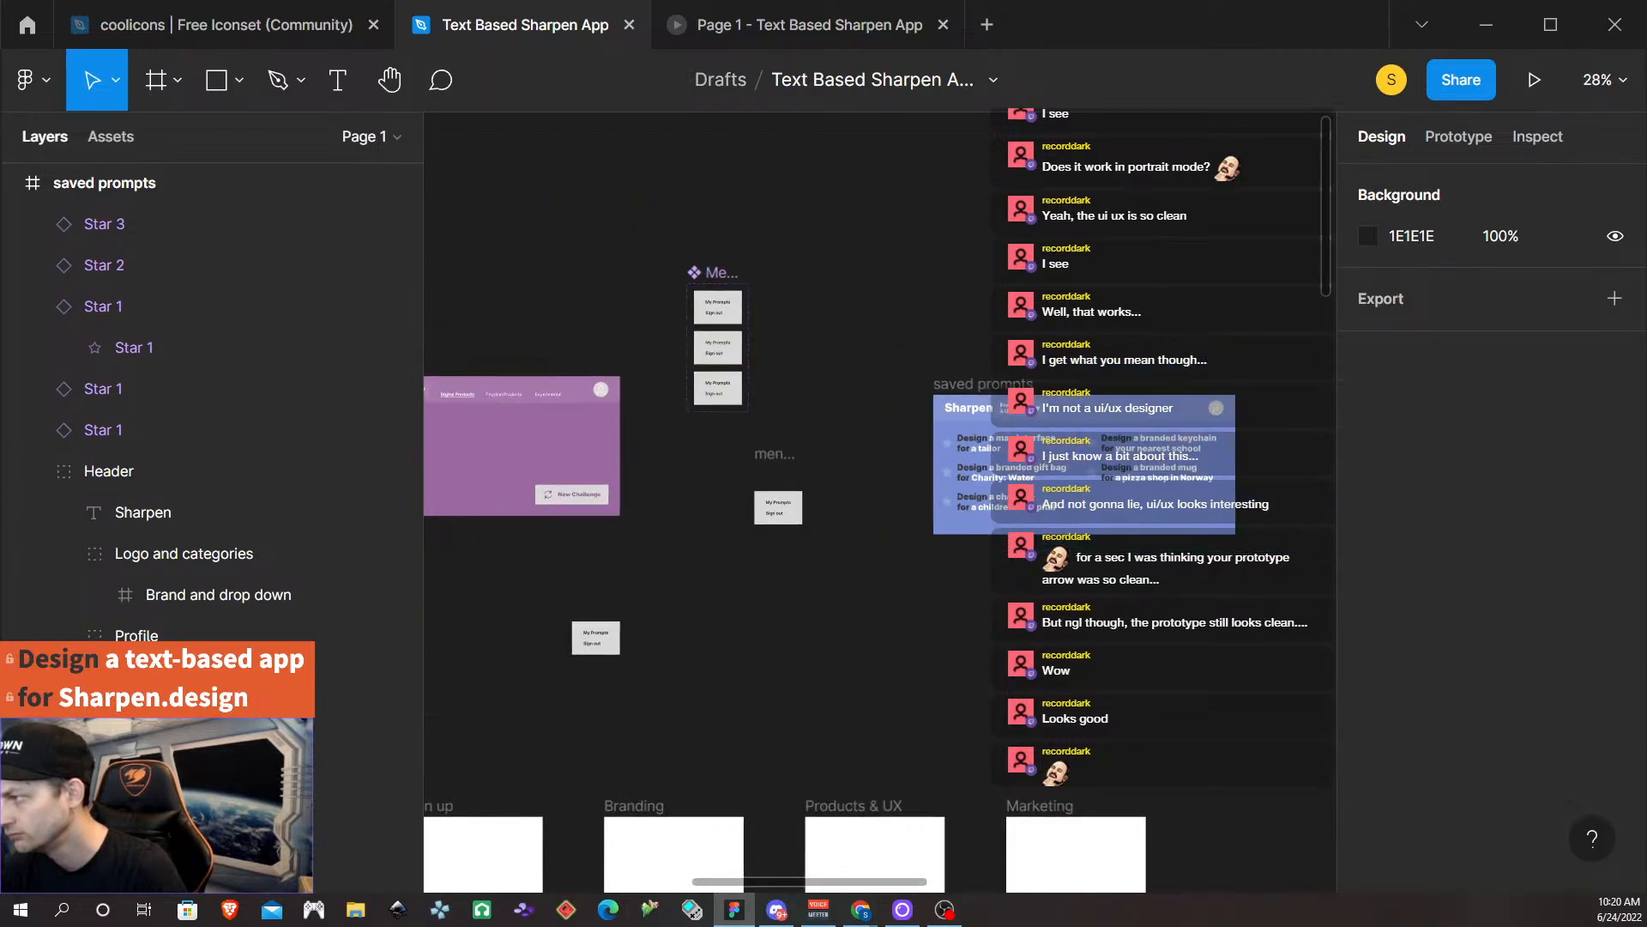
pyautogui.hscroll(-3, 1013, 477)
pyautogui.hscroll(2, 1012, 476)
pyautogui.scroll(10, 970, 408)
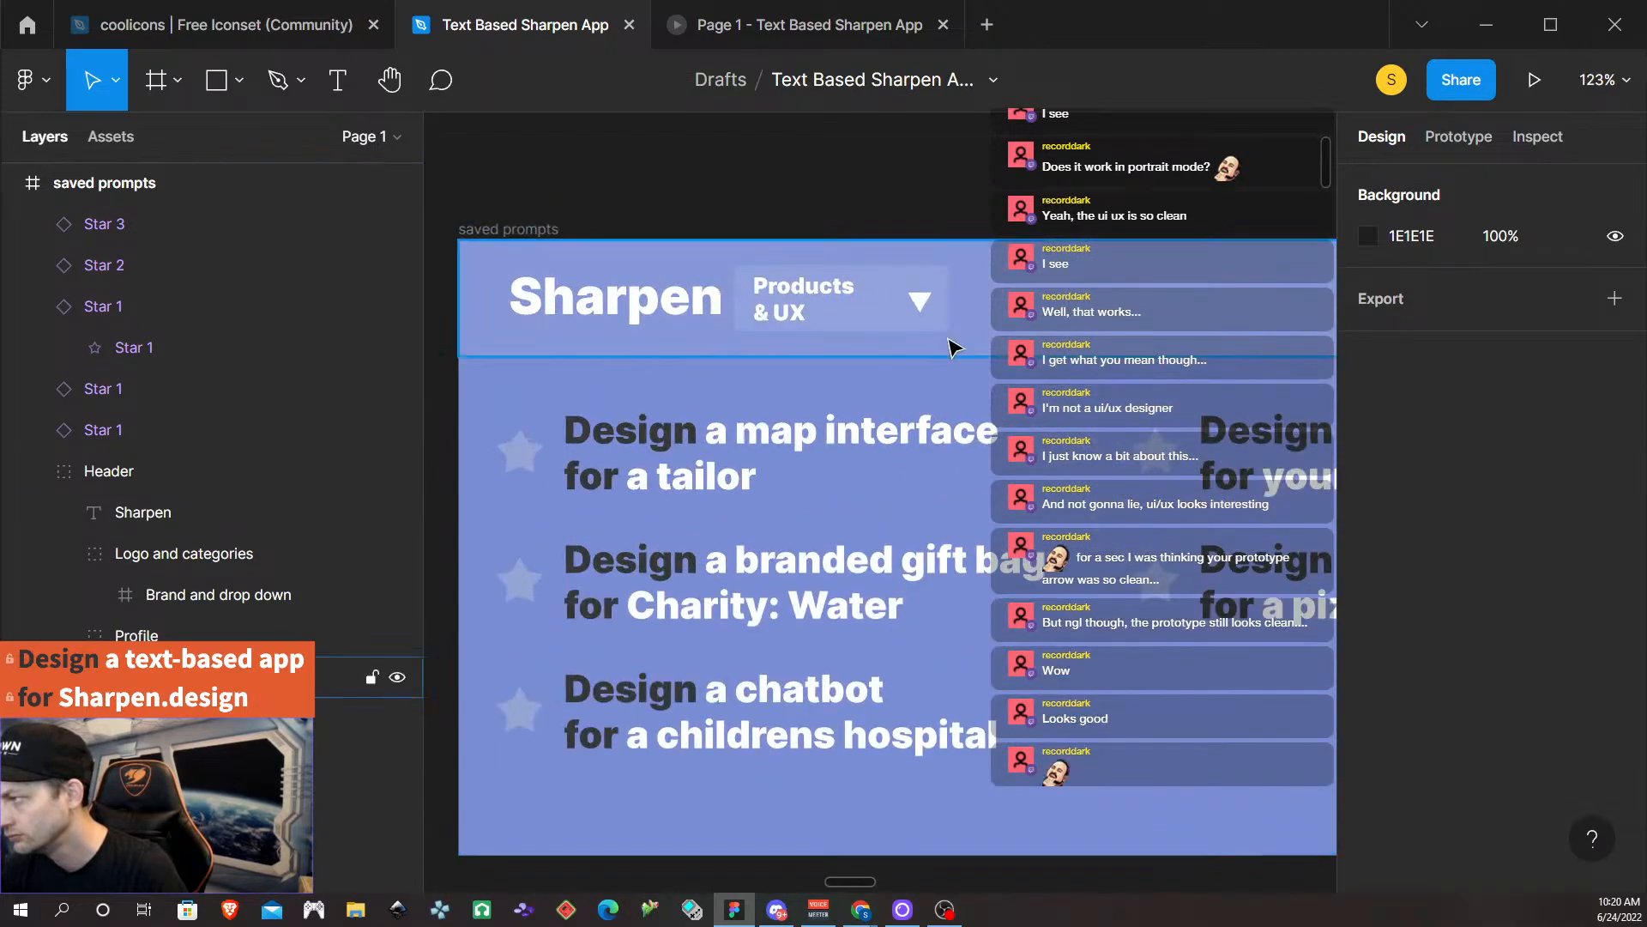
pyautogui.click(888, 307)
pyautogui.doubleClick(888, 306)
pyautogui.doubleClick(888, 307)
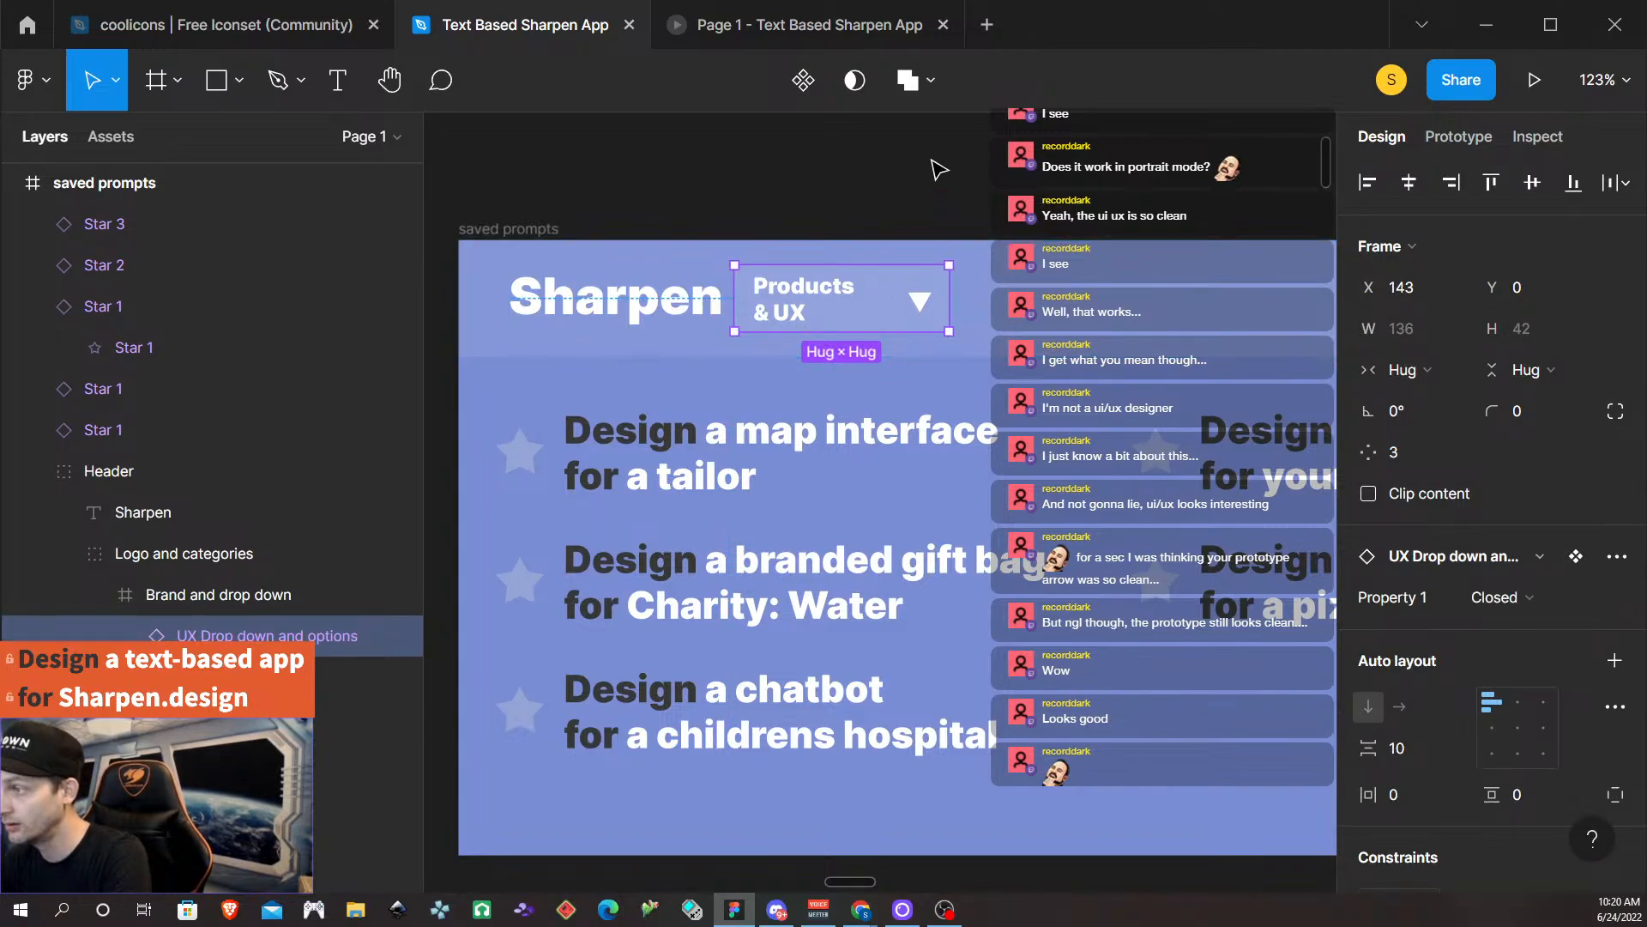
pyautogui.click(952, 194)
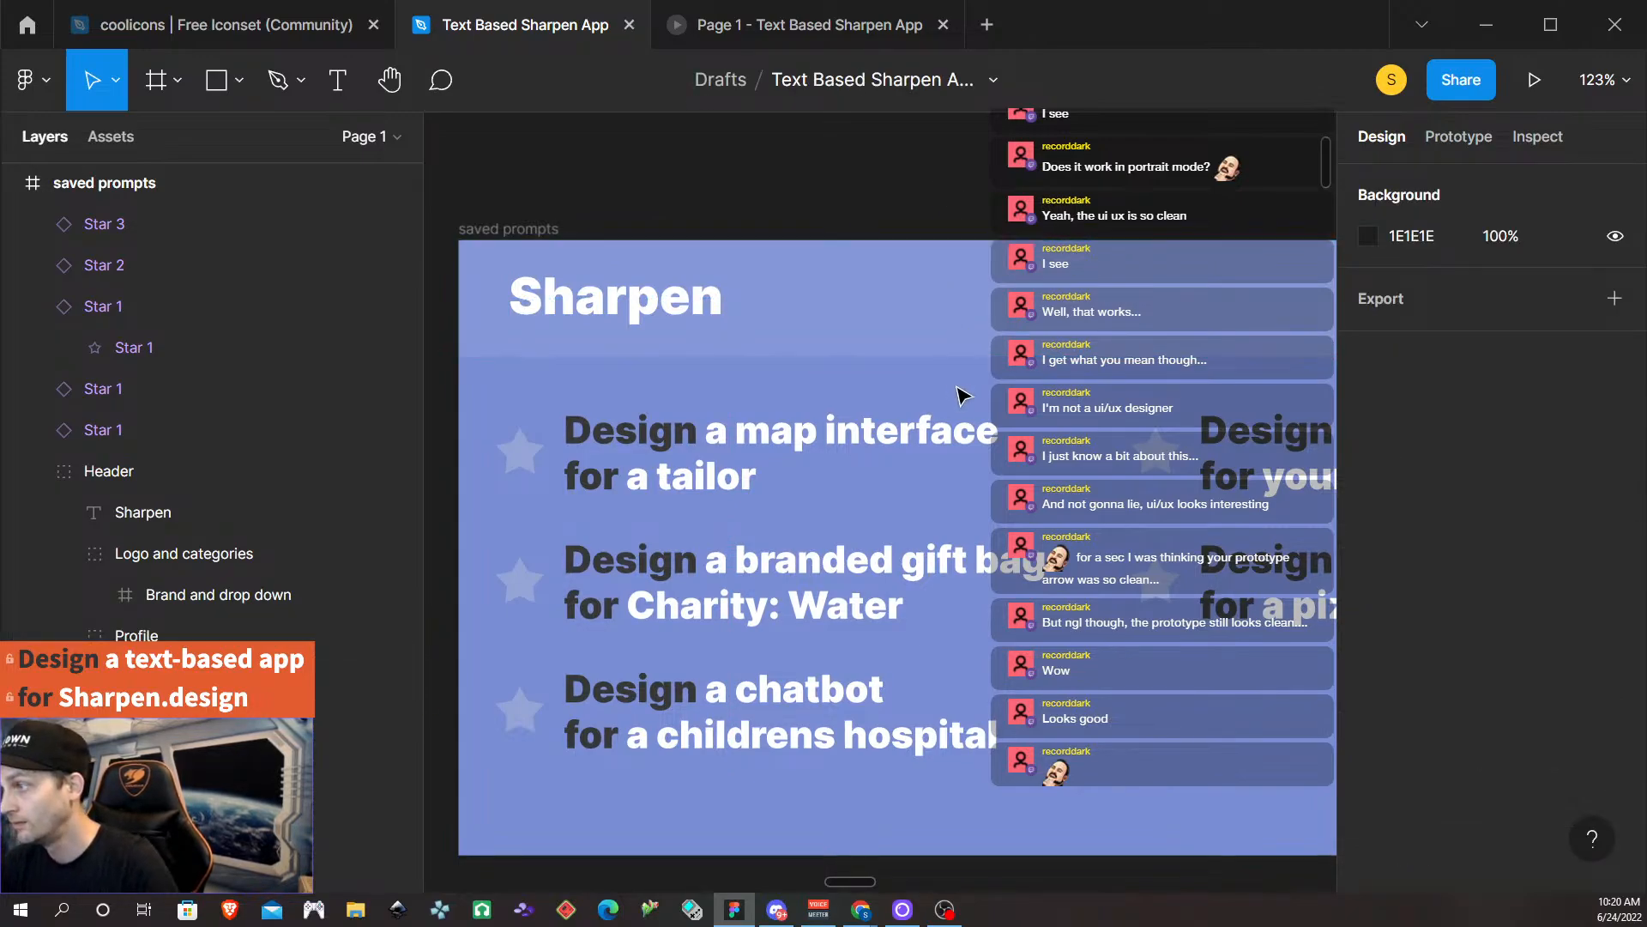
pyautogui.scroll(-2, 965, 394)
pyautogui.scroll(4, 981, 525)
pyautogui.scroll(-5, 978, 526)
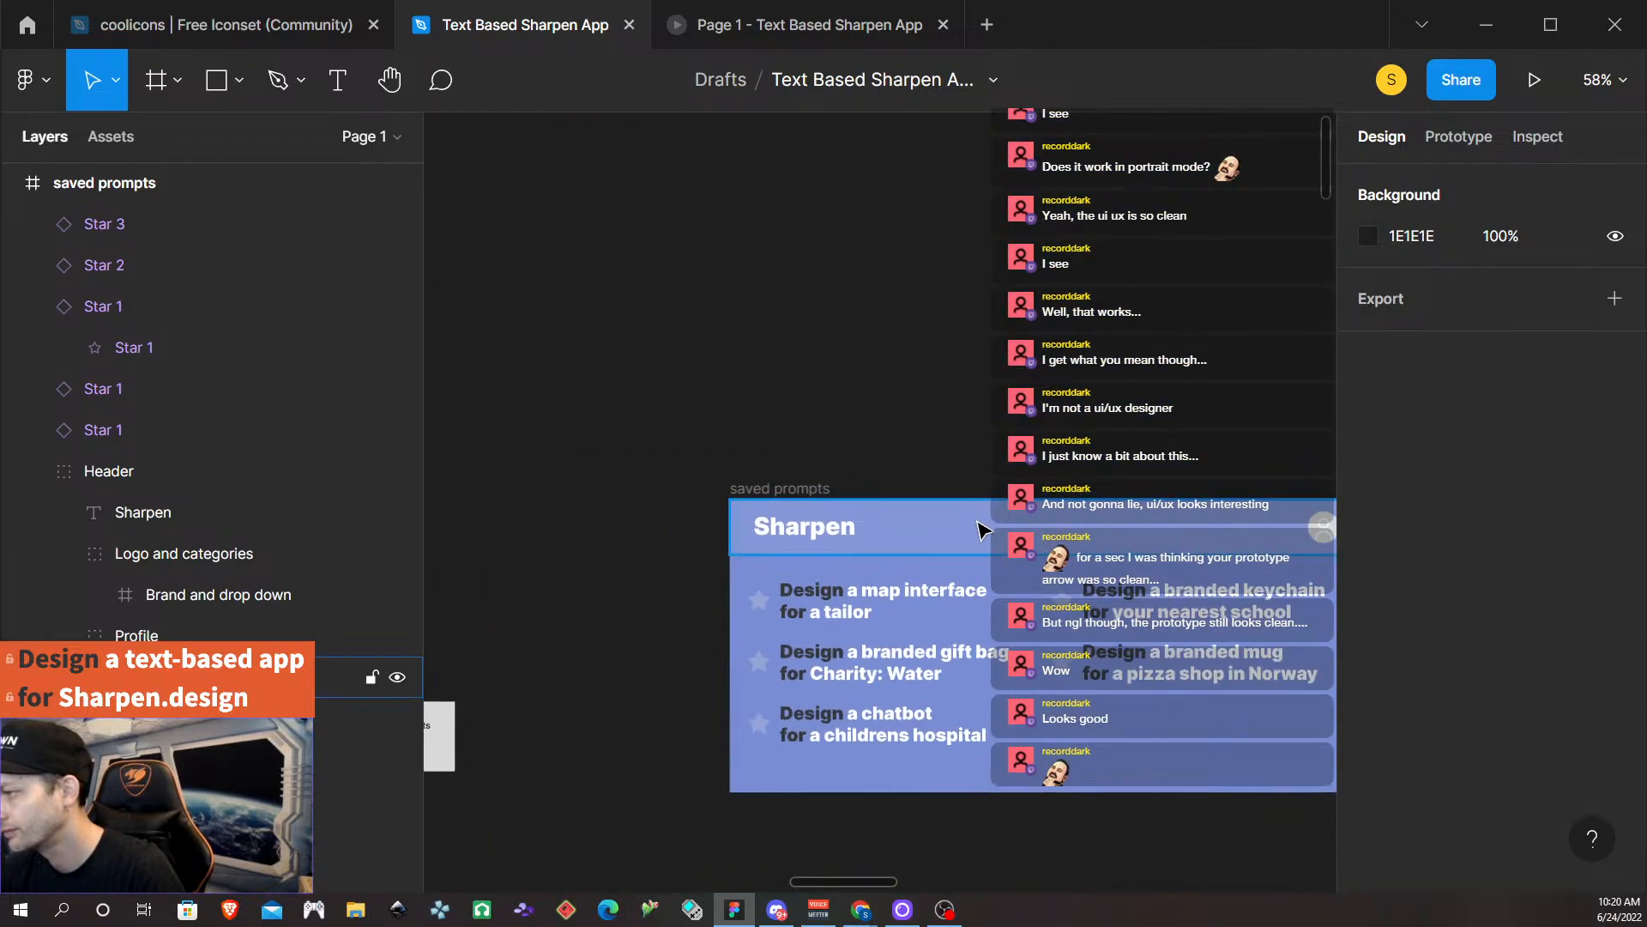
pyautogui.hscroll(-1, 905, 499)
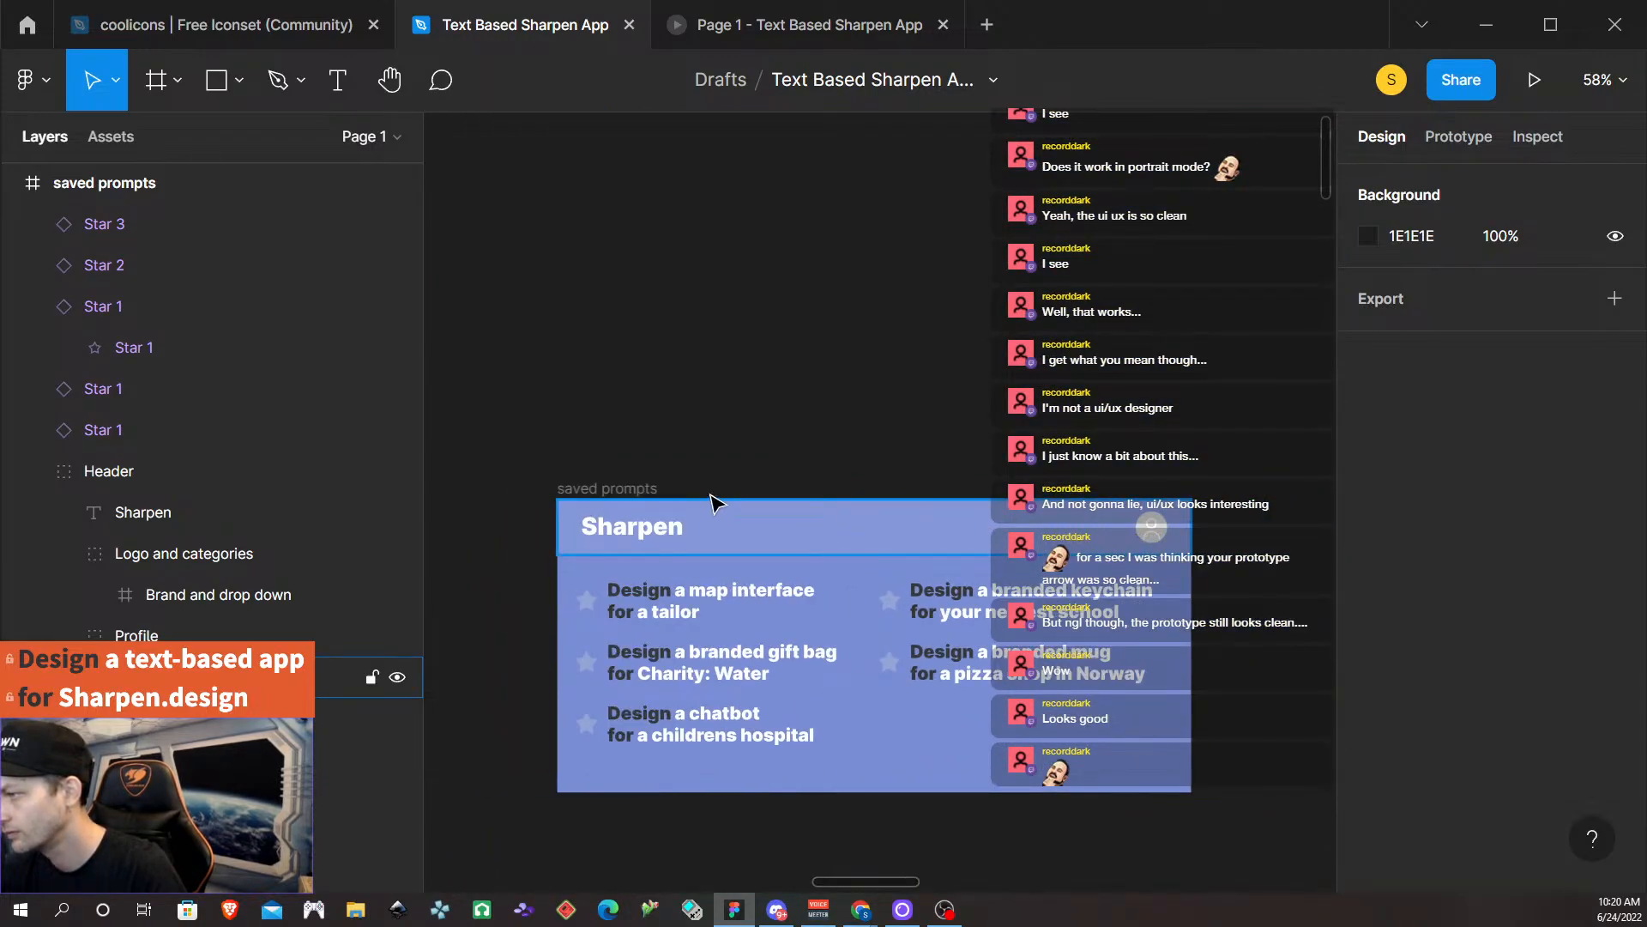
pyautogui.click(657, 527)
pyautogui.click(802, 315)
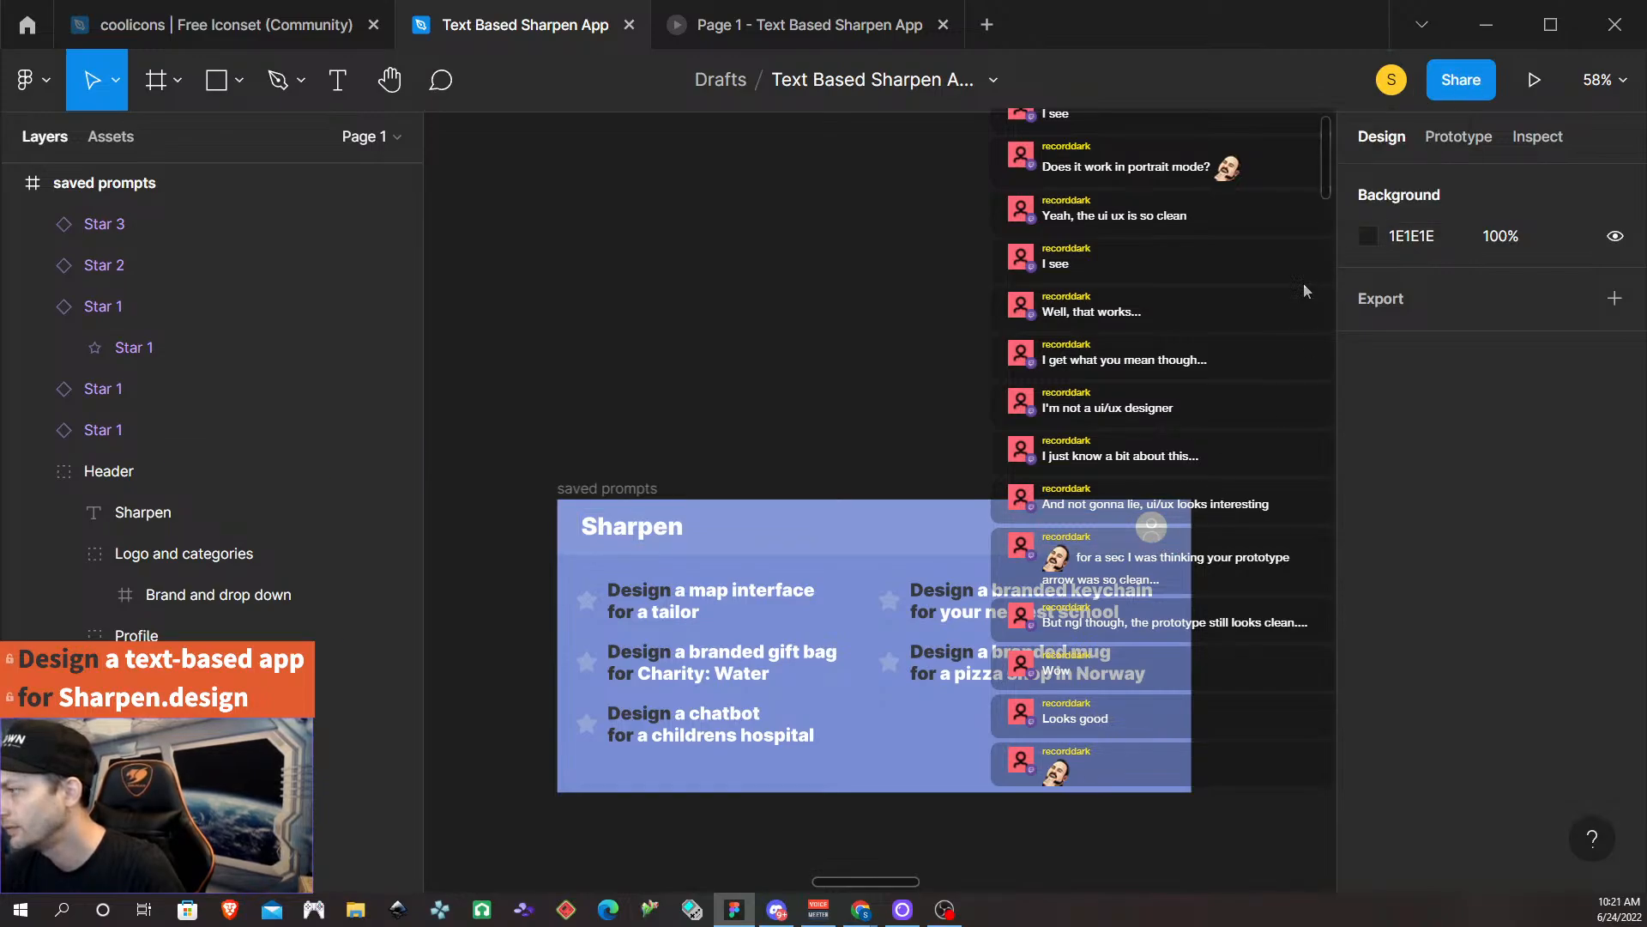
pyautogui.click(635, 524)
pyautogui.doubleClick(635, 523)
pyautogui.click(700, 385)
# Link the Sharpen title in the saved prompts header to the first UX - Digital frame as a prototype interaction.
pyautogui.click(625, 545)
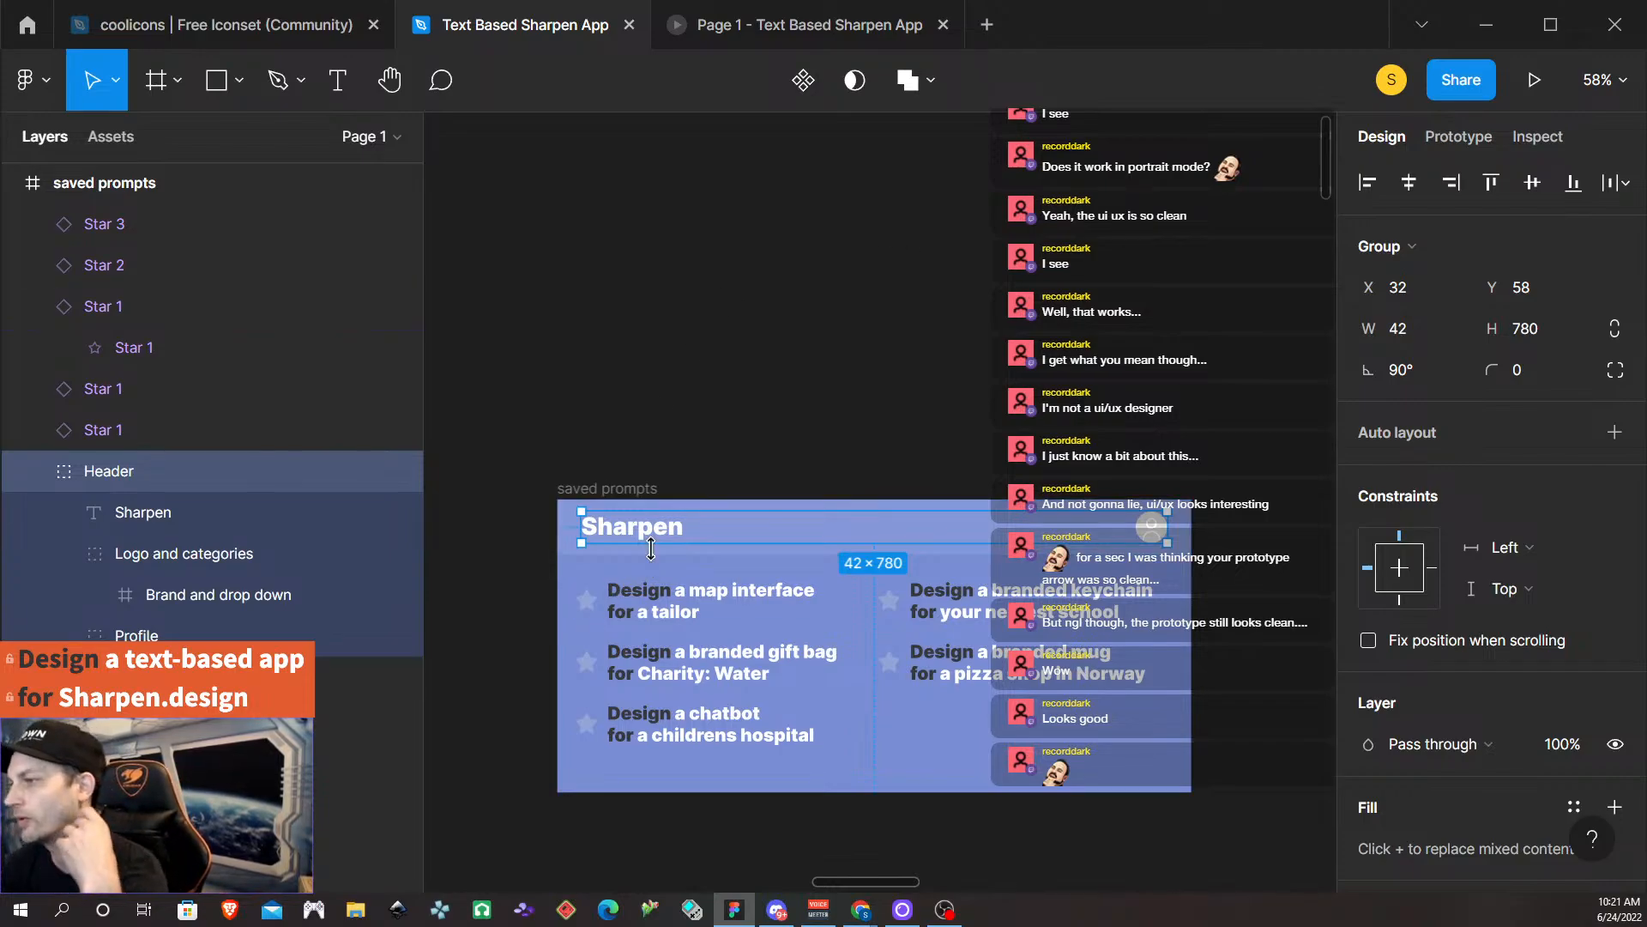
pyautogui.click(1458, 137)
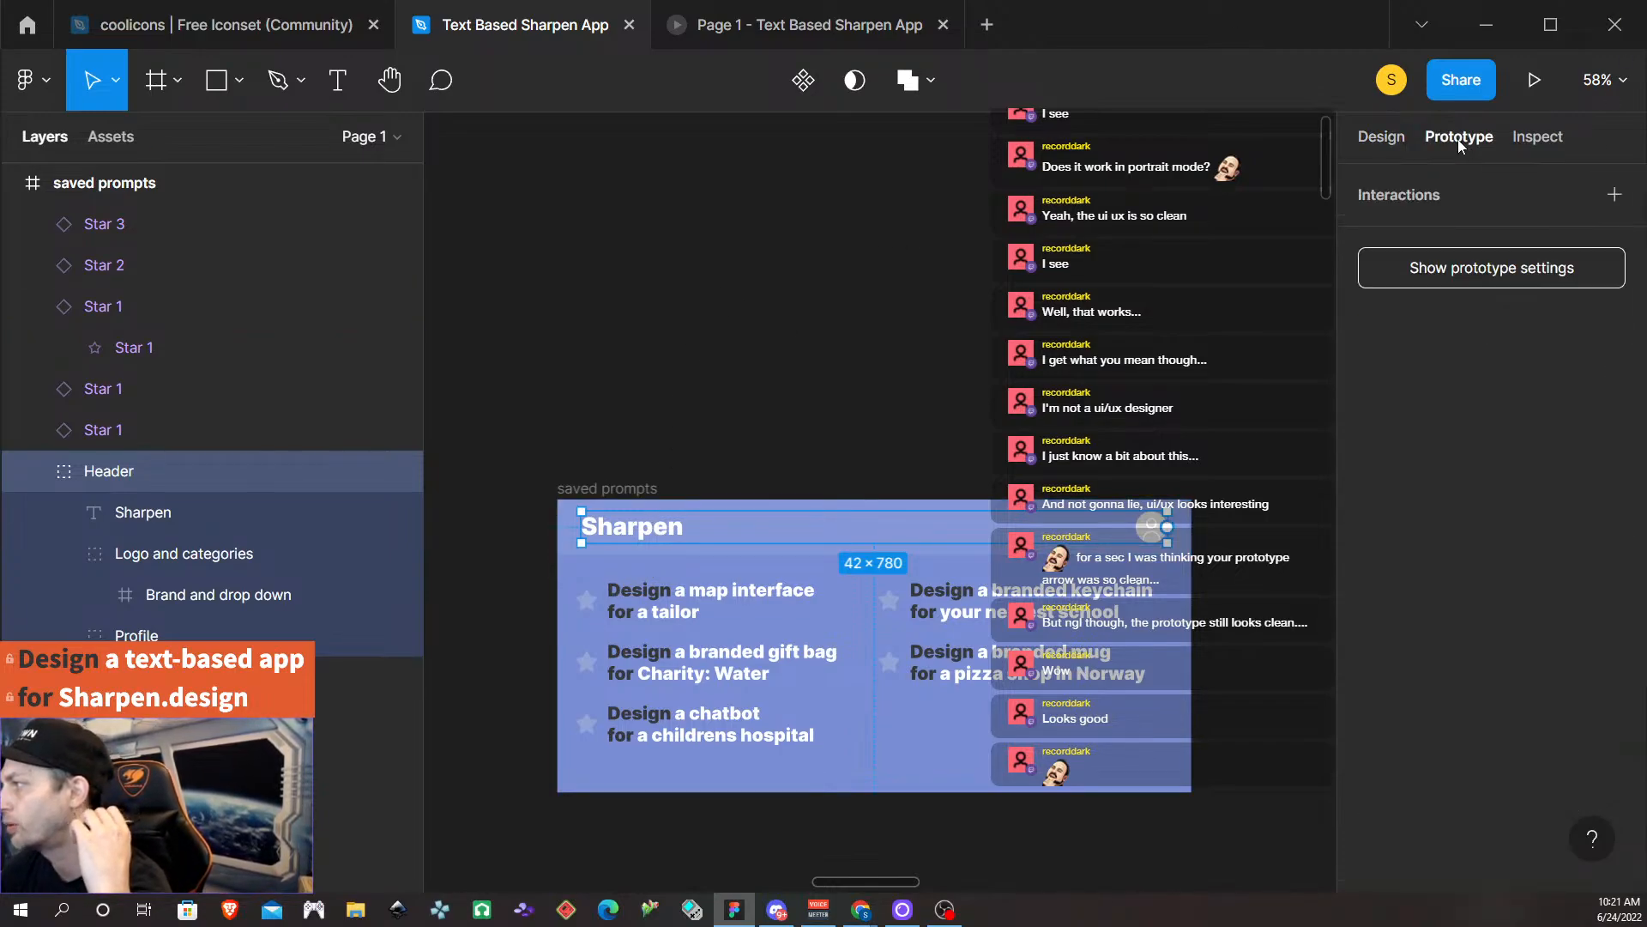
pyautogui.doubleClick(654, 537)
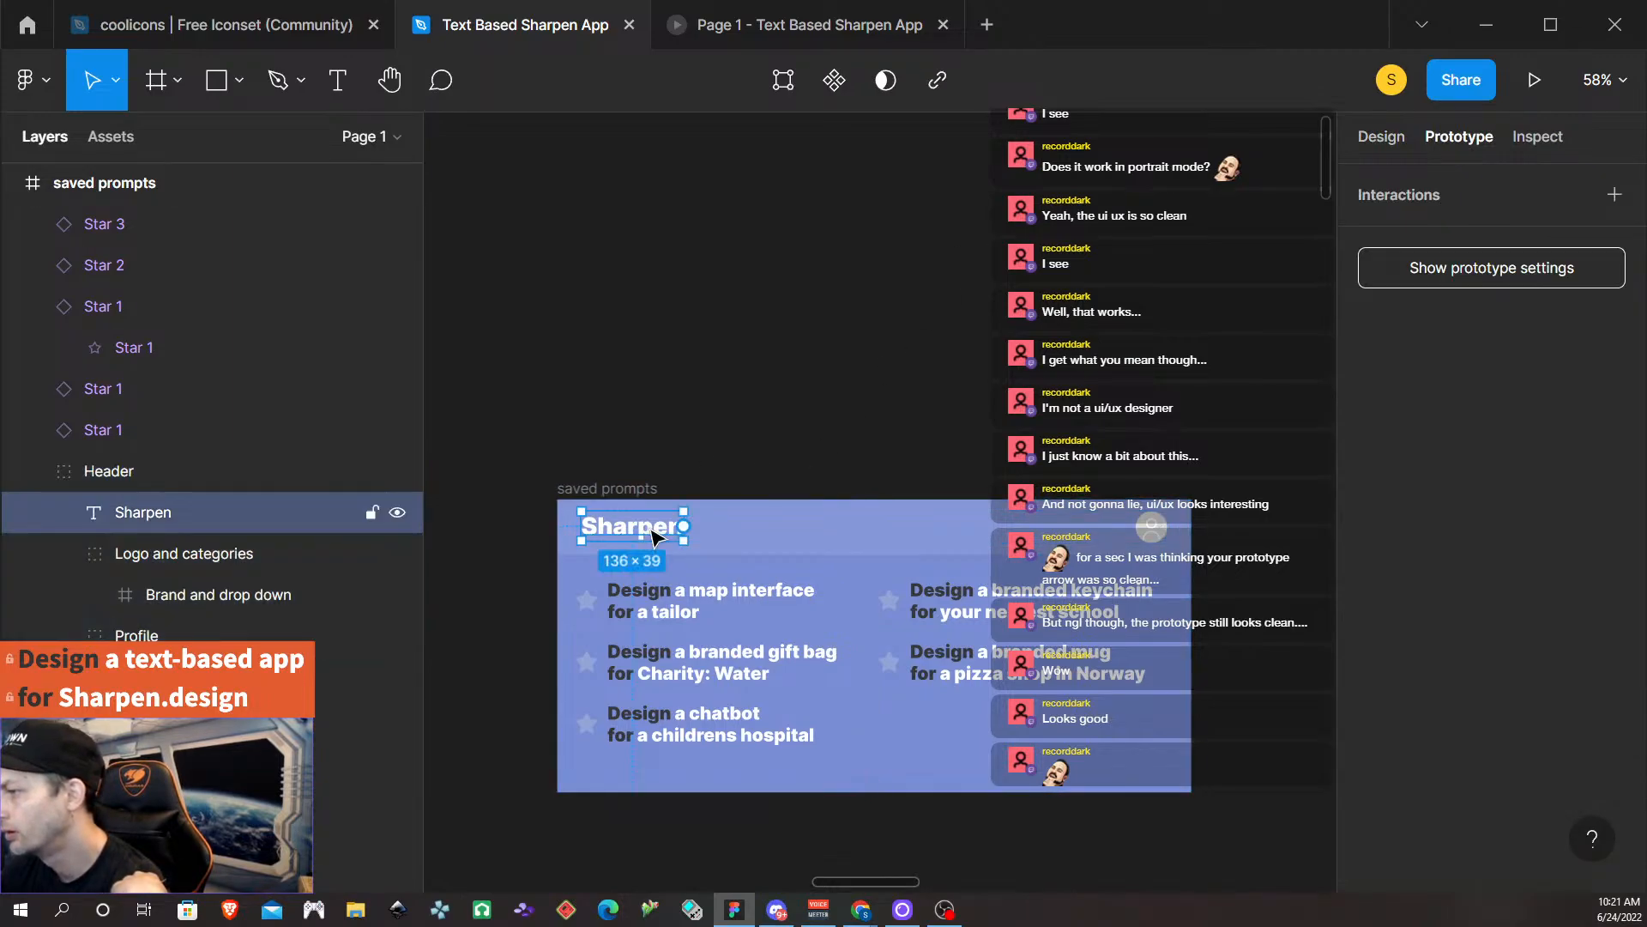
pyautogui.scroll(-6, 690, 538)
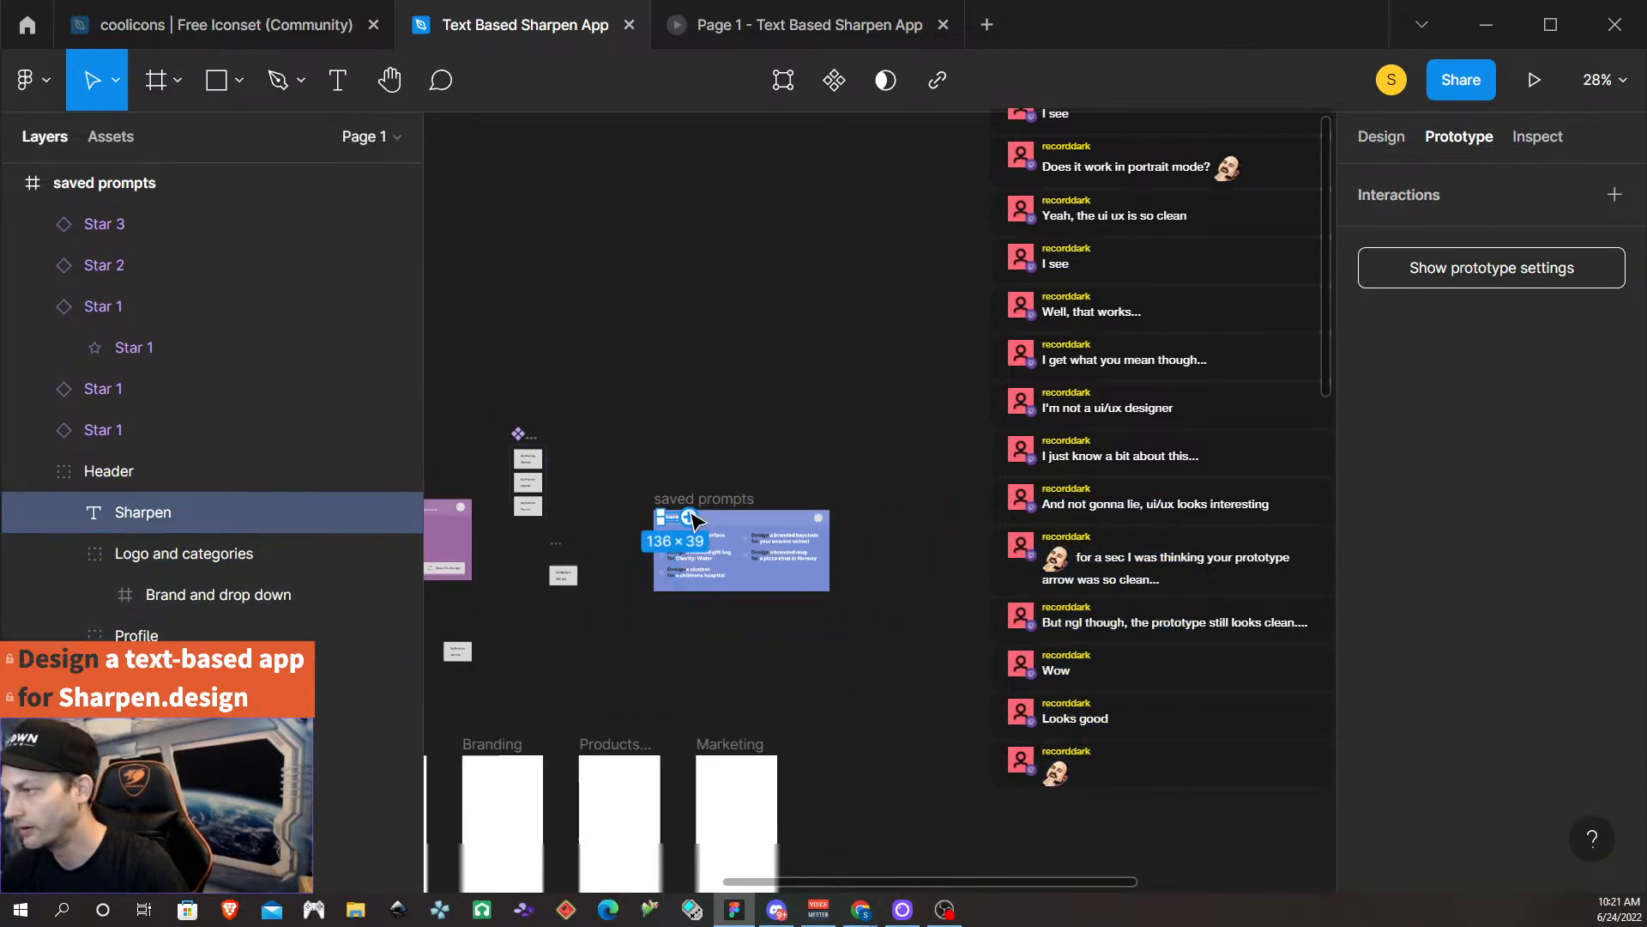
pyautogui.hscroll(-2, 813, 676)
pyautogui.scroll(-2, 865, 688)
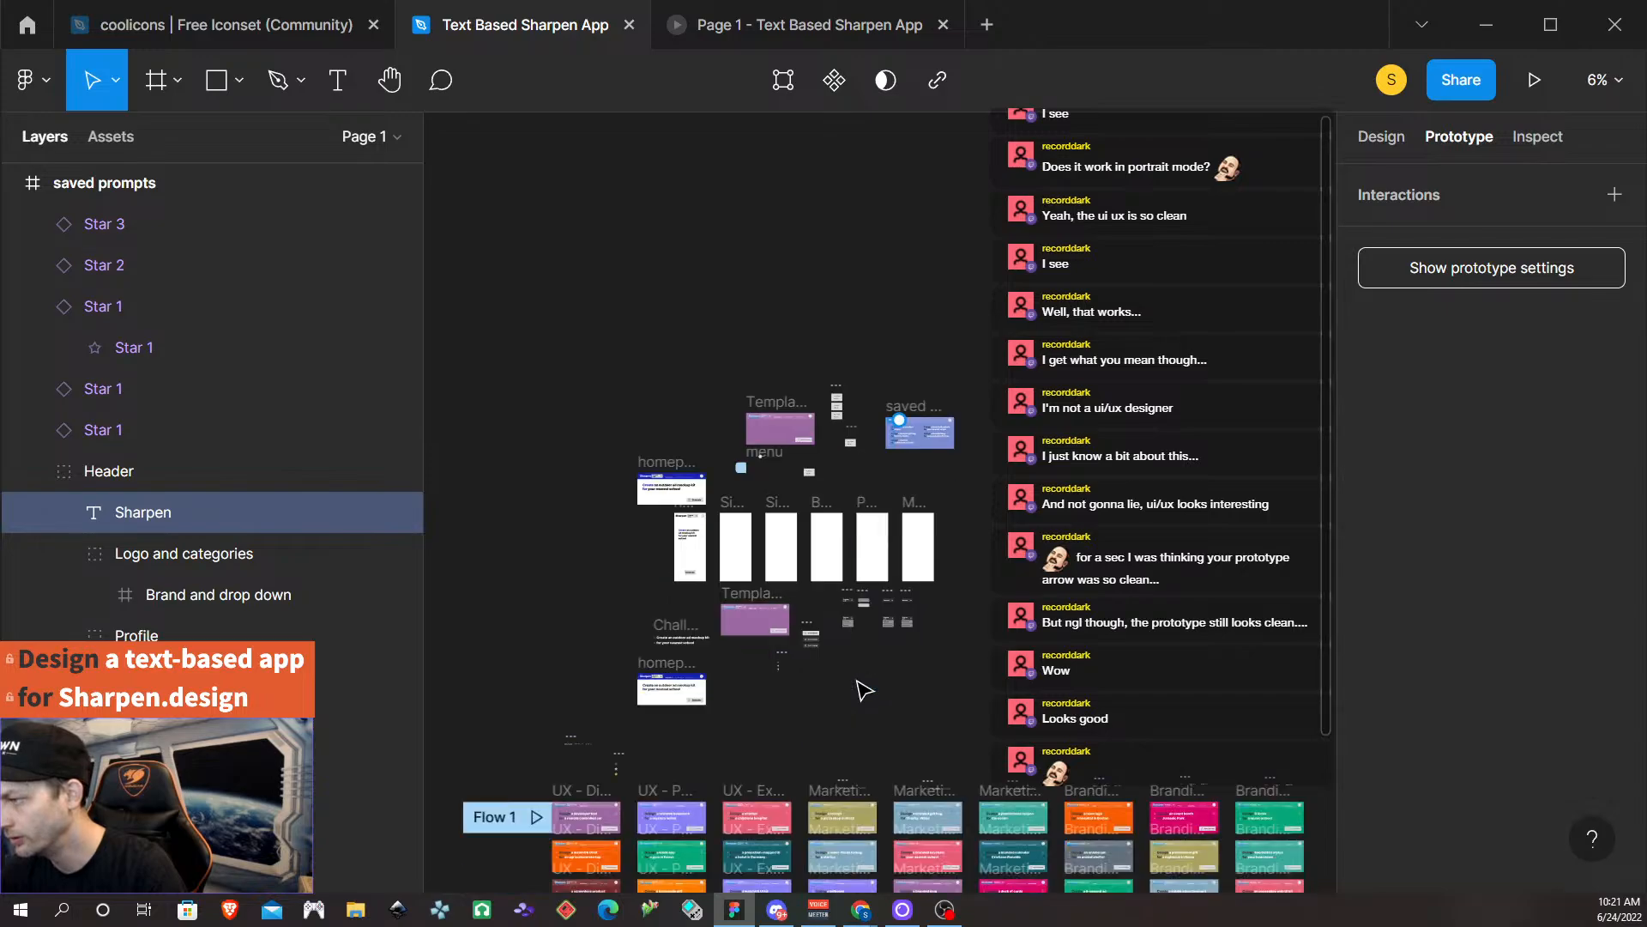
pyautogui.moveTo(899, 384); pyautogui.dragTo(563, 781)
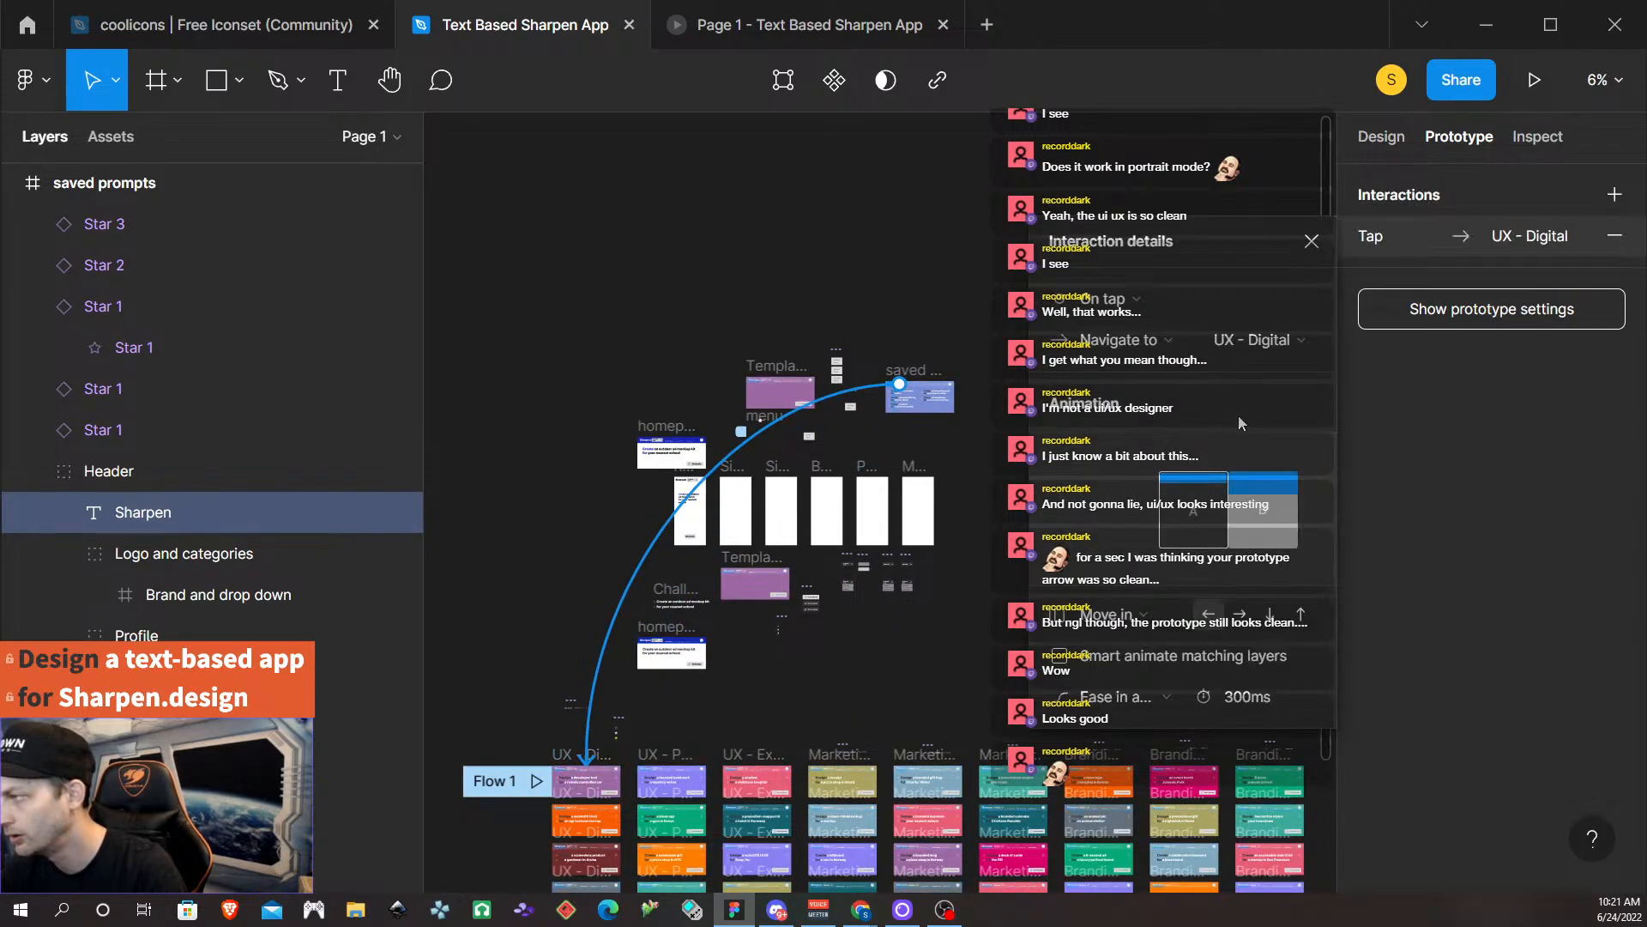
# Set the animation of the Sharpen title's interaction to Dissolve and close the interaction details.
pyautogui.click(1143, 631)
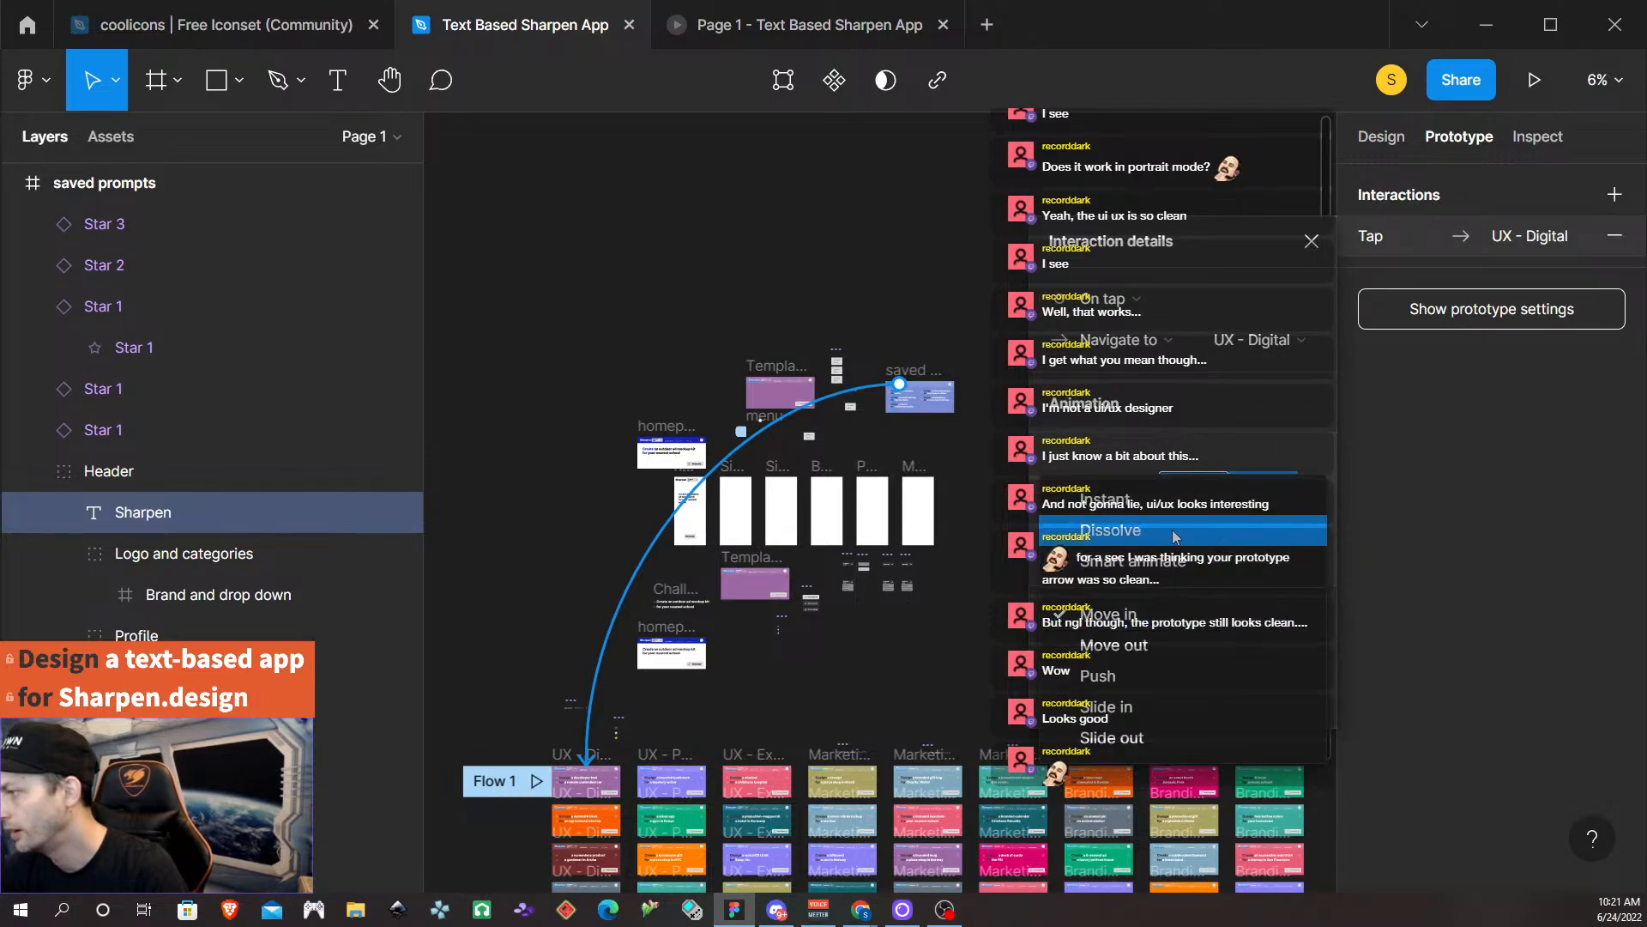
pyautogui.click(1186, 528)
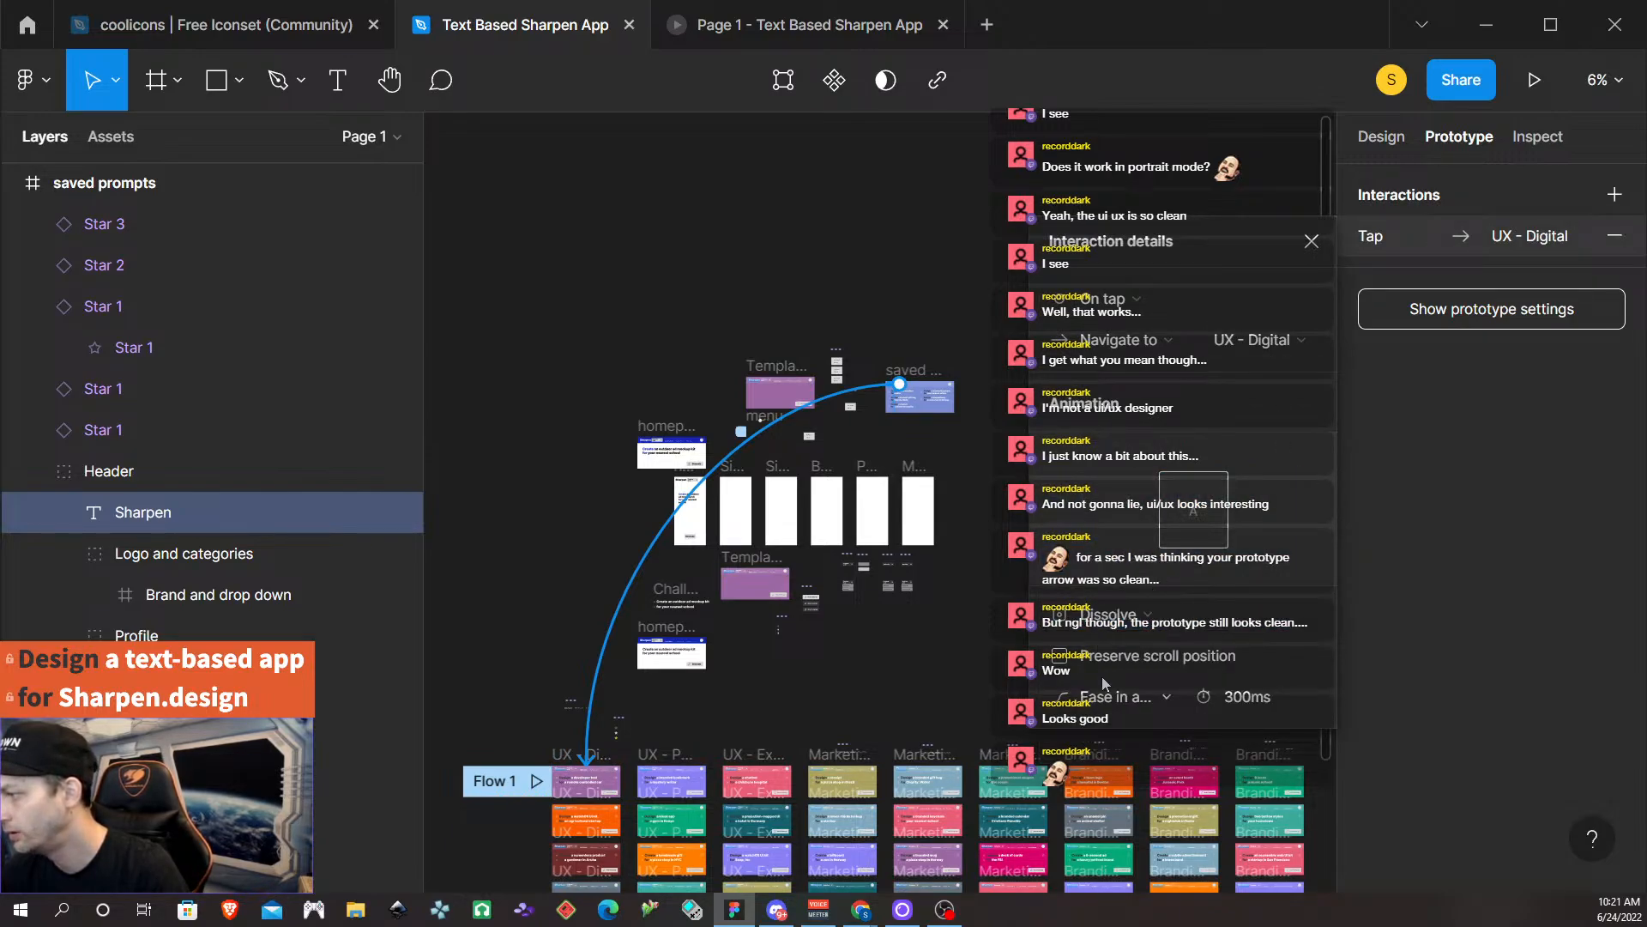
pyautogui.click(1312, 241)
pyautogui.click(1086, 399)
# Preview the saved prompts frame as a prototype and test toggling the stars beside the prompts.
pyautogui.click(925, 376)
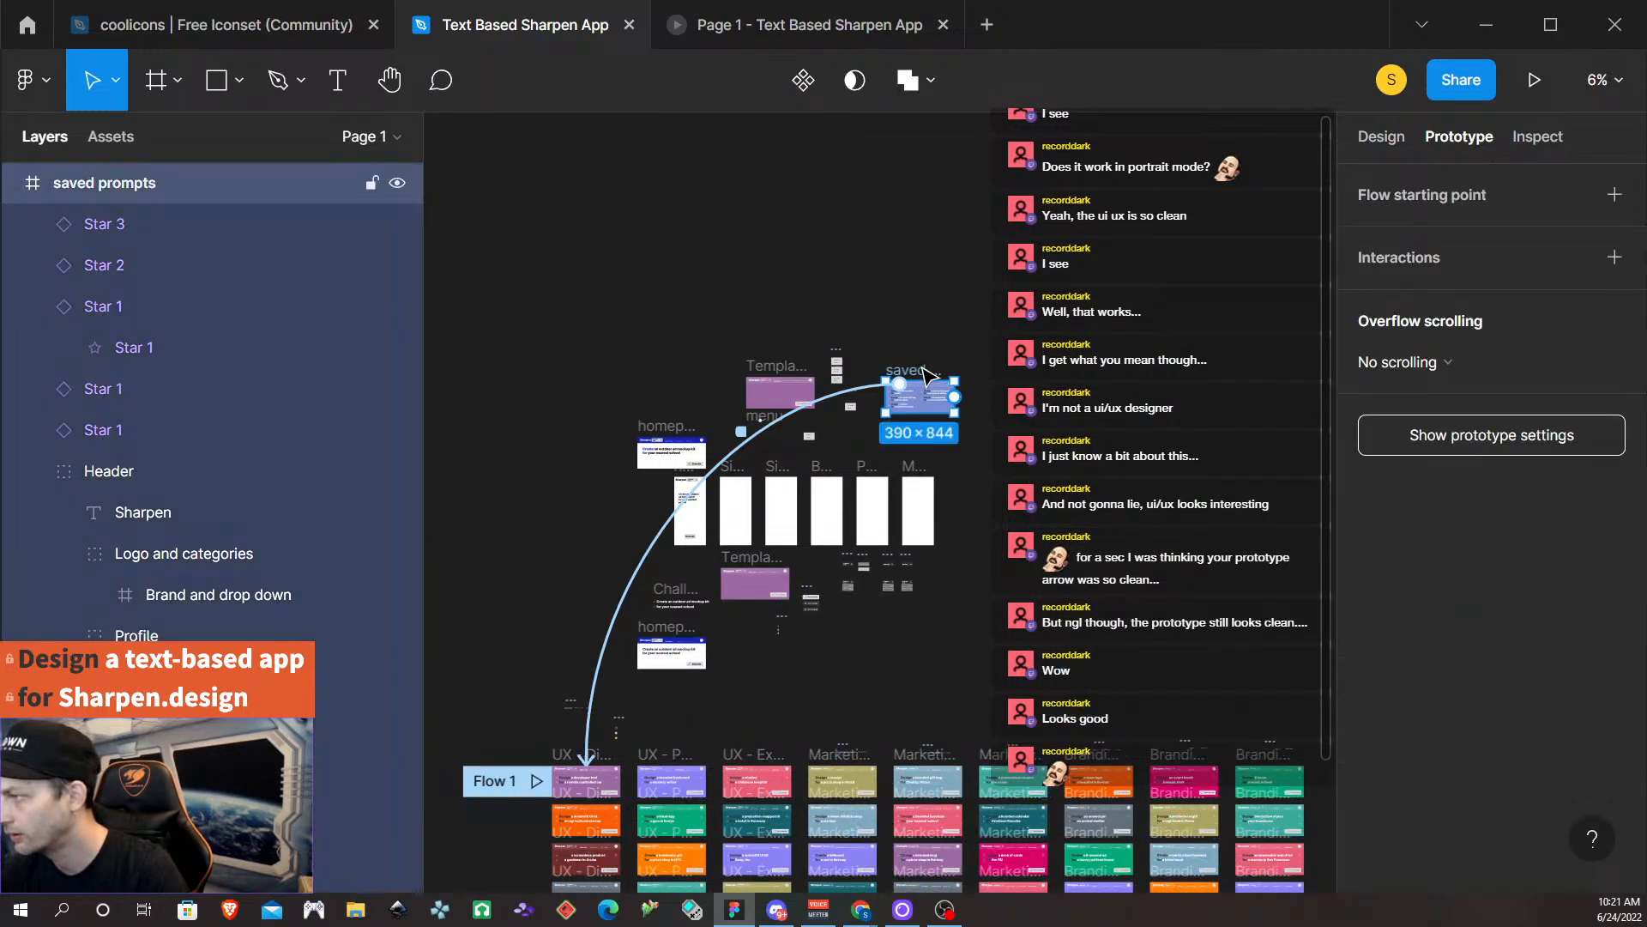
pyautogui.click(1533, 80)
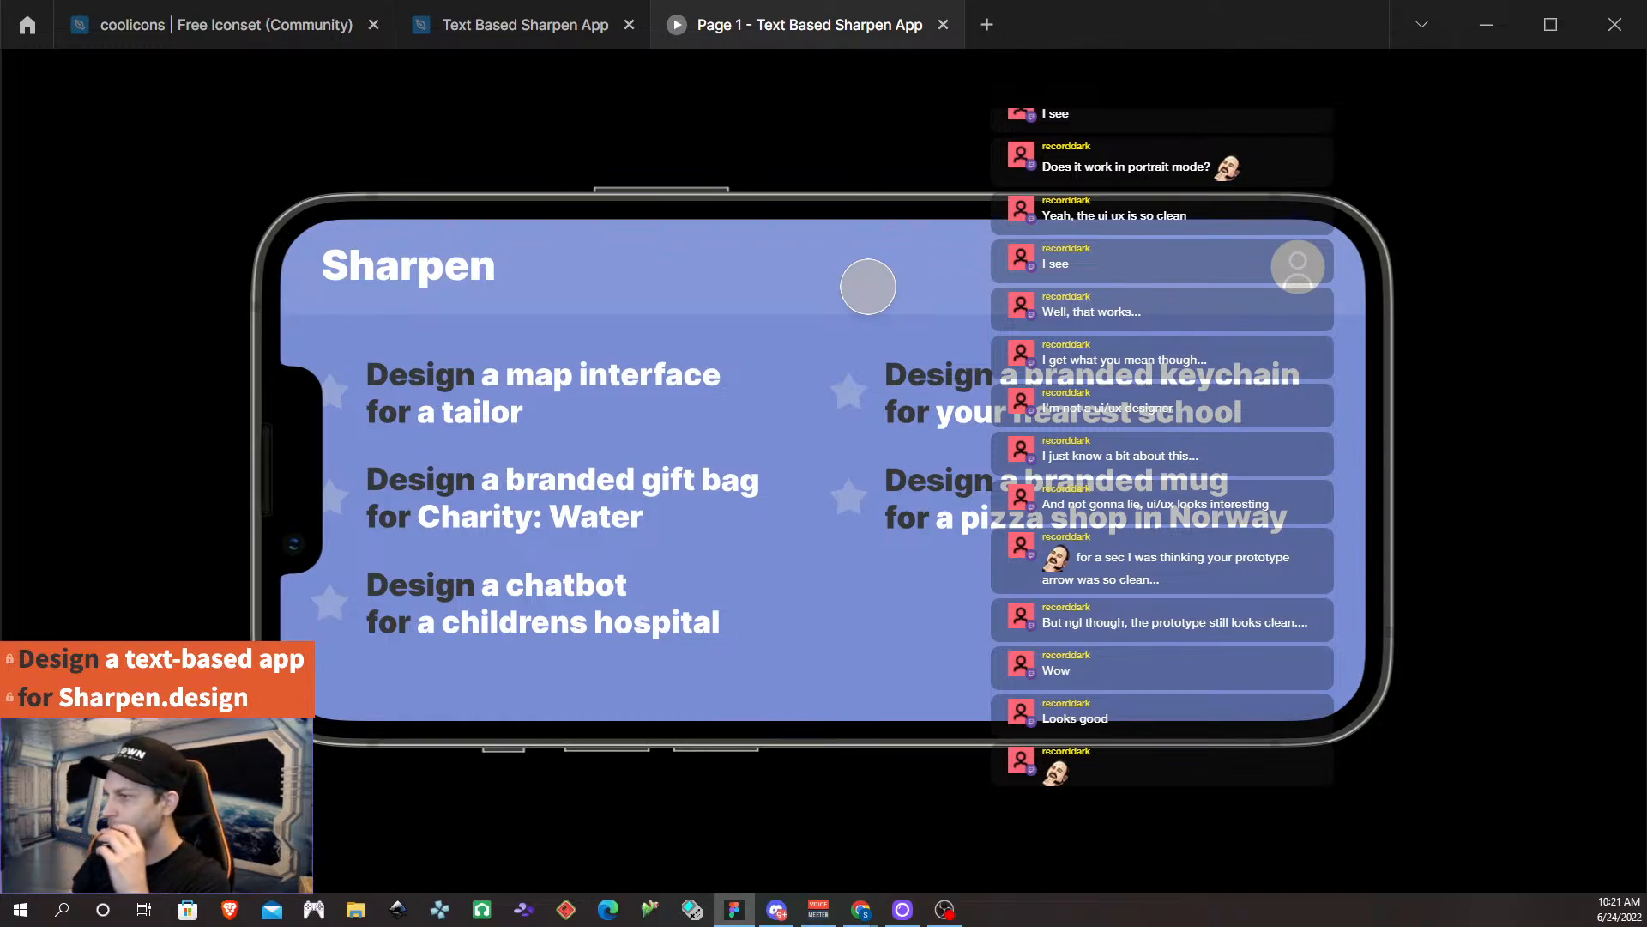
pyautogui.click(843, 397)
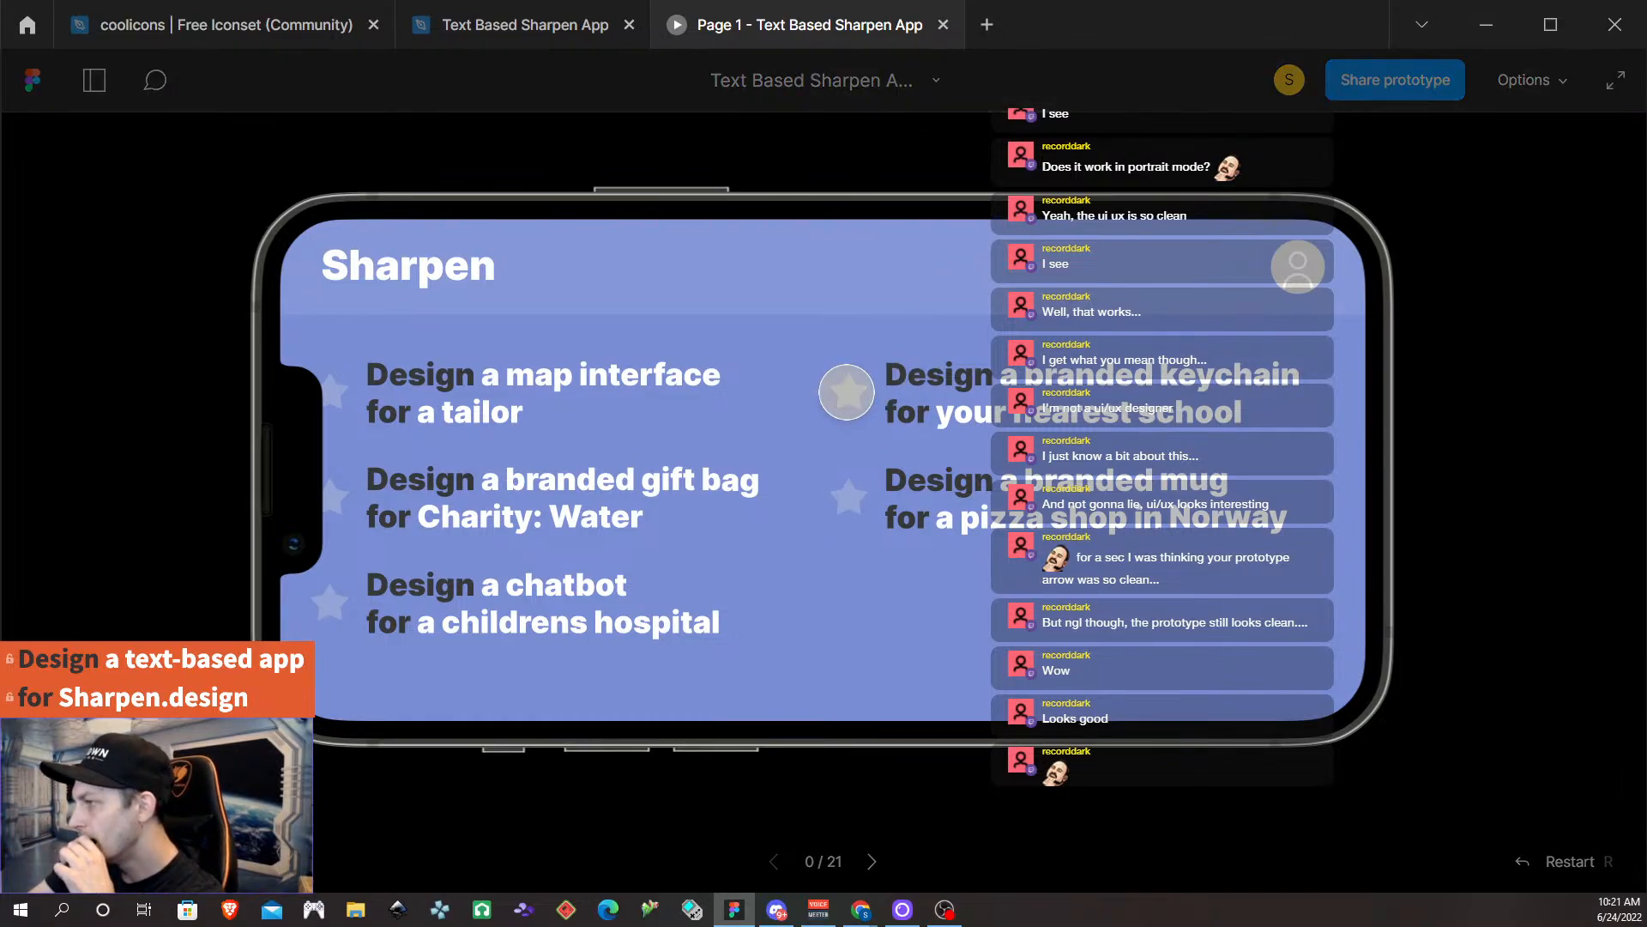
pyautogui.click(848, 497)
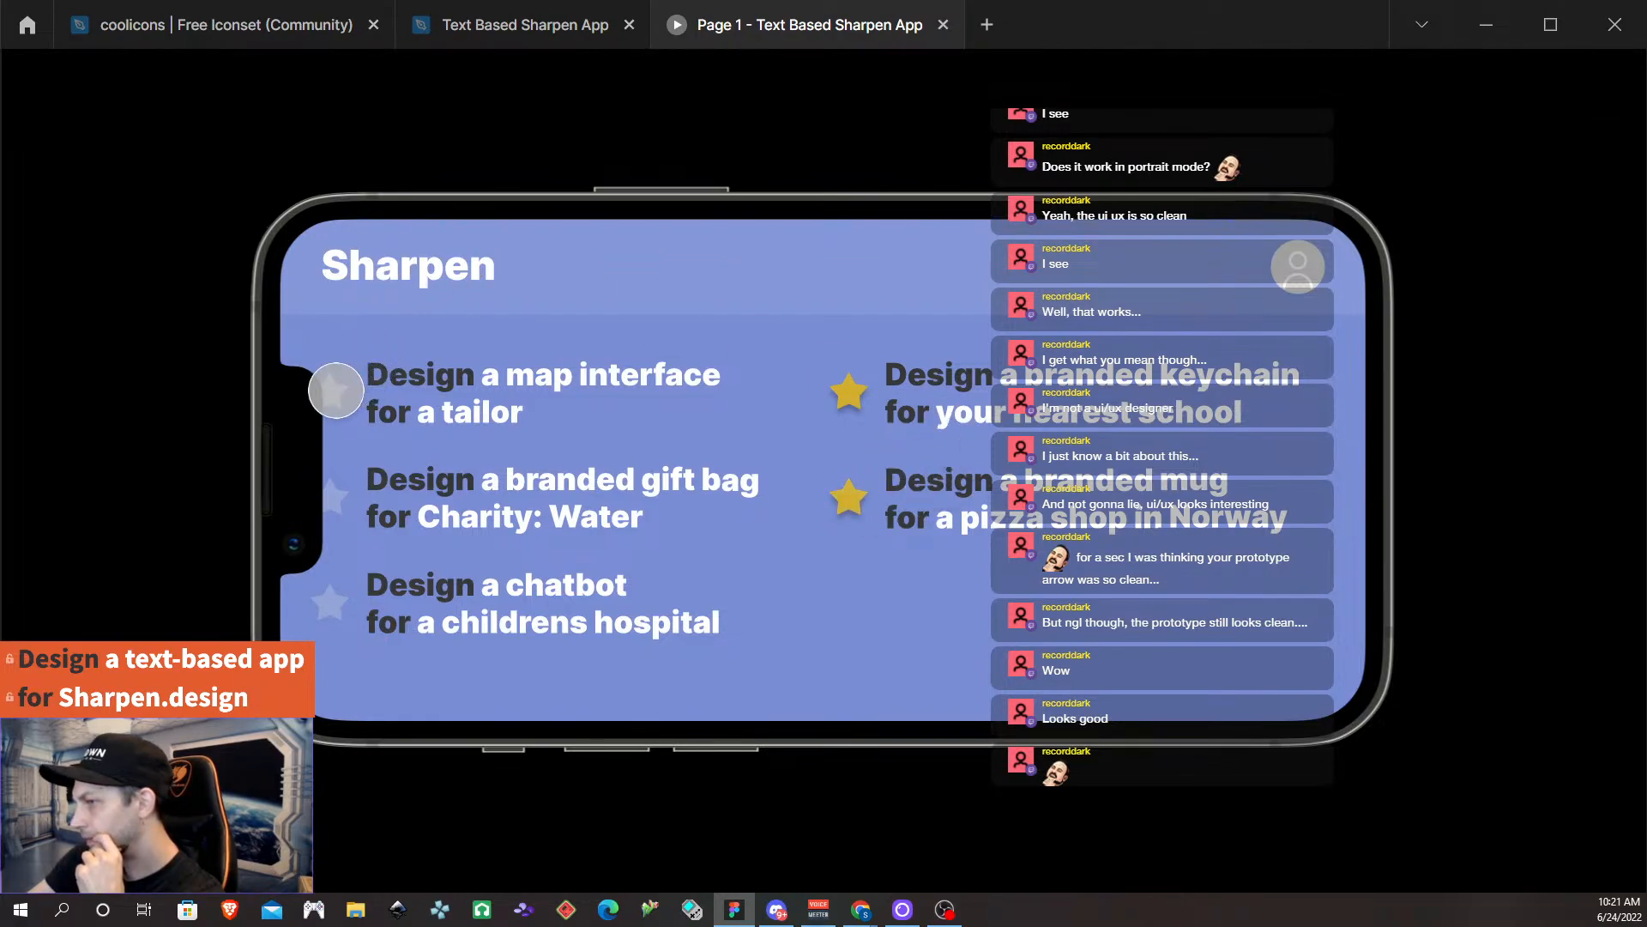
pyautogui.click(334, 393)
pyautogui.click(334, 497)
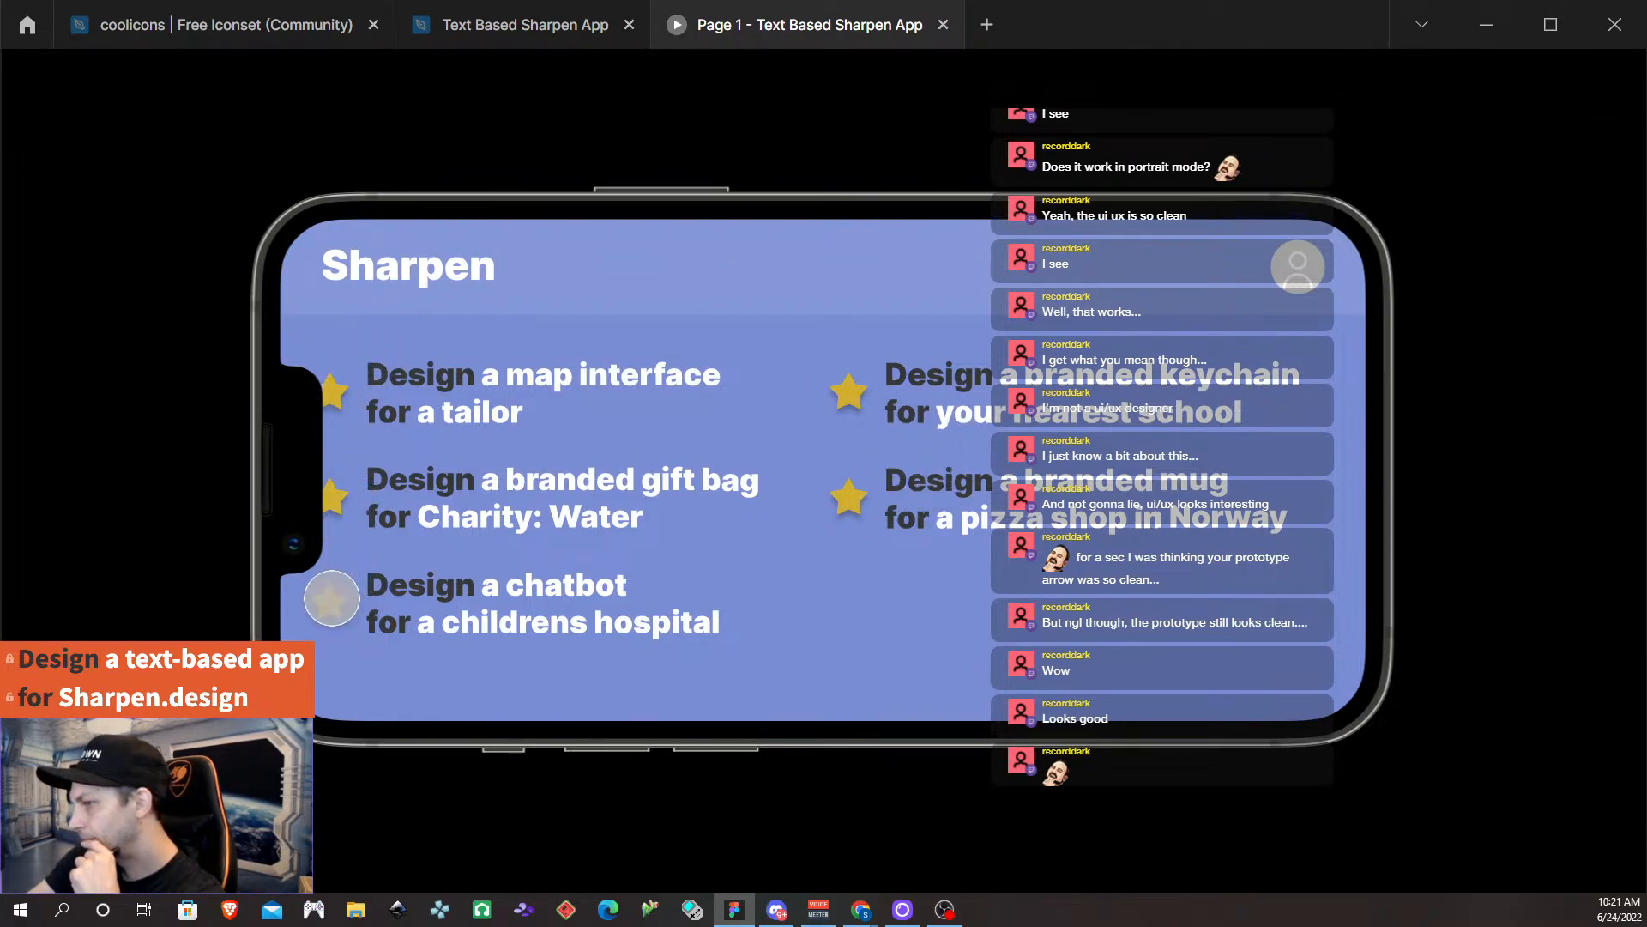
pyautogui.click(333, 498)
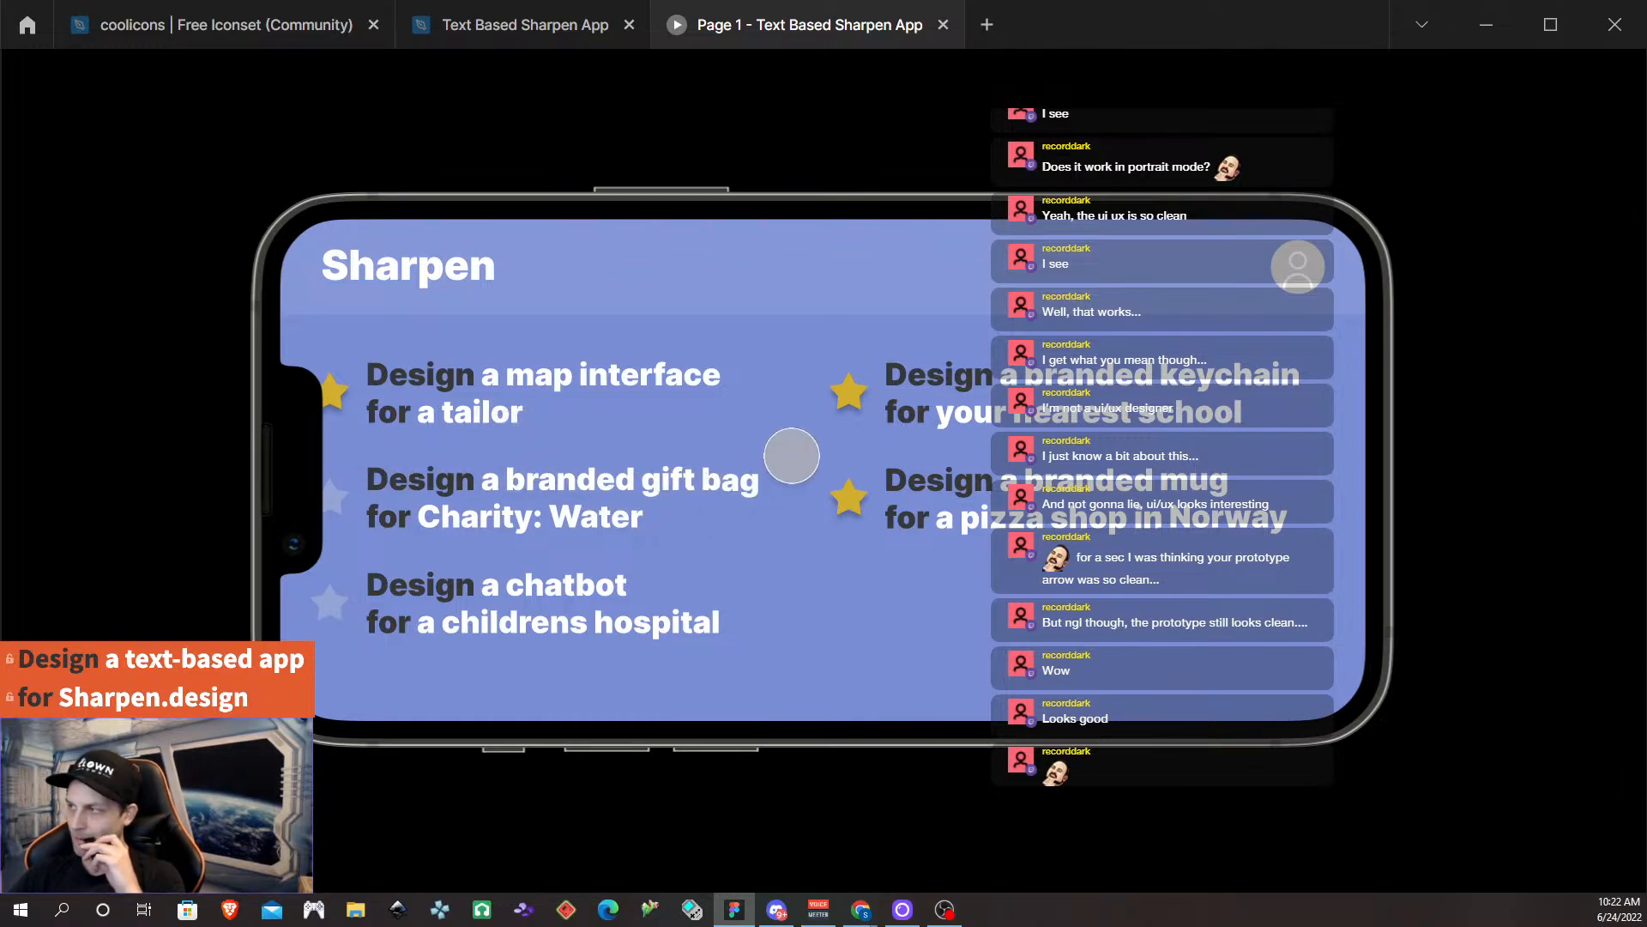
# Center all five saved prompts and their stars horizontally as one selection within the frame, and reopen the prototype preview to check the layout.
pyautogui.click(558, 25)
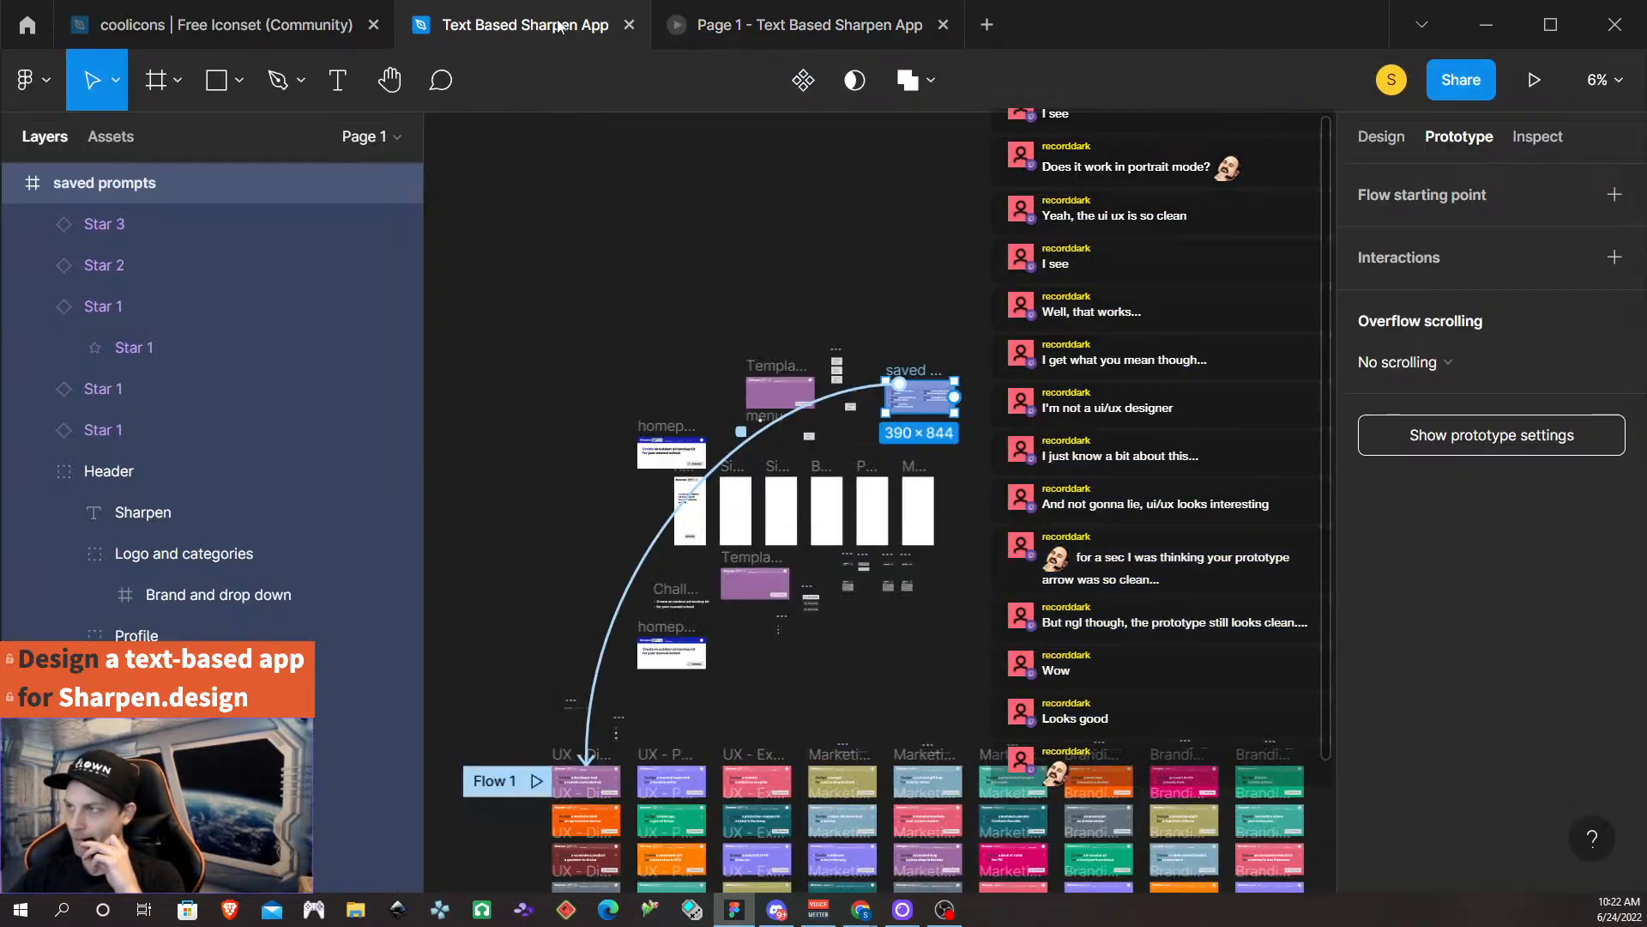
pyautogui.scroll(6, 969, 395)
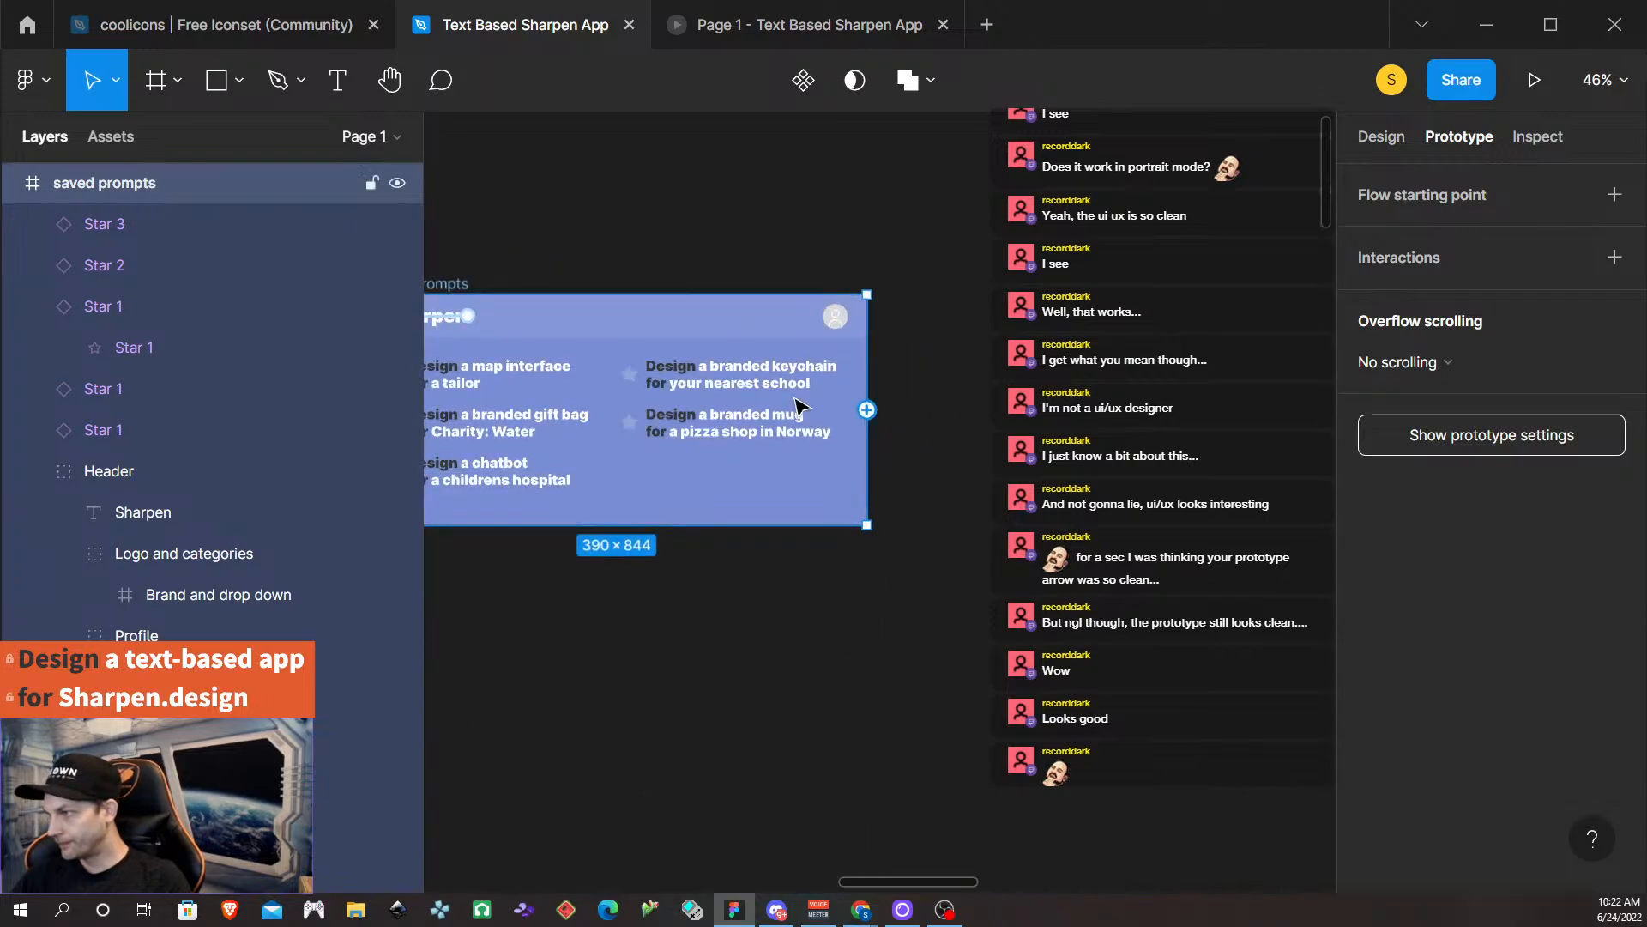
pyautogui.click(706, 366)
pyautogui.keyDown('shift'); pyautogui.click(753, 429); pyautogui.keyUp('shift')
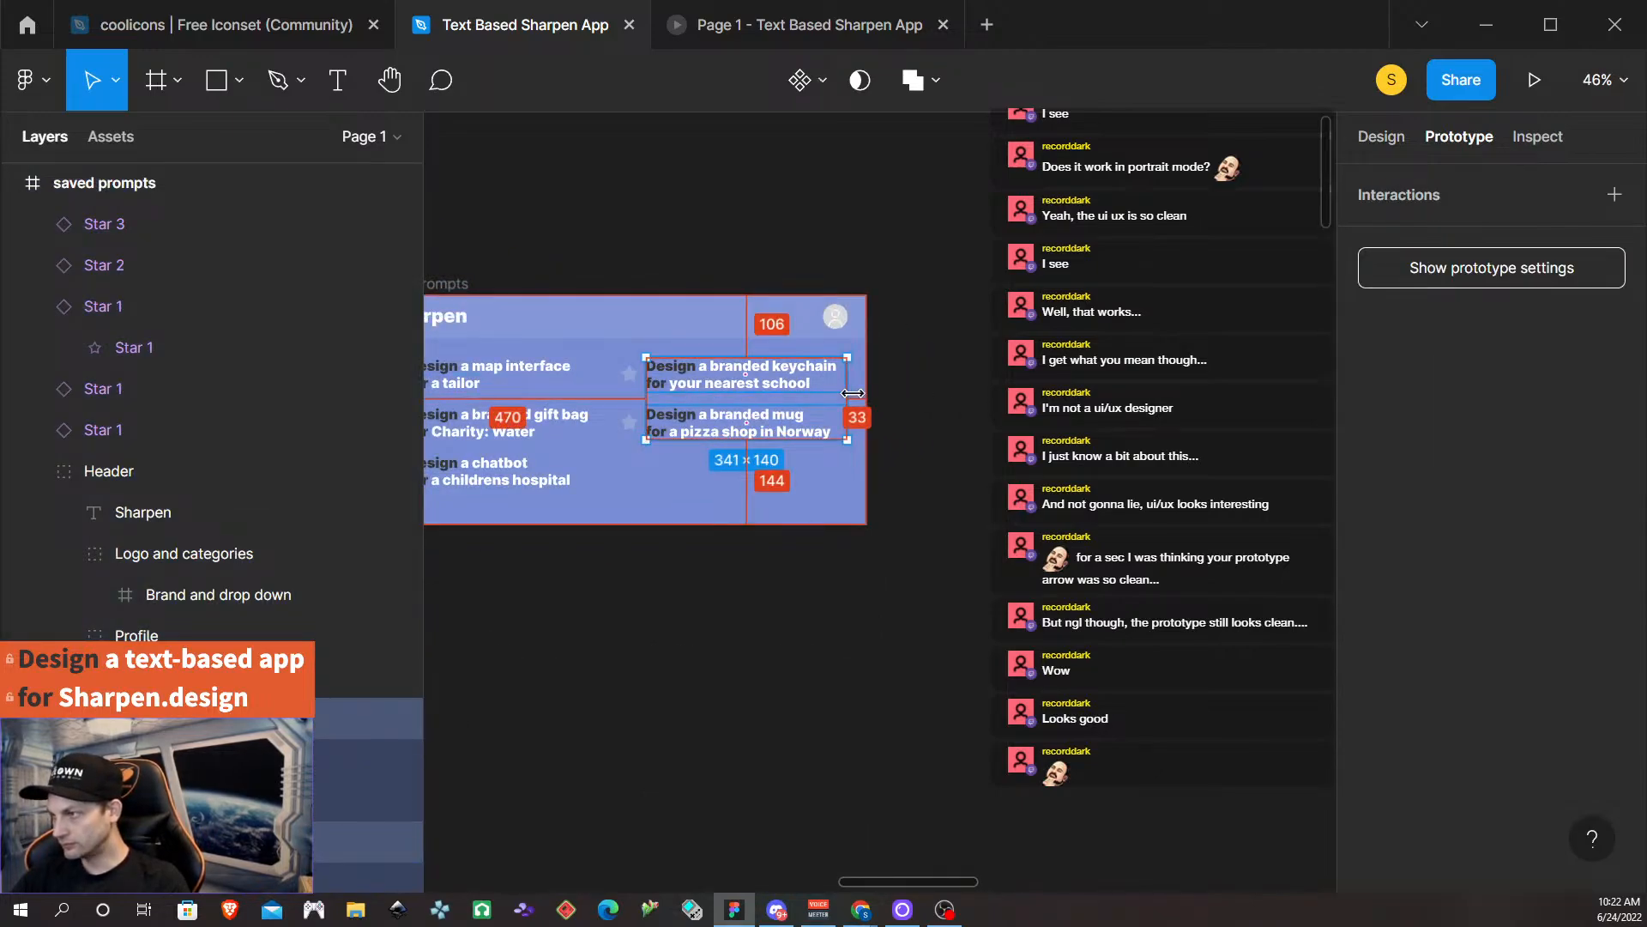
pyautogui.keyDown('shift'); pyautogui.click(629, 423); pyautogui.keyUp('shift')
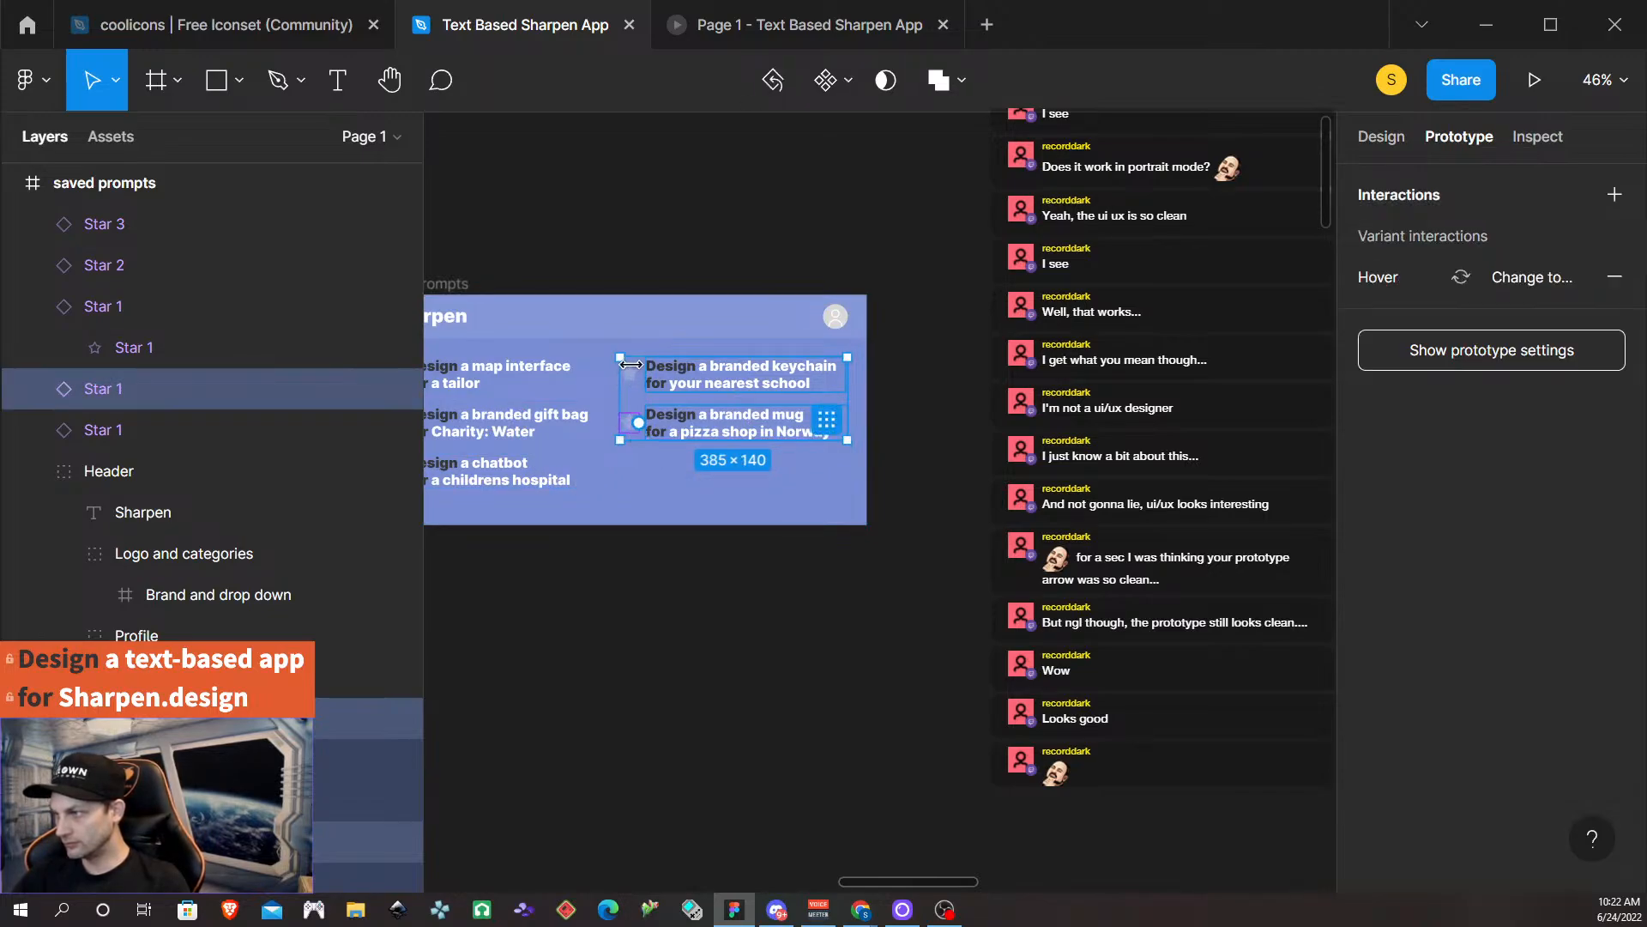
pyautogui.keyDown('shift'); pyautogui.click(635, 386); pyautogui.keyUp('shift')
pyautogui.keyDown('ctrl'); pyautogui.scroll(5, 635, 463); pyautogui.keyUp('ctrl')
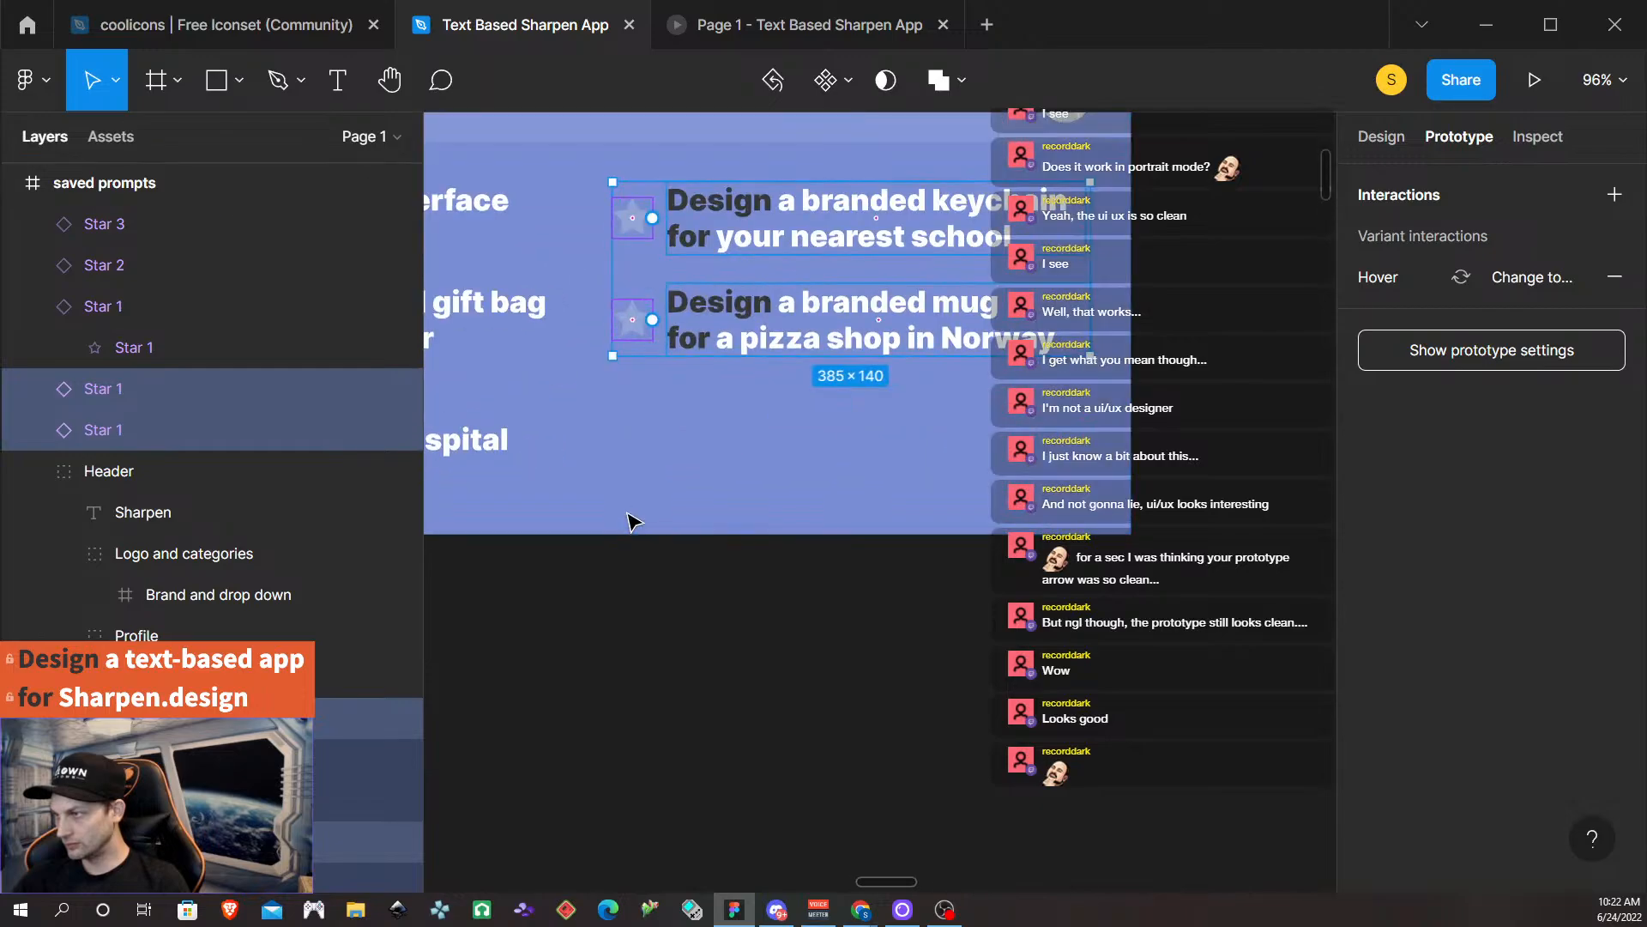
pyautogui.hscroll(-3, 601, 442)
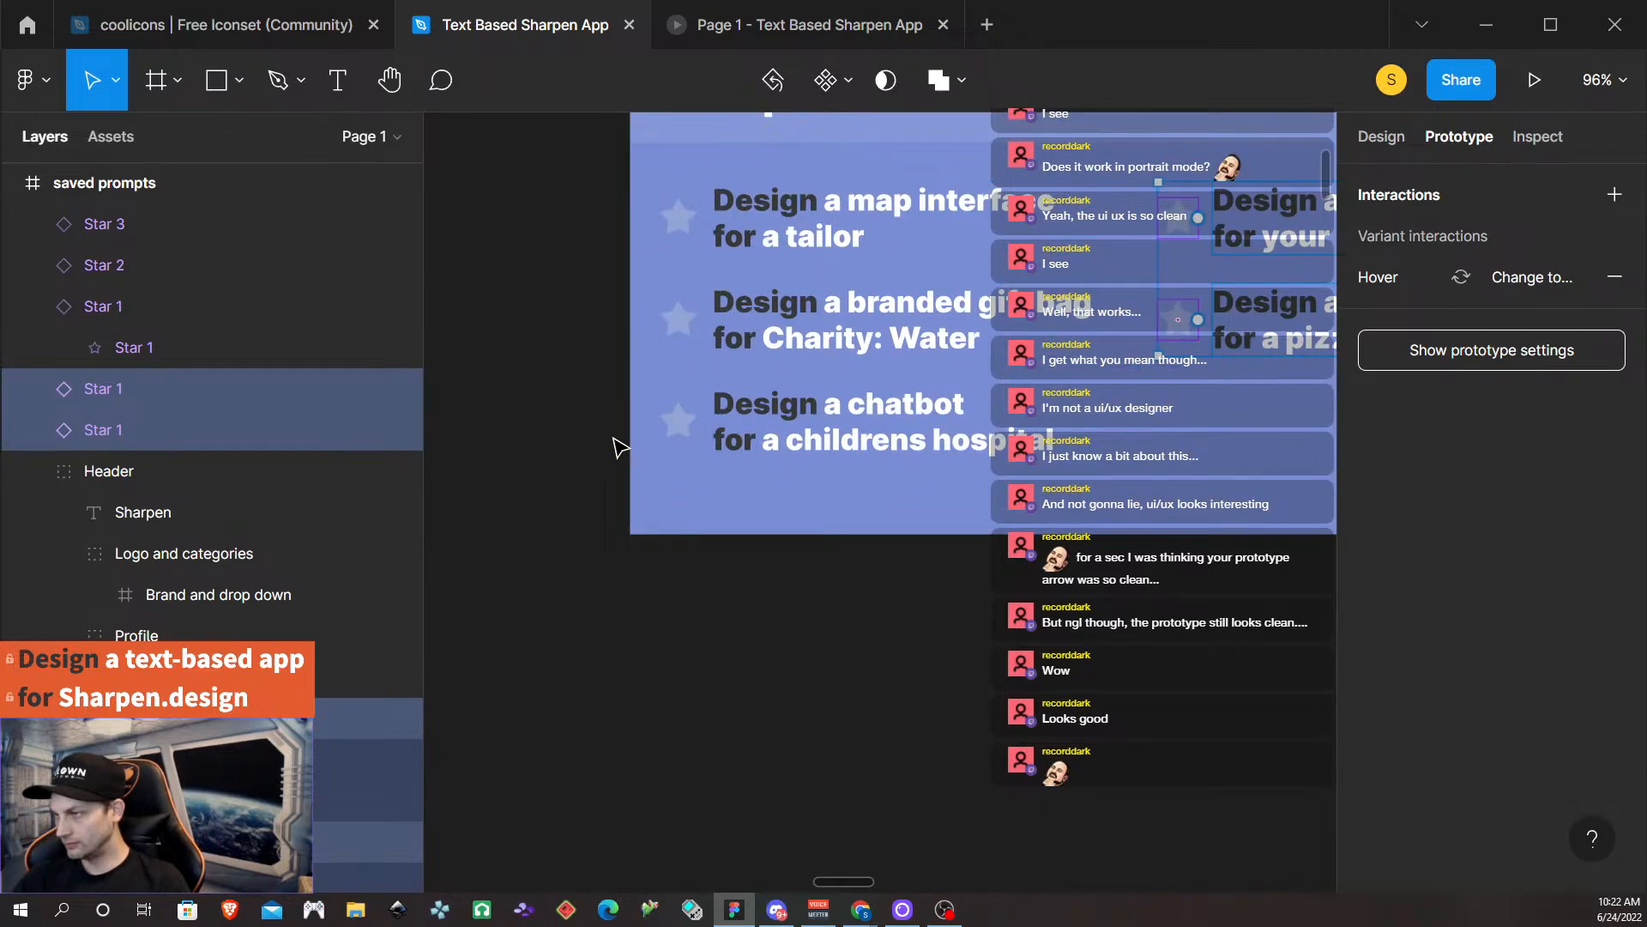
pyautogui.keyDown('shift'); pyautogui.click(678, 425); pyautogui.keyUp('shift')
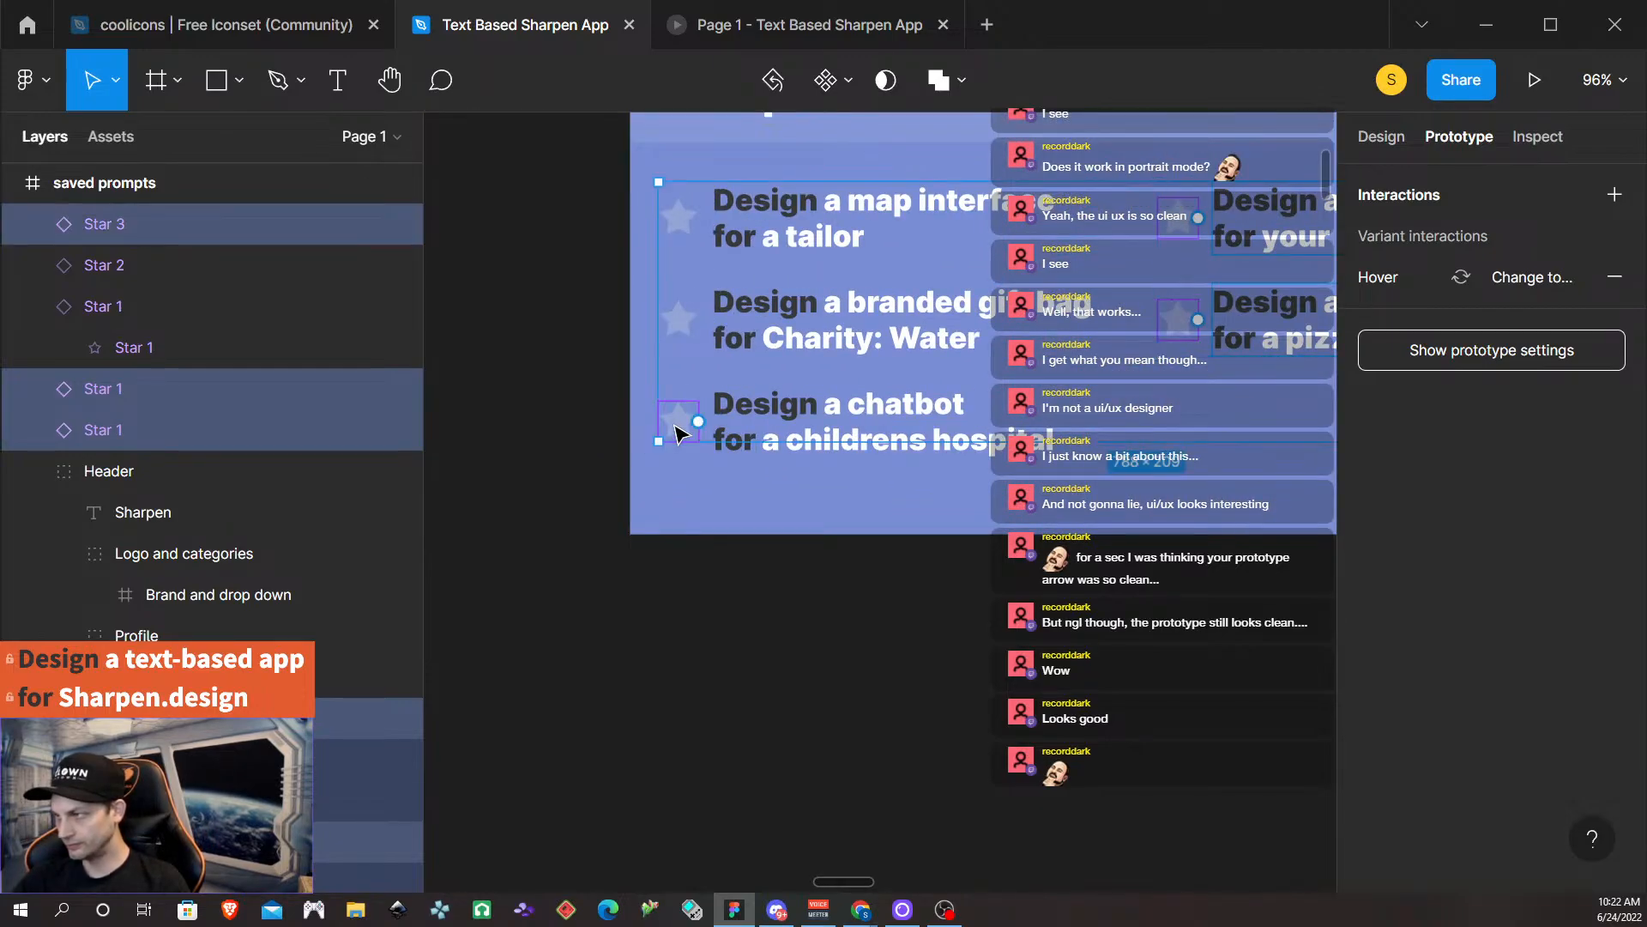
pyautogui.keyDown('shift'); pyautogui.click(678, 319); pyautogui.keyUp('shift')
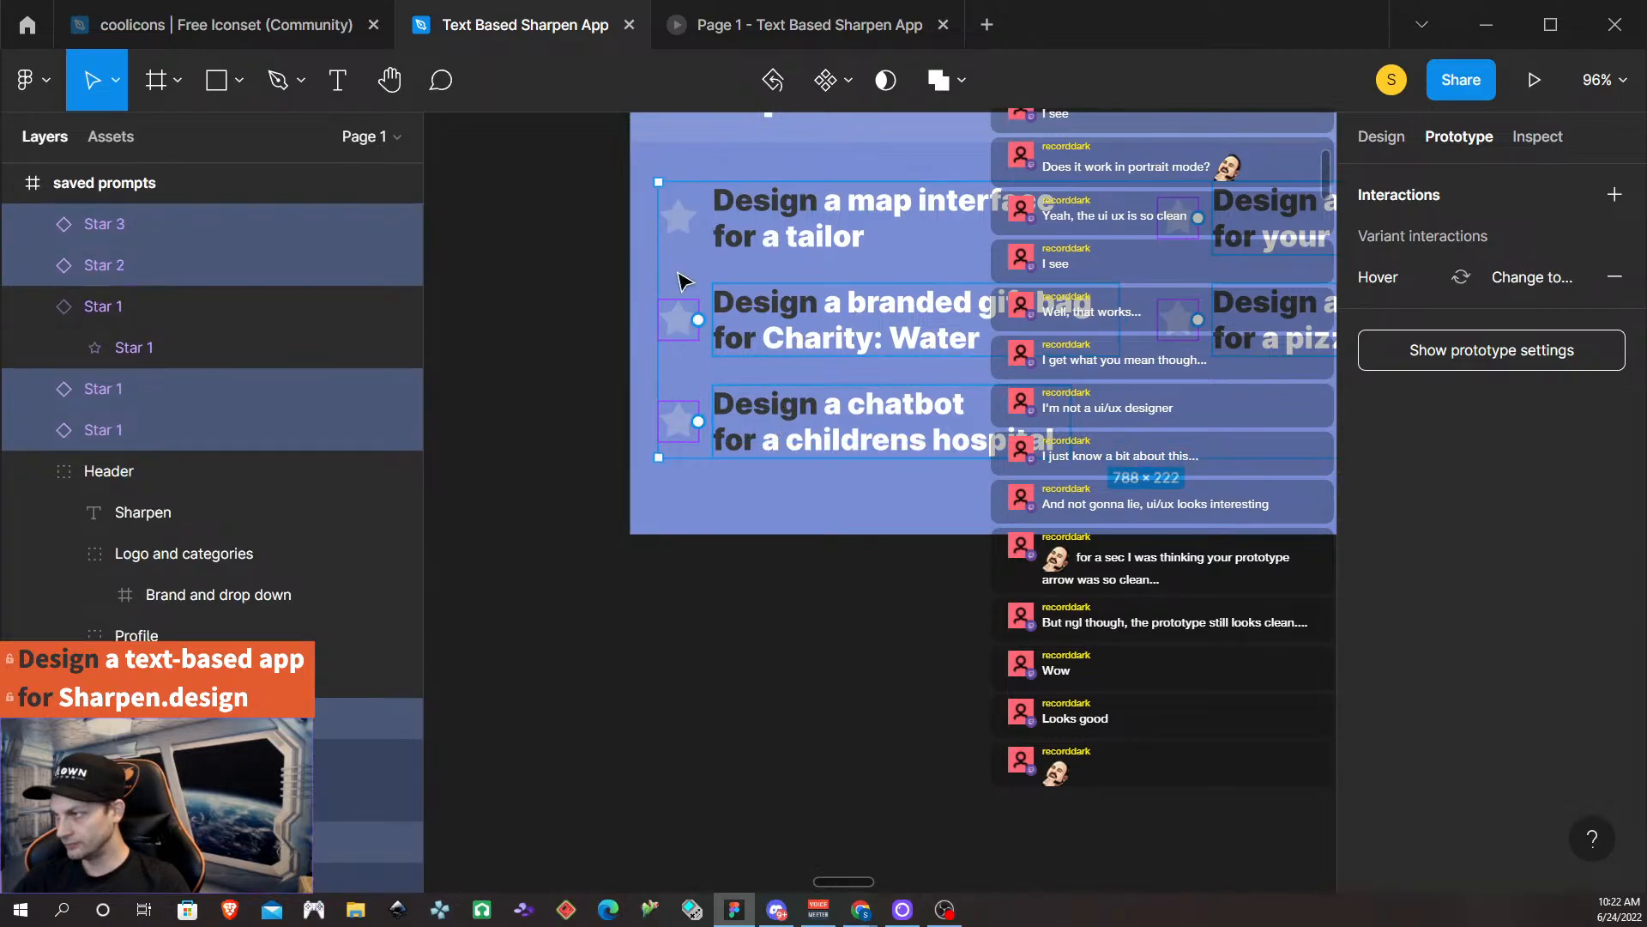
pyautogui.keyDown('shift'); pyautogui.click(700, 225); pyautogui.keyUp('shift')
pyautogui.keyDown('ctrl'); pyautogui.scroll(-5, 927, 266); pyautogui.keyUp('ctrl')
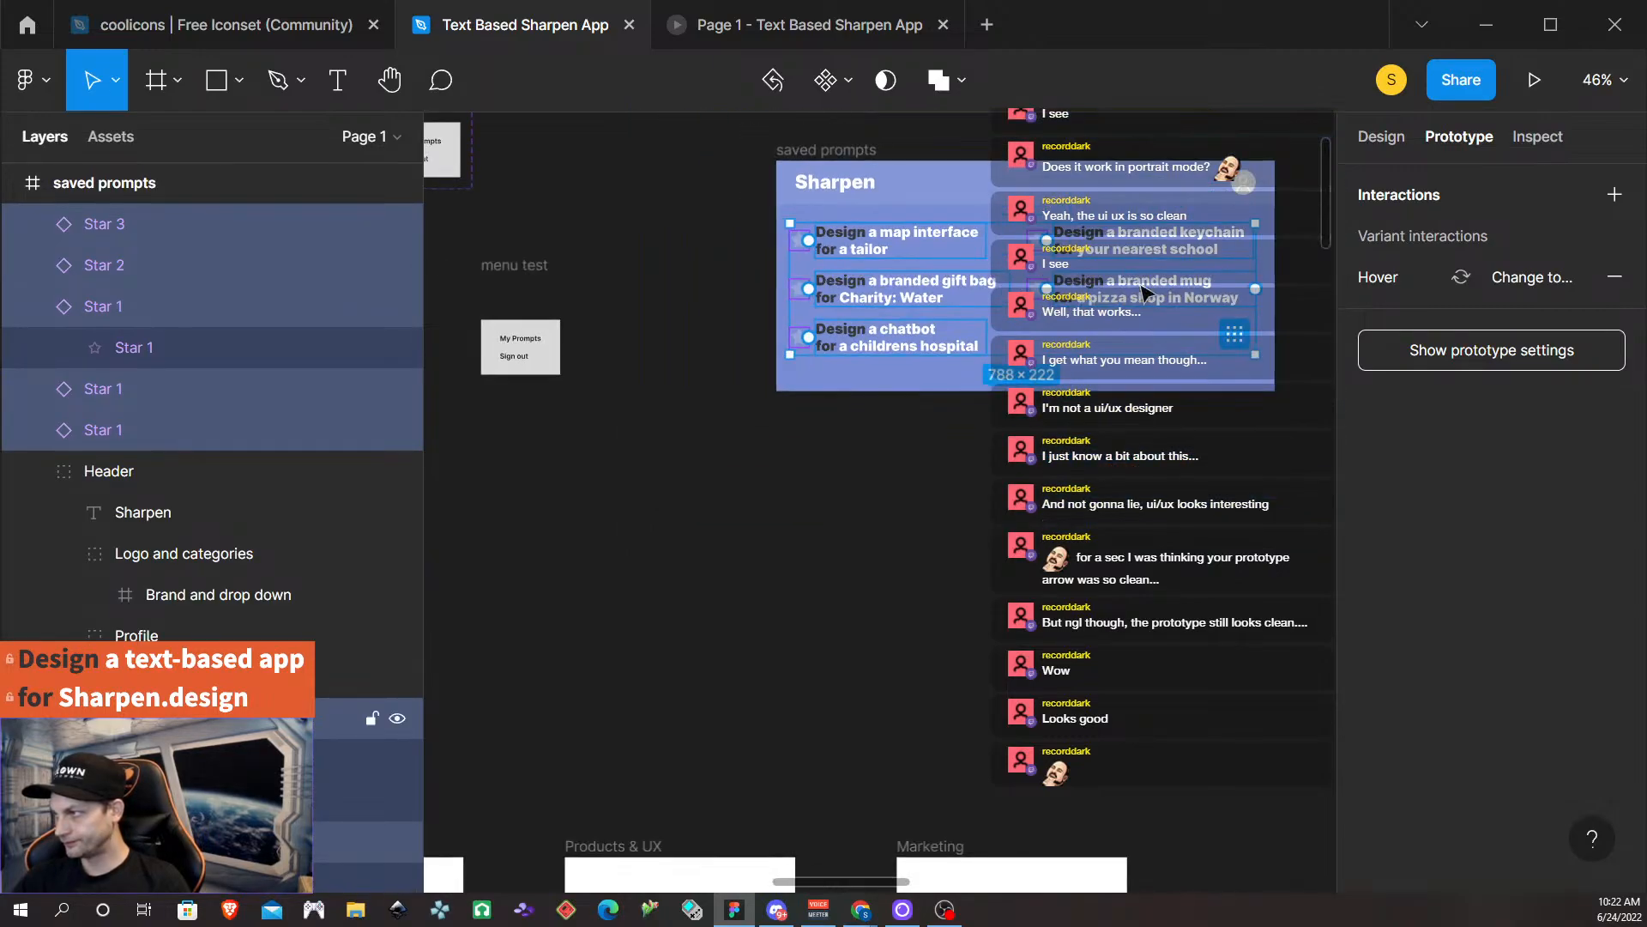
pyautogui.hscroll(3, 1175, 292)
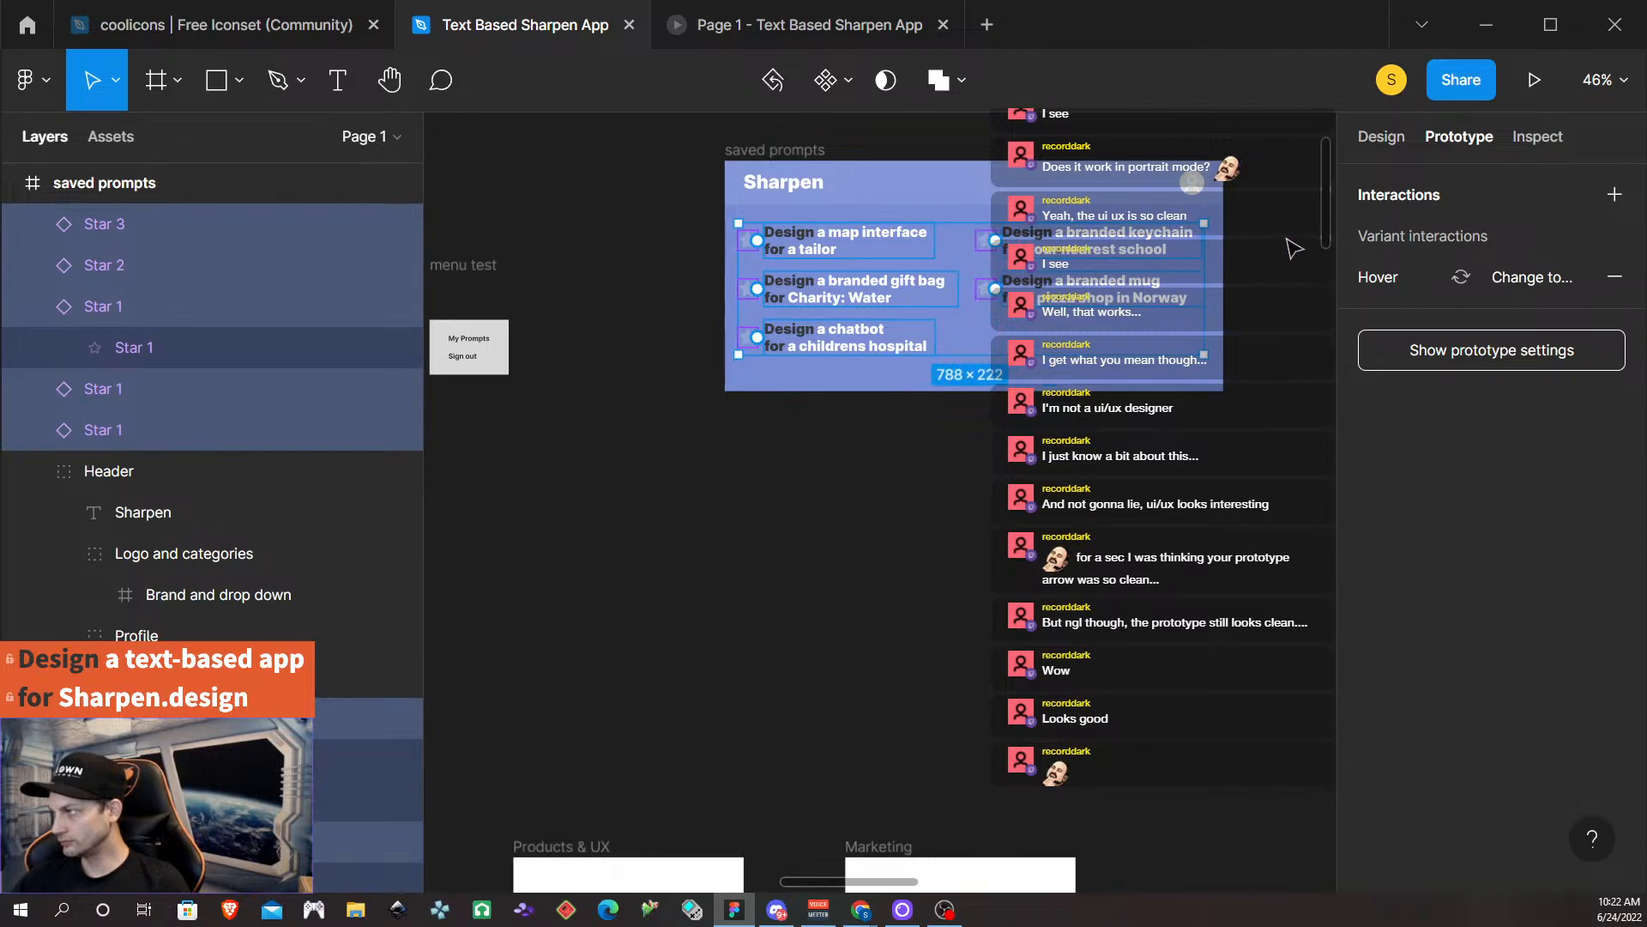
pyautogui.keyDown('ctrl'); pyautogui.scroll(2, 1140, 377); pyautogui.keyUp('ctrl')
pyautogui.keyDown('ctrl'); pyautogui.scroll(2, 1139, 378); pyautogui.keyUp('ctrl')
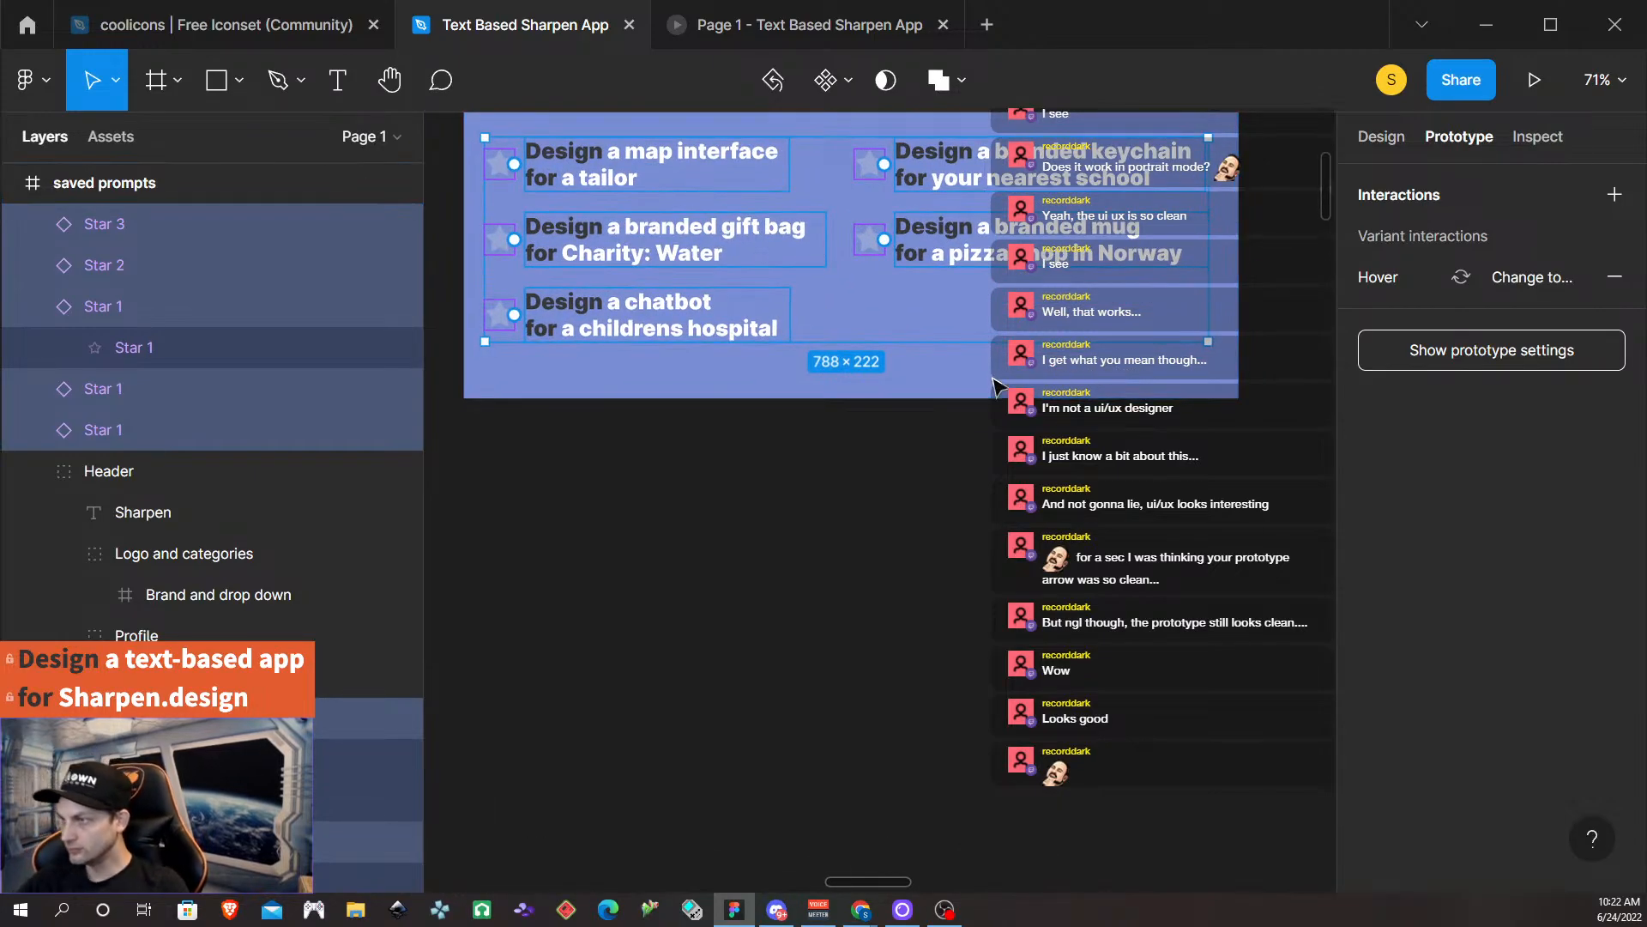
pyautogui.press('alt')
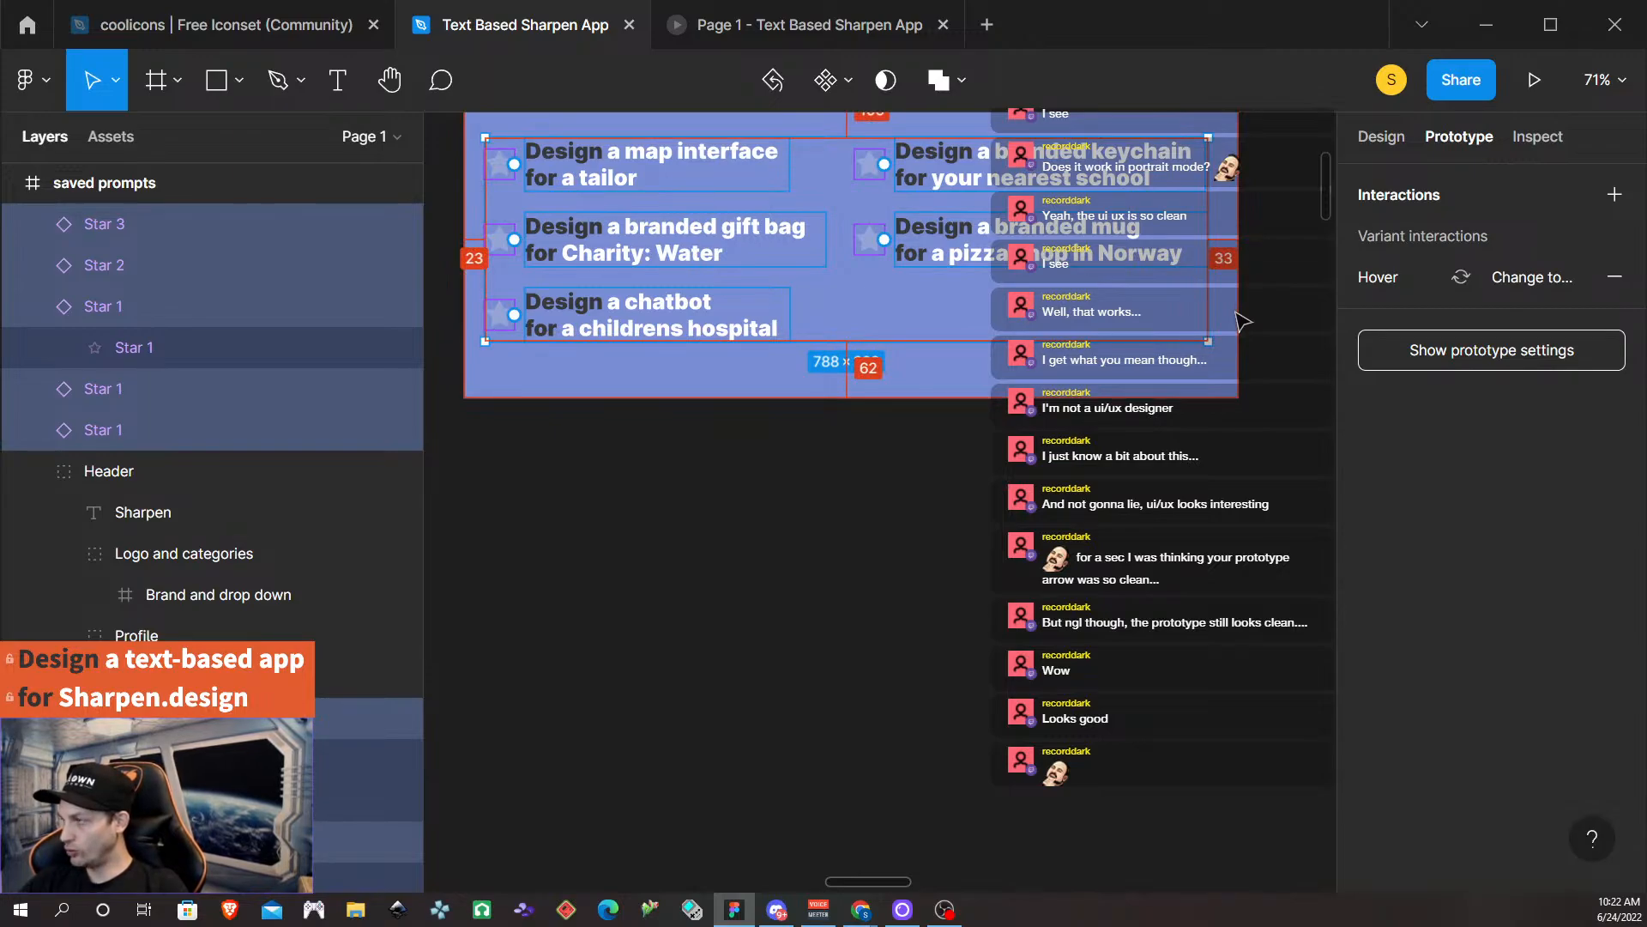
pyautogui.hotkey('alt', 'h')
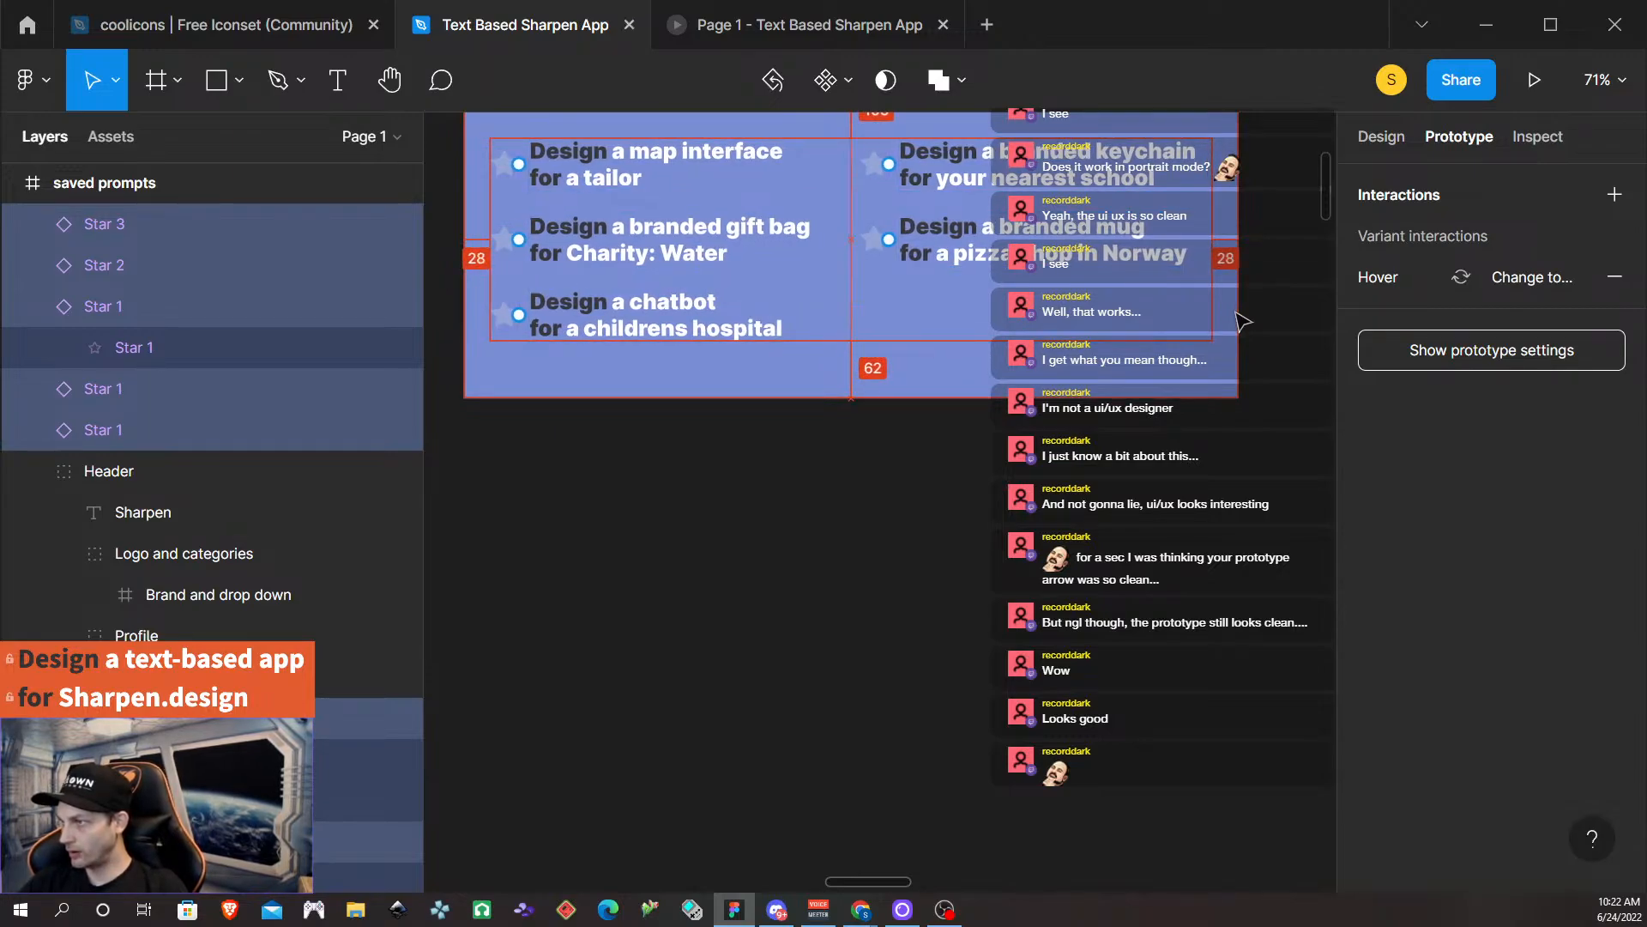
pyautogui.click(831, 24)
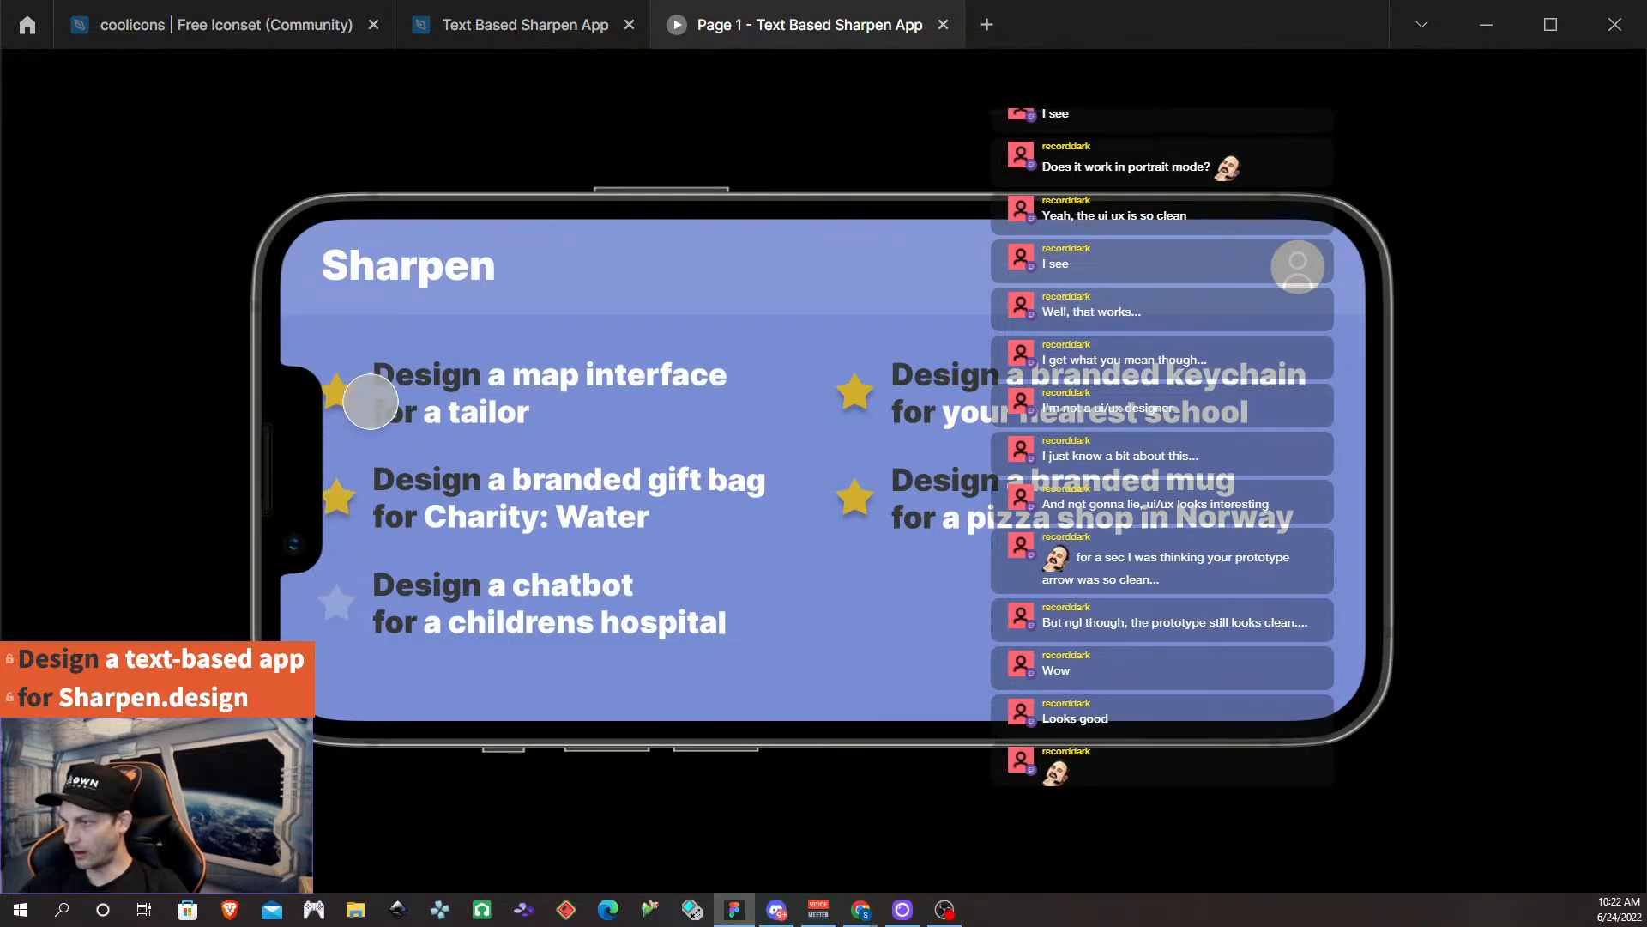
# Test toggling the stars beside the gift bag and chatbot prompts in the prototype preview, and return to the design file.
pyautogui.click(342, 493)
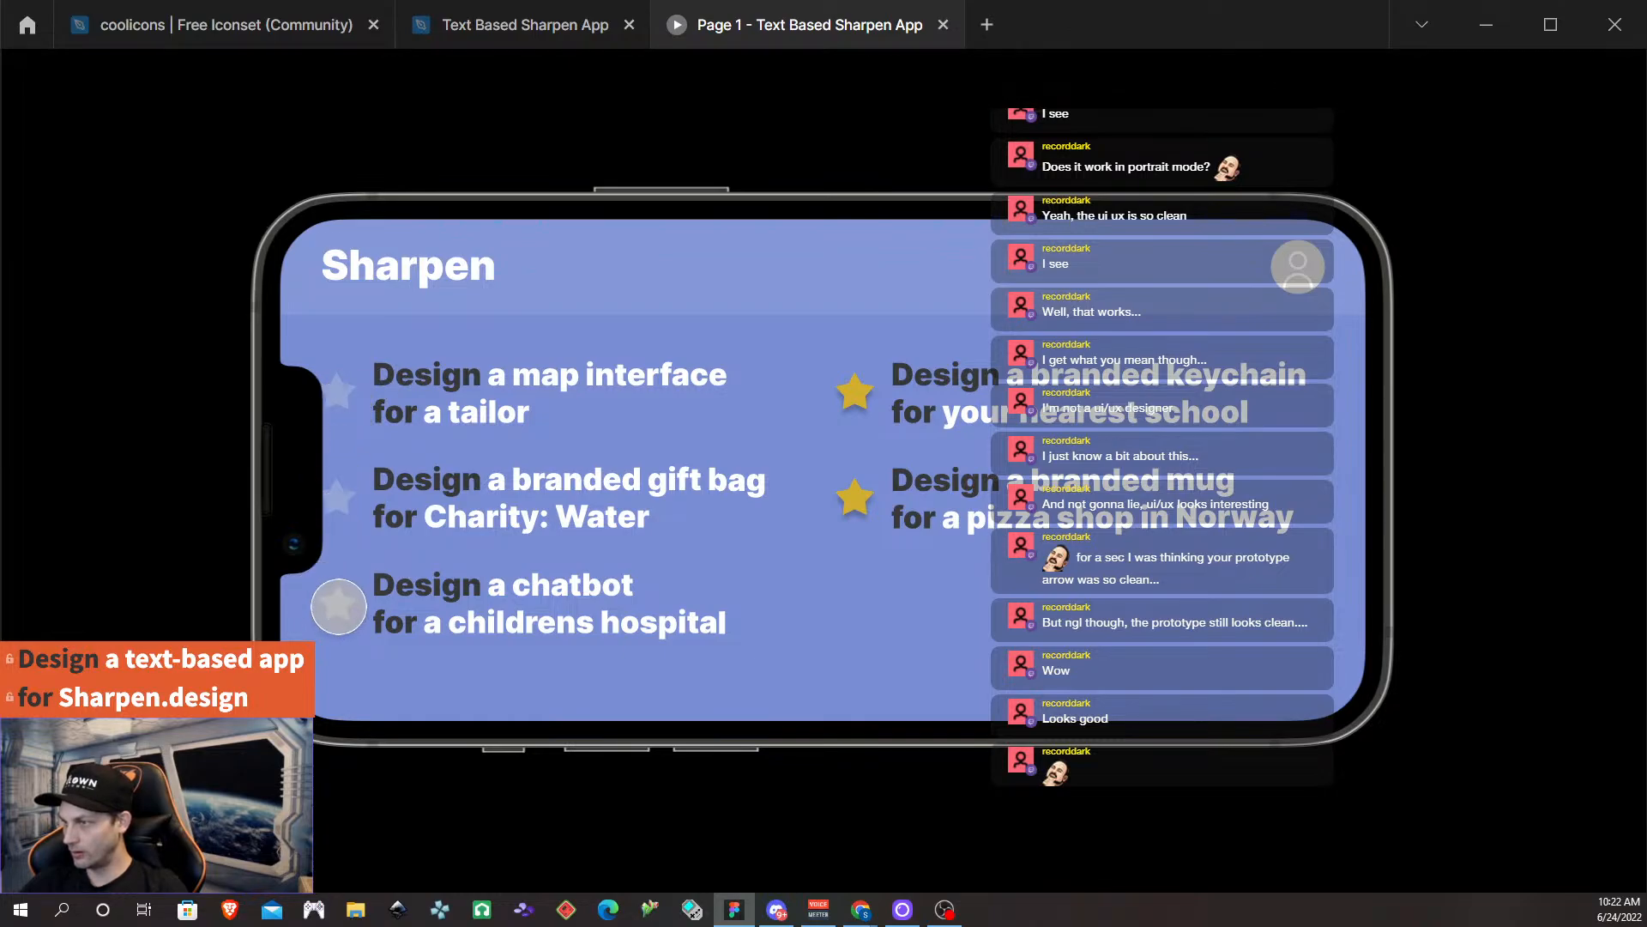
pyautogui.click(337, 607)
pyautogui.click(571, 33)
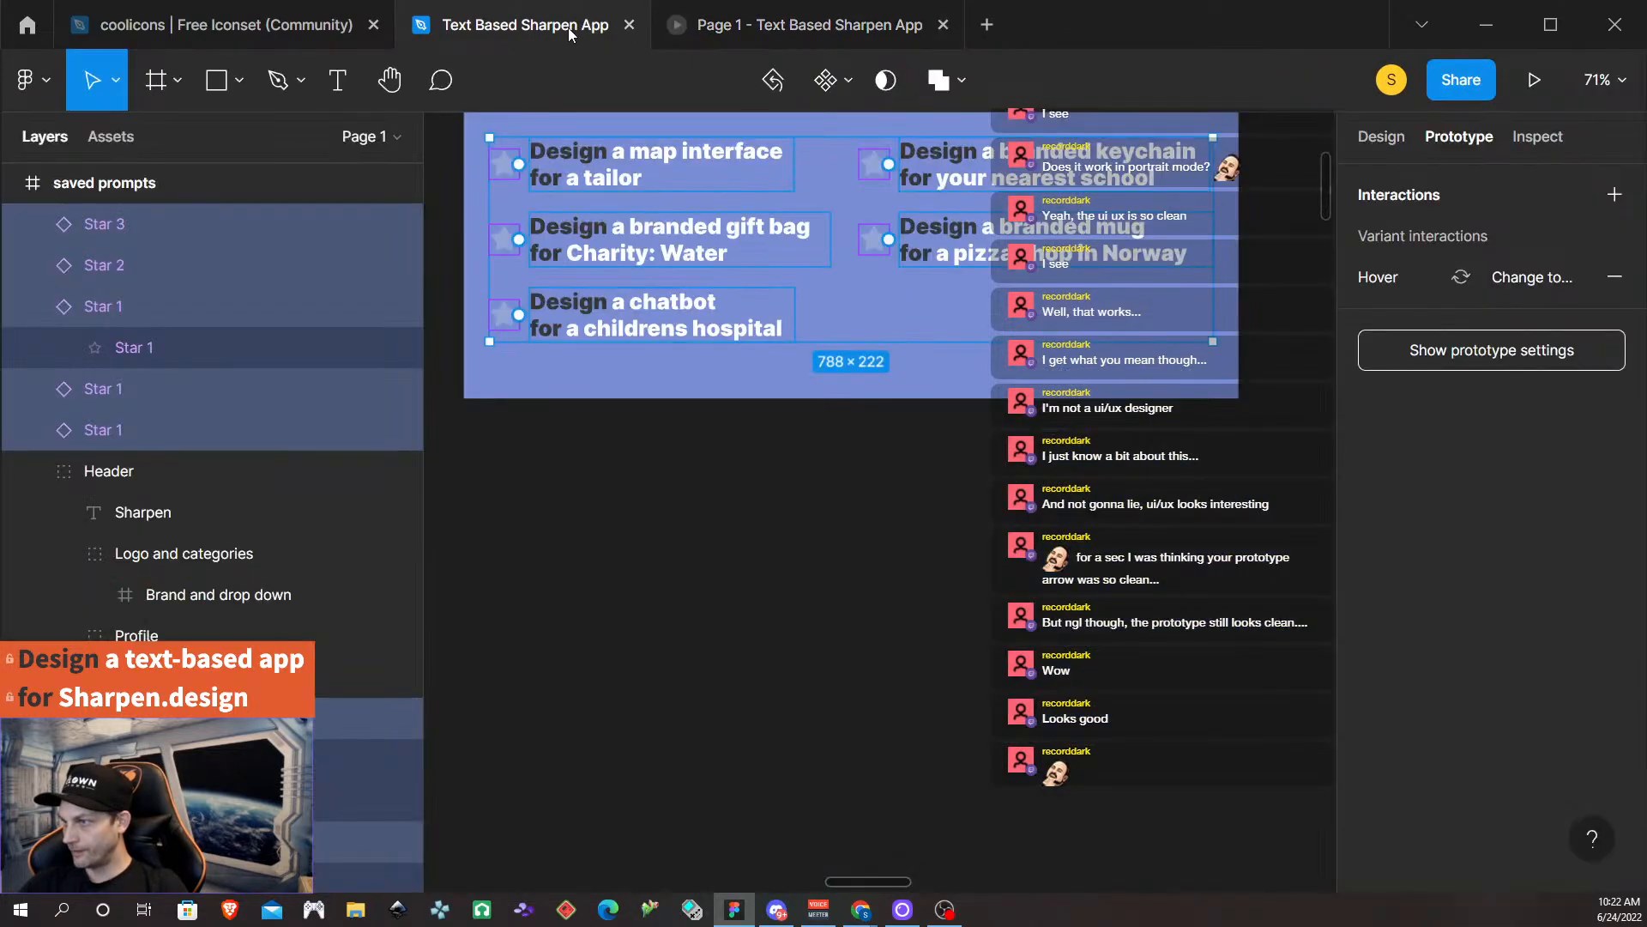
# Shift the selected saved prompts and stars 12 px to the right, check the layout in the prototype preview, and close the preview.
pyautogui.press('alt')
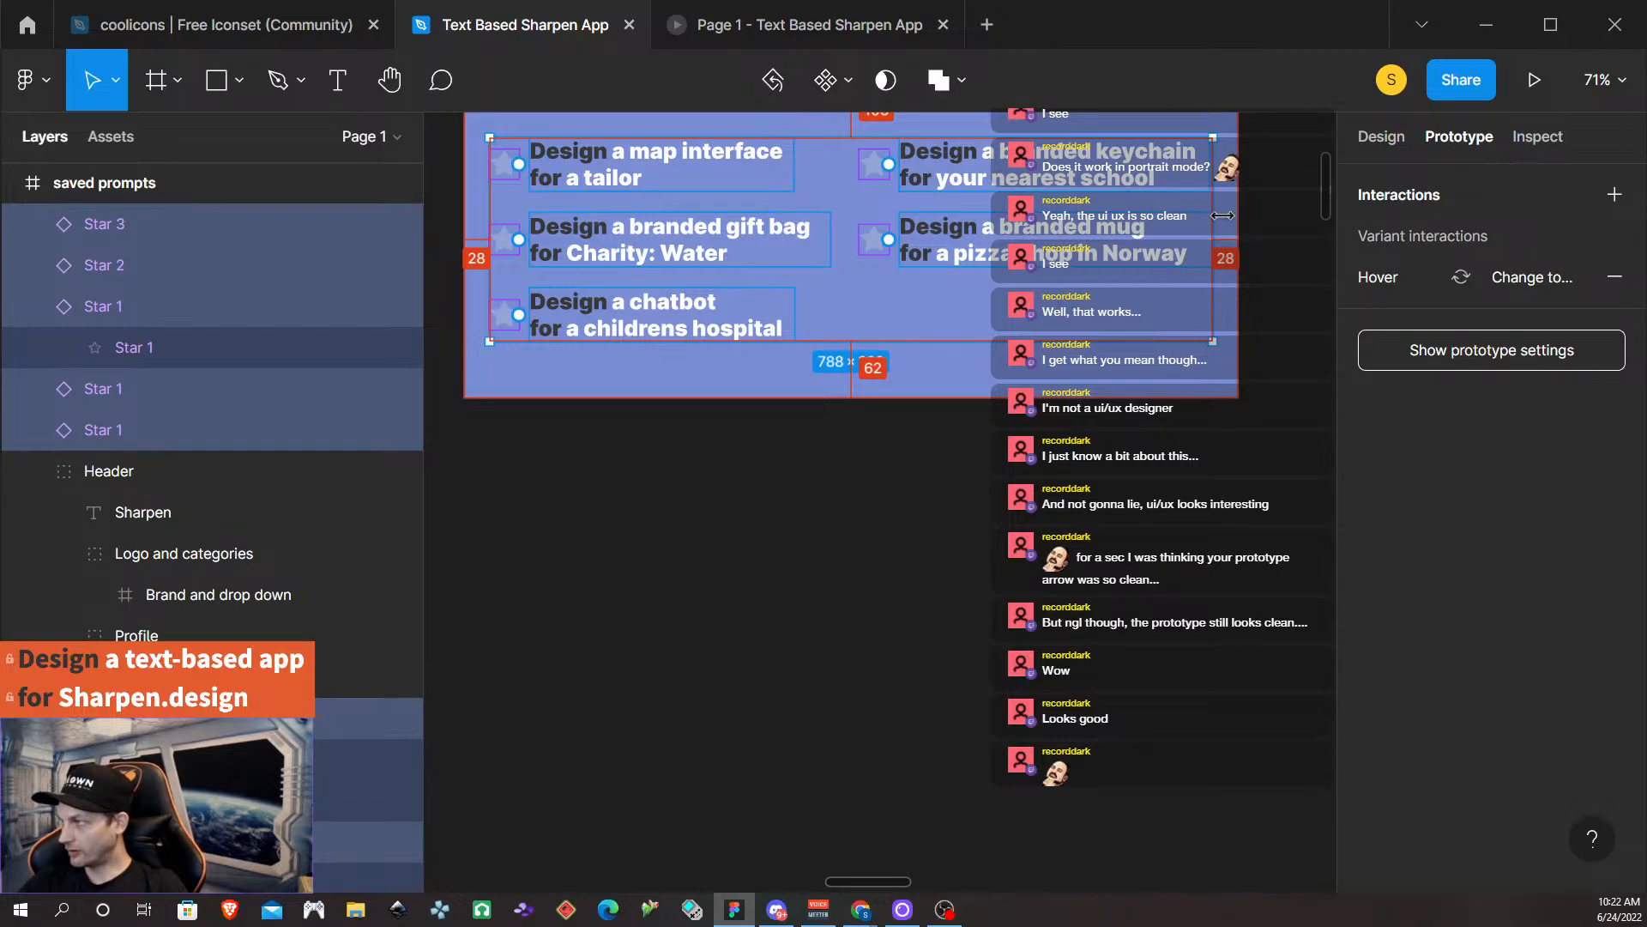
pyautogui.hotkey('shift', 'Right')
pyautogui.press('Right')
pyautogui.press('Right')
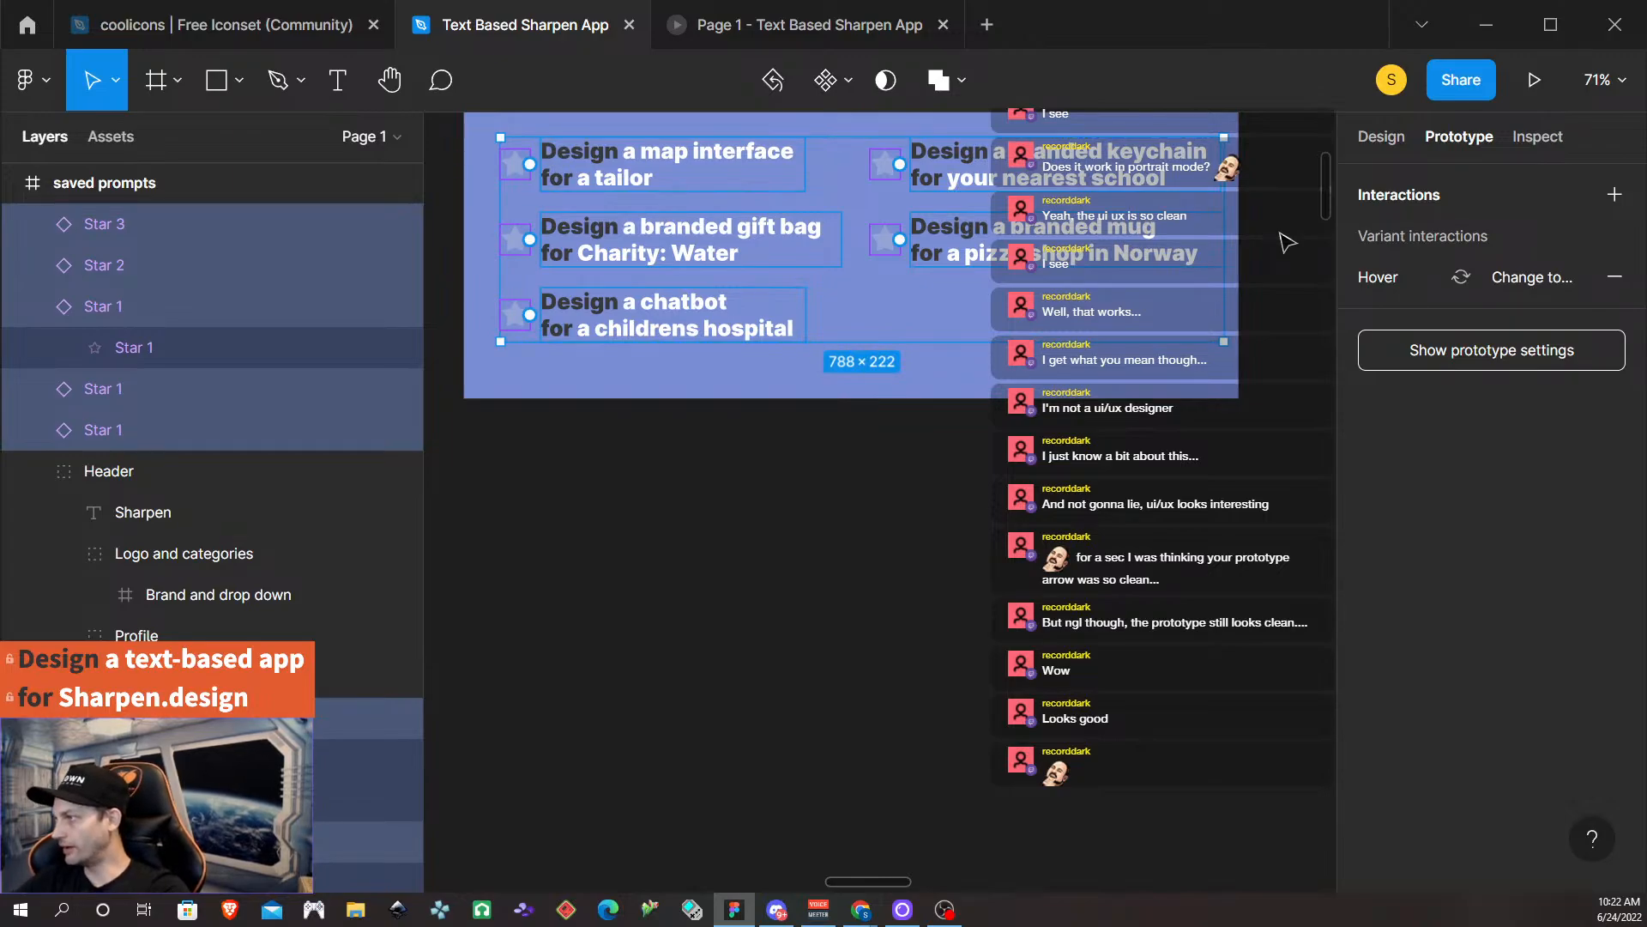
pyautogui.click(887, 16)
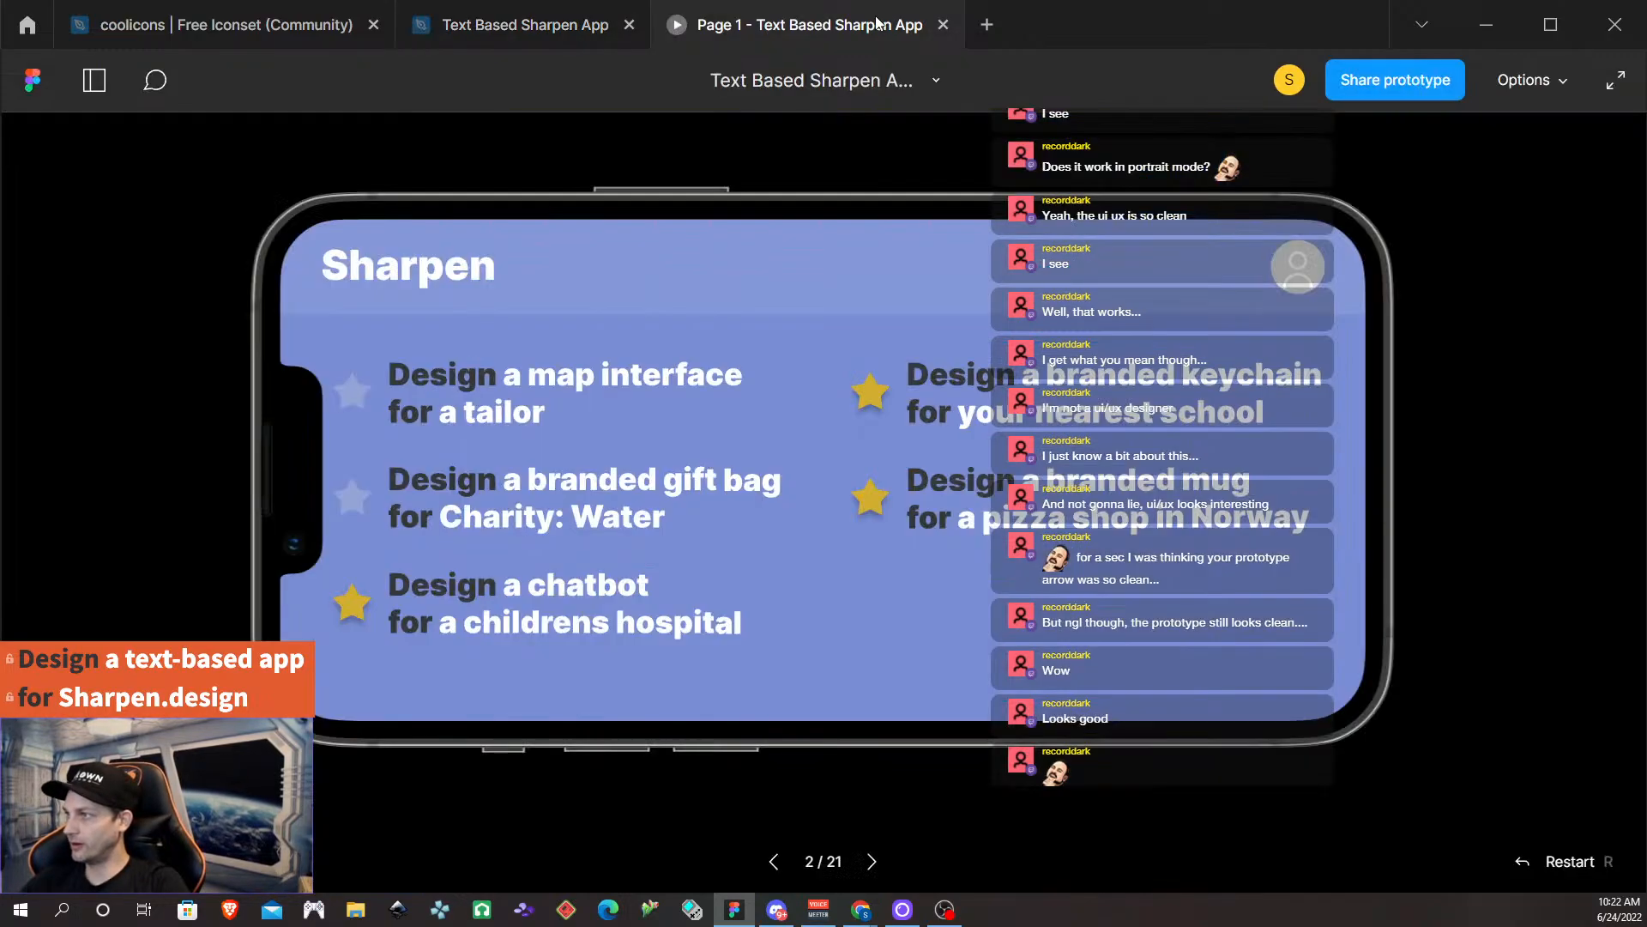
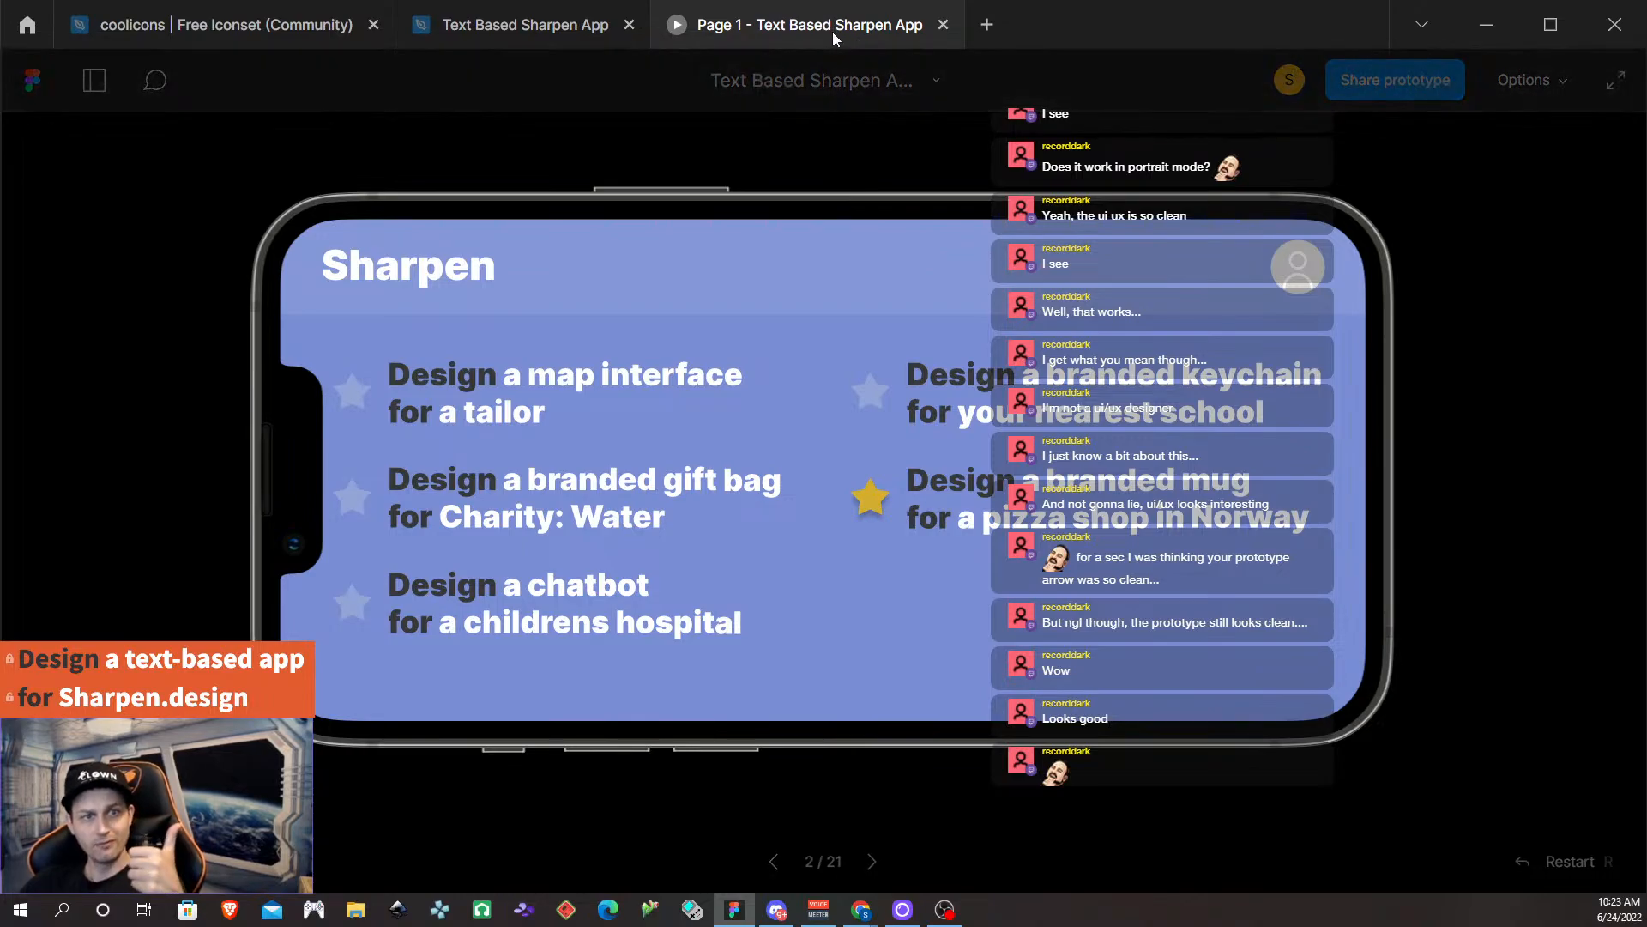
pyautogui.click(944, 26)
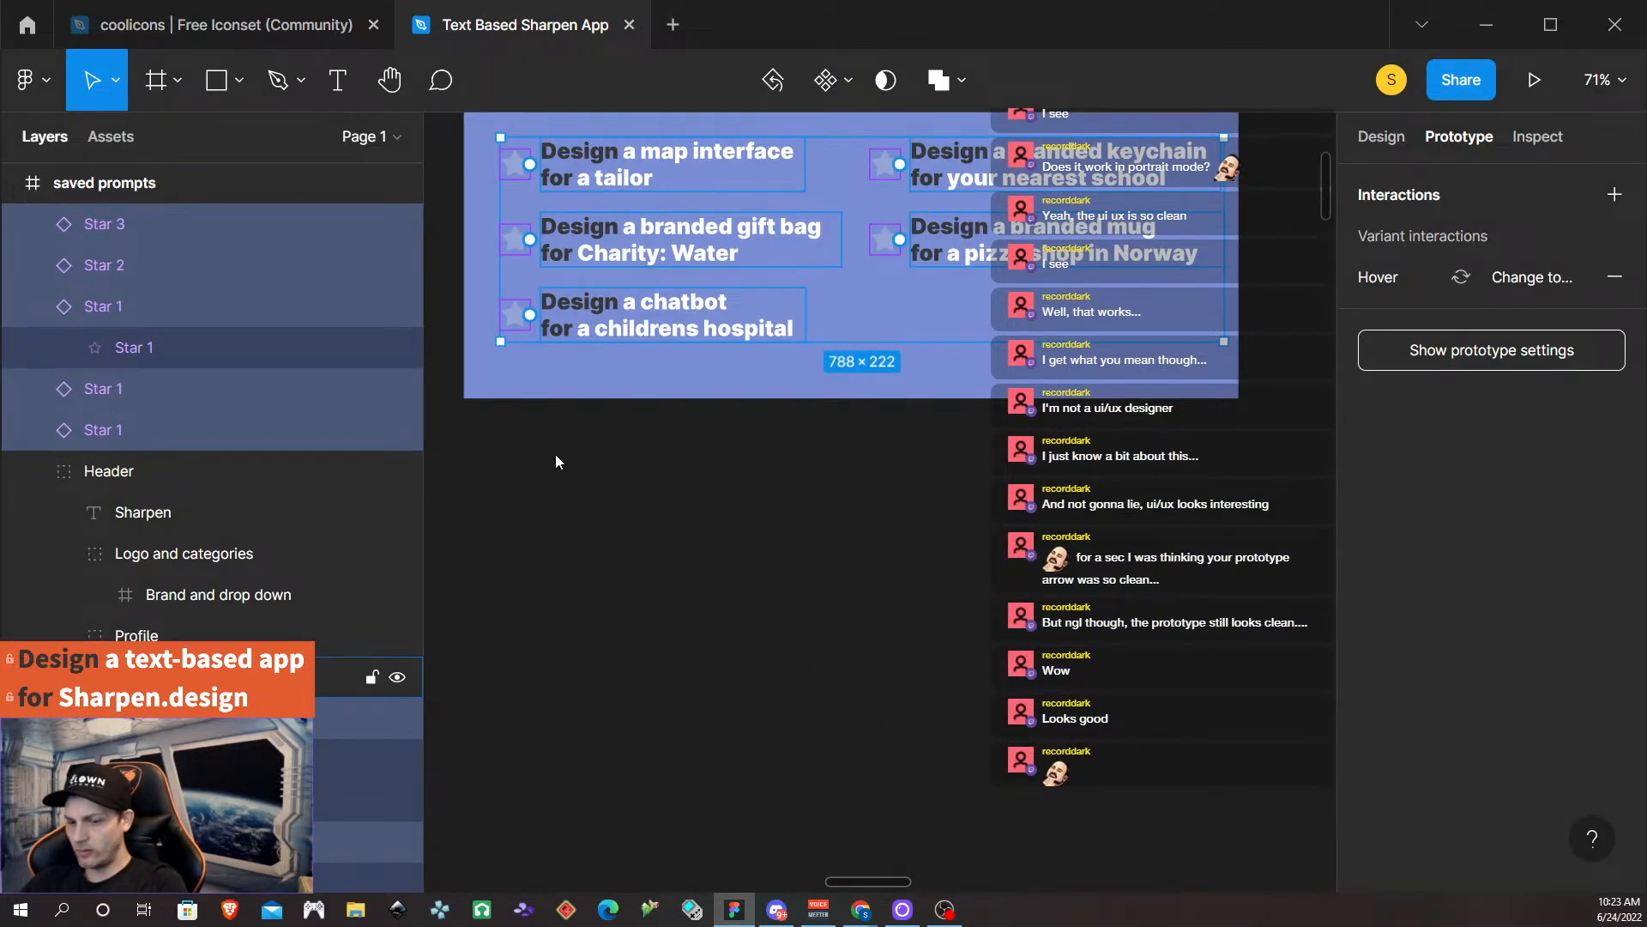
# Select and copy the Profile group, with its tap interaction opening the menu overlay, from the header of the Template frame.
pyautogui.scroll(-1, 654, 478)
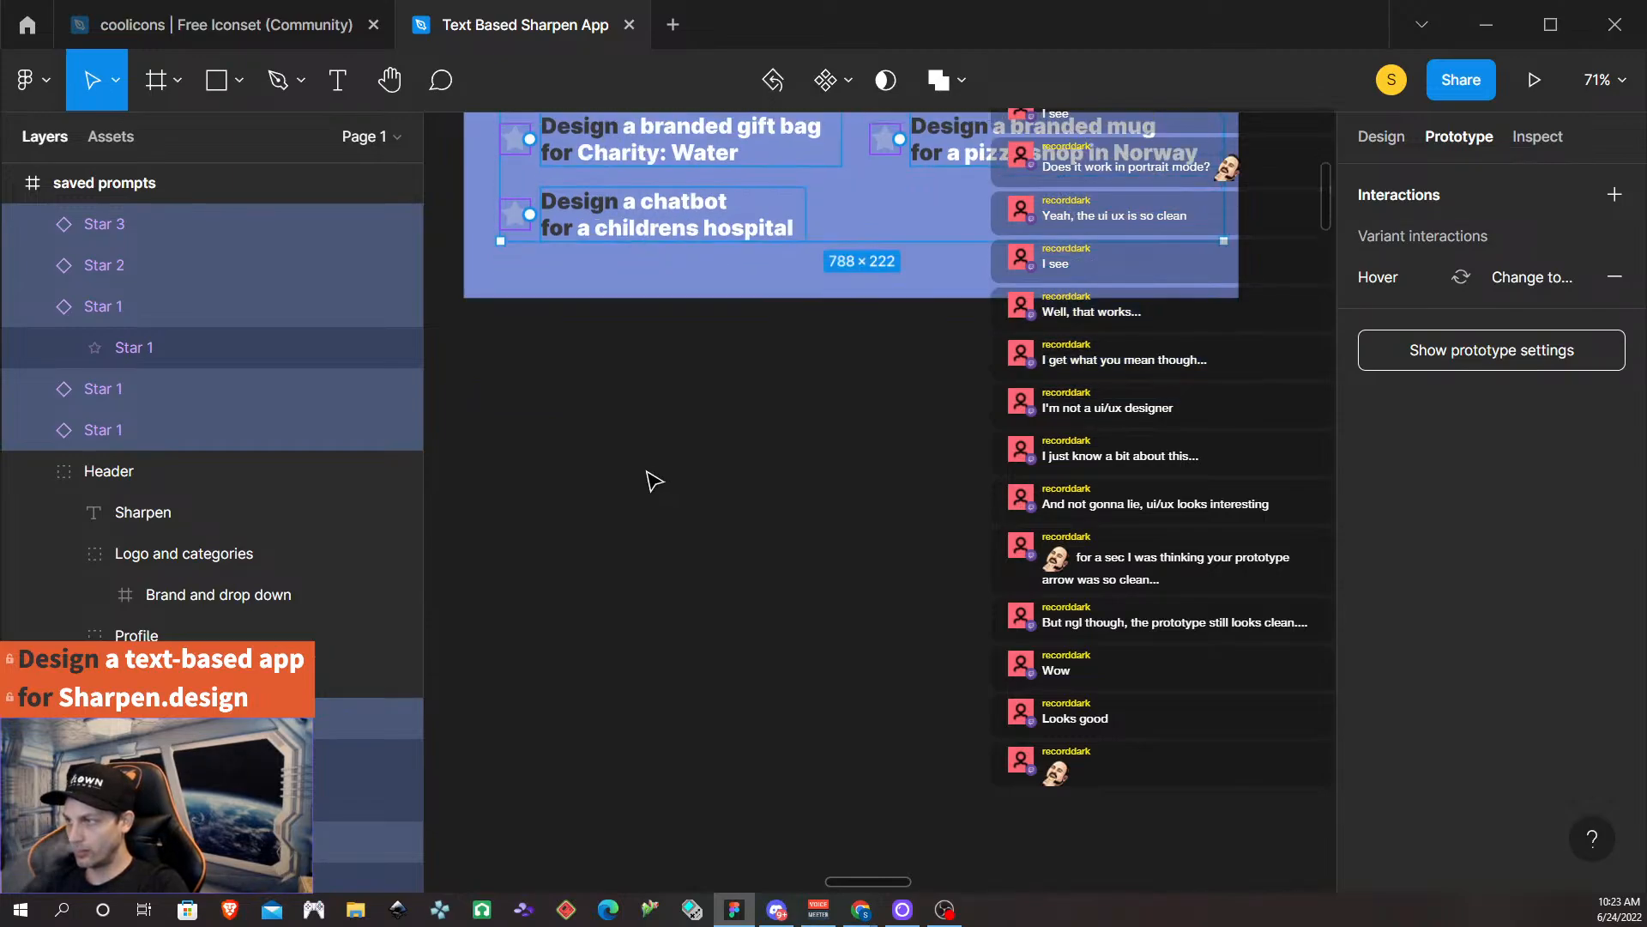
pyautogui.scroll(3, 653, 481)
pyautogui.hscroll(-8, 677, 506)
pyautogui.scroll(6, 772, 522)
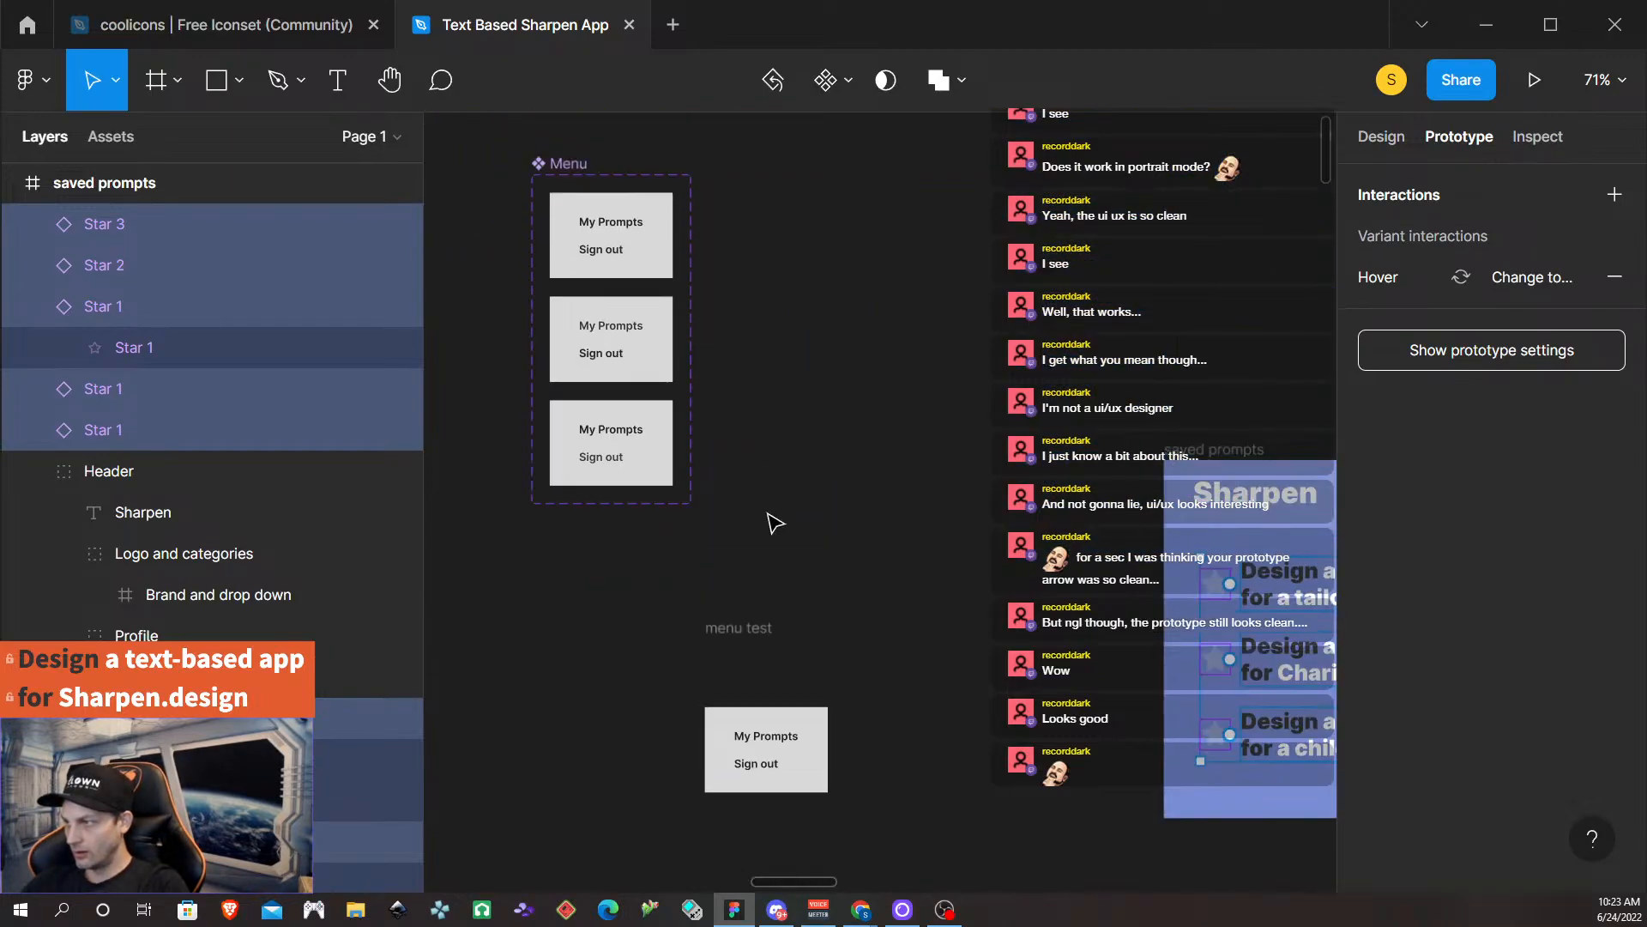
pyautogui.scroll(-5, 772, 521)
pyautogui.scroll(3, 731, 662)
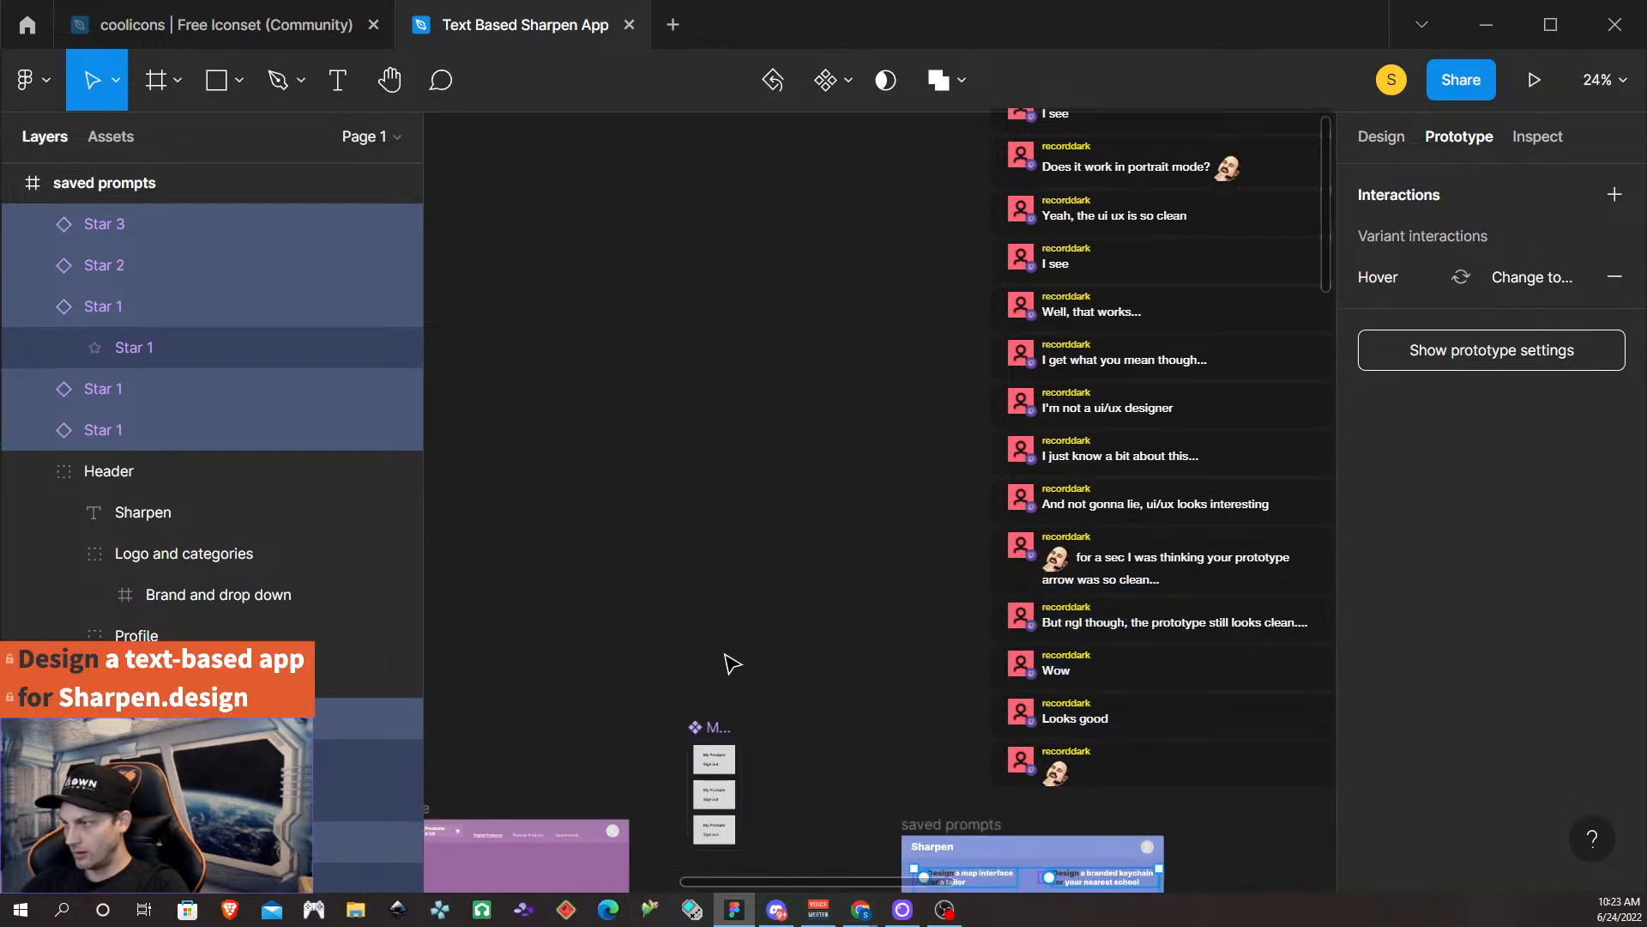
pyautogui.scroll(-5, 726, 667)
pyautogui.hscroll(-2, 728, 669)
pyautogui.click(757, 434)
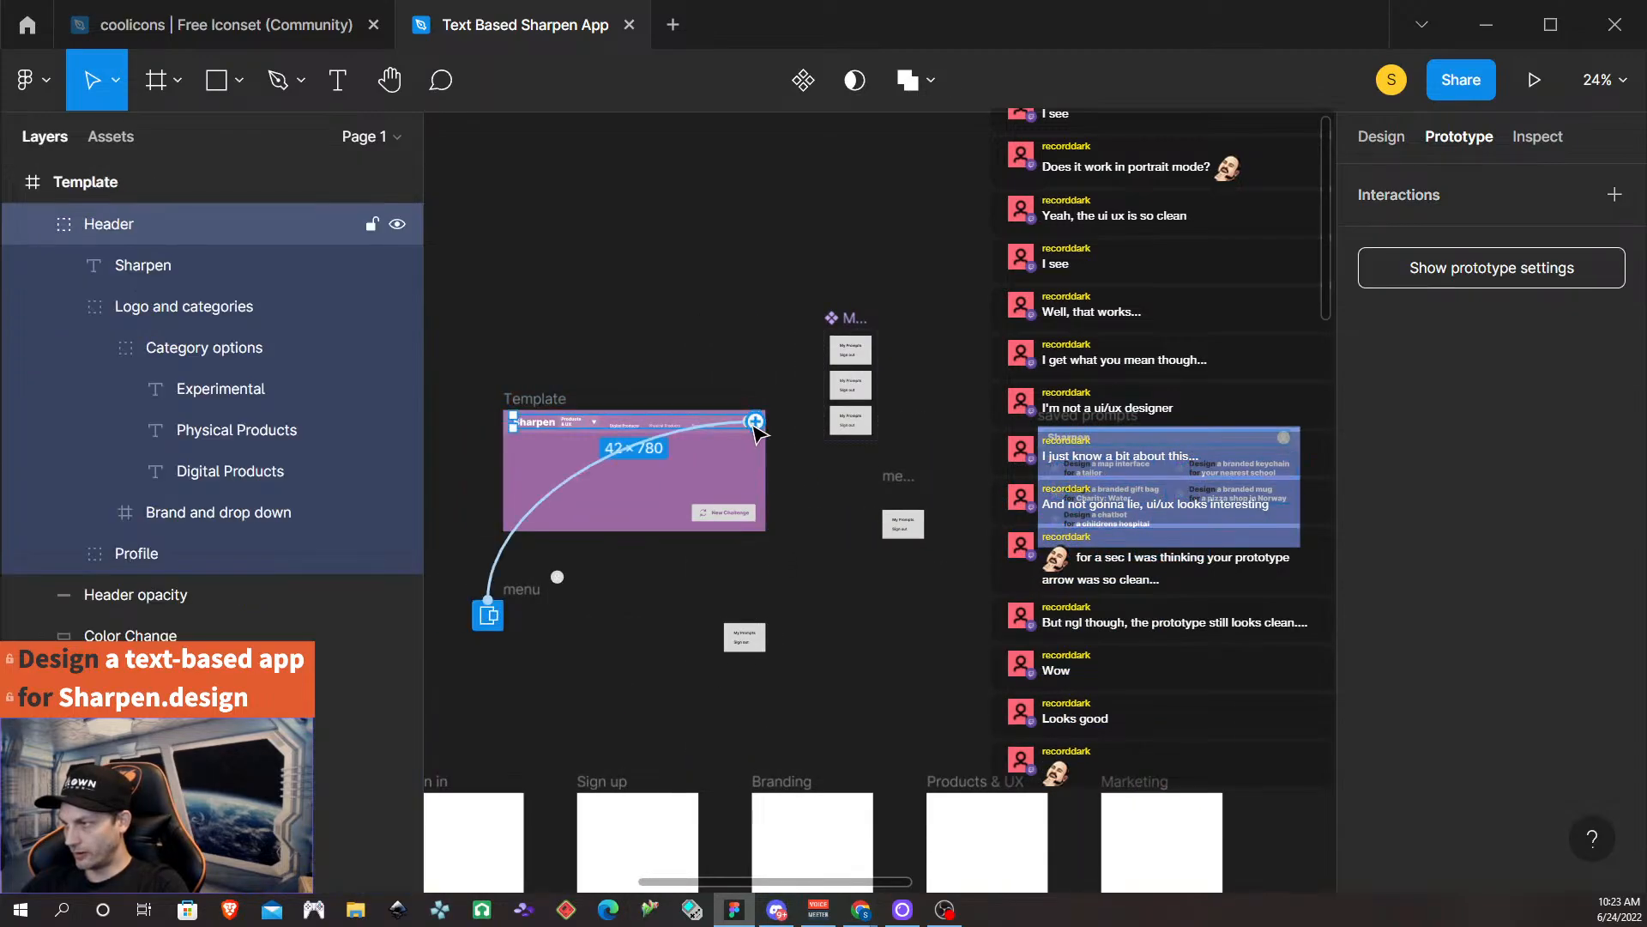
pyautogui.scroll(4, 737, 527)
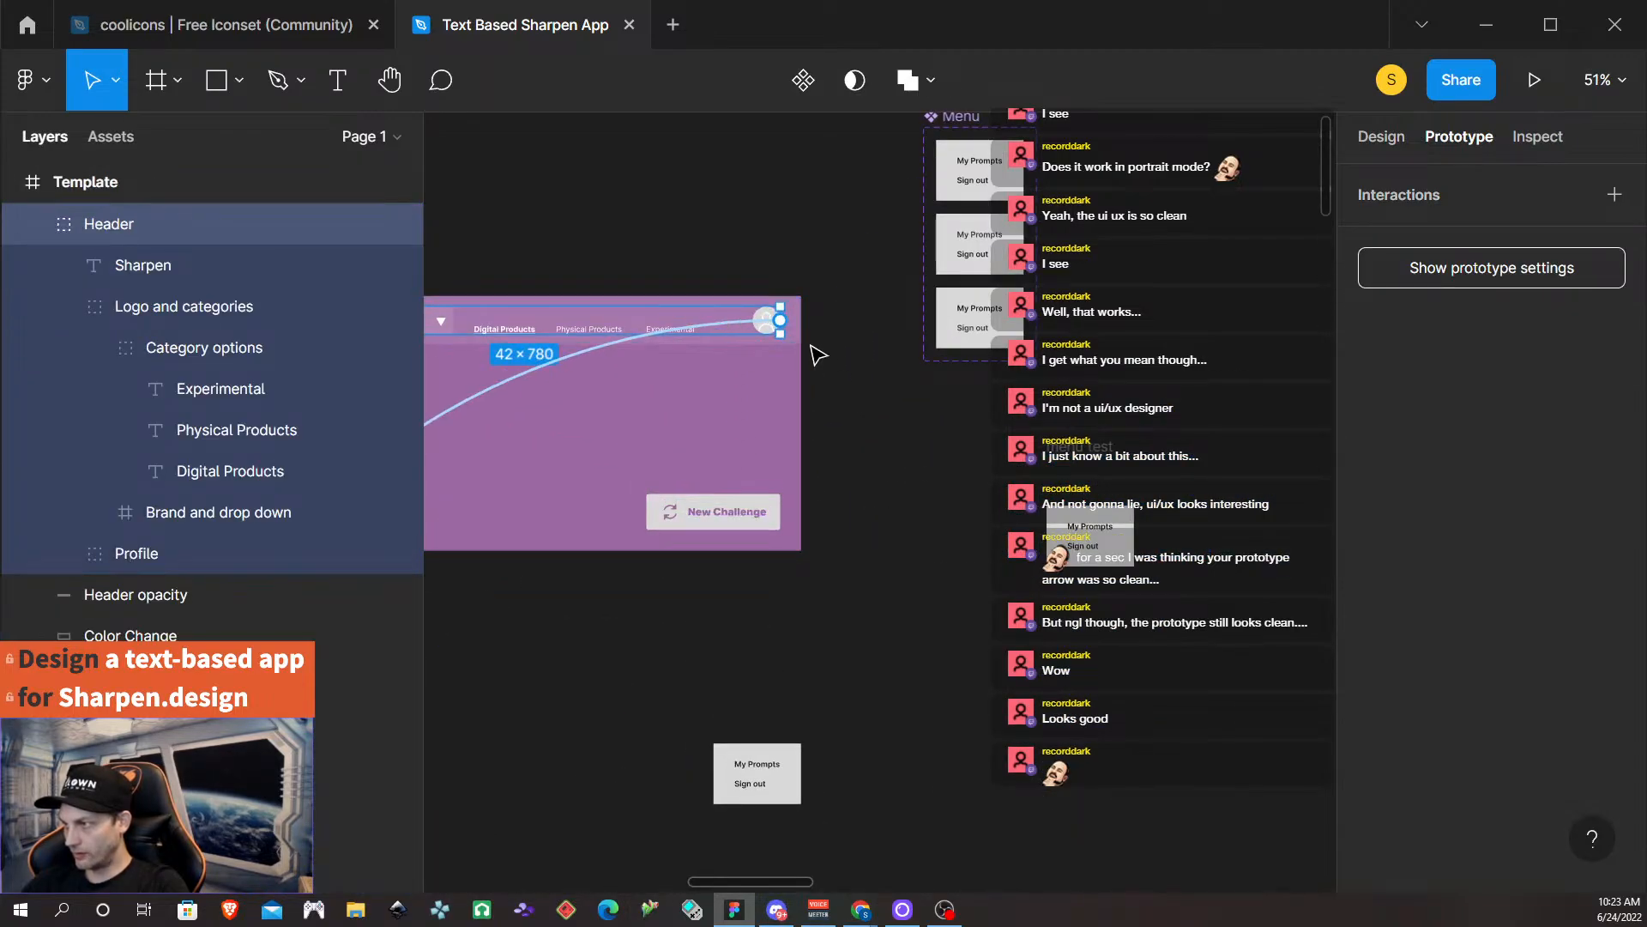
pyautogui.click(766, 332)
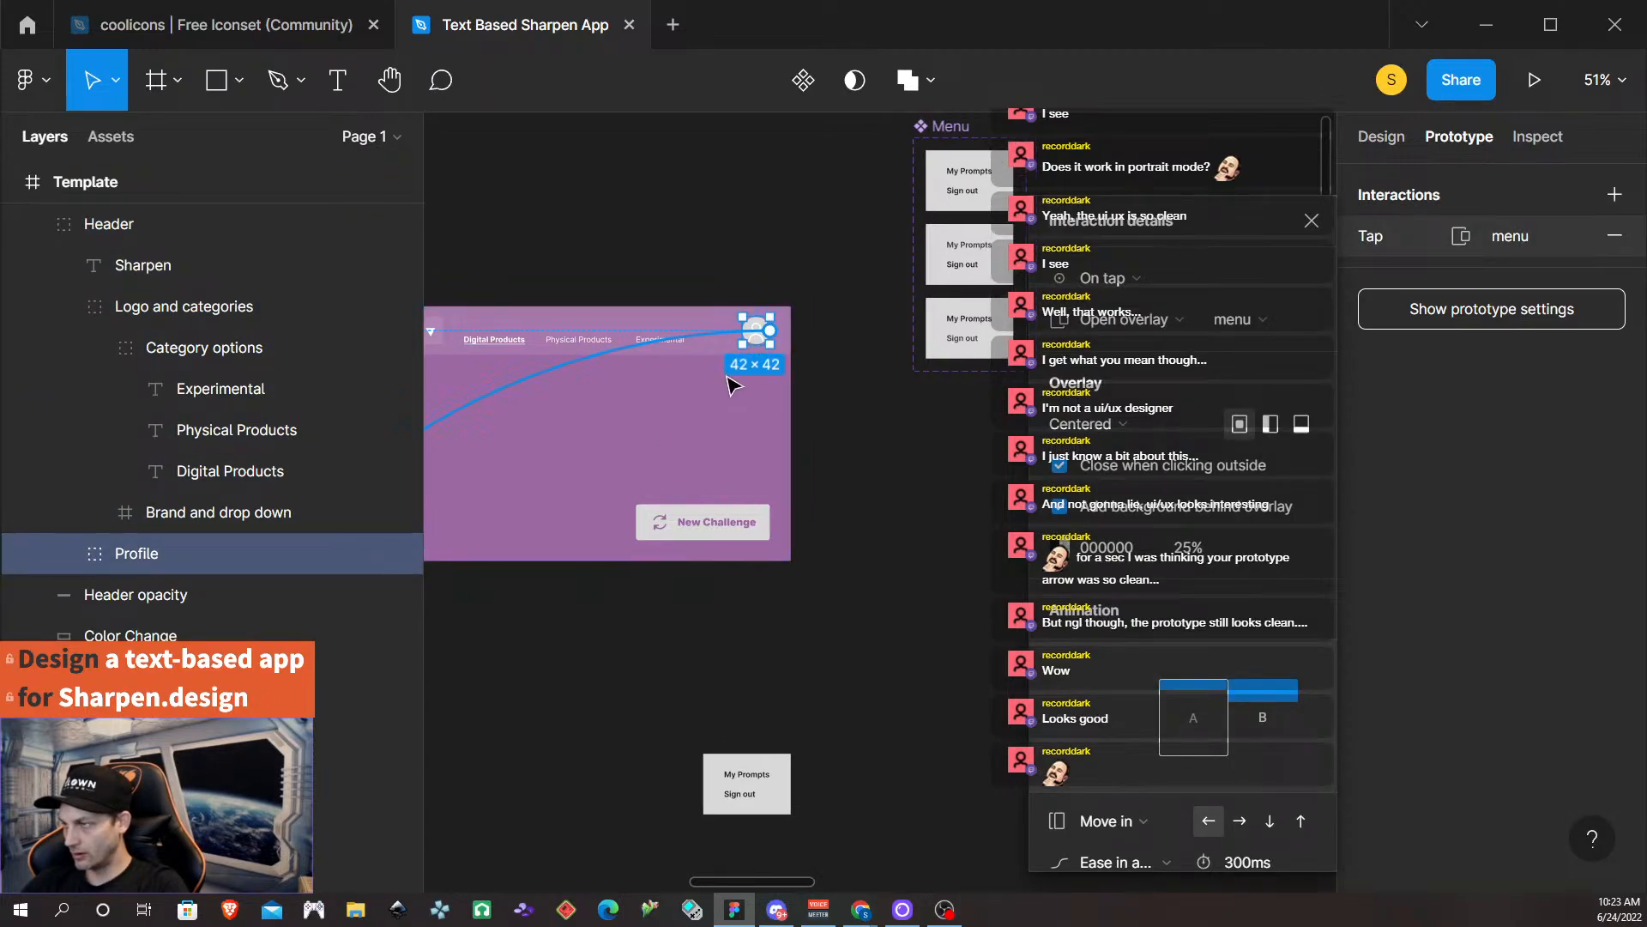
pyautogui.scroll(2, 731, 369)
pyautogui.scroll(3, 777, 407)
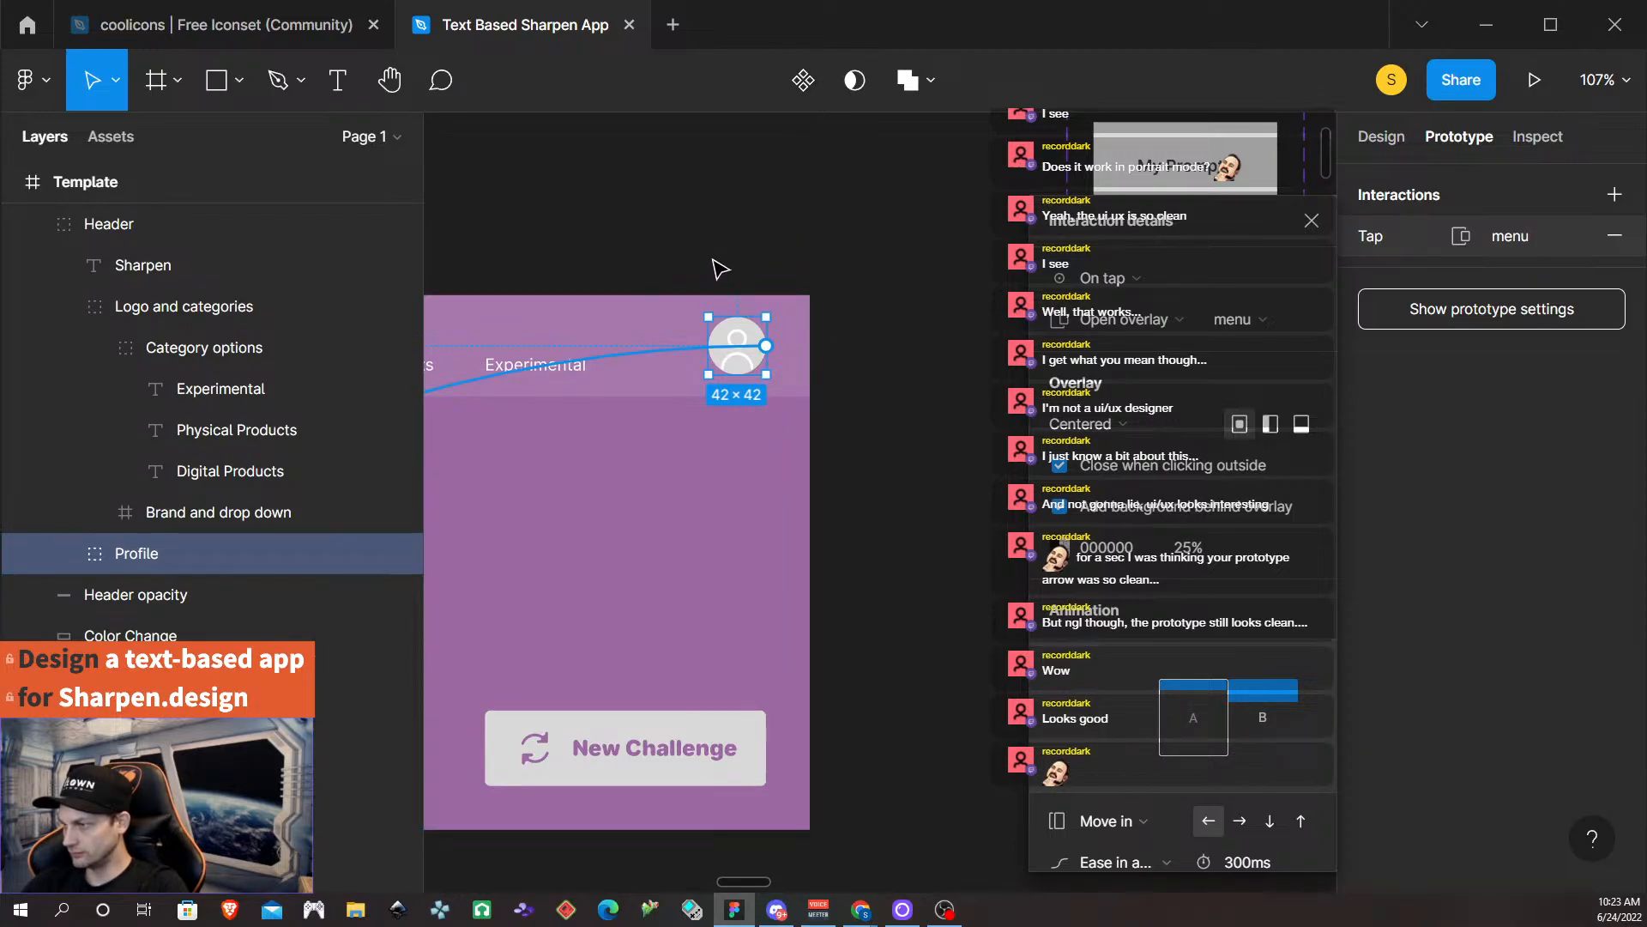
pyautogui.scroll(-5, 820, 393)
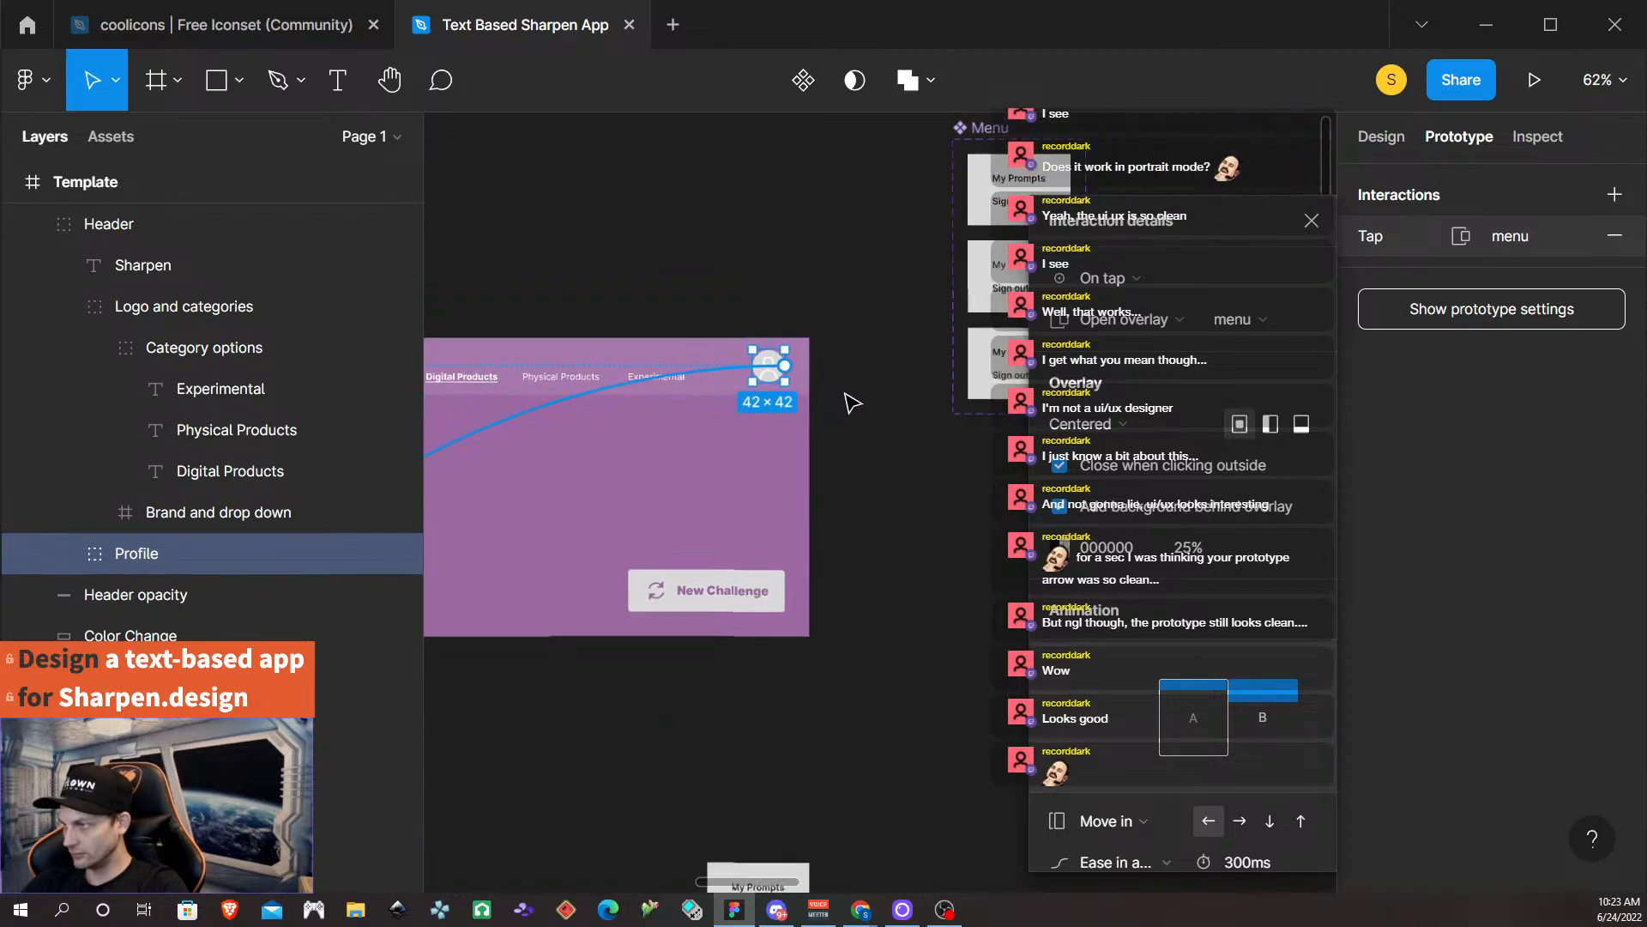
pyautogui.hscroll(-3, 660, 680)
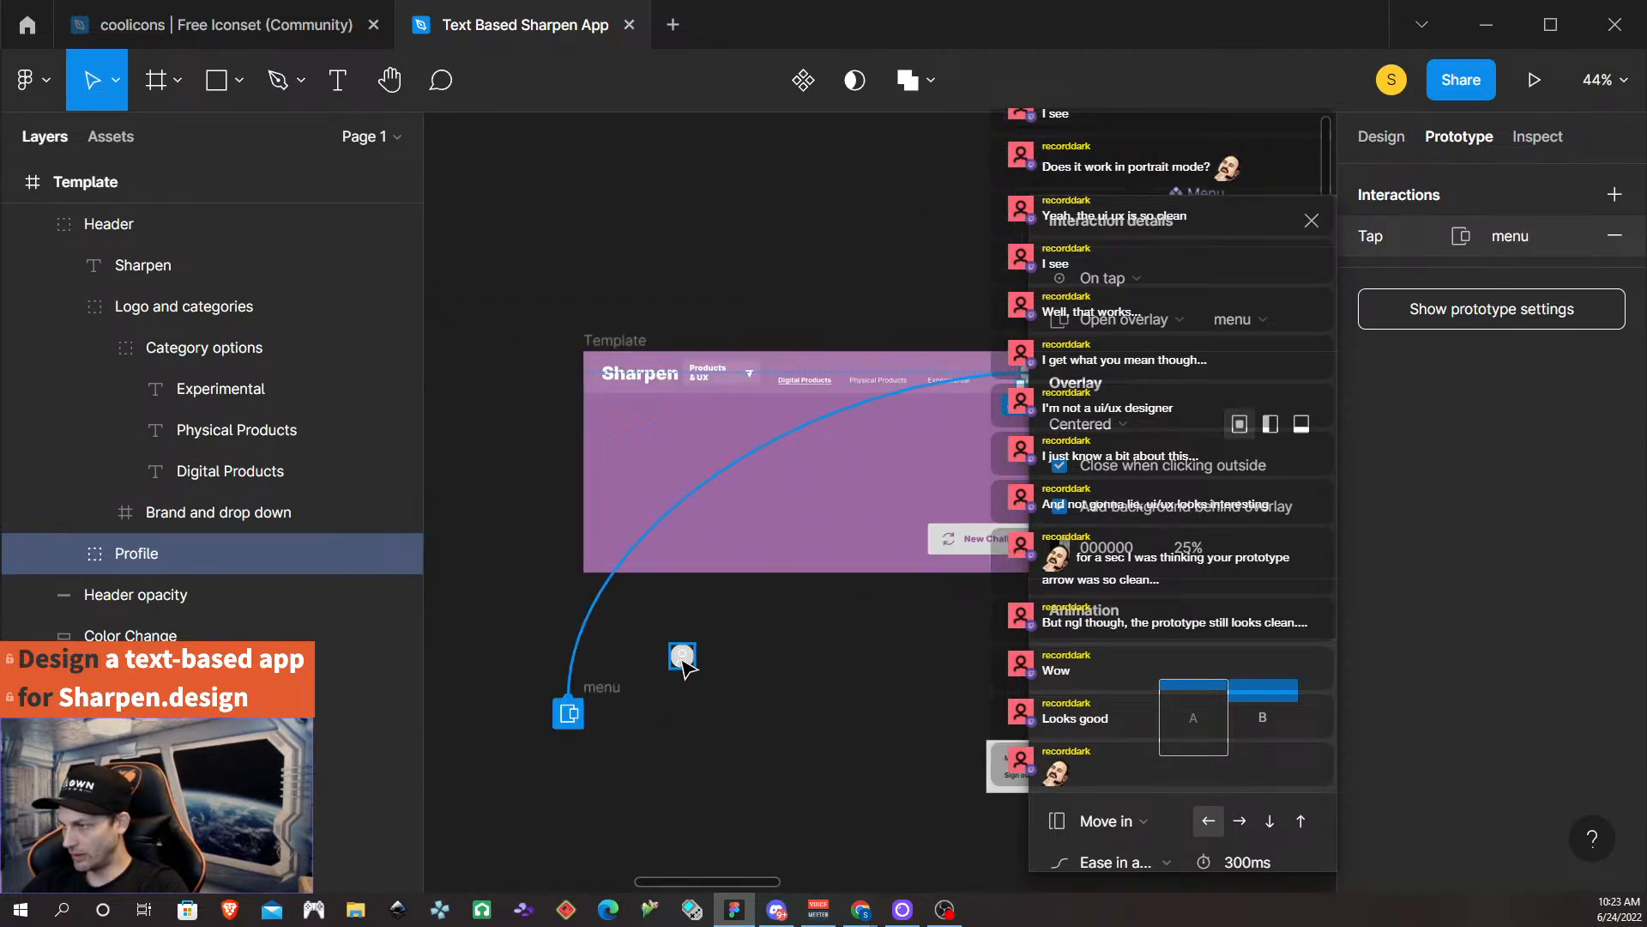
pyautogui.scroll(-1, 901, 397)
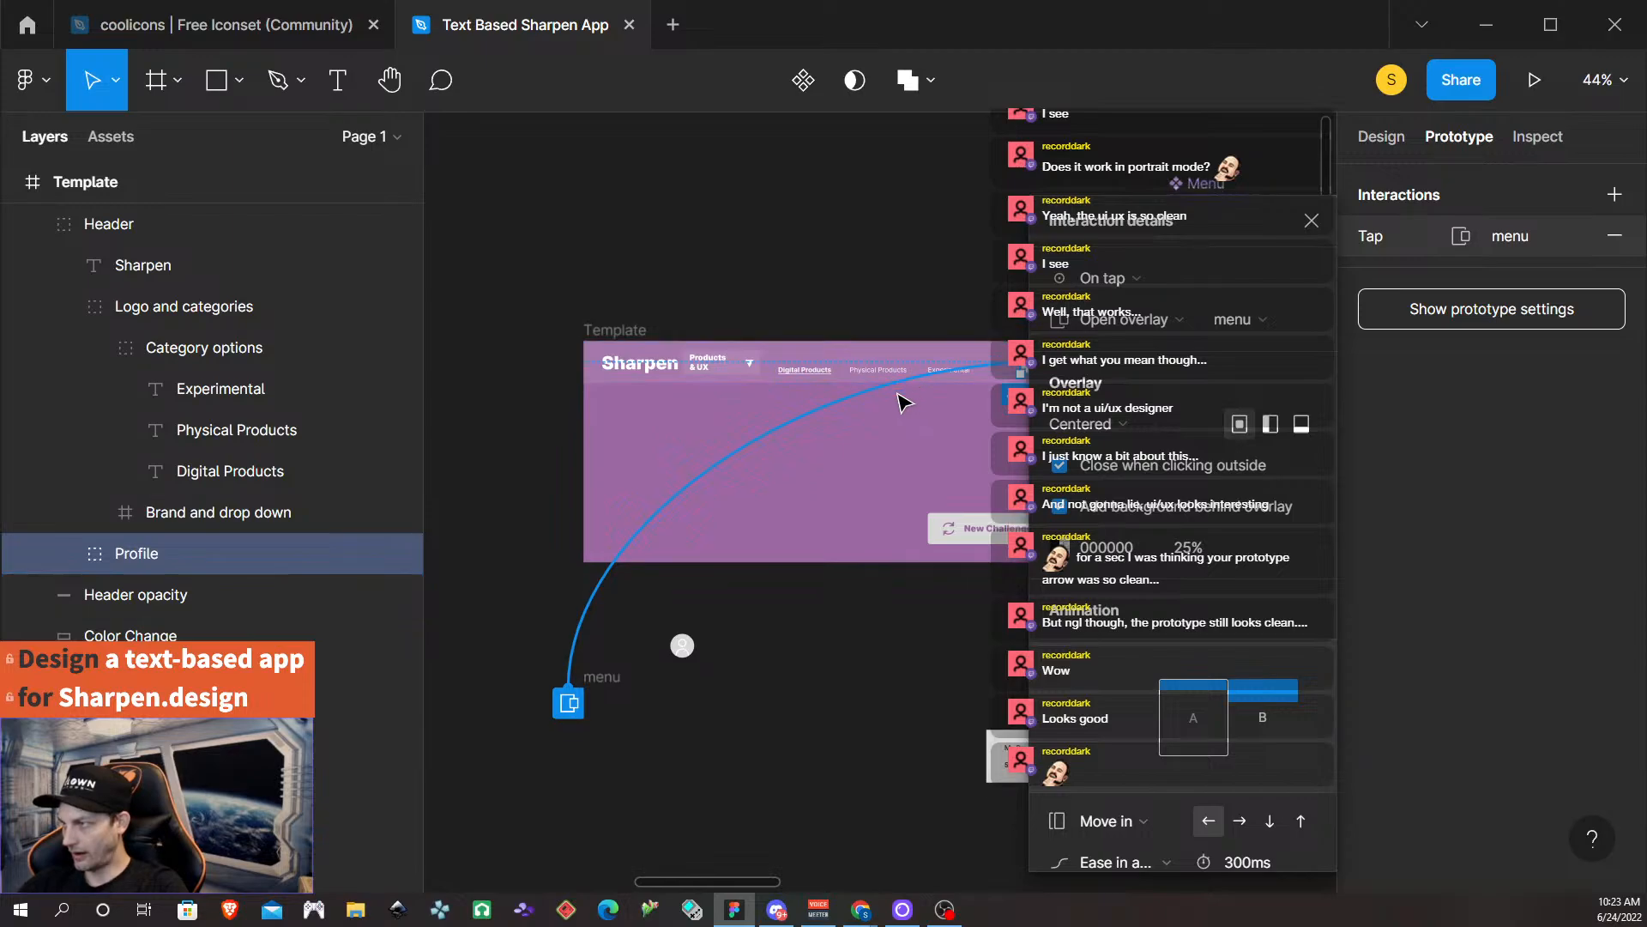
pyautogui.hscroll(3, 858, 412)
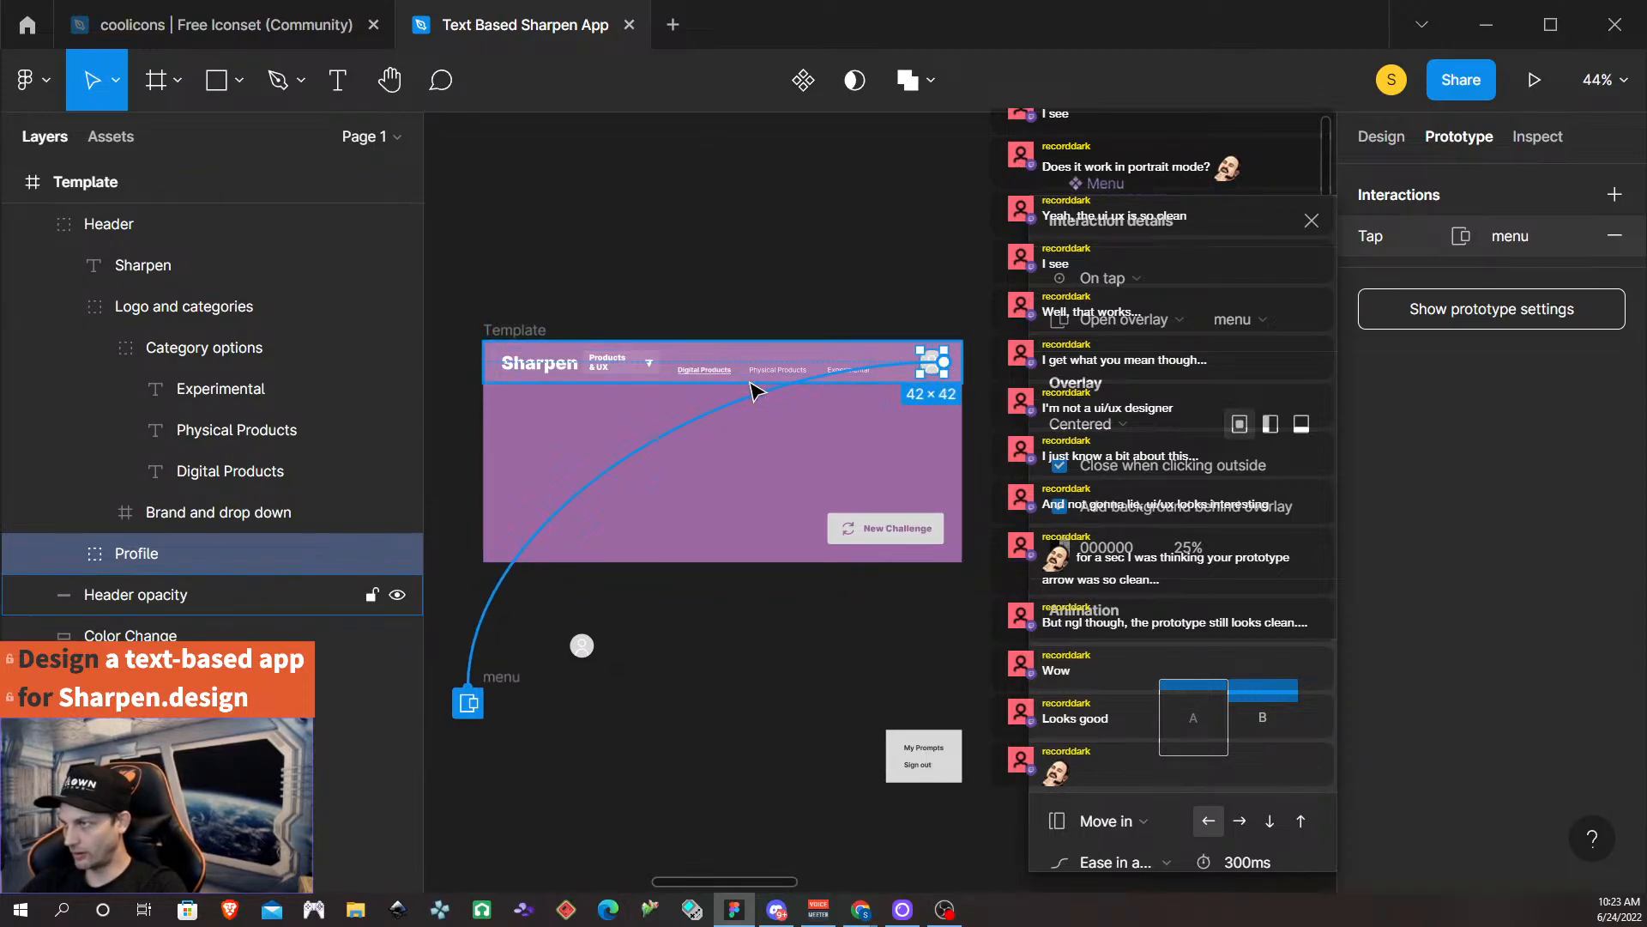
# Replace the Profile group in the header of the first, purple UX - Digital frame with the copied Profile that opens the menu.
pyautogui.scroll(-11, 751, 388)
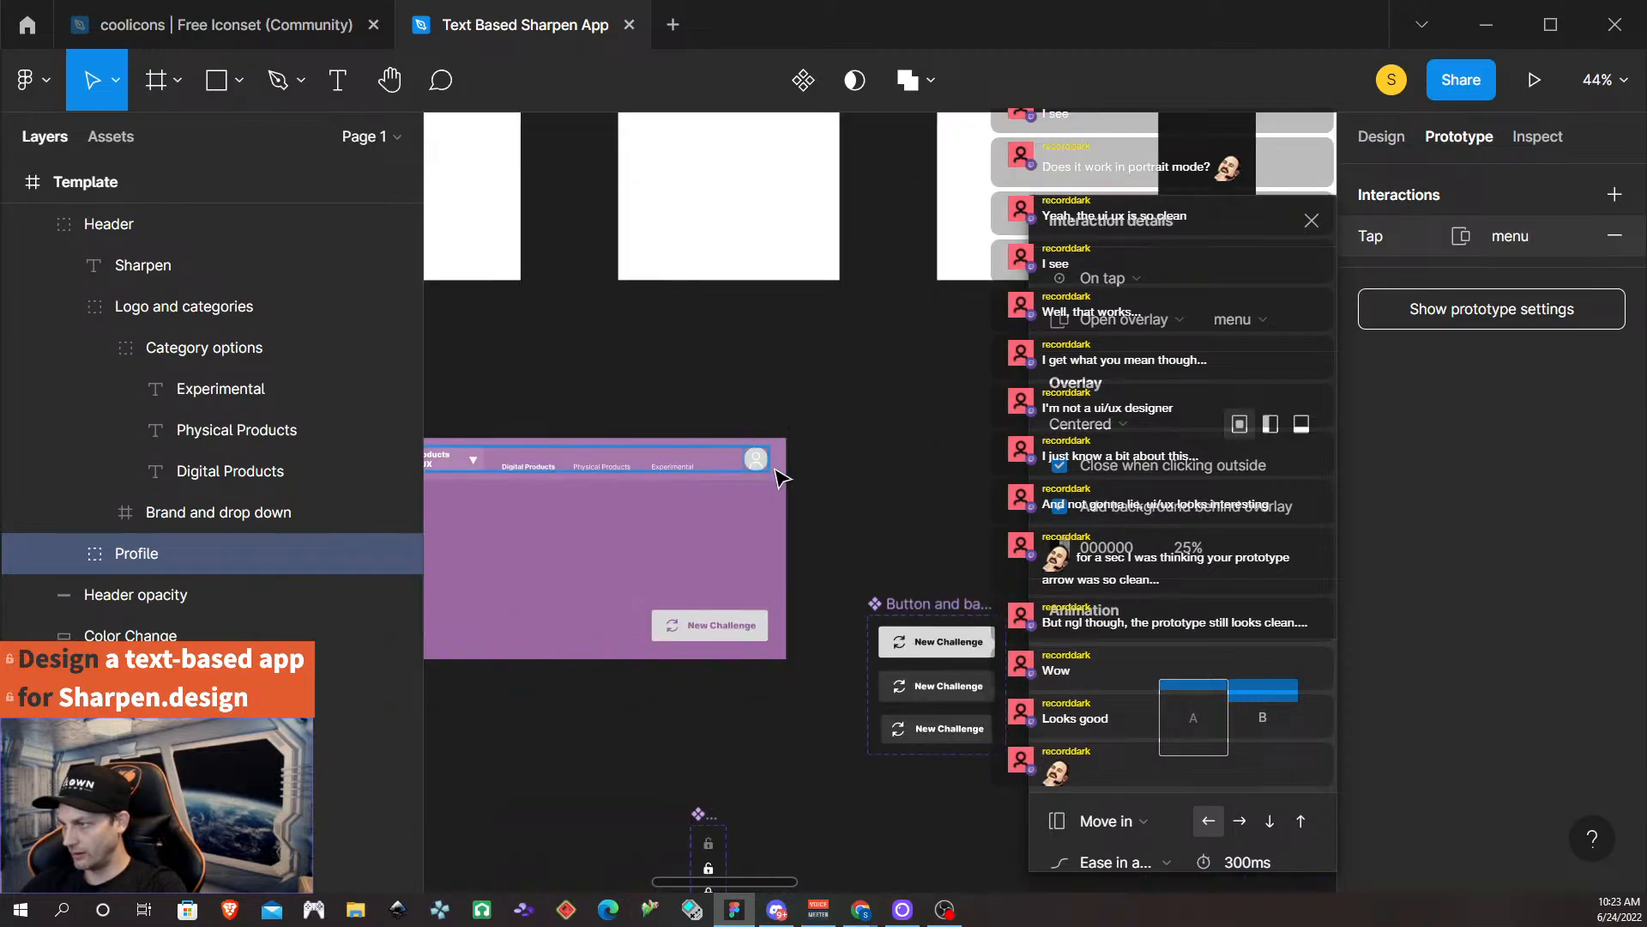
pyautogui.hscroll(-5, 781, 482)
pyautogui.hscroll(8, 783, 487)
pyautogui.scroll(1, 684, 459)
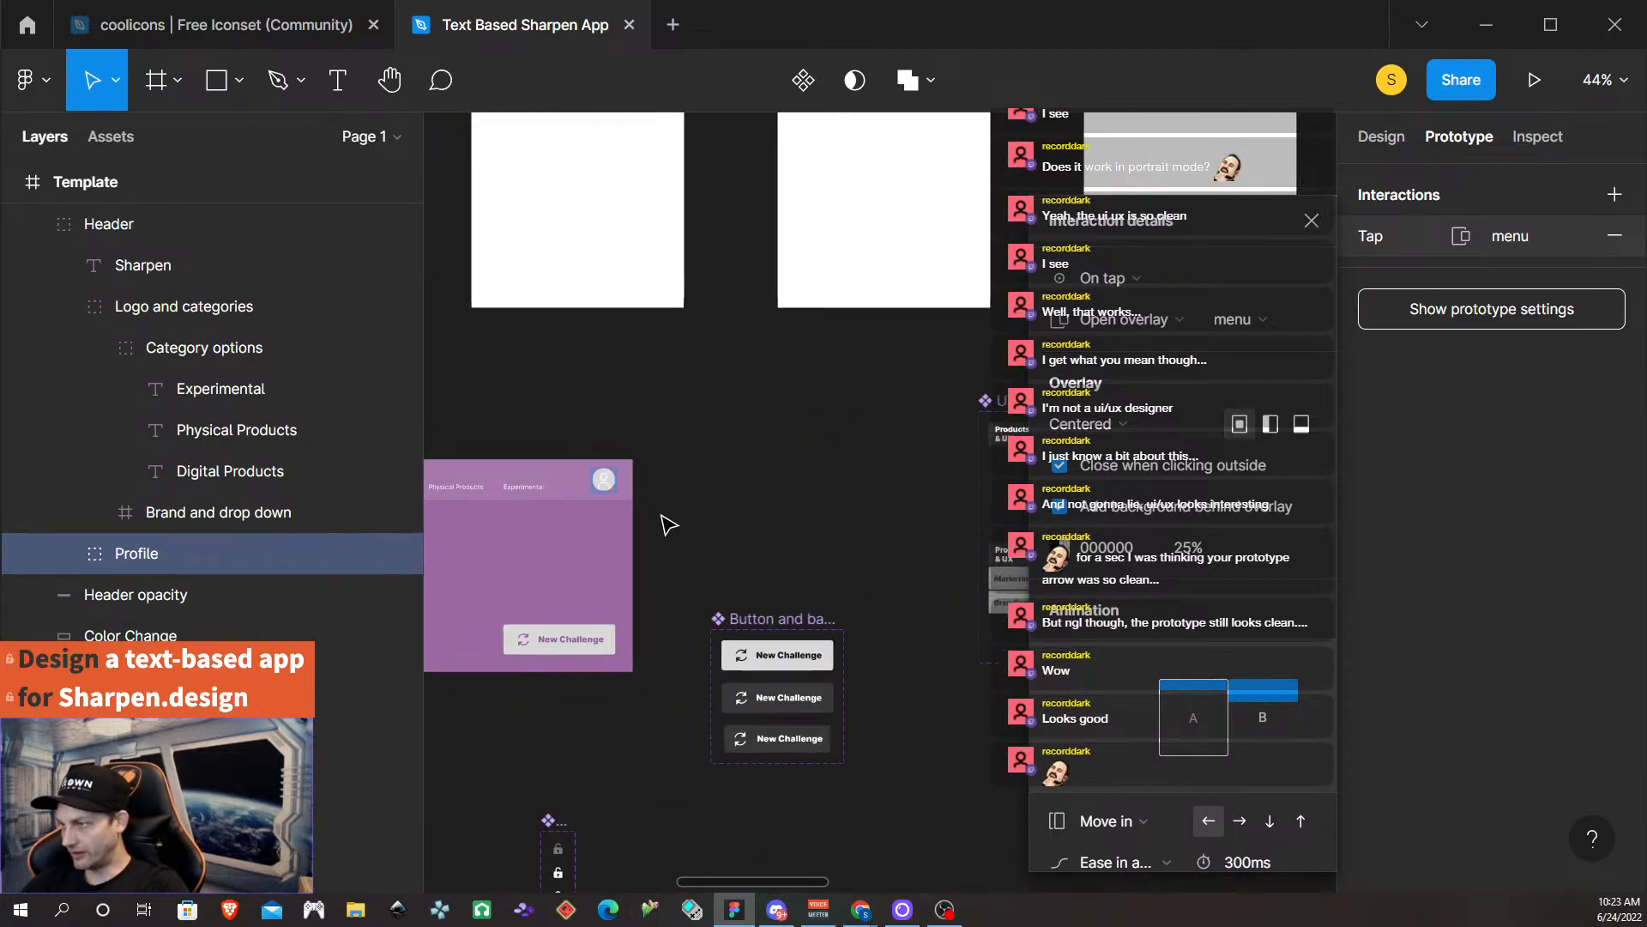
pyautogui.scroll(-5, 671, 530)
pyautogui.hscroll(-4, 639, 615)
pyautogui.scroll(-4, 772, 639)
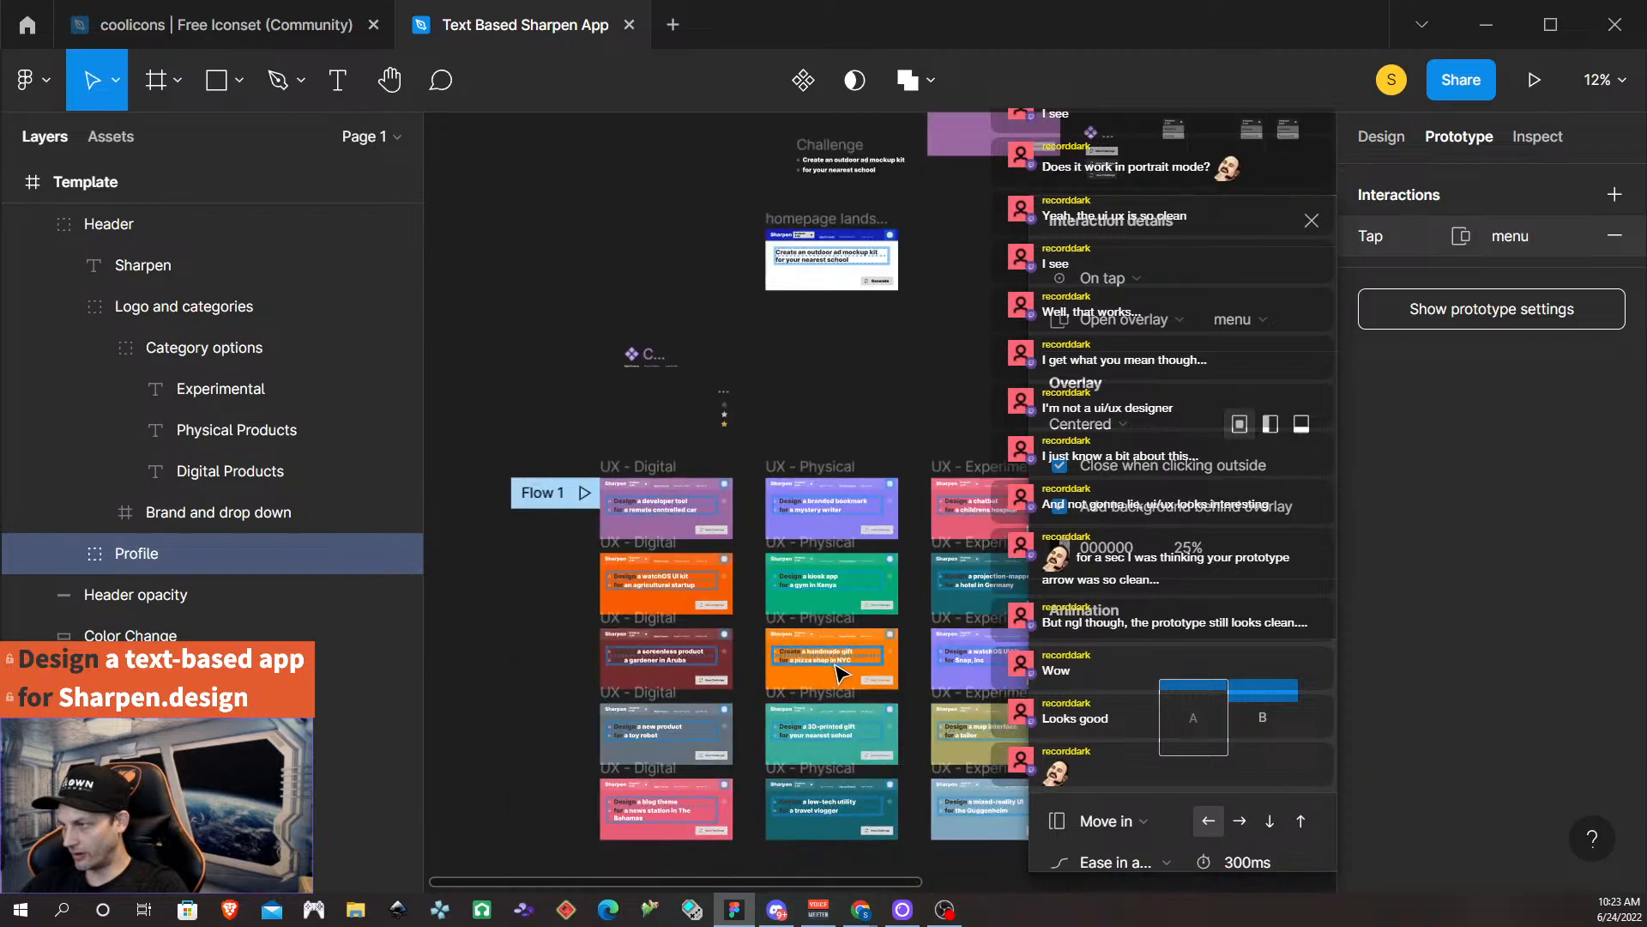
pyautogui.scroll(5, 667, 536)
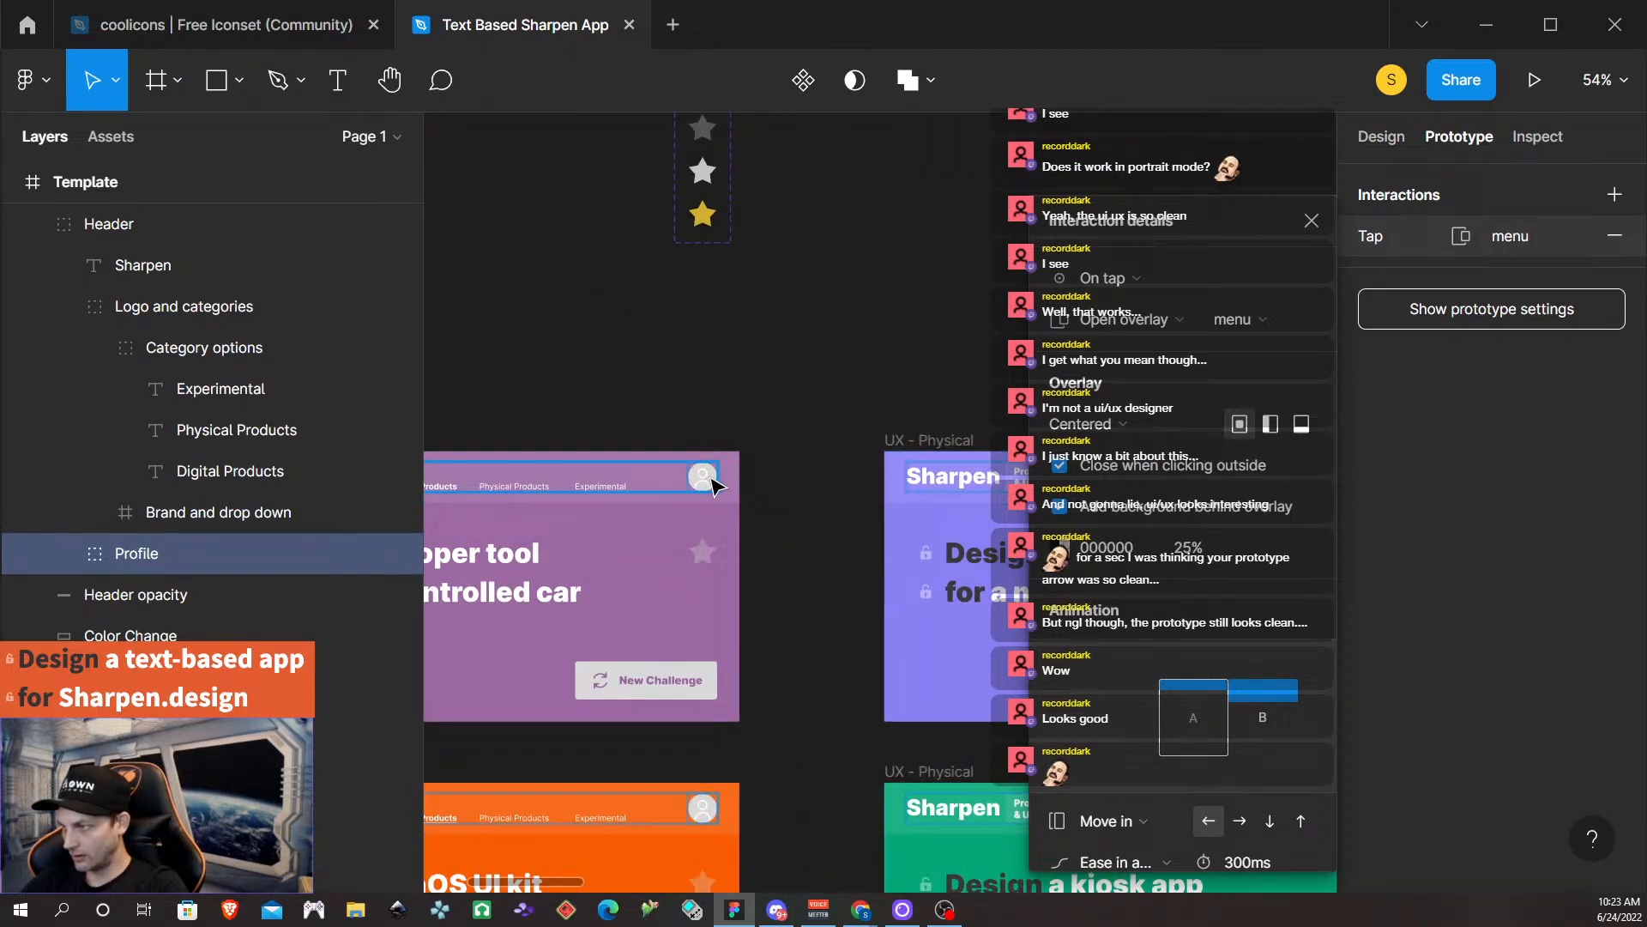
pyautogui.click(712, 486)
pyautogui.doubleClick(701, 483)
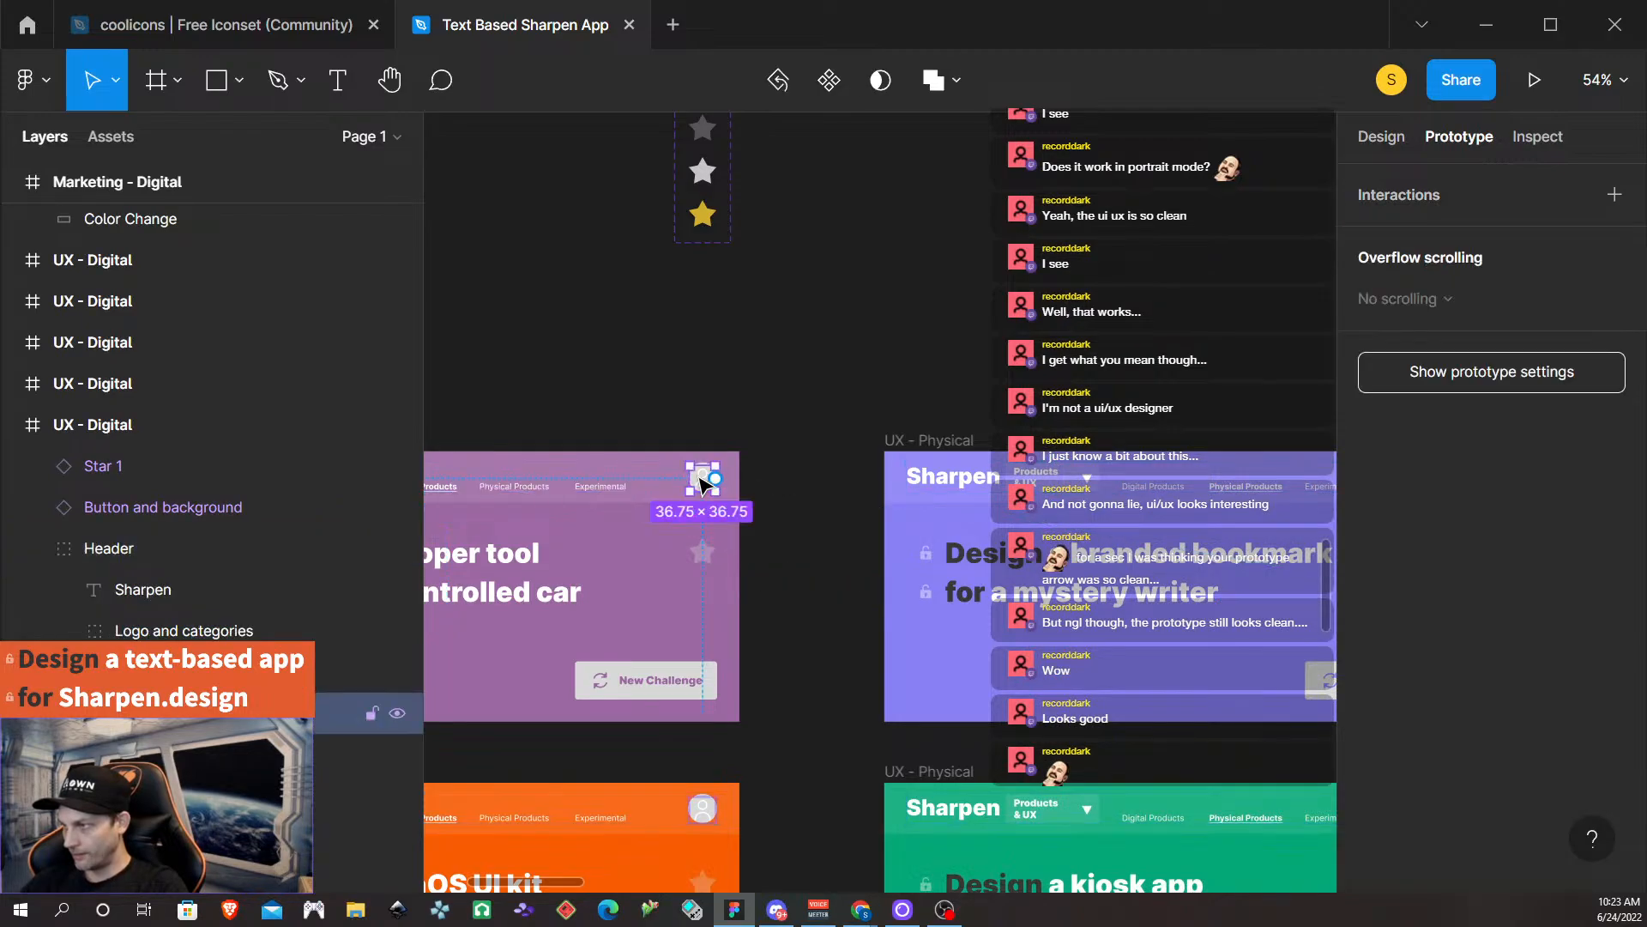
pyautogui.click(766, 426)
pyautogui.doubleClick(702, 478)
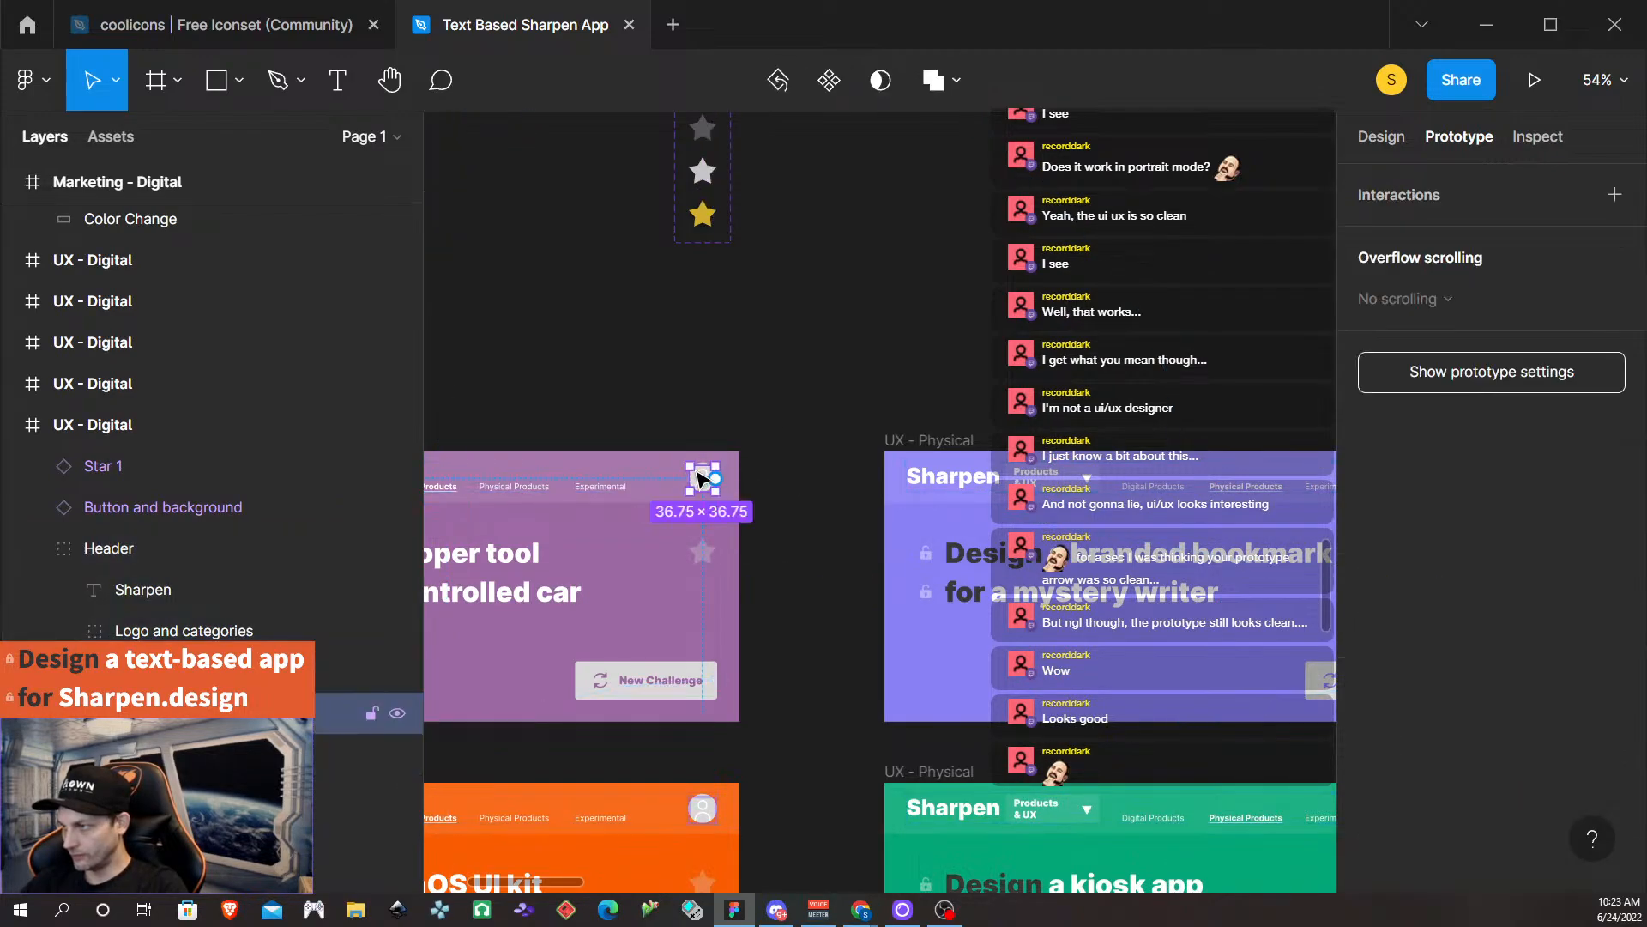
pyautogui.scroll(4, 711, 476)
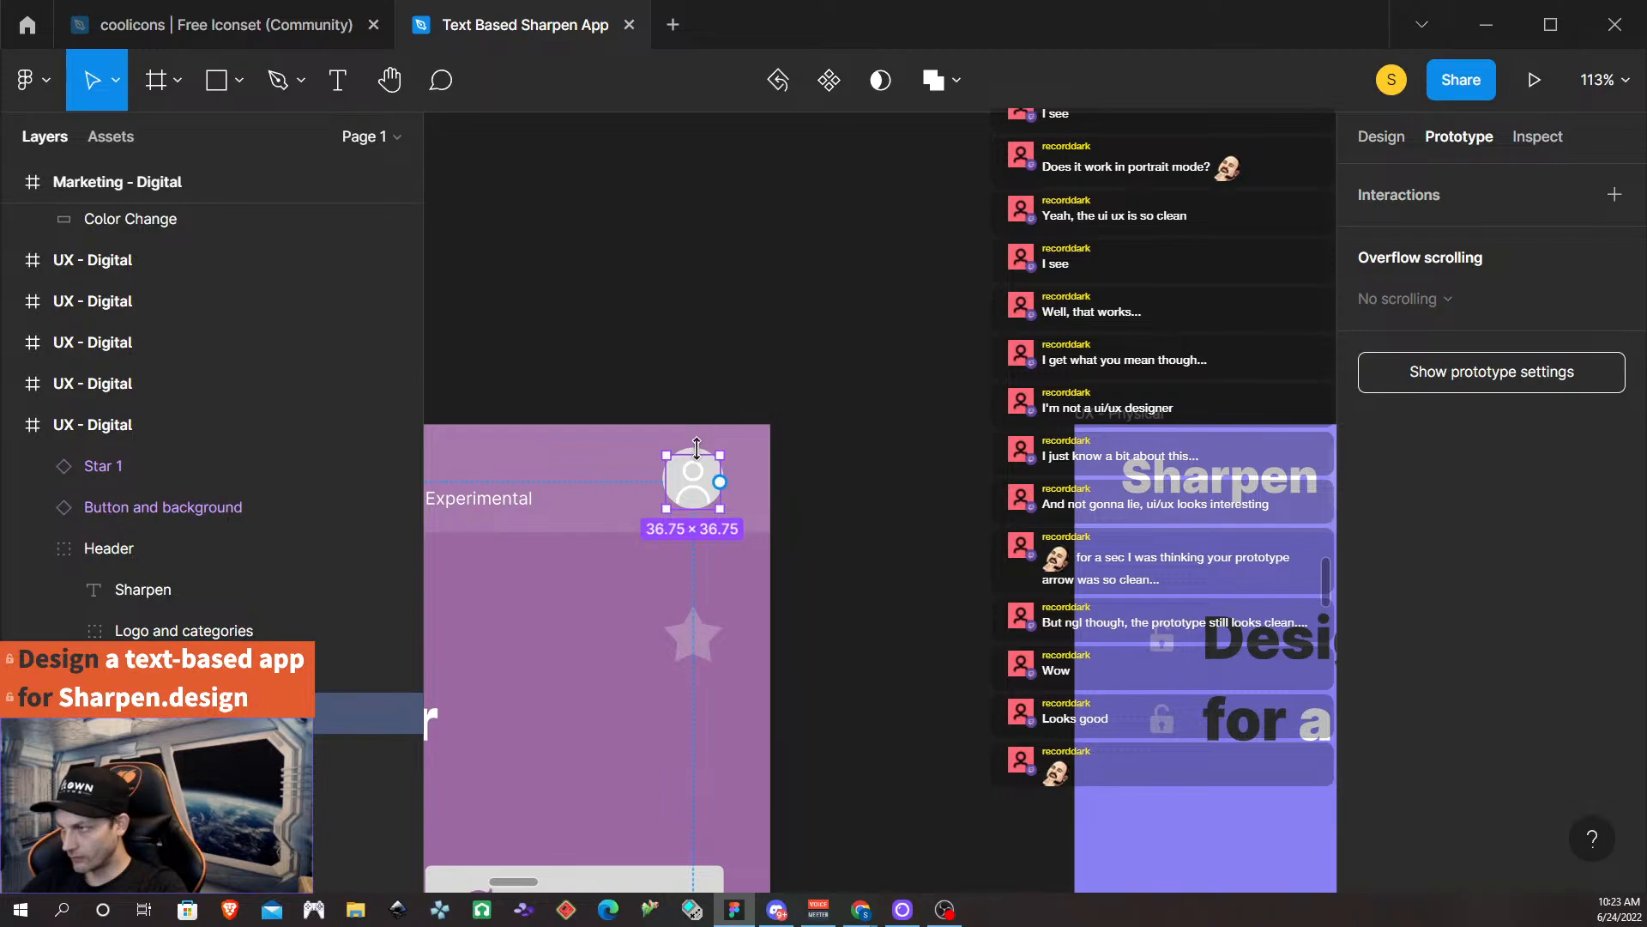
pyautogui.click(266, 671)
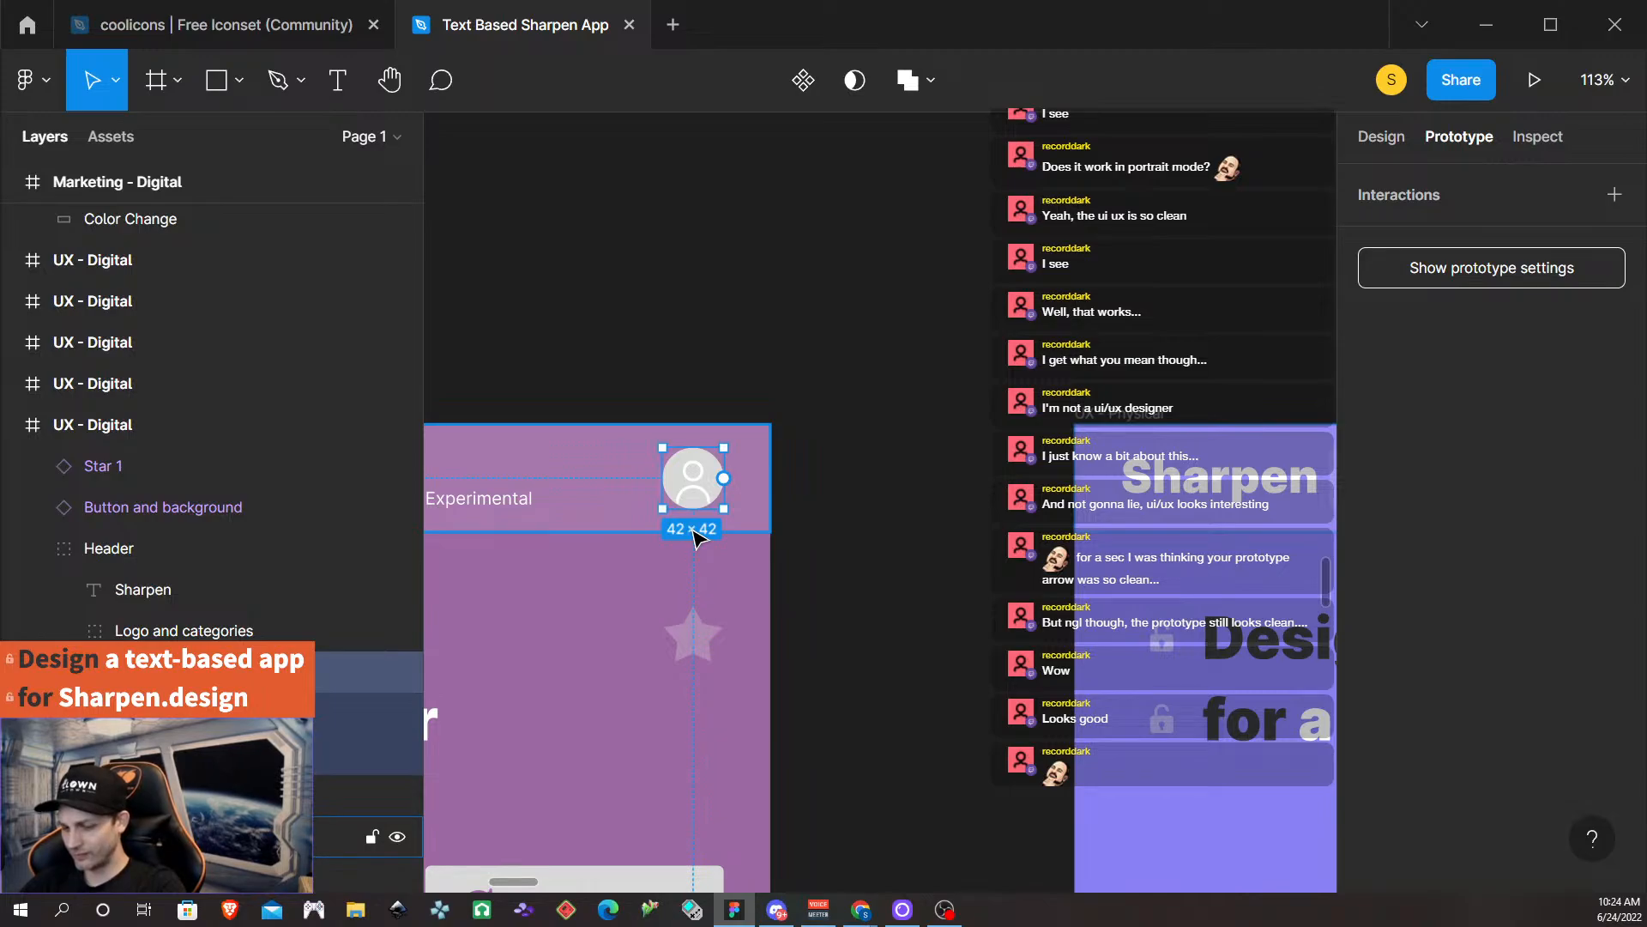
pyautogui.hotkey('ctrl', 'v')
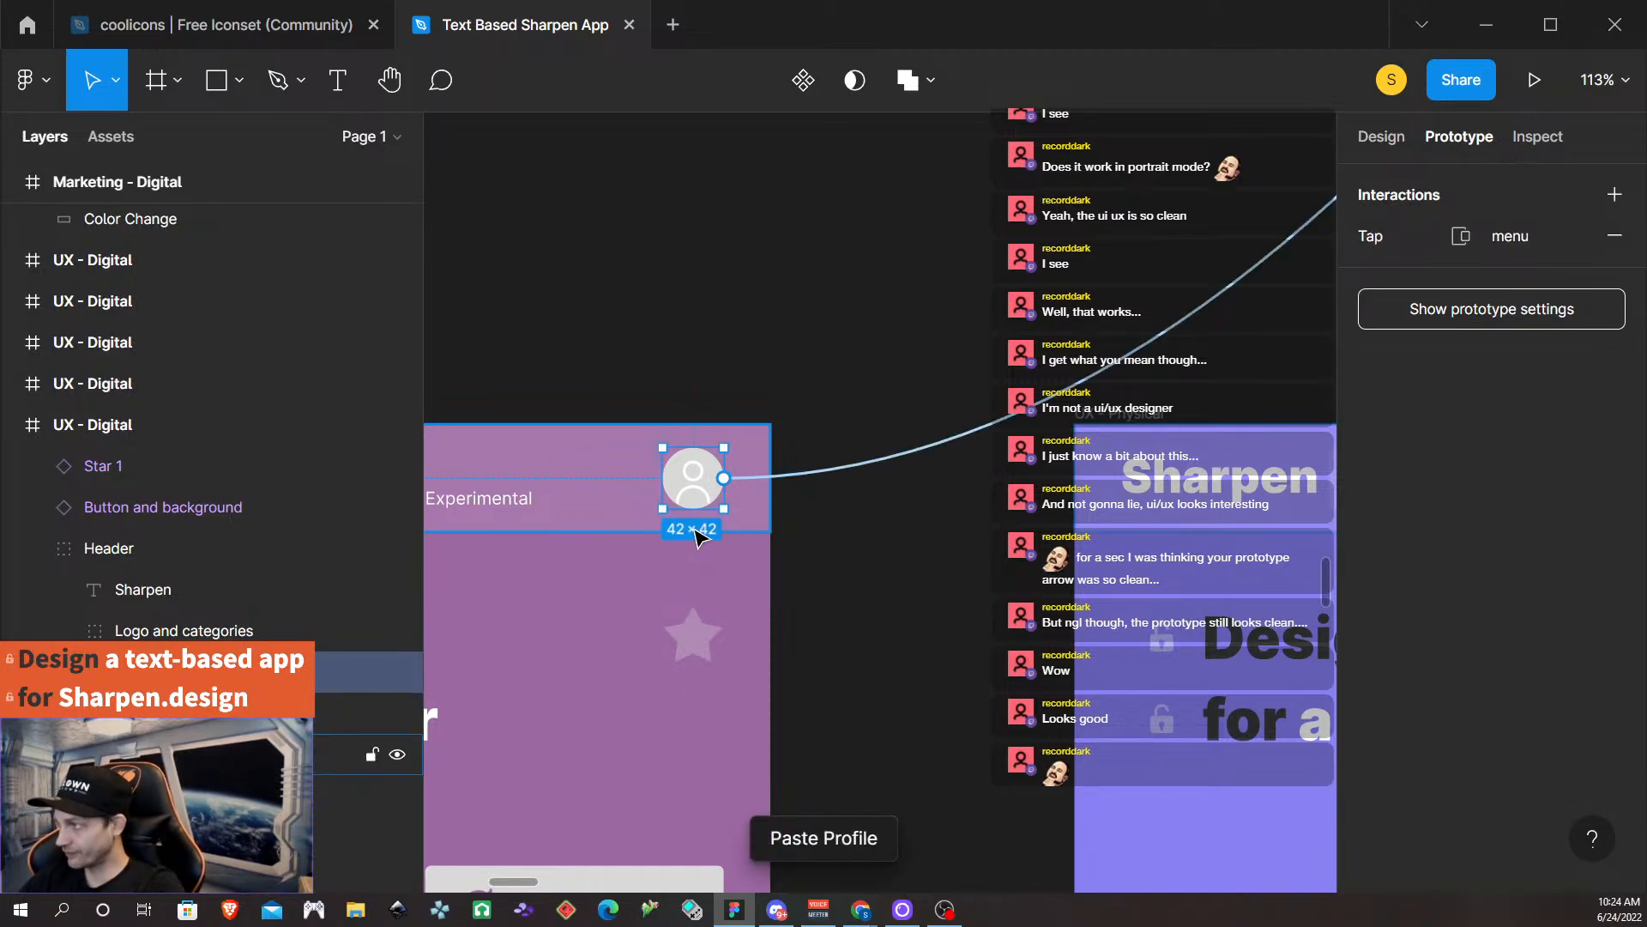
# Replace the Profile groups in the orange and dark red UX - Digital frames with the copied Profile.
pyautogui.scroll(-5, 696, 536)
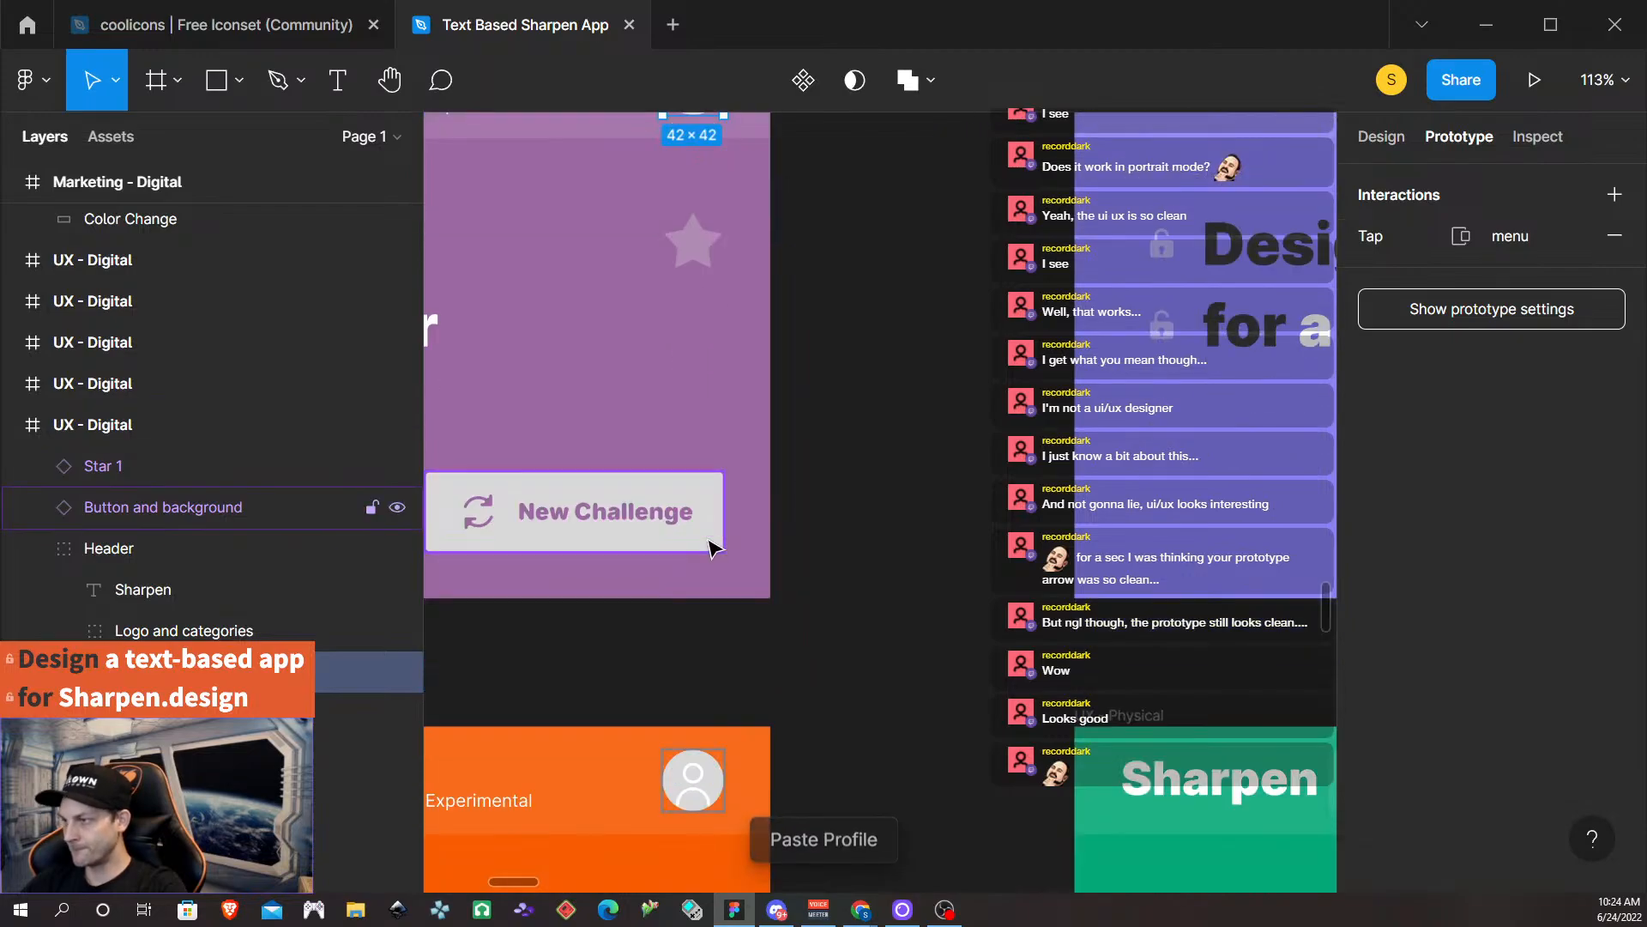
pyautogui.scroll(-3, 711, 549)
pyautogui.click(709, 530)
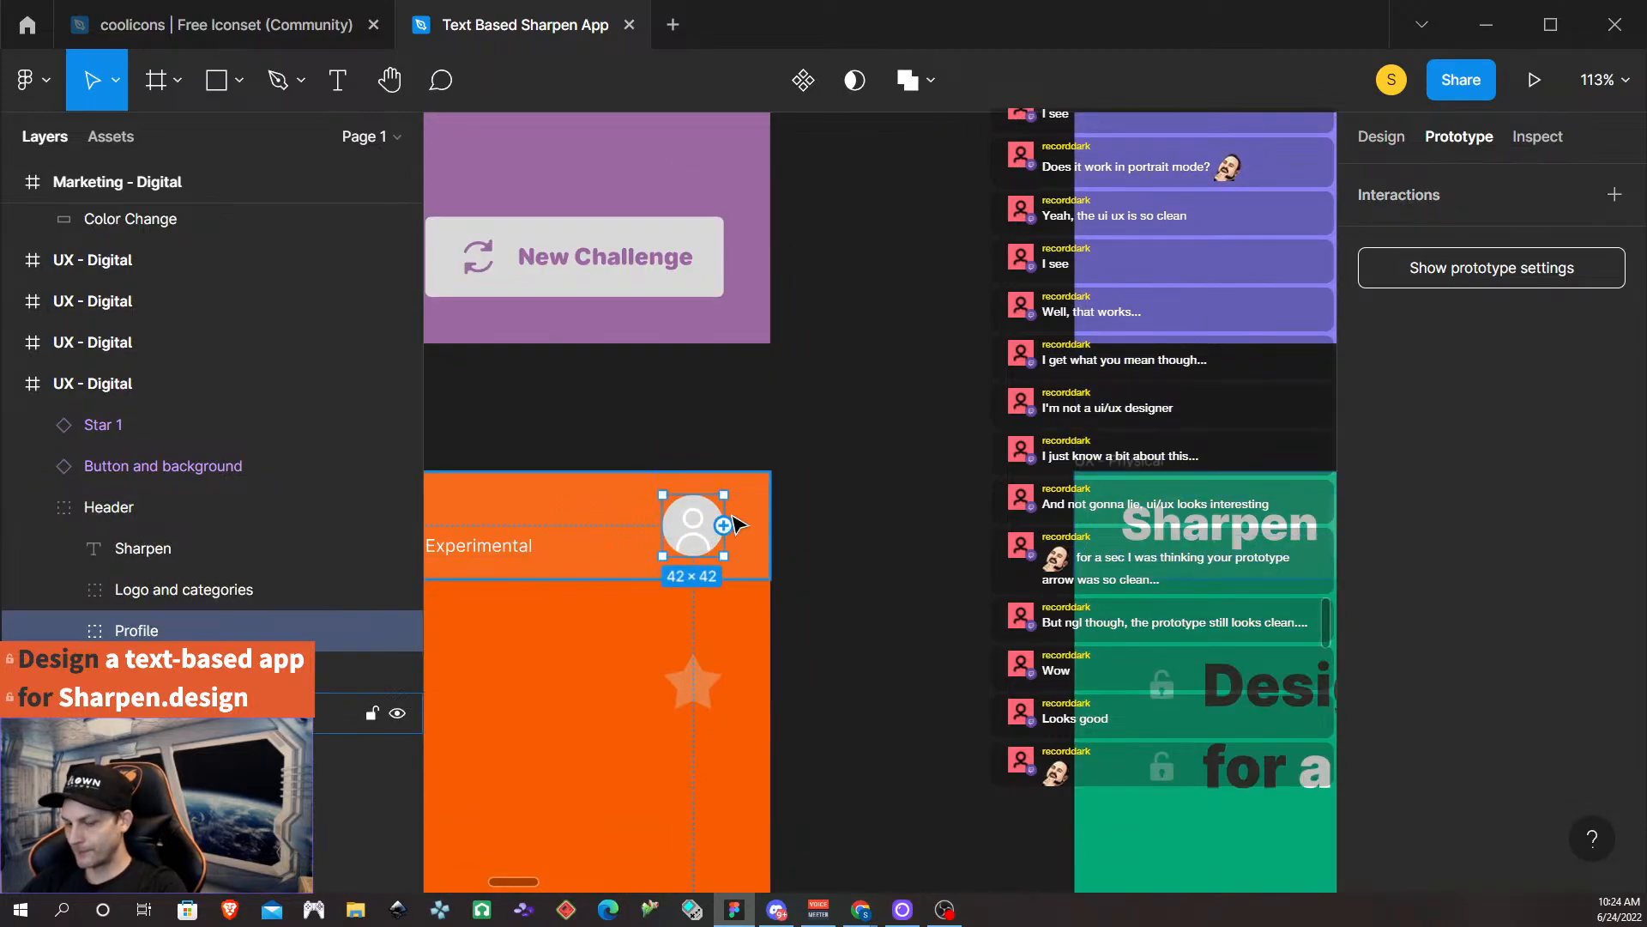
pyautogui.hotkey('ctrl', 'v')
pyautogui.scroll(-10, 737, 525)
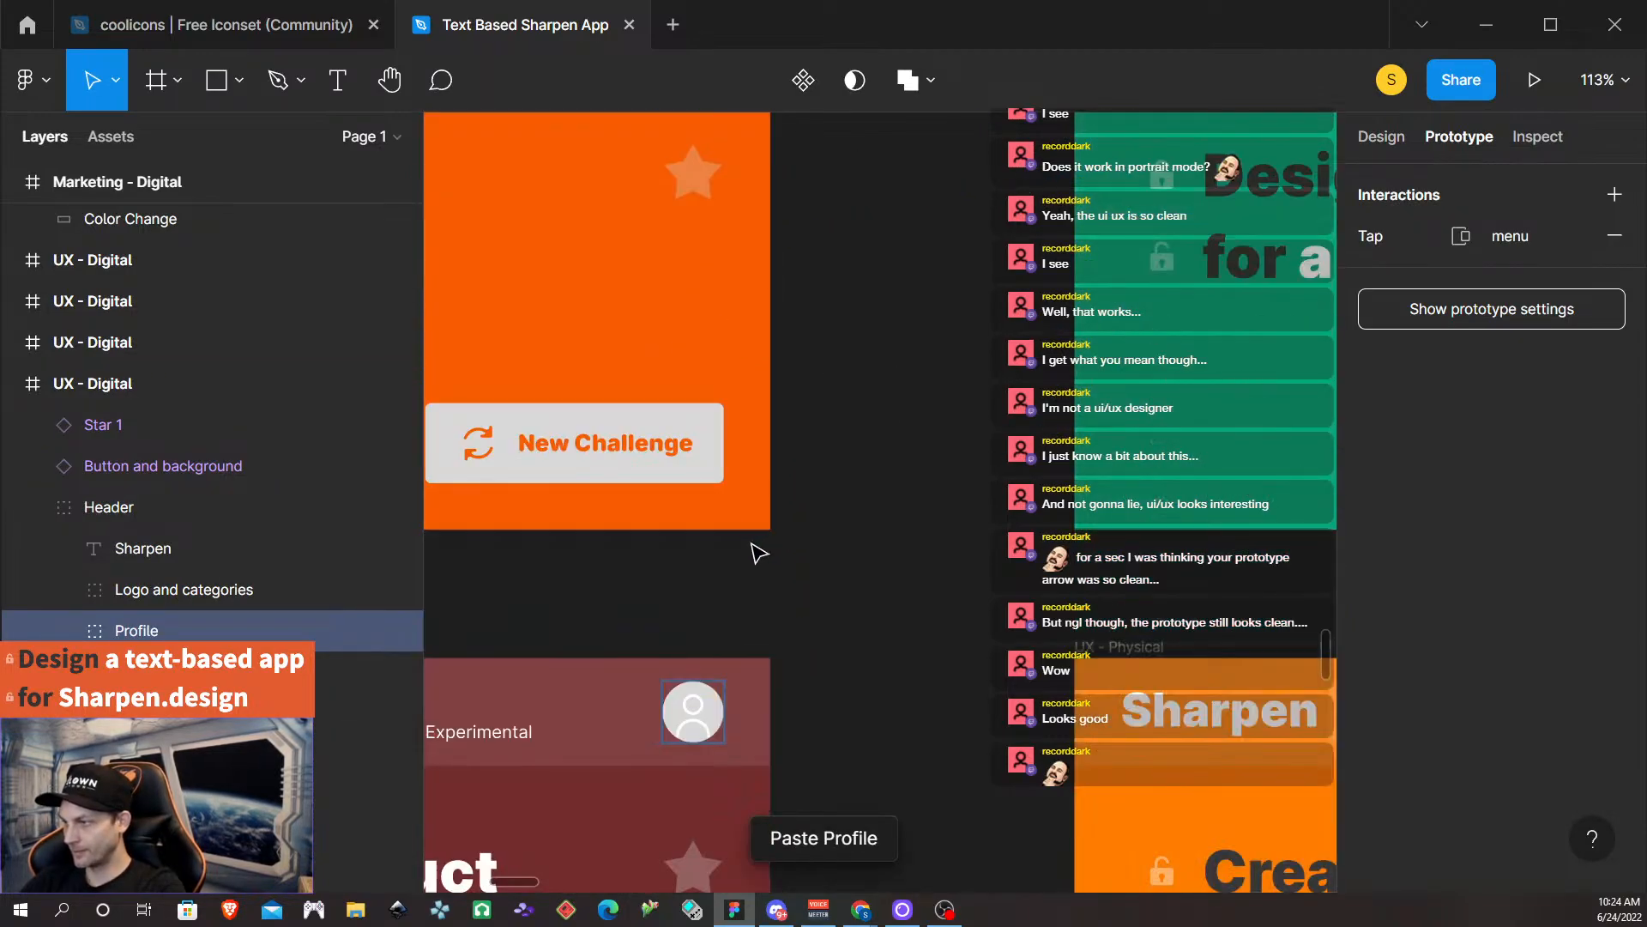
pyautogui.click(697, 616)
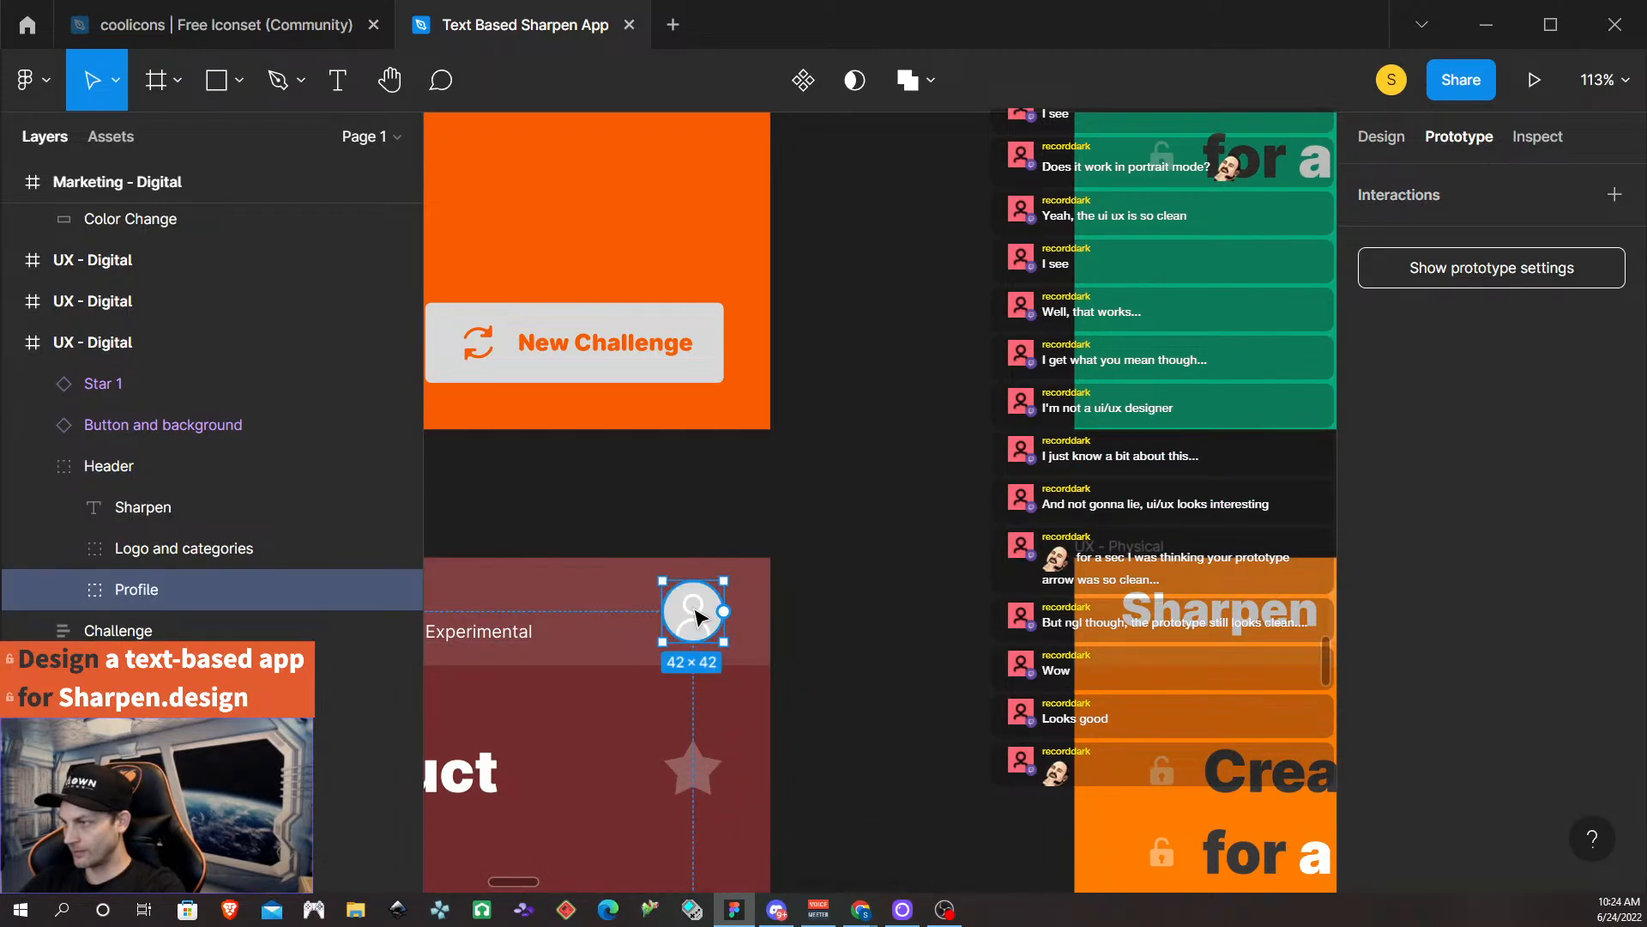
pyautogui.hotkey('ctrl', 'v')
# Replace the Profile groups in the grey and pink UX - Digital frames with the copied Profile.
pyautogui.scroll(-8, 700, 613)
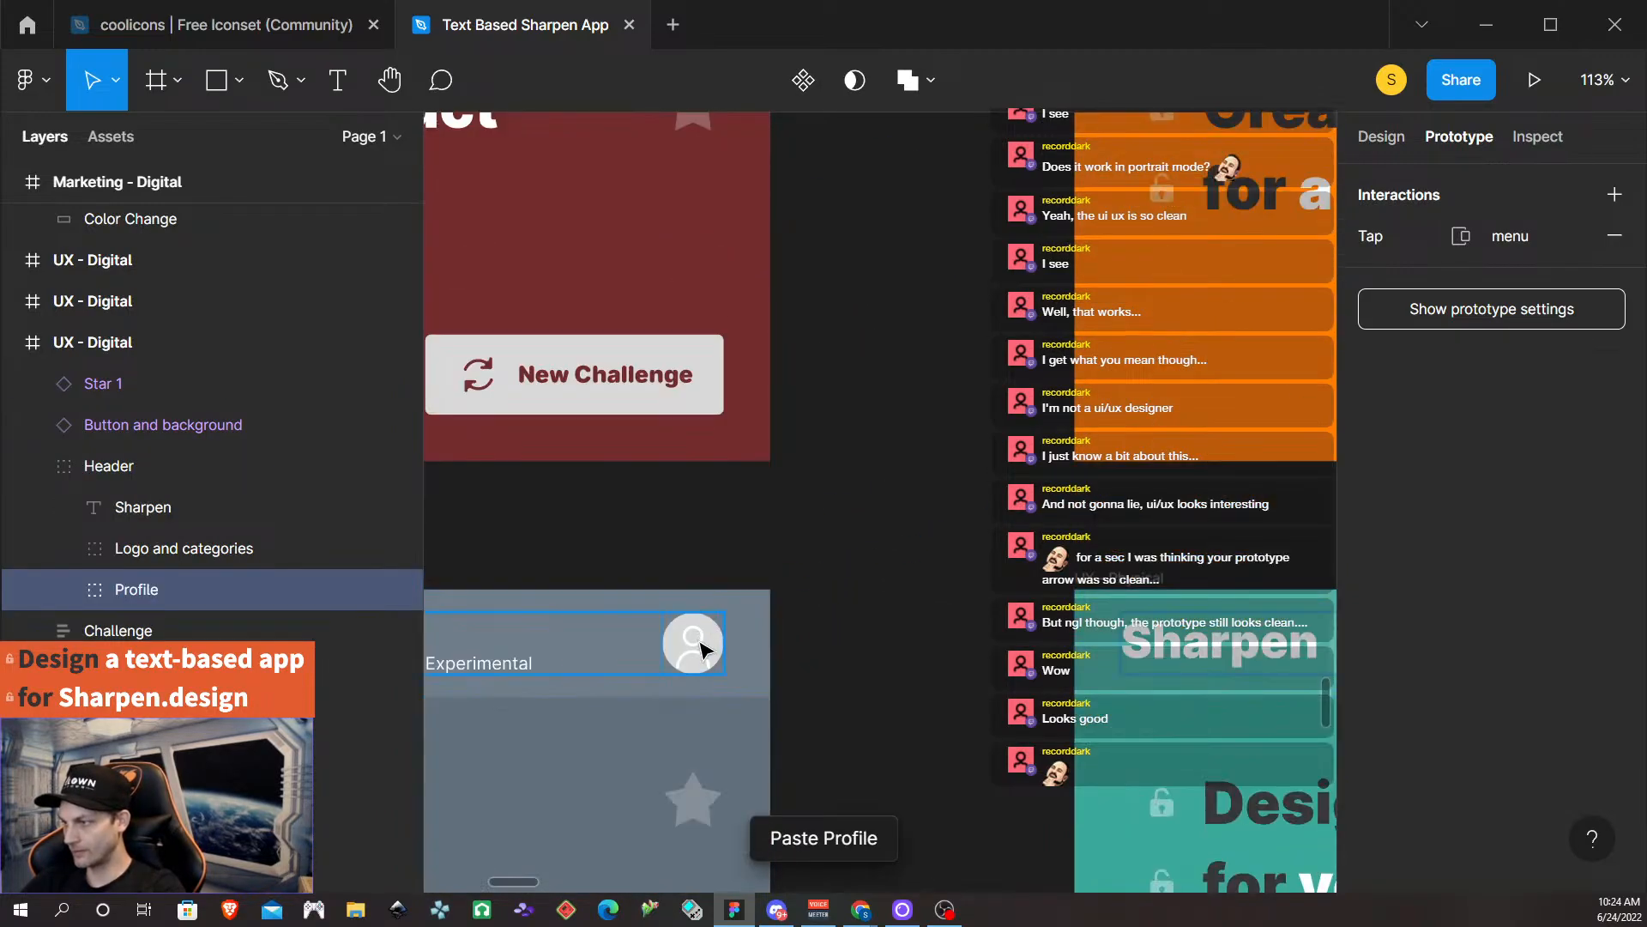
pyautogui.click(701, 650)
pyautogui.hotkey('ctrl', 'v')
pyautogui.scroll(-8, 708, 651)
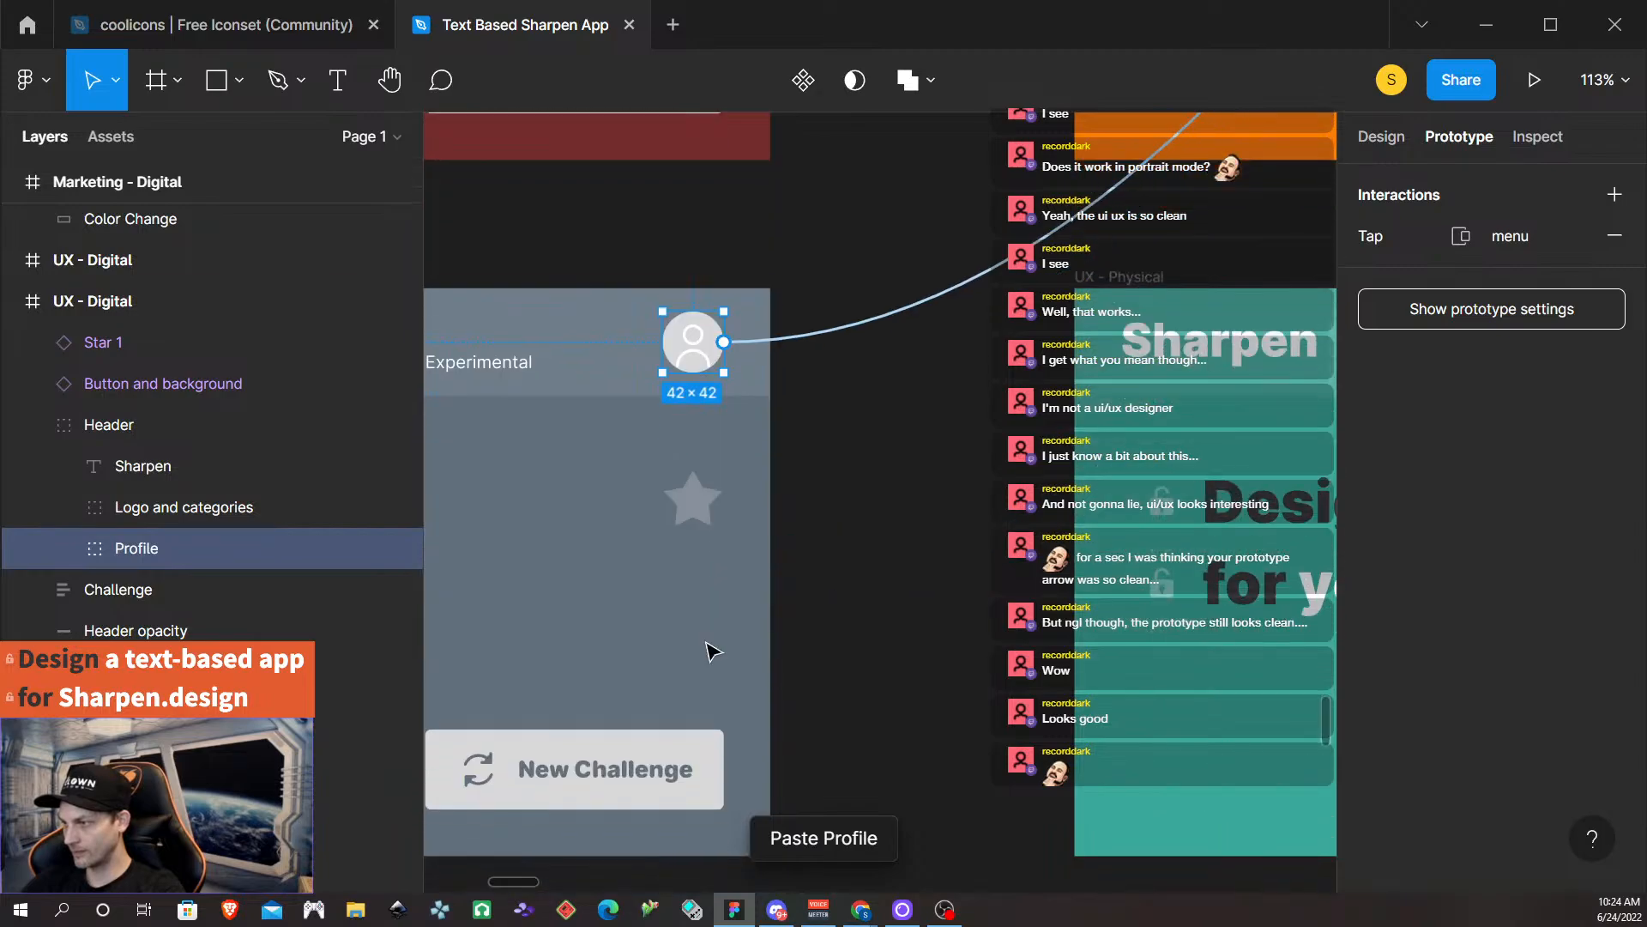
pyautogui.click(694, 528)
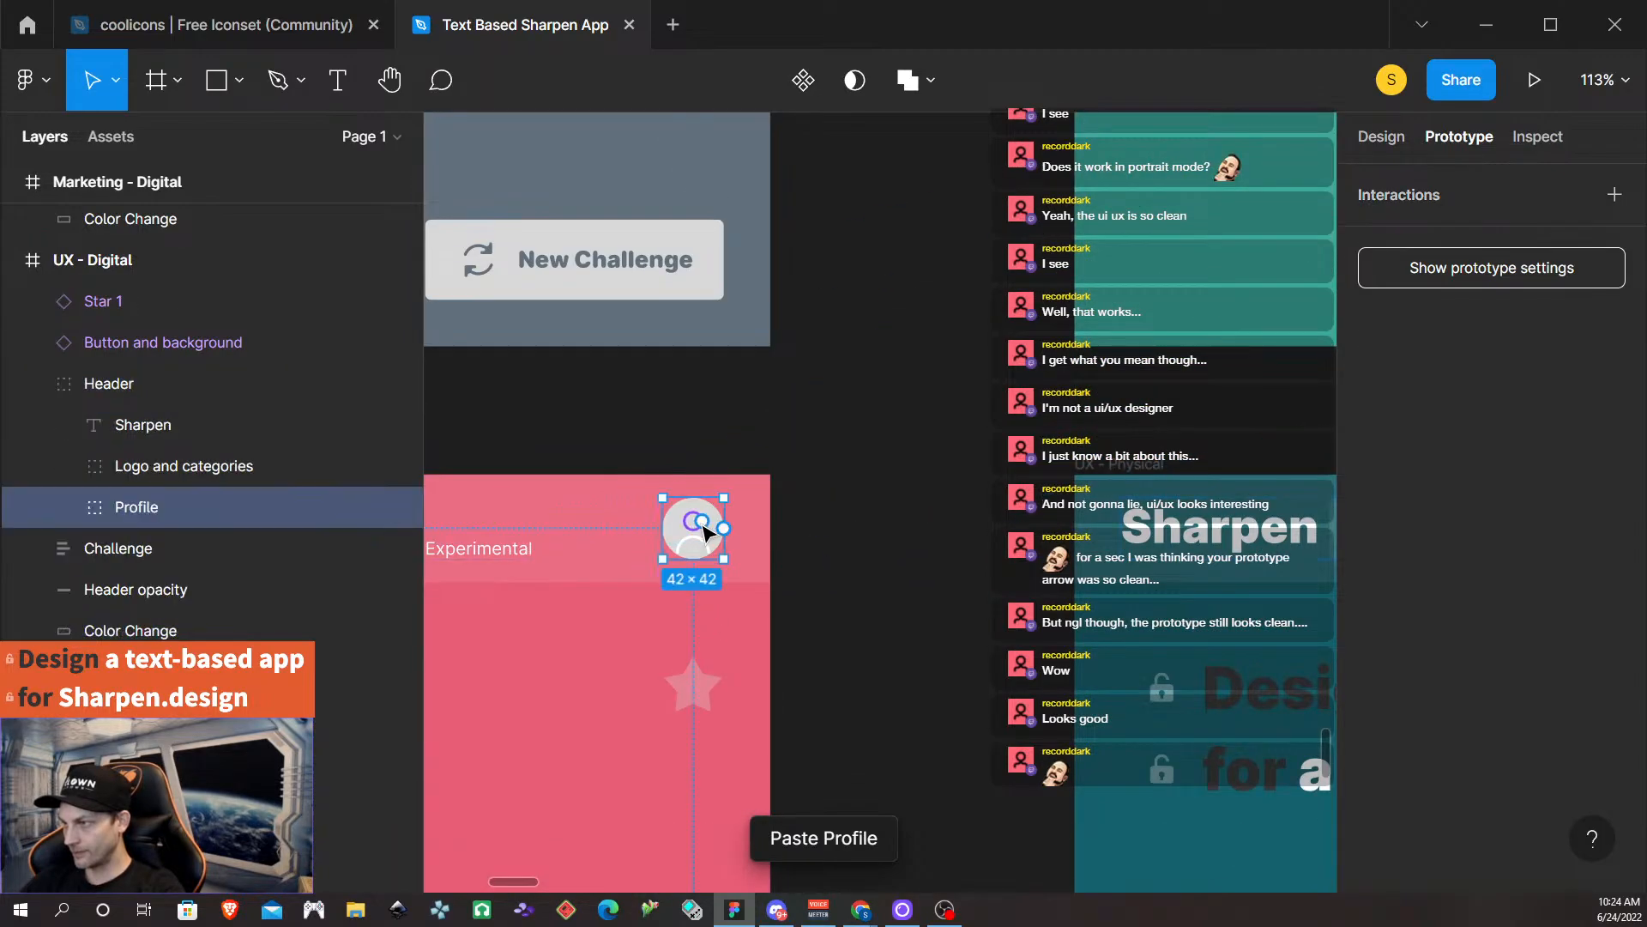
pyautogui.hotkey('ctrl', 'v')
pyautogui.scroll(-5, 896, 566)
pyautogui.scroll(-5, 882, 566)
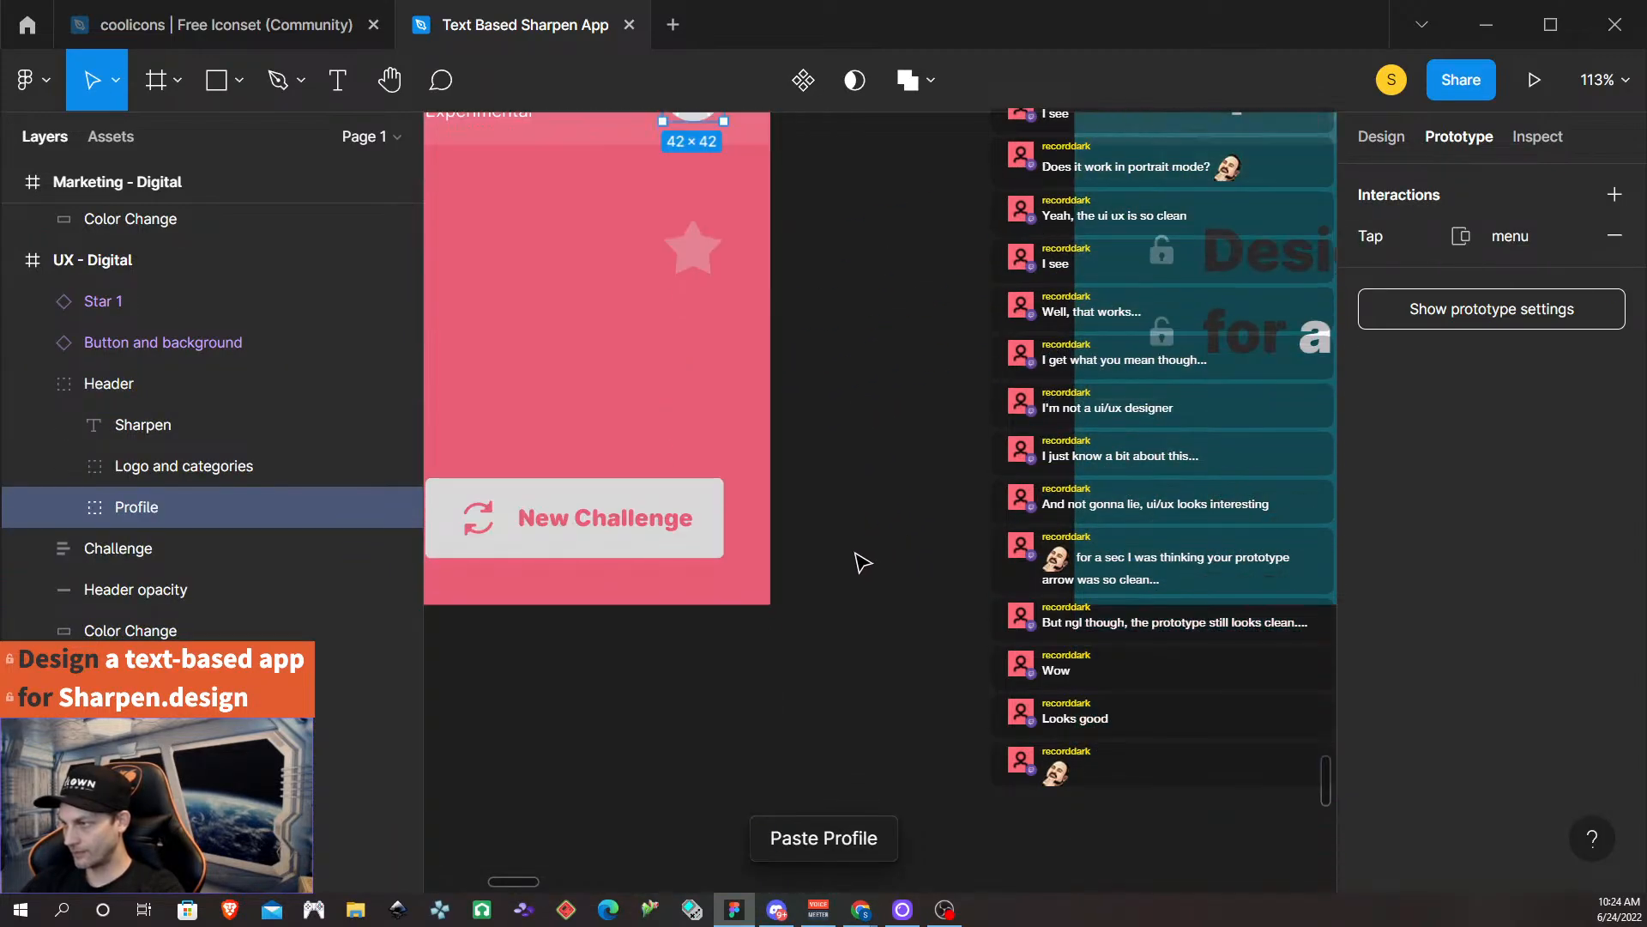
# Replace the Profile group in the header of the dark teal UX - Physical frame with the copied Profile that opens the menu.
pyautogui.hscroll(5, 846, 559)
pyautogui.hscroll(8, 852, 559)
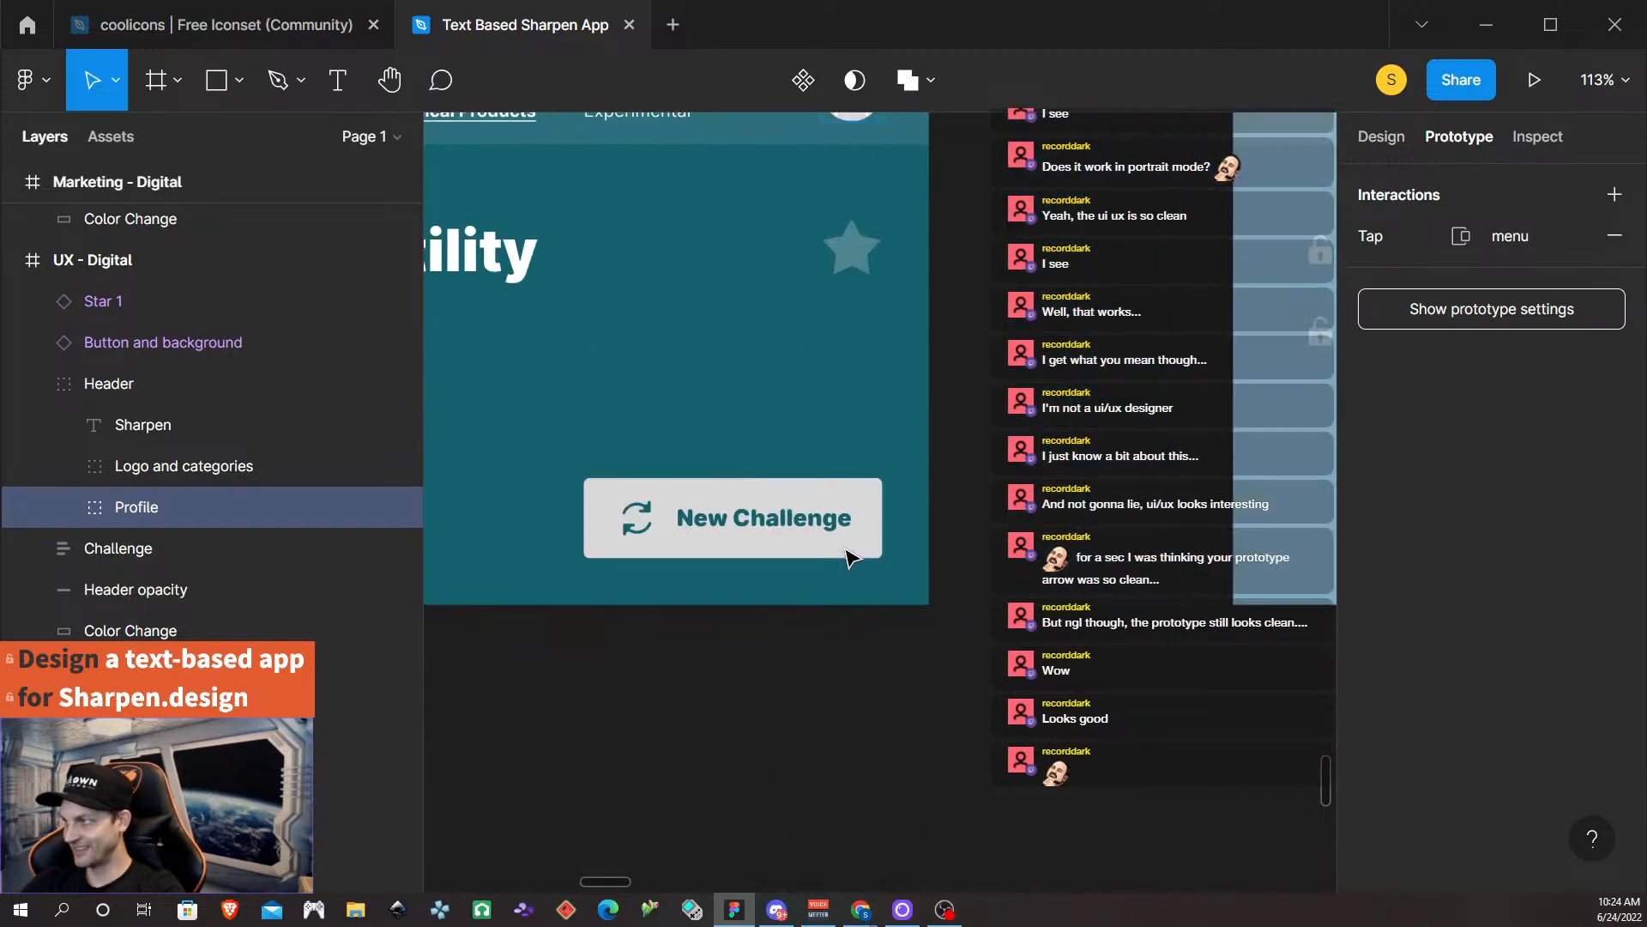
pyautogui.scroll(4, 858, 556)
pyautogui.scroll(1, 860, 555)
pyautogui.click(861, 534)
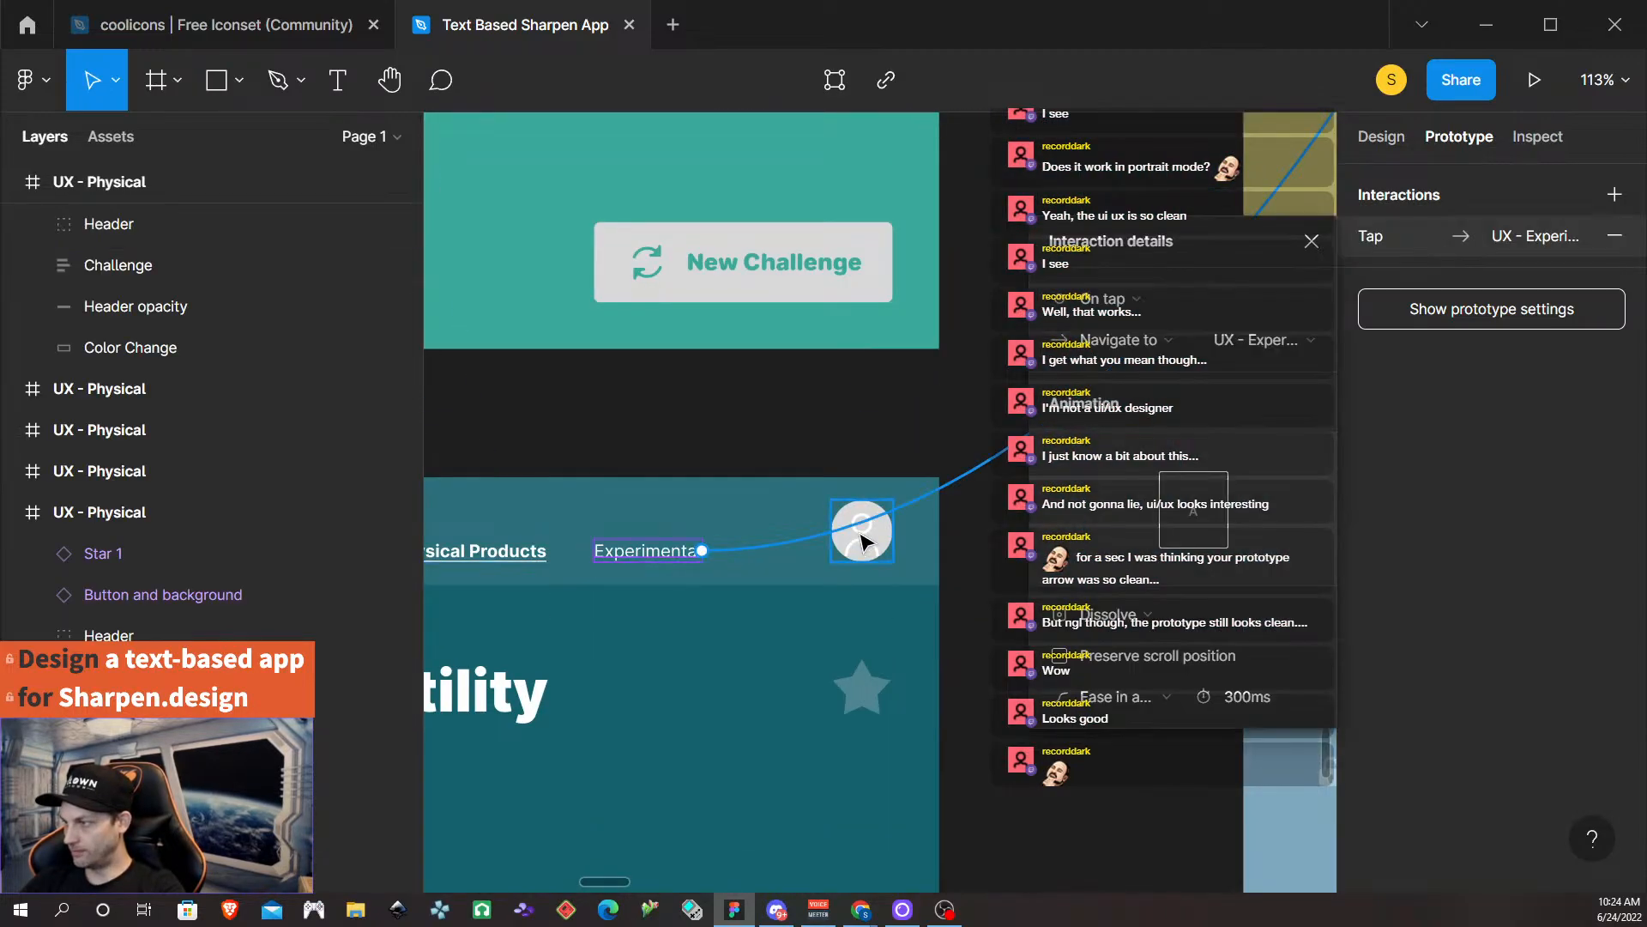
pyautogui.click(875, 556)
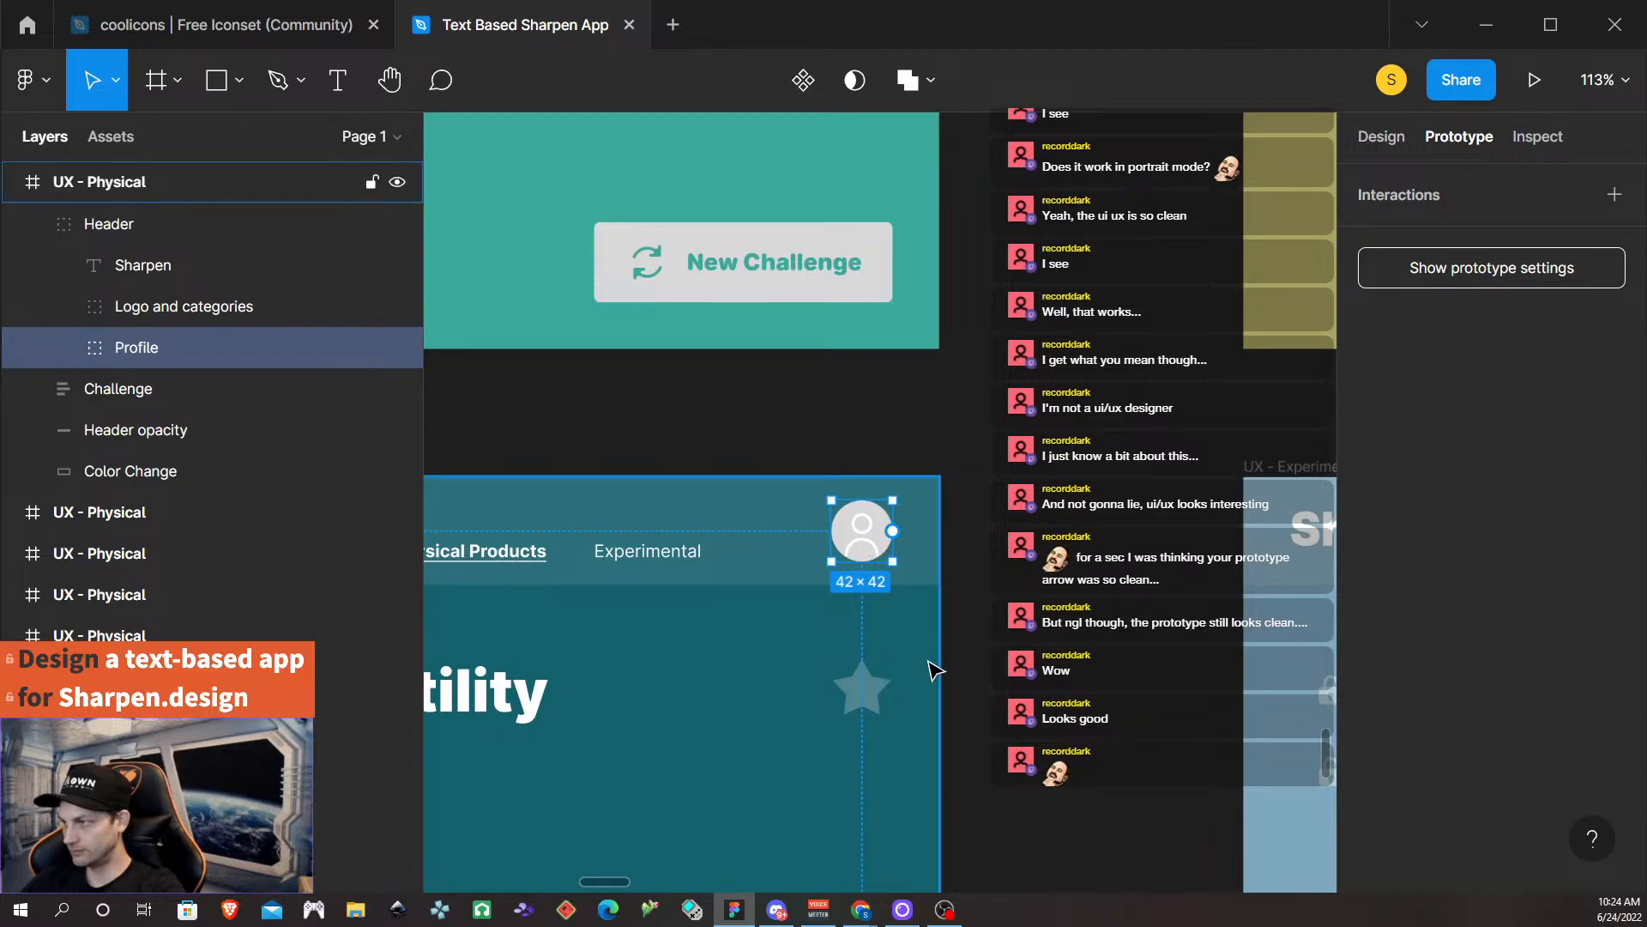
pyautogui.hotkey('ctrl', 'v')
# Replace the Profile groups in the light teal and orange UX - Physical frames with the copied Profile.
pyautogui.scroll(7, 858, 515)
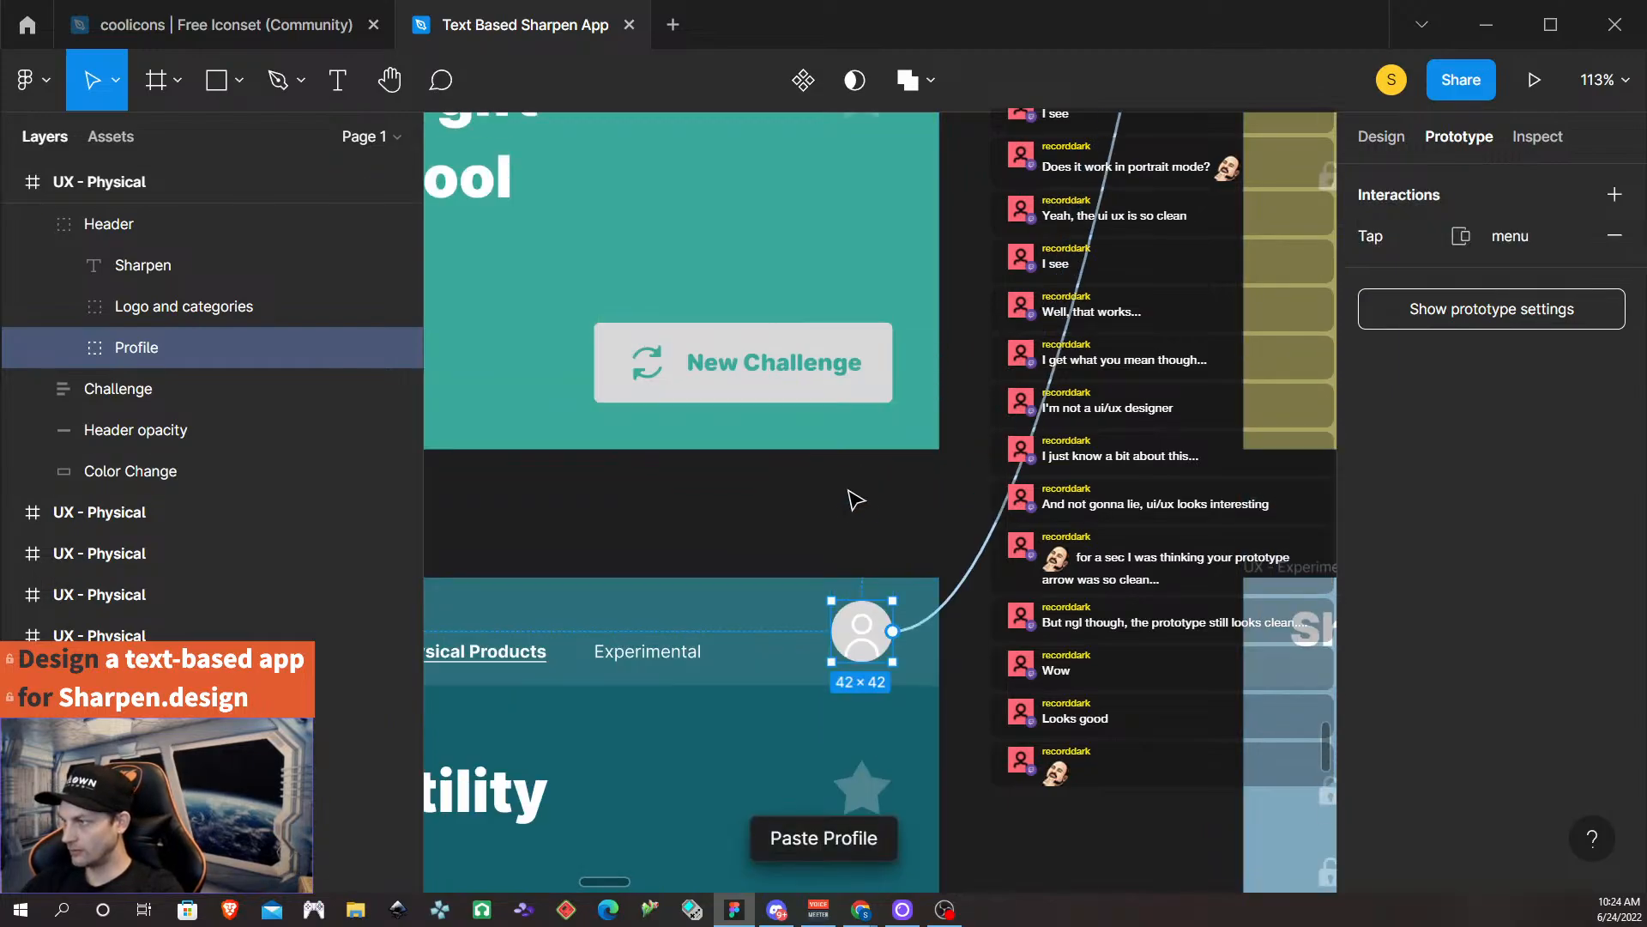
pyautogui.click(864, 446)
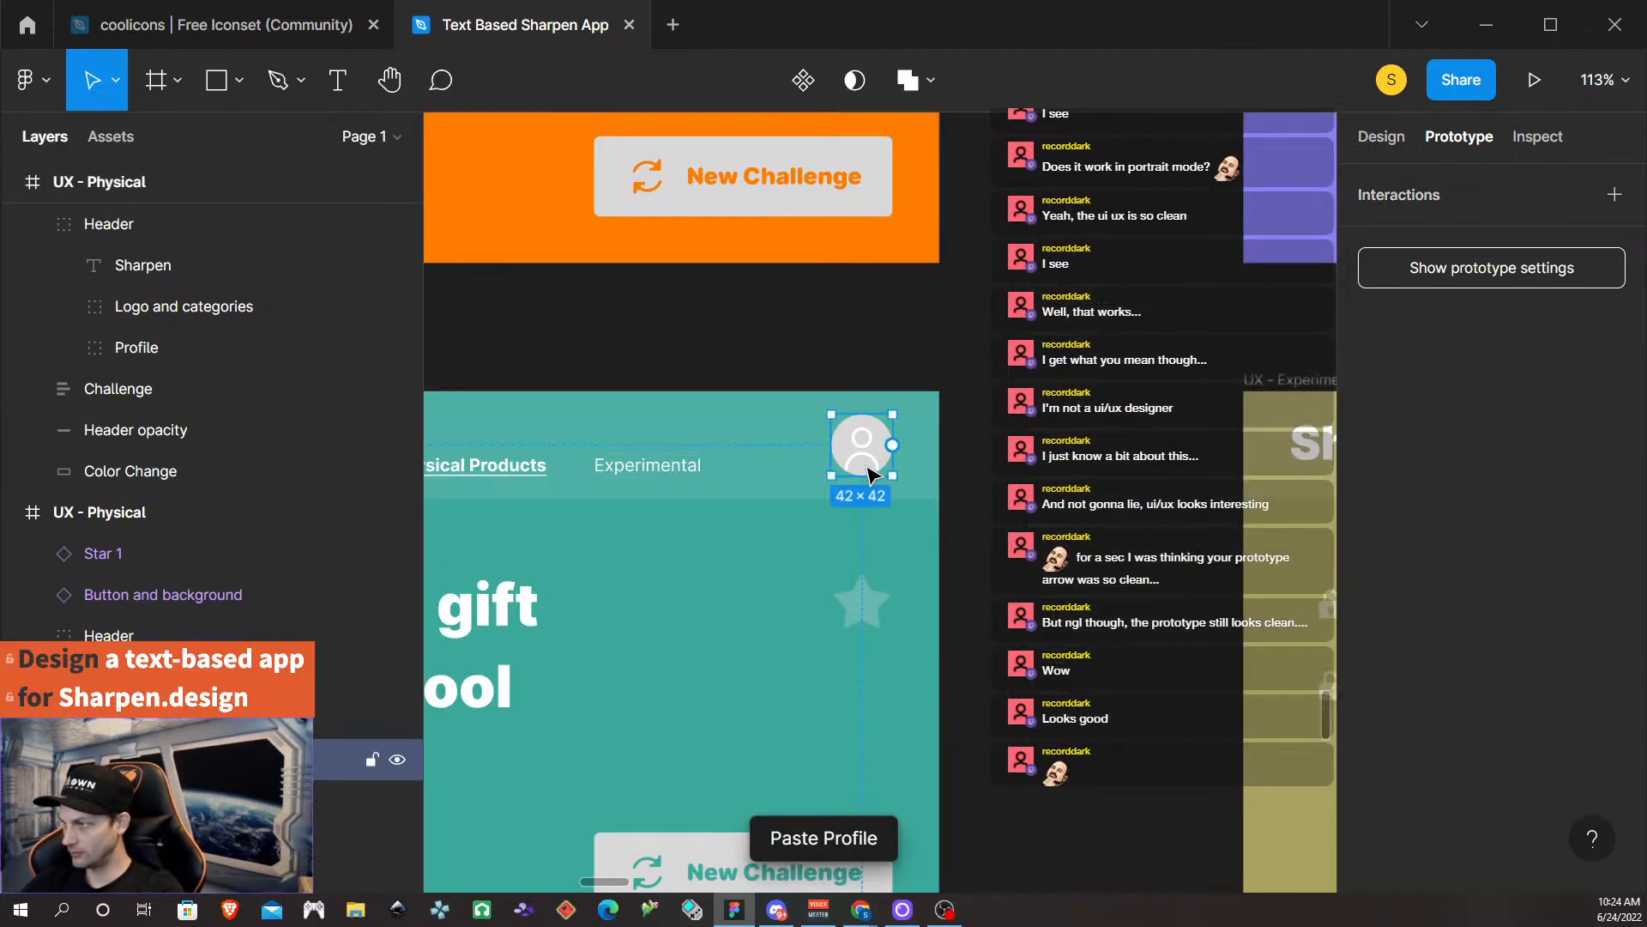
pyautogui.hotkey('ctrl', 'v')
pyautogui.scroll(8, 863, 467)
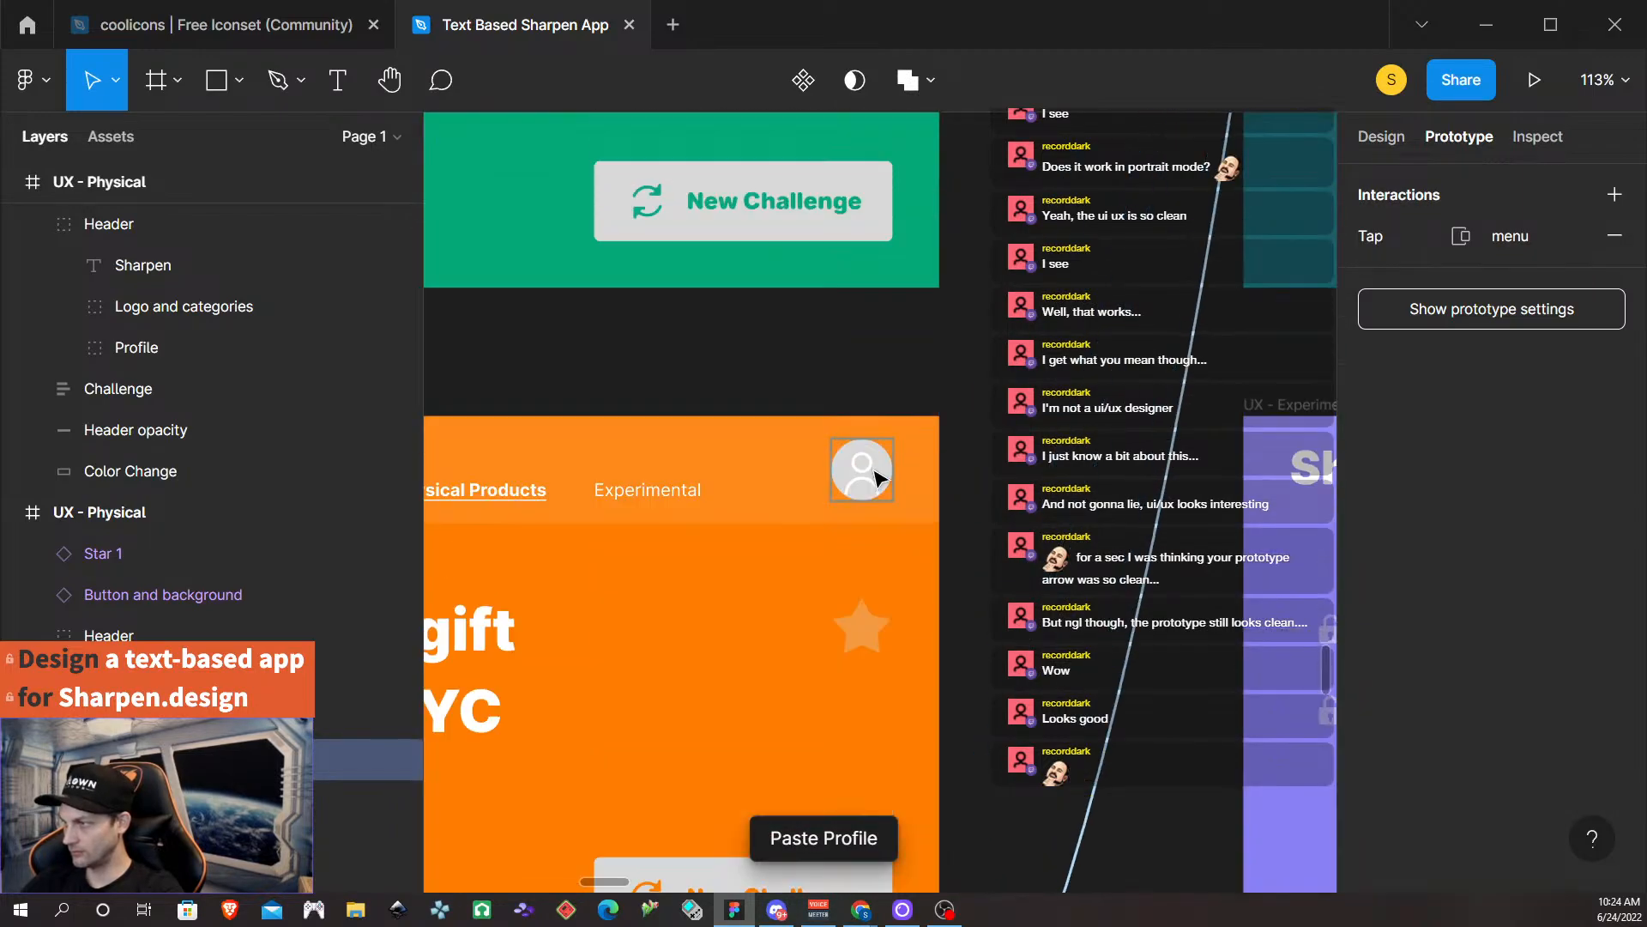
pyautogui.click(871, 495)
pyautogui.hotkey('ctrl', 'v')
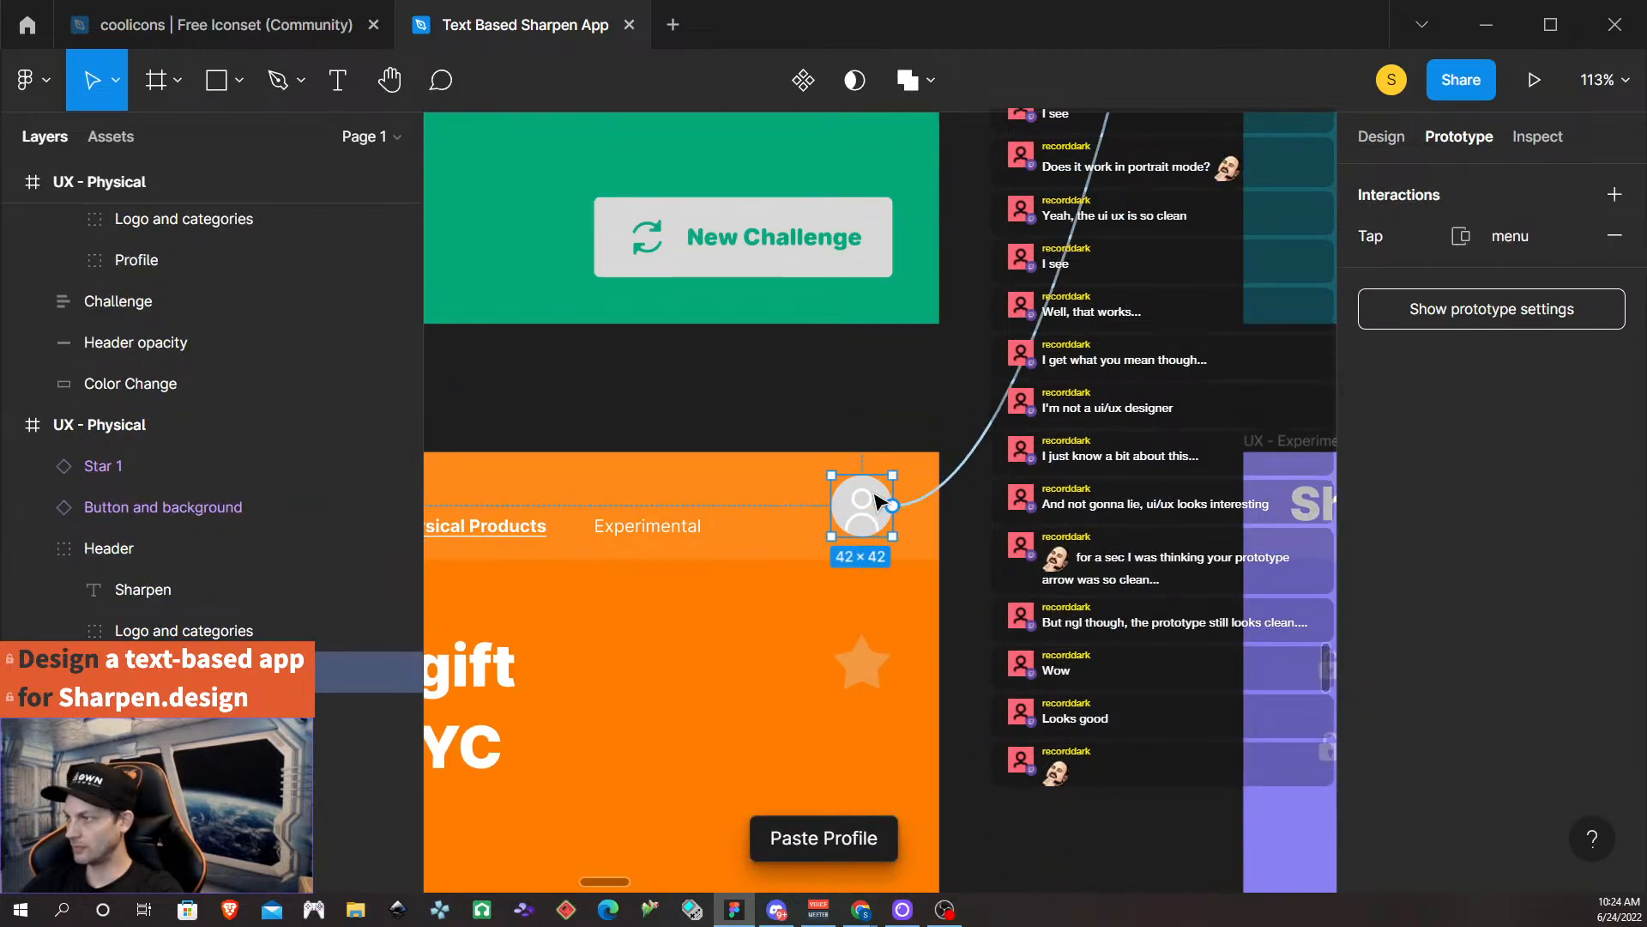
# Replace the Profile groups in the green and purple UX - Physical frames with the copied Profile.
pyautogui.scroll(8, 874, 490)
pyautogui.click(877, 505)
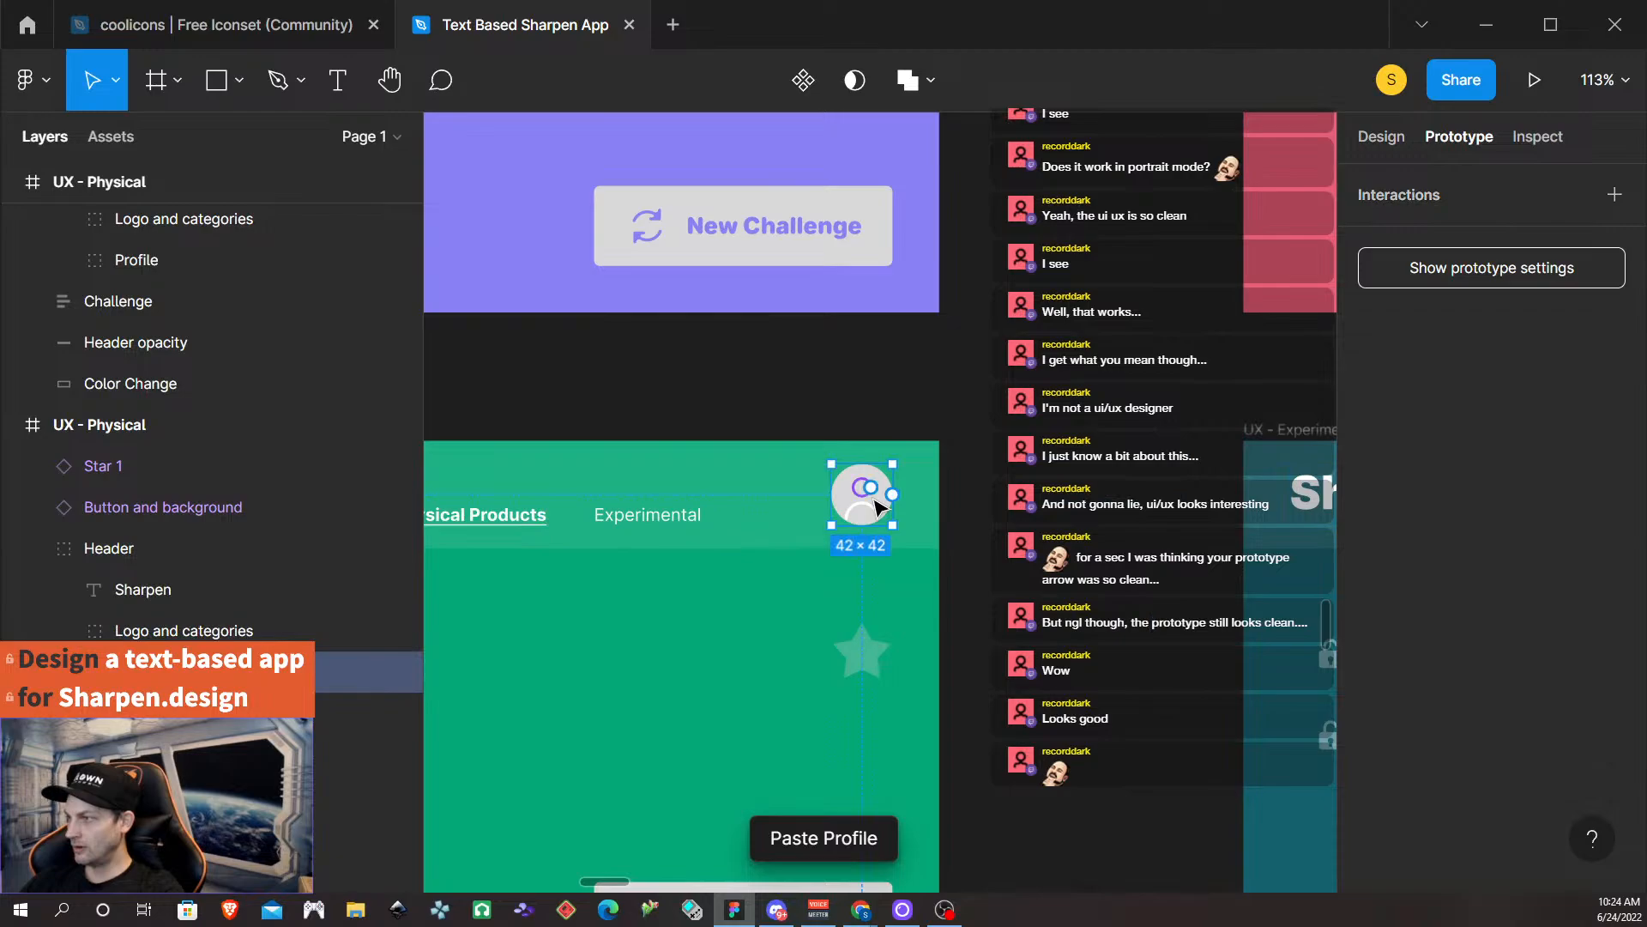
pyautogui.hotkey('ctrl', 'v')
pyautogui.scroll(8, 877, 507)
pyautogui.click(880, 498)
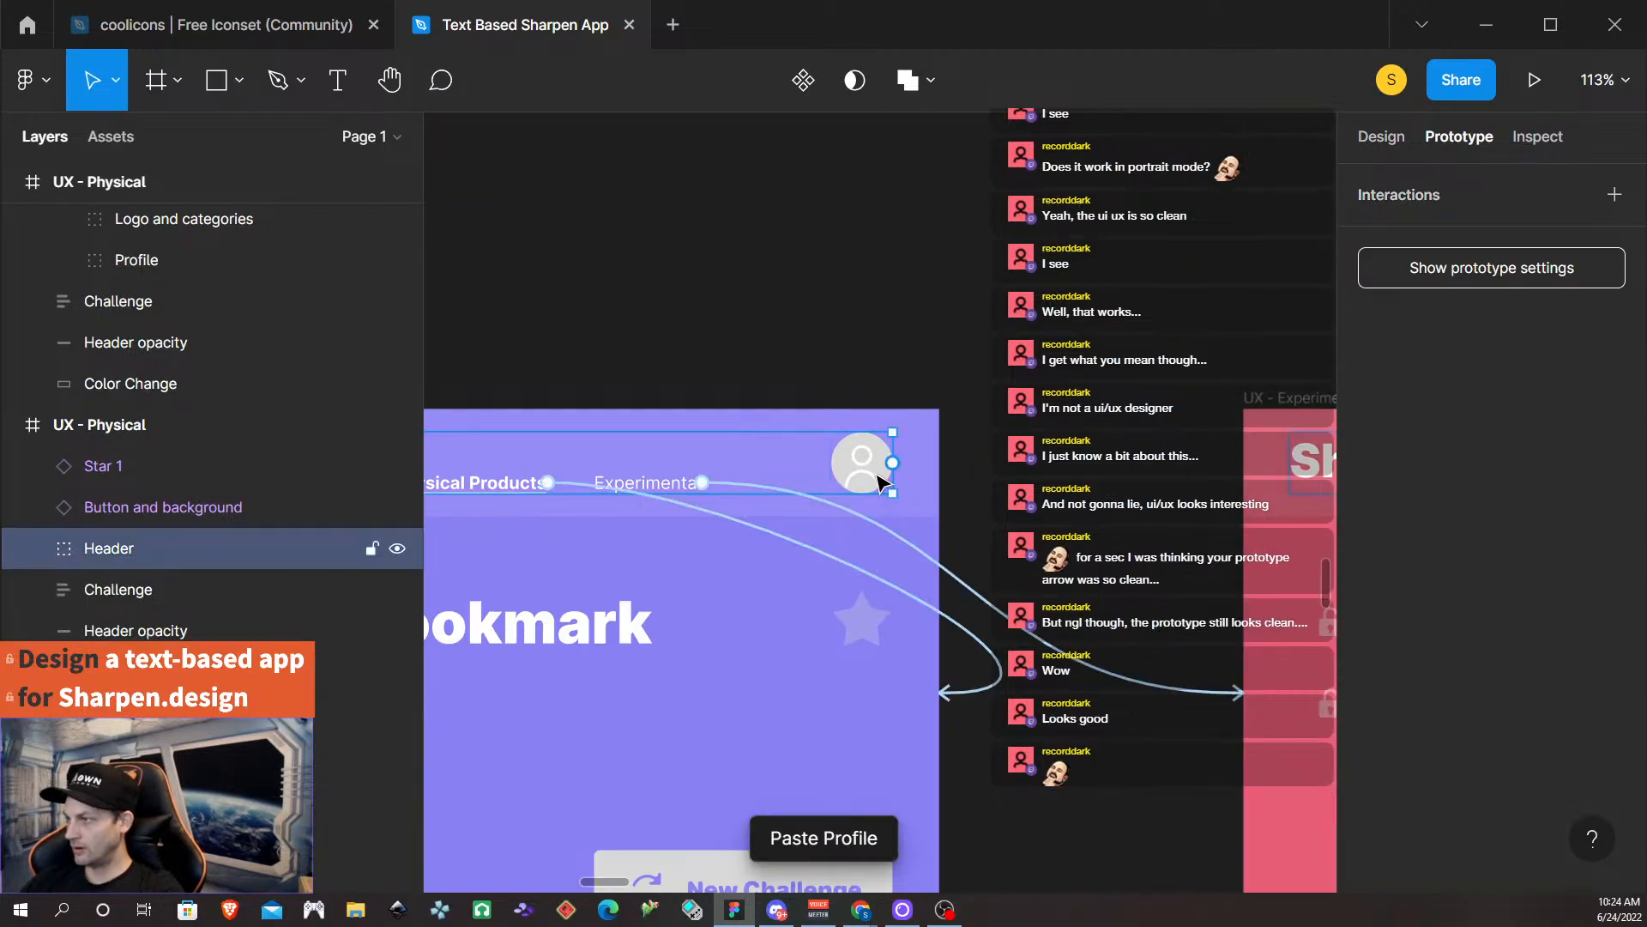
pyautogui.click(880, 496)
pyautogui.hotkey('ctrl', 'v')
# Replace the Profile group in the header of the pink UX - Experimental frame with the copied Profile.
pyautogui.scroll(-1, 966, 489)
pyautogui.scroll(3, 965, 490)
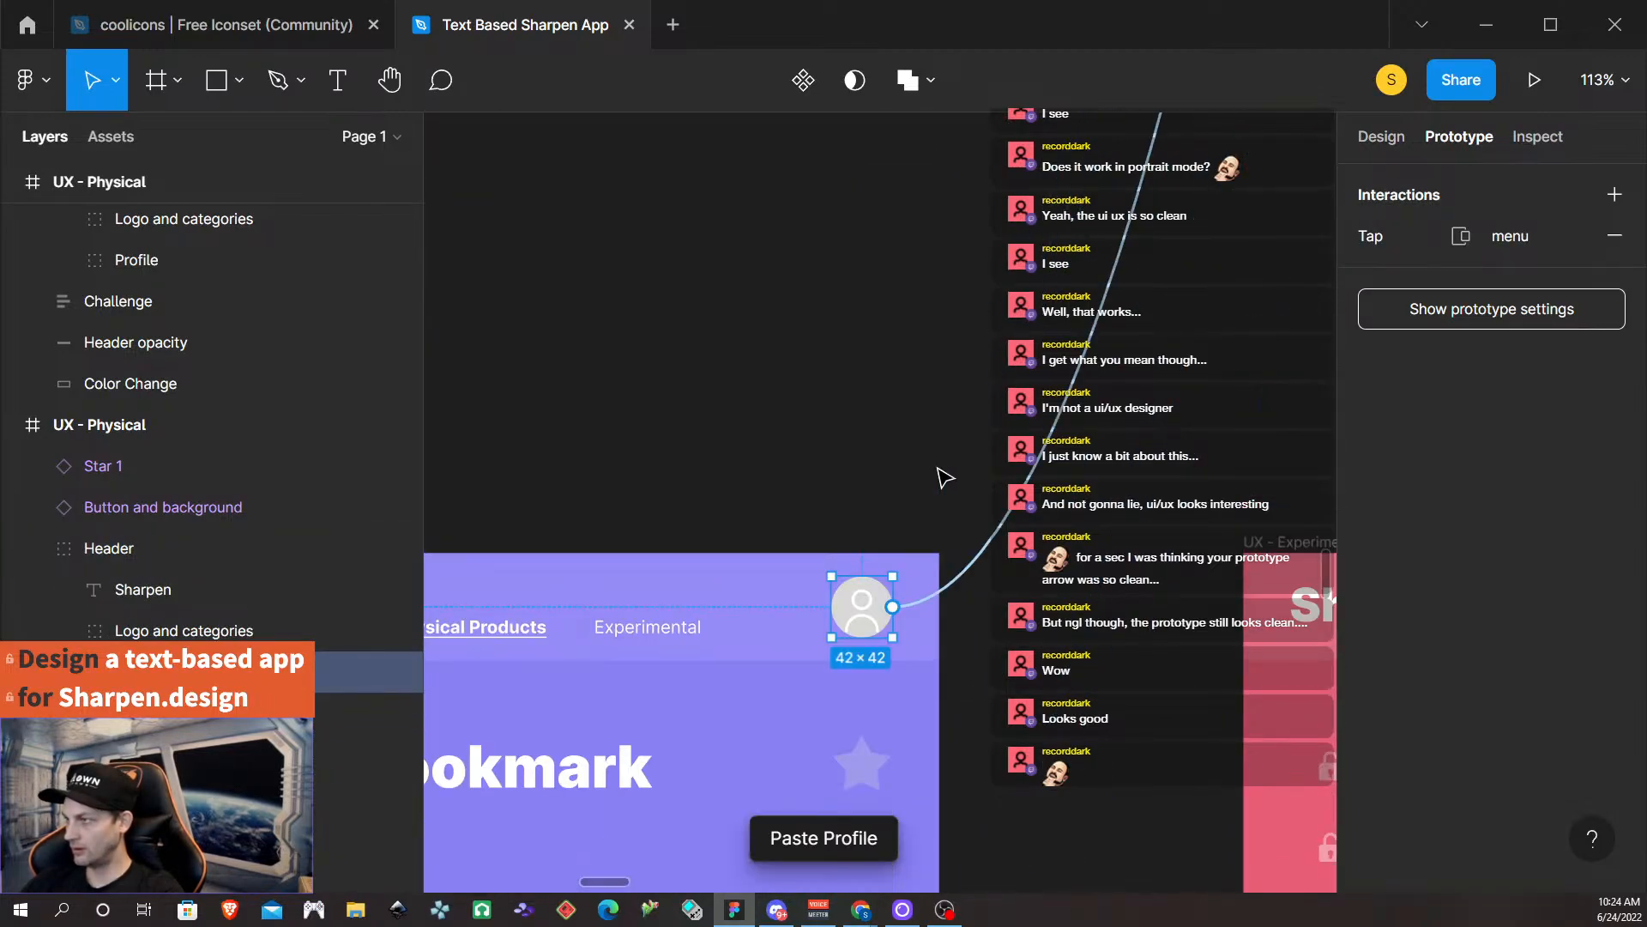
pyautogui.hscroll(10, 944, 478)
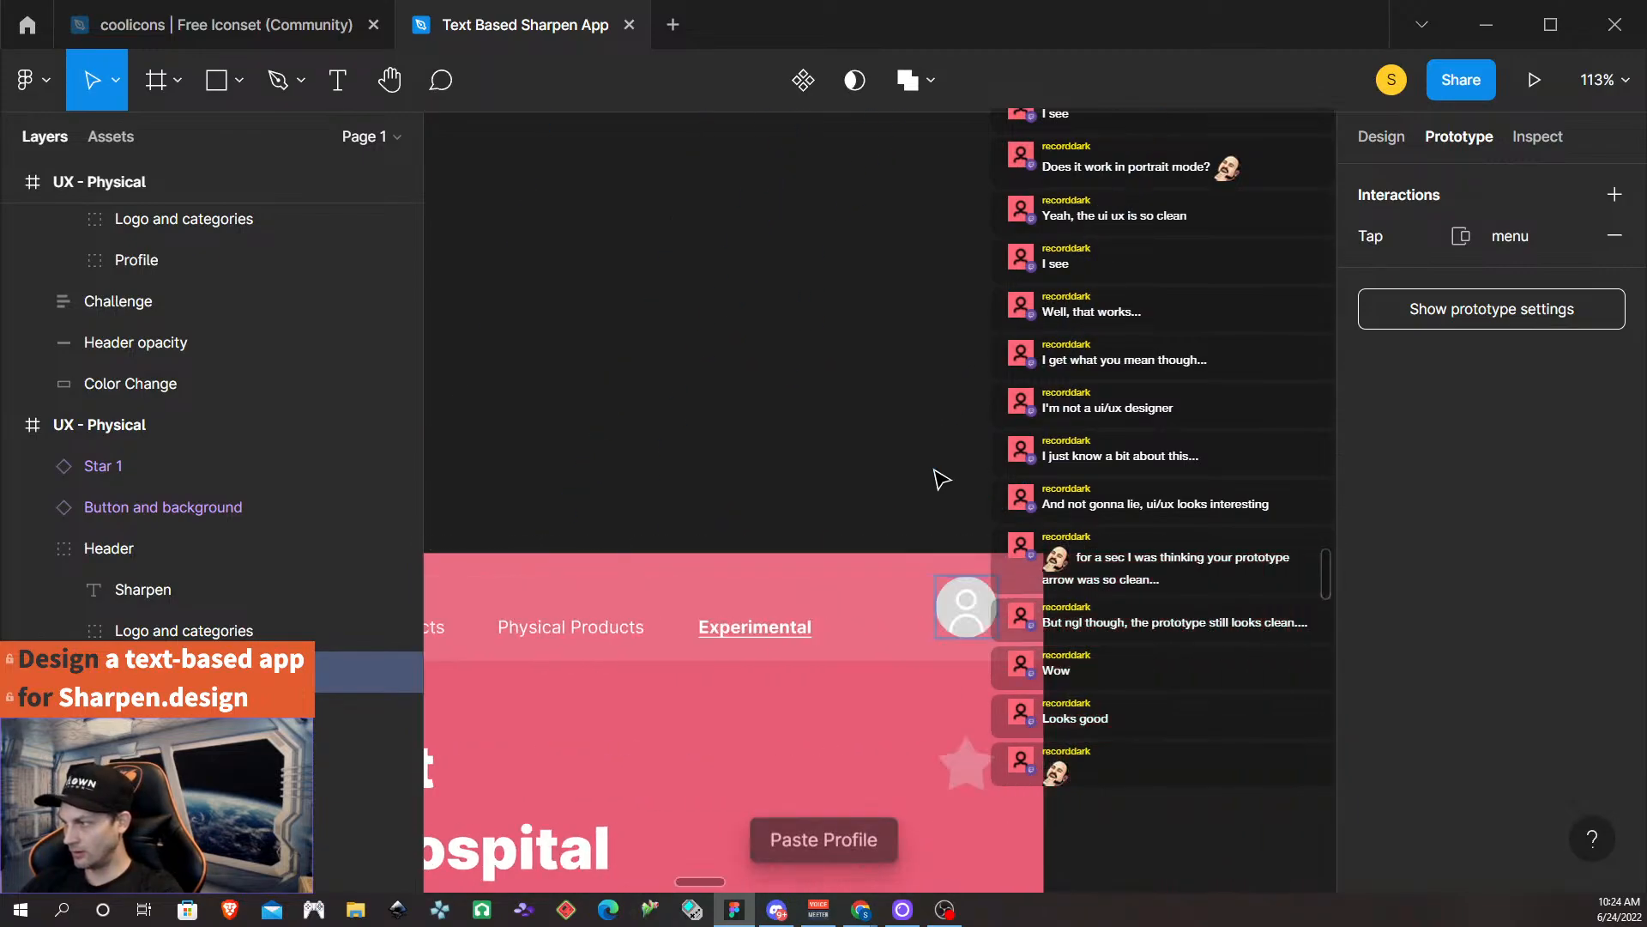
pyautogui.click(968, 631)
pyautogui.click(965, 622)
pyautogui.hotkey('ctrl', 'v')
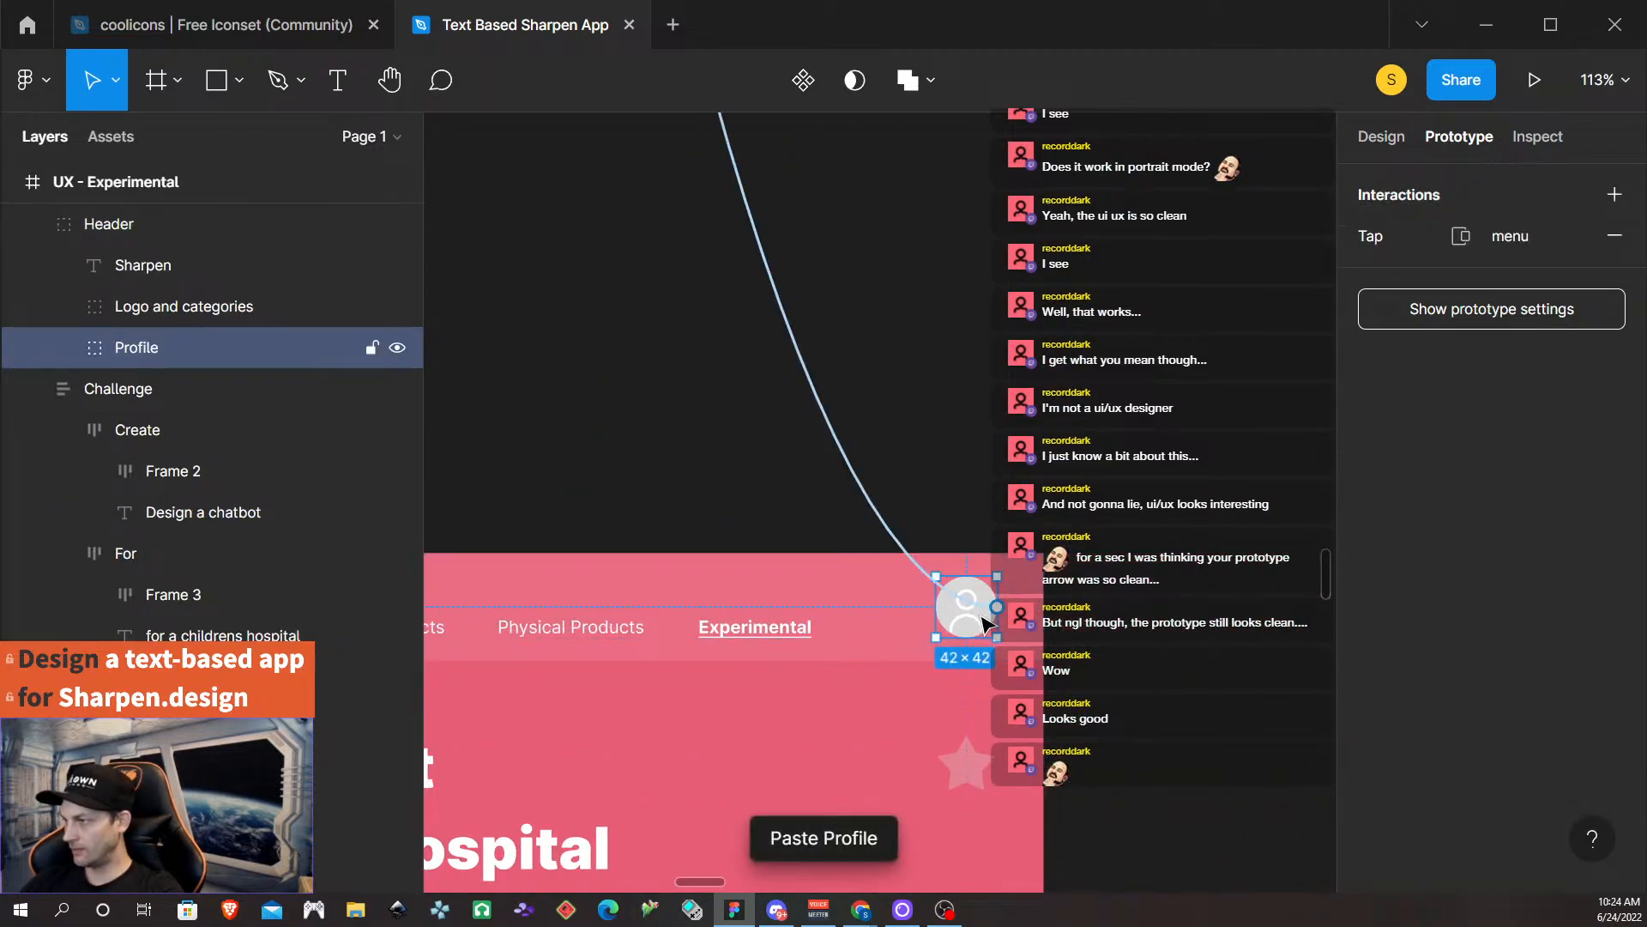
# Replace the Profile groups in the dark teal and purple UX - Experimental frames with the copied Profile.
pyautogui.scroll(-2, 978, 624)
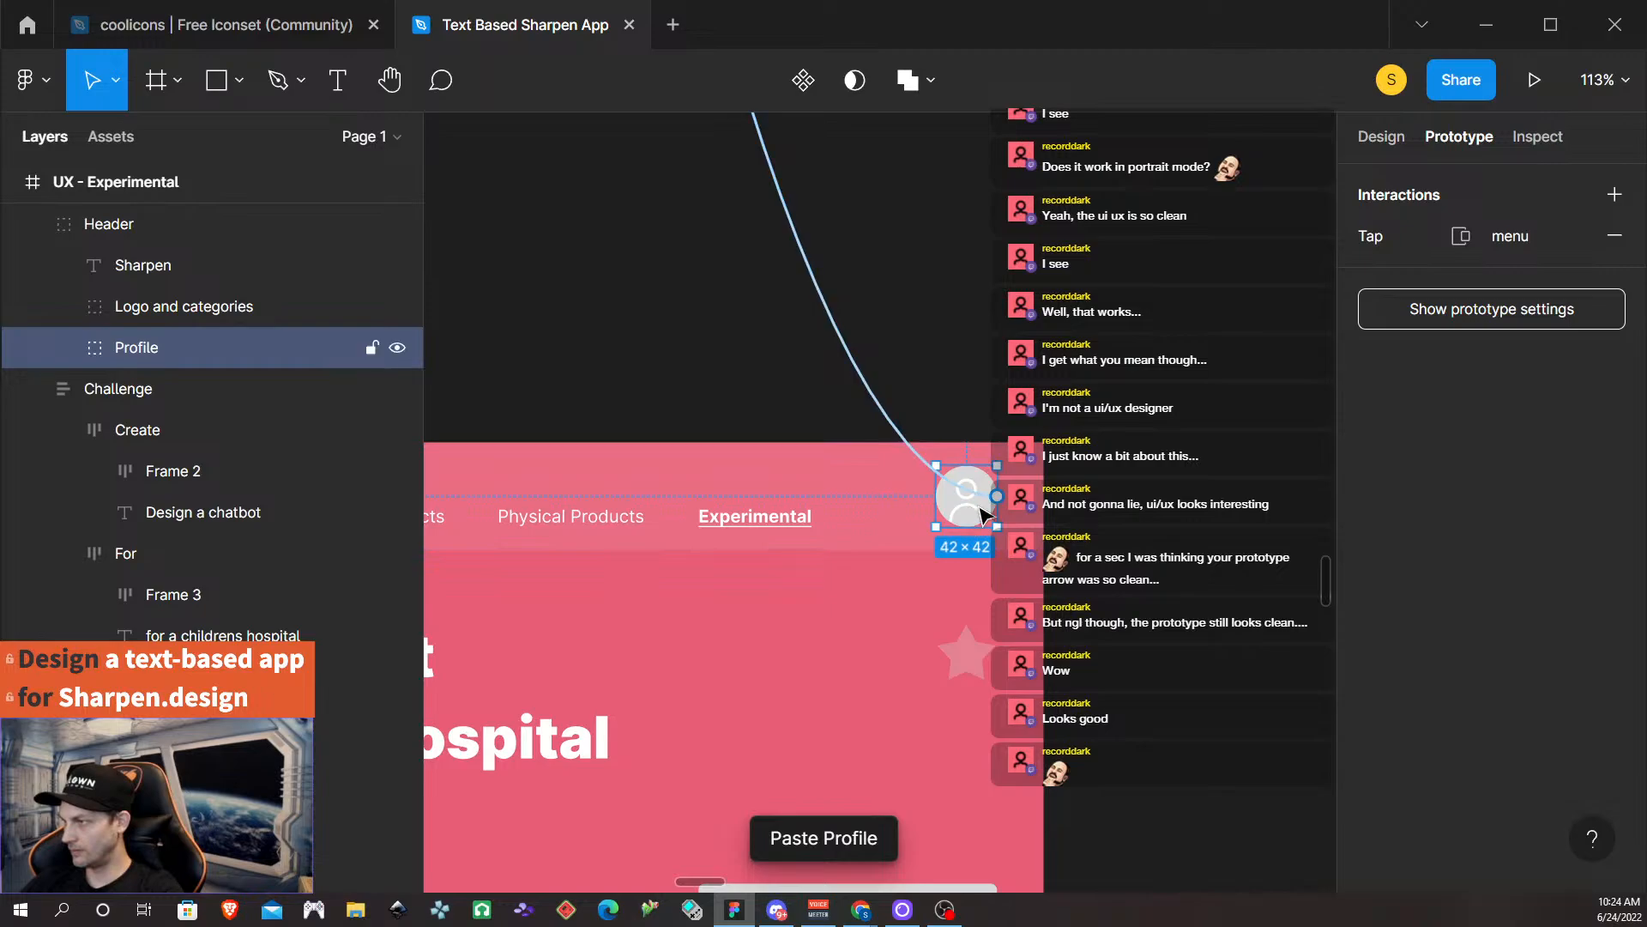
pyautogui.scroll(-10, 981, 513)
pyautogui.click(986, 598)
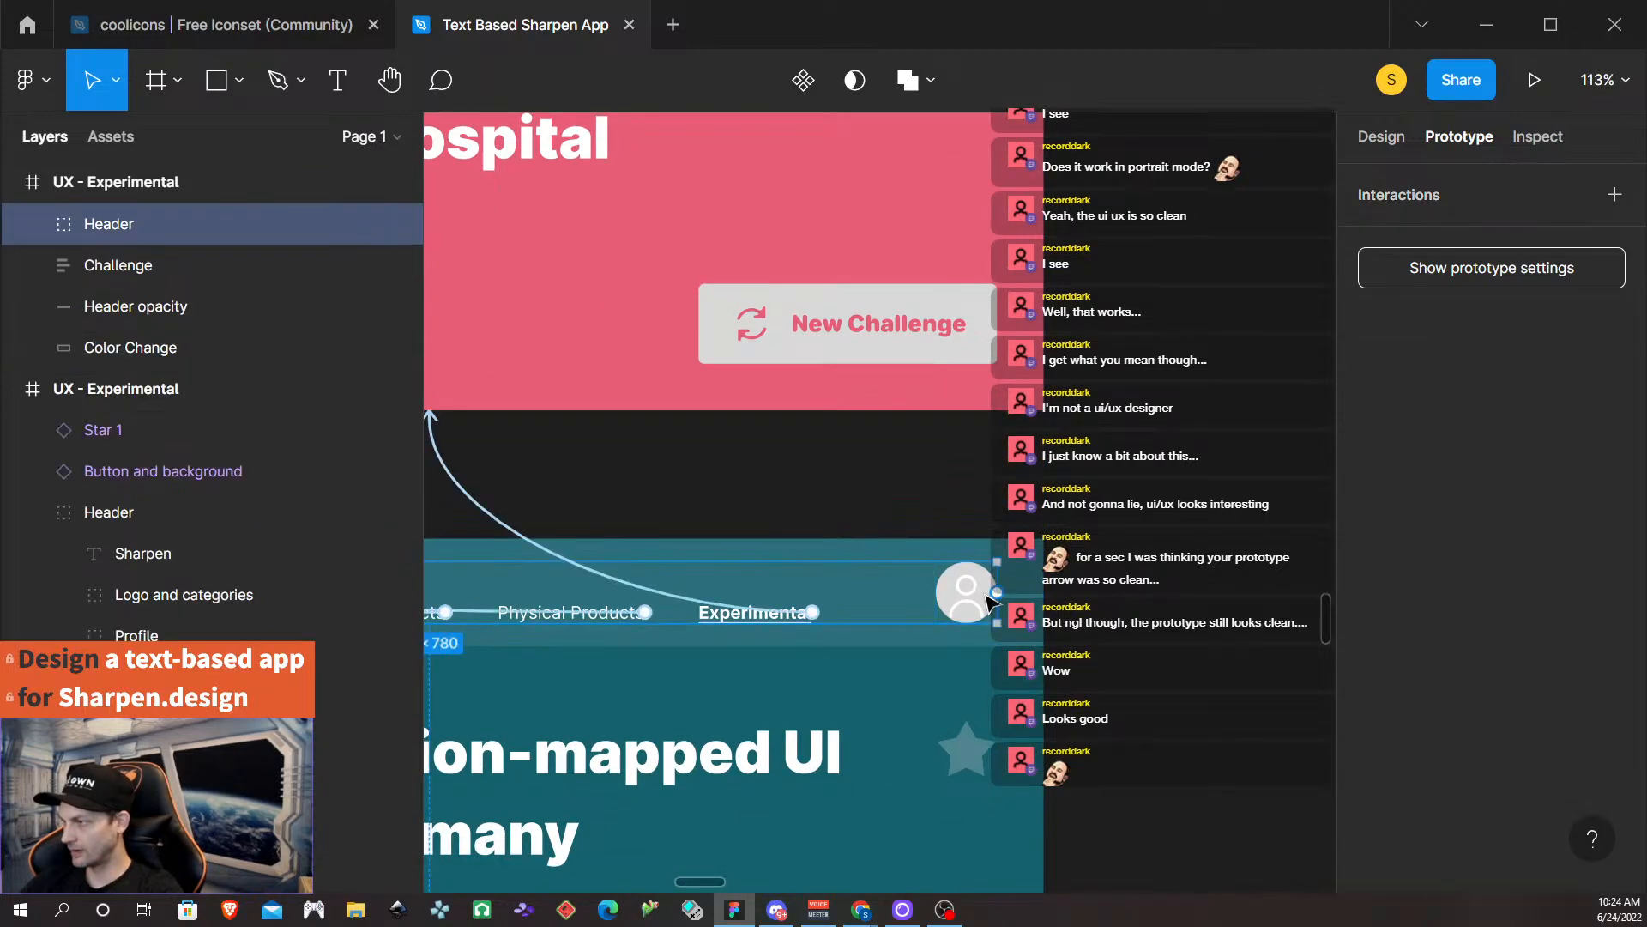
pyautogui.click(953, 598)
pyautogui.hotkey('ctrl', 'v')
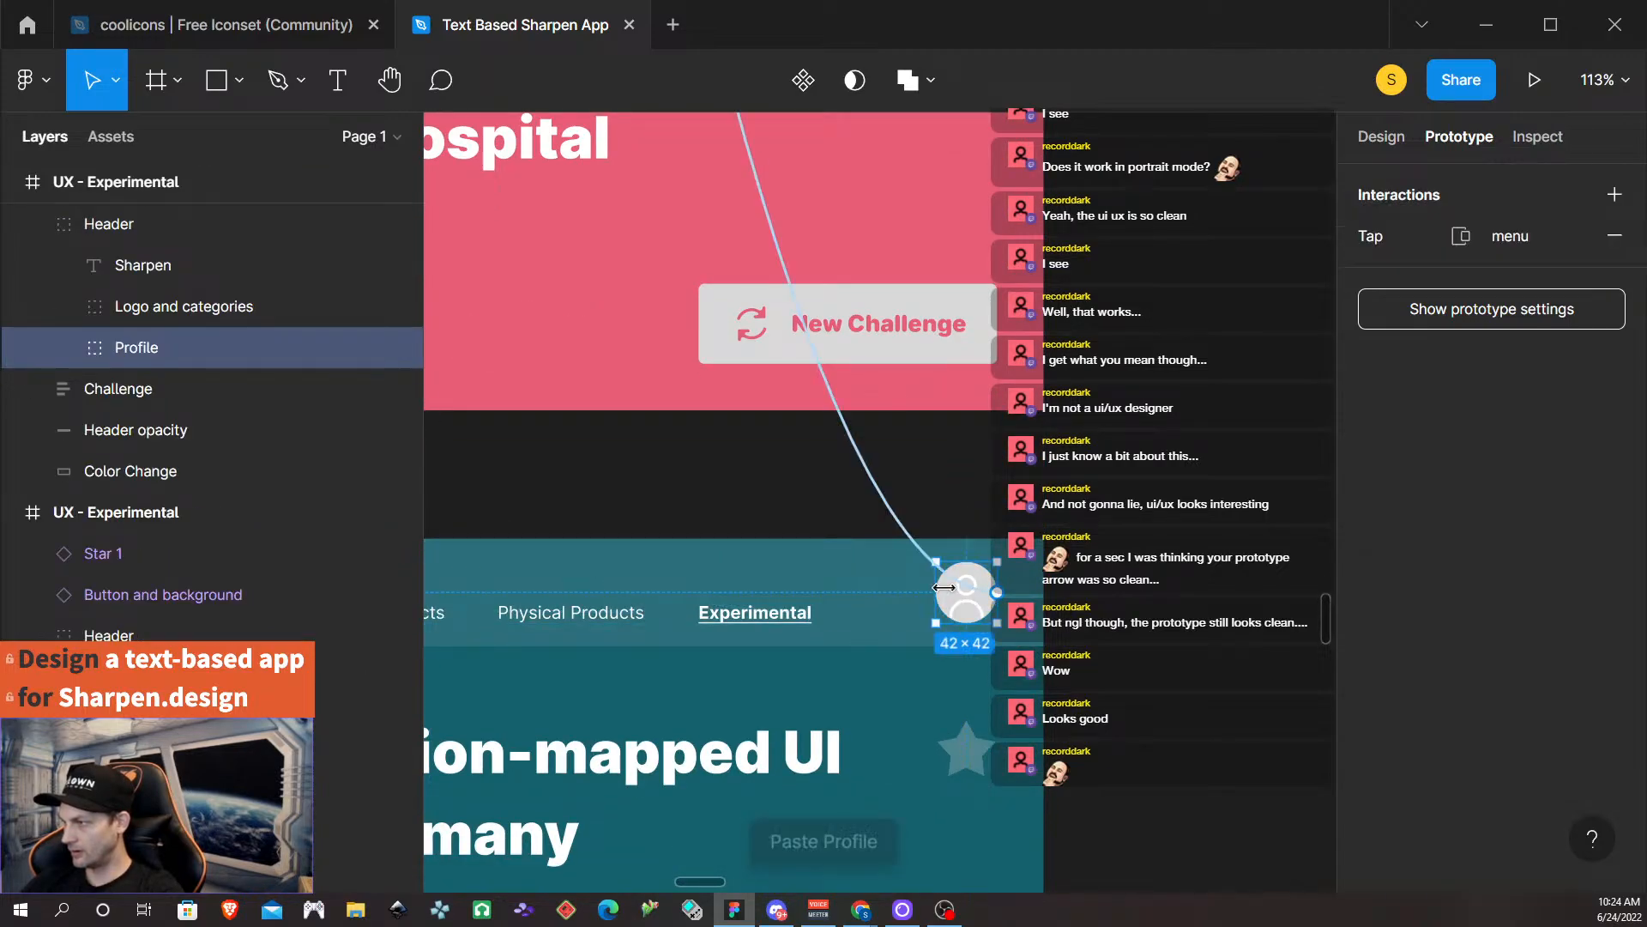
pyautogui.scroll(-6, 957, 600)
pyautogui.scroll(-2, 959, 607)
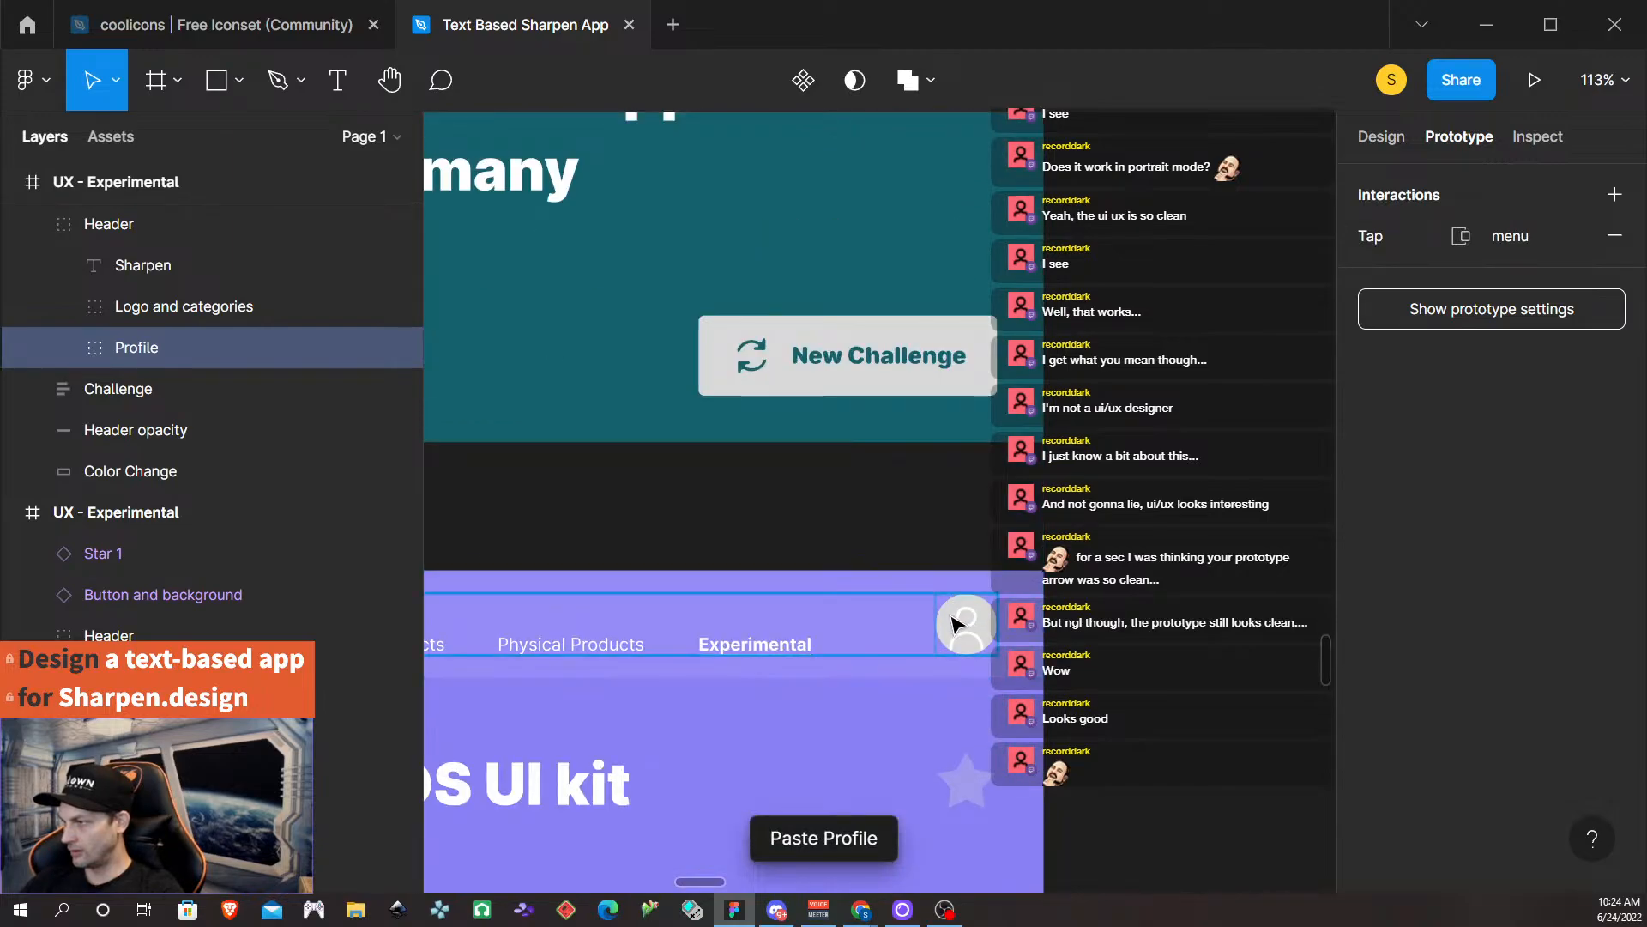
pyautogui.click(955, 624)
pyautogui.hotkey('ctrl', 'v')
# Replace the Profile groups in the olive and light blue UX - Experimental frames with the copied Profile.
pyautogui.scroll(-3, 954, 625)
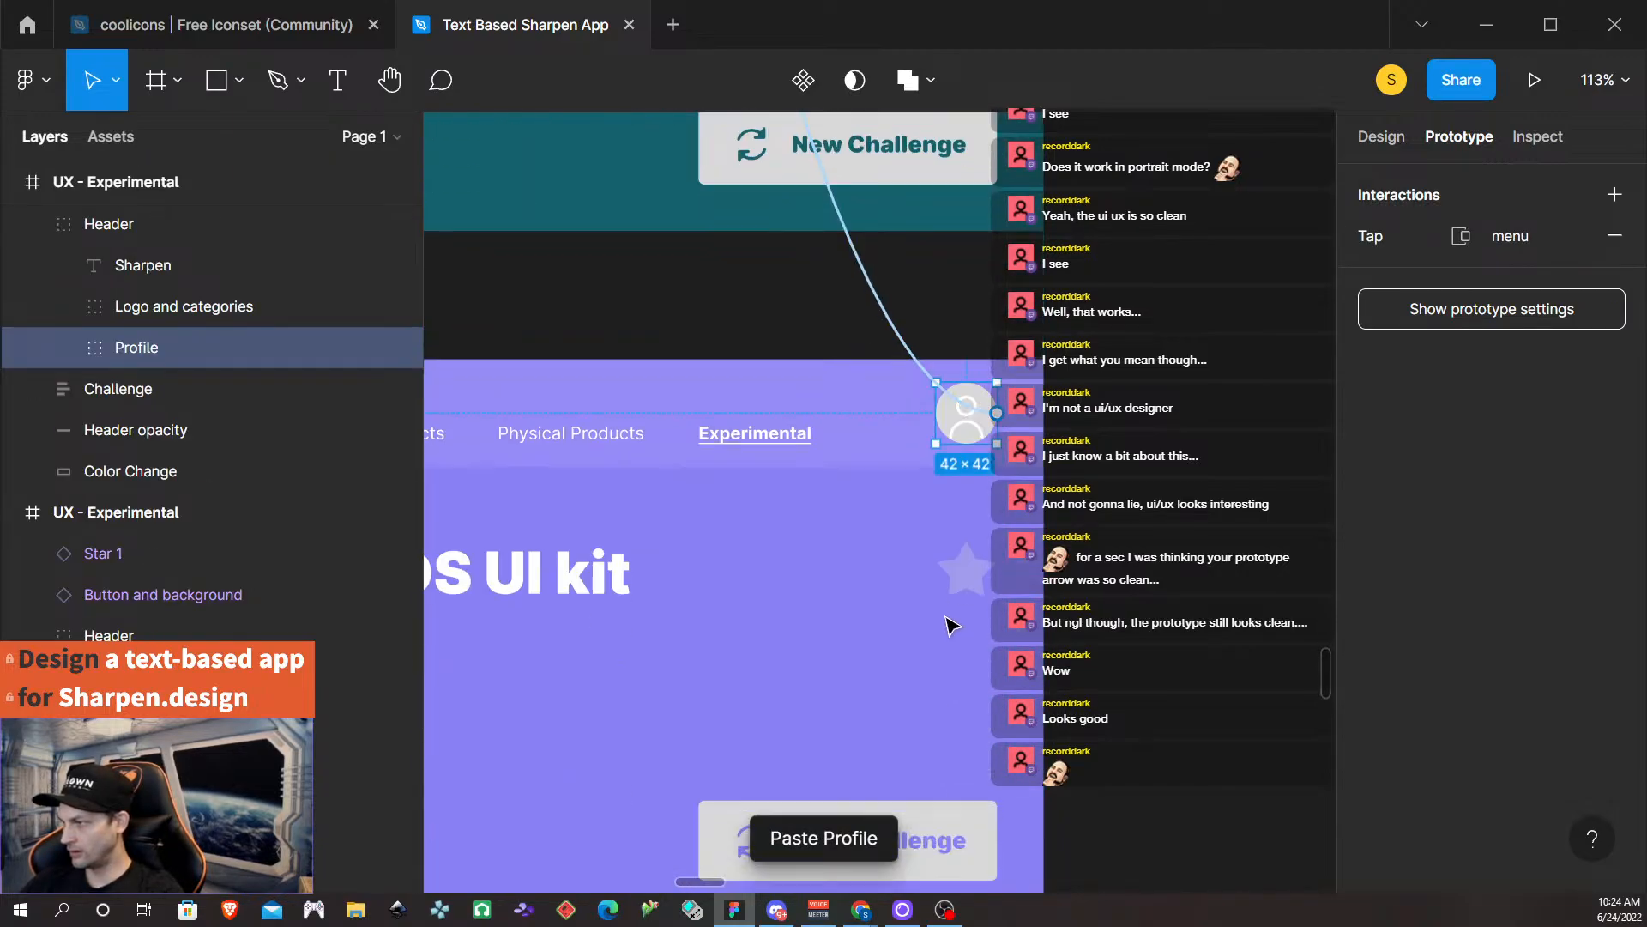
pyautogui.scroll(-9, 950, 617)
pyautogui.click(947, 504)
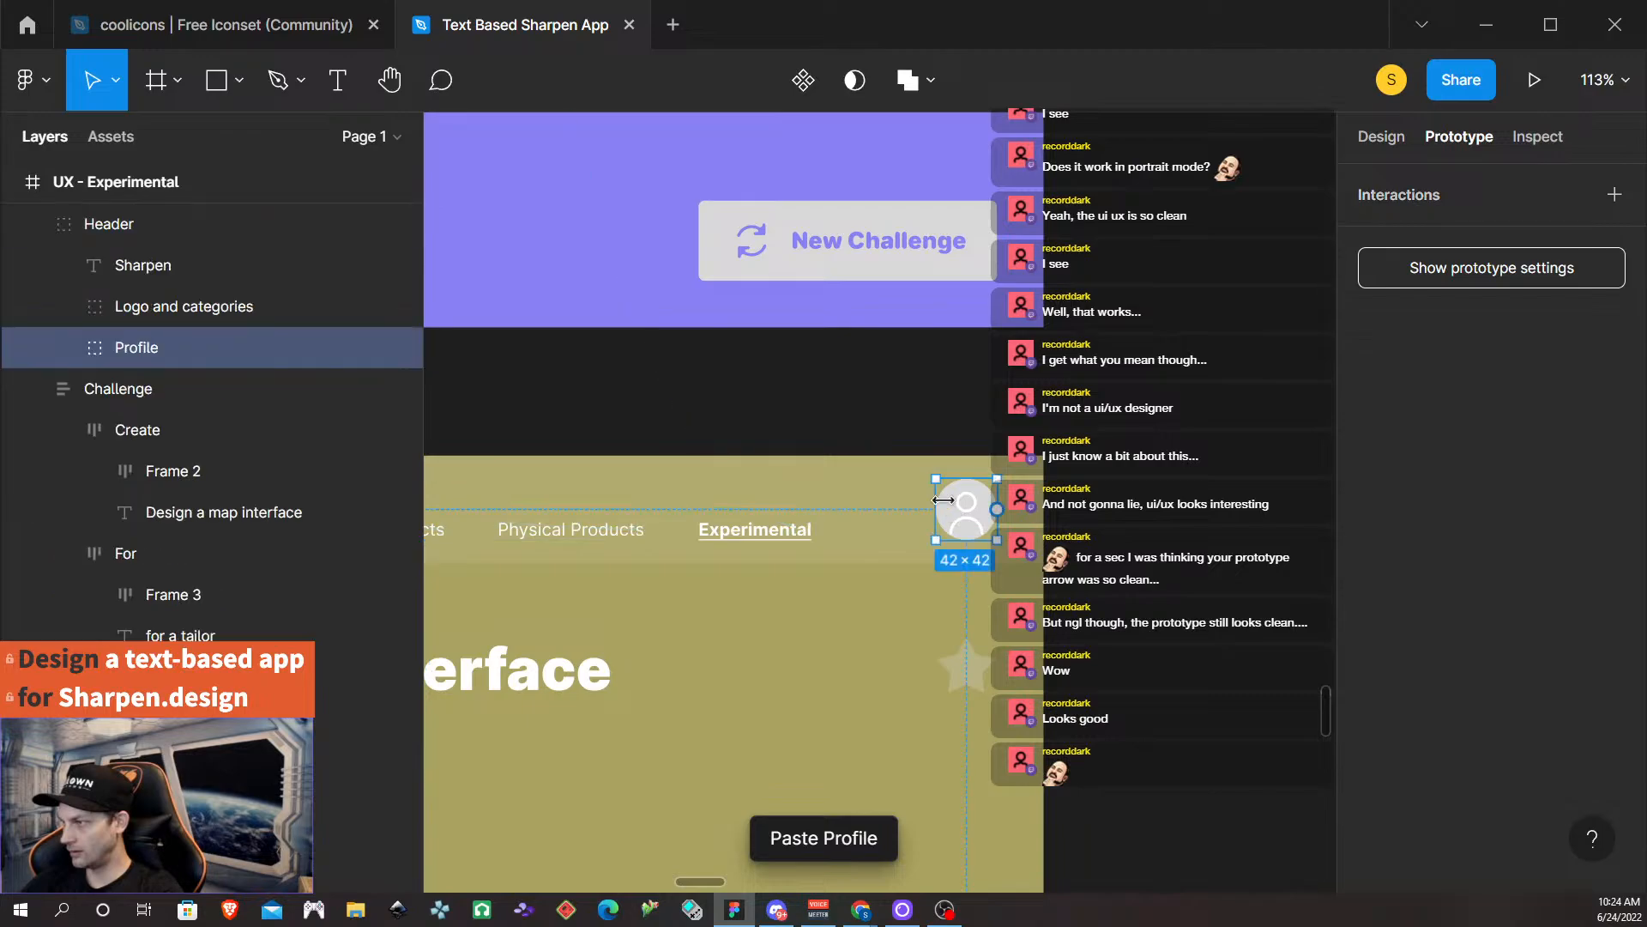
pyautogui.hotkey('ctrl', 'v')
pyautogui.scroll(-8, 949, 519)
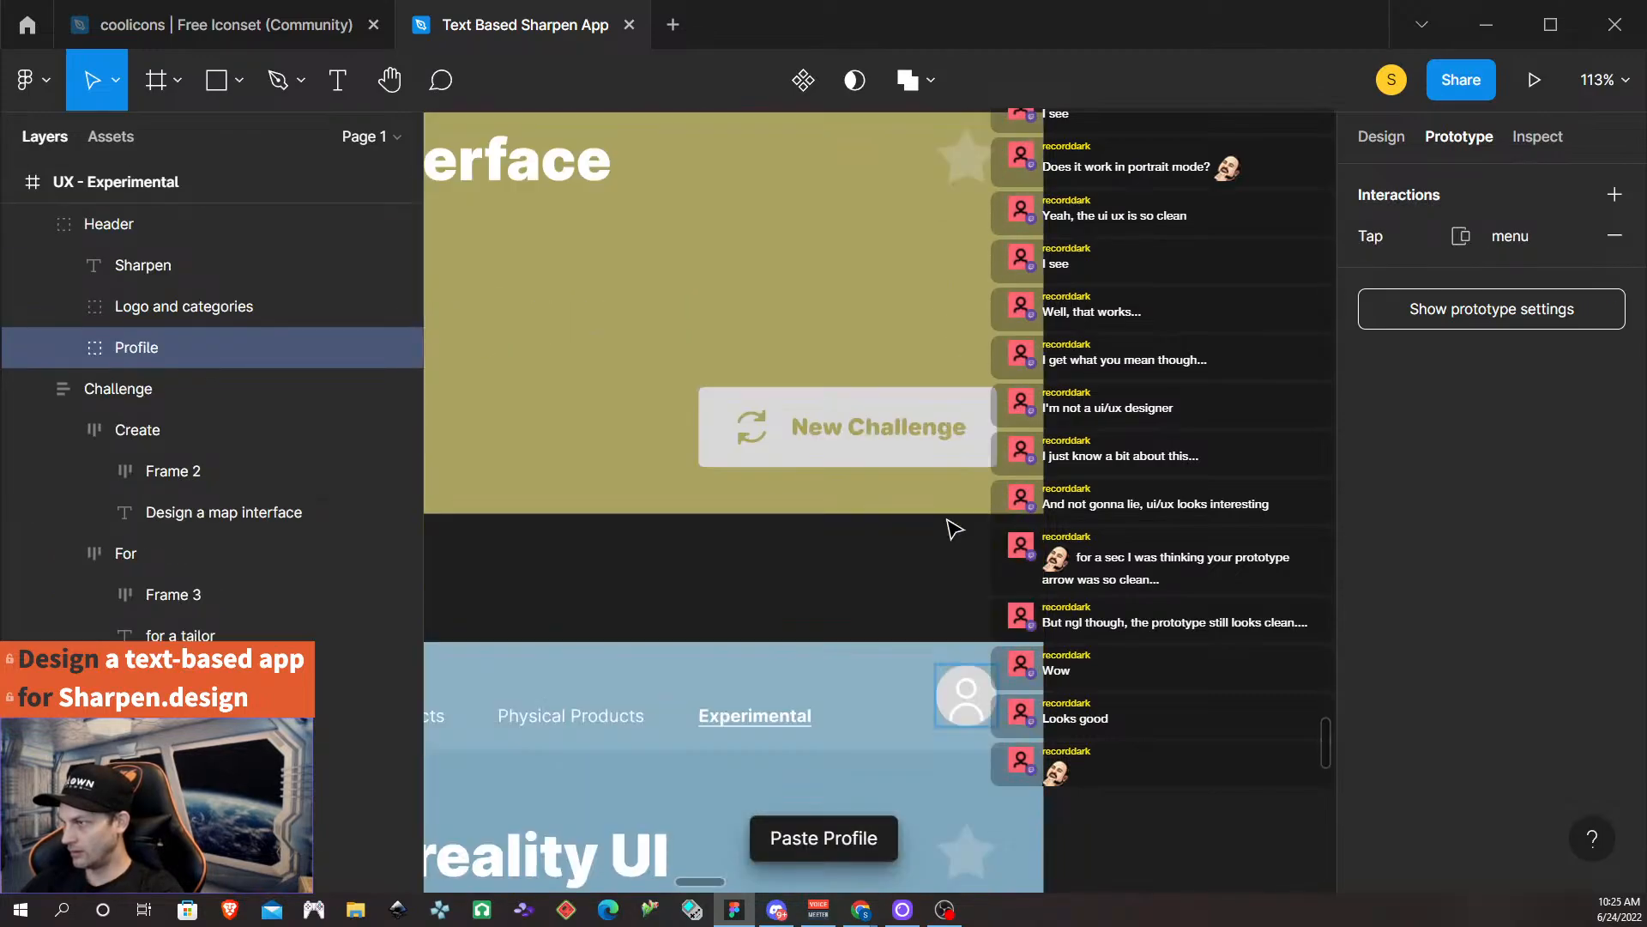
pyautogui.scroll(-2, 955, 530)
pyautogui.click(960, 588)
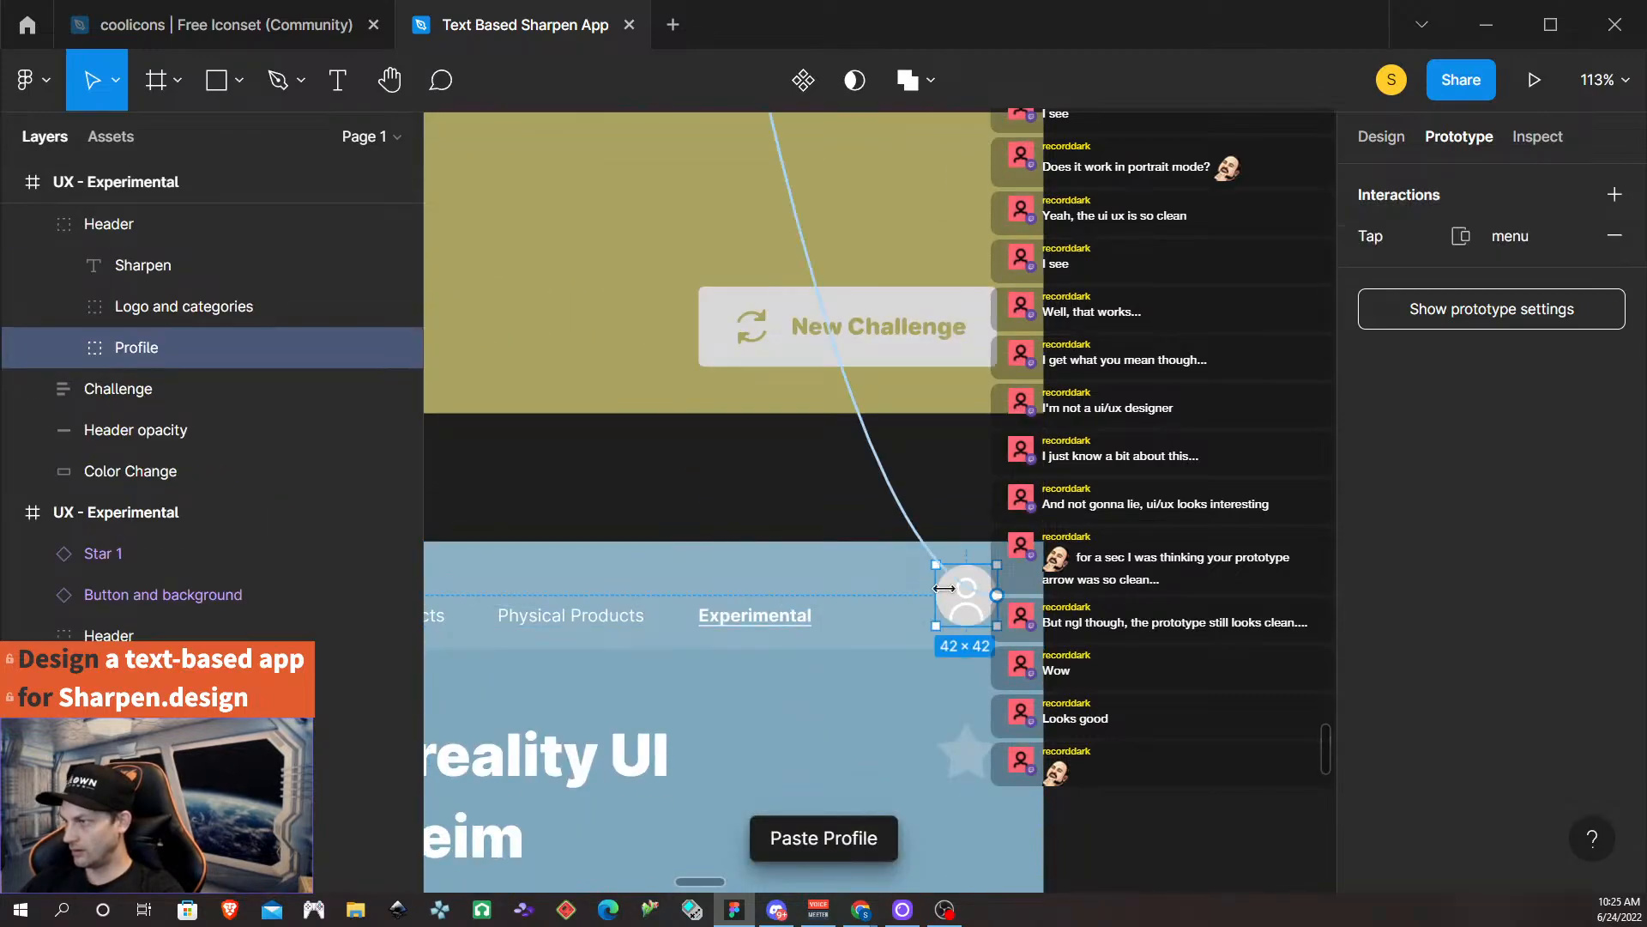
# Replace the Profile groups in the orange and dark teal Marketing - Digital frames with the copied Profile that opens the menu.
pyautogui.scroll(-9, 948, 592)
pyautogui.hscroll(10, 951, 600)
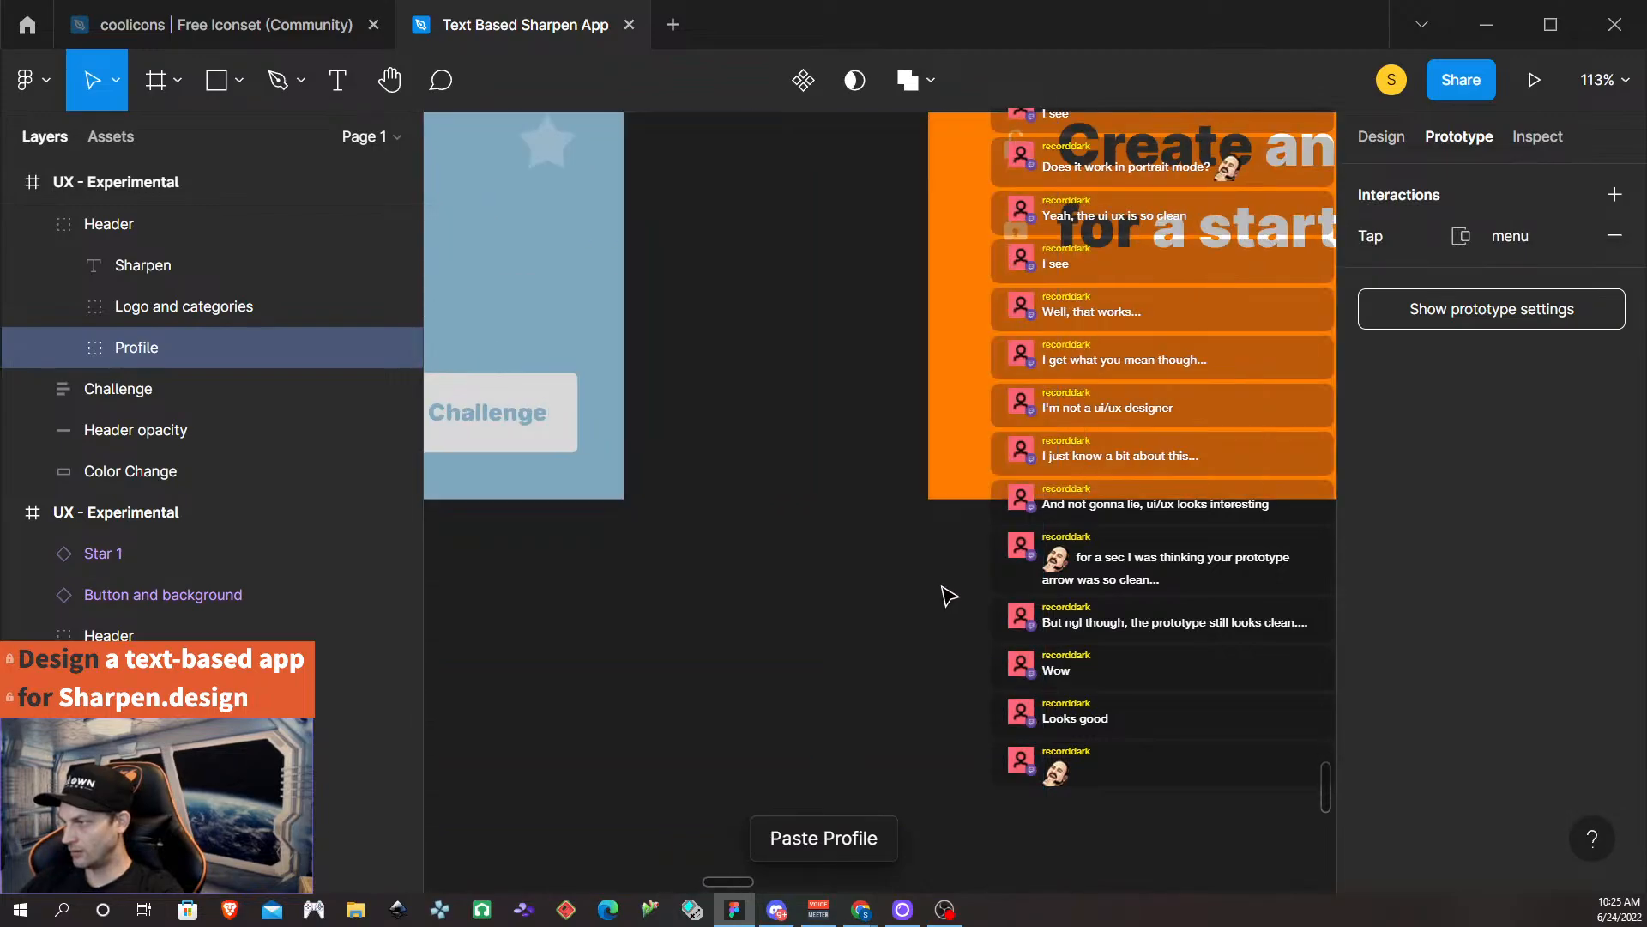
pyautogui.hscroll(3, 947, 598)
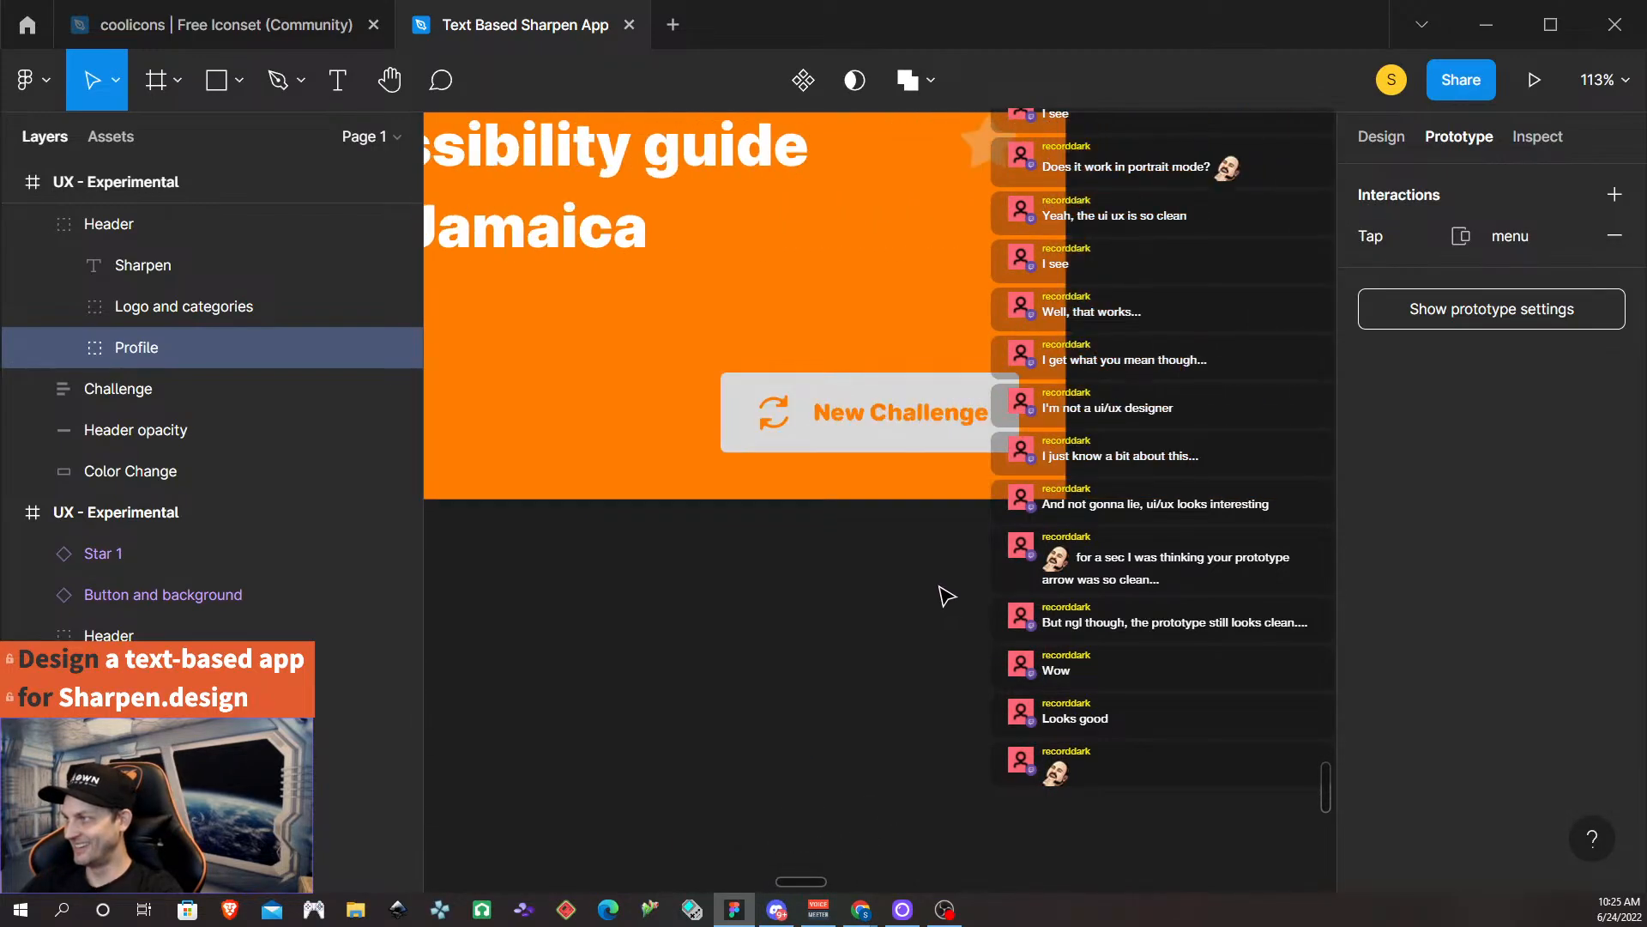
pyautogui.scroll(9, 945, 595)
pyautogui.click(963, 598)
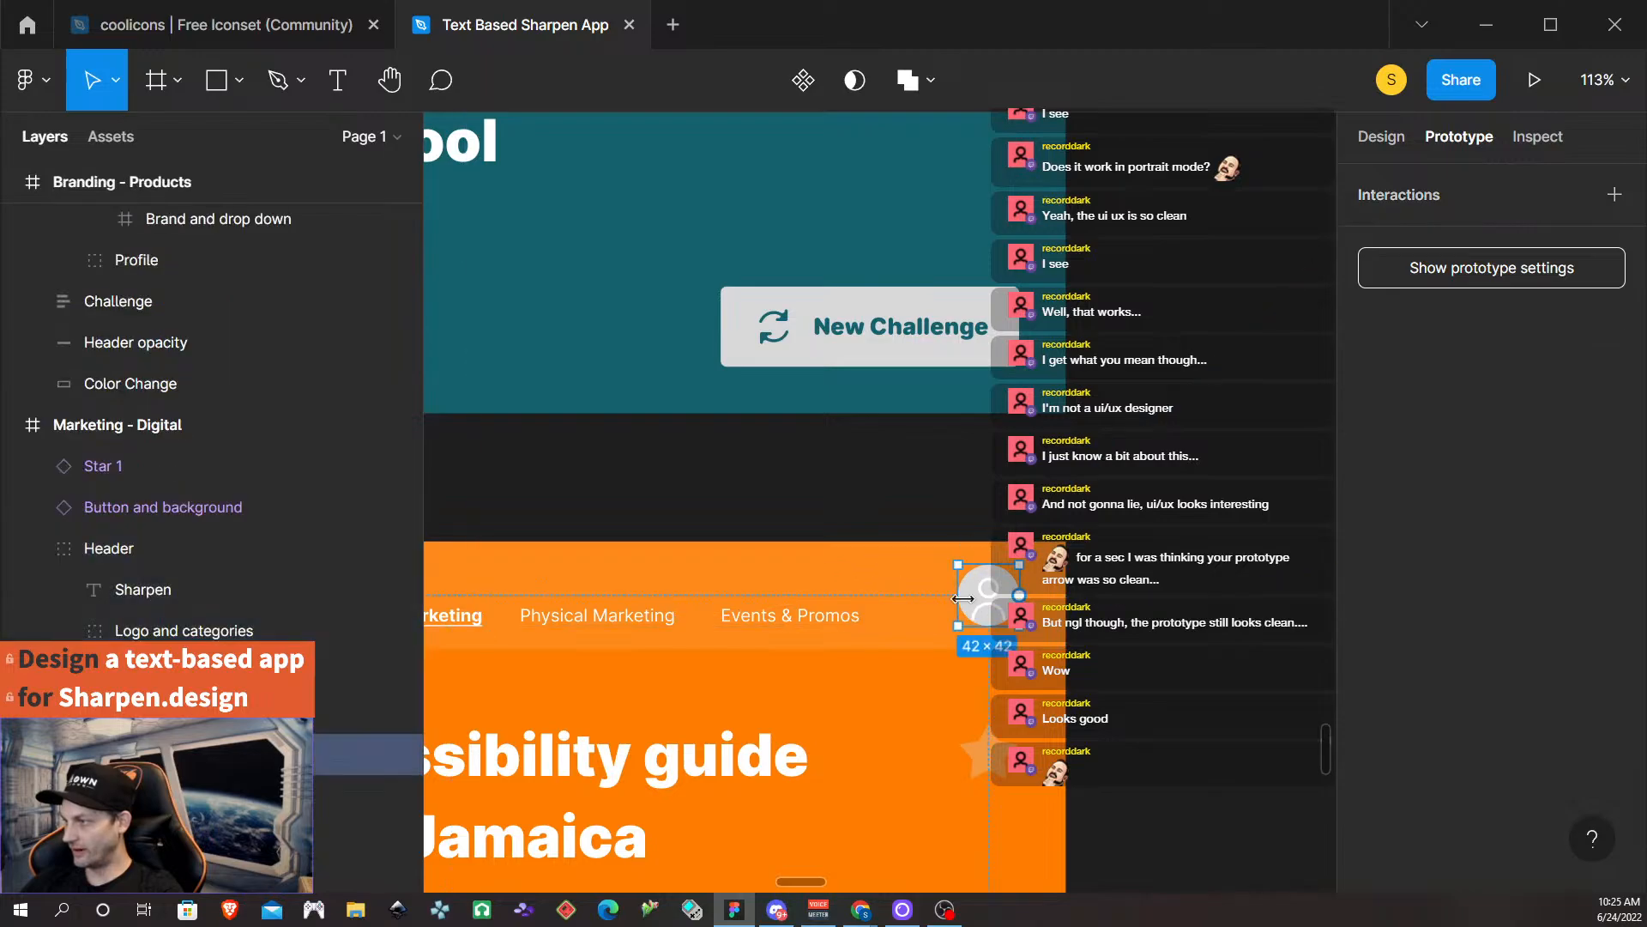
pyautogui.hotkey('ctrl', 'v')
pyautogui.scroll(7, 974, 562)
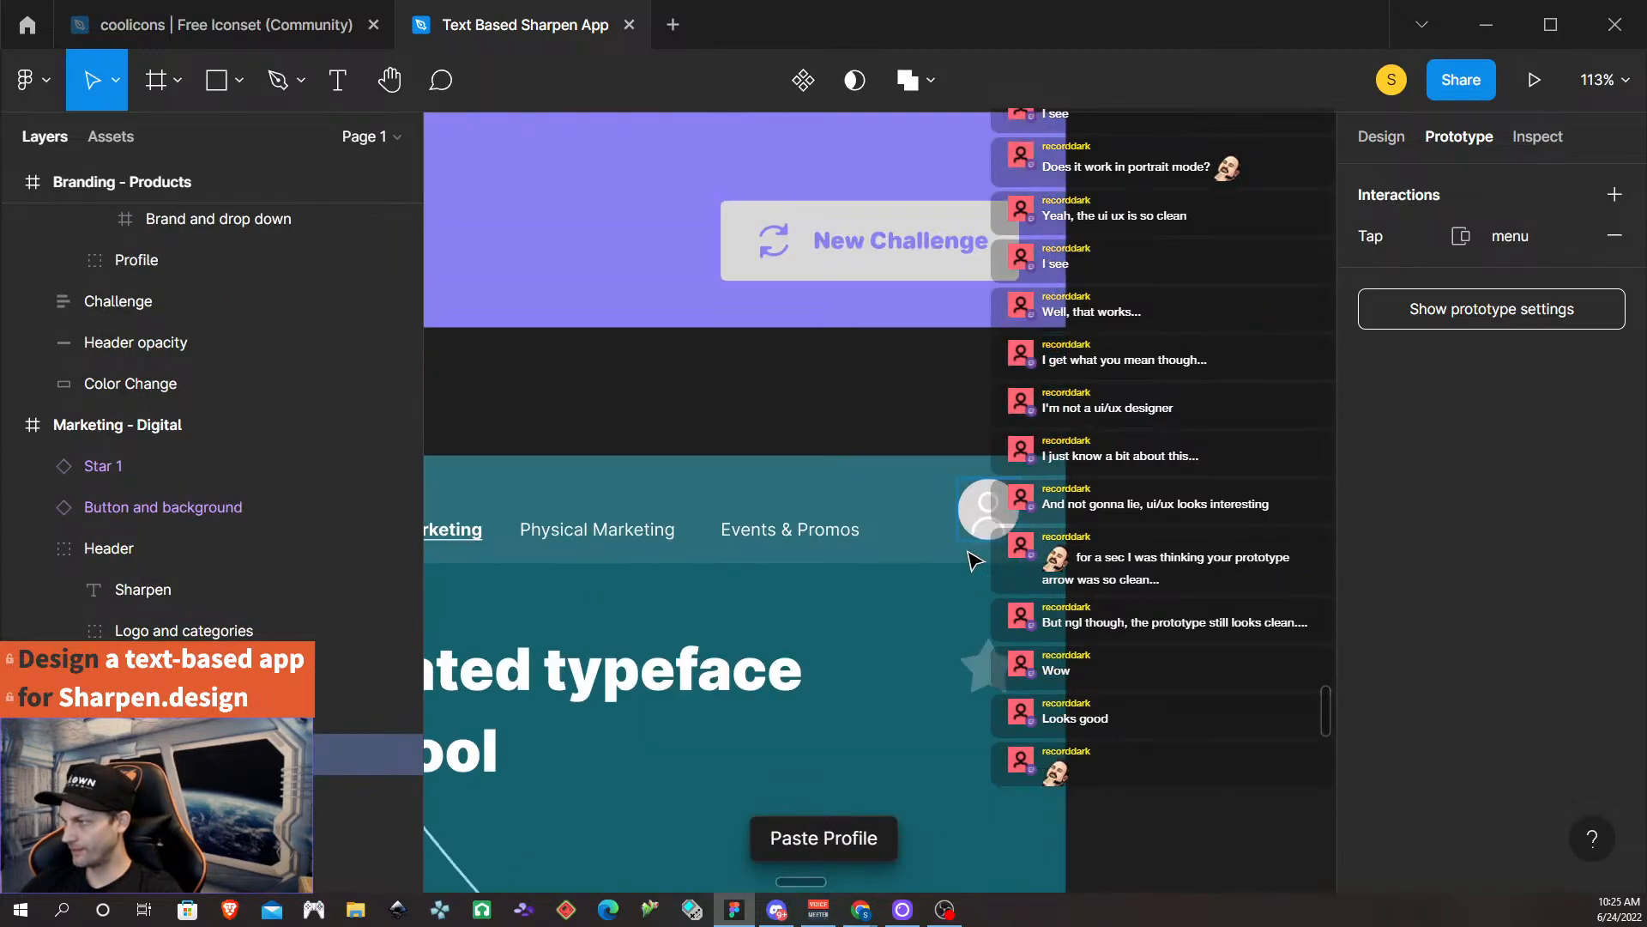
pyautogui.click(974, 519)
pyautogui.hotkey('ctrl', 'v')
# Replace the Profile groups in the purple and light blue Marketing - Digital frames with the copied Profile.
pyautogui.scroll(7, 968, 523)
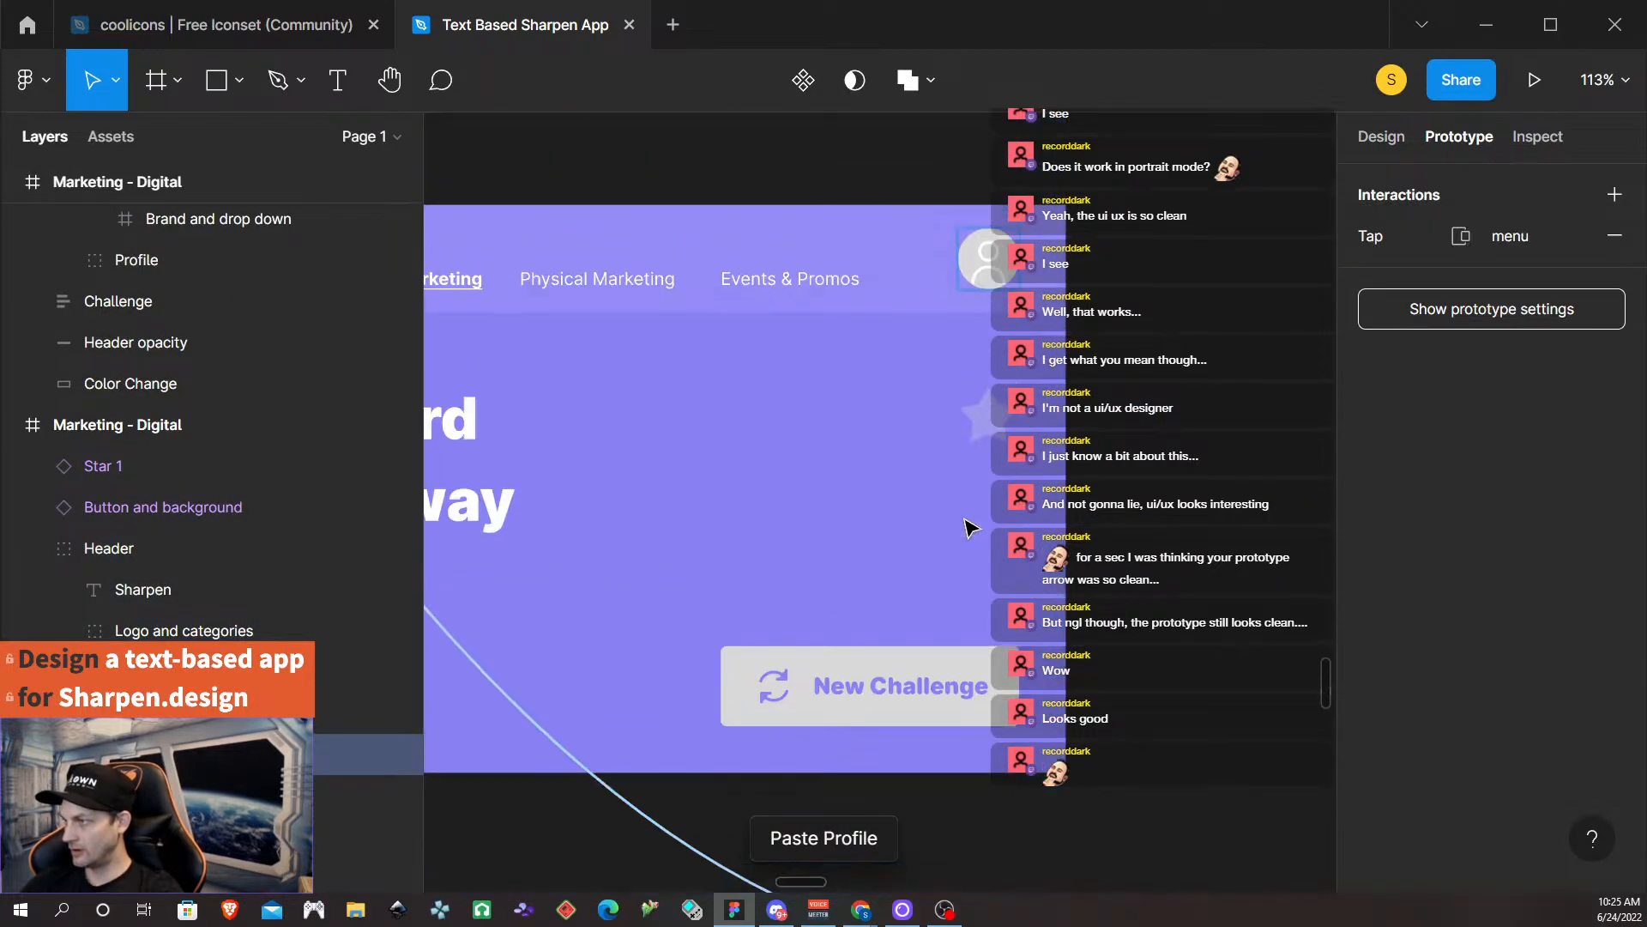
pyautogui.scroll(3, 969, 528)
pyautogui.doubleClick(968, 611)
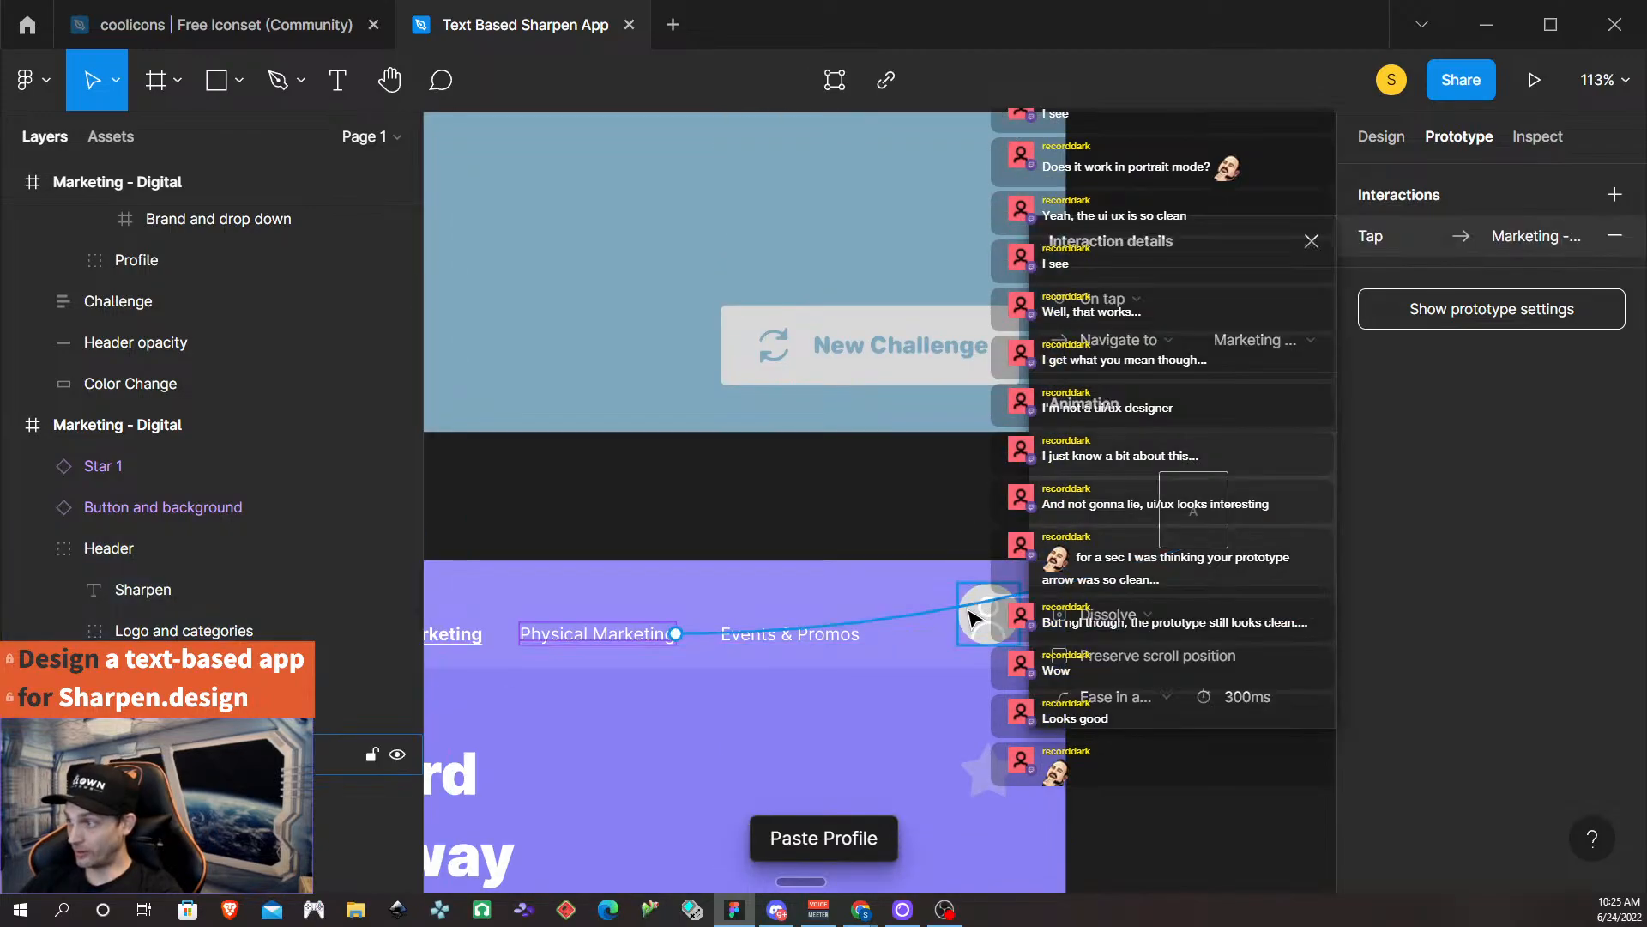
pyautogui.click(967, 615)
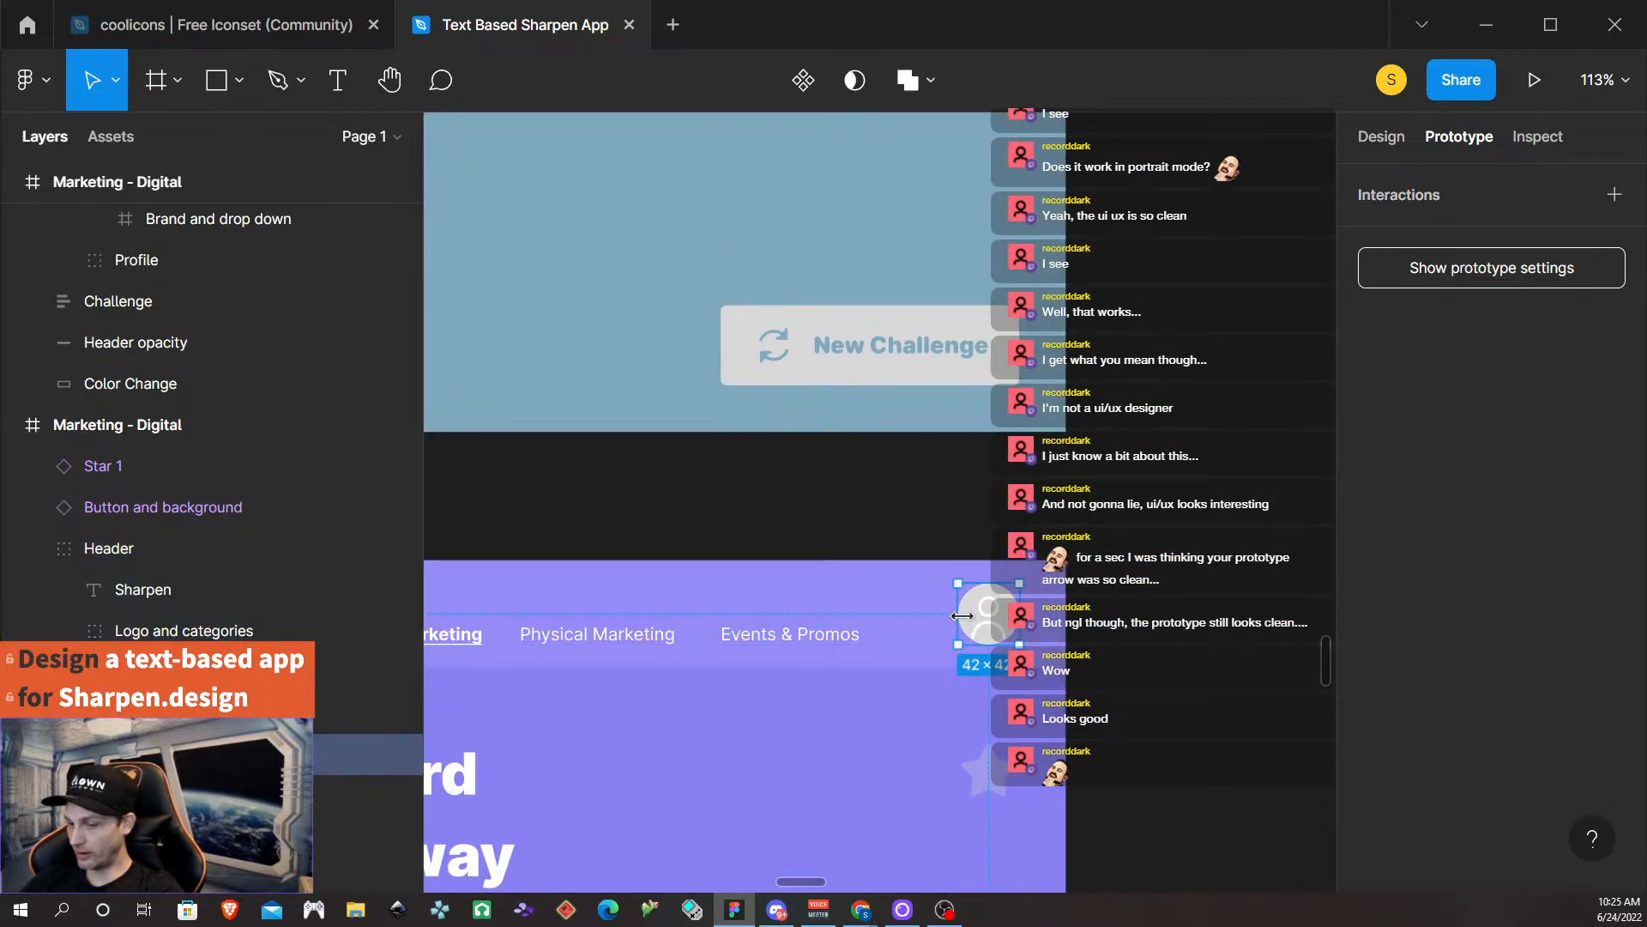
pyautogui.hotkey('ctrl', 'v')
pyautogui.scroll(-2, 970, 601)
pyautogui.click(975, 441)
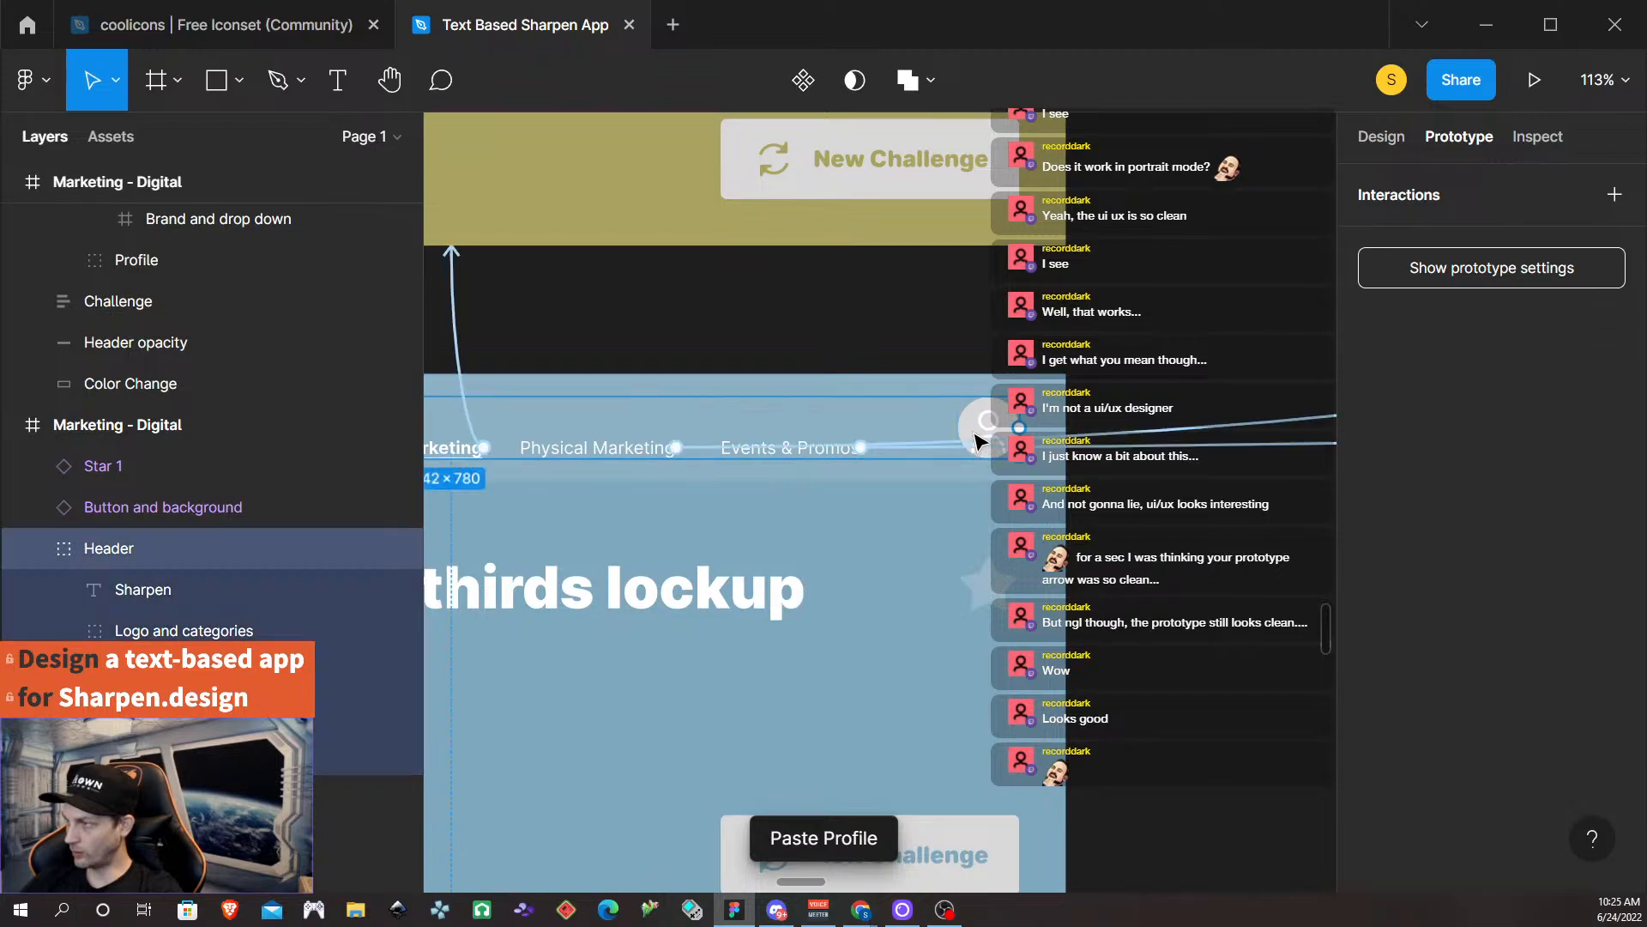
pyautogui.click(975, 442)
pyautogui.hotkey('ctrl', 'v')
# Replace the Profile group in the header of the olive Marketing - Digital frame with the copied Profile.
pyautogui.scroll(8, 973, 445)
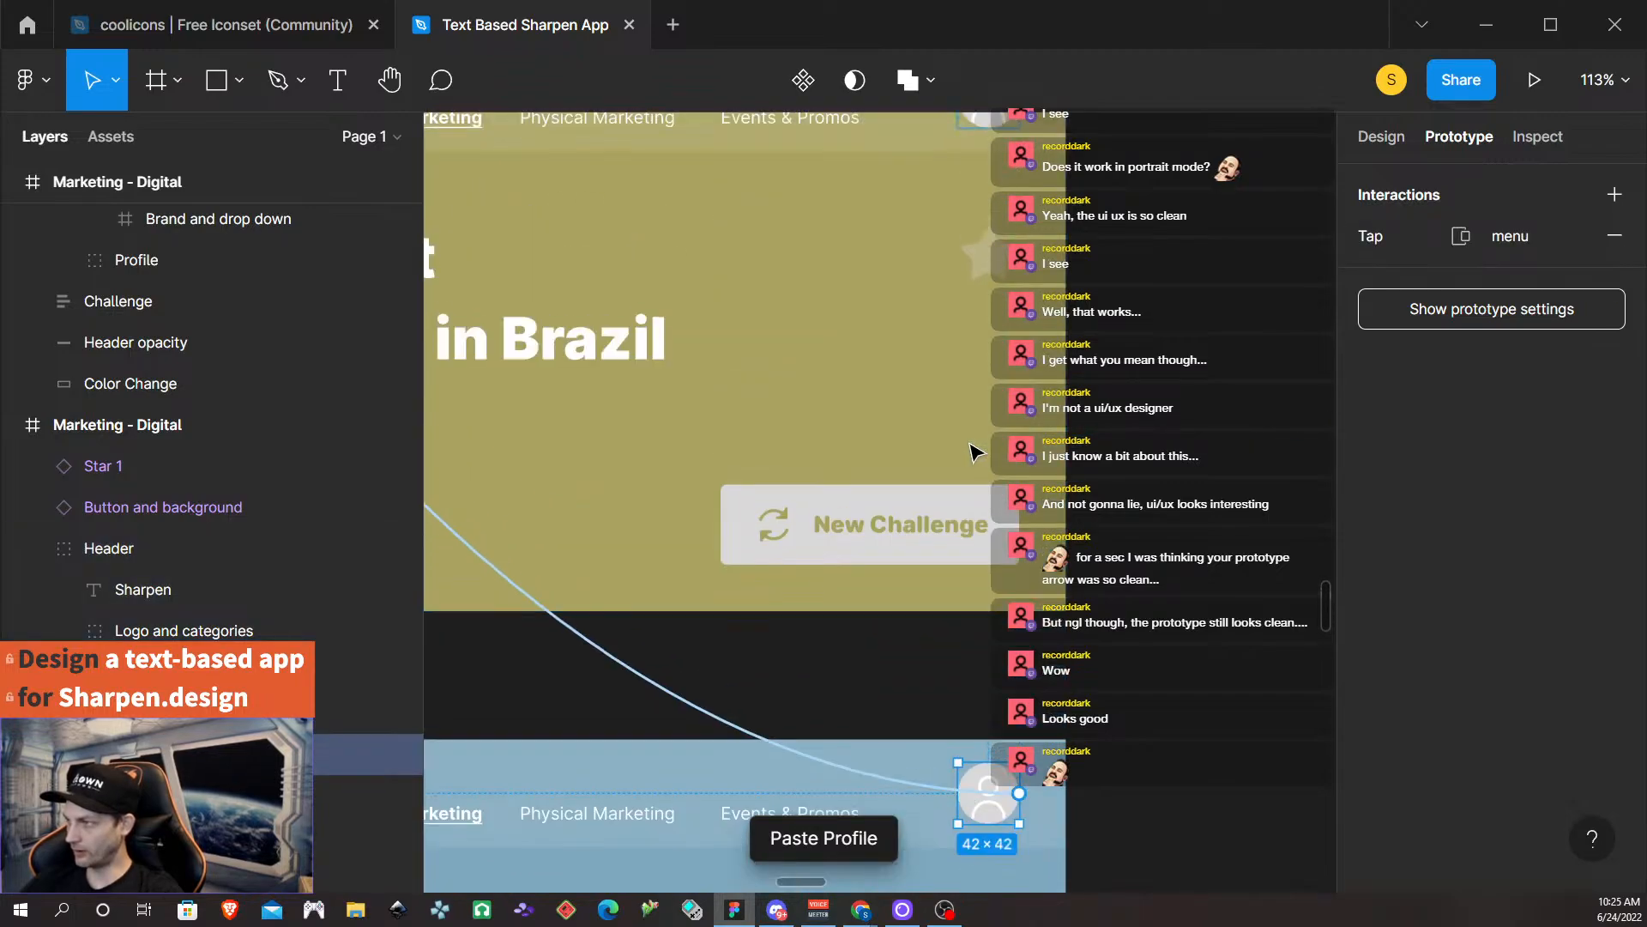
pyautogui.click(976, 539)
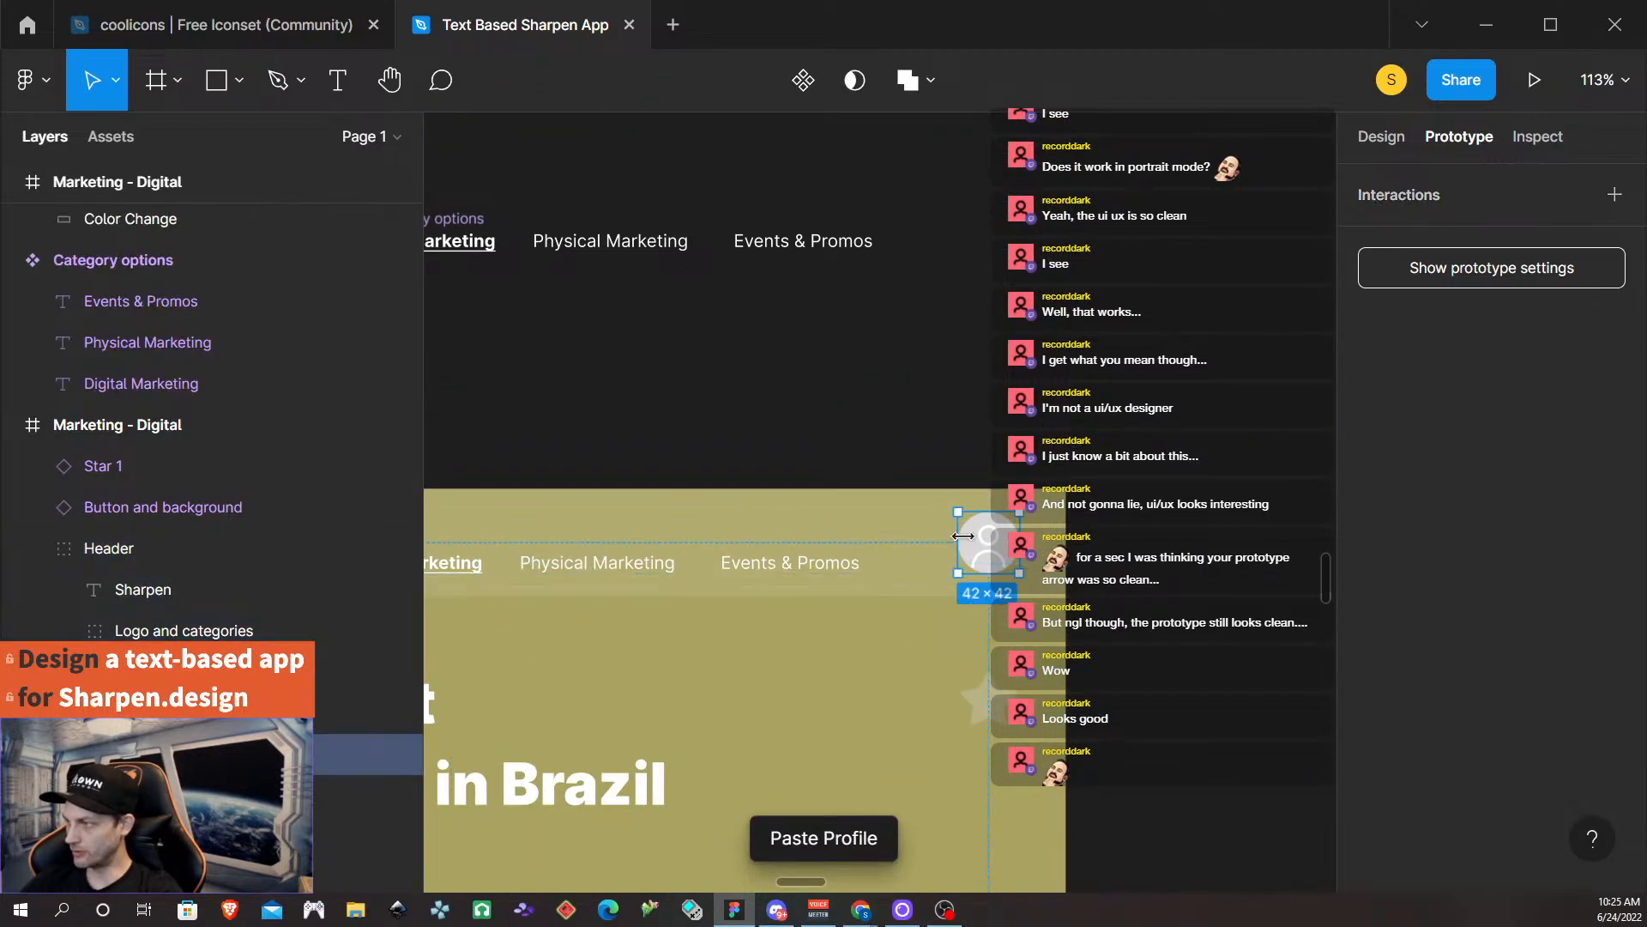
pyautogui.hotkey('ctrl', 'v')
# Replace the Profile groups in the light blue and pink Marketing - Physical frames with the copied Profile that opens the menu.
pyautogui.scroll(1, 976, 549)
pyautogui.scroll(7, 980, 549)
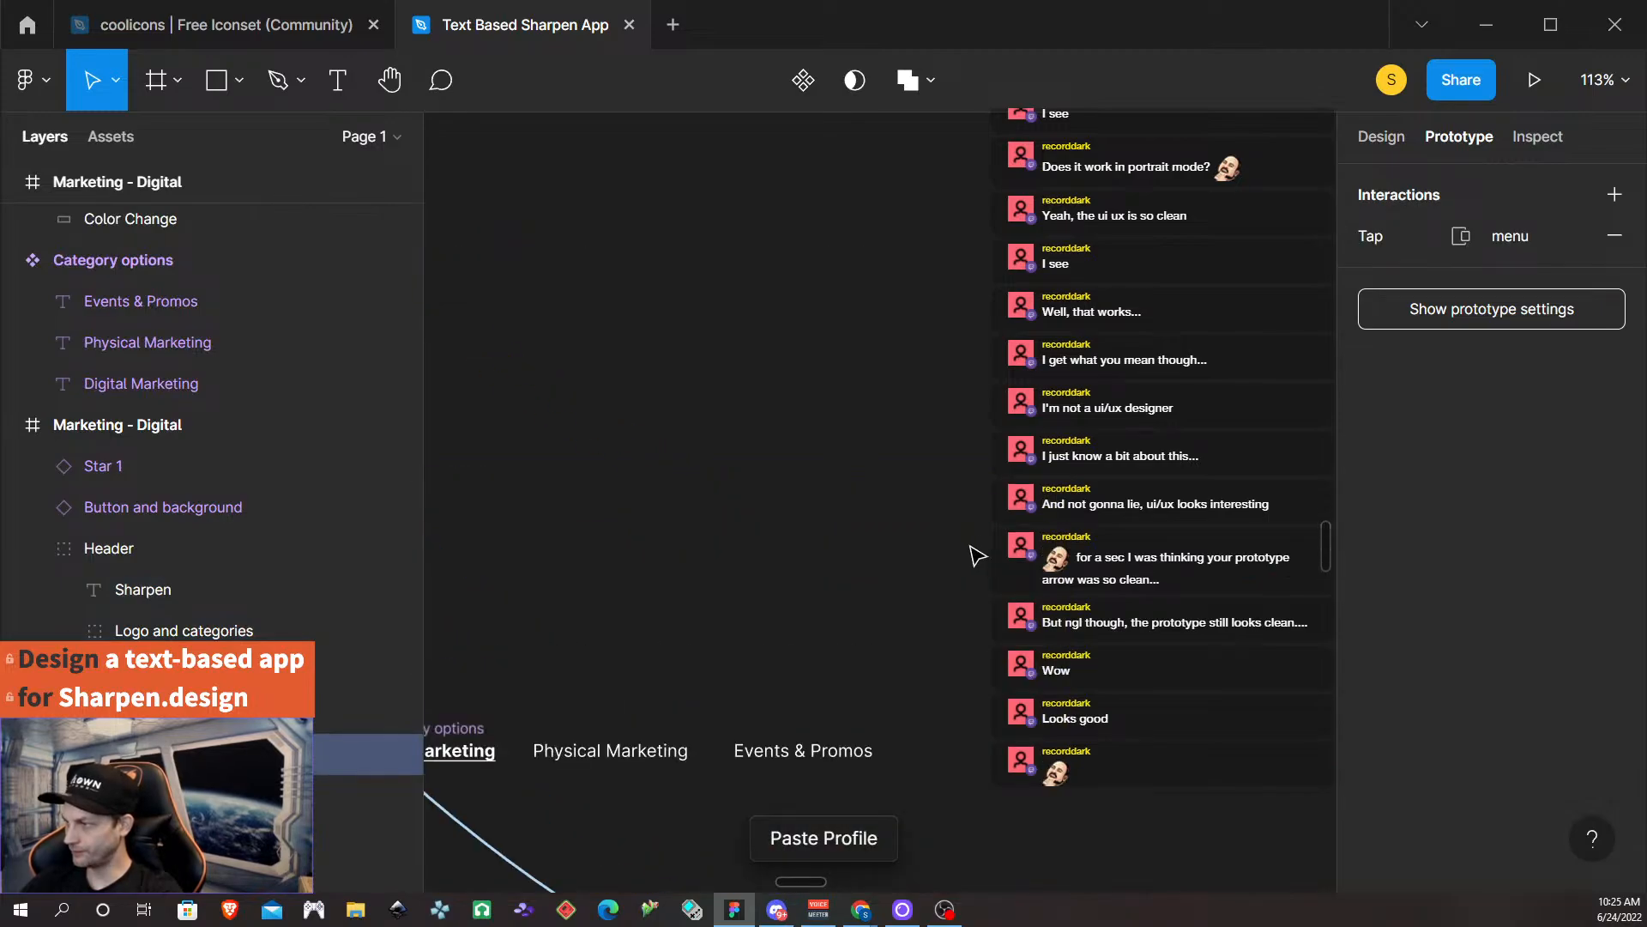
pyautogui.scroll(-4, 978, 556)
pyautogui.hscroll(10, 975, 544)
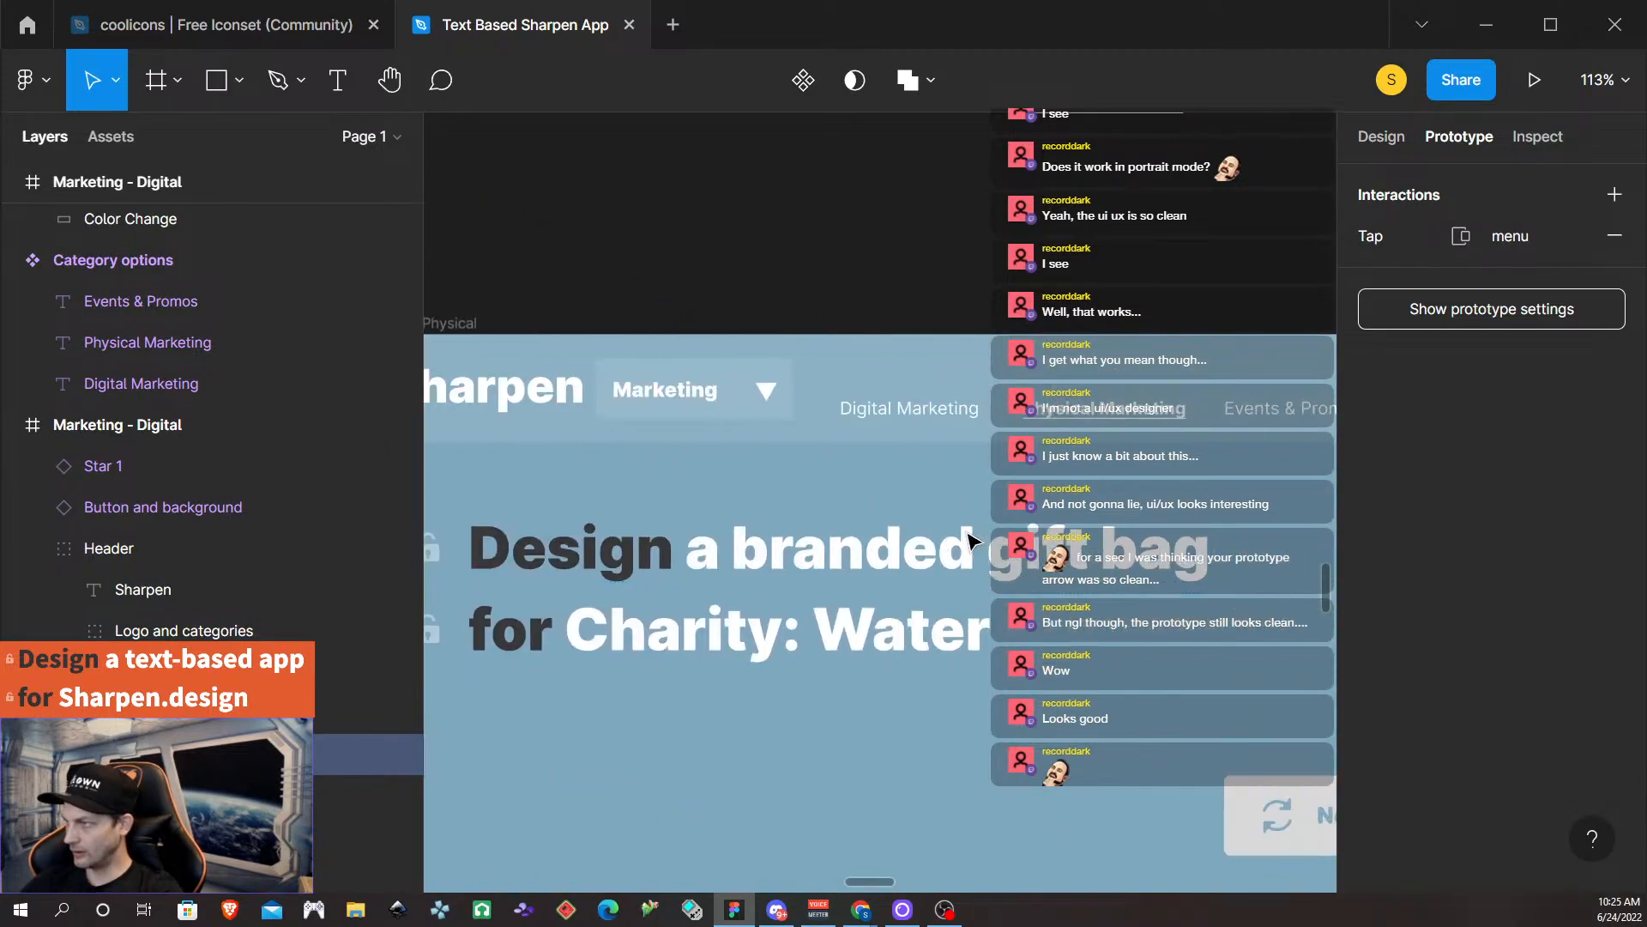
pyautogui.hscroll(7, 969, 540)
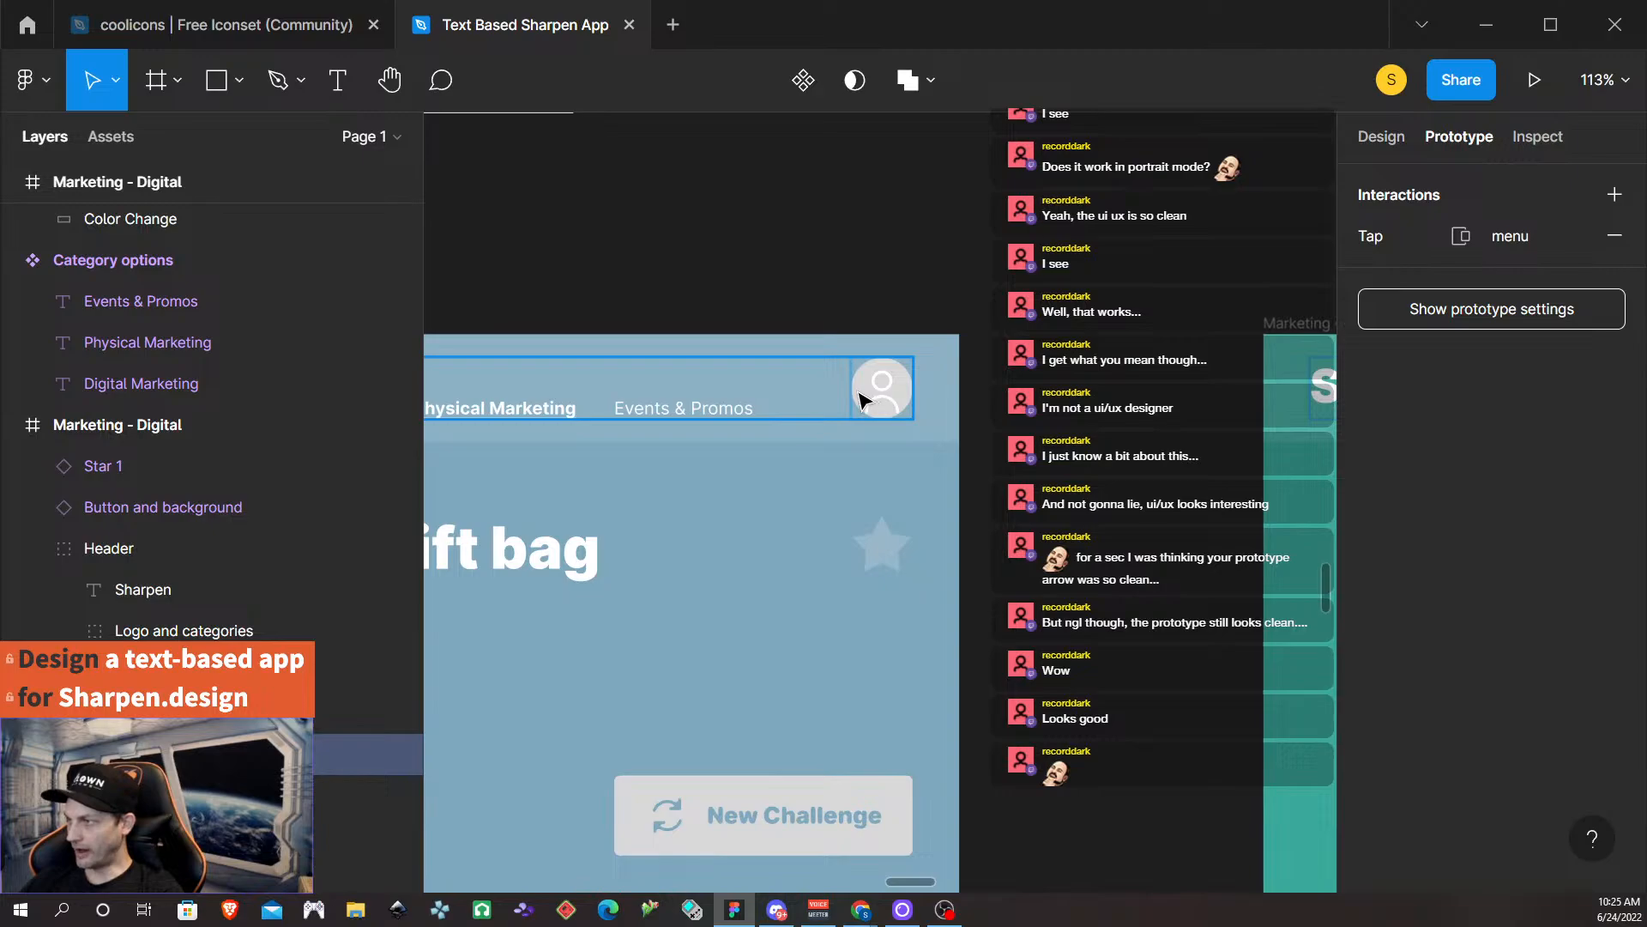
pyautogui.click(863, 399)
pyautogui.hotkey('ctrl', 'alt', 'v')
pyautogui.scroll(-8, 854, 429)
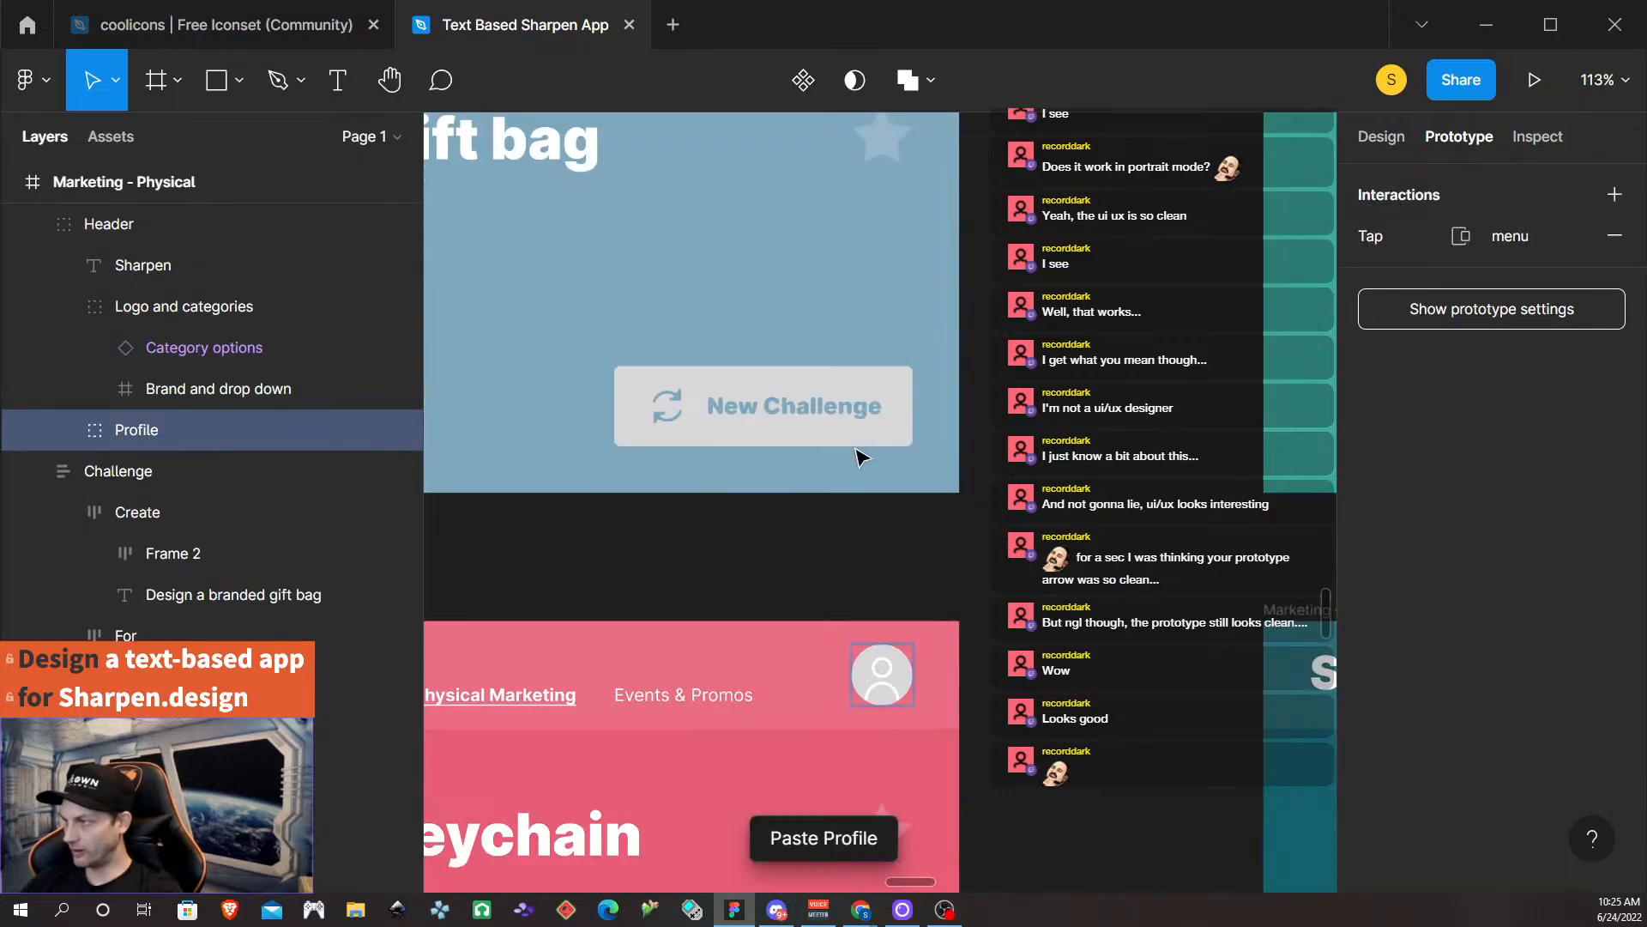
pyautogui.click(875, 426)
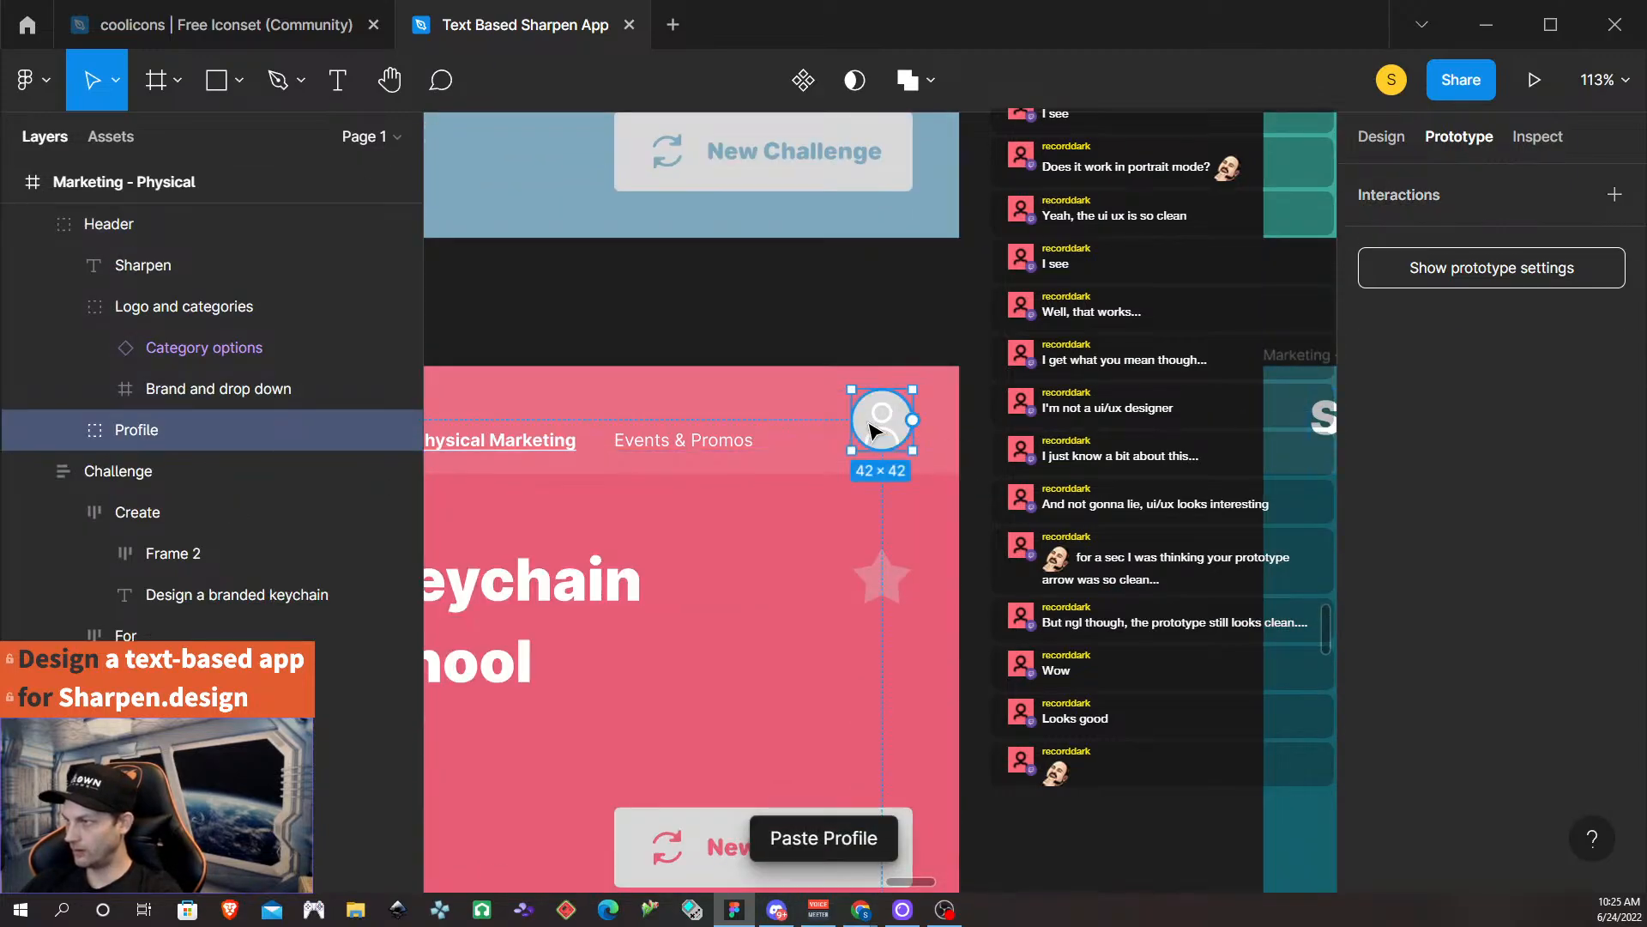
pyautogui.hotkey('ctrl', 'alt', 'v')
# Replace the Profile groups in the purple and slate grey Marketing - Physical frames with the copied Profile.
pyautogui.scroll(-7, 871, 433)
pyautogui.click(862, 502)
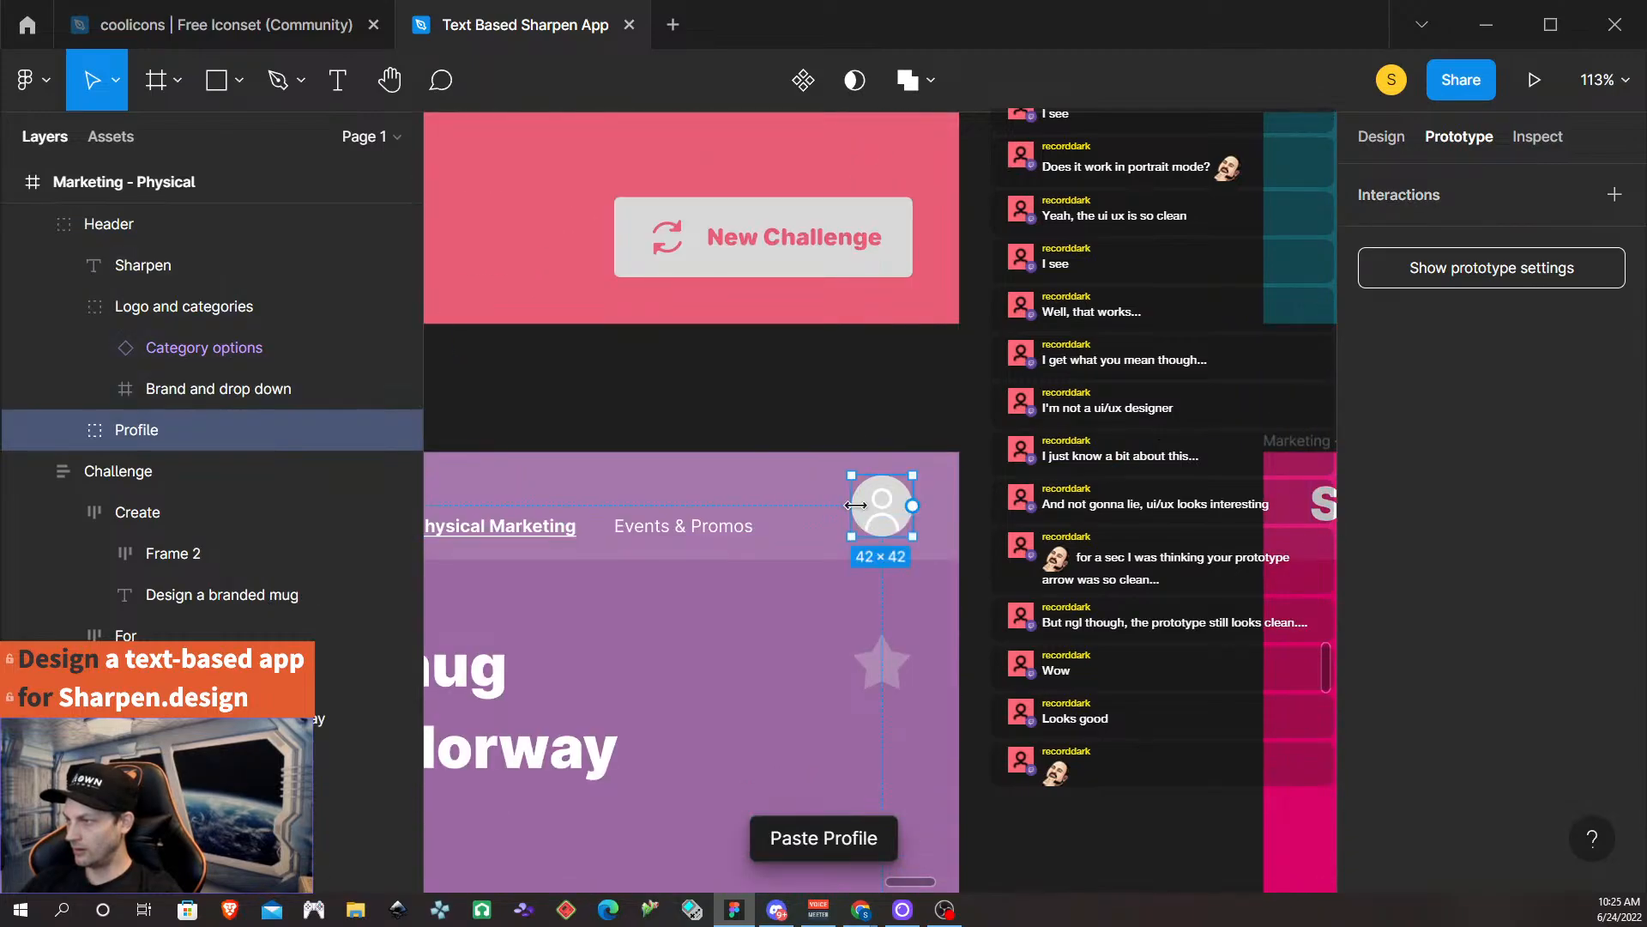
pyautogui.hotkey('ctrl', 'alt', 'v')
pyautogui.scroll(-7, 873, 520)
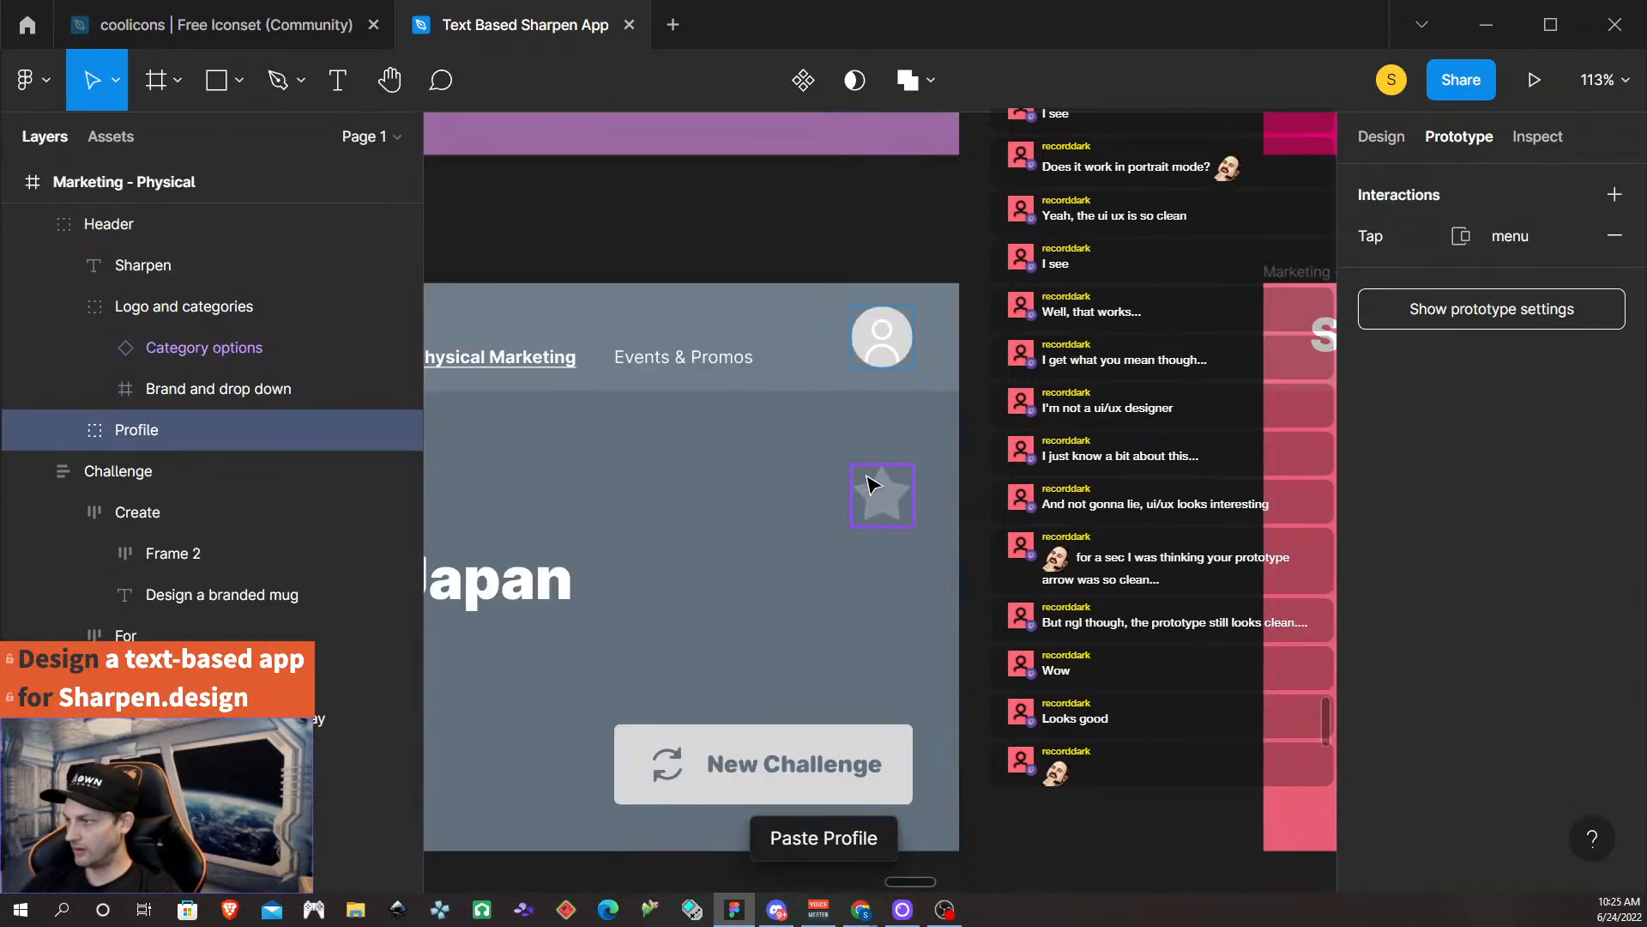
pyautogui.click(862, 356)
pyautogui.doubleClick(867, 333)
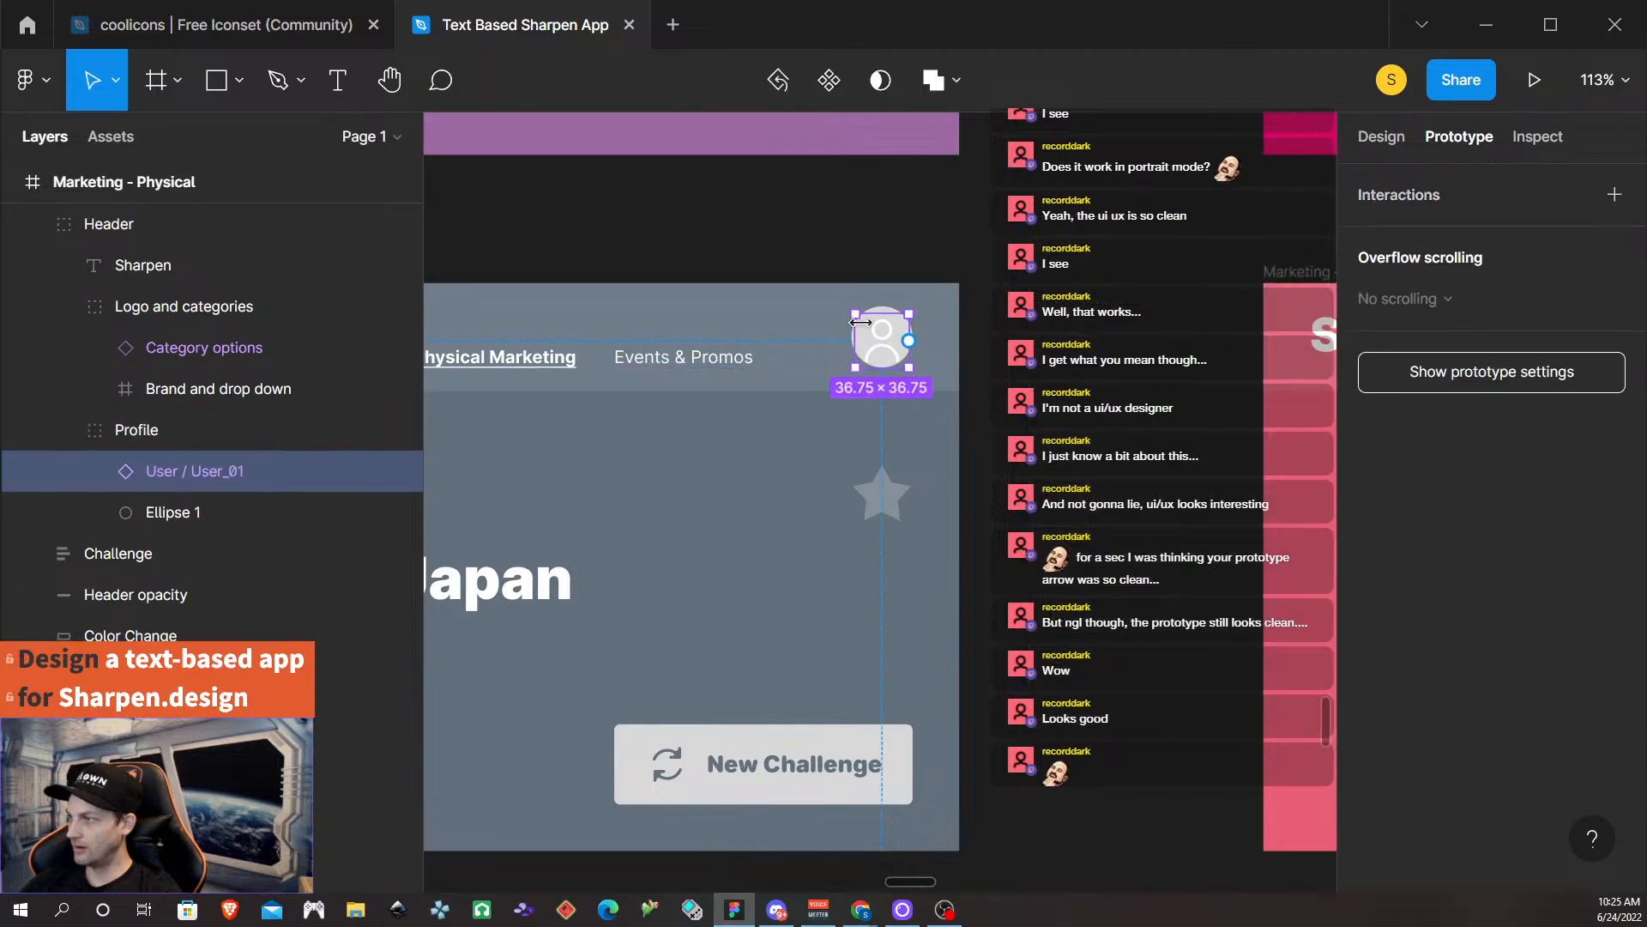
pyautogui.click(952, 334)
pyautogui.click(875, 347)
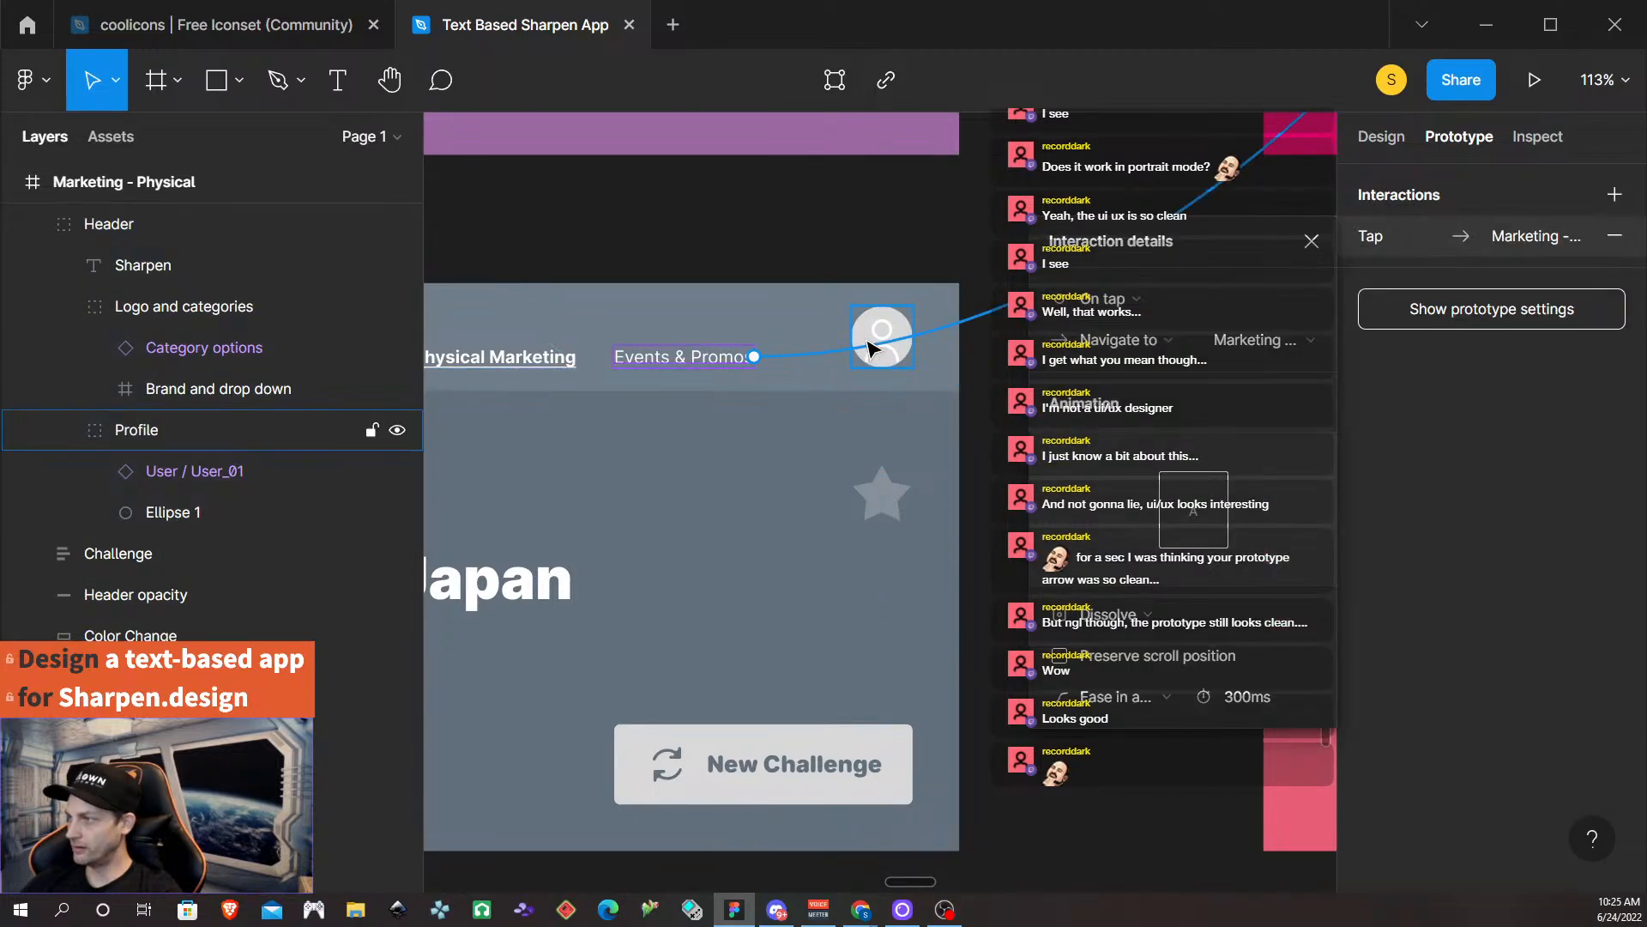
pyautogui.hotkey('ctrl', 'shift', 'r')
# Replace the Profile group in the header of the orange Marketing - Physical frame with the copied Profile.
pyautogui.scroll(-5, 881, 434)
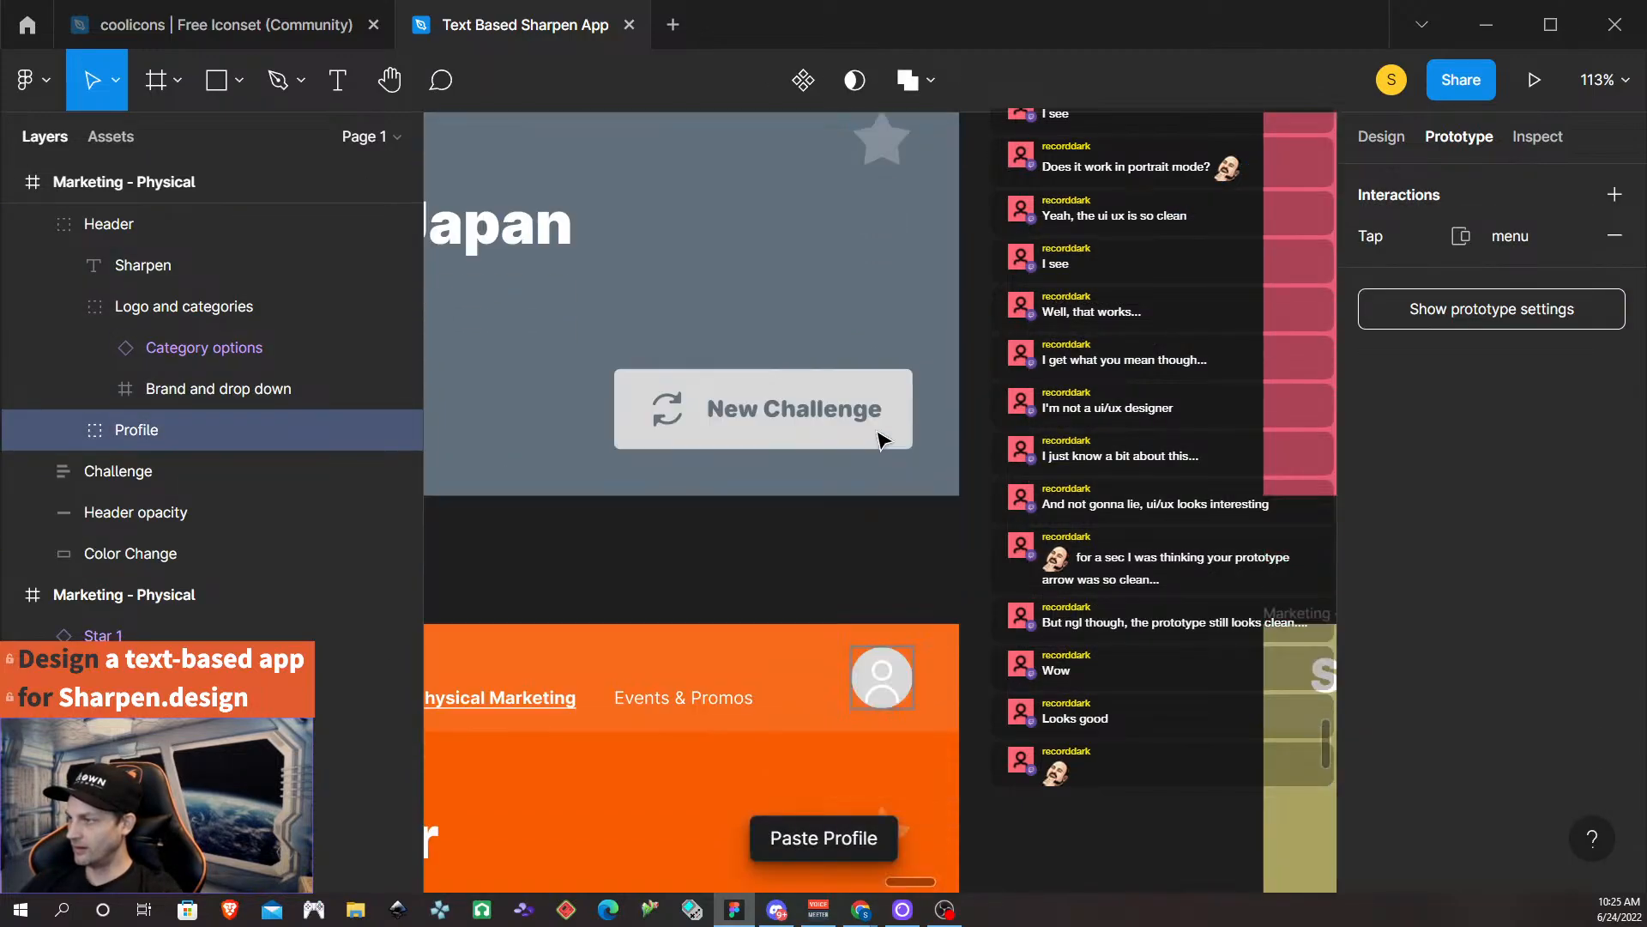
pyautogui.click(865, 391)
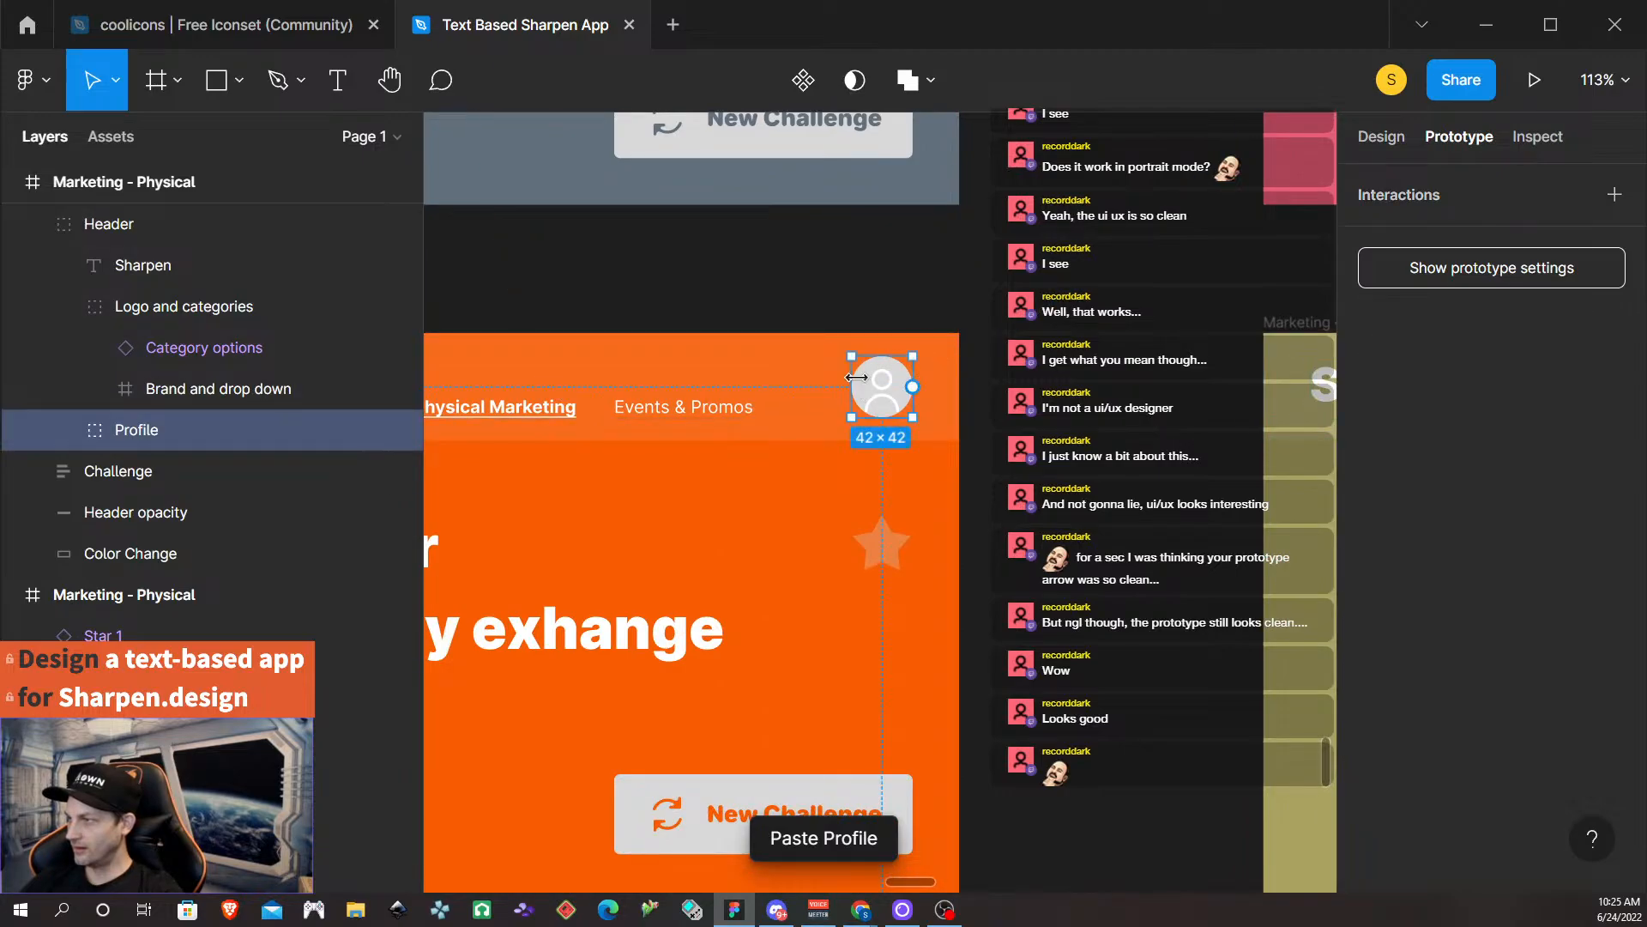
pyautogui.hotkey('ctrl', 'shift', 'r')
# Replace the Profile groups in the olive and pink Marketing - Events frames with the copied Profile that opens the menu.
pyautogui.scroll(-4, 883, 445)
pyautogui.hscroll(6, 905, 422)
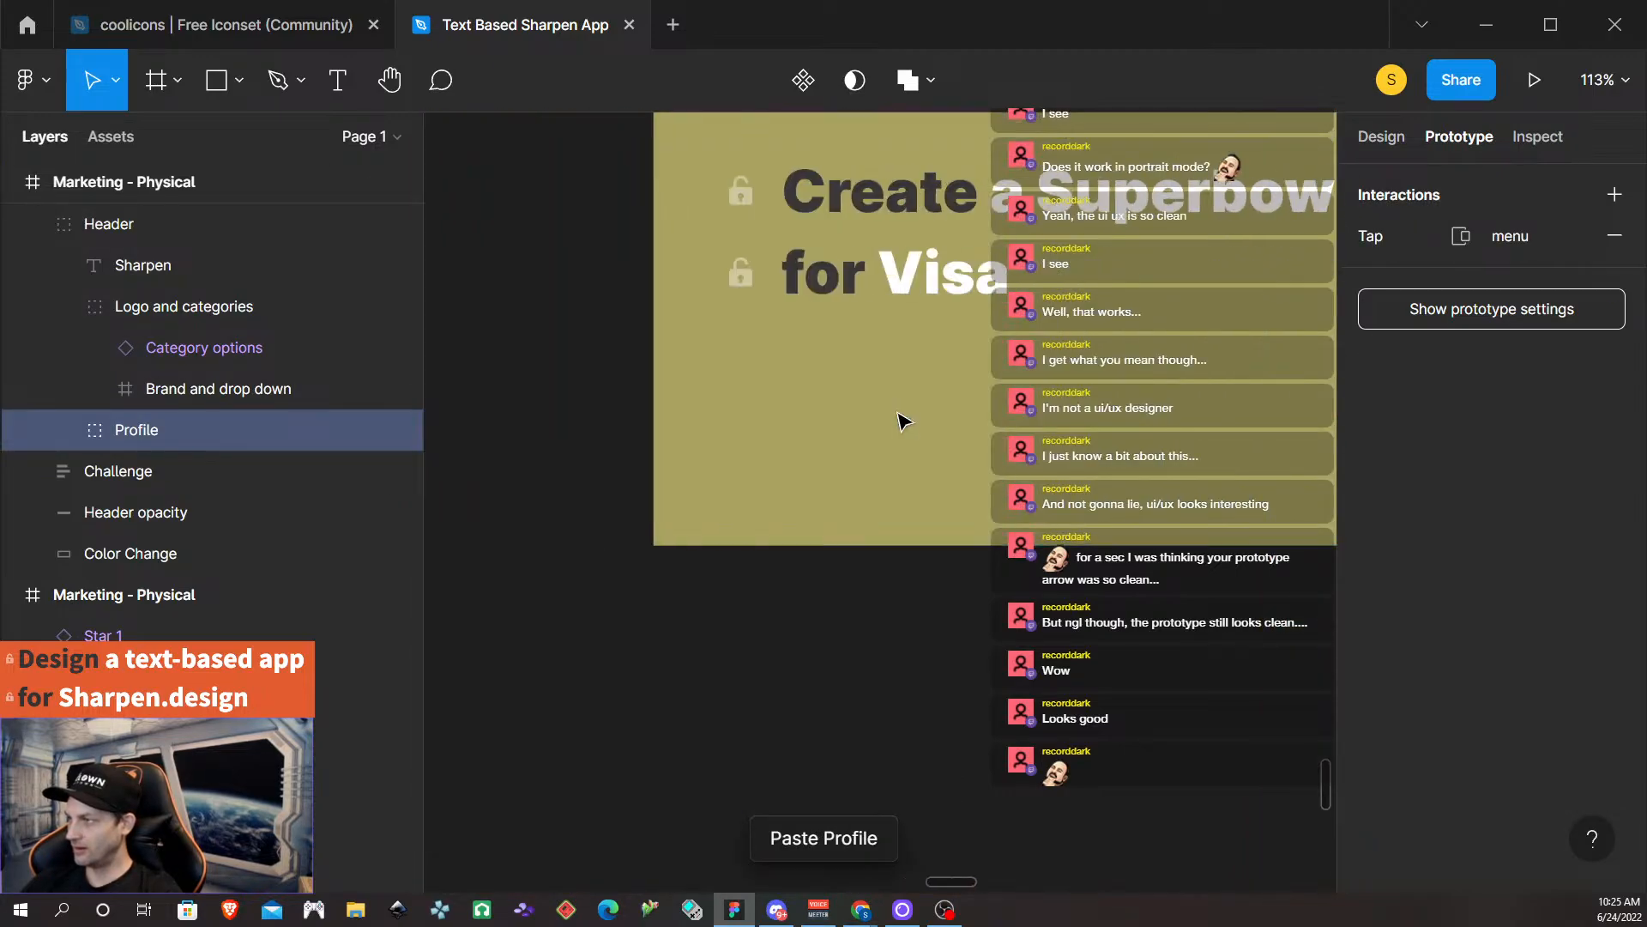
pyautogui.hscroll(8, 906, 422)
pyautogui.scroll(7, 909, 423)
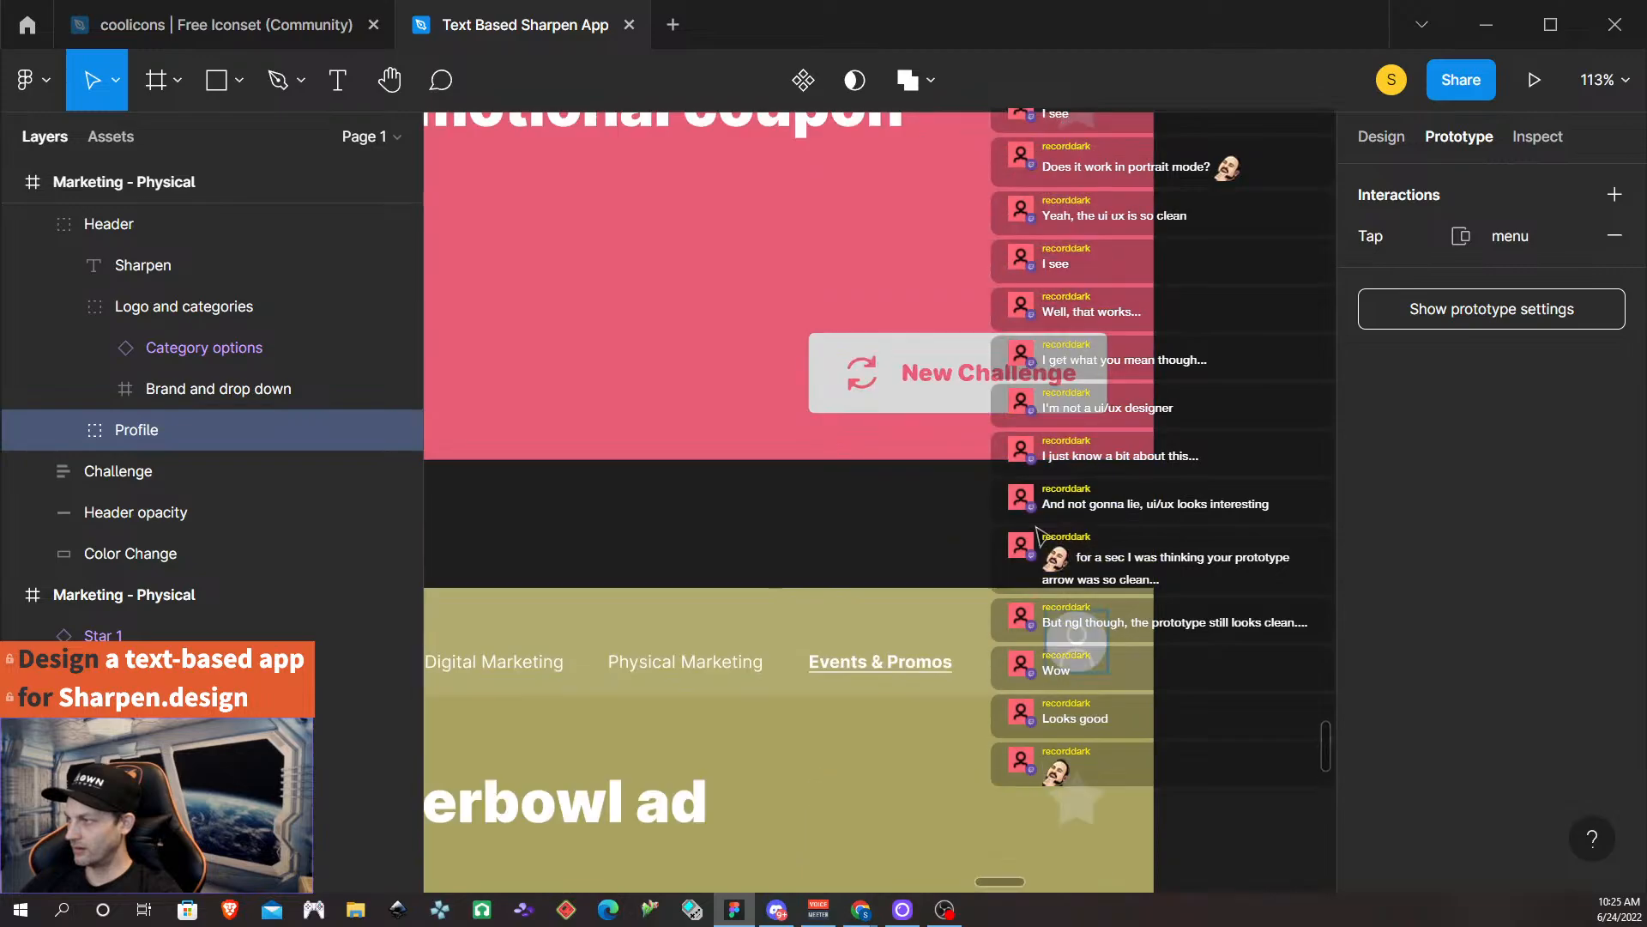
pyautogui.click(1057, 635)
pyautogui.hotkey('ctrl', 'shift', 'r')
pyautogui.scroll(-2, 1063, 634)
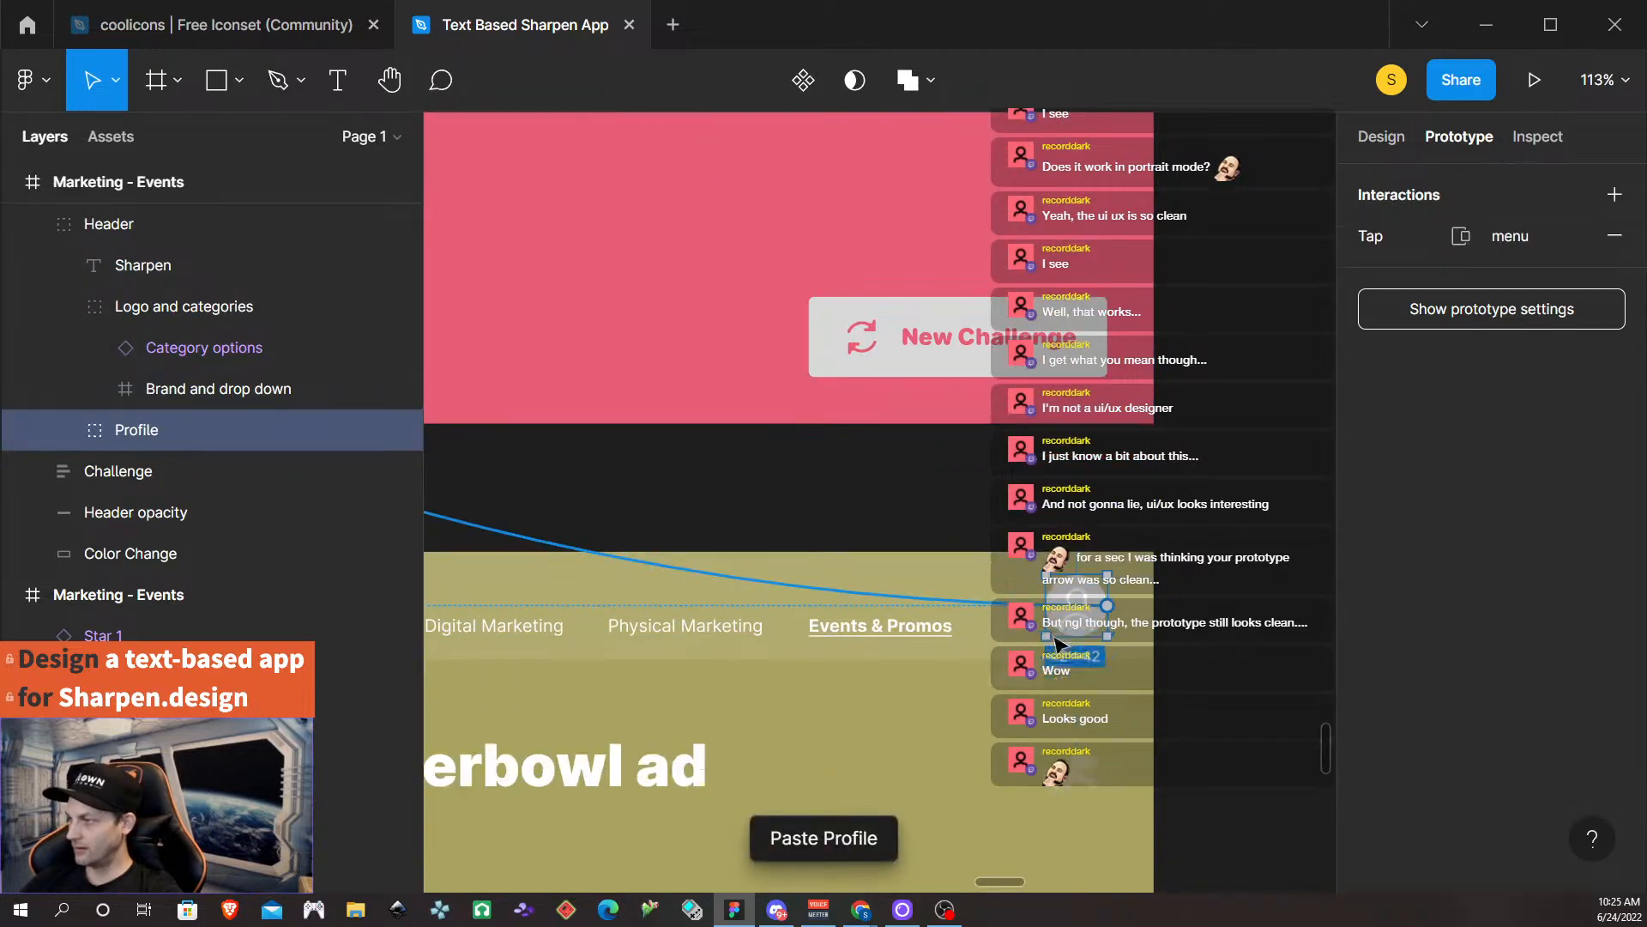
pyautogui.doubleClick(1063, 578)
pyautogui.hotkey('ctrl', 'shift', 'r')
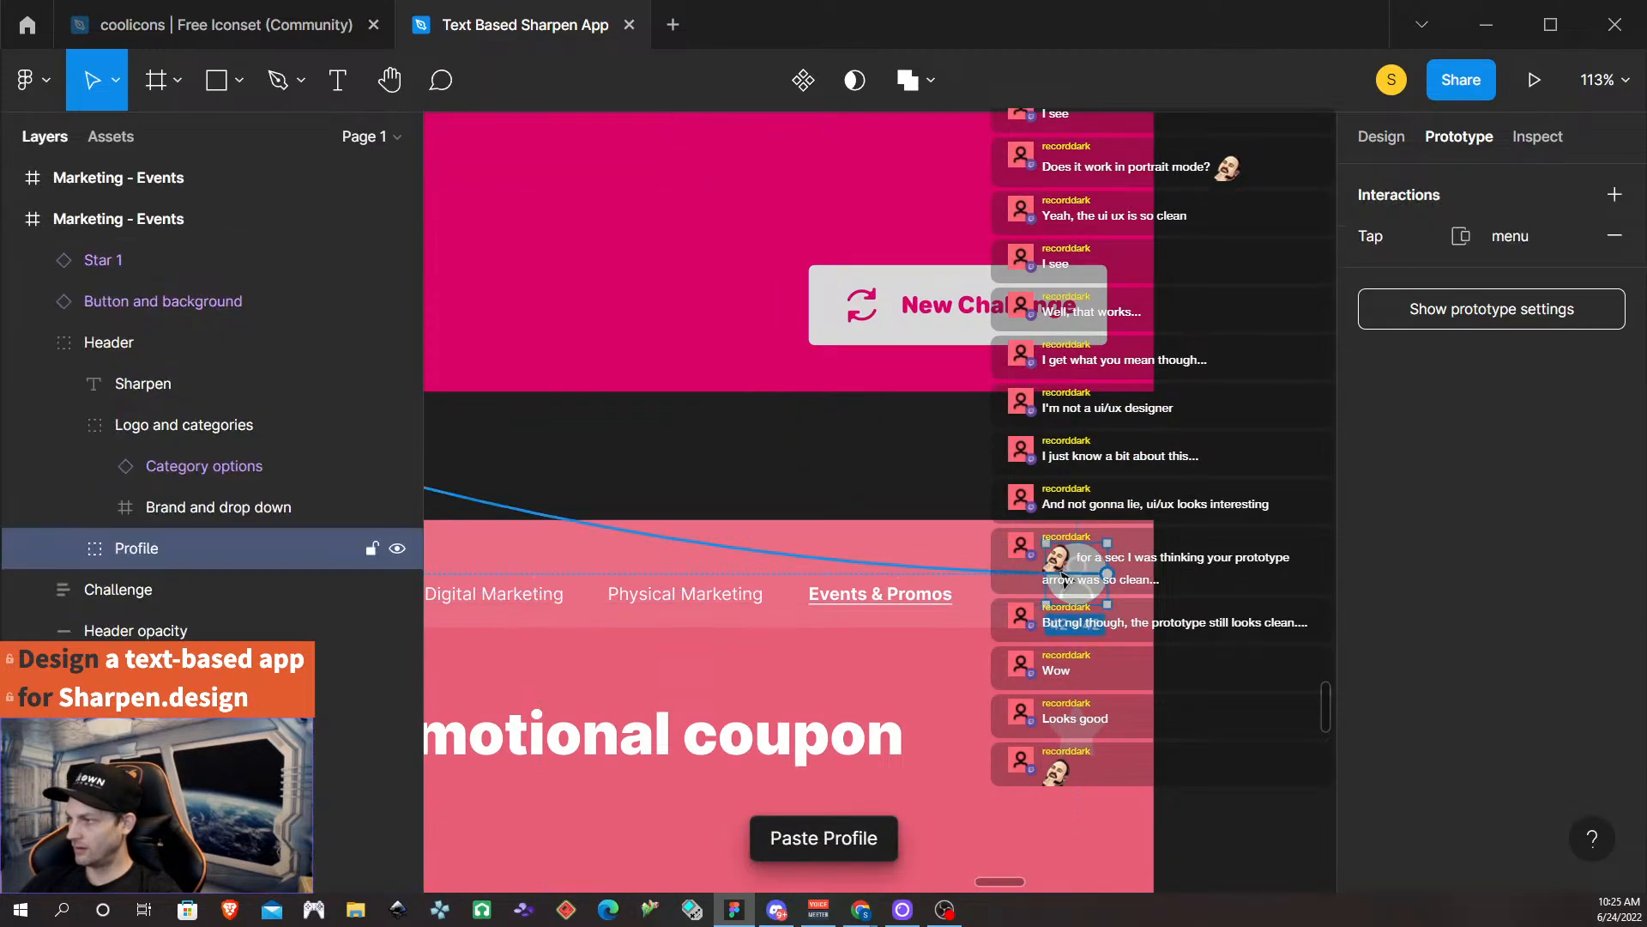
# Replace the Profile groups in the magenta and dark teal Marketing - Events frames with the copied Profile.
pyautogui.scroll(5, 1062, 575)
pyautogui.doubleClick(1069, 551)
pyautogui.hotkey('ctrl', 'shift', 'r')
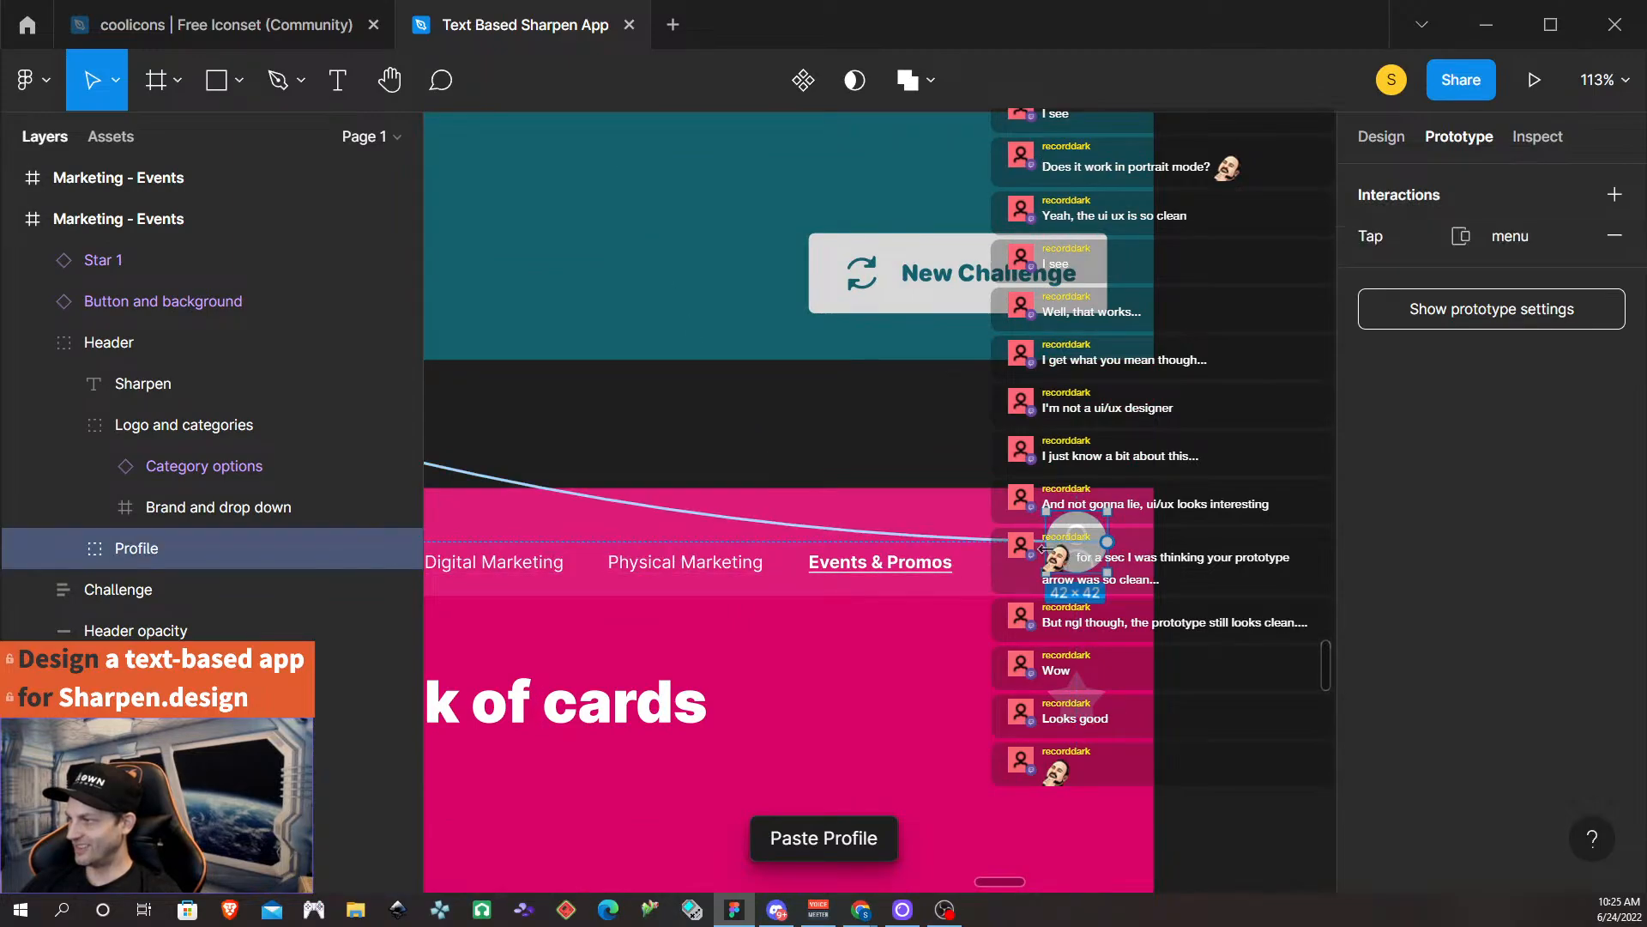
pyautogui.scroll(6, 1067, 547)
pyautogui.doubleClick(1057, 506)
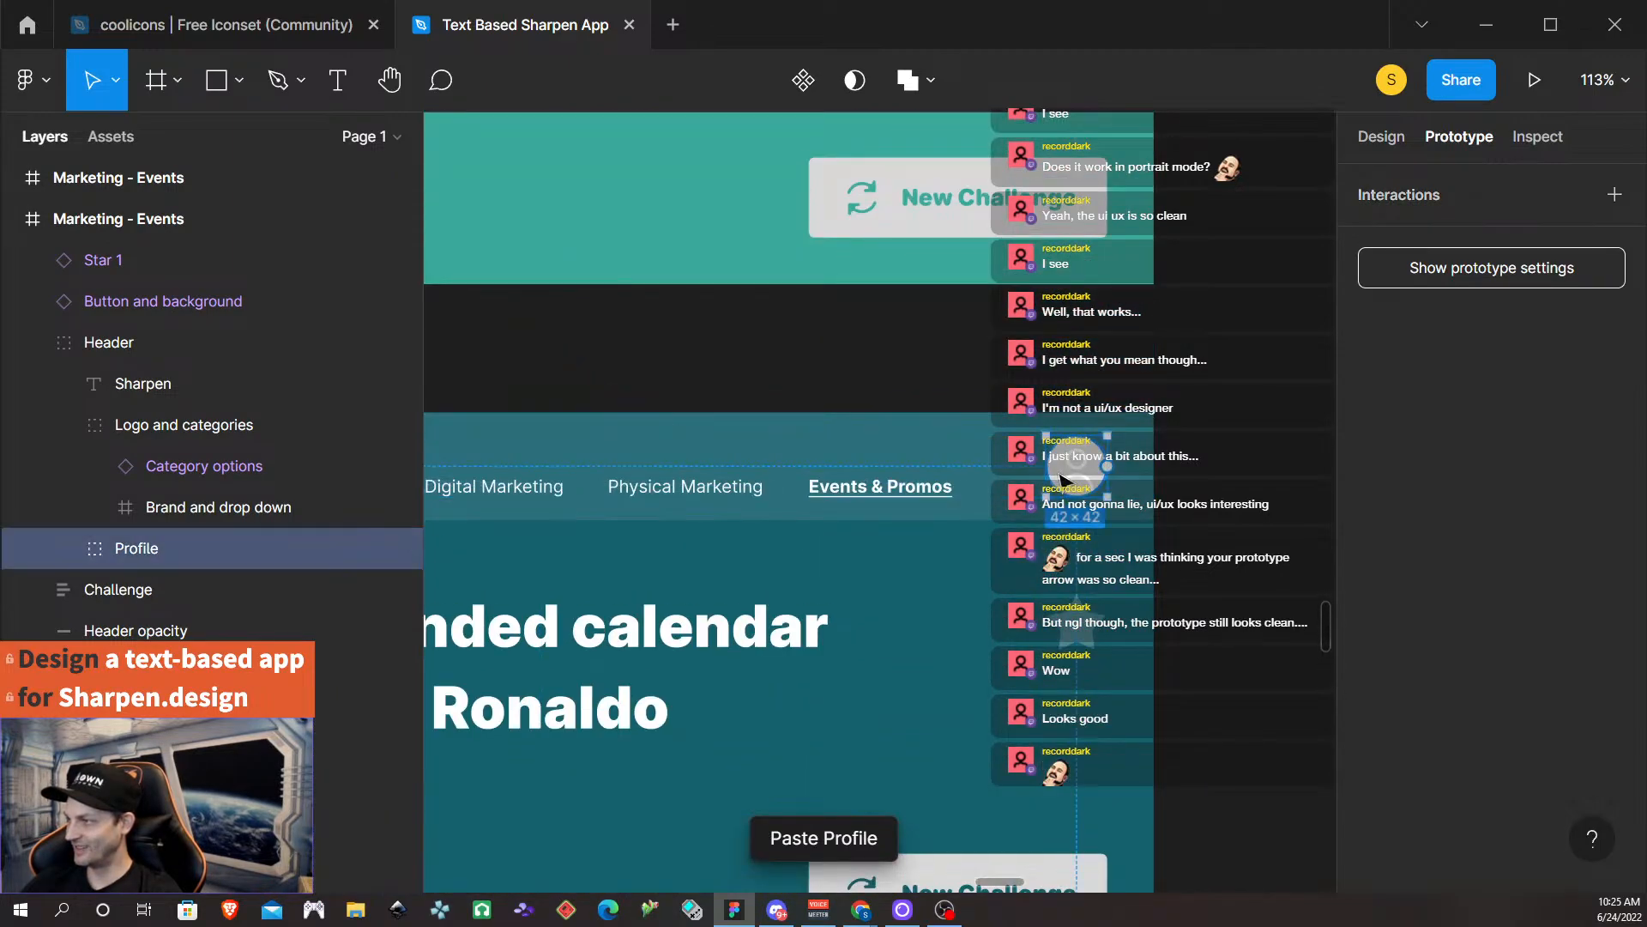
pyautogui.hotkey('ctrl', 'shift', 'r')
# Replace the Profile group in the header of the light teal Marketing - Events frame with the copied Profile.
pyautogui.scroll(8, 1058, 493)
pyautogui.scroll(3, 1061, 506)
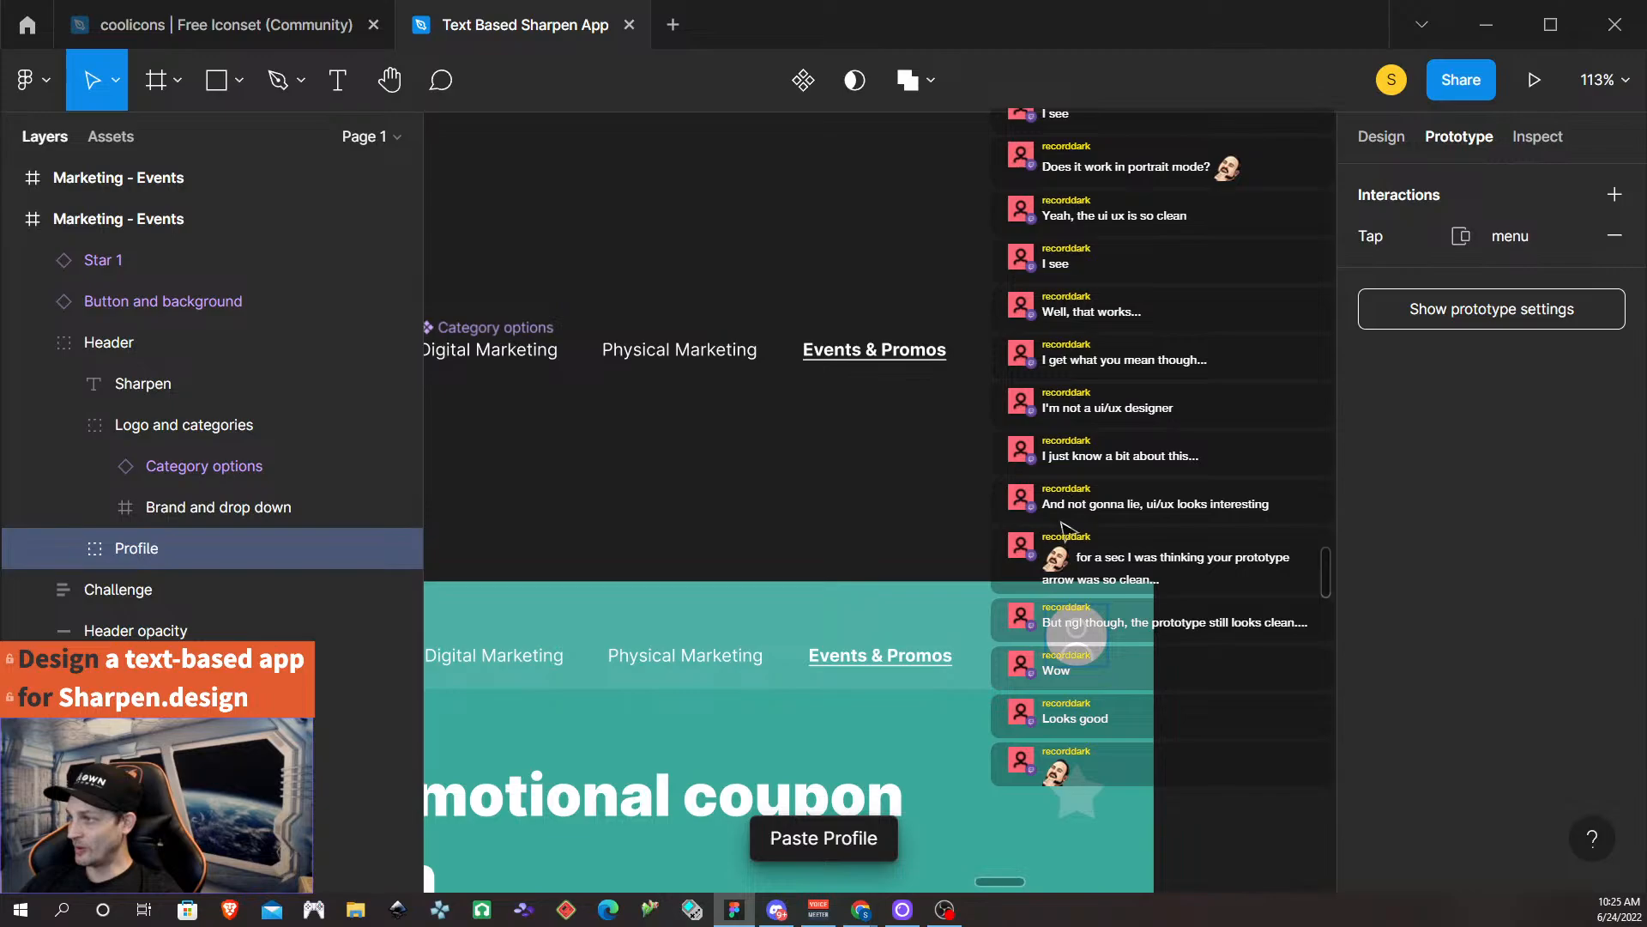
pyautogui.click(1061, 643)
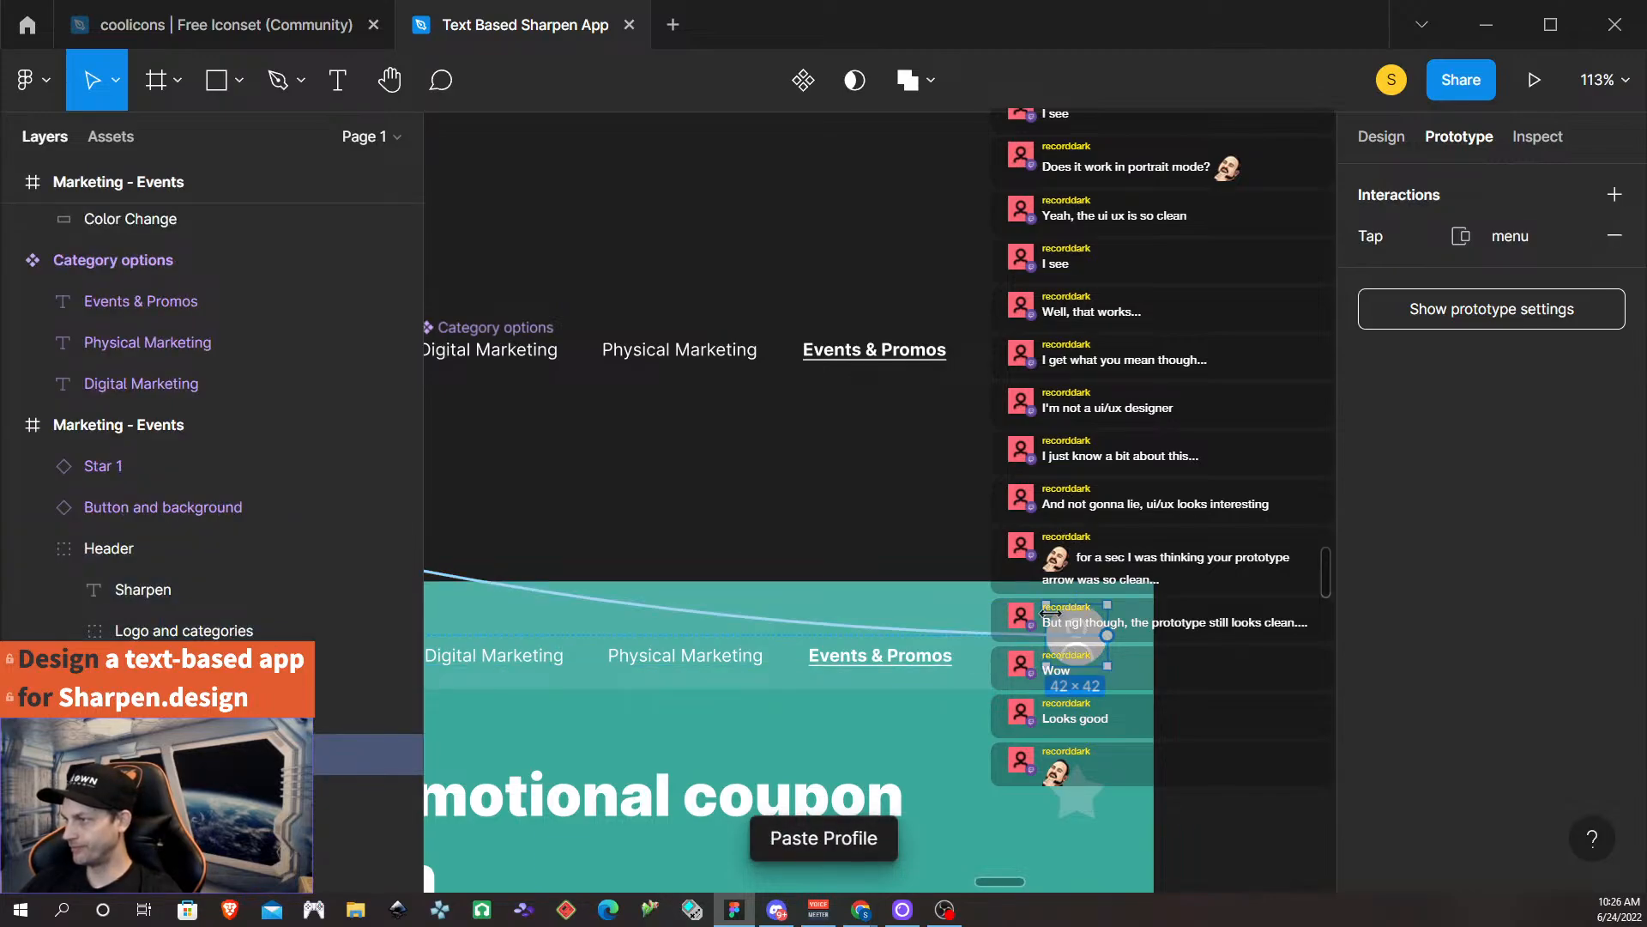
# Replace the Profile groups in the orange and slate grey Branding - Products frames with the copied Profile that opens the menu.
pyautogui.hscroll(10, 1051, 613)
pyautogui.hscroll(9, 1054, 625)
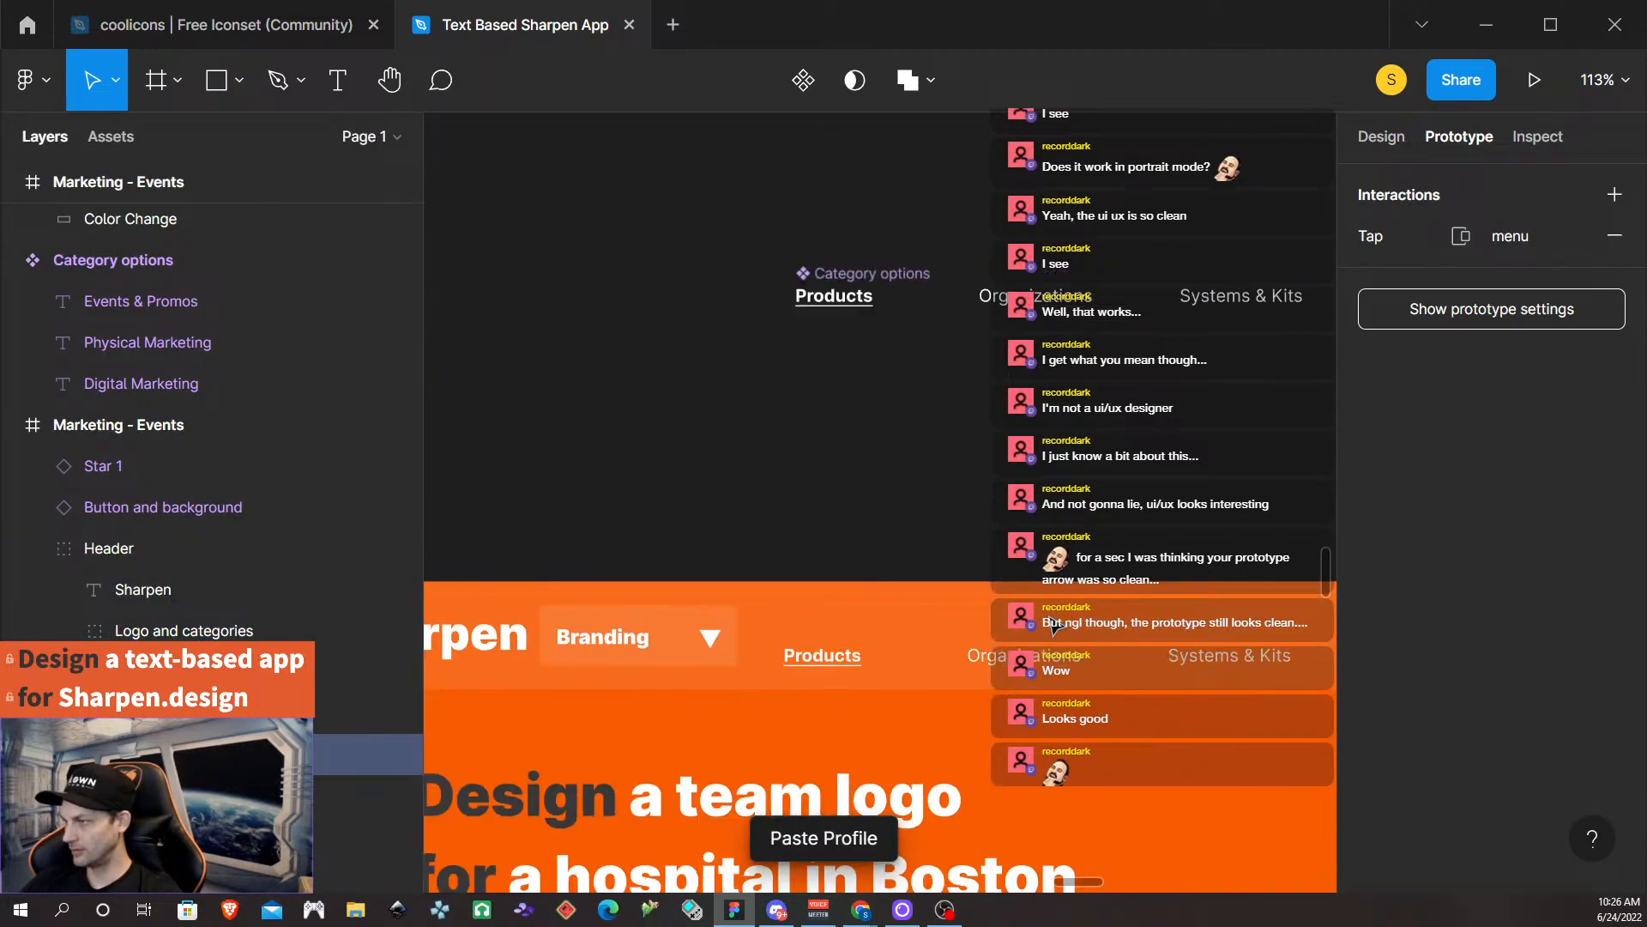
pyautogui.click(919, 647)
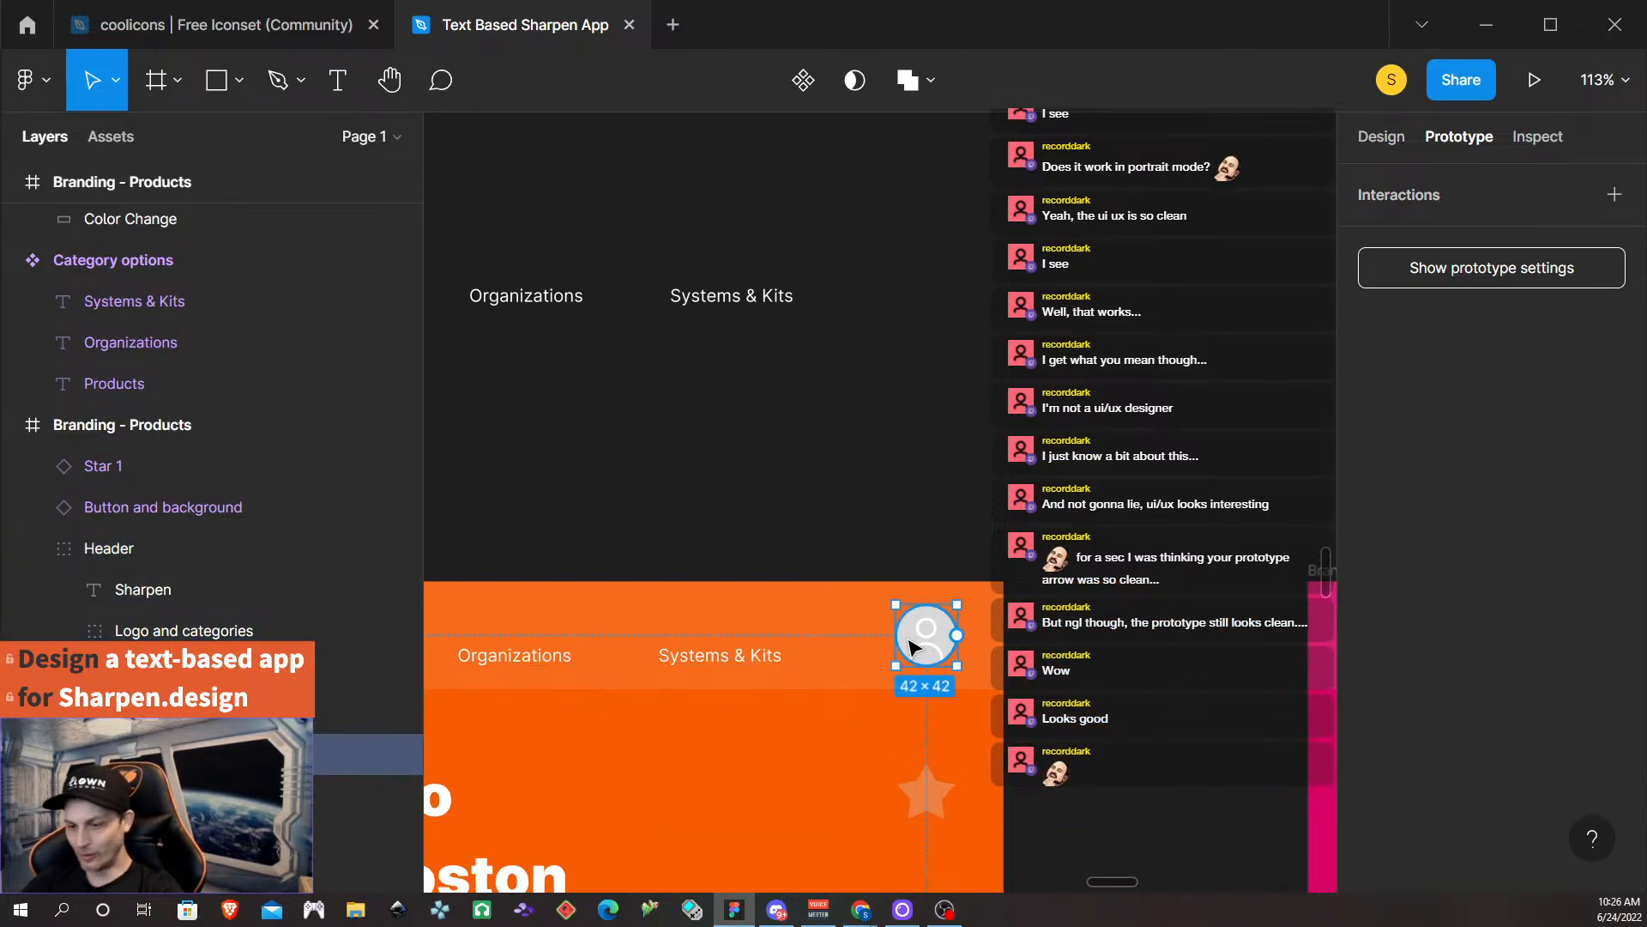
pyautogui.hotkey('ctrl', 'v')
pyautogui.scroll(-5, 911, 646)
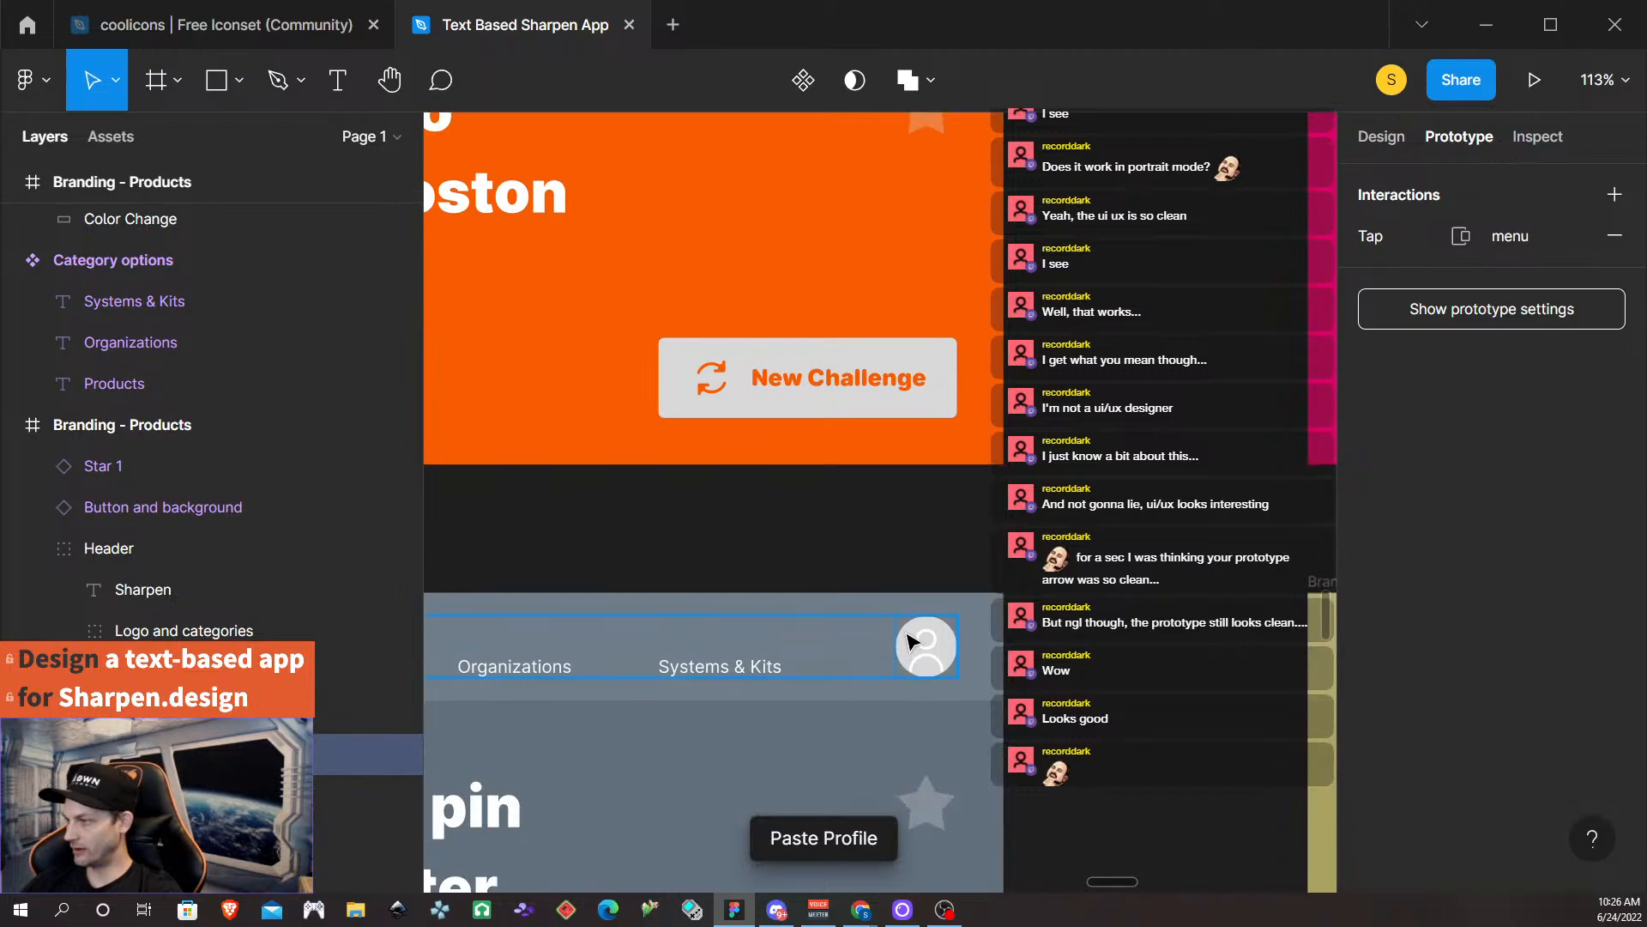
pyautogui.click(911, 644)
pyautogui.hotkey('ctrl', 'v')
# Replace the Profile groups in the green and violet Branding - Products frames with the copied Profile.
pyautogui.scroll(-5, 912, 649)
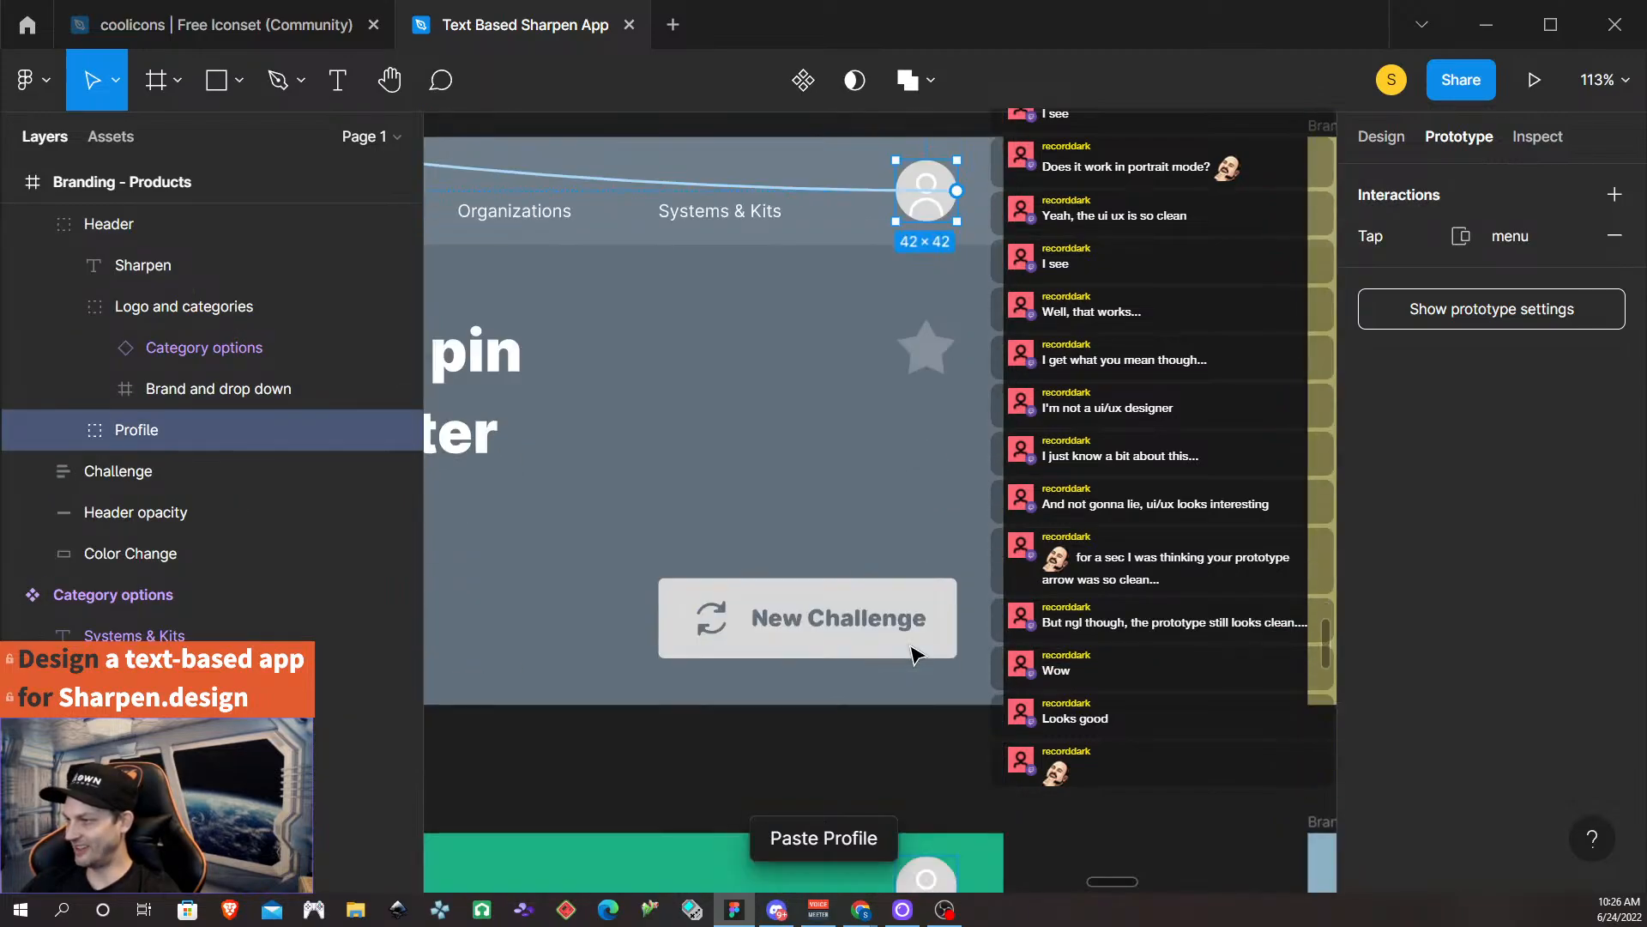
pyautogui.scroll(-2, 917, 654)
pyautogui.click(911, 794)
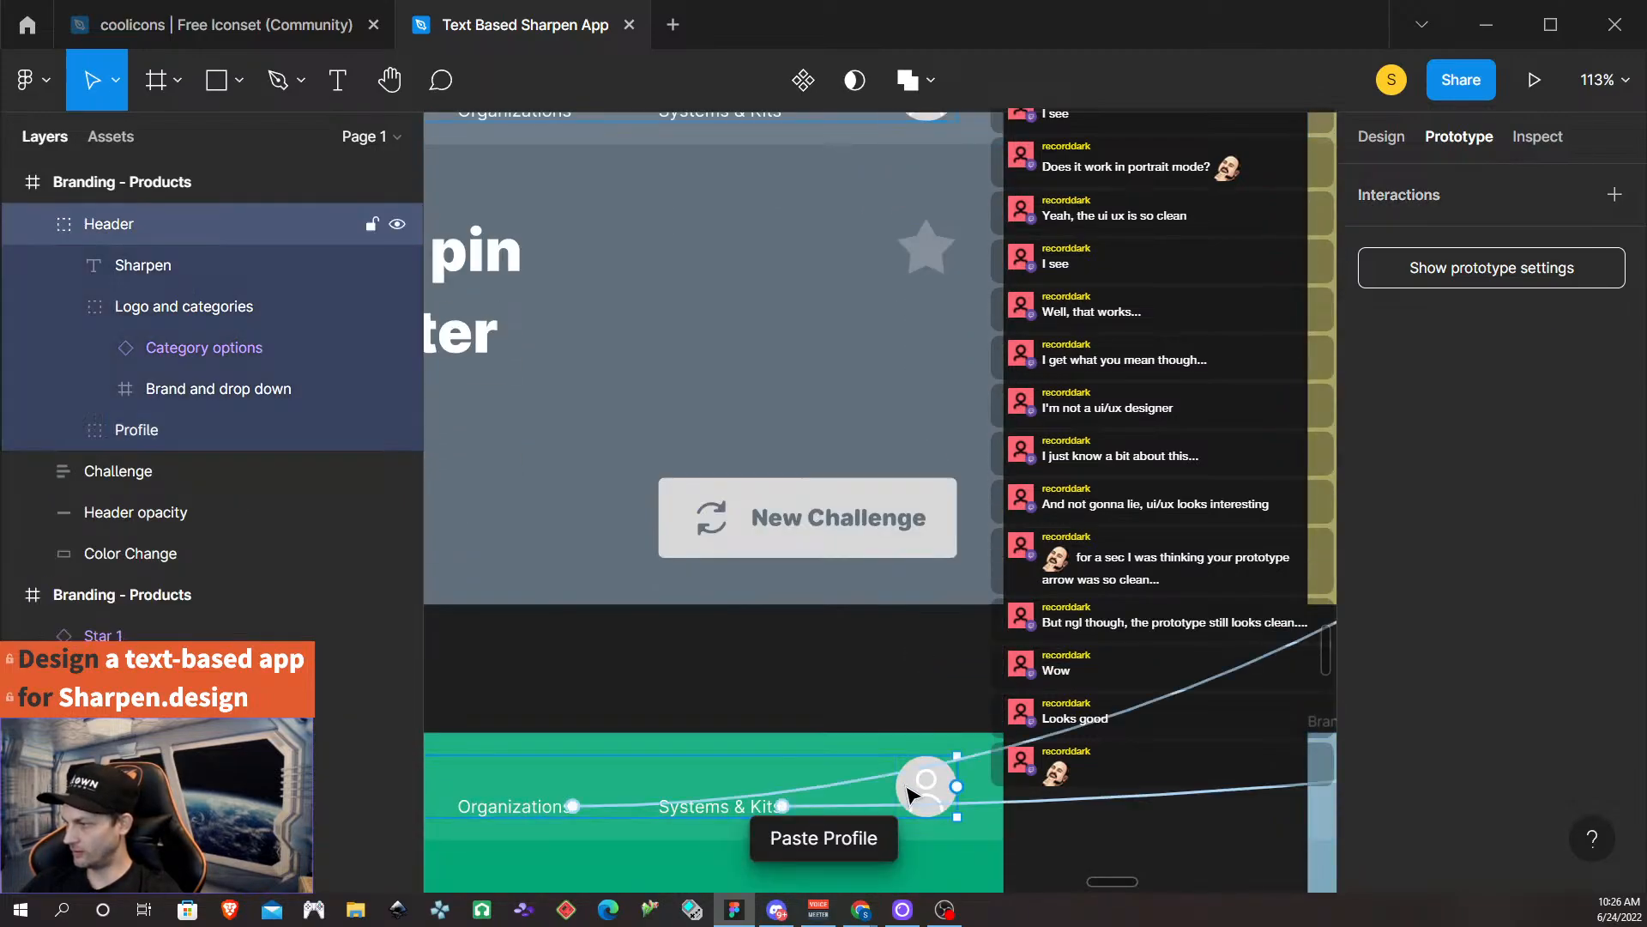
pyautogui.doubleClick(913, 792)
pyautogui.hotkey('ctrl', 'v')
pyautogui.scroll(-6, 910, 795)
pyautogui.scroll(-5, 910, 794)
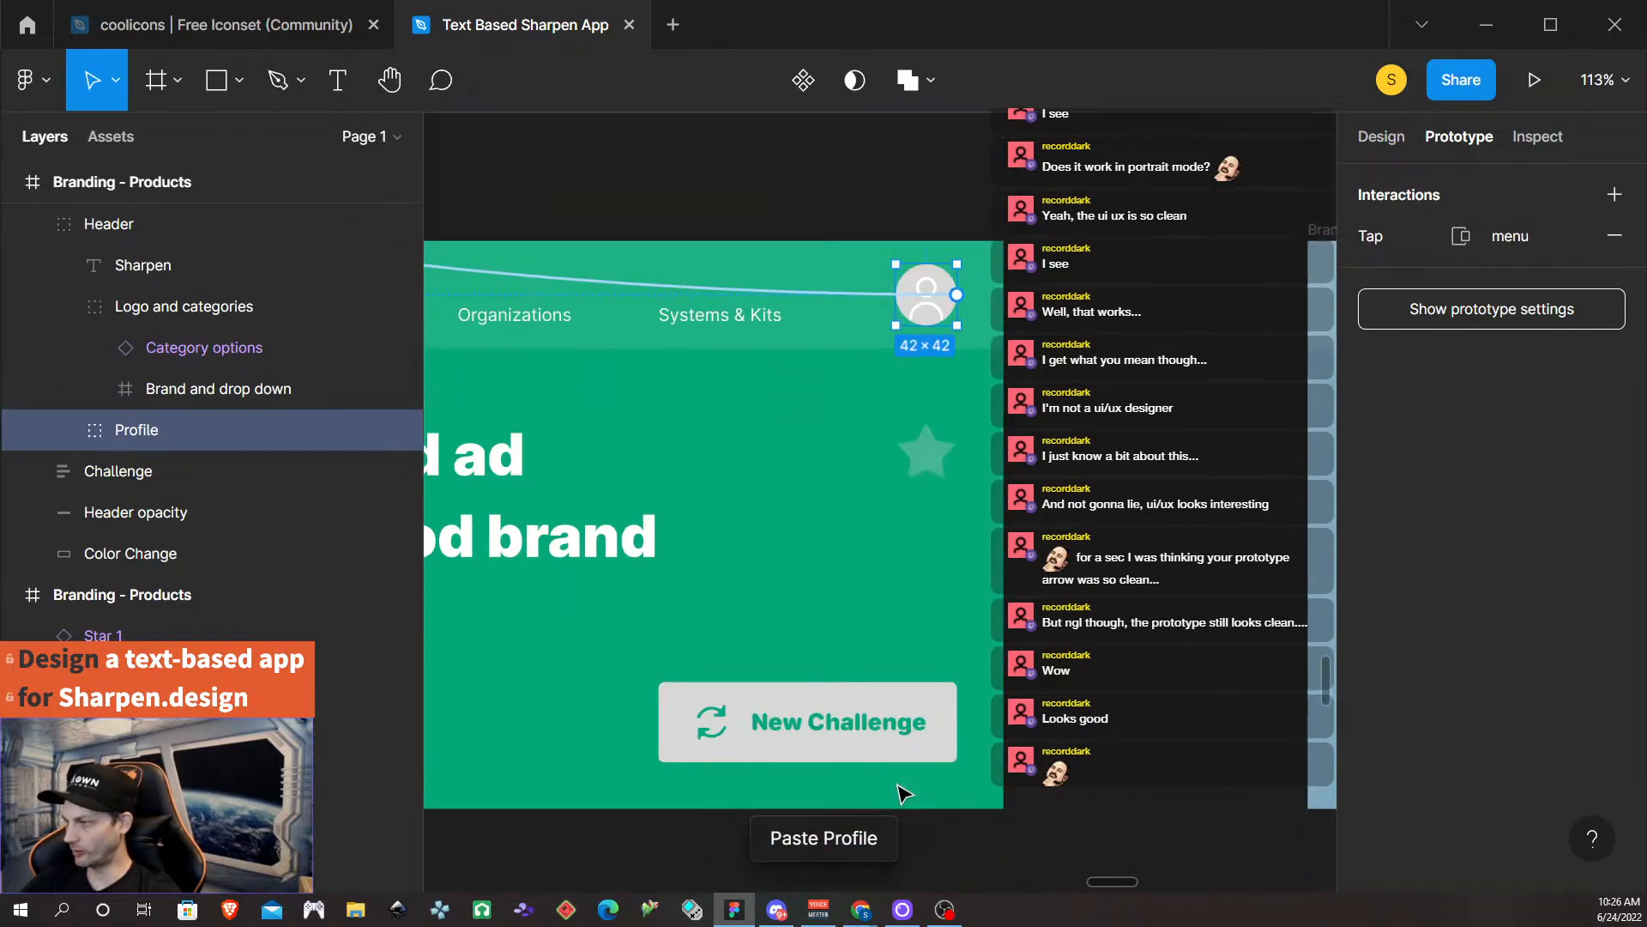
pyautogui.click(899, 736)
pyautogui.doubleClick(897, 732)
pyautogui.hotkey('ctrl', 'v')
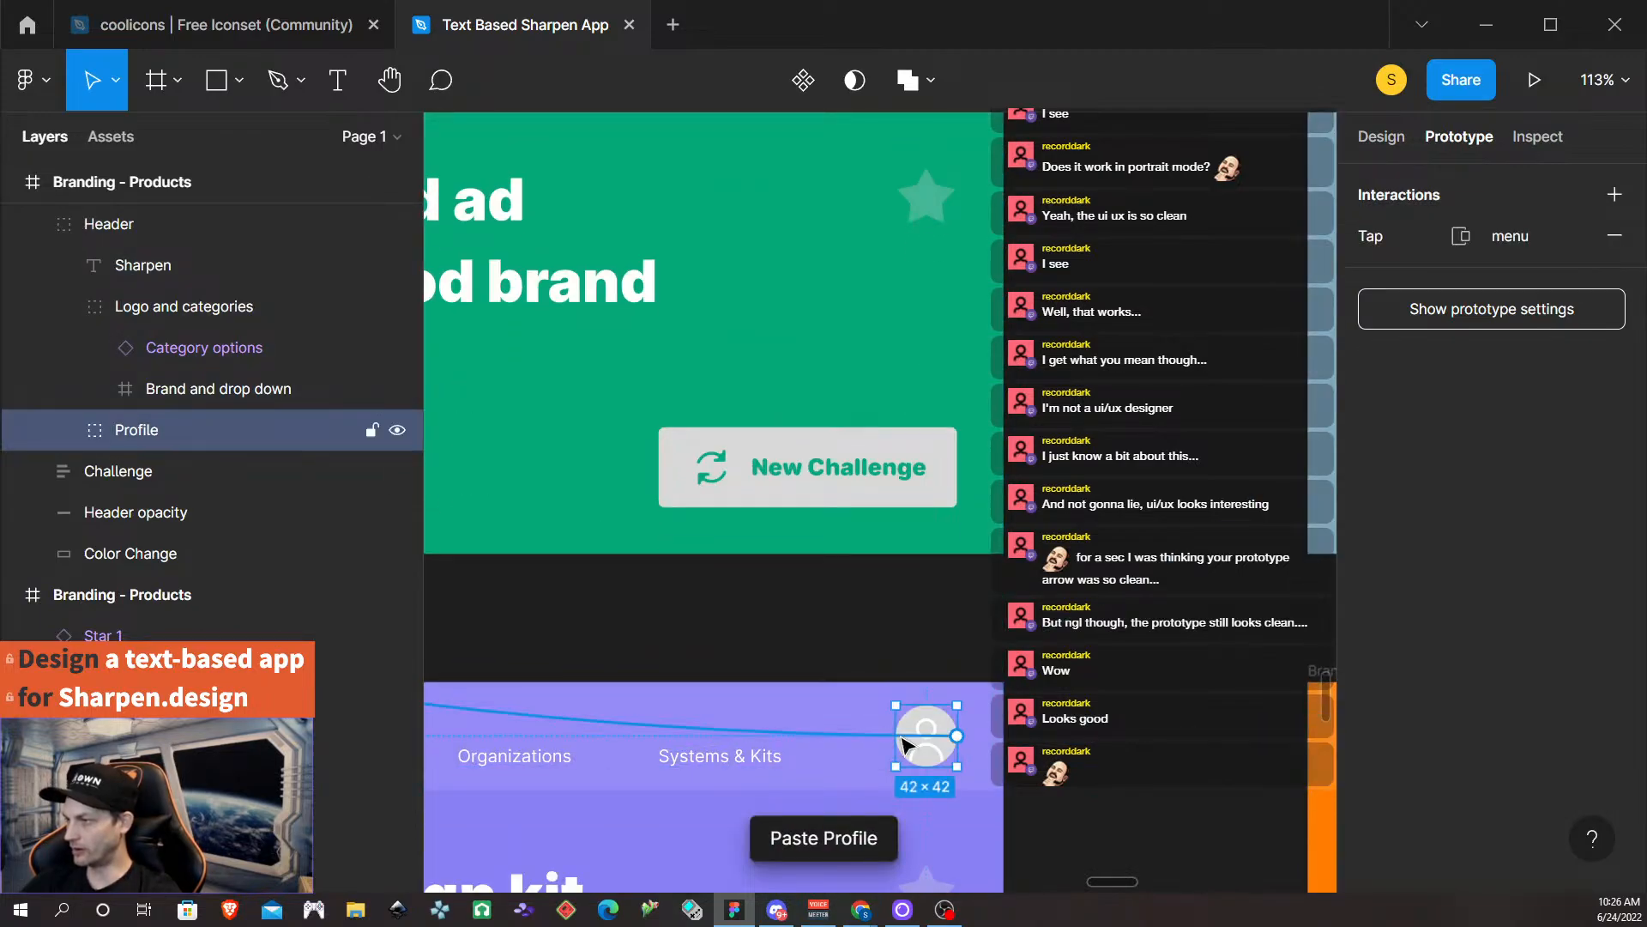
# Replace the Profile group in the header of the light blue Branding - Products frame with the copied Profile.
pyautogui.scroll(-8, 905, 745)
pyautogui.doubleClick(917, 677)
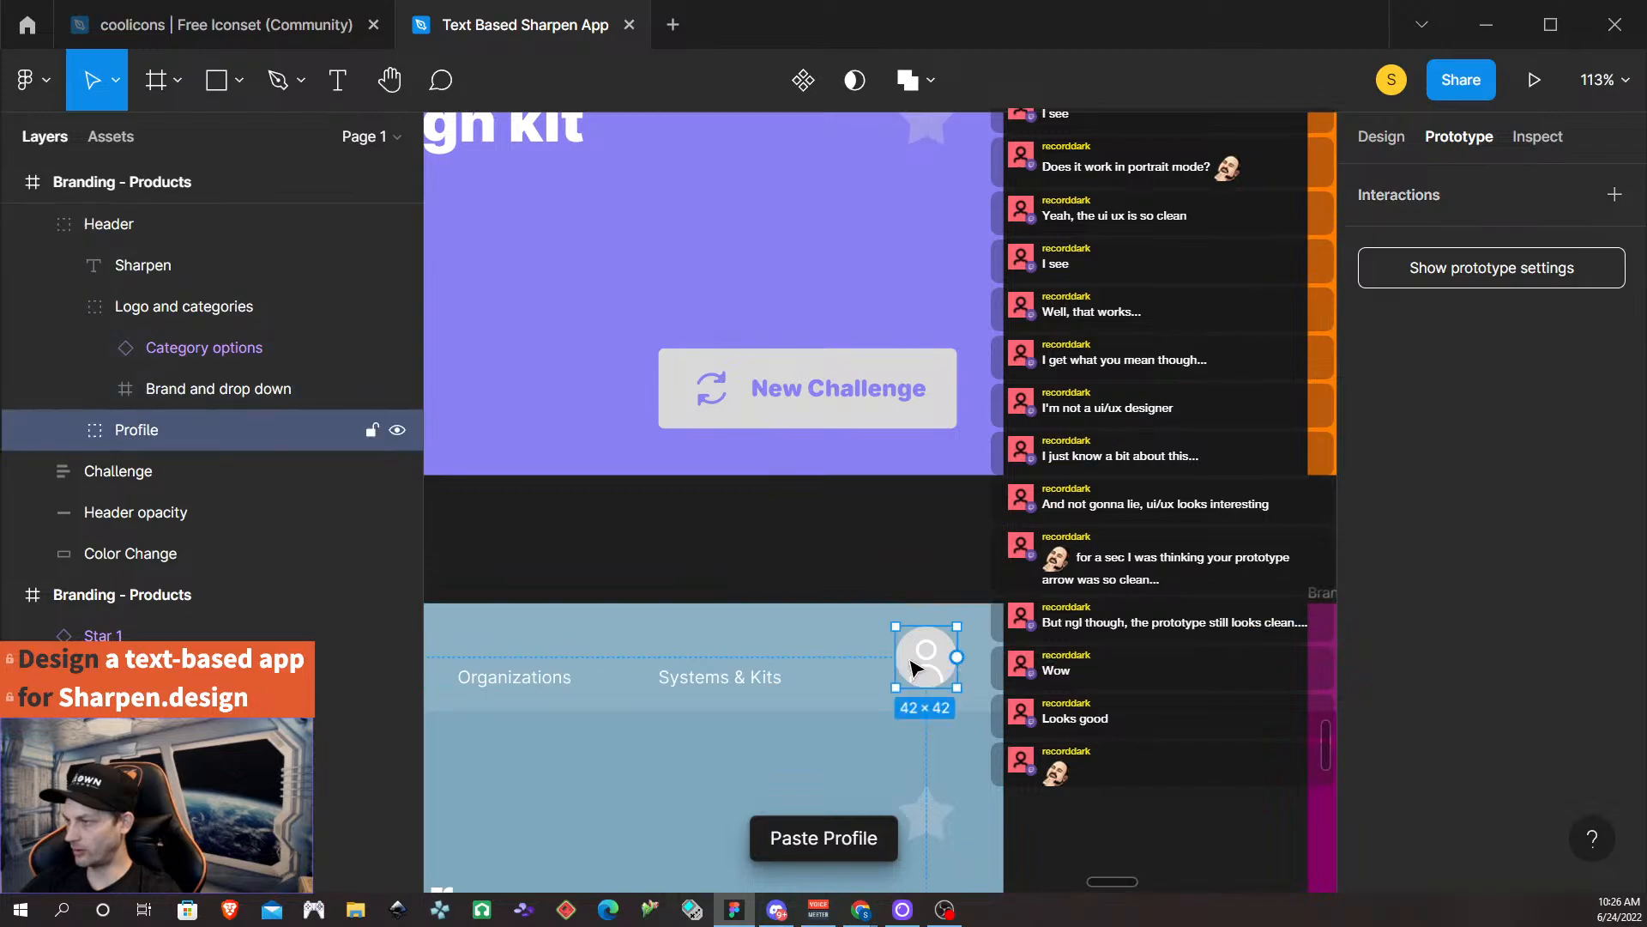
pyautogui.hotkey('ctrl', 'v')
# Replace the Profile group in the dark purple Branding - Organizations frame with the copied Profile that opens the menu.
pyautogui.scroll(-8, 909, 669)
pyautogui.hscroll(10, 905, 667)
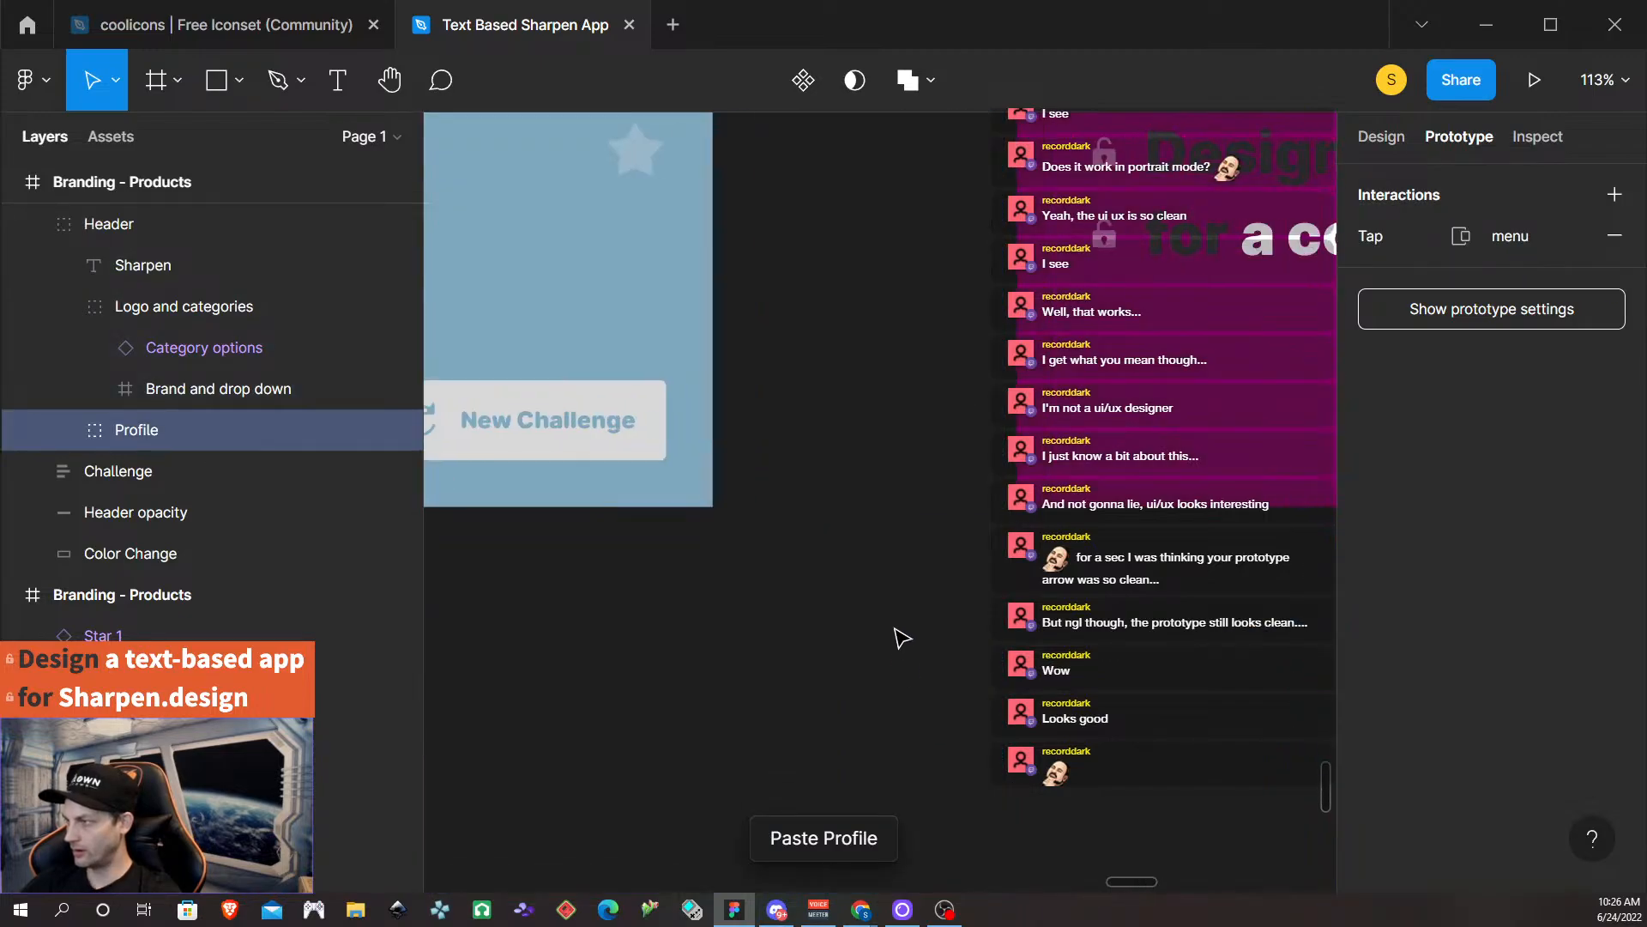
pyautogui.hscroll(2, 947, 637)
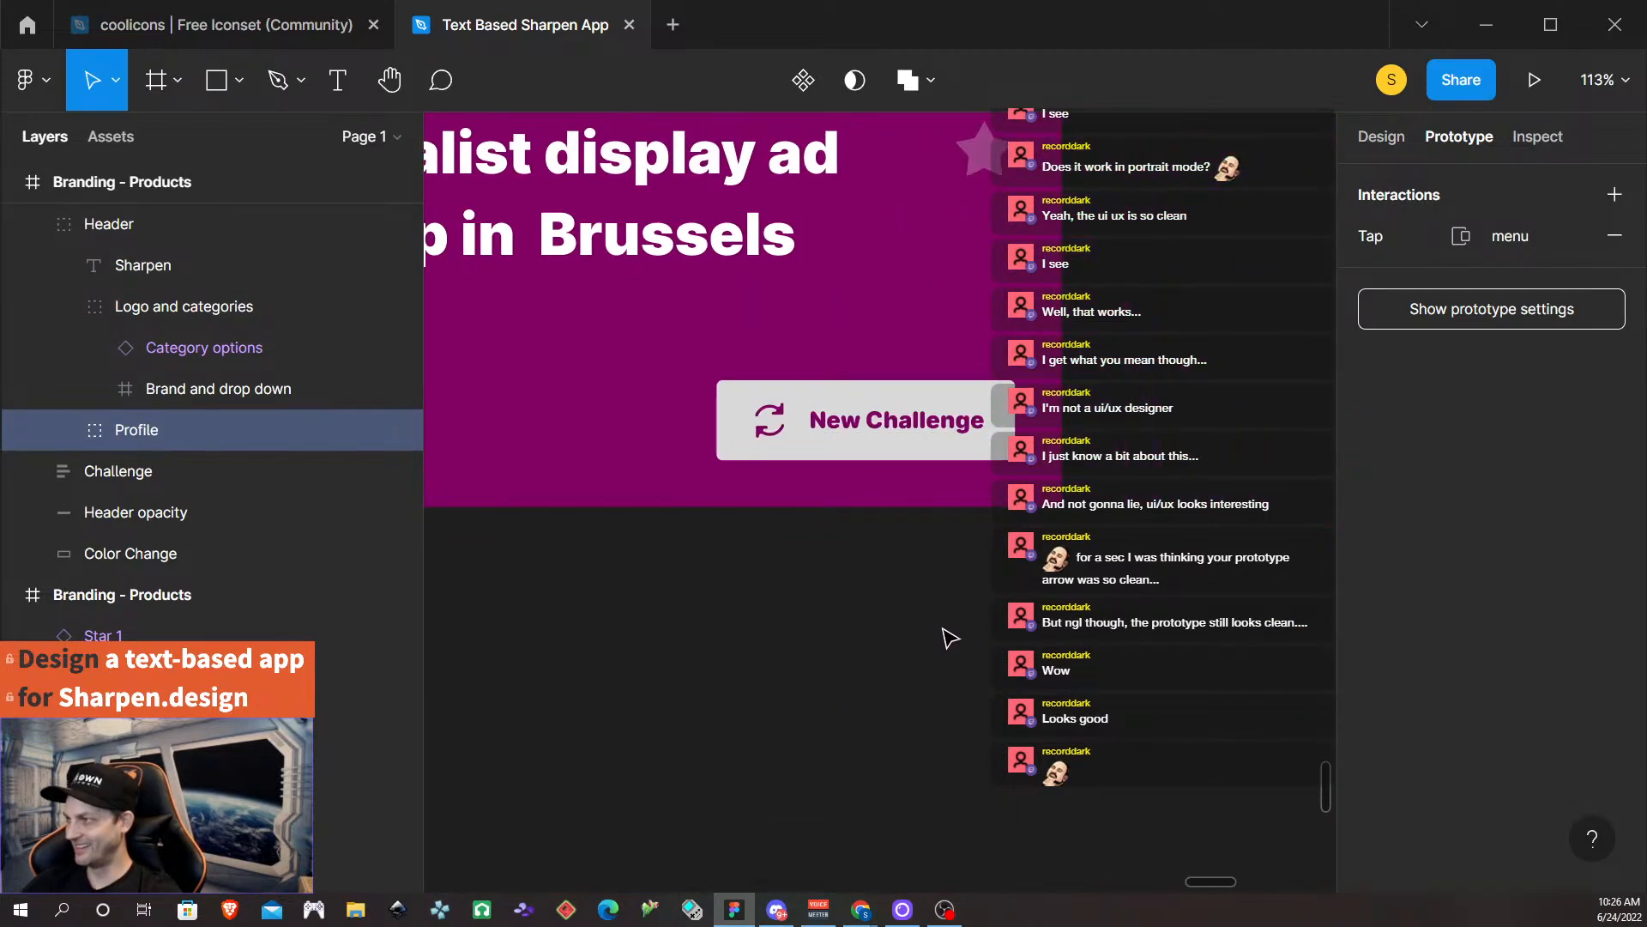
pyautogui.scroll(10, 949, 636)
pyautogui.click(972, 542)
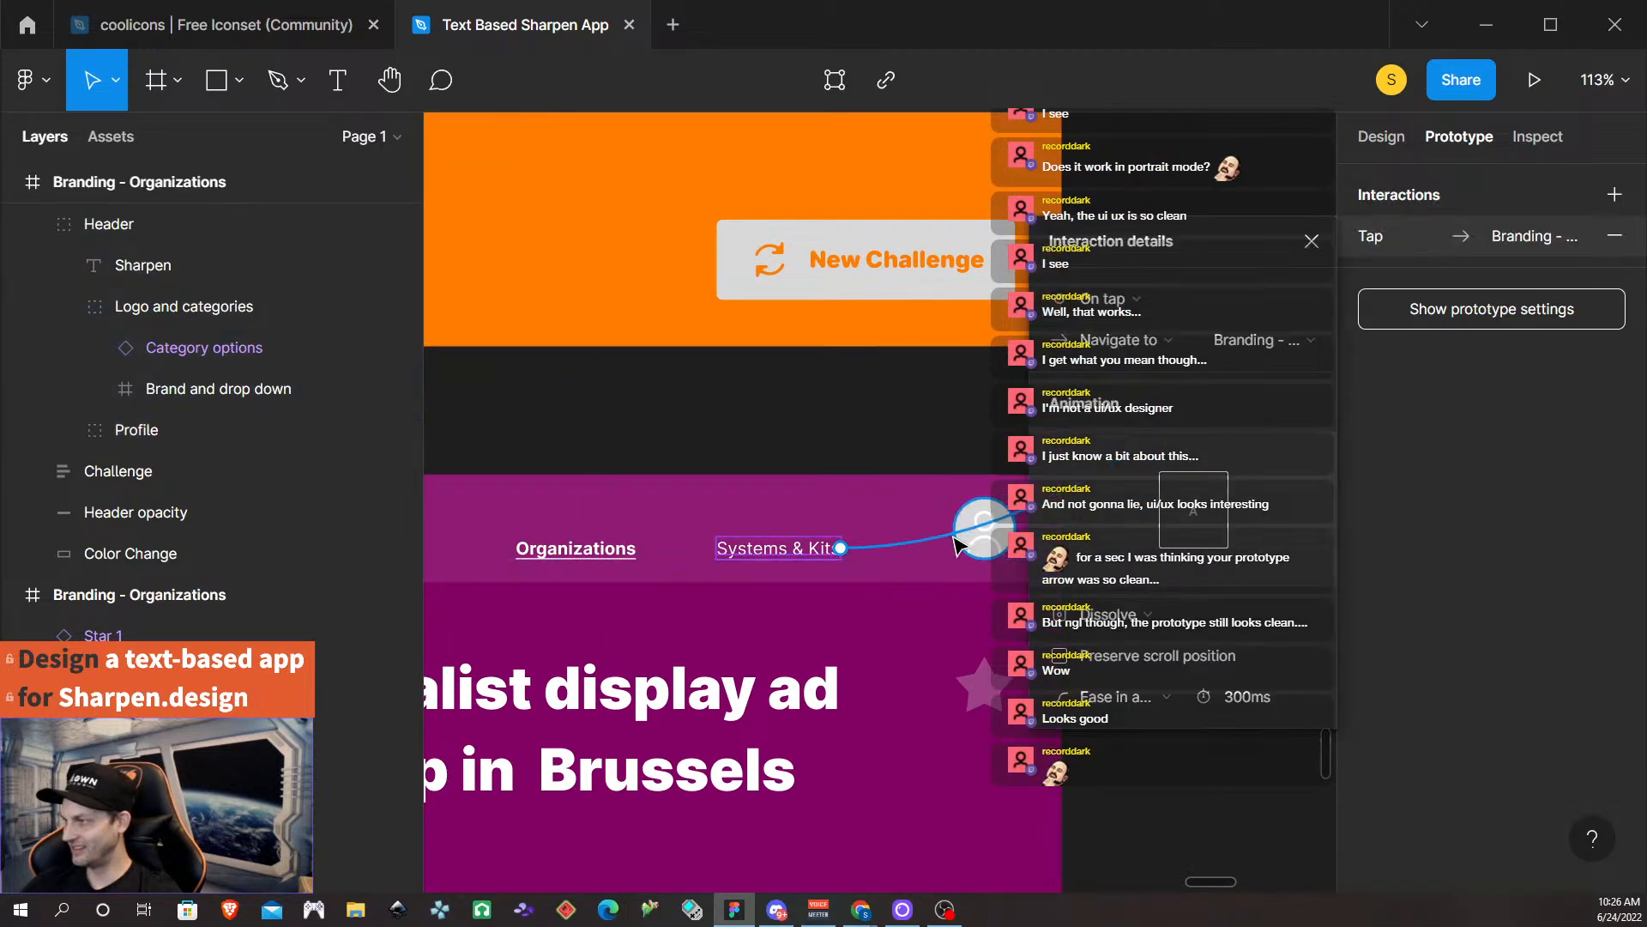
pyautogui.doubleClick(968, 550)
pyautogui.hotkey('ctrl', 'v')
# Replace the Profile groups in the orange and light blue Branding - Organizations frames with the copied Profile.
pyautogui.scroll(10, 976, 571)
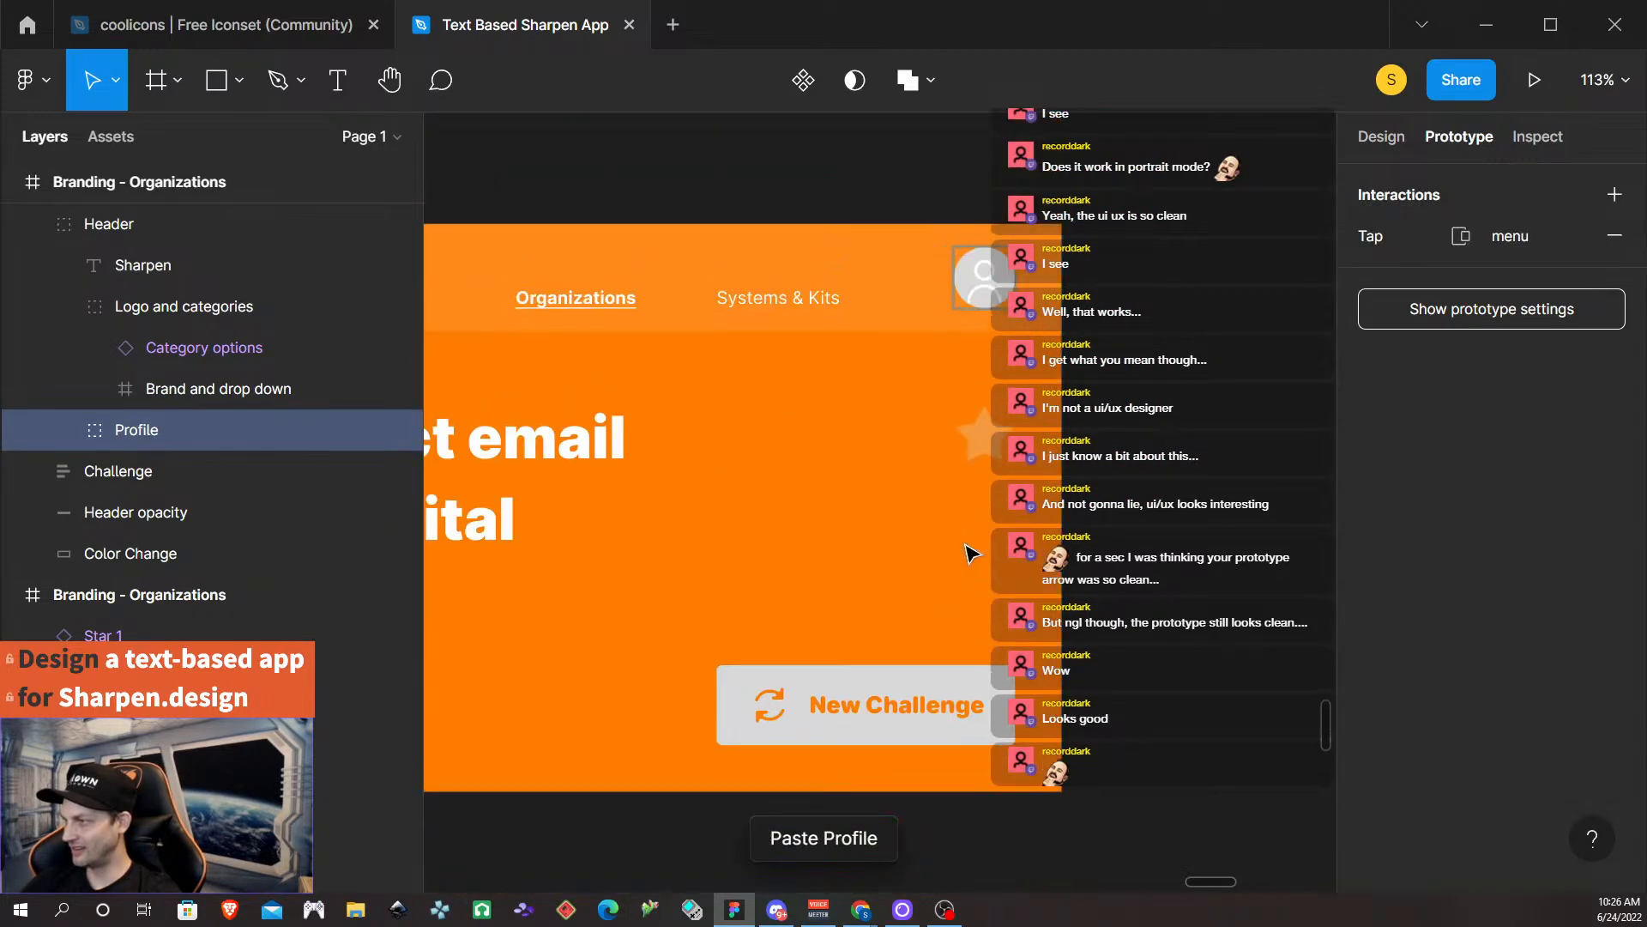
pyautogui.doubleClick(971, 753)
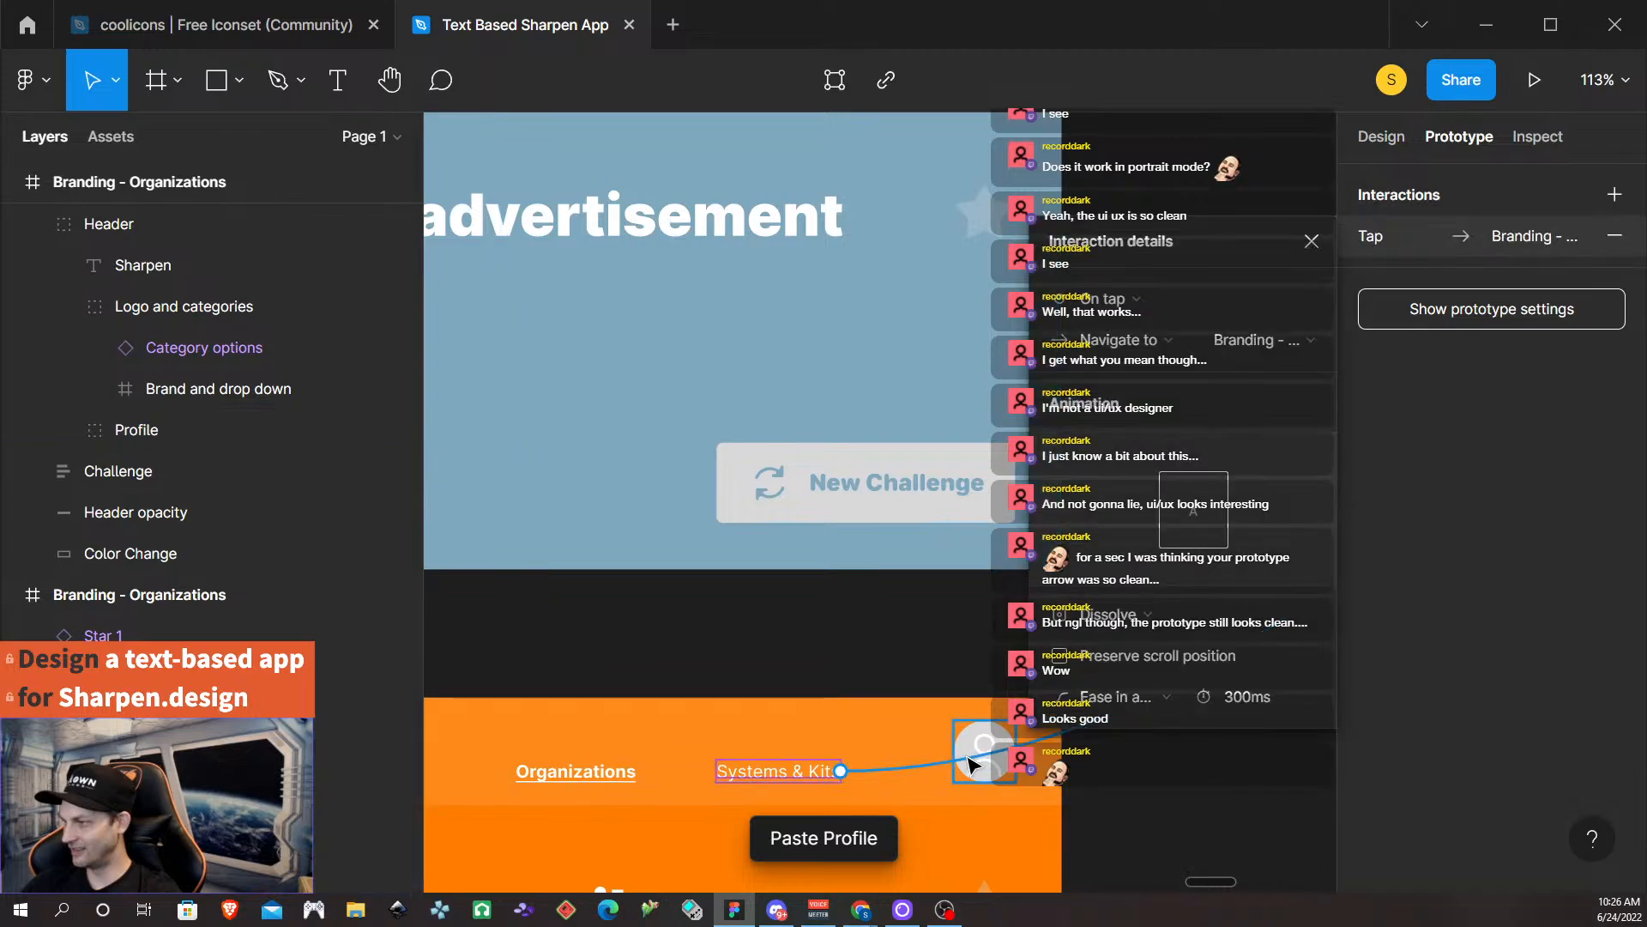
pyautogui.doubleClick(976, 773)
pyautogui.hotkey('ctrl', 'v')
pyautogui.scroll(-5, 974, 688)
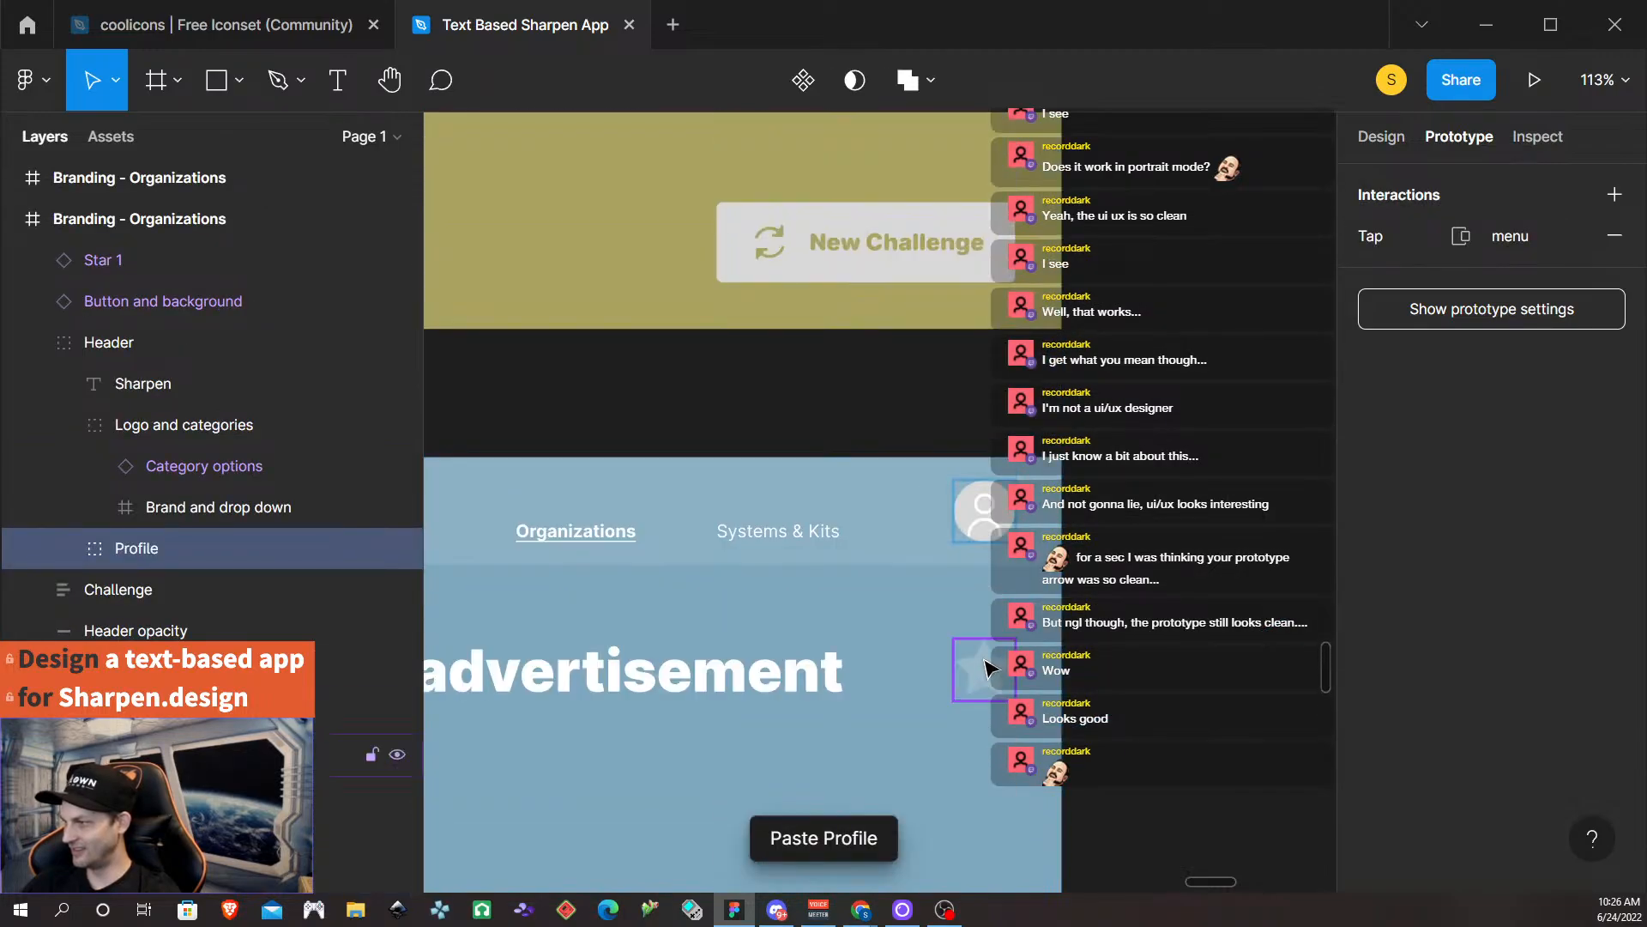
pyautogui.click(972, 509)
pyautogui.hotkey('ctrl', 'v')
# Replace the Profile groups in the olive and magenta Branding - Organizations frames with the copied Profile.
pyautogui.scroll(6, 959, 513)
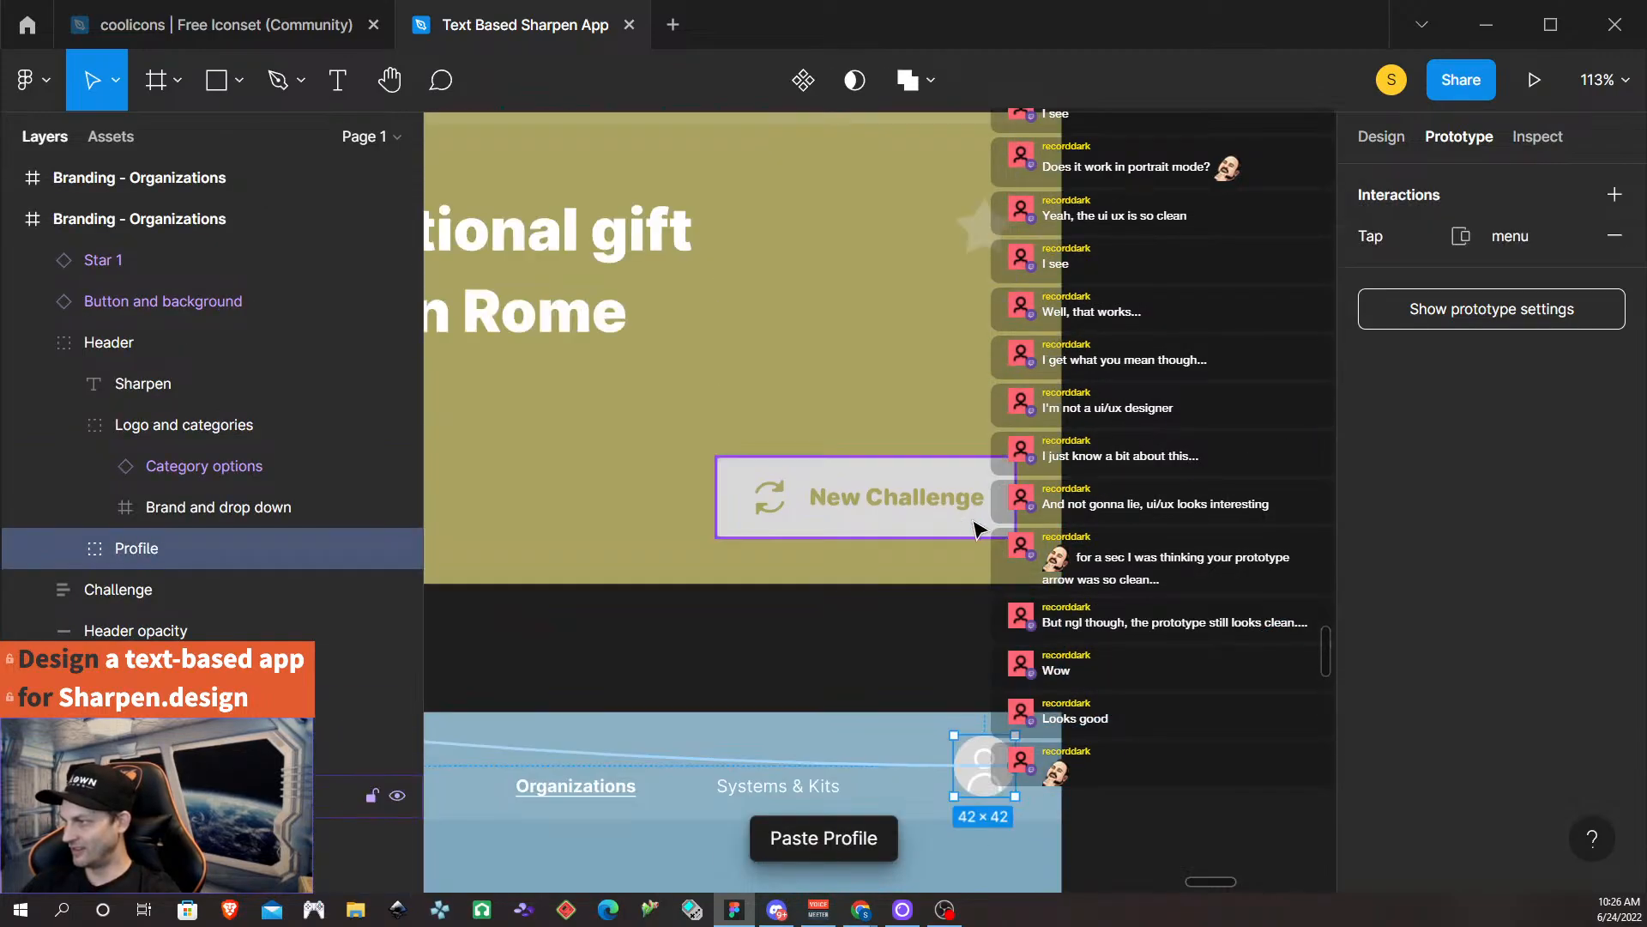
pyautogui.click(959, 431)
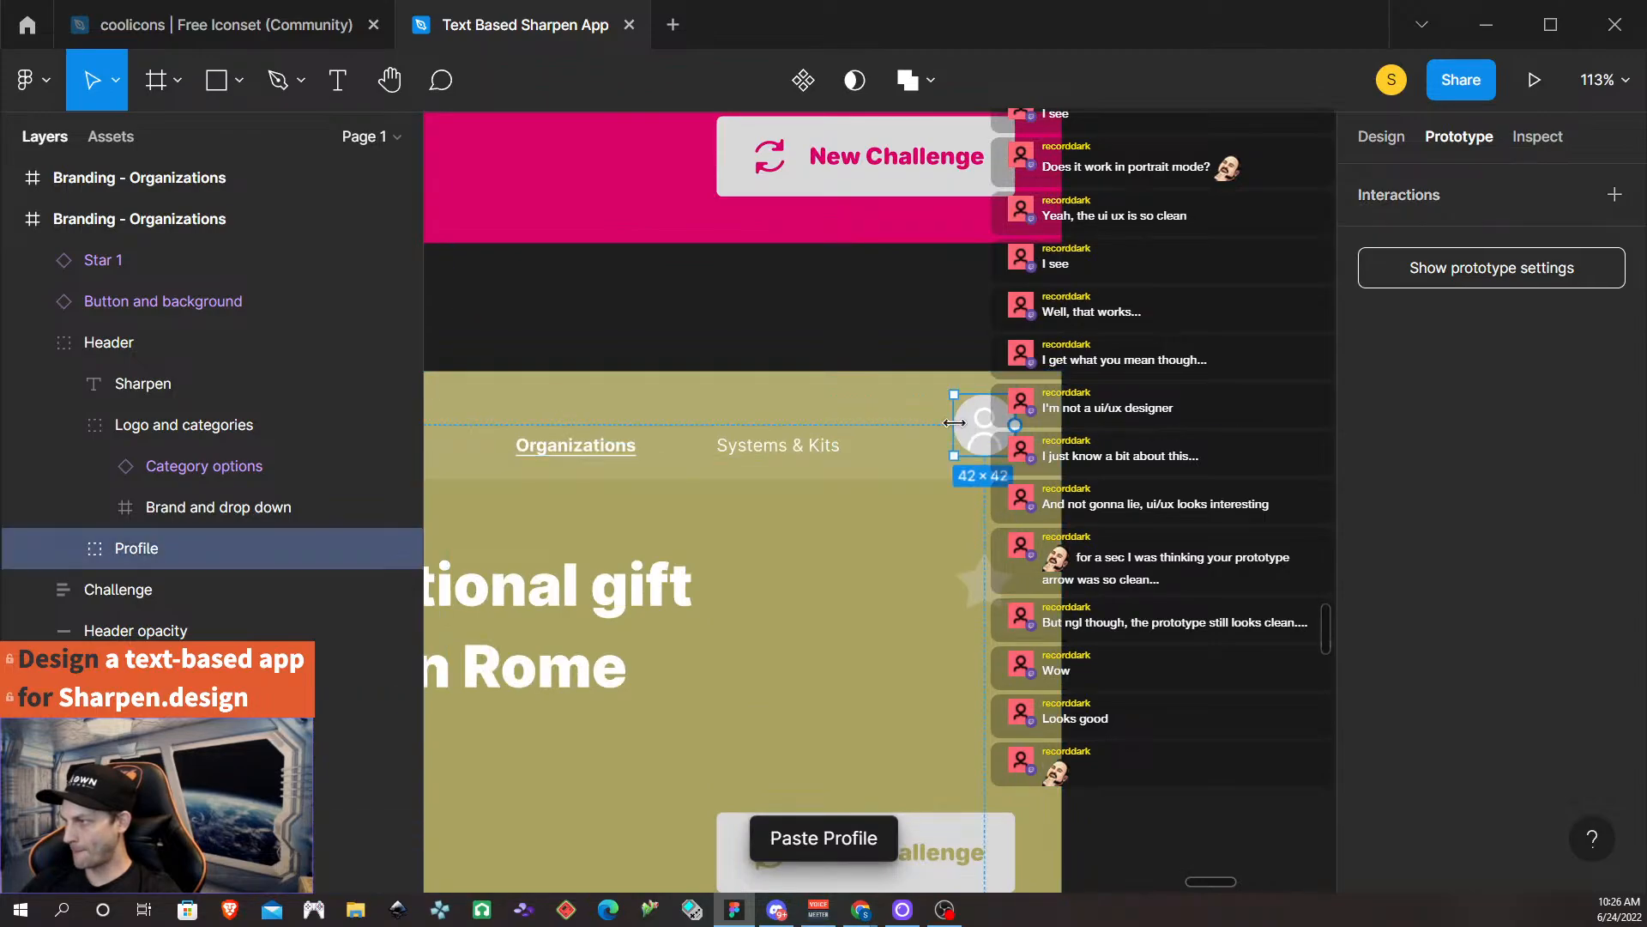
pyautogui.hotkey('ctrl', 'v')
pyautogui.scroll(5, 958, 441)
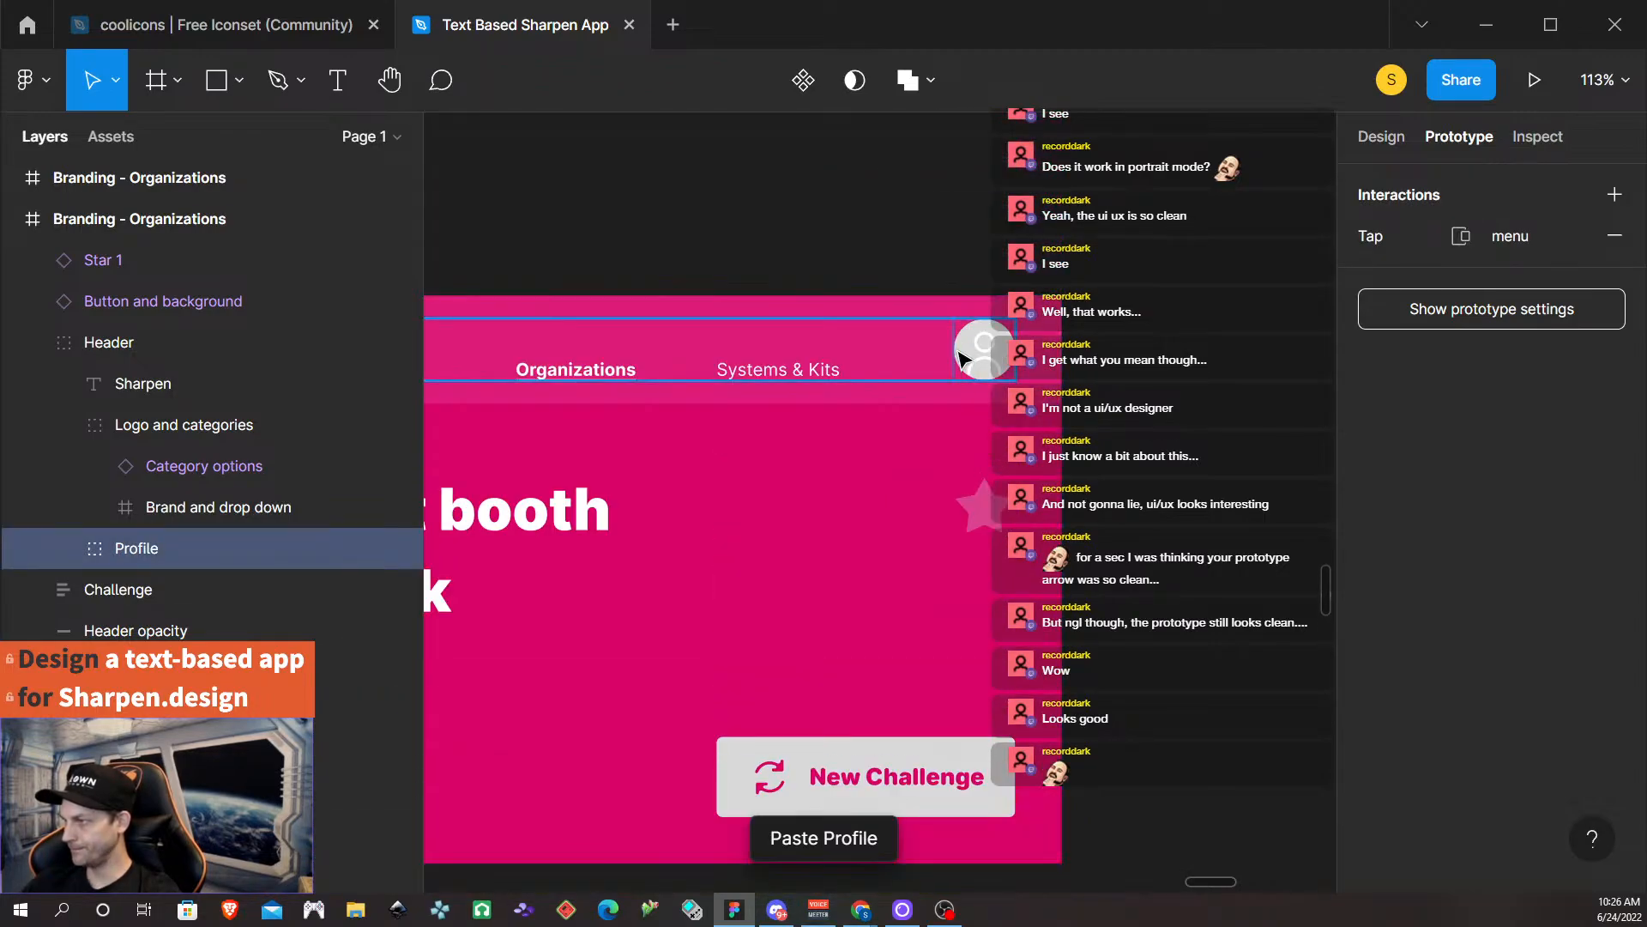
pyautogui.click(967, 357)
pyautogui.hotkey('ctrl', 'v')
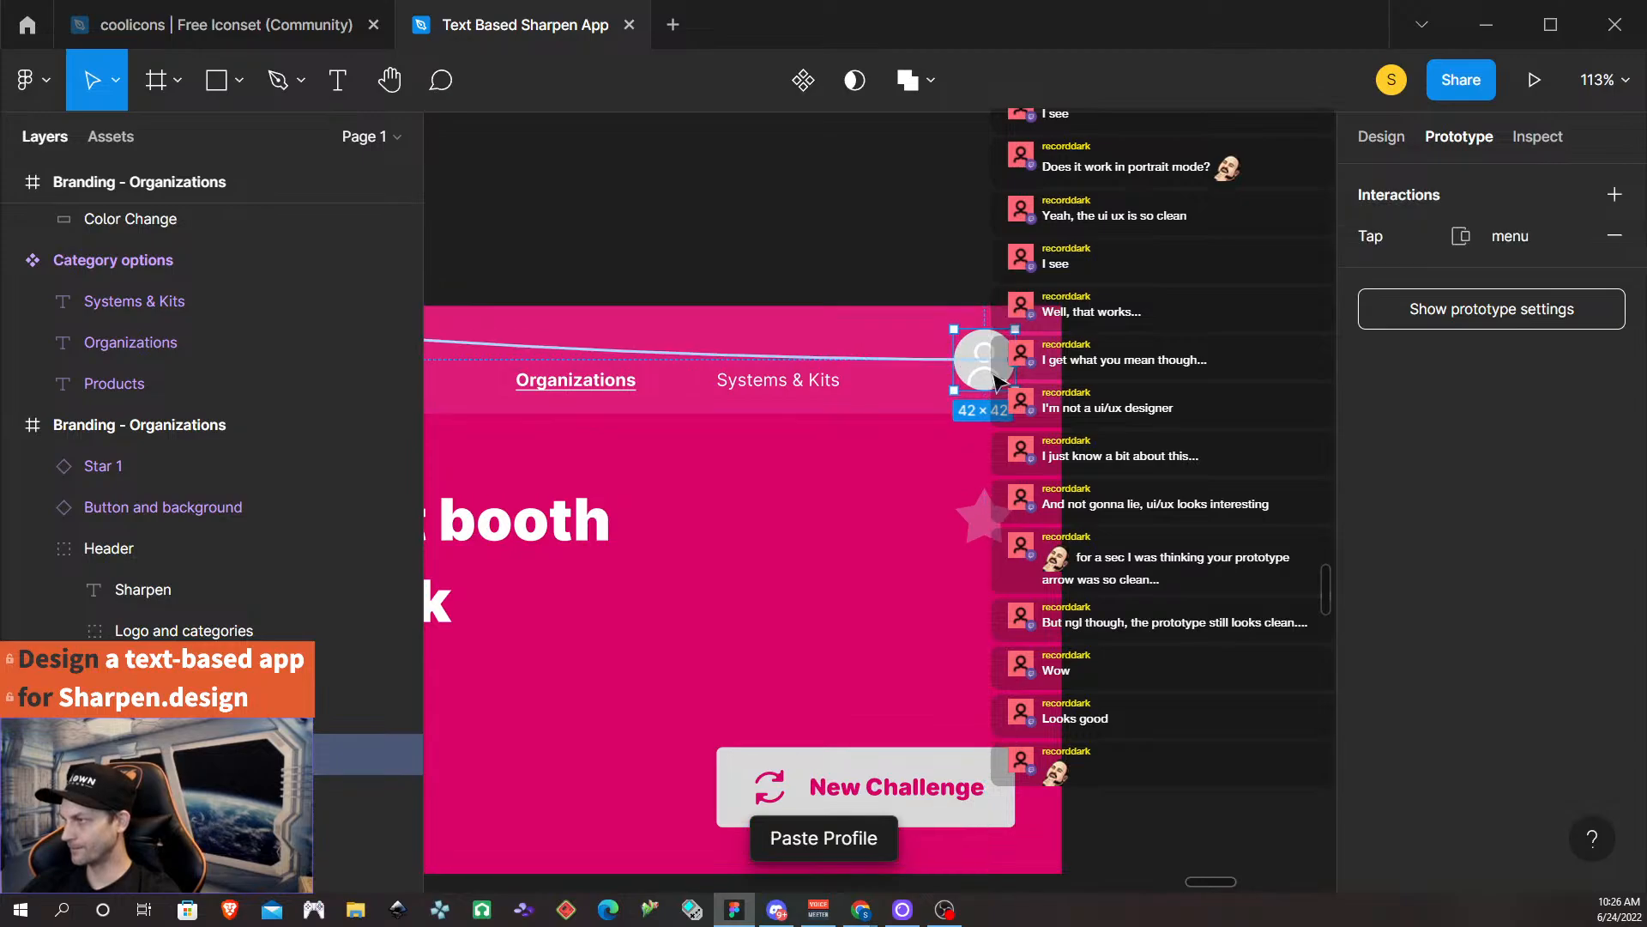
# Replace the Profile groups in the green and teal Branding - Systems & Kits frames with the copied Profile.
pyautogui.scroll(4, 955, 355)
pyautogui.hscroll(7, 1000, 379)
pyautogui.hscroll(7, 996, 393)
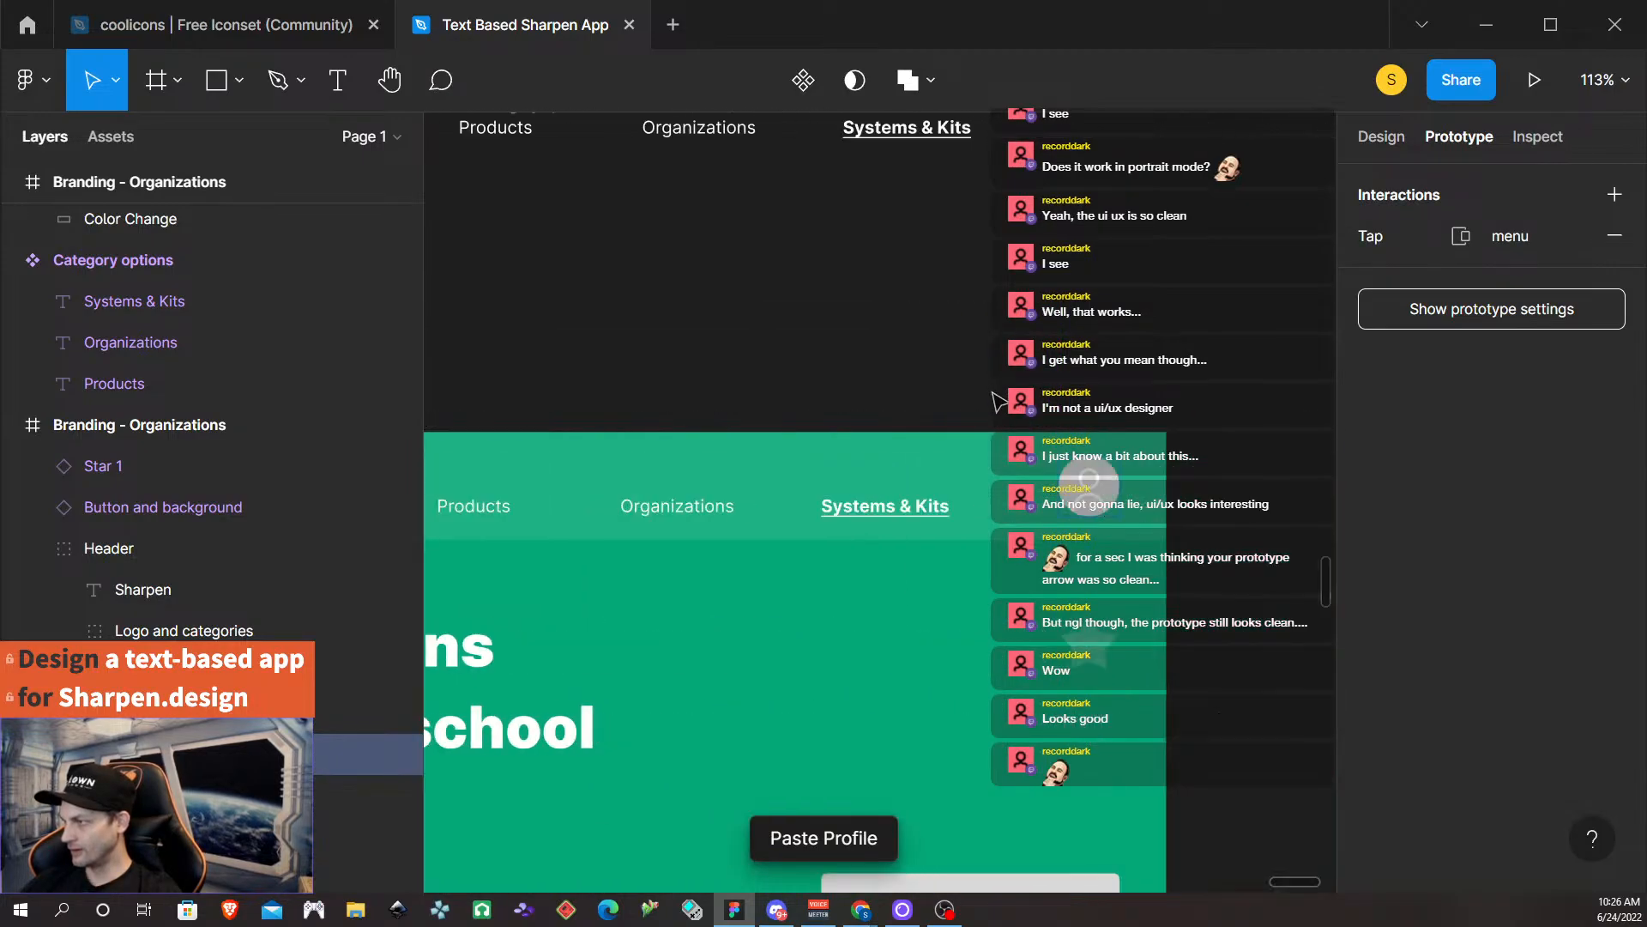
pyautogui.click(974, 491)
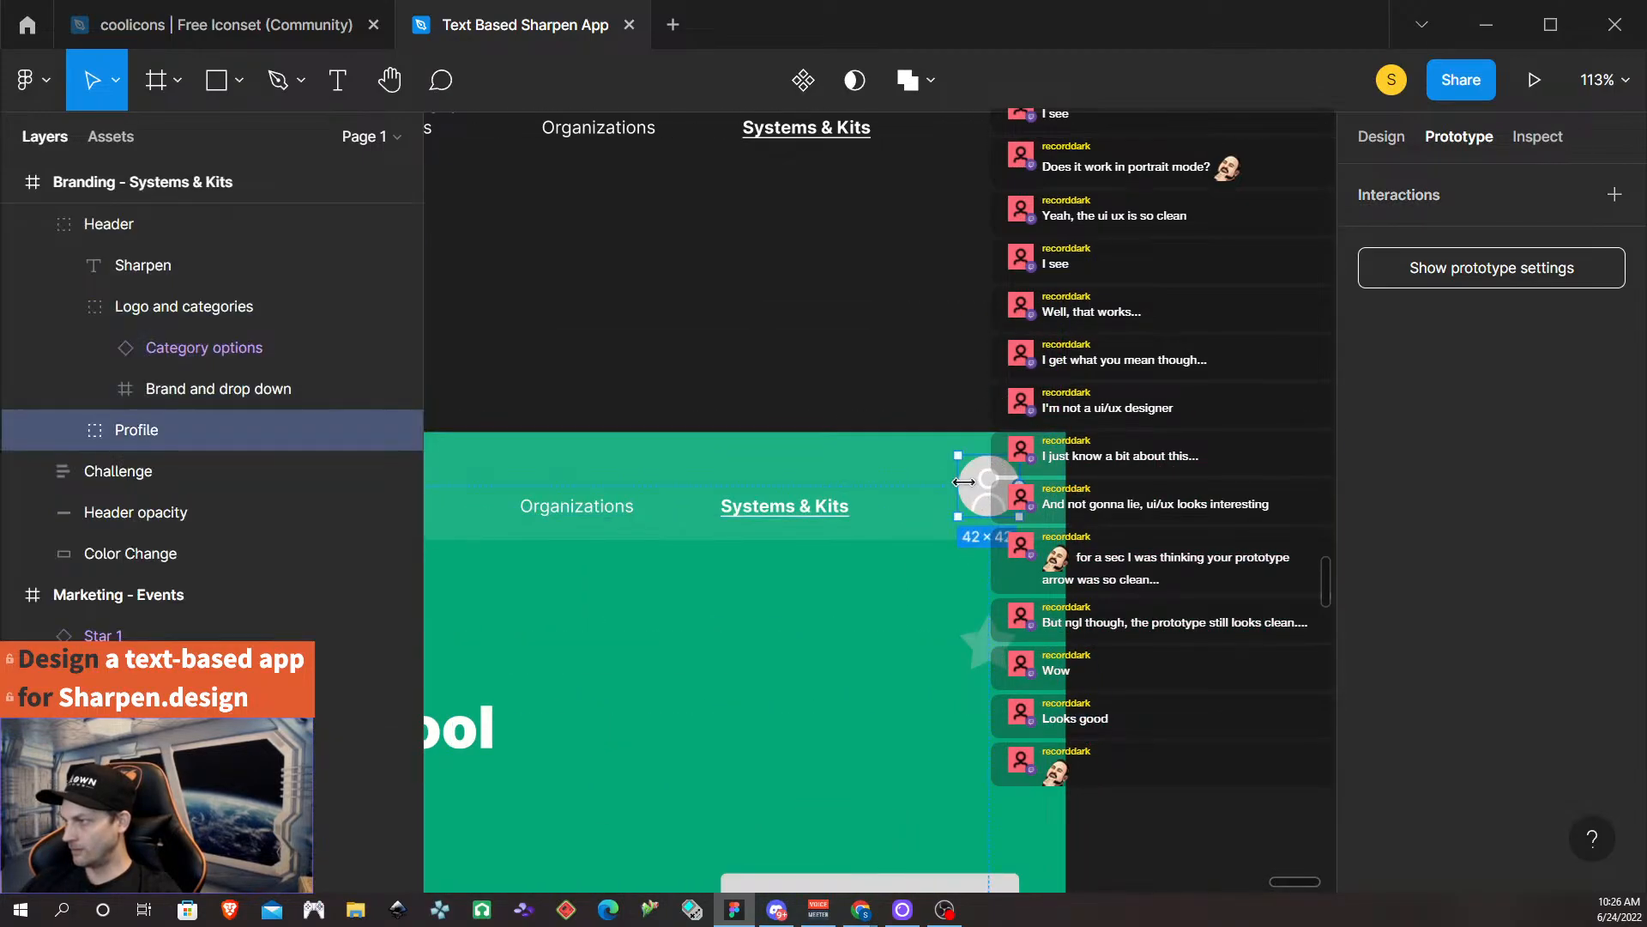
pyautogui.hotkey('ctrl', 'v')
pyautogui.scroll(3, 961, 498)
pyautogui.scroll(-2, 968, 508)
pyautogui.doubleClick(974, 567)
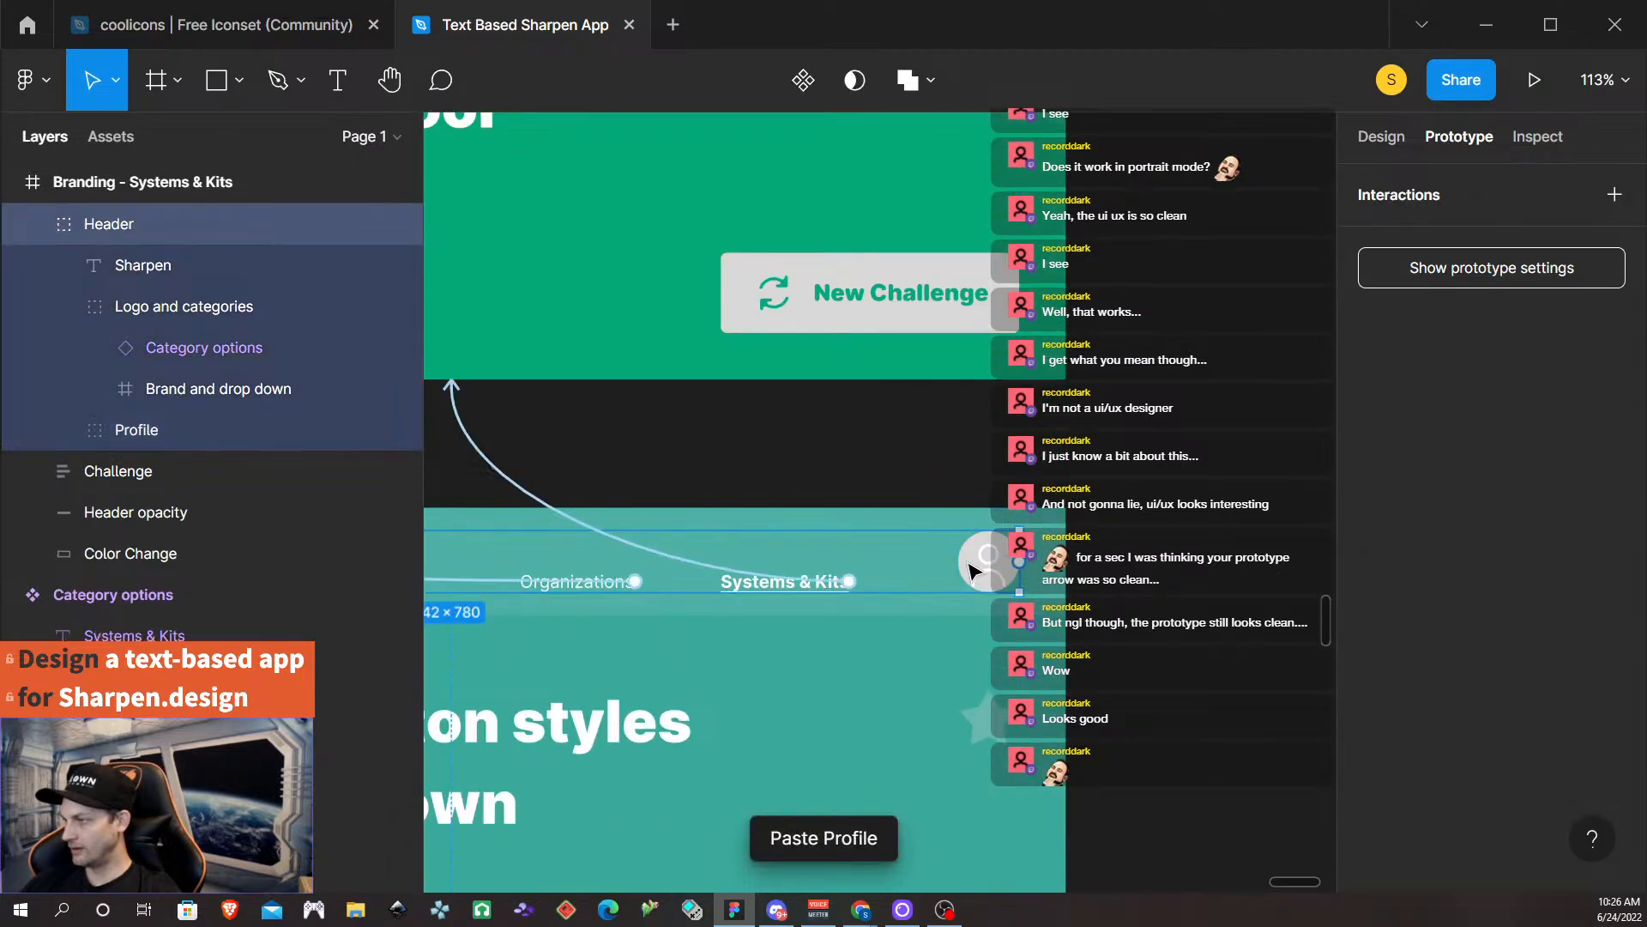
pyautogui.hotkey('ctrl', 'v')
# Replace the Profile groups in the coral pink and violet Branding - Systems & Kits frames with the copied Profile.
pyautogui.scroll(-5, 967, 575)
pyautogui.scroll(-3, 972, 586)
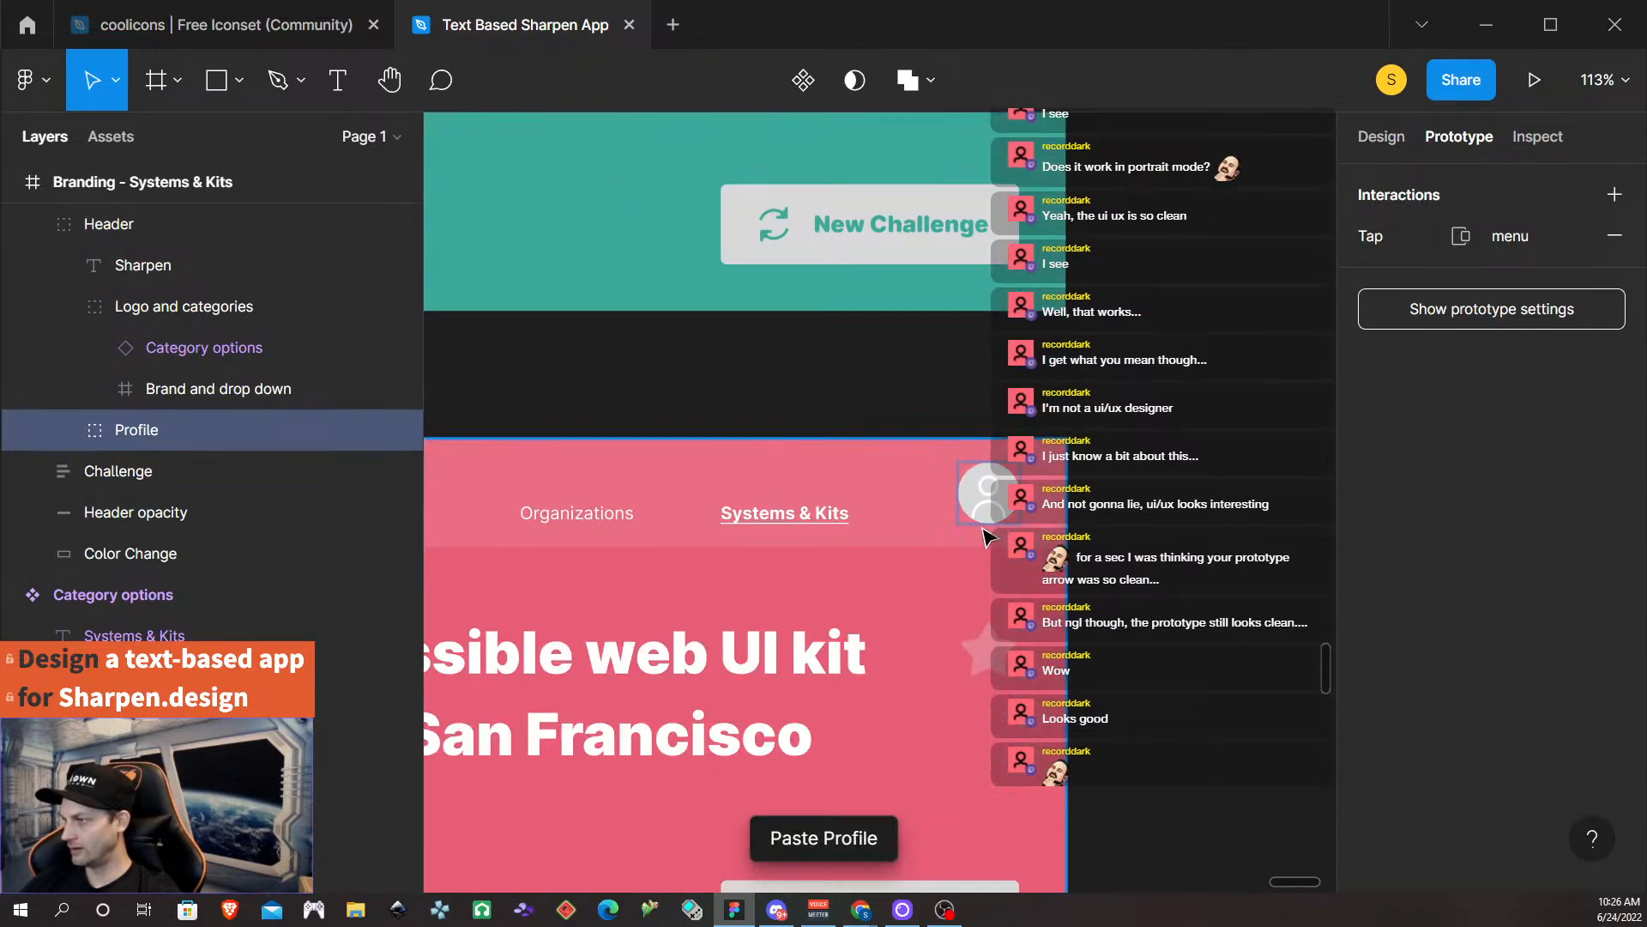
pyautogui.doubleClick(976, 507)
pyautogui.scroll(-7, 974, 506)
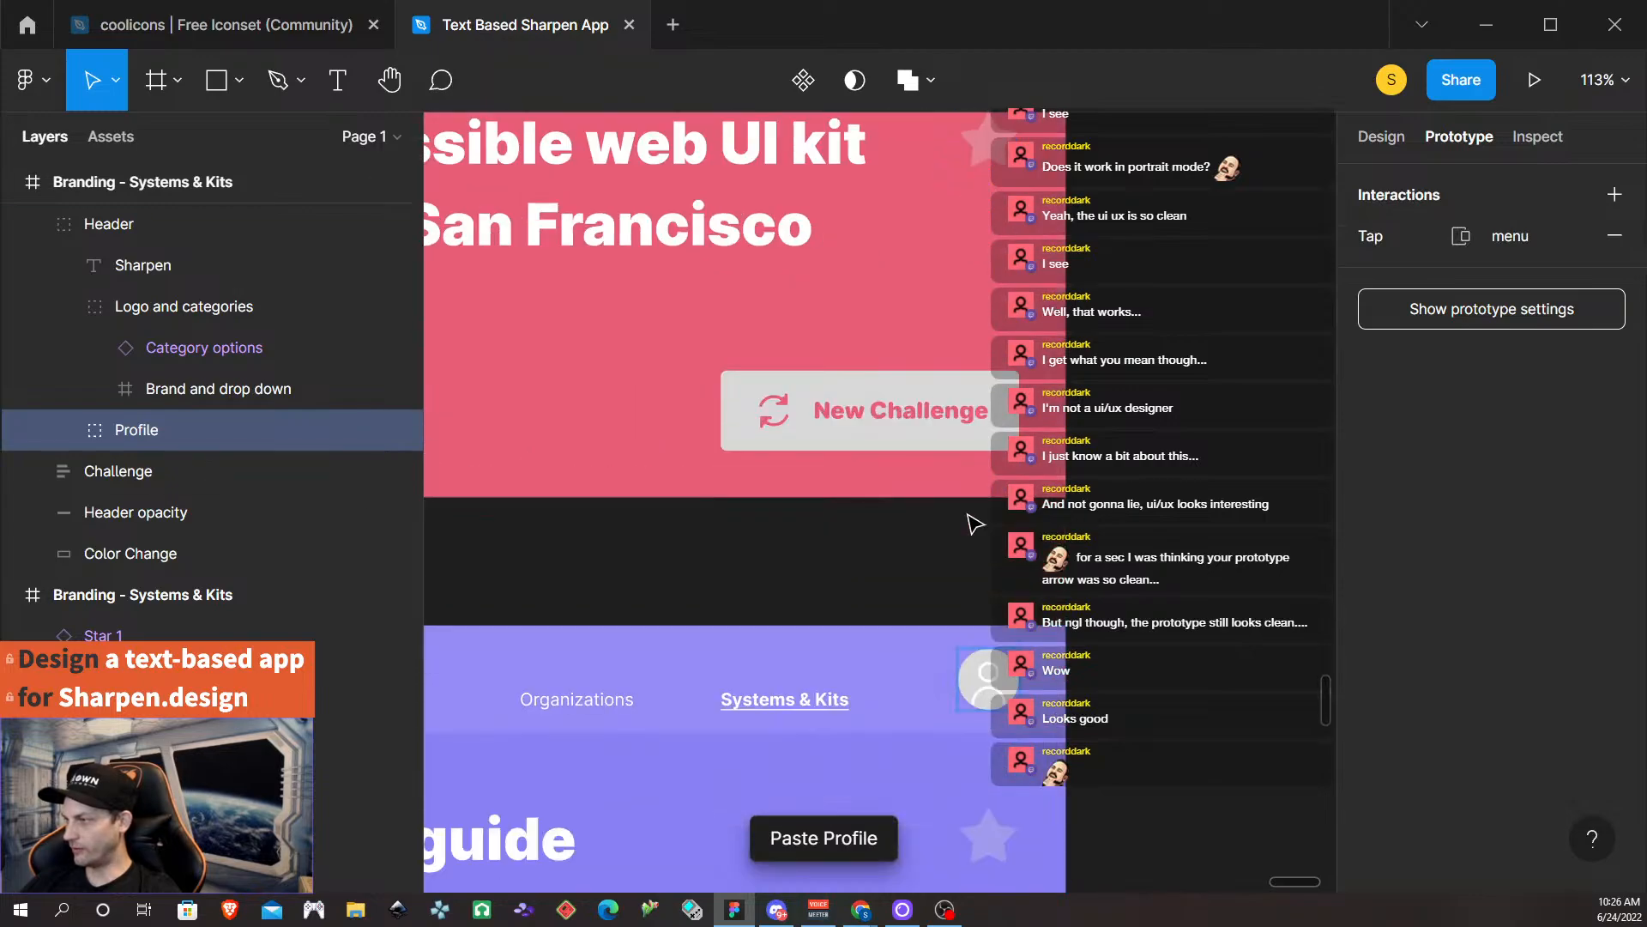
pyautogui.click(969, 583)
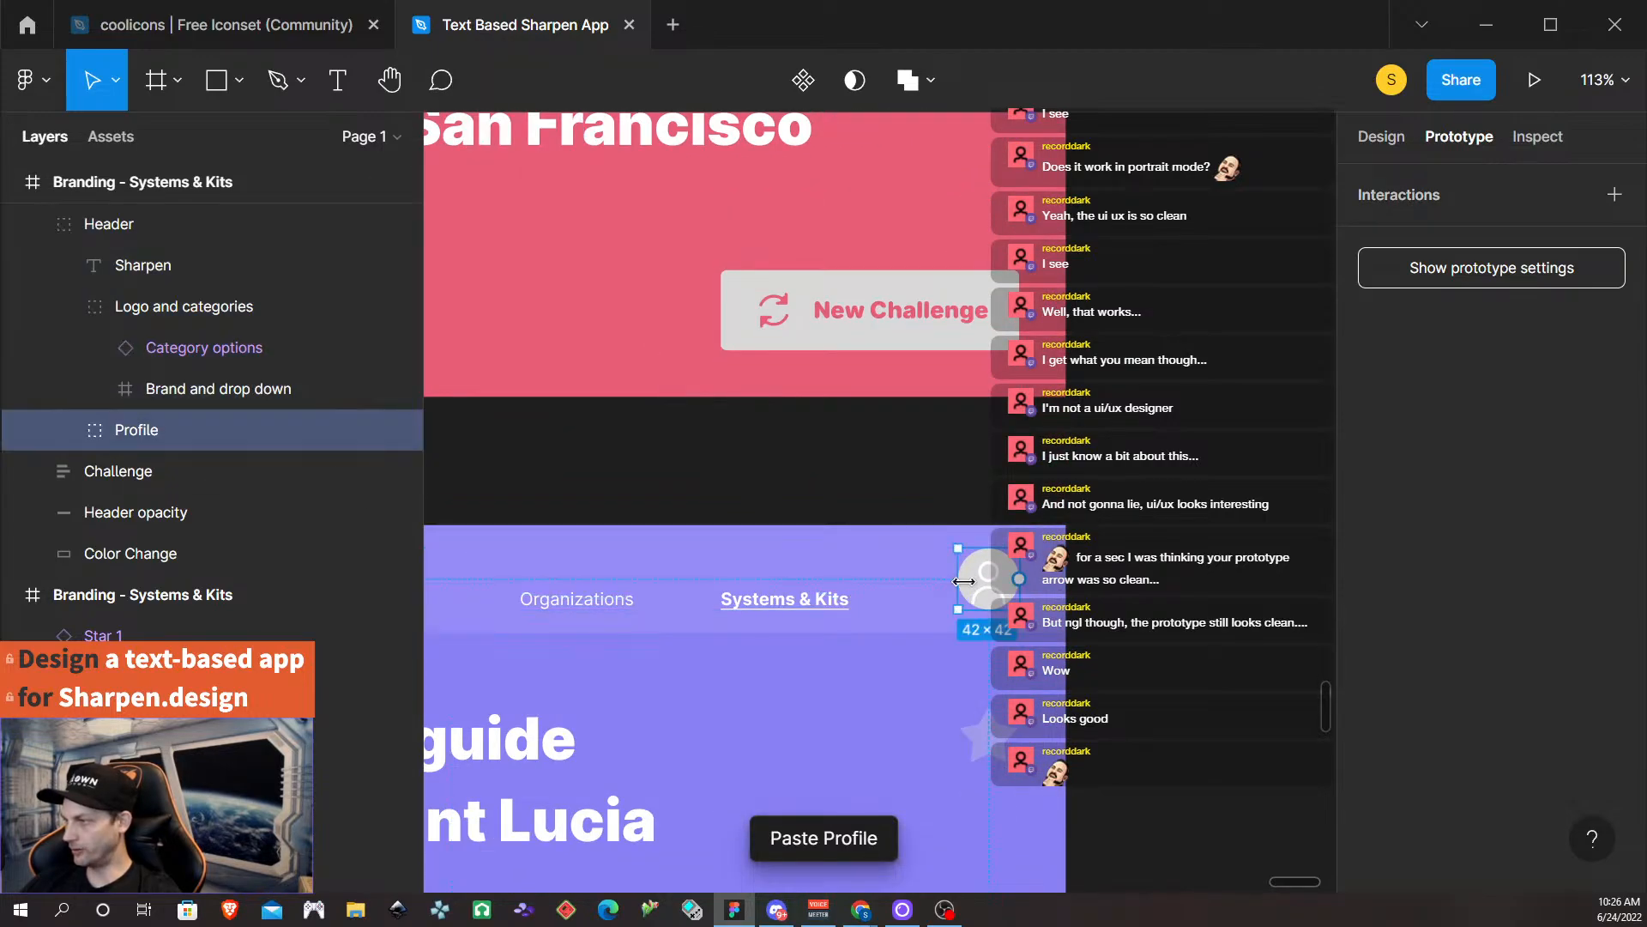
# Try to replace the Profile group in the dark red Branding - Systems & Kits frame with the copied Profile.
pyautogui.scroll(-7, 968, 592)
pyautogui.click(974, 670)
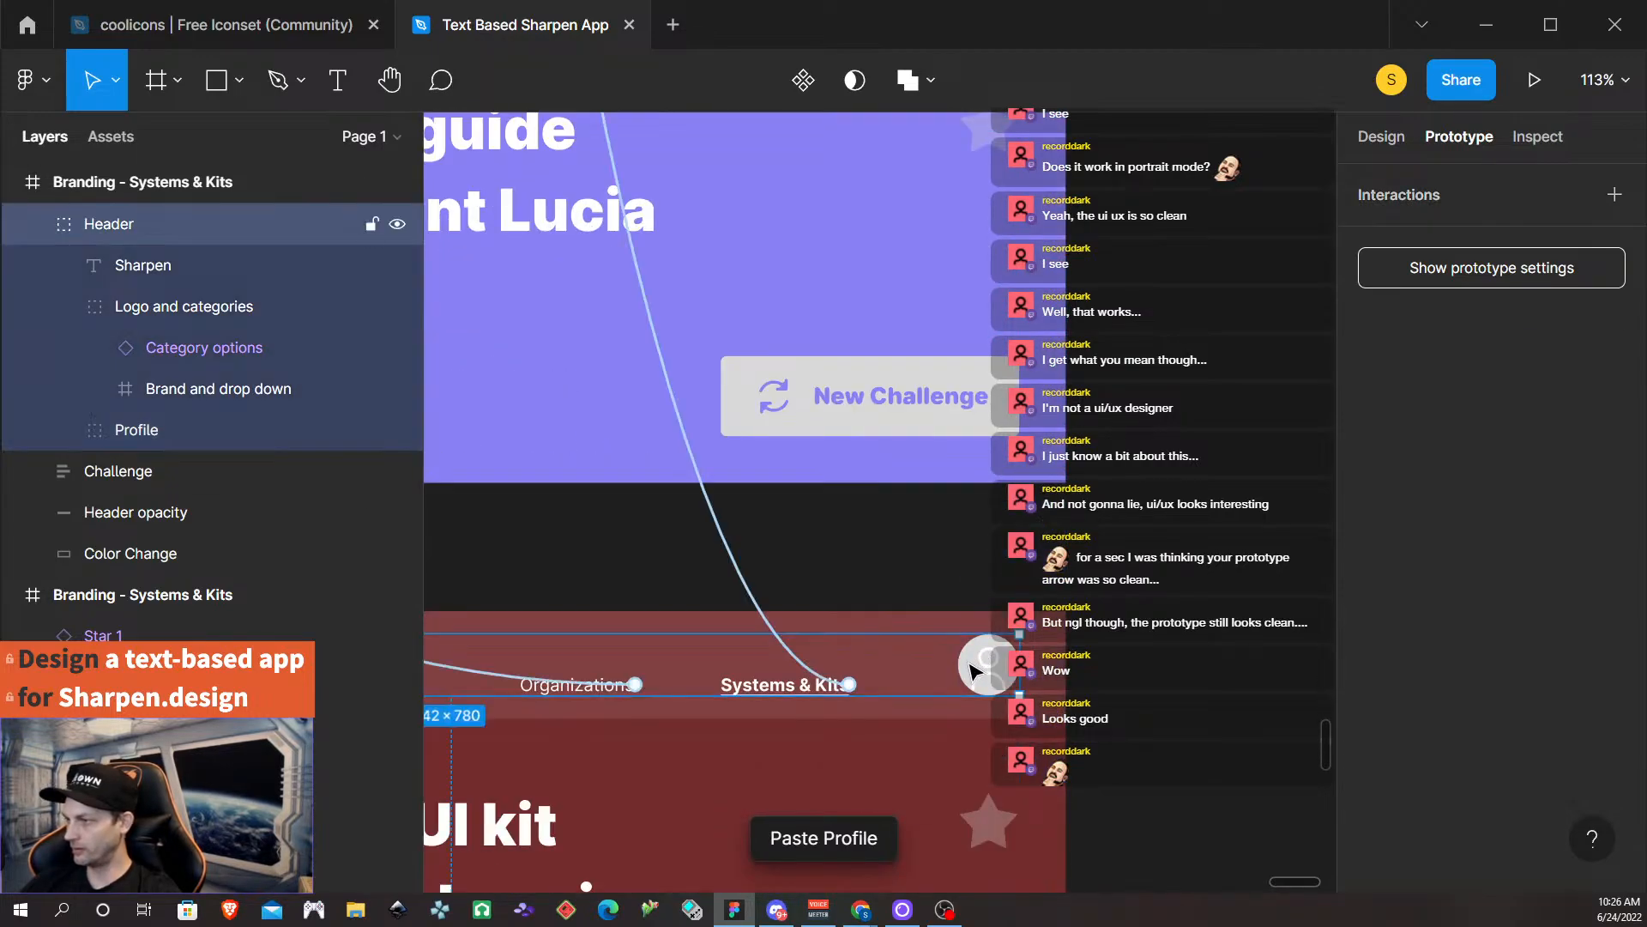
pyautogui.click(974, 669)
pyautogui.scroll(-6, 969, 670)
pyautogui.hotkey('shift', 'r')
pyautogui.hscroll(1, 973, 671)
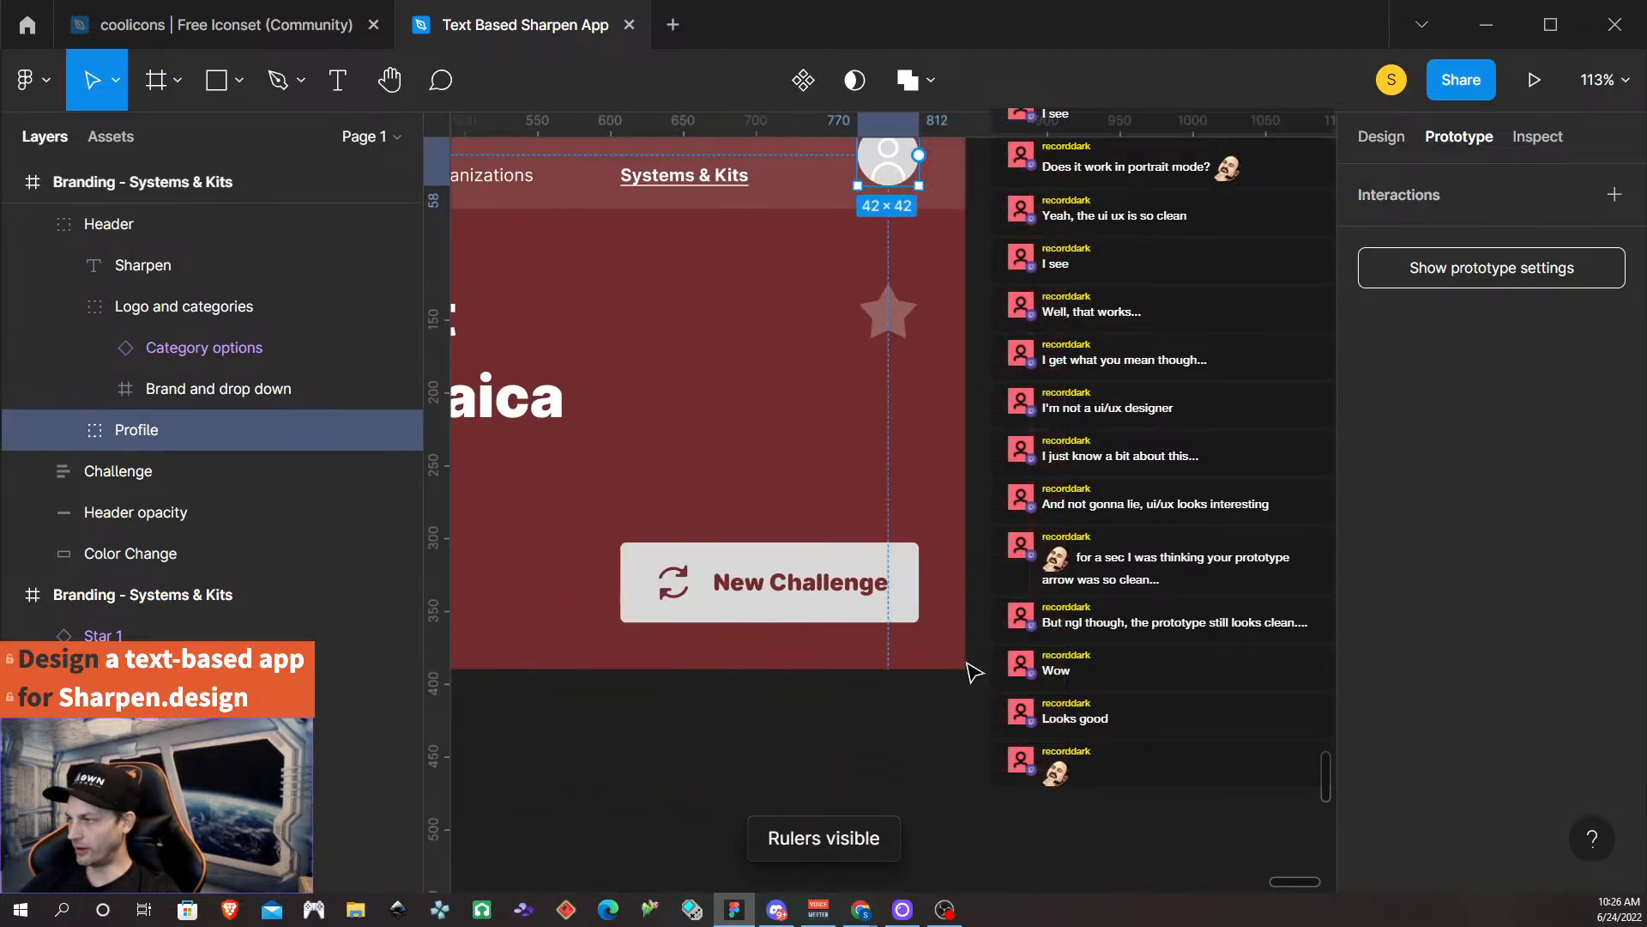
# Link the My Prompts text in the Menu component's Default variant to the saved prompts frame with an on-tap Navigate to interaction.
pyautogui.scroll(-6, 970, 669)
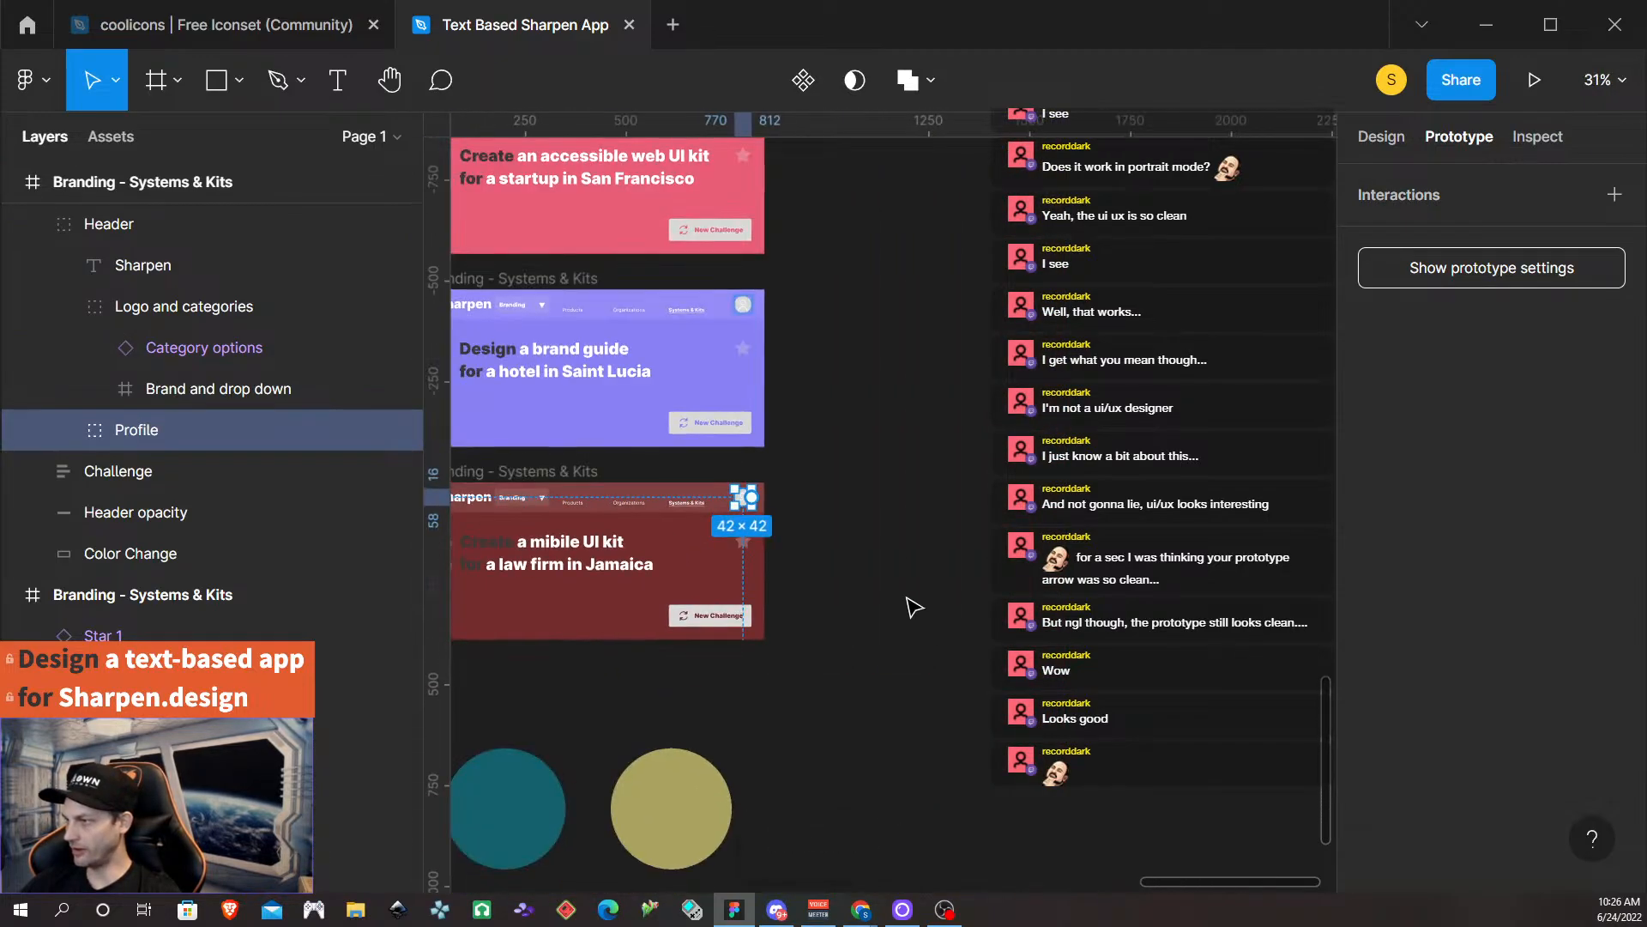
pyautogui.scroll(-6, 912, 606)
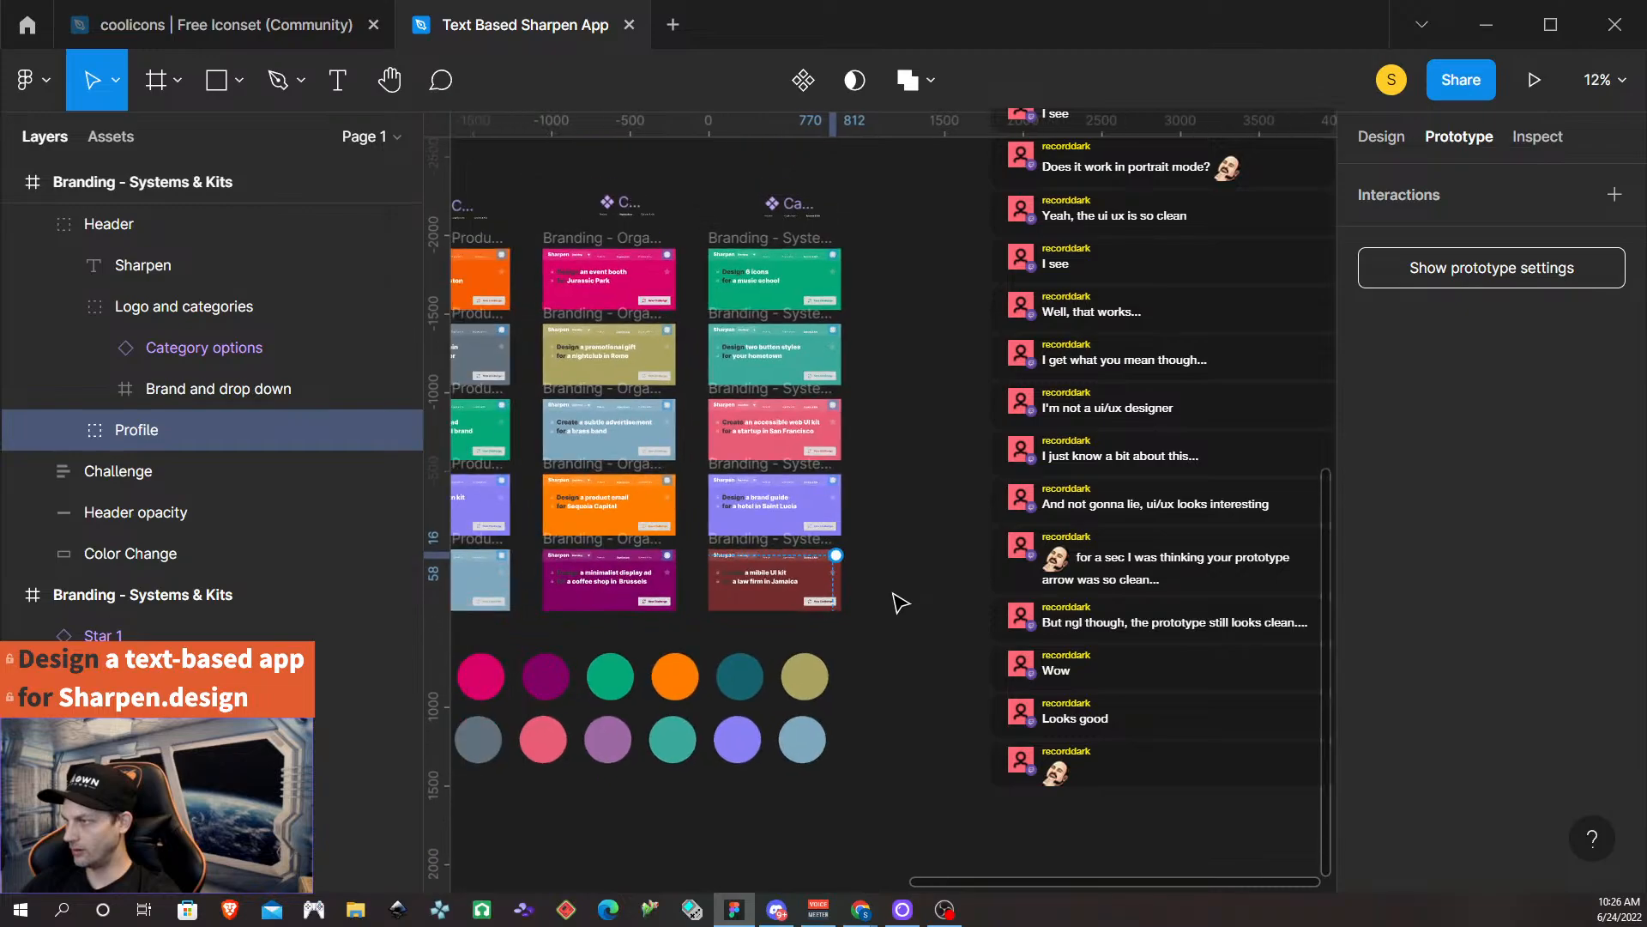
pyautogui.scroll(-2, 900, 603)
pyautogui.hscroll(-10, 894, 599)
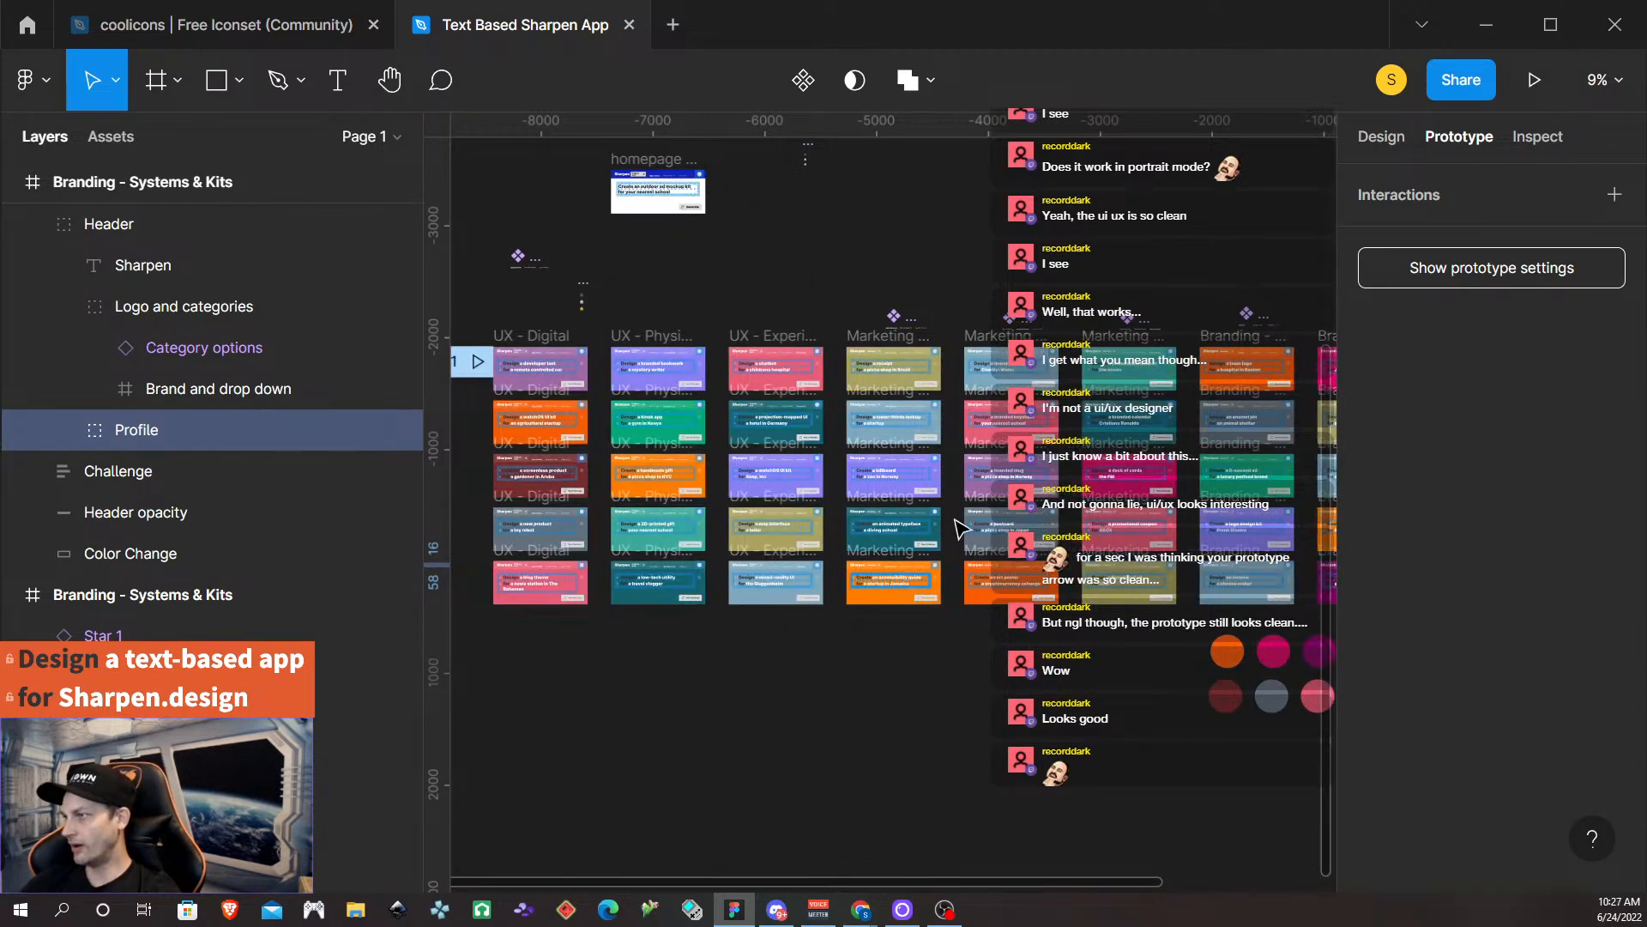
pyautogui.scroll(5, 1030, 446)
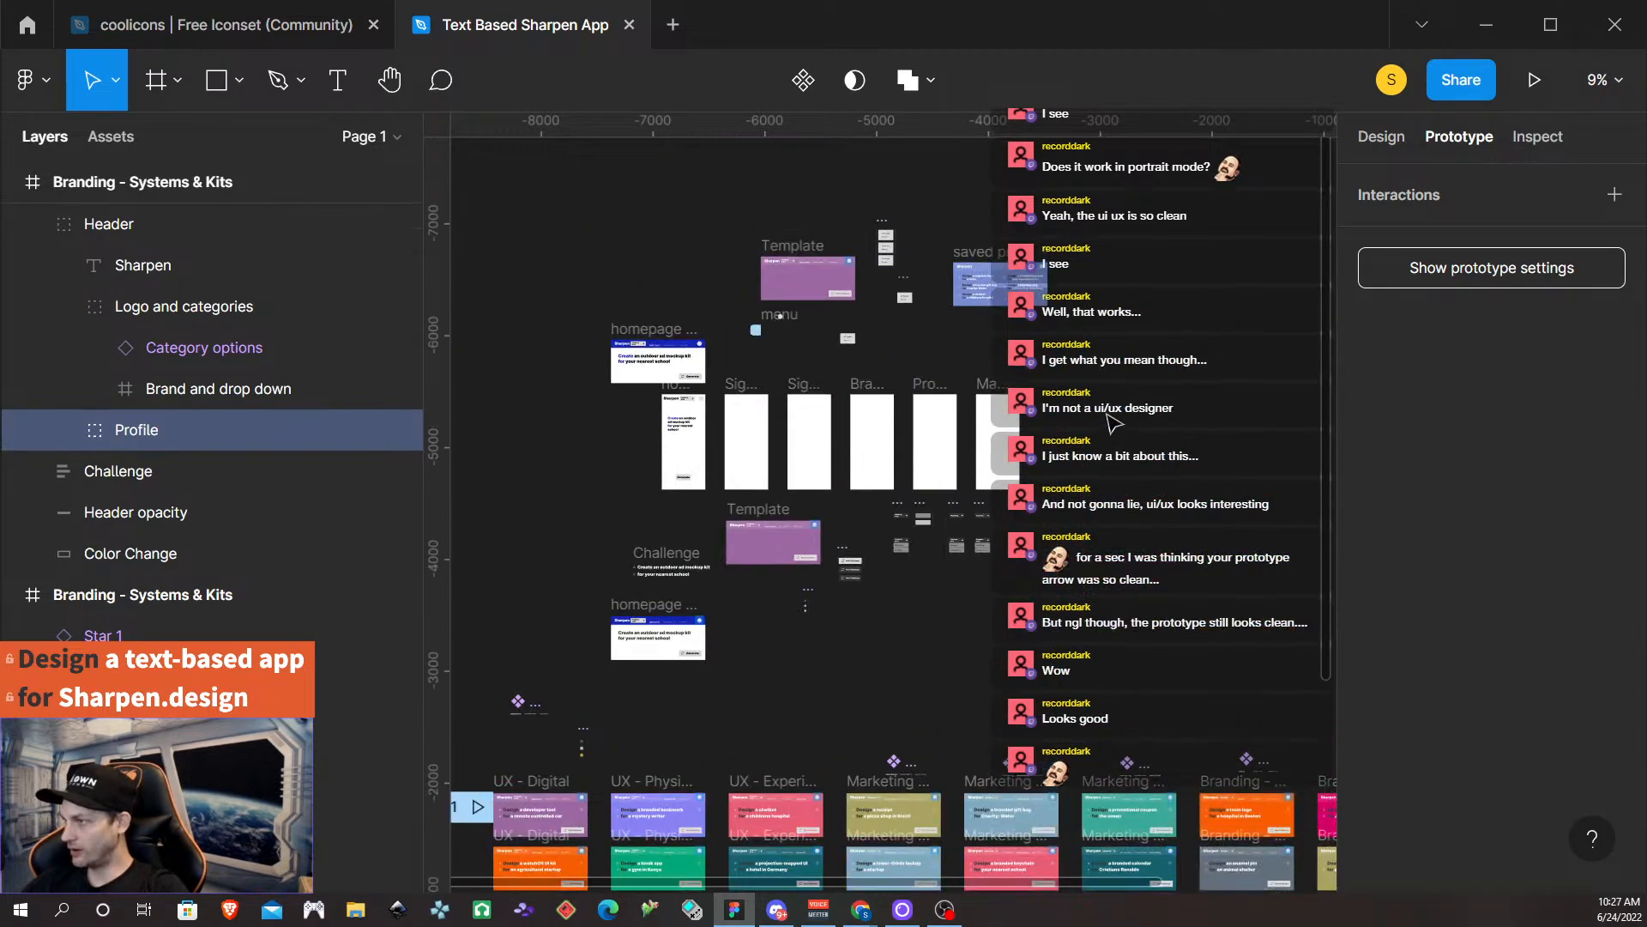
pyautogui.scroll(2, 1113, 421)
pyautogui.scroll(8, 898, 368)
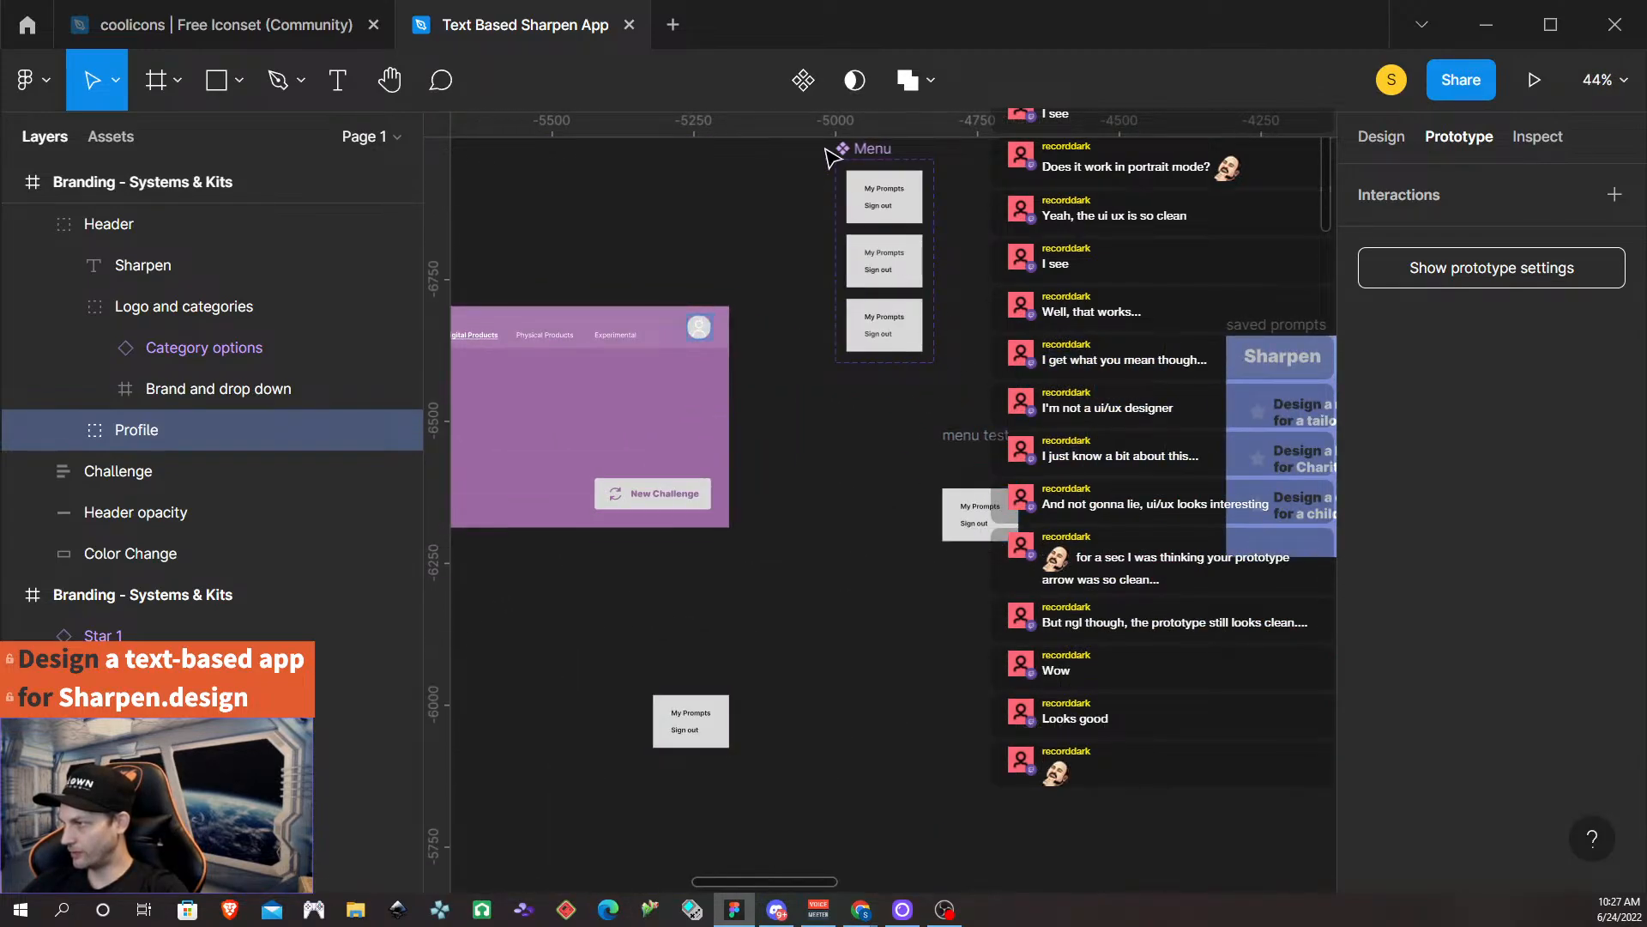
pyautogui.scroll(3, 898, 197)
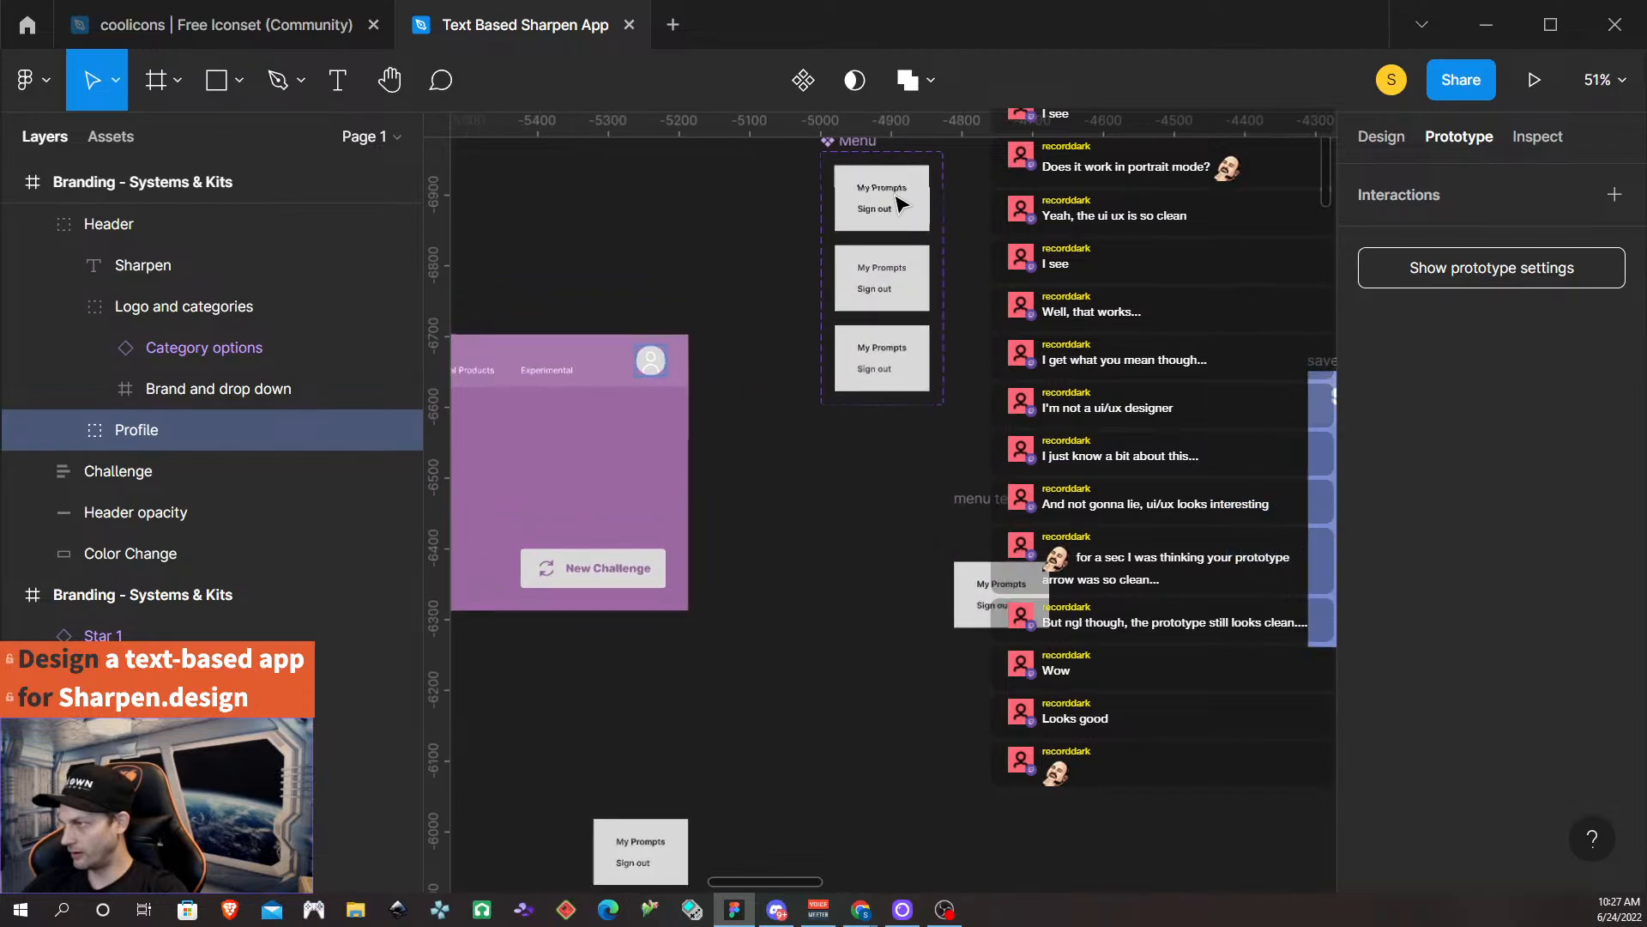
pyautogui.scroll(3, 898, 197)
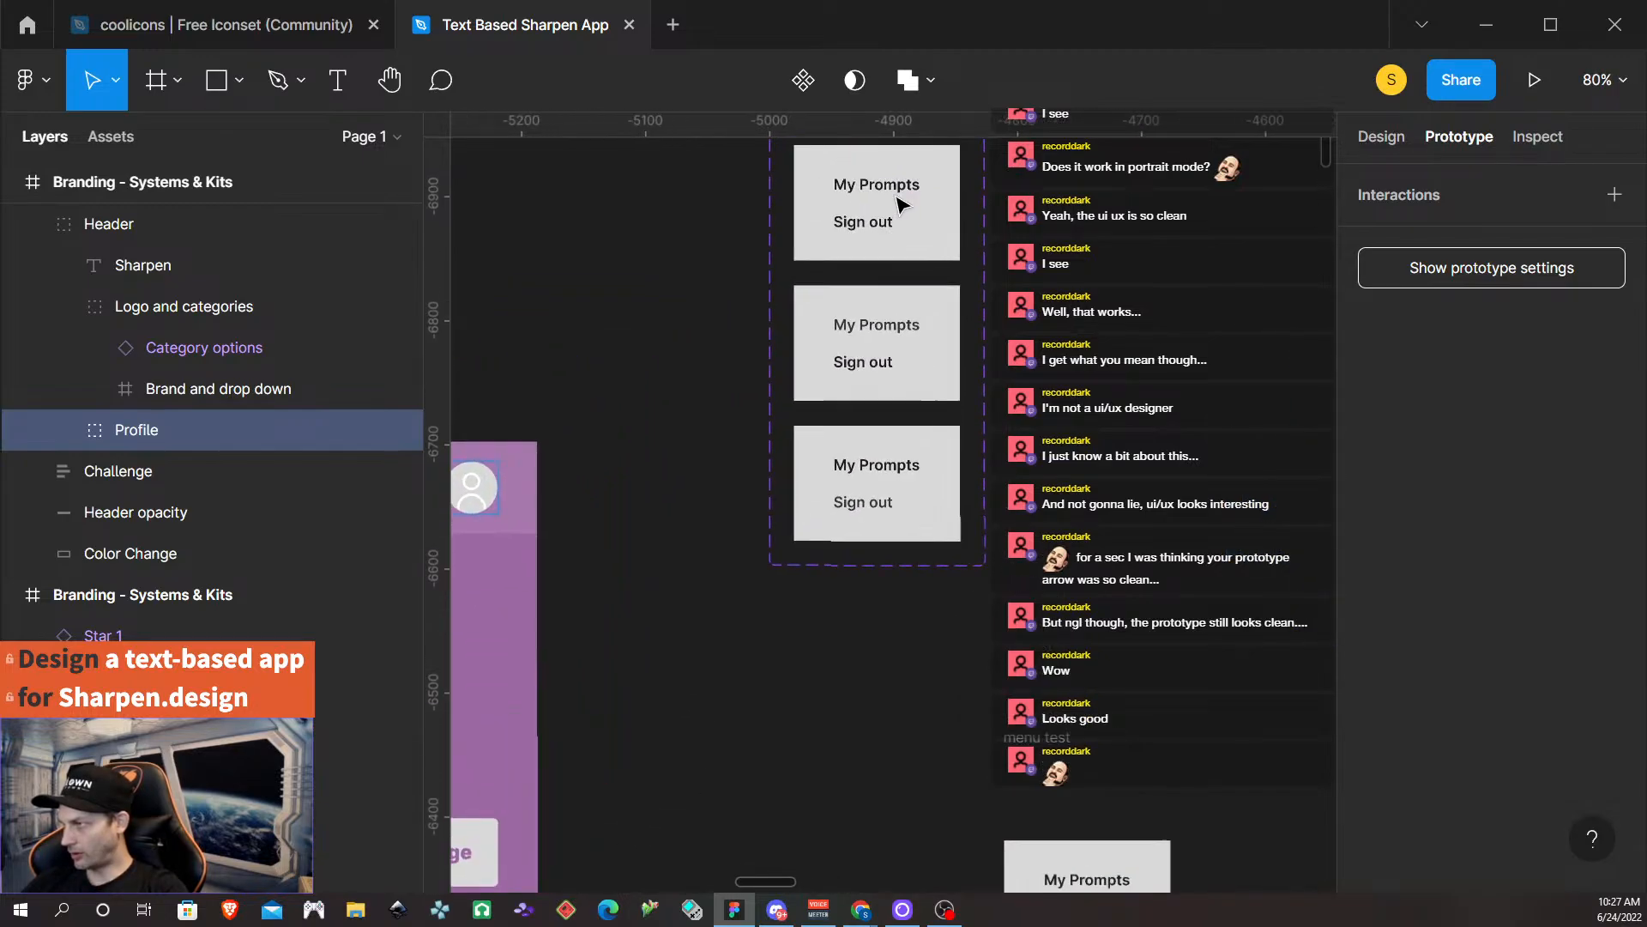
pyautogui.scroll(3, 914, 283)
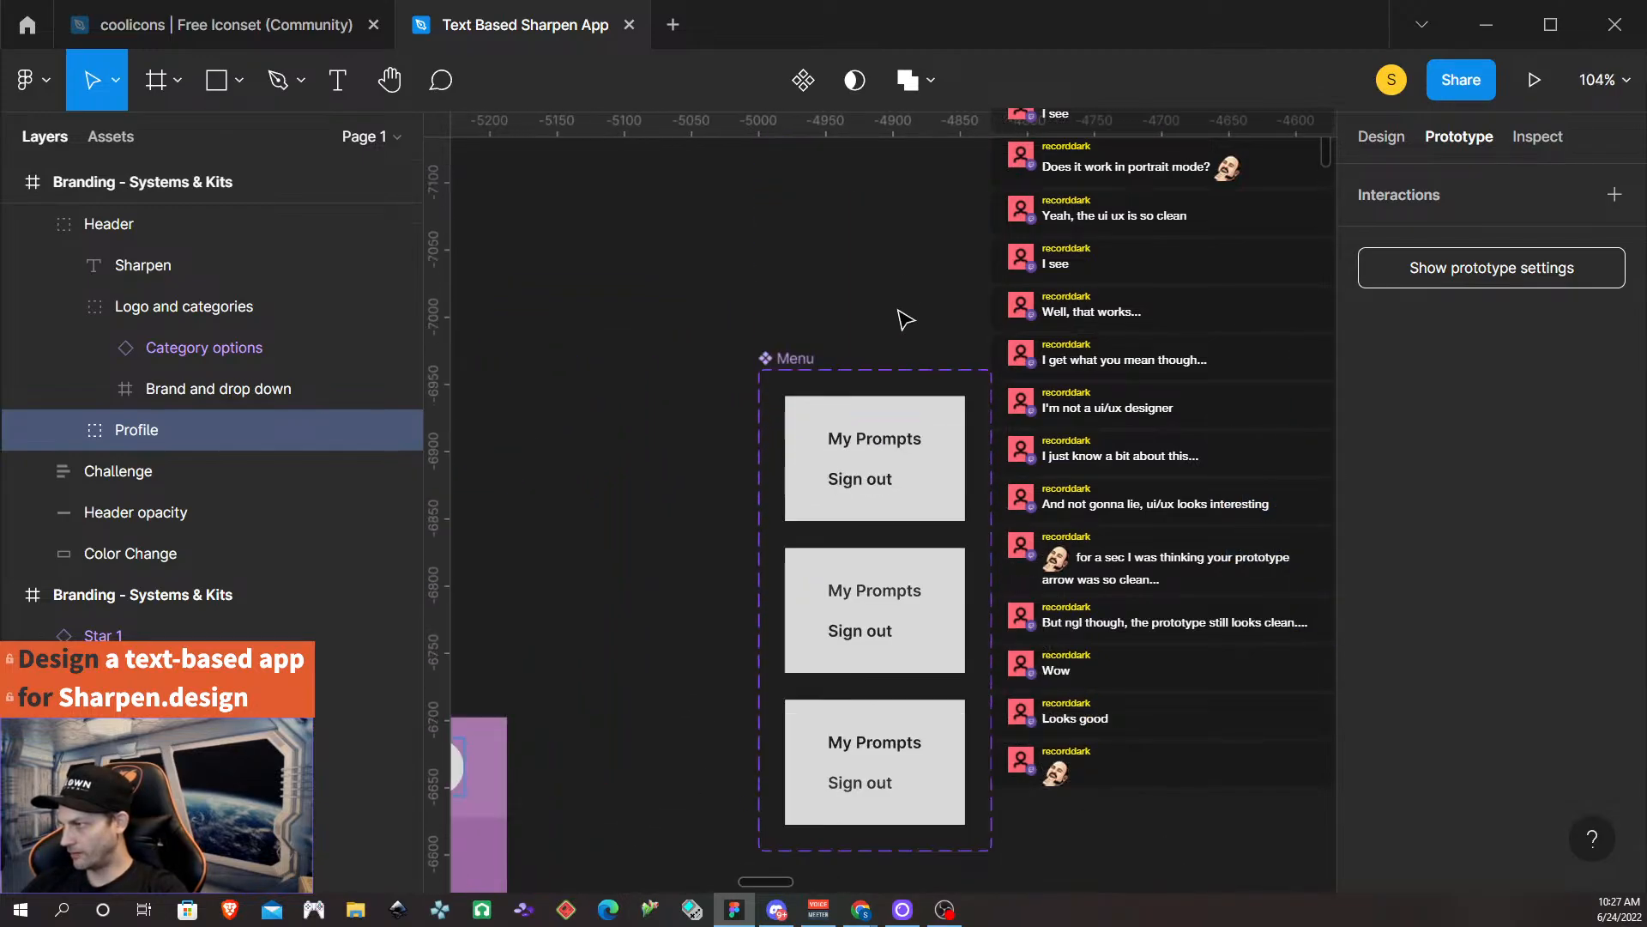
pyautogui.click(884, 444)
pyautogui.doubleClick(858, 443)
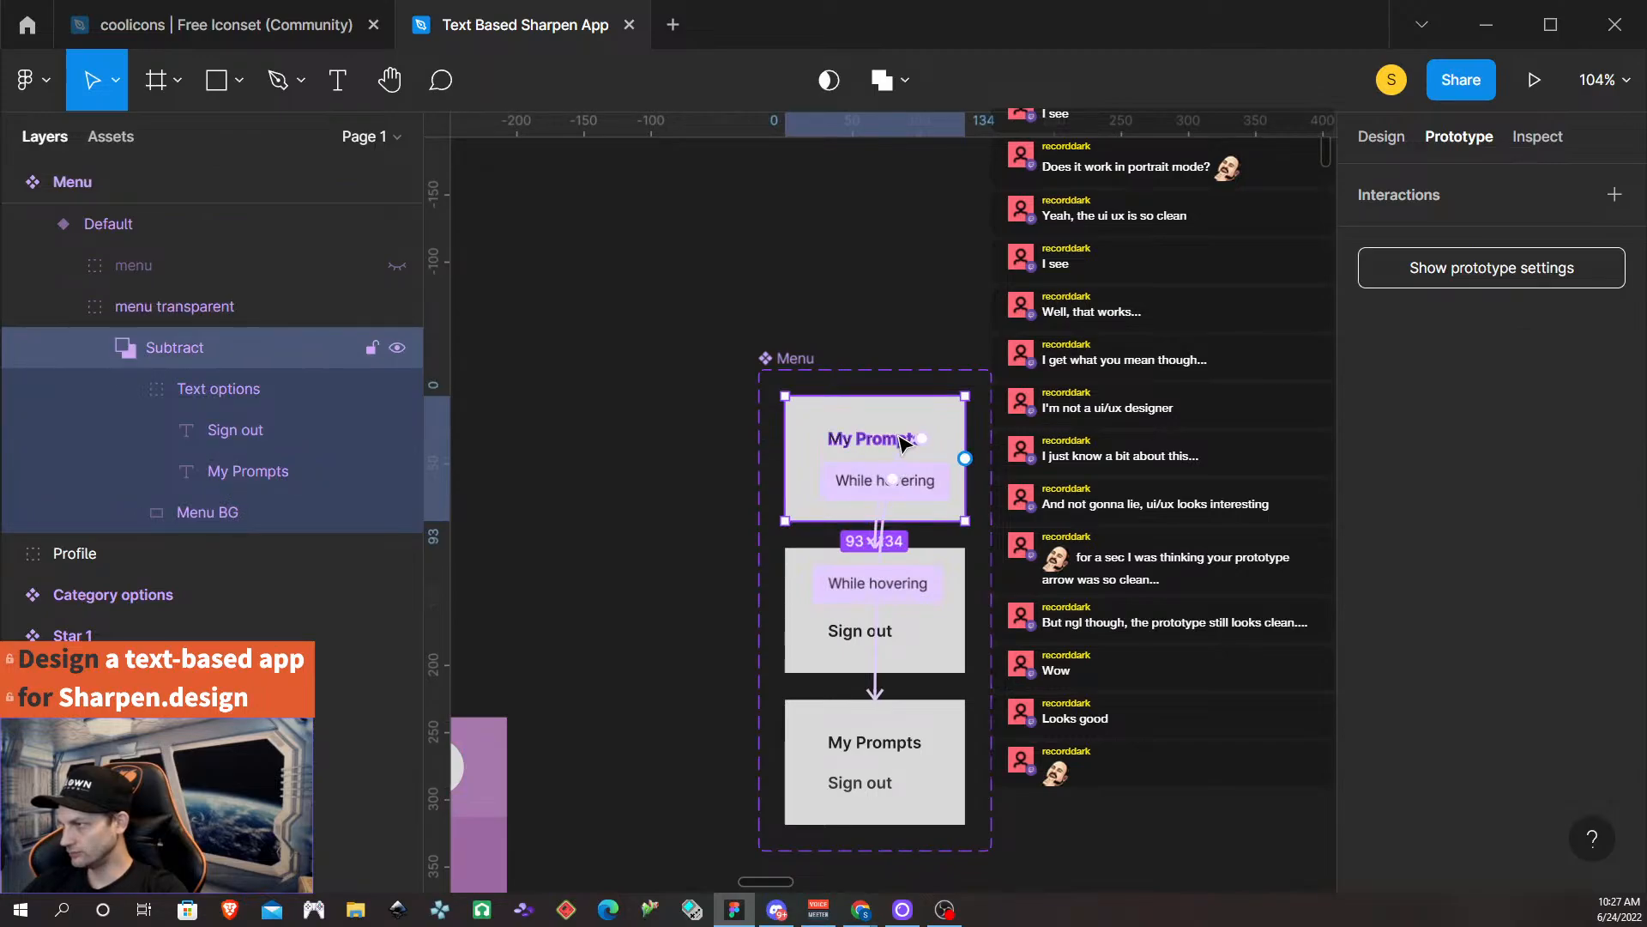
pyautogui.scroll(3, 868, 463)
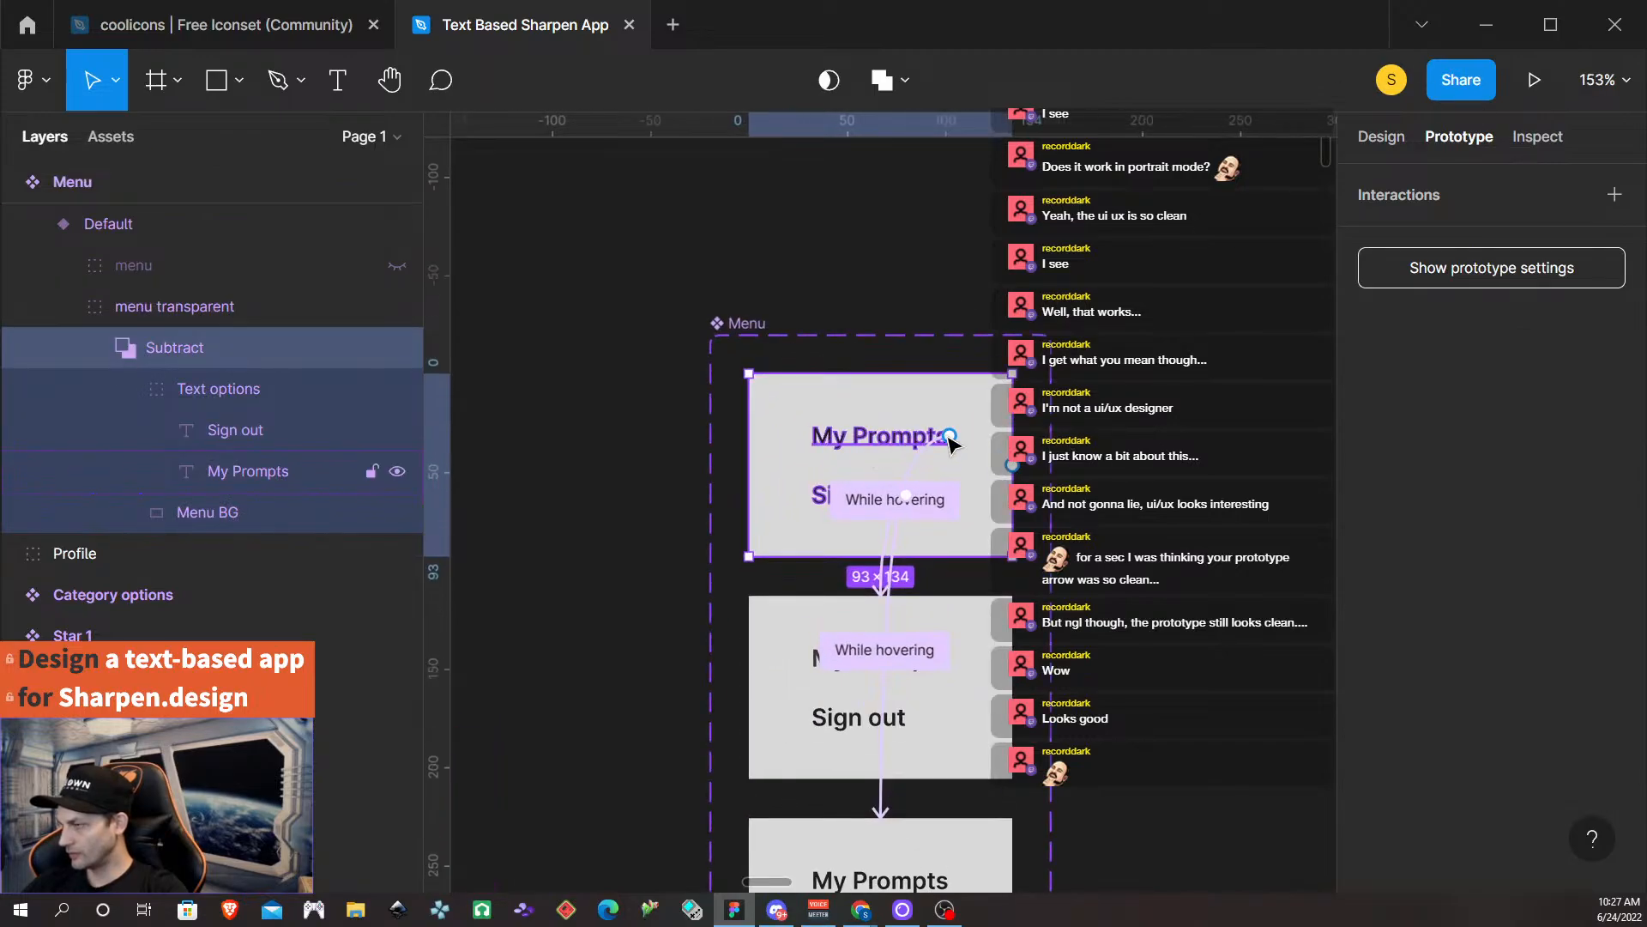
pyautogui.scroll(5, 953, 444)
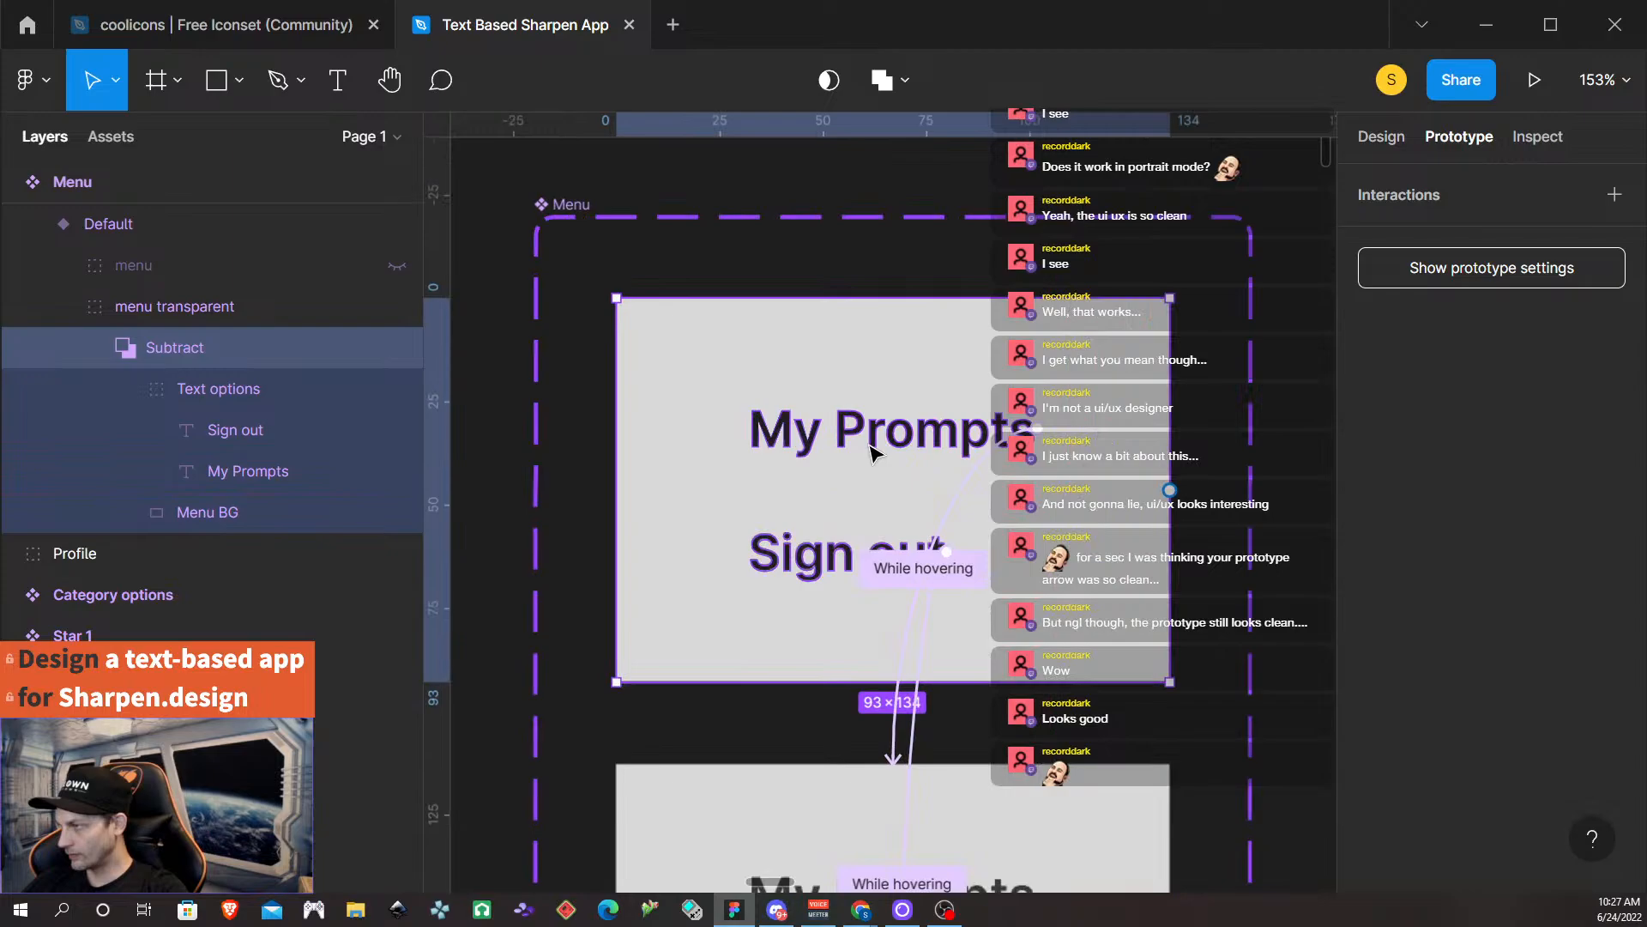
pyautogui.doubleClick(917, 426)
pyautogui.doubleClick(919, 430)
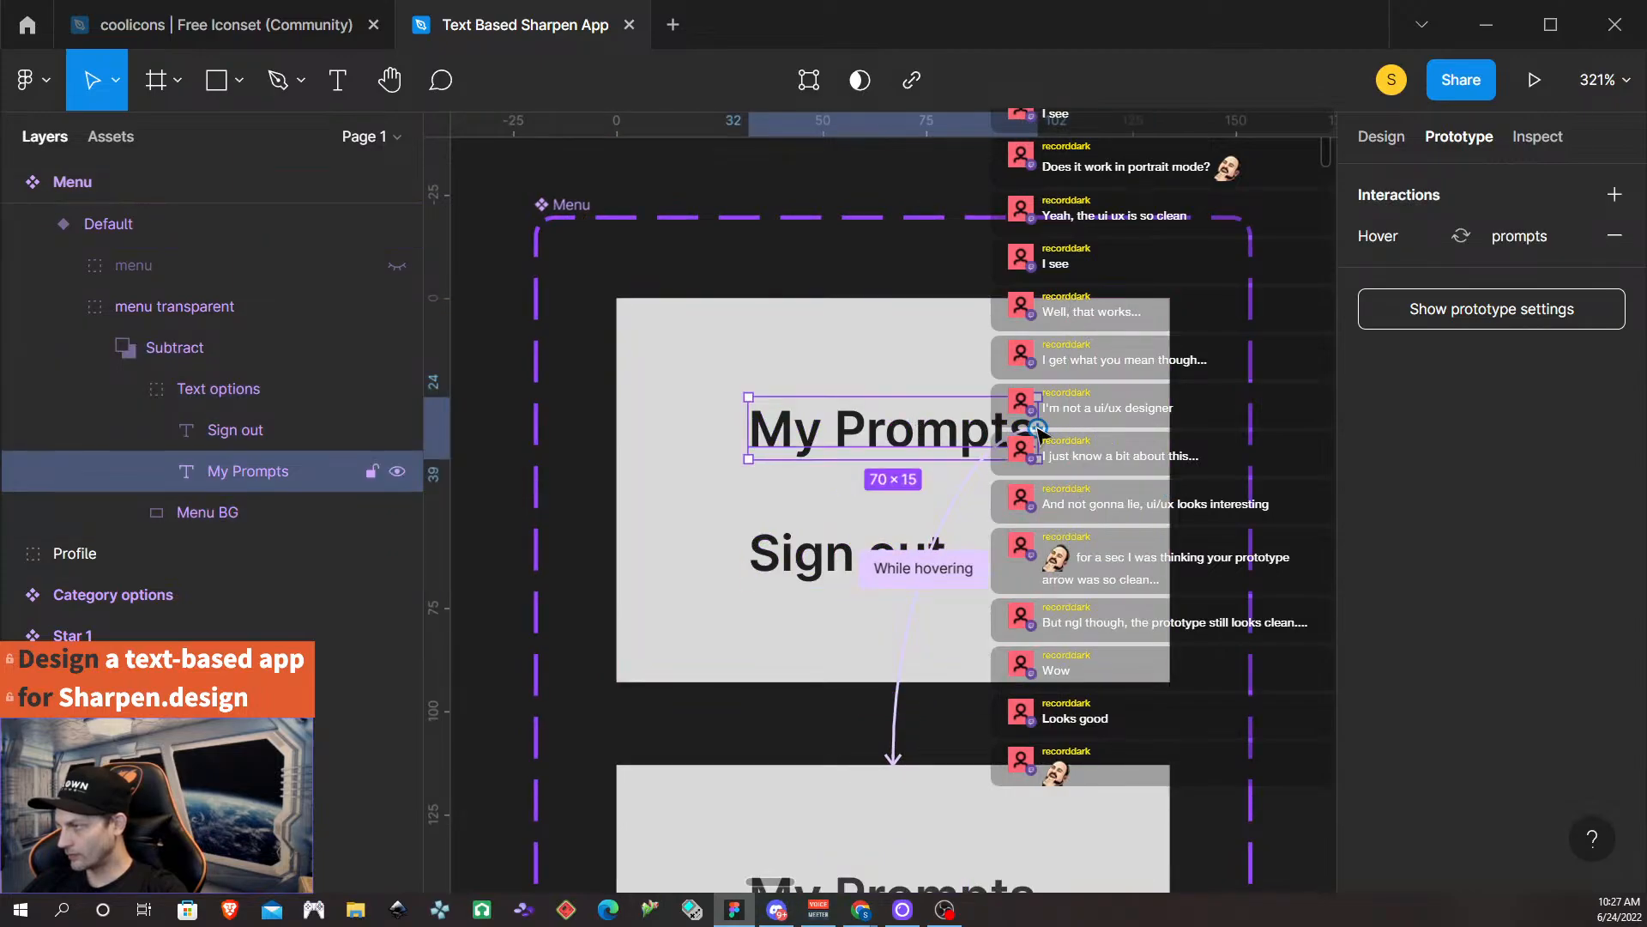
pyautogui.moveTo(1039, 426); pyautogui.dragTo(1038, 249)
pyautogui.scroll(-5, 1040, 457)
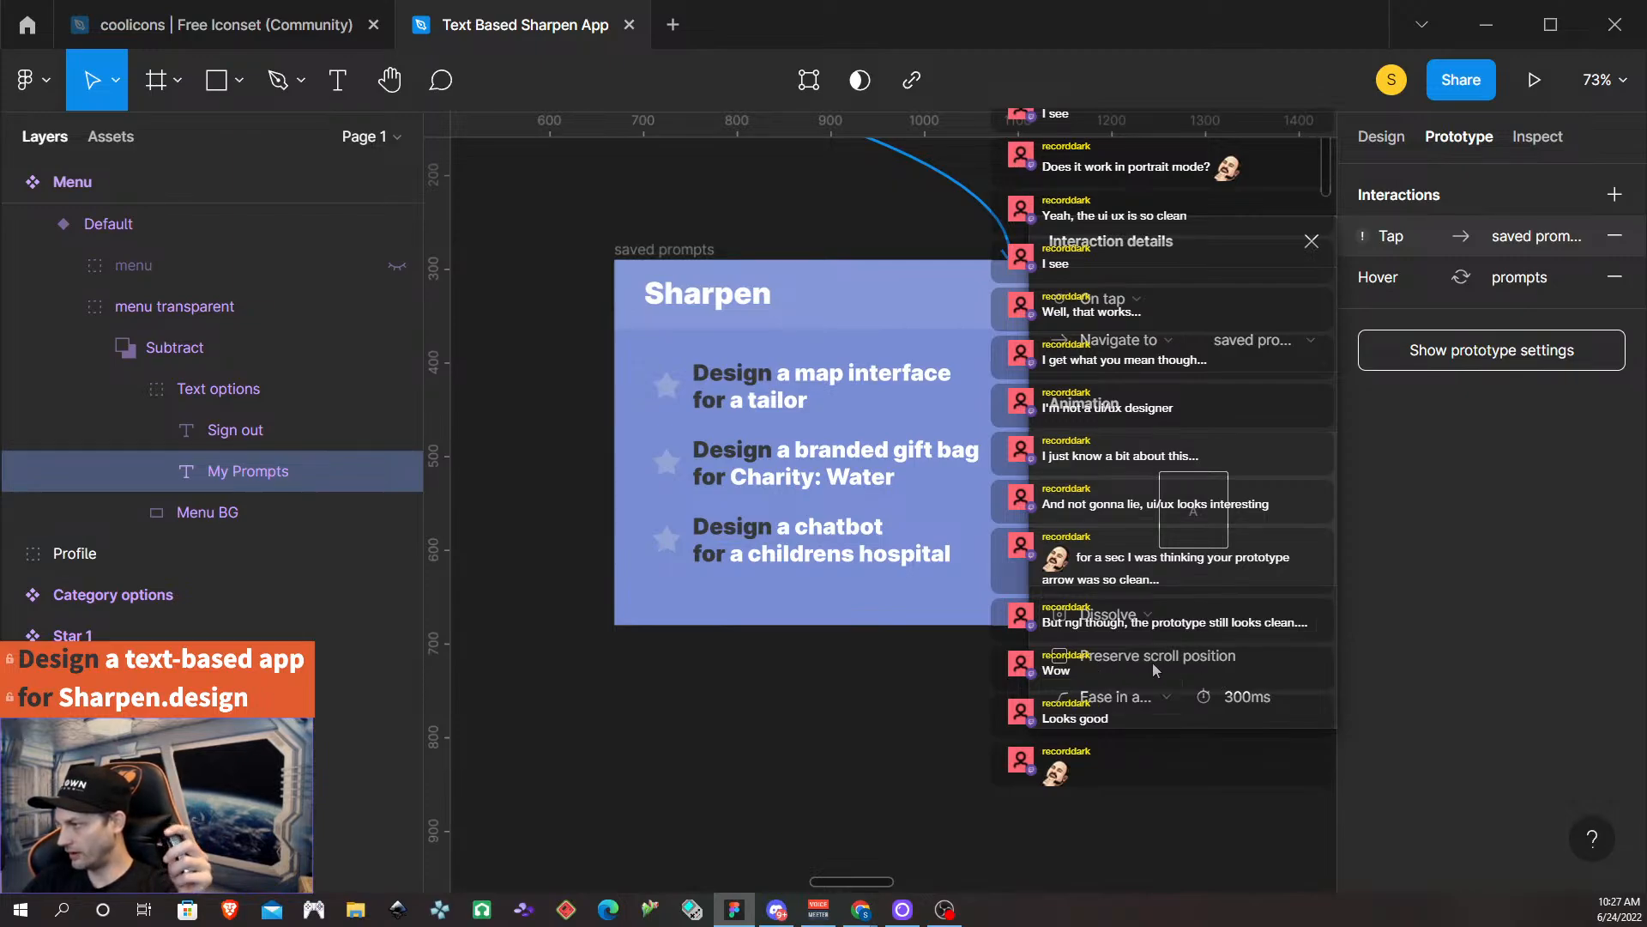
pyautogui.click(1310, 243)
# Examine the saved prompts header and trace its prototype connection across the canvas to the UX - Digital frames.
pyautogui.click(721, 305)
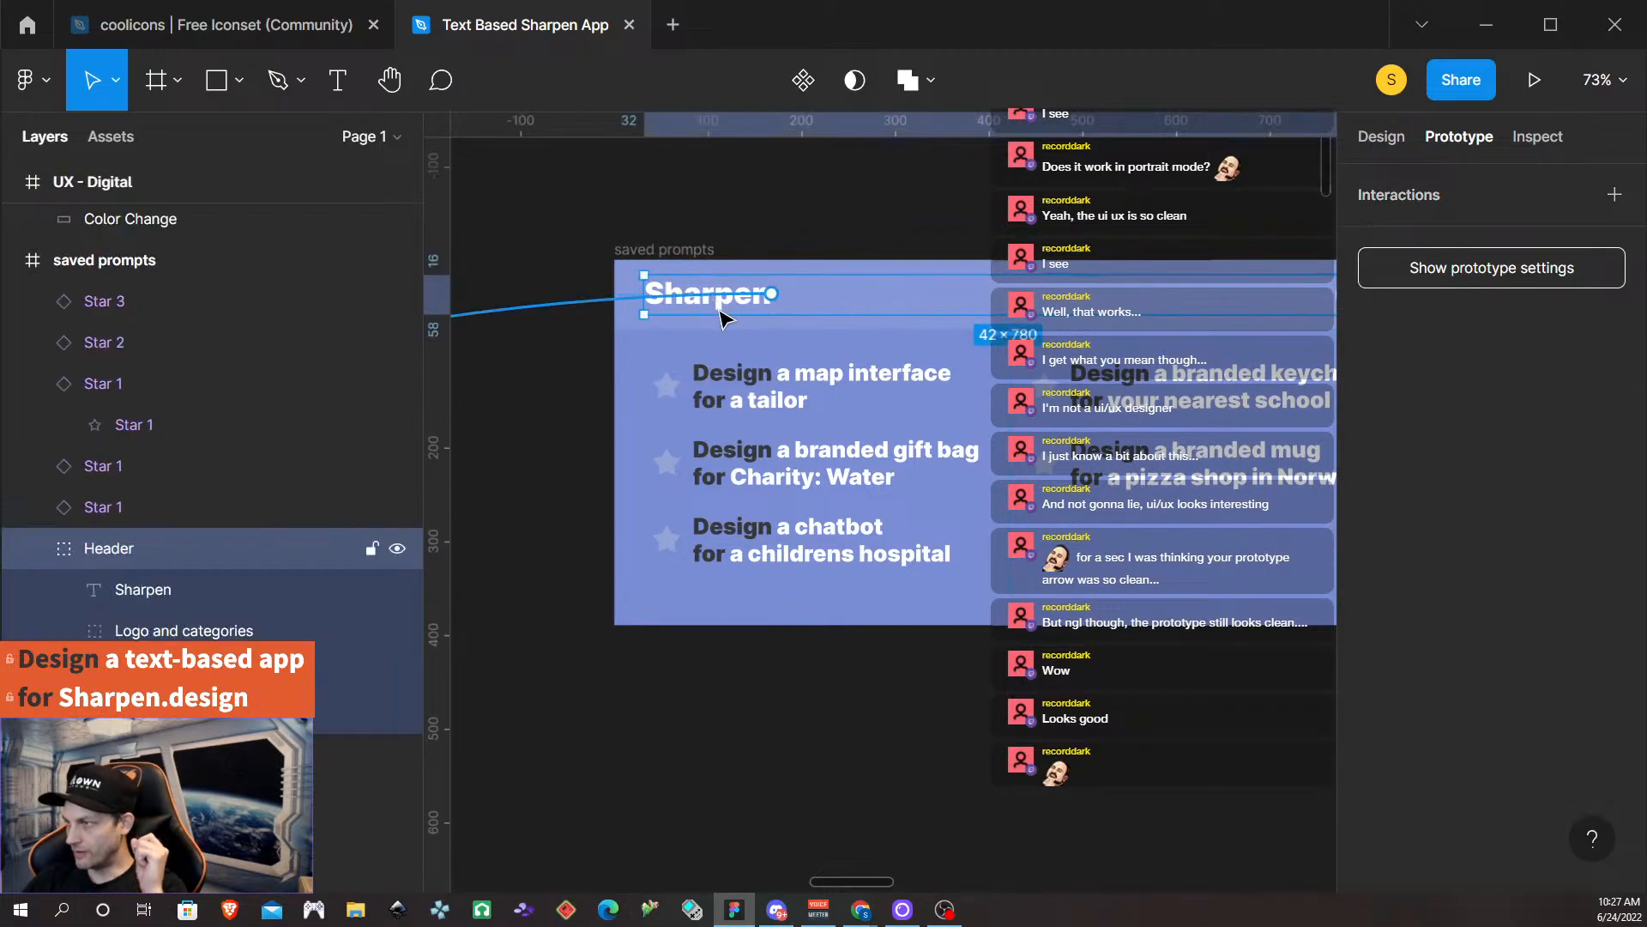
pyautogui.scroll(-5, 604, 556)
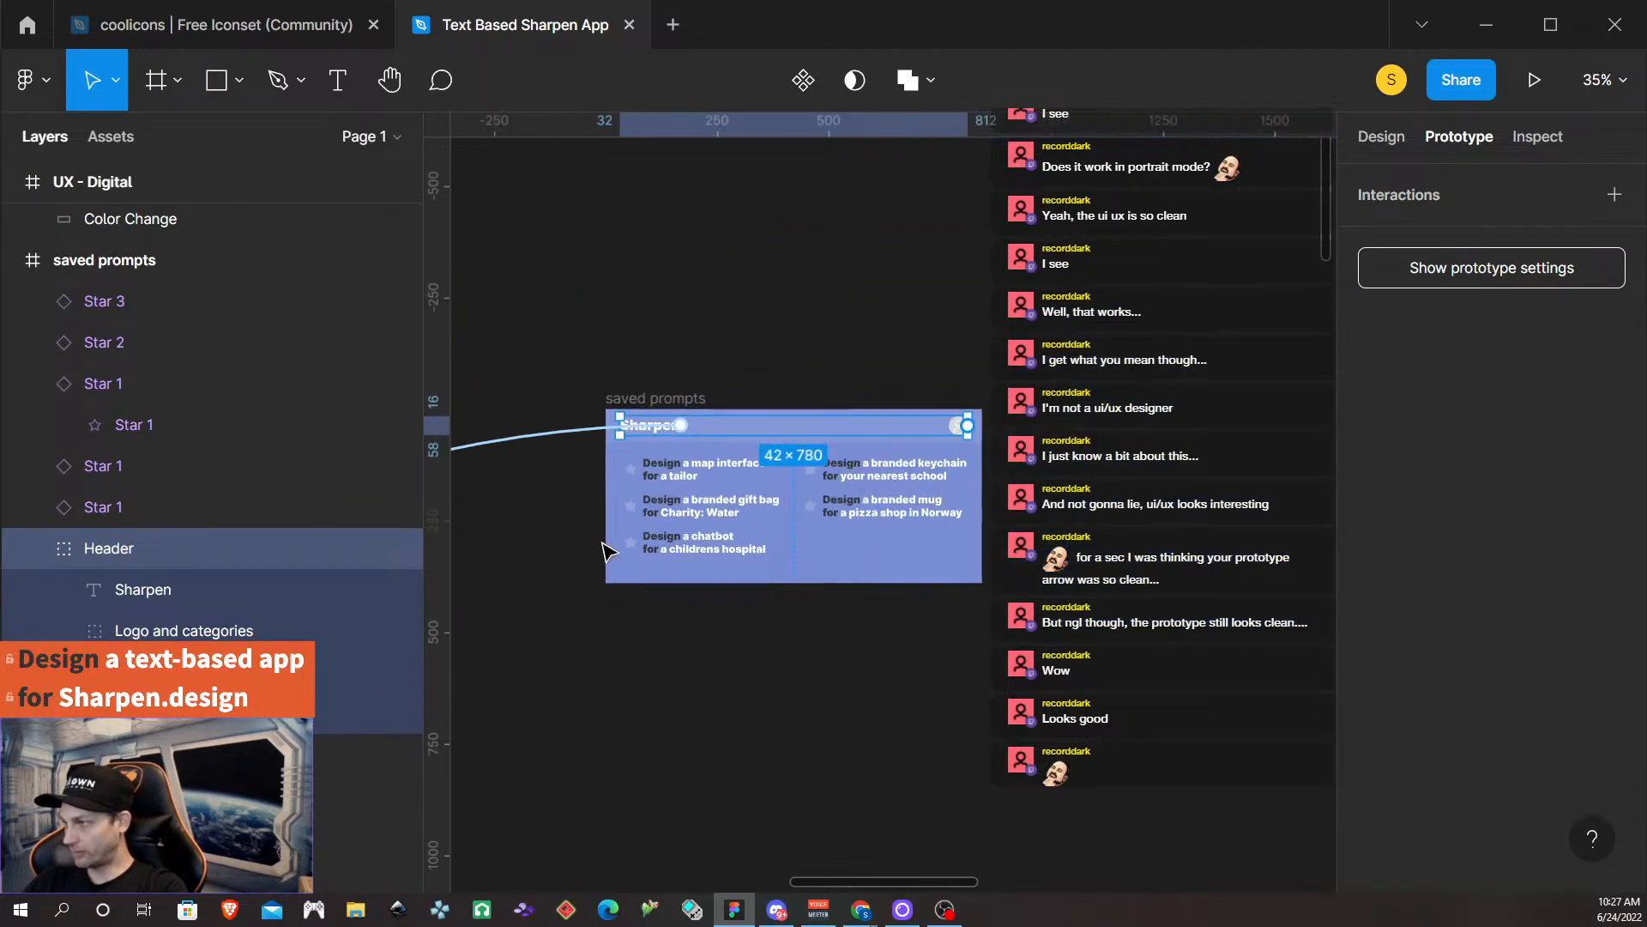
pyautogui.hscroll(-10, 702, 751)
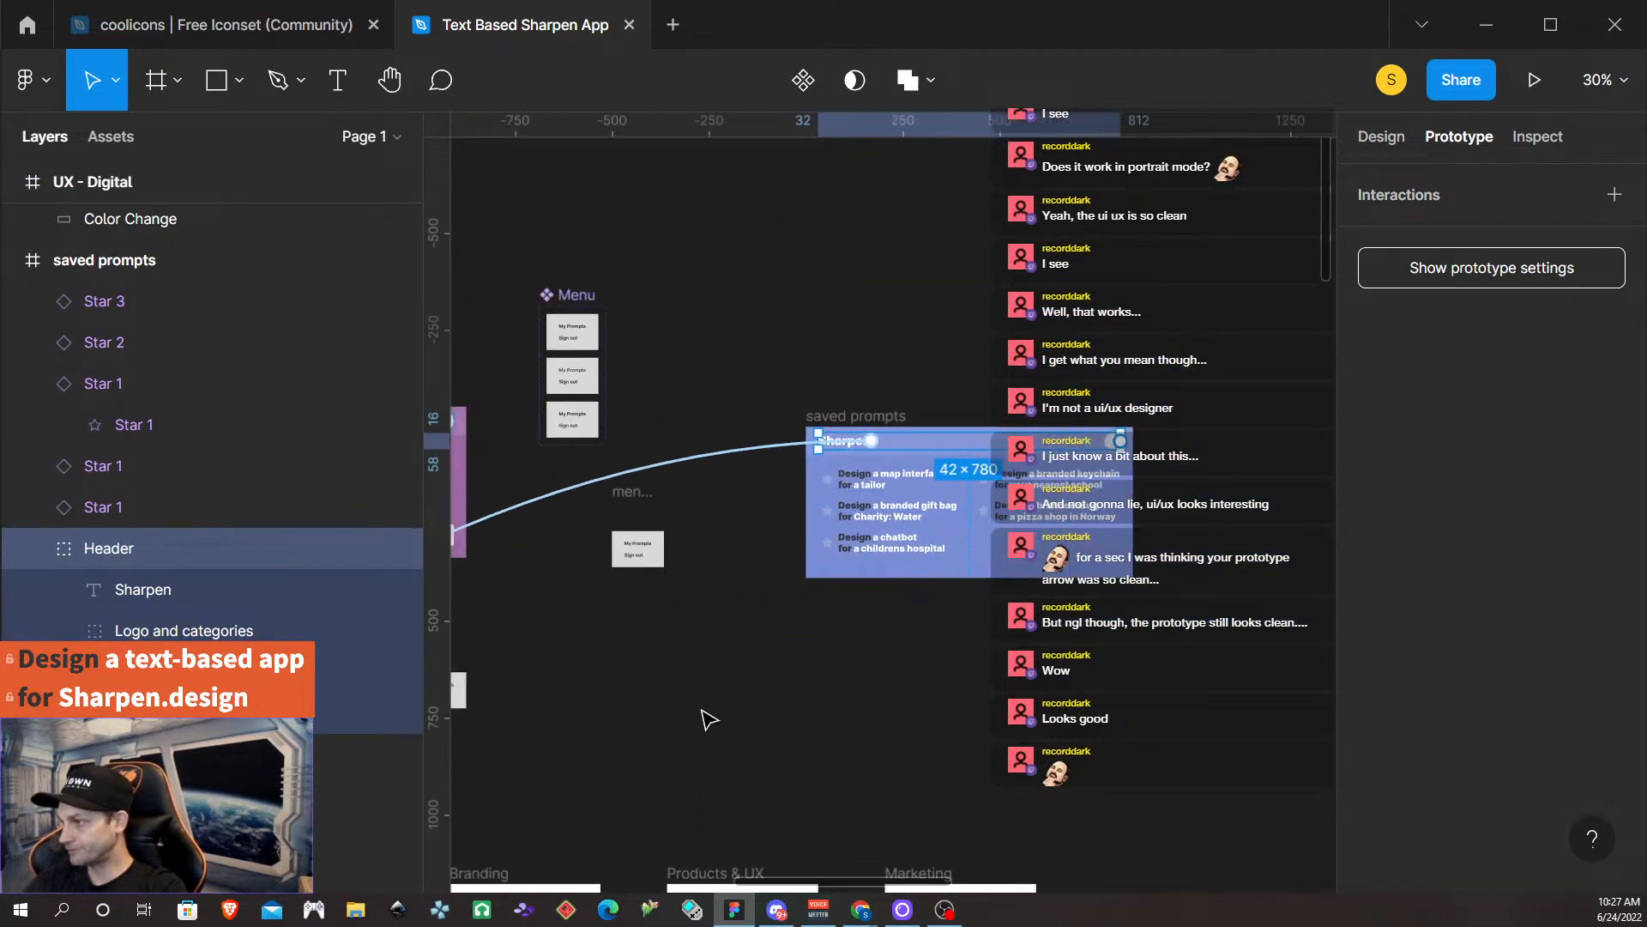
pyautogui.hscroll(-3, 719, 723)
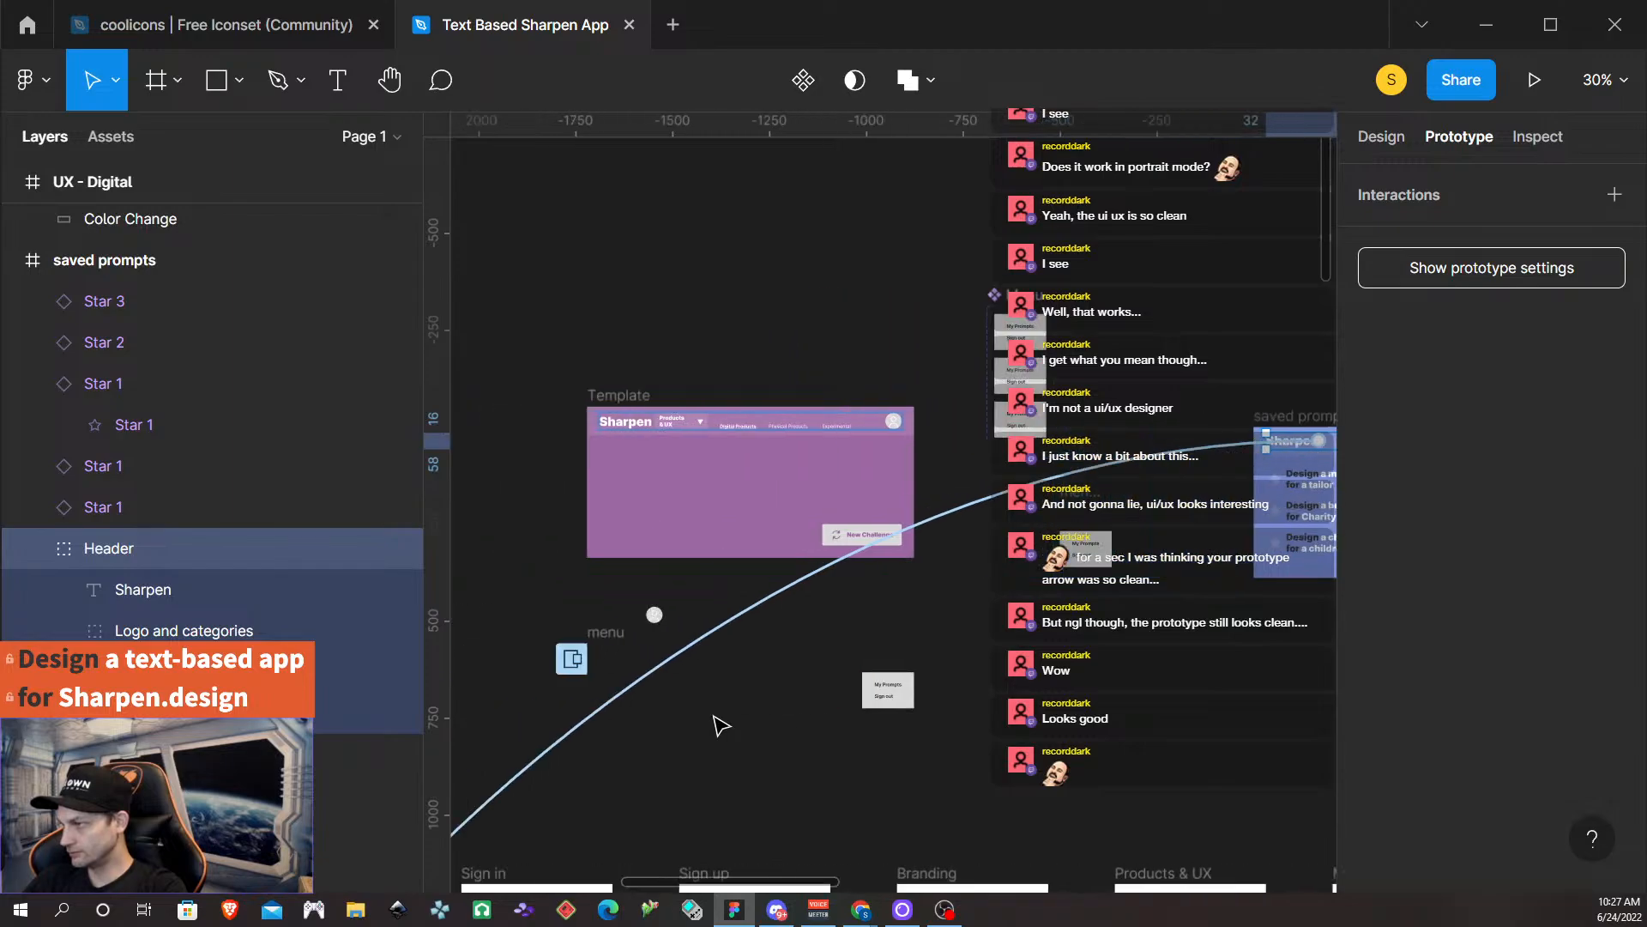
pyautogui.hscroll(7, 719, 724)
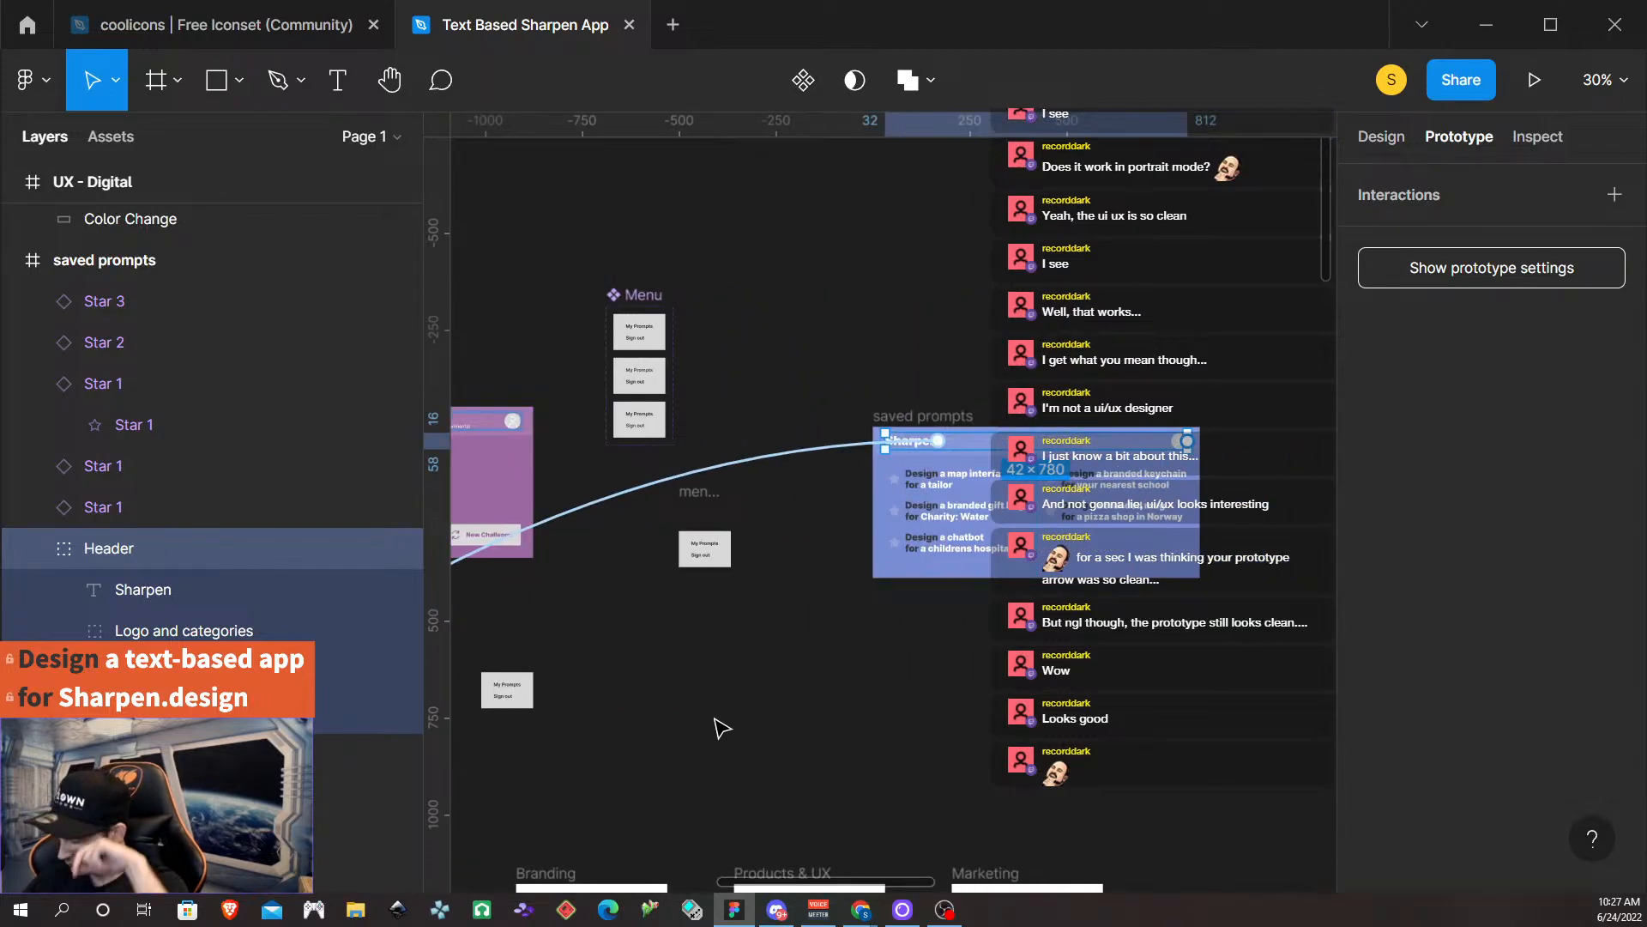
pyautogui.scroll(2, 716, 703)
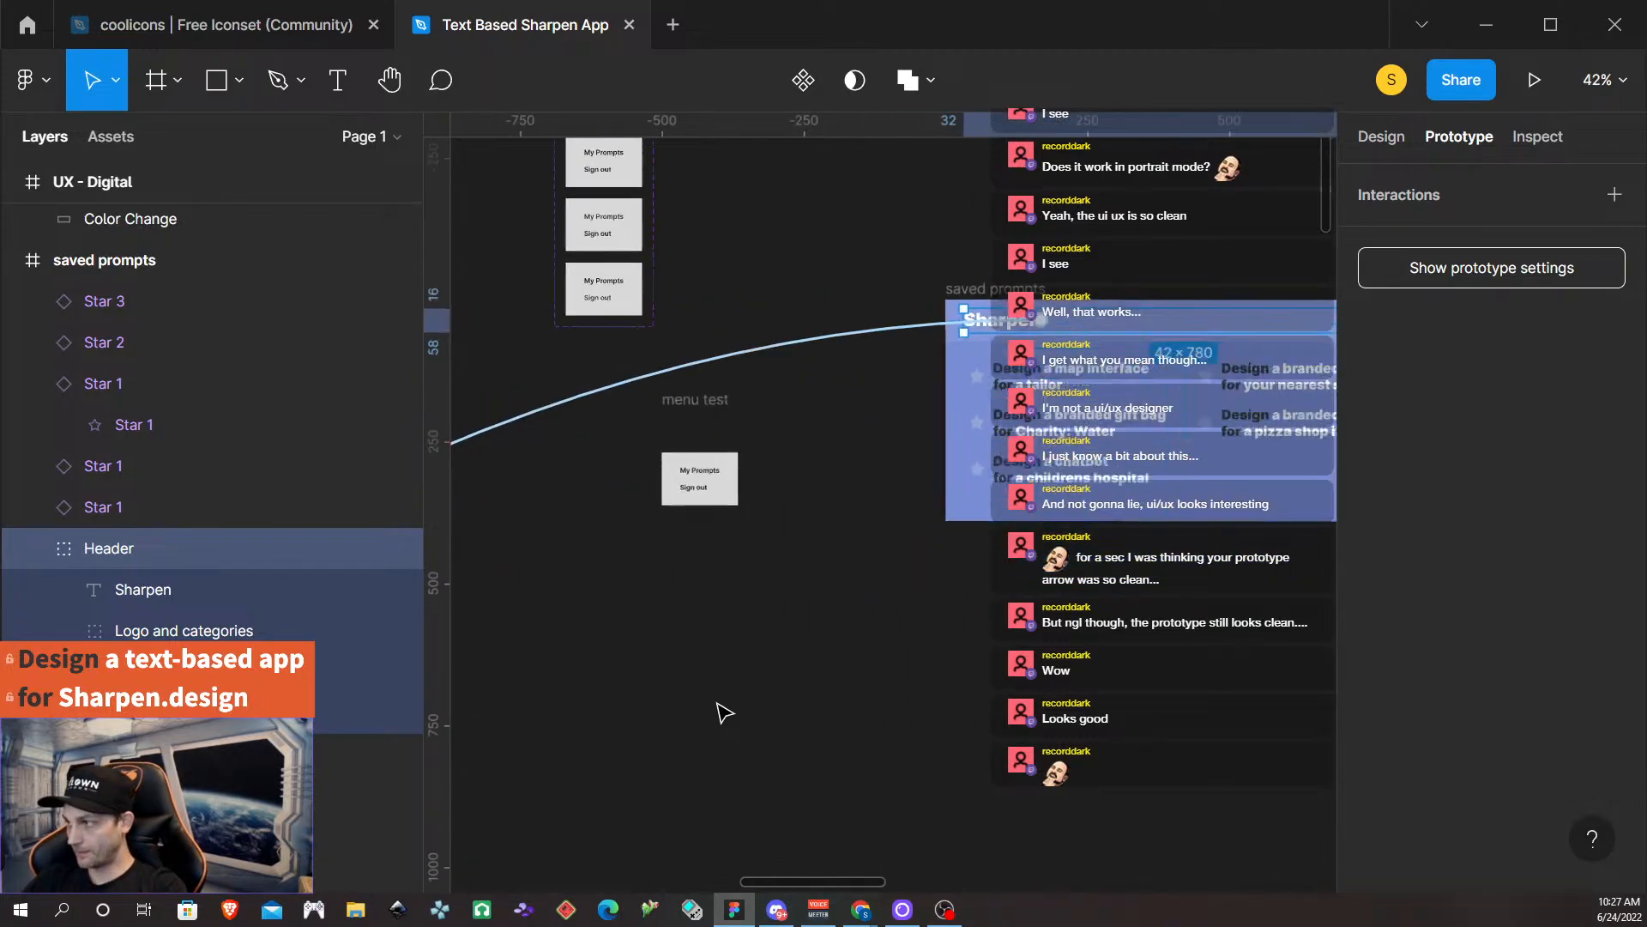
pyautogui.scroll(-1, 719, 707)
pyautogui.hscroll(-7, 720, 707)
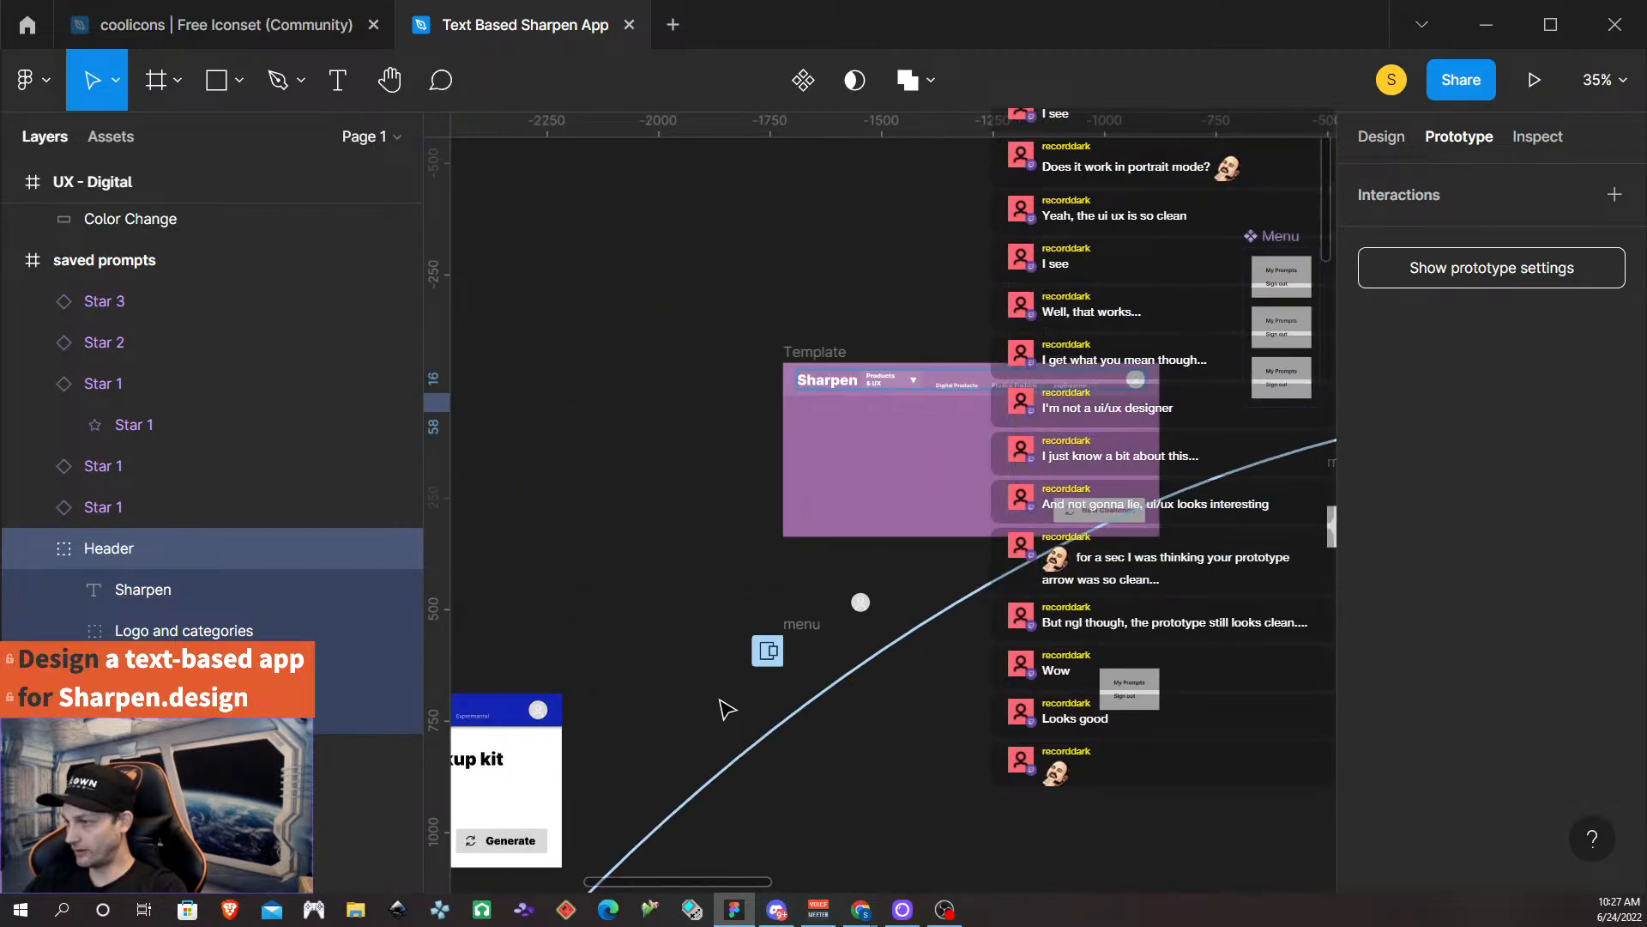
pyautogui.scroll(-8, 724, 707)
pyautogui.hscroll(-2, 693, 747)
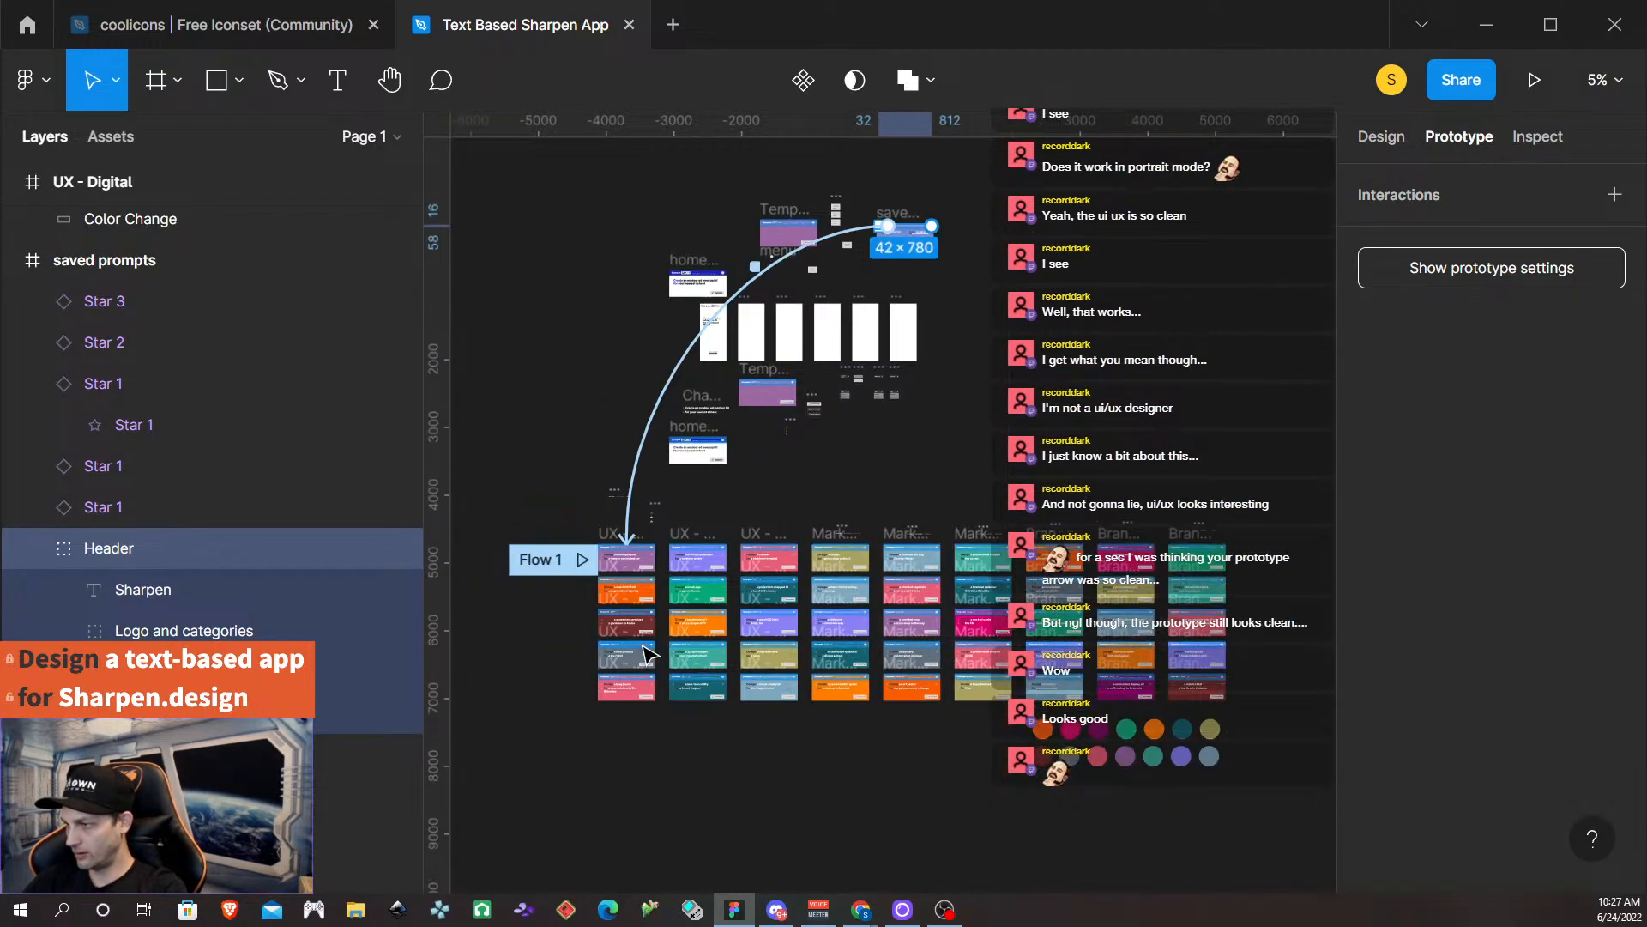
# Preview the prototype from Flow 1 and generate new challenges in the Digital Products category.
pyautogui.click(684, 559)
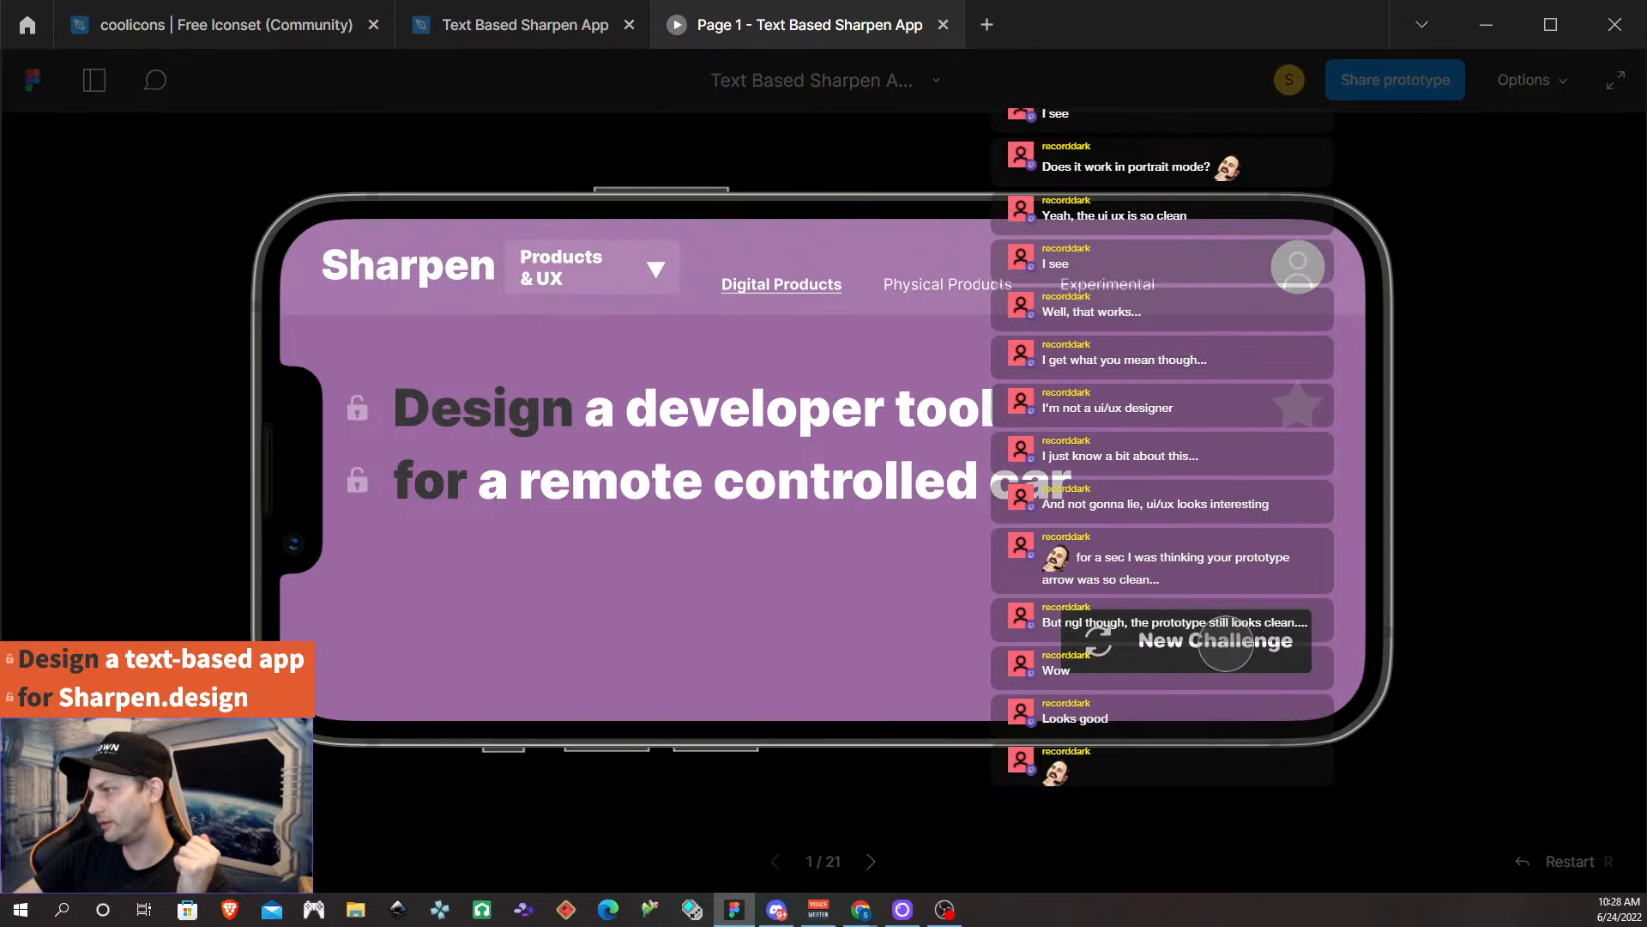
pyautogui.click(1230, 644)
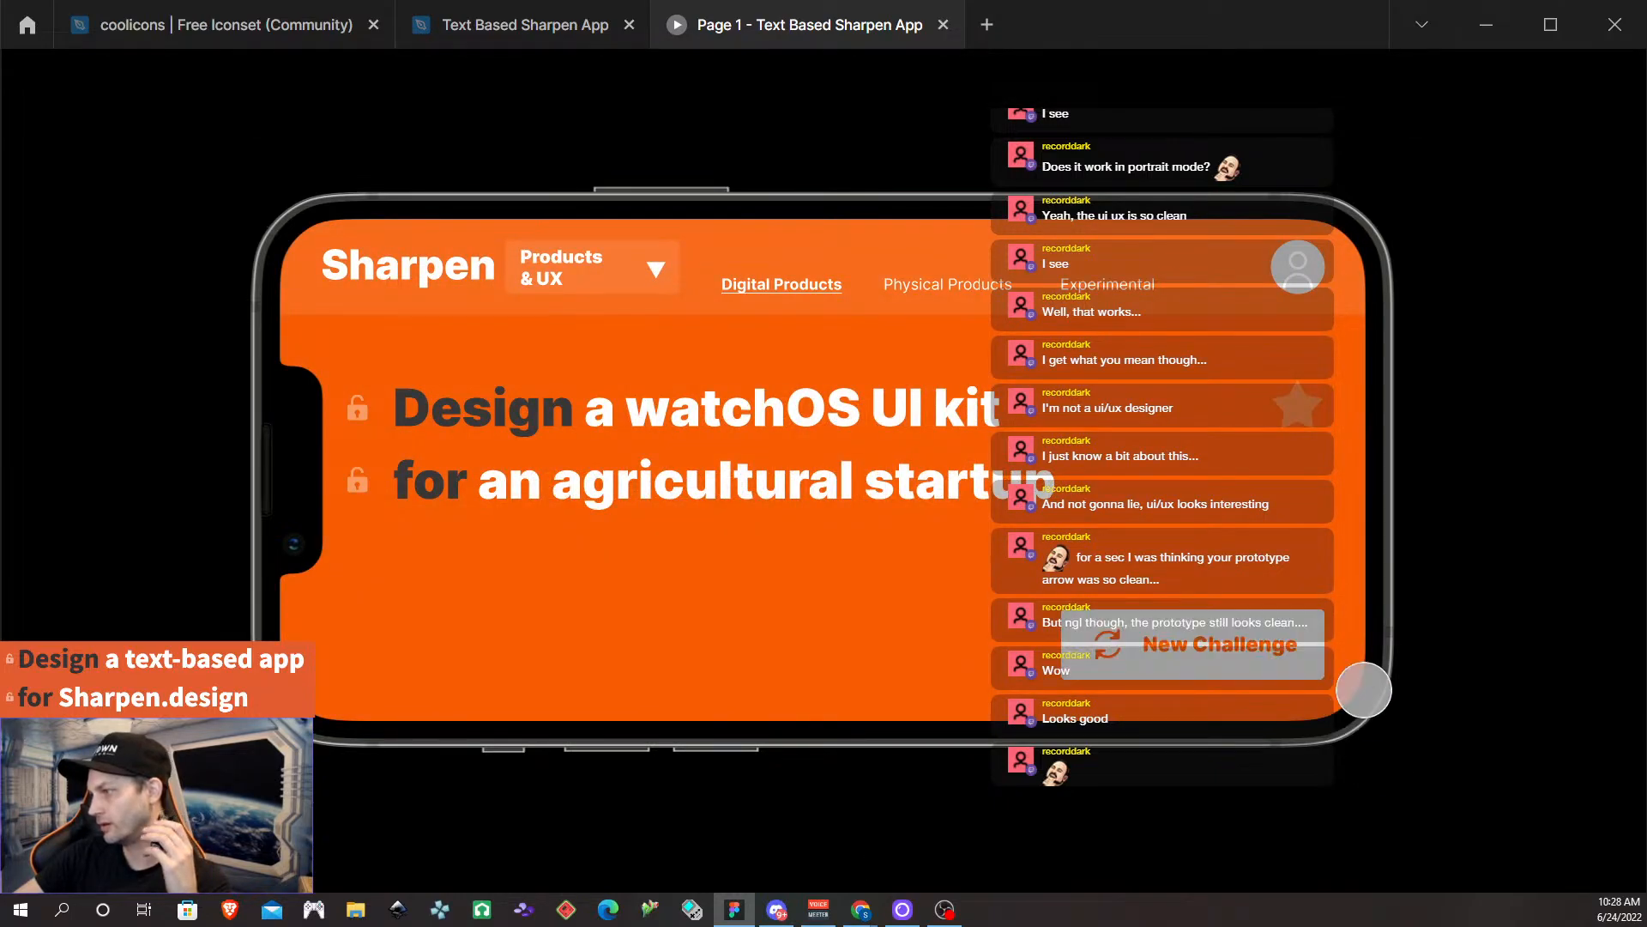
pyautogui.click(1291, 642)
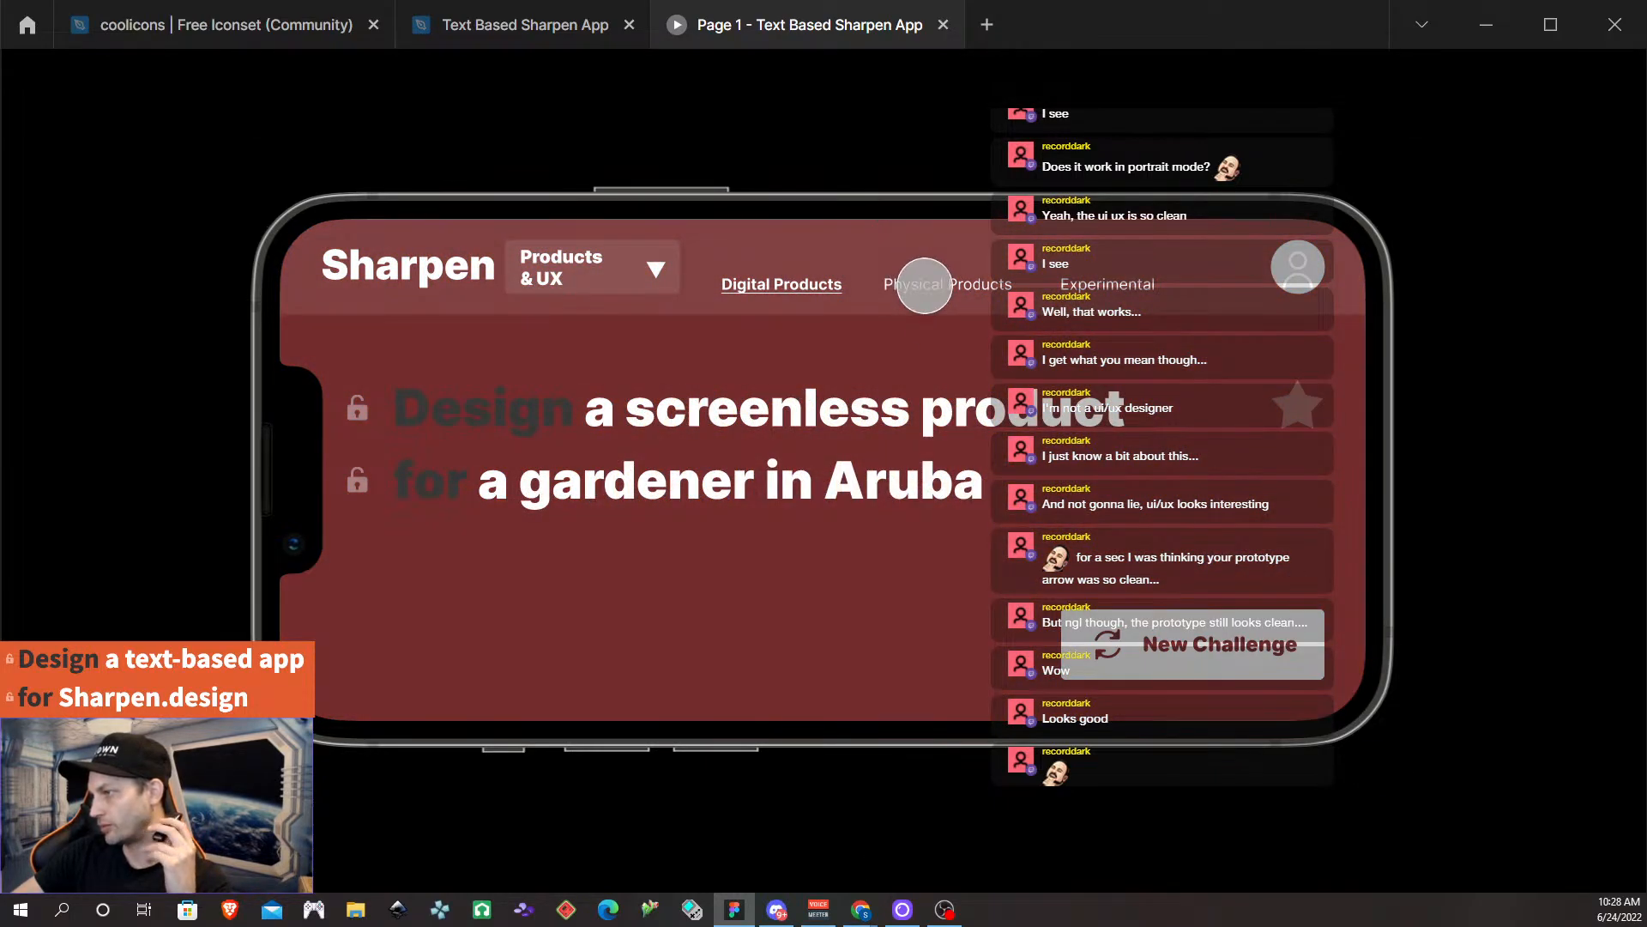
# Test the Physical Products and Experimental categories in the preview, generating several new challenges under Experimental.
pyautogui.click(935, 284)
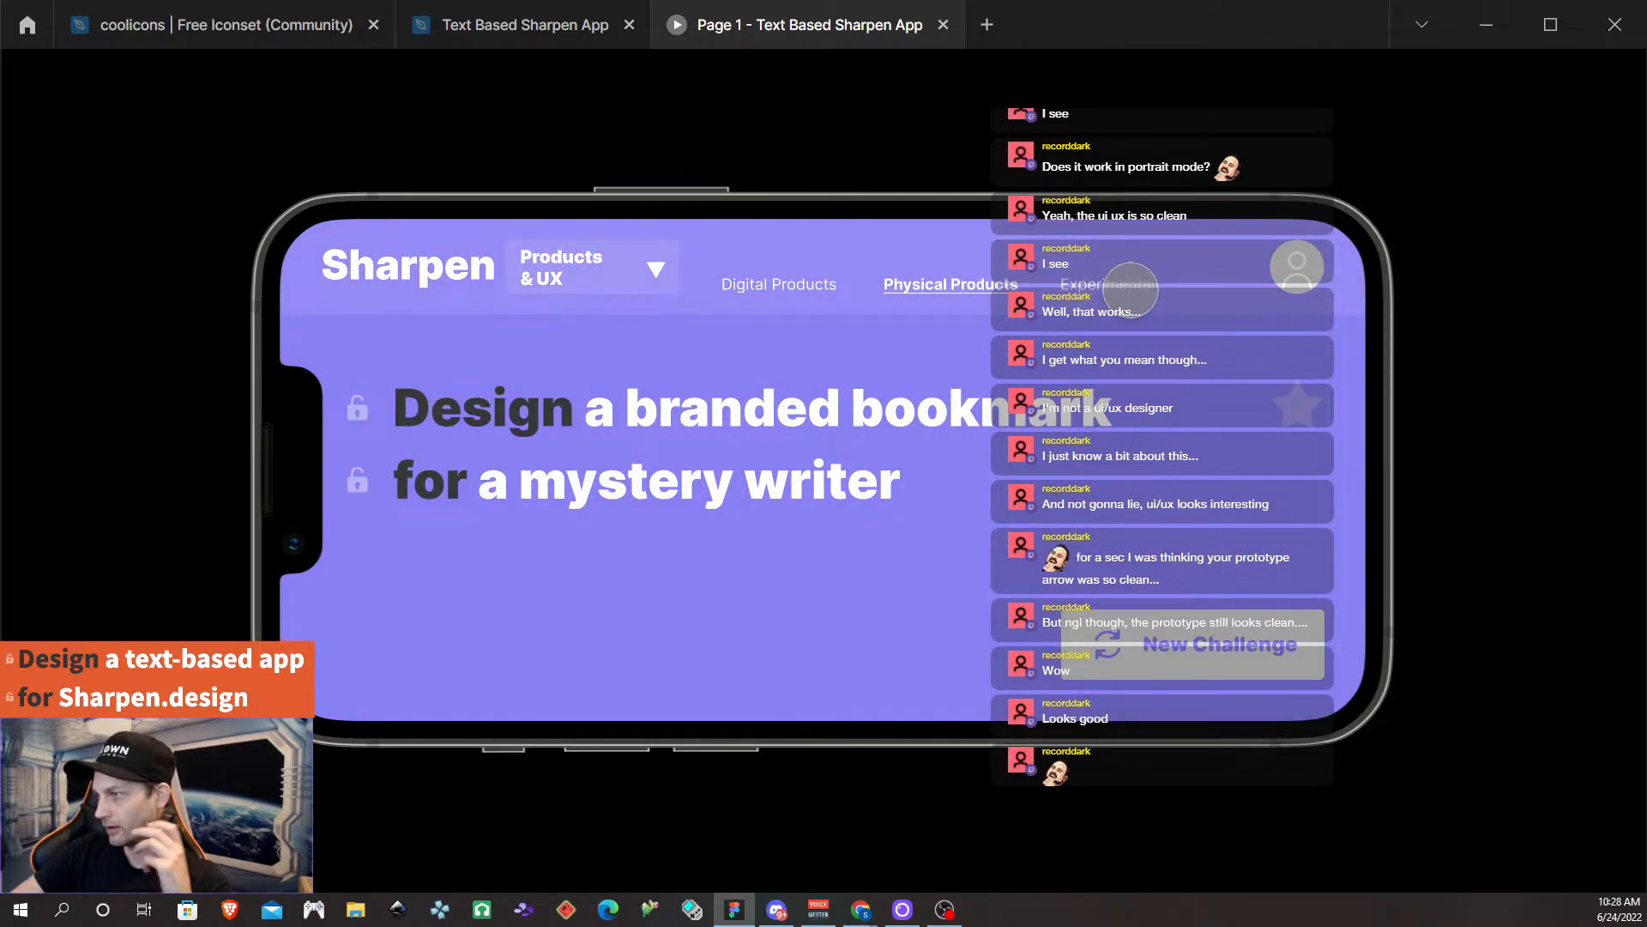
pyautogui.click(1131, 285)
pyautogui.click(1252, 644)
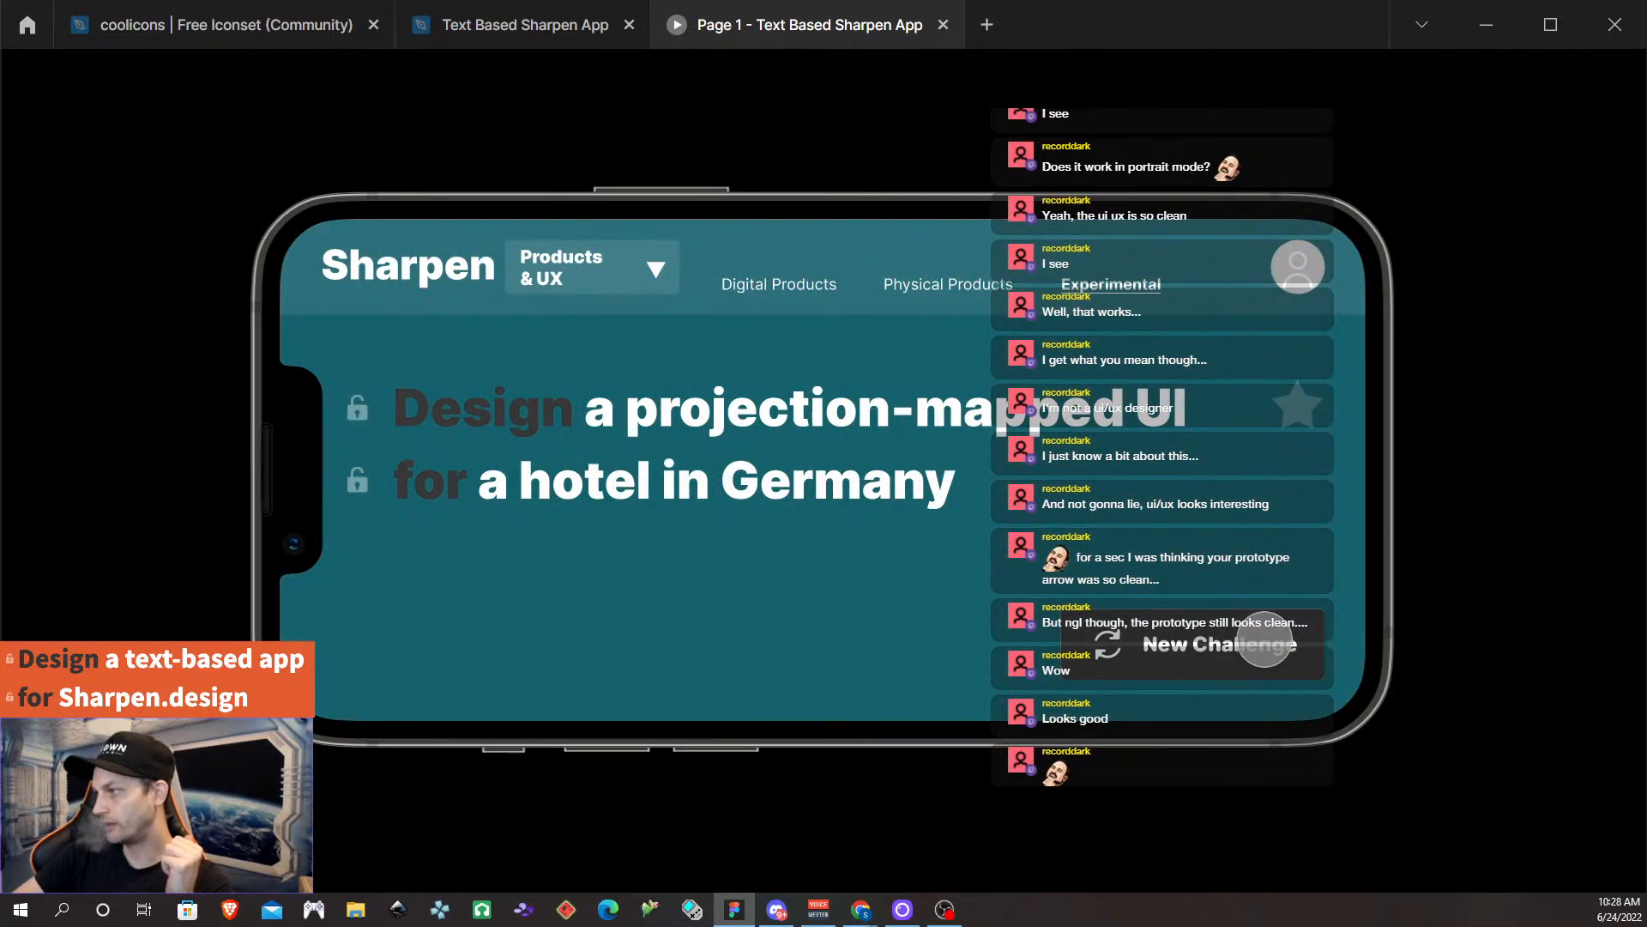
pyautogui.click(1264, 641)
pyautogui.click(1287, 645)
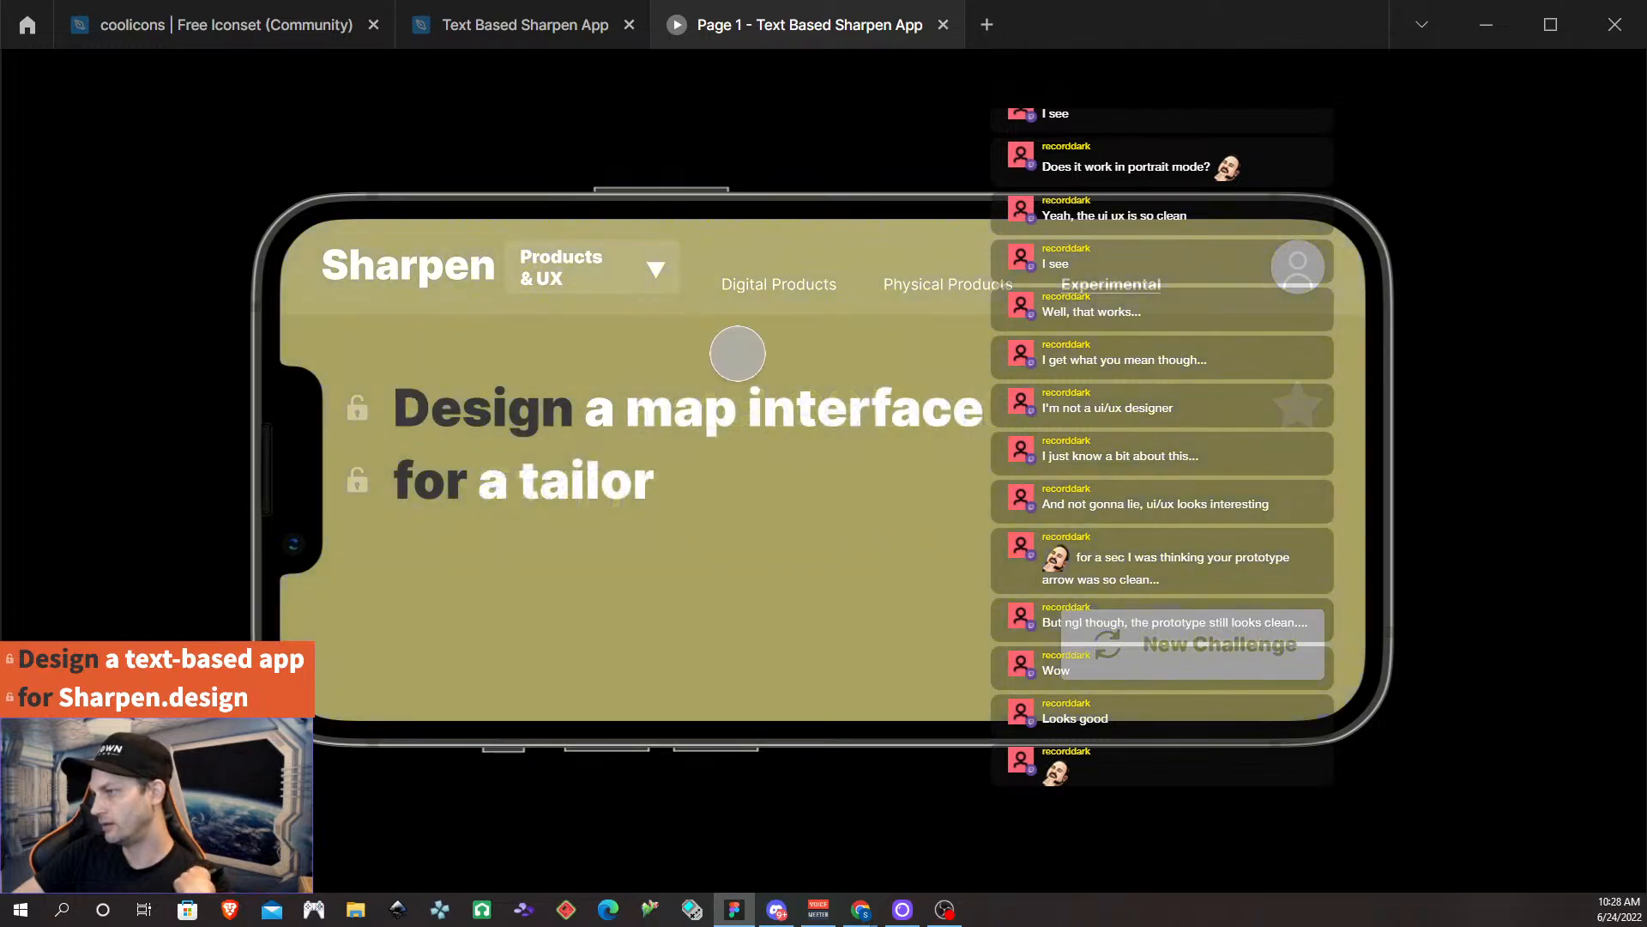
pyautogui.click(1201, 644)
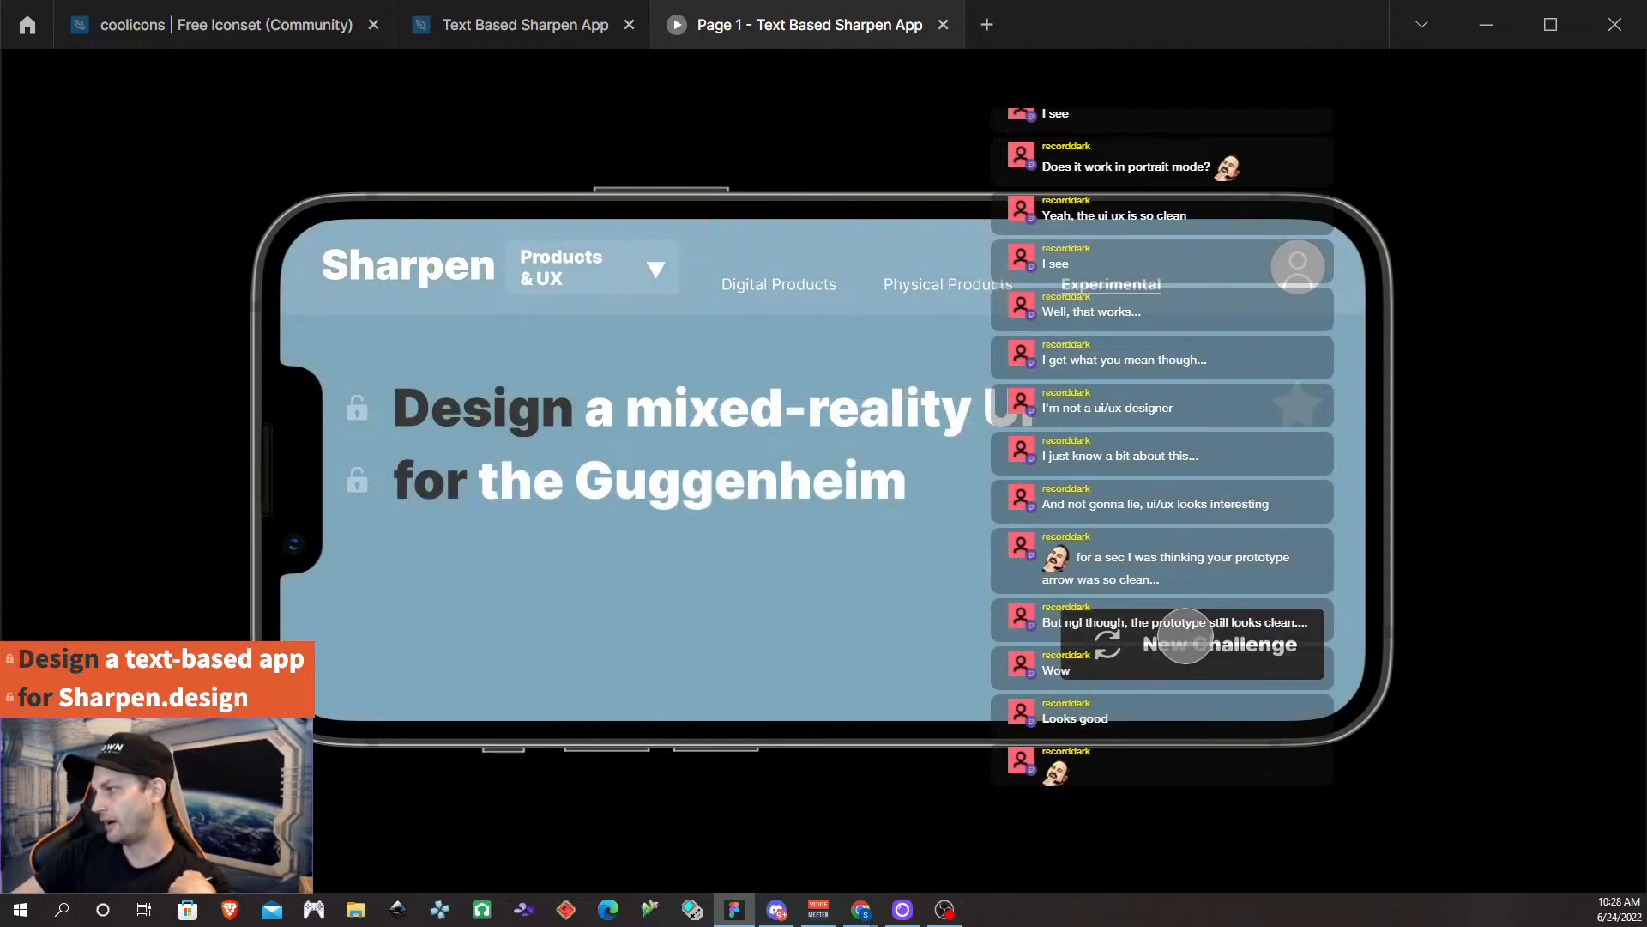
pyautogui.click(1185, 639)
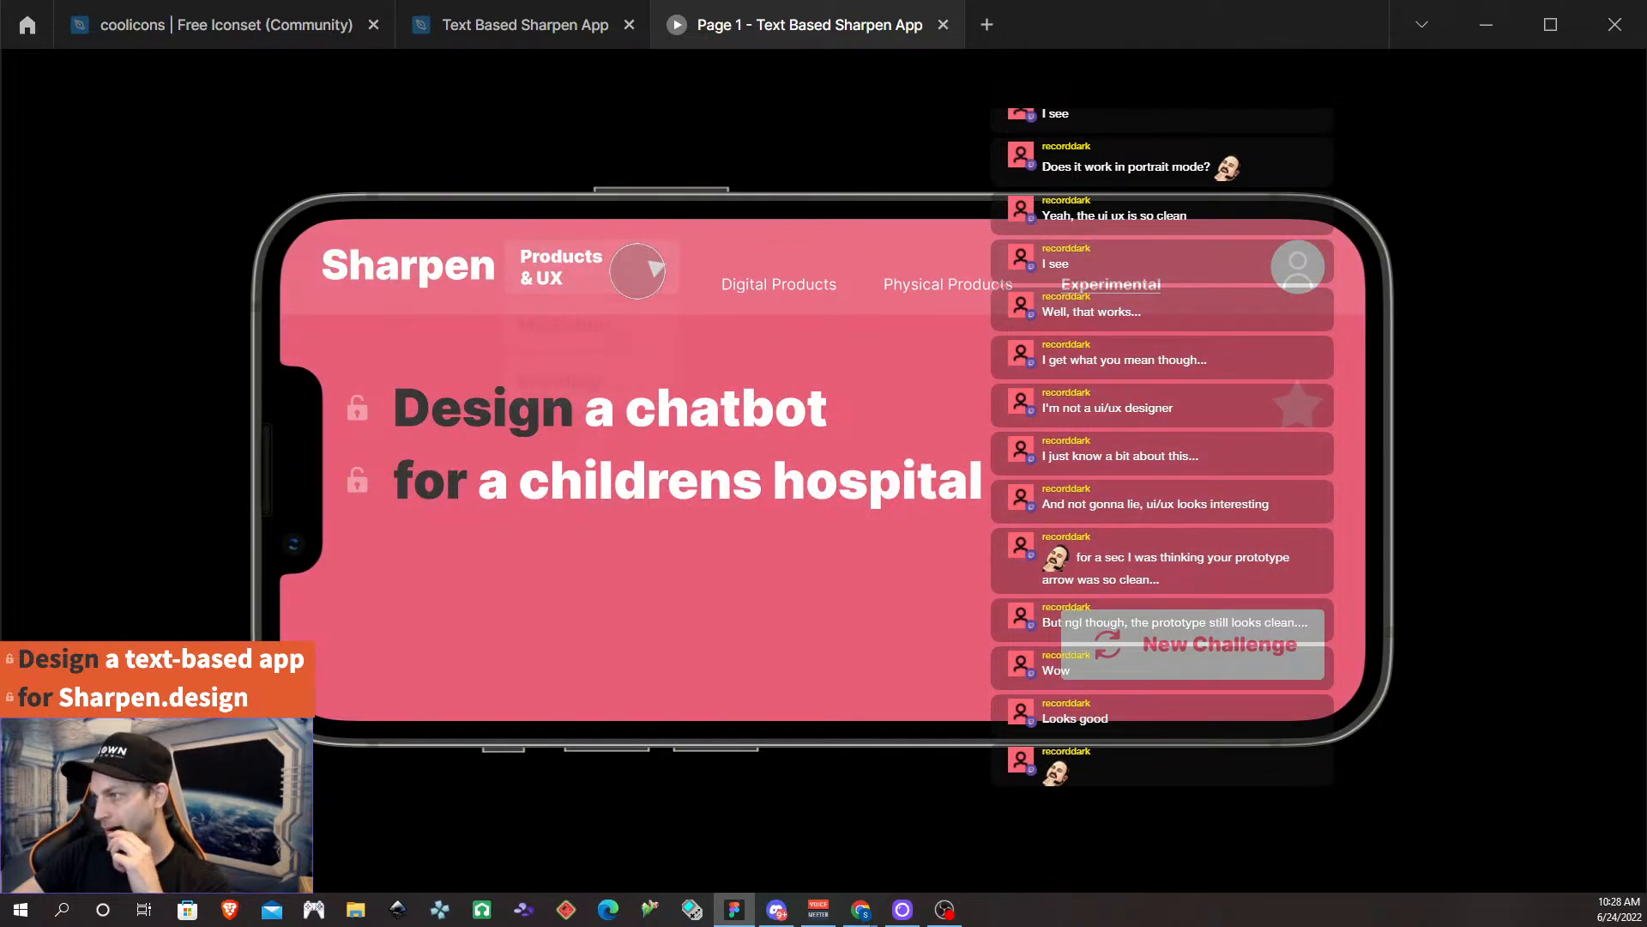
# Switch the preview to Marketing and test its Physical Marketing and Digital Marketing categories with new challenges.
pyautogui.click(647, 323)
pyautogui.click(1175, 645)
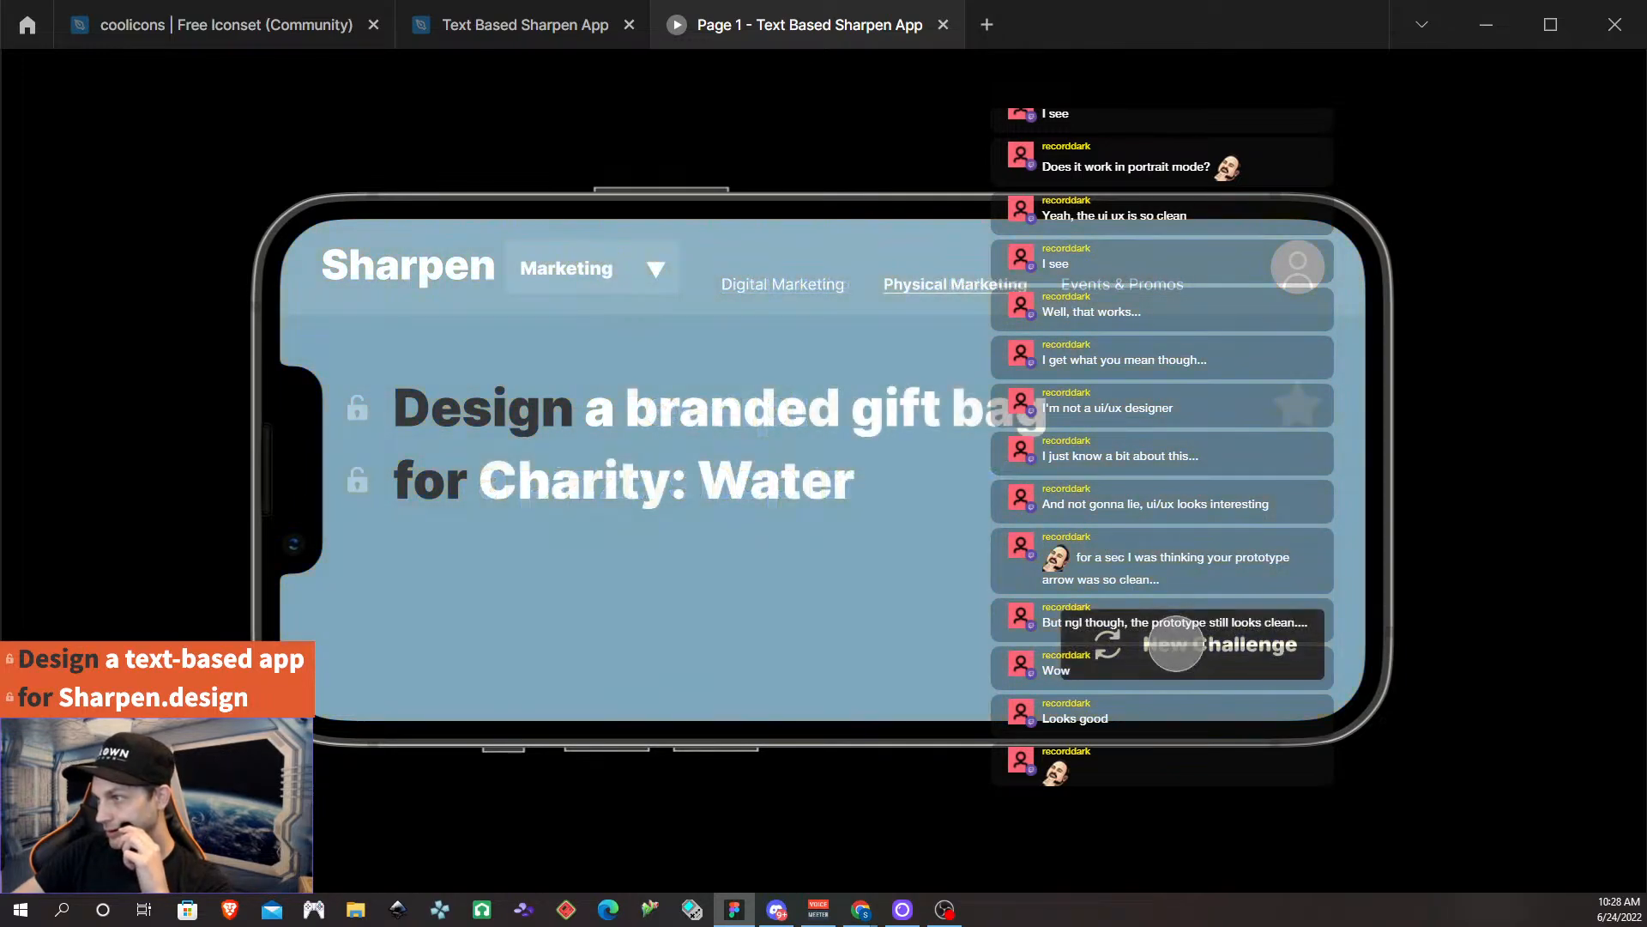
pyautogui.click(1228, 642)
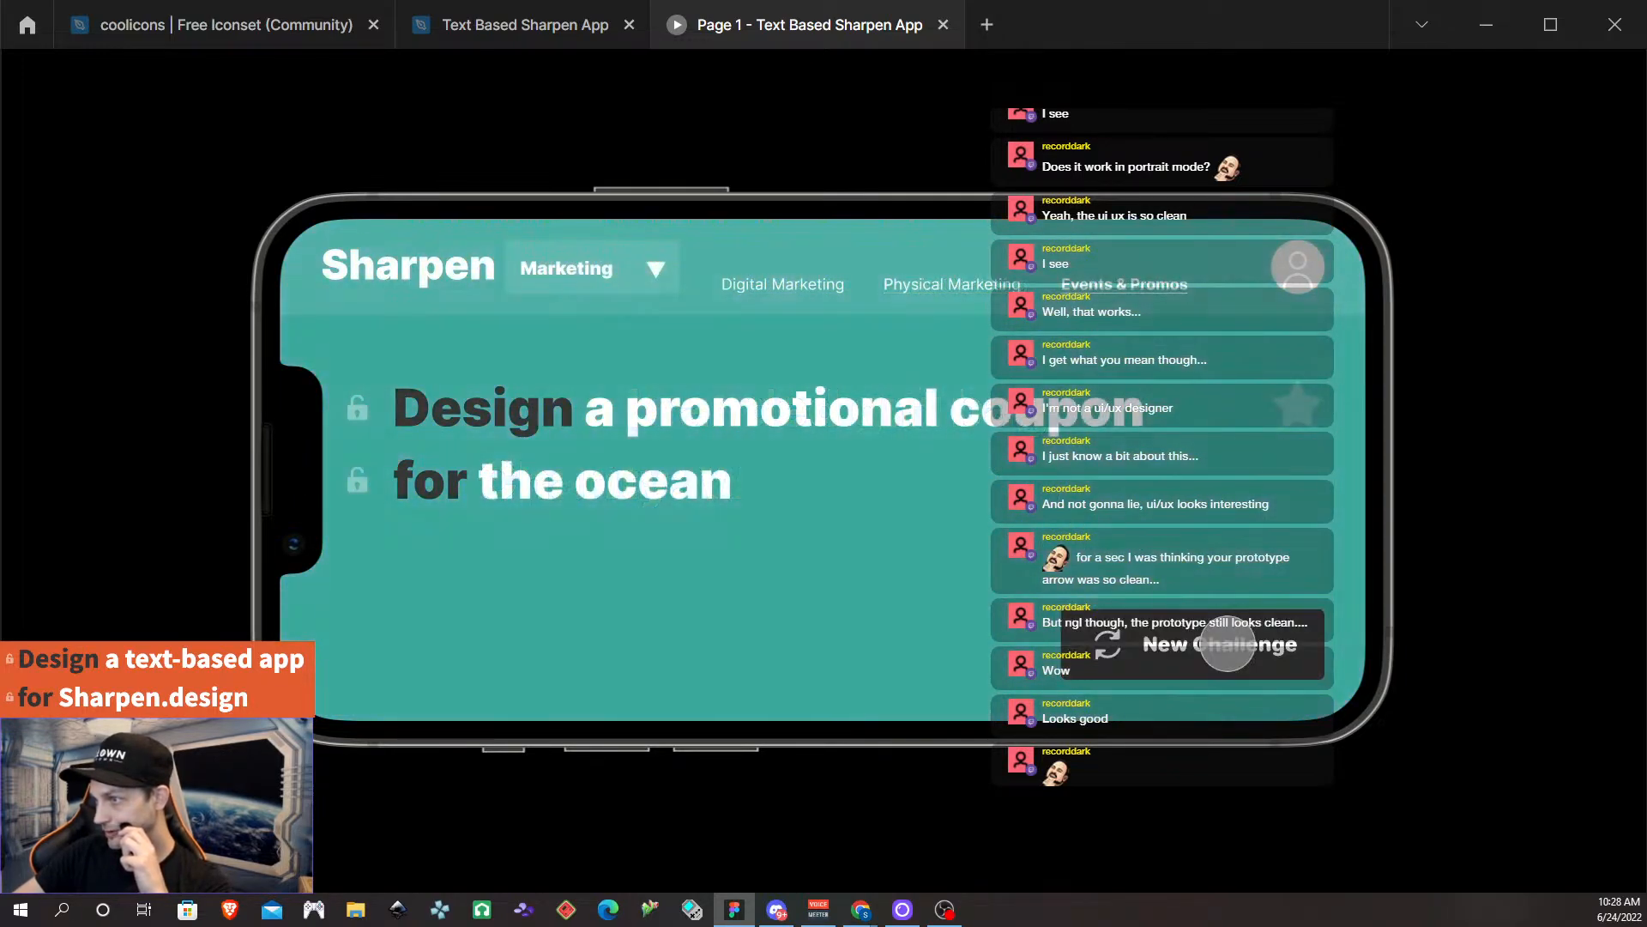
pyautogui.click(927, 282)
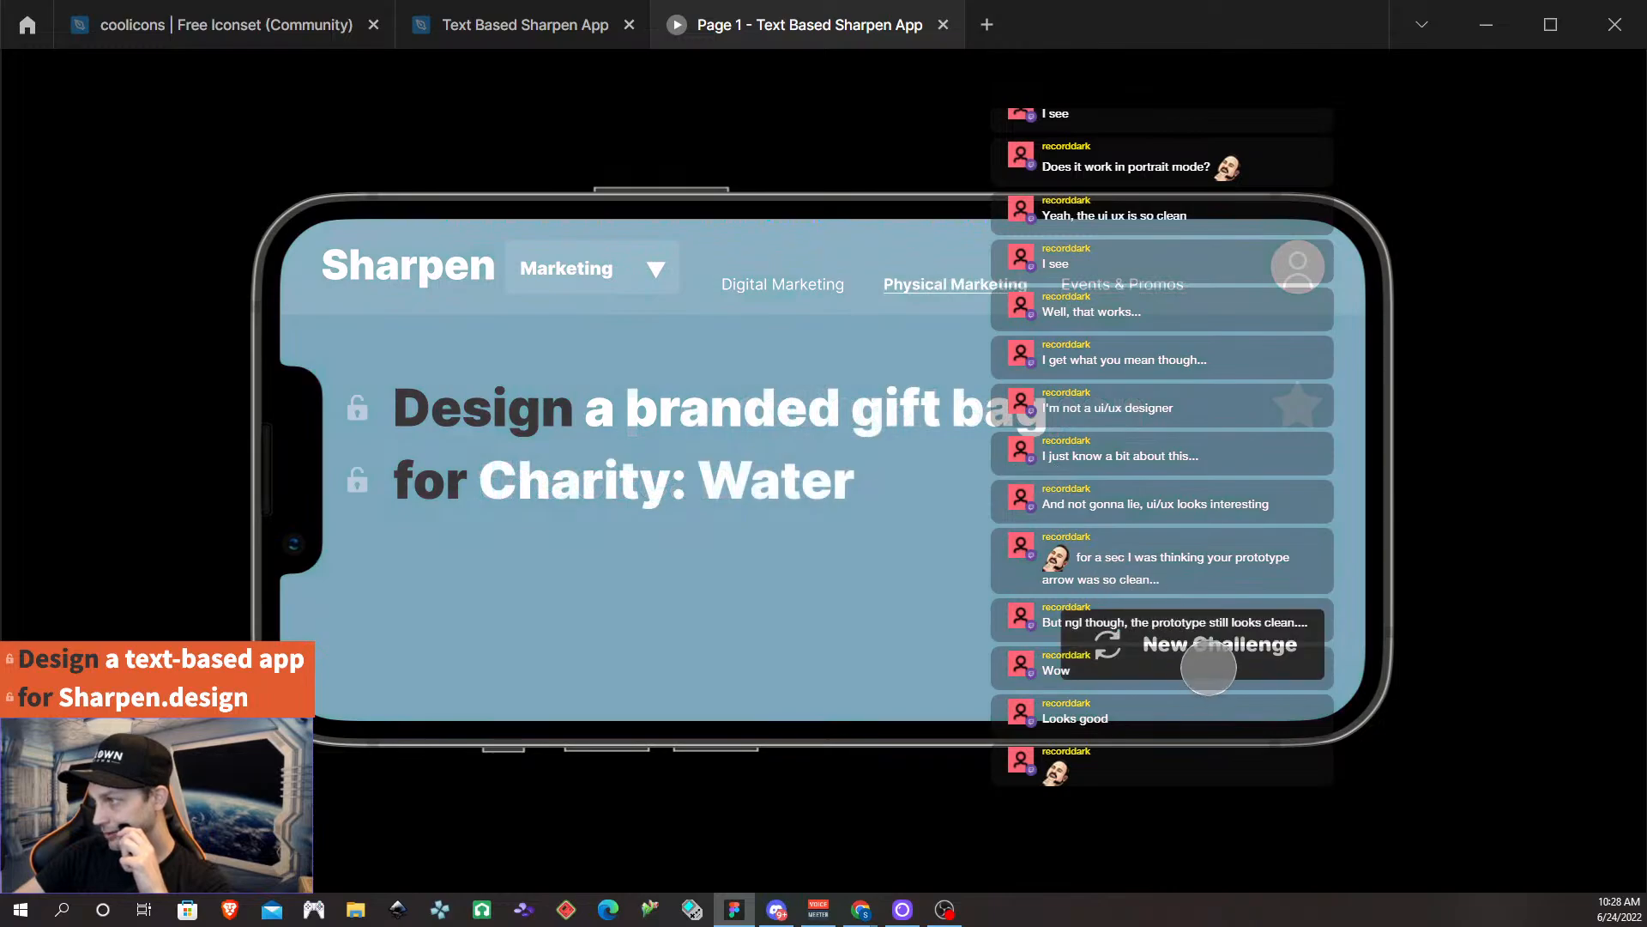
pyautogui.click(1210, 652)
pyautogui.click(782, 283)
pyautogui.click(1169, 635)
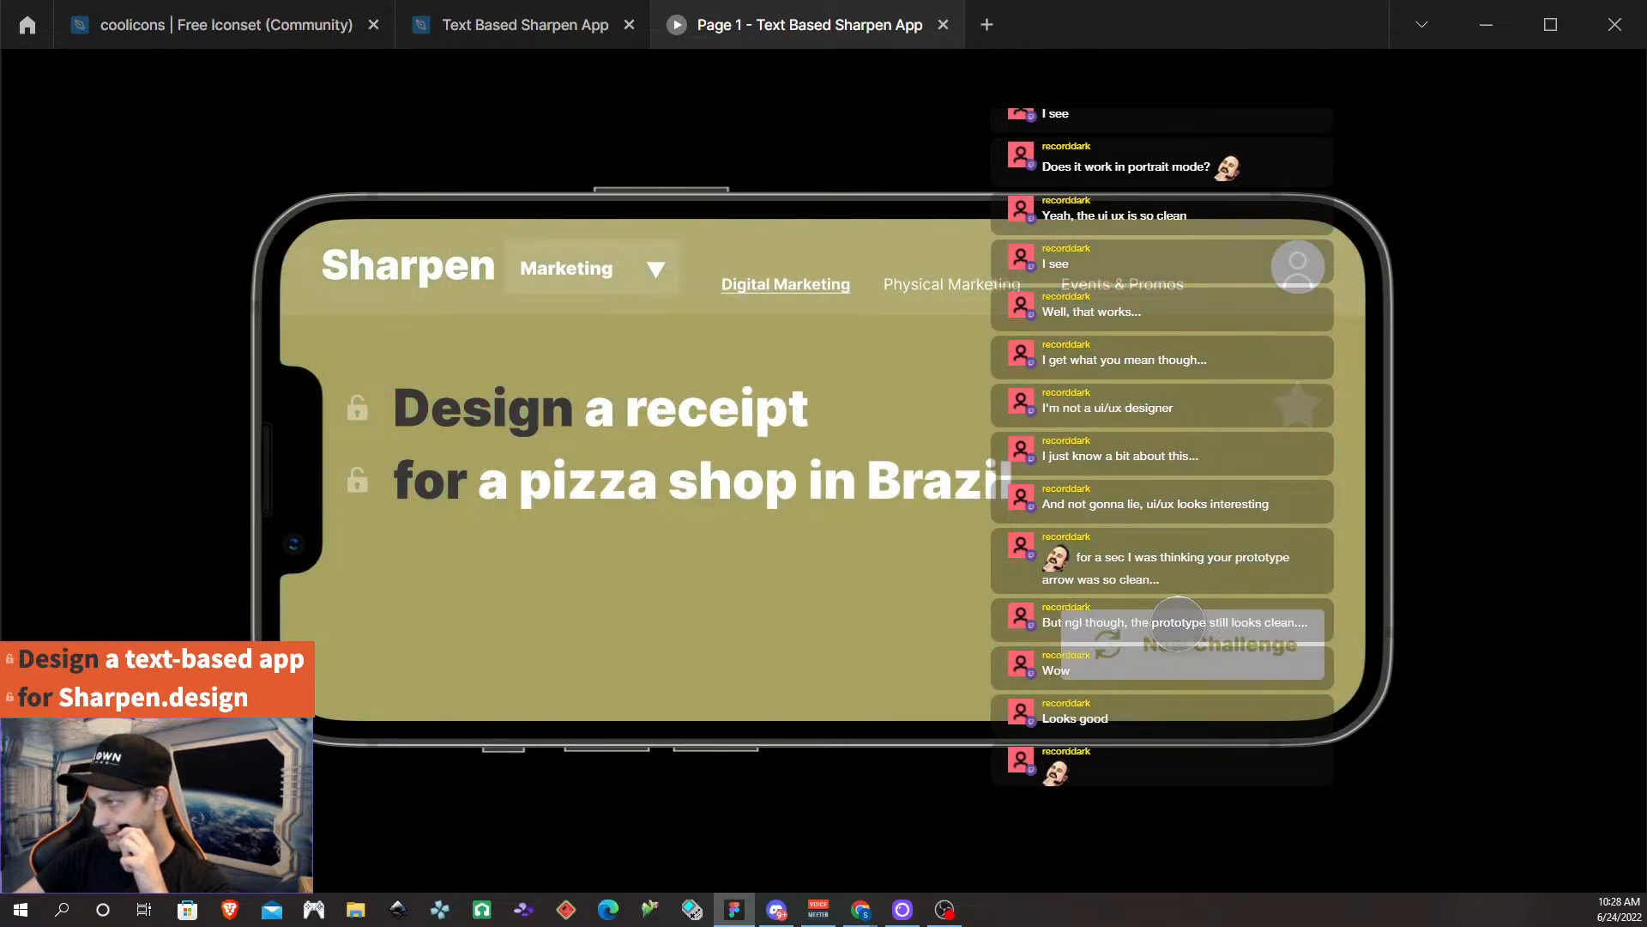
# Cycle repeatedly through the Marketing challenges to test the New Challenge links.
pyautogui.click(1146, 628)
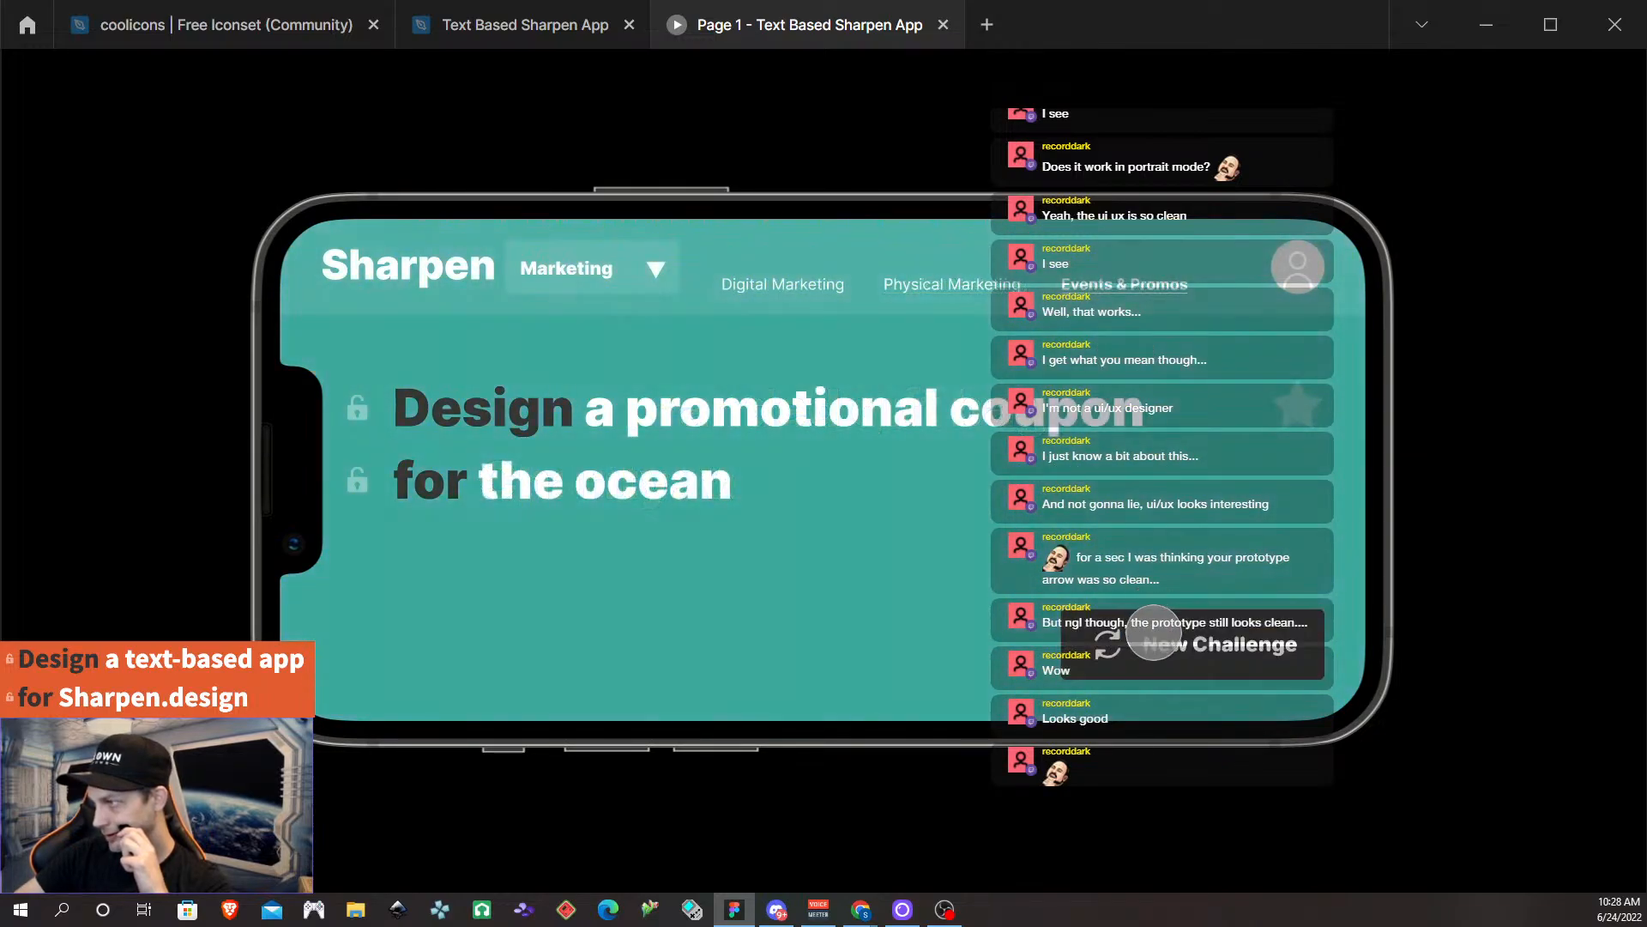
pyautogui.click(1150, 631)
pyautogui.click(1152, 632)
pyautogui.click(1154, 633)
pyautogui.click(1154, 633)
pyautogui.click(1154, 634)
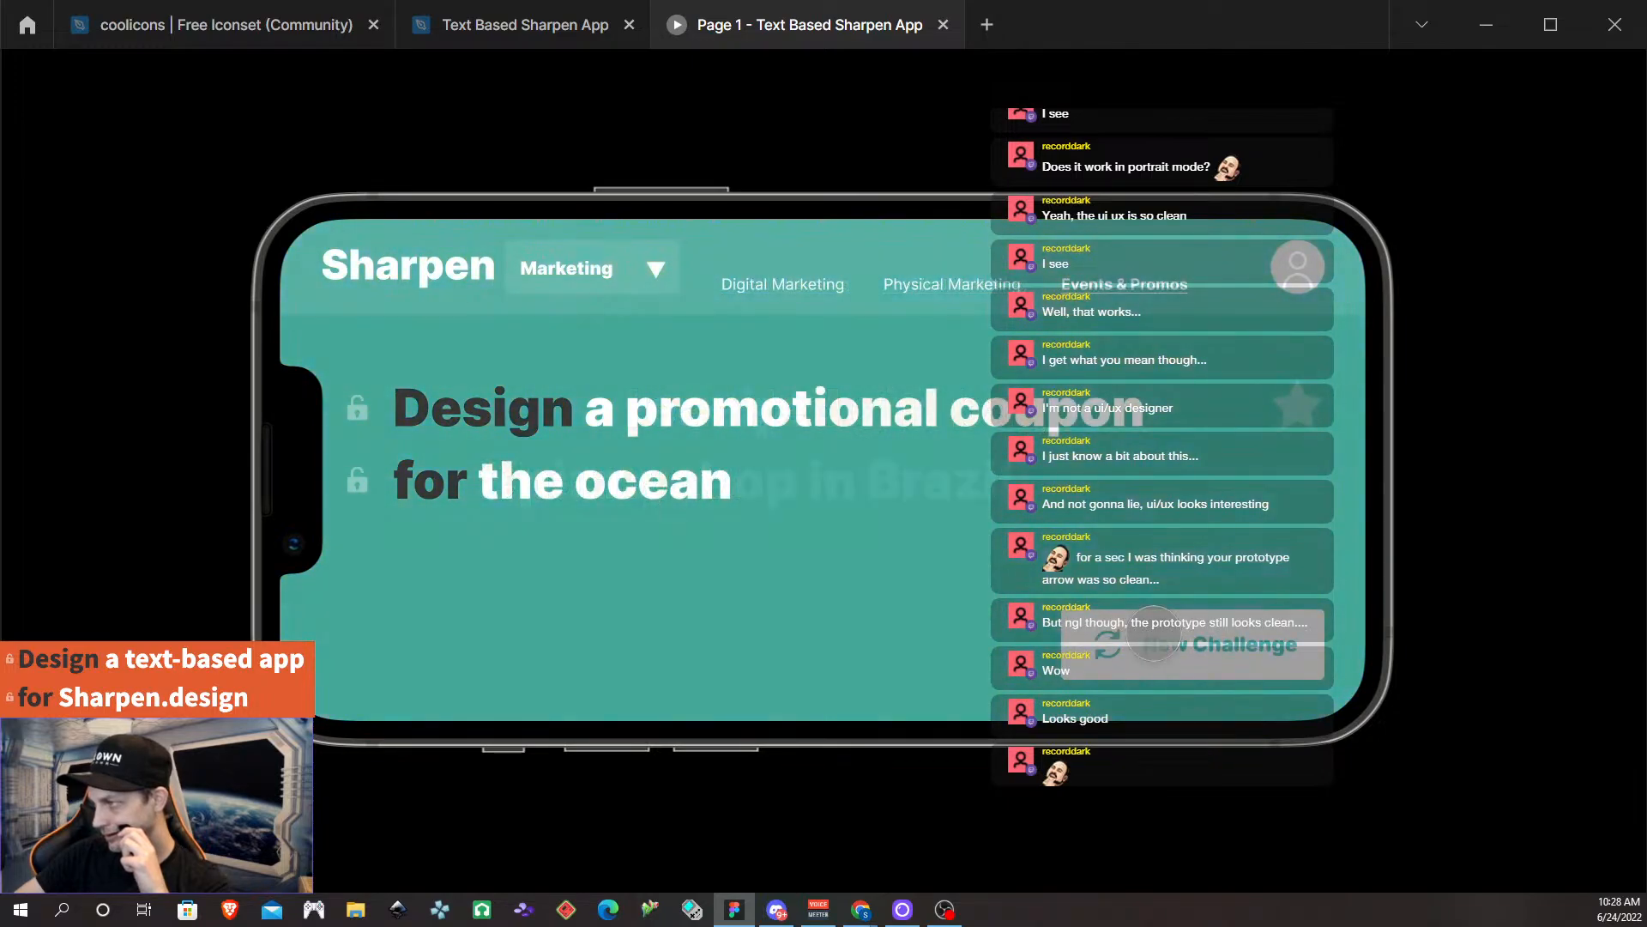
pyautogui.click(1154, 634)
pyautogui.click(1154, 635)
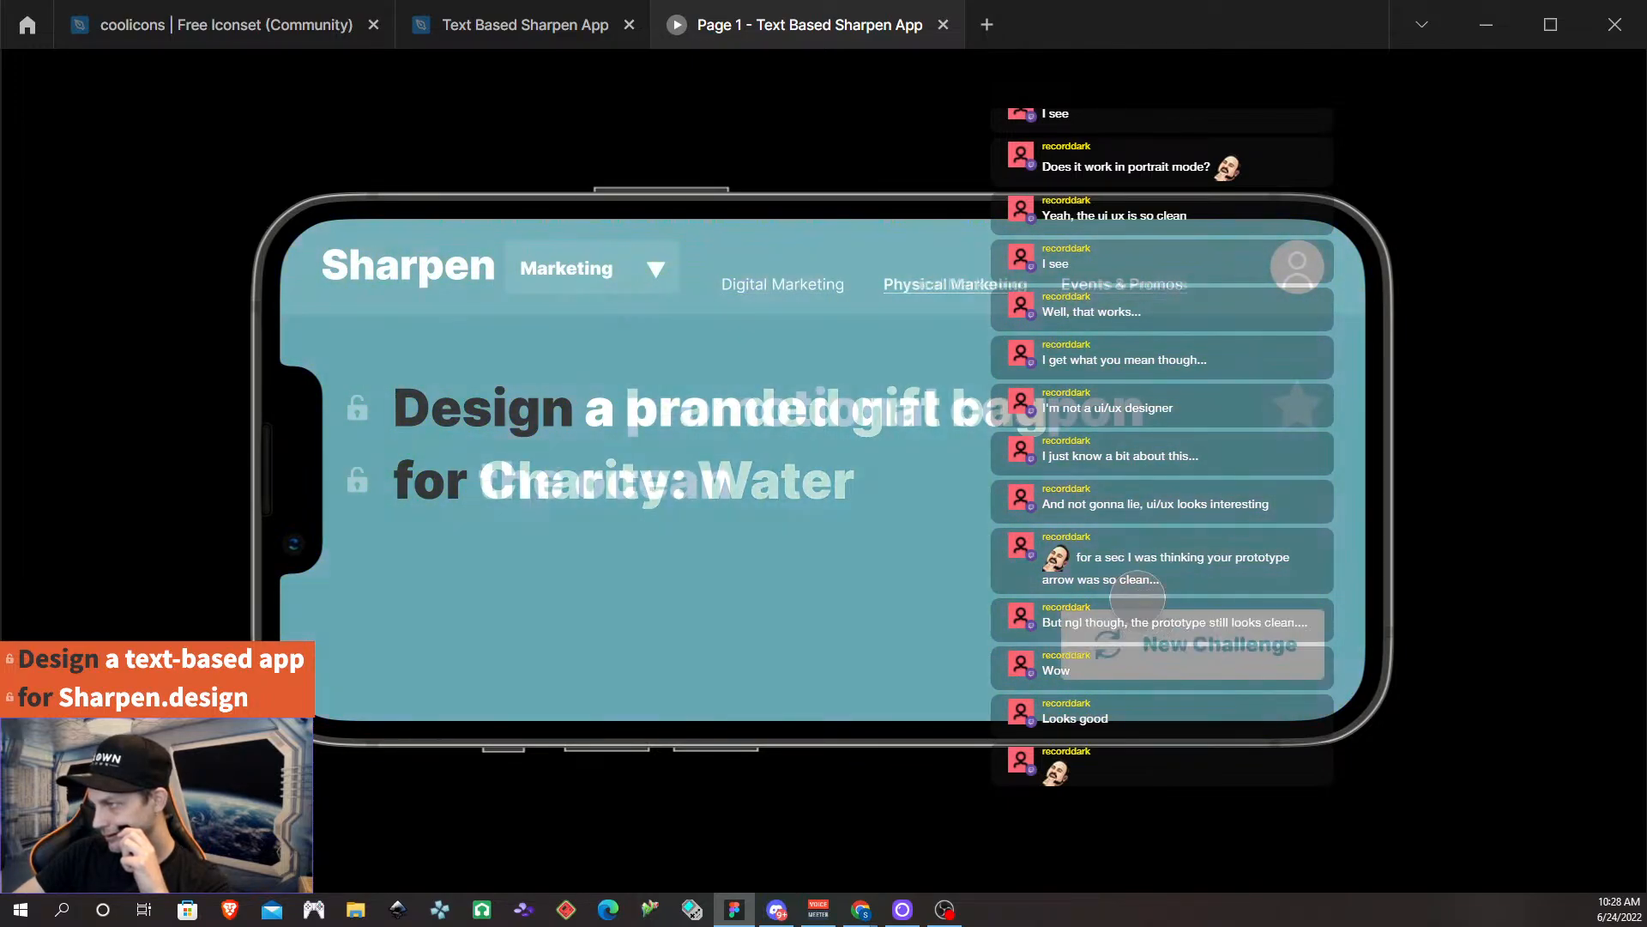
pyautogui.click(1276, 644)
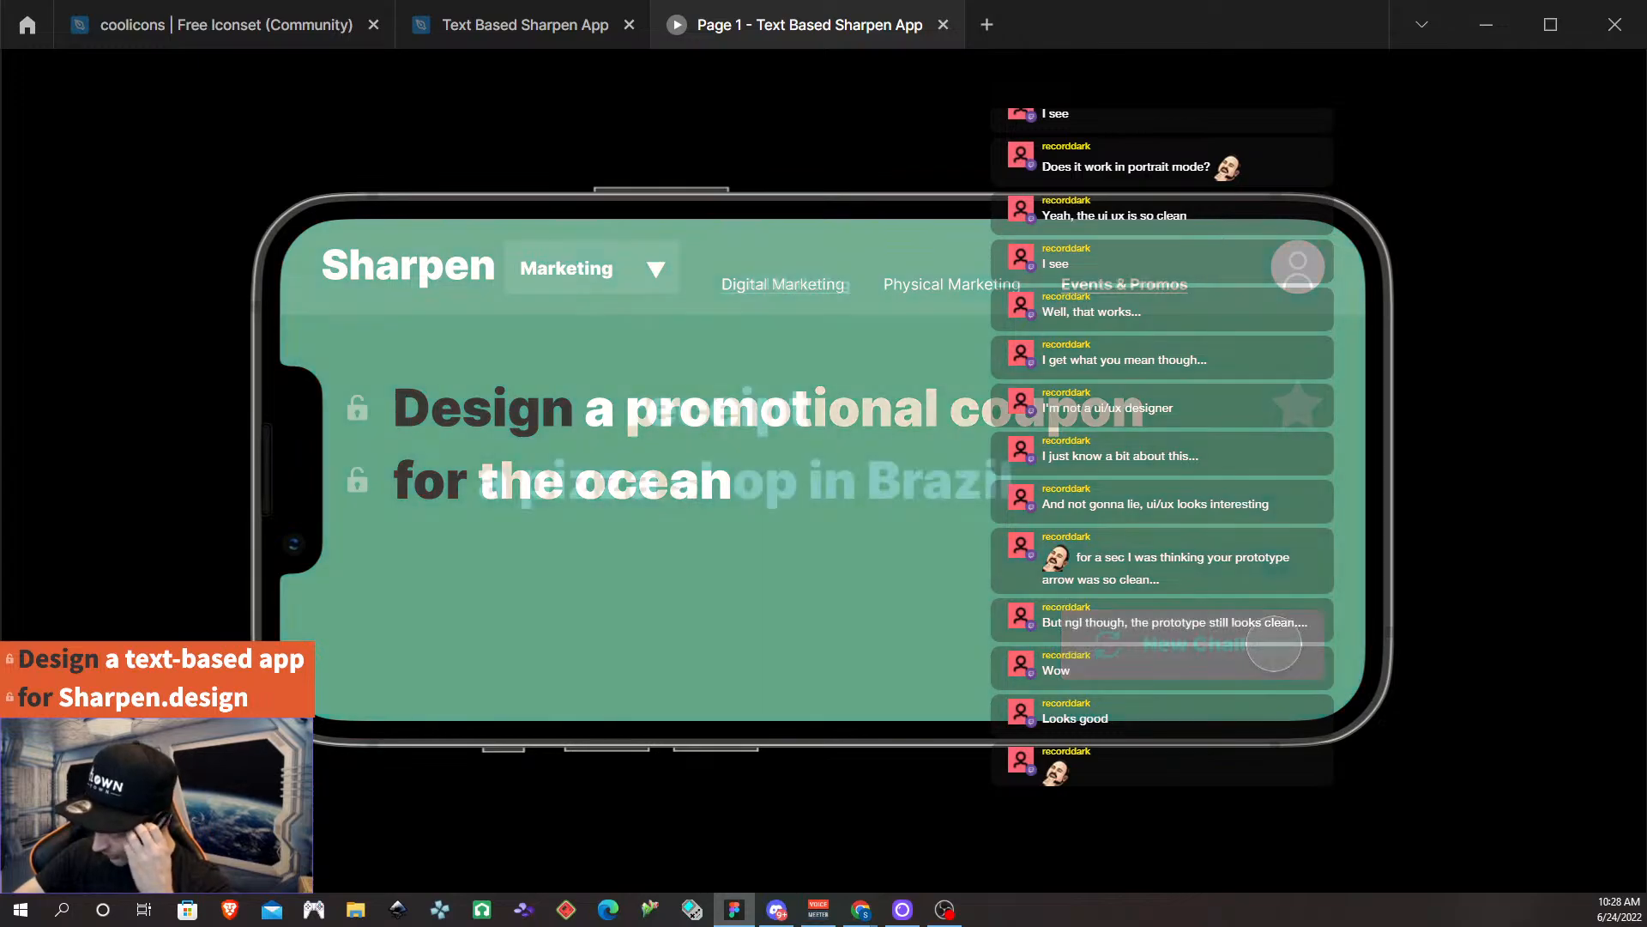
pyautogui.click(1276, 644)
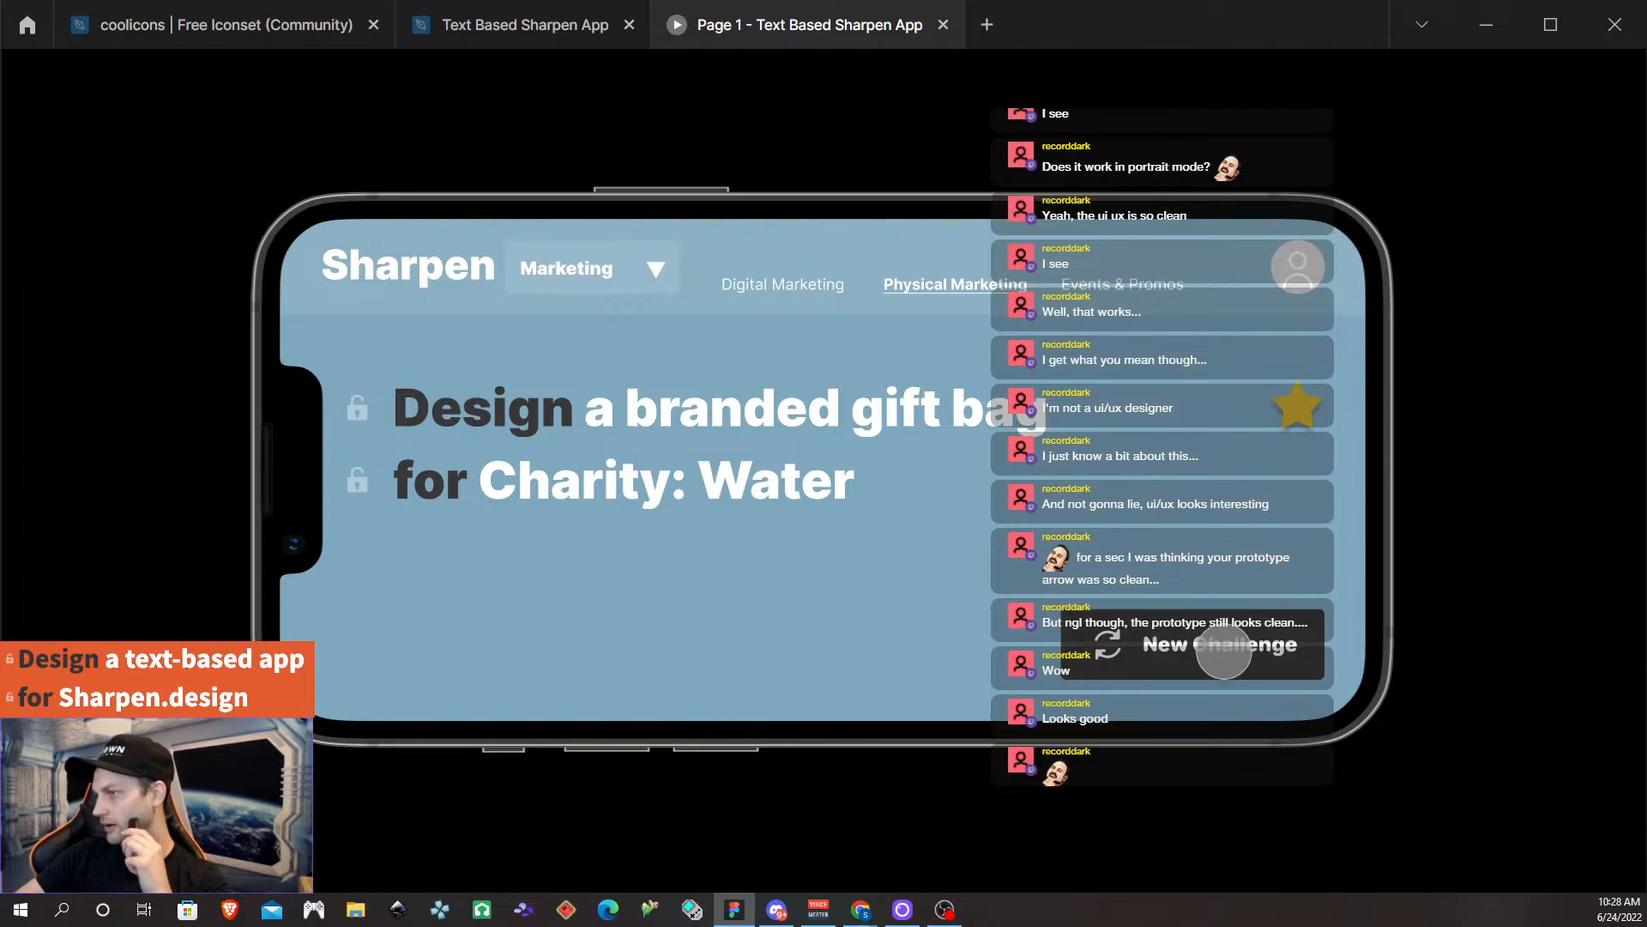
pyautogui.click(1225, 650)
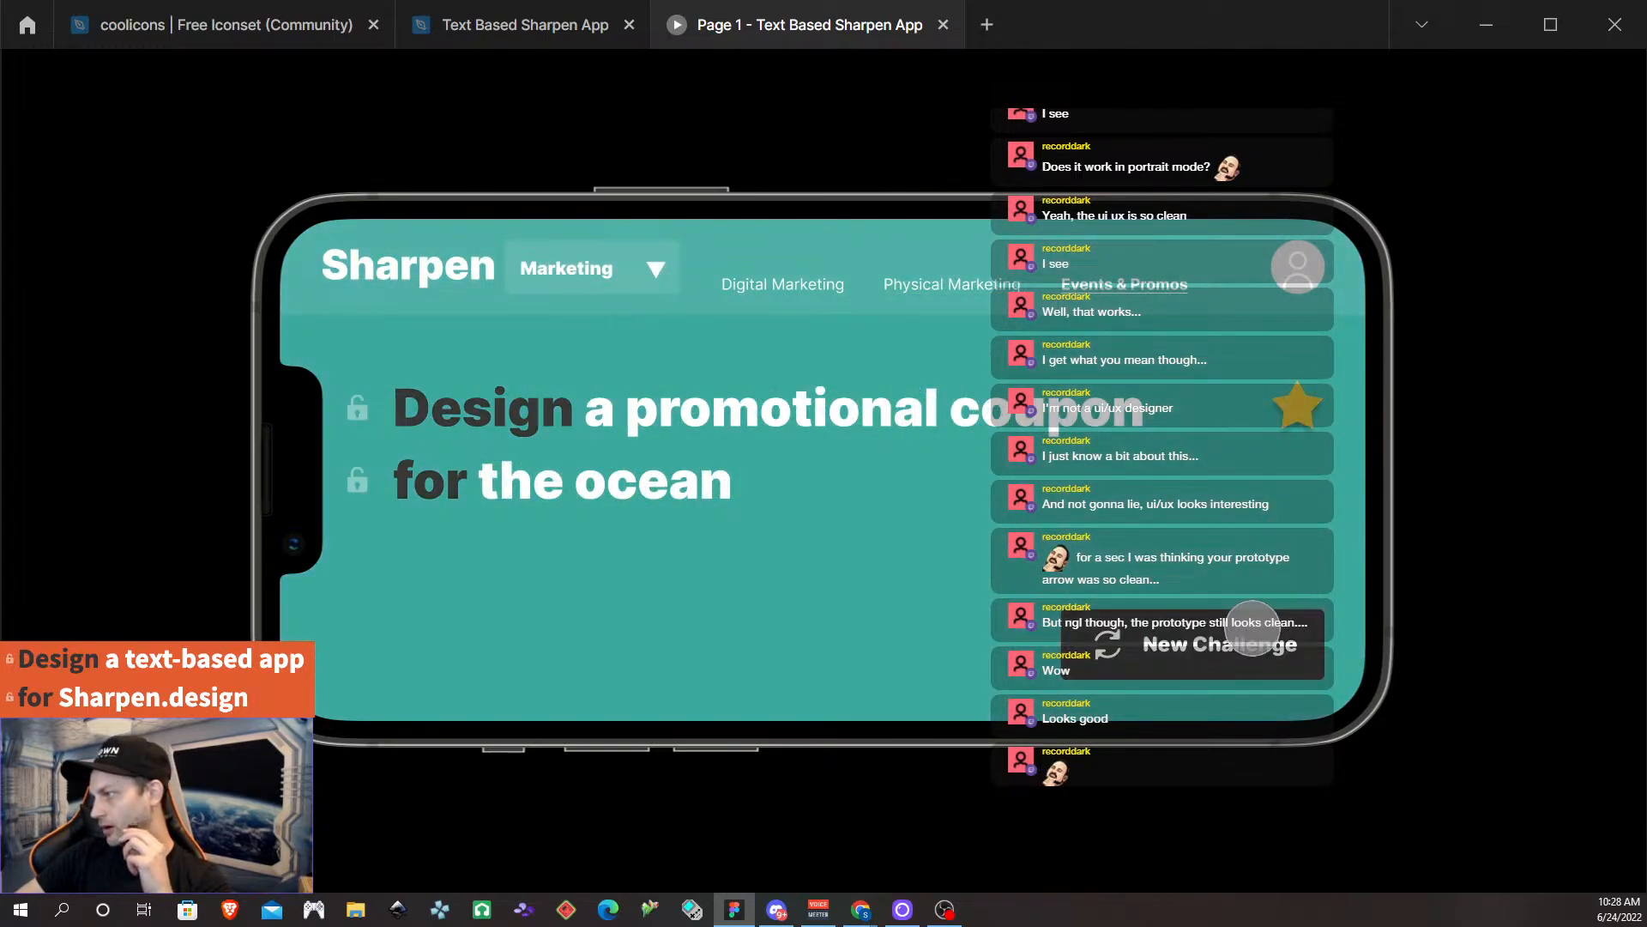
pyautogui.click(1235, 643)
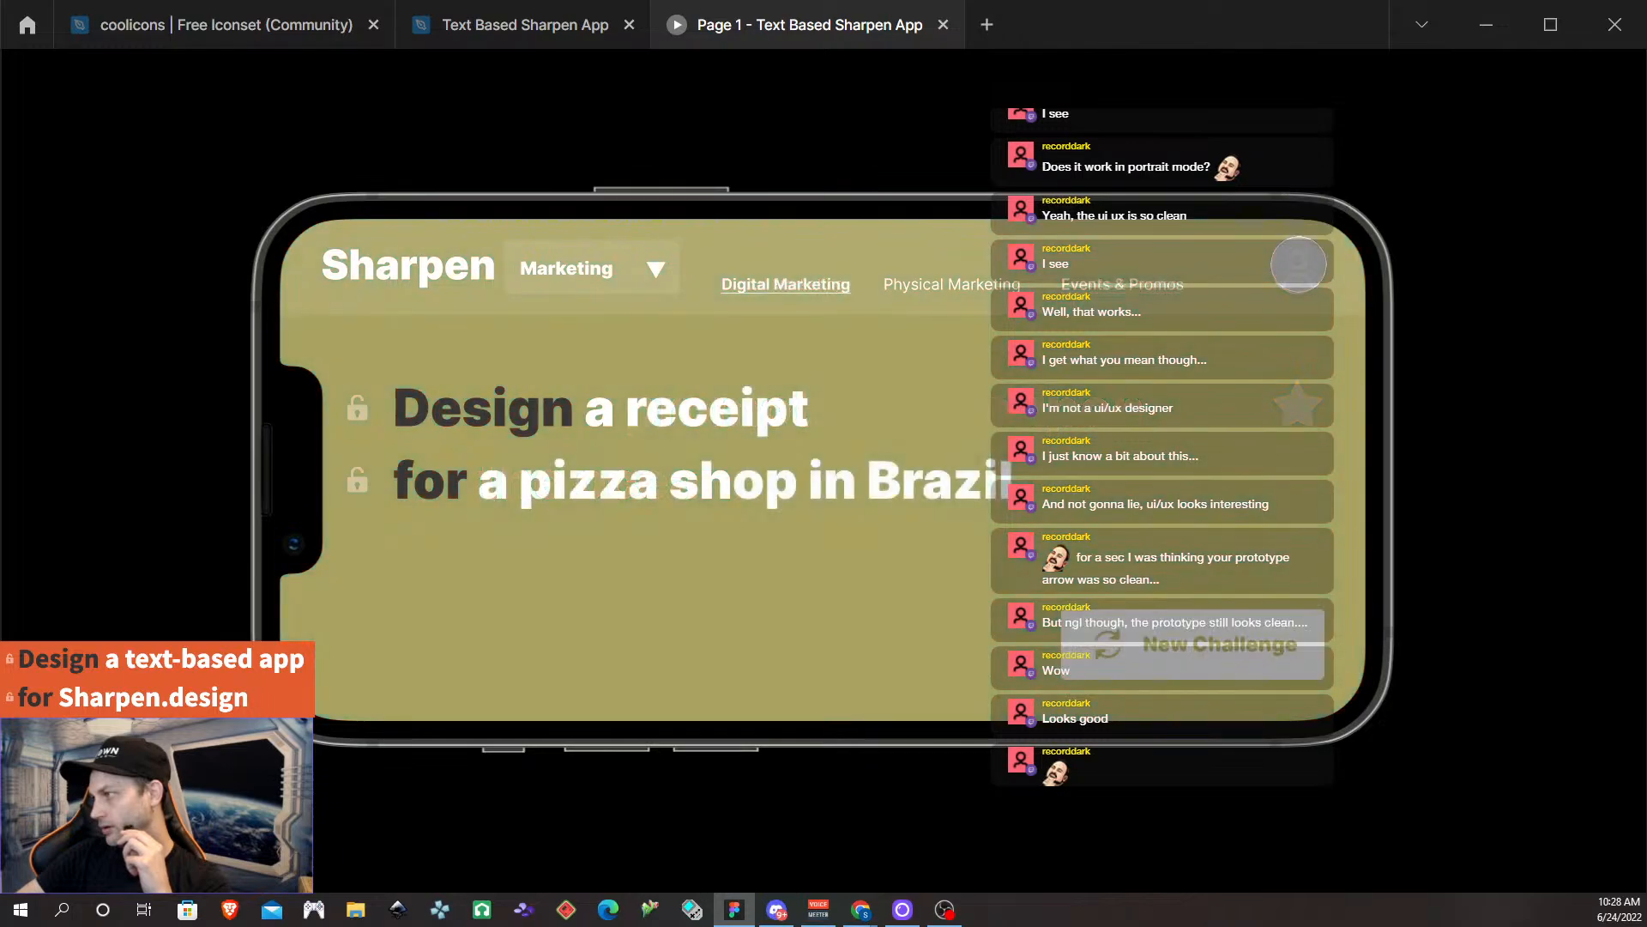
# Open the profile menu on the Digital Marketing receipt challenge and test its My Prompts link.
pyautogui.click(1297, 264)
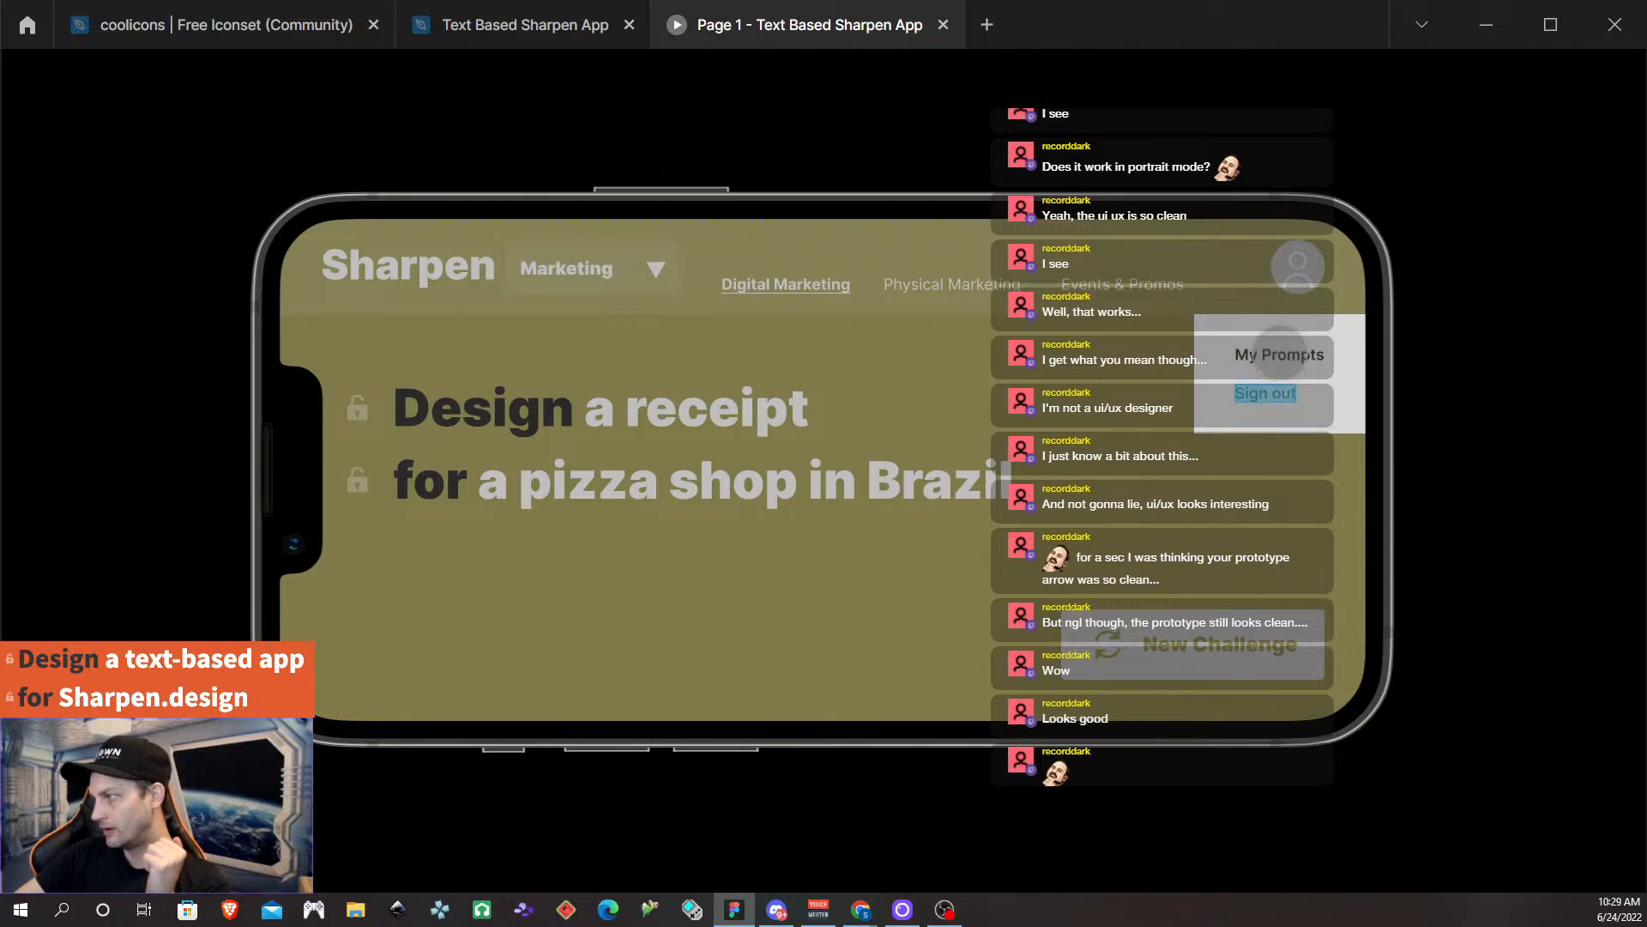
pyautogui.click(1280, 355)
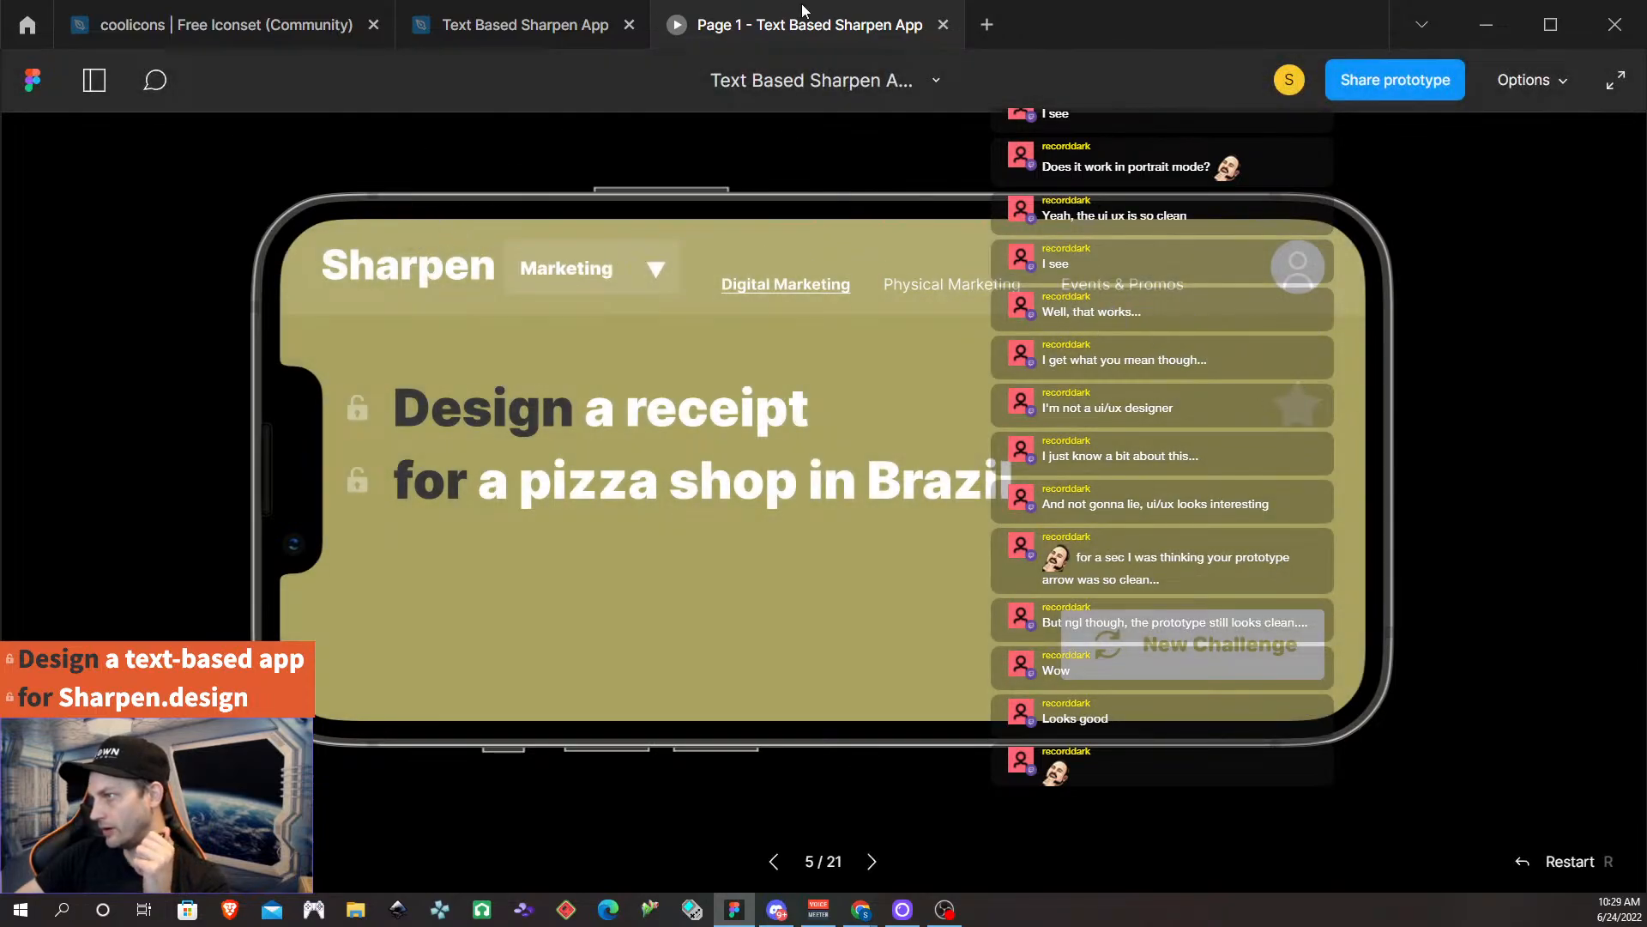
# Link the My Prompts text in the Menu component's prompts variant to the saved prompts frame with an on-tap Navigate to interaction.
pyautogui.click(525, 24)
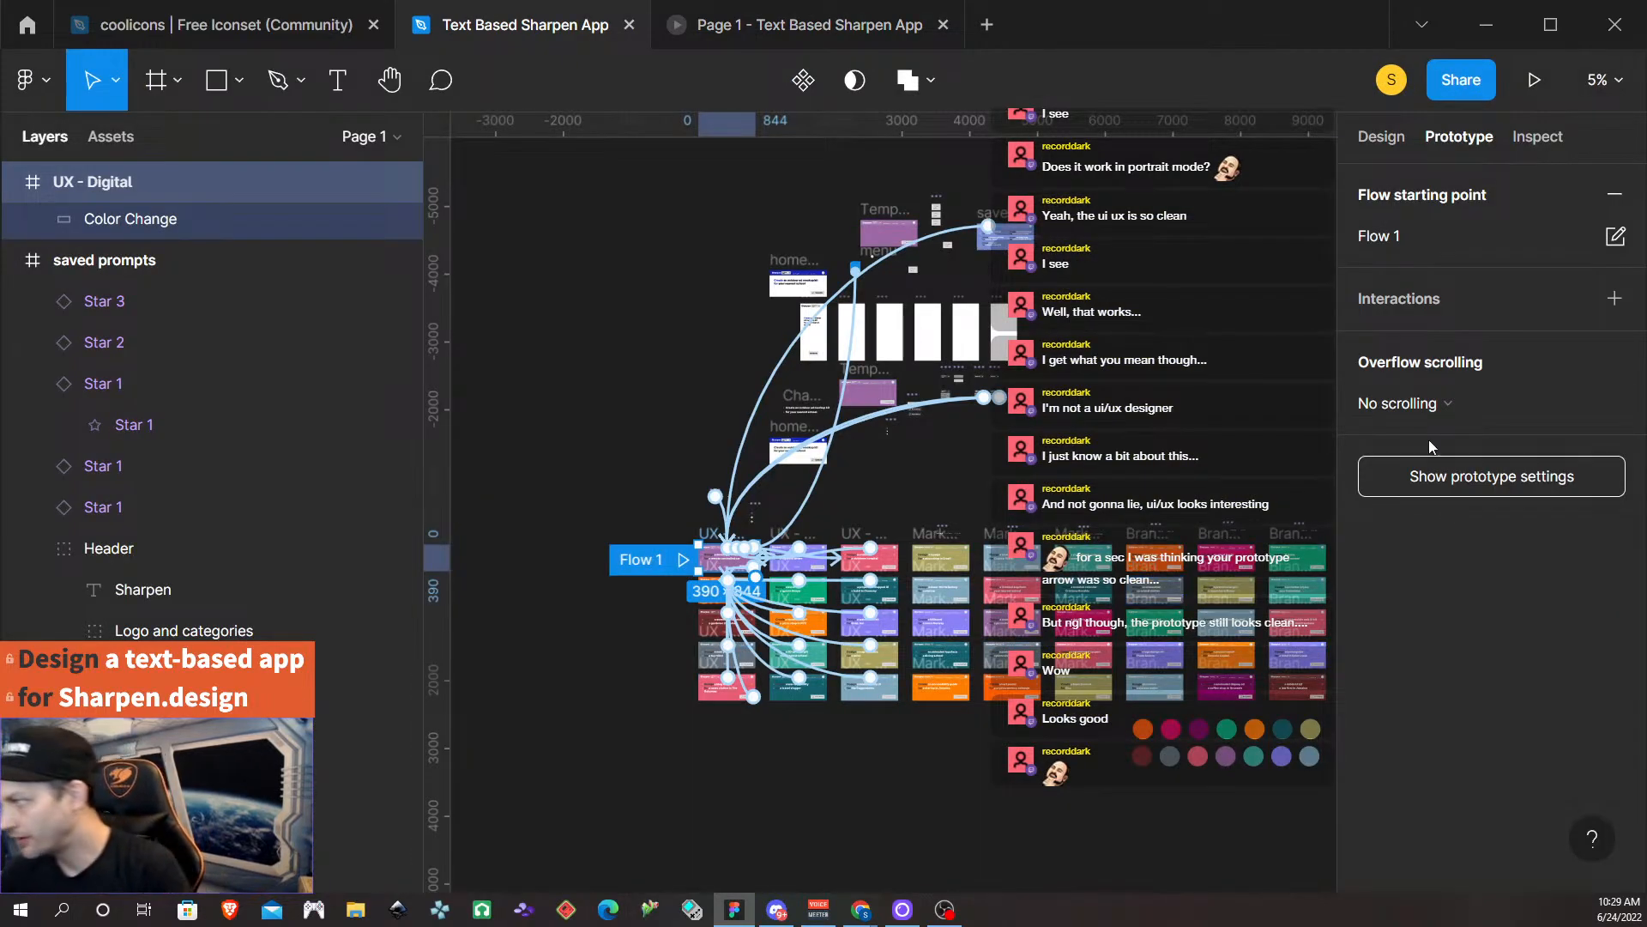
pyautogui.scroll(5, 988, 371)
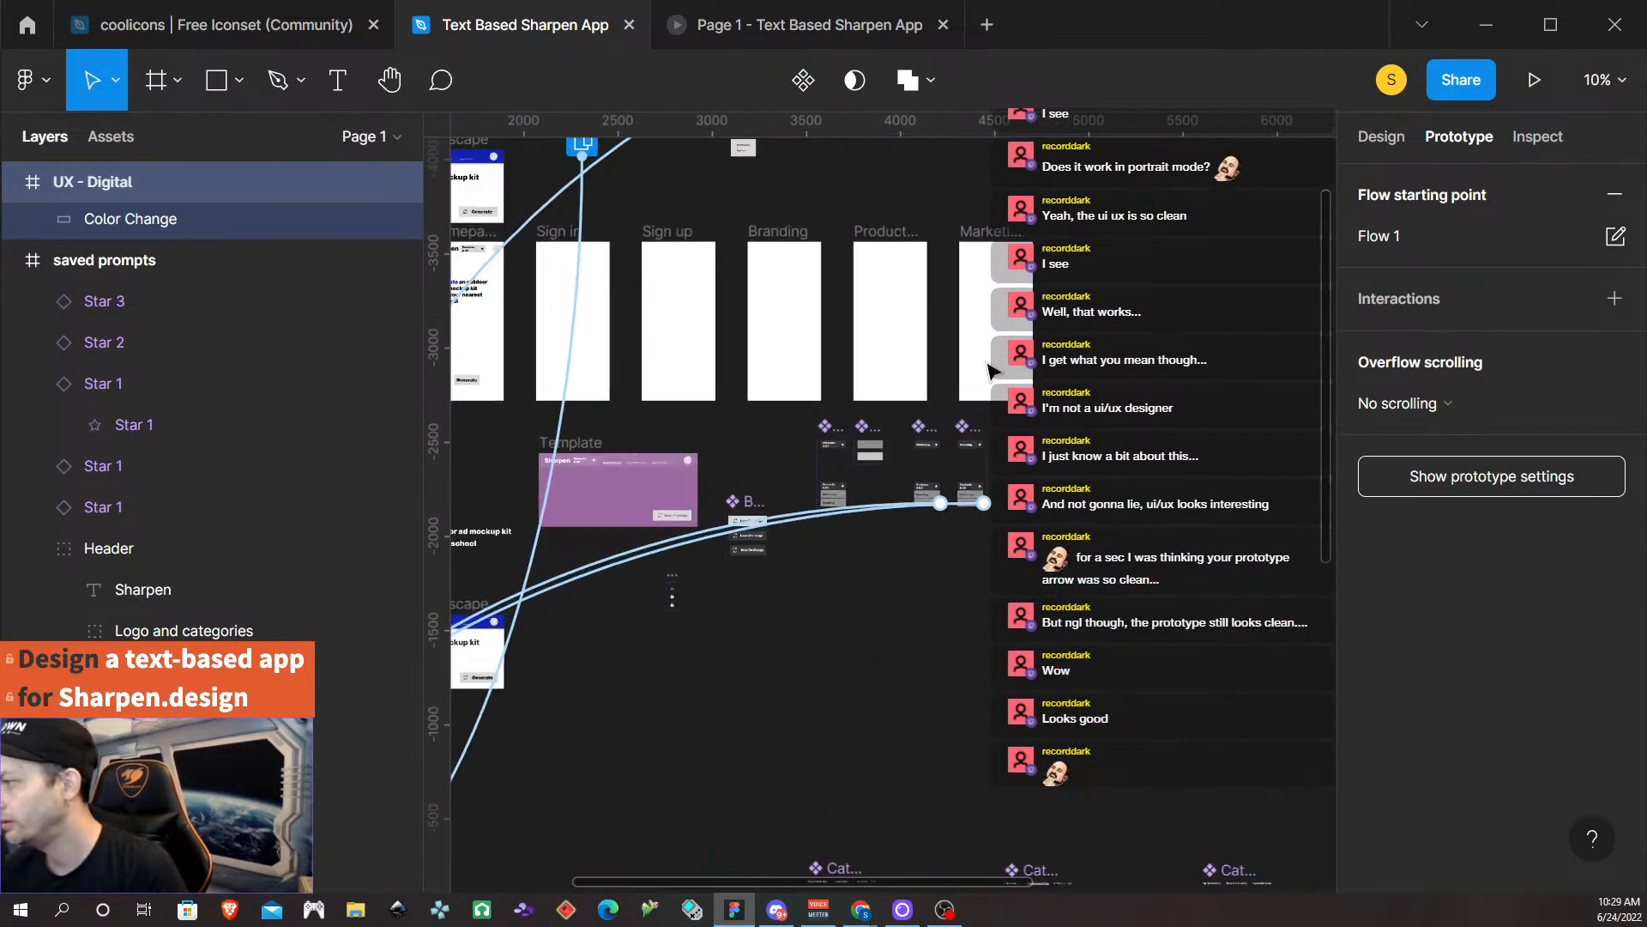
pyautogui.scroll(8, 986, 374)
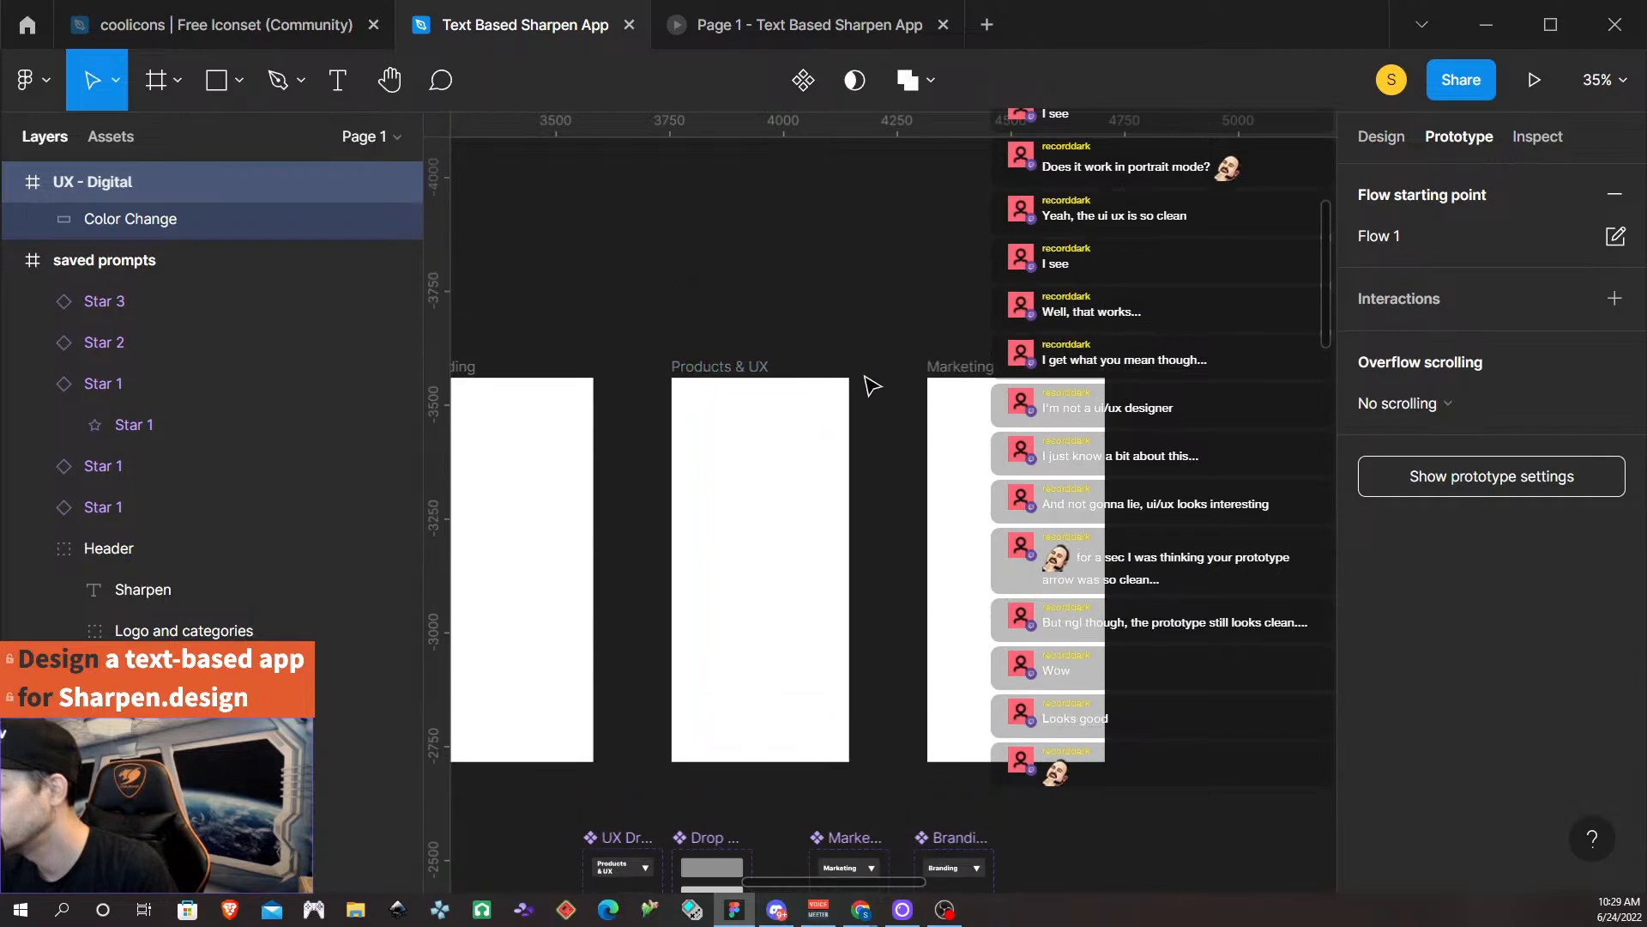
pyautogui.scroll(5, 868, 394)
pyautogui.hscroll(-4, 869, 386)
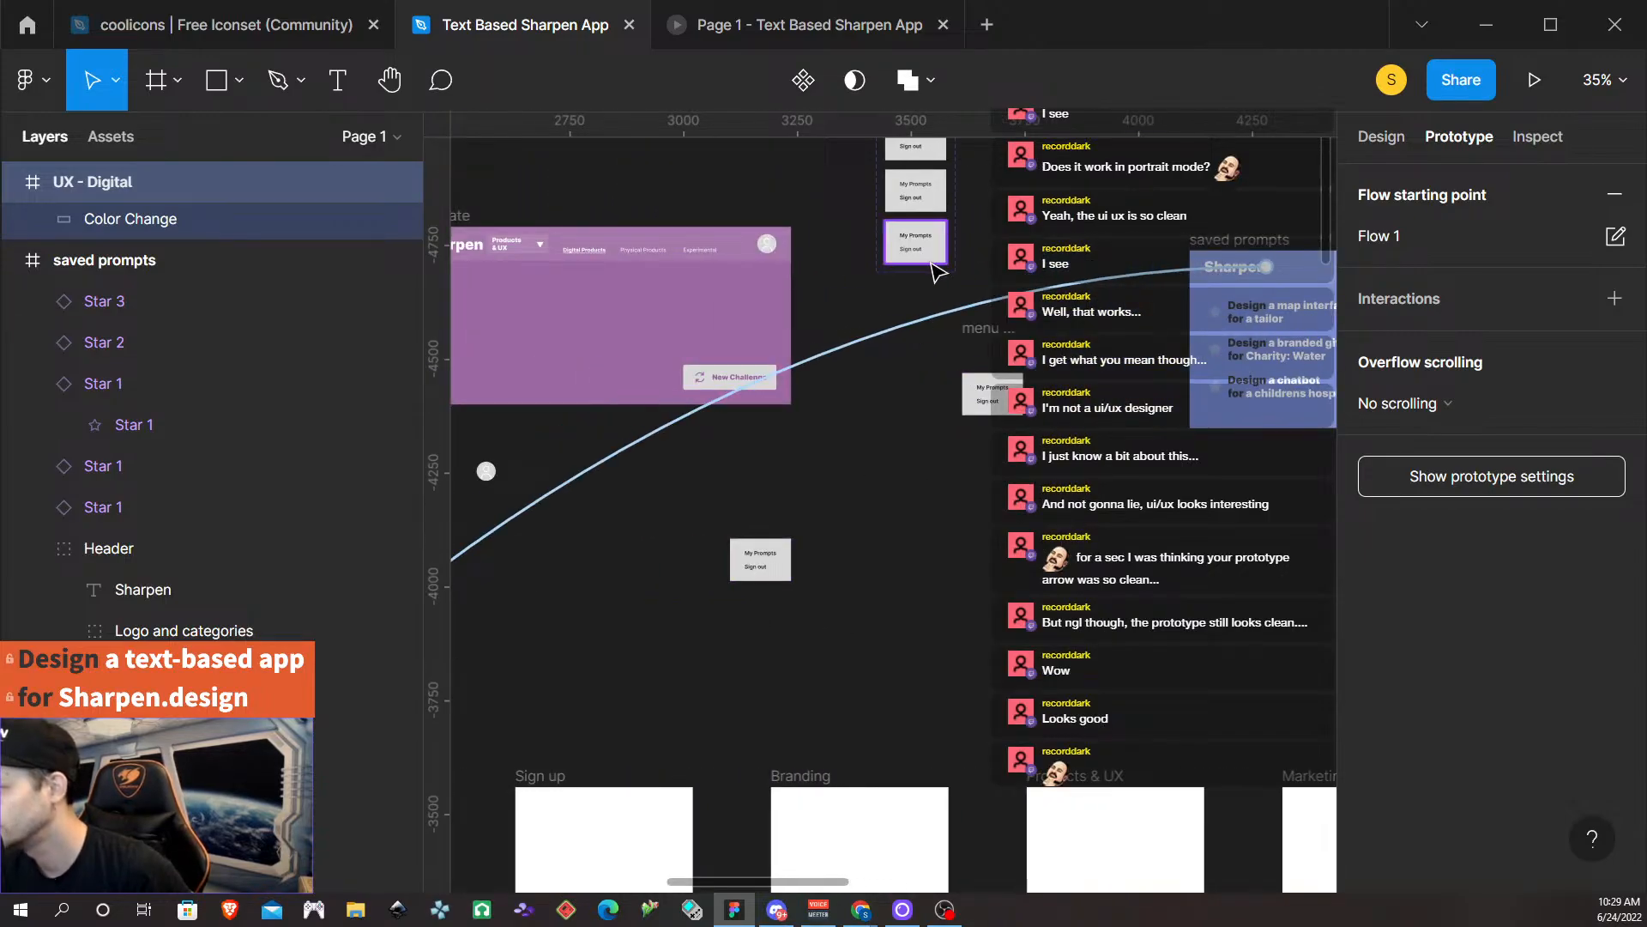
pyautogui.scroll(3, 935, 249)
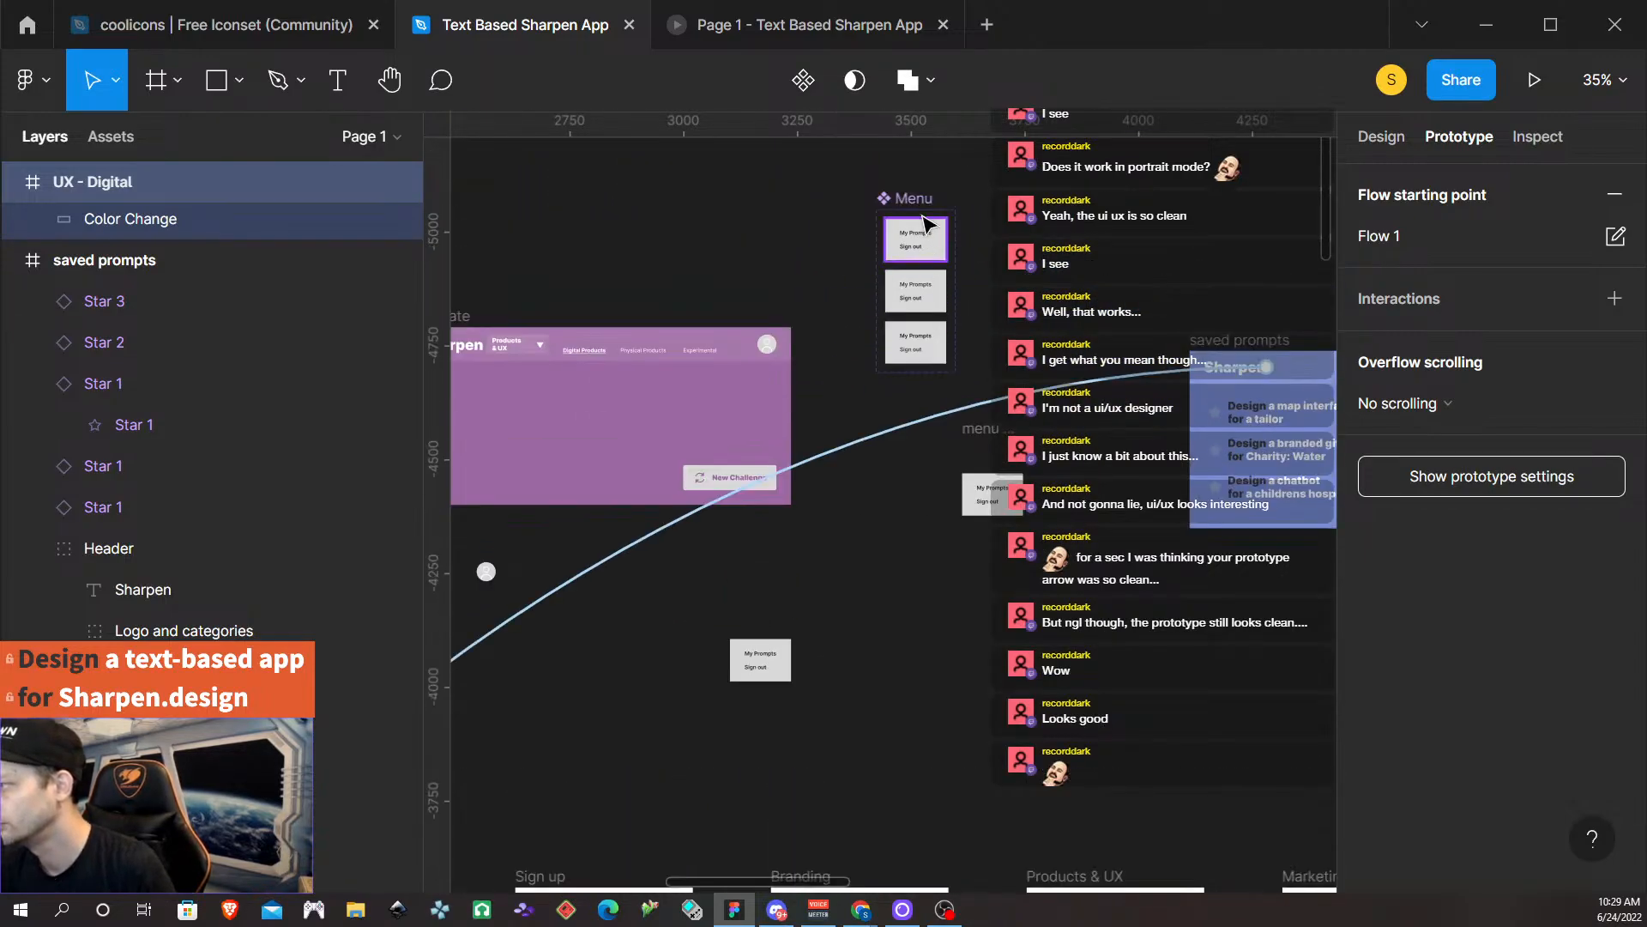
pyautogui.scroll(5, 922, 307)
pyautogui.click(923, 302)
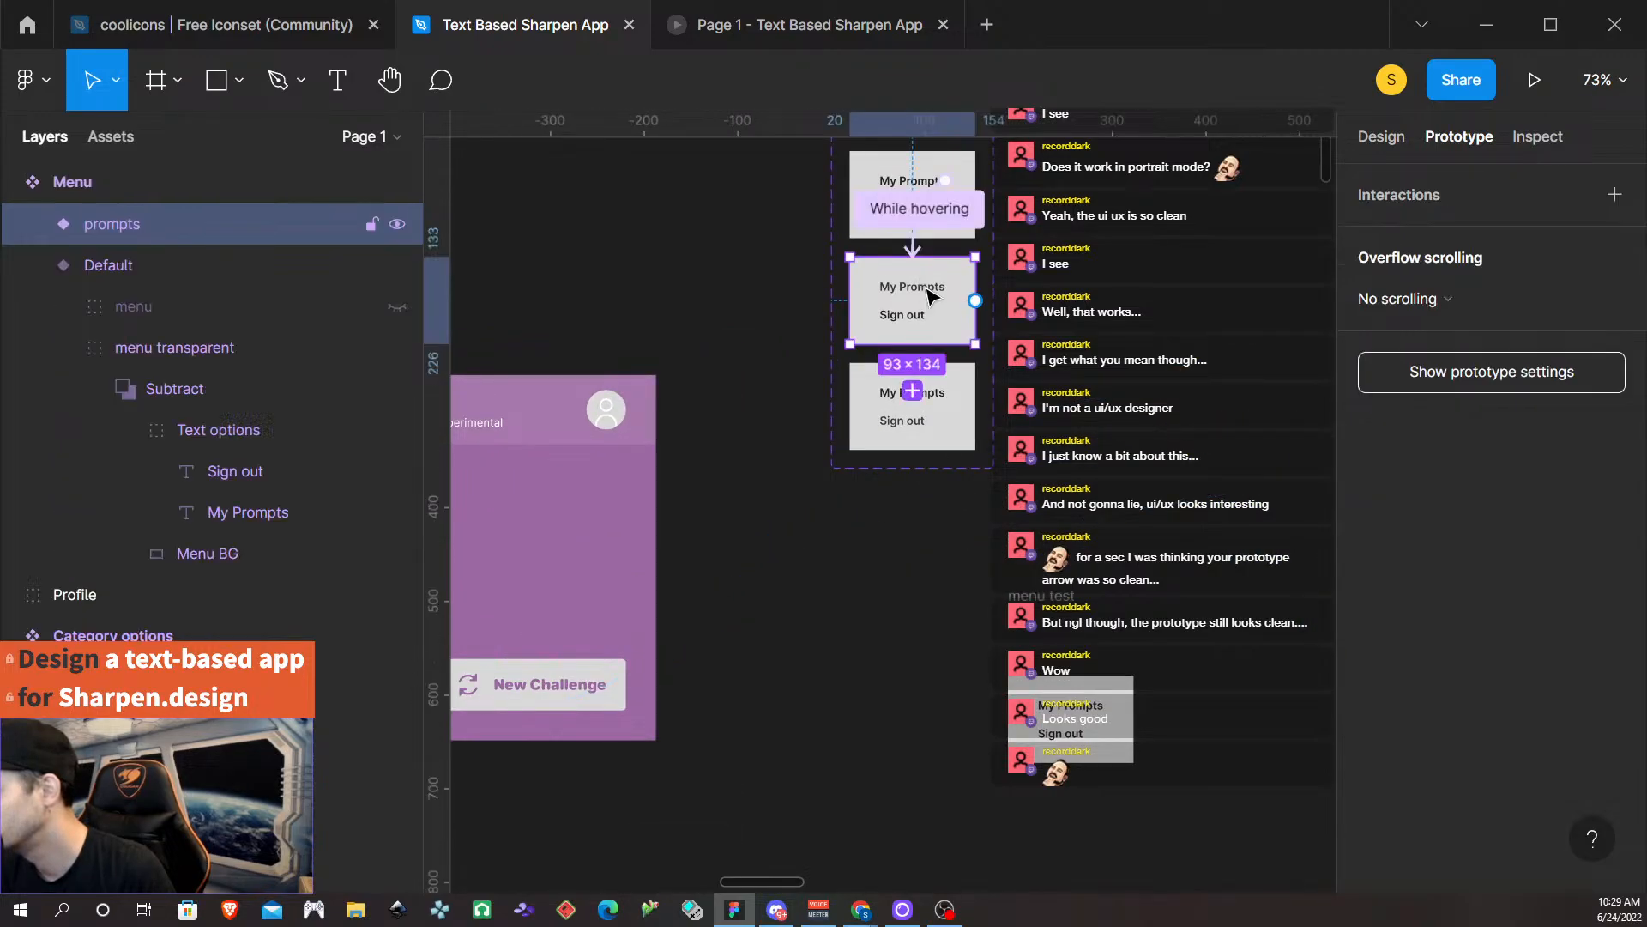
pyautogui.doubleClick(928, 294)
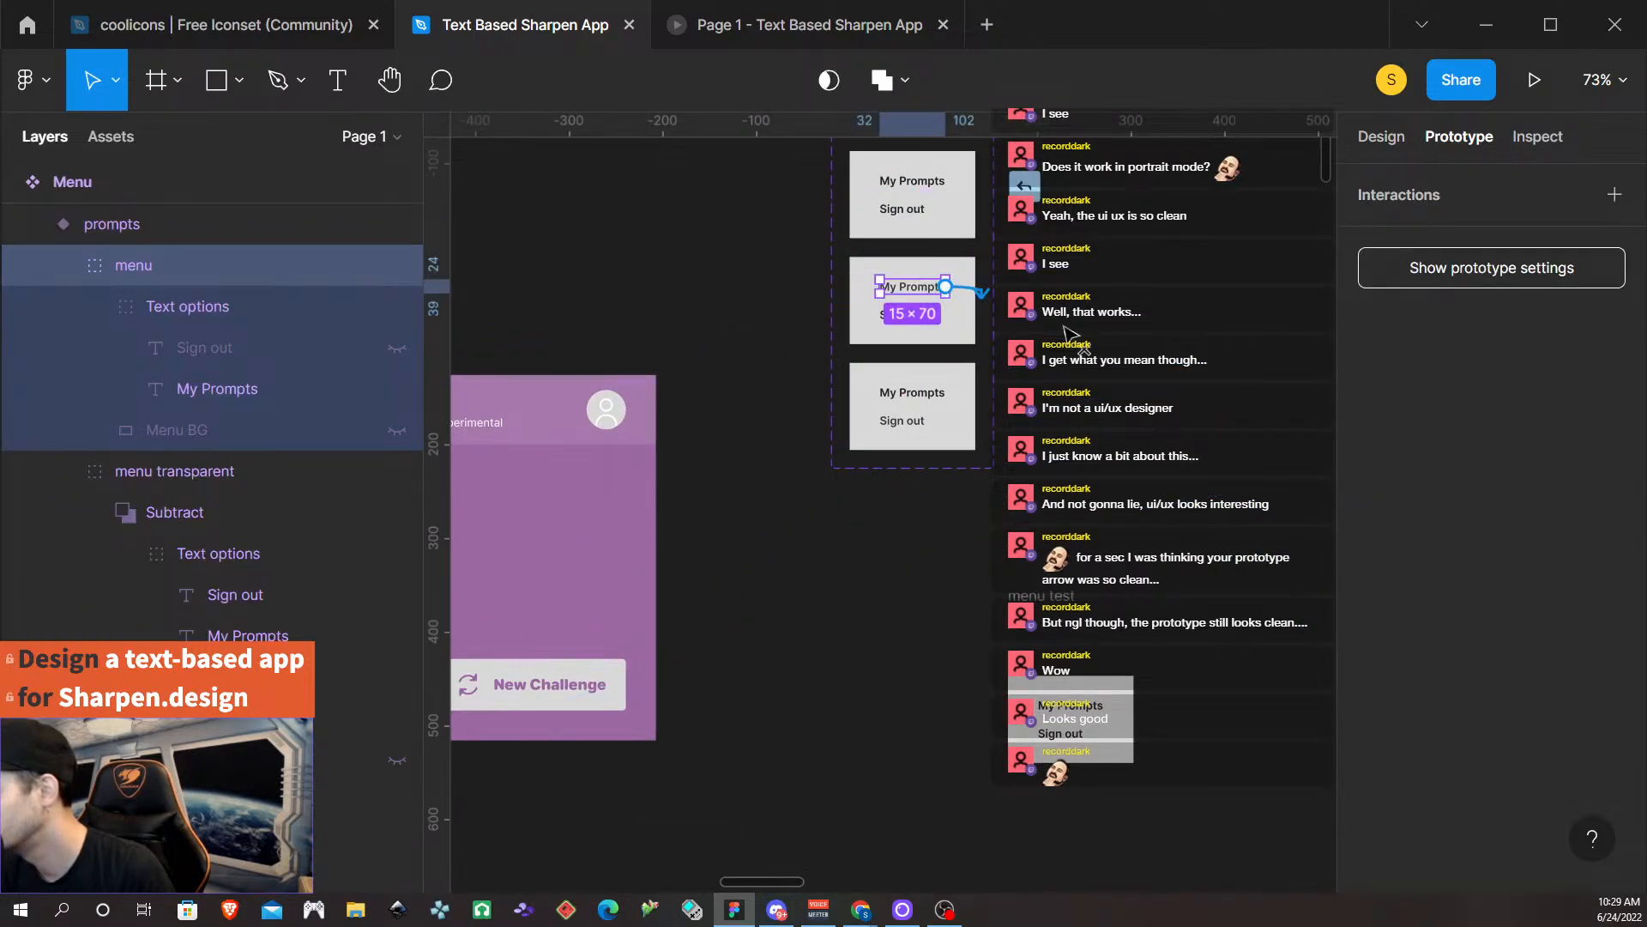
pyautogui.moveTo(1068, 333); pyautogui.dragTo(1224, 630)
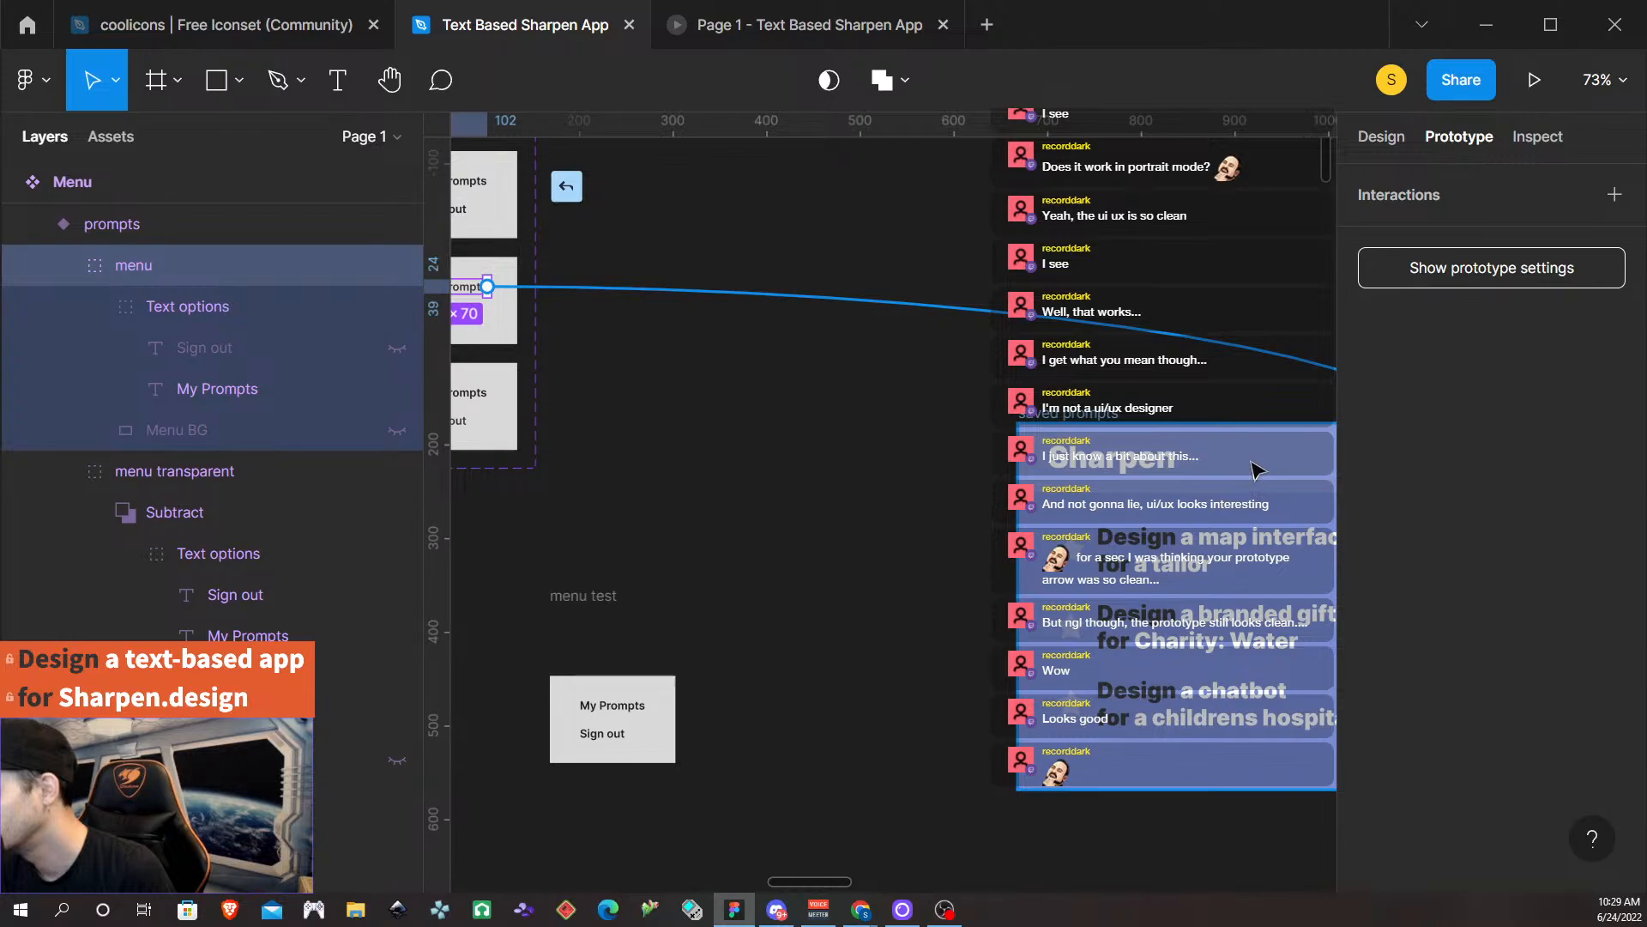
pyautogui.moveTo(1255, 469); pyautogui.dragTo(1251, 468)
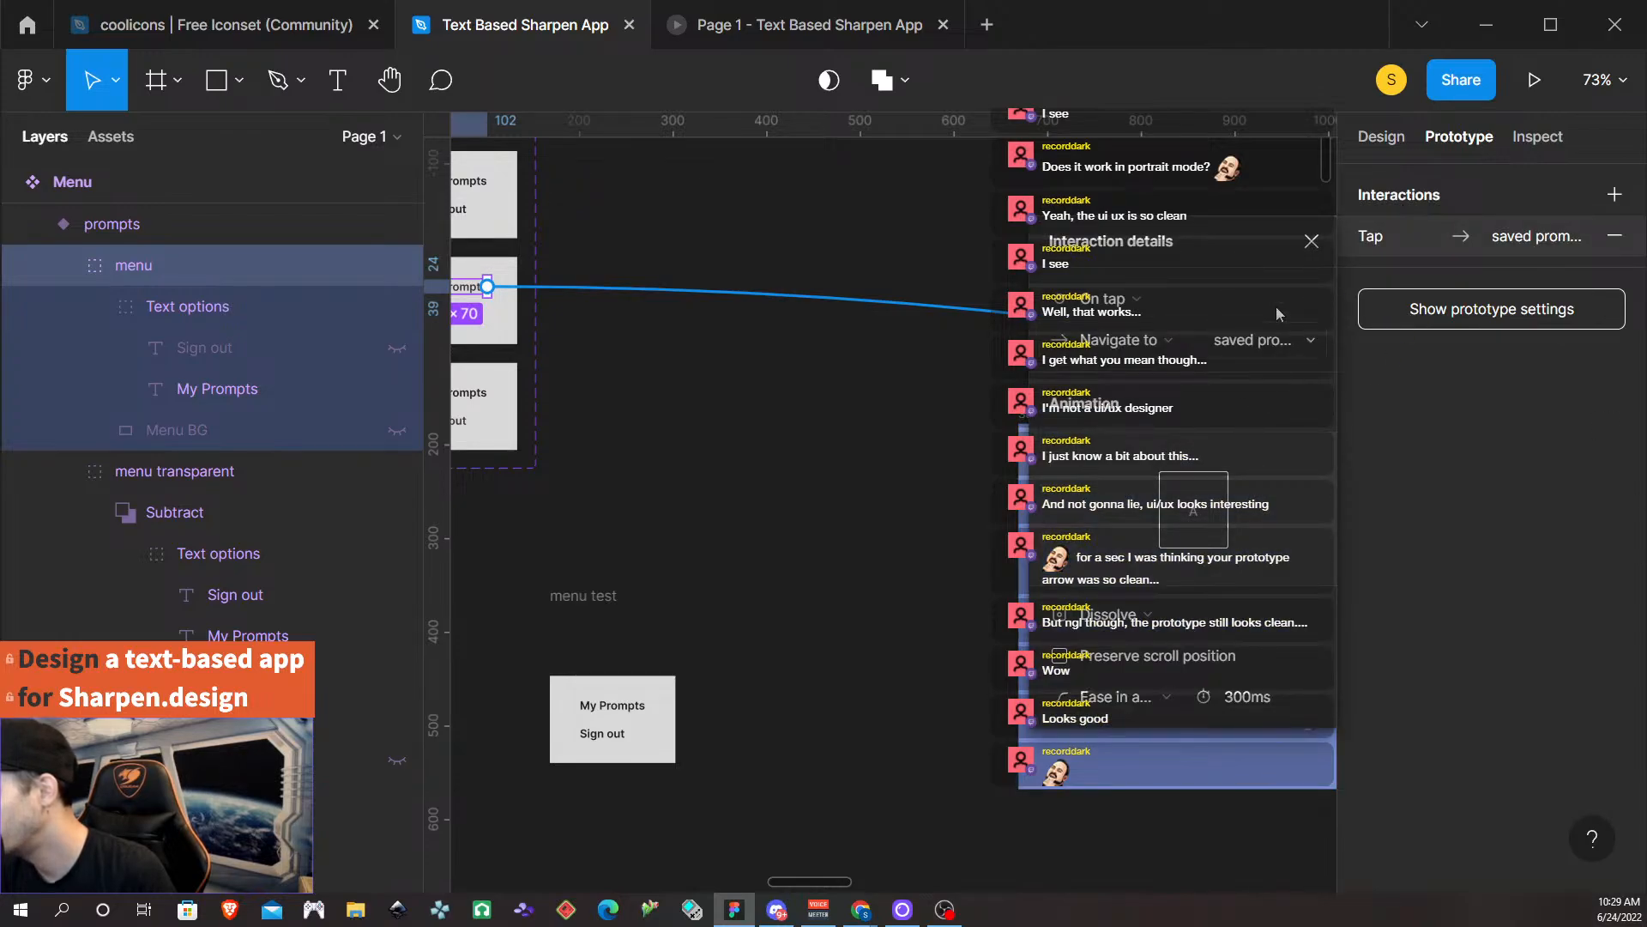
pyautogui.click(1312, 243)
# Test opening My Prompts from the profile menu and returning through the Sharpen logo, then close the preview.
pyautogui.click(806, 21)
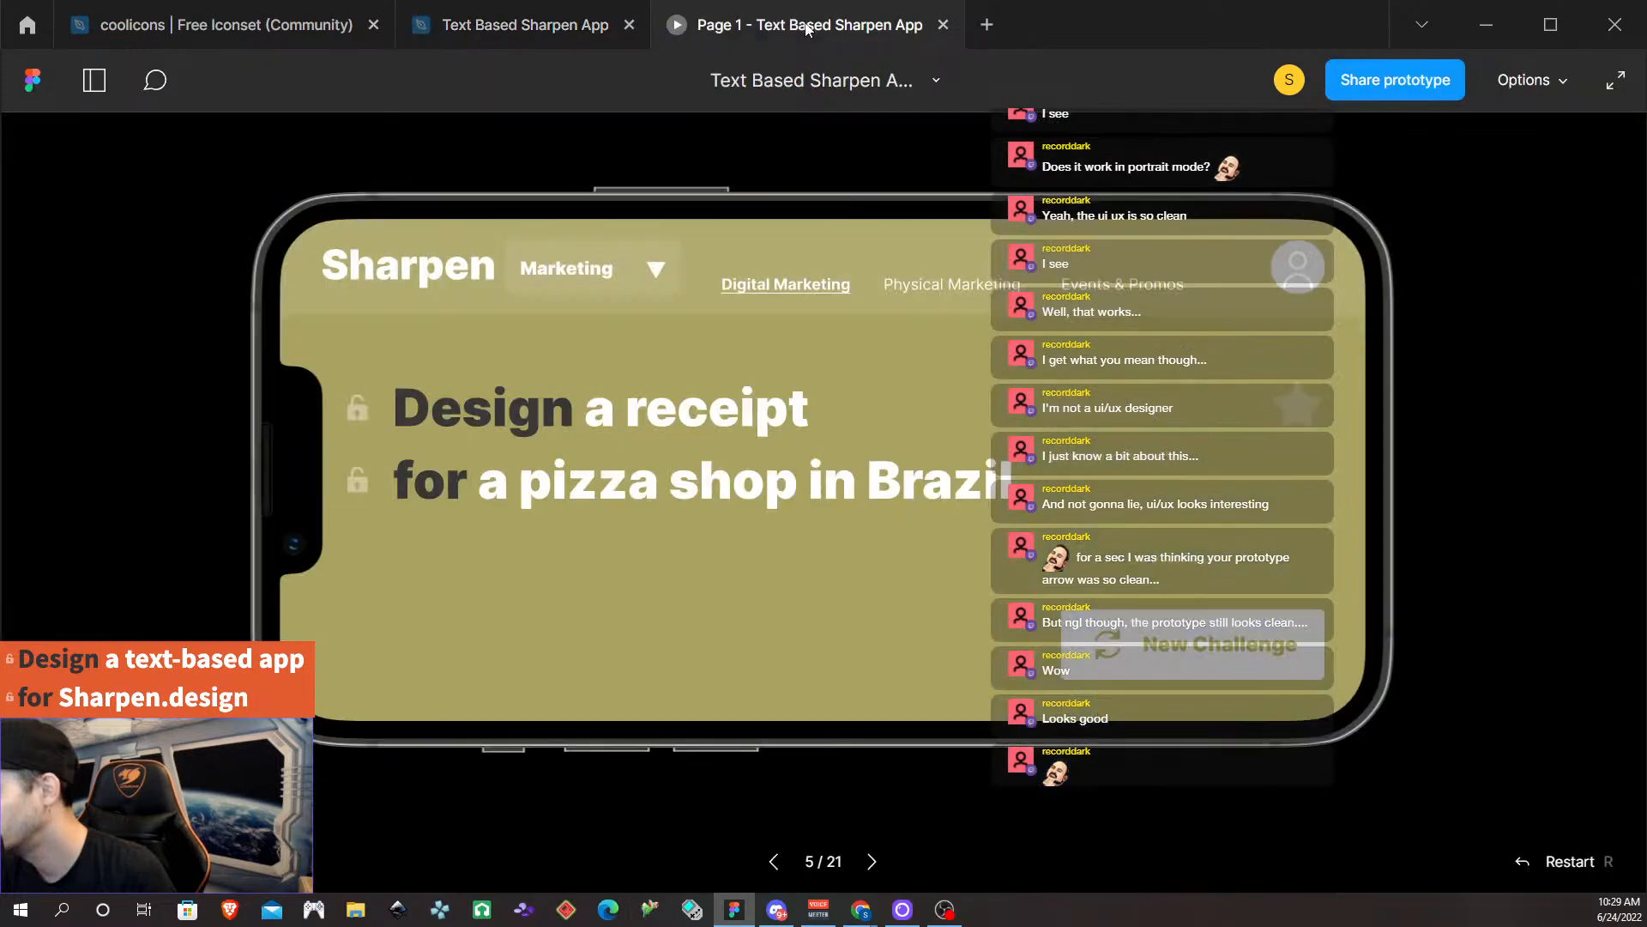
pyautogui.click(1291, 262)
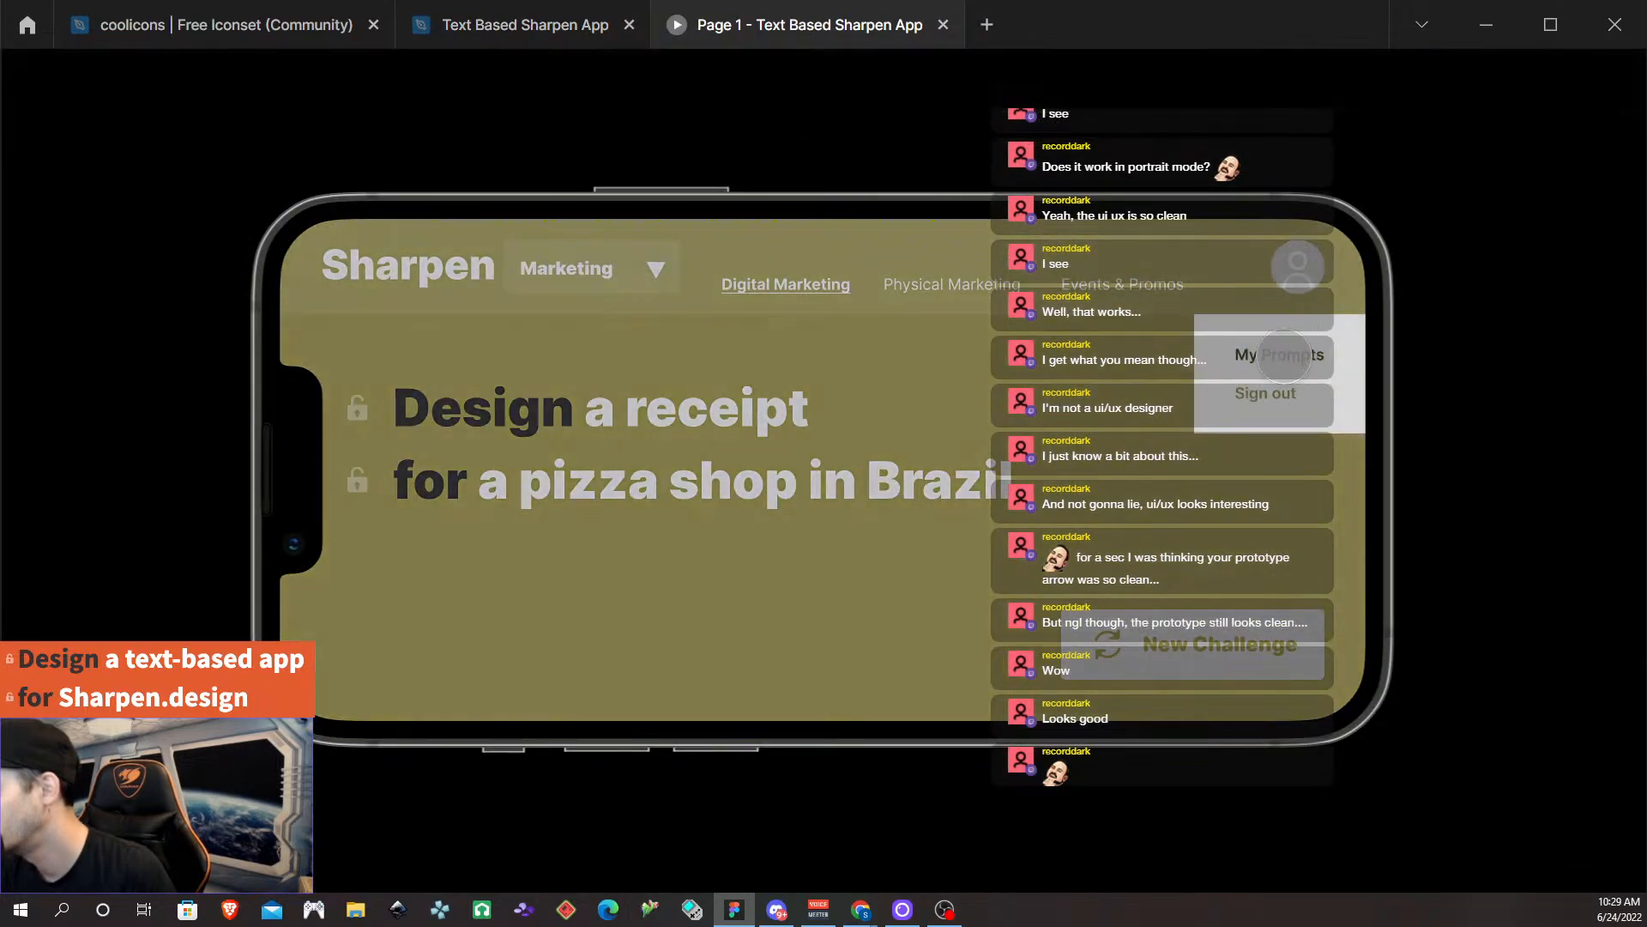
pyautogui.click(1287, 352)
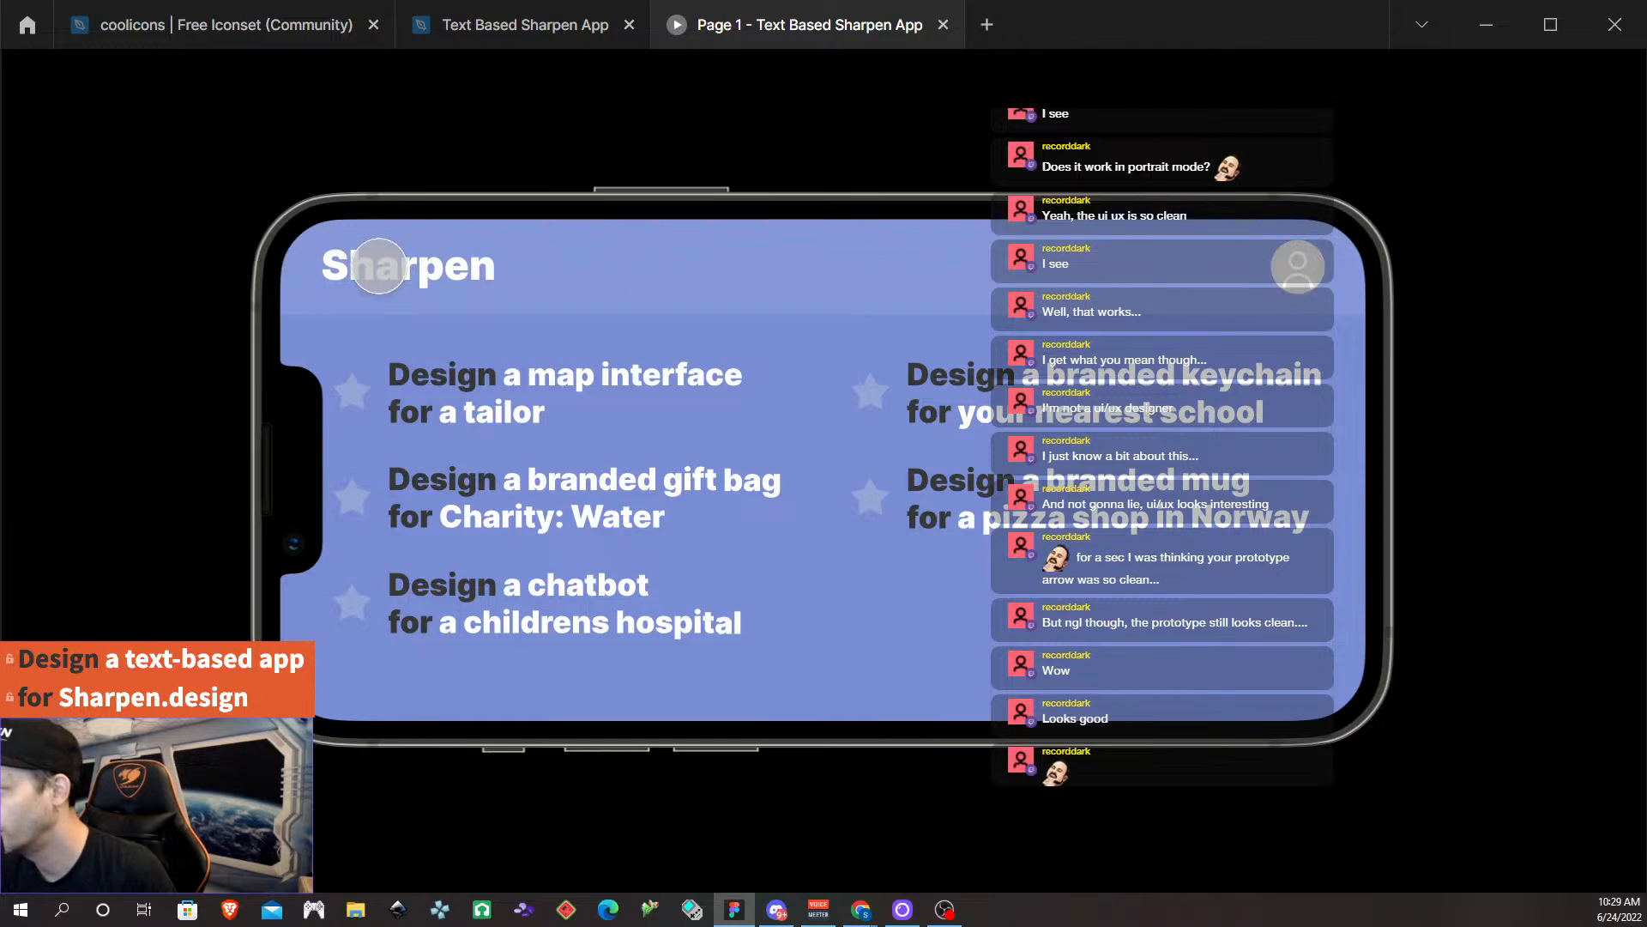
pyautogui.click(380, 266)
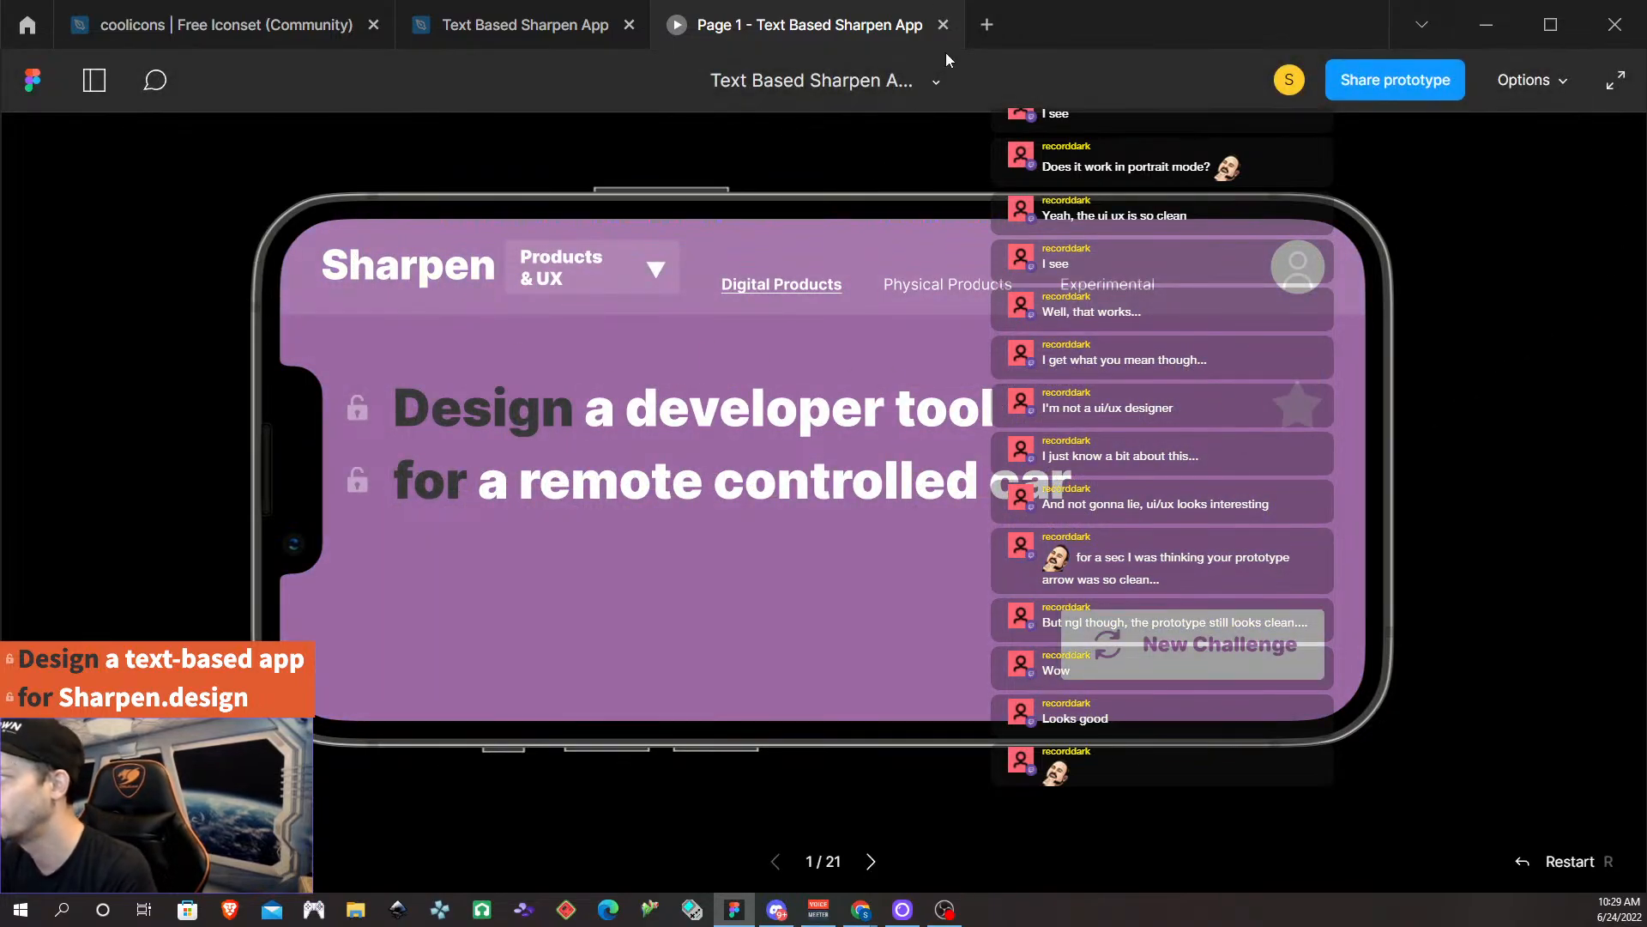
pyautogui.click(943, 25)
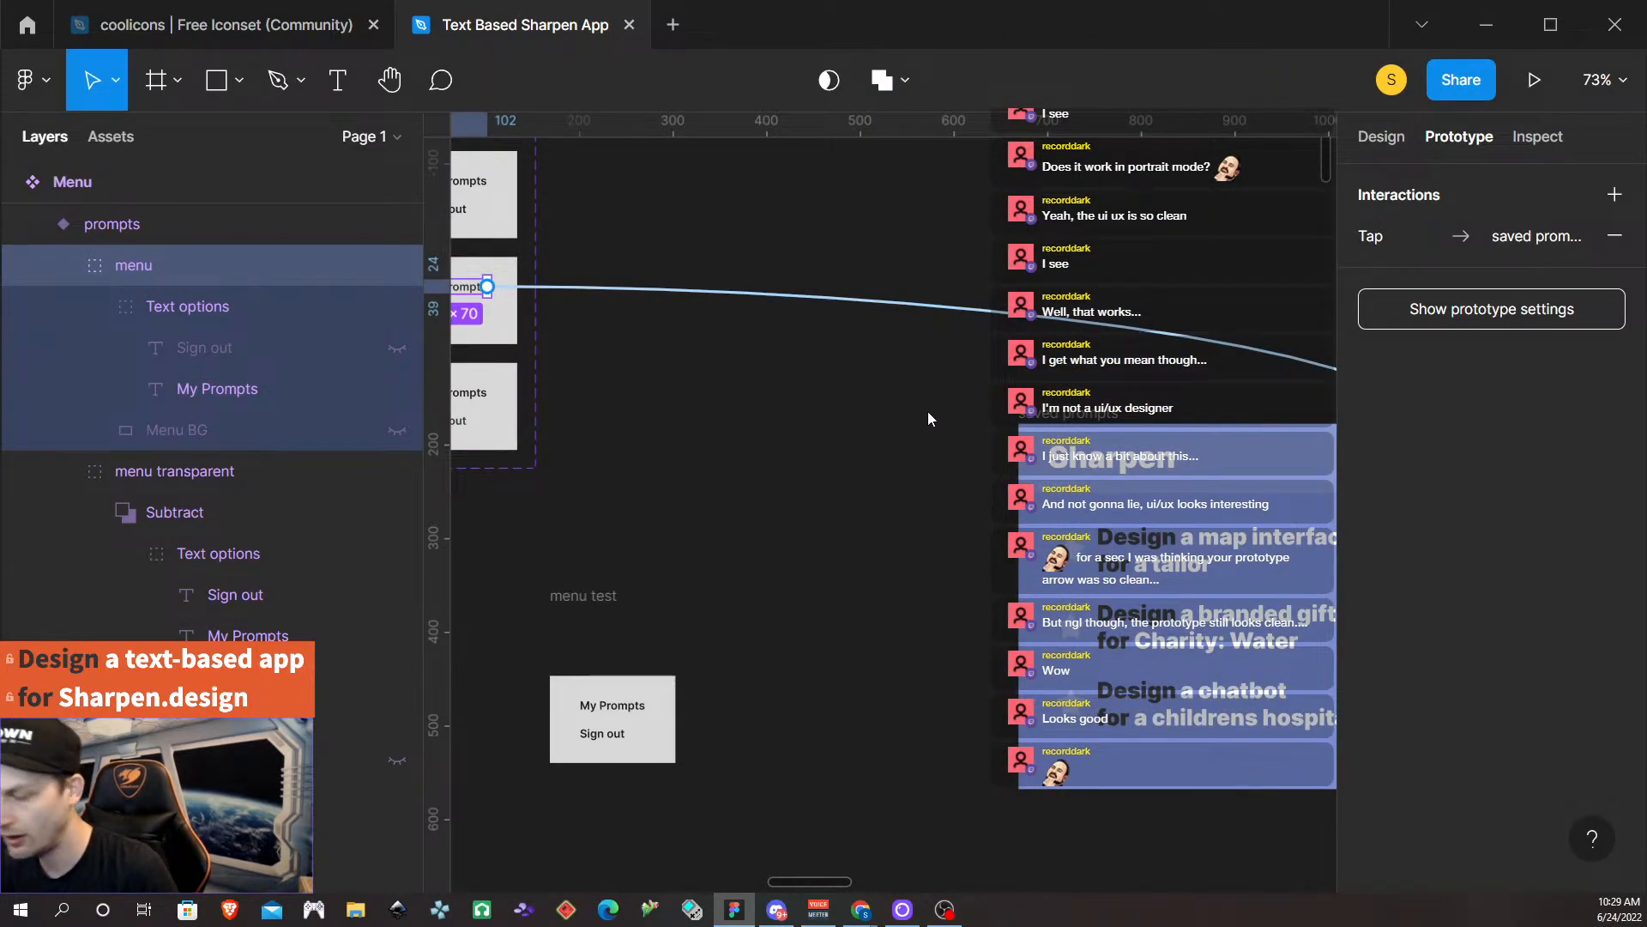
# Relink the New Challenge button of the Marketing - Digital receipt challenge to the lower-thirds lockup challenge.
pyautogui.scroll(-5, 886, 431)
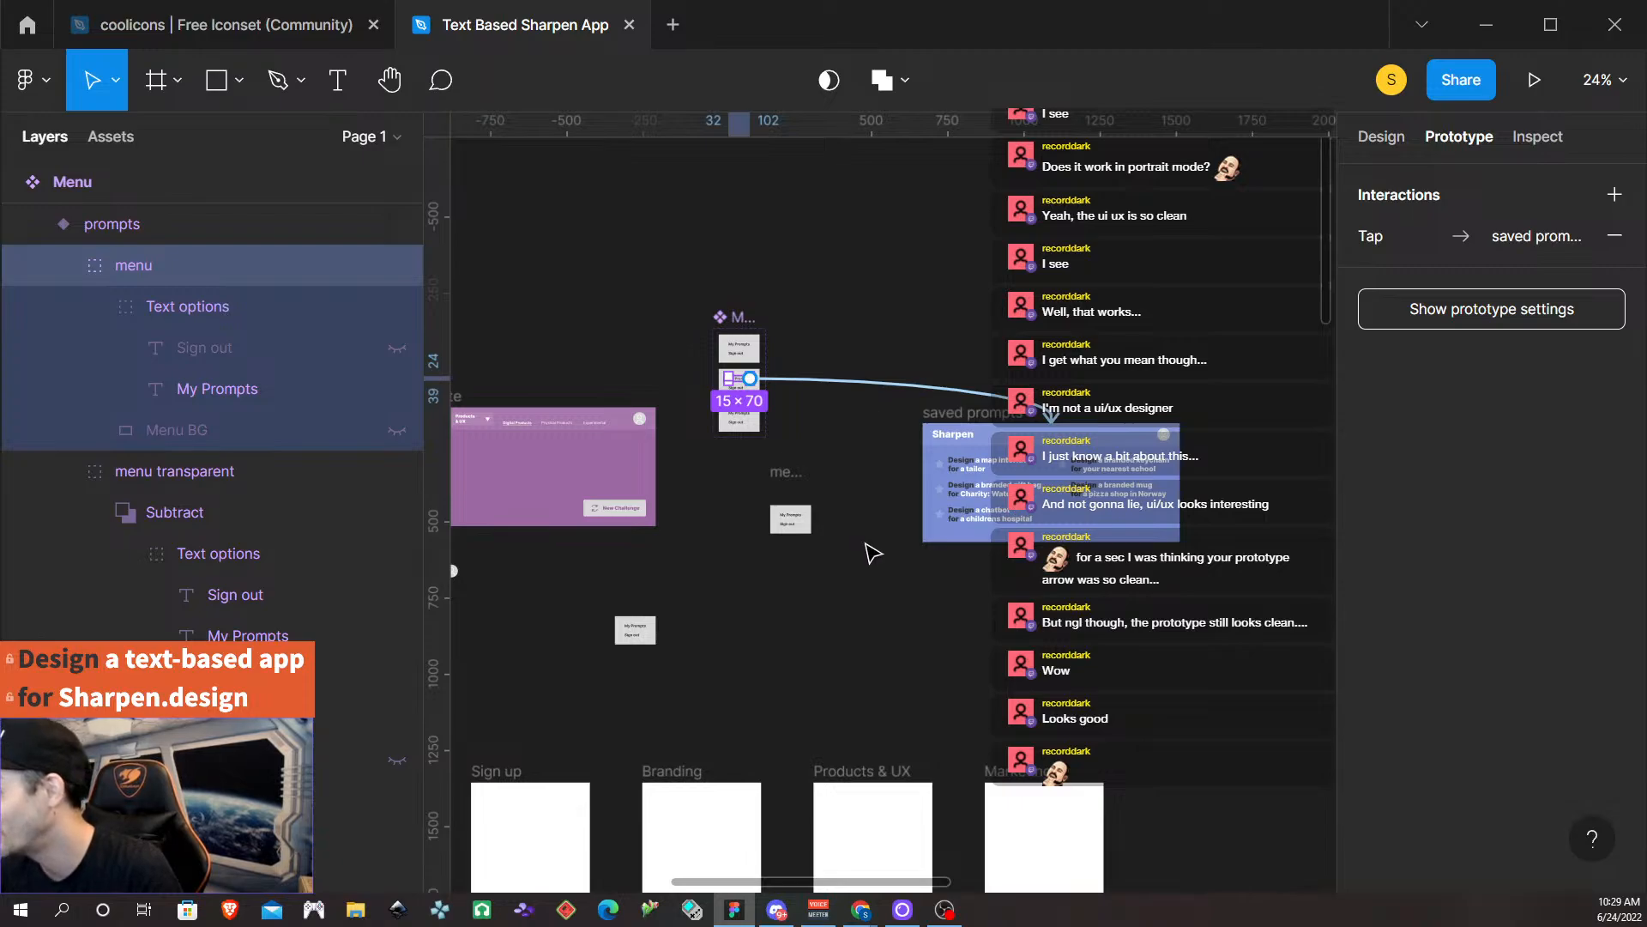
pyautogui.scroll(-4, 874, 554)
pyautogui.scroll(-5, 869, 545)
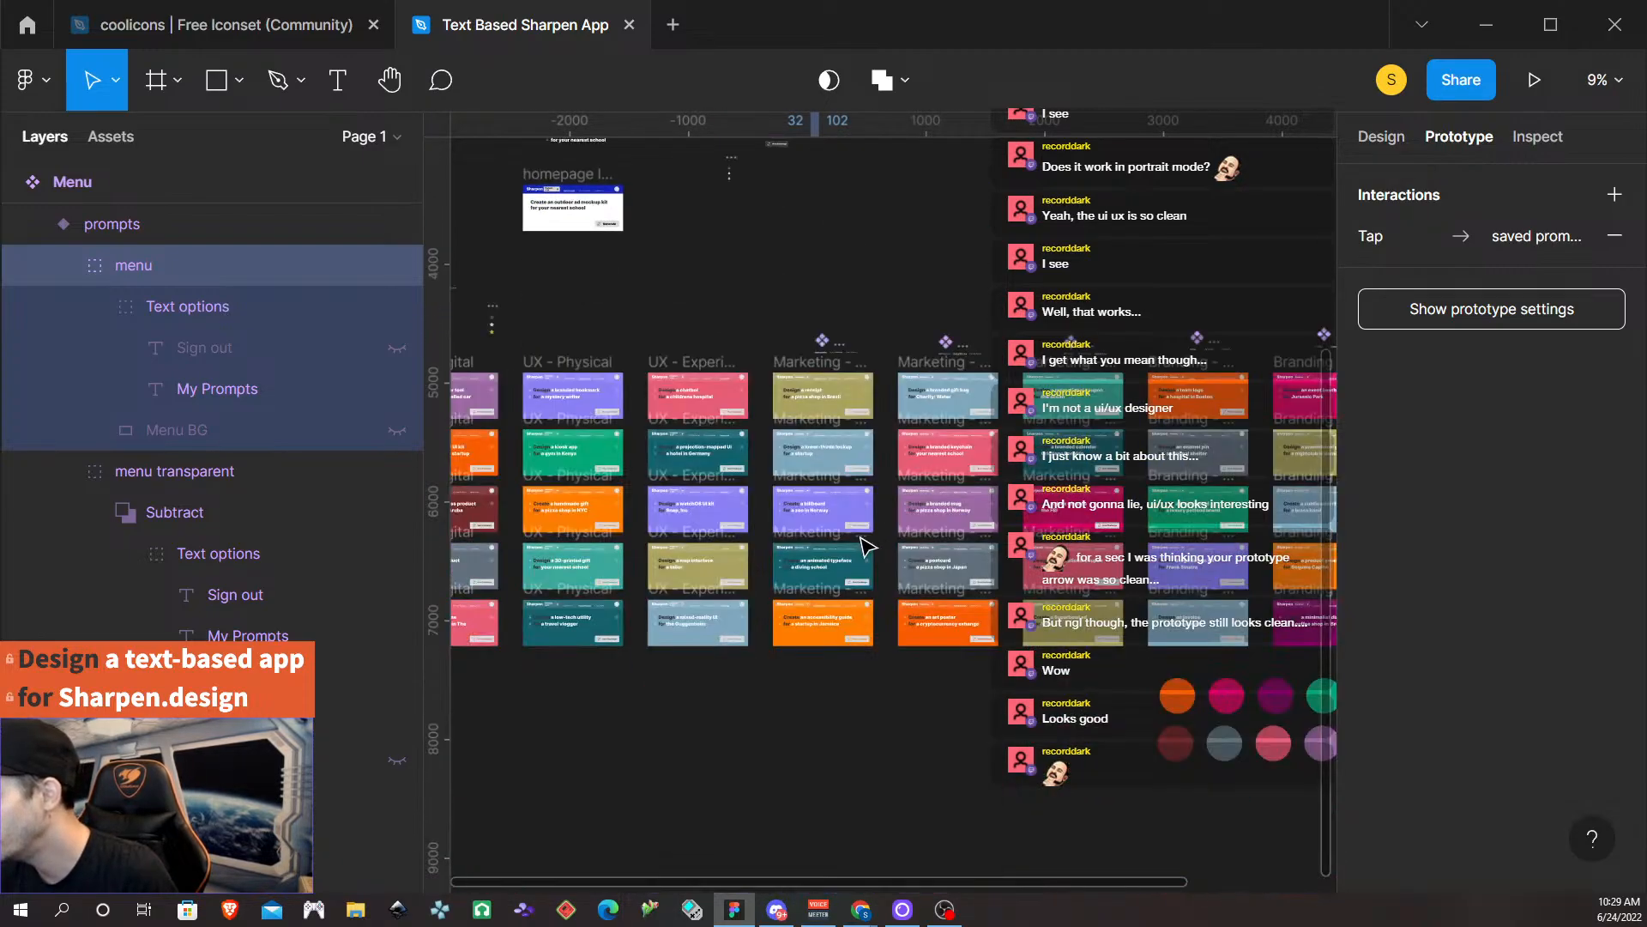
pyautogui.scroll(1, 755, 447)
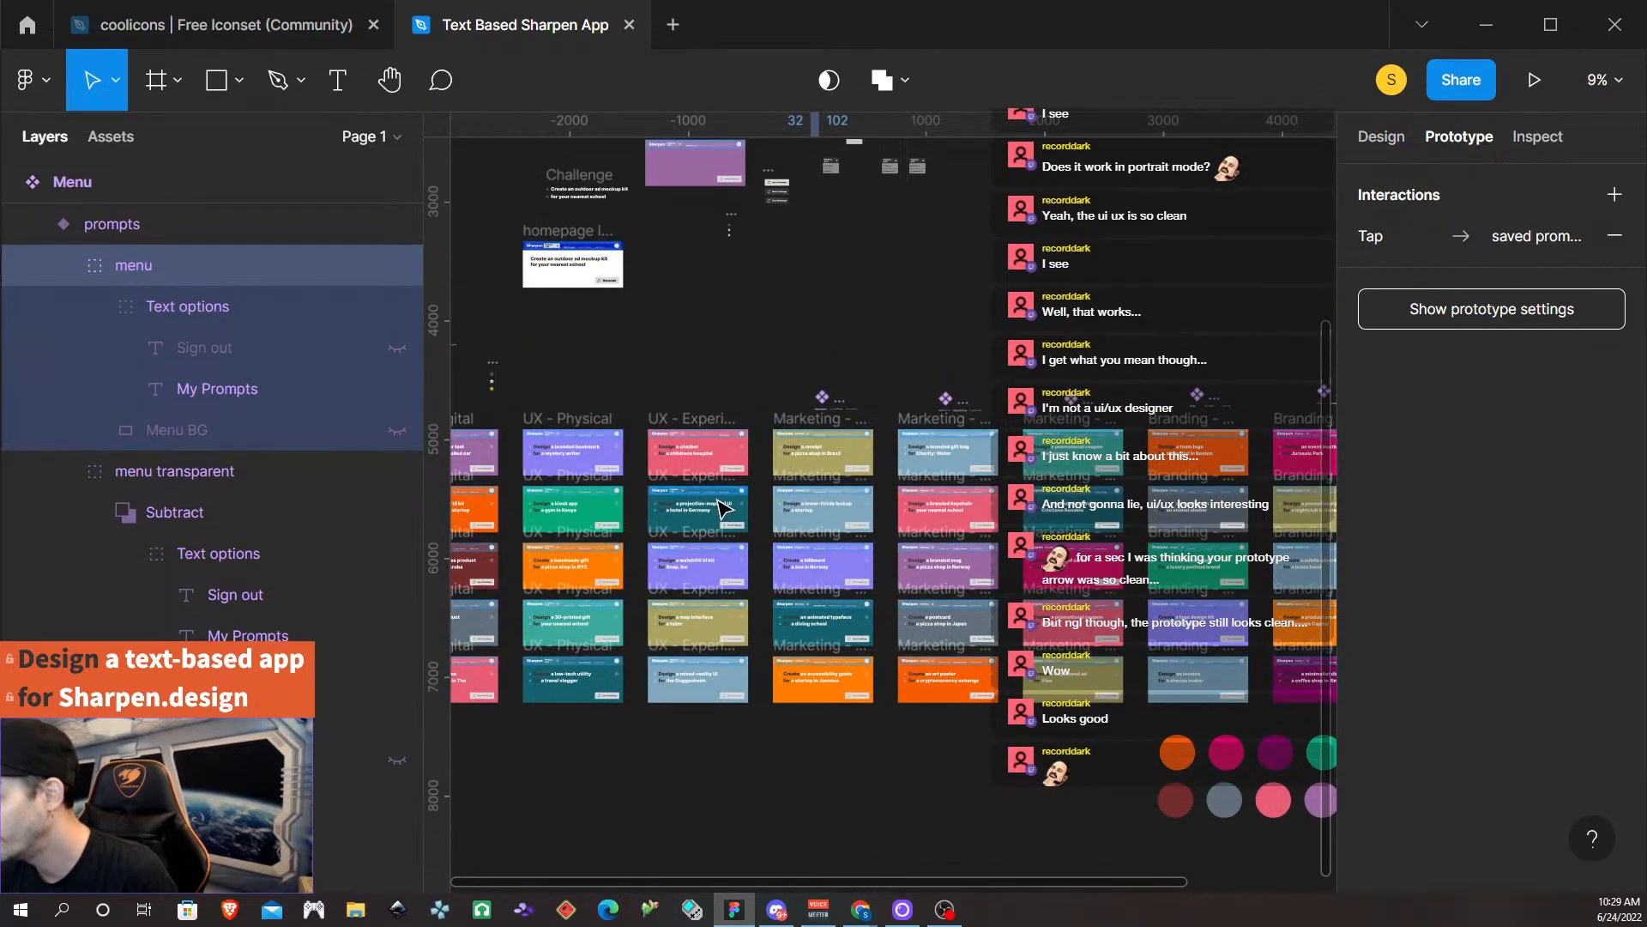
pyautogui.click(798, 423)
pyautogui.scroll(5, 887, 412)
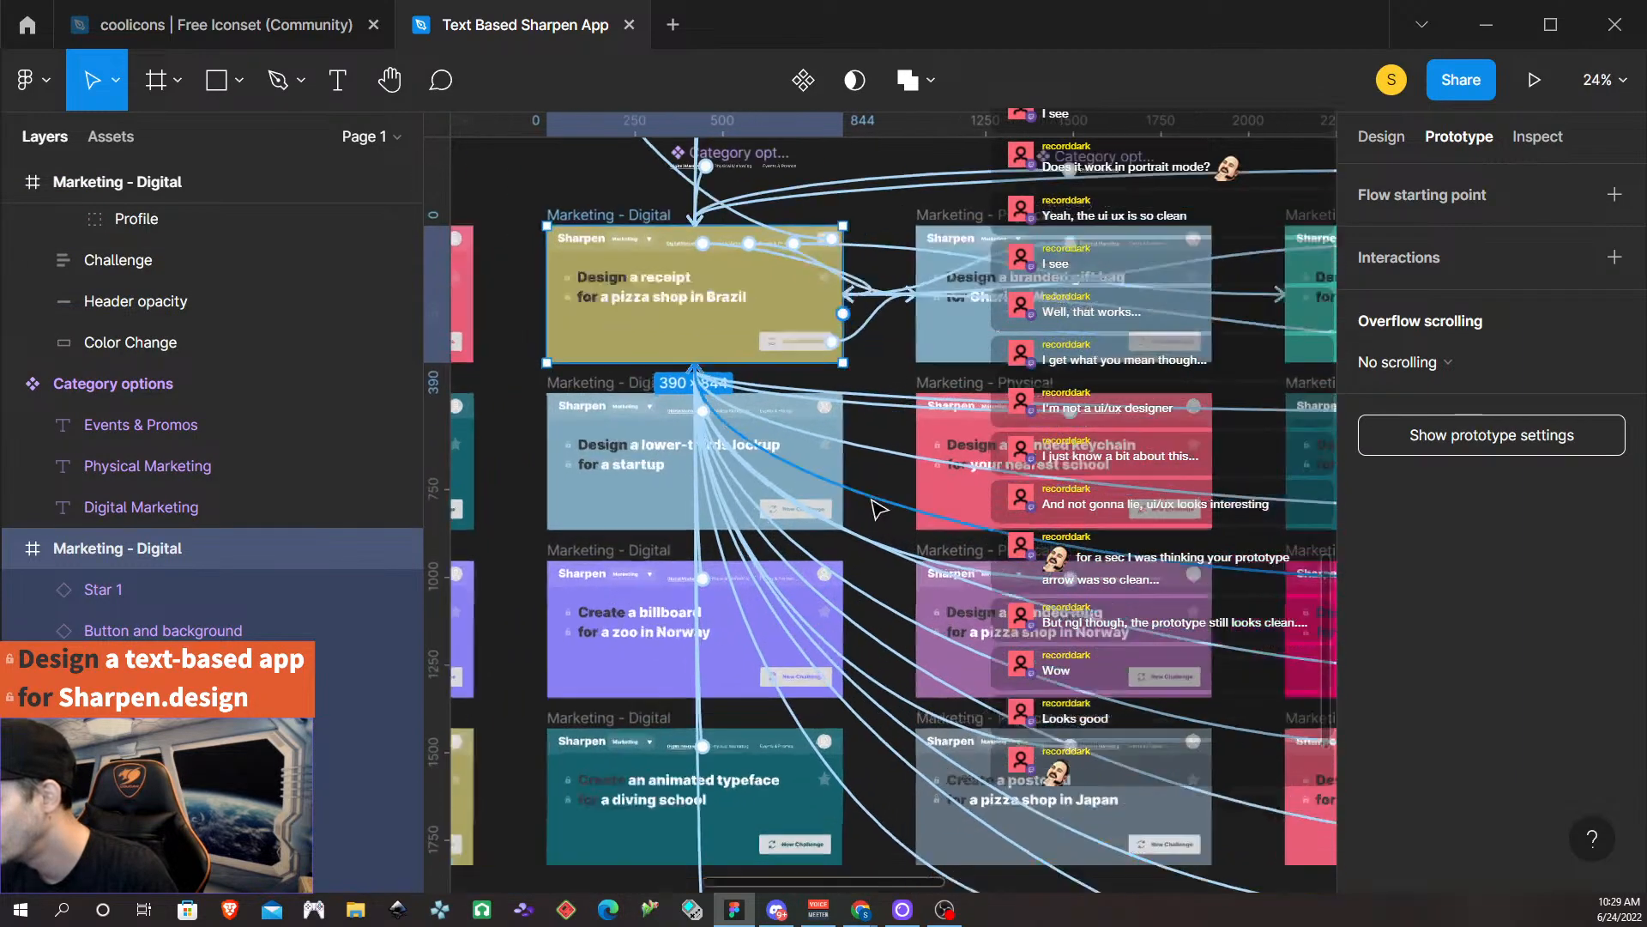
pyautogui.moveTo(889, 284); pyautogui.dragTo(755, 399)
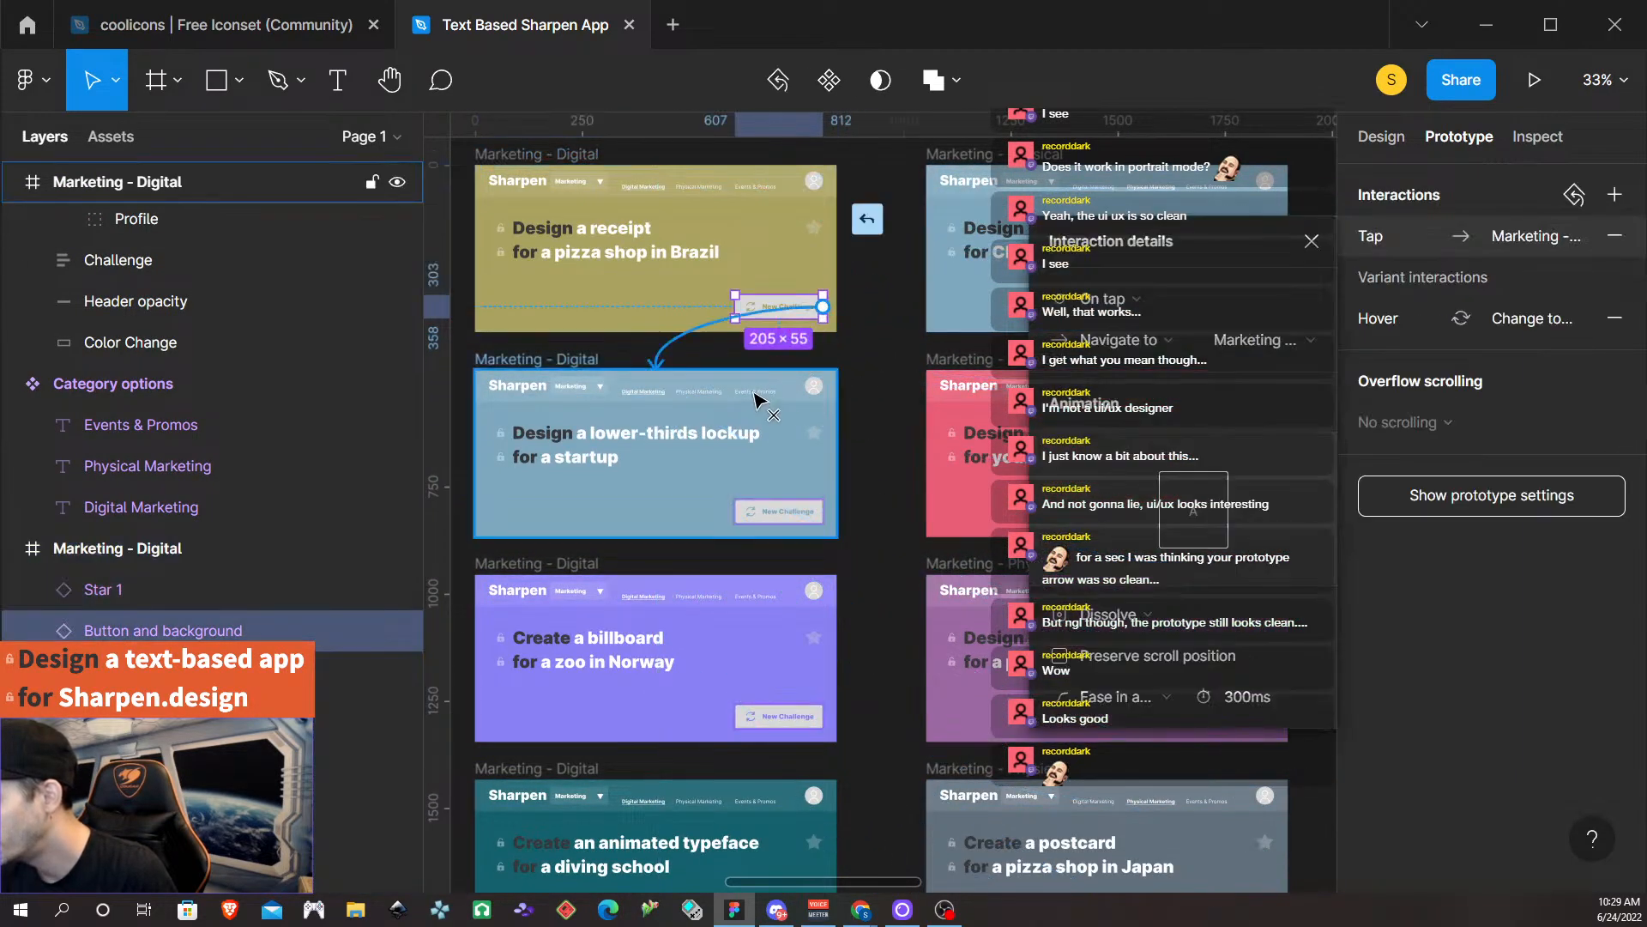
# Relink the New Challenge button of the Marketing - Digital lower-thirds challenge to the billboard challenge, and the billboard's button to the animated typeface challenge.
pyautogui.moveTo(786, 524); pyautogui.dragTo(784, 513)
pyautogui.click(783, 513)
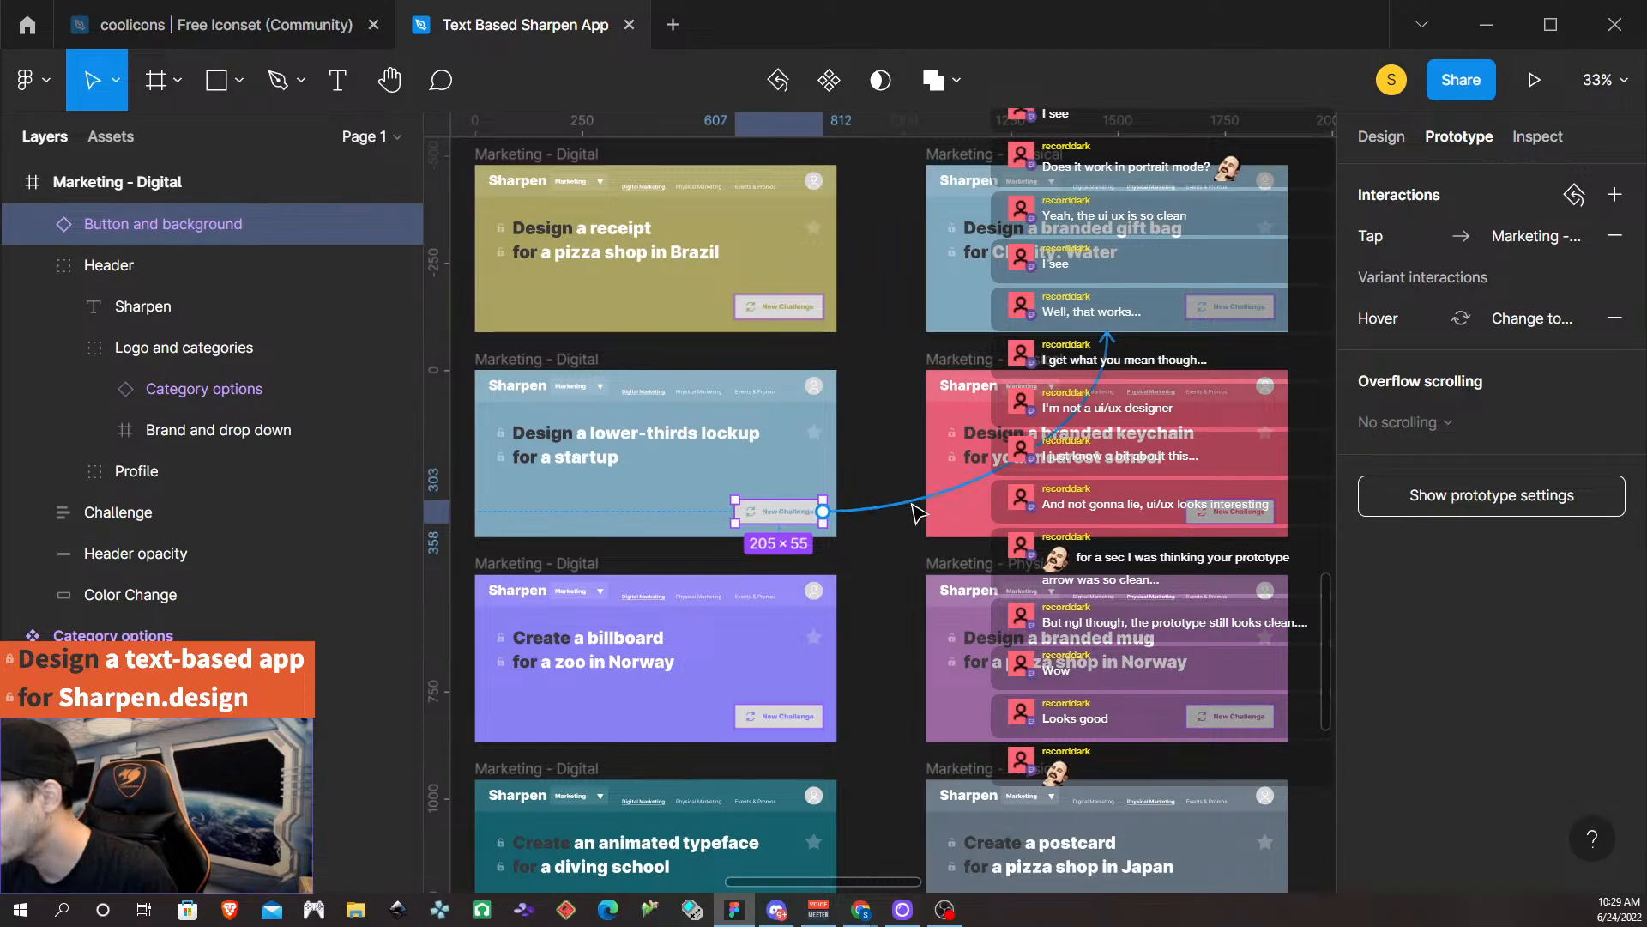
pyautogui.scroll(-1, 783, 710)
pyautogui.click(801, 708)
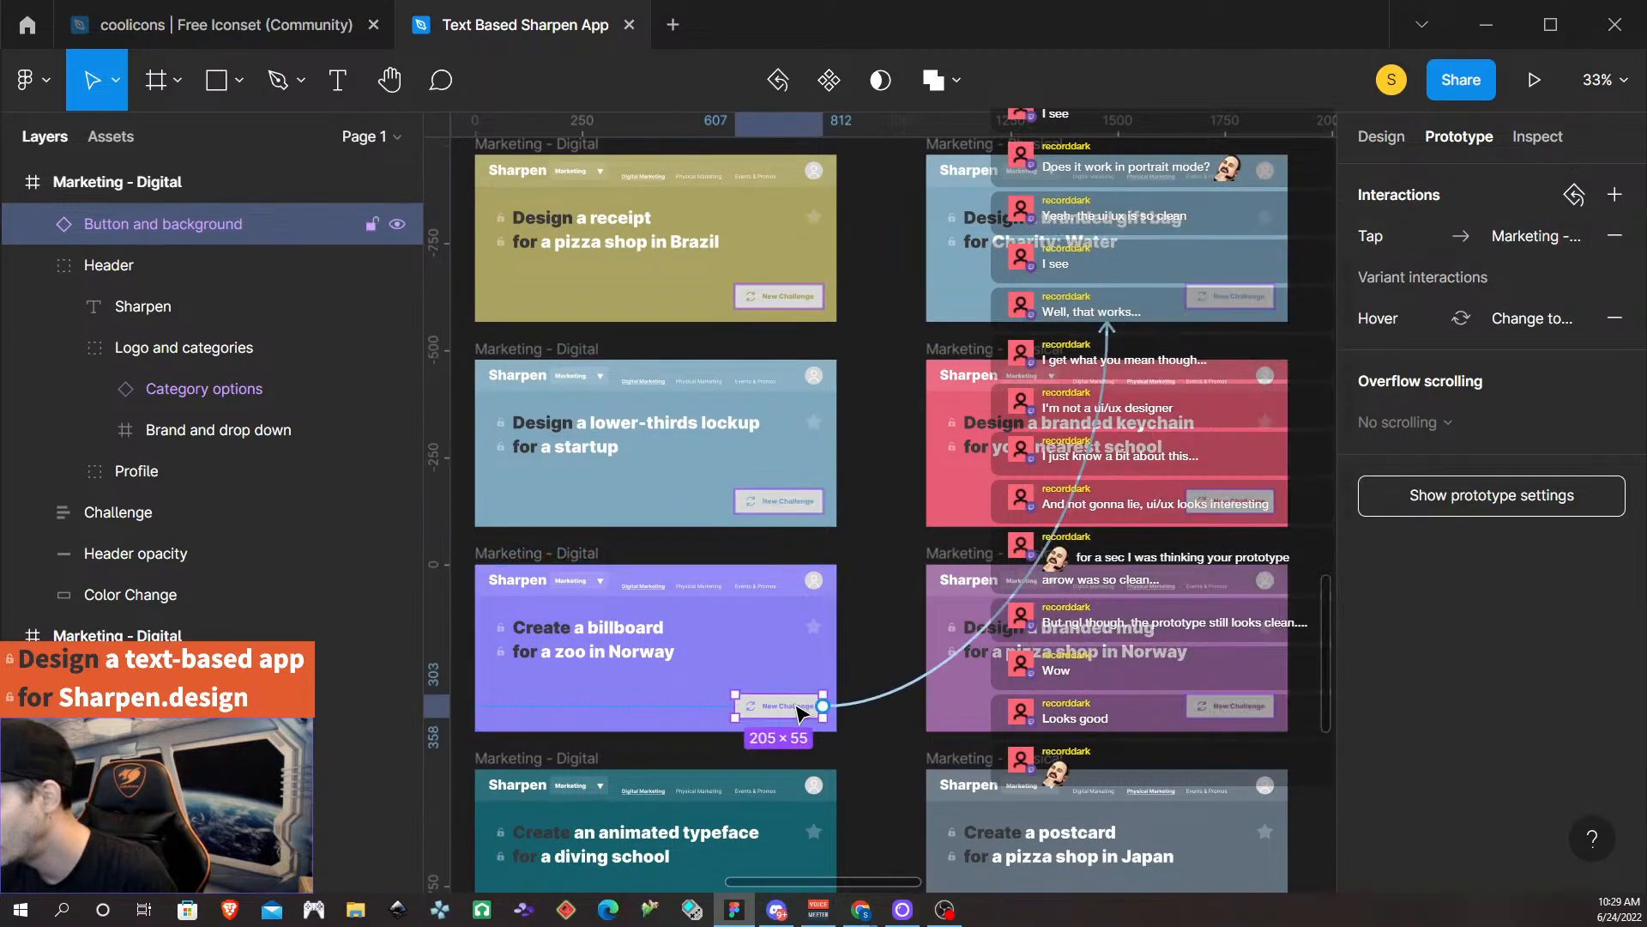
pyautogui.moveTo(911, 685); pyautogui.dragTo(734, 807)
pyautogui.scroll(-3, 910, 717)
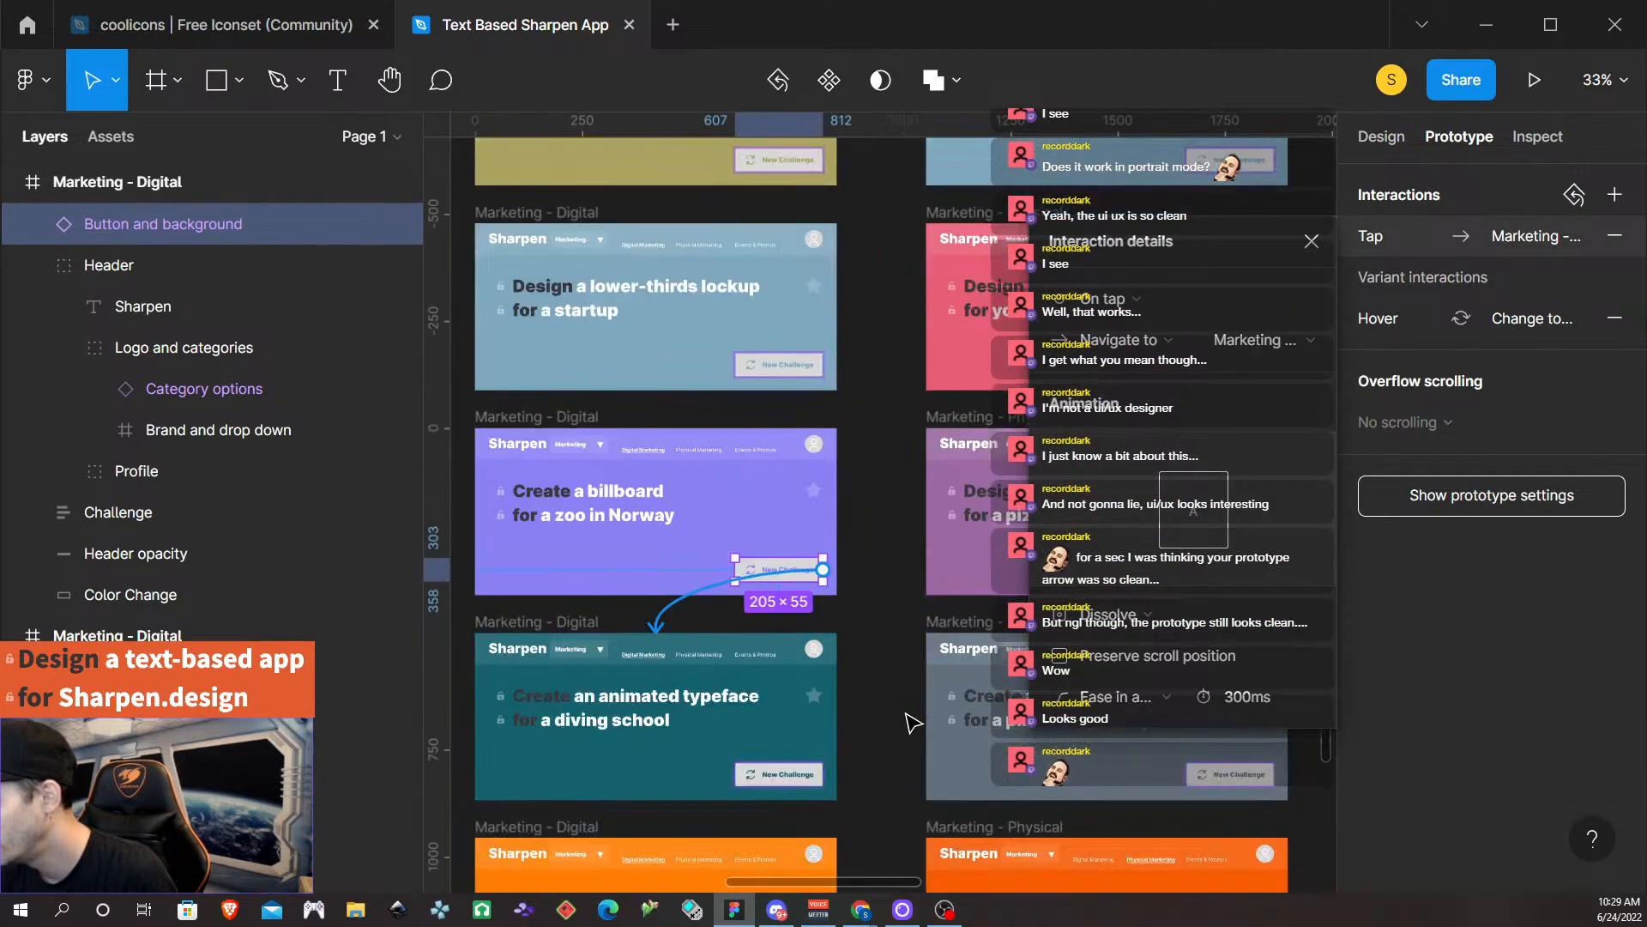
# Relink New Challenge on the animated typeface challenge to the accessibility guide, and on the accessibility guide back to the receipt challenge.
pyautogui.click(766, 622)
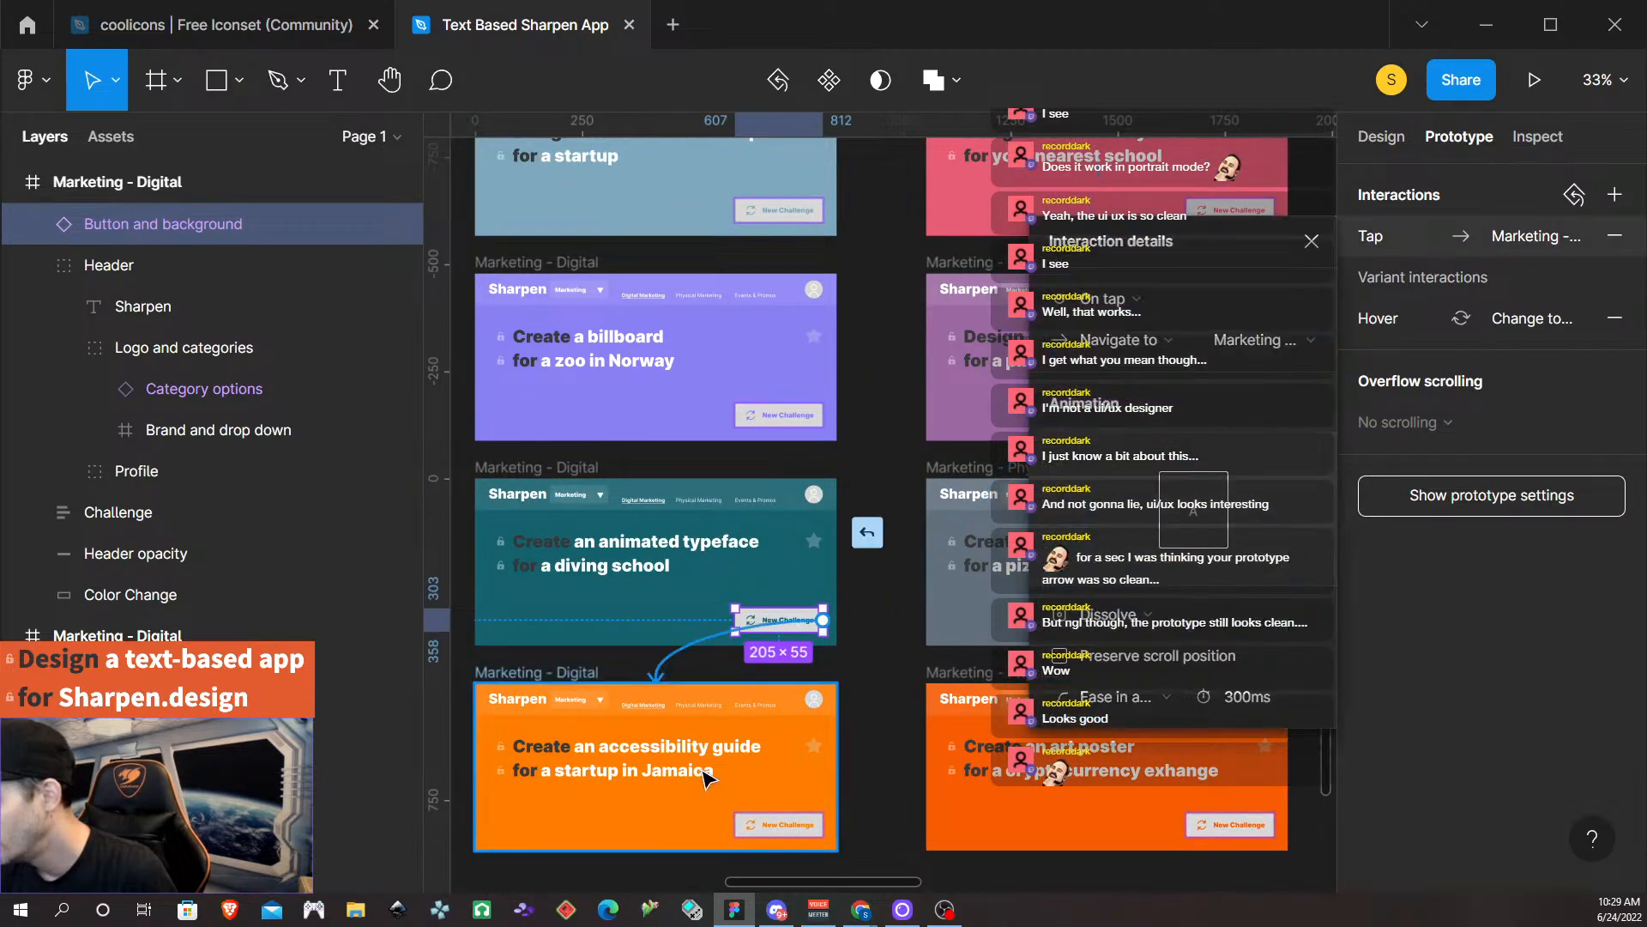
pyautogui.click(806, 826)
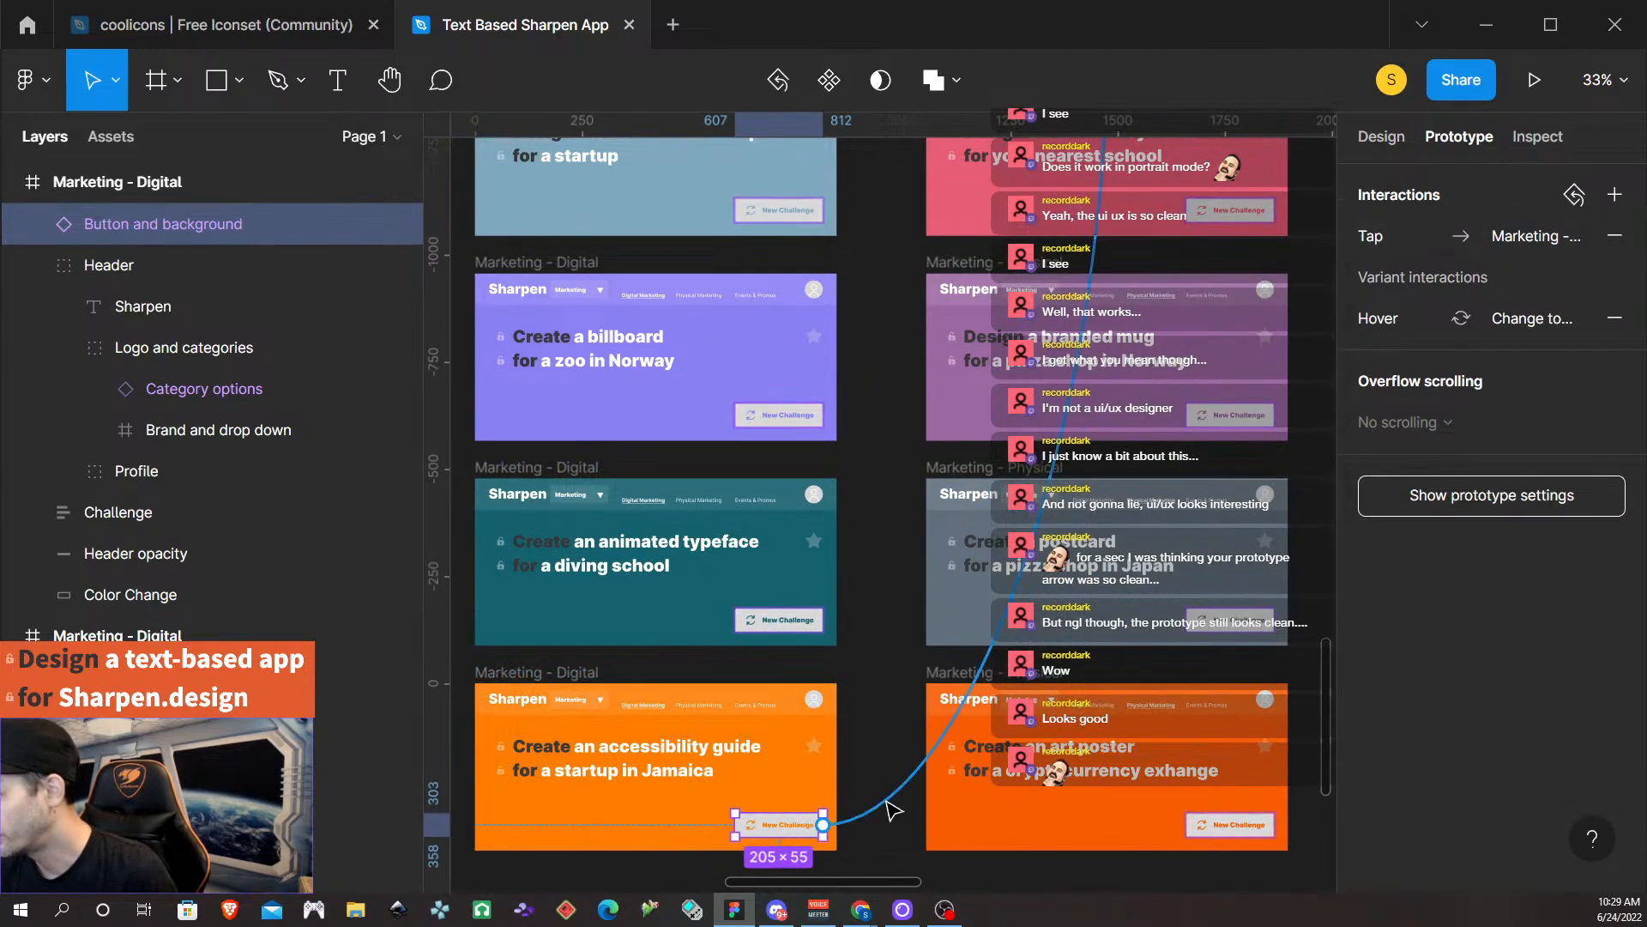
pyautogui.moveTo(895, 807); pyautogui.dragTo(706, 279)
pyautogui.scroll(3, 712, 241)
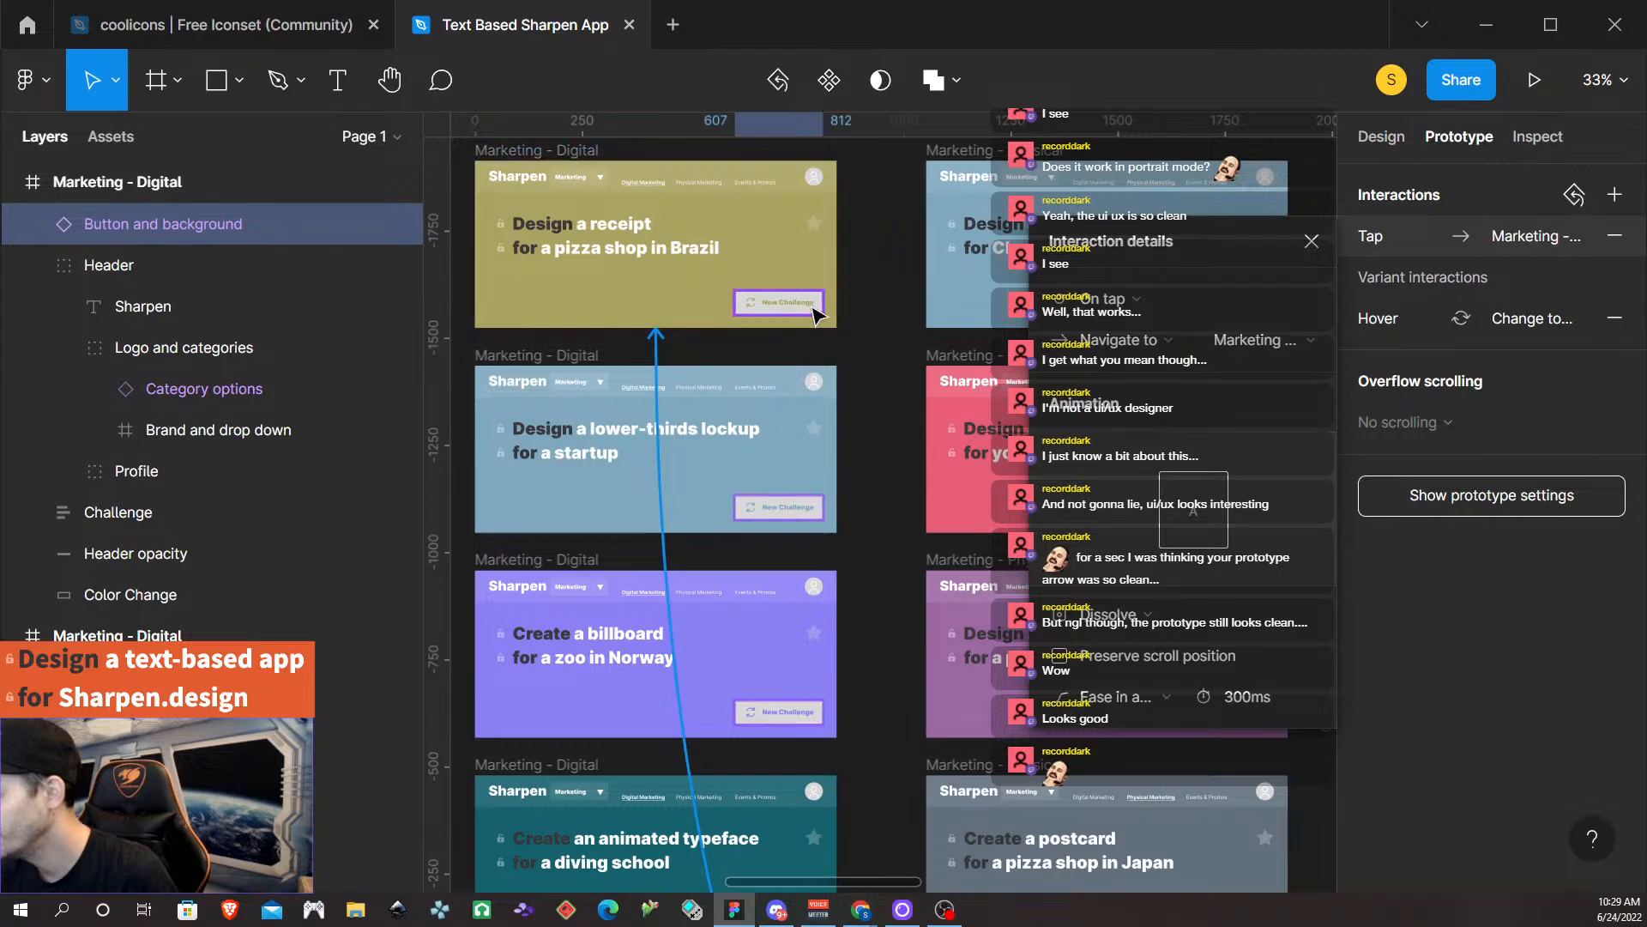
# Relink New Challenge on the Marketing - Physical gift bag, keychain and mug challenges so each leads to the next, ending at the postcard.
pyautogui.hscroll(5, 875, 317)
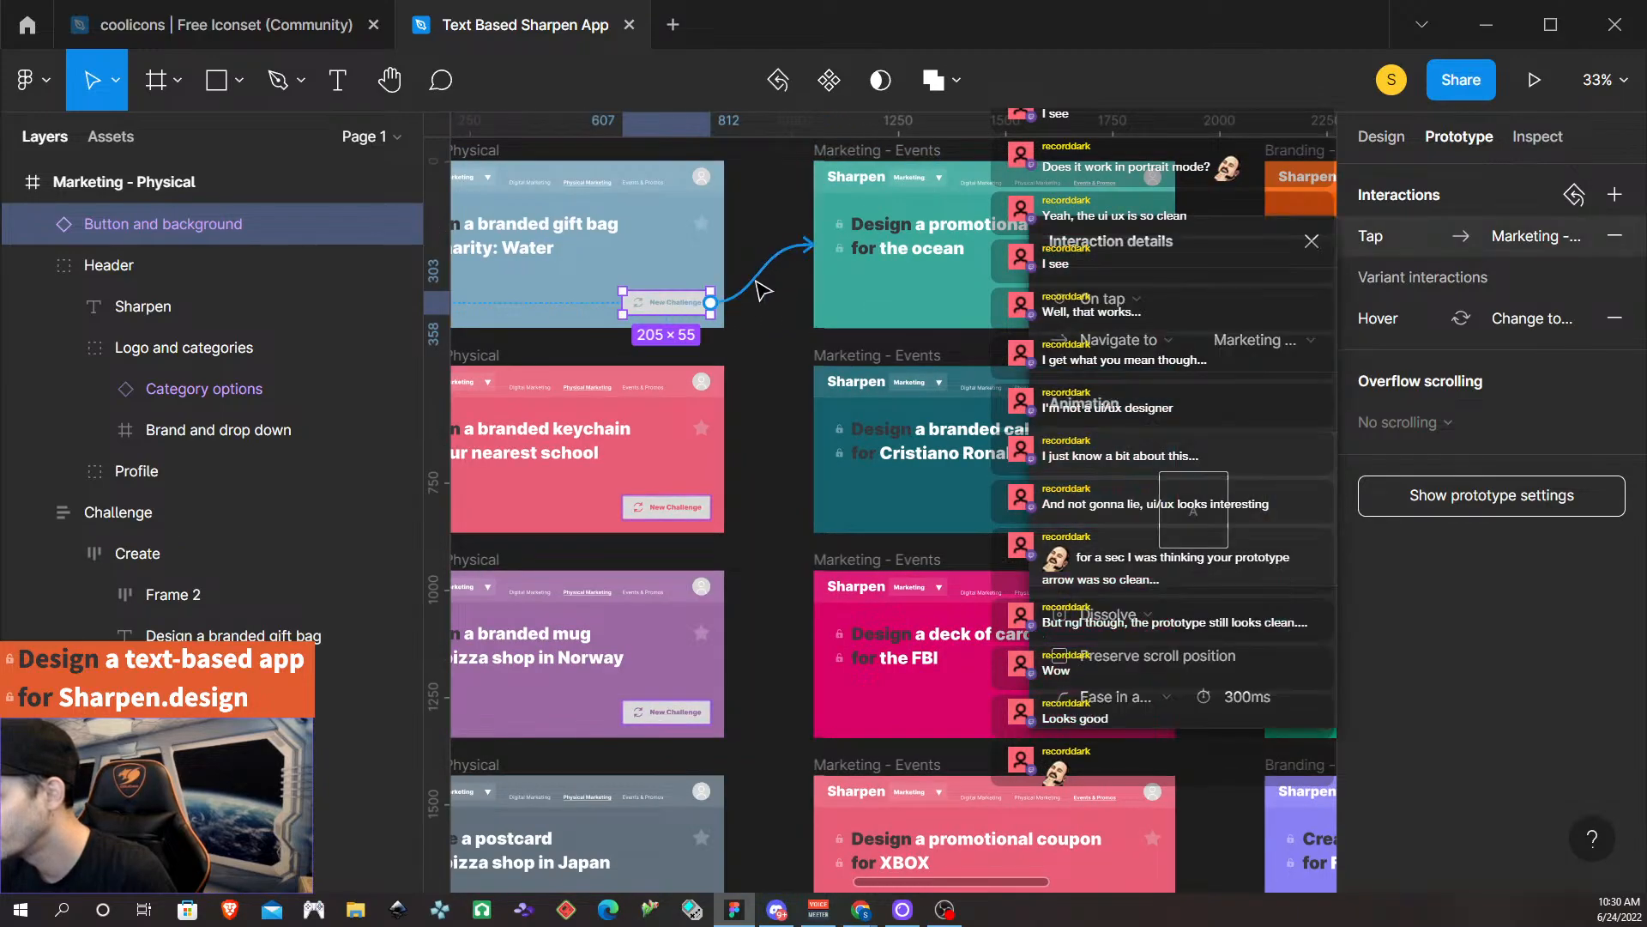
pyautogui.click(674, 513)
pyautogui.click(769, 502)
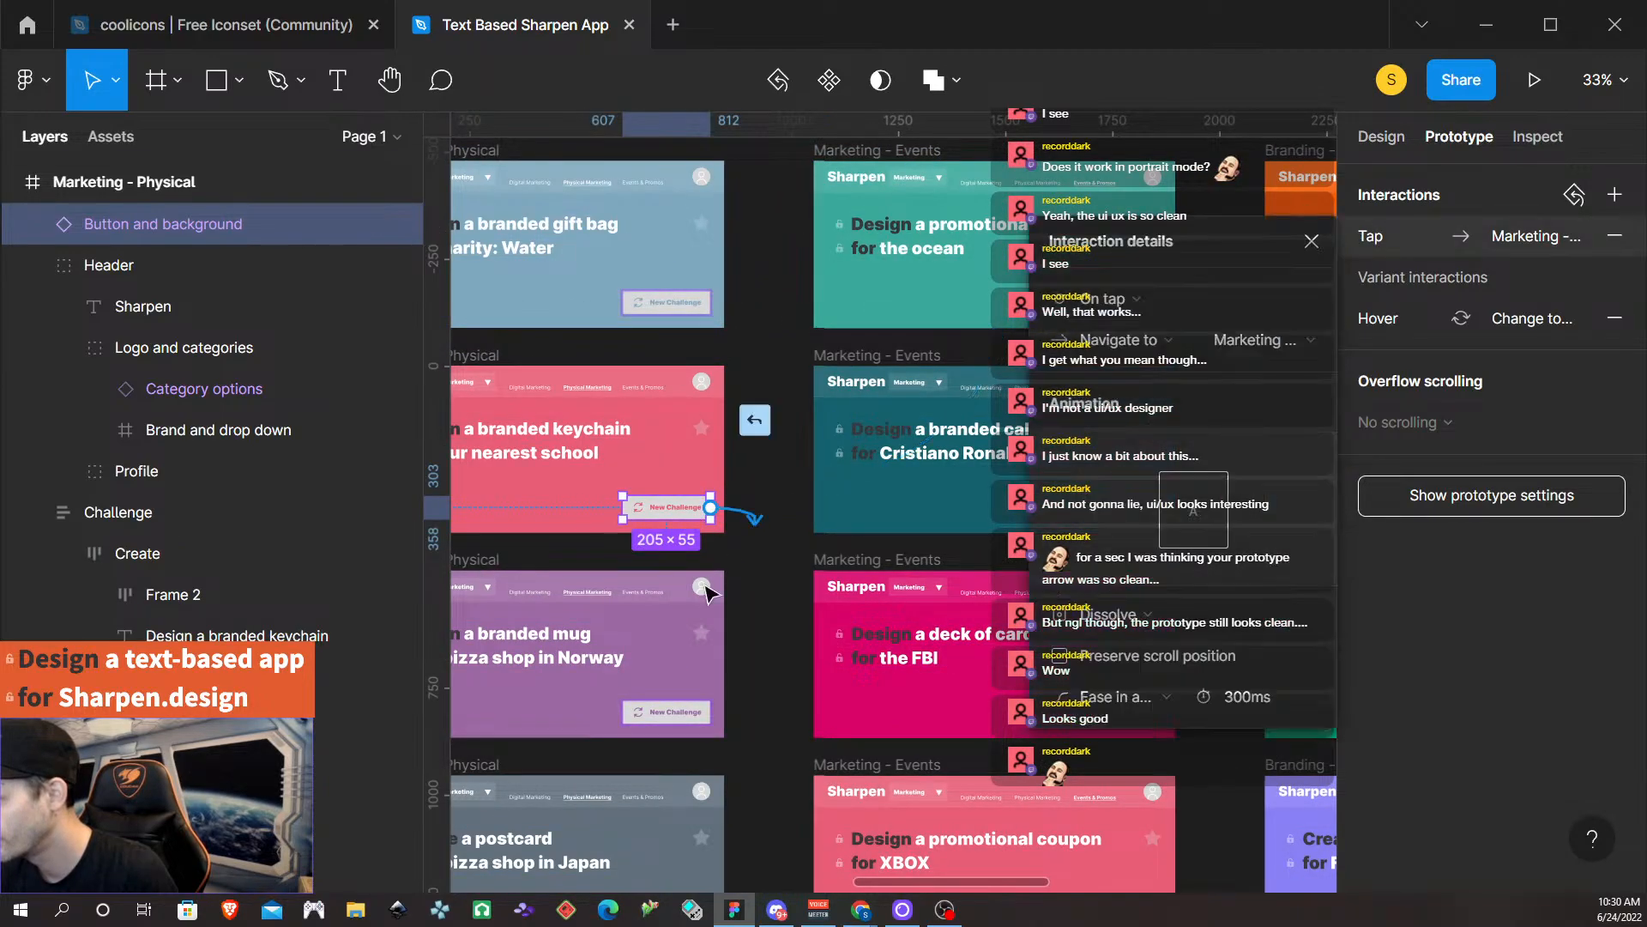
pyautogui.click(663, 709)
pyautogui.scroll(-5, 798, 705)
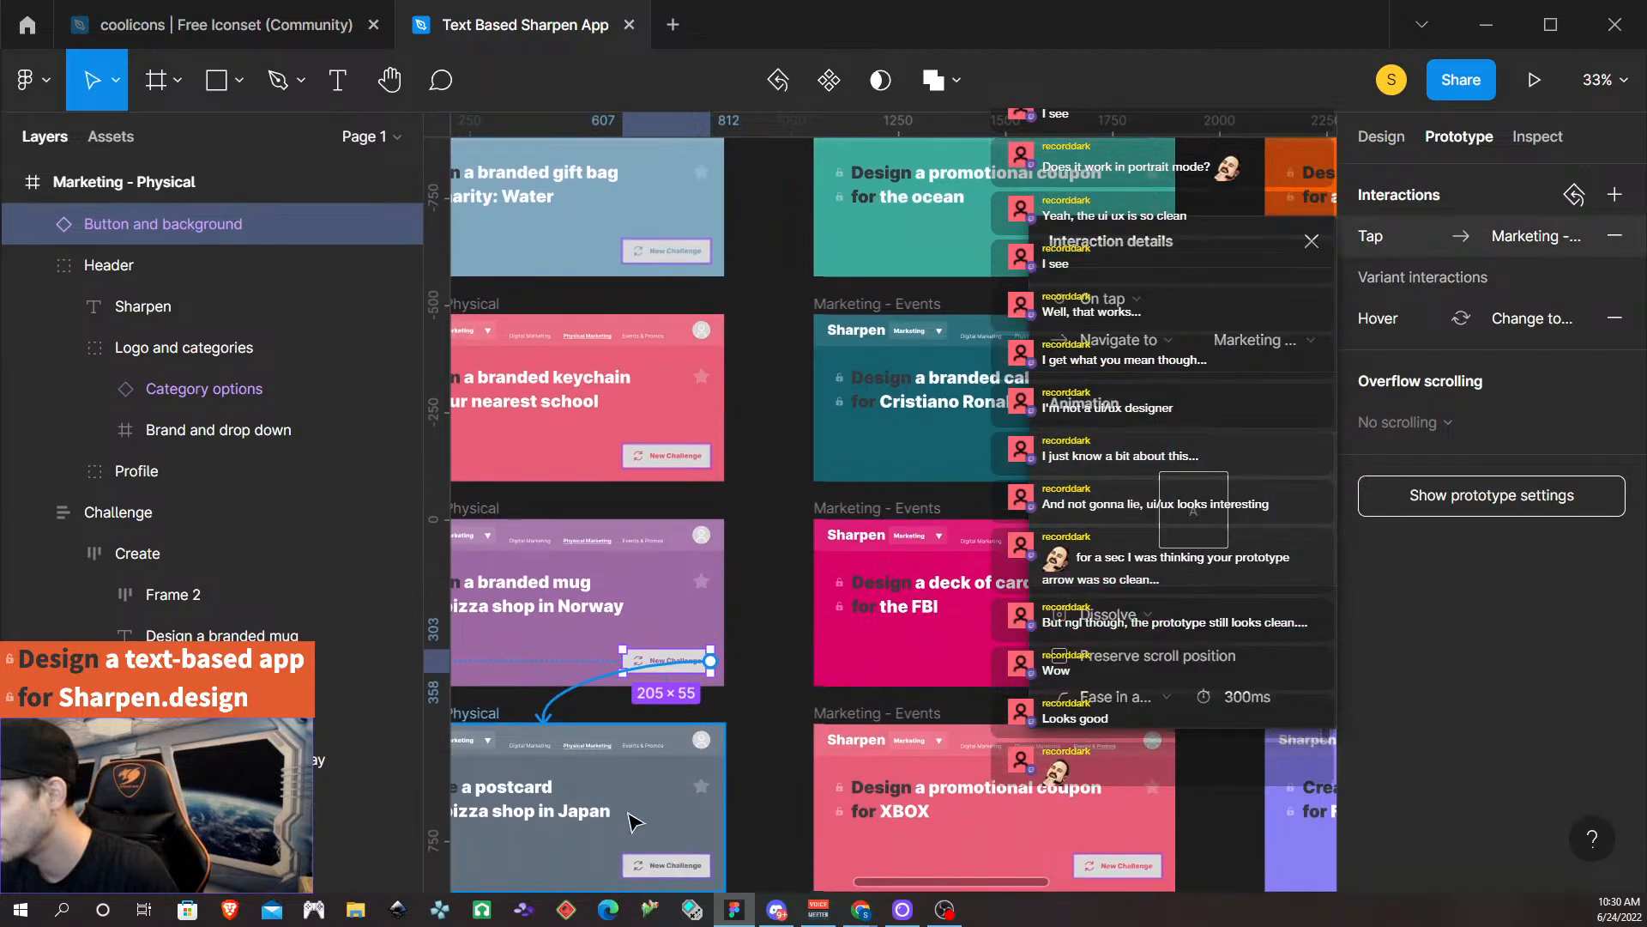
# Relink New Challenge on the Marketing - Physical postcard to the art poster, and on the art poster back to the gift bag challenge.
pyautogui.click(699, 599)
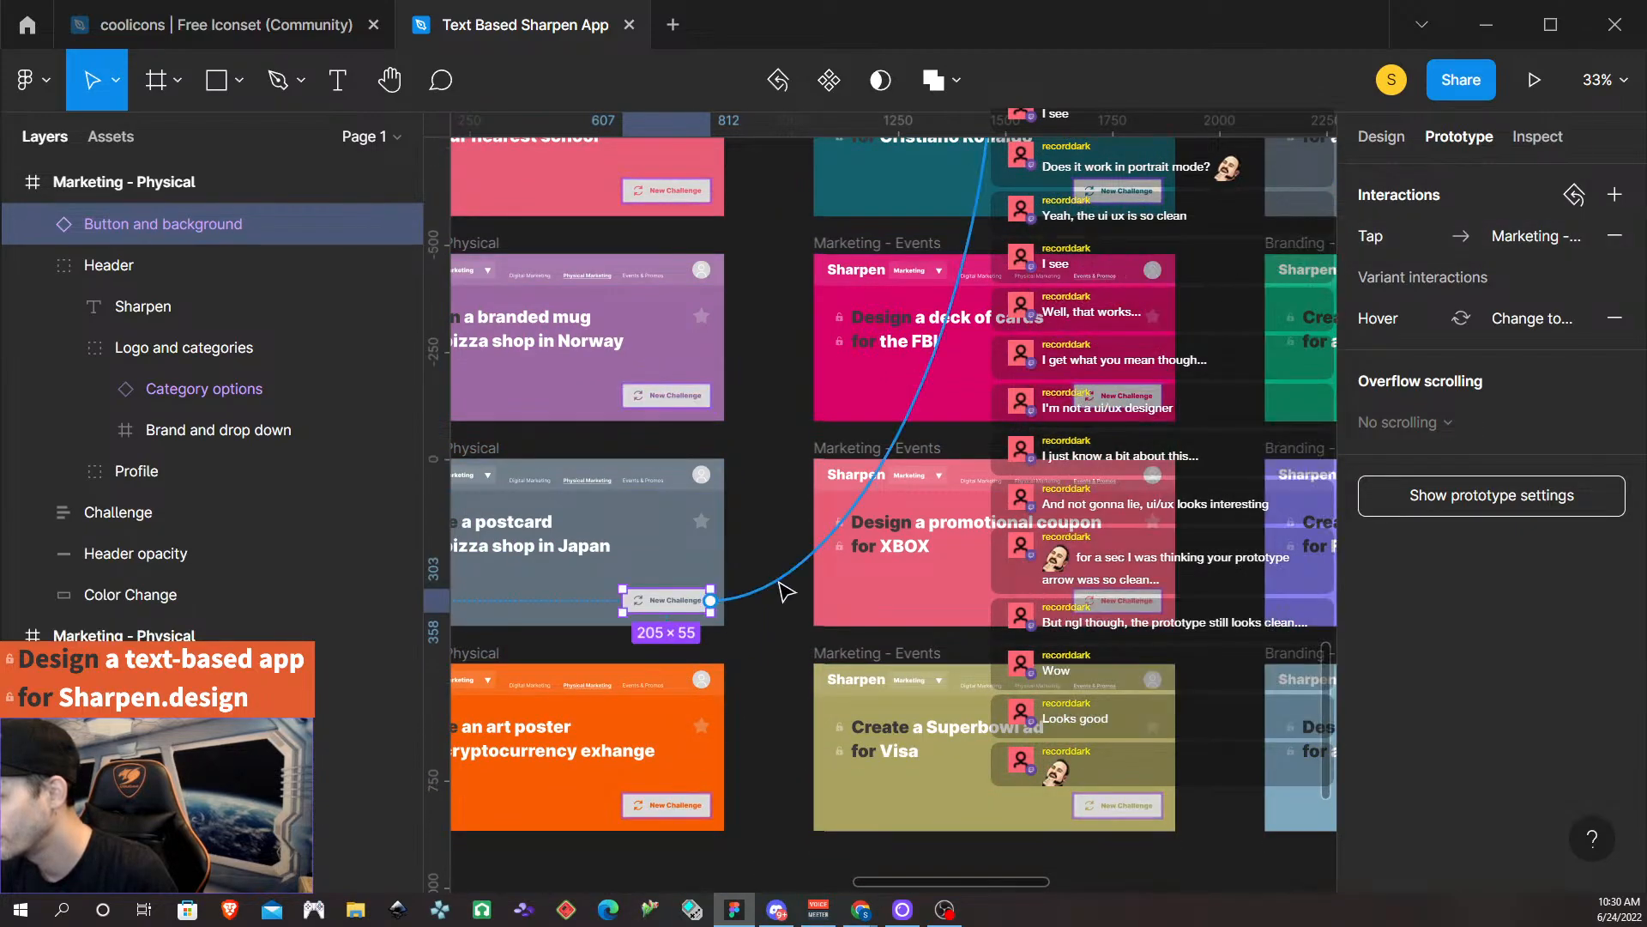
pyautogui.moveTo(779, 583); pyautogui.dragTo(667, 697)
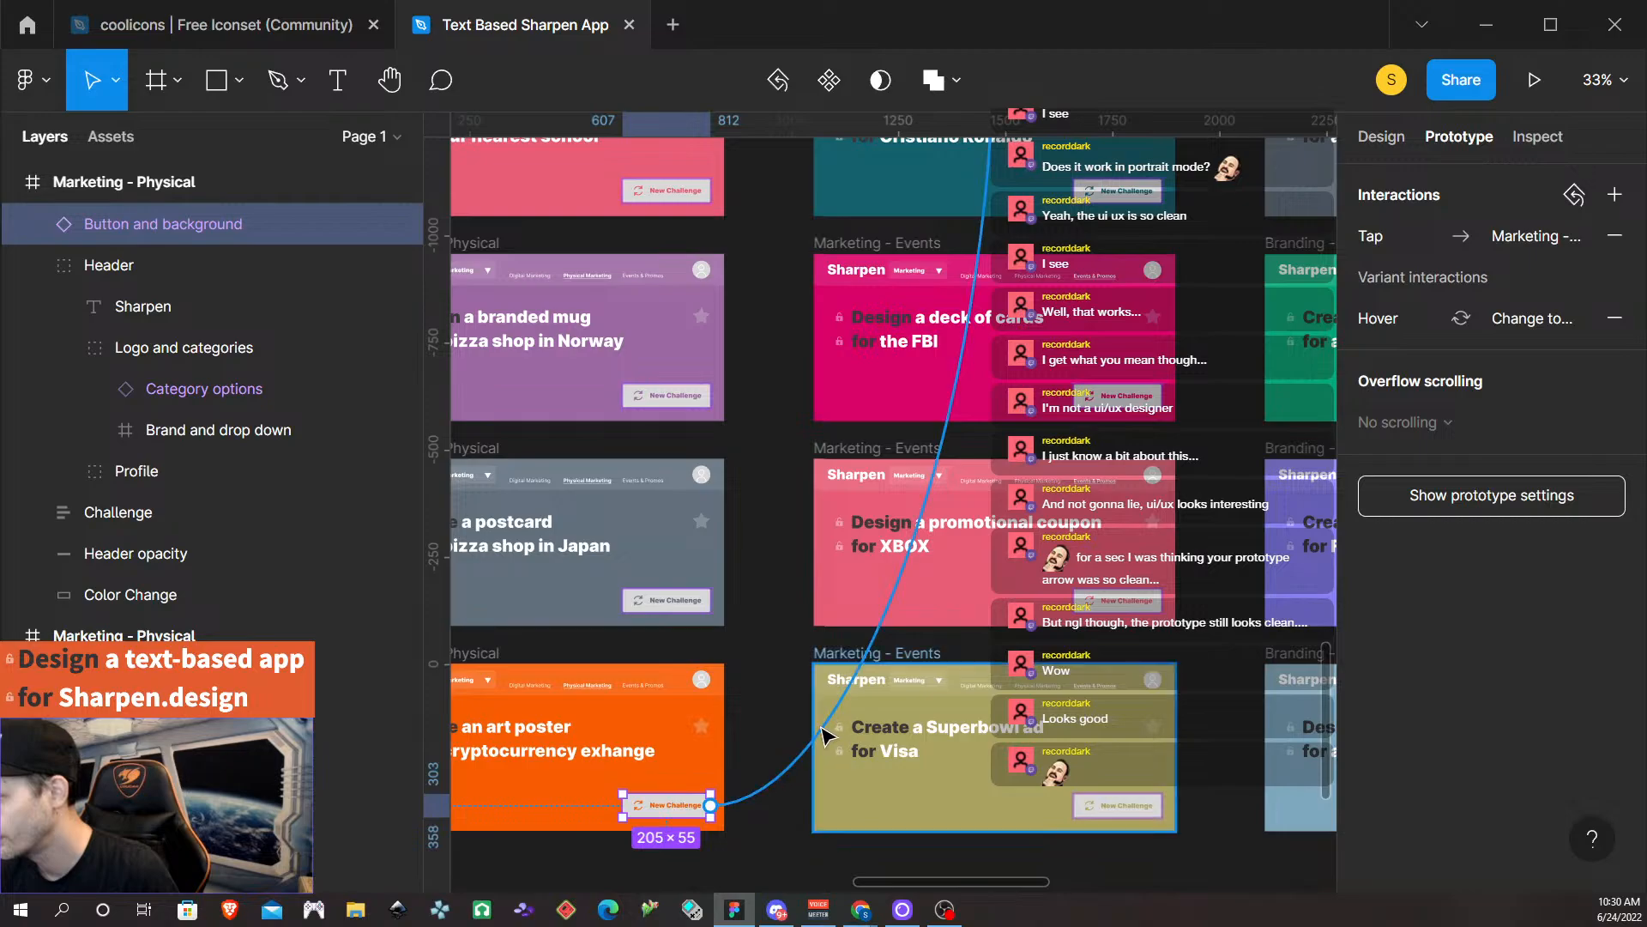
pyautogui.moveTo(824, 734); pyautogui.dragTo(558, 341)
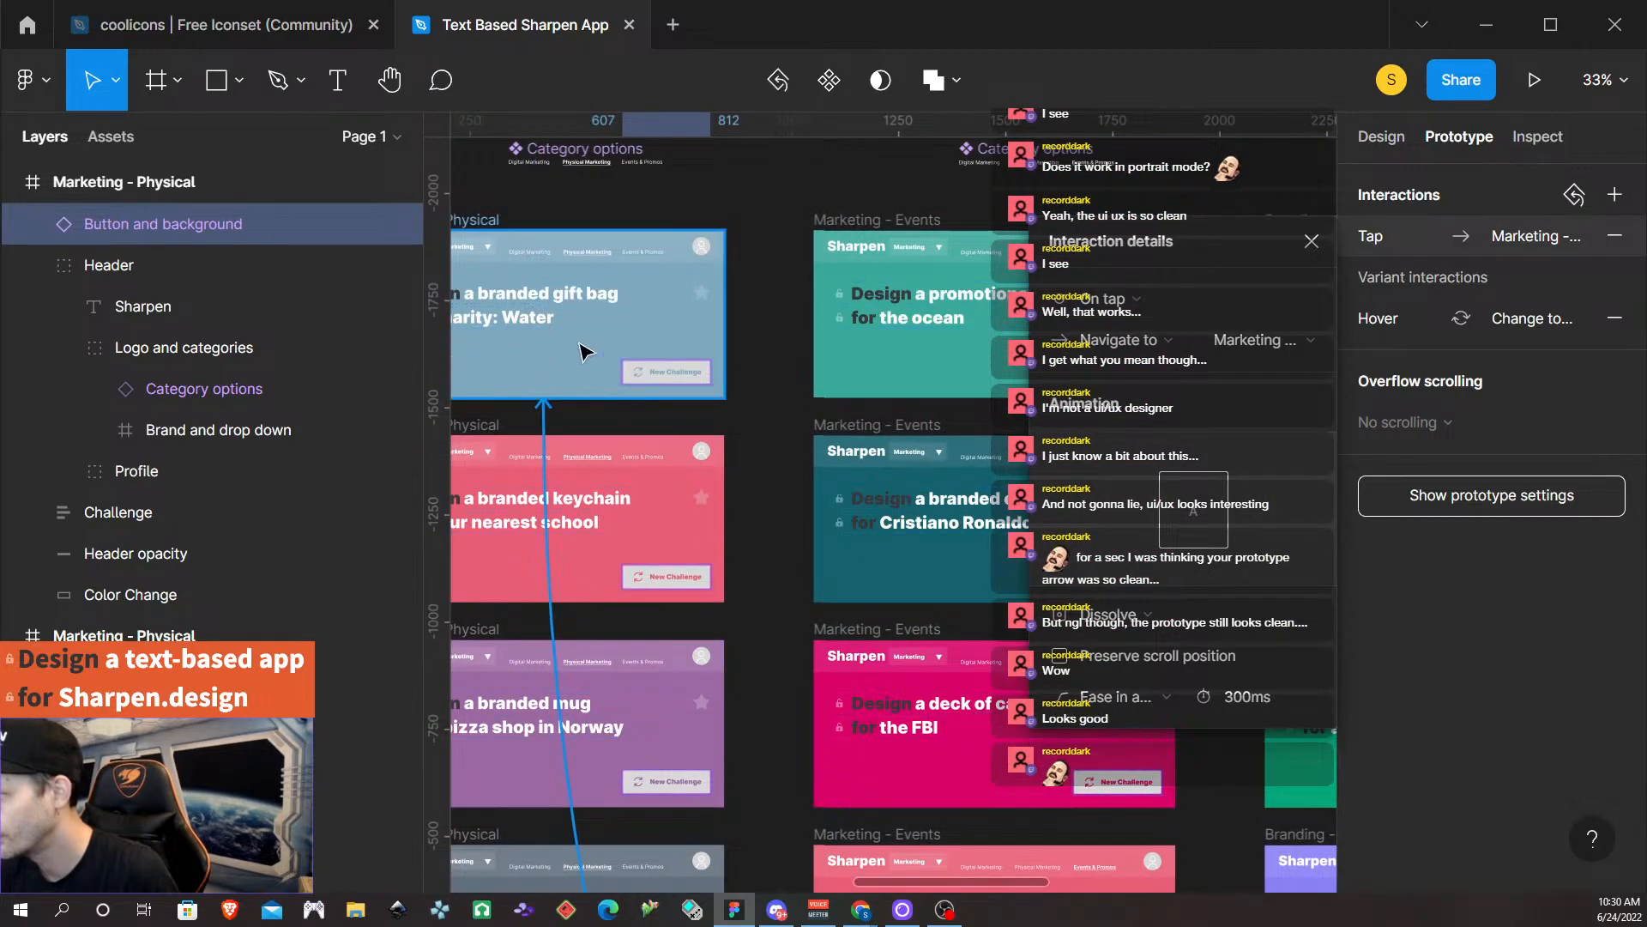
# Relink New Challenge on the Marketing - Events ocean coupon to the branded calendar, and on the branded calendar to the deck of cards.
pyautogui.hscroll(8, 592, 355)
pyautogui.hscroll(-3, 566, 423)
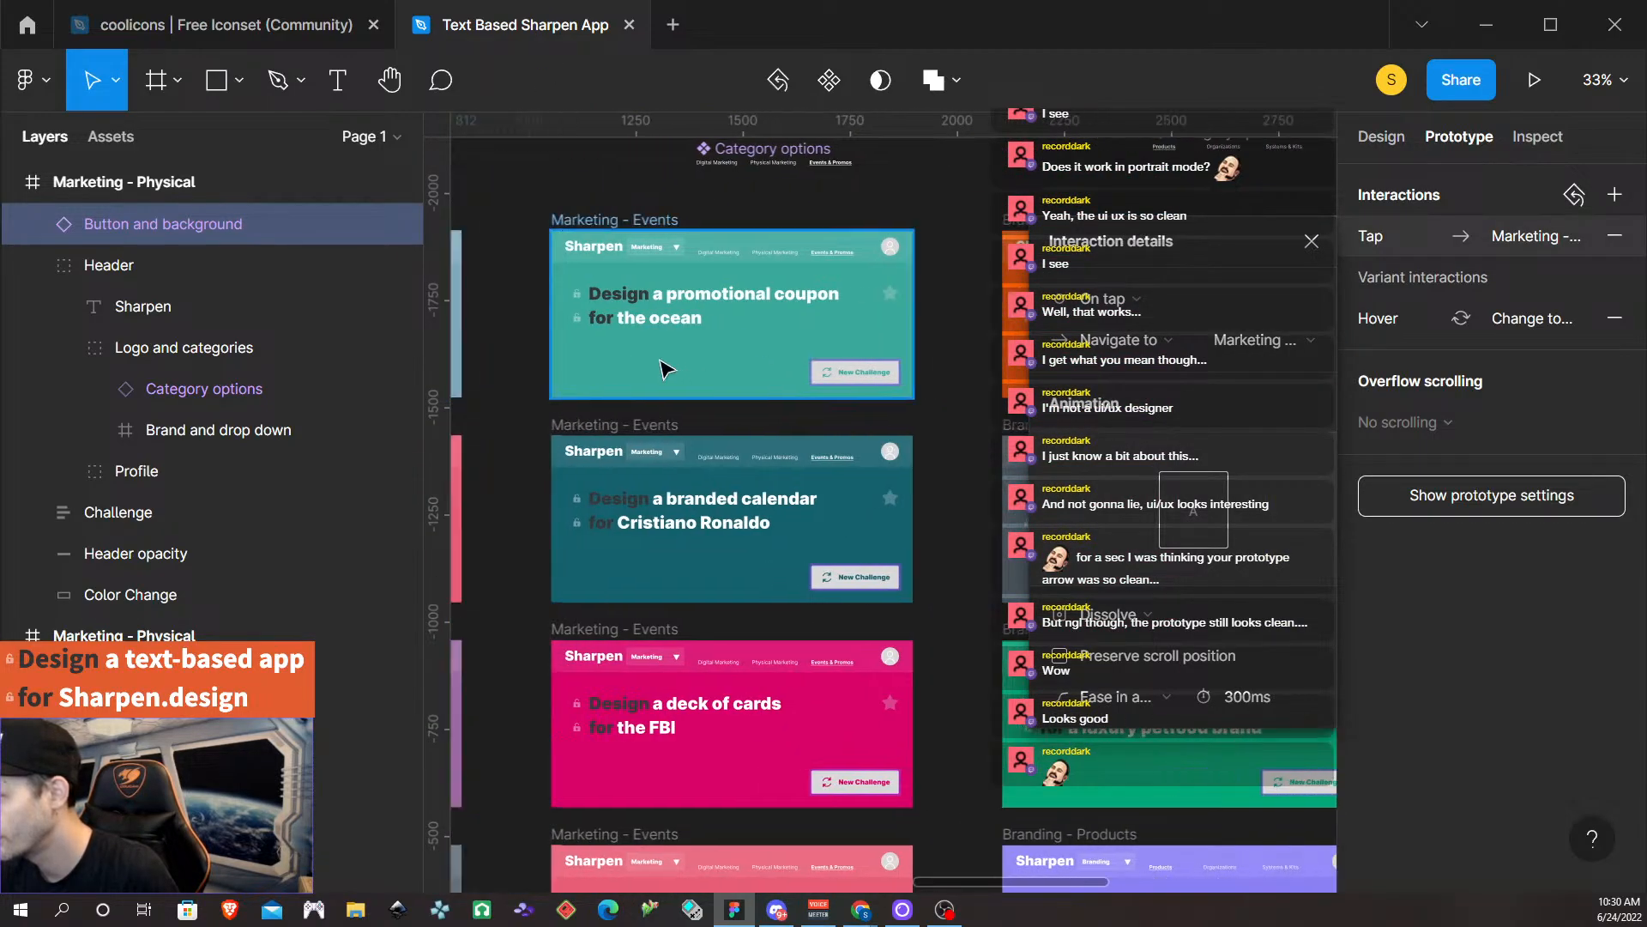
pyautogui.click(669, 369)
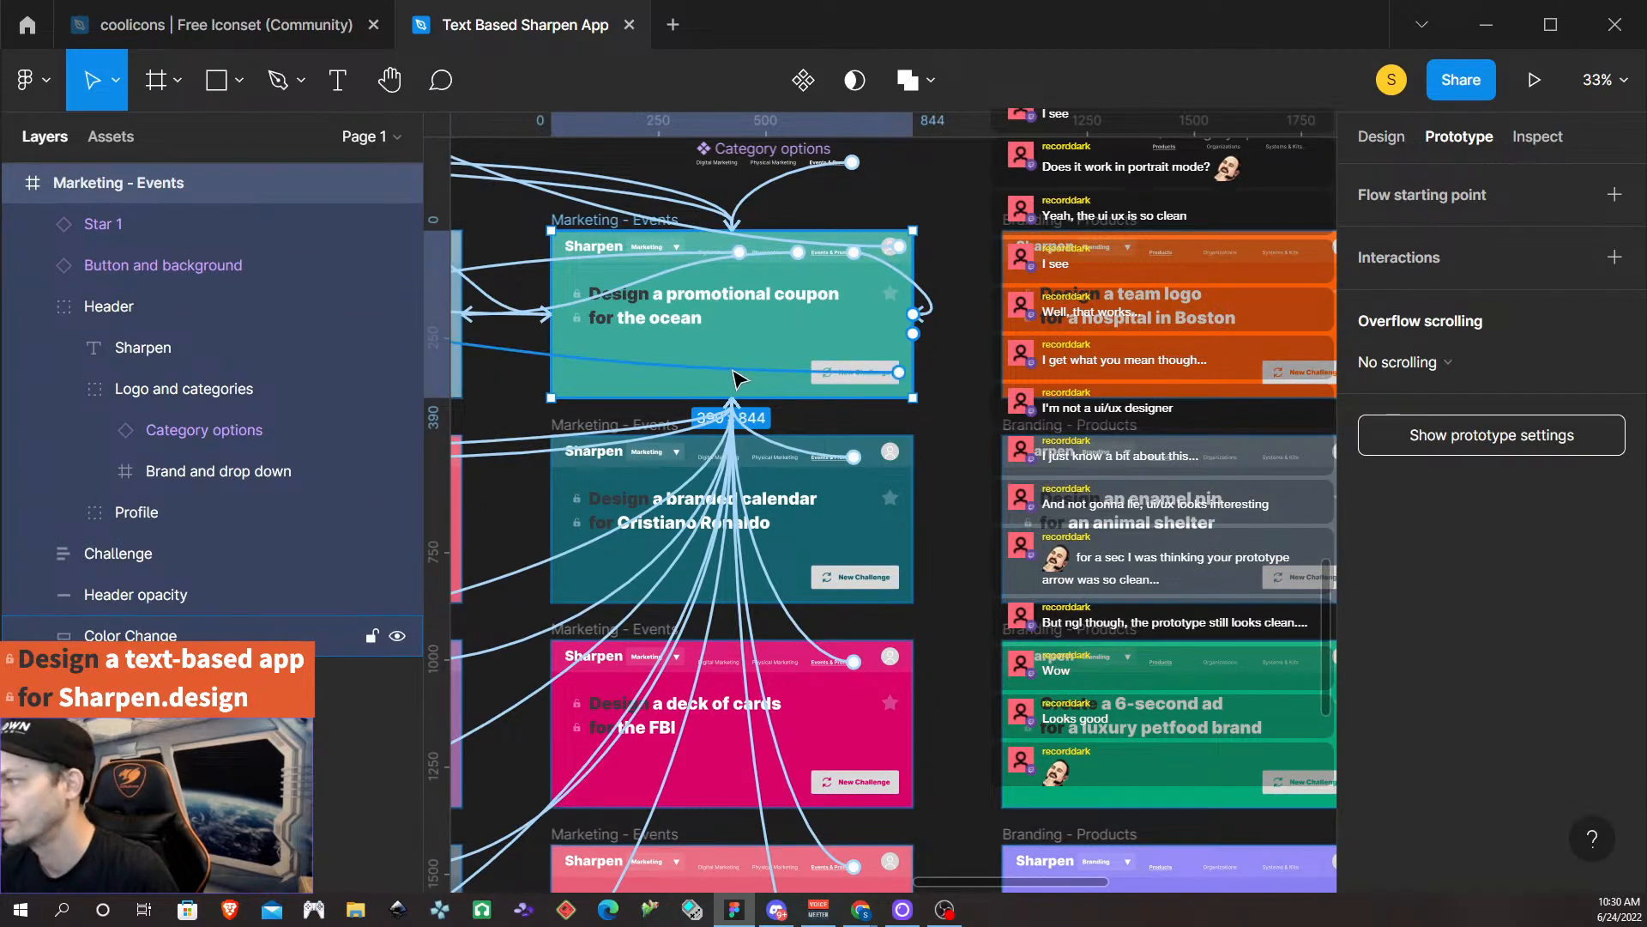
pyautogui.moveTo(730, 370); pyautogui.dragTo(826, 532)
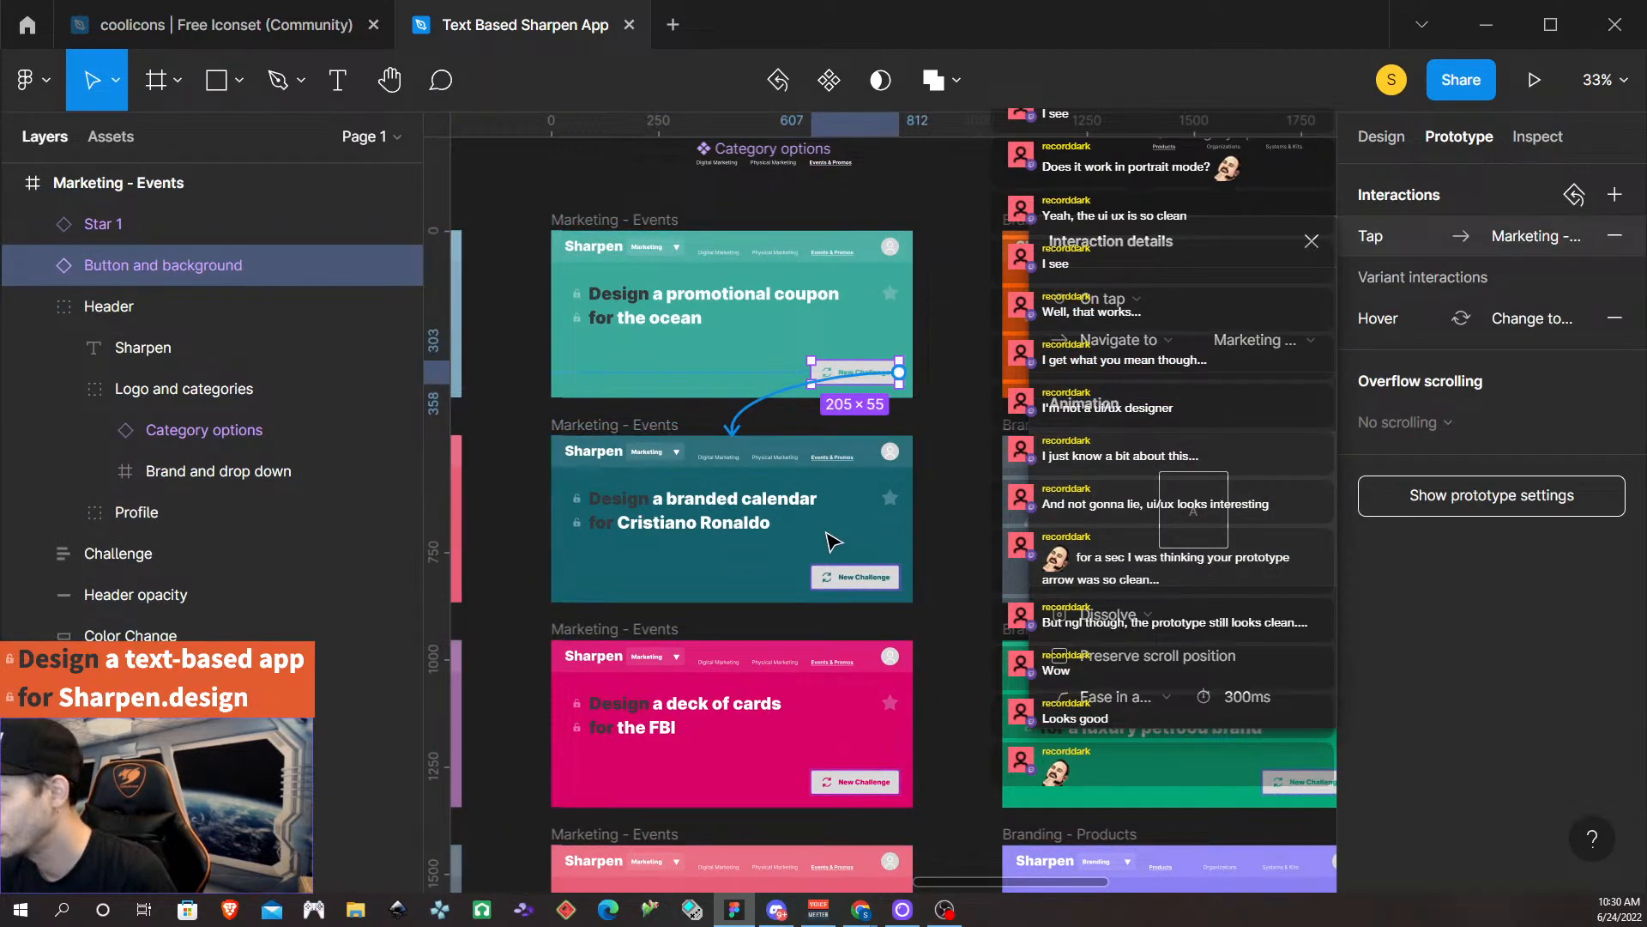
pyautogui.click(858, 578)
pyautogui.moveTo(663, 574); pyautogui.dragTo(678, 669)
# Relink the New Challenge button of the Marketing - Events deck of cards challenge to the XBOX promotional coupon challenge.
pyautogui.scroll(-1, 836, 639)
pyautogui.click(850, 683)
pyautogui.moveTo(898, 681); pyautogui.dragTo(731, 743)
pyautogui.scroll(-3, 747, 741)
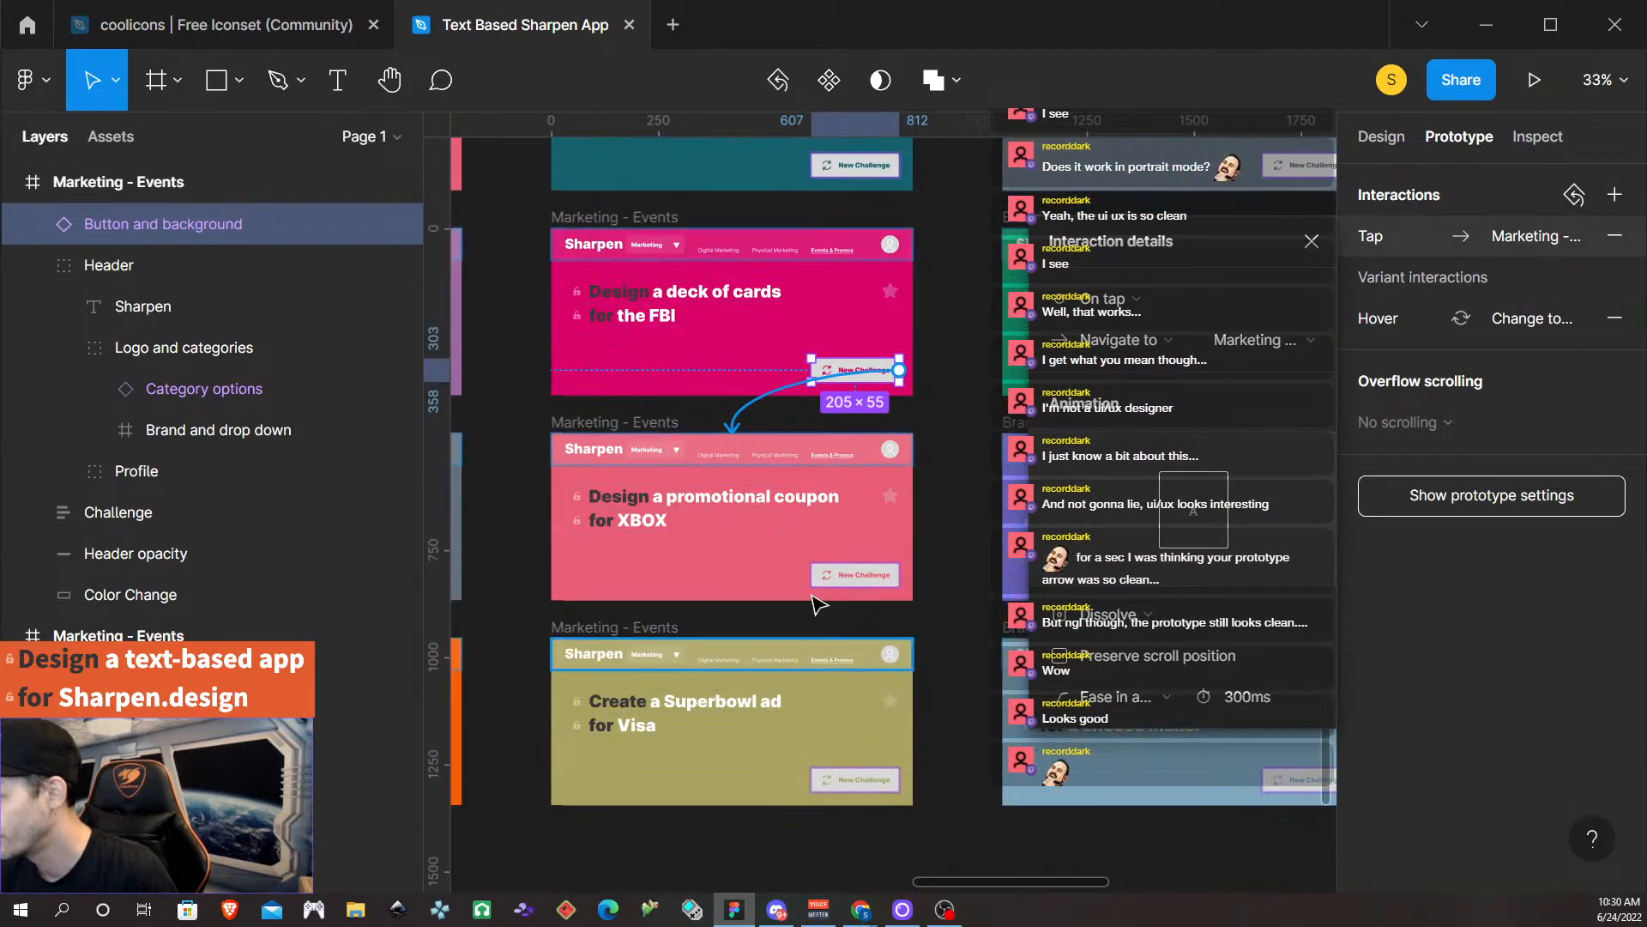
# Relink New Challenge on the XBOX coupon to the Superbowl ad, and on the Superbowl ad back to the ocean coupon challenge.
pyautogui.click(864, 579)
pyautogui.moveTo(898, 574); pyautogui.dragTo(725, 691)
pyautogui.click(848, 776)
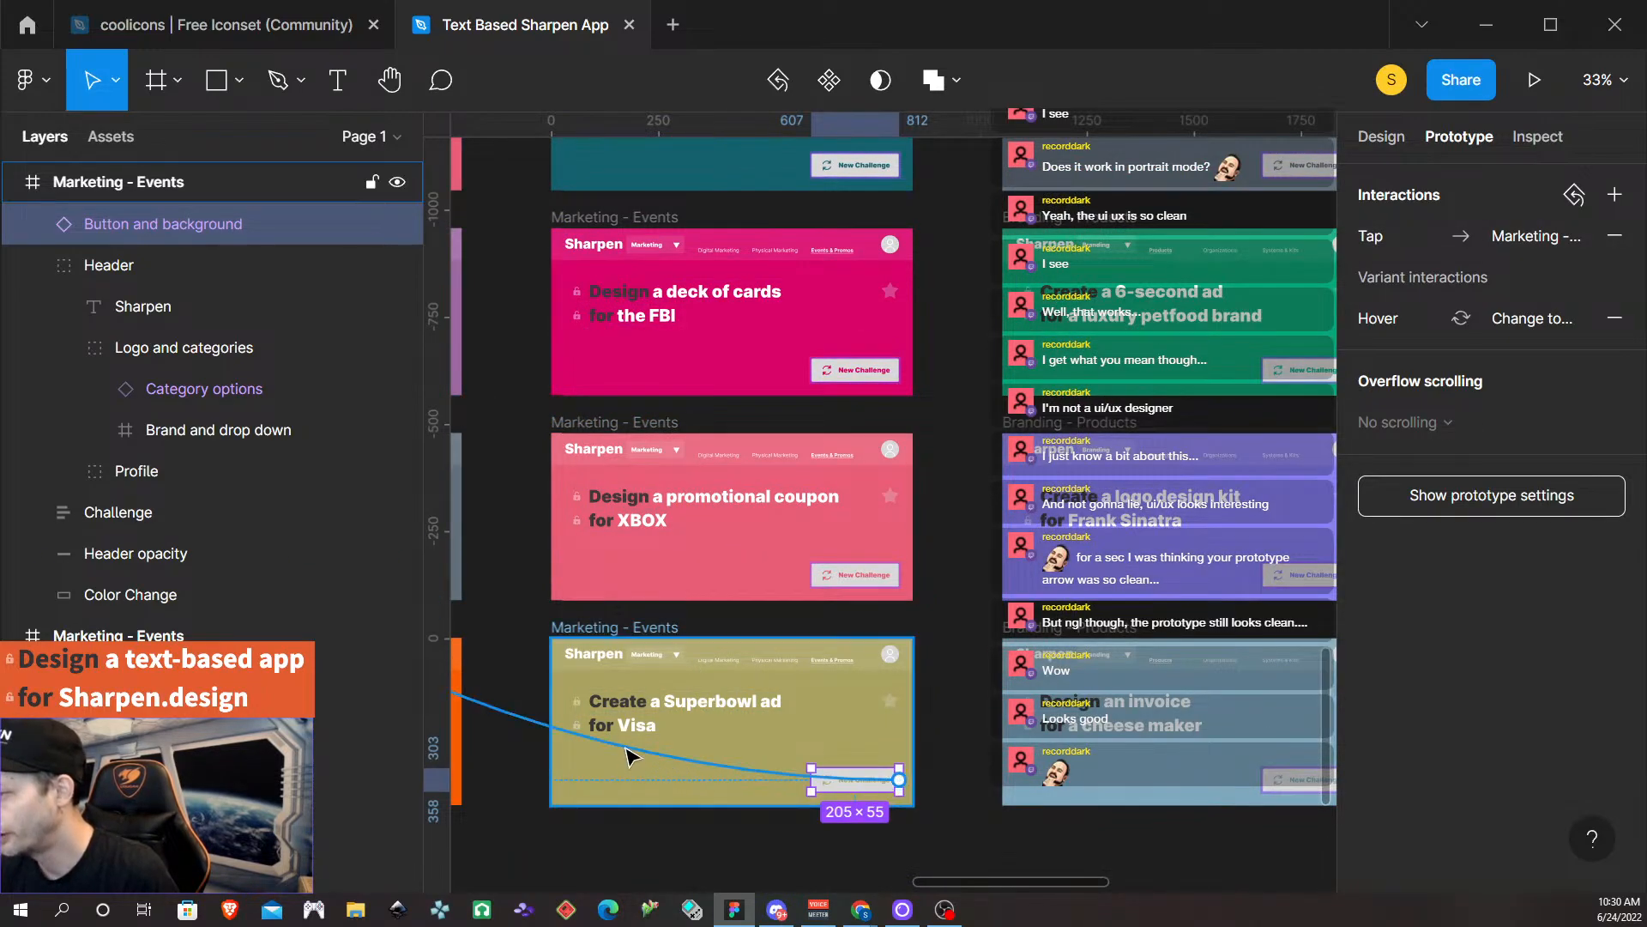
pyautogui.moveTo(626, 755); pyautogui.dragTo(753, 521)
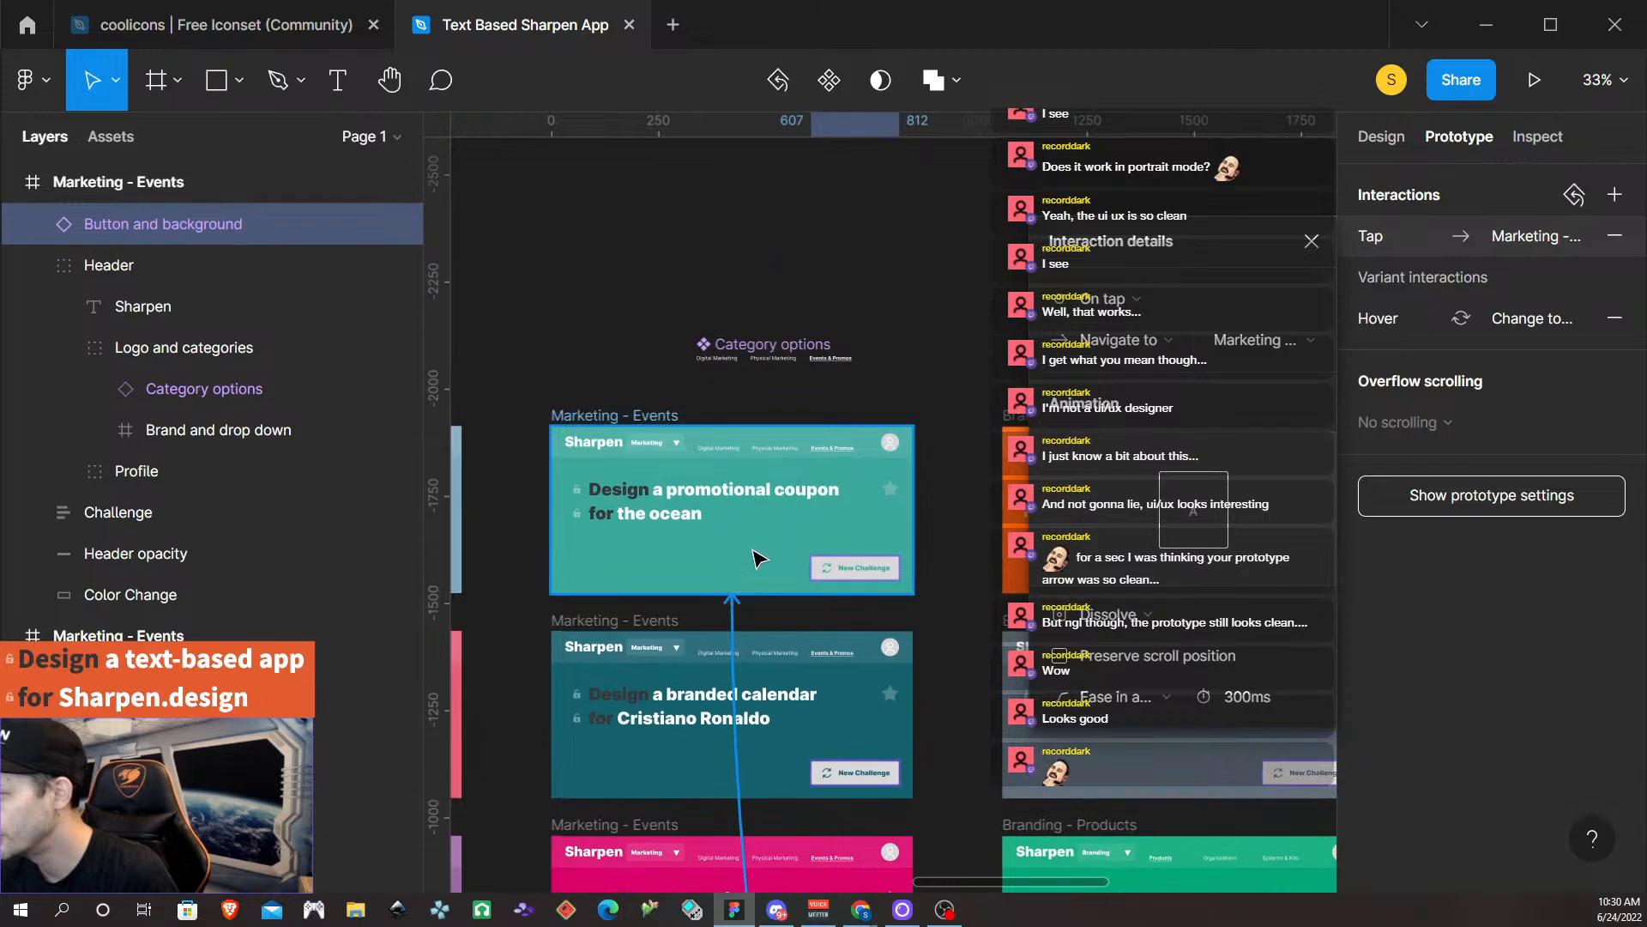
# Relink New Challenge on the Branding - Products team logo to the enamel pin, and on the enamel pin to the 6-second ad.
pyautogui.hscroll(5, 755, 558)
pyautogui.click(759, 553)
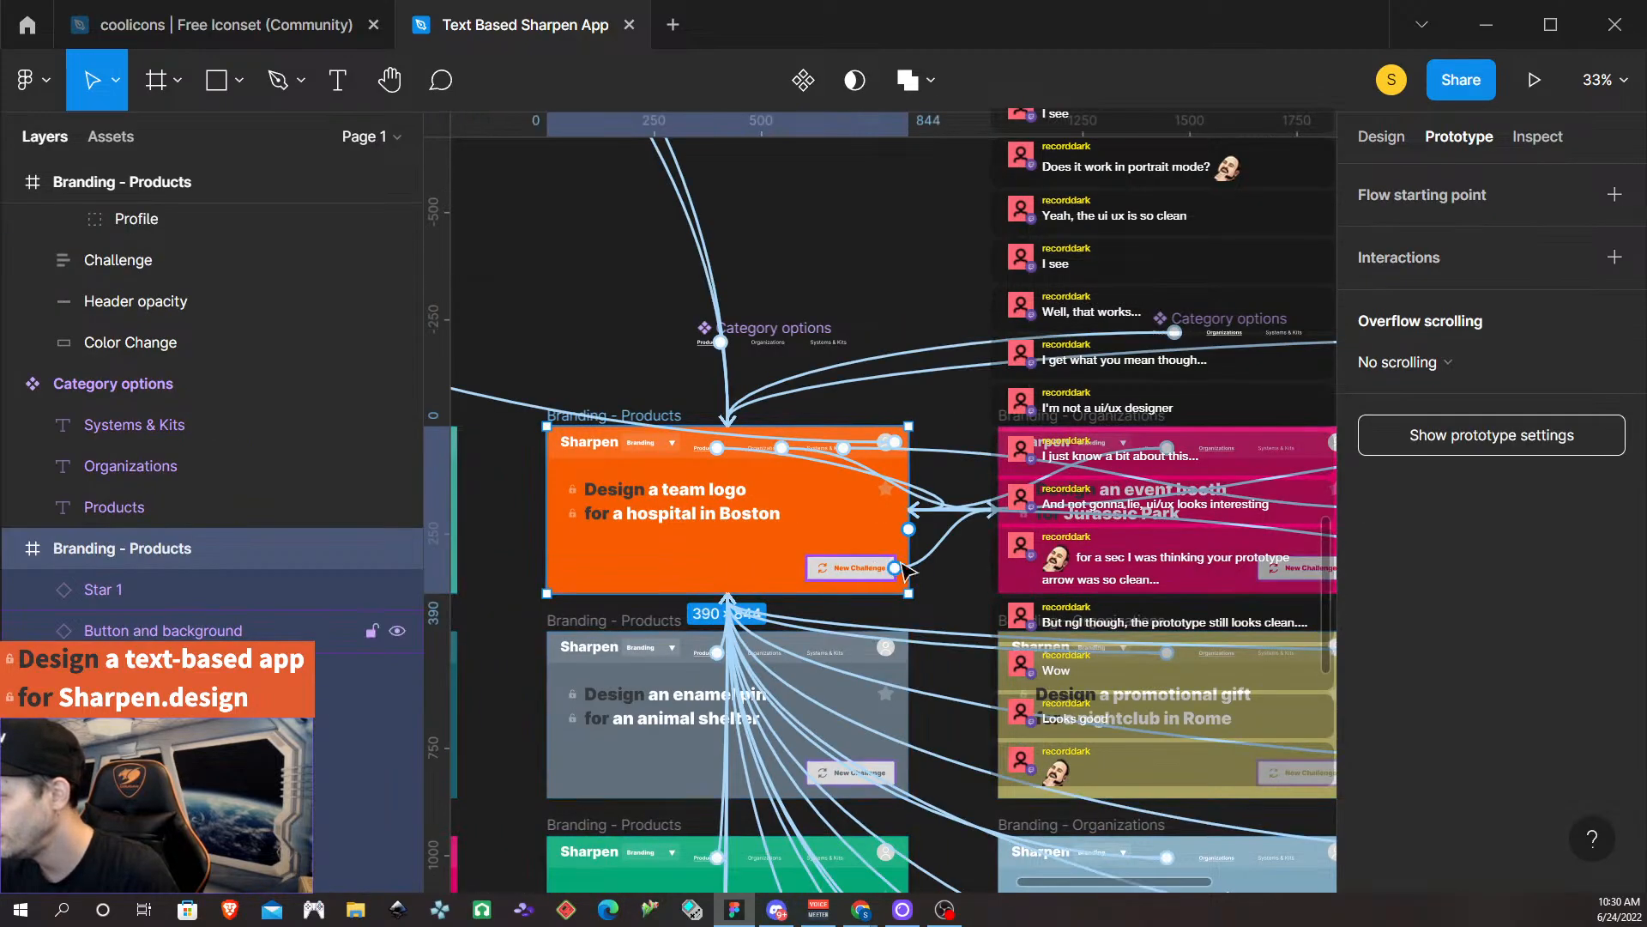
pyautogui.click(946, 551)
pyautogui.scroll(-3, 846, 755)
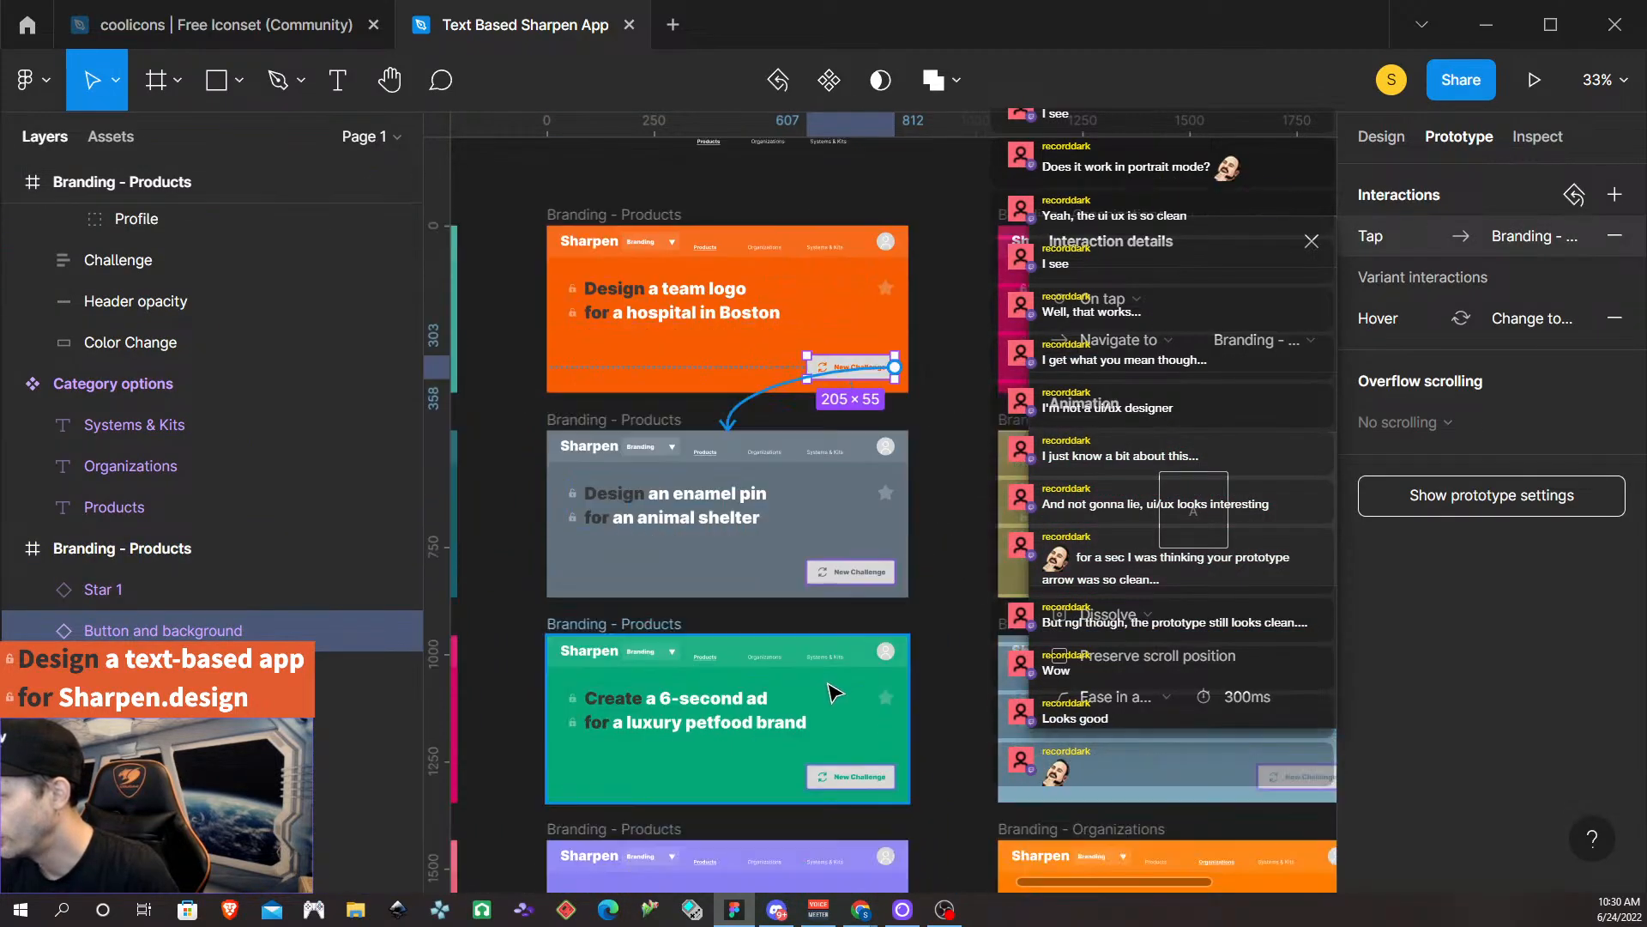
pyautogui.click(858, 574)
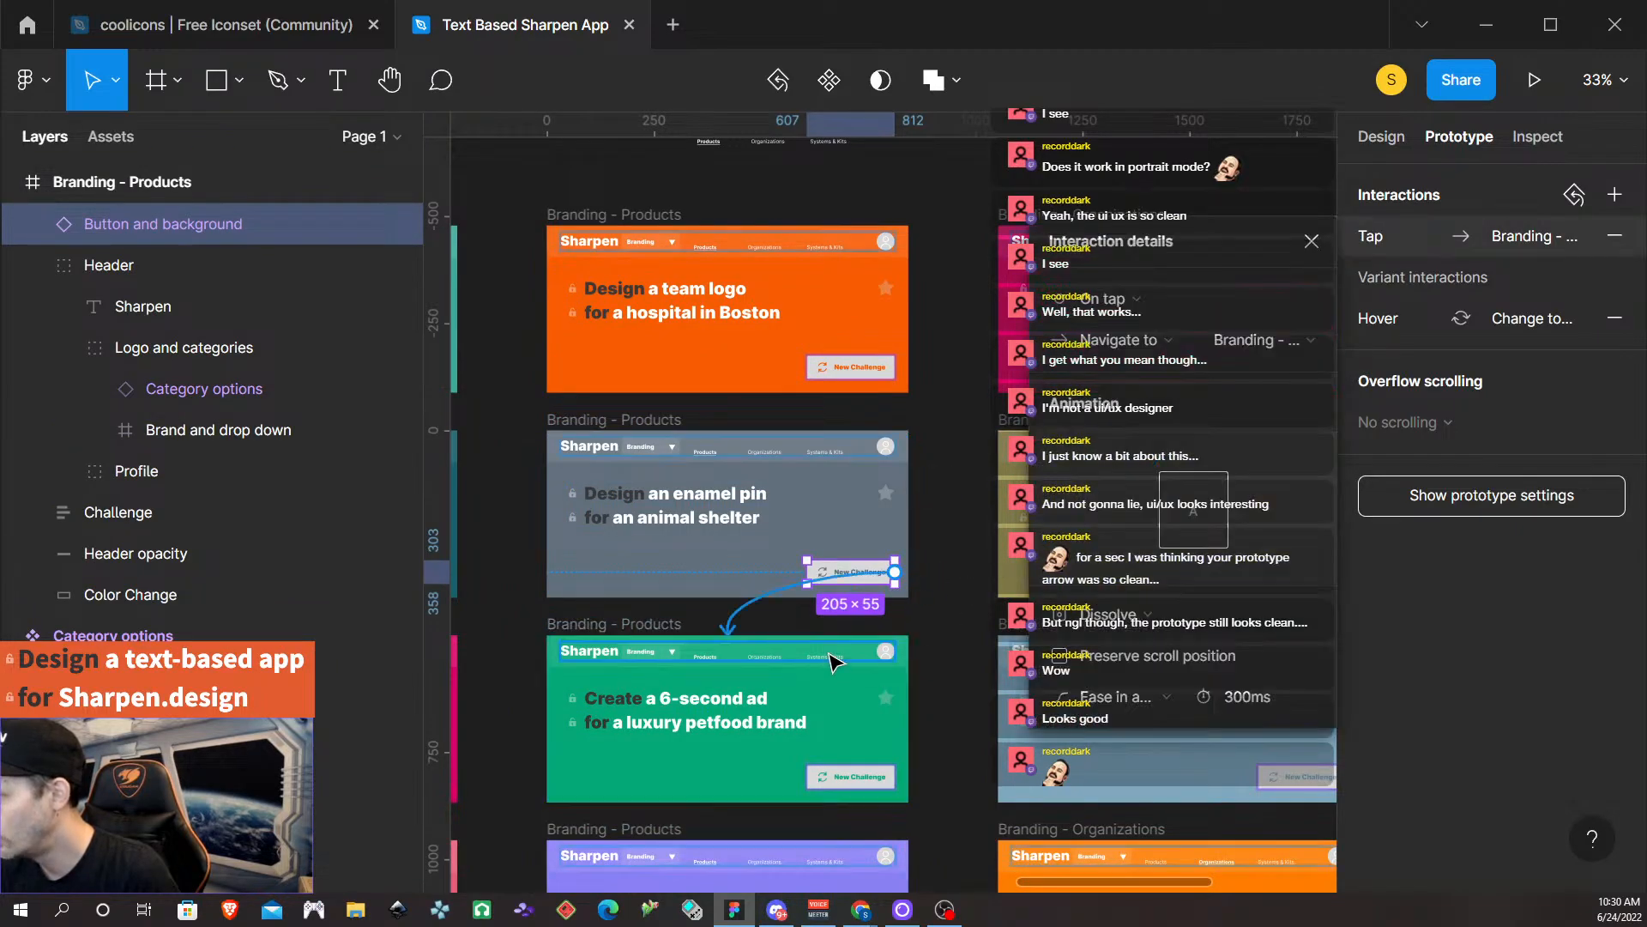
# Relink the New Challenge button of the Branding - Products 6-second ad challenge to the logo design kit challenge.
pyautogui.scroll(-2, 841, 662)
pyautogui.click(873, 677)
pyautogui.moveTo(954, 669); pyautogui.dragTo(791, 760)
pyautogui.scroll(-4, 790, 755)
# Relink New Challenge on the logo design kit to the cheese maker invoice, and on the invoice back to the team logo challenge.
pyautogui.click(858, 463)
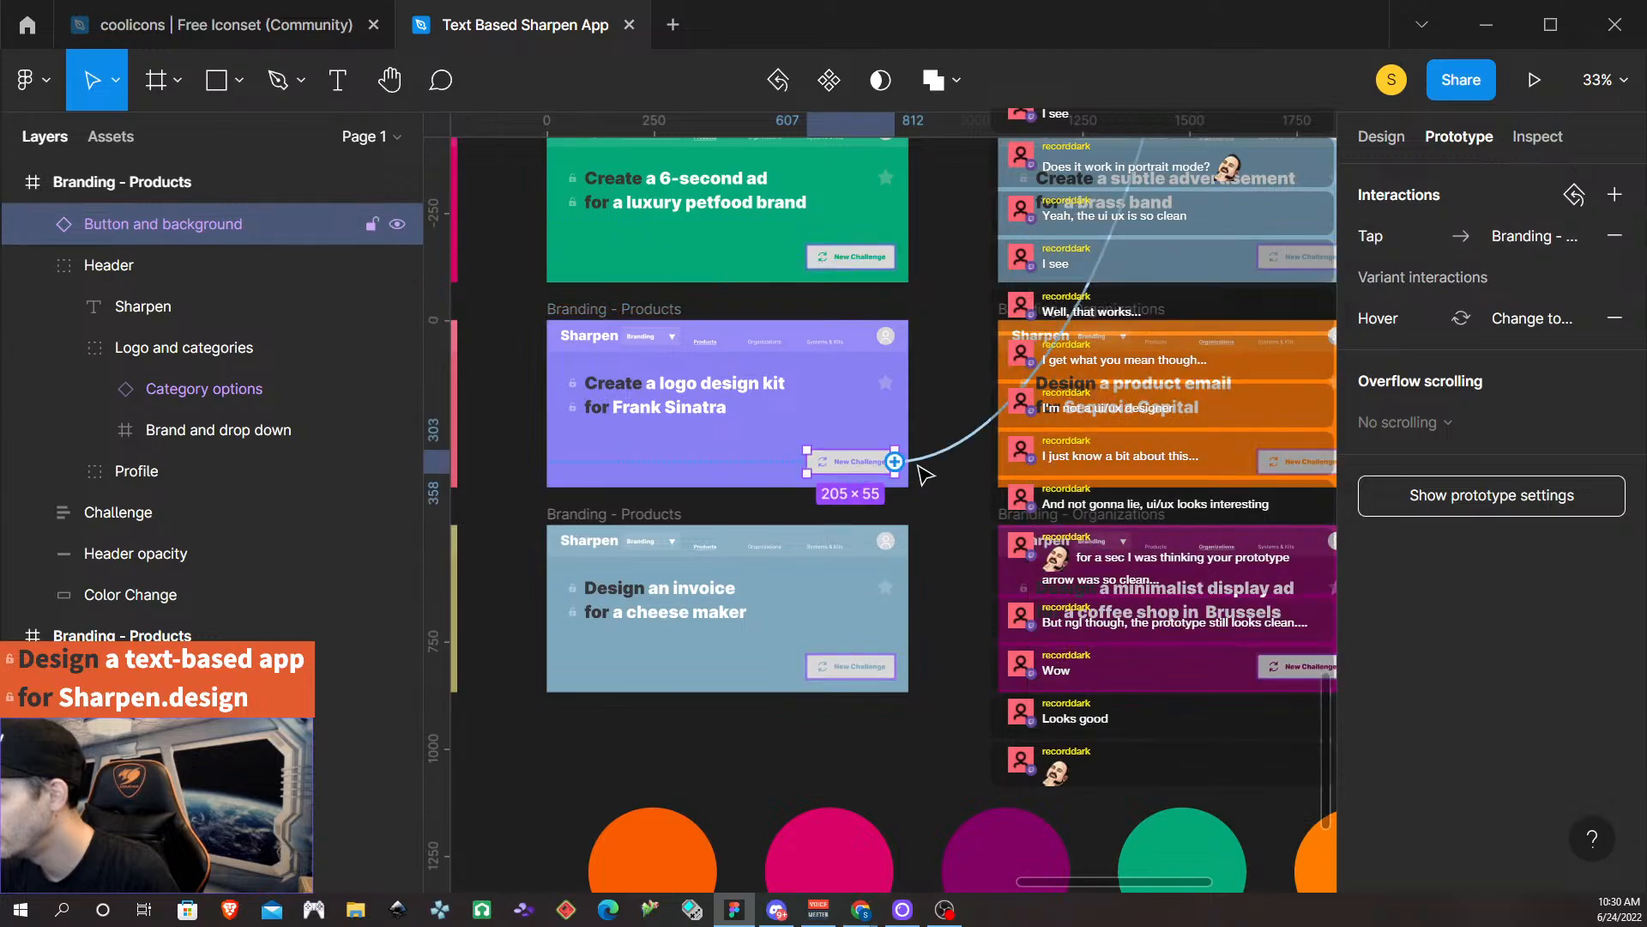
pyautogui.click(852, 669)
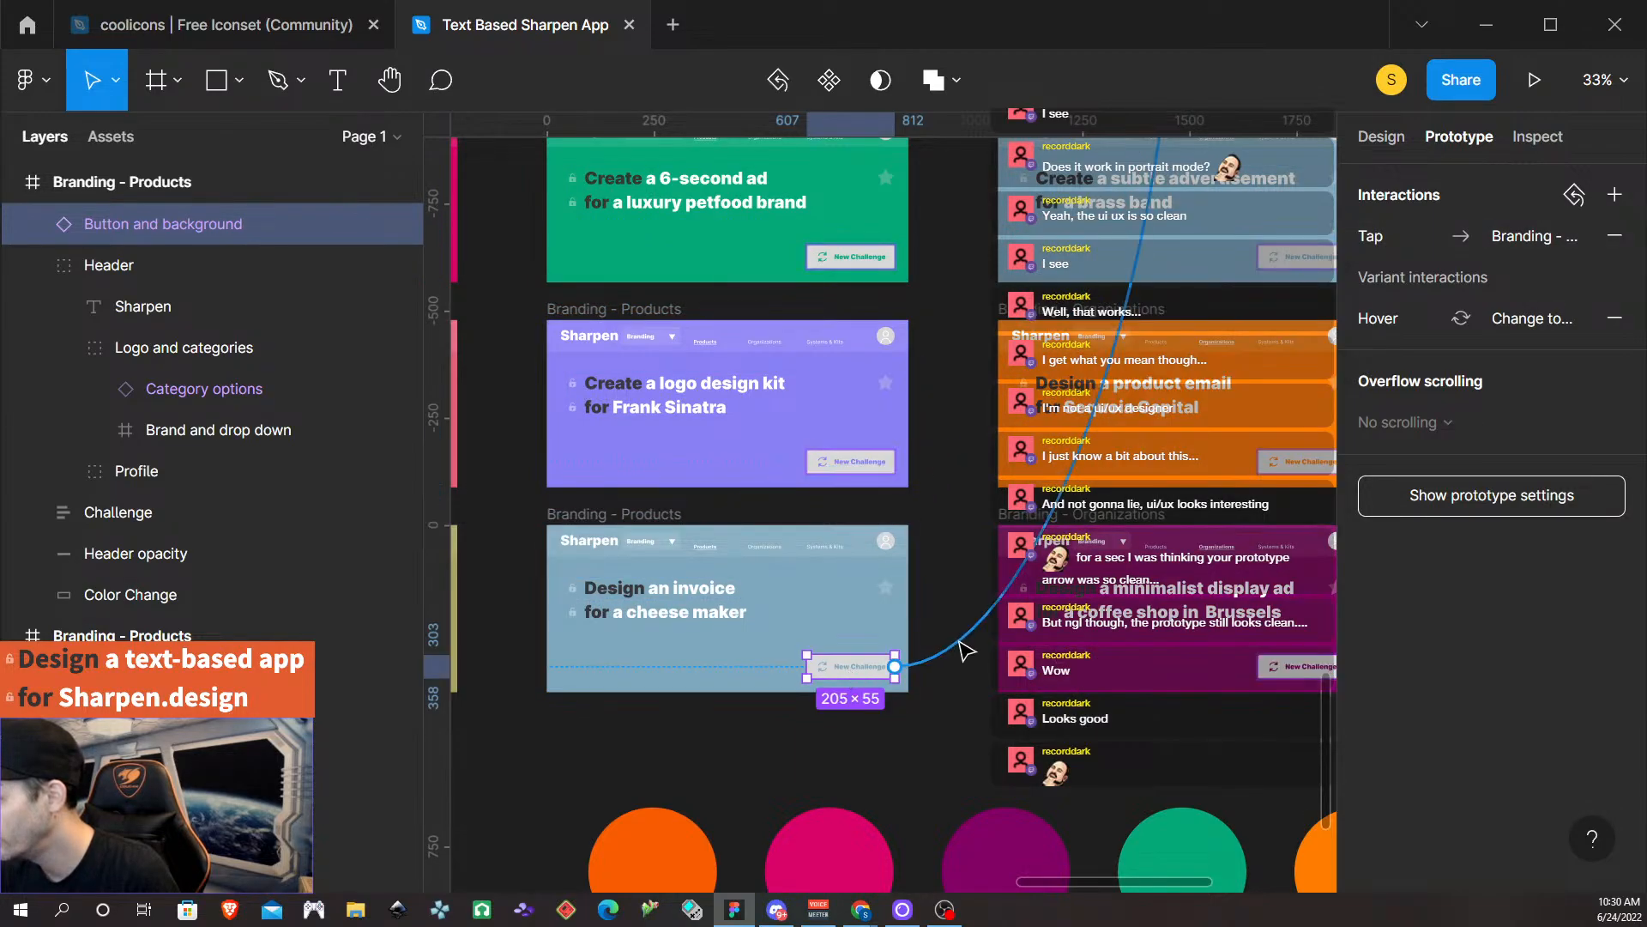
pyautogui.moveTo(965, 650); pyautogui.dragTo(743, 341)
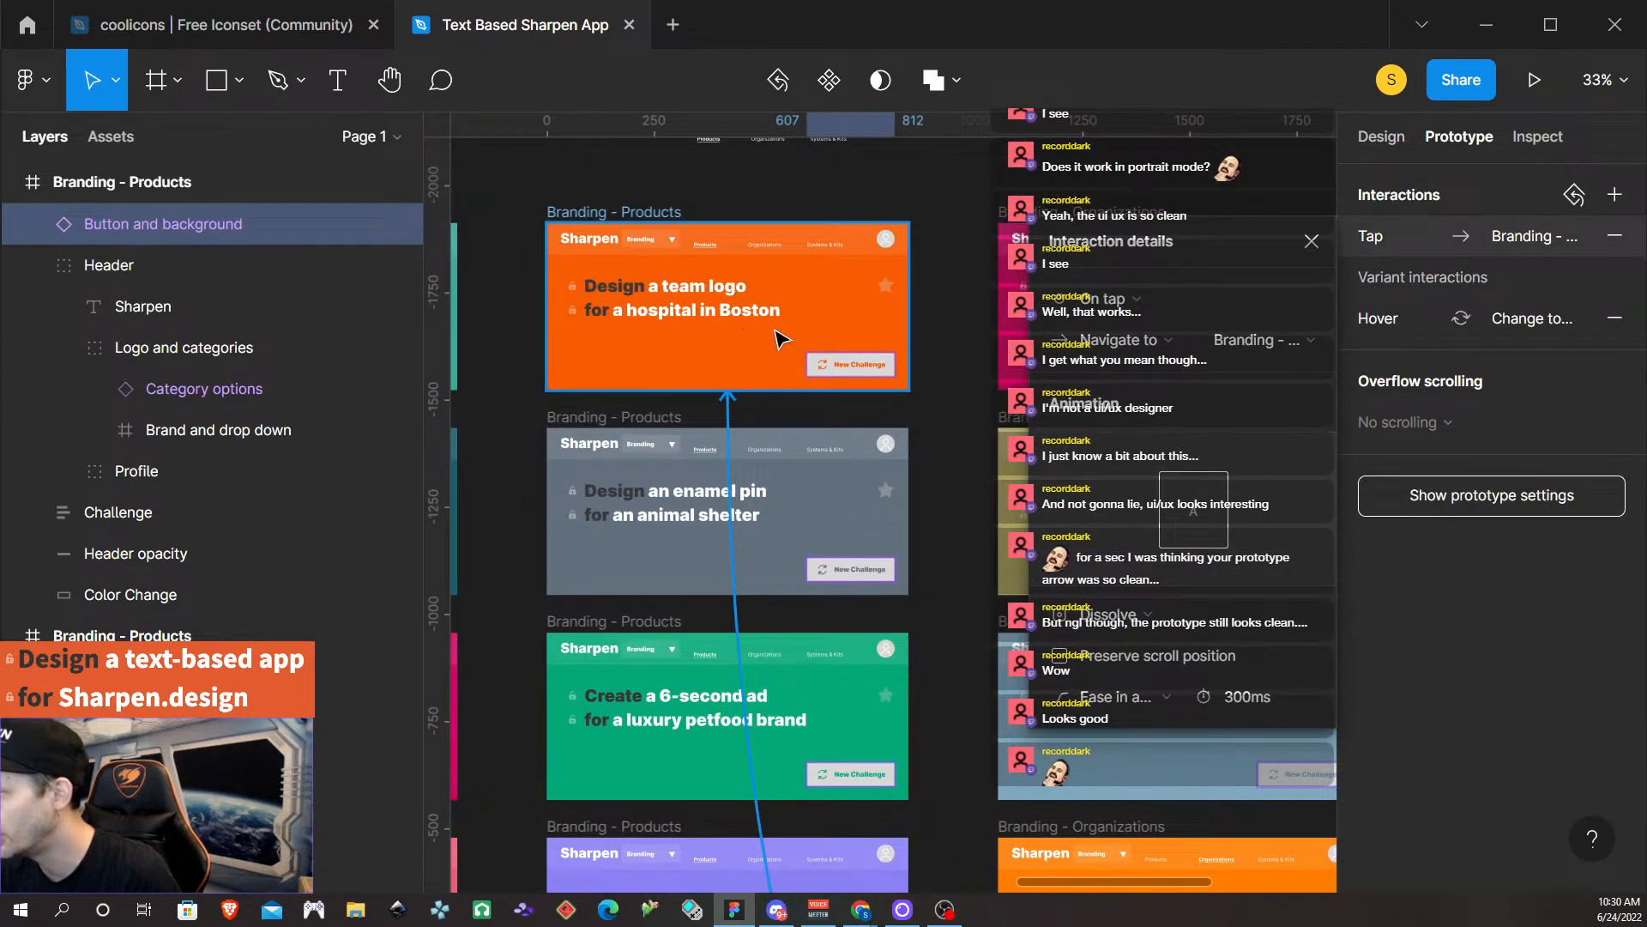
# Relink New Challenge on the Branding - Organizations event booth to the promotional gift, and on the promotional gift to the subtle advertisement.
pyautogui.hscroll(6, 781, 339)
pyautogui.click(781, 339)
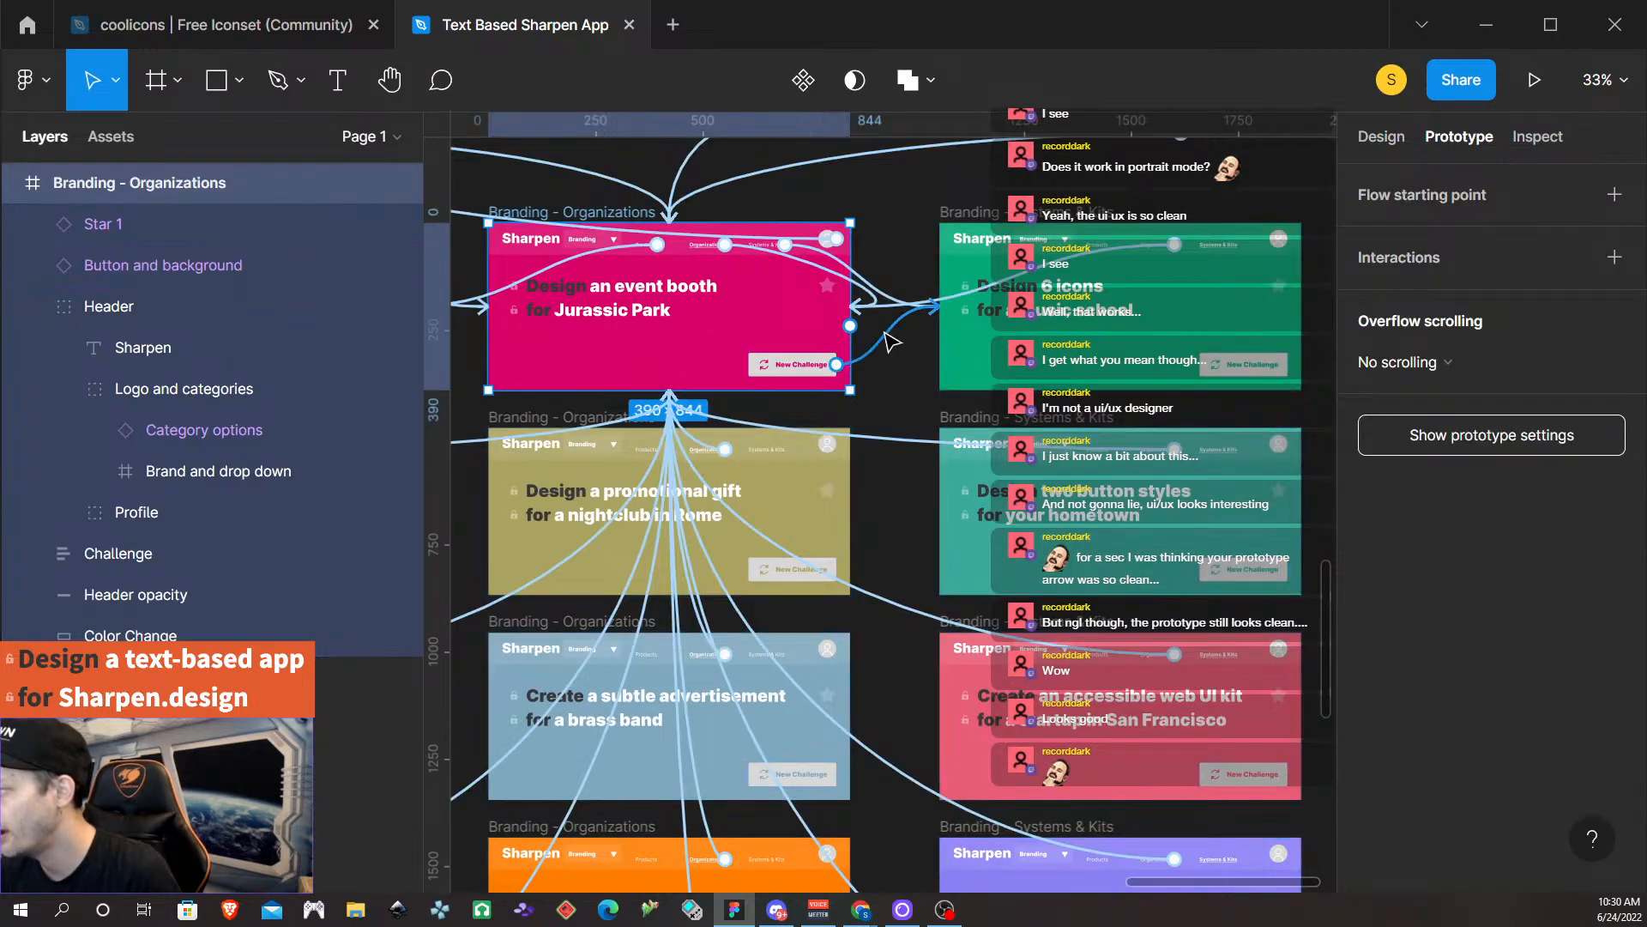
pyautogui.moveTo(885, 333); pyautogui.dragTo(737, 487)
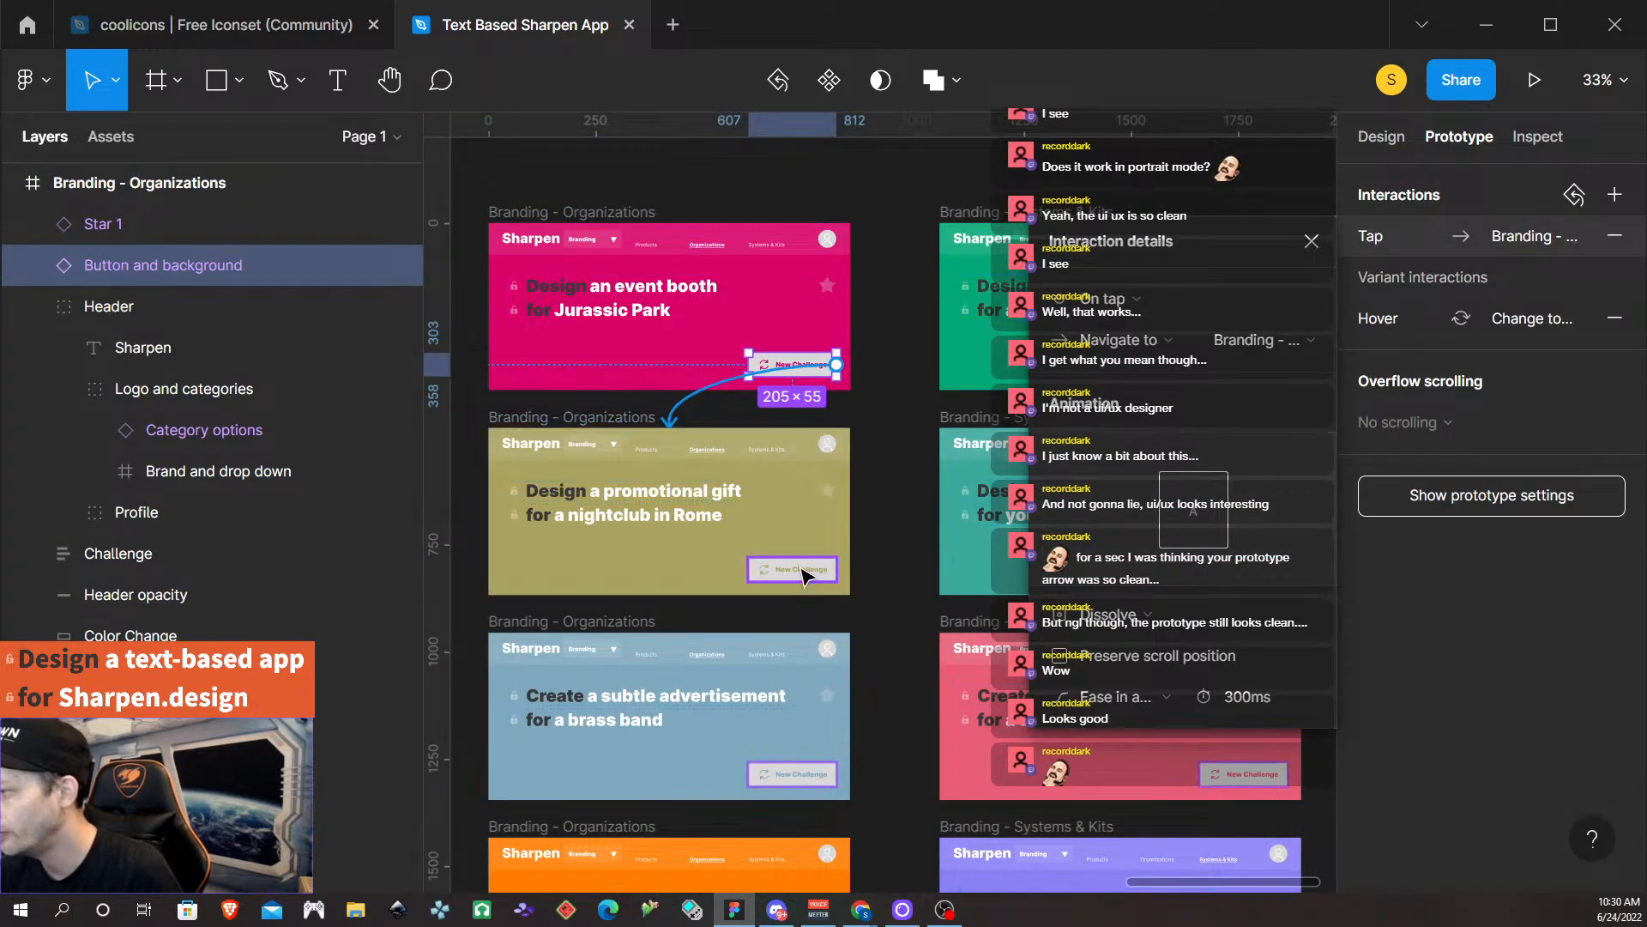
pyautogui.moveTo(836, 569); pyautogui.dragTo(729, 678)
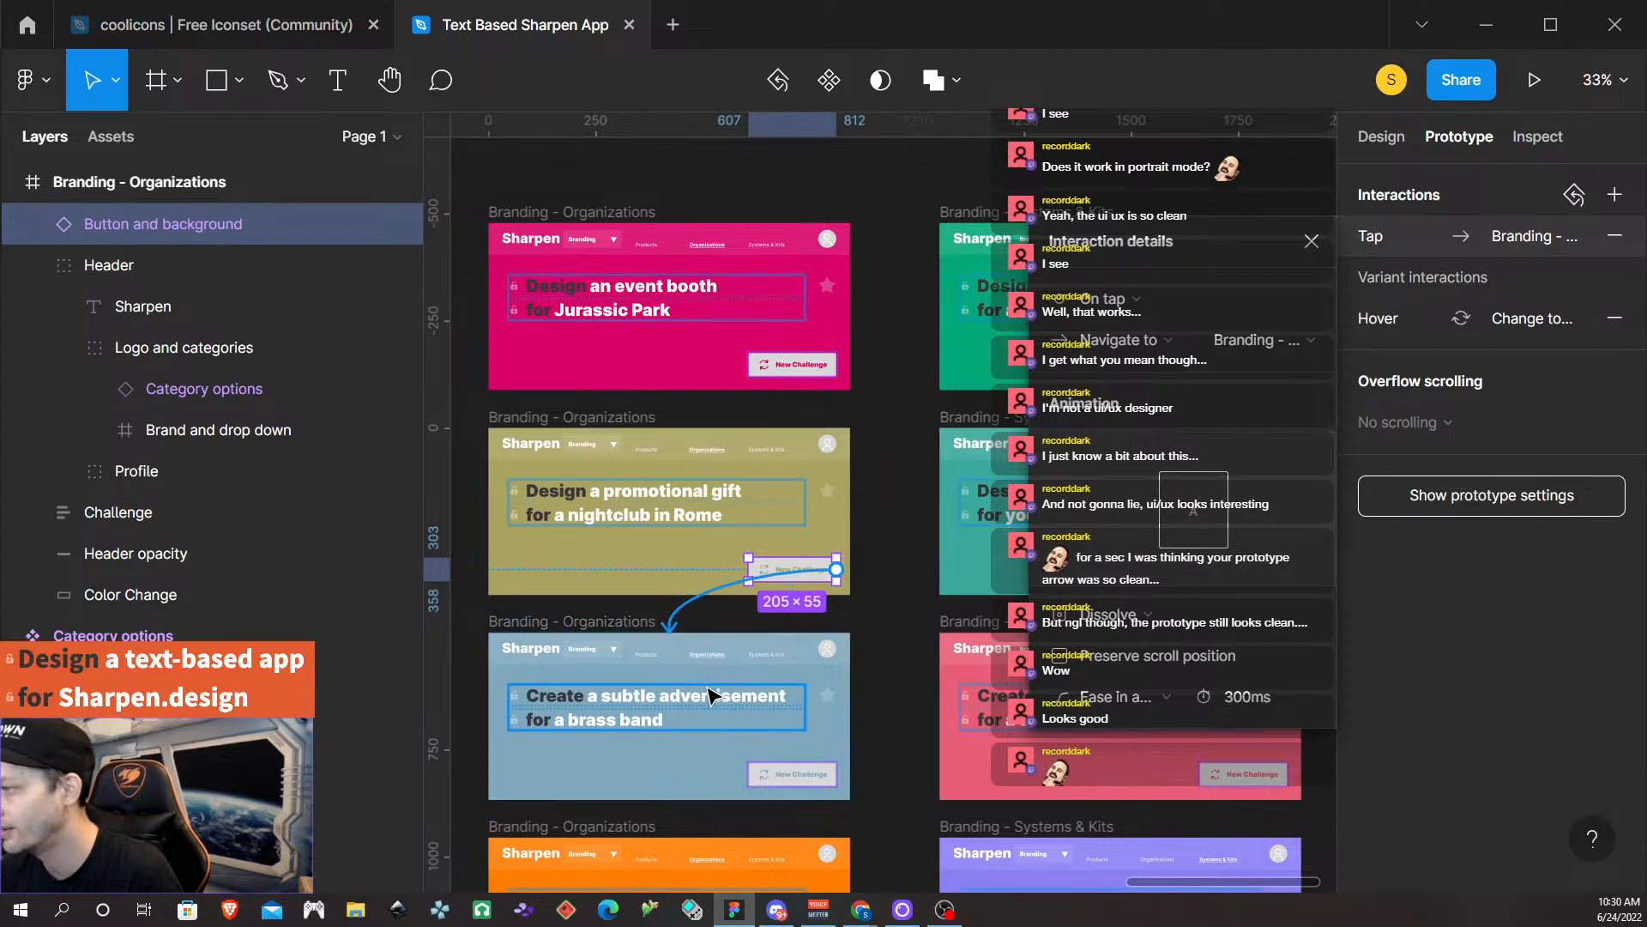
# Relink New Challenge on the subtle advertisement to the Sequoia Capital product email, and on the product email to the minimalist display ad.
pyautogui.scroll(-5, 773, 618)
pyautogui.moveTo(836, 365); pyautogui.dragTo(654, 497)
pyautogui.click(785, 577)
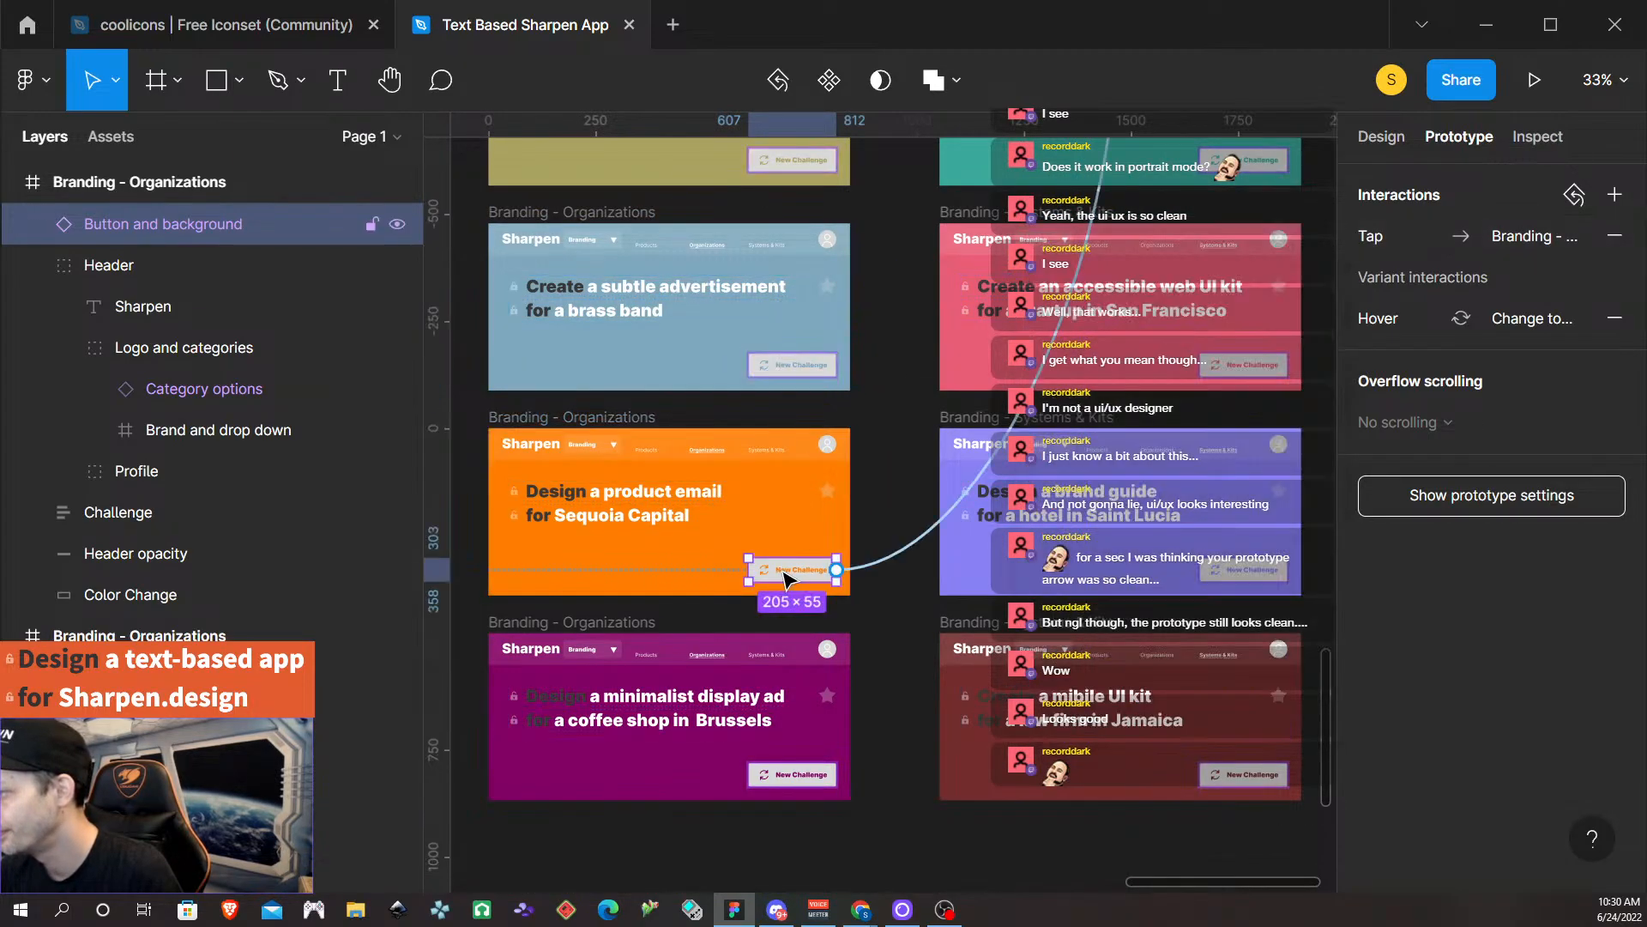
pyautogui.moveTo(919, 538); pyautogui.dragTo(729, 678)
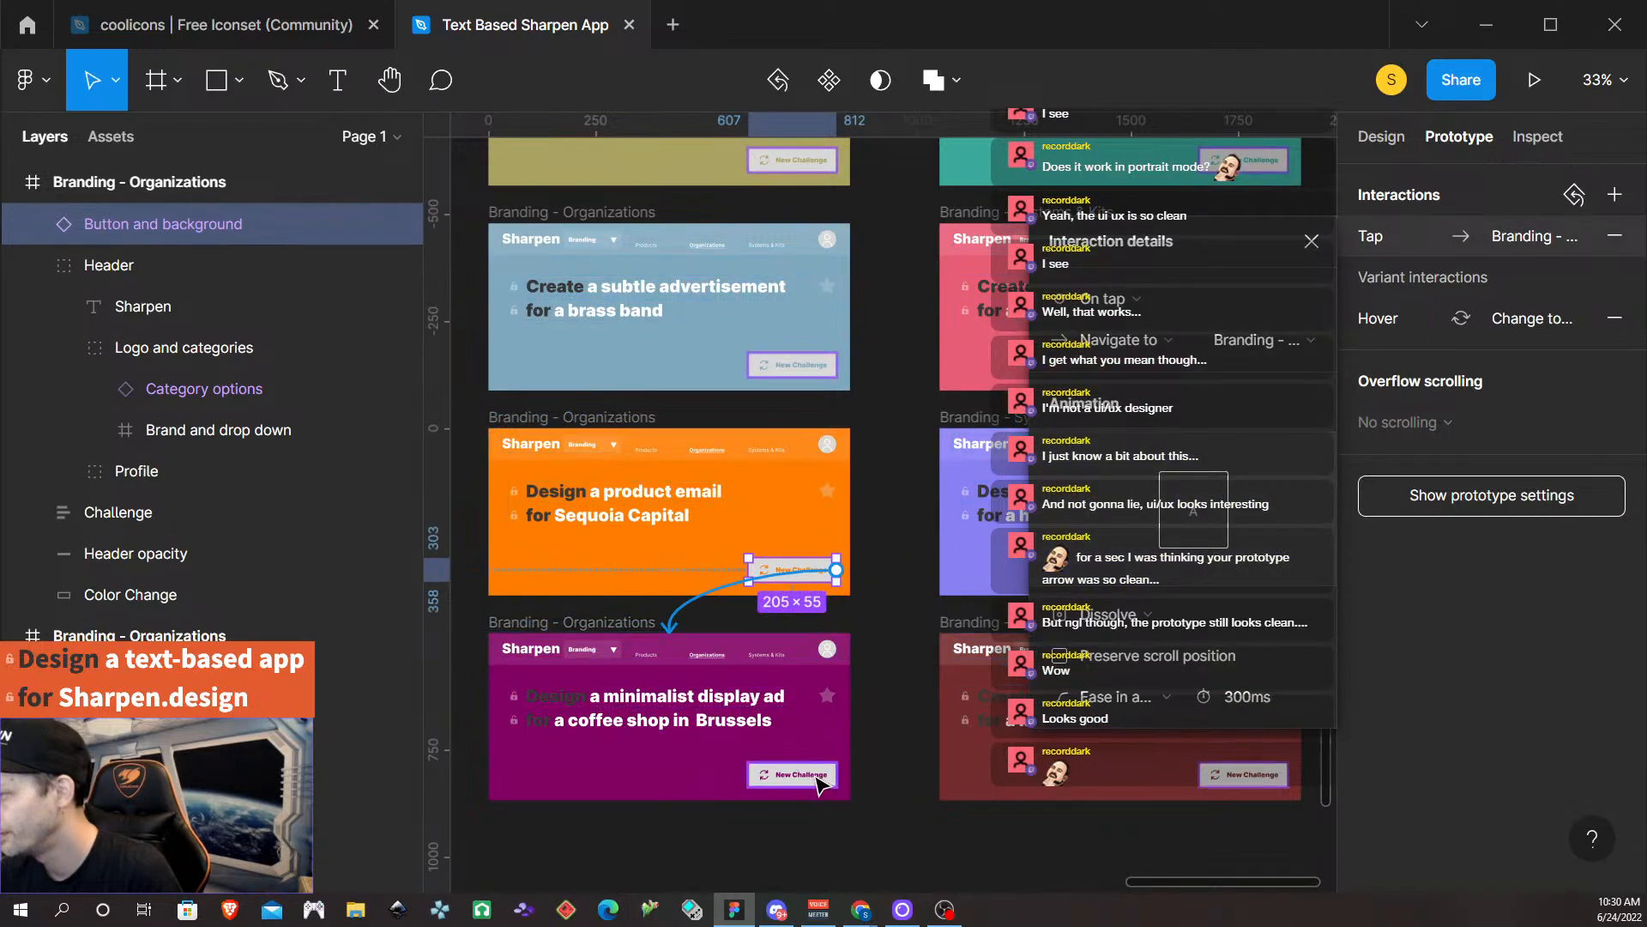
# Relink New Challenge on the Branding - Organizations minimalist display ad back to the Jurassic Park event booth challenge.
pyautogui.click(820, 780)
pyautogui.click(927, 759)
pyautogui.scroll(5, 705, 376)
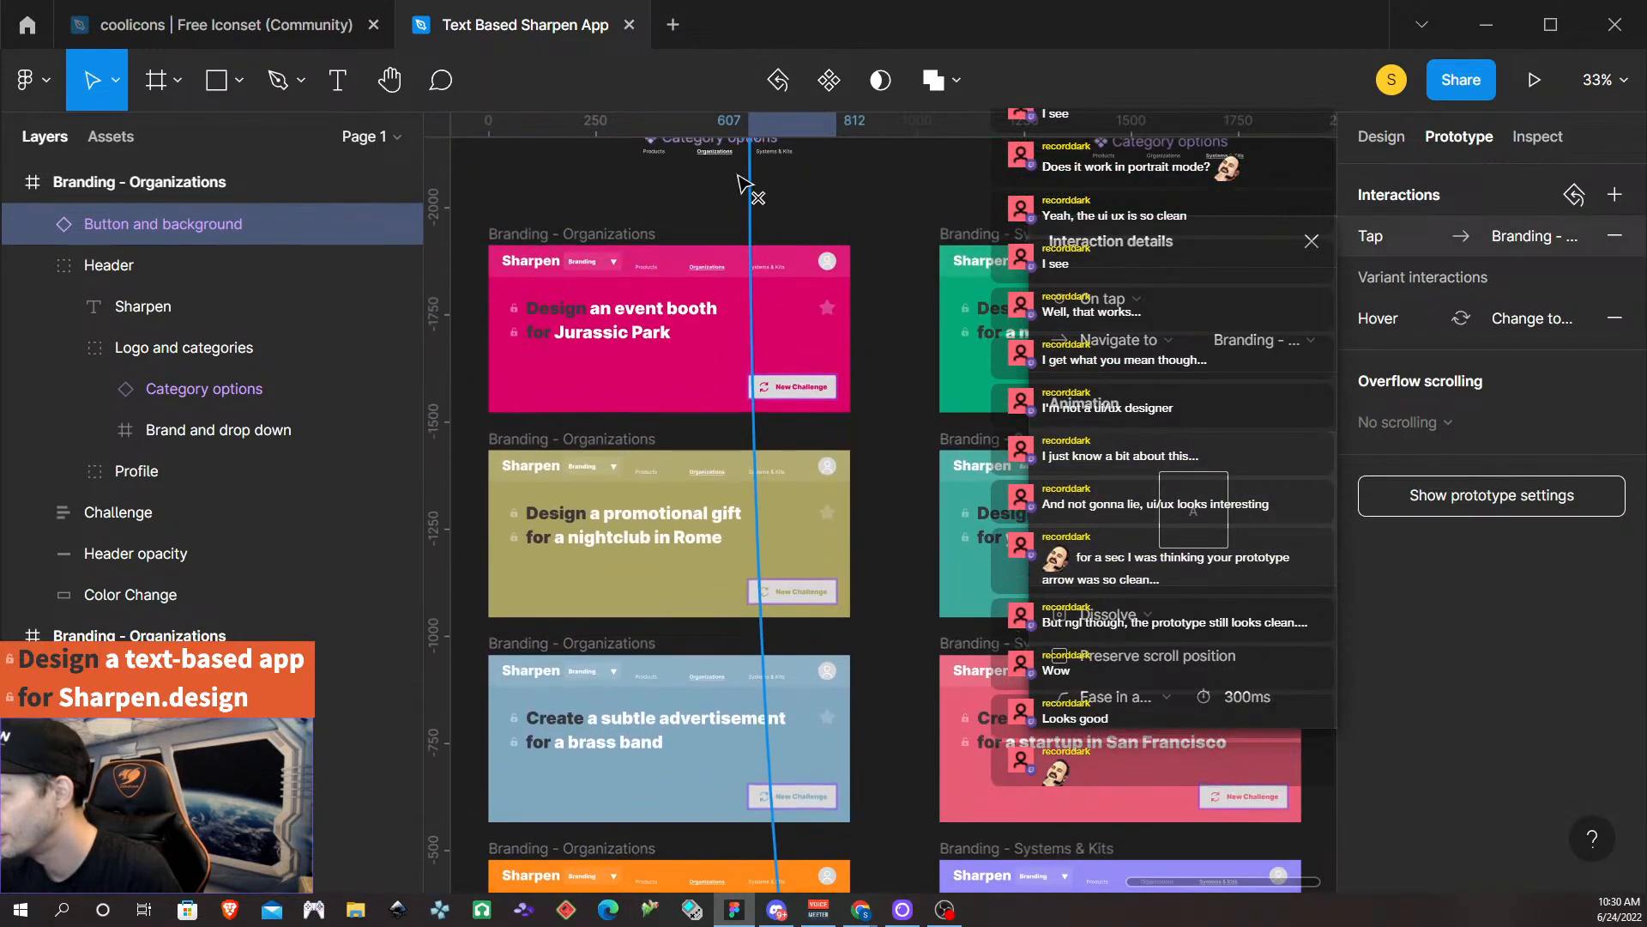
# Relink New Challenge on the Branding - Systems & Kits 6 icons to the two button styles, and on those to the accessible web UI kit.
pyautogui.hscroll(5, 705, 376)
pyautogui.click(732, 372)
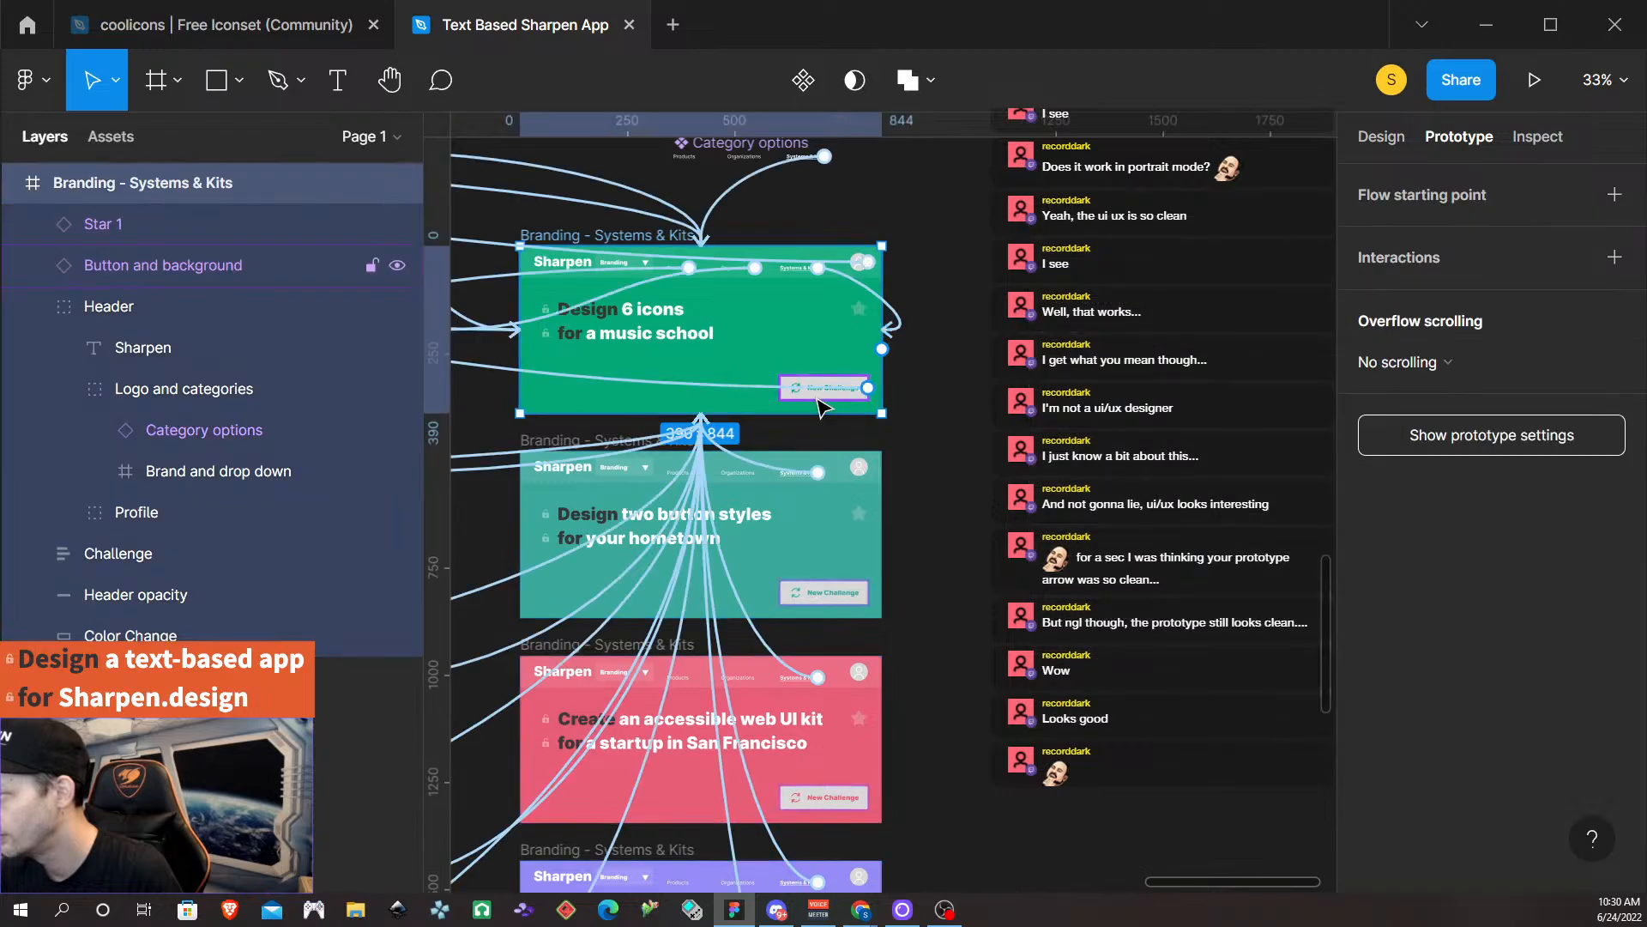
pyautogui.click(683, 386)
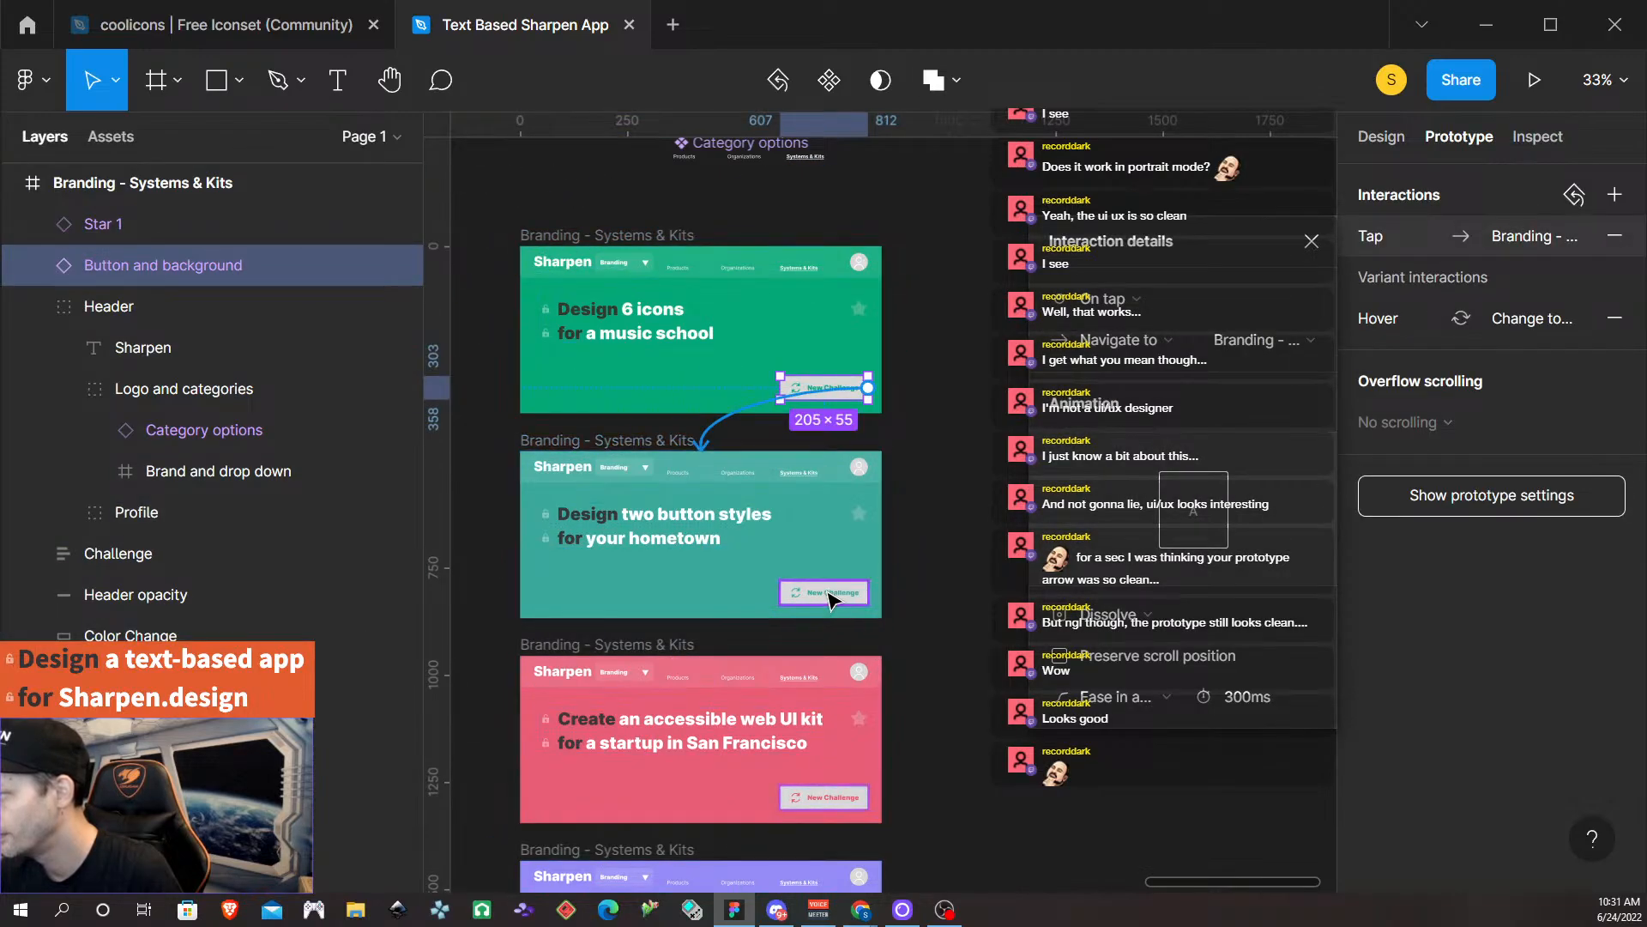
pyautogui.click(836, 592)
pyautogui.moveTo(868, 592); pyautogui.dragTo(708, 639)
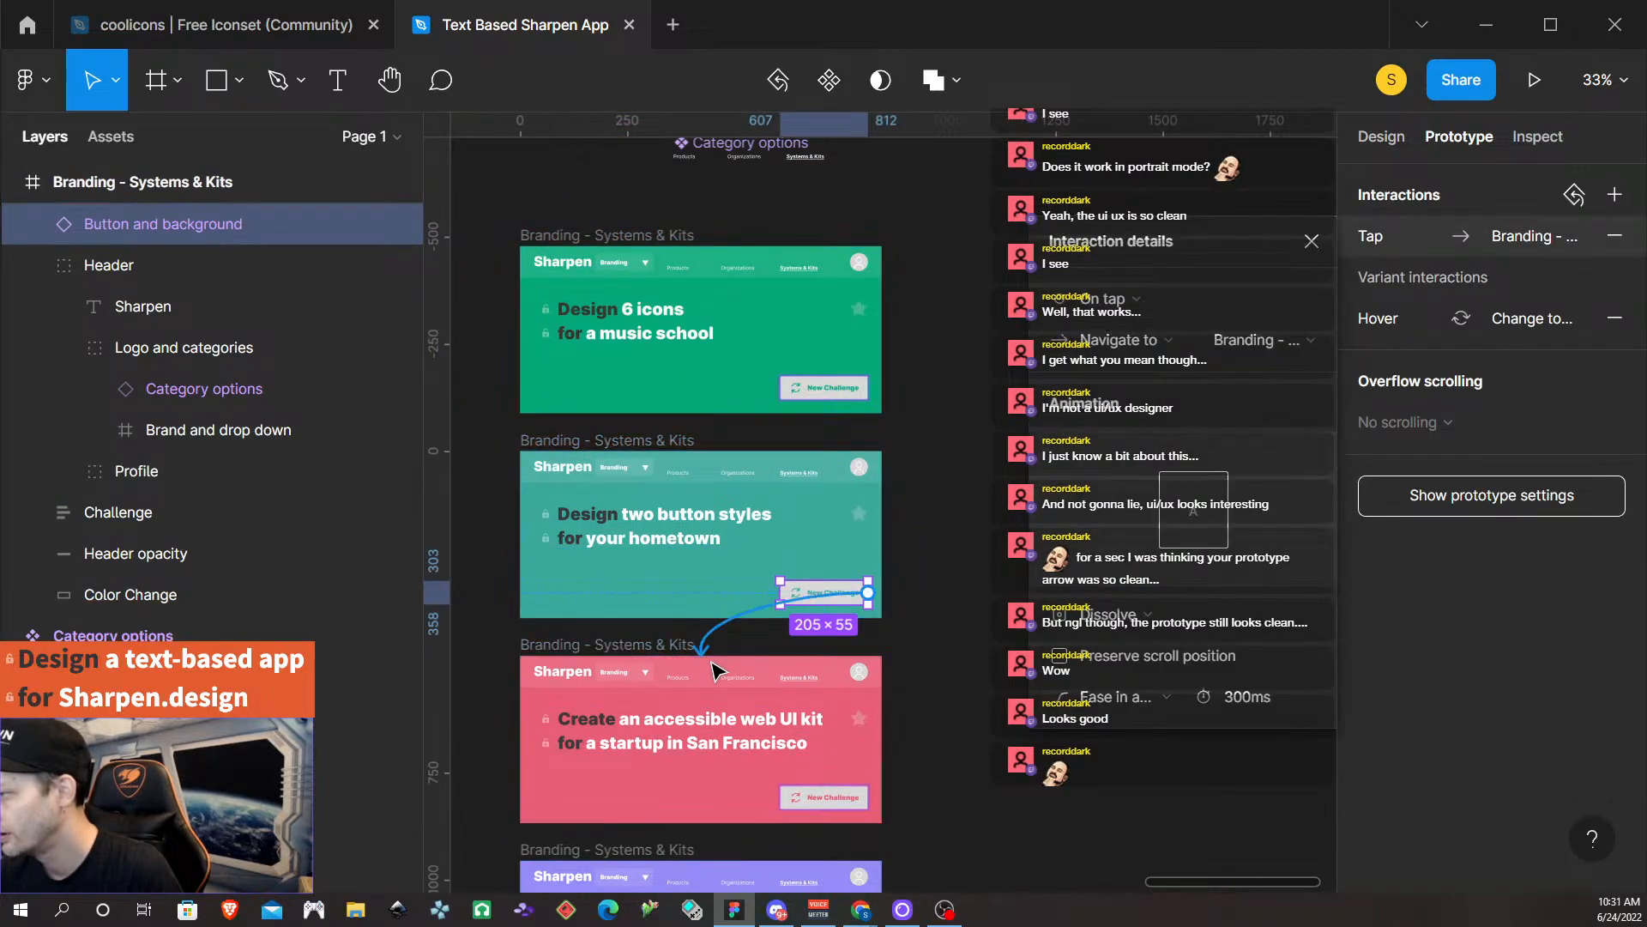
# Relink New Challenge on the accessible web UI kit to the hotel brand guide, and on the brand guide to the law firm UI kit.
pyautogui.scroll(-3, 721, 656)
pyautogui.scroll(-2, 728, 668)
pyautogui.click(828, 549)
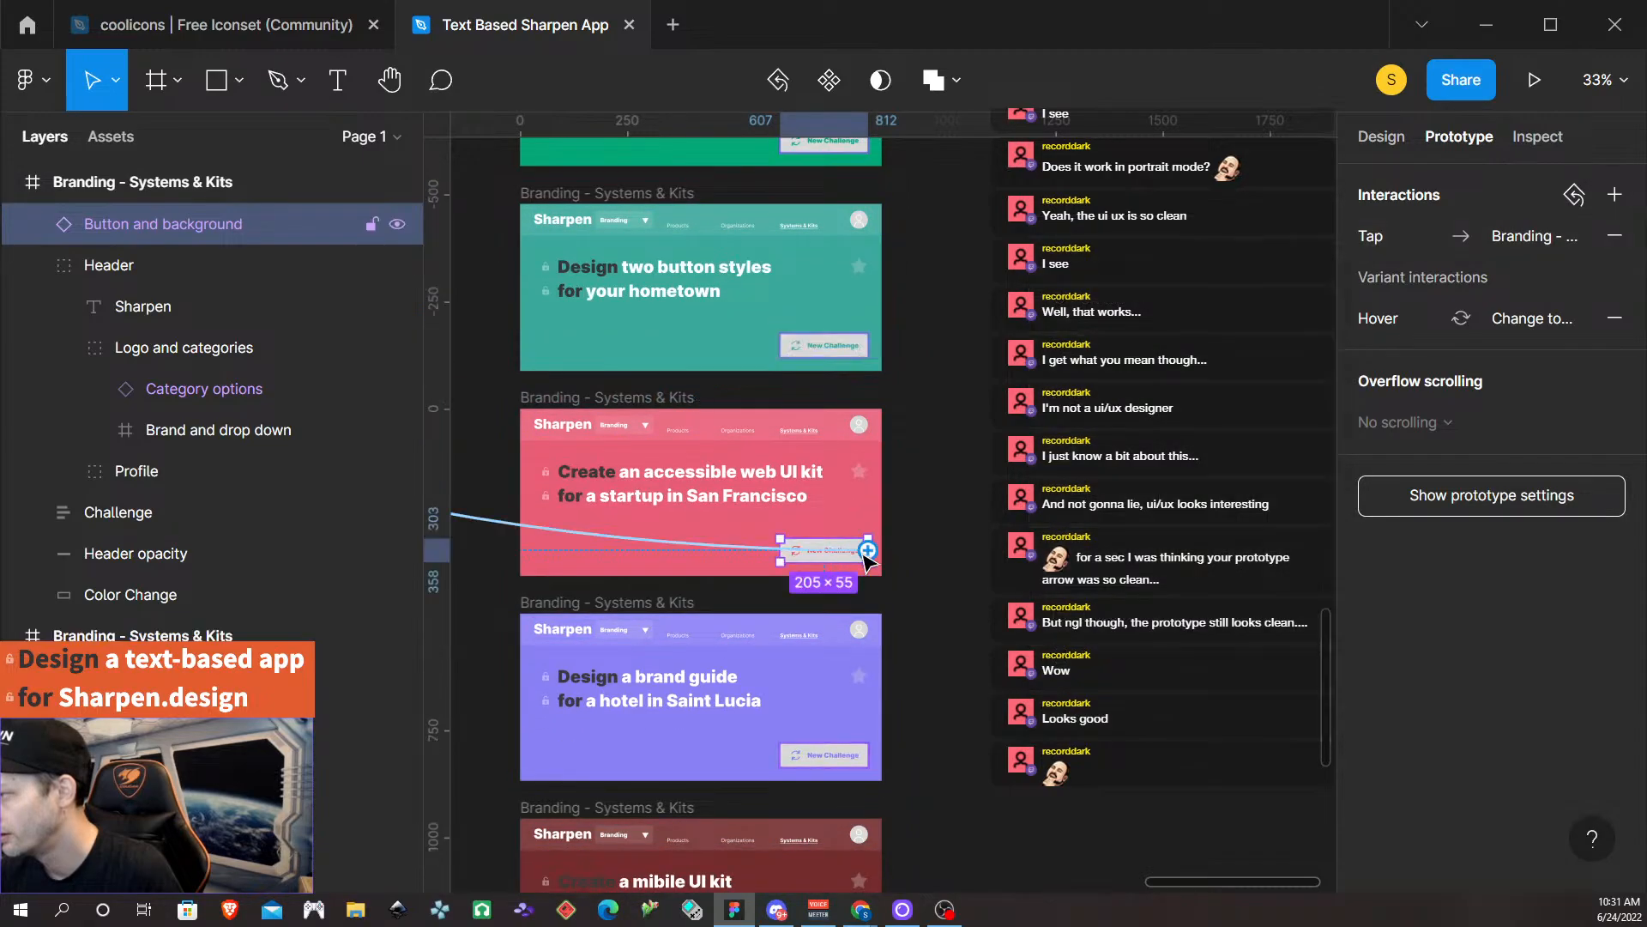
pyautogui.moveTo(868, 550); pyautogui.dragTo(712, 652)
pyautogui.scroll(-5, 776, 527)
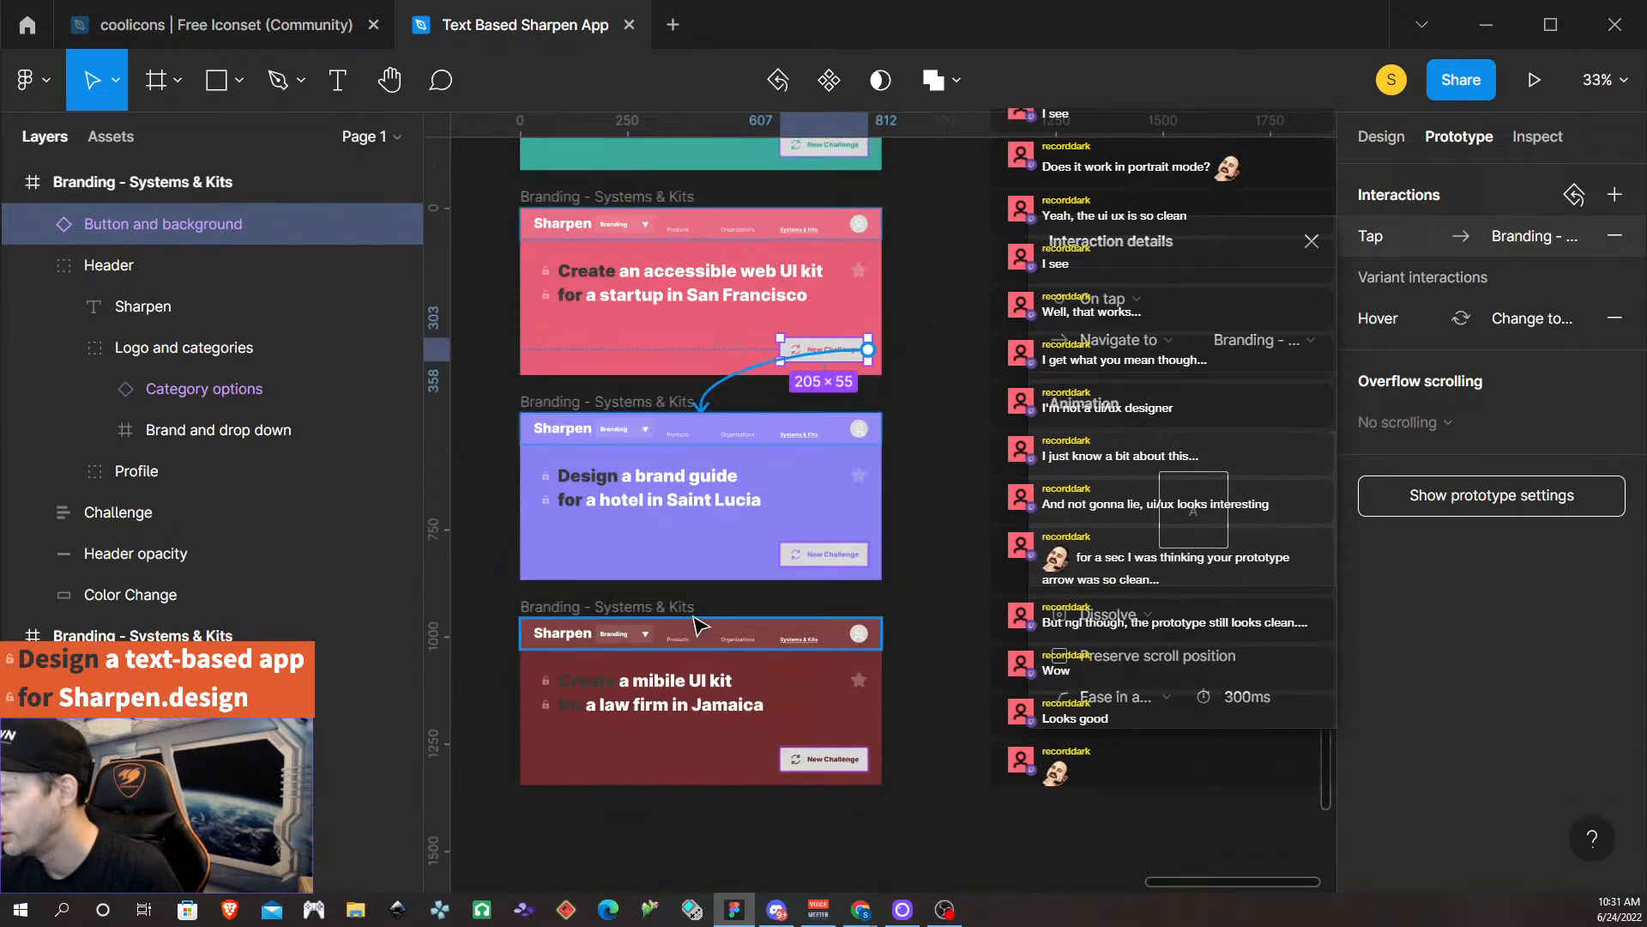
pyautogui.click(813, 456)
pyautogui.moveTo(720, 449); pyautogui.dragTo(706, 550)
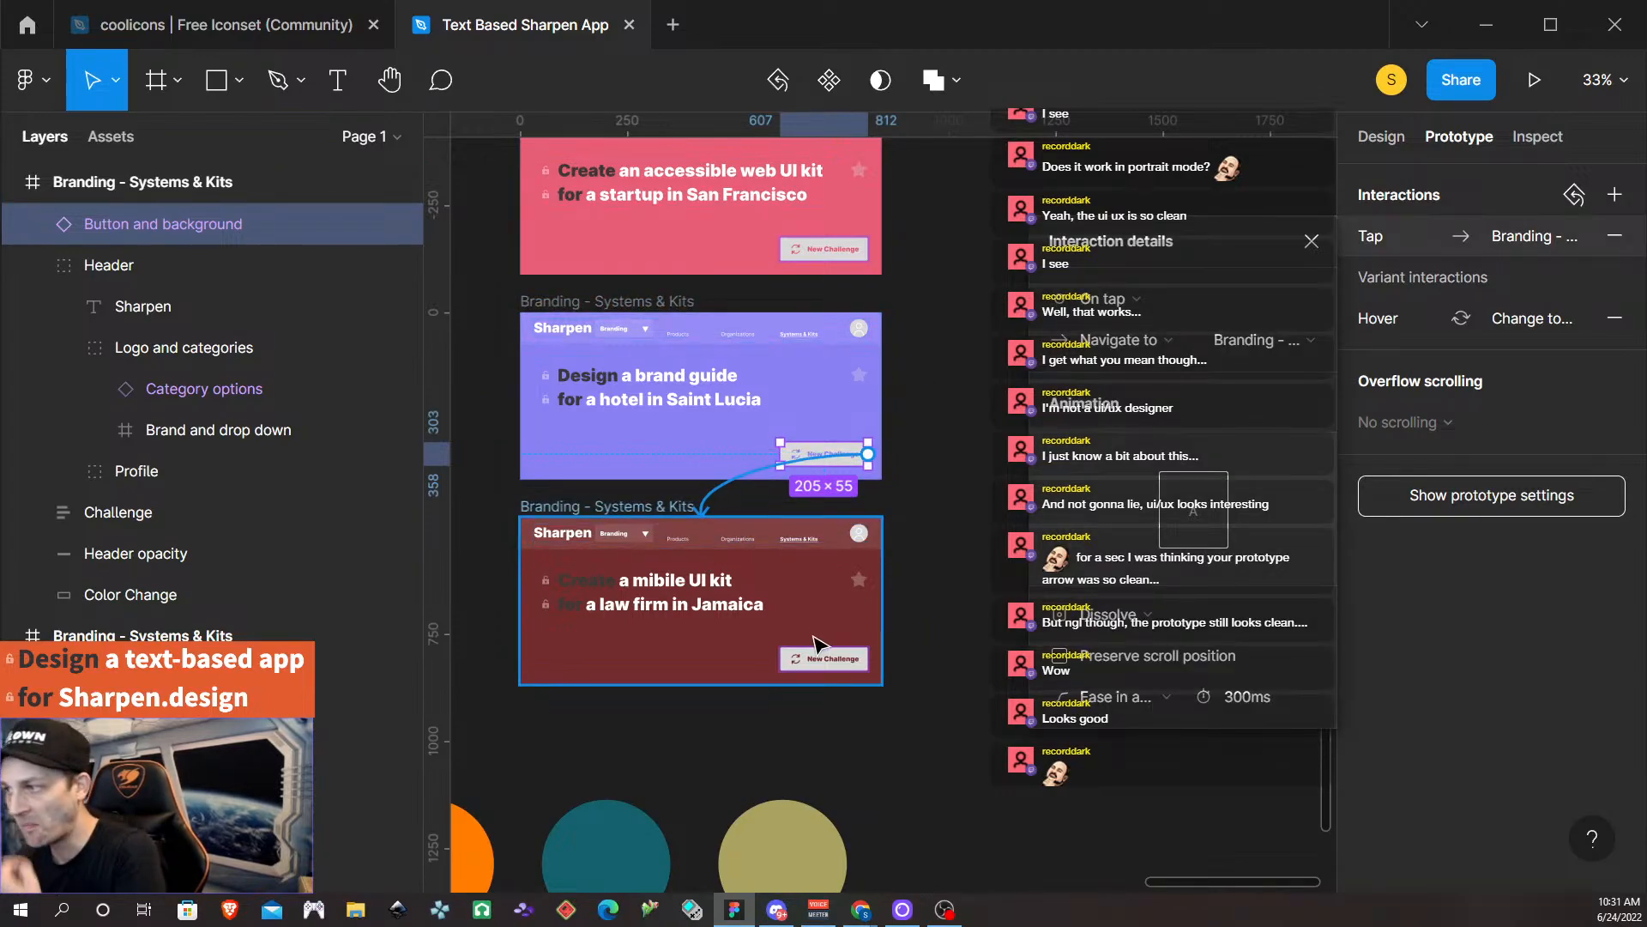
# Relink New Challenge on the law firm UI kit back to the 6 icons challenge for a music school.
pyautogui.click(828, 660)
pyautogui.moveTo(663, 647); pyautogui.dragTo(692, 515)
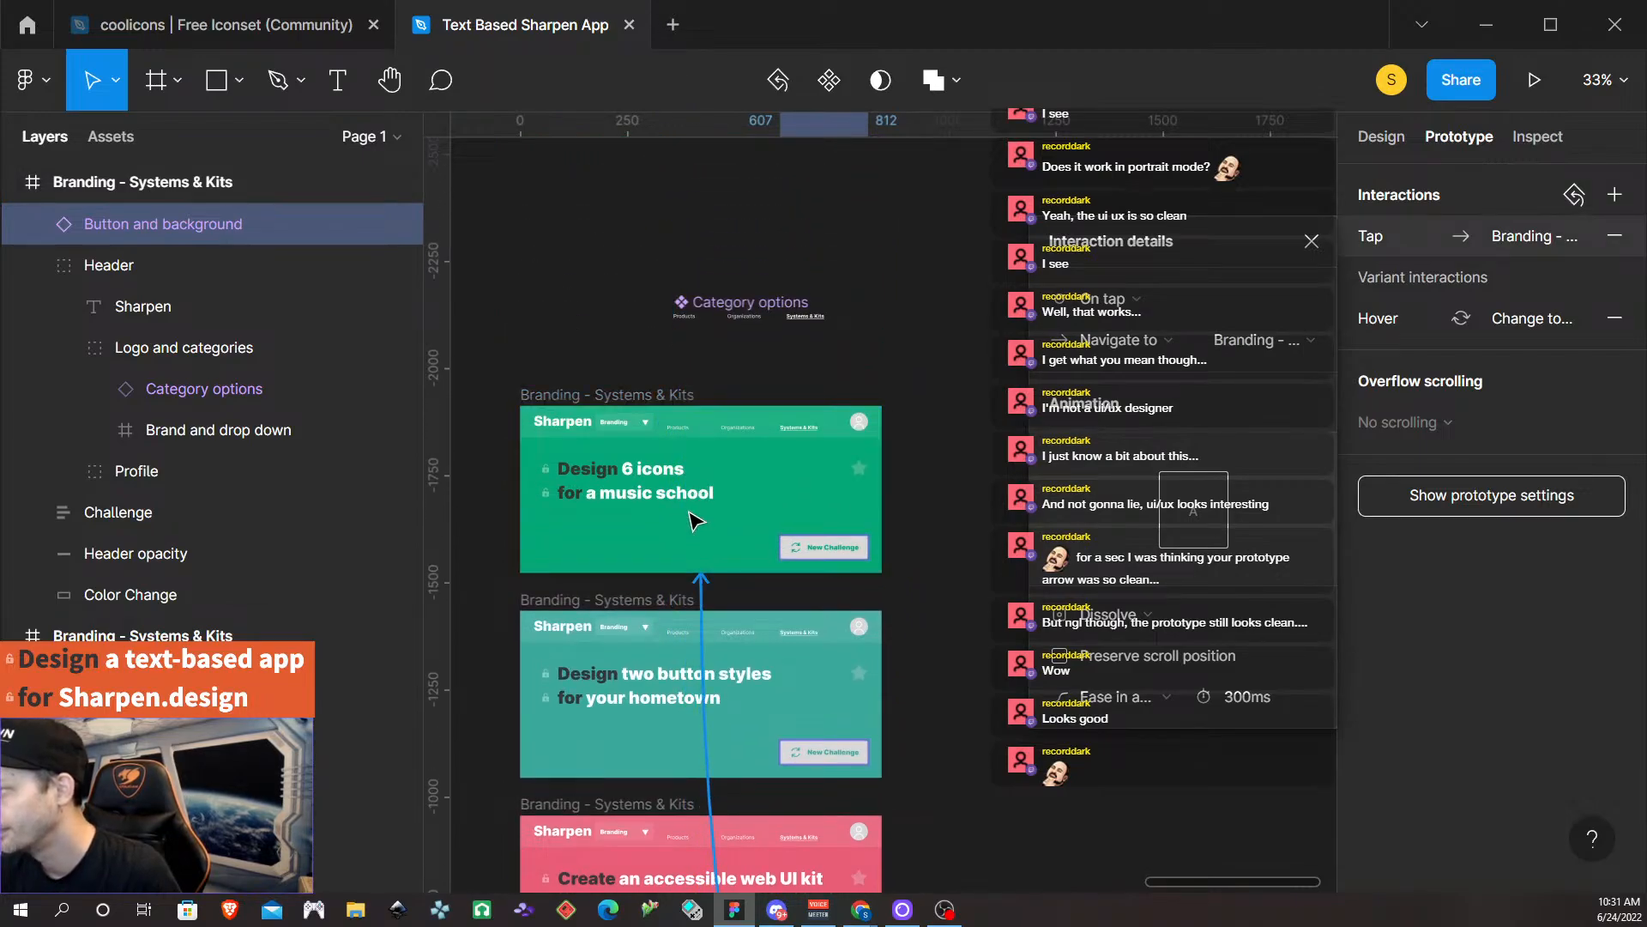
pyautogui.click(949, 575)
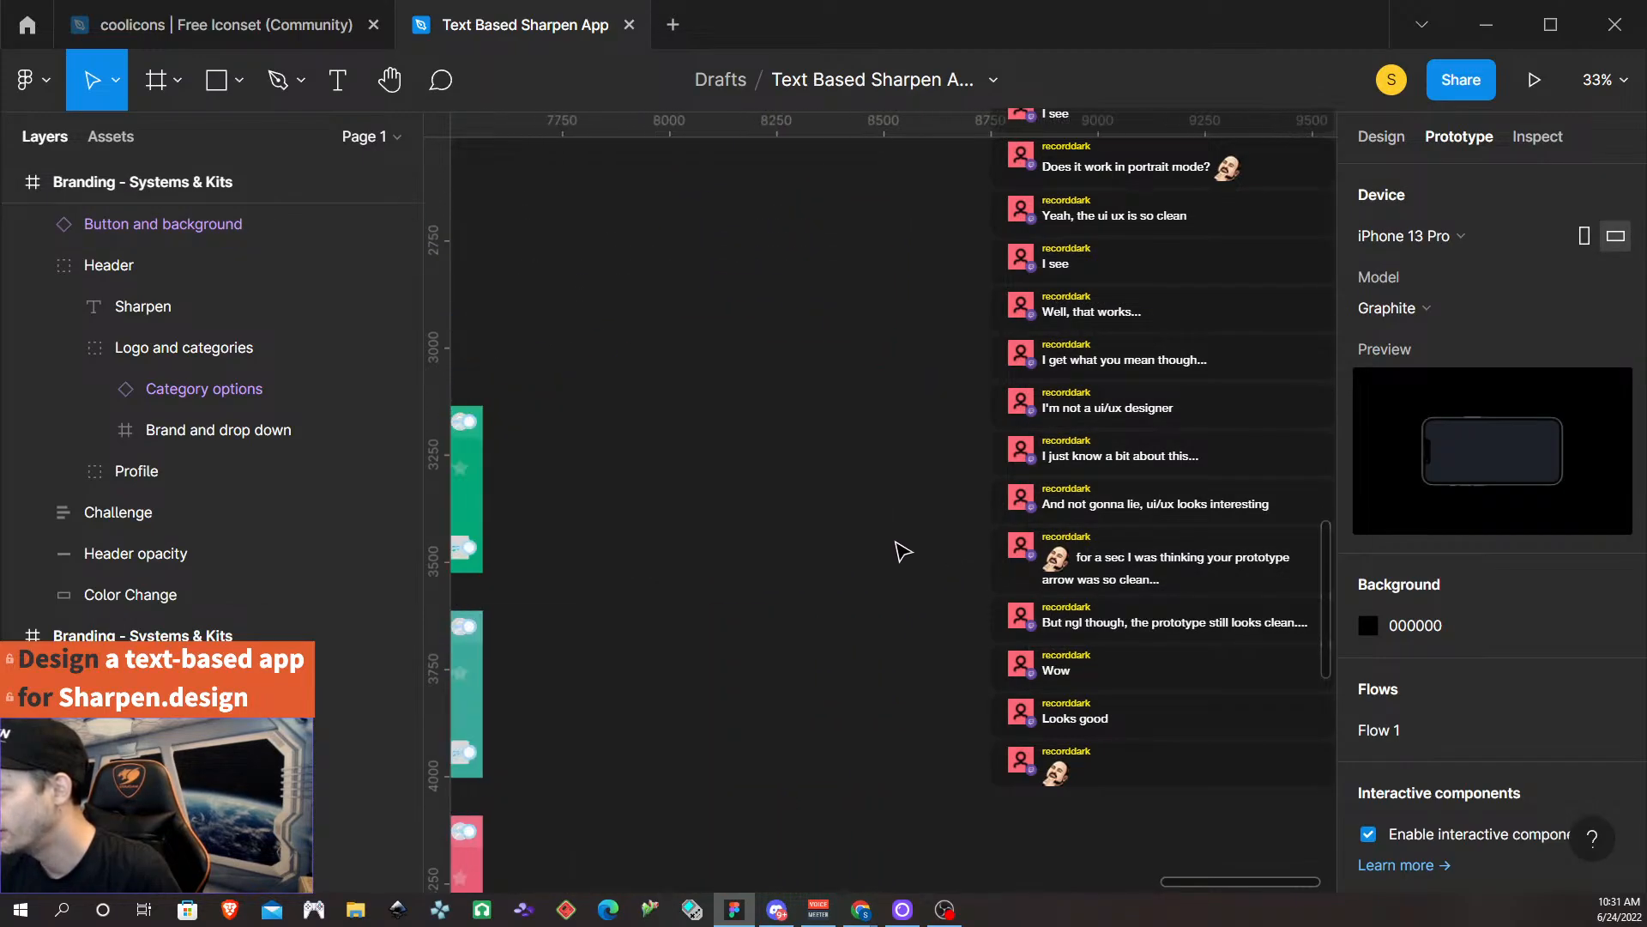
# Present the prototype from the UX - Digital developer tool frame.
pyautogui.scroll(-4, 952, 568)
pyautogui.scroll(-5, 952, 562)
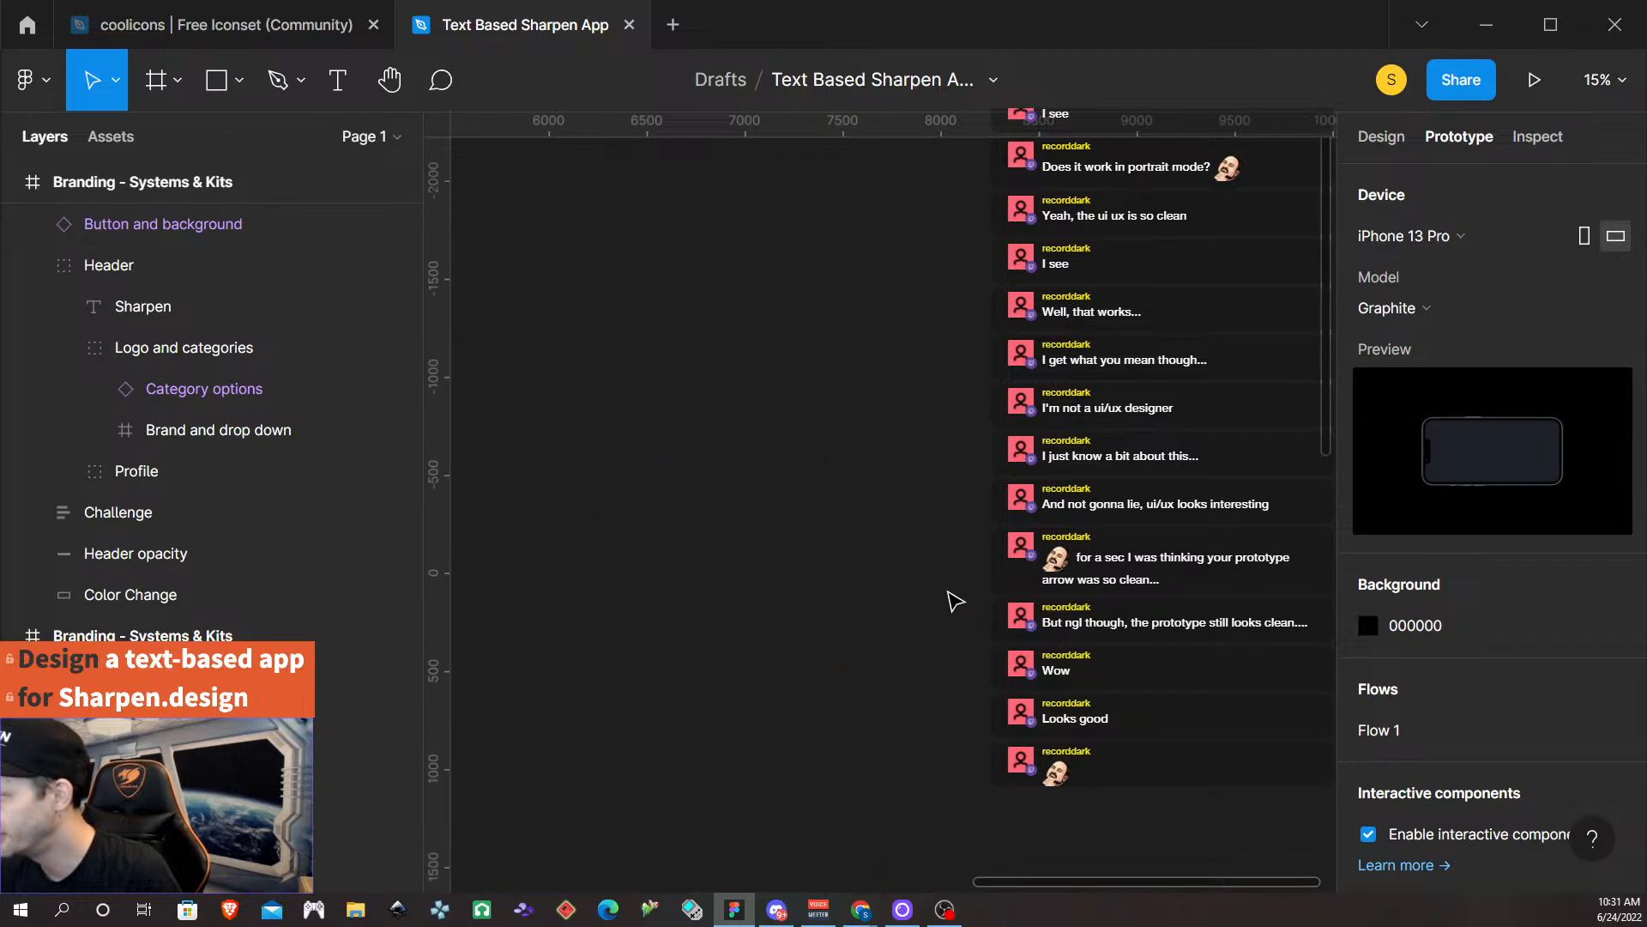
pyautogui.hscroll(-10, 937, 594)
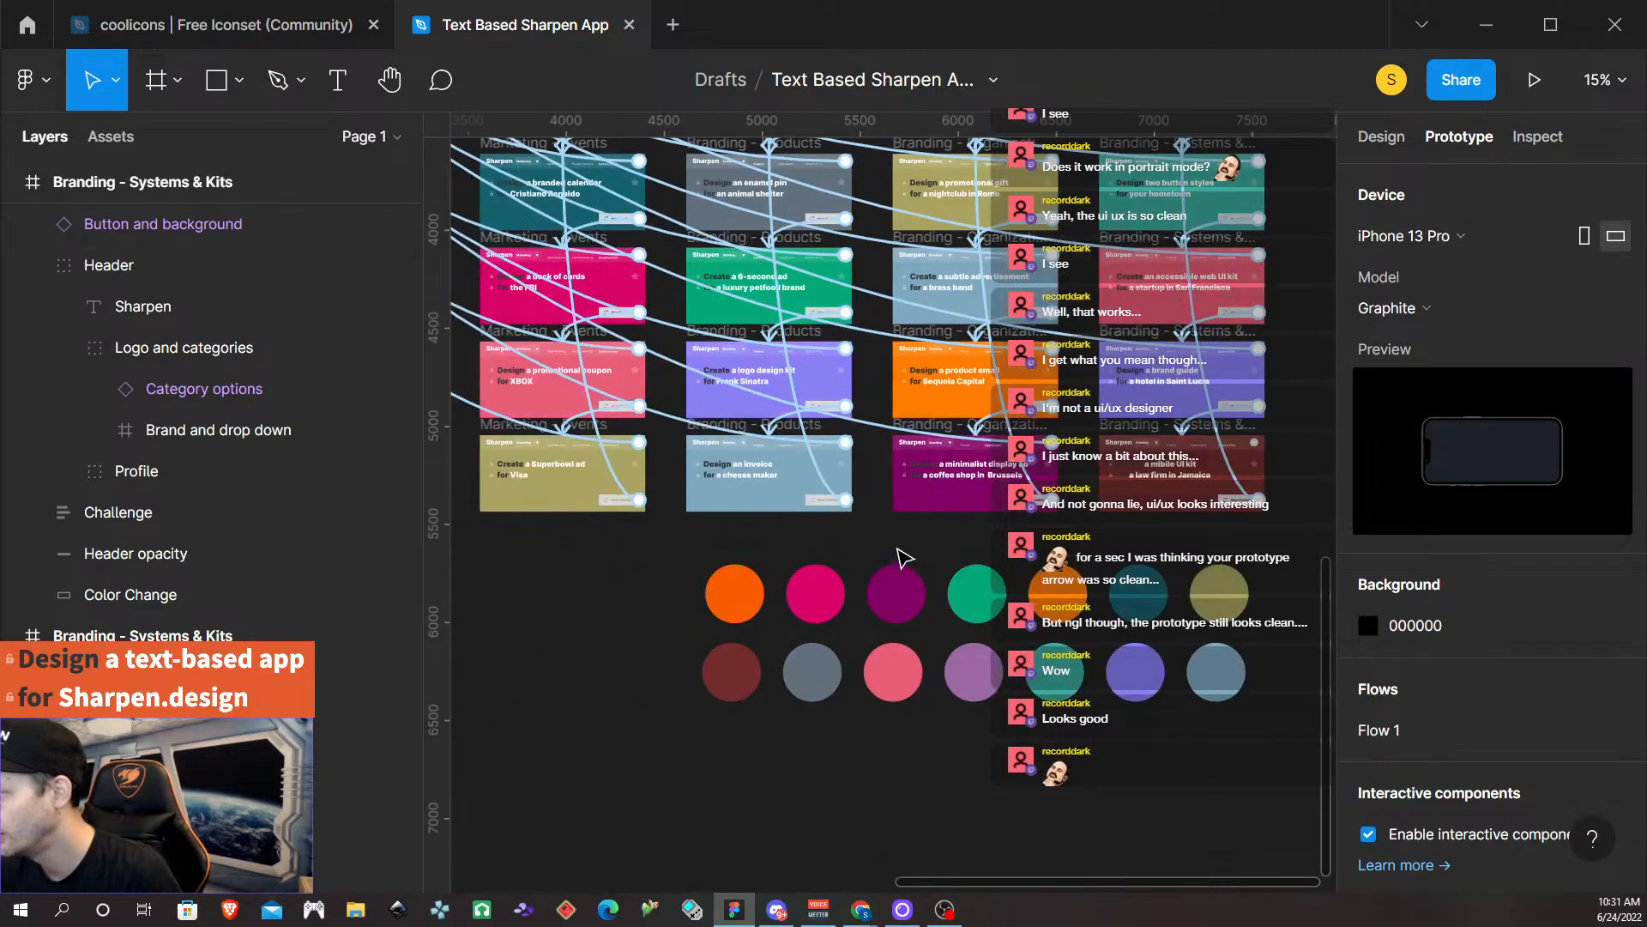
pyautogui.scroll(12, 639, 487)
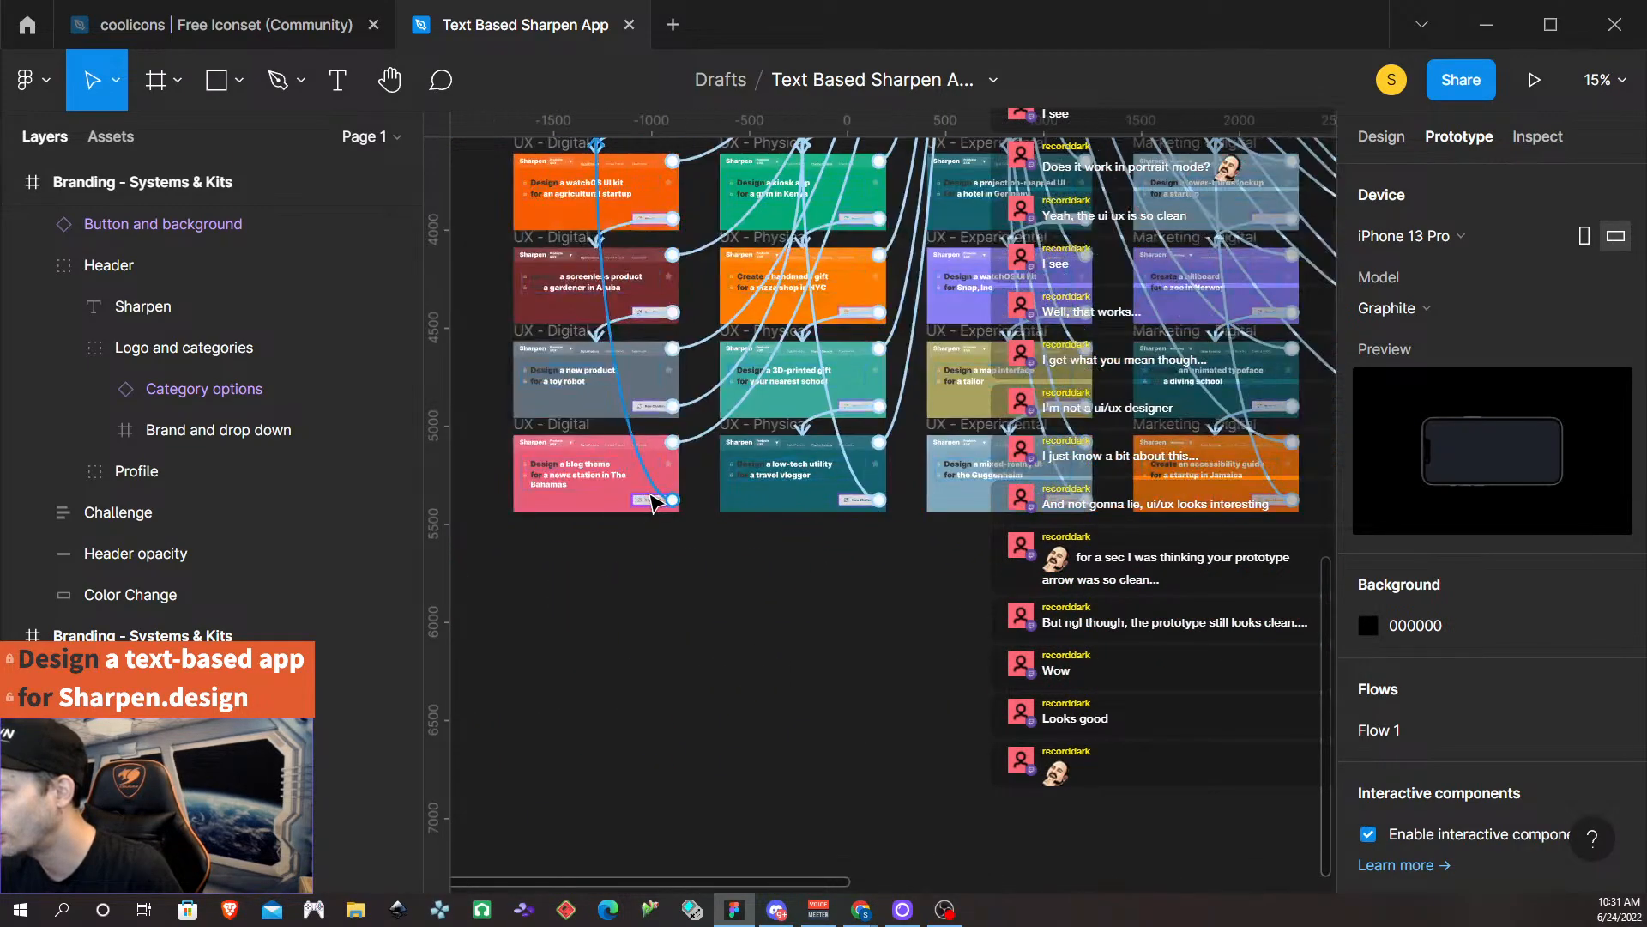
pyautogui.hscroll(-5, 525, 489)
pyautogui.click(556, 515)
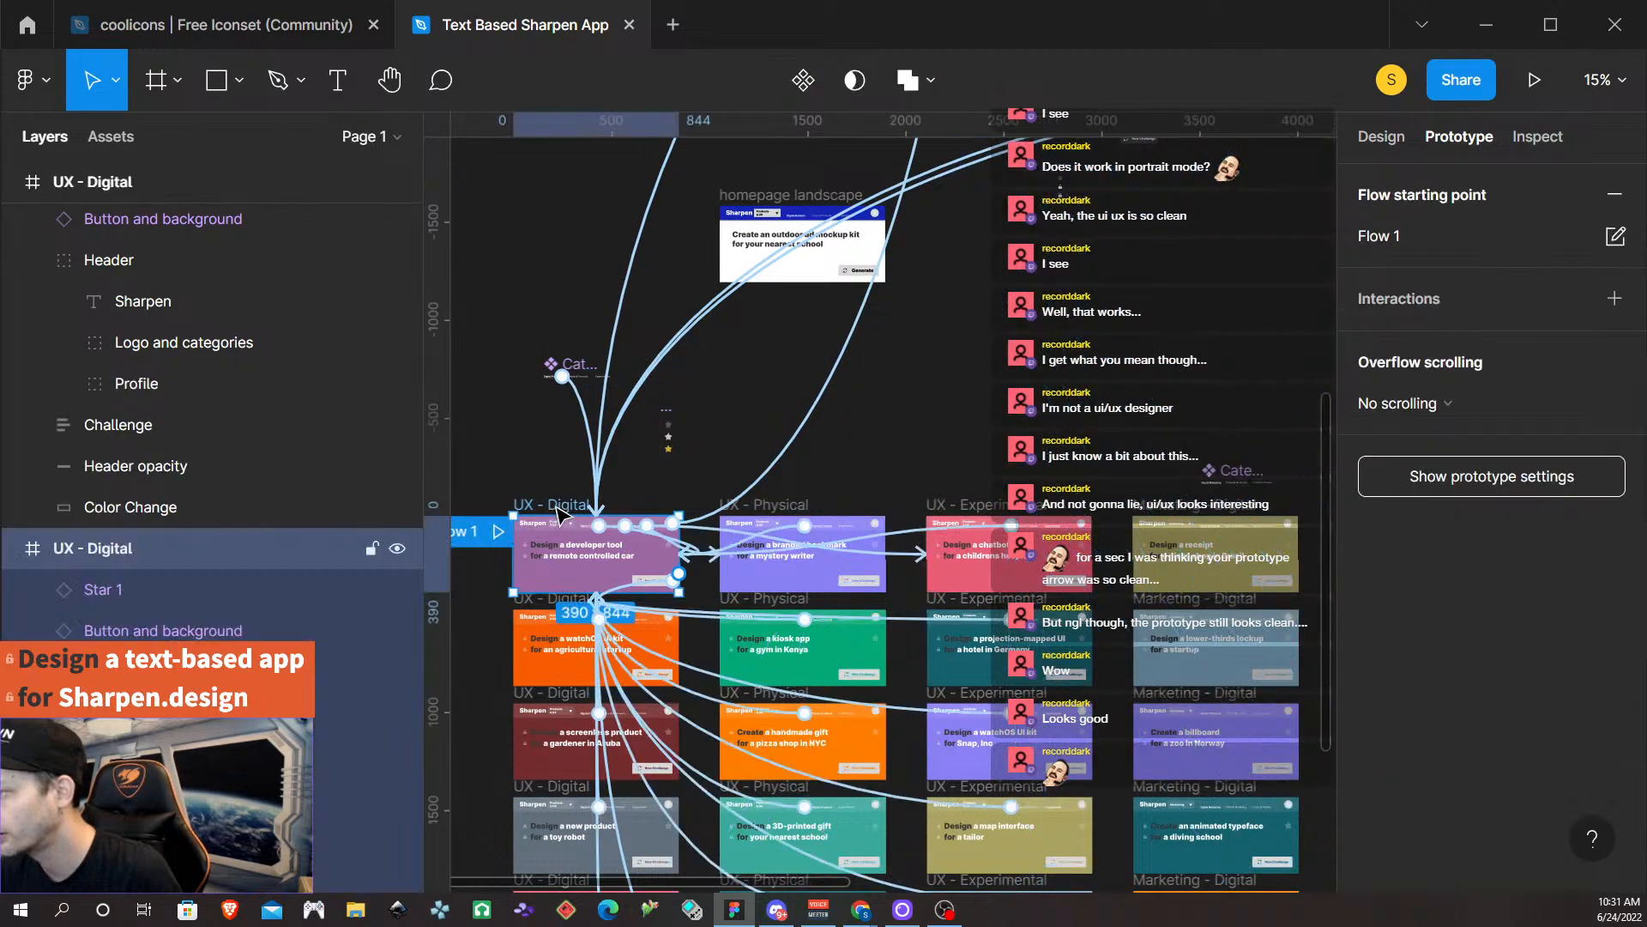
pyautogui.click(1535, 81)
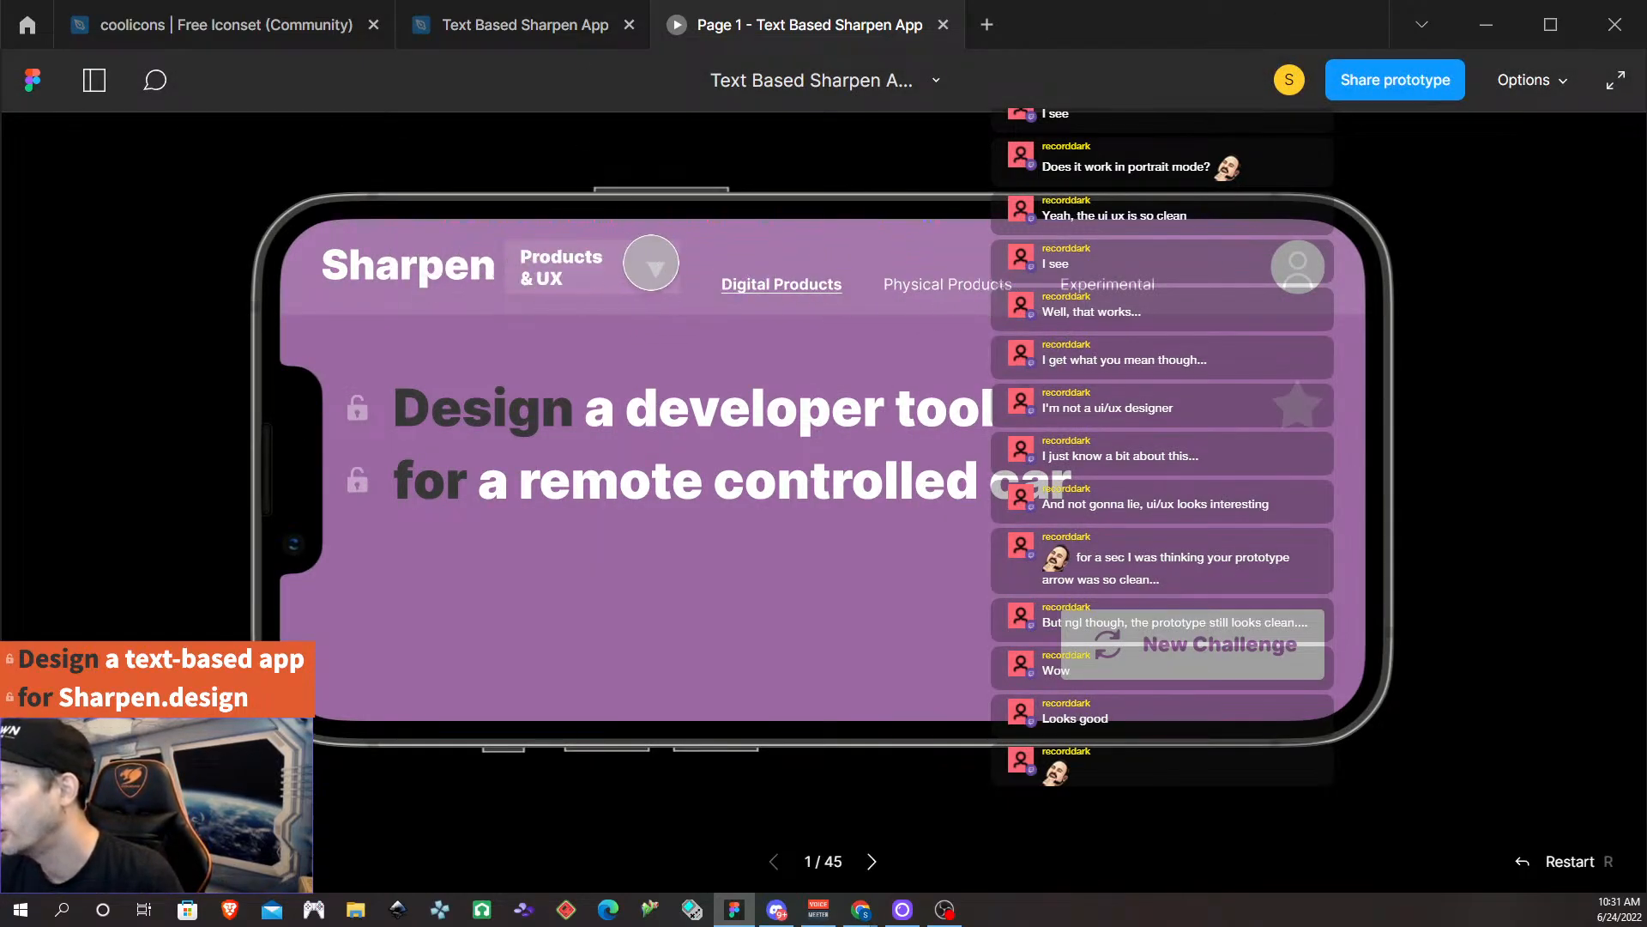
# Switch the previewed app's category to Marketing and cycle through the Digital Marketing challenges.
pyautogui.click(658, 265)
pyautogui.click(601, 325)
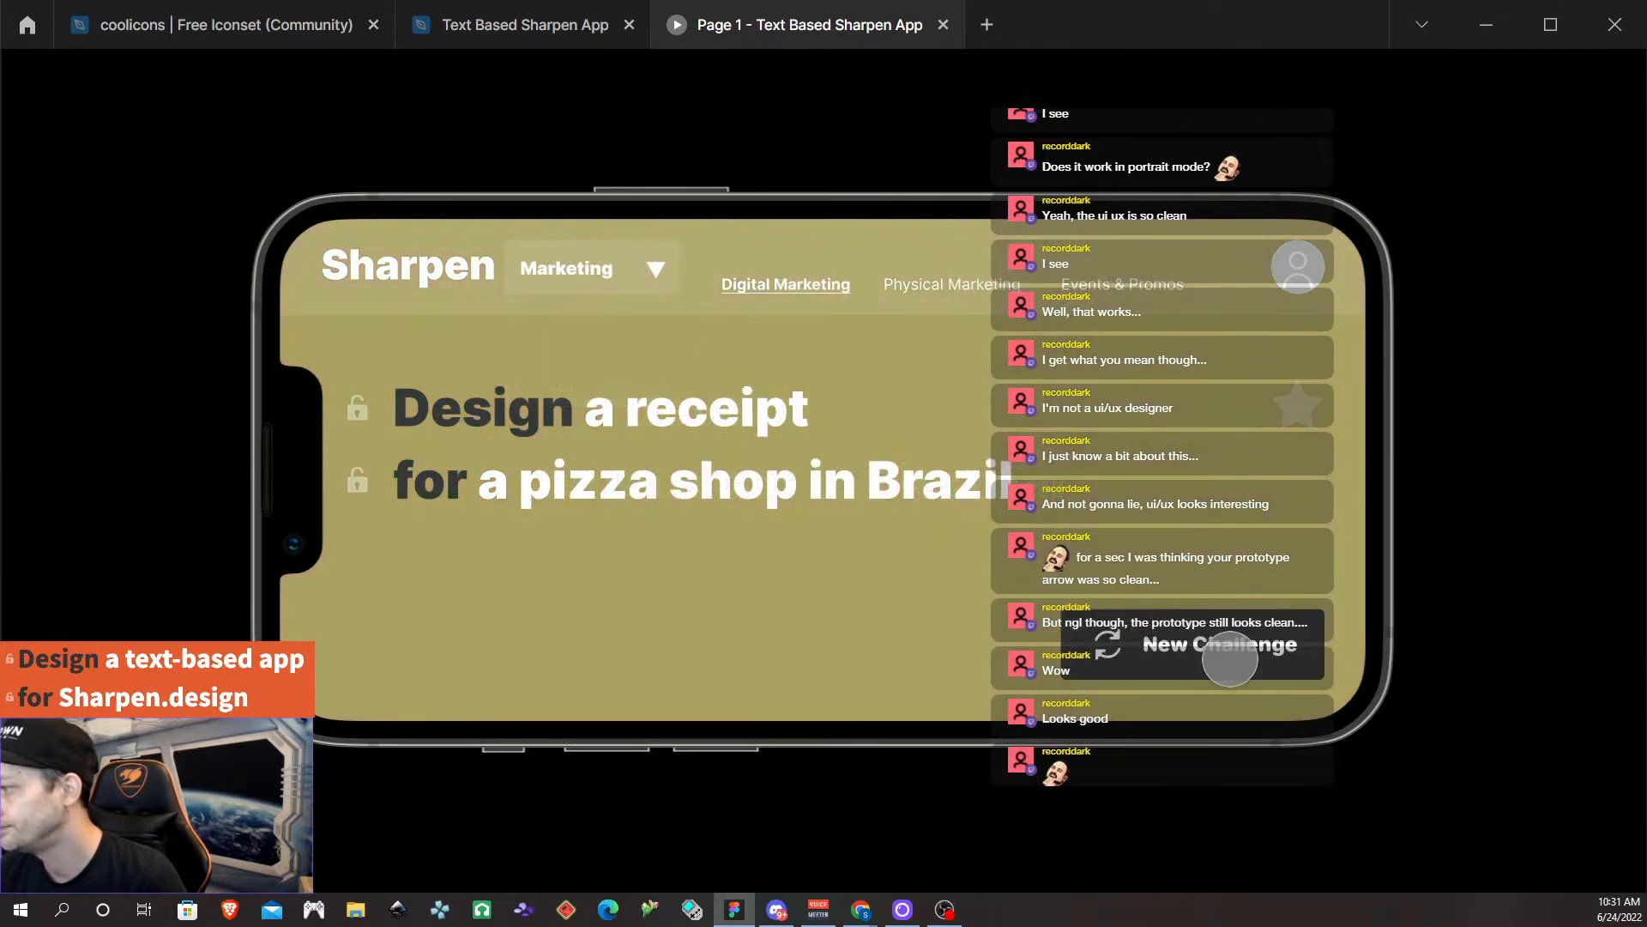
pyautogui.click(1234, 661)
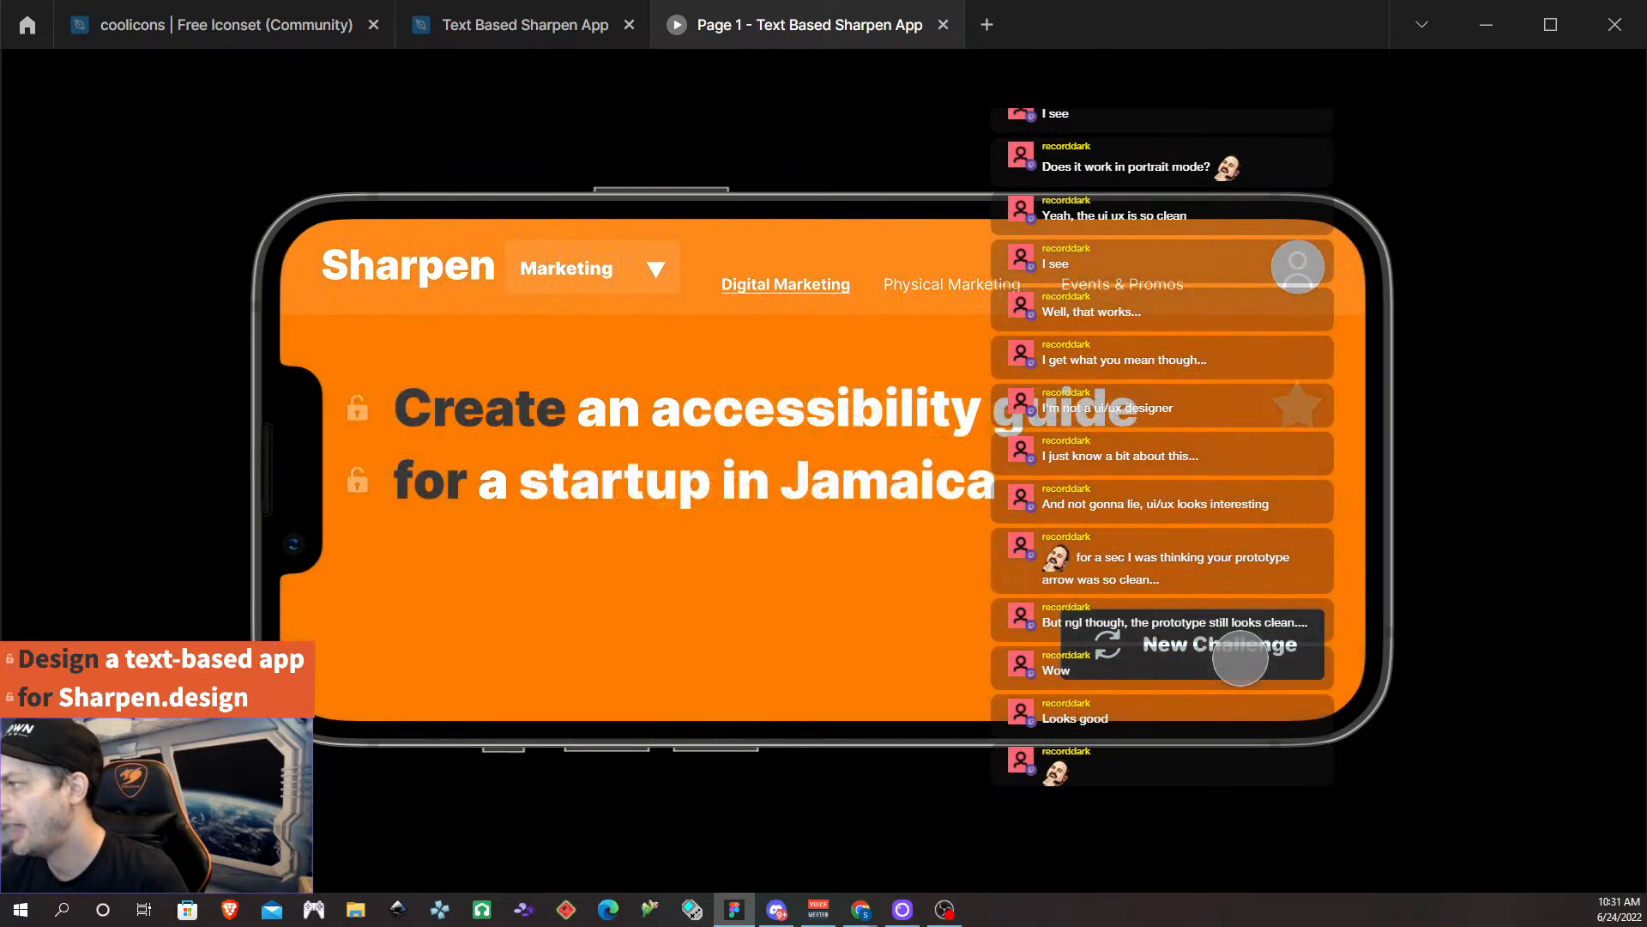
pyautogui.click(1240, 658)
# Switch the previewed app's category to Branding and cycle through the Products challenges.
pyautogui.click(651, 272)
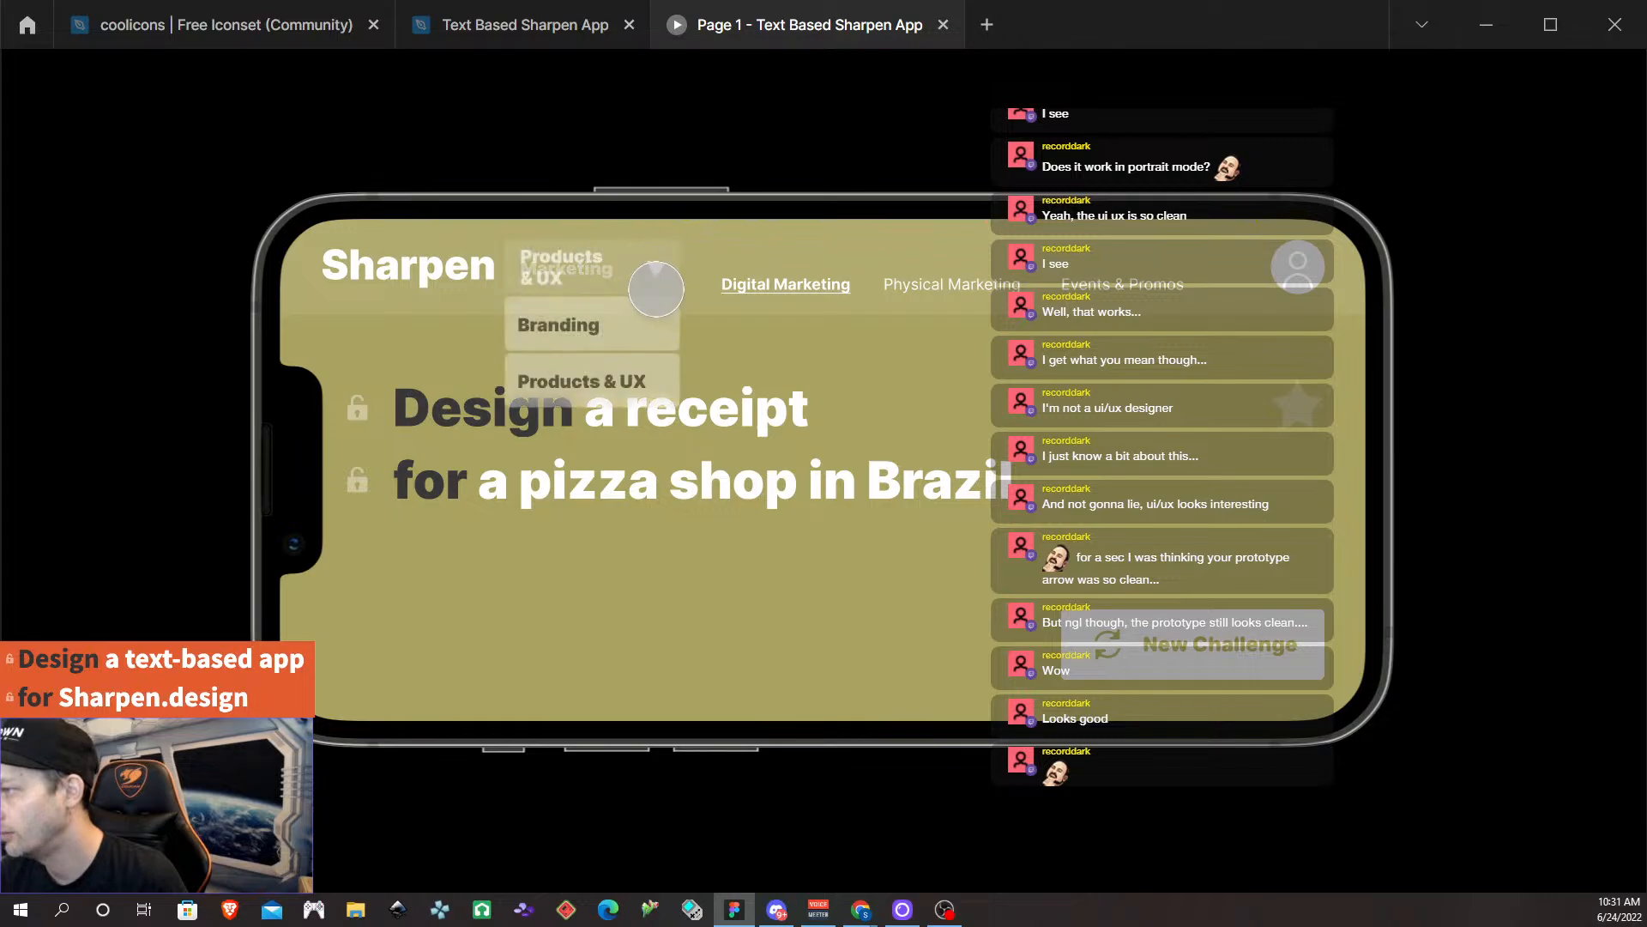
pyautogui.click(567, 323)
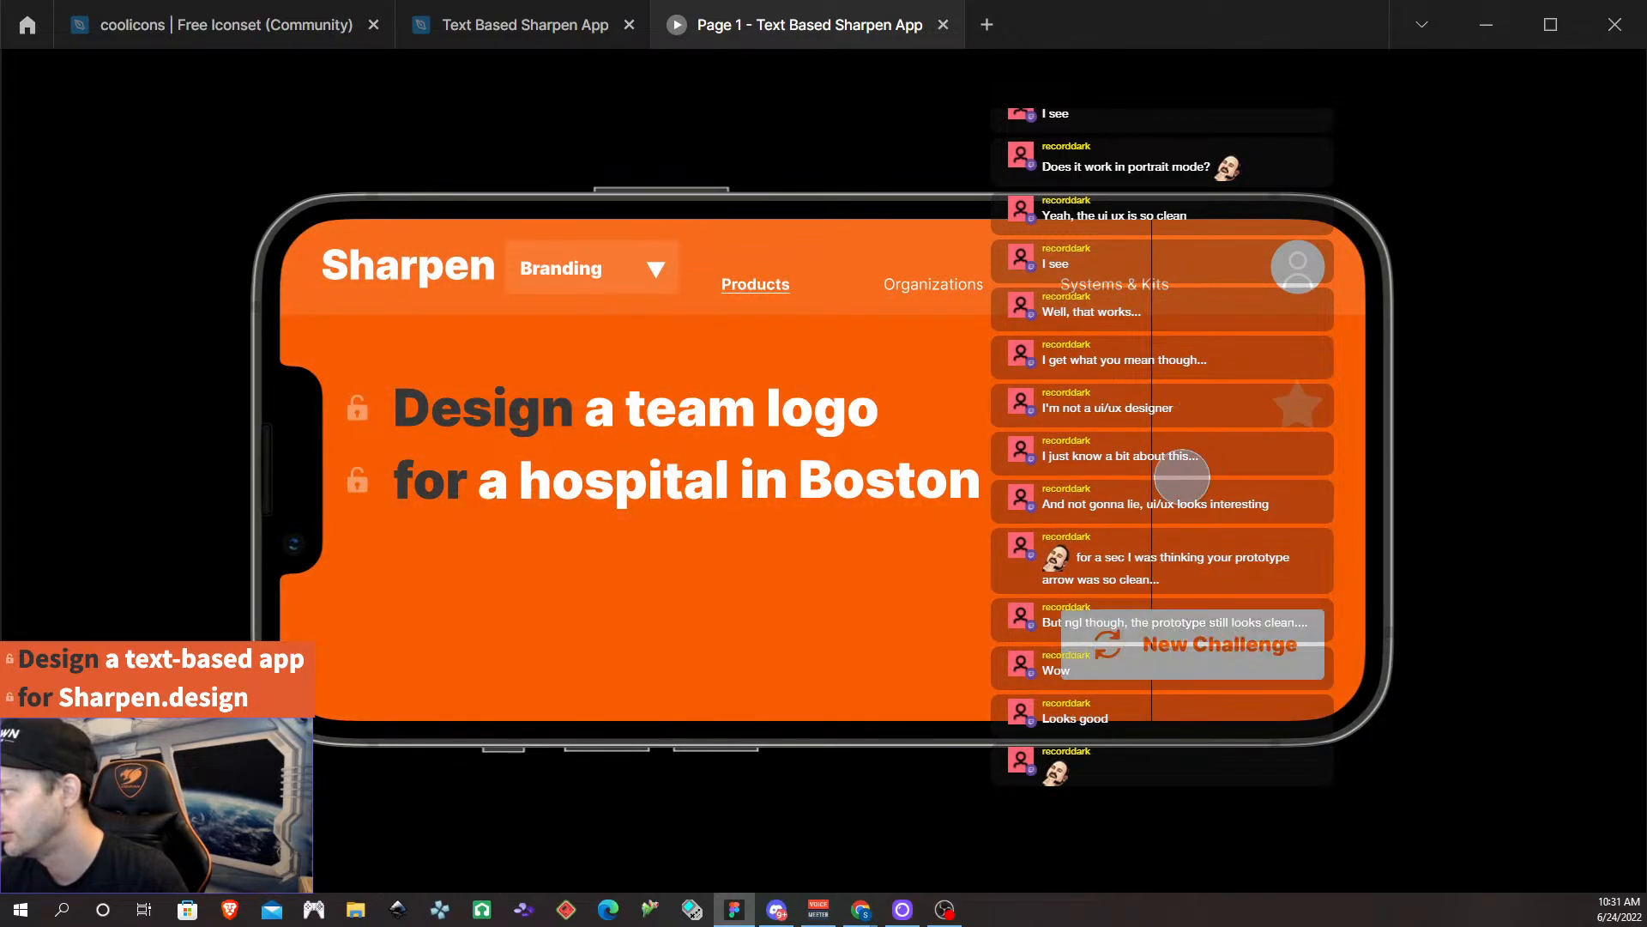
pyautogui.click(1197, 652)
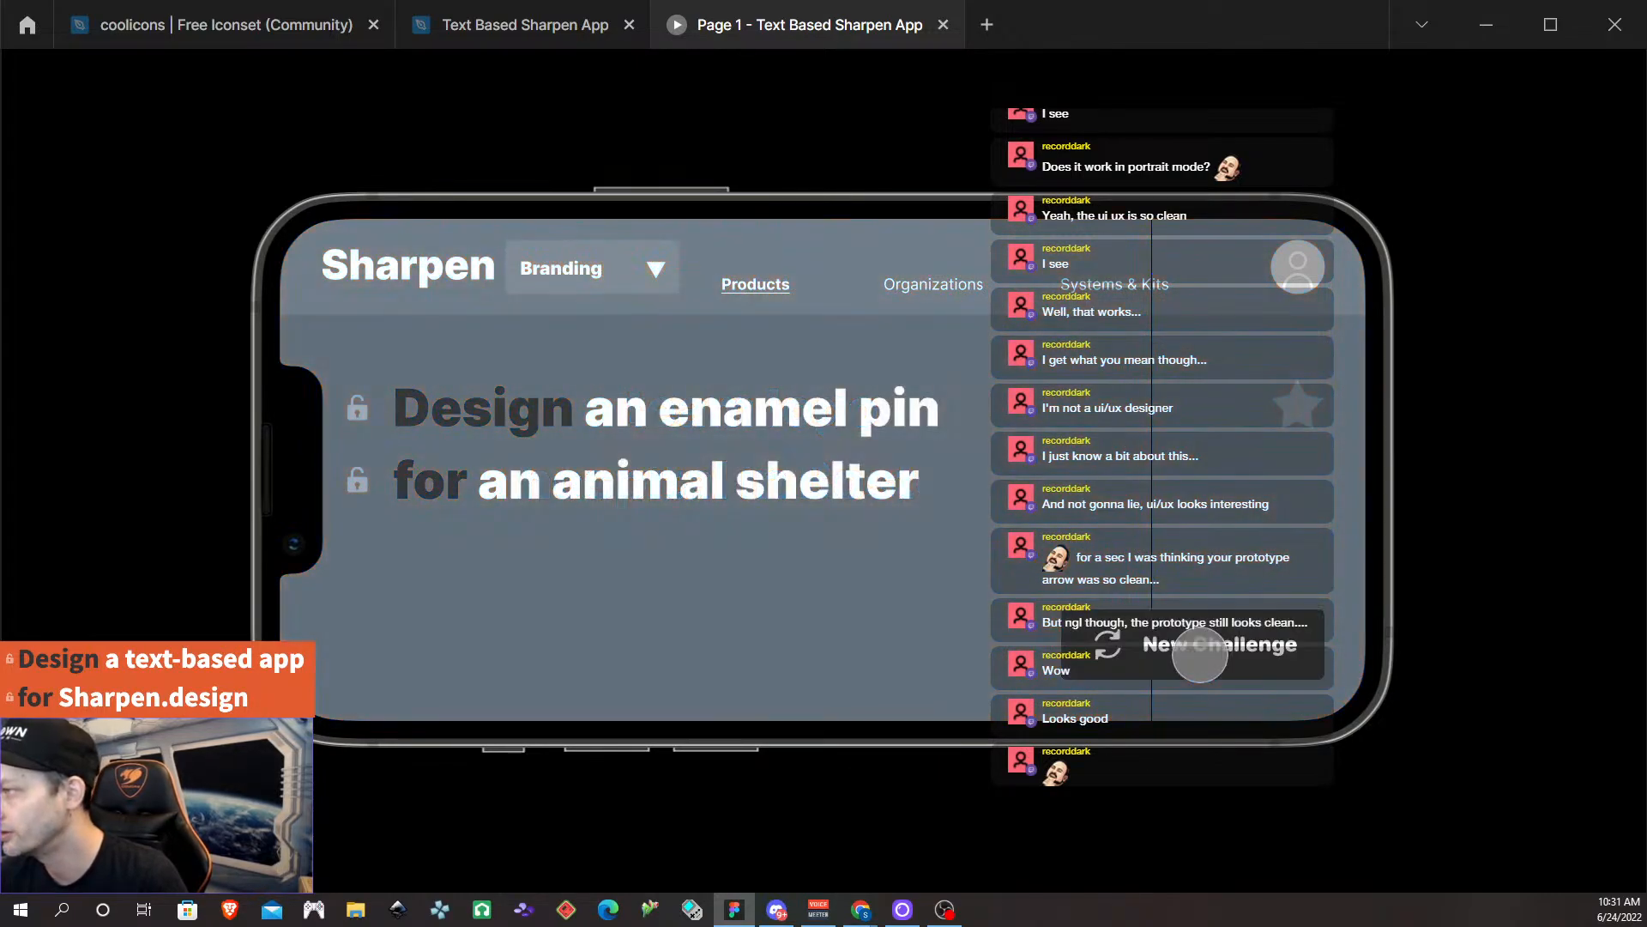
pyautogui.click(1201, 654)
pyautogui.click(1202, 654)
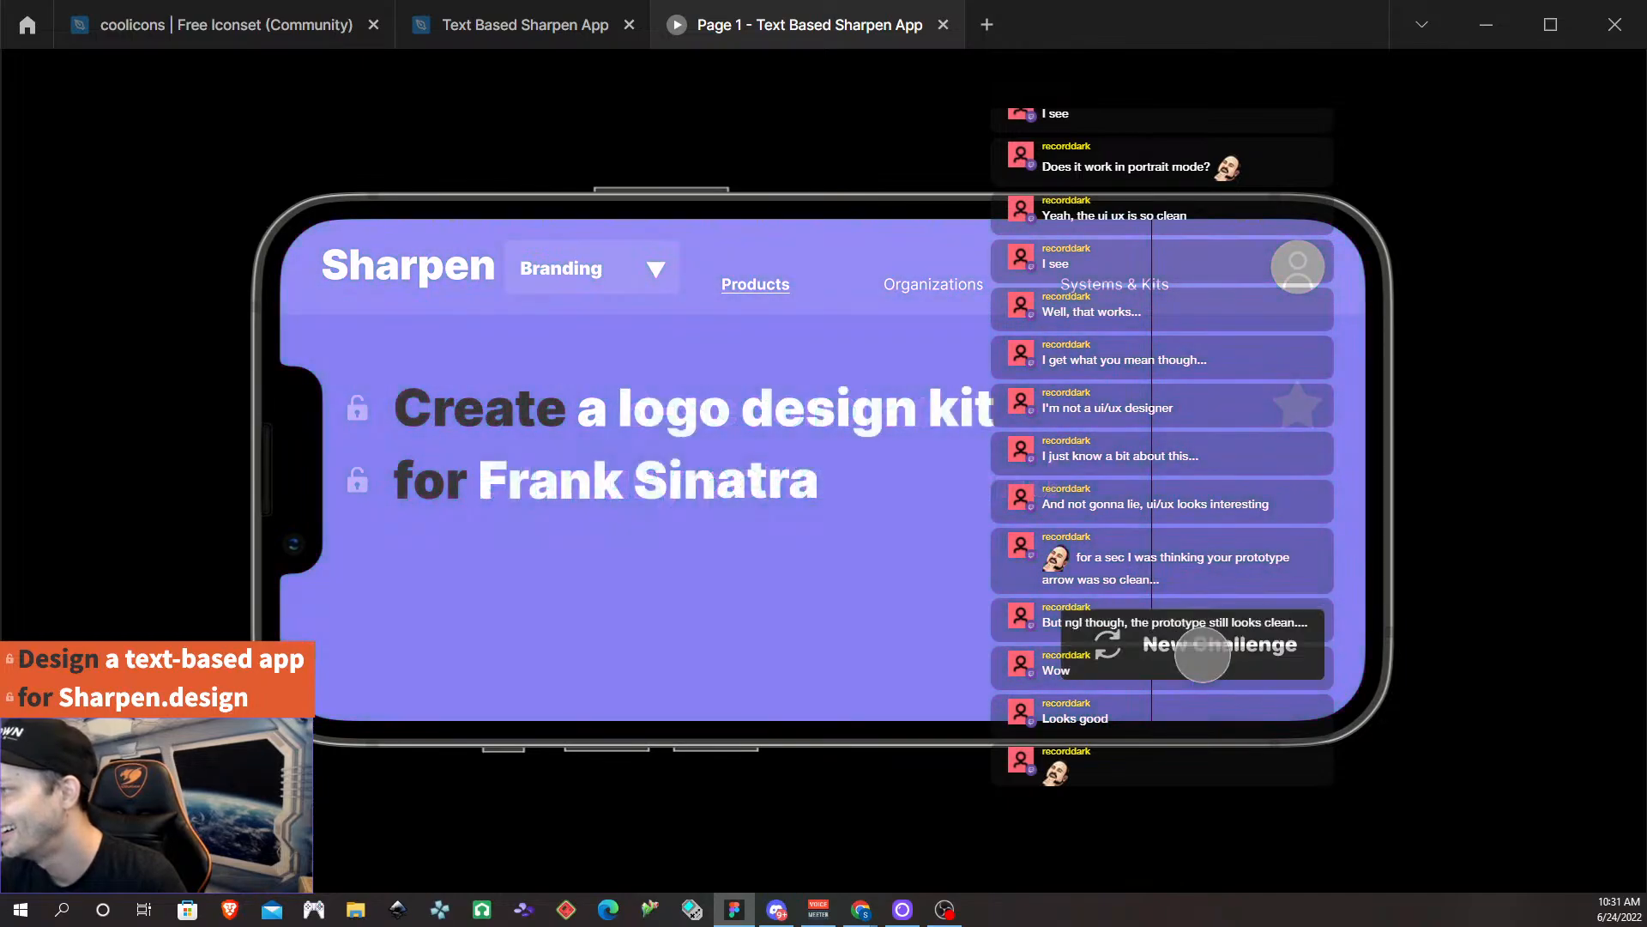
pyautogui.click(1201, 654)
pyautogui.click(1201, 654)
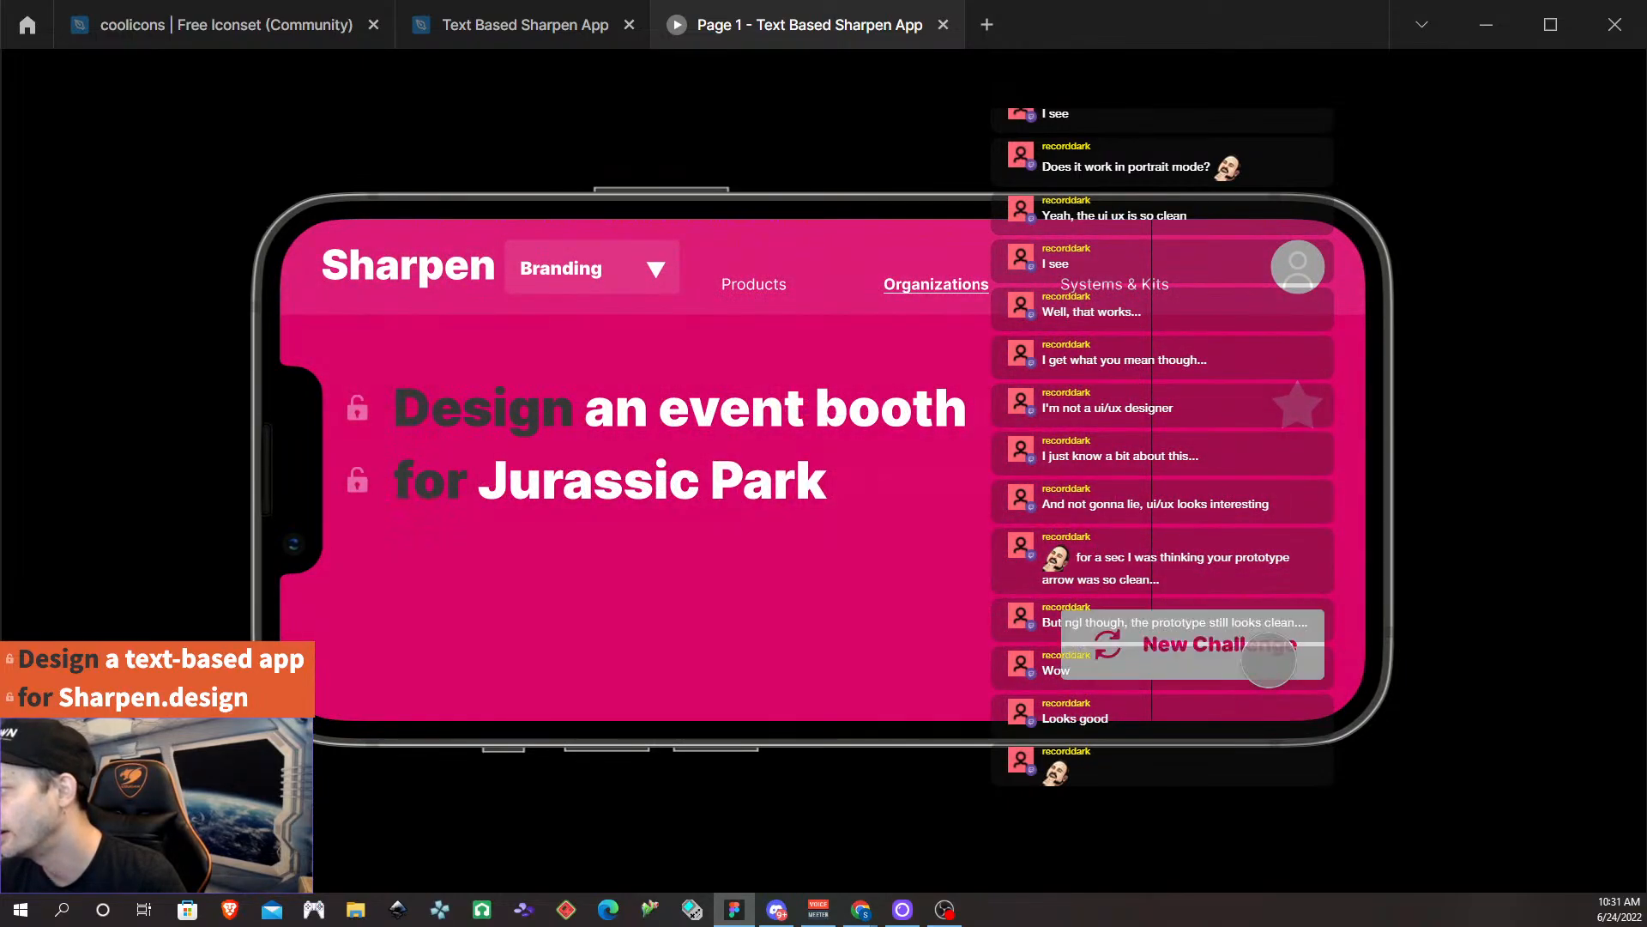
# Cycle through the Branding challenges under Organizations and under Systems & Kits in the preview.
pyautogui.click(1261, 654)
pyautogui.click(1266, 655)
pyautogui.click(1265, 655)
pyautogui.click(1213, 639)
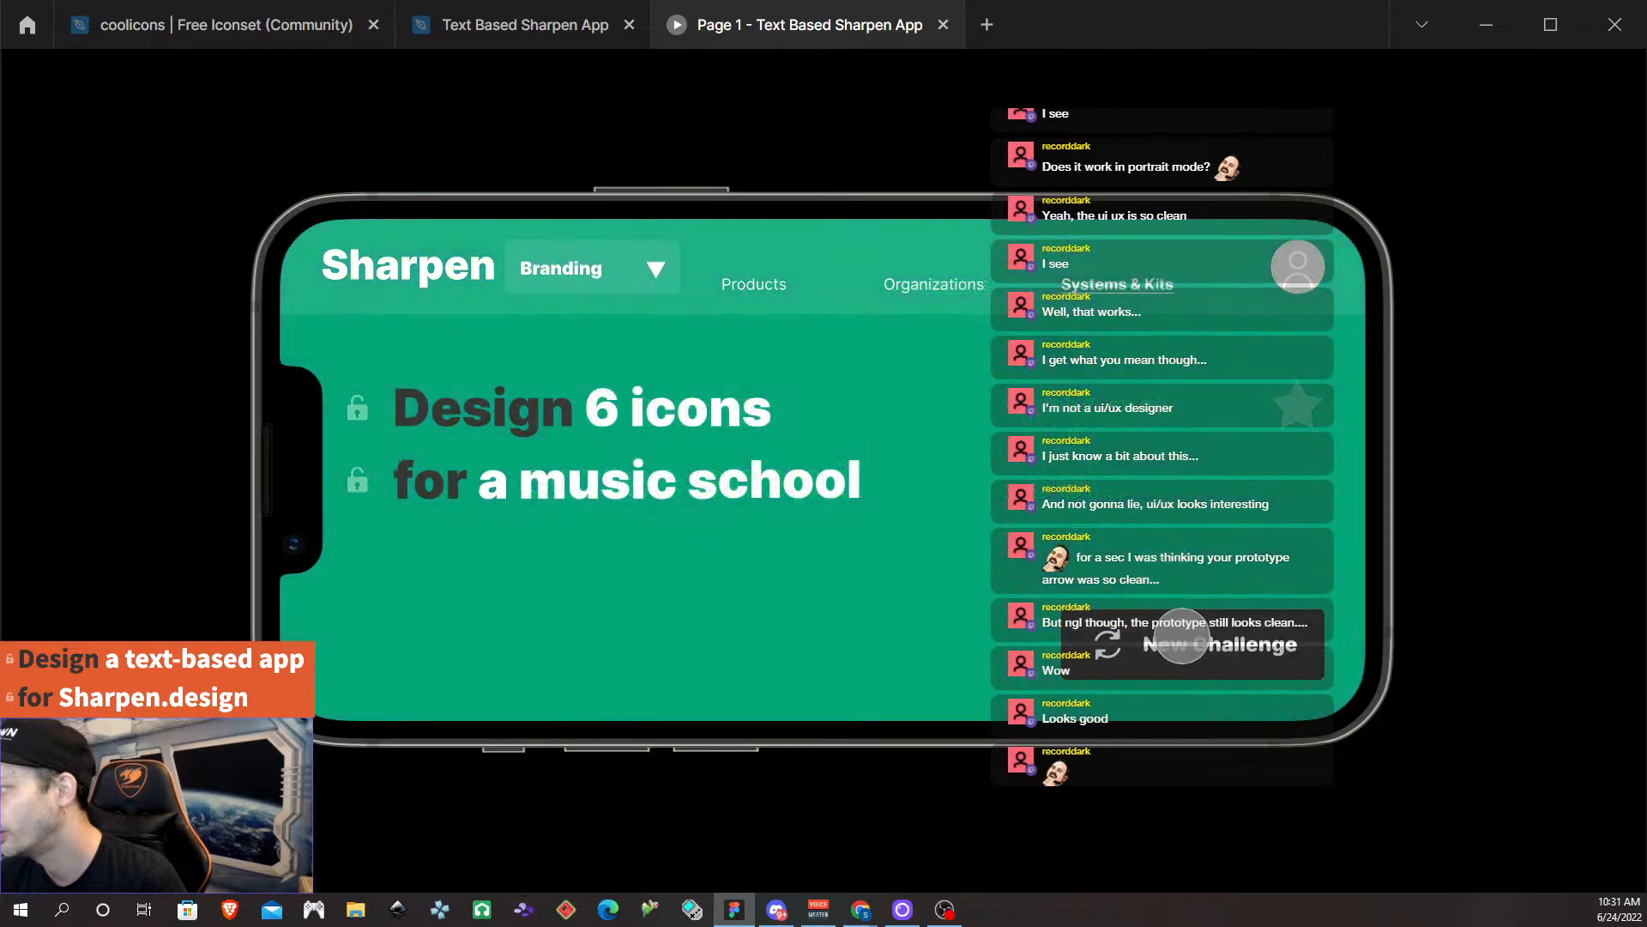
pyautogui.click(1213, 640)
pyautogui.click(1213, 640)
# Switch the preview back to Marketing and cycle through the Physical Marketing and Events & Promos challenges.
pyautogui.click(655, 268)
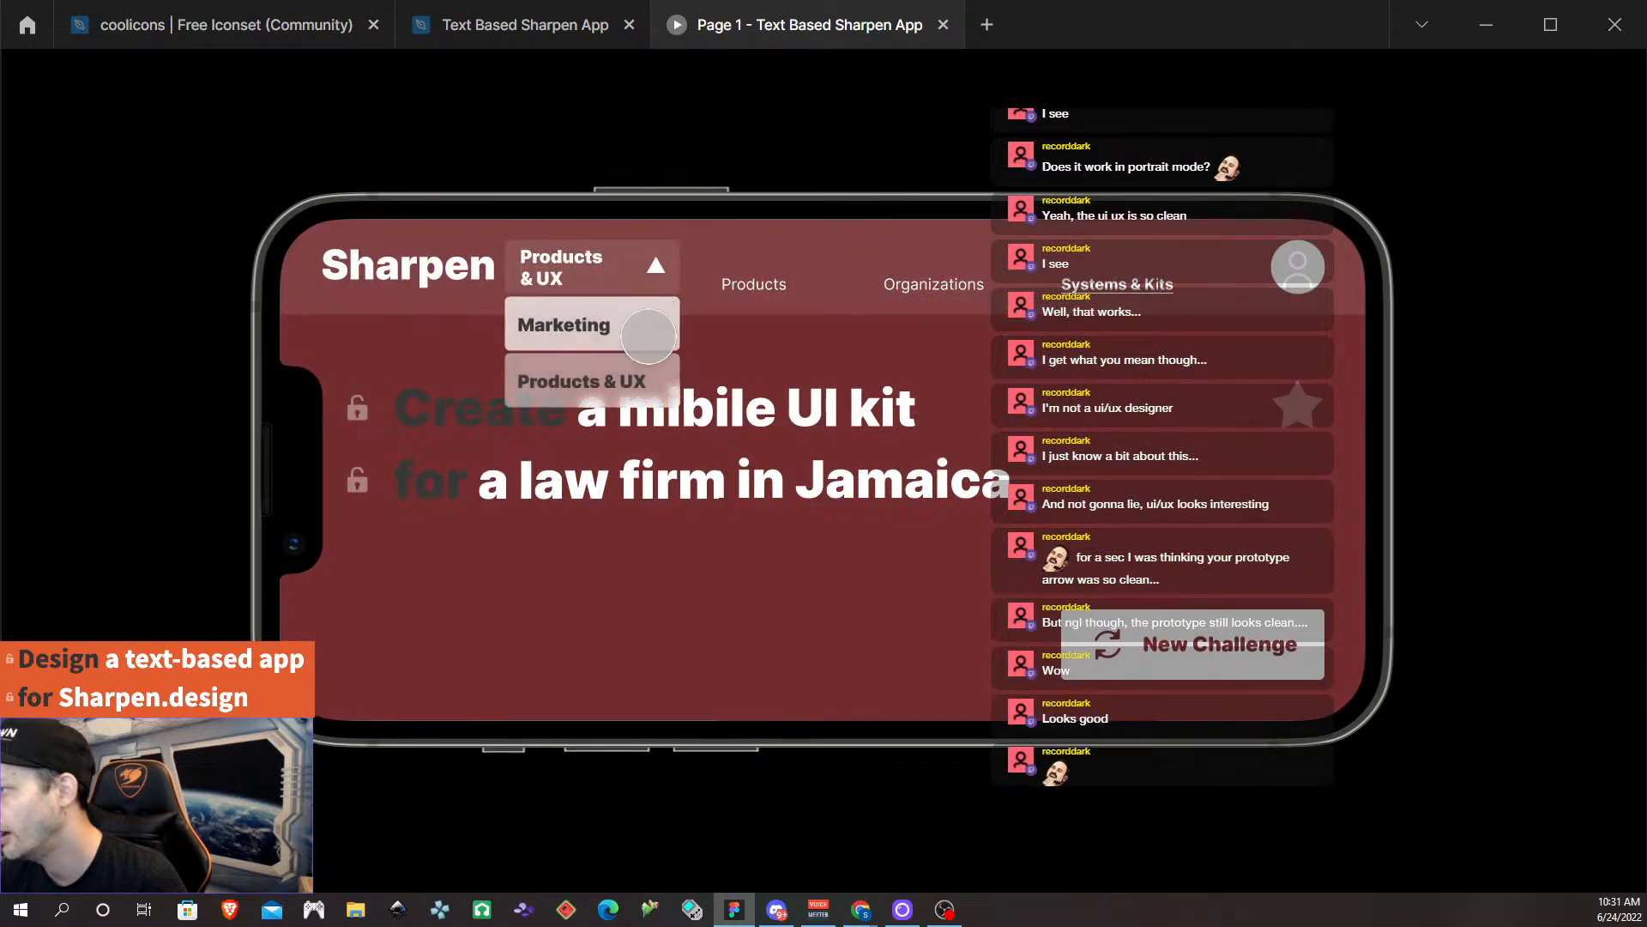
pyautogui.click(563, 323)
pyautogui.click(1244, 654)
pyautogui.click(1244, 655)
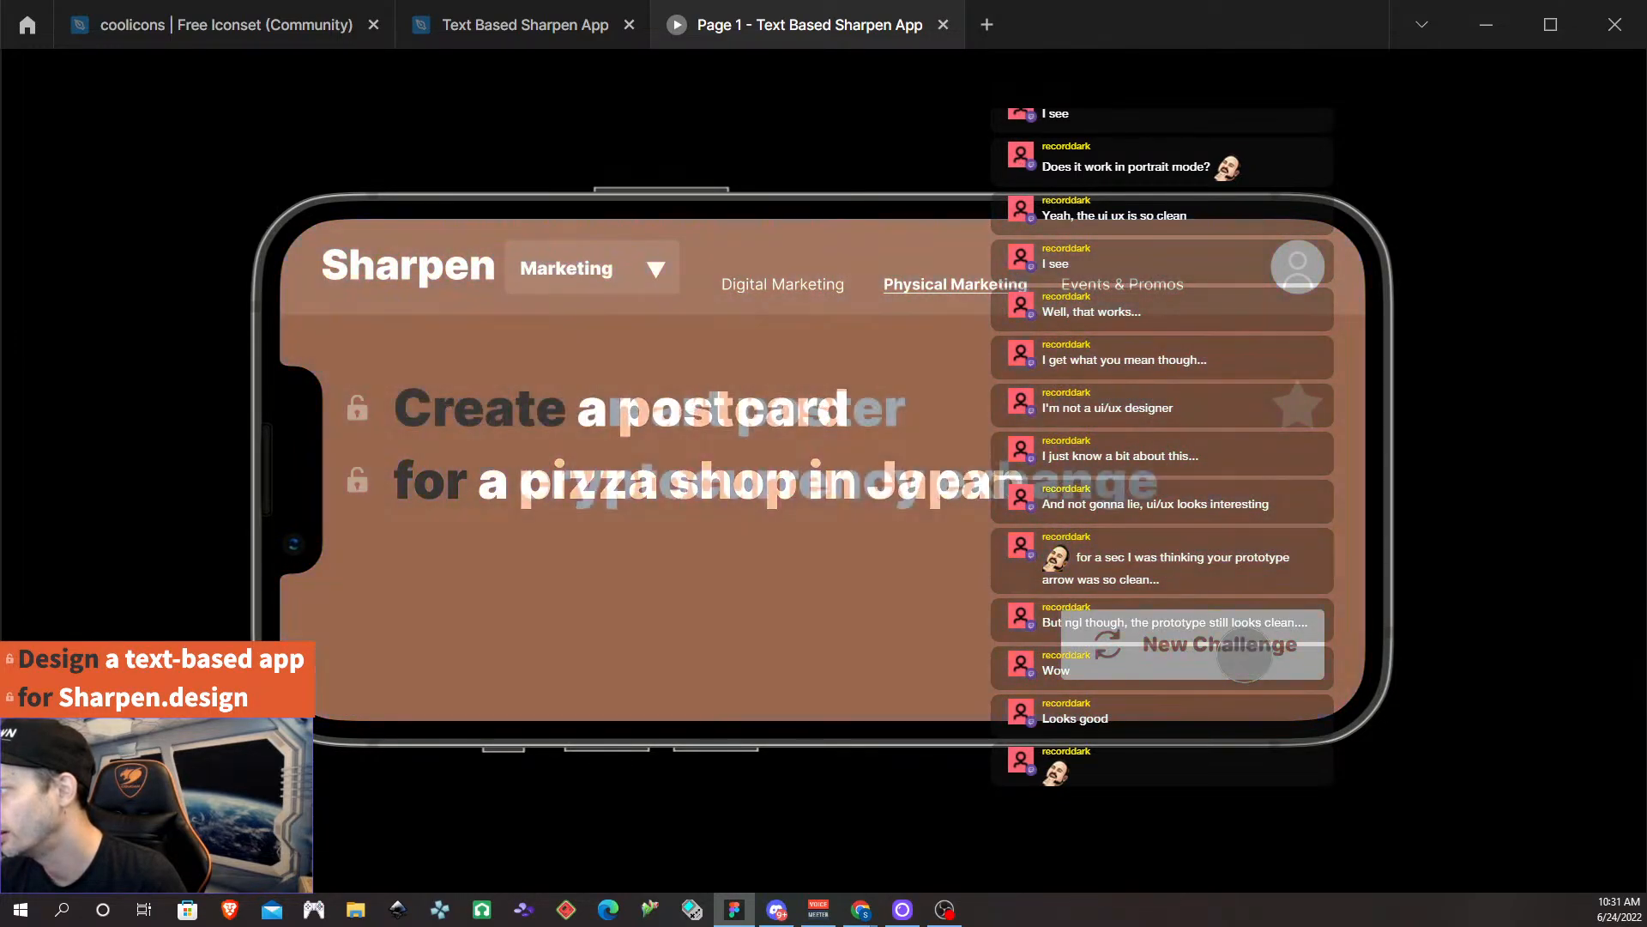
pyautogui.click(1201, 645)
pyautogui.click(1167, 640)
pyautogui.click(1157, 635)
pyautogui.click(1173, 612)
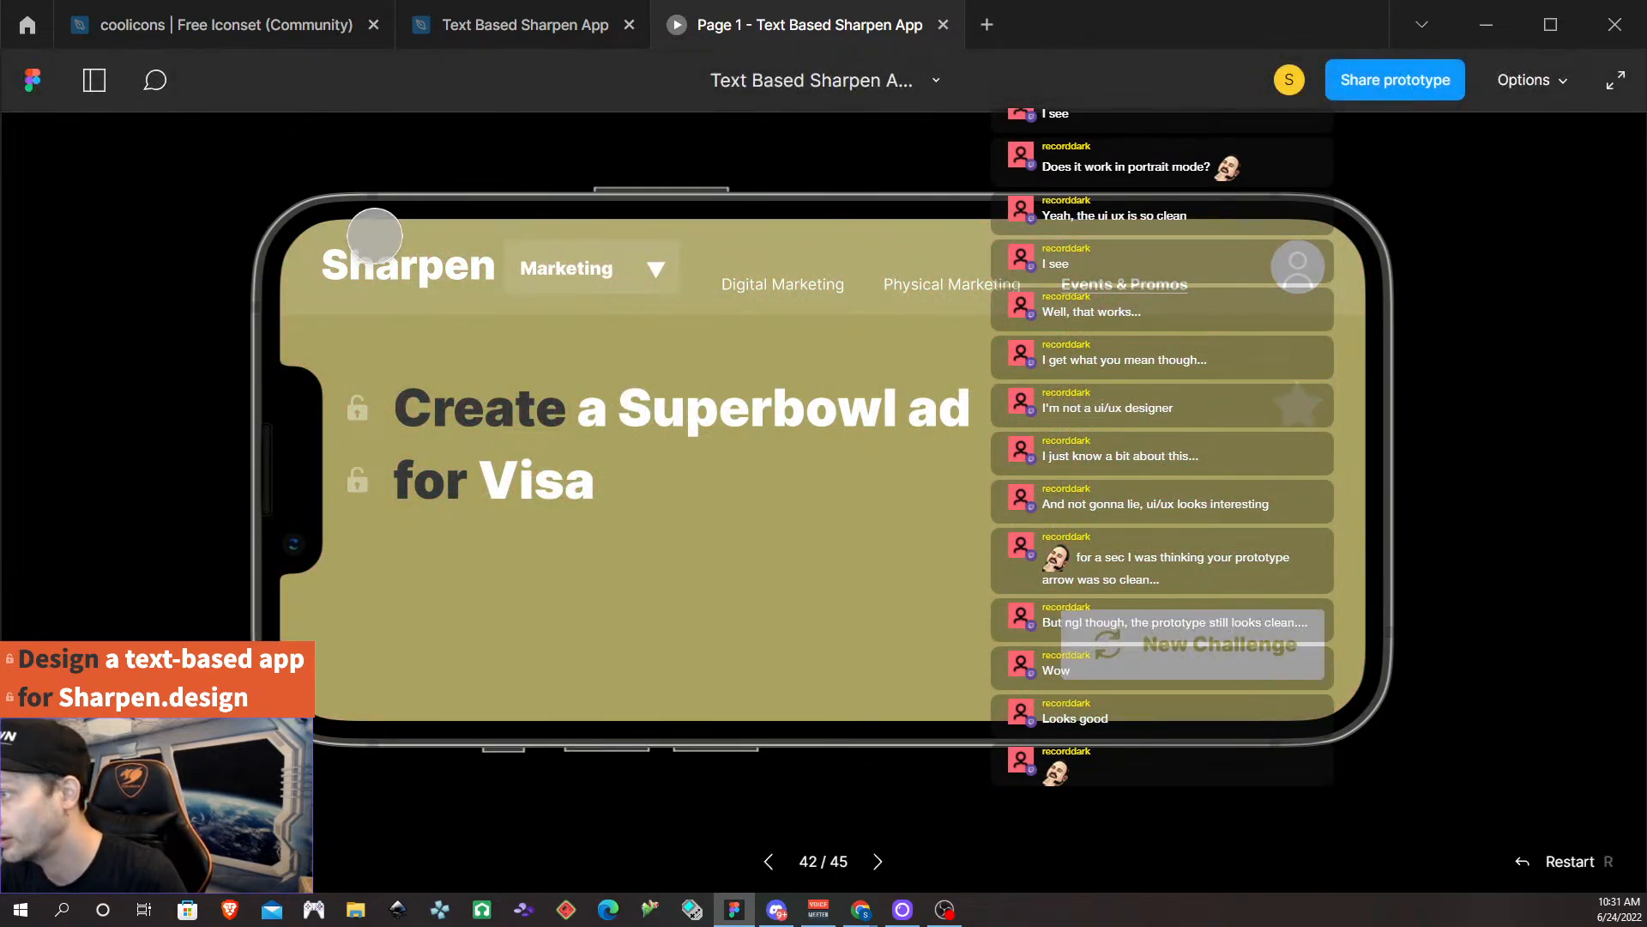
# Test the profile's My Prompts entry, the Sharpen logo link and the category list in the preview, and close the preview.
pyautogui.click(422, 280)
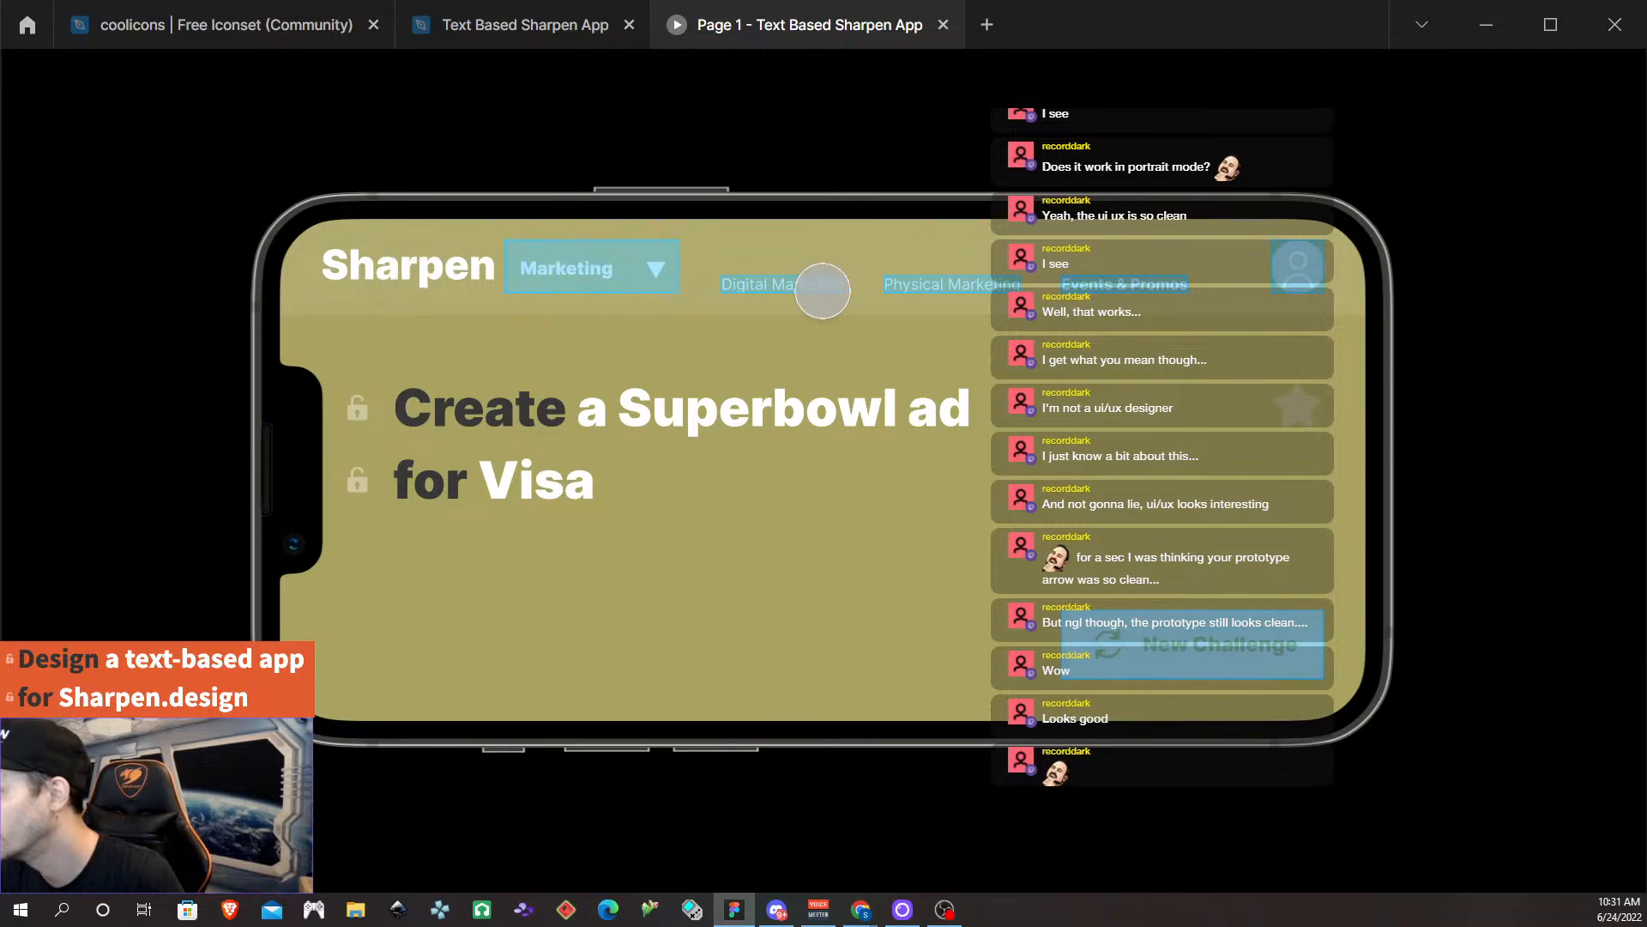
pyautogui.click(1296, 266)
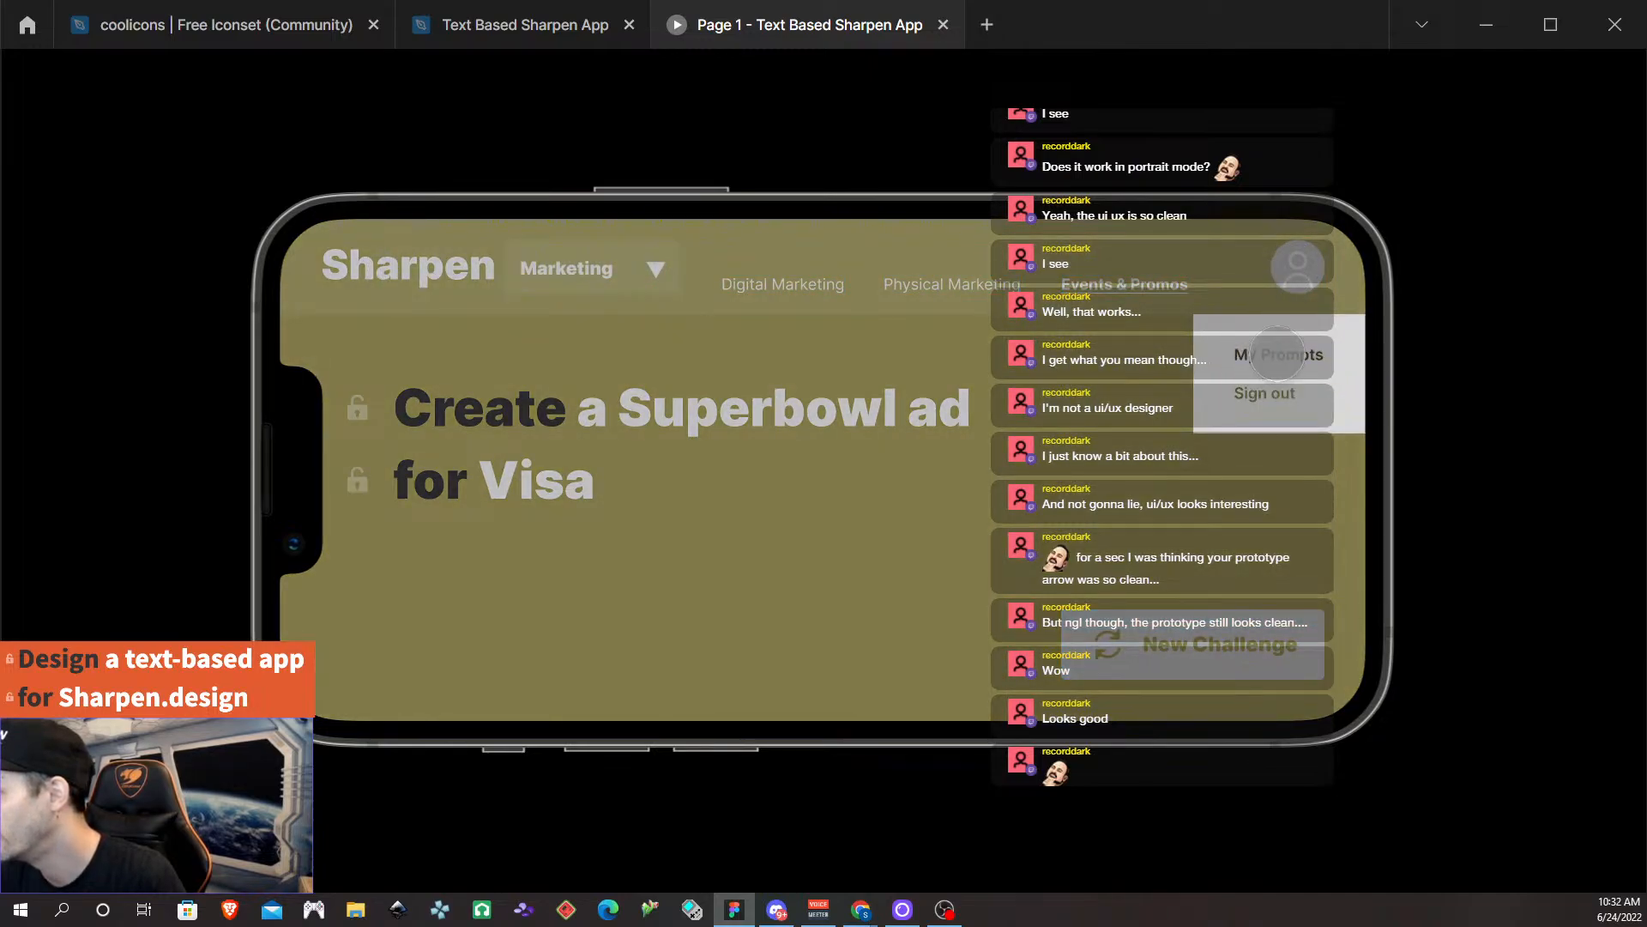
pyautogui.click(1278, 353)
pyautogui.click(413, 271)
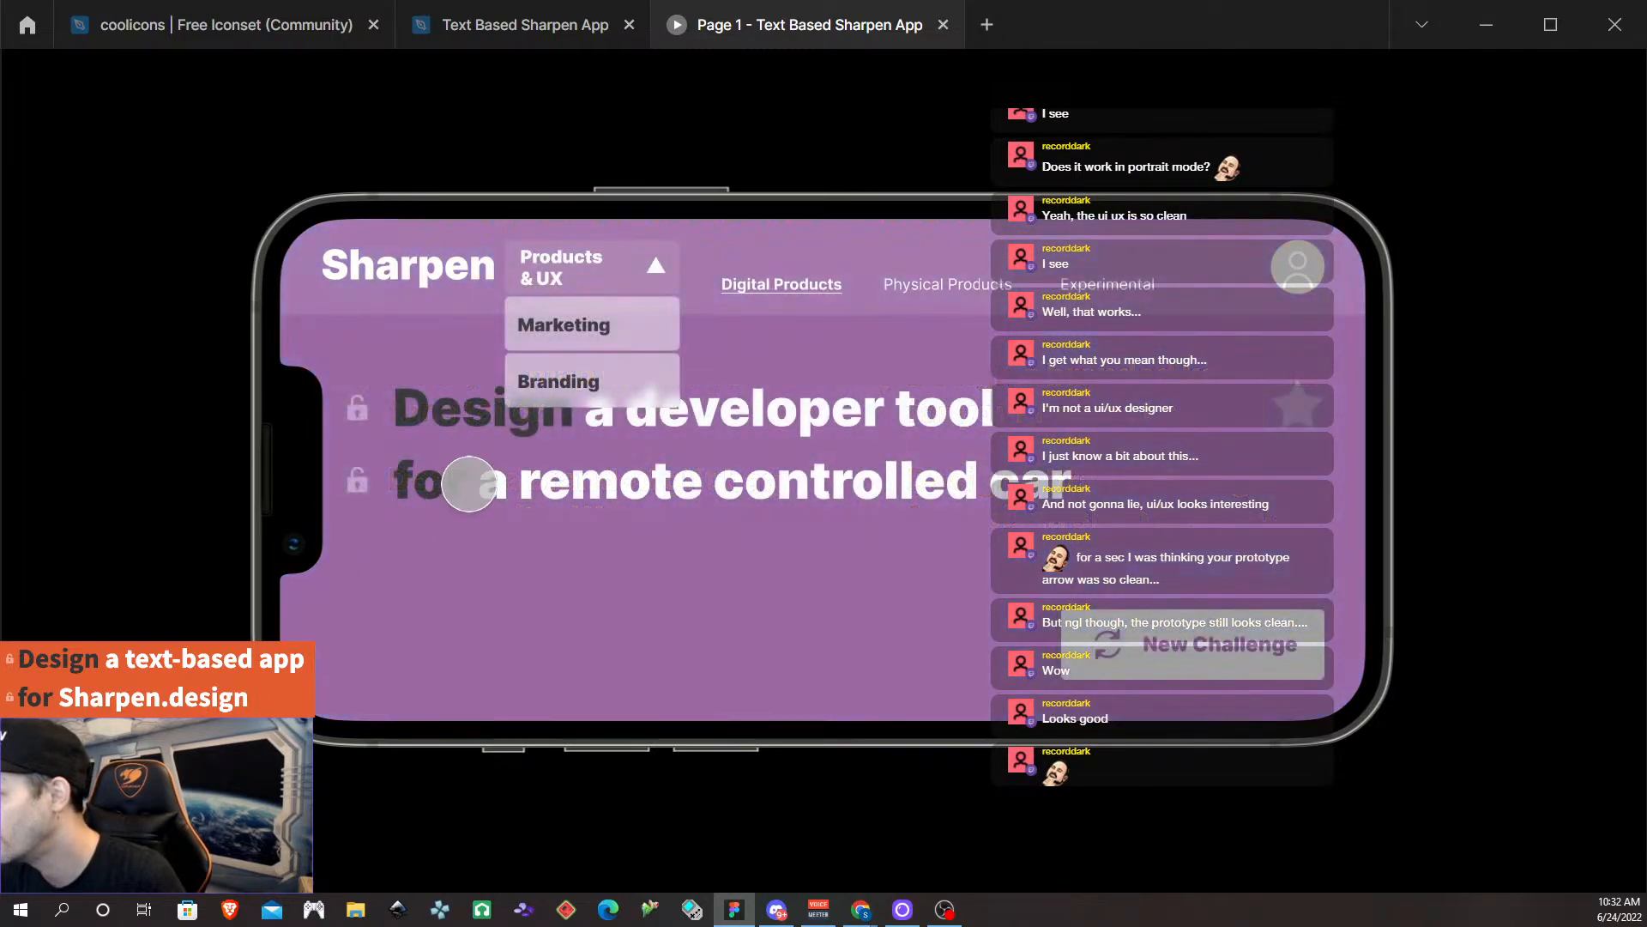
pyautogui.click(657, 267)
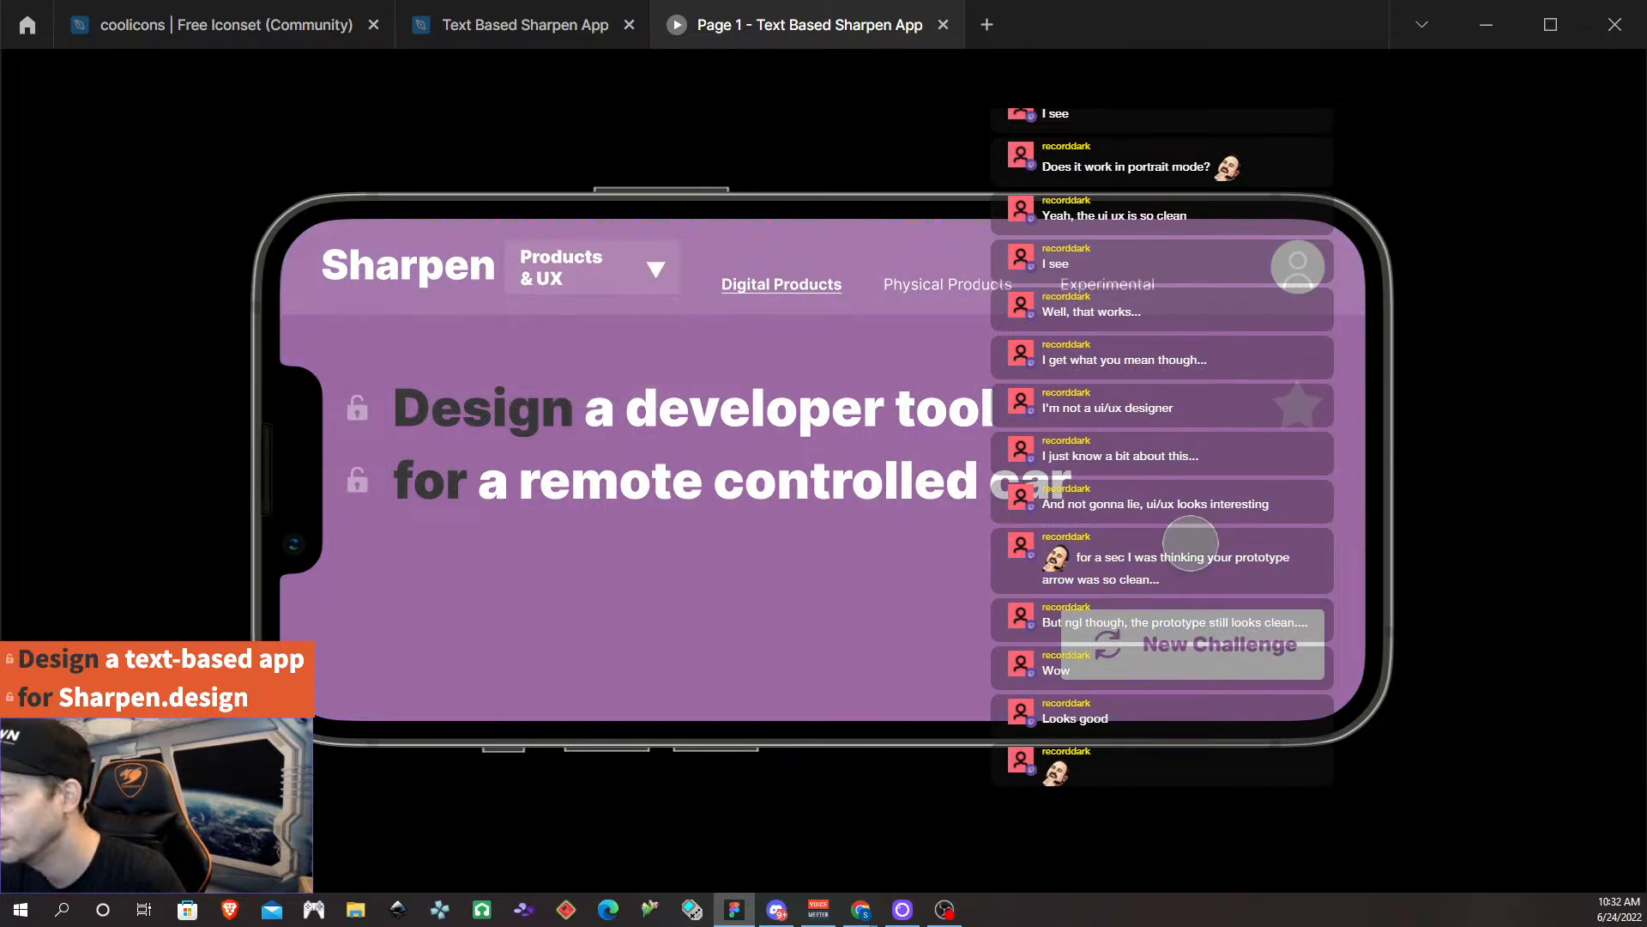
pyautogui.click(945, 25)
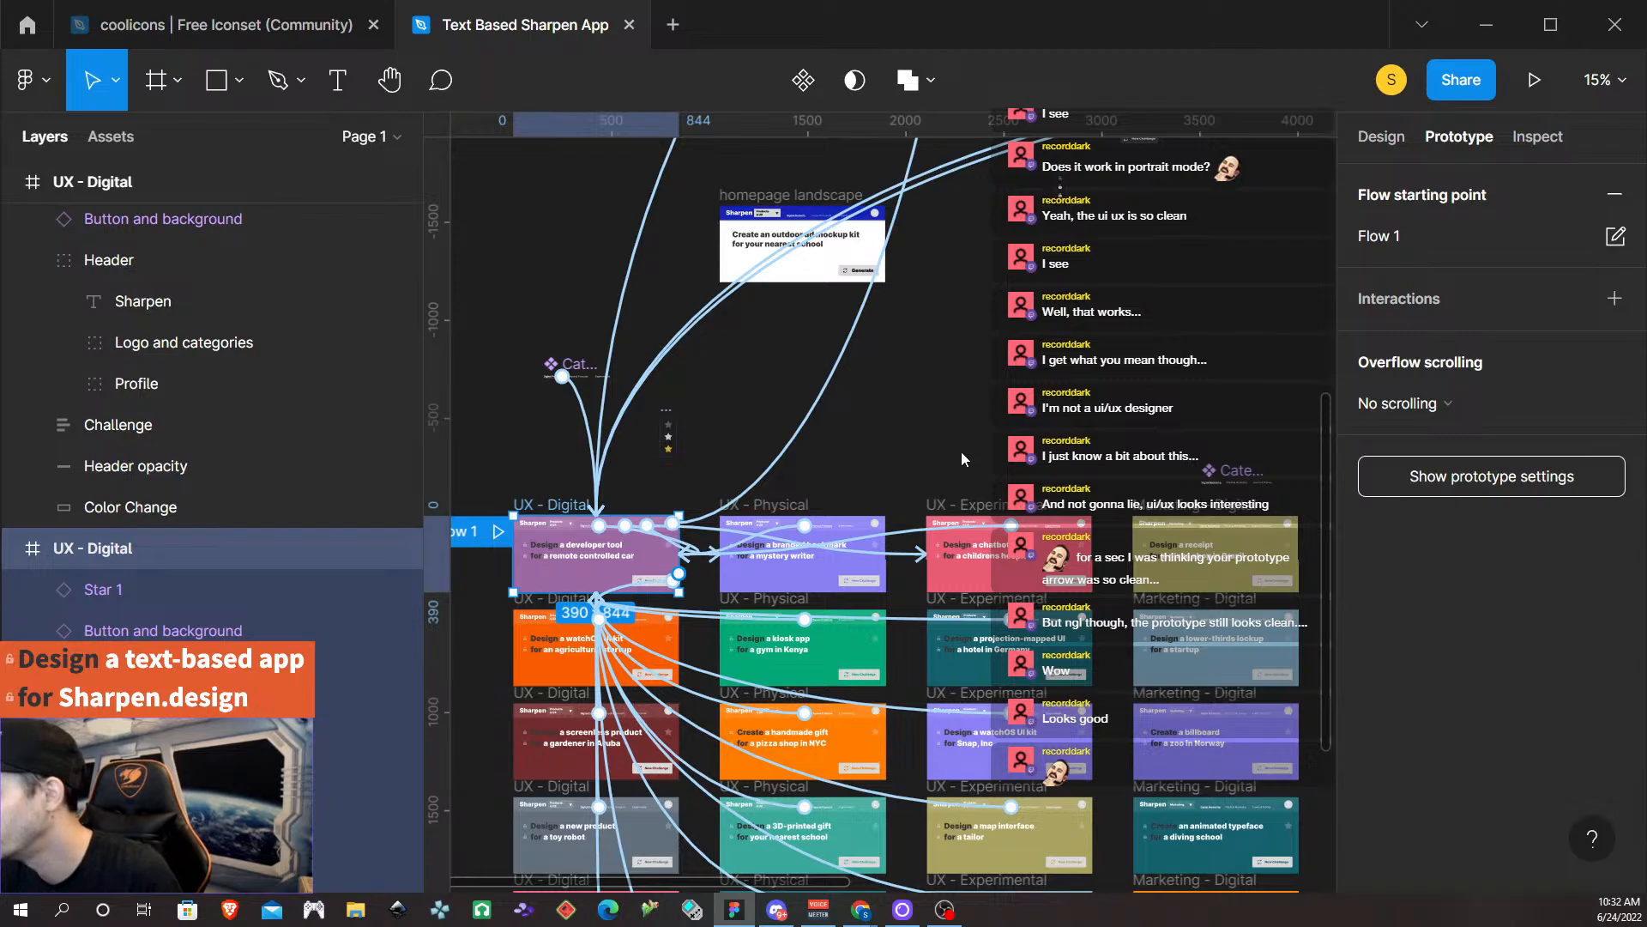
pyautogui.scroll(-5, 962, 449)
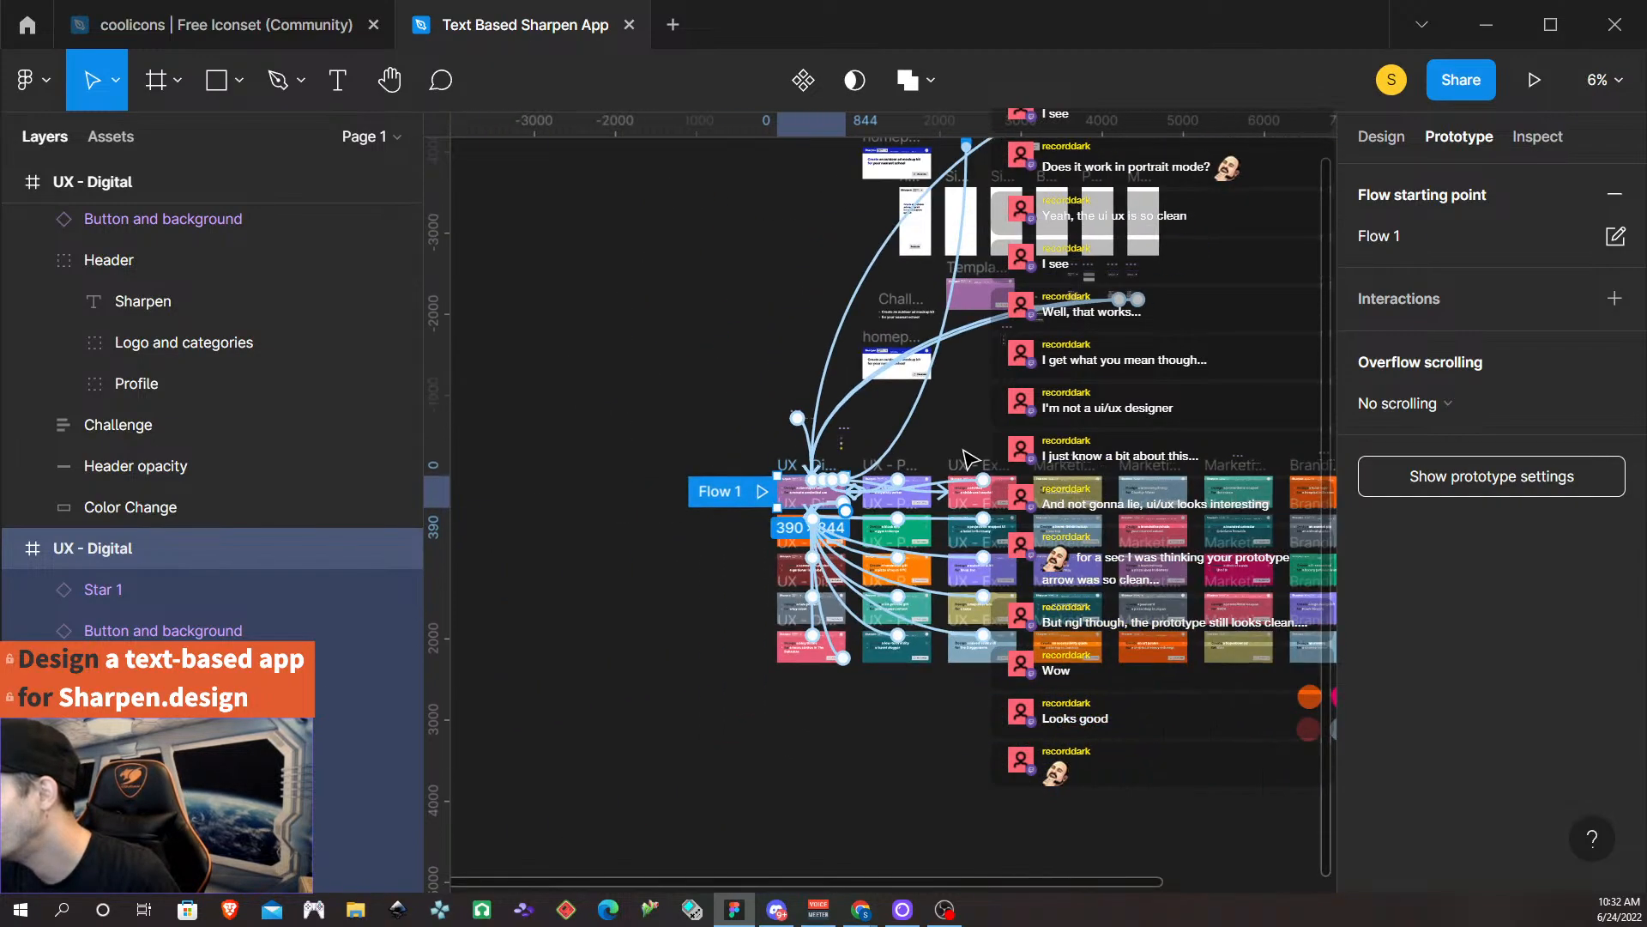
pyautogui.hscroll(3, 963, 450)
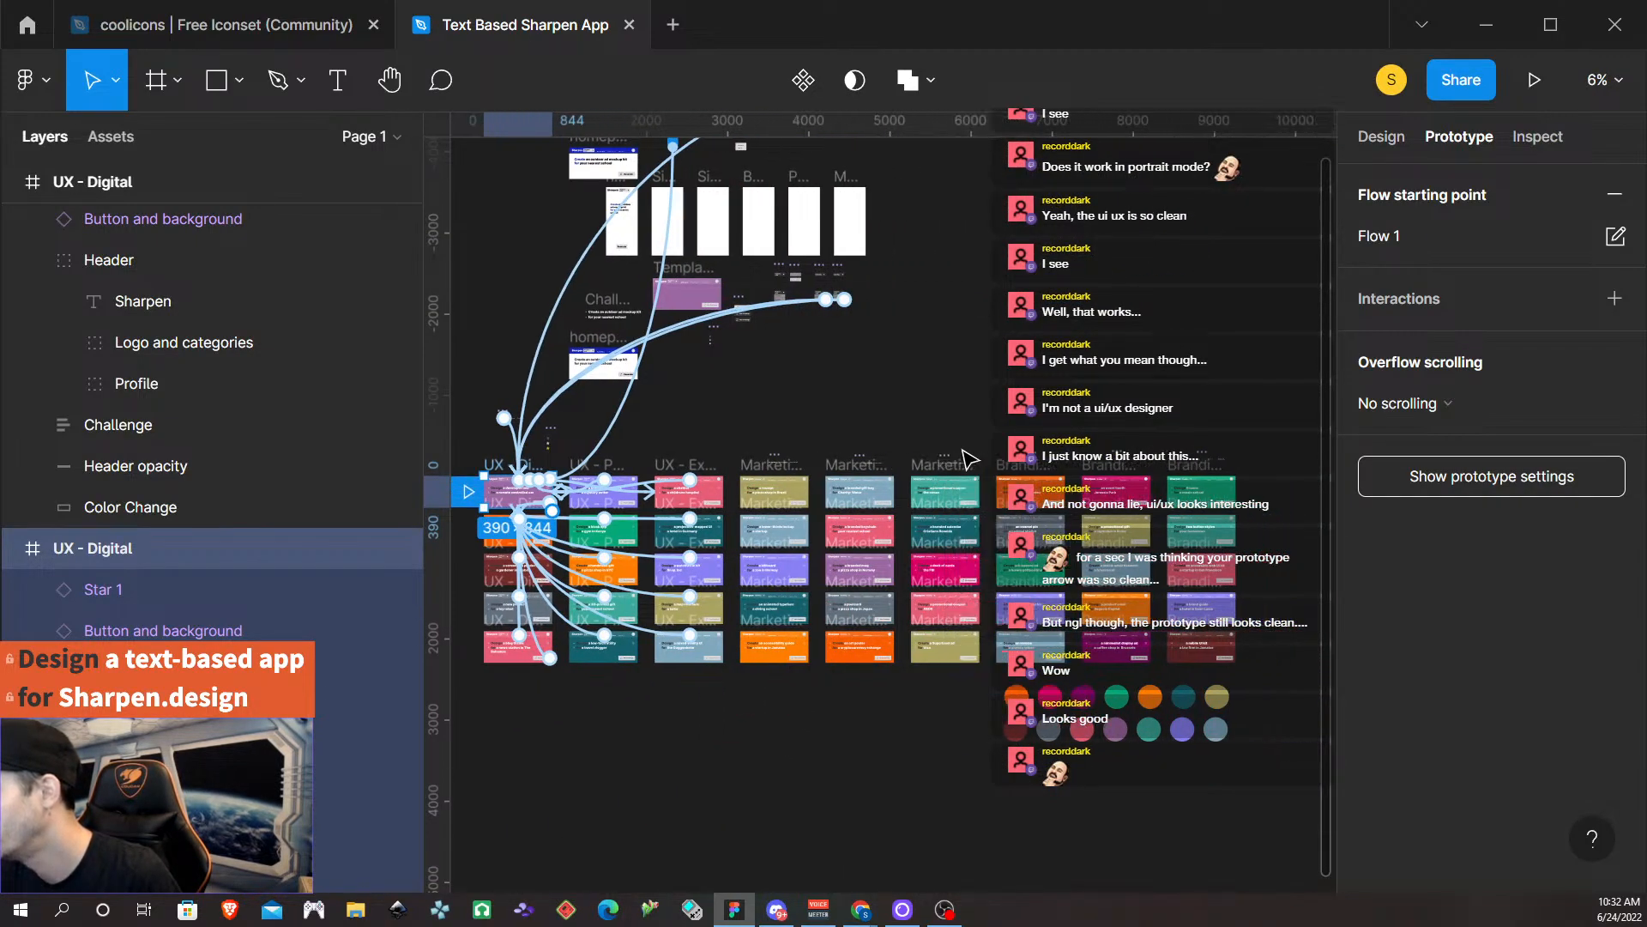
pyautogui.scroll(-3, 912, 412)
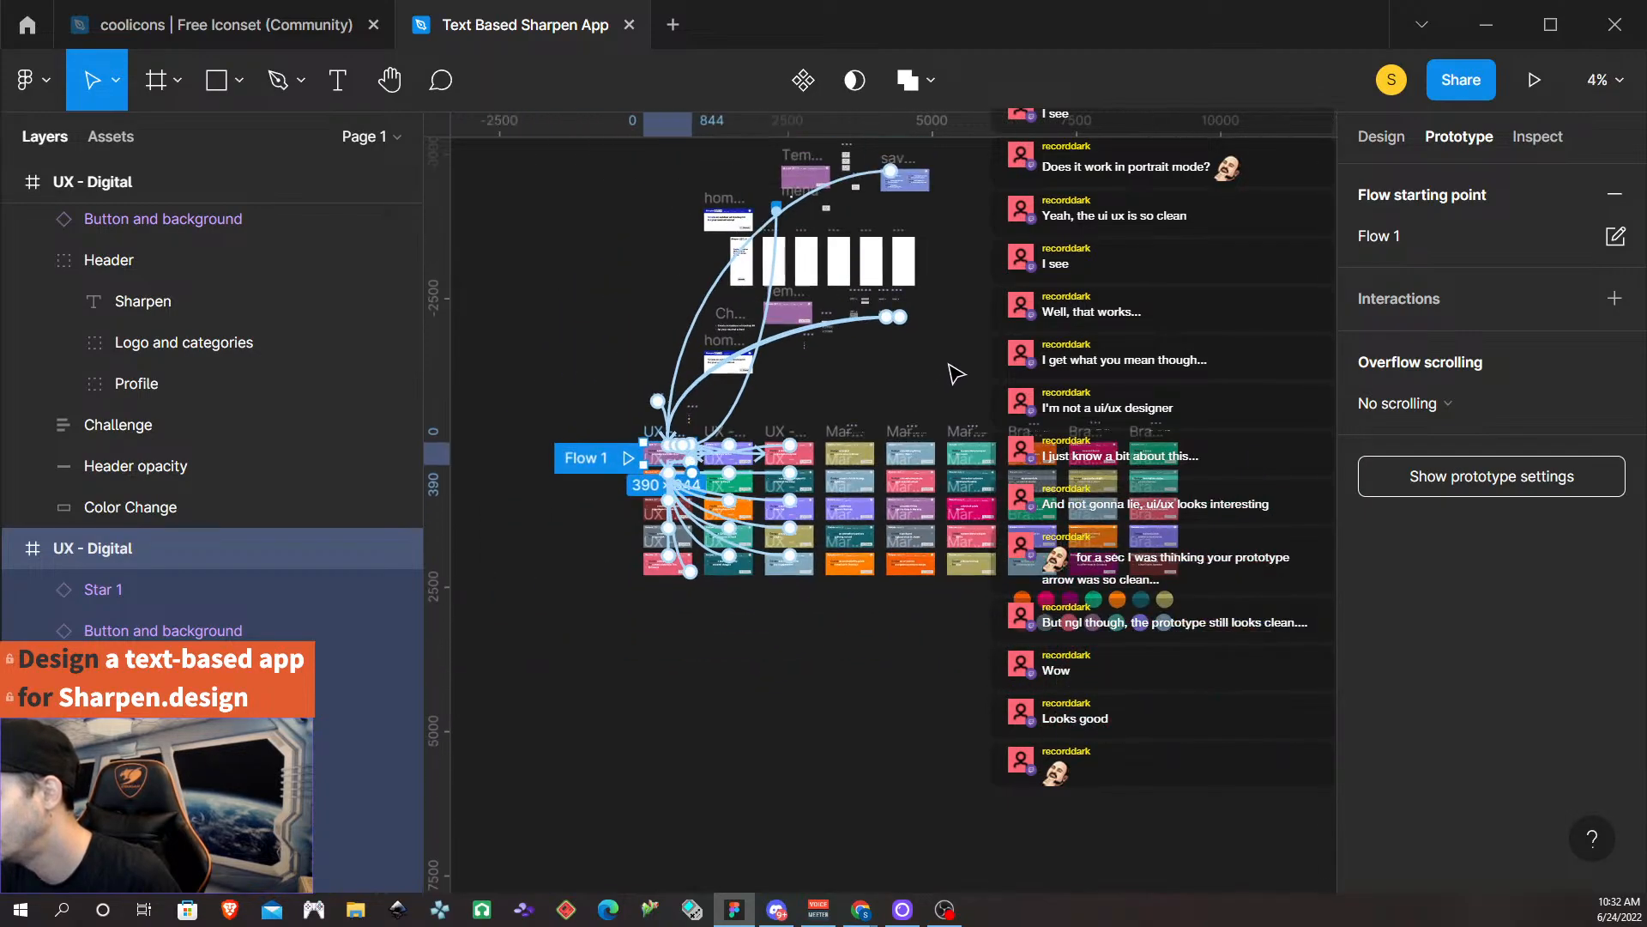
pyautogui.scroll(3, 949, 372)
pyautogui.scroll(-2, 944, 378)
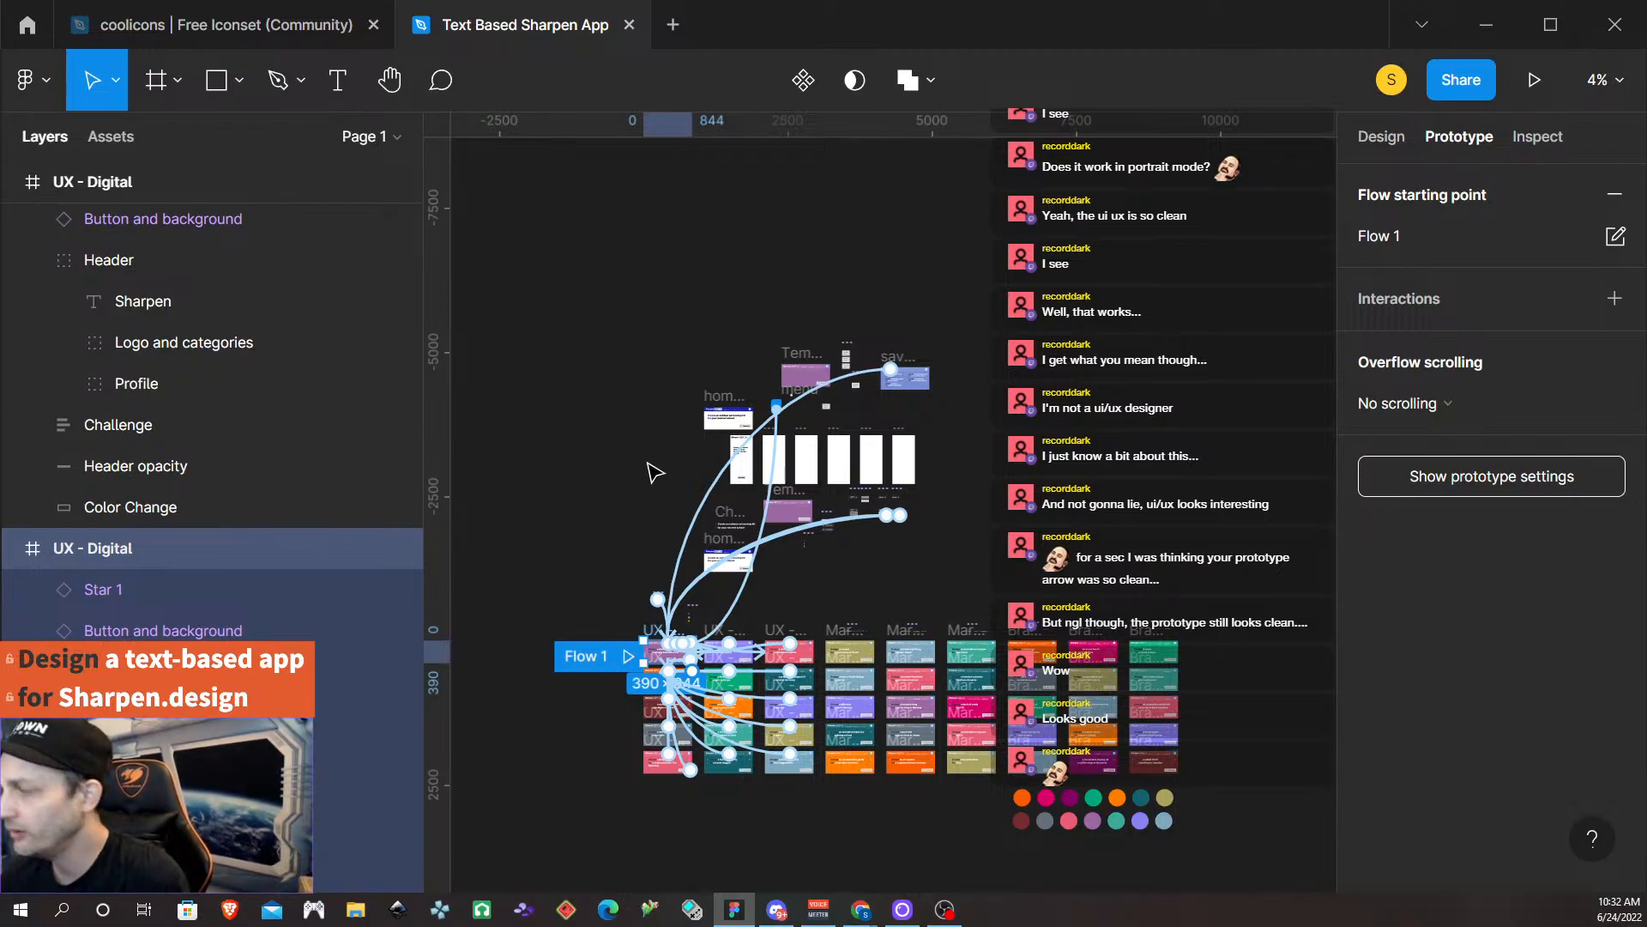
pyautogui.scroll(-3, 1021, 828)
pyautogui.scroll(2, 936, 712)
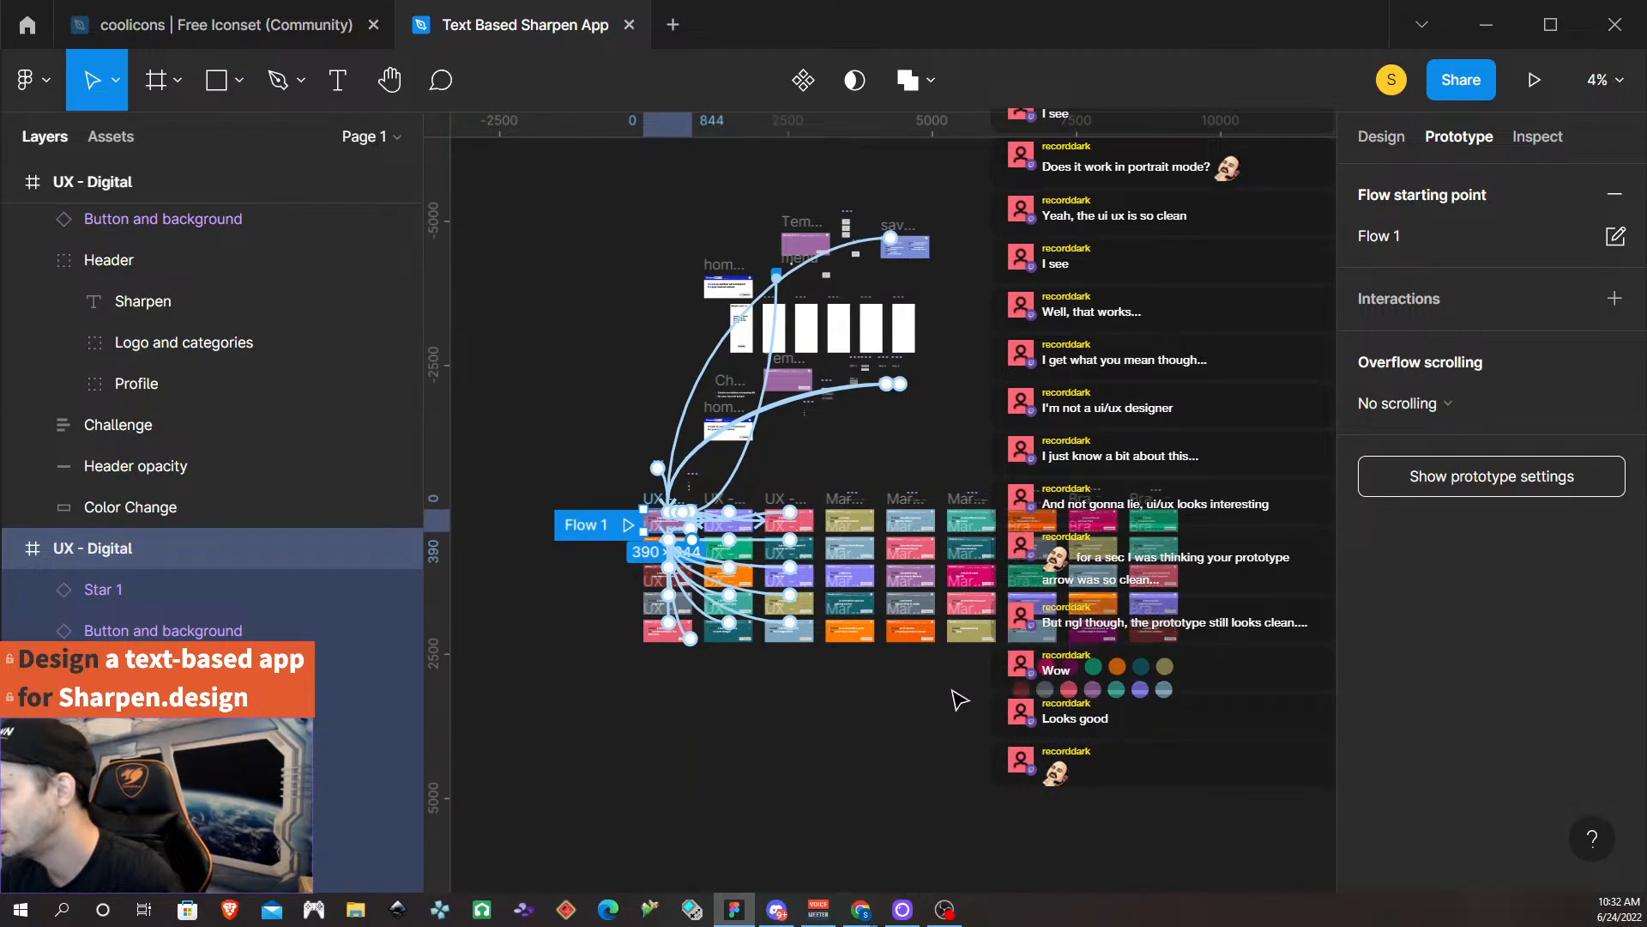
# Look over the grid of UX, Marketing and Branding challenge frames on the canvas.
pyautogui.scroll(3, 947, 682)
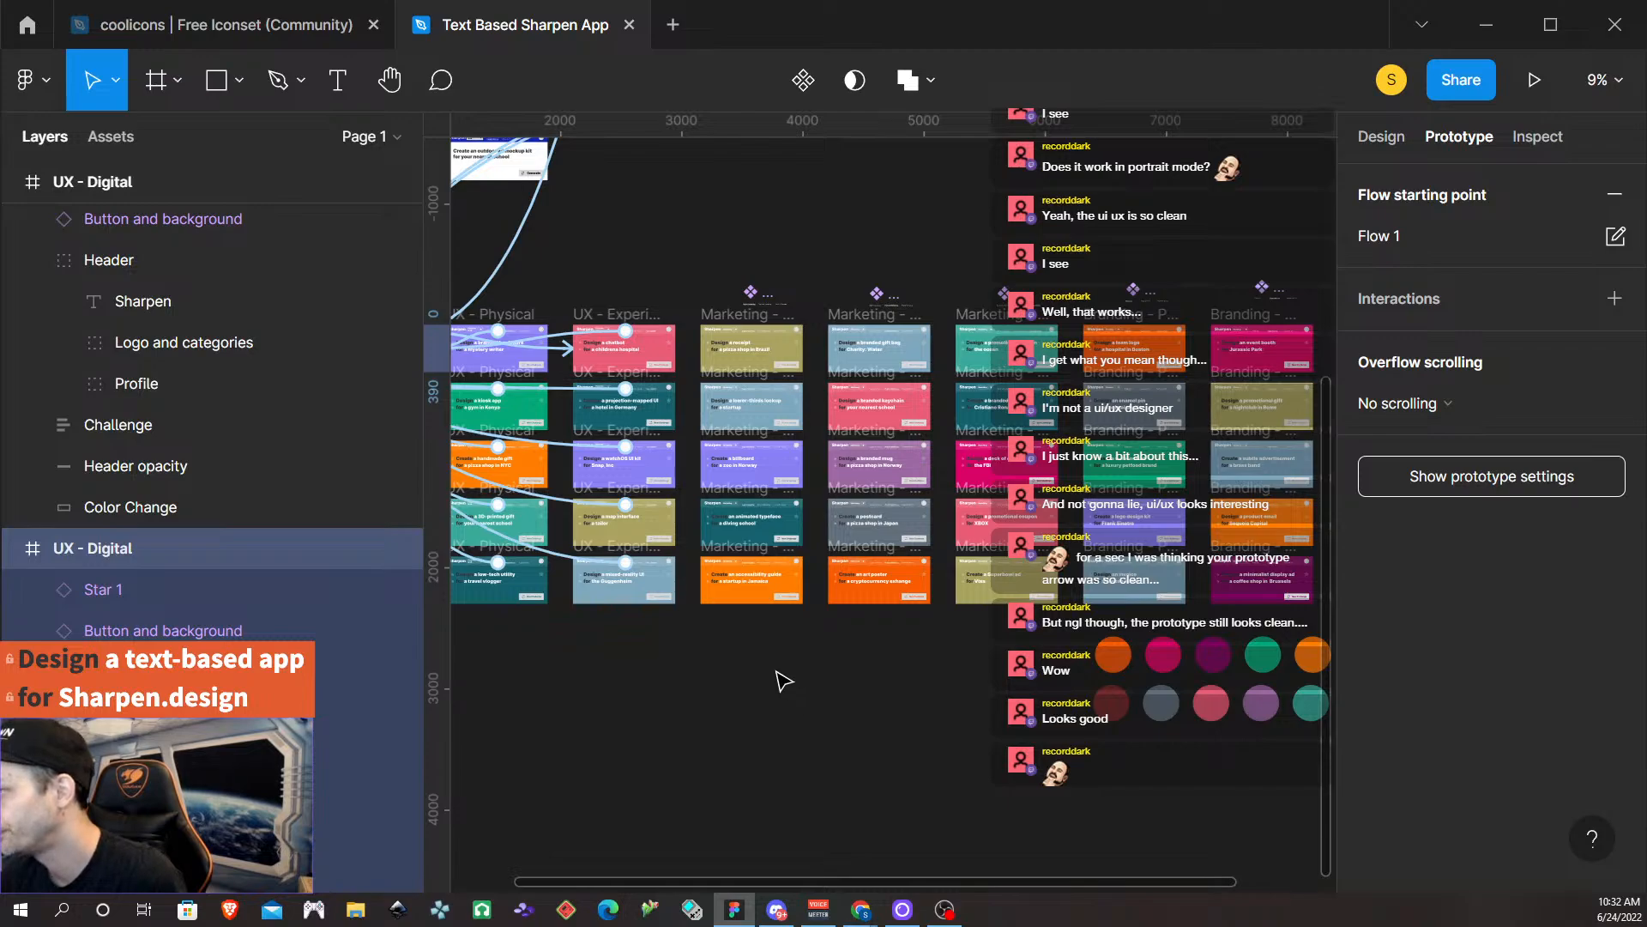
pyautogui.scroll(-2, 782, 682)
pyautogui.hscroll(-1, 782, 723)
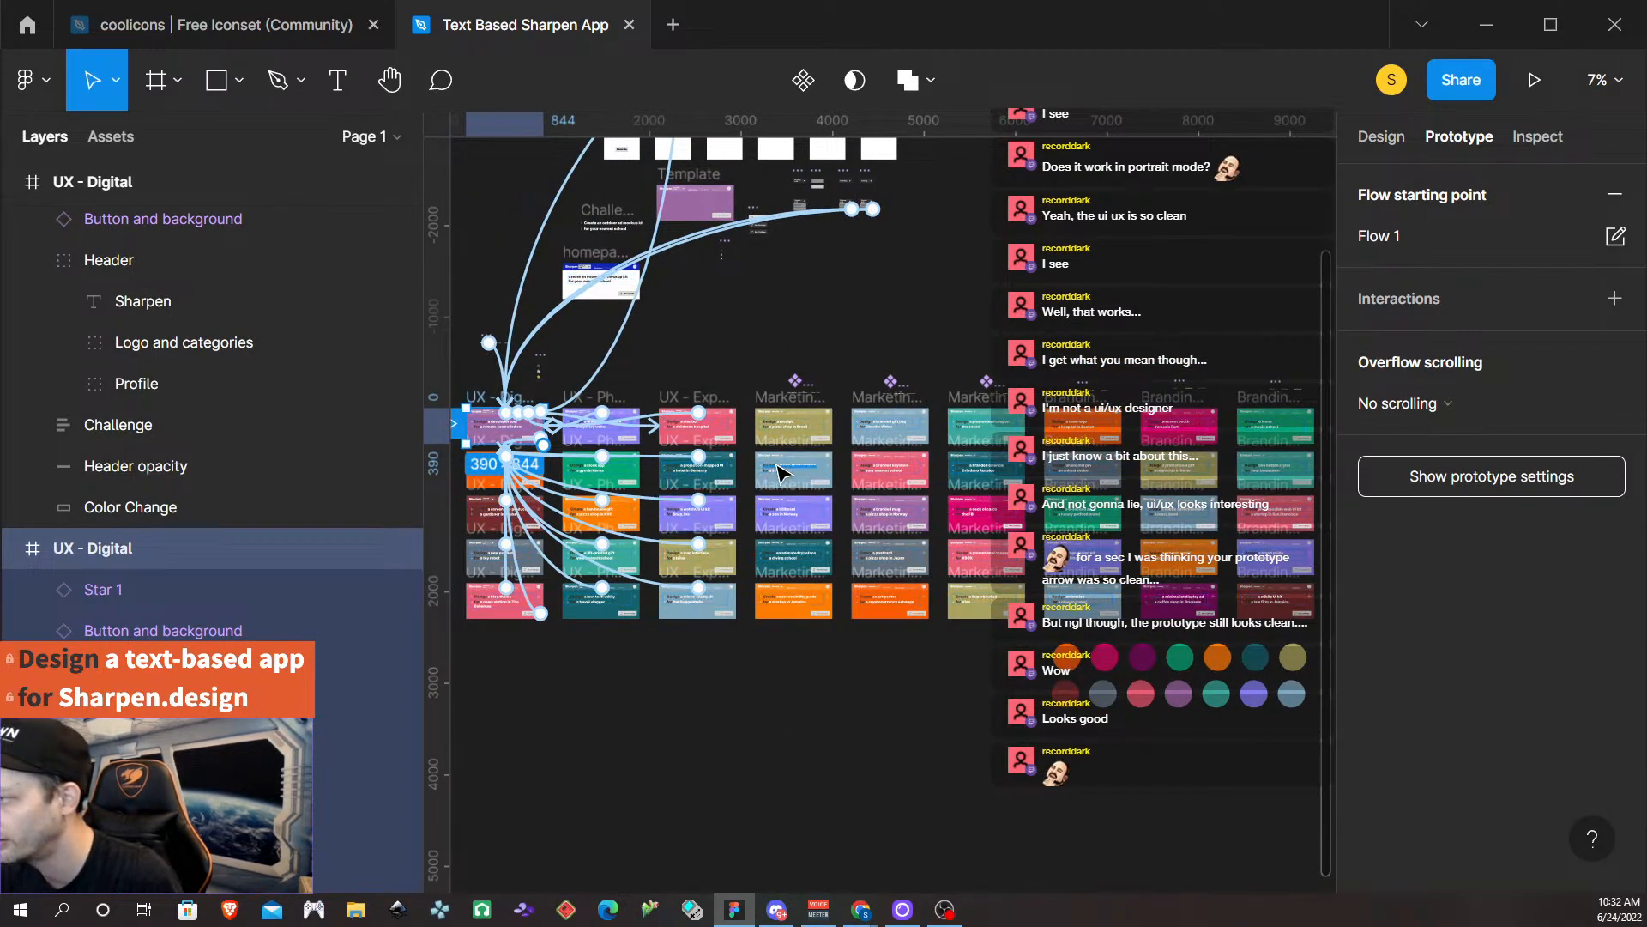
pyautogui.scroll(4, 787, 489)
pyautogui.scroll(3, 788, 491)
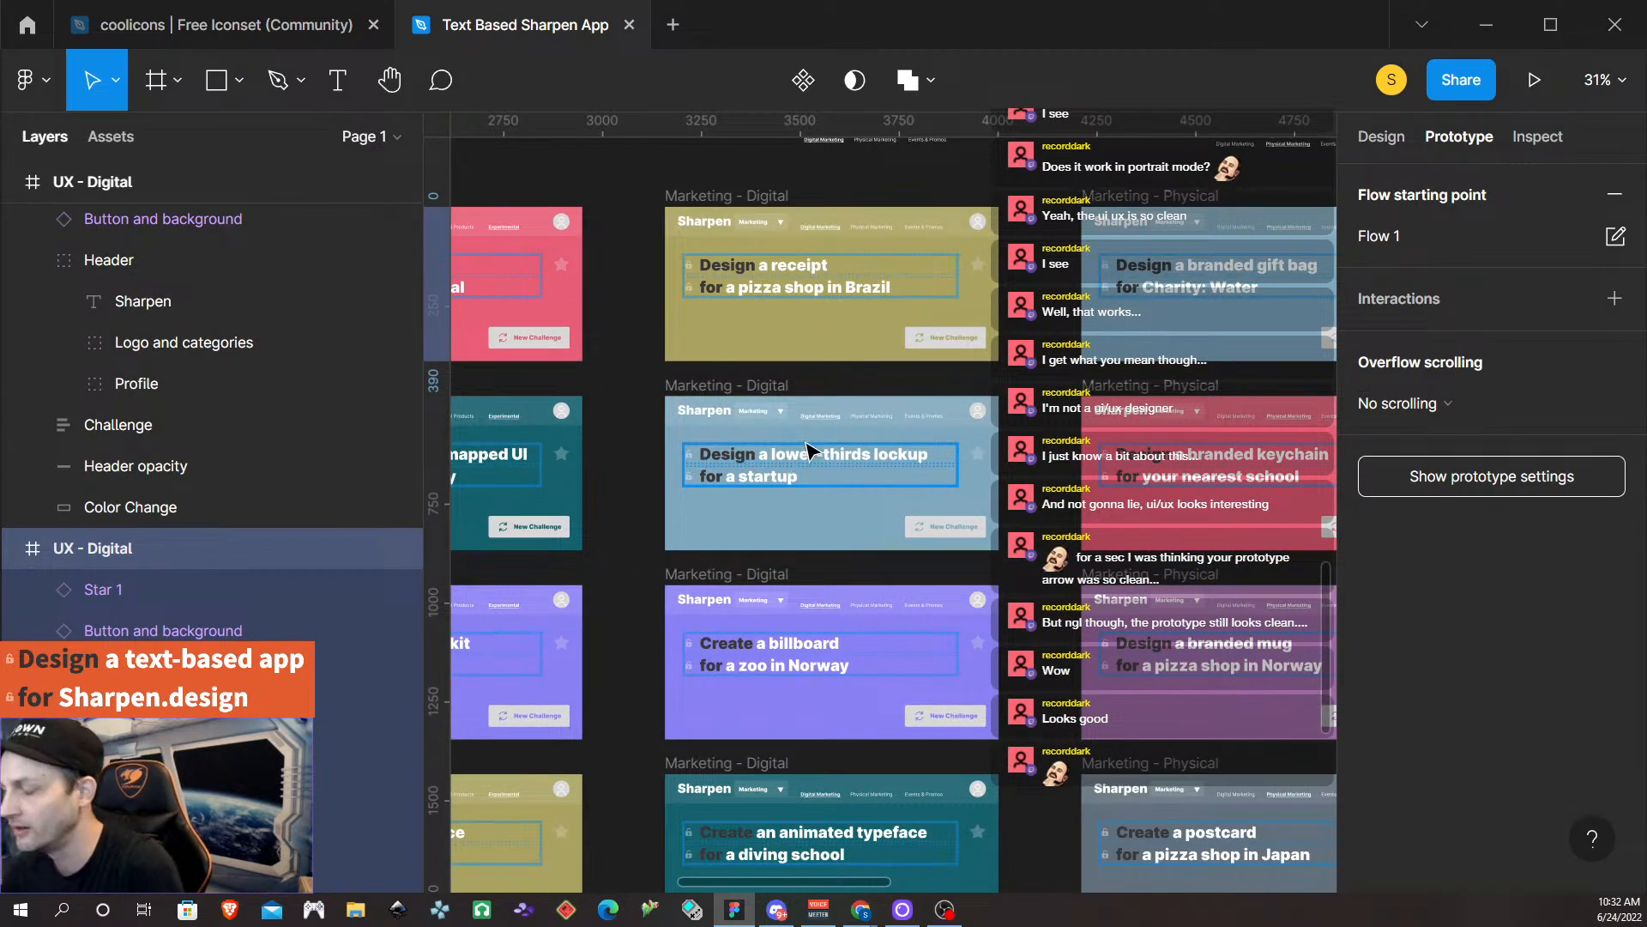
pyautogui.scroll(-4, 789, 489)
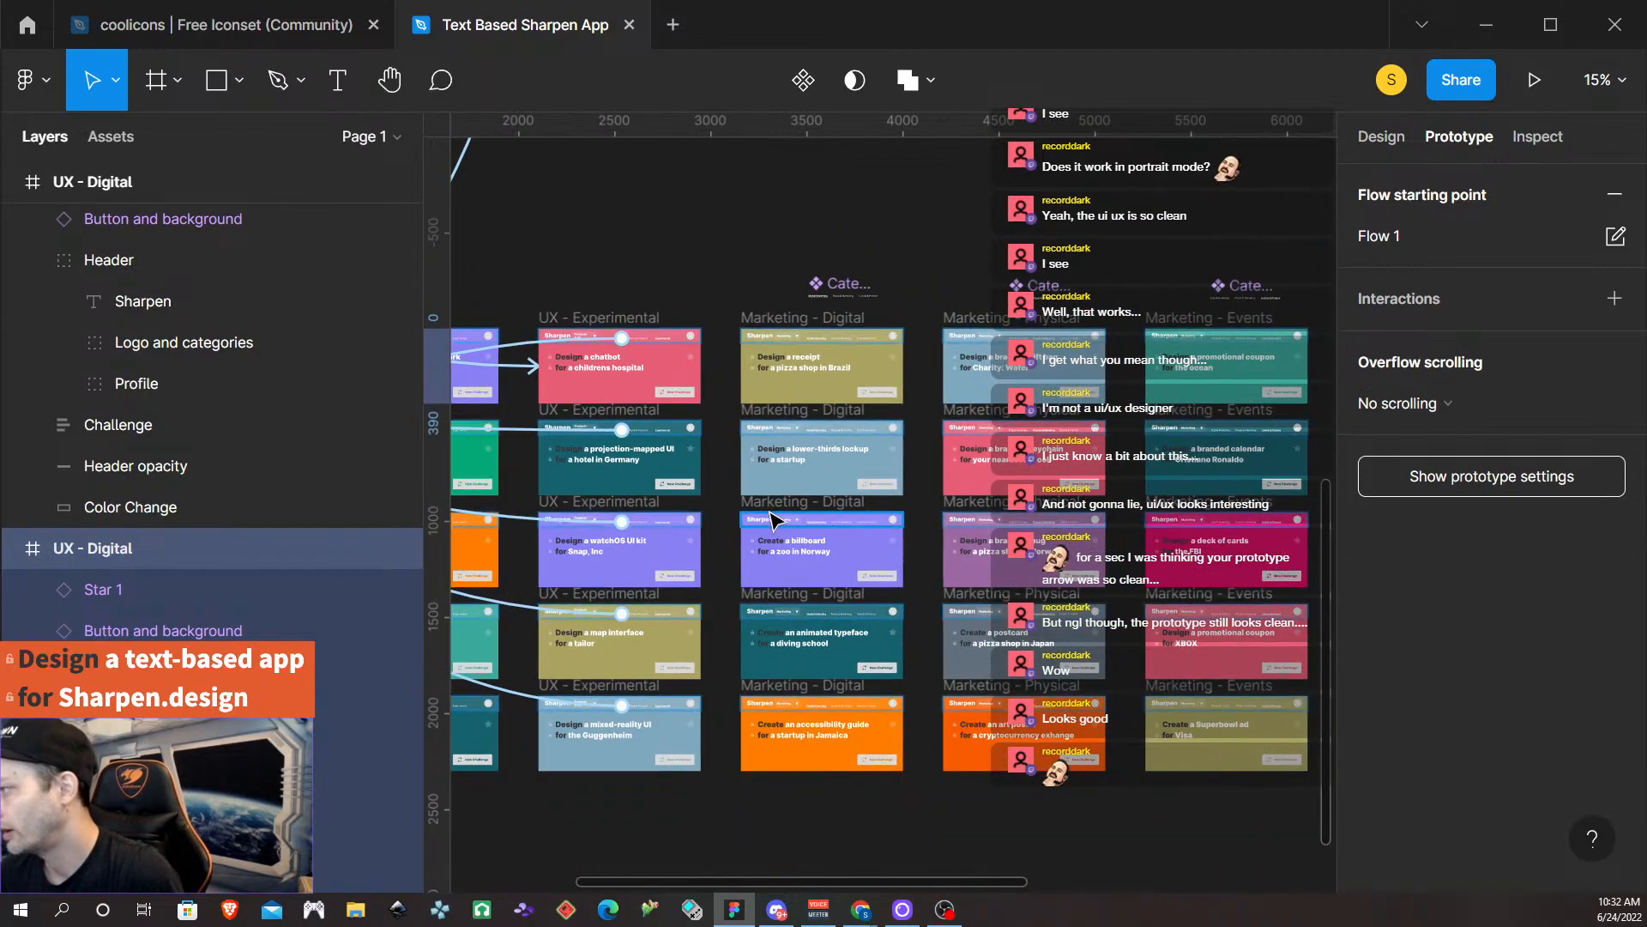
pyautogui.scroll(-3, 772, 519)
pyautogui.scroll(-5, 772, 519)
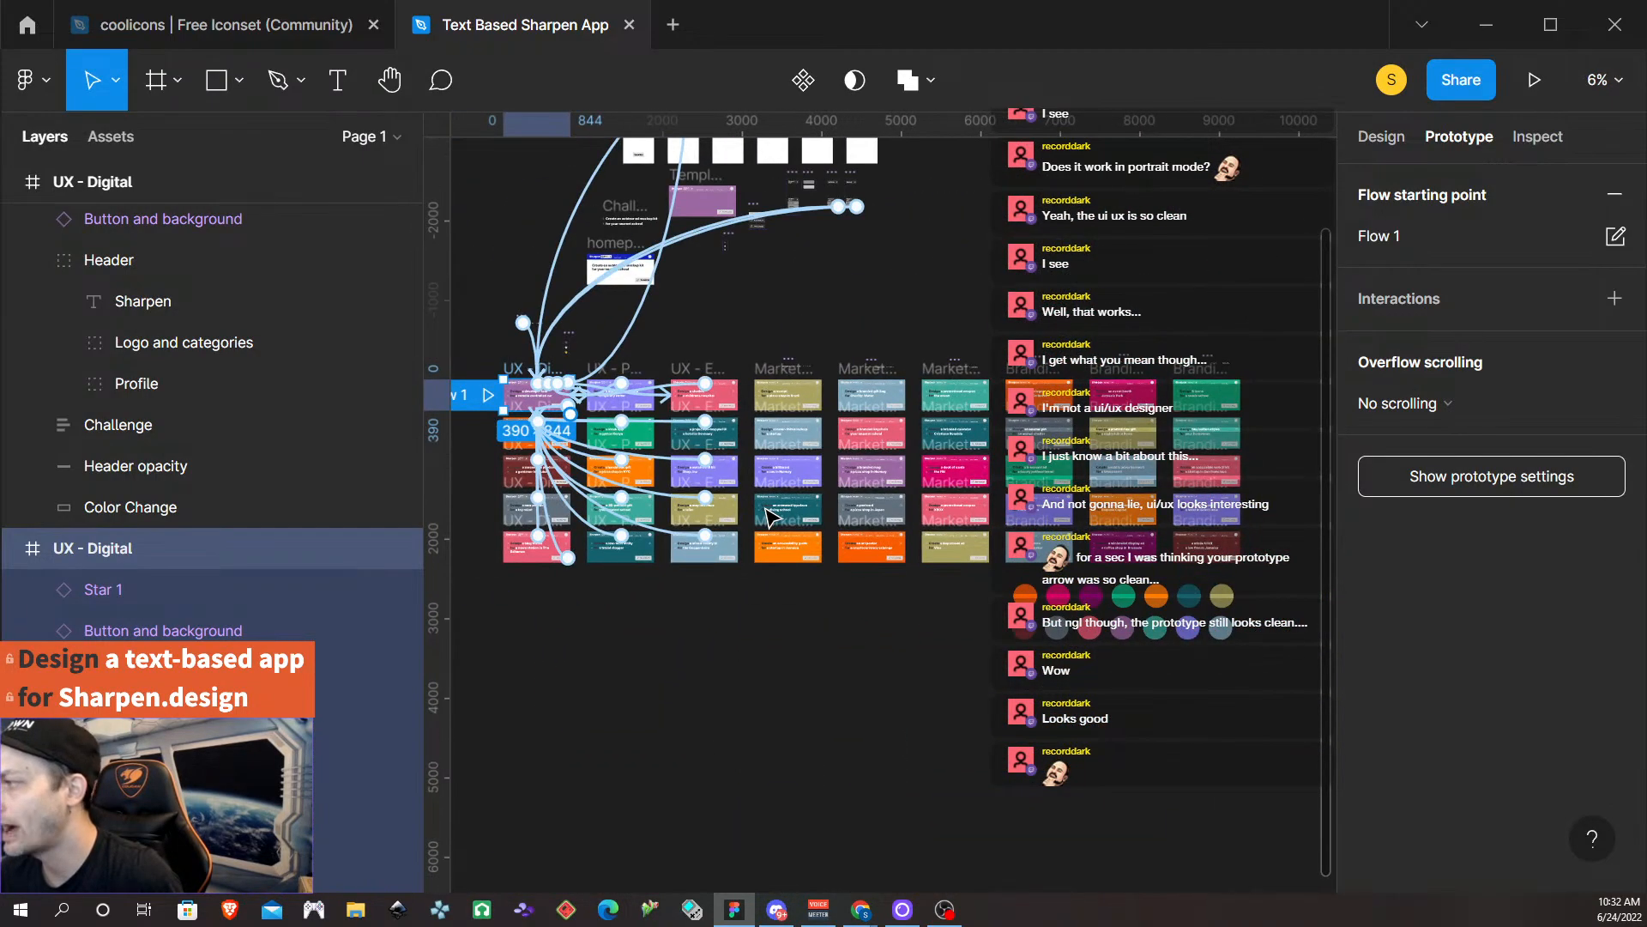
pyautogui.scroll(2, 763, 506)
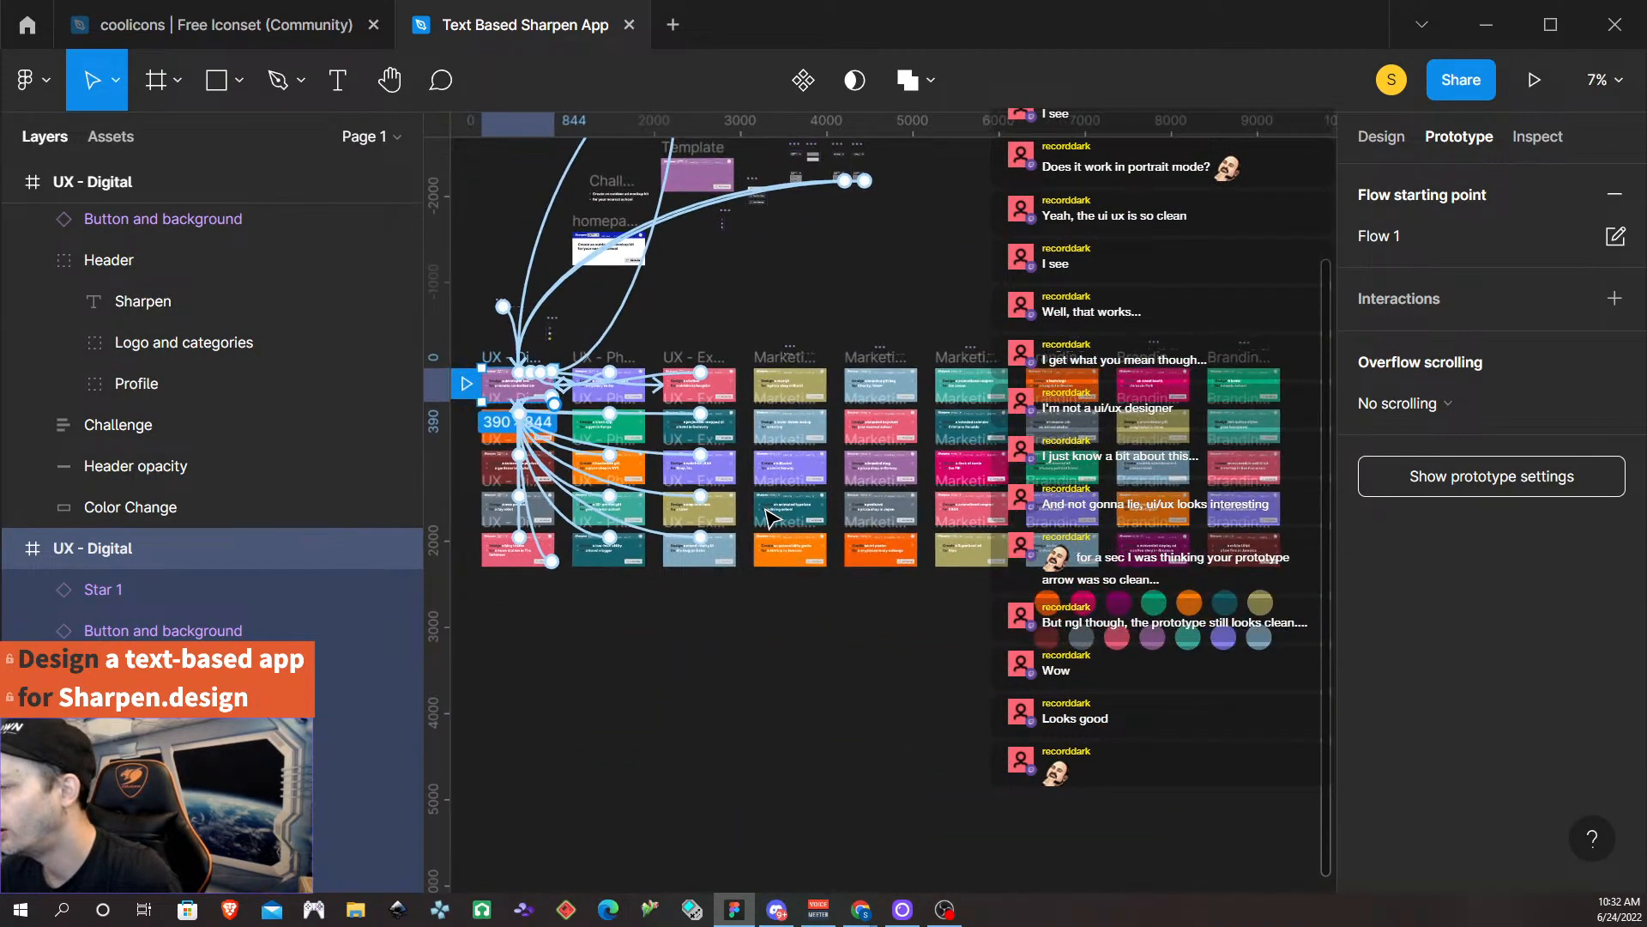
pyautogui.scroll(1, 635, 493)
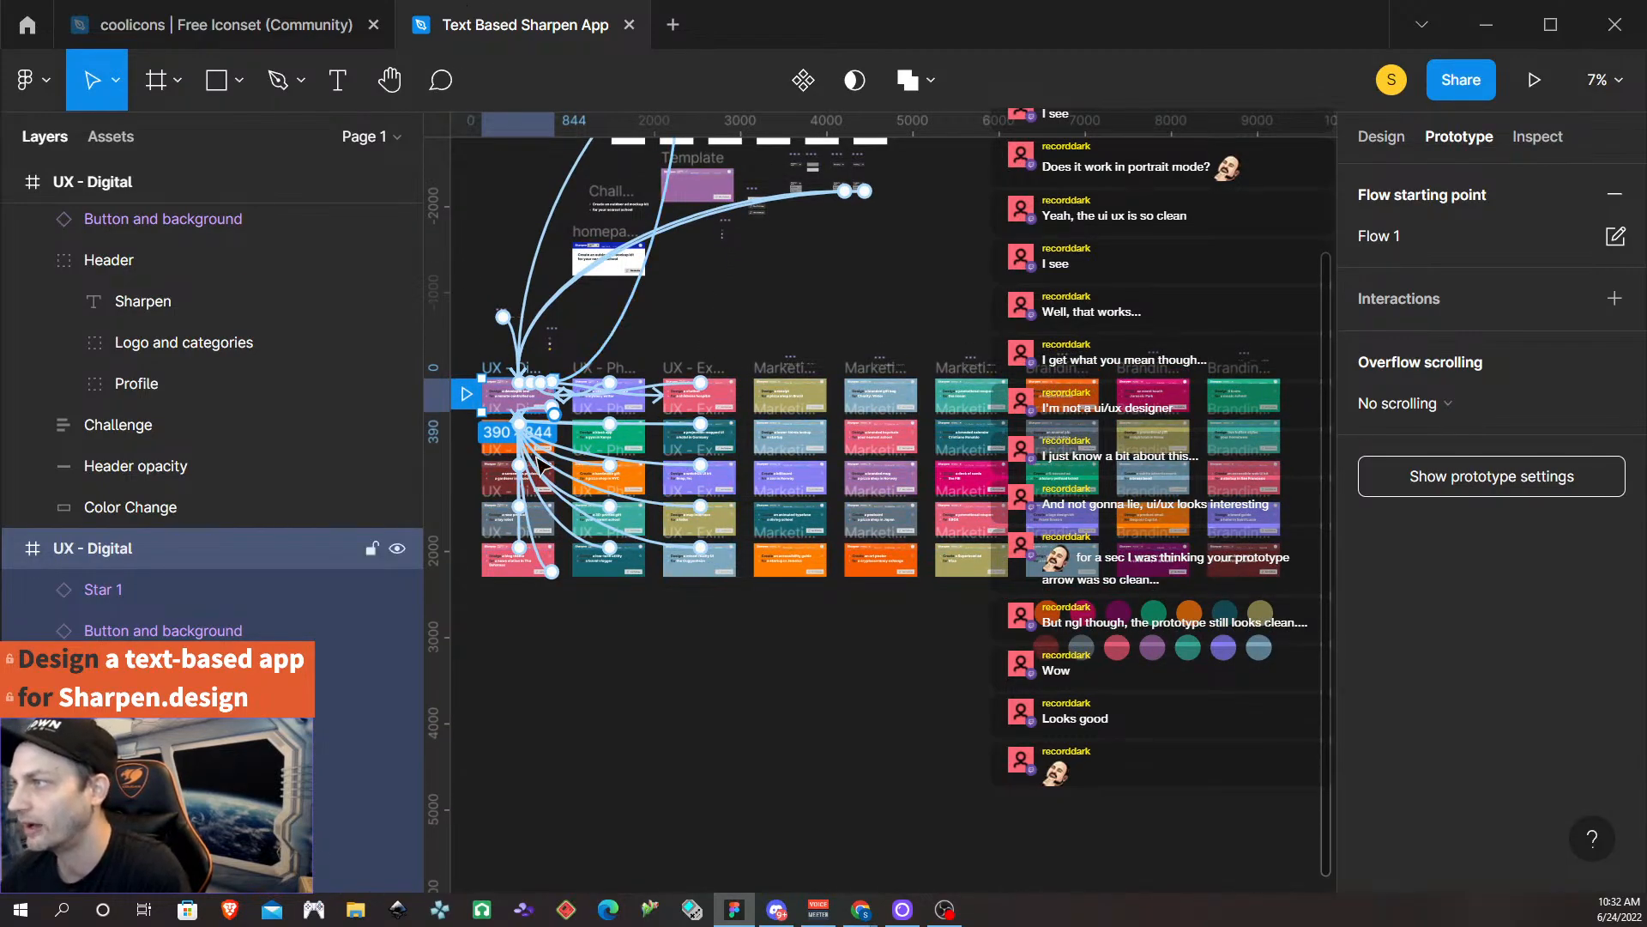
# Clear the selection and examine the prototype connections around the Template, menu and saved prompts frames.
pyautogui.click(719, 619)
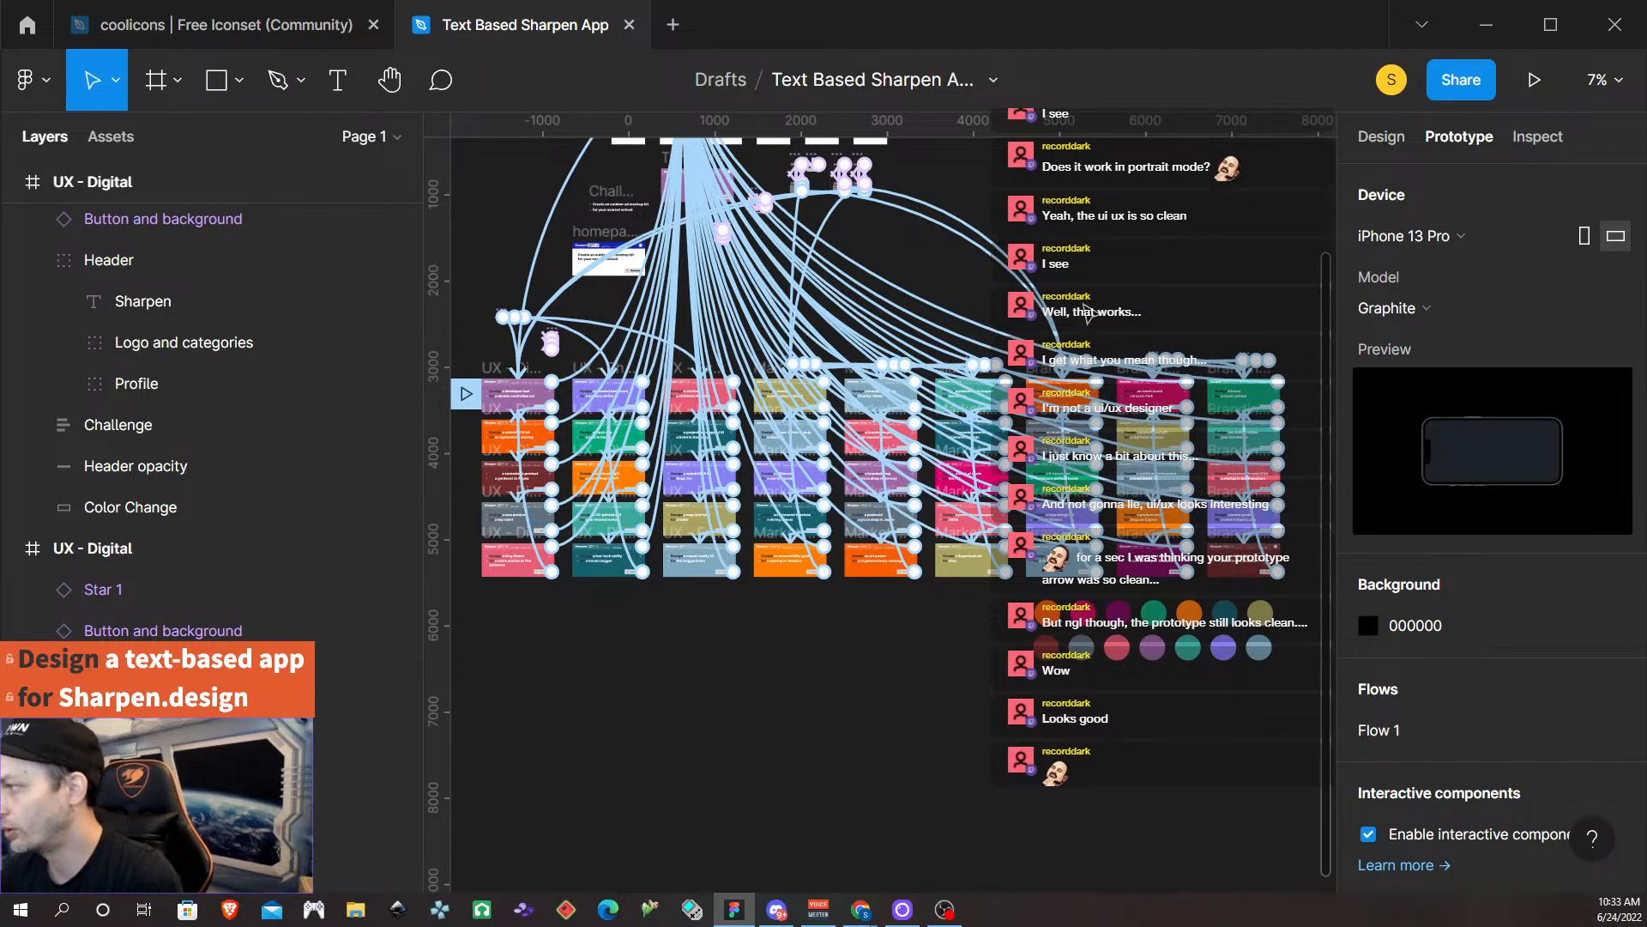
pyautogui.scroll(2, 1086, 308)
pyautogui.scroll(5, 974, 423)
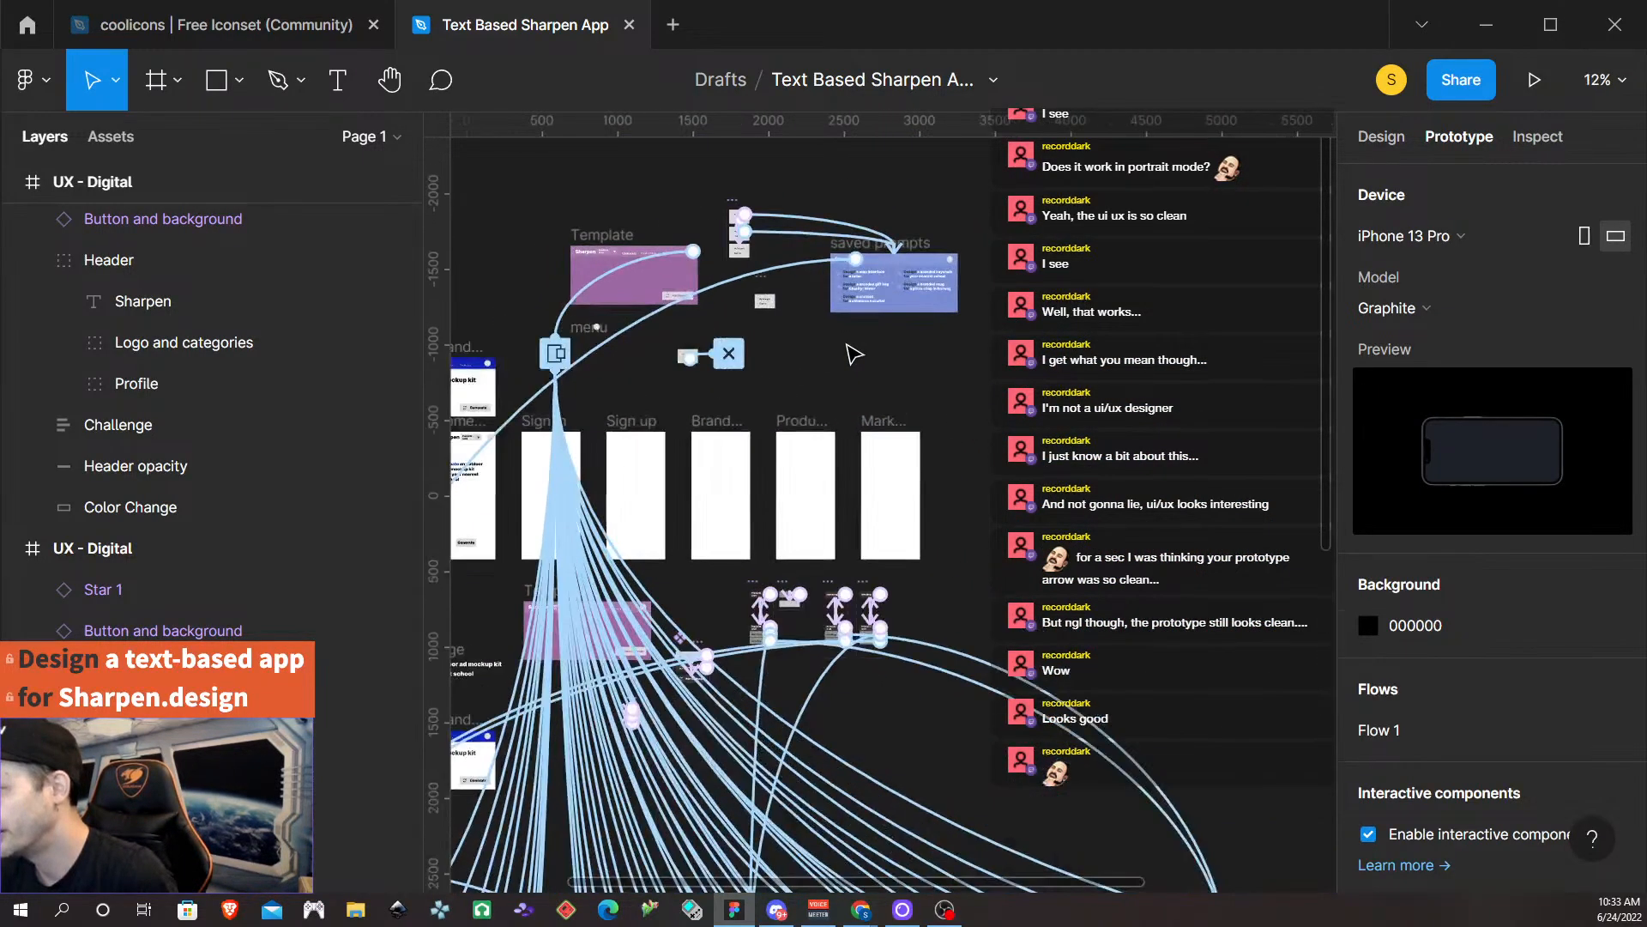
pyautogui.scroll(5, 858, 355)
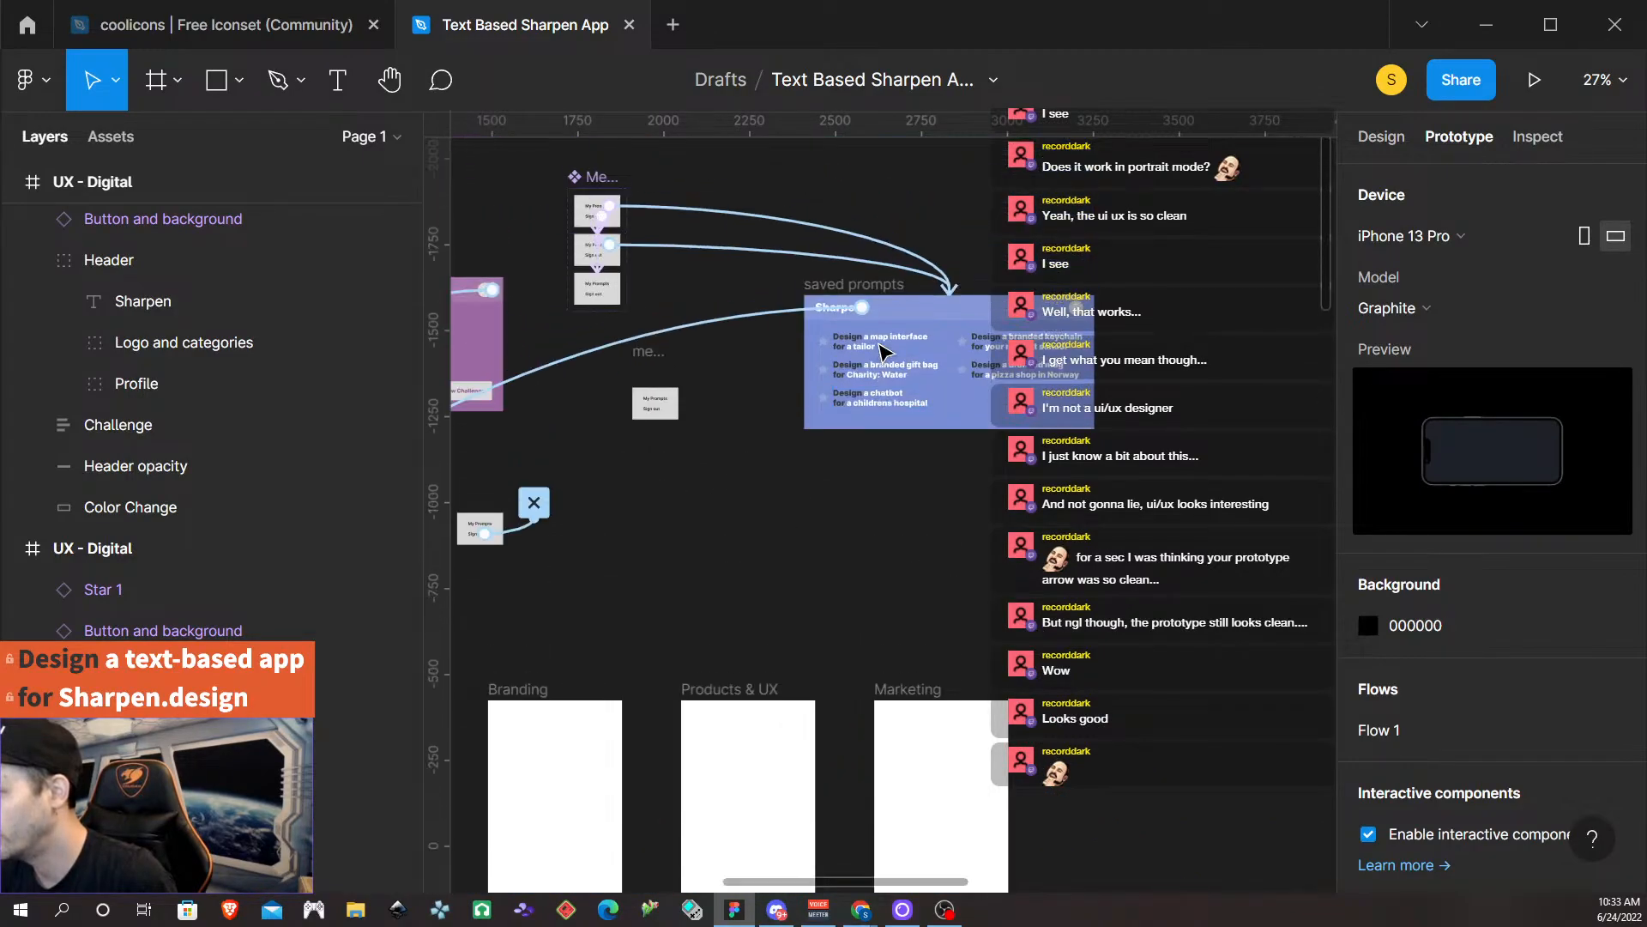
pyautogui.scroll(2, 884, 352)
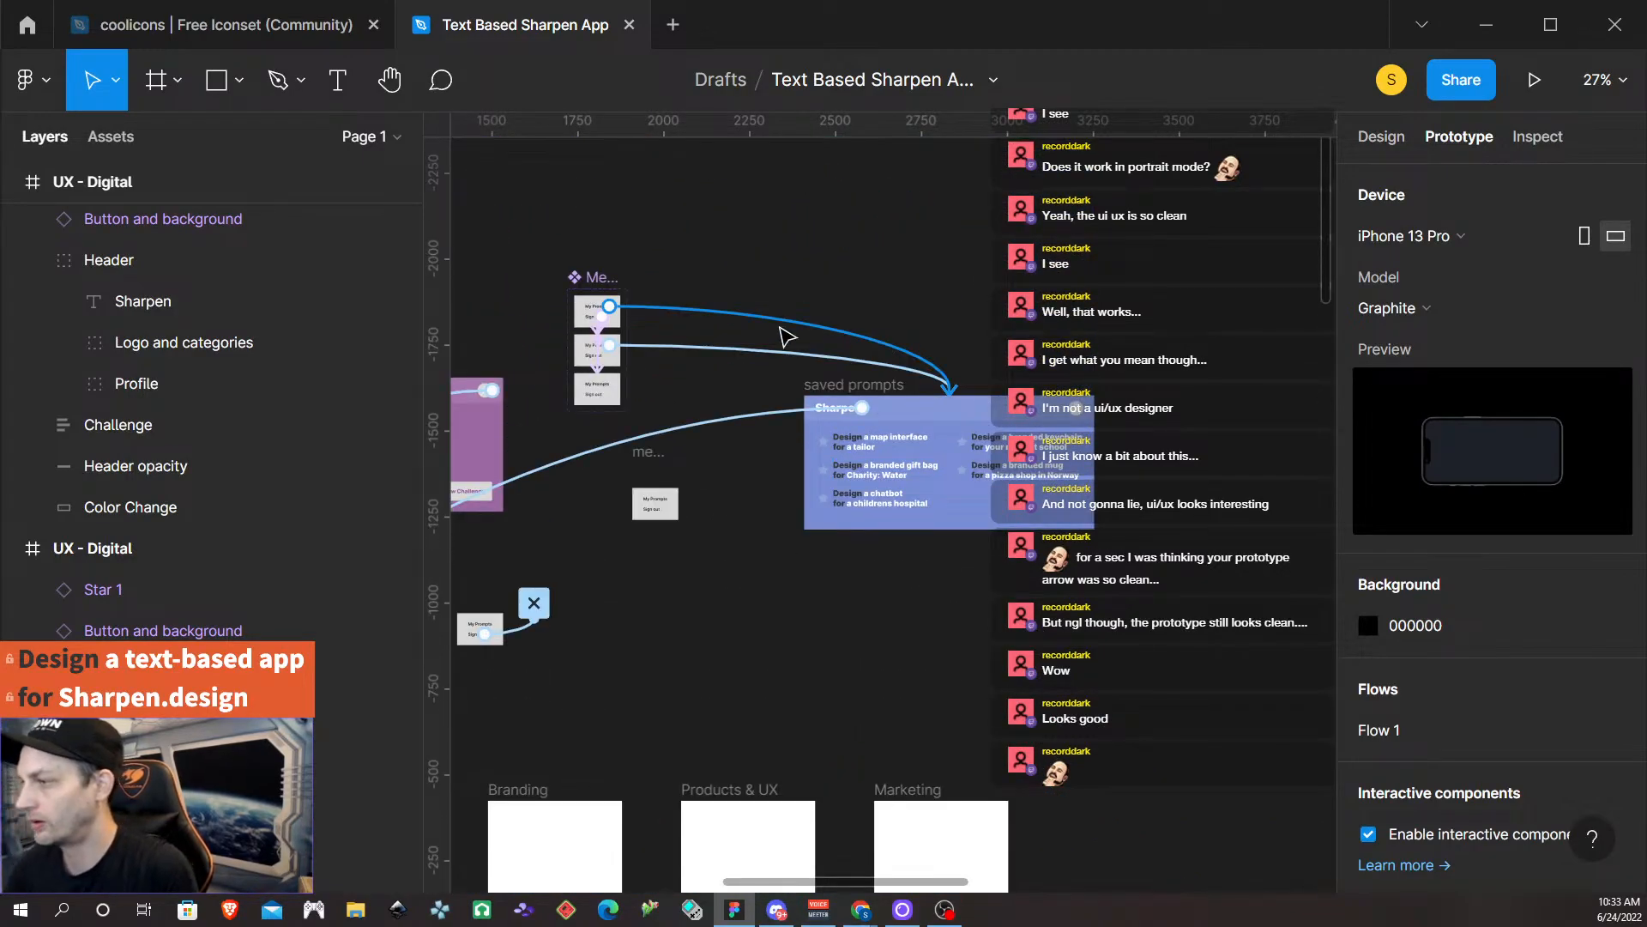
pyautogui.hscroll(-8, 657, 501)
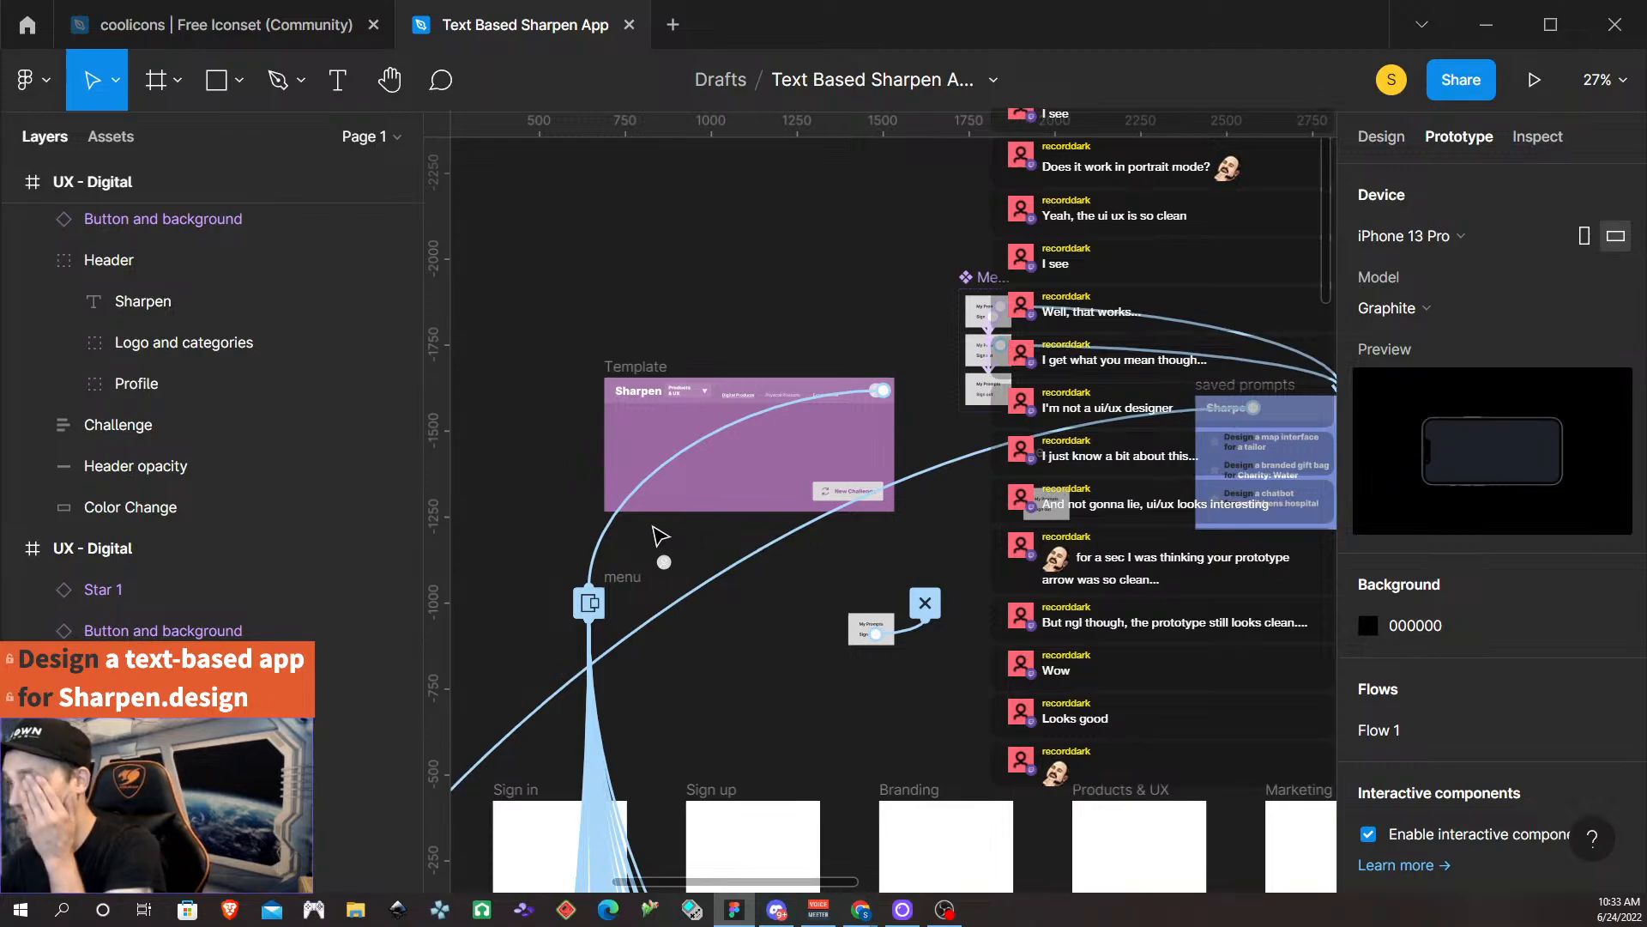
pyautogui.scroll(-2, 763, 544)
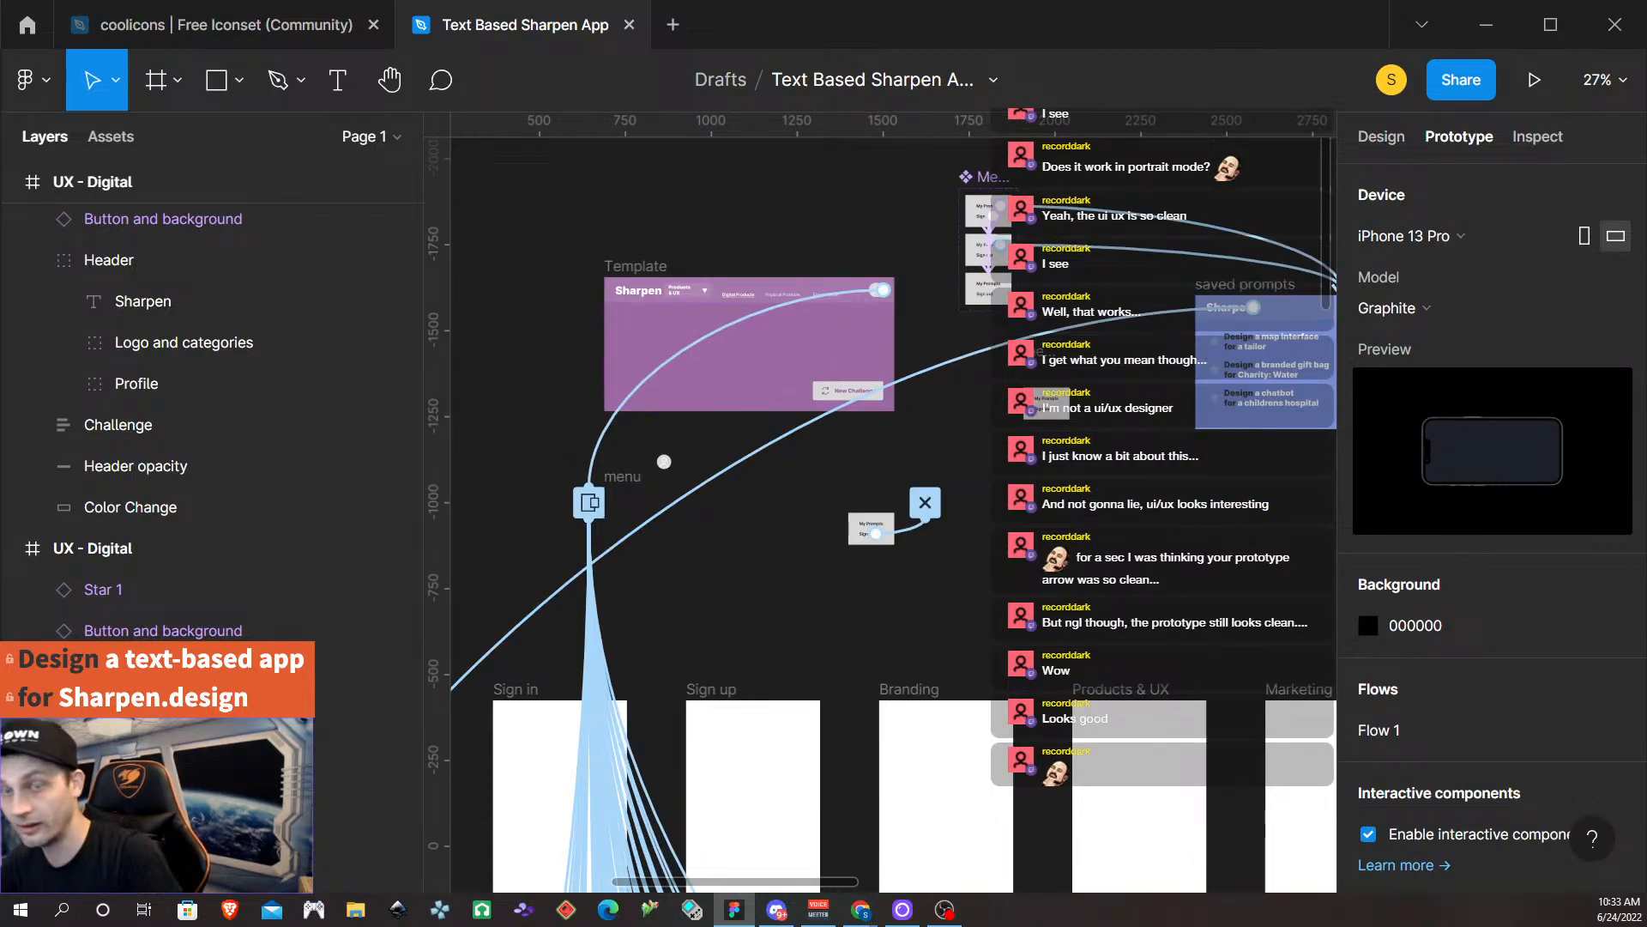
pyautogui.scroll(-5, 666, 467)
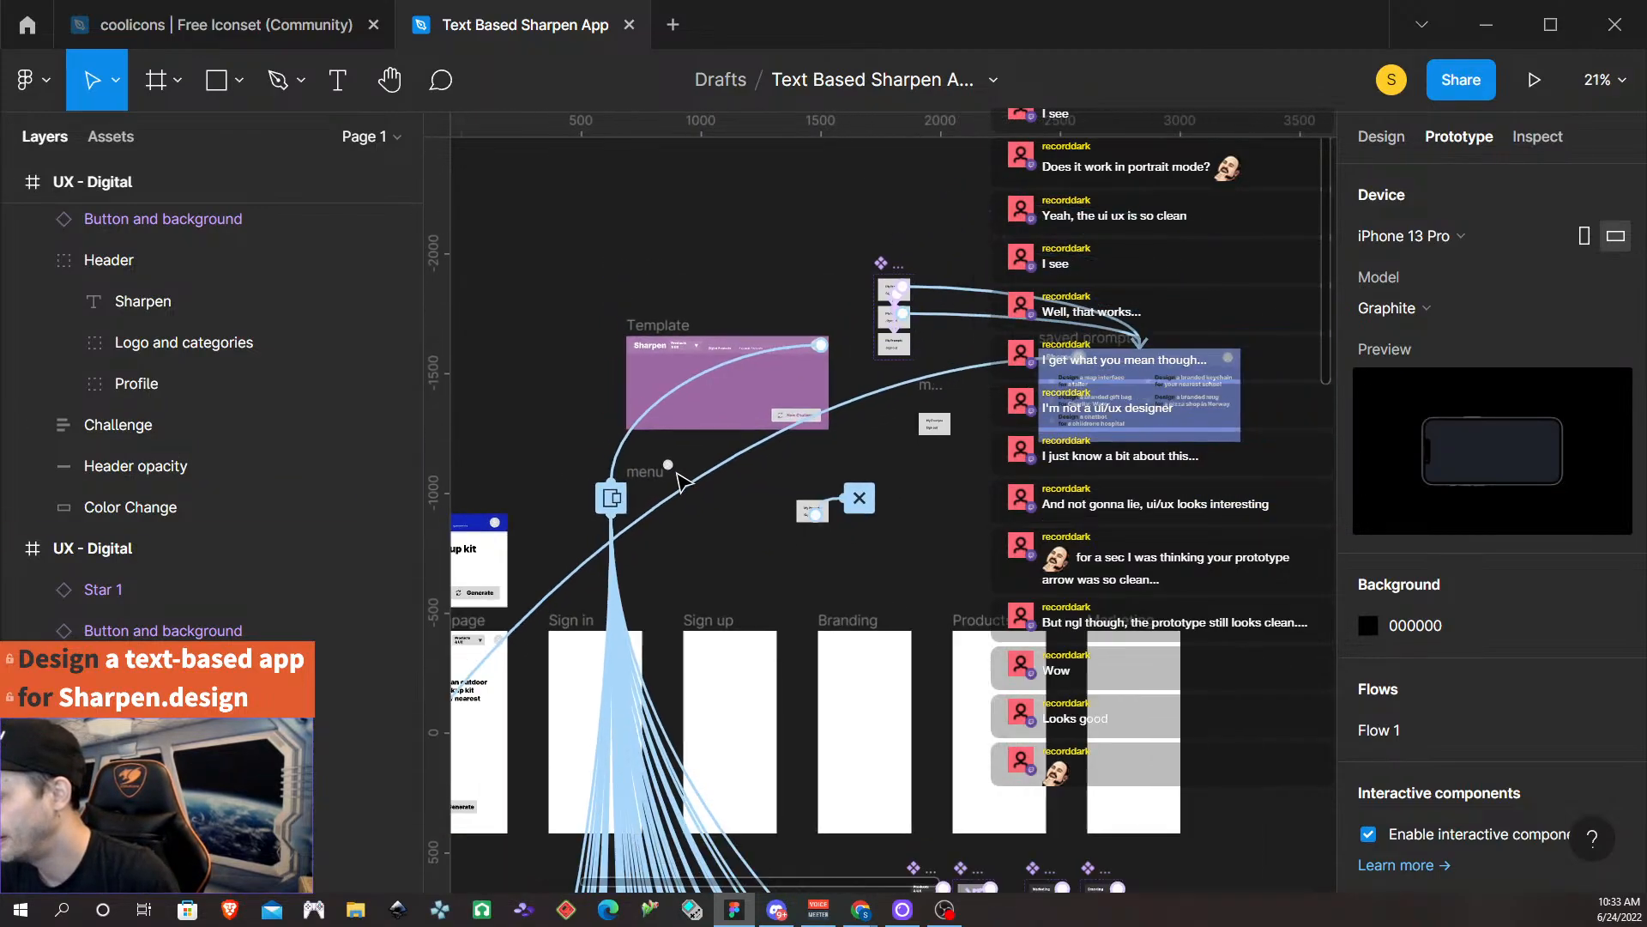
pyautogui.scroll(-2, 847, 497)
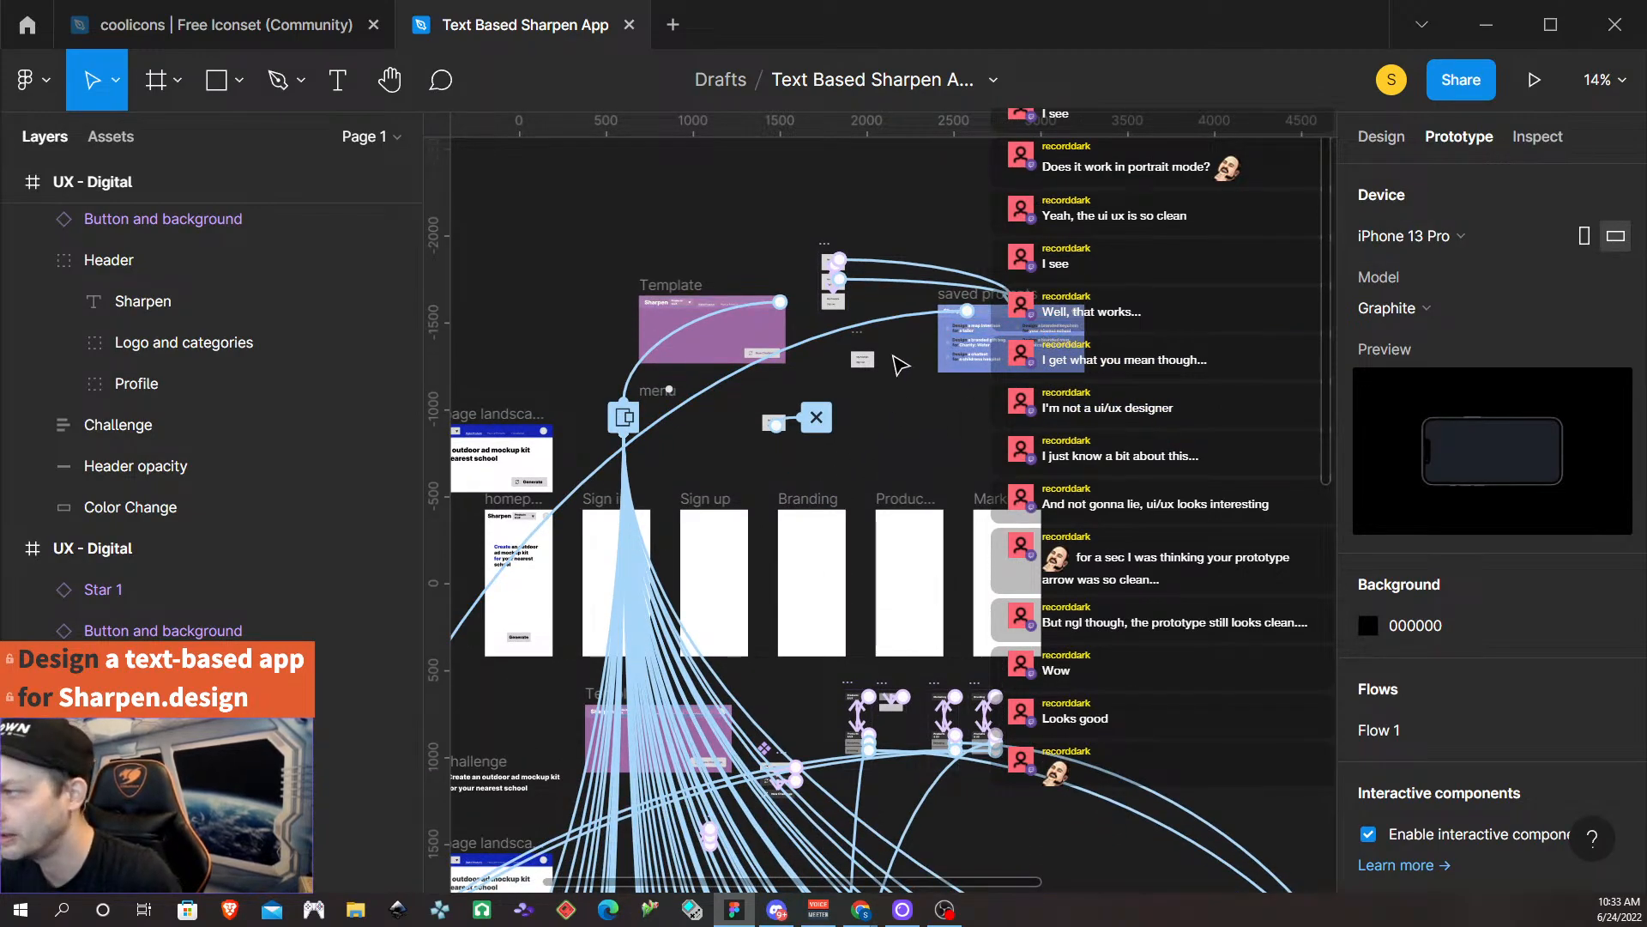
pyautogui.scroll(-4, 729, 463)
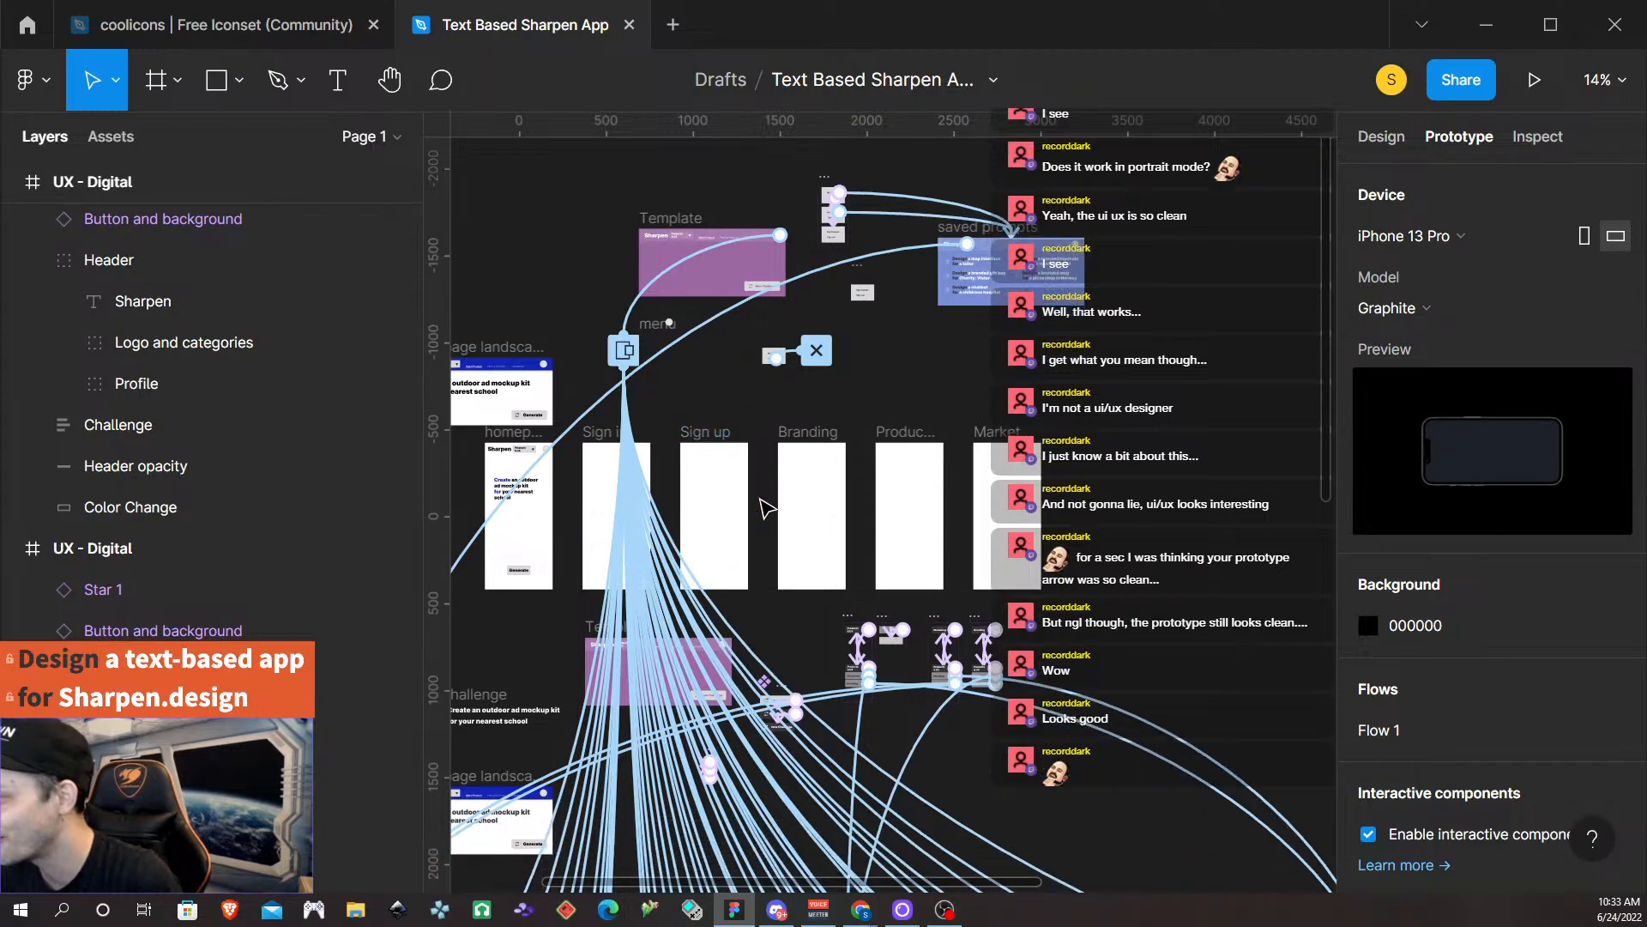
# Select the whole grid of UX, Marketing and Branding challenge frames together.
pyautogui.scroll(-8, 763, 508)
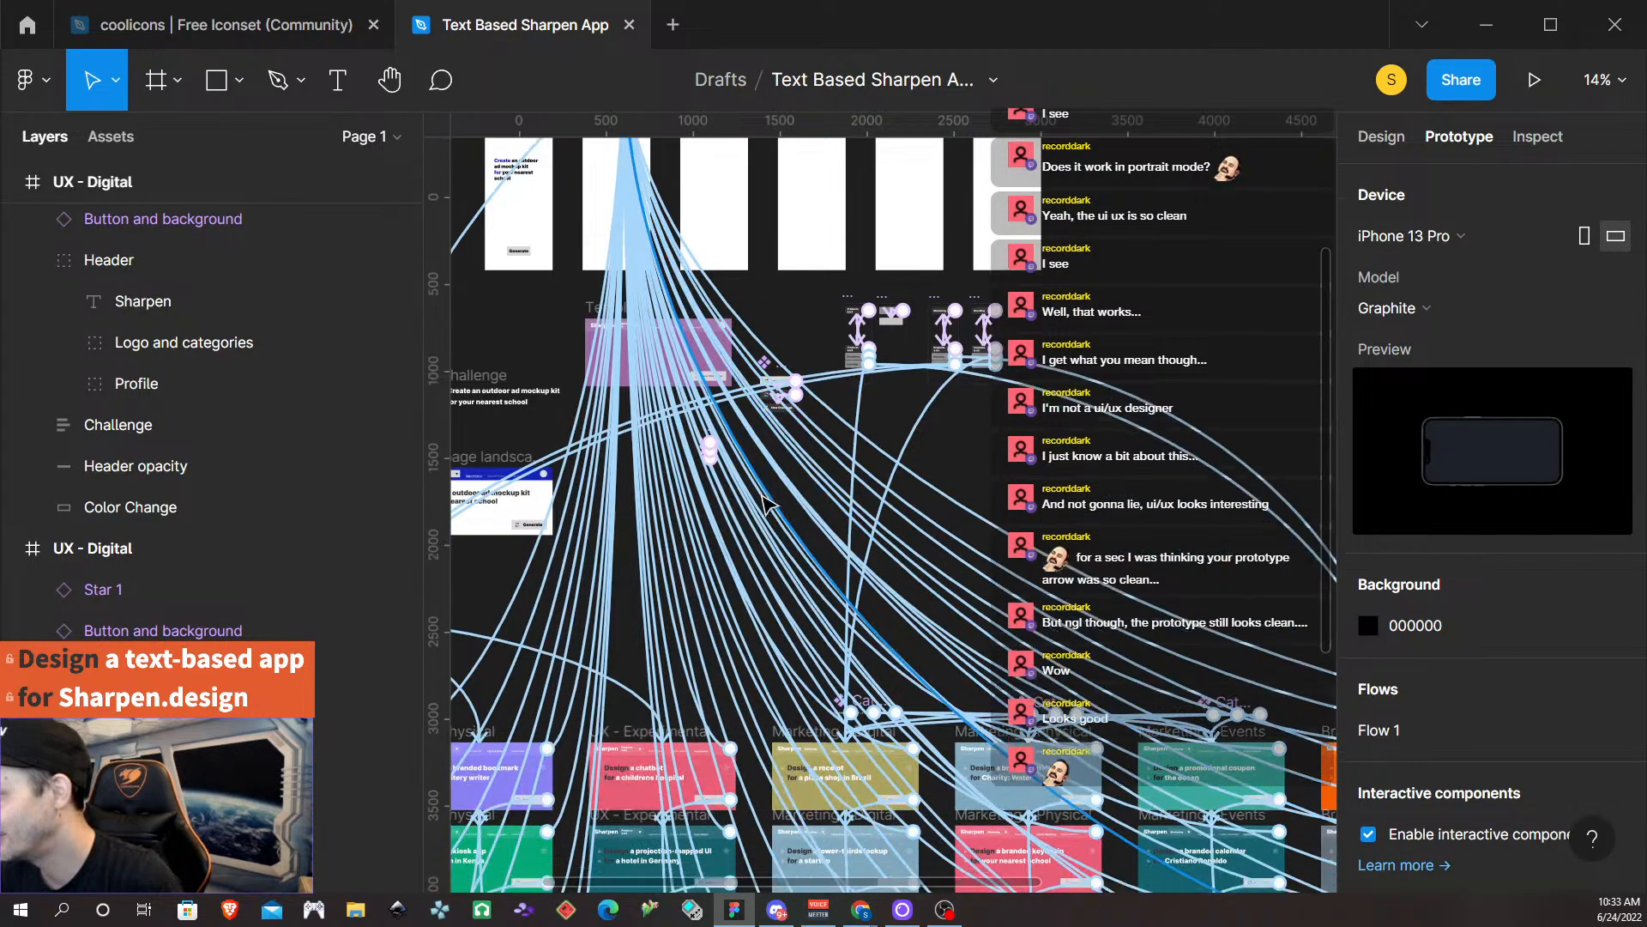
pyautogui.scroll(-10, 757, 521)
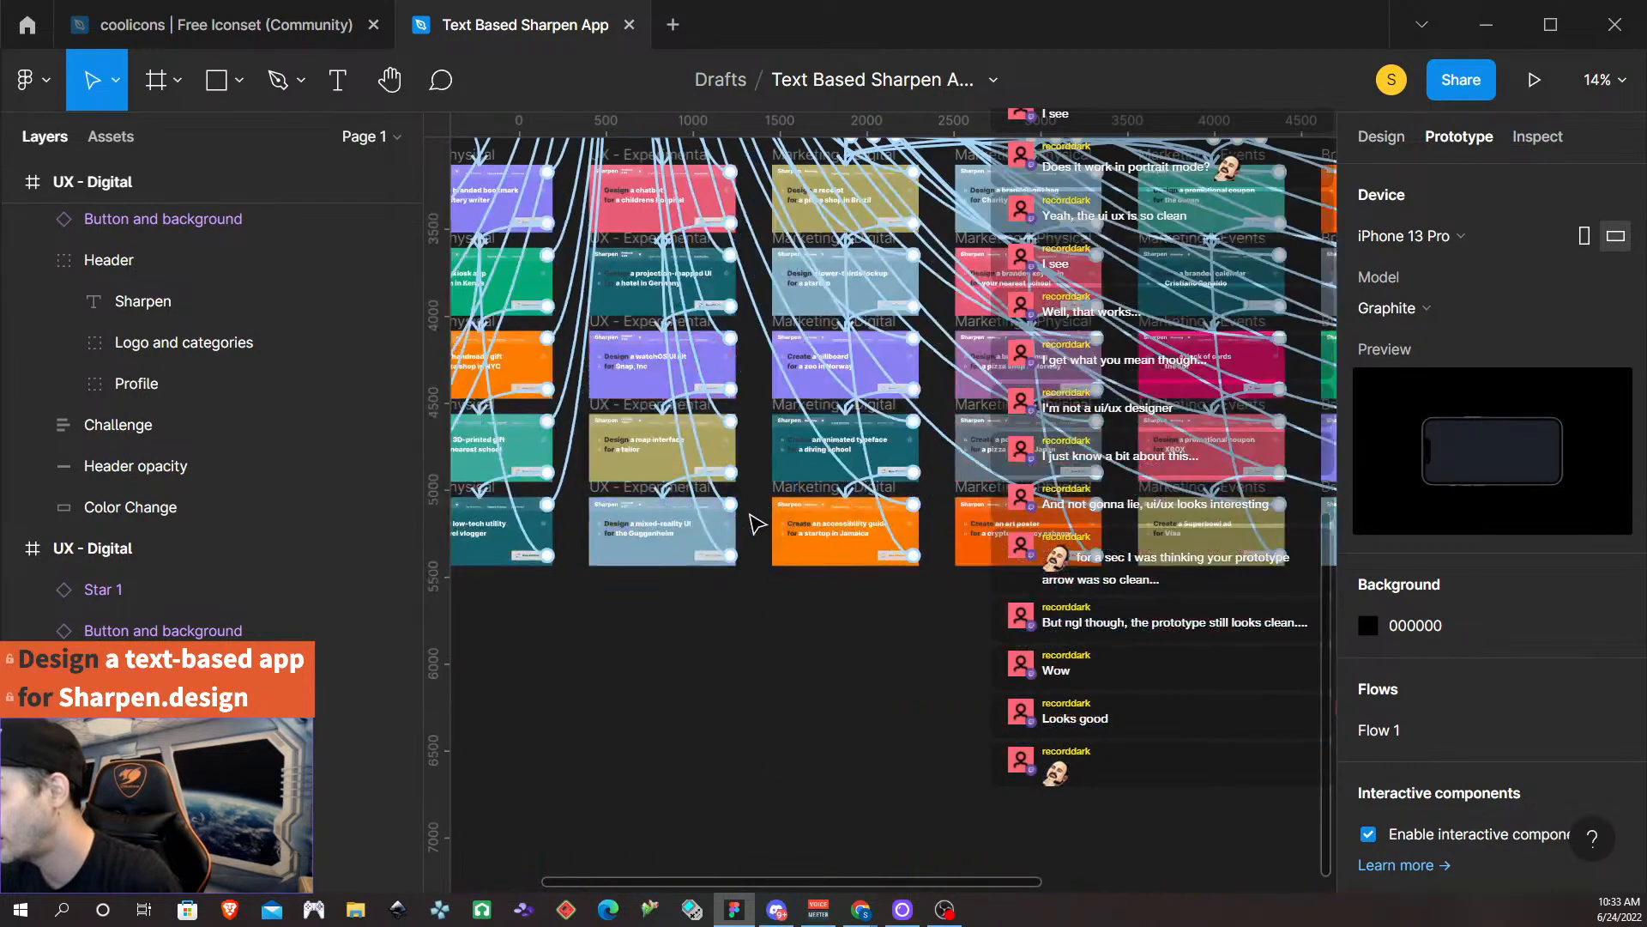
pyautogui.scroll(3, 750, 515)
pyautogui.scroll(-5, 747, 509)
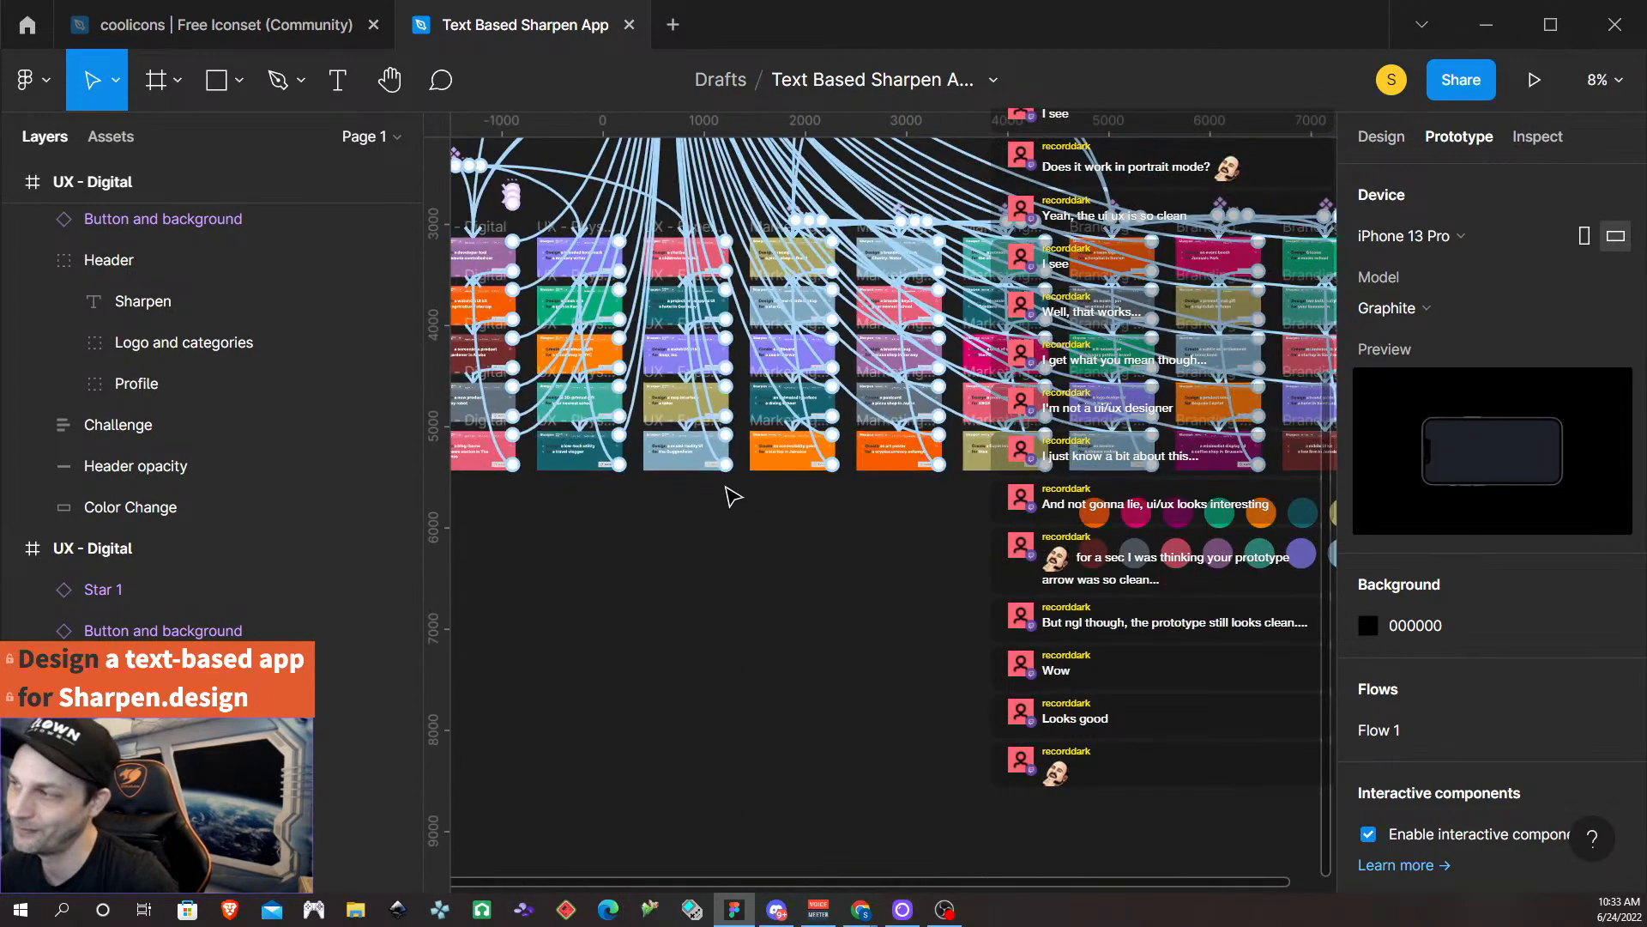
pyautogui.scroll(1, 730, 498)
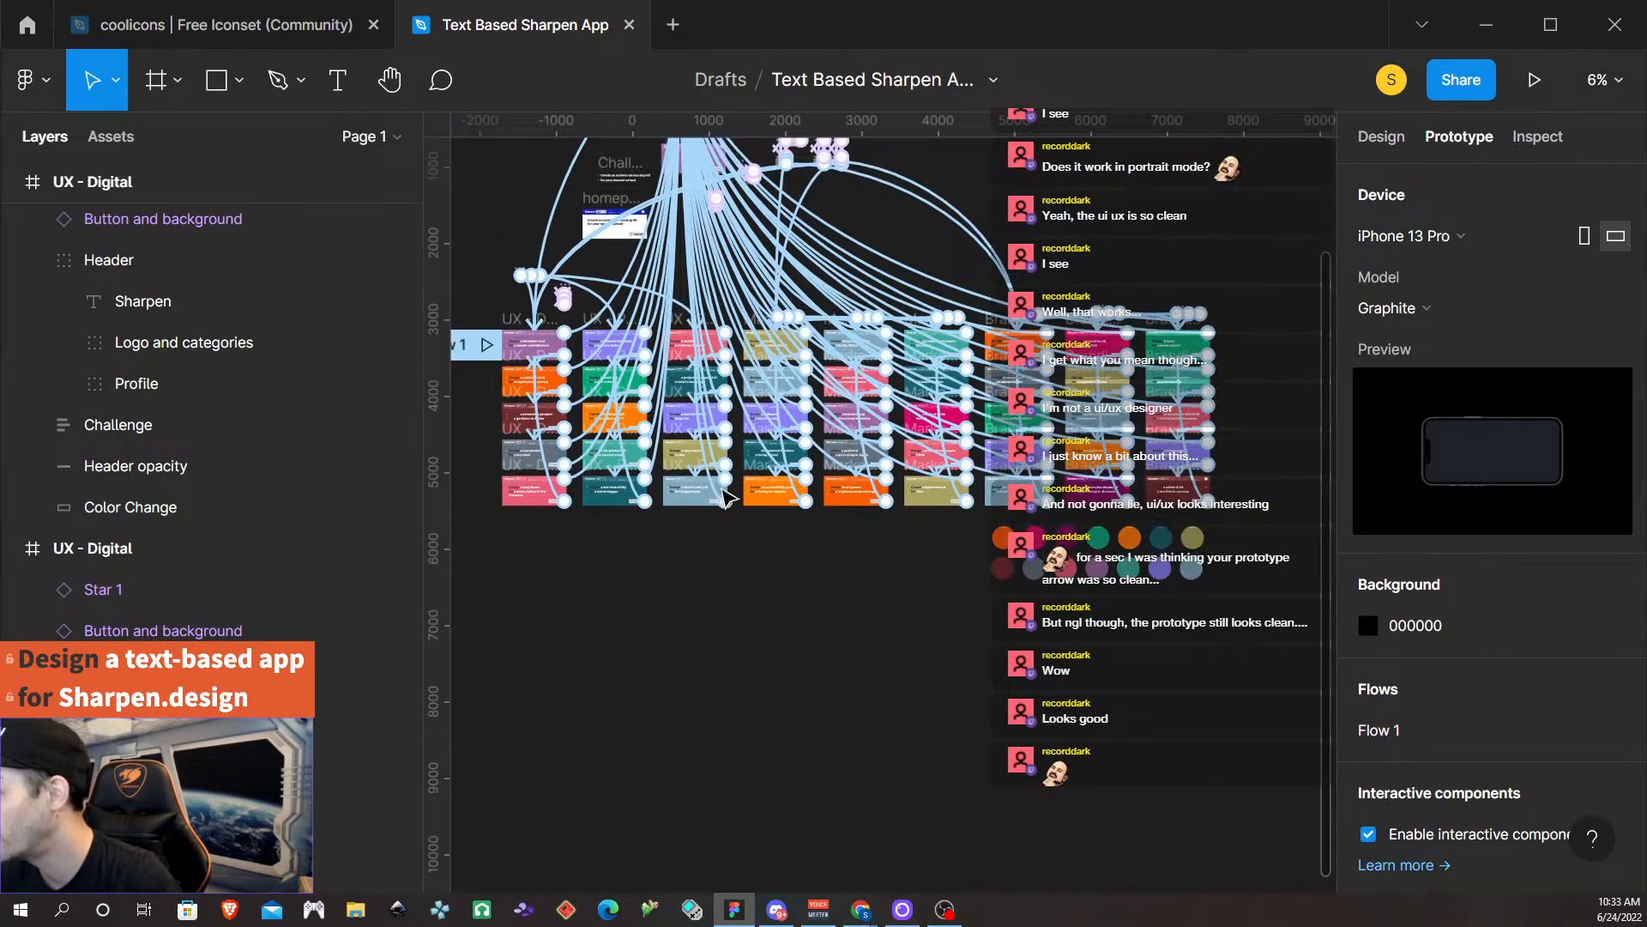
pyautogui.hscroll(-1, 729, 498)
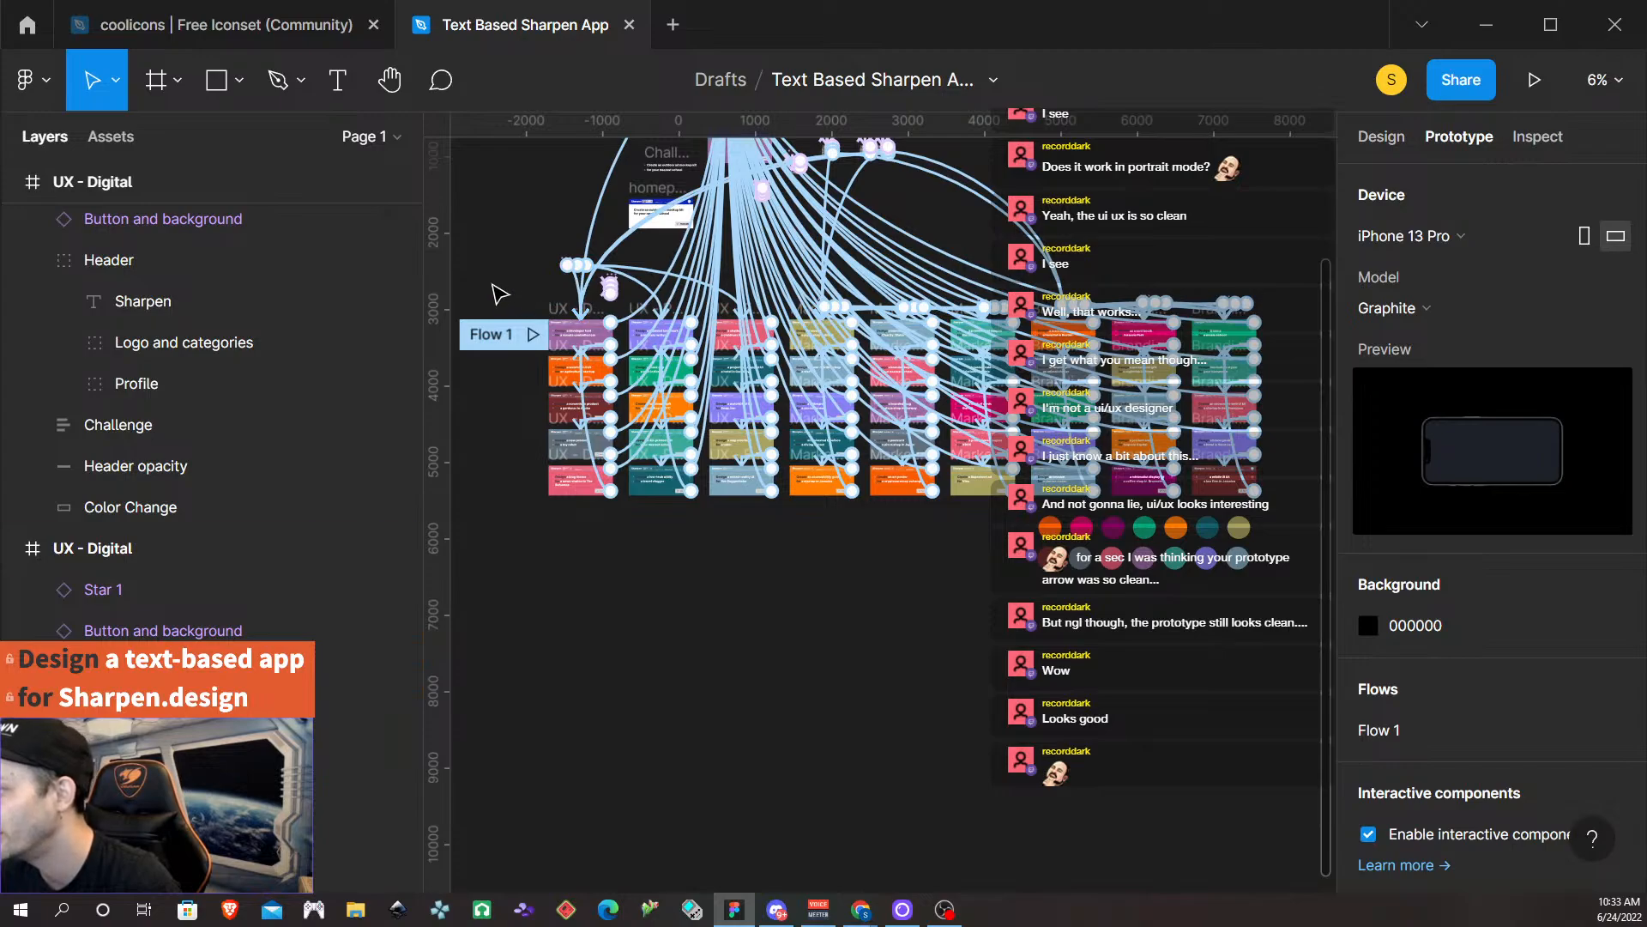
pyautogui.moveTo(492, 283); pyautogui.dragTo(1294, 525)
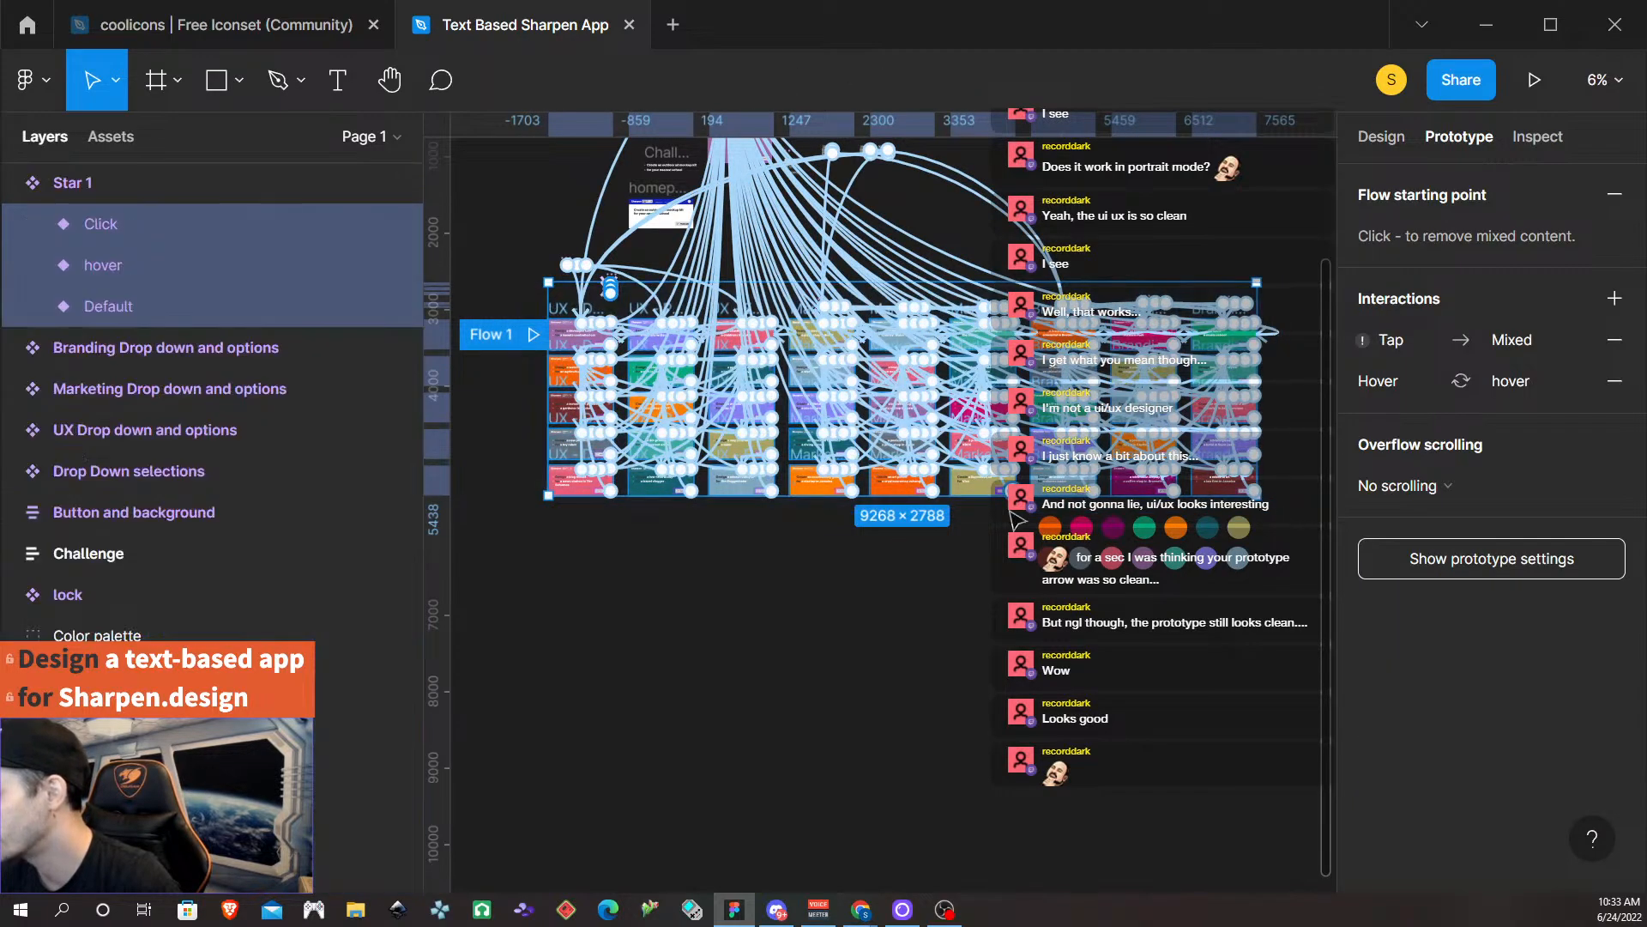